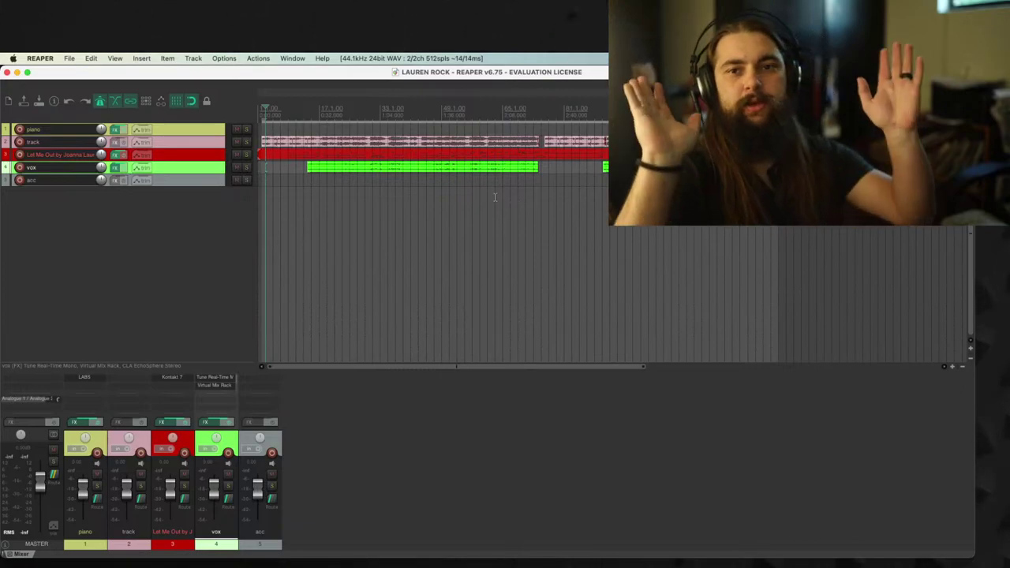
click(275, 179)
scroll(276, 179, up, 5)
click(395, 165)
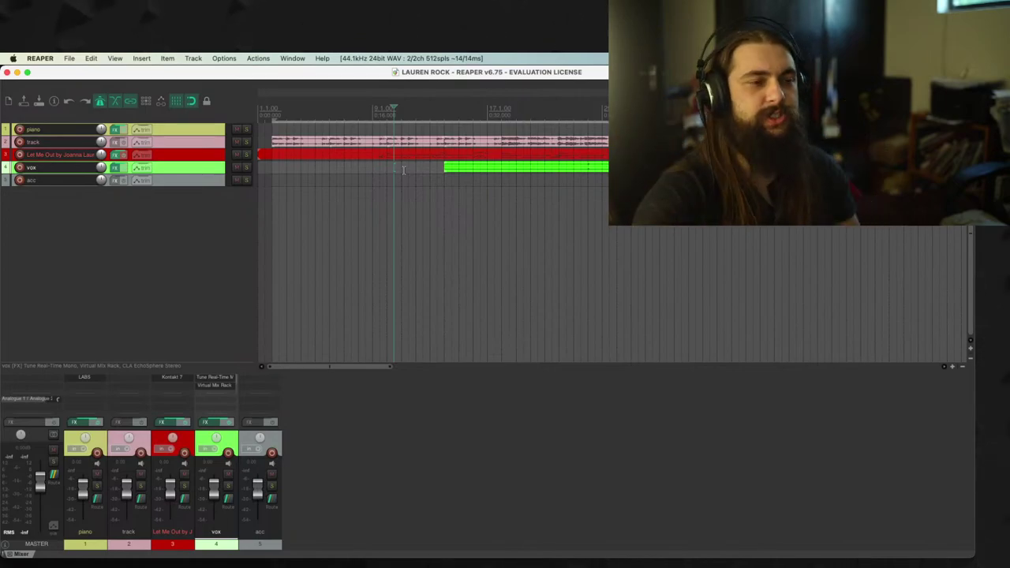
click(268, 163)
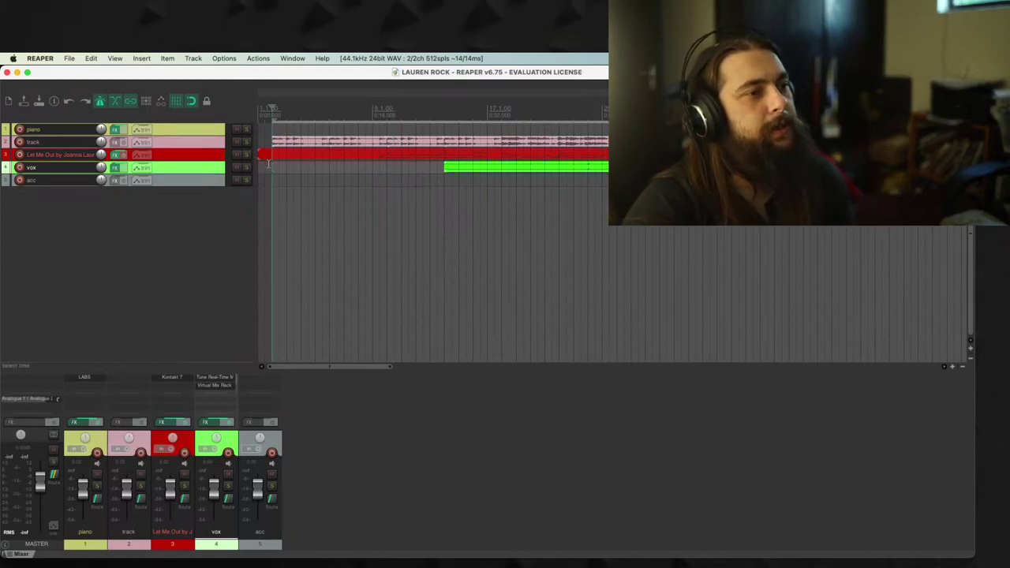
scroll(374, 167, down, 2)
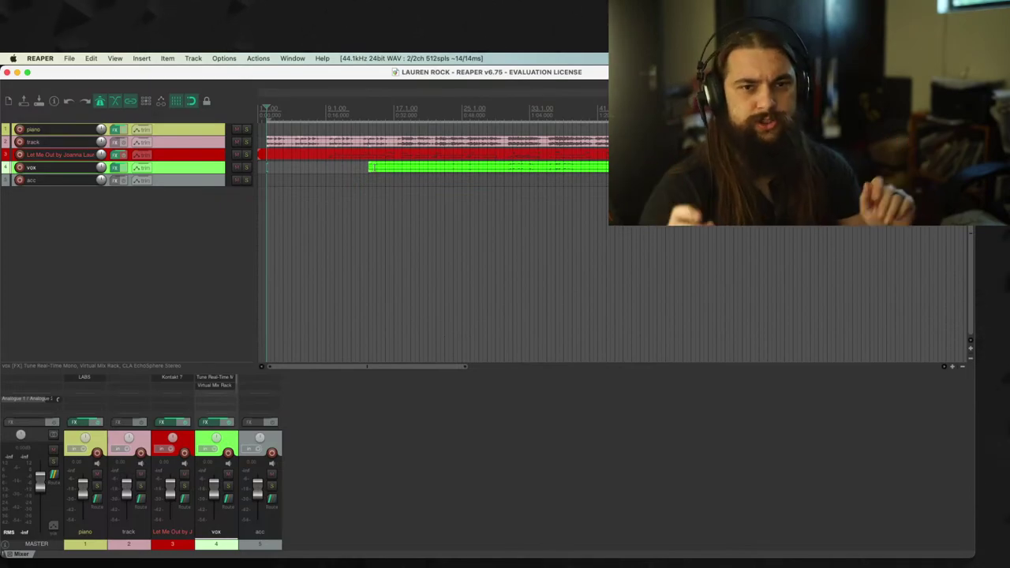
click(371, 181)
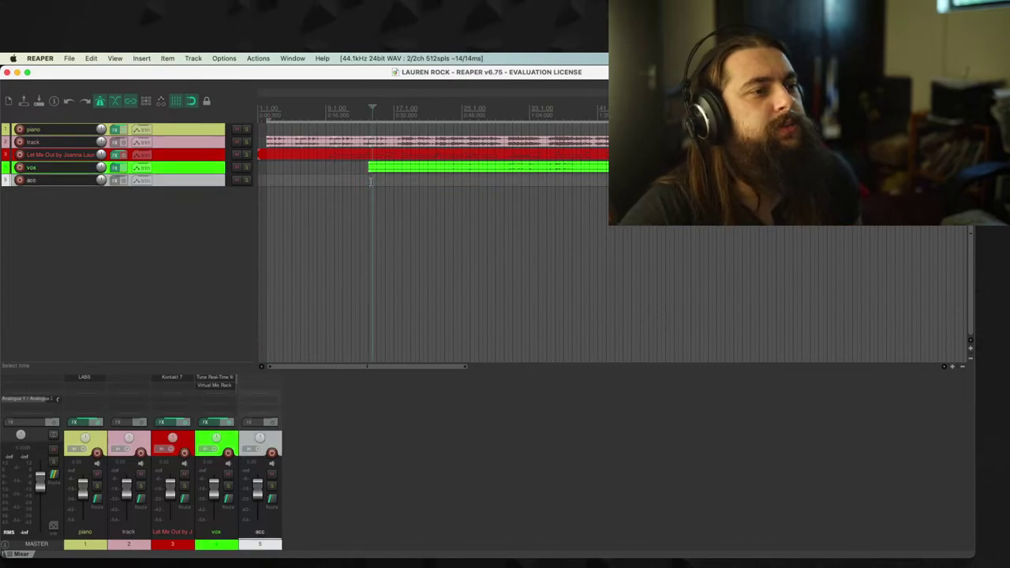
click(368, 181)
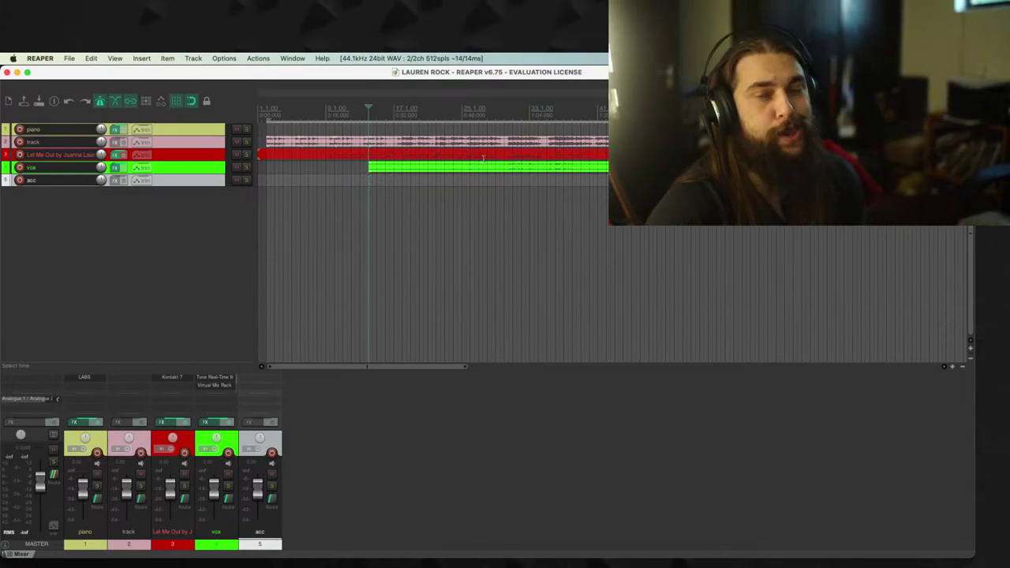
click(416, 146)
click(439, 183)
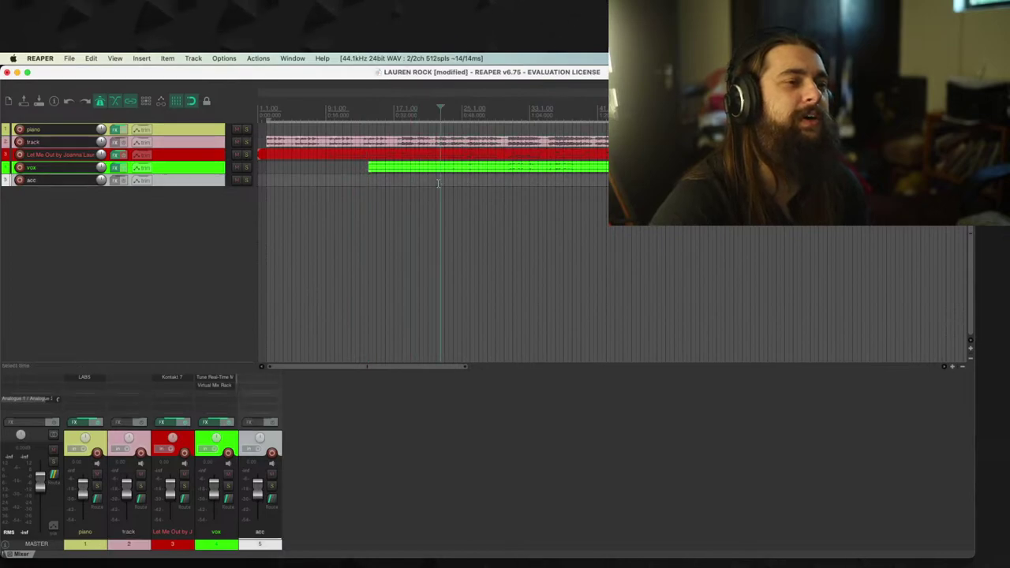
Step: Solo the backing "track" and play it from where the vox clip begins, with the tracks enlarged to show the waveform
click(370, 176)
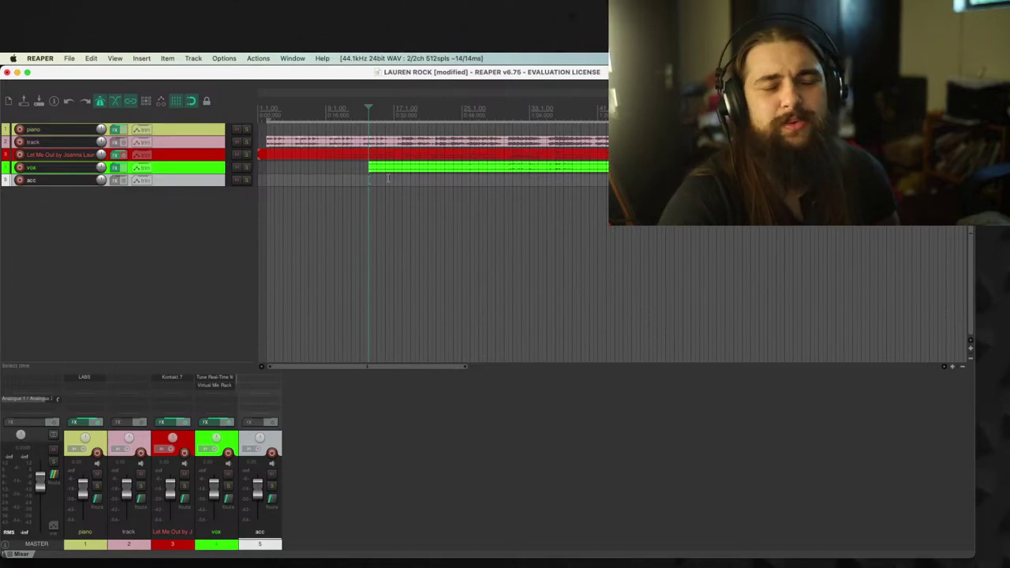
click(247, 140)
scroll(359, 142, up, 2)
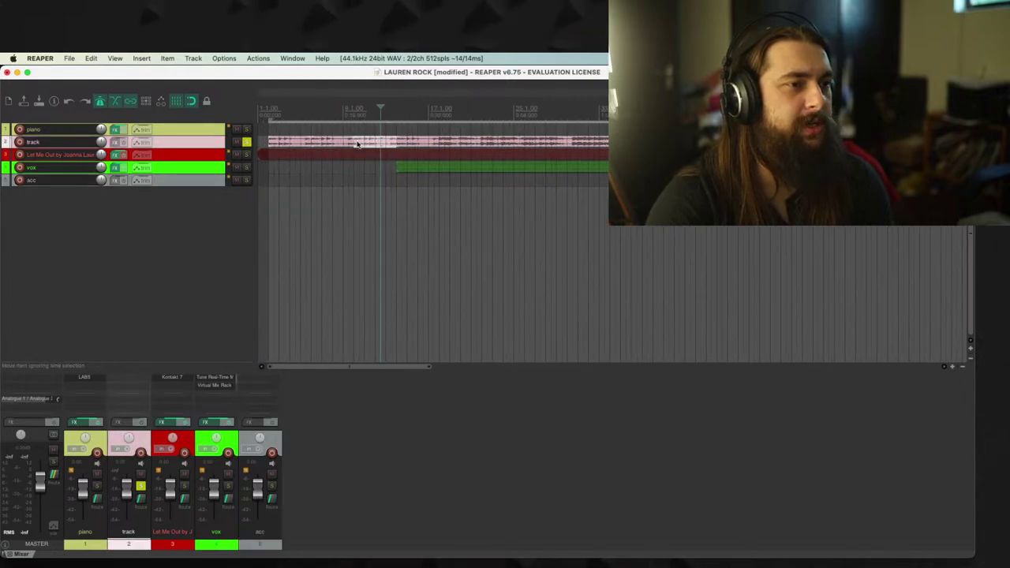
drag(319, 143, 395, 145)
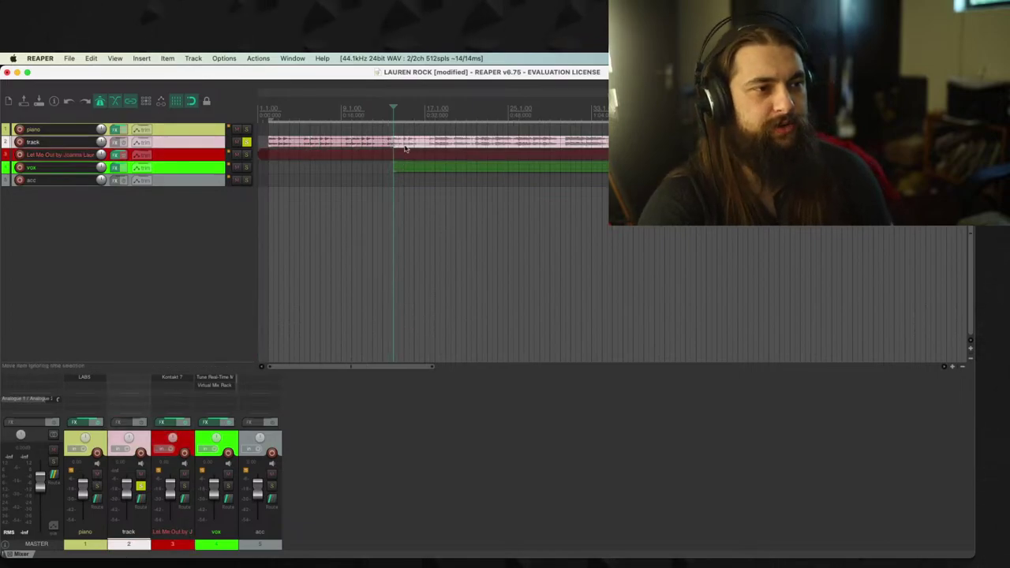
key(space)
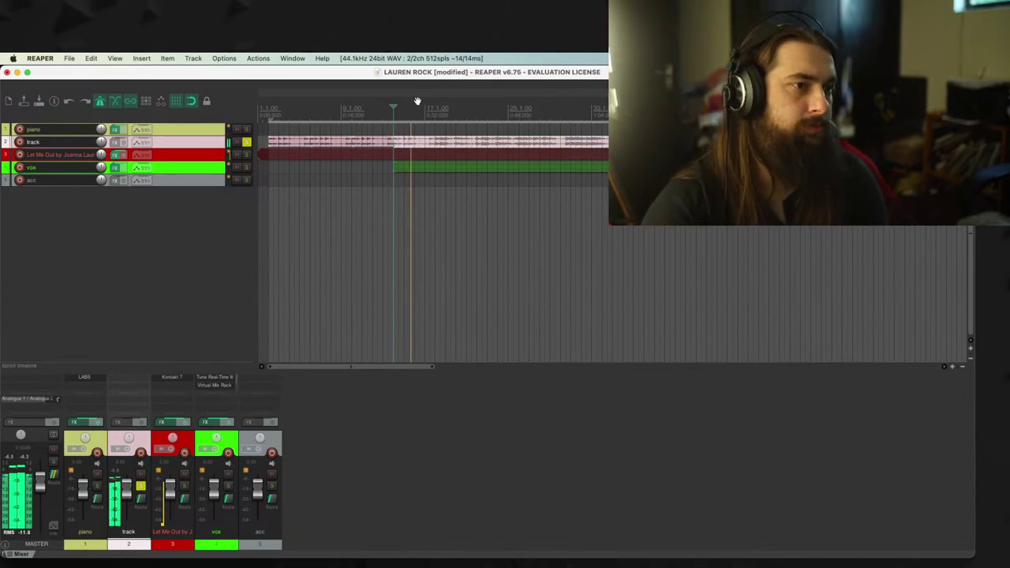
scroll(421, 168, up, 2)
scroll(422, 168, up, 4)
scroll(581, 290, up, 3)
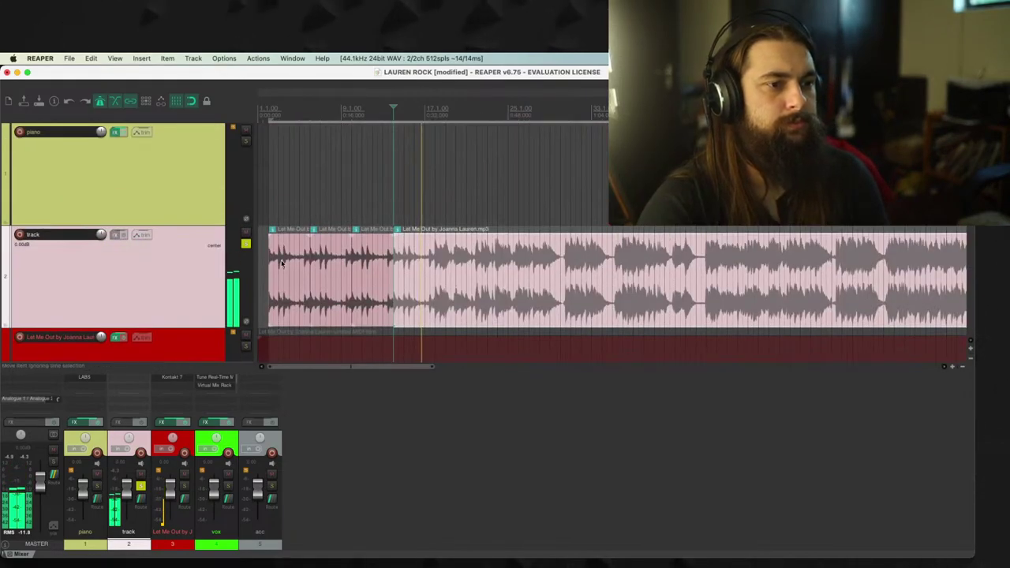
scroll(581, 290, down, 1)
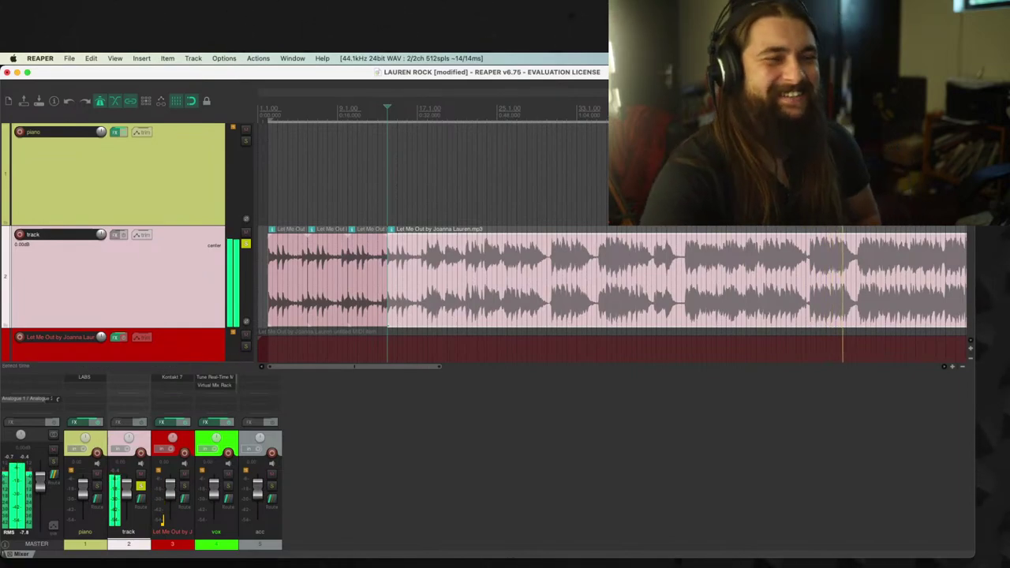
Step: Examine the backing track's waveform during playback, from the fade-out and the clips after the gap through to the song's ending
scroll(789, 275, right, 5)
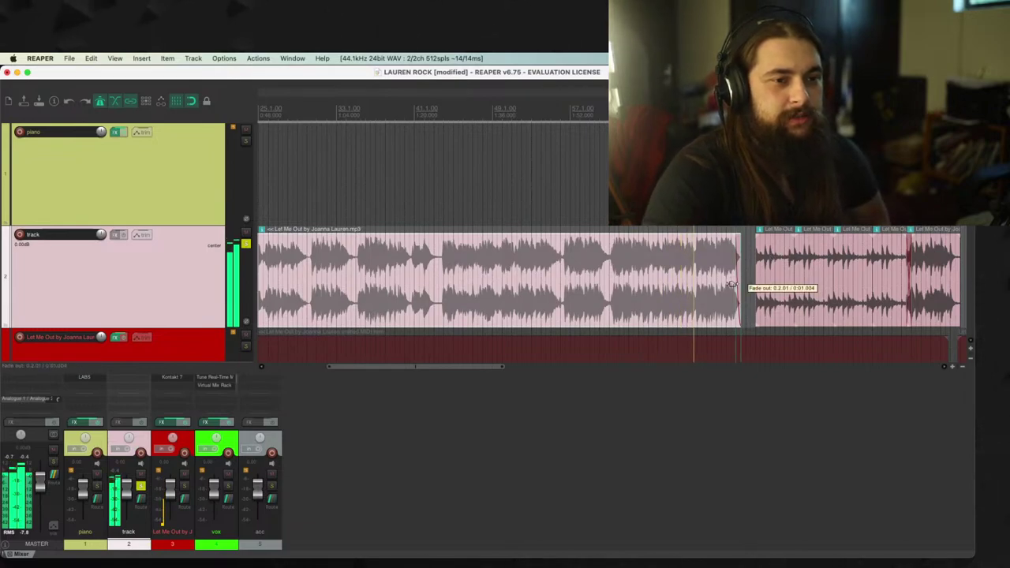
scroll(732, 284, right, 3)
scroll(725, 285, up, 2)
scroll(678, 277, up, 2)
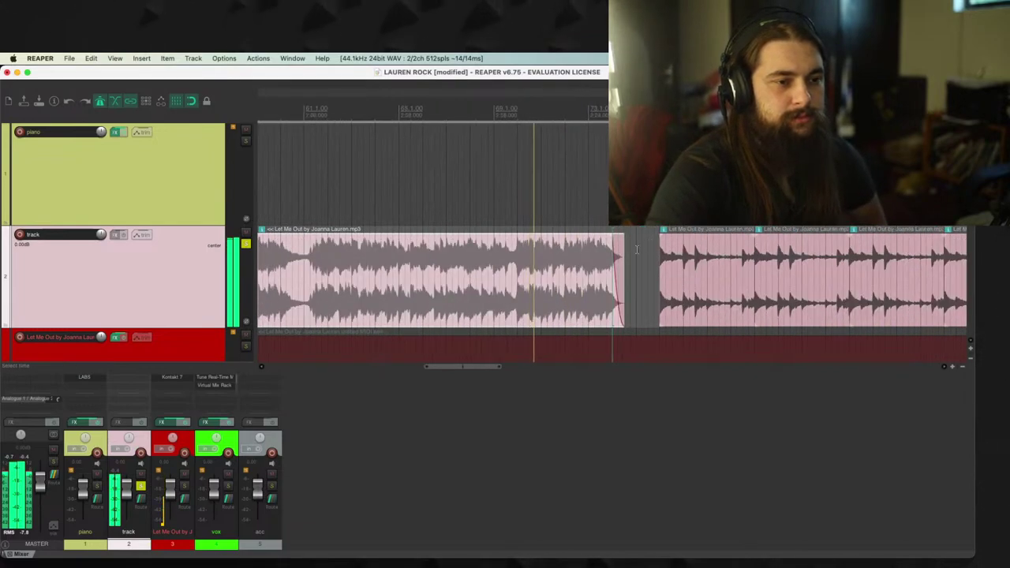
scroll(584, 277, up, 1)
scroll(596, 276, up, 1)
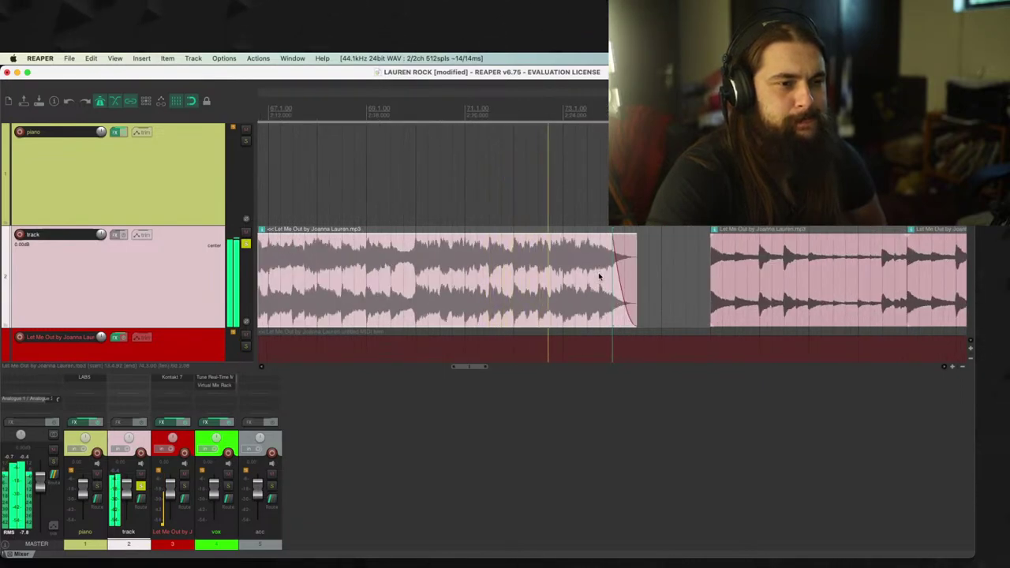
scroll(631, 252, down, 2)
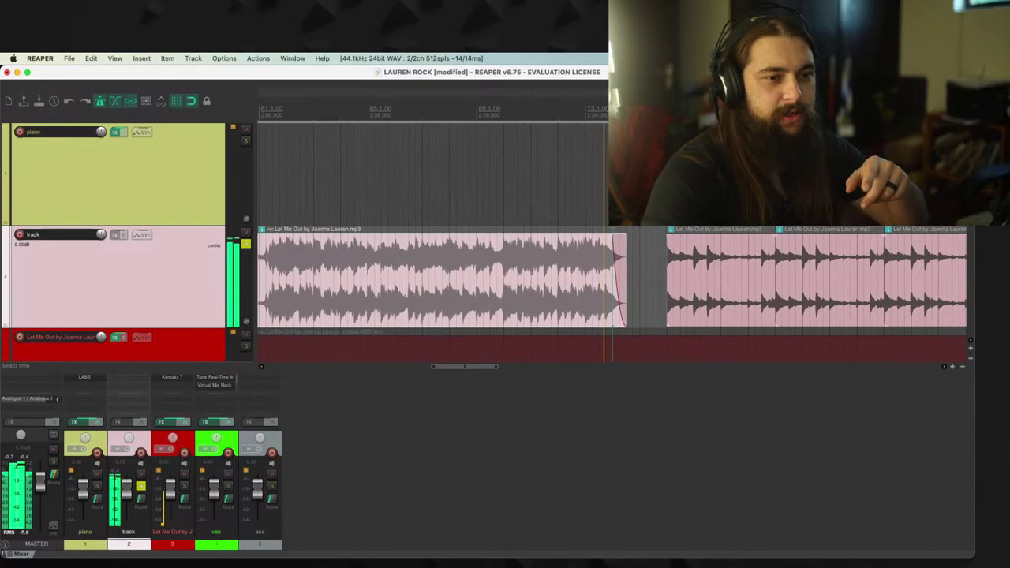
scroll(707, 260, down, 2)
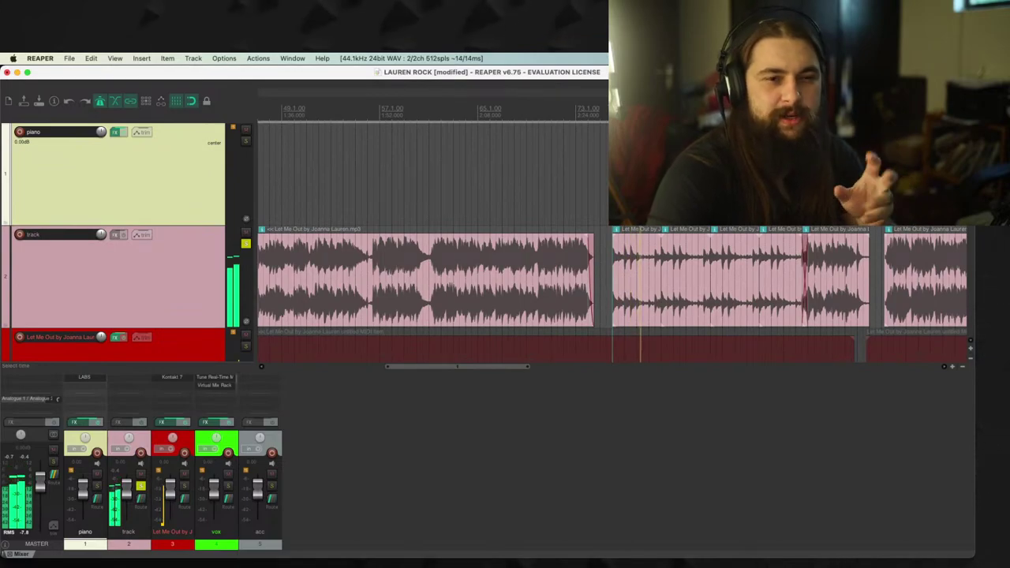
scroll(671, 261, up, 2)
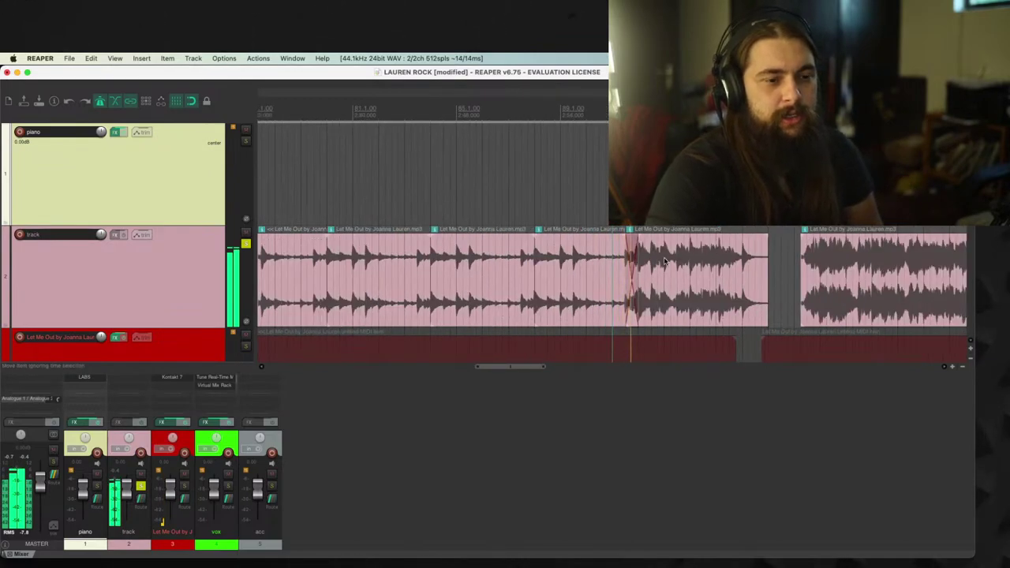
scroll(669, 252, down, 1)
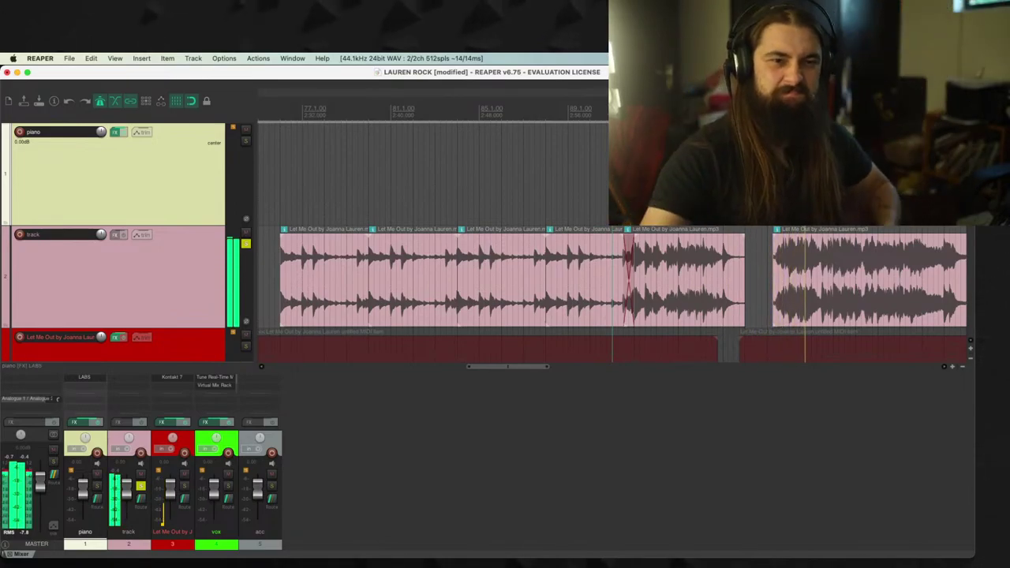
scroll(750, 316, down, 3)
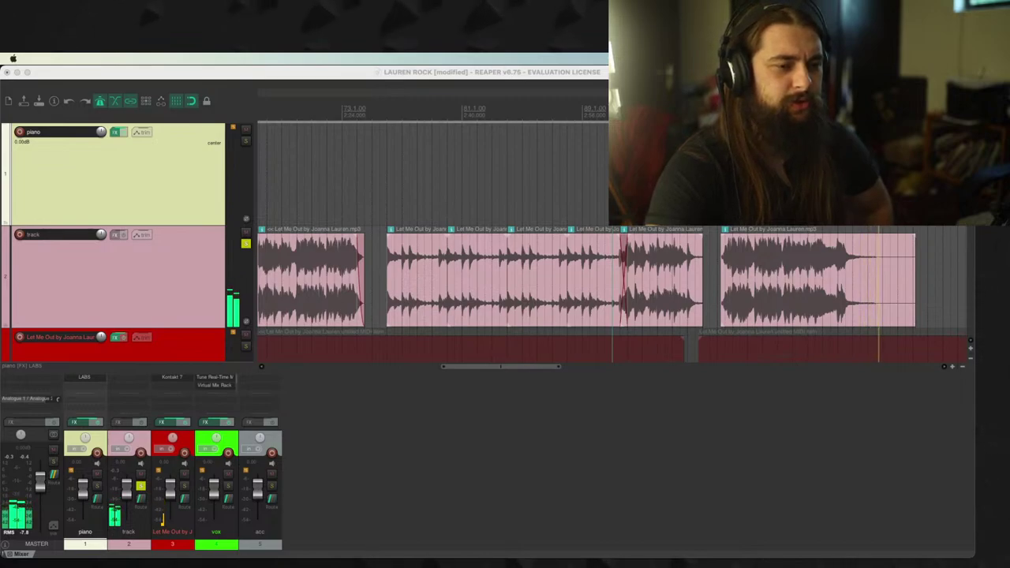
Step: Switch back to REAPER and turn off the solo on the backing track
key(super+Tab)
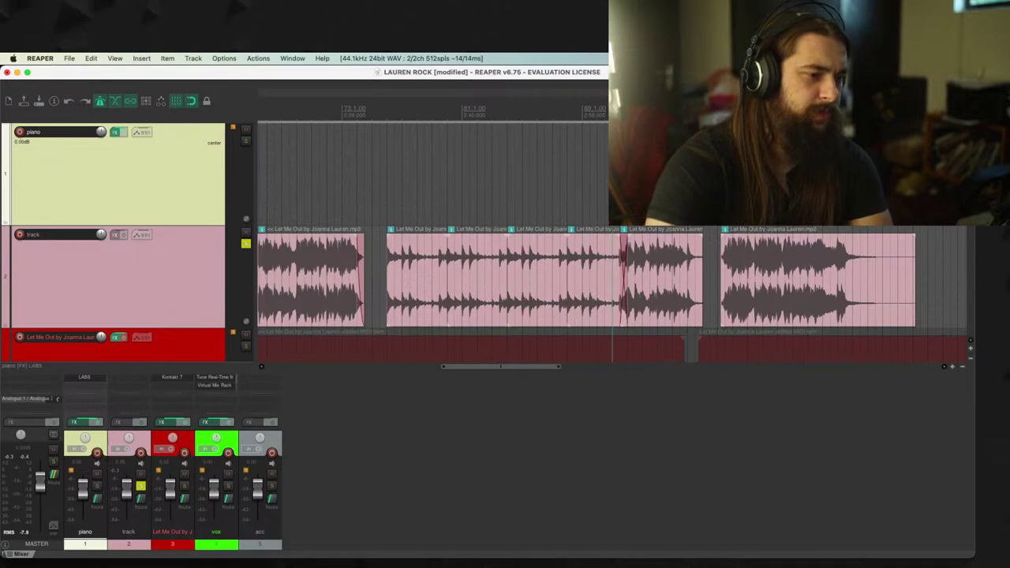
key(super+Tab)
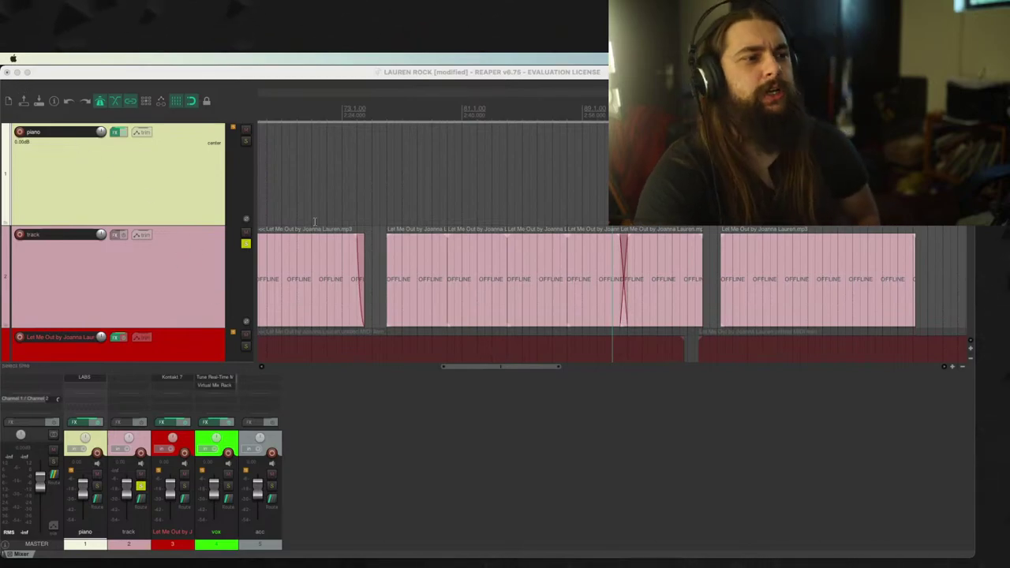
scroll(269, 243, down, 1)
click(269, 243)
scroll(465, 255, down, 4)
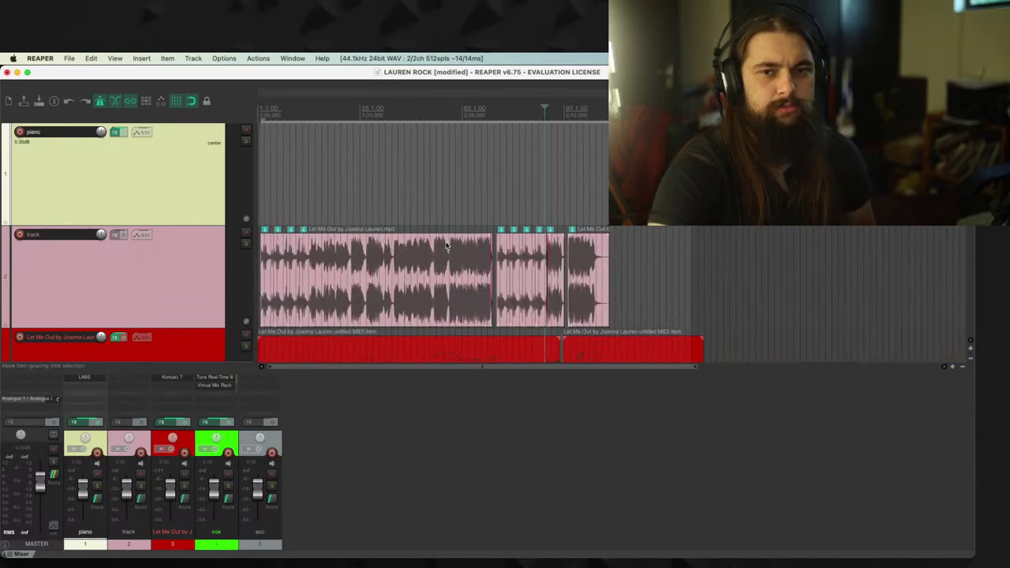
Step: Shrink the tracks so all five fit and play the full mix from bar 9
scroll(466, 254, down, 3)
scroll(158, 275, down, 3)
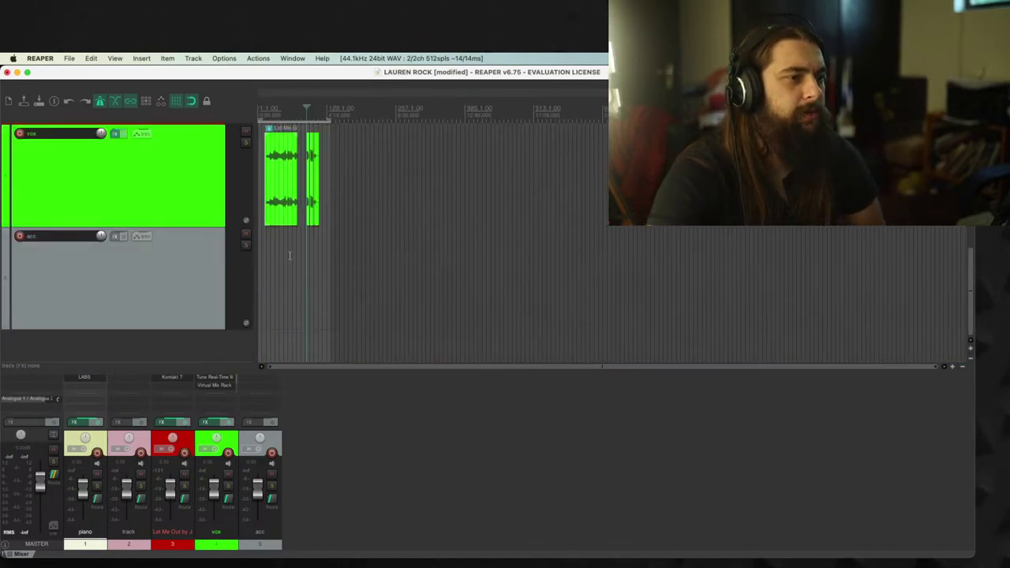
scroll(406, 255, up, 2)
scroll(386, 262, down, 4)
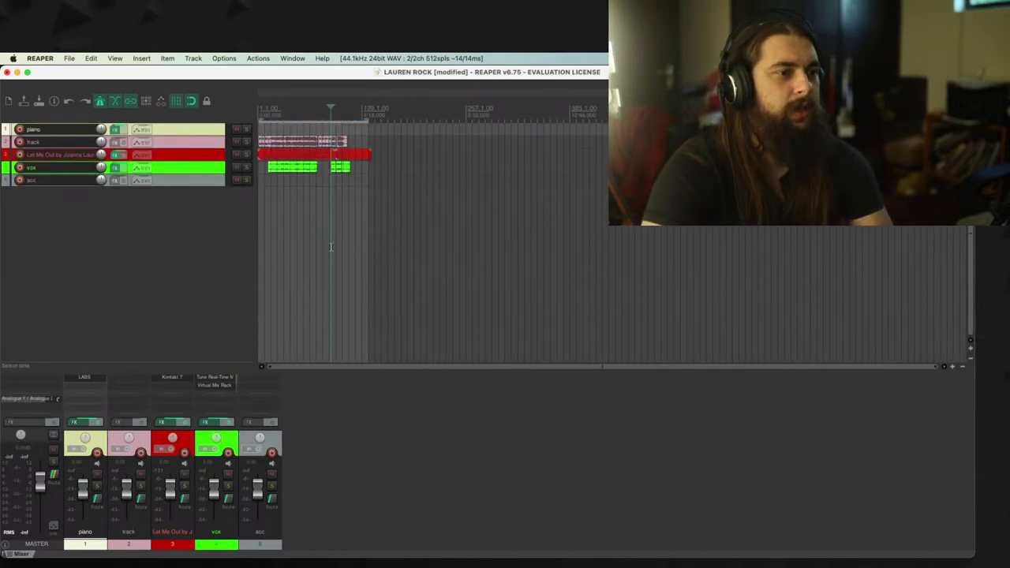
scroll(354, 195, up, 4)
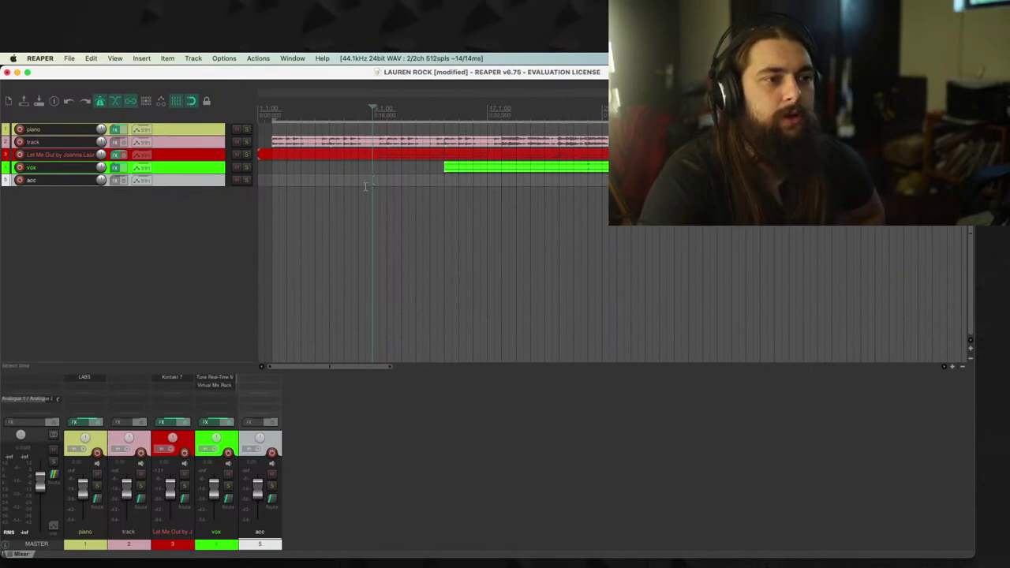
click(379, 173)
click(374, 169)
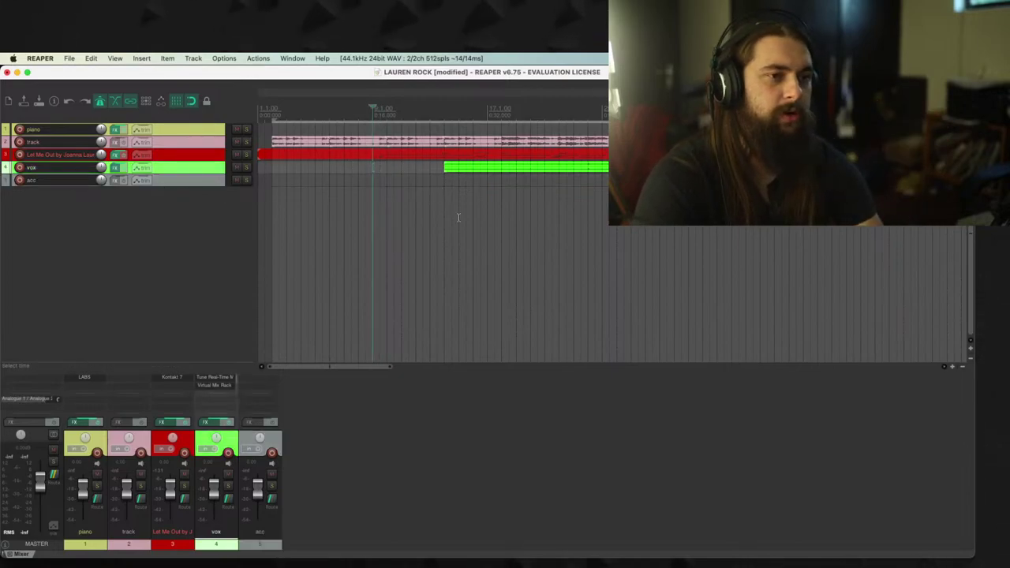
key(space)
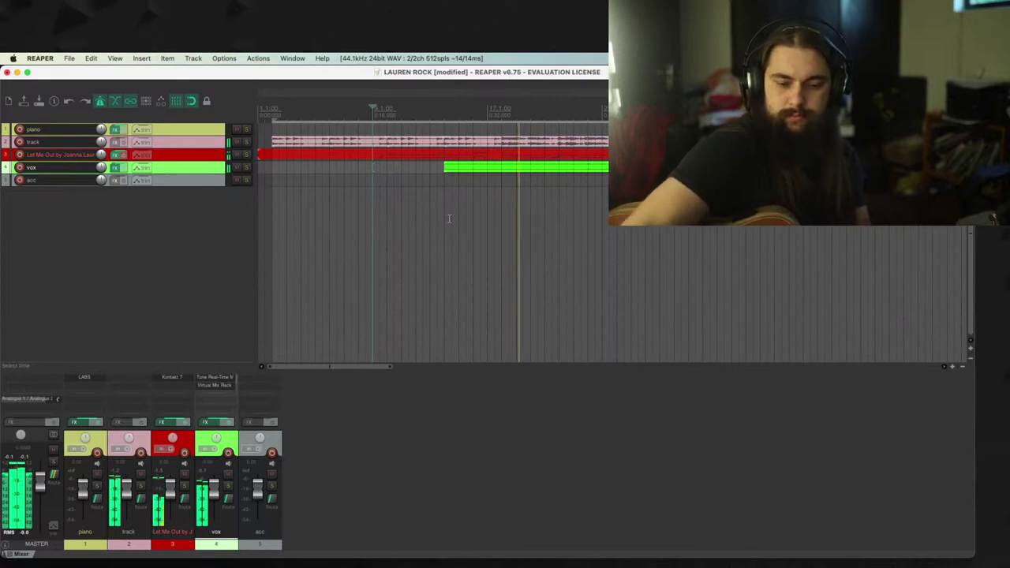
Step: Mute the vox track, stop playback and arm the acc track for recording
click(237, 168)
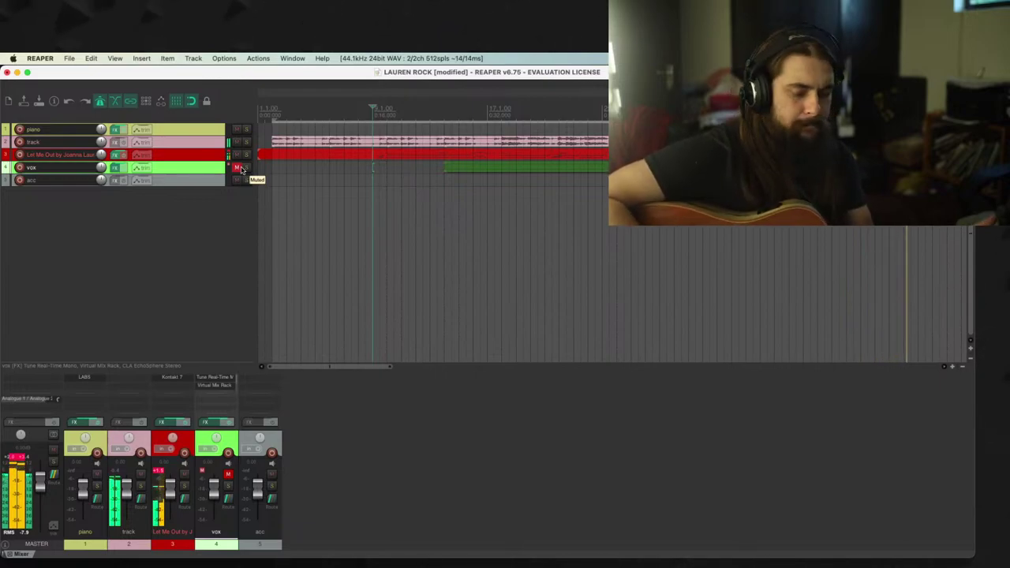
key(space)
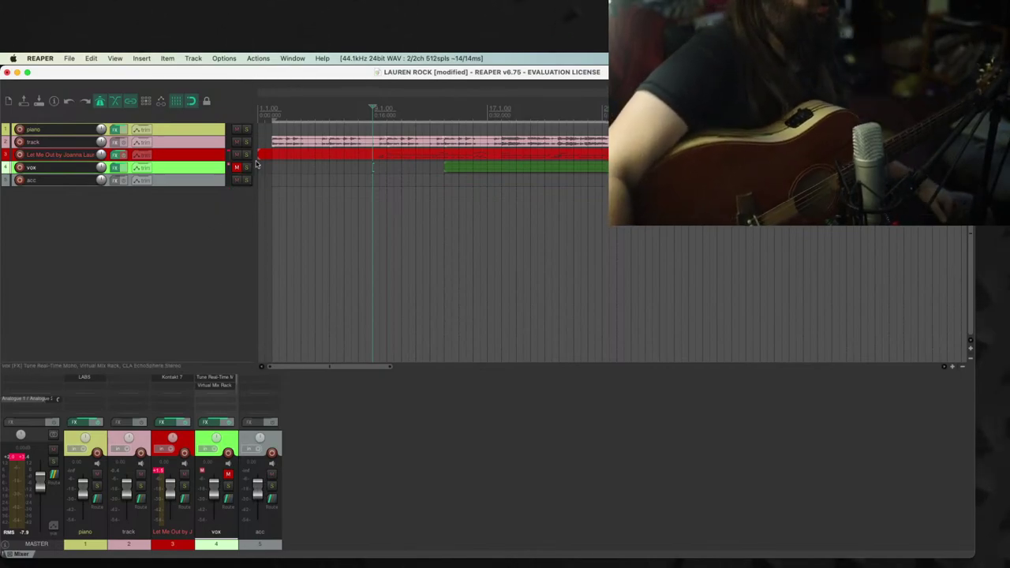
click(20, 181)
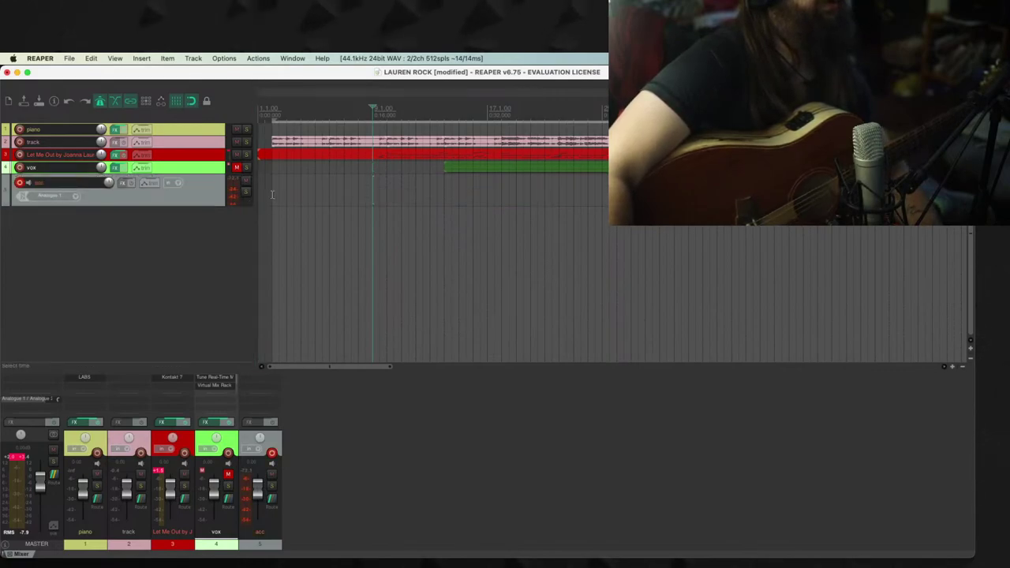
Step: Play the song from the backing track's start at bar 2 to rehearse the guitar part, then stop
click(272, 195)
scroll(300, 201, up, 5)
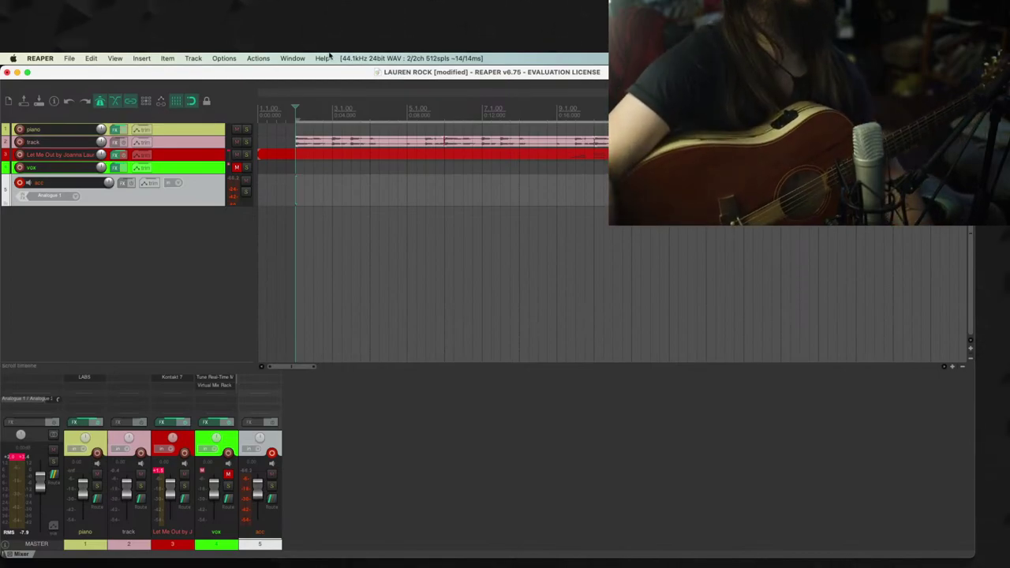
key(space)
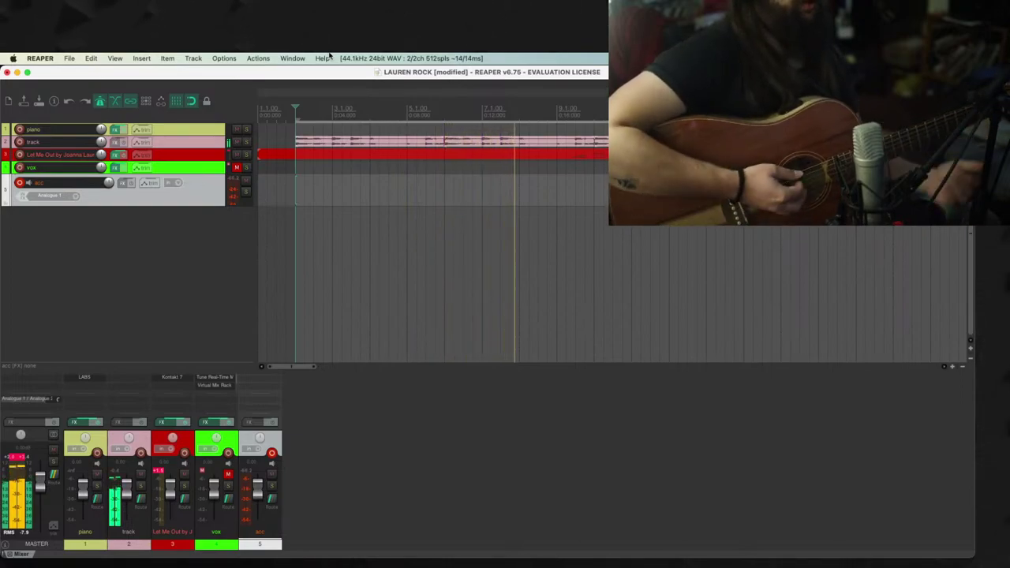
key(space)
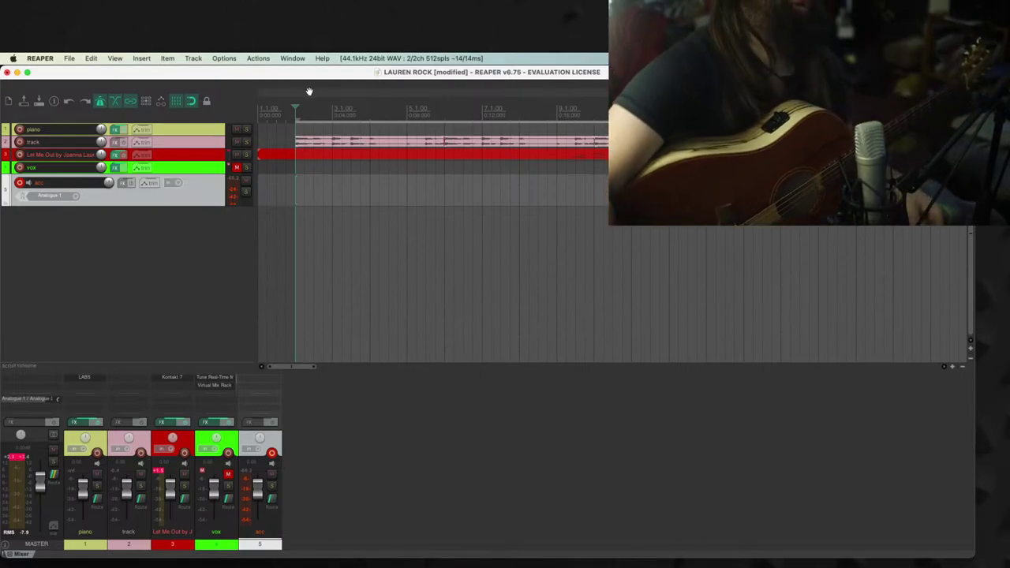
Step: Place the edit cursor at the very beginning of the song, on the acc track
click(259, 202)
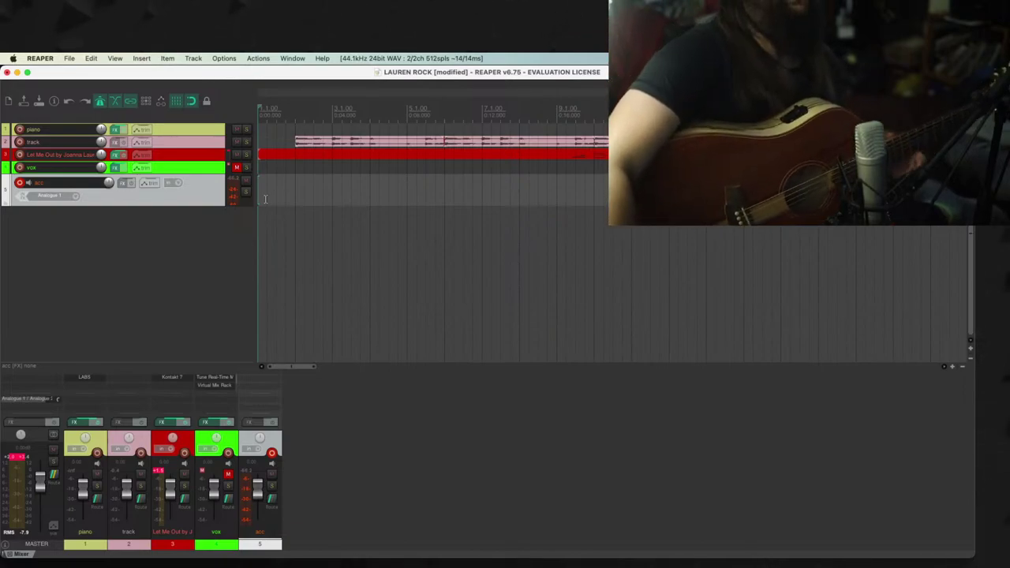
scroll(400, 239, down, 3)
scroll(439, 266, down, 1)
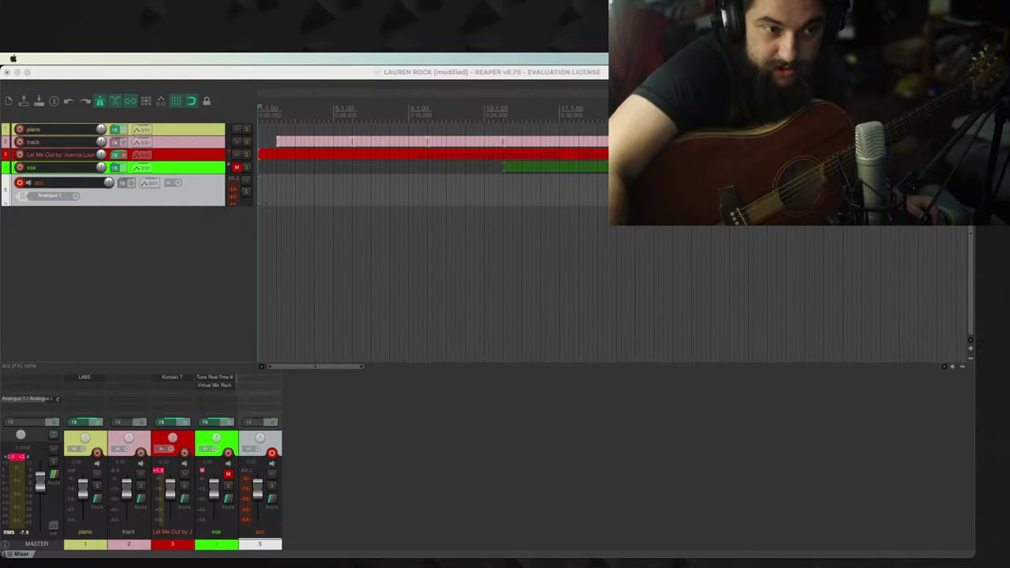
key(super+Tab)
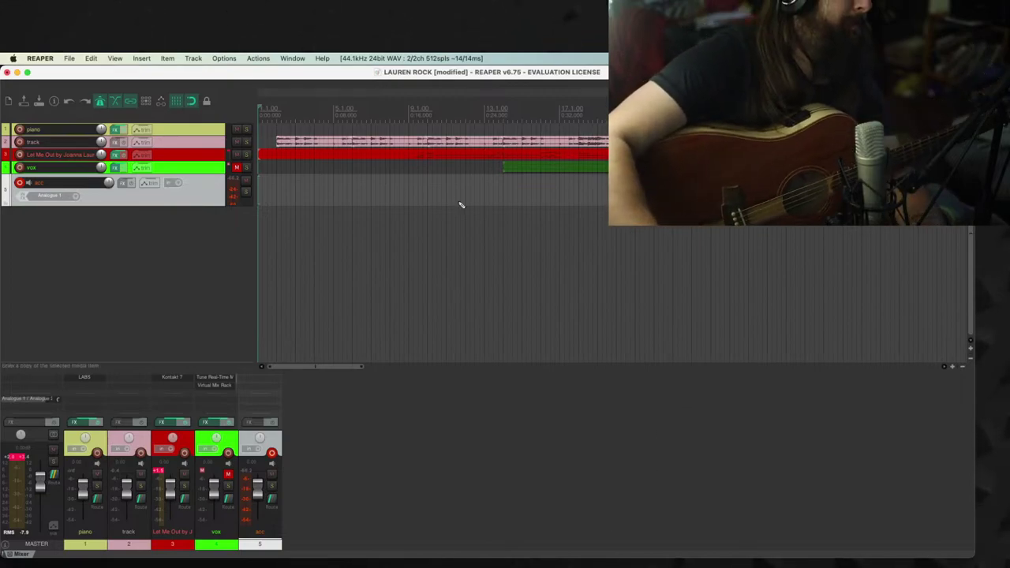
Step: Start a test recording on the acc track, stop it, and switch the track's mono input to Analogue 2
key(super+r)
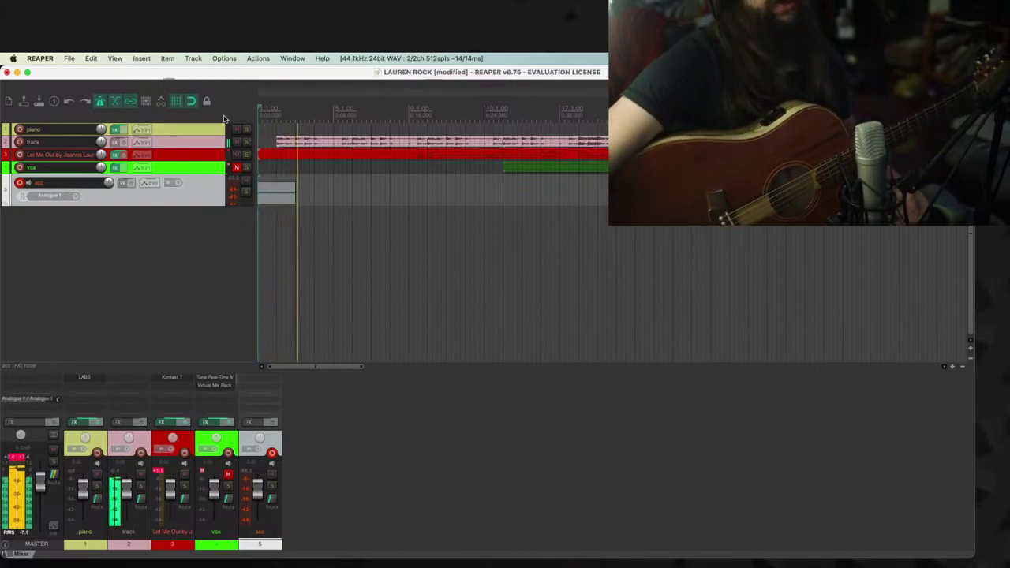
key(space)
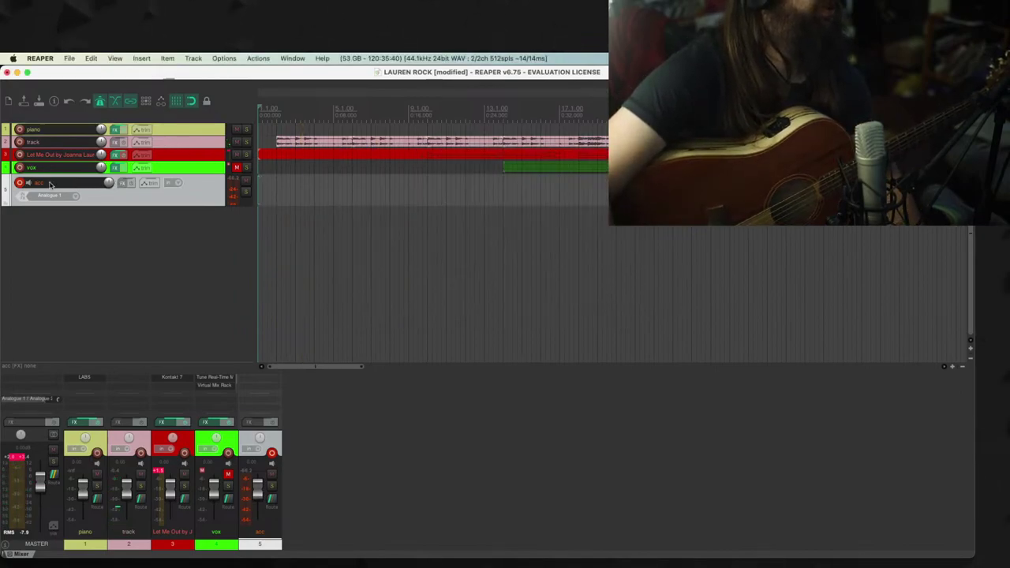
click(54, 202)
mouse_move(87, 206)
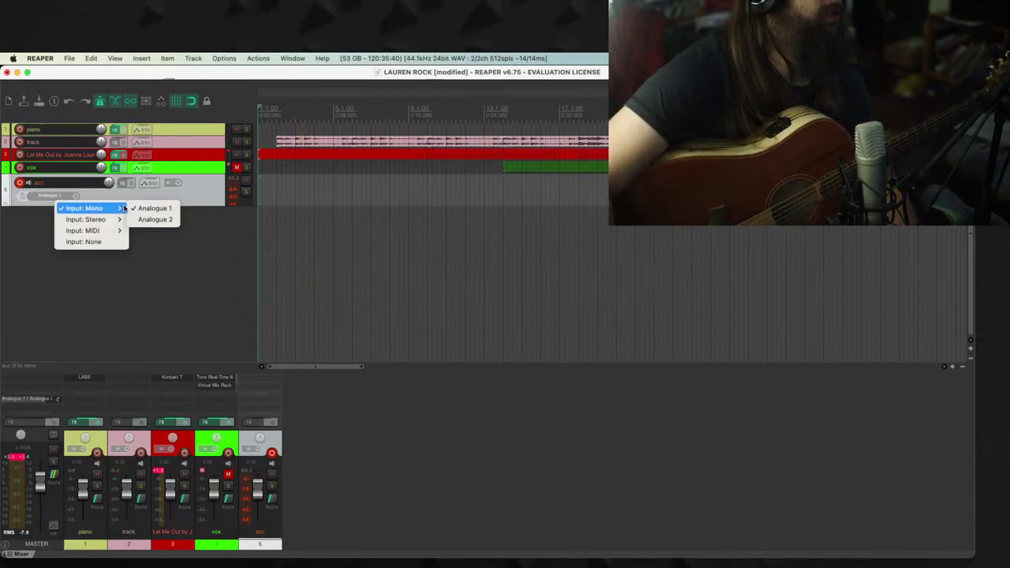
click(153, 219)
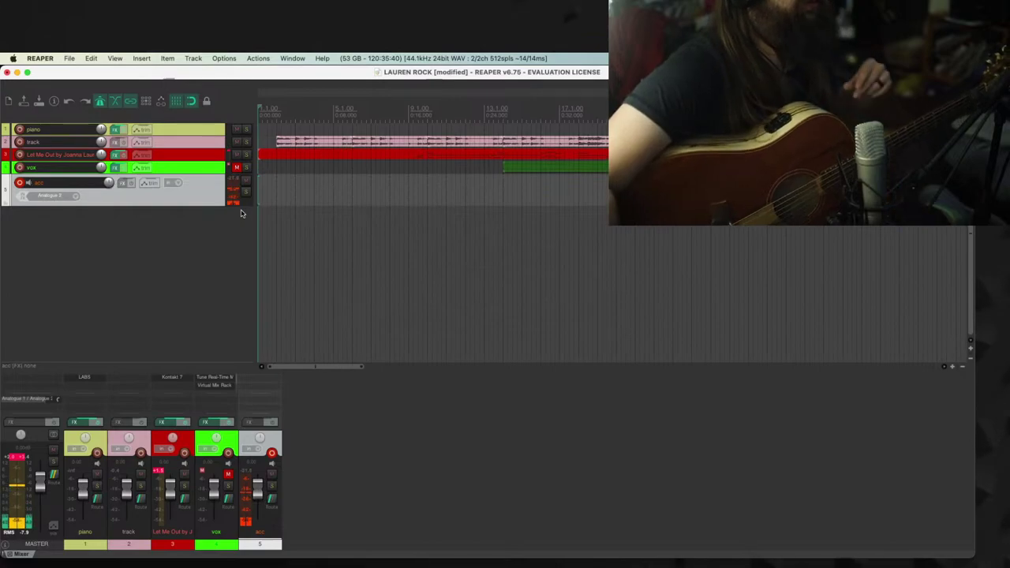
Step: Record the first guitar take on the acc track from bar 1 to about bar 10 and keep it
scroll(297, 197, up, 3)
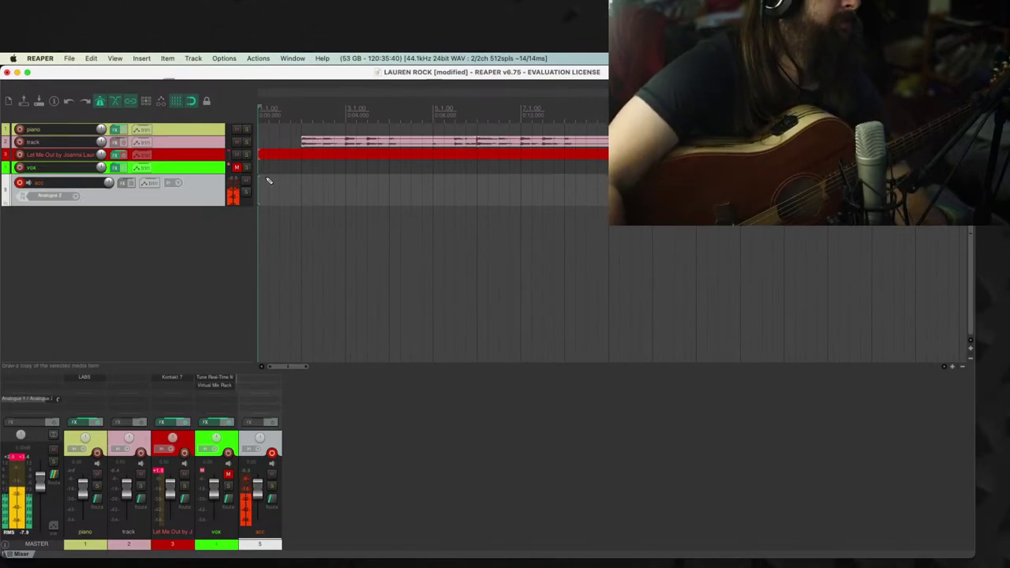
key(super+r)
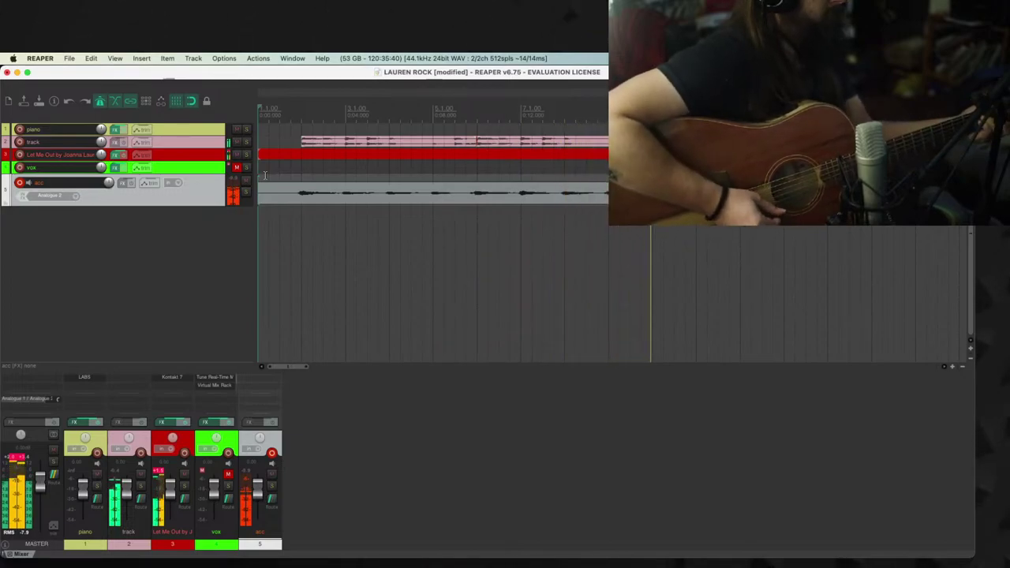
key(space)
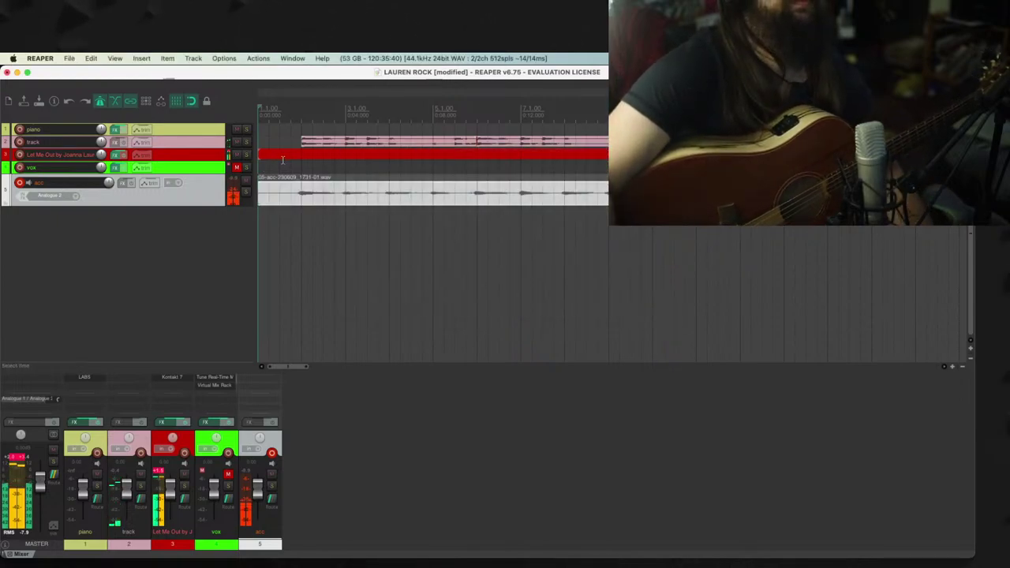
Step: Solo the acc track, play the recorded take from bar 2, then stop and turn the solo off
click(245, 191)
click(300, 215)
key(space)
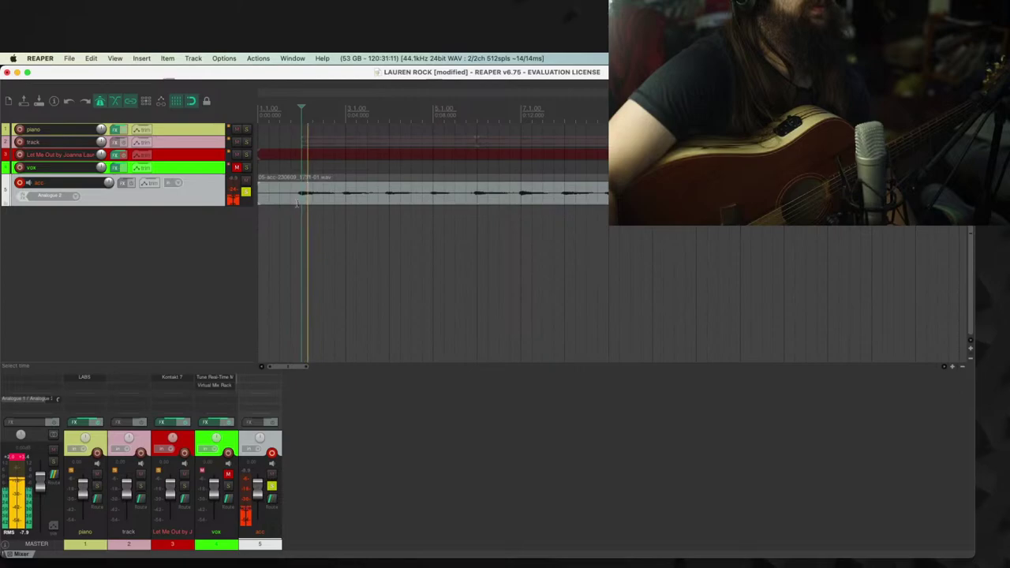
key(space)
click(246, 192)
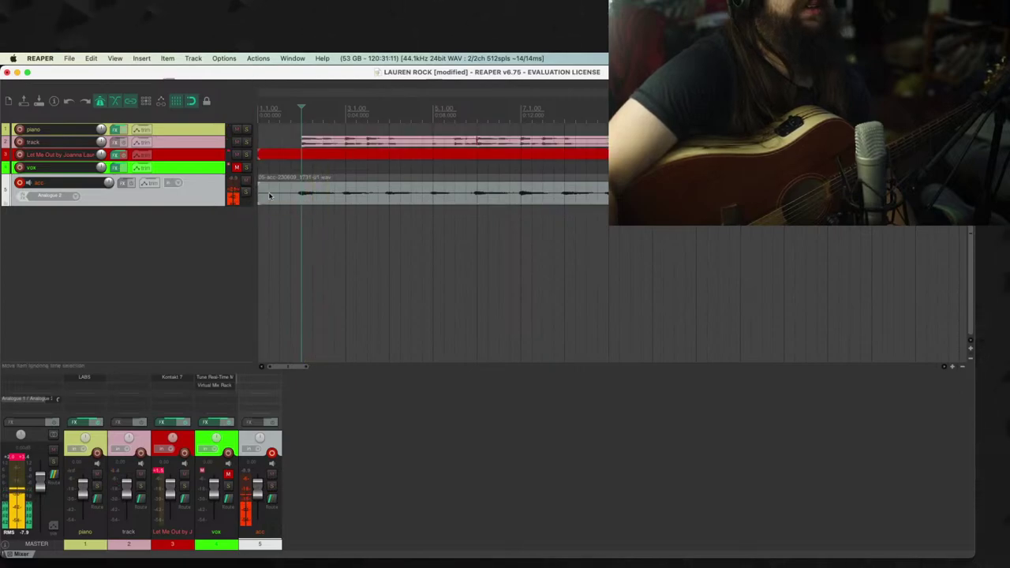
Step: Move the first guitar take onto a new track below acc and mute the backing track named track
drag(316, 194, 329, 214)
click(238, 143)
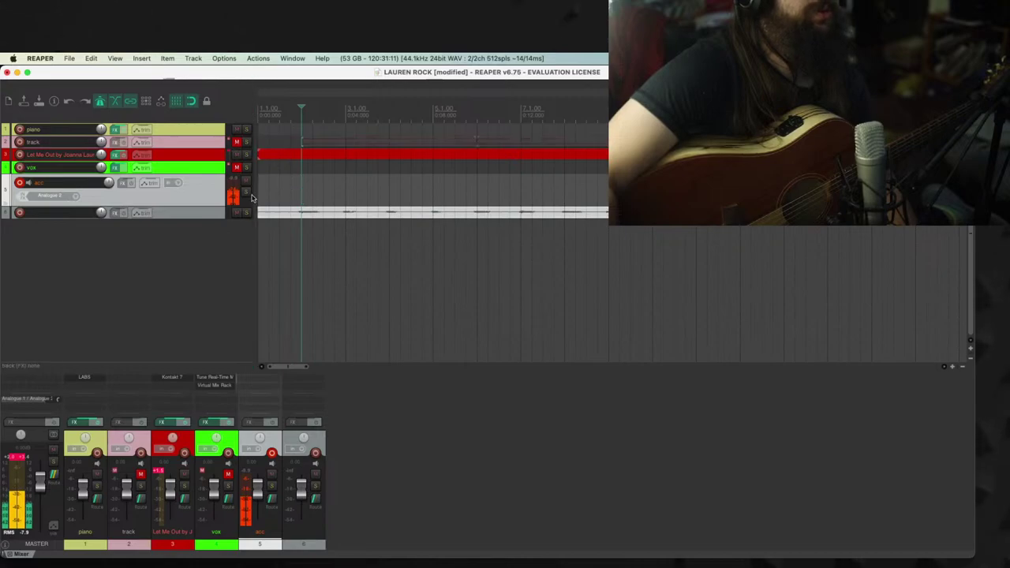
Step: Record and save a second guitar take from bar 1, and move it onto a new track below the first take
key(space)
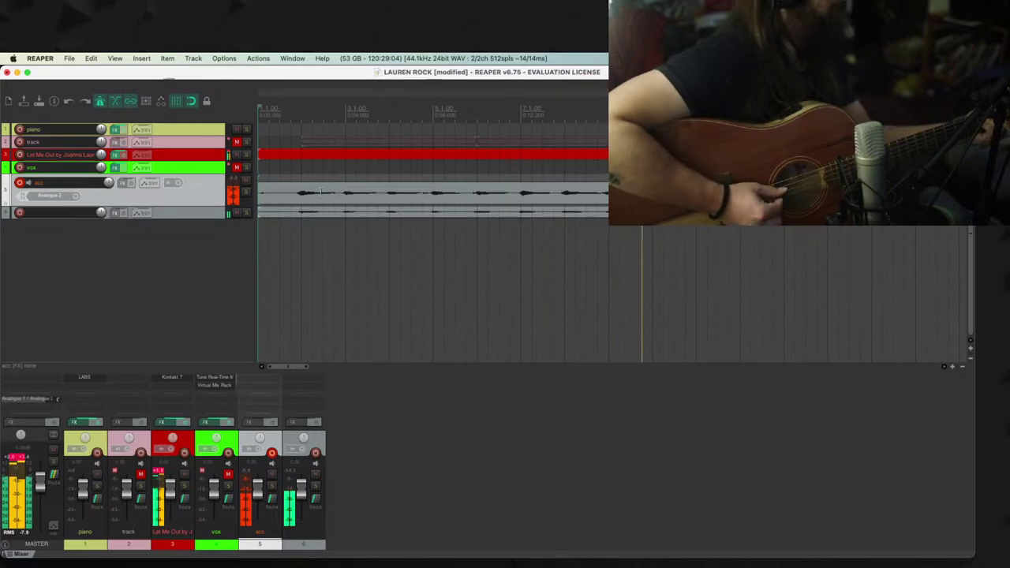
key(space)
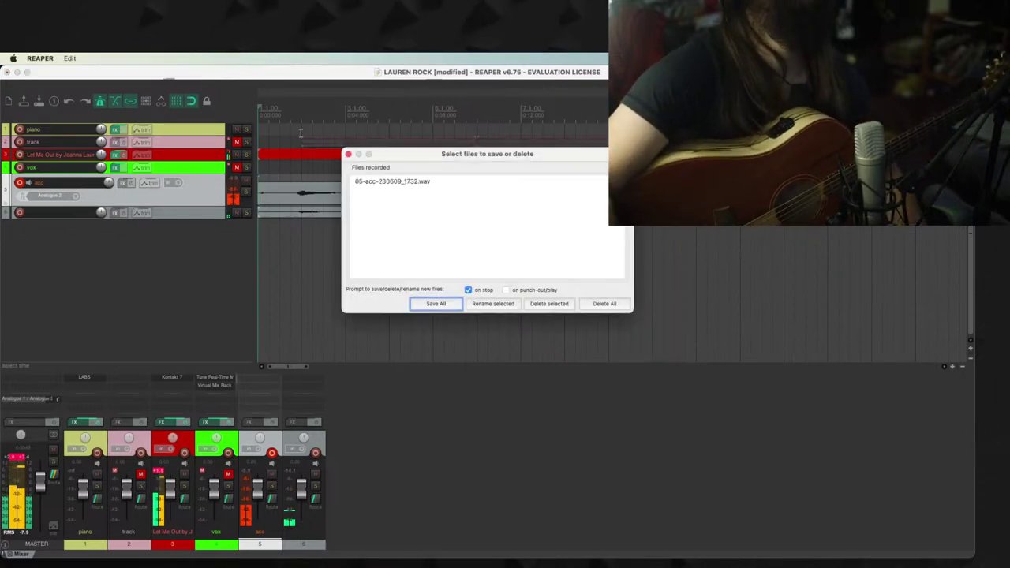
key(Return)
drag(288, 204, 293, 224)
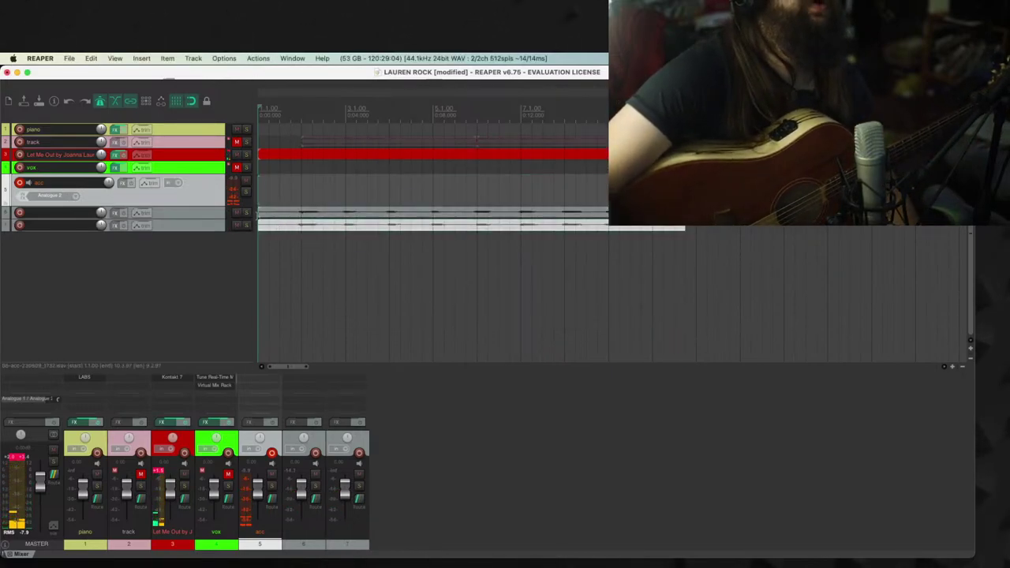
Step: Give the two guitar take tracks, 6 and 7, the same periwinkle blue track colour
click(198, 217)
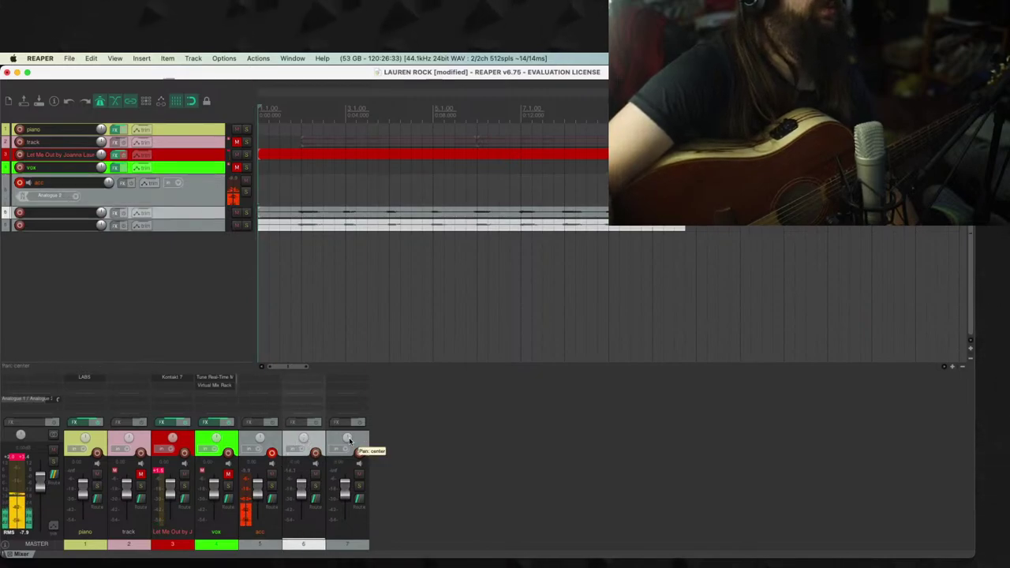
right_click(172, 225)
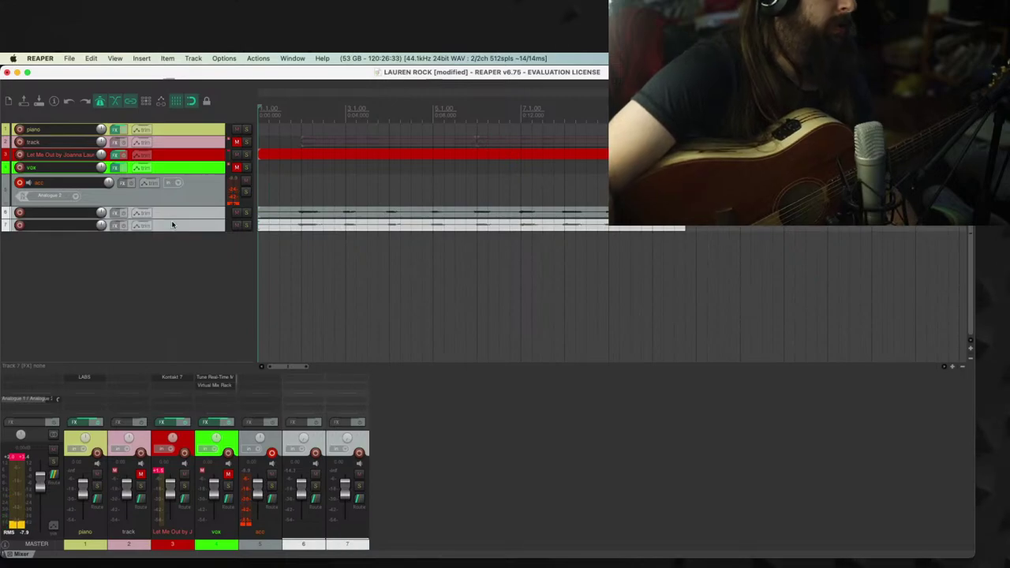
mouse_move(235, 451)
click(410, 468)
Step: Play the two guitar takes from the middle of bar 1, then unmute the backing track named track
click(276, 187)
key(space)
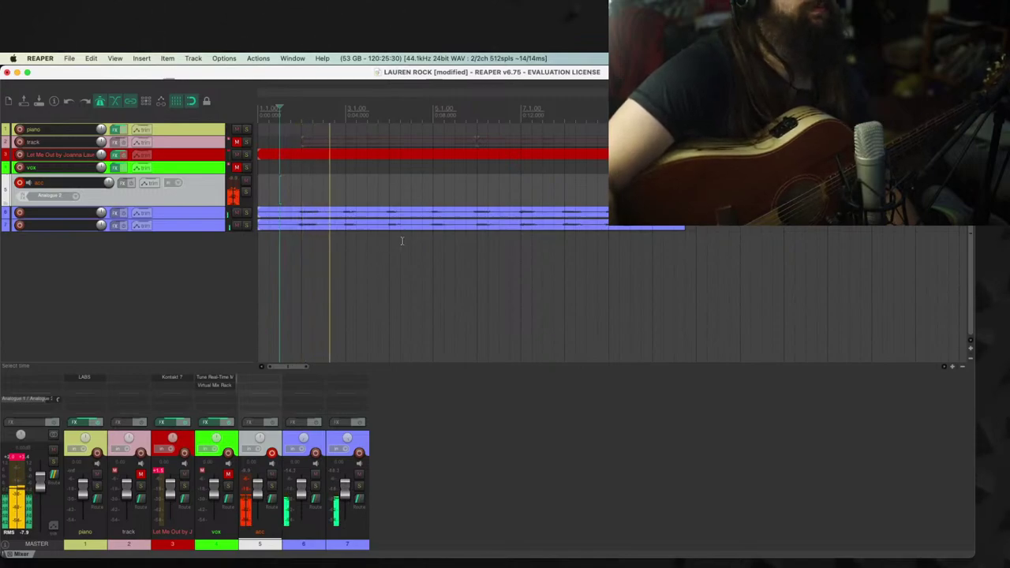
click(245, 142)
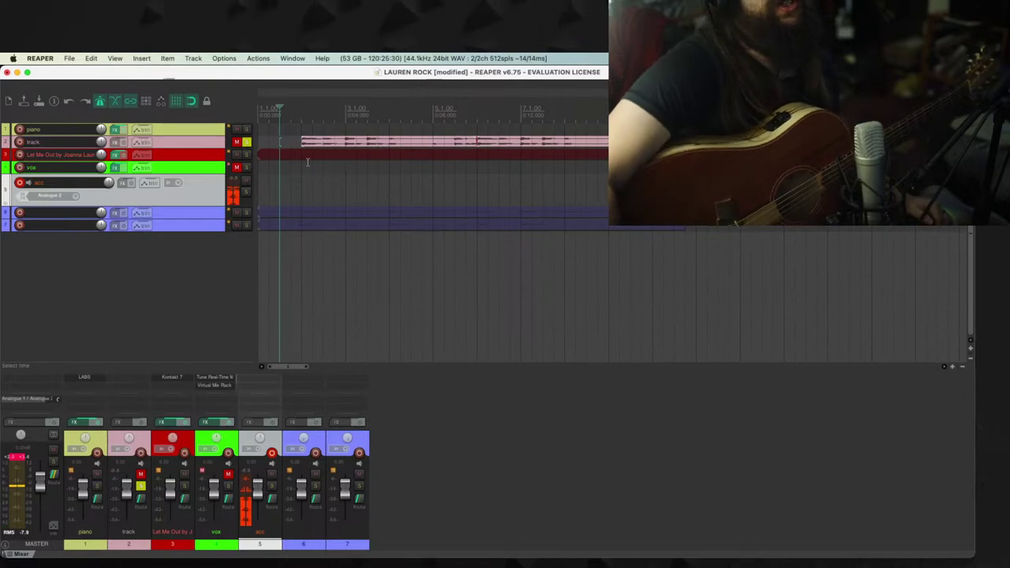
click(246, 142)
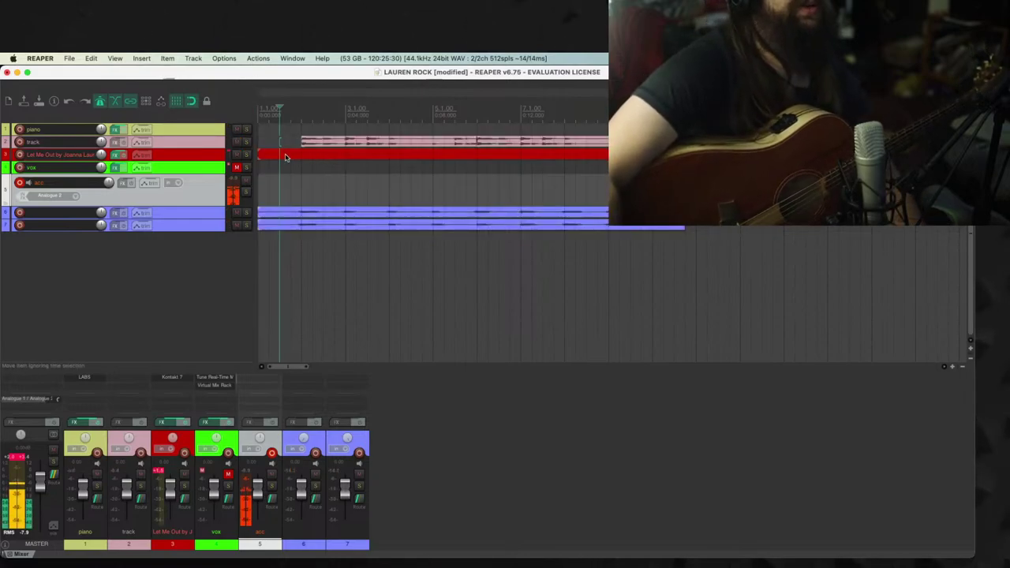
Step: Play the guitar takes together with the backing track, then stop and return the edit cursor to bar 1
key(space)
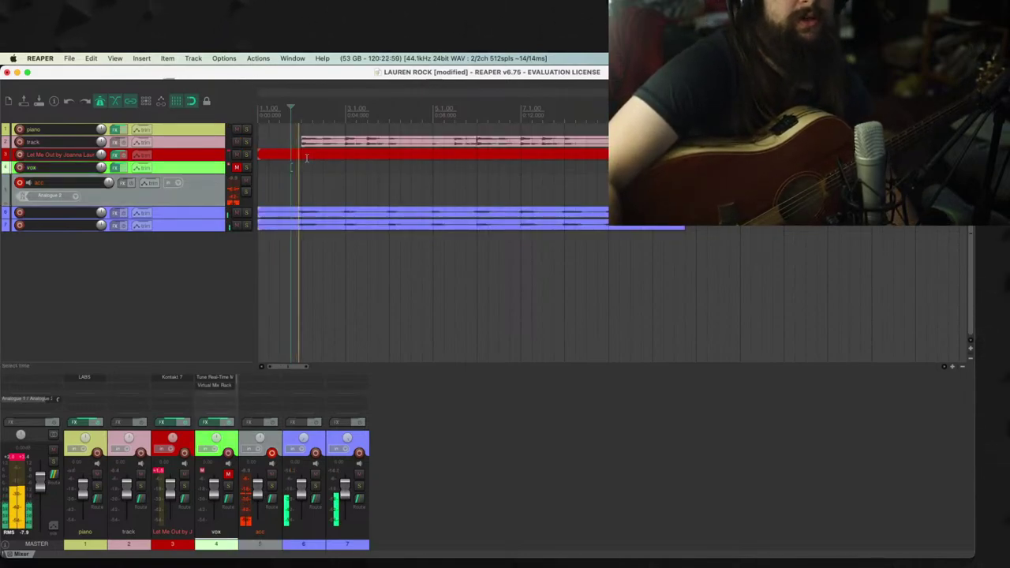
key(space)
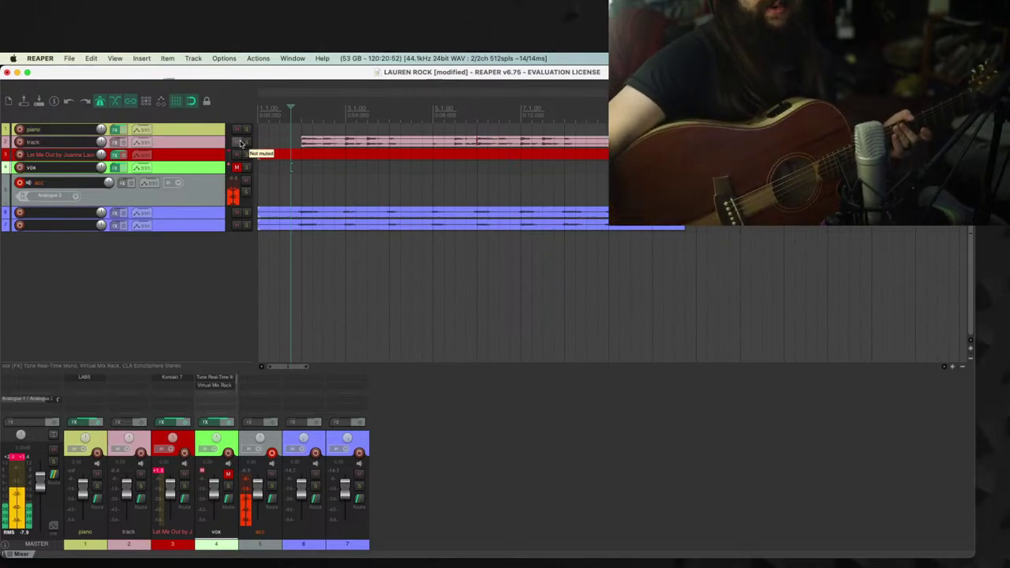
click(258, 189)
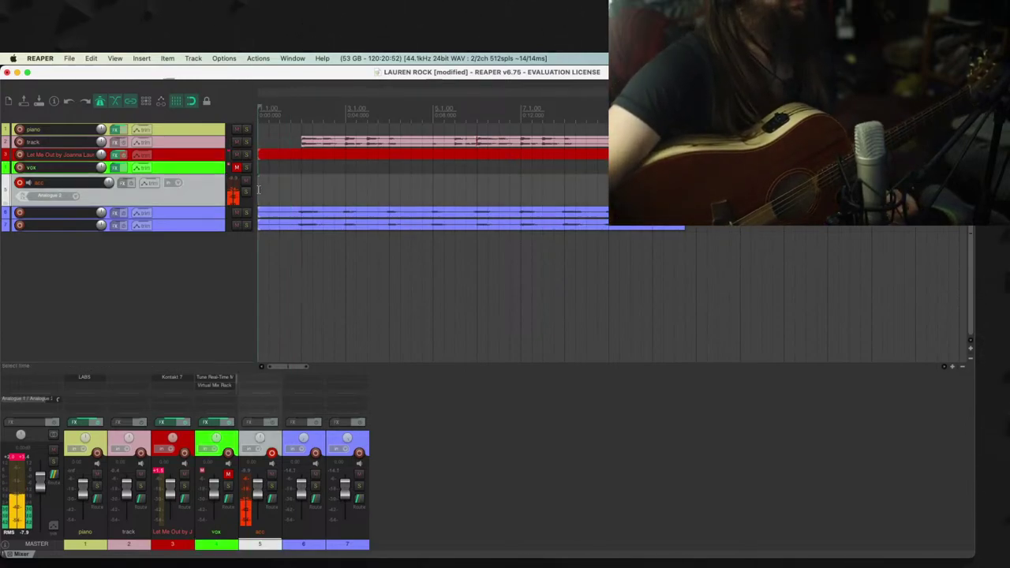
key(super+r)
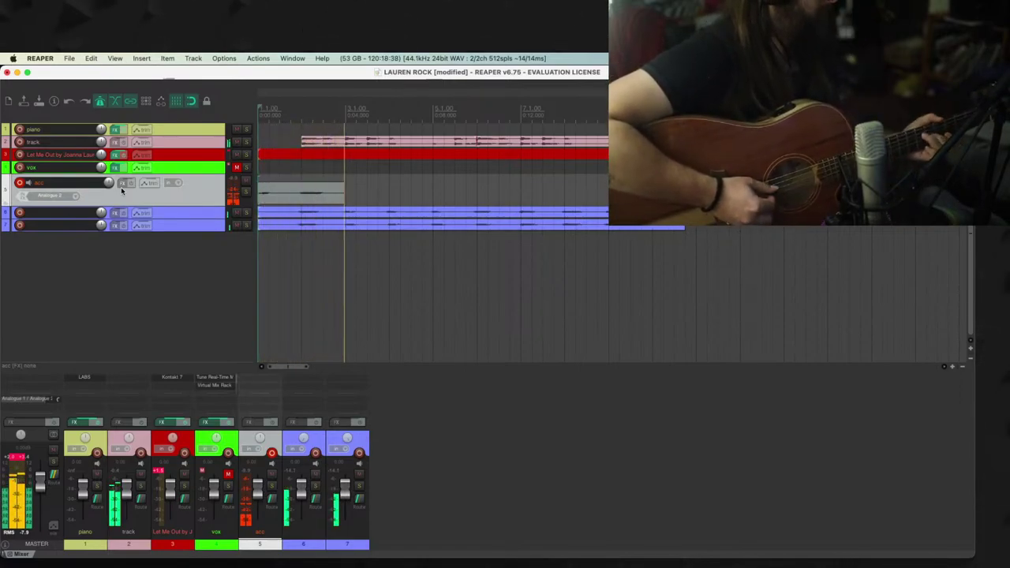
key(super+BackSpace)
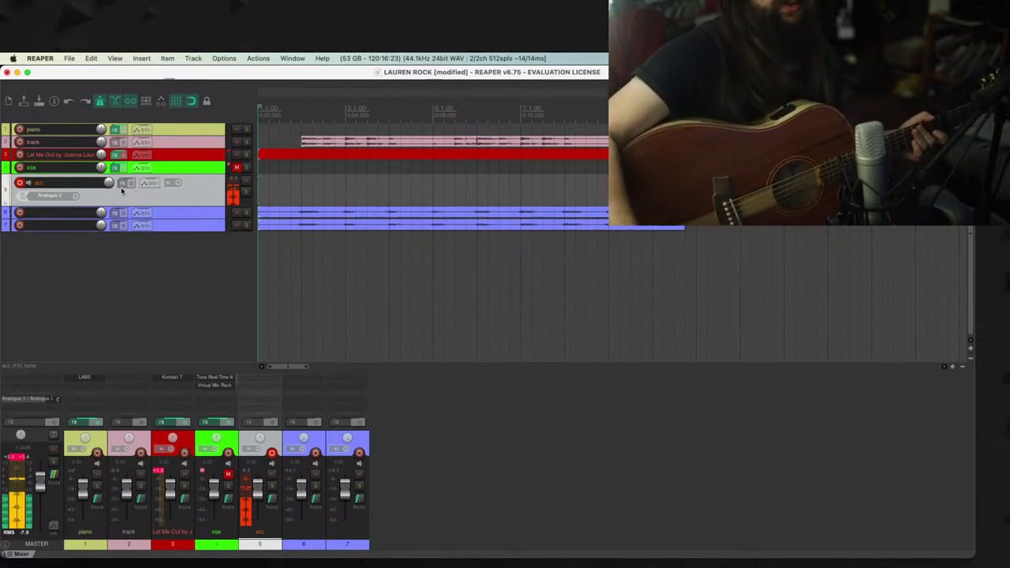
key(super+r)
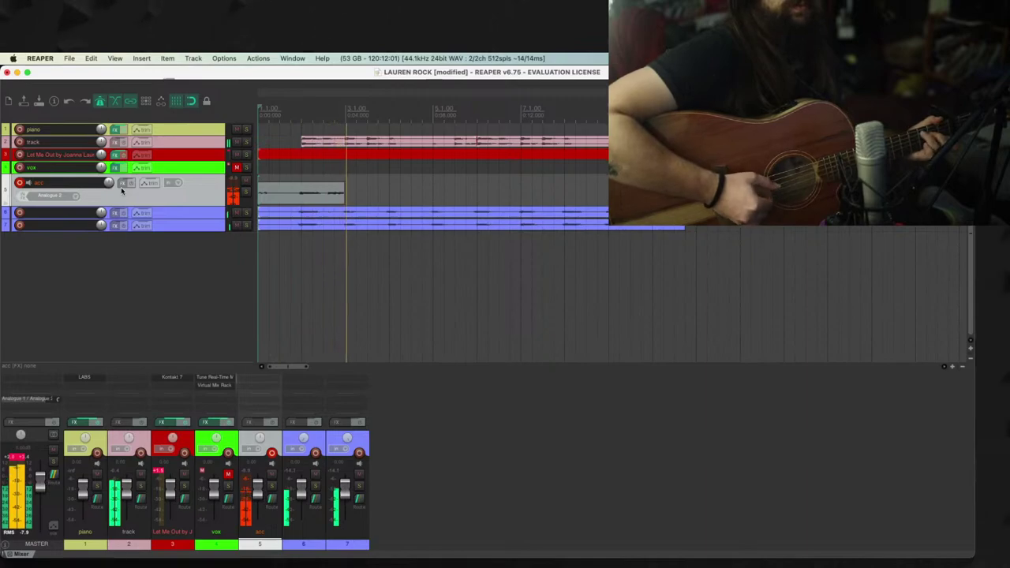
key(space)
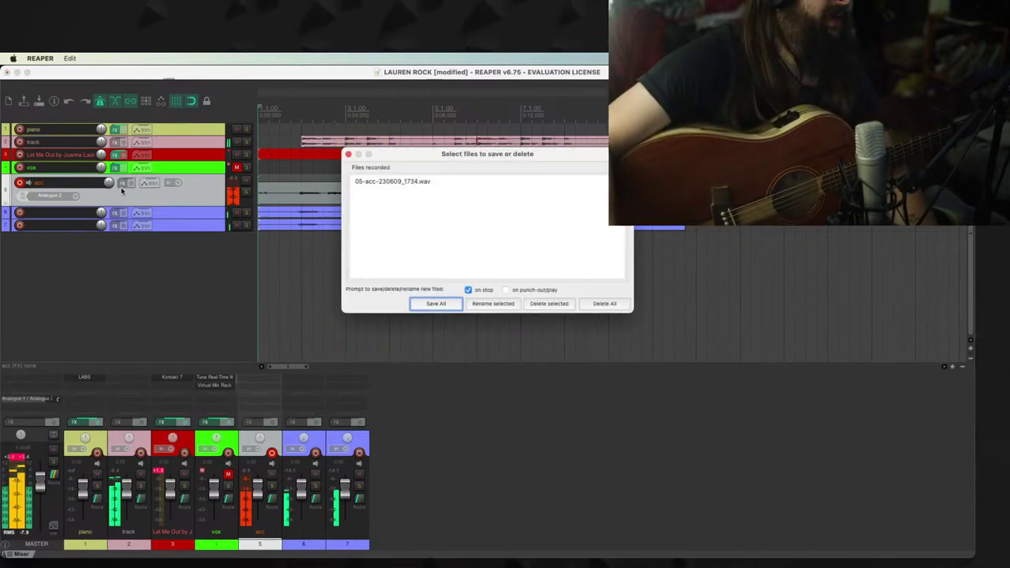
key(Escape)
key(super+r)
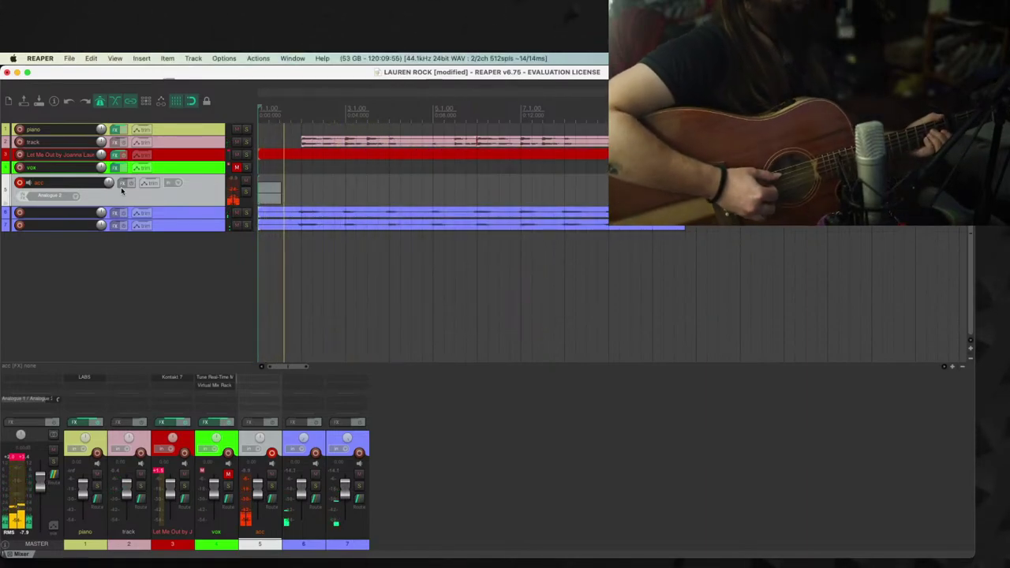
key(space)
key(Escape)
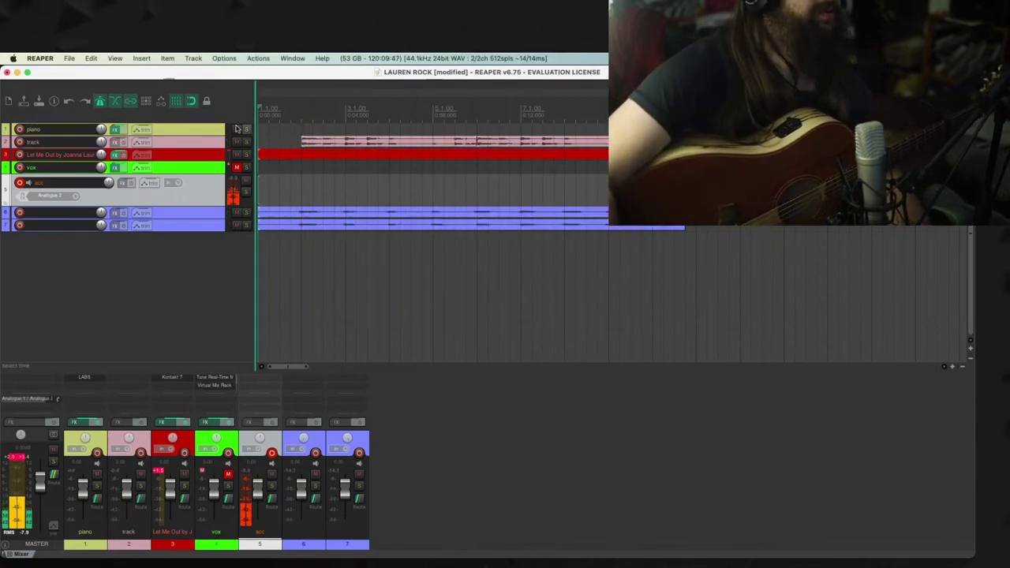
Step: Mute the backing track named track and keep the piano track unmuted
click(235, 130)
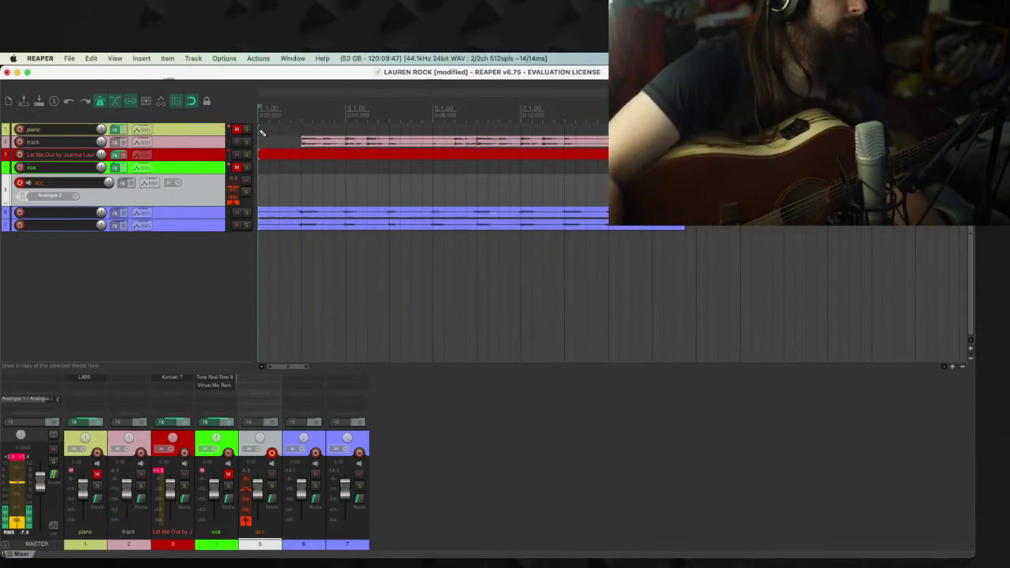
click(235, 129)
click(235, 142)
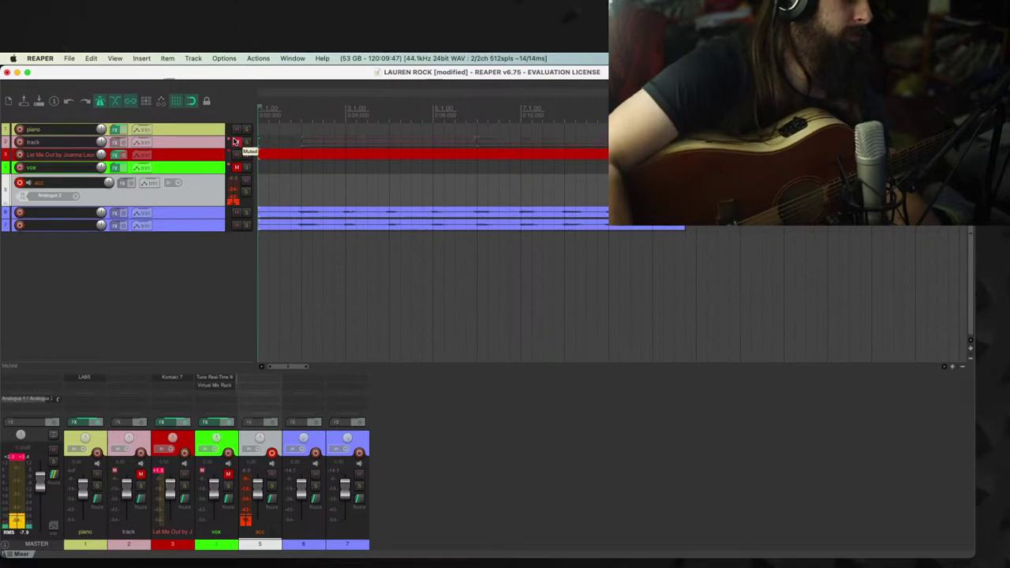
key(super+r)
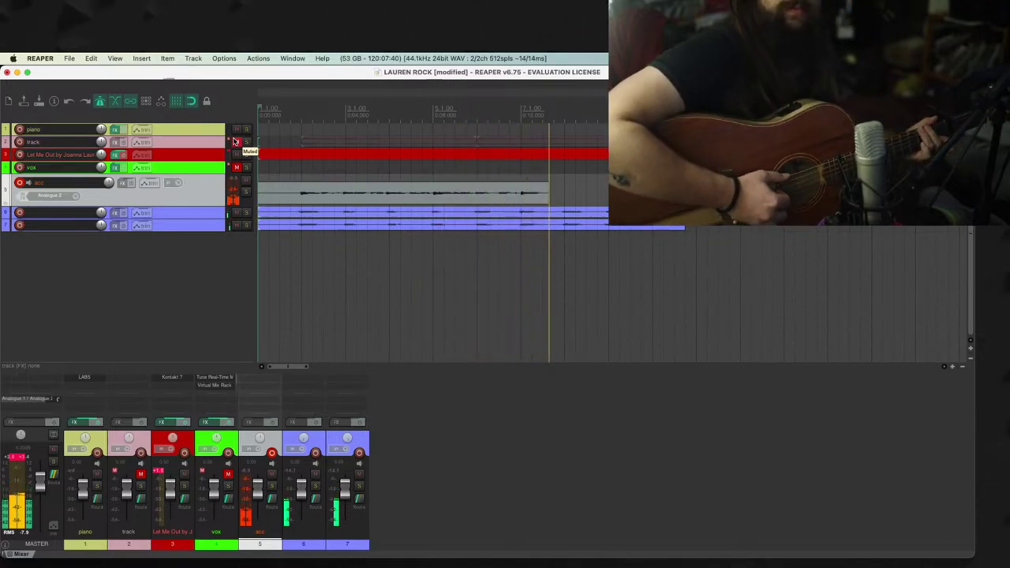
key(space)
key(super+z)
Step: Record a third guitar take on the acc track from bar 1 to about bar 10 and keep it
key(super+r)
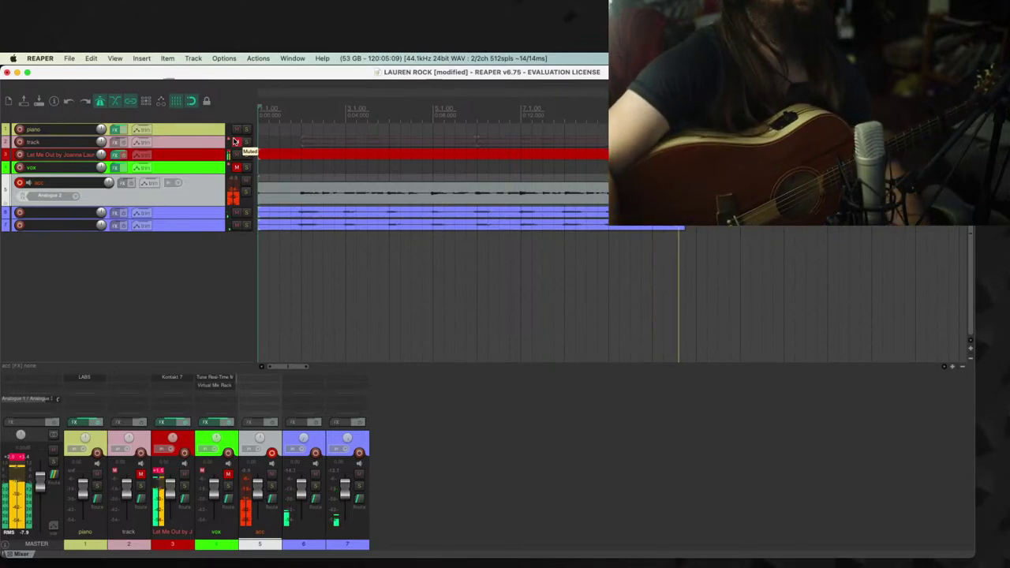
key(space)
Step: Move the third take onto a new track below the others and trim all three takes to start just before bar 2
drag(261, 228, 312, 239)
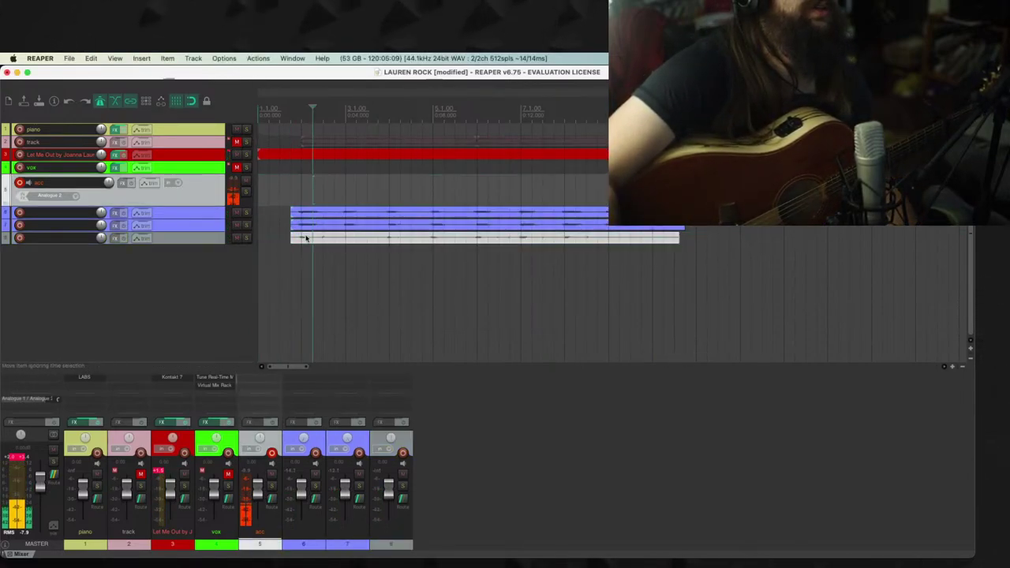
Step: Color track 8 blue-violet like tracks 6 and 7 and raise its volume to +4.28 dB during playback
right_click(208, 237)
mouse_move(237, 460)
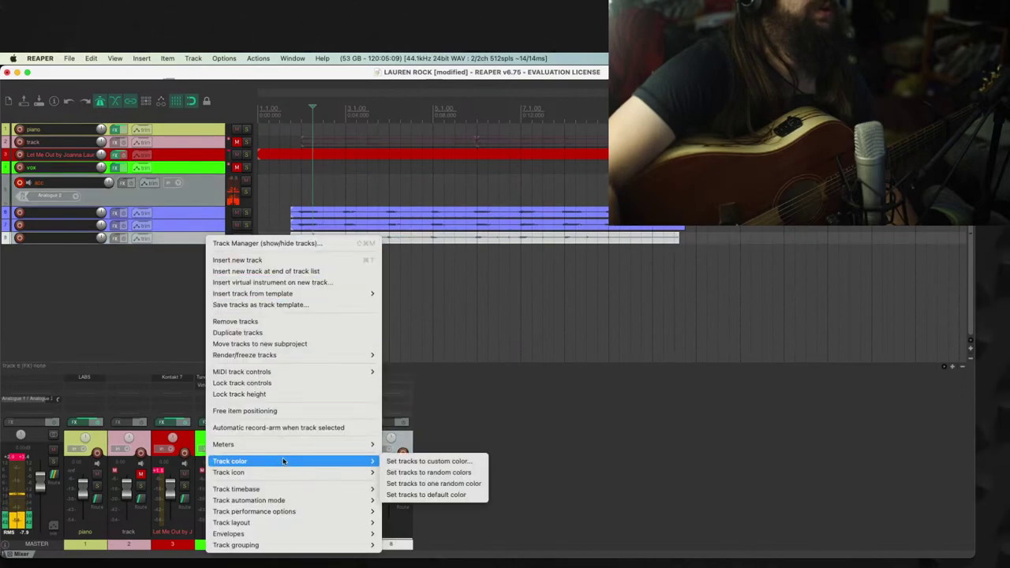
click(409, 485)
click(304, 197)
key(space)
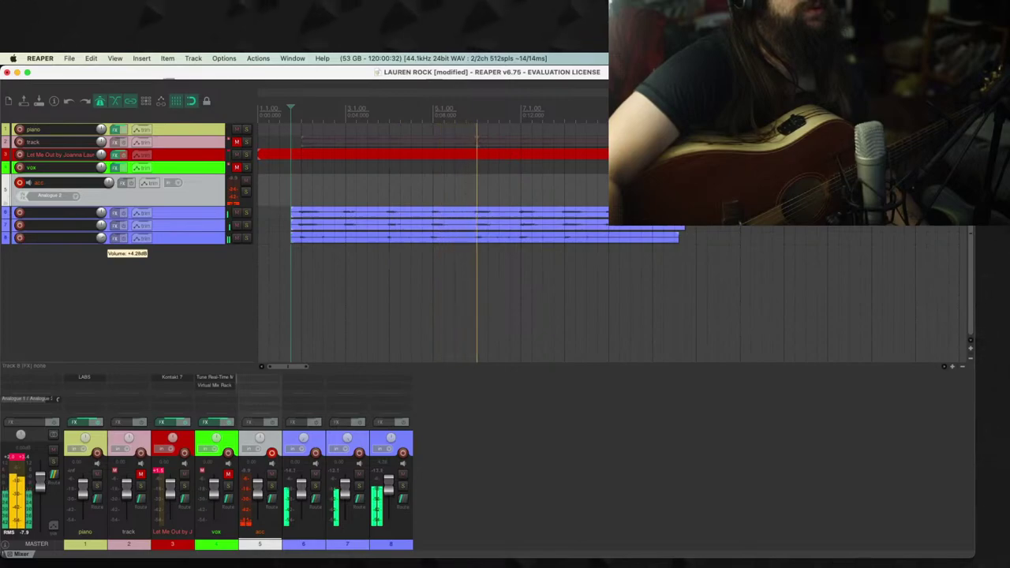
Step: Trim the start of the take on track 8 slightly, keeping it just before bar 2
click(295, 235)
scroll(436, 237, up, 5)
drag(438, 236, 441, 237)
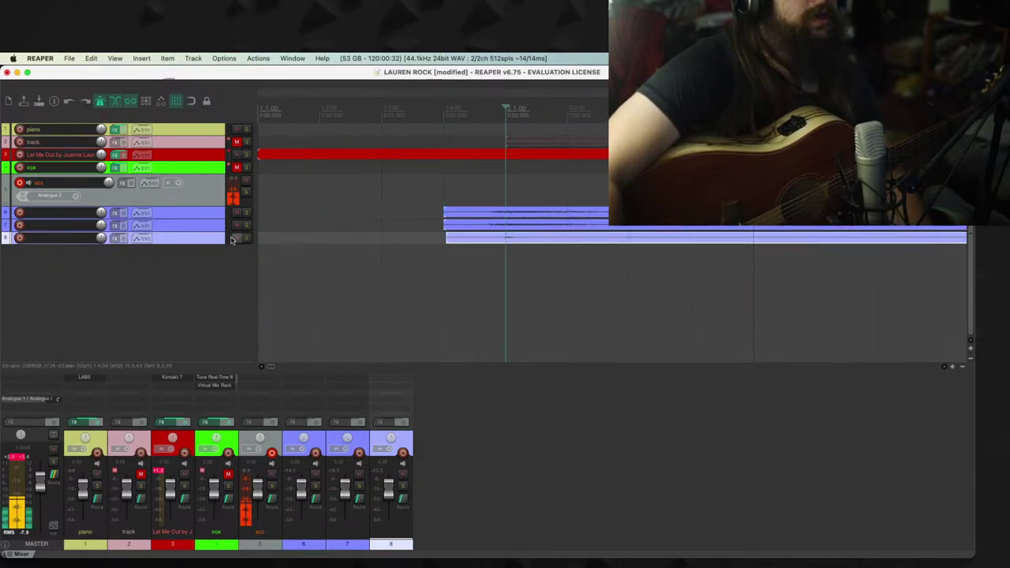
Step: Play the three layered guitar takes through to their end around bar 10 and stop playback
key(space)
scroll(474, 214, down, 3)
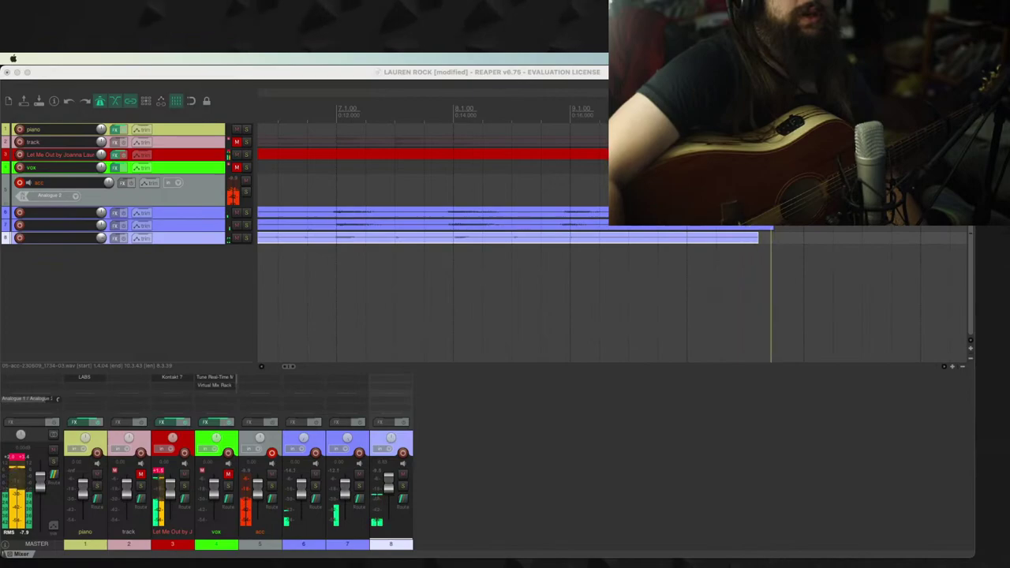
click(568, 480)
scroll(403, 178, down, 5)
key(space)
click(404, 178)
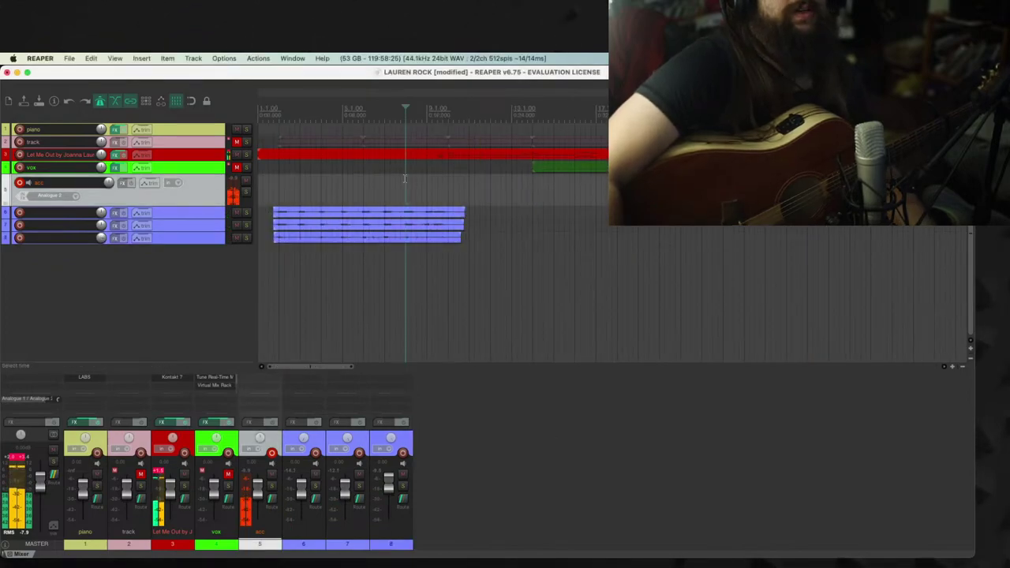
Step: Try recording a guitar take on the acc track from about bar 5 and trimming its silent start
click(342, 187)
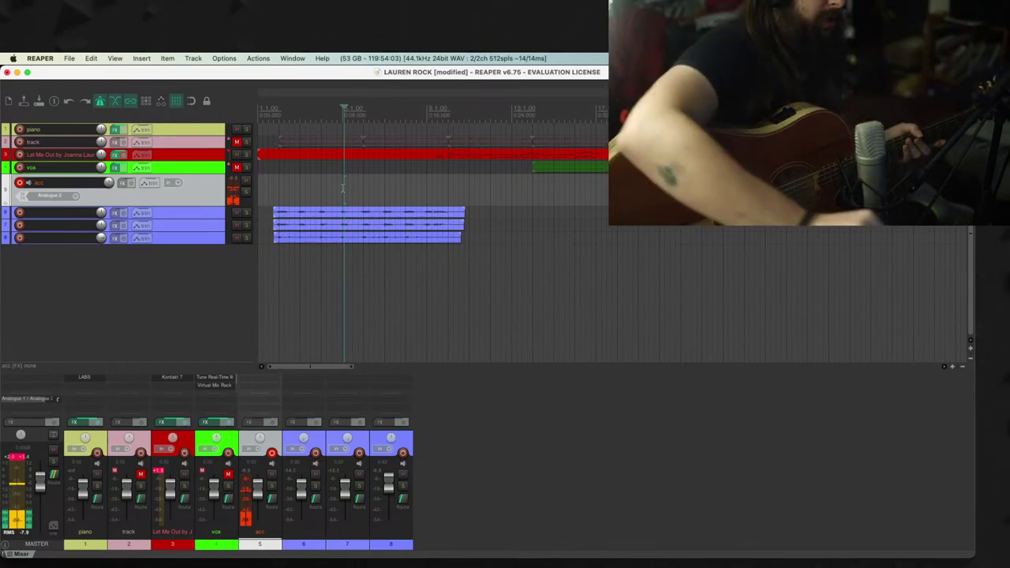
key(super+r)
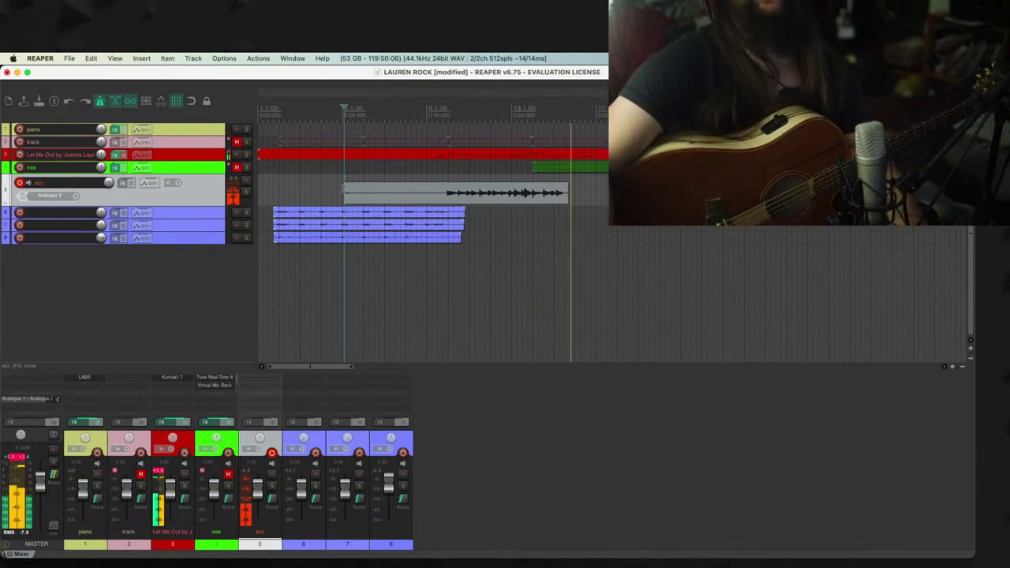
key(space)
drag(348, 195, 440, 205)
key(ctrl+z)
key(ctrl+z)
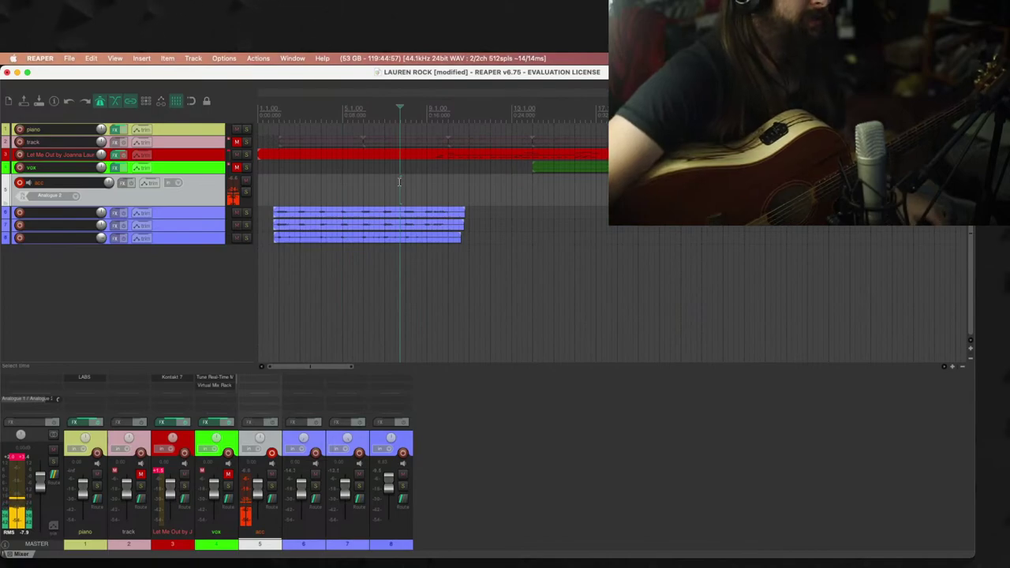
Step: Record a strummed take on the acc track from late in bar 7, trim its start to just before bar 10 and place it on track 6
key(super+r)
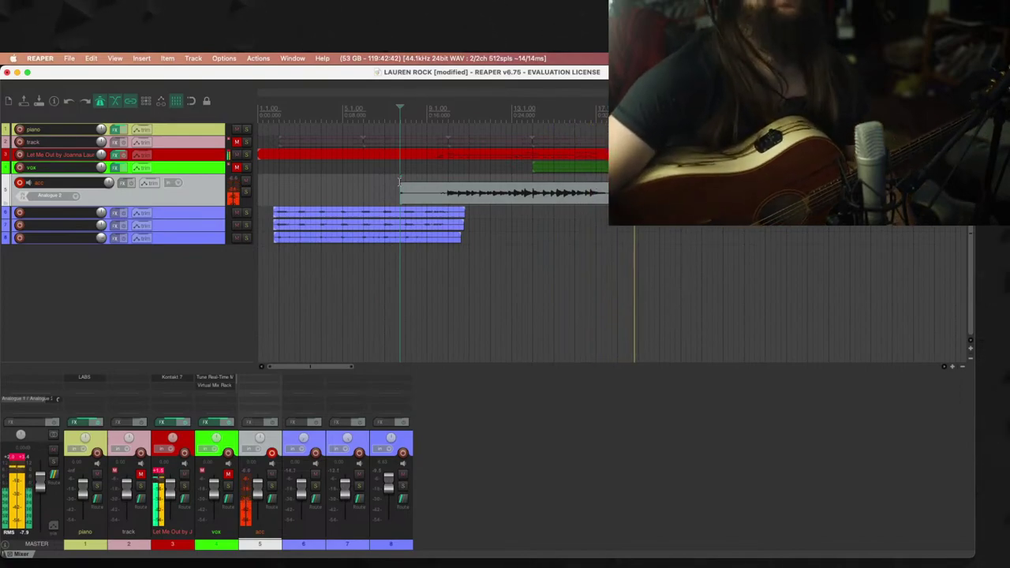
key(space)
drag(398, 199, 447, 212)
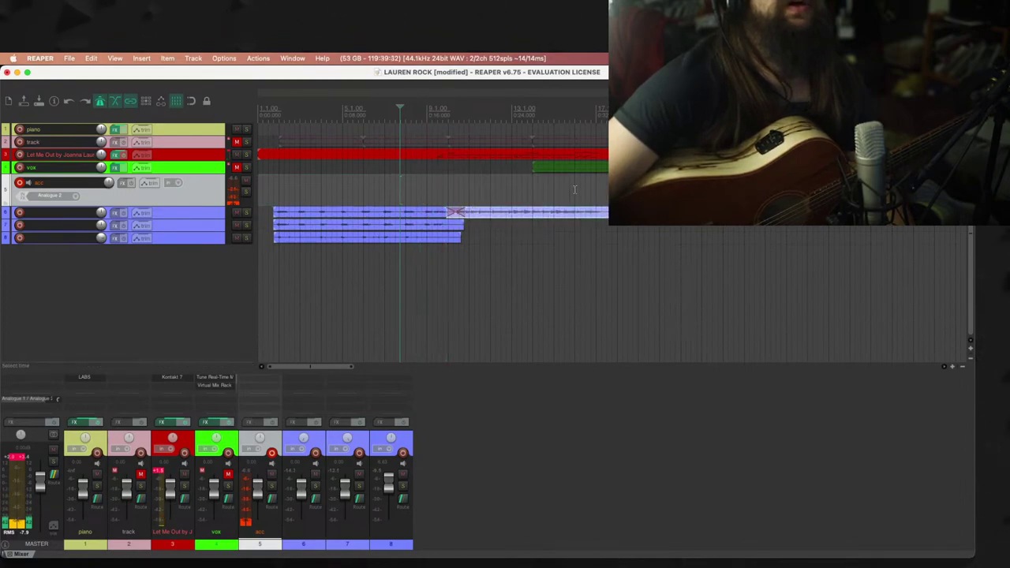
Step: Play the new track 6 take from about bar 16 and trim its end to about bar 16
click(574, 189)
key(space)
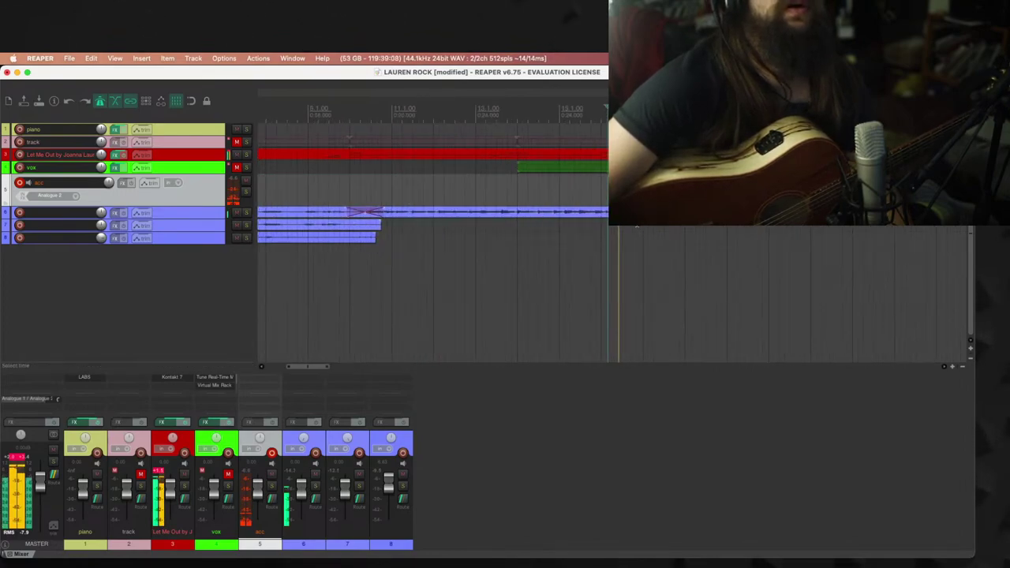
drag(717, 211, 600, 213)
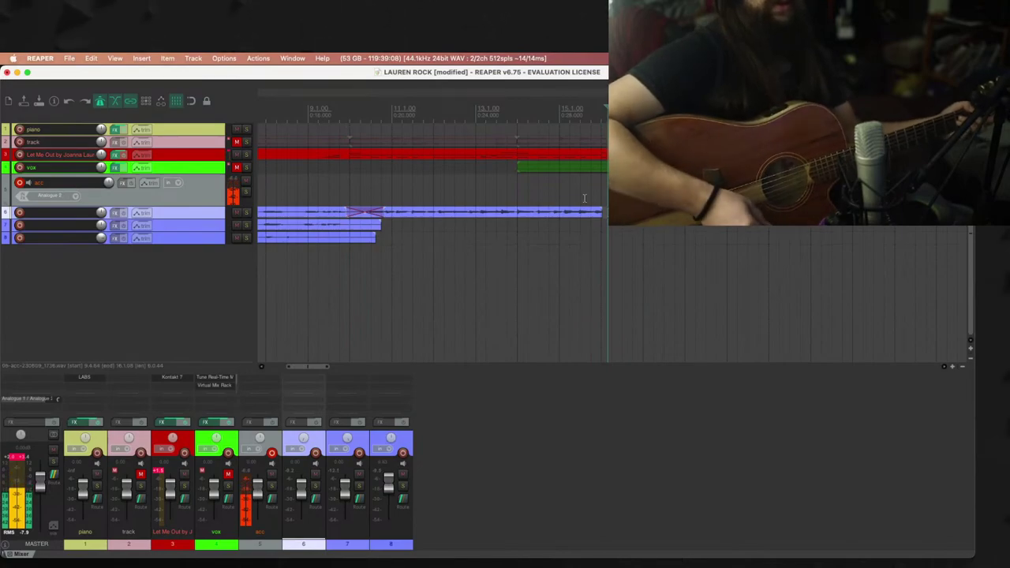
Step: Record a continuation take on the acc track from mid bar 14, trim its start to just before bar 16 and place it on track 6
click(545, 186)
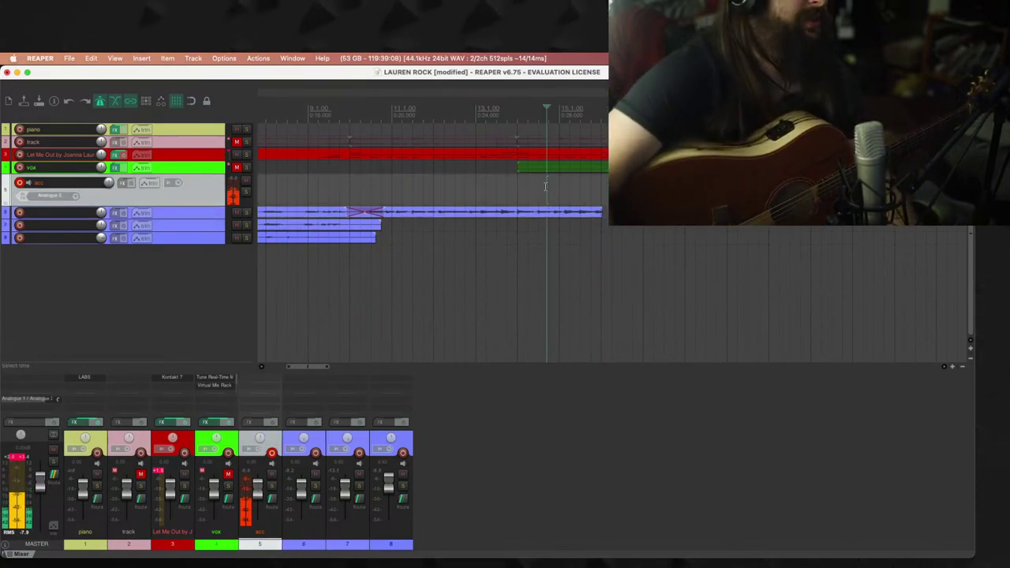
key(super+r)
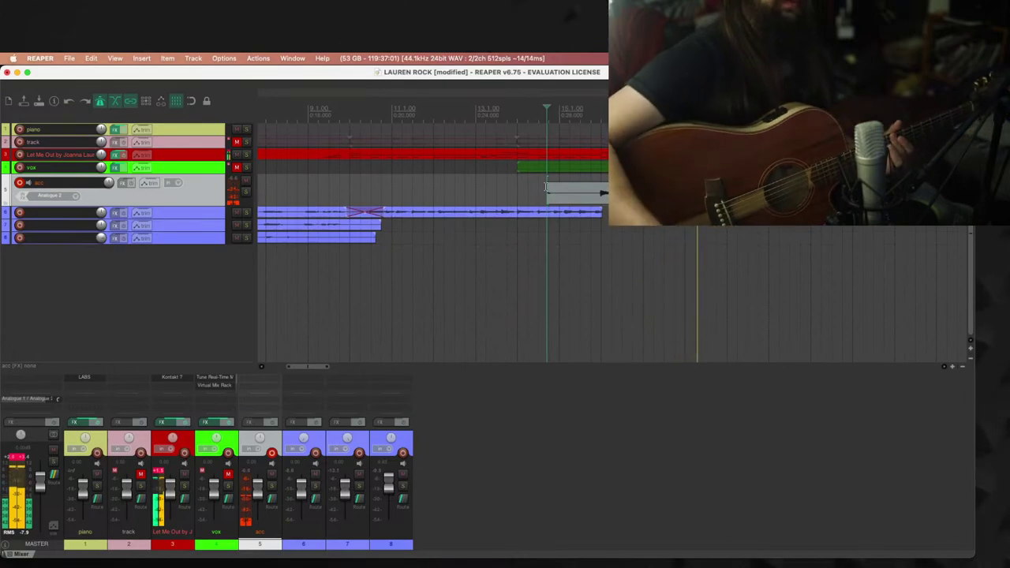
key(space)
key(Return)
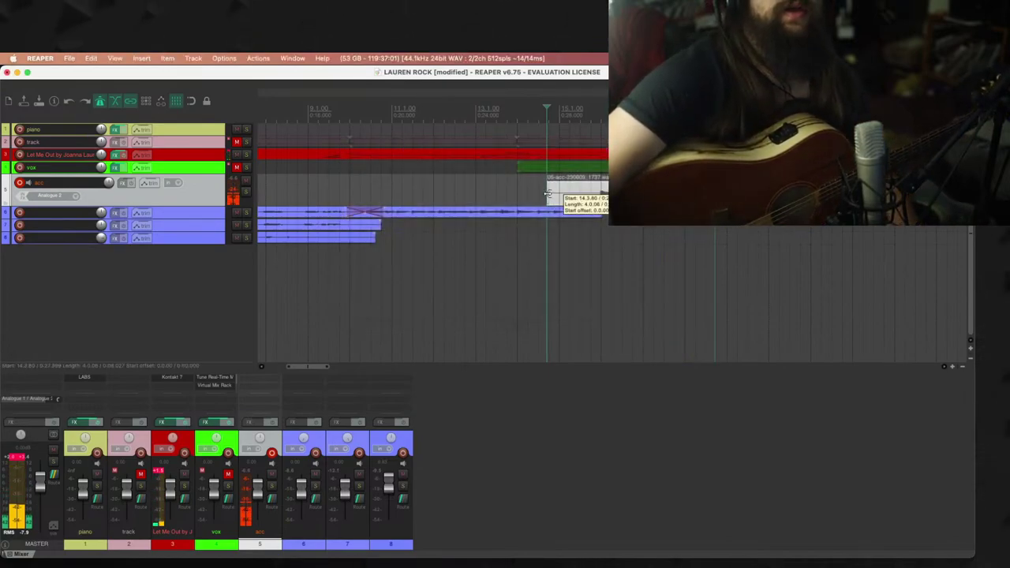
key(super+z)
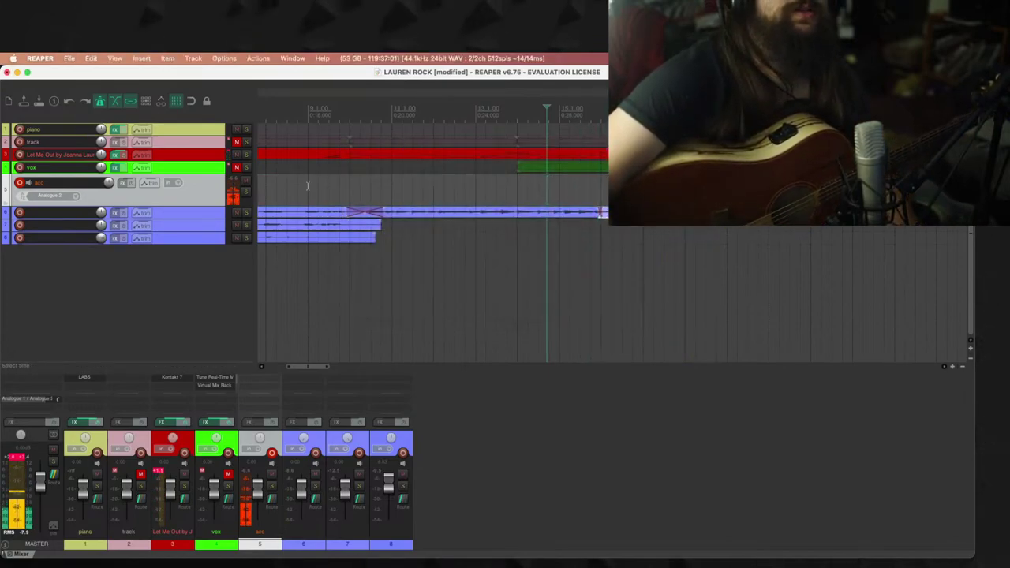
Step: Record a second strummed layer on the acc track from late in bar 8, trim its start to just before bar 10 and place it on track 7
click(292, 187)
key(super+r)
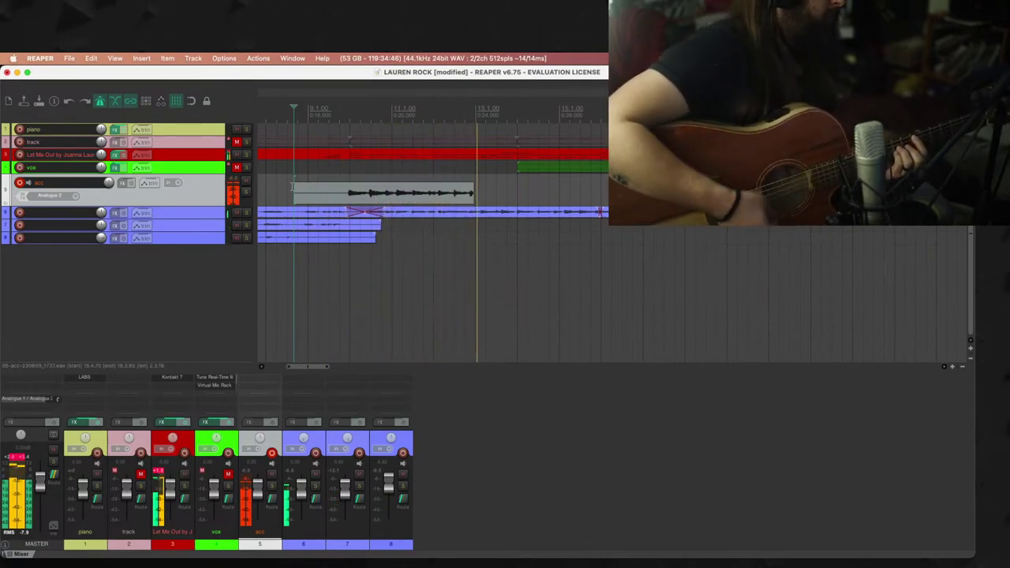
key(ctrl+BackSpace)
key(ctrl+r)
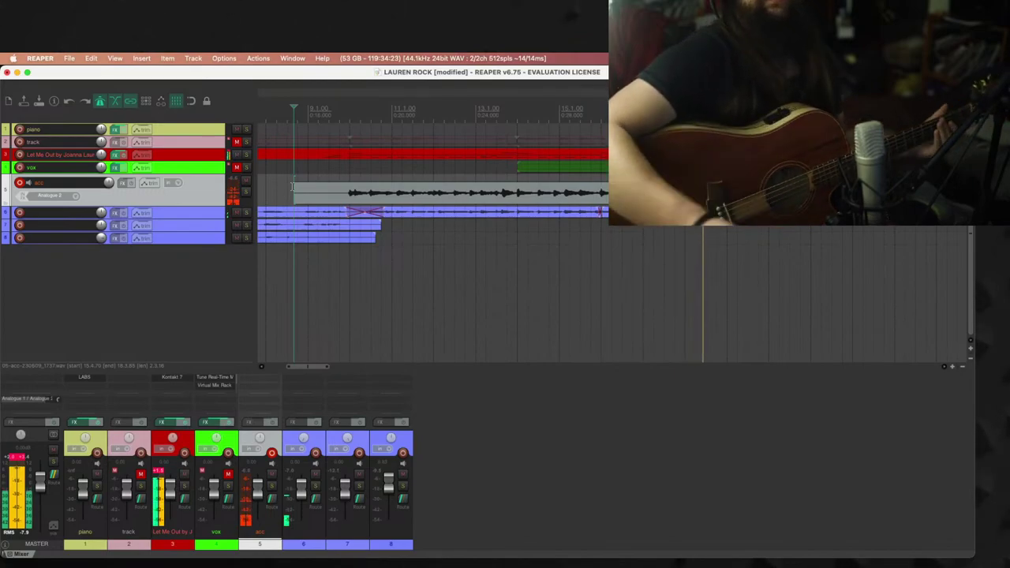
key(space)
key(Return)
drag(292, 198, 366, 216)
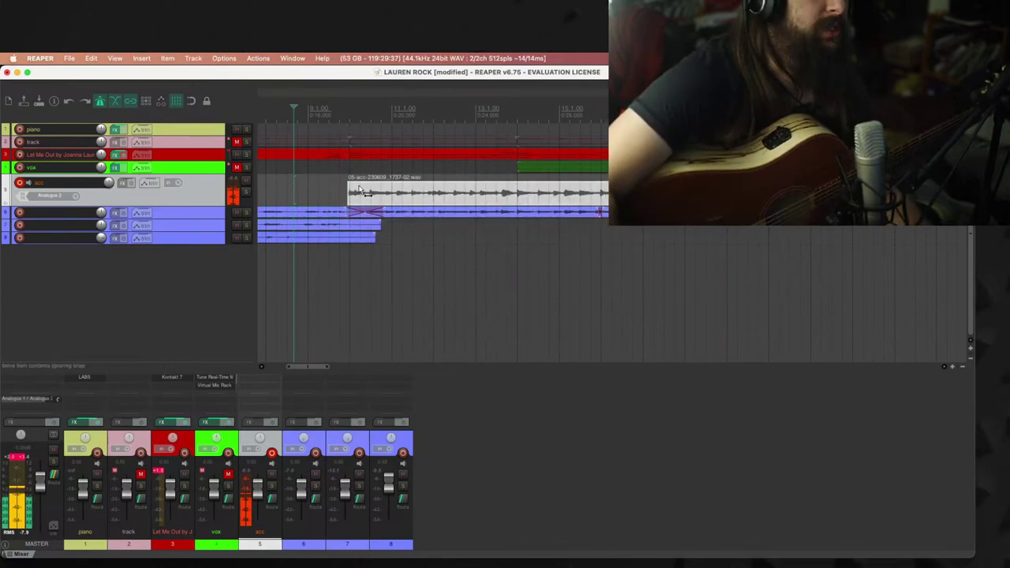
drag(355, 177, 377, 211)
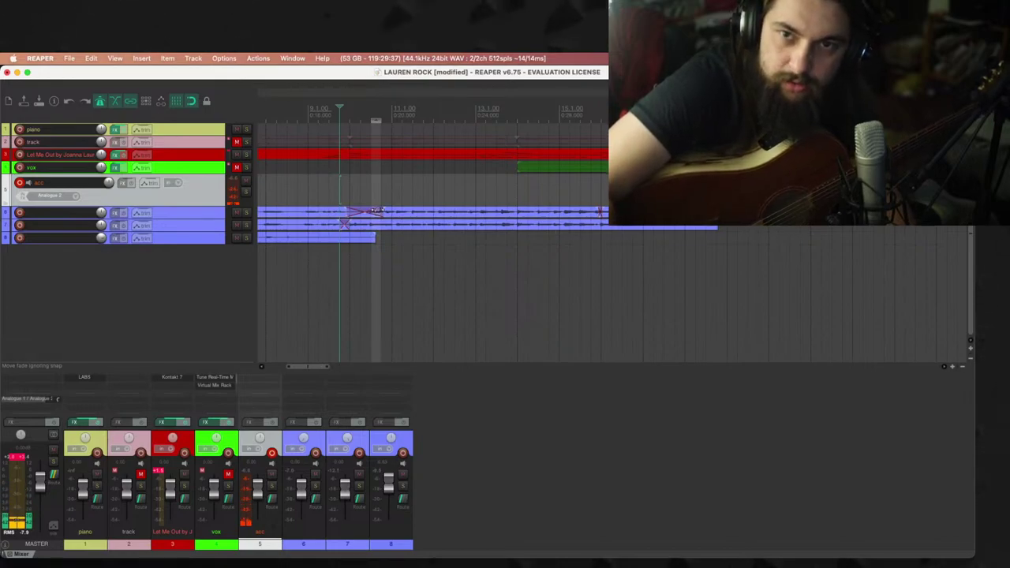
Step: Shorten the crossfade near bar 10 on track 6 and trim the ends of the takes on tracks 6 and 7 to bar 18
drag(377, 212, 345, 216)
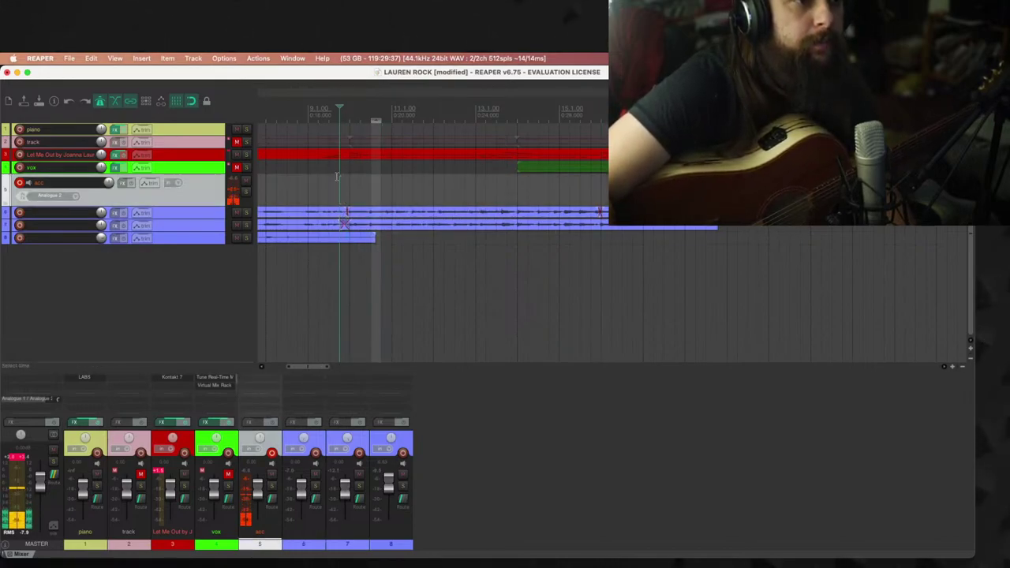
key(space)
click(343, 223)
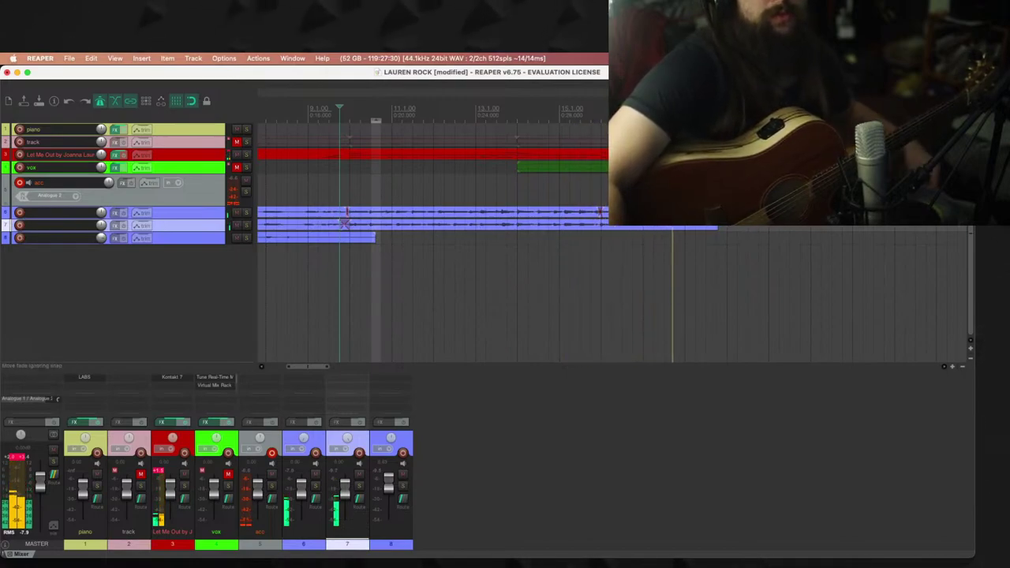
drag(717, 228, 702, 228)
drag(639, 229, 683, 228)
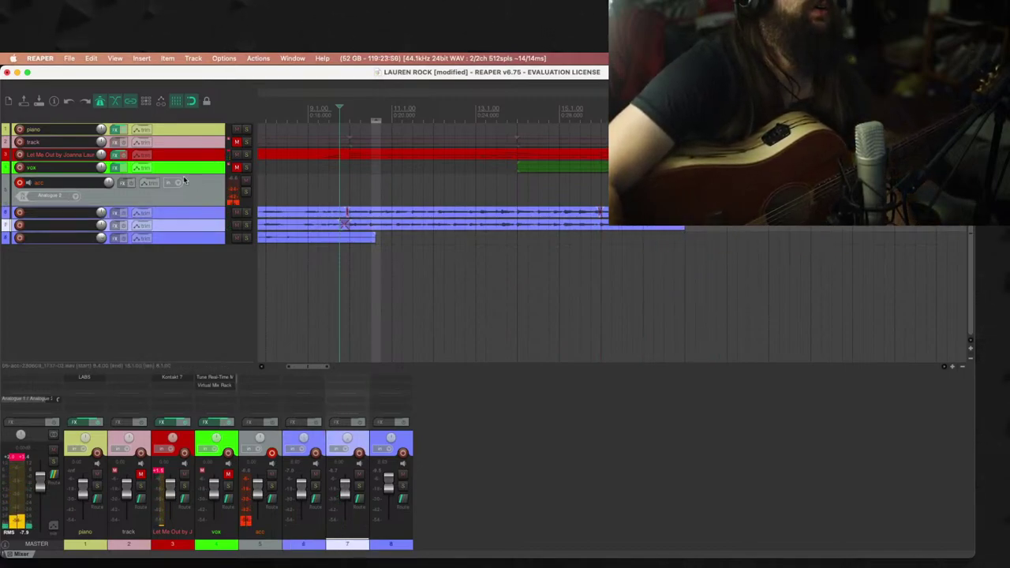
Step: Unmute the vox track and play the song with the vocals from mid bar 17
click(241, 168)
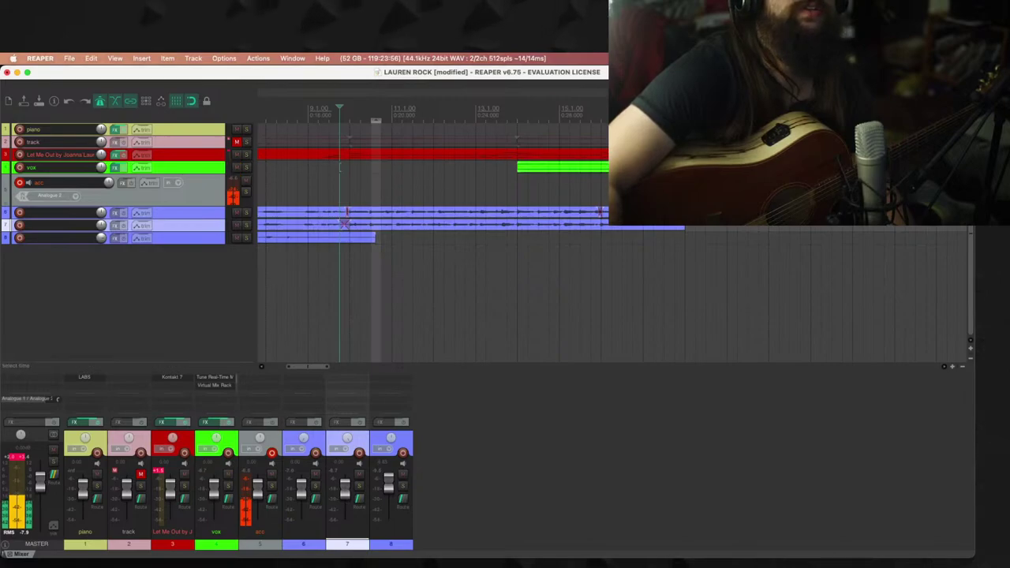
click(664, 190)
key(space)
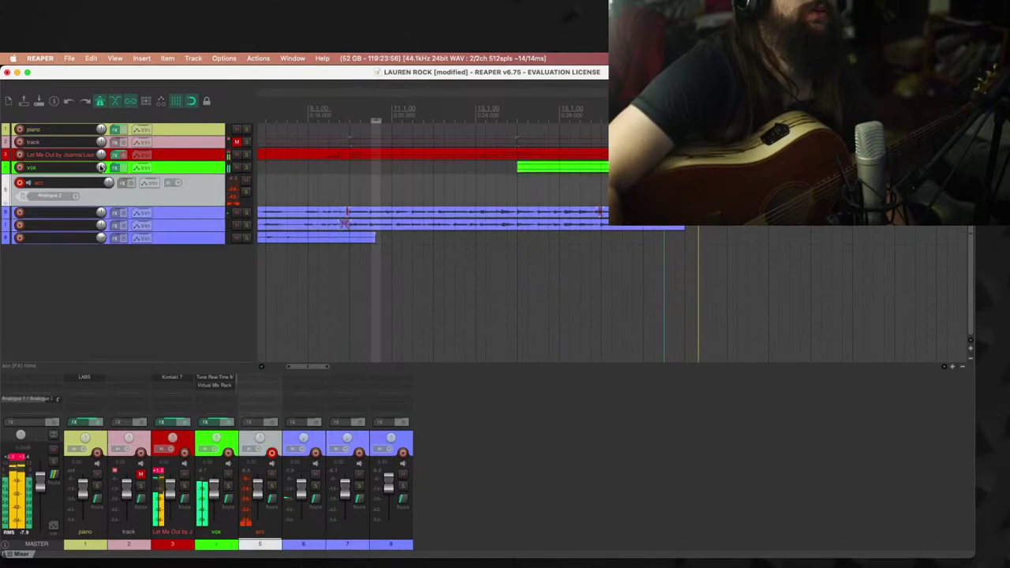
scroll(100, 168, down, 2)
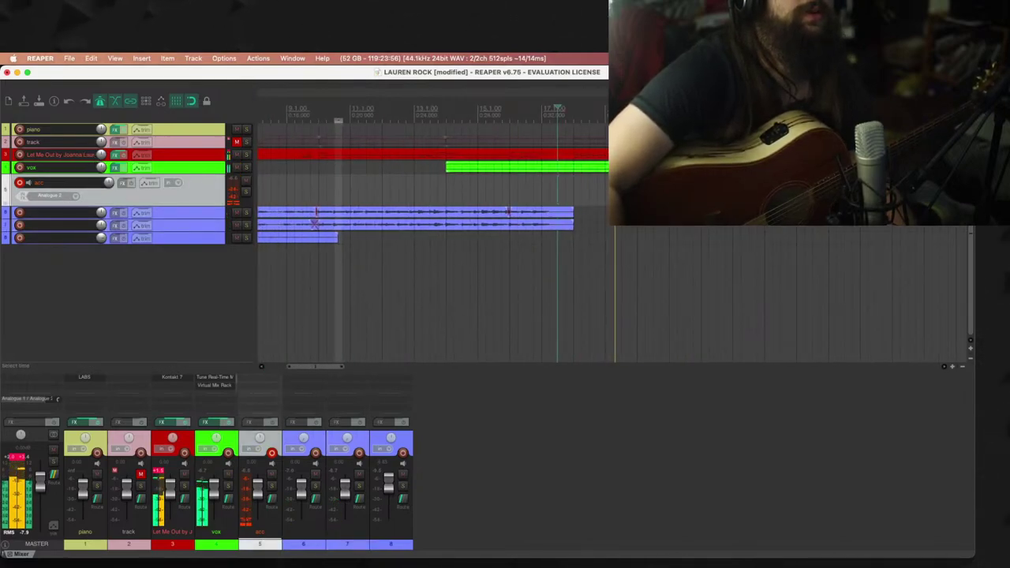
scroll(589, 178, down, 2)
scroll(589, 178, up, 2)
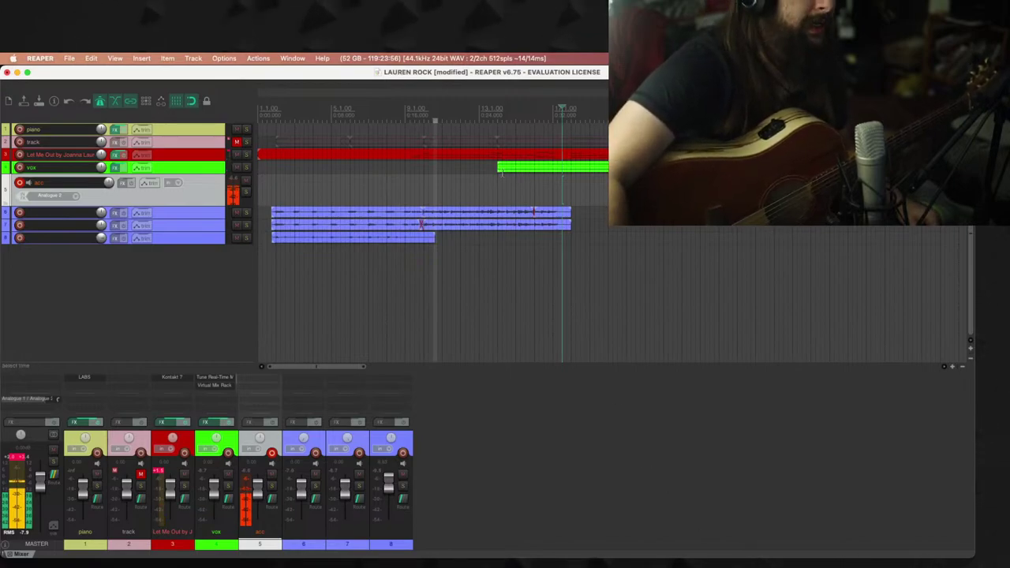
Step: Record a guitar take on the acc track from about bar 16 to about bar 31 along with the vocals and save the file
scroll(539, 182, up, 3)
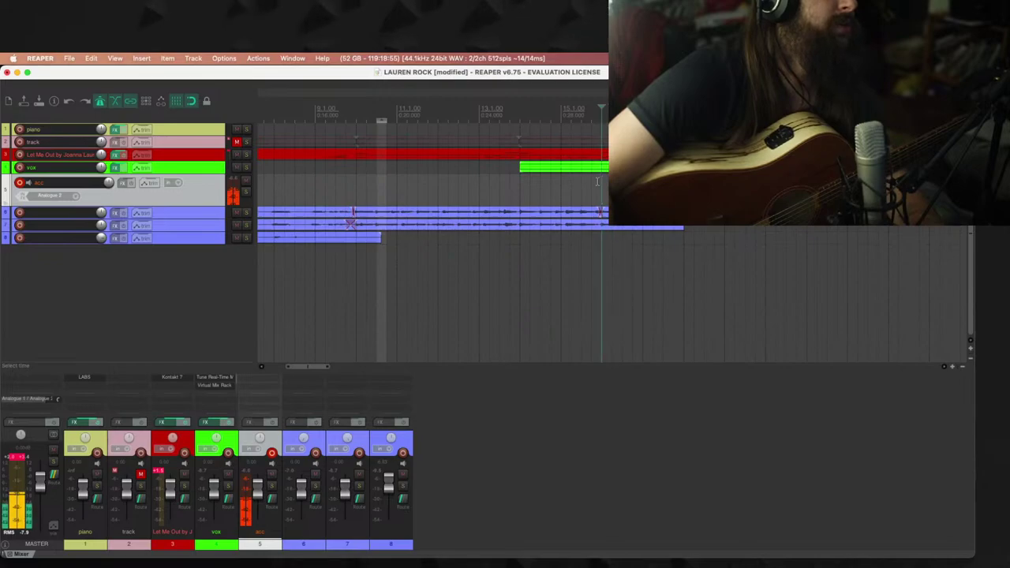
key(space)
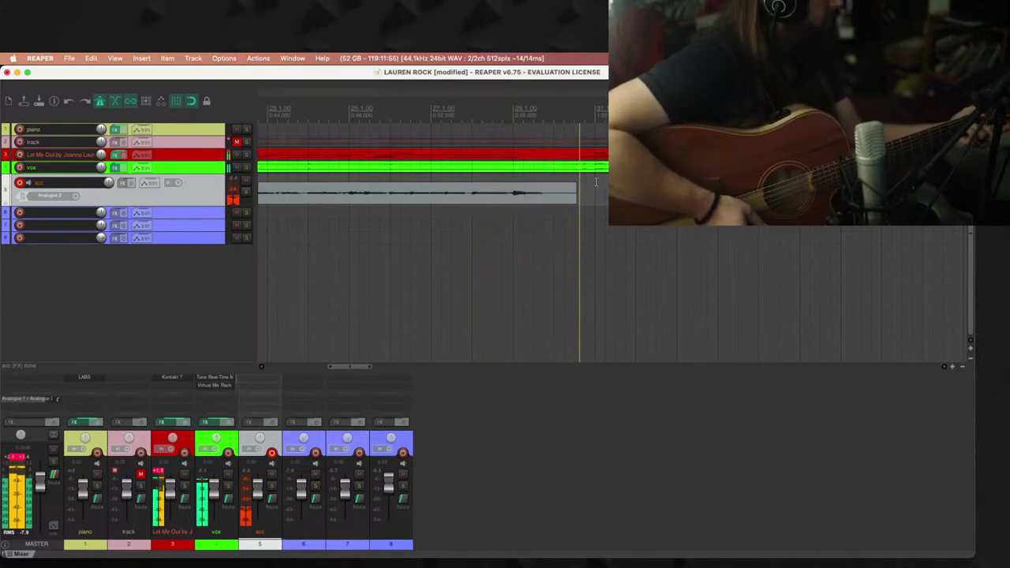
key(space)
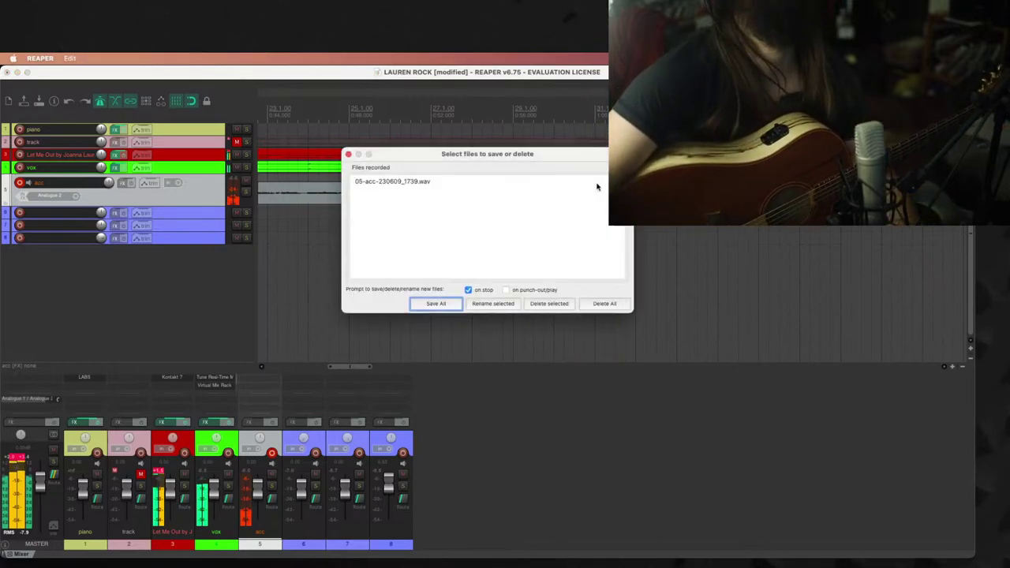
key(Return)
Step: Trim the new take's start to late in bar 17 and move it onto track 8
key(space)
drag(346, 194, 416, 198)
key(space)
drag(496, 194, 492, 237)
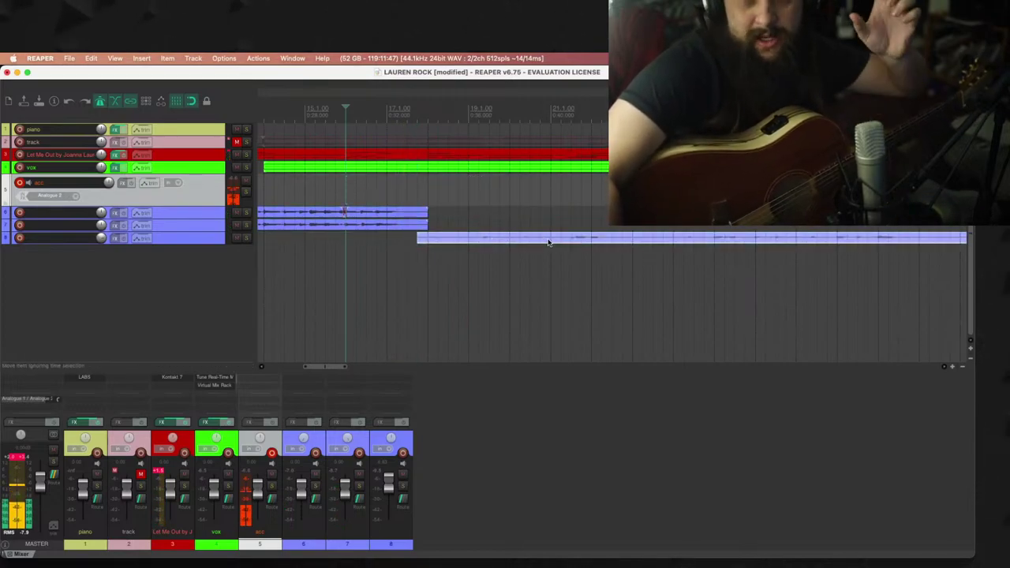
Step: Enlarge the track heights and inspect the arranged guitar takes on tracks 6 to 8 around bars 11 to 19
scroll(536, 194, down, 3)
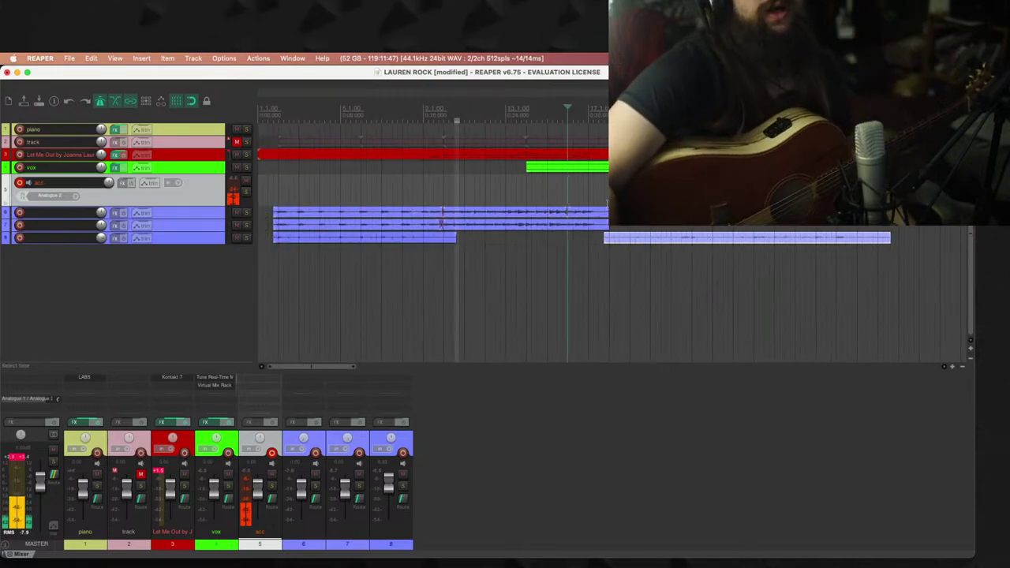
key(grave)
key(grave)
key(grave)
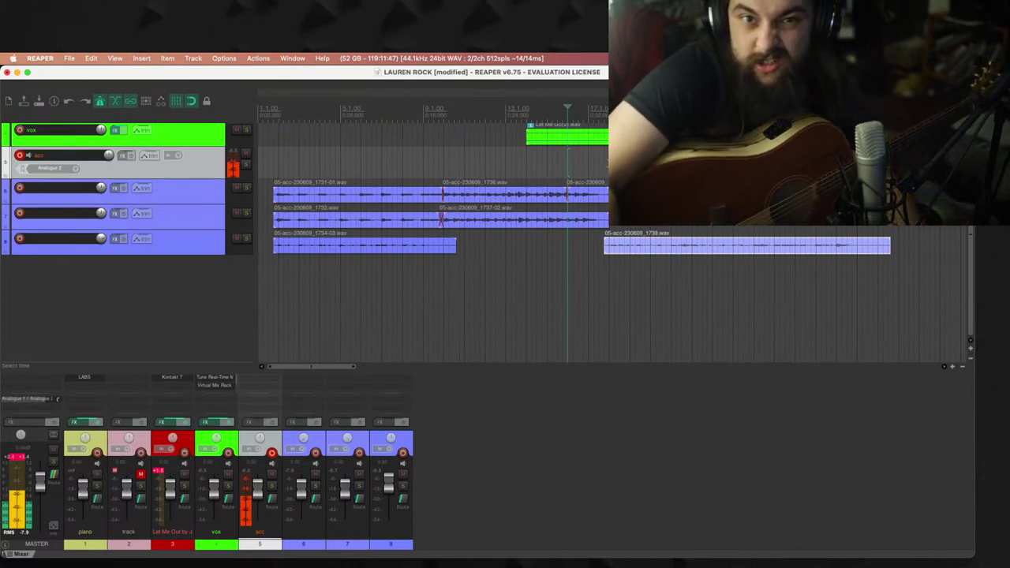
scroll(596, 175, up, 1)
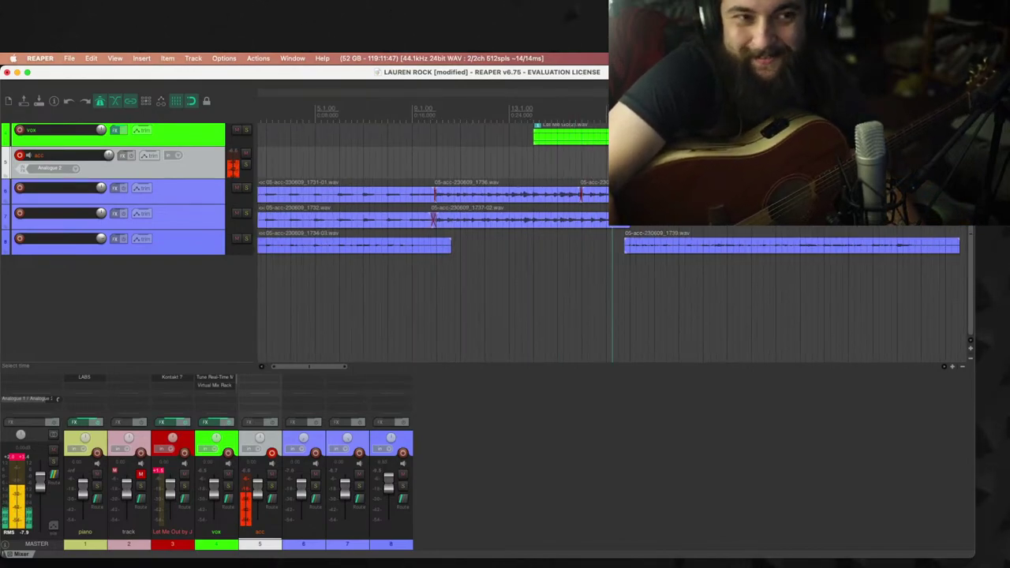
scroll(639, 237, up, 4)
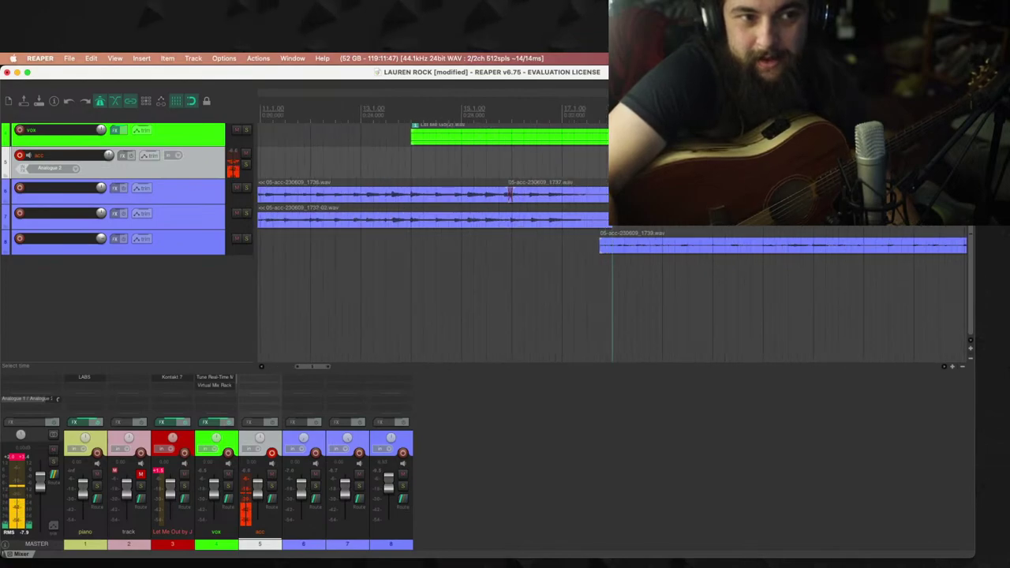
click(606, 245)
scroll(609, 245, up, 1)
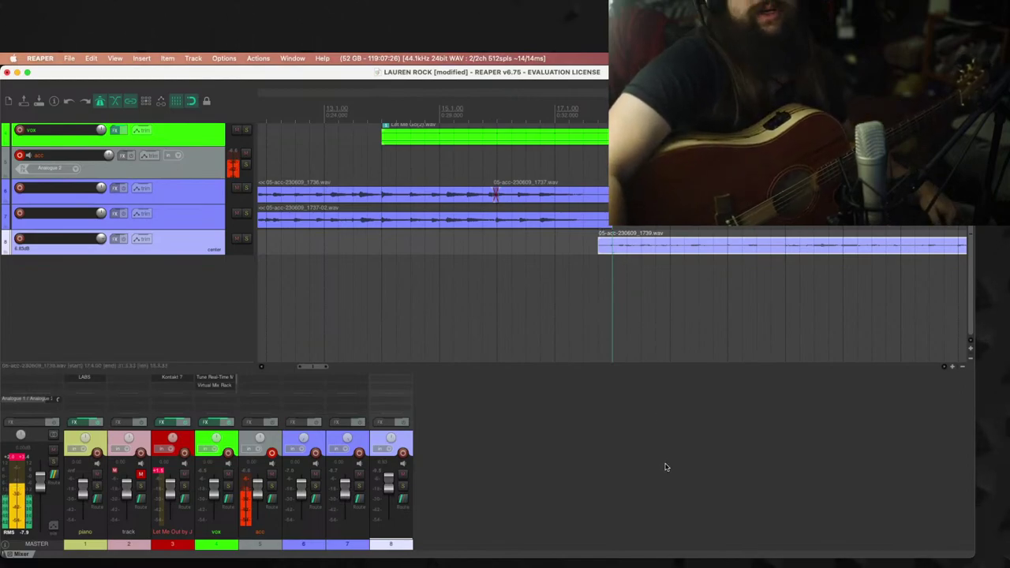
key(super+Tab)
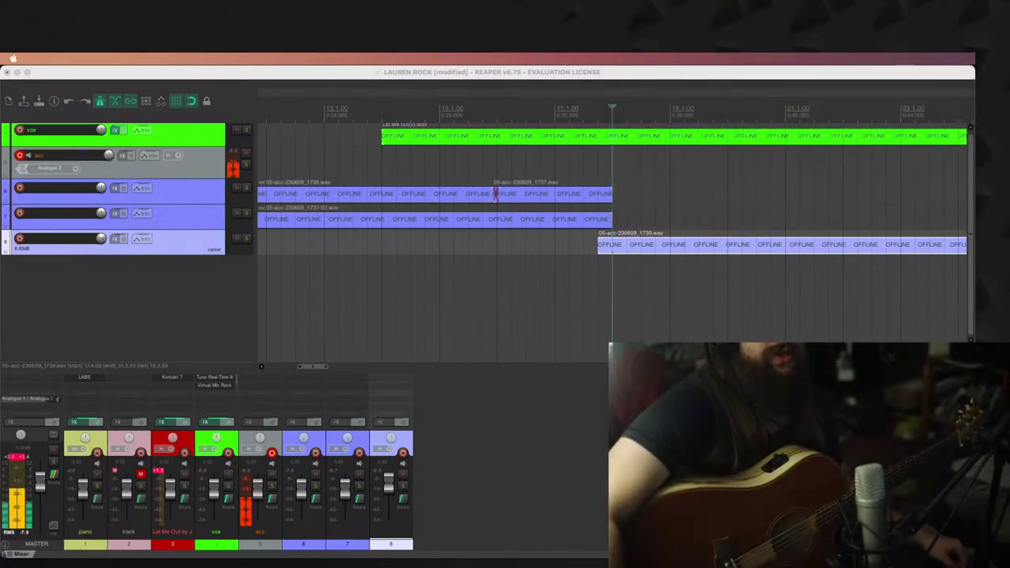
click(574, 209)
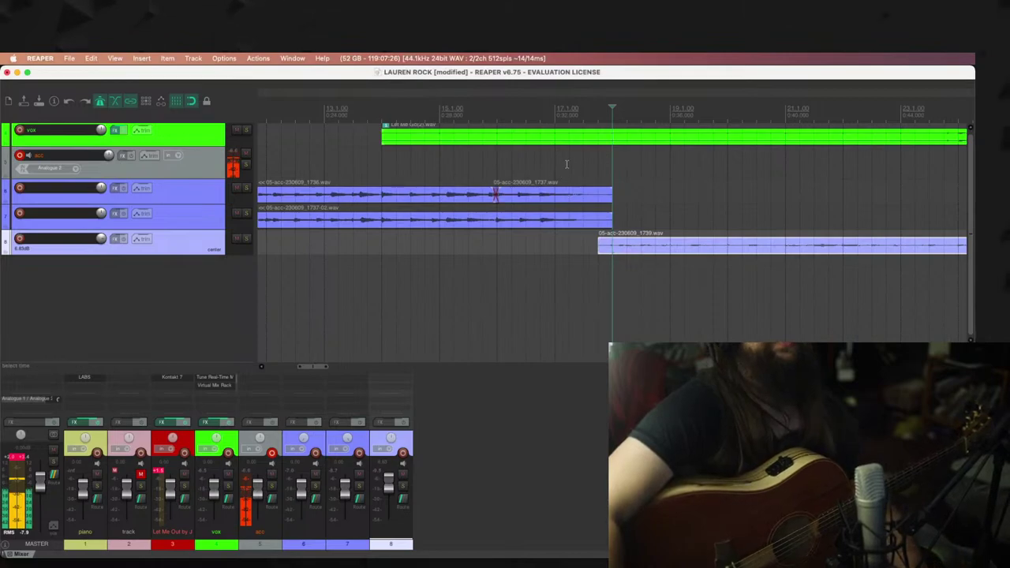
Step: Play the song from about bar 28 and trim the end of the guitar take on track 8 to bar 31
scroll(727, 198, down, 3)
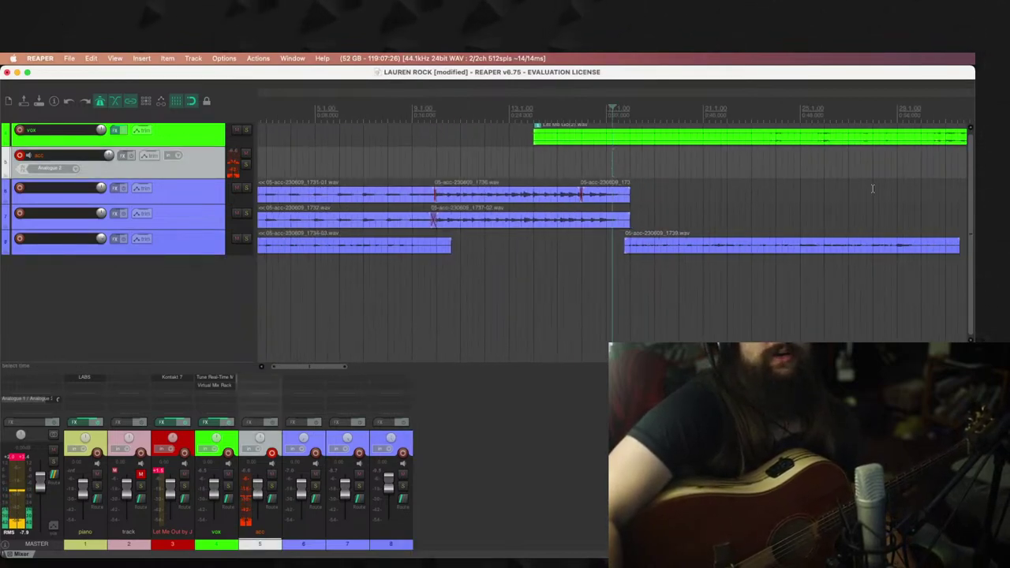
click(907, 192)
key(space)
scroll(759, 231, up, 2)
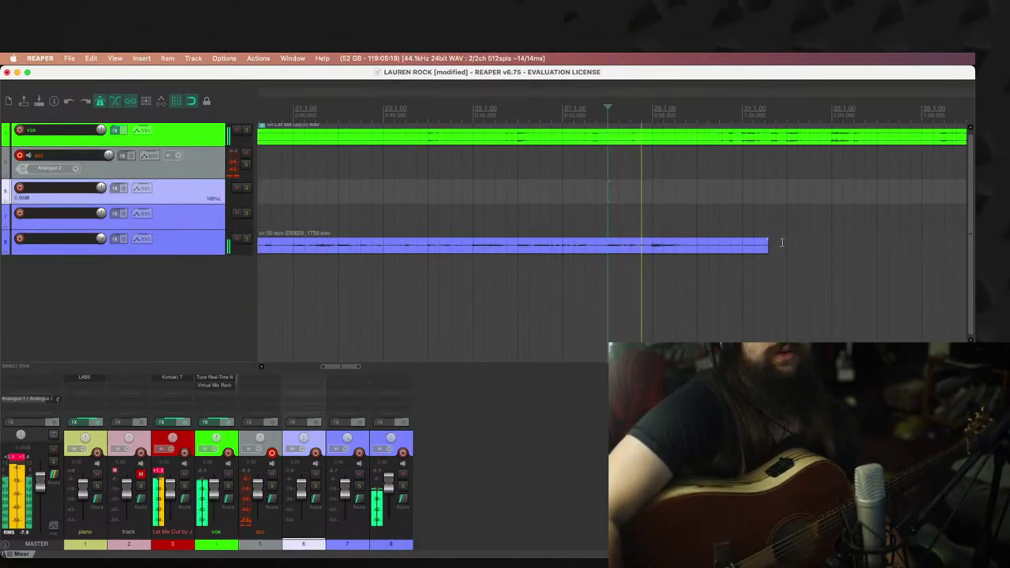
click(765, 246)
drag(765, 247, 741, 245)
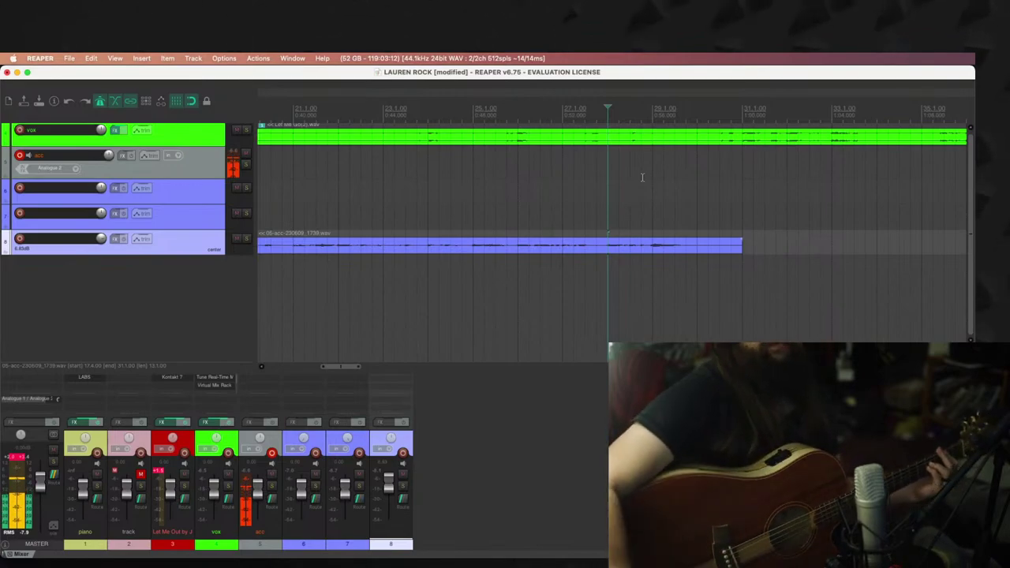
Step: Record a guitar take on the acc track from late in bar 29 to about mid bar 36 and save the file
click(688, 177)
key(super+r)
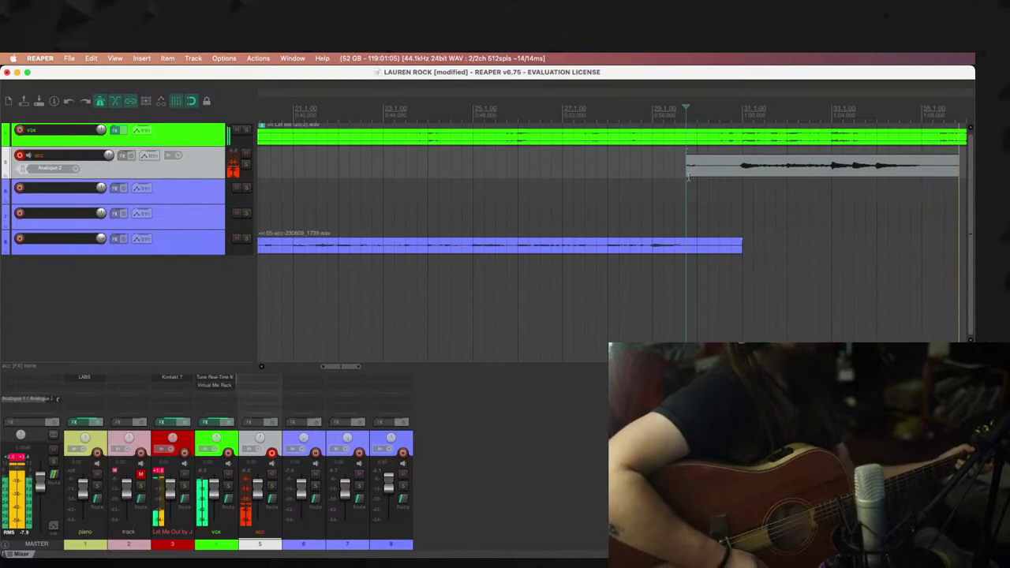
key(space)
key(Return)
Step: Move the new take, trimmed to start late in bar 30, onto track 8 overlapping the previous take, and play the join
key(space)
drag(348, 167, 436, 252)
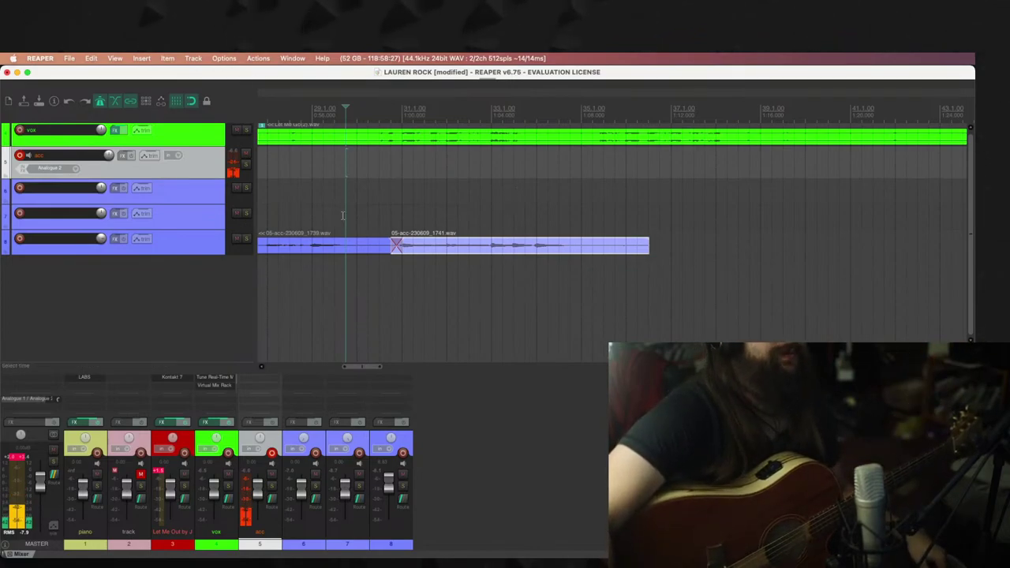
click(400, 197)
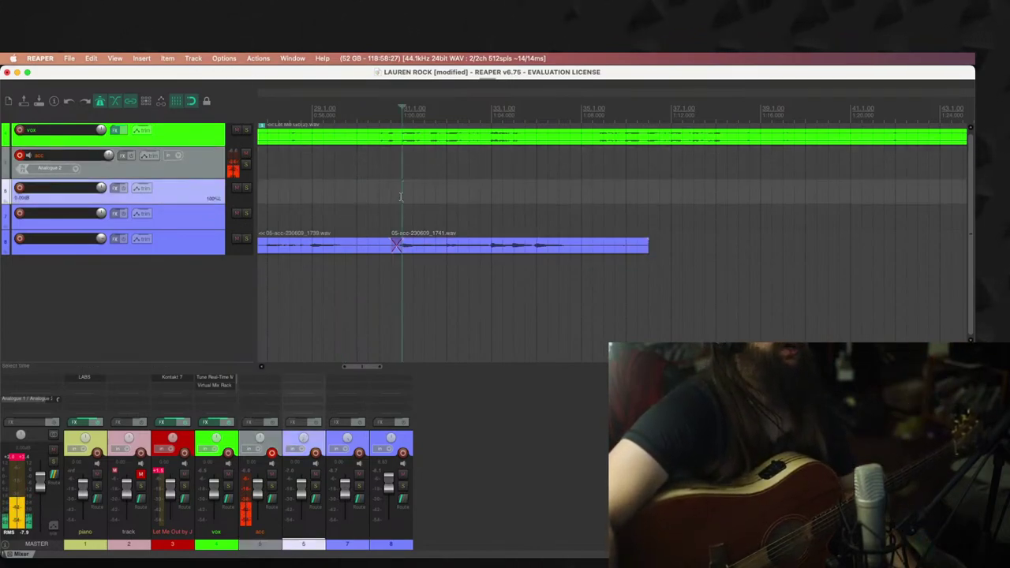
scroll(591, 196, left, 5)
click(592, 197)
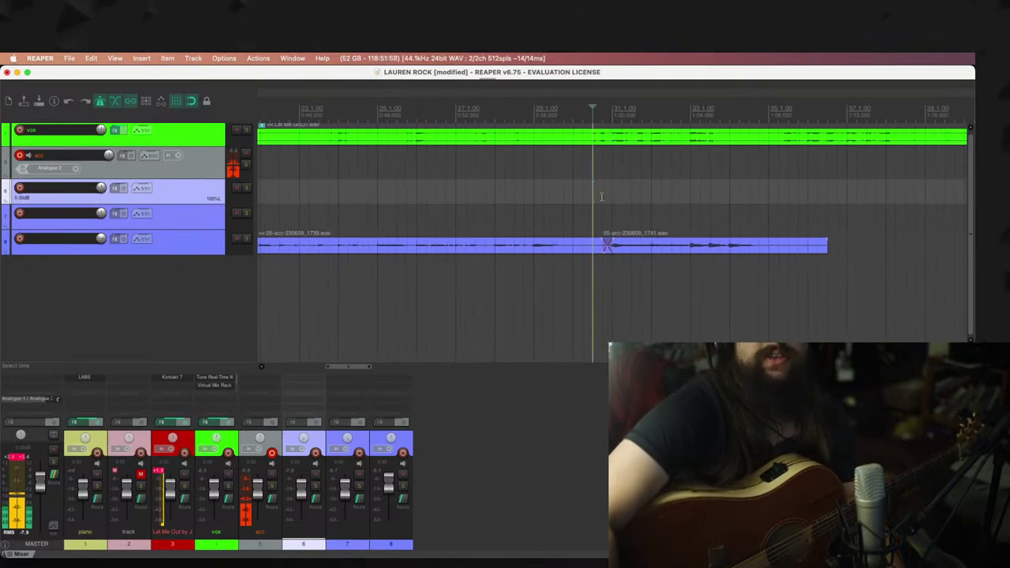
key(space)
scroll(560, 198, up, 3)
key(space)
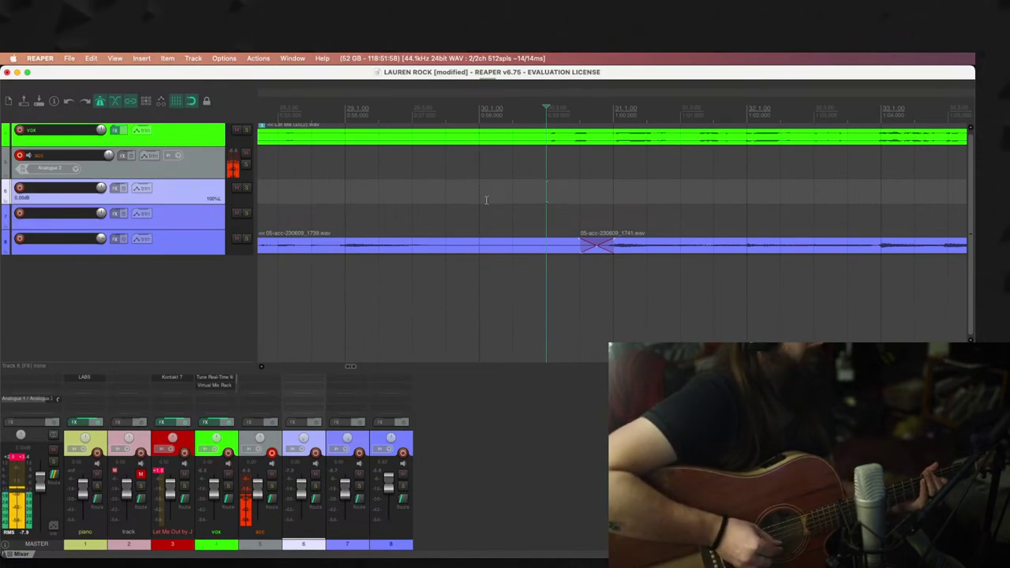
click(447, 180)
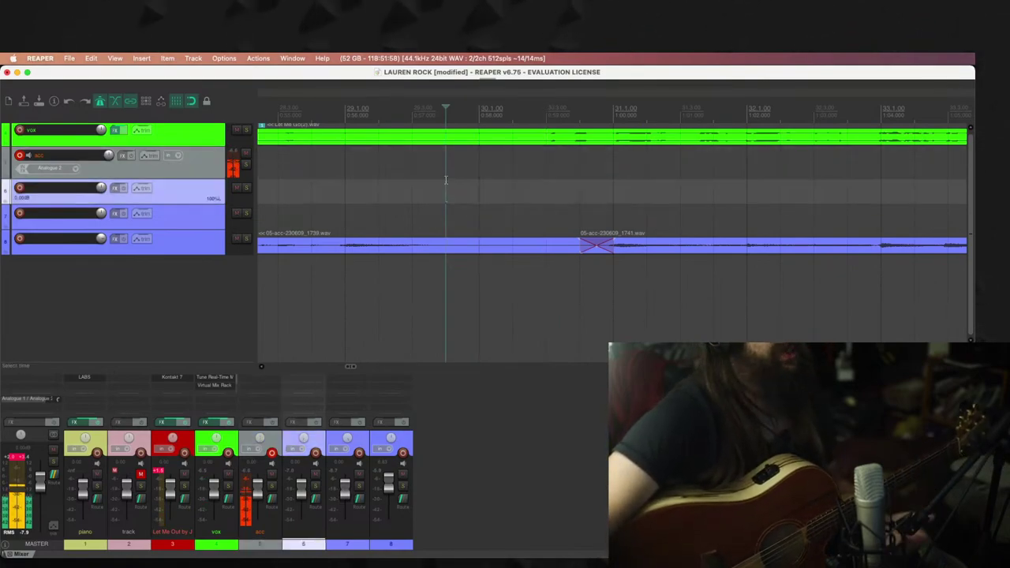
key(super+r)
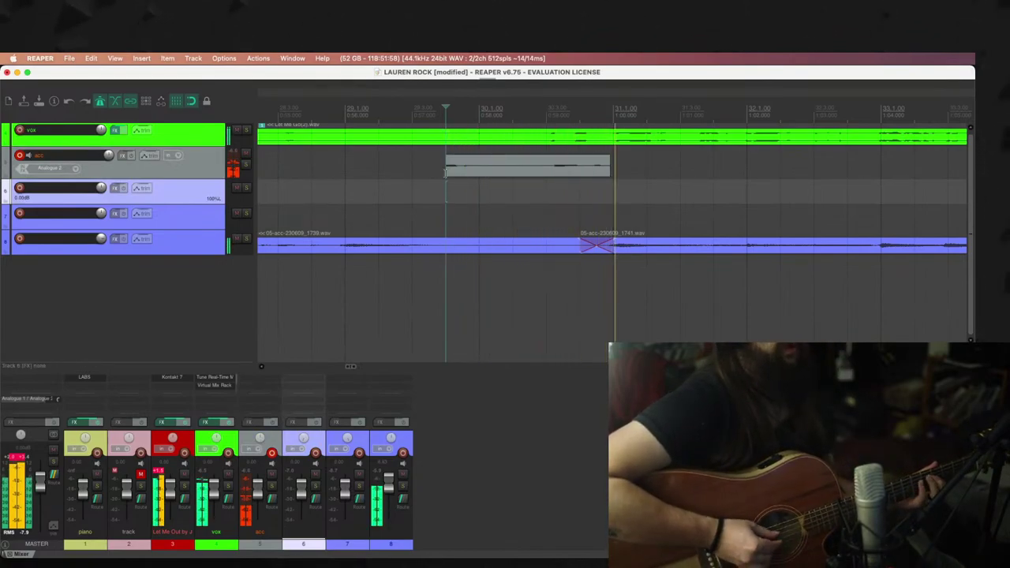
key(super+r)
key(Escape)
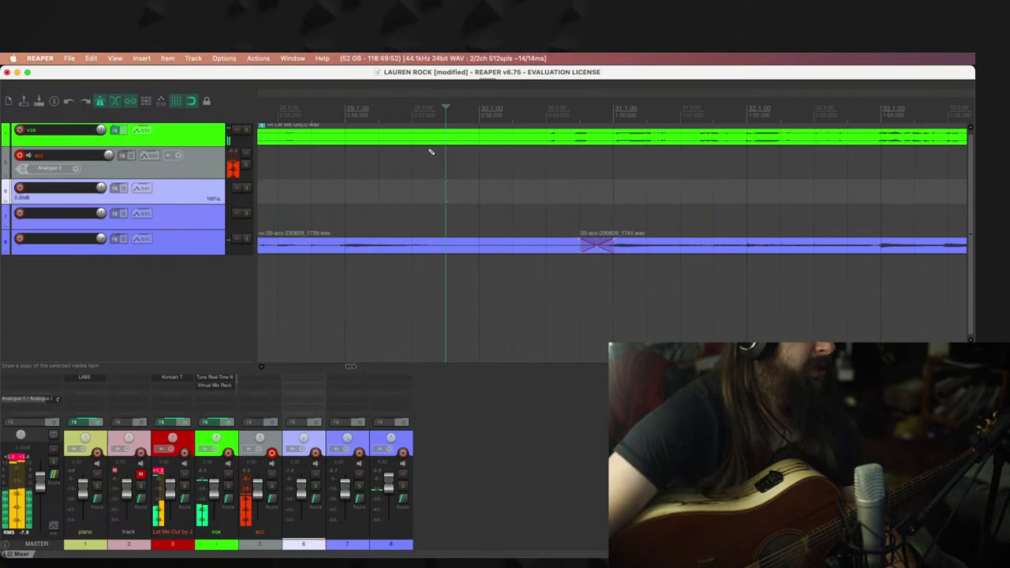
Step: Record a guitar take on the acc track from the start of bar 29 to just before bar 33 and move it onto track 7
click(354, 157)
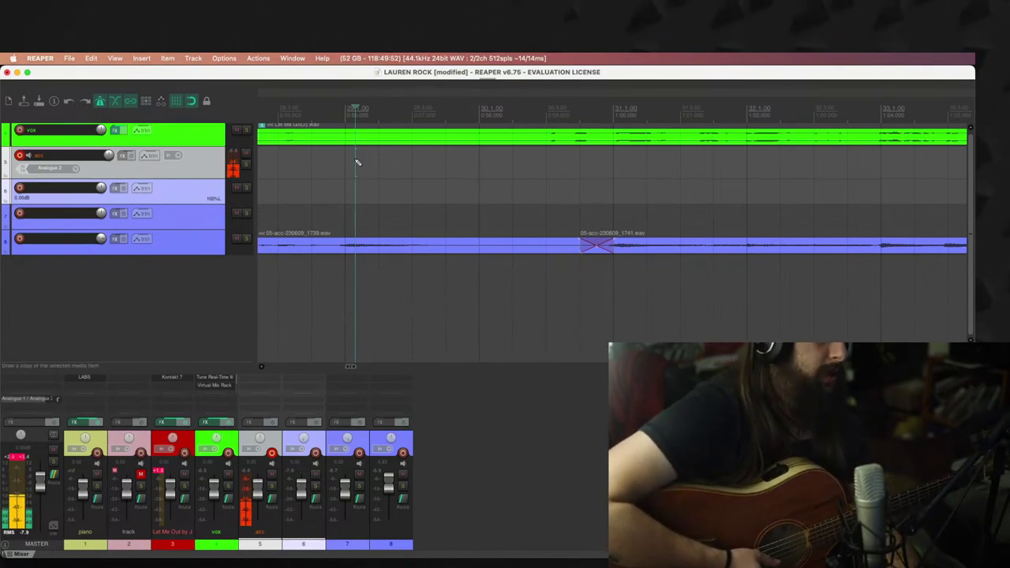
key(super+r)
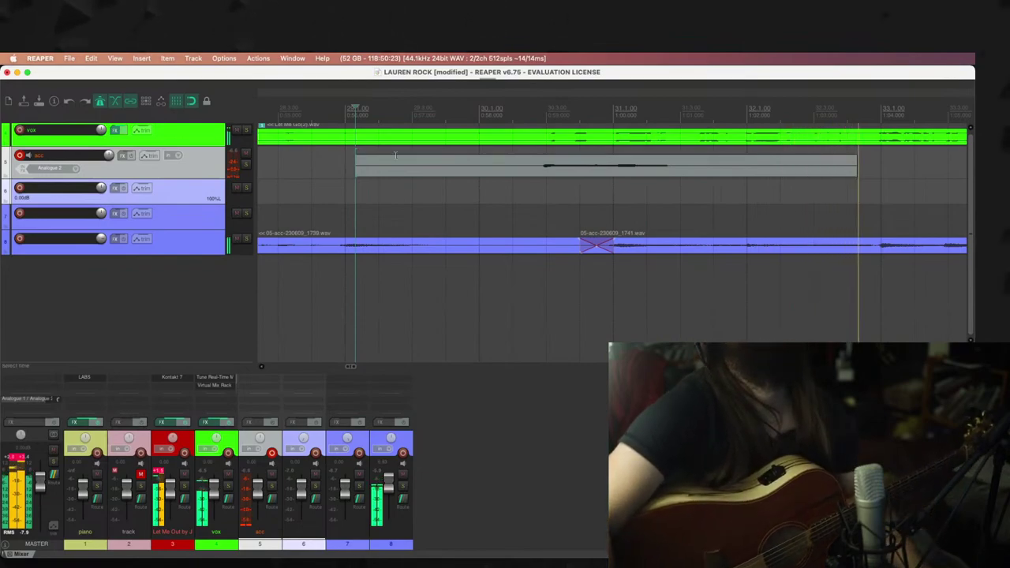
key(space)
key(Return)
drag(525, 167, 560, 220)
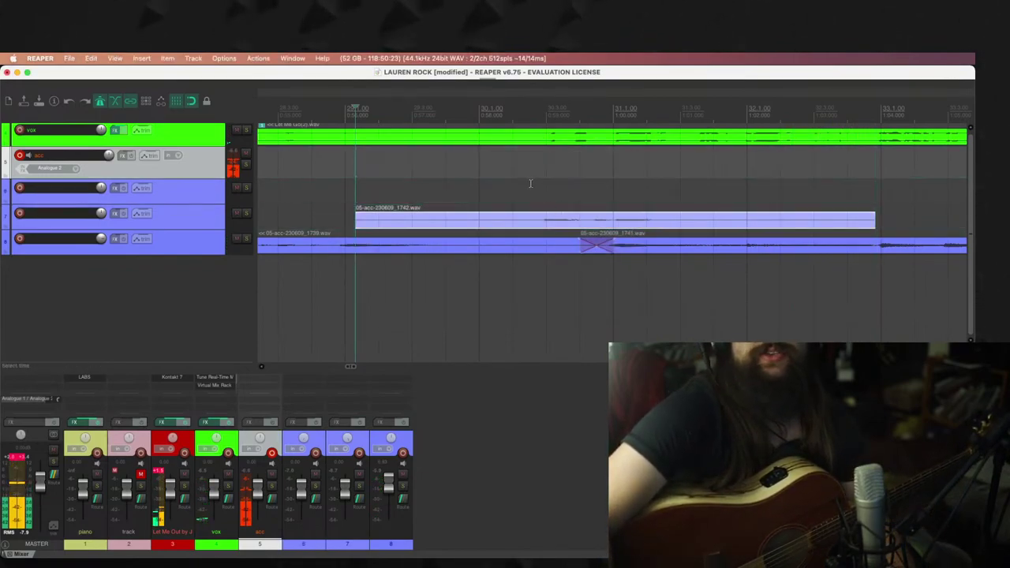
Step: Play the song from mid bar 30 to hear the new take on track 7
click(548, 190)
key(space)
key(space)
click(467, 184)
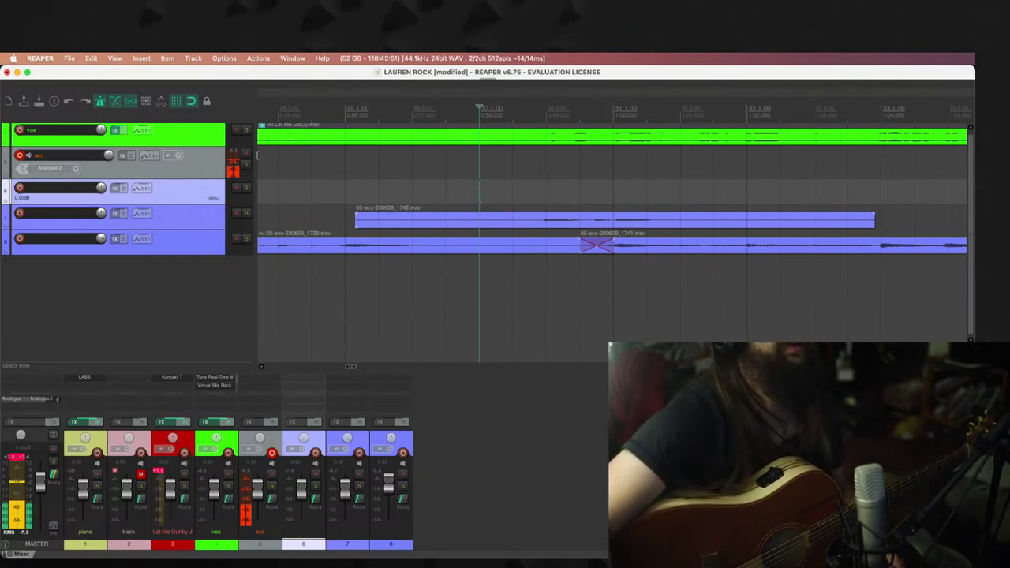
key(super+r)
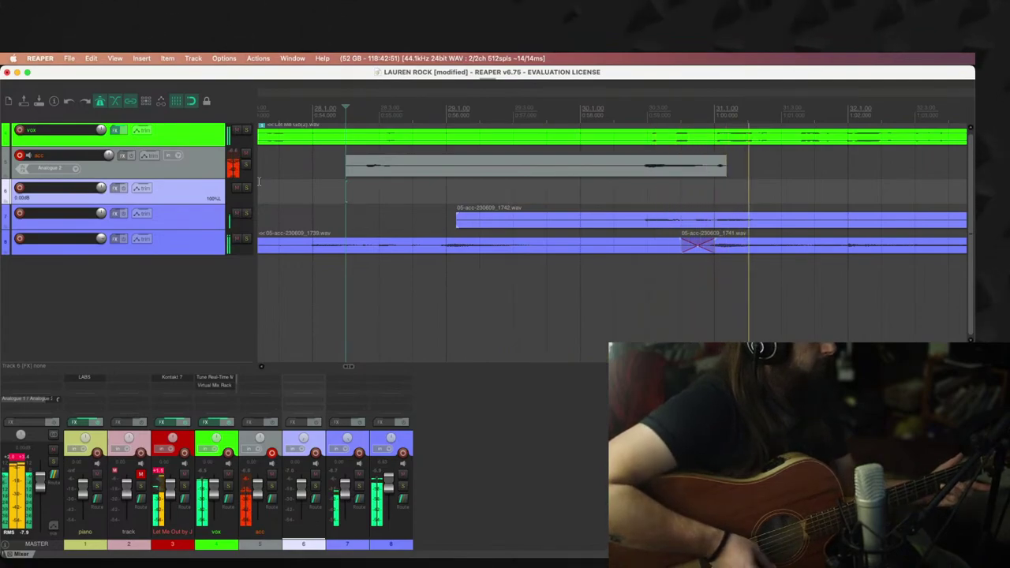
key(super+BackSpace)
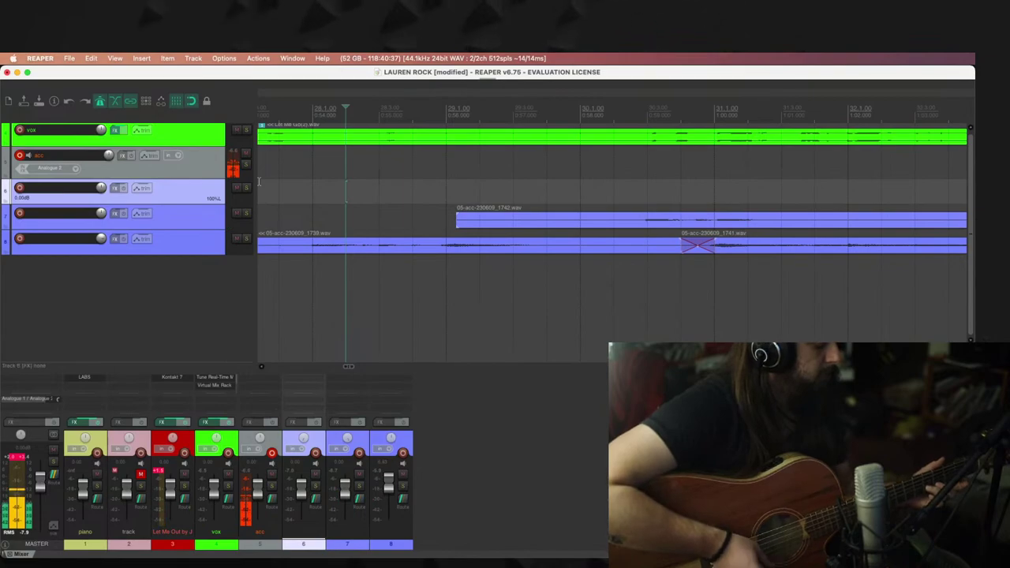
Step: Record another guitar take on the acc track from early in bar 28 to just before bar 33 and save the file
key(super+r)
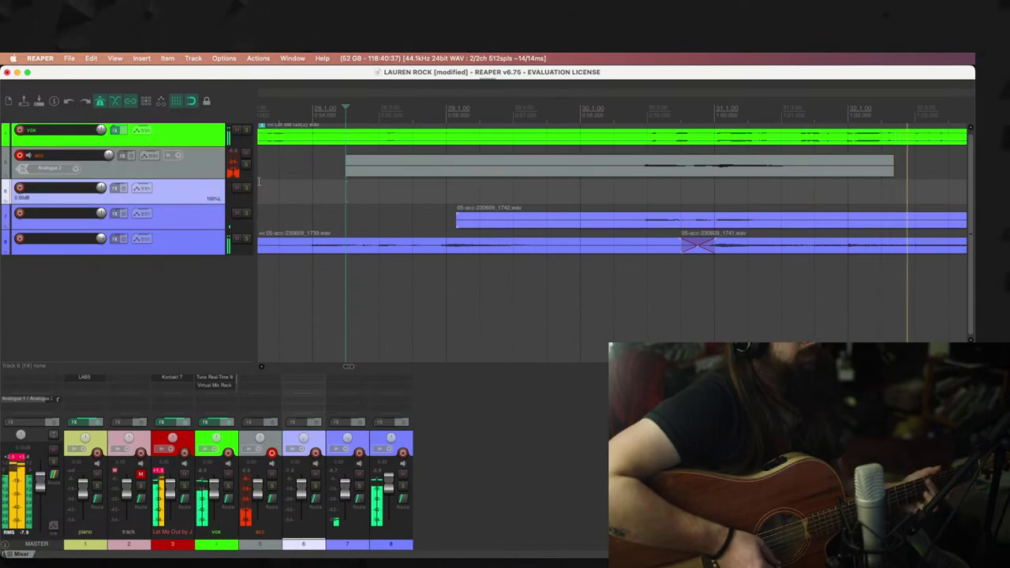
key(space)
key(Return)
Step: Trim the new take's start to early in bar 30 and move it onto track 6
key(space)
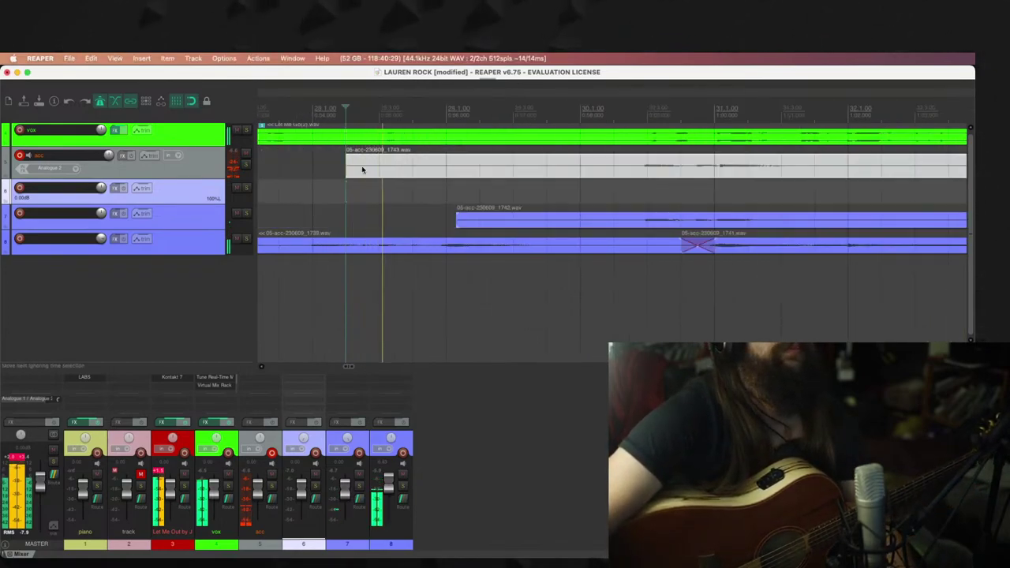
drag(350, 169, 619, 191)
Step: Solo tracks 6 to 8 and play the layered guitar takes from bar 30
click(245, 199)
shift+click(249, 240)
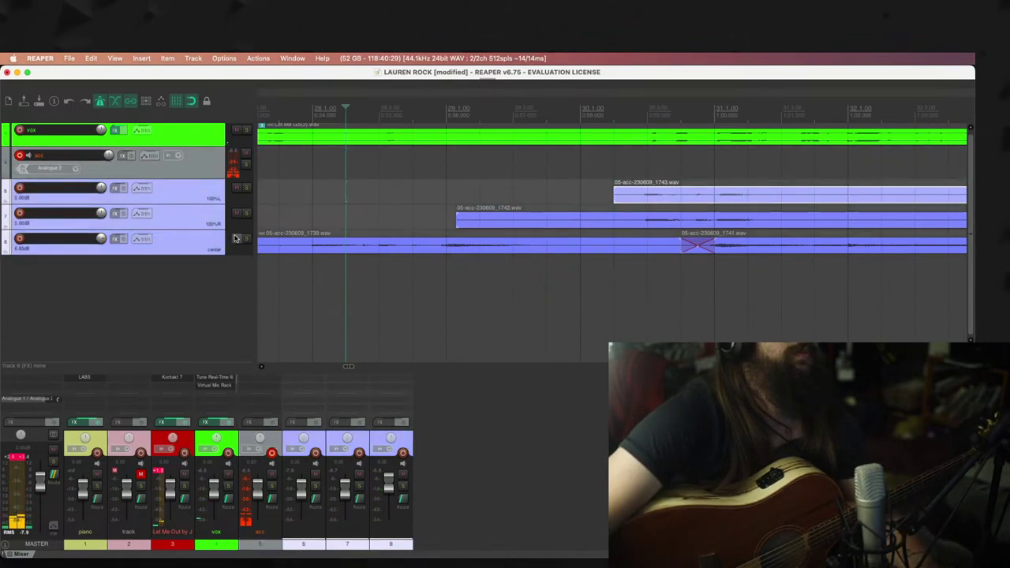
click(247, 239)
click(584, 174)
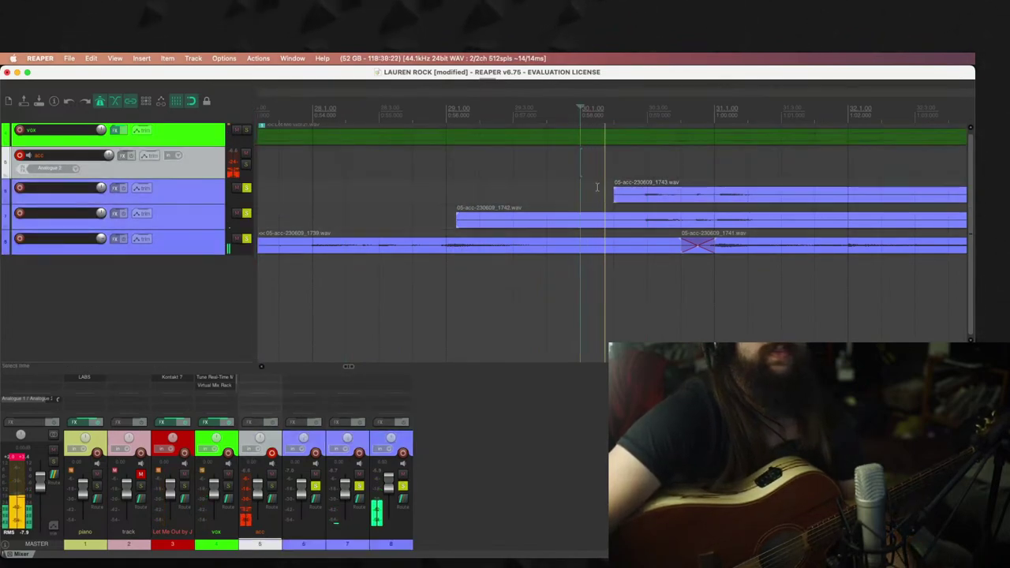
scroll(584, 184, down, 3)
scroll(596, 184, up, 1)
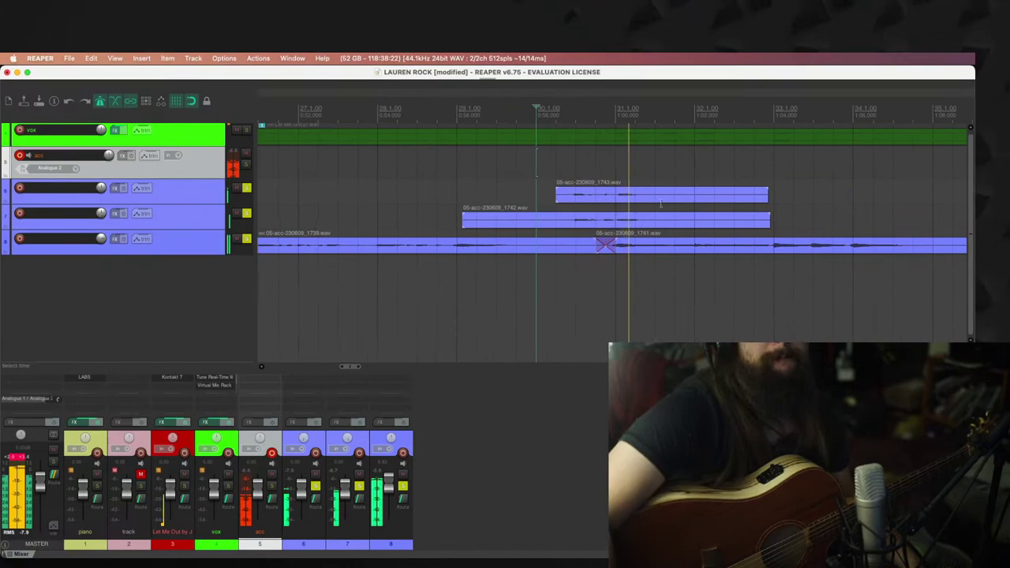
key(space)
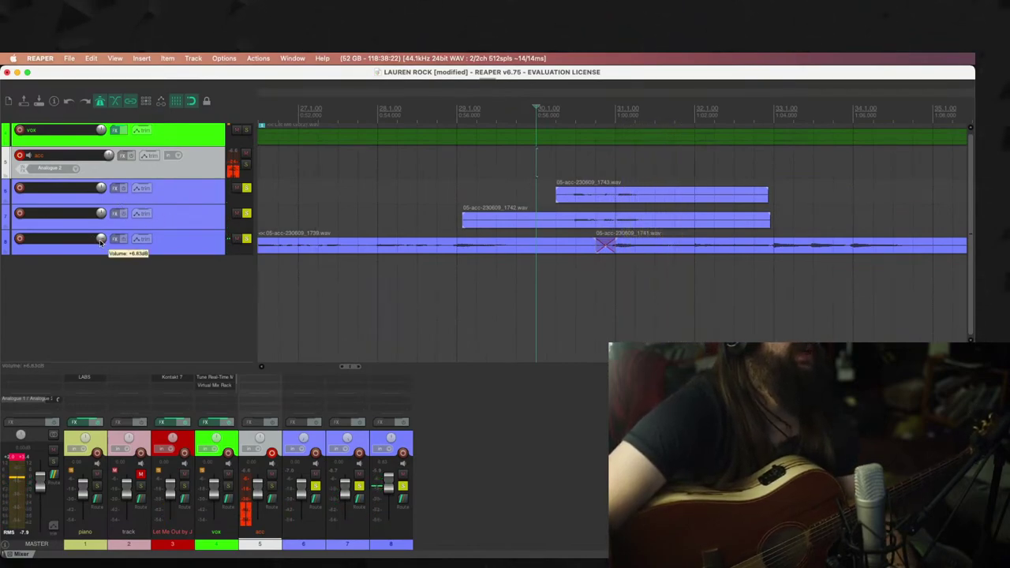
key(space)
Step: Split the take on track 6 at about bar 31 and nudge its second part slightly earlier with snapping off
scroll(661, 191, up, 2)
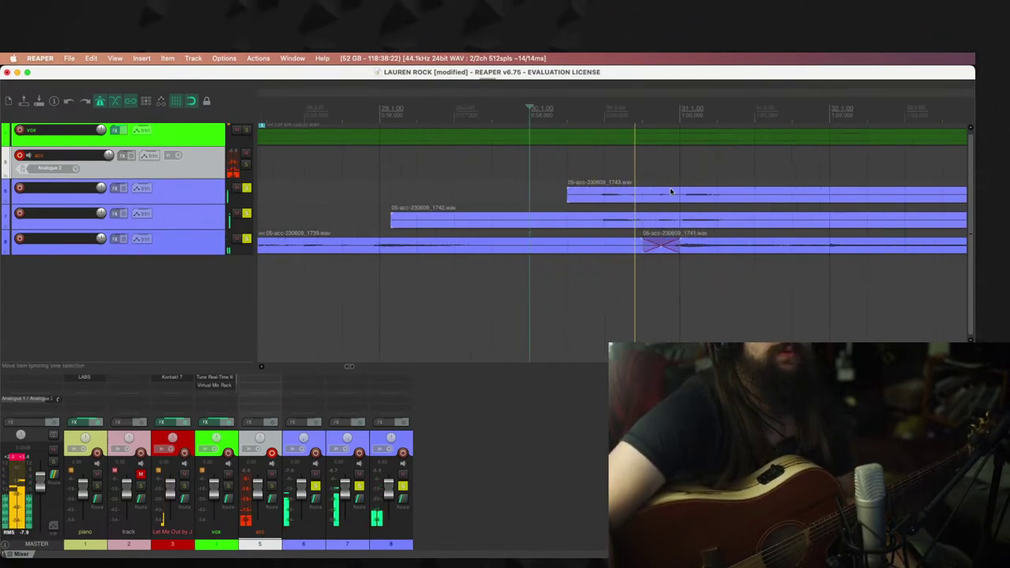
scroll(661, 191, down, 1)
mouse_move(661, 191)
mouse_down()
mouse_move(631, 207)
mouse_move(651, 194)
mouse_up()
key(s)
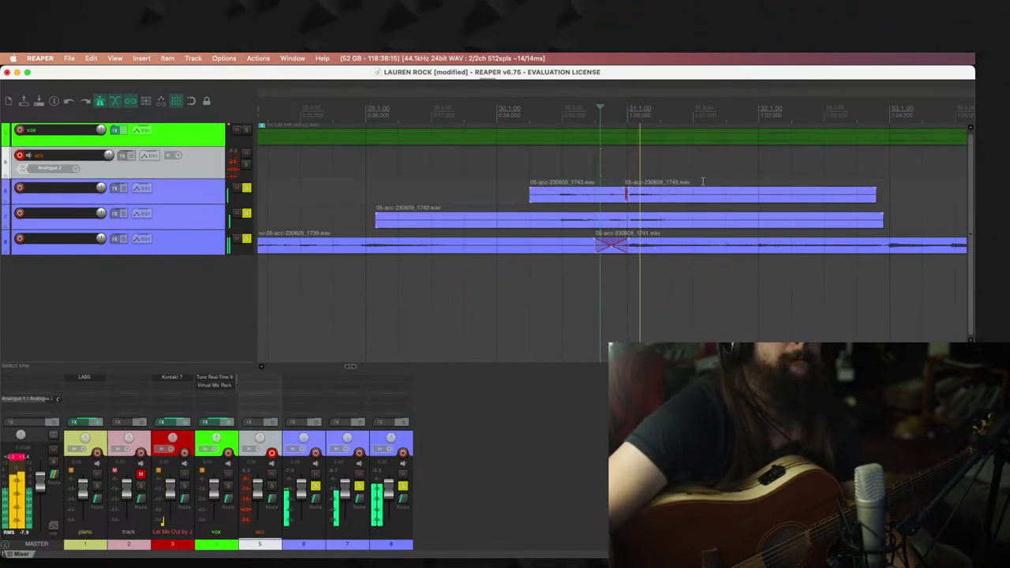
Step: Fade out the ends of the takes on tracks 6 and 7, starting each fade in the first half of bar 32
drag(874, 187, 770, 189)
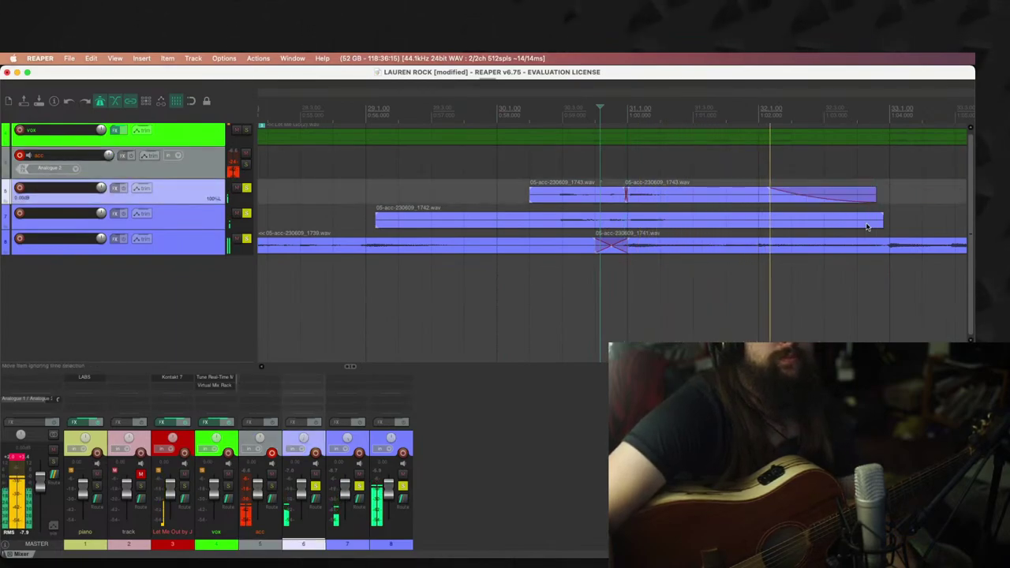
drag(882, 215, 805, 218)
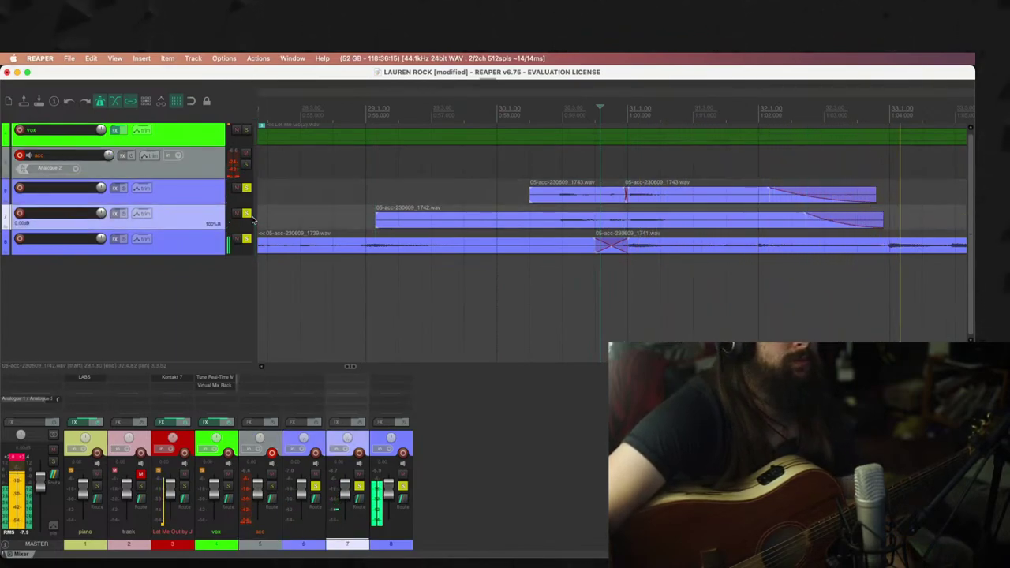
Step: Unsolo tracks 6 to 8 and listen to the full song from mid bar 33
scroll(703, 205, down, 5)
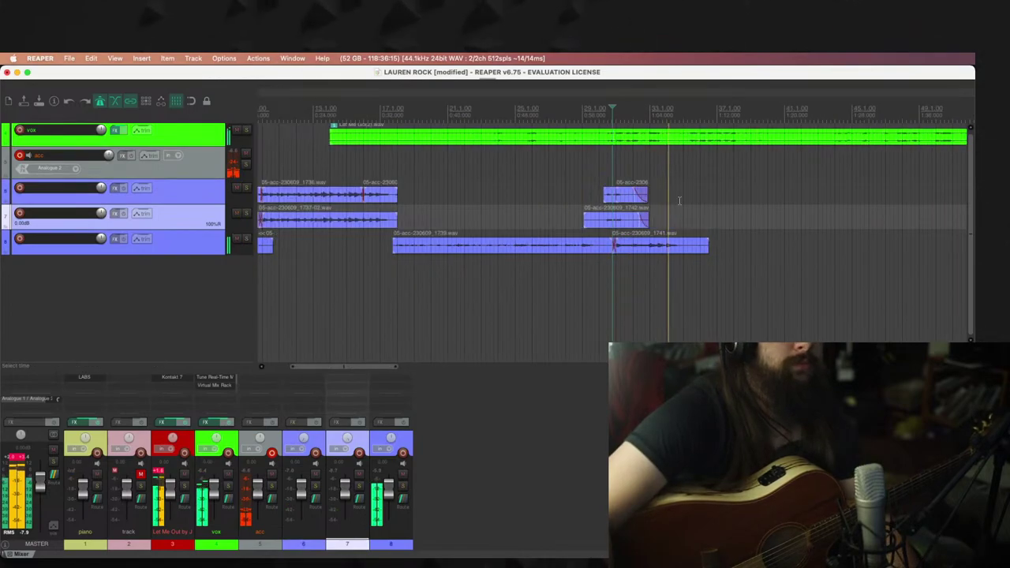
key(space)
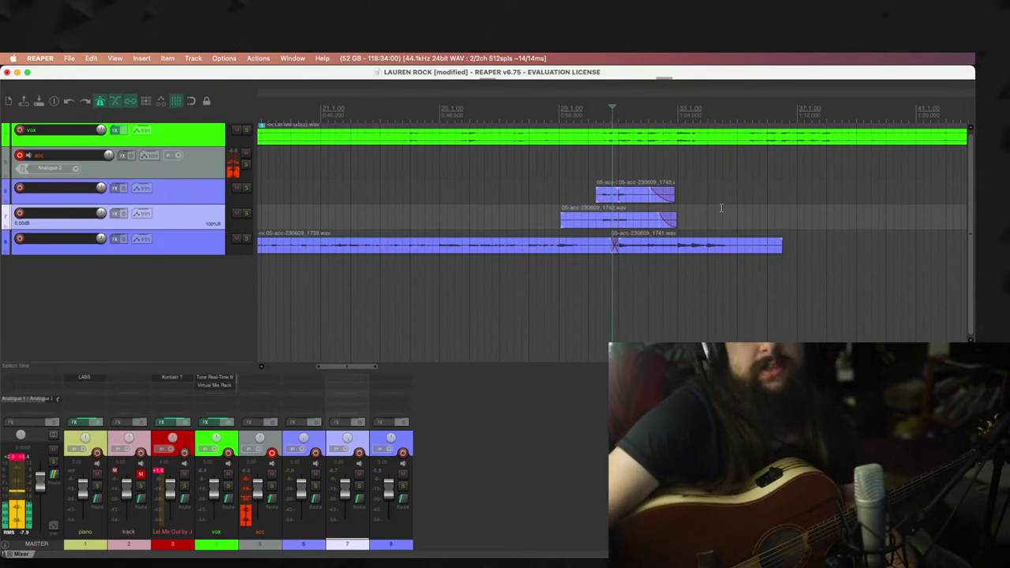
click(691, 196)
key(space)
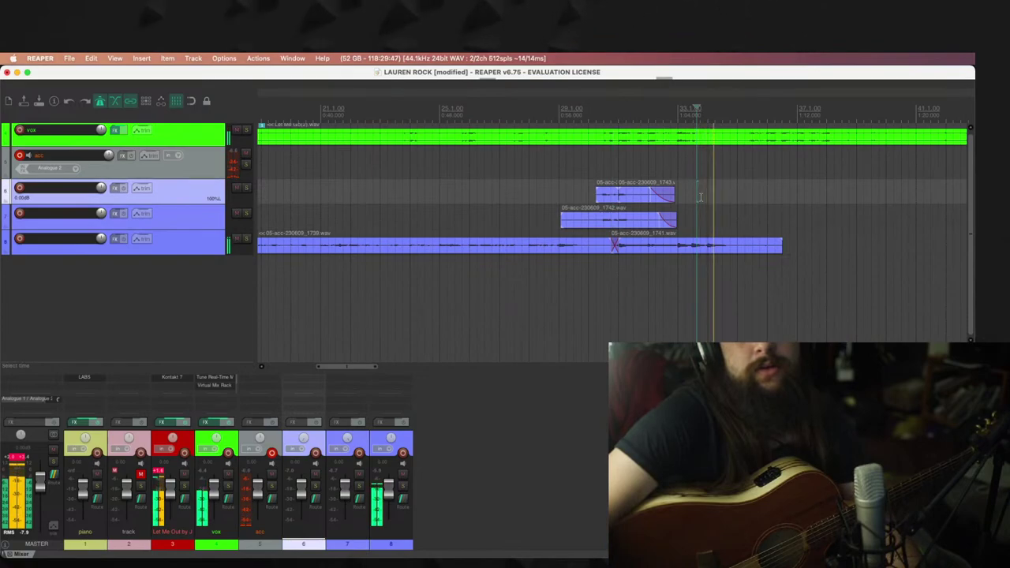
key(space)
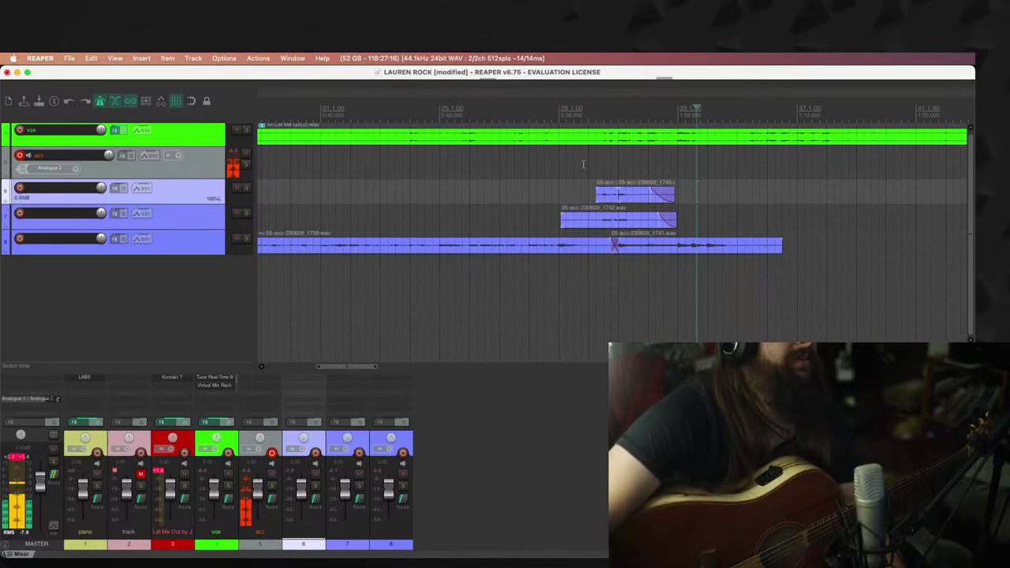
scroll(773, 188, up, 2)
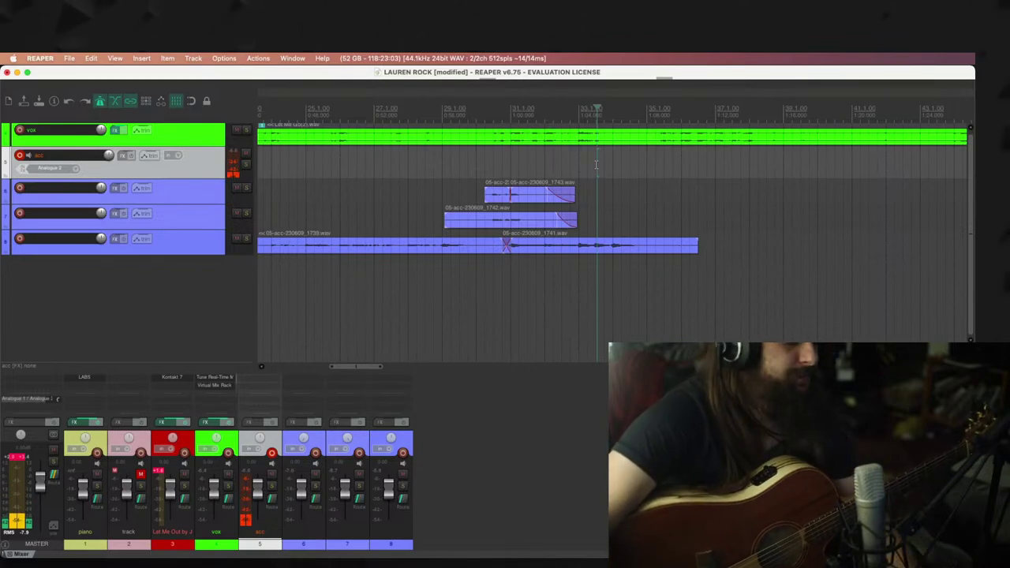
key(ctrl+r)
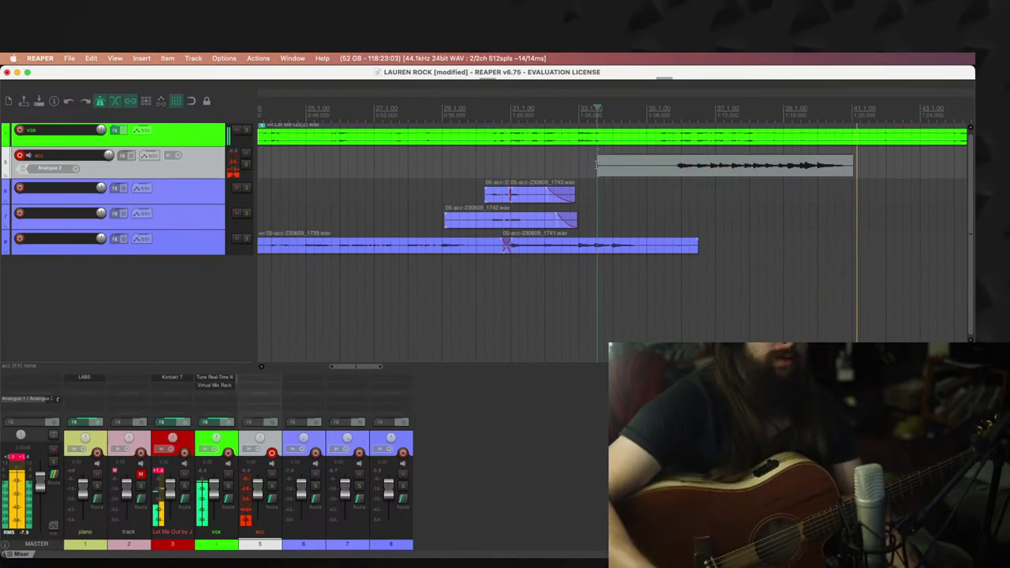
key(space)
click(426, 300)
Step: Solo the reference track named "track" and listen from around bar 35, late bar 37 and bar 39, ending with it unsoloed
scroll(180, 200, up, 2)
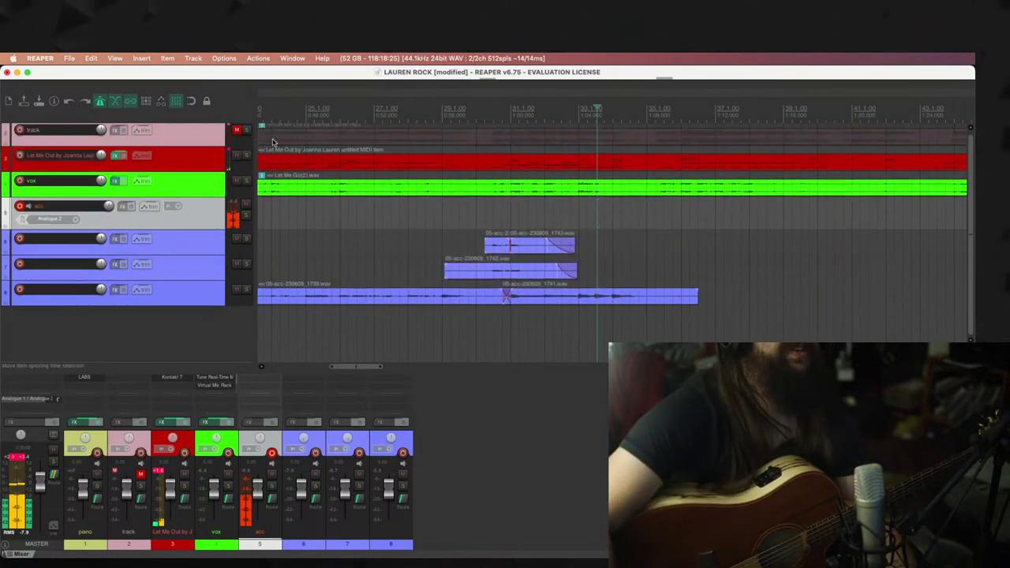
click(246, 131)
key(space)
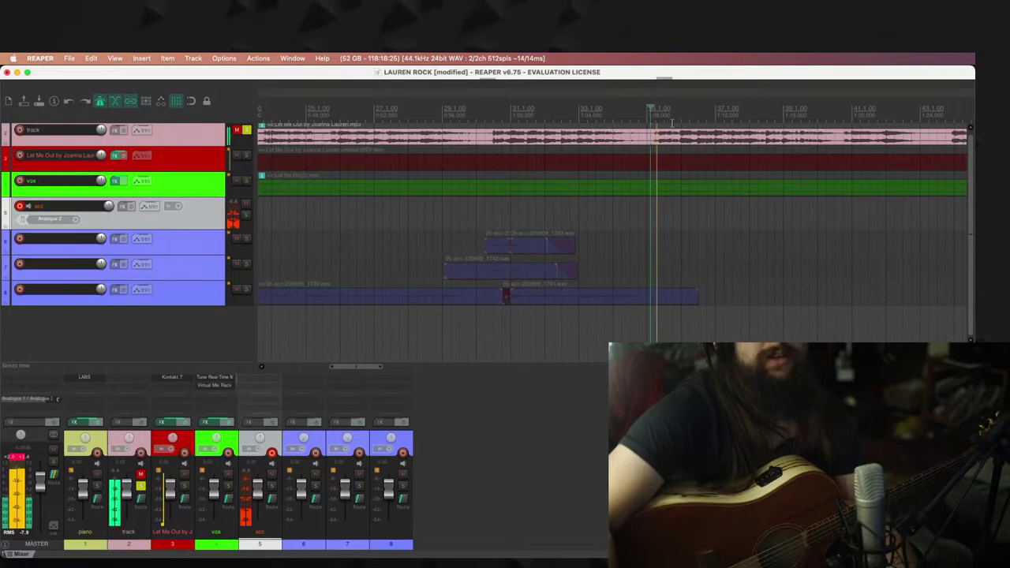
click(741, 110)
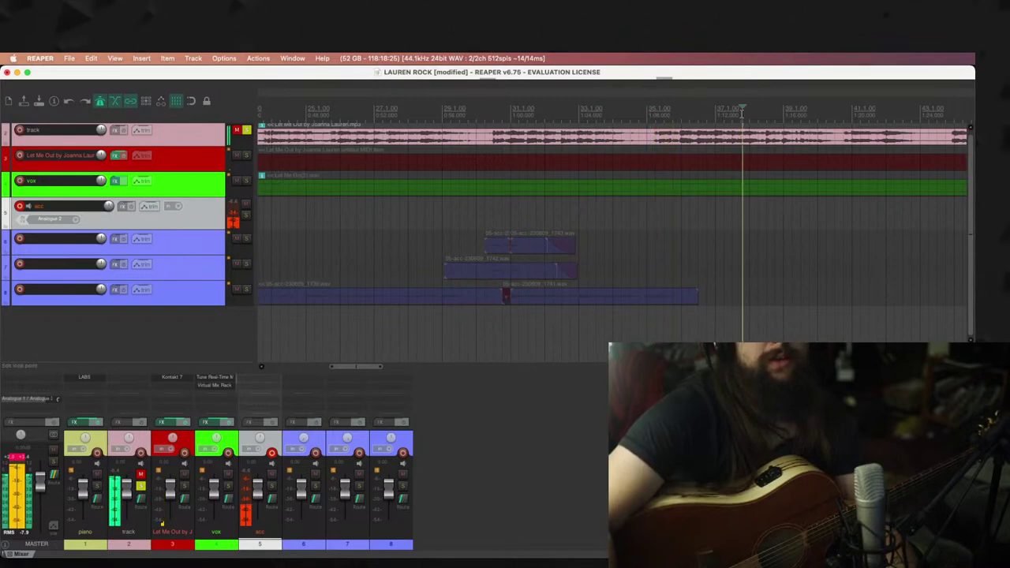
click(784, 130)
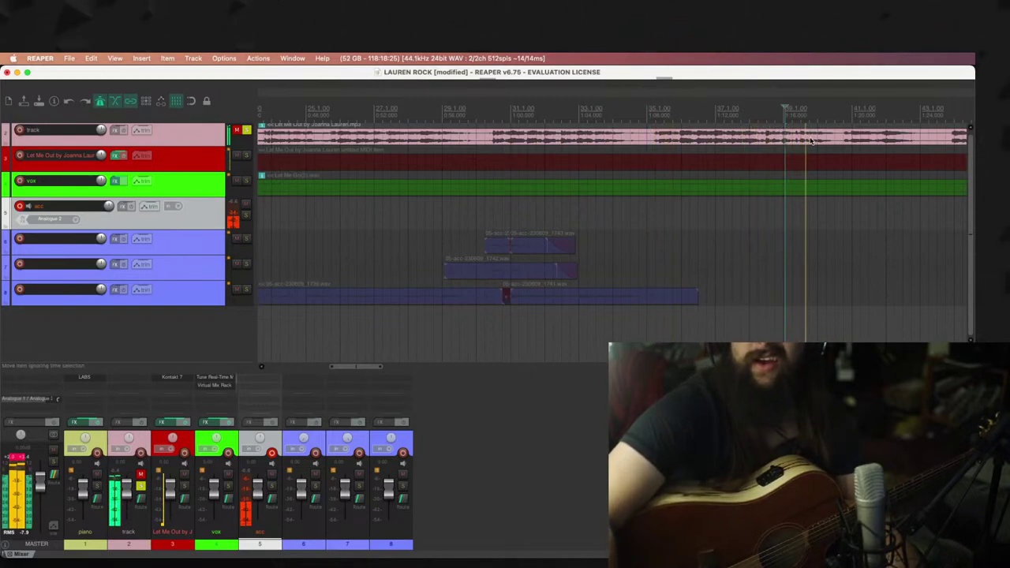
scroll(851, 144, right, 5)
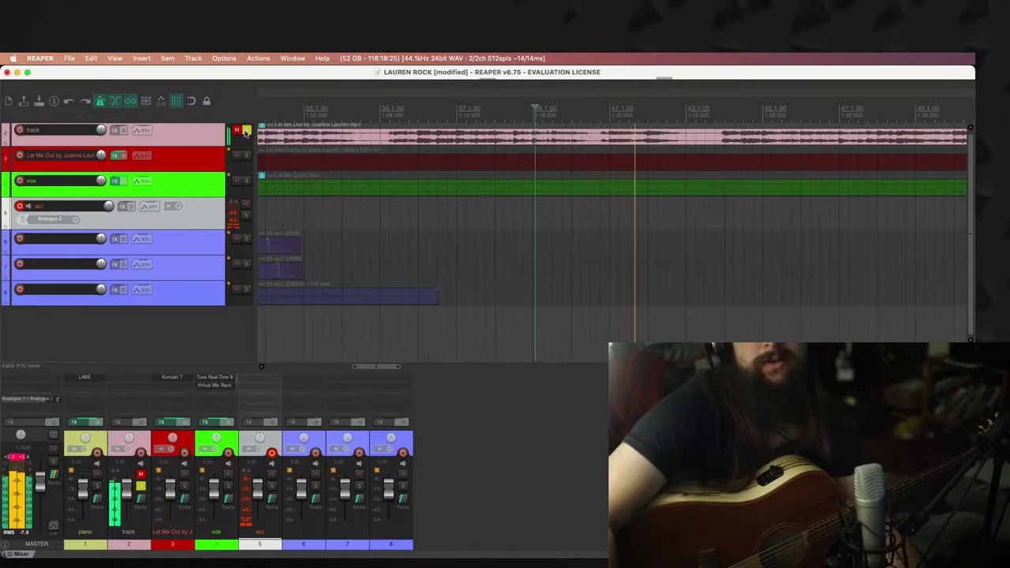
key(space)
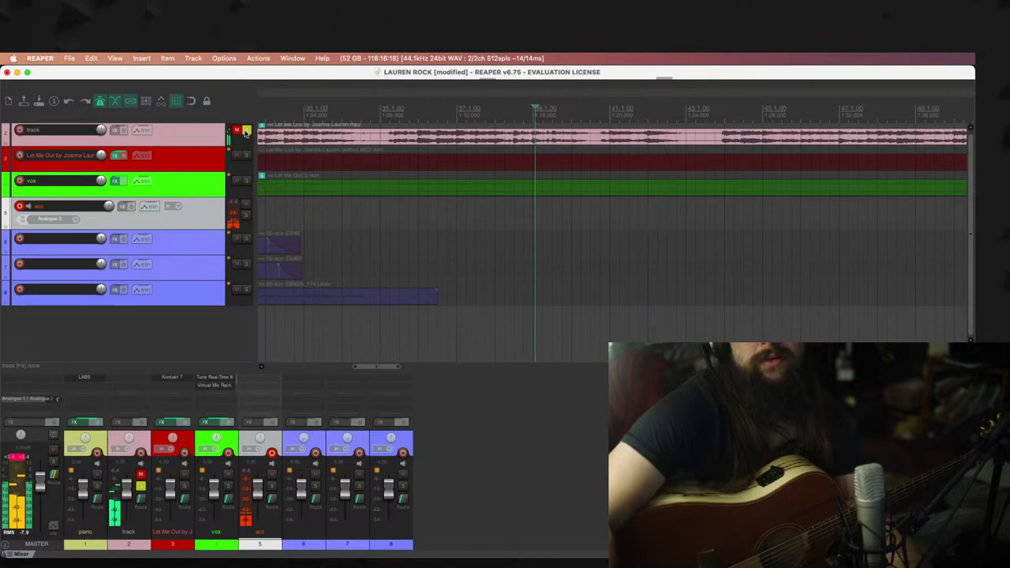
click(245, 130)
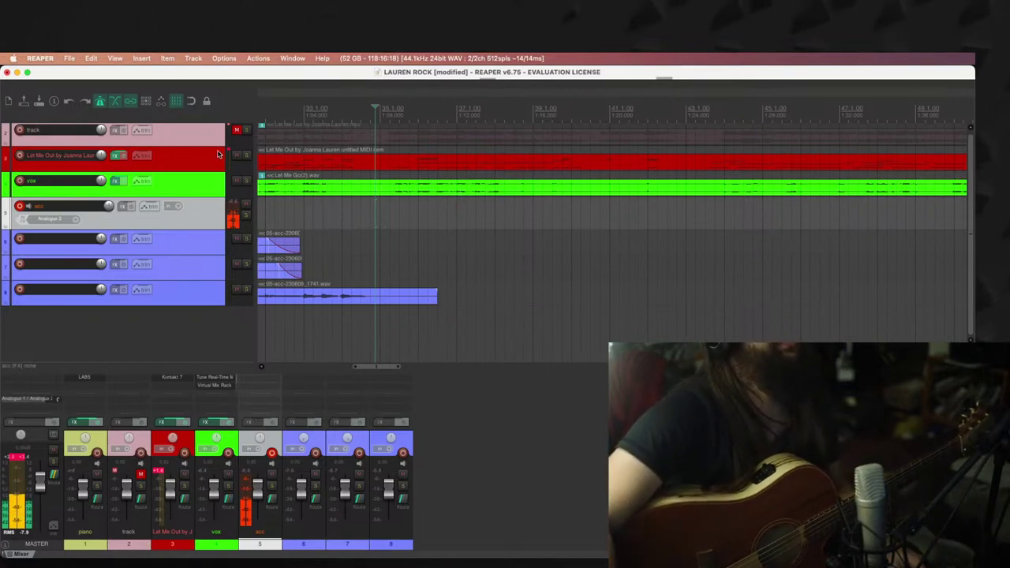
click(337, 229)
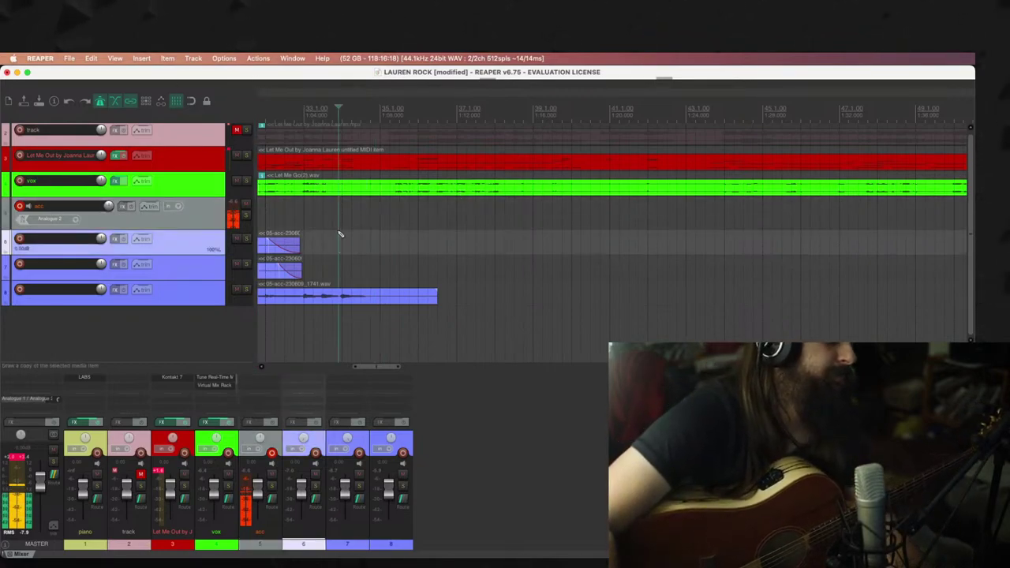
key(super+r)
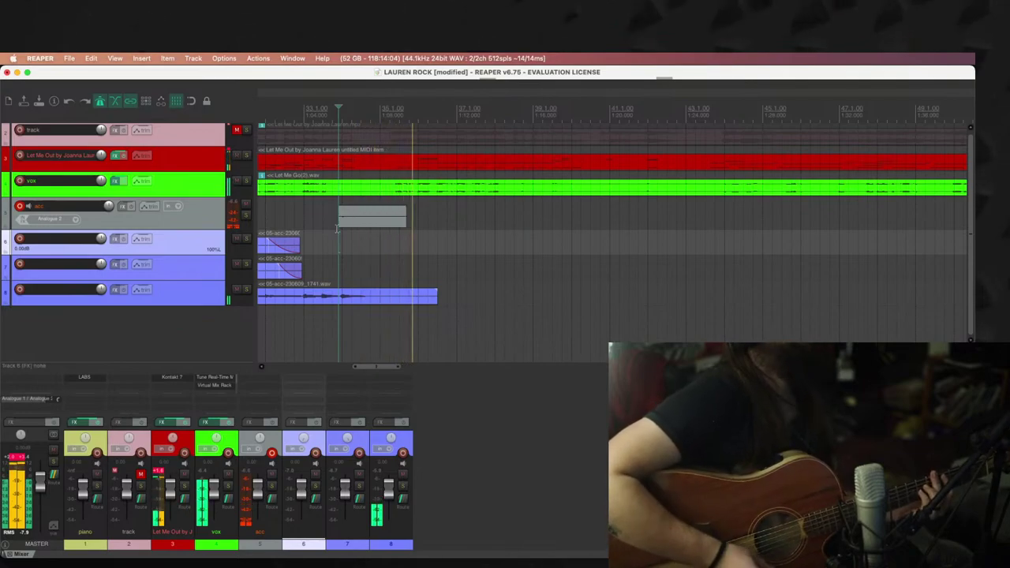
key(space)
key(Escape)
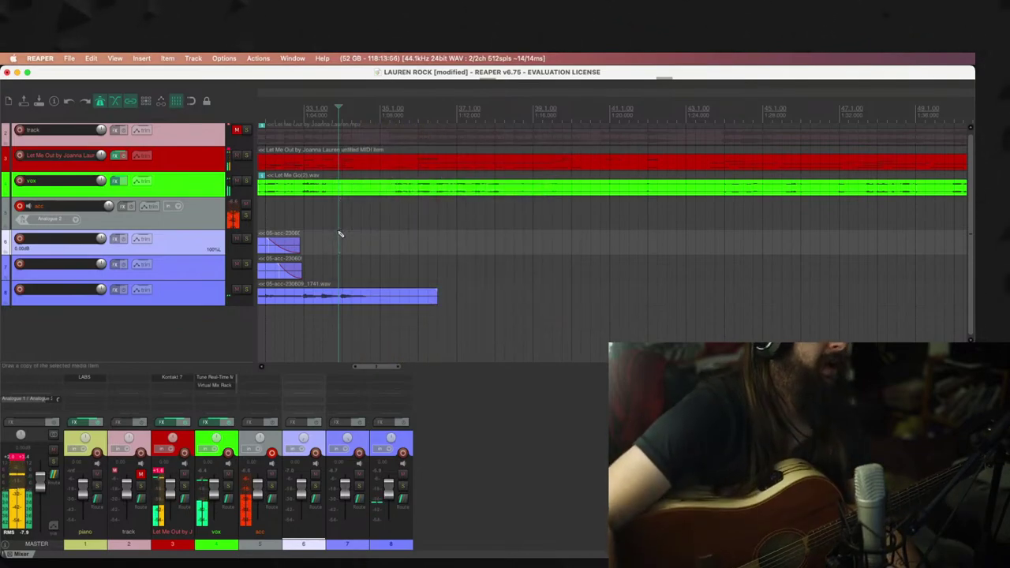
click(359, 221)
key(super+r)
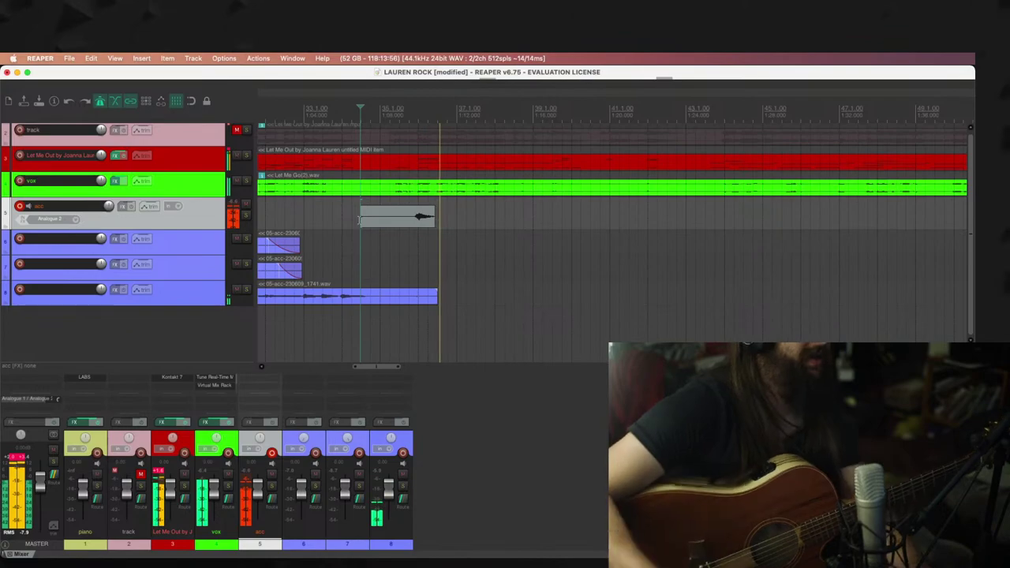
key(space)
key(Delete)
Step: With snapping on, record a guitar take on the acc track from 34.4.00, save it and move it to track 7
click(376, 209)
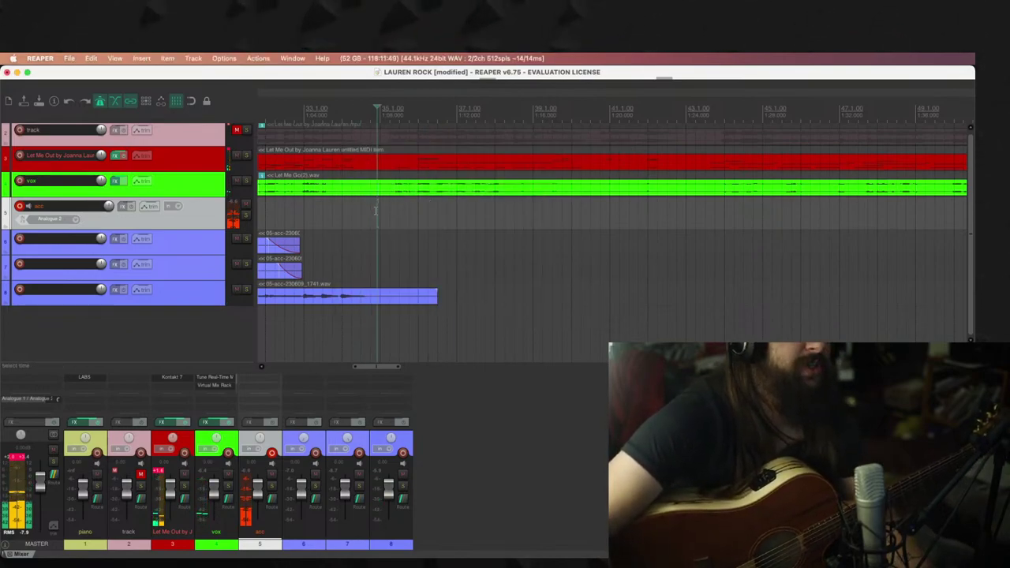
click(370, 211)
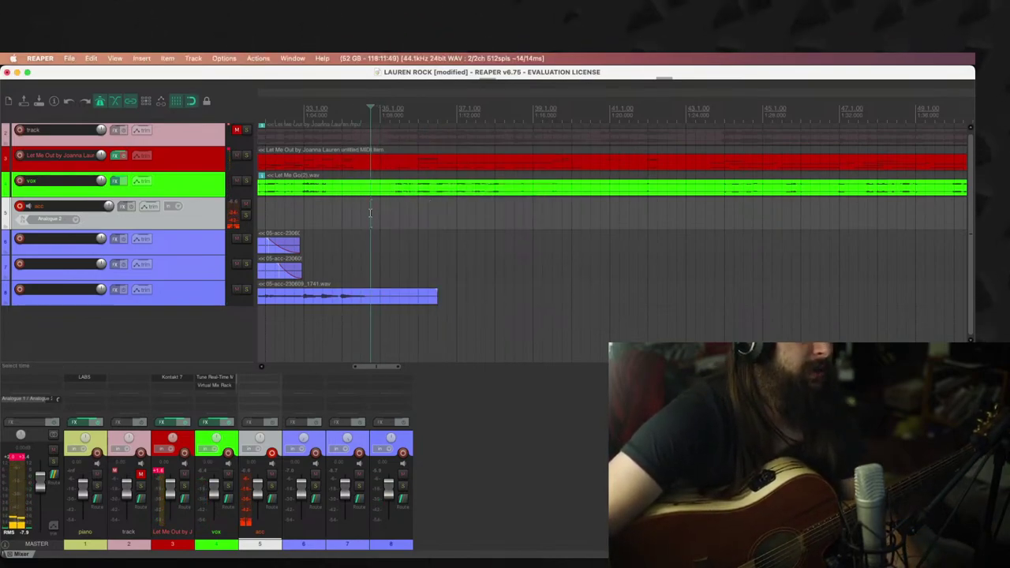
key(super+r)
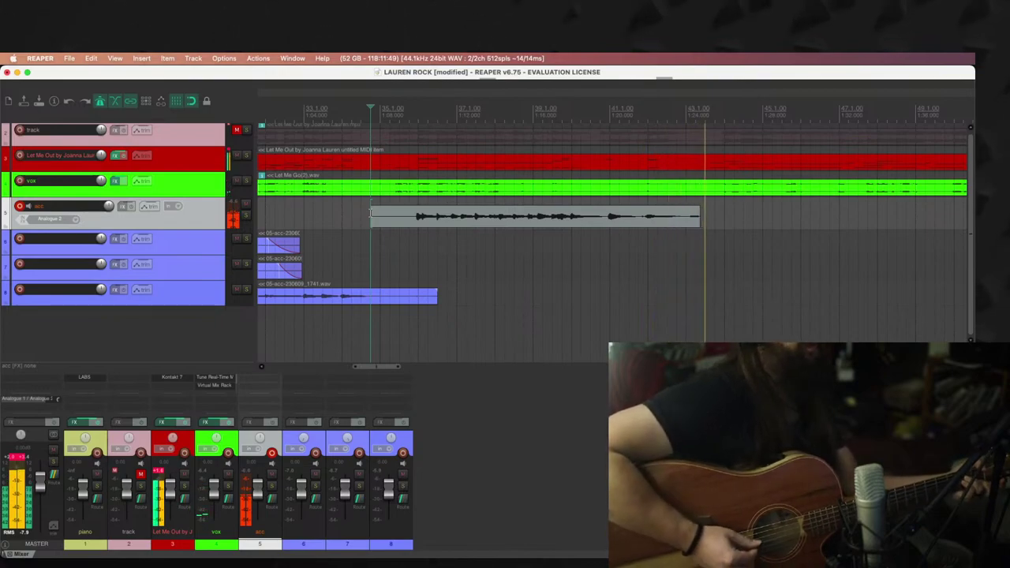
key(space)
key(Return)
drag(463, 217, 463, 250)
Step: Record a second guitar take on the acc track from 34.4.00, save it and move it to track 6
key(ctrl+r)
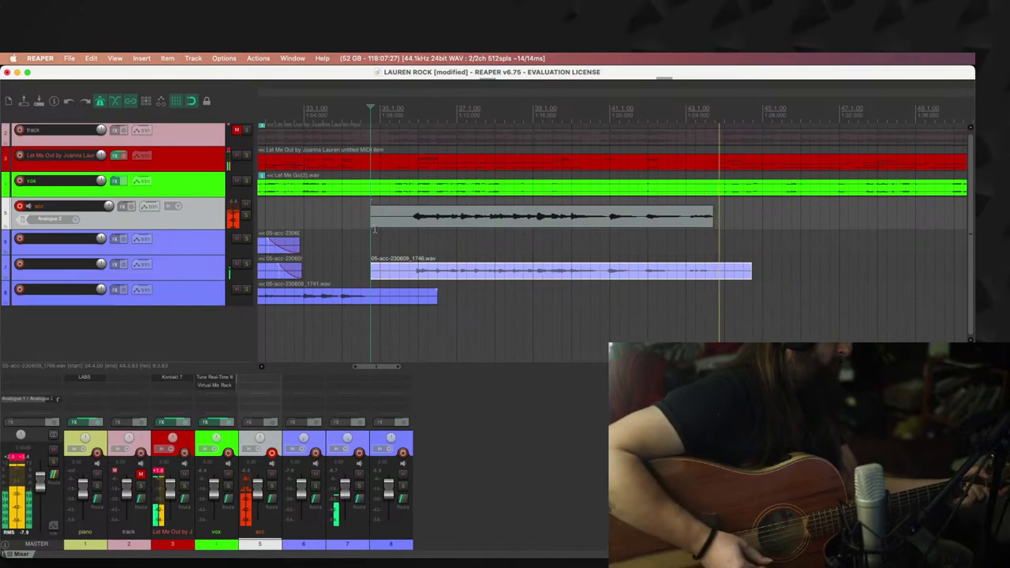
key(space)
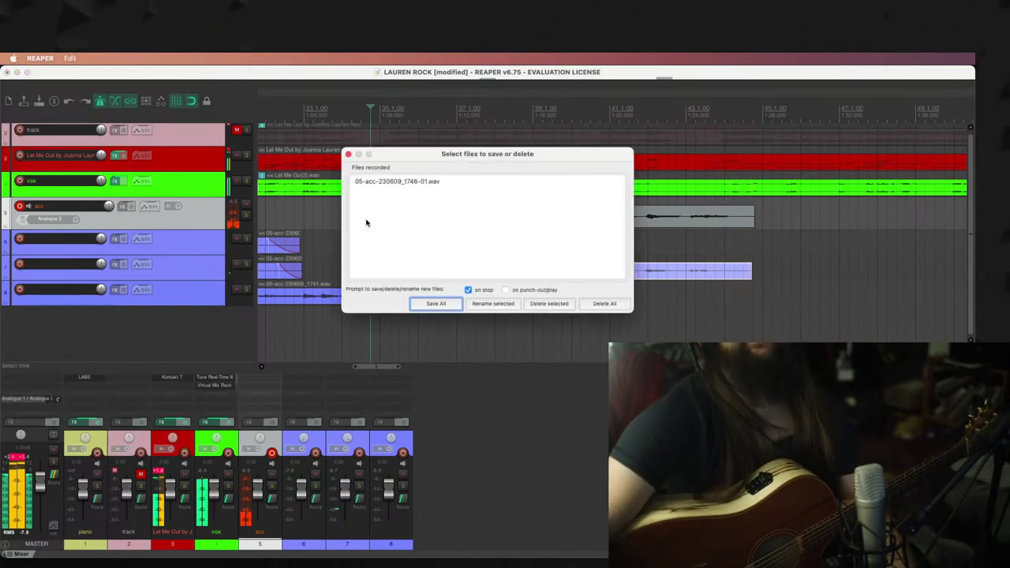
key(Return)
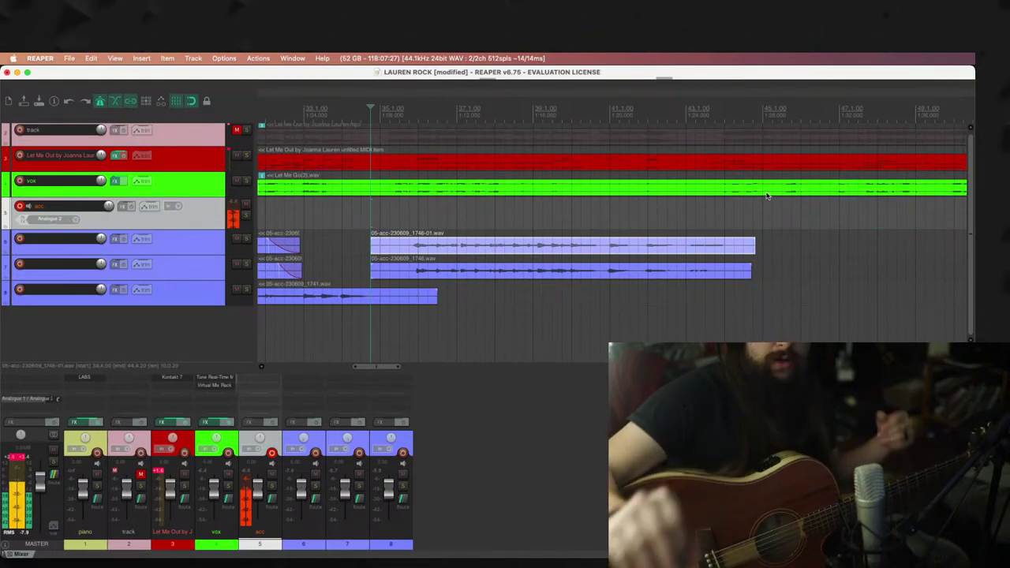
Step: Play the full song from mid bar 43 to hear the passage that follows the new takes
scroll(792, 207, down, 3)
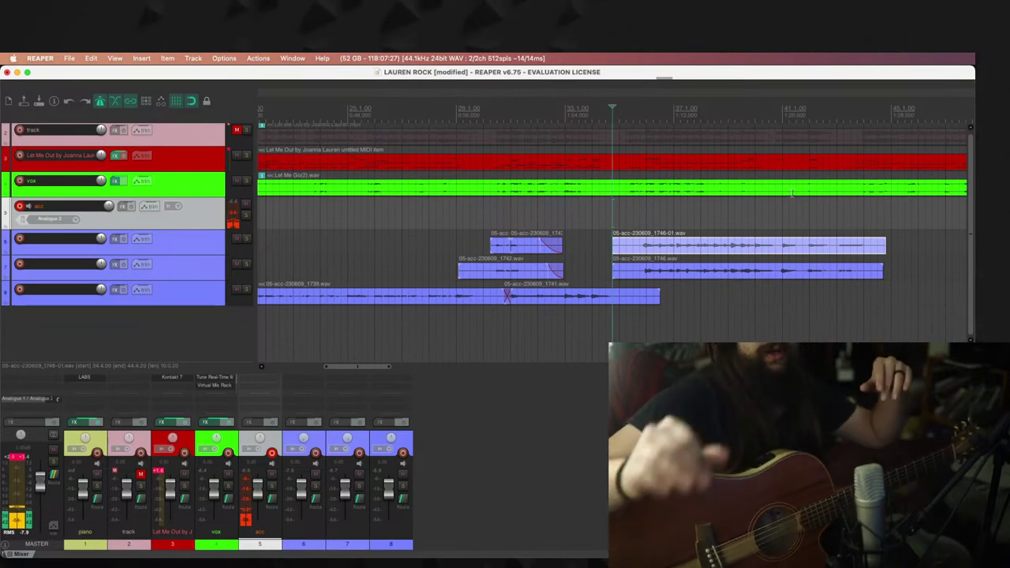
scroll(854, 232, right, 8)
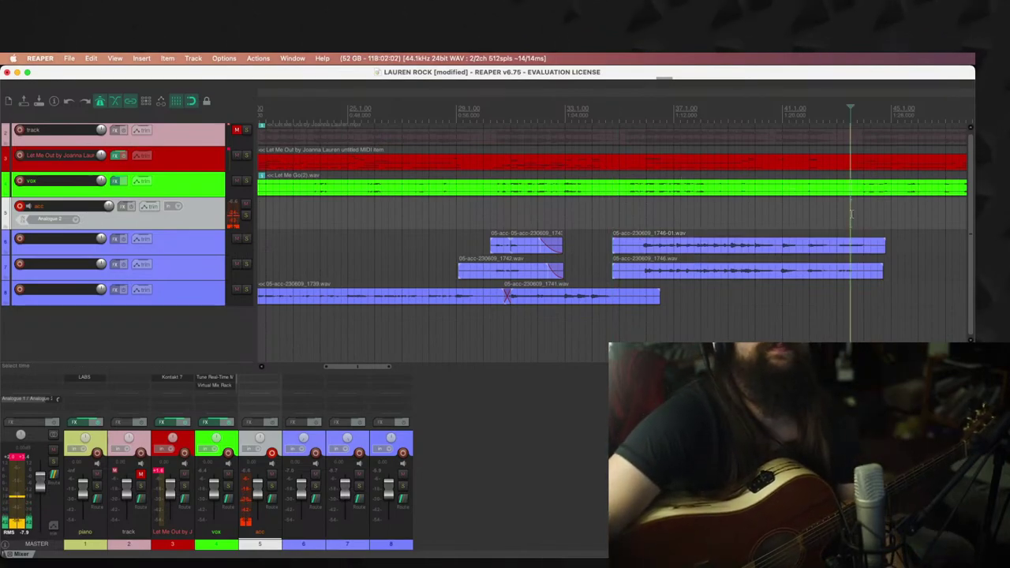
scroll(772, 222, down, 3)
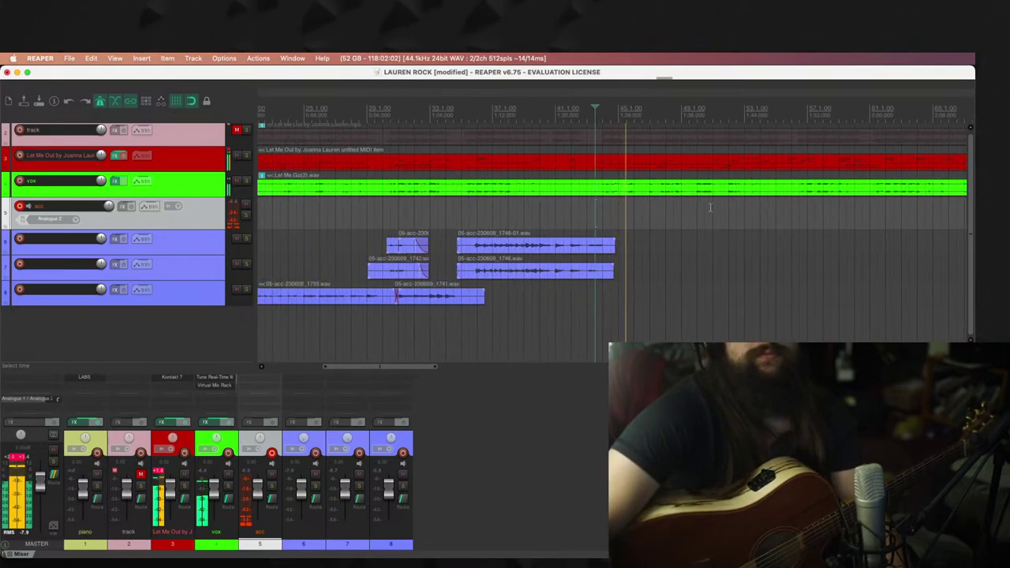
scroll(710, 208, up, 2)
scroll(704, 211, down, 1)
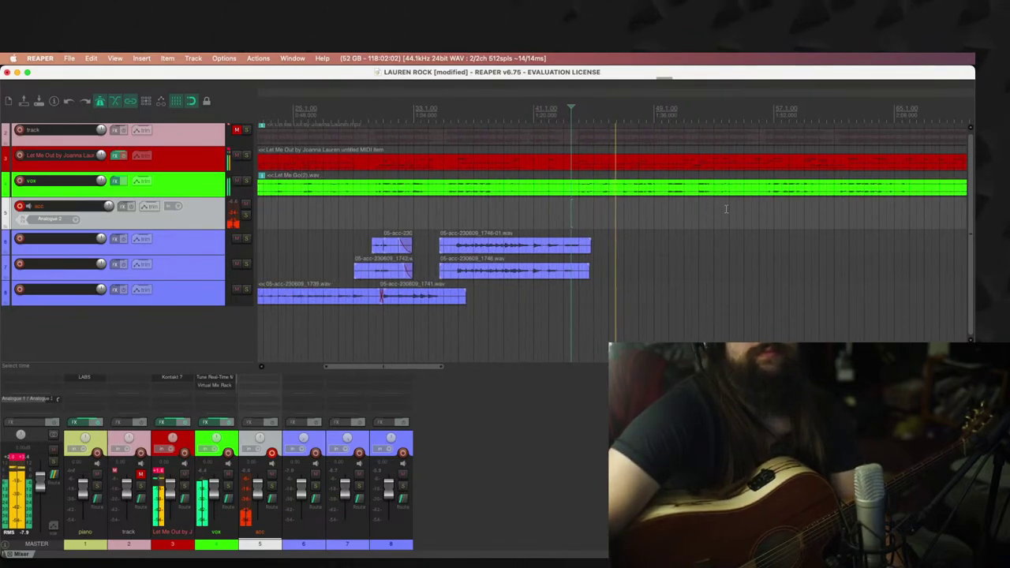
scroll(710, 217, up, 3)
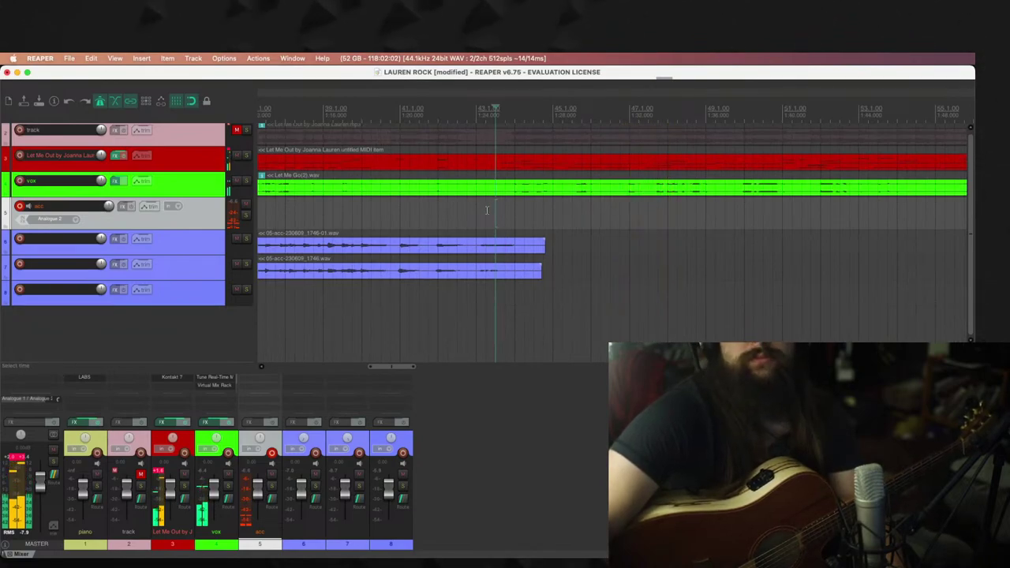
Step: Copy the long take that starts in bar 17 on track 8 to mid bar 44 on the same track
scroll(489, 209, down, 3)
drag(378, 272, 654, 295)
click(371, 298)
key(super+z)
drag(313, 297, 653, 292)
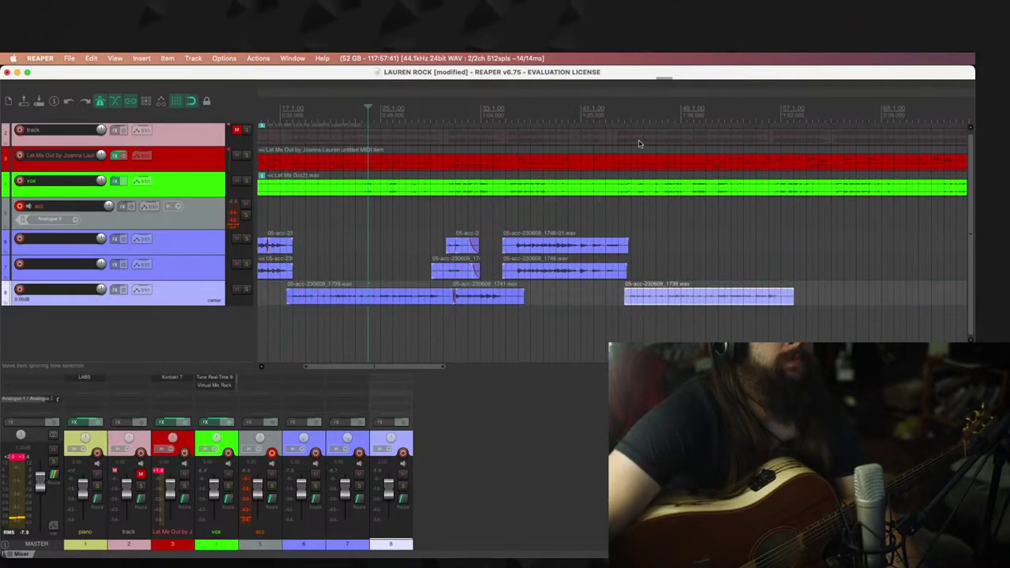
Step: Move the copied take on track 8 one bar earlier to mid bar 43 and listen to it with the song
scroll(640, 187, up, 5)
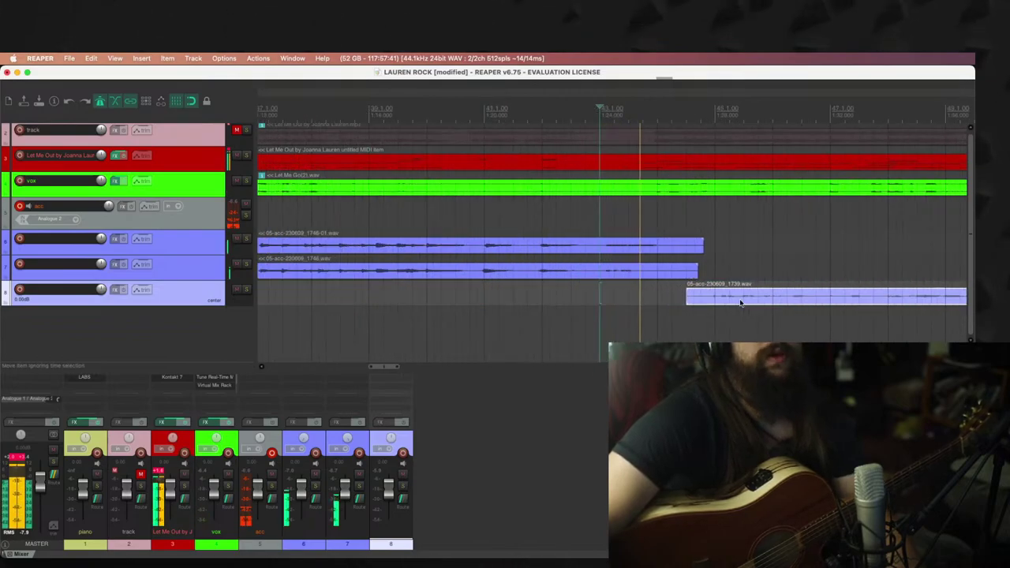
drag(740, 301, 680, 296)
key(space)
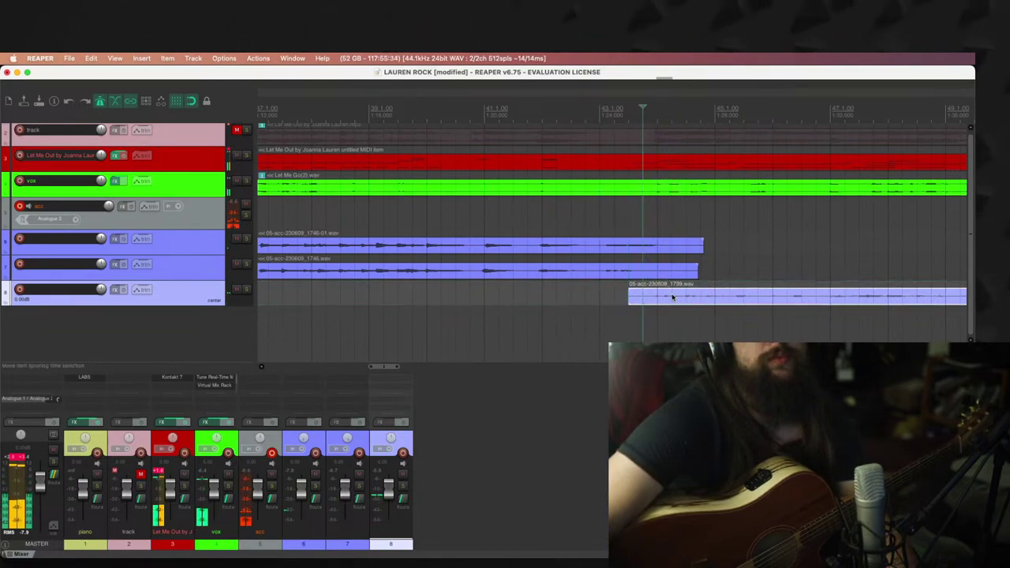
scroll(680, 295, down, 4)
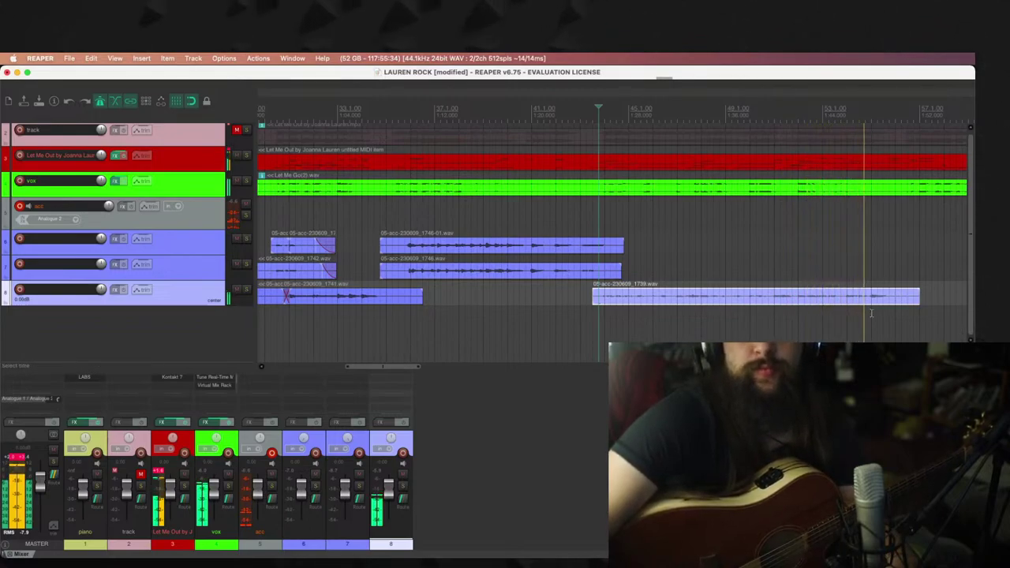
Step: Record a guitar take on the acc track from bar 50, discarding the first attempt, and move the kept take to track 7
click(903, 304)
scroll(868, 300, up, 3)
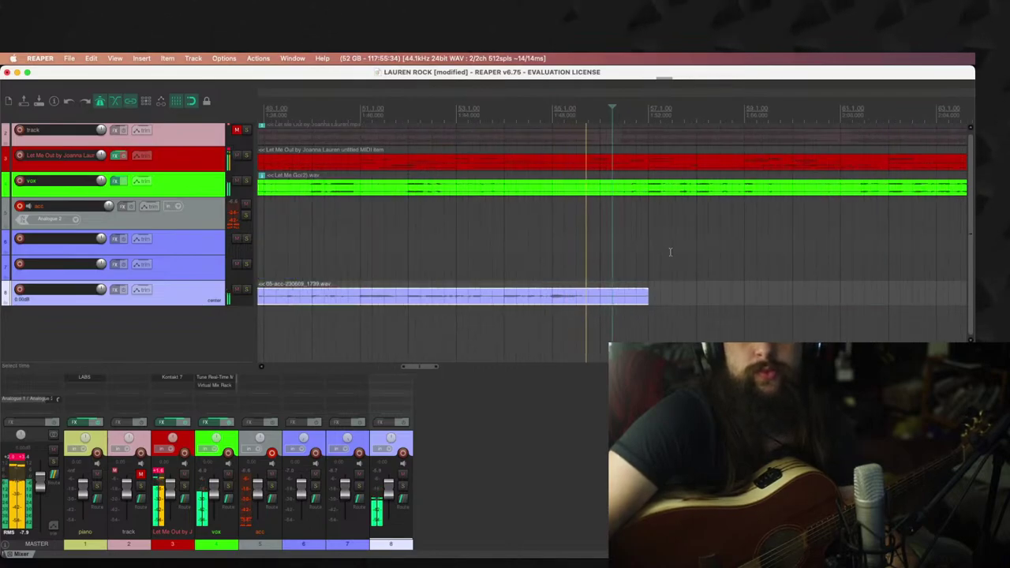
click(312, 253)
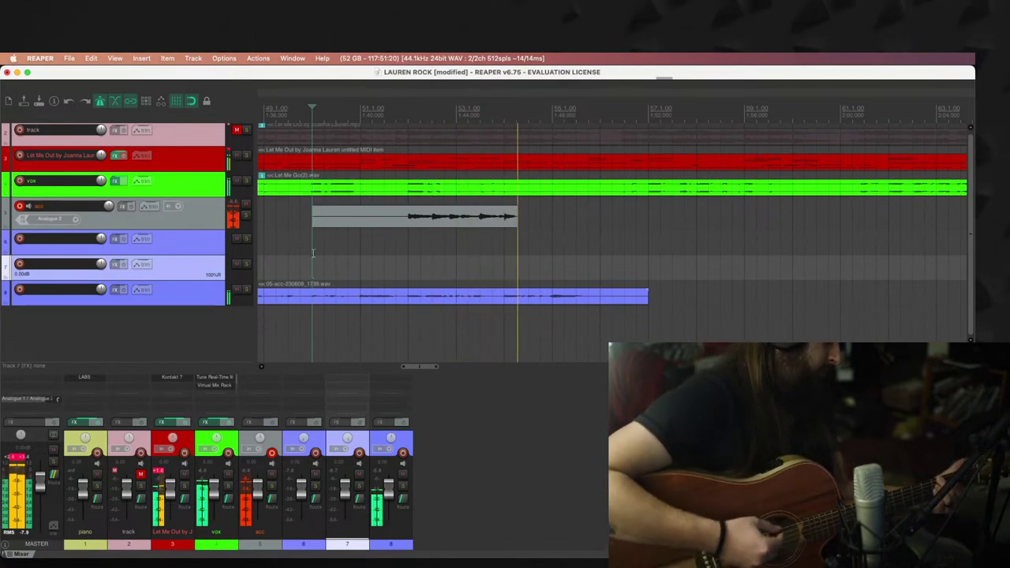
key(space)
key(Escape)
key(super+r)
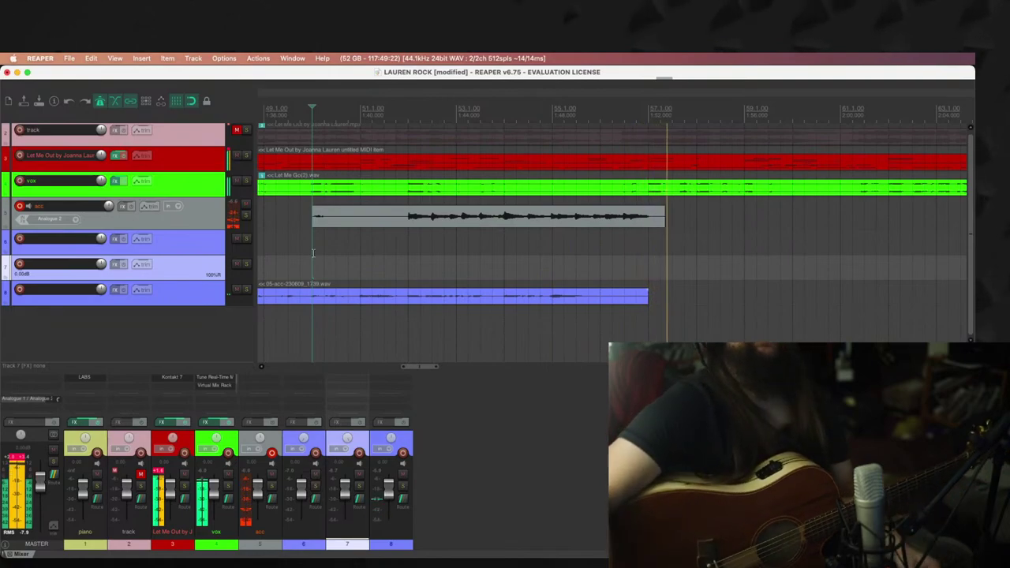
key(space)
click(433, 302)
drag(467, 219, 467, 270)
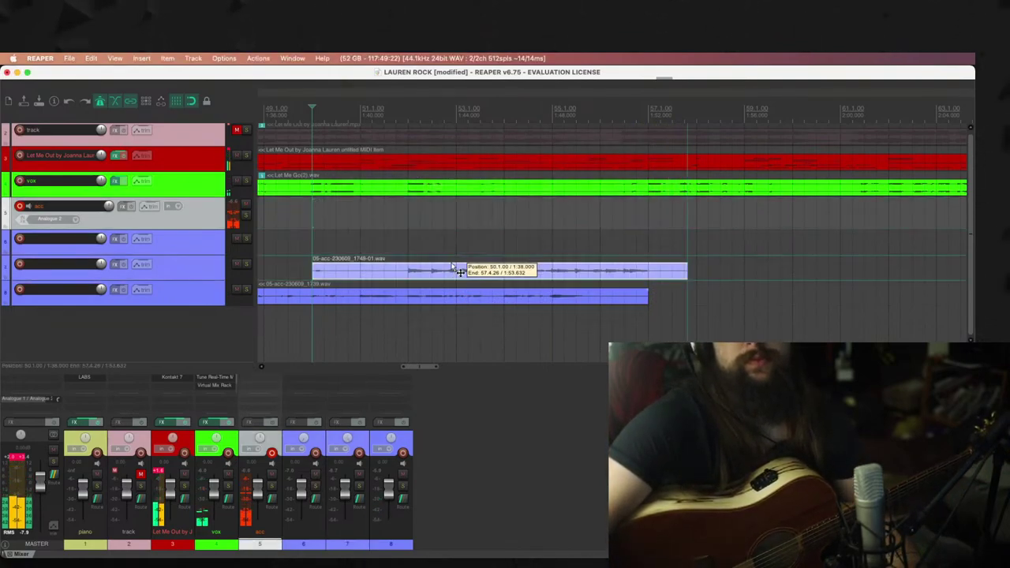
Step: Record a second guitar take on the acc track from bar 50 and move it to track 6
key(super+r)
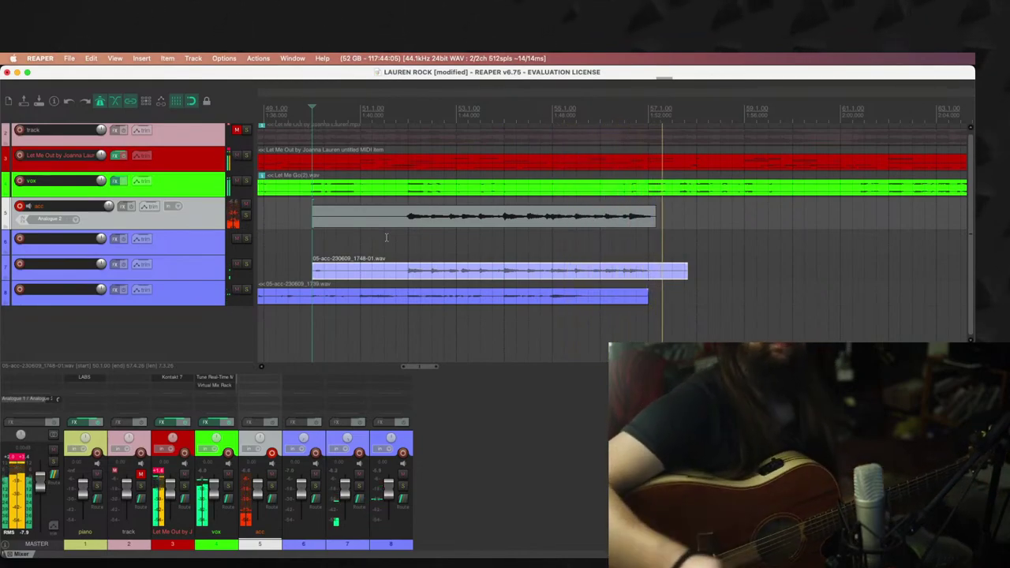
key(space)
drag(426, 215, 439, 246)
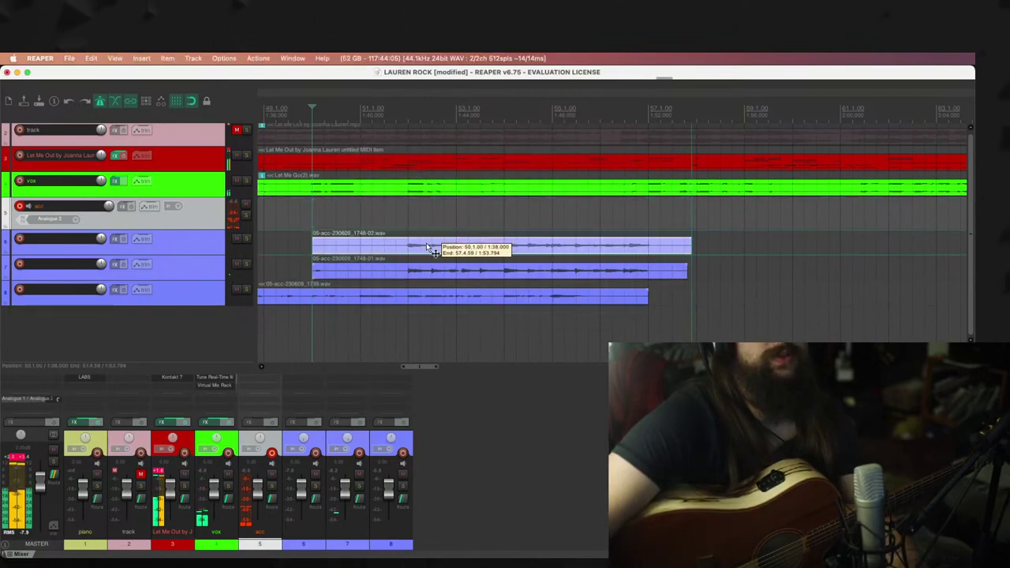
click(628, 207)
scroll(635, 210, up, 1)
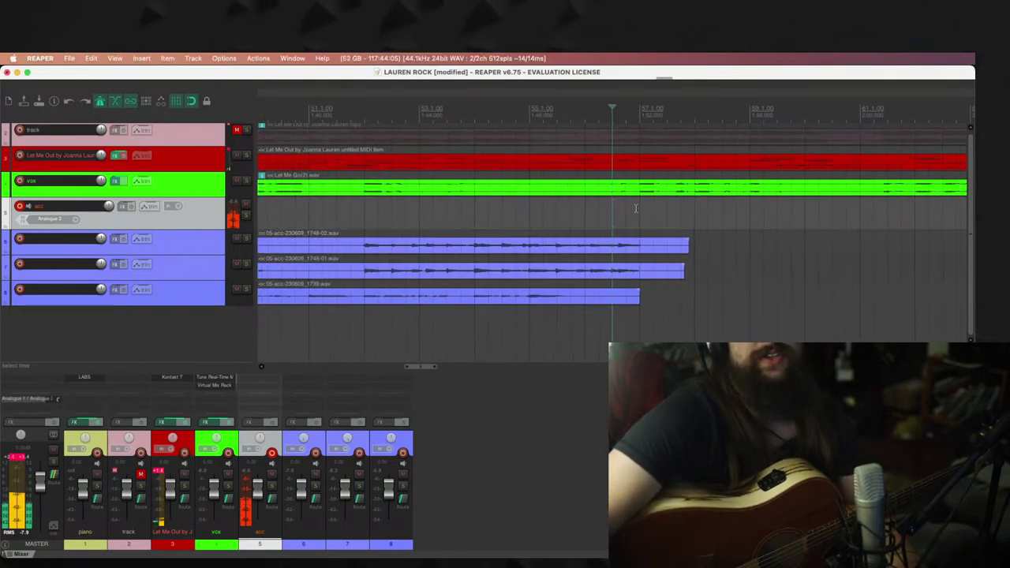
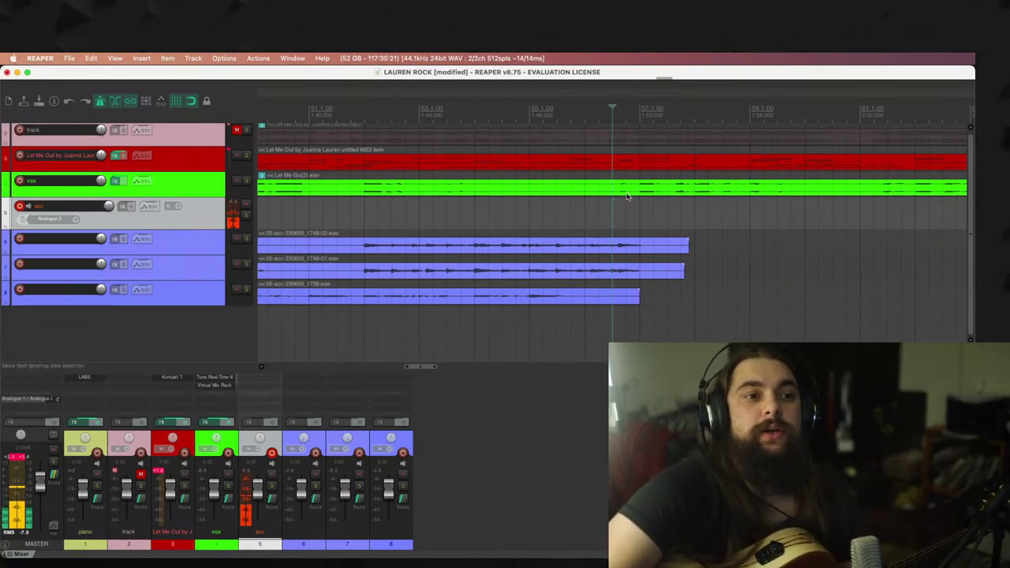
Step: Listen to the song with the layered guitar takes from about bar 30, bar 56 and bar 61
scroll(627, 196, down, 5)
scroll(391, 212, up, 2)
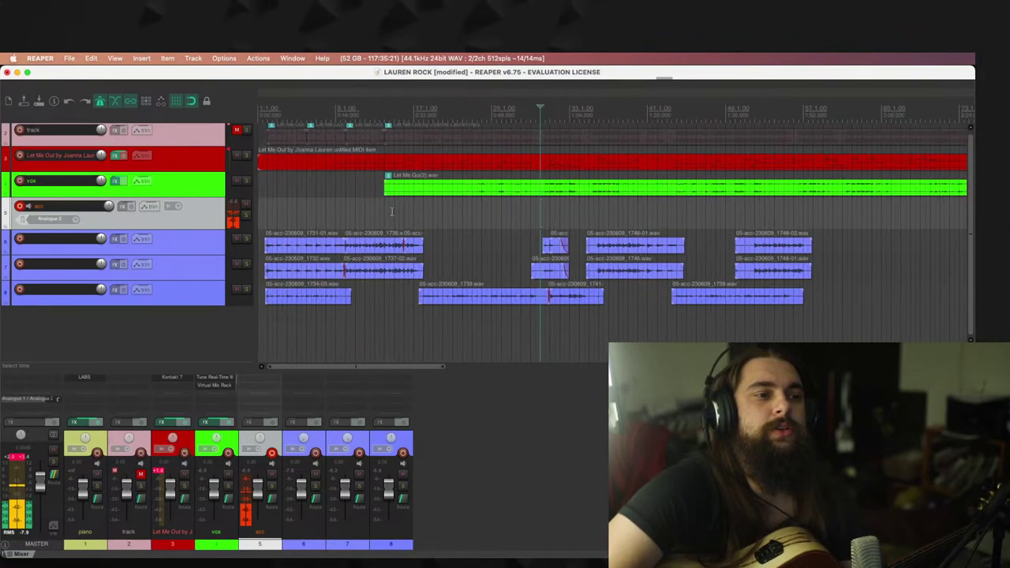
key(space)
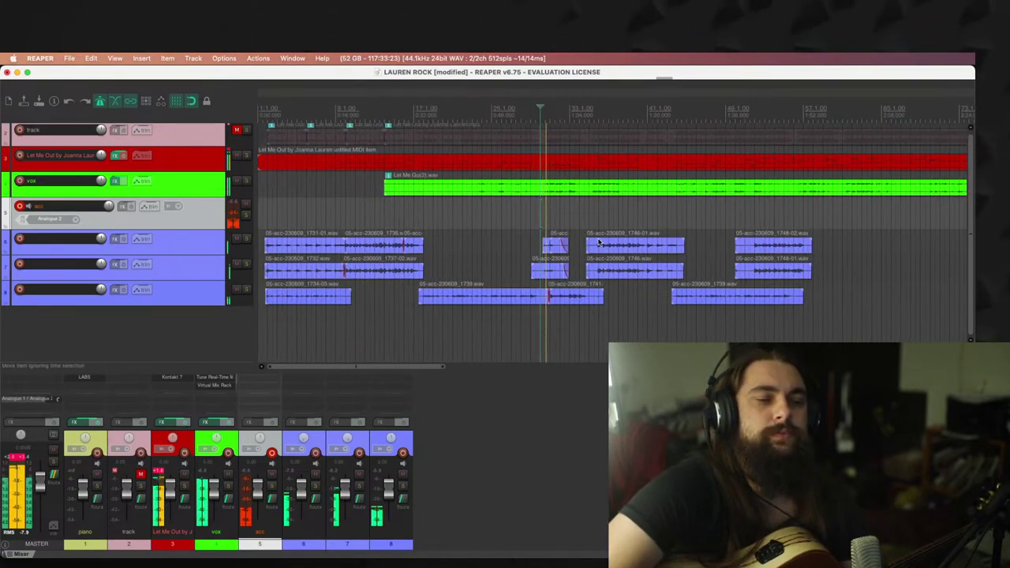
click(796, 213)
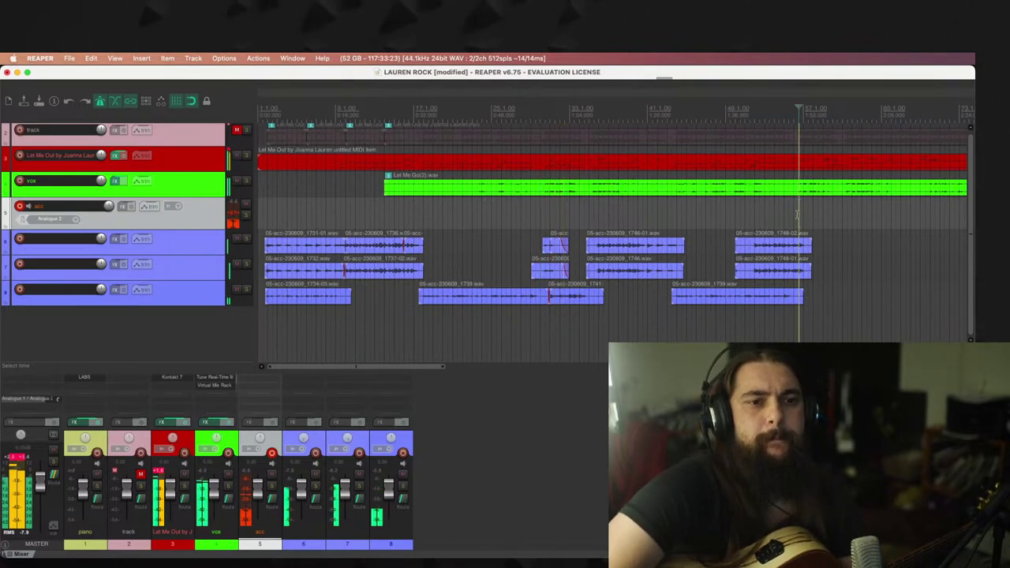
scroll(797, 214, up, 2)
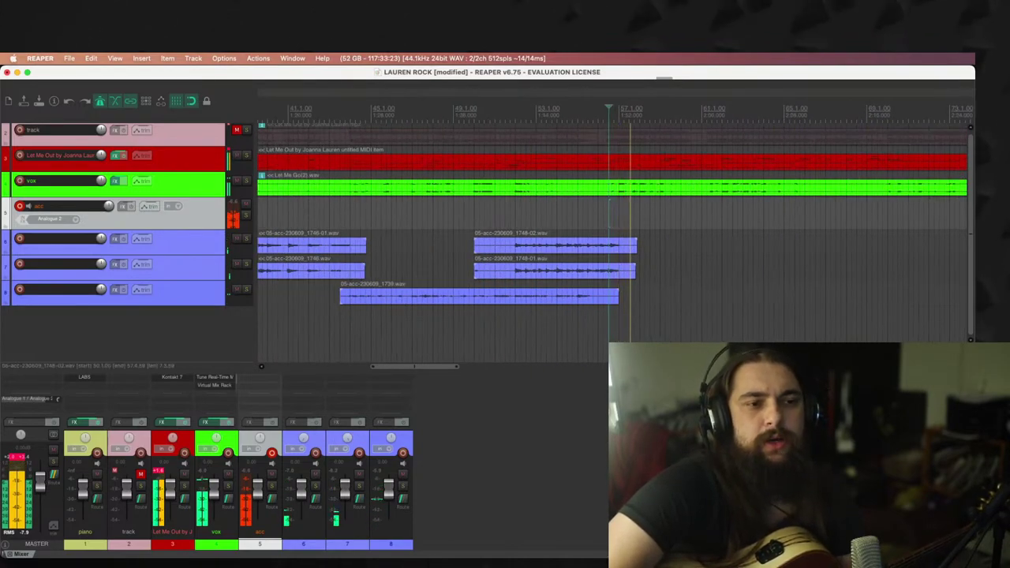
key(space)
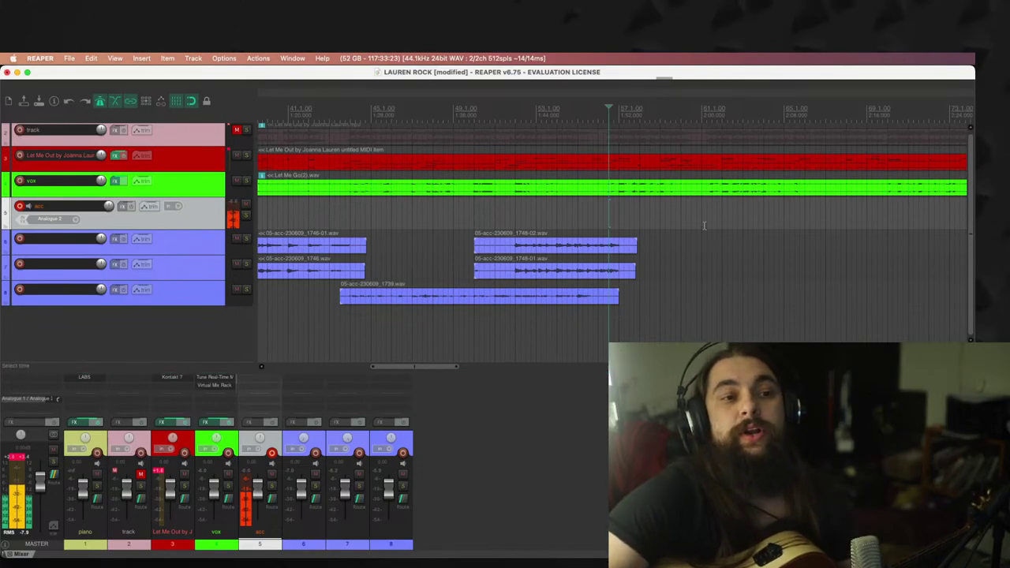
key(space)
scroll(704, 210, up, 3)
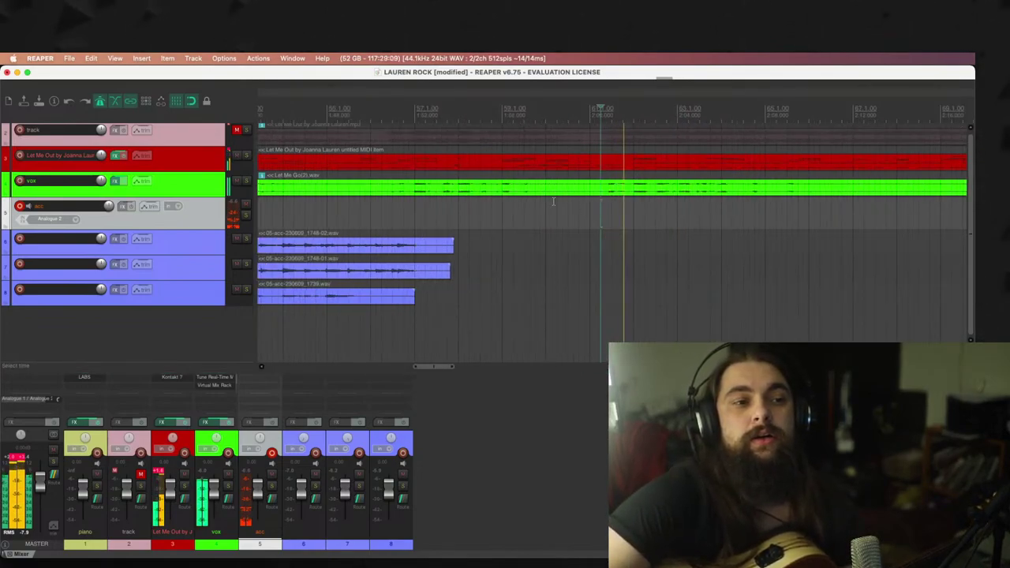
Step: Record a guitar take on the acc track from late bar 55
click(400, 233)
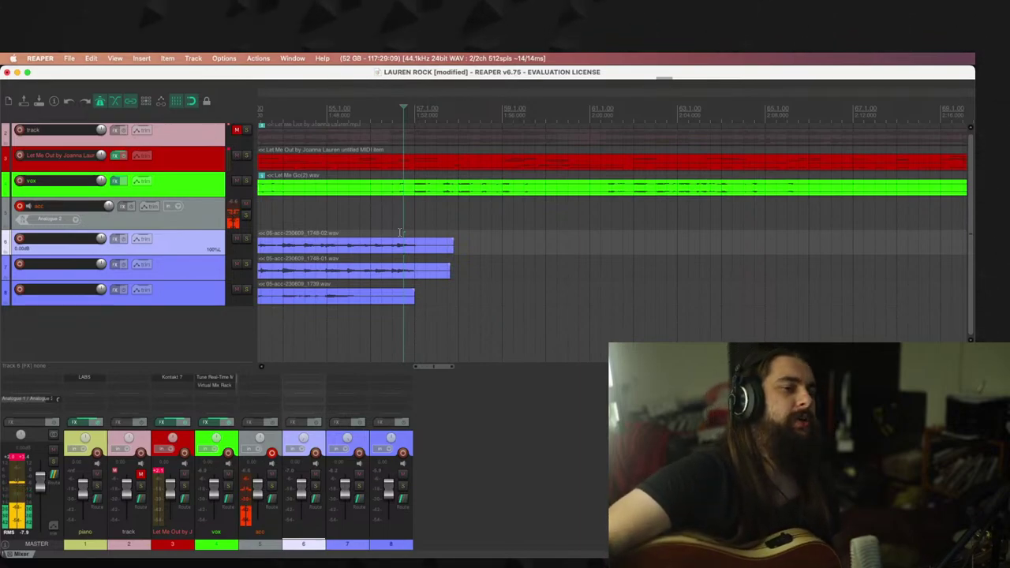
click(381, 222)
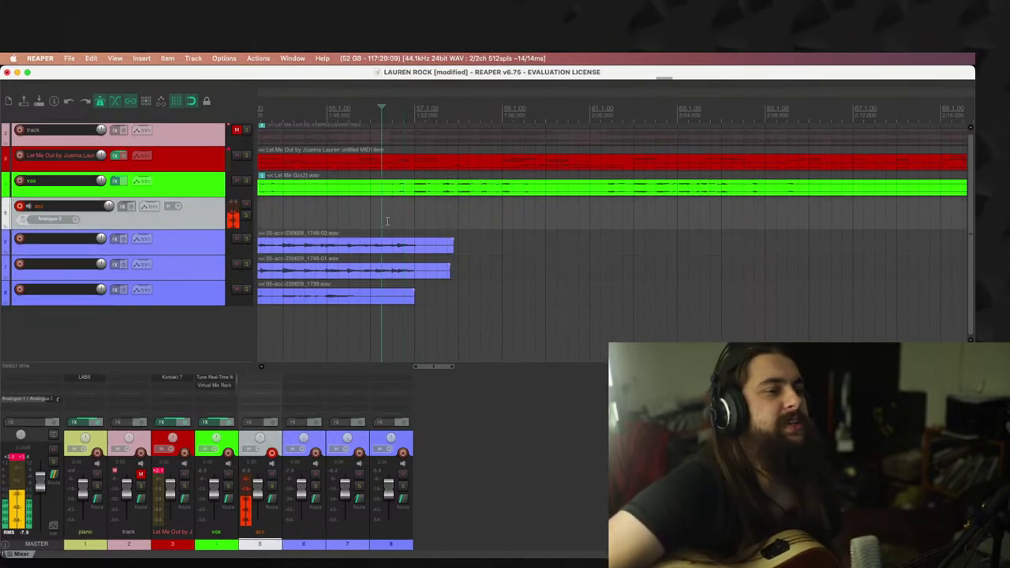
click(357, 215)
key(super+r)
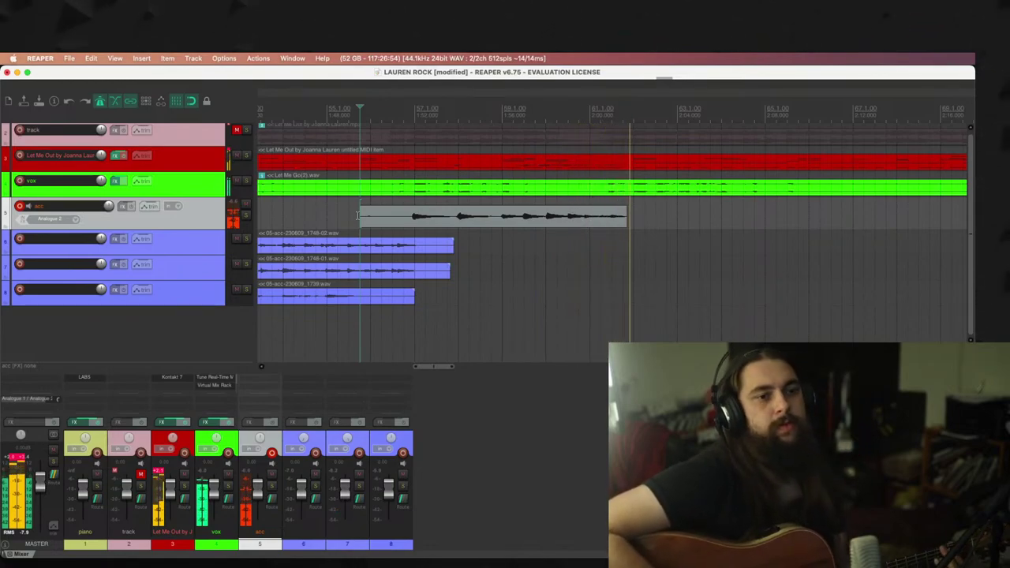
key(space)
Step: Move the new take to track 6, joining it to the previous take at bar 57, and trim its end to mid bar 61
drag(359, 218, 416, 239)
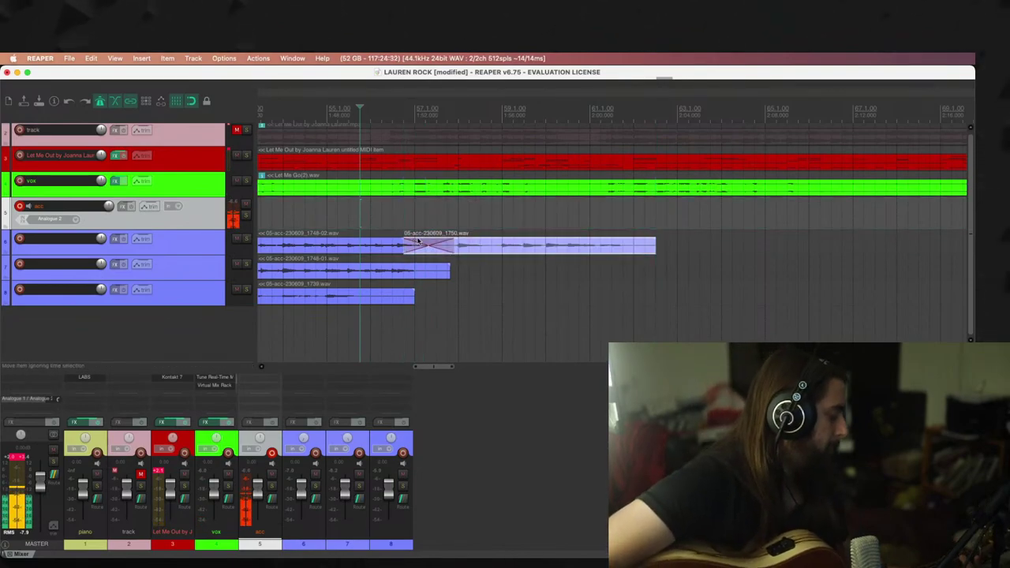
drag(450, 244, 416, 245)
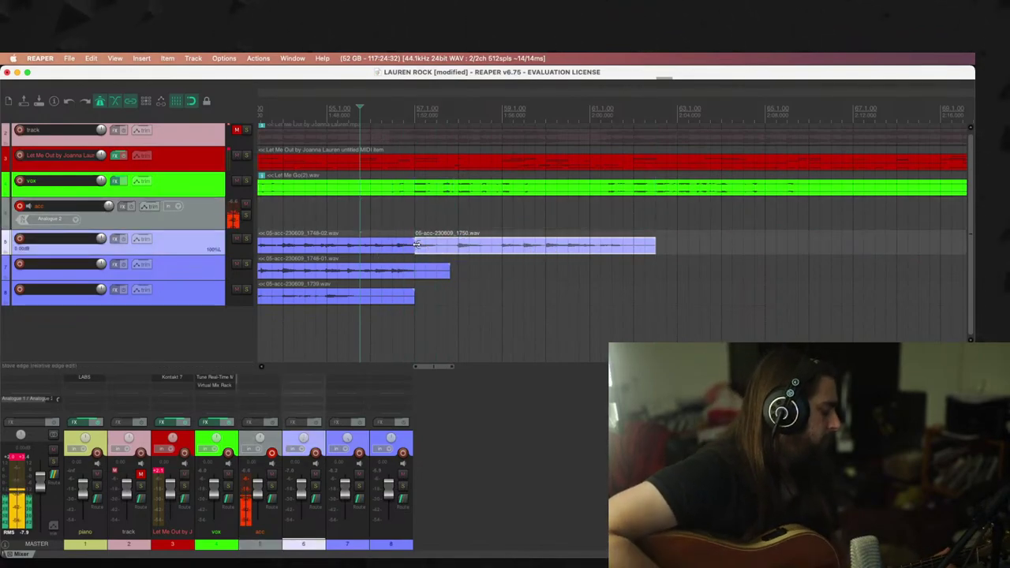
click(592, 211)
scroll(592, 211, up, 3)
drag(735, 249, 651, 249)
scroll(552, 228, down, 2)
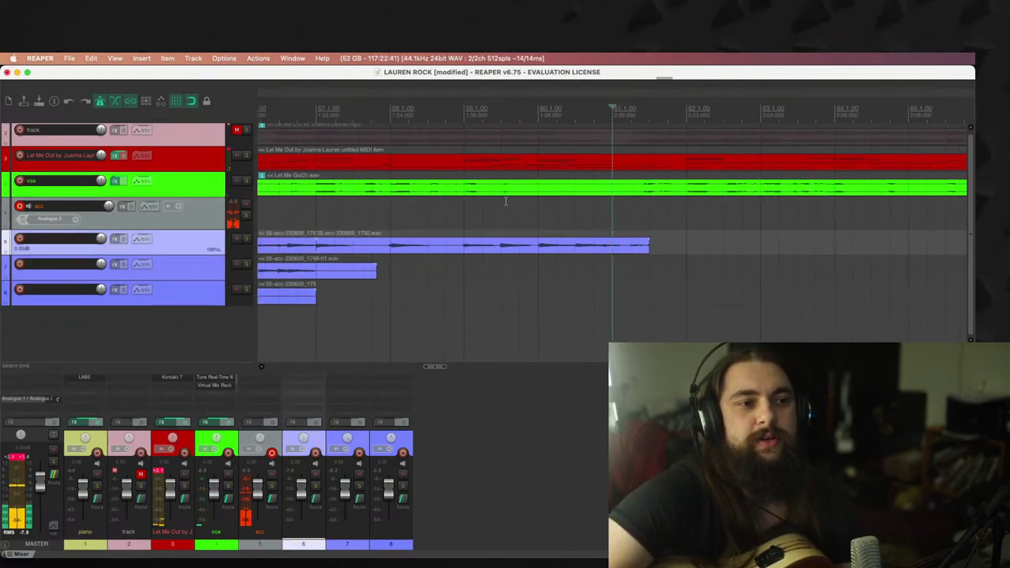
Step: Record a second guitar take on the acc track from bar 55 and move it to track 7, with its start trimmed to late bar 56
scroll(506, 202, down, 3)
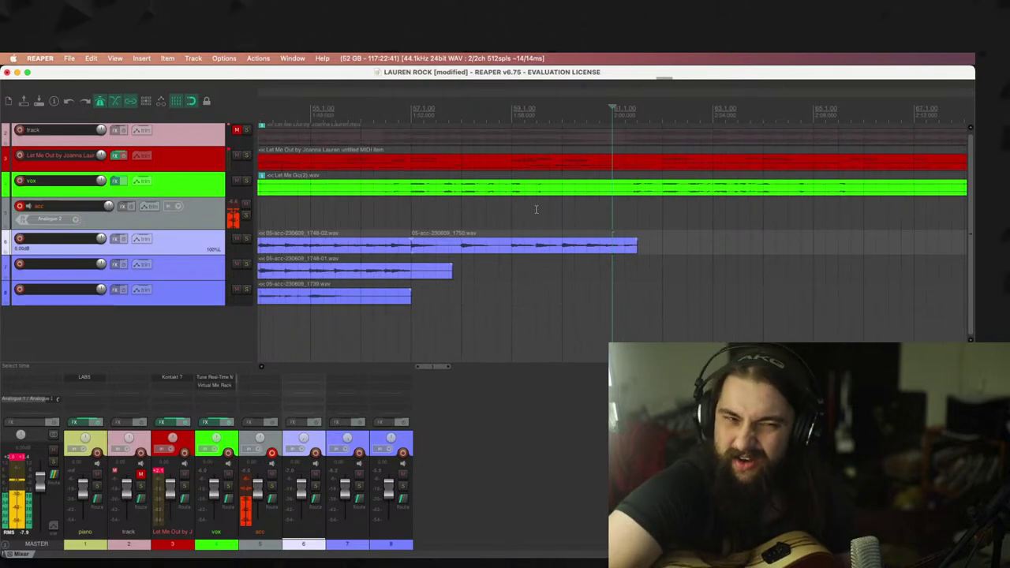
click(318, 219)
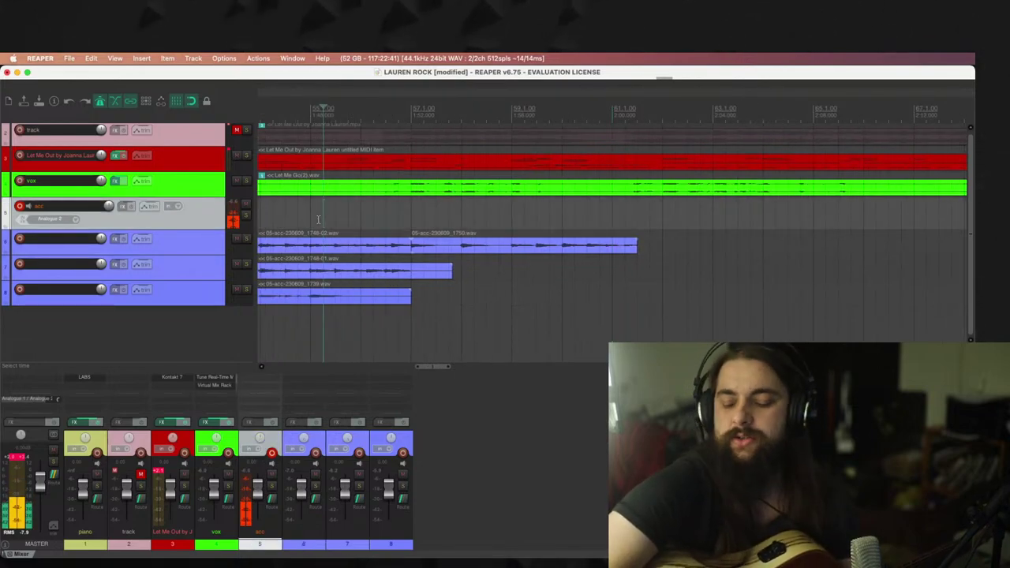
key(super+r)
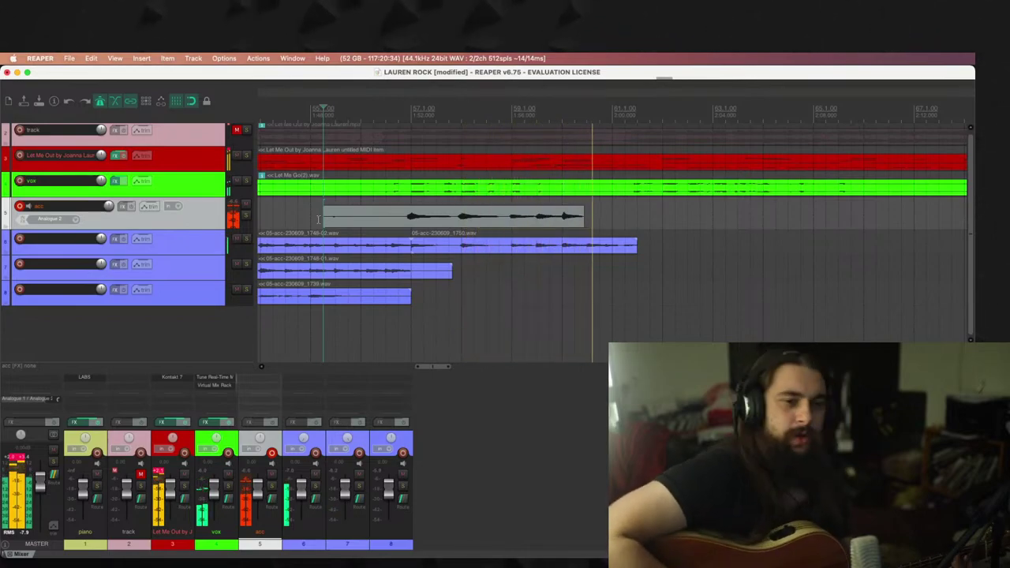
key(space)
key(Return)
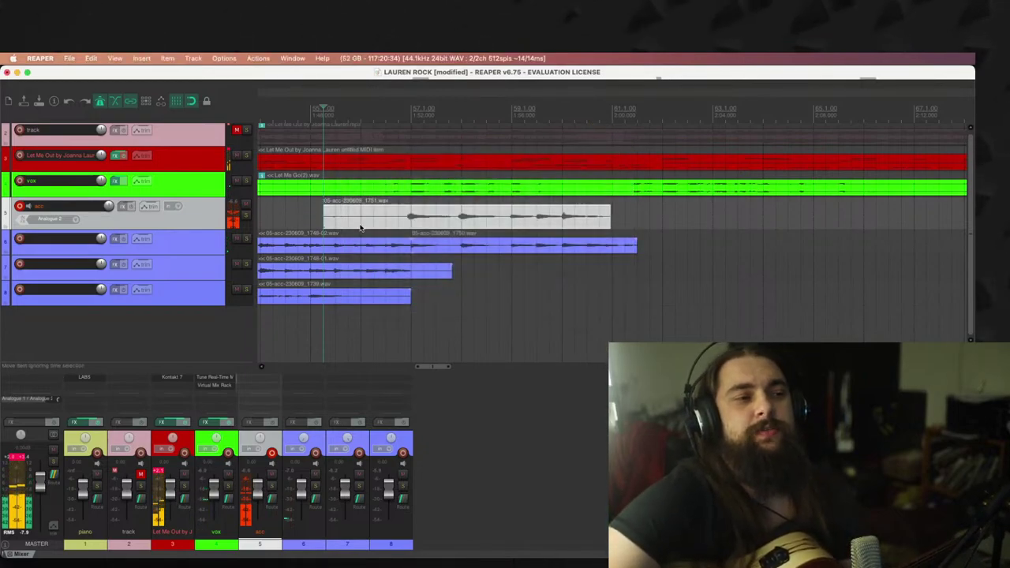
drag(330, 226, 407, 273)
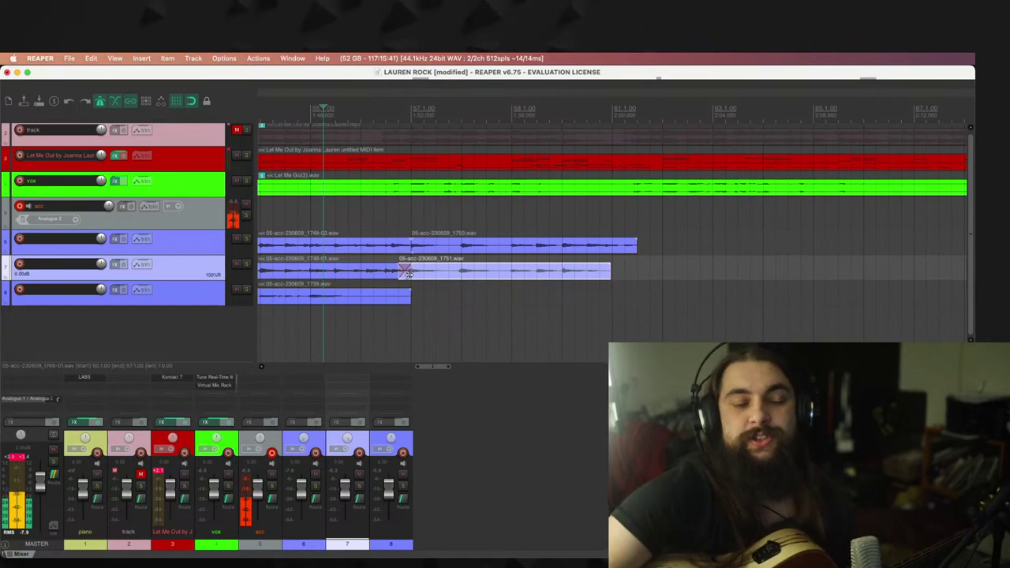
Step: Listen from mid bar 59 and trim the ends of the newest takes on tracks 6 and 7 to bar 60
click(536, 220)
scroll(584, 237, up, 2)
key(space)
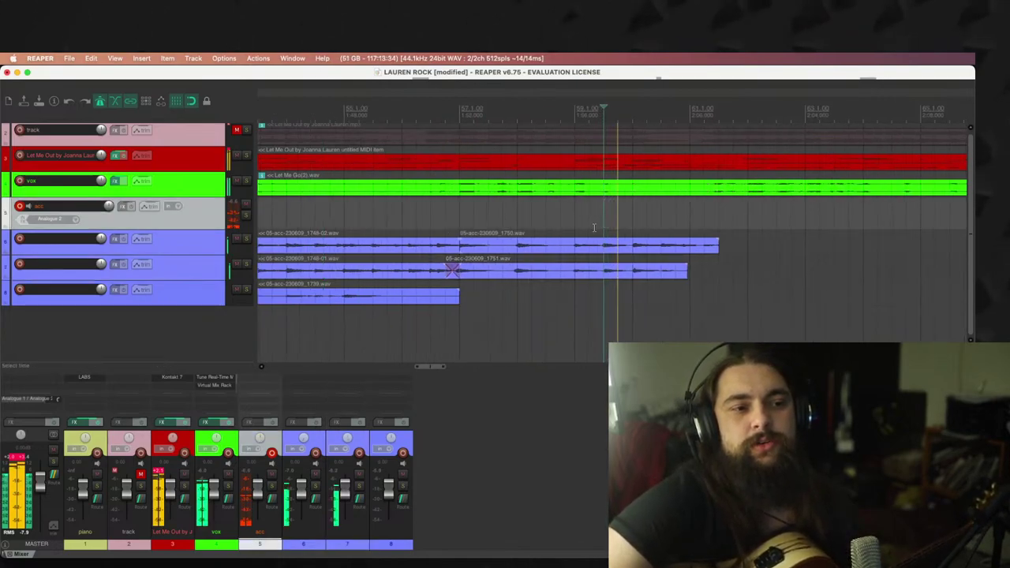
key(space)
drag(688, 269, 632, 269)
drag(720, 243, 641, 240)
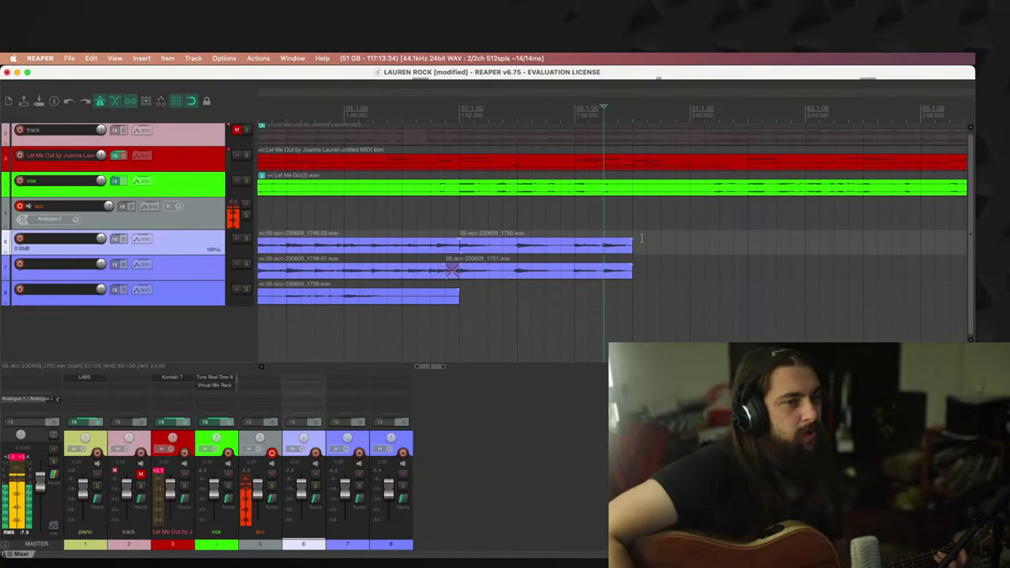
Step: Record a guitar take on the acc track from late bar 57, discarding the first attempt, and move the kept take to track 6, trimmed to start at 59.3
click(497, 212)
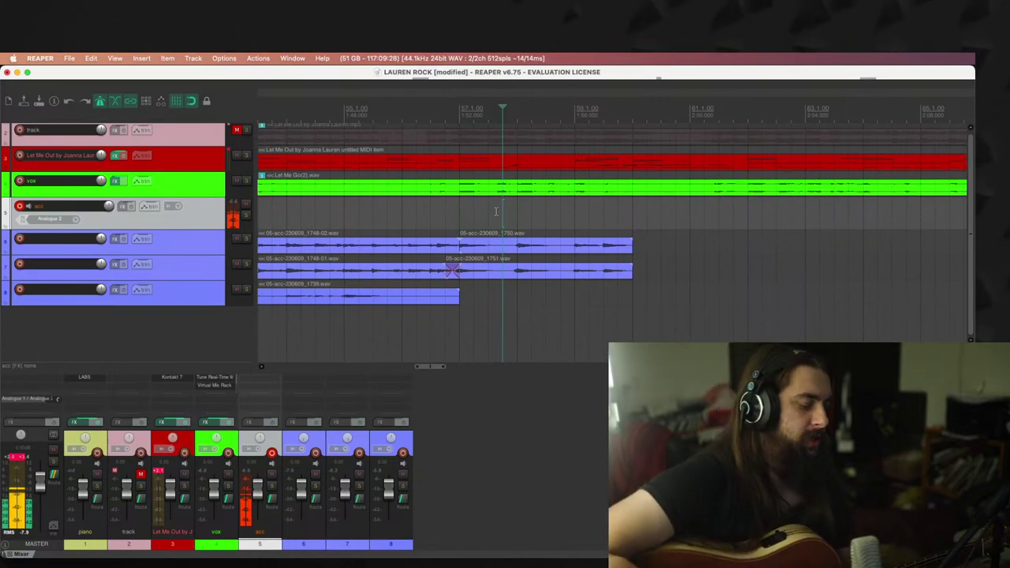
key(super+r)
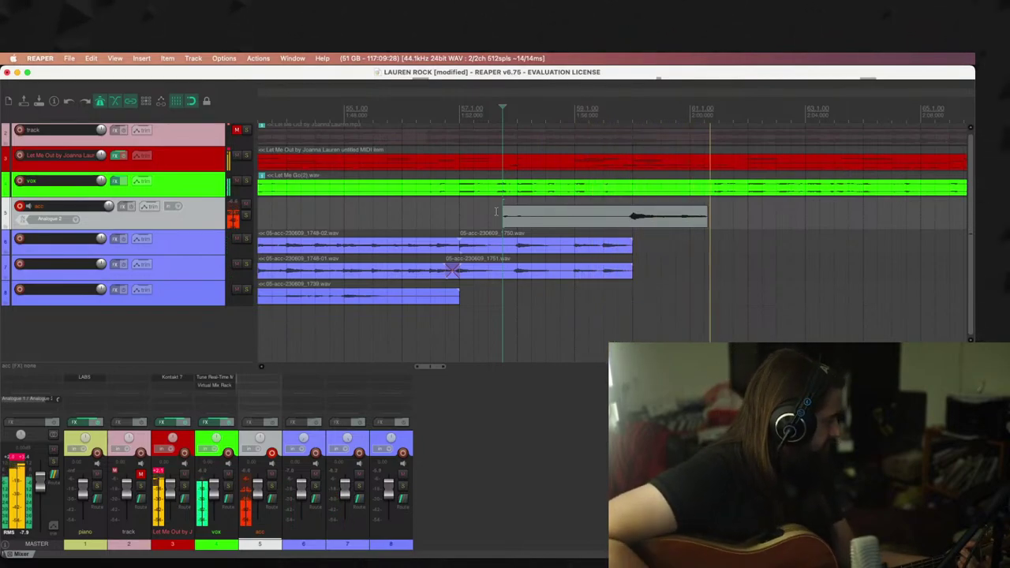
key(space)
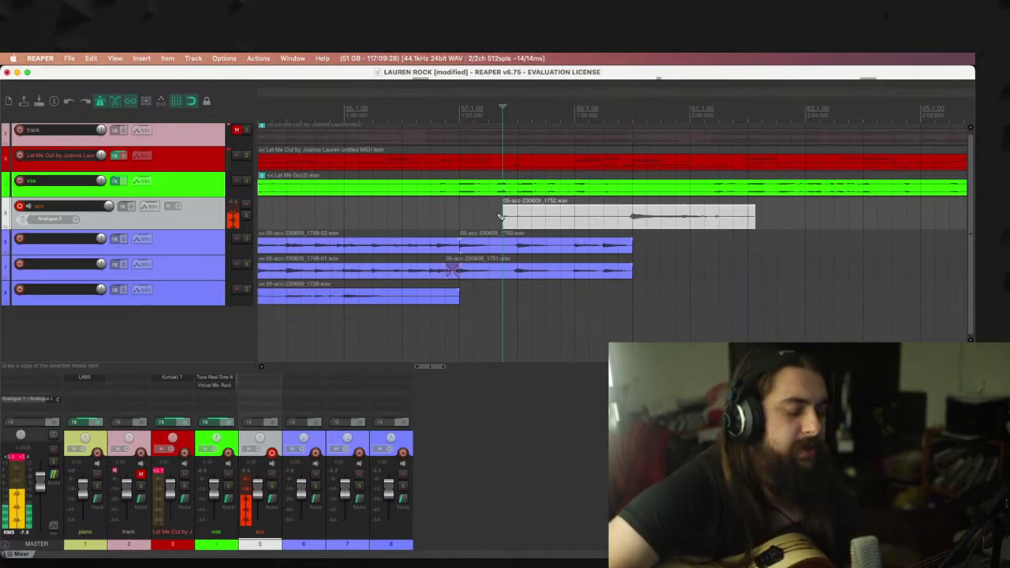
key(Escape)
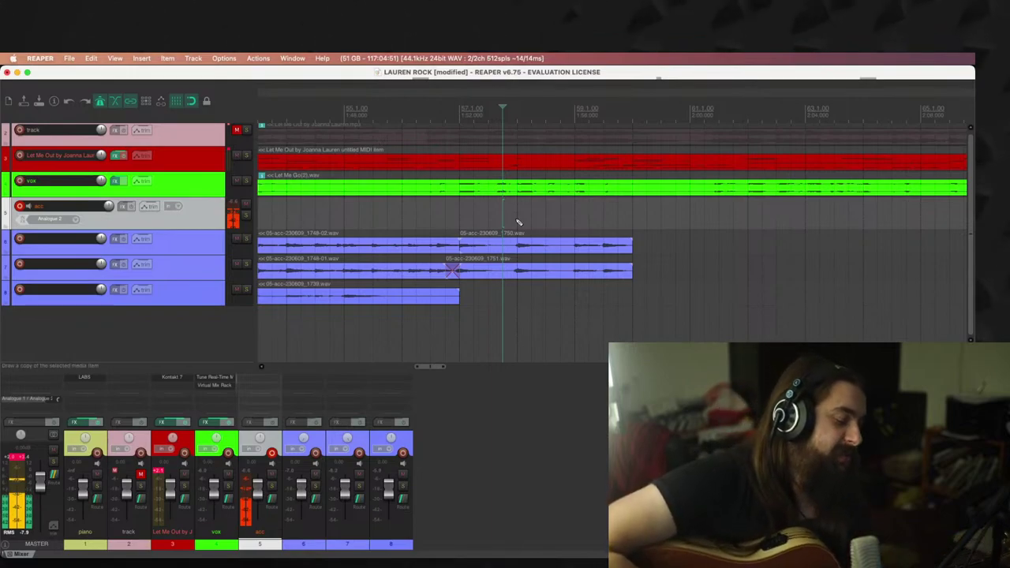
key(super+r)
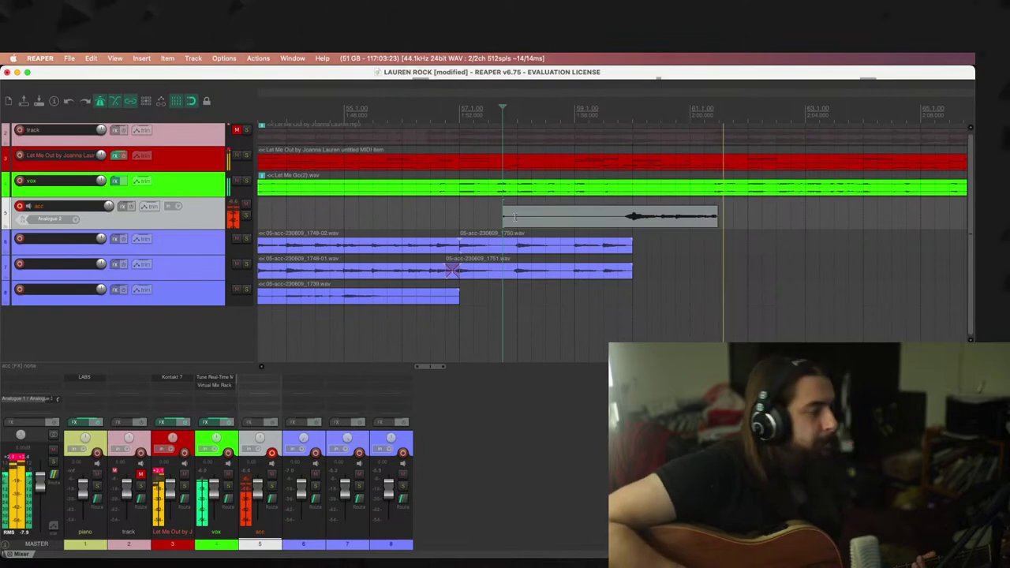
key(space)
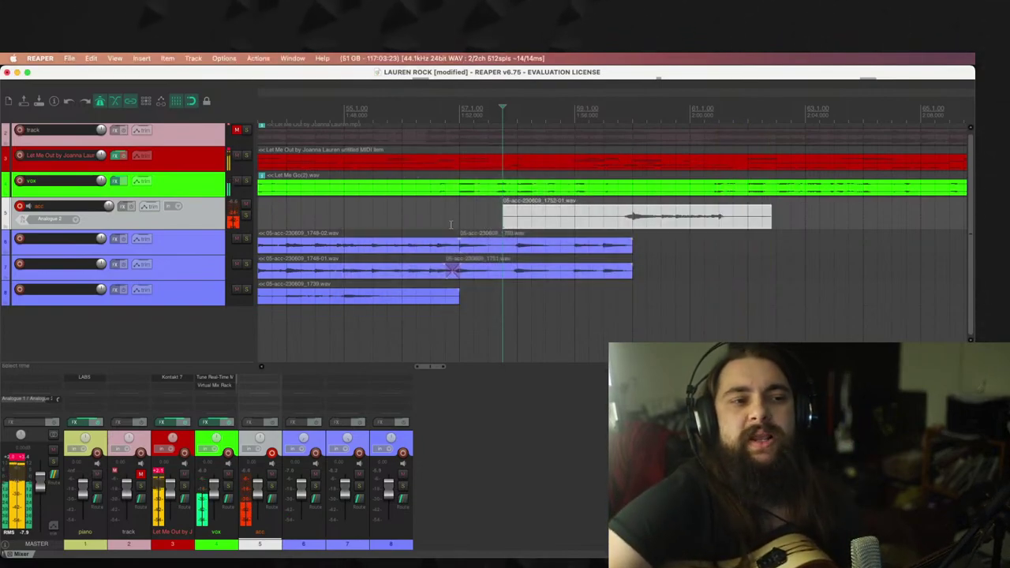
drag(502, 218, 601, 225)
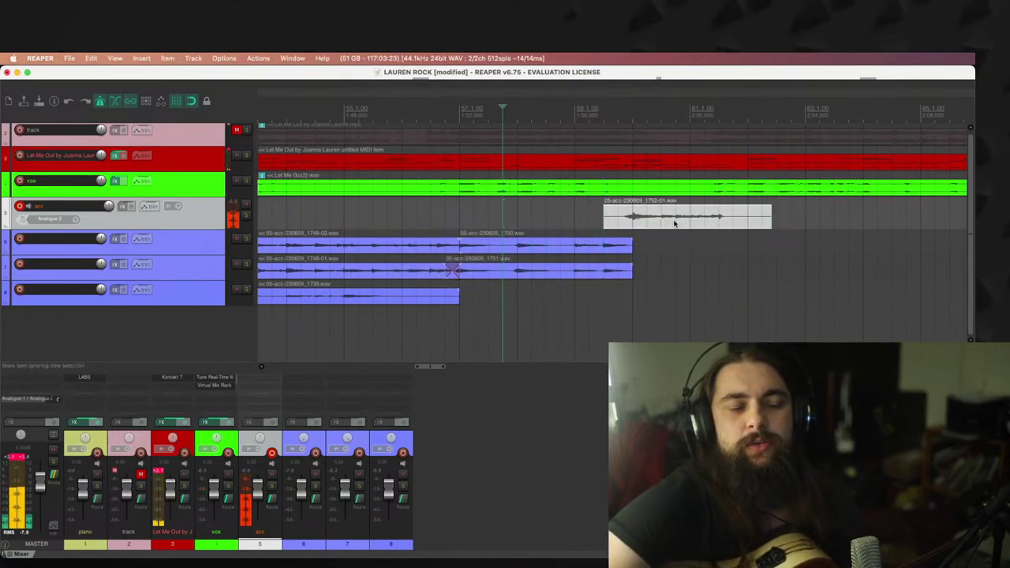
drag(674, 217, 674, 250)
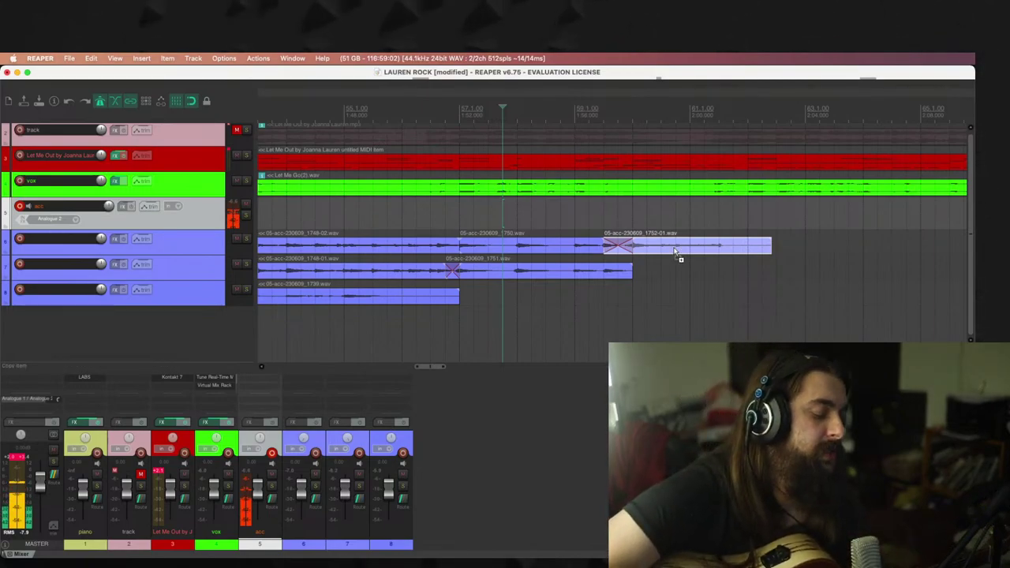
Step: Record another guitar take on the acc track from late bar 57 and move it to track 7, with its start trimmed to late bar 59
key(super+r)
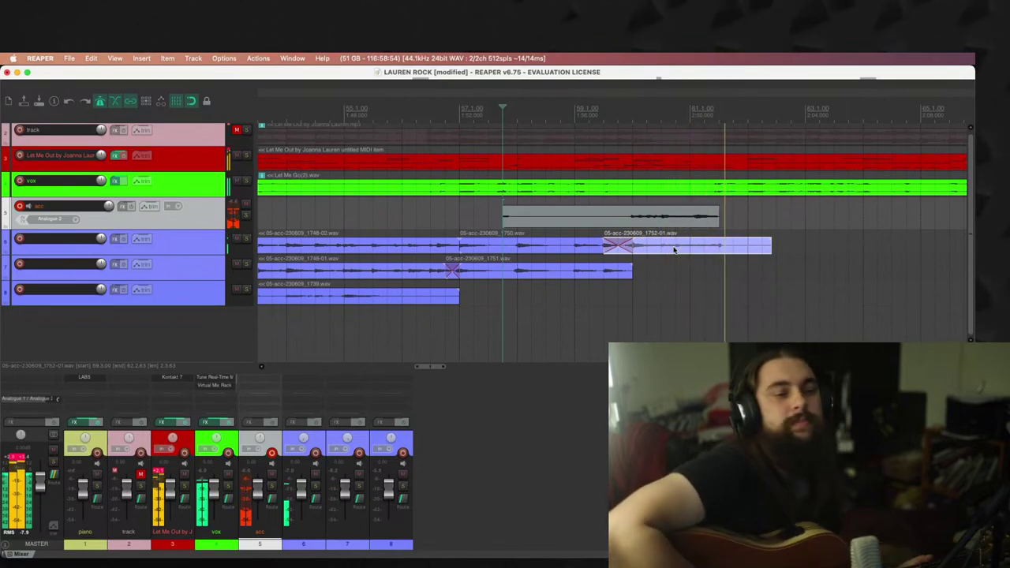
key(space)
drag(518, 219, 619, 246)
Step: Listen from mid bar 59 and trim the ends of the last takes on tracks 6 and 7 to mid bar 61
key(space)
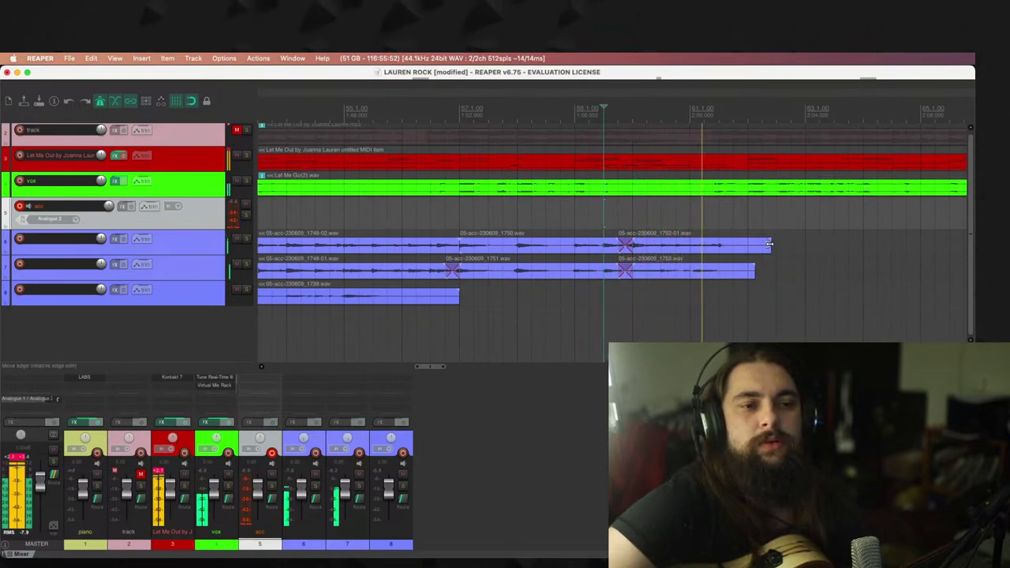
drag(769, 242, 716, 274)
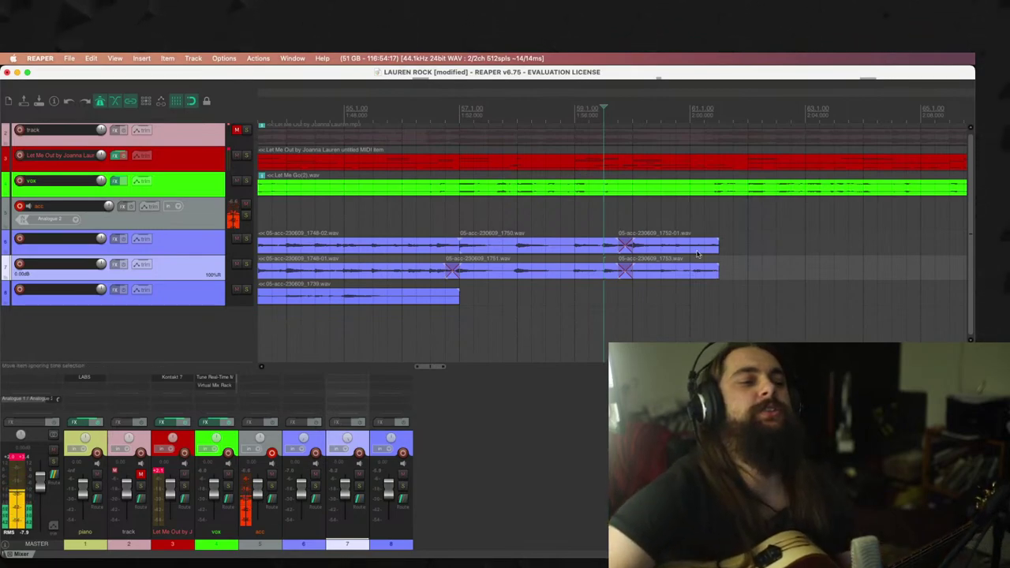
Step: Copy the pair of takes that starts in late bar 34 on tracks 6 and 7 to bar 60 on track 8 and a new track below, and listen
scroll(472, 234, down, 3)
click(400, 249)
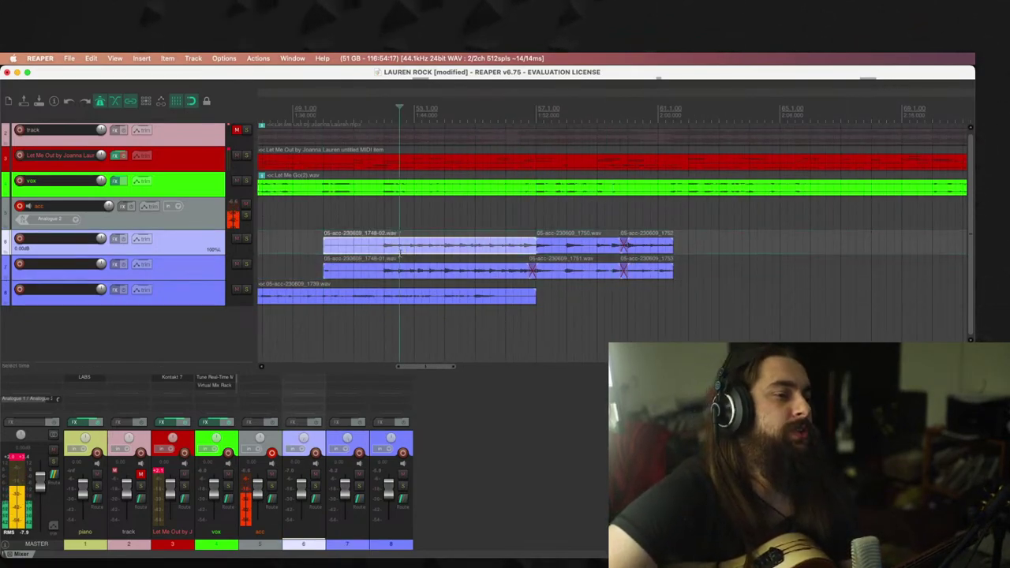
scroll(372, 207, down, 4)
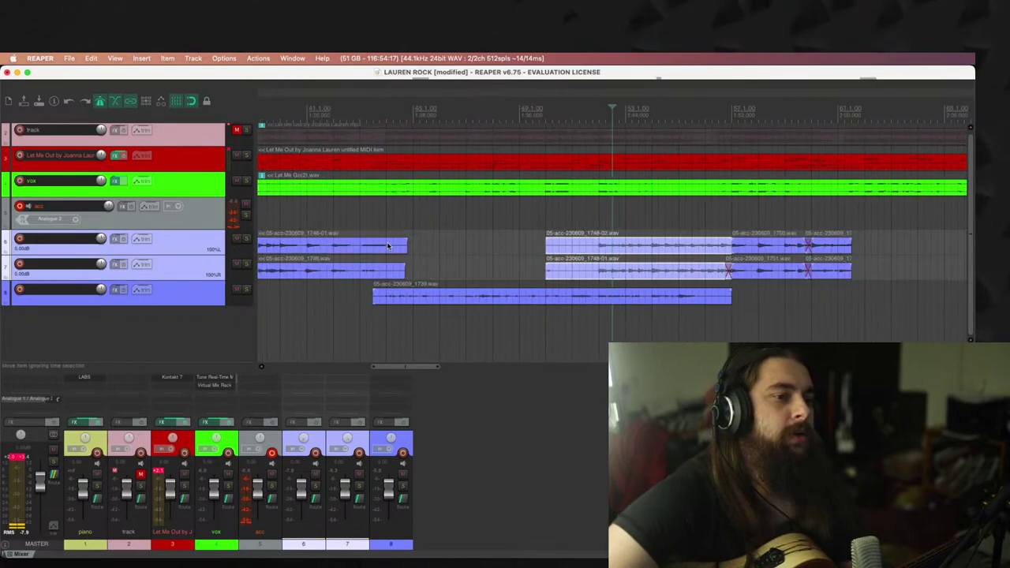
drag(479, 270, 708, 276)
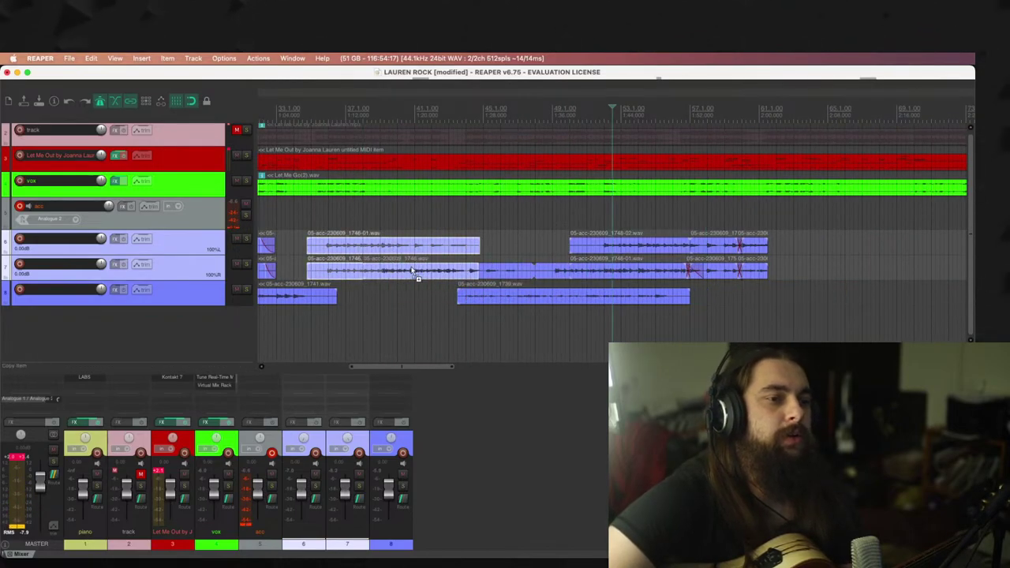
drag(405, 271, 851, 317)
click(763, 108)
key(space)
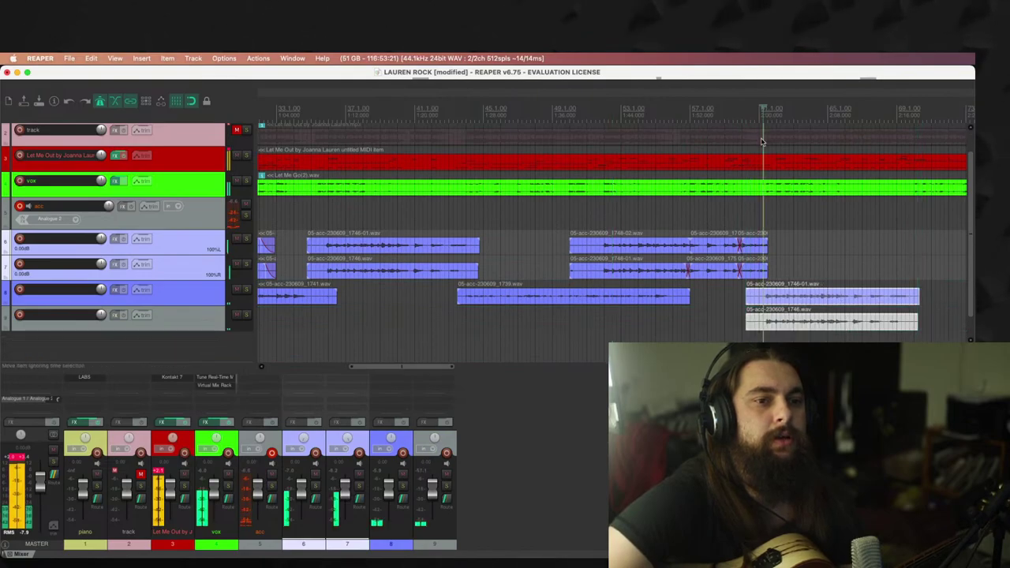
Step: Move the copied pair of takes up to tracks 6 and 7, starting in late bar 60 so they overlap the ends of the previous takes
scroll(635, 303, up, 4)
drag(635, 303, 690, 256)
scroll(631, 307, up, 4)
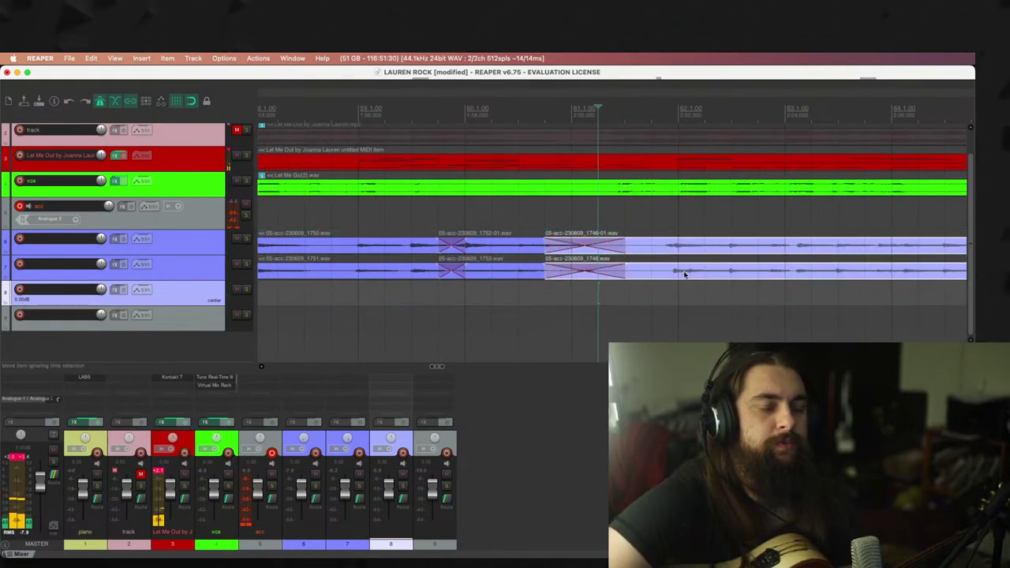
Step: Listen from bar 61 and trim the copied pair of takes on tracks 6 and 7 to start in late bar 61 and end in late bar 65
key(space)
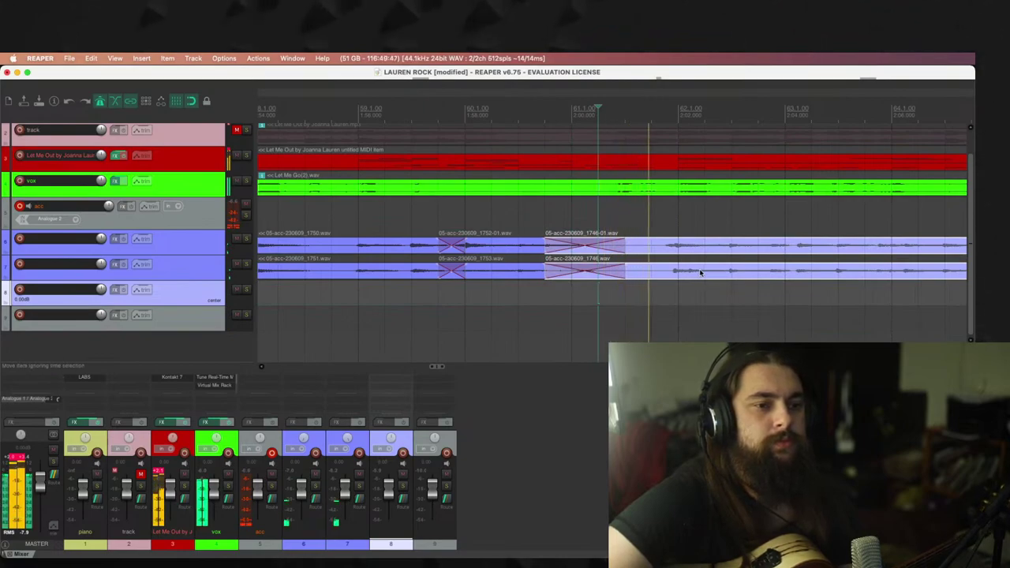
drag(715, 275, 718, 276)
drag(548, 275, 663, 278)
scroll(710, 283, down, 5)
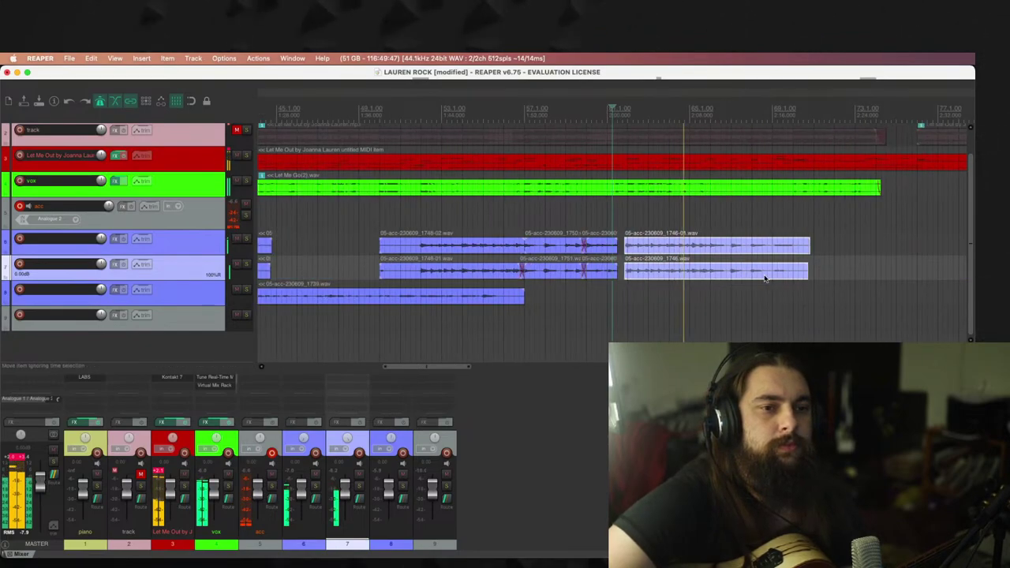
scroll(808, 245, up, 4)
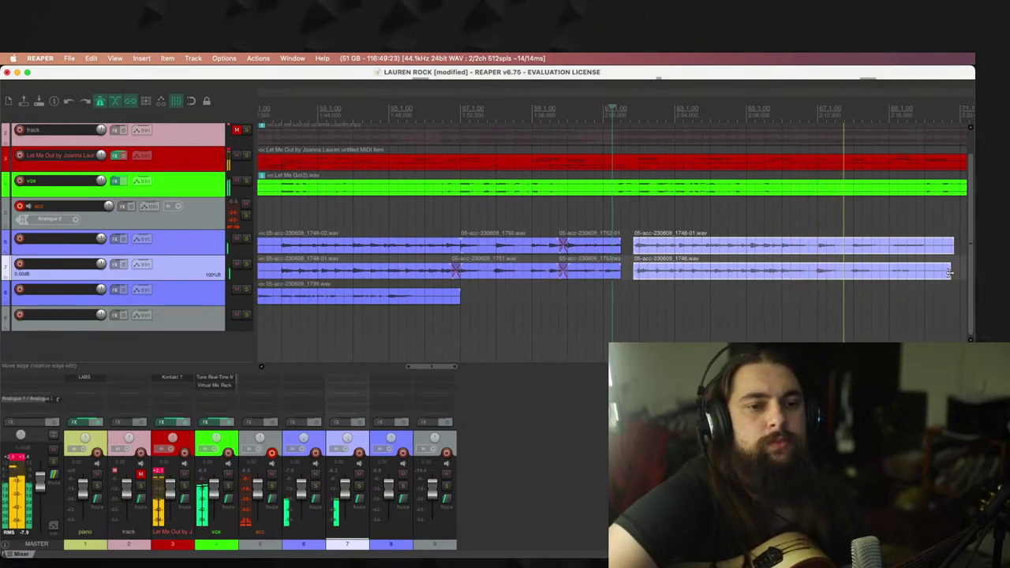
drag(949, 272, 783, 250)
click(756, 227)
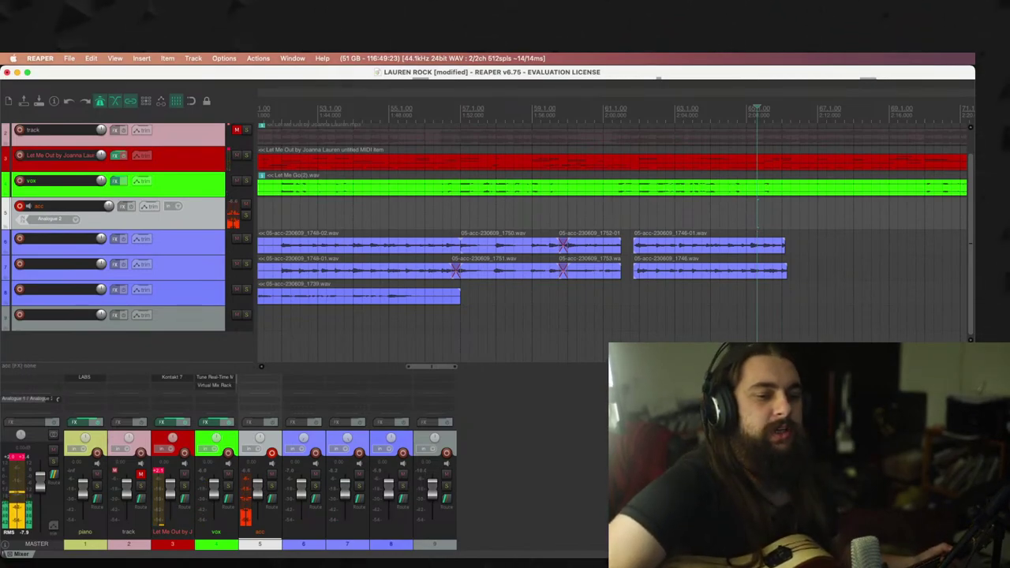
key(super+Tab)
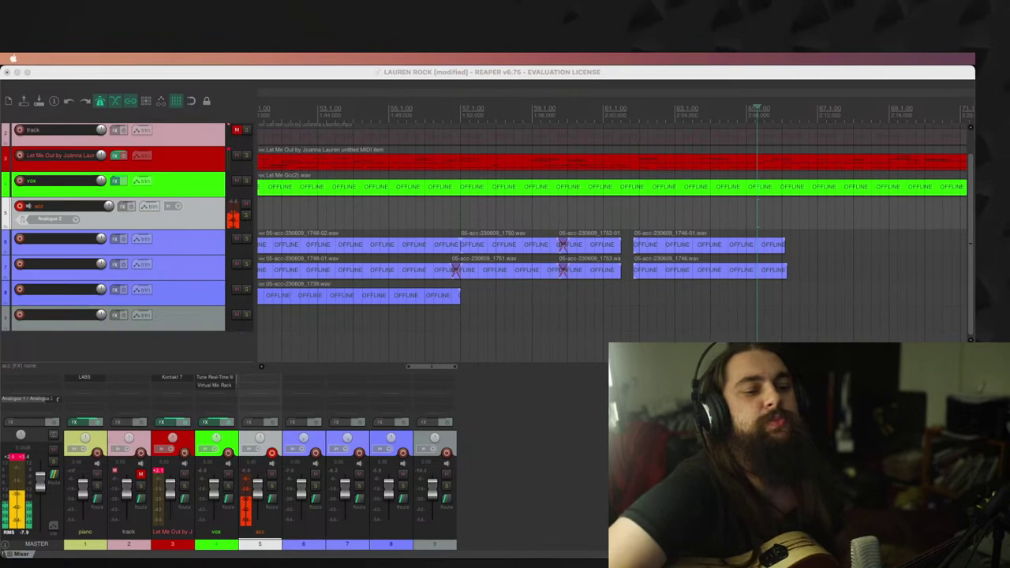
key(super+Tab)
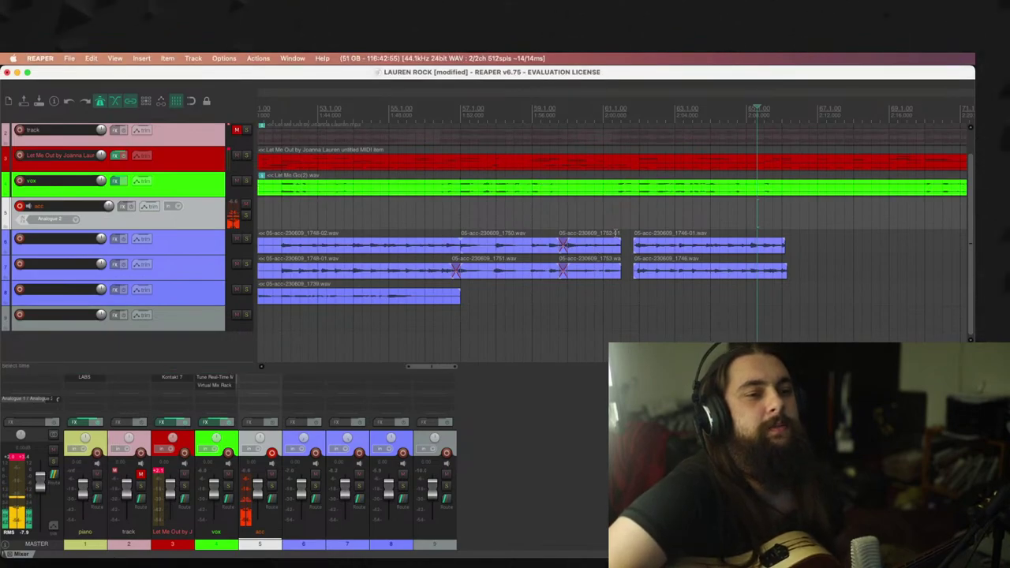
Step: Record a guitar take on the acc track from mid bar 64 and move it to track 6, with its start trimmed to late bar 65
click(725, 210)
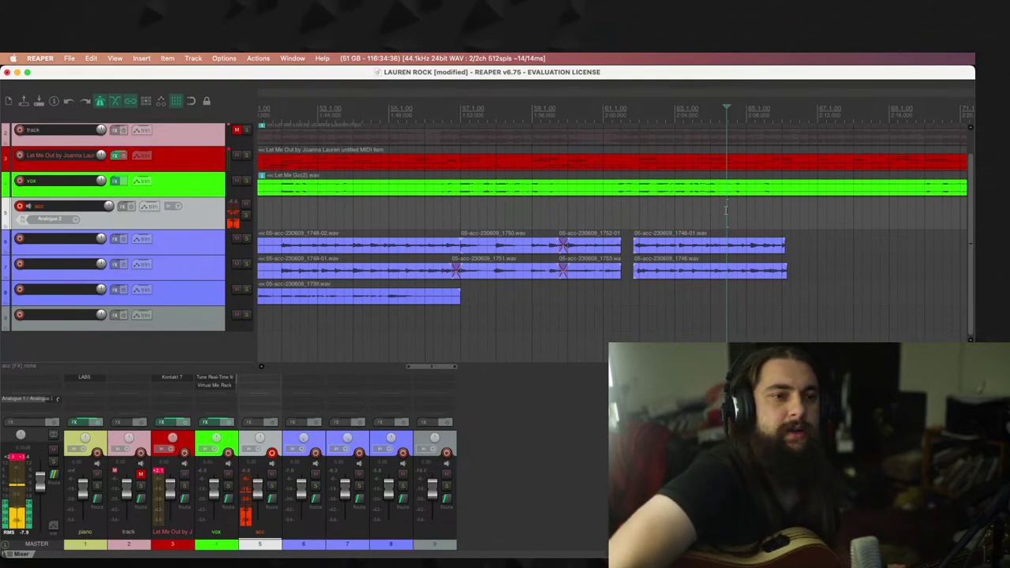
key(ctrl+r)
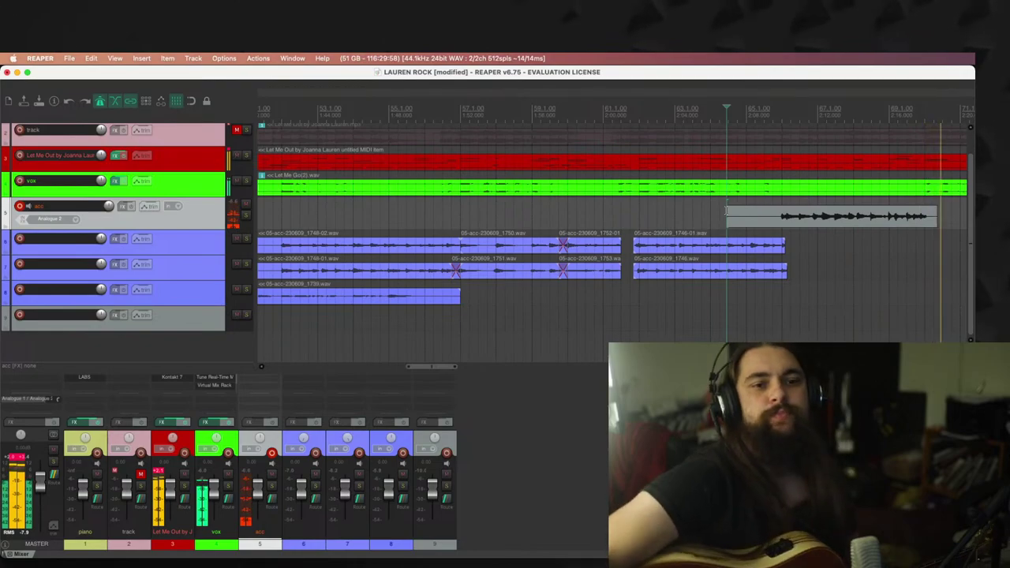
key(space)
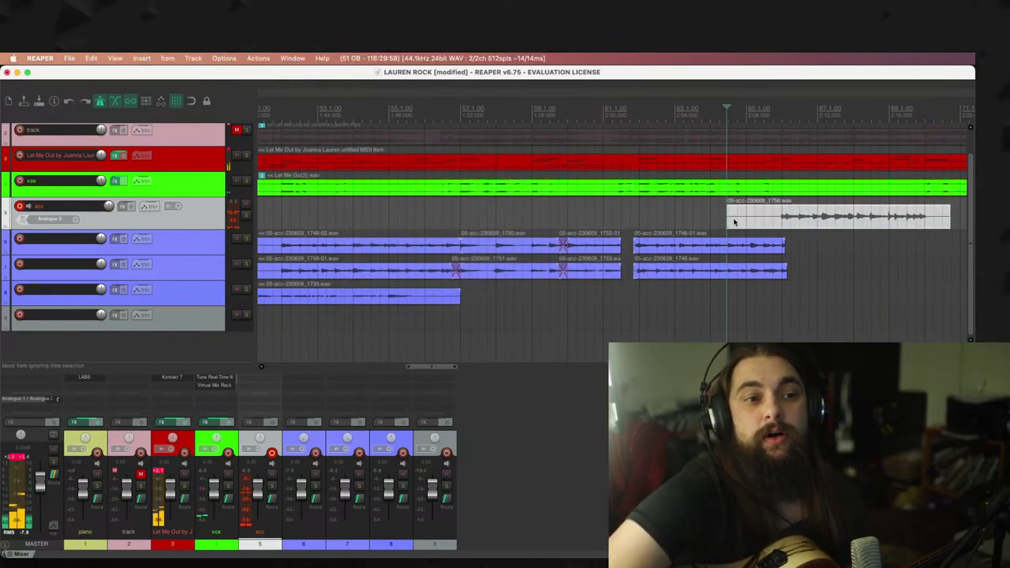
drag(727, 217, 788, 231)
Step: Record a second take from mid bar 64 and move it to track 7, with its start trimmed to late bar 65
key(super+r)
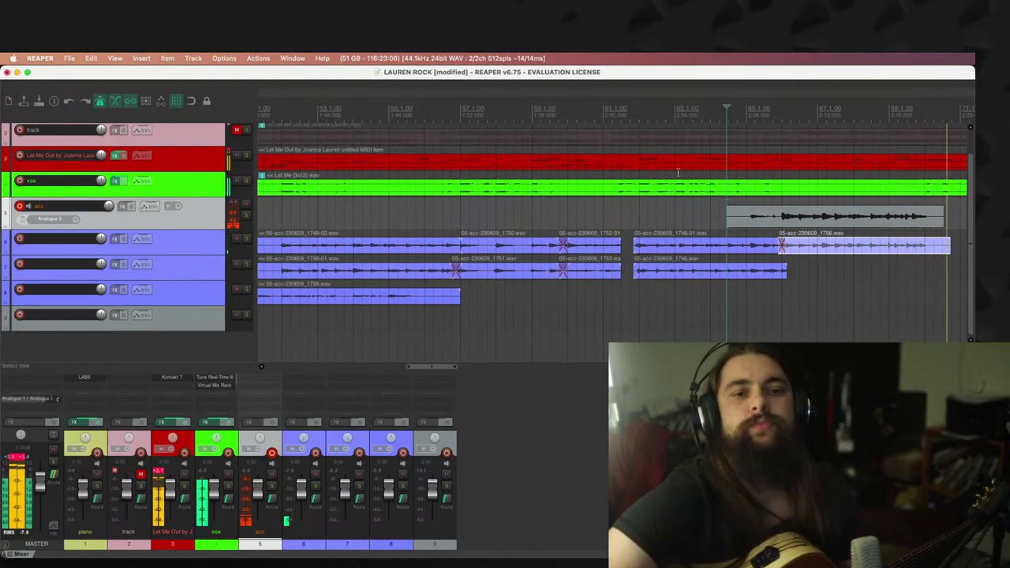
key(space)
drag(729, 218, 793, 269)
Step: Listen from mid bar 69, first without and again with the muted reference track turned on, and mute the reference track again
scroll(727, 247, up, 3)
key(space)
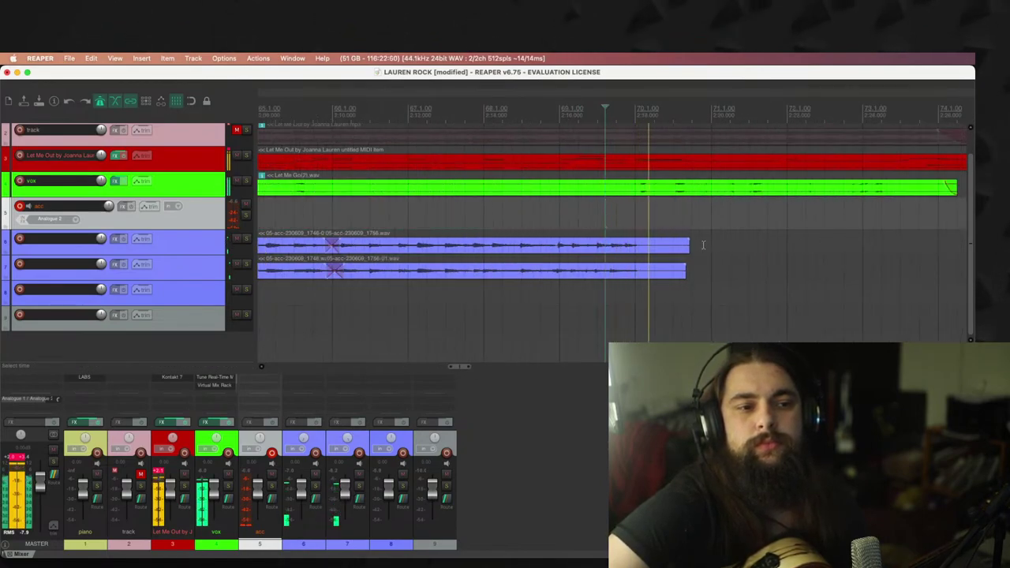
key(space)
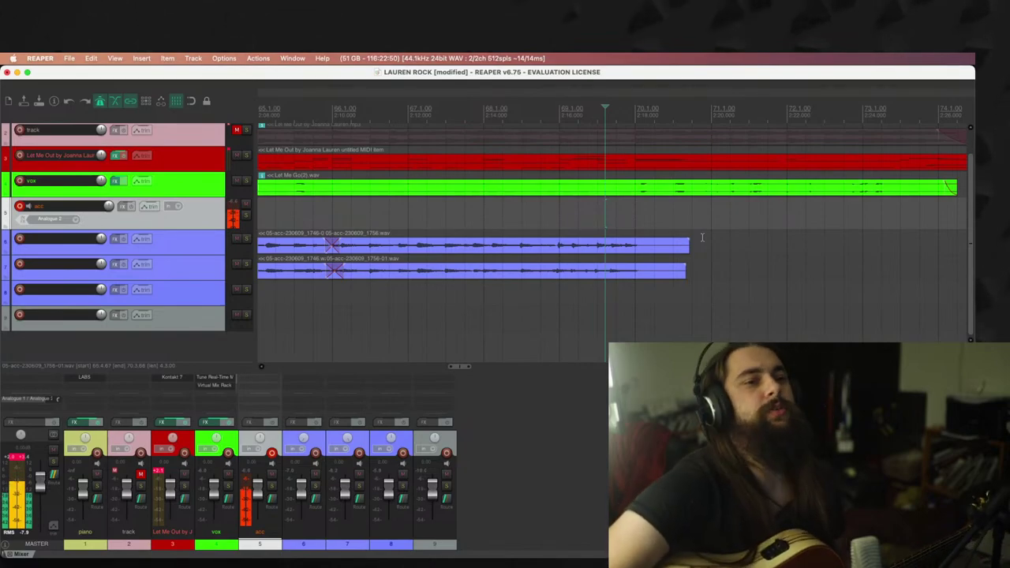
click(237, 130)
key(space)
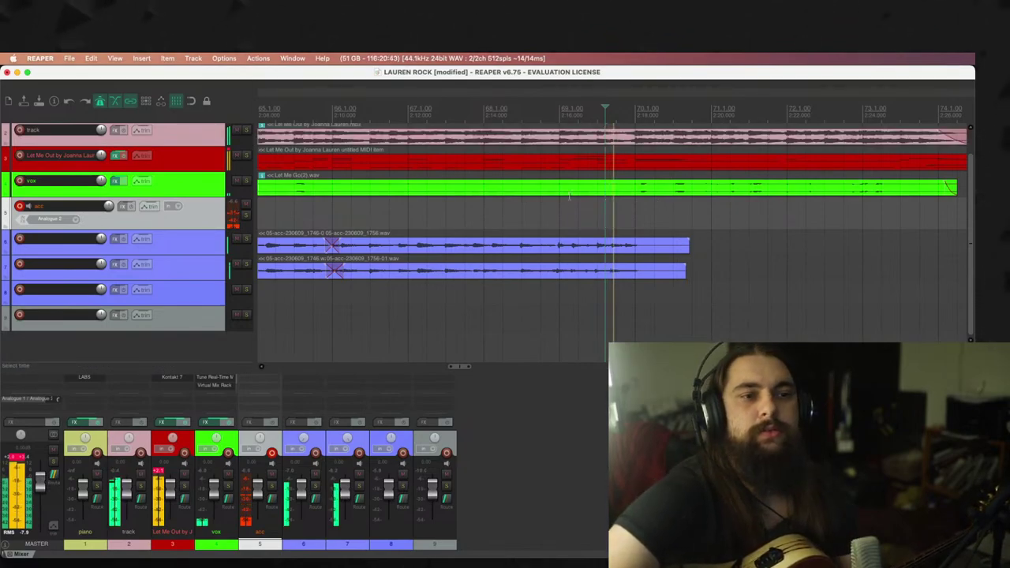
scroll(336, 152, down, 1)
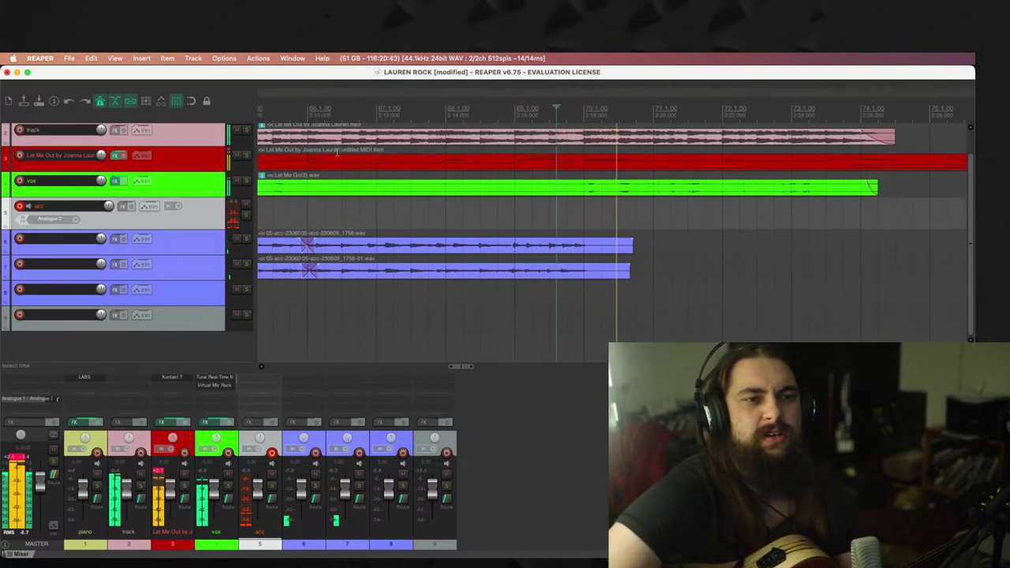
key(space)
click(234, 134)
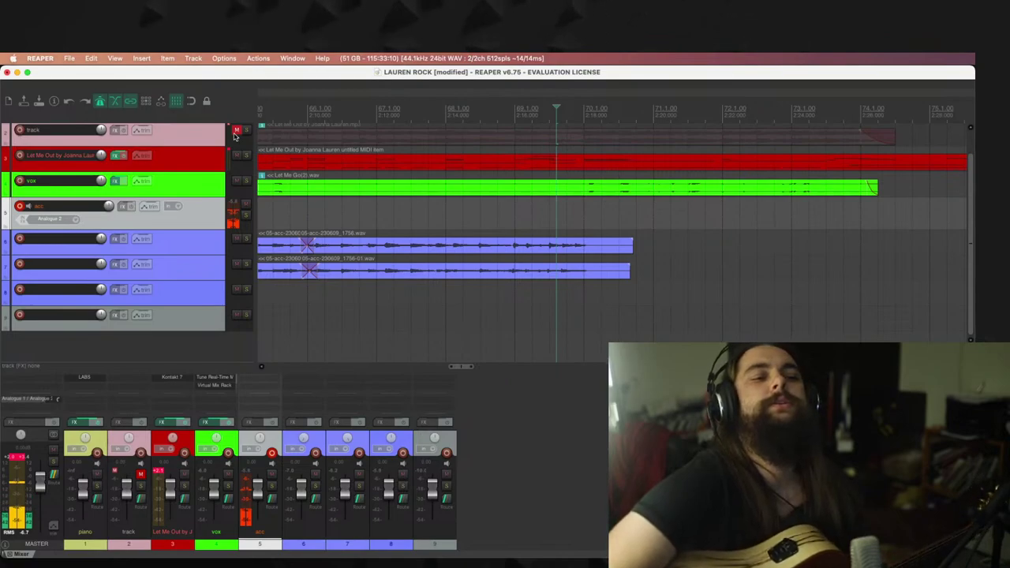
Step: Listen from mid bar 69 past the end of the takes on tracks 6 and 7 to check the next section
key(ctrl+r)
scroll(645, 223, down, 3)
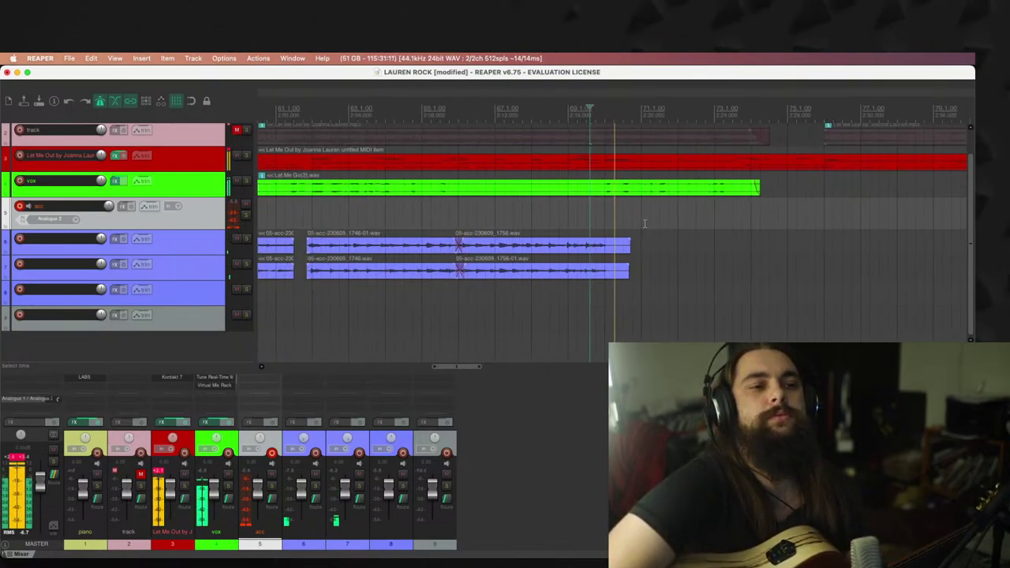
scroll(645, 223, up, 3)
scroll(646, 228, down, 1)
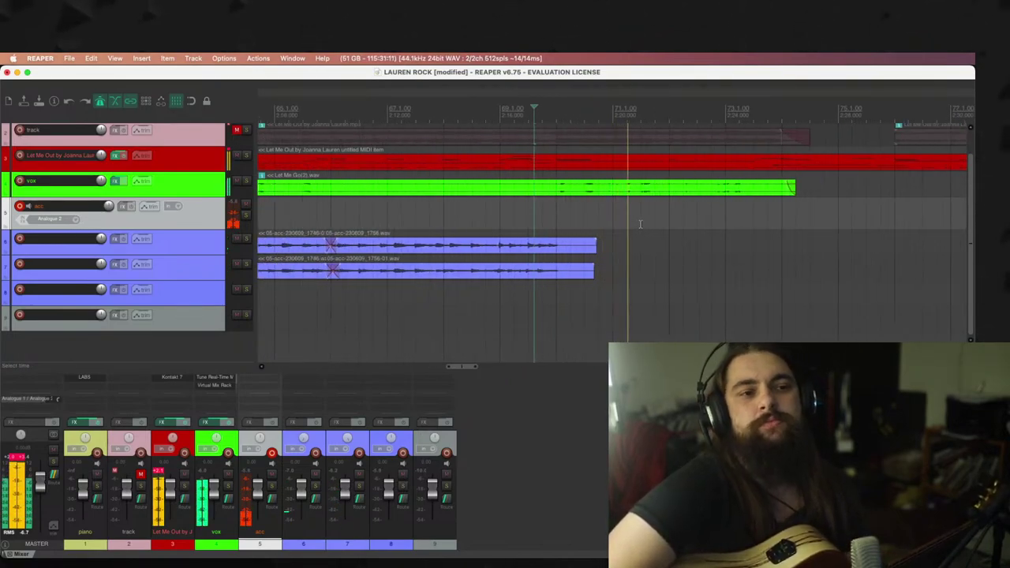
scroll(653, 237, down, 2)
scroll(678, 231, up, 1)
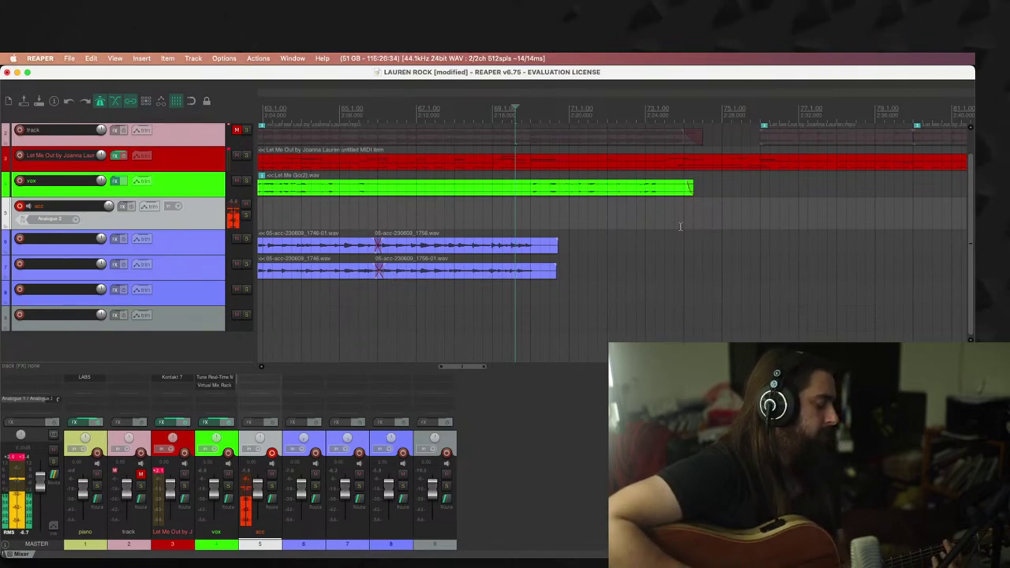
key(space)
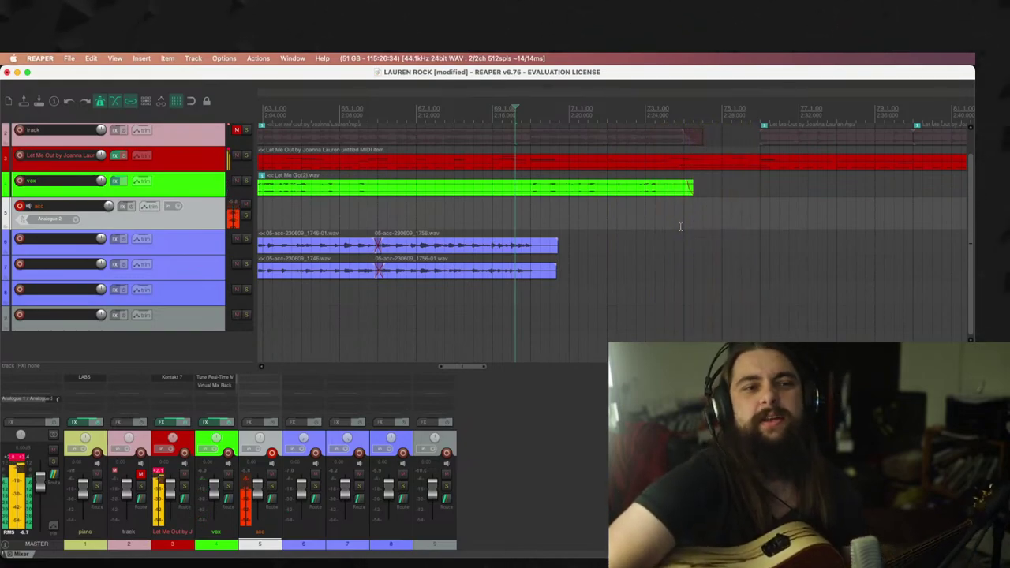
click(489, 206)
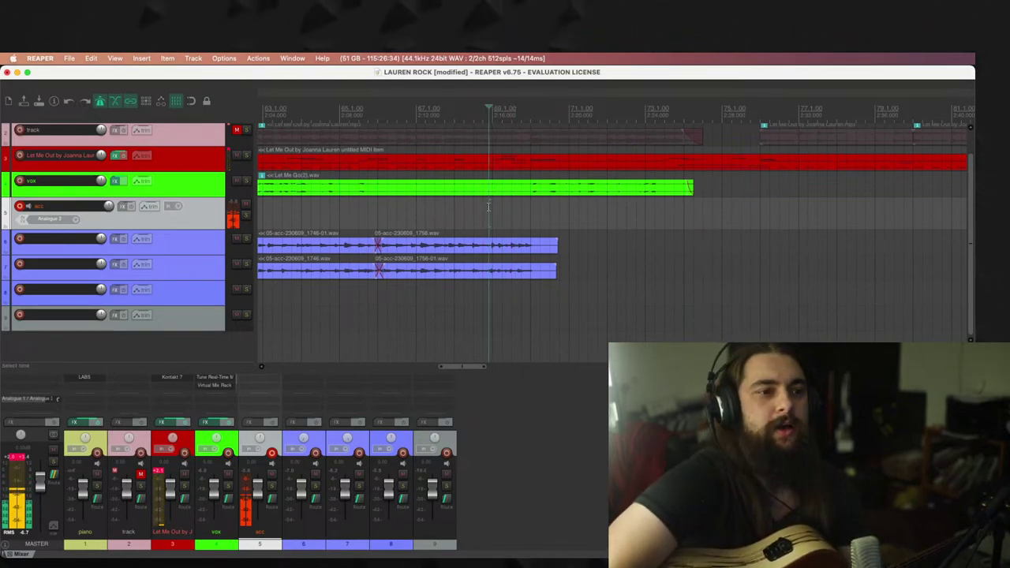
key(super+r)
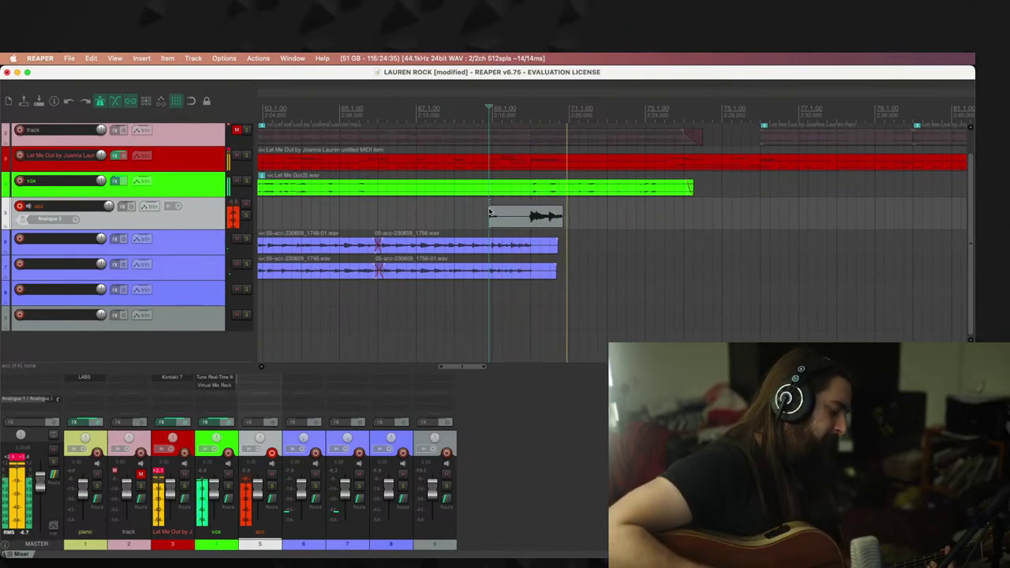
key(super+BackSpace)
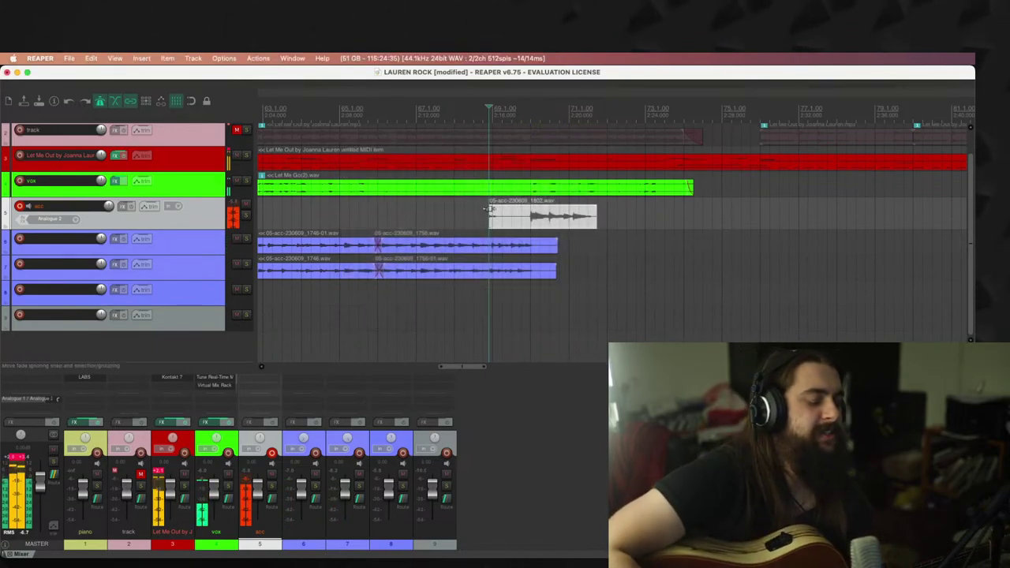
Step: Play the song from mid bar 69 to rehearse the entry of the next guitar part
click(521, 215)
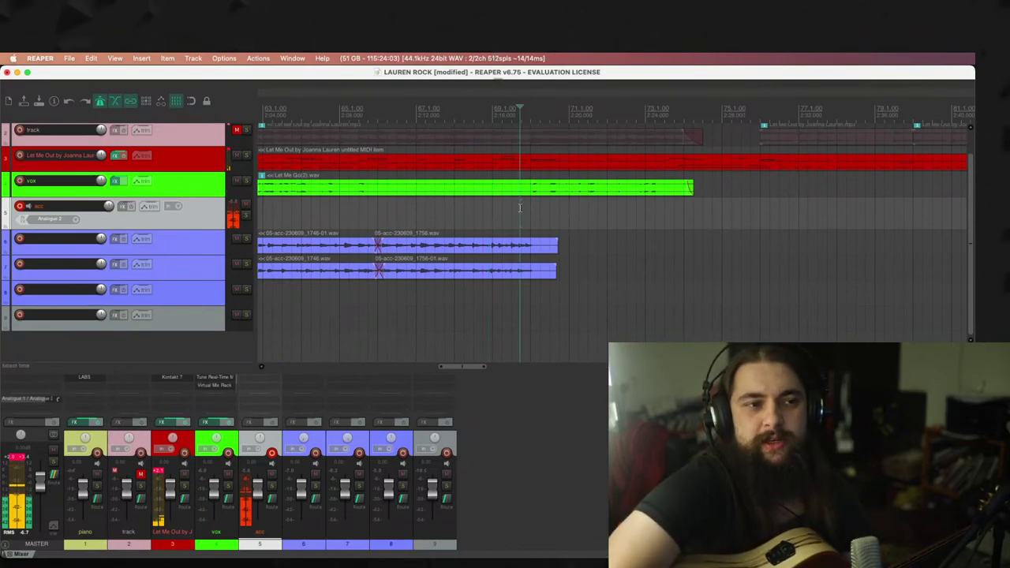
key(space)
scroll(533, 209, up, 2)
key(space)
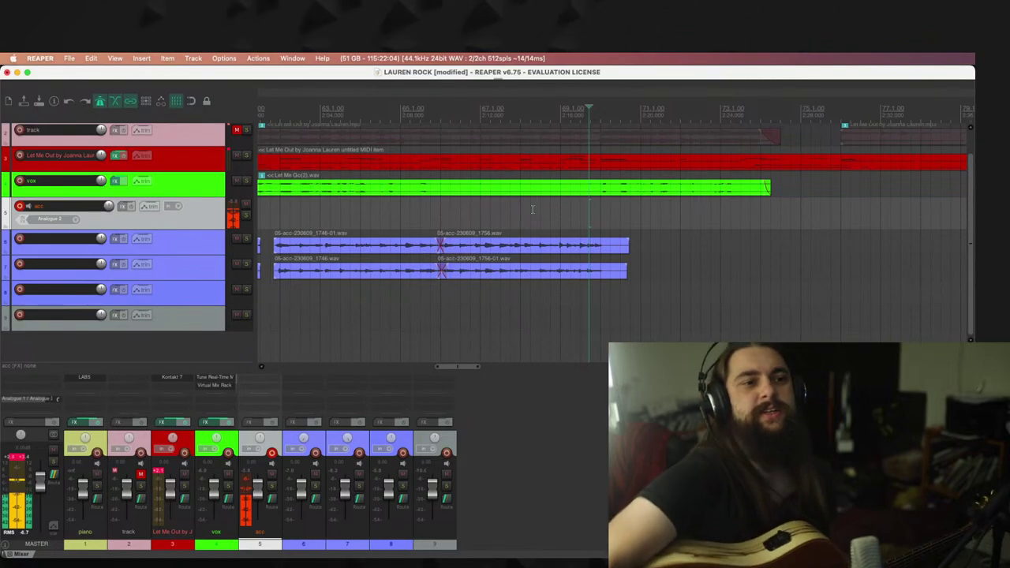
Step: Record a guitar take on the acc track from late bar 68, save it, and move it to track 6 with its start trimmed to late bar 69
click(553, 212)
key(space)
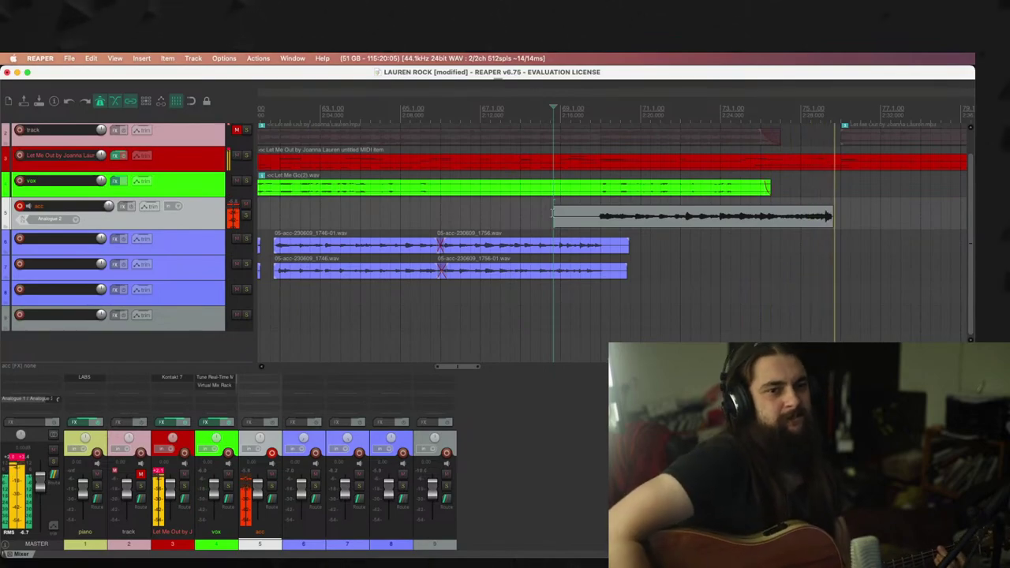
key(space)
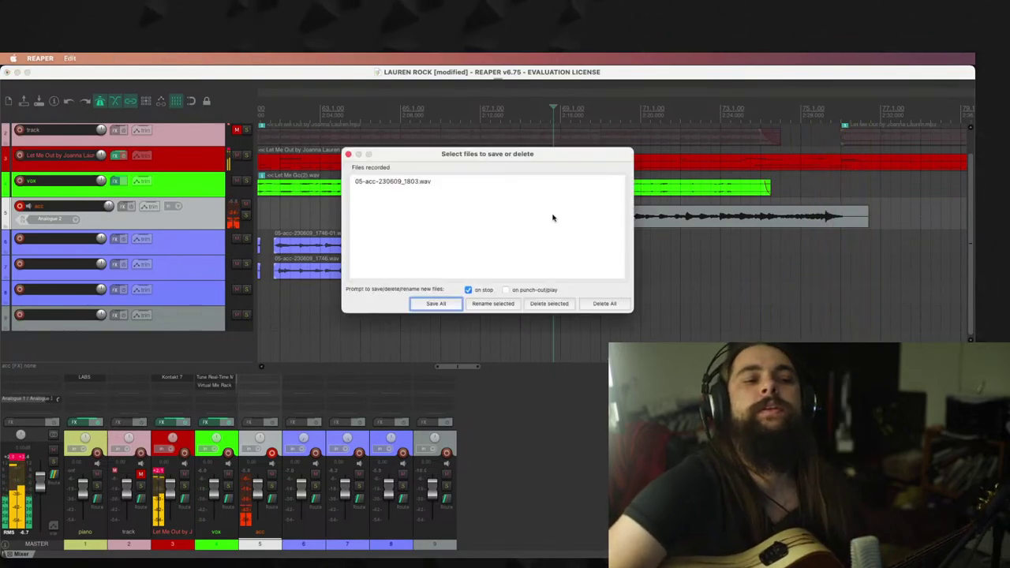
key(Return)
drag(555, 221, 594, 249)
Step: Record and save another take from late bar 68 and move it to track 7, with its start trimmed to late bar 69
key(super+r)
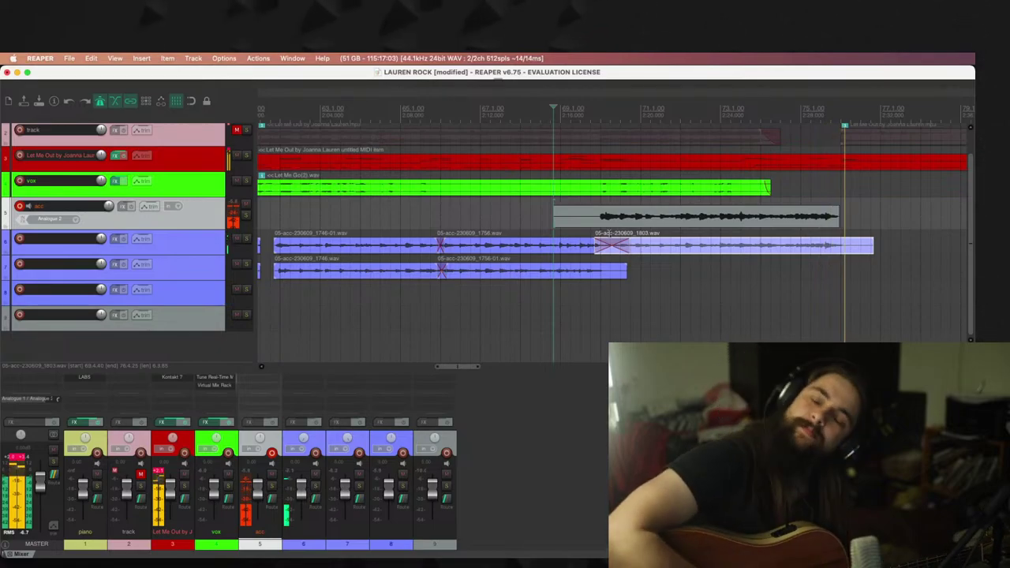
key(space)
key(Return)
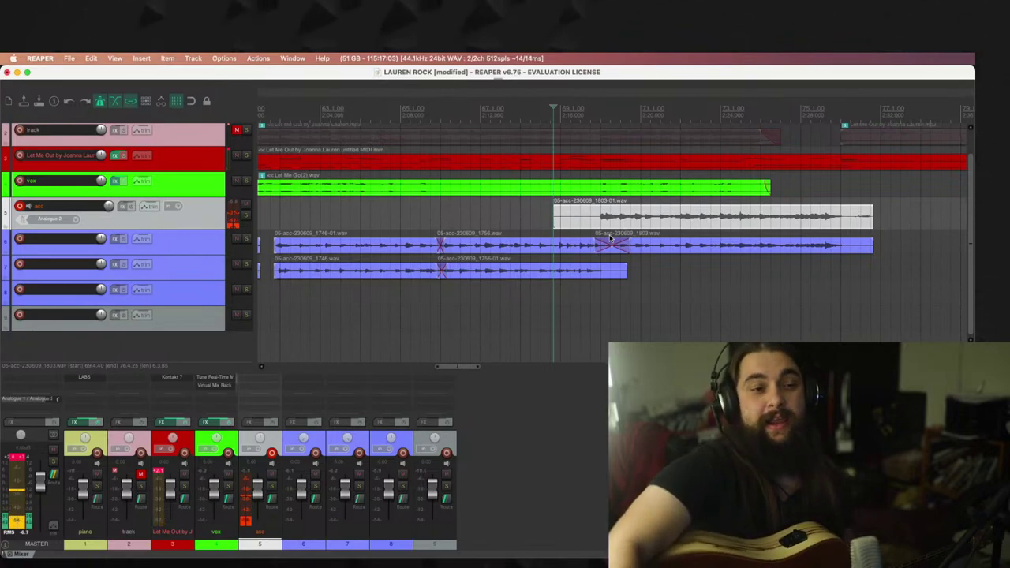
drag(557, 222, 616, 272)
Step: Listen from late bar 69 and shorten the crossfades on tracks 6 and 7 by trimming the previous takes' ends to about the start of bar 70
key(space)
scroll(667, 217, down, 1)
key(space)
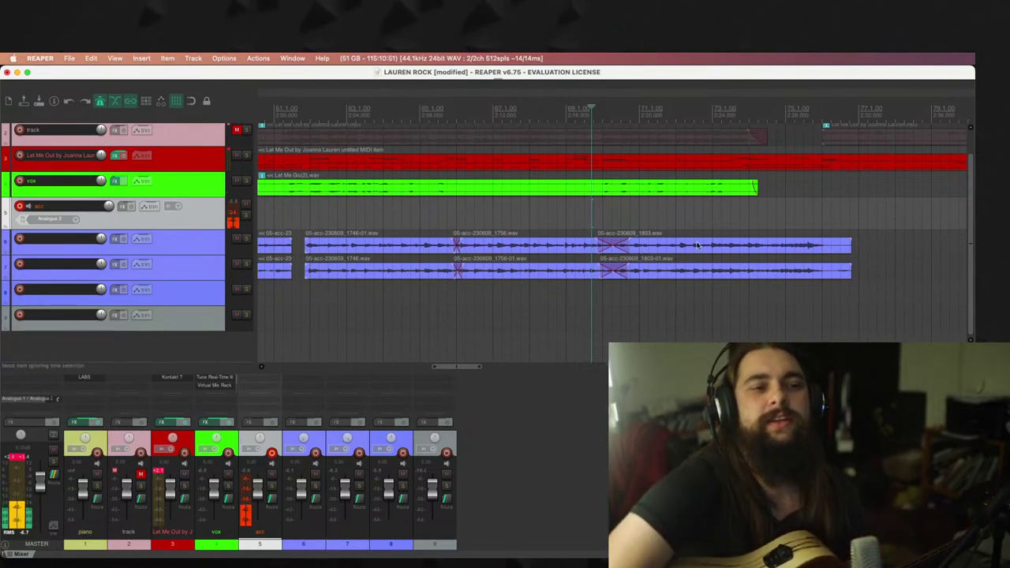
click(631, 249)
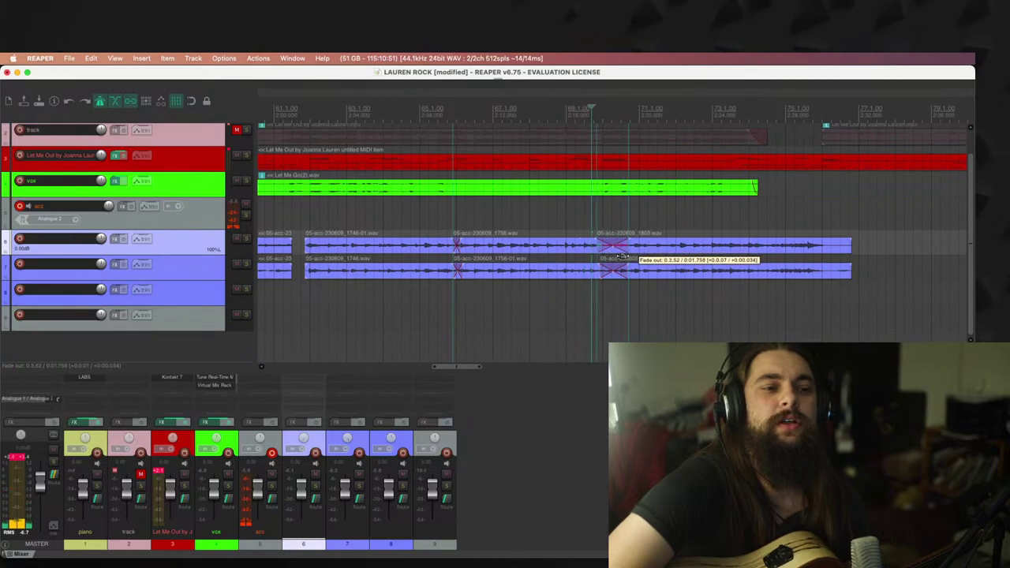
drag(624, 251, 601, 271)
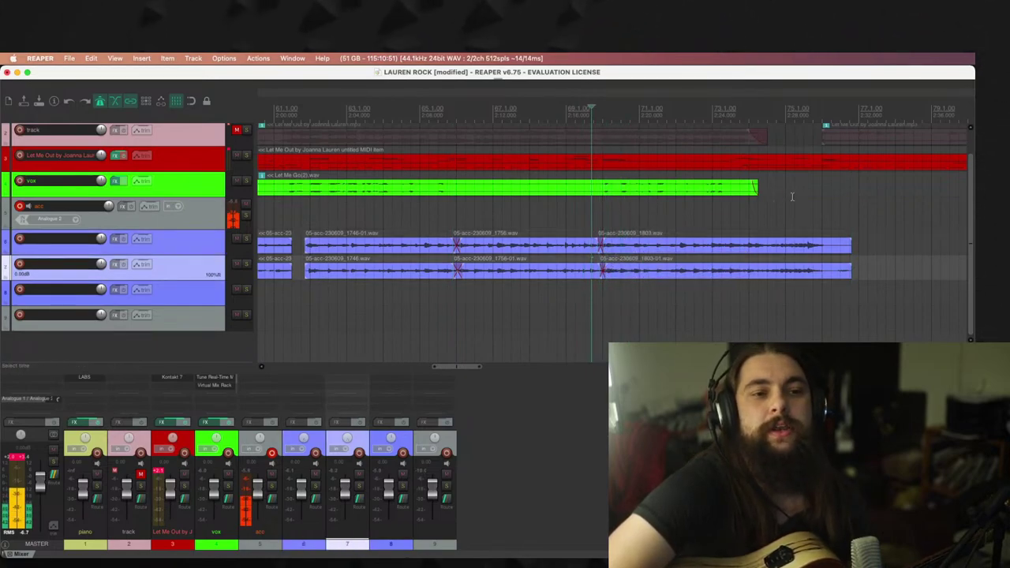
Step: Listen from early bar 75 and trim the ends of the last takes on tracks 6 and 7 to just after the start of bar 76
click(792, 198)
scroll(720, 250, up, 4)
key(space)
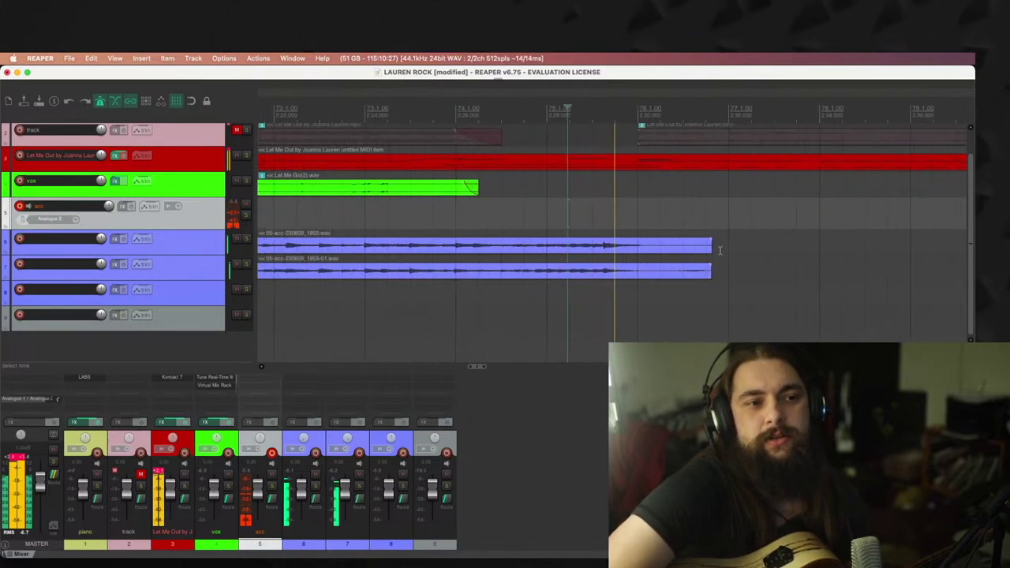
key(space)
drag(711, 268, 643, 267)
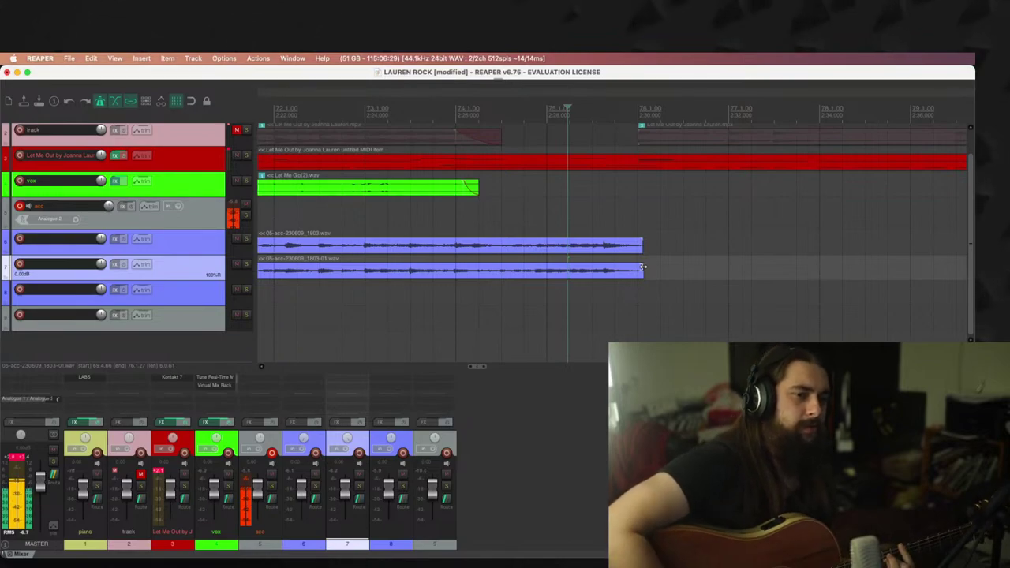
Step: Listen on from early bar 75 and check the upcoming vocal sections further along the song
key(space)
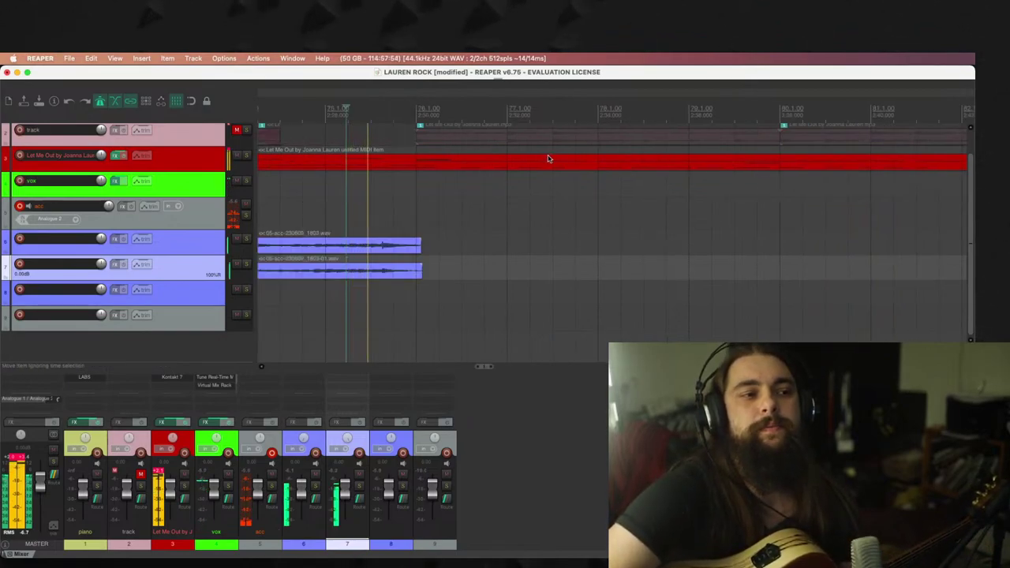
scroll(507, 206, up, 3)
scroll(849, 187, down, 3)
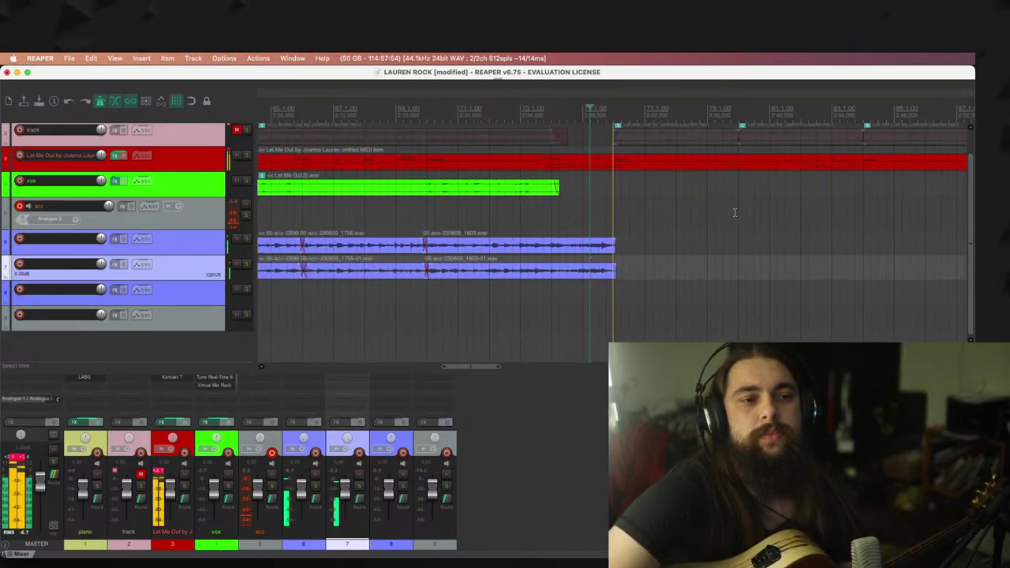
scroll(849, 187, down, 4)
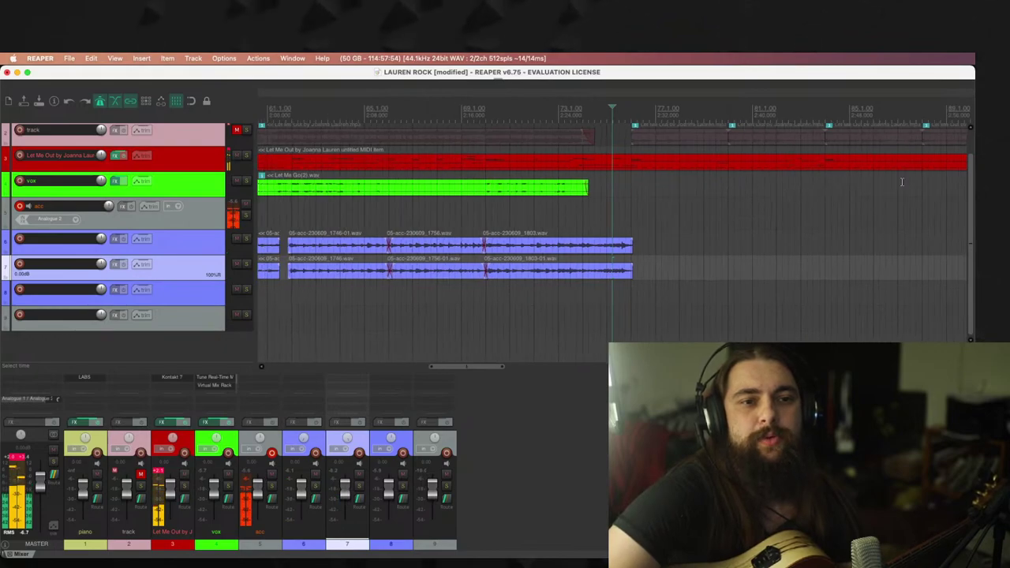
click(788, 187)
click(784, 177)
click(700, 177)
click(607, 190)
key(space)
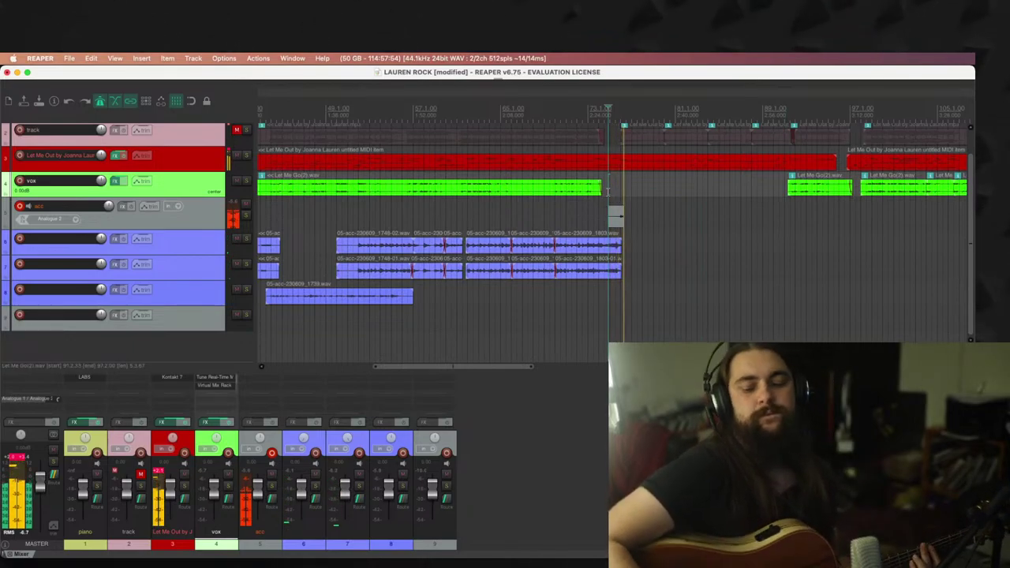
scroll(612, 197, up, 5)
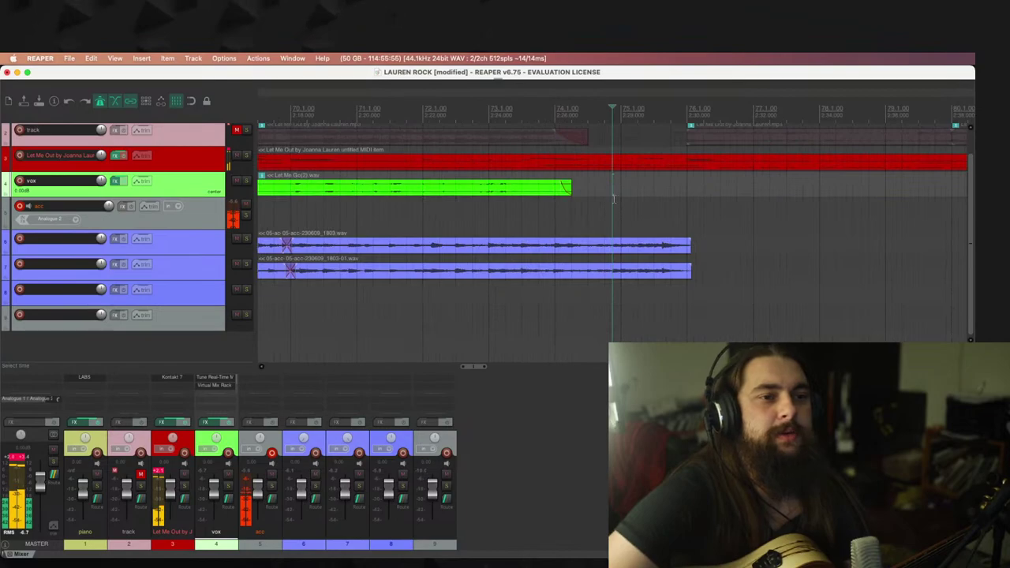
Step: Record a guitar take on the acc track from early bar 74, save it, and move it to track 6 with its start trimmed to late bar 75
click(571, 213)
key(ctrl+r)
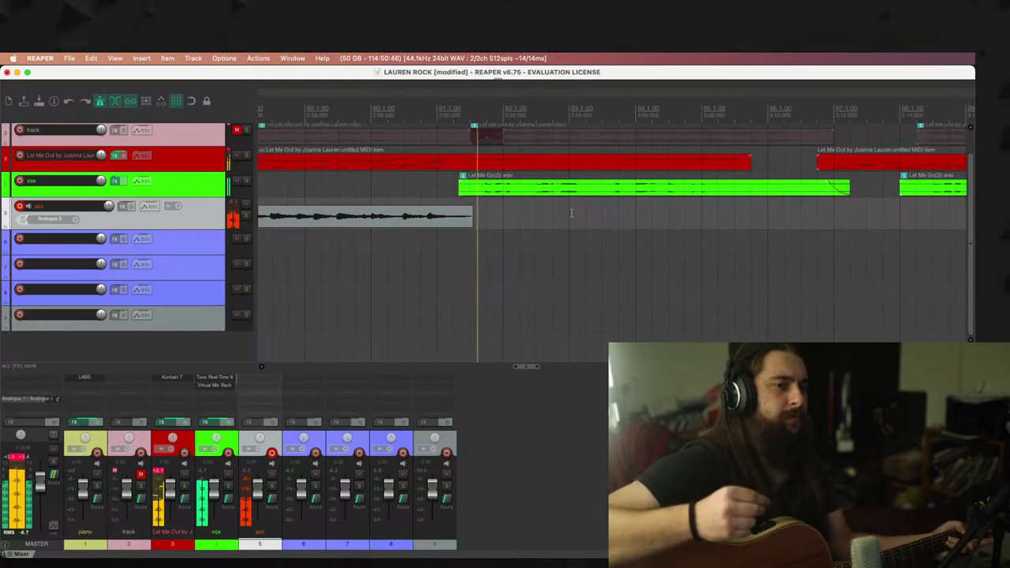
key(space)
key(Return)
drag(346, 219, 458, 245)
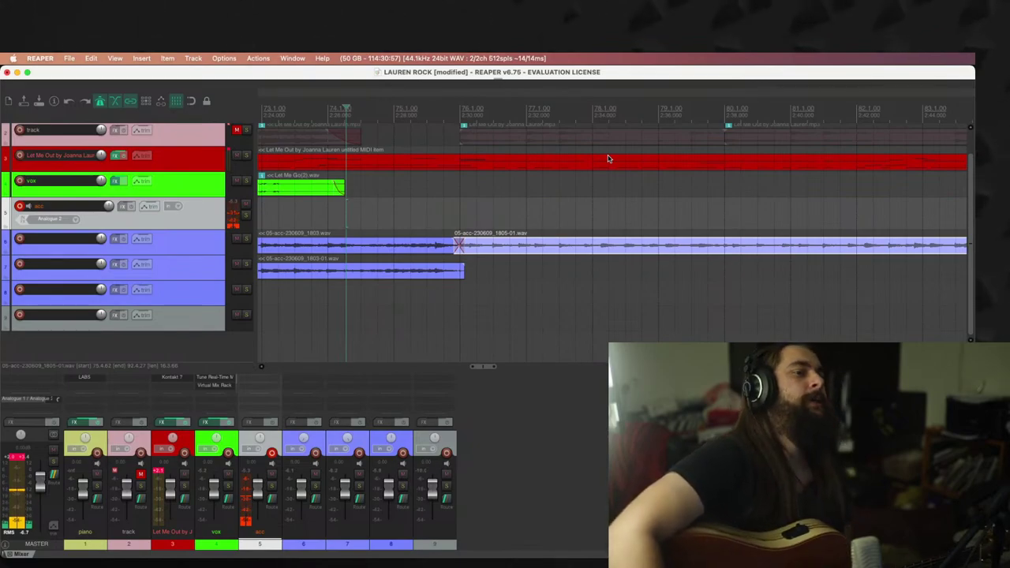
Step: Record and save another take from early bar 73 and move it to track 7, with its start trimmed to late bar 75
click(313, 217)
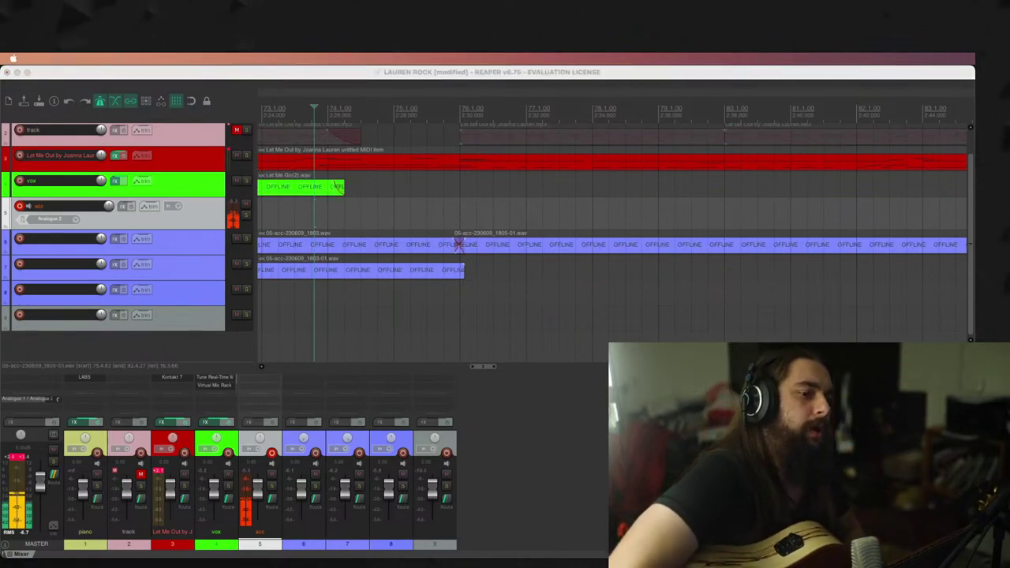
click(518, 368)
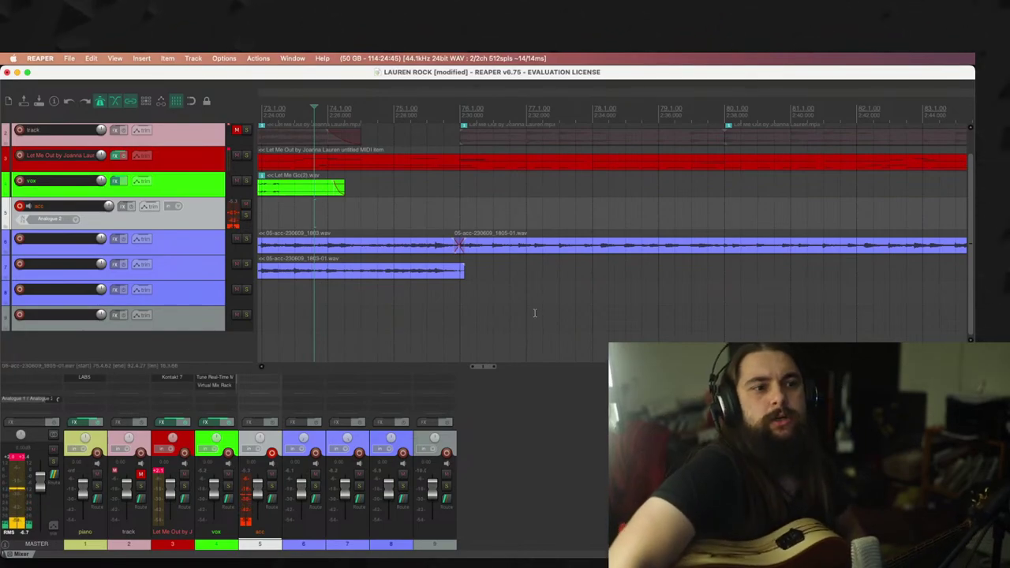
click(273, 227)
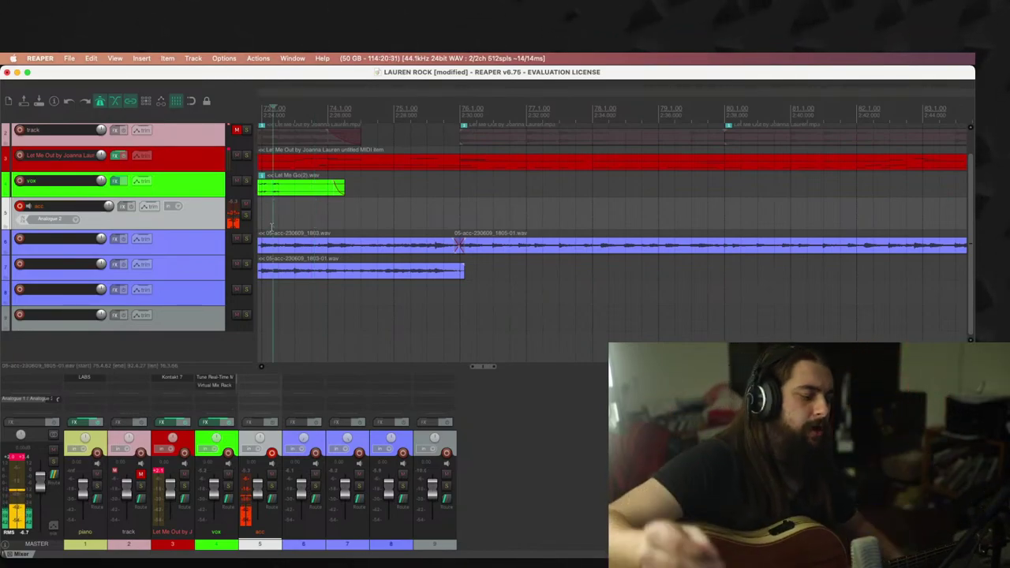
key(super+r)
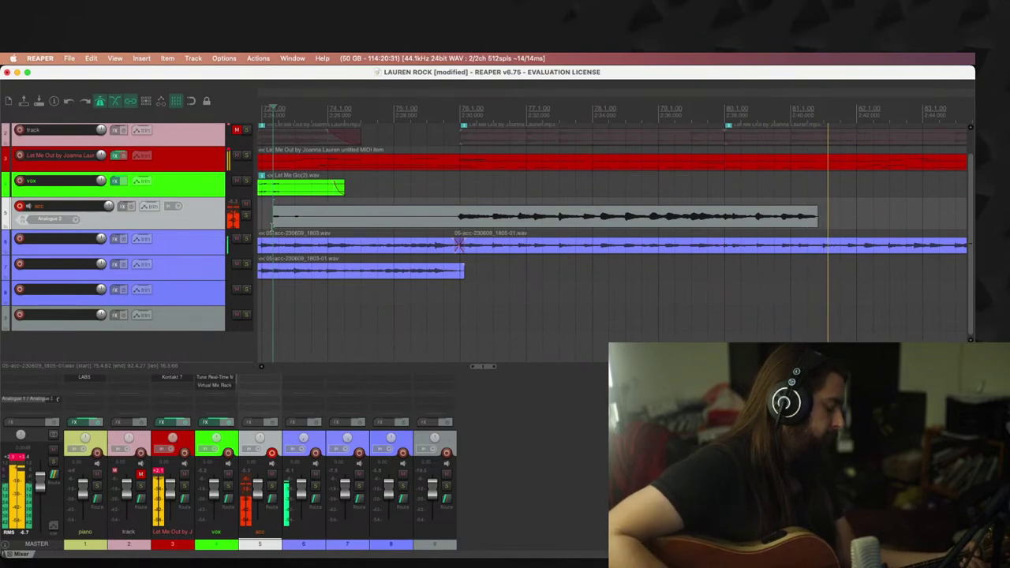
key(space)
key(Return)
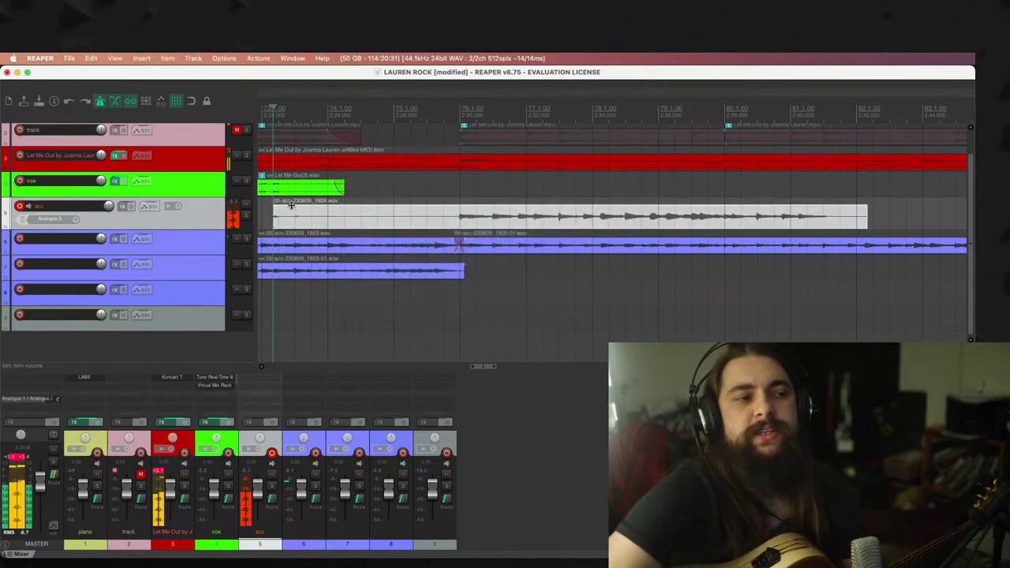
drag(276, 214, 483, 272)
Step: Listen from late bar 79 and trim the end of the new take on track 7 to late bar 80
click(718, 127)
key(space)
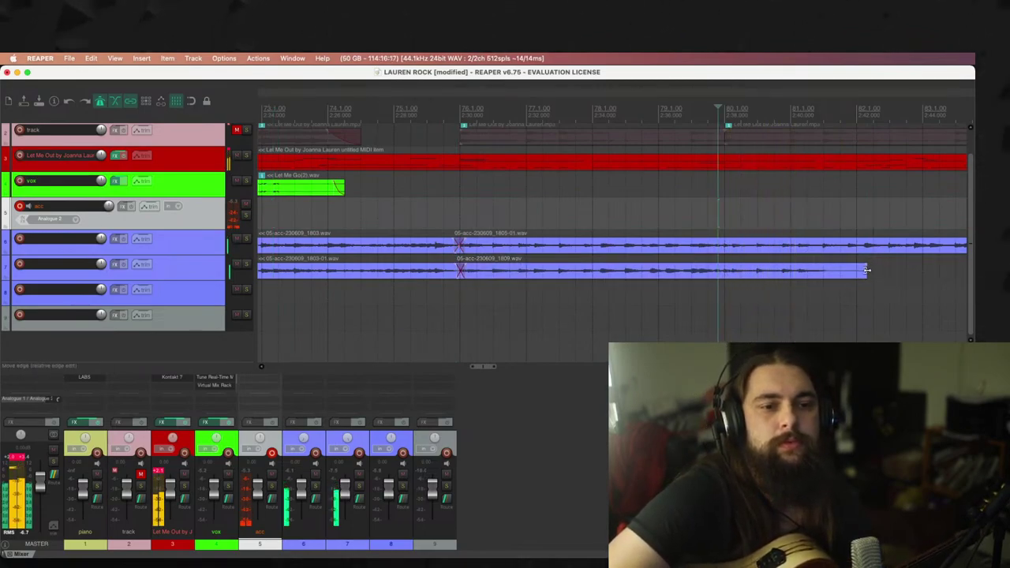
key(space)
drag(866, 270, 784, 276)
Step: Record and save a continuation take from mid bar 79 and move it to track 7, with its start trimmed to mid bar 80
click(684, 221)
key(super+r)
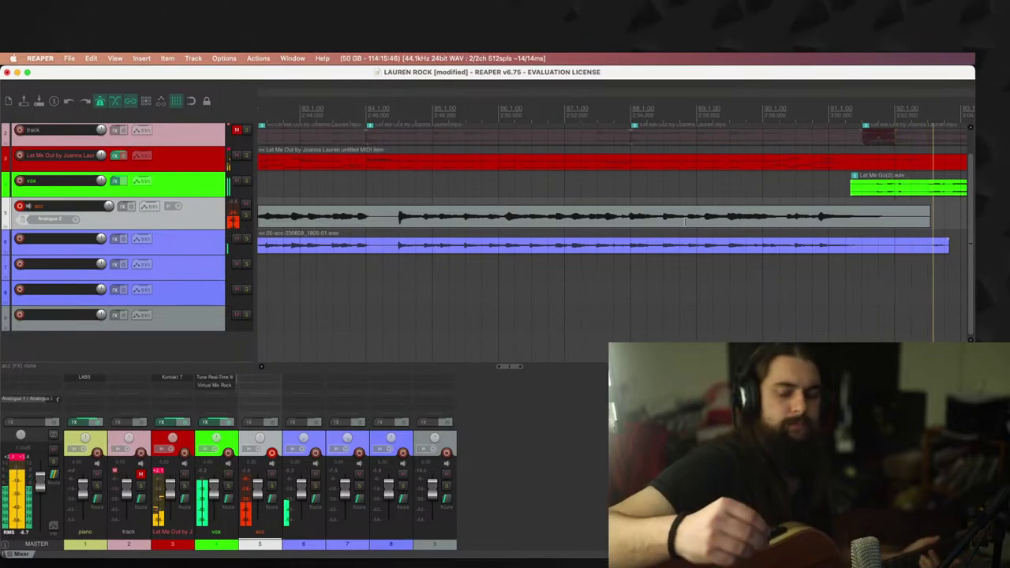
key(space)
key(space)
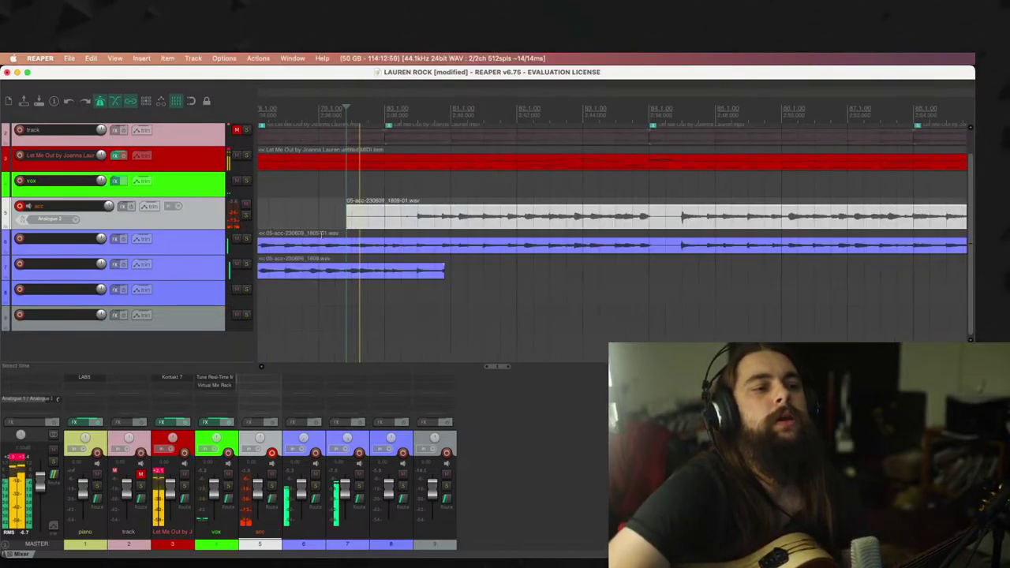
drag(345, 228, 430, 276)
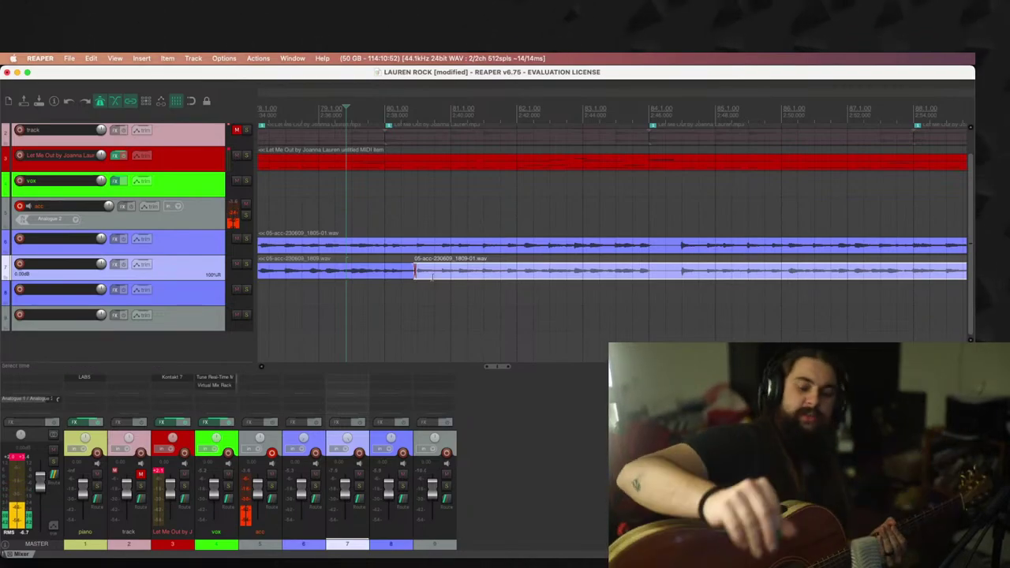
Step: Listen from the vocal entry in bar 91 and trim the ends of the last takes on tracks 6 and 7 to the start of bar 92
scroll(693, 271, down, 3)
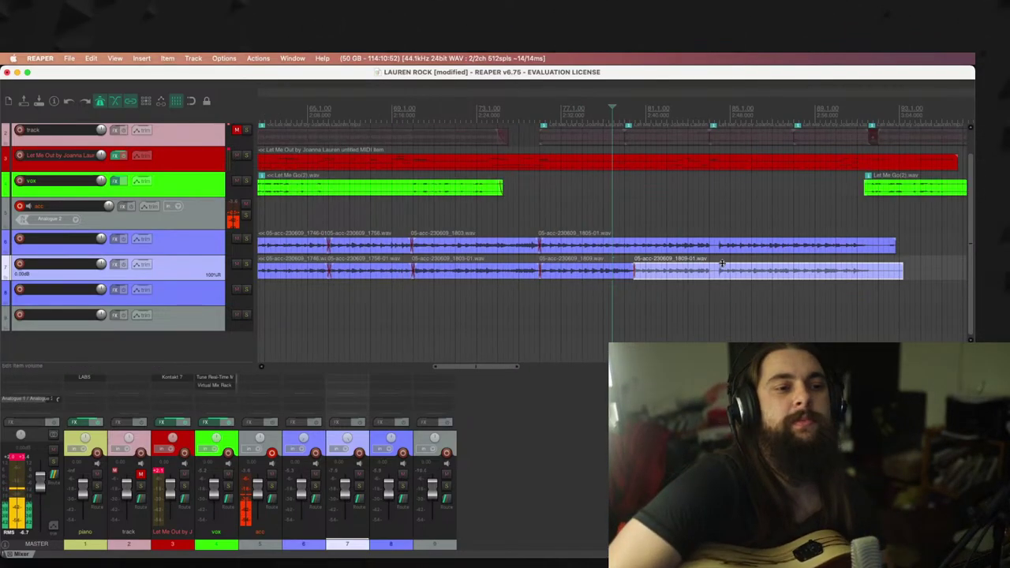
scroll(858, 223, up, 6)
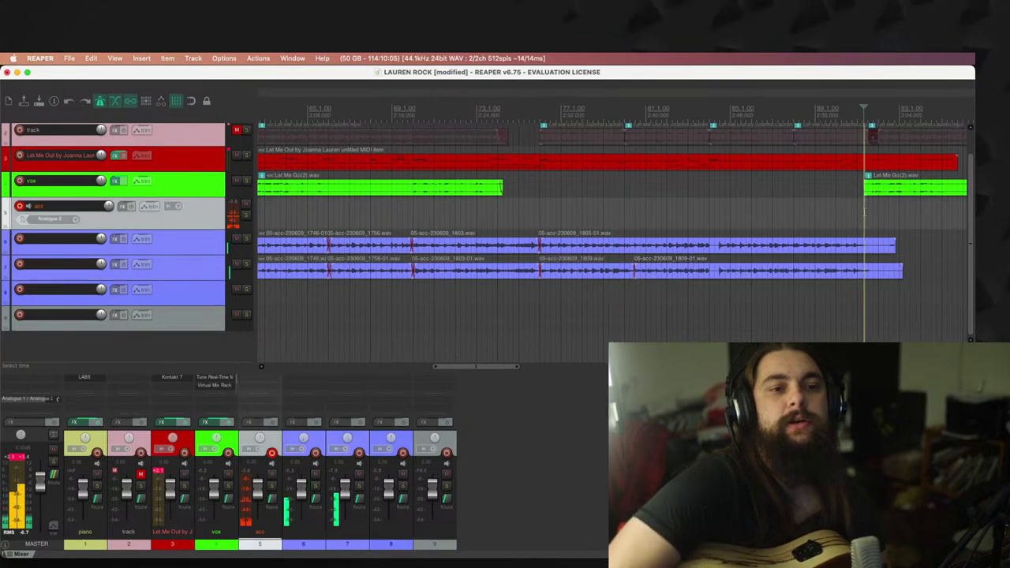
click(751, 243)
drag(810, 270, 633, 270)
drag(759, 247, 632, 249)
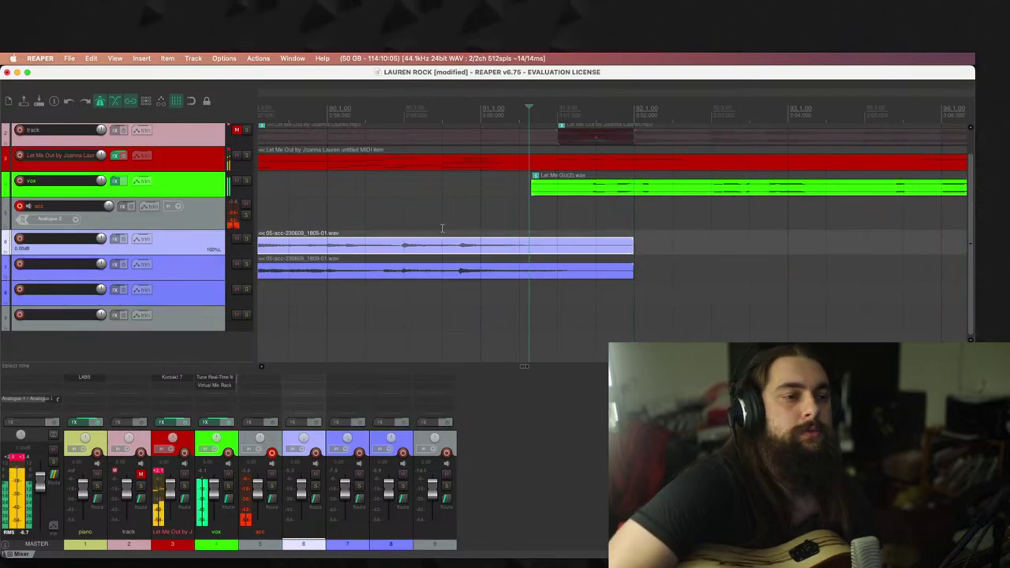
click(446, 229)
key(ctrl+r)
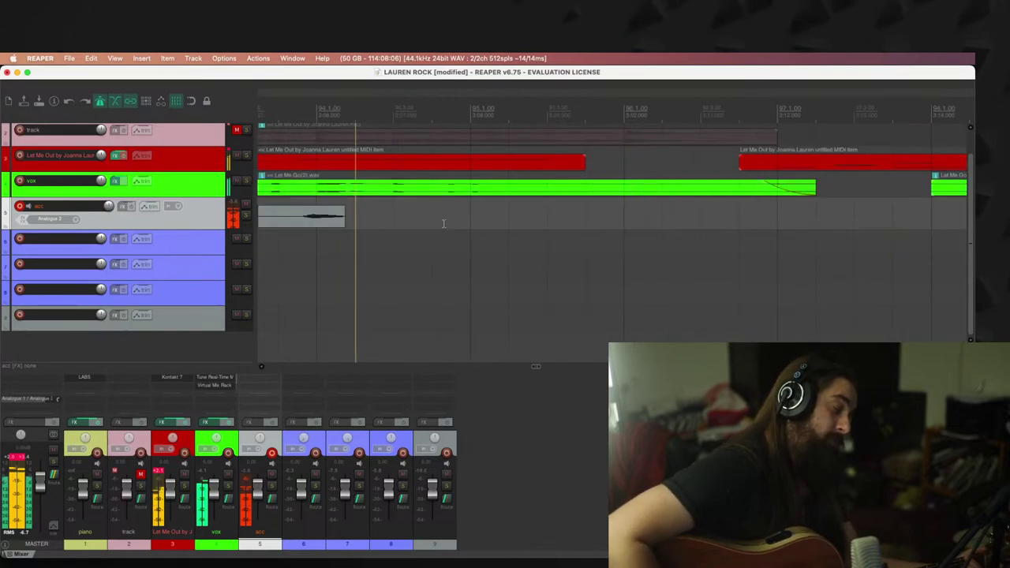
key(space)
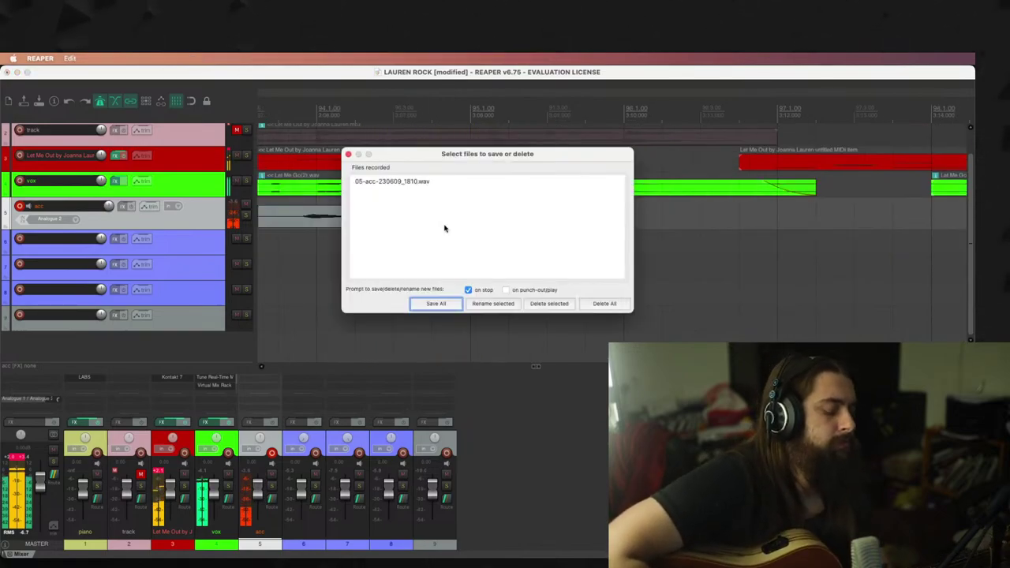
key(Escape)
key(ctrl+r)
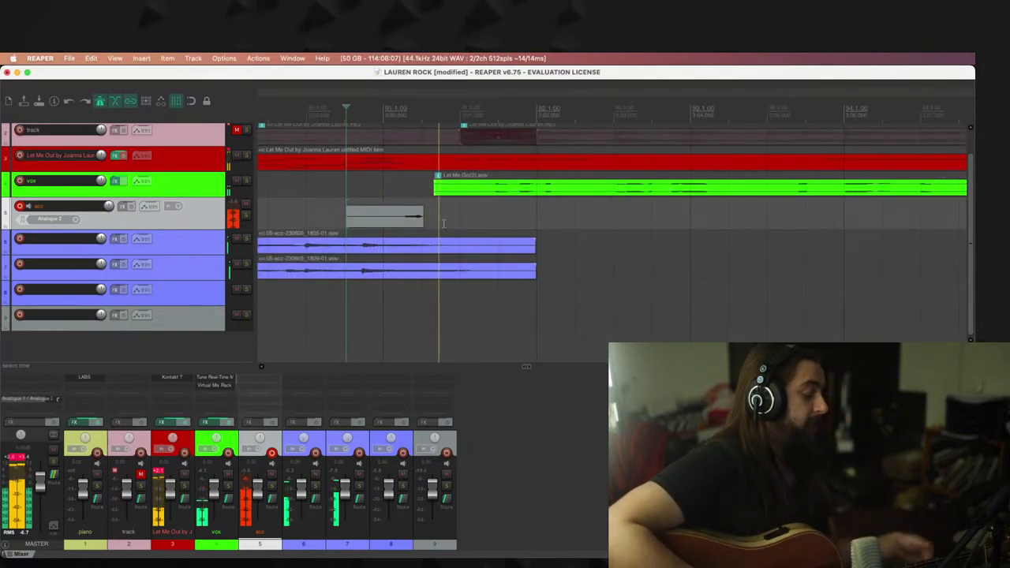
key(space)
key(Escape)
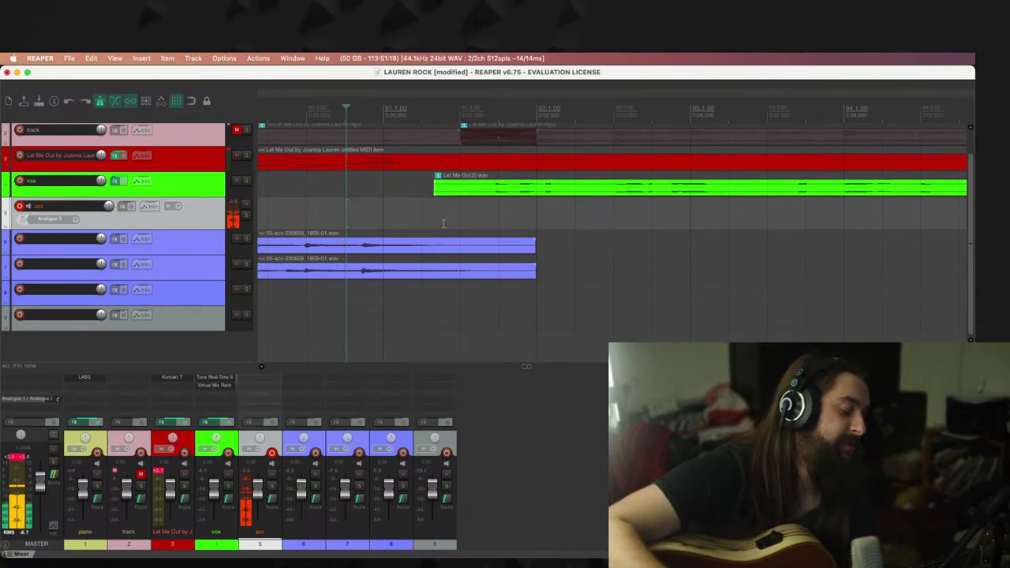
Step: Record and save a guitar take from late bar 90 and move it to track 6, with its start trimmed to late bar 91
key(super+r)
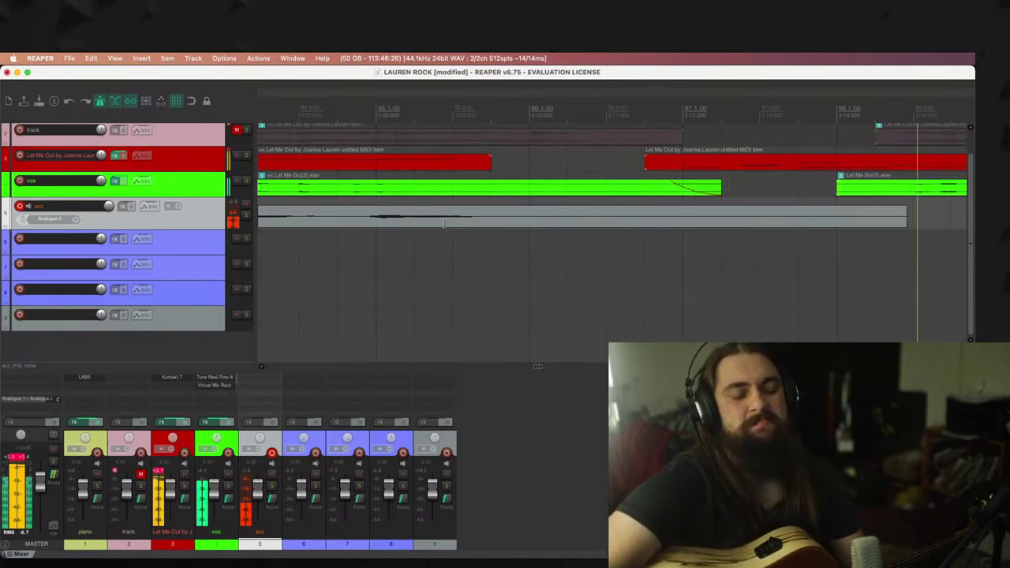
key(space)
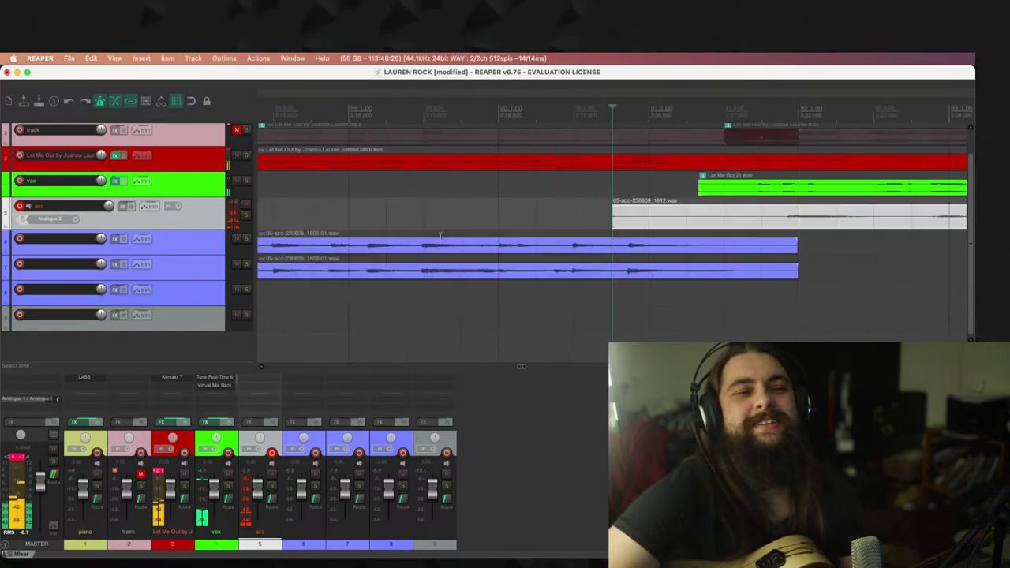
drag(617, 223, 787, 245)
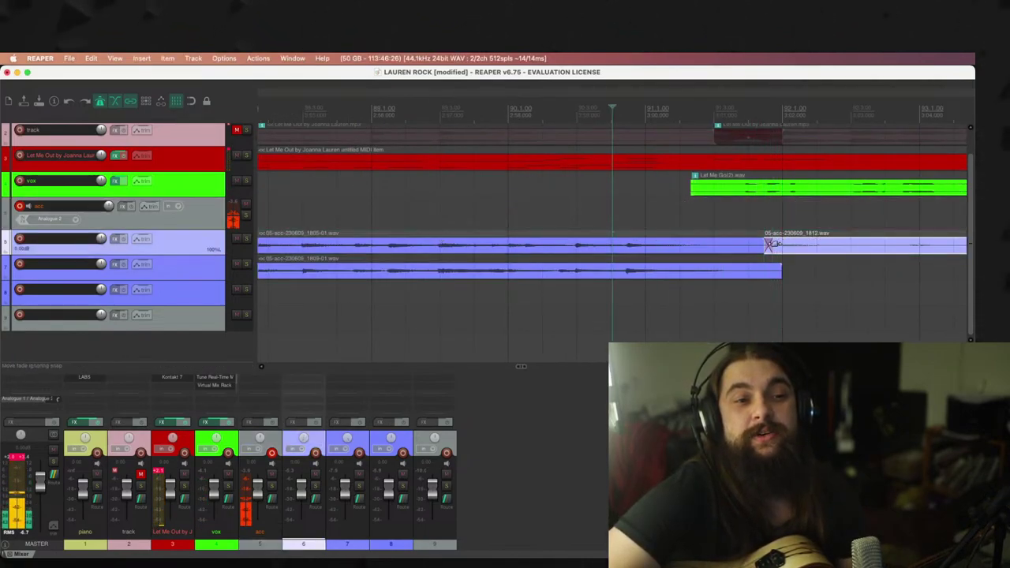
Step: Record and save a take from mid bar 90, trim its end to mid bar 98, and move it to track 7 with its start at late bar 91
scroll(775, 230, down, 5)
scroll(713, 217, up, 3)
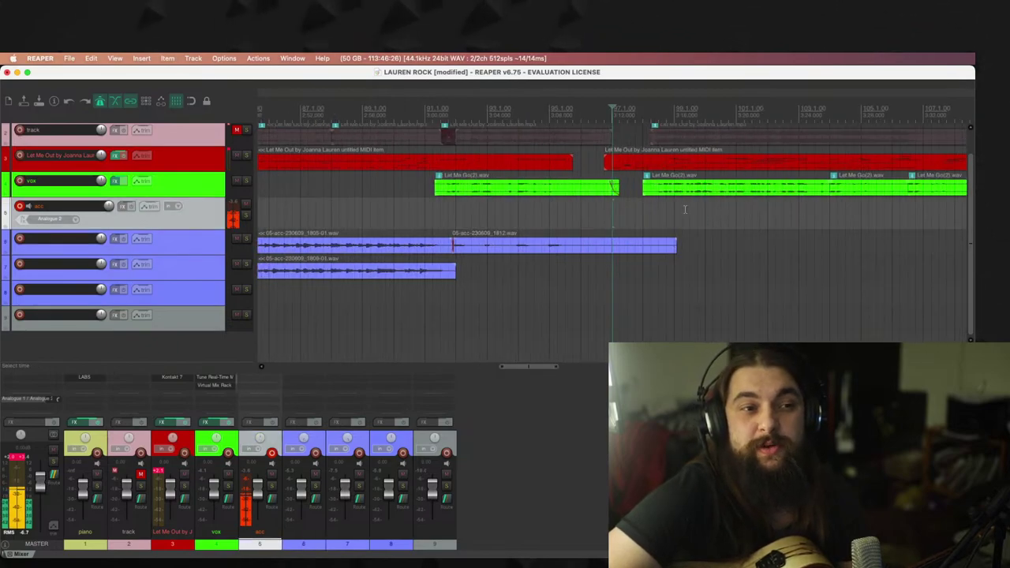
click(591, 208)
click(430, 222)
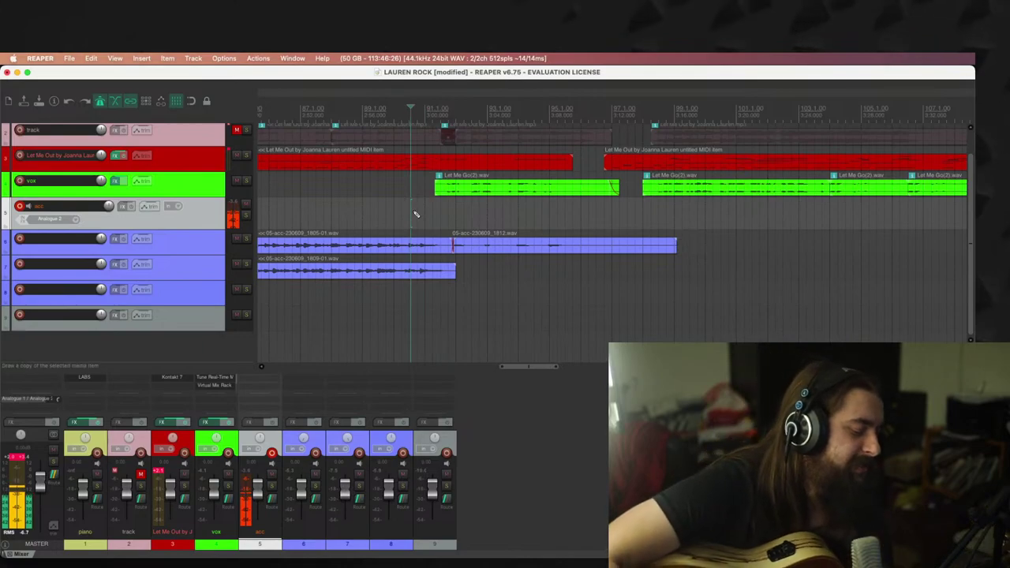
key(ctrl+r)
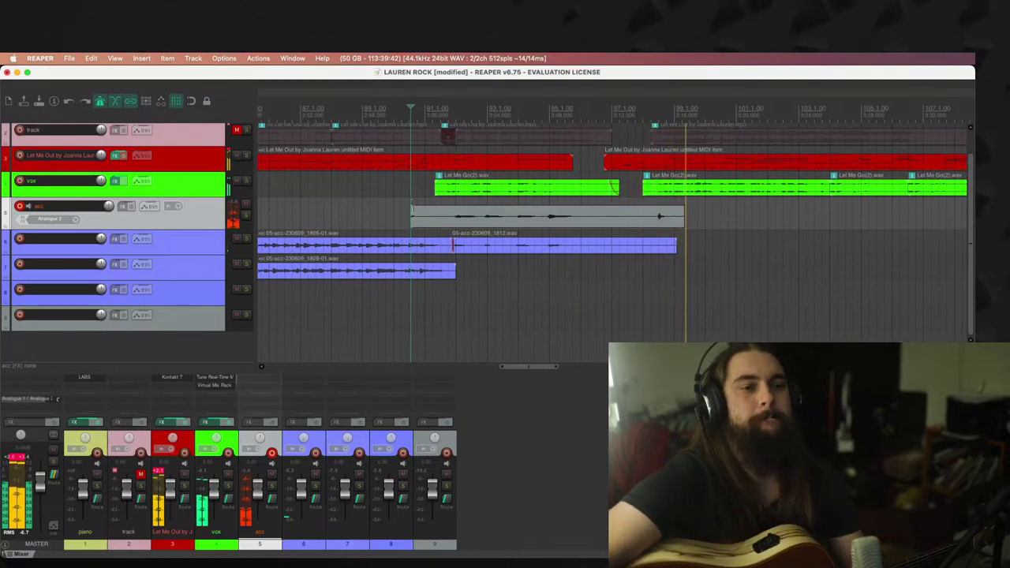
key(space)
key(Return)
drag(687, 220, 656, 219)
drag(411, 219, 471, 268)
scroll(599, 209, up, 2)
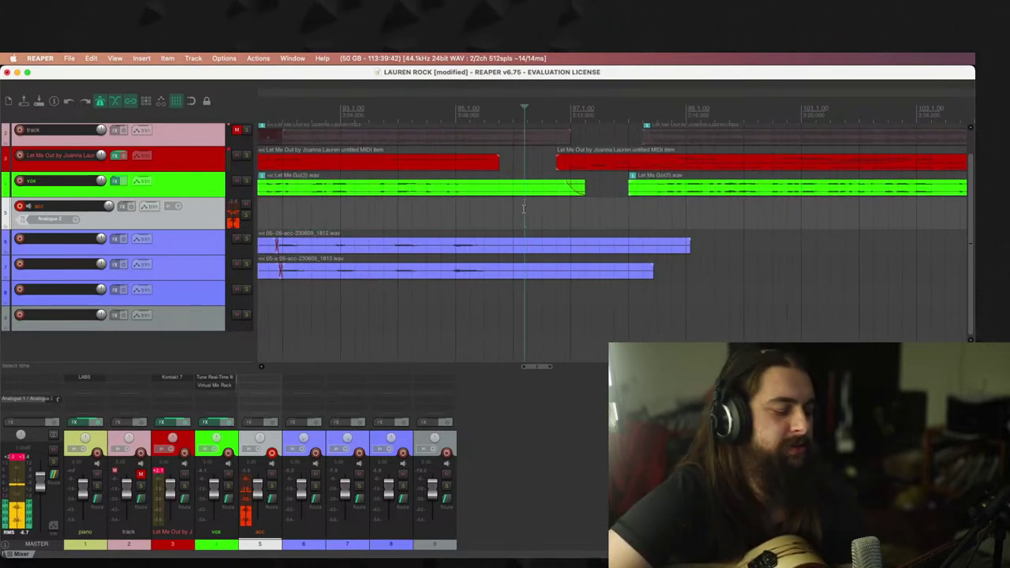
drag(525, 213, 567, 211)
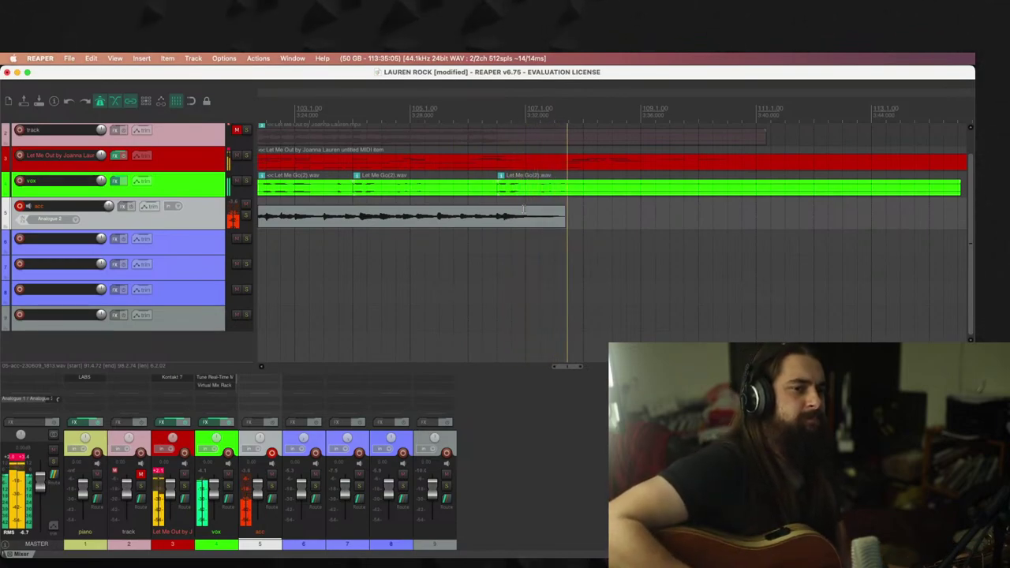
key(space)
key(Escape)
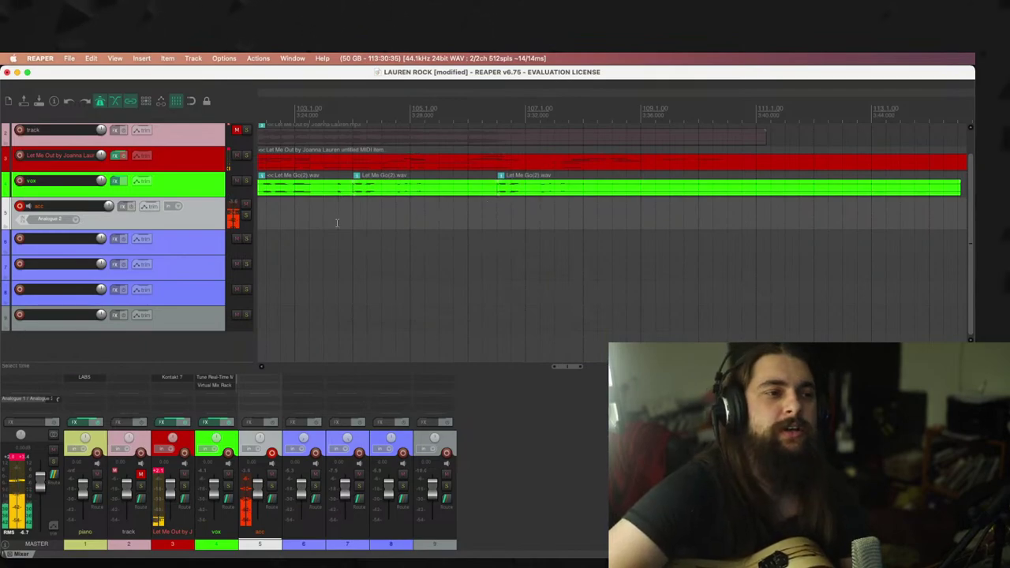
Step: Listen from early bar 103 and check the last vocal item around bars 106 and 107
click(302, 220)
key(space)
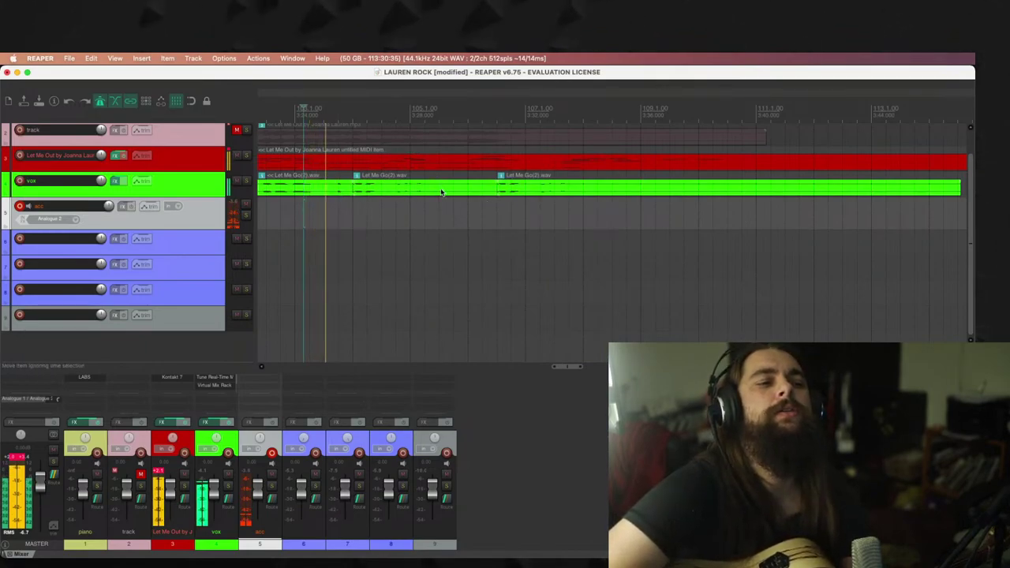
click(754, 194)
scroll(752, 189, up, 1)
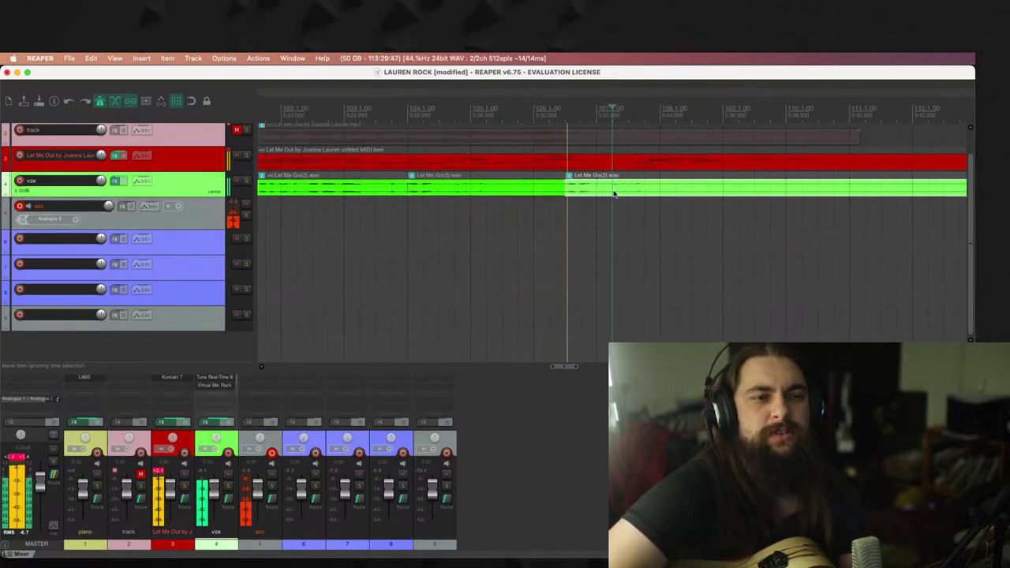
scroll(614, 193, down, 1)
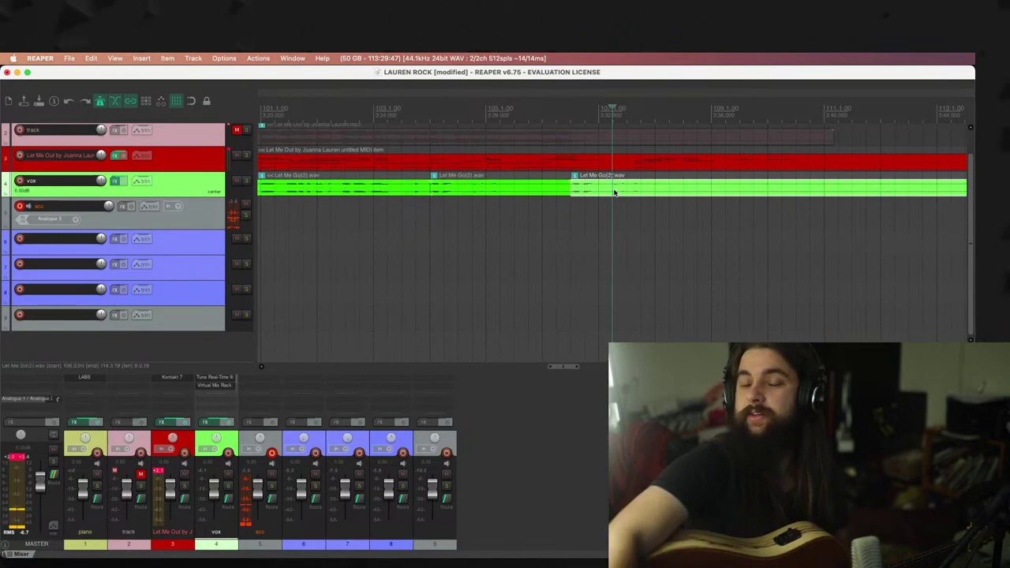
Step: Select the acc track and place the edit cursor in late bar 97, just before the next vocal item
scroll(614, 192, down, 3)
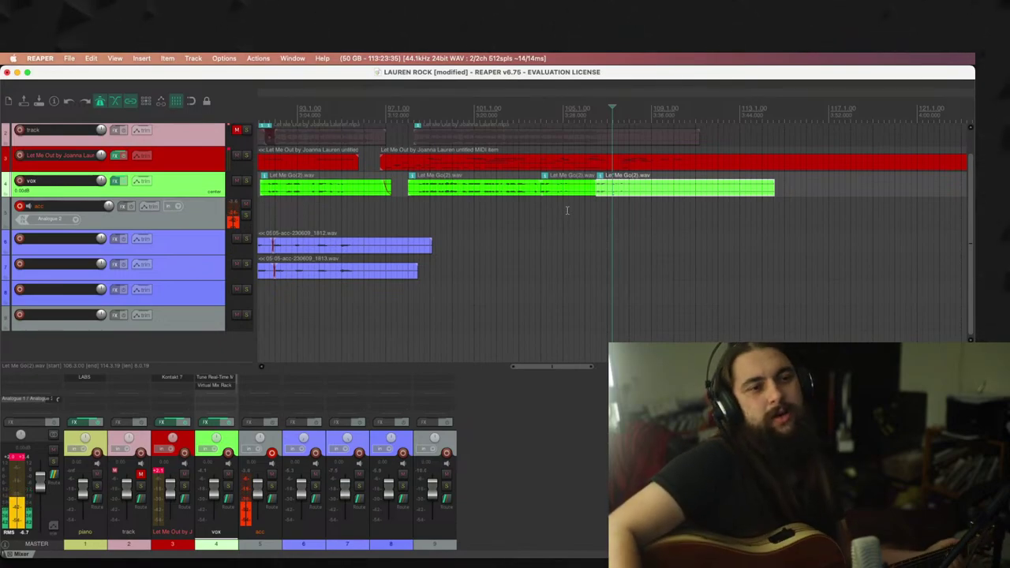
click(590, 203)
scroll(590, 203, up, 2)
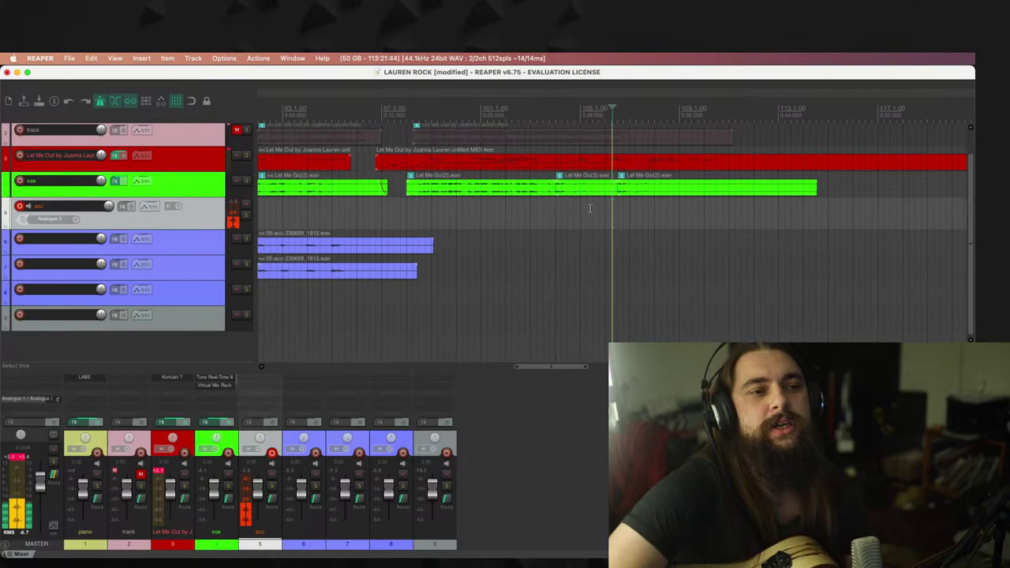
key(space)
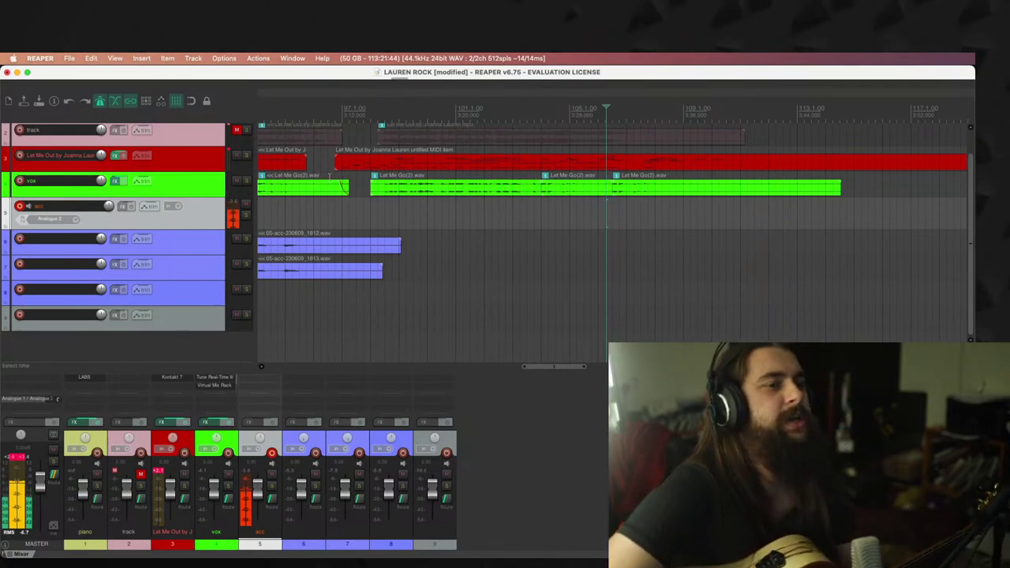
click(365, 207)
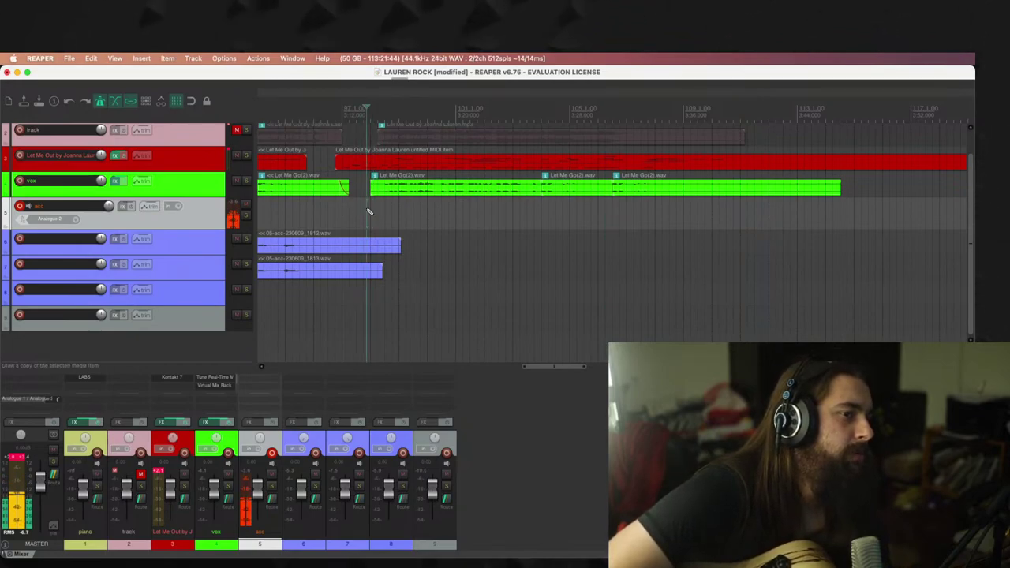
key(ctrl+r)
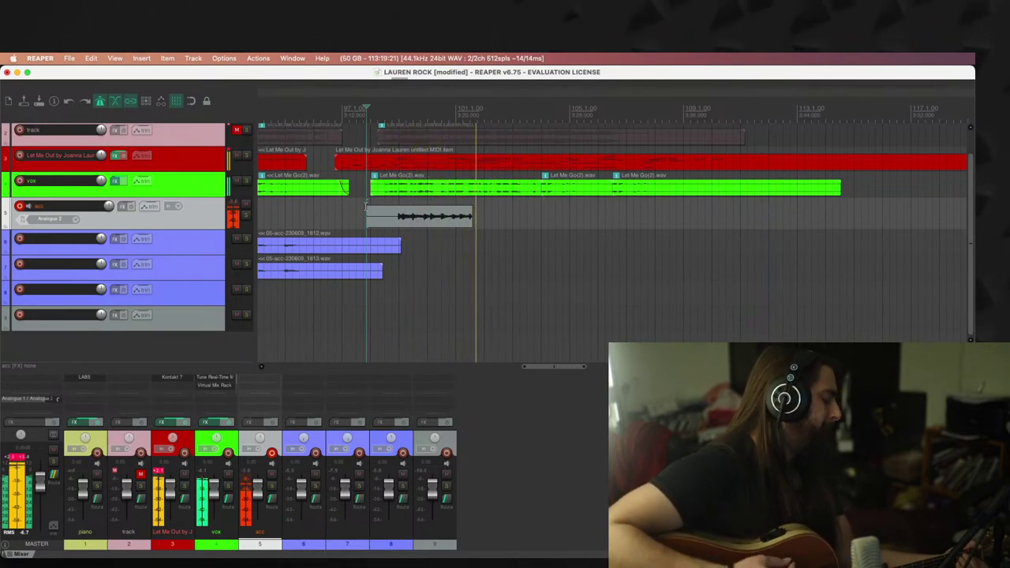
key(space)
key(Return)
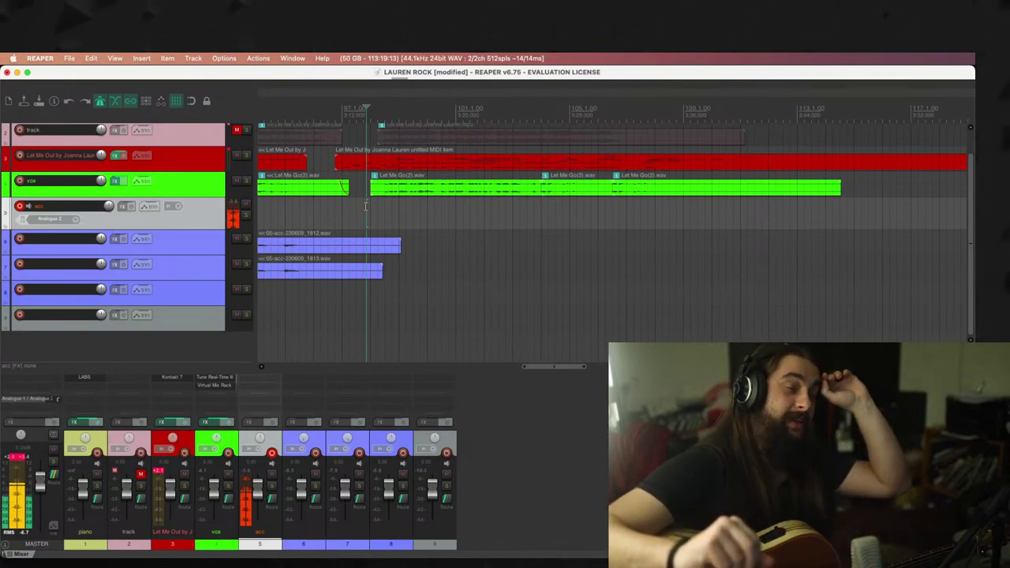
Step: Record and save a guitar take from late bar 97 and move it to track 6 with its start trimmed to late bar 98
key(space)
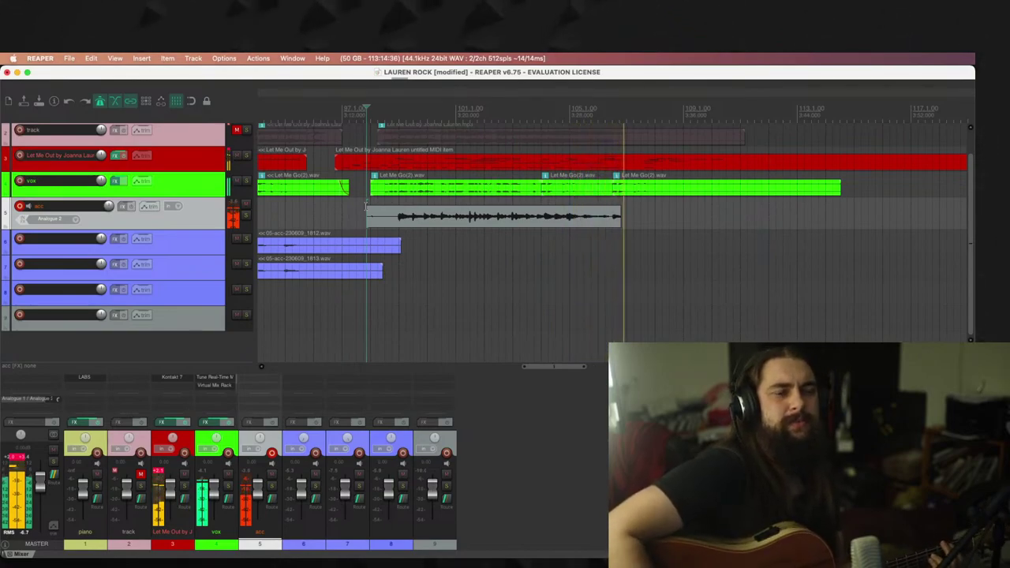
key(space)
drag(366, 215, 409, 246)
Step: Listen from early bar 103 and trim the end of the new take on track 6 to the start of bar 105
click(522, 231)
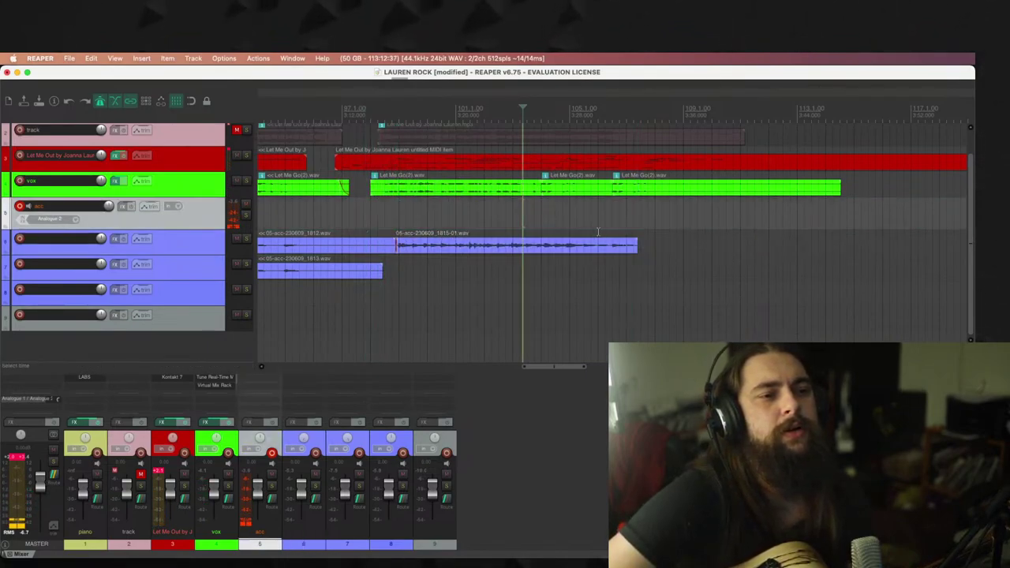
scroll(593, 232, up, 3)
key(space)
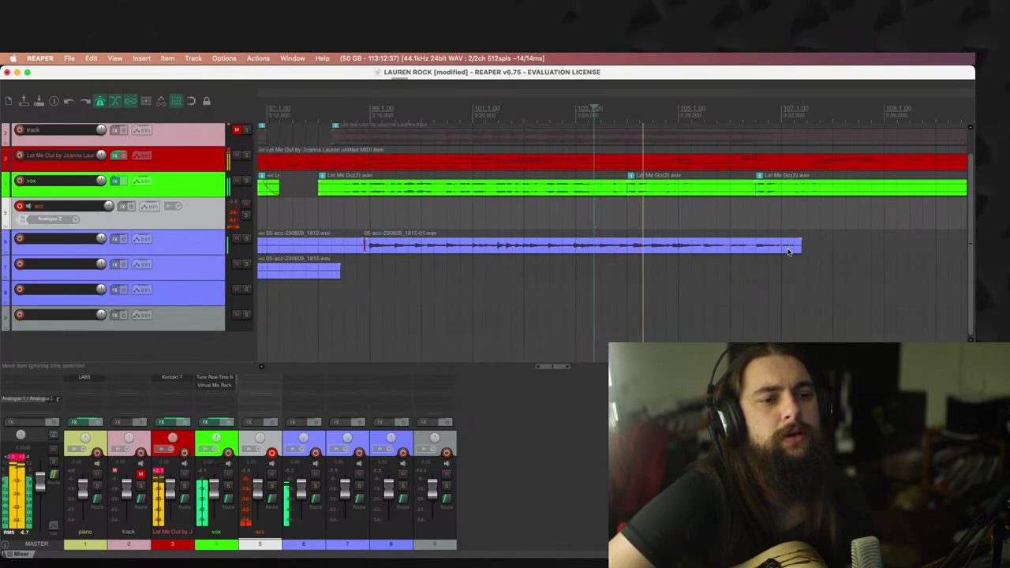
drag(797, 249, 673, 258)
click(626, 209)
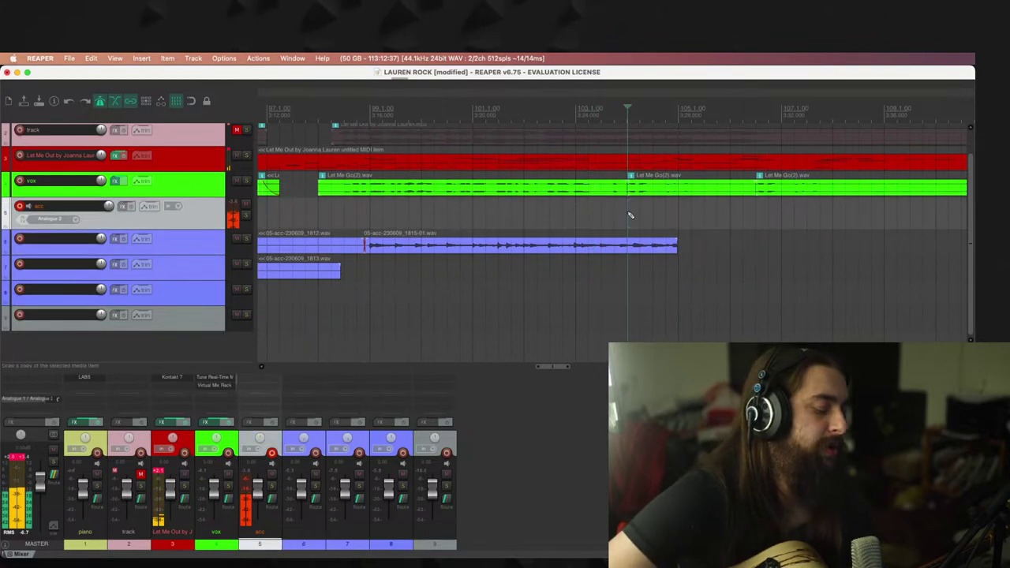
key(super+r)
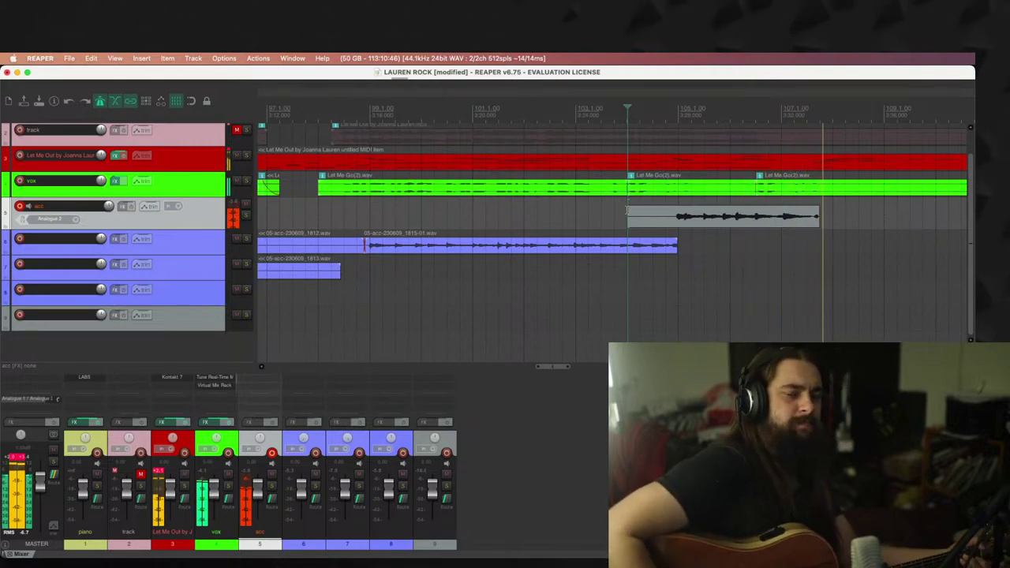
key(super+BackSpace)
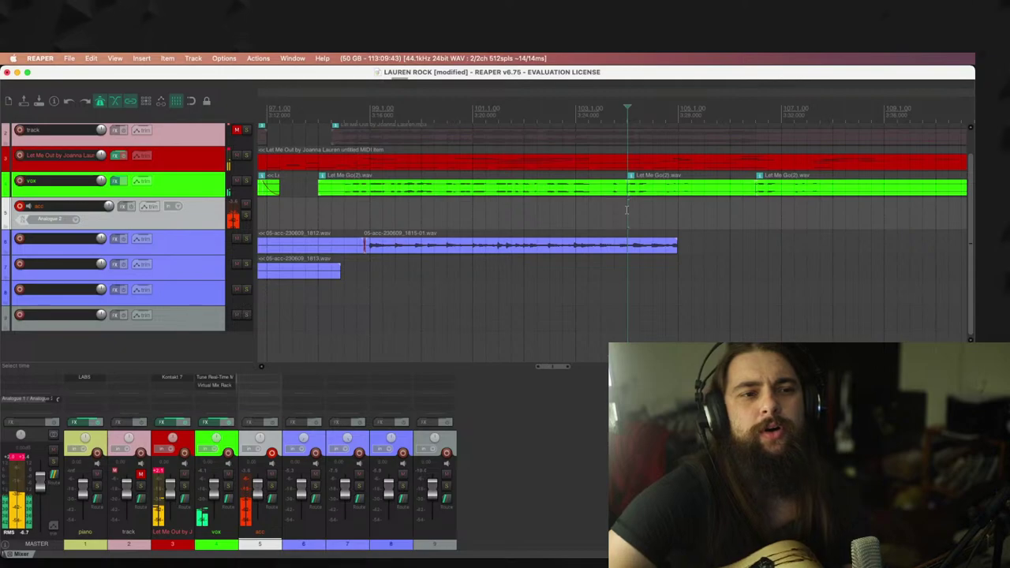
key(super+r)
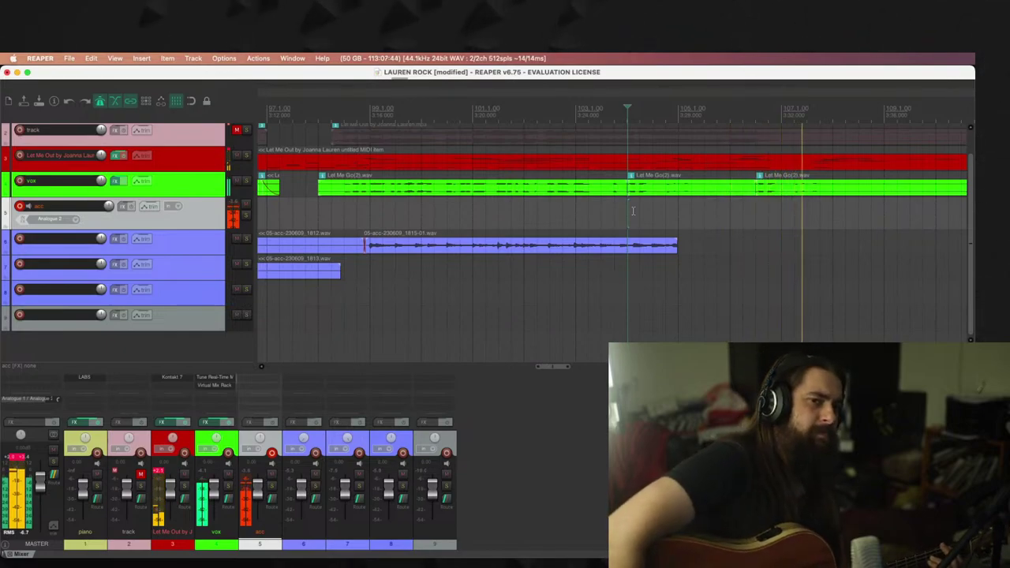
key(space)
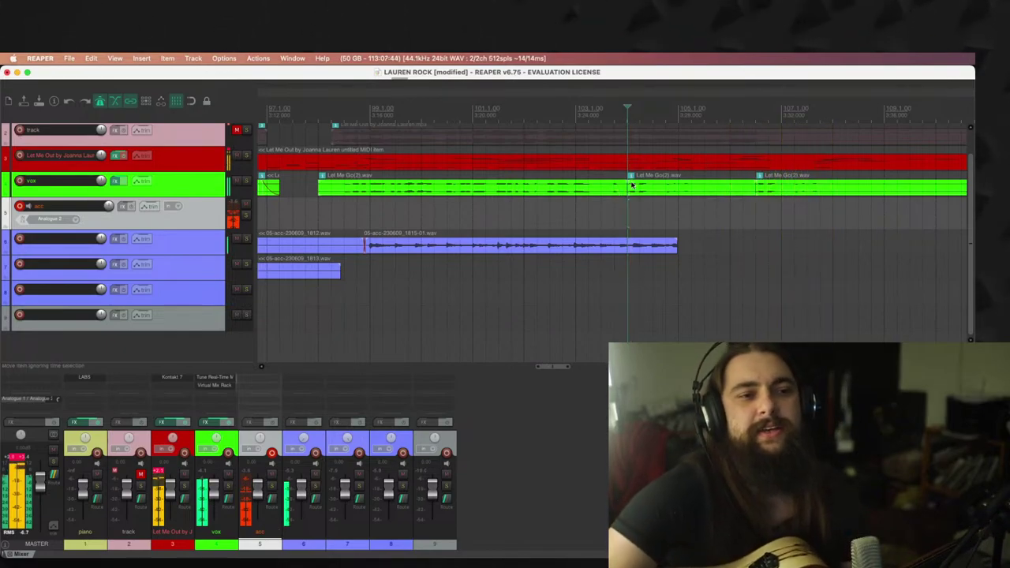
Step: Open the MIDI item on track 3 for editing, showing the notes around bars 104 to 111
double_click(706, 160)
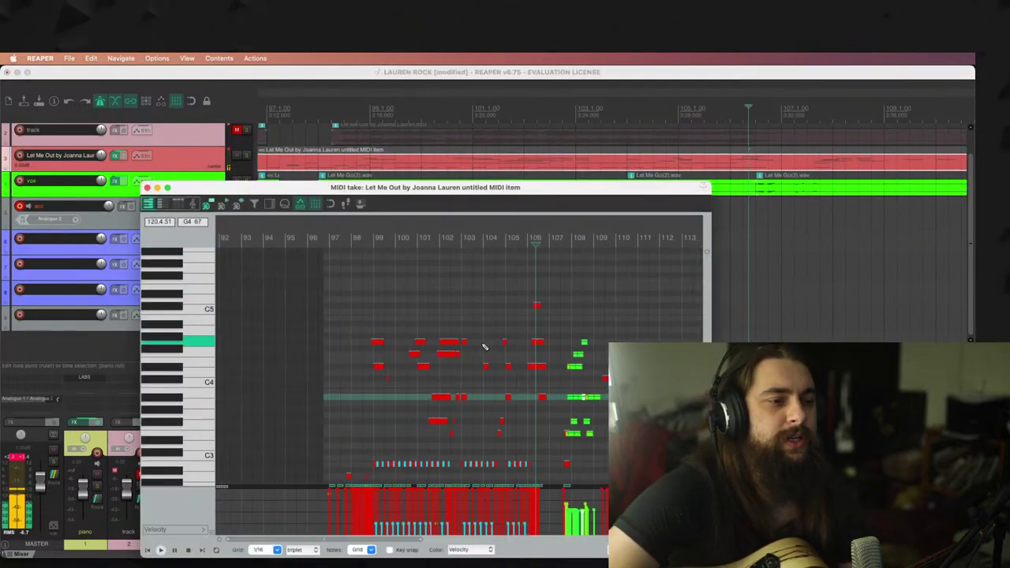
scroll(521, 347, up, 2)
scroll(554, 313, down, 3)
drag(432, 248, 680, 412)
drag(449, 392, 650, 392)
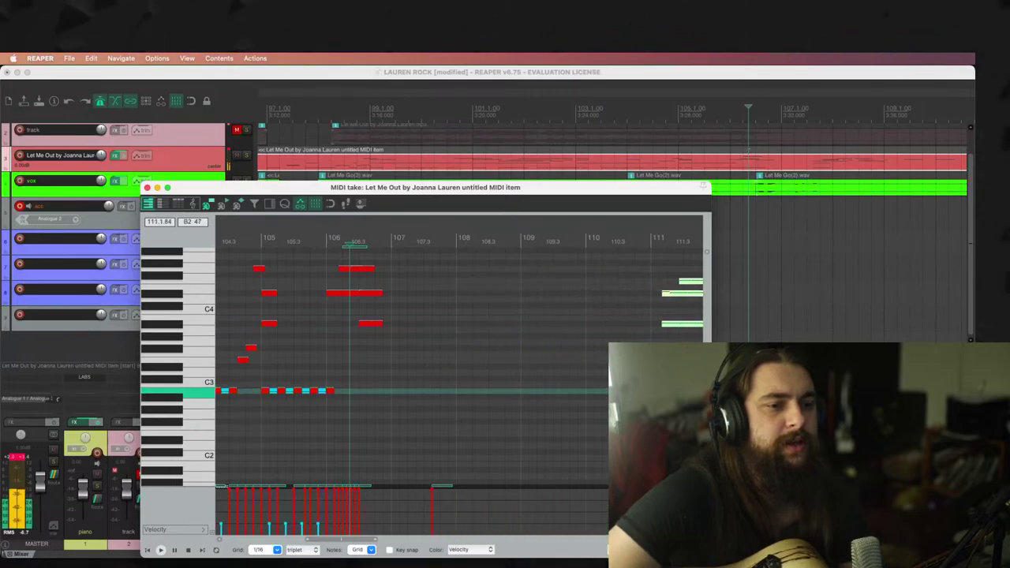
scroll(458, 363, left, 2)
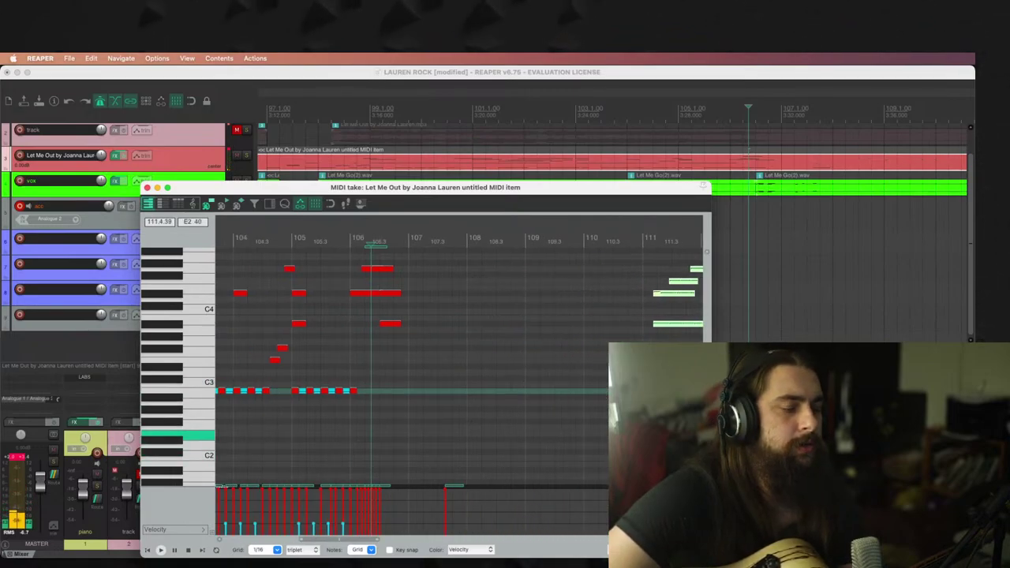
key(ctrl+z)
Step: Move all the notes of the phrase beginning in mid bar 107, including the lowest ones, to start at bar 110
scroll(549, 418, down, 2)
drag(446, 275, 561, 463)
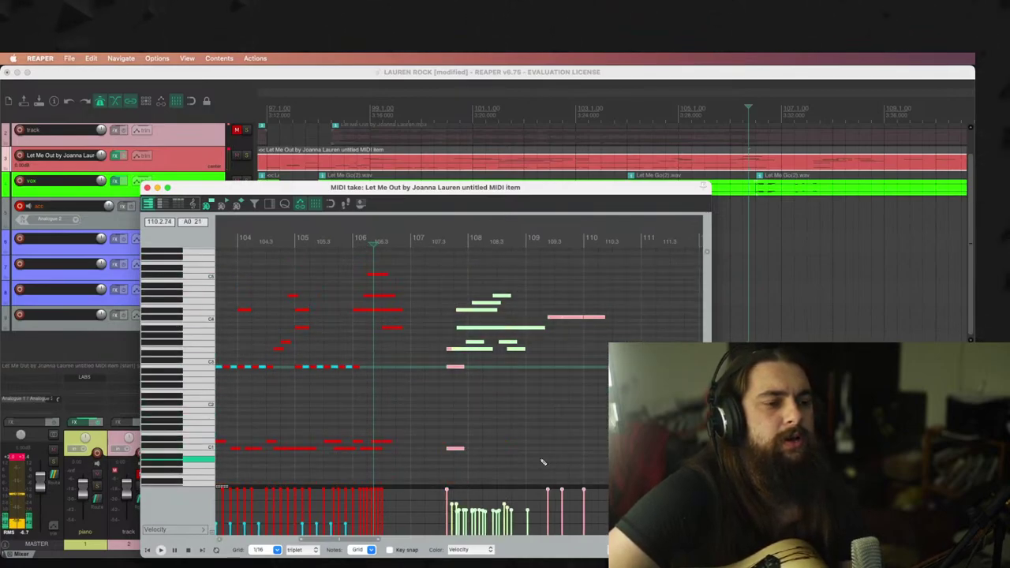
drag(460, 455, 598, 450)
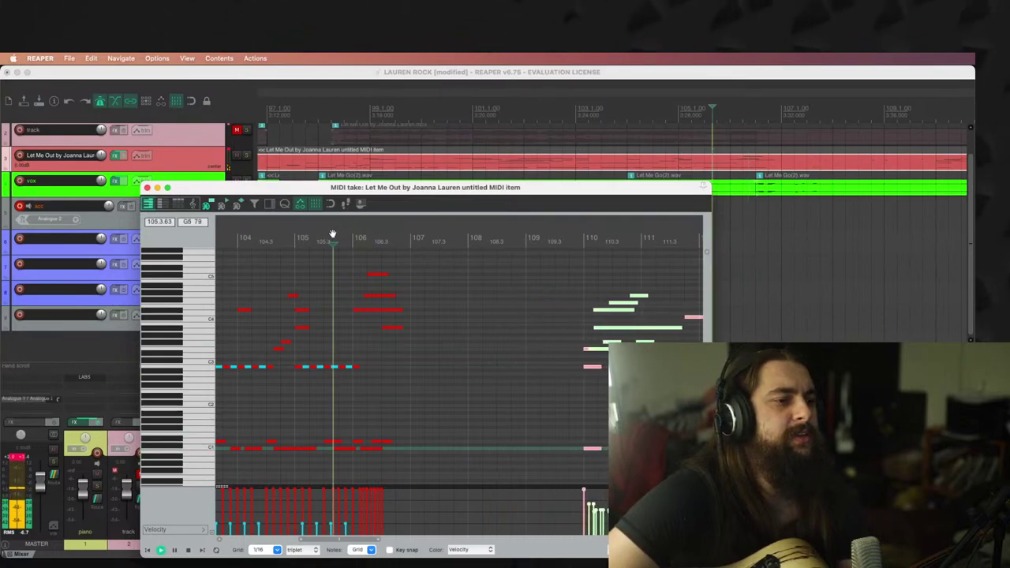
Step: Move the last vocal item on the vox track to mid bar 111 and listen from early bar 104
click(826, 186)
scroll(826, 187, down, 3)
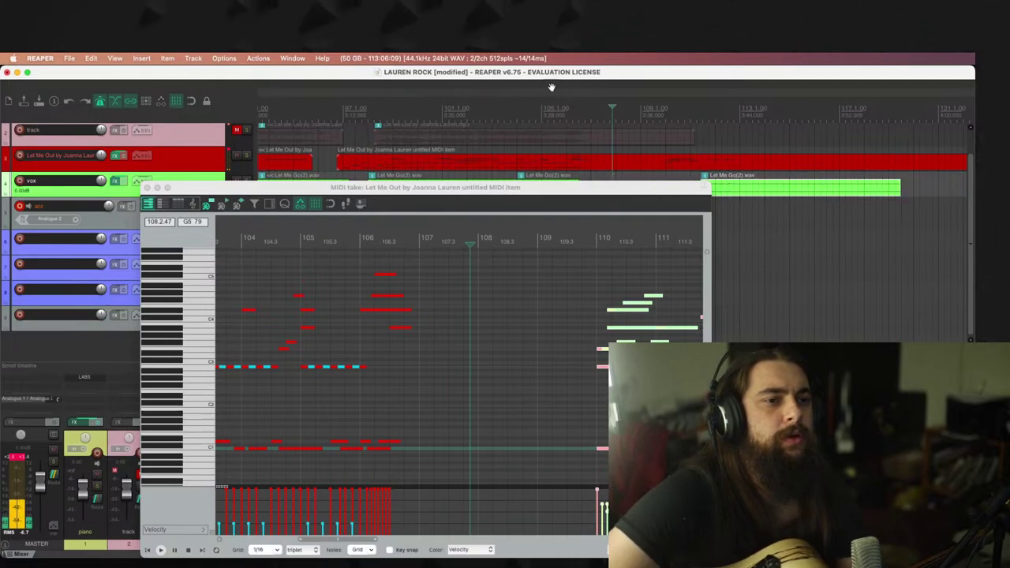
click(526, 108)
key(space)
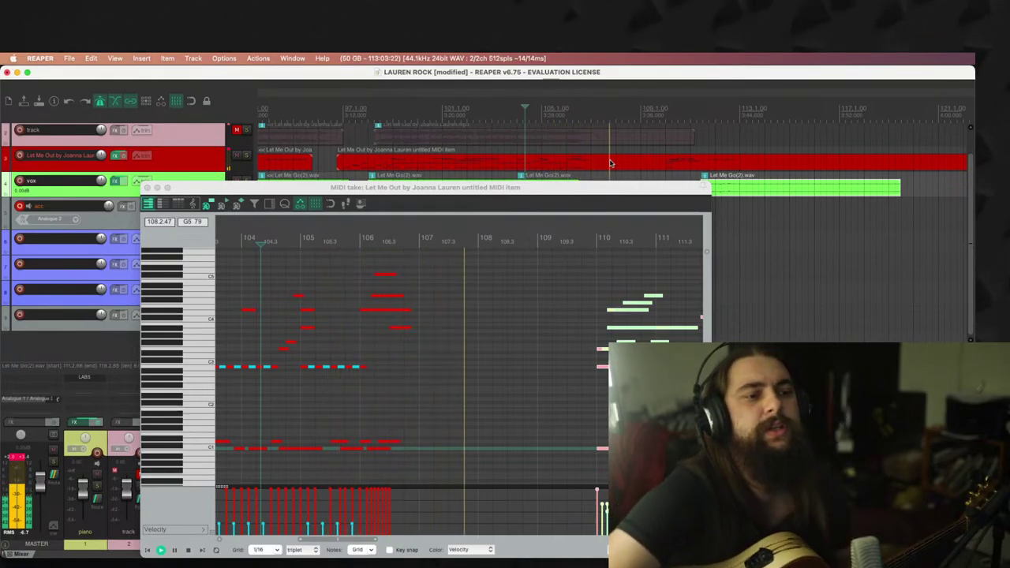
key(space)
Step: Move the group of MIDI notes starting at bar 106 half a bar later, so it begins on beat 3 of bar 106
drag(364, 268, 454, 464)
drag(366, 446, 399, 444)
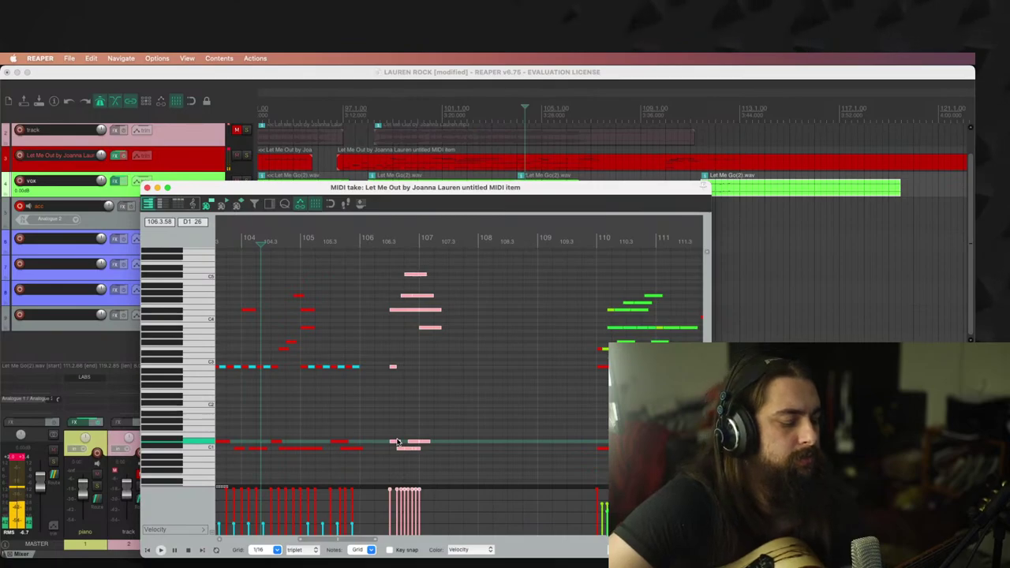
scroll(392, 325, up, 2)
click(447, 242)
scroll(450, 379, up, 3)
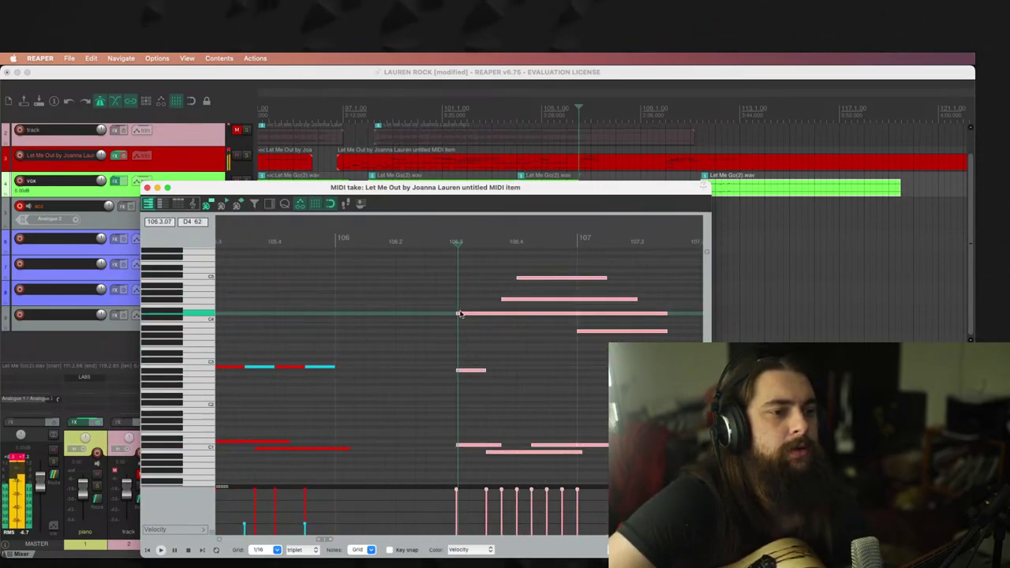
scroll(371, 268, down, 3)
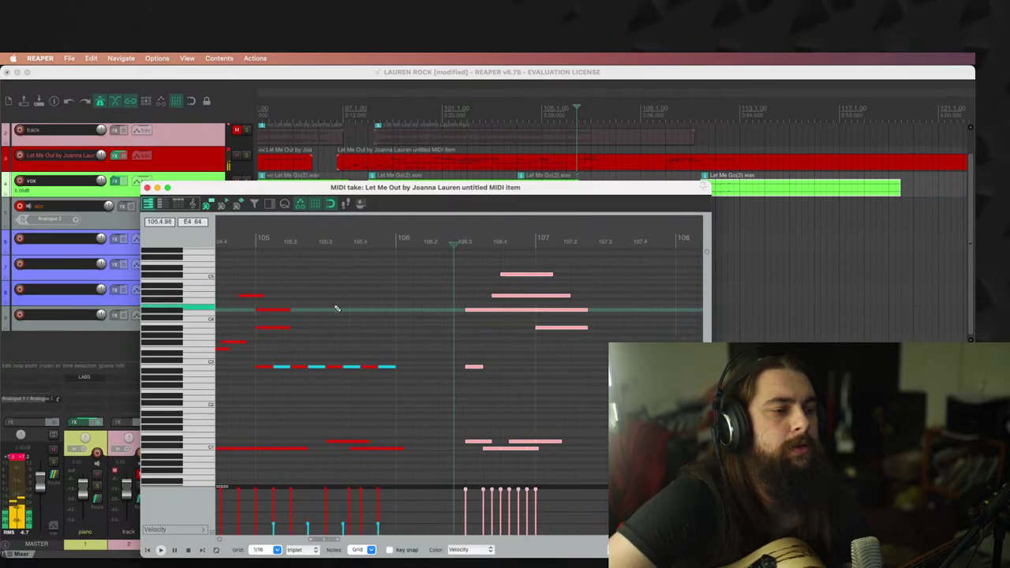
Step: Fill bar 106 up to beat 3 with copies of bar 105's repeated B2 notes and play back from late bar 104
drag(268, 364, 395, 383)
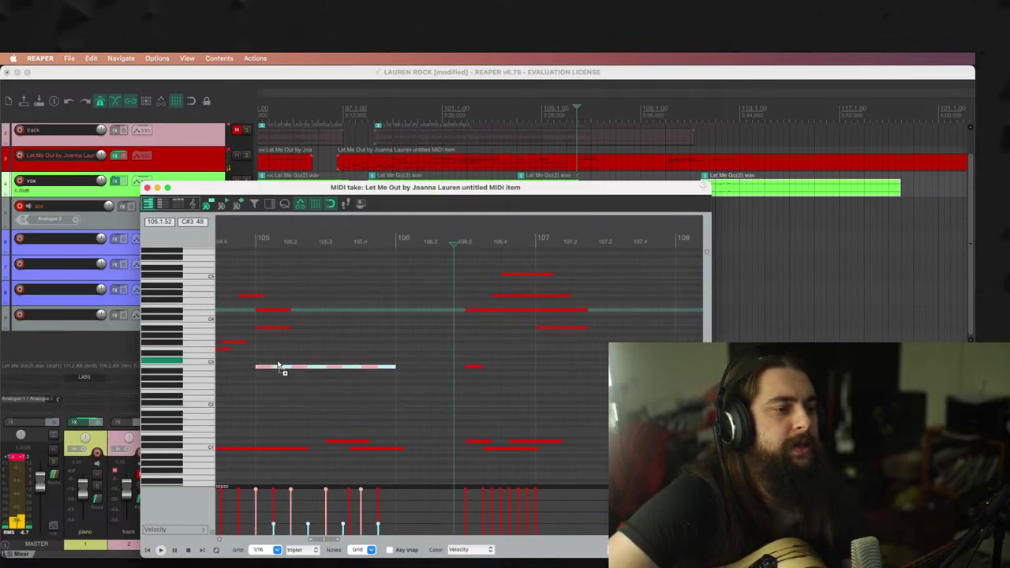
drag(264, 369, 564, 394)
key(Delete)
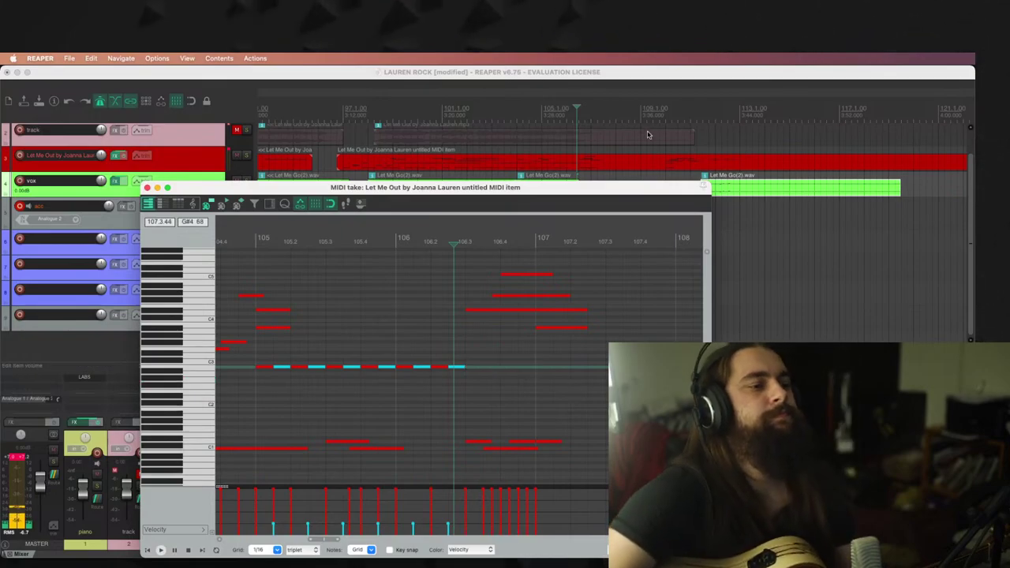
click(249, 230)
key(space)
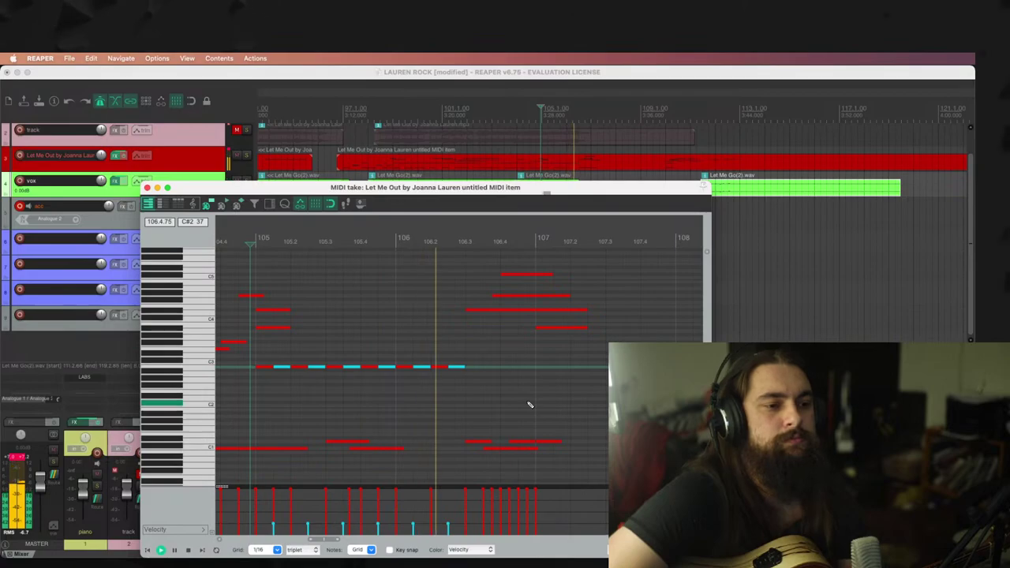
scroll(560, 407, down, 3)
key(space)
Step: Move the last vocal item on the vox track to the start of bar 107 and close the MIDI editor
drag(678, 191, 673, 228)
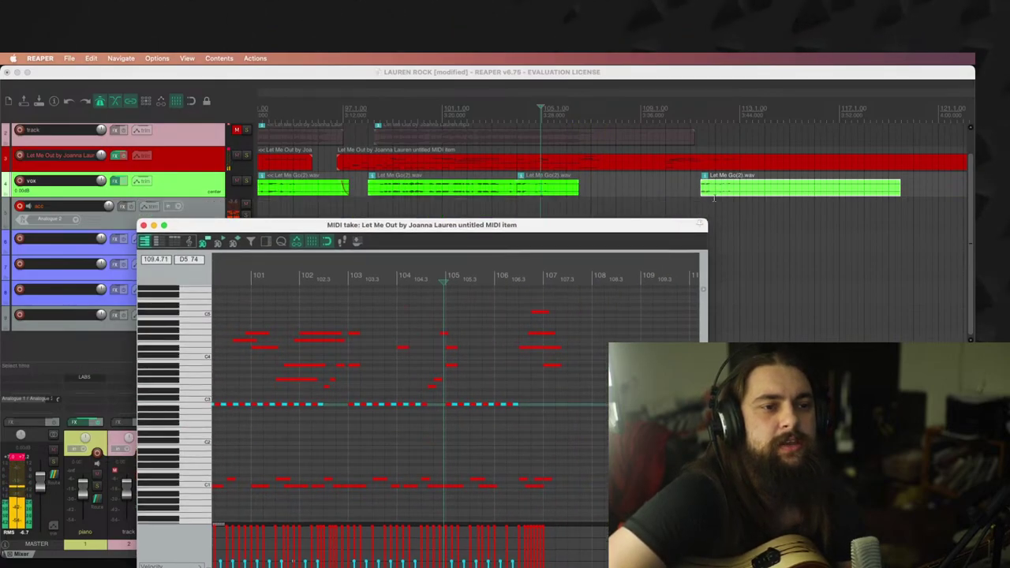
drag(719, 189, 584, 190)
scroll(600, 193, up, 8)
key(space)
key(space)
scroll(405, 191, down, 3)
click(308, 202)
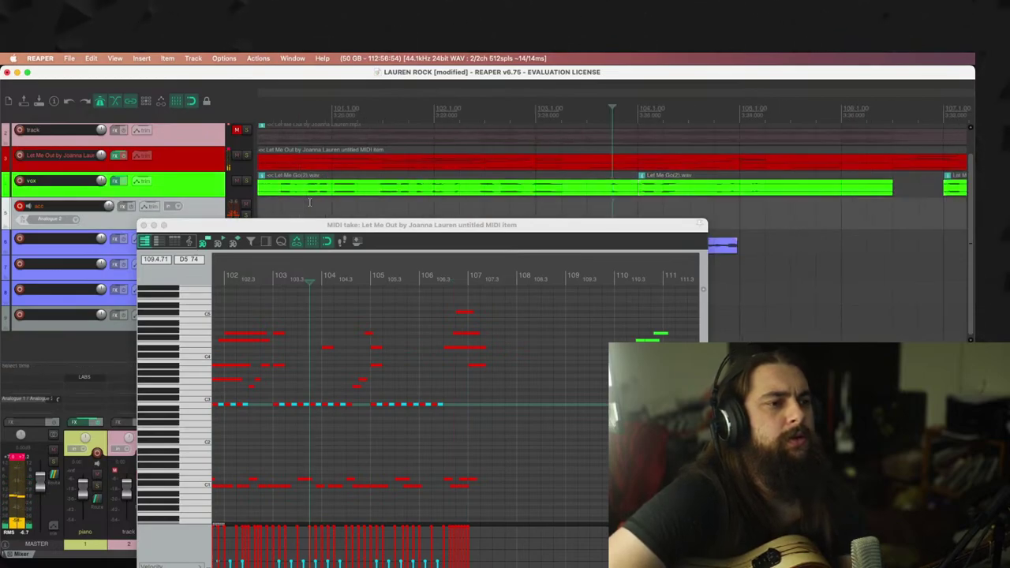
click(144, 225)
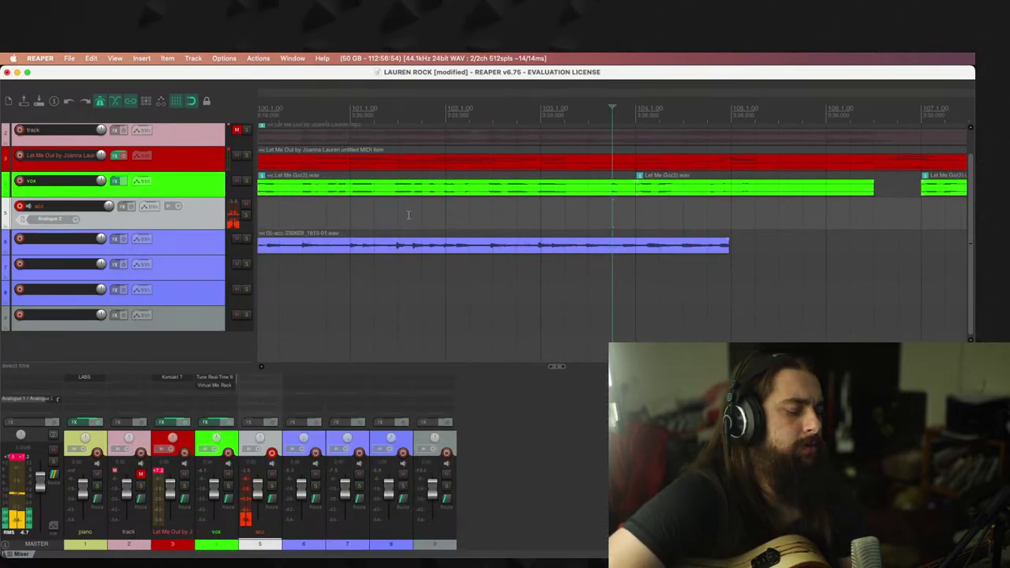
Step: Record and save a guitar take from mid bar 102 and crossfade it into track 6 with its start trimmed to late bar 104
click(487, 224)
key(super+r)
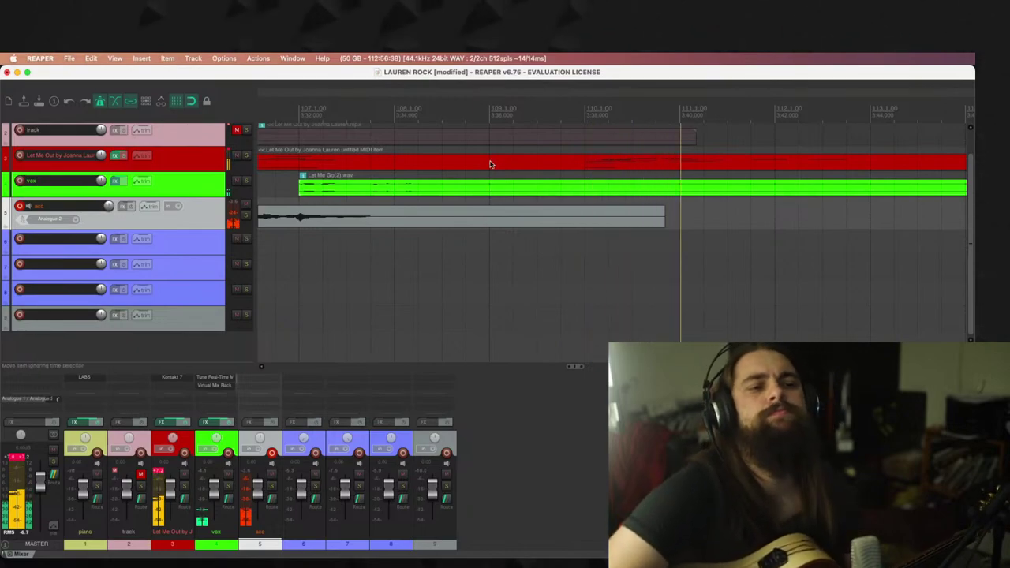
key(space)
scroll(501, 214, down, 2)
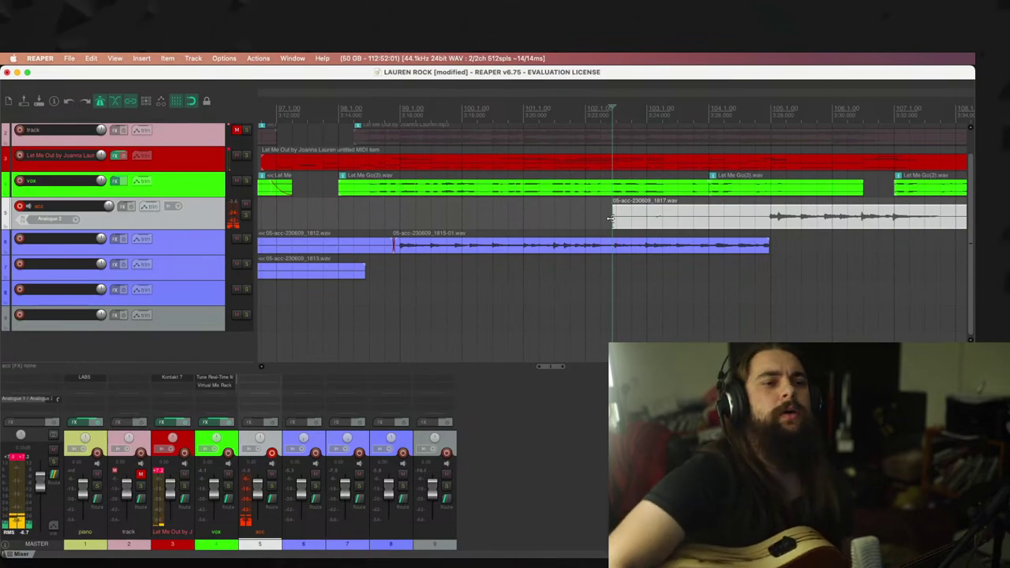
drag(616, 219, 754, 231)
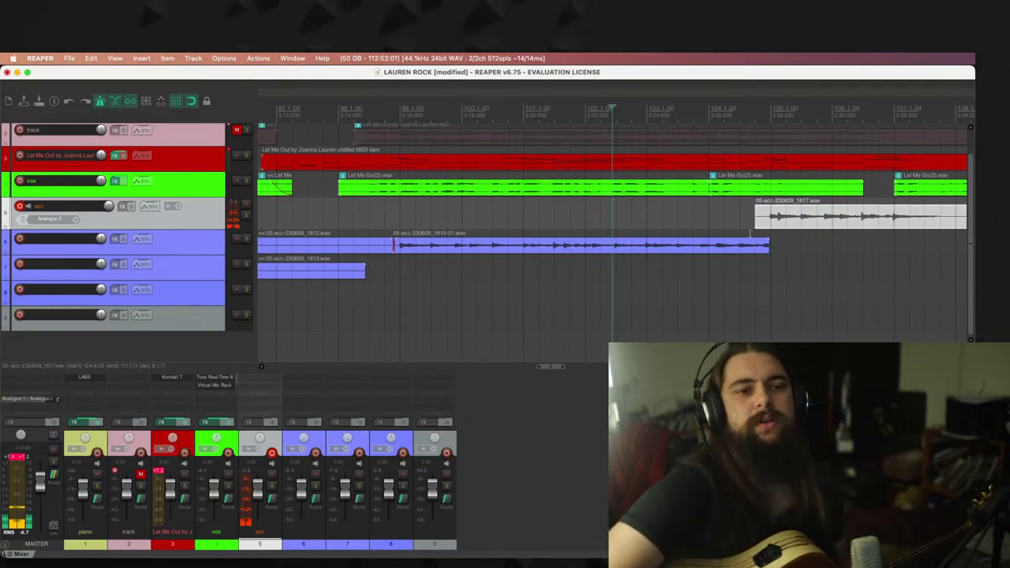
drag(759, 224, 777, 247)
Step: Move the last vocal item on the vox track to the start of bar 113
scroll(697, 194, down, 3)
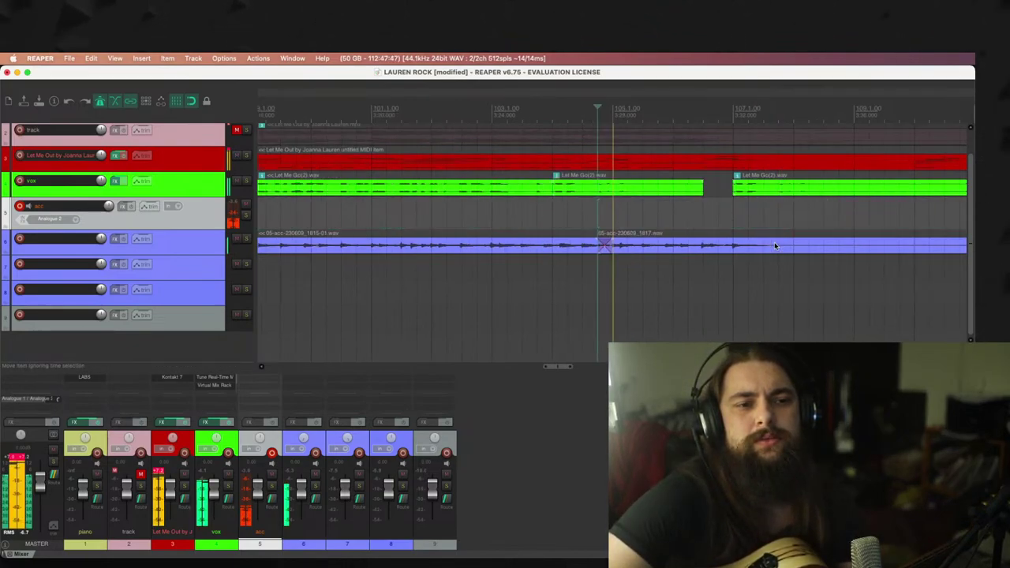
drag(697, 194, 917, 195)
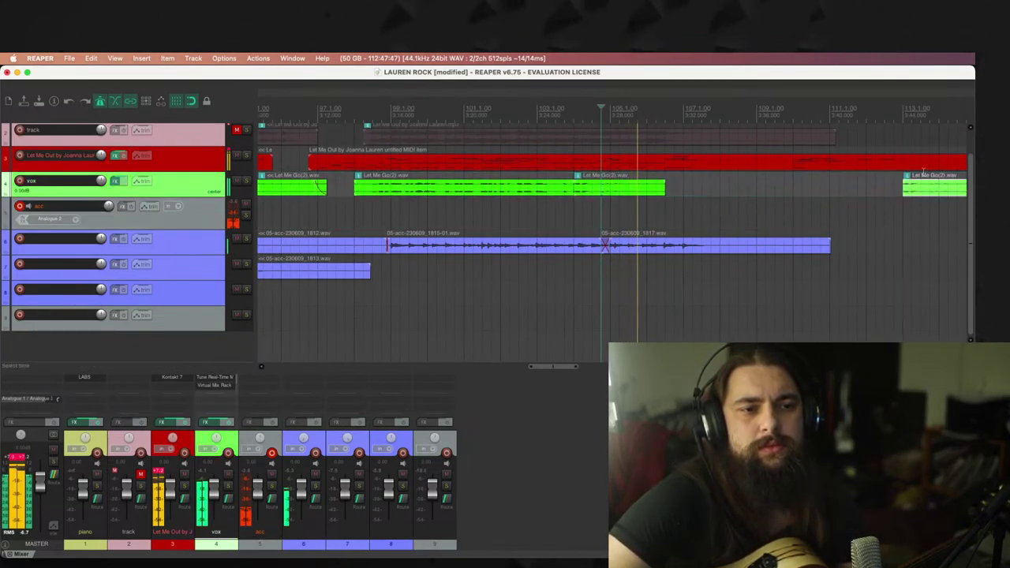
Step: Delete the last guitar take, starting in late bar 104, from track 6
click(799, 251)
key(Delete)
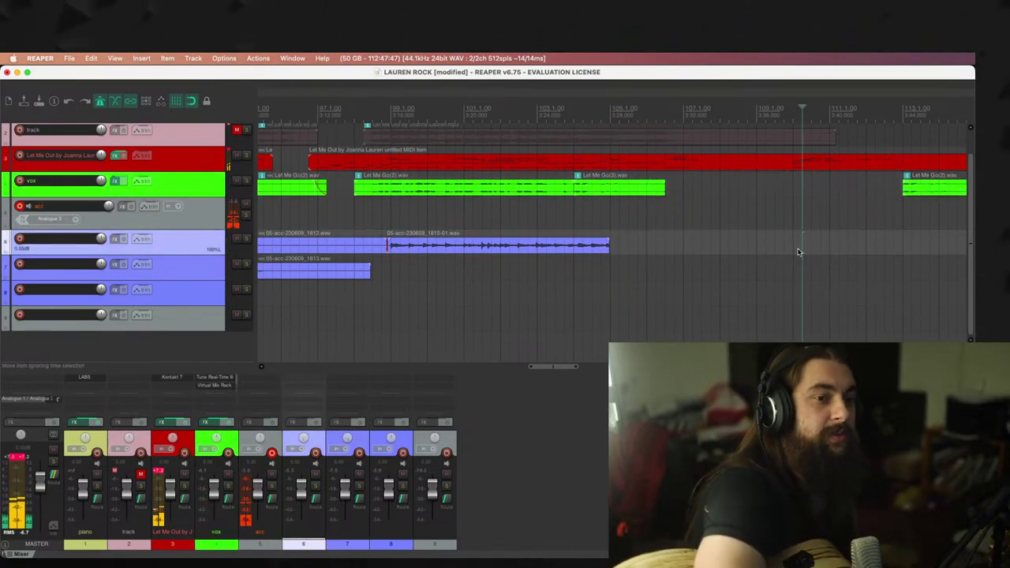
scroll(575, 295, up, 1)
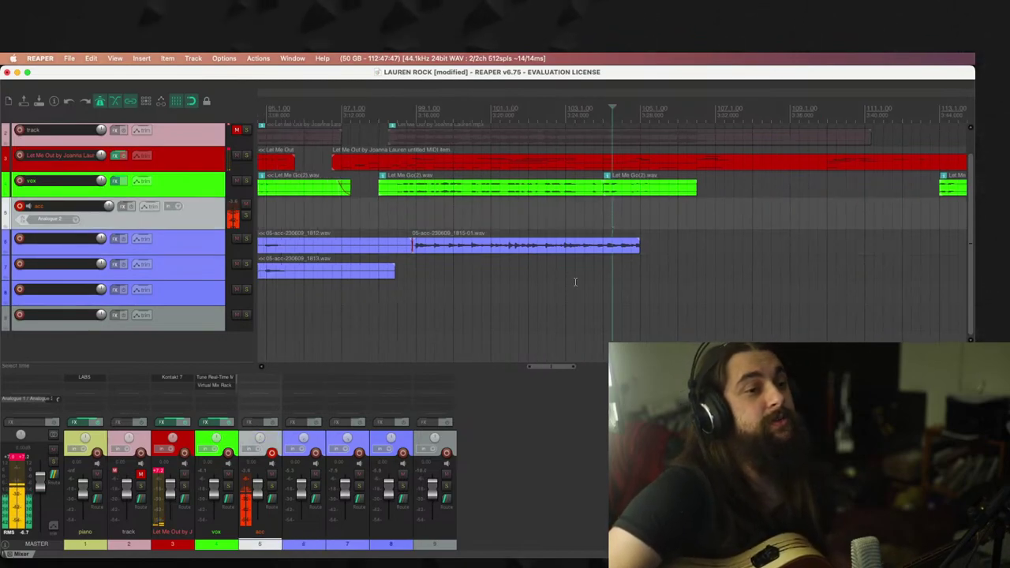
key(super+r)
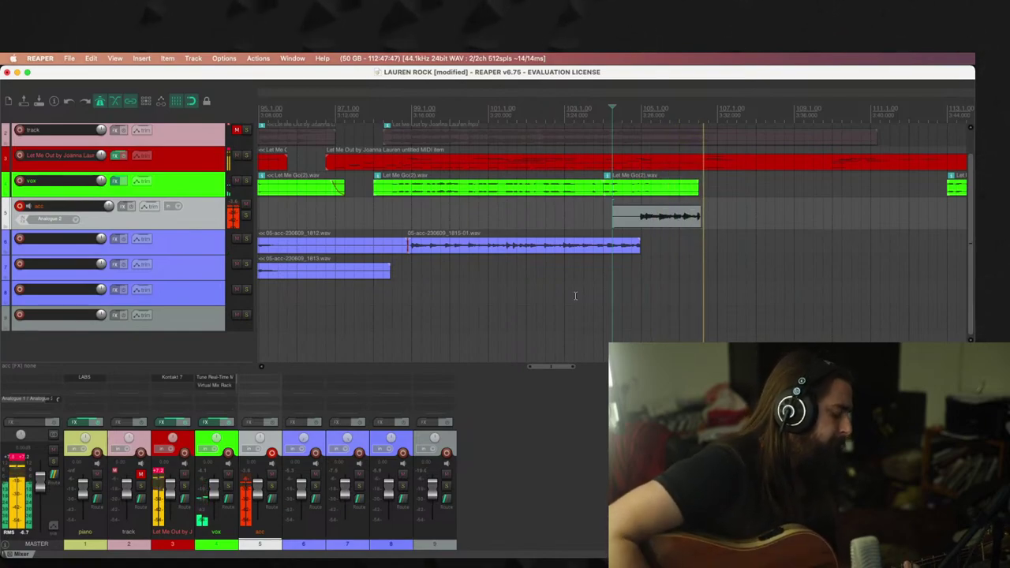
key(space)
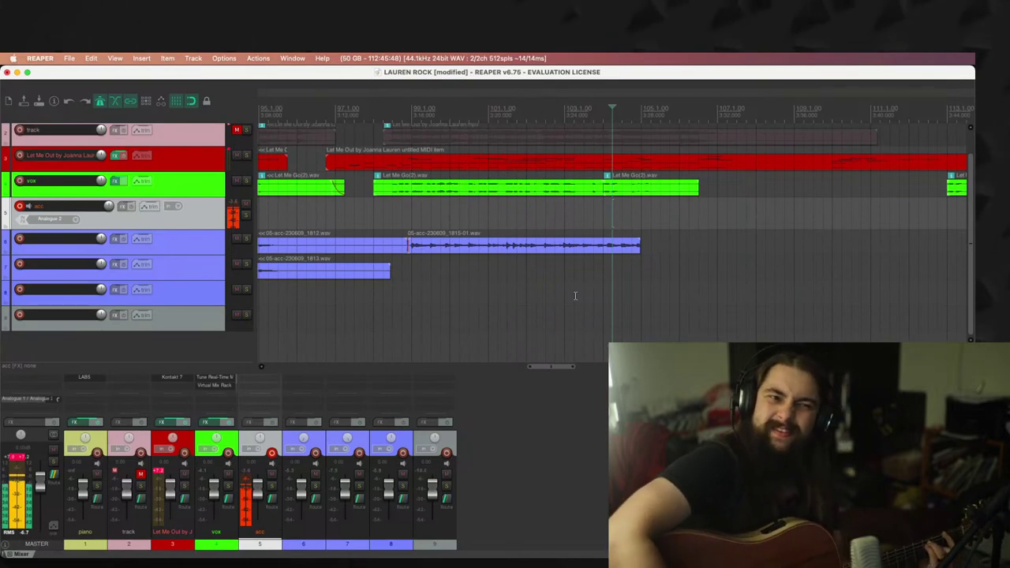
click(600, 211)
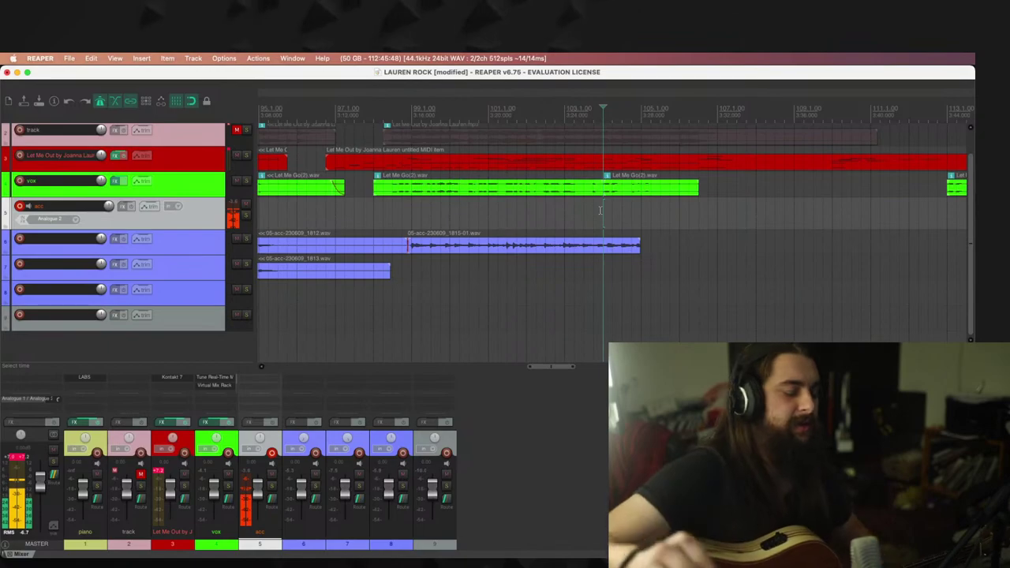
key(space)
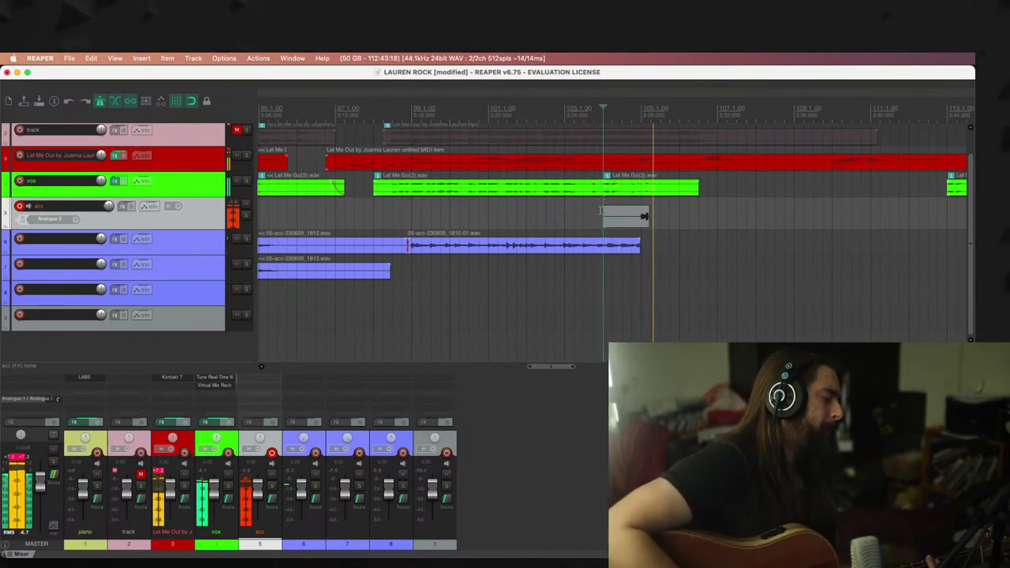
key(space)
key(Escape)
Step: Record and save a guitar take on the acc track from bar 104 to bar 115 and crossfade it into track 6 at late bar 104
key(super+r)
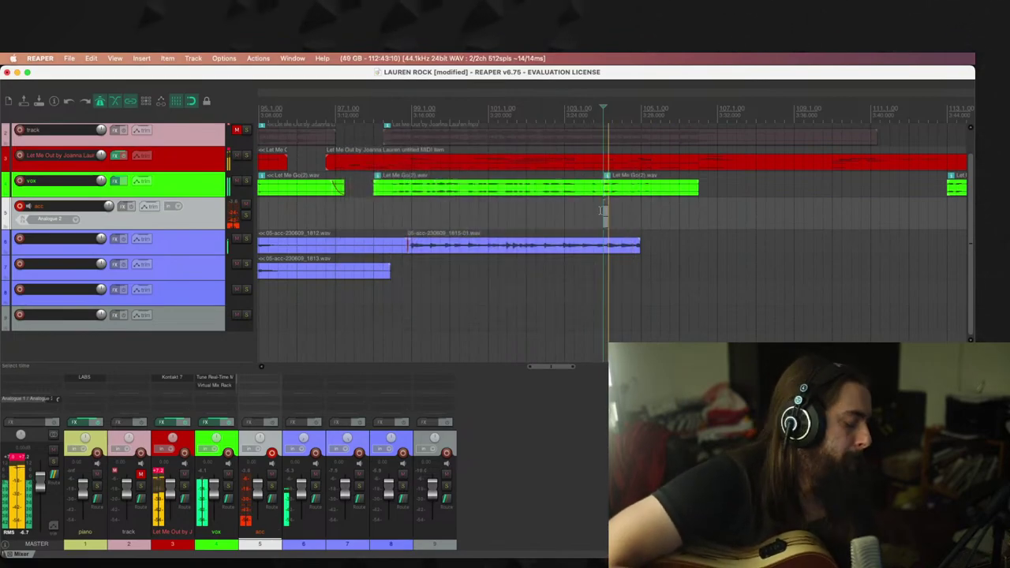
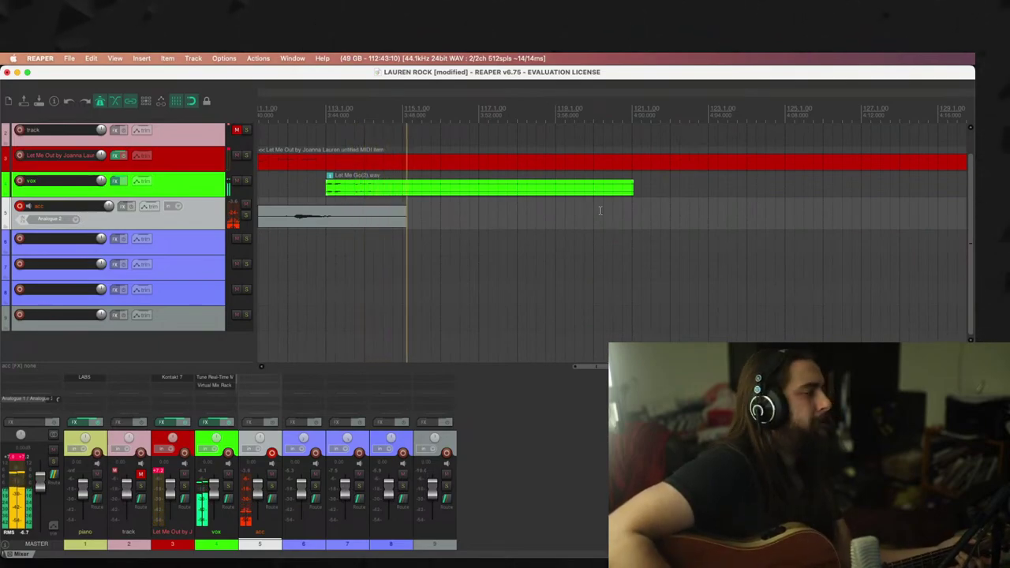
key(space)
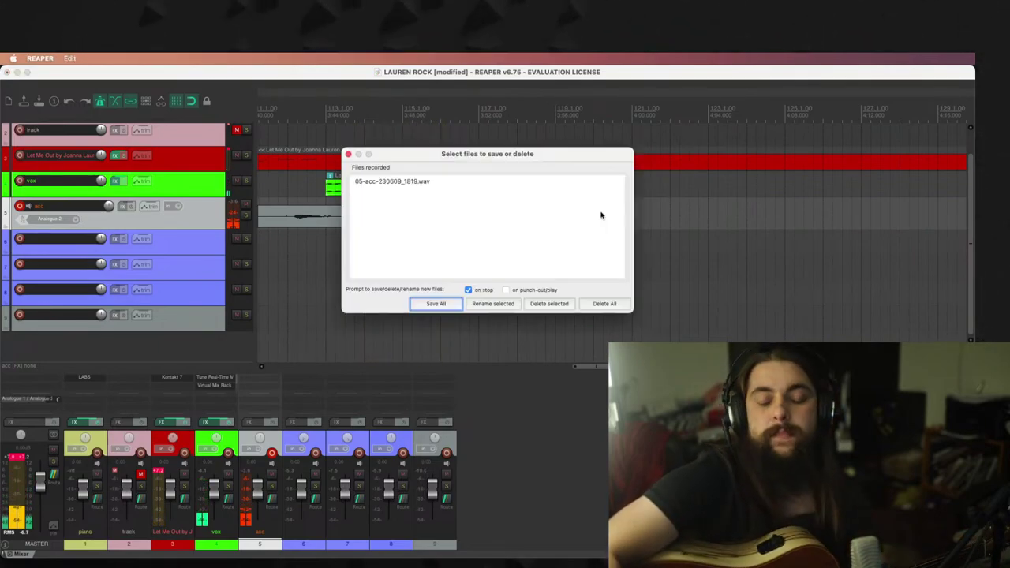
key(Return)
drag(615, 219, 641, 245)
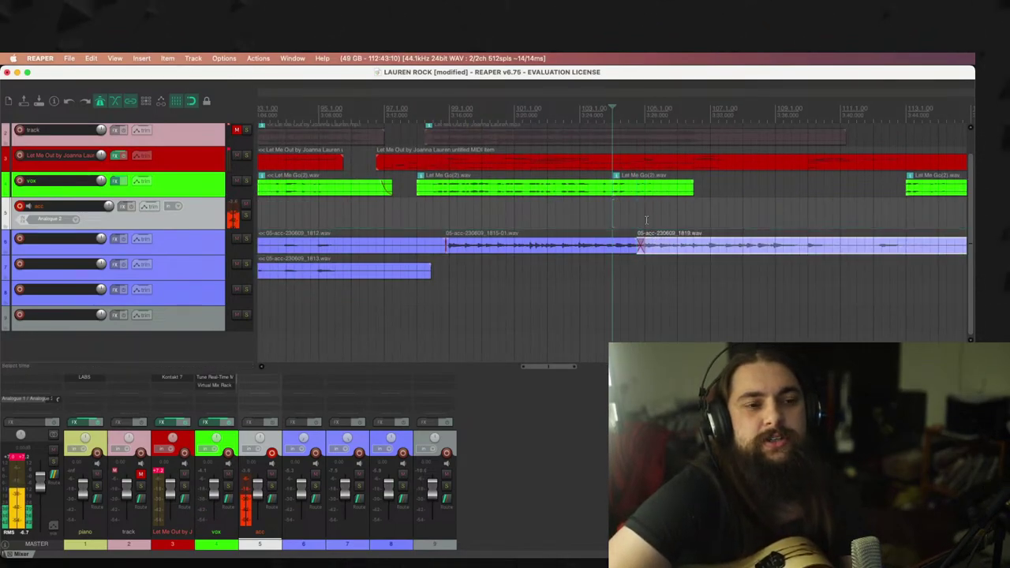
Step: Play back the crossfaded guitar take from bar 105 and move the last vocal item on the vox track to the start of bar 110
key(space)
scroll(735, 222, up, 3)
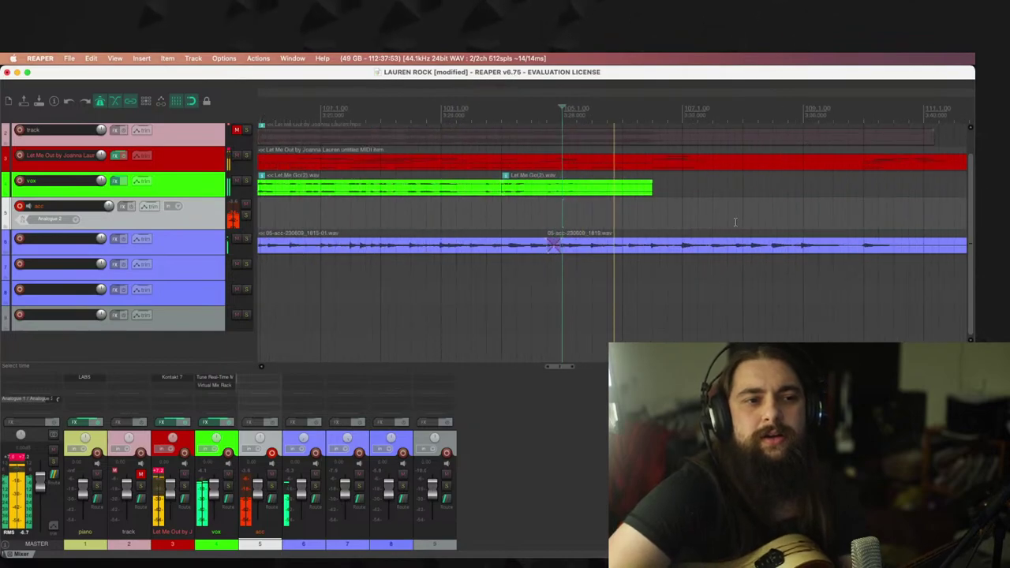
scroll(734, 222, up, 1)
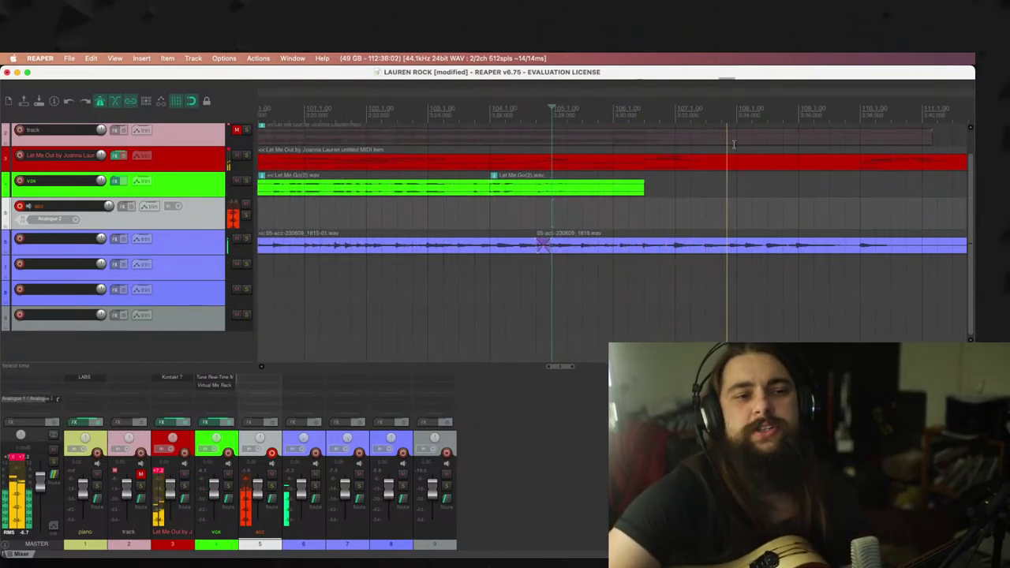
scroll(734, 143, right, 5)
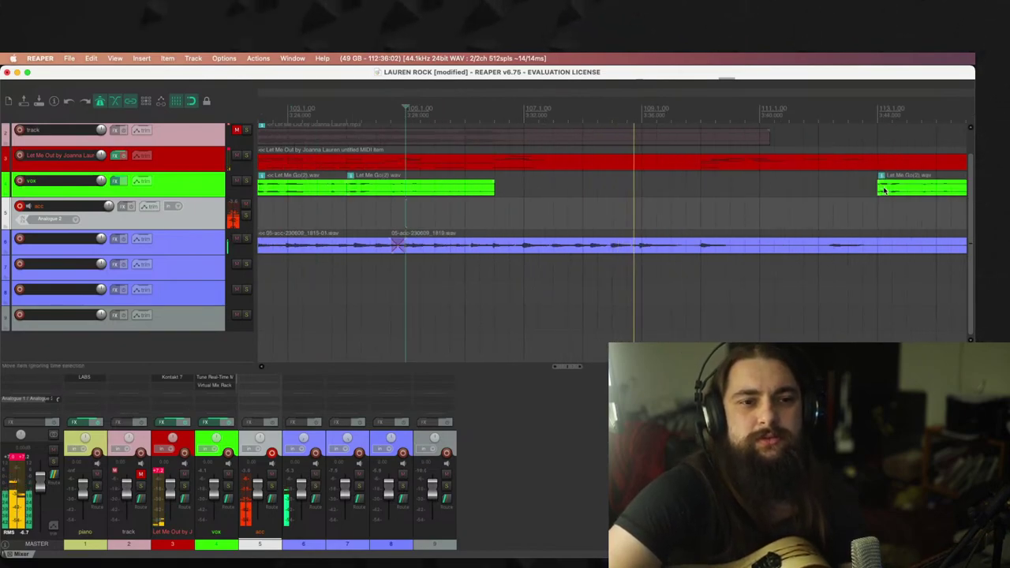
drag(879, 192, 705, 193)
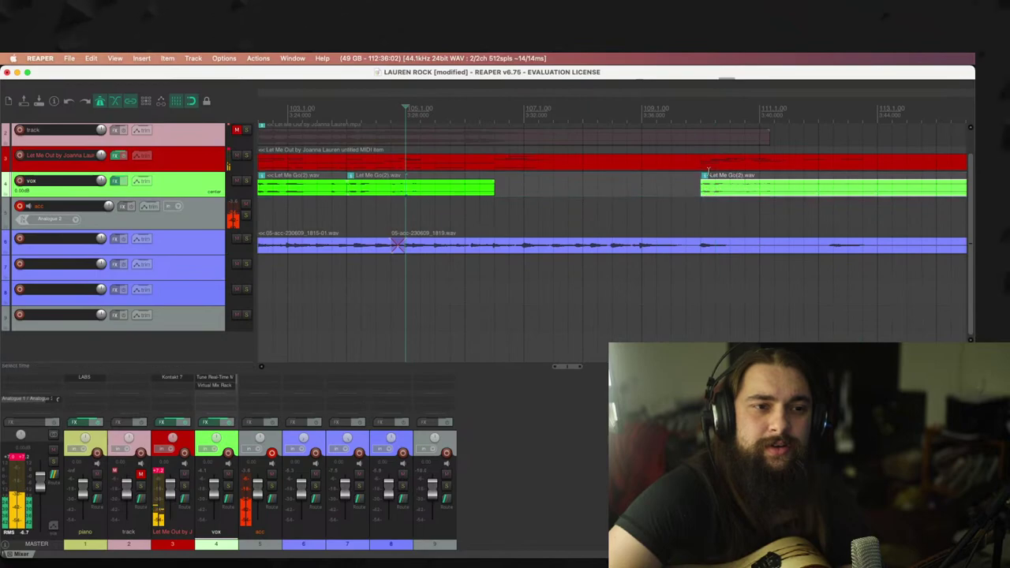
Step: Open the MIDI item on track 3 and move all the ending notes at bar 110 two bars later to bar 112
double_click(698, 162)
scroll(599, 300, right, 3)
drag(406, 345, 407, 369)
drag(396, 304, 552, 473)
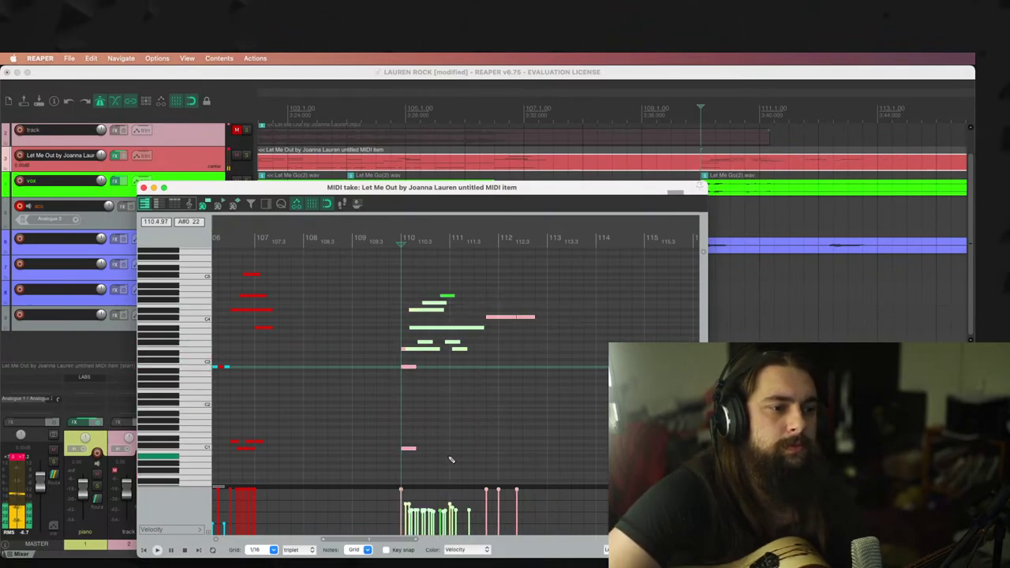
mouse_move(414, 449)
mouse_down()
mouse_move(481, 449)
mouse_move(413, 449)
mouse_up()
drag(357, 283, 537, 459)
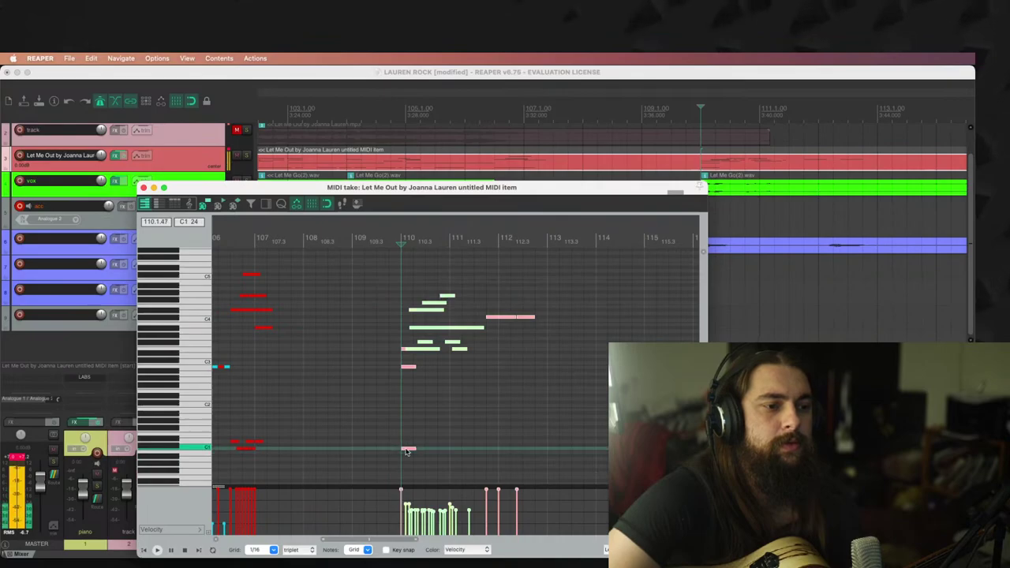
drag(403, 448, 499, 448)
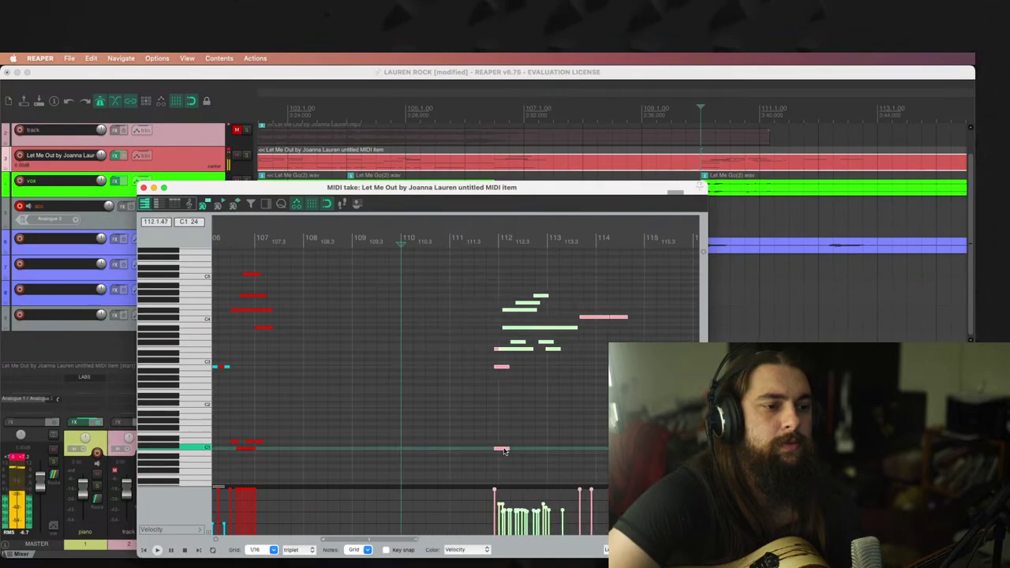
Step: Nudge the ending notes to just before beat 2 of bar 112, checking them by playback from late bar 111, and close the MIDI editor
click(795, 88)
key(space)
key(space)
drag(505, 366, 515, 366)
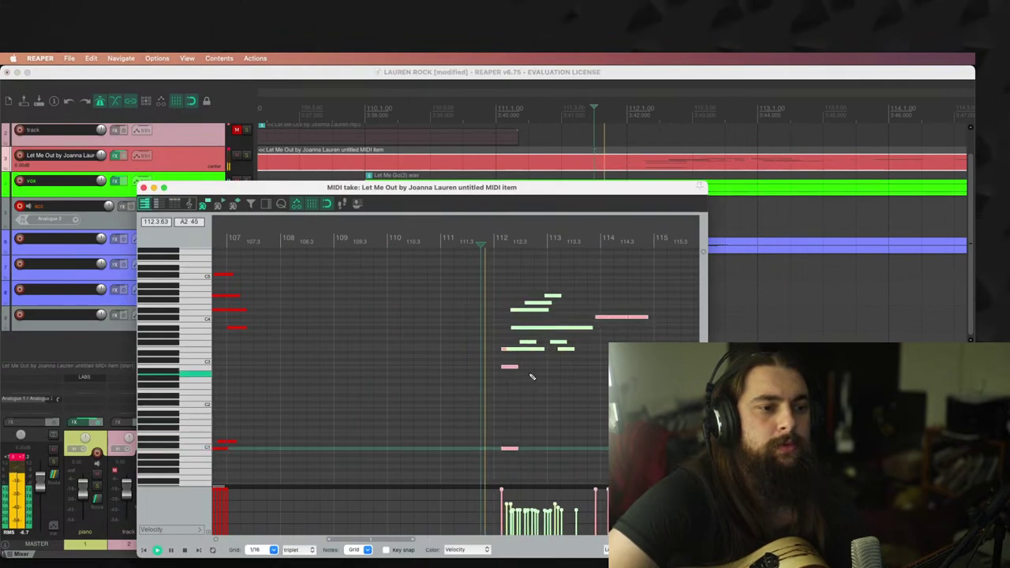
scroll(579, 356, up, 3)
key(space)
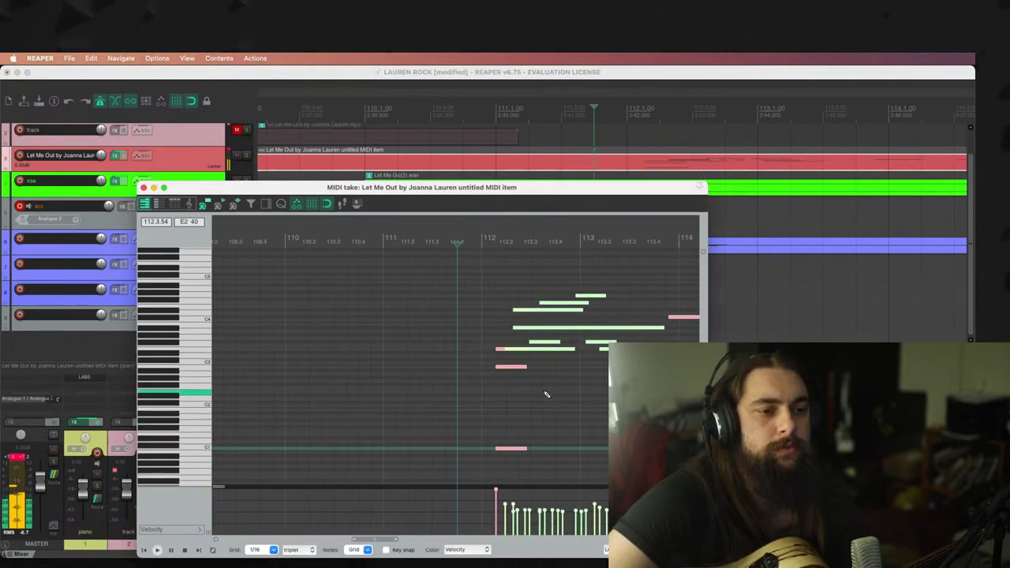
drag(516, 451, 525, 450)
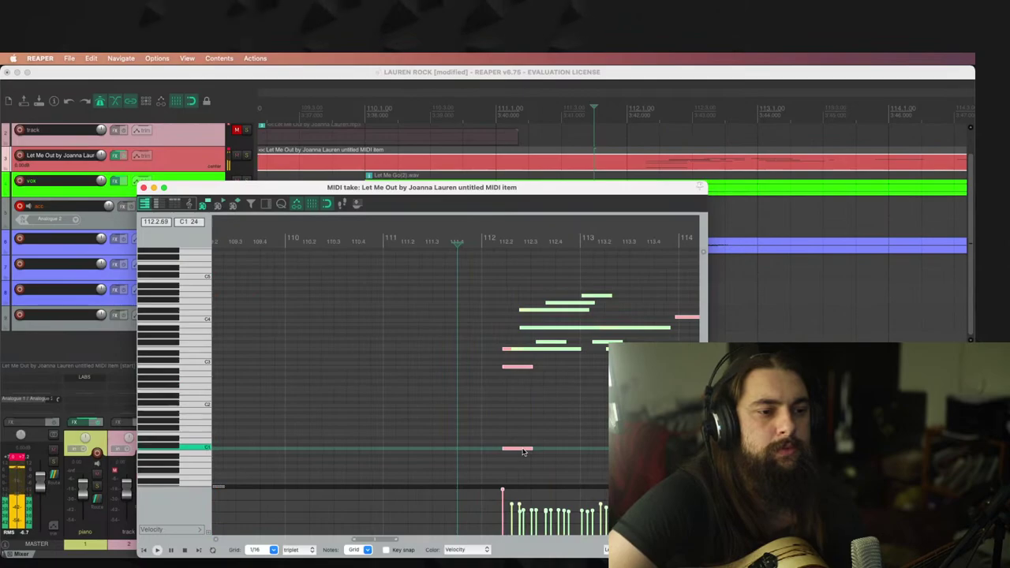
key(space)
scroll(466, 290, down, 5)
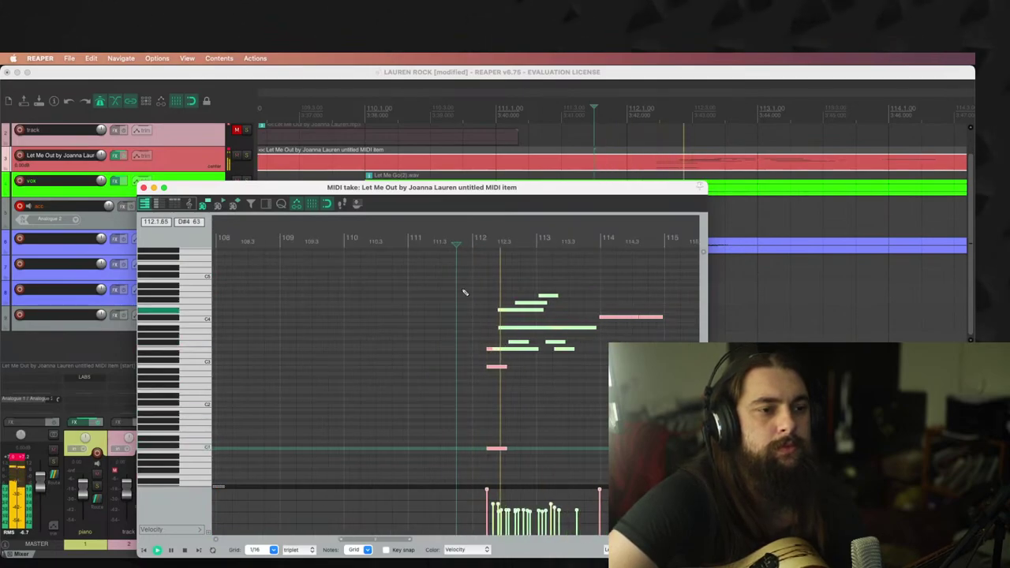
click(145, 188)
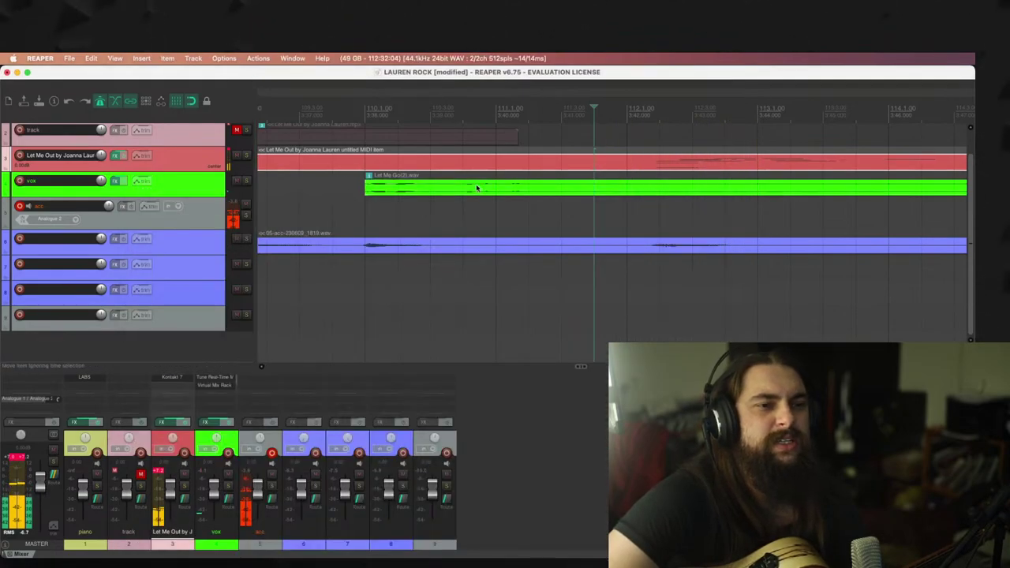
Step: Reopen the MIDI item, copy the notes from bar 103 to mid bar 106 to the start of bar 107, and play back from mid bar 106
scroll(395, 169, down, 6)
click(483, 161)
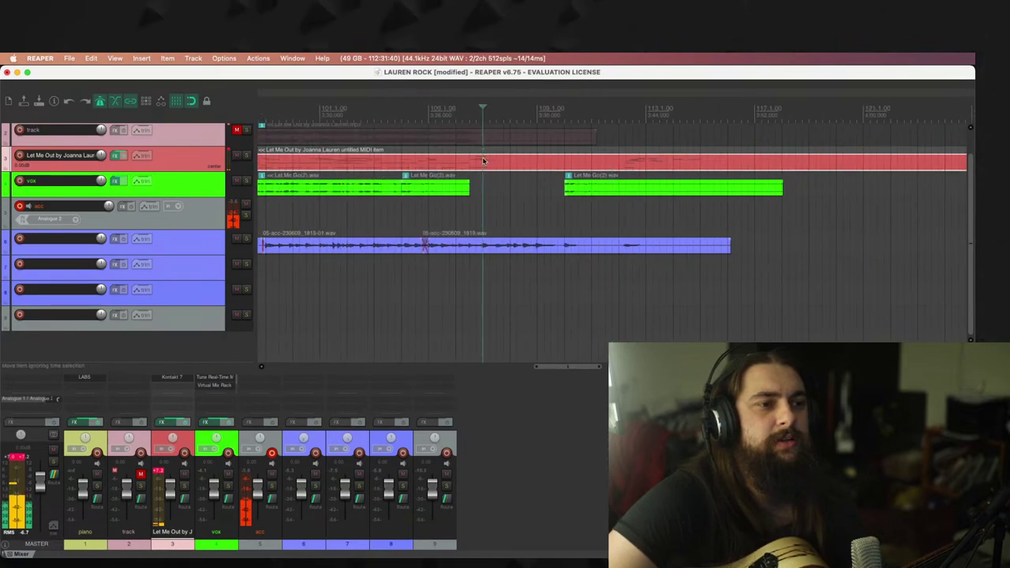
double_click(469, 164)
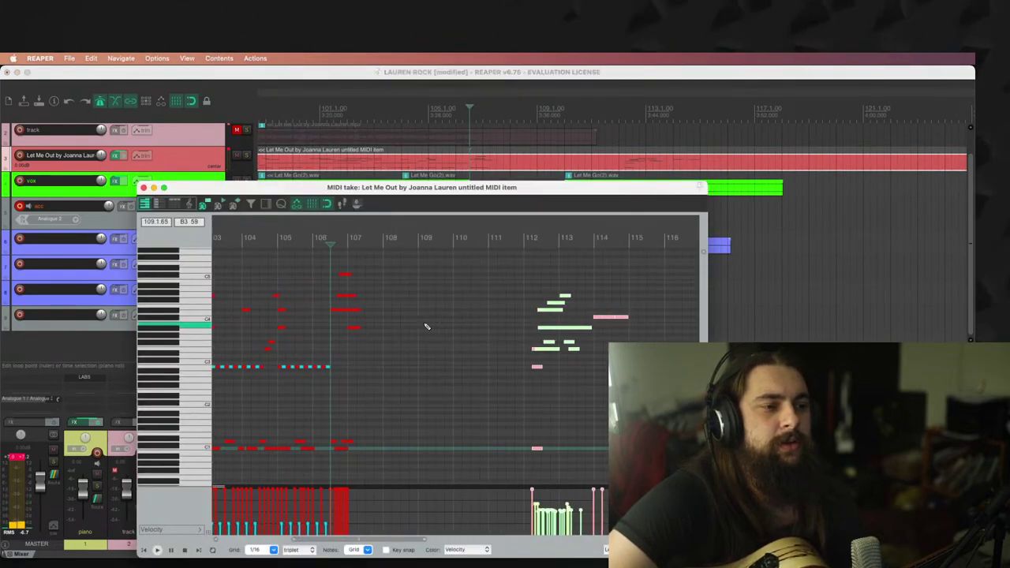
drag(498, 277, 592, 462)
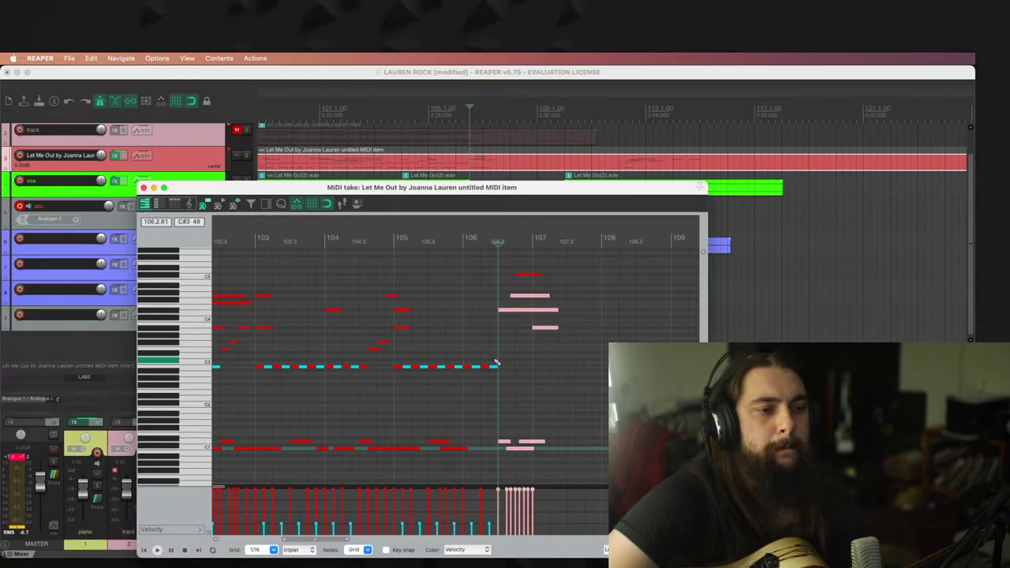
drag(499, 368, 393, 459)
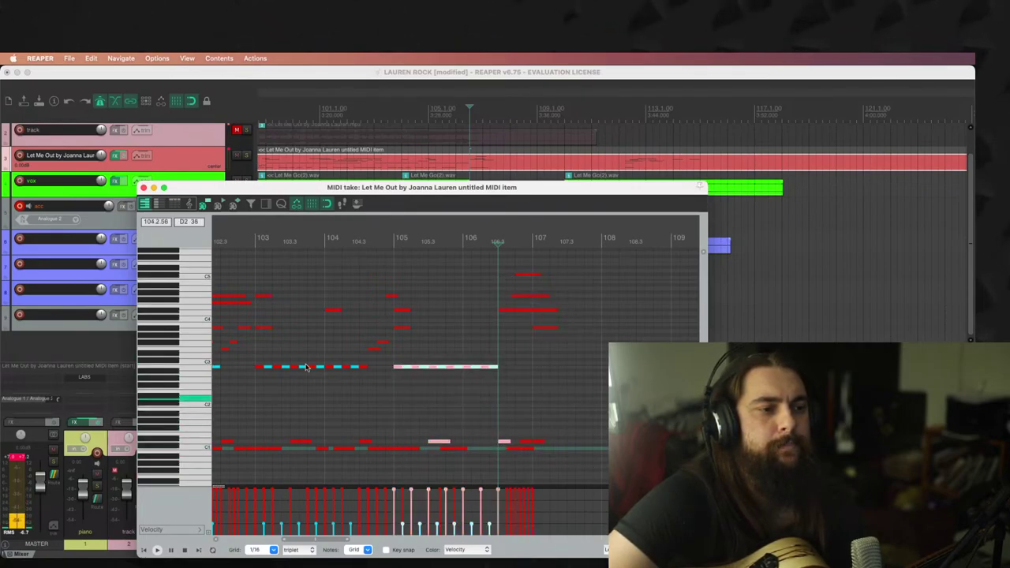
drag(263, 280, 479, 455)
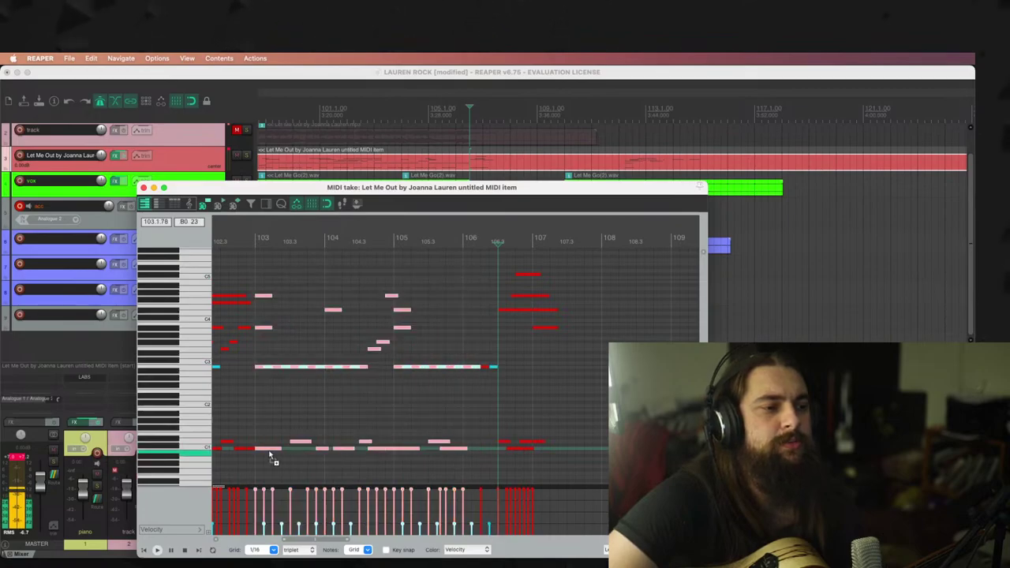
drag(261, 453, 544, 455)
scroll(523, 288, down, 1)
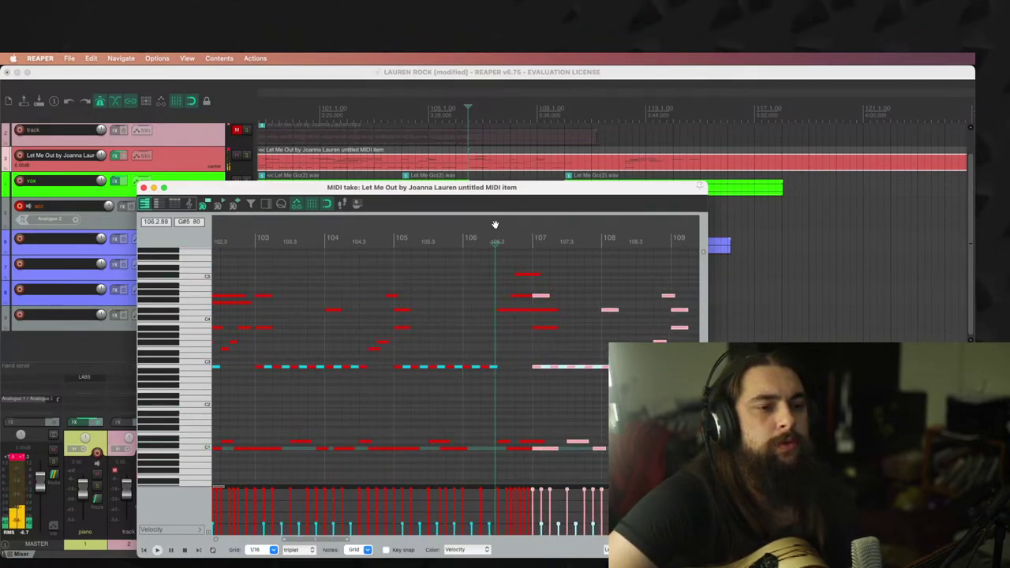
key(space)
scroll(556, 309, down, 3)
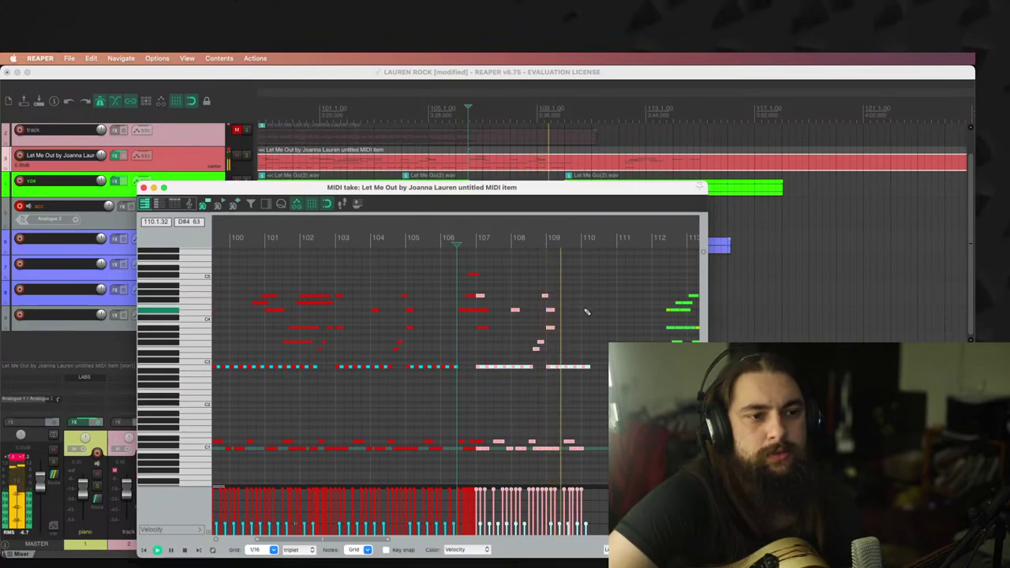
Step: Delete the copied repeated B2 notes and the low notes that follow the opening hit of bar 109
drag(573, 384, 578, 402)
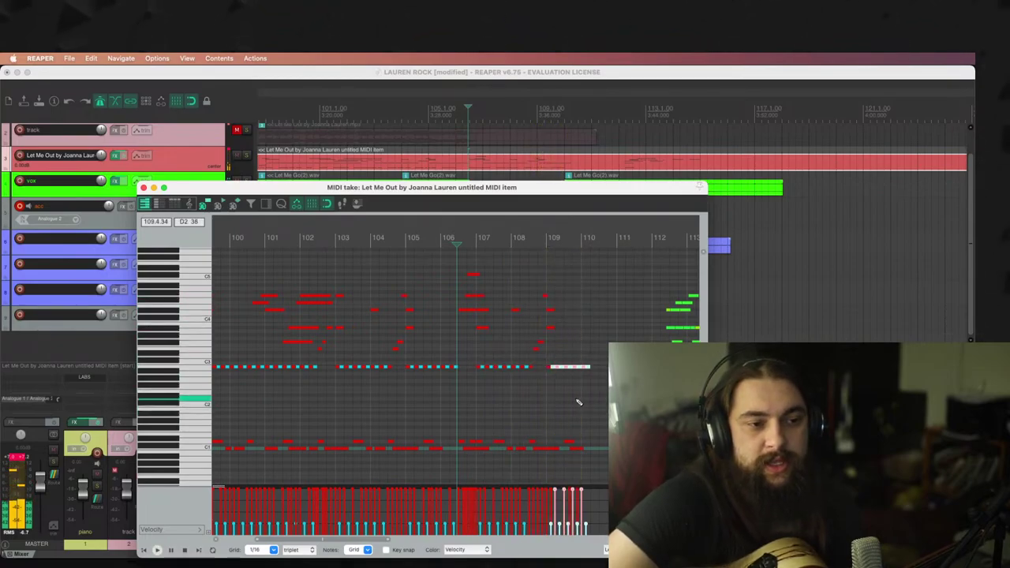
drag(591, 337, 566, 379)
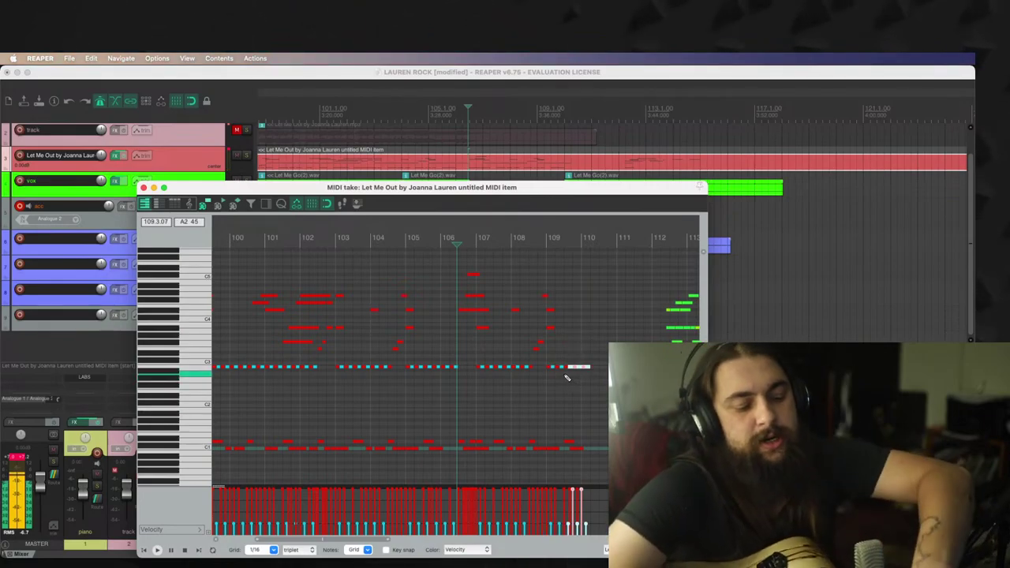
key(Delete)
drag(558, 385, 599, 463)
key(Delete)
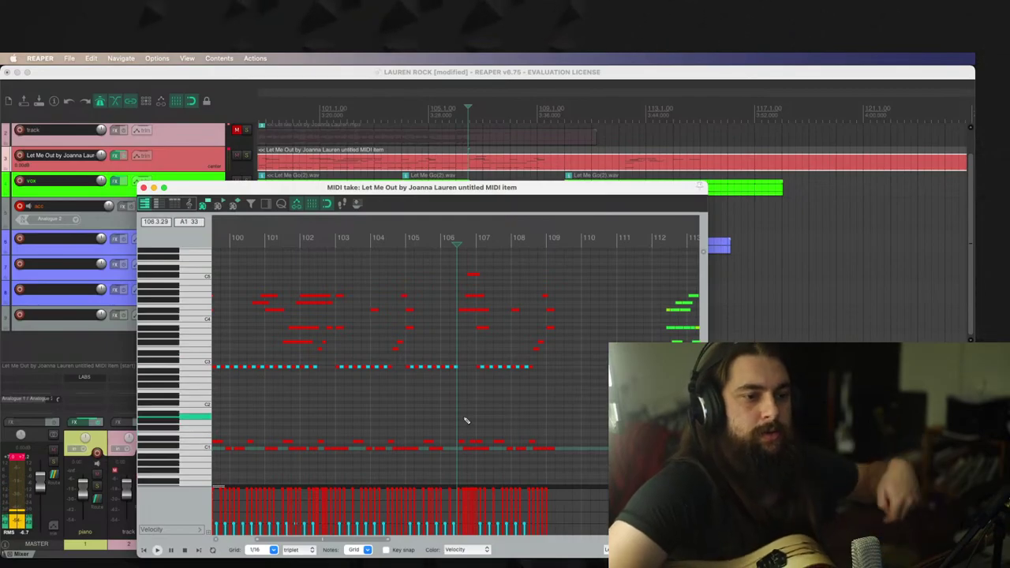
Step: Play back the copied section from bar 107 and place the edit cursor near the start of bar 110
scroll(489, 411, up, 1)
key(space)
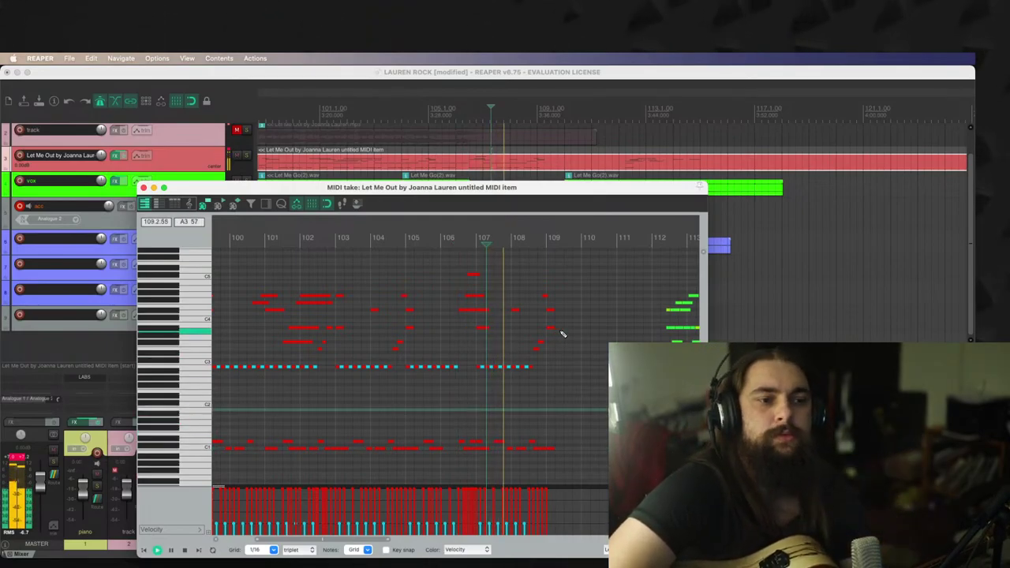
scroll(564, 329, up, 1)
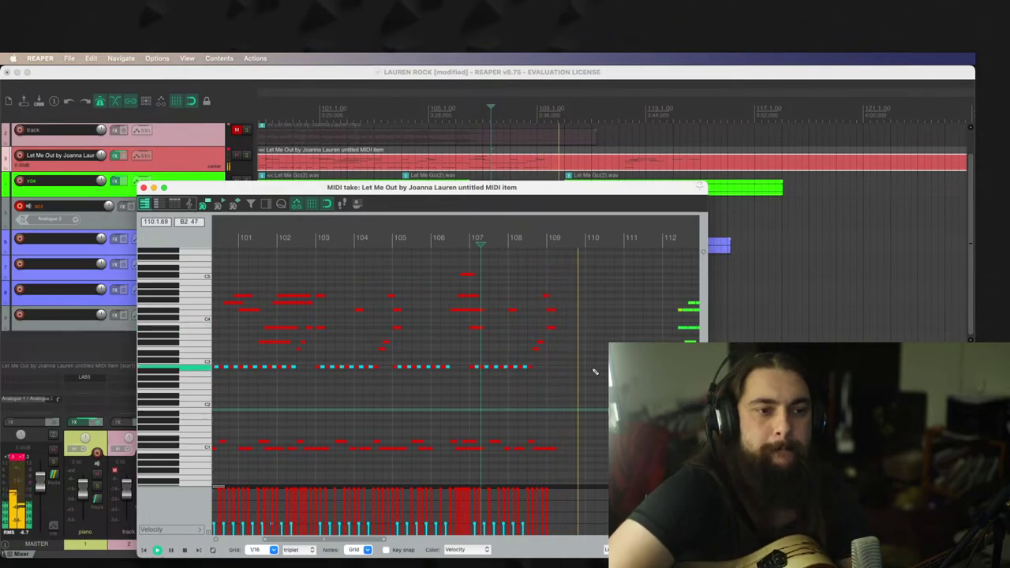
scroll(450, 353, up, 2)
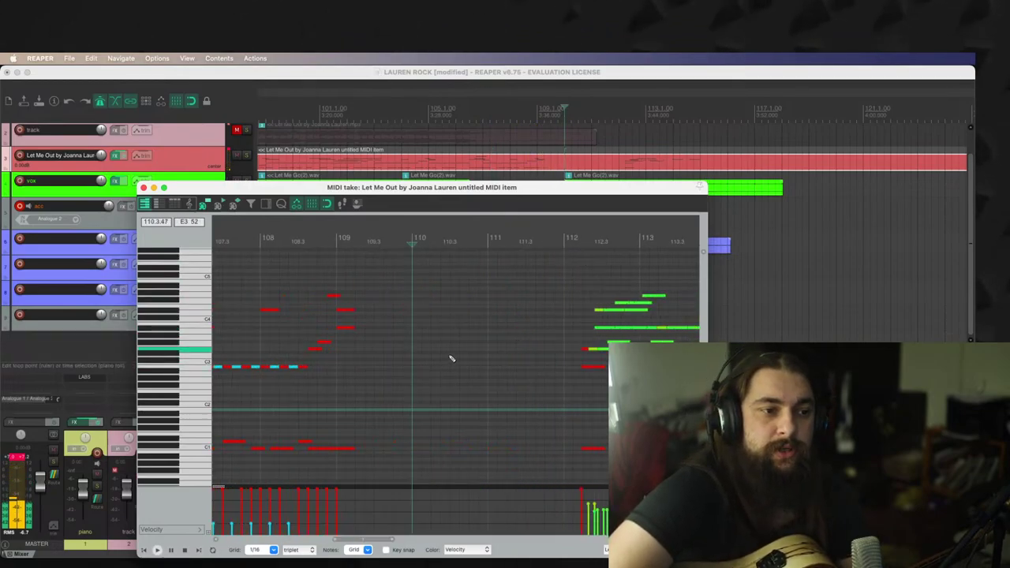
Step: Place short notes around D4 at the start of bar 110, play them back, and close the MIDI editor
drag(410, 340, 425, 317)
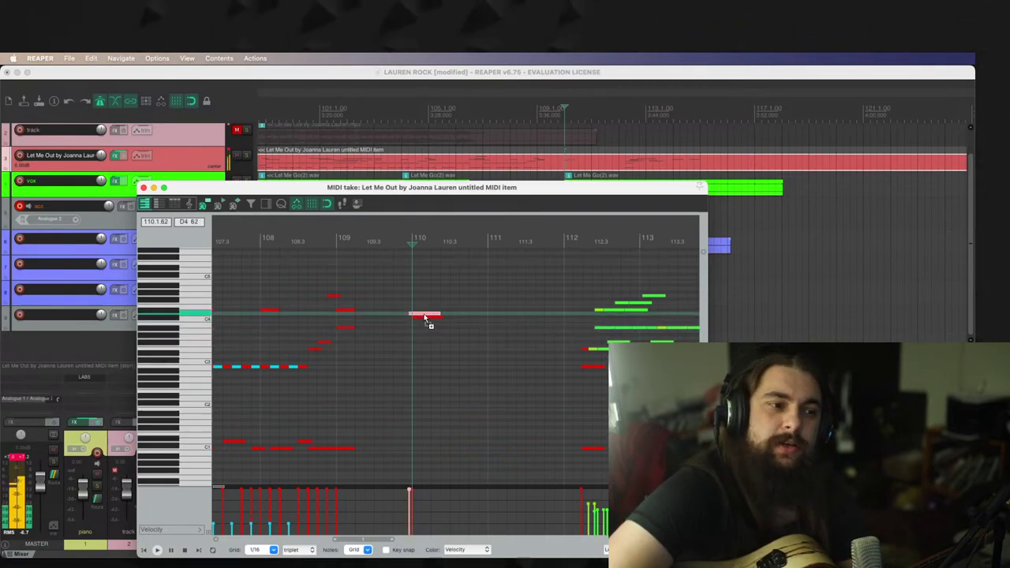
scroll(331, 276, up, 1)
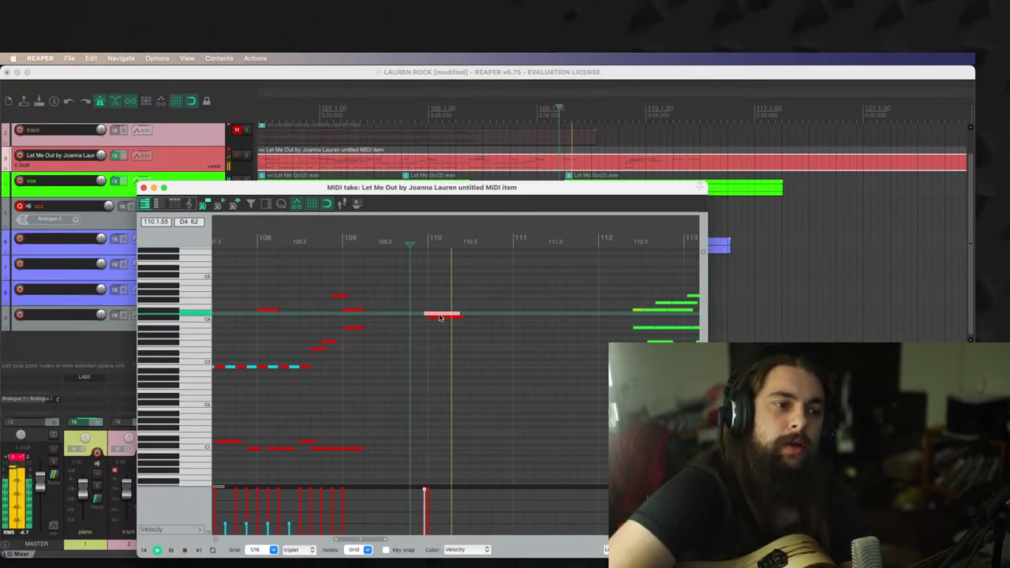
click(144, 188)
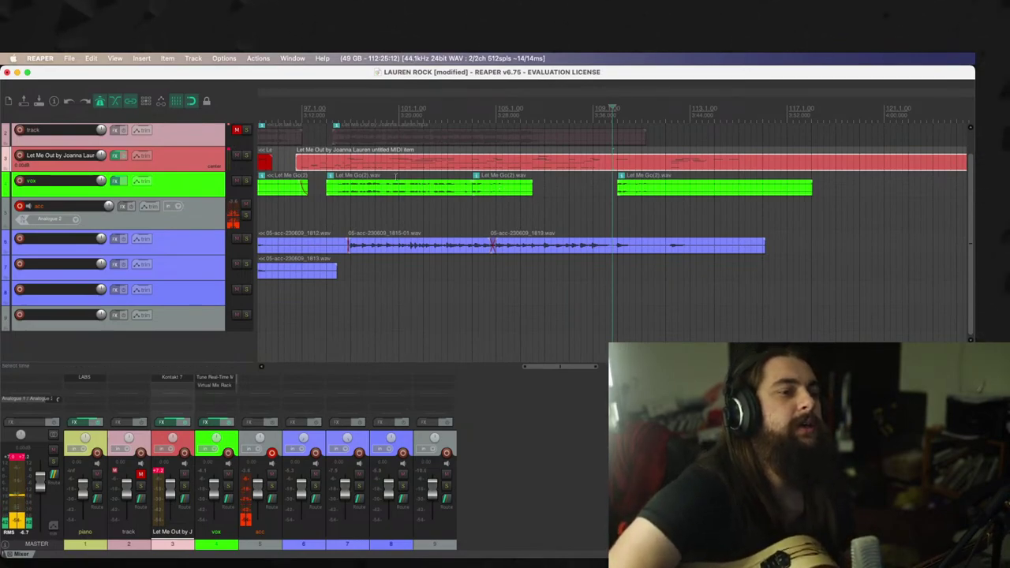
Step: Record an acoustic take on the acc track from bar 97 through the ending, and move it to track 7 after the existing take
click(308, 210)
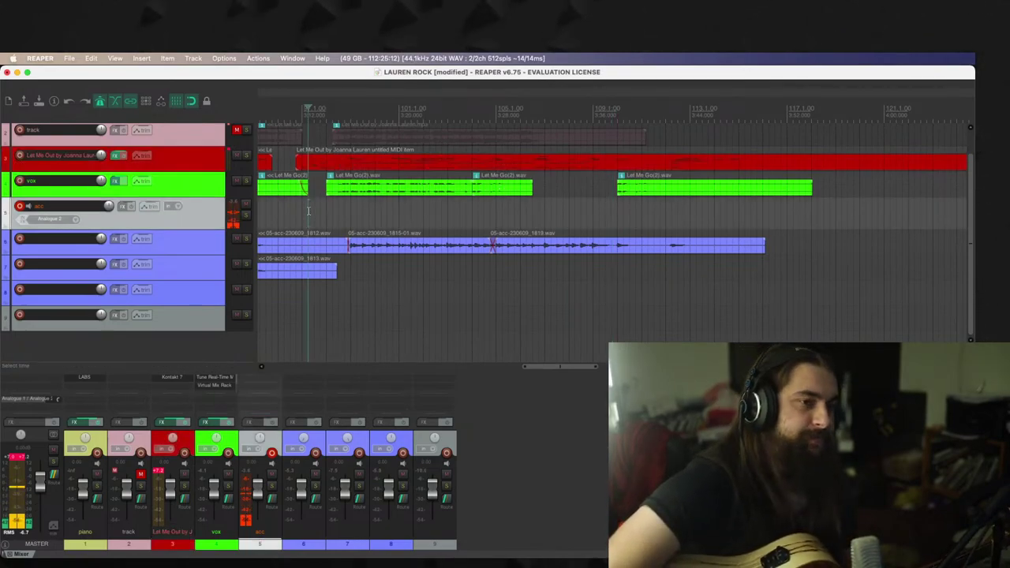
key(super+r)
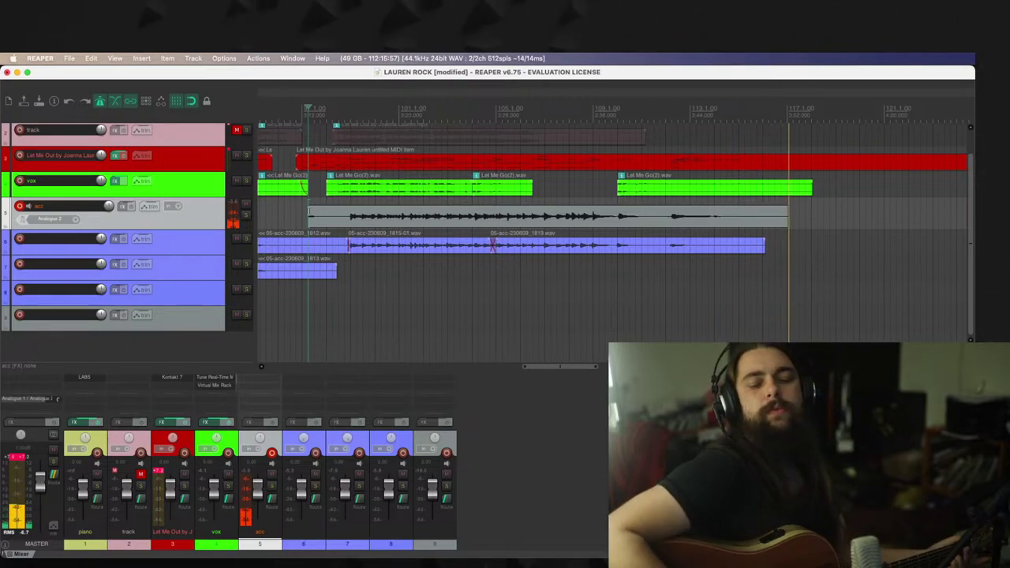
key(space)
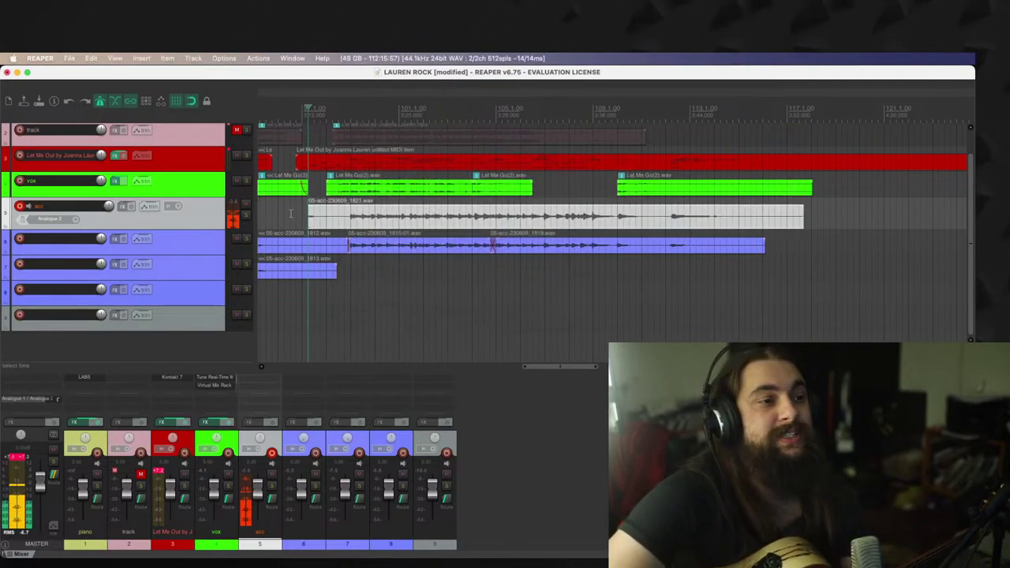
drag(330, 213, 334, 273)
click(334, 266)
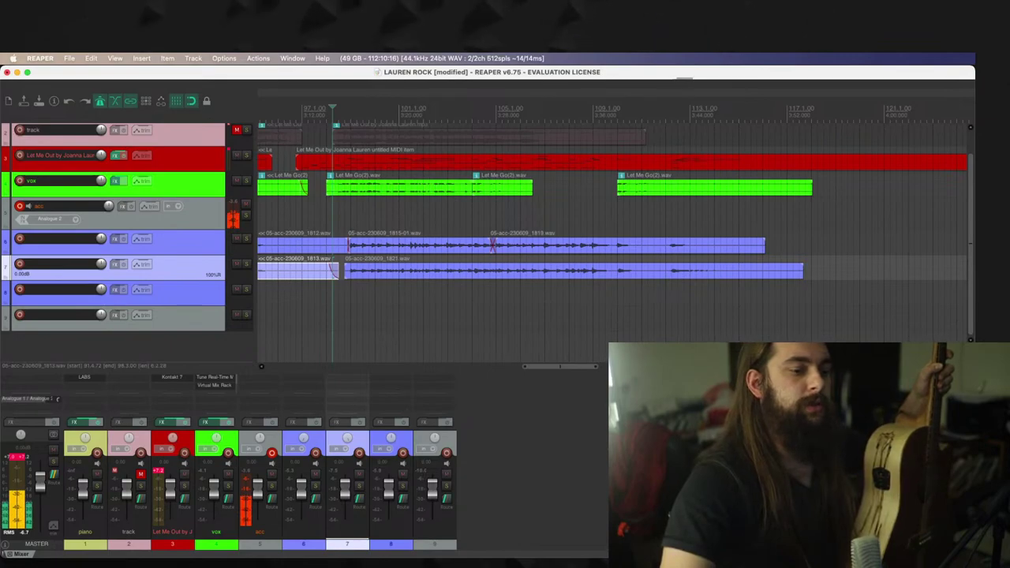
key(super+Tab)
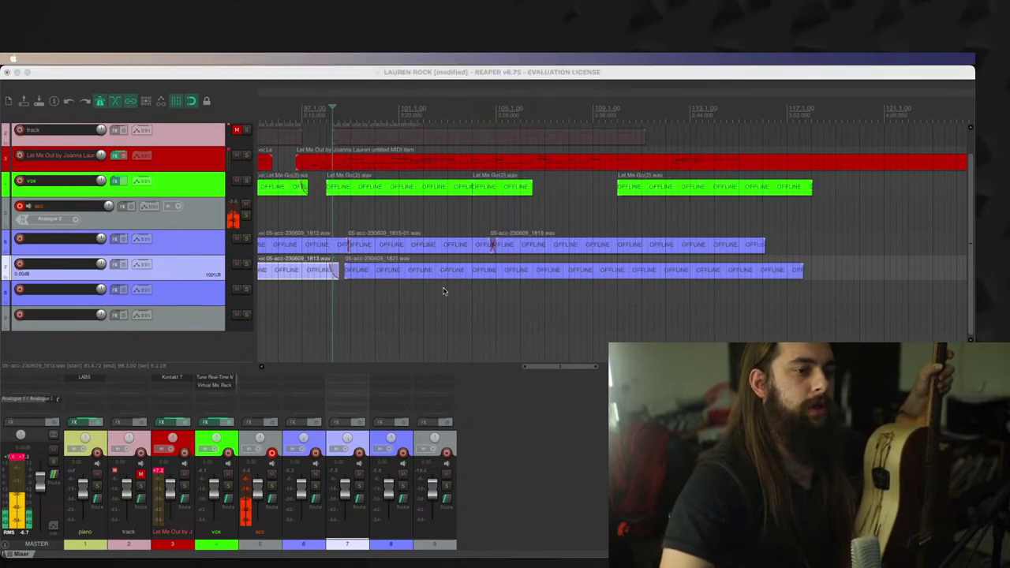
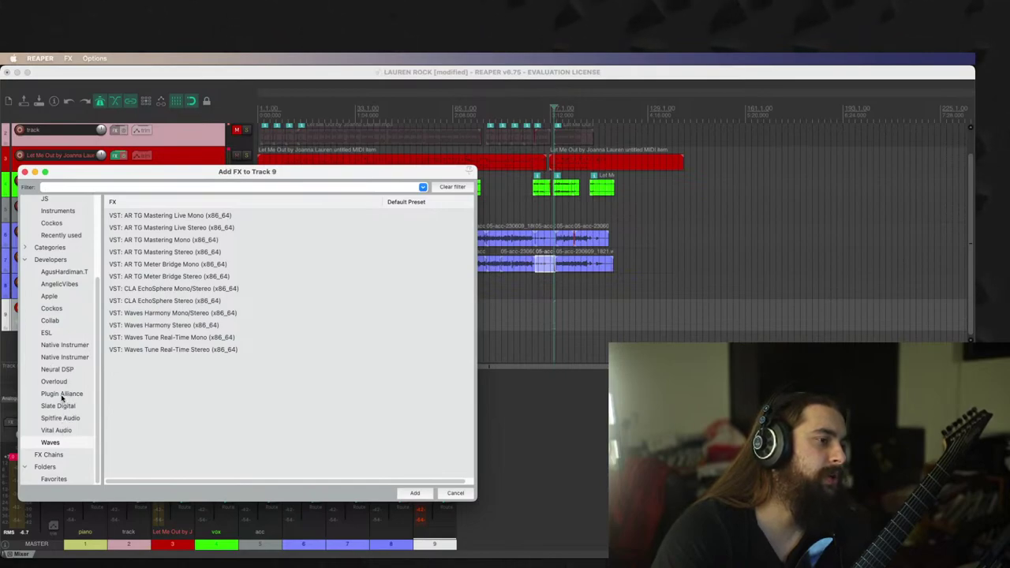
Step: Add the Neural DSP plug-in VST3: Archetype Nolly to track 9 and close its windows
click(58, 371)
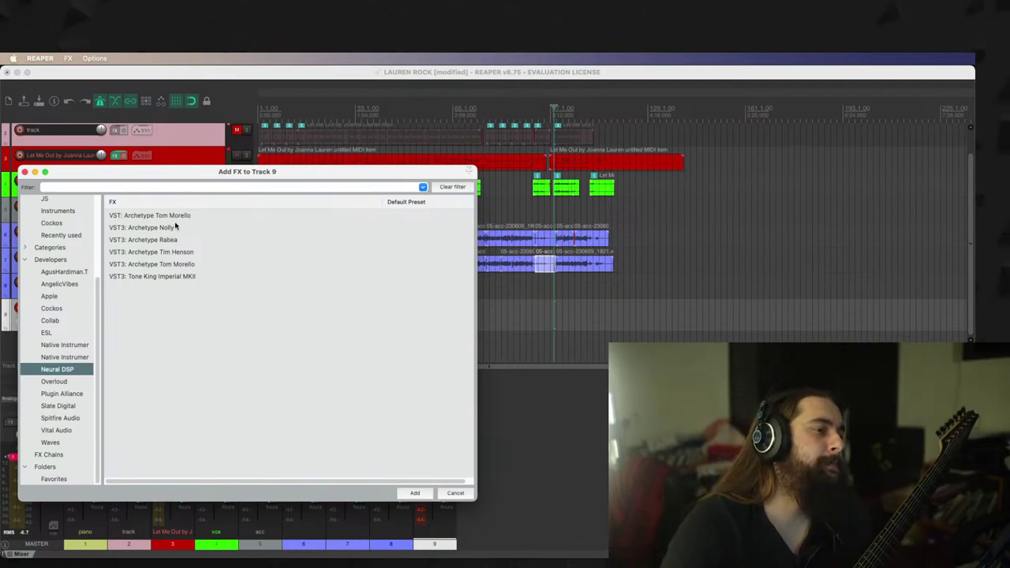
click(133, 216)
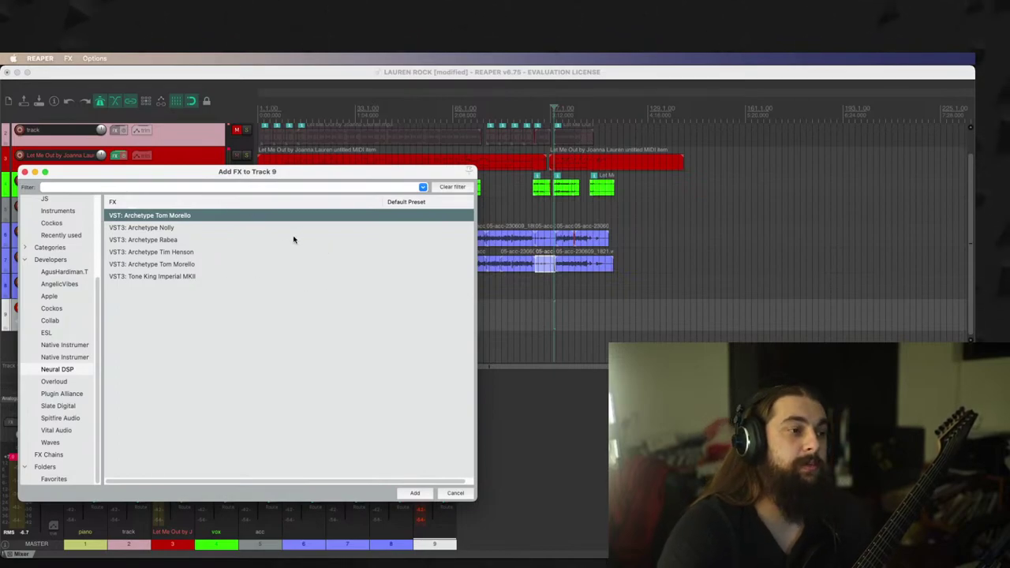
click(161, 228)
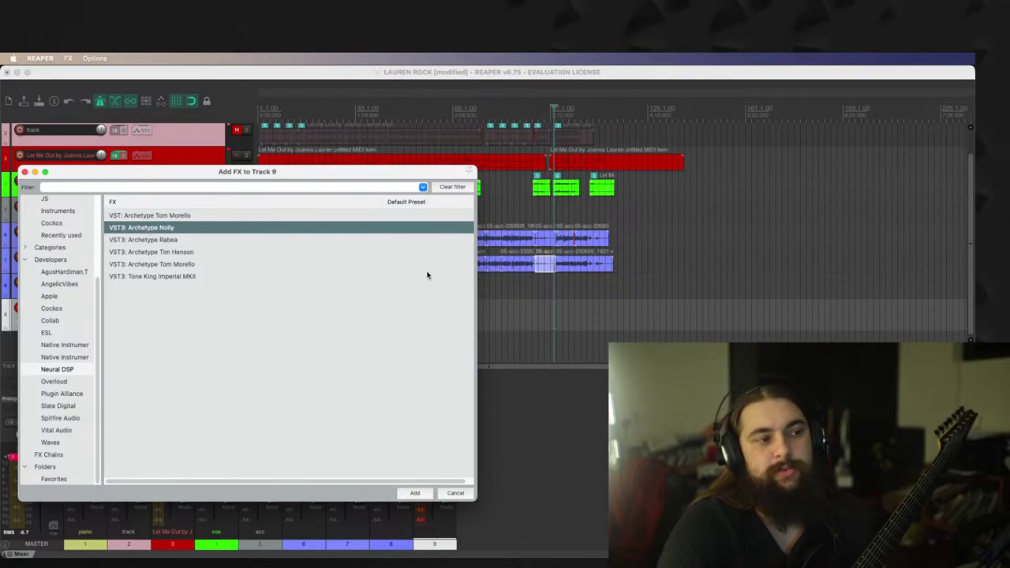
click(139, 227)
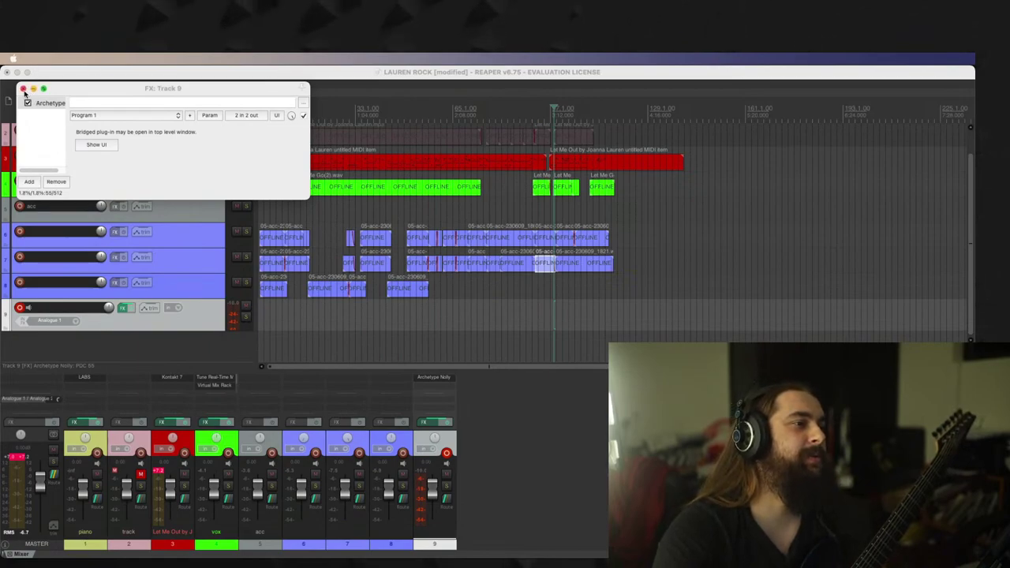
click(432, 224)
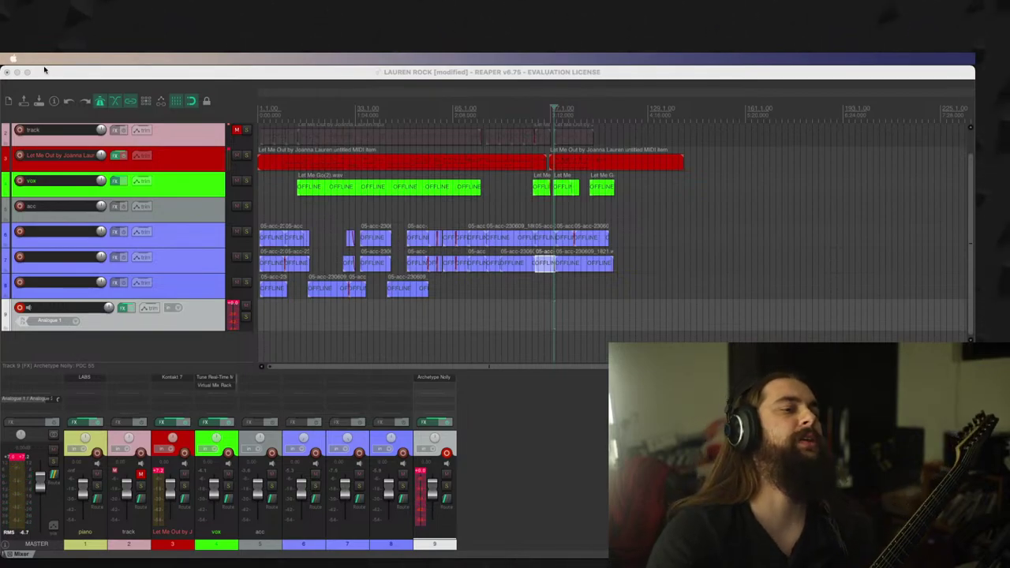
Step: Insert a new track below acc and move it beneath the track with Archetype Nolly
click(282, 195)
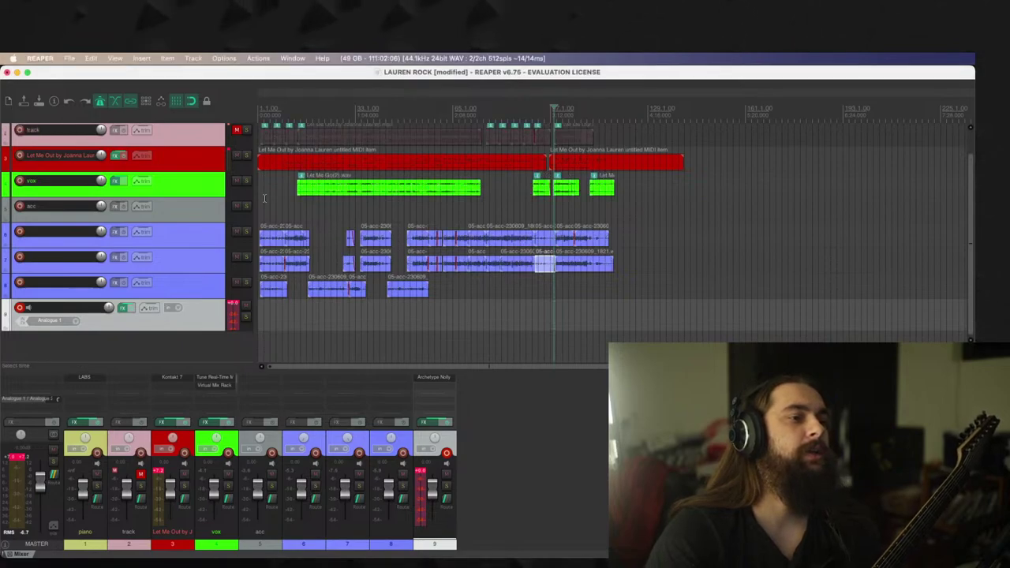
scroll(282, 195, up, 1)
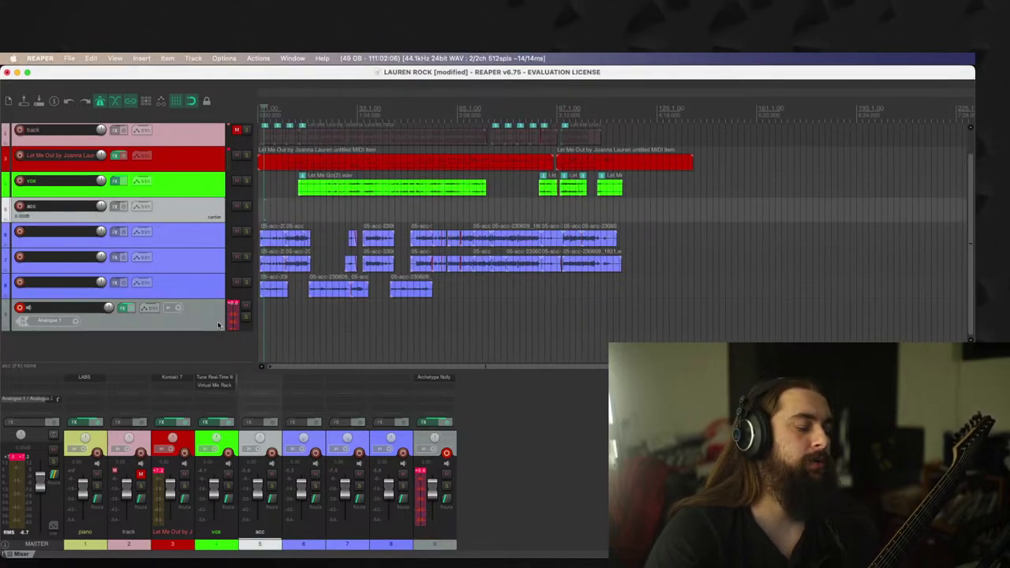
key(super+t)
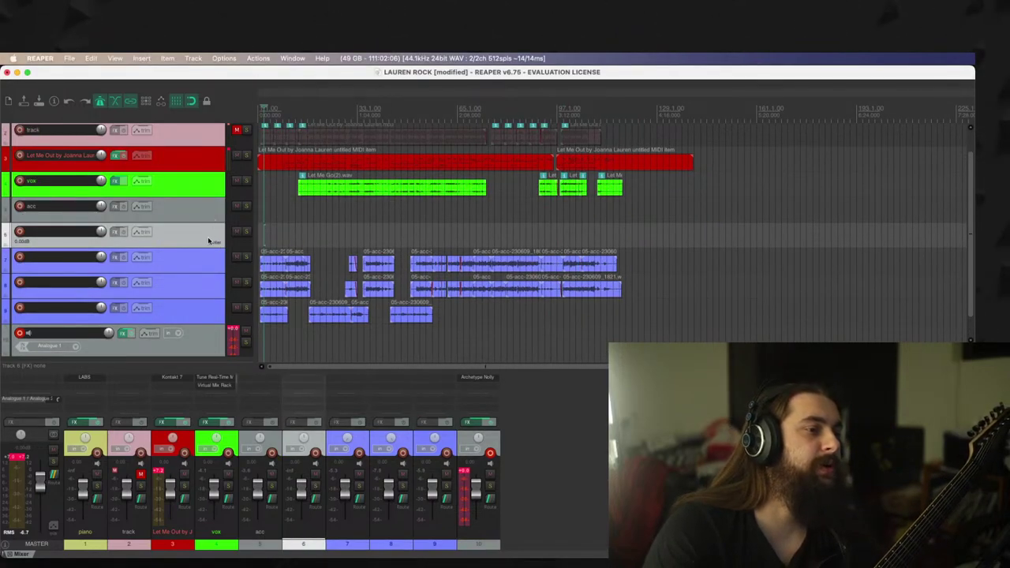
drag(208, 240, 245, 314)
Step: Select track 9, play the song from the beginning, and start recording an electric guitar take at about bar 8
click(290, 291)
scroll(288, 294, up, 6)
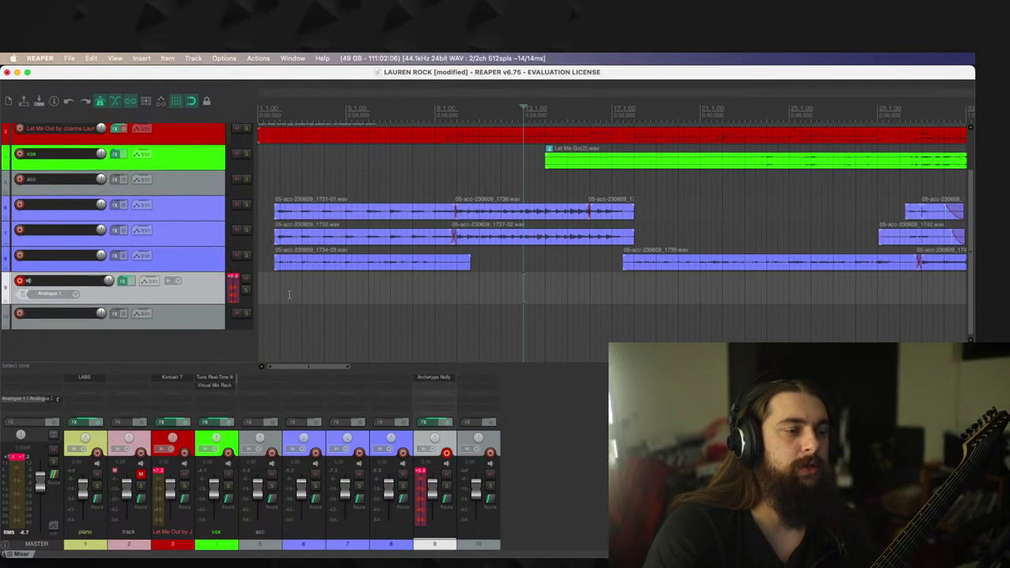
key(Home)
key(space)
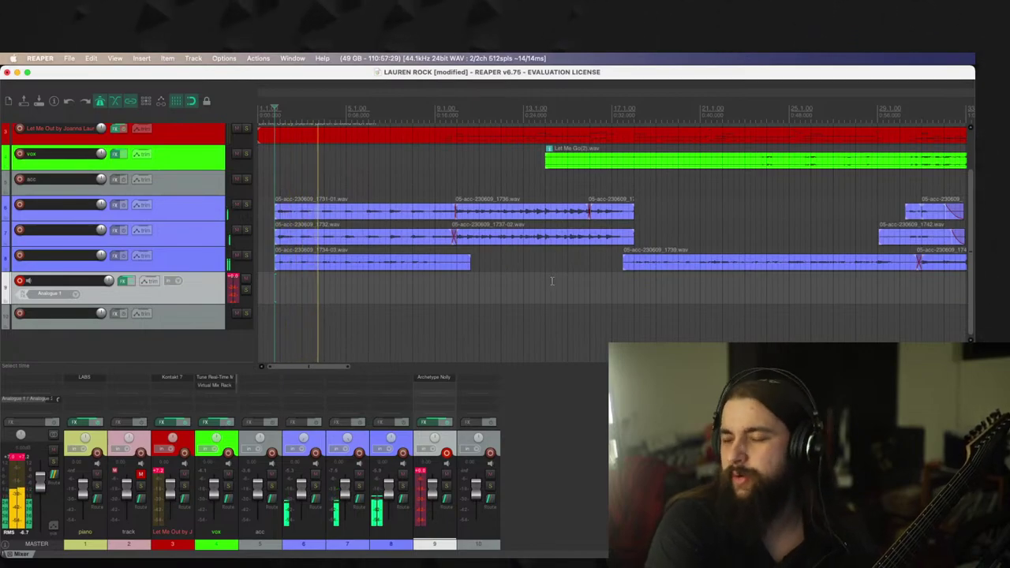
scroll(552, 286, down, 1)
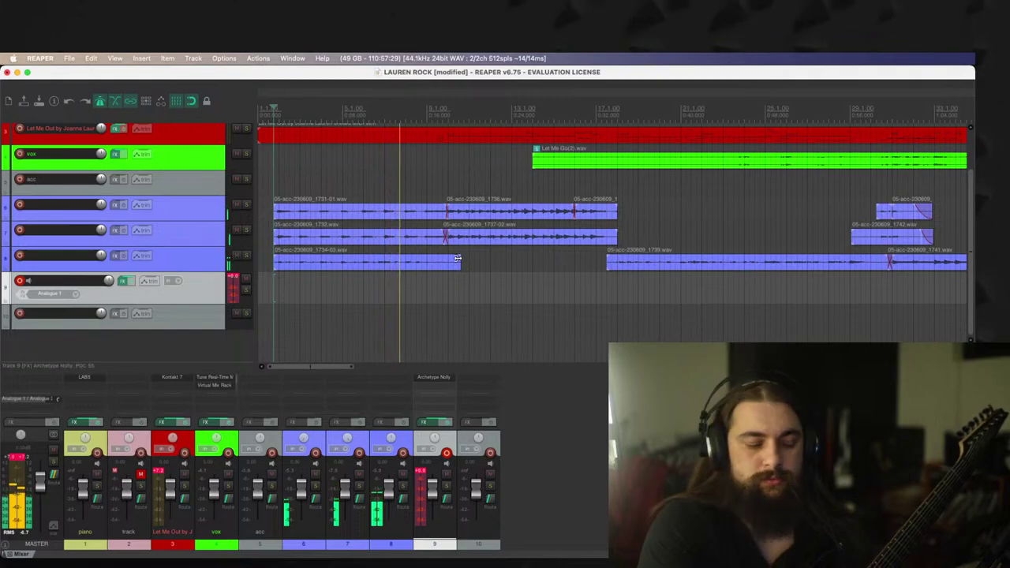
key(super+r)
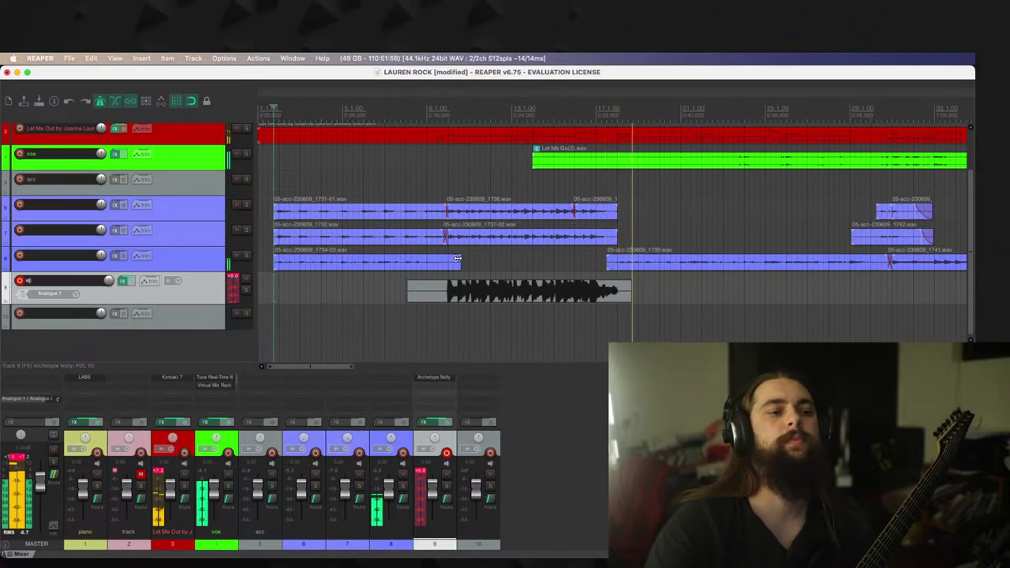
Step: Stop and save the electric guitar take, place it on track 10 with Archetype Nolly, and close the plug-in window
key(space)
key(Return)
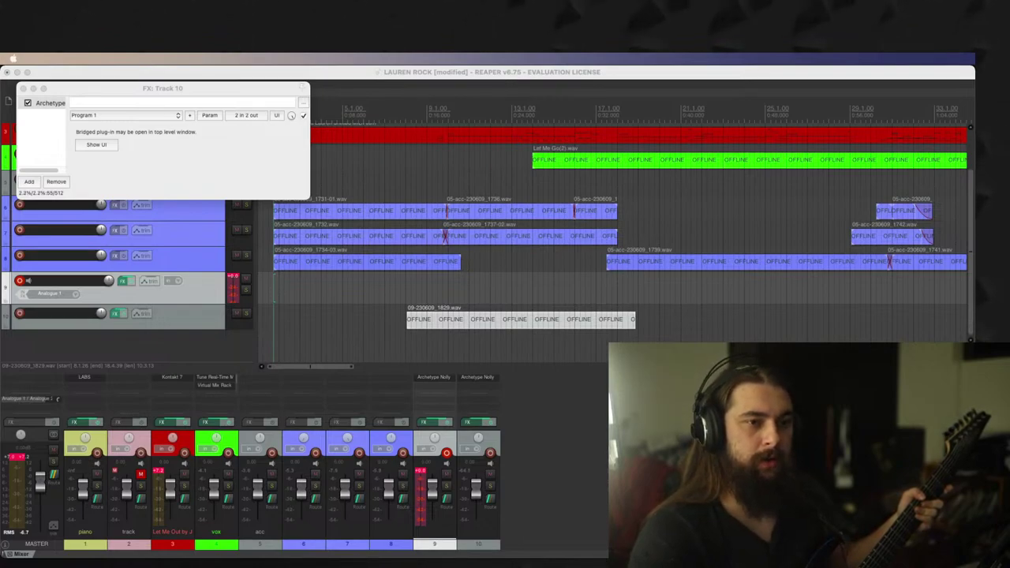
click(2, 87)
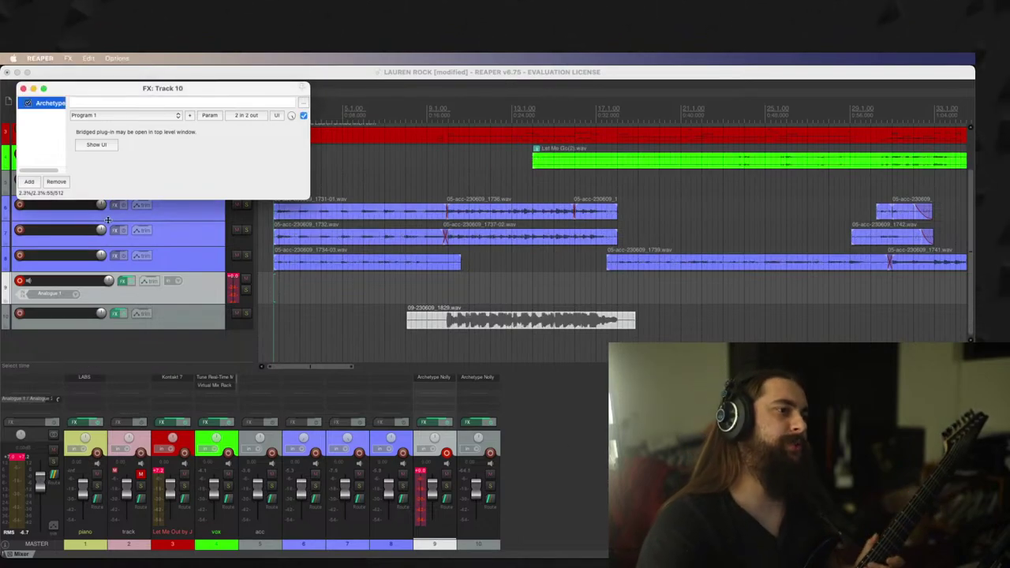
click(24, 89)
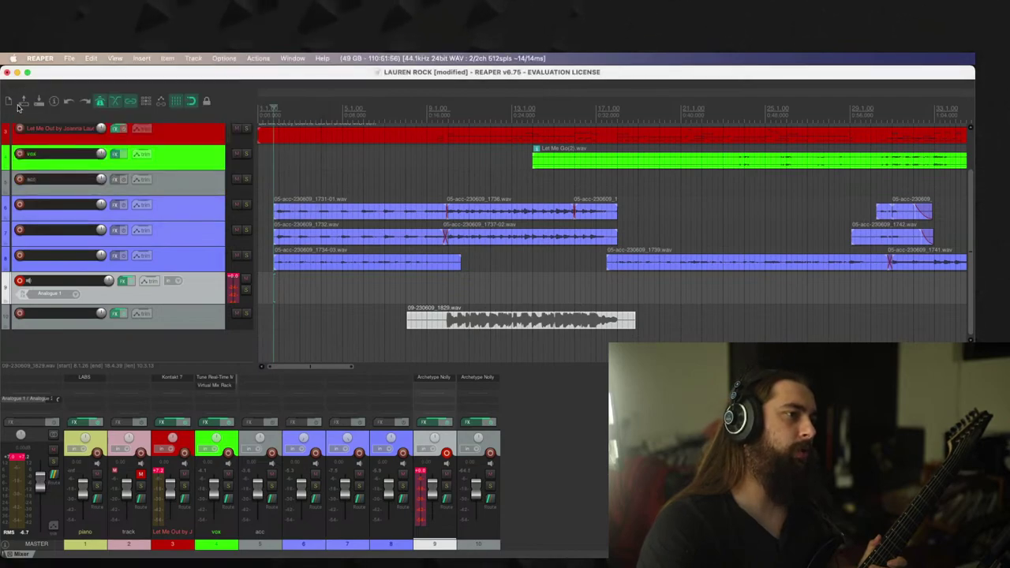
Step: Record a second electric guitar take on track 9 from about bar 7, save it, and move it to a new track 11
click(384, 294)
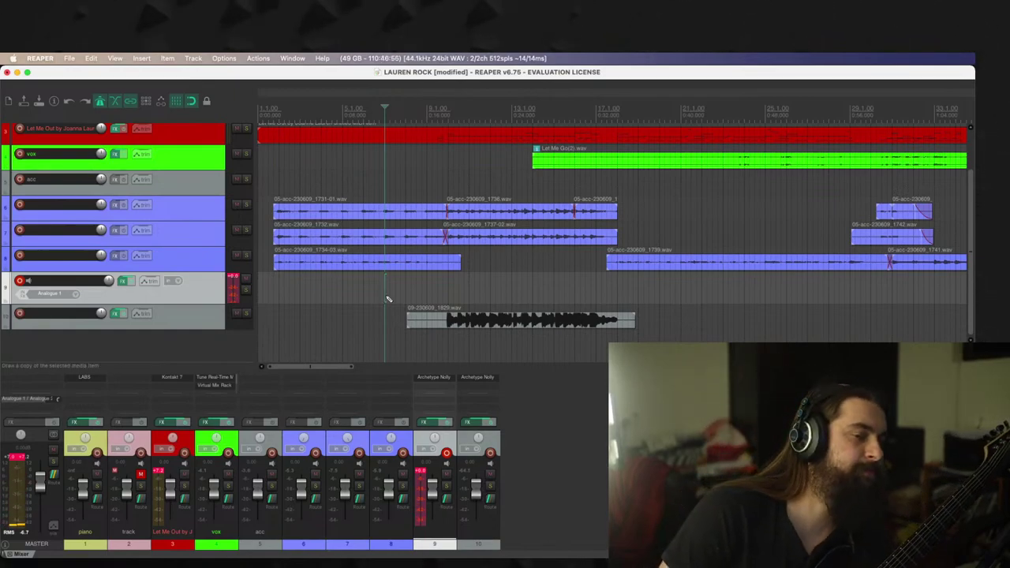
key(space)
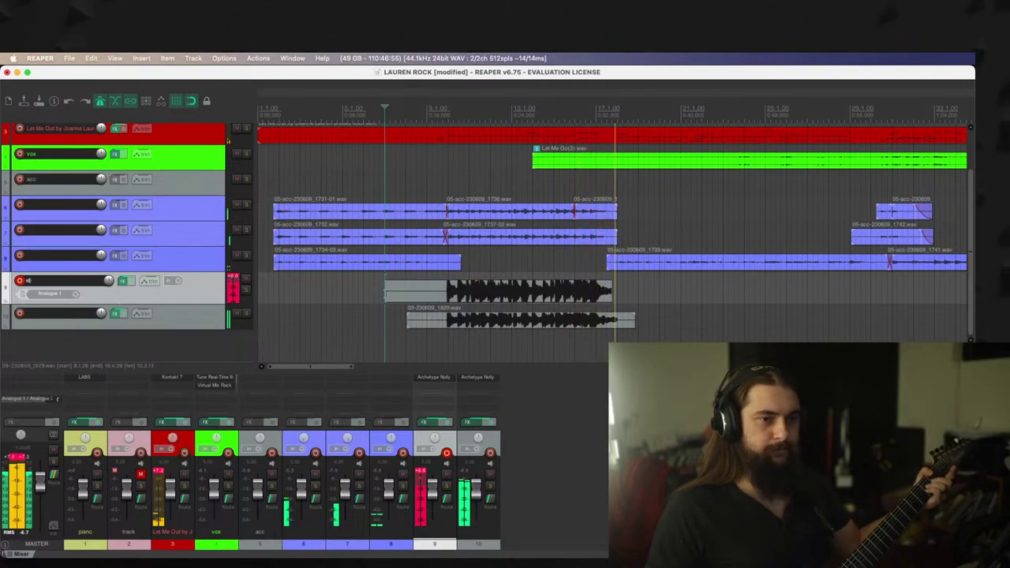
key(space)
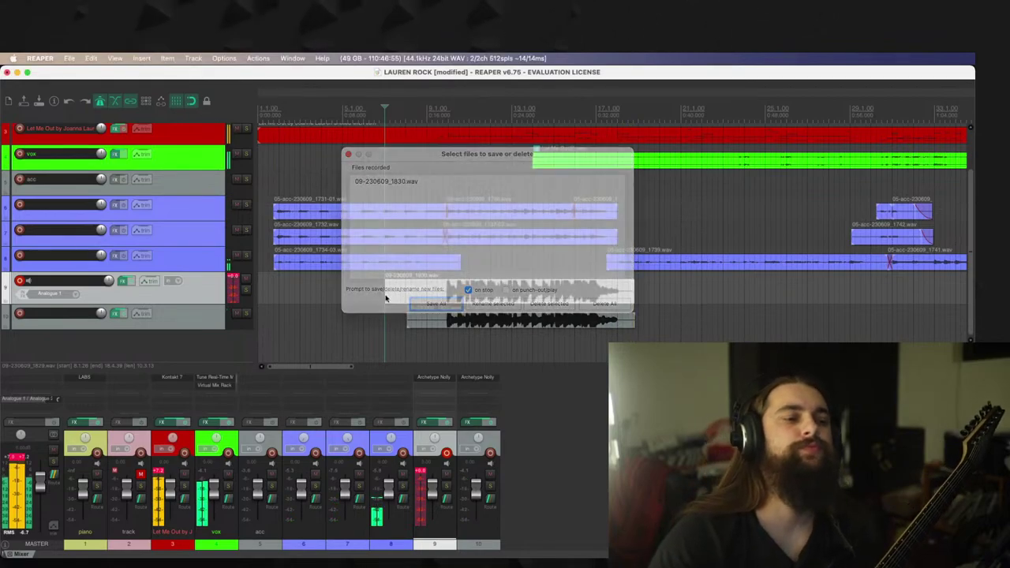
key(Return)
drag(388, 298, 469, 346)
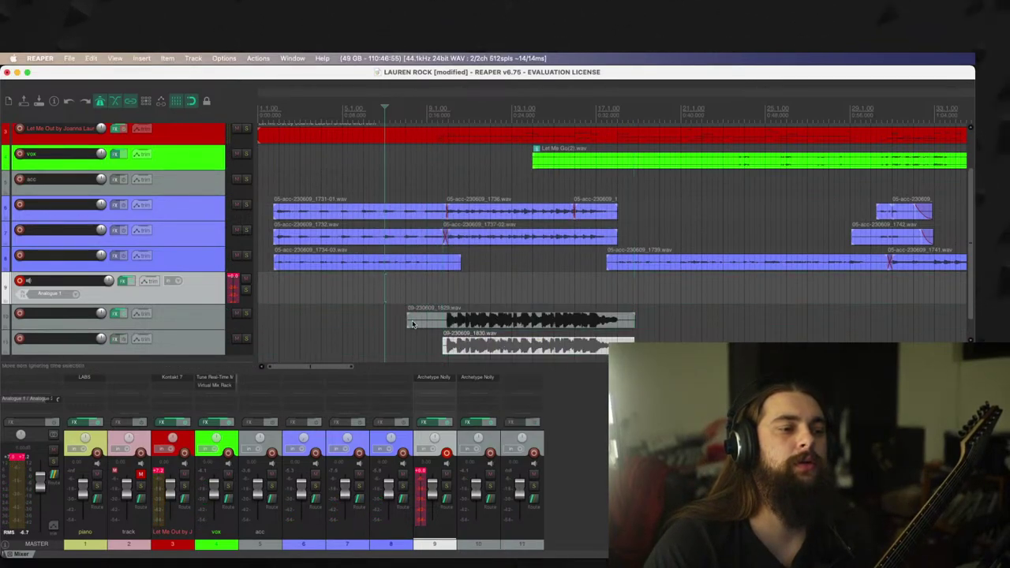
Step: Trim the start of the track 10 take to mid bar 9, matching the take below, and play both from bar 13
drag(412, 323, 449, 324)
click(632, 278)
key(space)
scroll(631, 276, up, 3)
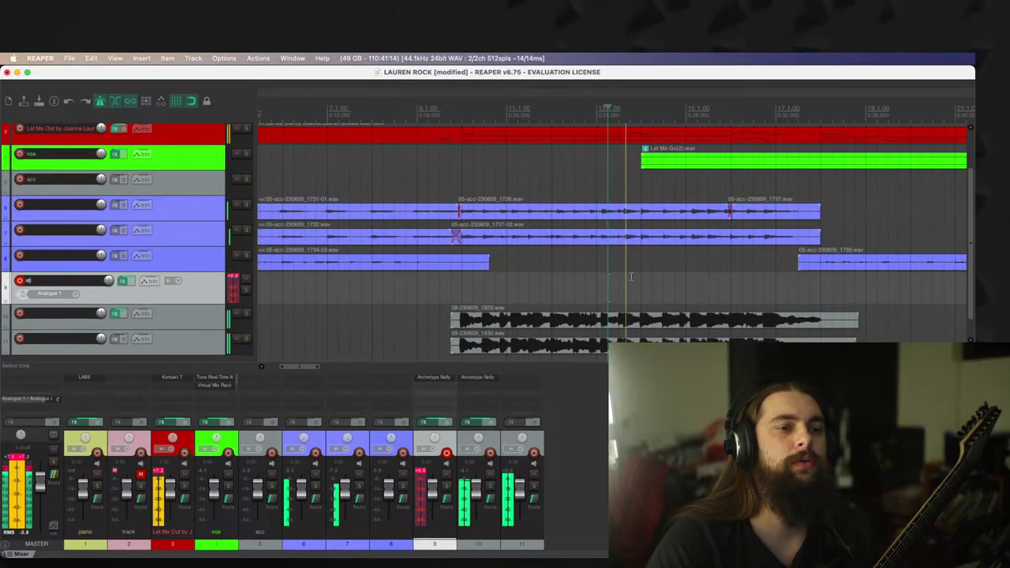
Step: Stop playback, put Archetype Nolly on track 11, and close its plug-in window
key(space)
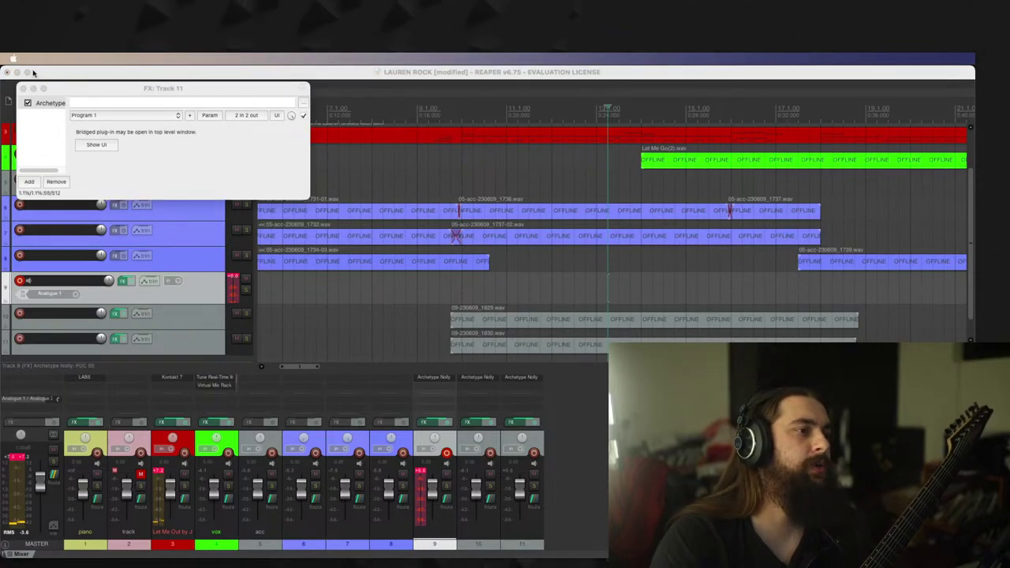
click(23, 88)
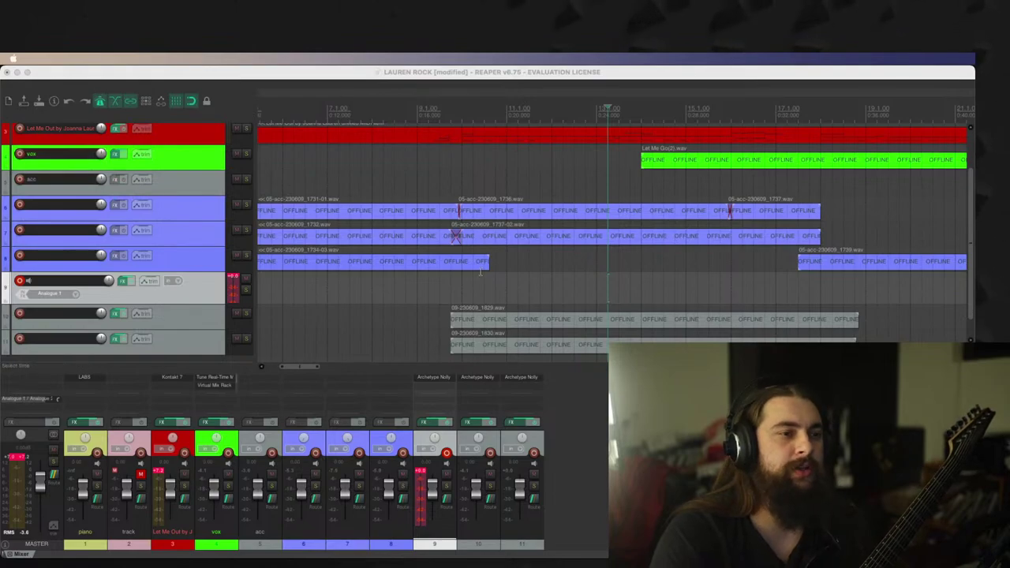
click(183, 338)
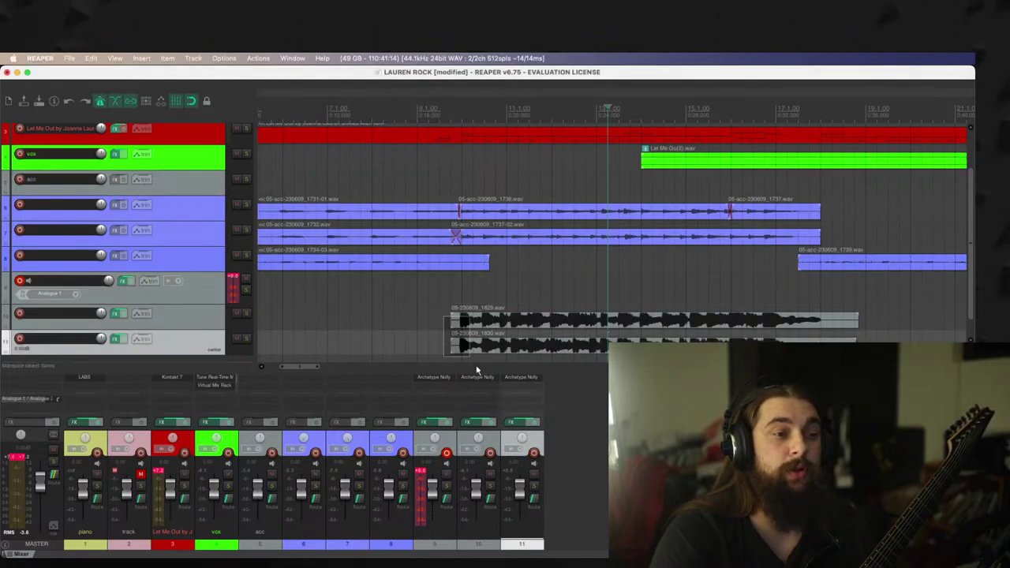
Step: Pan electric guitar track 10 to the far left and track 11 100% to the right
click(464, 322)
scroll(164, 281, down, 1)
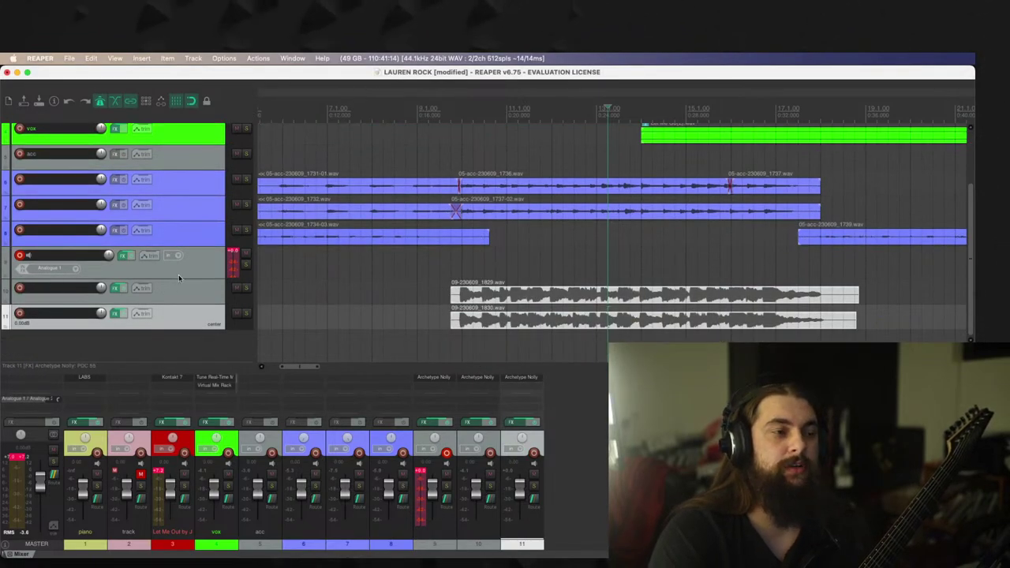
click(163, 296)
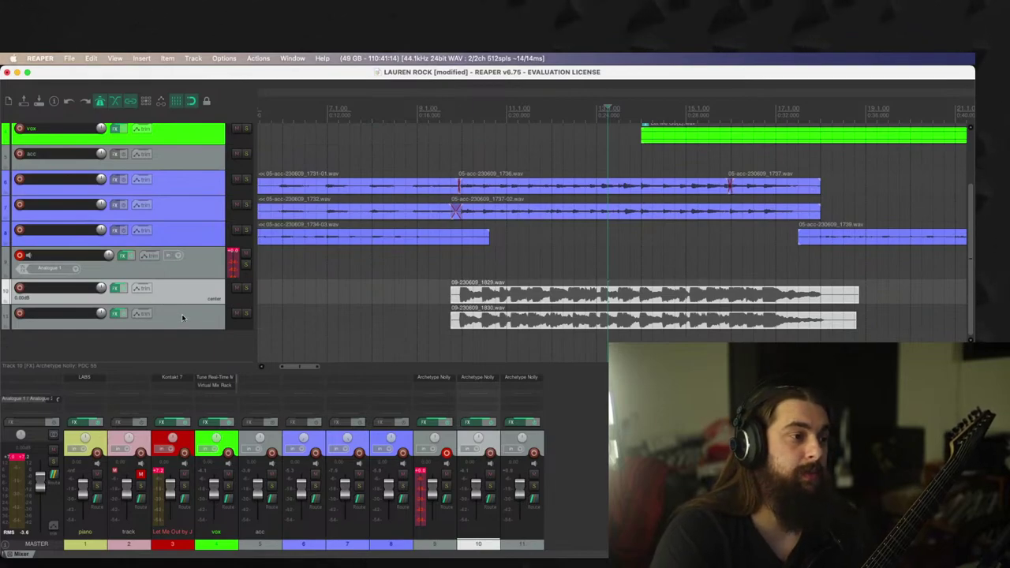
click(174, 317)
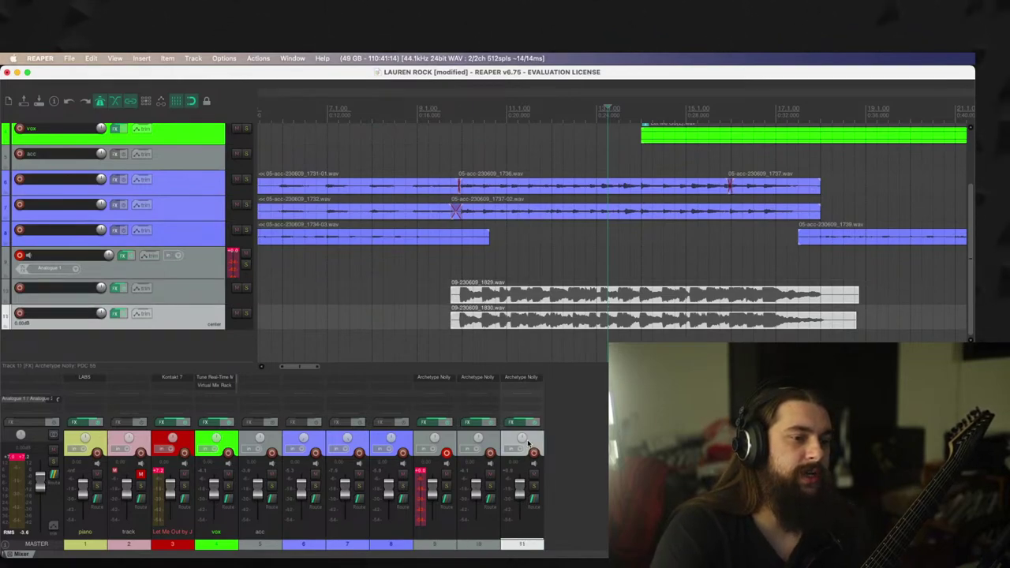
click(488, 447)
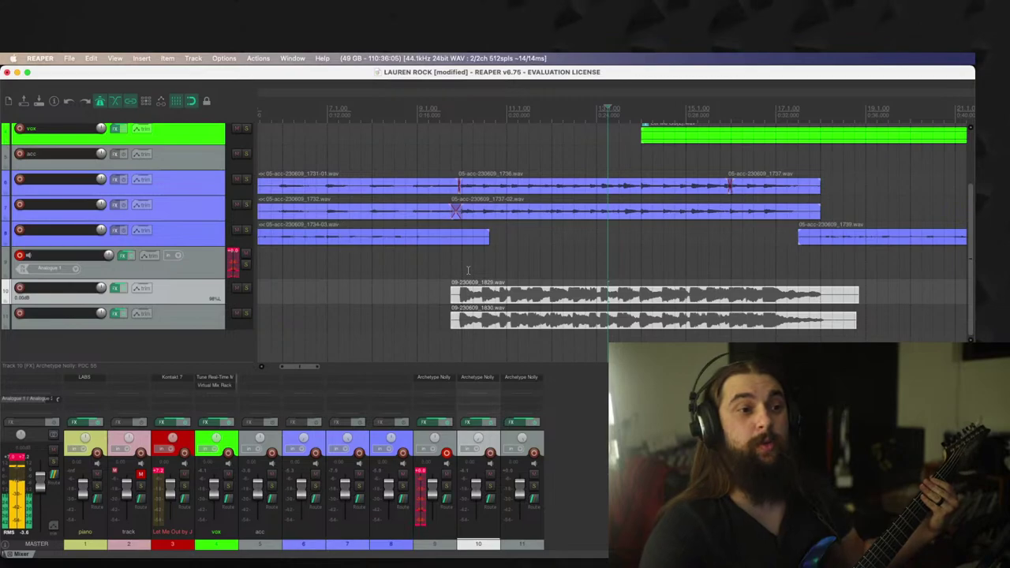
Step: Record a patch take on track 9 from early in bar 11 and fit its played phrase into the track 10 take from 13.2
click(516, 276)
key(super+r)
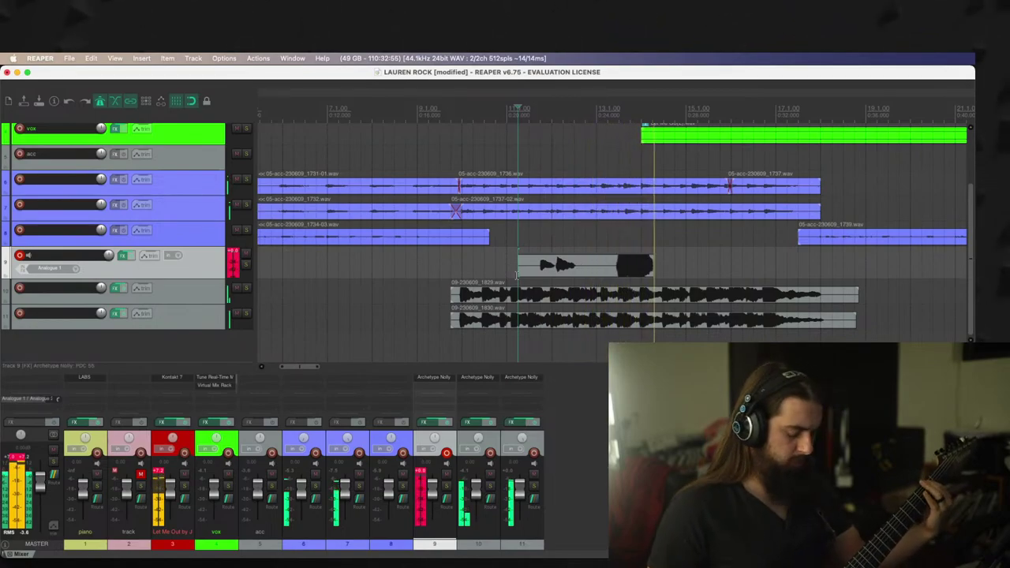
key(space)
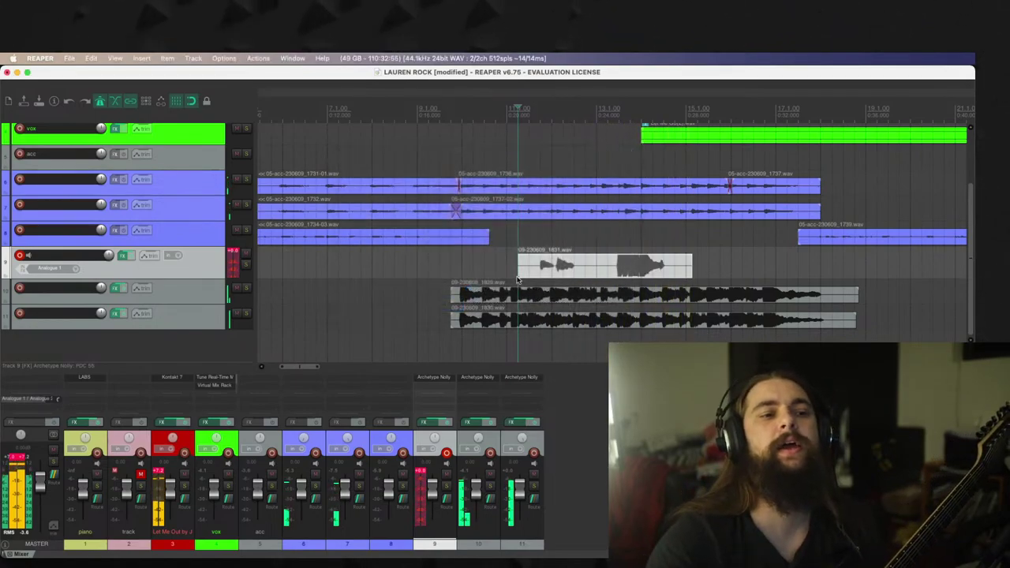
drag(519, 268, 651, 289)
click(620, 292)
Step: Record a second patch take on track 9 from bar 12, covering the same phrase after bar 13, and save it
click(553, 267)
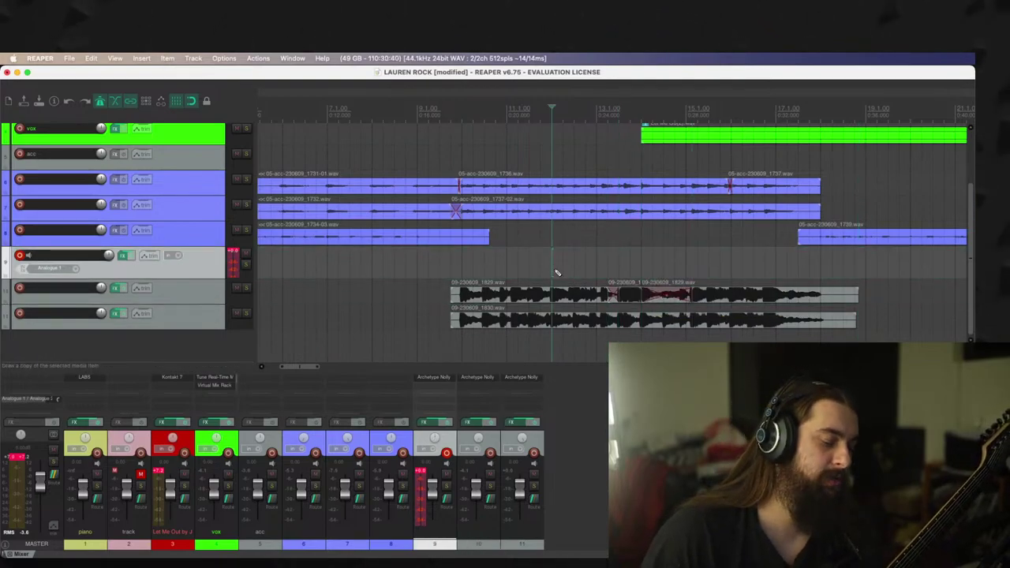
key(super+r)
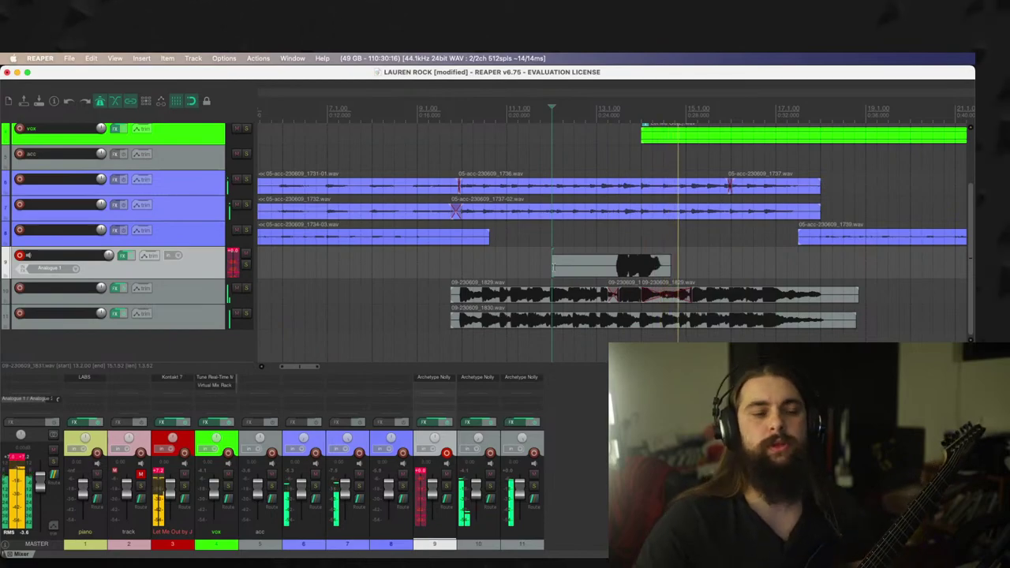
key(space)
key(Return)
Step: Cut the track 11 take from 13.3 to bar 14, fill the gap with the new patch take, and play it back
click(630, 320)
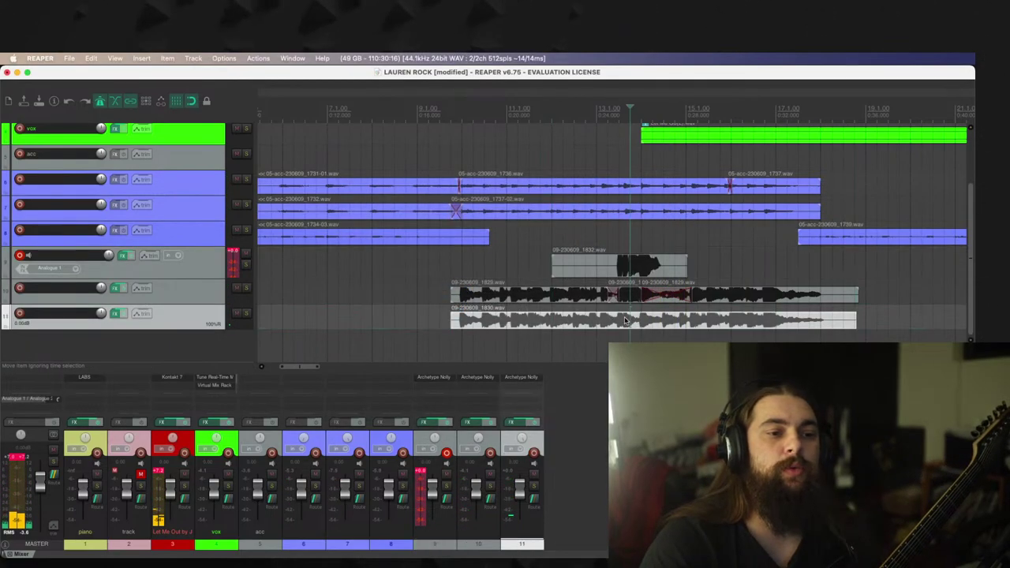
key(s)
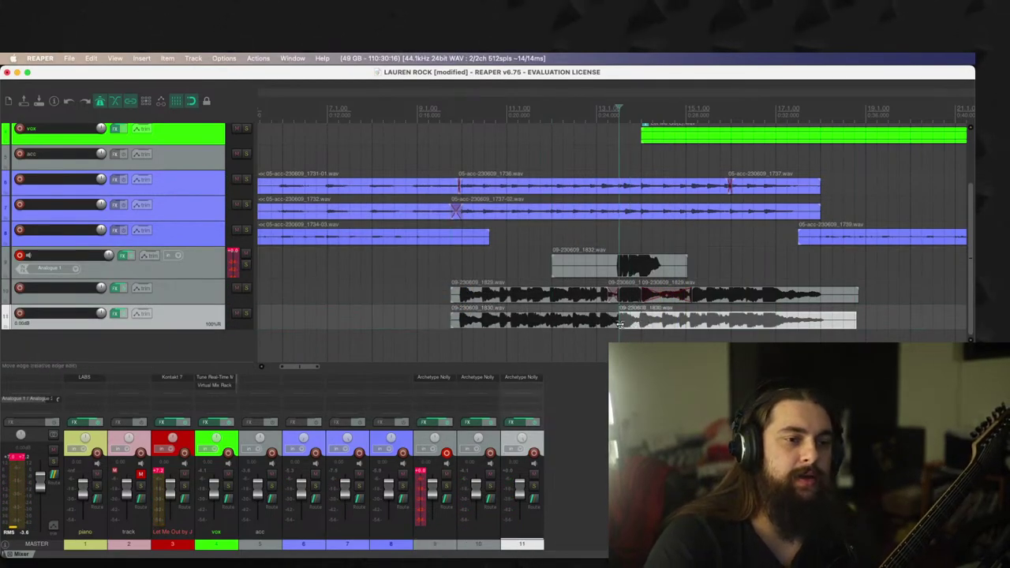
drag(620, 319, 642, 319)
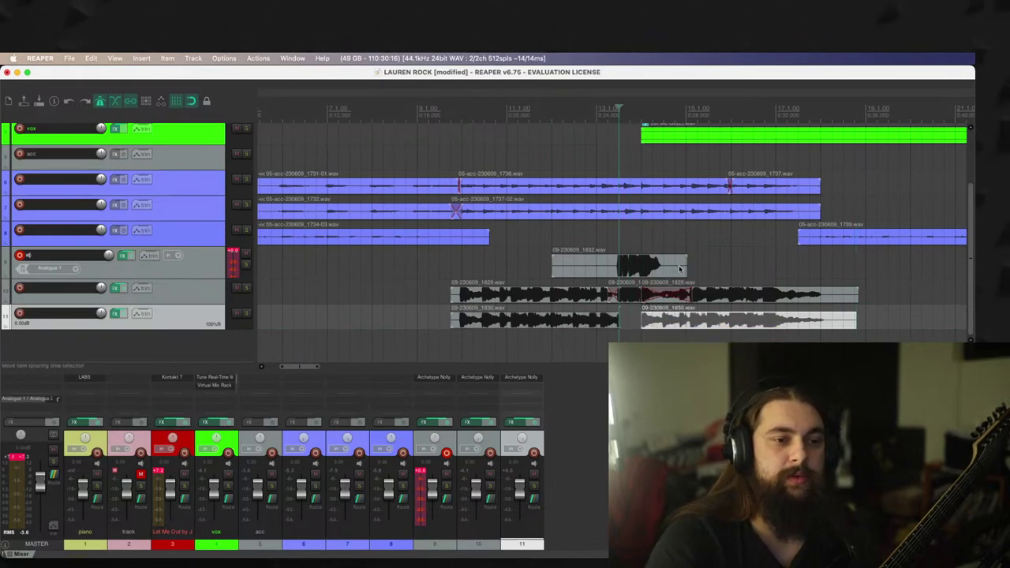
drag(682, 267, 615, 319)
scroll(615, 319, up, 3)
key(space)
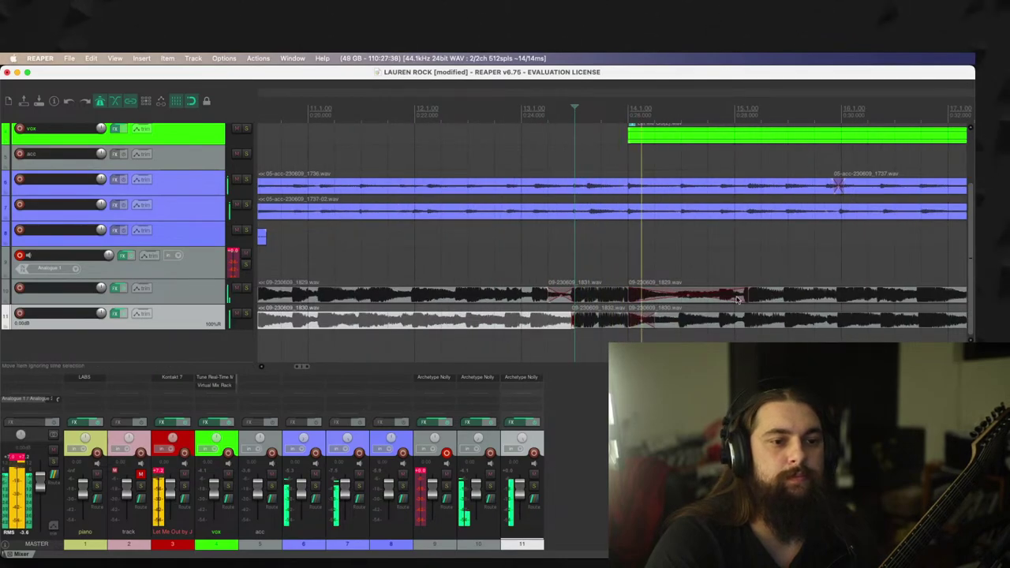
Step: Trim the patch edges on tracks 10 and 11 to run from 13.3 to bar 14, and play from bar 12
drag(746, 295, 625, 322)
key(space)
mouse_move(550, 294)
mouse_down()
mouse_move(586, 295)
mouse_move(569, 292)
mouse_up()
click(448, 255)
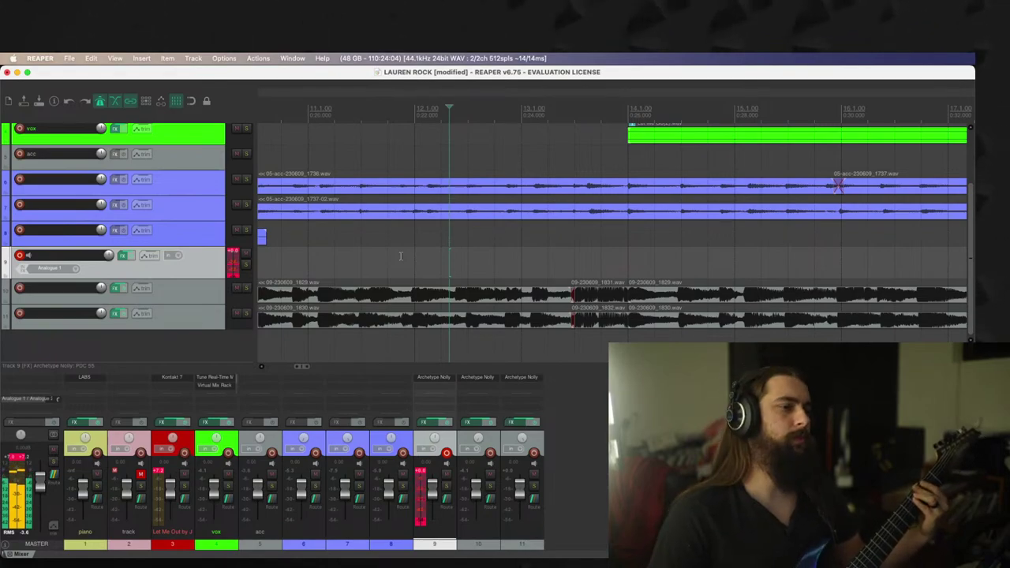
Step: Trim the start of the opening guitar takes on tracks 10 and 11 to just before bar 10
scroll(464, 243, down, 3)
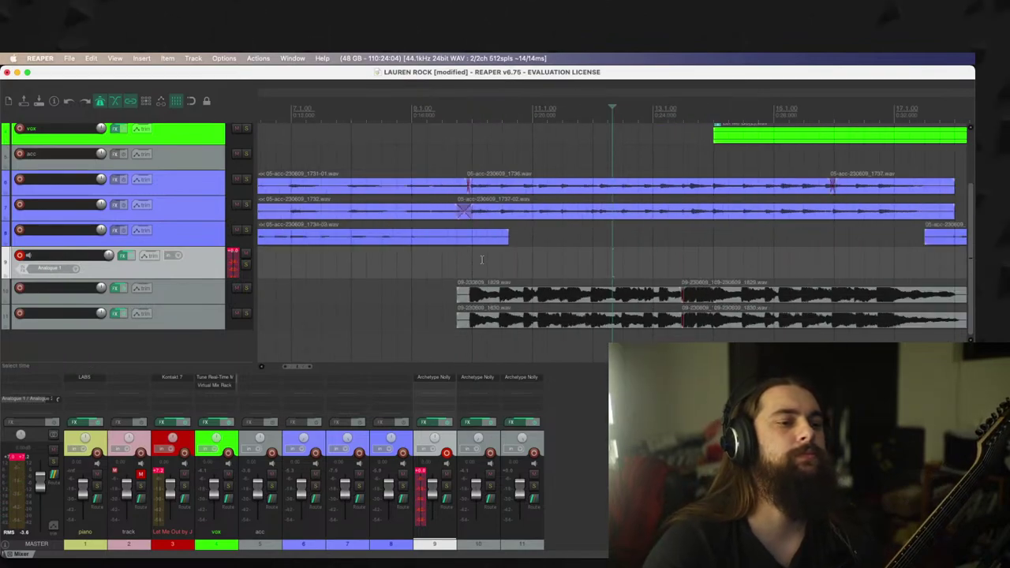
drag(455, 326, 467, 327)
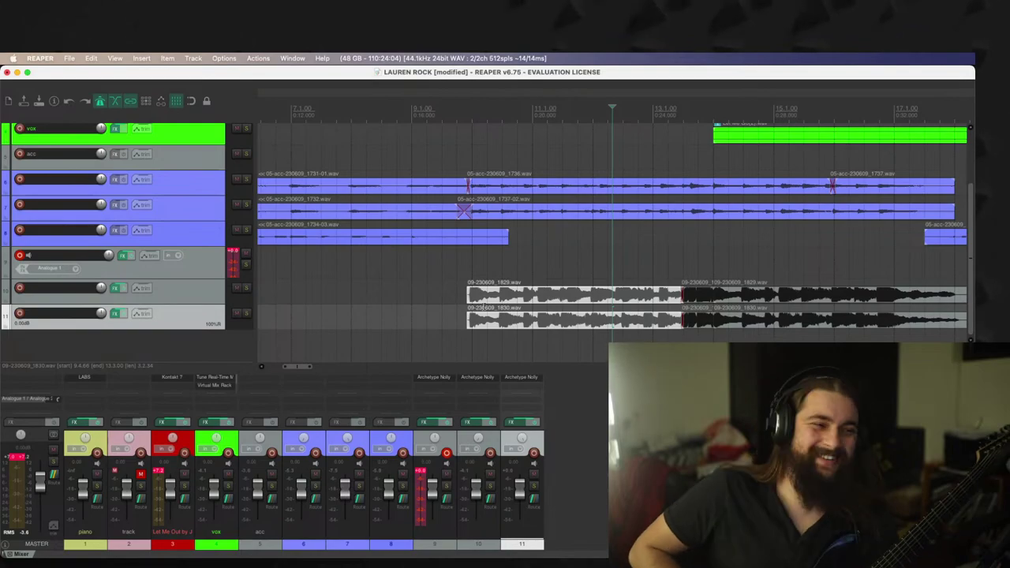
scroll(474, 269, down, 3)
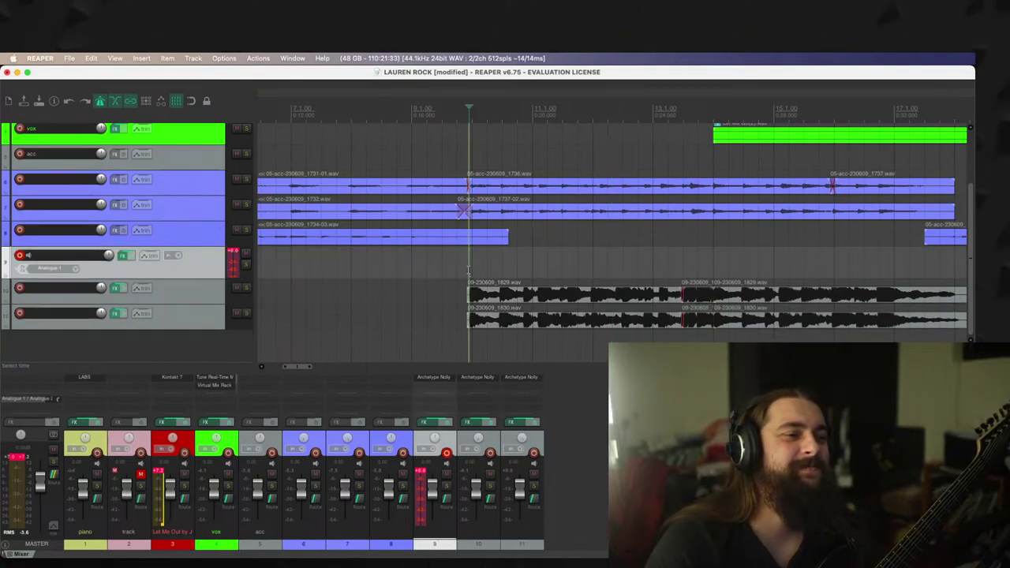
Step: Play the arrangement from the start of the electric guitars through the following section, and restart playback from the same point
click(497, 271)
key(space)
scroll(497, 271, up, 2)
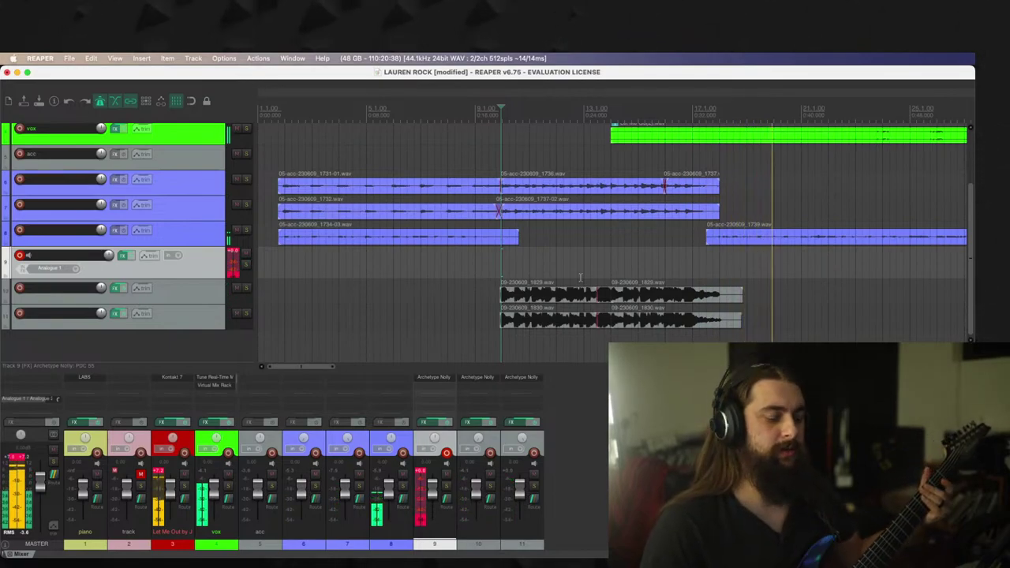
key(space)
key(space)
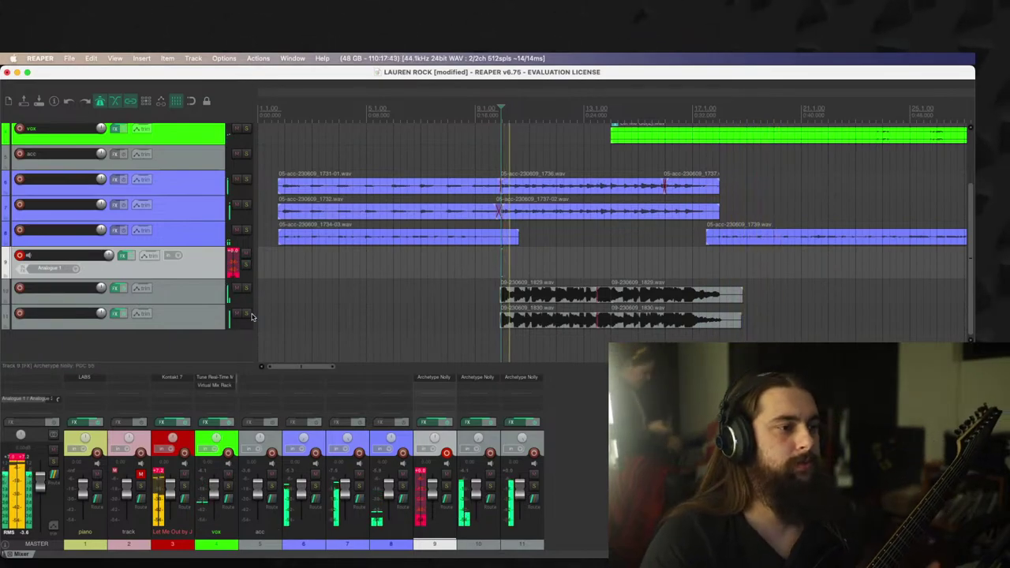
Step: Stop playback and lower the volume of the two guitar tracks 10 and 11 together
key(space)
click(209, 300)
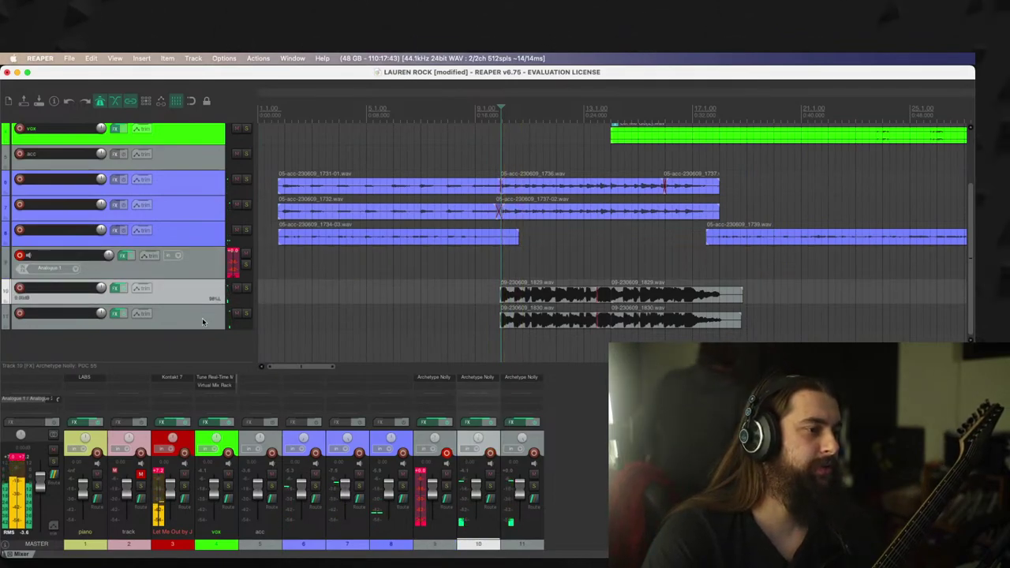
shift+click(29, 319)
mouse_move(103, 313)
mouse_down()
mouse_move(104, 325)
mouse_move(104, 313)
mouse_up()
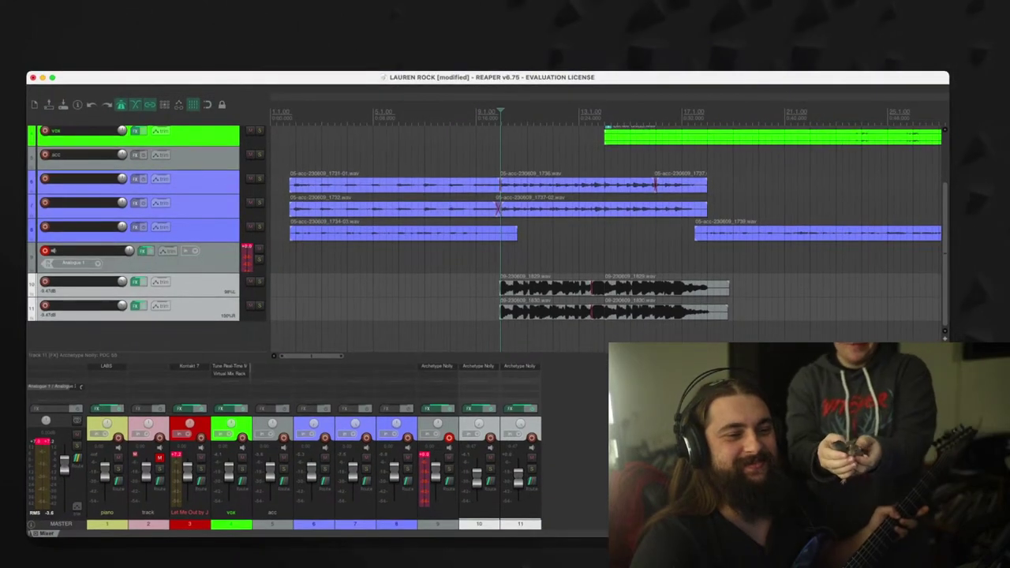
Step: Open the Archetype Nolly effect on track 9 for a check and close it
key(super+Tab)
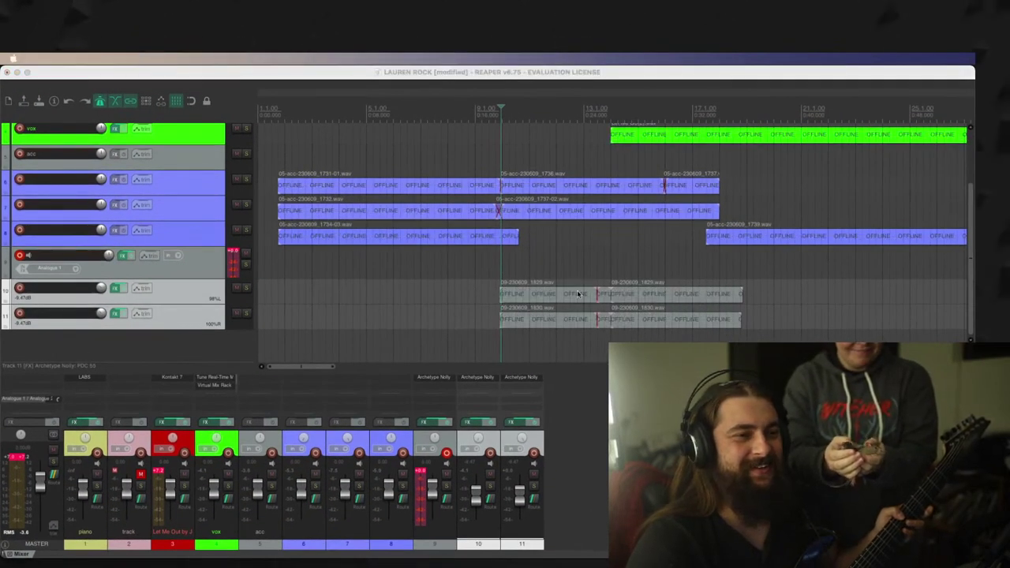
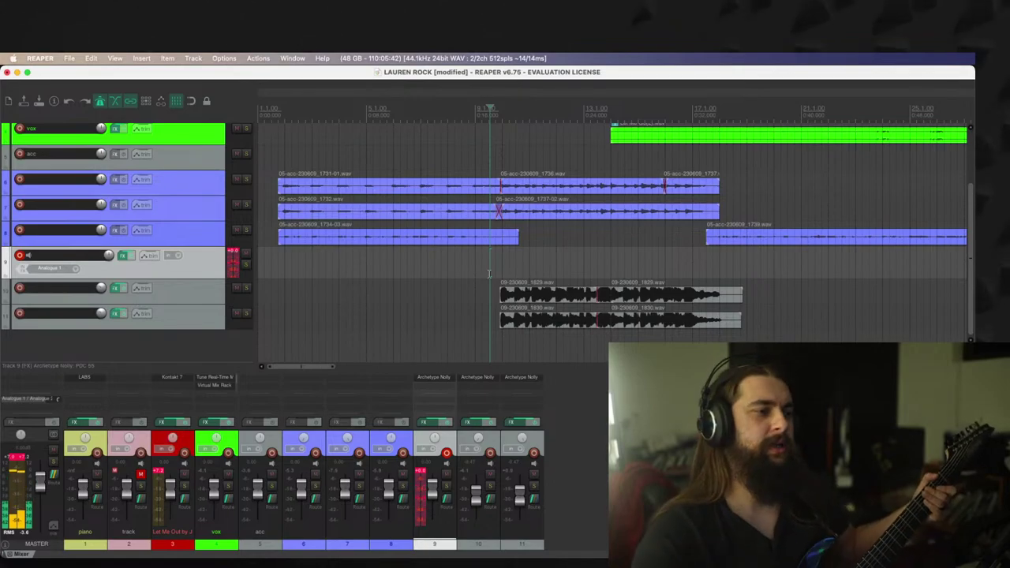
click(123, 256)
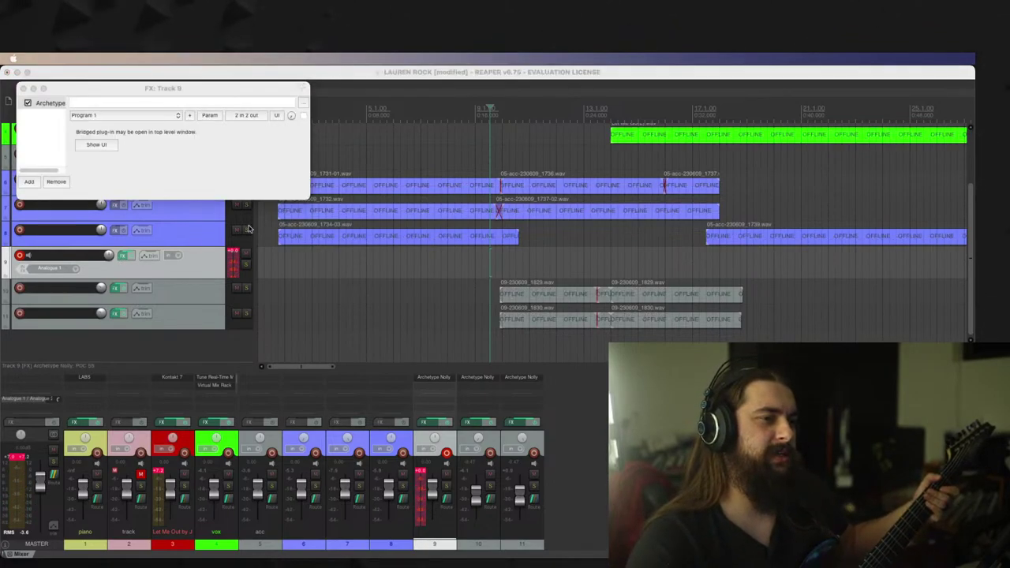
click(22, 89)
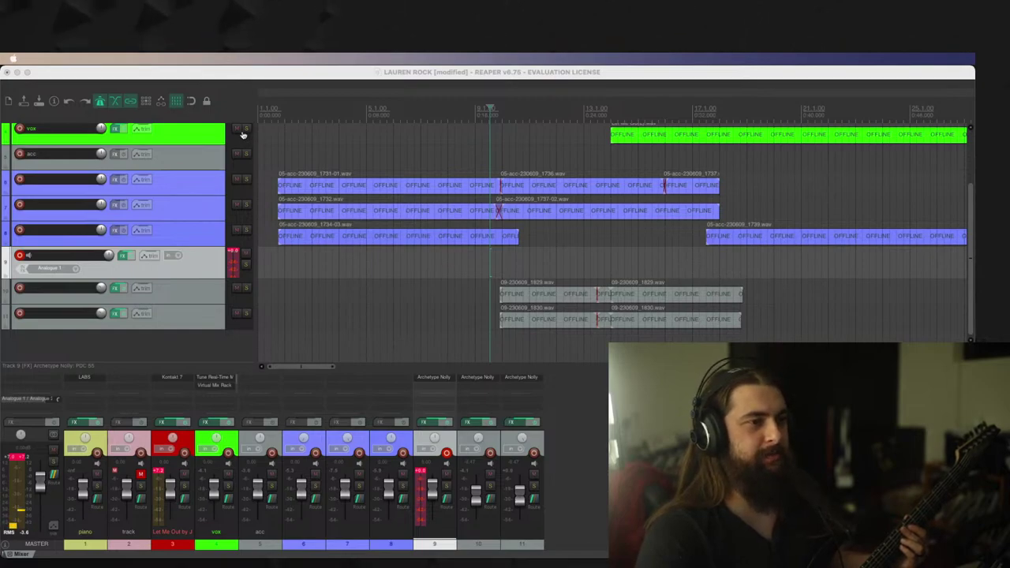
click(487, 269)
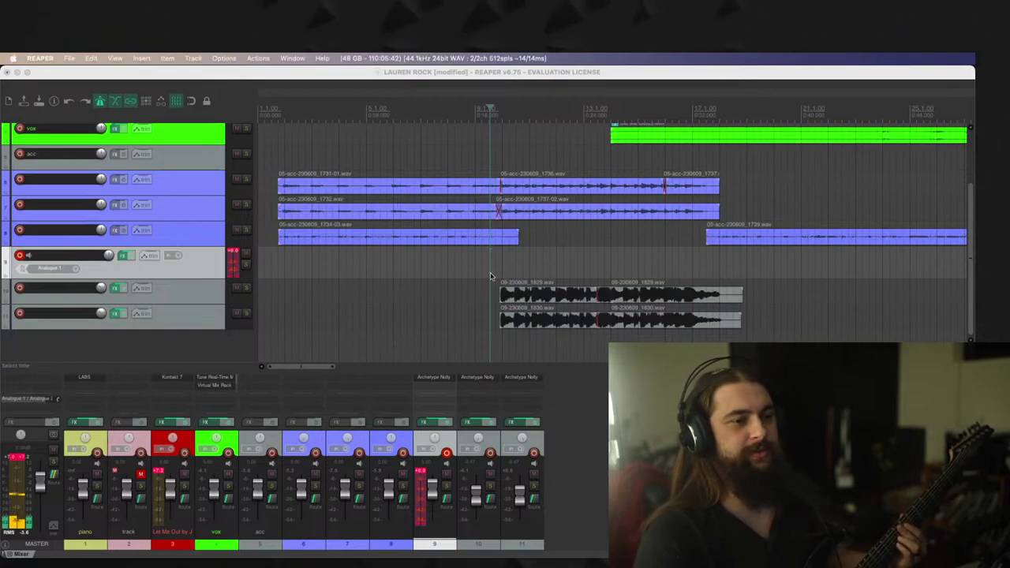
scroll(487, 269, up, 1)
scroll(488, 269, up, 1)
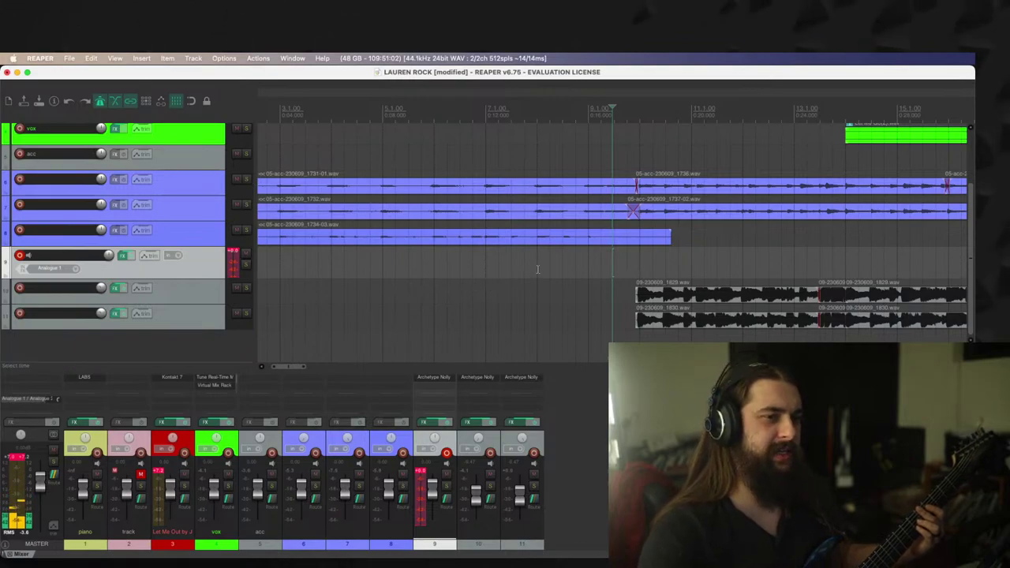
key(space)
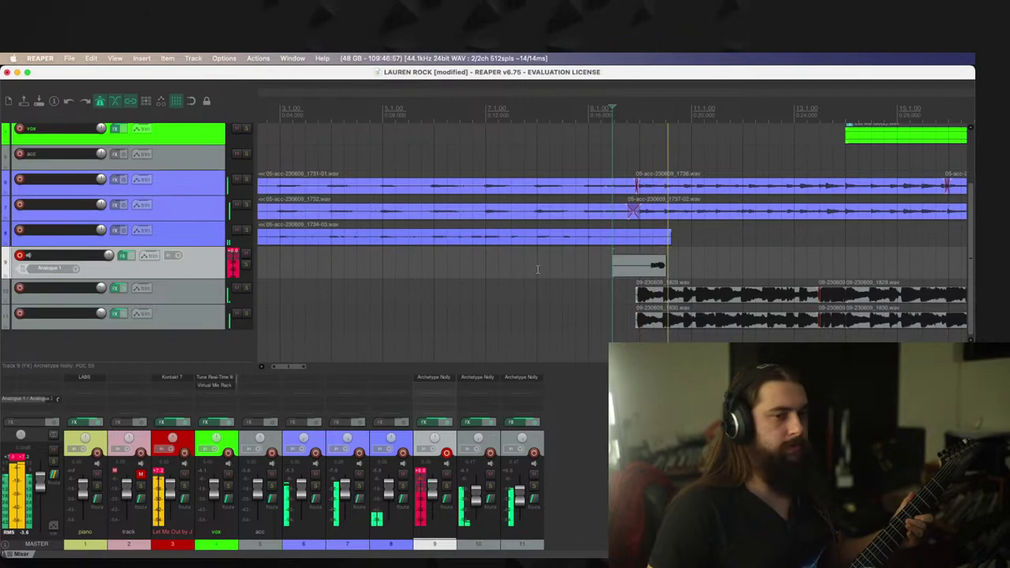
key(space)
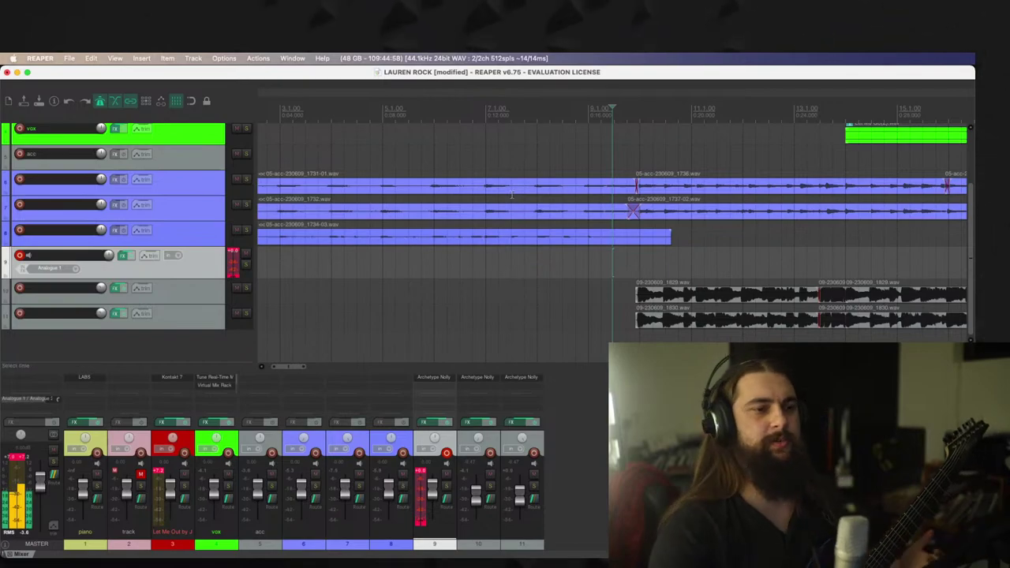
key(super+Tab)
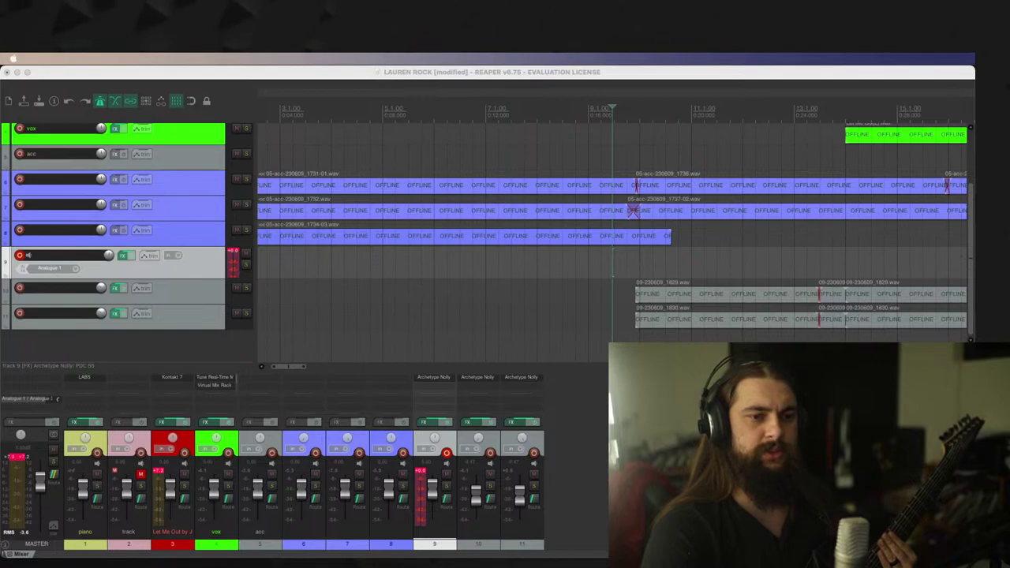
click(336, 374)
click(341, 266)
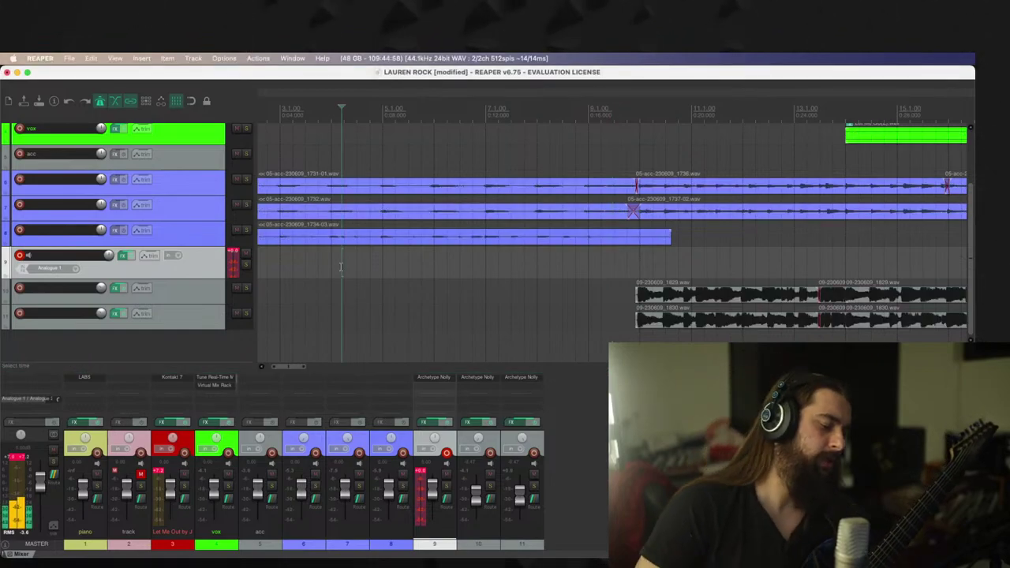
key(super+r)
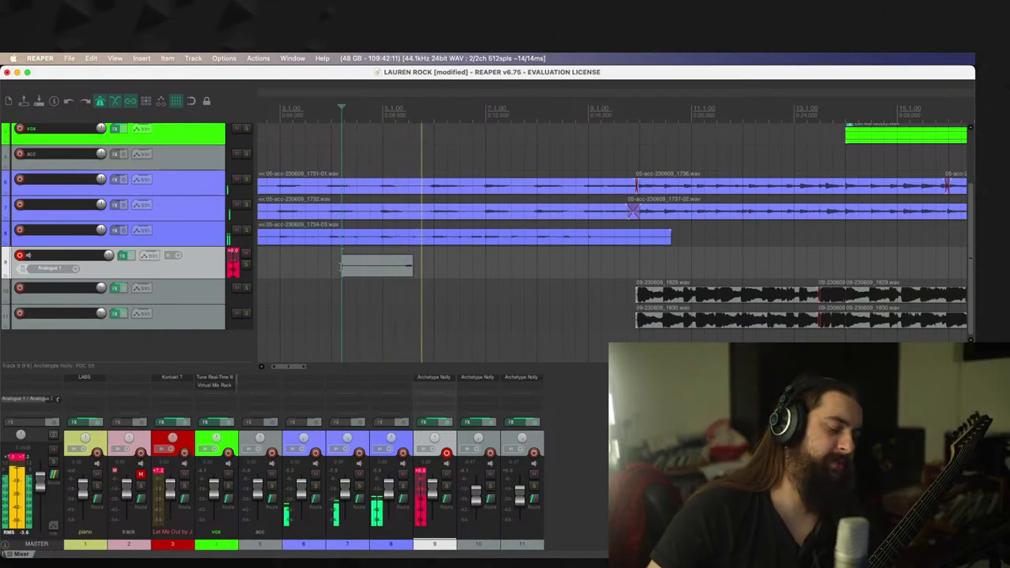
key(super+BackSpace)
Step: Record a guitar take on track 9 starting in bar 7, and play it back
click(515, 266)
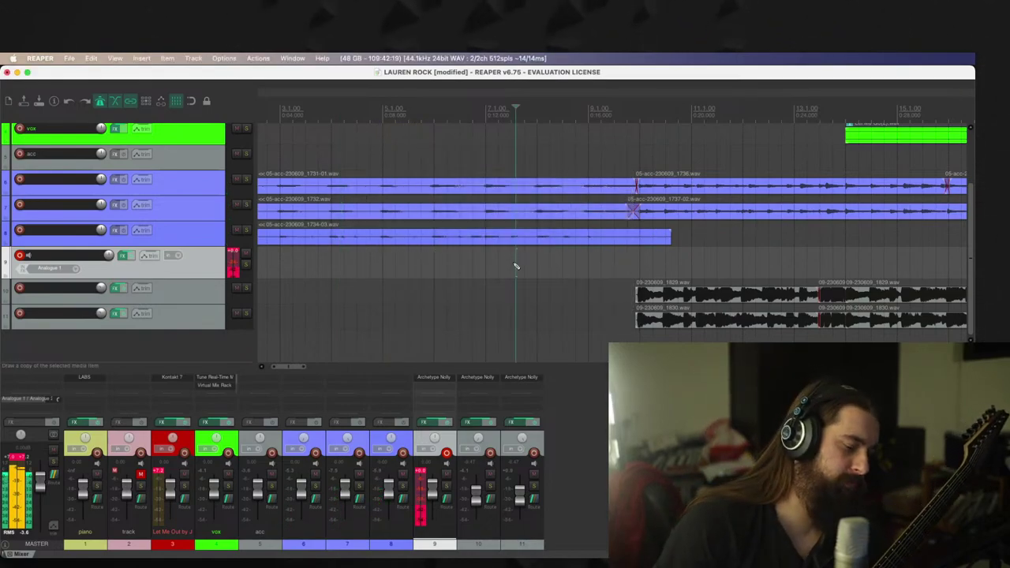
key(super+r)
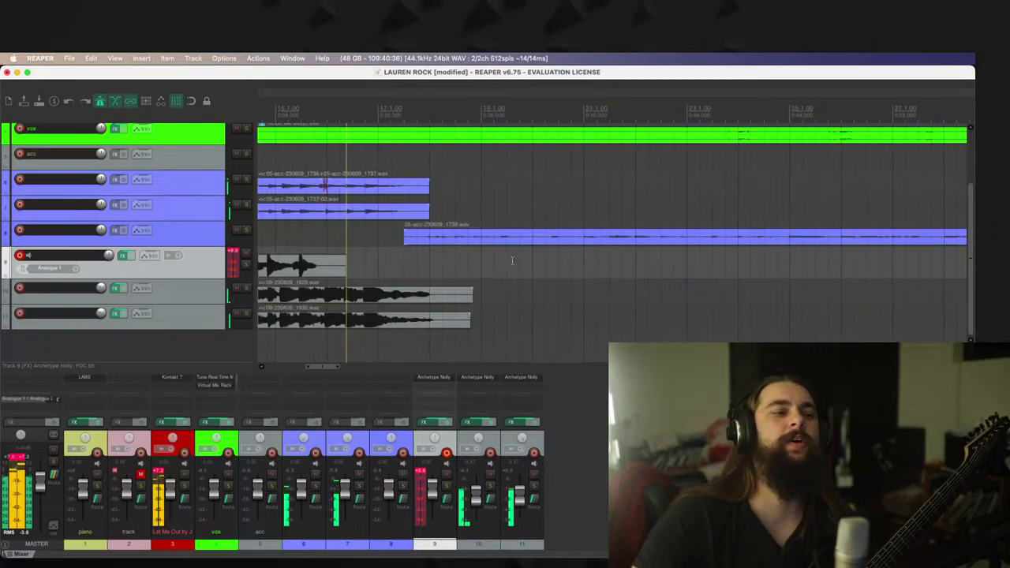
key(space)
click(402, 298)
key(space)
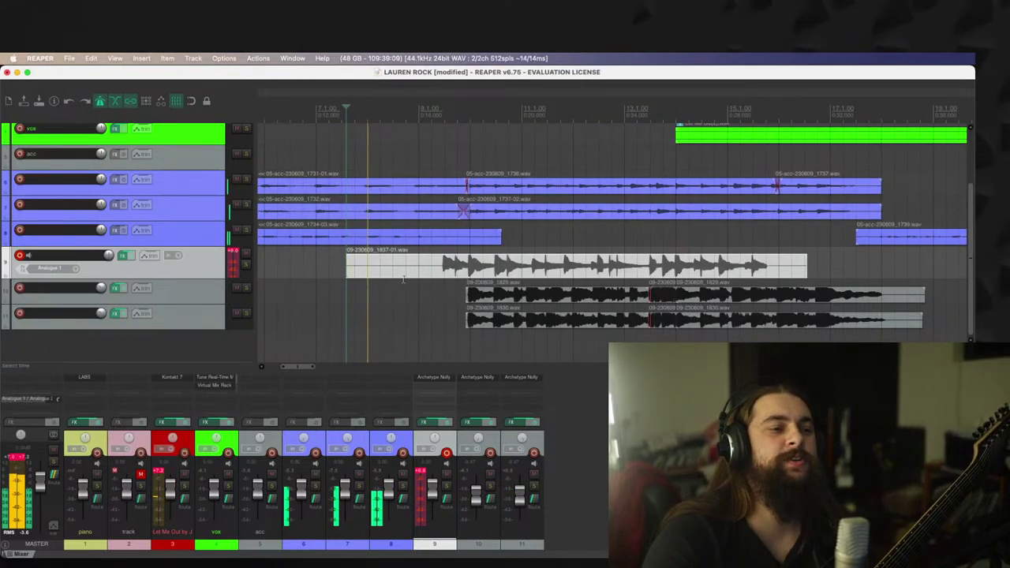
Step: Insert a new track below track 9 and trim the silent start off the recorded take
key(super+t)
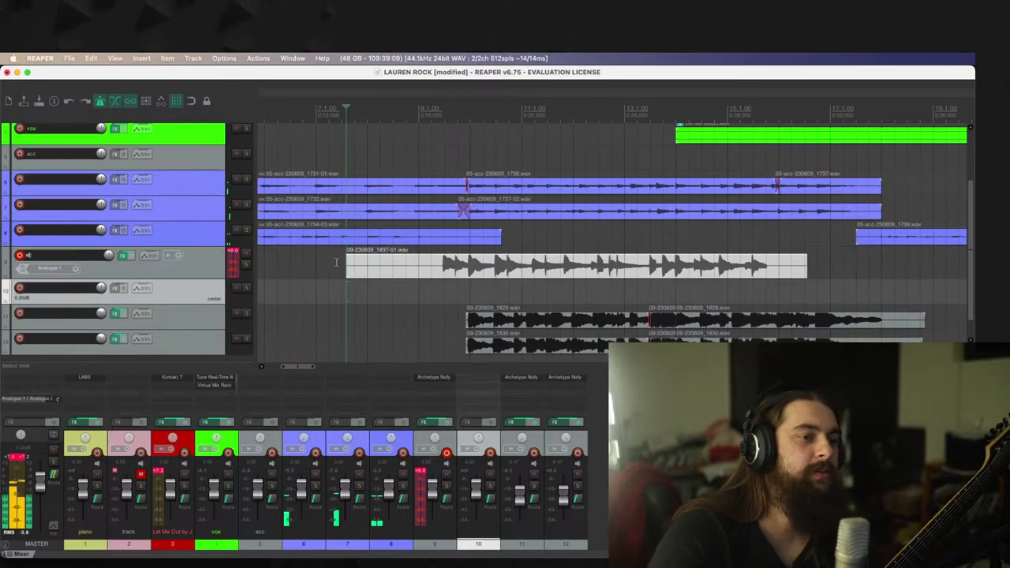
drag(345, 265, 440, 264)
Step: Undo the move of the new track above track 9 and nest it under track 9 as a child
click(197, 298)
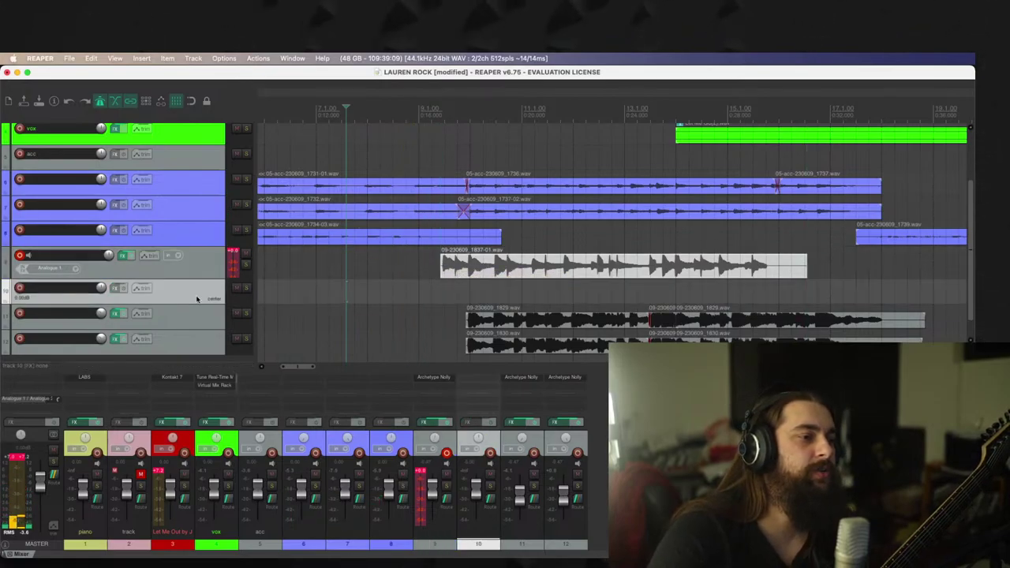
drag(209, 249, 210, 285)
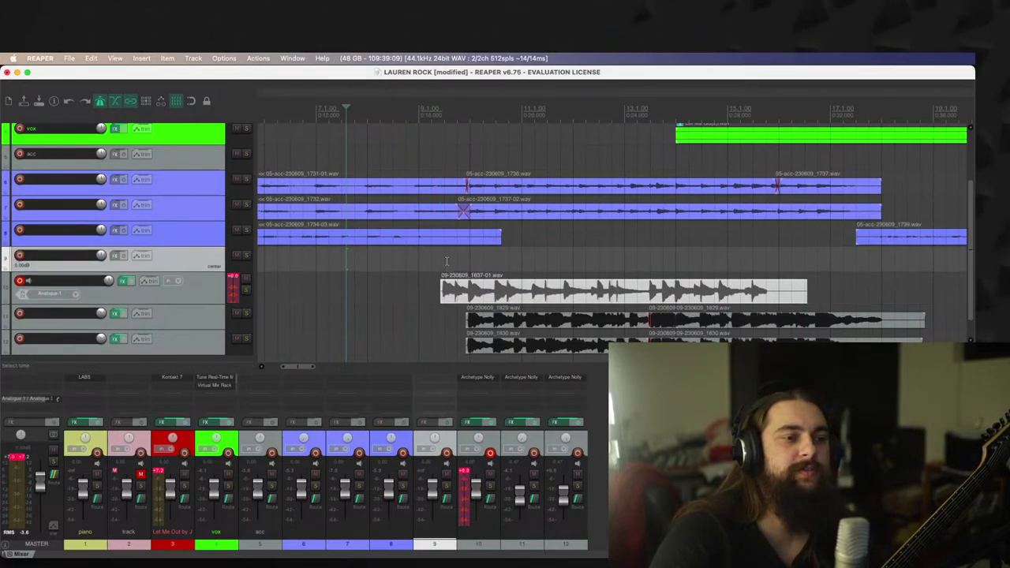
key(super+z)
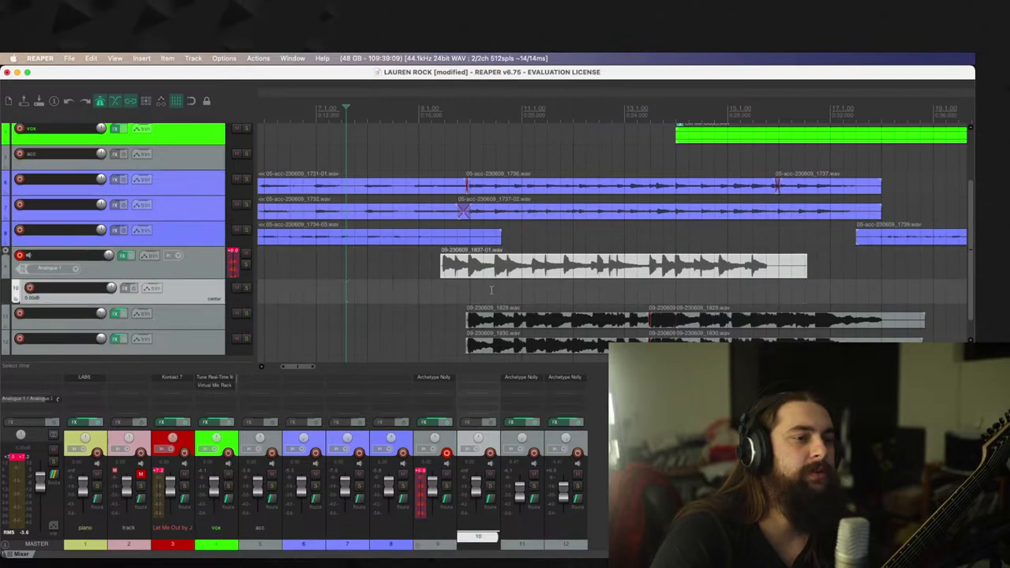
Step: Move the trimmed take from track 9 down to child track 10 and play it back
scroll(469, 272, up, 3)
drag(608, 272, 646, 265)
key(space)
scroll(536, 308, down, 4)
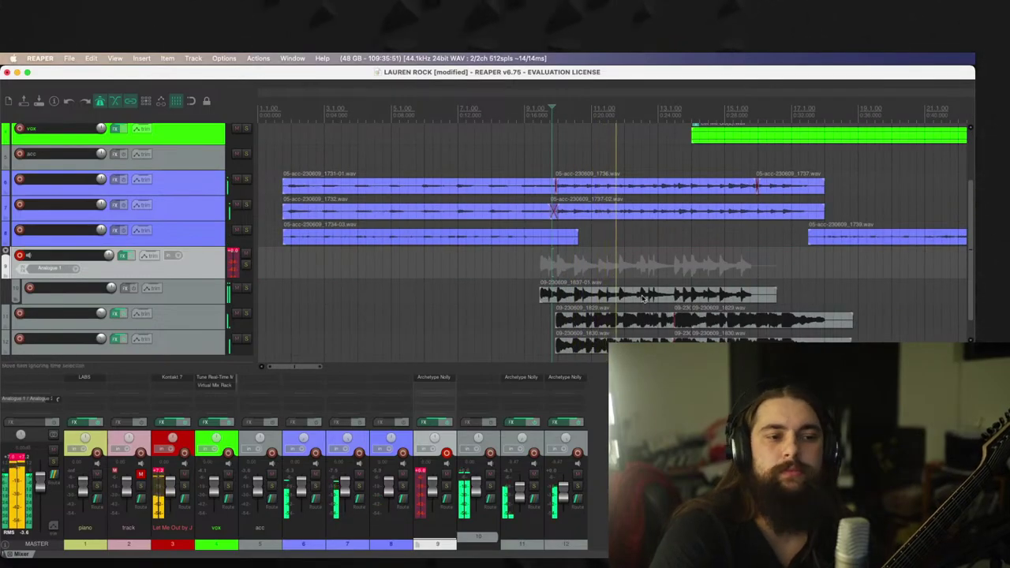
Step: Audition the take on track 10 from bar 13 and from just before bar 11
click(665, 297)
scroll(665, 297, up, 3)
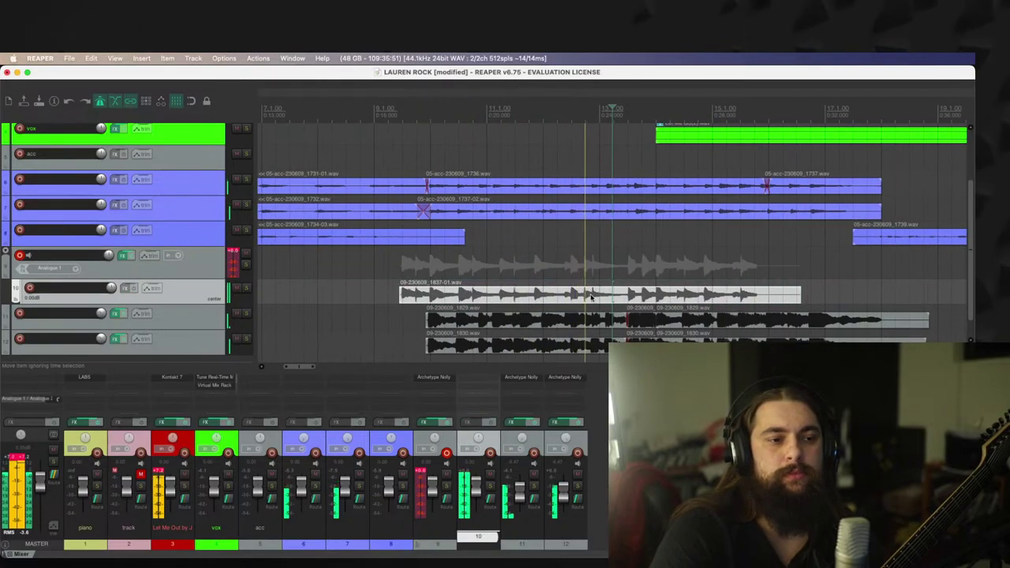
click(511, 269)
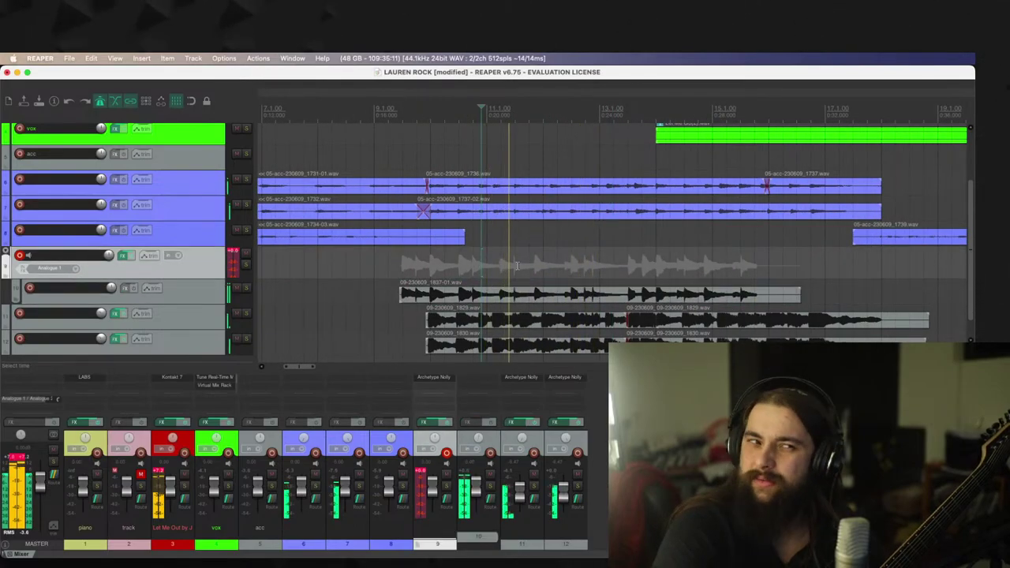
scroll(517, 265, down, 1)
key(space)
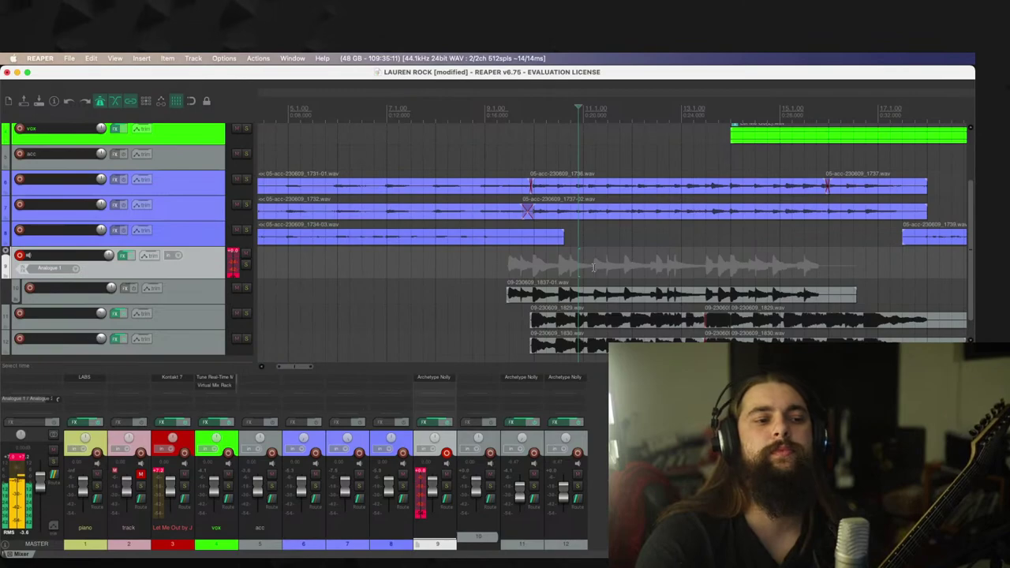
Step: Trim the end of the take on track 10 back to bar 11 and record a replacement on track 9 from bar 10
drag(856, 298, 612, 314)
click(545, 278)
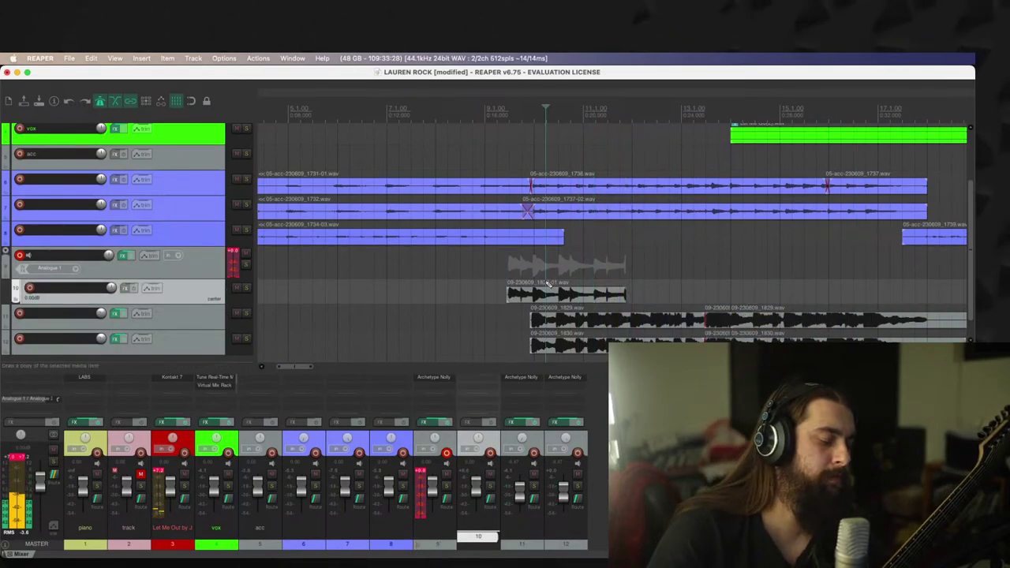
key(space)
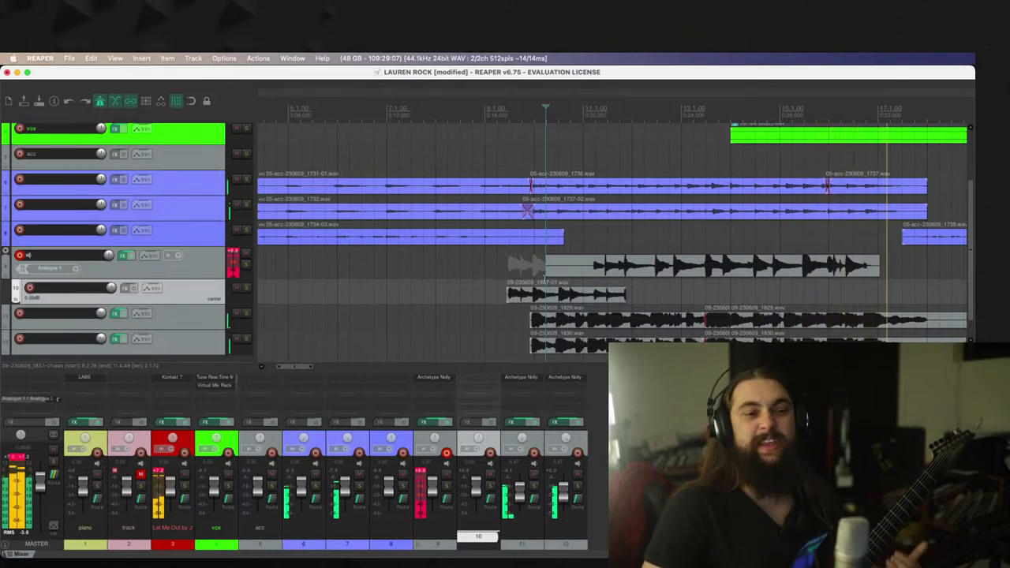
key(space)
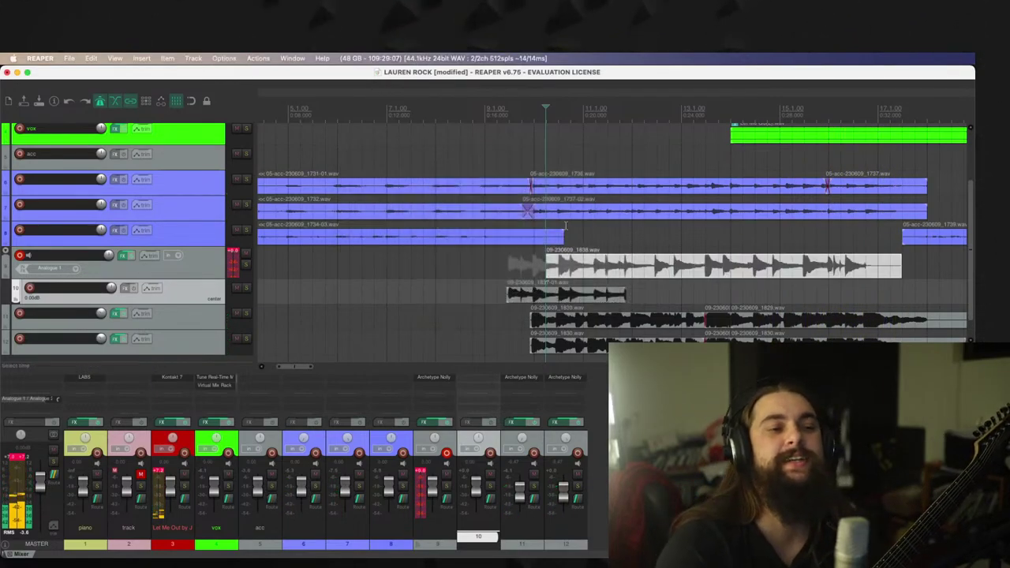
Step: Trim the new take's start, move it to track 10 against the earlier take, and play the join from bar 10
drag(545, 279, 655, 294)
click(574, 257)
key(space)
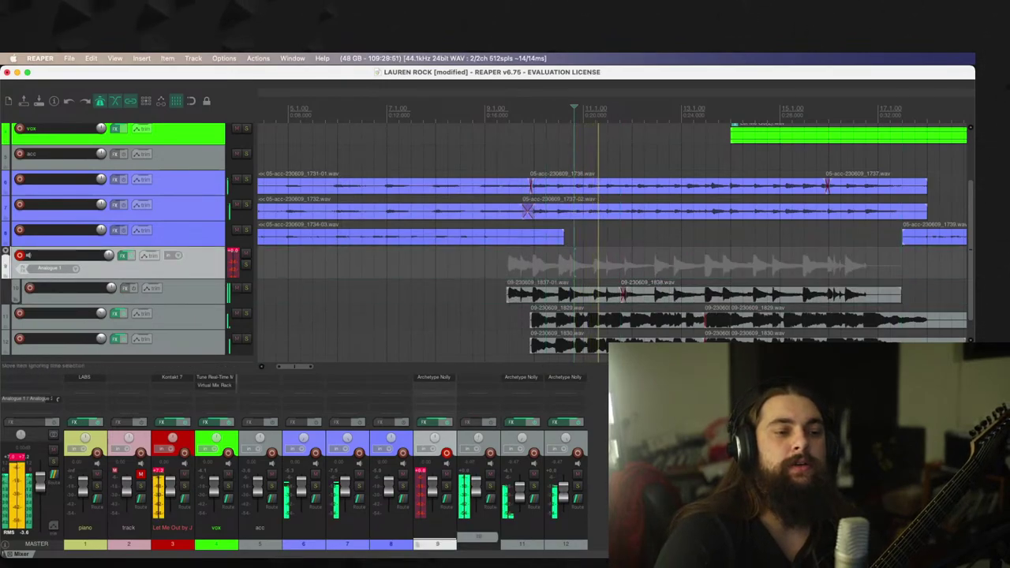
scroll(692, 282, up, 3)
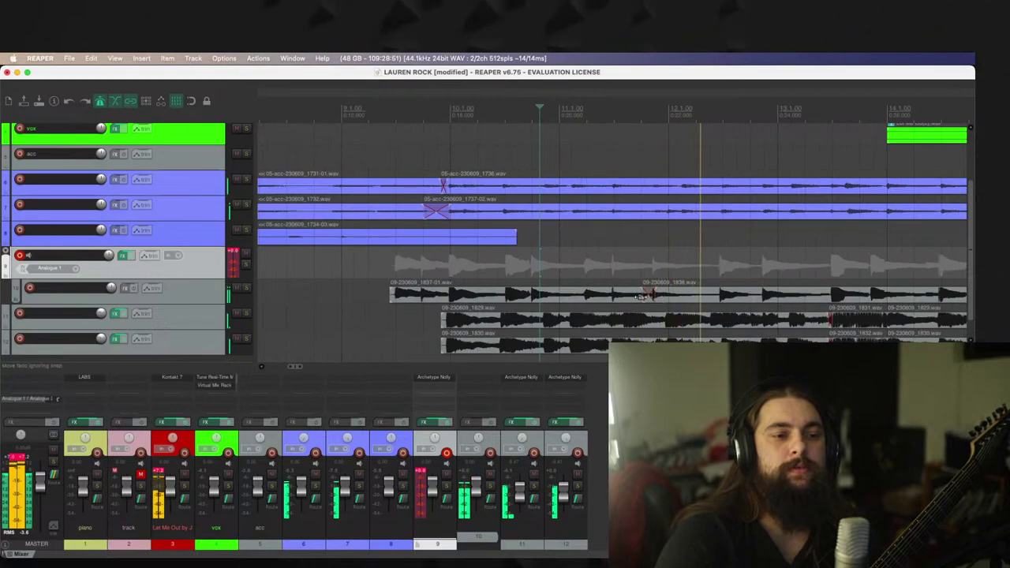
Step: Shift the splice between the two takes on track 10 earlier to the middle of bar 11 and play across it
drag(642, 293, 612, 299)
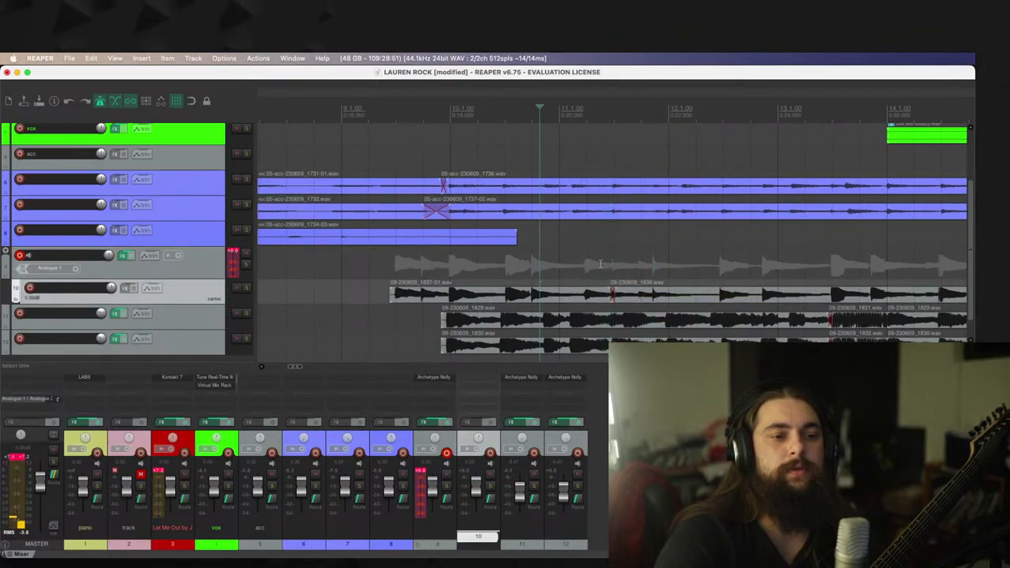
click(600, 264)
key(space)
scroll(716, 275, down, 3)
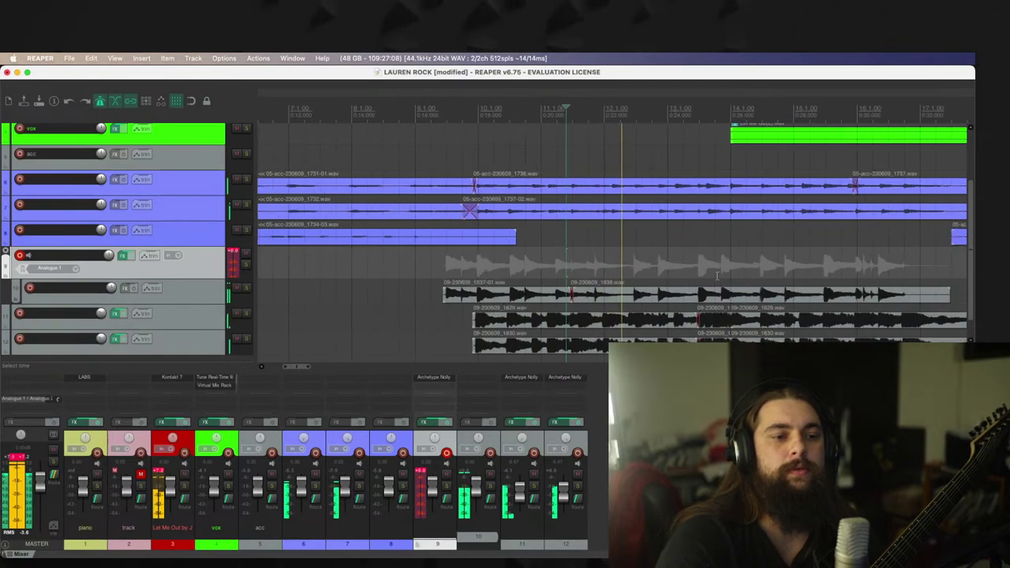
Step: Audition the second take on track 10 from bar 12 onward
scroll(654, 317, down, 1)
click(630, 294)
scroll(620, 294, up, 2)
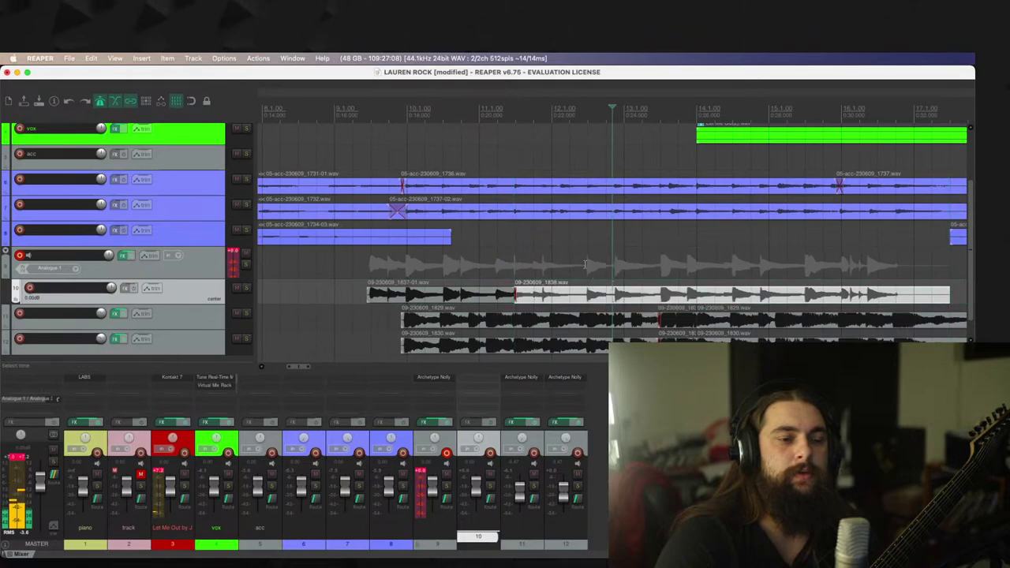
click(653, 278)
key(space)
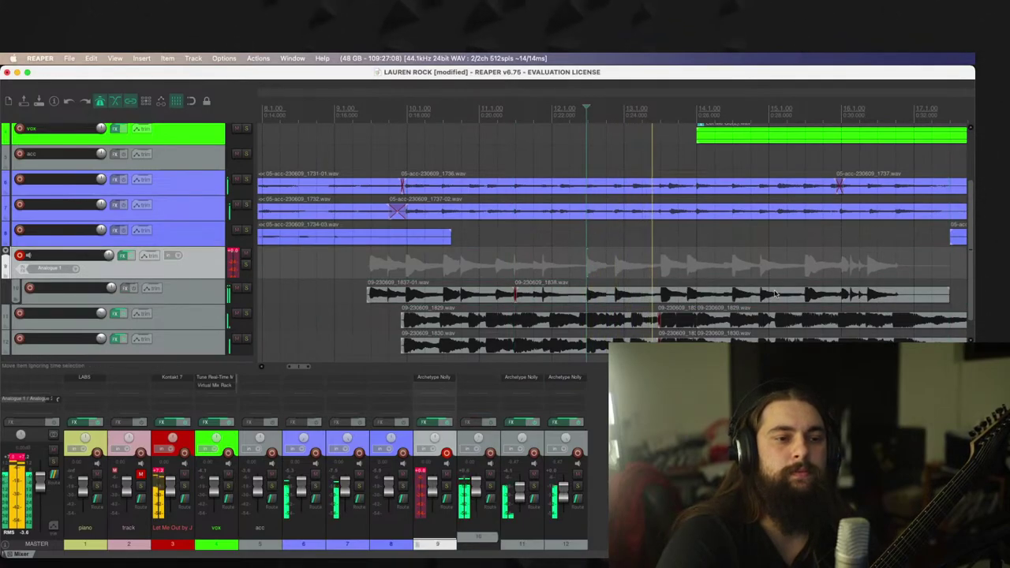
scroll(774, 293, down, 1)
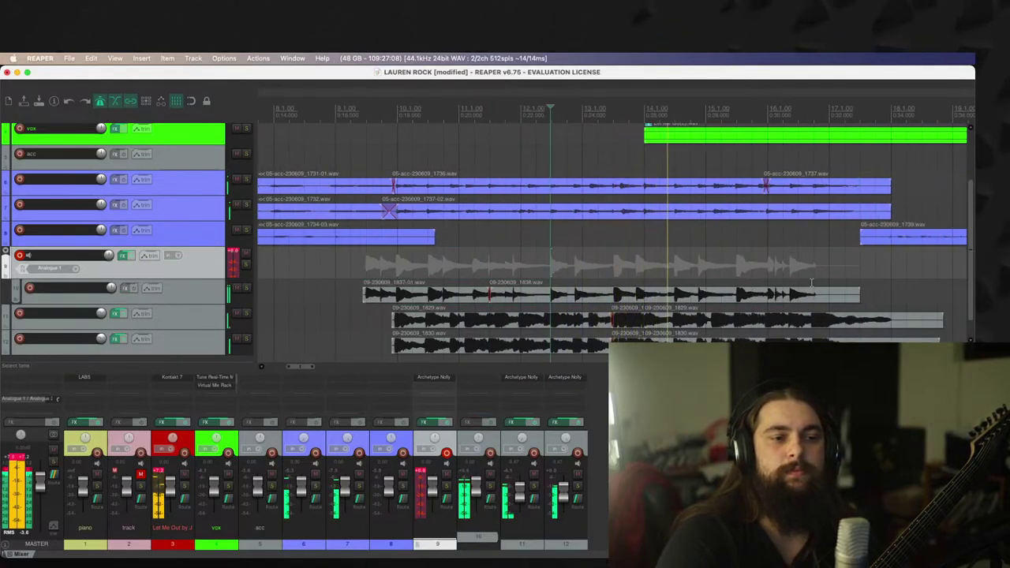
Step: Trim the end of track 10's second take back to bar 14 and try recording a replacement on track 9 from late in bar 12
drag(859, 297, 677, 298)
click(571, 239)
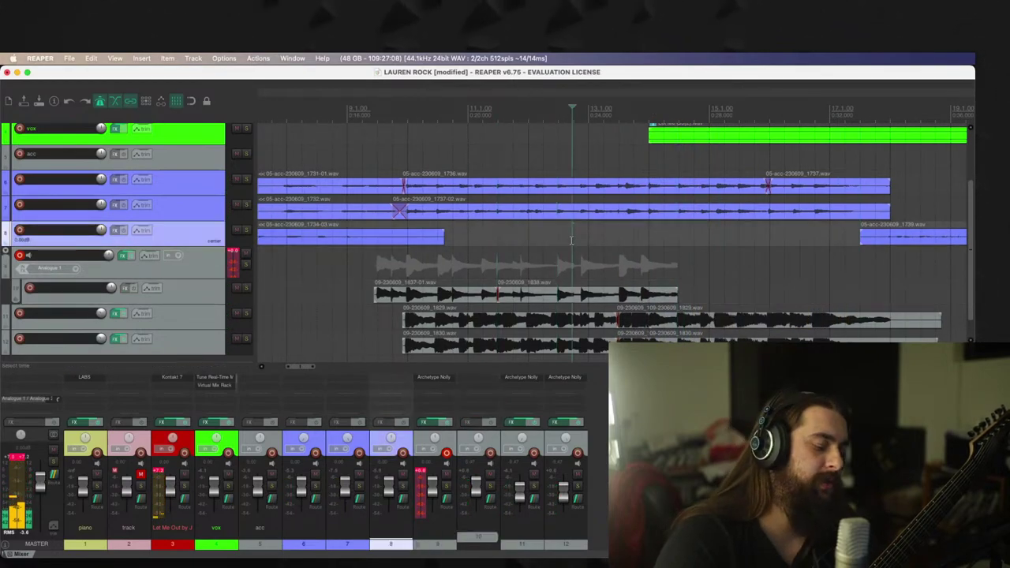
key(space)
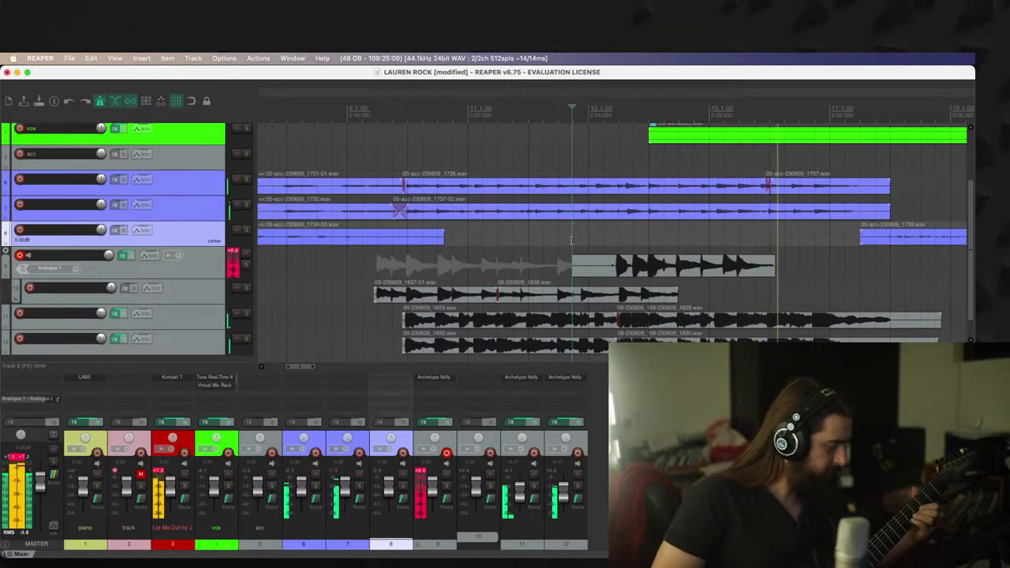
key(space)
key(super+r)
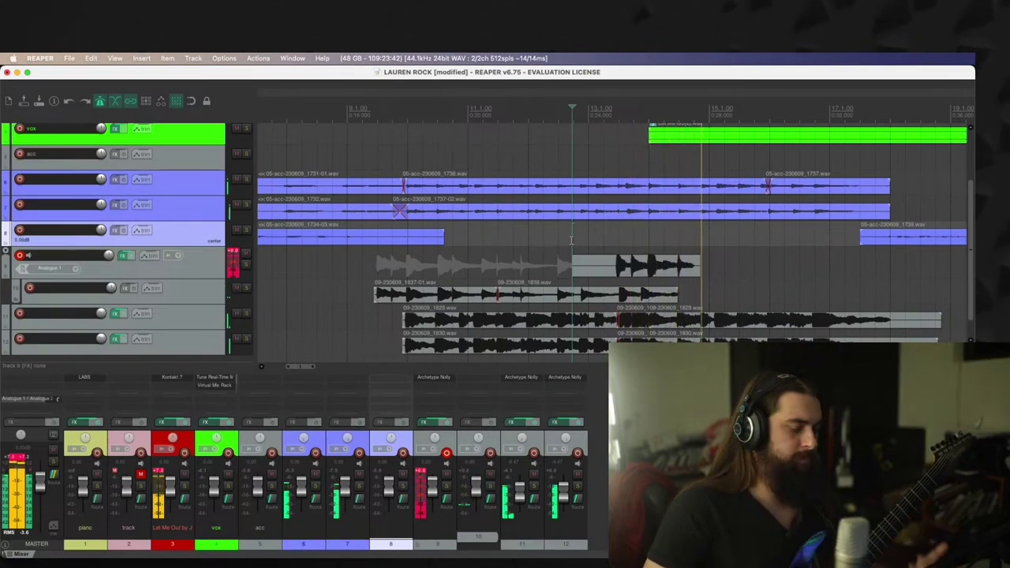
key(space)
key(Escape)
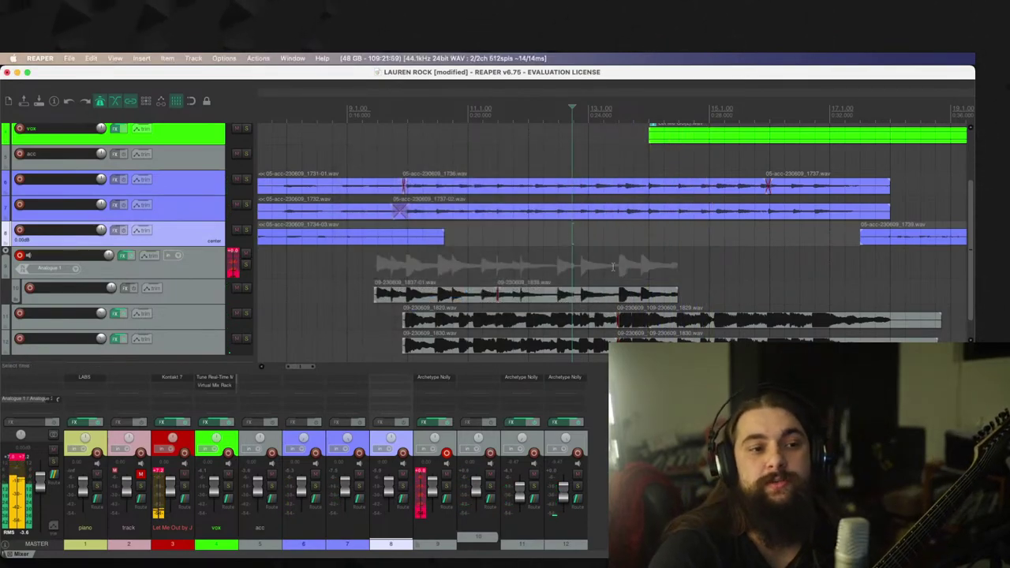
Step: Trim the end of track 10's second take to the middle of bar 13 and record a new take on track 9 from bar 12
click(614, 293)
drag(677, 293, 620, 302)
click(542, 258)
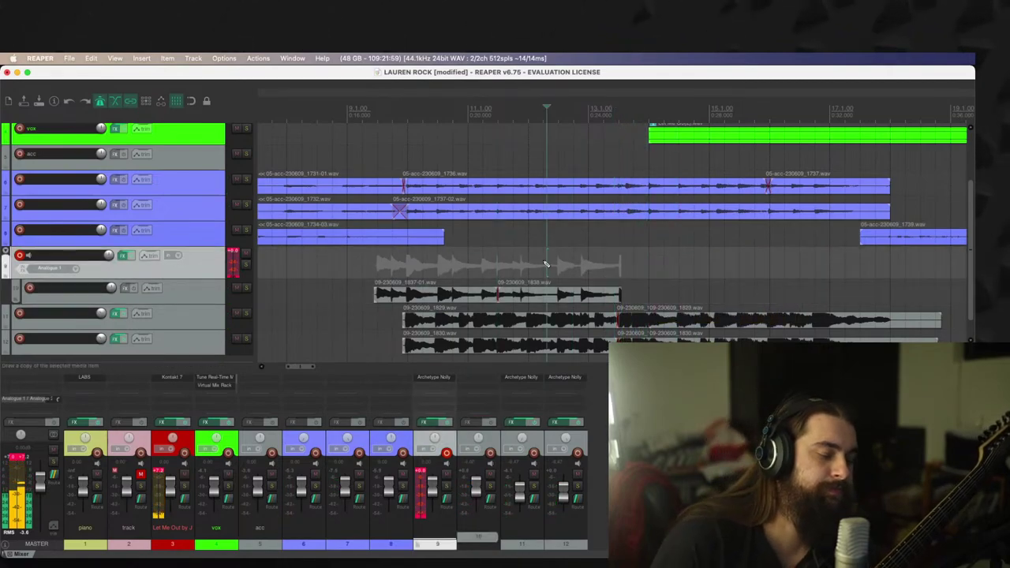
key(ctrl+r)
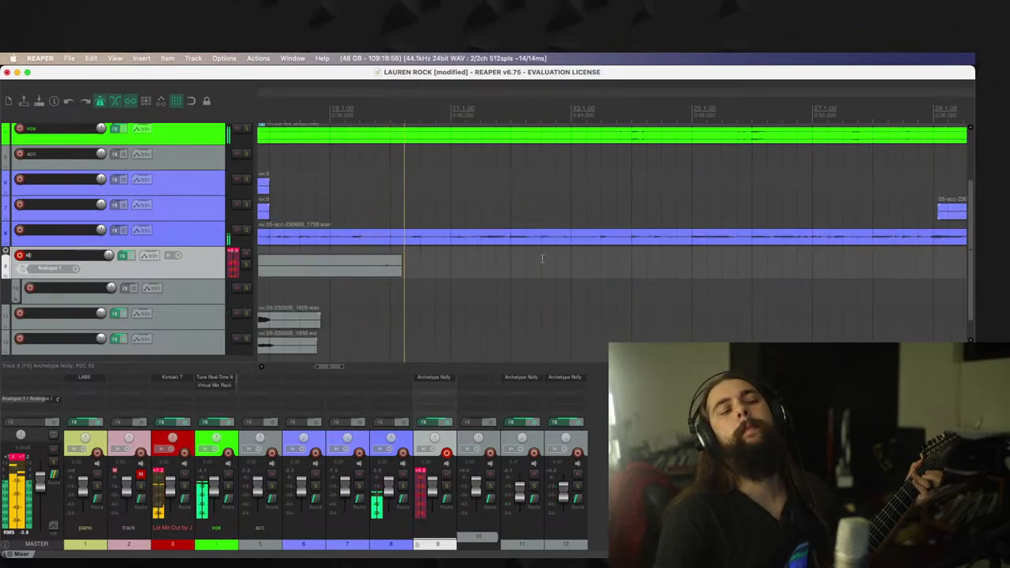
key(space)
key(Return)
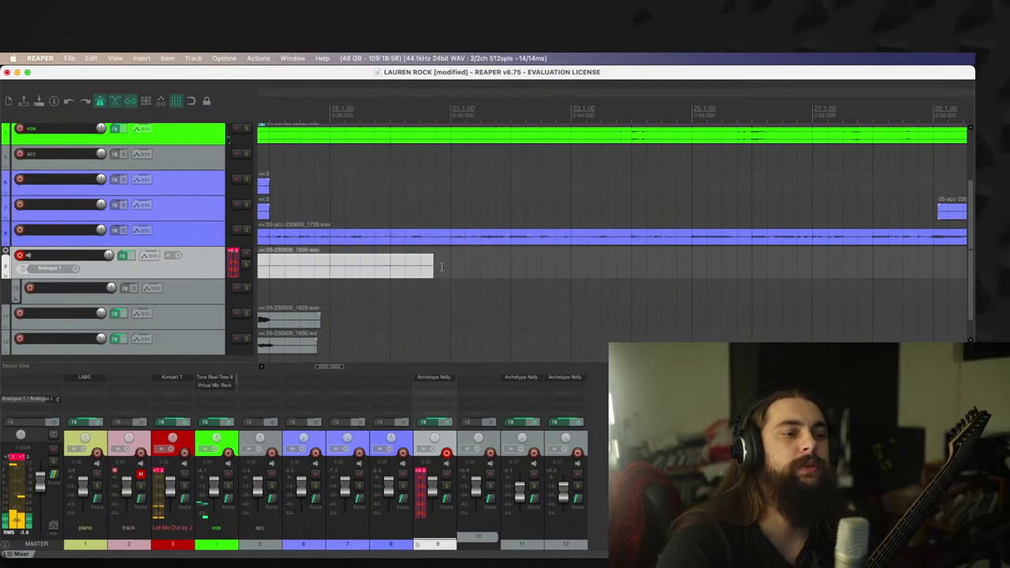
Step: Splice the new take onto track 10 at the middle of bar 13 and trim its end to early bar 17 with a fade-out
drag(433, 271, 347, 250)
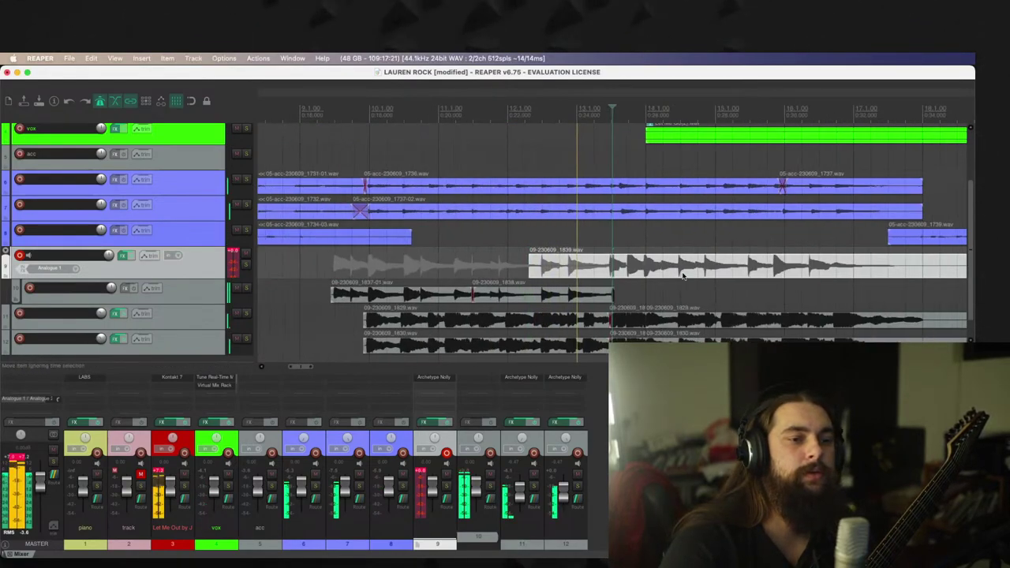
key(space)
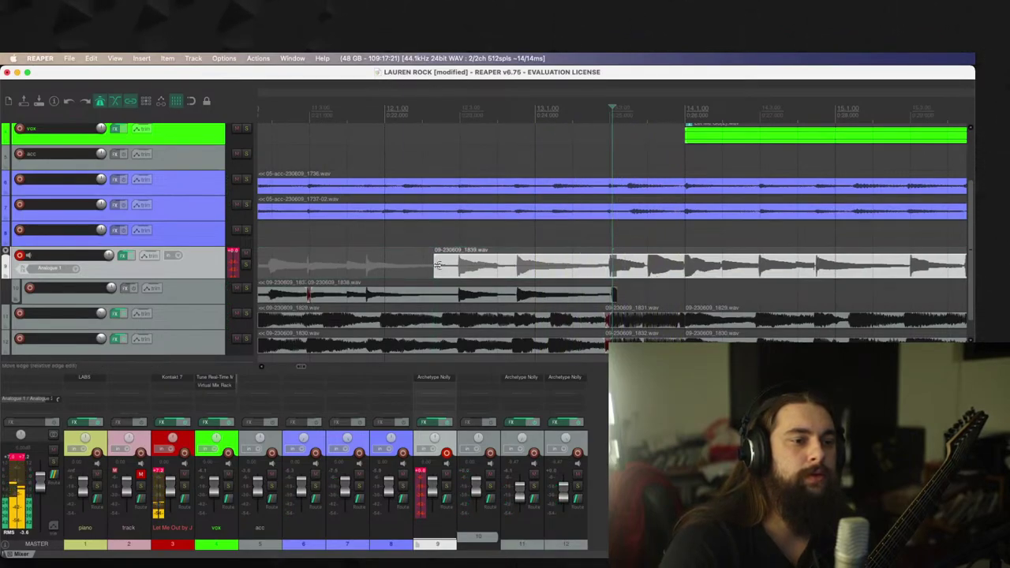
drag(438, 264, 638, 290)
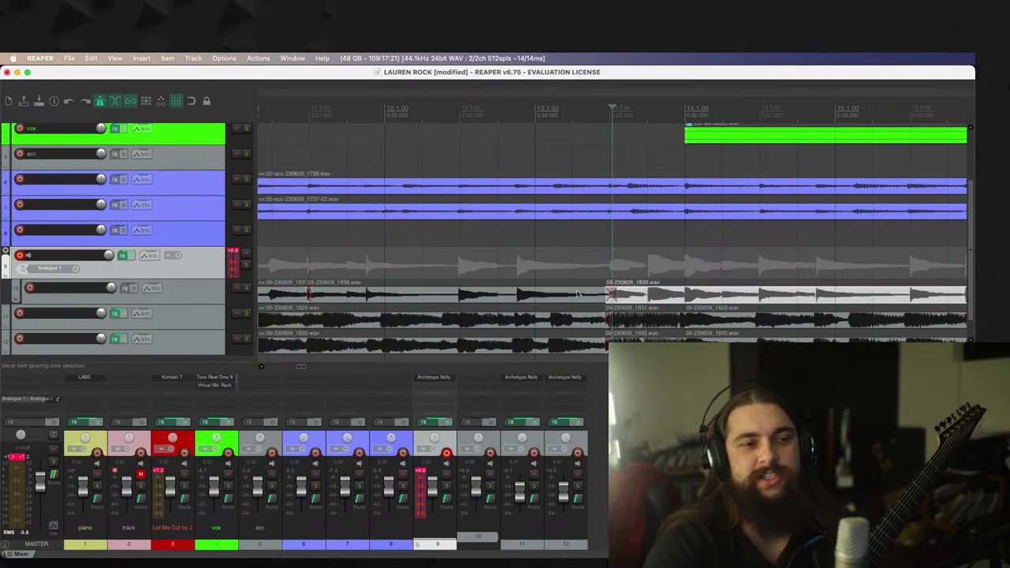
key(space)
scroll(653, 257, down, 4)
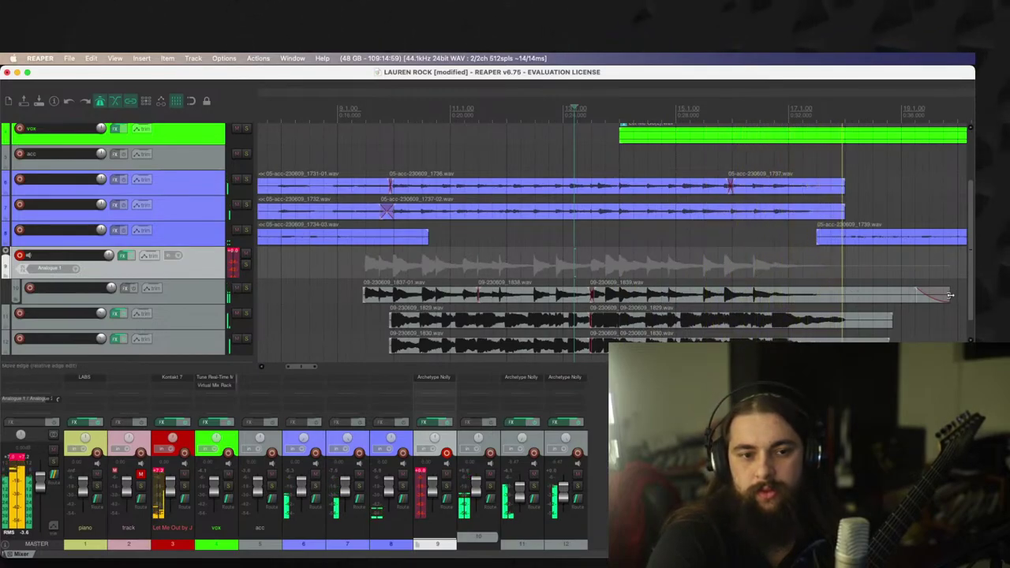
drag(951, 295, 803, 306)
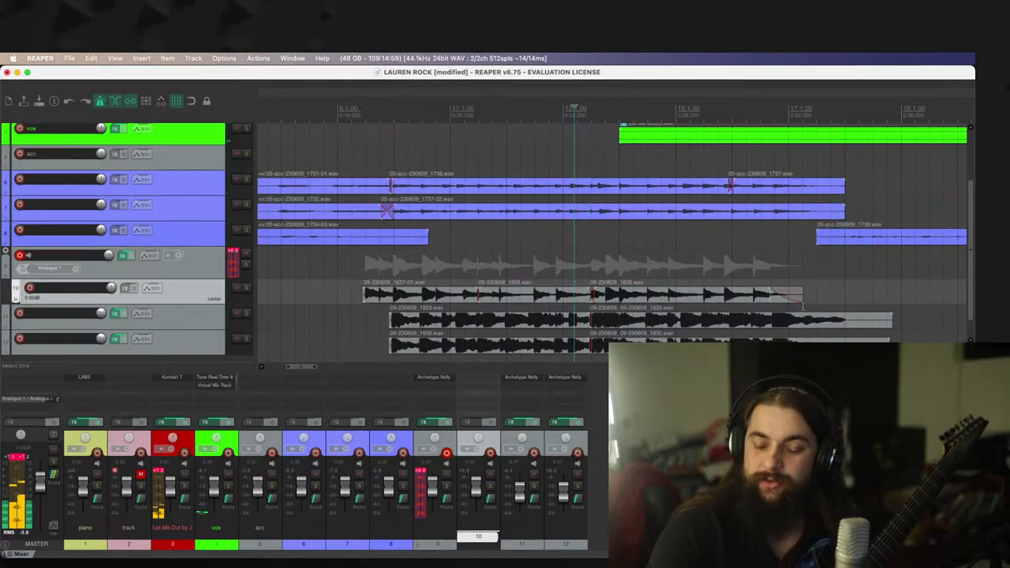
Step: Try recording a replacement ending on track 9 from late in bar 15 and undo the recording
click(714, 254)
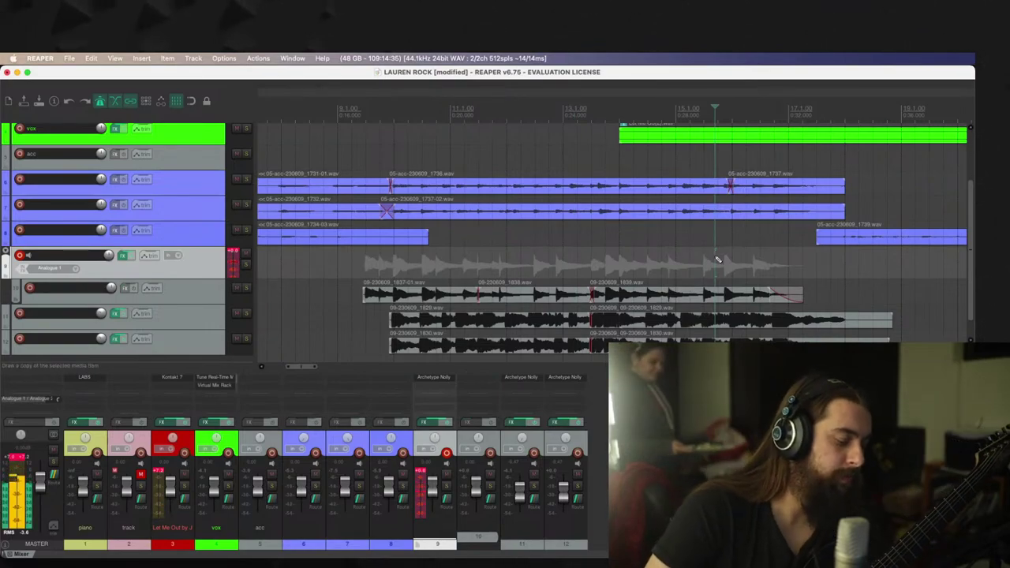
key(super+e)
key(super+r)
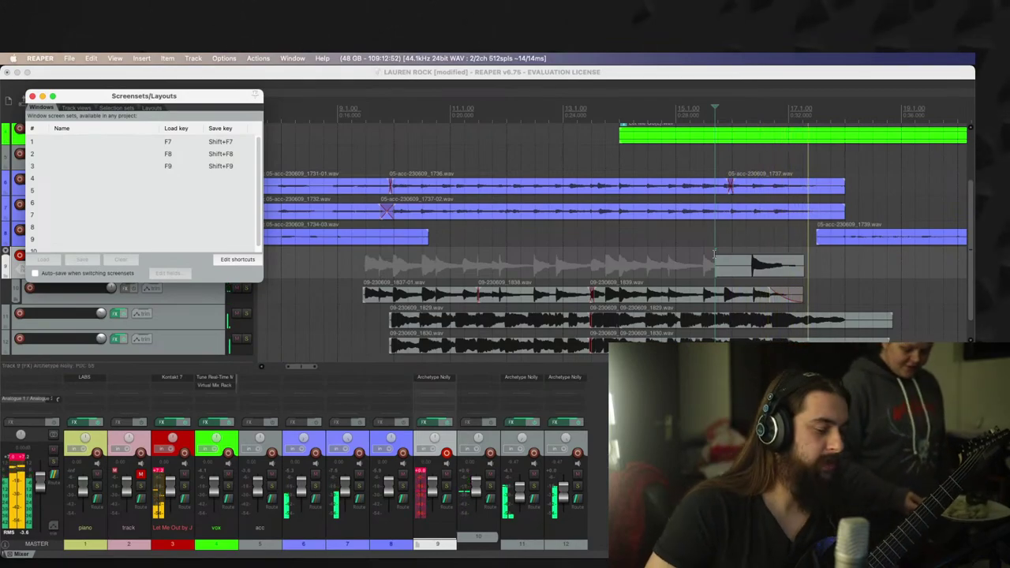
key(super+e)
key(space)
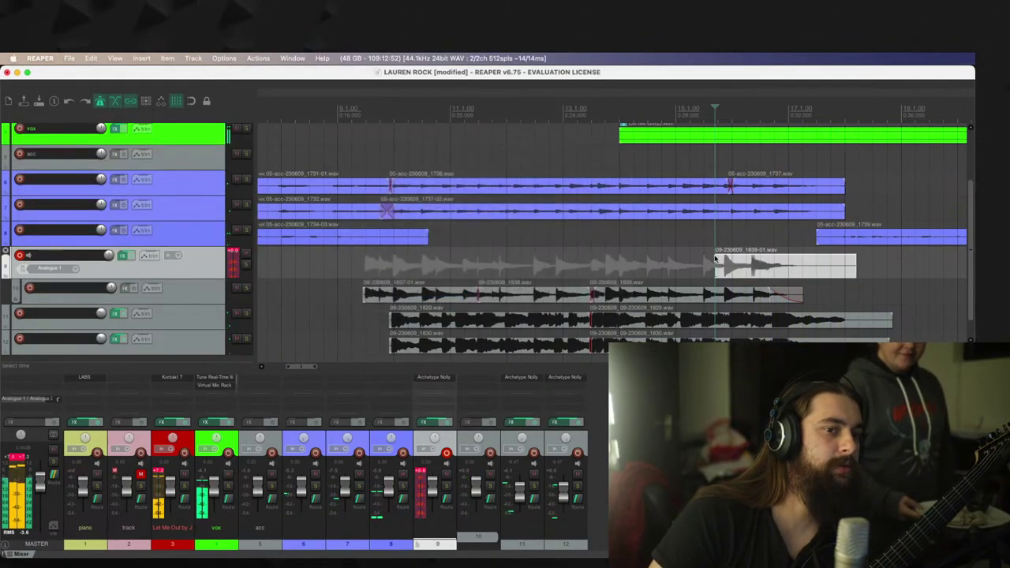
key(super+z)
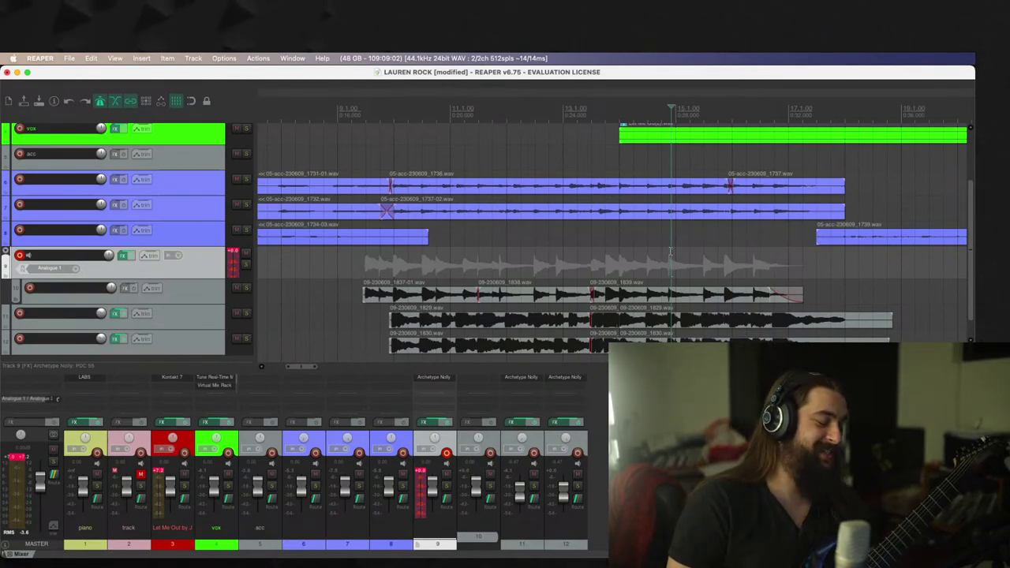
Step: Record a new ending take on track 9 from just before bar 15
key(super+r)
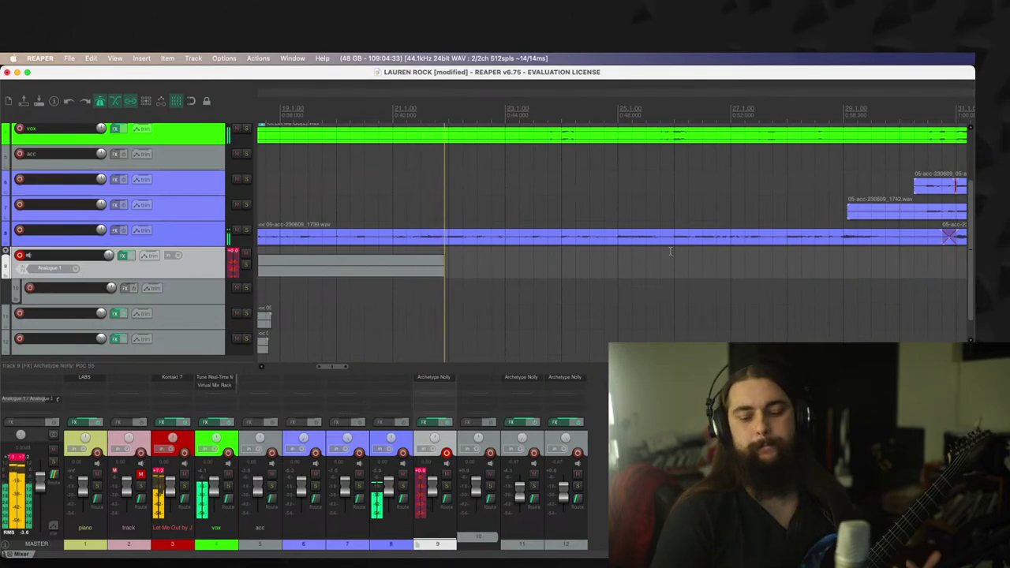
key(space)
scroll(669, 251, down, 3)
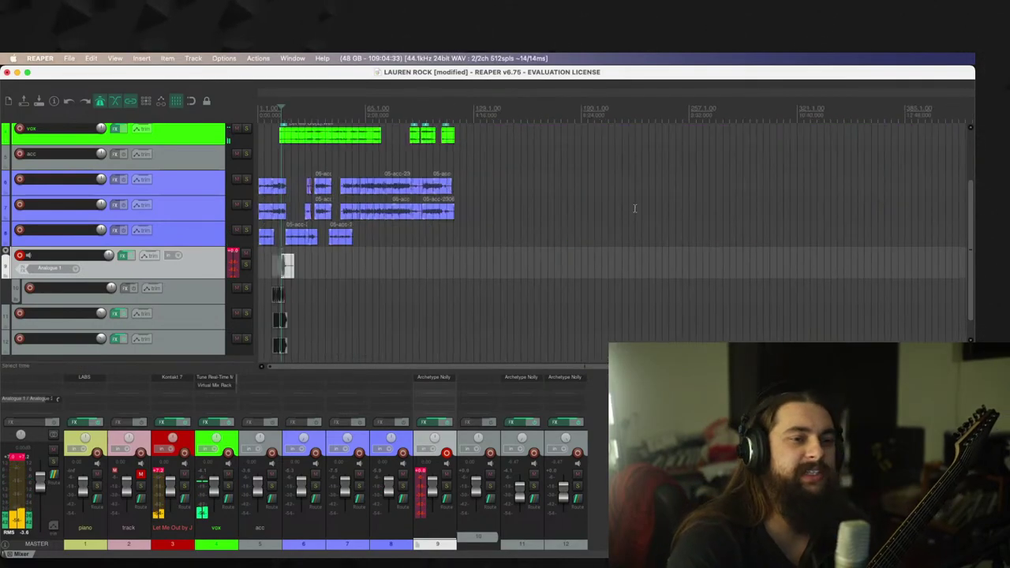
scroll(670, 250, up, 5)
scroll(567, 264, up, 3)
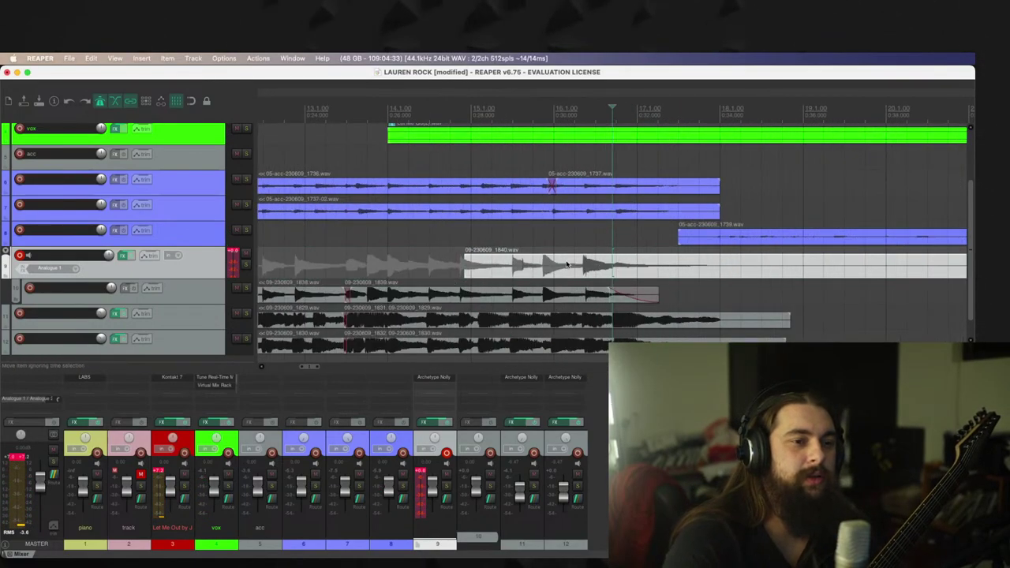
Step: Splice the new ending onto track 10 at the end of bar 16 and shorten it to bar 20 with a long fade-out
drag(461, 267, 629, 276)
click(570, 255)
key(space)
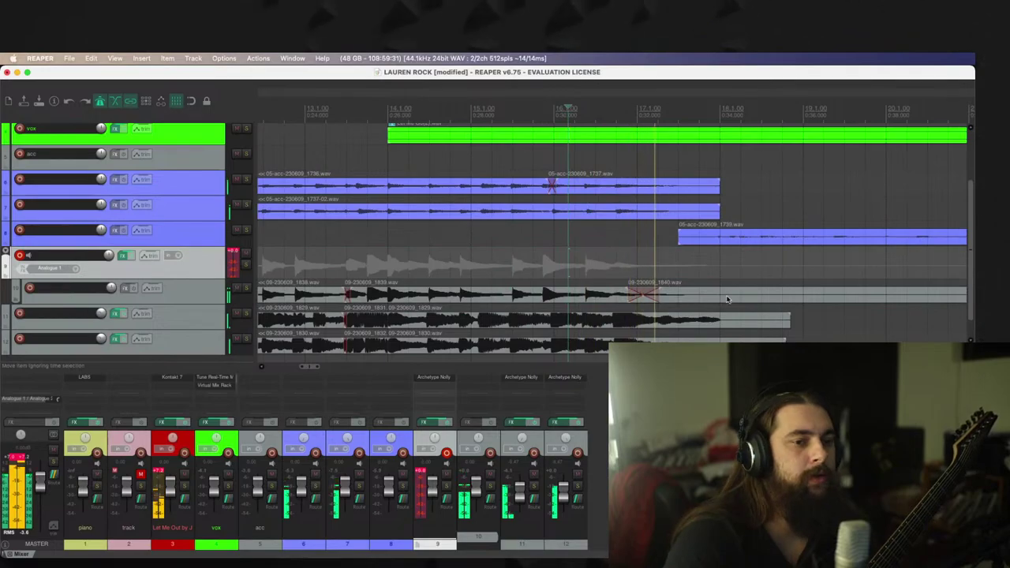
scroll(710, 296, down, 2)
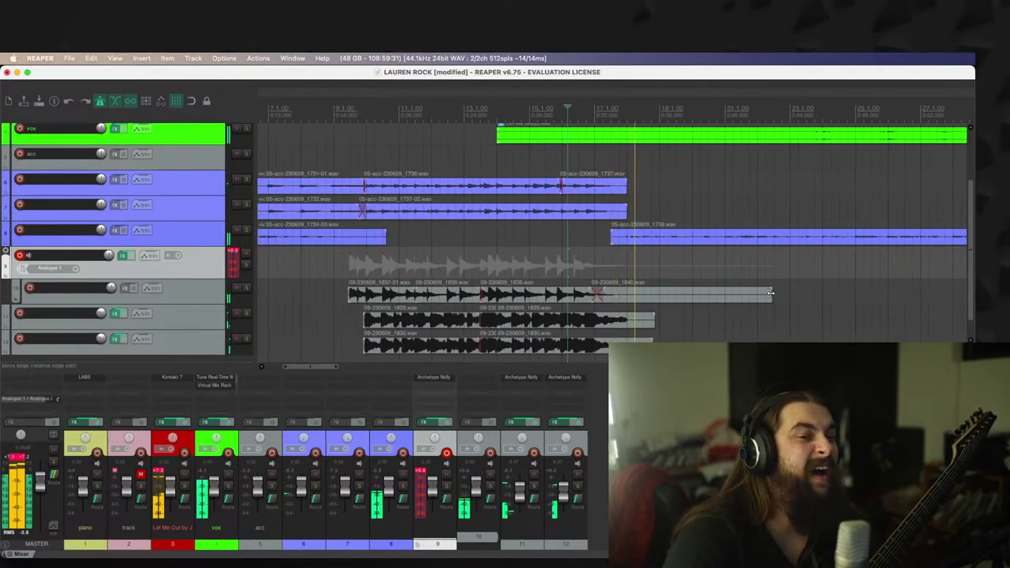
drag(775, 290, 668, 291)
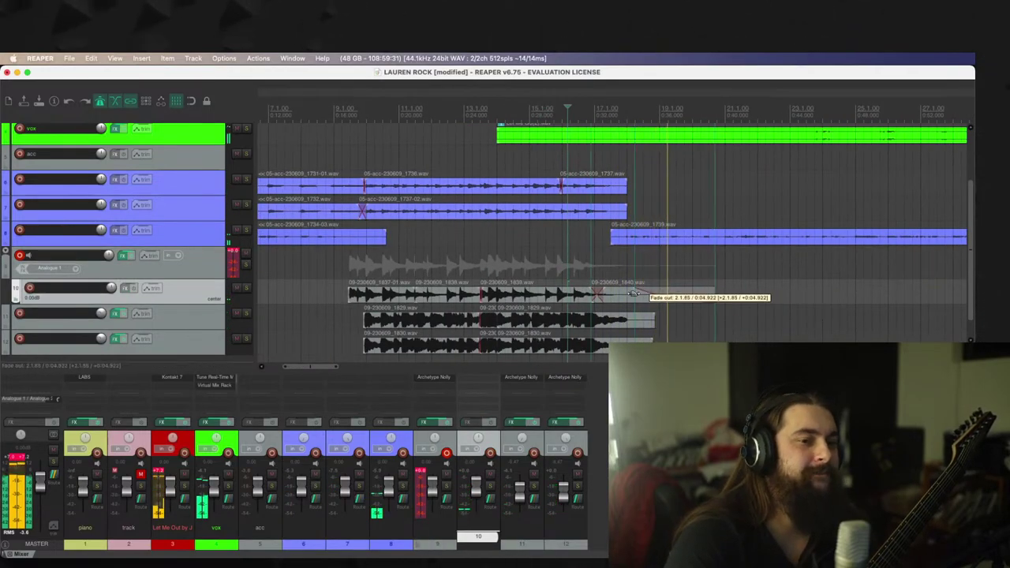
Step: Audition the later section of the arrangement from around bar 42
scroll(649, 265, down, 2)
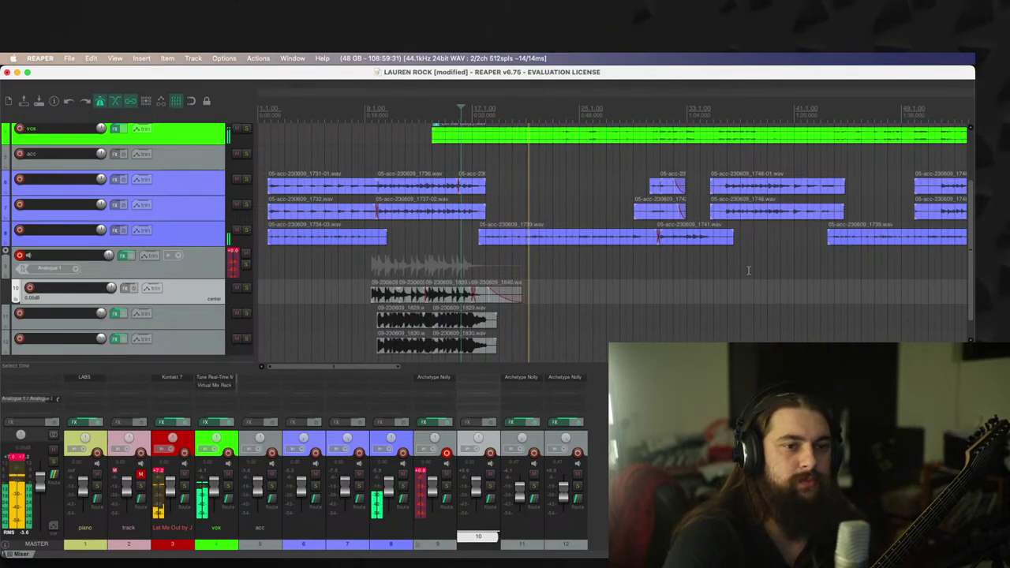
scroll(633, 265, up, 3)
scroll(710, 262, right, 5)
scroll(775, 261, down, 3)
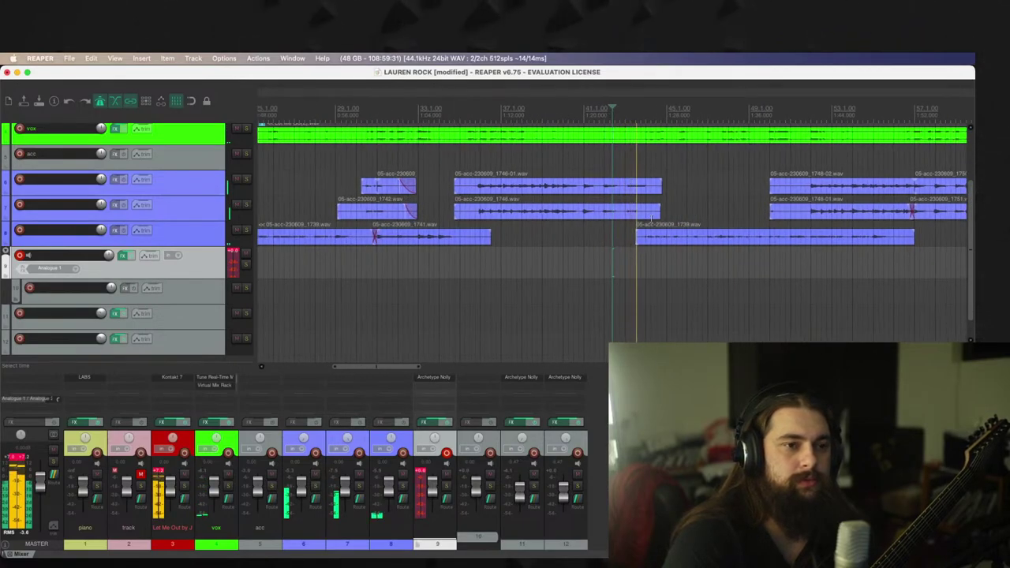
scroll(600, 254, down, 5)
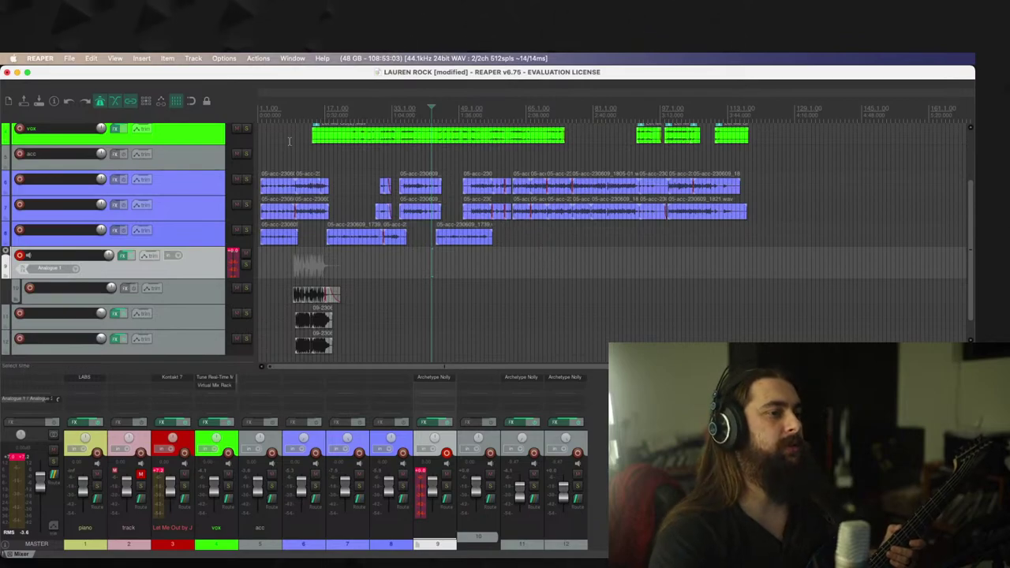
Step: Play the project from the start to review the guitar layers against the acoustic and vocal tracks
click(263, 150)
scroll(263, 150, up, 3)
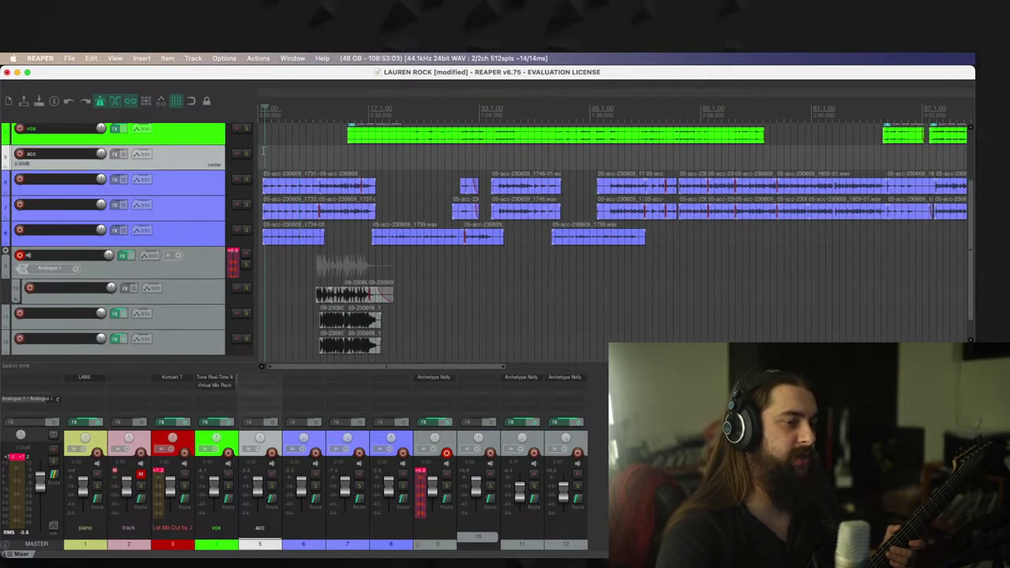
key(space)
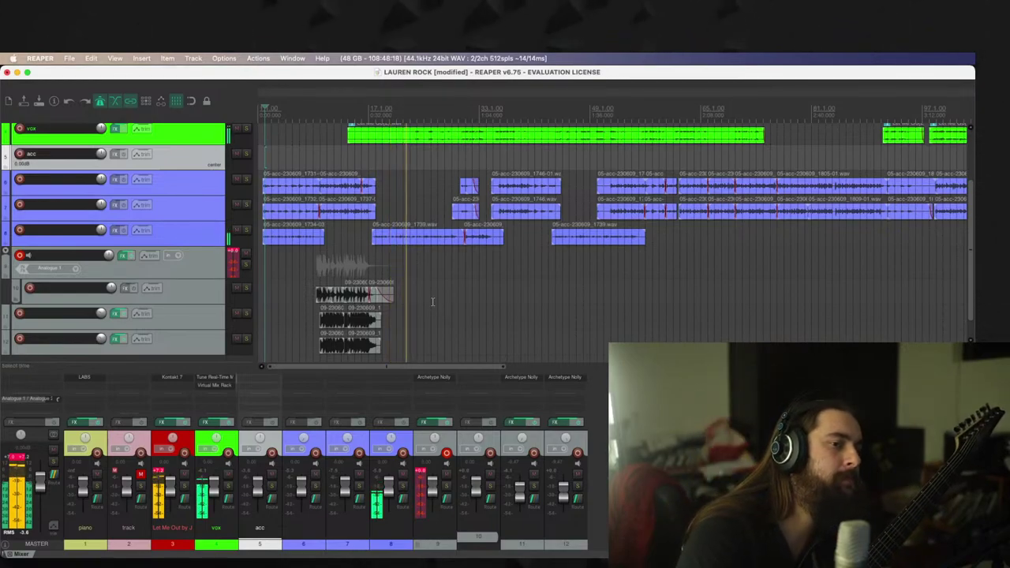
scroll(431, 300, down, 1)
scroll(432, 300, up, 1)
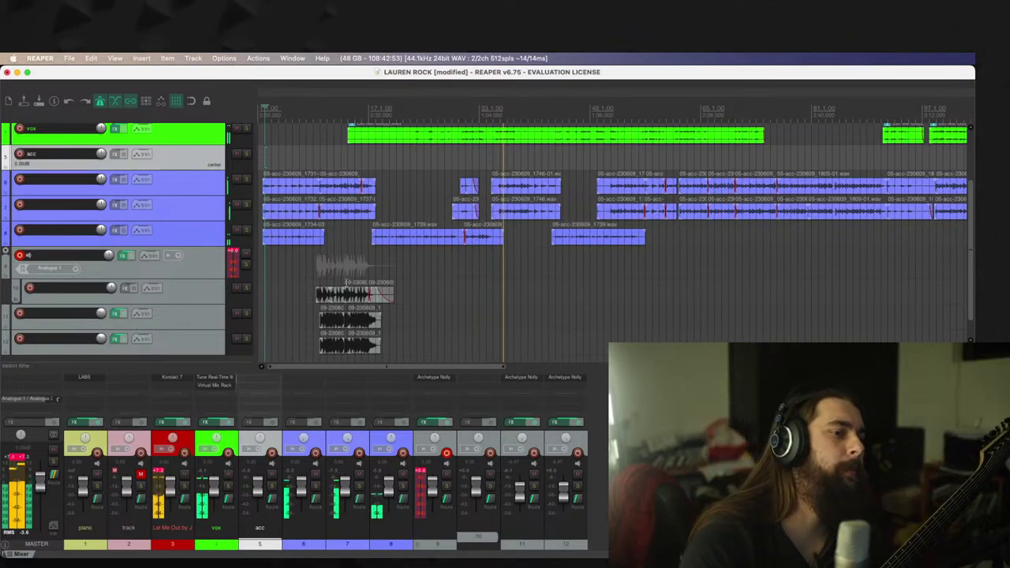
key(space)
Step: Select track 9 and audition the arrangement from around bar 34
click(65, 266)
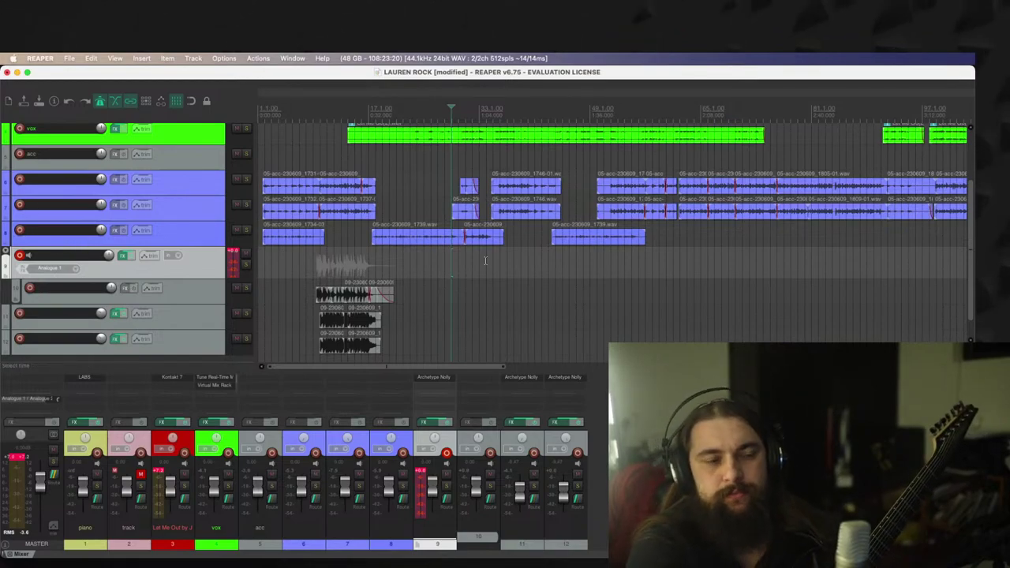
scroll(485, 260, up, 2)
key(space)
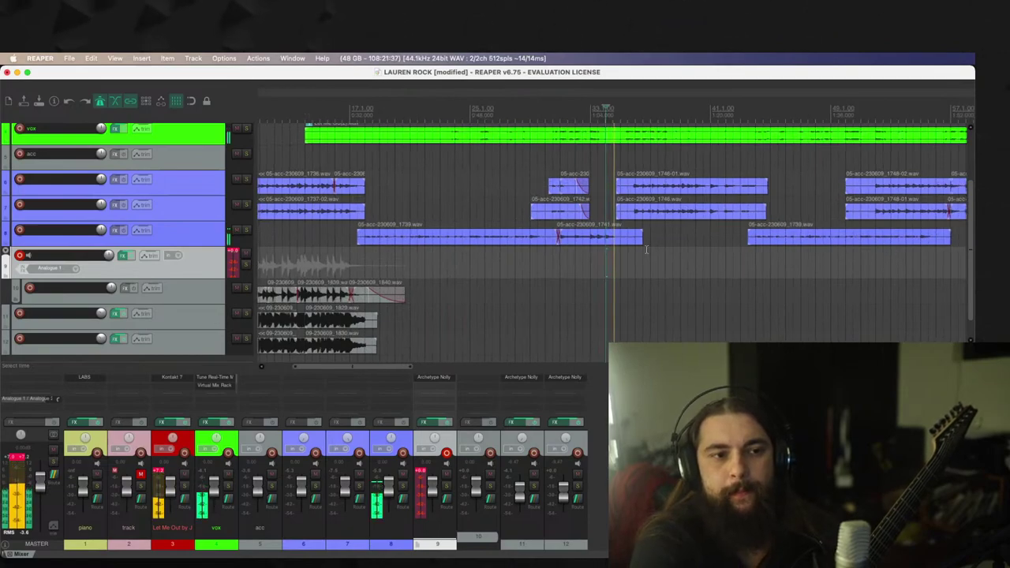
scroll(644, 244, up, 1)
scroll(642, 238, up, 1)
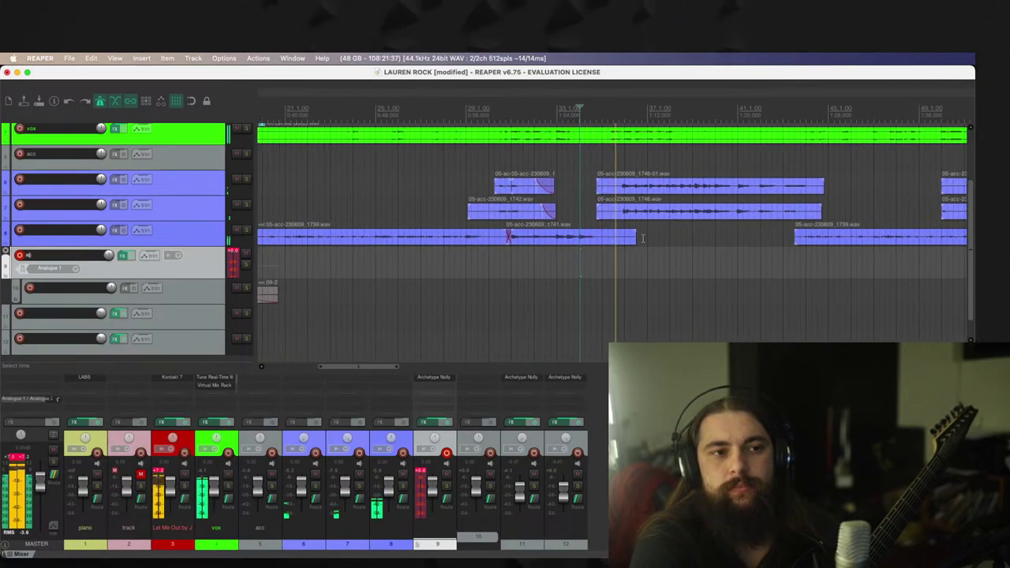
key(space)
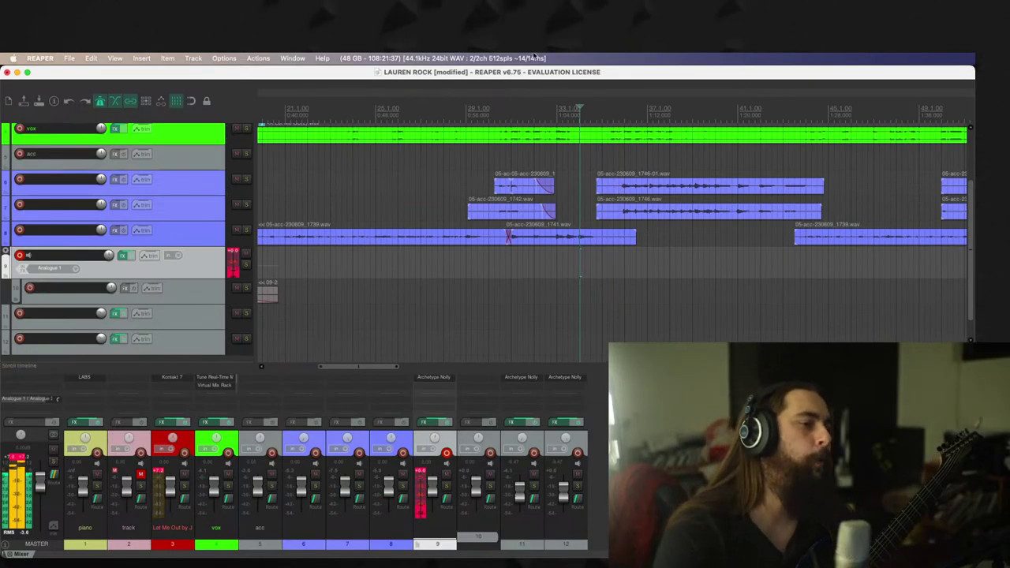
Step: Arm track 11 for recording and place the edit cursor just before bar 33
click(19, 314)
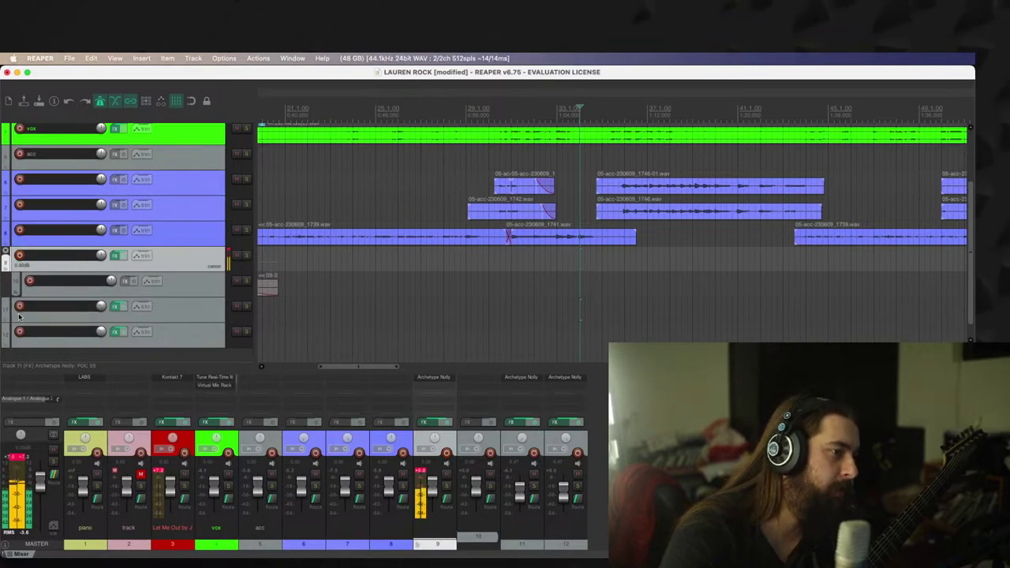
click(549, 293)
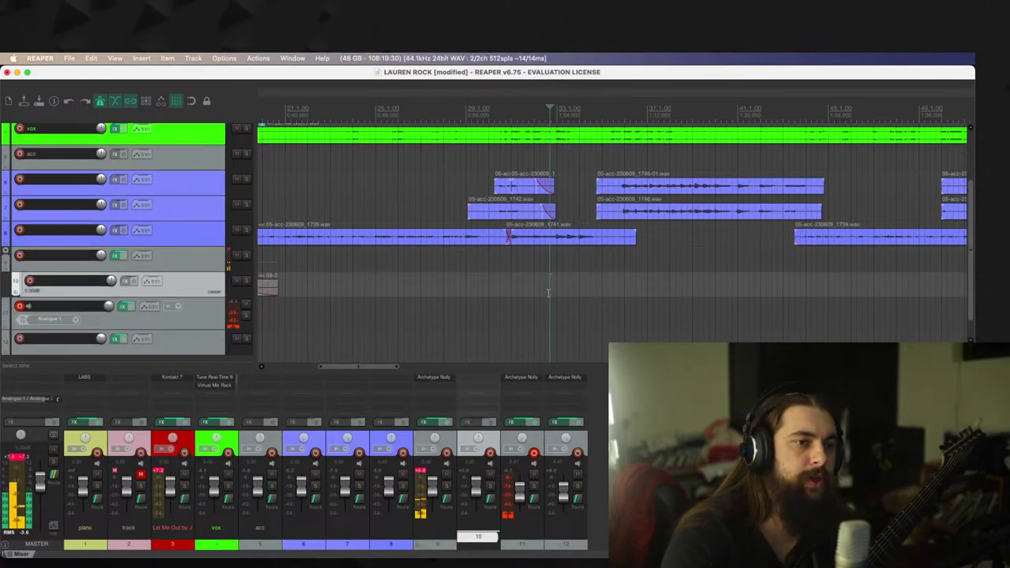
scroll(559, 289, up, 1)
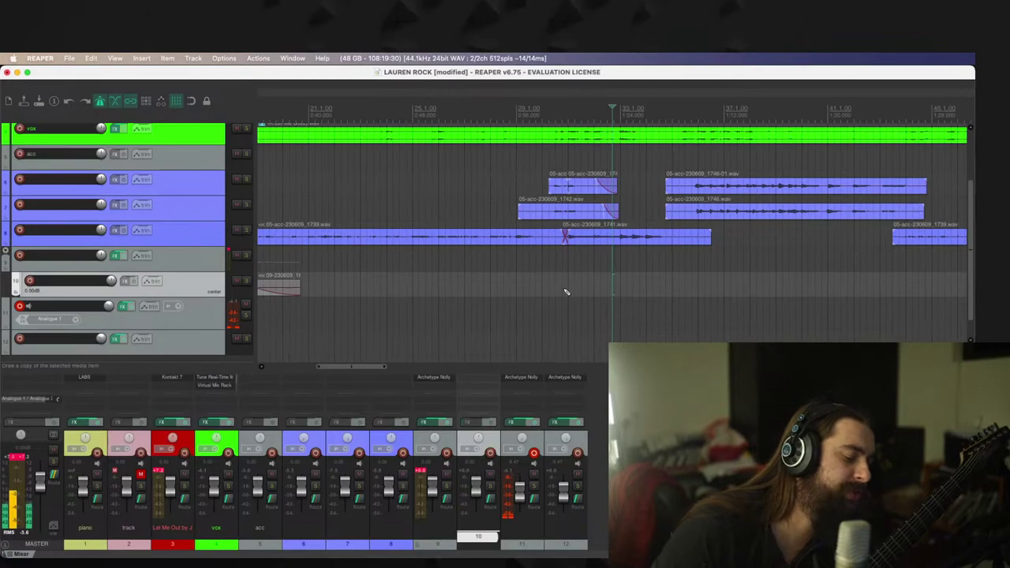
key(ctrl+r)
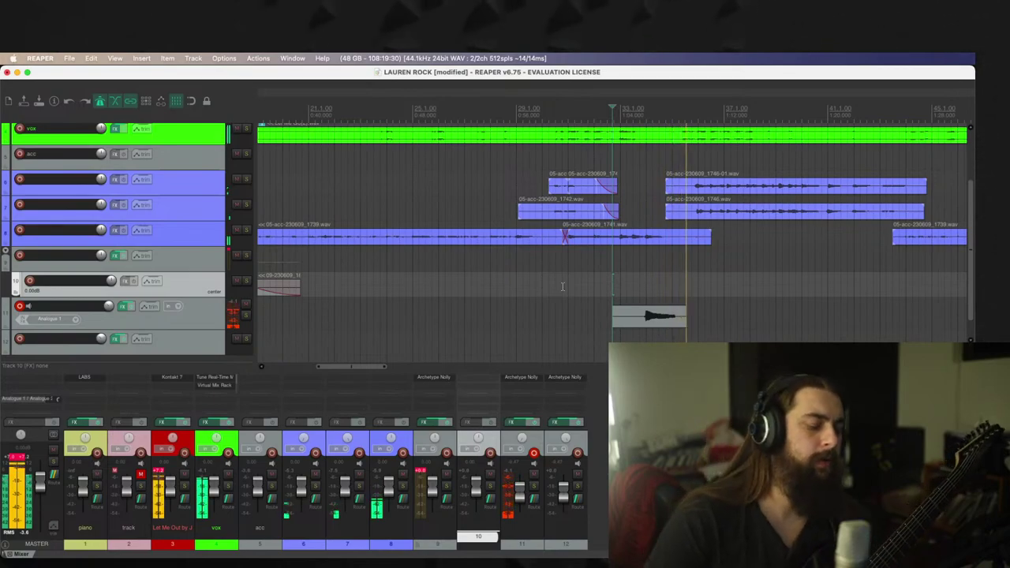
key(ctrl+BackSpace)
key(space)
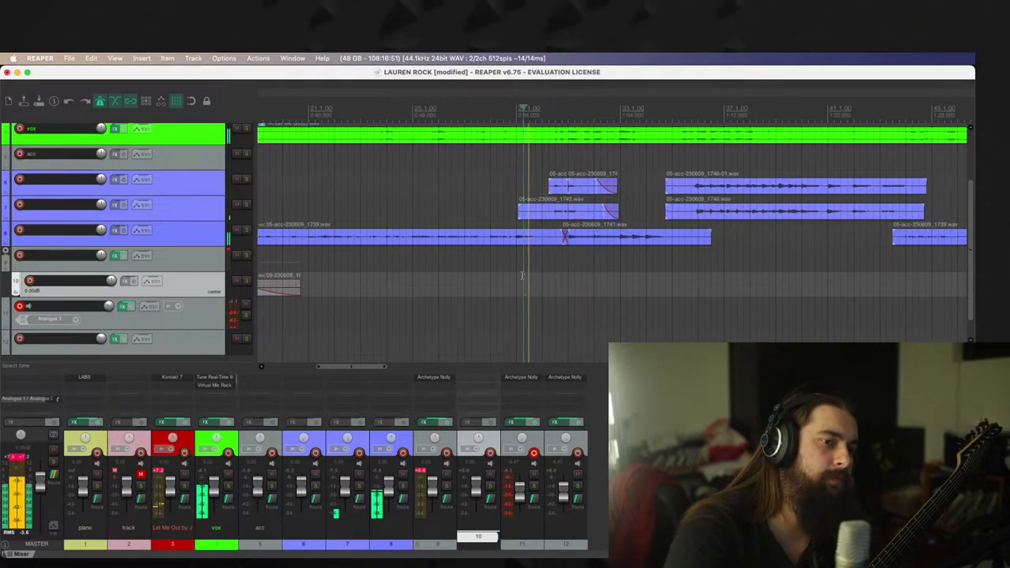
key(ctrl+r)
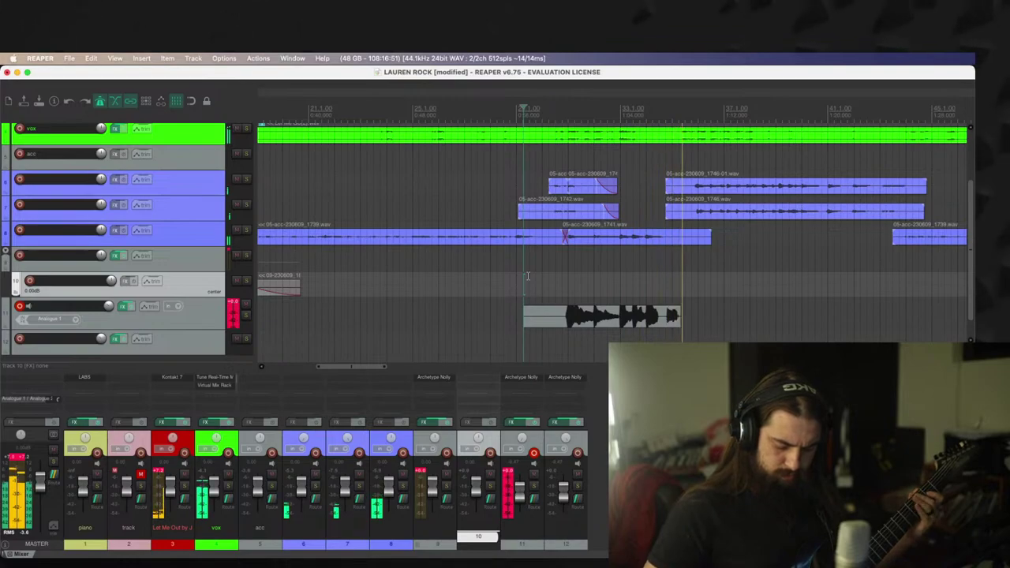
key(space)
key(Escape)
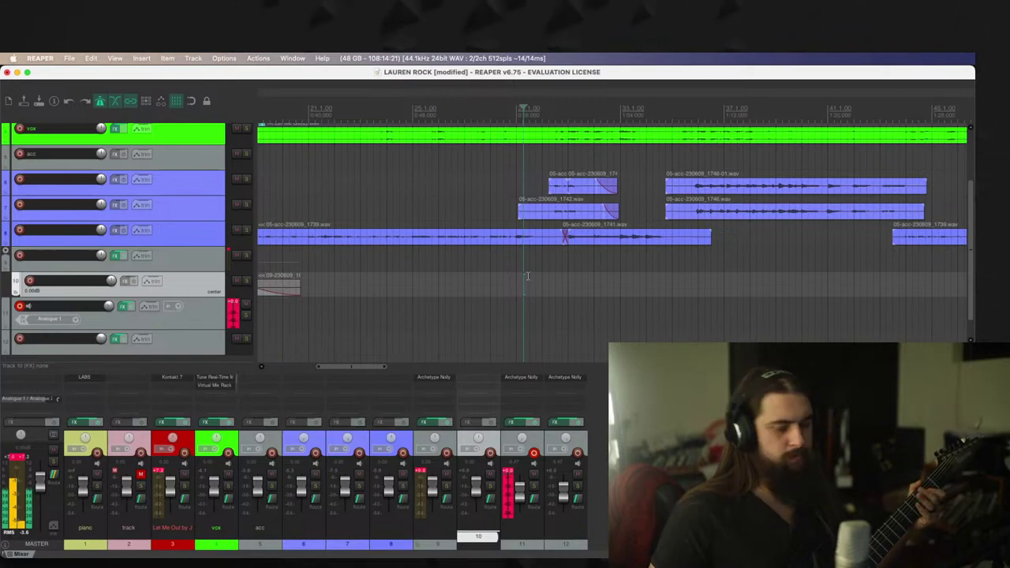
Step: Raise the volume of tracks 11 and 12 to about -3.4 dB and place the edit cursor just before bar 29
click(112, 314)
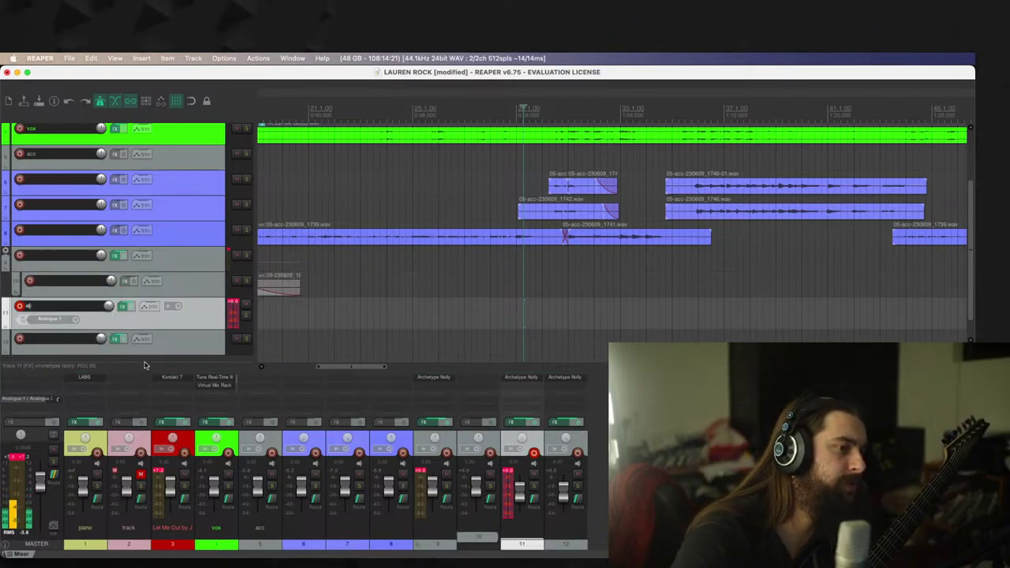
shift+click(163, 347)
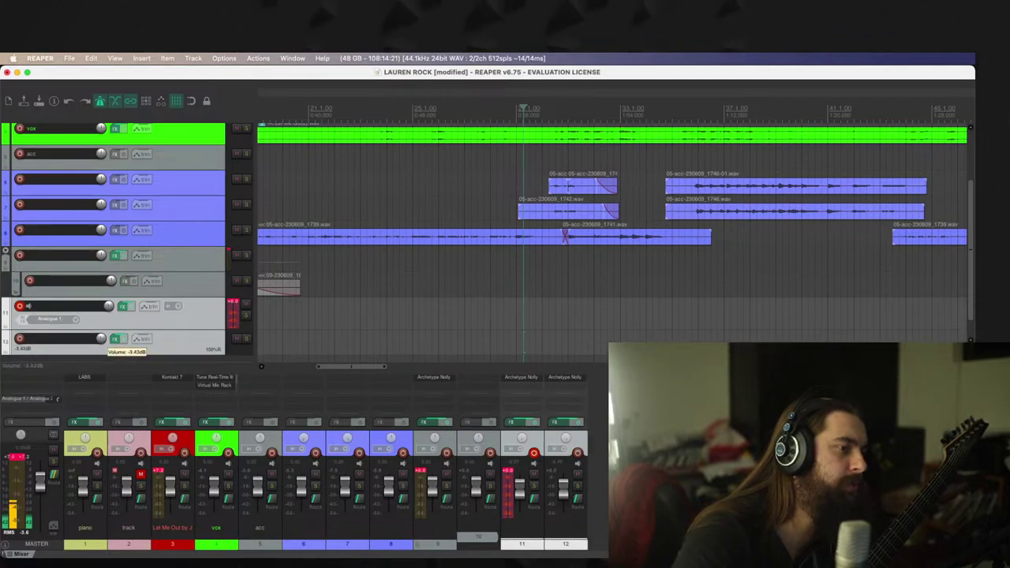
click(505, 274)
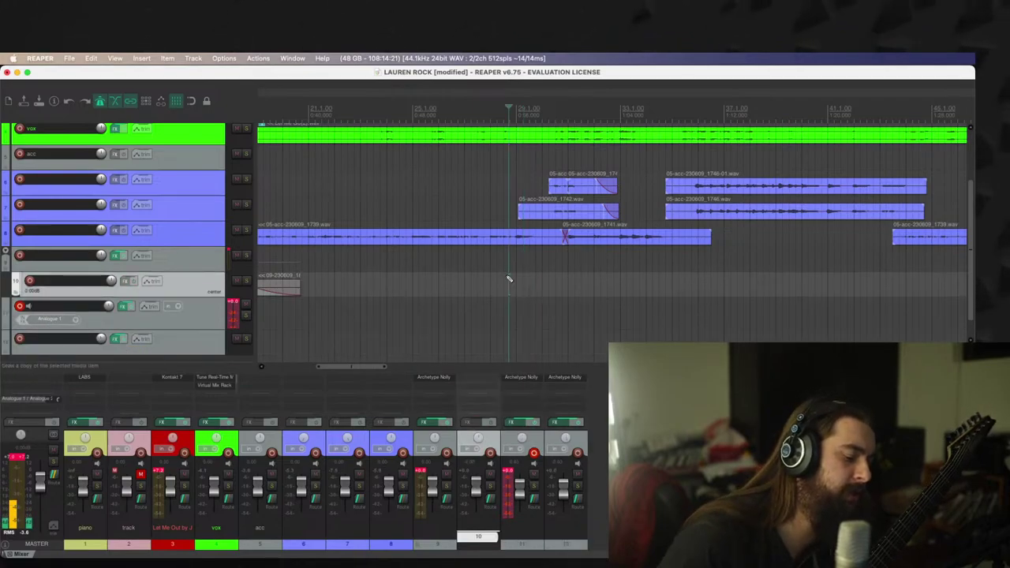
key(super+r)
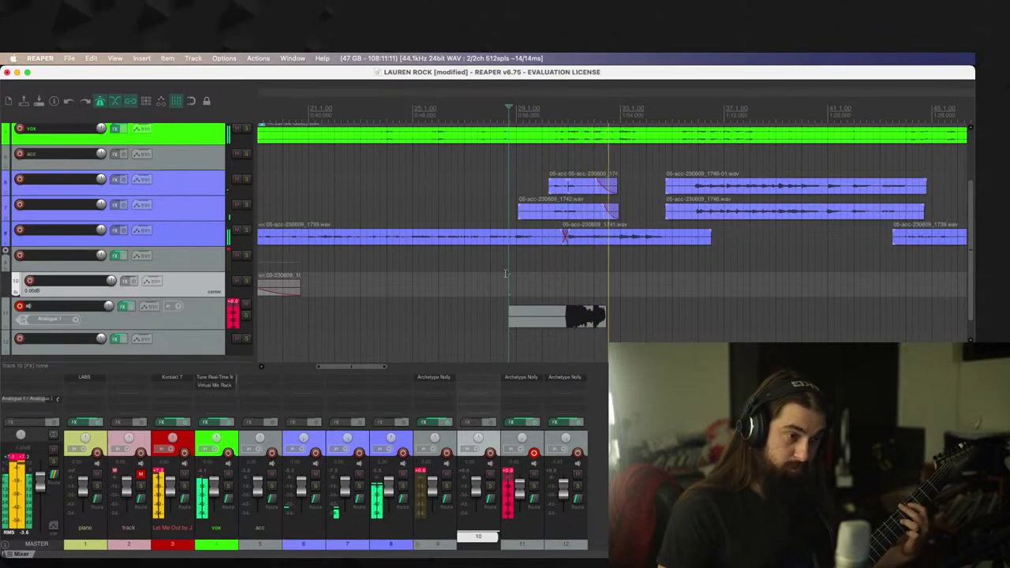
key(space)
key(Return)
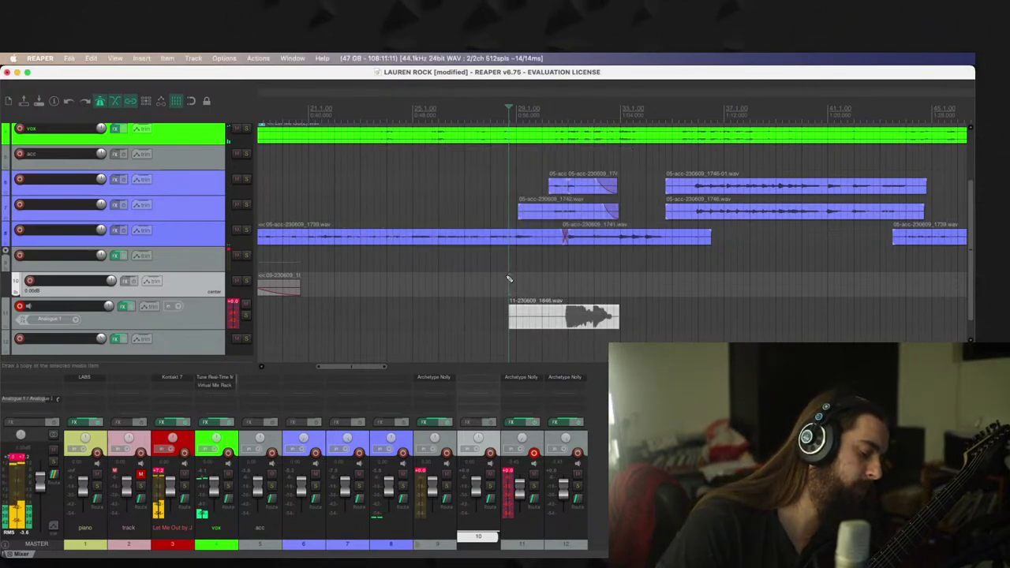
key(ctrl+z)
Step: Record a guitar take on track 11 from just before bar 29 through bar 36 and move it to track 12
key(ctrl+r)
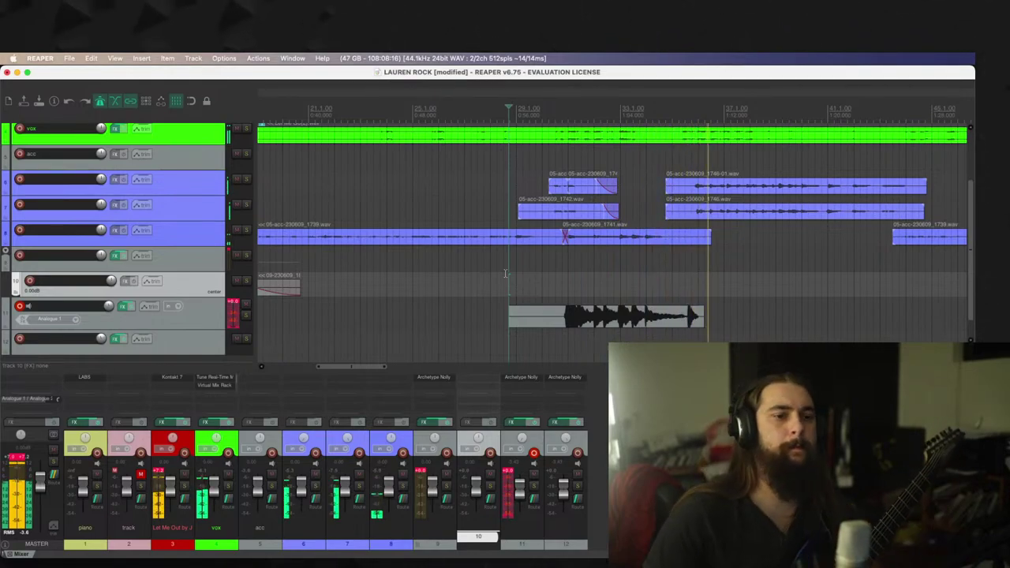
key(space)
key(Return)
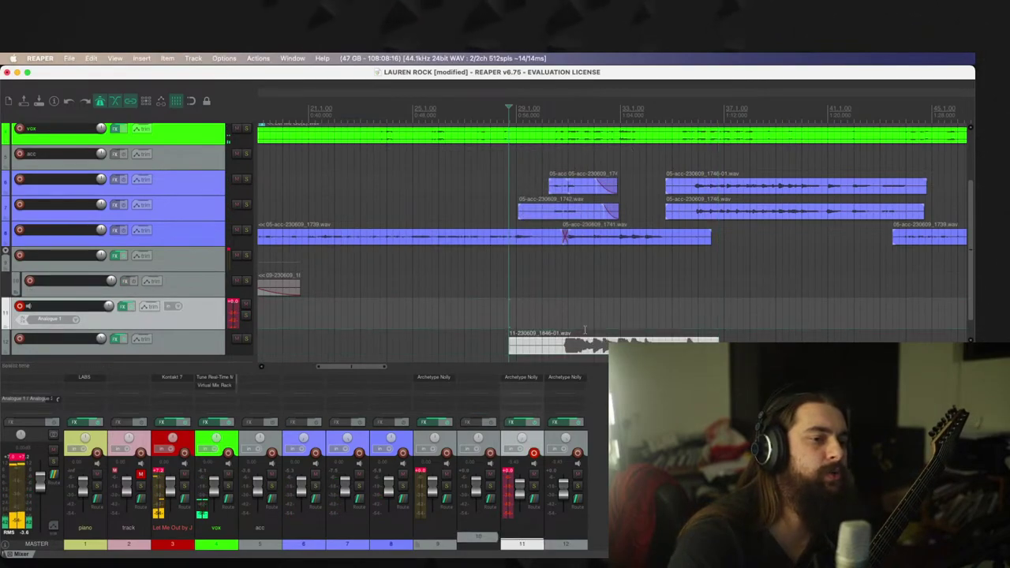
Step: Record a doubling guitar take on track 11 over the same bars, discarding the false start
key(super+r)
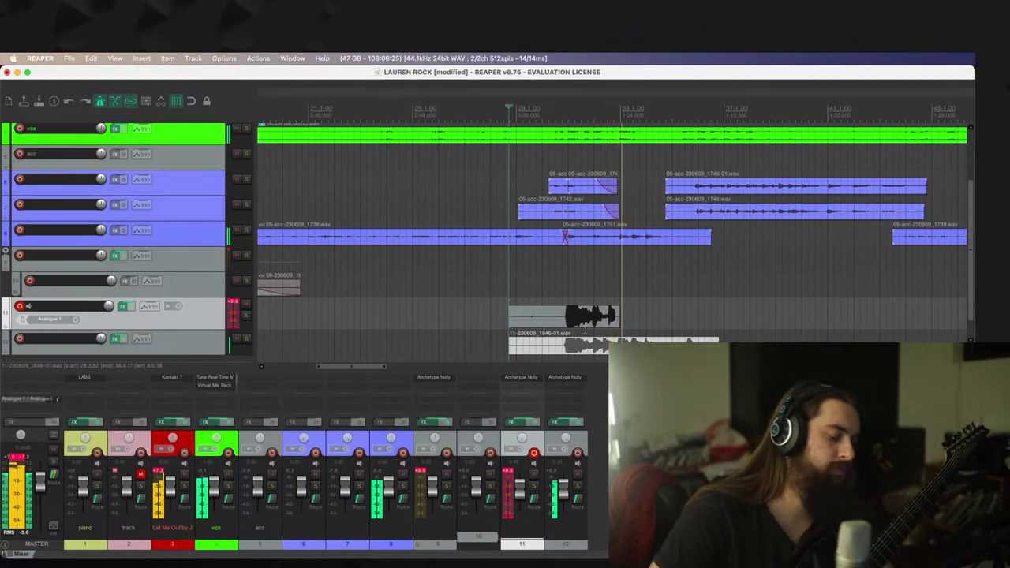
key(super+Delete)
key(super+r)
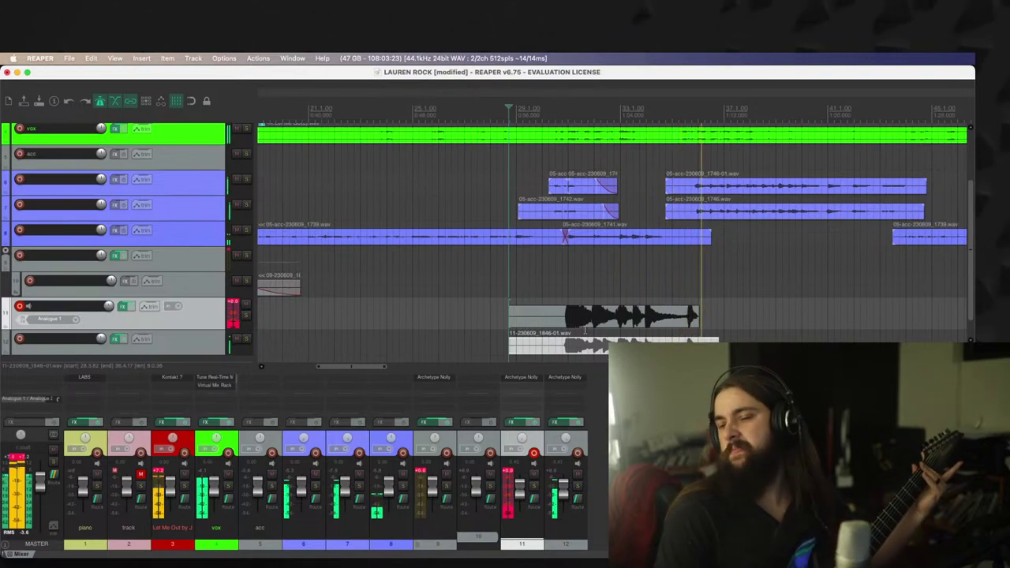
key(space)
key(Return)
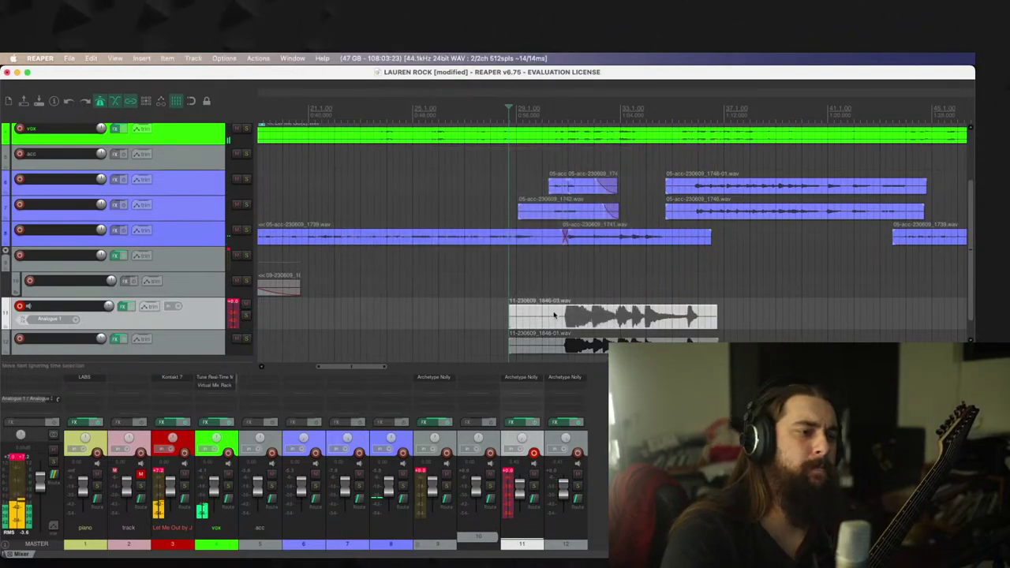
Step: Trim the silent starts of both new guitar takes on tracks 11 and 12 to just before bar 31
scroll(176, 312, down, 1)
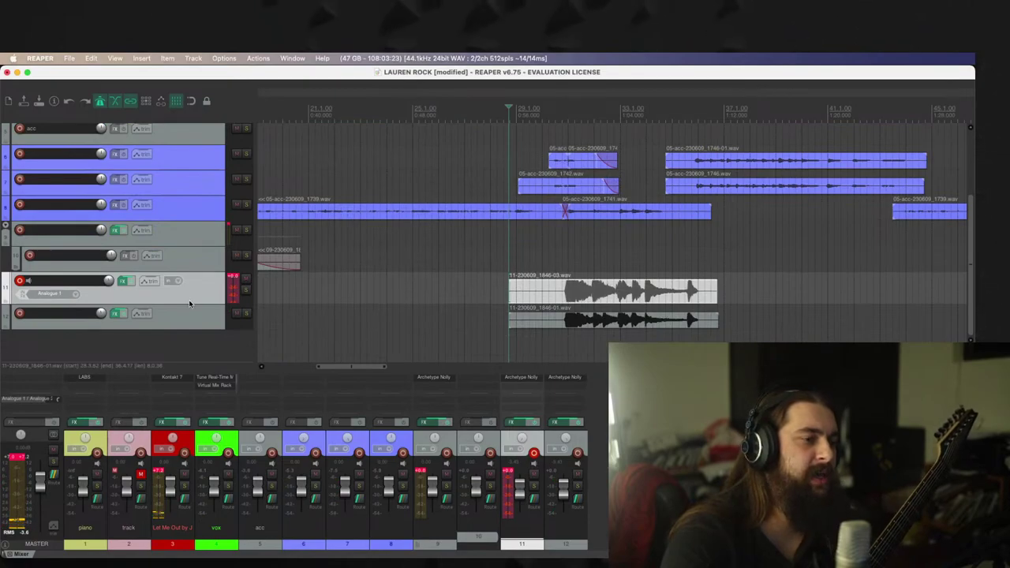
click(521, 325)
drag(506, 318, 561, 318)
Step: Insert a new track nested under track 11, move the doubling take onto it and audition it from around bar 34
click(168, 293)
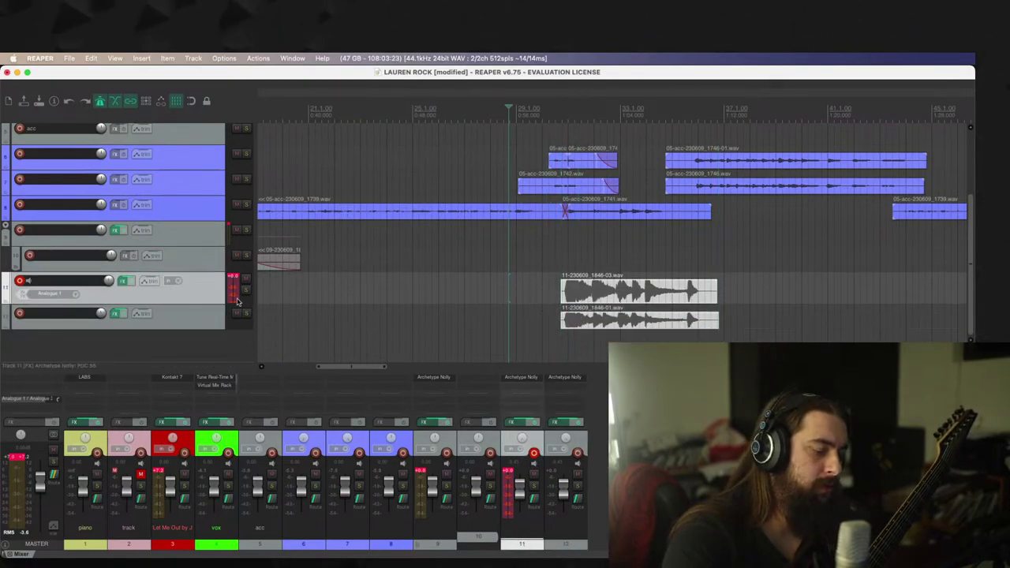
key(ctrl+t)
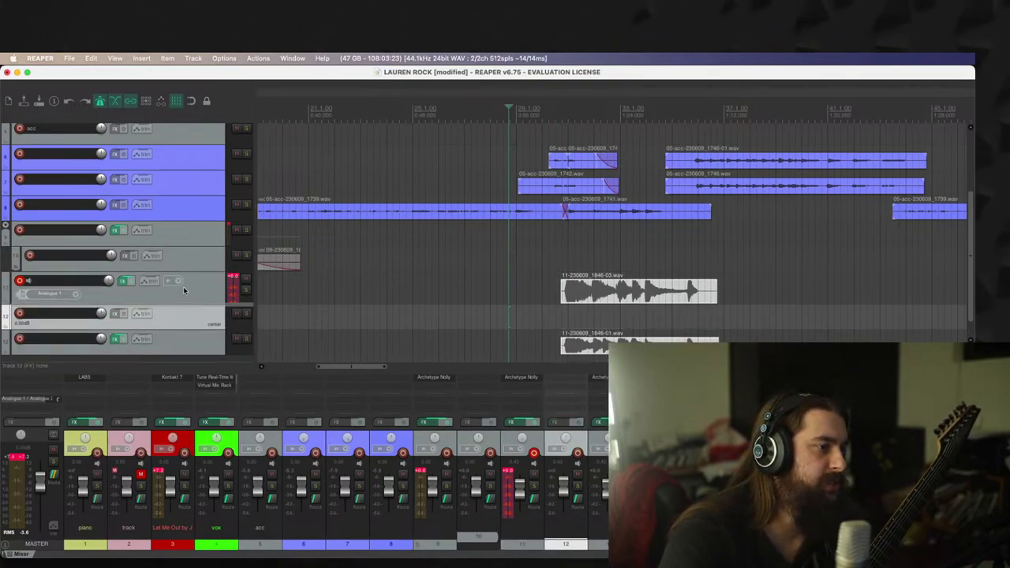
click(629, 298)
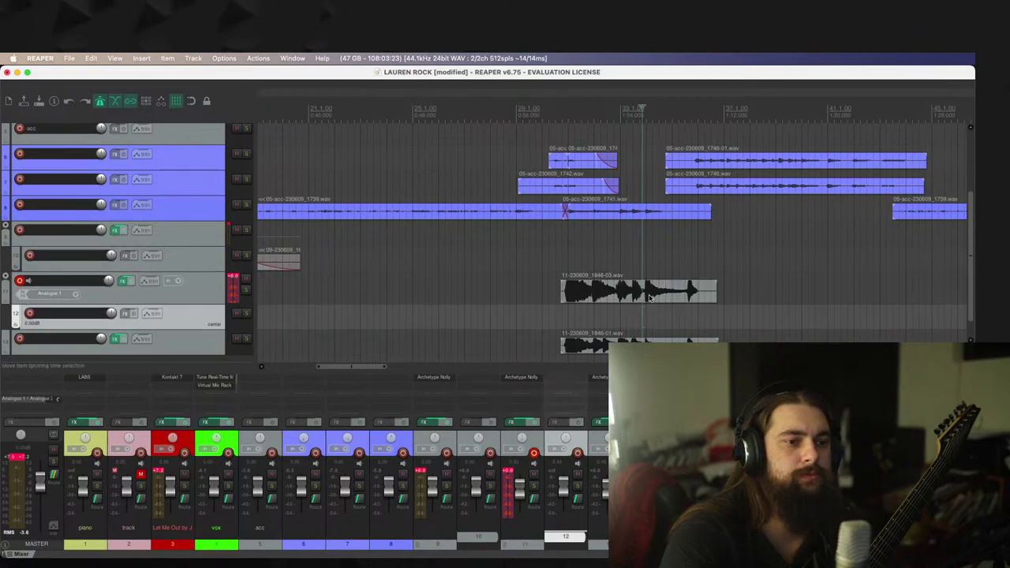
key(ctrl+r)
scroll(690, 131, up, 4)
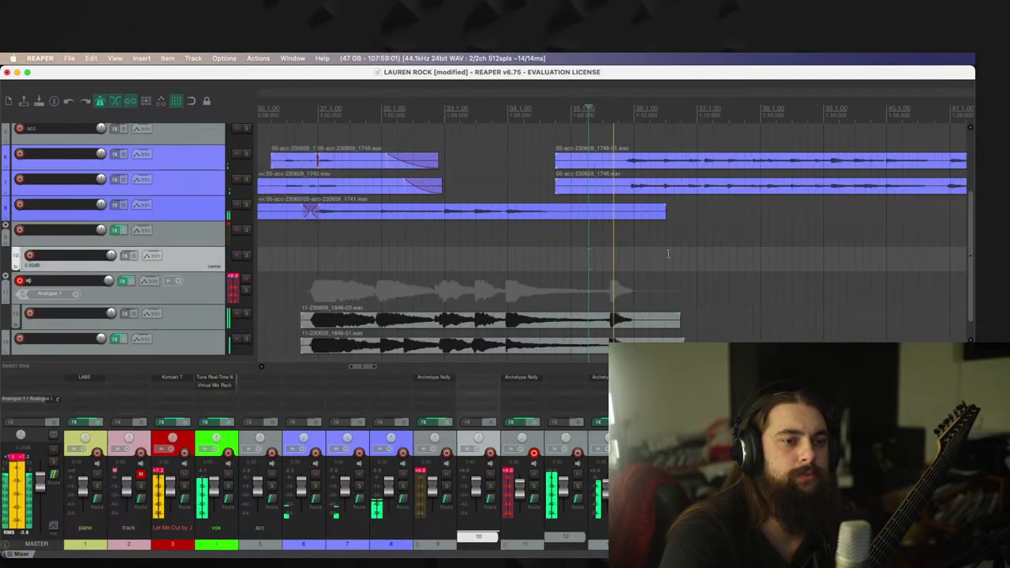
Step: Trim the starts of the acoustic items on tracks 6 and 7 from bar 34 to just before bar 36
click(559, 187)
drag(560, 187, 616, 193)
scroll(743, 250, down, 4)
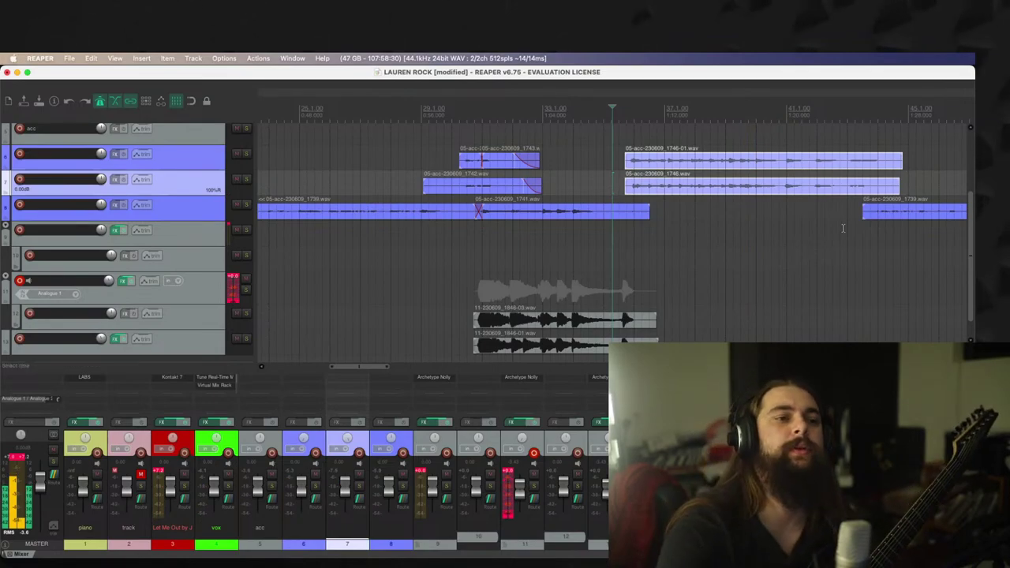
Step: Audition the arrangement from around bar 38
click(714, 241)
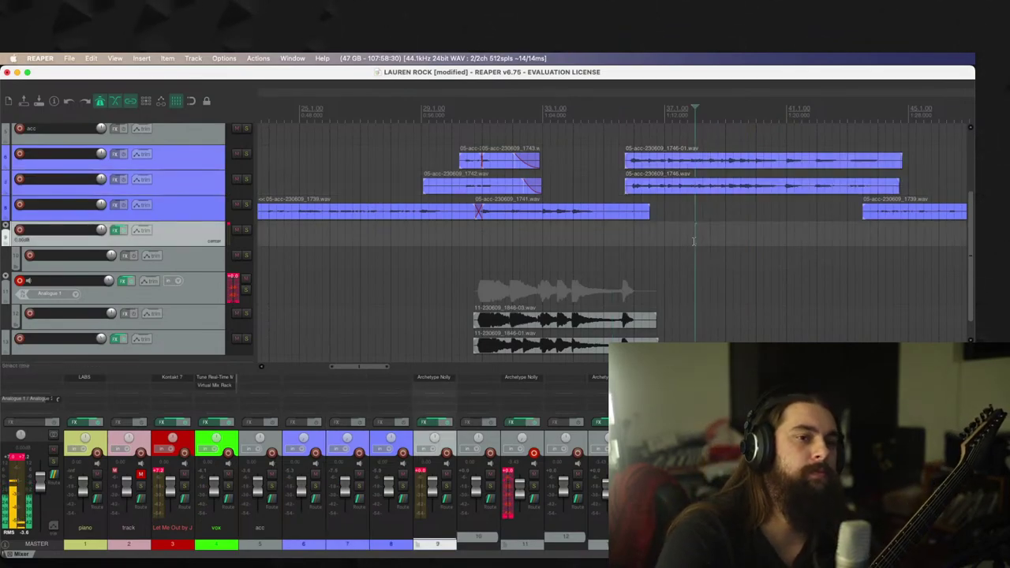
key(space)
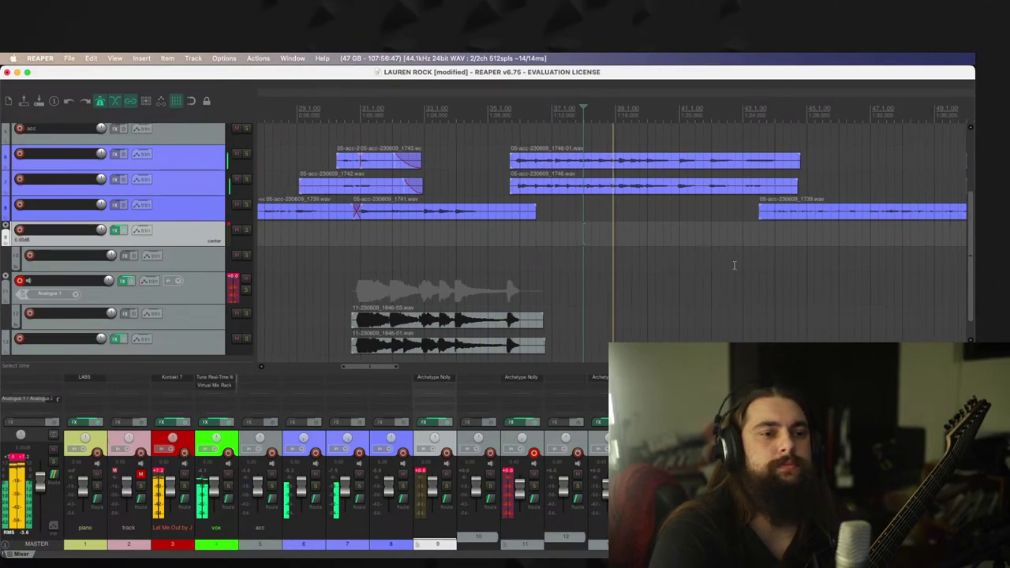
scroll(727, 262, up, 3)
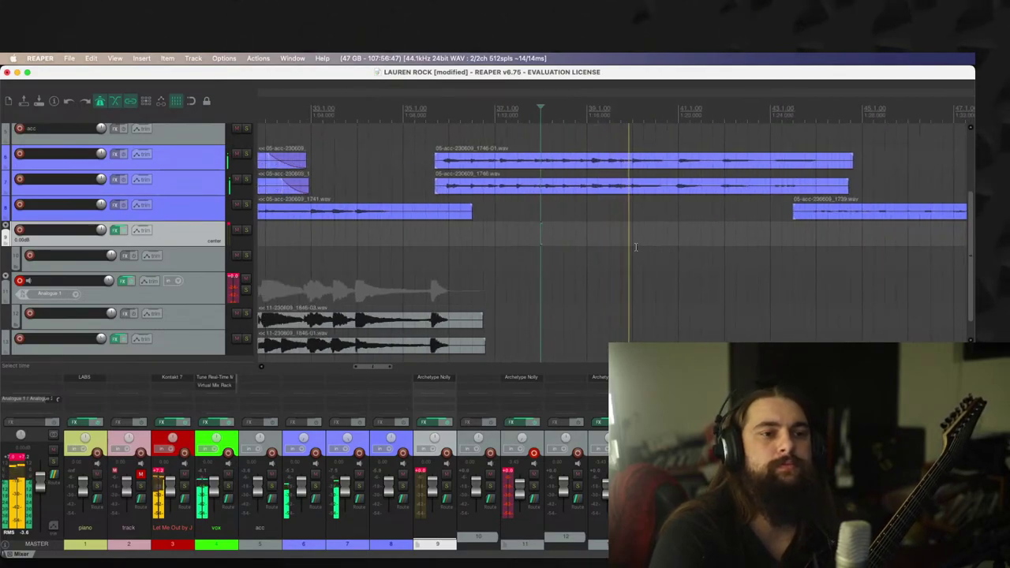
Step: Record a guitar take on track 11 from late bar 34 into bar 44 and move it to track 12, trimmed to start at 35.4.58
click(388, 251)
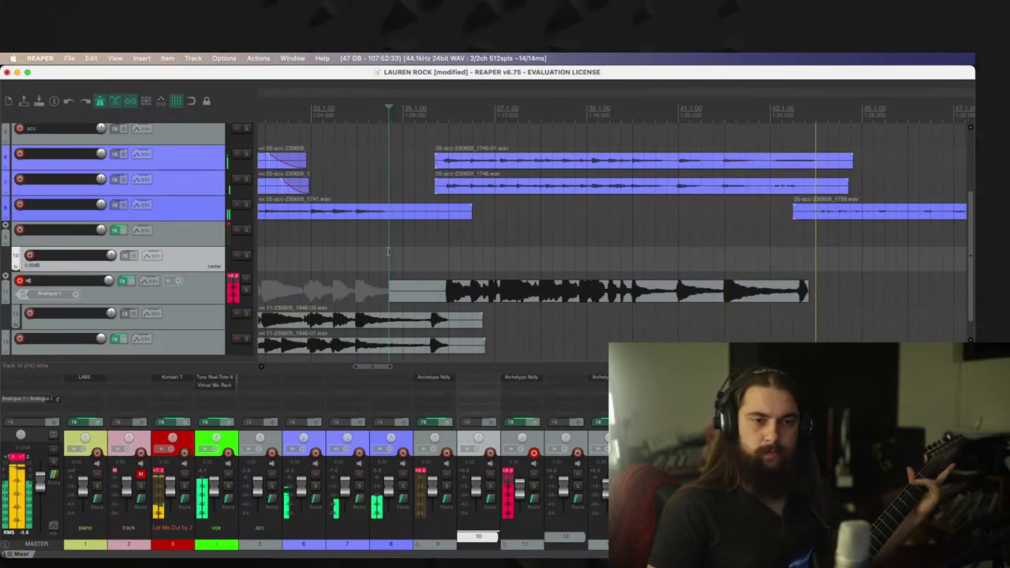
key(space)
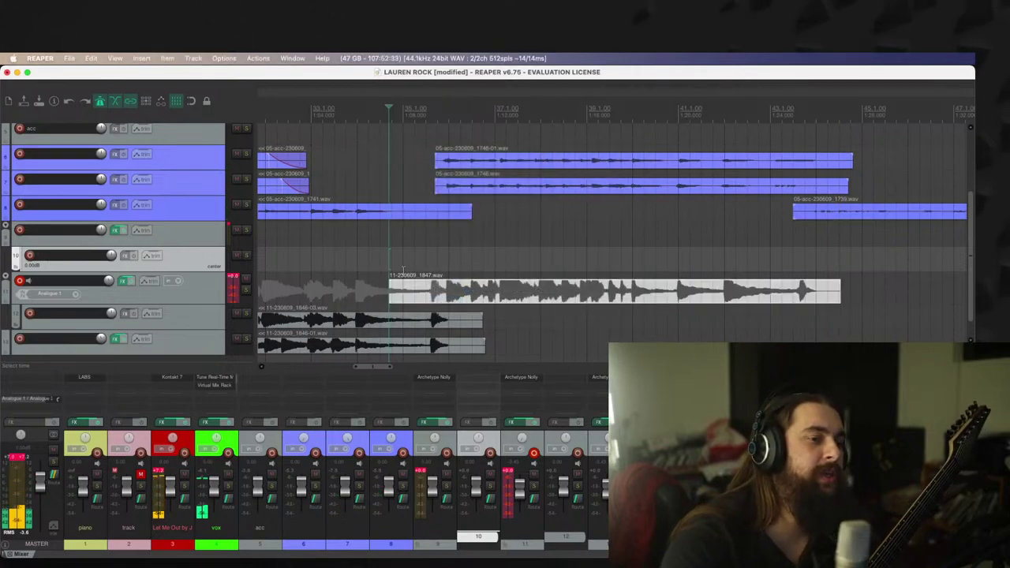
drag(392, 294, 474, 319)
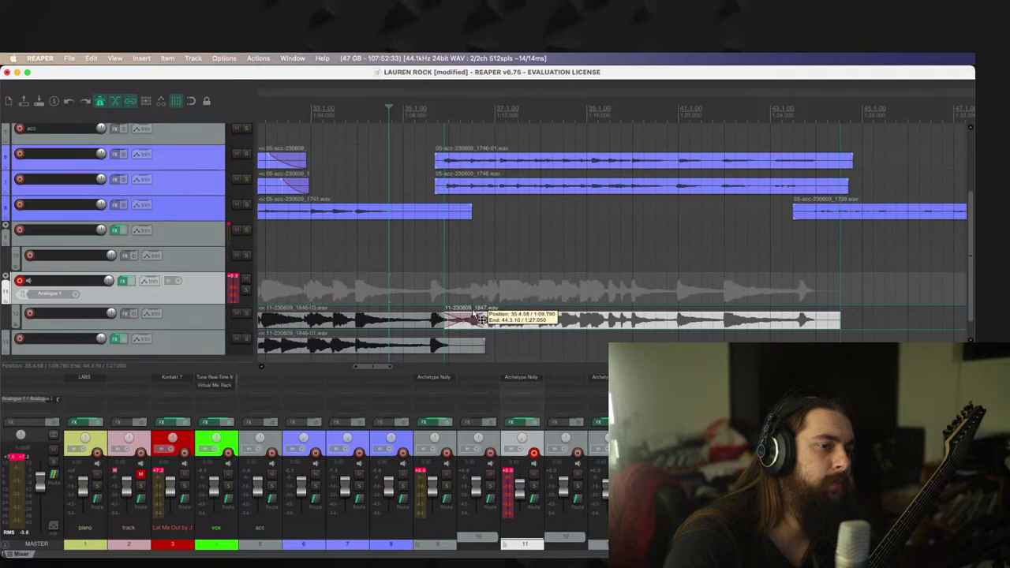
Step: Record a doubling take of the bar 35 to 44 section on track 11 and move it to track 13
key(space)
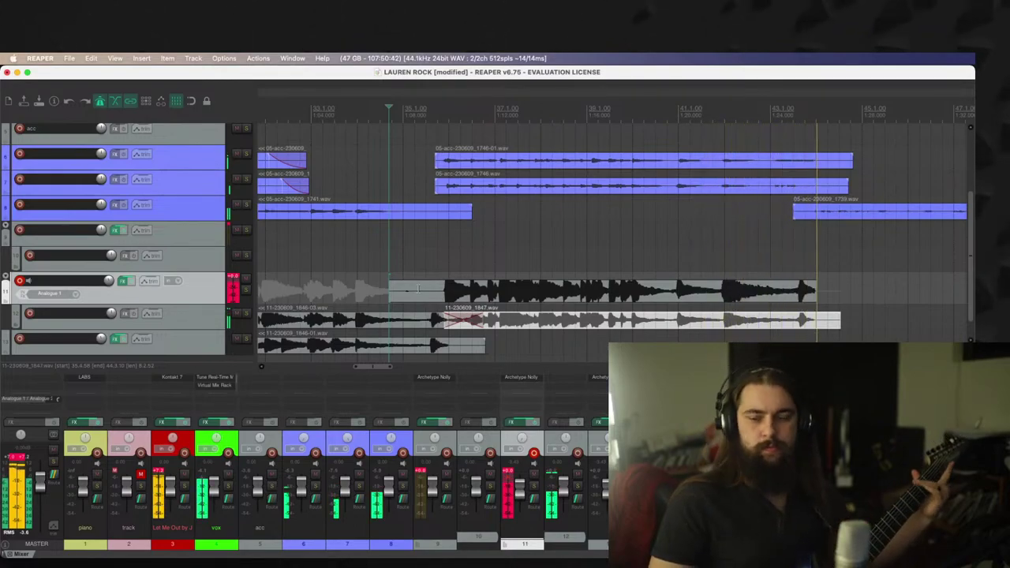
key(space)
click(433, 304)
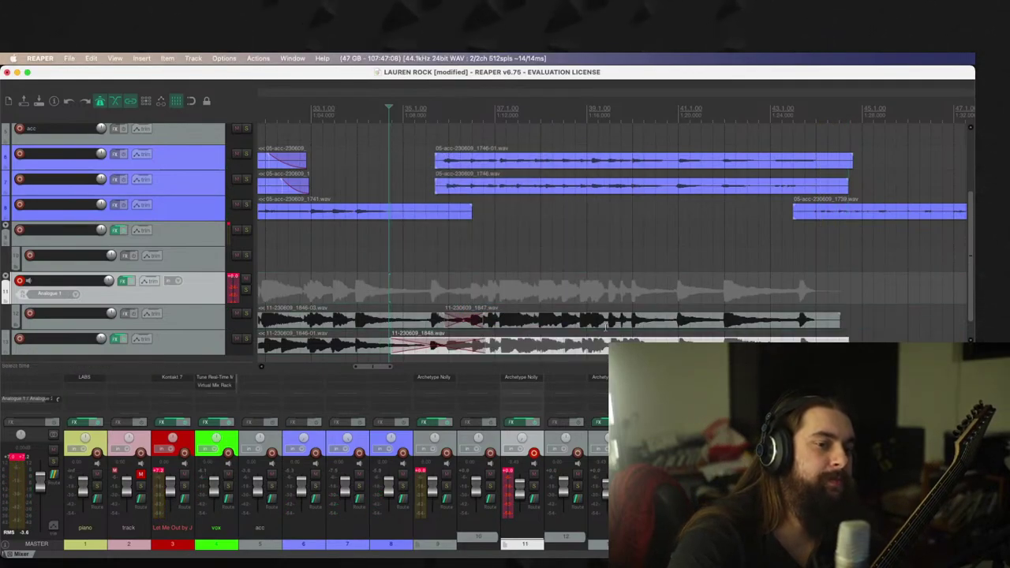
Step: Trim the overlapping takes on tracks 12 and 13 so they splice with short crossfades just before bar 36
click(476, 335)
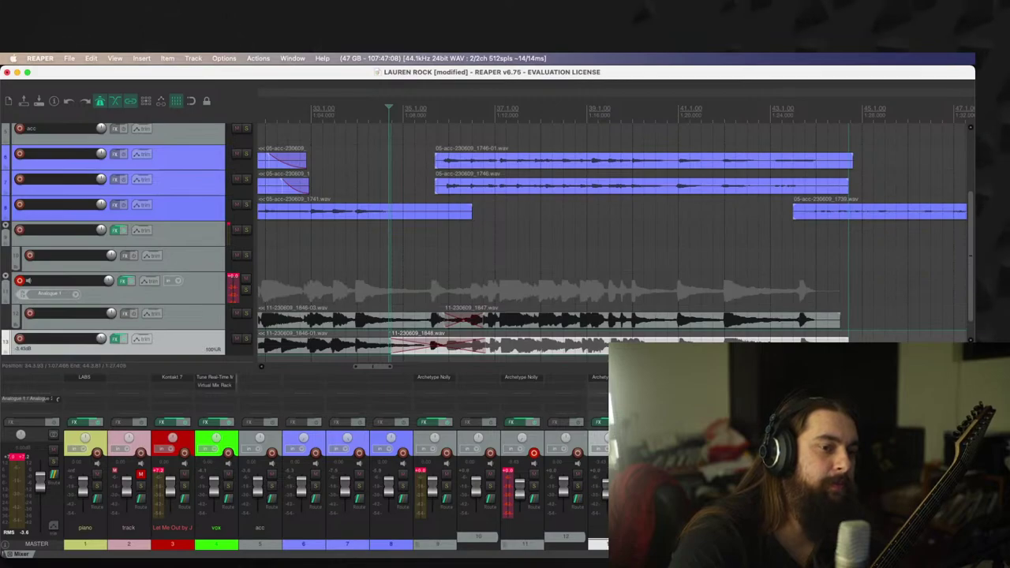
drag(477, 347, 390, 344)
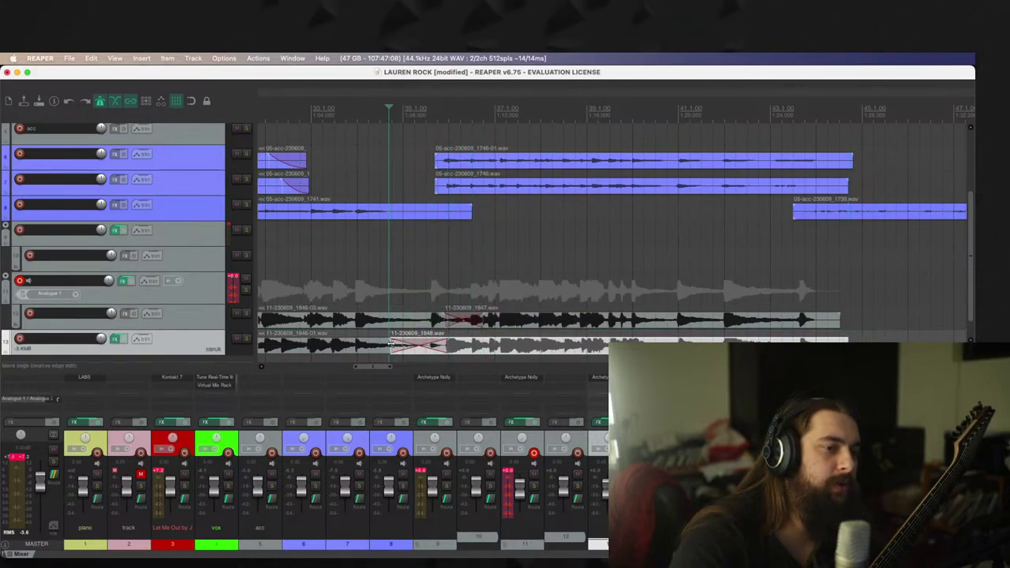
drag(438, 321, 445, 324)
Step: Play the arrangement from around bar 30 to review the new guitar layers through bar 44
click(735, 274)
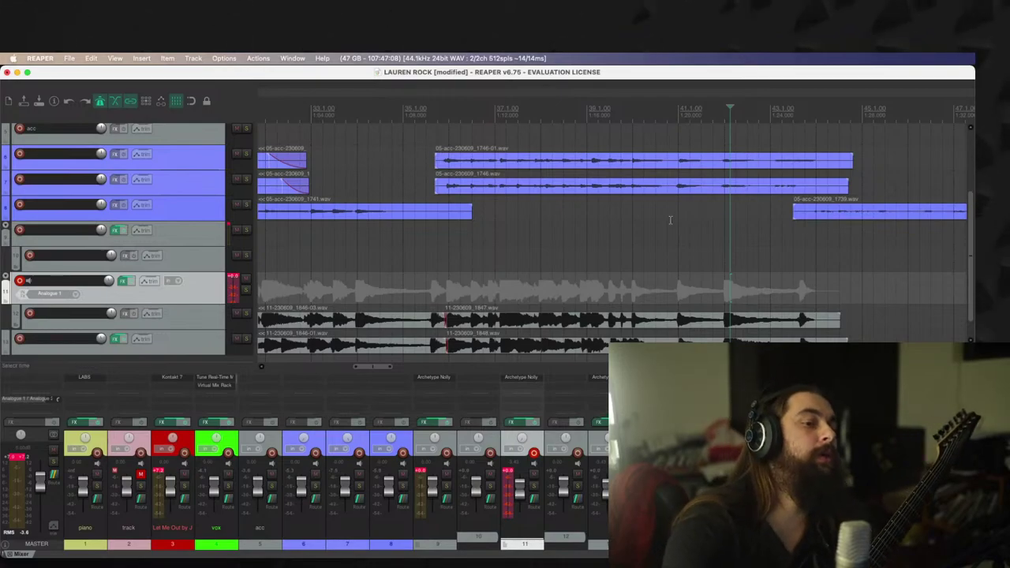
scroll(670, 220, down, 6)
click(501, 272)
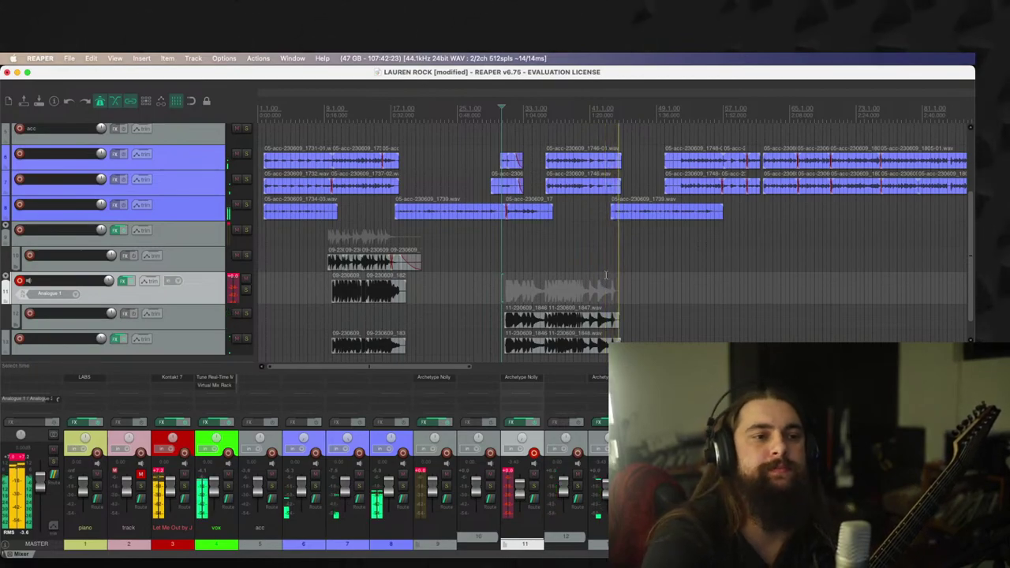
scroll(606, 274, up, 6)
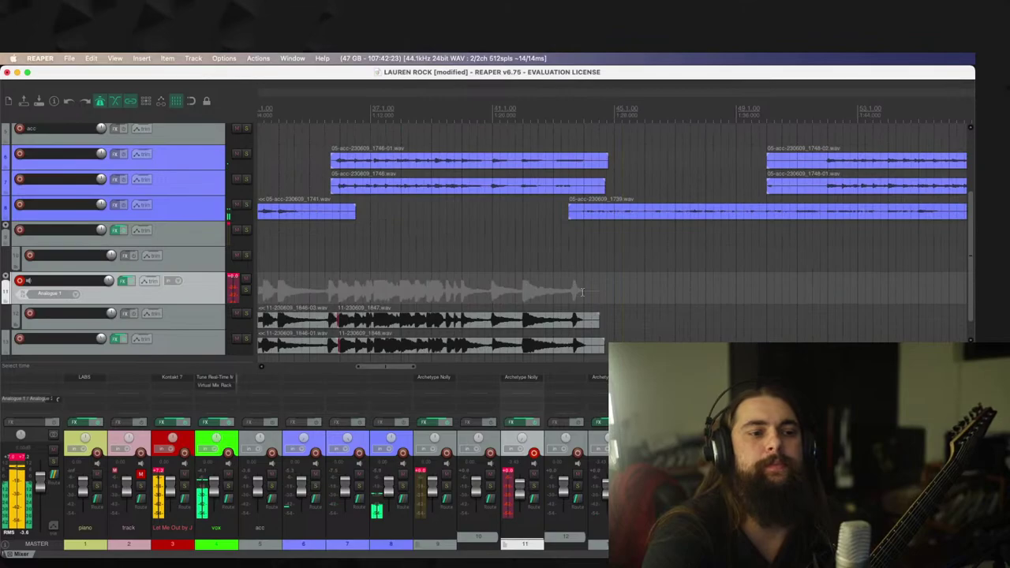
scroll(583, 291, down, 4)
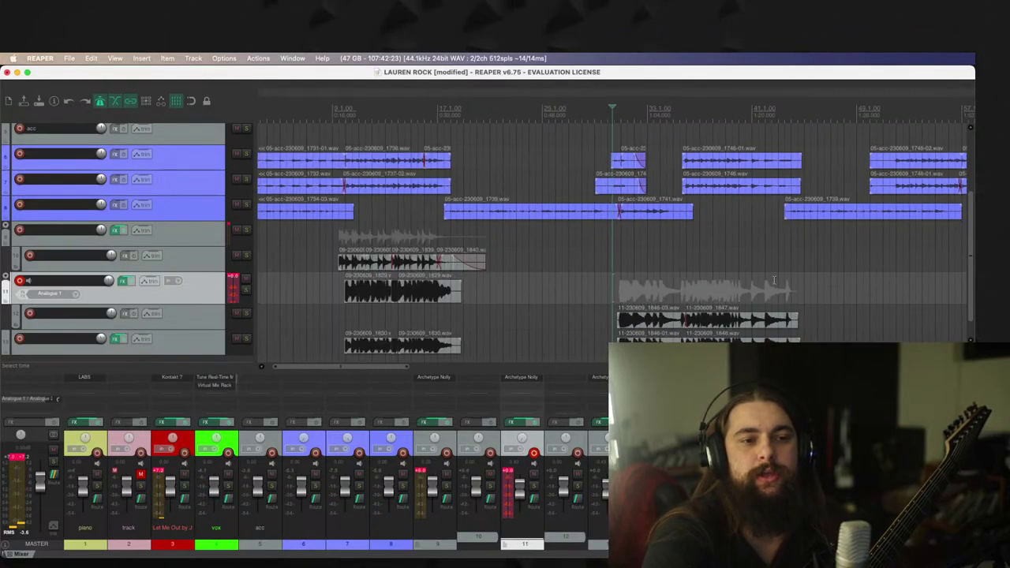
scroll(774, 280, right, 5)
scroll(677, 291, up, 5)
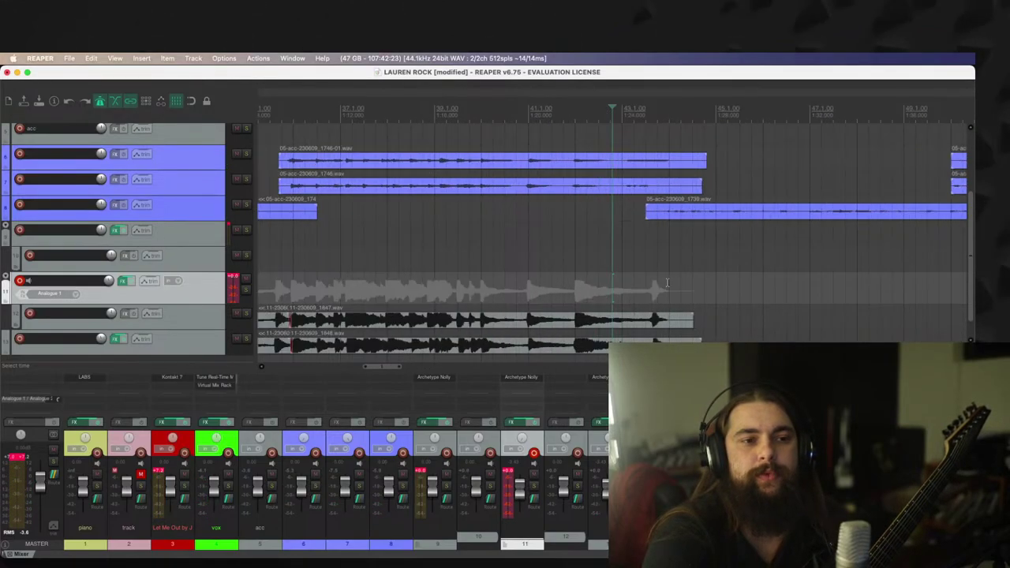
click(578, 266)
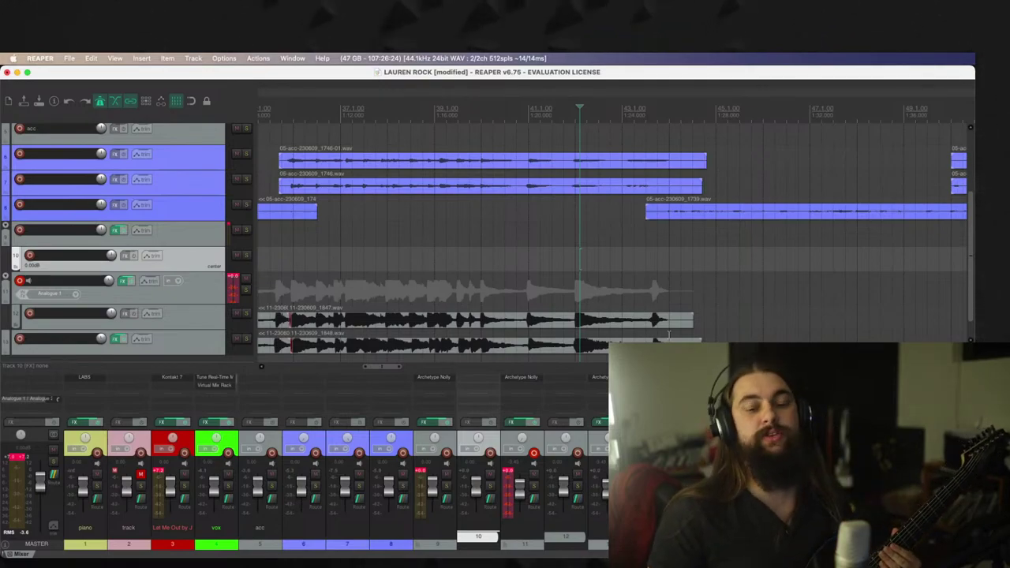
click(509, 273)
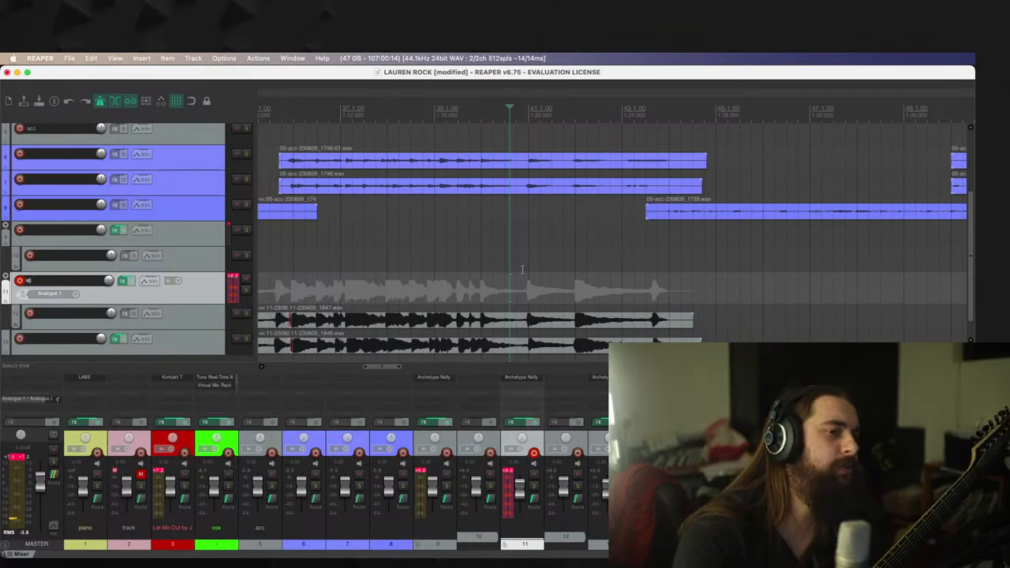
Step: Arm track 9 for recording and play the arrangement from just before bar 31 to audition the section for another guitar part
click(19, 229)
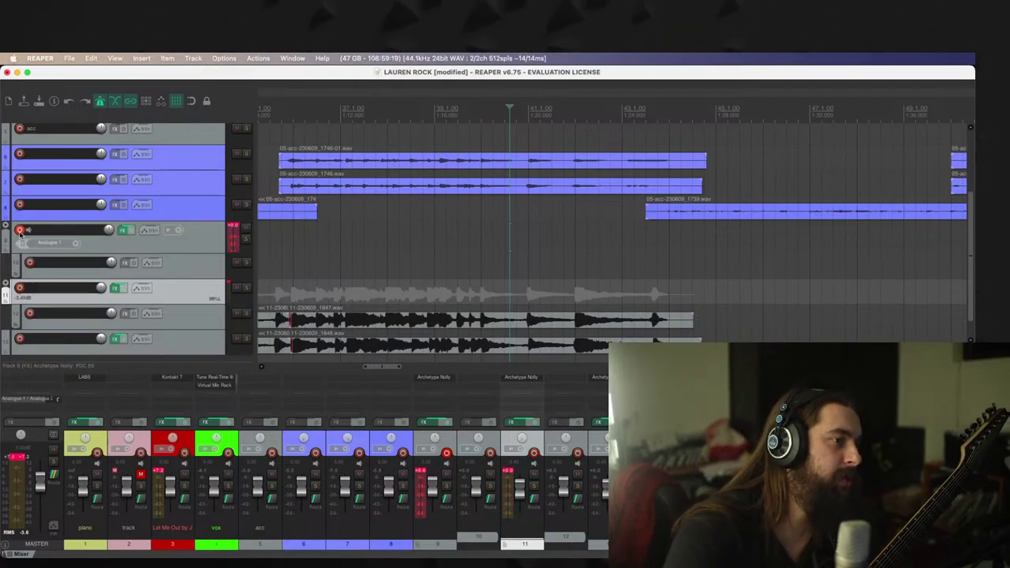
scroll(416, 280, down, 3)
click(357, 267)
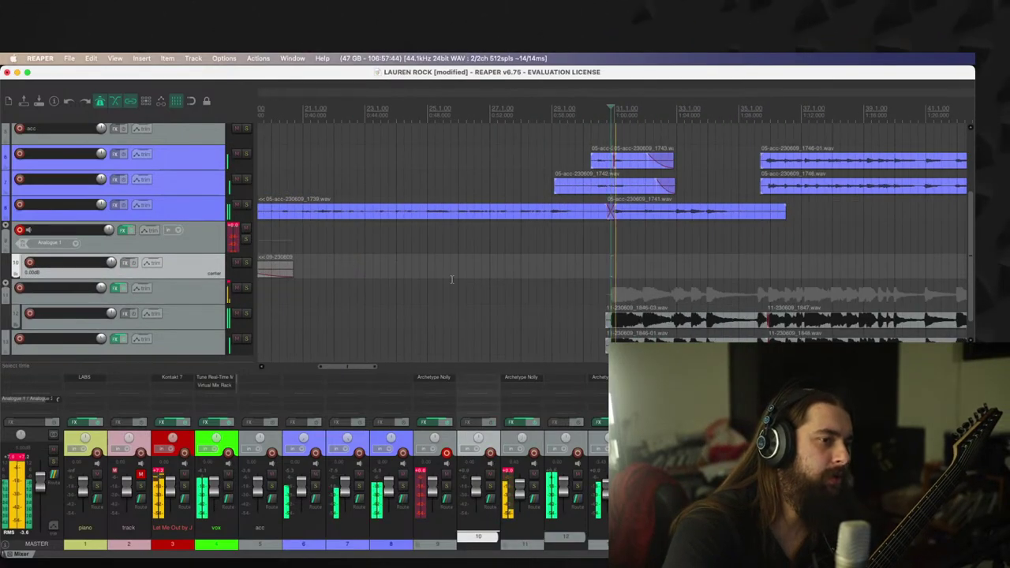
scroll(636, 282, up, 1)
key(space)
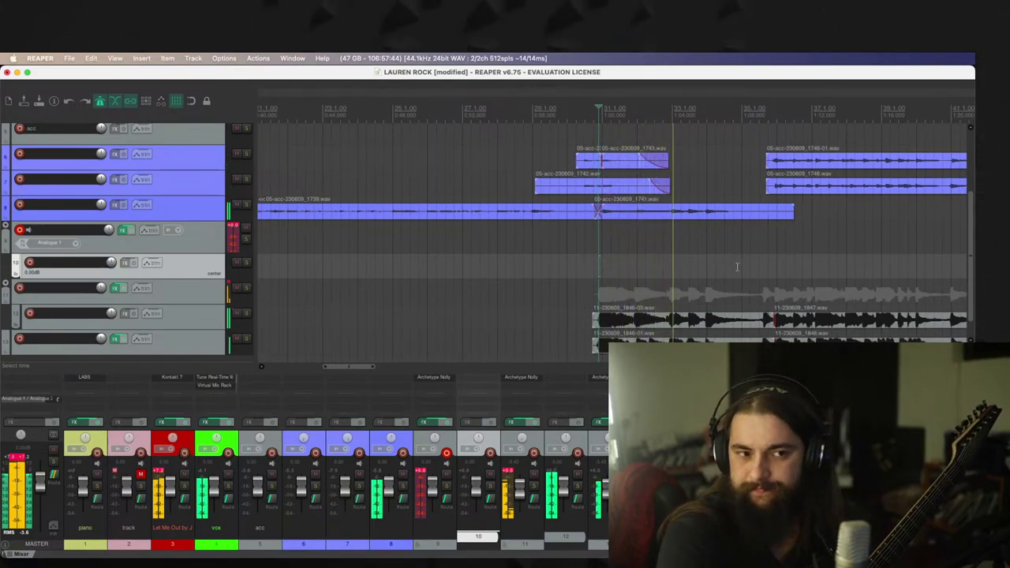
scroll(726, 262, up, 2)
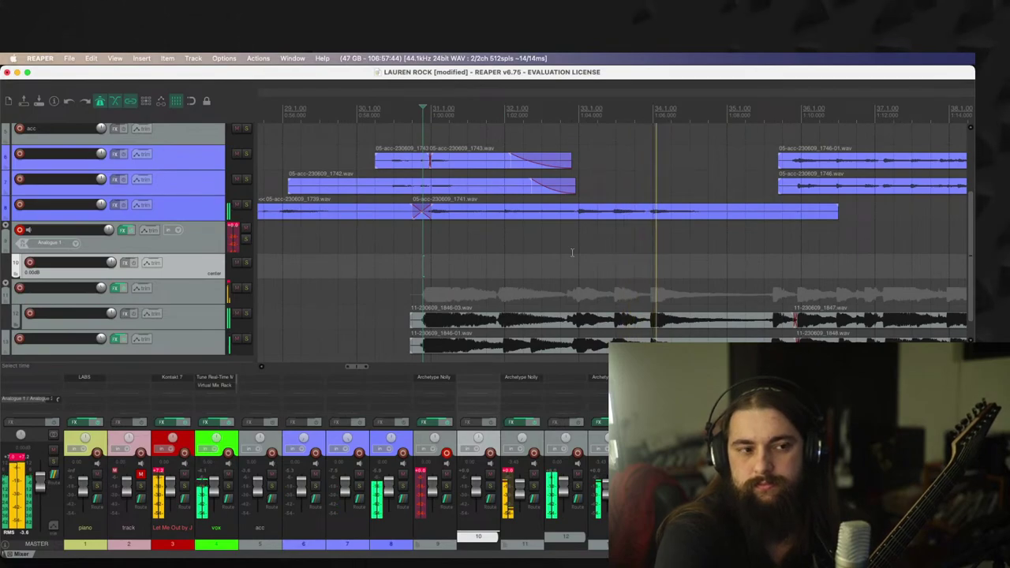
key(space)
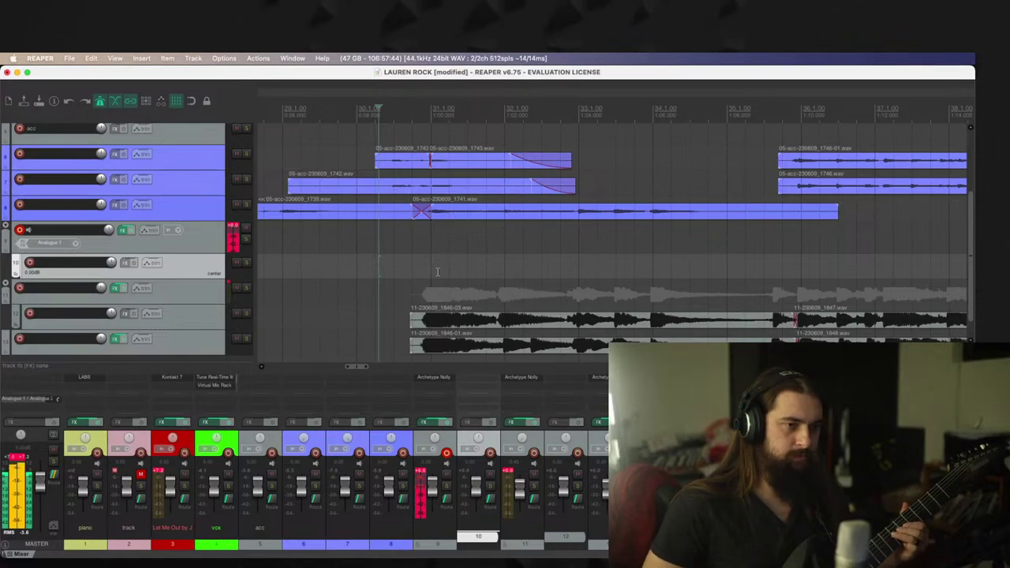
Step: Record a guitar take on track 9 from bar 29 into bar 36 and move it to track 10
click(310, 261)
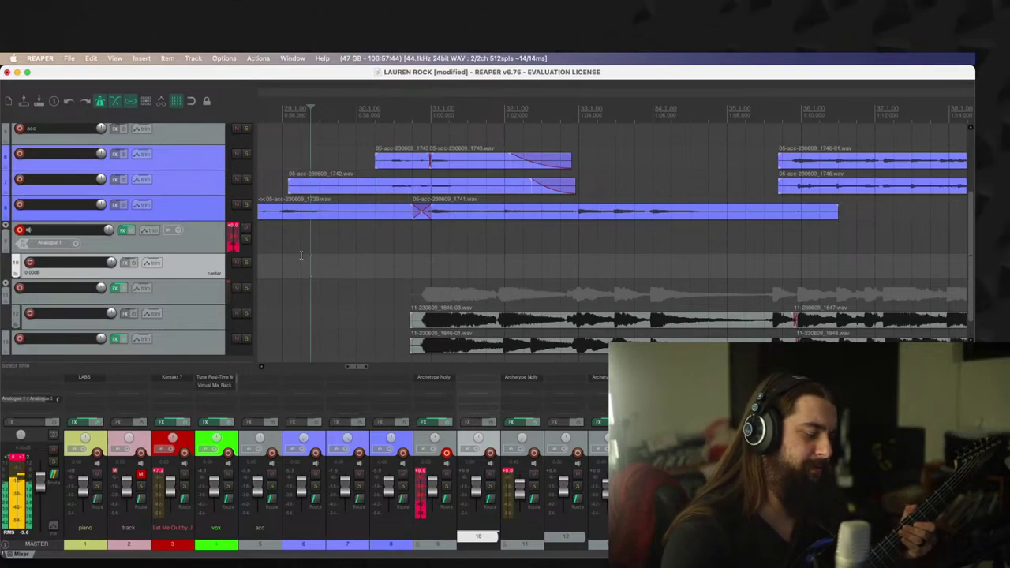
key(super+r)
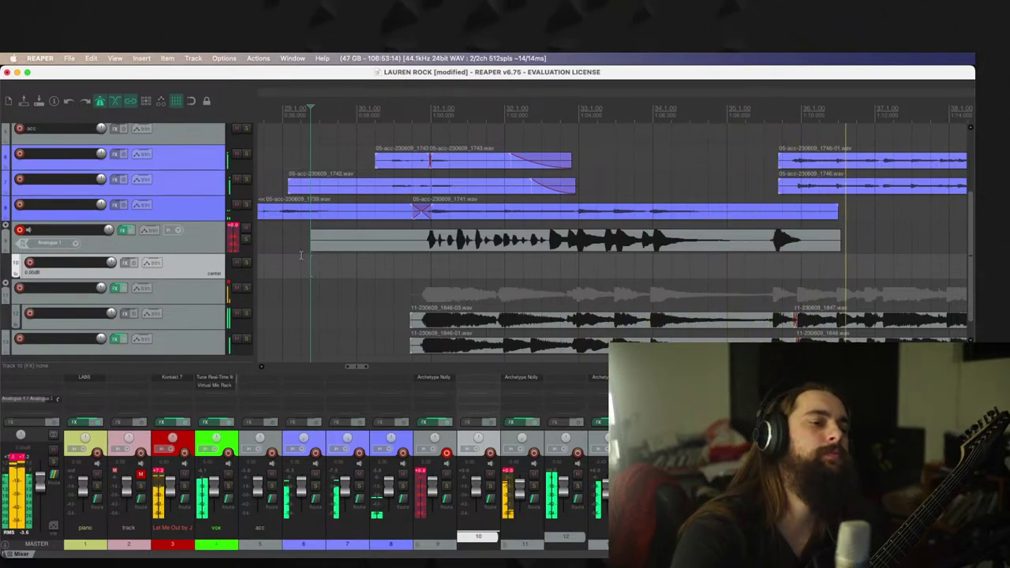
key(space)
drag(451, 241, 453, 269)
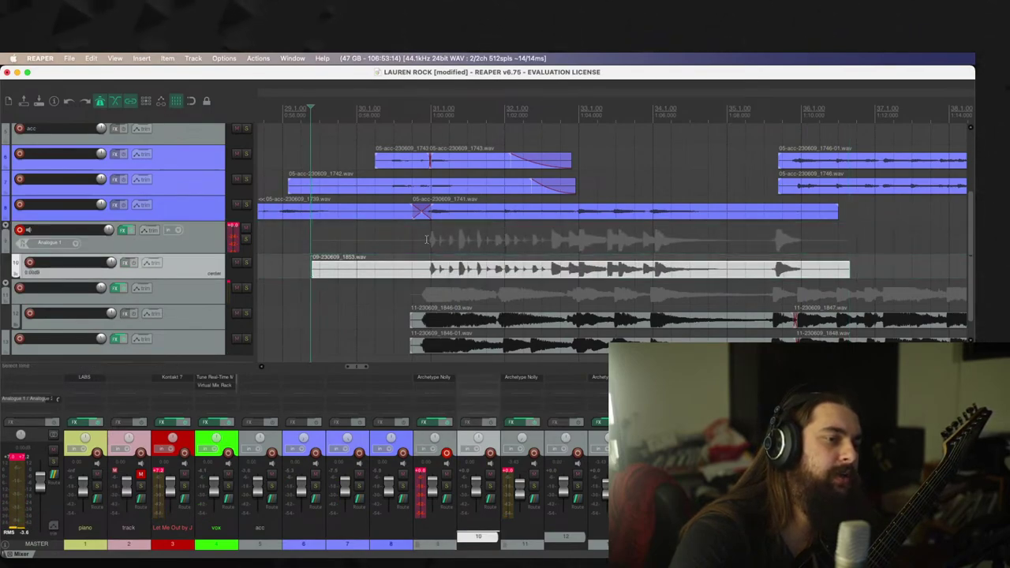
Step: Trim the take on track 10 to start just before bar 31 and end late in bar 35 with a fade-out
click(277, 272)
key(space)
drag(312, 268, 422, 267)
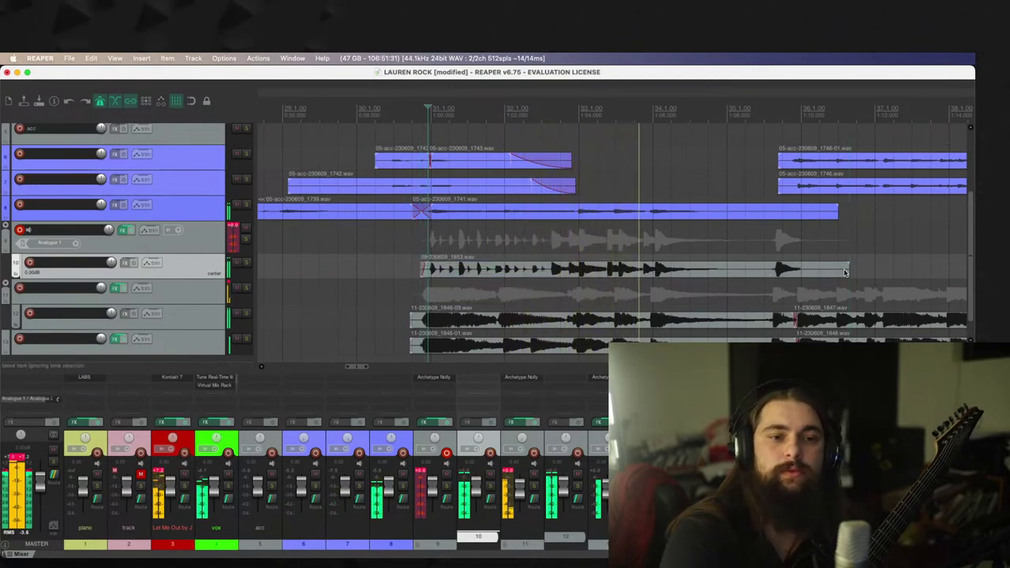
drag(848, 272, 724, 265)
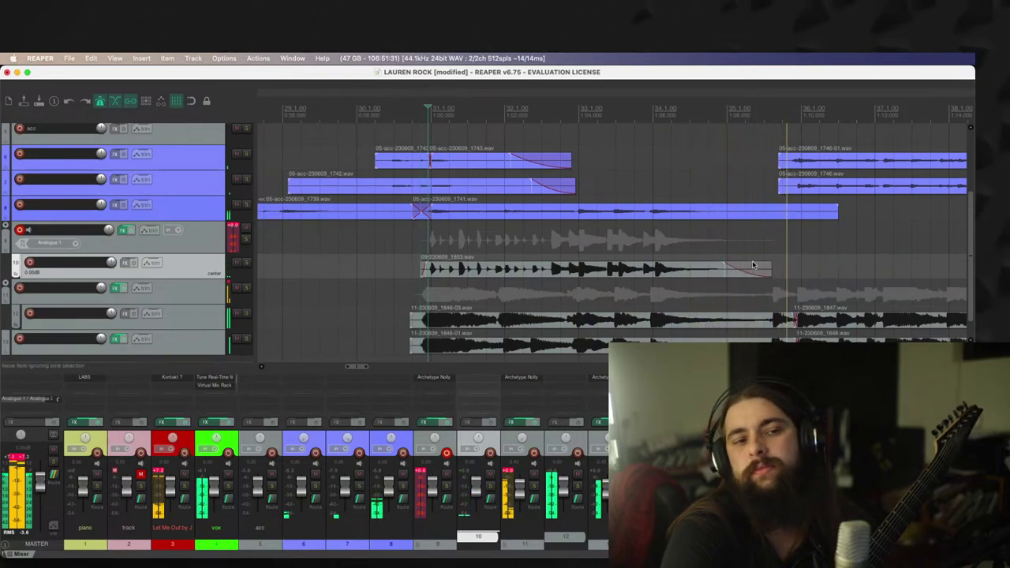
Step: Split the track 10 take near bar 34, nudge its second piece slightly earlier and play across the splice
click(651, 267)
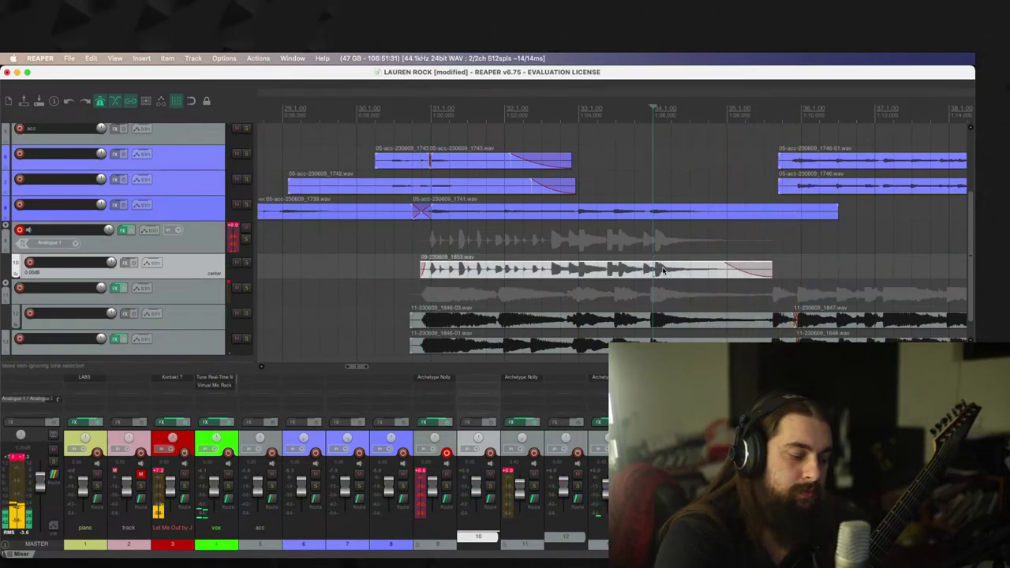
key(s)
drag(671, 273, 670, 273)
key(space)
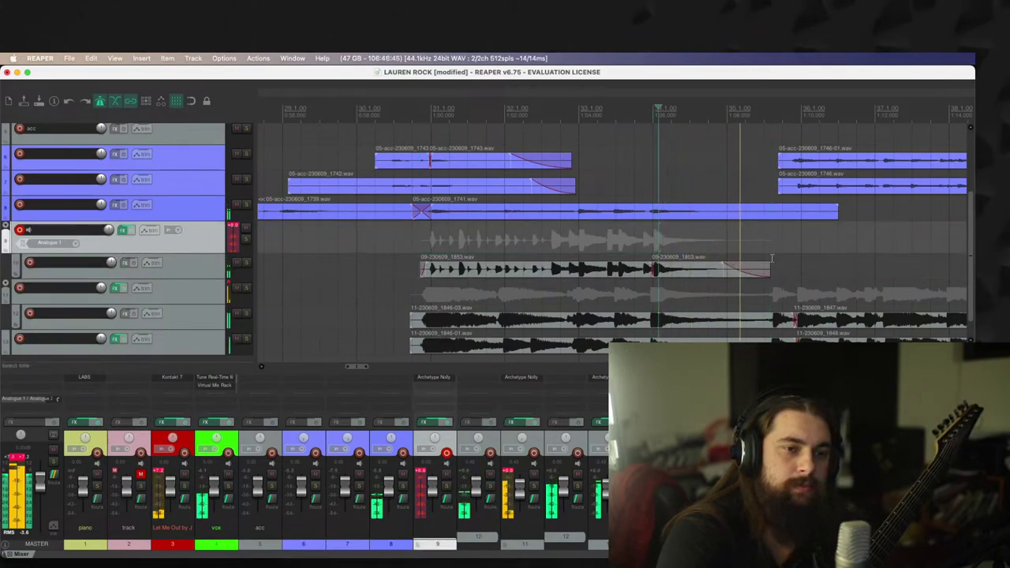
Step: Try recording a guitar take on track 9 from bar 34 into bar 39
scroll(771, 257, down, 1)
scroll(497, 234, up, 2)
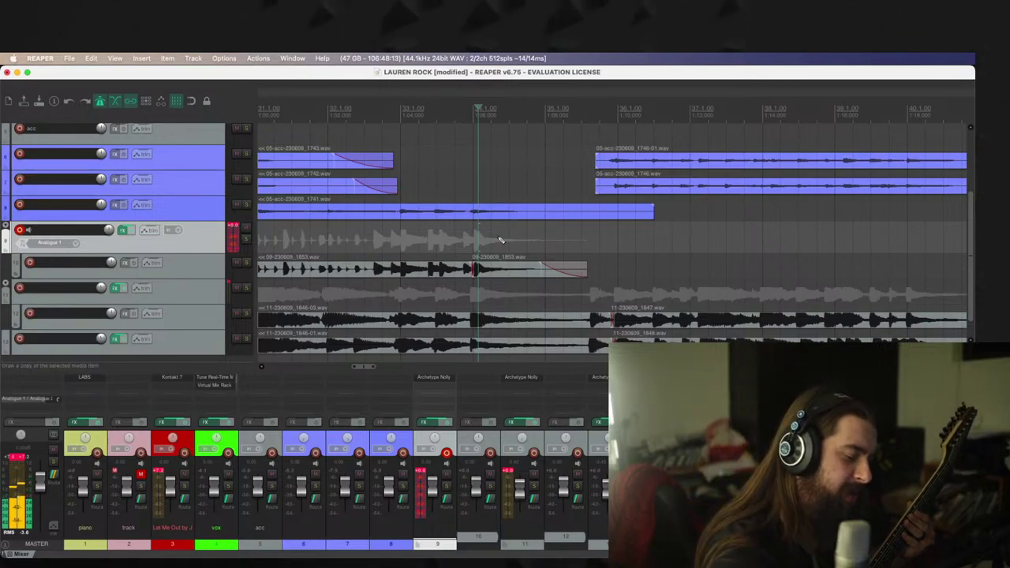
key(space)
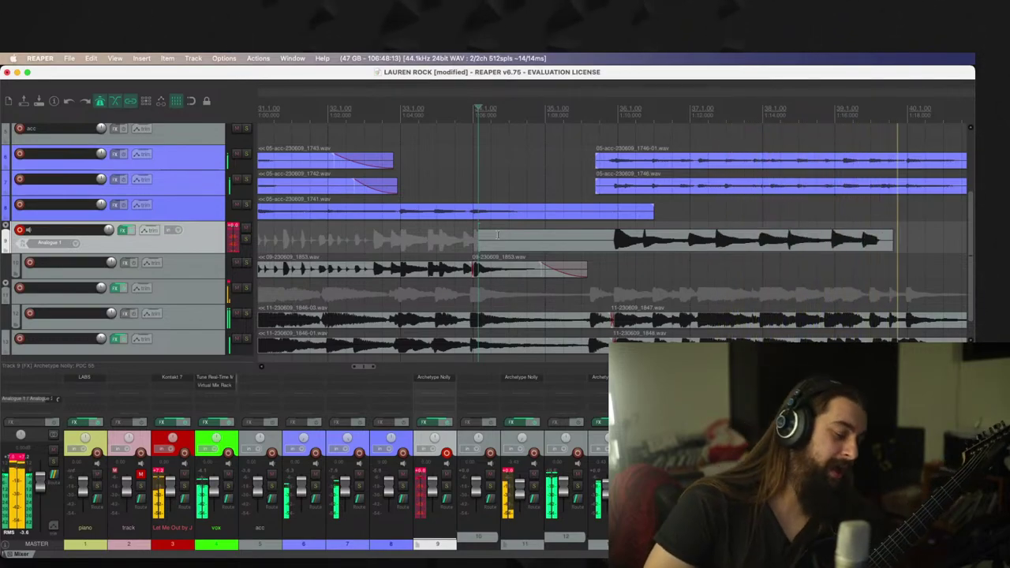
key(space)
key(Delete)
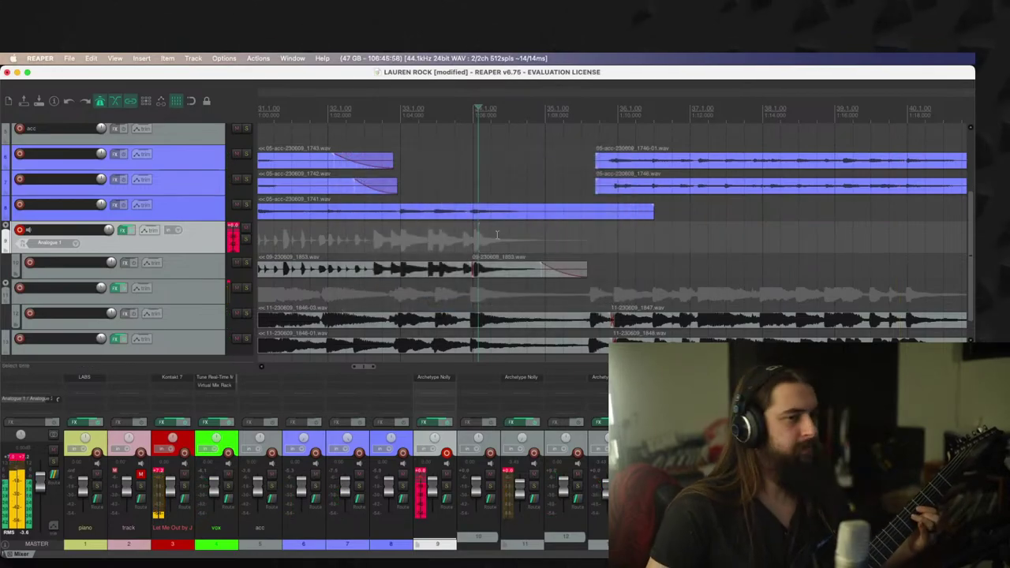
Step: Check the Archetype Nolly effect on track 9 and record a guitar take from late bar 33 into bar 46
click(122, 231)
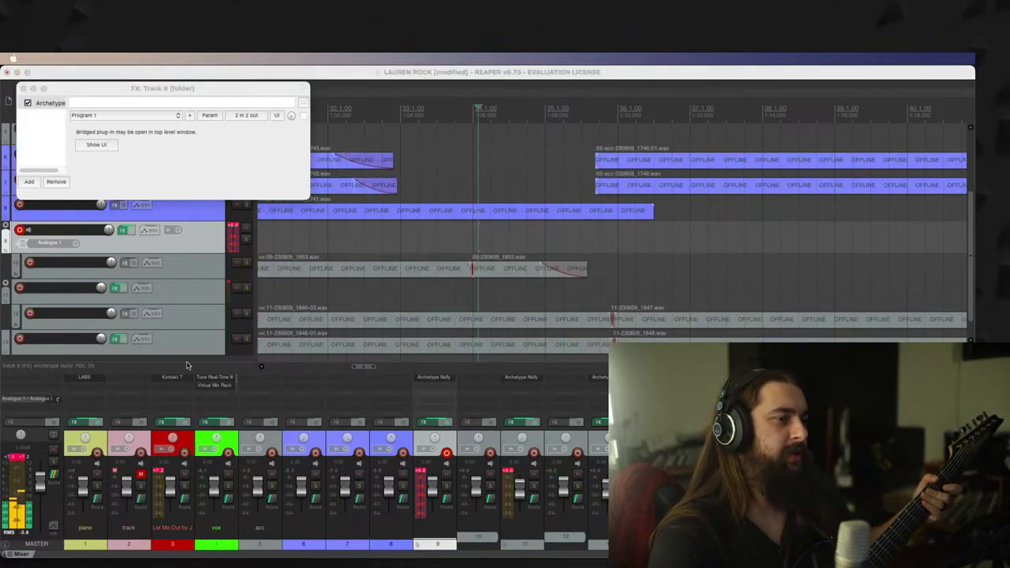
click(23, 88)
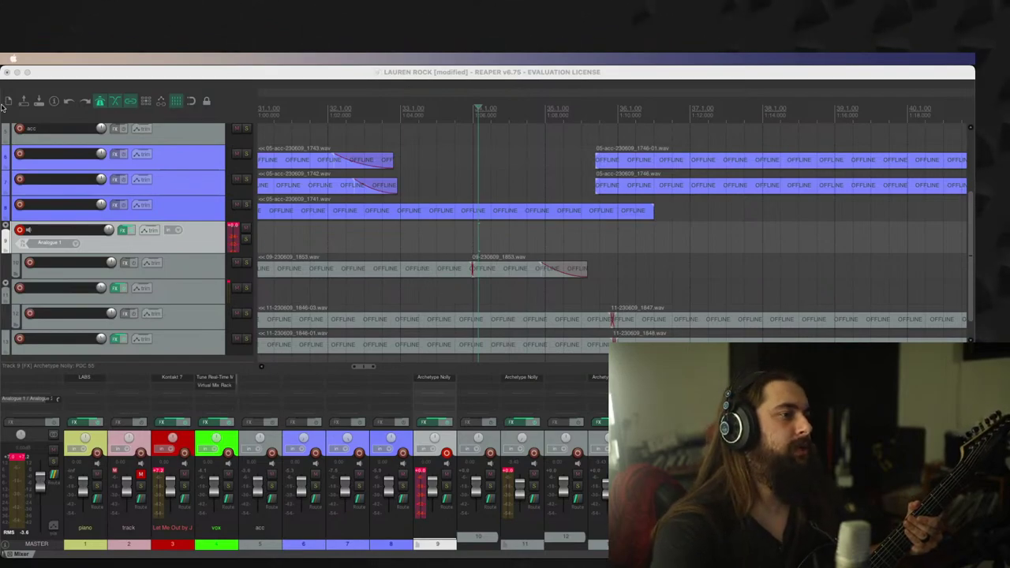
click(424, 240)
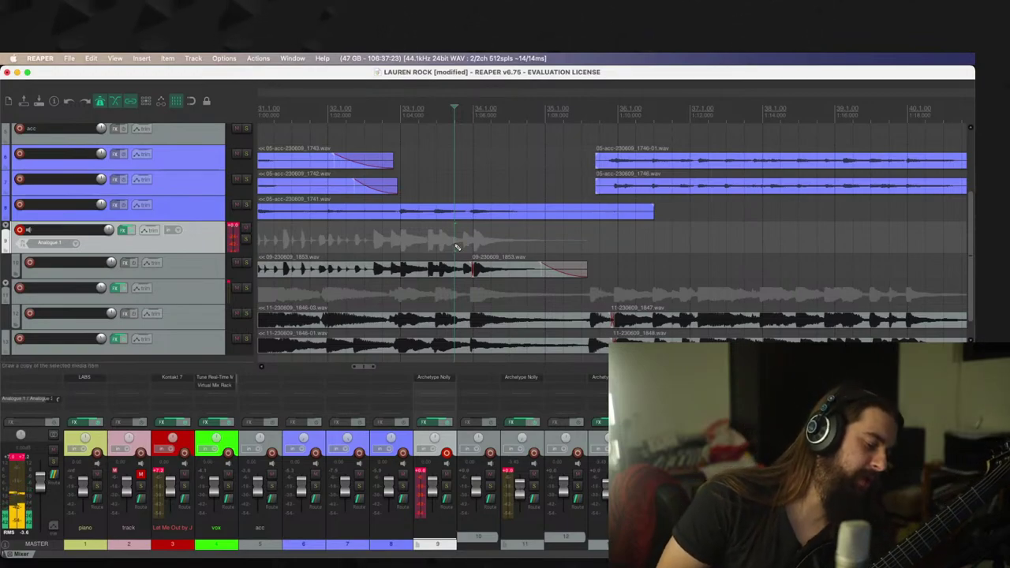
key(super+r)
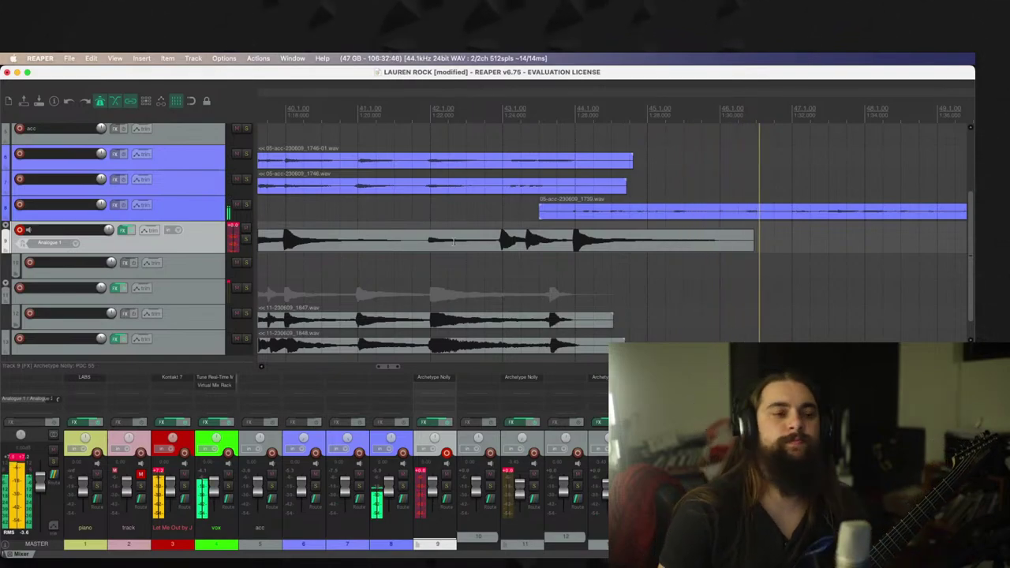
key(space)
key(Return)
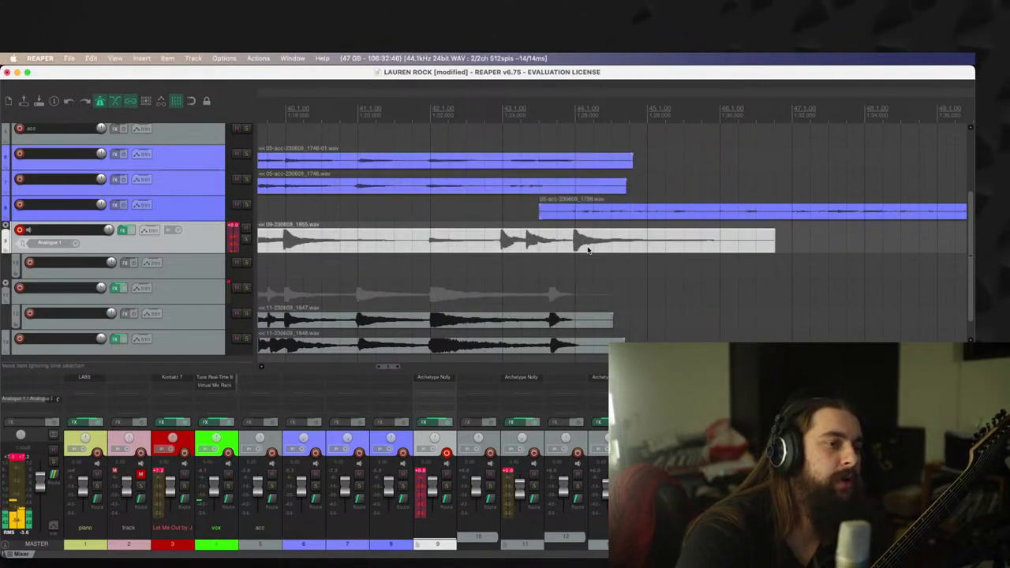
Step: Move the new take to track 10 and trim its start to late bar 35, just before its first notes
scroll(593, 240, down, 3)
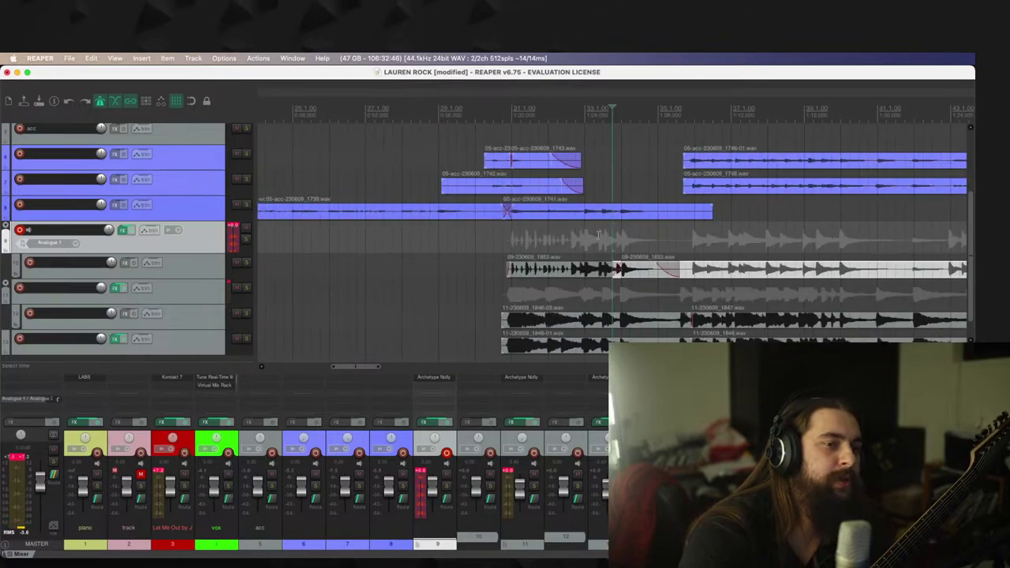
click(696, 273)
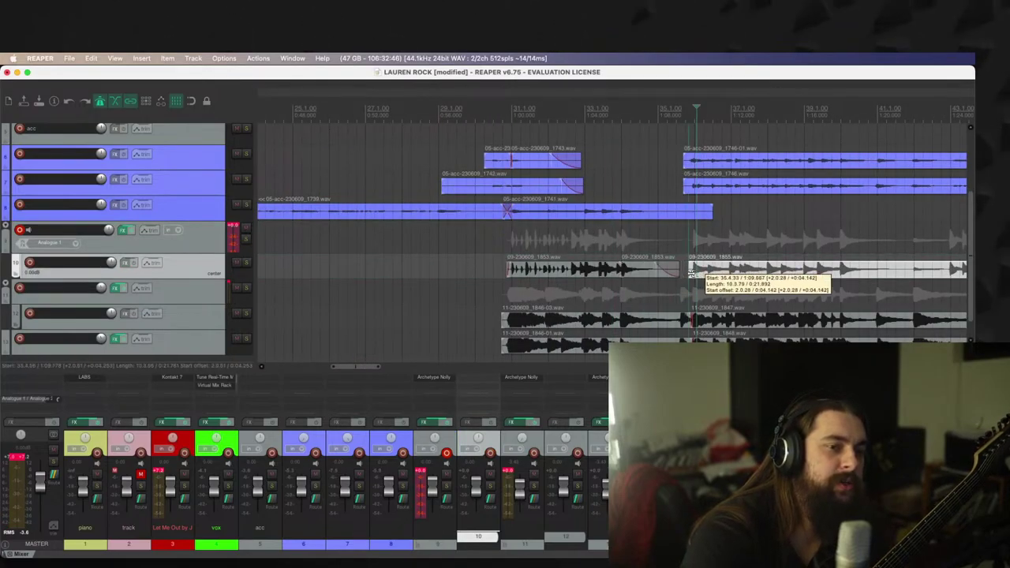
scroll(729, 270, right, 3)
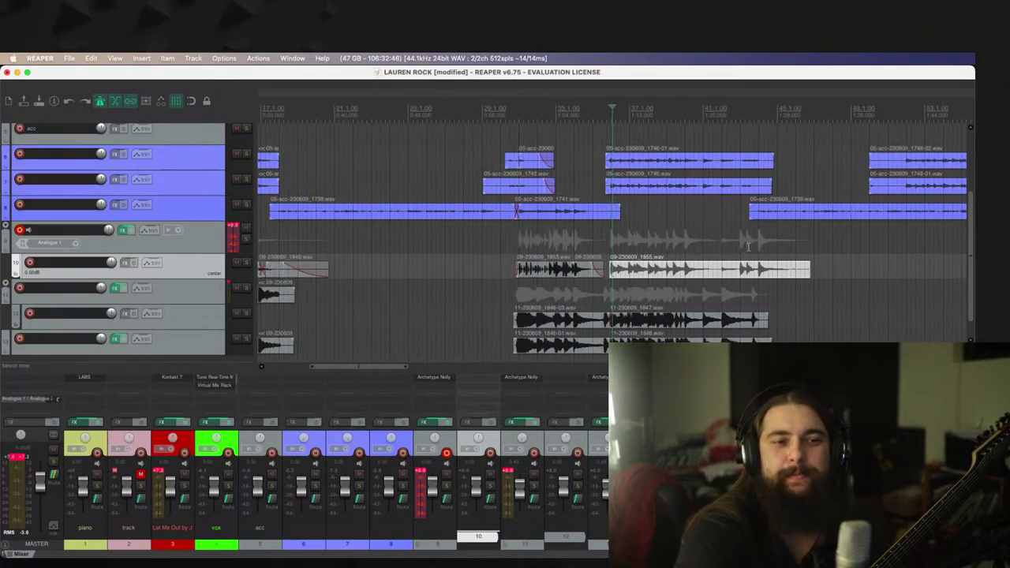
scroll(714, 237, up, 3)
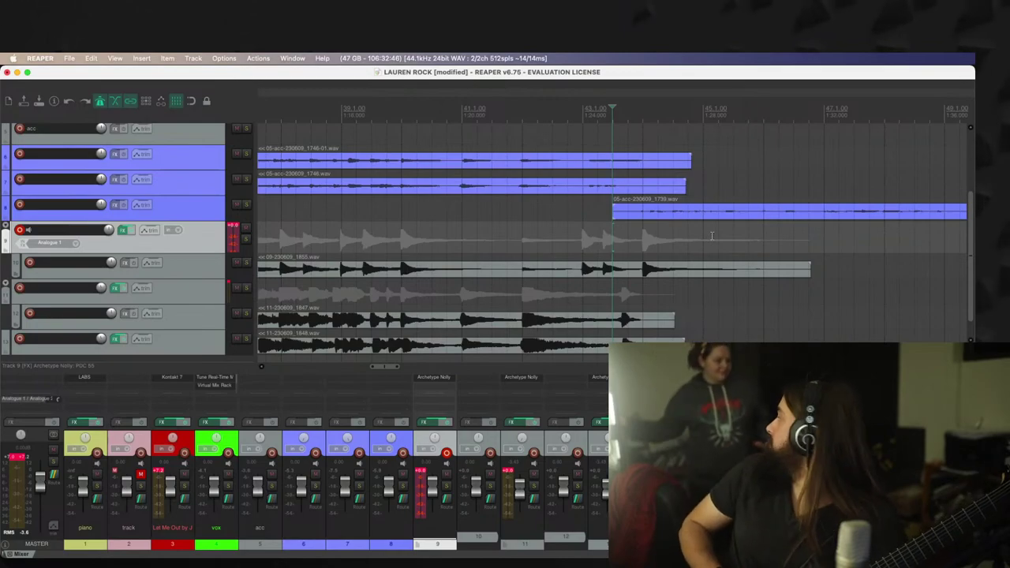
click(639, 233)
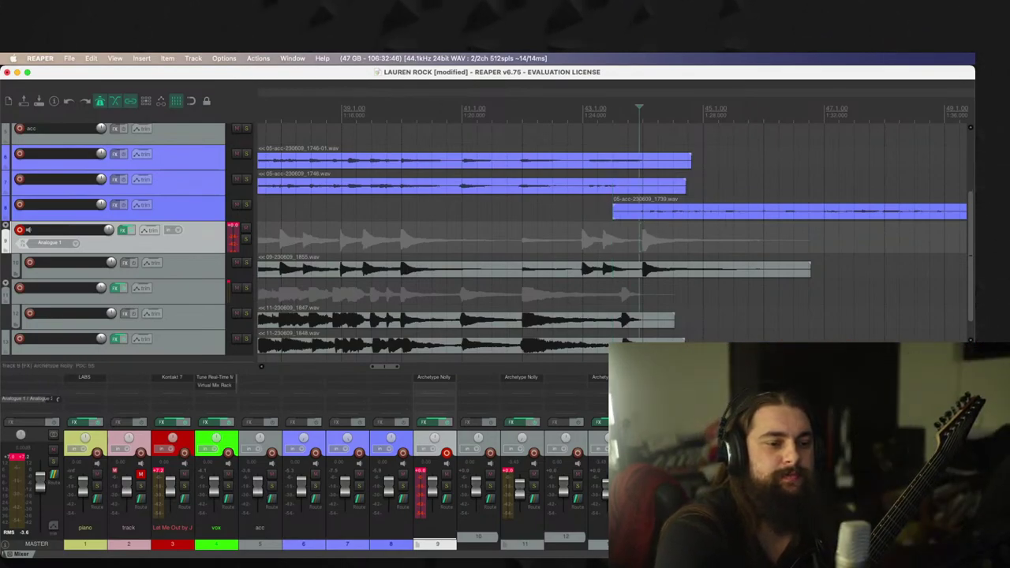
key(super+Tab)
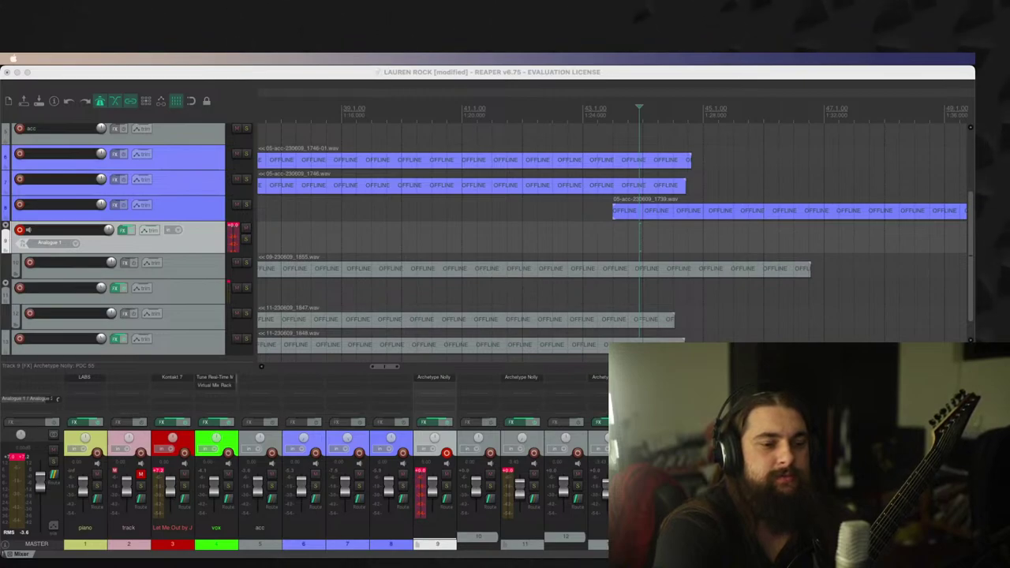
click(603, 560)
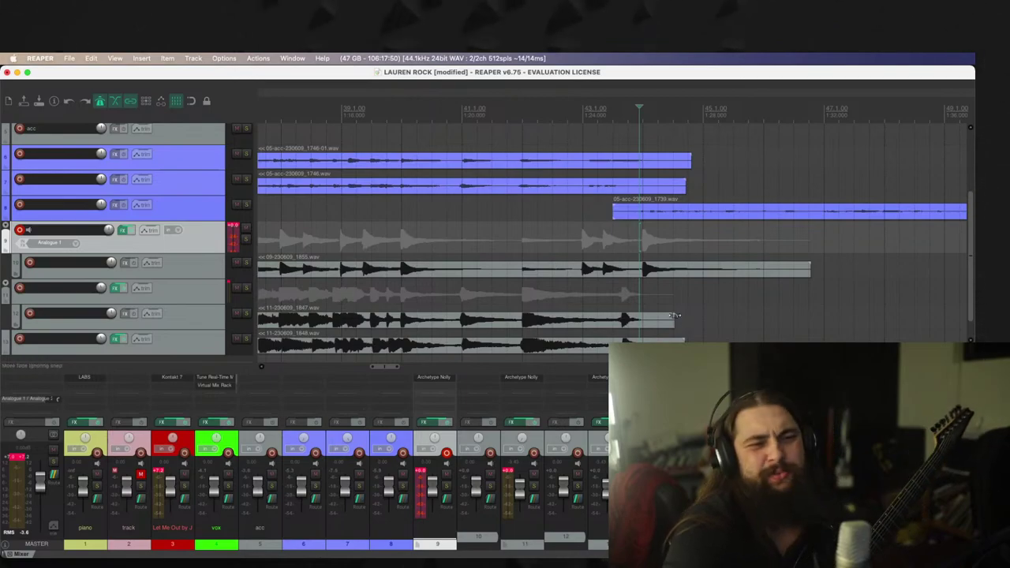
Step: Arm track 11 for recording and place the edit cursor at the start of bar 42
scroll(684, 225, down, 3)
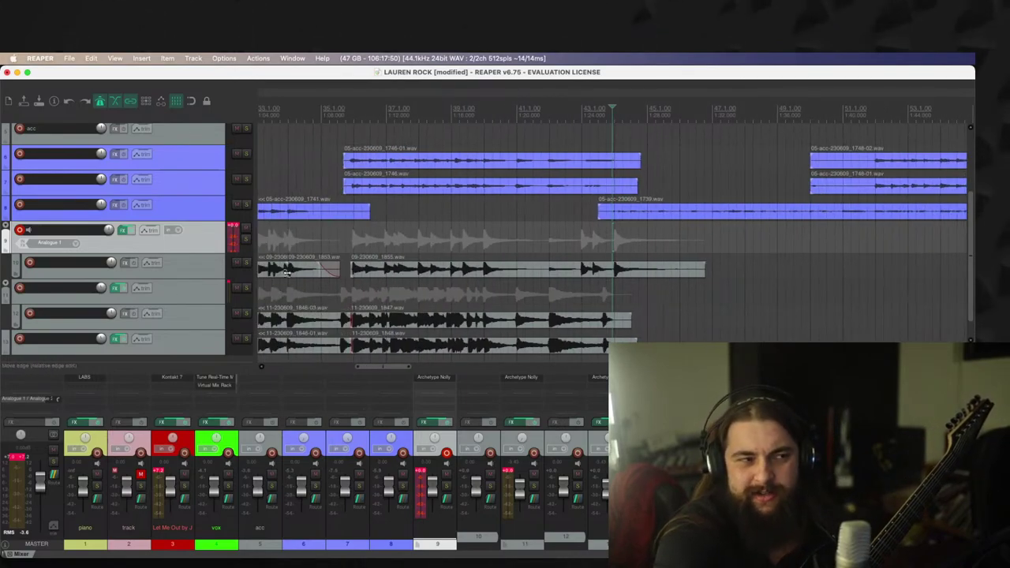
click(18, 295)
click(18, 286)
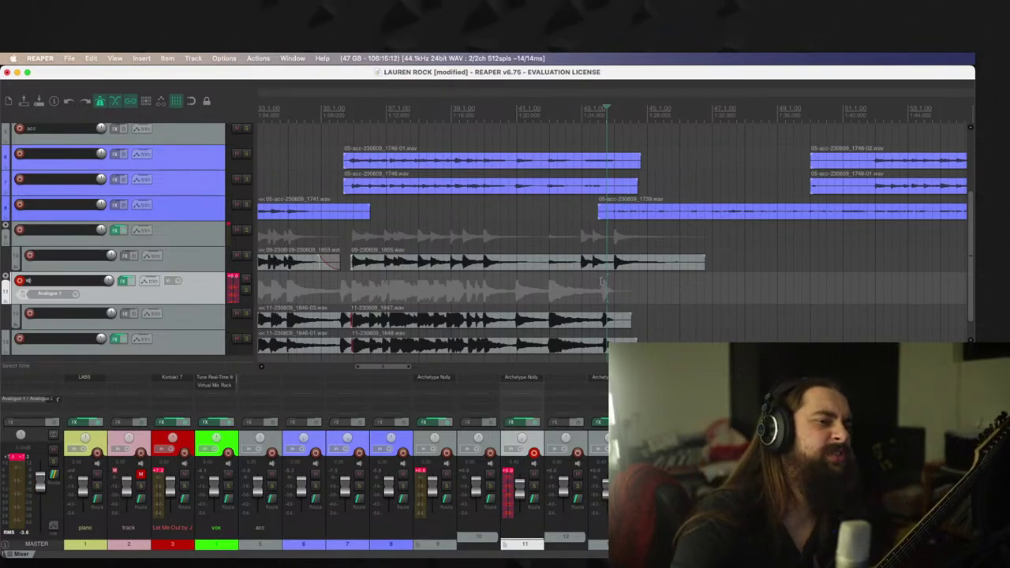
scroll(577, 273, up, 4)
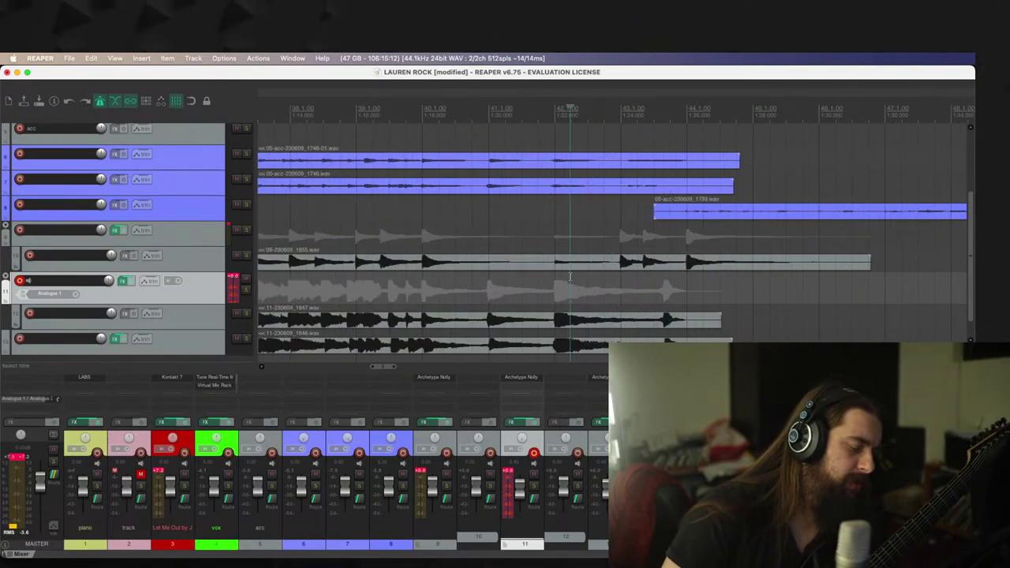
Step: Try two guitar takes on track 11 from bar 42 into bar 47, discarding each one
key(super+r)
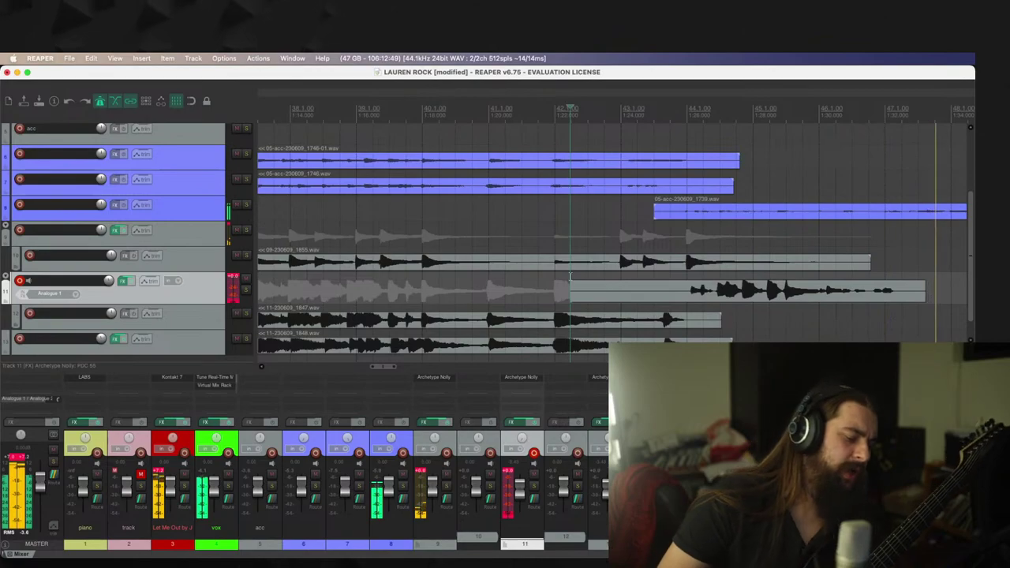
key(space)
key(Delete)
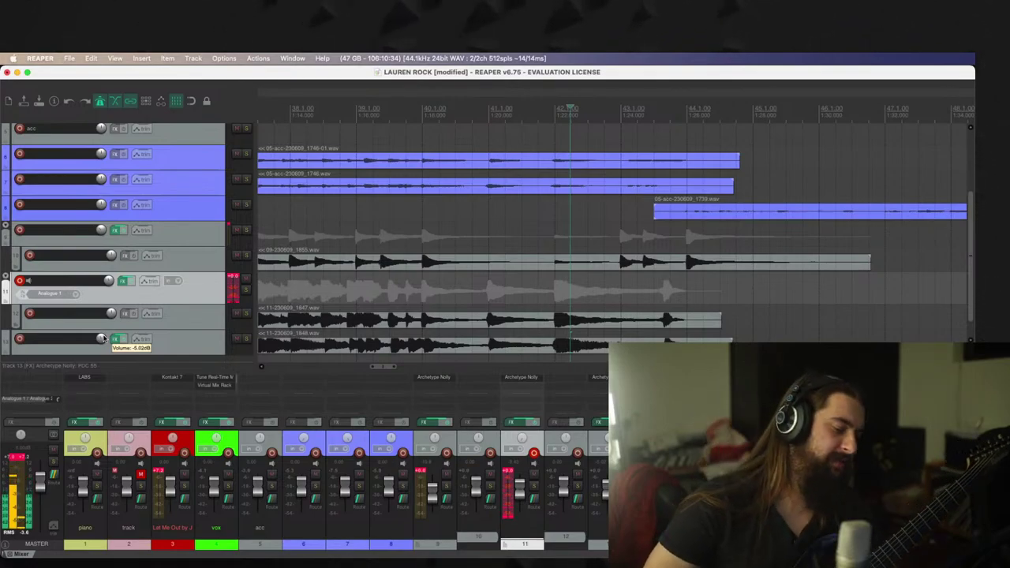
key(space)
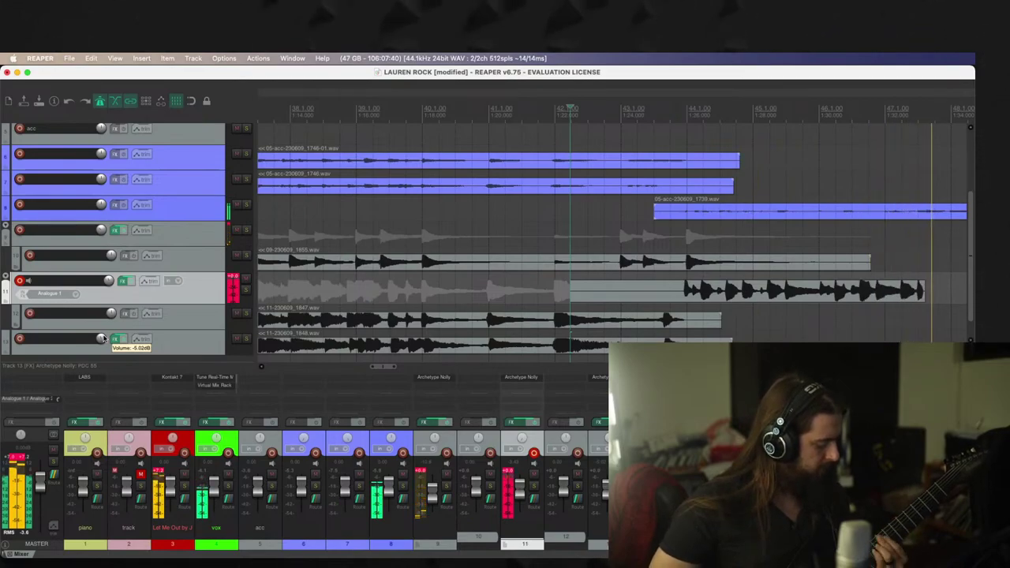
key(space)
key(Escape)
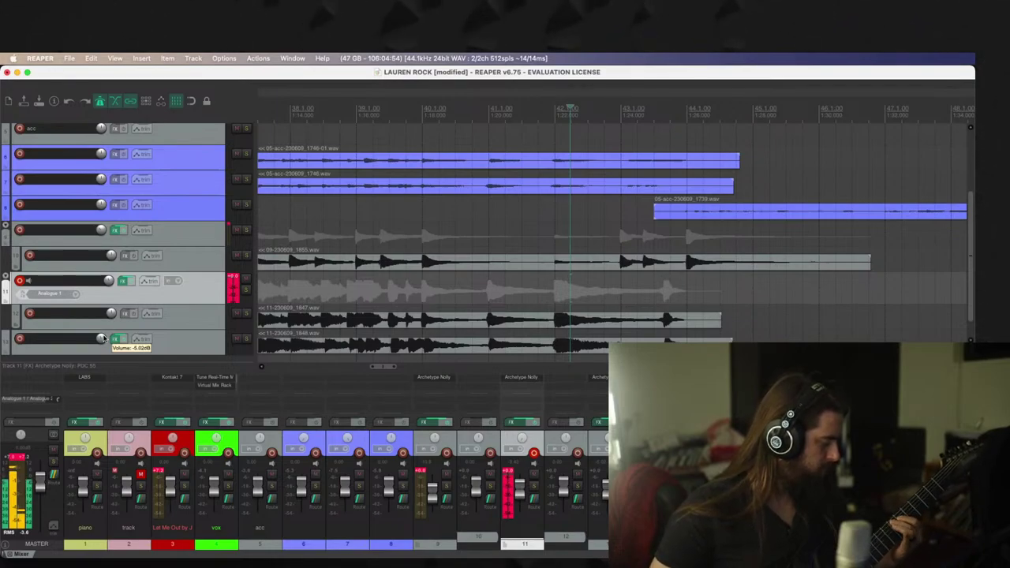
Step: Try two more takes on track 11 from bar 42, one into bar 48 and one into bar 46, discarding both
key(ctrl+r)
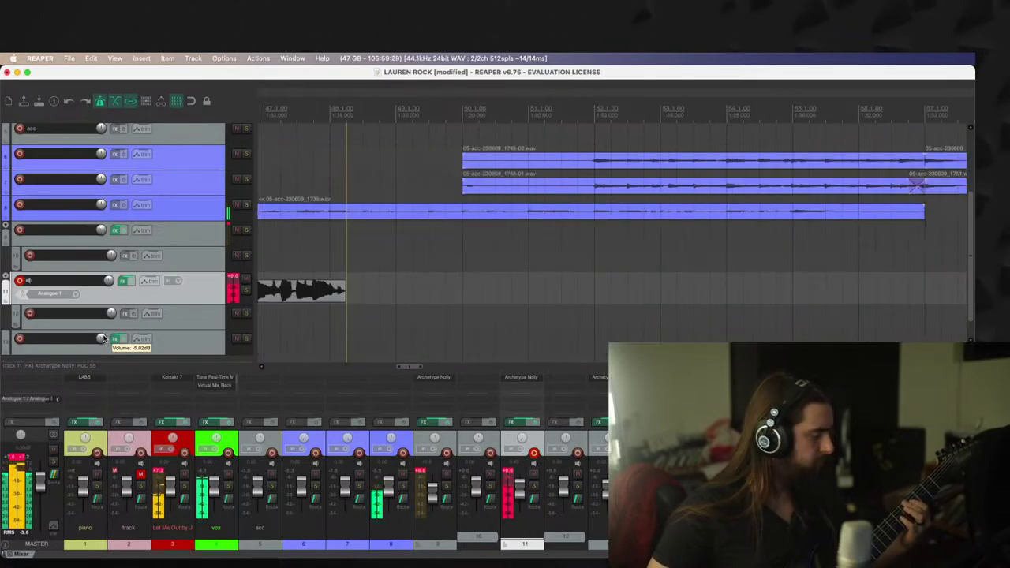
key(space)
key(Escape)
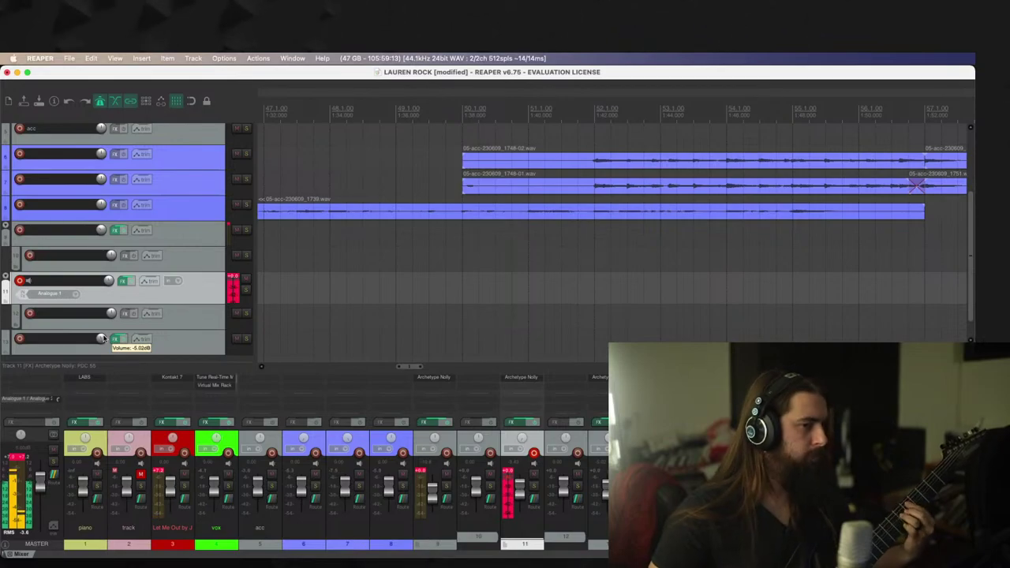
key(ctrl+r)
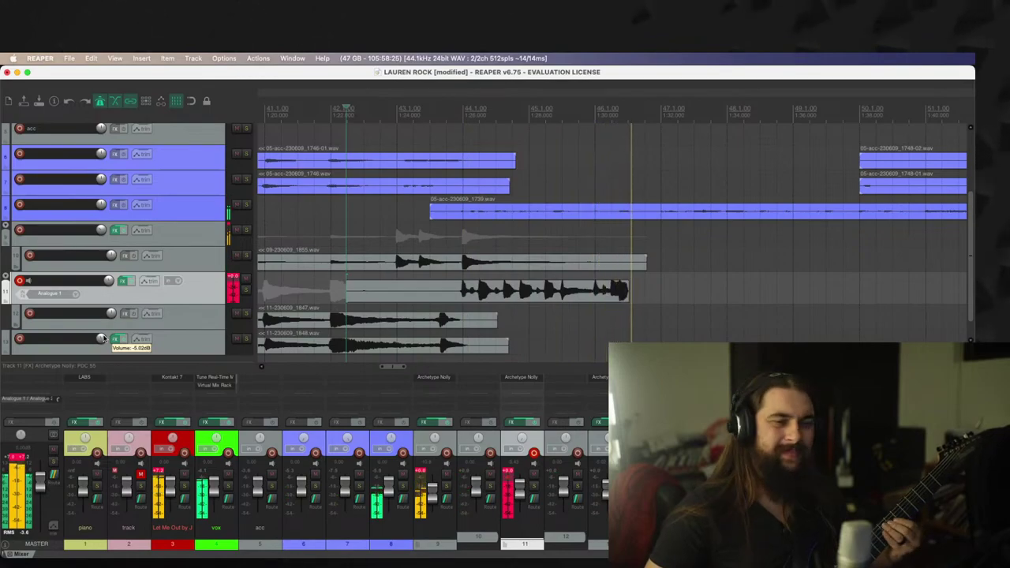
key(ctrl+Delete)
Step: Record a guitar take on track 11 from bar 42 into bar 48, move it to track 12 and trim its start to just before bar 44
key(ctrl+r)
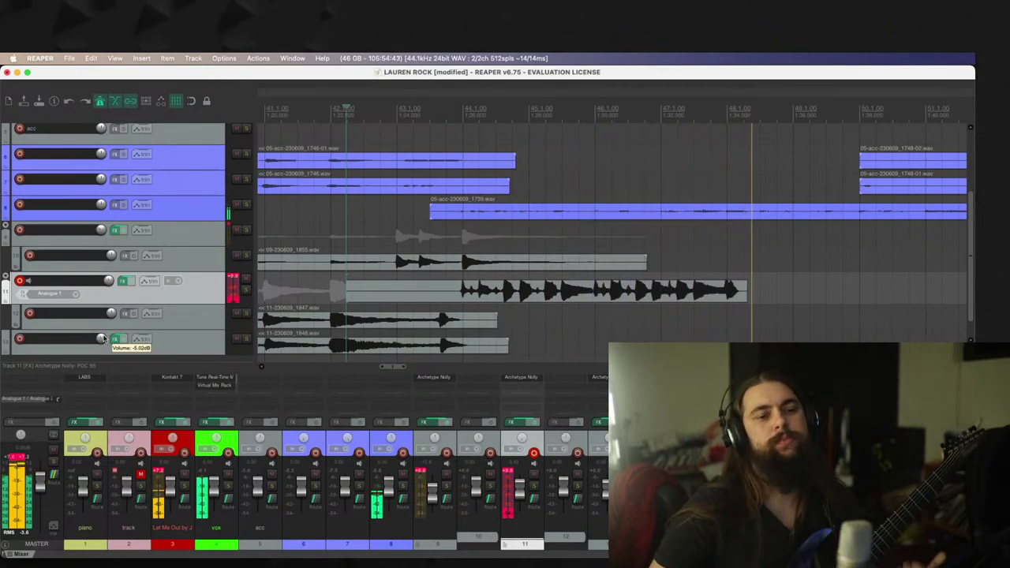
key(space)
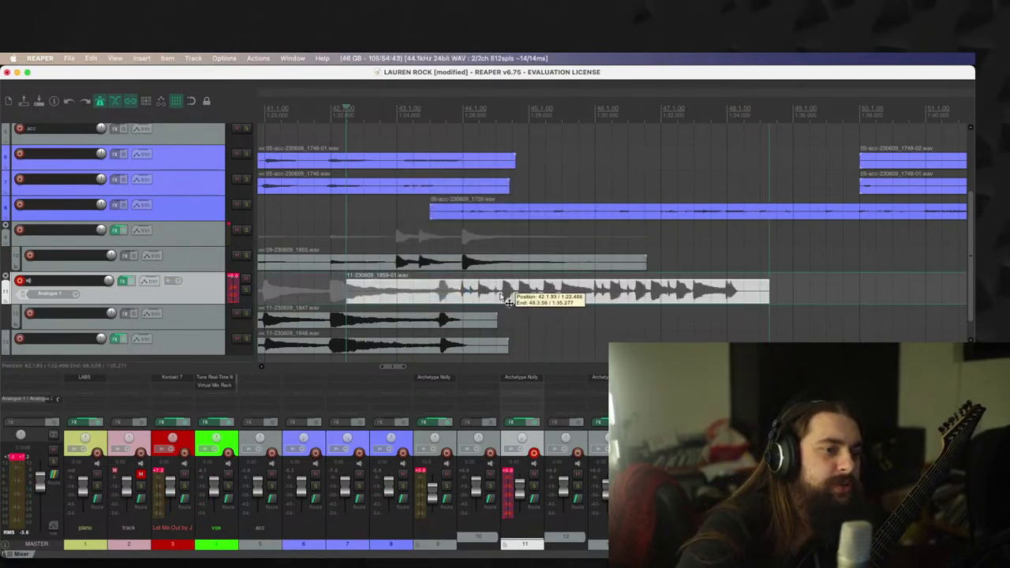
drag(502, 296, 463, 320)
drag(343, 319, 460, 320)
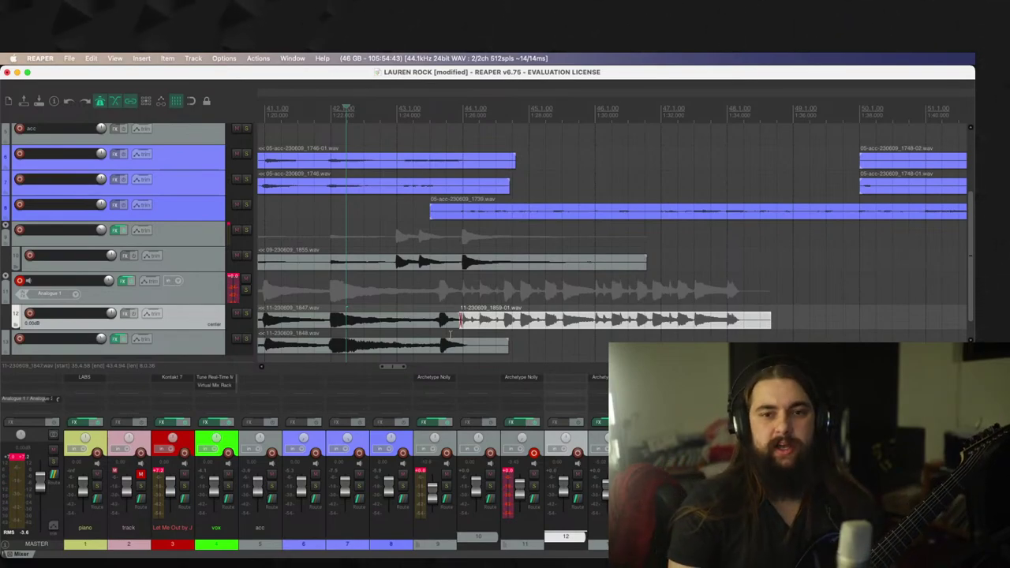
Step: Play the new take on track 12, split it just before bar 46 and nudge the second piece slightly earlier
click(453, 286)
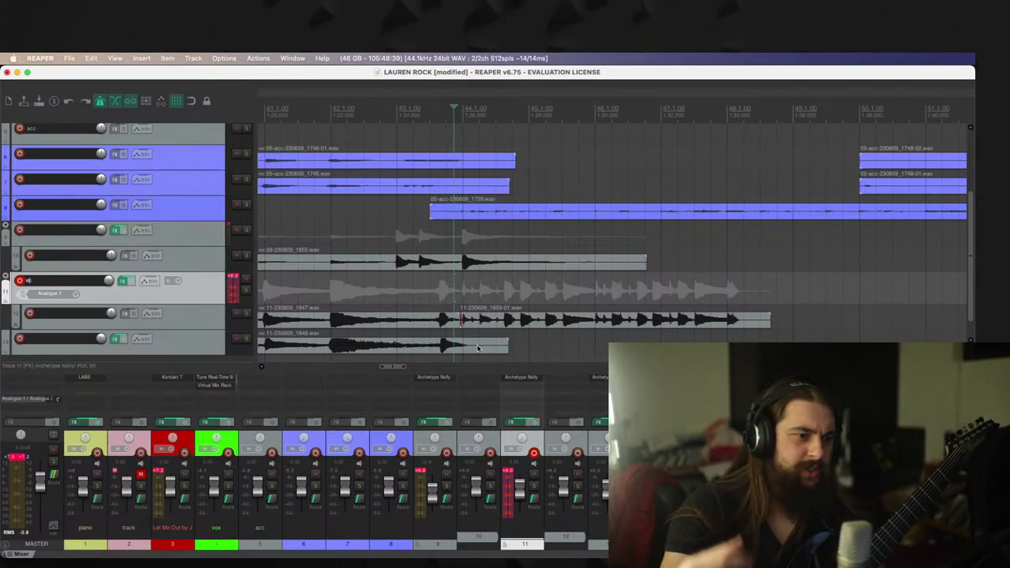
key(space)
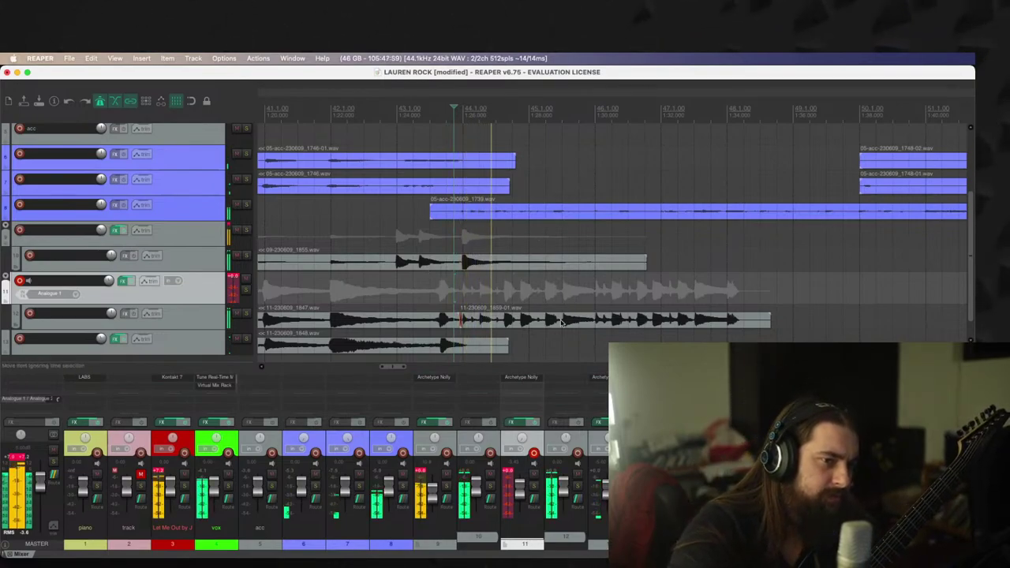
click(561, 319)
scroll(583, 323, up, 2)
scroll(586, 329, up, 1)
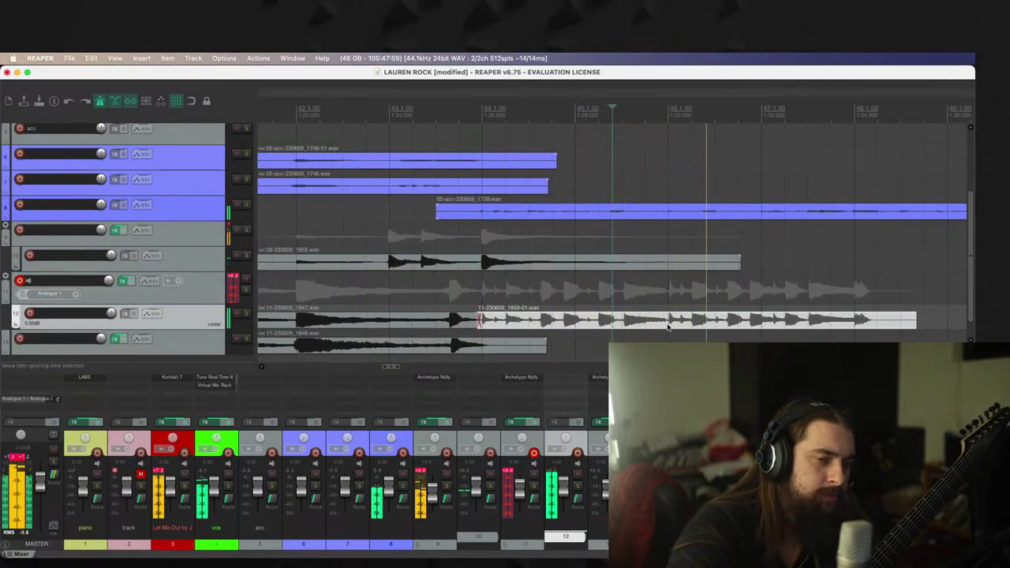
click(668, 320)
key(s)
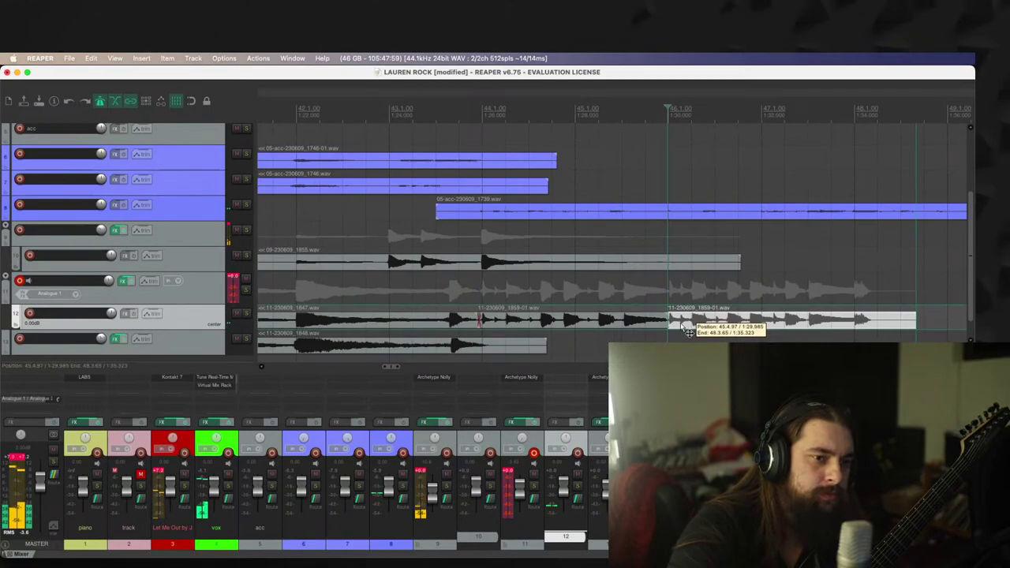
key(space)
key(space)
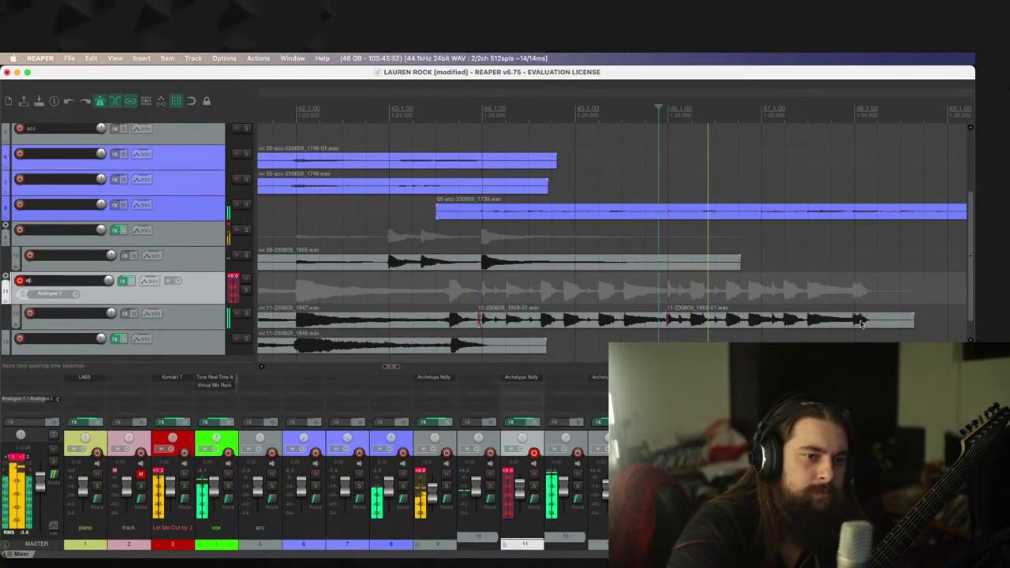
Step: Trim the end of the second piece to bar 48 and move both pieces down to track 13
click(829, 319)
scroll(715, 327, up, 3)
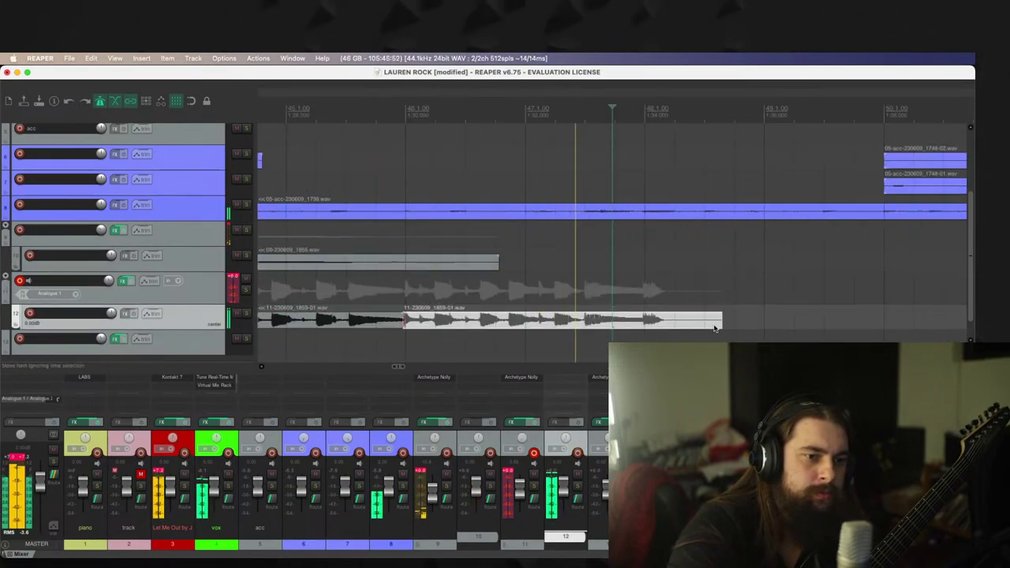
drag(718, 325, 651, 329)
scroll(645, 323, down, 3)
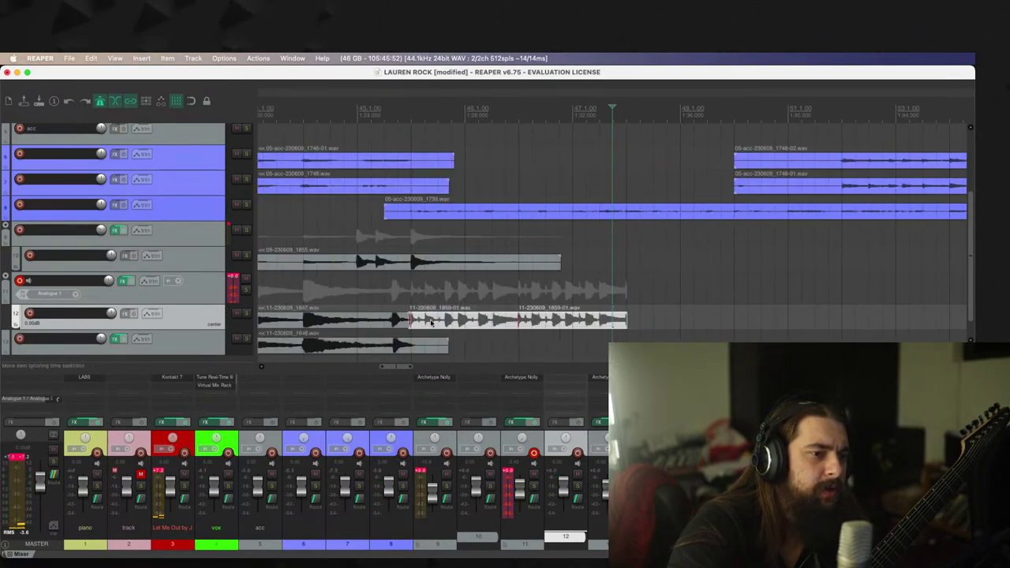
drag(452, 330, 411, 348)
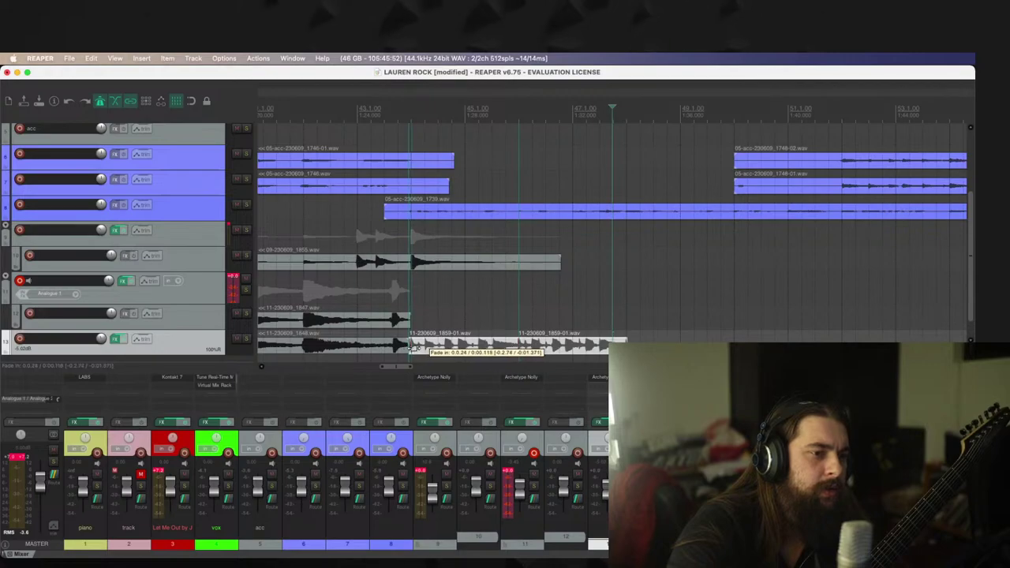
Step: Record another take on track 11 from late bar 41 into bar 48, move it to track 12 and trim its start to just before bar 44
click(299, 284)
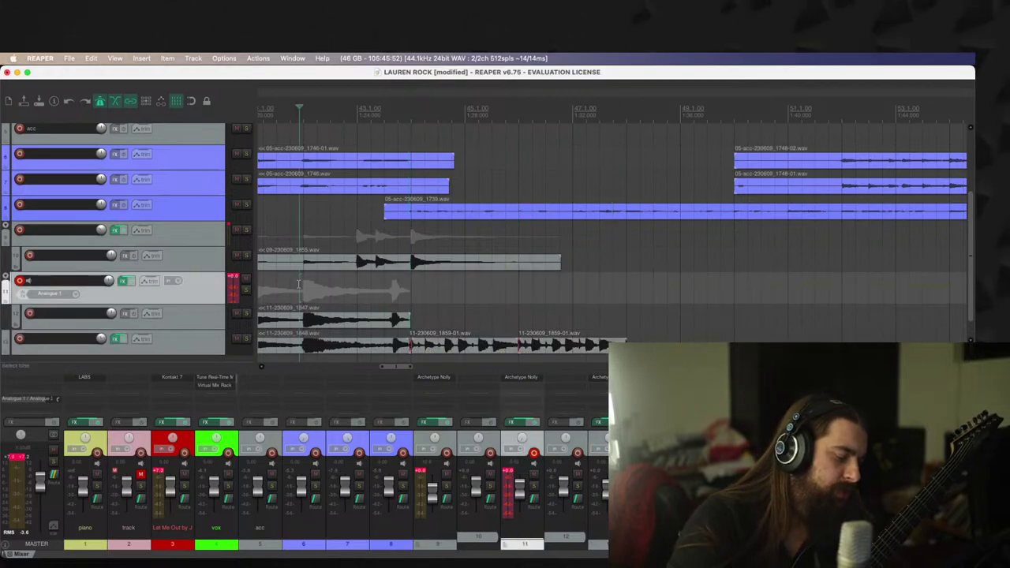
key(space)
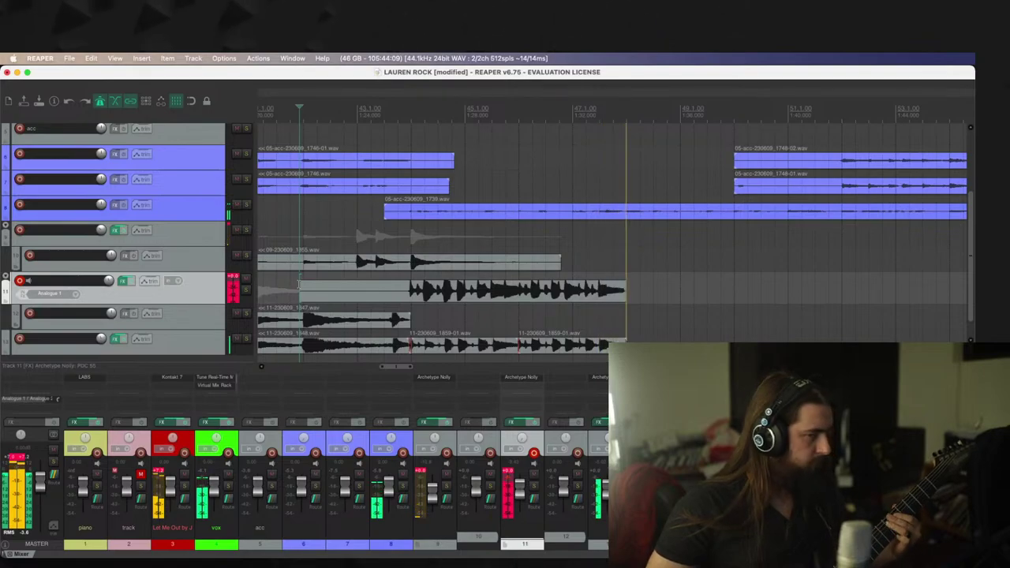
key(space)
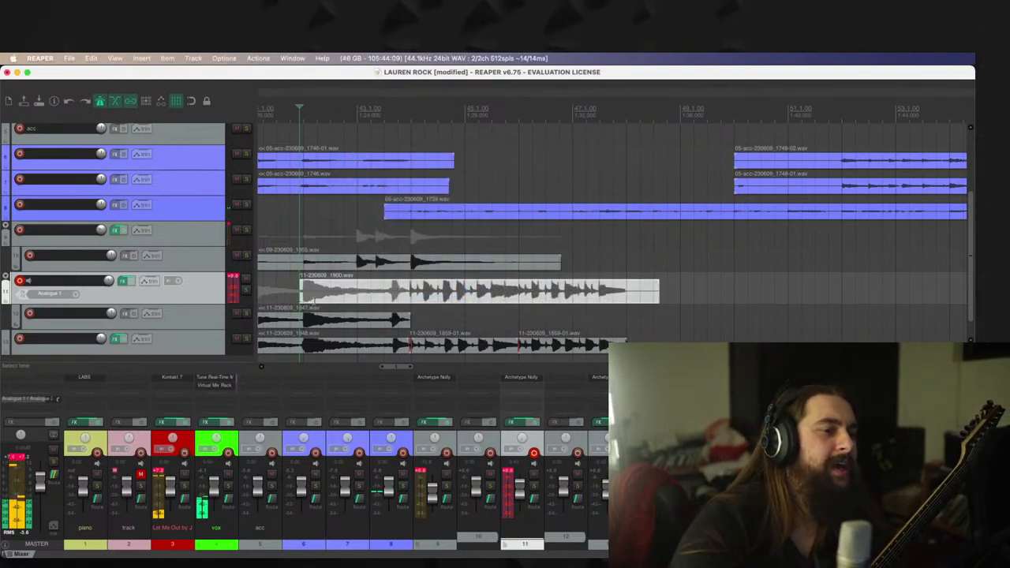
drag(300, 292, 426, 318)
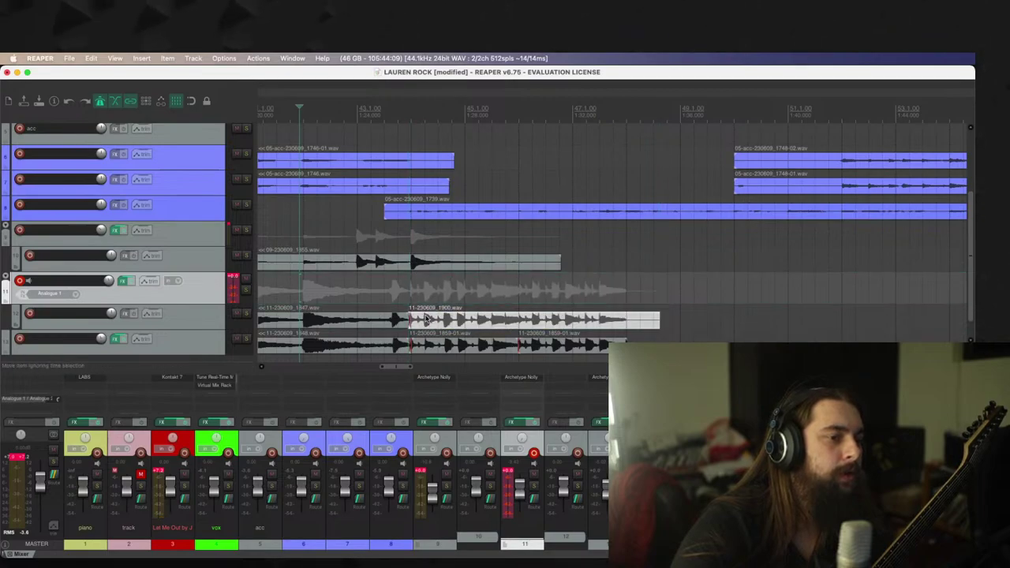
Step: Play the track 12 take from bar 46 and trim its end to beat 3 of bar 47
click(548, 284)
key(space)
scroll(548, 284, up, 4)
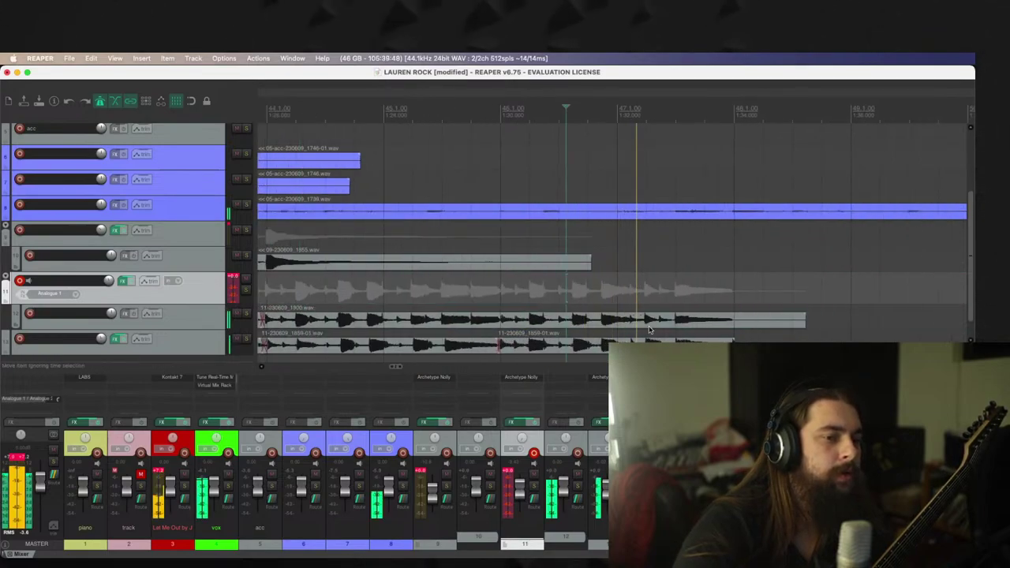
key(space)
drag(743, 323, 629, 332)
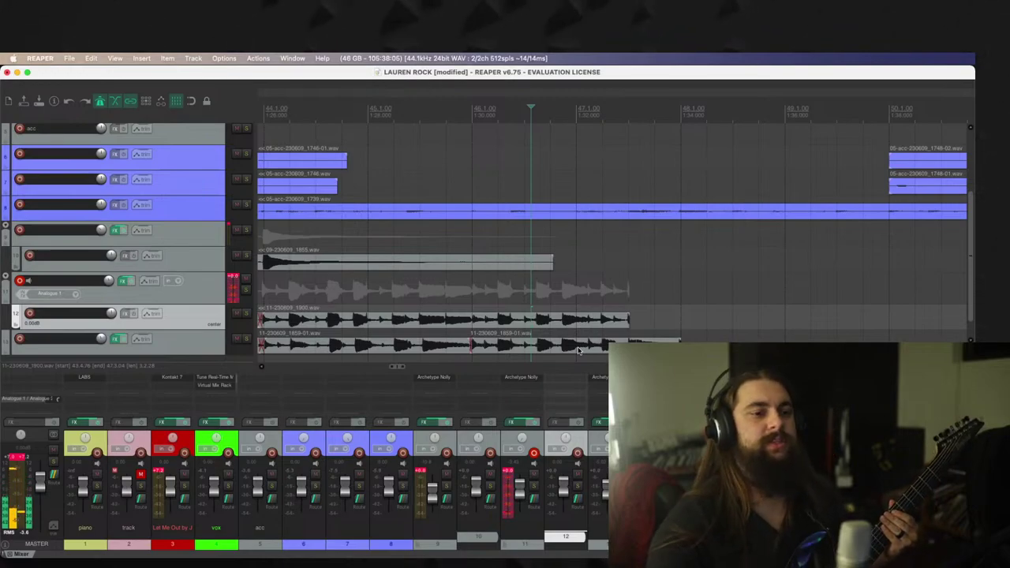
Step: Record a short take on track 11 from mid bar 46 into bar 48, move it to track 12 and trim its start to beat 3 of bar 47
key(super+r)
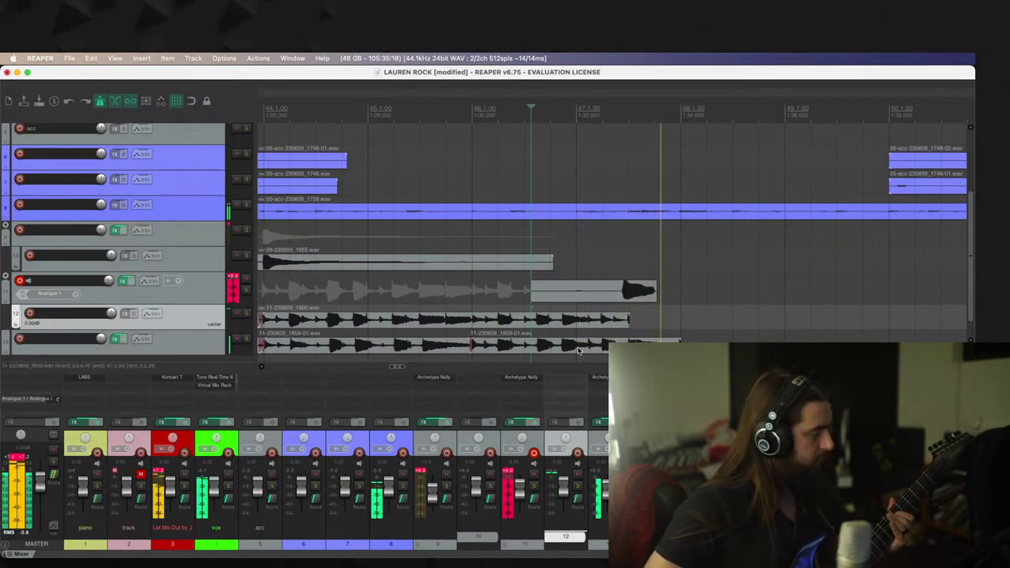
key(space)
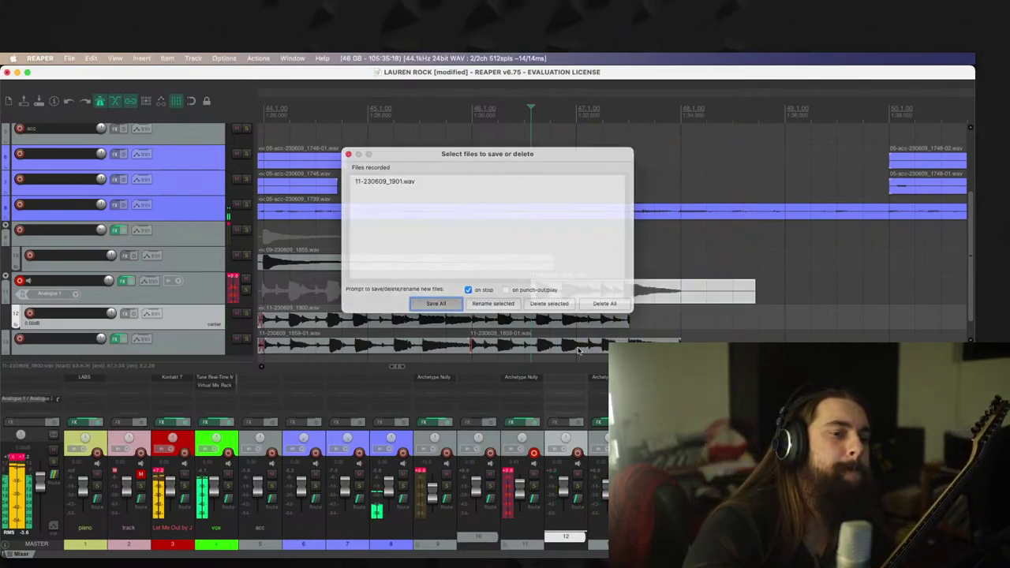
click(604, 292)
drag(633, 294, 635, 294)
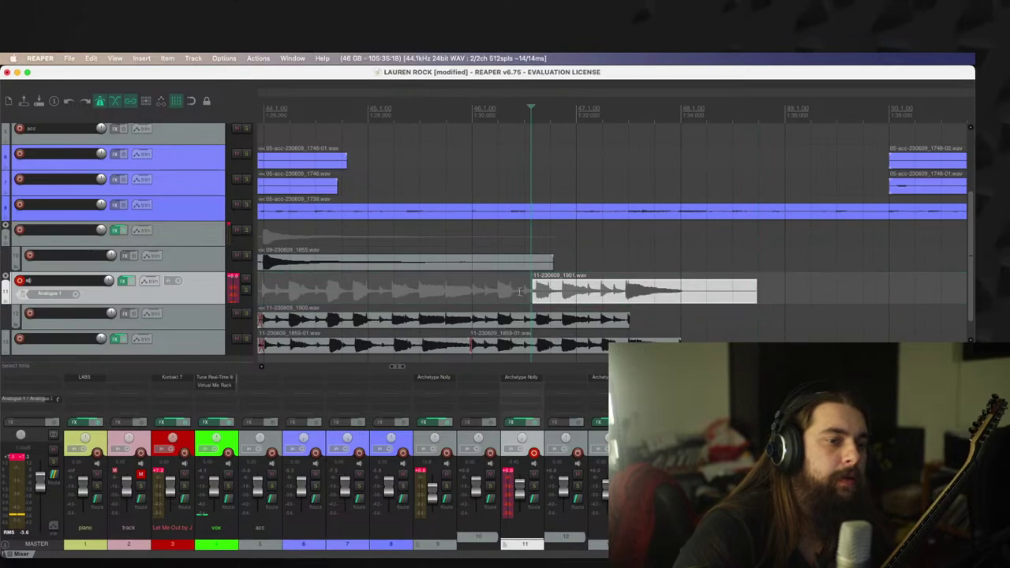
drag(529, 289, 658, 323)
drag(664, 322, 662, 320)
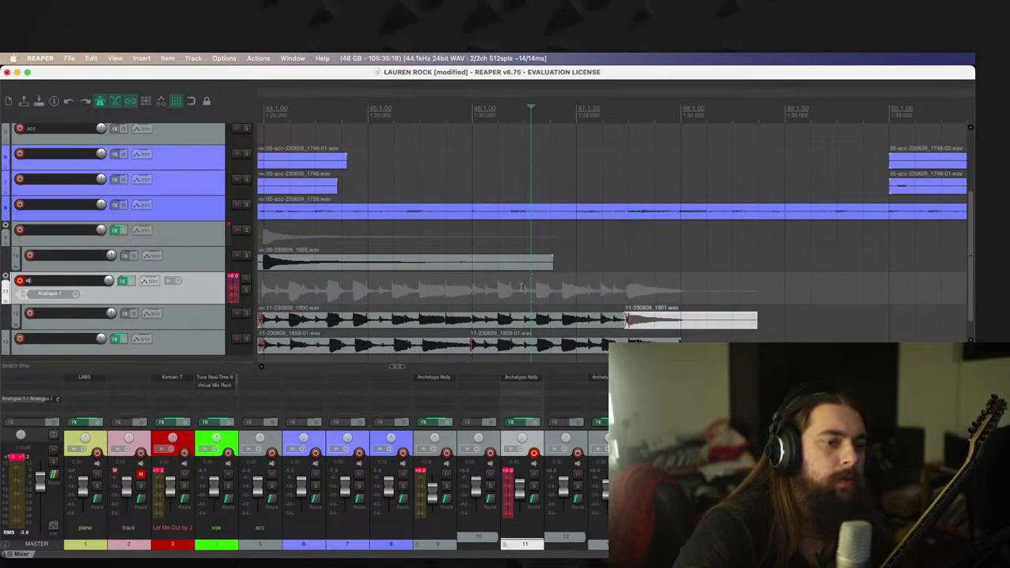
Step: Play across the splice in bar 47 on track 12 and trim the last piece's end to bar 48
key(space)
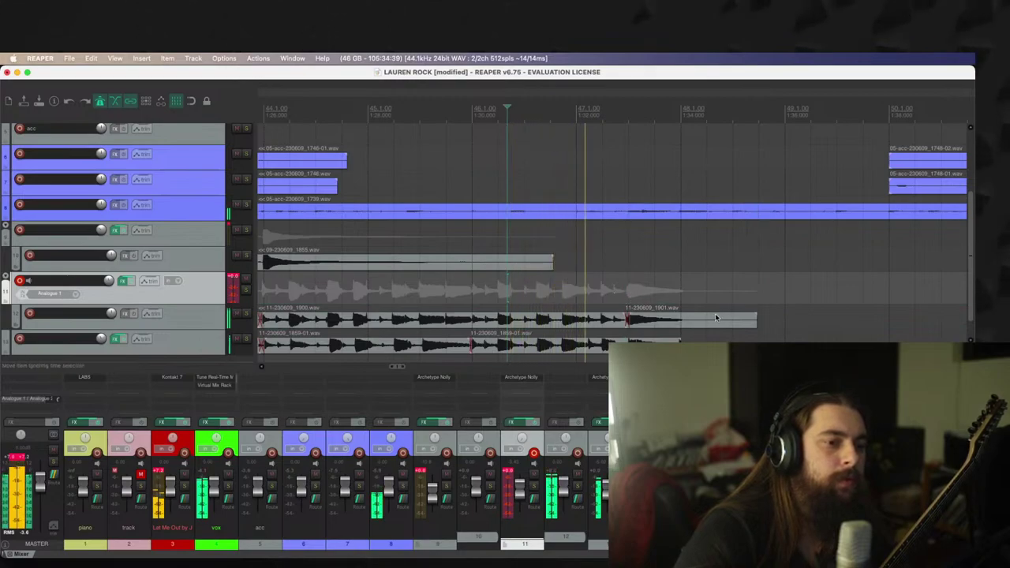
drag(755, 322, 681, 321)
key(space)
click(562, 296)
key(super+r)
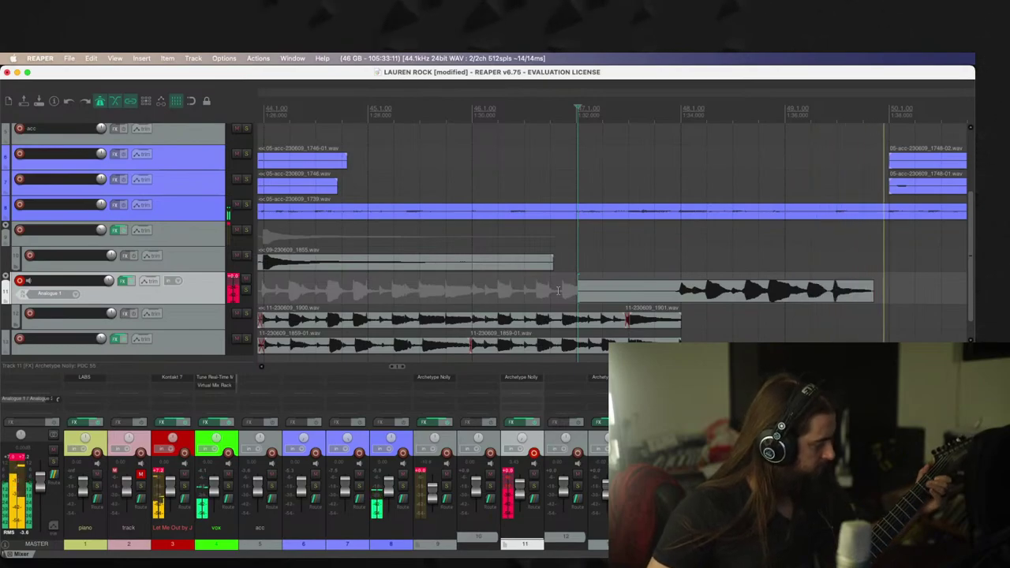
key(space)
click(560, 292)
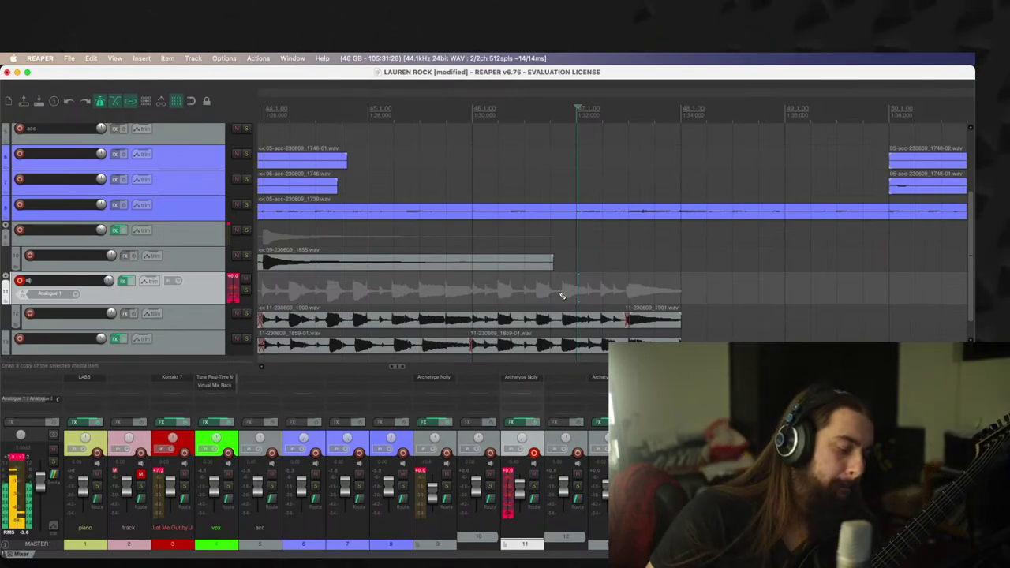
key(super+r)
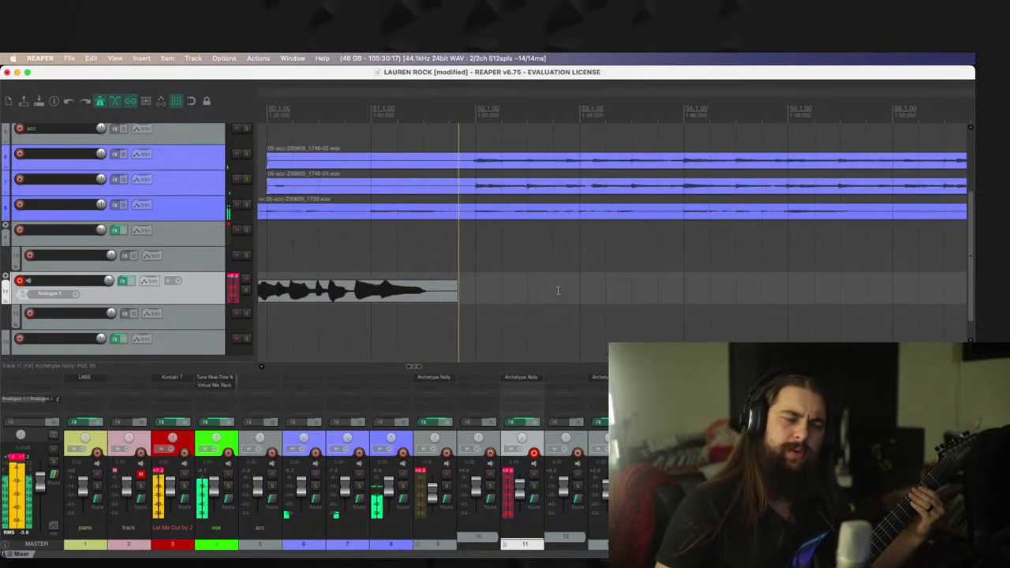
key(space)
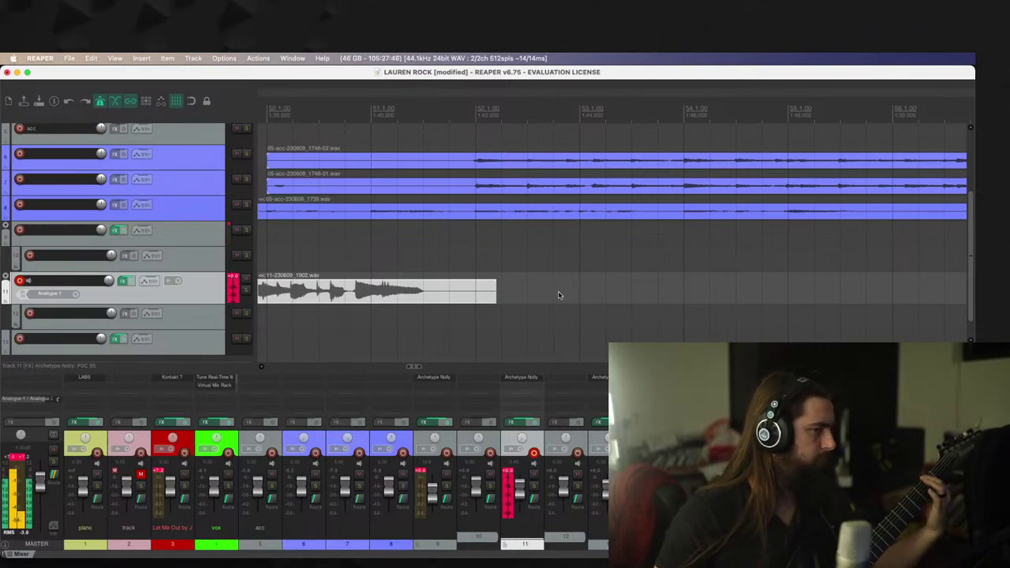
Step: Record a take on track 11 from bar 47 past bar 52, move it to track 12 and trim its start to just before bar 48
key(ctrl+r)
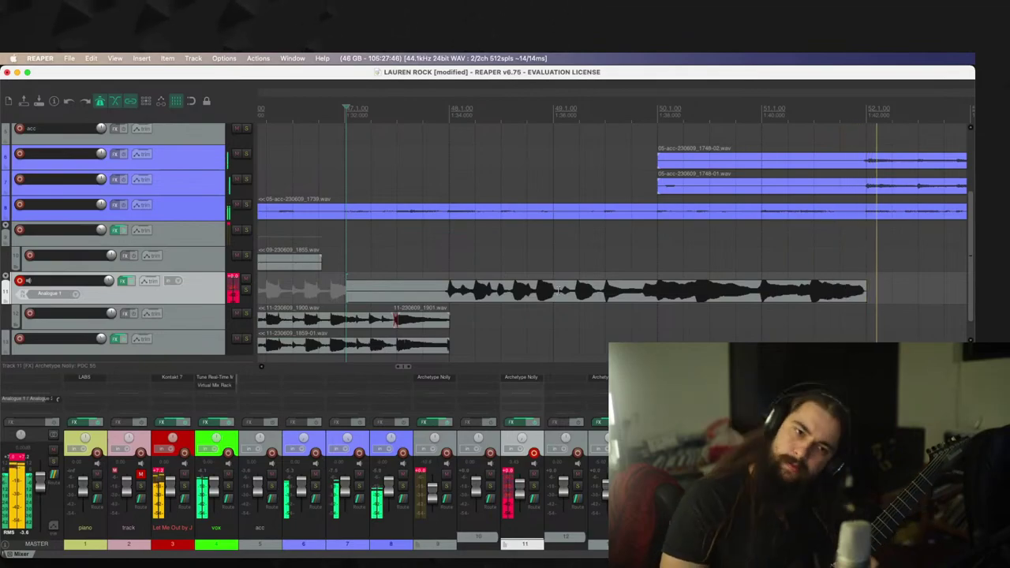
key(space)
click(426, 303)
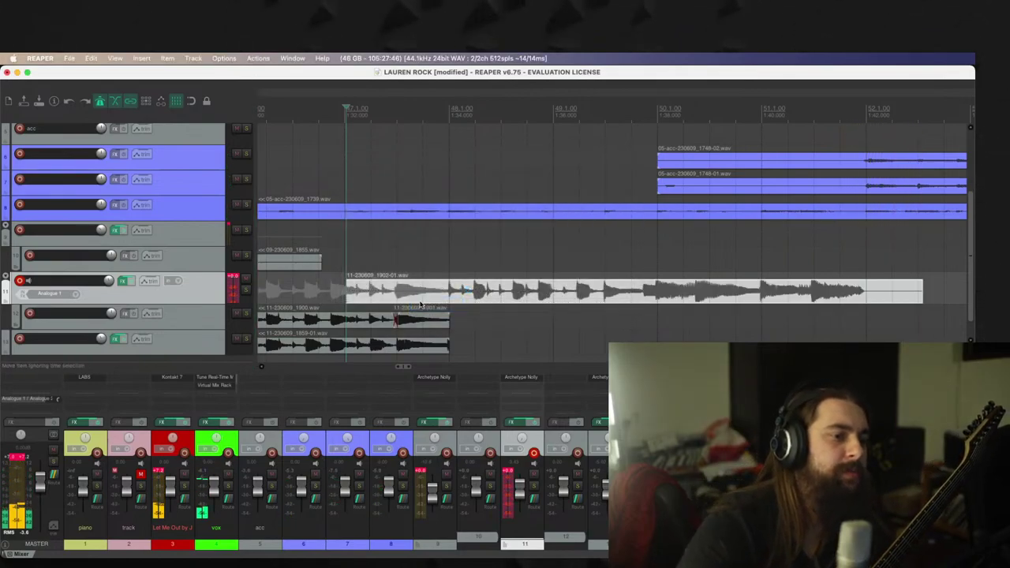
drag(352, 294, 454, 320)
key(ctrl+r)
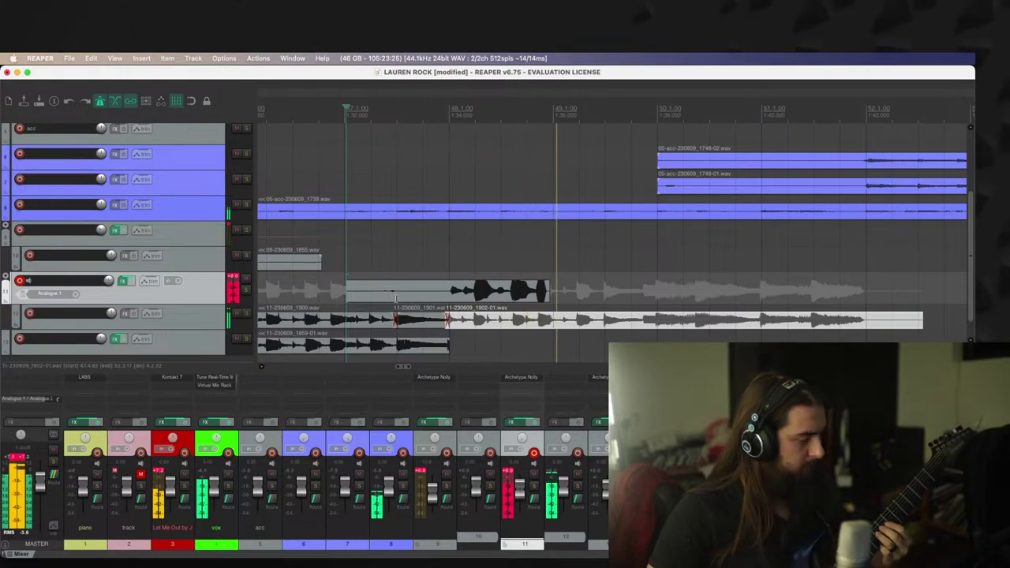
key(space)
key(Delete)
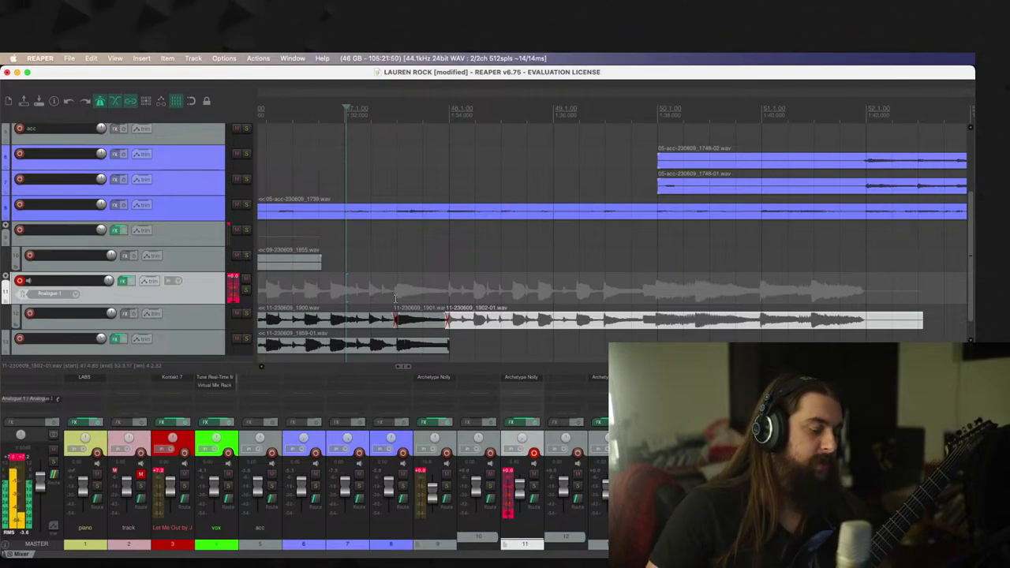
key(super+r)
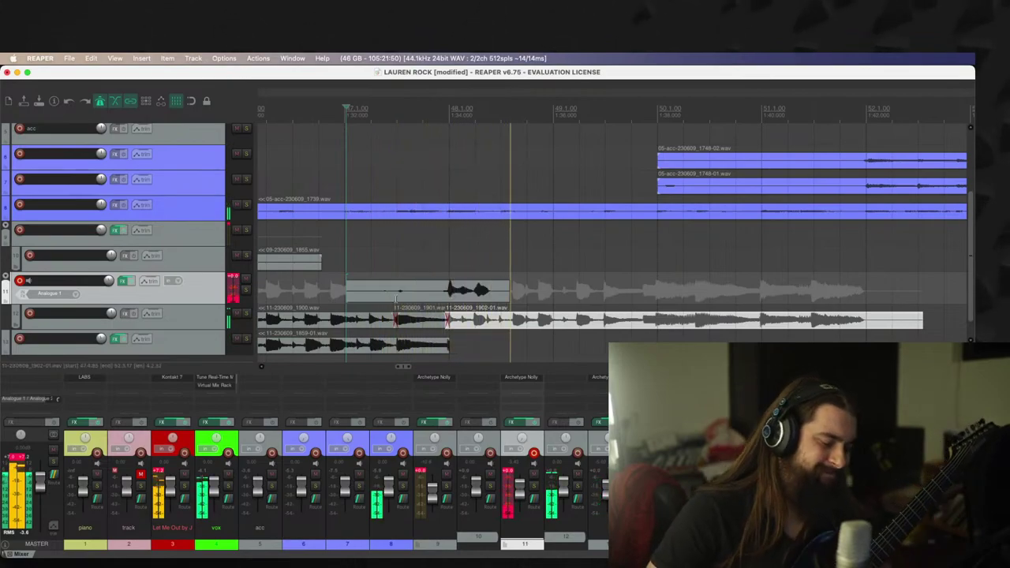
key(space)
Step: Record a take on track 11 from bar 47 into bar 50, move it to track 13 and trim it to bar 48 through beat 3 of bar 49
key(super+r)
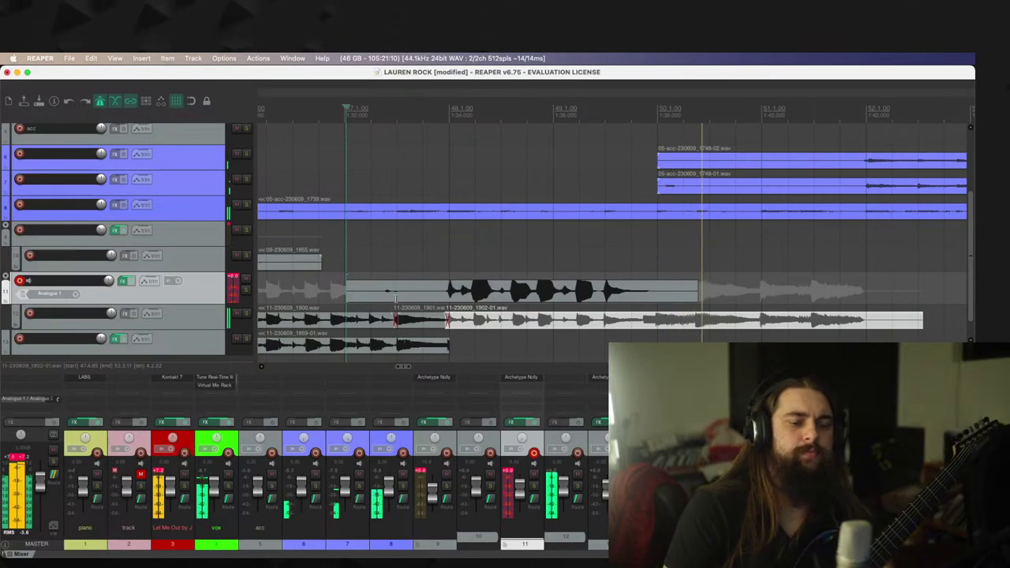
key(space)
drag(345, 300, 525, 358)
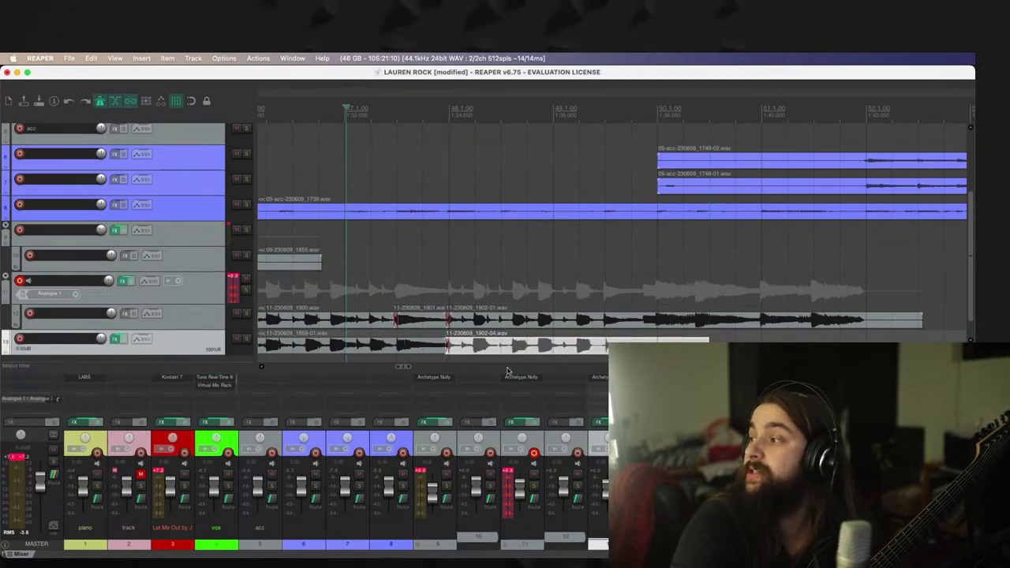
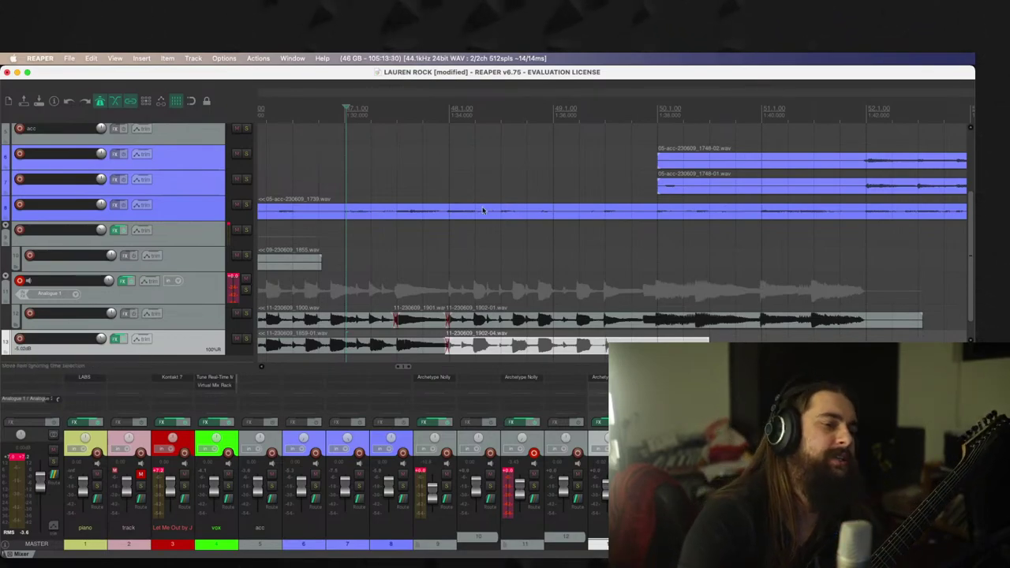
click(544, 242)
key(space)
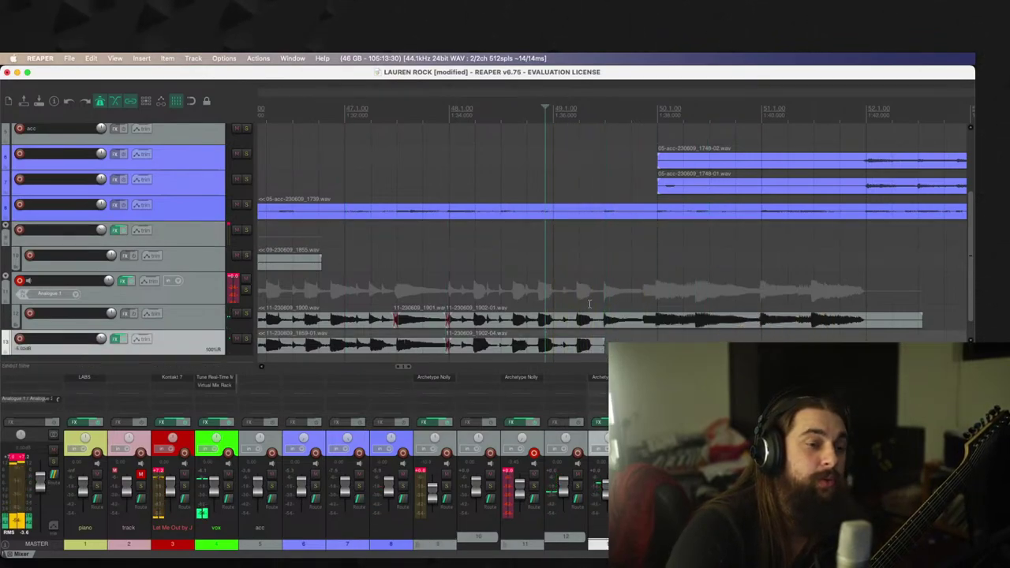
Step: Record and save a take on track 11 from late bar 48 into bar 50, moving it to track 13 trimmed to just before beat 3 of bar 49
click(588, 282)
scroll(584, 281, up, 1)
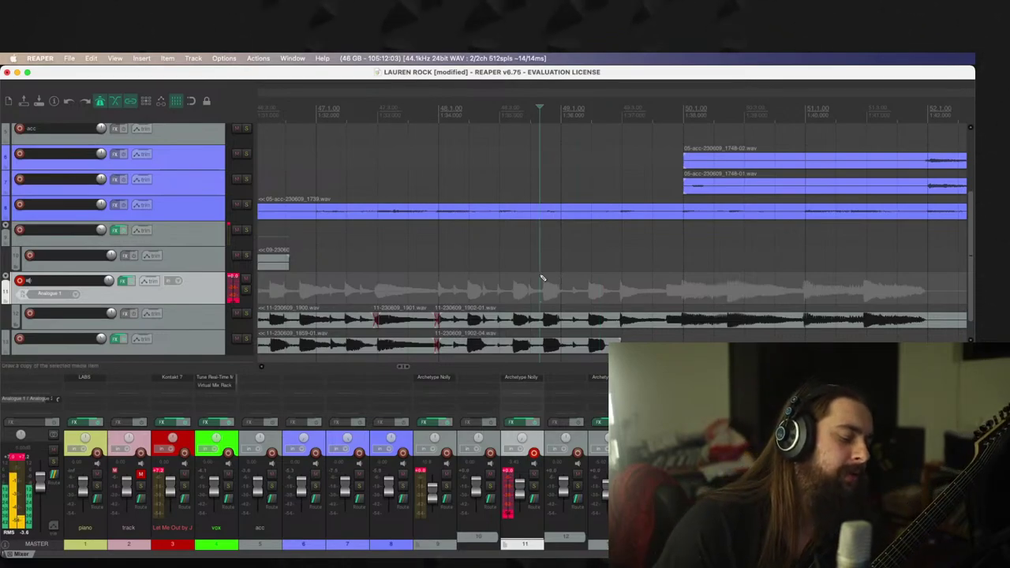
key(super+r)
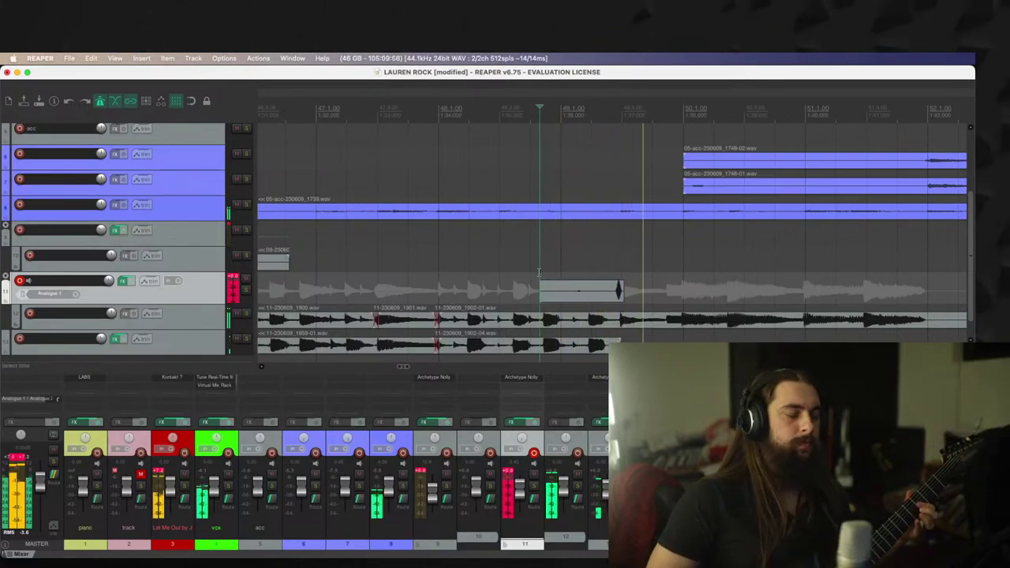
key(space)
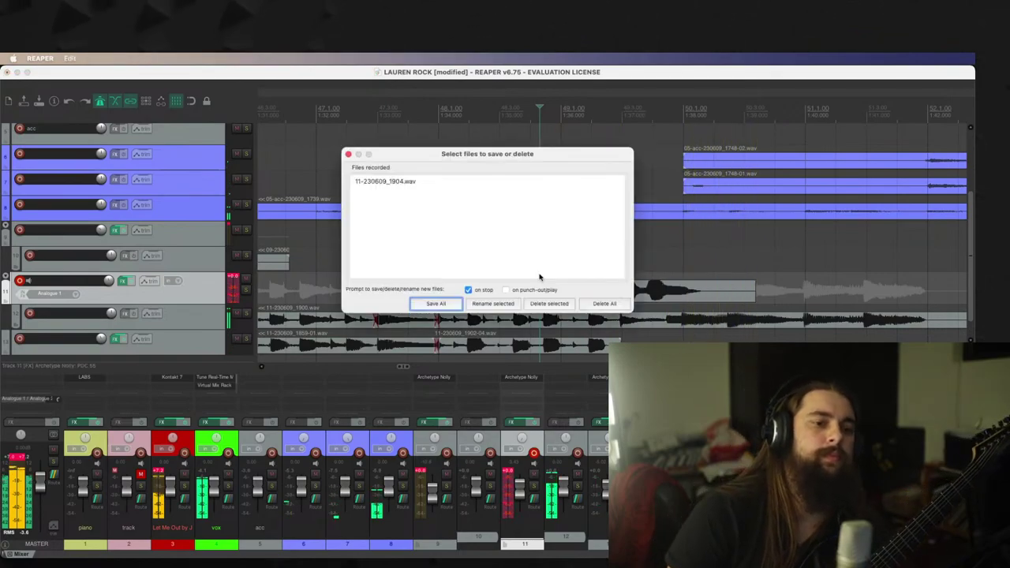
key(Return)
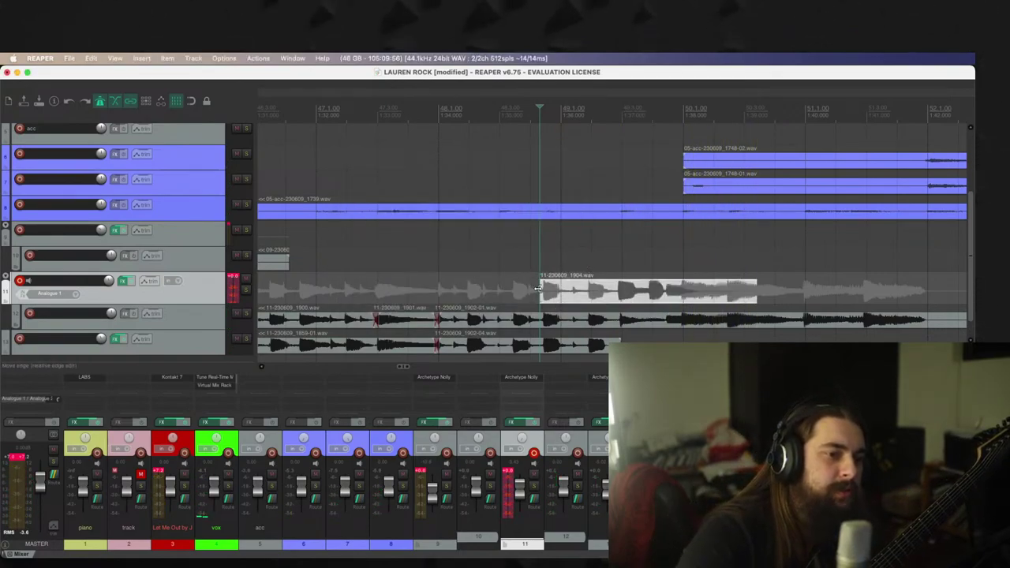
drag(539, 288, 641, 339)
Step: Play across the bar 49 splice on track 13 and trim the last piece's end to bar 50
click(596, 258)
key(space)
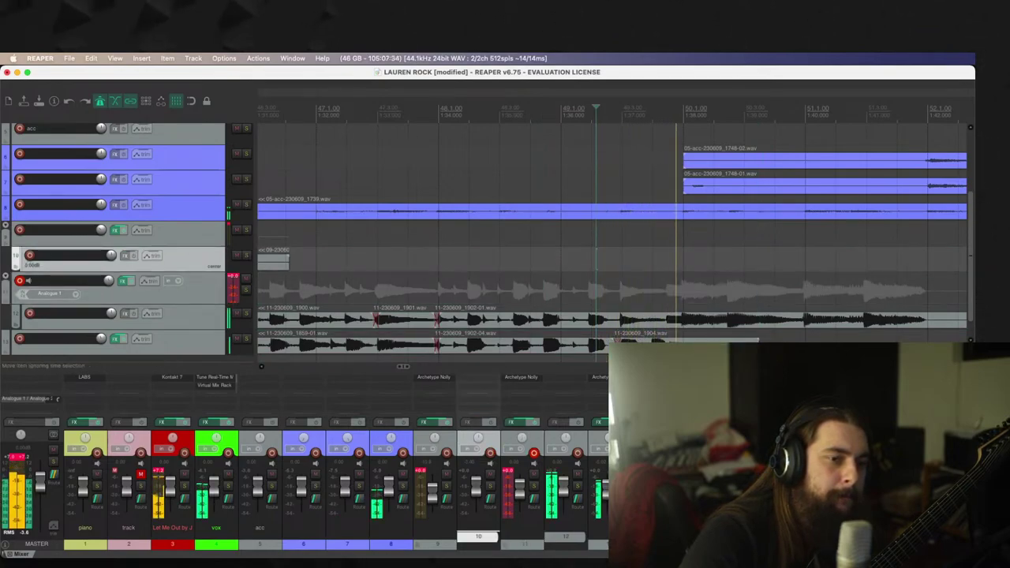
key(space)
Step: Record a take on track 11 from just before bar 49 past bar 52, move it to track 13 and trim its start to just before bar 50
click(556, 276)
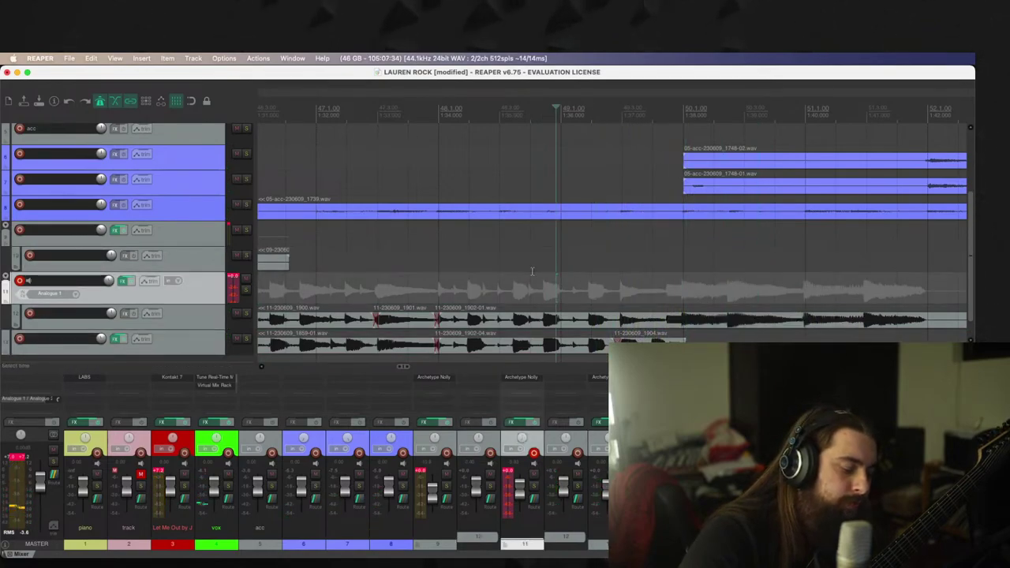
key(super+r)
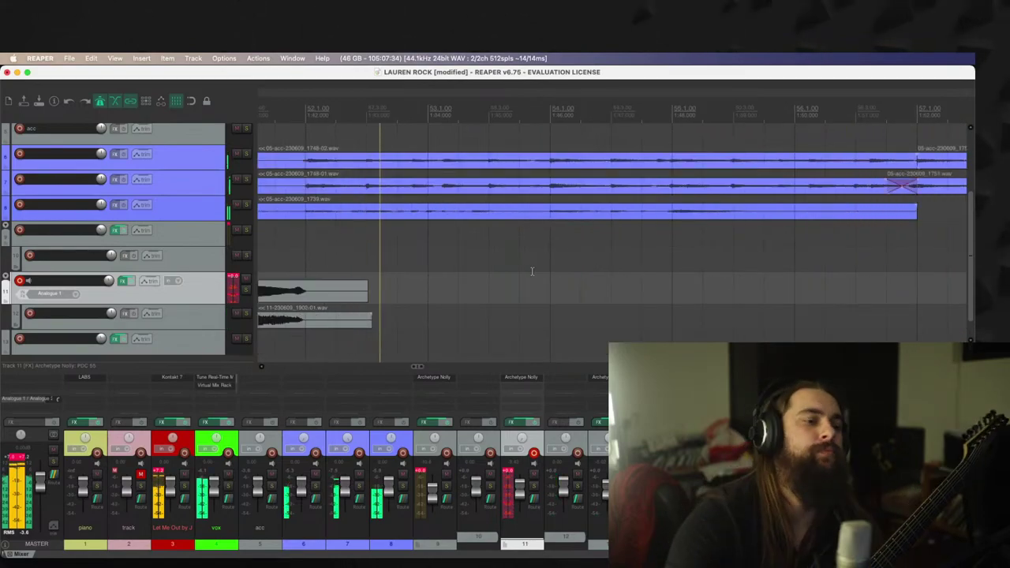
key(space)
key(space)
drag(349, 314, 498, 340)
Step: Record a take on track 11 from just before bar 49 past bar 57, move it to track 12 and trim its start to bar 52
key(ctrl+r)
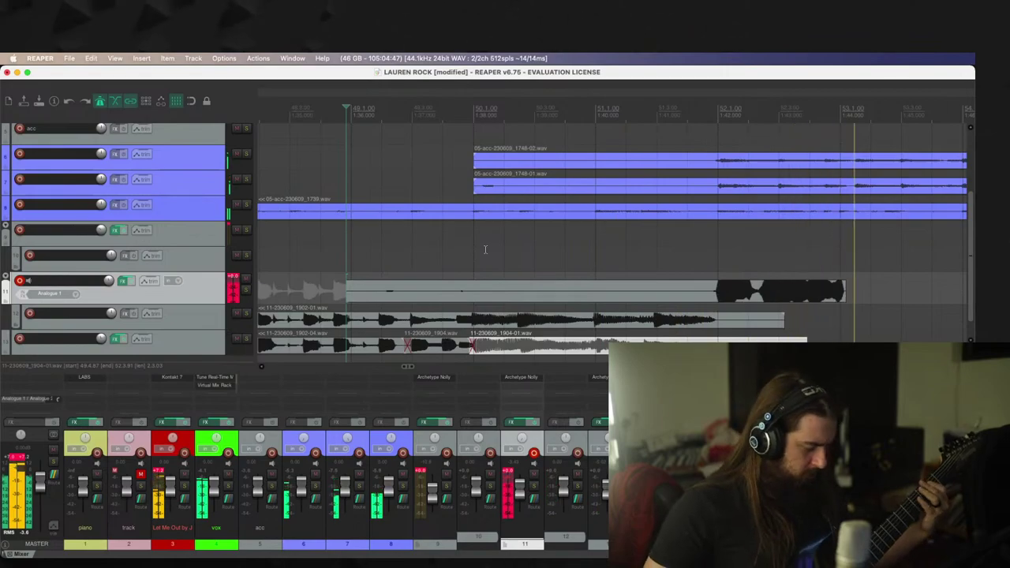
key(space)
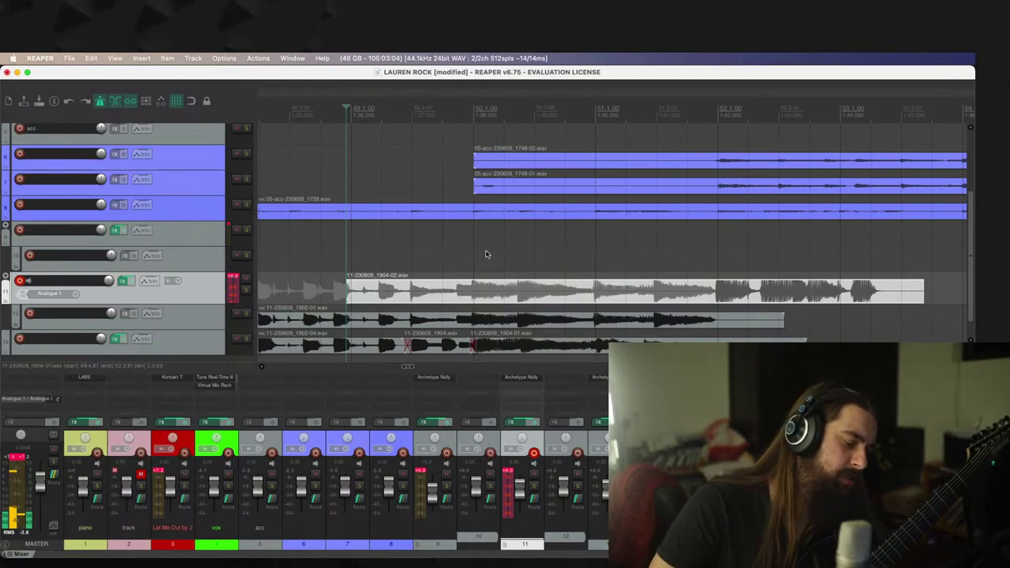
key(super+r)
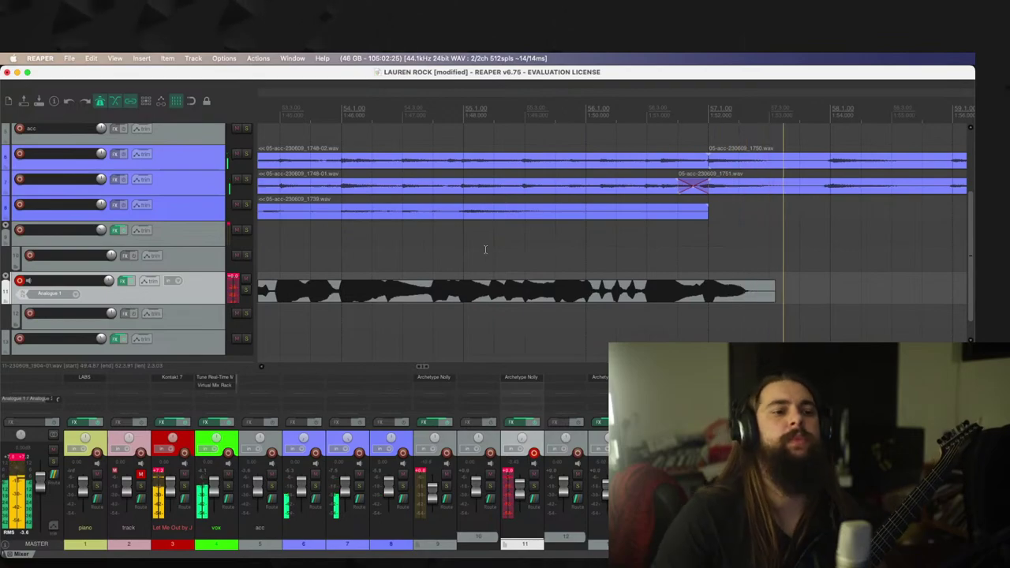
key(space)
key(space)
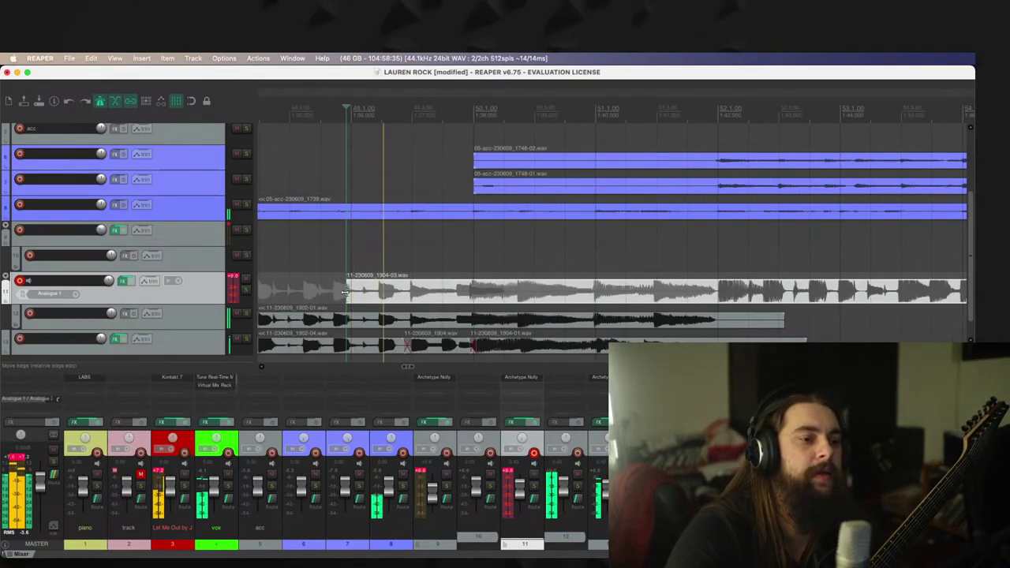
drag(344, 292, 734, 323)
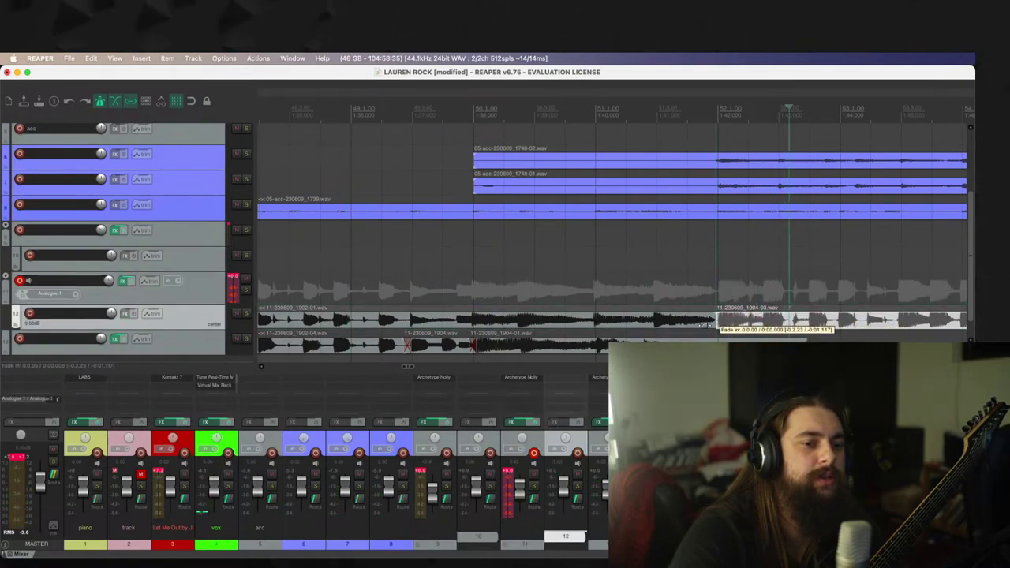
Step: Record and save a take on track 11 from bar 50 past bar 57, move it to track 13 and trim its start to just before bar 52
click(474, 280)
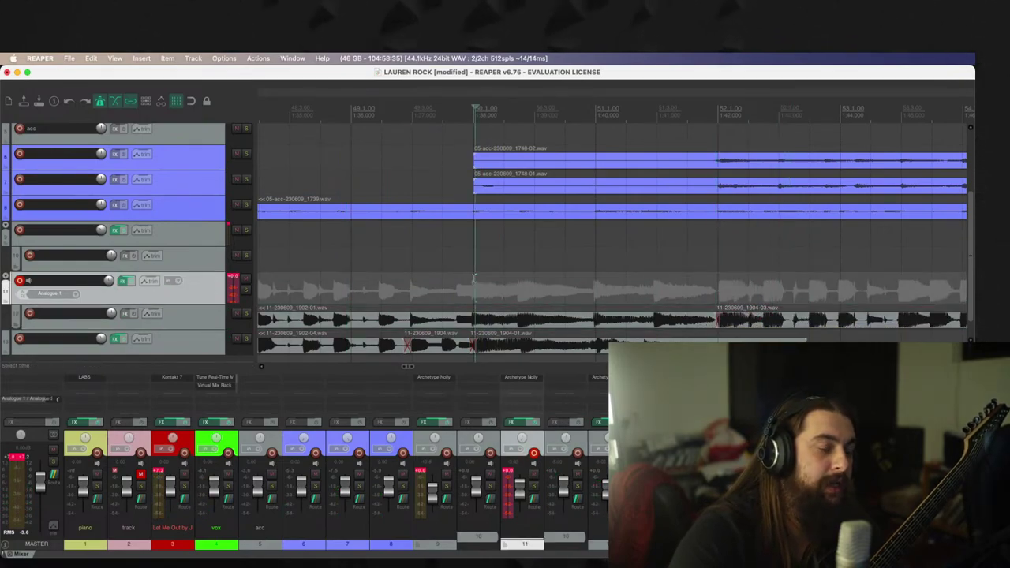
key(super+r)
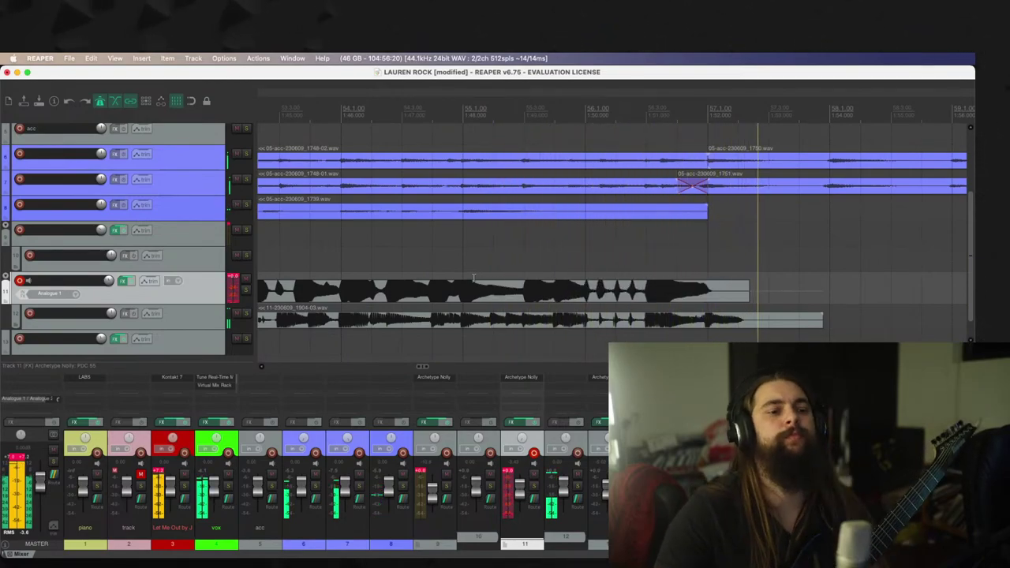
key(space)
key(Return)
key(space)
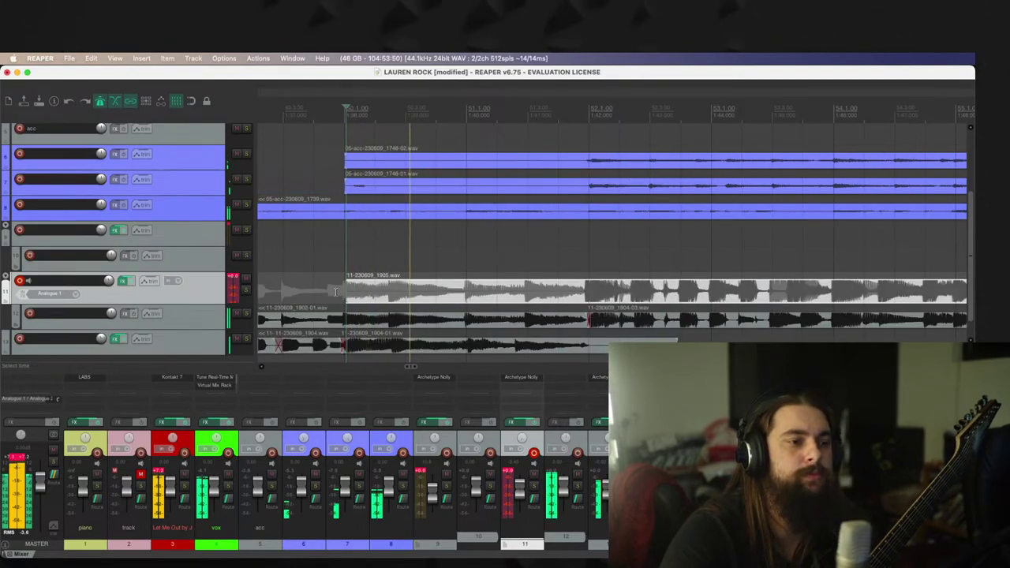
drag(335, 292, 605, 350)
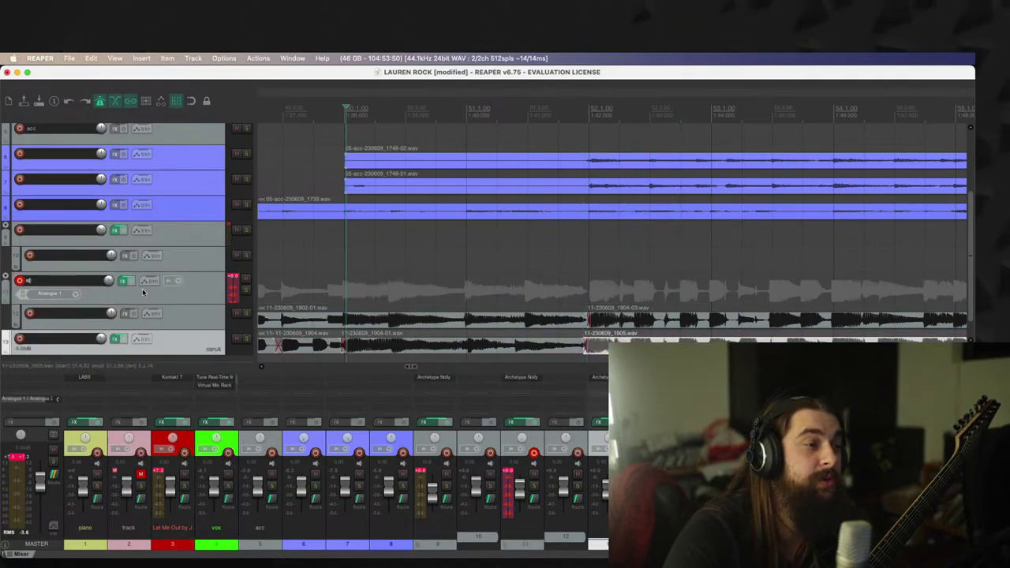
Step: Solo guitar tracks 11, 12 and 13 together with track 3 and play them from bar 50
click(247, 337)
scroll(244, 149, up, 4)
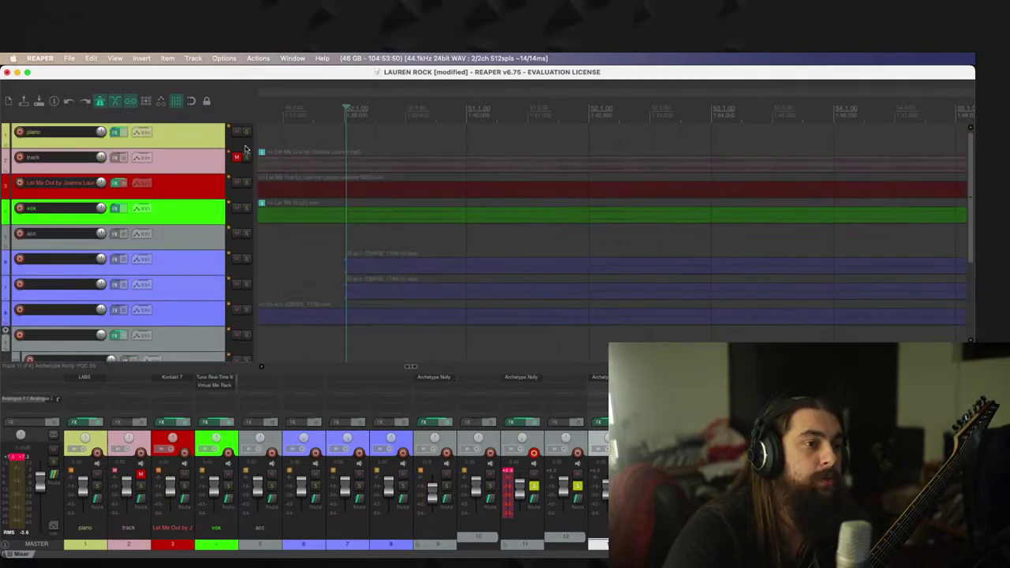
click(241, 189)
key(space)
scroll(232, 282, down, 5)
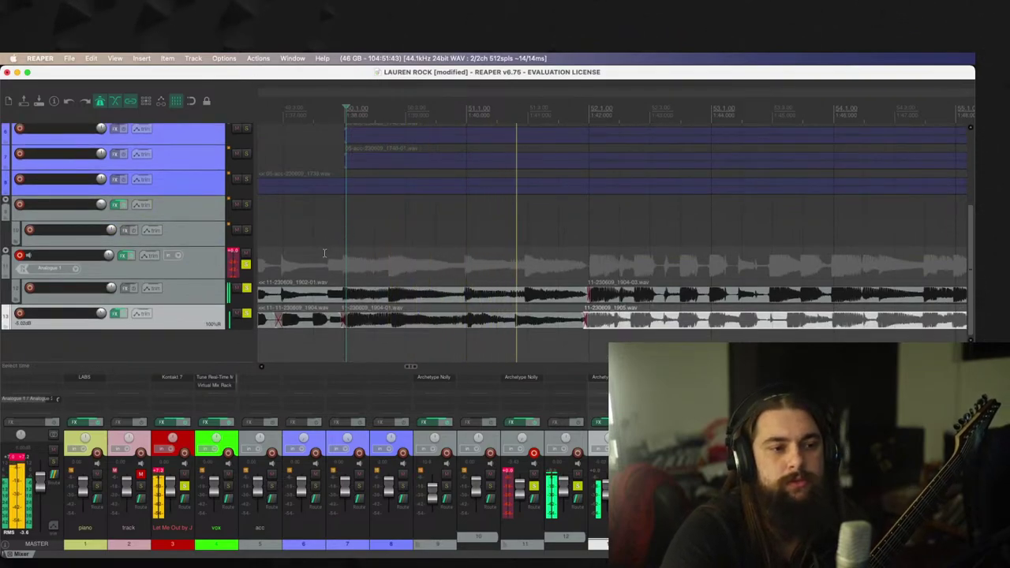
Step: Play the soloed takes from bar 52 towards bar 57 and trim the end of track 12's last item to bar 57
click(654, 323)
scroll(646, 325, up, 1)
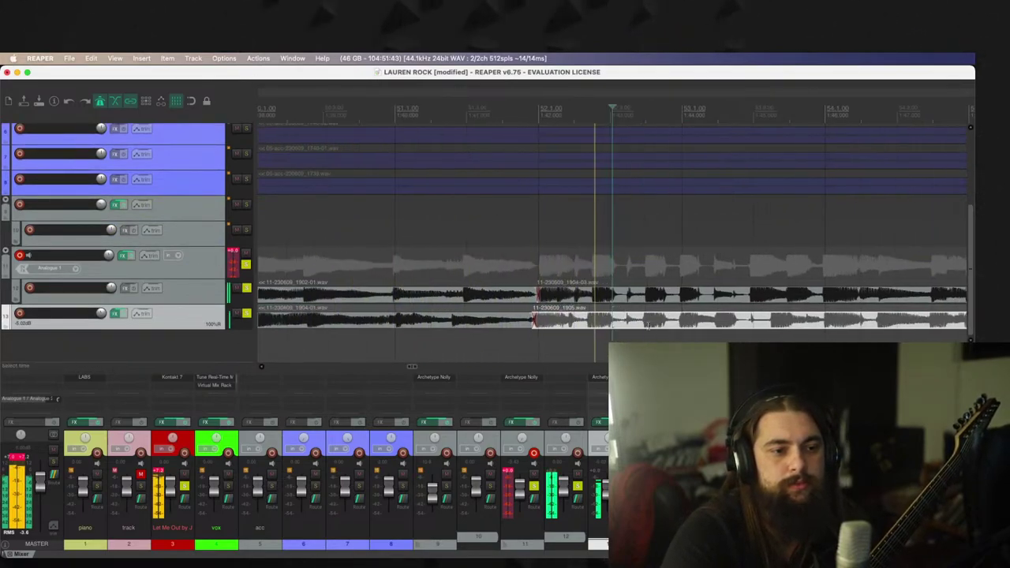
drag(586, 319, 616, 319)
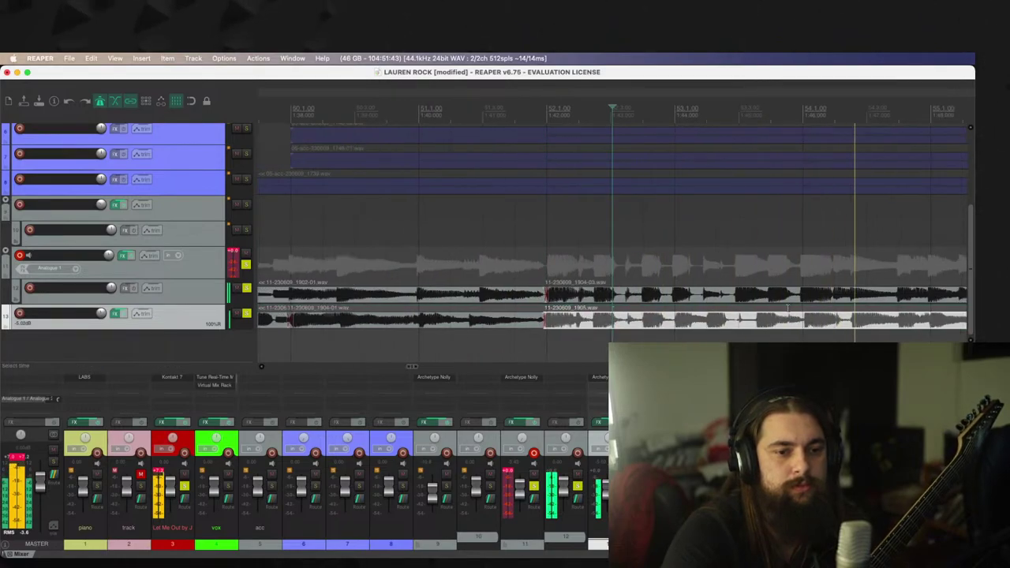
scroll(787, 304, down, 3)
scroll(787, 306, down, 3)
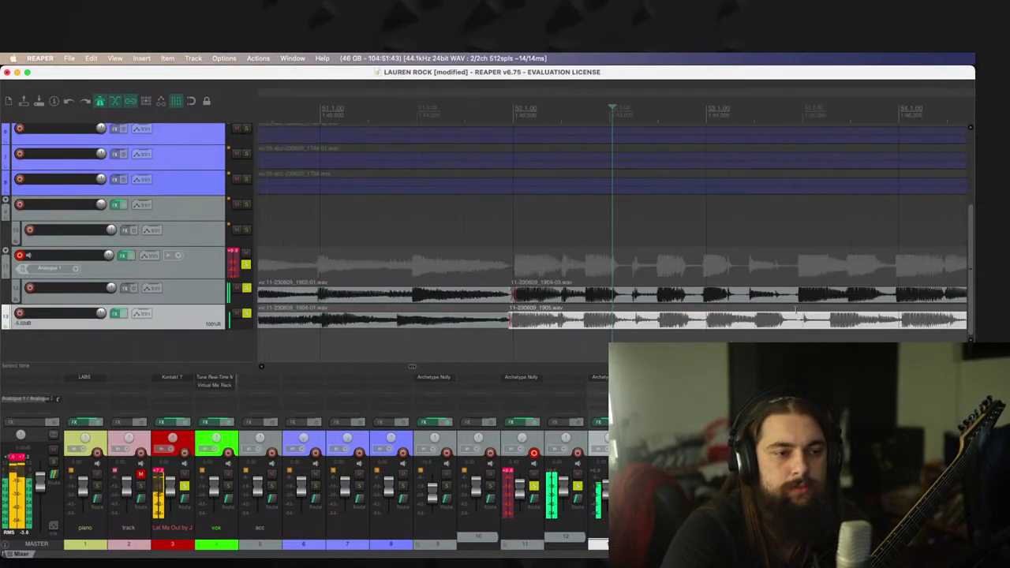
click(876, 299)
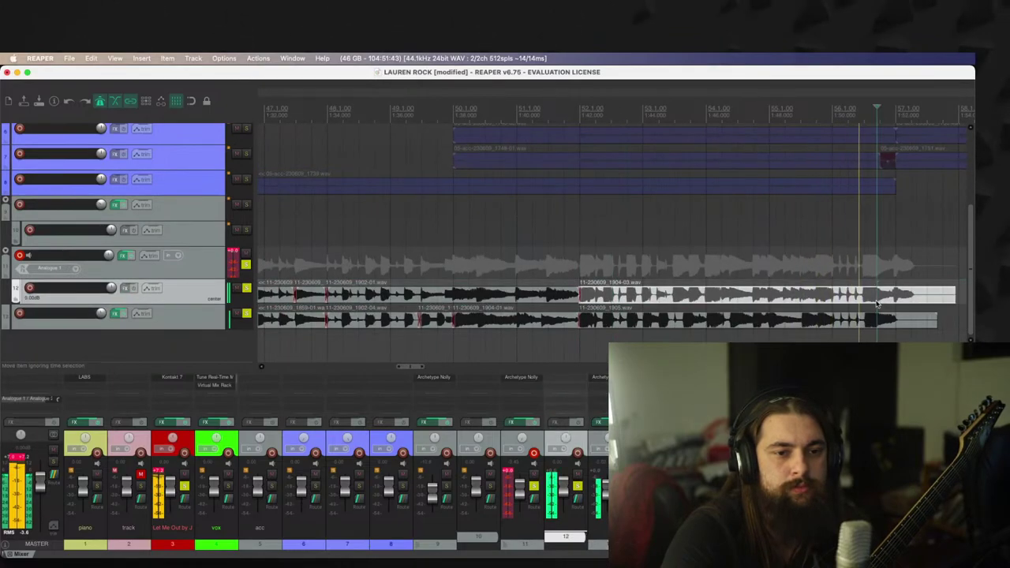
scroll(781, 304, up, 3)
drag(789, 300, 655, 300)
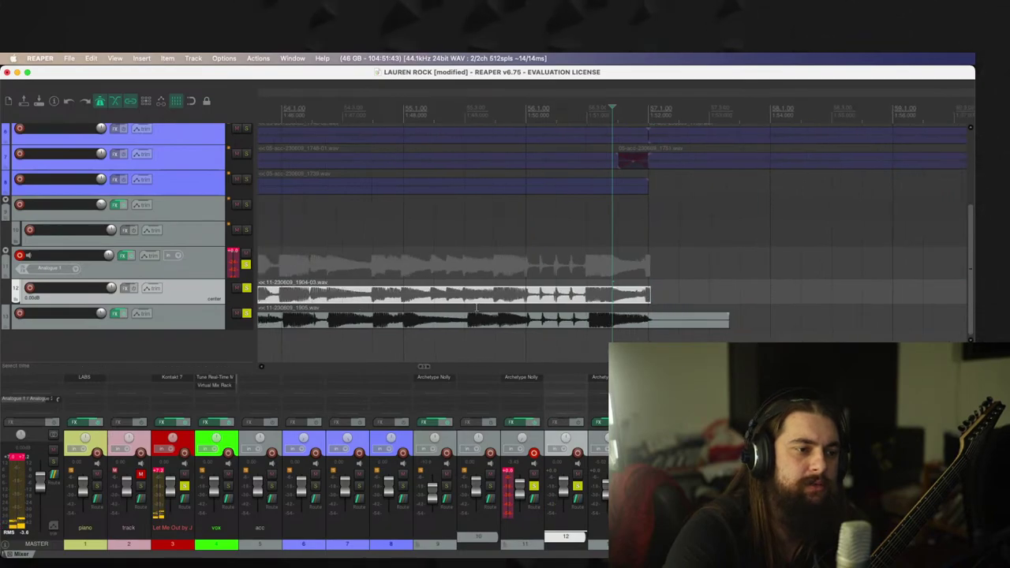
Step: Play the takes from late bar 51 and split track 13's take in the first half of bar 52
scroll(458, 304, down, 3)
click(332, 274)
key(space)
scroll(662, 332, up, 3)
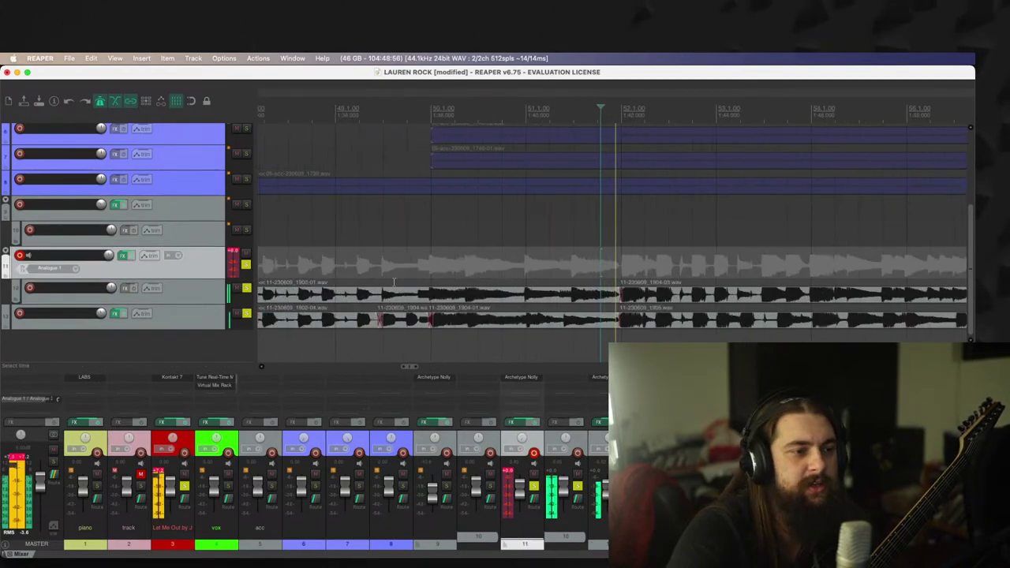
key(space)
click(663, 326)
key(s)
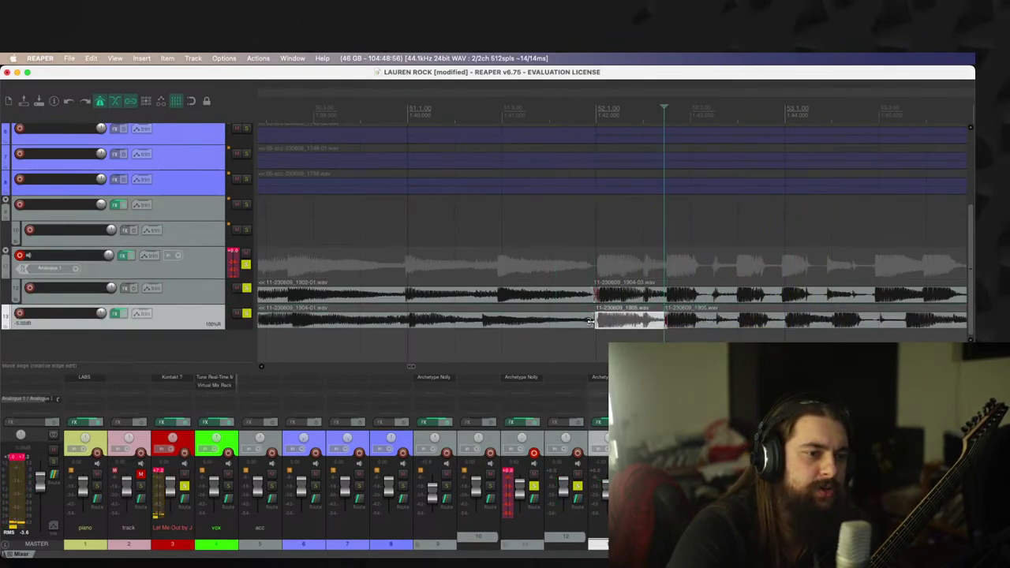
Step: Play across bar 52, split track 13's take just before bar 53 and trim the remaining piece's start to mid bar 53
click(558, 264)
key(space)
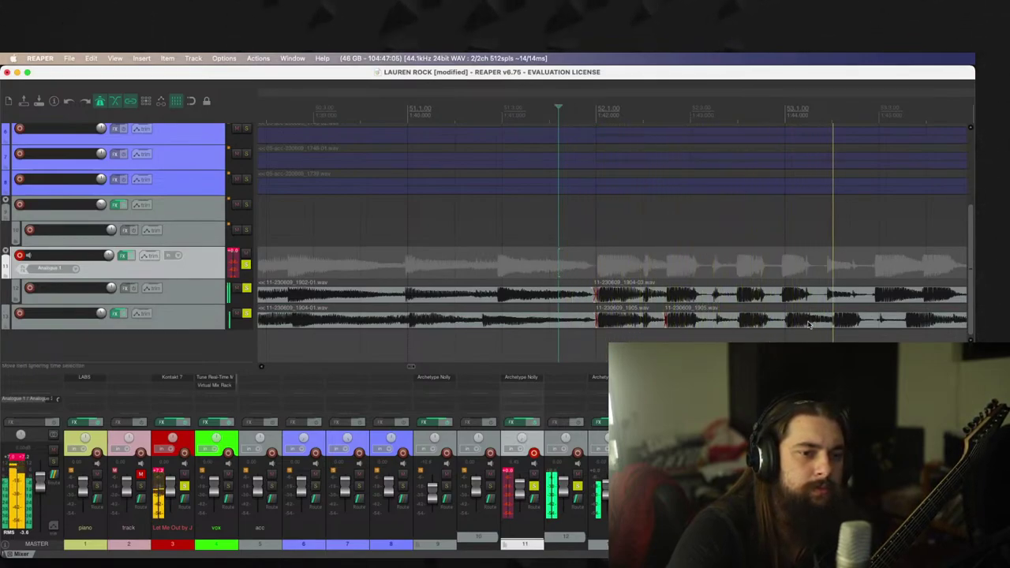
click(778, 321)
key(s)
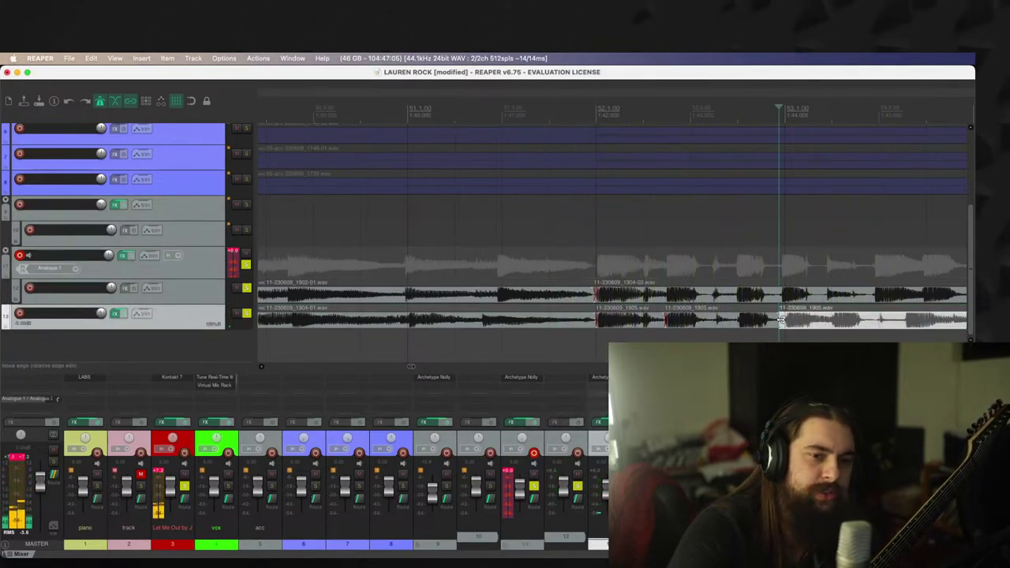
drag(788, 321, 848, 327)
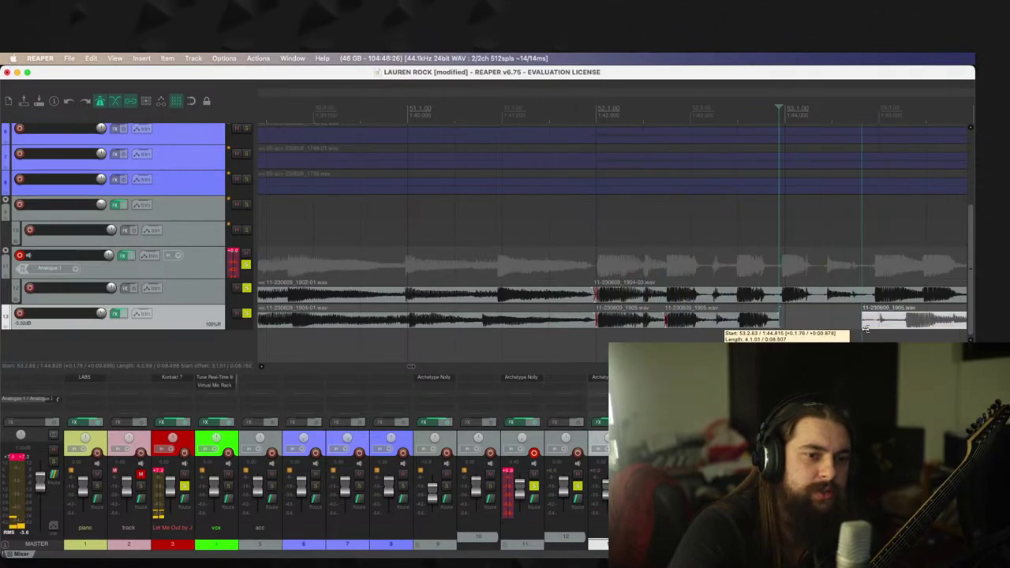
click(721, 219)
scroll(774, 244, down, 3)
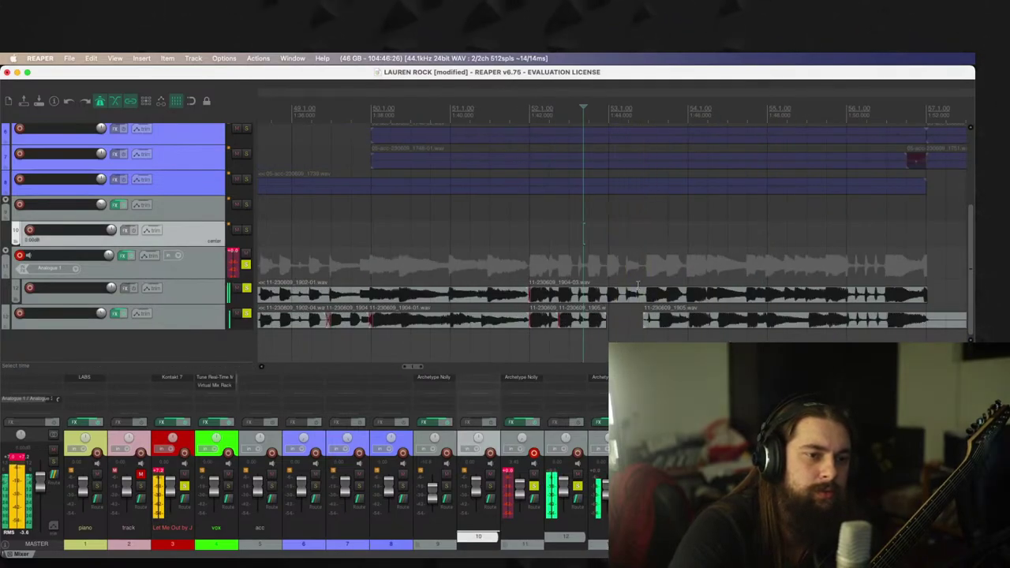
Step: Split track 12's take just before bar 53 and trim the remaining piece's start to mid bar 53
click(606, 296)
key(s)
drag(607, 296, 600, 331)
Step: Extend the piece on track 13 back to just before bar 53 and play it from mid bar 52
click(644, 317)
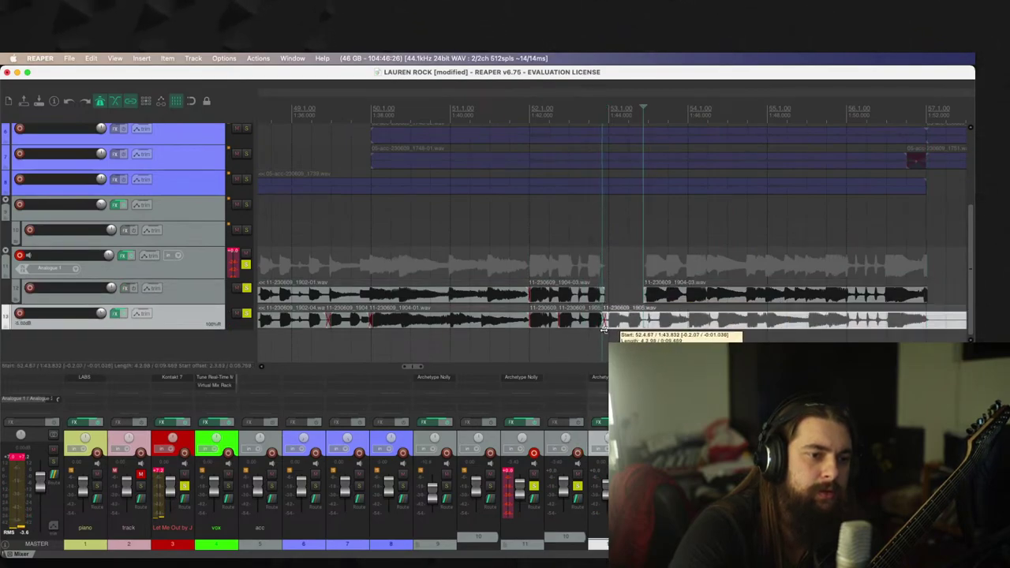
click(575, 252)
key(space)
scroll(610, 250, up, 1)
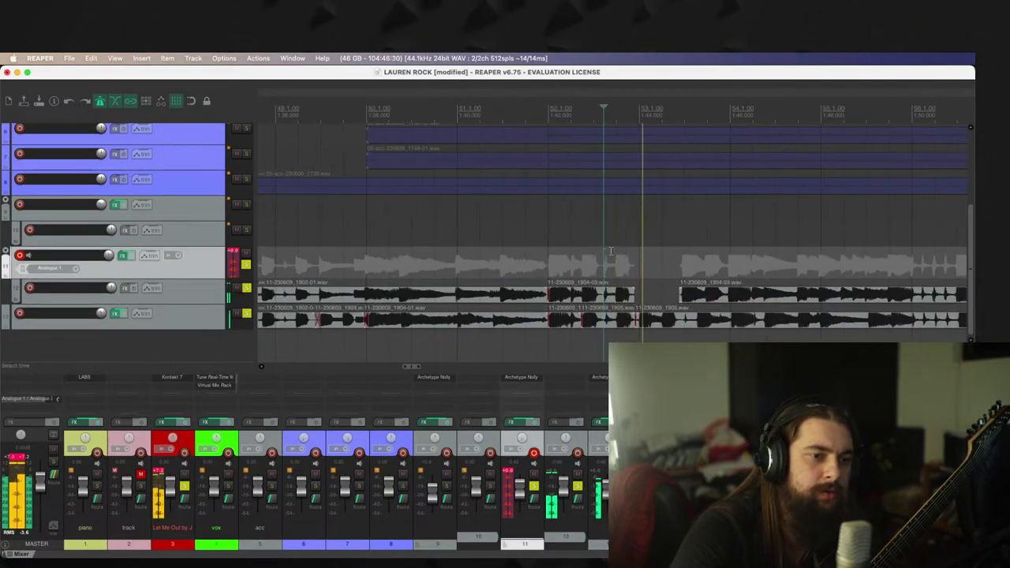
scroll(610, 251, right, 1)
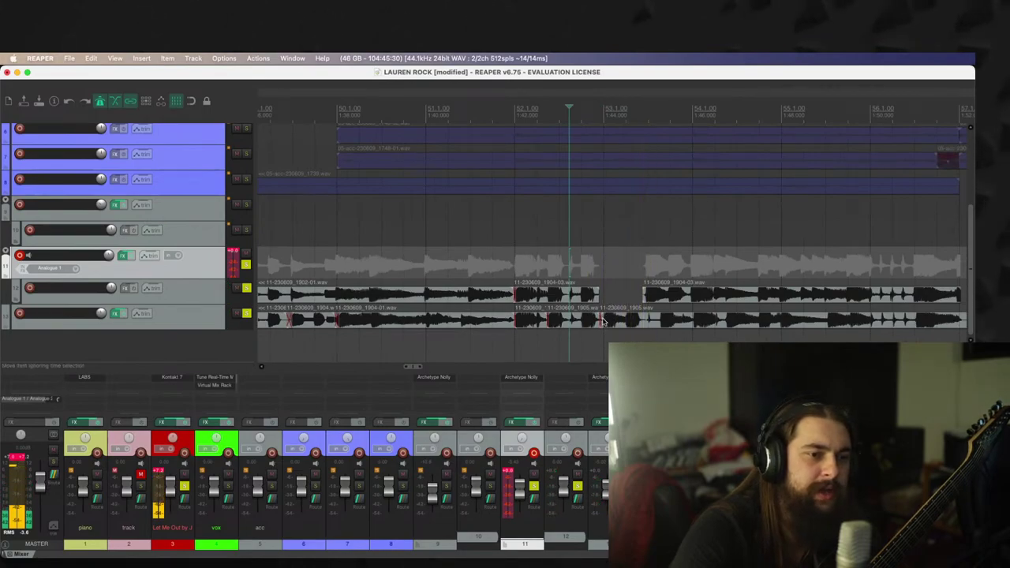
Step: Trim the starts of the pieces after the gap on tracks 12 and 13 to bar 54 and clear the track solos
drag(601, 320, 692, 330)
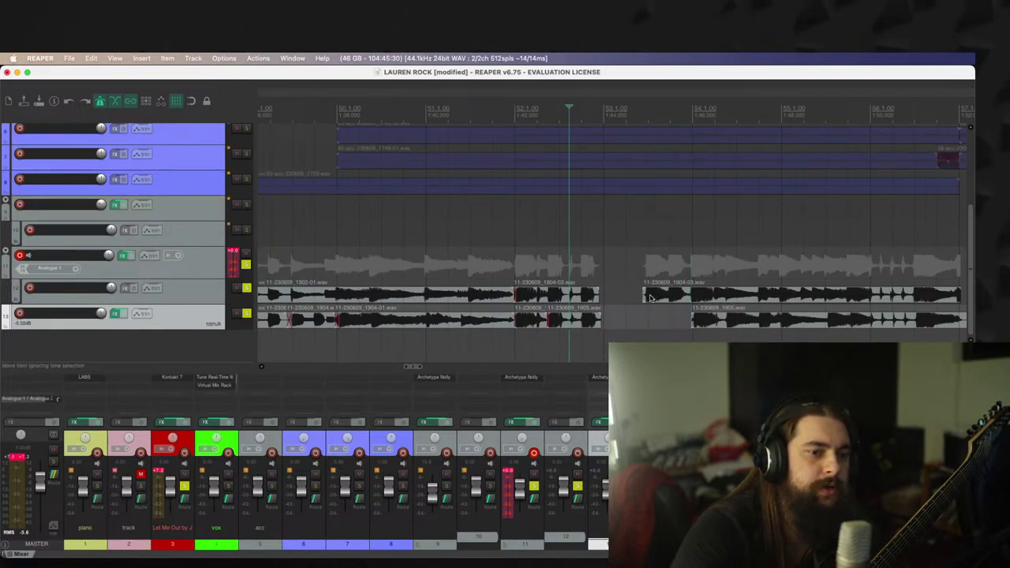
drag(644, 295, 690, 300)
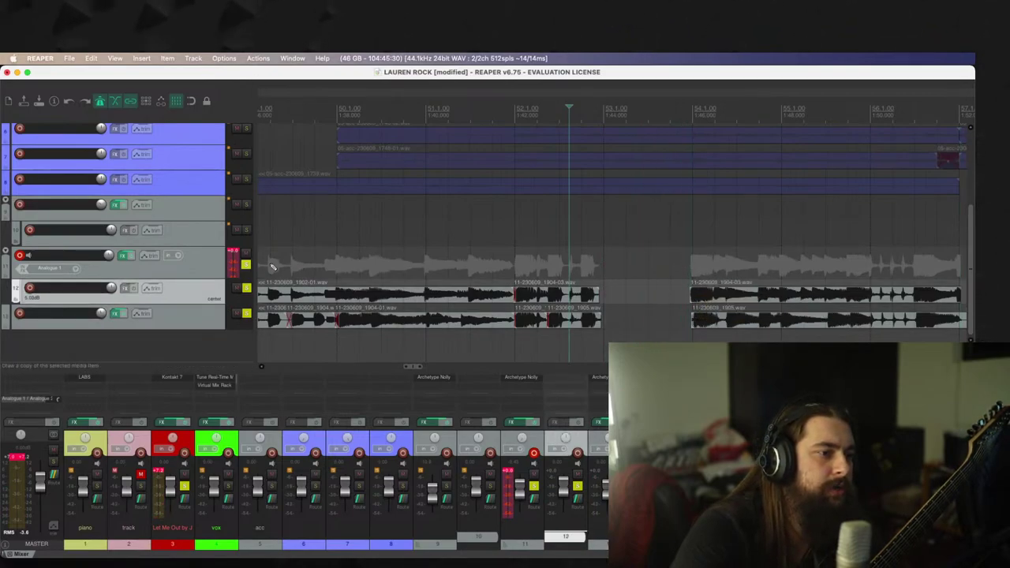
click(246, 266)
Step: Record a take on track 11 from mid bar 51 past bar 55, discarding the first attempt
click(477, 268)
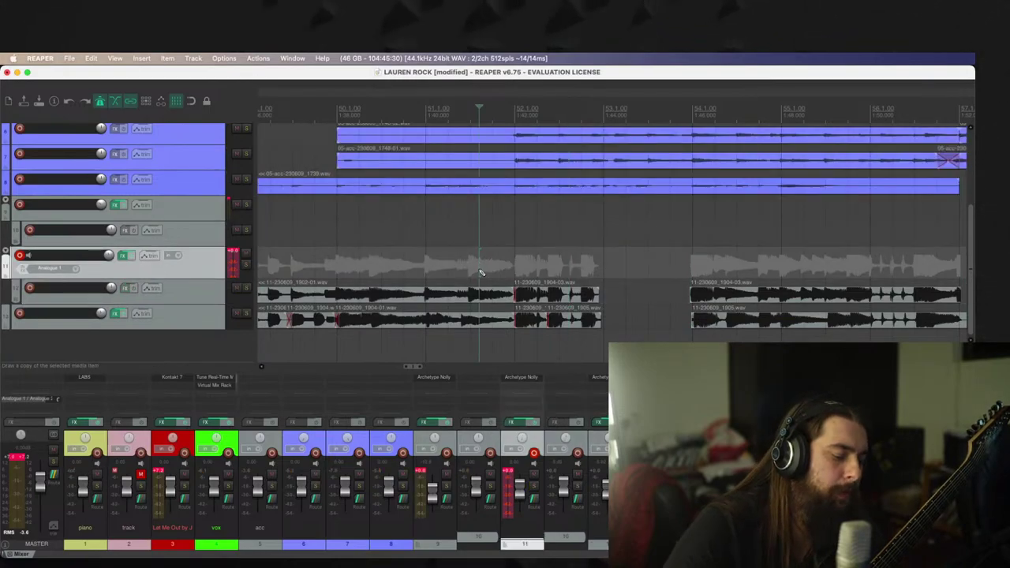
key(ctrl+r)
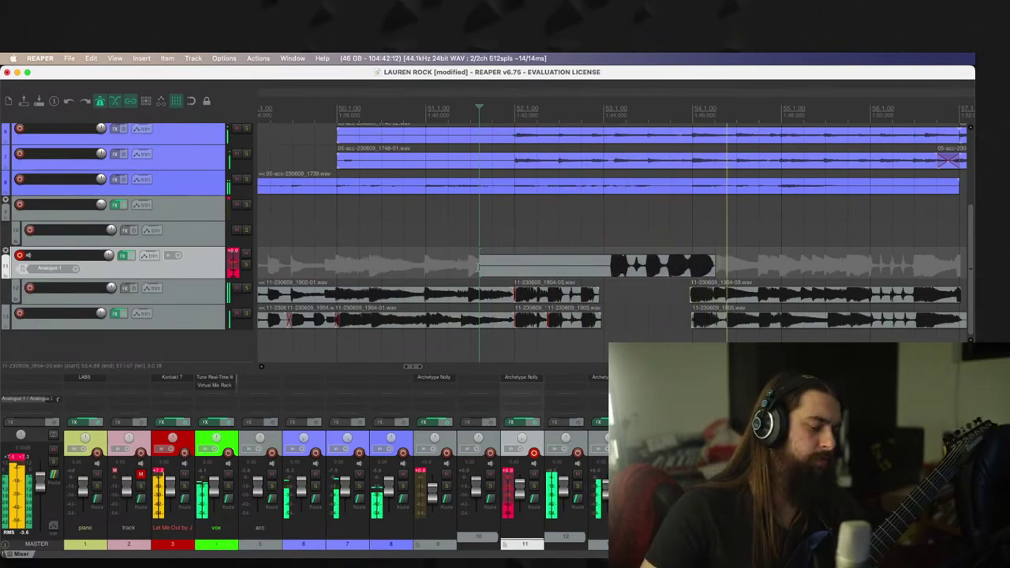
key(ctrl+Delete)
key(ctrl+r)
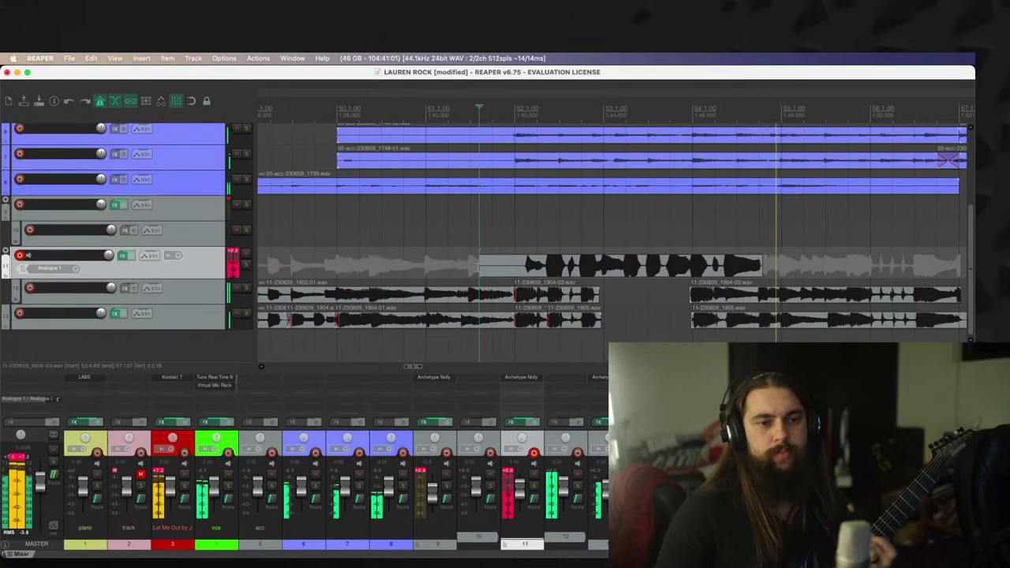
key(space)
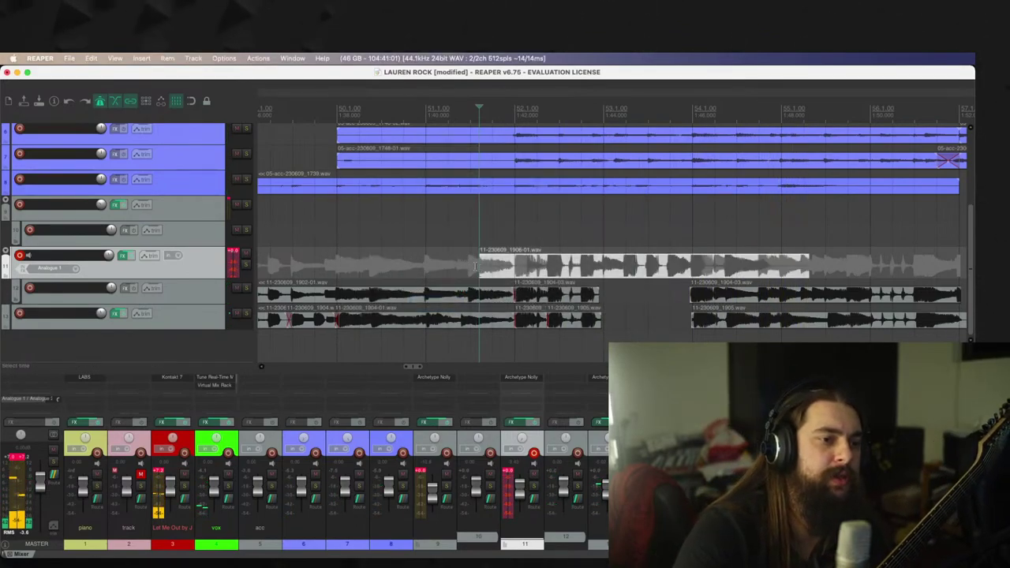
Step: Move the new take to track 12, trim it to run from late bar 52 to bar 54, and play the splice
drag(475, 267, 599, 266)
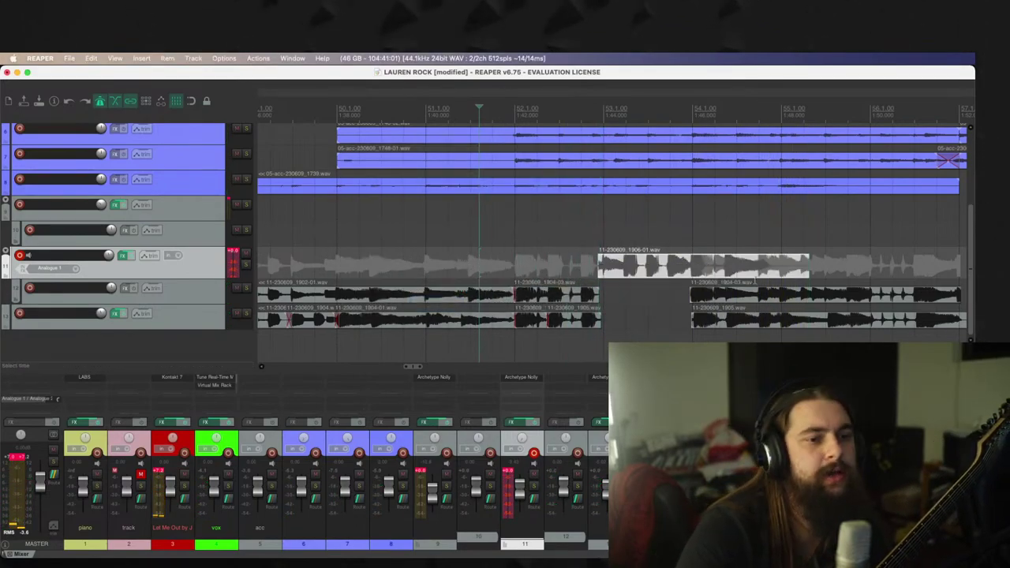
mouse_move(810, 272)
mouse_down()
mouse_move(668, 272)
mouse_move(690, 276)
mouse_move(682, 295)
mouse_up()
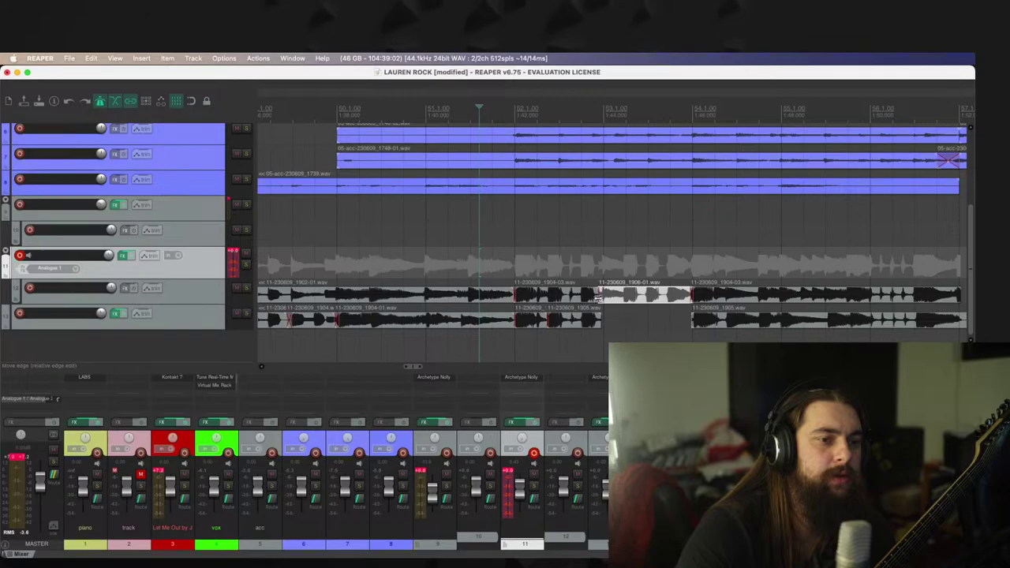
drag(599, 297, 574, 303)
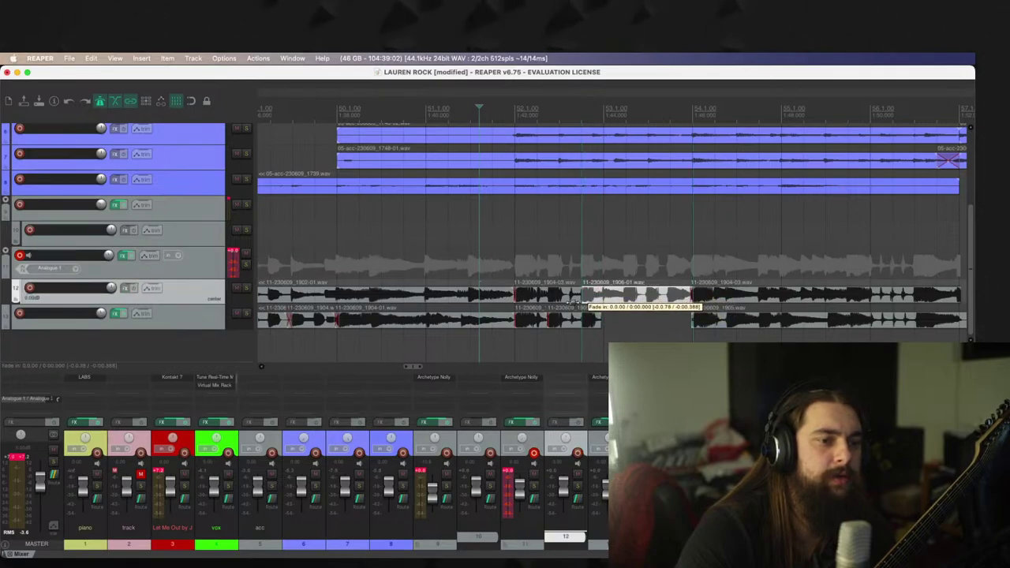
click(558, 256)
key(space)
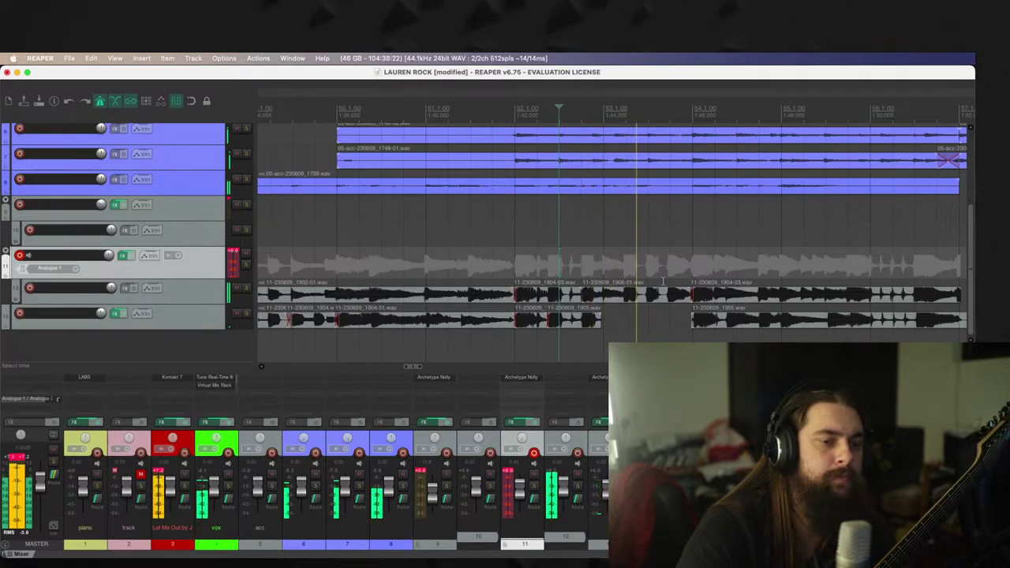
key(space)
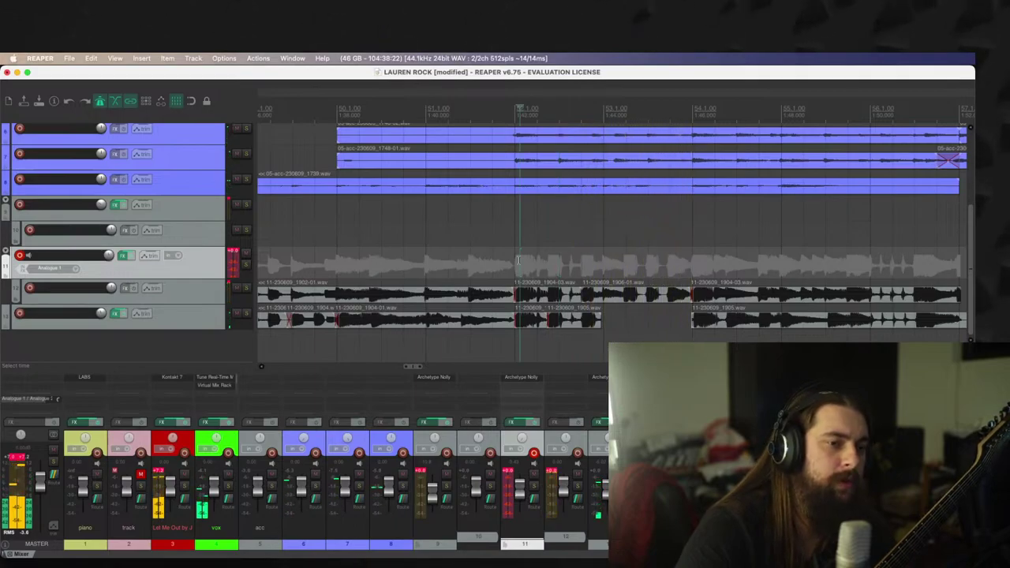
key(space)
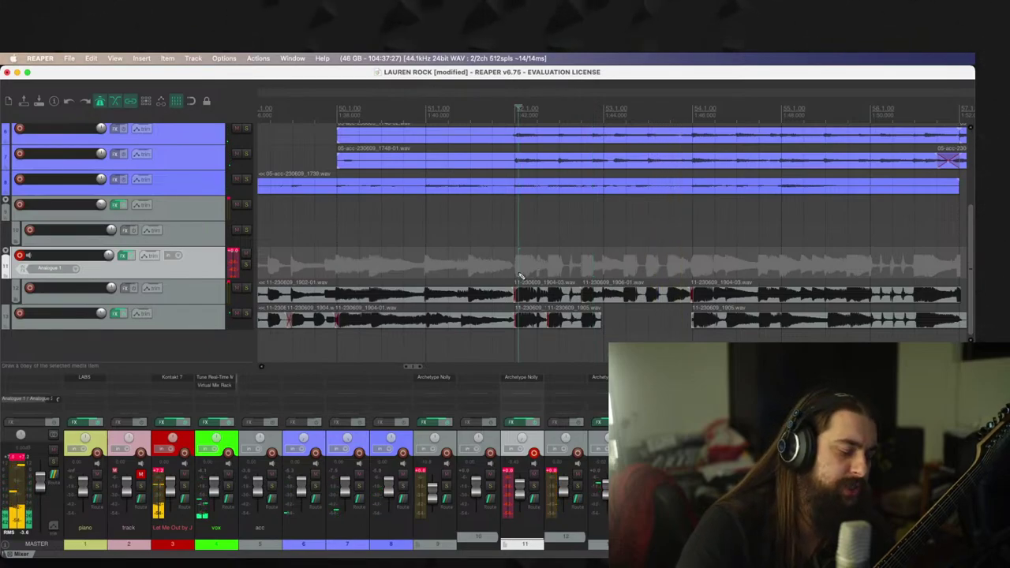
Step: Try recording takes on track 11 from bar 52 to bar 54 and undo them
key(ctrl+r)
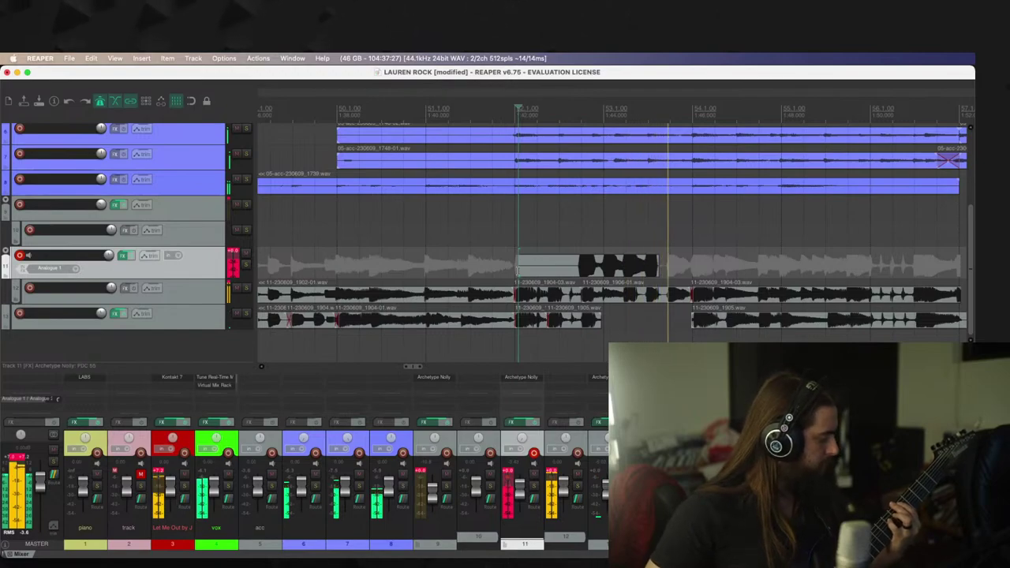
key(space)
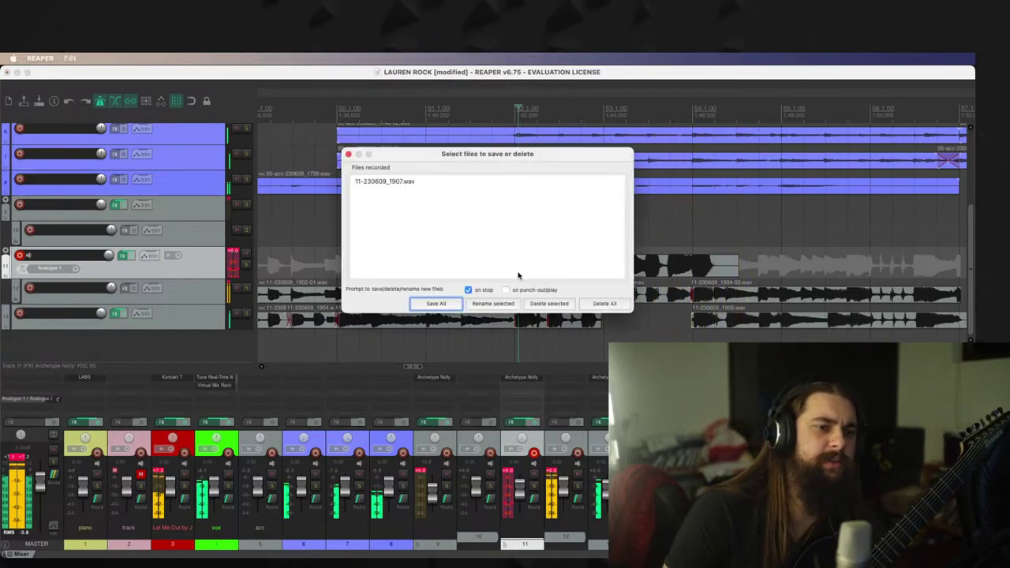
key(Return)
key(super+z)
key(super+r)
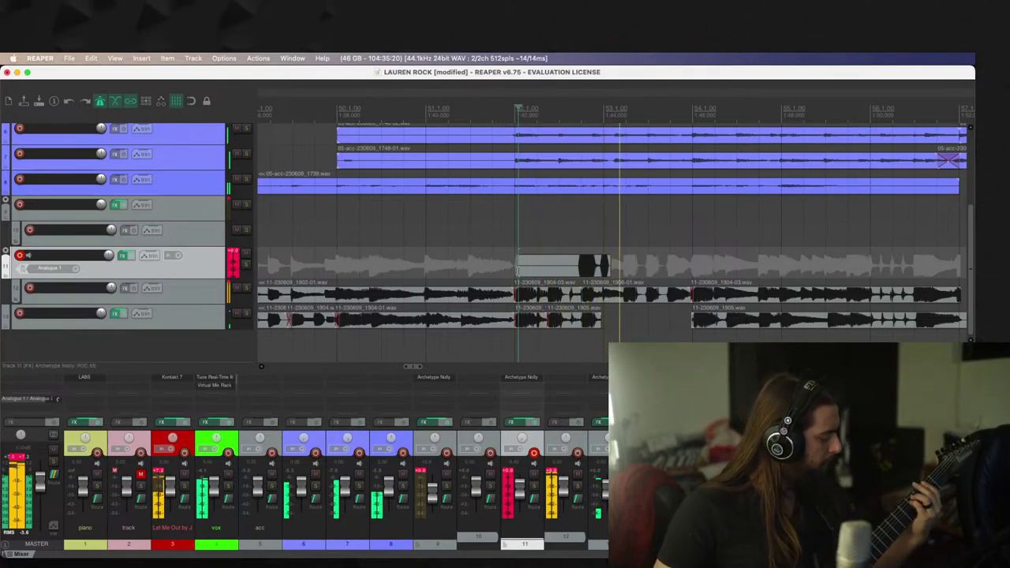
key(space)
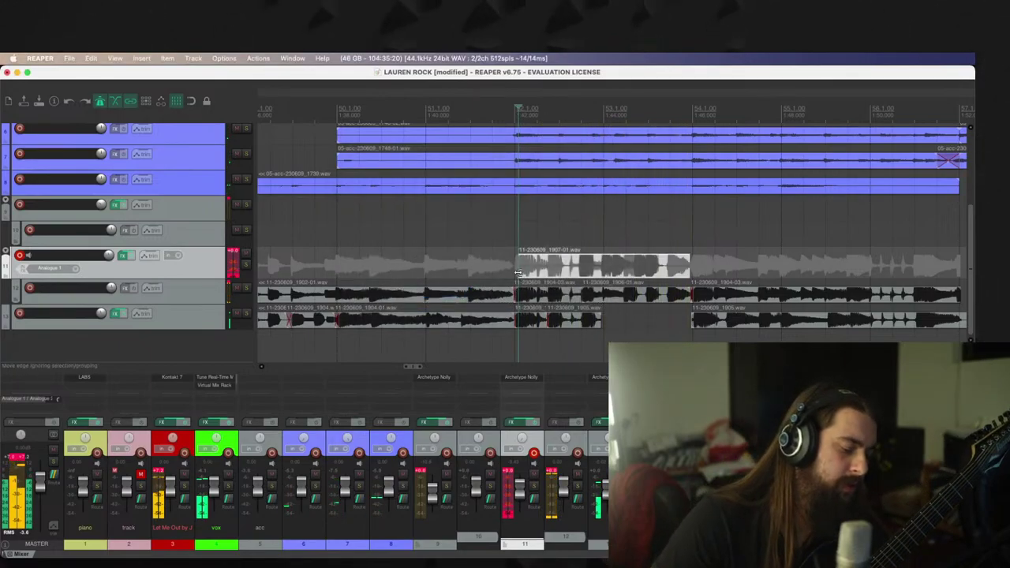
key(Escape)
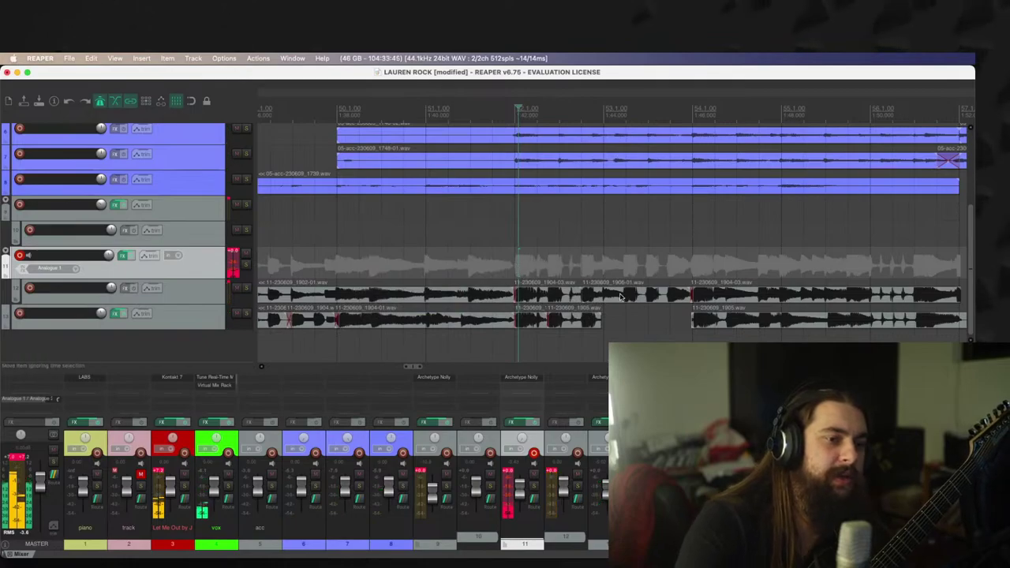
Step: Move the fill take from track 12 to track 13 and record another take on track 11 from bar 52 to bar 55
drag(621, 296, 621, 320)
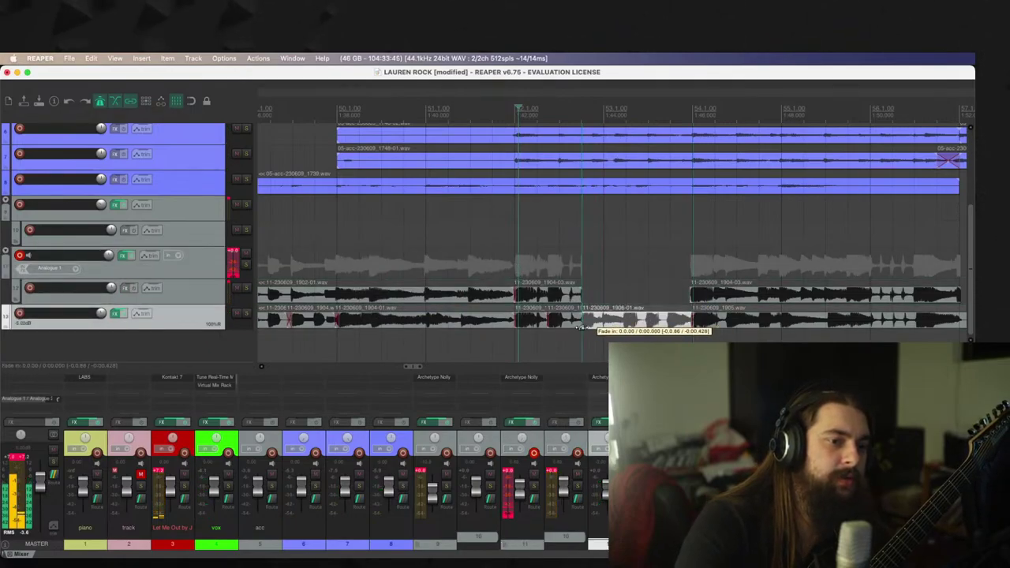
key(super+r)
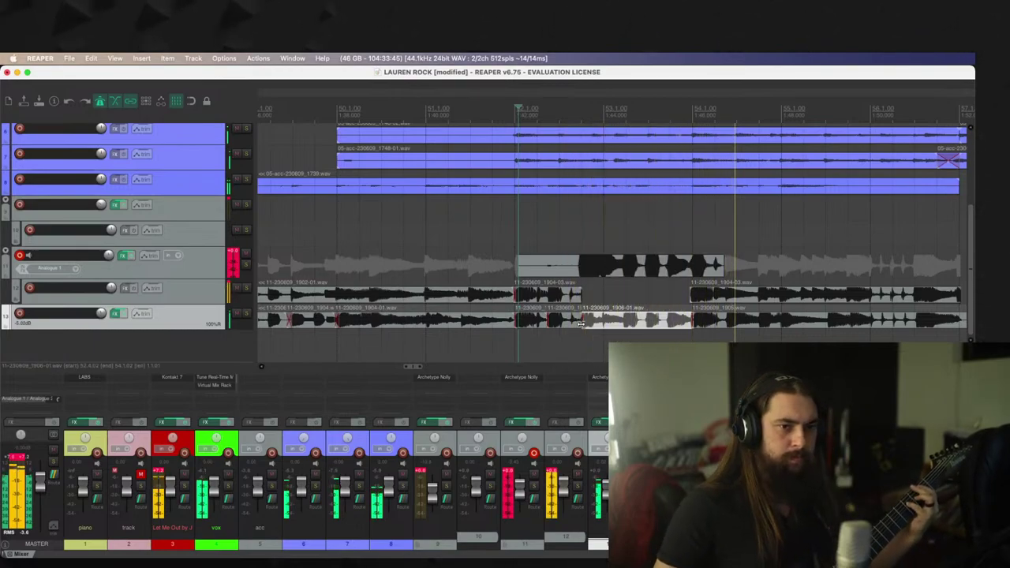
key(space)
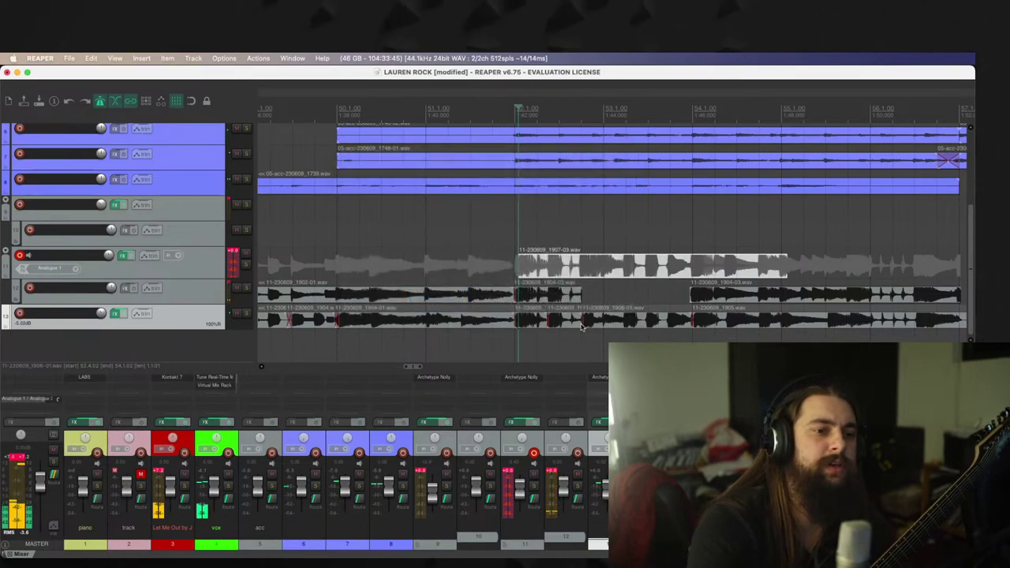
Step: Move the newest take to track 12, trim it to fill the gap from late bar 52 to bar 54, and play the splice
drag(518, 262, 631, 294)
drag(782, 297, 692, 298)
click(551, 262)
key(space)
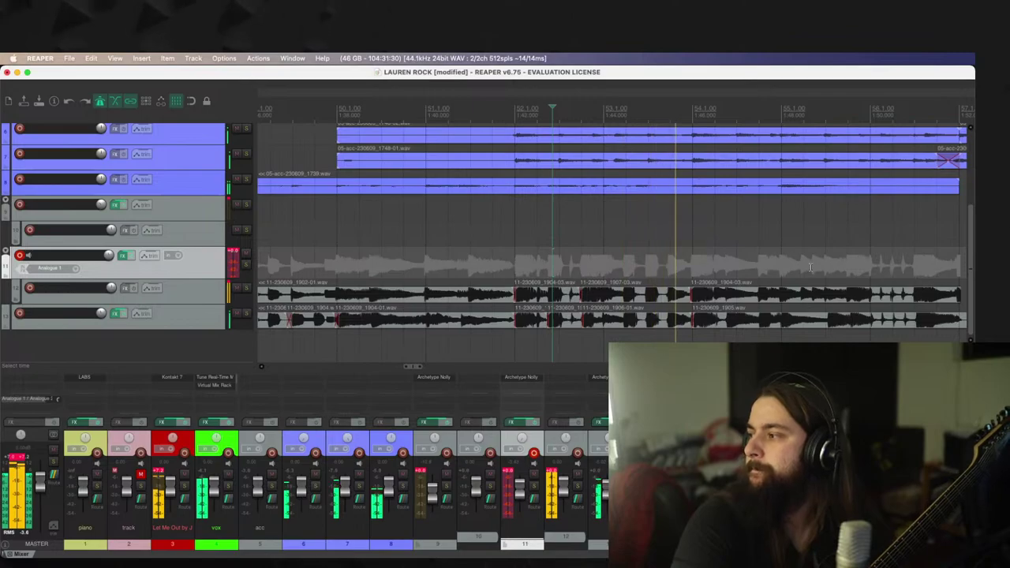
Step: Play back the guitar splices on tracks 12 and 13 between bar 52 and bar 57
key(space)
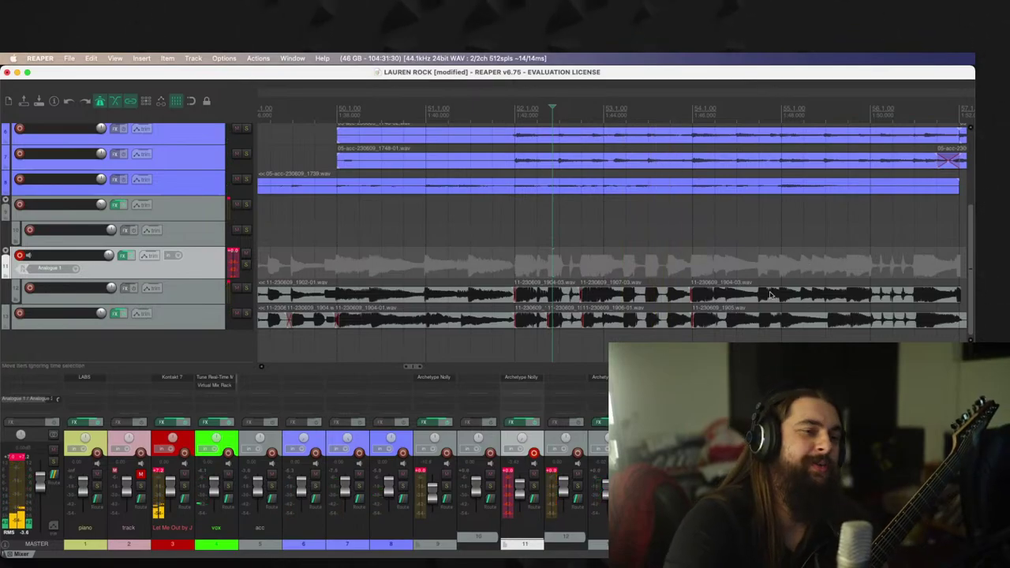
scroll(770, 294, down, 3)
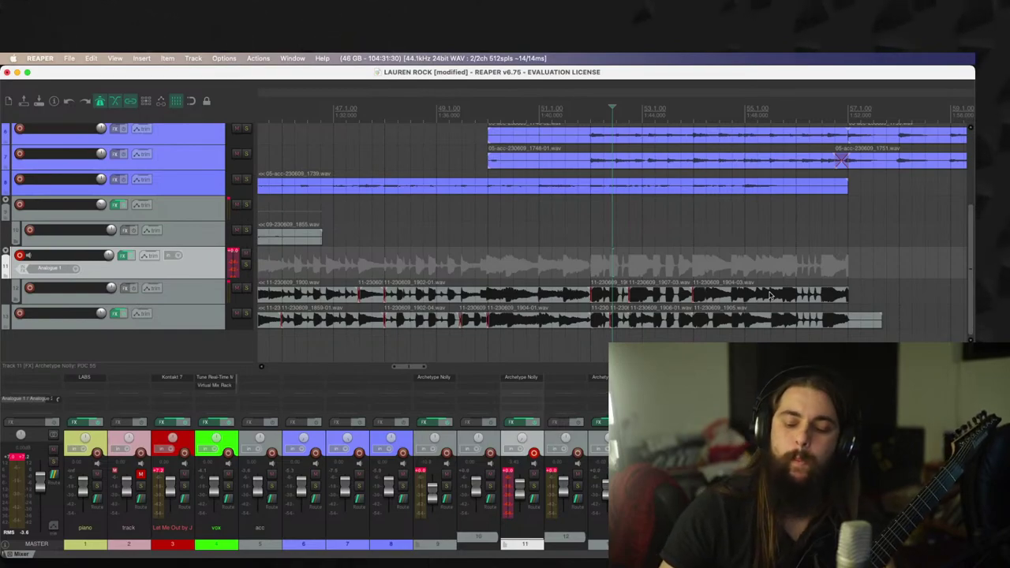
key(space)
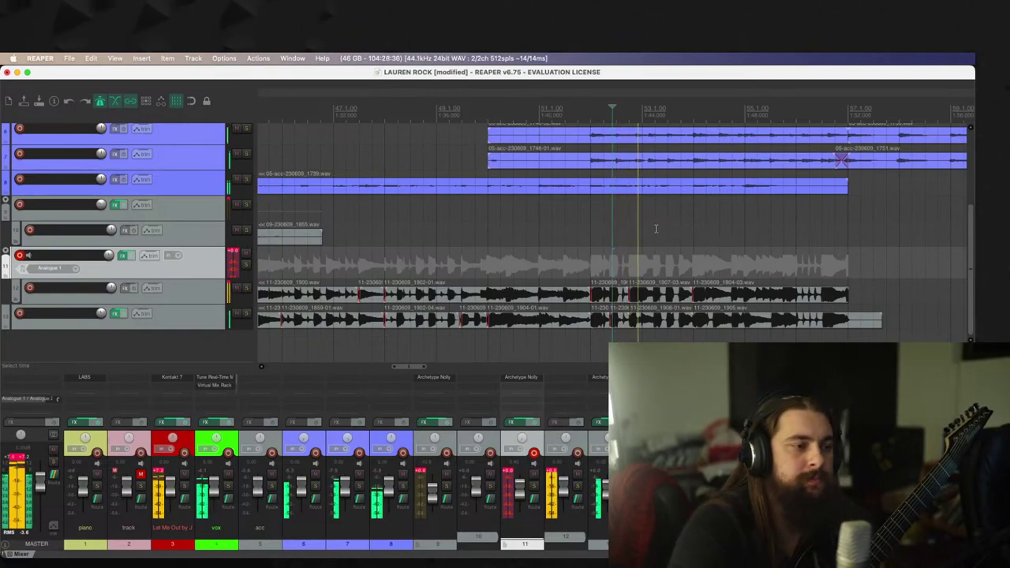
scroll(705, 266, right, 2)
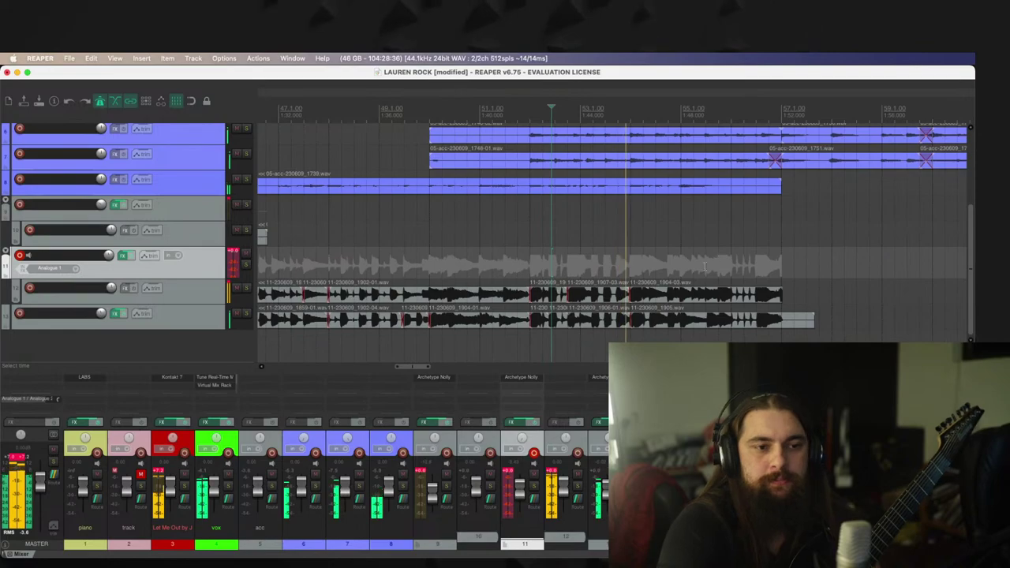
scroll(705, 266, up, 4)
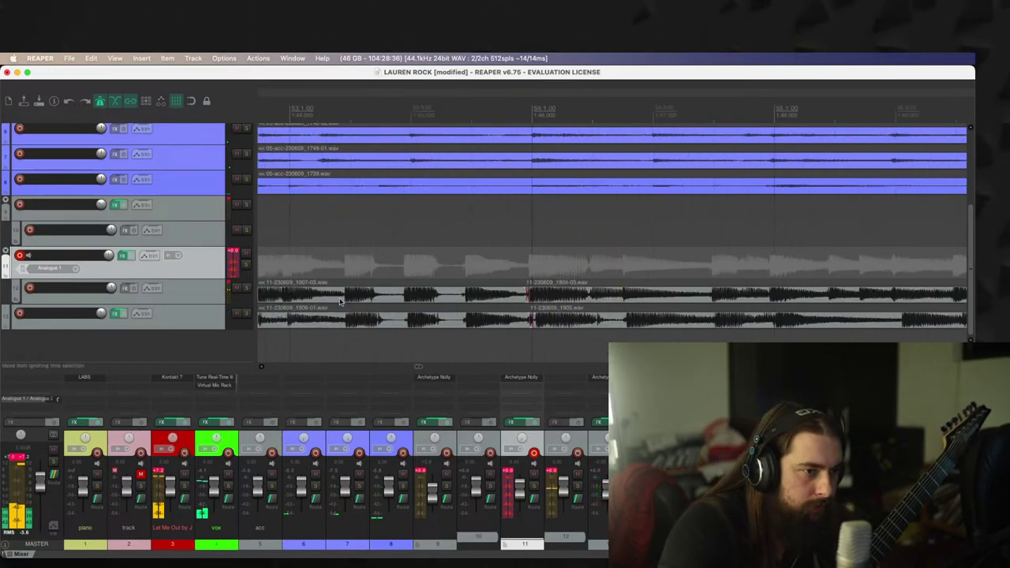
click(341, 301)
drag(574, 297, 589, 323)
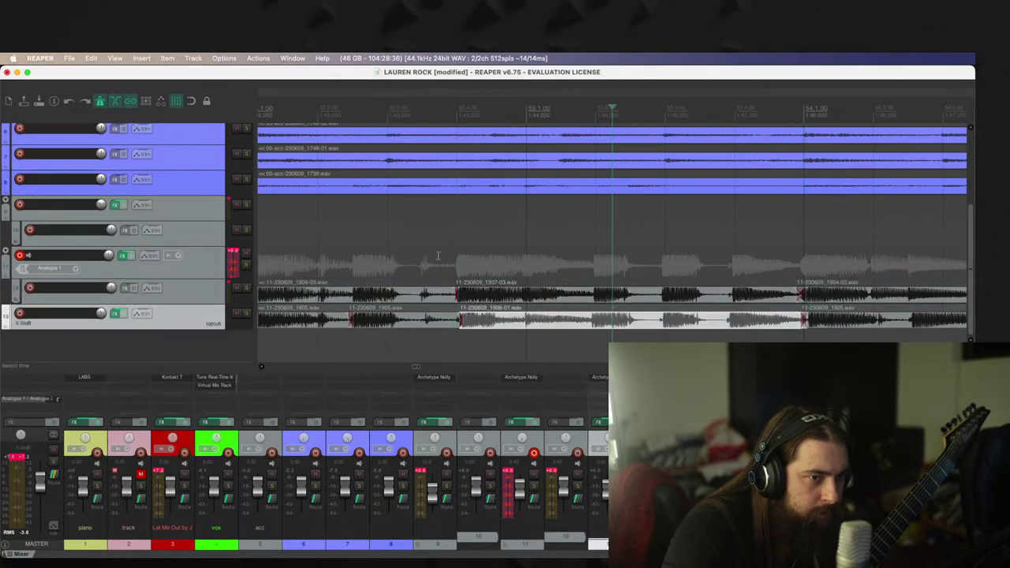
click(550, 271)
key(space)
scroll(622, 281, down, 2)
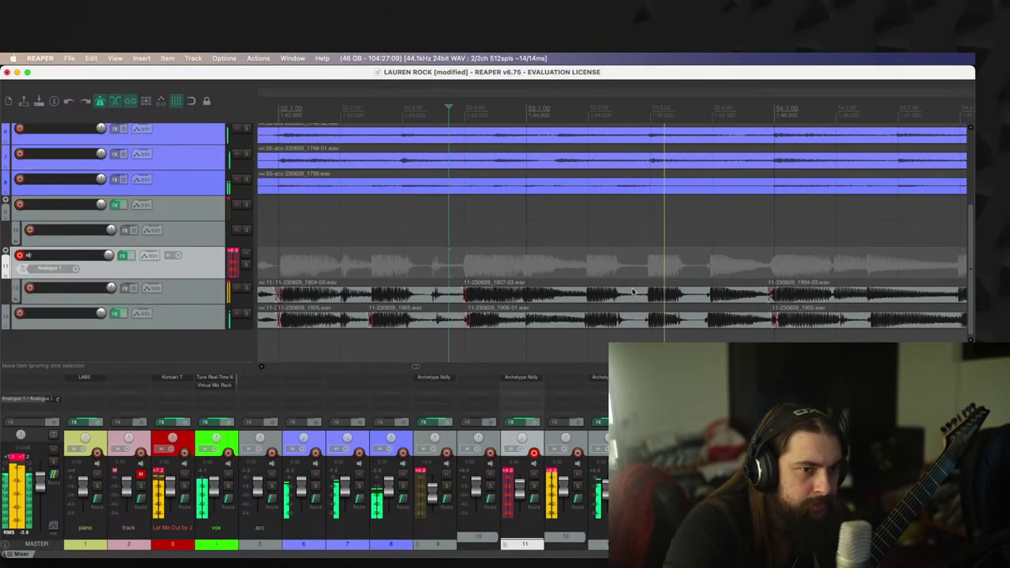
scroll(688, 283, down, 3)
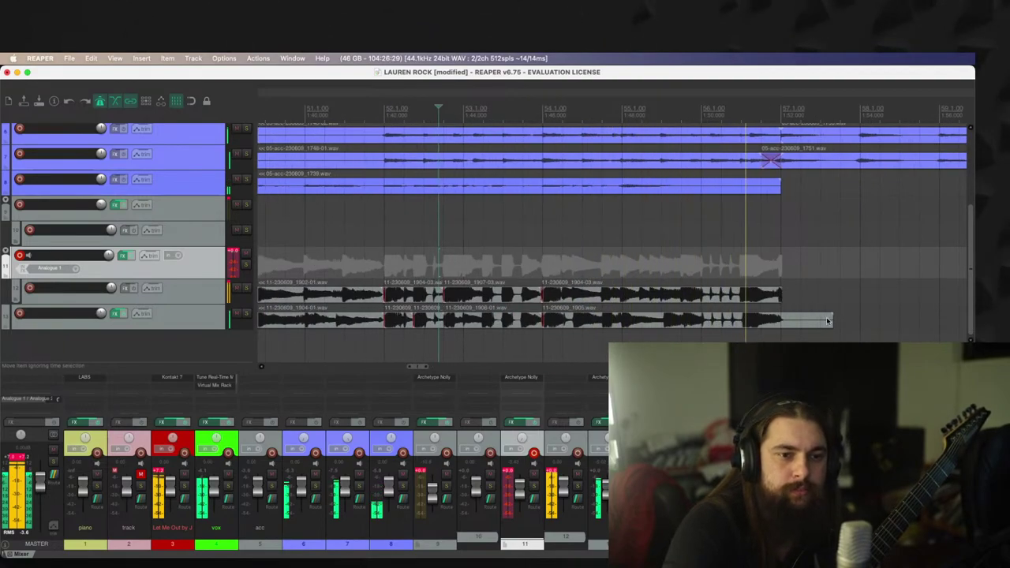
Step: Trim the end of the last take on track 13 back to bar 57 and play on past that point
drag(827, 320, 781, 321)
scroll(764, 305, down, 10)
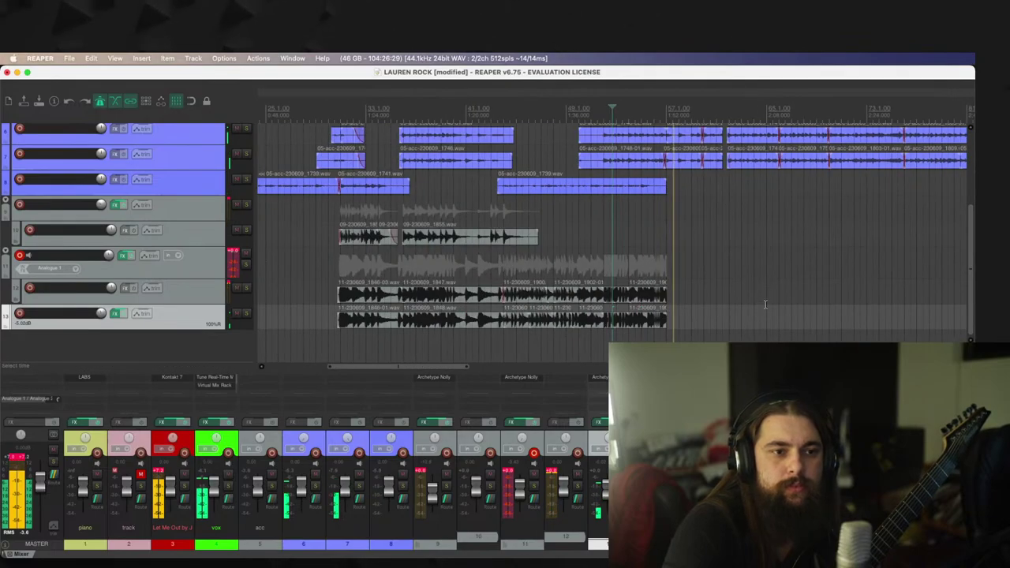
scroll(764, 305, up, 6)
scroll(788, 265, down, 2)
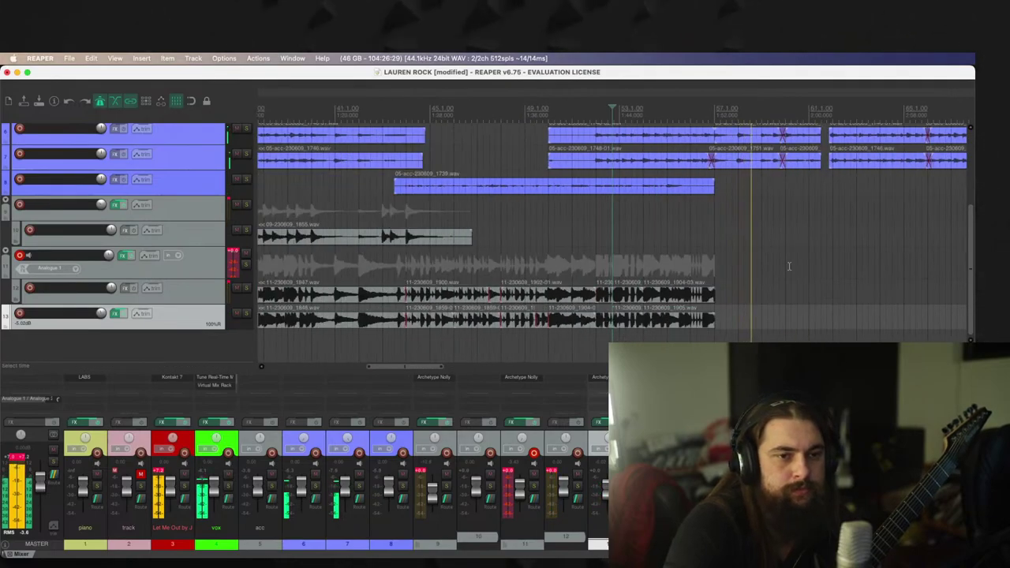
scroll(777, 262, up, 3)
scroll(766, 257, down, 3)
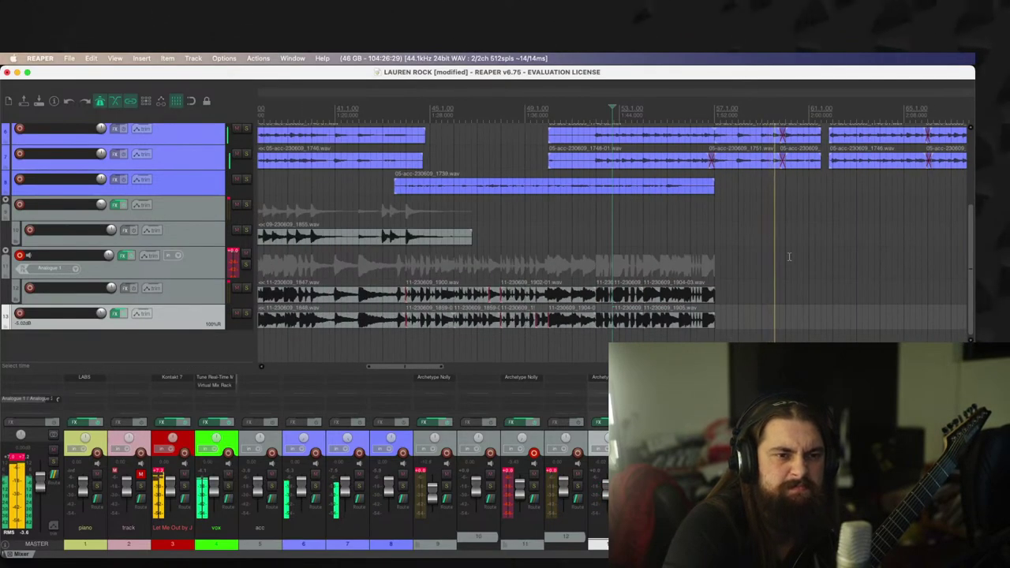
Step: Record a new take on track 11 from the middle of bar 55 to bar 62
click(699, 247)
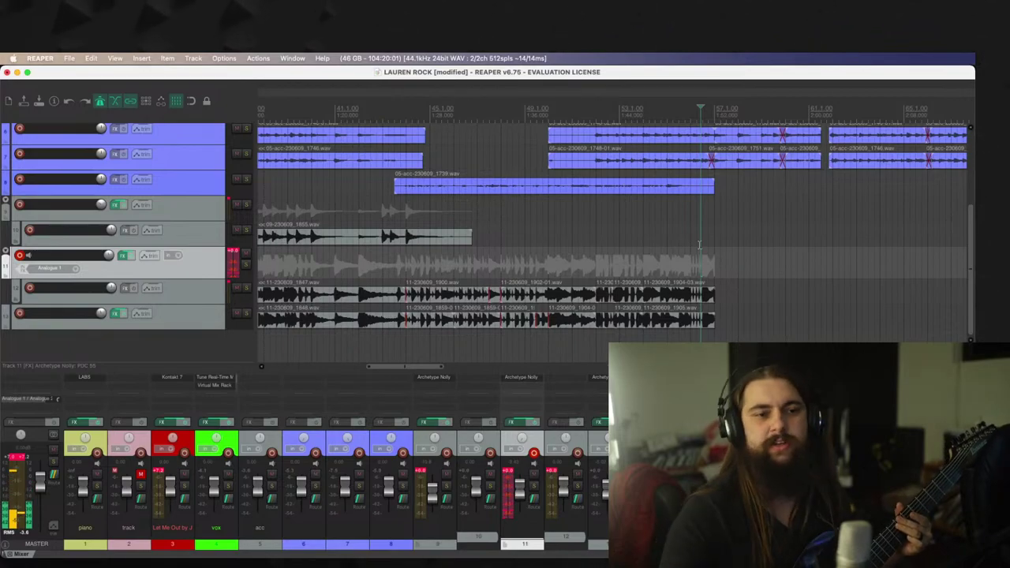
click(679, 246)
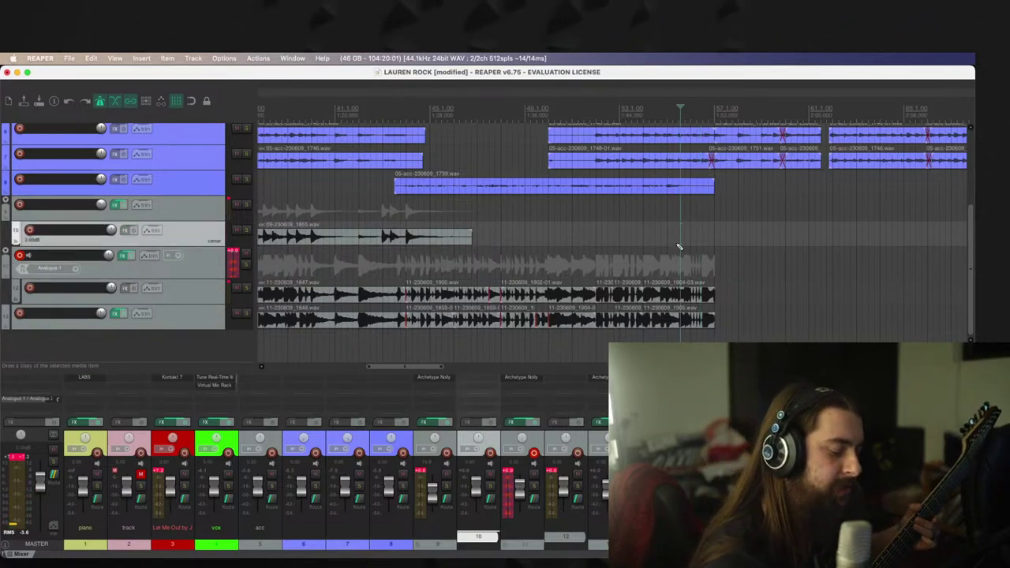
key(super+r)
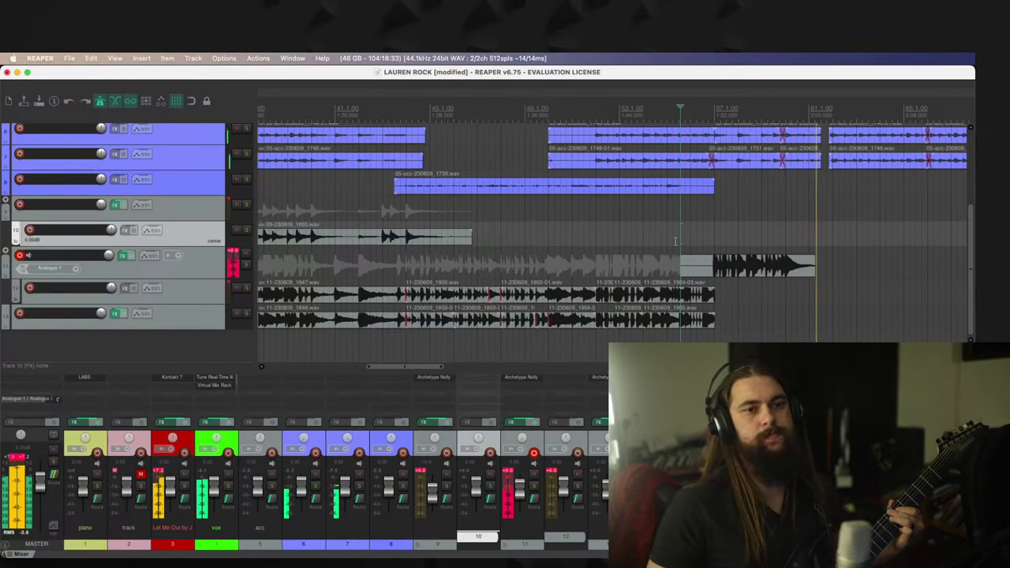
key(space)
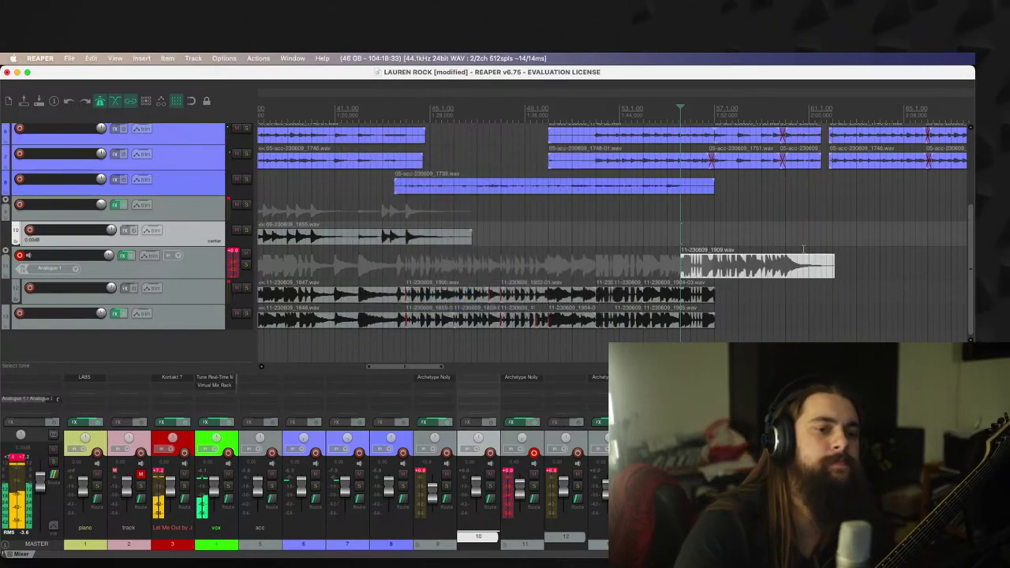
Step: Trim the start of the new take to bar 57 and move it to track 13 after the existing take
scroll(705, 232, up, 5)
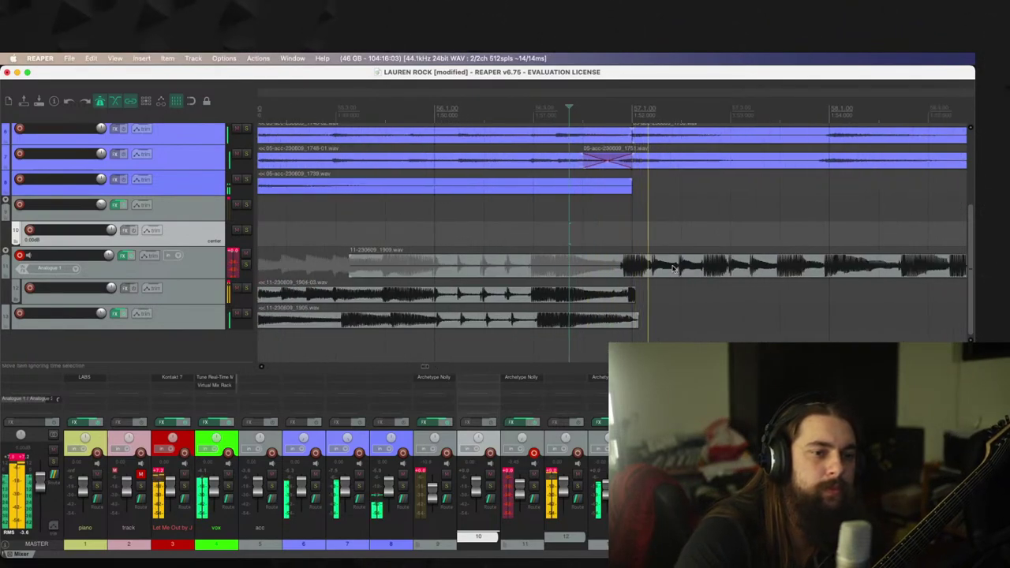
drag(676, 282, 685, 282)
drag(356, 265, 636, 317)
Step: Try recording two doubling takes on track 11 from bar 55 into bar 59 and undo them
click(361, 229)
key(super+r)
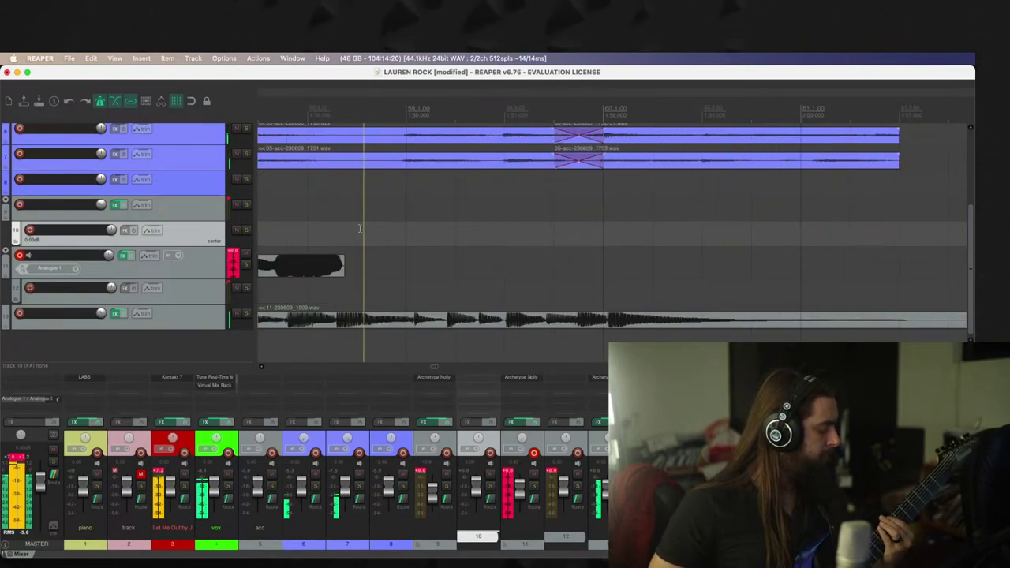
key(space)
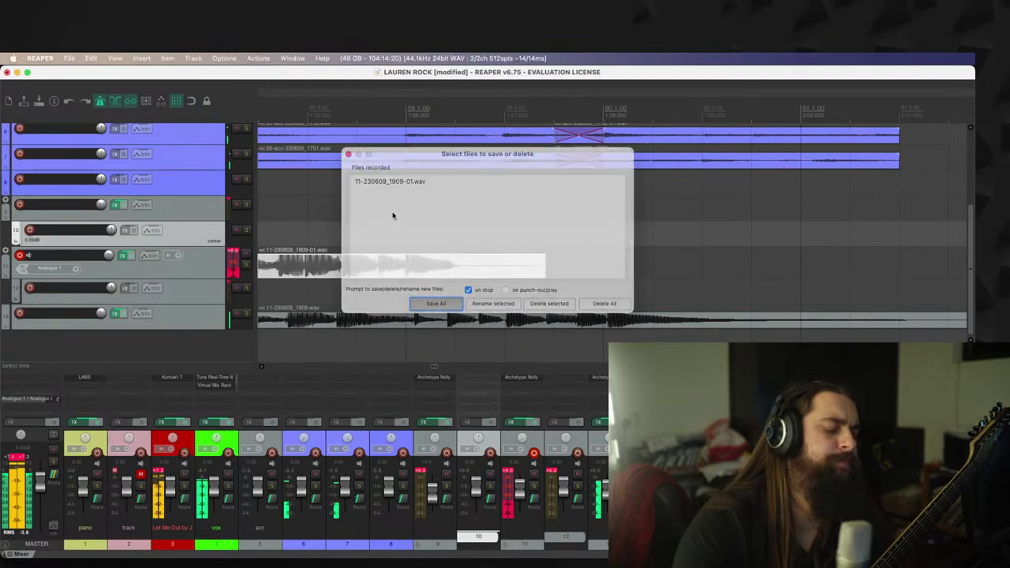
key(Return)
key(ctrl+r)
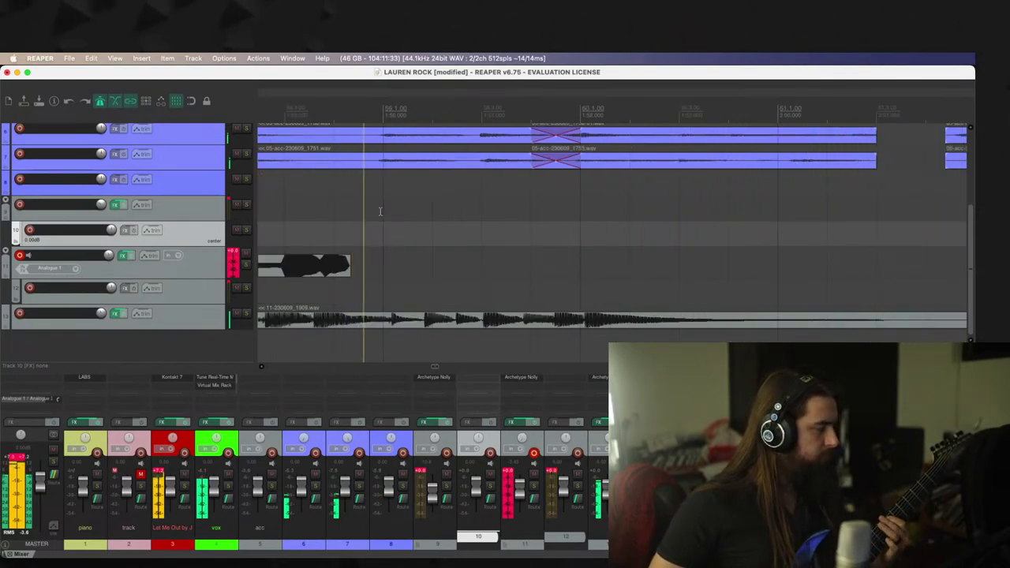
key(space)
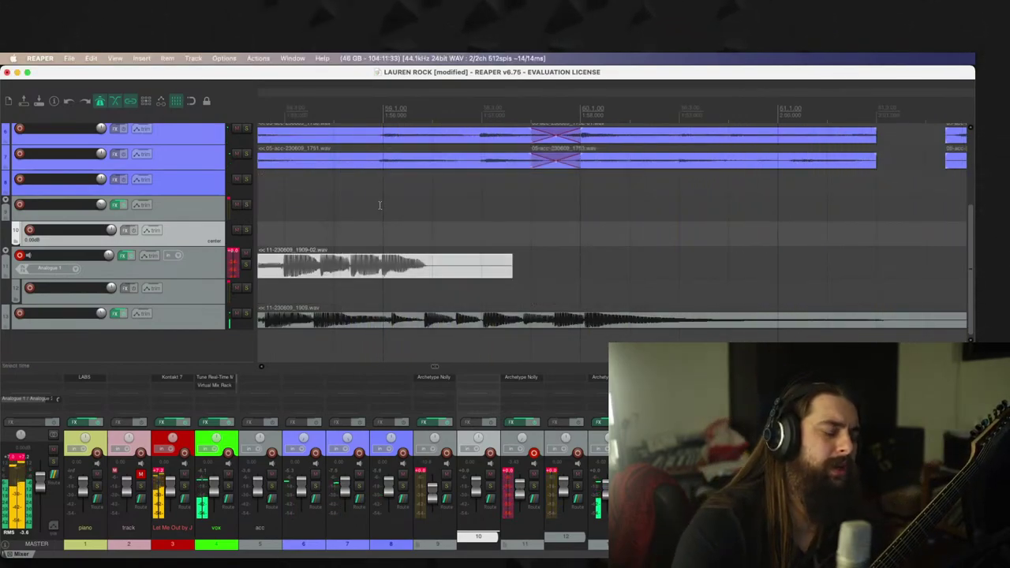
key(ctrl+z)
Step: Play the new take on track 13, split it just before bar 58 and delete the part after the split
click(919, 251)
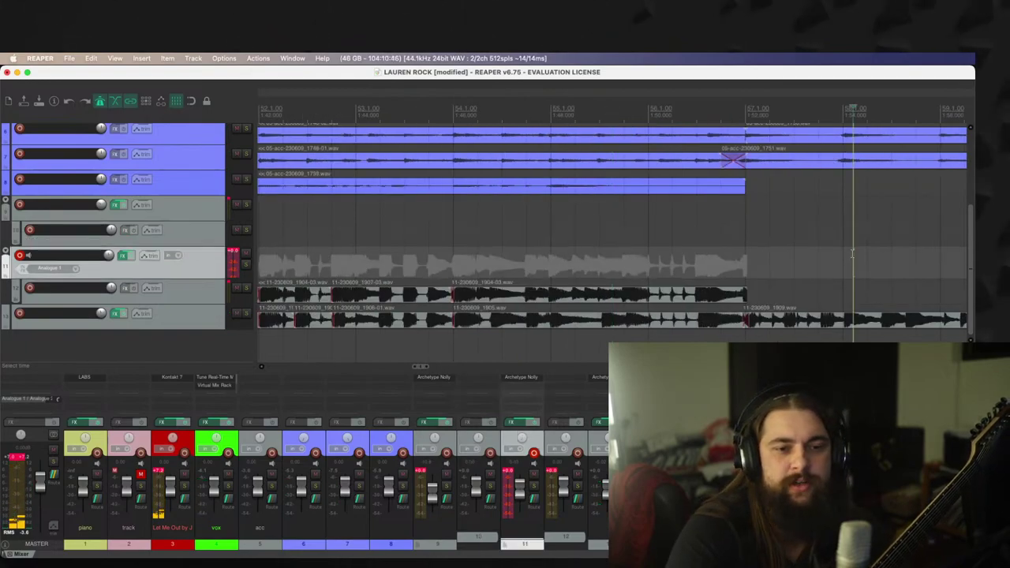
key(space)
scroll(771, 269, down, 1)
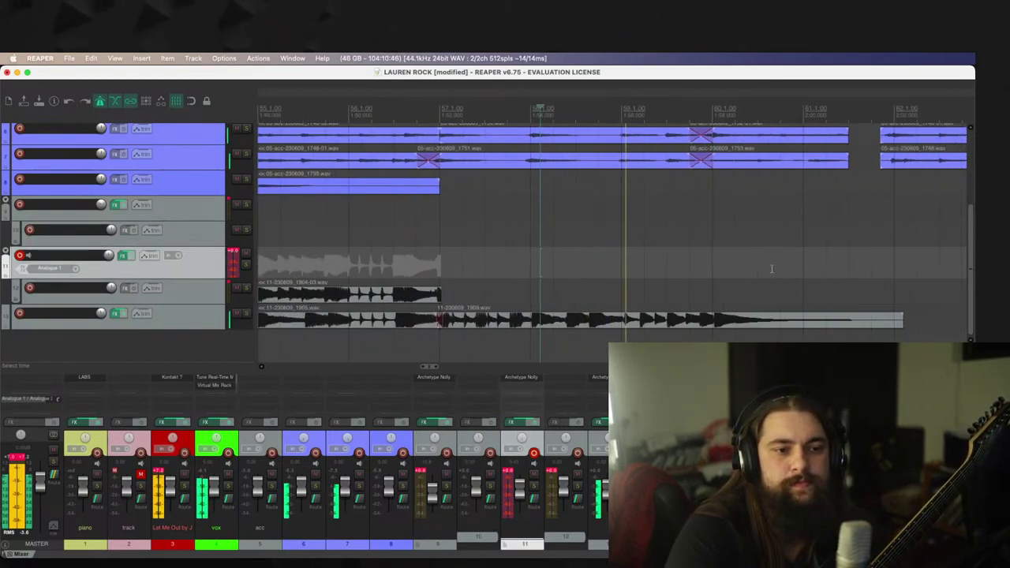
scroll(608, 326, up, 5)
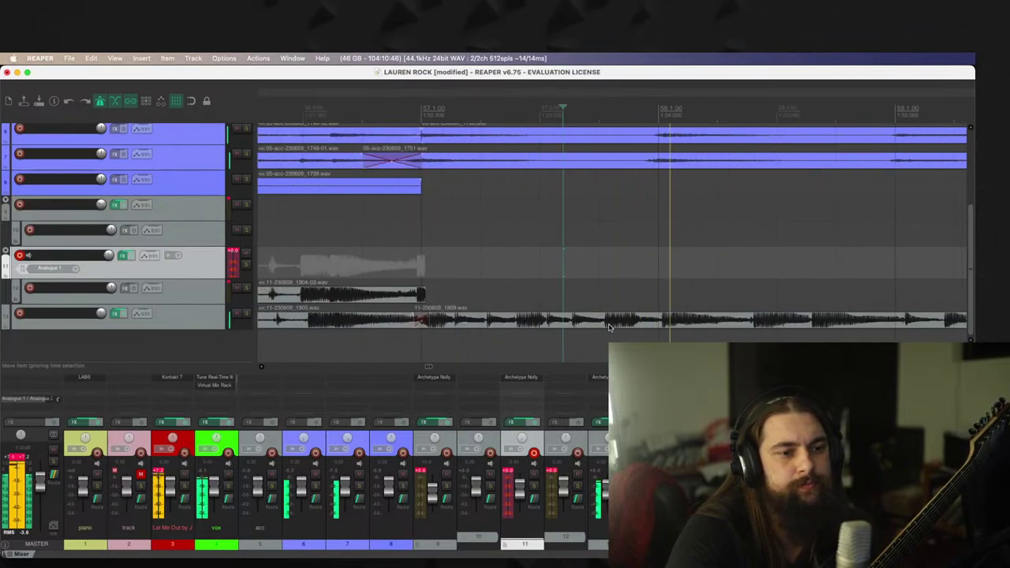
click(654, 319)
key(s)
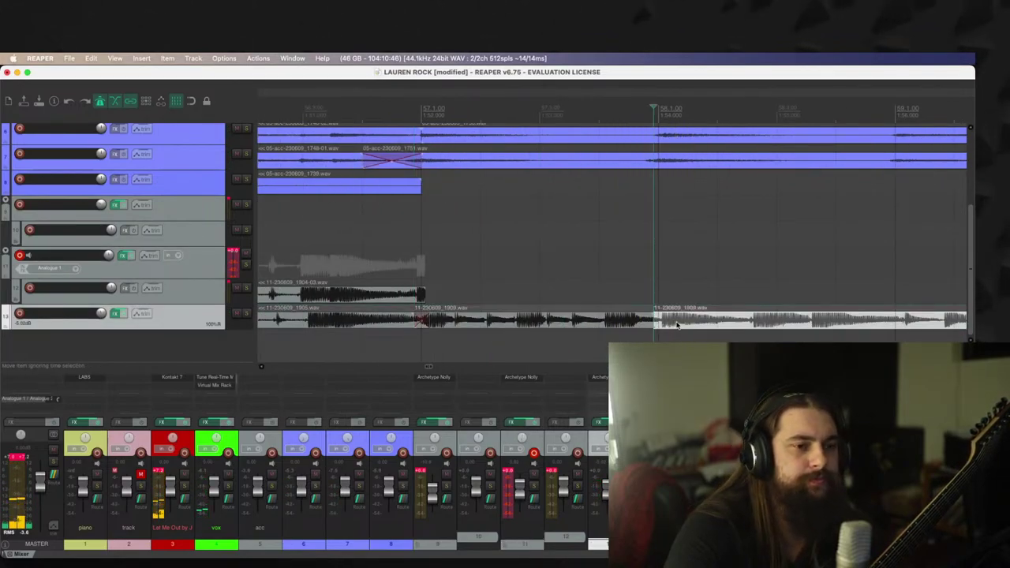
scroll(694, 322, down, 1)
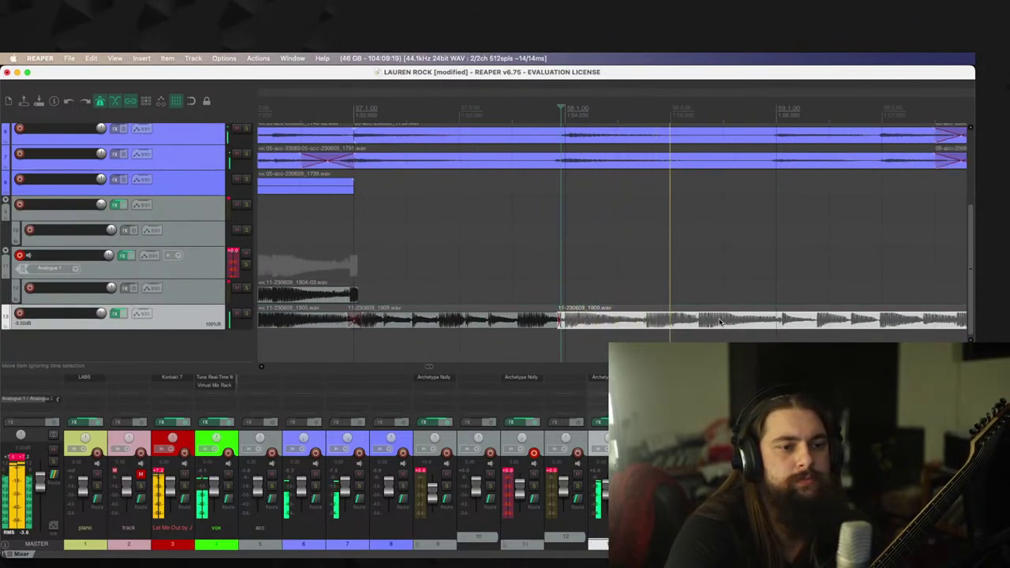
scroll(720, 321, down, 3)
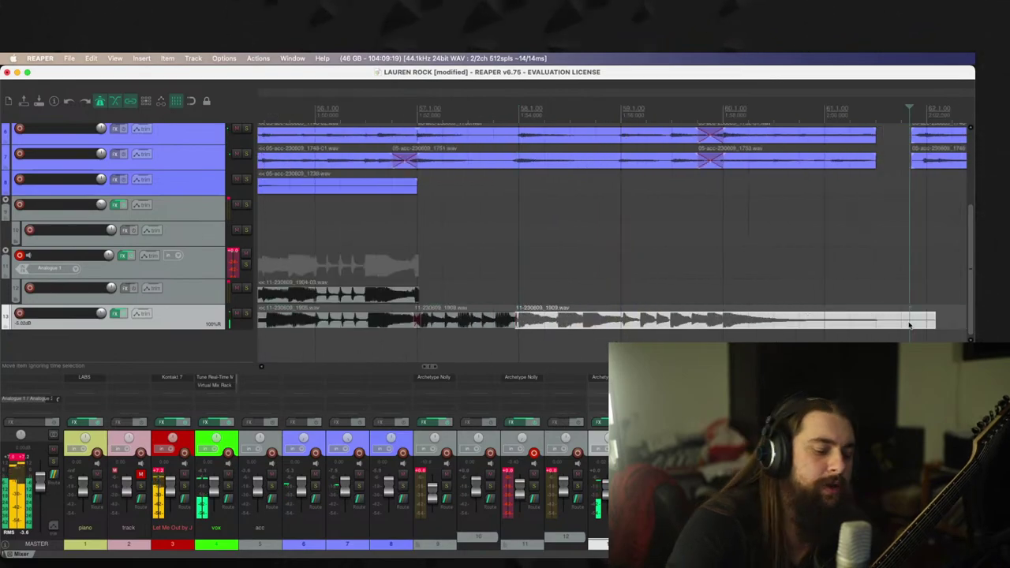
key(Delete)
Step: Record takes on track 11 from late bar 56, discard the first, and splice the second onto track 13 from bar 58
click(407, 255)
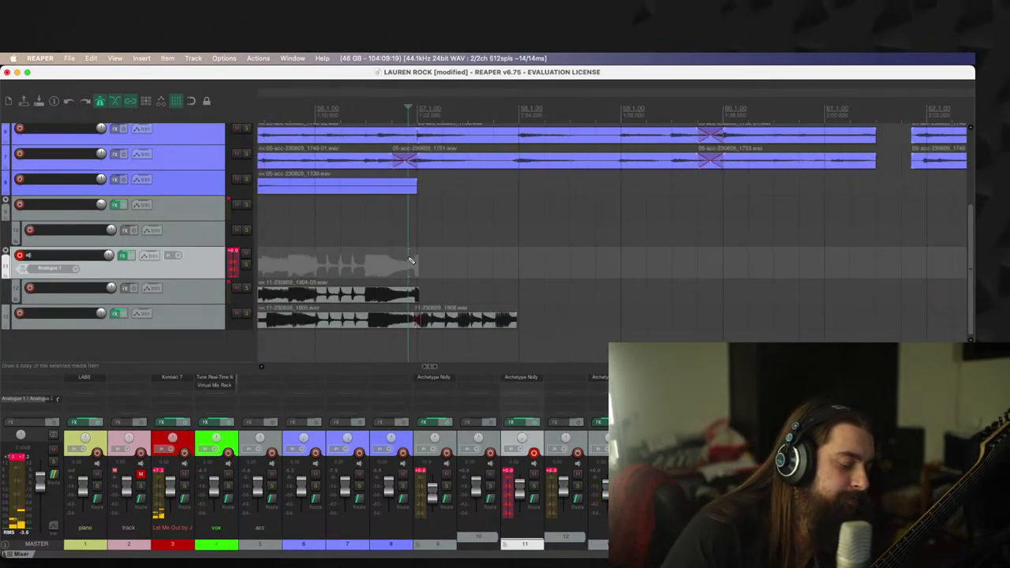
key(super+r)
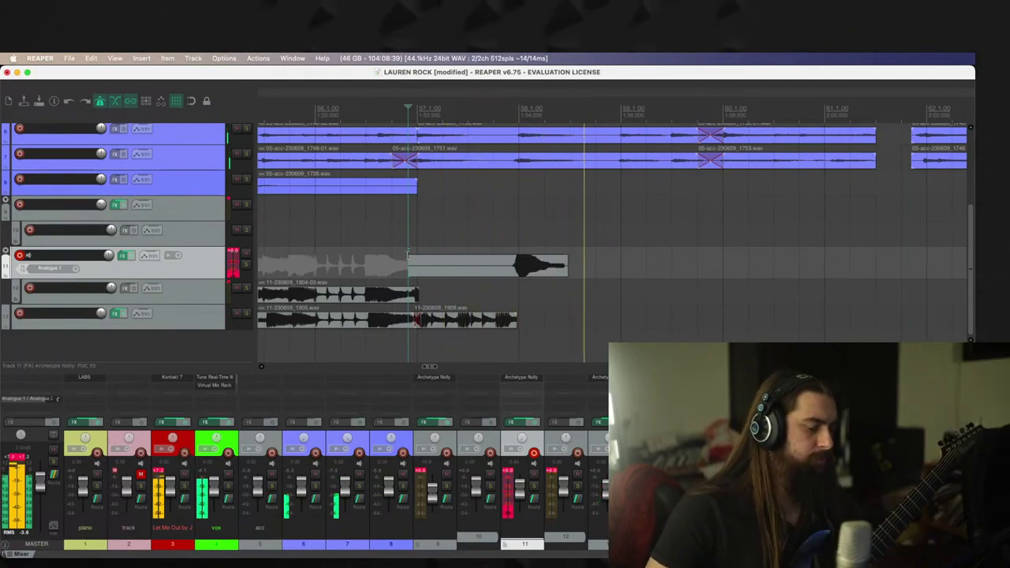
key(super+r)
key(Delete)
key(super+r)
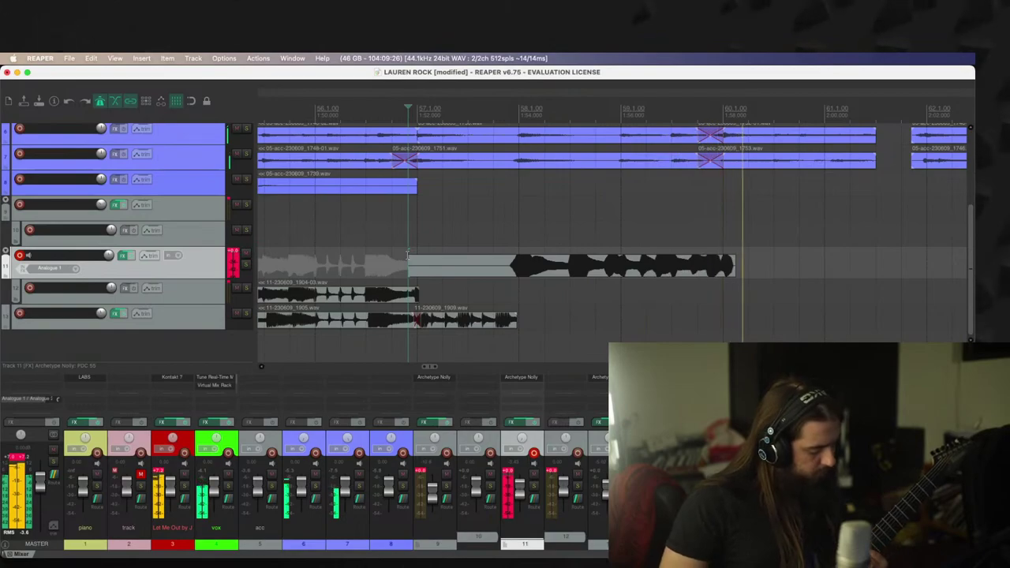
key(space)
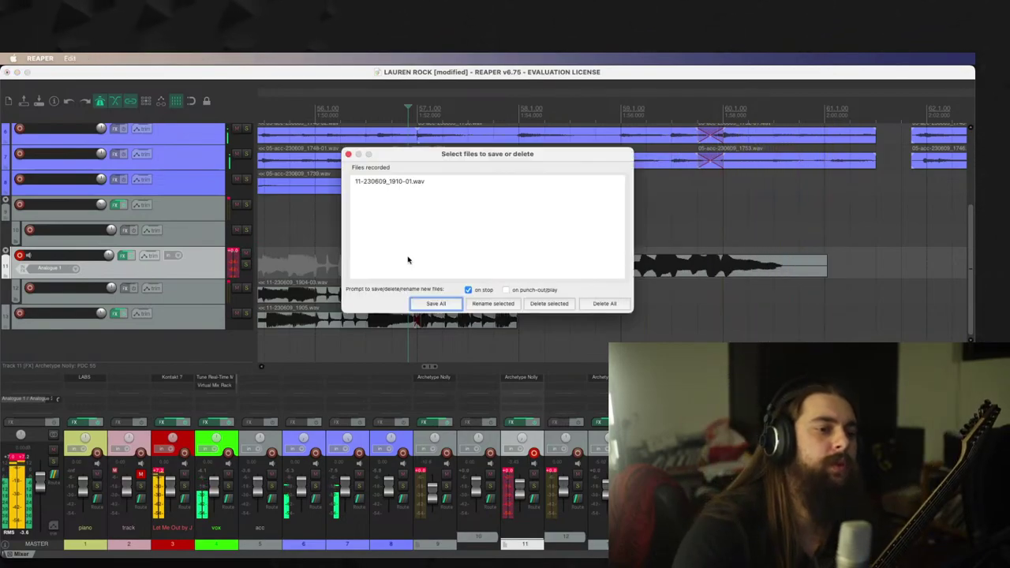
key(Return)
drag(412, 270, 537, 330)
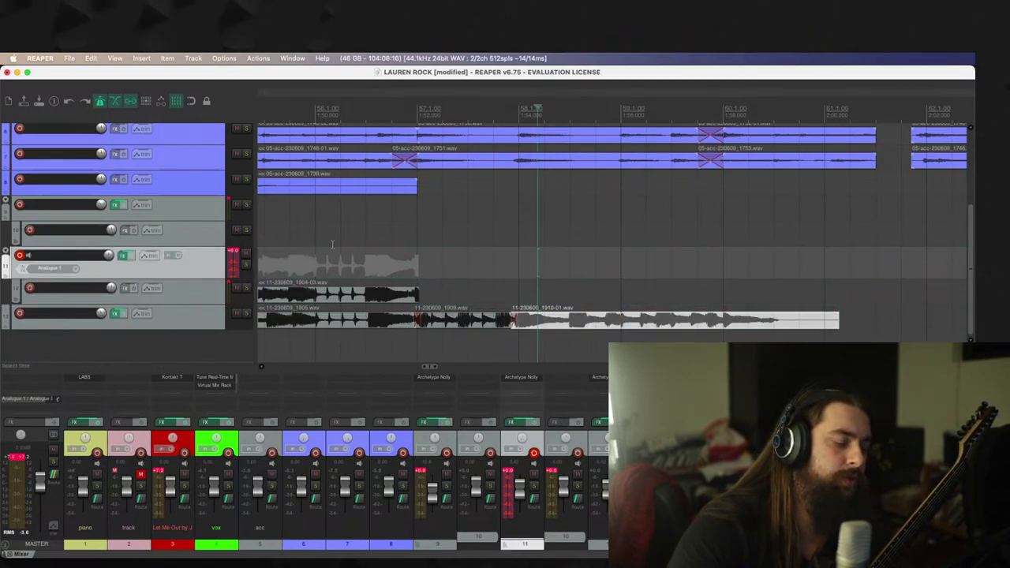
Step: Record a doubling take on track 11 from early bar 56 into bar 59
click(332, 244)
key(super+r)
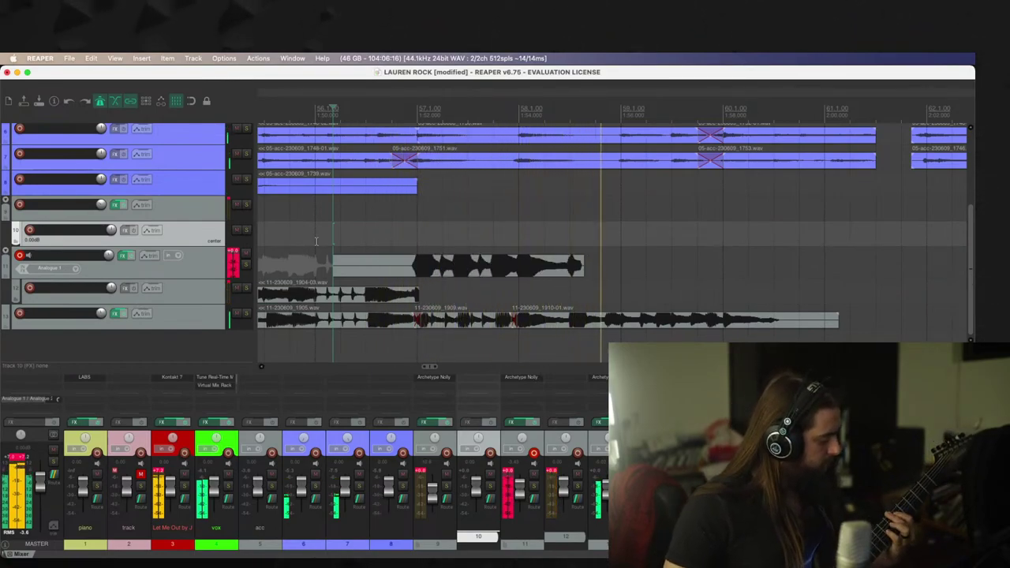
key(space)
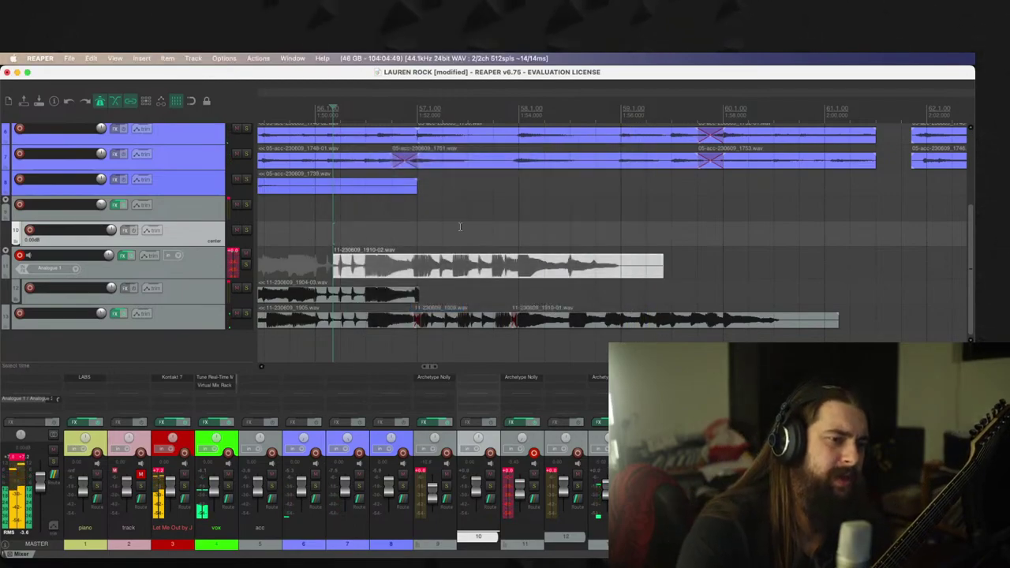
Step: Move the doubling take to track 12, trim it to run from bar 57 to bar 58, and play the splice
drag(331, 263, 457, 294)
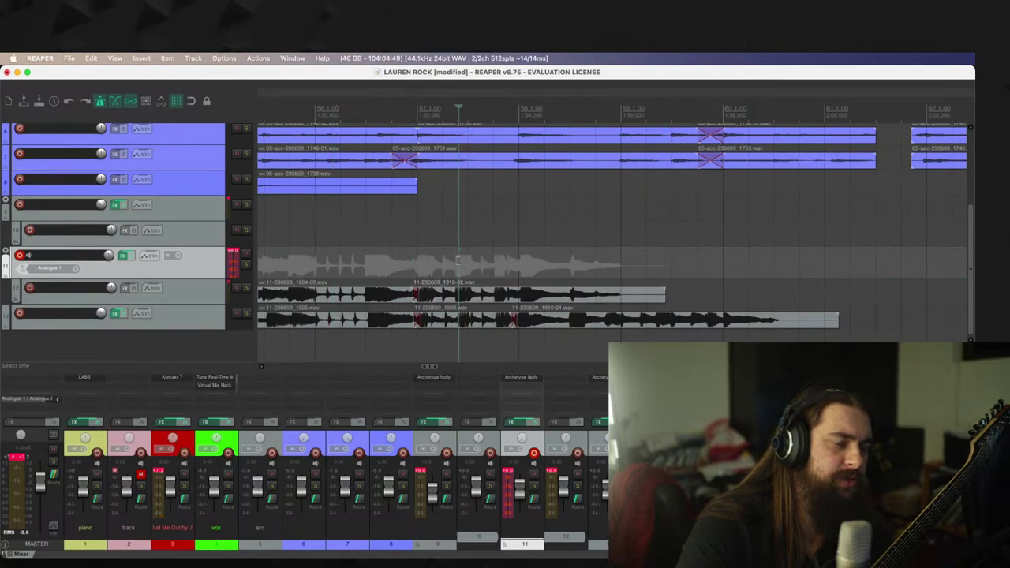
key(space)
drag(665, 296, 517, 298)
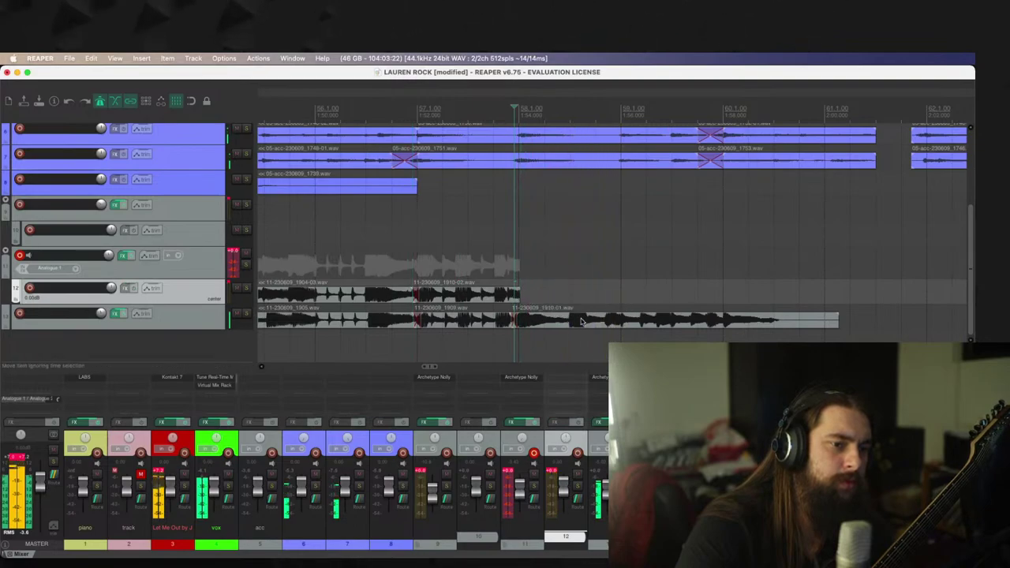
Step: Delete track 13's take from bar 58 onward, then split its bar 57 item at beat 2 and shift the rest slightly earlier
click(542, 325)
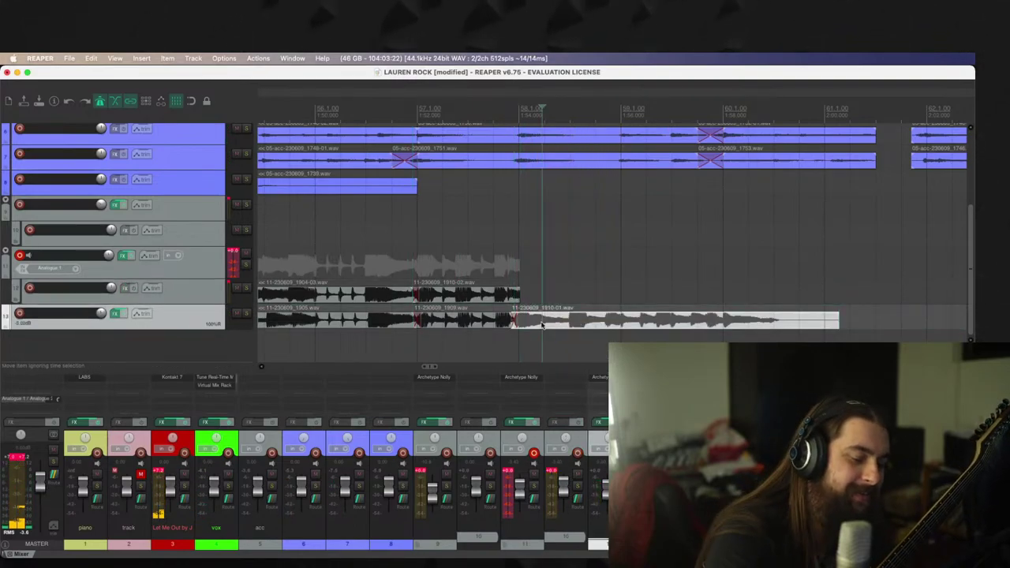
key(Delete)
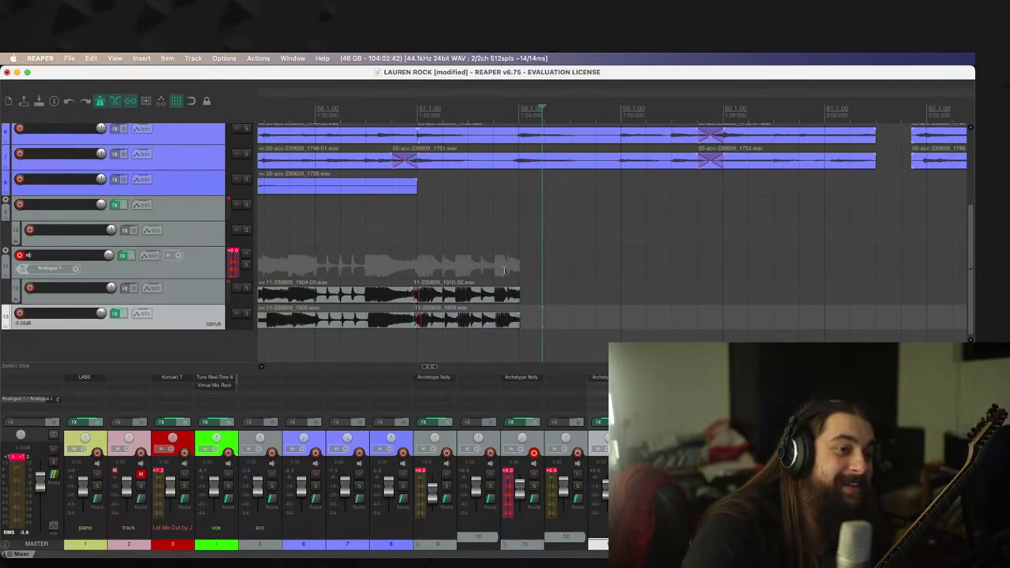
click(496, 296)
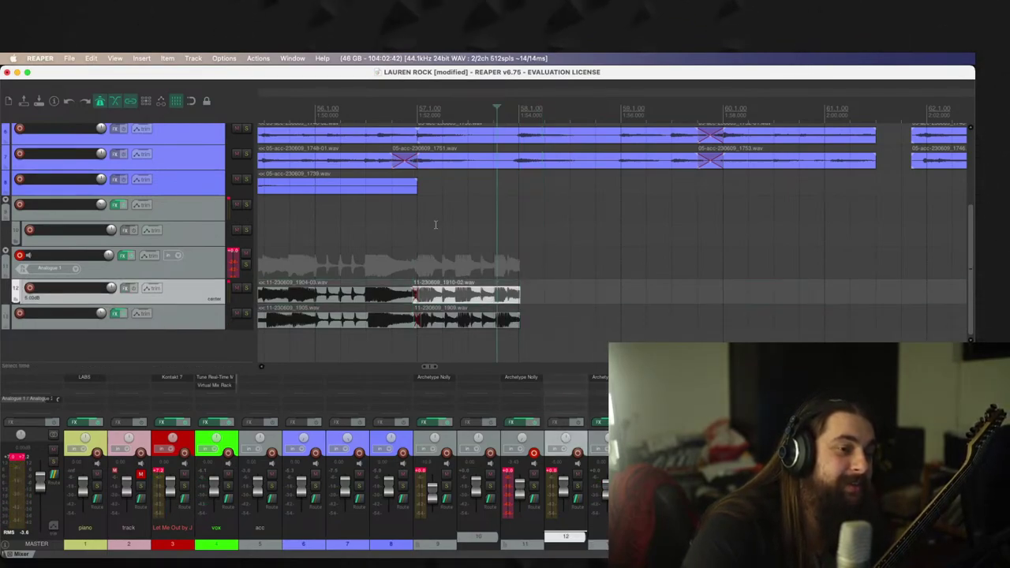
scroll(435, 225, up, 3)
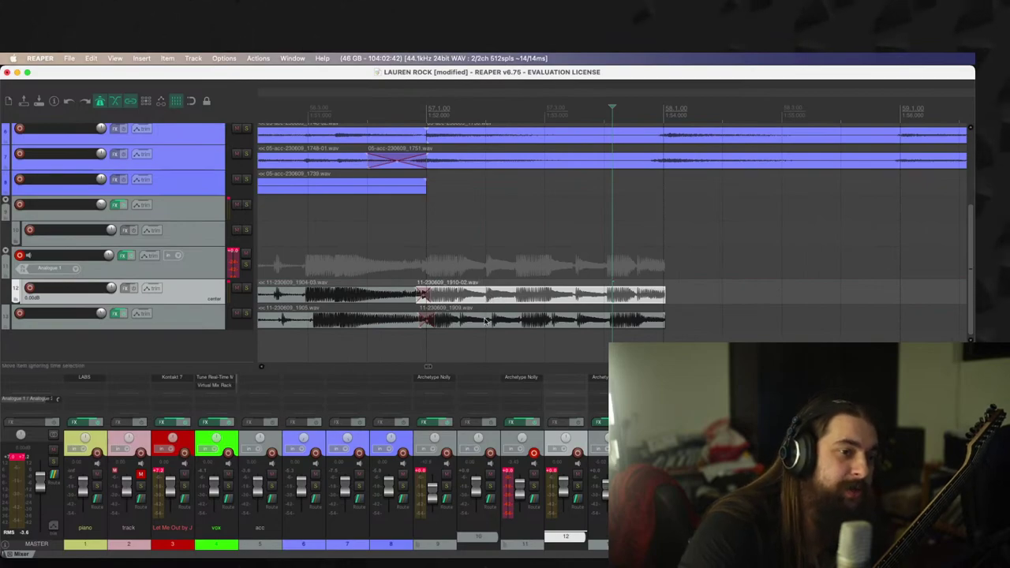
drag(486, 320, 499, 324)
Step: Split track 12's item late in bar 57, shift the end piece slightly earlier and play from the split
click(604, 295)
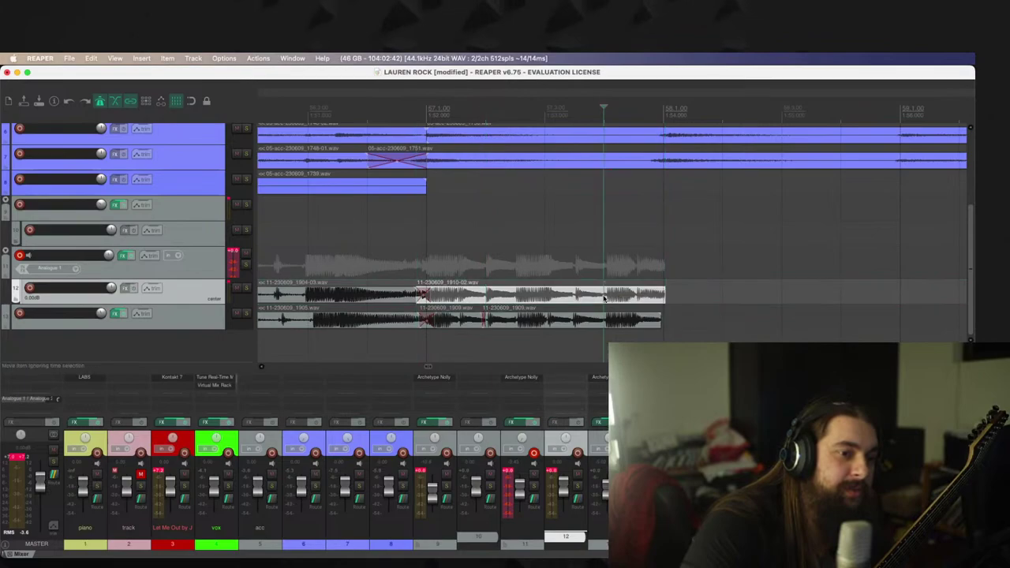
key(s)
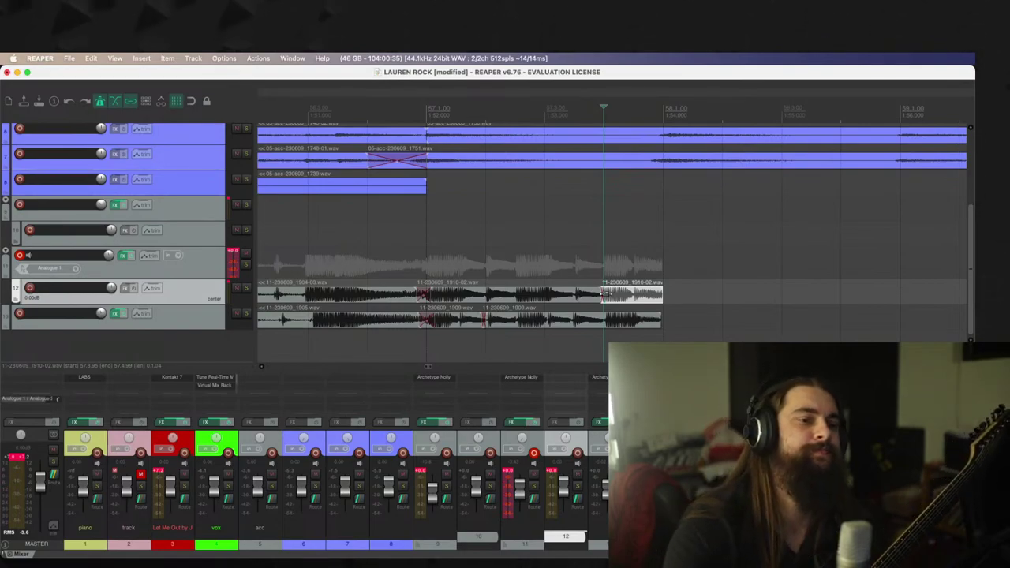
key(space)
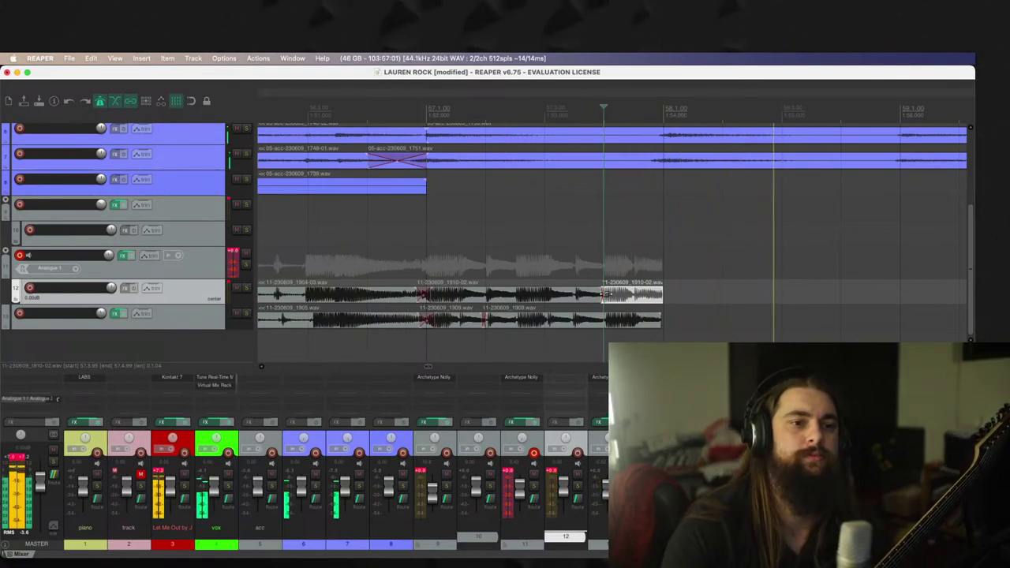
key(space)
Step: Try recording takes on track 11 from beat 2 of bar 57, discarding each one
click(513, 270)
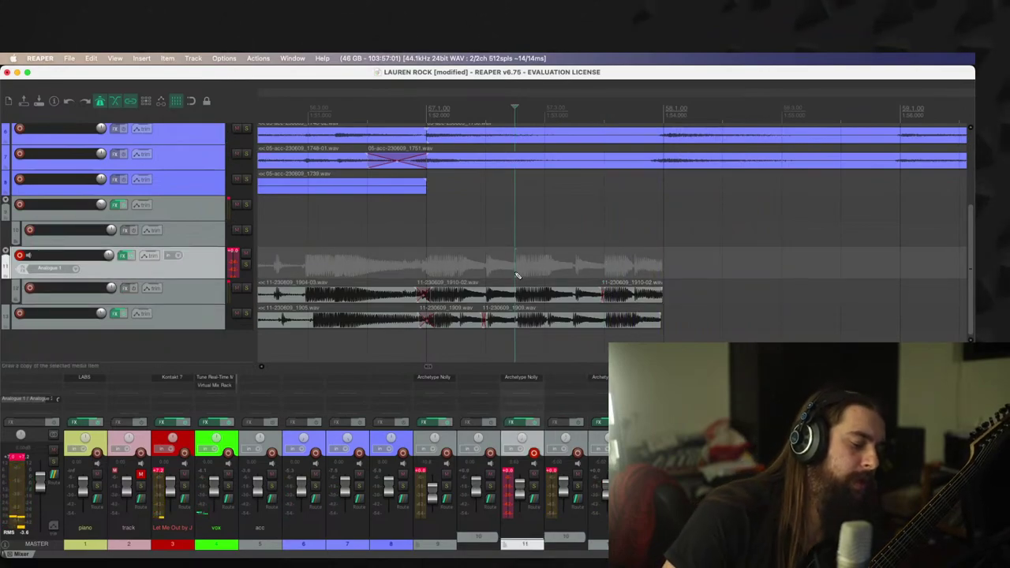
key(super+r)
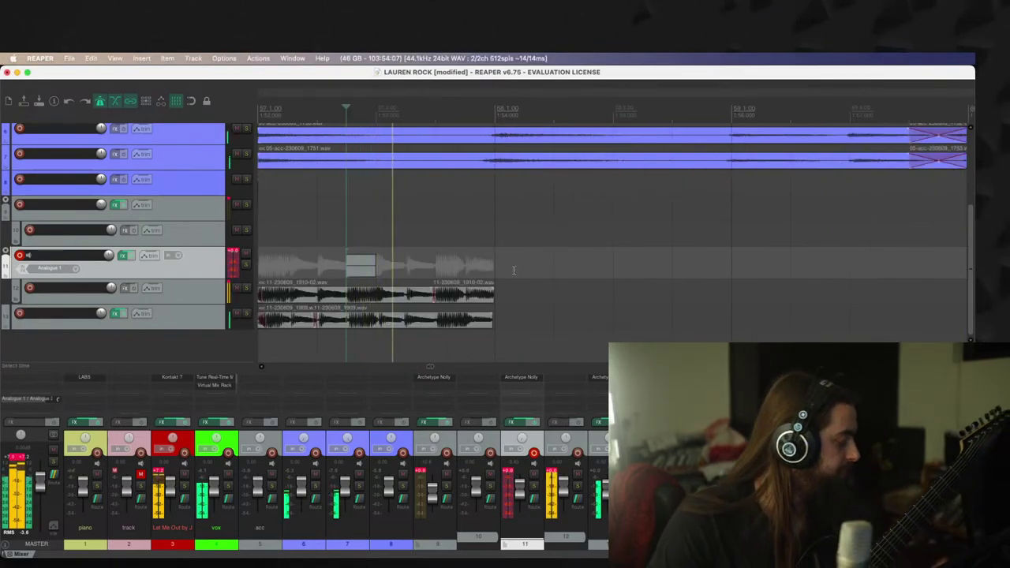
key(space)
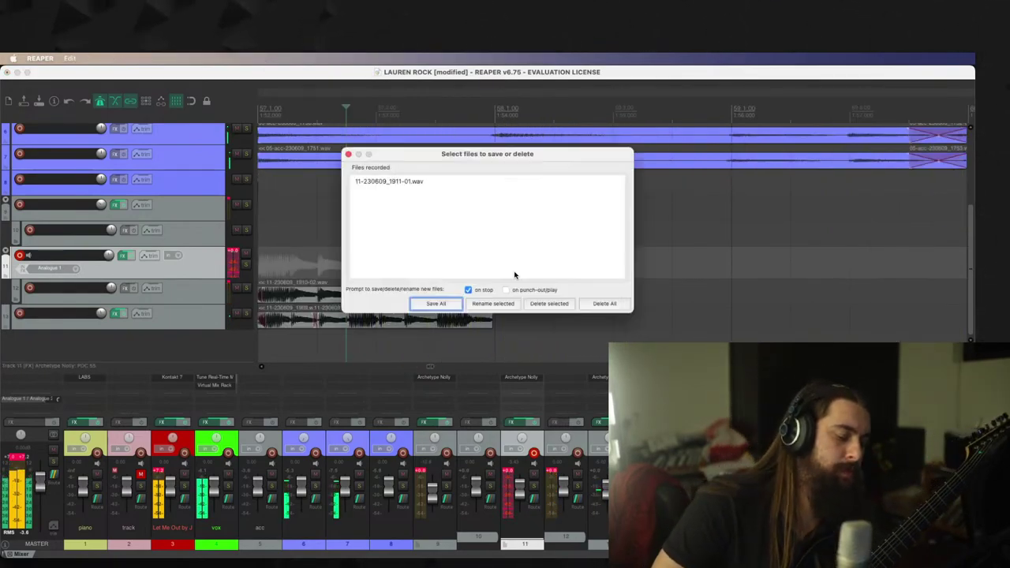
key(Return)
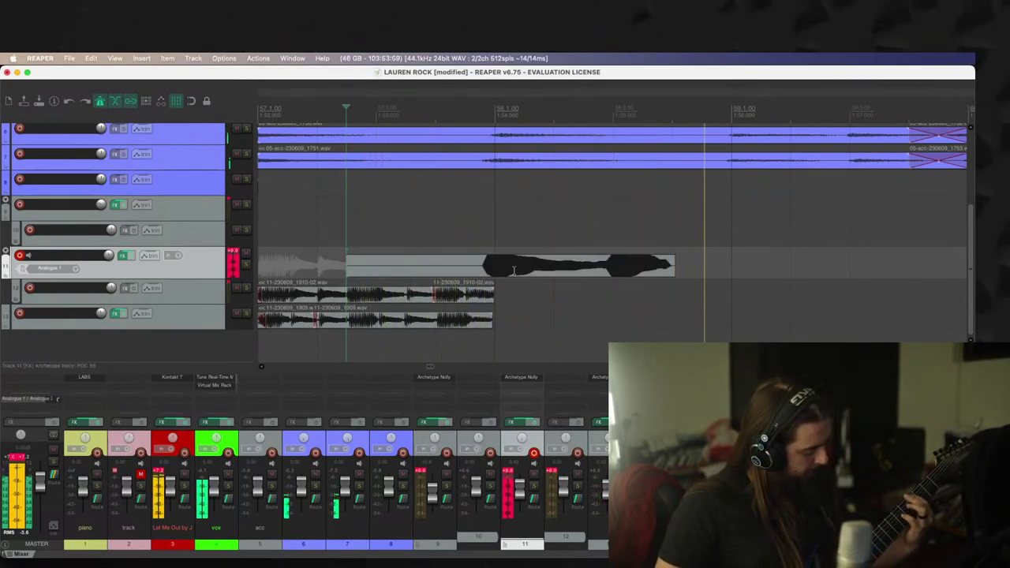
key(space)
click(515, 277)
key(super+r)
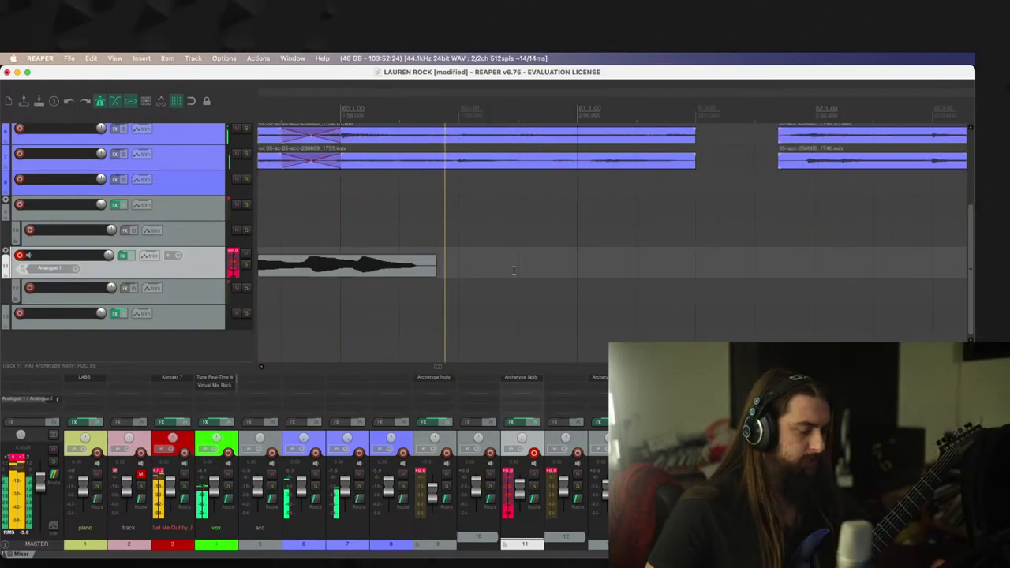
key(space)
key(Return)
Step: Record a take on track 11 from beat 2 of bar 57 into bar 61 and splice it onto track 13 from bar 58
key(super+r)
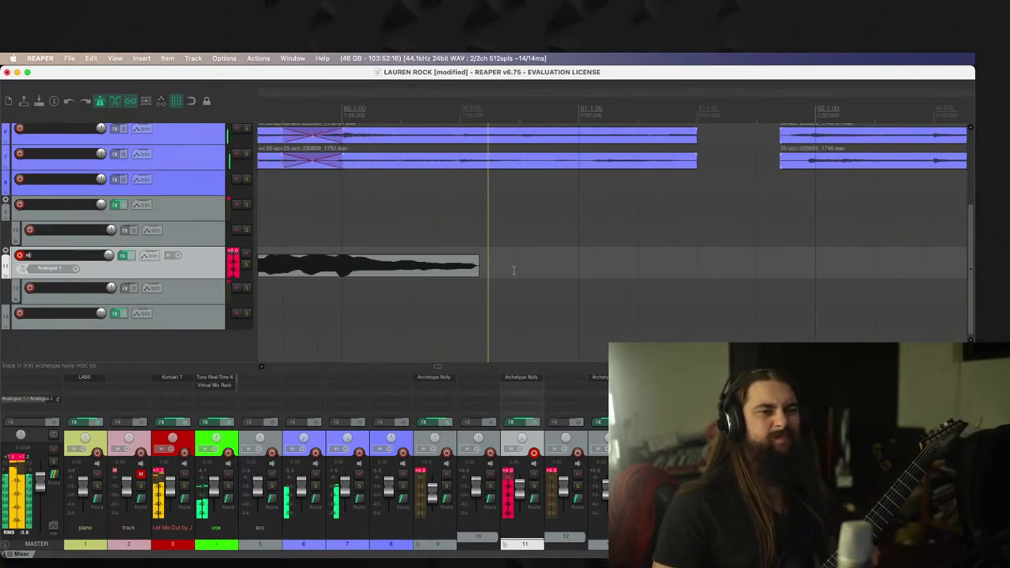
key(space)
key(Return)
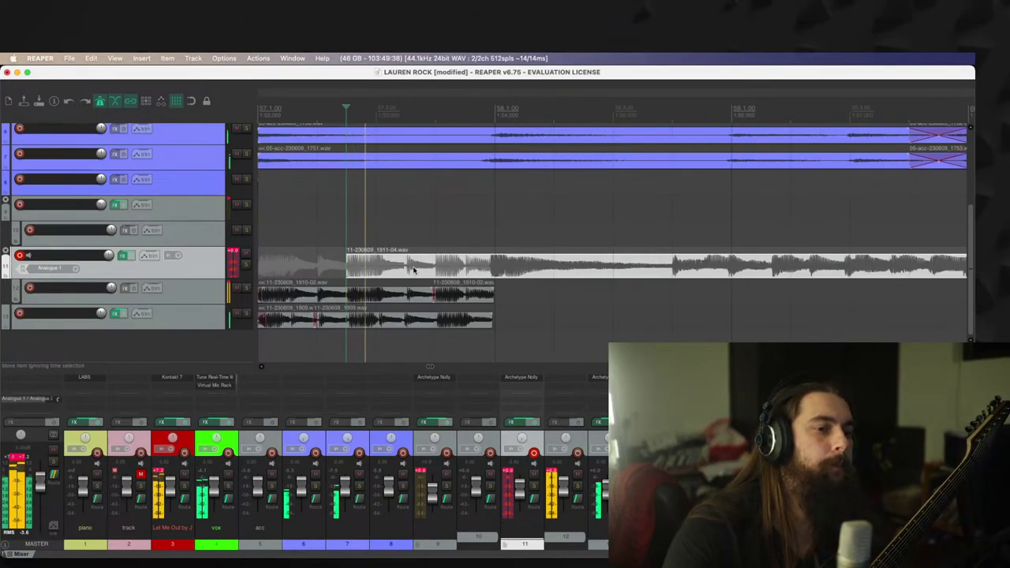
drag(348, 268, 515, 308)
Step: Record a doubling take on track 11 from early bar 57 and splice it onto track 12 from bar 58
click(289, 268)
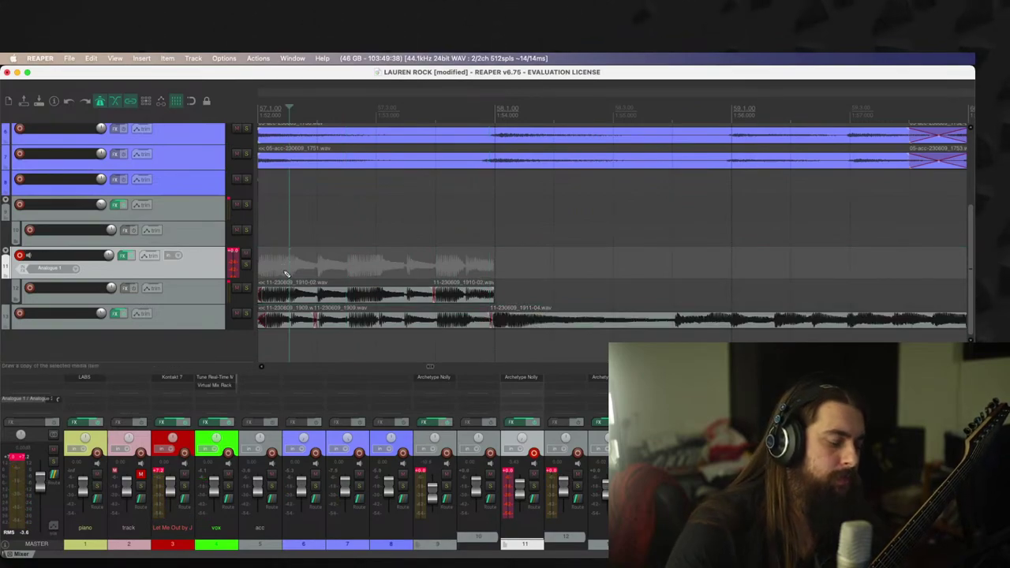
key(space)
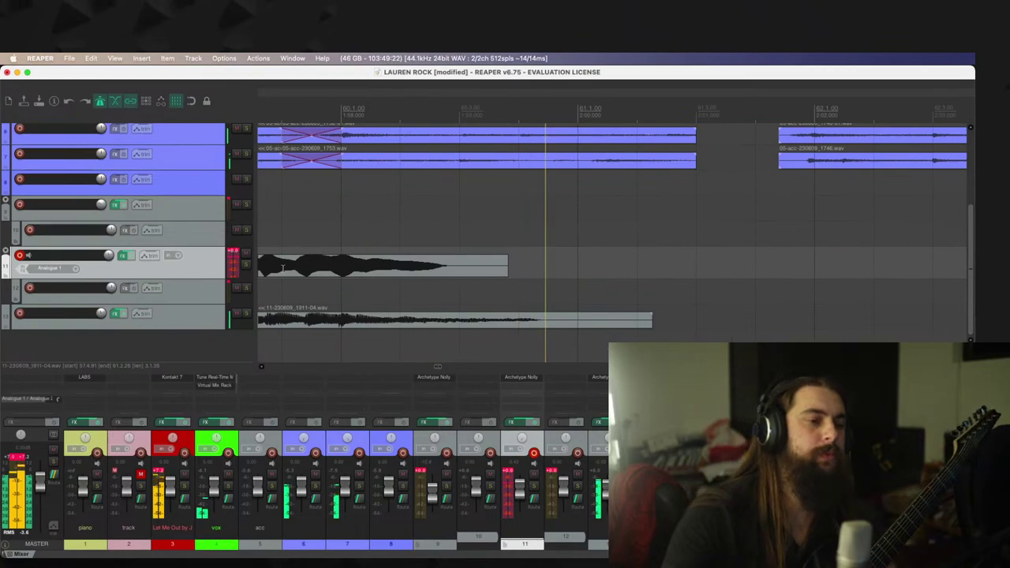
key(space)
key(space)
drag(347, 272, 575, 288)
key(space)
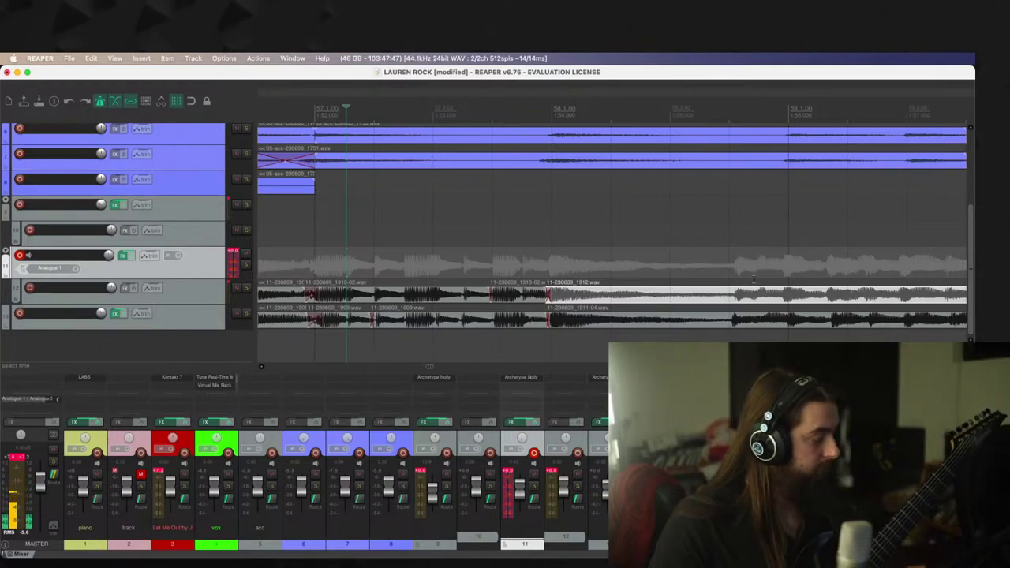
Step: Record another doubling take on track 11 from early bar 57 and trim its start to bar 58
key(super+r)
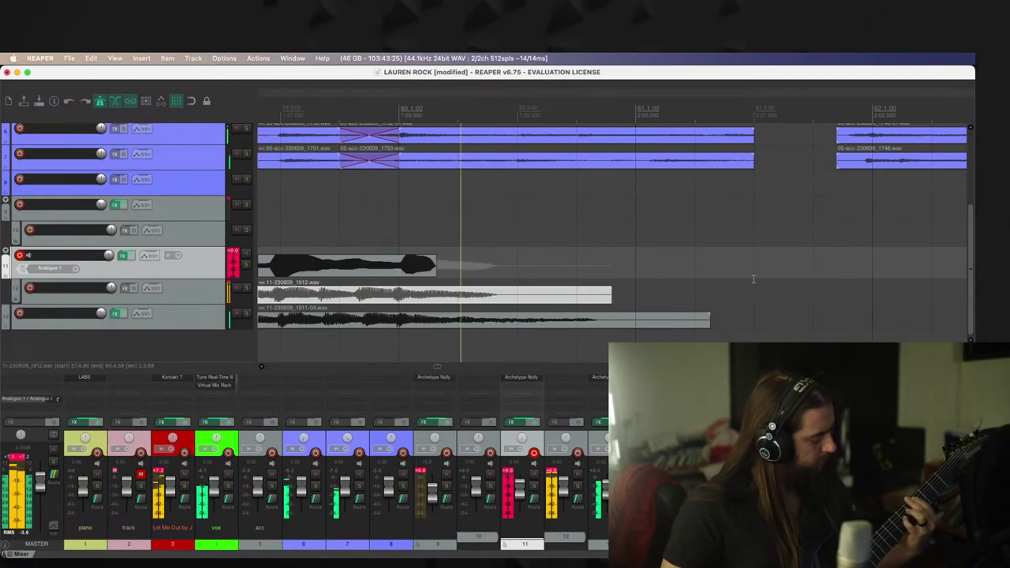
key(space)
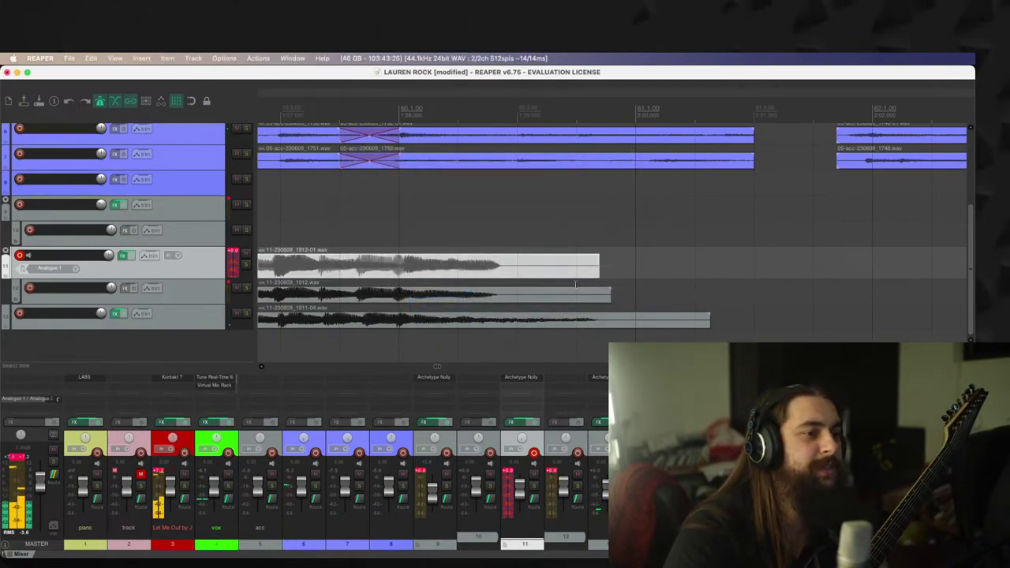
drag(613, 262, 793, 264)
Step: Replace track 12's take from bar 58 with the new doubling take and play the splice
click(787, 292)
scroll(788, 292, down, 3)
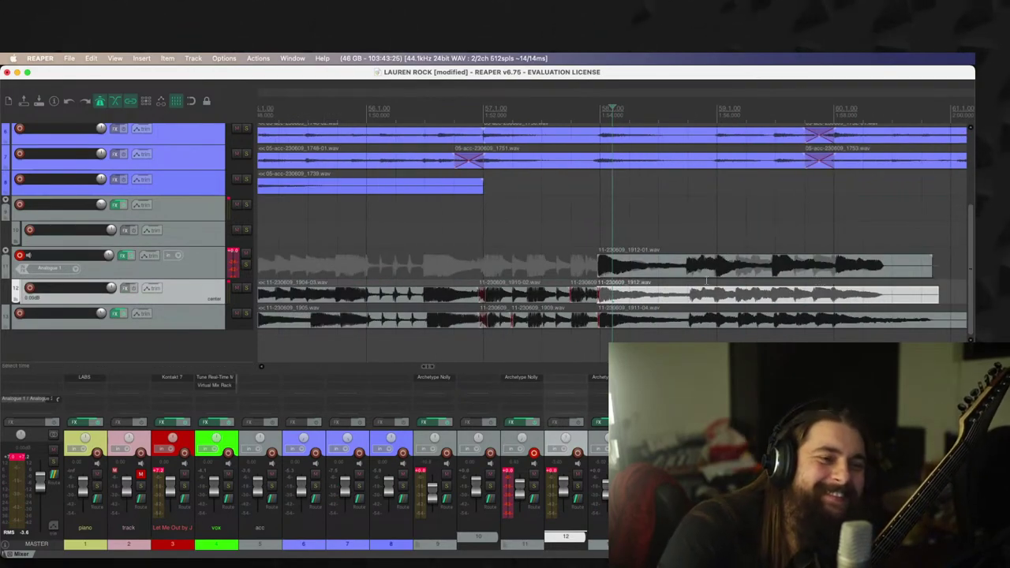
drag(689, 272, 690, 301)
click(595, 272)
key(space)
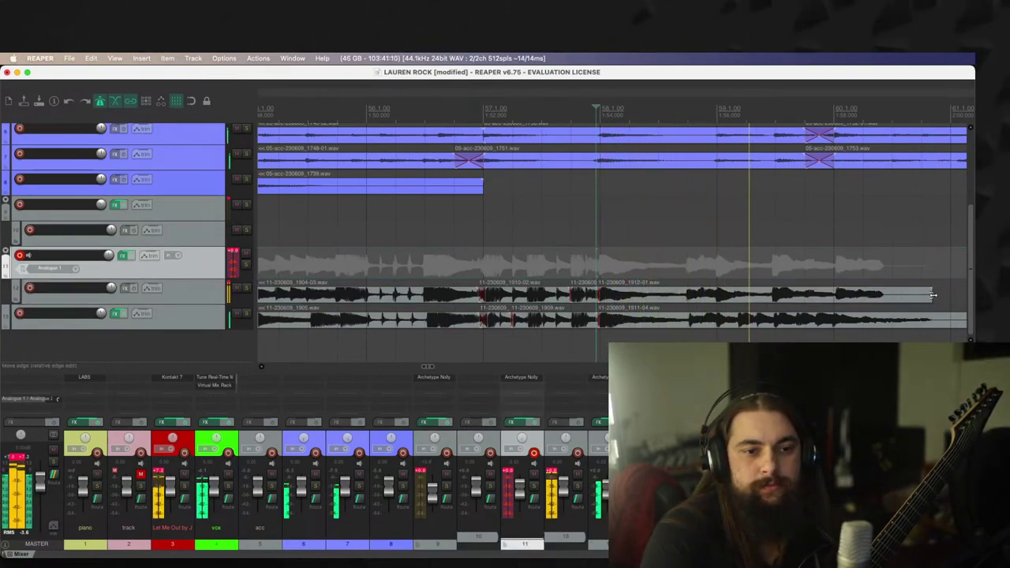
Step: Trim the takes on tracks 12 and 13 to end at bar 60 and play on from just before bar 58
drag(933, 295, 835, 302)
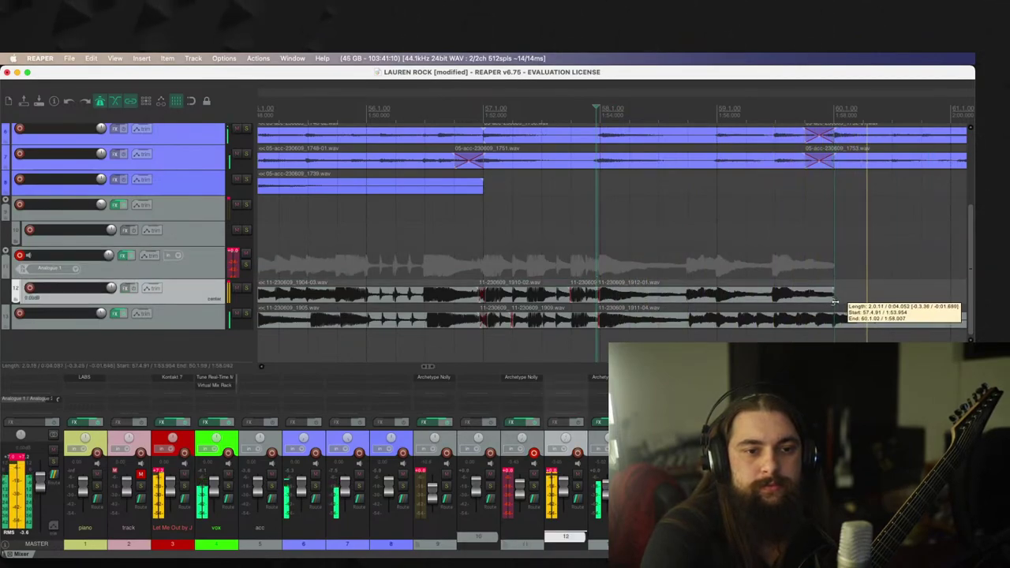
scroll(934, 323, down, 2)
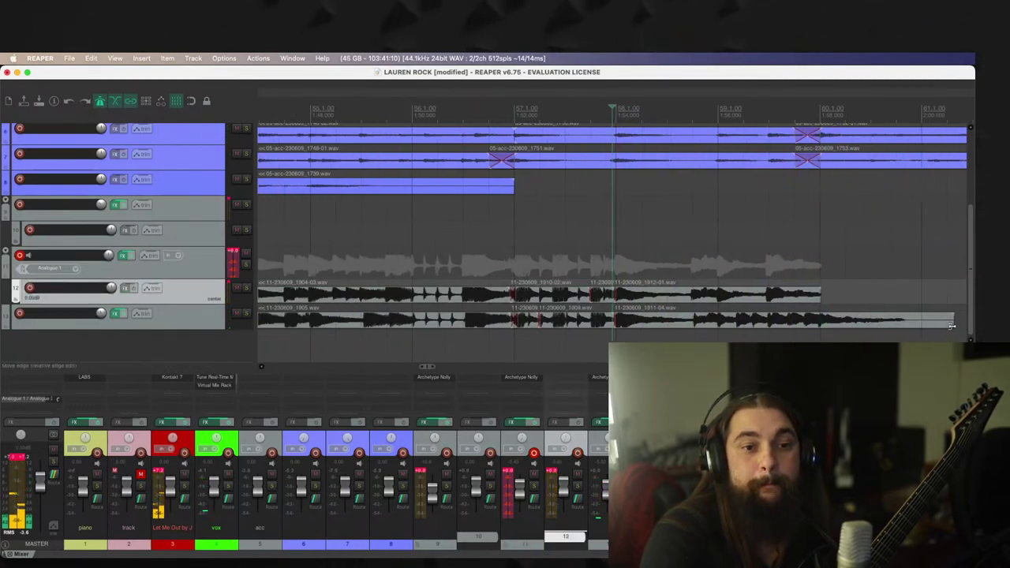
drag(951, 325, 820, 327)
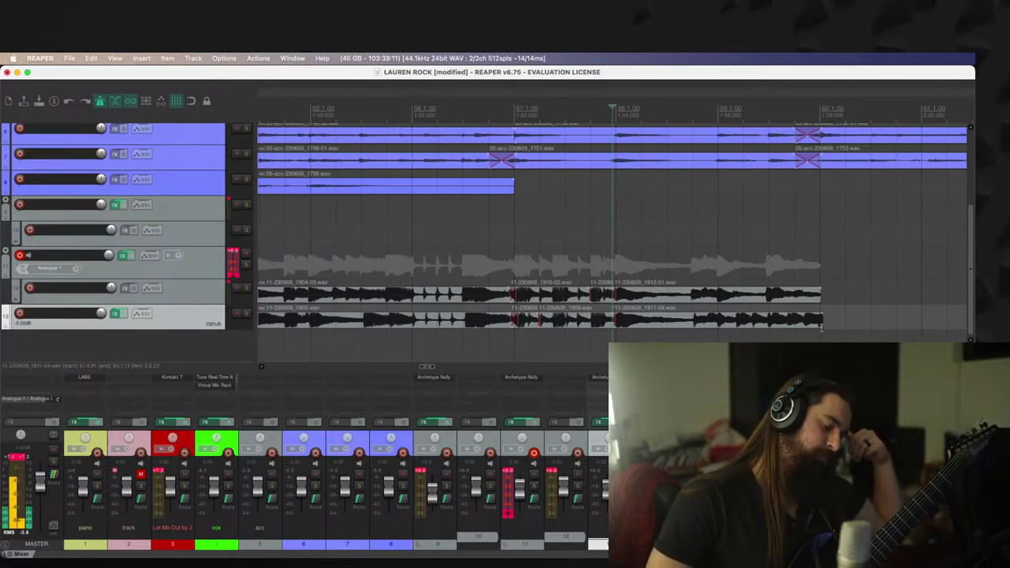
key(space)
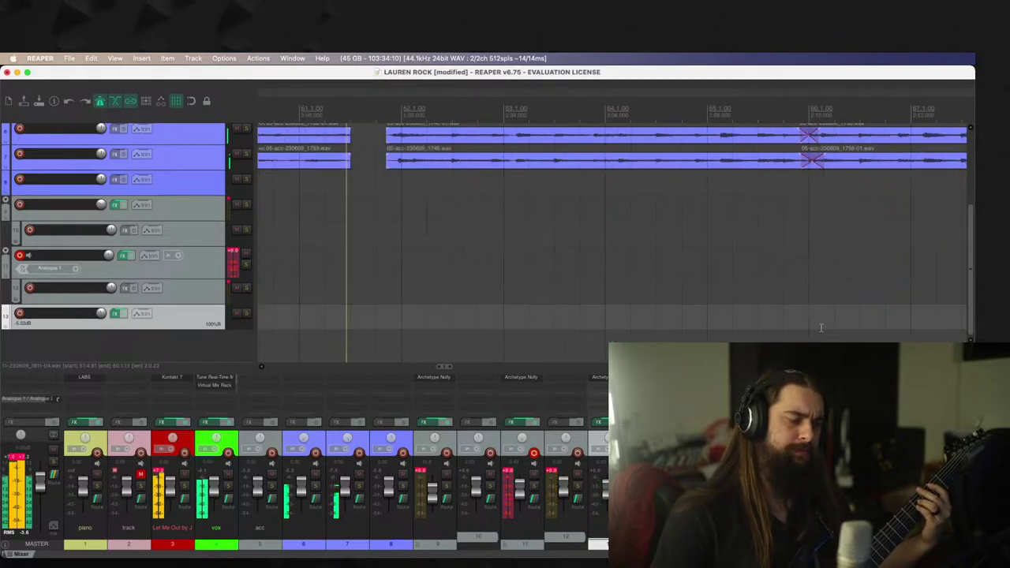
key(super+r)
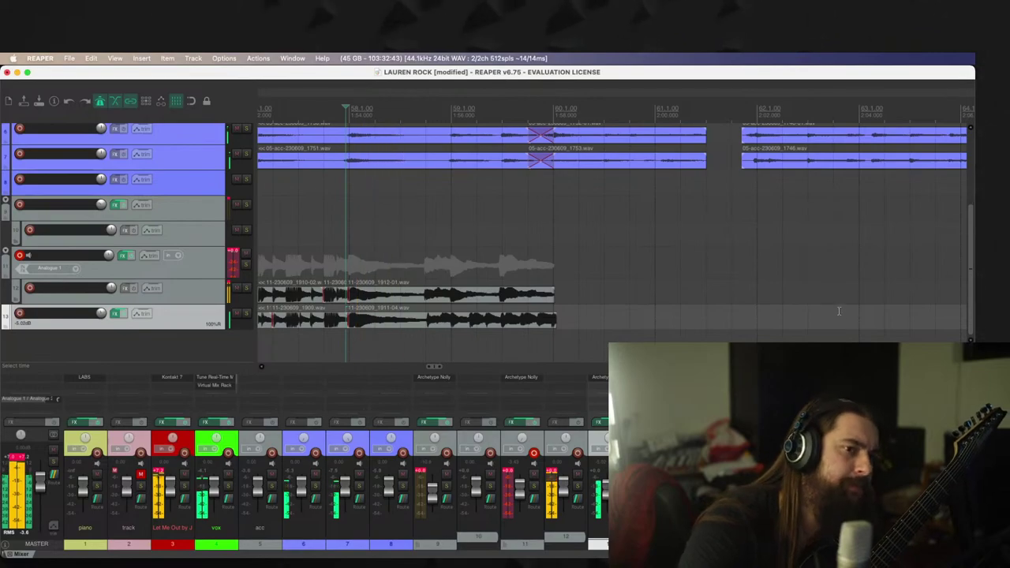
Step: Solo track 6, listen to it from late bar 59 into bar 60, and unsolo it
scroll(169, 191, up, 4)
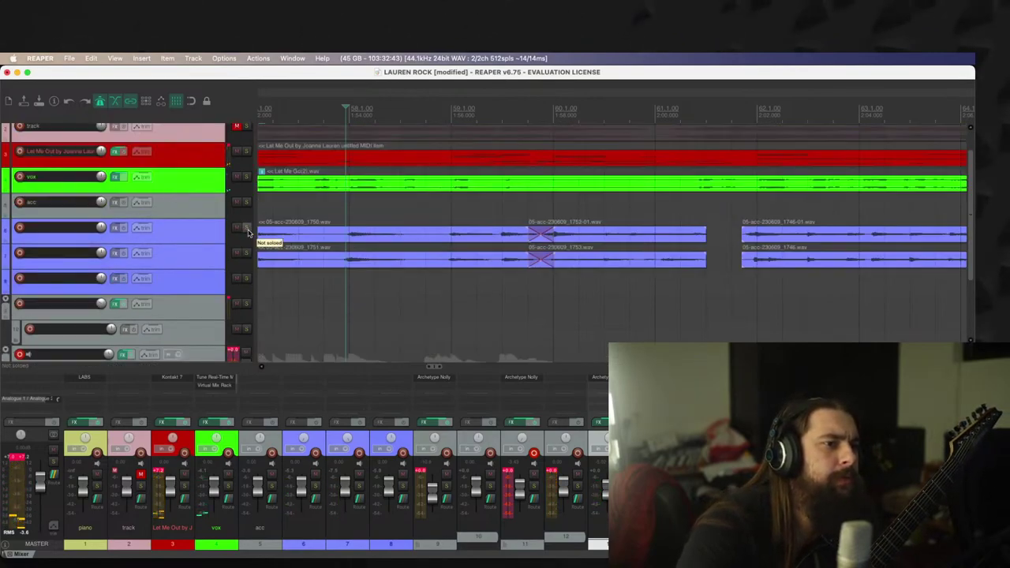
click(248, 231)
click(527, 204)
key(space)
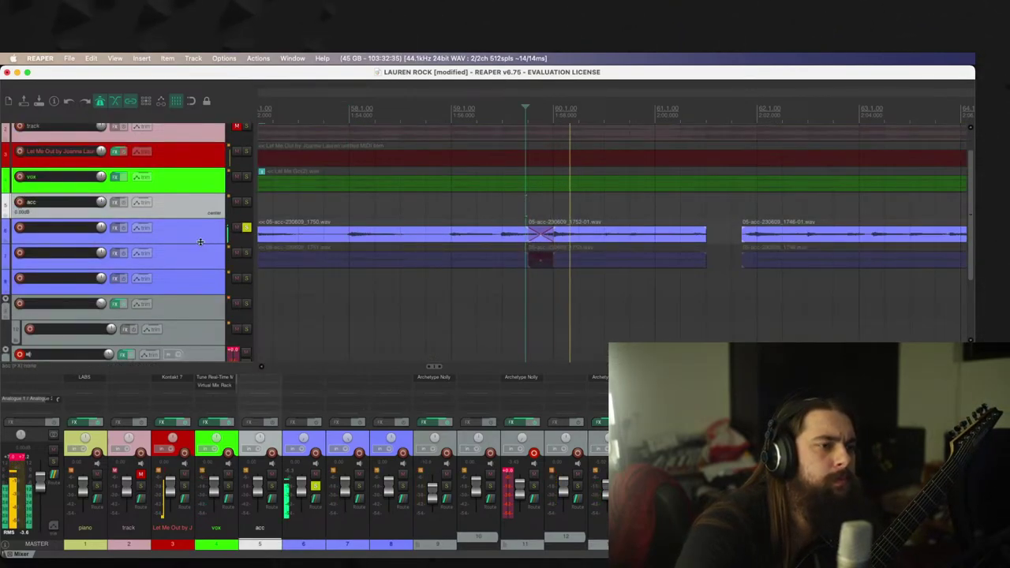
click(247, 228)
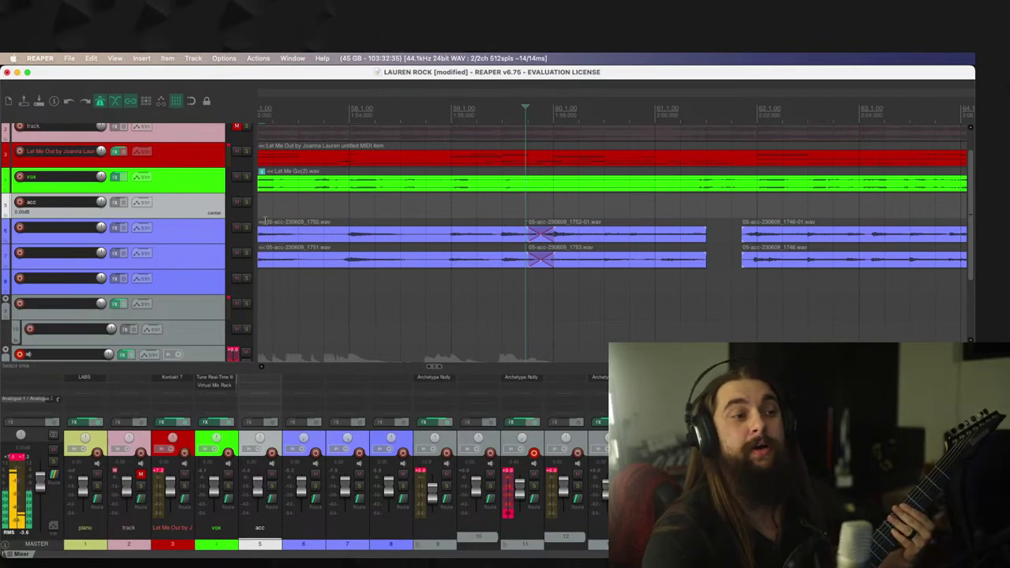
Step: Record two takes on track 11 from just before bar 59 into bar 62, discarding the first
scroll(416, 256, down, 4)
click(445, 242)
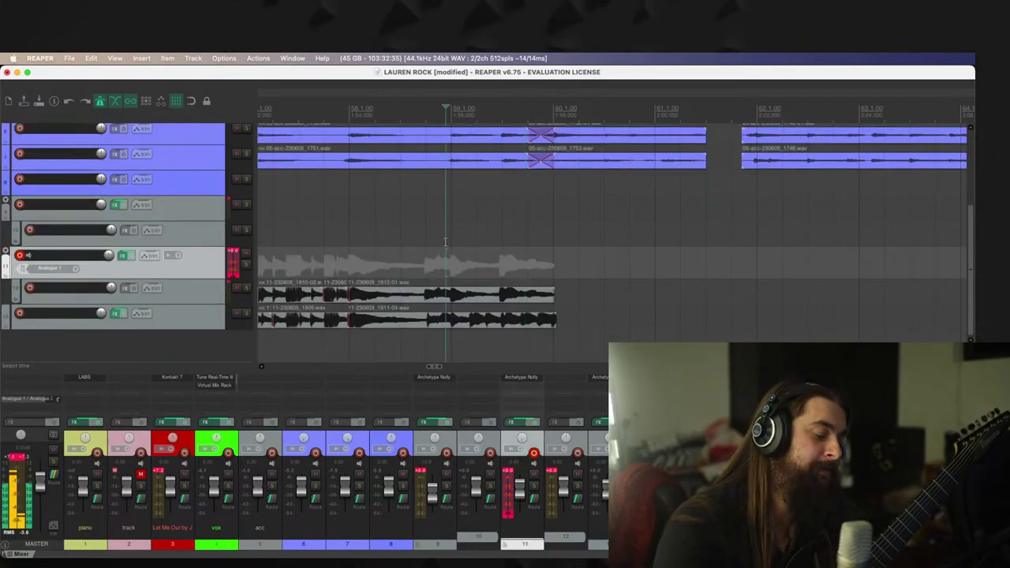
key(super+r)
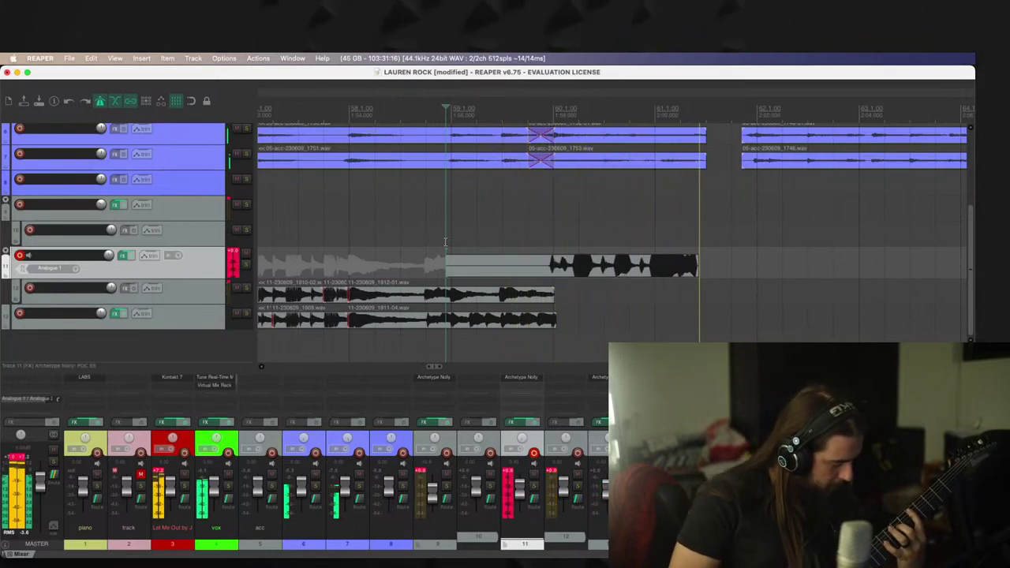
key(super+Delete)
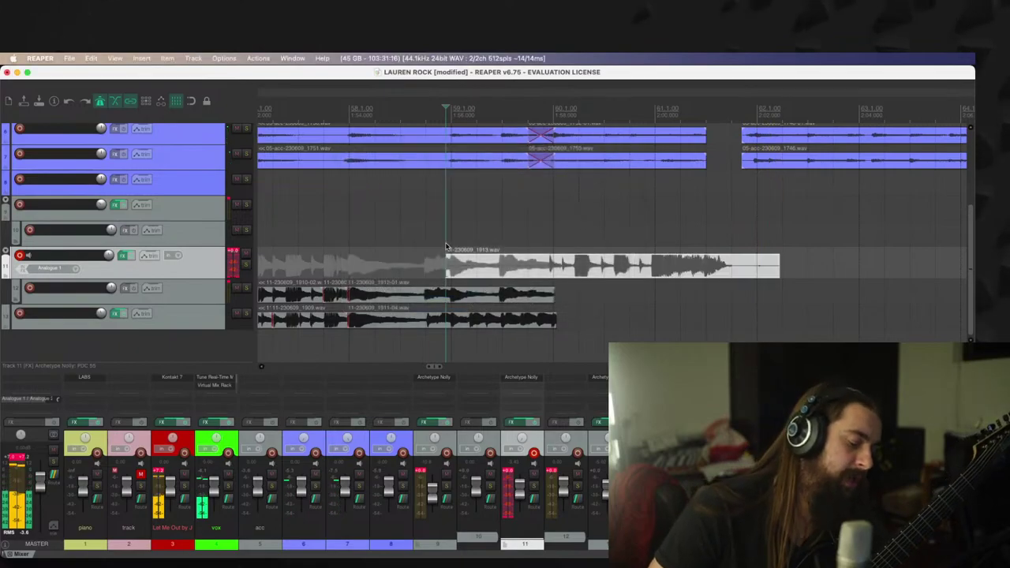
key(super+r)
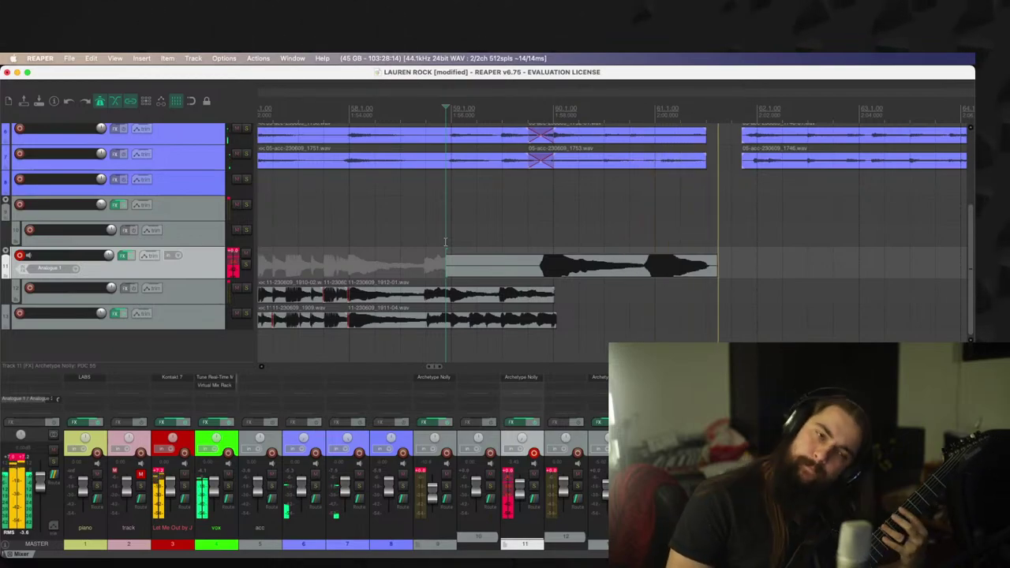
key(space)
Step: Play from mid bar 60, then trim the new take's start to bar 60 and move it onto track 12
click(614, 209)
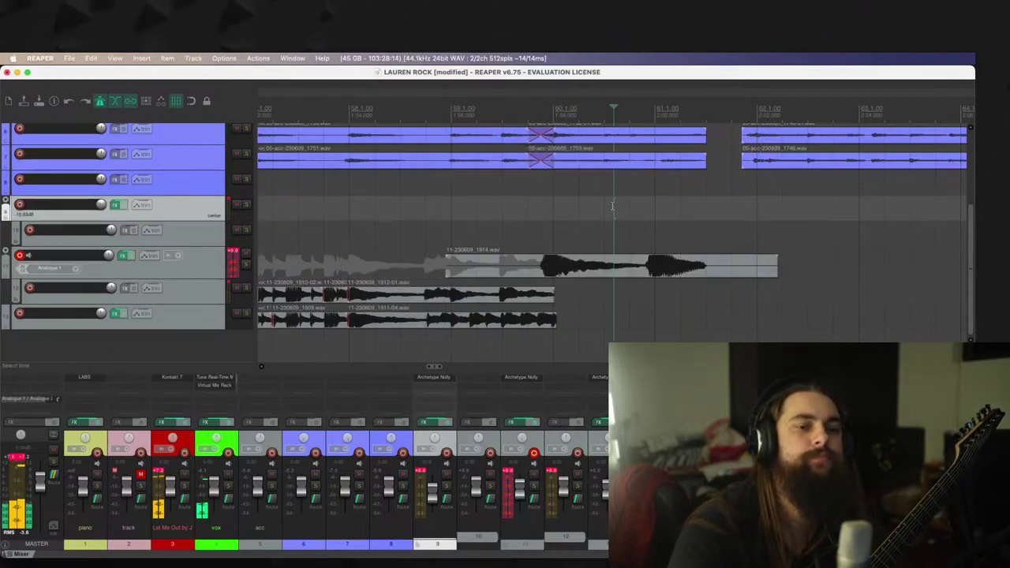
key(space)
drag(446, 264, 659, 305)
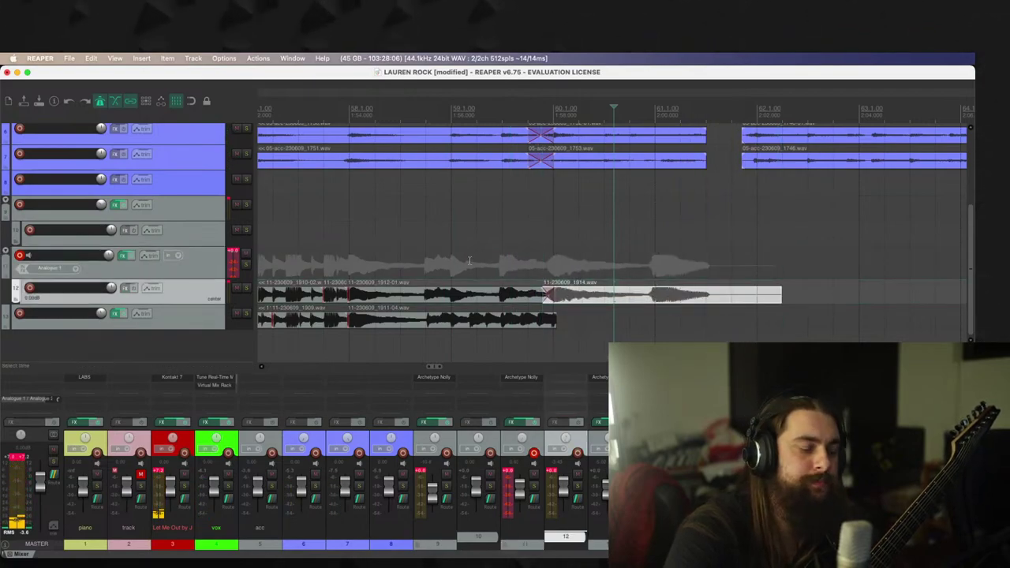
Step: Play from just after bar 60 and delete the take on track 12 that starts at bar 60
click(565, 253)
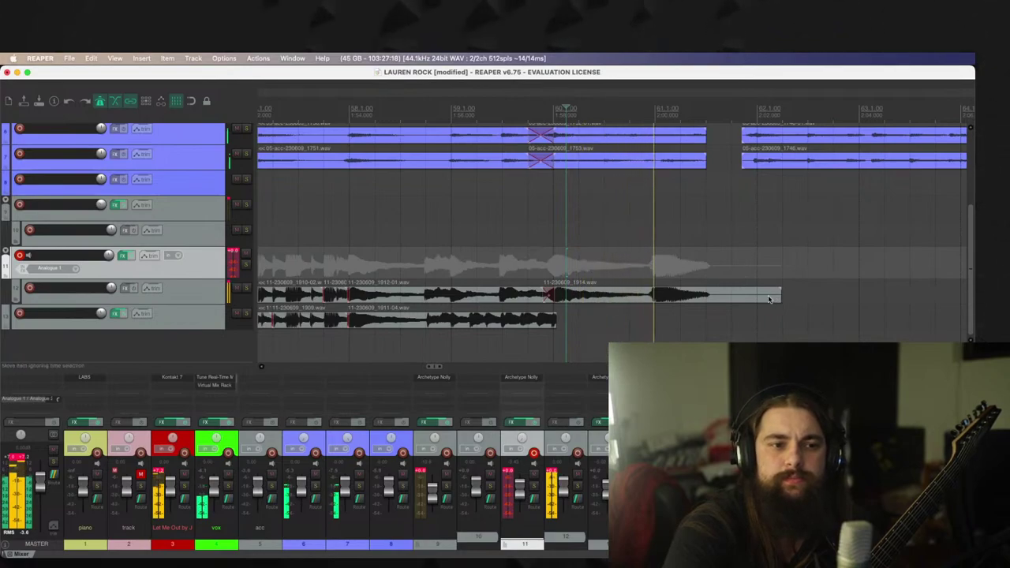
click(762, 299)
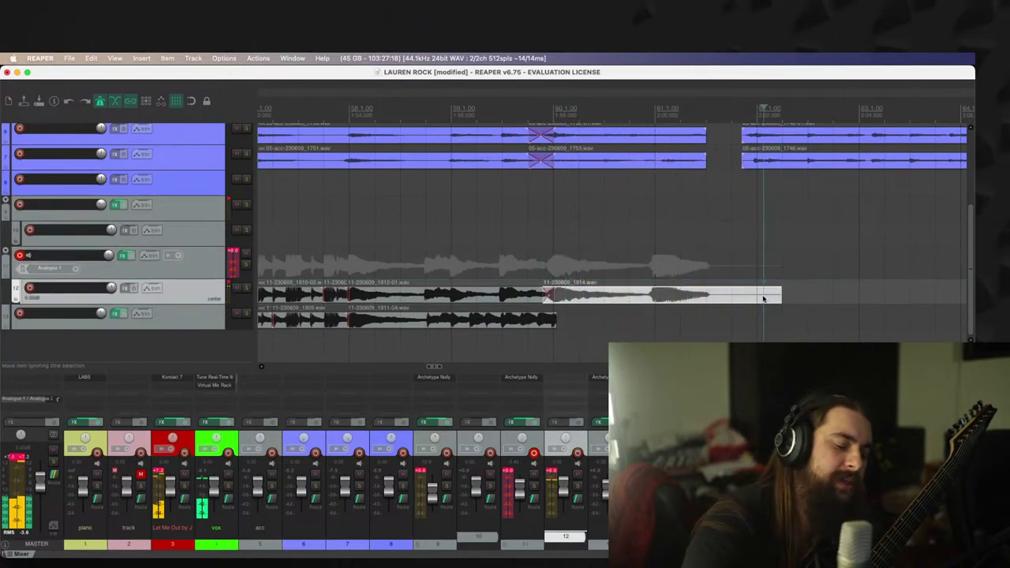
key(Delete)
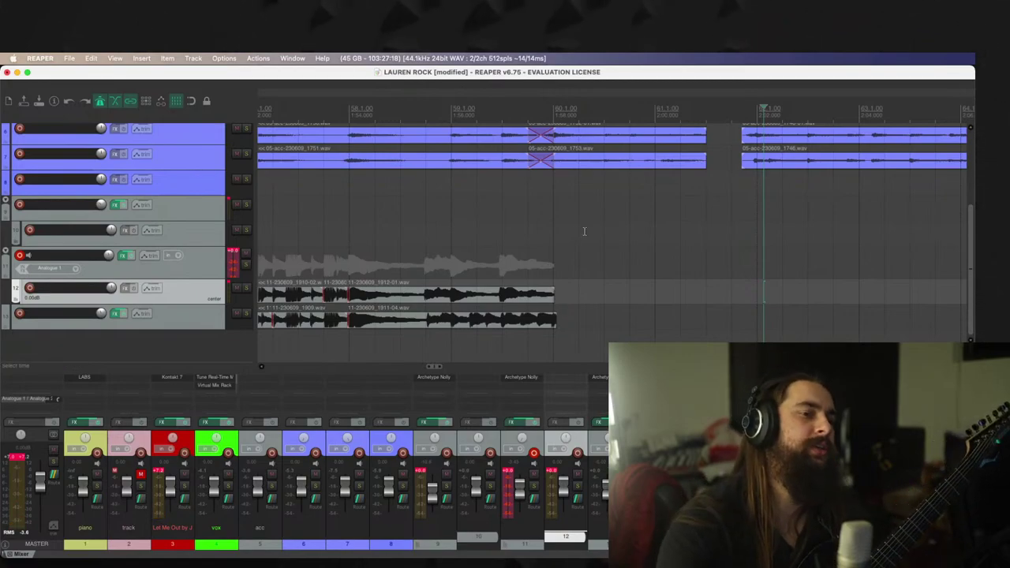
key(super+r)
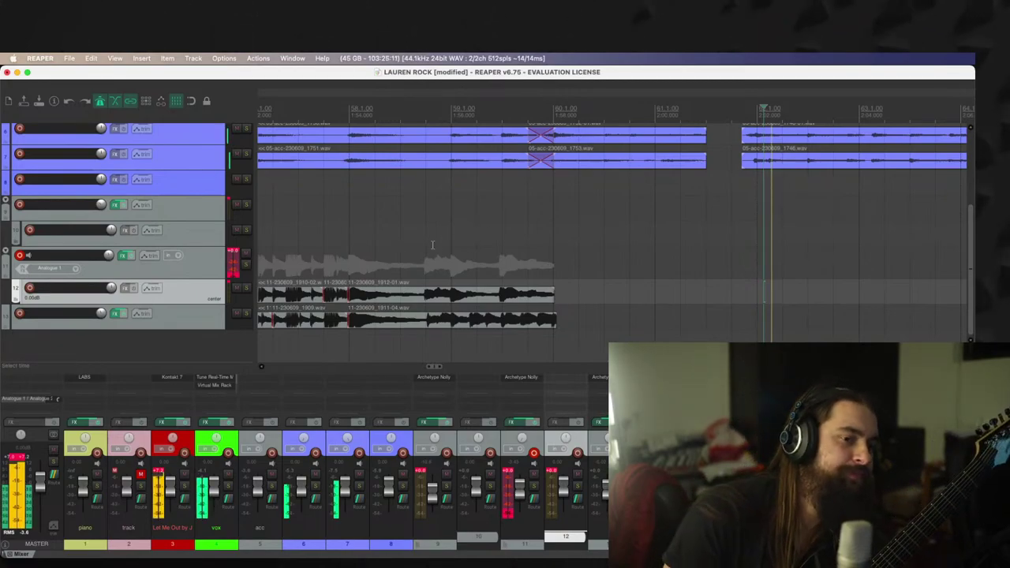
key(space)
key(Escape)
Step: Record a new take on track 11 from mid bar 58 past bar 62, trim its start to bar 60 and move it onto track 12
click(410, 240)
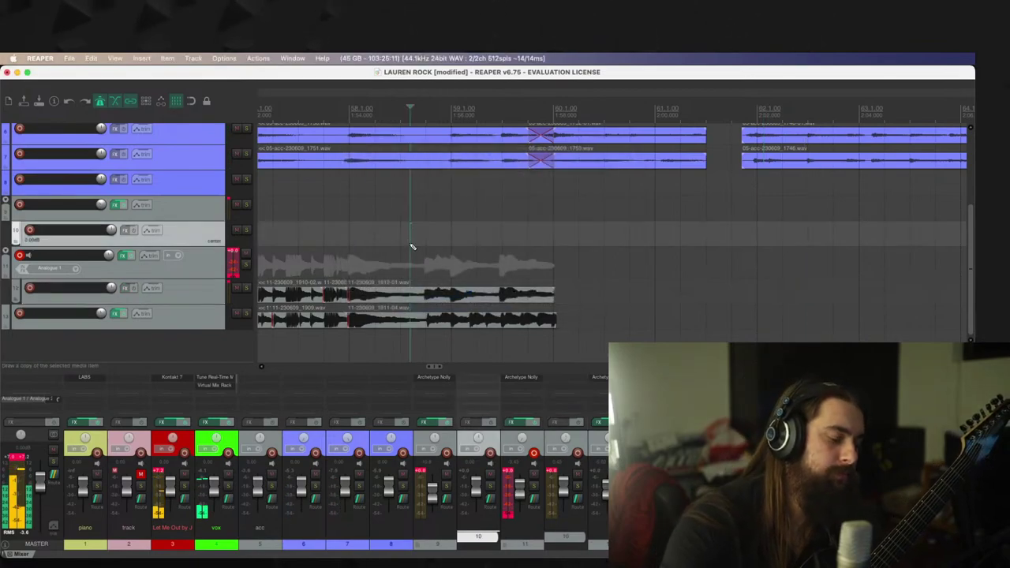
key(super+r)
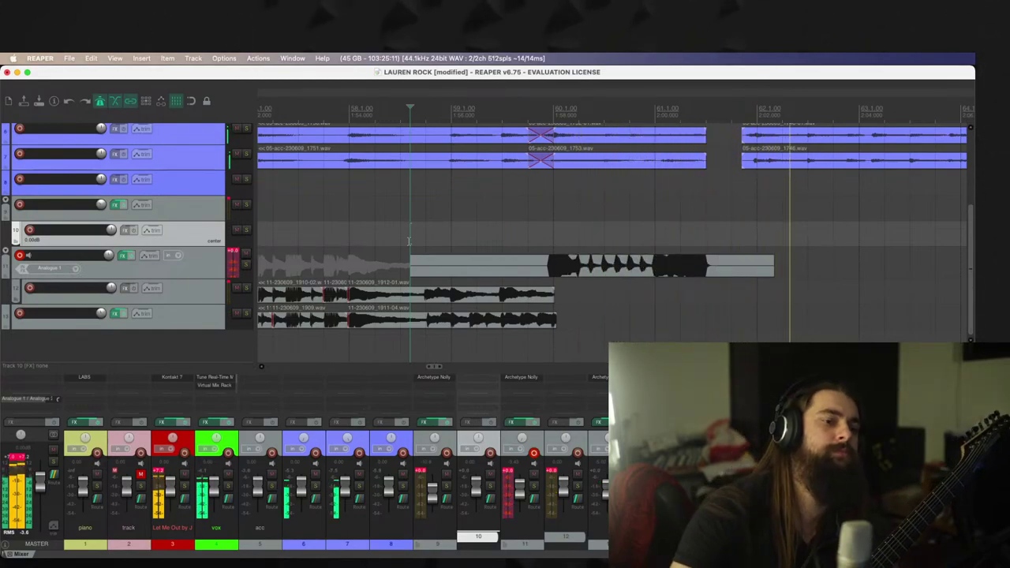
key(space)
key(Return)
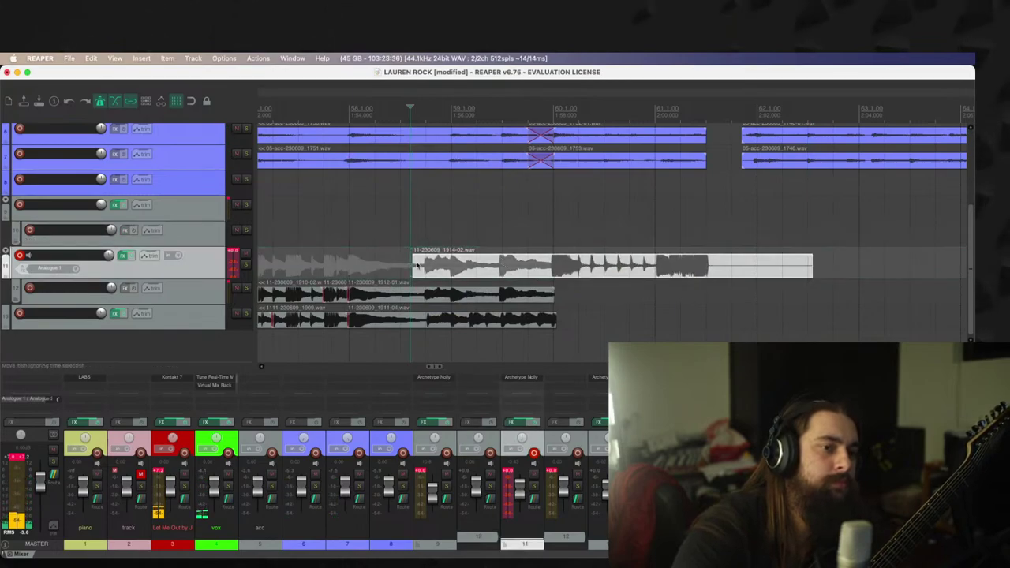
drag(416, 265, 553, 303)
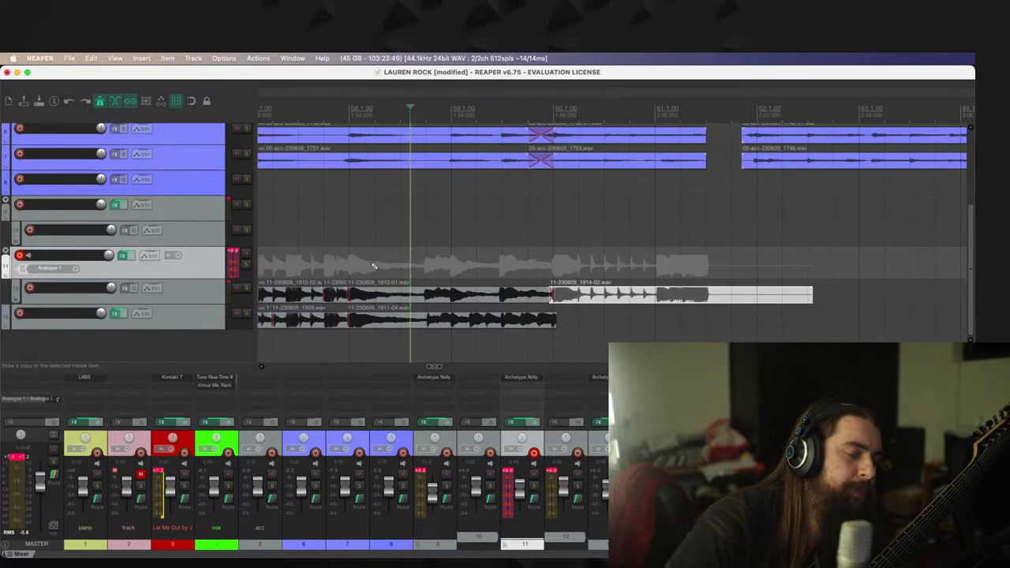
Step: Record a second take on track 11 from mid bar 58 past bar 61, trim its start to bar 60 and move it onto track 13
key(super+r)
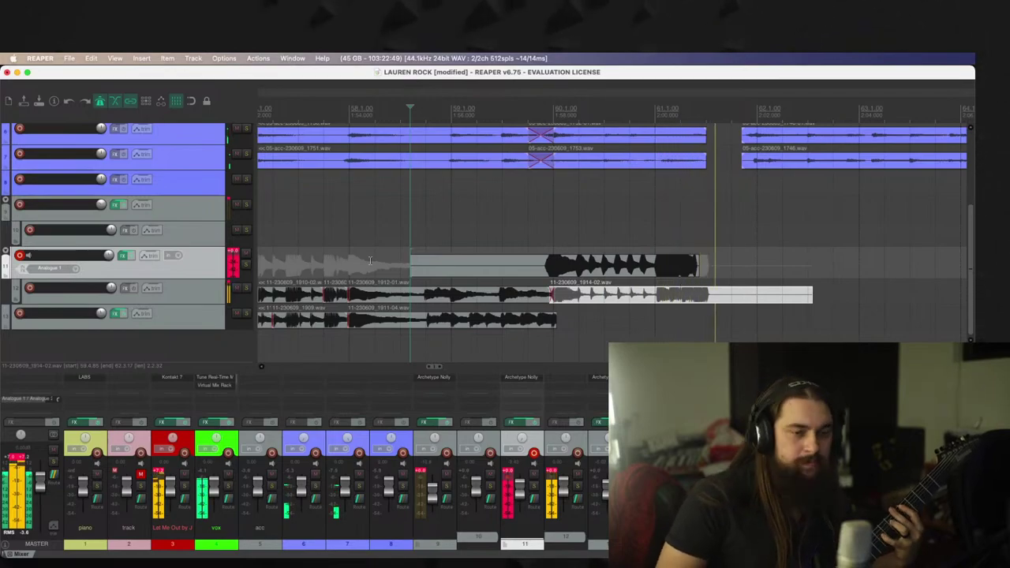
key(space)
key(Return)
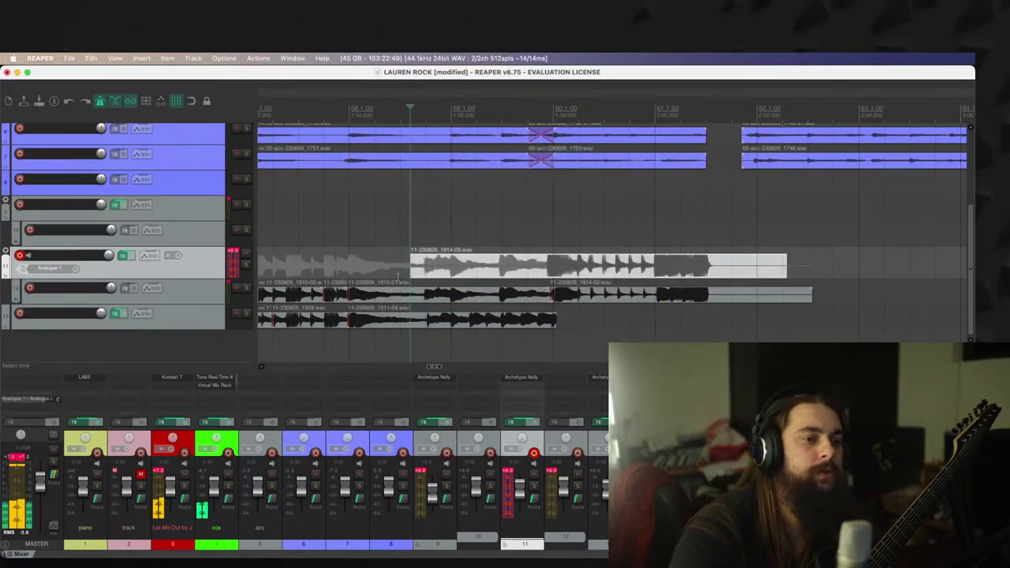
drag(415, 264, 596, 315)
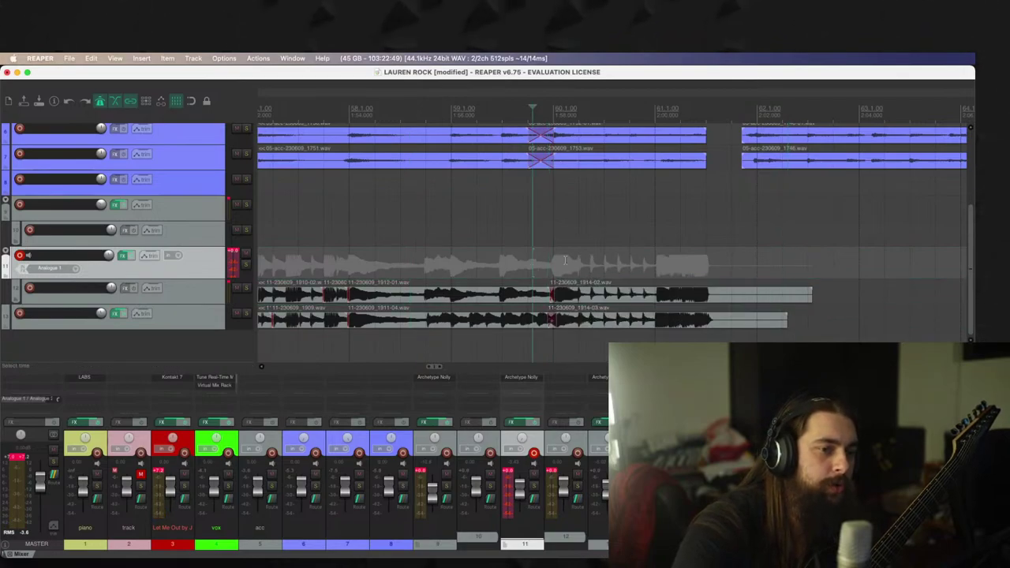
Step: Play from late bar 59, split the track 12 take at bar 61, nudge the second part slightly earlier and replay the splice
key(space)
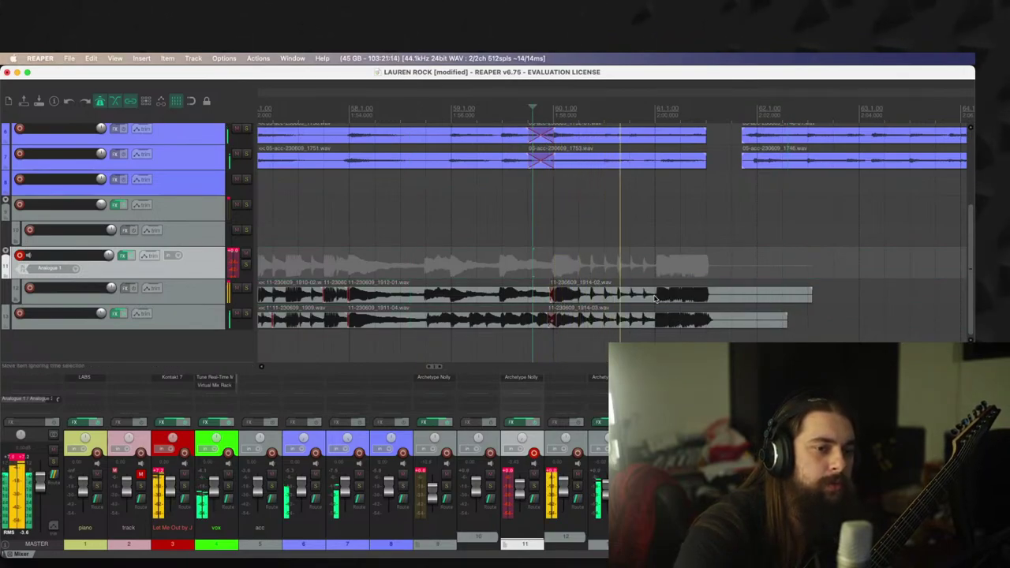
click(655, 298)
key(s)
click(687, 303)
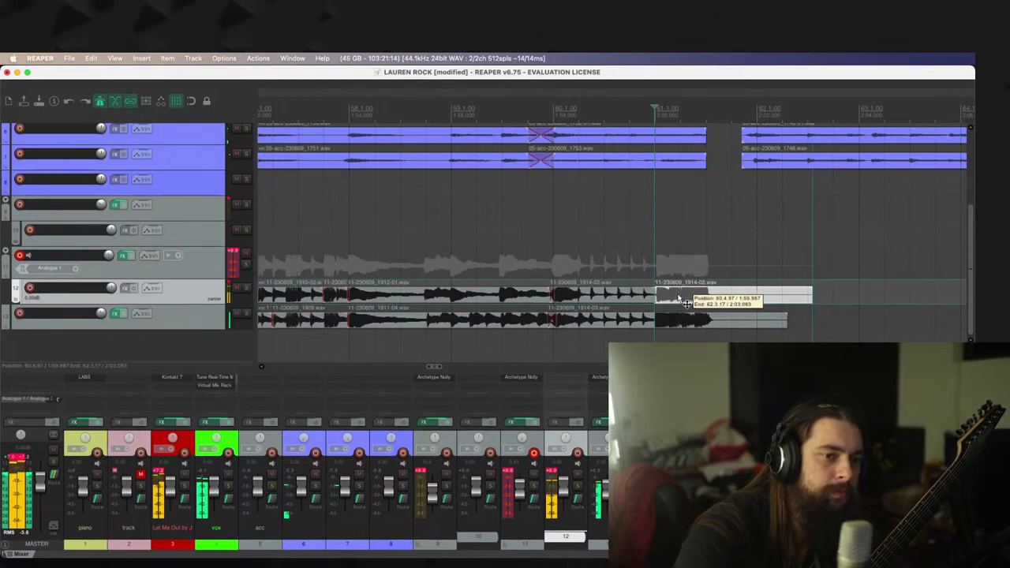
key(super+r)
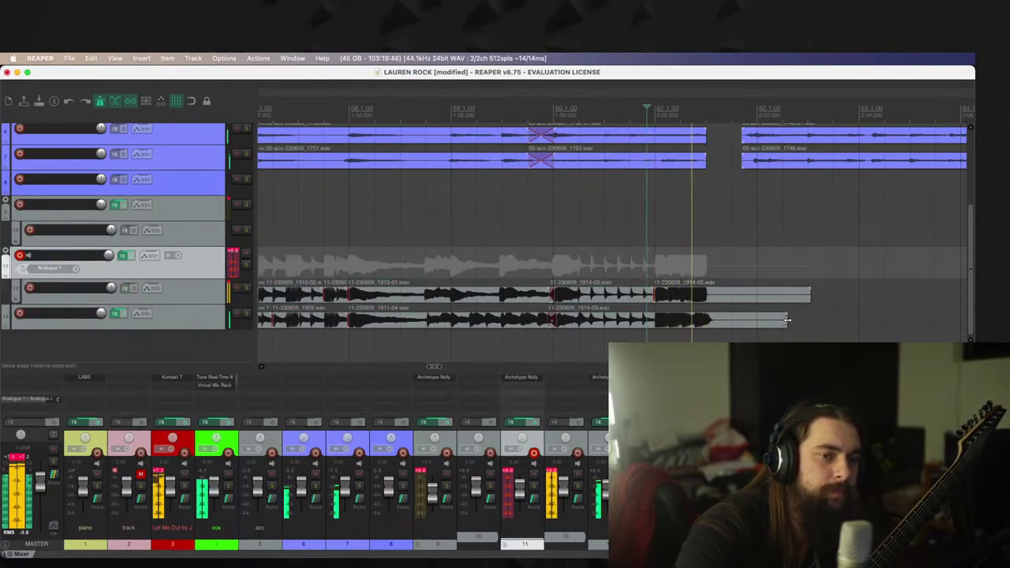
Step: Trim the ends of the takes on tracks 13 and 12 to mid bar 61 and play from just before bar 61
drag(786, 319, 708, 319)
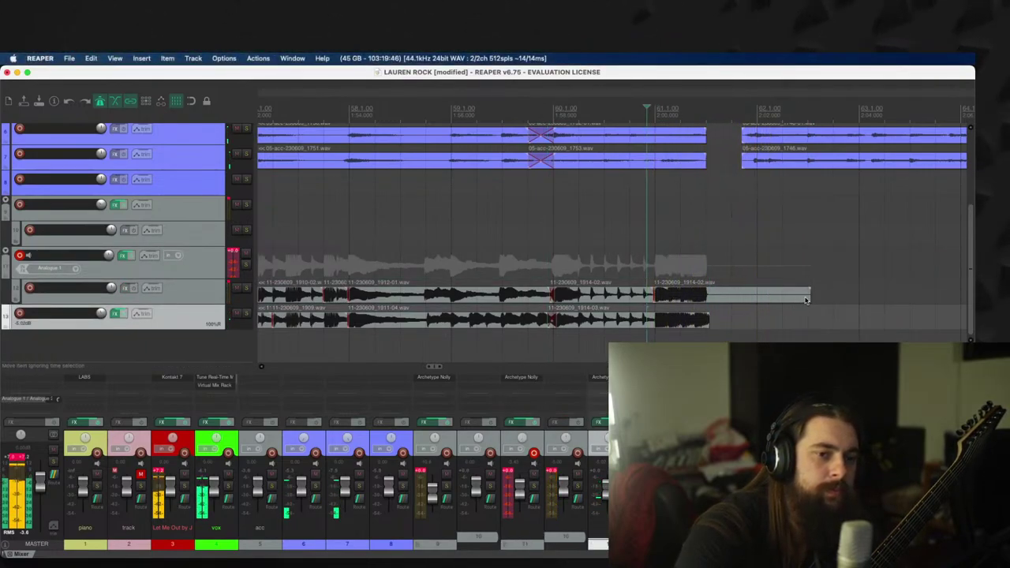
drag(807, 300, 708, 300)
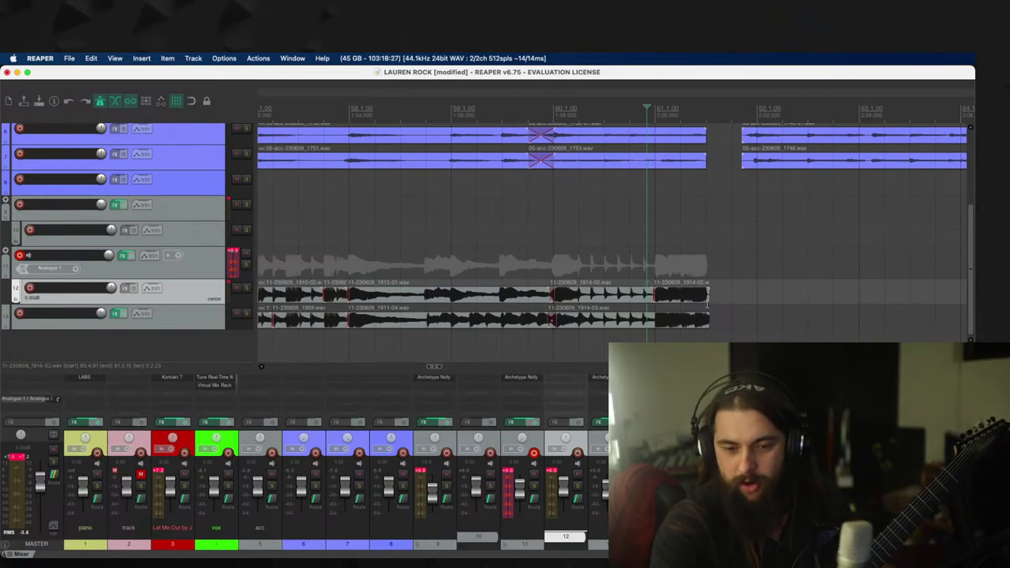
key(space)
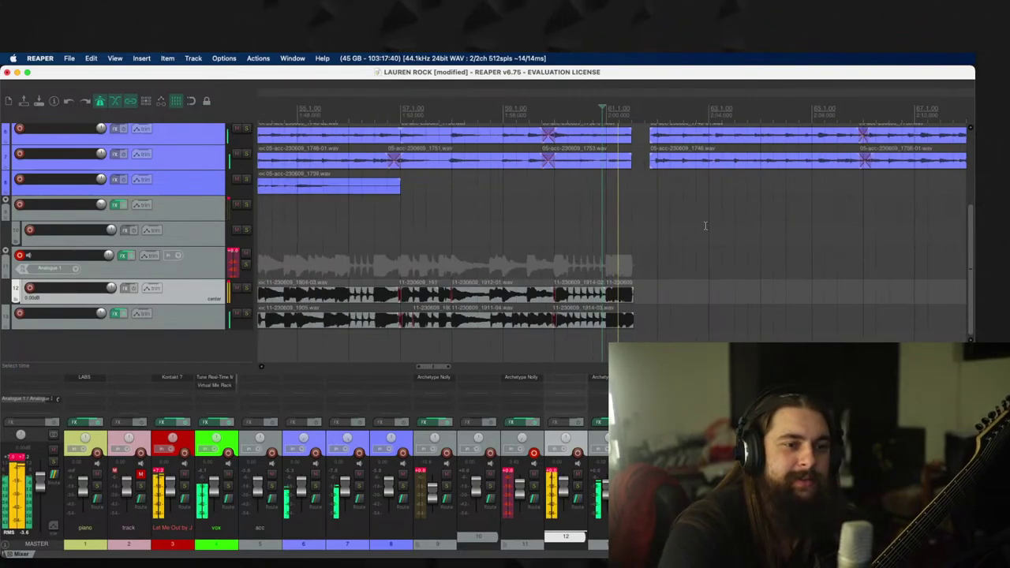
Step: Play the earlier passage from late bar 35 and copy its takes on tracks 10, 12 and 13 to around bar 62
scroll(700, 254, down, 1)
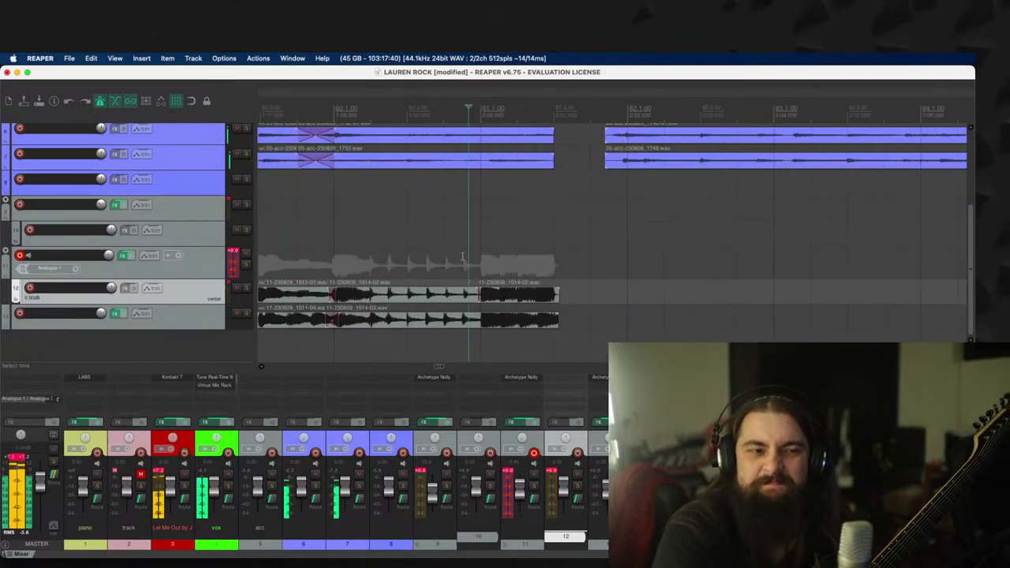
scroll(469, 253, down, 3)
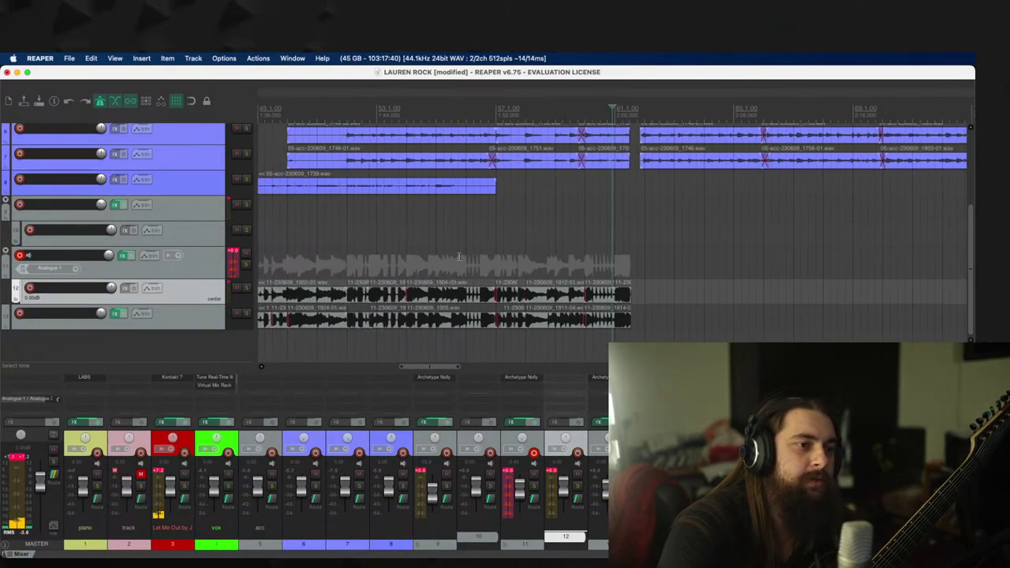
scroll(476, 255, down, 4)
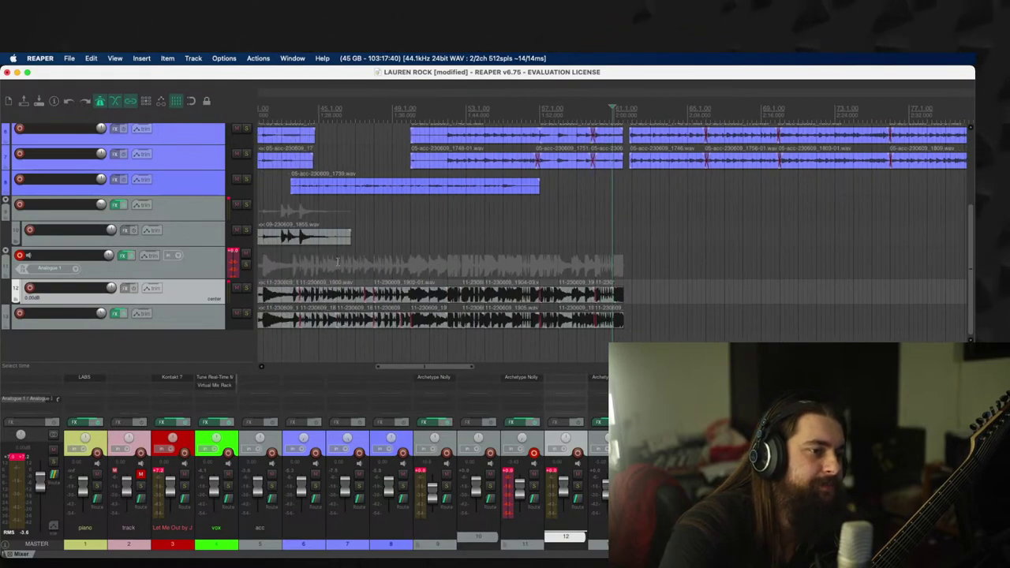
scroll(441, 272, down, 1)
click(433, 266)
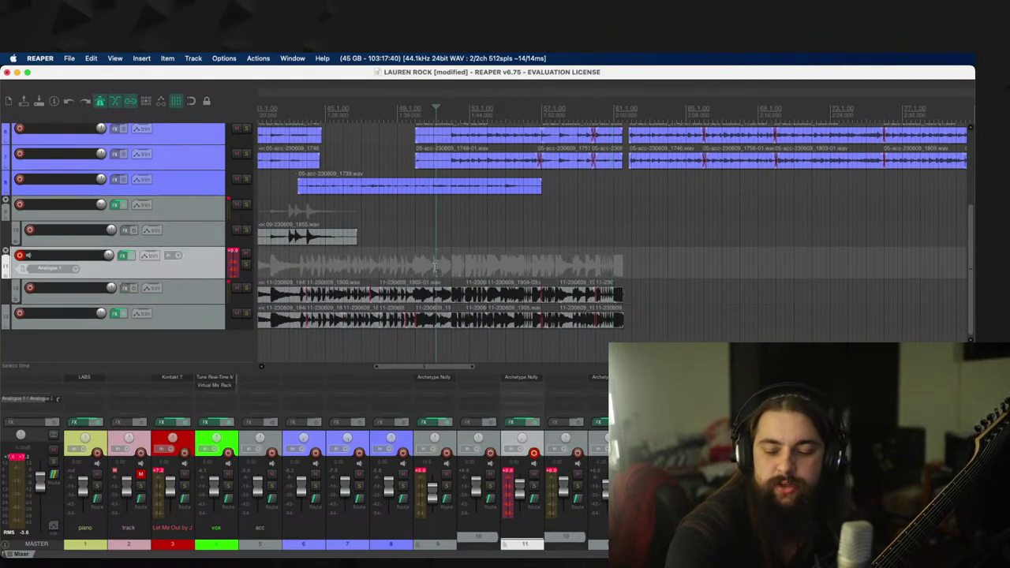
scroll(437, 185, left, 5)
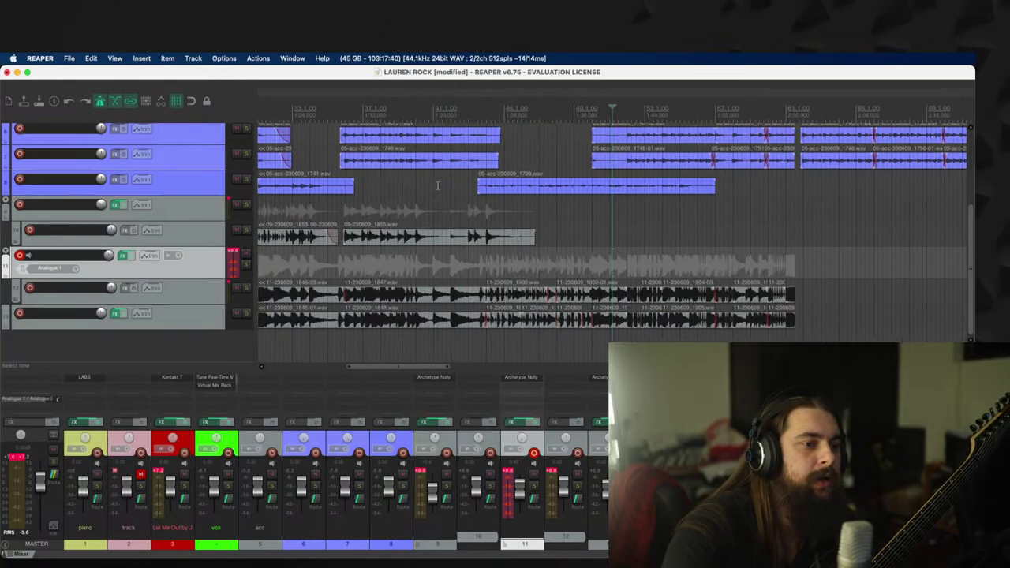
click(337, 280)
key(space)
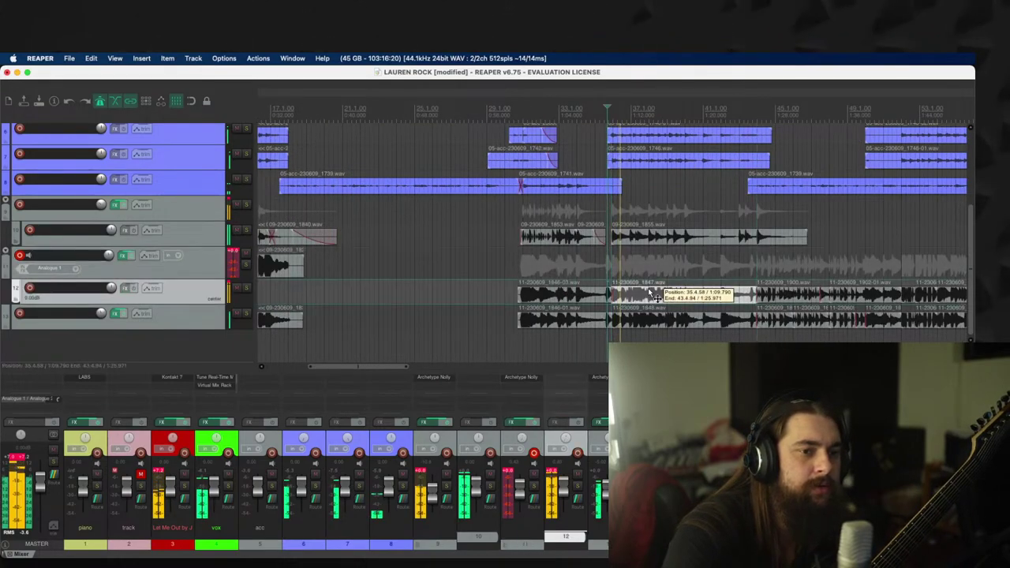
scroll(624, 269, down, 4)
click(588, 240)
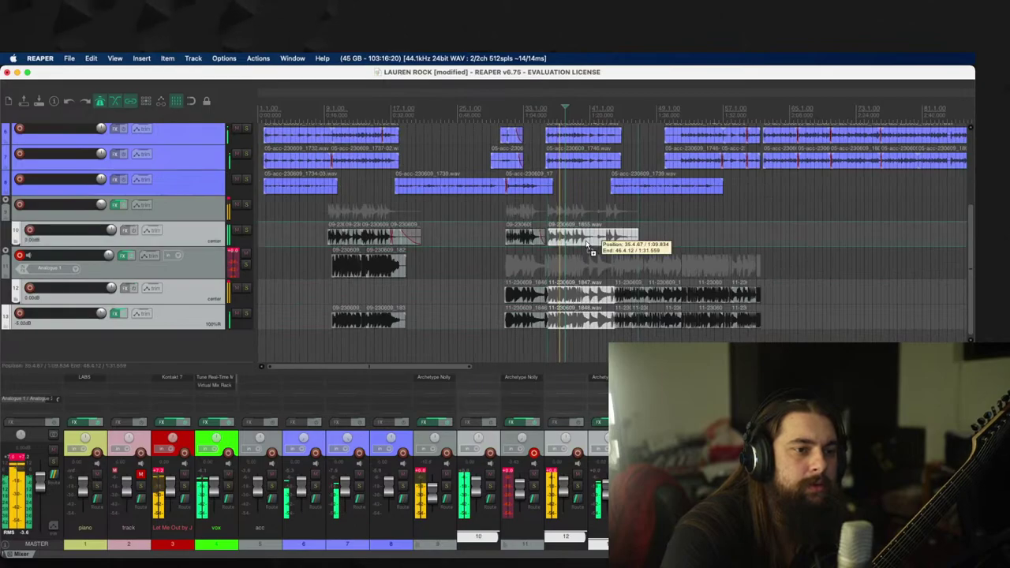
drag(570, 319, 805, 324)
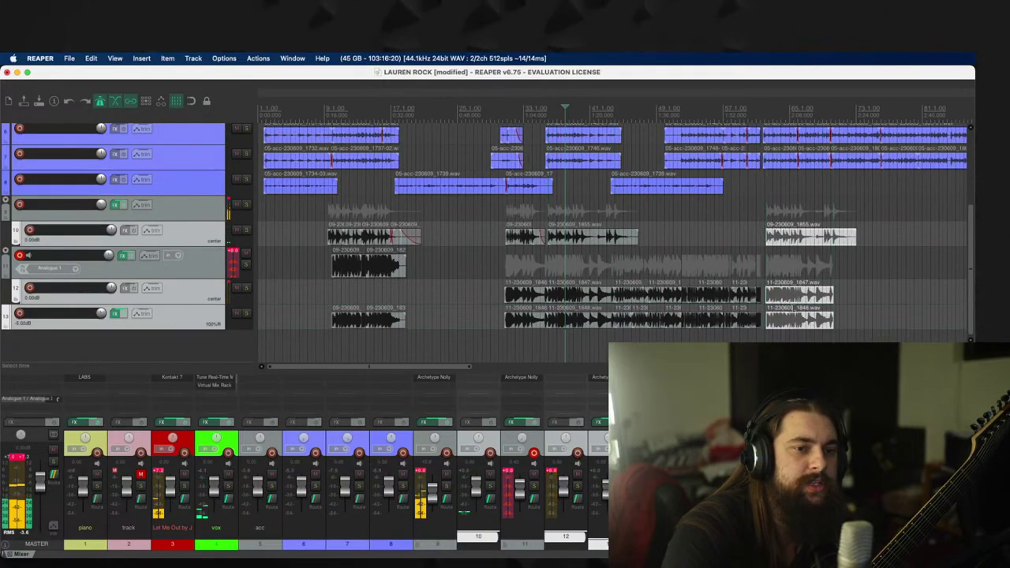
Step: Shift the copied takes on tracks 10, 12 and 13 earlier so they start just before bar 62
click(756, 113)
scroll(759, 244, up, 6)
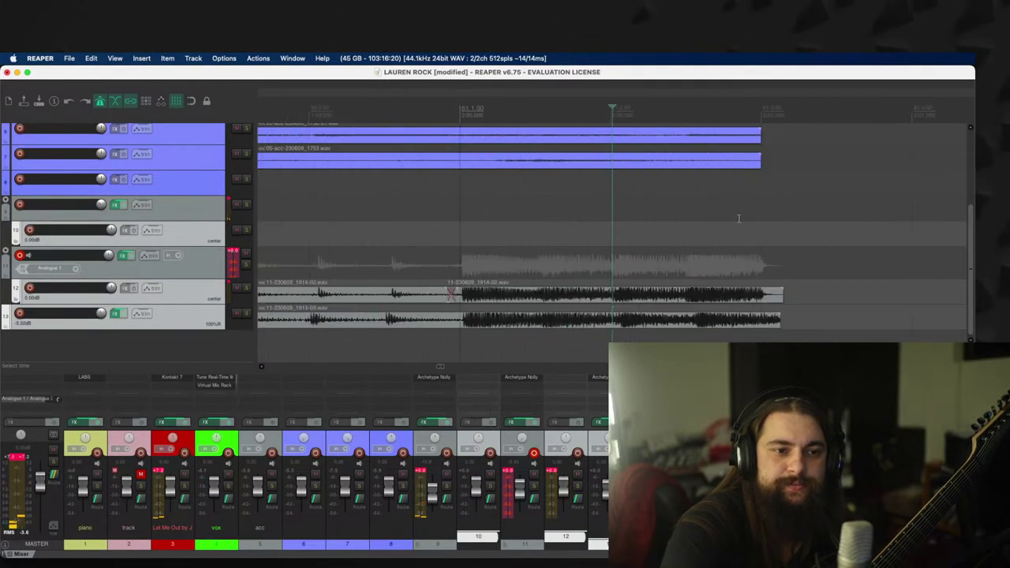
scroll(700, 304, up, 2)
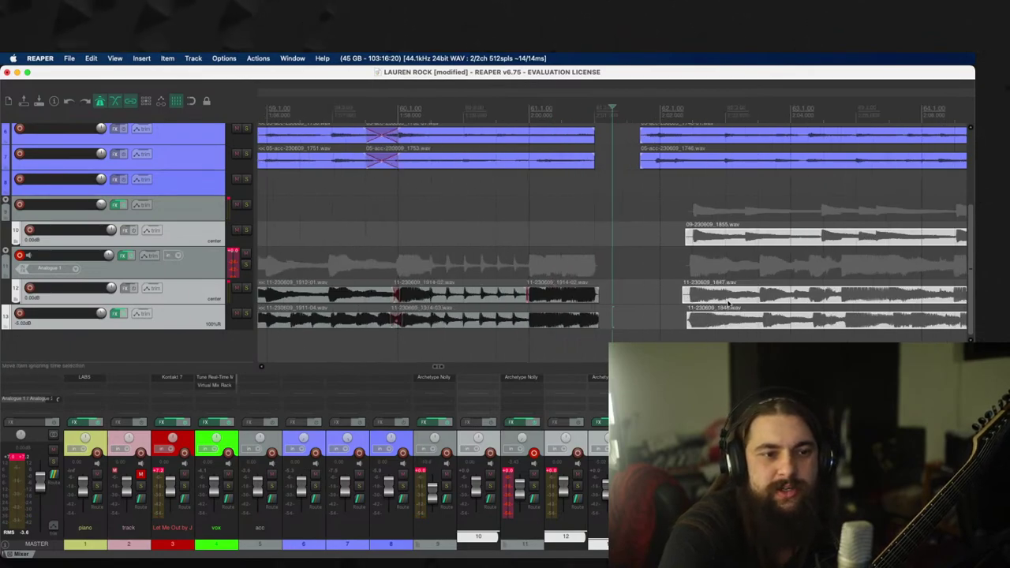
drag(733, 303, 698, 298)
scroll(772, 302, up, 2)
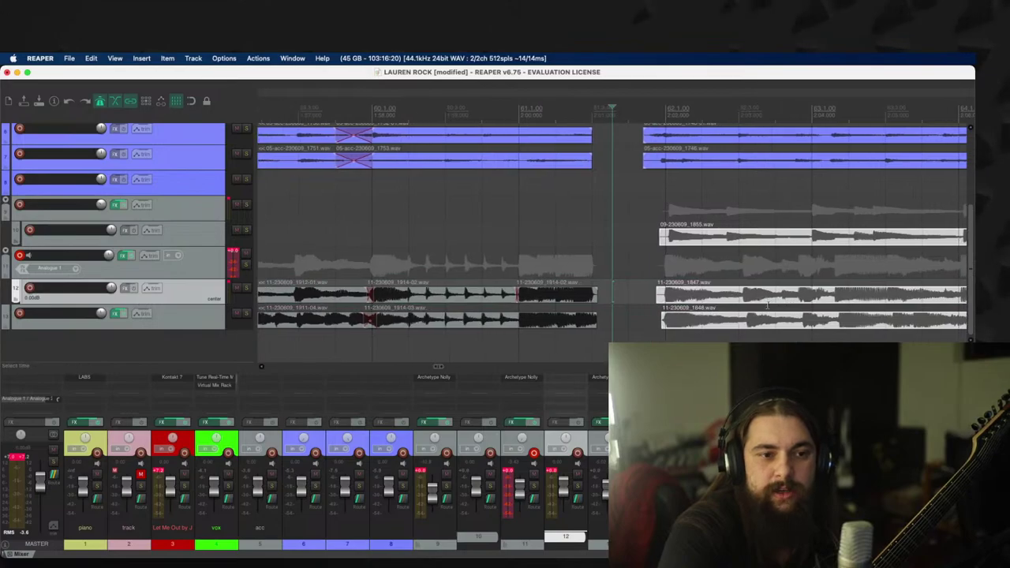
drag(751, 302, 749, 307)
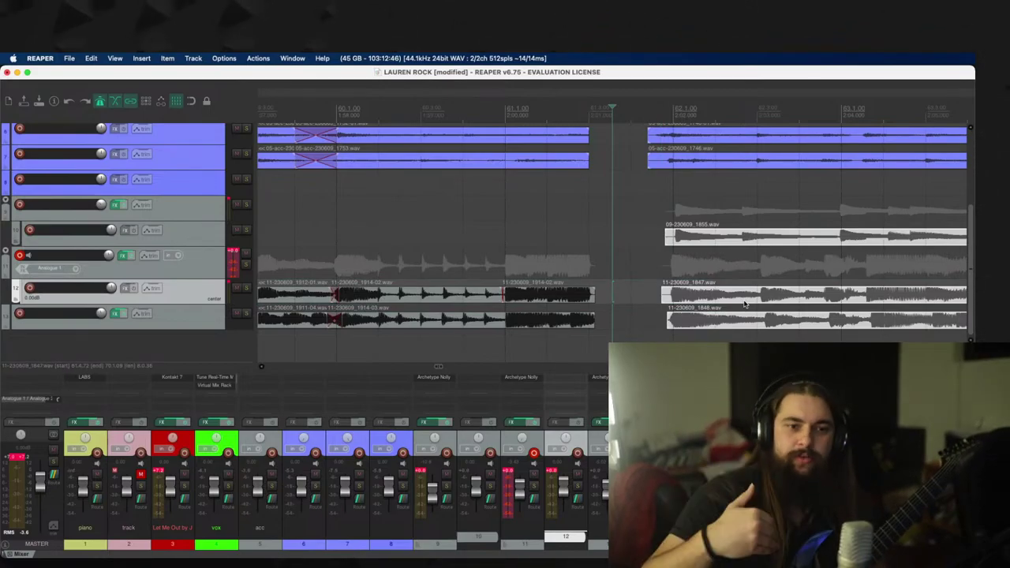
Step: Swap the copied 1847 and 1848 takes between tracks 12 and 13
scroll(743, 302, down, 5)
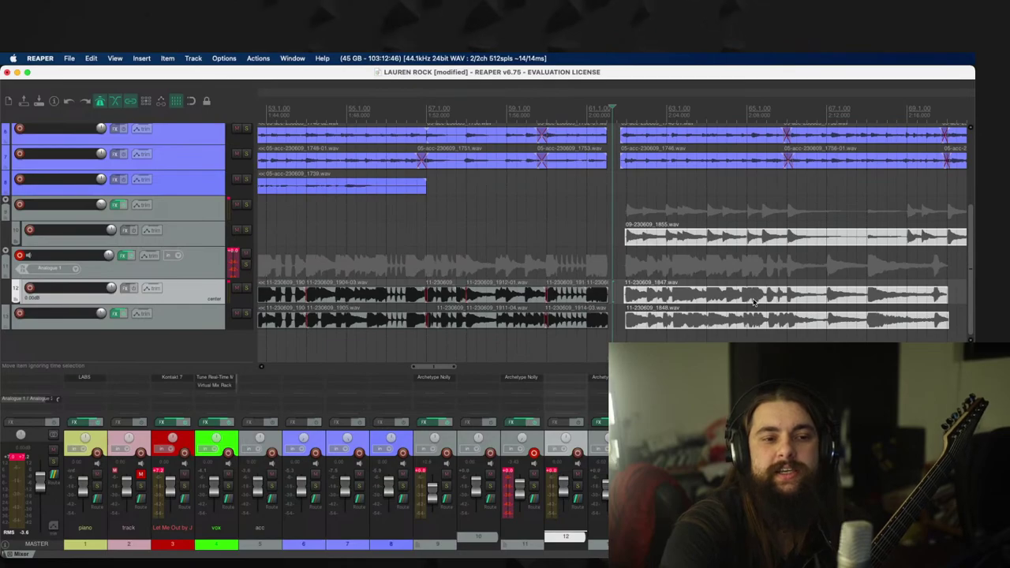
drag(744, 299, 694, 302)
shift+click(694, 322)
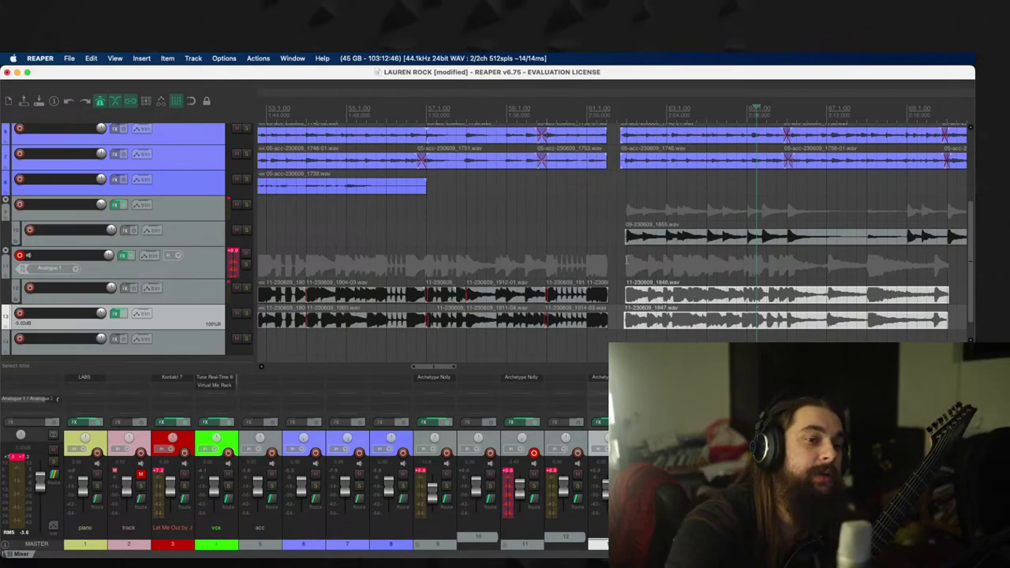
Step: Play from just before bar 62 and nudge the copied take on track 13 slightly later to line up with bar 62
click(627, 259)
key(space)
scroll(669, 276, up, 5)
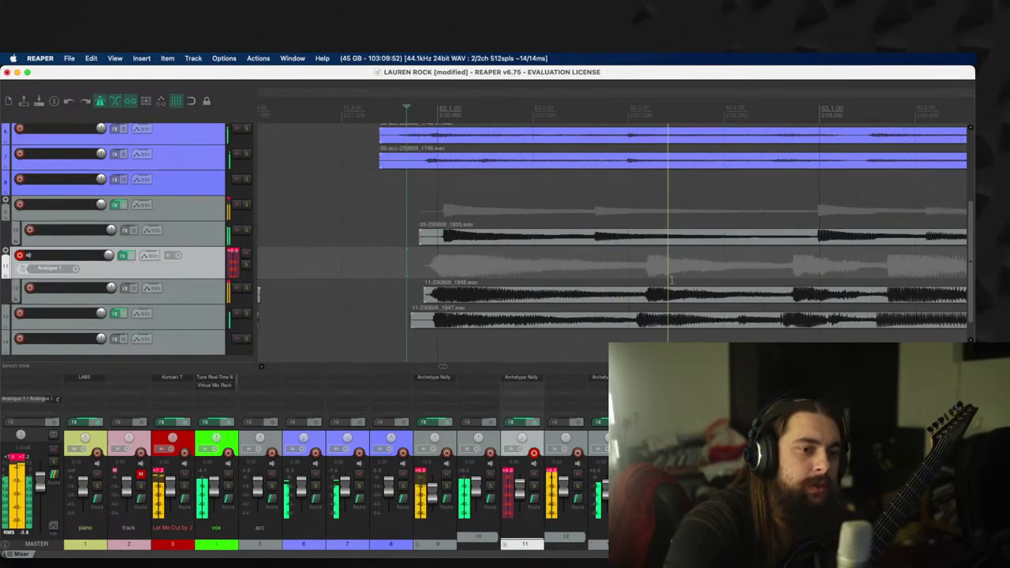
drag(549, 319, 553, 319)
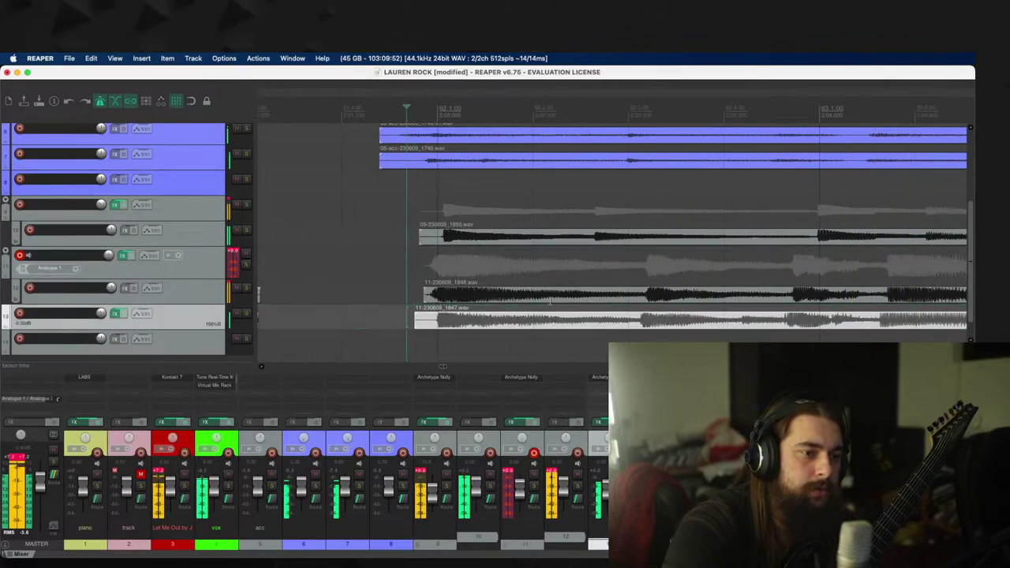
click(606, 301)
scroll(651, 296, down, 6)
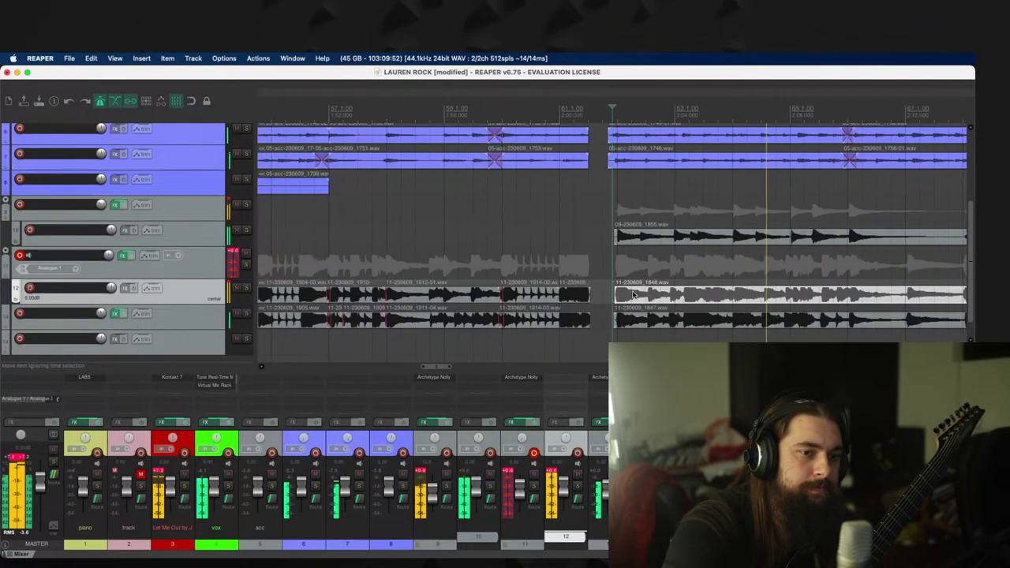
scroll(762, 306, down, 3)
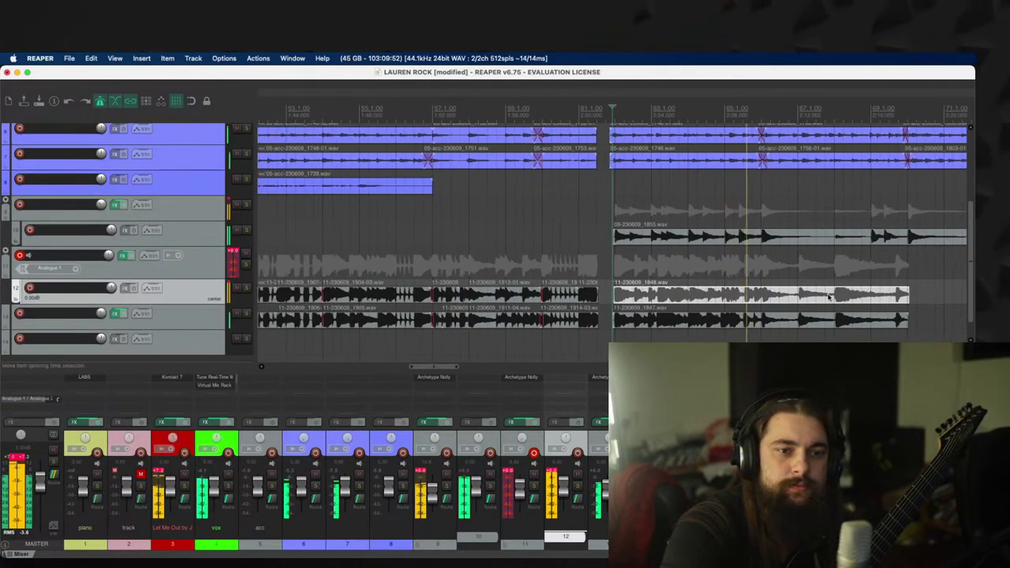
Step: Trim the copied takes on tracks 12 and 13 to end shortly after bar 66, and the track 10 take to end at bar 69
super+click(907, 314)
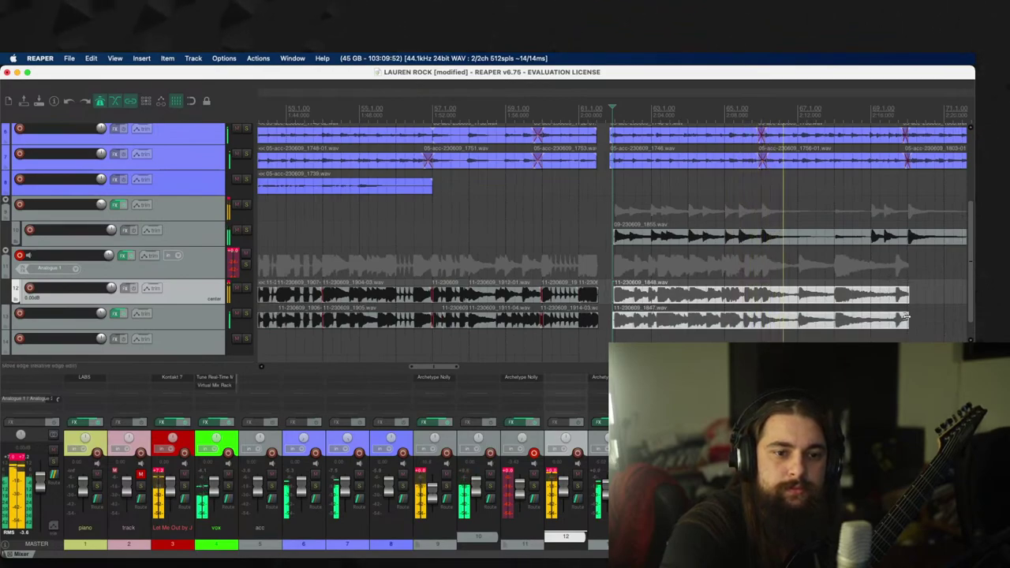
drag(906, 317, 765, 323)
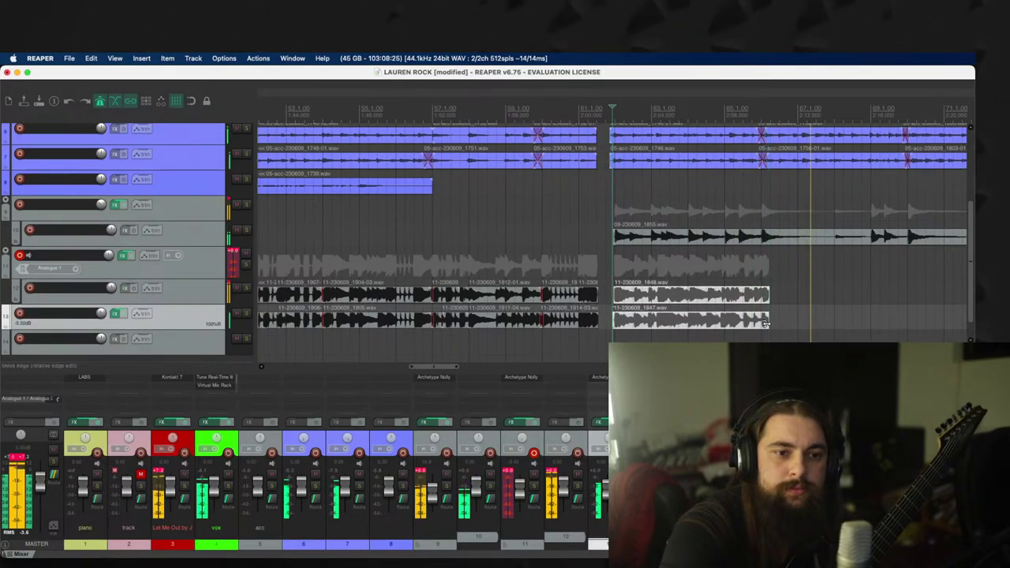
click(757, 262)
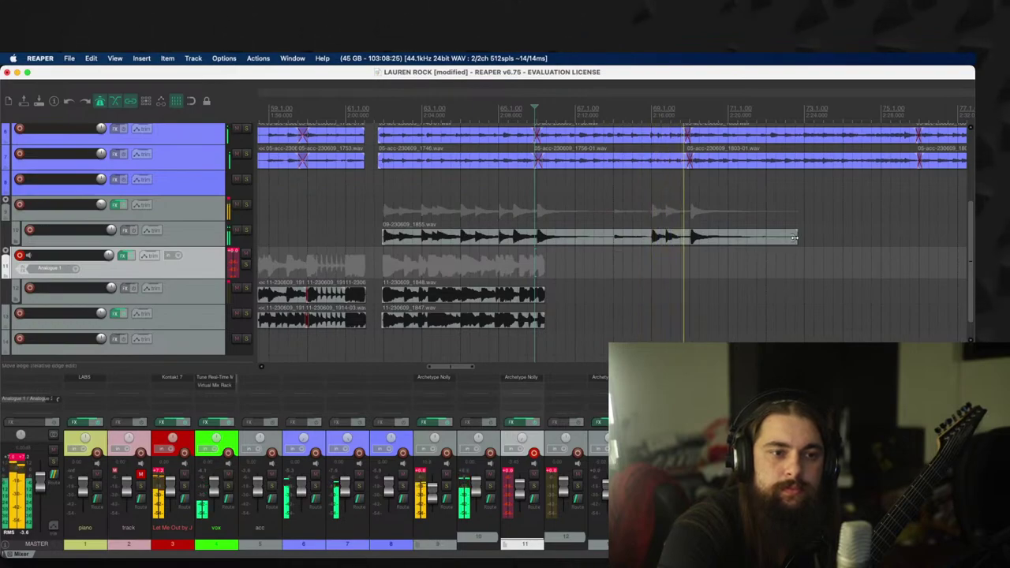
drag(794, 237, 652, 237)
Step: Play the passage around bars 65 to 66 several times to examine the transition into the next part
click(502, 260)
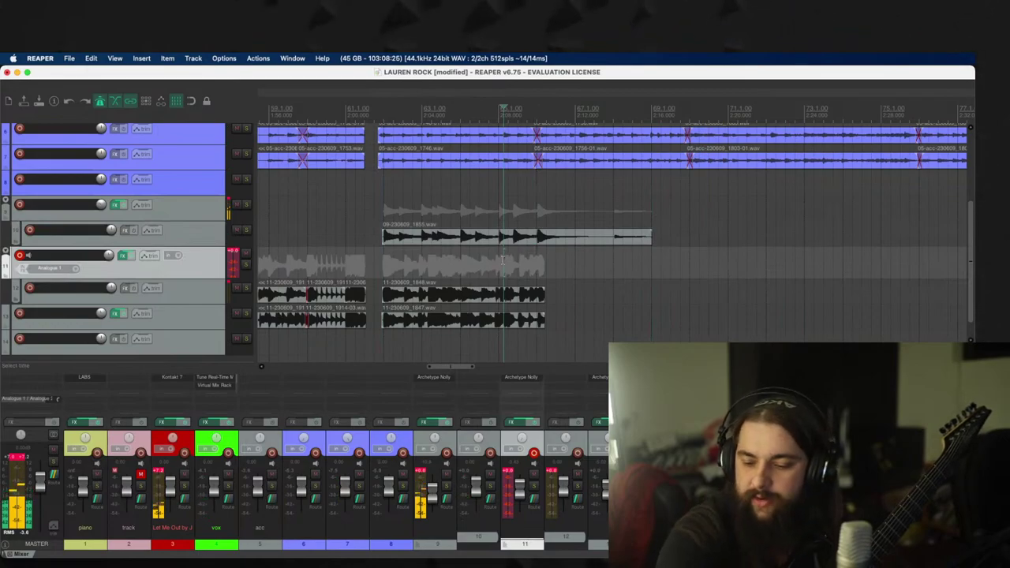
key(space)
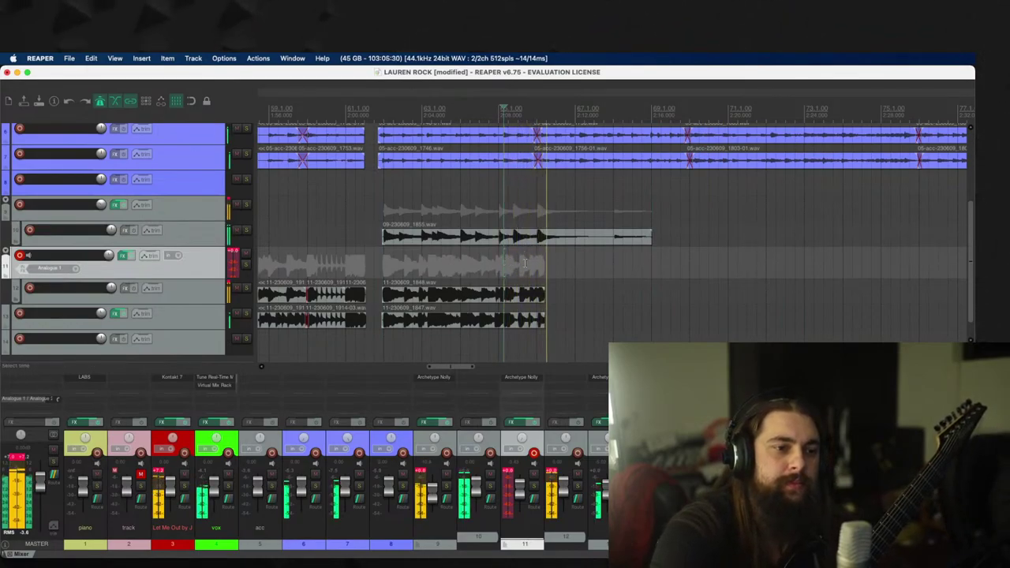
key(space)
key(space)
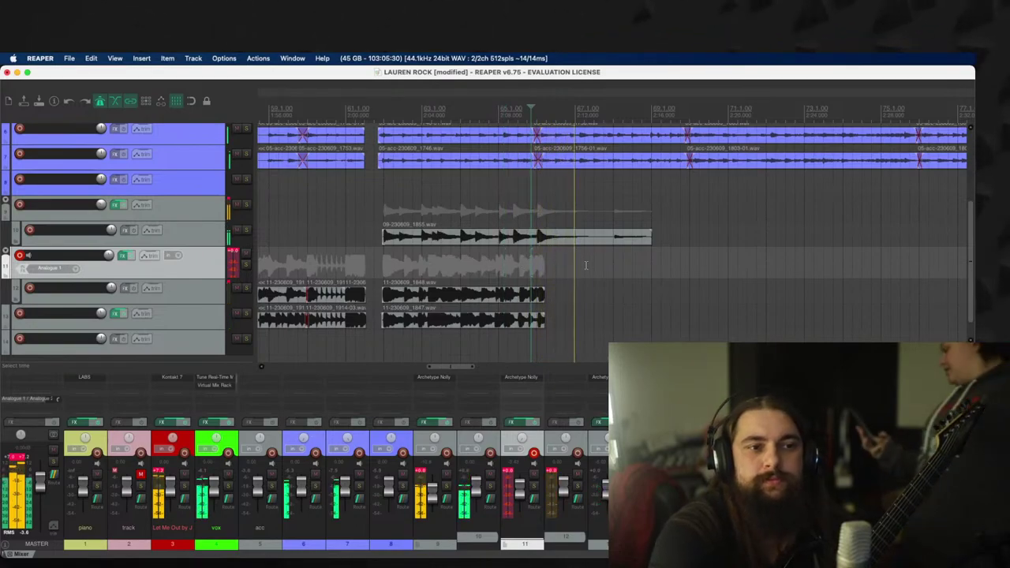
scroll(585, 263, down, 1)
key(space)
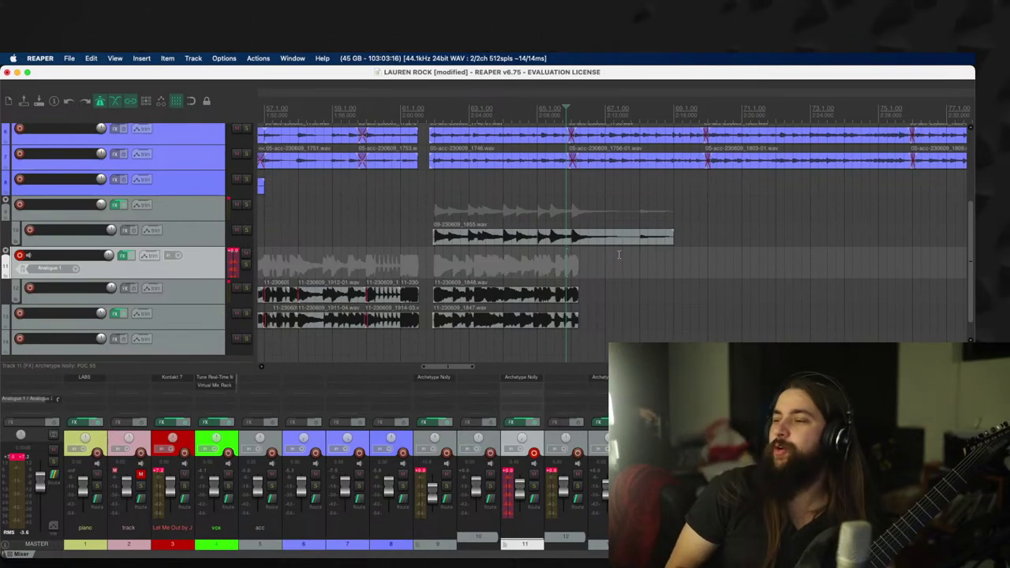
key(space)
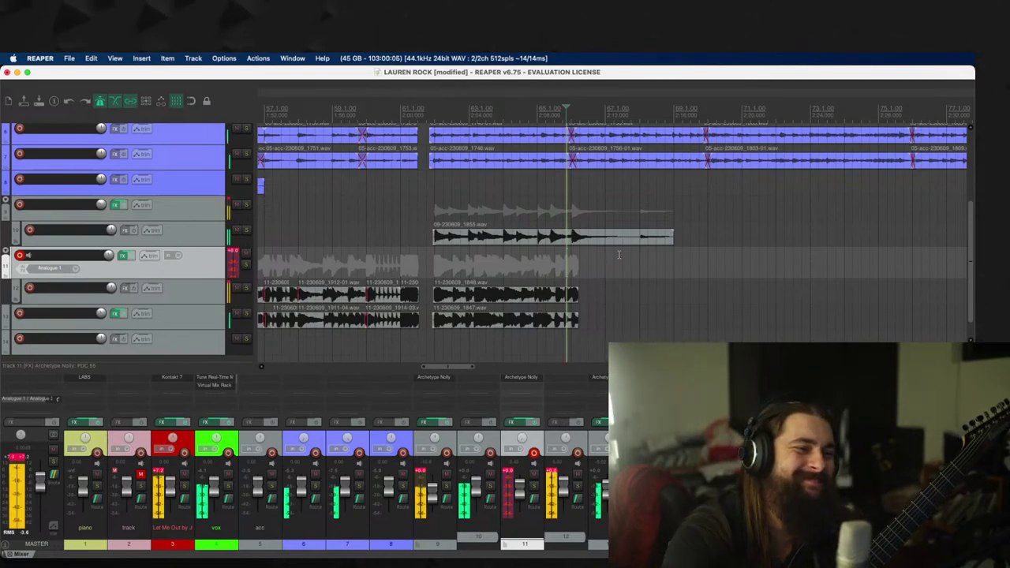
scroll(631, 257, up, 3)
scroll(680, 267, down, 1)
scroll(680, 267, down, 1)
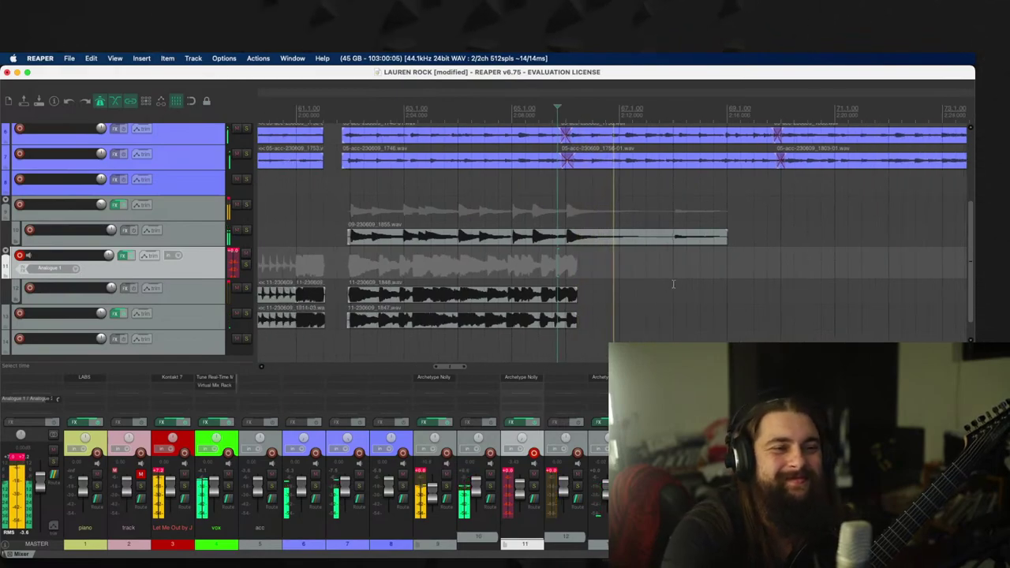
Step: Record a new guitar take on track 11 from just before bar 65 to late bar 70 and keep the file
scroll(675, 265, down, 1)
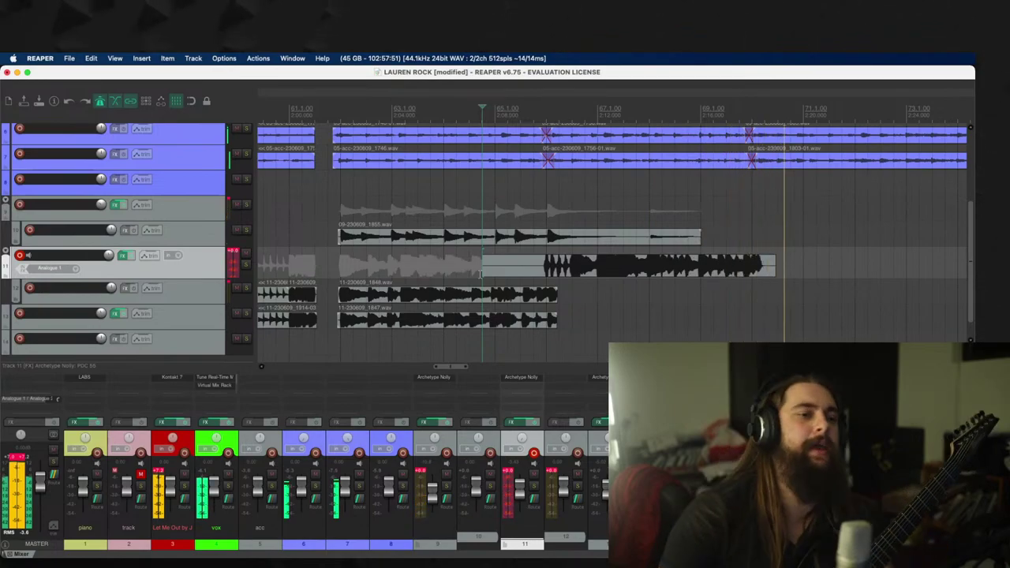
key(space)
key(Return)
Step: Trim the new take to start at bar 66, shorten the 1848 take on track 12 to meet it, and place it there
scroll(552, 268, up, 3)
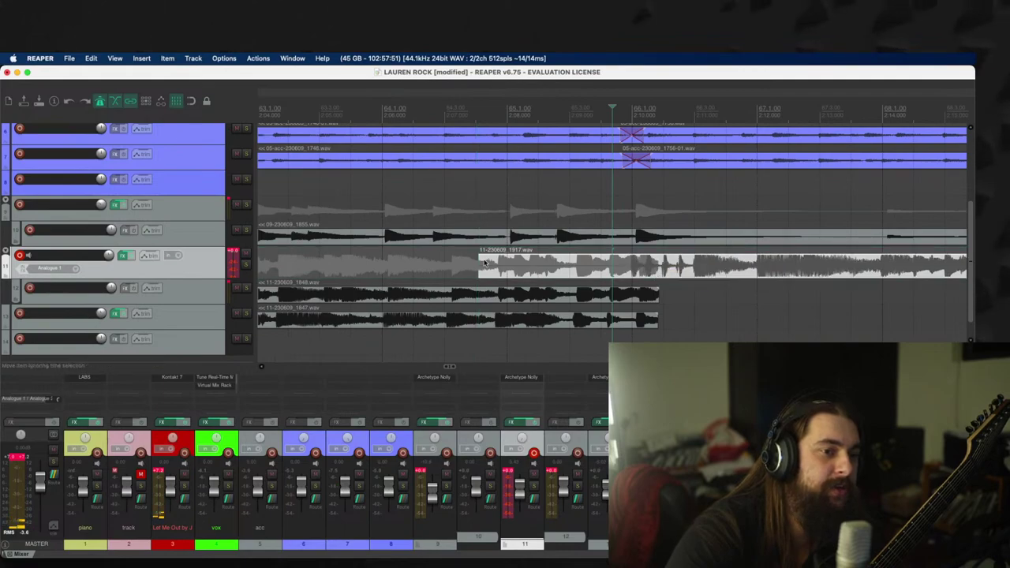
drag(478, 272, 630, 268)
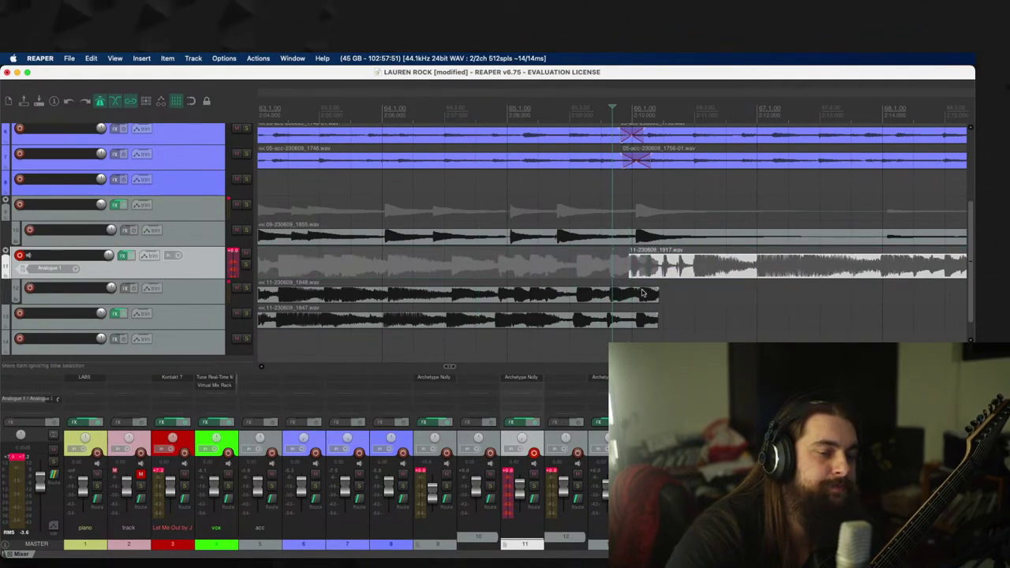
mouse_move(655, 301)
mouse_down()
mouse_move(631, 300)
mouse_move(638, 294)
mouse_up()
right_click(635, 272)
key(Escape)
key(space)
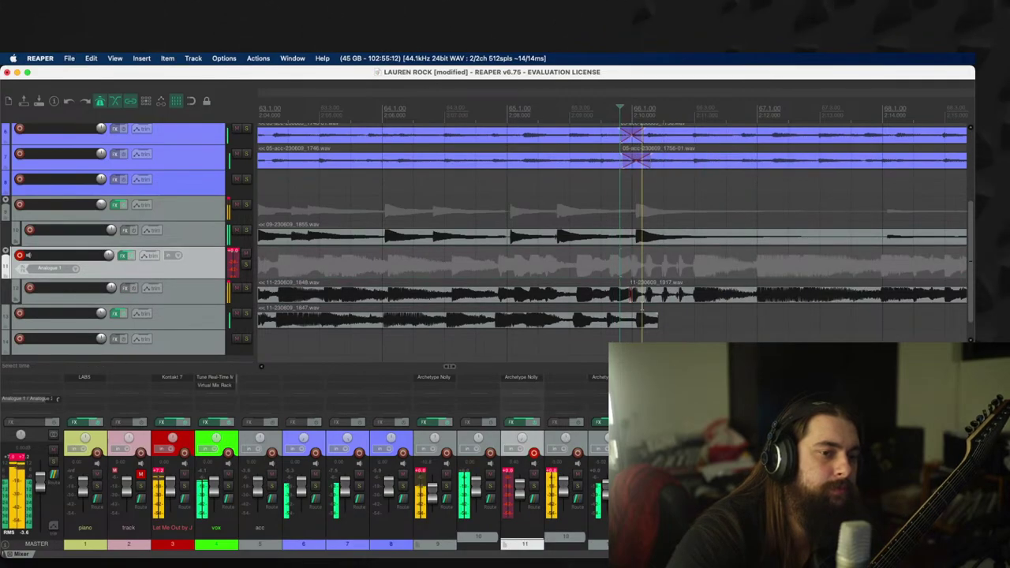
Step: Trim the 1847 take on track 13 to end at bar 66 and the new take on track 12 to end at bar 70
click(655, 316)
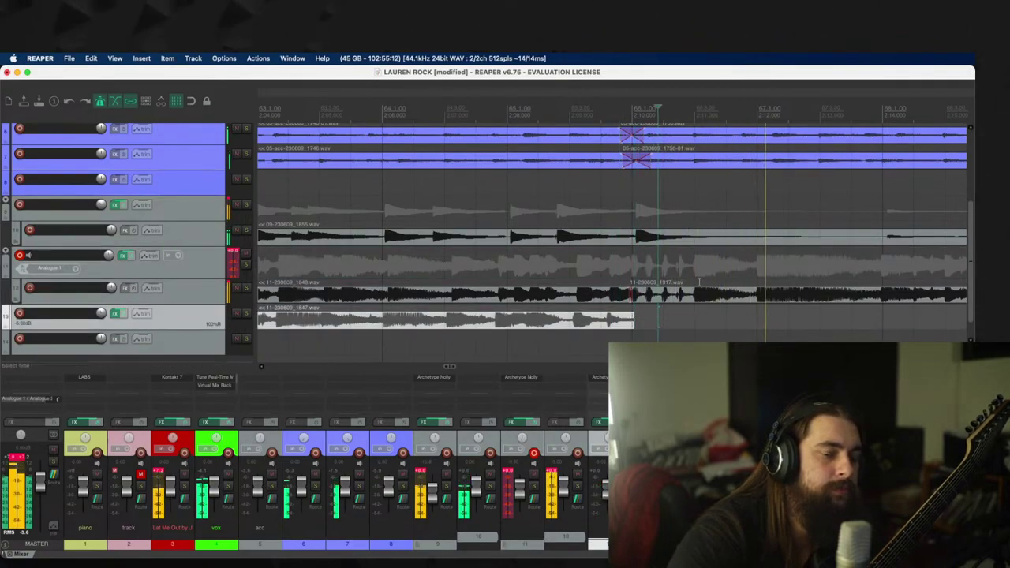
scroll(734, 278, down, 3)
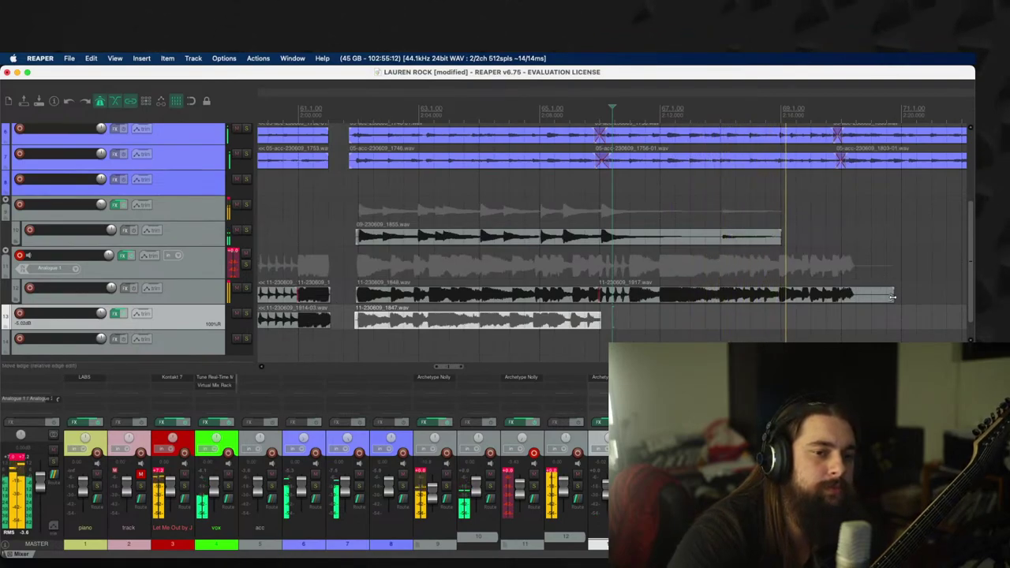
drag(893, 296, 843, 297)
Step: Record a second guitar take on track 11 from just before bar 65 to bar 70 and keep the file
click(527, 251)
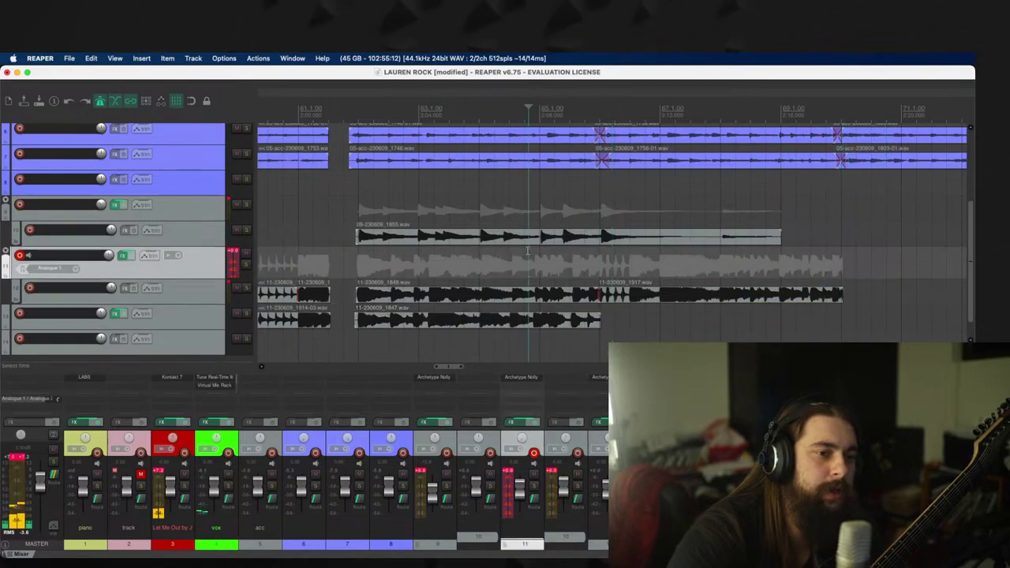
key(super+r)
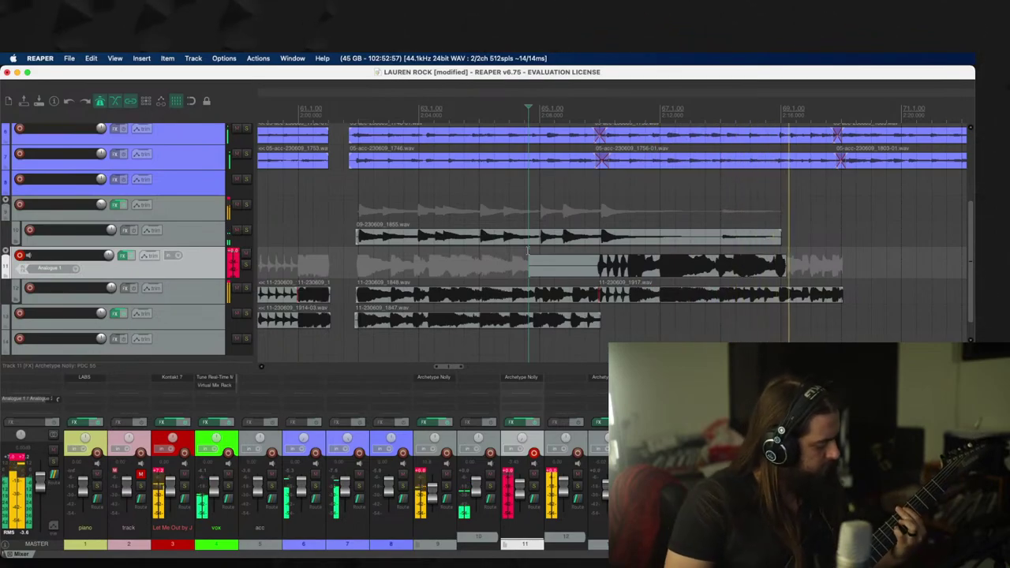
key(space)
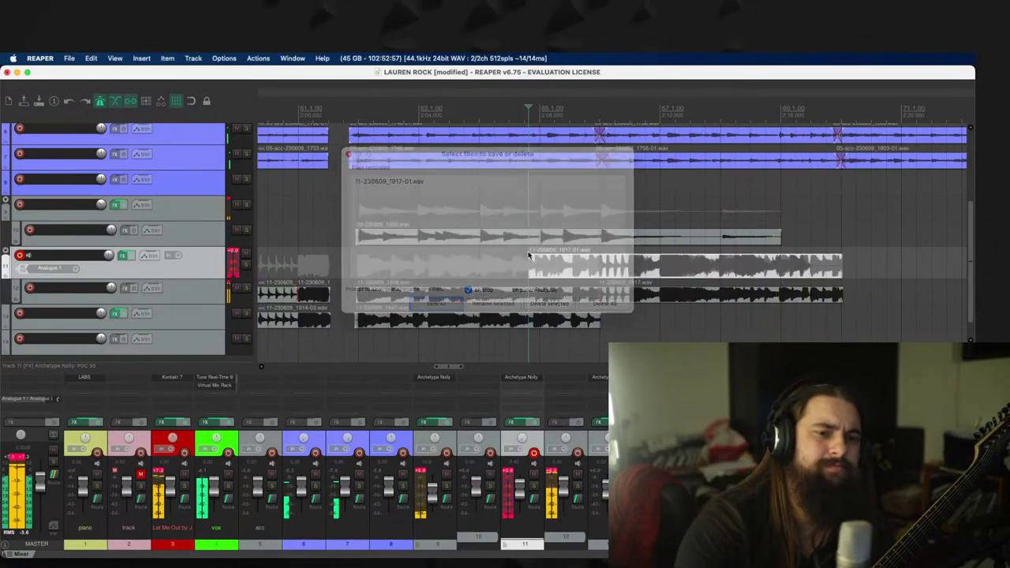
key(Return)
Step: Place the second take on track 13 starting at bar 66, check it in playback, and trim its end to just before bar 69
drag(533, 269, 633, 313)
key(space)
scroll(668, 304, up, 3)
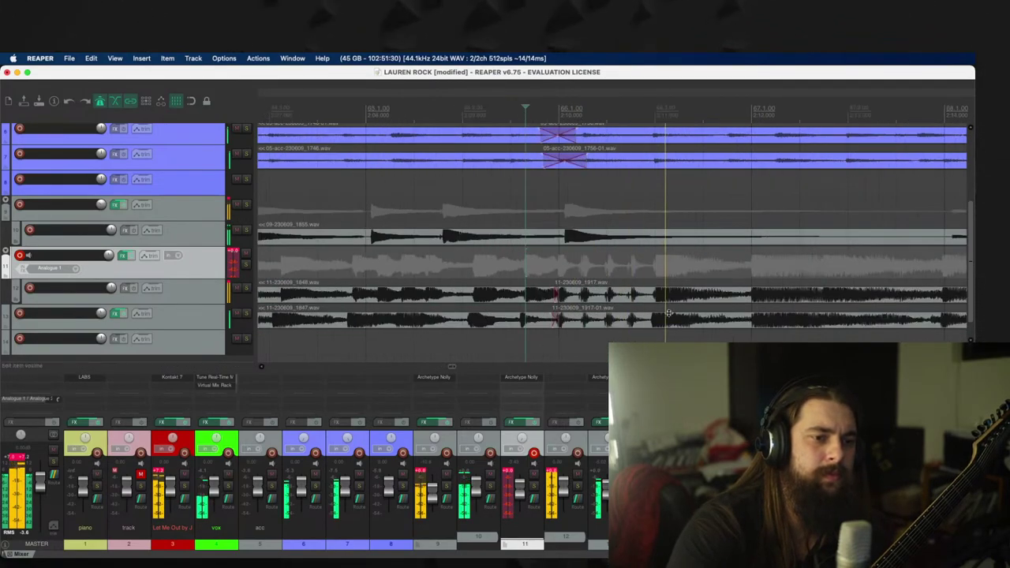
click(674, 319)
scroll(747, 313, down, 2)
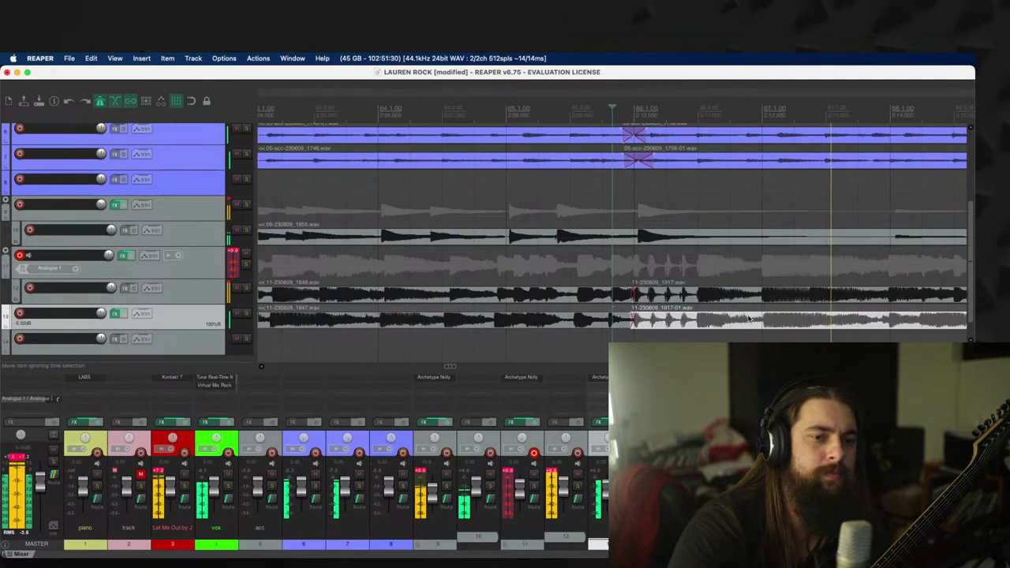
scroll(851, 307, down, 3)
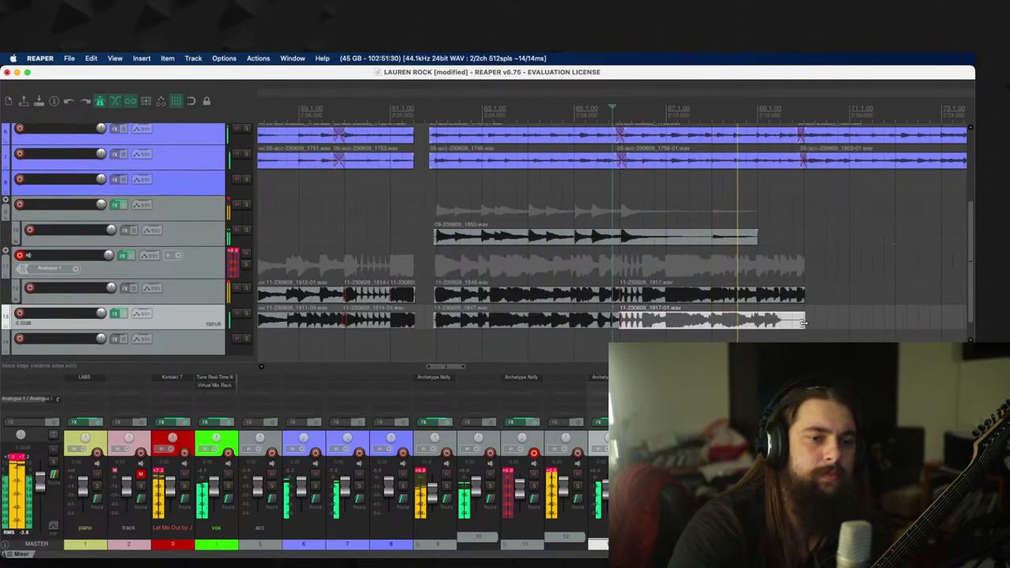
drag(802, 322, 756, 322)
Step: Record a replacement ending on track 11 from the middle of bar 68 to about bar 71, redoing the take once
click(743, 267)
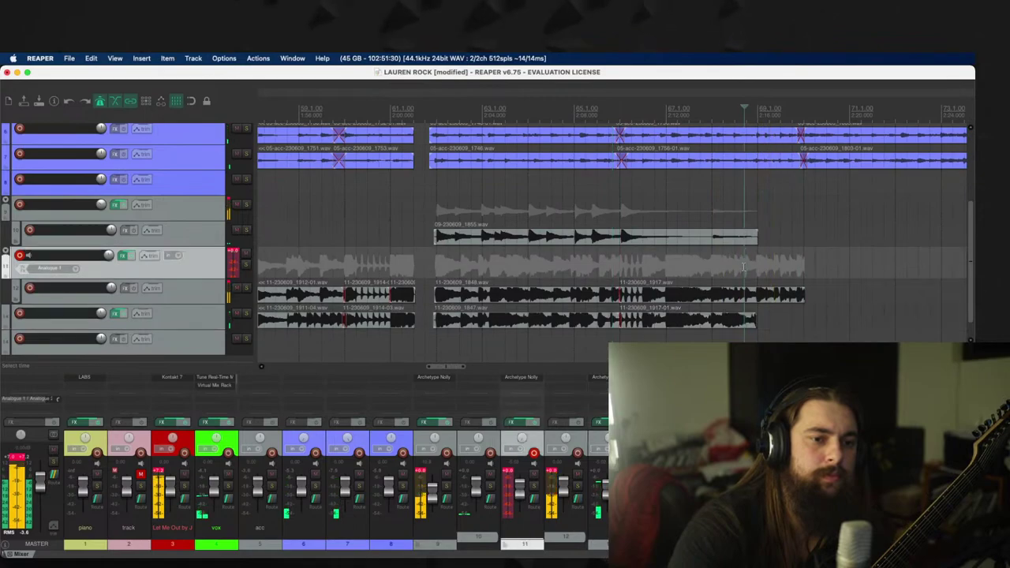
scroll(753, 271, up, 3)
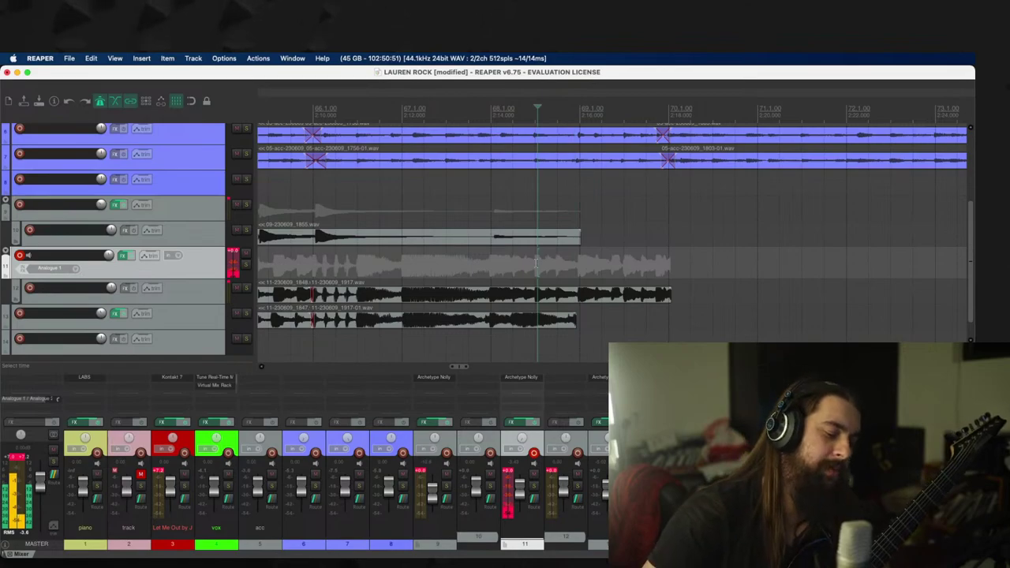
key(super+r)
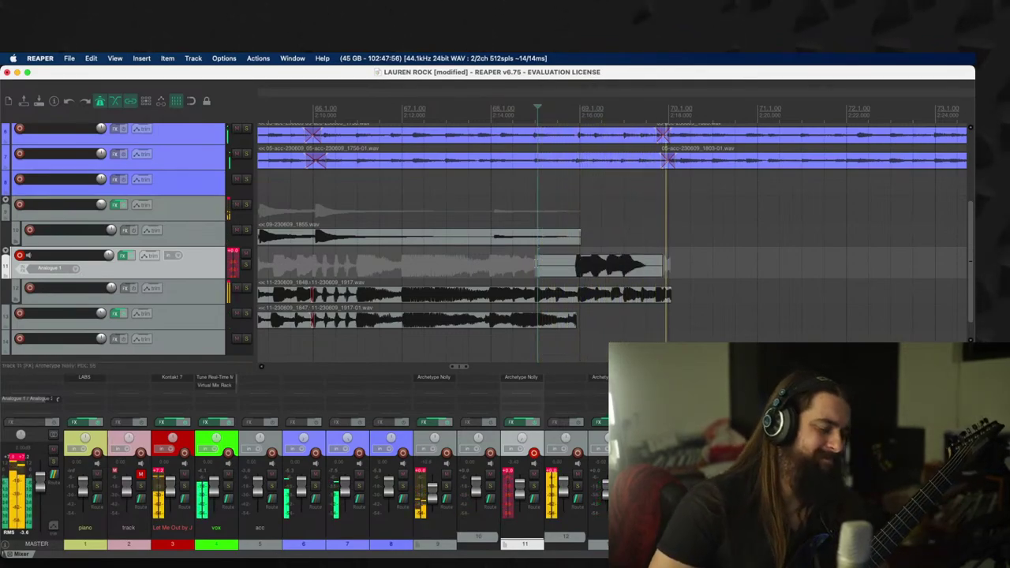
key(space)
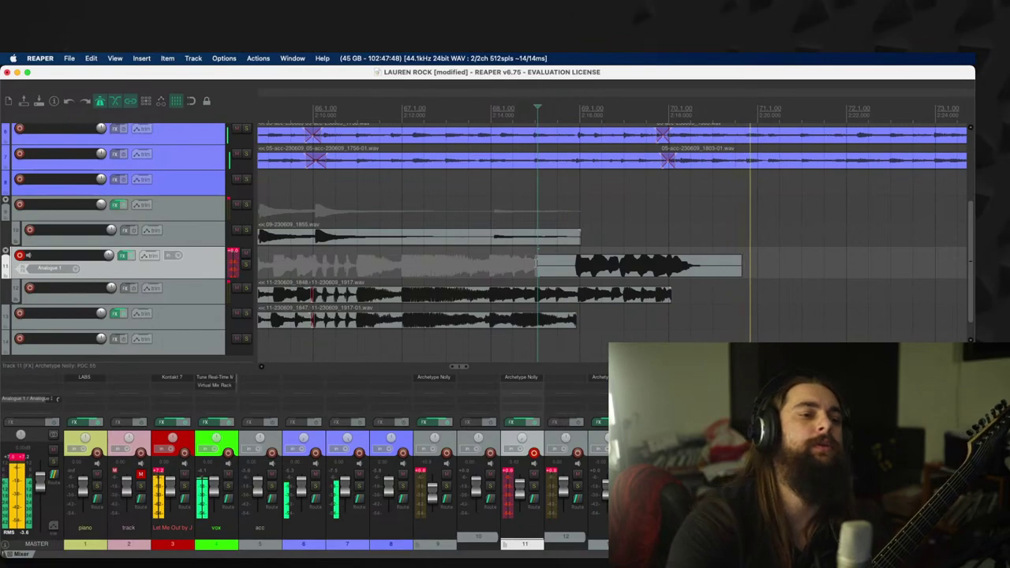
key(space)
Step: Place the replacement ending on track 13, trim it to run from just before bar 69 to bar 70, and play the join
drag(556, 267, 577, 323)
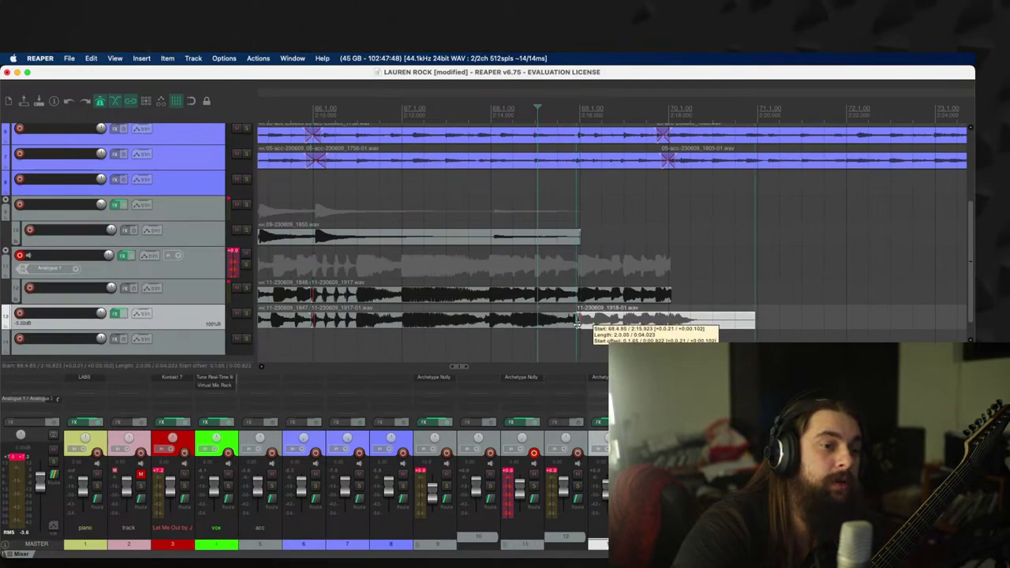
key(space)
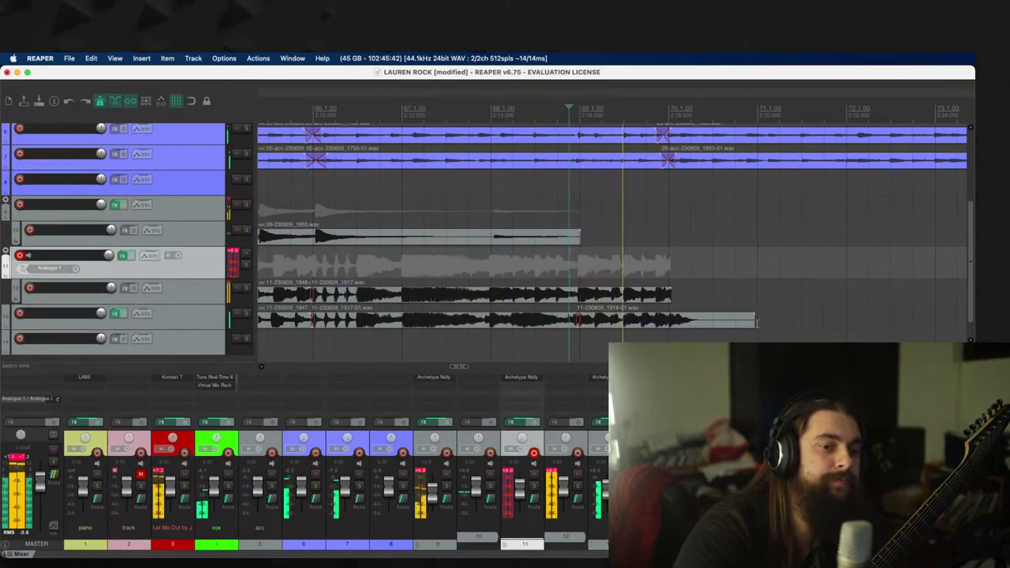
drag(756, 323, 669, 319)
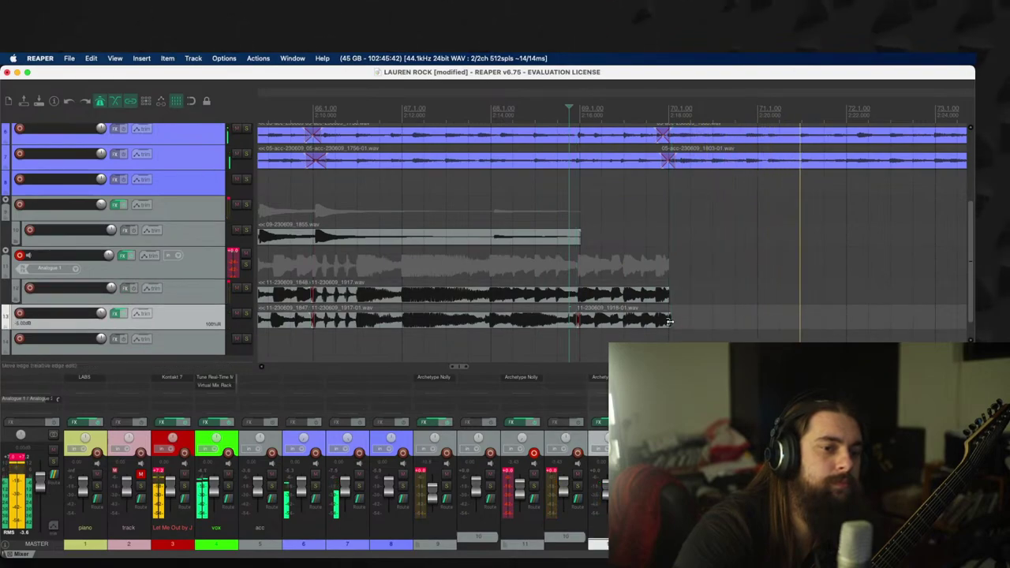
Step: Play the song from the middle of bar 69 into bar 76 to listen to the section without recorded guitars
scroll(678, 318, down, 3)
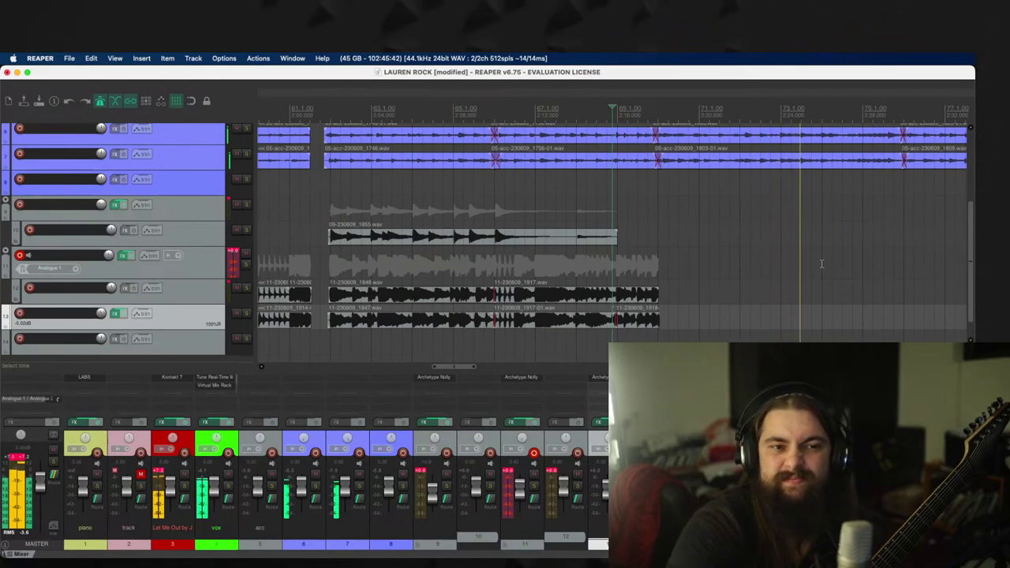
click(646, 251)
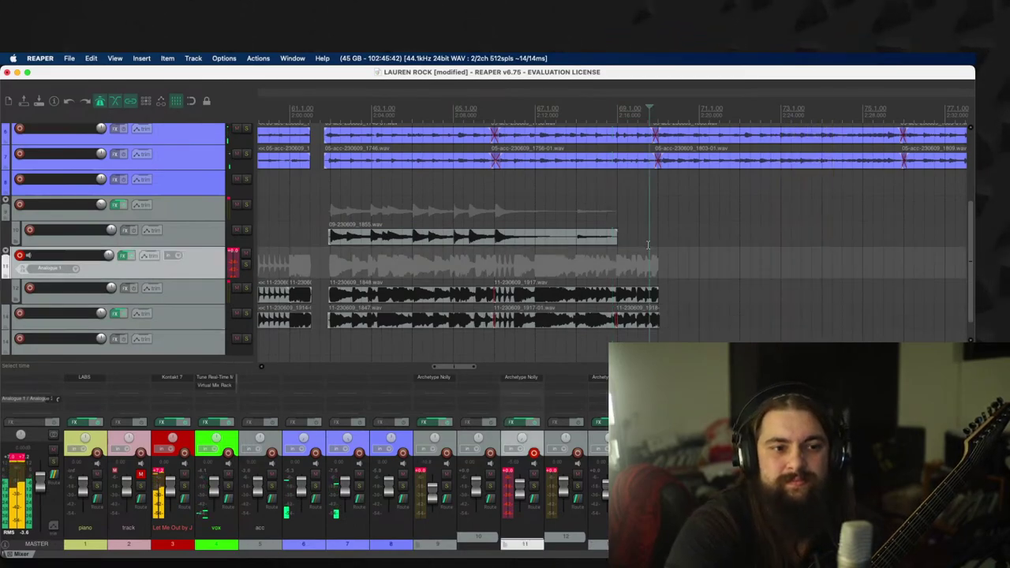
scroll(646, 246, up, 1)
key(space)
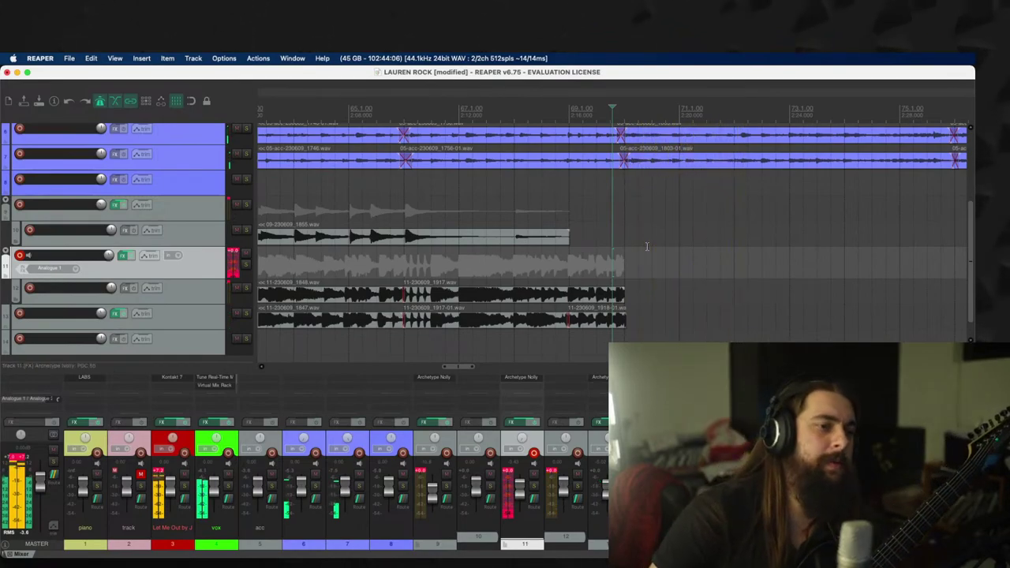
key(space)
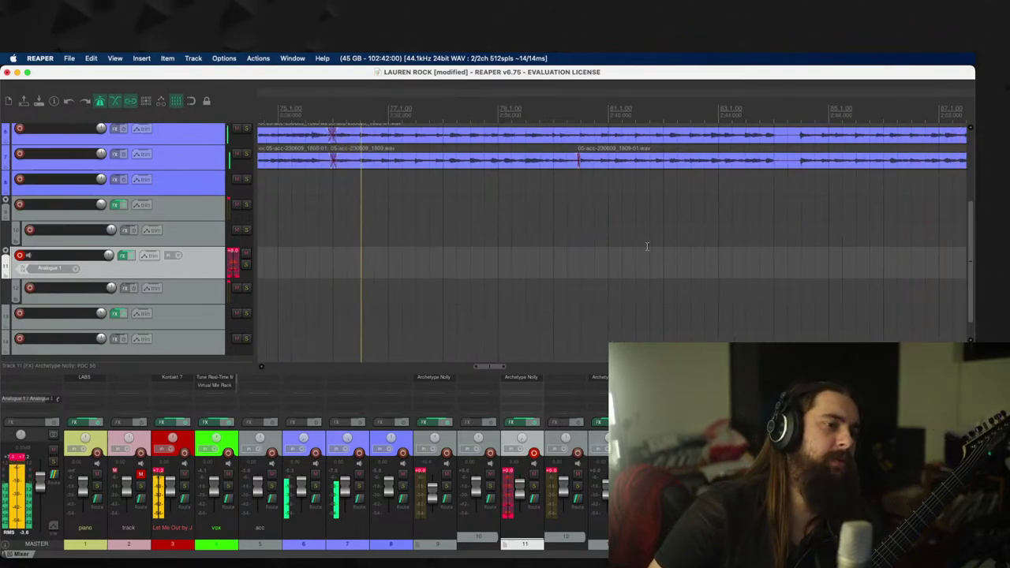
click(320, 233)
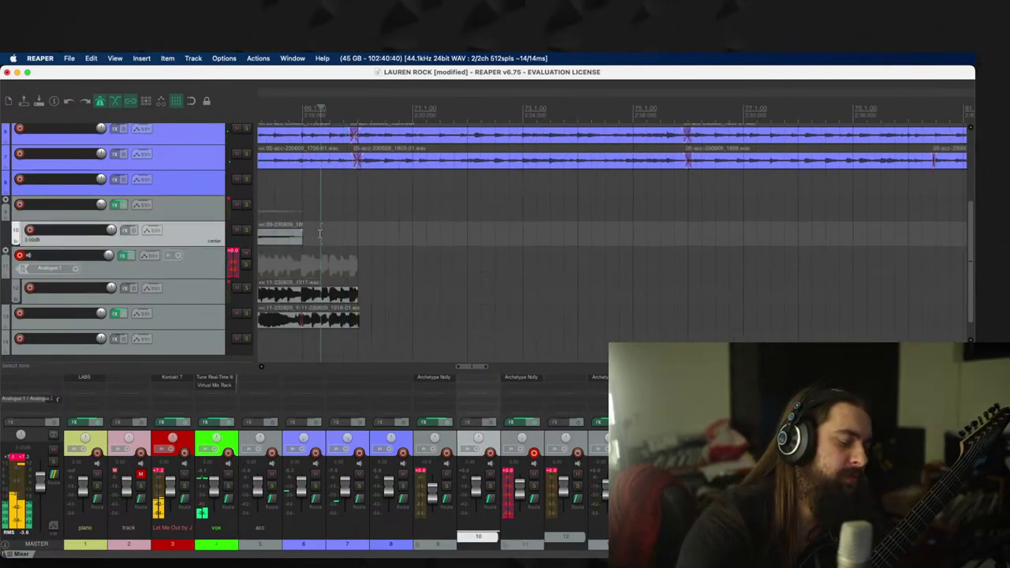
key(super+r)
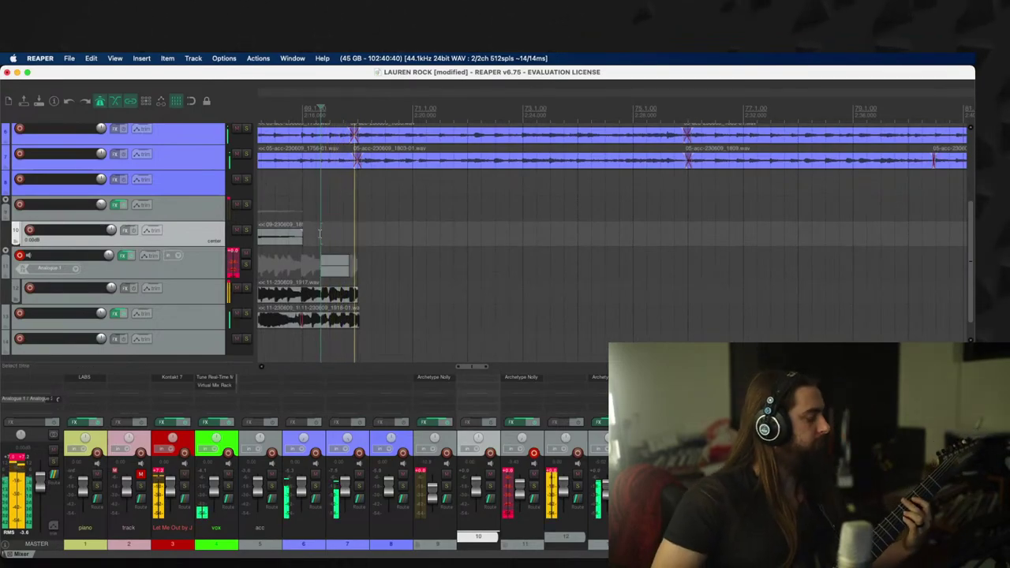
key(super+Delete)
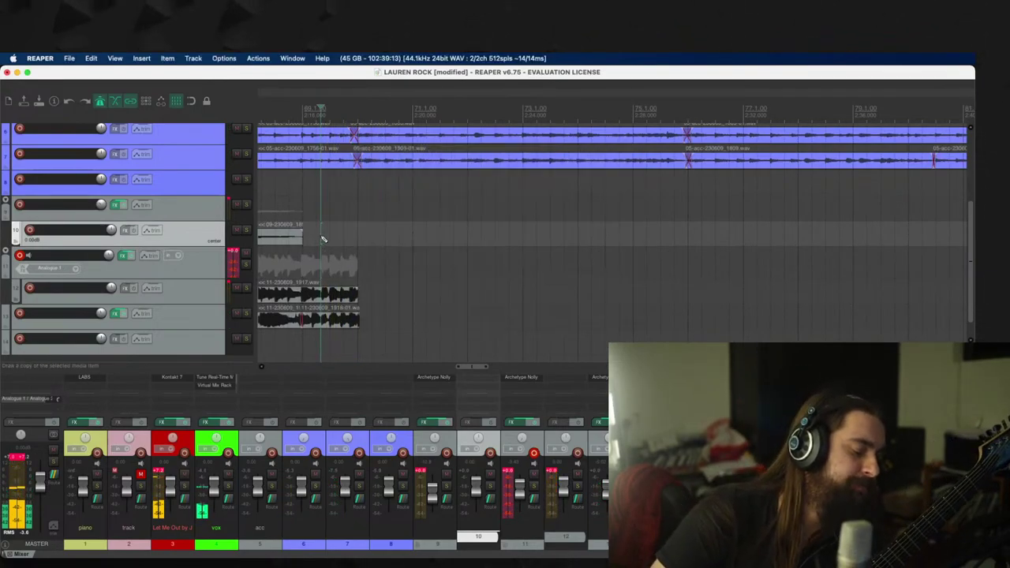
Step: Record a guitar take on track 11 from the middle of bar 69 to past bar 76 and save it
key(space)
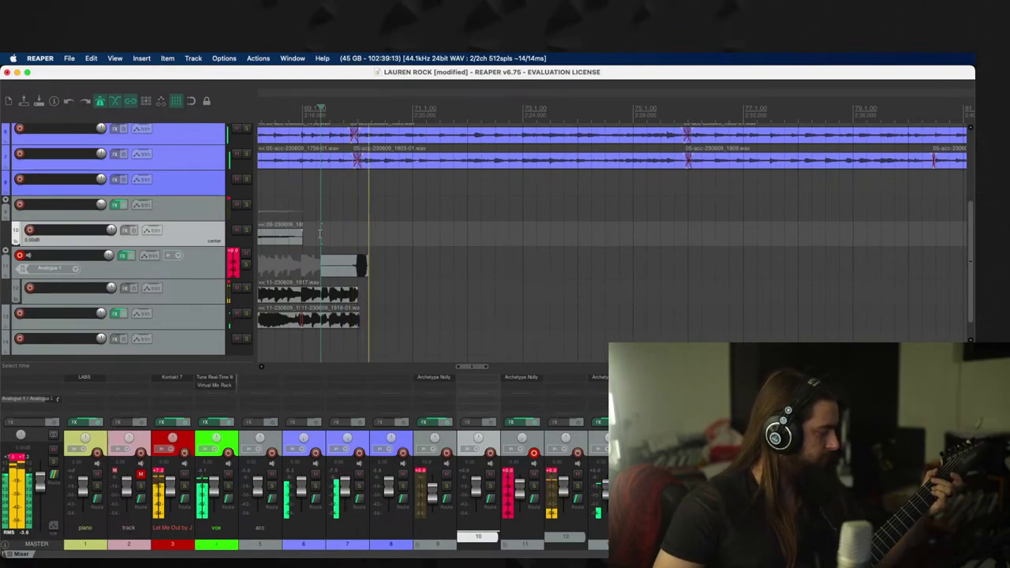
key(space)
key(Escape)
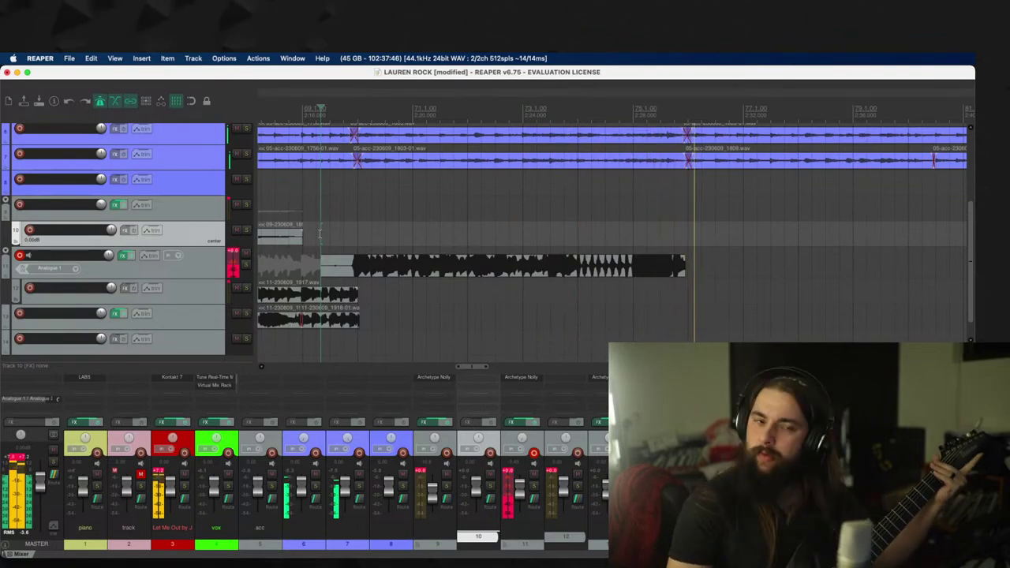
key(space)
key(Return)
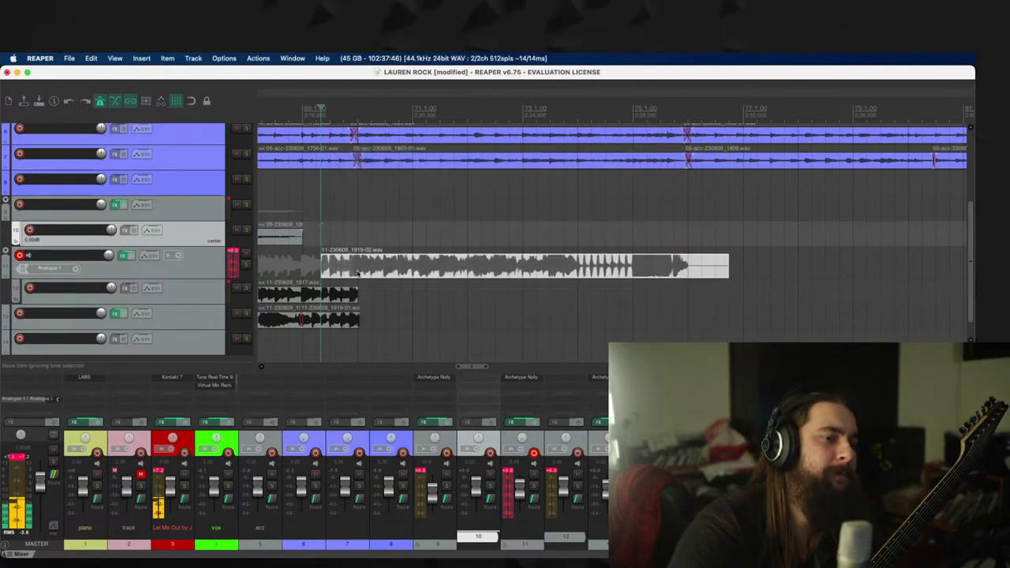
Step: Trim the new take to start just before bar 70 and place it on track 13, crossfading with the previous take
scroll(360, 270, up, 5)
mouse_move(619, 265)
mouse_down()
mouse_move(638, 266)
mouse_move(599, 264)
mouse_up()
drag(322, 262, 620, 325)
Step: Record a second take of the same section on track 11 from the middle of bar 69 past bar 76, restarting once
click(294, 254)
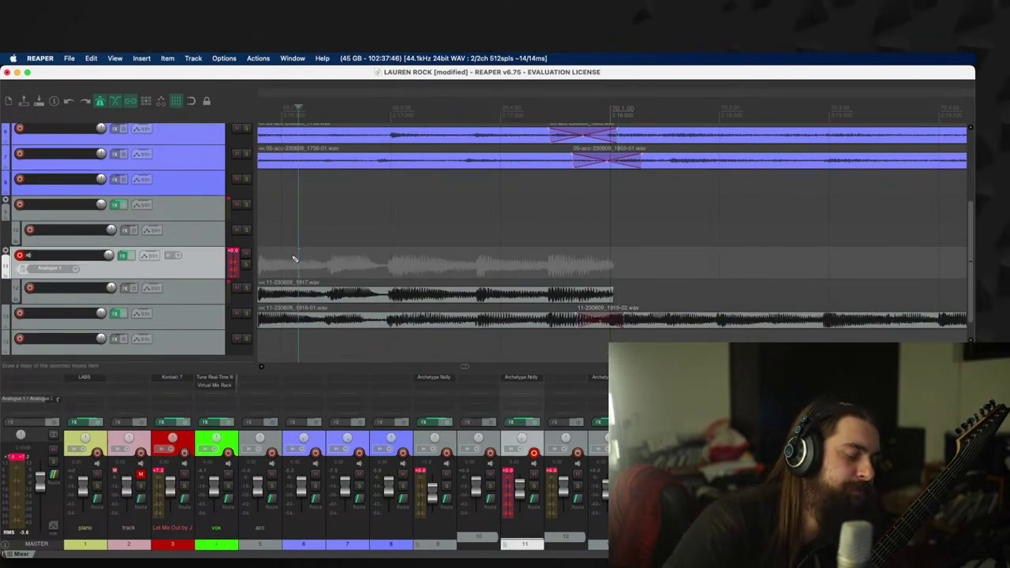
key(super+r)
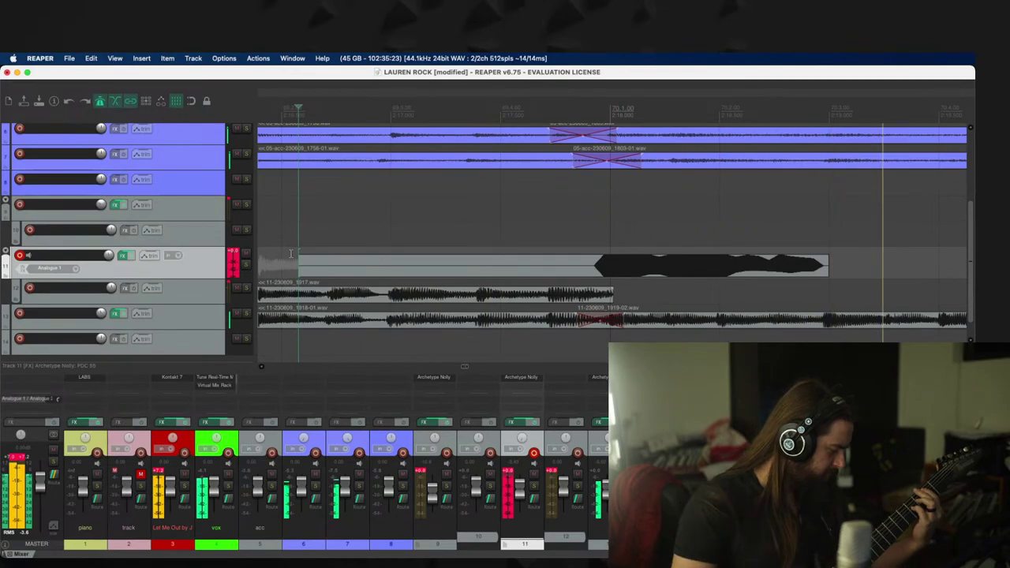
key(super+r)
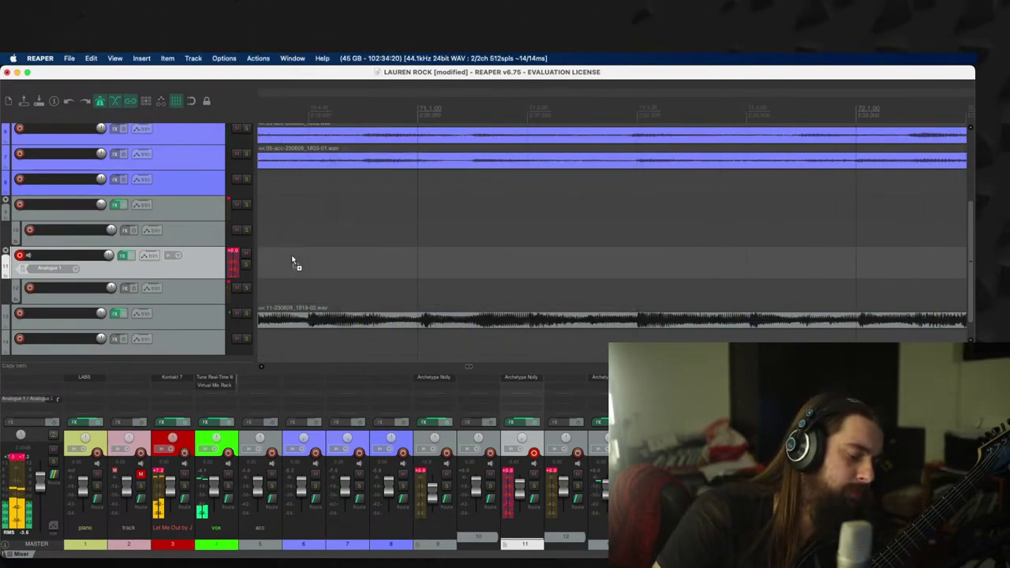
key(super+r)
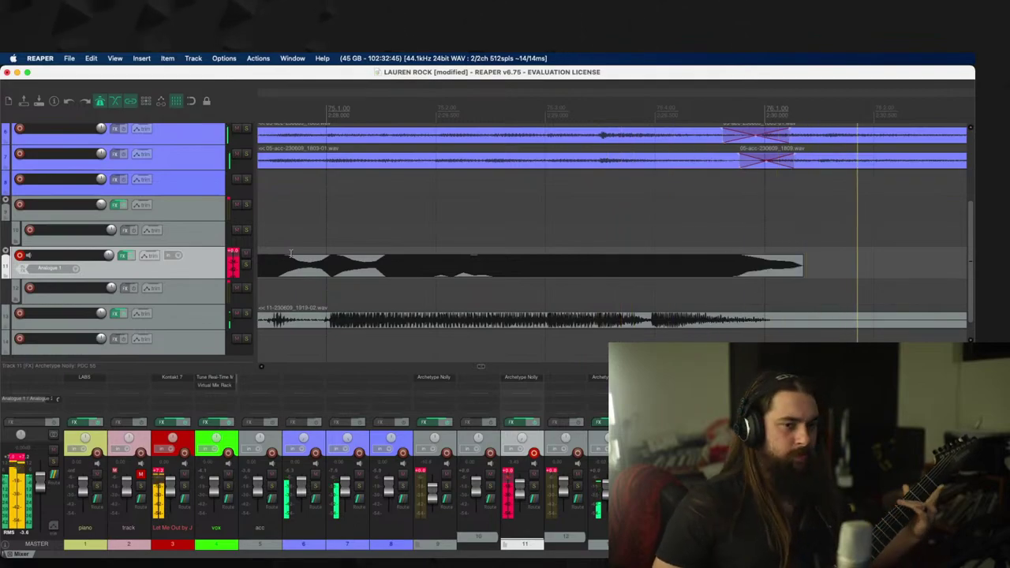
key(space)
key(Return)
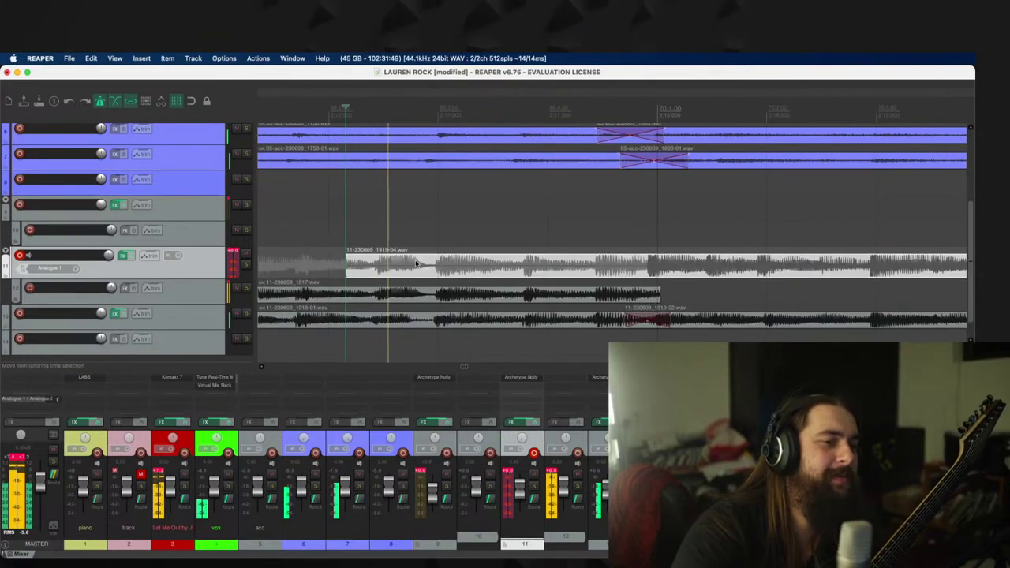
Step: Trim the second take to start just before bar 70, place it on track 12, and check both takes in playback
drag(349, 268, 654, 289)
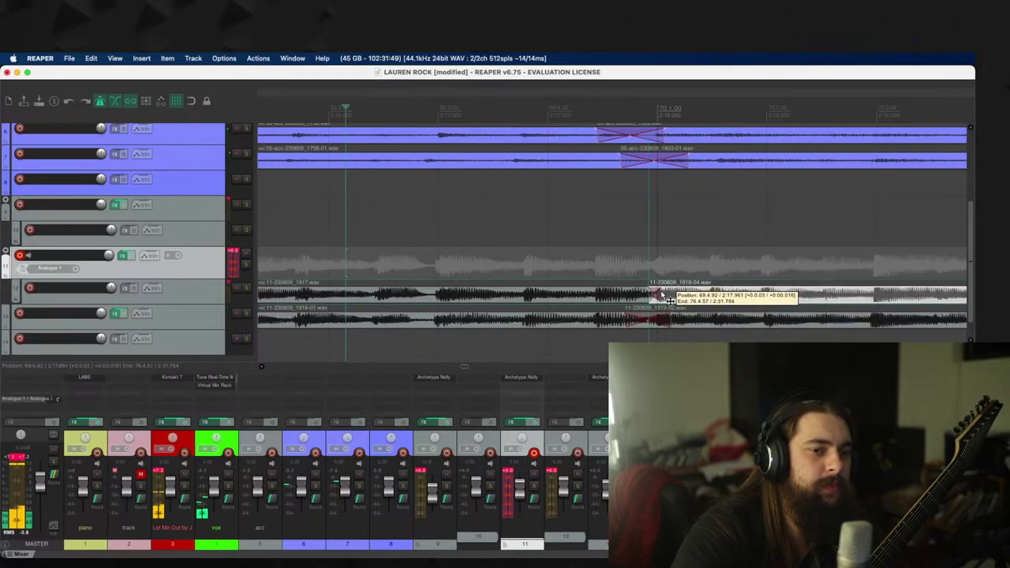
scroll(881, 276, down, 1)
scroll(882, 276, down, 3)
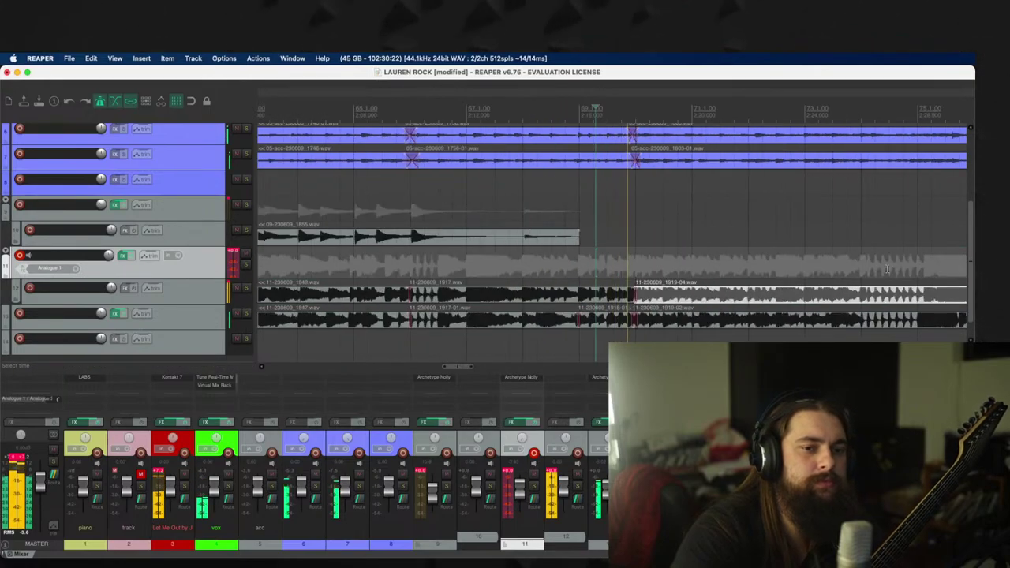
scroll(819, 276, up, 5)
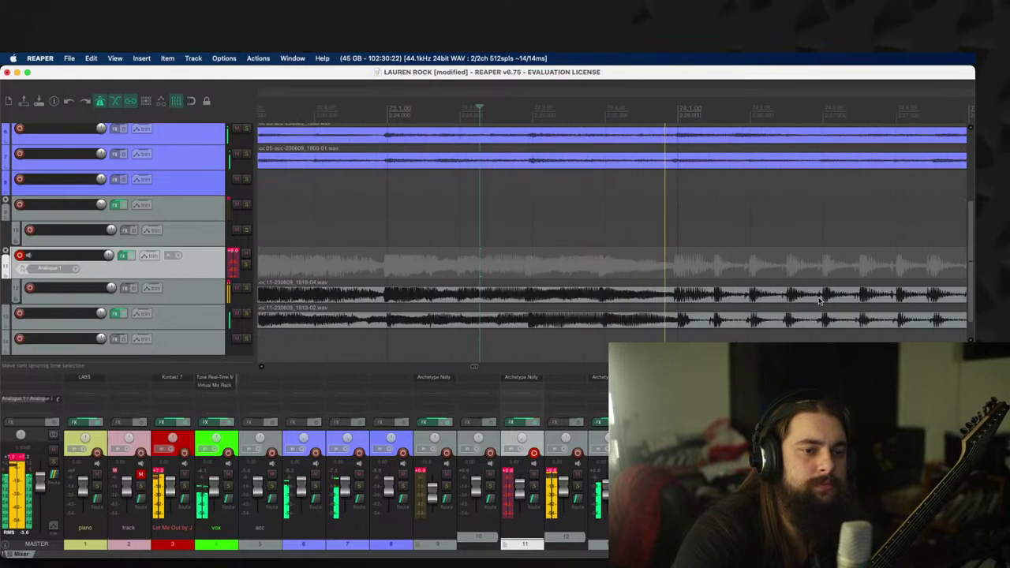
scroll(798, 294, down, 1)
scroll(785, 299, down, 1)
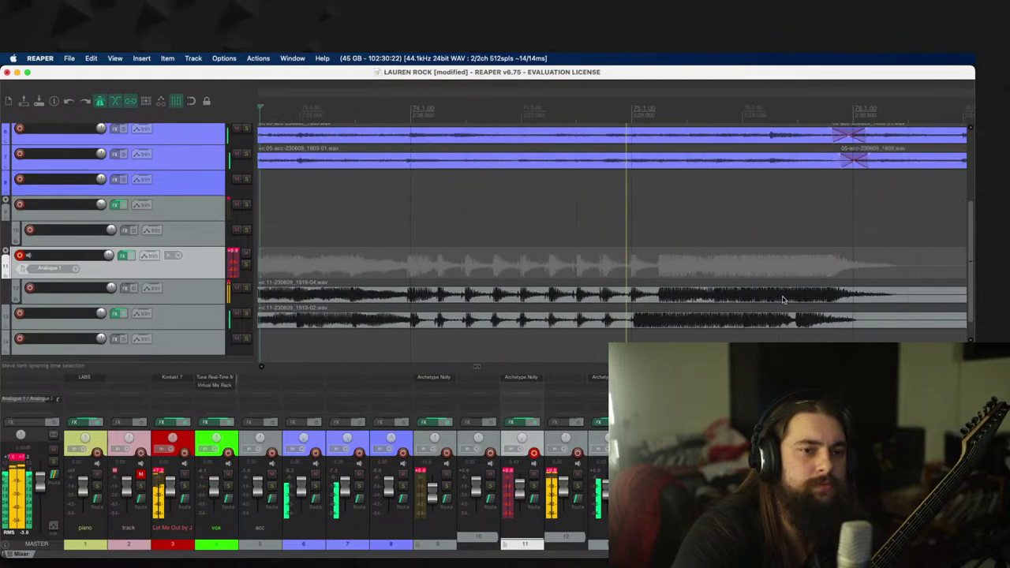
scroll(866, 300, down, 1)
Step: Trim the ends of the takes on tracks 12 and 13 back to bar 75 and play the song past that point
drag(894, 298, 536, 308)
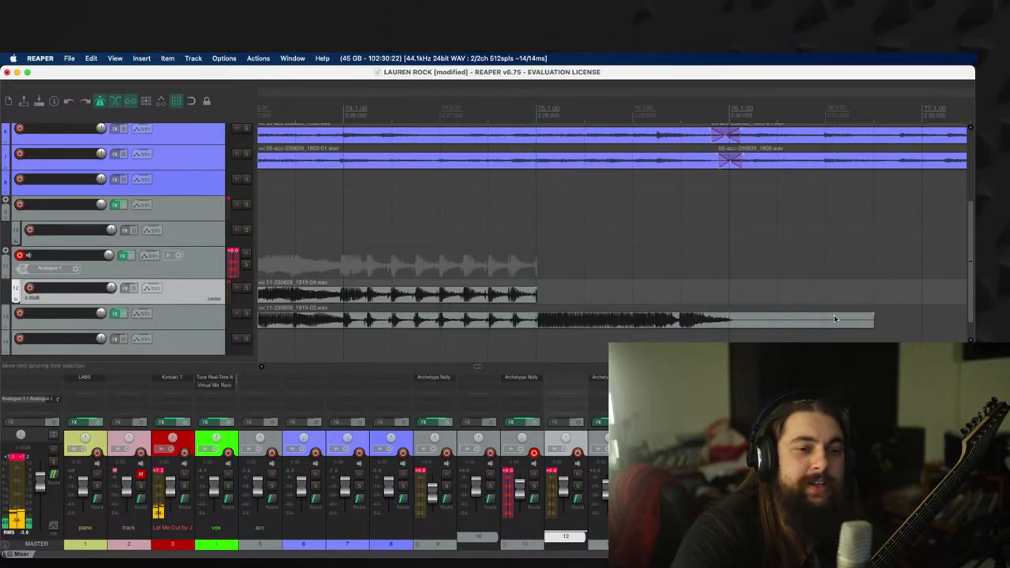
drag(873, 319, 538, 320)
key(space)
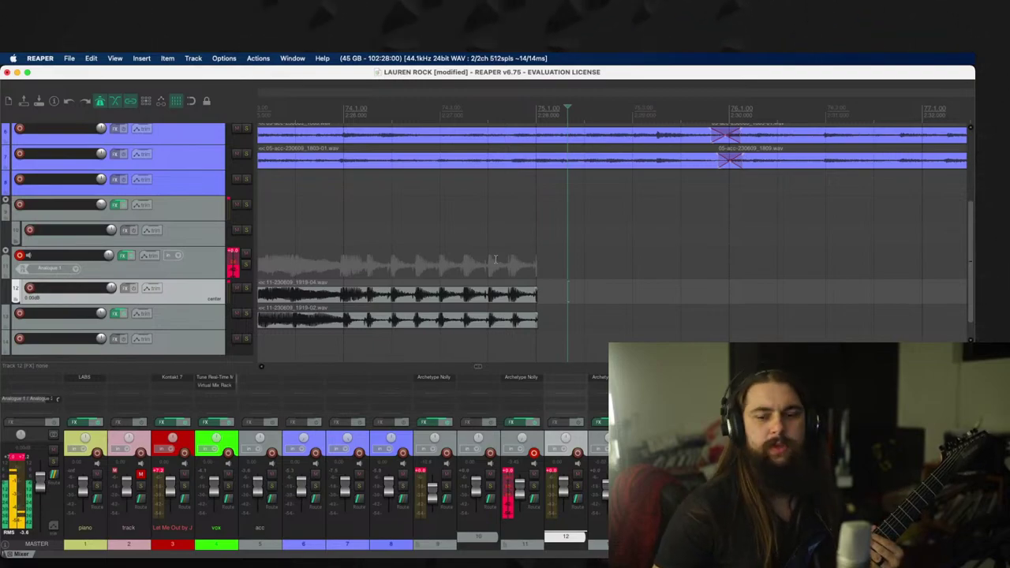
Step: Record a short ending phrase on track 11 from just before bar 74, and place it on track 13 from the middle of bar 75
click(319, 226)
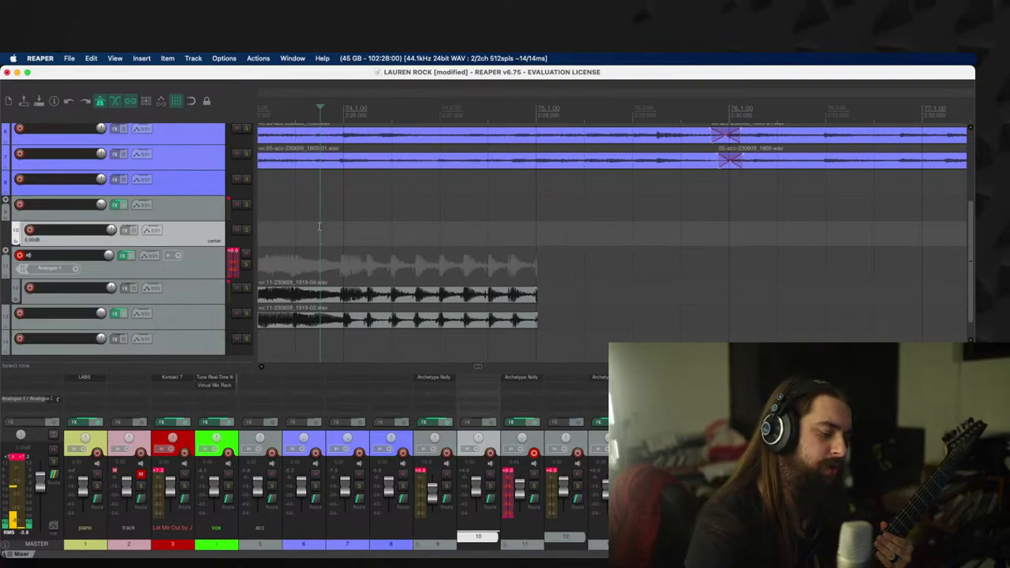
key(super+r)
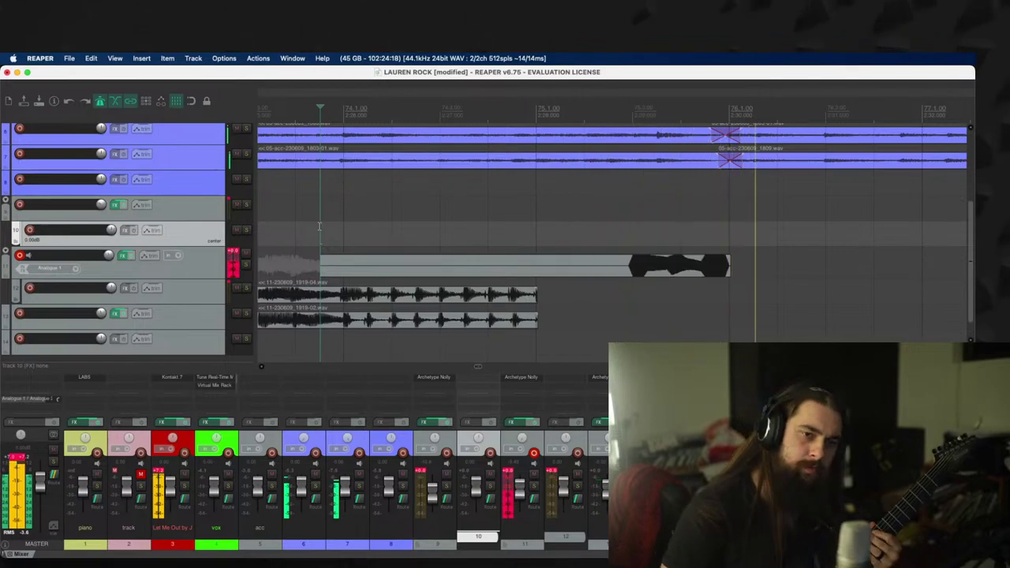
key(space)
key(Return)
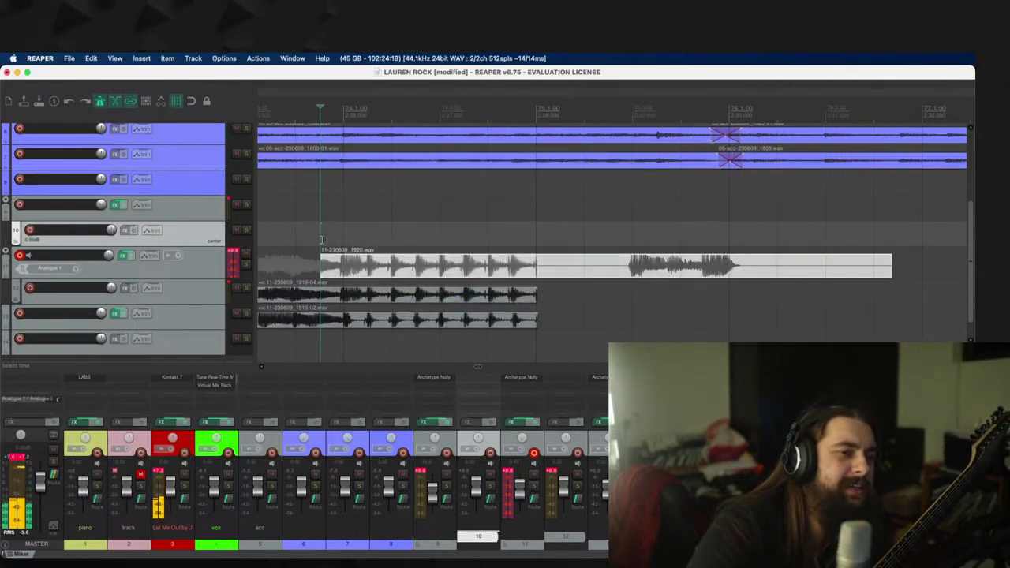
drag(320, 261, 637, 323)
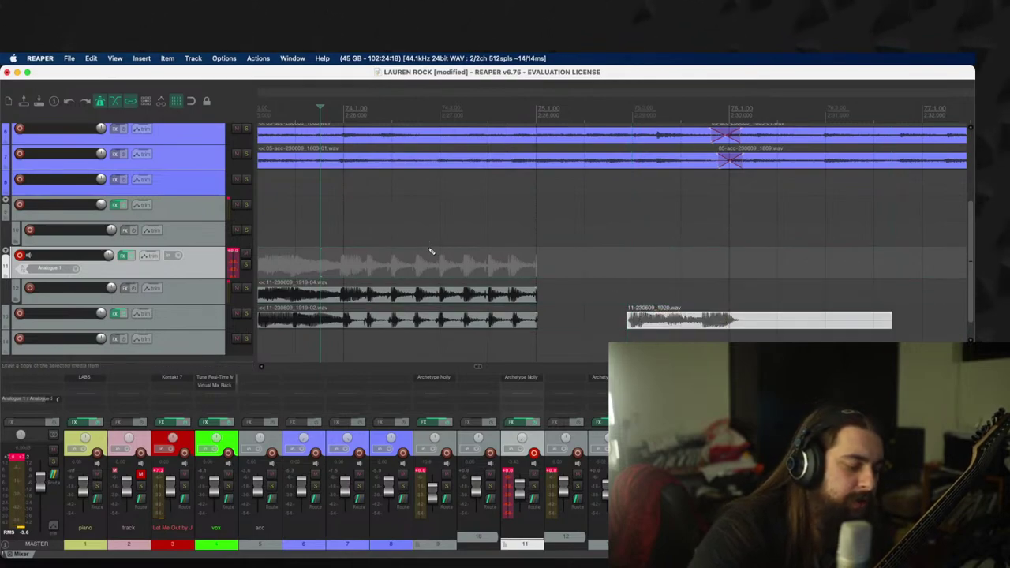
Step: Record a double of the ending phrase on track 11 and place it on track 12 from the middle of bar 75
key(super+r)
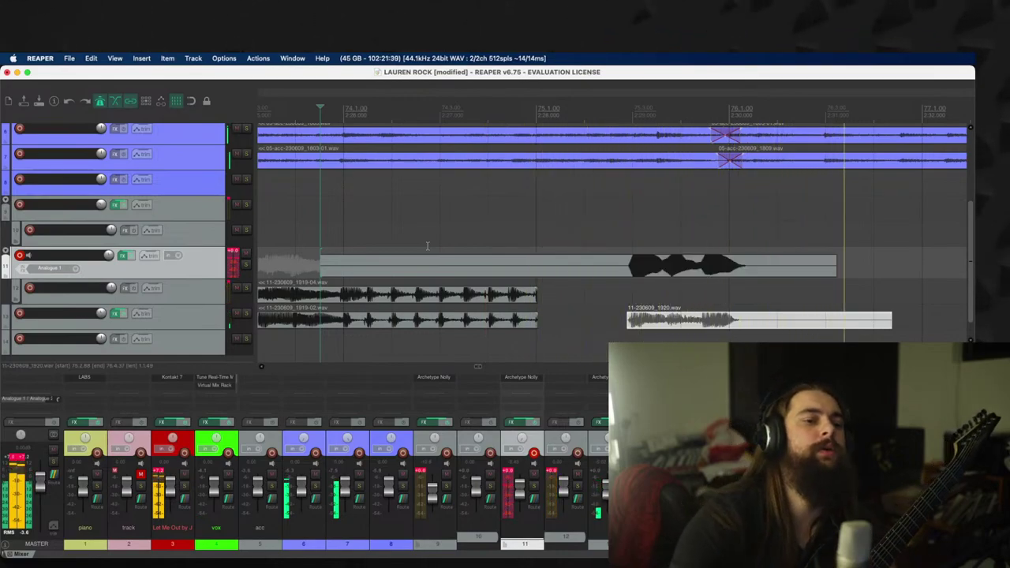
key(space)
drag(321, 268, 655, 294)
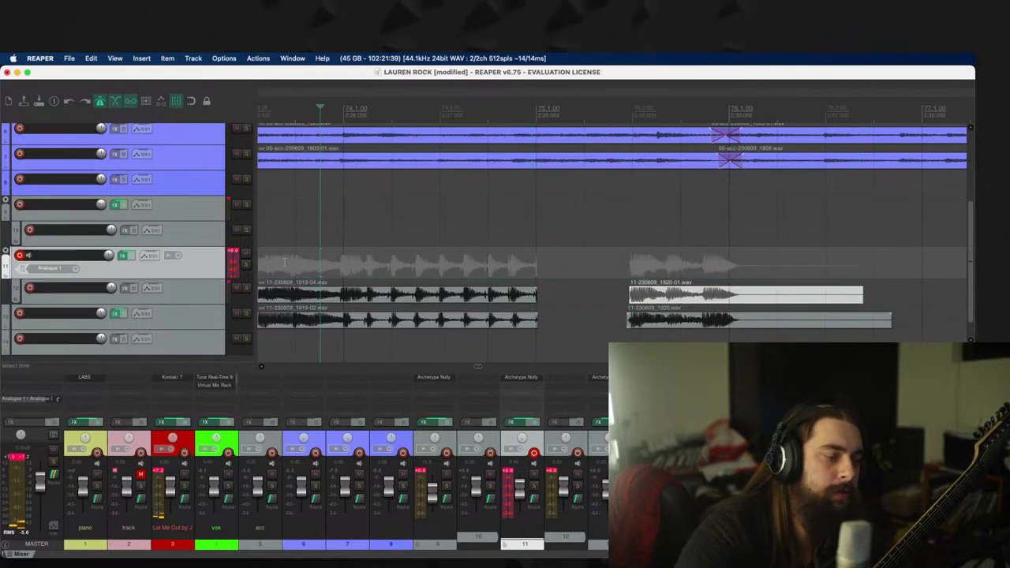
Step: Record the missing part at bar 75 on track 11, place it on track 12, and trim it to fill the gap before the ending phrase
click(285, 262)
key(ctrl+r)
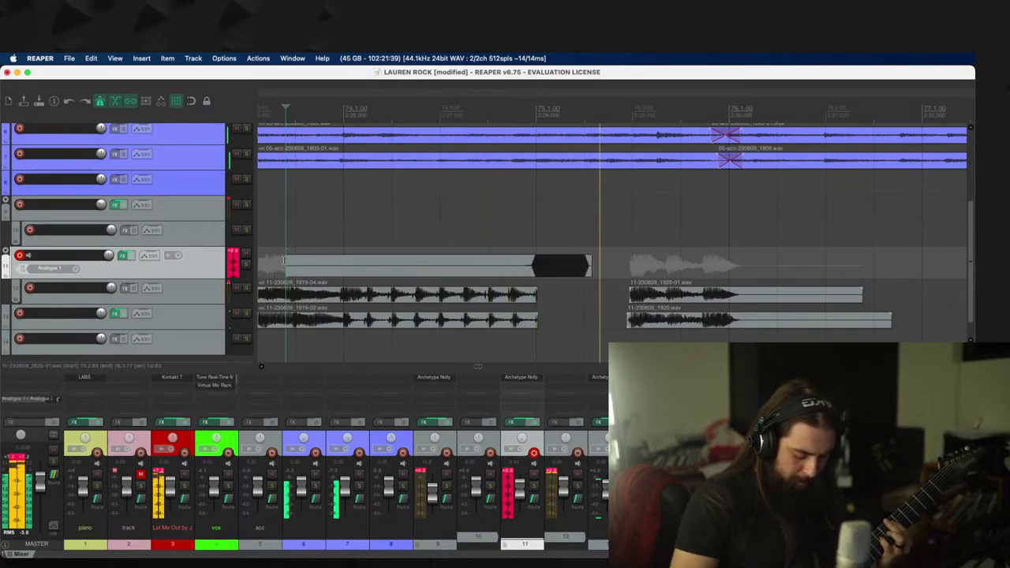
key(space)
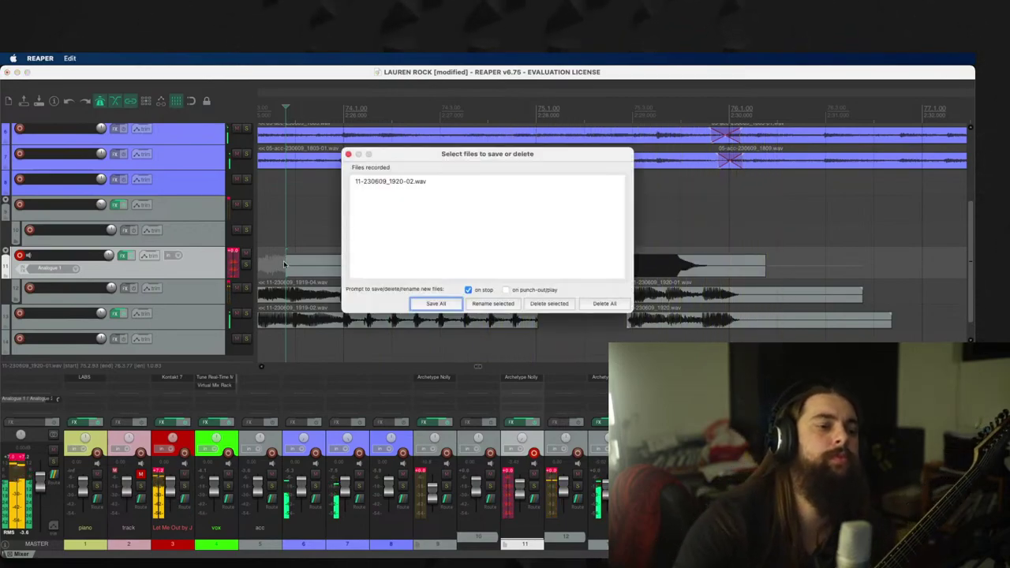
key(Return)
drag(286, 263, 582, 292)
click(793, 298)
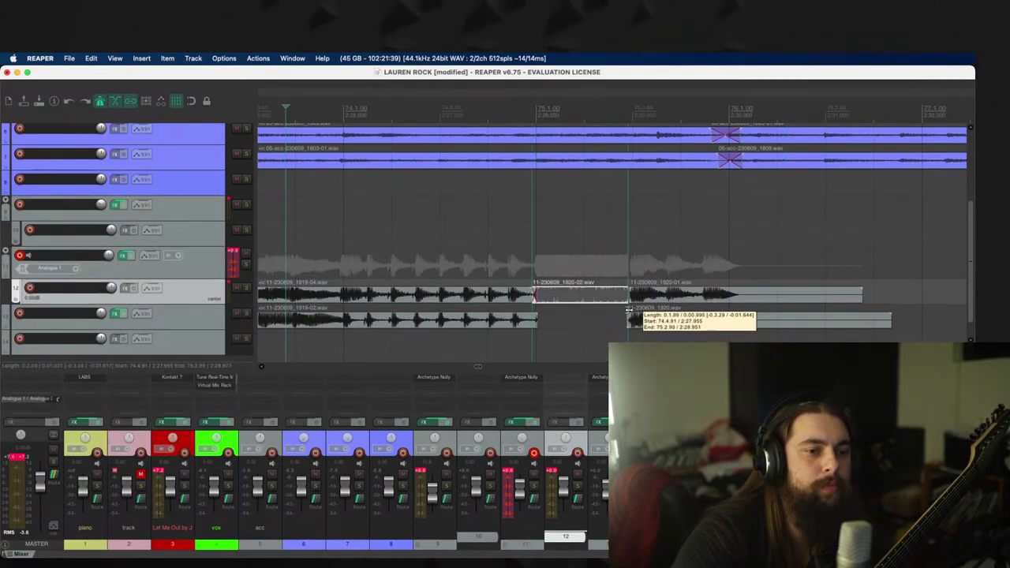
Step: Record a double of the bar 75 gap part on track 11 and place it on track 13, starting just before bar 75
click(274, 258)
key(super+r)
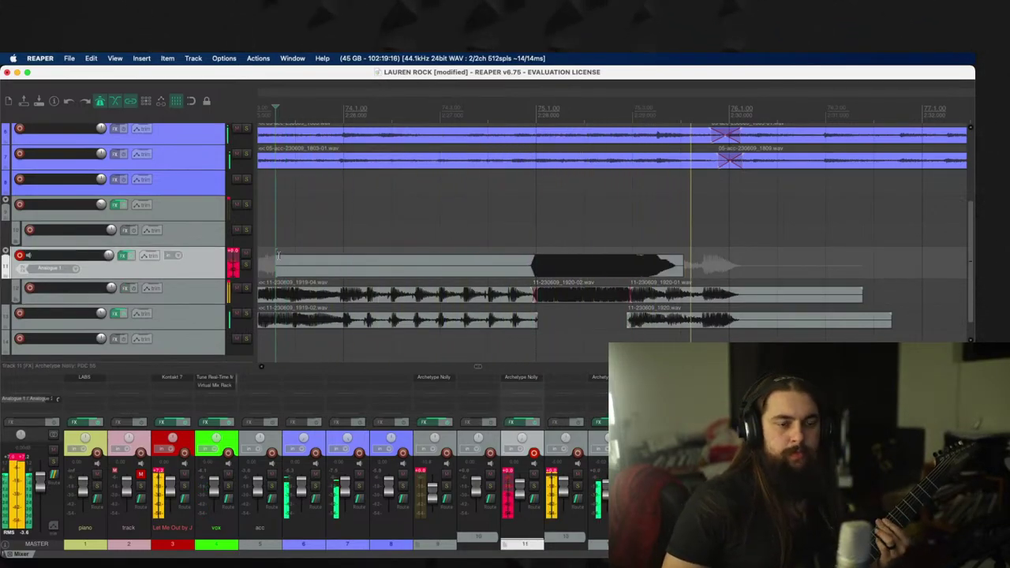
key(space)
key(Return)
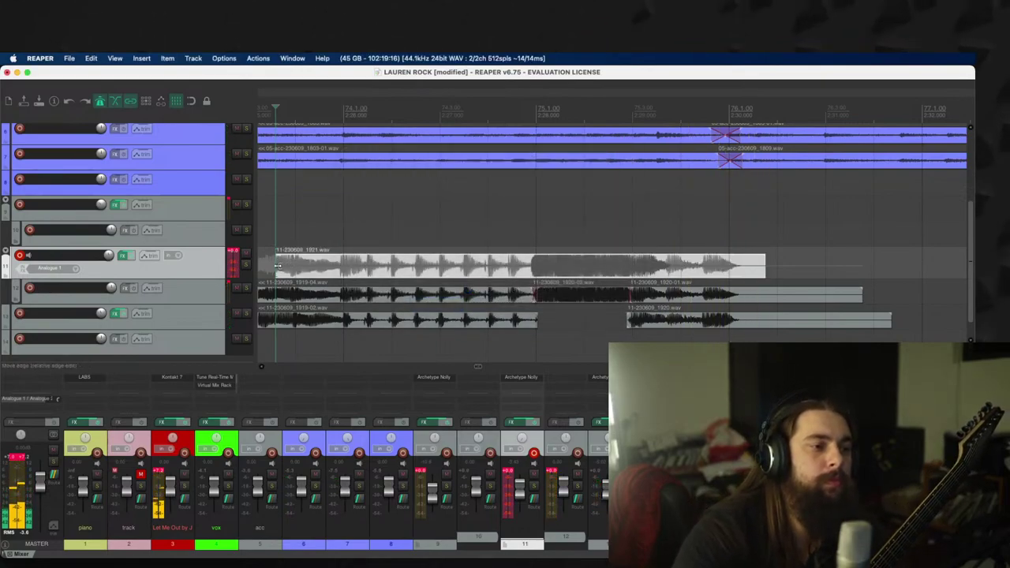
drag(277, 266, 547, 326)
click(541, 275)
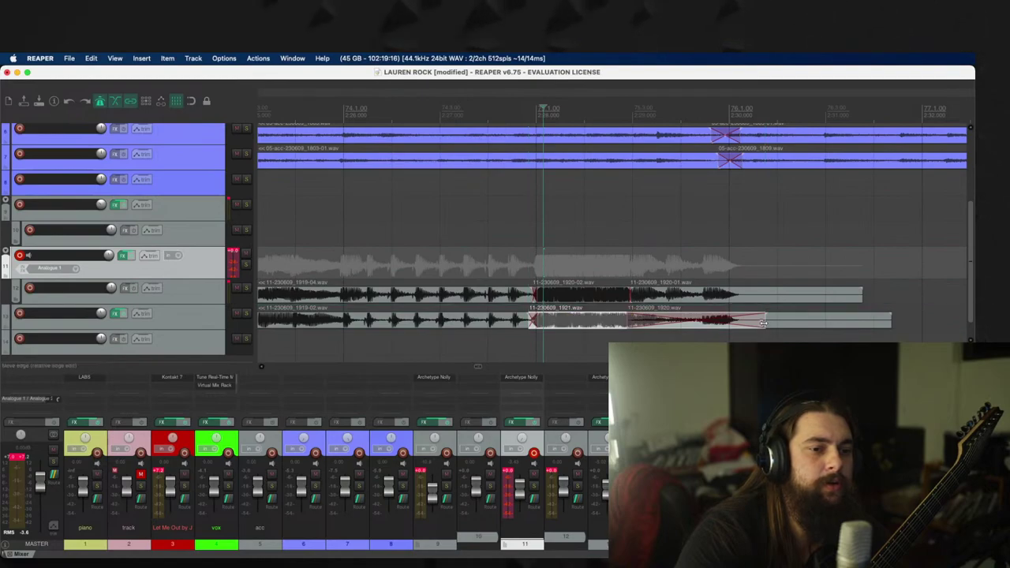
Step: Trim the end of 11-230609_1921.wav on track 13 back to the start of the following take and play the edit
drag(763, 323, 626, 335)
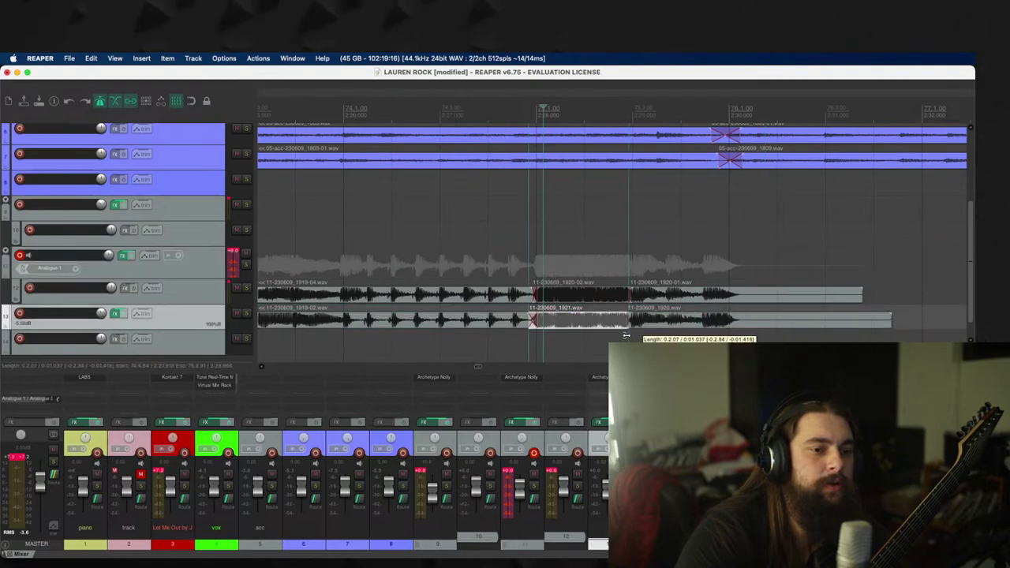
click(515, 239)
key(space)
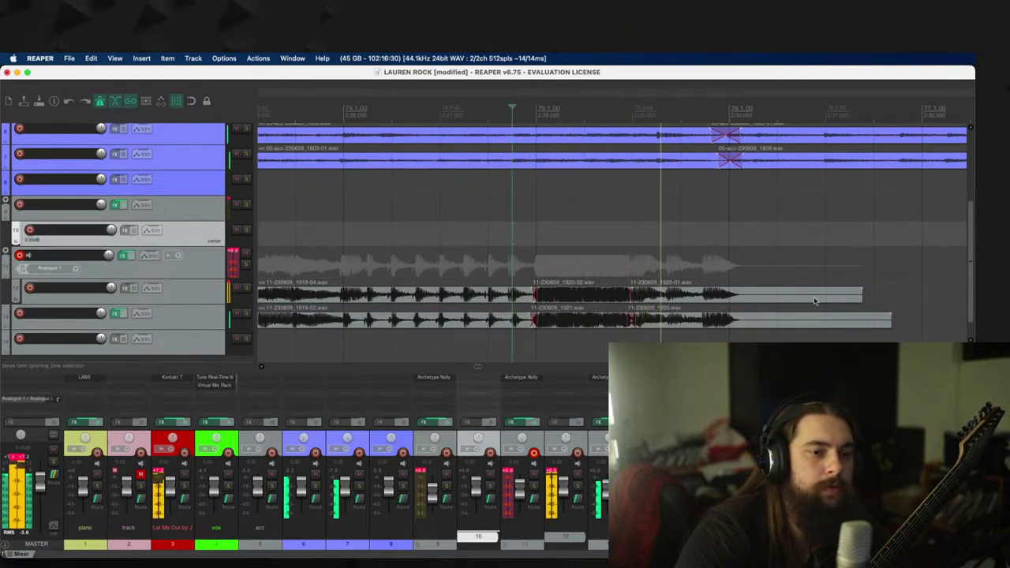
Step: Trim the trailing silence of the last items on tracks 12 and 13 to bar 76 and play through the ending
drag(861, 296, 731, 300)
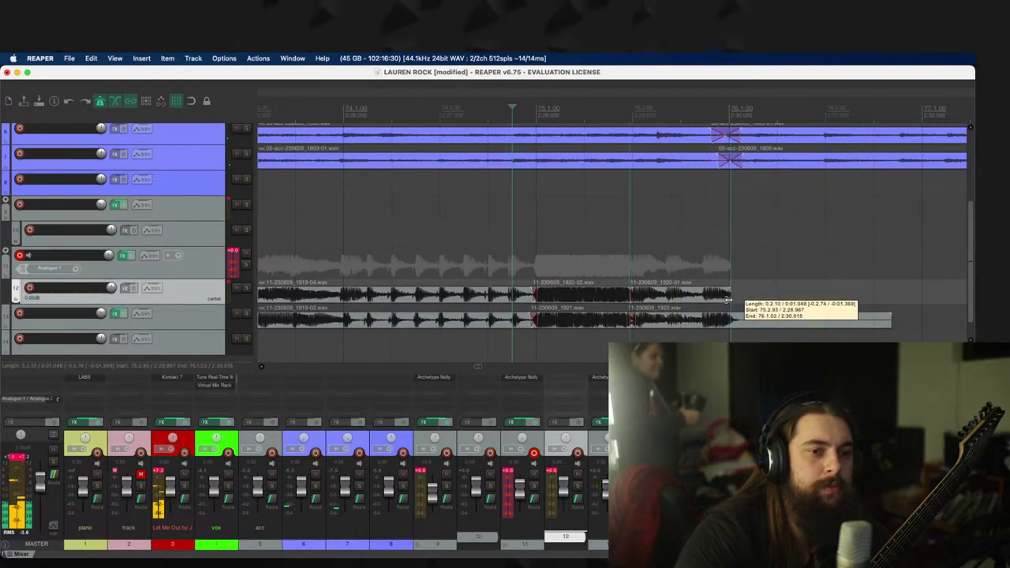
drag(891, 323, 733, 326)
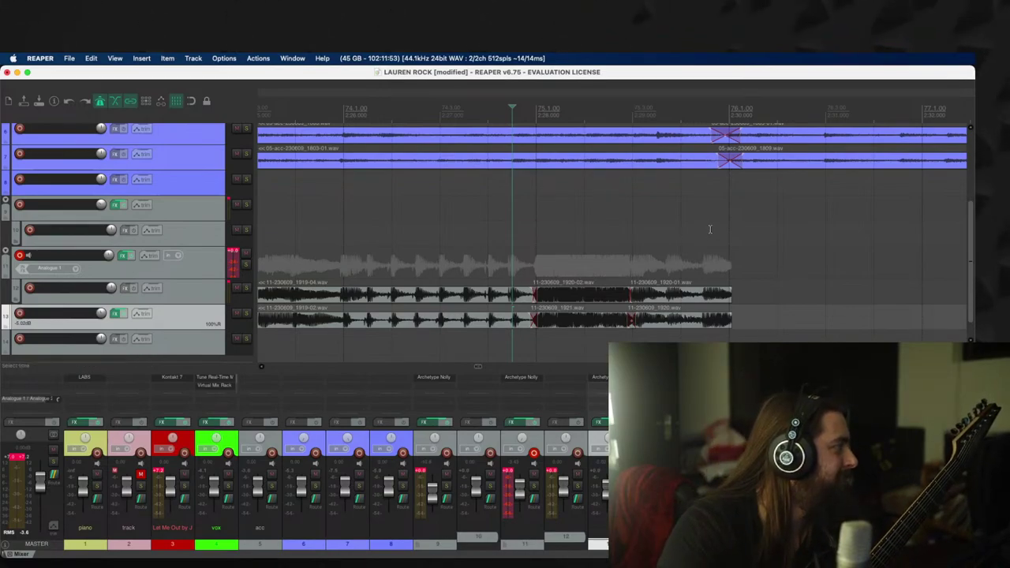
key(space)
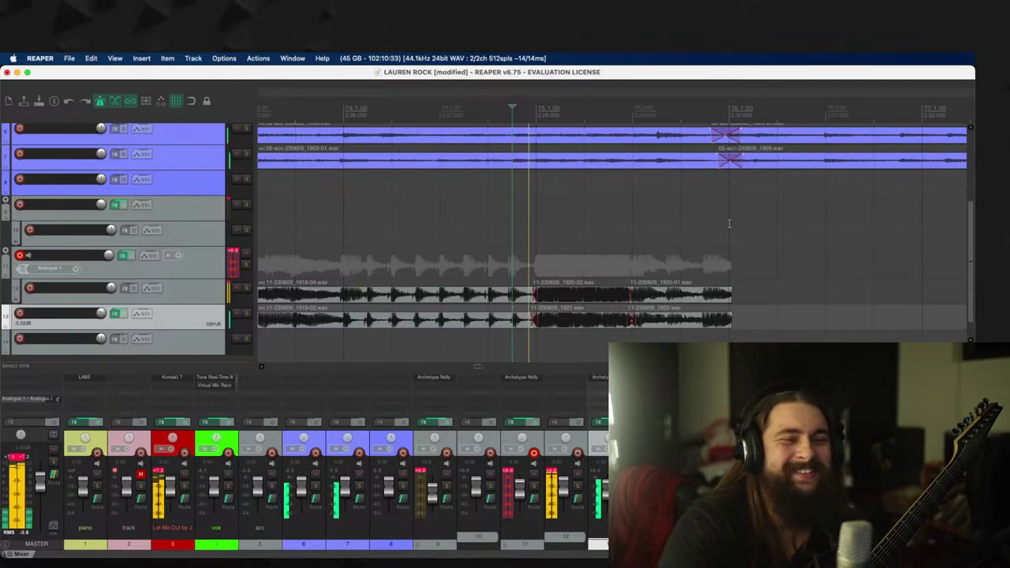
scroll(778, 234, down, 5)
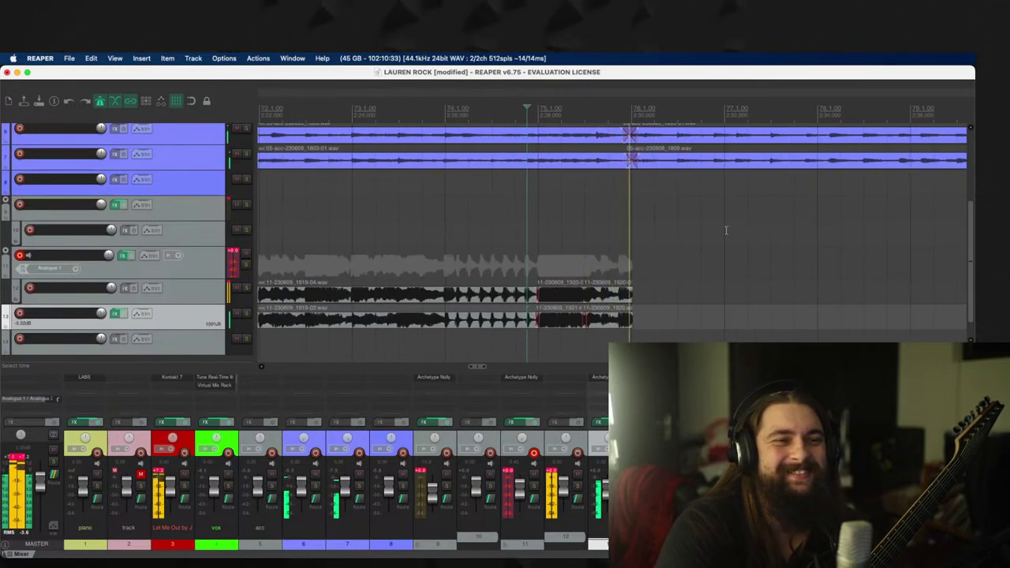
scroll(673, 221, down, 2)
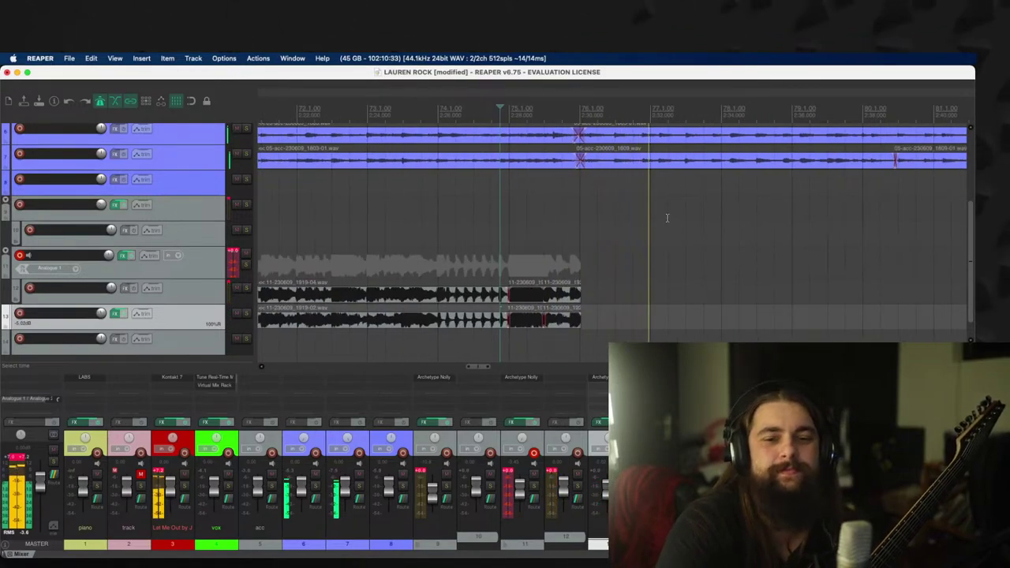
scroll(642, 239, down, 2)
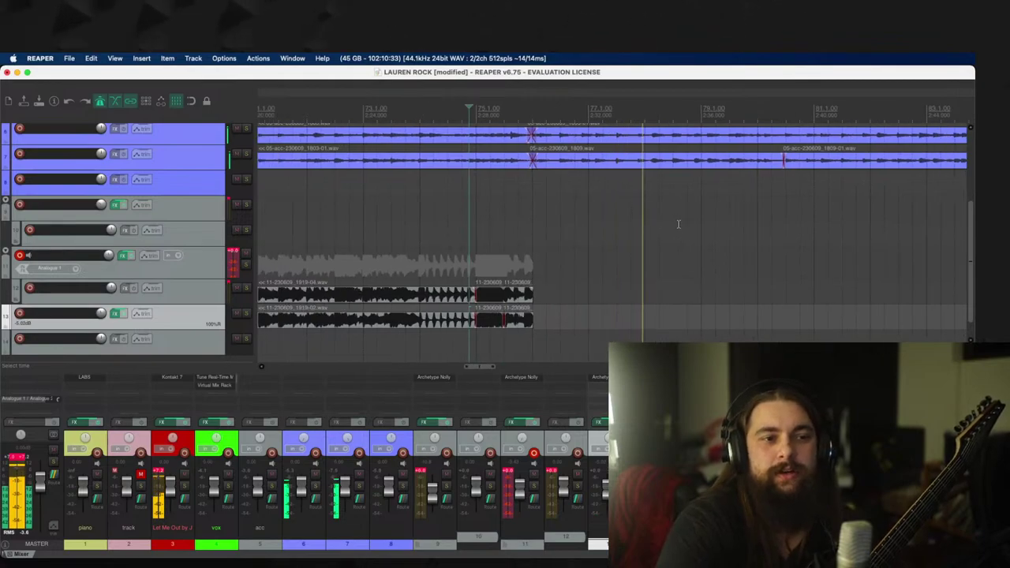
scroll(679, 233, down, 1)
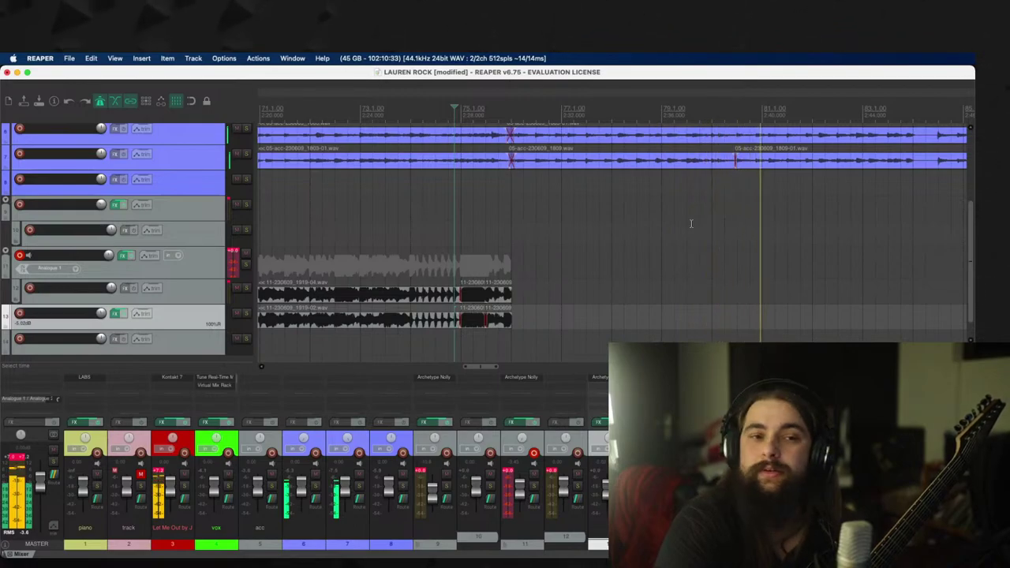
Step: Record a new guitar take on track 11 from just before bar 75 to about bar 85 and keep the recording
scroll(598, 223, right, 3)
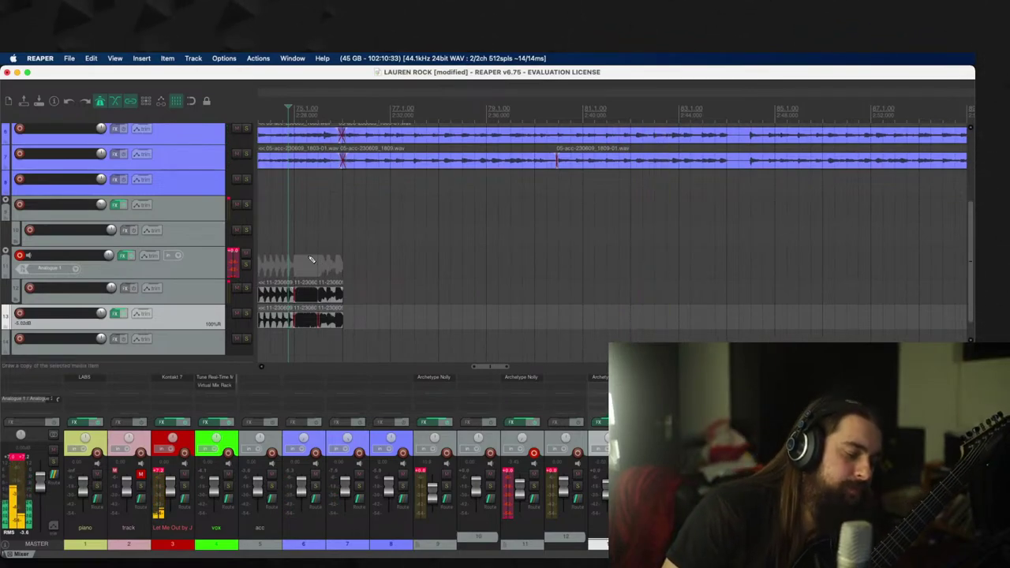
key(space)
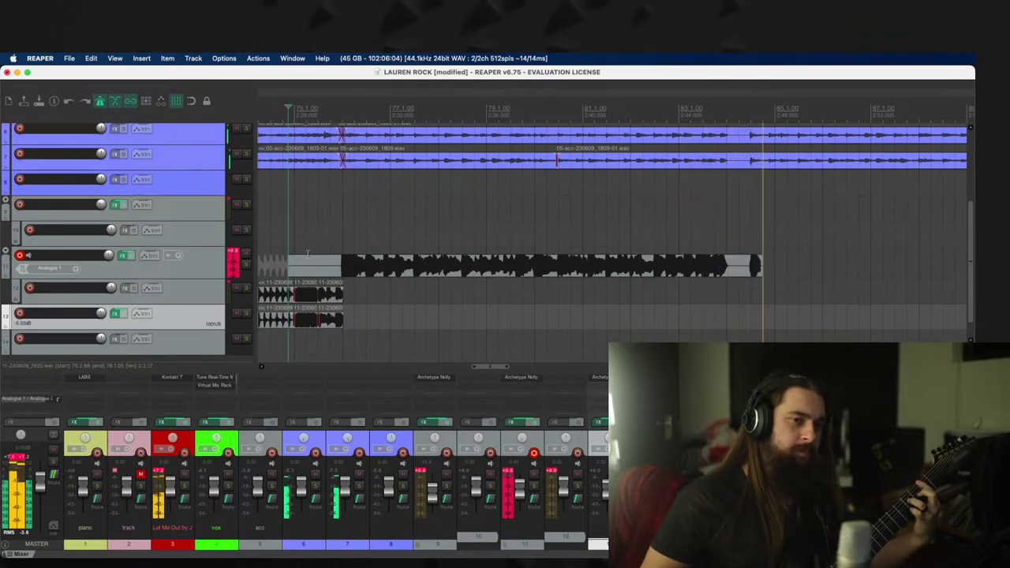
key(space)
key(Return)
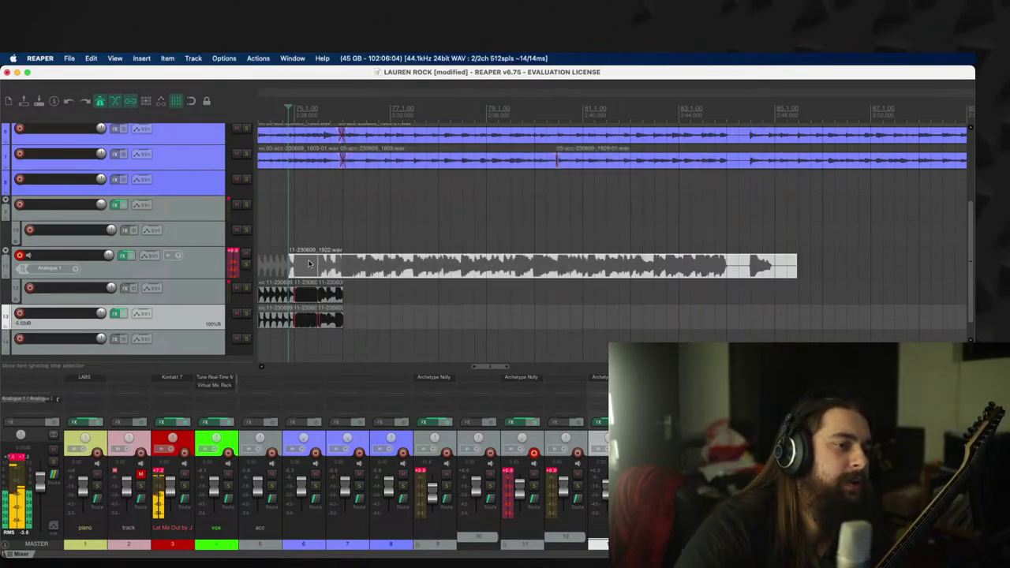
Step: Trim the start of the new take to about bar 76 and move it onto track 12 after the existing items
drag(287, 271, 339, 272)
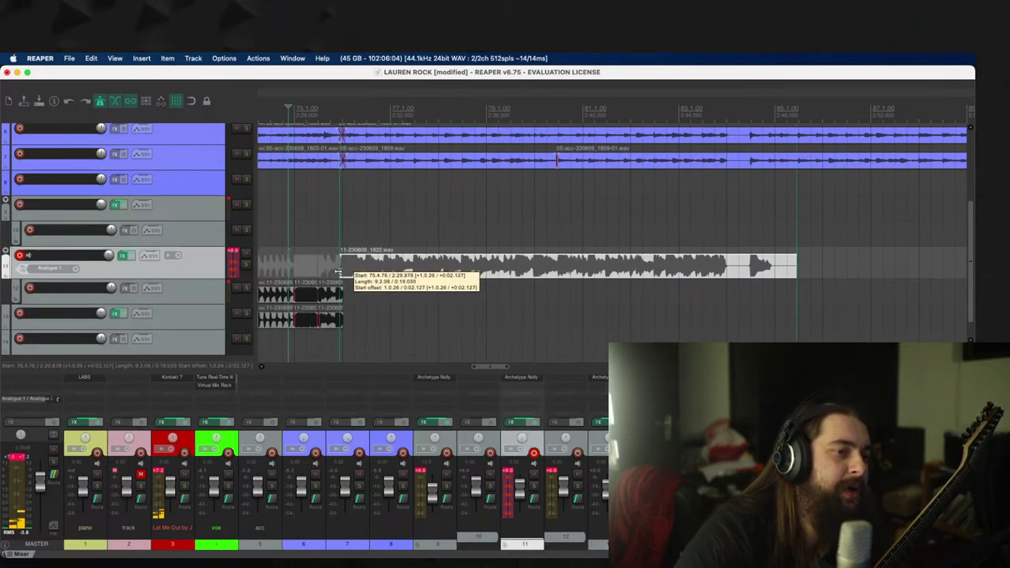
scroll(339, 272, up, 5)
drag(588, 272, 607, 292)
Step: Record a second take of the same passage and place it on track 13, trimmed to start at about bar 76
click(331, 248)
key(space)
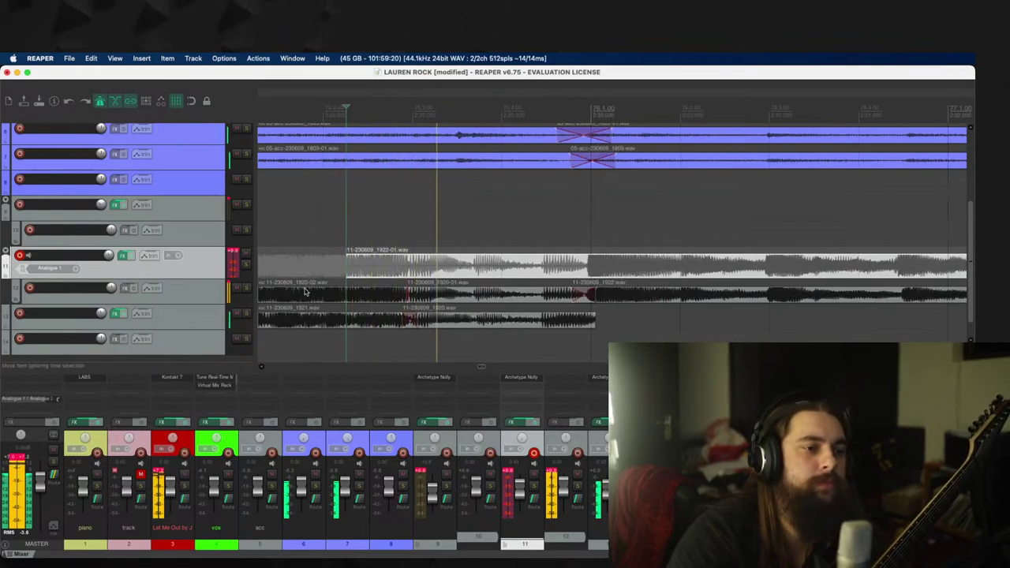
key(space)
drag(343, 264, 601, 322)
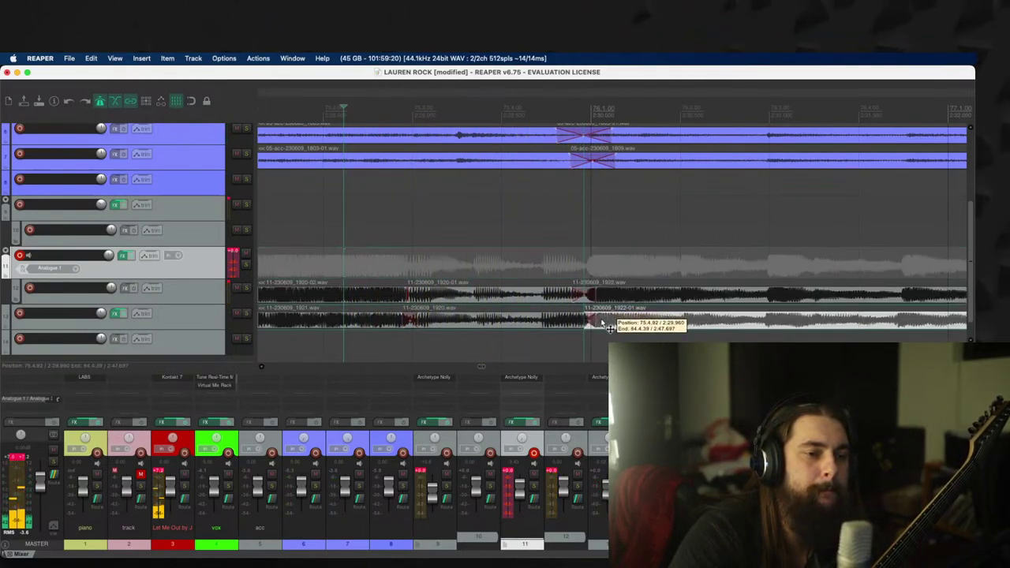
Step: Trim the ends of the two new takes on tracks 13 and 12 to bar 84
scroll(640, 303, down, 4)
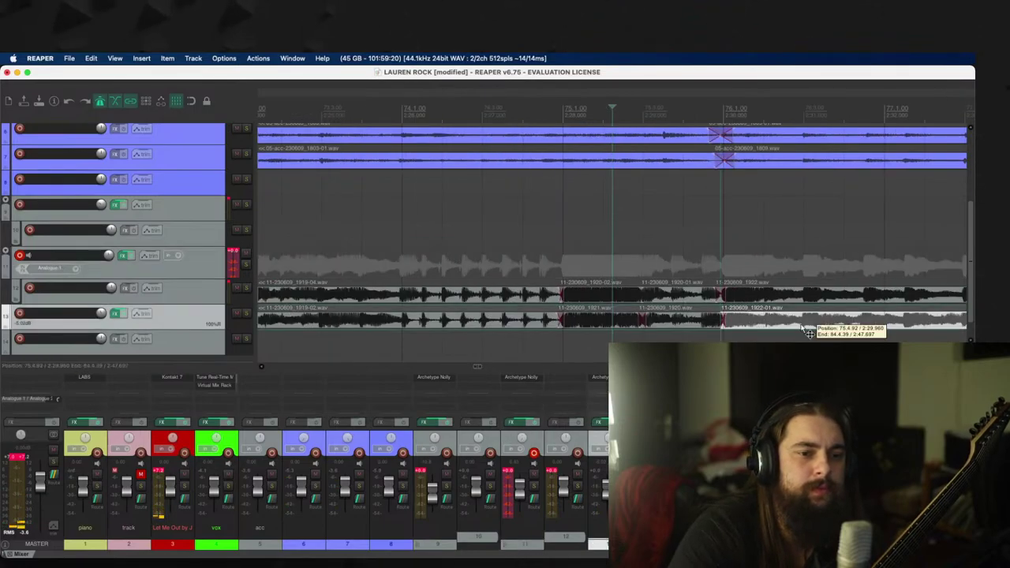
scroll(820, 308, down, 4)
scroll(820, 280, down, 6)
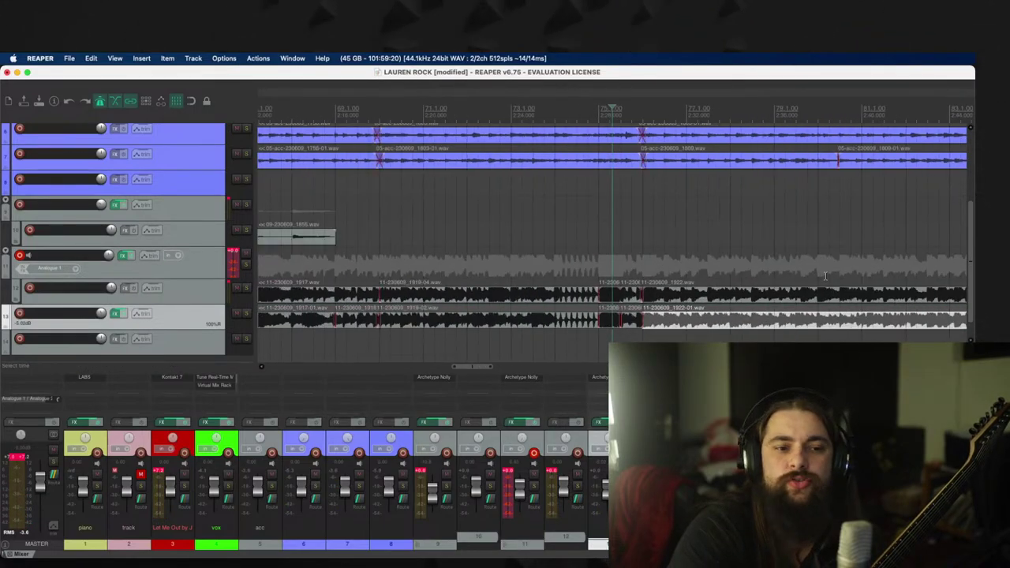
scroll(793, 263, up, 6)
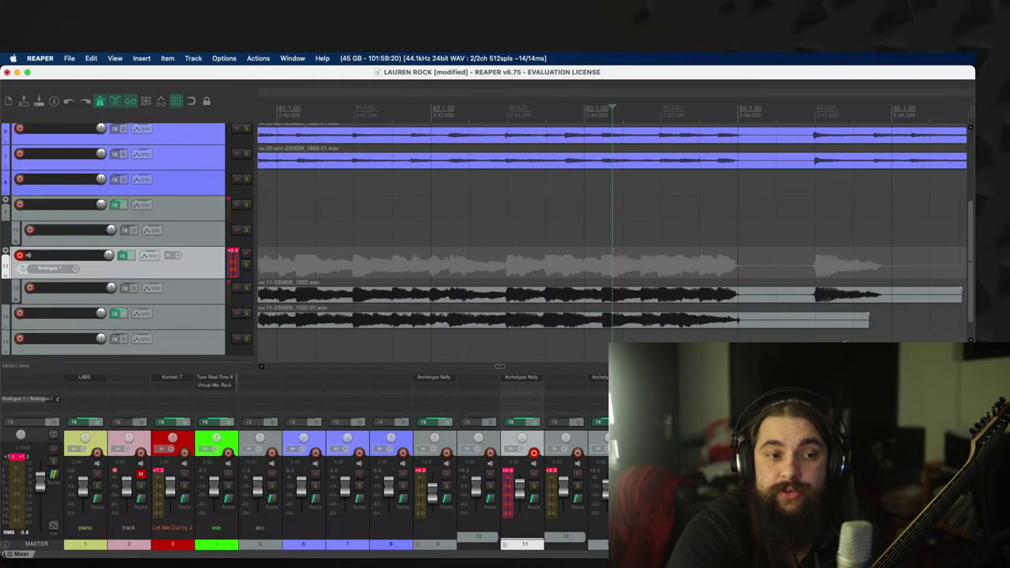
drag(871, 321, 736, 320)
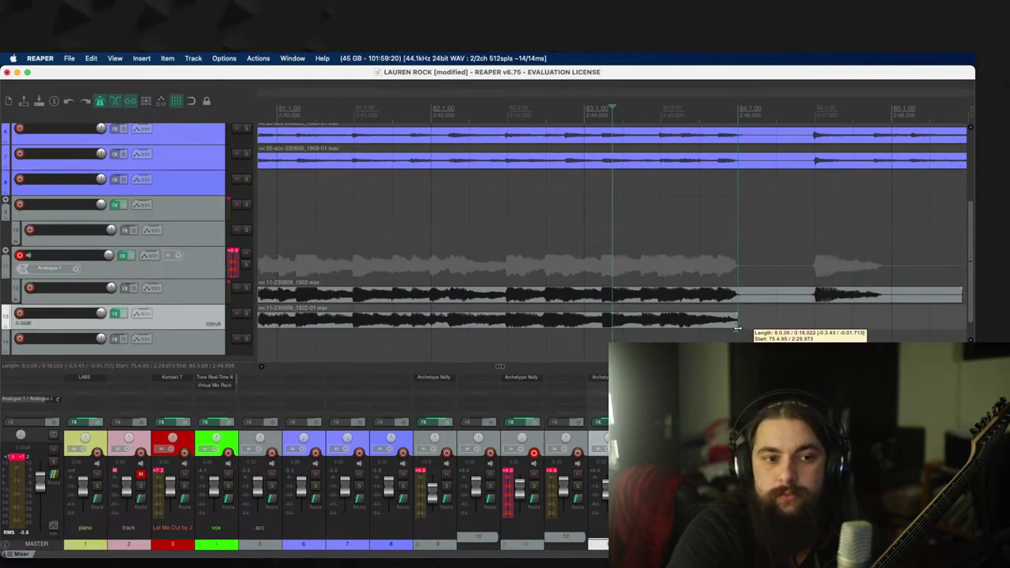
scroll(919, 313, down, 1)
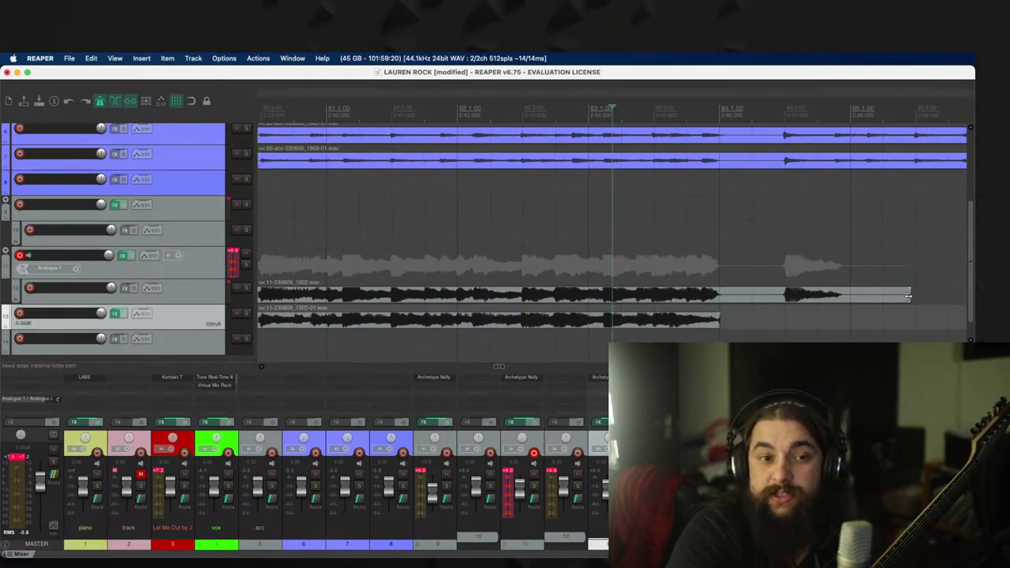
drag(908, 296, 719, 298)
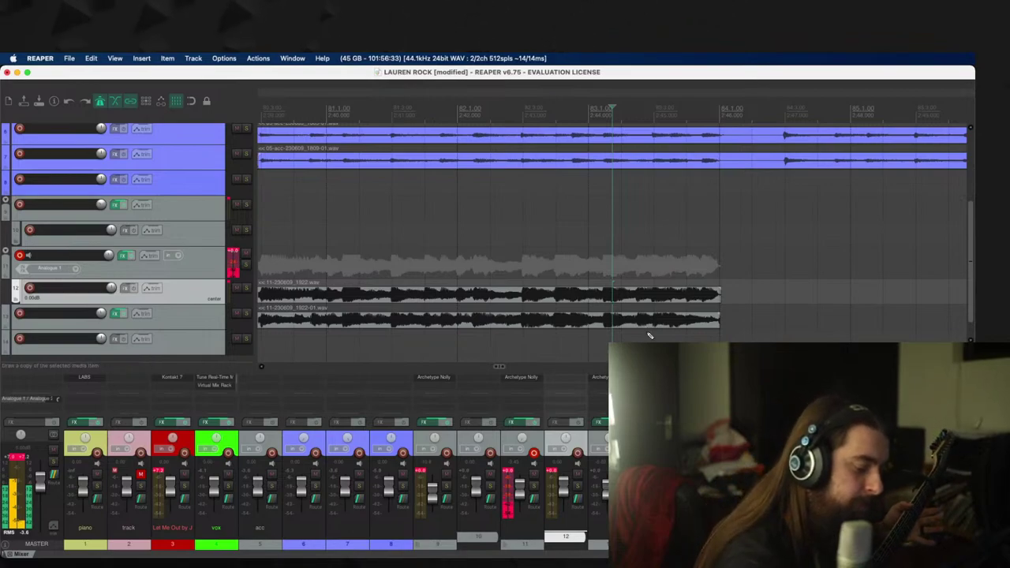
Step: Record another take on track 11 from just after bar 83 and place it on track 12, starting at about bar 84
key(super+r)
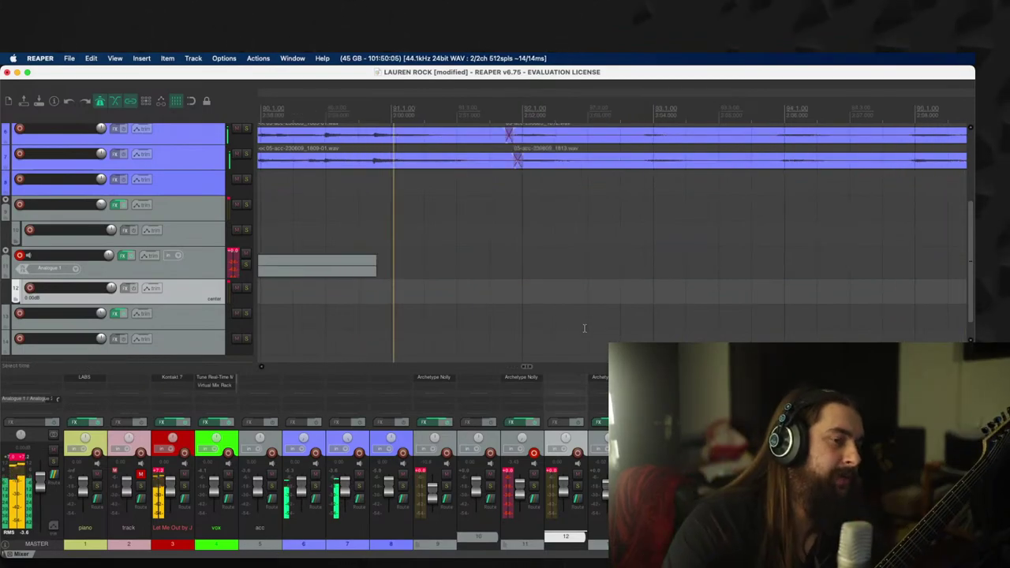
key(space)
scroll(584, 332, down, 3)
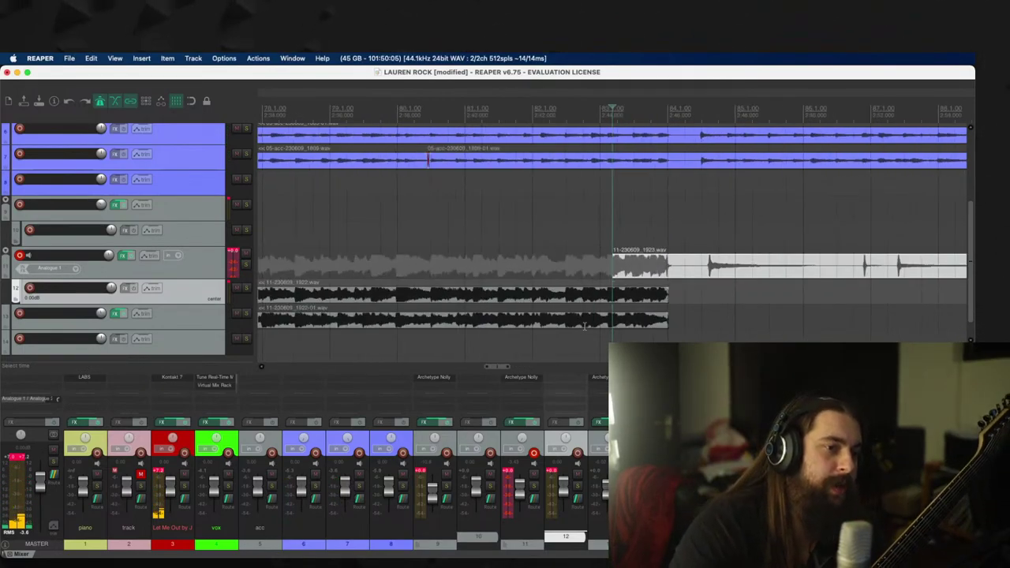
drag(679, 254, 651, 282)
drag(572, 276, 677, 293)
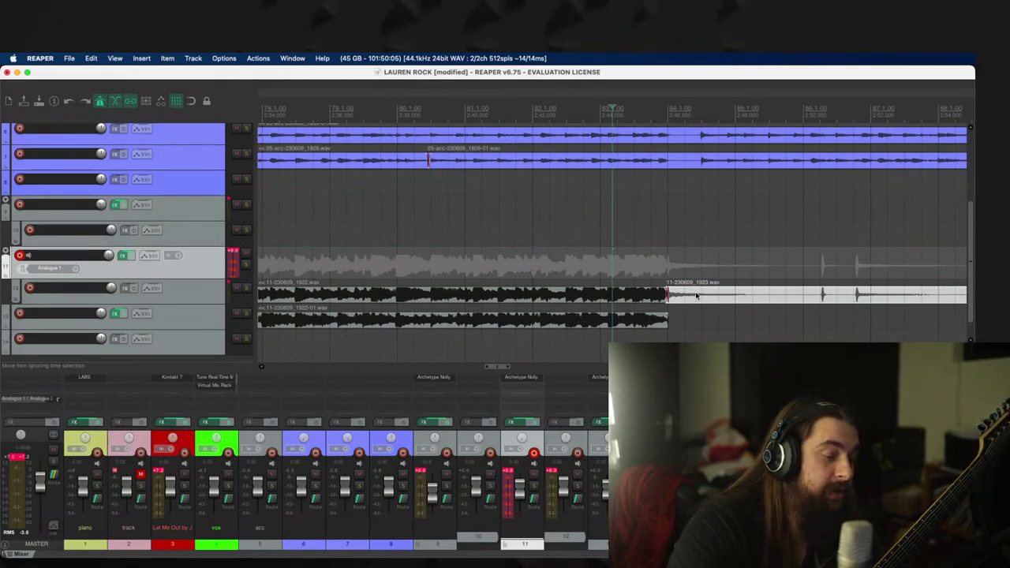
Step: Move the split-off later part of 11-230609_1923.wav onto track 13, aligned at bar 84, and play the transition
scroll(613, 294, down, 3)
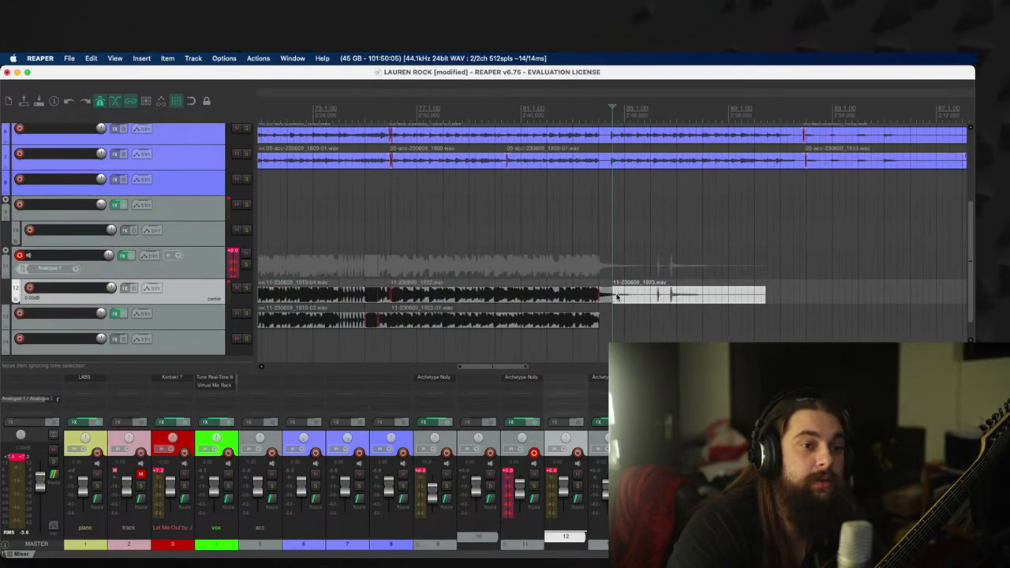
drag(616, 297, 619, 330)
scroll(599, 272, up, 3)
click(550, 264)
key(space)
Step: Trim the end of the 11-230609_1923.wav item on track 13 to line up with the one above on track 12
scroll(796, 319, down, 3)
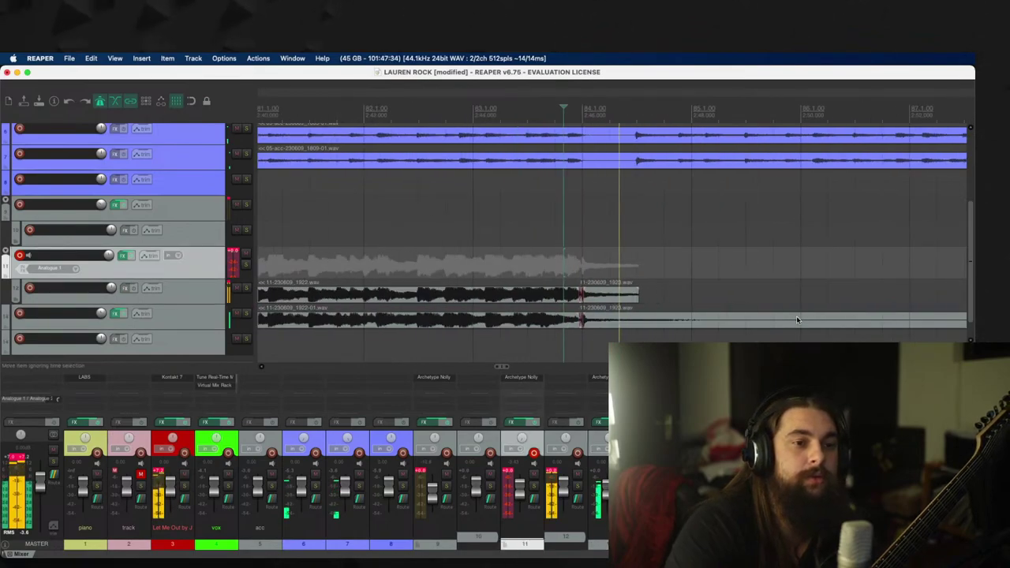
scroll(796, 320, down, 3)
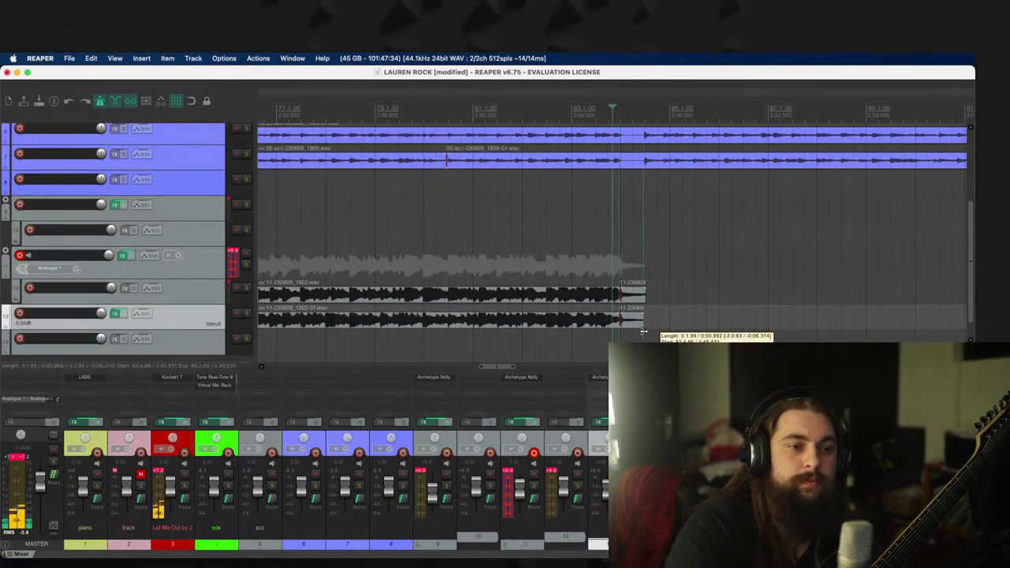
drag(797, 325, 646, 325)
Step: Split the ringing tail after bar 84 on track 12 into five short stuttering pieces separated by gaps
scroll(610, 270, up, 3)
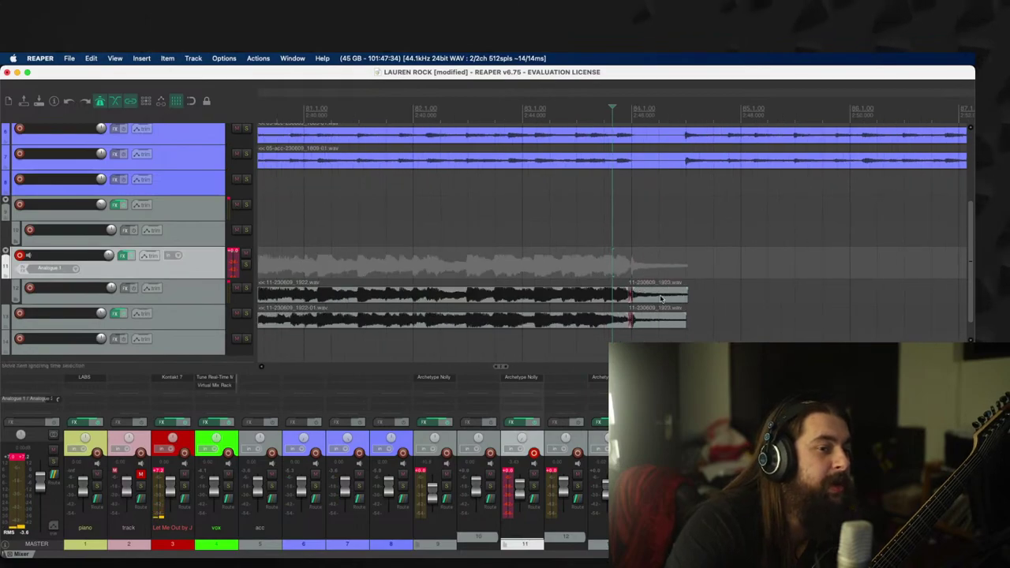
click(631, 297)
scroll(633, 304, up, 2)
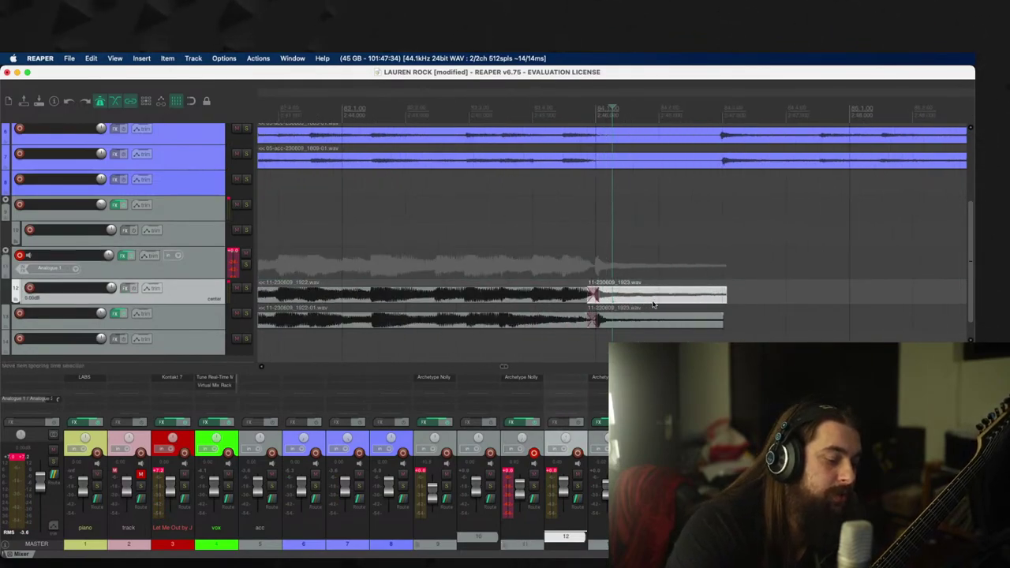
drag(613, 296, 711, 296)
click(660, 294)
click(694, 293)
key(s)
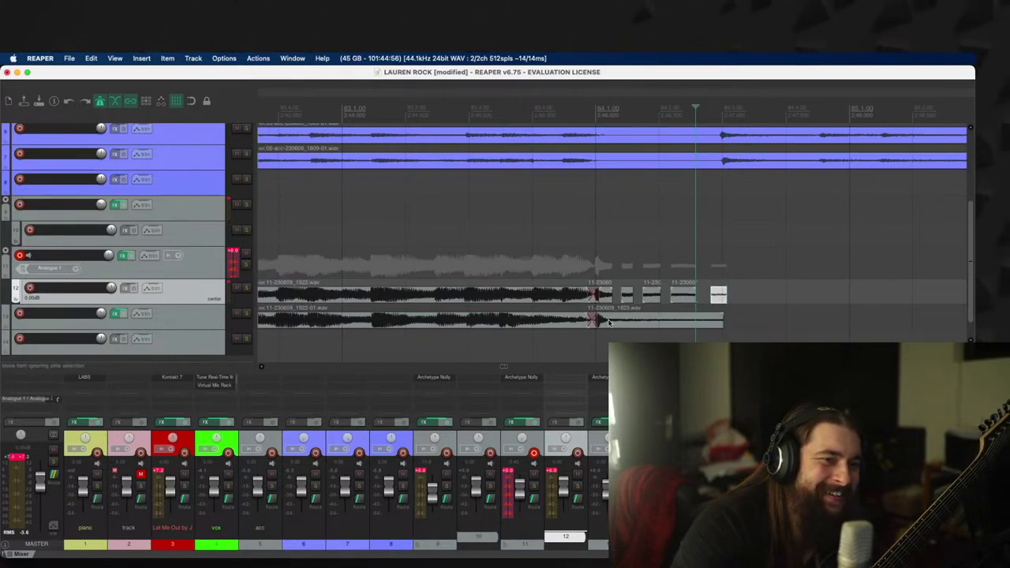
Step: Split the tail after bar 84 on track 13 into four short pieces with gaps offset from those on track 12
click(608, 322)
key(s)
drag(608, 320, 691, 319)
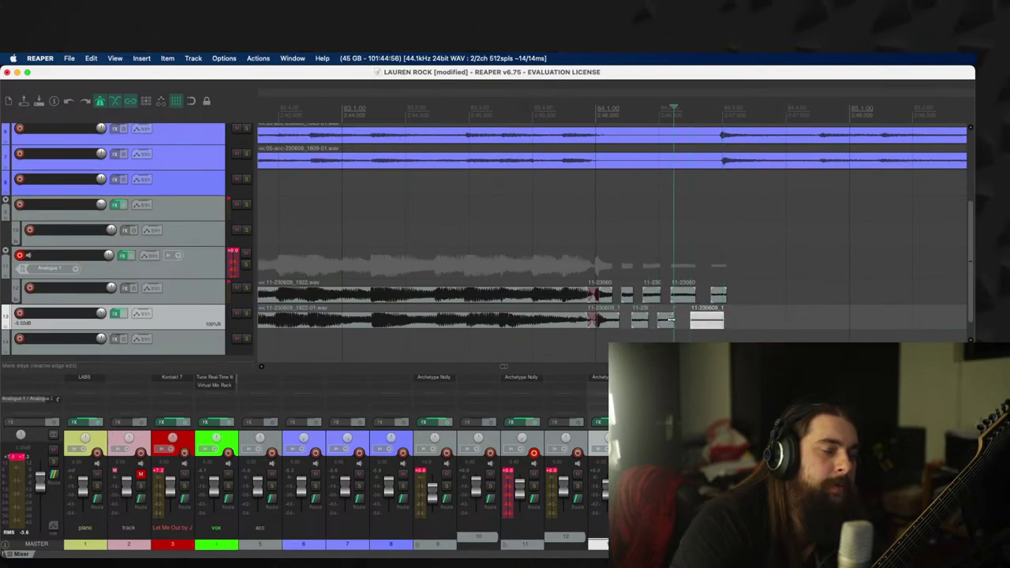
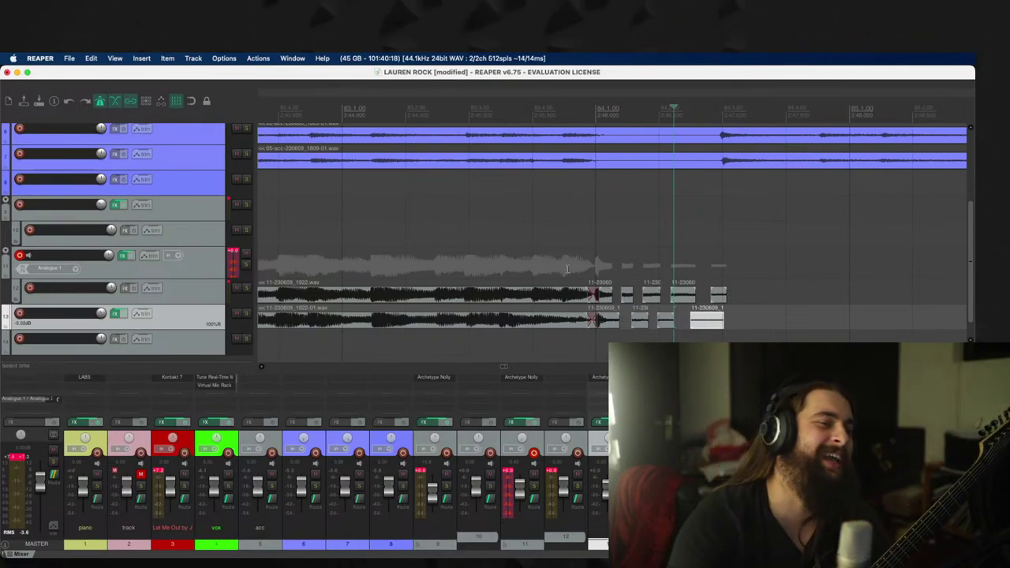
Step: Play back the chopped guitar ending from about the middle of bar 83
click(467, 254)
key(space)
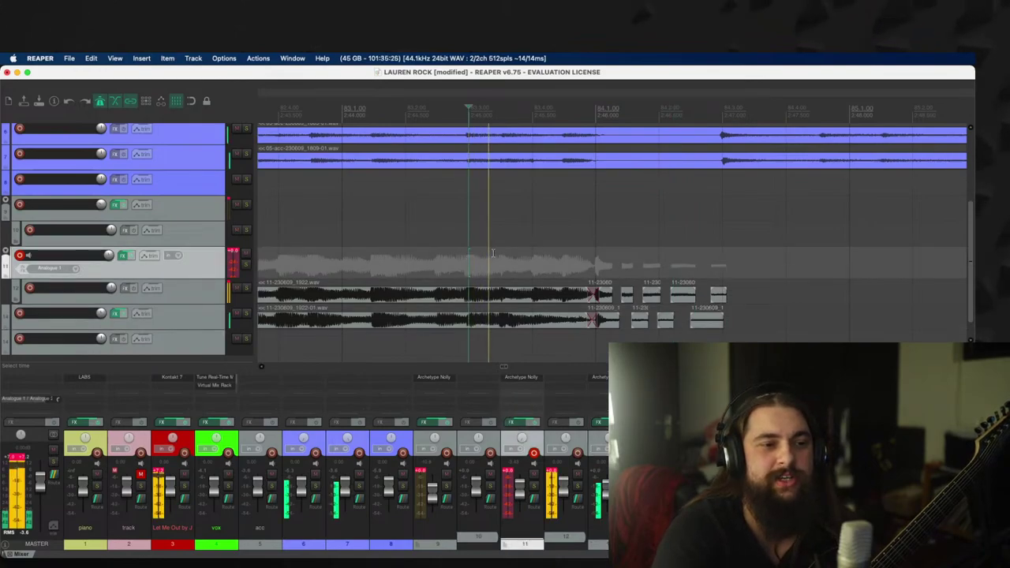
scroll(577, 269, up, 2)
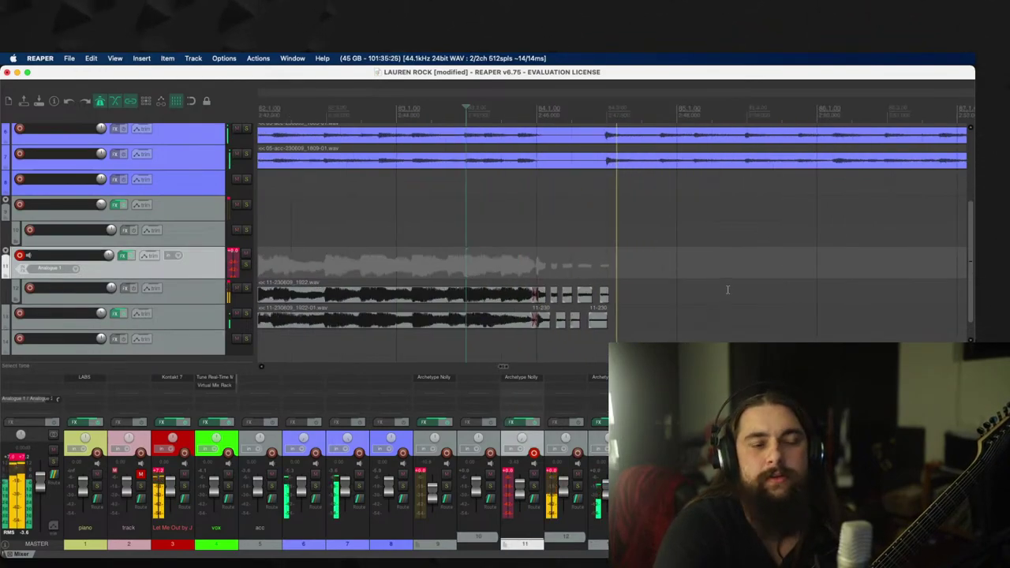
scroll(564, 266, up, 3)
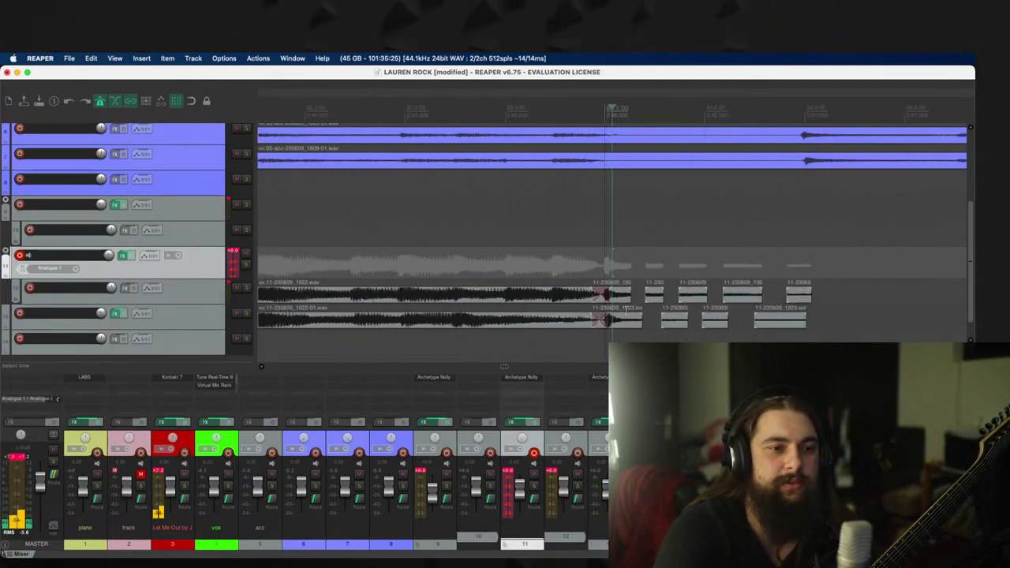
Step: Divide the second, third and fourth stutter pieces after bar 84 on track 12 into shorter pieces with gaps between them
click(694, 298)
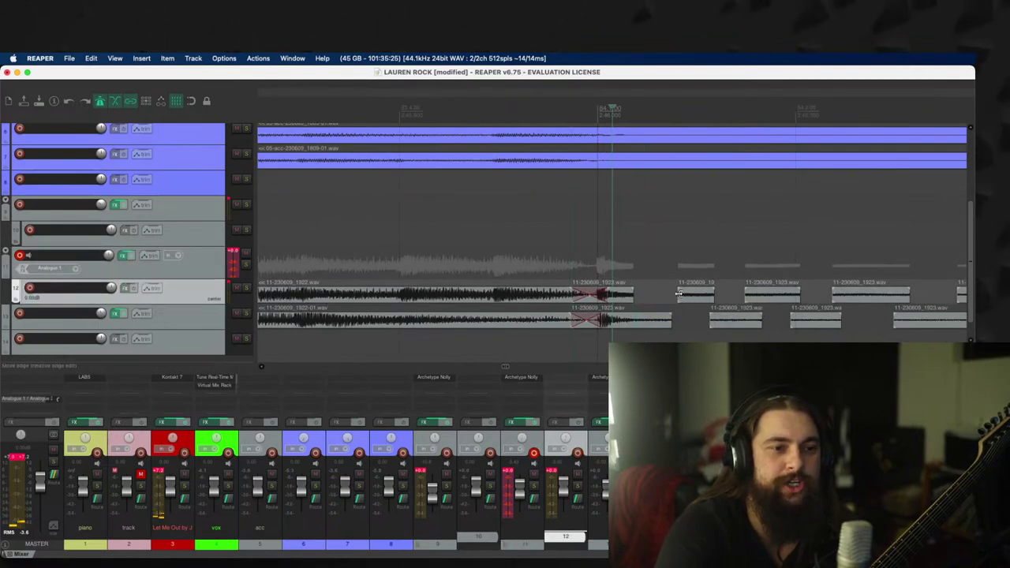
drag(678, 293, 885, 301)
click(682, 296)
key(s)
click(771, 300)
key(s)
click(859, 299)
key(s)
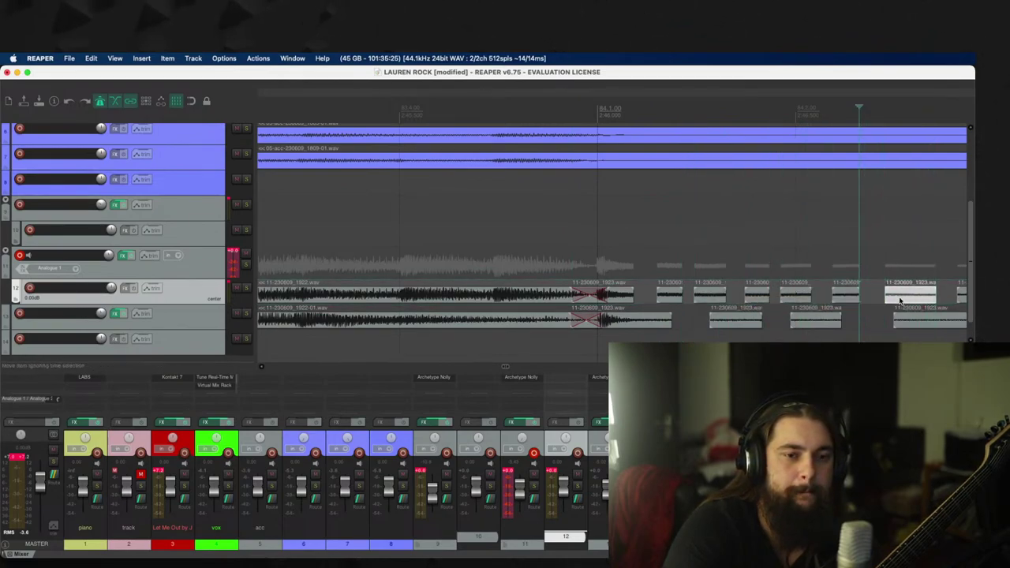
Step: Split the second-to-last stutter piece on track 12, shift its second half, and shorten the final piece to end at beat 84.3
scroll(862, 276, down, 2)
scroll(862, 276, up, 2)
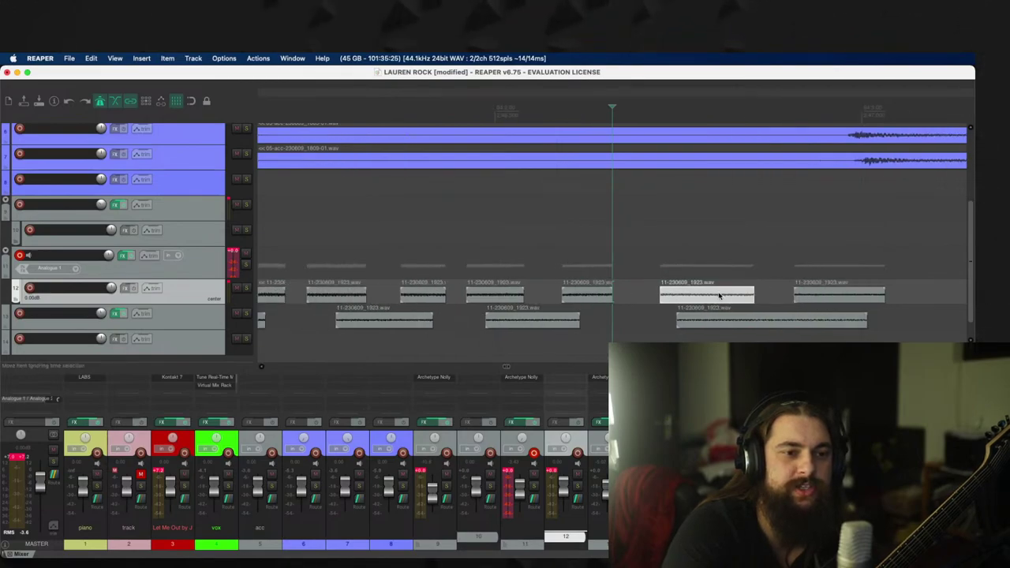
click(711, 297)
key(s)
drag(712, 299, 741, 300)
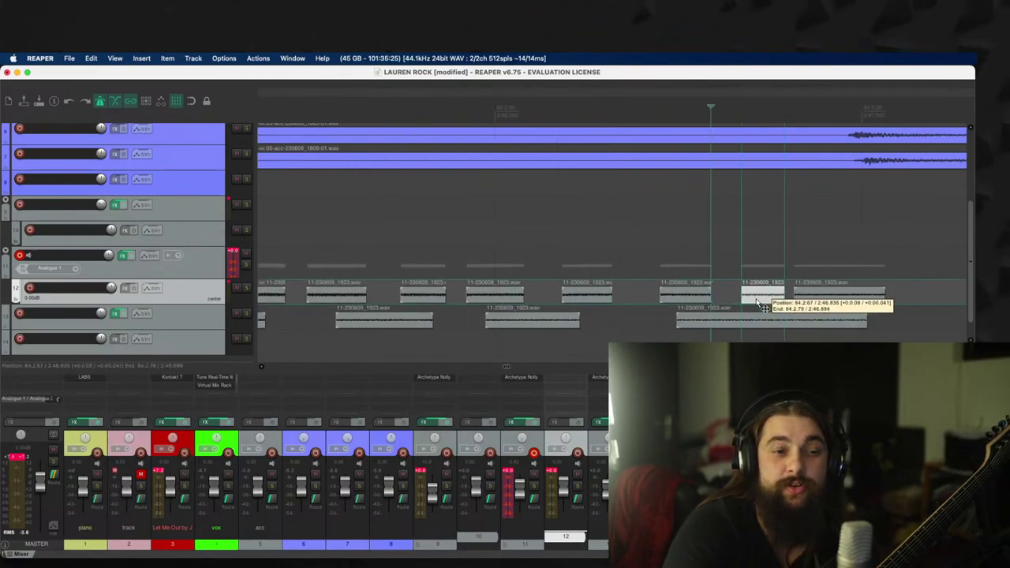
drag(830, 303, 860, 299)
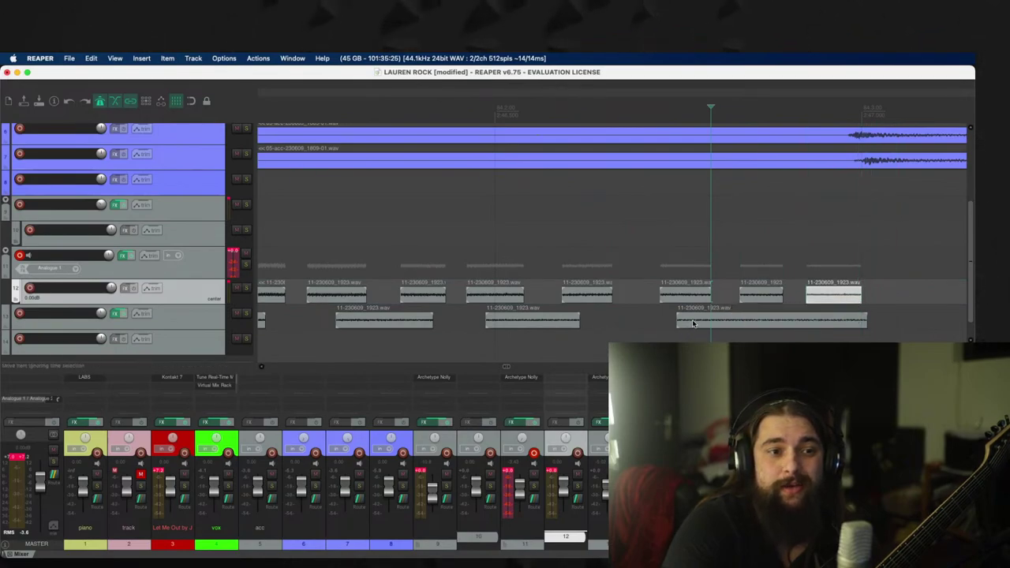
Step: Break the long final tail piece on track 13 into three short pieces with gaps and shorten the end of an earlier piece
drag(693, 323, 631, 323)
click(660, 324)
key(s)
drag(731, 324, 825, 323)
drag(429, 325, 394, 326)
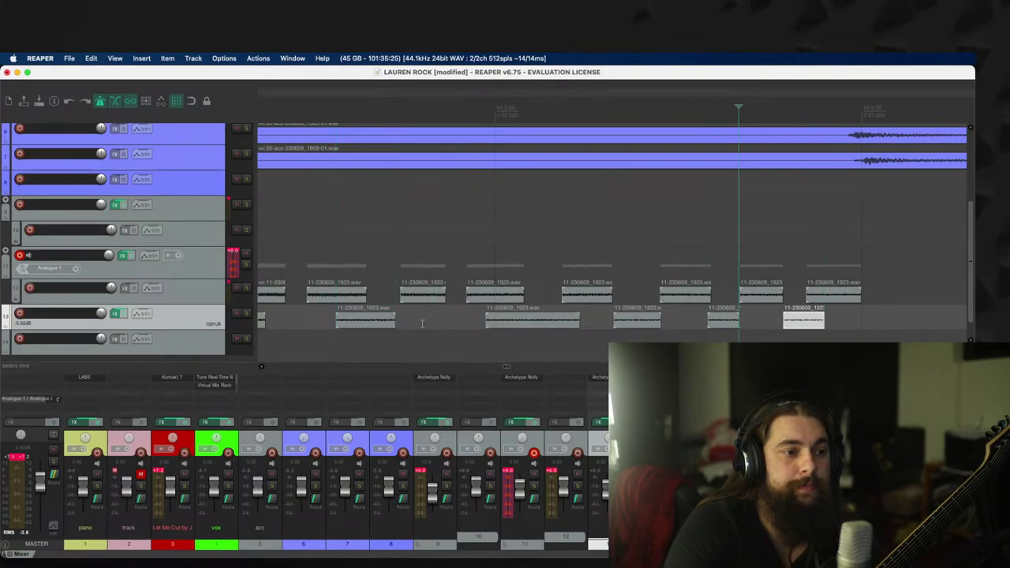
Step: Rearrange and split the remaining early tail pieces on track 13 into shorter chops offset from those on track 12
drag(511, 326, 454, 327)
drag(520, 325, 452, 321)
click(475, 322)
key(s)
scroll(473, 323, left, 3)
scroll(454, 320, left, 3)
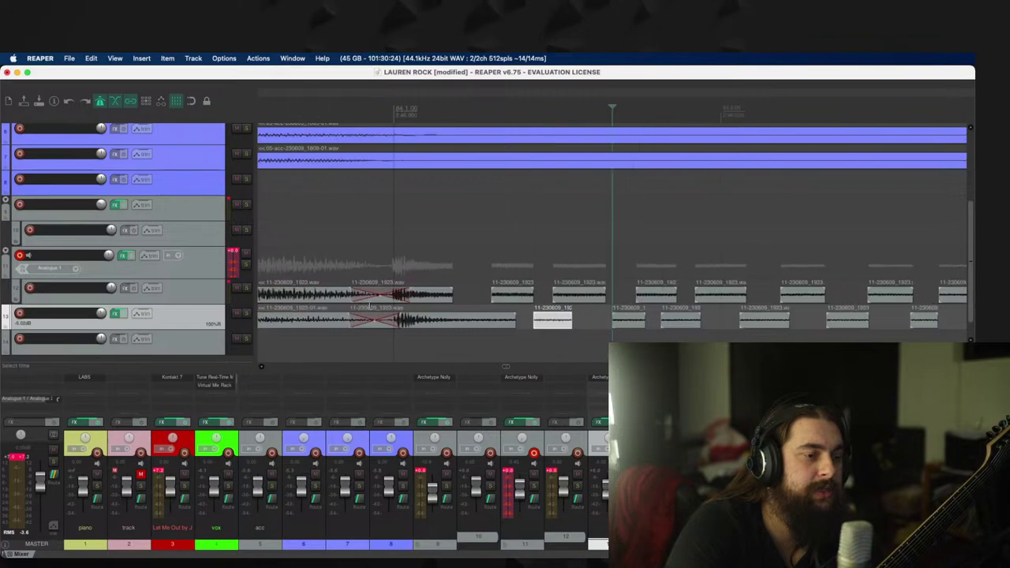
Step: Play back the denser chopped ending from just before bar 84
click(372, 260)
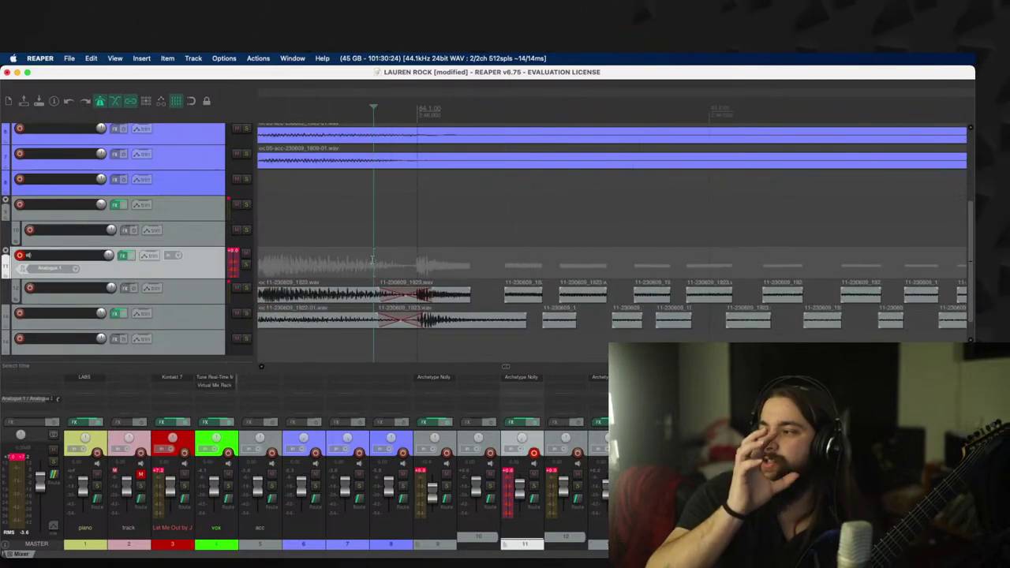
key(space)
scroll(367, 205, down, 3)
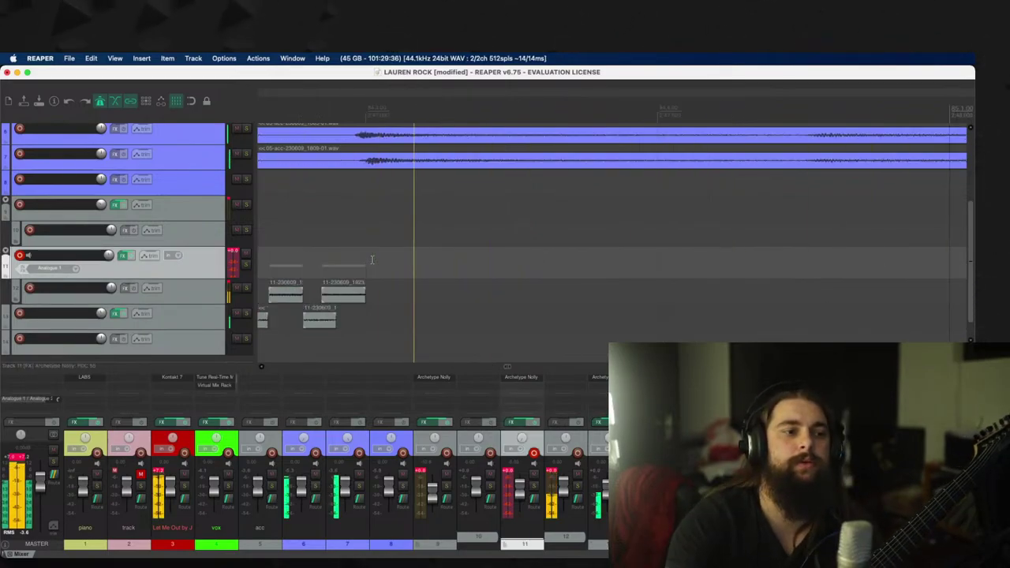
click(471, 224)
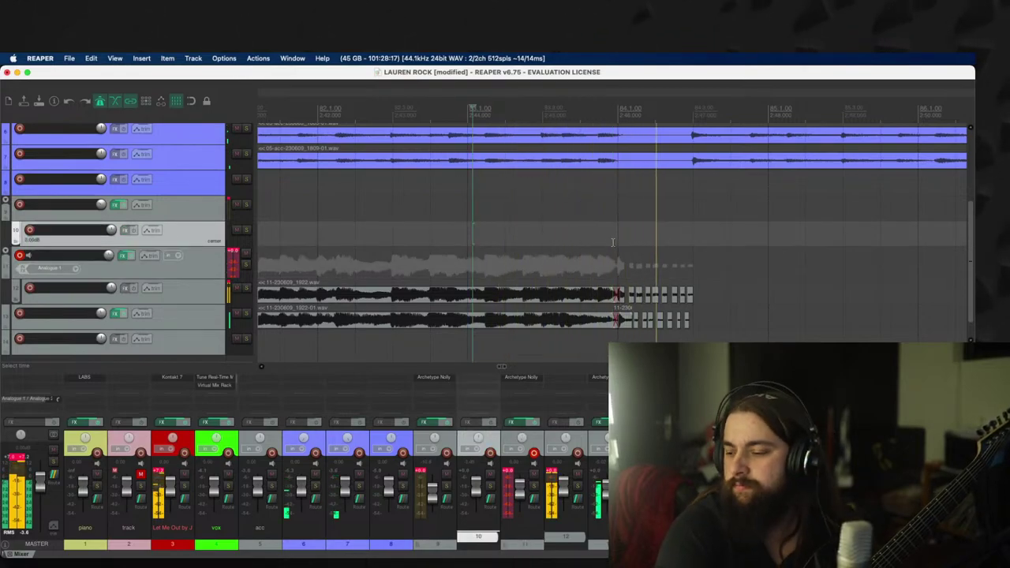
scroll(585, 243, down, 1)
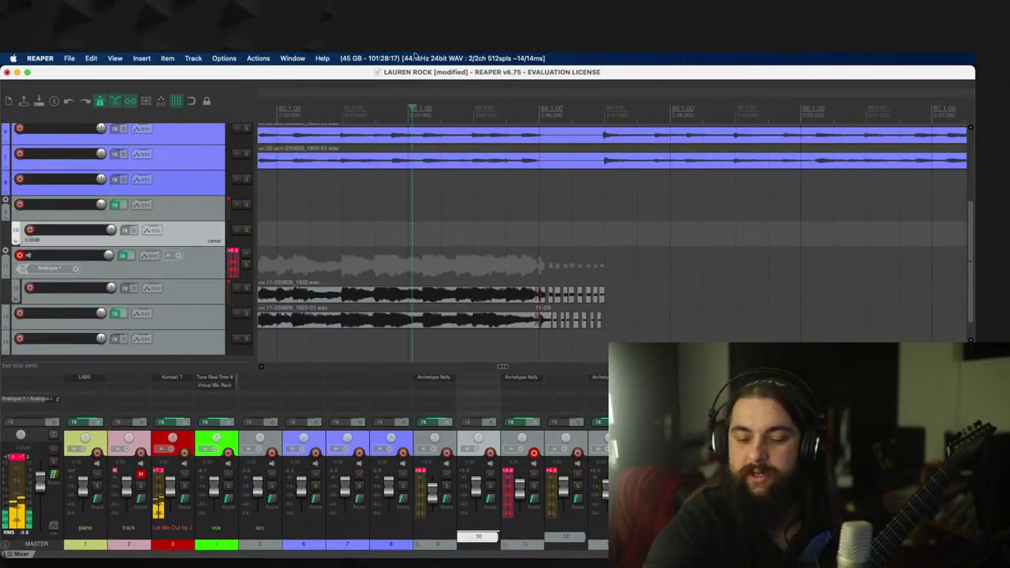
Step: Disarm track 11, arm track 9 for recording, and place the edit cursor at bar 75
click(12, 57)
click(233, 224)
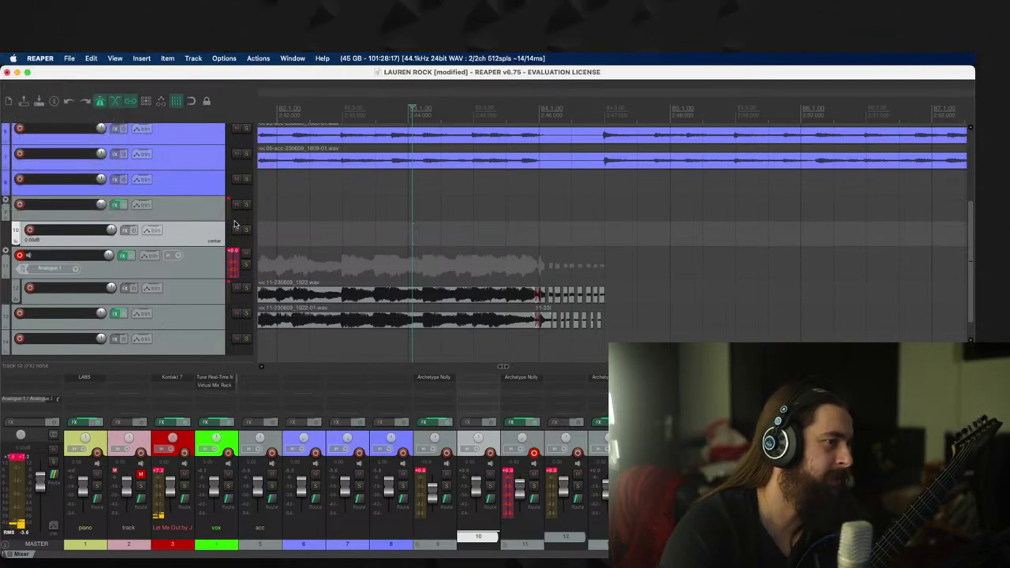
click(21, 205)
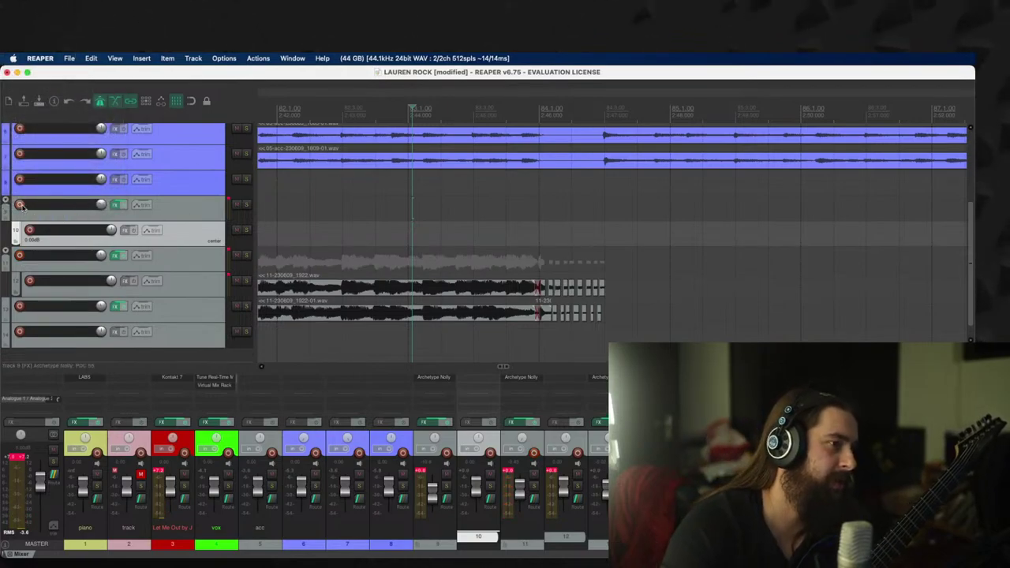
scroll(380, 239, down, 3)
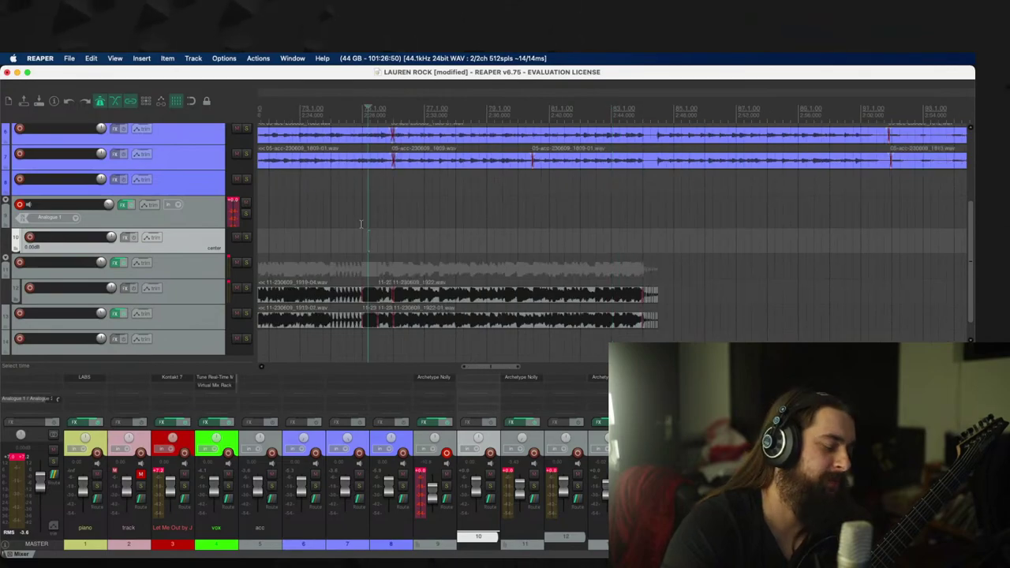
Step: Try recording guitar takes on track 9 from bar 75, undoing the first two
key(super+r)
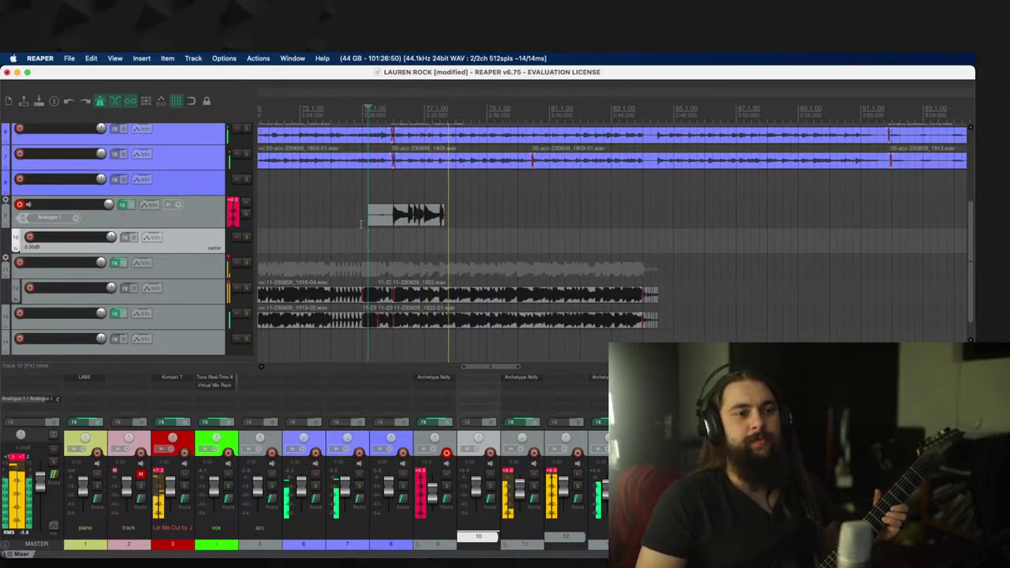
key(space)
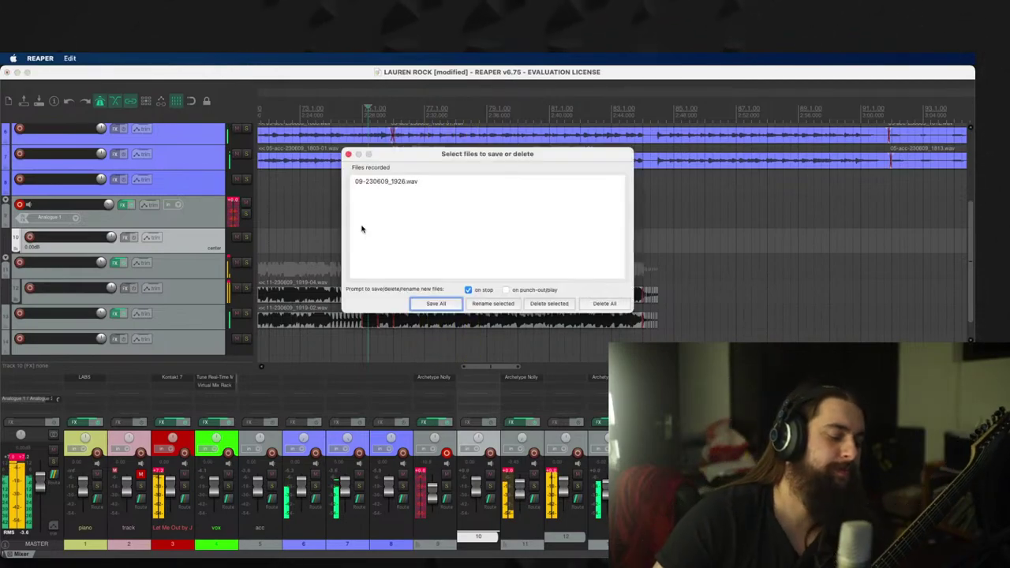
key(Return)
key(super+z)
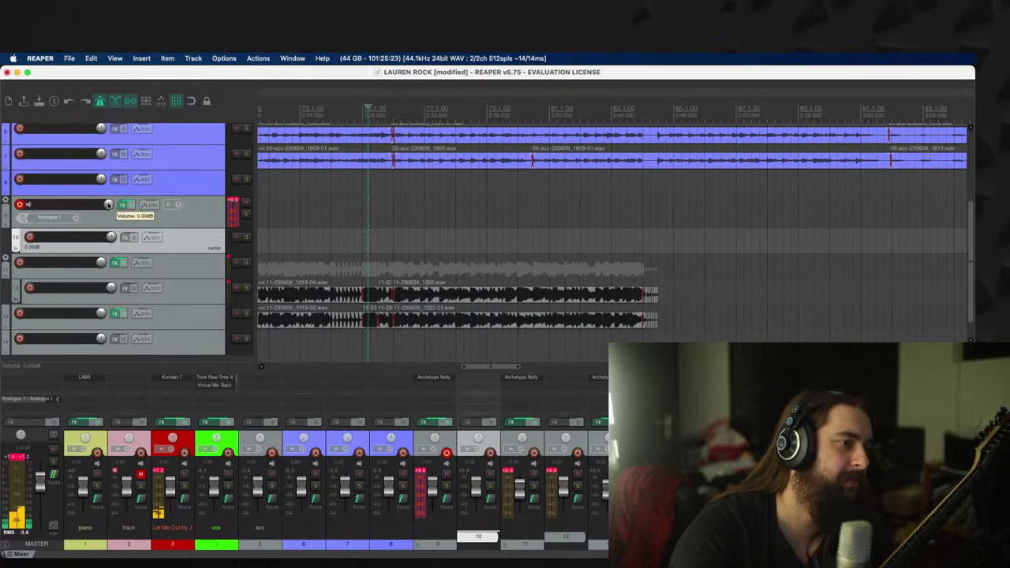
key(super+r)
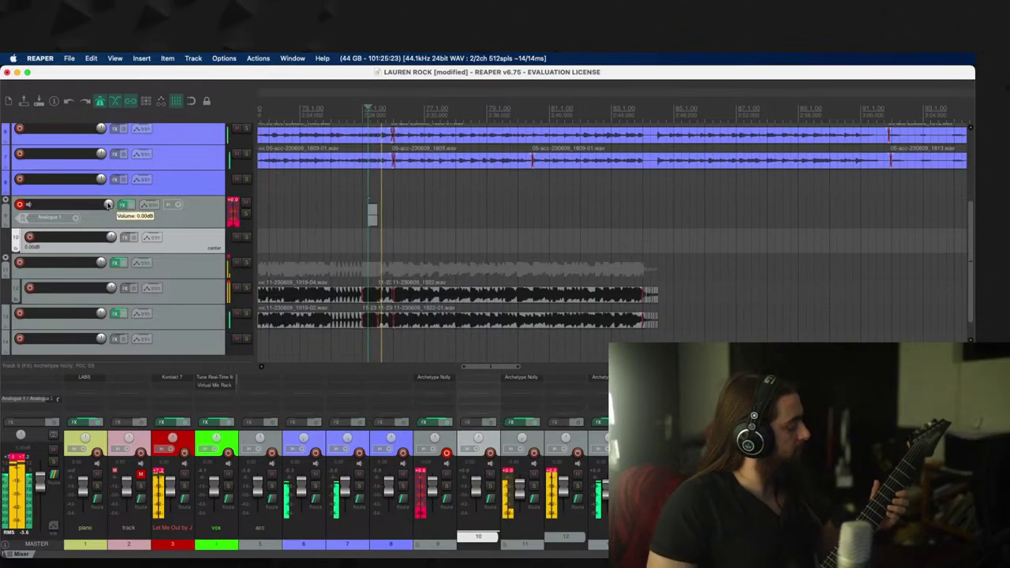
key(space)
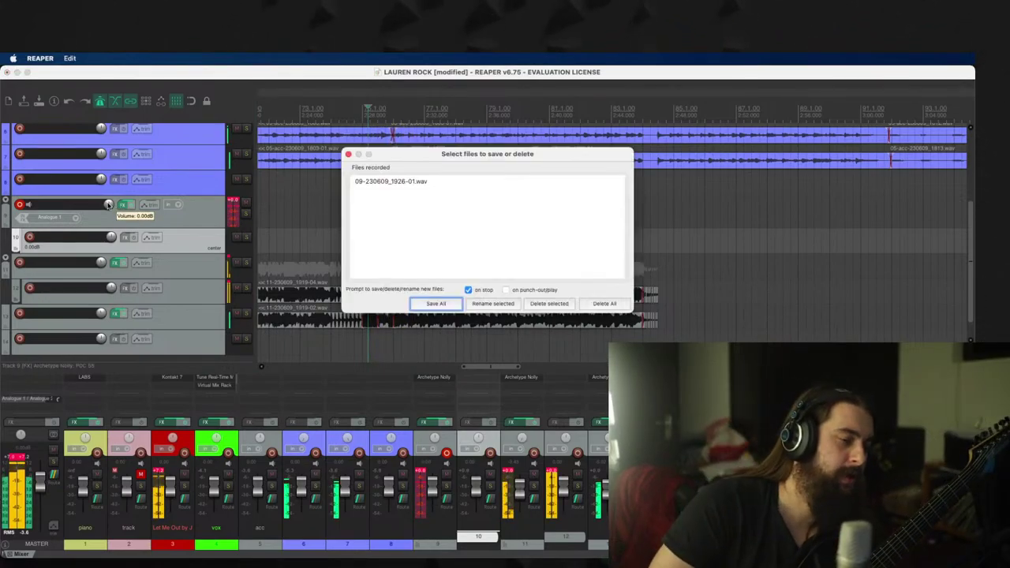
key(Return)
key(super+z)
key(super+r)
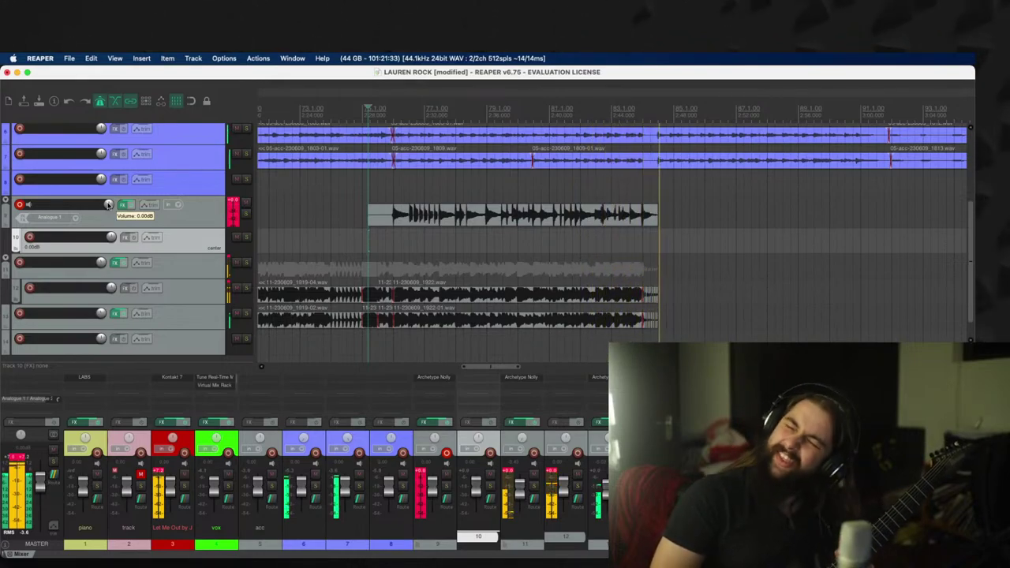
key(space)
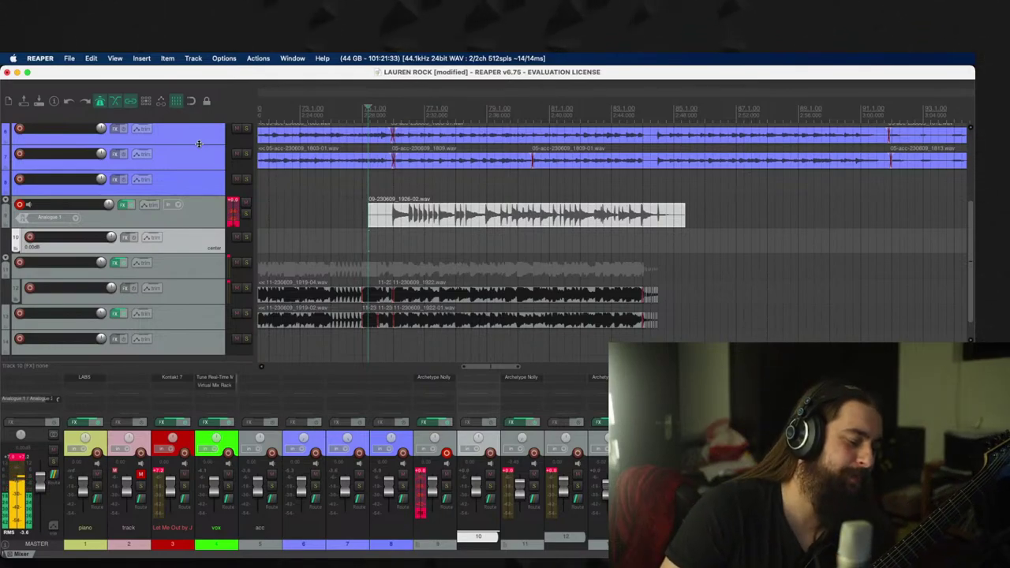
Step: Record and save a guitar take on track 9 from bar 75 to past bar 84, and move it down to track 10
key(ctrl+r)
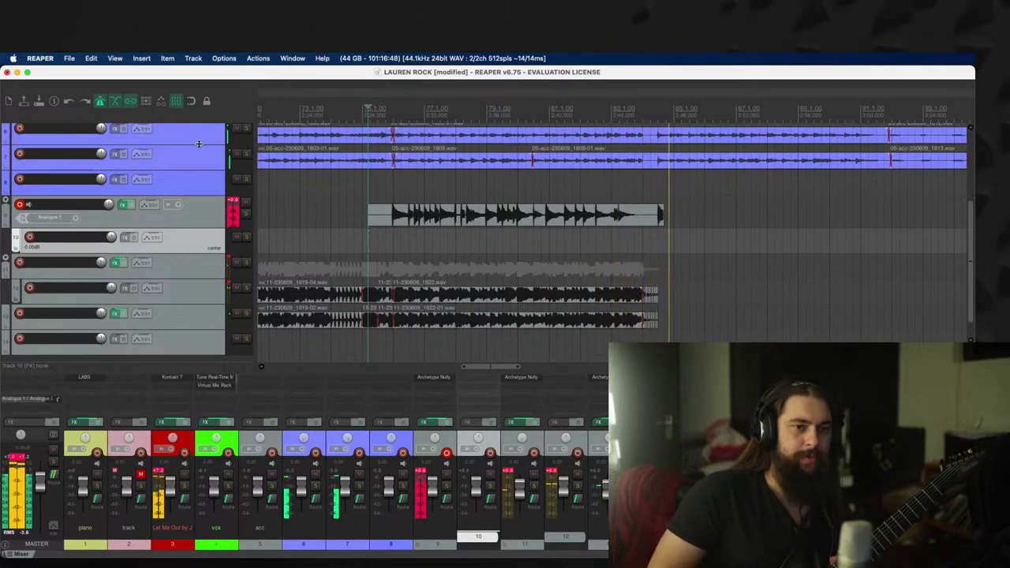
key(space)
key(Return)
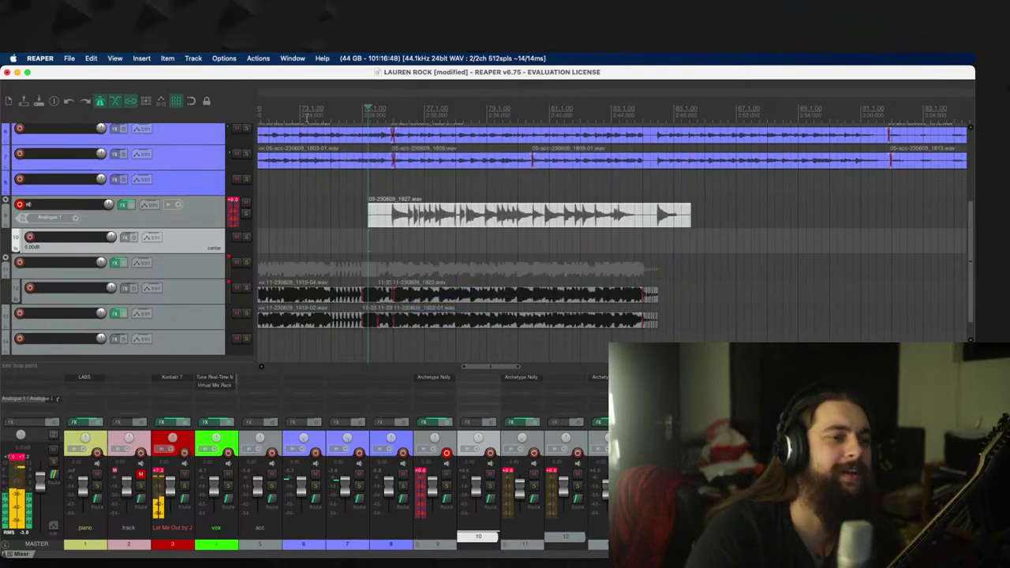
drag(420, 215, 431, 227)
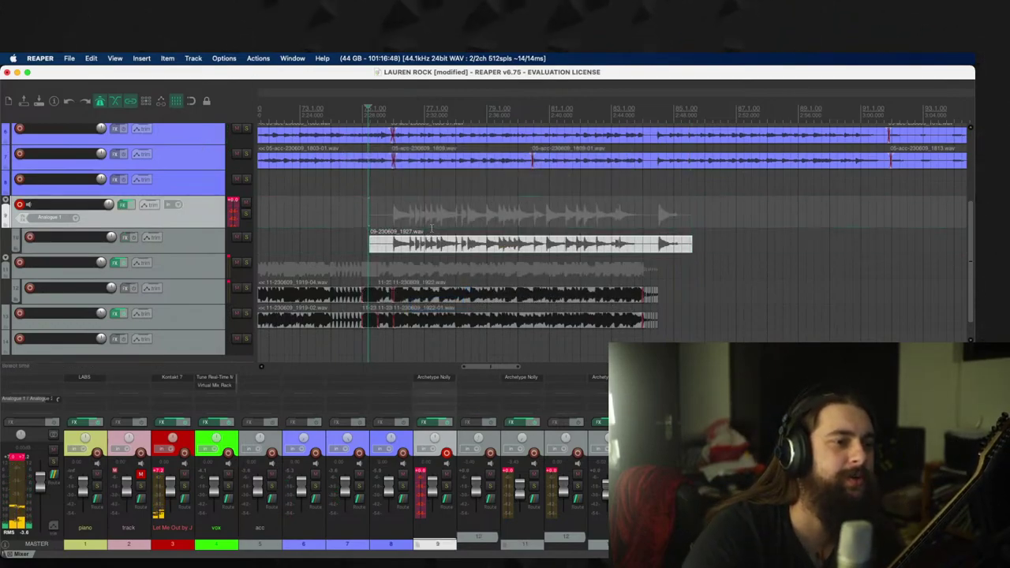
Step: Audition the new take on track 10 from the second half of bar 82 and trim its end to about the middle of bar 82
click(607, 190)
scroll(608, 189, up, 3)
key(space)
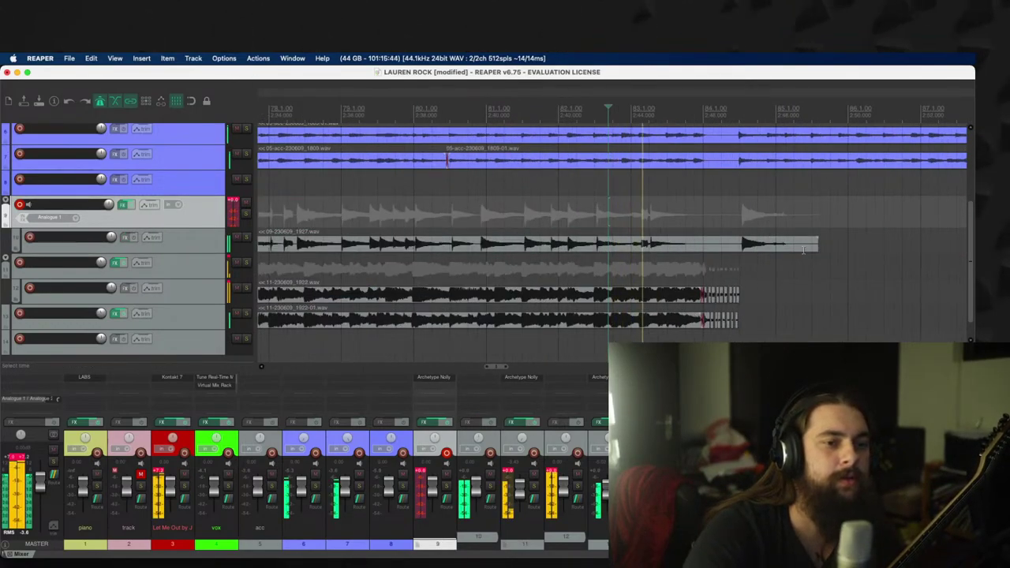
key(space)
drag(816, 246, 597, 249)
Step: Try recording a continuation guitar take on track 9 from bar 81
click(579, 207)
click(506, 218)
key(space)
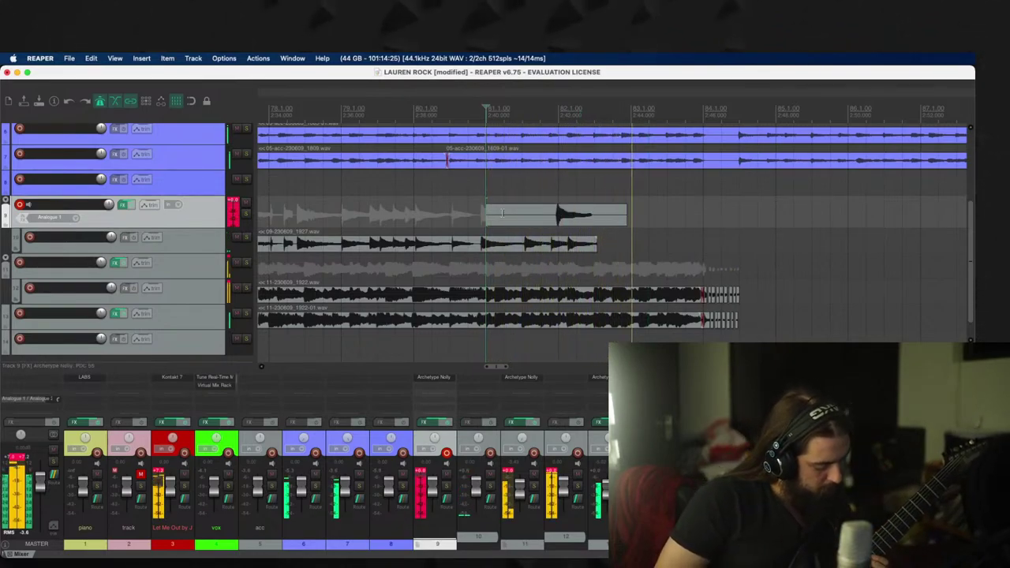
key(space)
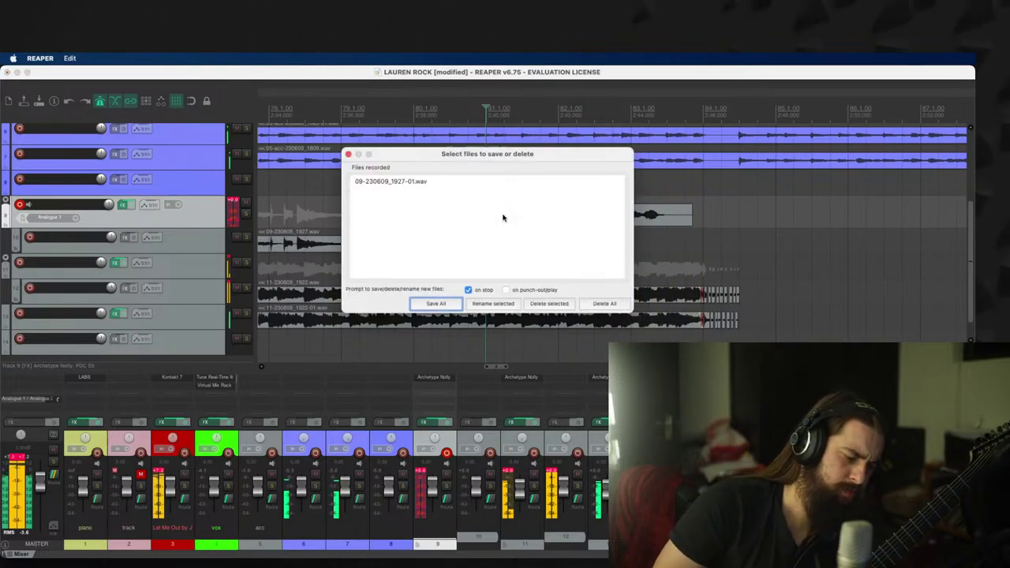
key(Return)
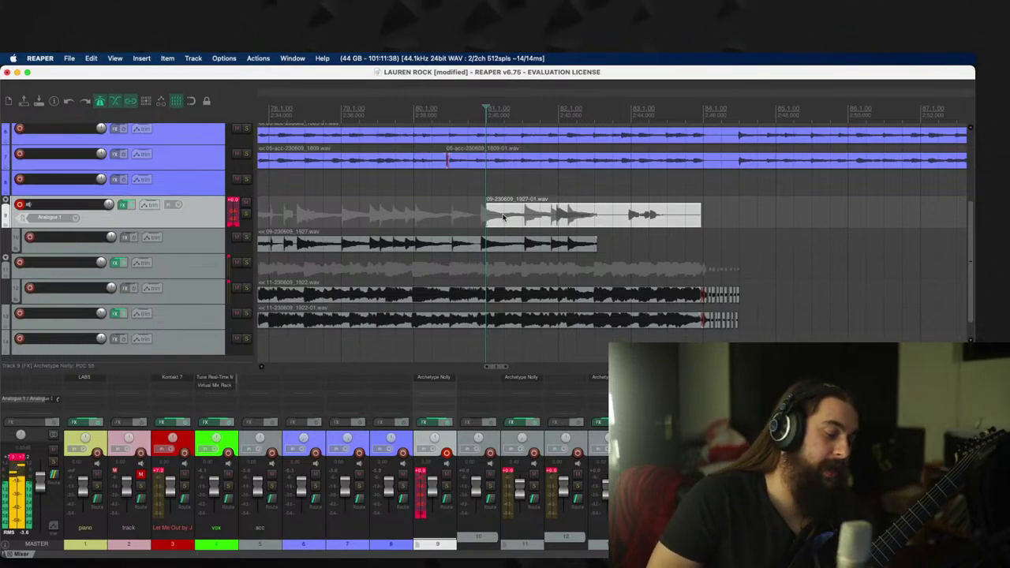
Step: Record and save a guitar take on track 9 from bar 81, trim its start to about 81.4, and place it on track 10
key(super+r)
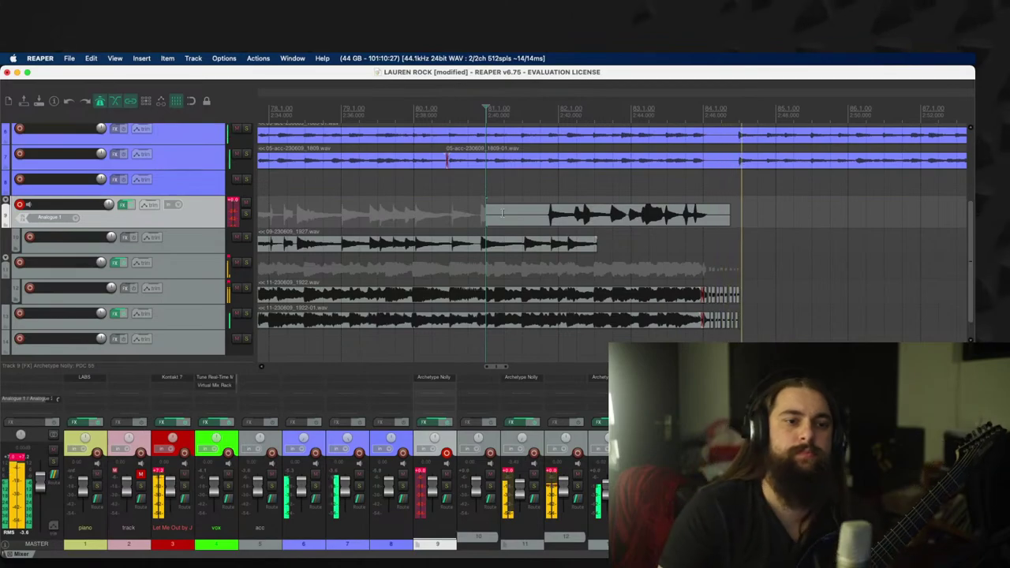
key(space)
key(Return)
drag(490, 220, 547, 247)
Step: Play back the joined take from early in bar 83 and trim its end on track 10 to just after bar 84 begins
click(645, 215)
key(space)
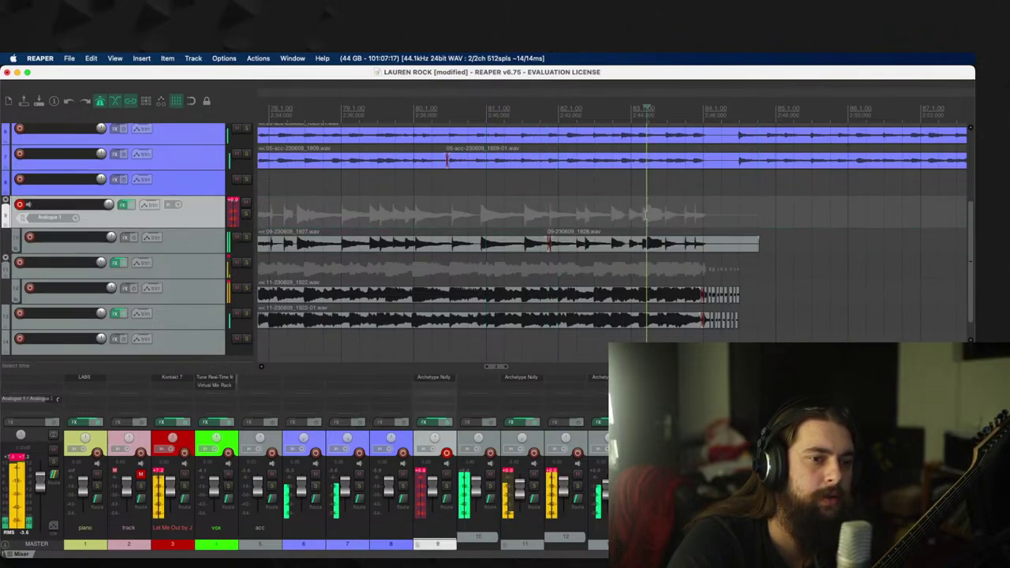
key(space)
drag(756, 246, 704, 245)
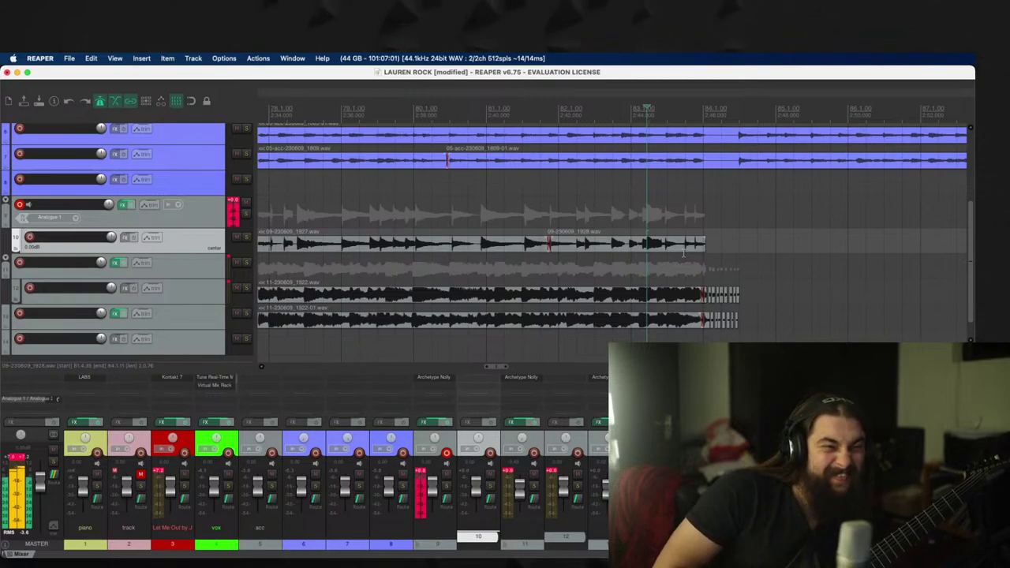
Step: Try recording continuation guitar takes on track 9 from early in bar 83, discarding each rejected attempt
key(super+r)
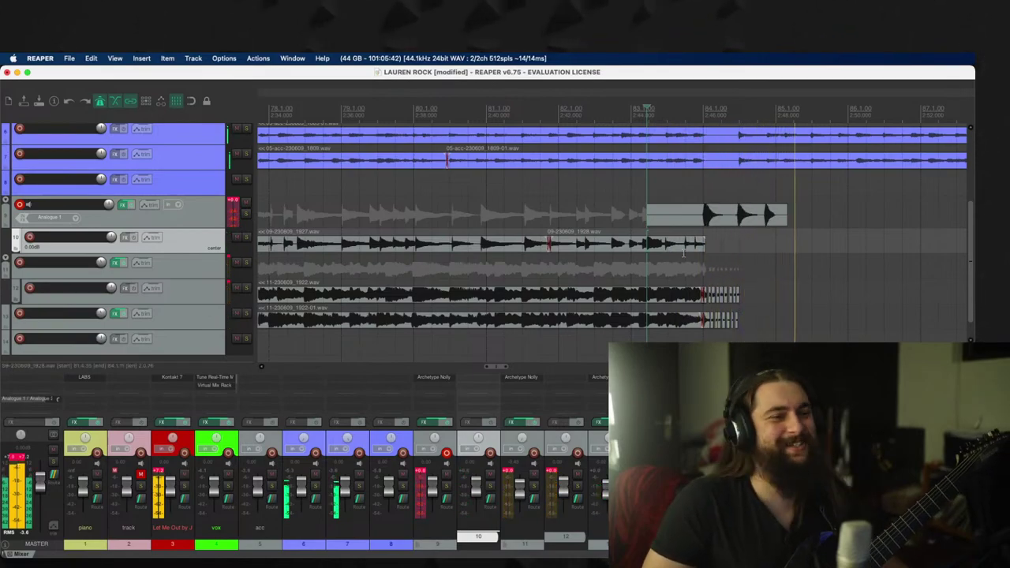
key(super+BackSpace)
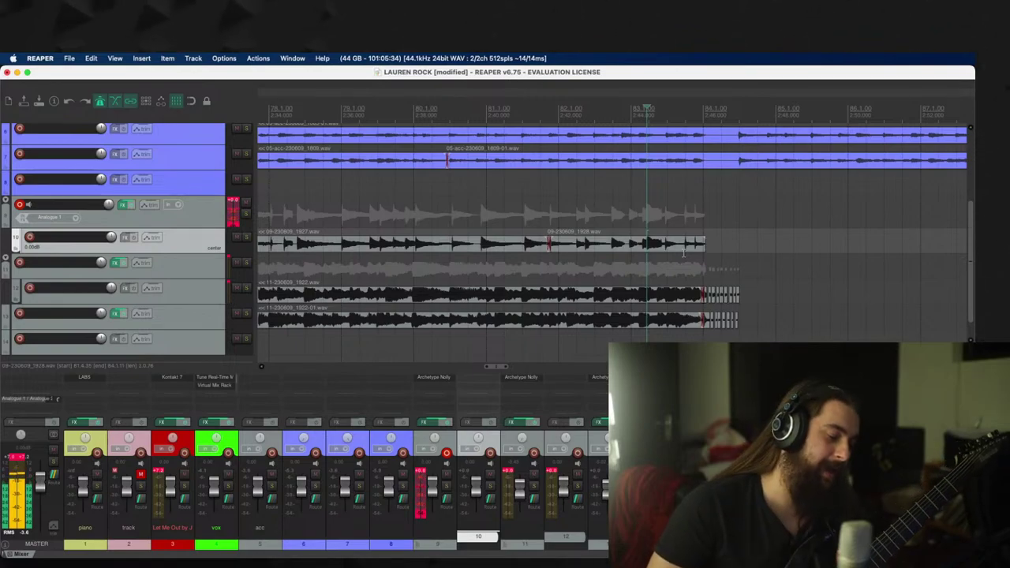
key(ctrl+r)
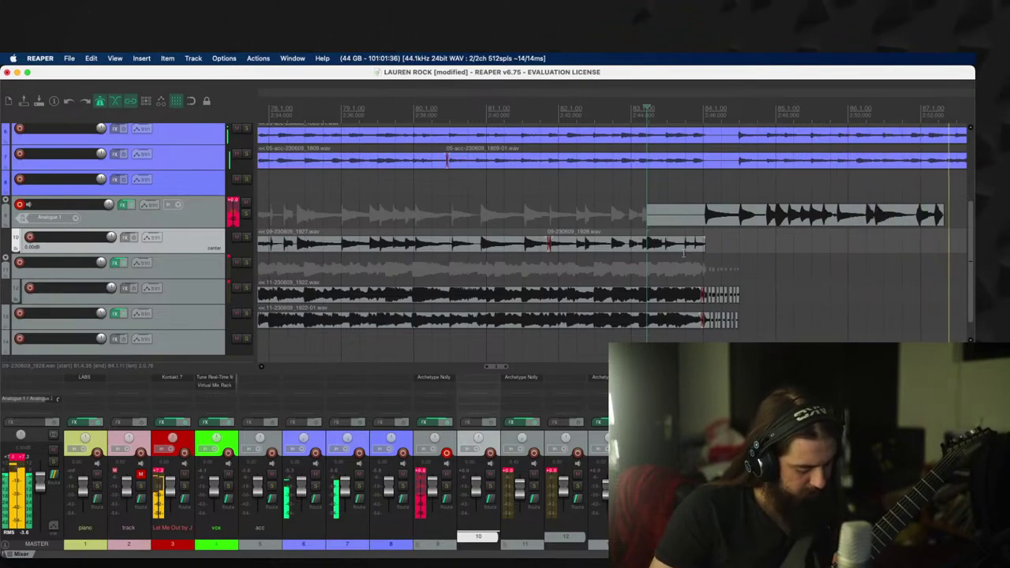
key(space)
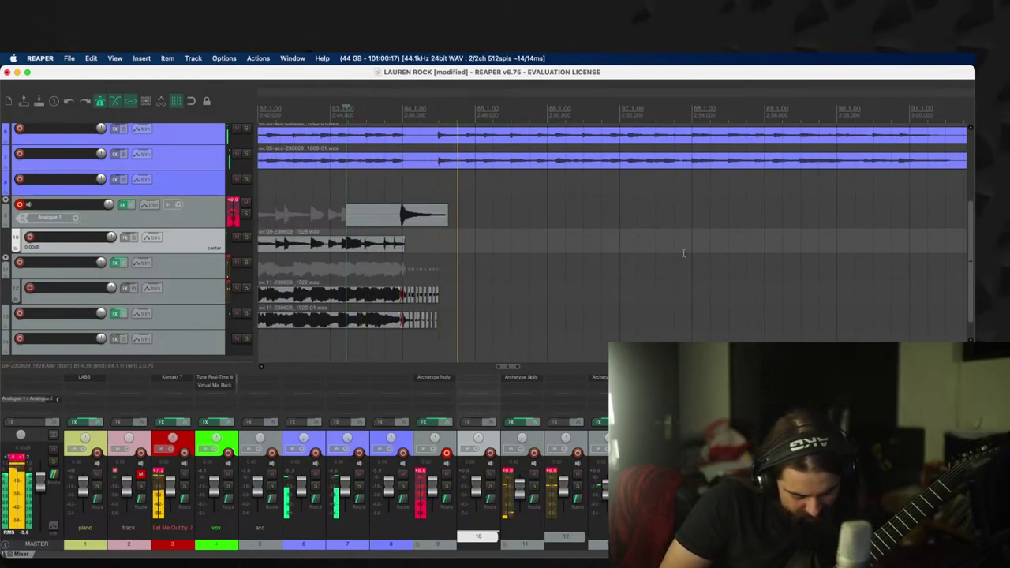
key(space)
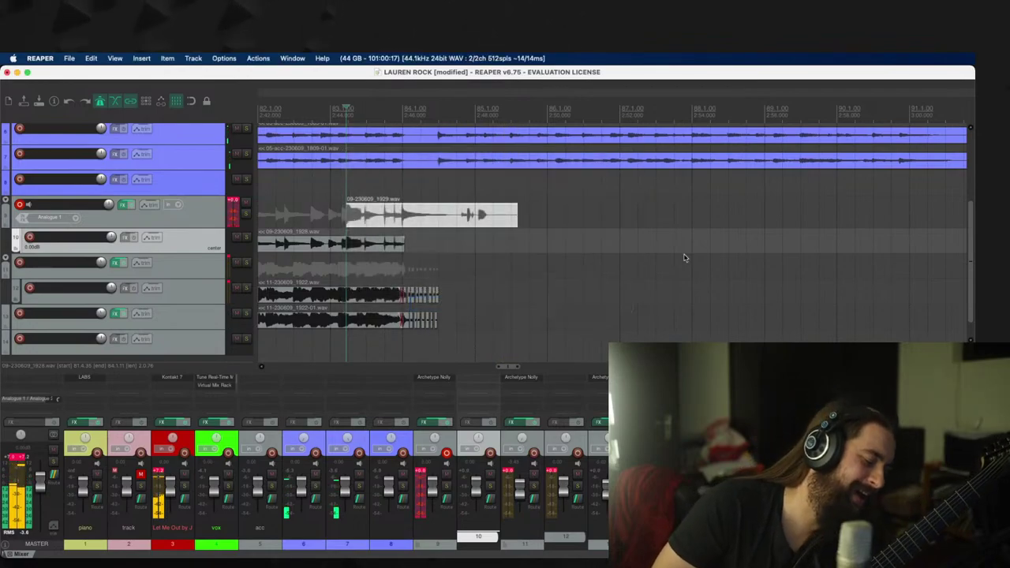
key(ctrl+z)
key(ctrl+r)
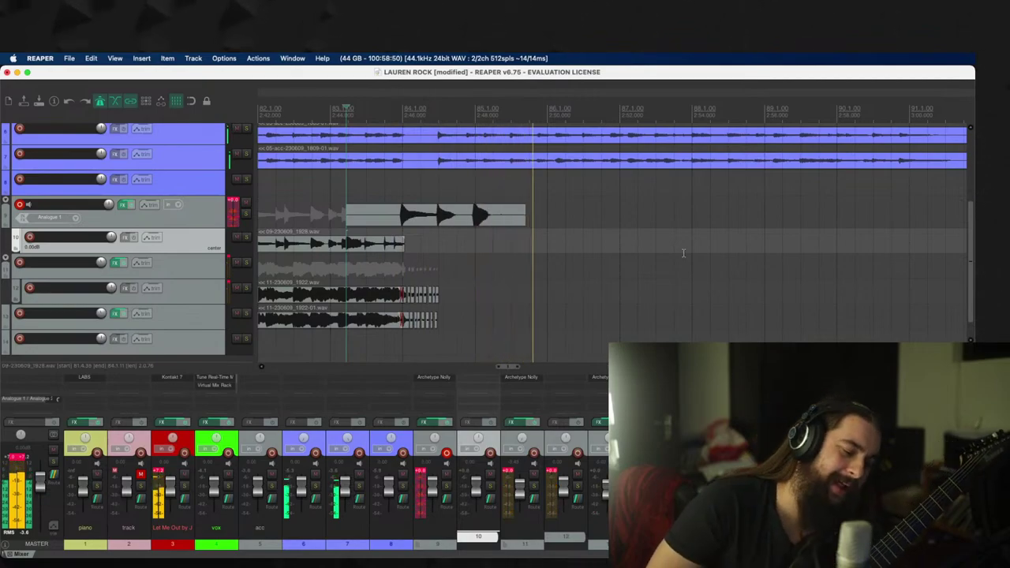
key(space)
key(ctrl+z)
key(ctrl+r)
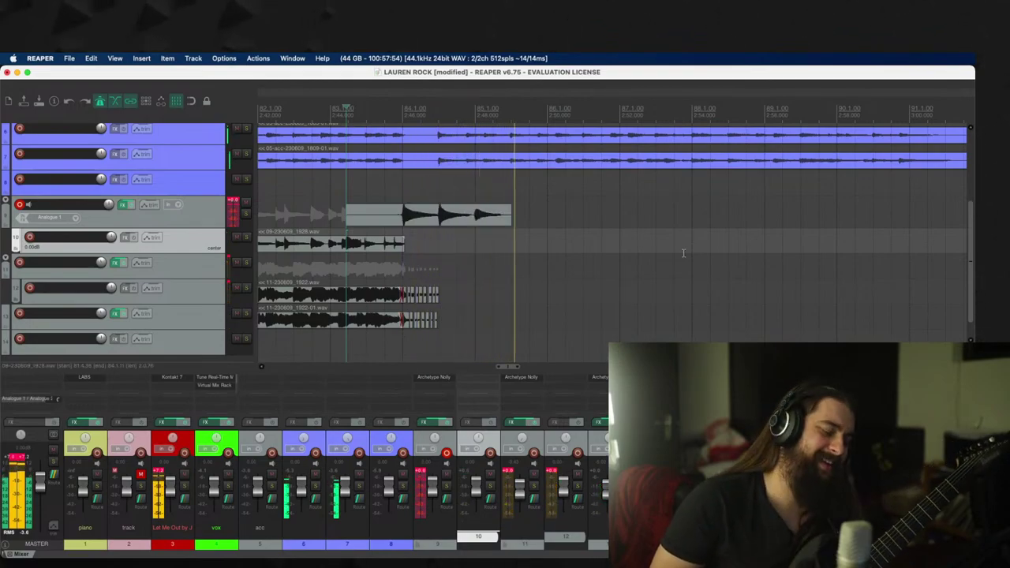
key(space)
key(Delete)
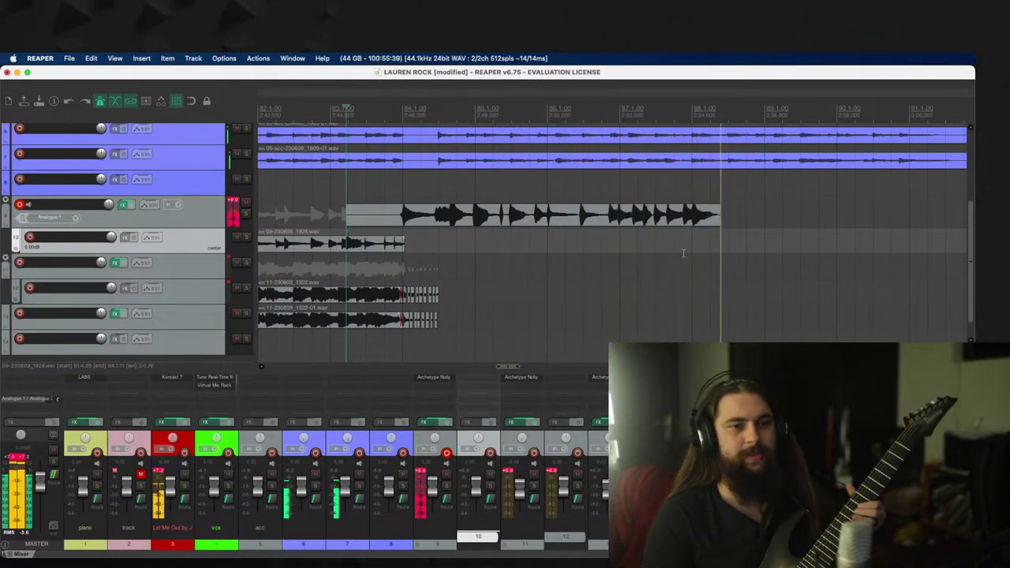
Step: Save the guitar take recorded on track 9, place it on track 10 with its start trimmed to bar 84, and audition the join
key(space)
key(Return)
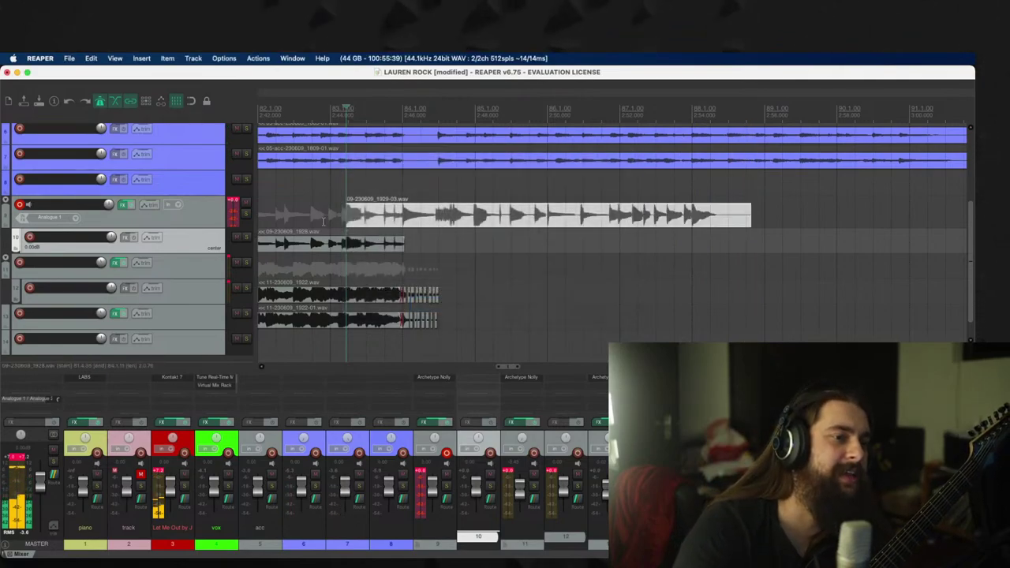
drag(345, 212, 402, 241)
click(307, 215)
key(space)
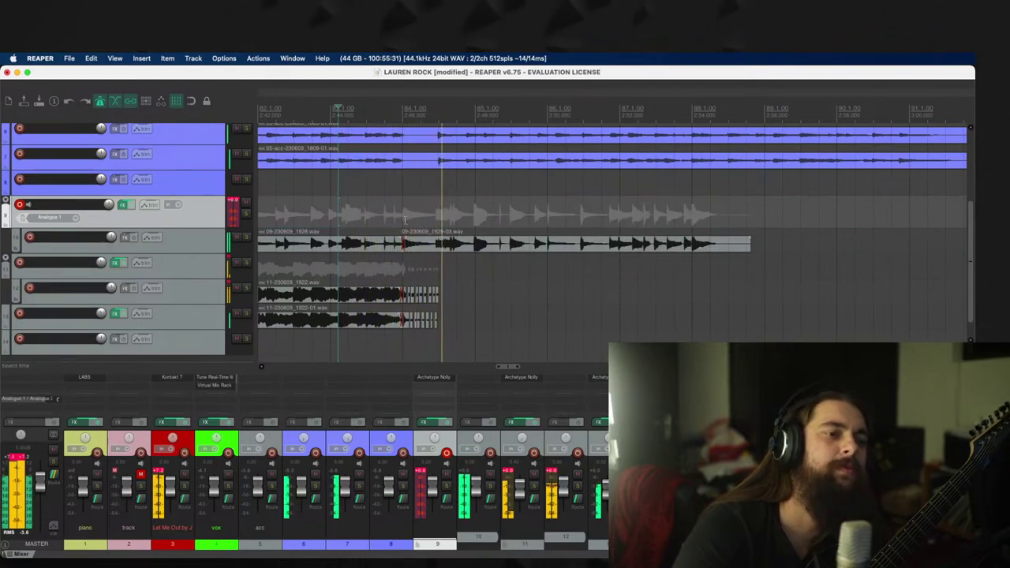
Step: Delete the newly placed guitar take that starts at bar 84 on track 10
click(606, 240)
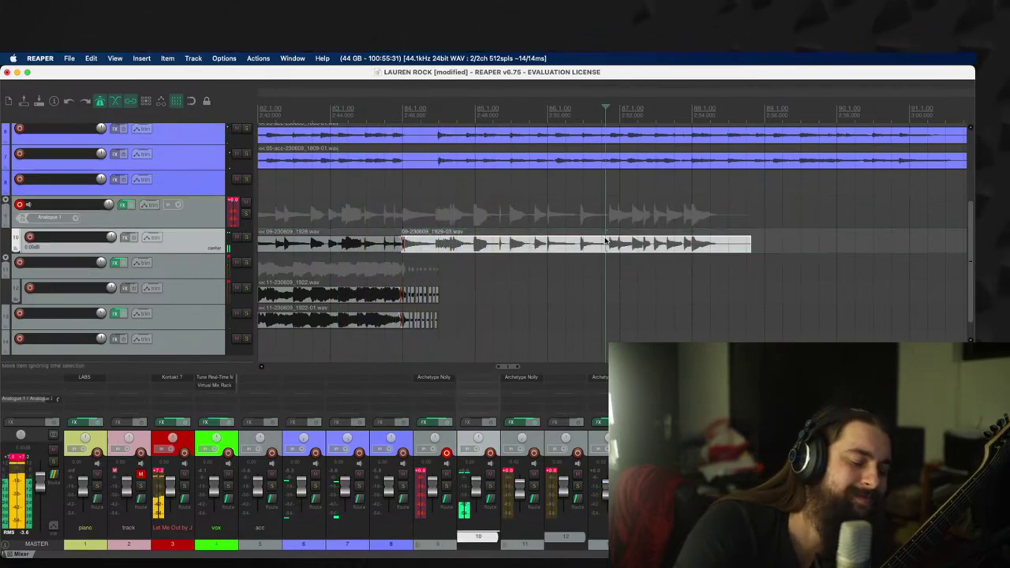
key(space)
key(Delete)
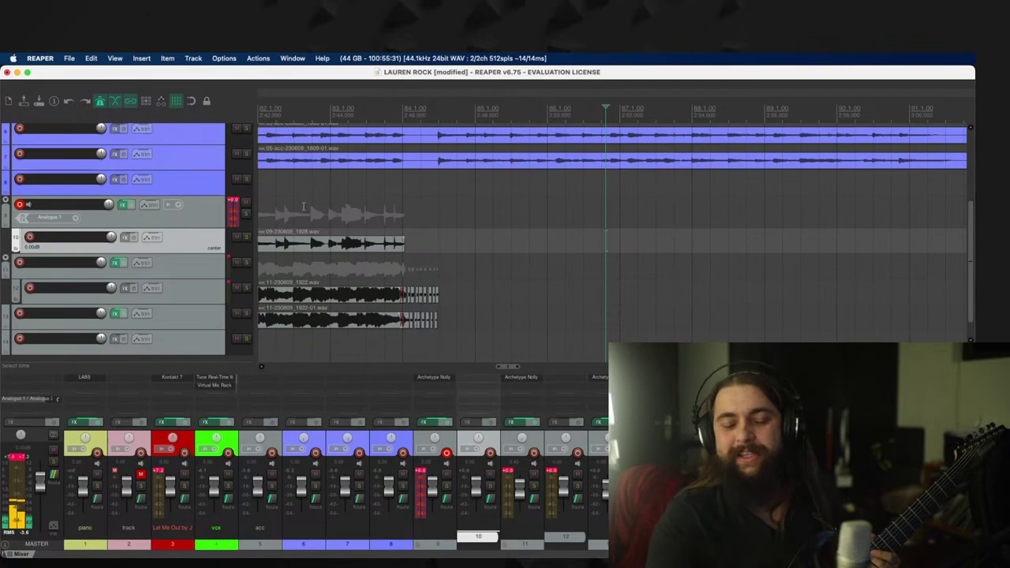
Step: Try recording a guitar take on track 9 from the second half of bar 82
click(303, 207)
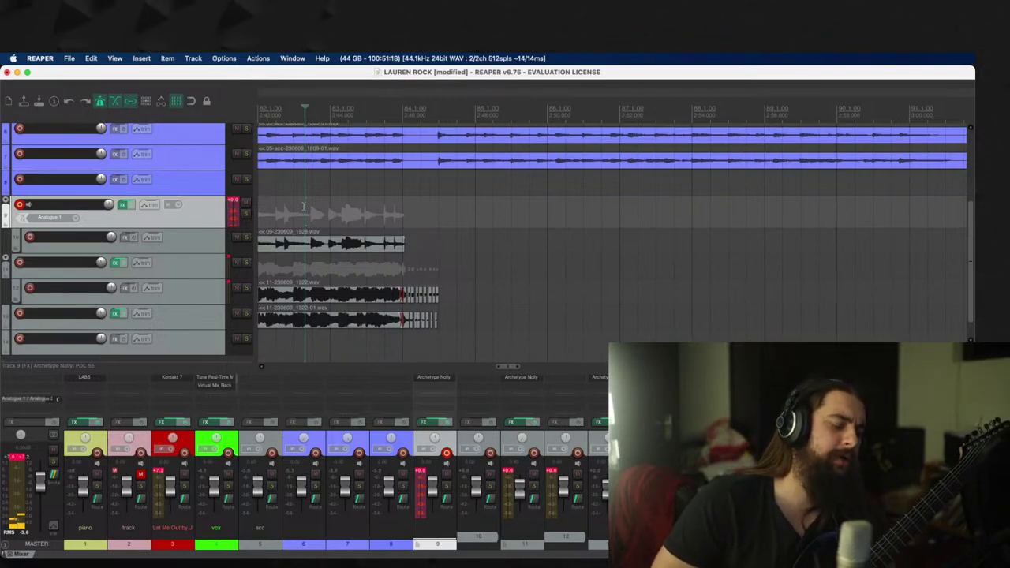
key(ctrl+r)
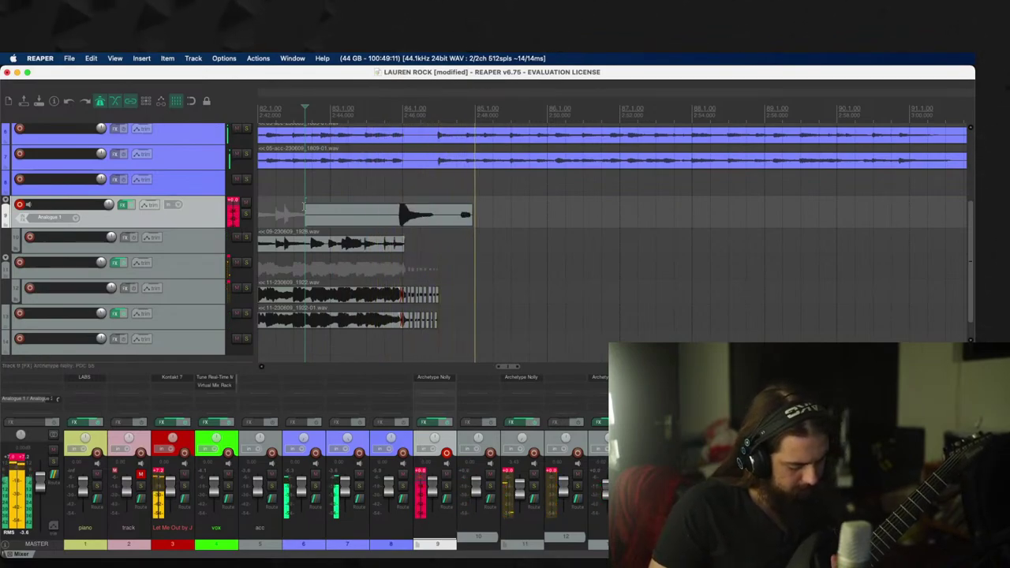
key(space)
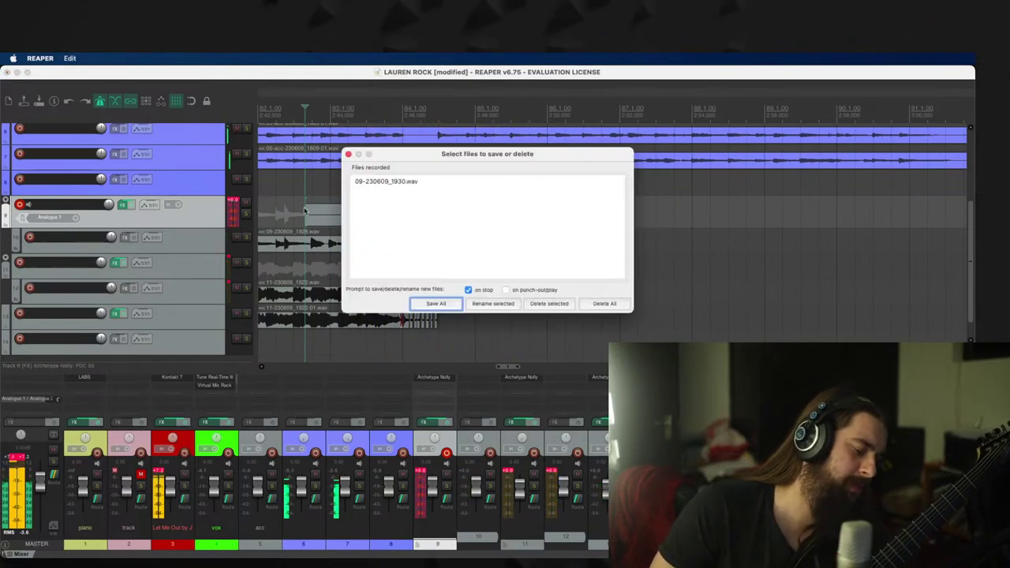
key(Return)
key(ctrl+z)
Step: Record and save a guitar take on track 9 from the second half of bar 82, trim its start to bar 84, and place it on track 10
key(ctrl+r)
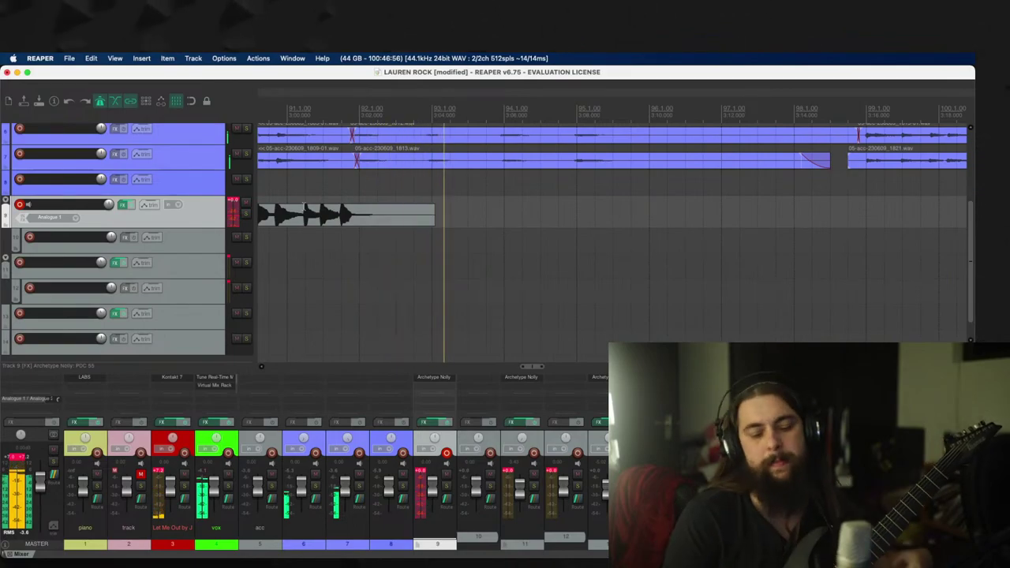
key(space)
key(space)
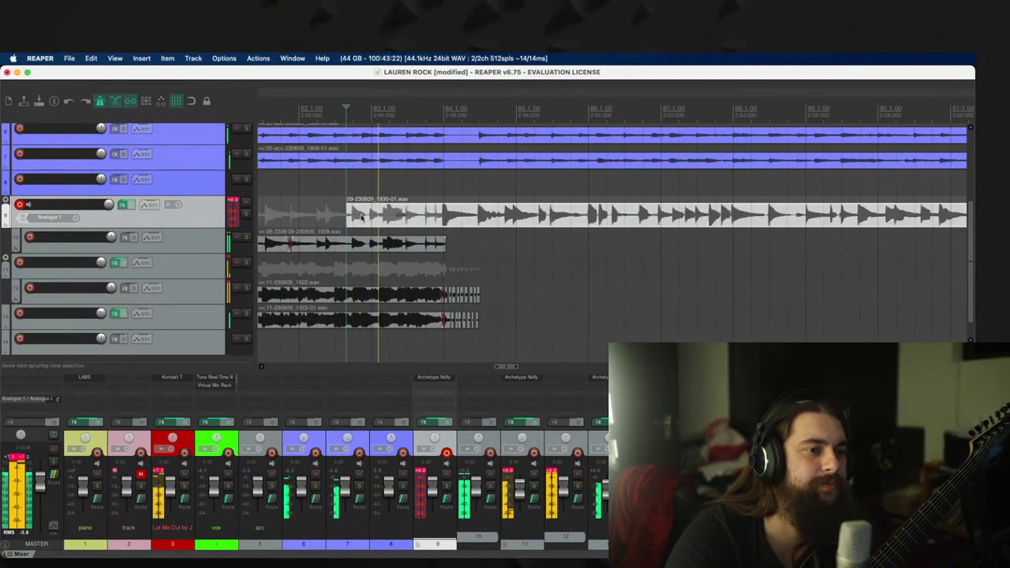
drag(344, 219, 467, 245)
click(470, 241)
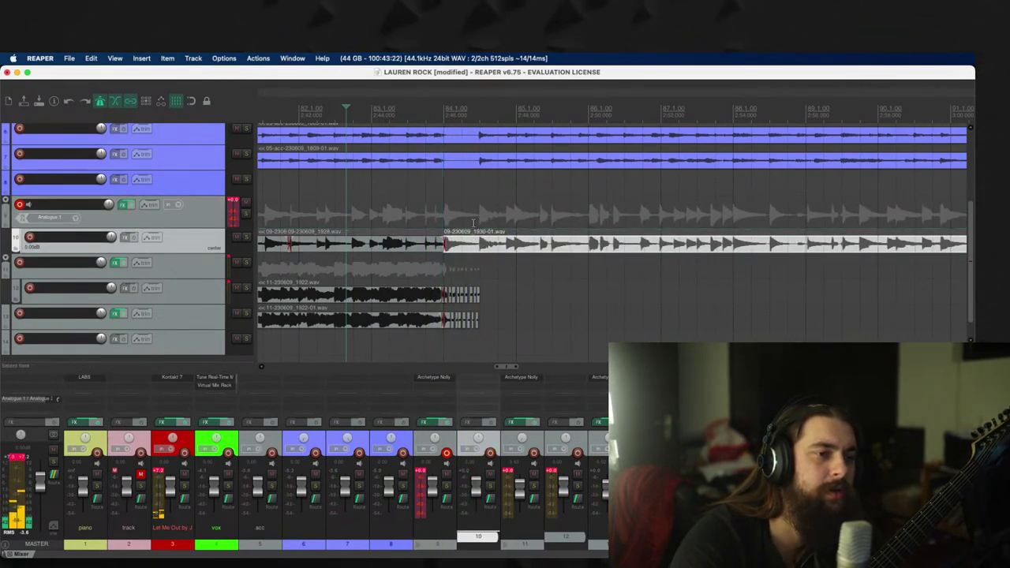
Step: Play back the joined take from late in bar 84 and from bar 87, and trim its end on track 10 to bar 91
scroll(473, 223, down, 3)
scroll(684, 233, up, 2)
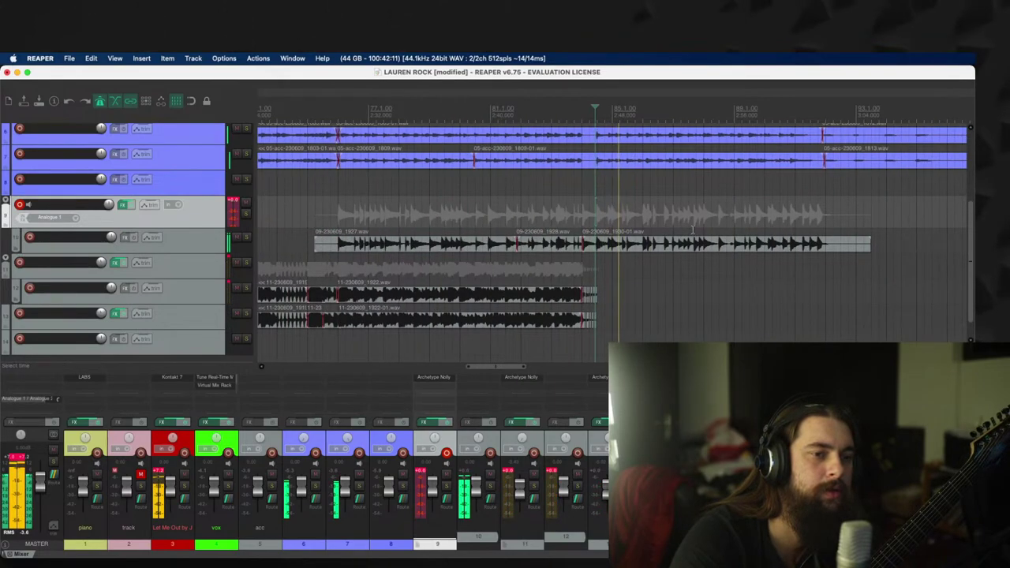
scroll(694, 246, down, 1)
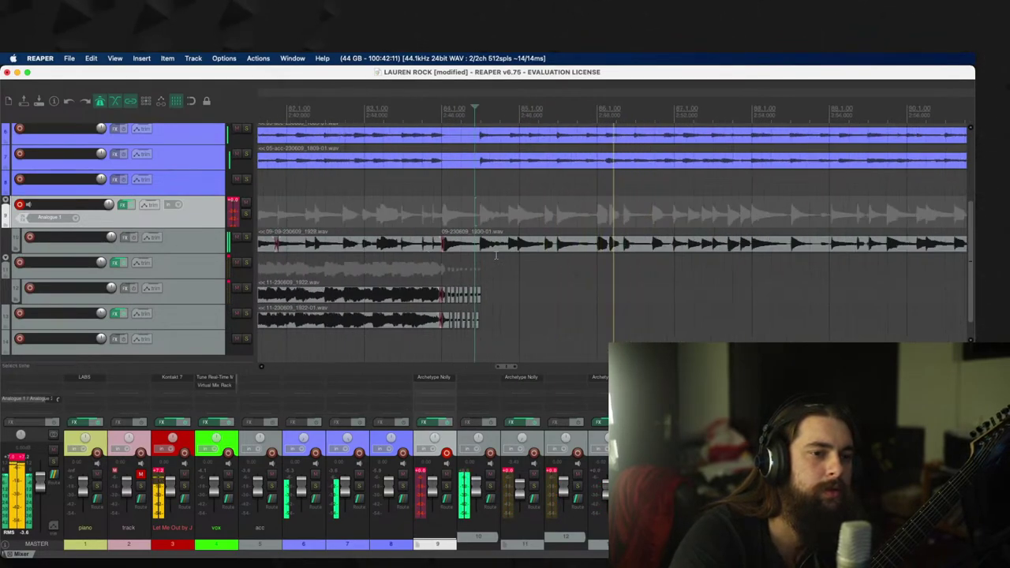
click(695, 246)
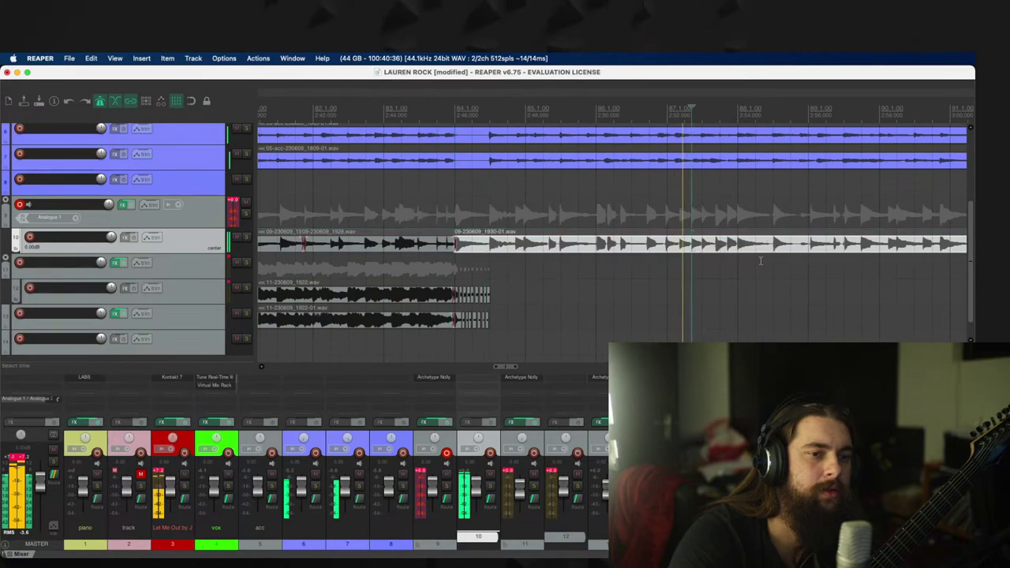
scroll(690, 249, down, 1)
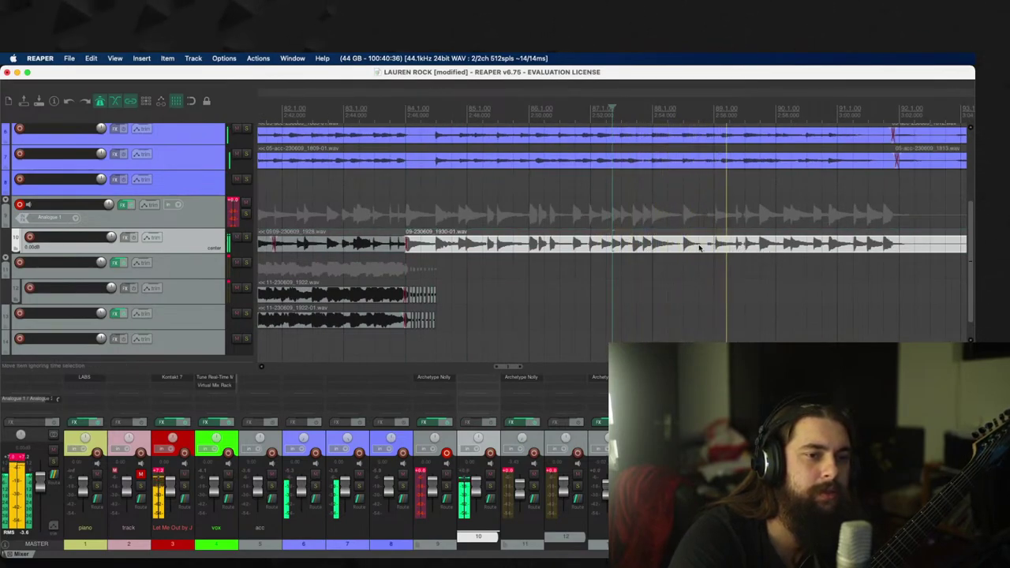
scroll(817, 251, down, 2)
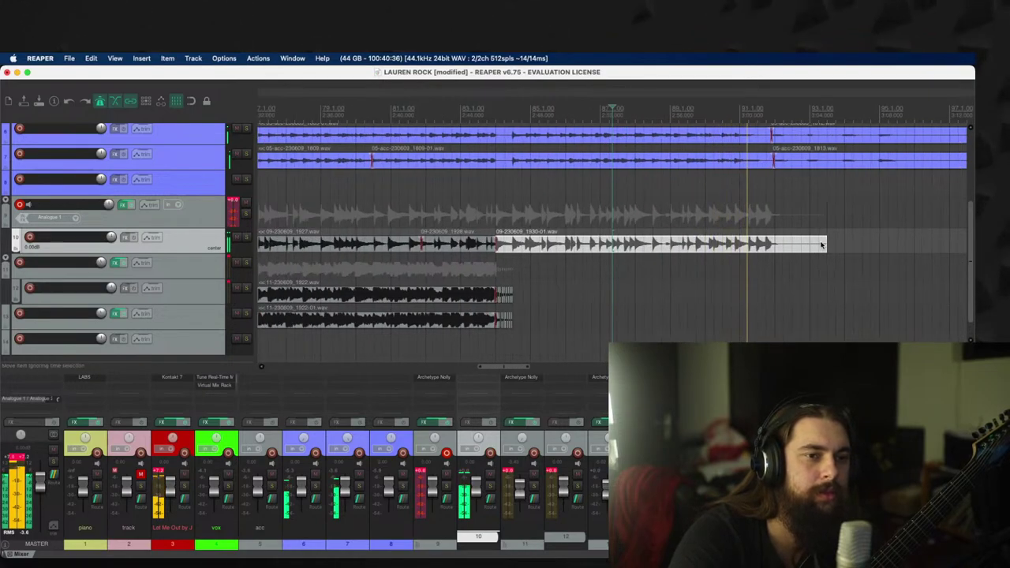
key(space)
drag(820, 245, 741, 243)
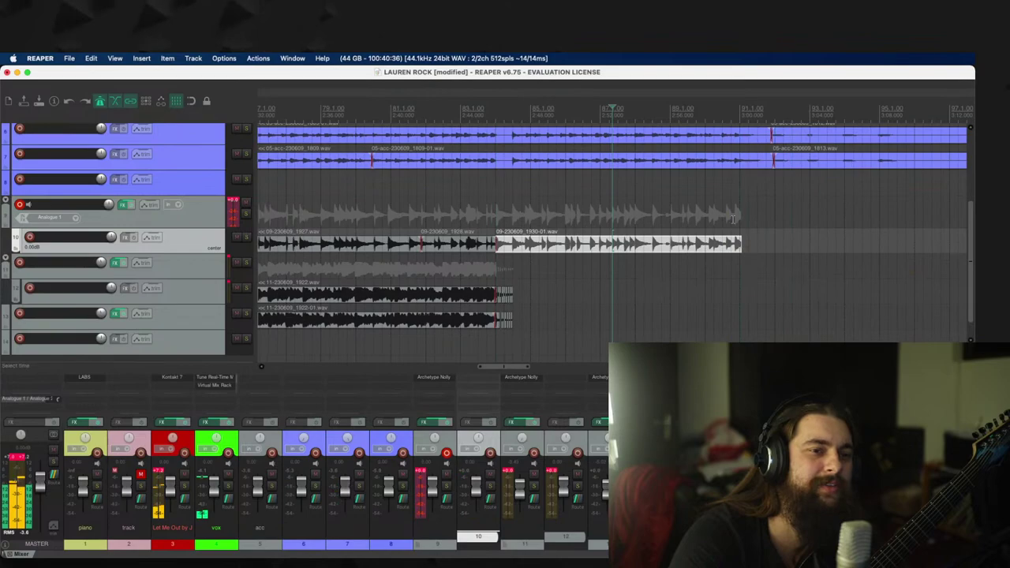
Step: Record and save the closing guitar take on track 9 from bar 89, trim its start to just before bar 91, and place it on track 10
click(732, 219)
scroll(710, 220, up, 1)
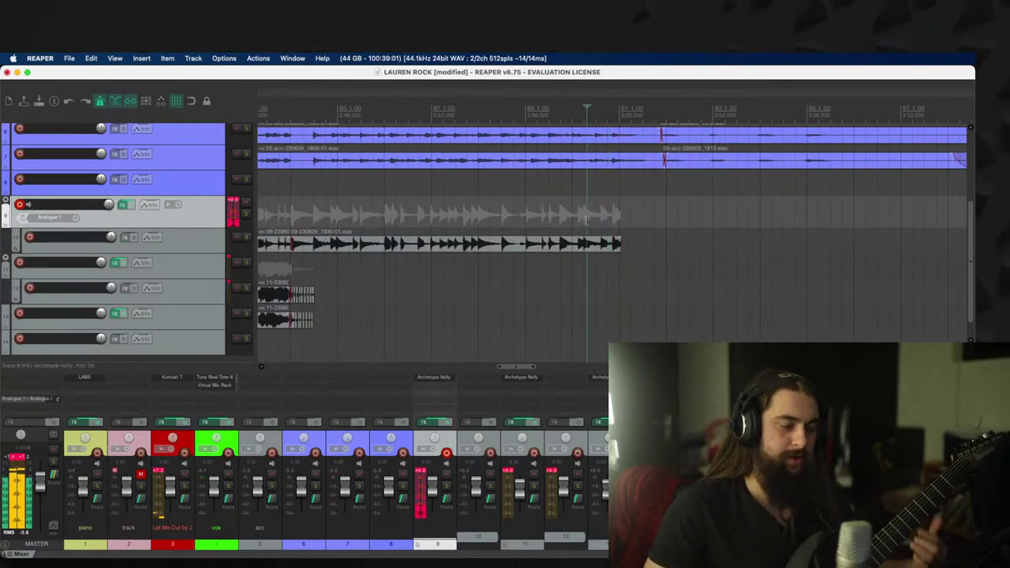
click(546, 197)
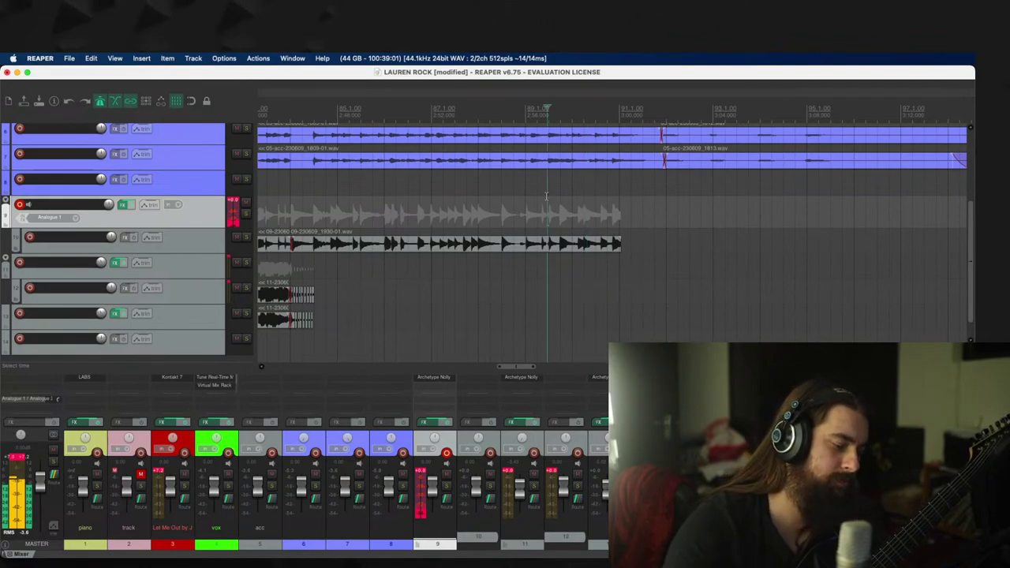
key(super+r)
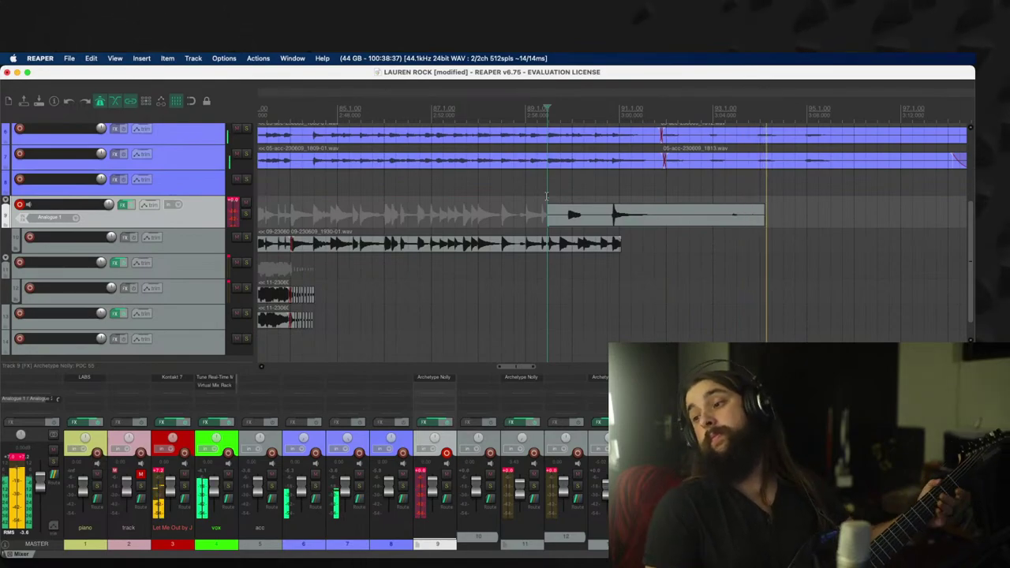
key(space)
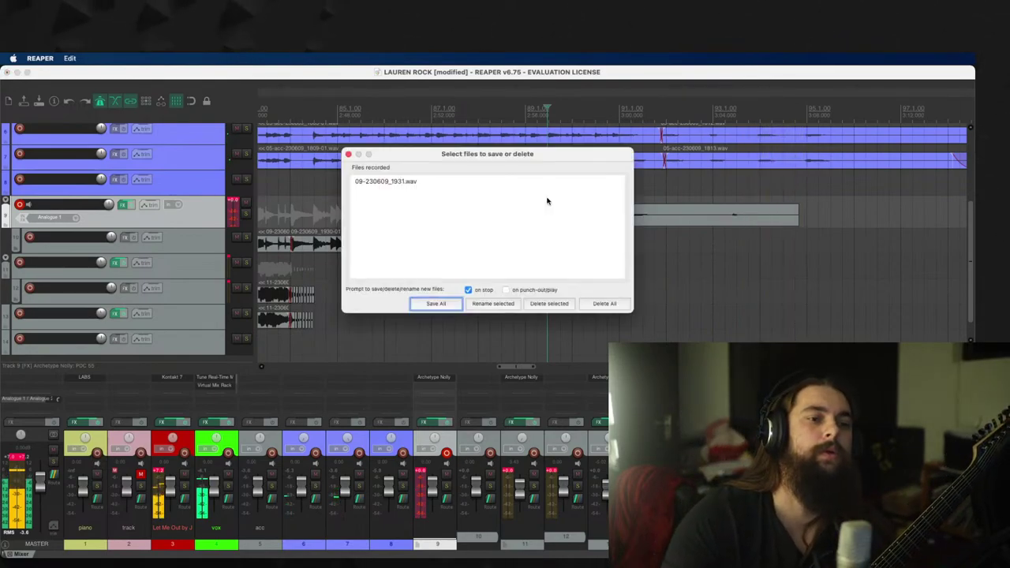
key(Return)
drag(550, 207, 615, 246)
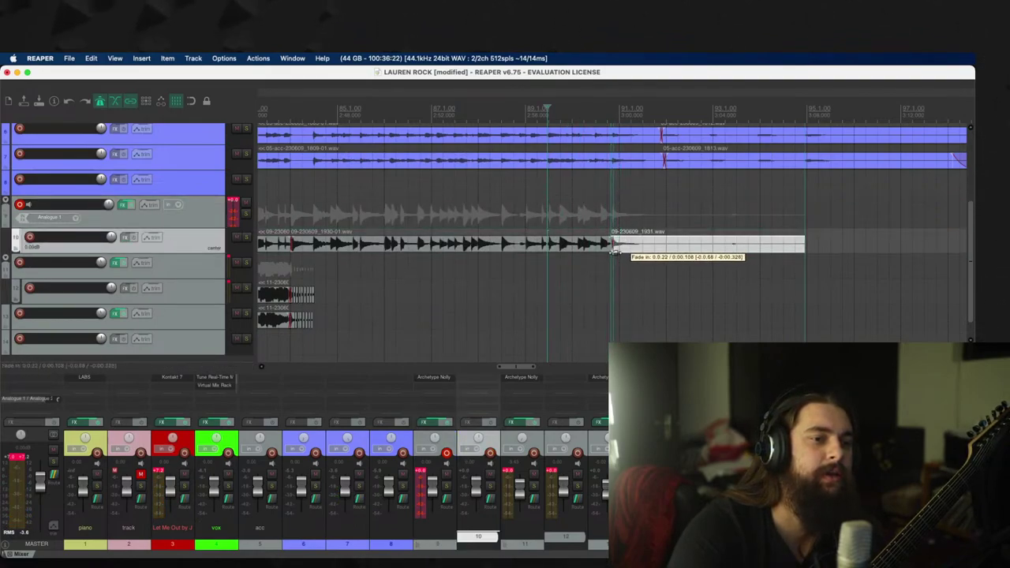
Step: Play back the ending on track 10, trim the last take's end to the first half of bar 93, and fade it out from late bar 91
click(672, 228)
key(space)
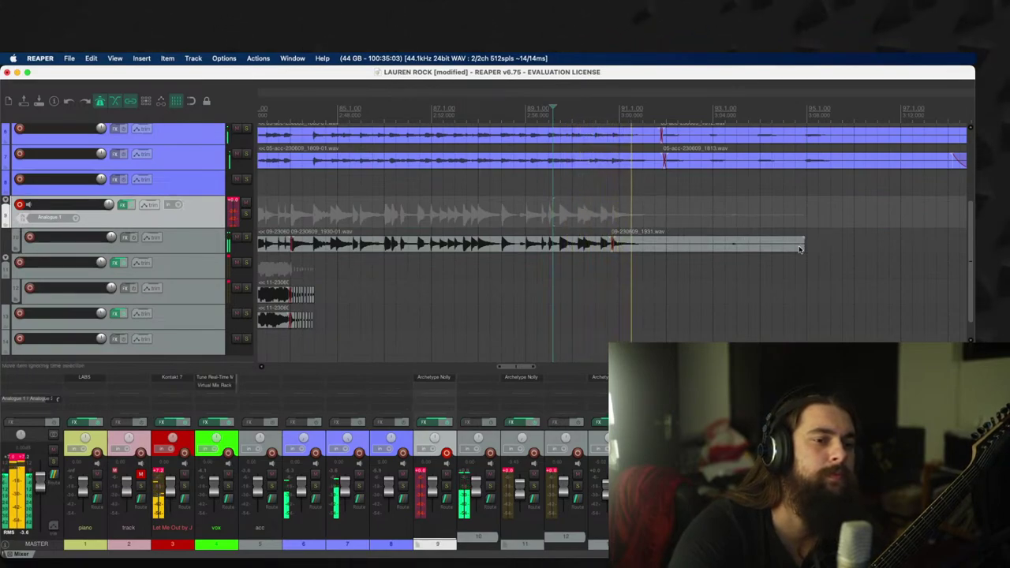
drag(804, 246, 674, 245)
scroll(674, 245, down, 2)
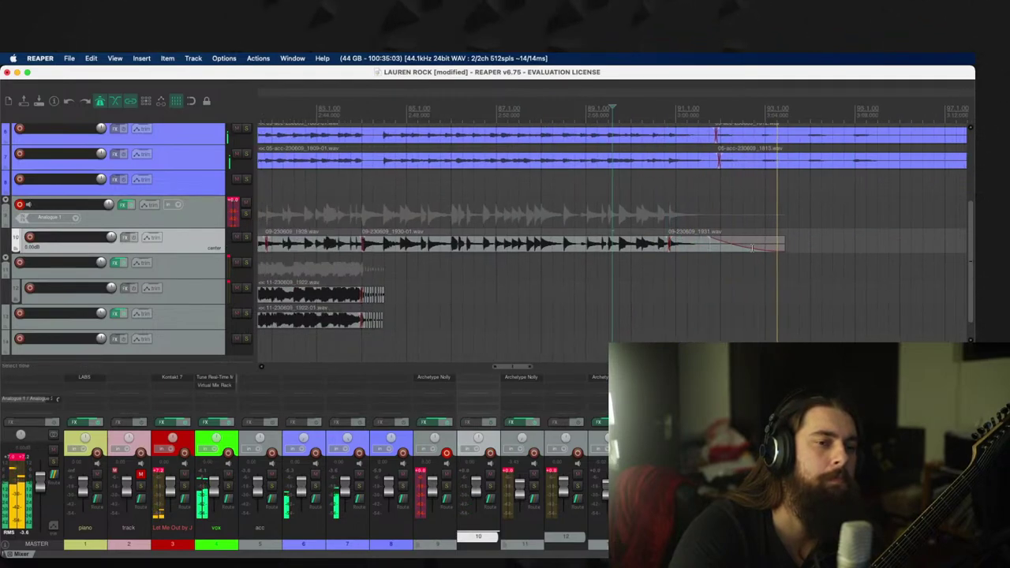
Step: Arm track 11, record and save a guitar take from late in bar 81, trim its start to about mid-bar 84, and place it on track 12
click(316, 211)
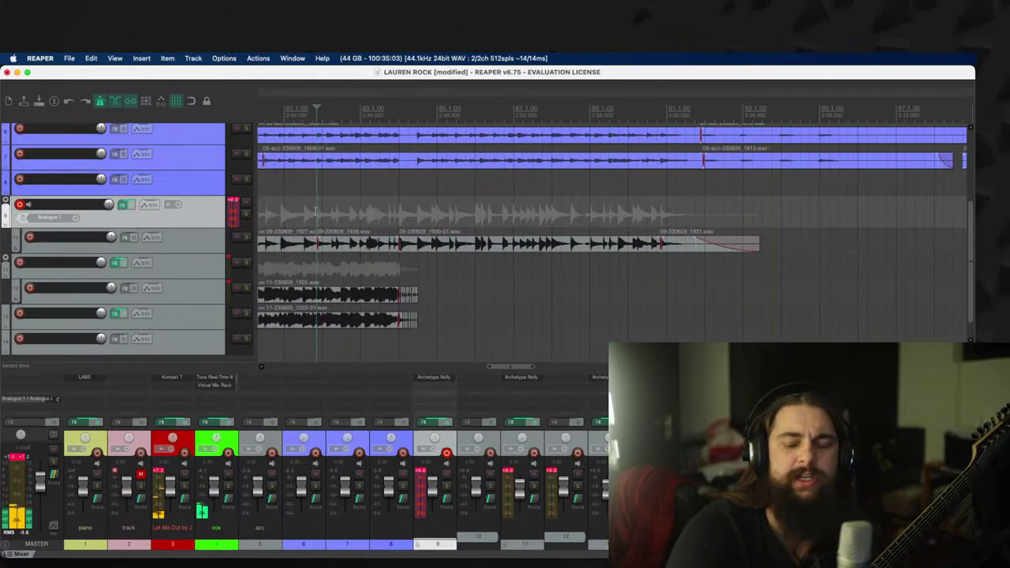
click(19, 254)
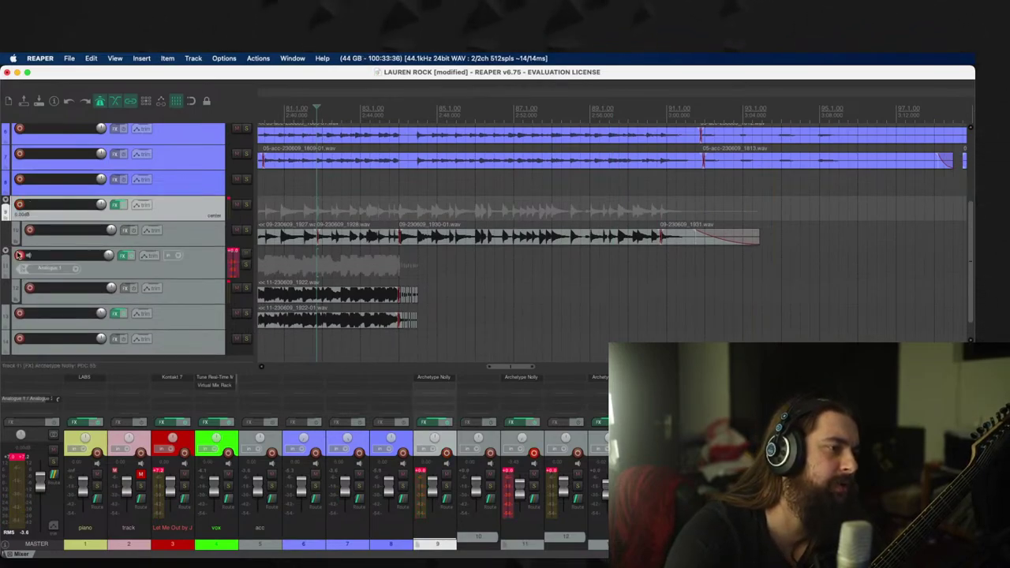
key(ctrl+r)
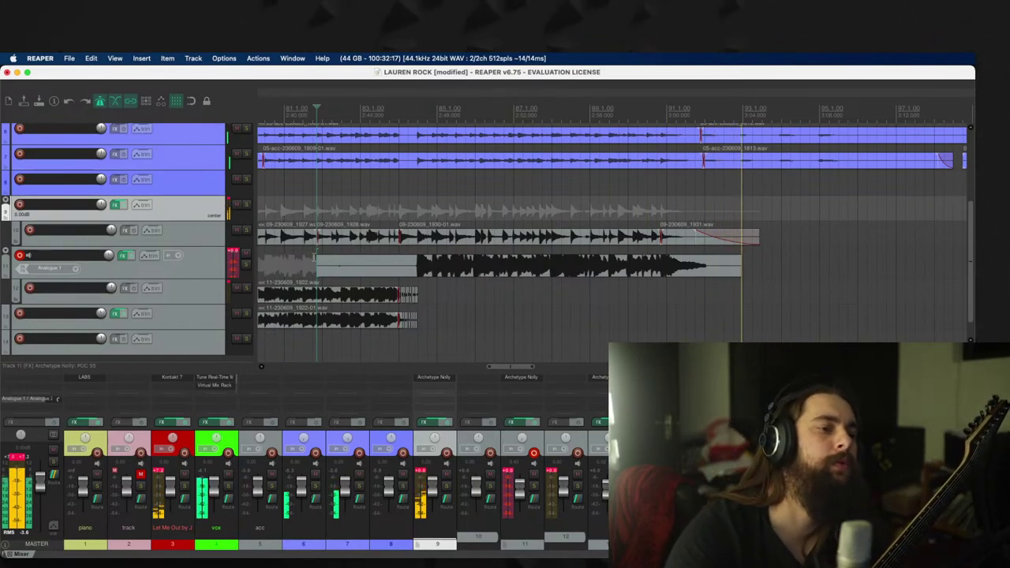
key(space)
key(Return)
drag(317, 271, 425, 281)
Step: Record and save another guitar take on track 11 from late in bar 81, trim its start to about mid-bar 84, and place it on track 13
key(space)
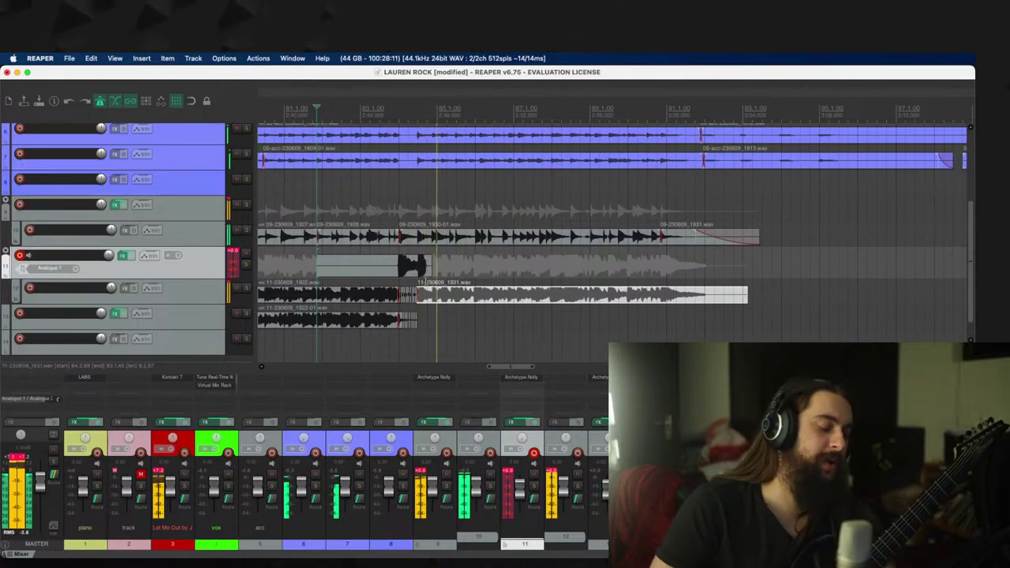
key(space)
key(space)
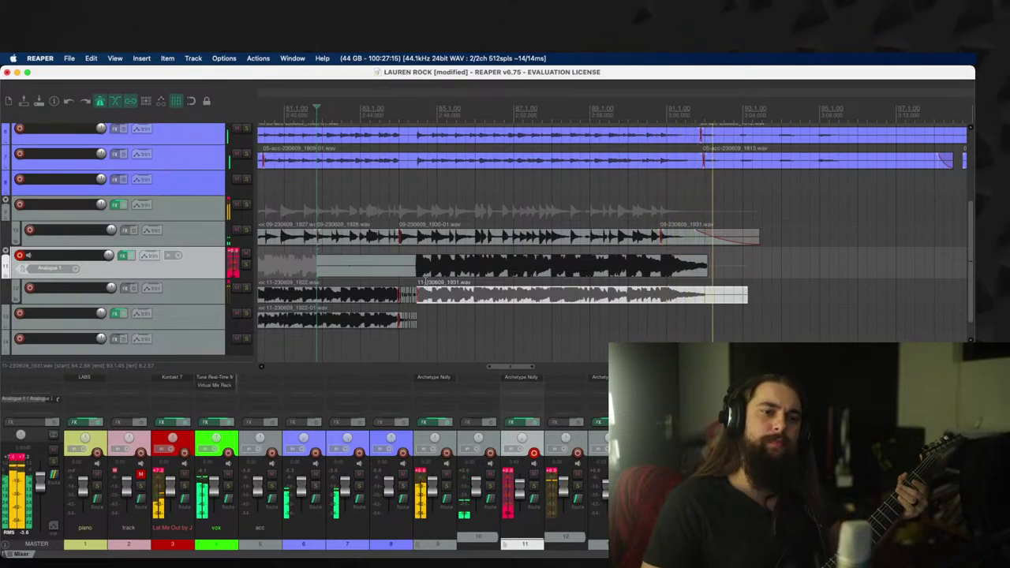
key(space)
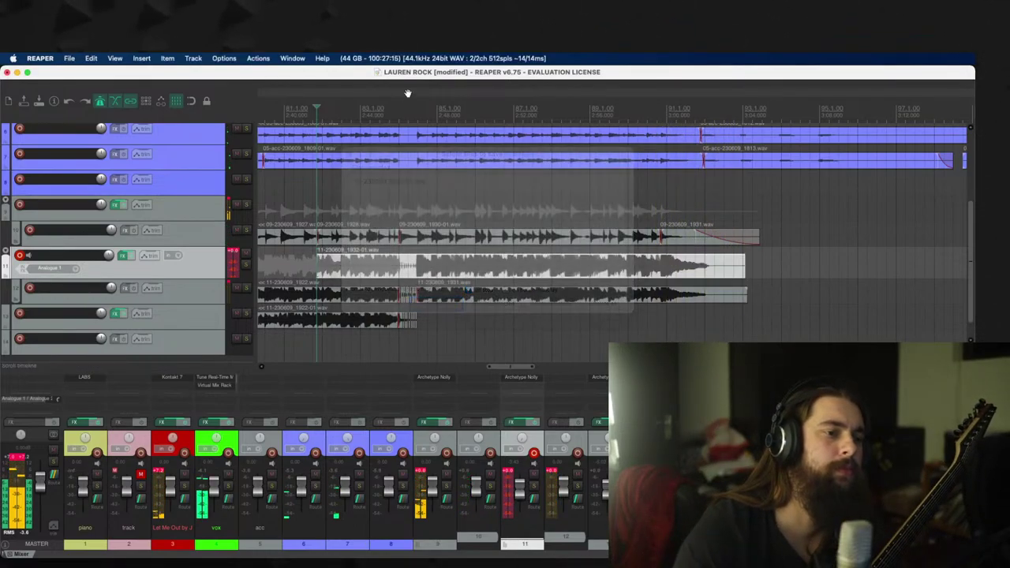
drag(318, 262, 425, 265)
scroll(561, 292, up, 5)
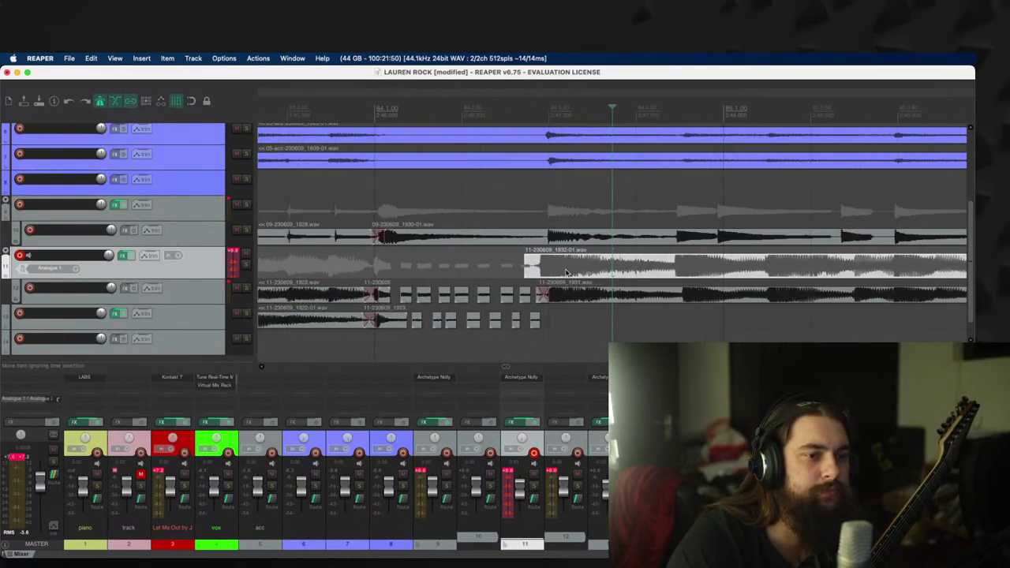
drag(565, 272, 565, 308)
Step: Play back the join, adjust the fade-ins of the new takes on tracks 12 and 13, and fade out their ends from late bar 91
key(space)
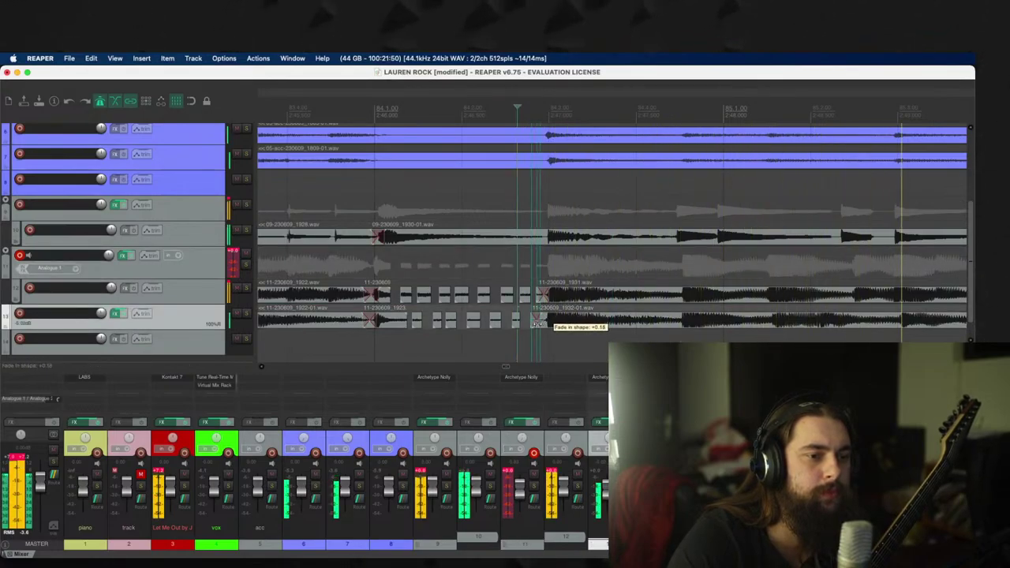
drag(541, 325, 545, 295)
scroll(693, 304, down, 6)
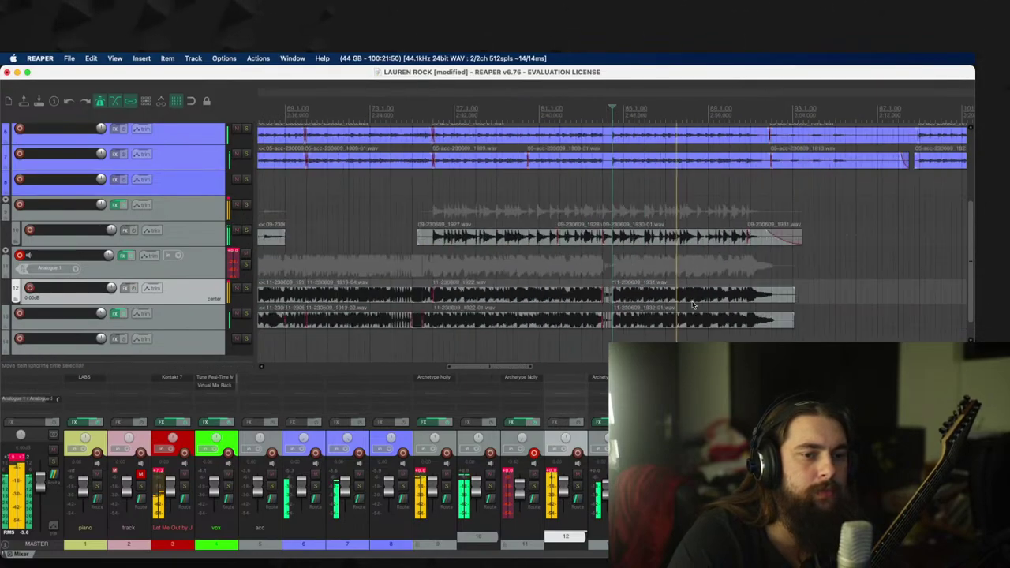
scroll(687, 300, up, 3)
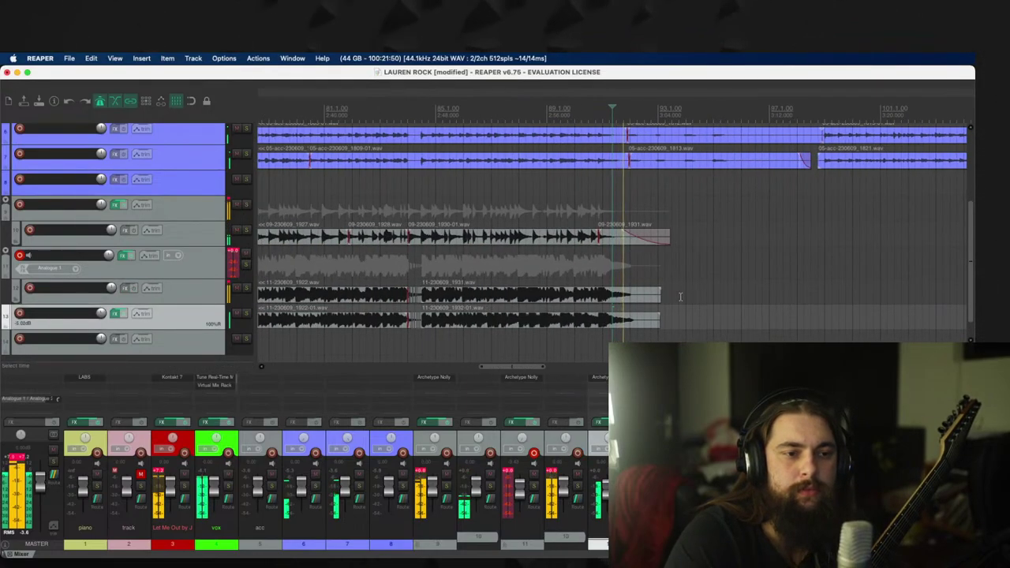
drag(660, 296, 624, 325)
Step: In track 3's MIDI item, delete the repeated short notes in the first half of bar 84 and move the two long notes above them to 84.3
scroll(456, 202, up, 5)
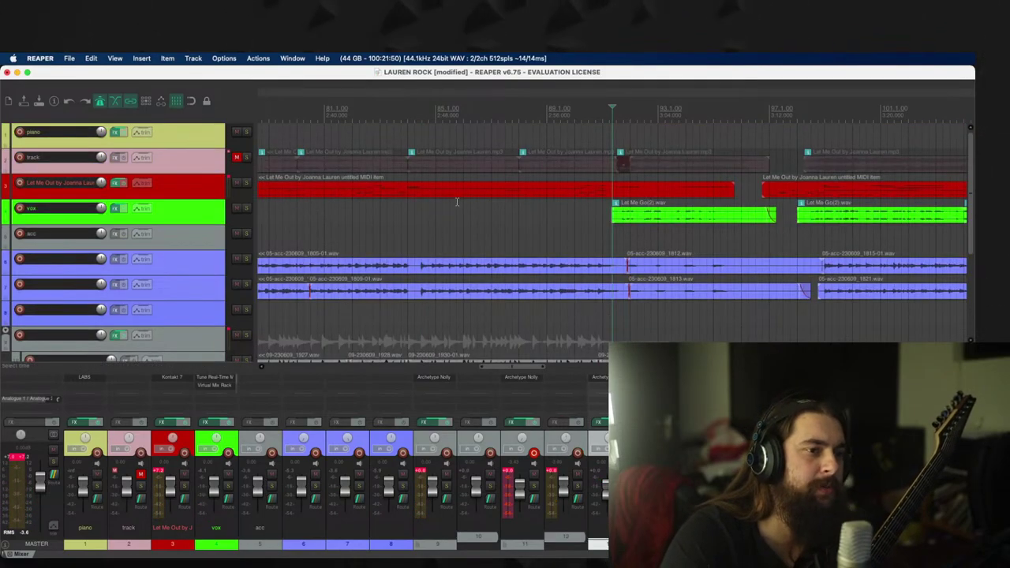
double_click(394, 189)
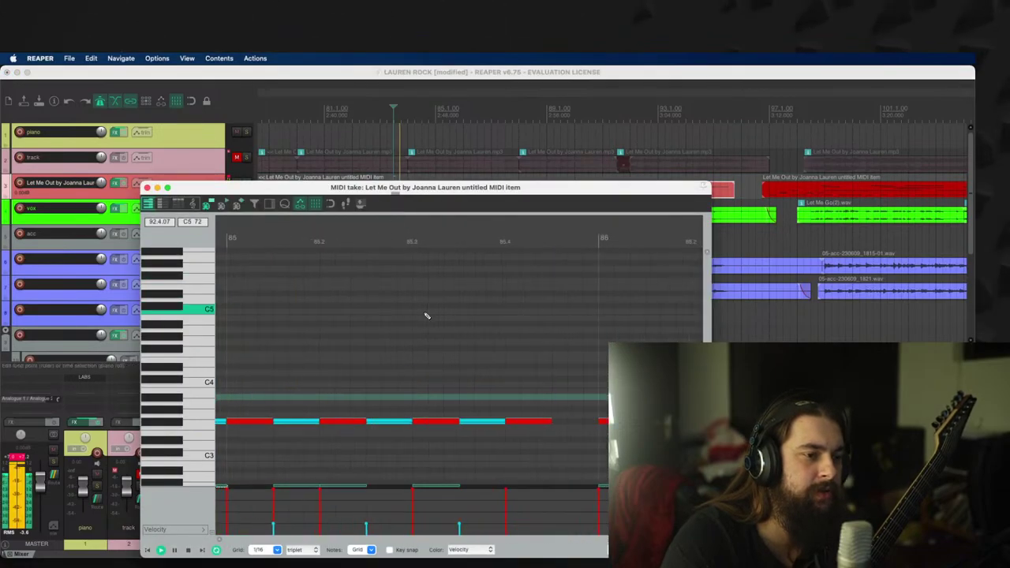
scroll(426, 316, down, 4)
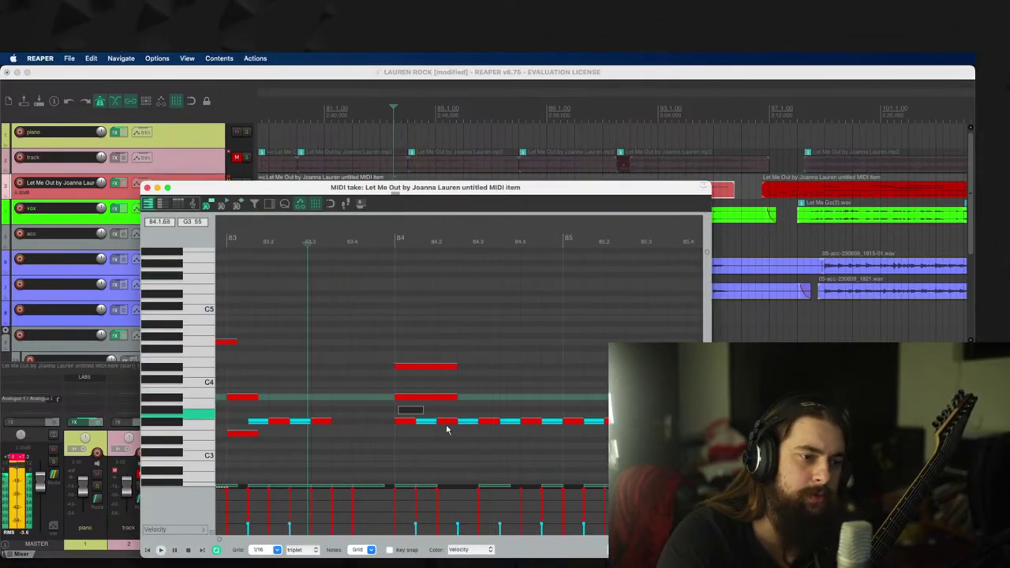
drag(480, 407, 395, 440)
key(Delete)
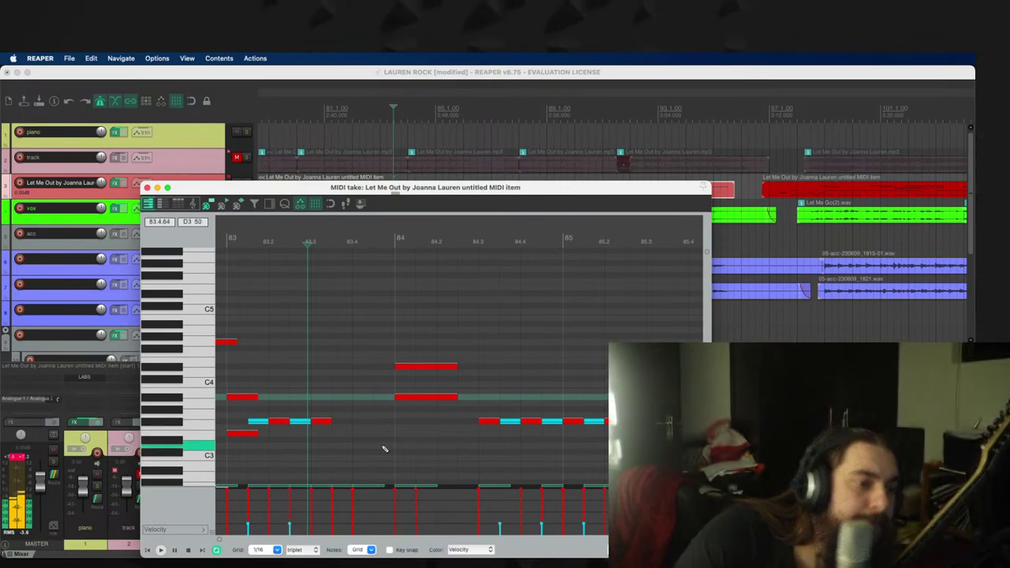
scroll(412, 335, down, 3)
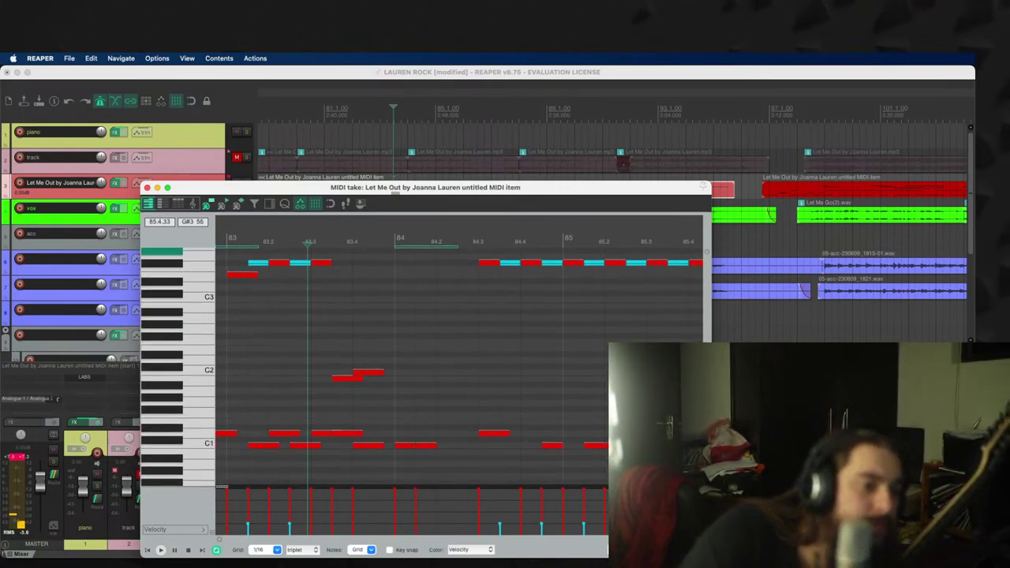
drag(412, 334, 506, 361)
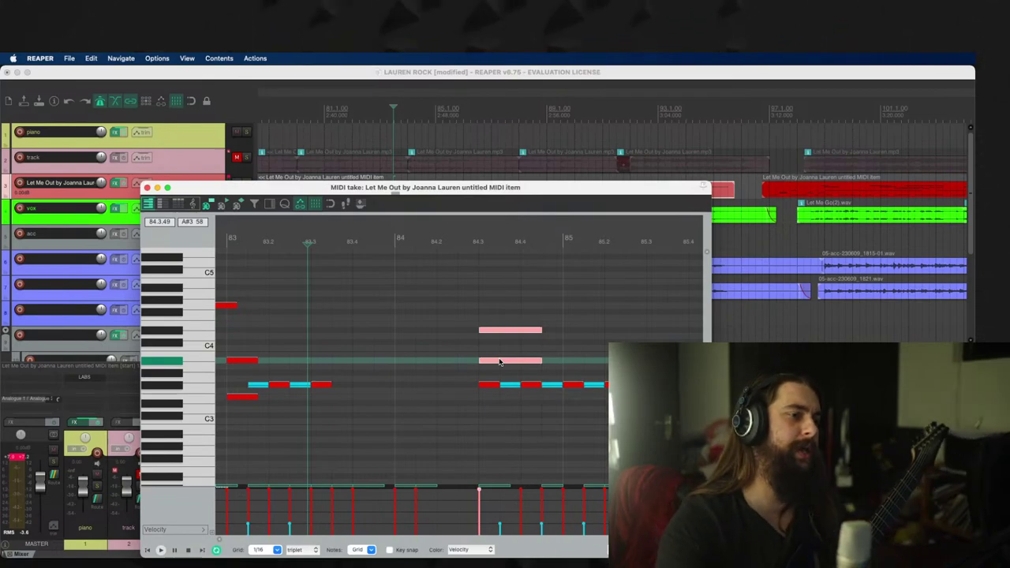
Step: Copy the two C1 notes at the start of bar 84 up to C2 and C#2
scroll(243, 384, down, 8)
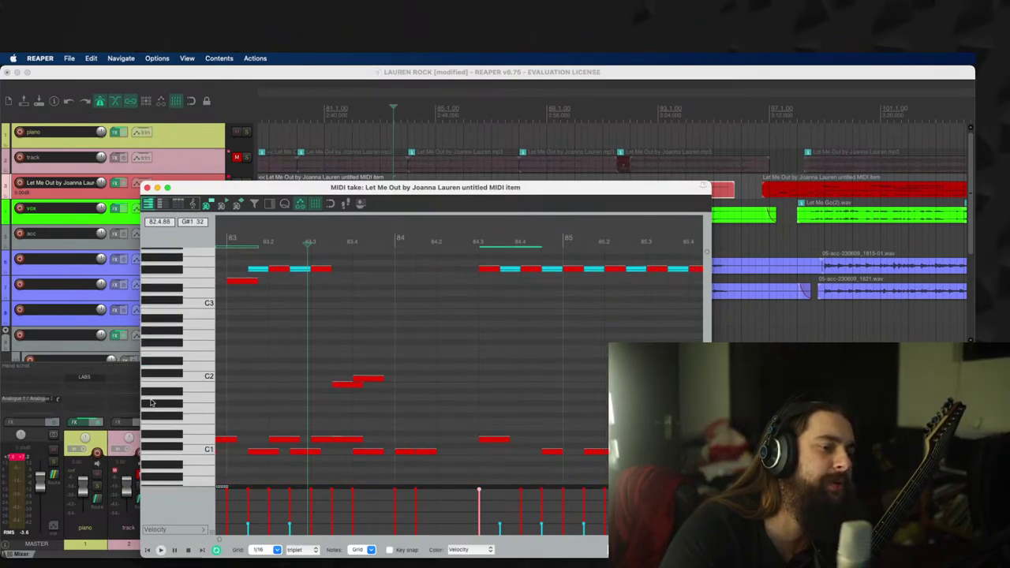
drag(394, 407, 470, 442)
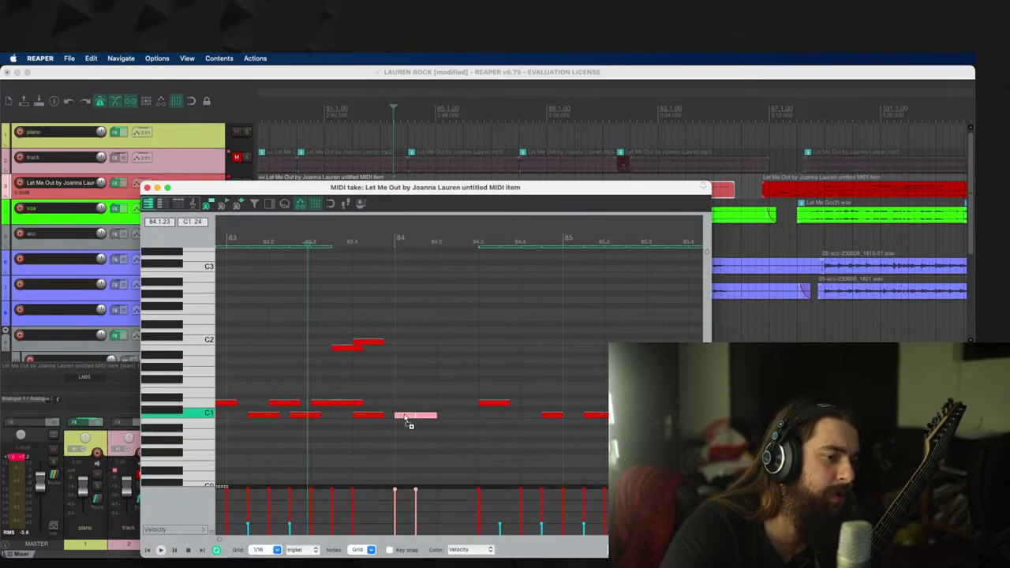
drag(405, 416, 405, 342)
Step: Play back the edited MIDI passage around bars 83 and 84, and close the MIDI editor
key(space)
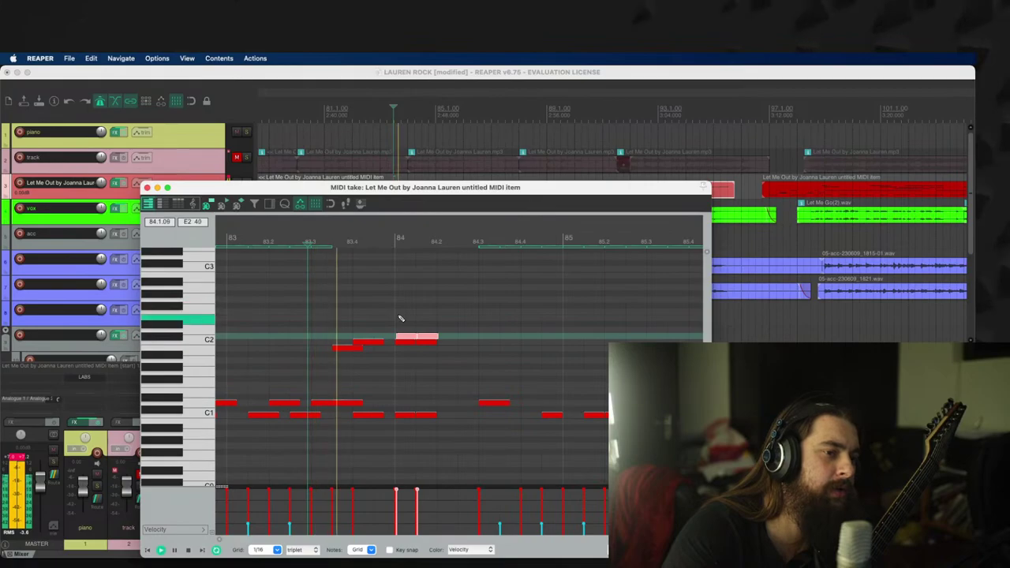
scroll(500, 329, down, 4)
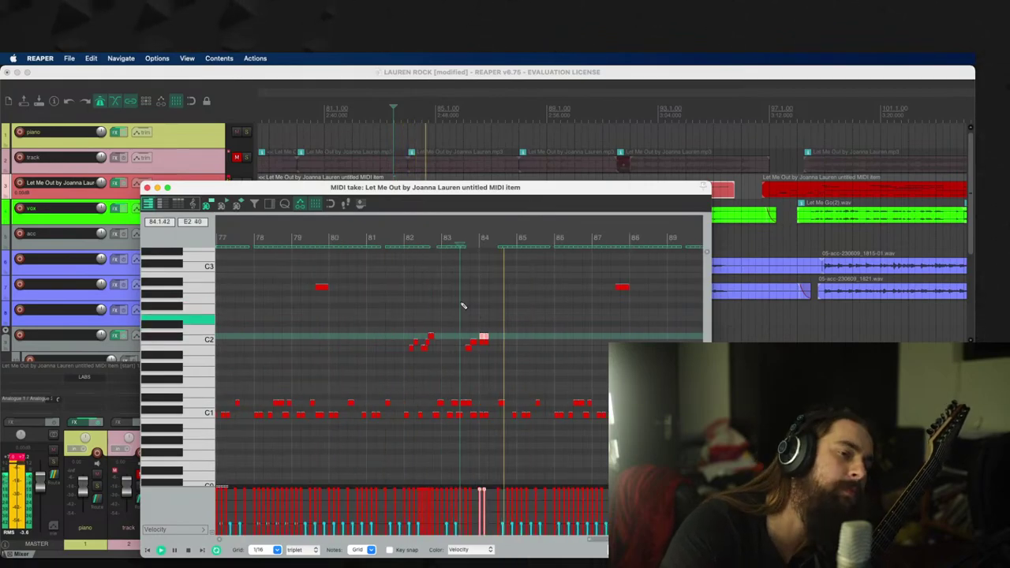
scroll(544, 331, up, 2)
scroll(559, 350, down, 5)
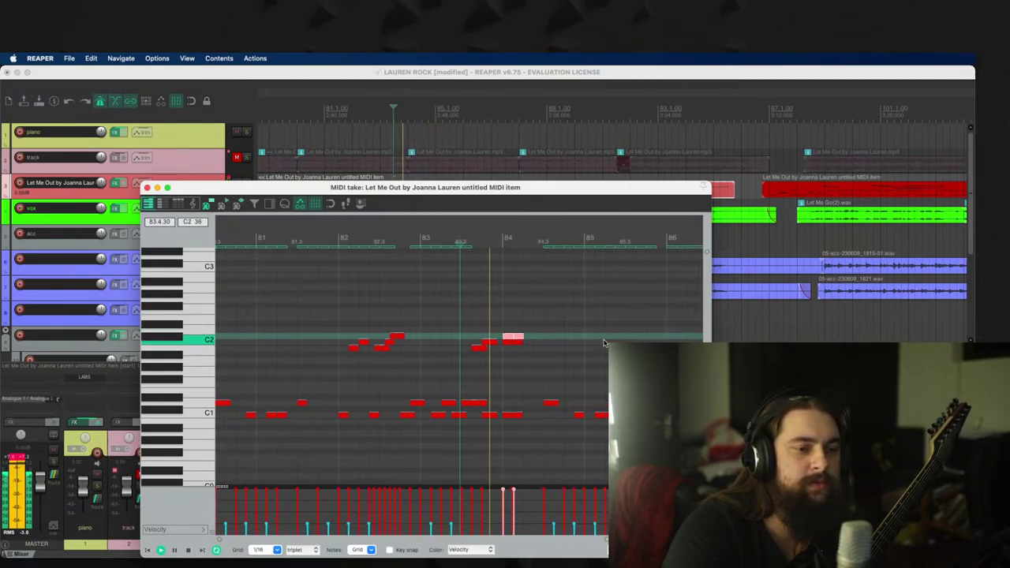
key(space)
click(147, 188)
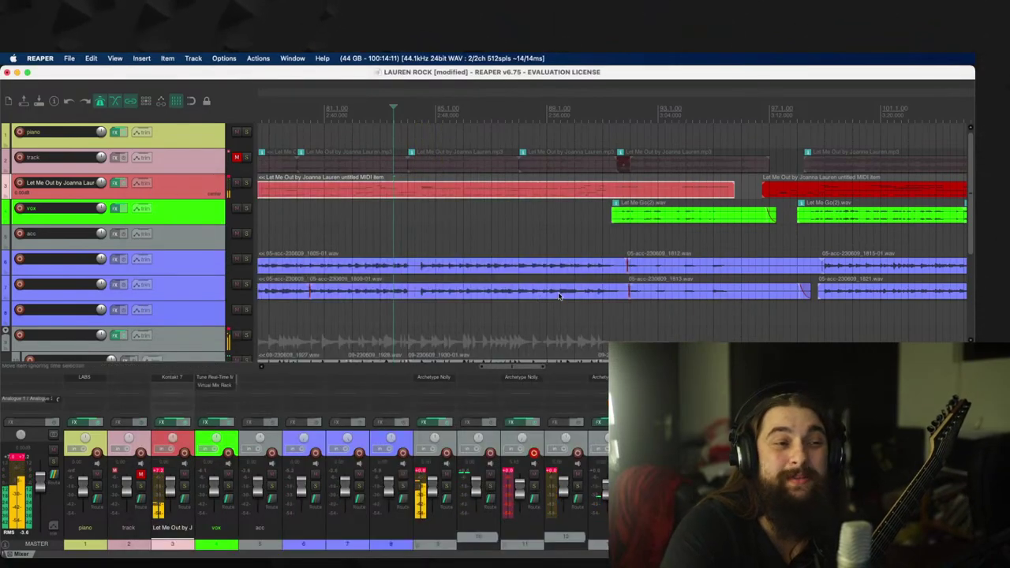
Step: Lower the short guitar cuts in bar 84 on tracks 12 and 13 to -inf dB and play back from about mid-bar 83
scroll(190, 313, down, 4)
scroll(576, 247, up, 3)
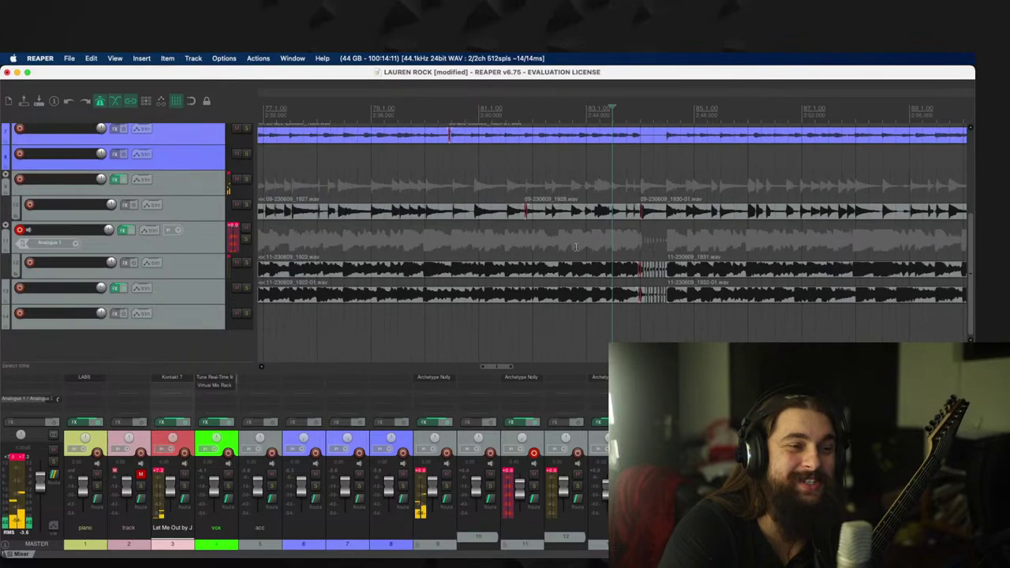
click(626, 251)
scroll(629, 249, up, 2)
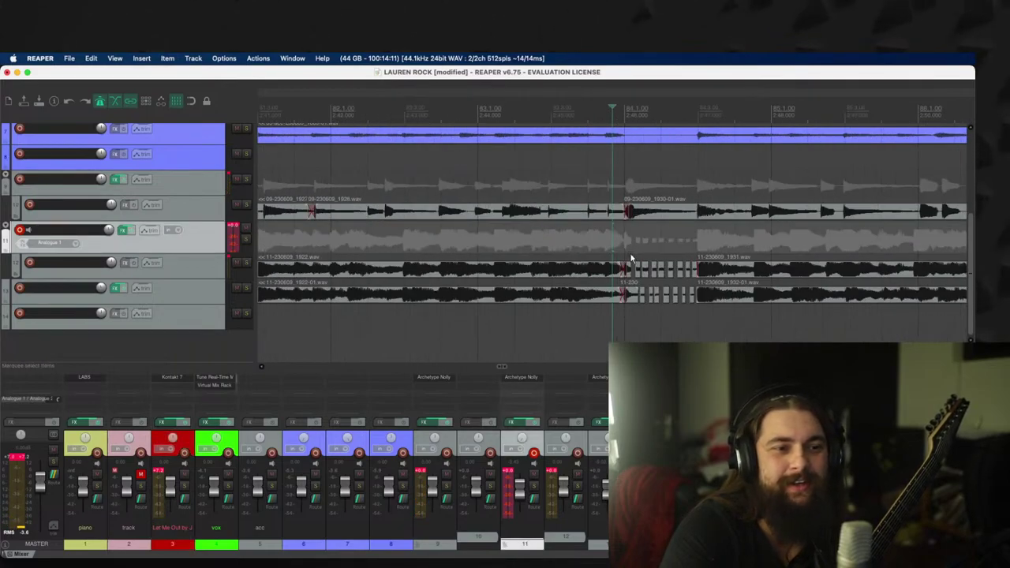
scroll(631, 284, up, 3)
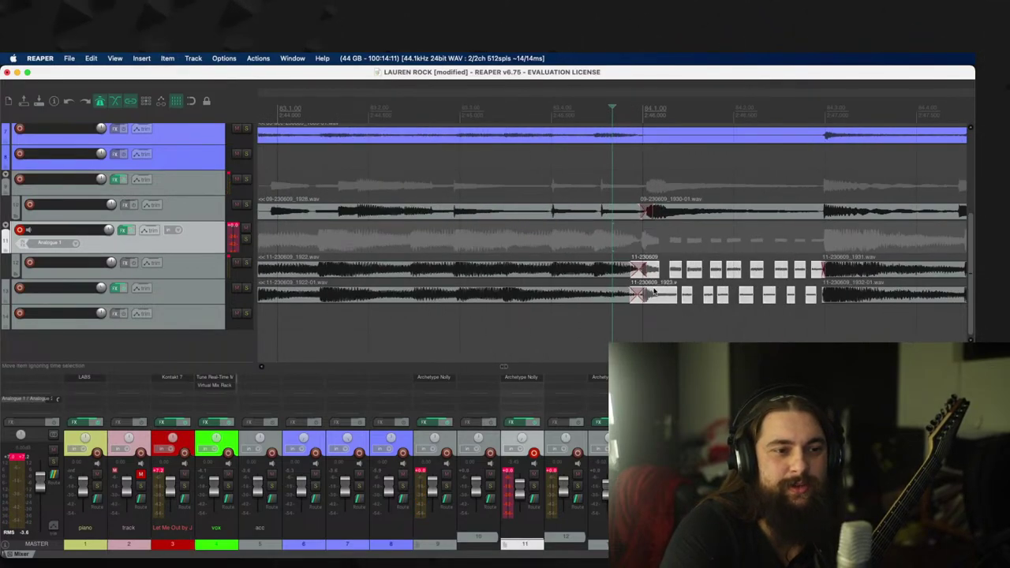
click(652, 288)
scroll(646, 304, down, 3)
key(space)
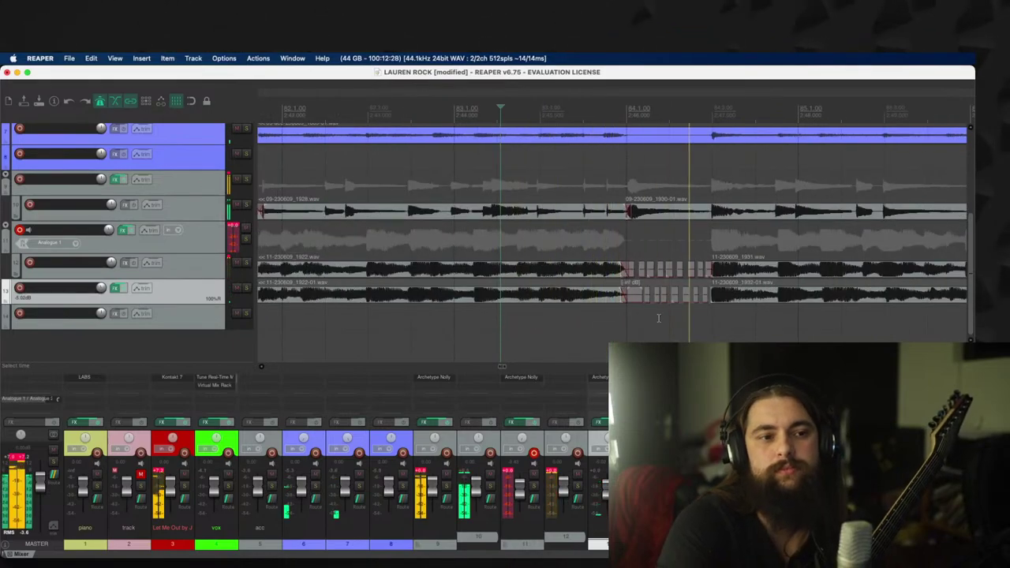
Step: Try the selected guitar cuts at -10.7 dB and play back the transition from early in bar 83
scroll(552, 316, down, 1)
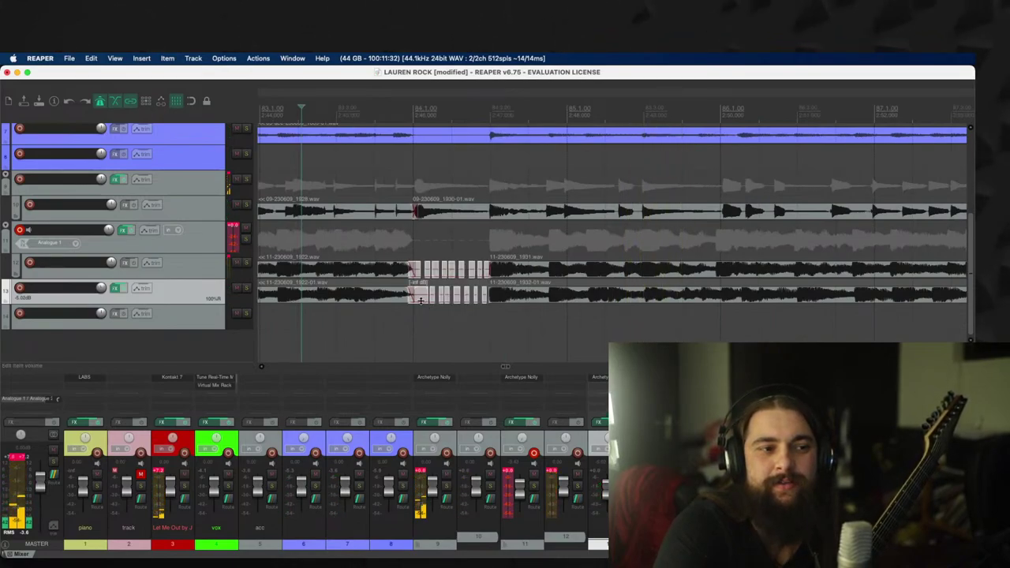
key(space)
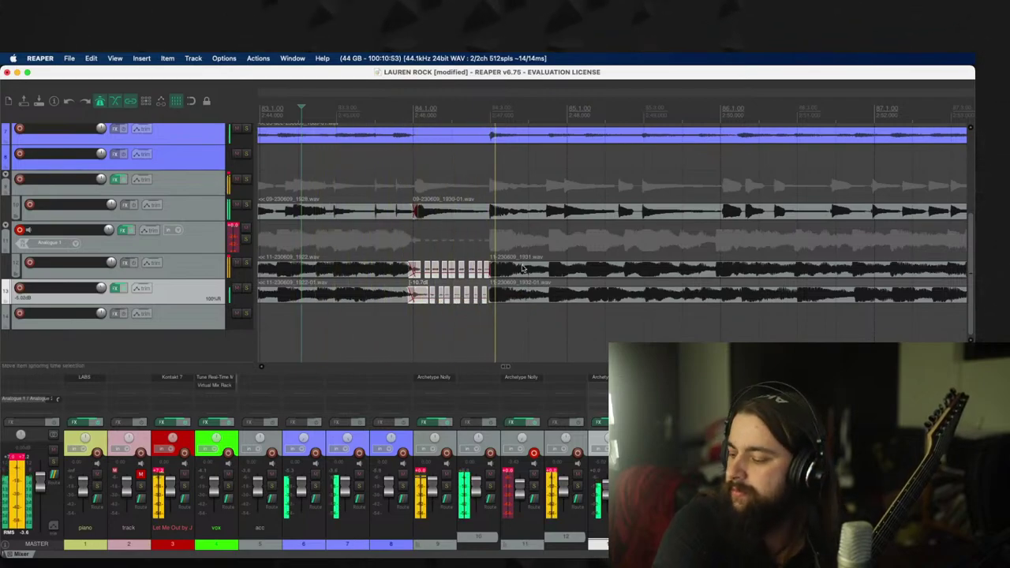
key(space)
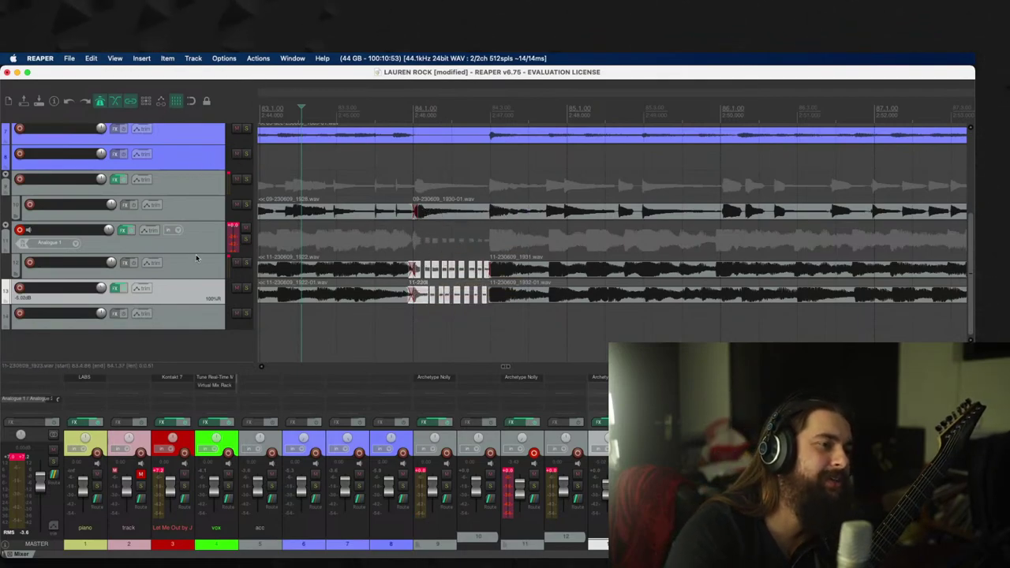
Step: Solo tracks 3, 11 and 13 to play back the passage from bar 81, and clear the solos
scroll(201, 221, up, 5)
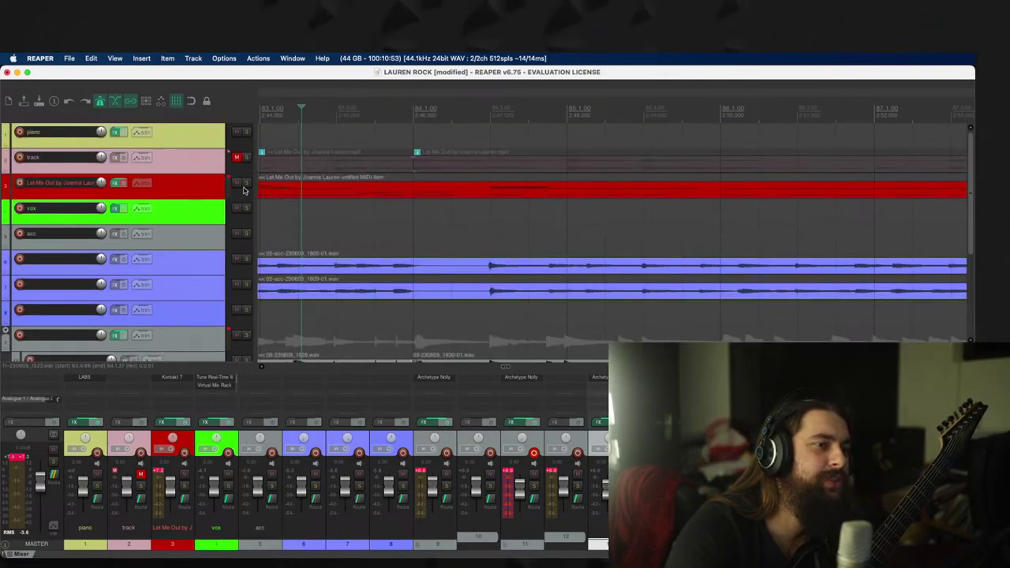
scroll(157, 256, down, 5)
click(203, 249)
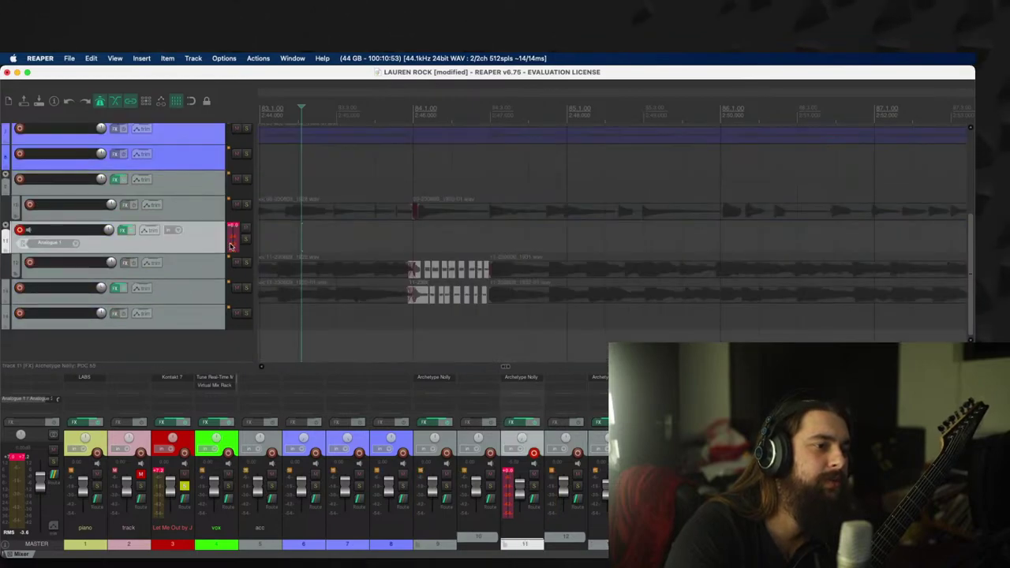
click(243, 241)
scroll(330, 134, left, 5)
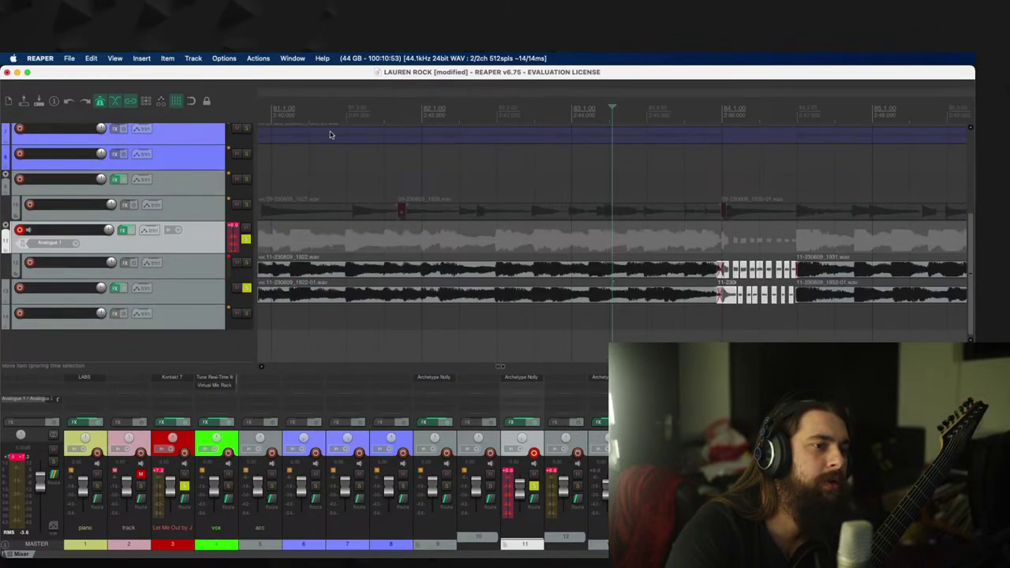
key(space)
scroll(433, 178, down, 5)
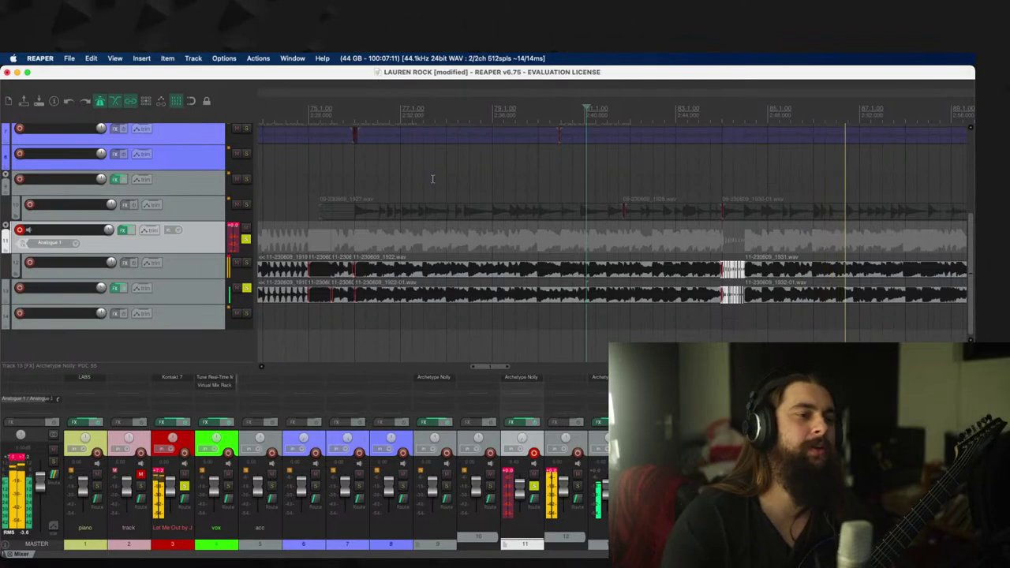
click(245, 239)
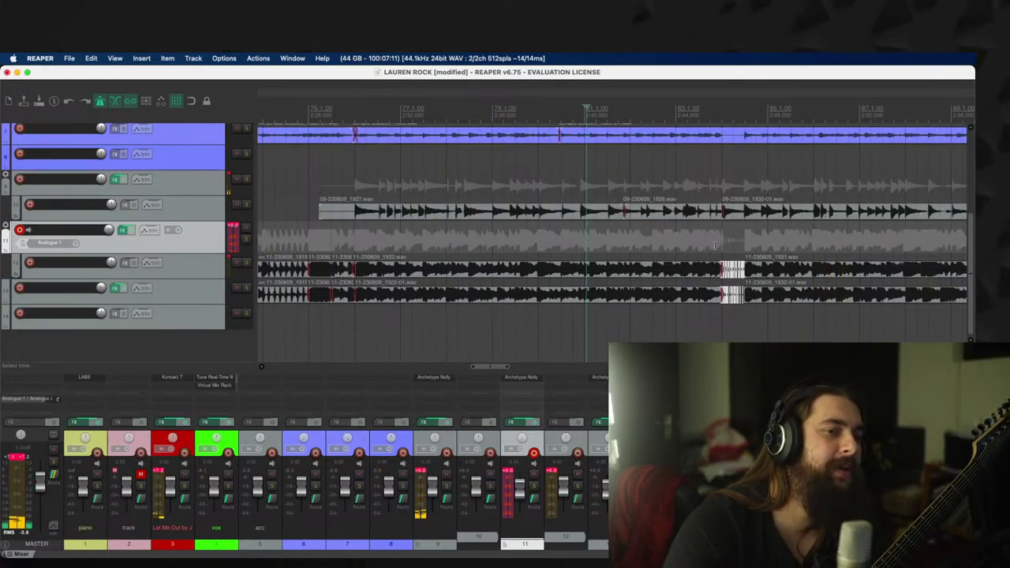
Step: Silence the selected guitar cuts in bar 84 on tracks 12 and 13 at -inf dB and play back from about mid-bar 82
scroll(732, 132, up, 4)
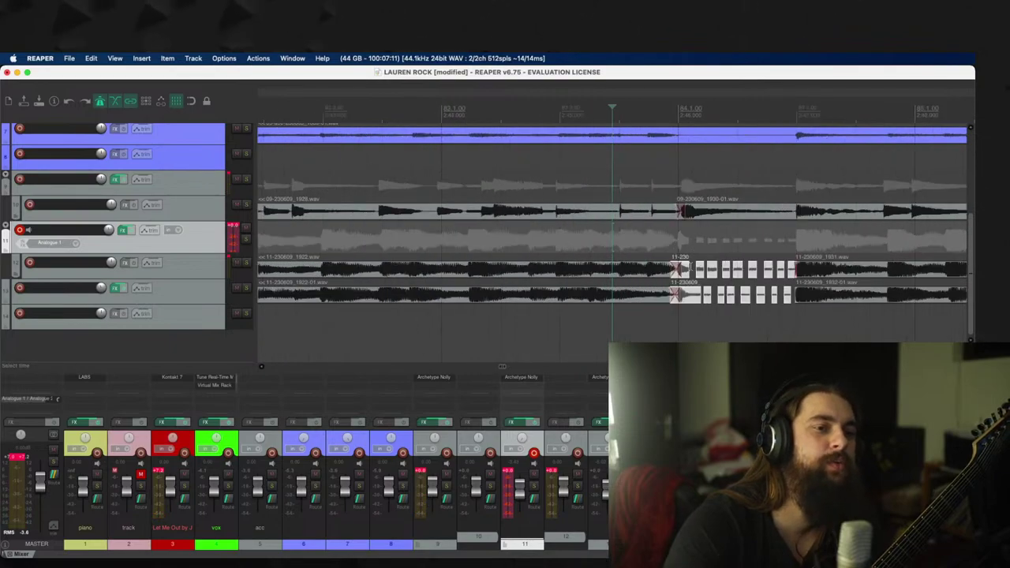
click(686, 265)
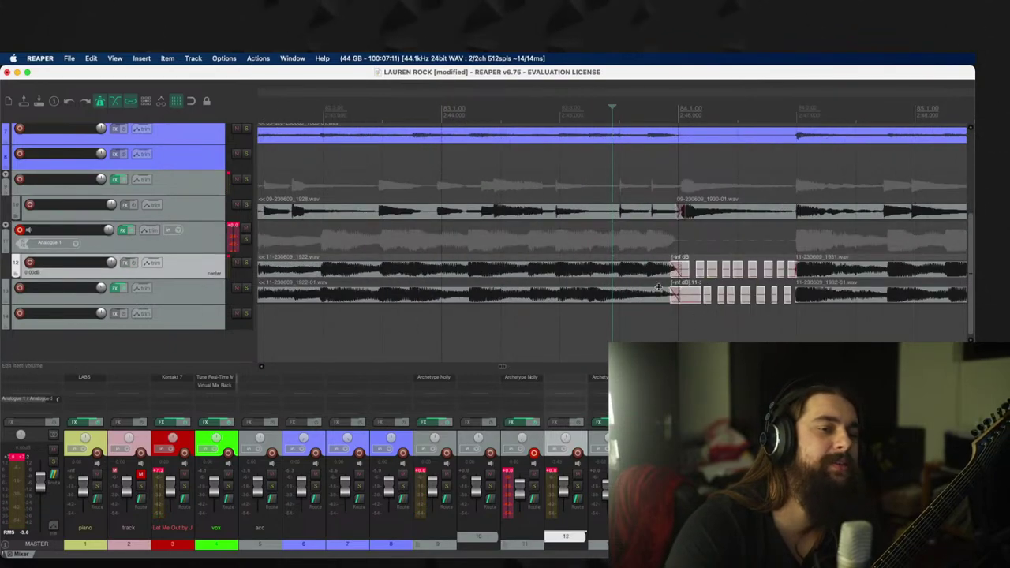
scroll(564, 275, down, 2)
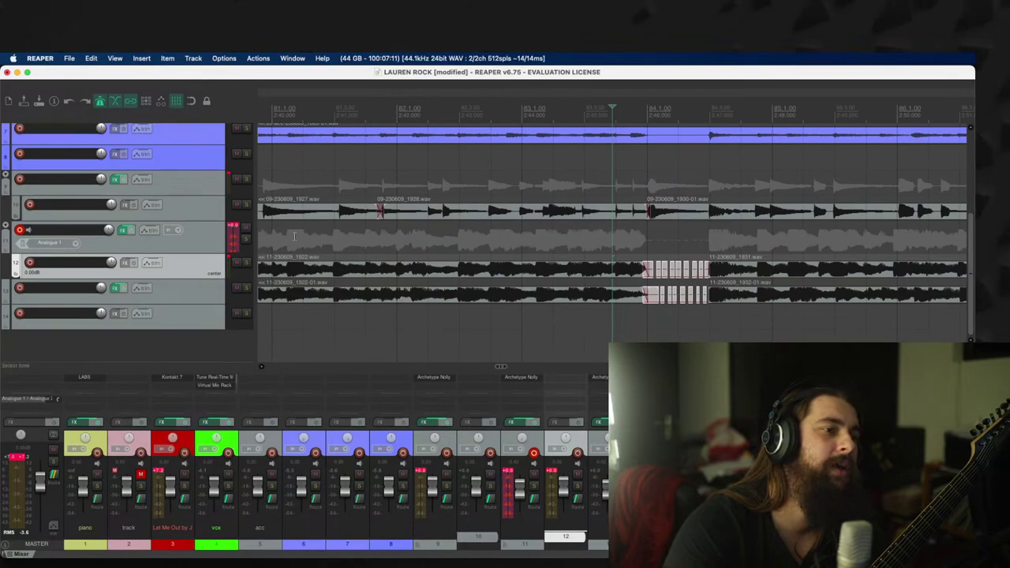
click(456, 96)
key(space)
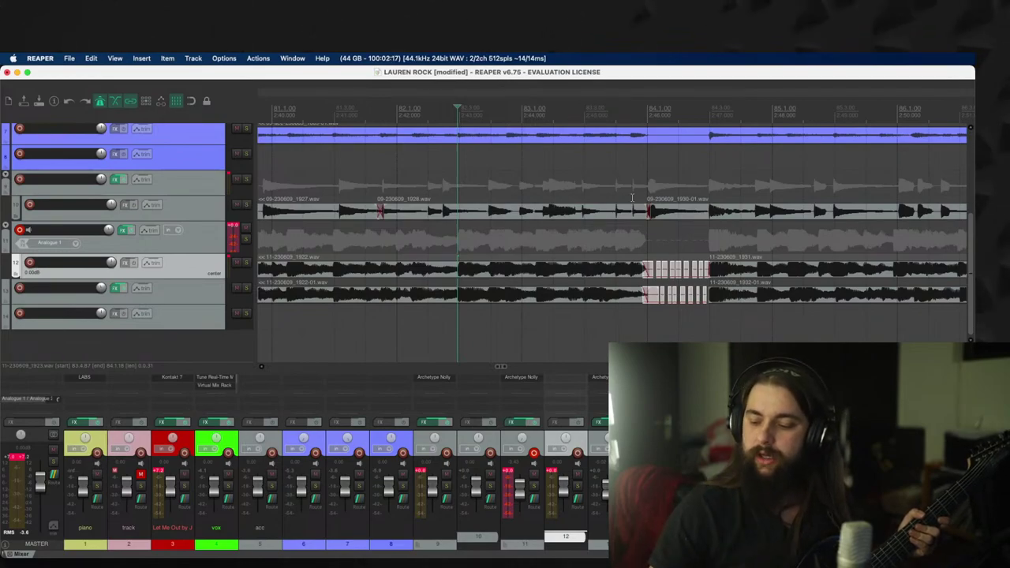
Step: Trim the start of the 09-230609_1927 clip on track 10 to about 75.4.58, just ahead of its first note
scroll(632, 197, down, 5)
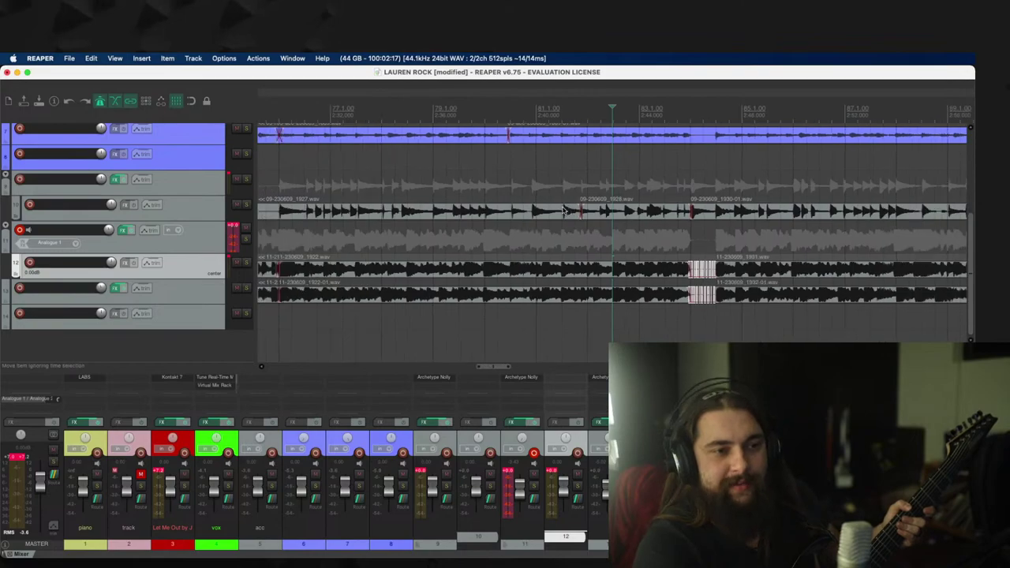
click(415, 240)
scroll(650, 214, up, 2)
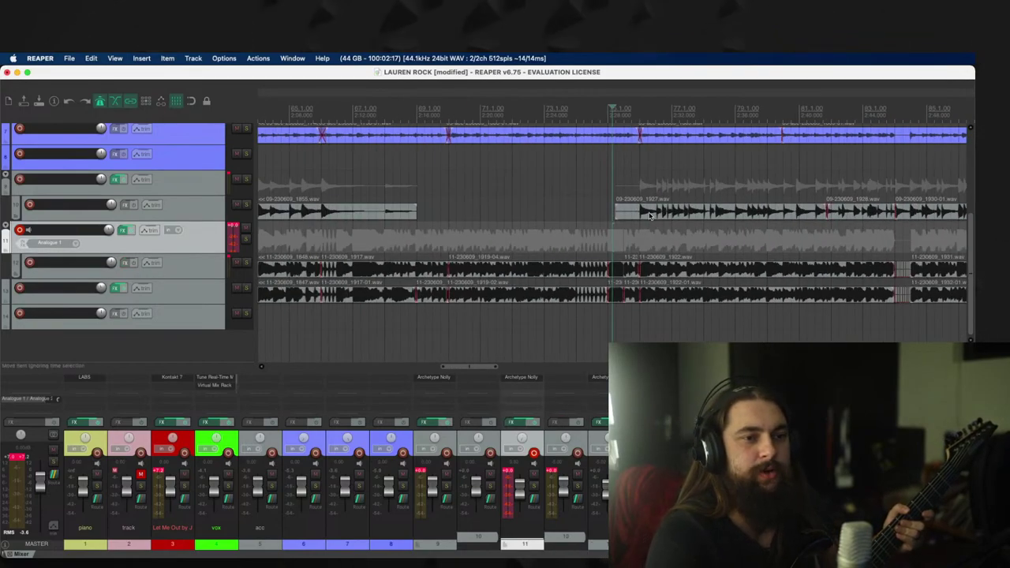
drag(614, 211, 637, 211)
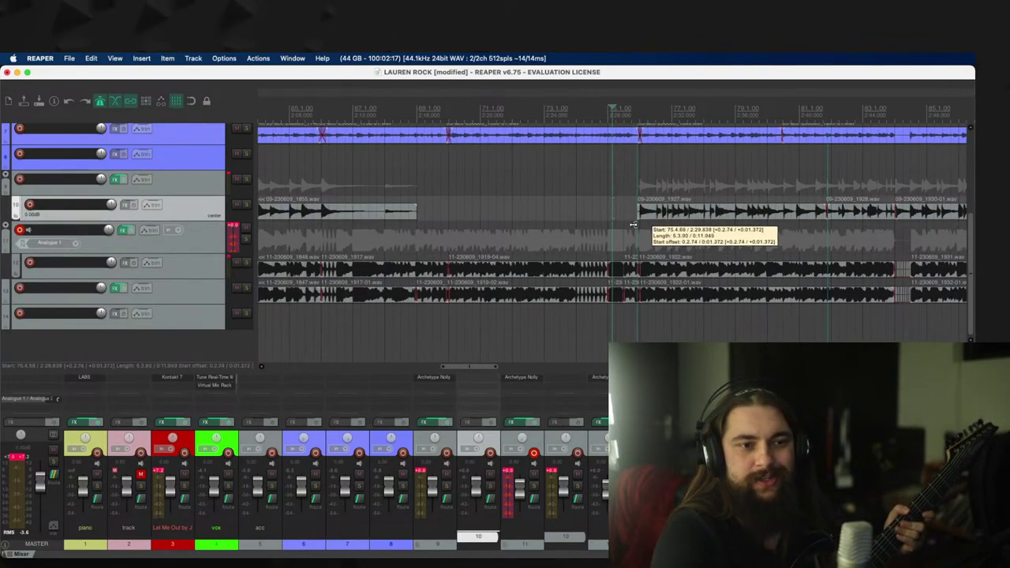
click(588, 221)
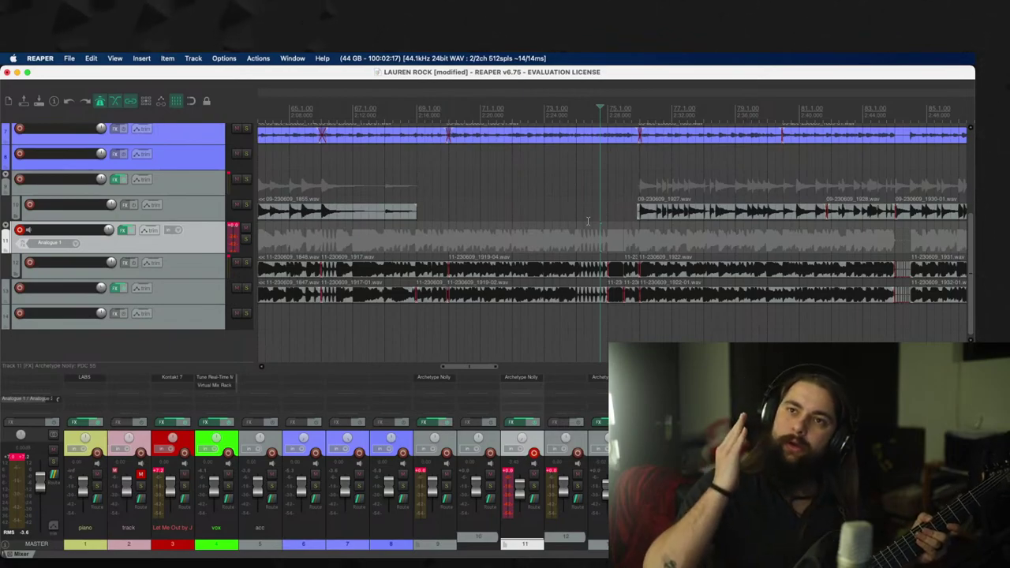
Step: Give tracks 9 and 10 a custom yellow-green track color
click(213, 293)
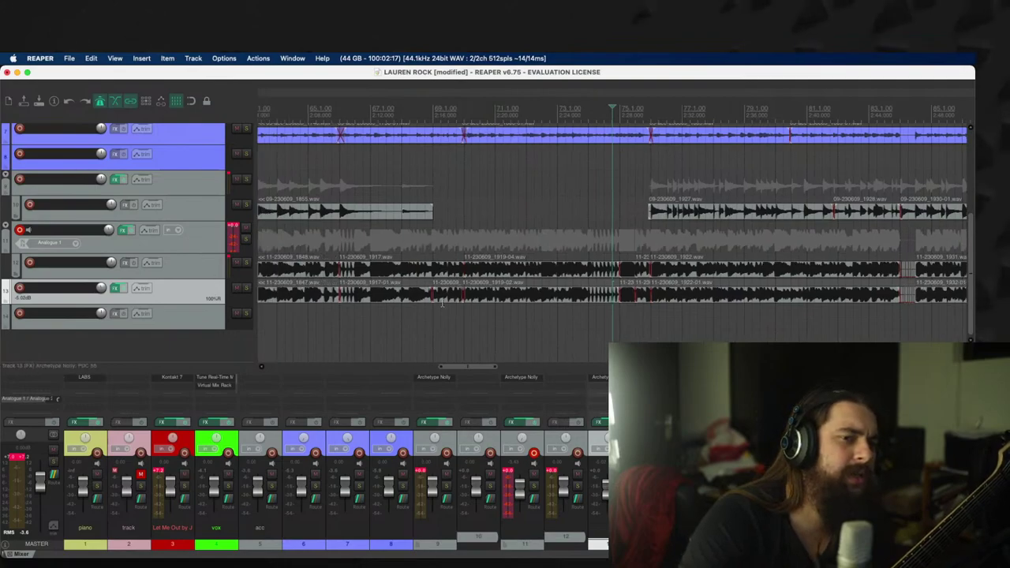
scroll(197, 252, down, 10)
click(187, 213)
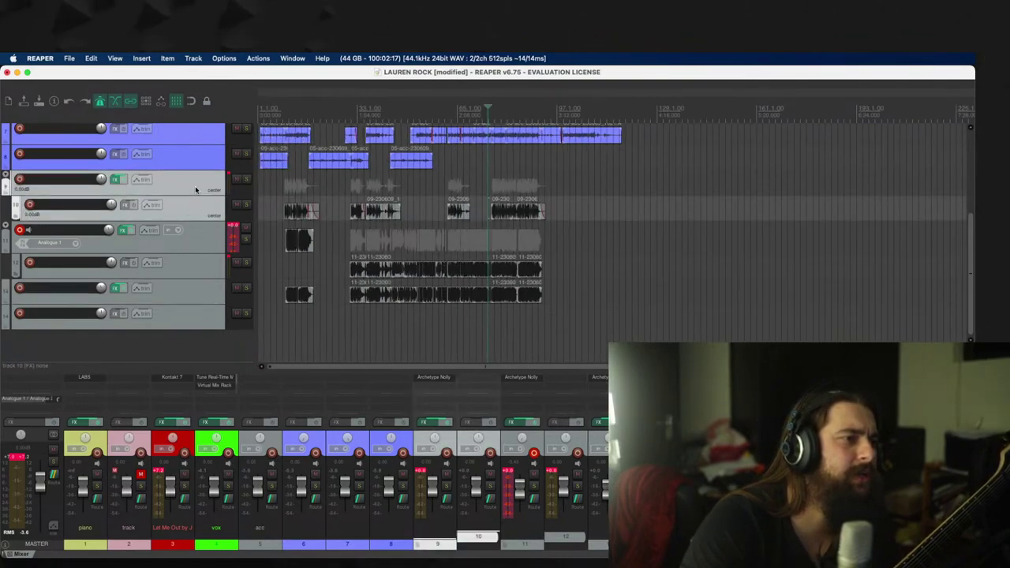
right_click(199, 190)
mouse_move(294, 415)
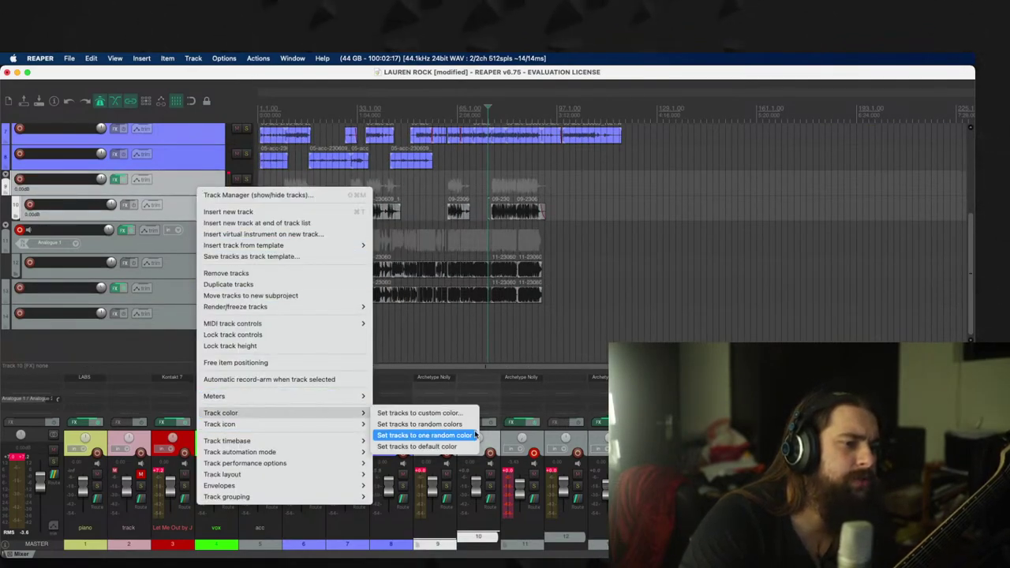
click(418, 412)
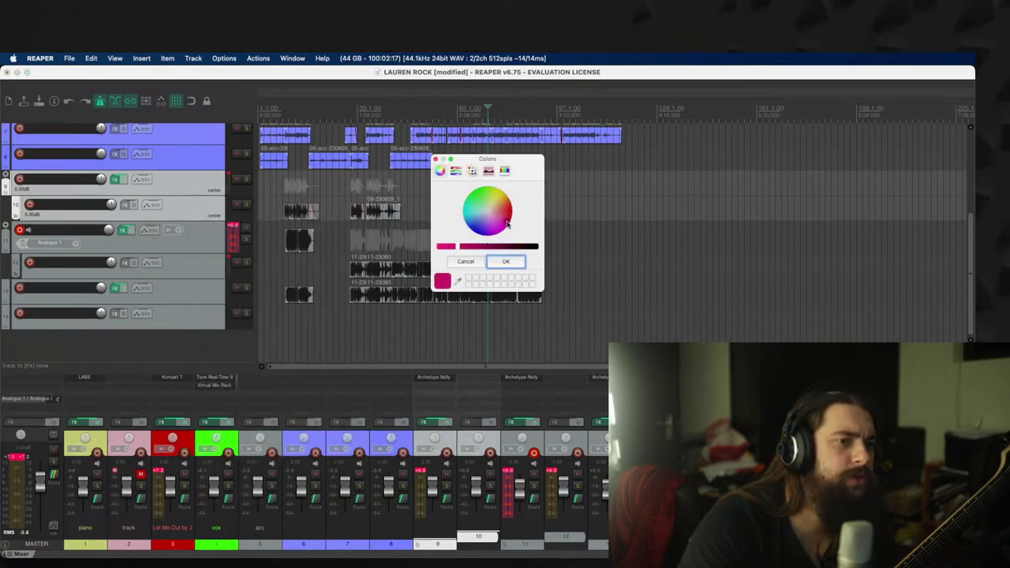
drag(508, 225, 495, 198)
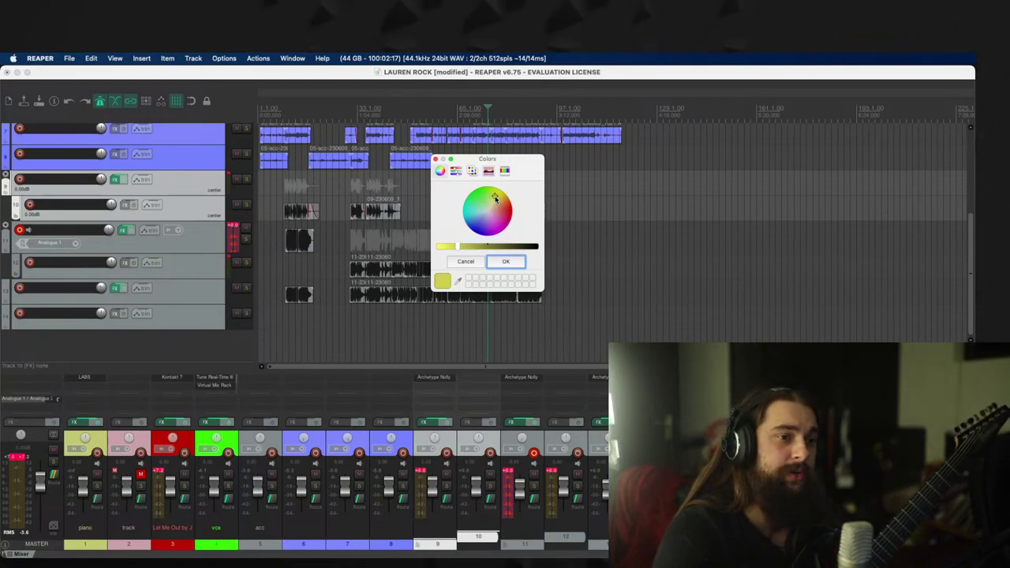
click(506, 261)
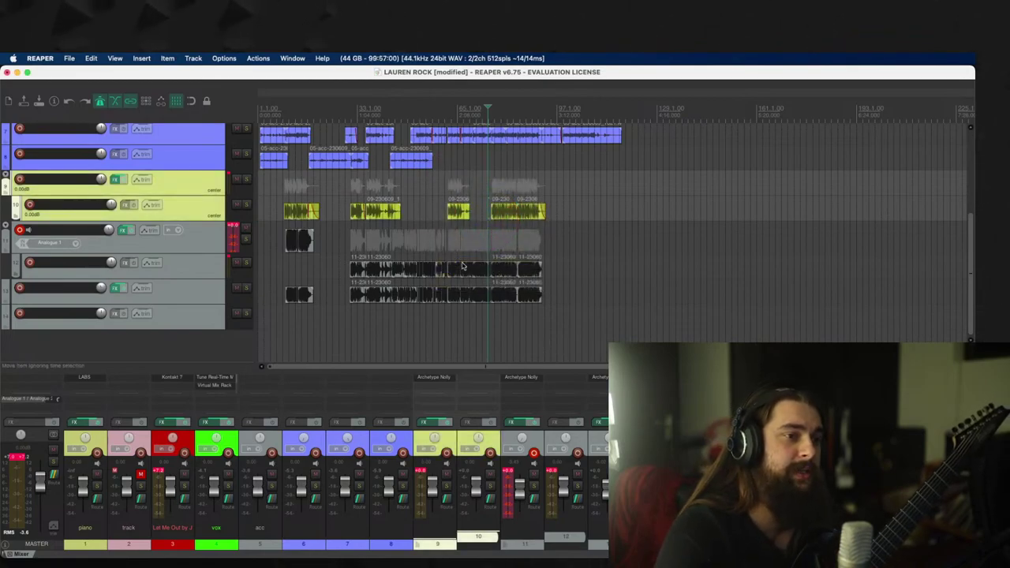
Step: Set a custom mustard-yellow color on tracks 11 through 14
click(186, 242)
shift+click(181, 316)
right_click(210, 239)
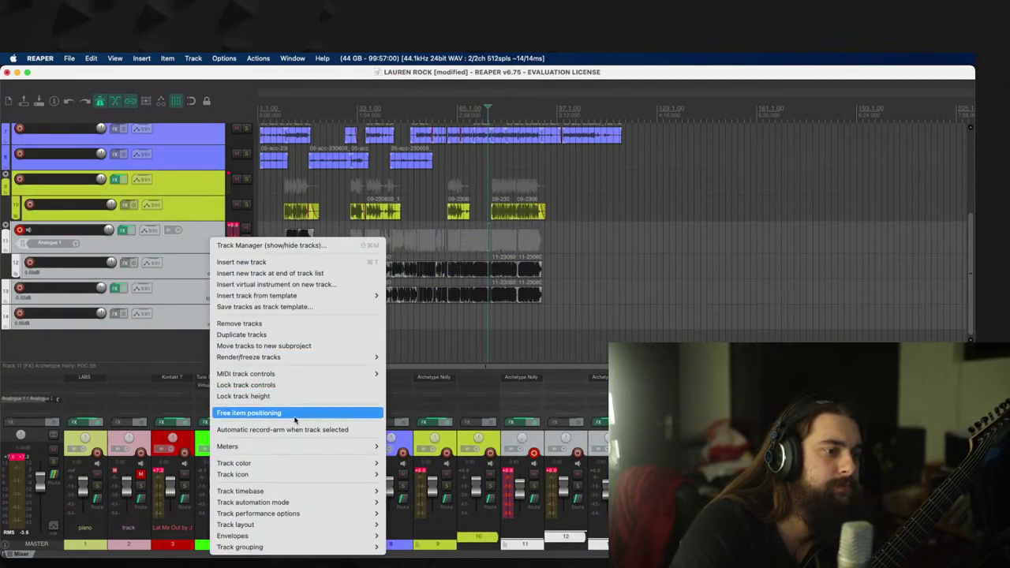
mouse_move(236, 463)
click(418, 464)
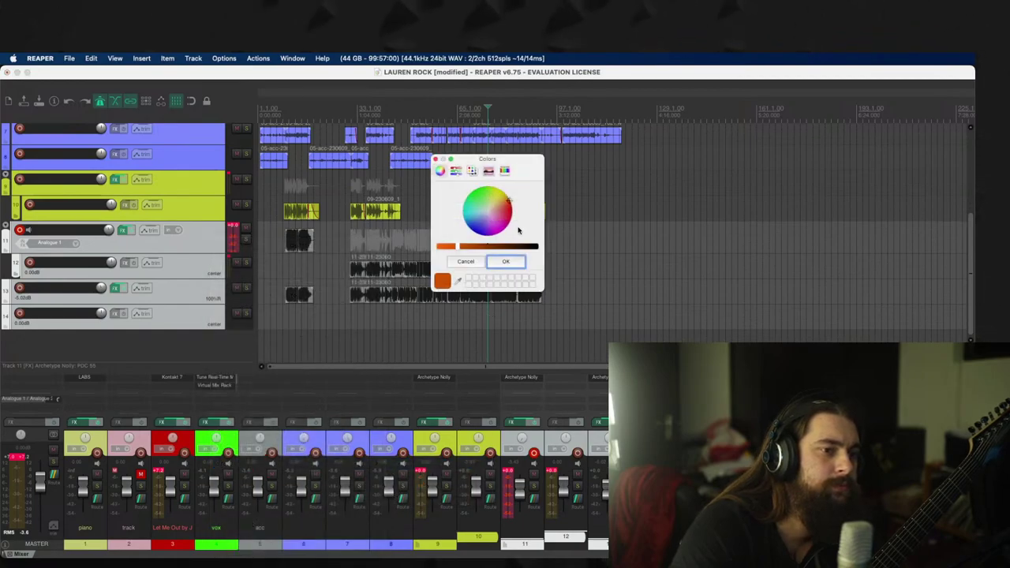
click(488, 192)
click(520, 264)
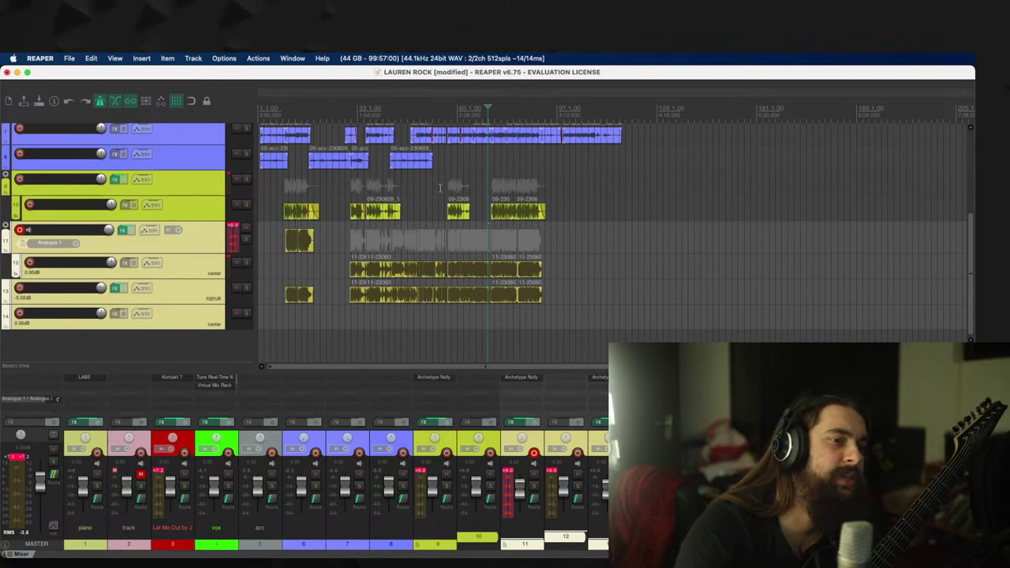
Step: Play back the arrangement around the bar 84 break, starting just before bar 84
key(space)
scroll(497, 190, up, 2)
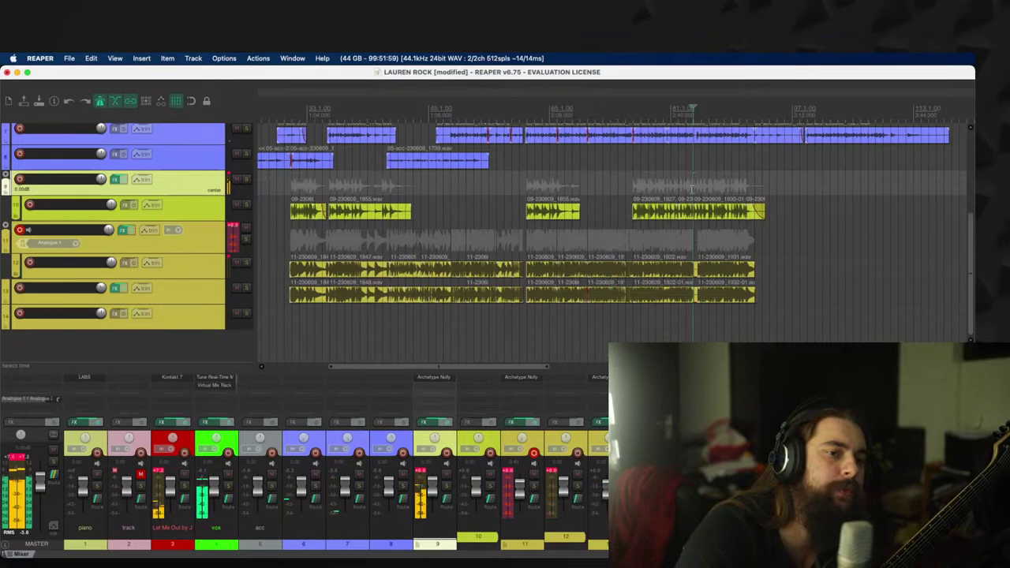
scroll(692, 188, up, 5)
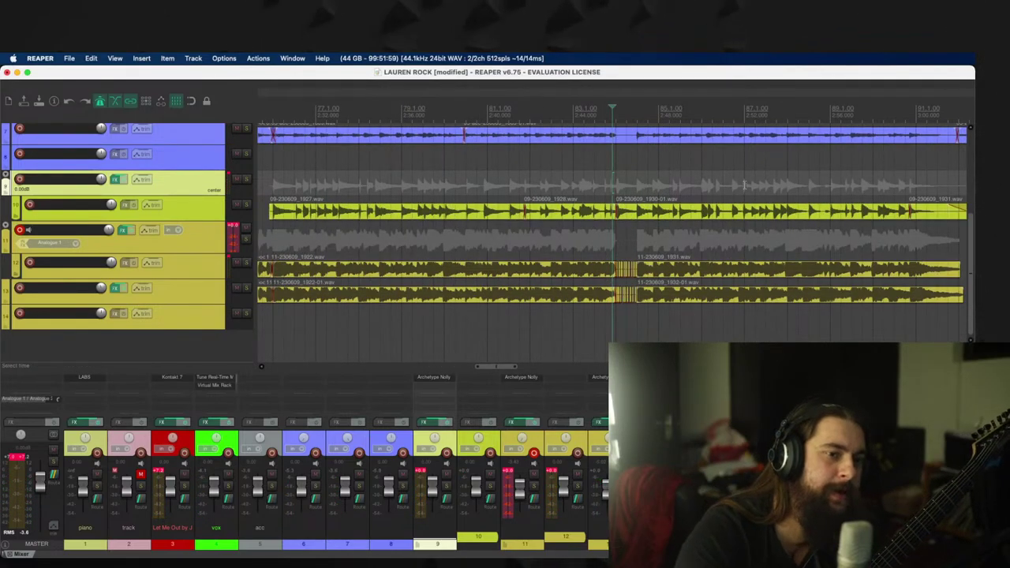
scroll(746, 187, up, 2)
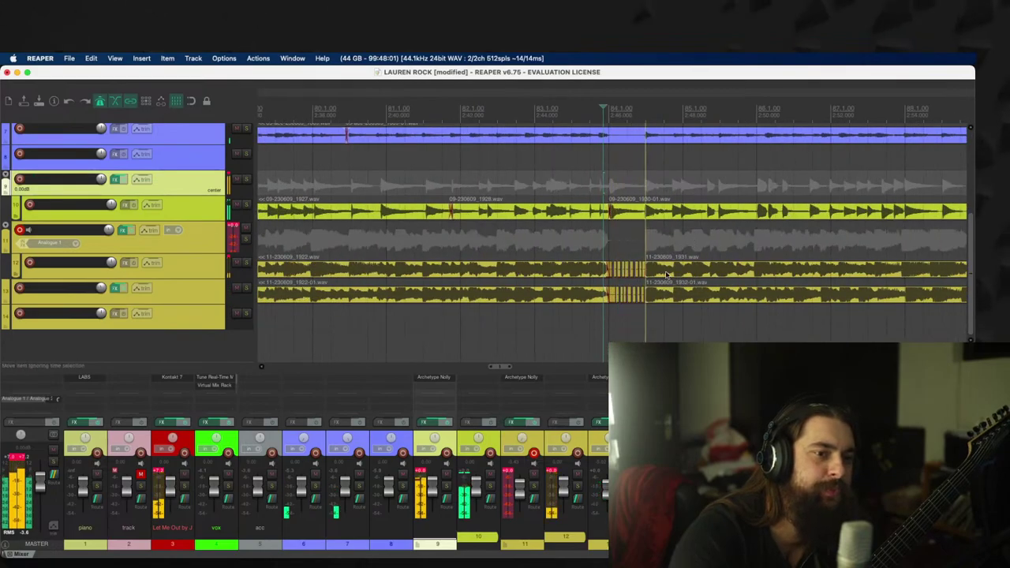
key(space)
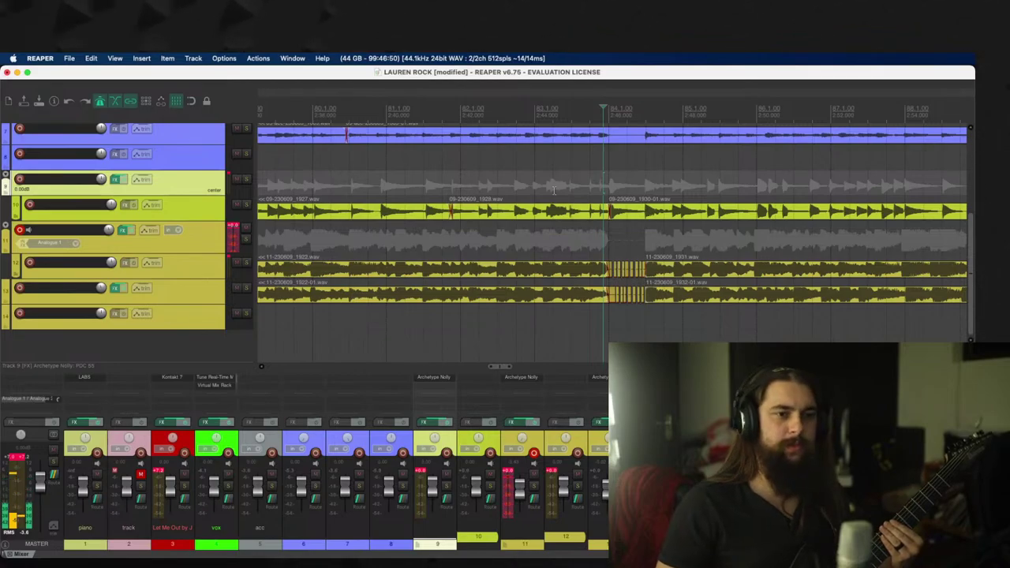
Step: Record a new guitar take on track 11 from just before bar 84 and save the recorded file
key(ctrl+r)
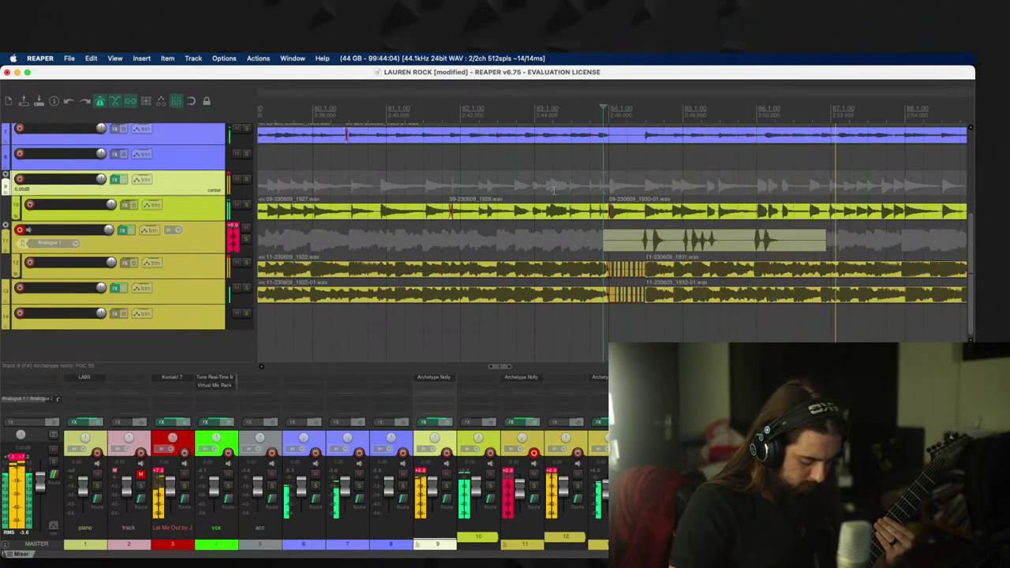
key(space)
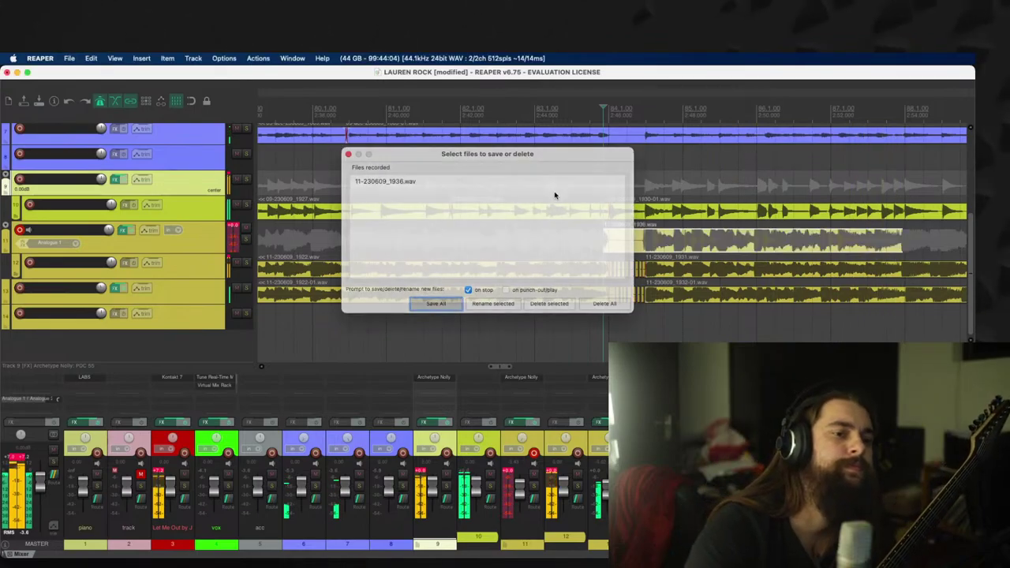
key(Return)
Step: Try the new take at earlier positions over the bar 84 break, audition it with track 11 soloed, and delete it
drag(651, 240, 640, 246)
click(577, 184)
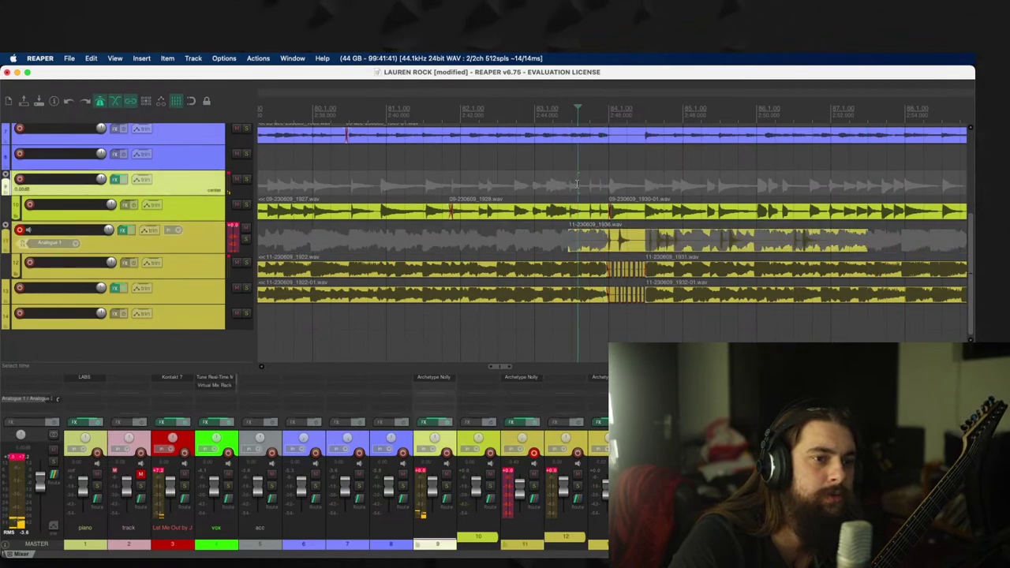
key(space)
scroll(607, 247, down, 4)
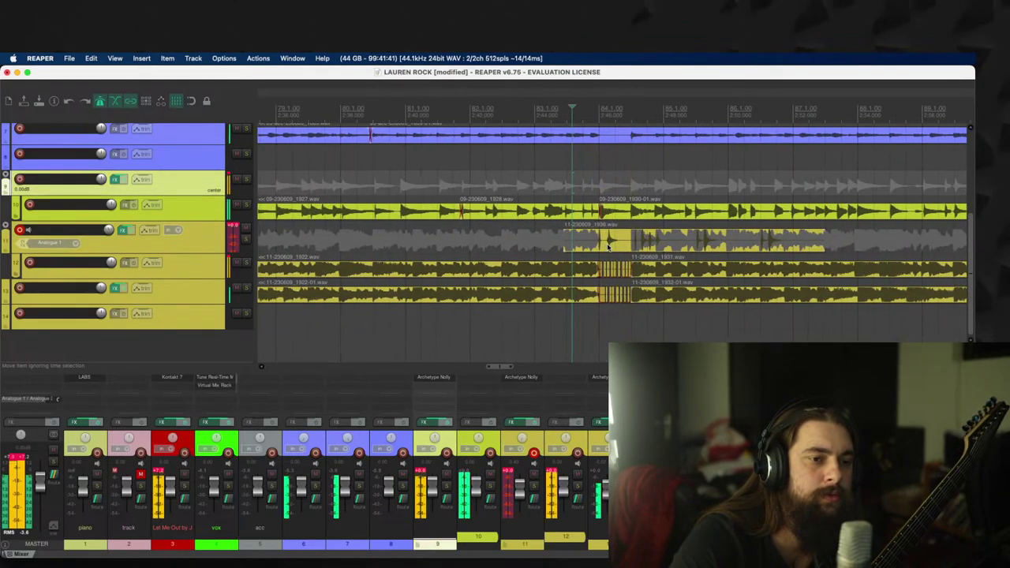
drag(608, 247, 576, 249)
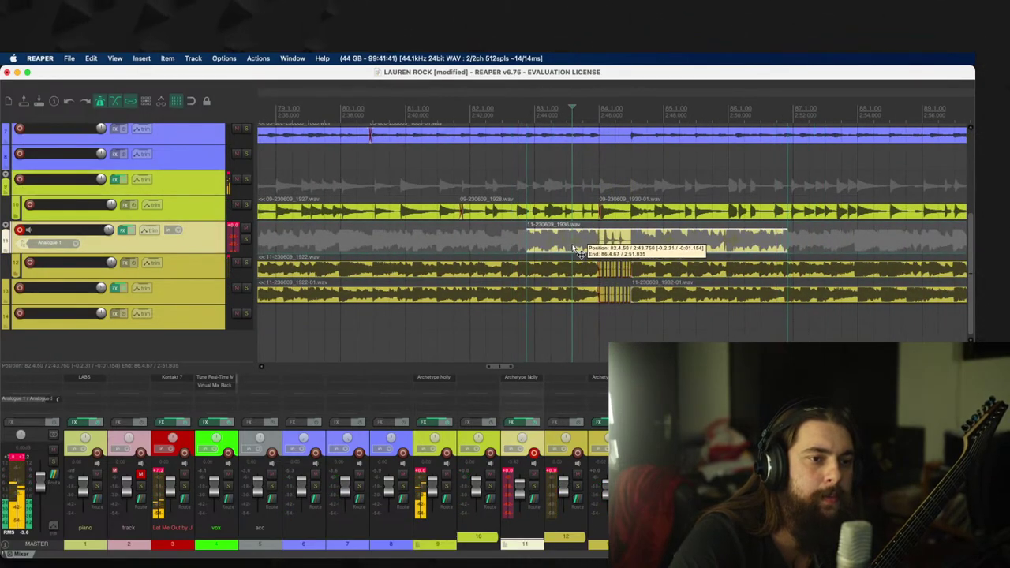
scroll(576, 250, up, 5)
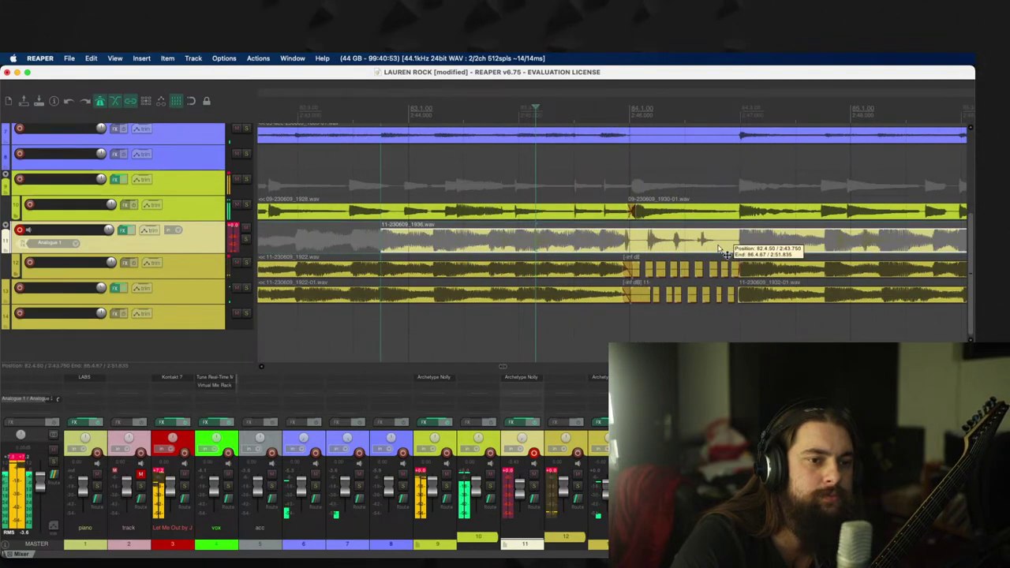
drag(721, 251, 511, 251)
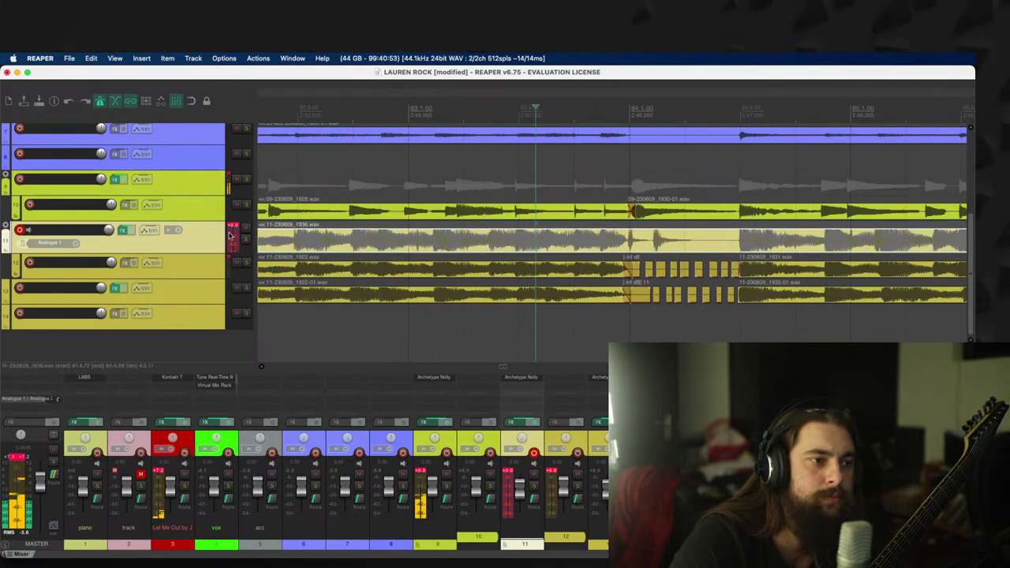
scroll(587, 242, down, 5)
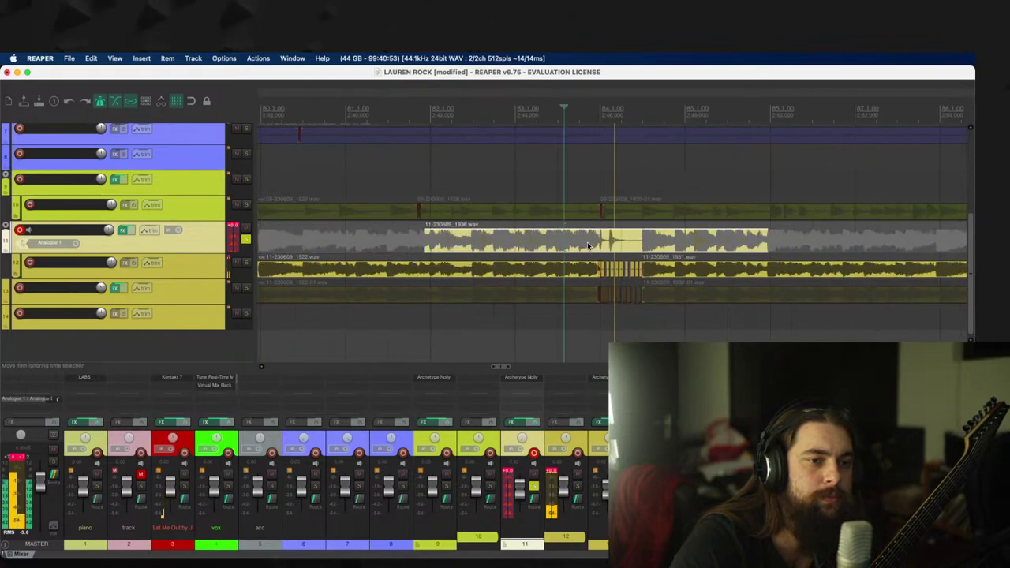
click(438, 248)
key(super+alt+F9)
Step: Play back from the start of bar 82 and nudge the 09-230609_1928 clip on track 10 slightly earlier
key(space)
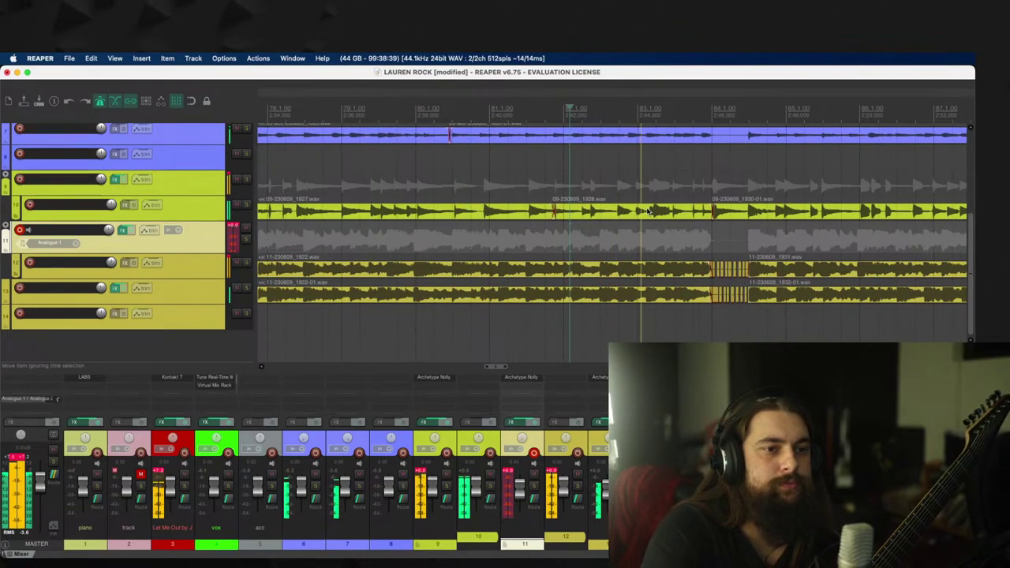
scroll(647, 213, up, 5)
scroll(647, 213, down, 4)
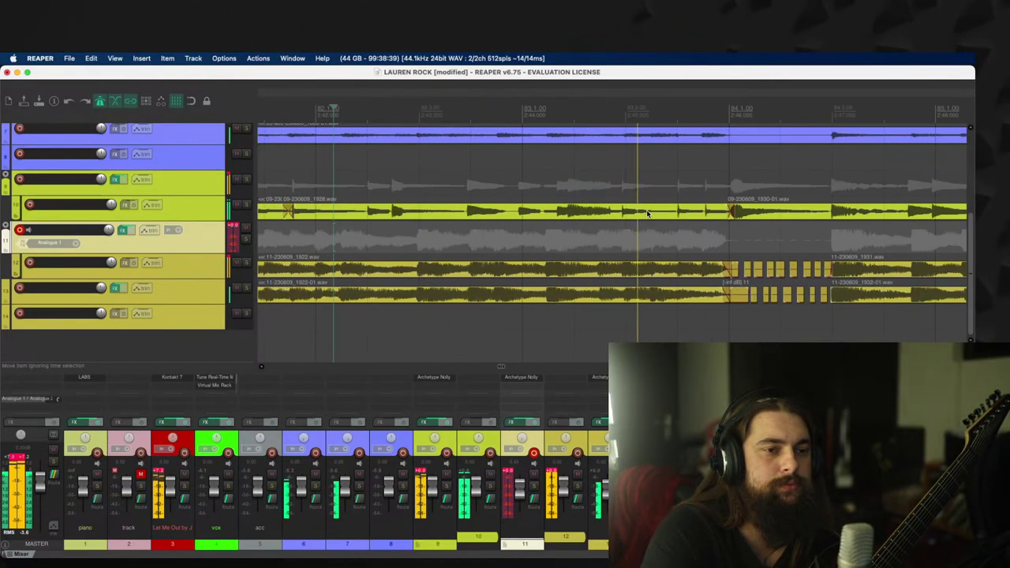
click(591, 219)
drag(591, 219, 592, 218)
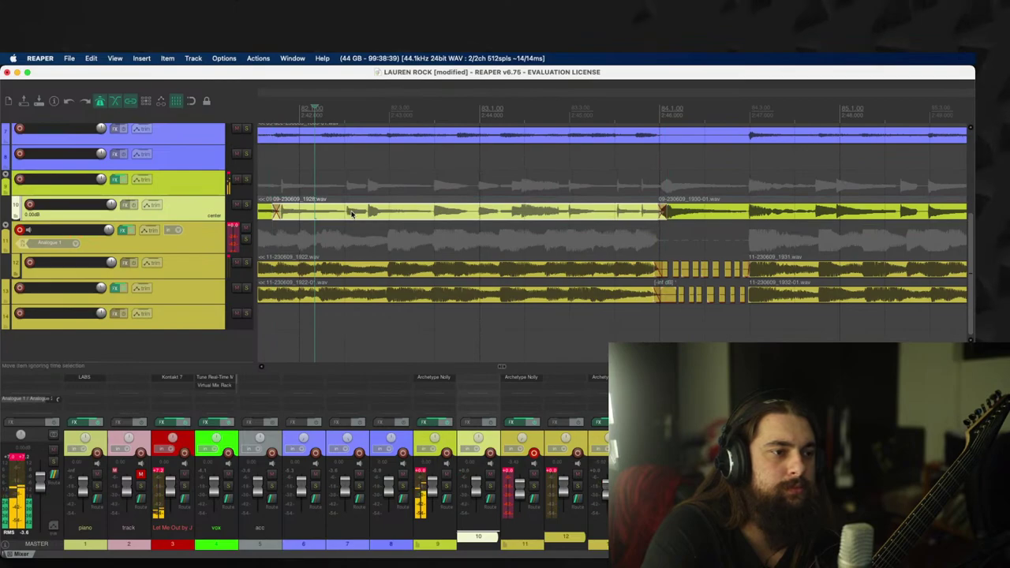
drag(352, 213, 354, 213)
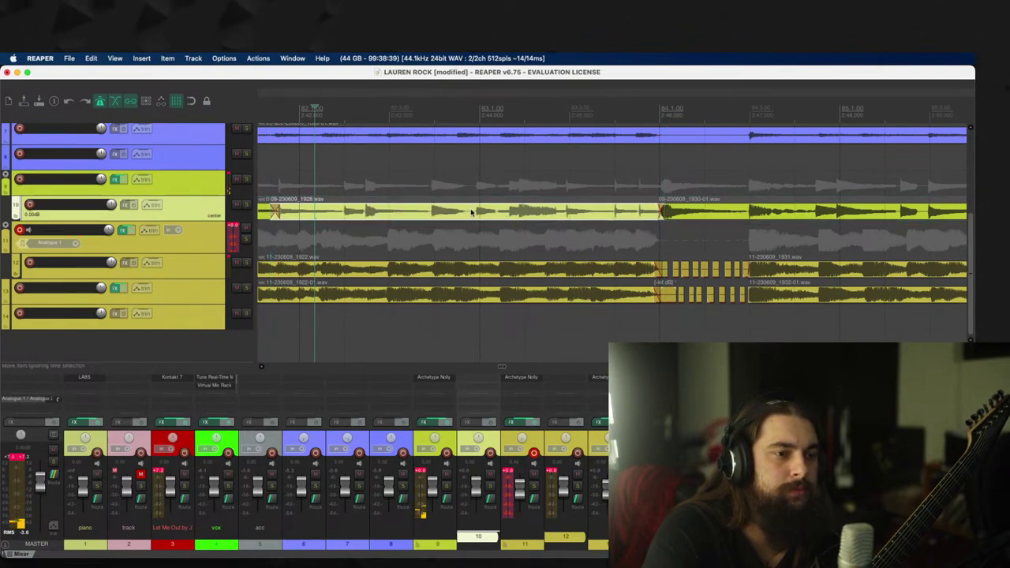
Step: Split the 09-230609_1928 clip on track 10 just before bar 83 and nudge the second piece slightly
click(471, 211)
key(s)
mouse_move(473, 213)
mouse_down()
mouse_move(498, 219)
mouse_move(478, 218)
mouse_up()
scroll(379, 191, down, 4)
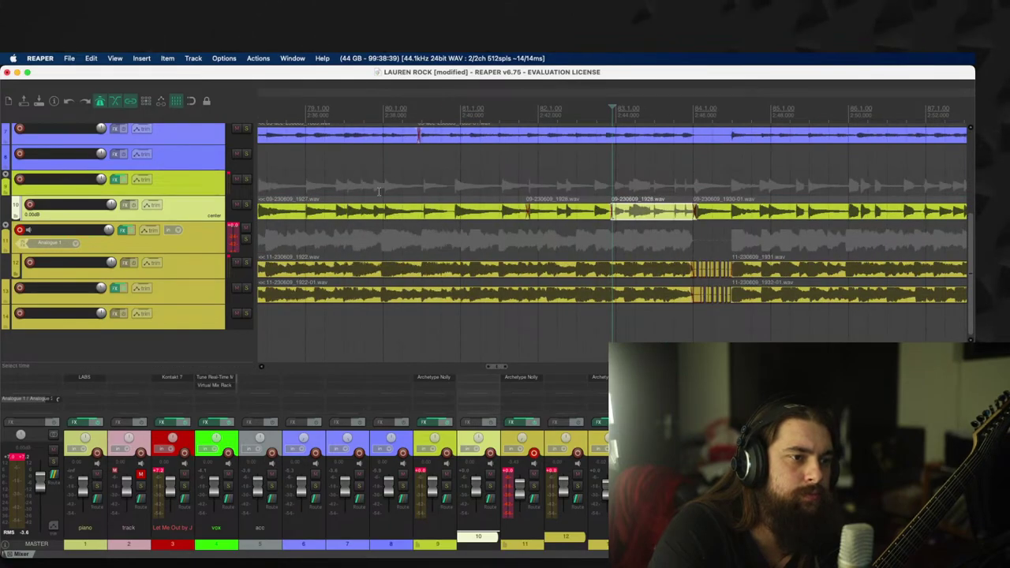
Step: Try recording a guitar part on track 11 from late in bar 73, and discard the take
scroll(374, 190, down, 3)
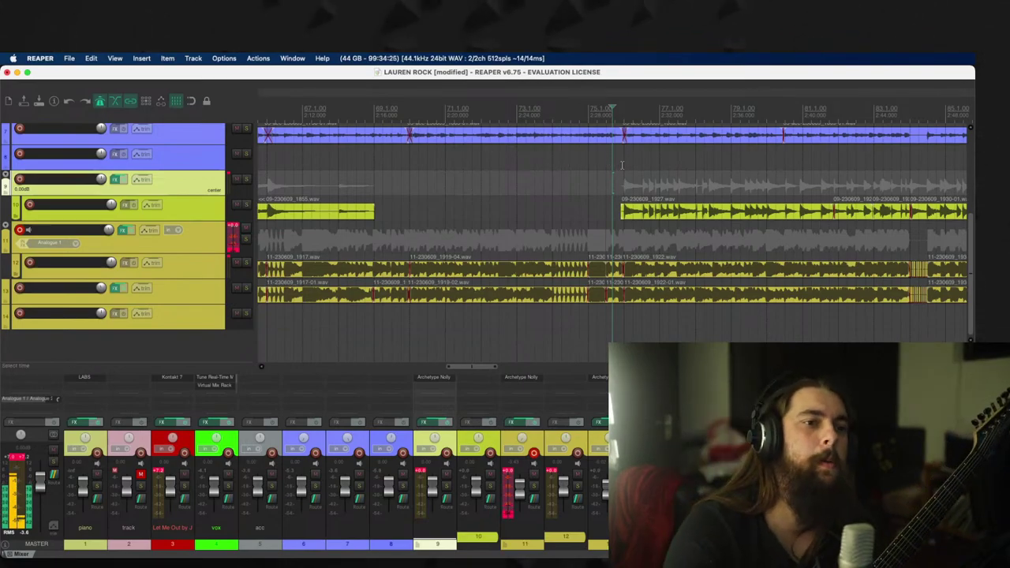
scroll(622, 165, up, 2)
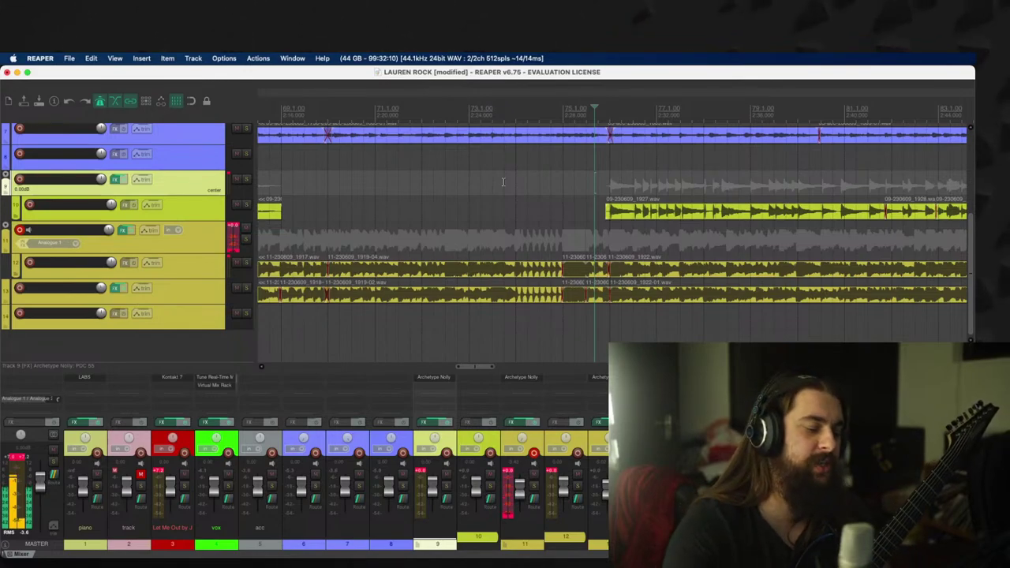
click(502, 182)
key(super+r)
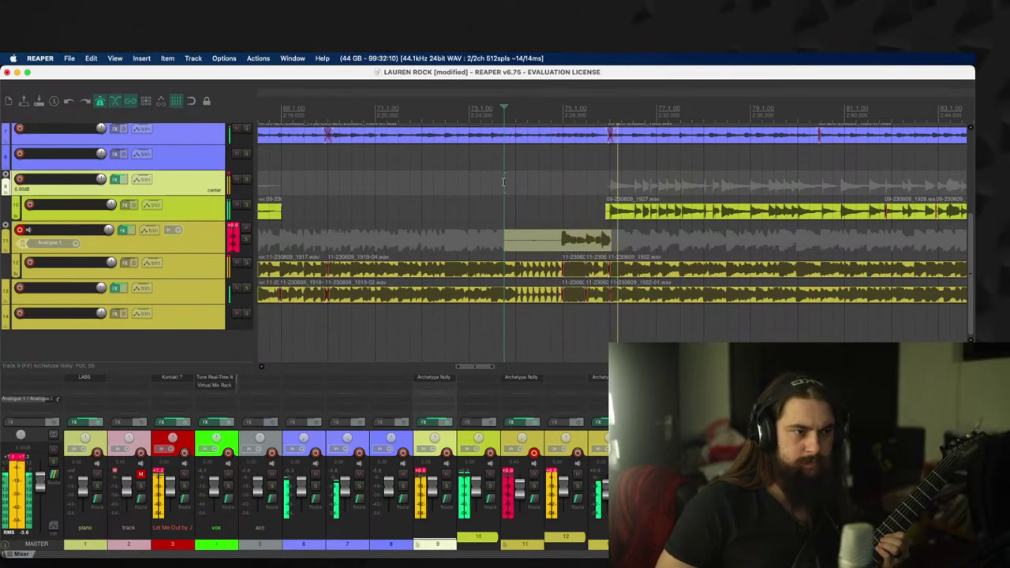
key(super+Delete)
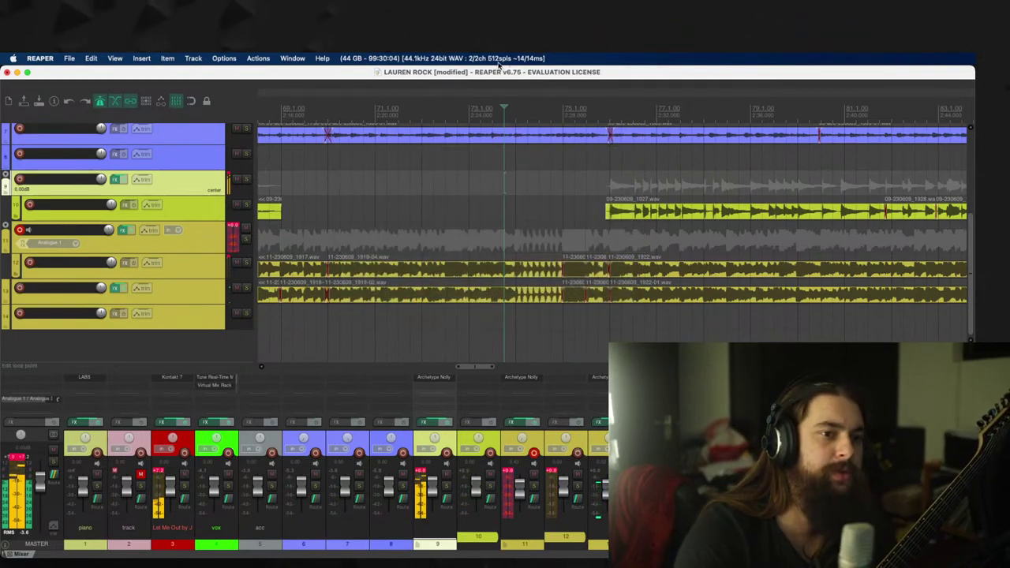
Step: Arm track 9 for recording, try a guitar part from early in bar 73, and discard the take
click(19, 179)
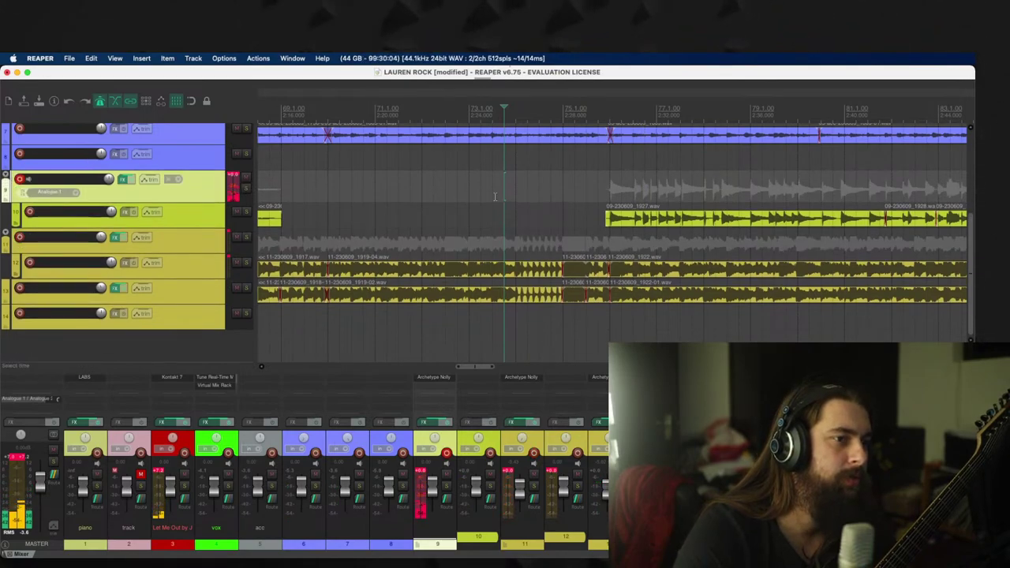
click(487, 187)
key(super+r)
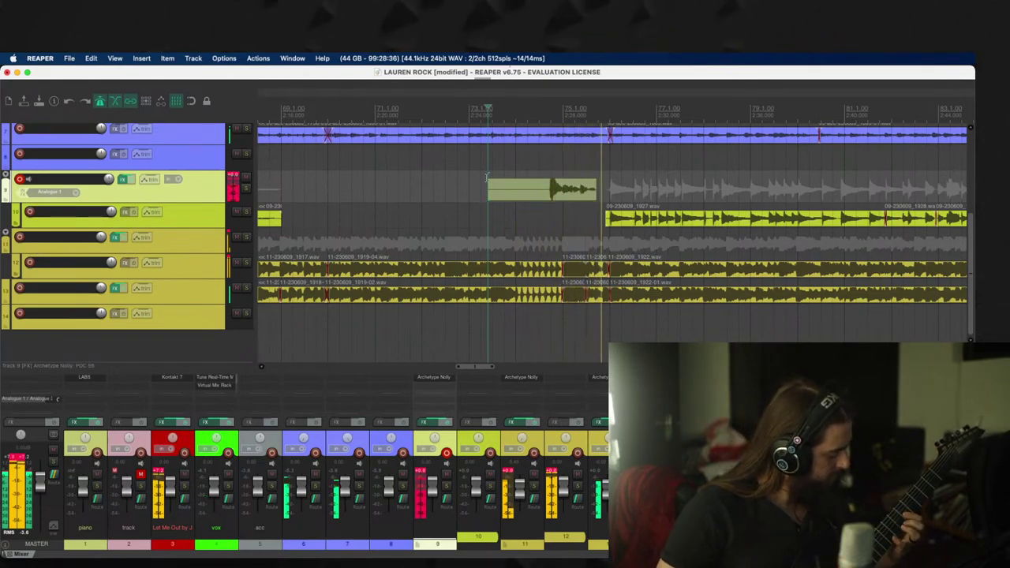
key(space)
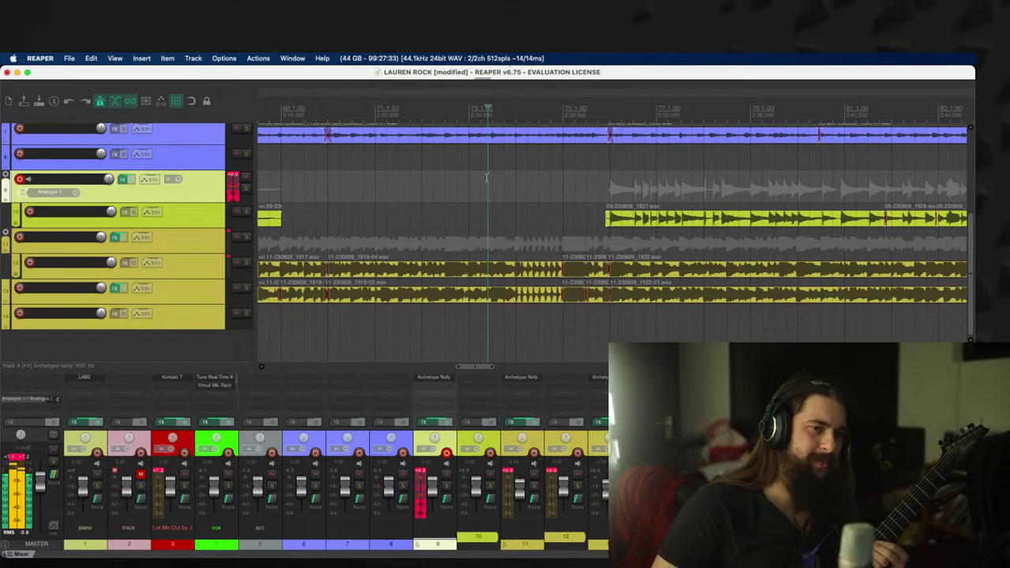
Step: Record another guitar take on track 9 from early in bar 73, audition it from late in bar 74, and delete it
key(ctrl+r)
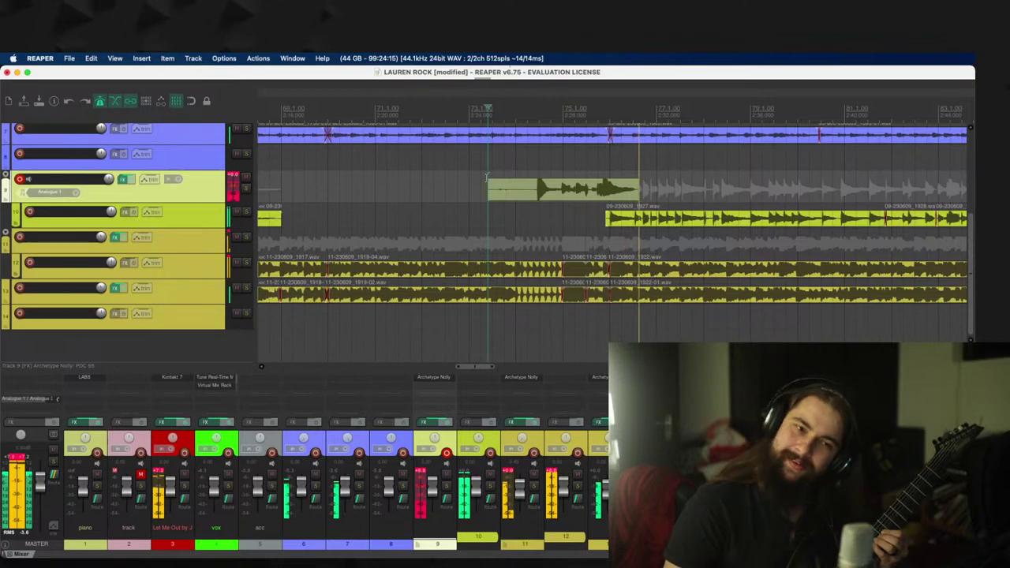
key(space)
key(Return)
click(541, 150)
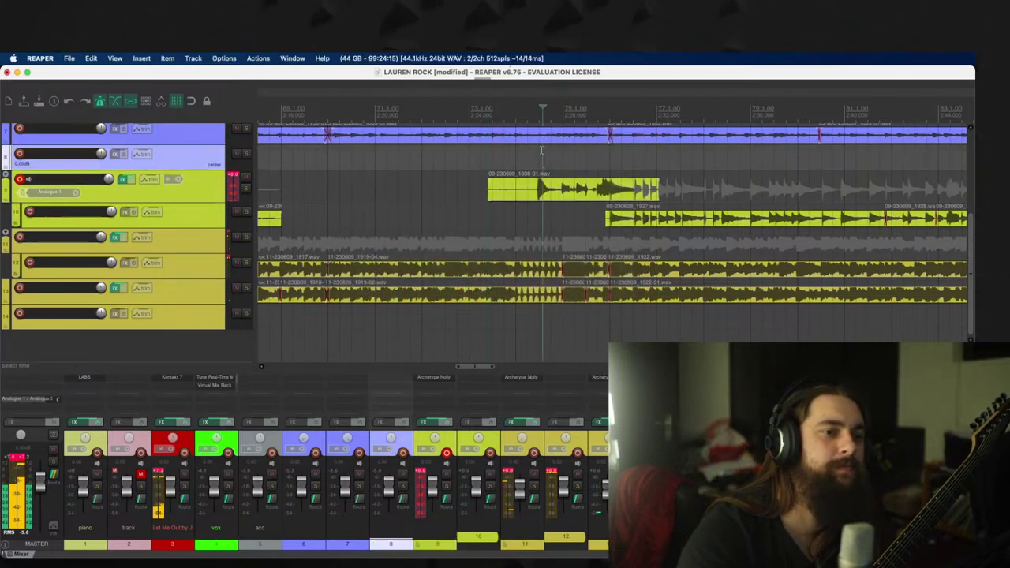
key(space)
scroll(608, 197, up, 2)
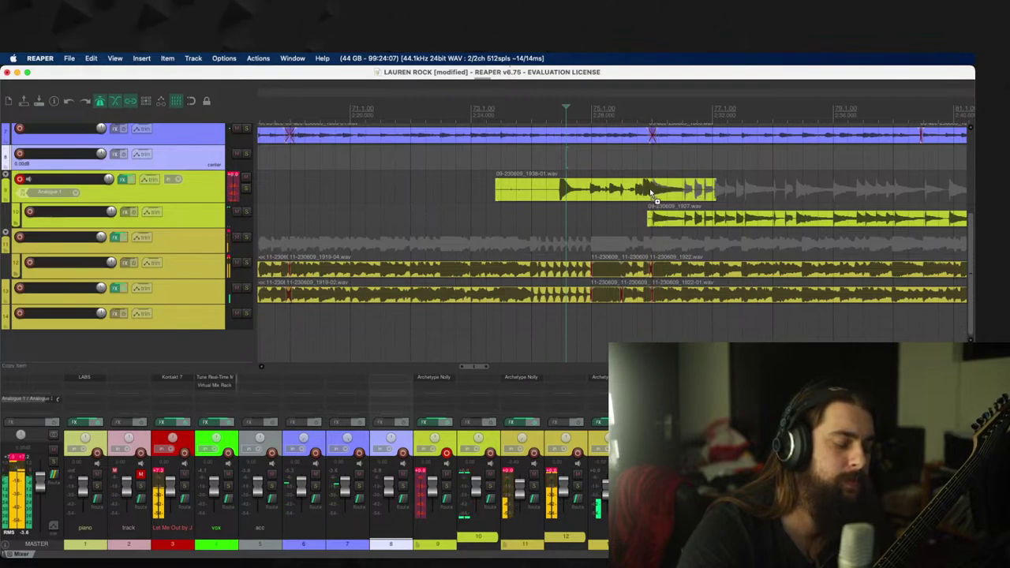
click(651, 193)
key(Delete)
Step: Record a guitar take on track 9 from late in bar 72, discard it, and record and save a second one
click(452, 189)
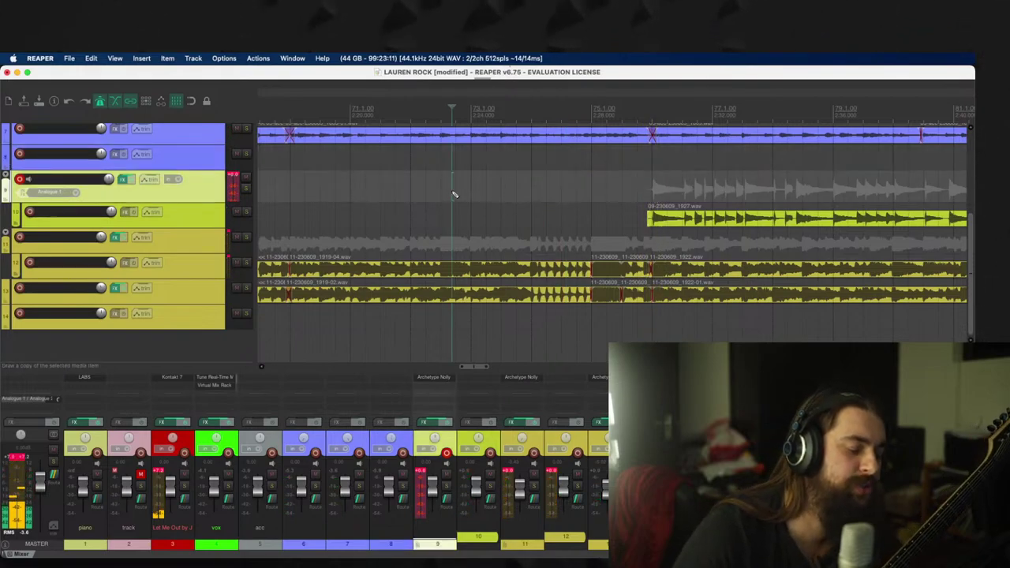
key(super+r)
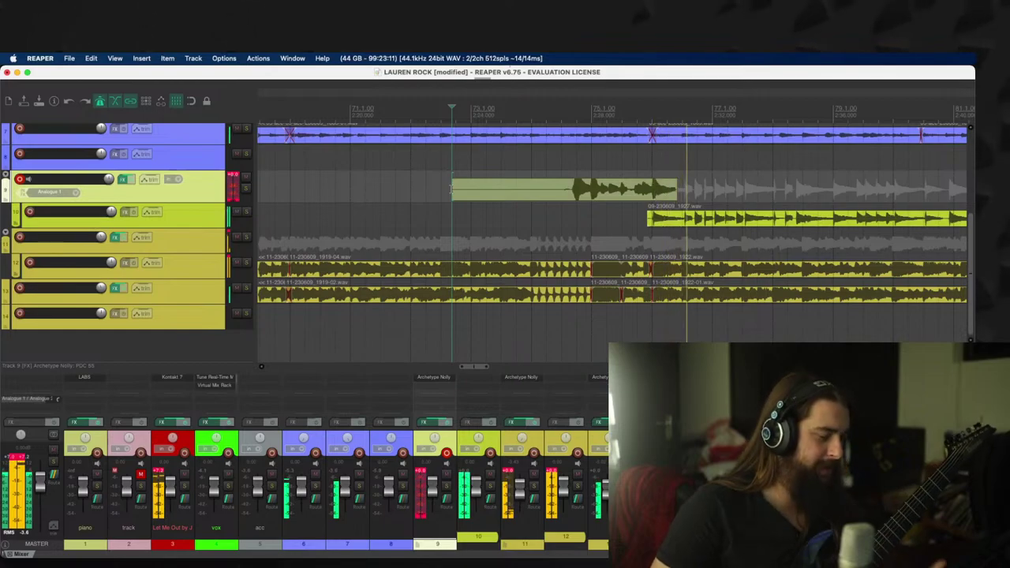
key(space)
key(Return)
key(super+r)
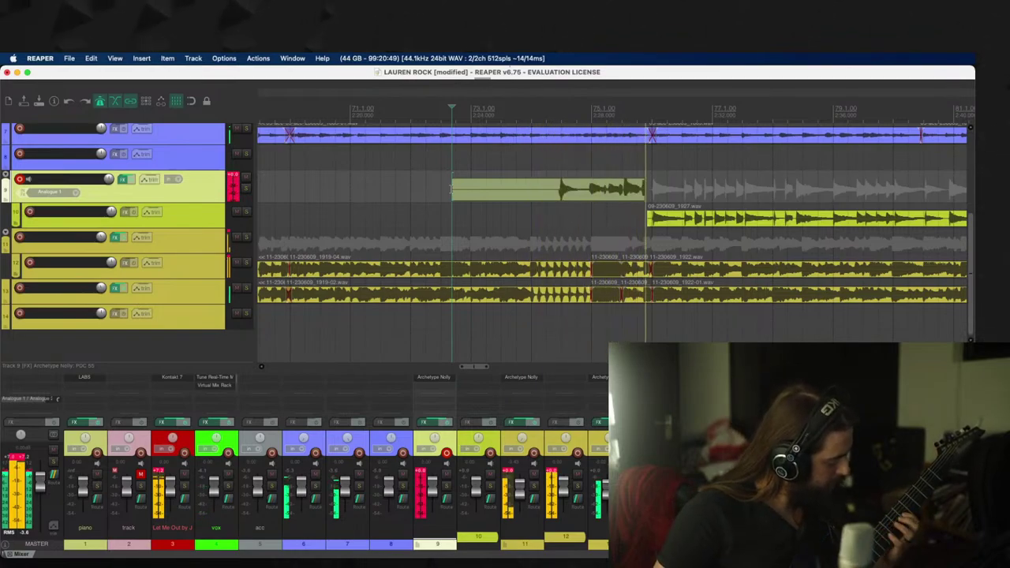
key(space)
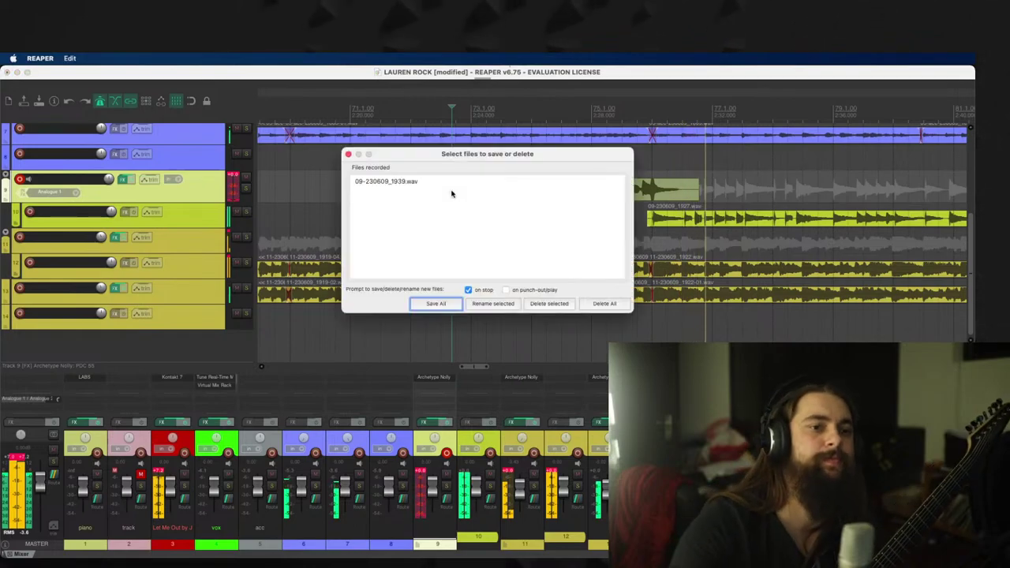
key(Return)
Step: Audition the new take on track 9 from bar 75 and move it down to track 10, overlapping the start of the 09-230609_1927 clip
click(605, 188)
scroll(605, 188, up, 3)
key(space)
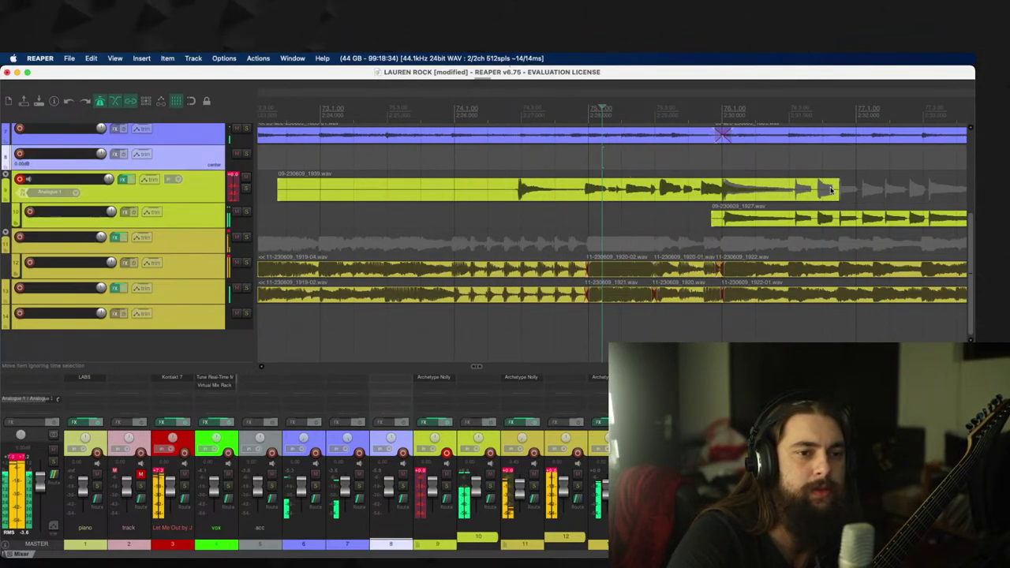
drag(834, 192, 666, 222)
drag(594, 226, 598, 225)
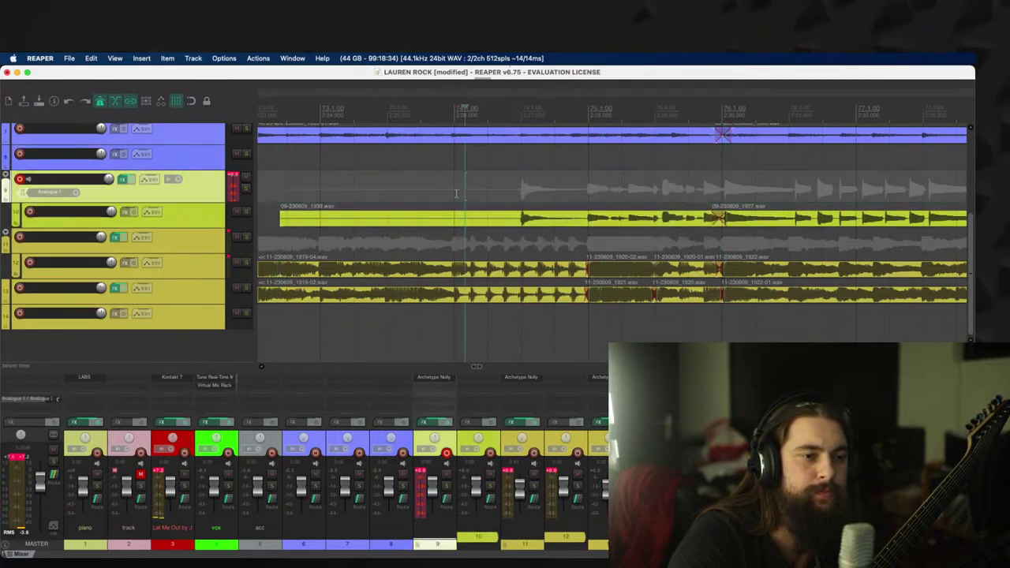
Step: Play track 10 soloed from bar 74, trim the new clip's start to the middle of bar 74, and shift its crossfade to bar 76
key(space)
click(247, 212)
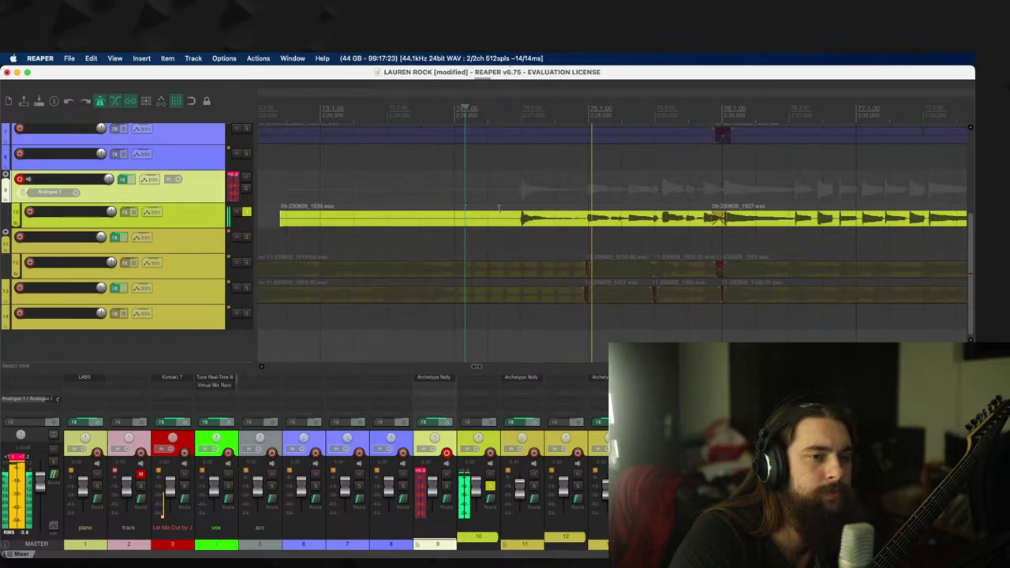
drag(280, 217, 513, 214)
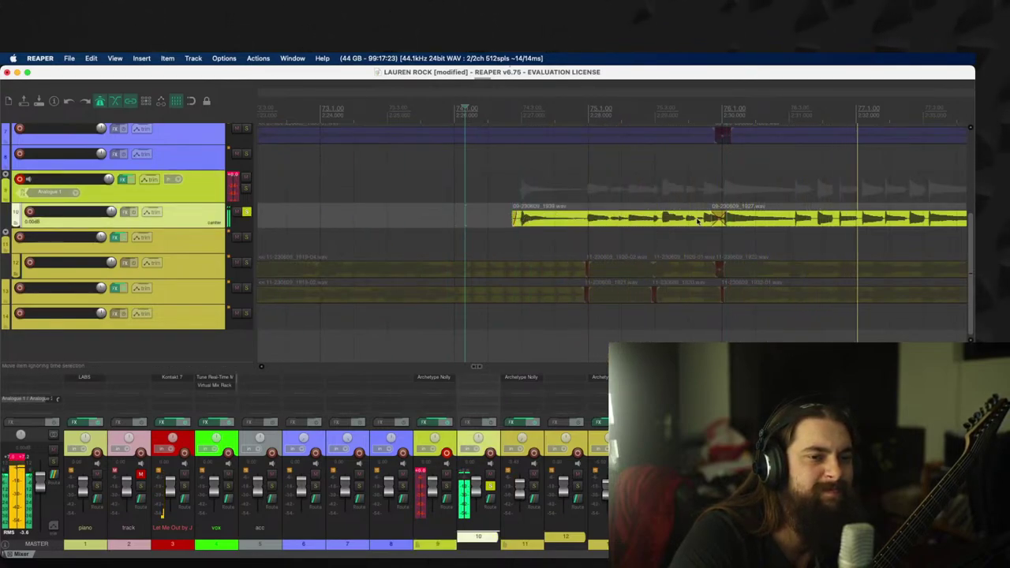
drag(713, 220, 727, 221)
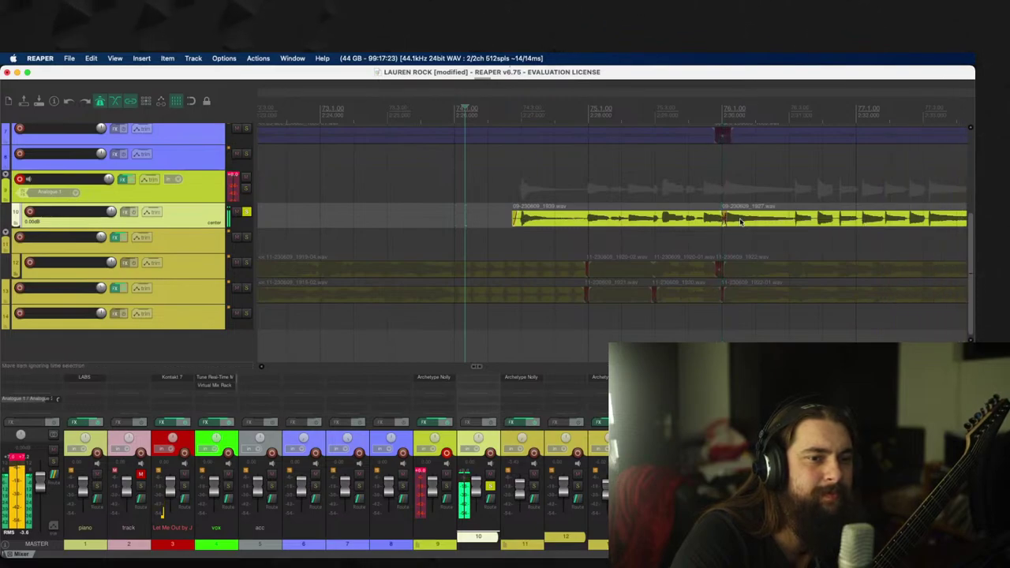
Step: Split the 09-230609_1927 clip on track 10 just before bar 80 and nudge the second piece slightly earlier
scroll(693, 222, down, 6)
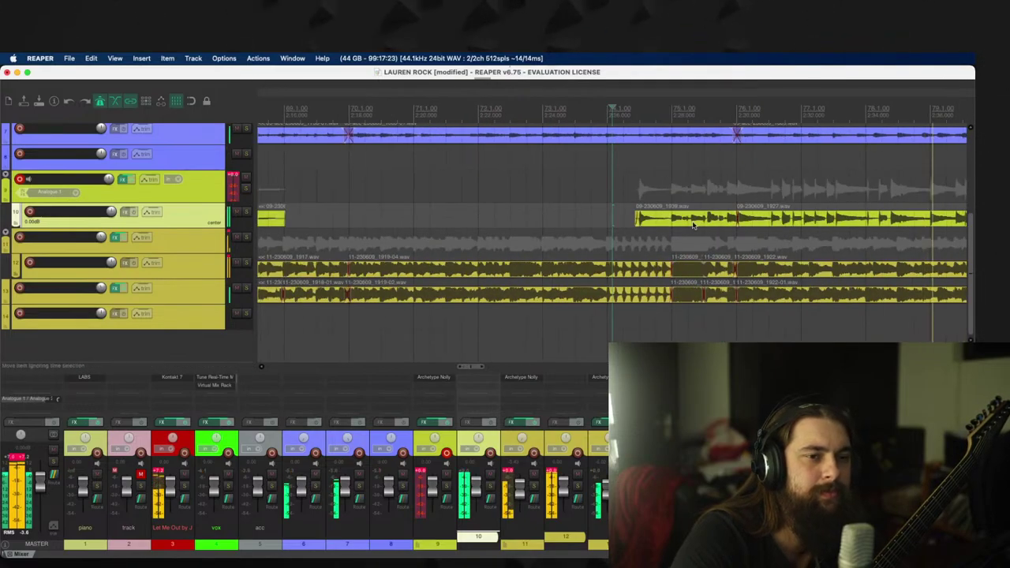
scroll(692, 222, down, 4)
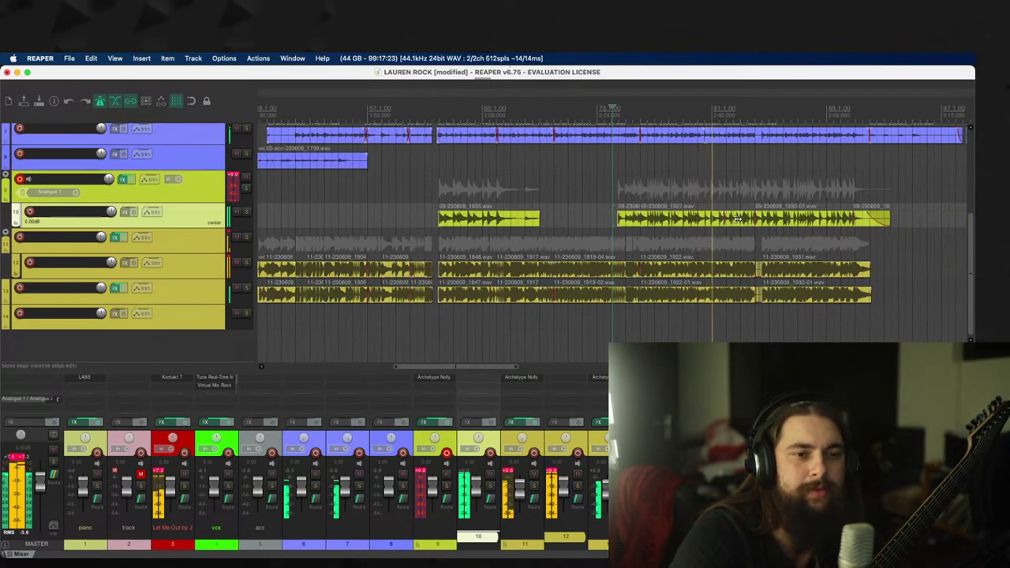
scroll(700, 201, up, 2)
scroll(675, 214, up, 4)
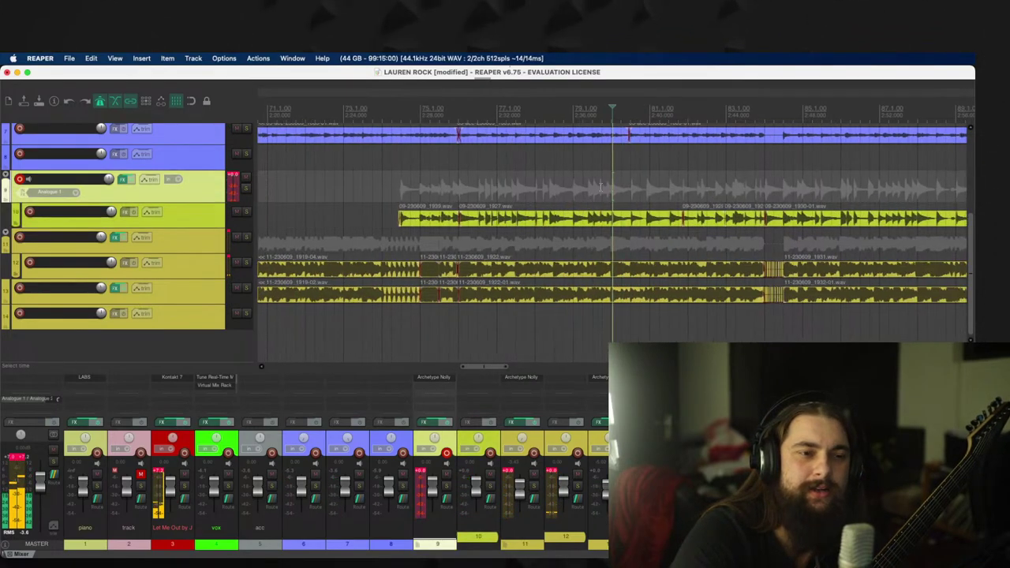
click(534, 211)
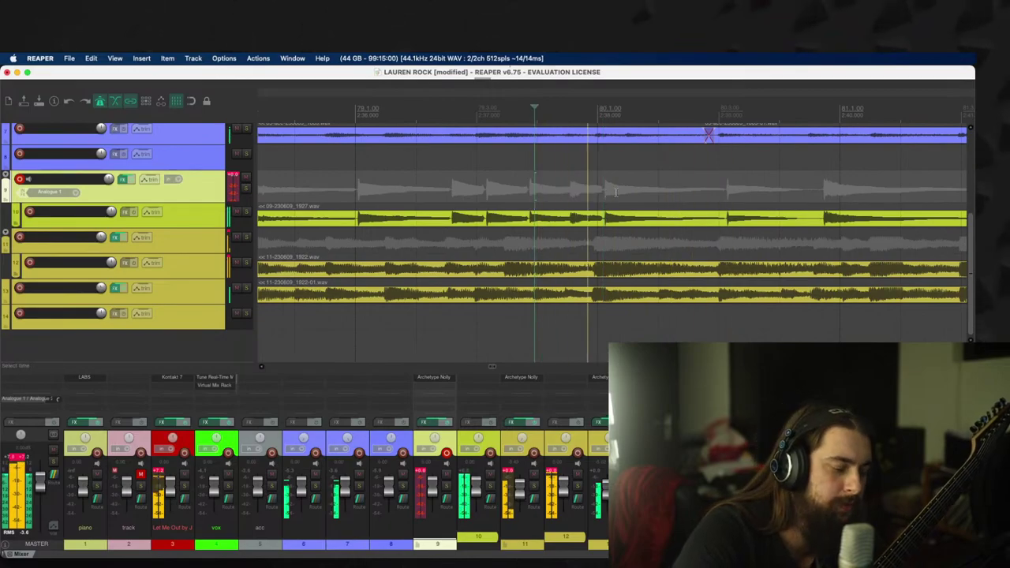
click(593, 215)
key(s)
drag(616, 221, 609, 228)
key(space)
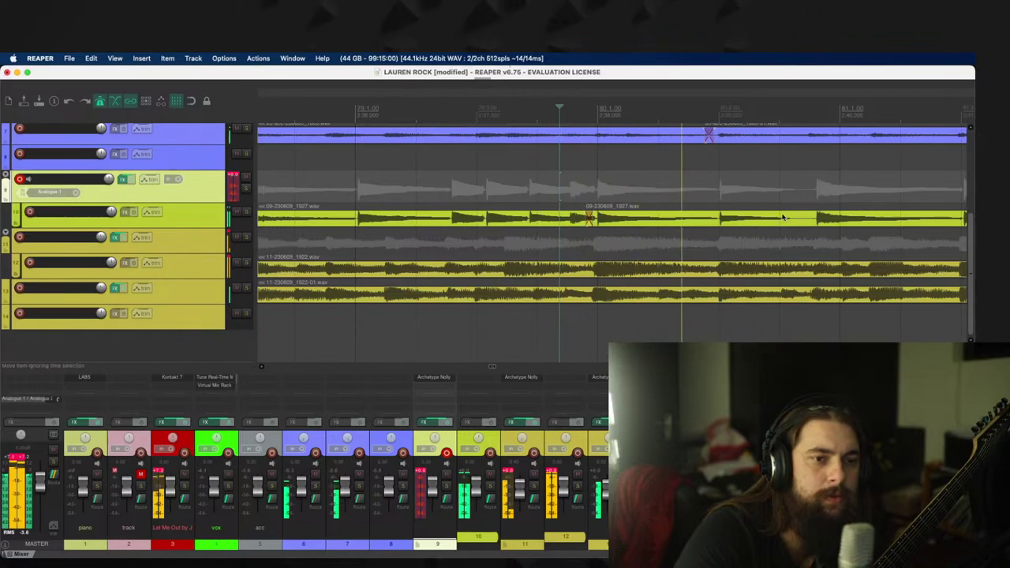
Step: Play back the track 10 comp from bar 80 through bar 87, checking the crossfades before bar 82 and around bars 83 and 84
scroll(784, 218, down, 2)
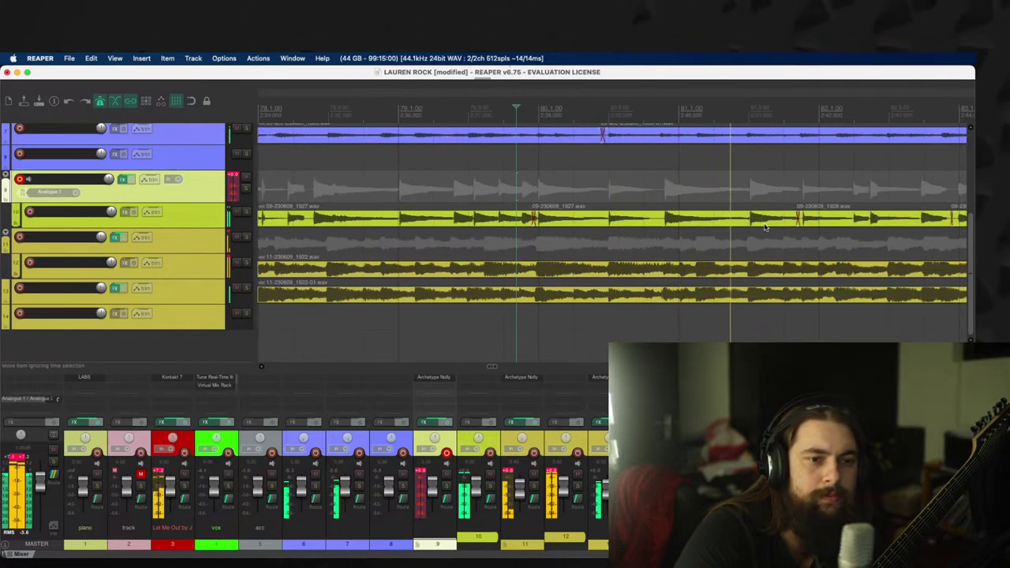
click(800, 221)
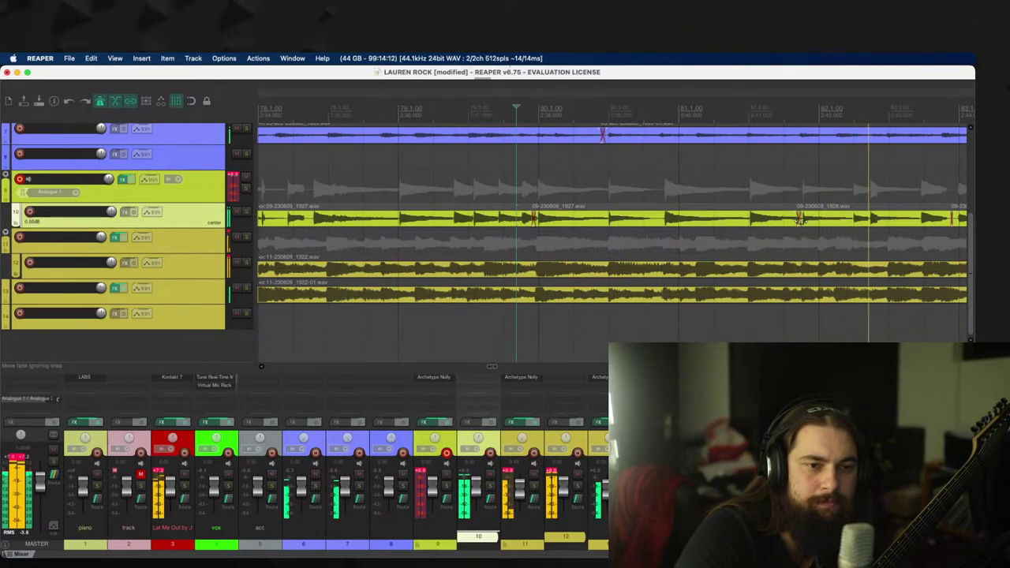
scroll(797, 222, down, 1)
scroll(797, 221, down, 3)
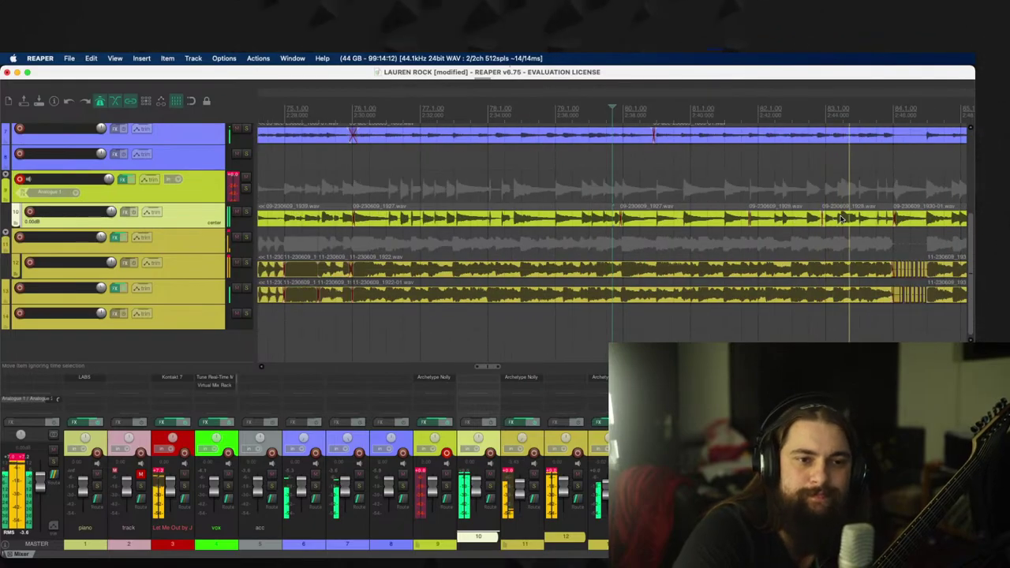
scroll(841, 219, up, 2)
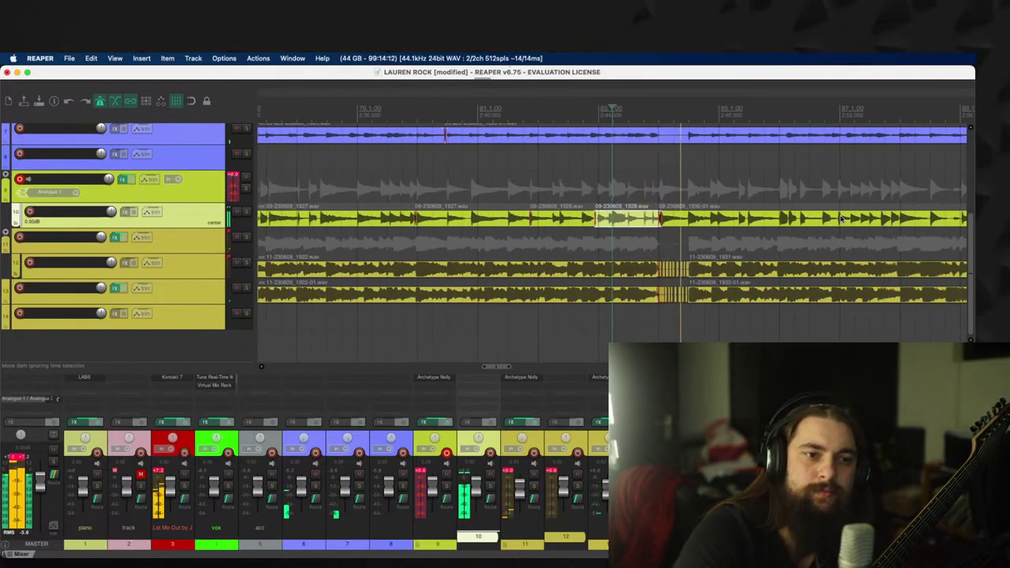
scroll(841, 219, down, 1)
scroll(841, 219, down, 1)
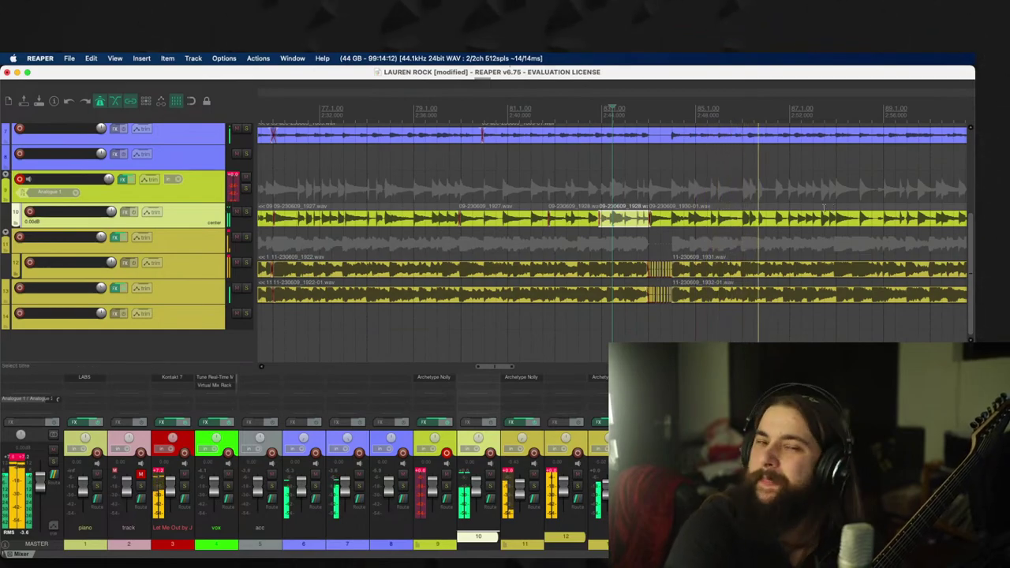
scroll(766, 238, down, 1)
scroll(766, 238, down, 1)
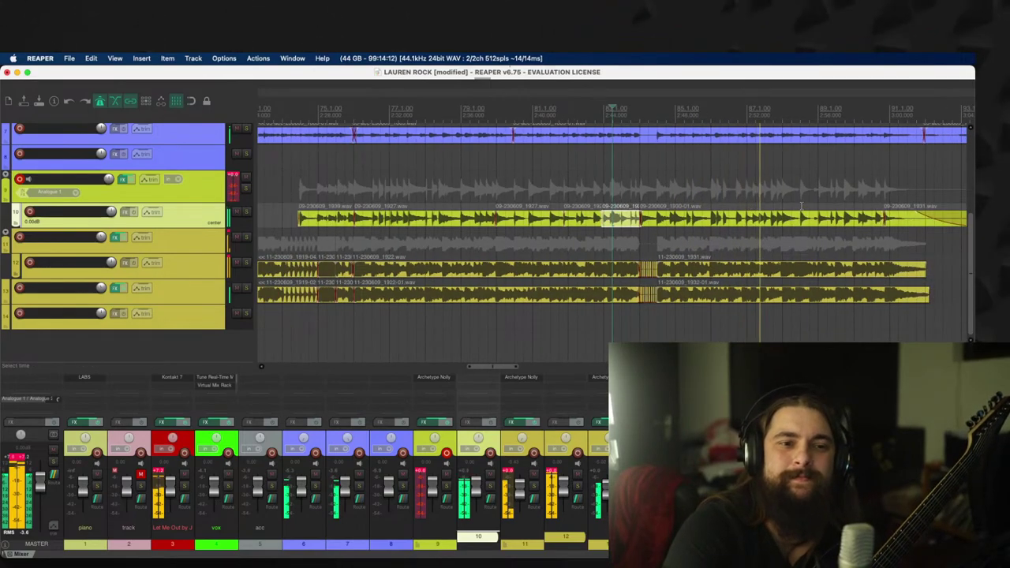
Step: Split the 09-230609_1930-01 clip on track 10 just before bar 89, nudge the second piece slightly, and play through the ending
scroll(787, 225, up, 3)
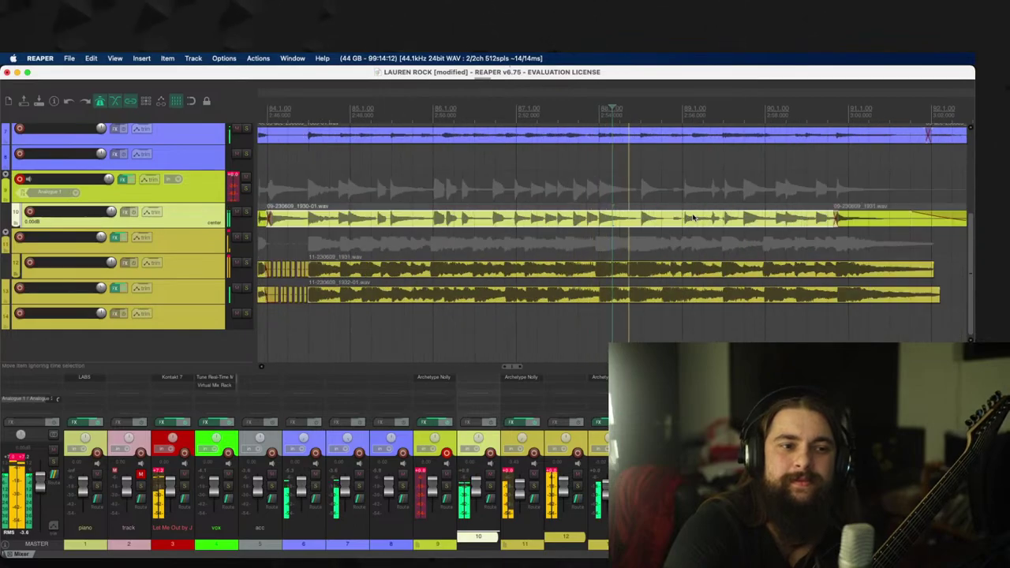
drag(694, 223, 668, 226)
scroll(678, 224, up, 3)
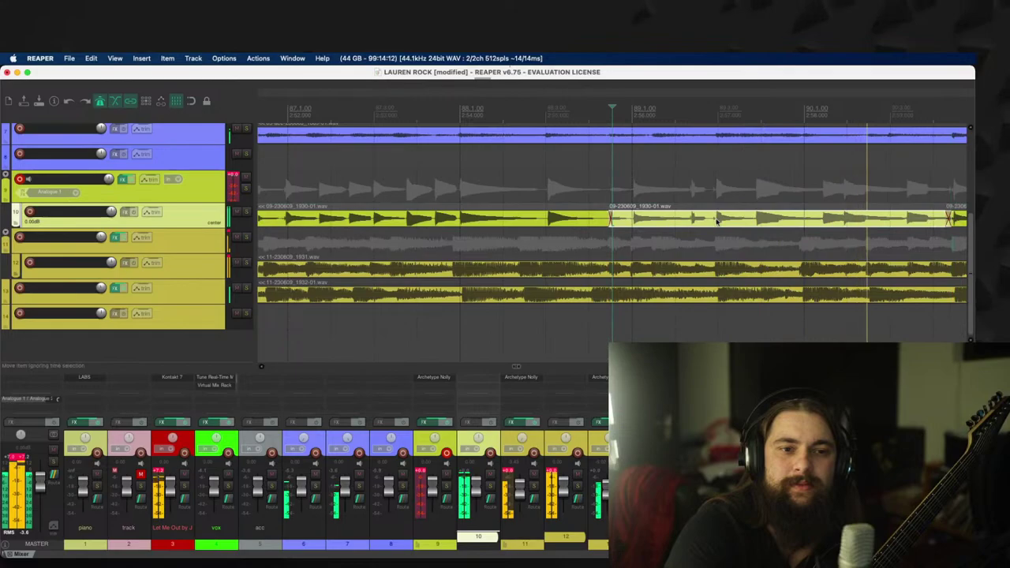
scroll(849, 225, down, 3)
scroll(839, 225, down, 2)
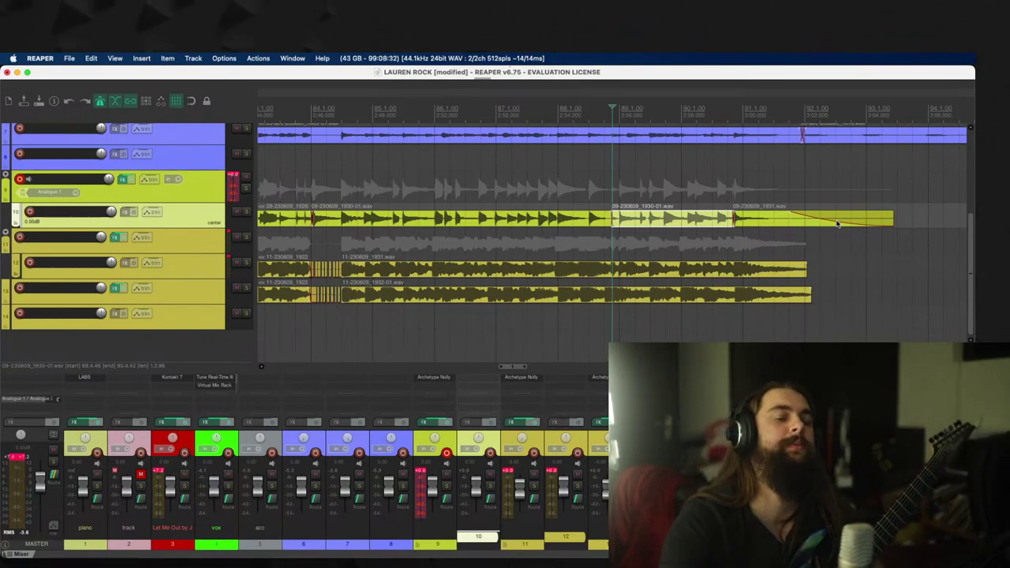
Step: Play back the arrangement from just before bar 84 to check the break
click(301, 183)
key(space)
scroll(508, 197, down, 5)
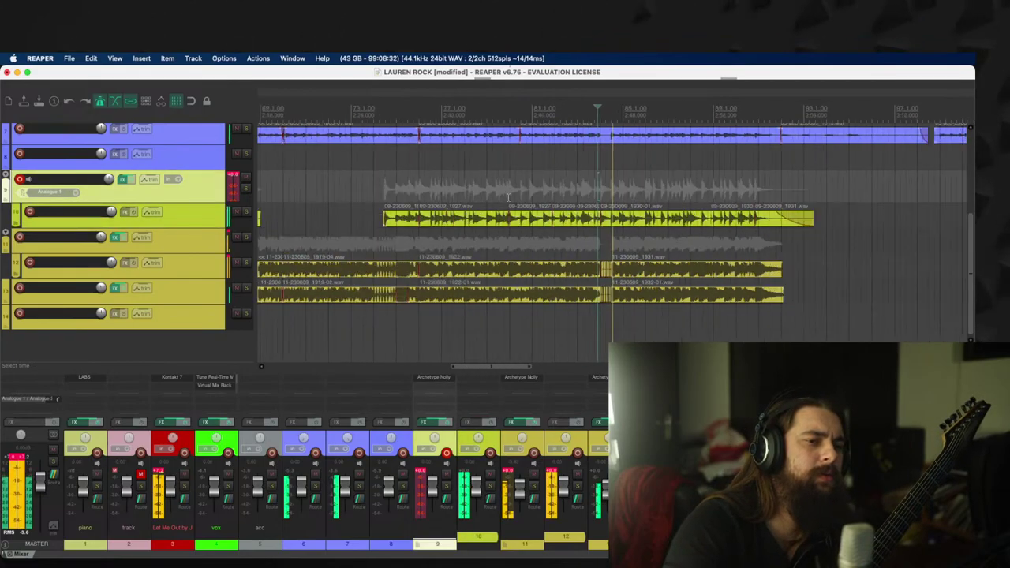
Step: In track 3's MIDI item, delete the second set of hits after the bar 84 downbeat and move the downbeat's C#2 note to D1
scroll(767, 197, up, 5)
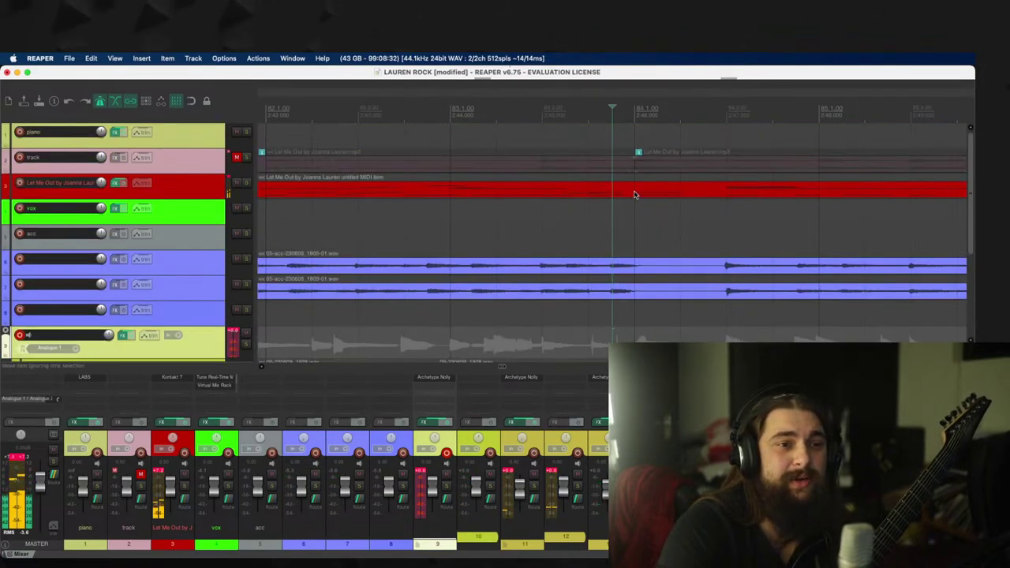
double_click(633, 194)
scroll(508, 345, up, 3)
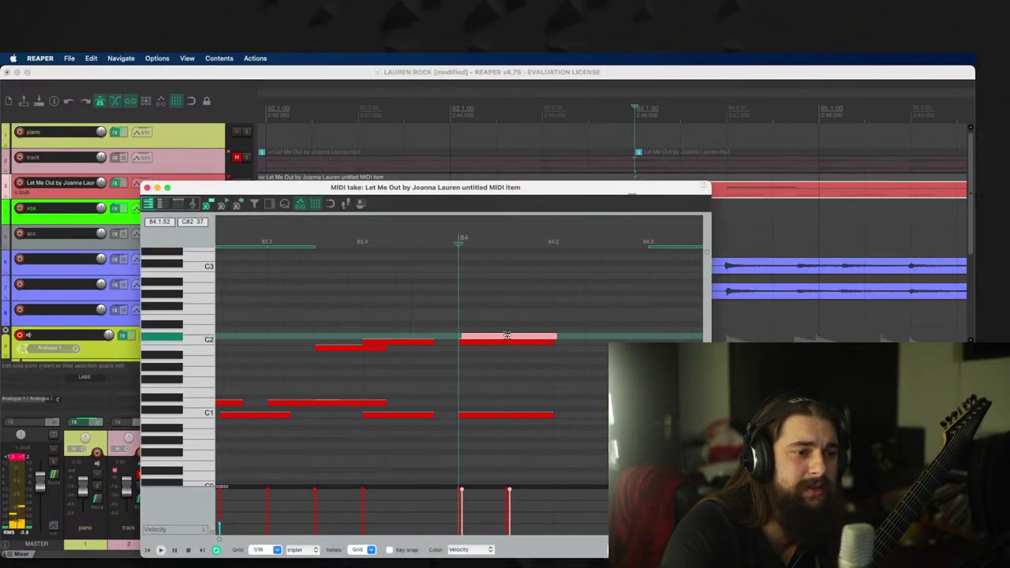
drag(507, 336, 551, 429)
key(Delete)
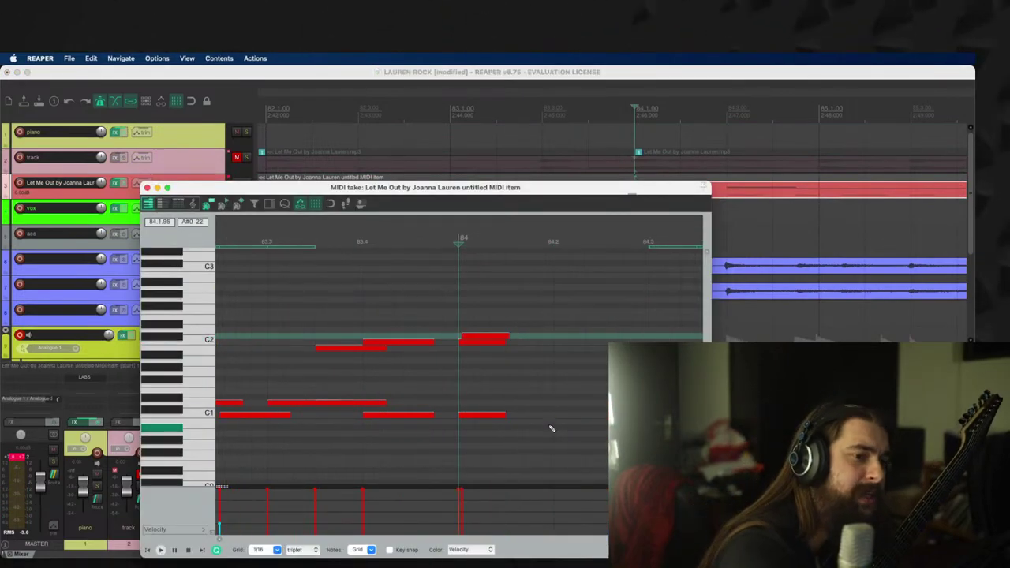
click(497, 339)
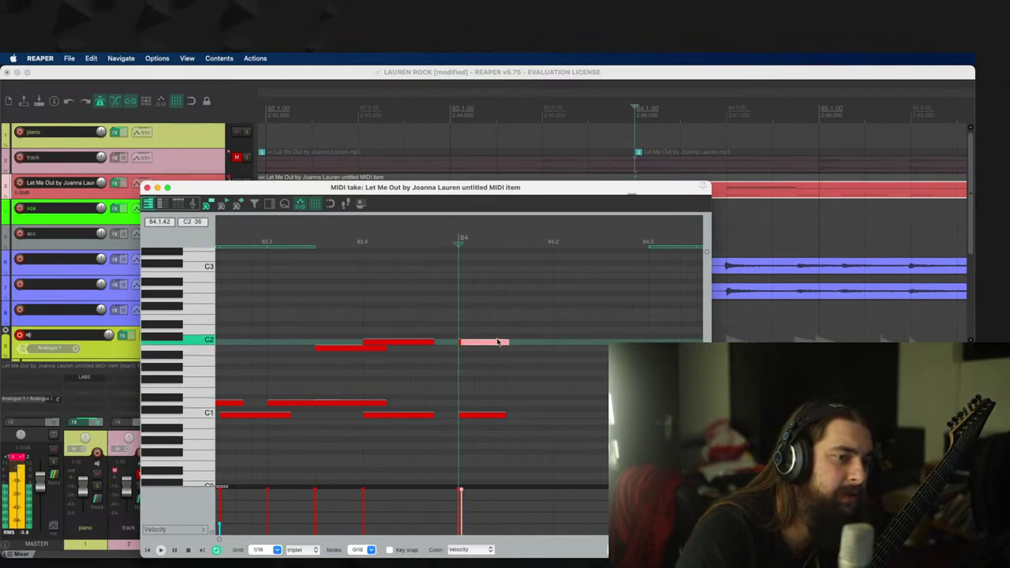
drag(492, 339, 492, 402)
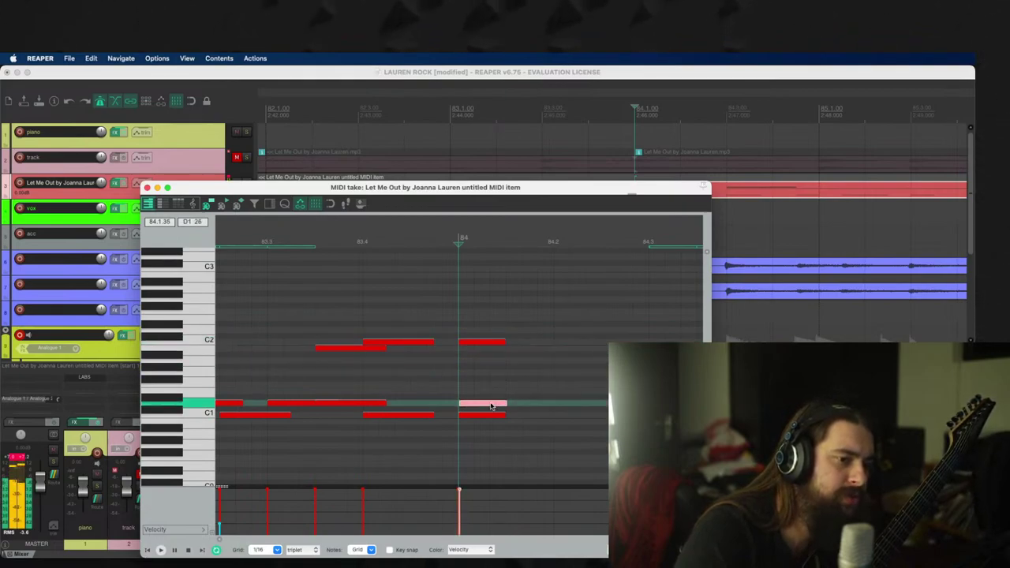
Step: Play back the edited hits leading into bar 84 and close the MIDI editor
key(space)
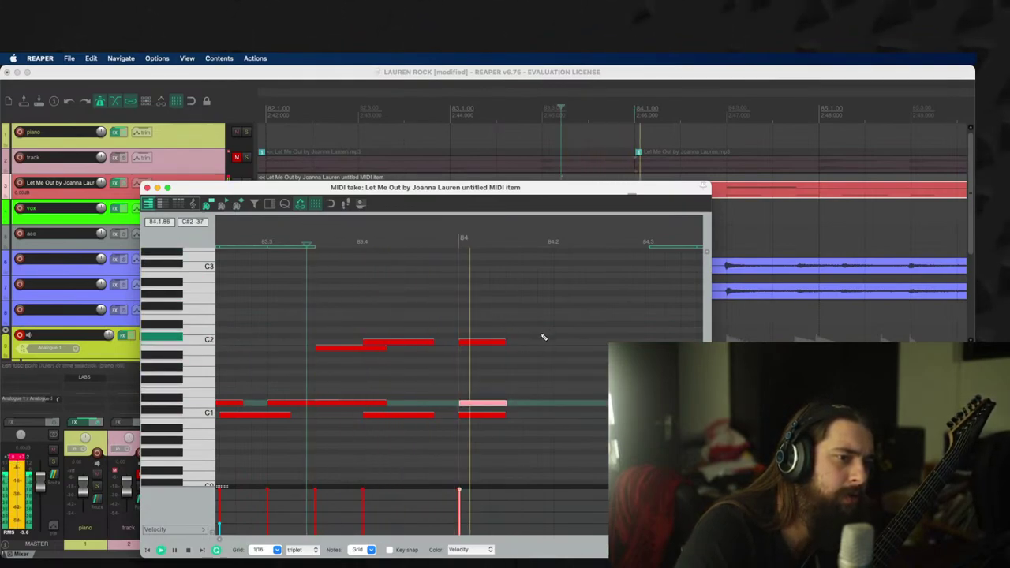
click(148, 188)
scroll(665, 211, down, 2)
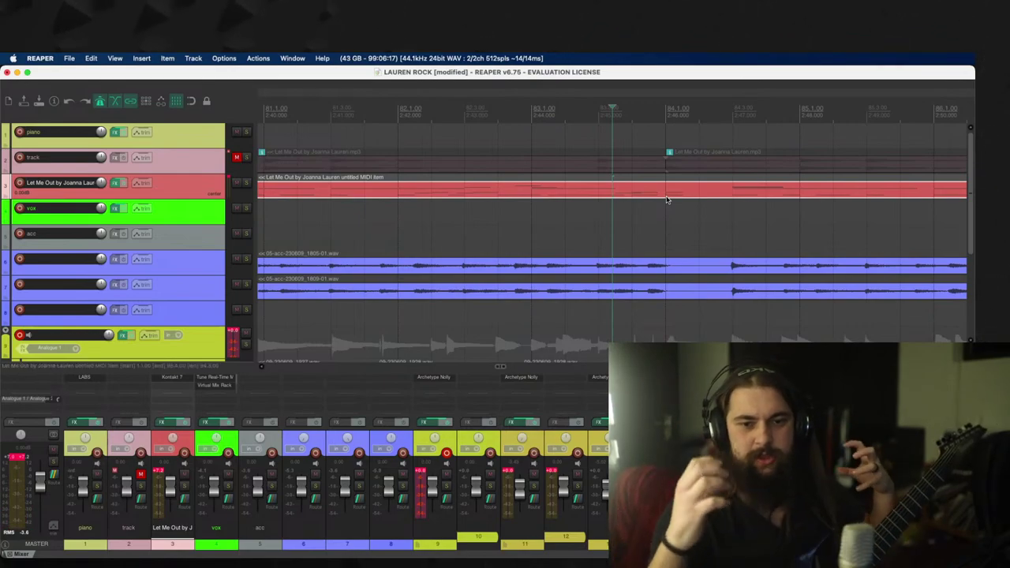
Step: Look over the whole arrangement and play back bars 86 to 98 to examine where the guitar parts stop
key(super+Tab)
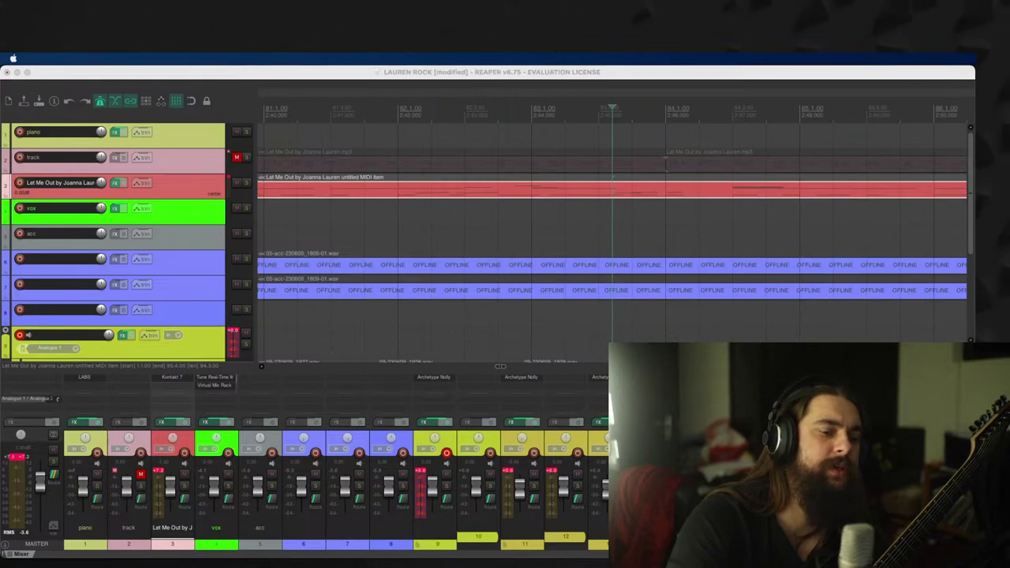
key(super+Tab)
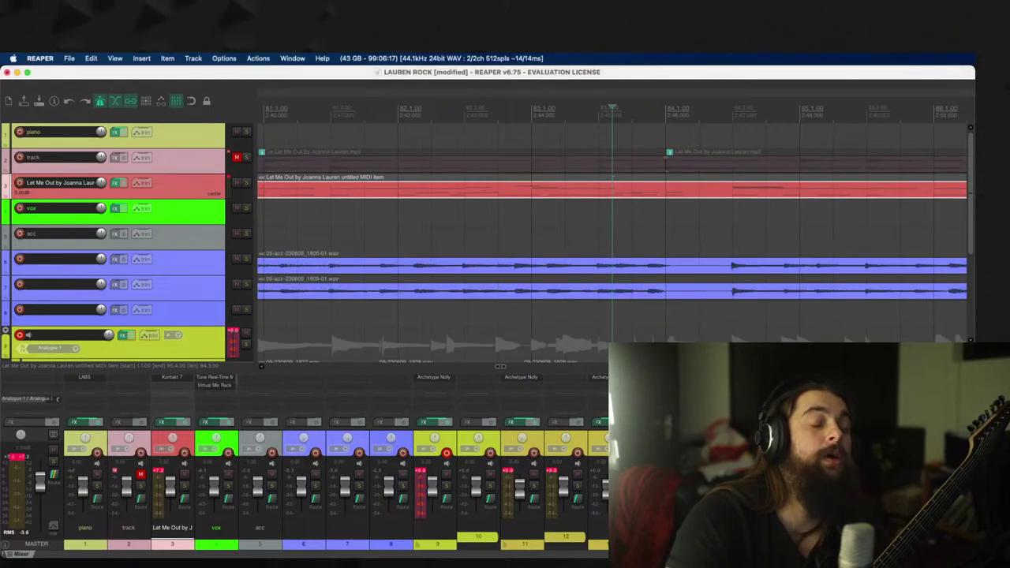
scroll(612, 237, down, 10)
scroll(612, 237, up, 3)
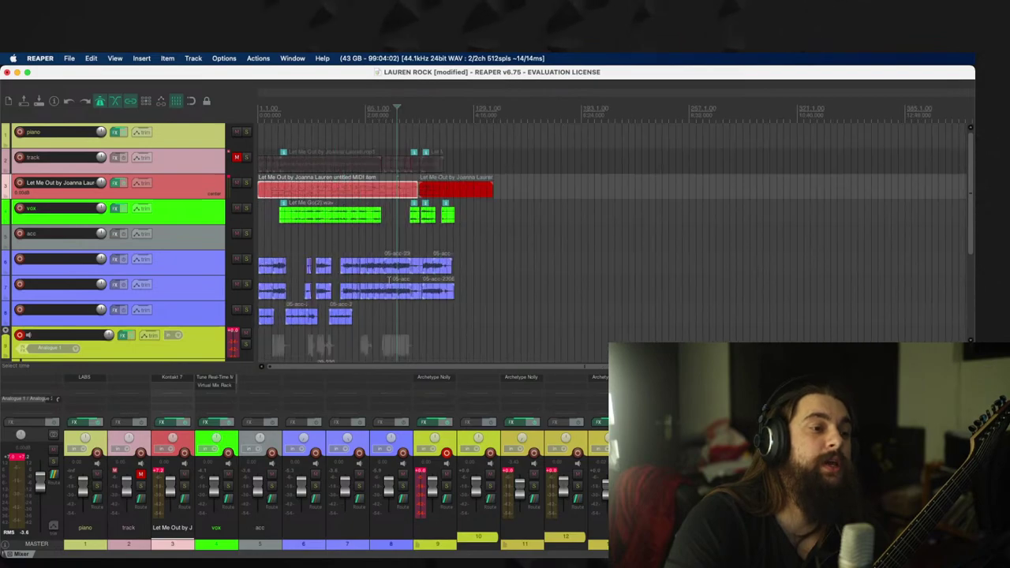
scroll(236, 284, down, 4)
scroll(415, 185, up, 6)
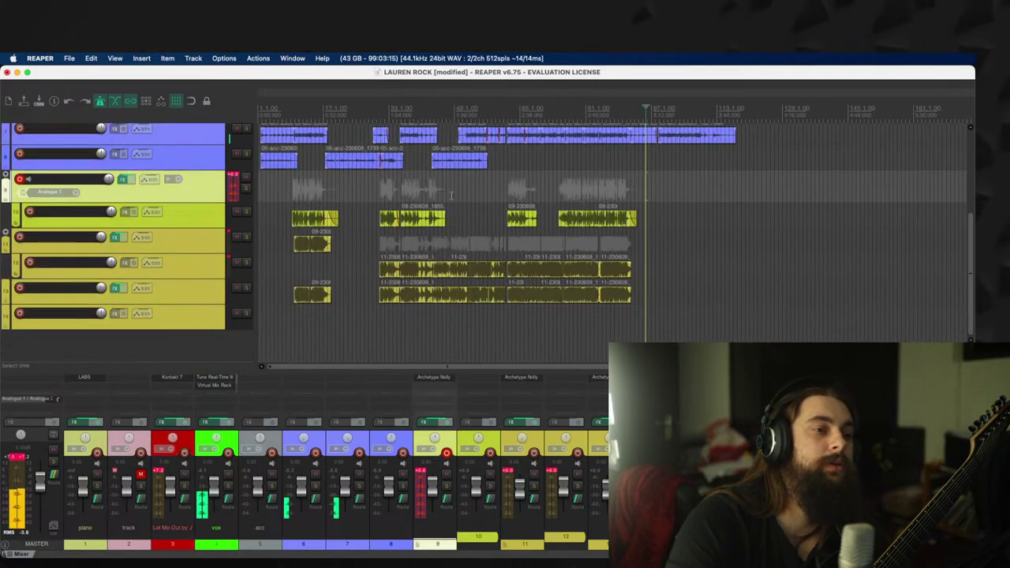
scroll(174, 250, up, 4)
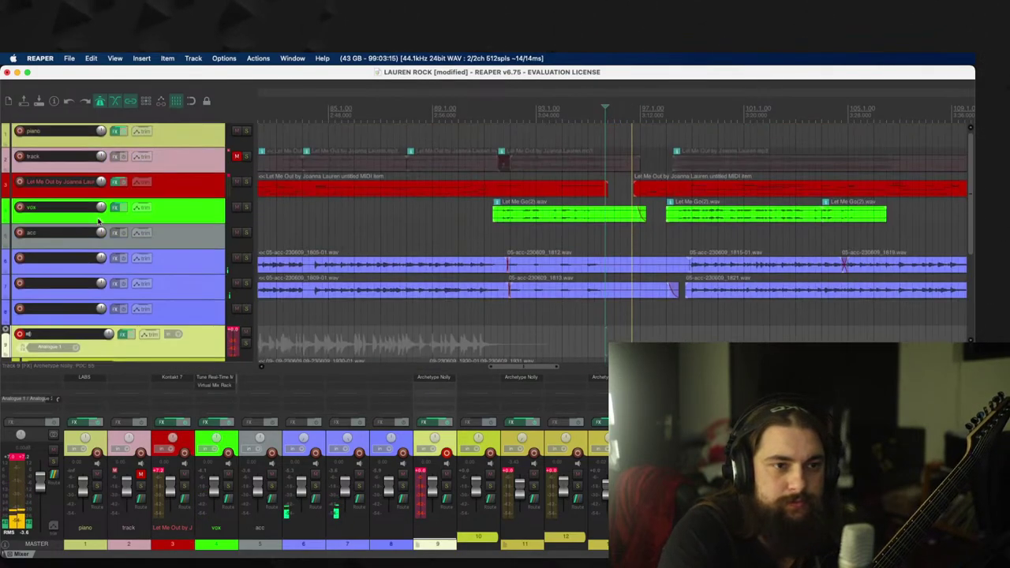
scroll(98, 220, down, 4)
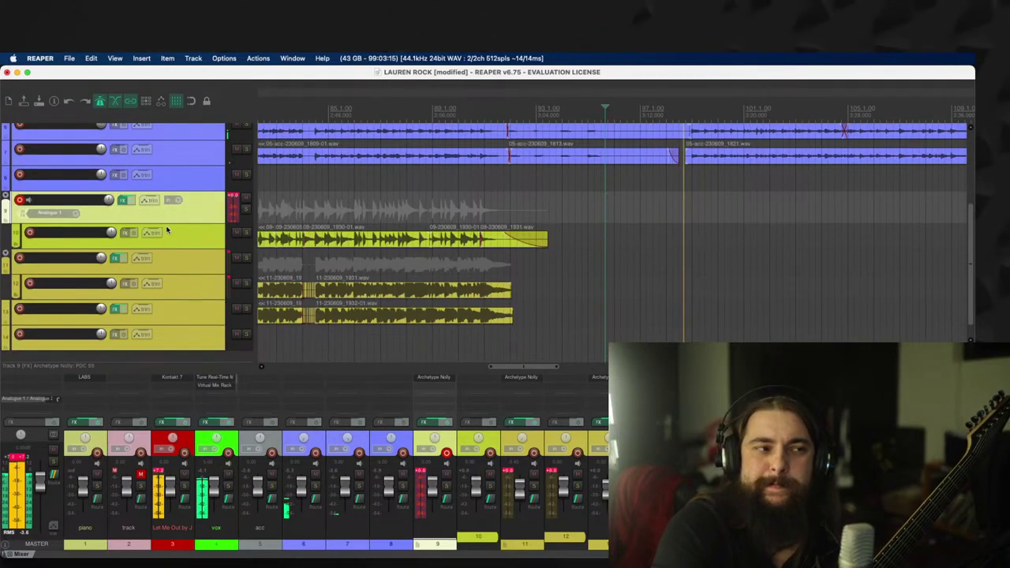
scroll(617, 225, up, 1)
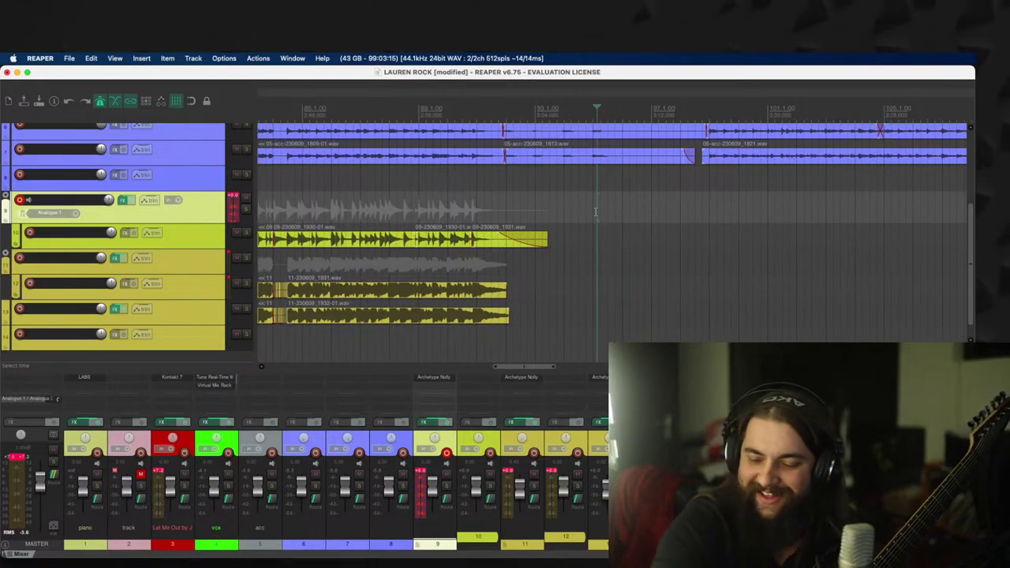
Step: Try to record a take on track 9 from just before bar 95 and discard it
key(super+r)
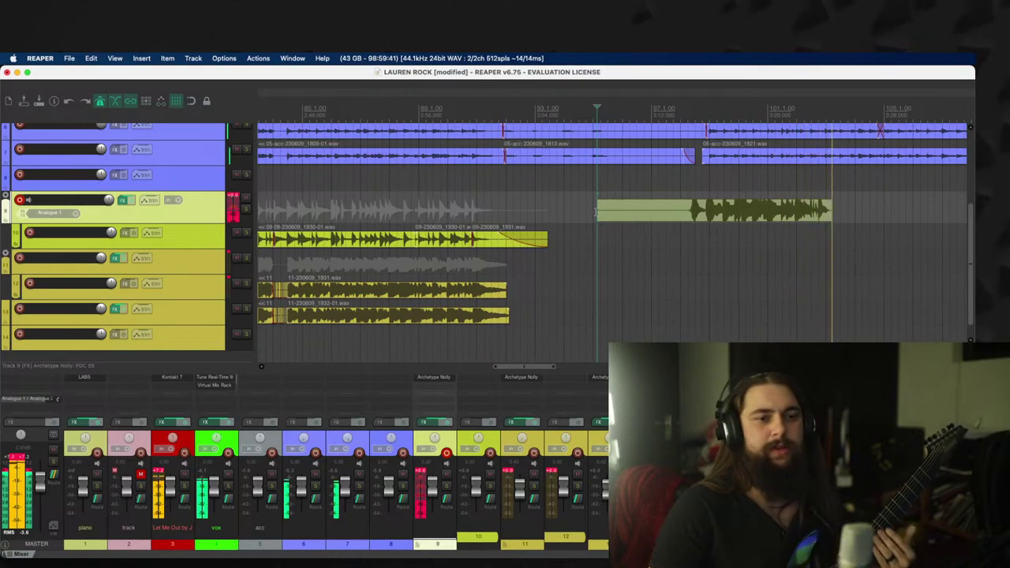
key(space)
key(super+z)
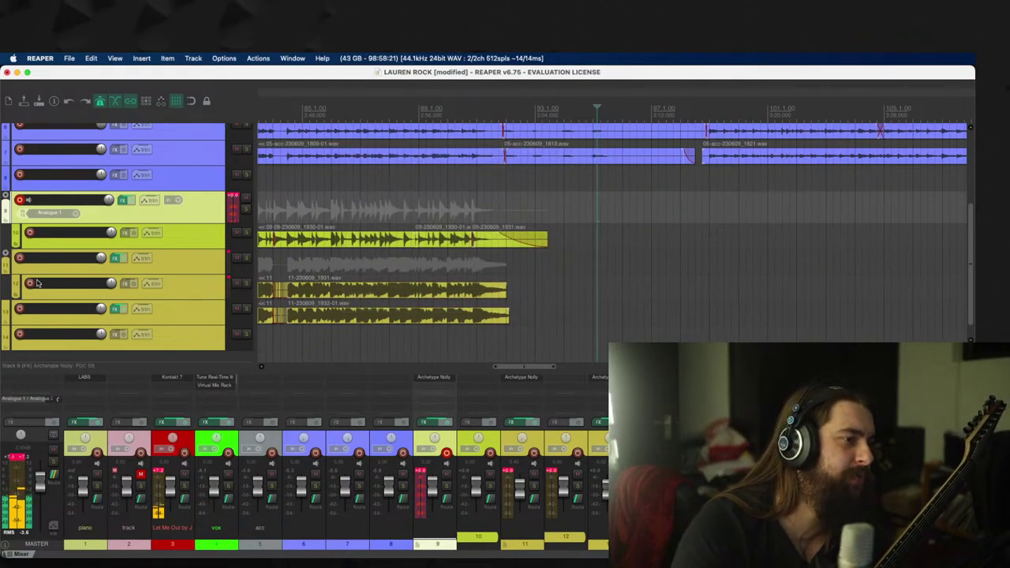
Step: Arm track 11 for recording, try a take from just before bar 95, and discard it
click(19, 258)
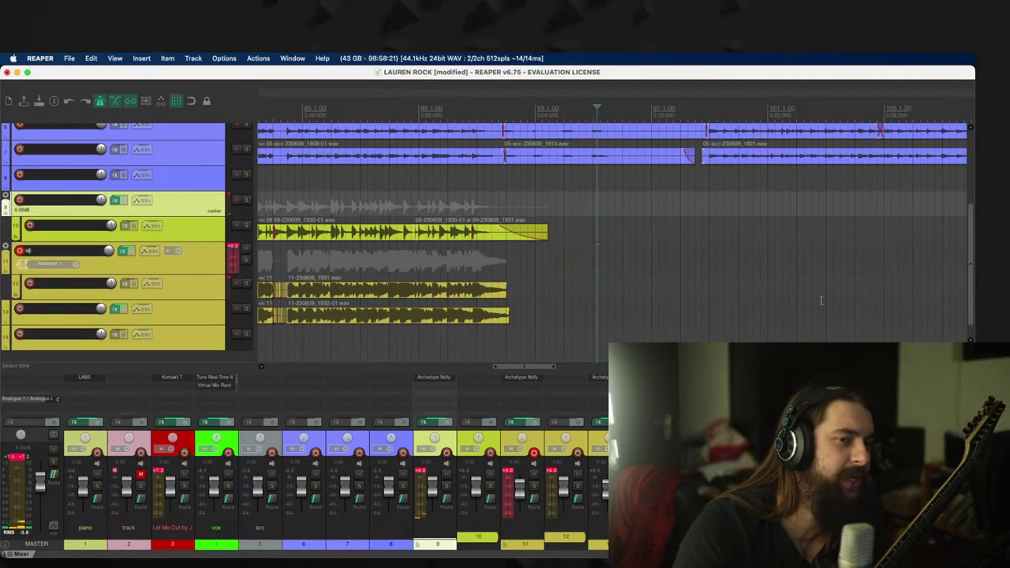
key(space)
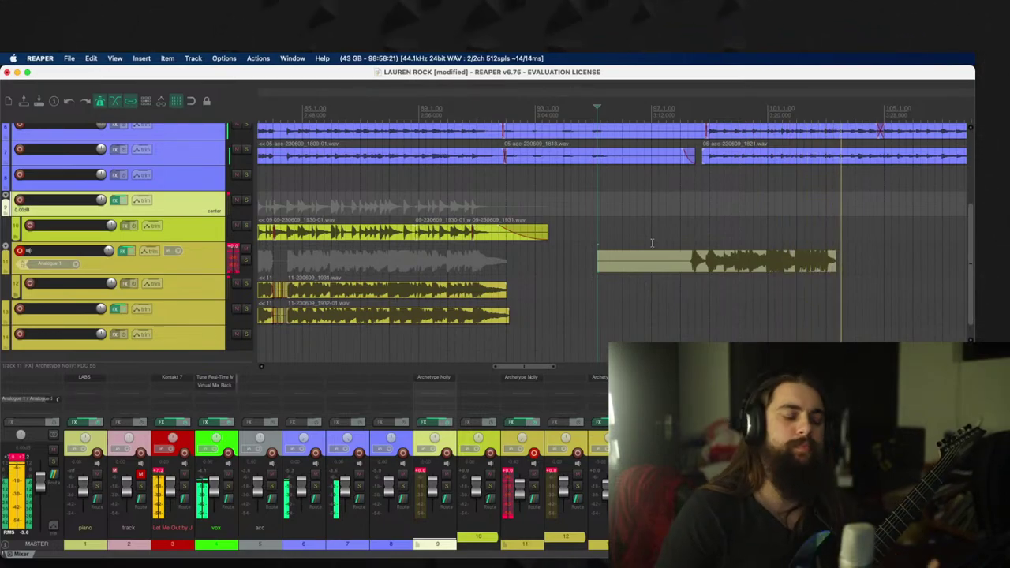
key(space)
key(Return)
key(super+z)
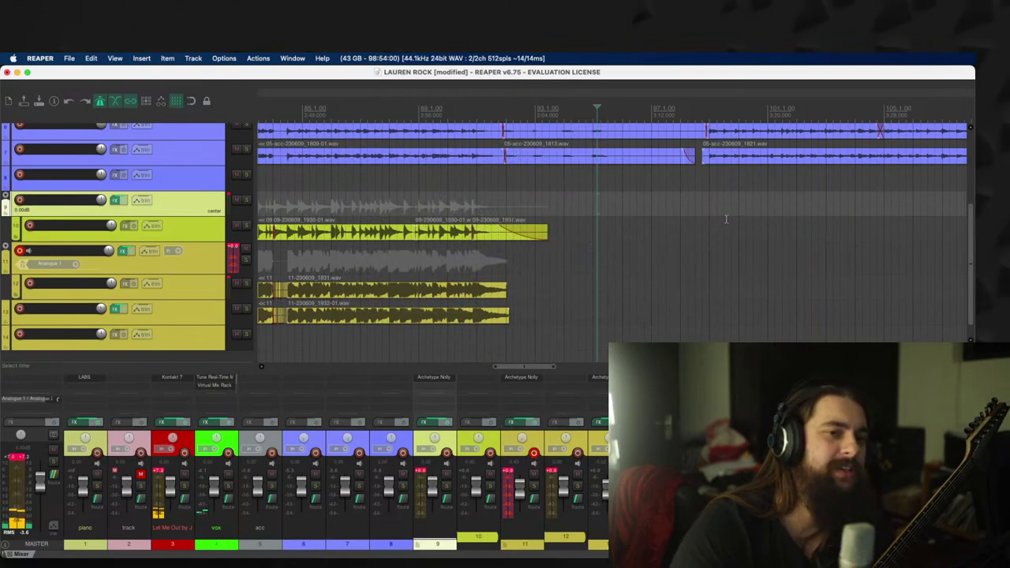
Step: Try to record a take on track 11 from beat 4 of bar 97 and discard it
scroll(694, 201, up, 1)
key(space)
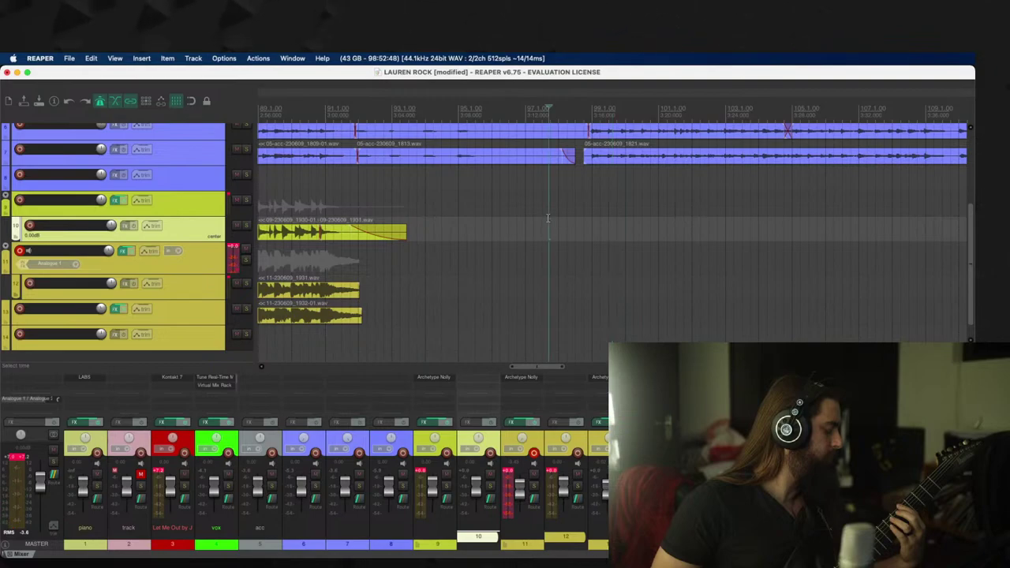
key(super+r)
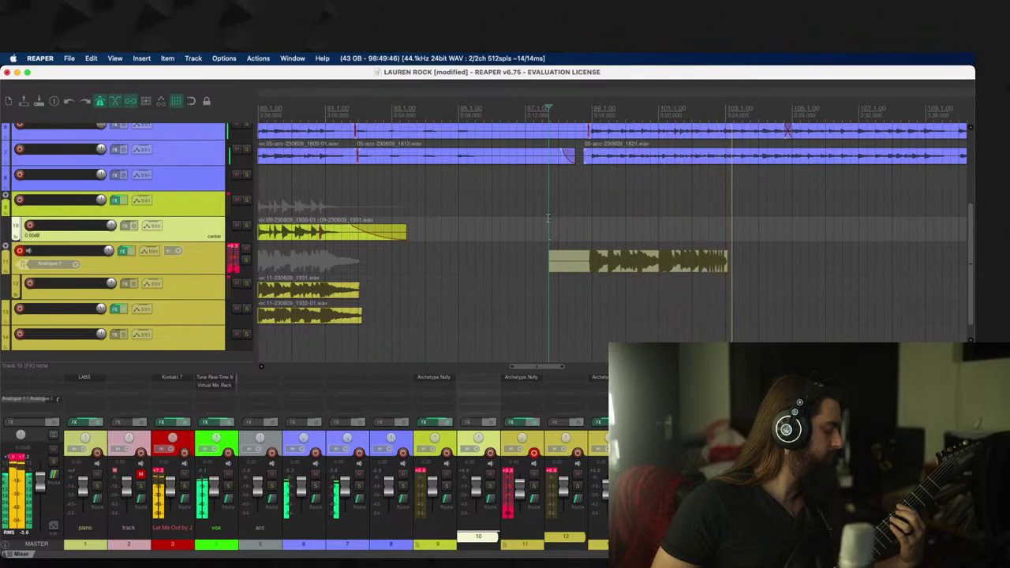
key(space)
key(Escape)
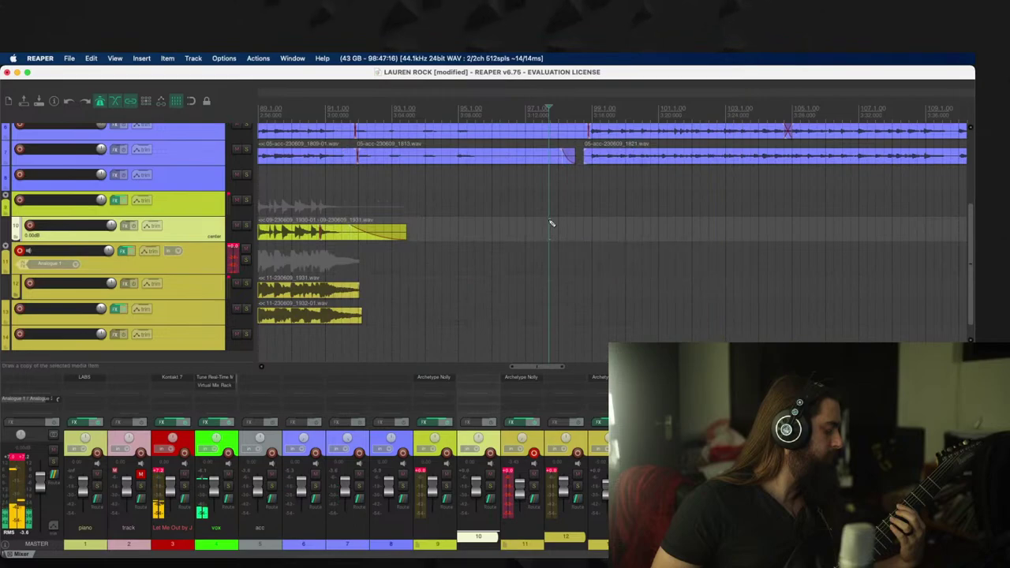
Step: Record another take on track 11 from beat 4 of bar 97 and move it to track 12
key(ctrl+r)
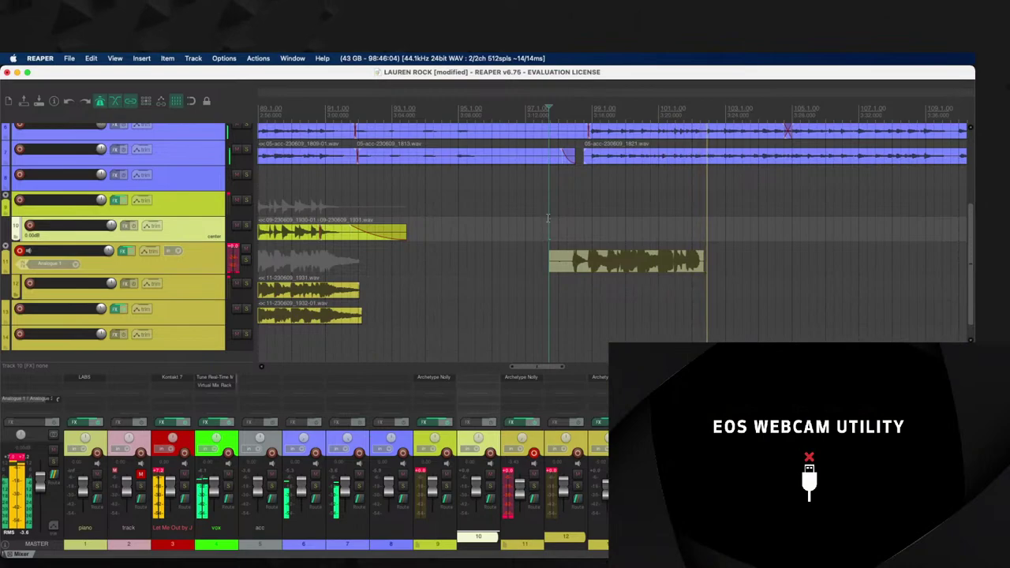
key(space)
key(Return)
drag(593, 247, 609, 290)
click(678, 311)
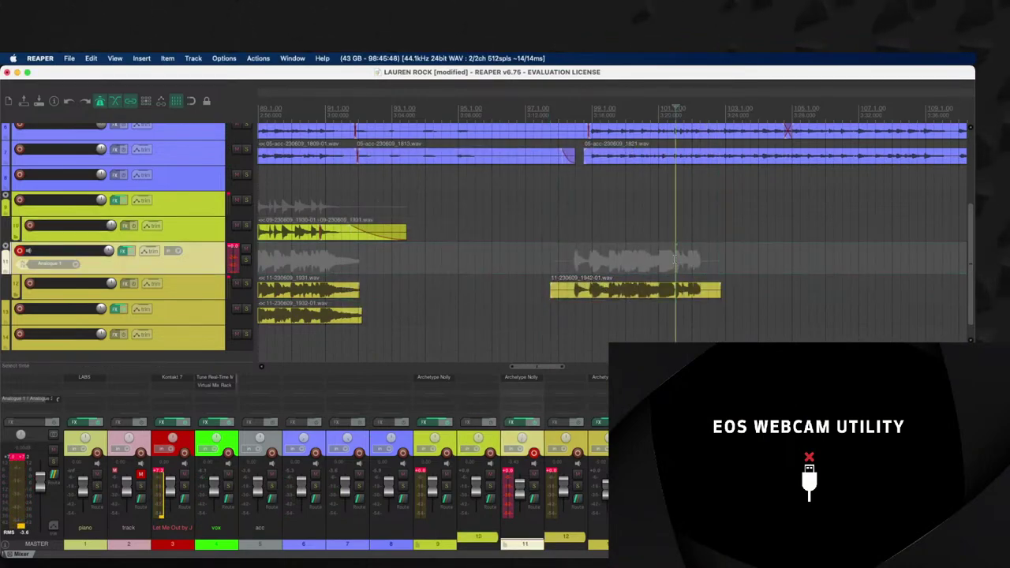
Step: Trim the end of the 11-230609_1942-01 clip on track 12 to beat 3 of bar 101
scroll(708, 300, up, 5)
key(space)
key(space)
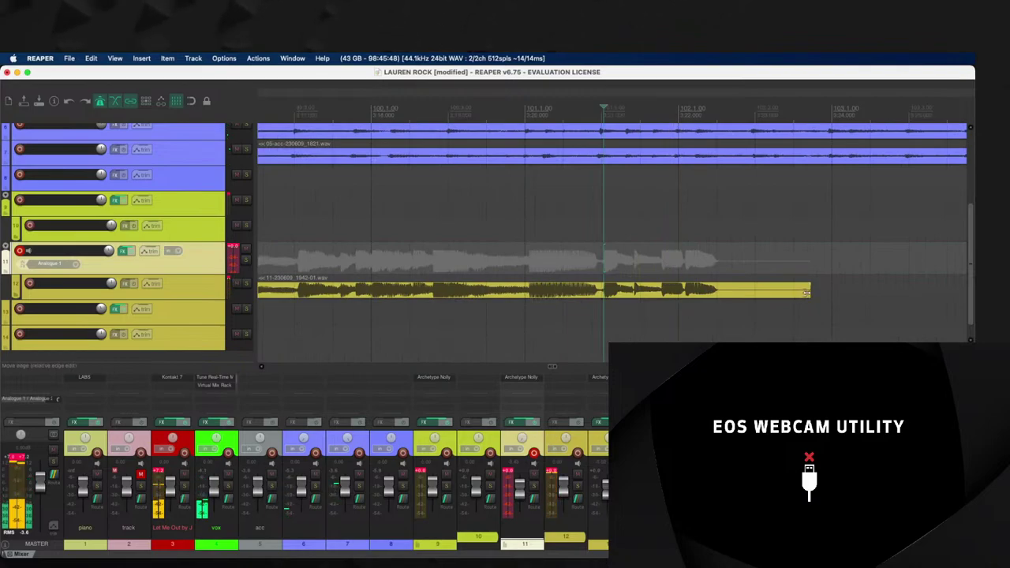
drag(804, 297, 597, 299)
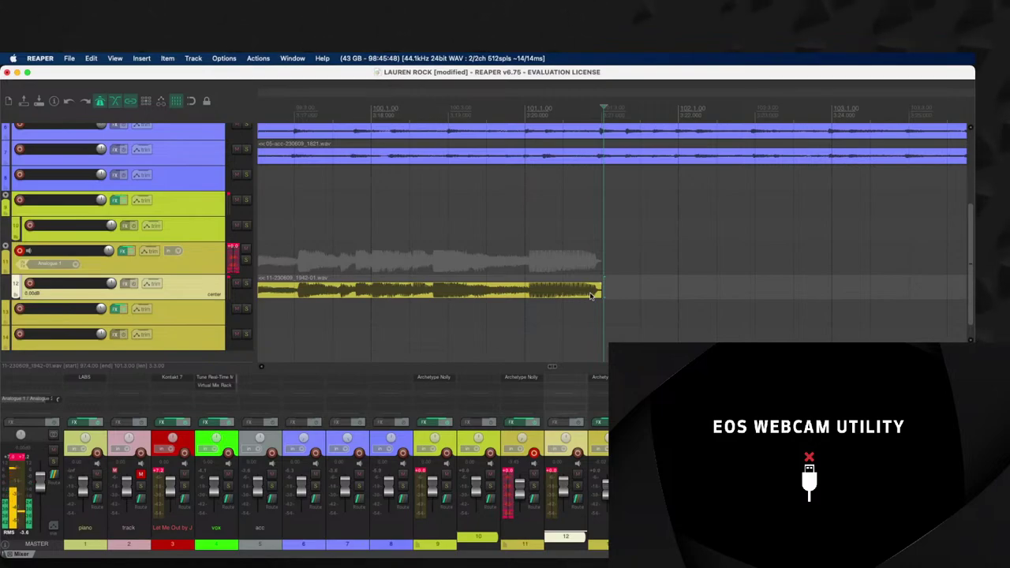
Step: Record a follow-on take on track 11 from beat 4 of bar 99 through bar 102
click(362, 243)
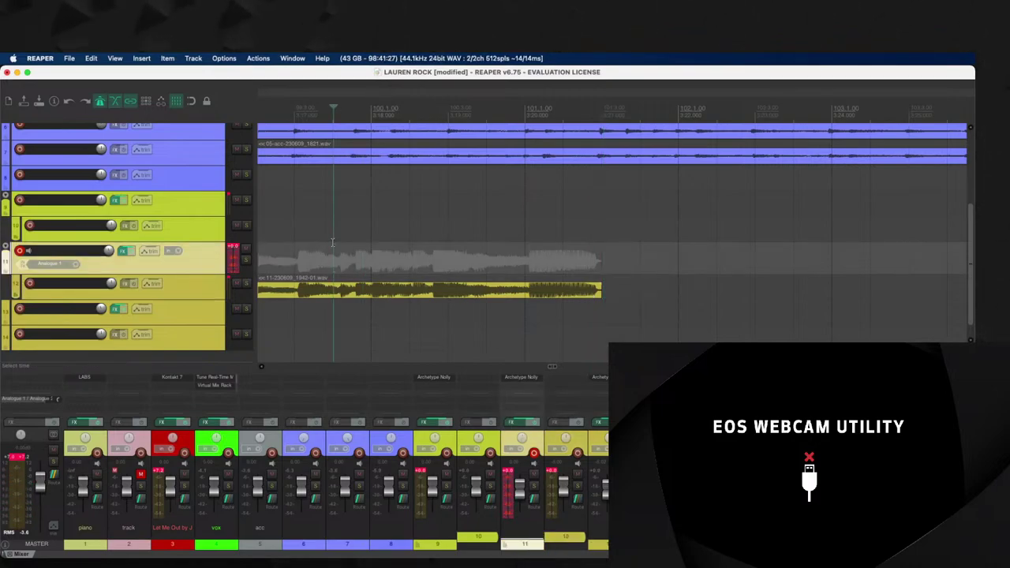
key(super+r)
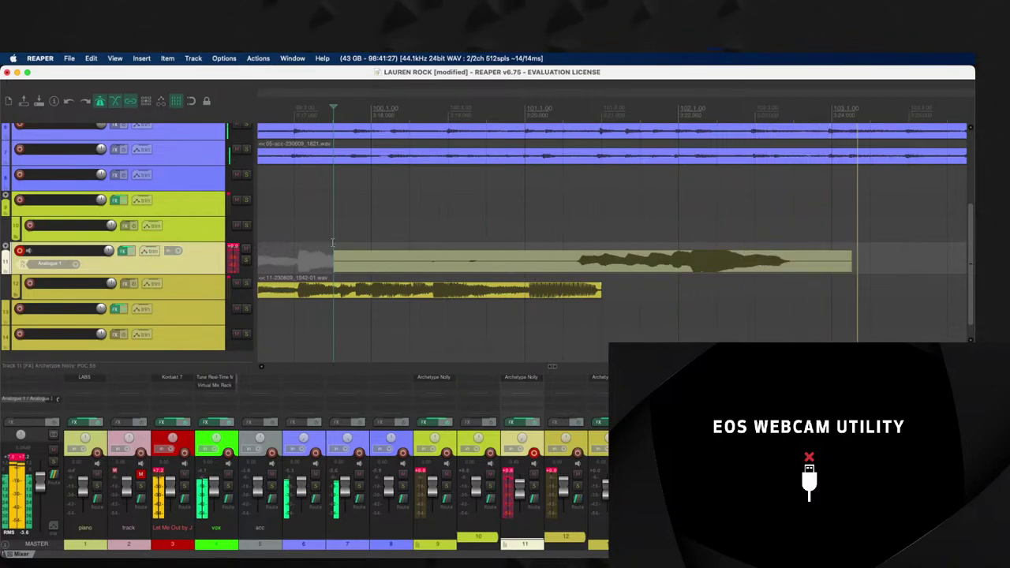
key(space)
key(Return)
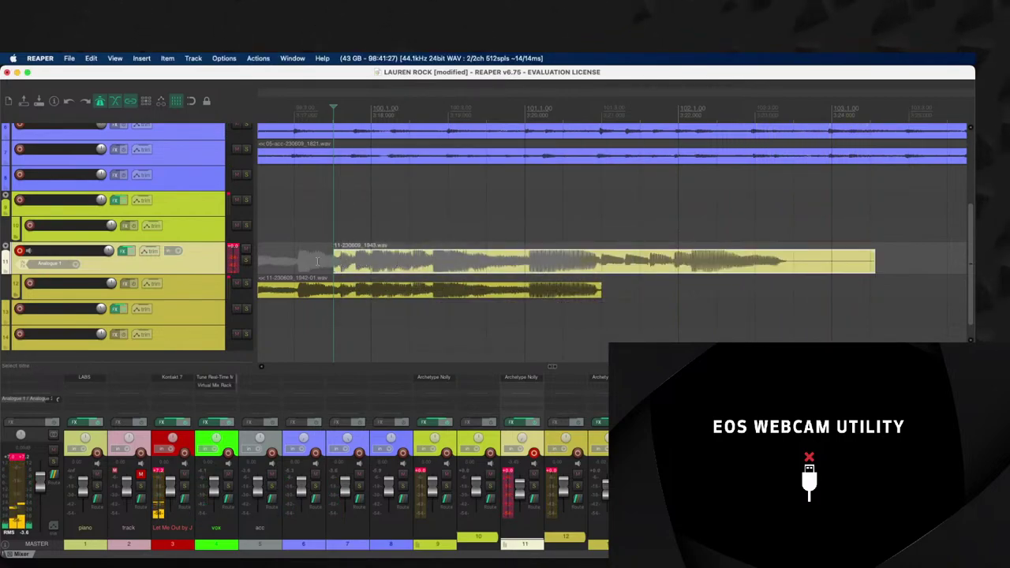
Step: Move the new take onto track 12, trimmed to run from bar 101 beat 2 to bar 102 beat 3, and play back the join
drag(342, 261, 581, 290)
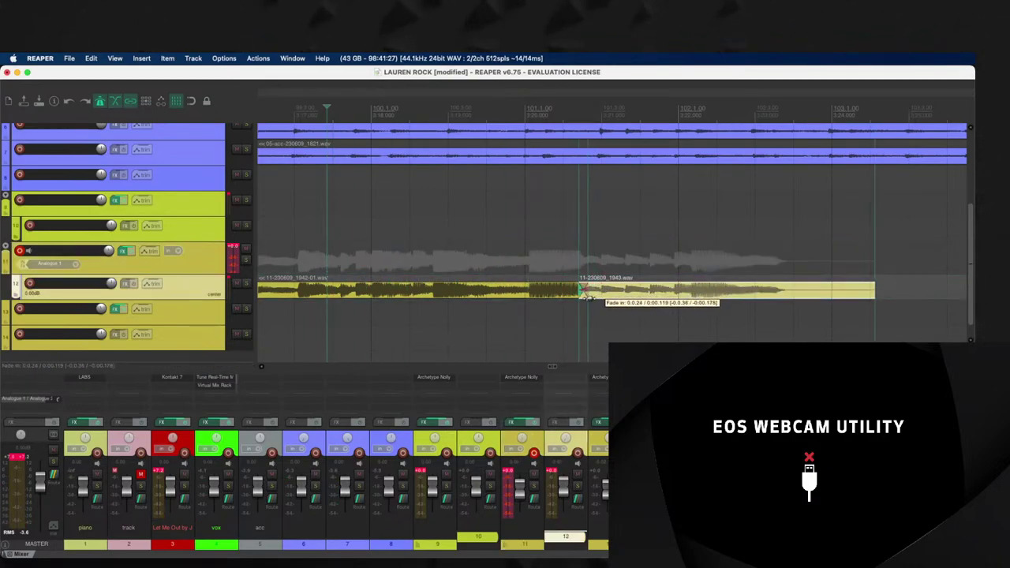
scroll(581, 300, down, 1)
click(540, 260)
key(space)
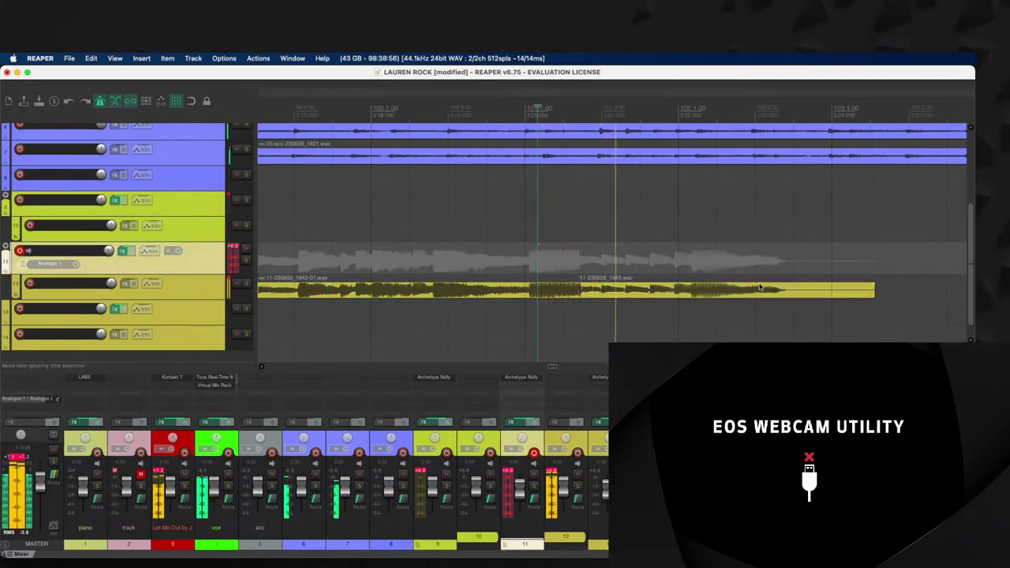
drag(833, 291, 643, 301)
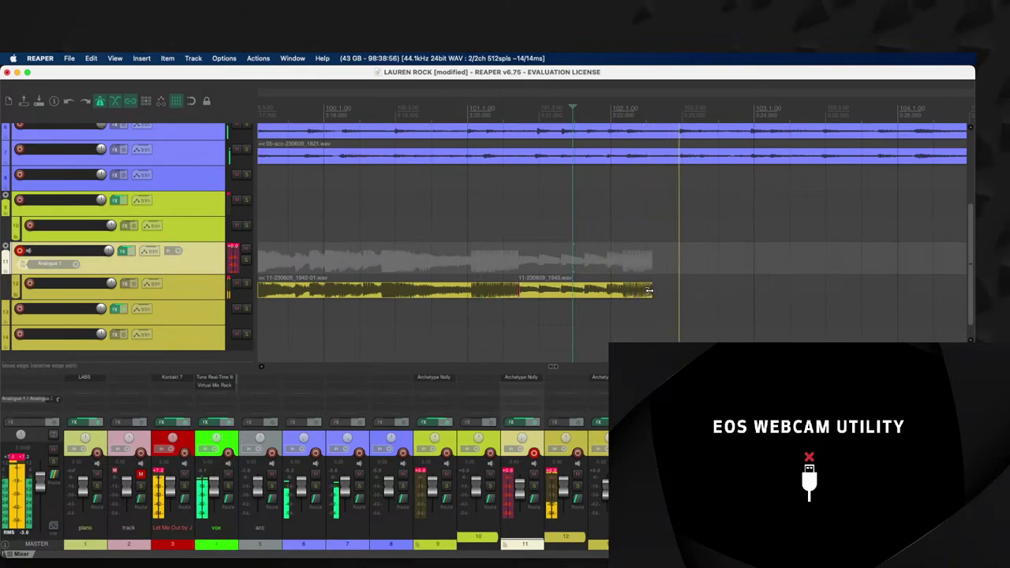
drag(649, 290, 679, 296)
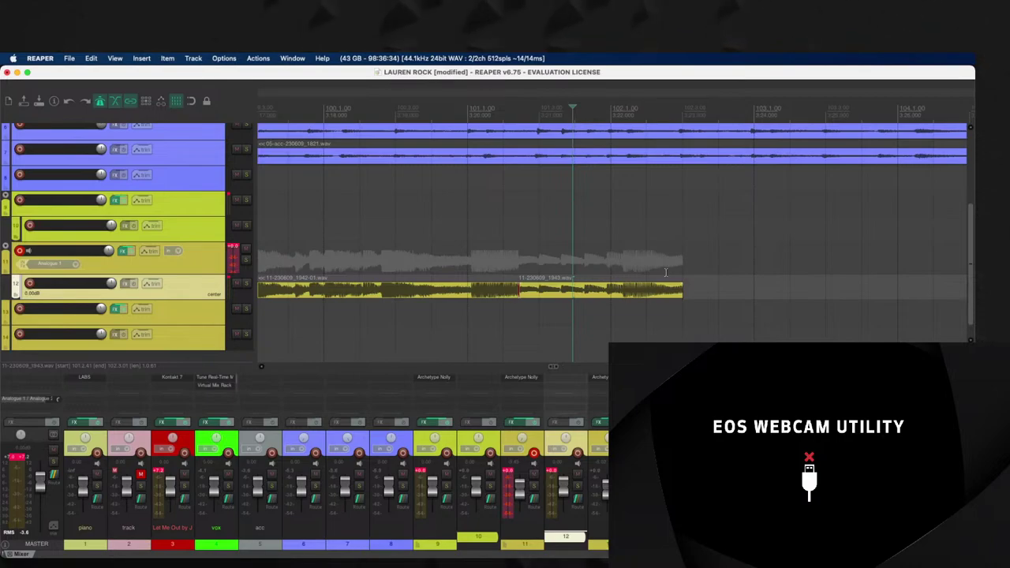
Step: Play back the song from around bar 2 to check all the recorded guitar parts
scroll(566, 237, down, 10)
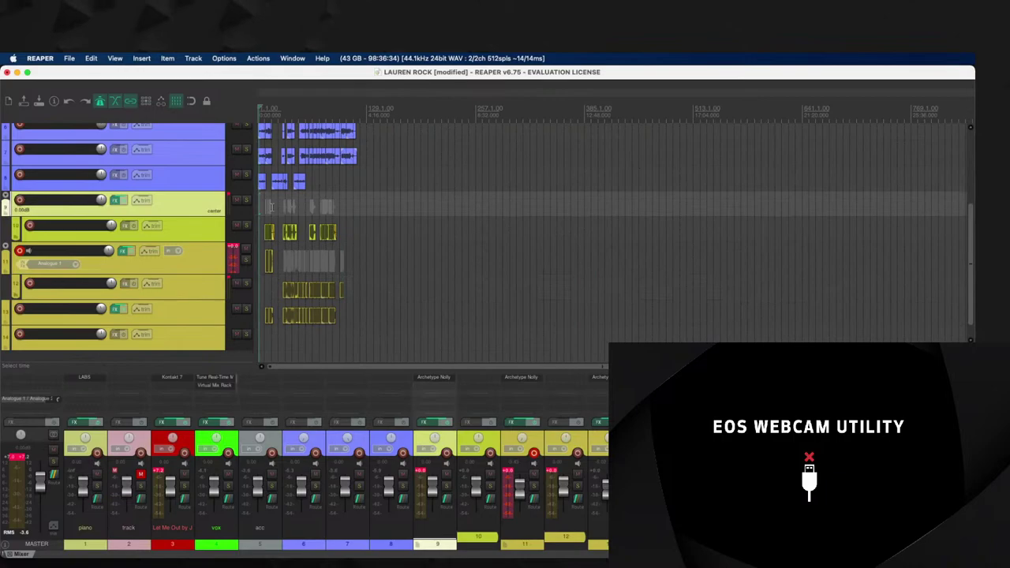
scroll(256, 209, up, 8)
scroll(272, 245, up, 2)
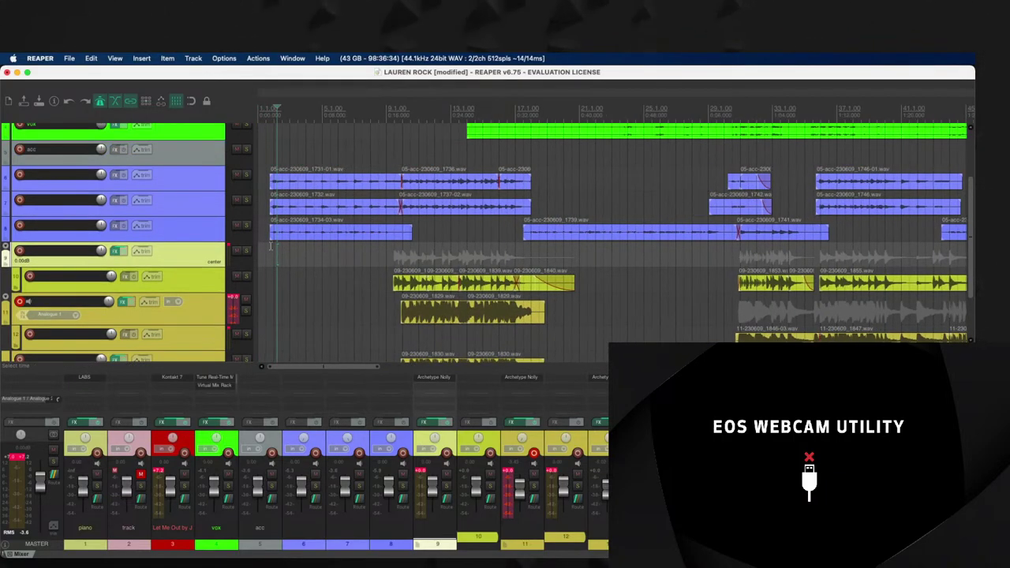
key(space)
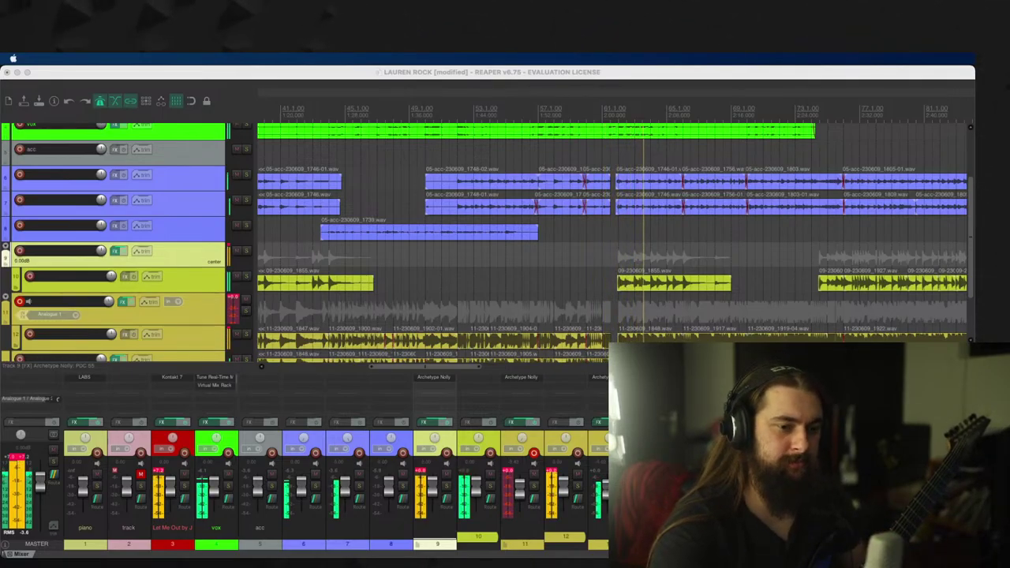
Step: Lower track 9's volume to -6.46 dB and place the edit cursor just before bar 67
click(91, 263)
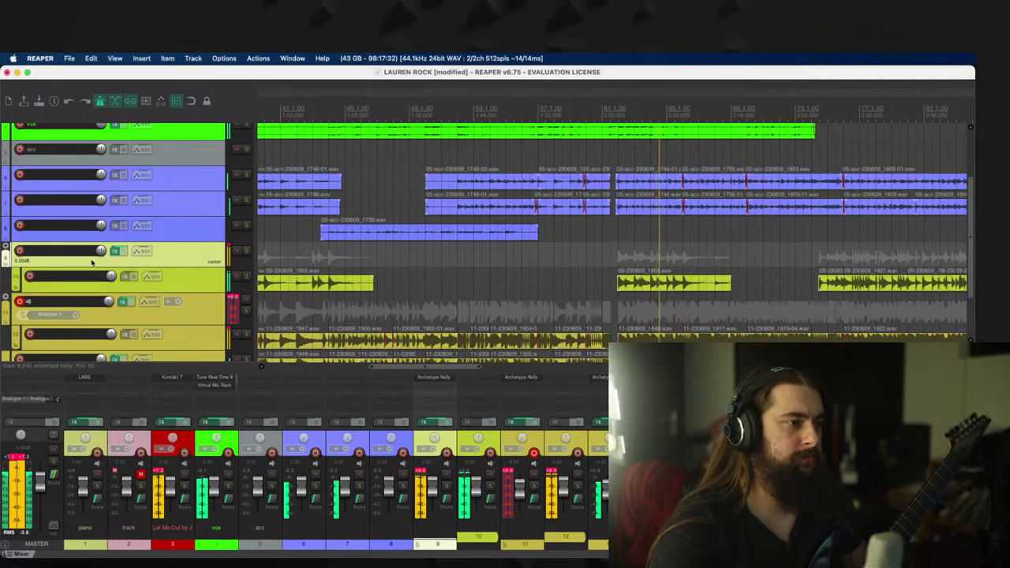
drag(101, 251, 91, 250)
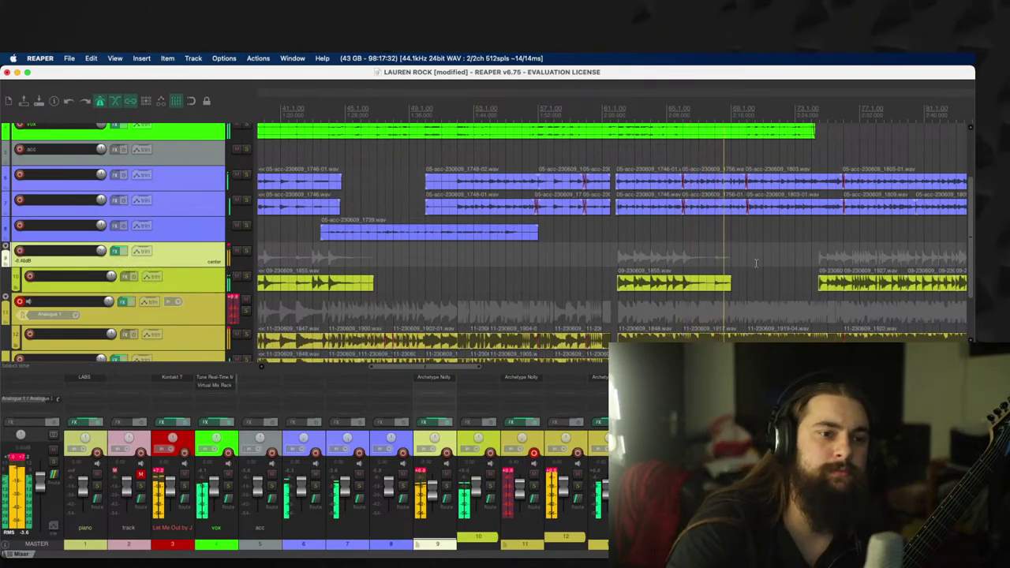
scroll(755, 263, up, 3)
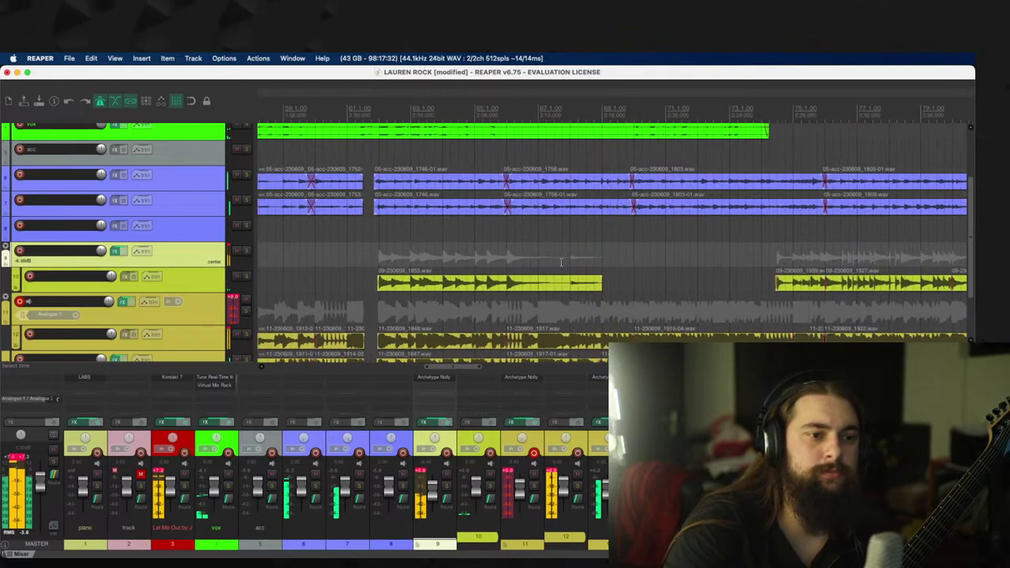
click(527, 258)
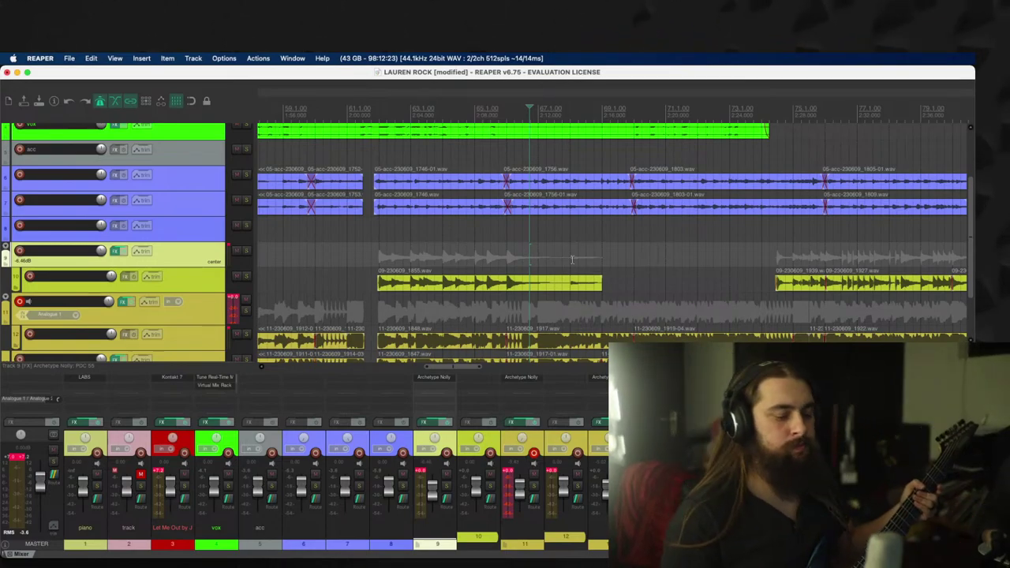
Step: Play the section from just before bar 67 and try recording a take there on track 11
key(space)
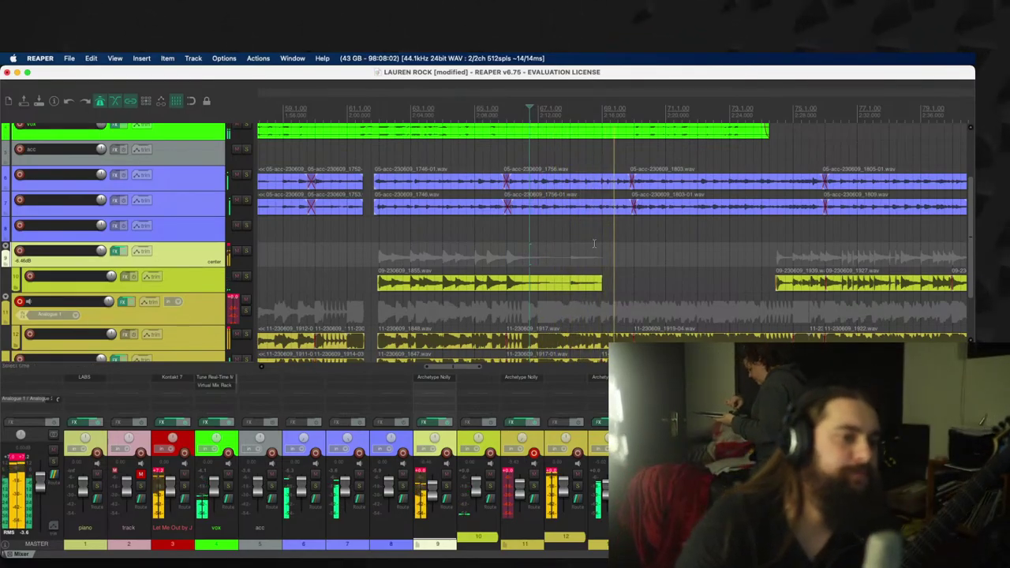
key(space)
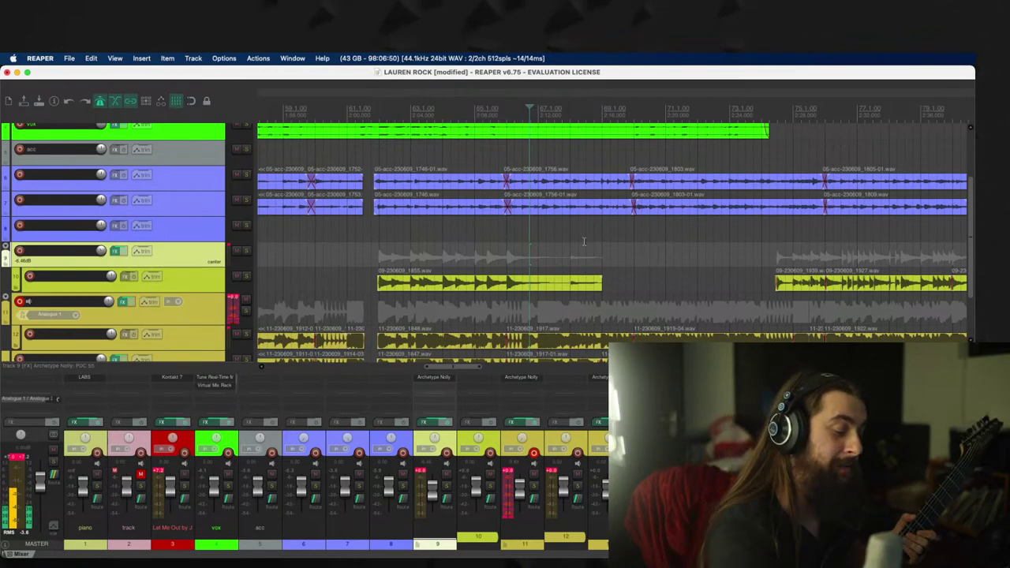
key(space)
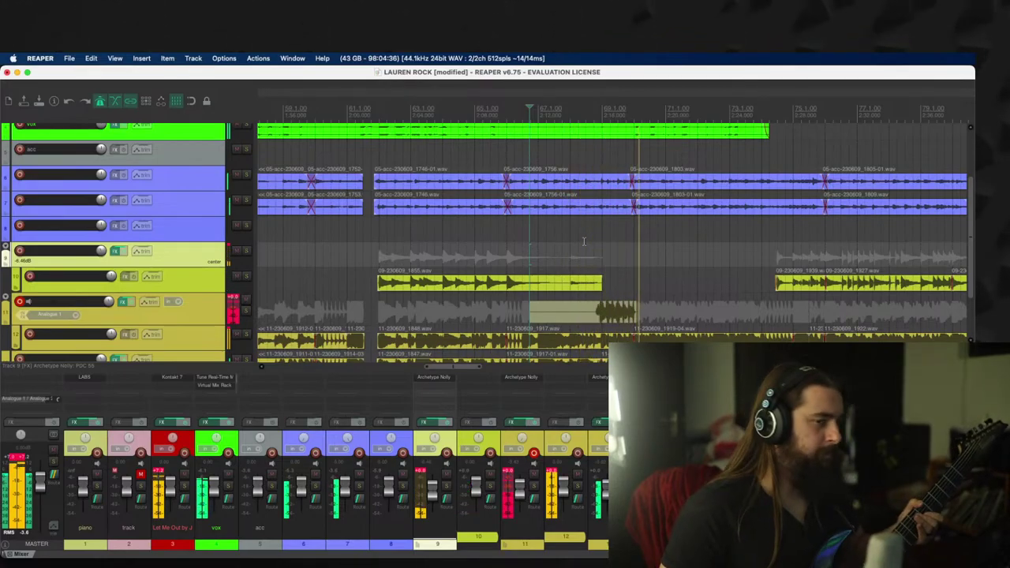
key(space)
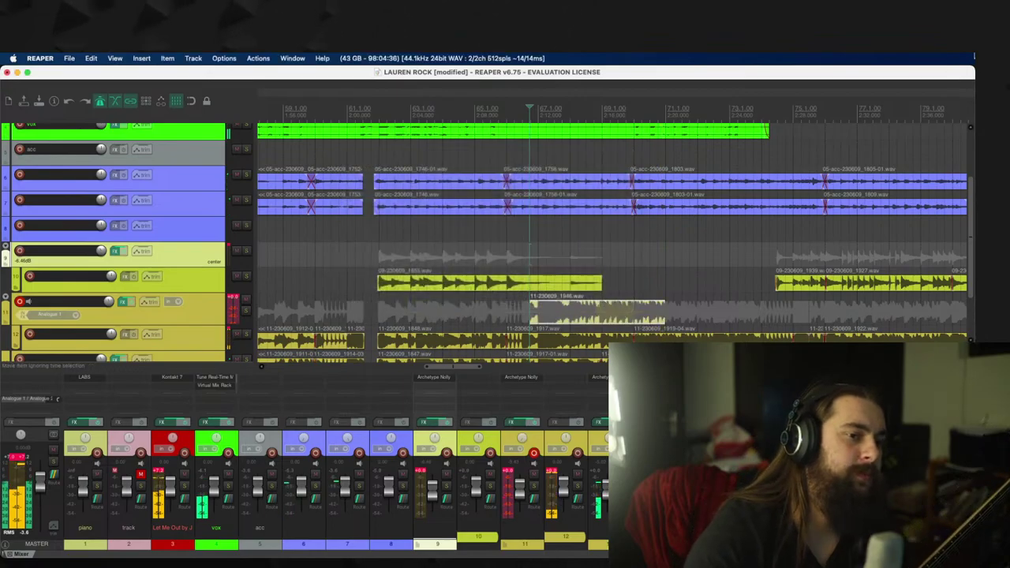
Step: Arm track 9 and record a new guitar take from just before bar 67 into bar 76, discarding the unsatisfactory attempts
click(19, 252)
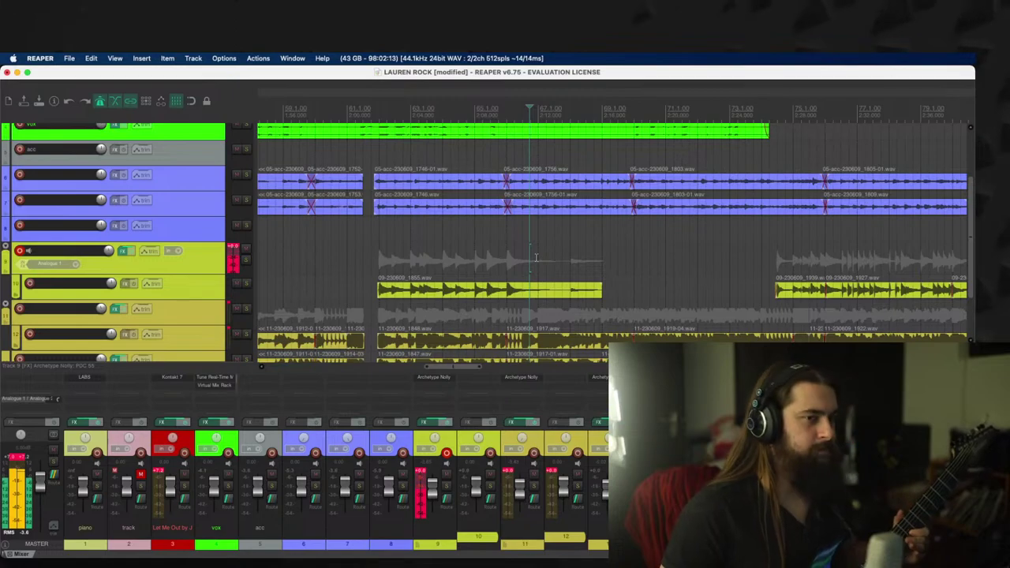
key(super+r)
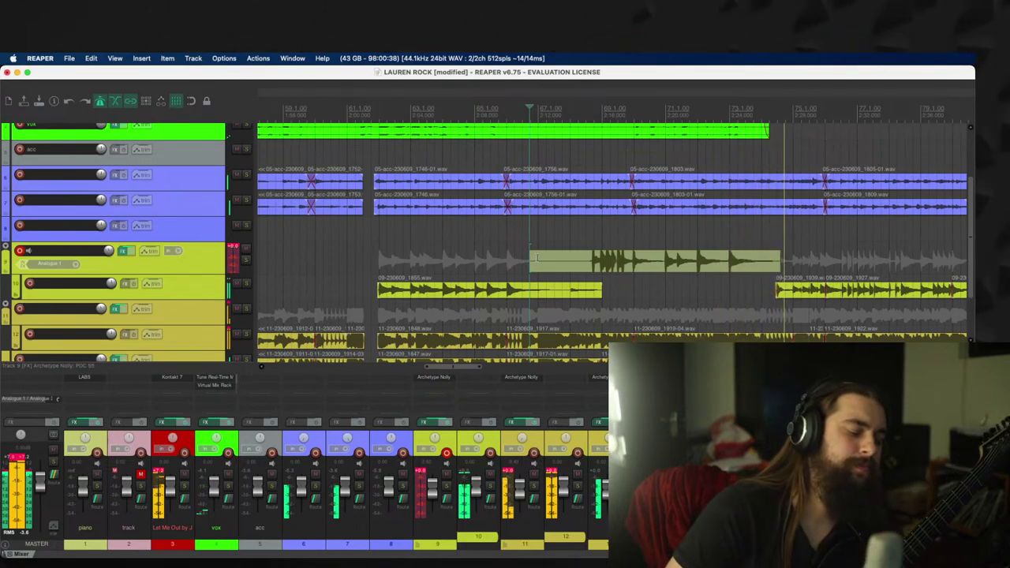
key(space)
key(super+z)
key(super+r)
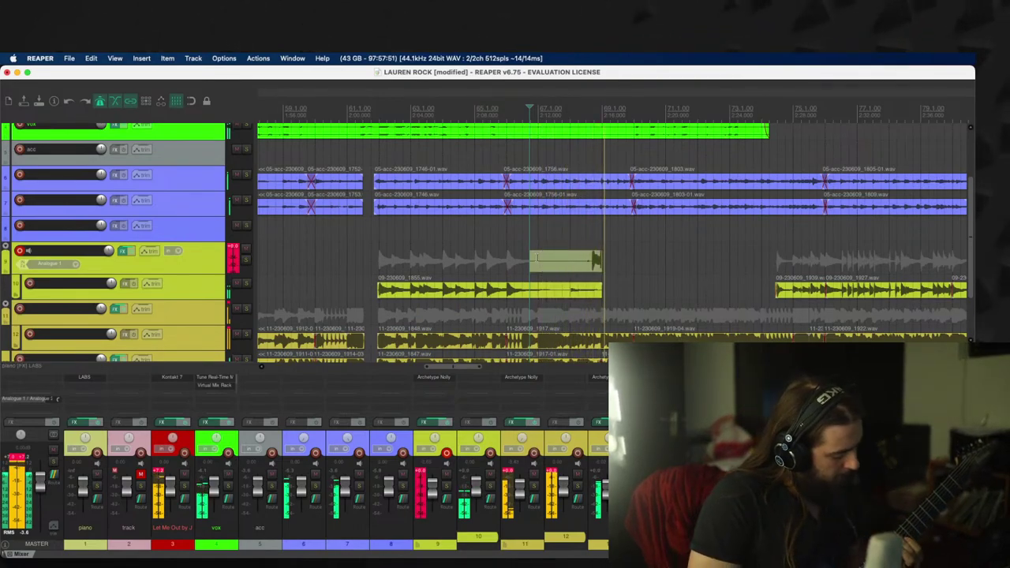
key(space)
key(Escape)
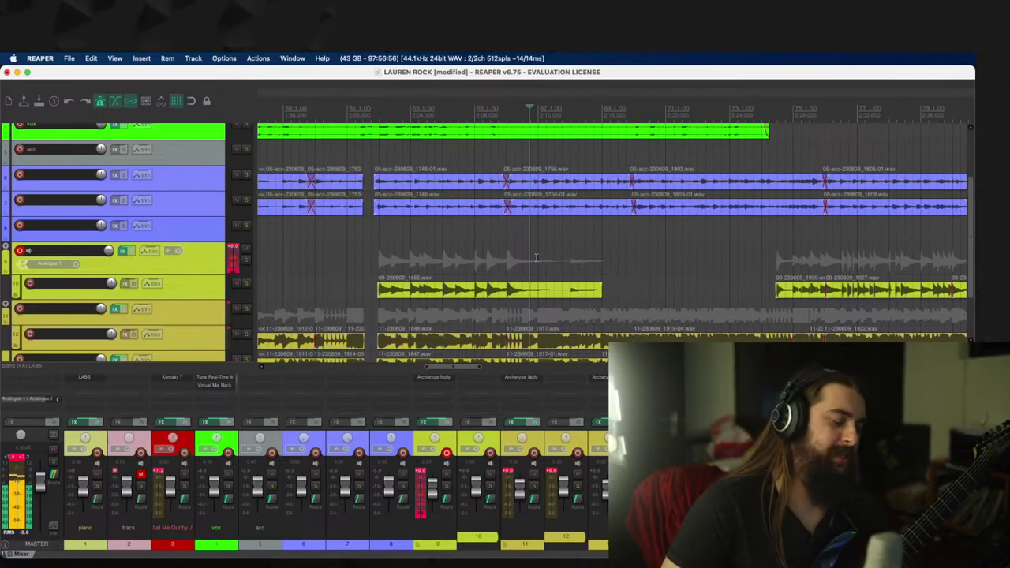
key(super+r)
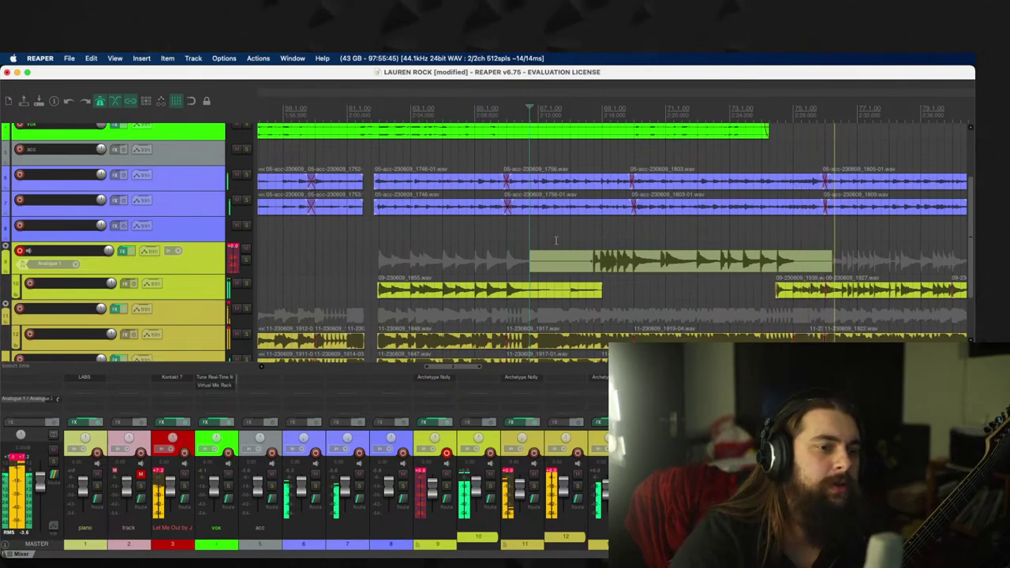
key(space)
key(Return)
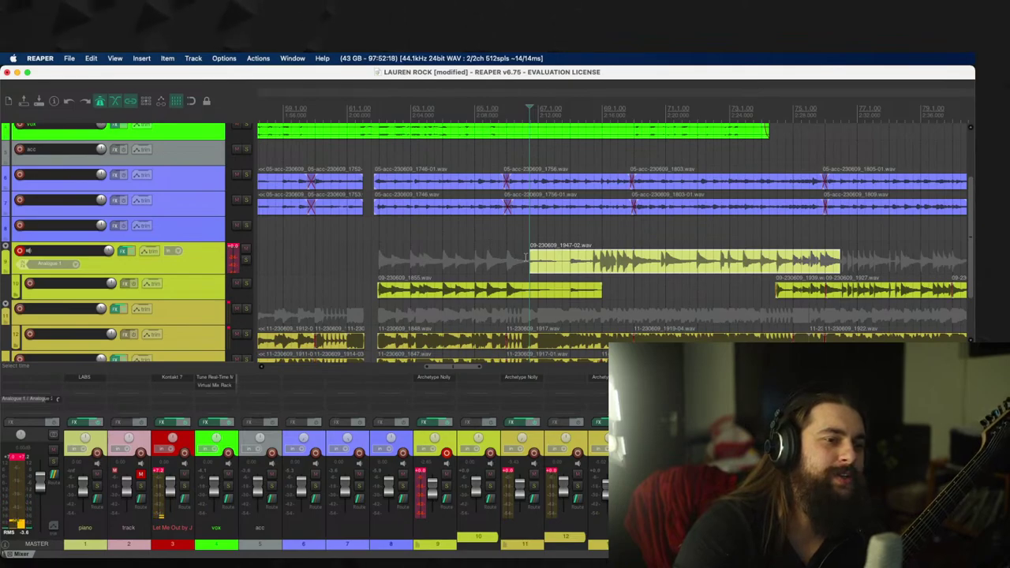
Step: Move the new take onto track 10, trimmed to start just before bar 69, and play back the join
drag(526, 256, 597, 292)
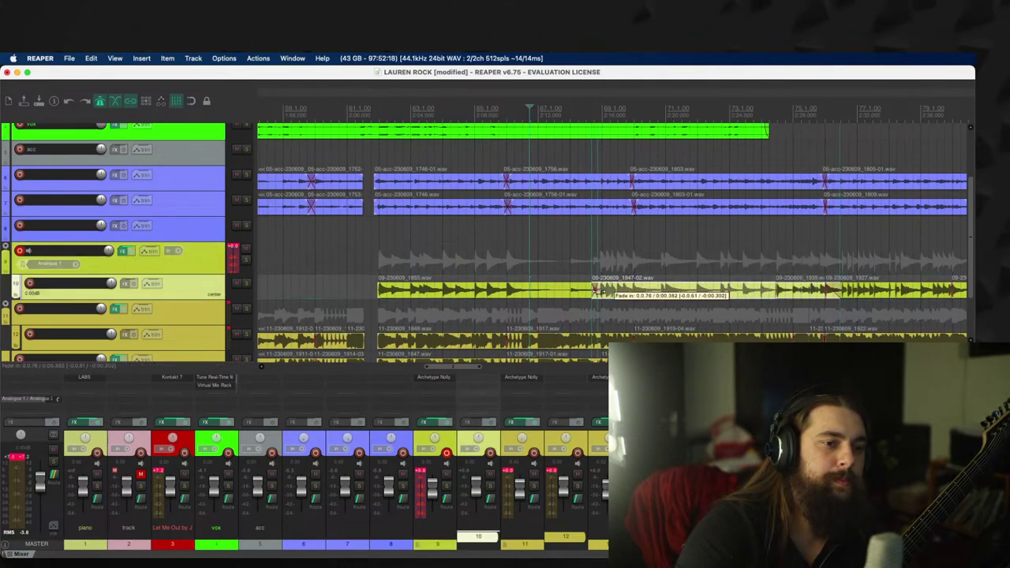
click(586, 291)
key(space)
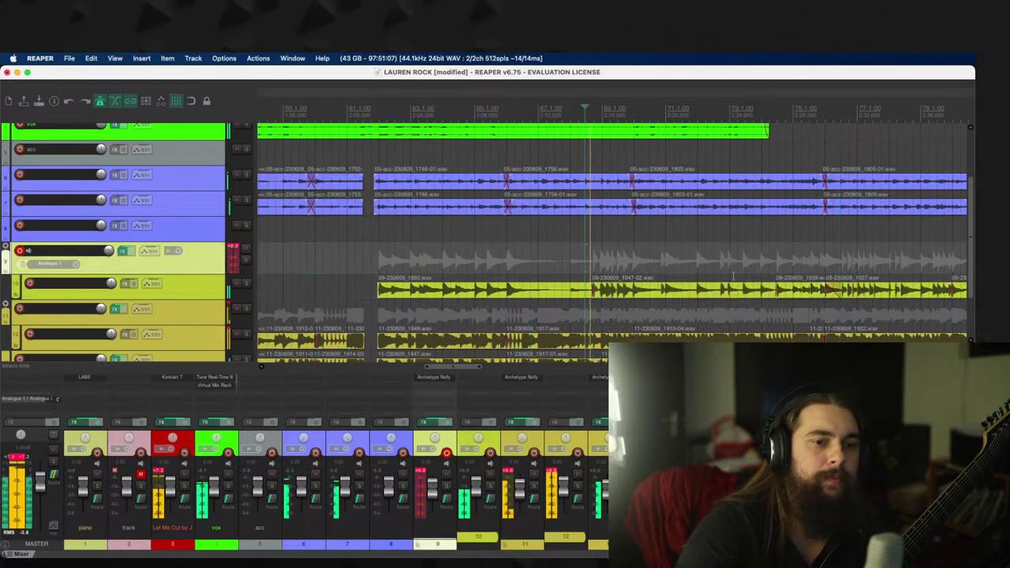
Step: Place the new take on track 9 ending at bar 75, and keep the following take on track 10 from bar 76
click(823, 294)
scroll(789, 293, up, 3)
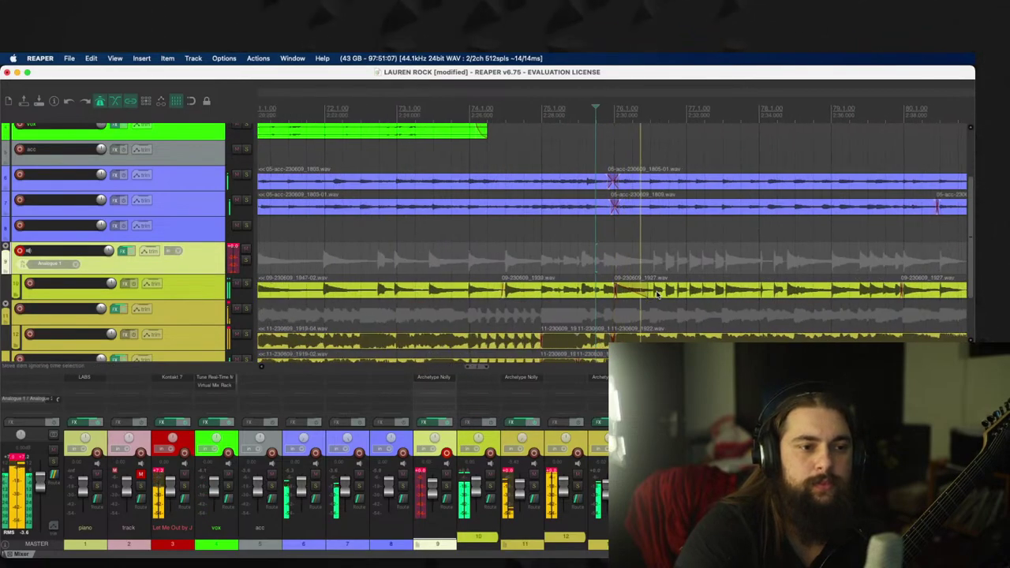
drag(657, 293, 592, 296)
drag(467, 302, 542, 267)
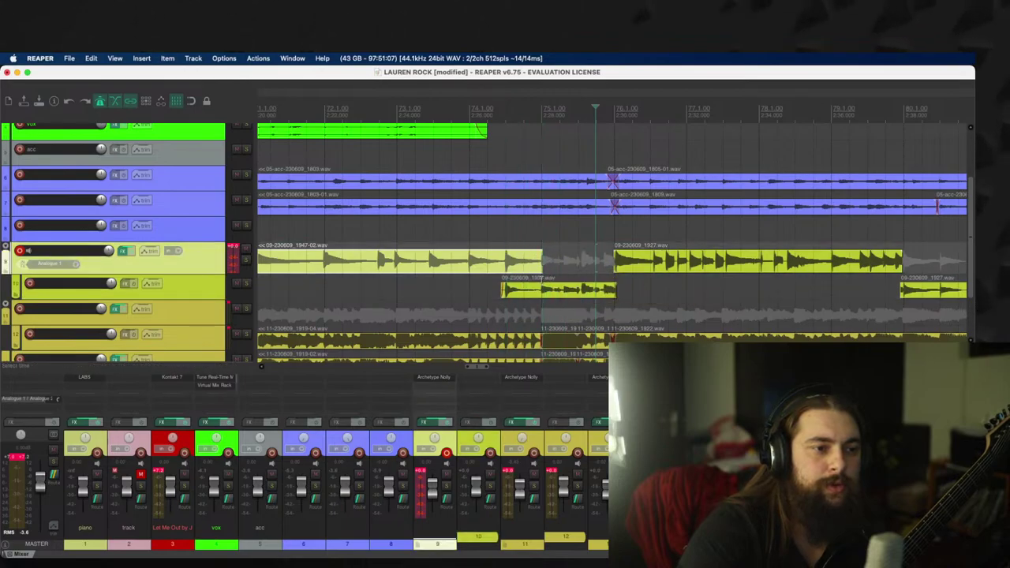
key(space)
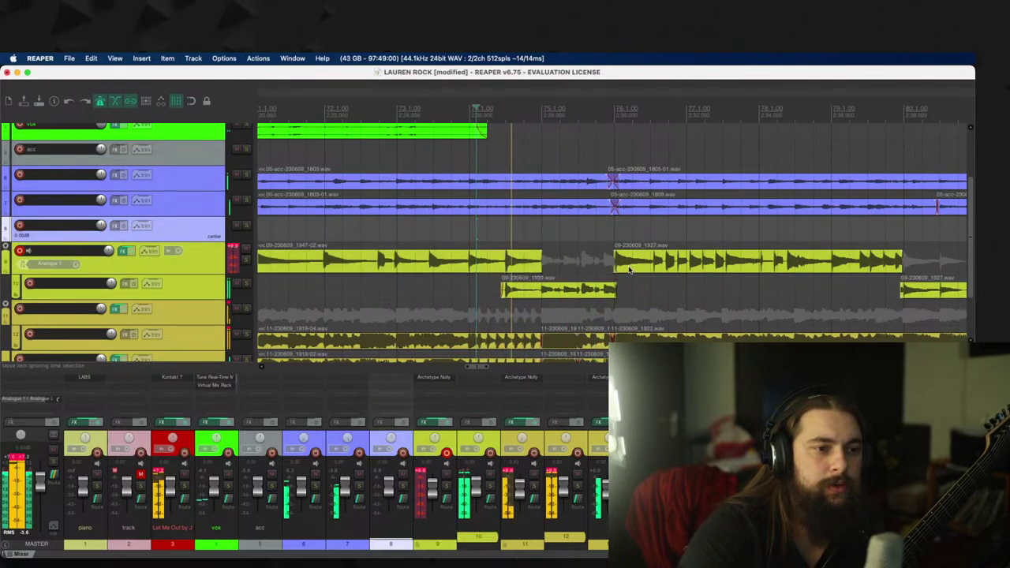
drag(628, 270, 629, 294)
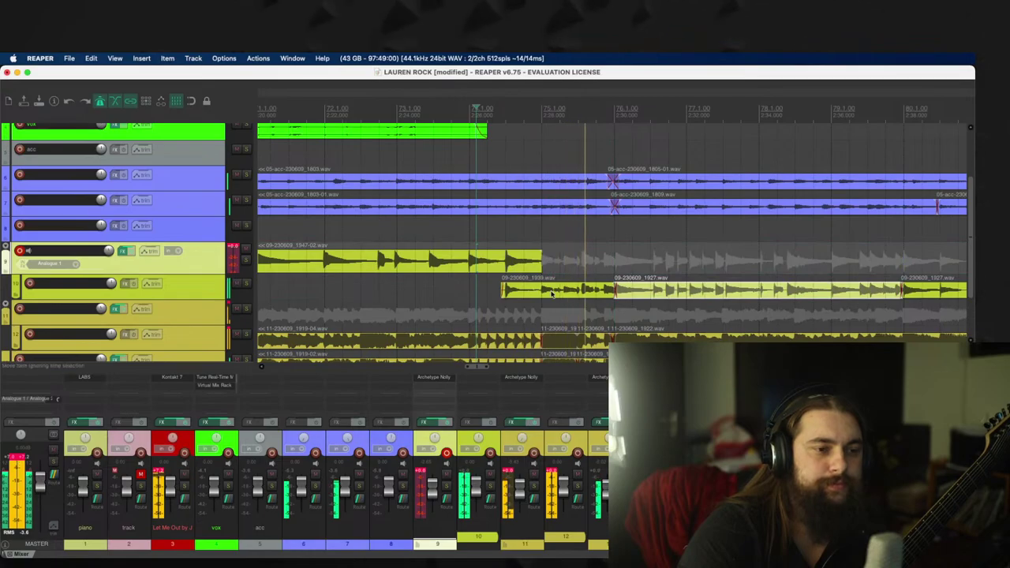
Step: Play back the song from bar 74 through about bar 98 to check the guitar parts and remaining gaps
scroll(615, 294, down, 4)
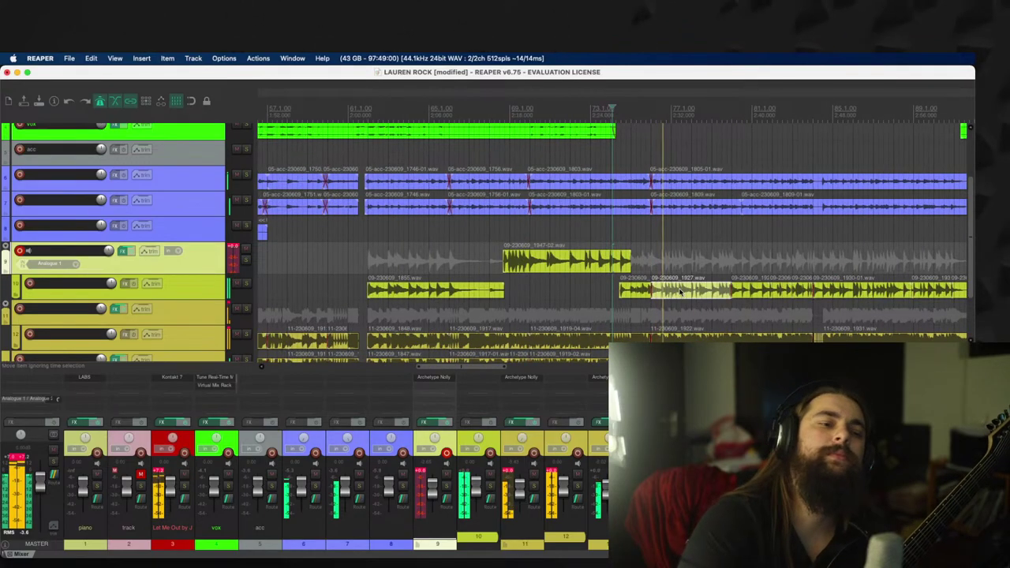
mouse_move(110, 254)
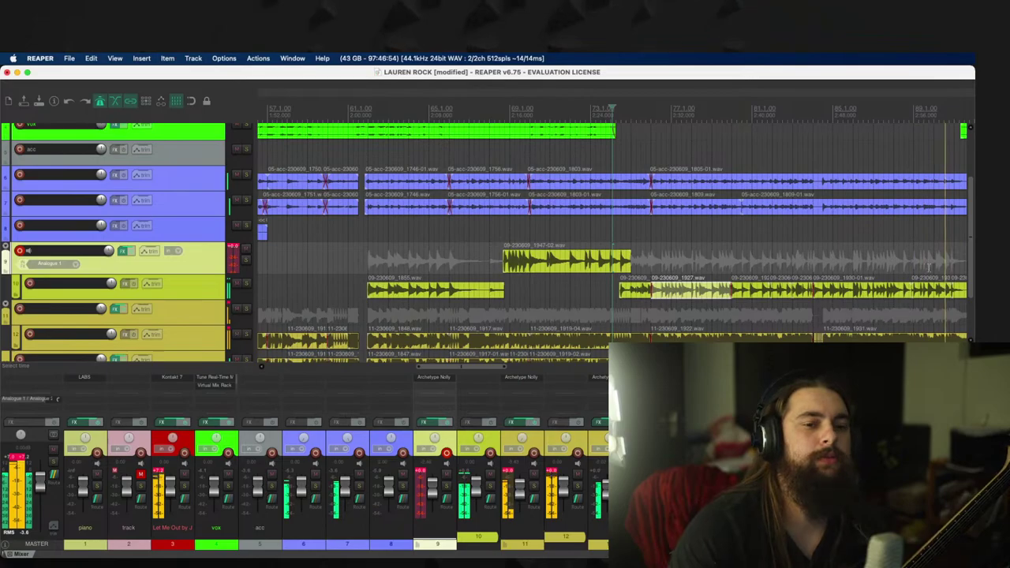
scroll(929, 268, down, 2)
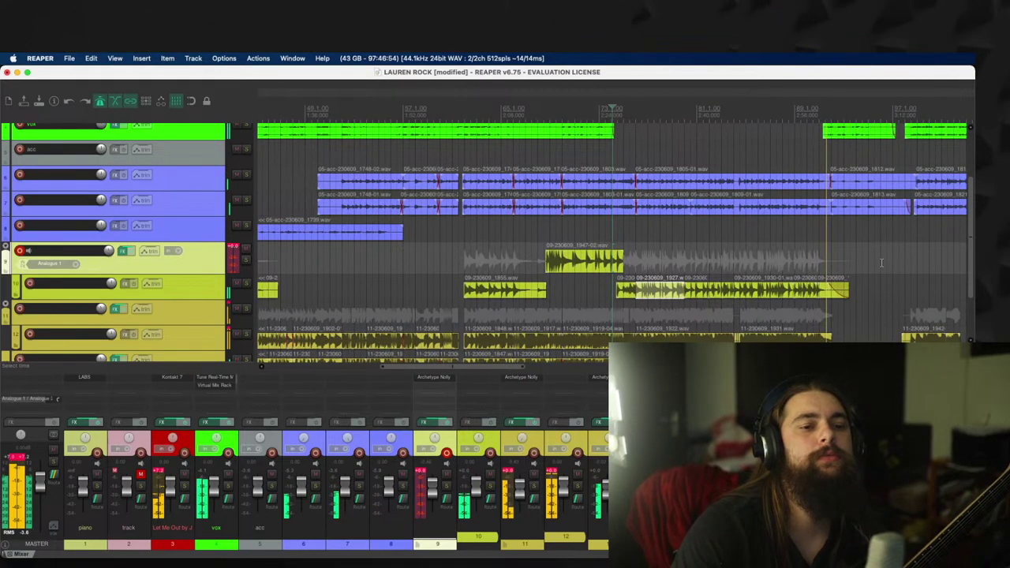
scroll(871, 258, down, 1)
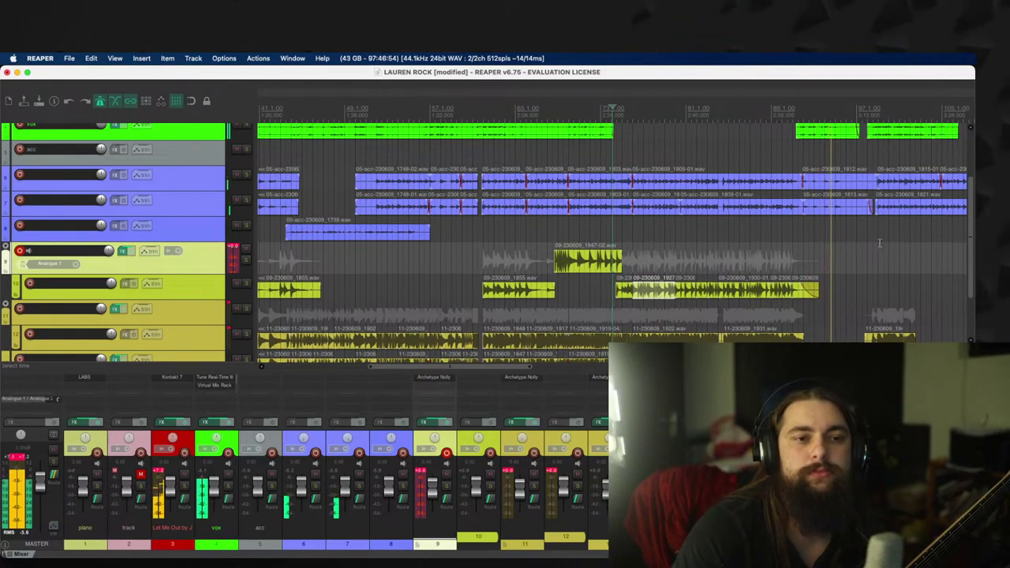
scroll(190, 303, up, 3)
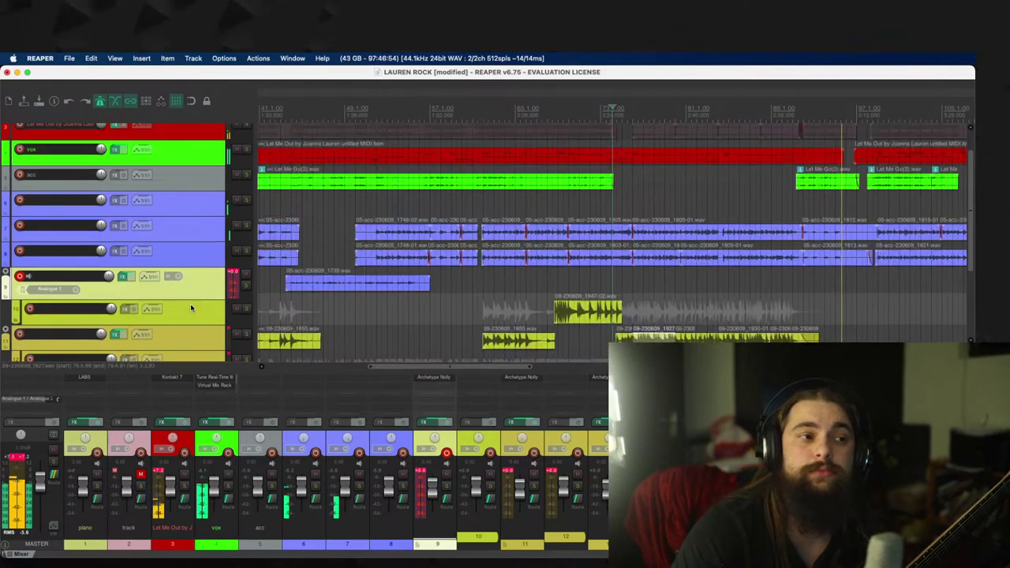
scroll(191, 308, down, 5)
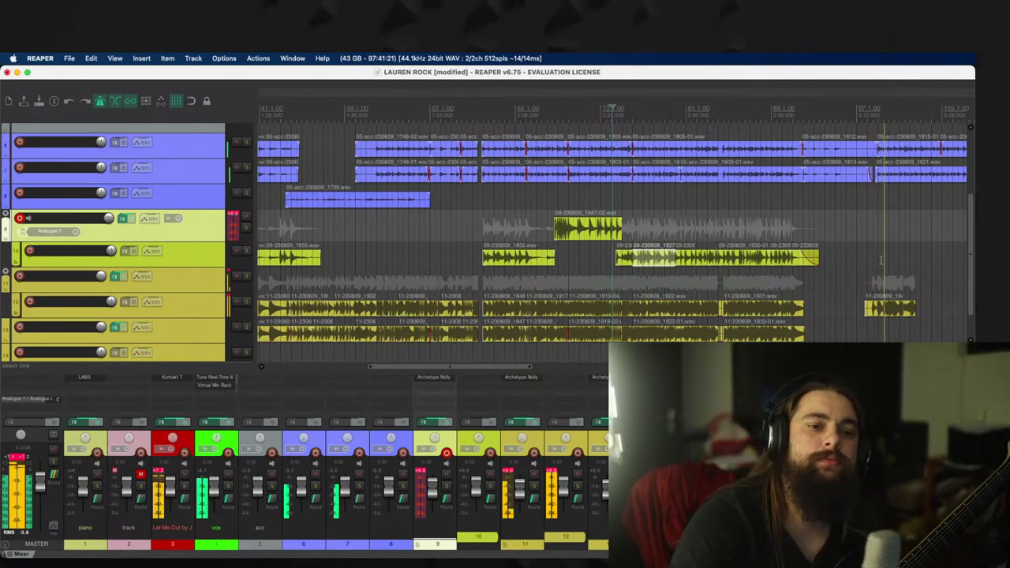
Step: Trim the start of track 12's last section to about bar 98 beat 2.5, and play back the join in bar 101
scroll(874, 266, up, 5)
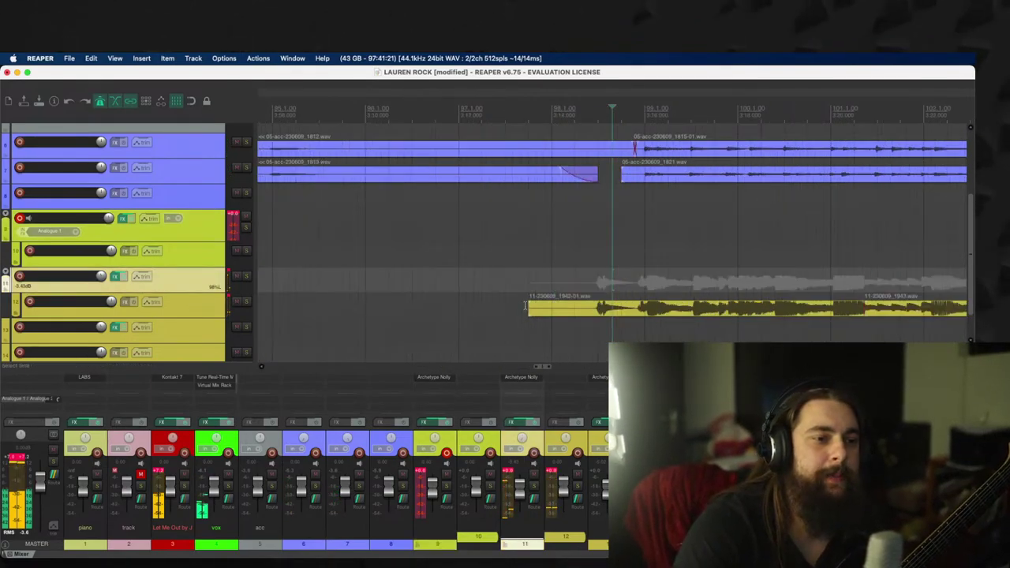
mouse_move(591, 306)
mouse_down()
mouse_move(527, 306)
mouse_move(591, 307)
mouse_up()
drag(679, 315, 676, 315)
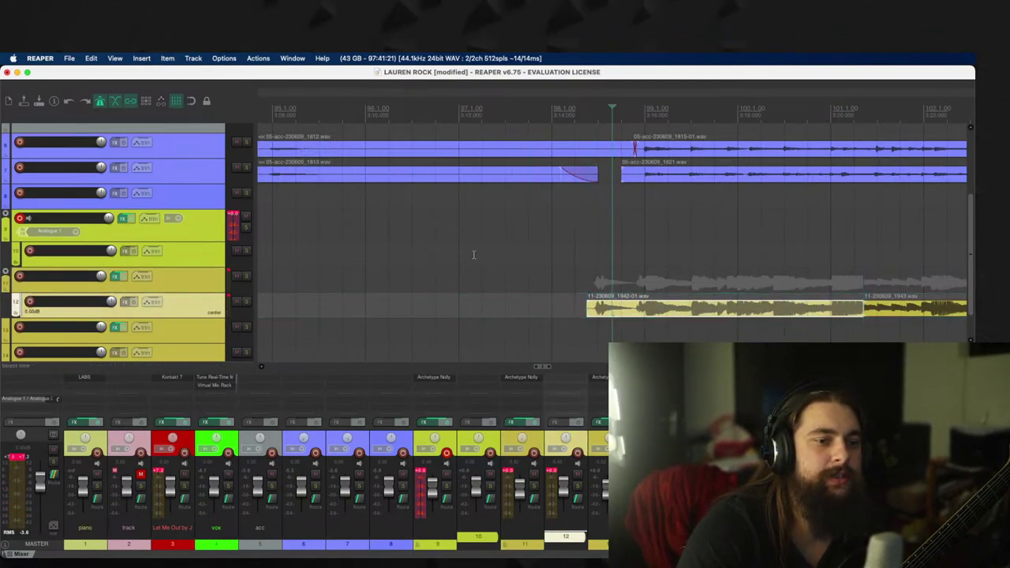
click(474, 254)
click(827, 257)
key(space)
scroll(607, 314, up, 3)
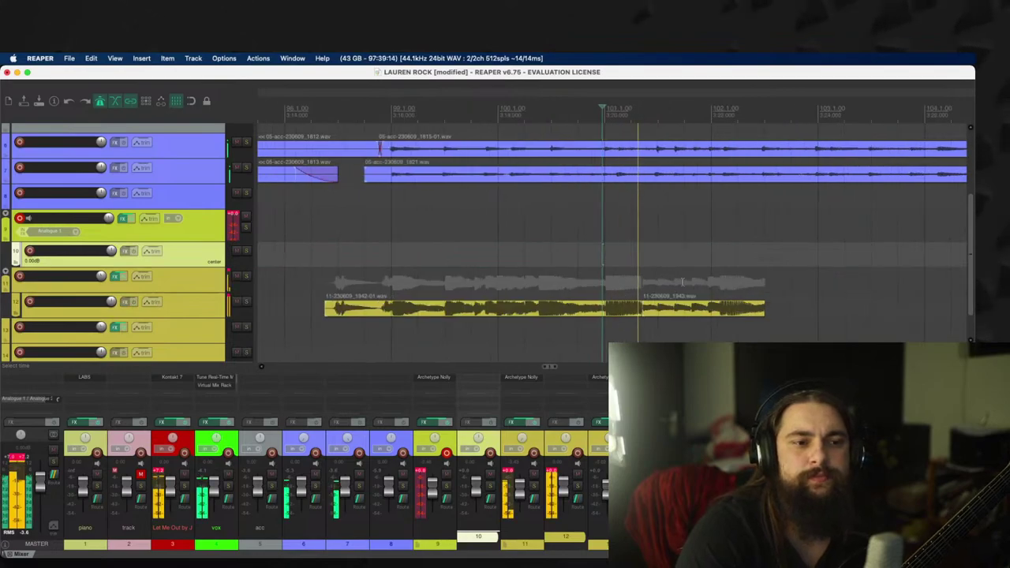
key(space)
Step: Move both takes spanning bars 98–102 from track 12 down to track 13
click(603, 313)
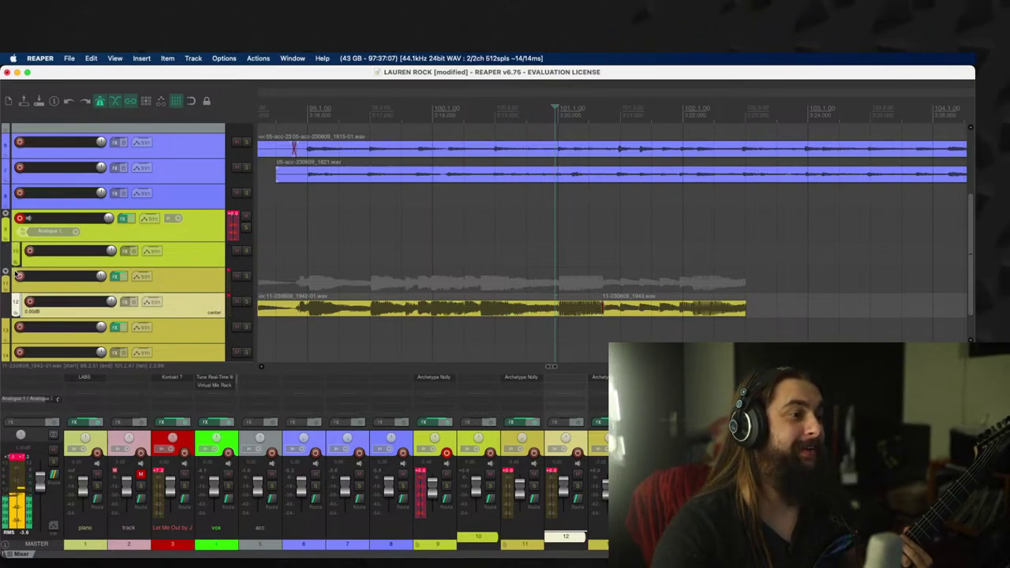
scroll(560, 316, down, 2)
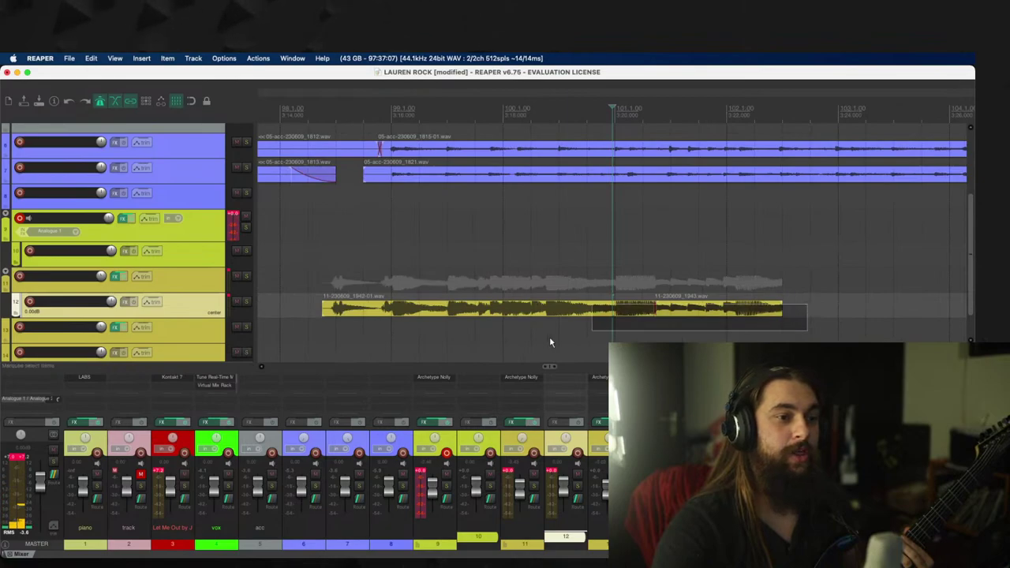
click(347, 312)
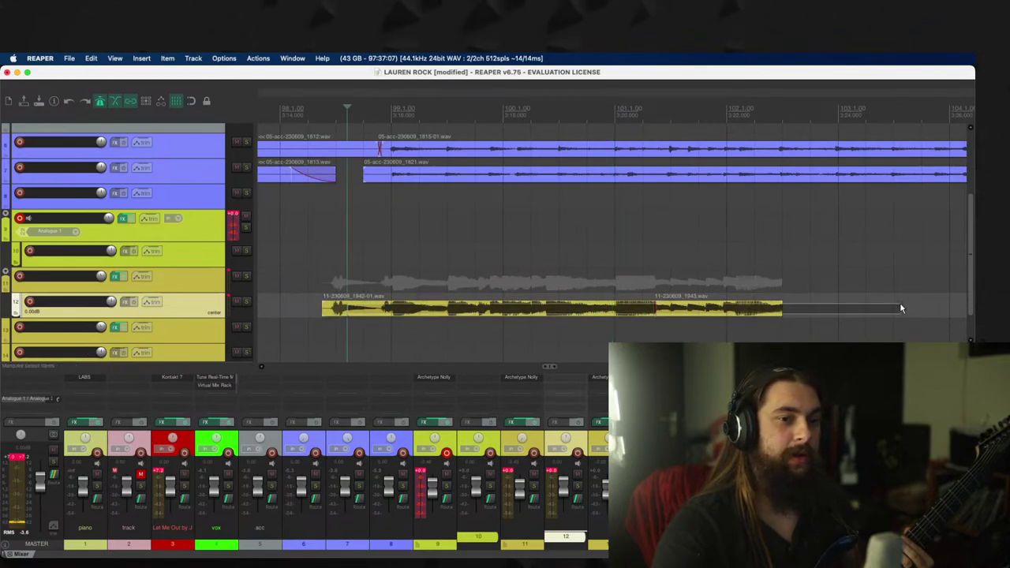
drag(409, 320, 402, 323)
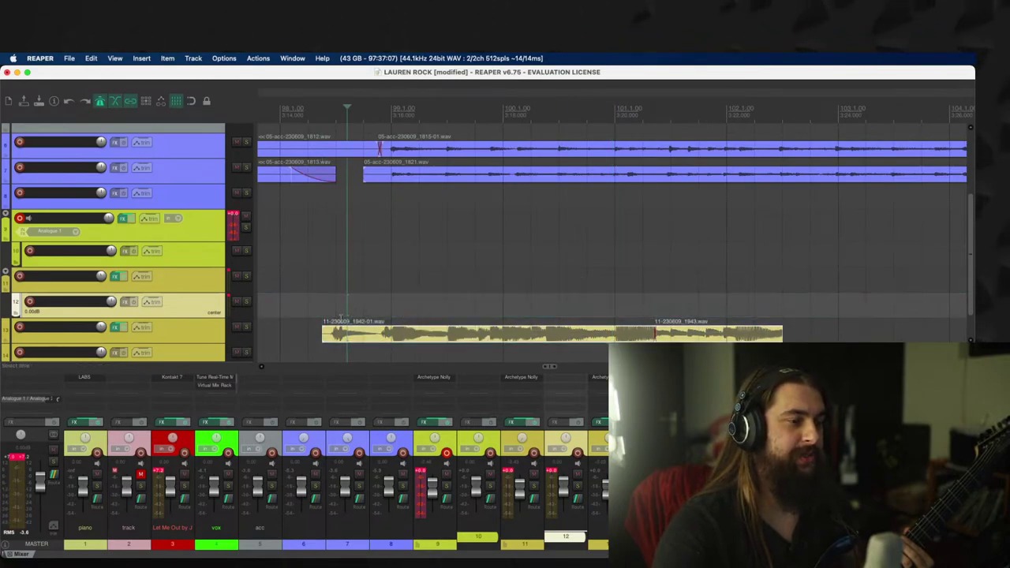
scroll(168, 254, down, 2)
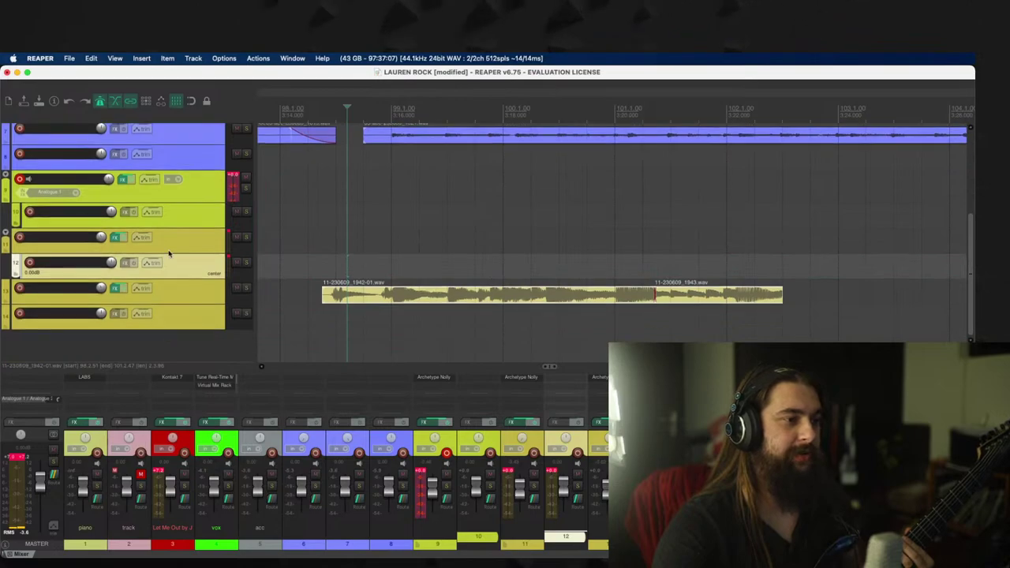
Step: Arm track 11 and record a second guitar part from bar 98 through bar 102, discarding the first attempt
click(21, 237)
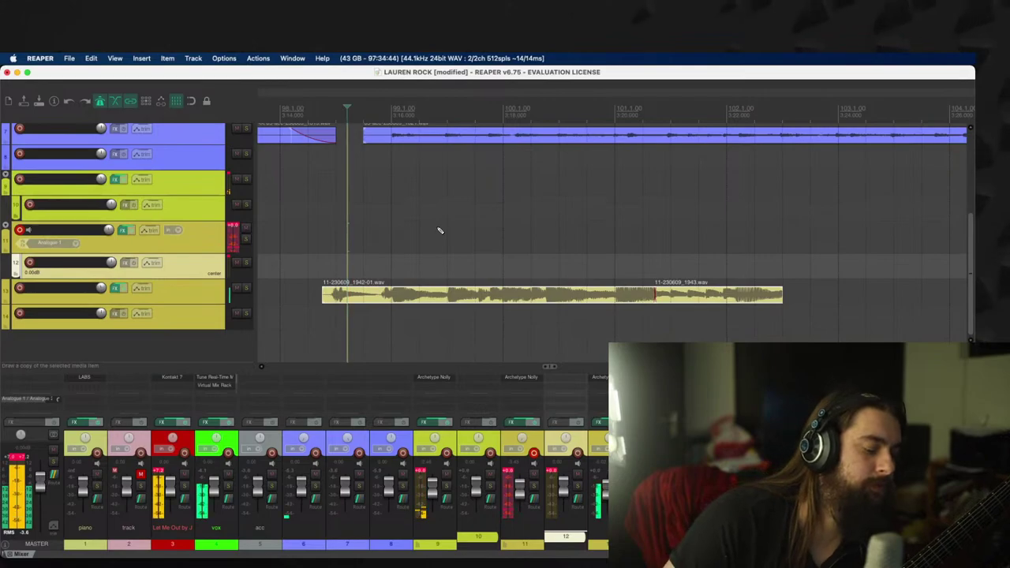
key(super+r)
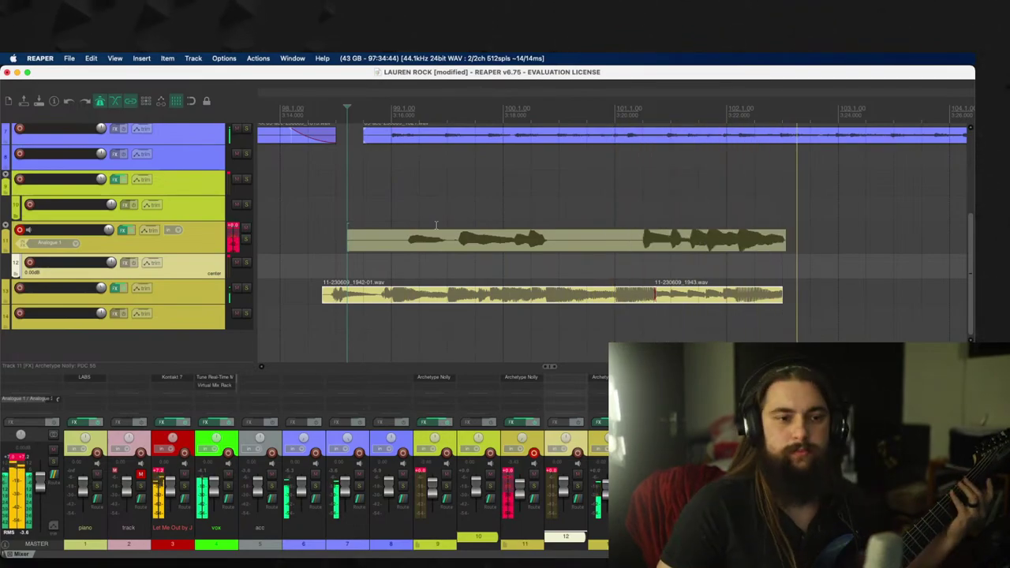
key(space)
key(super+z)
key(super+r)
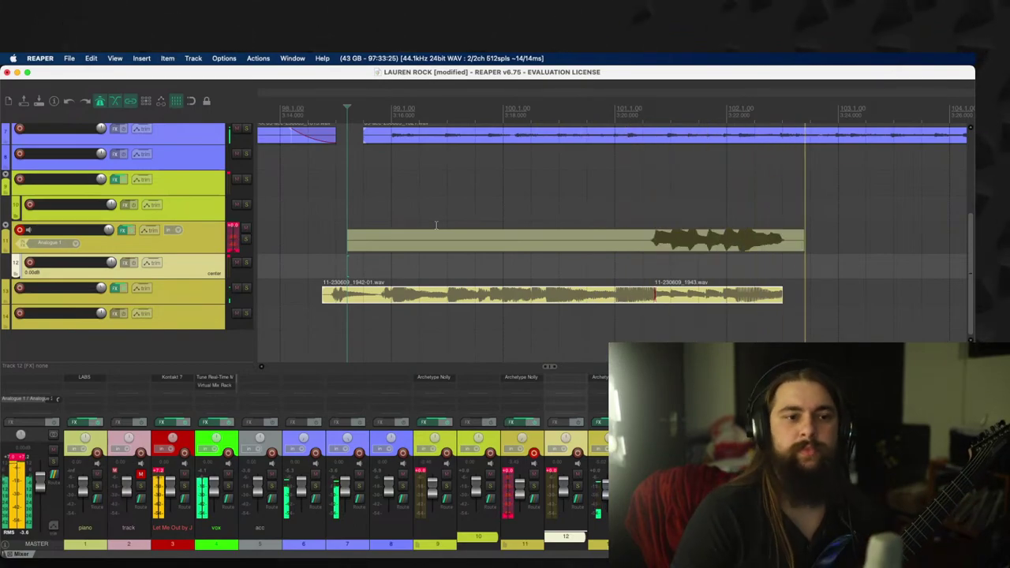
key(space)
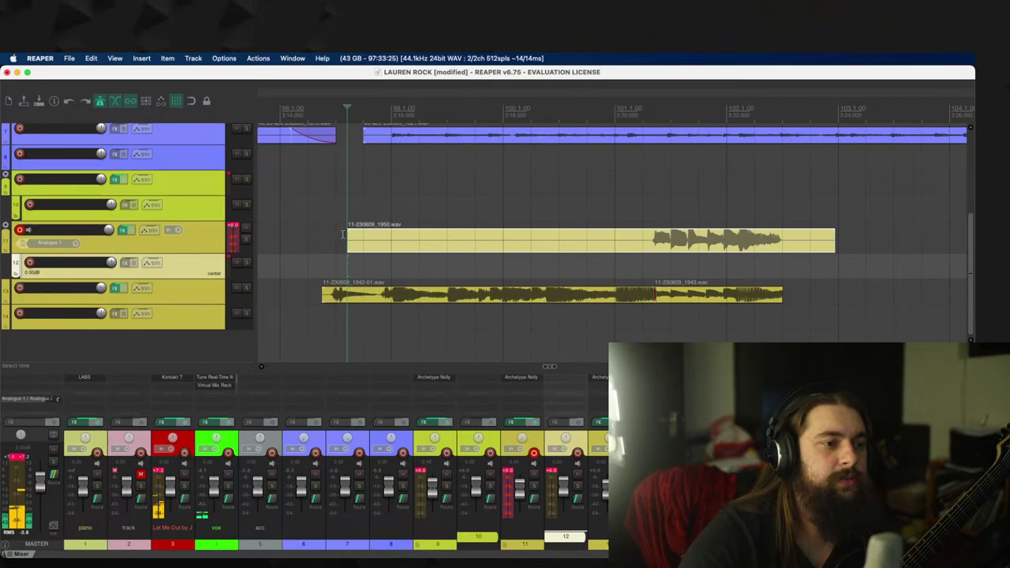
Step: Move the new take onto track 12, trimmed to start around bar 101 beat 2, and play it back against track 13
drag(345, 236, 676, 268)
key(space)
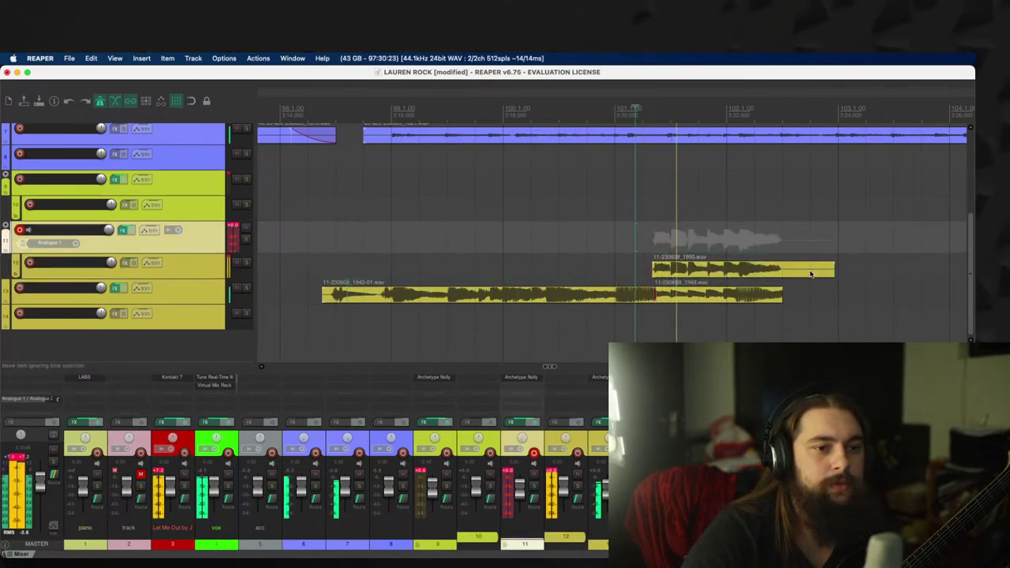
Step: Shorten the track 12 take to end around bar 102, and record another guitar part on track 11 from bar 98, keeping the file
key(space)
drag(810, 274, 740, 276)
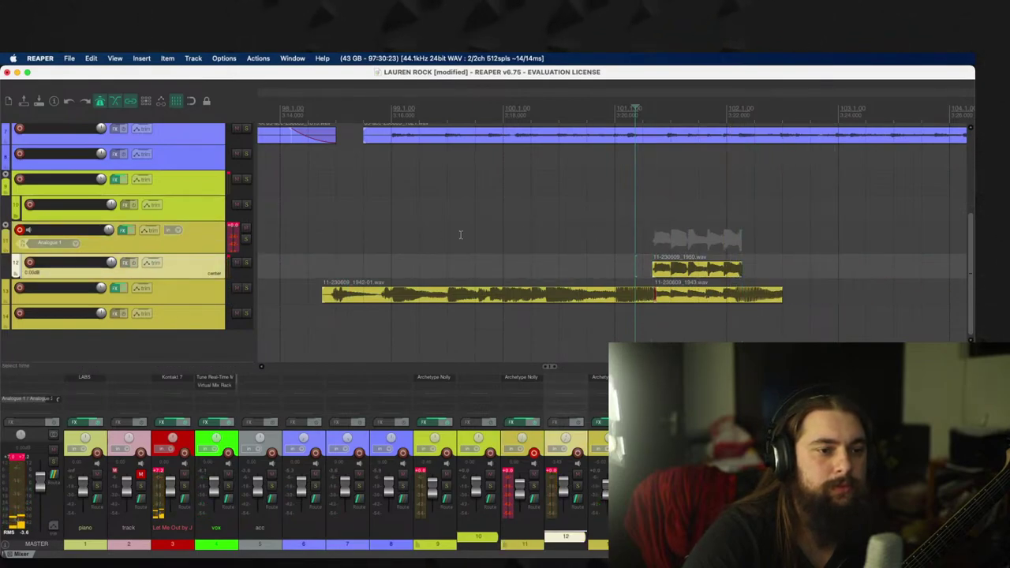
click(288, 236)
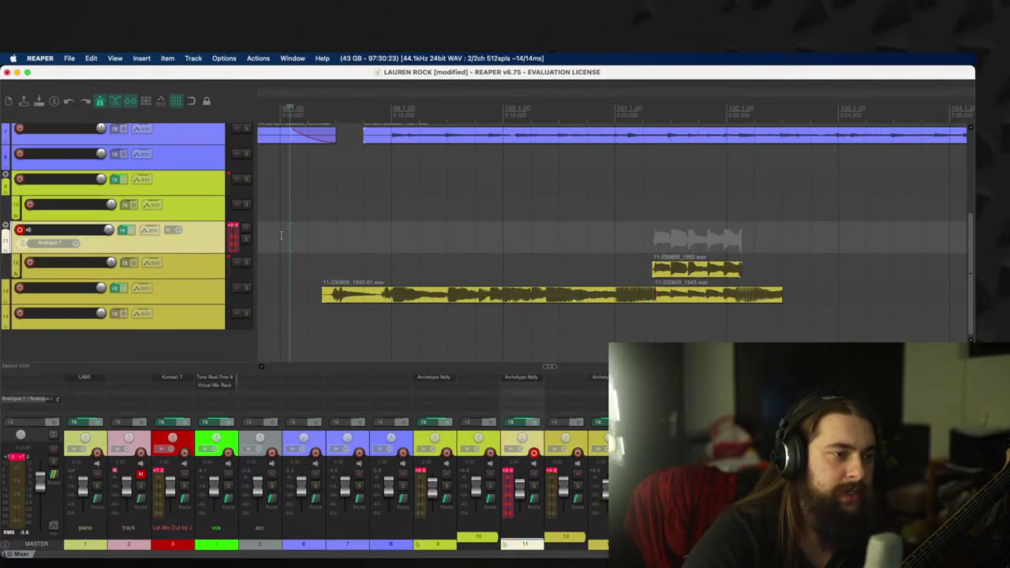
key(space)
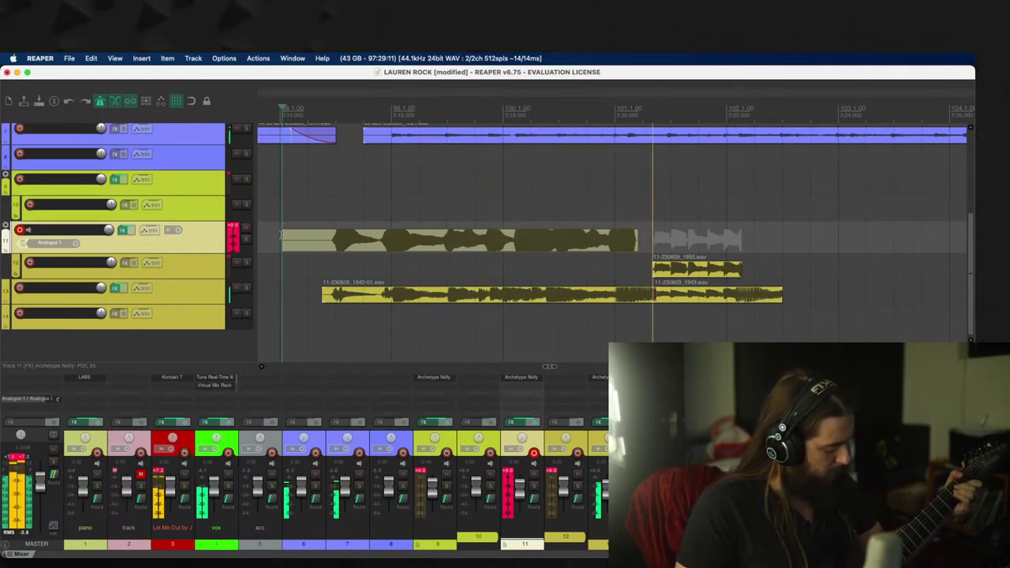
key(space)
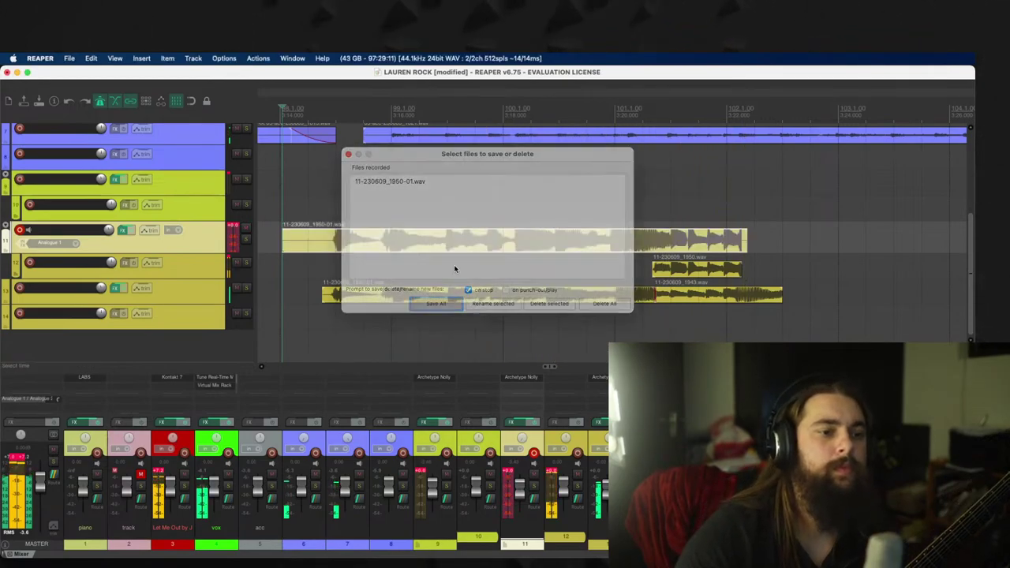
key(Return)
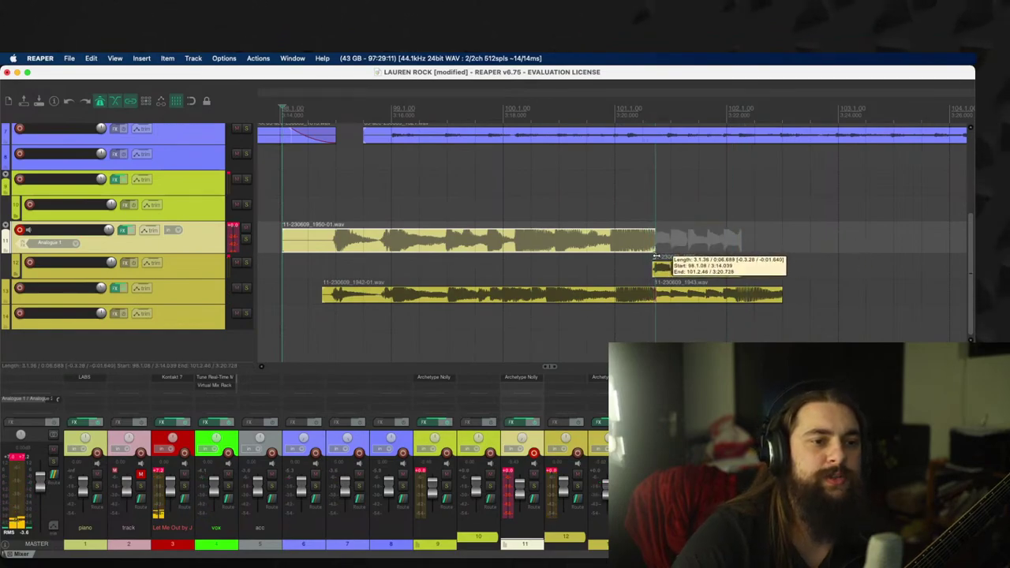
Step: Move the new take onto track 12, trimmed to about bar 98 beat 2.8 through bar 101 beat 2.5, and match track 13's start to it
drag(339, 245, 332, 268)
drag(322, 293, 332, 292)
key(space)
scroll(482, 316, down, 2)
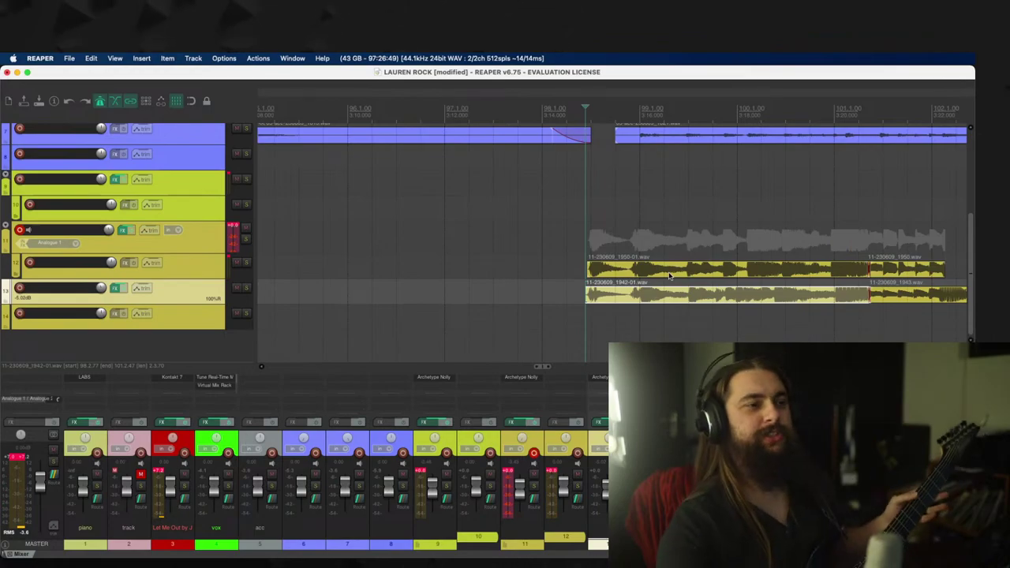
Step: Listen to the vox track soloed around bar 98, and unsolo it
scroll(97, 220, up, 2)
scroll(96, 221, up, 2)
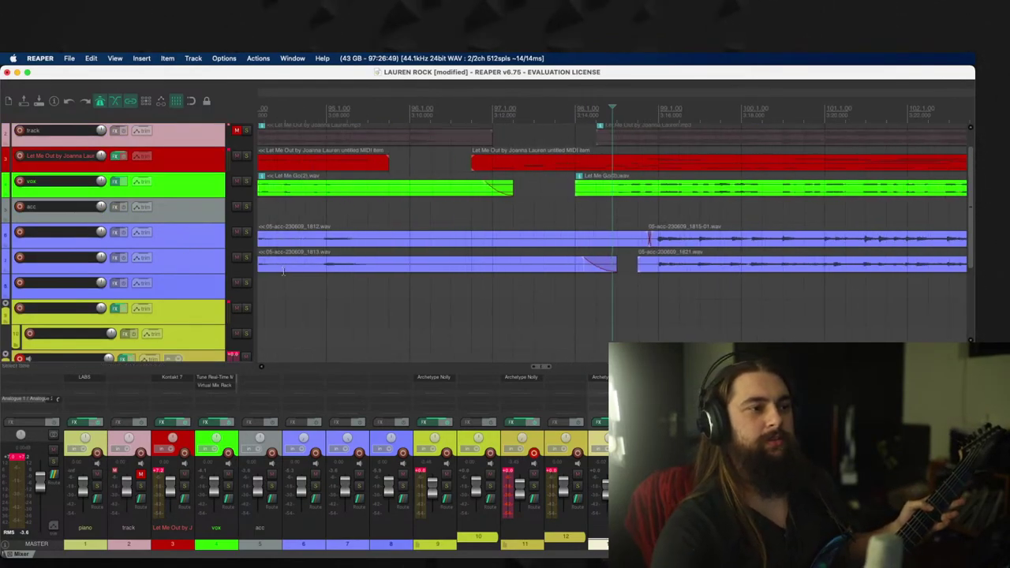
scroll(176, 257, up, 3)
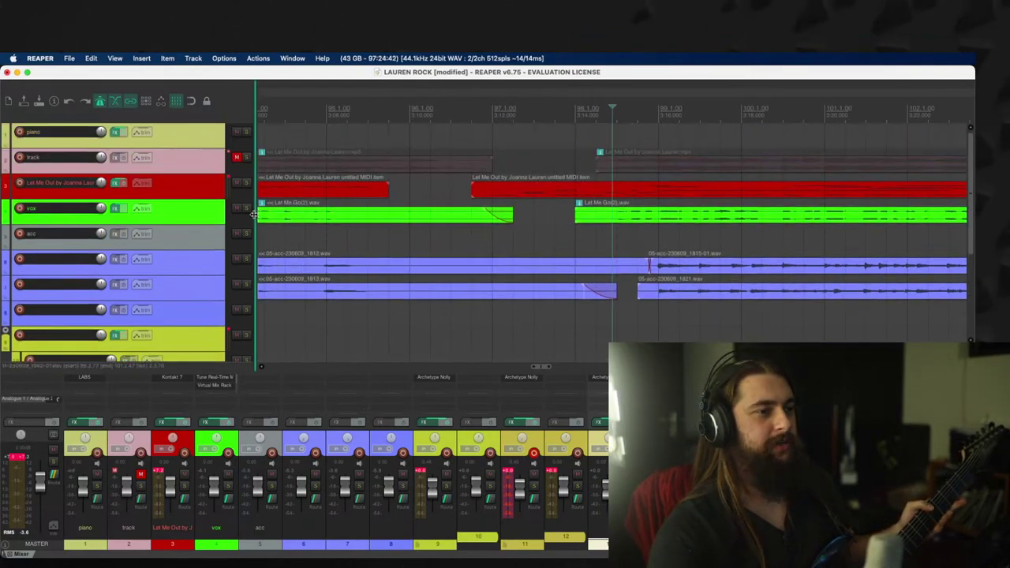
click(388, 225)
key(space)
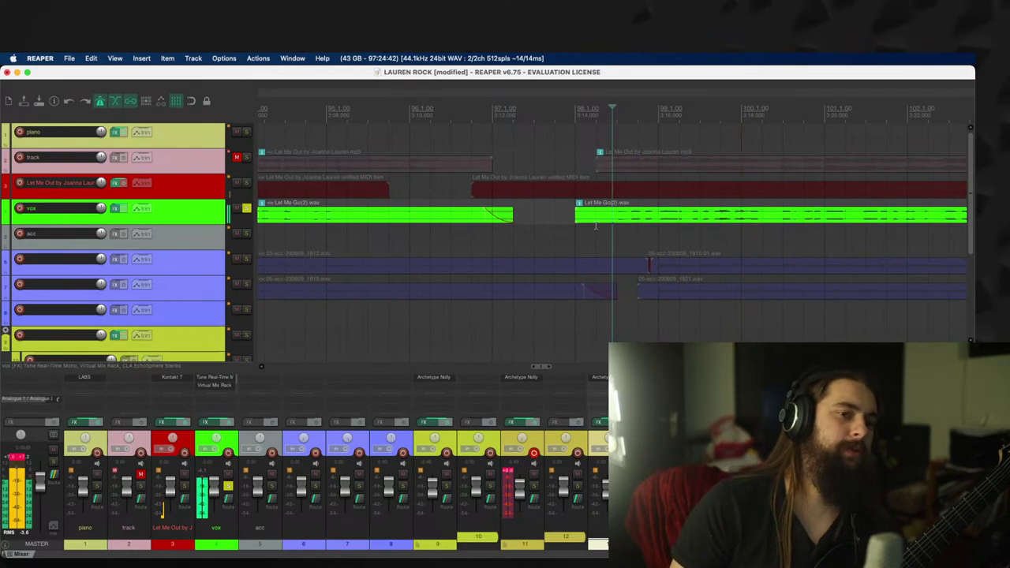
key(ctrl+alt+F9)
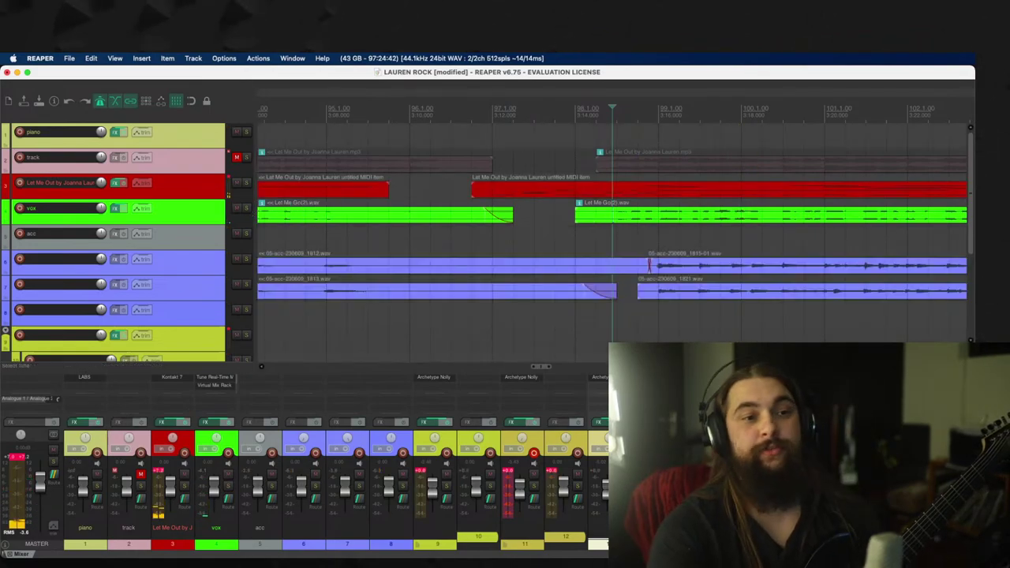
Step: Play back the doubled guitar parts from bar 98 into bar 104, checking them against the vocal and acoustic tracks
scroll(608, 340, down, 2)
scroll(138, 262, down, 3)
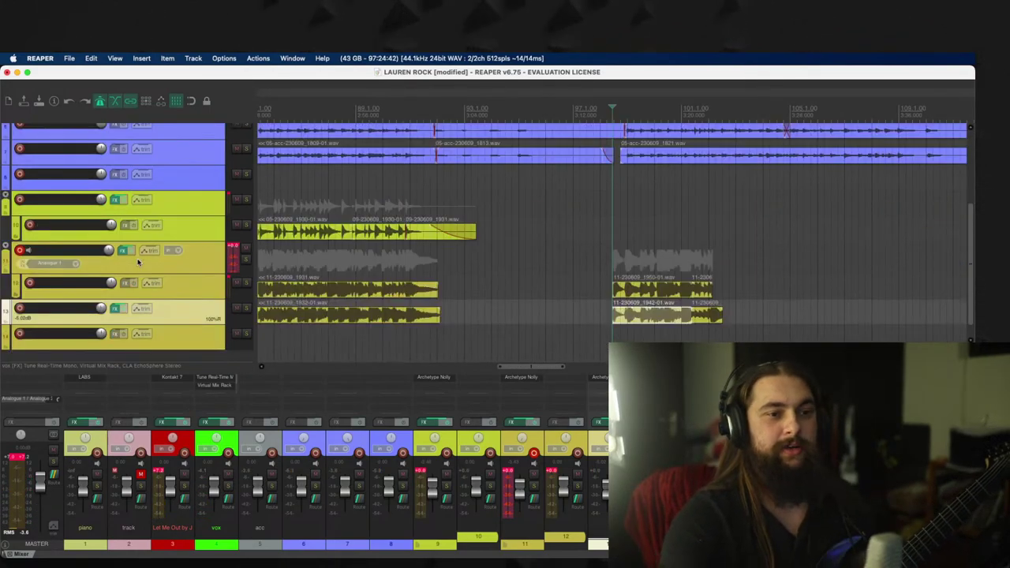
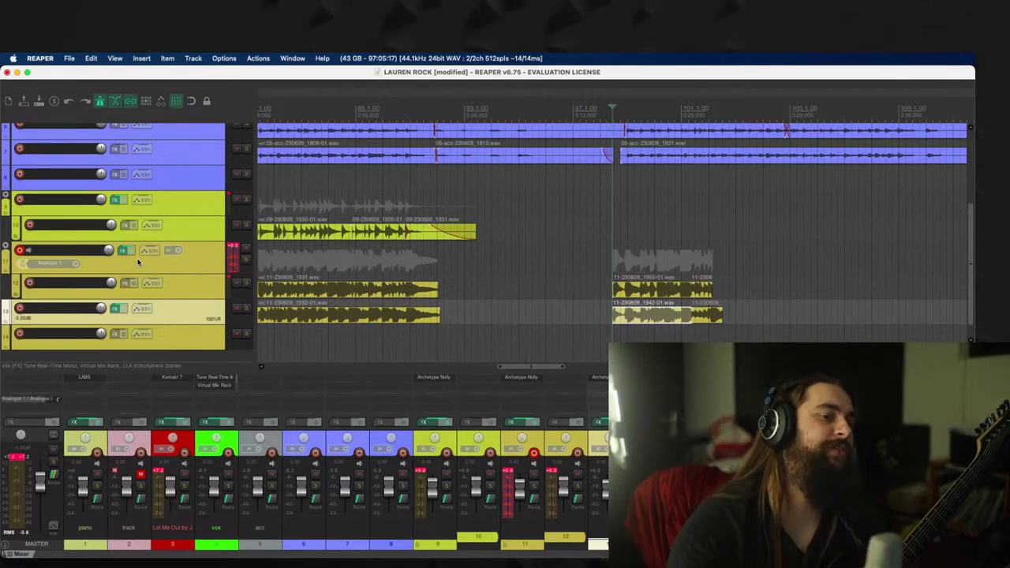
scroll(652, 243, up, 3)
key(space)
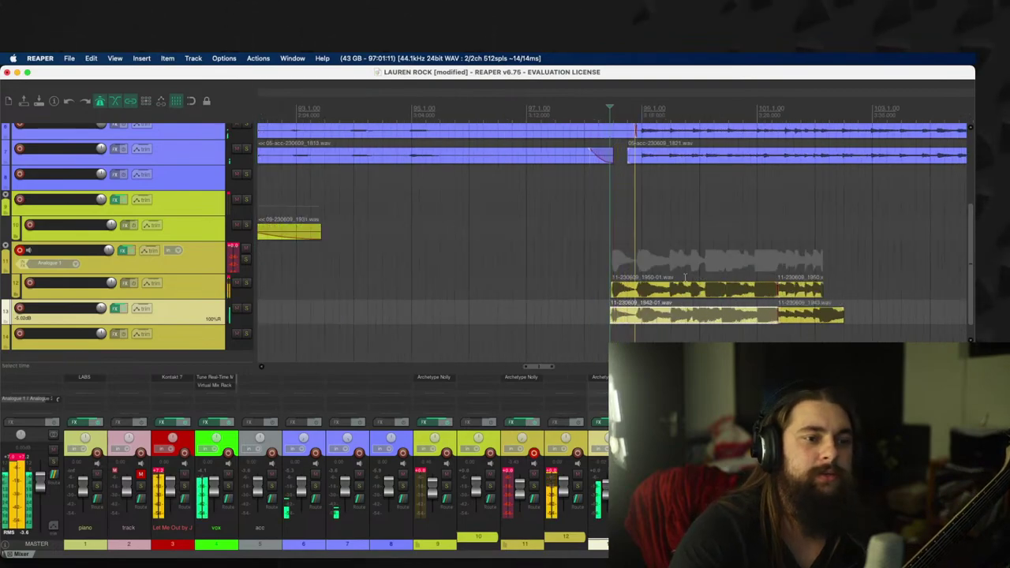
scroll(775, 265, down, 1)
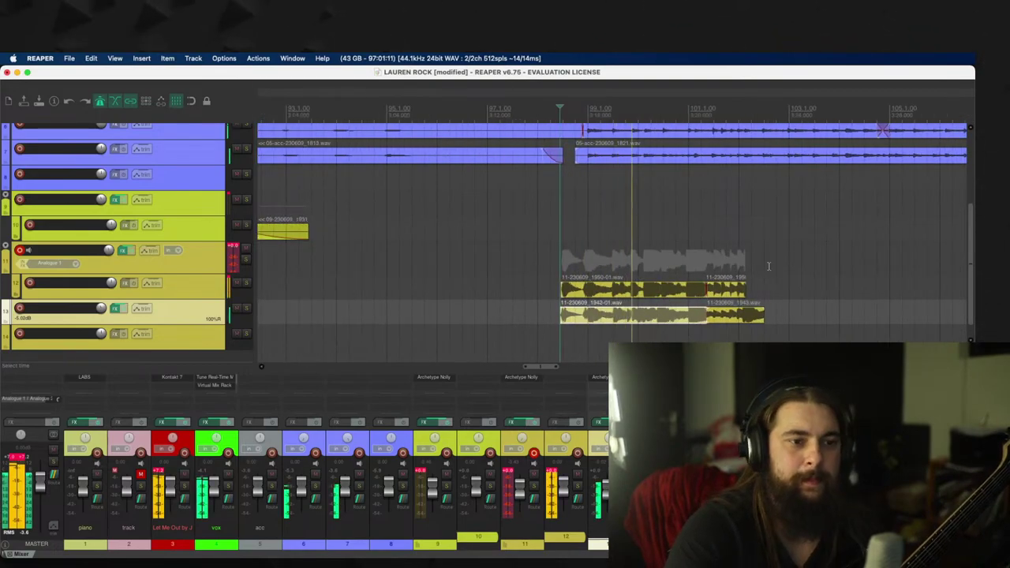
scroll(113, 206, up, 4)
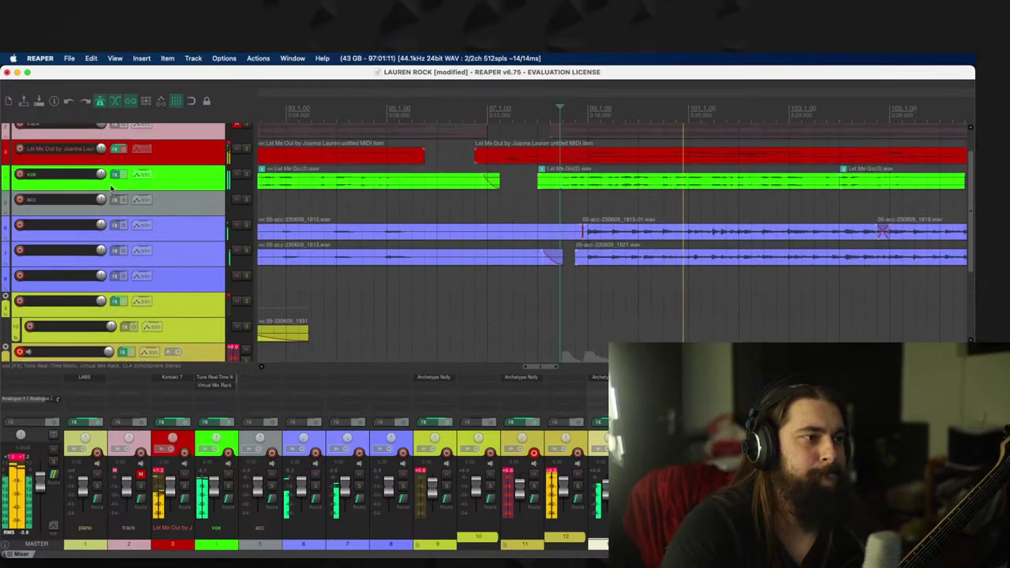
scroll(731, 233, down, 5)
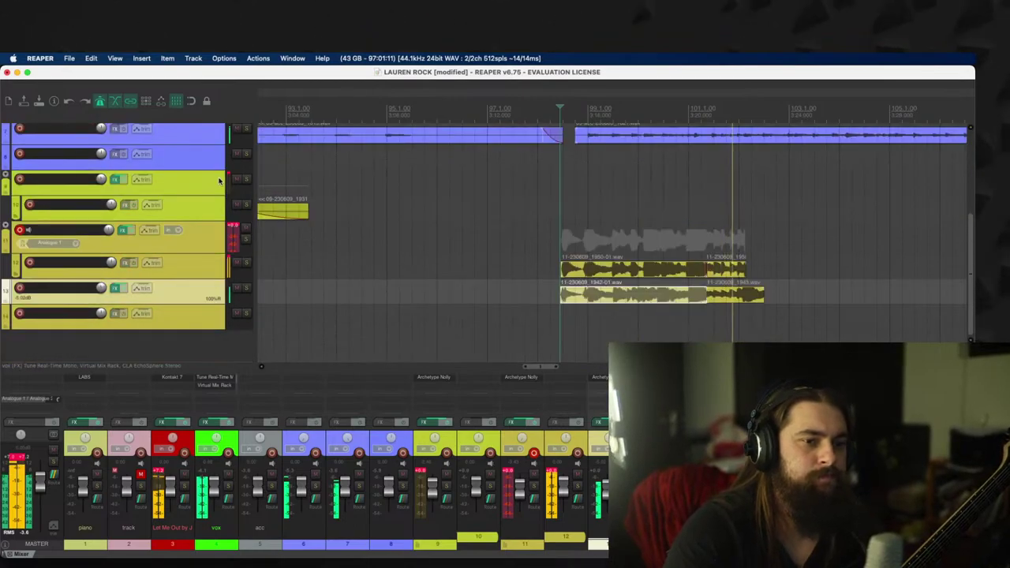
scroll(730, 233, right, 5)
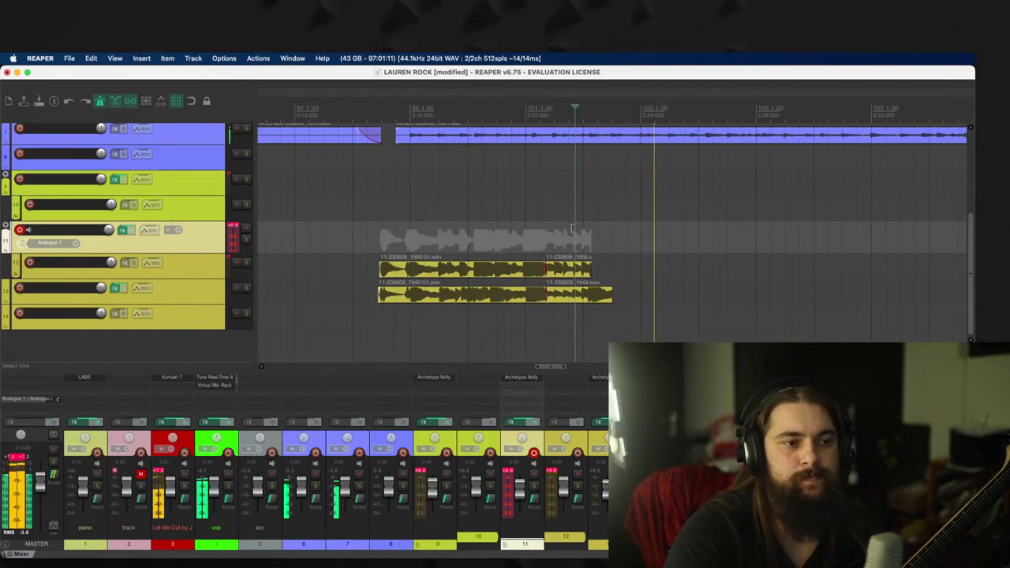
scroll(647, 223, down, 1)
scroll(658, 220, down, 4)
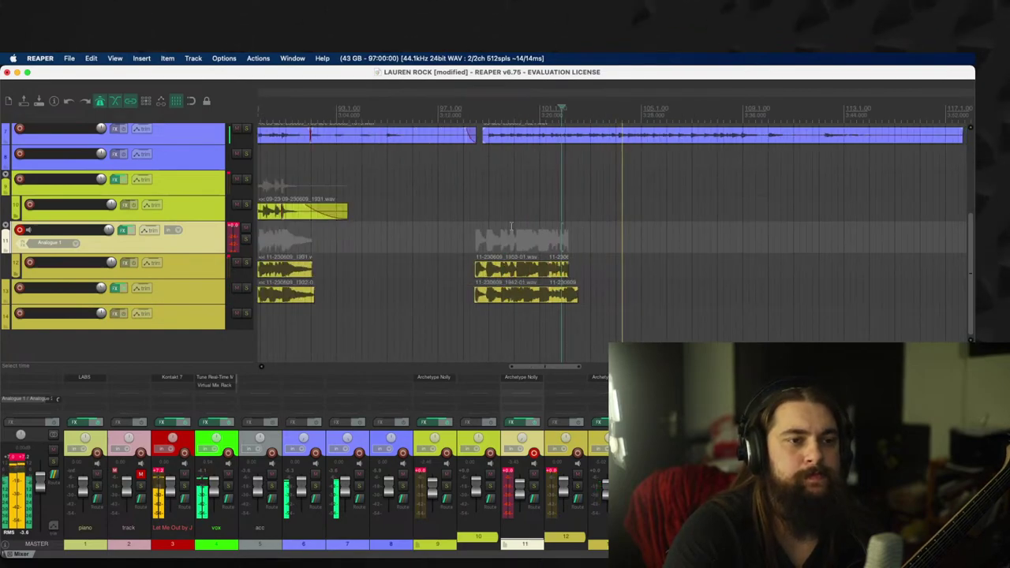
scroll(437, 248, up, 2)
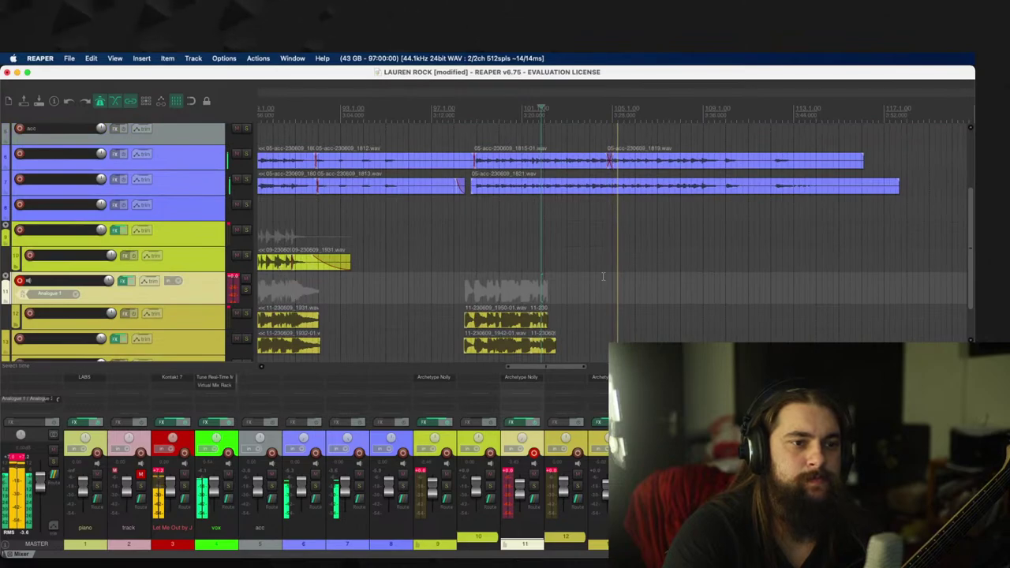
scroll(536, 259, down, 1)
click(536, 259)
scroll(536, 259, up, 1)
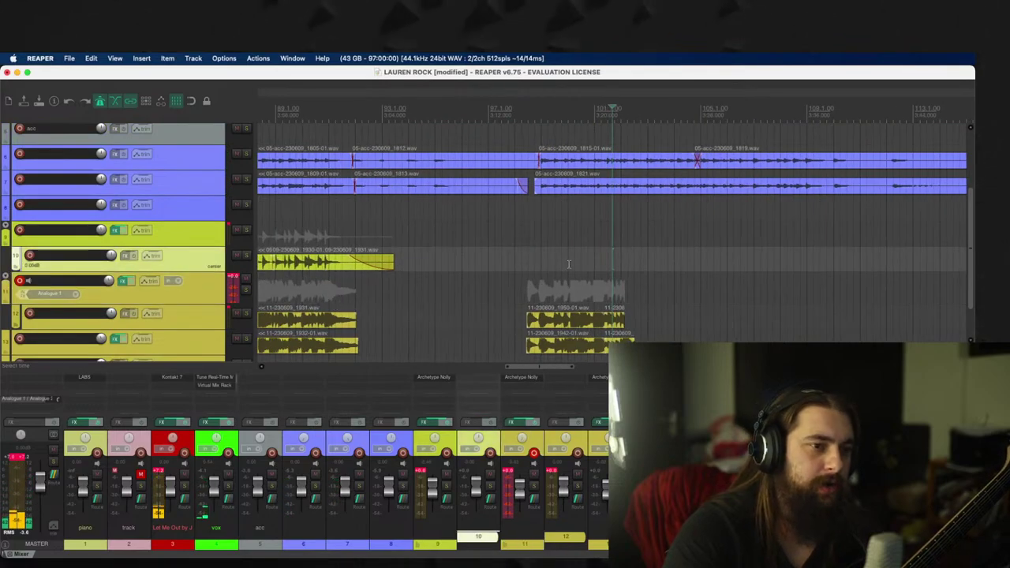
key(space)
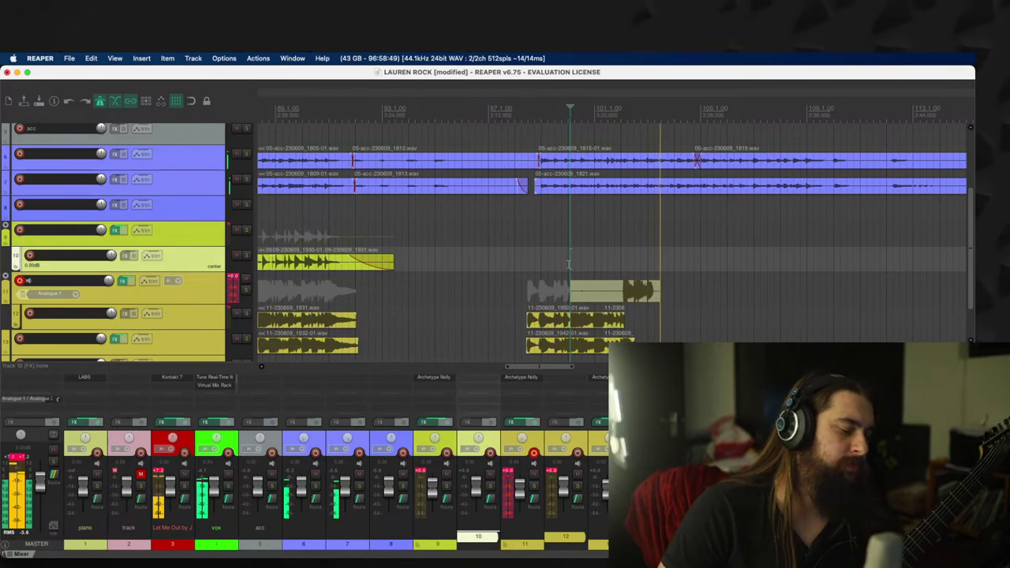
key(space)
key(super+z)
key(super+r)
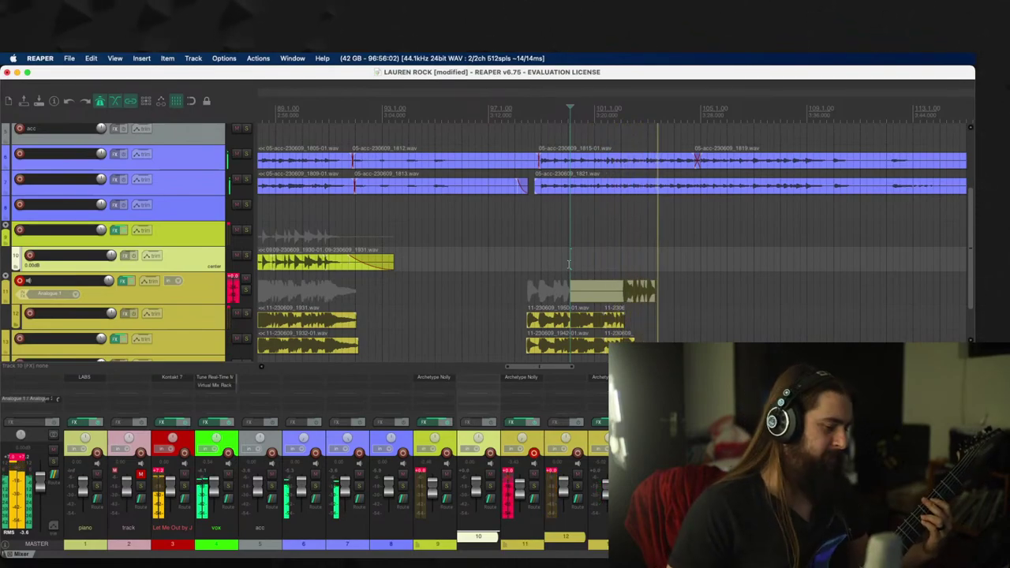
key(space)
key(super+z)
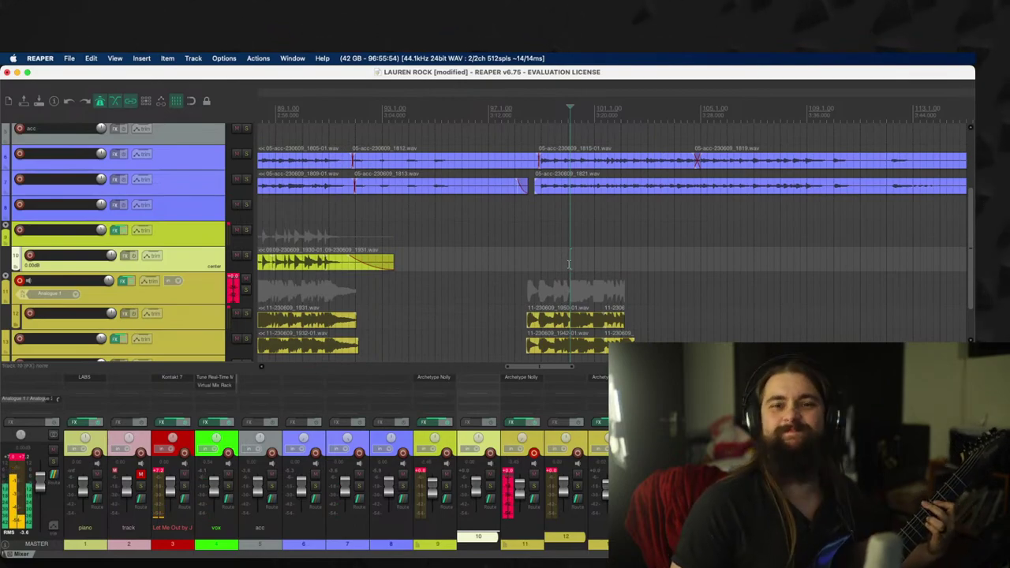
Step: Record the next guitar part on track 11 from bar 100 to about bar 108, and move it onto track 12 trimmed to start at bar 102
key(super+r)
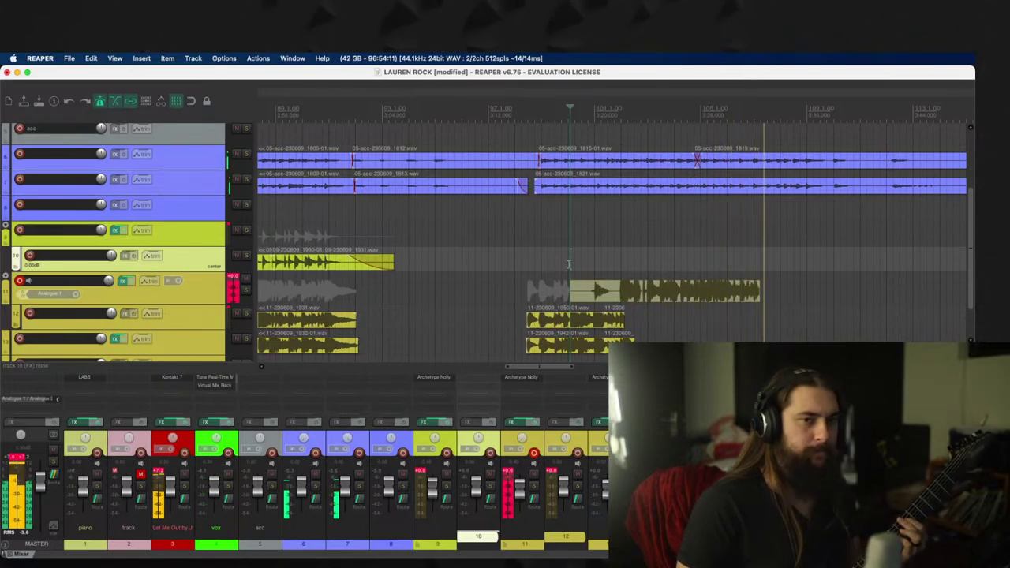
key(space)
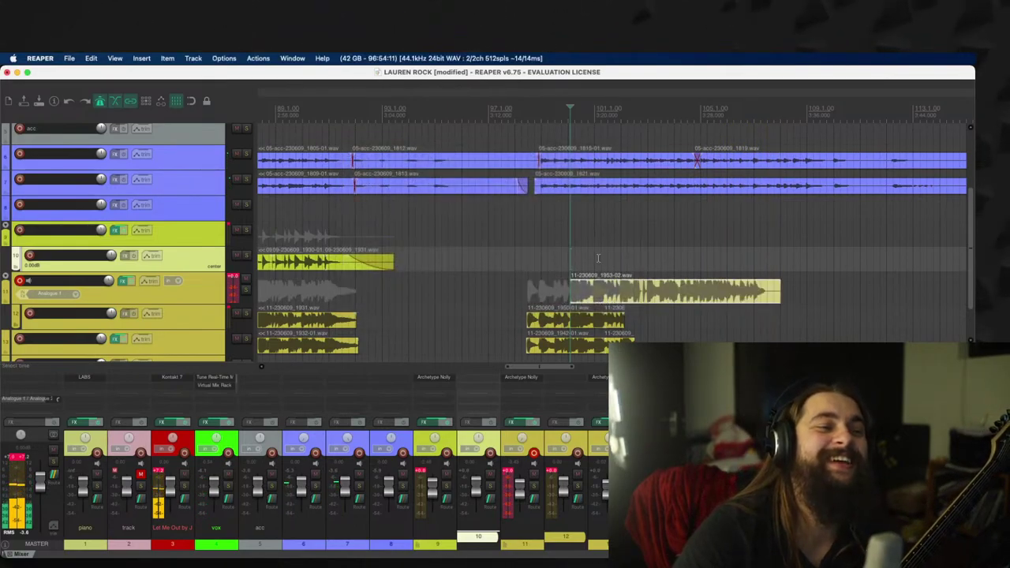
scroll(598, 258, up, 5)
drag(371, 290, 727, 319)
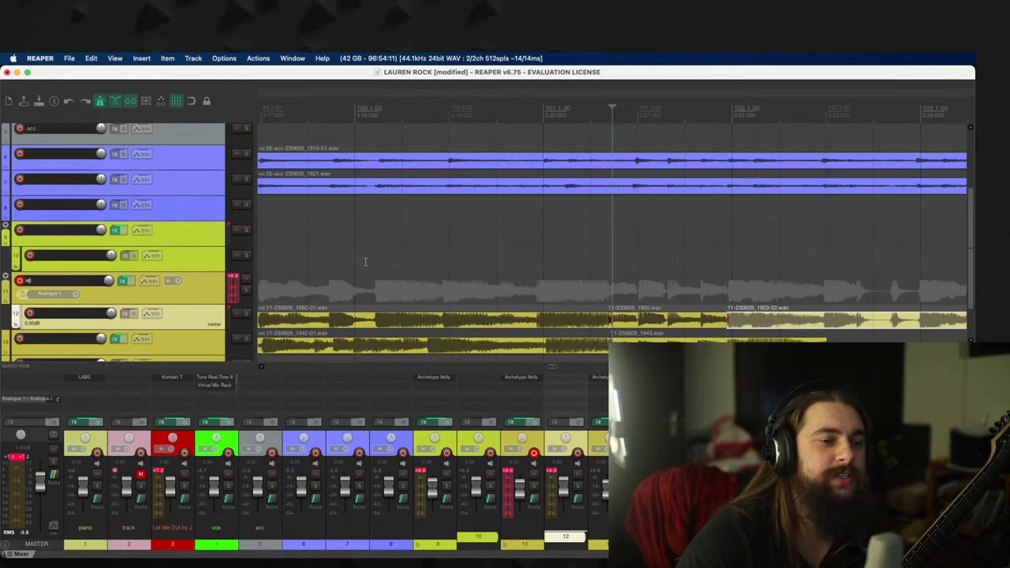
click(334, 265)
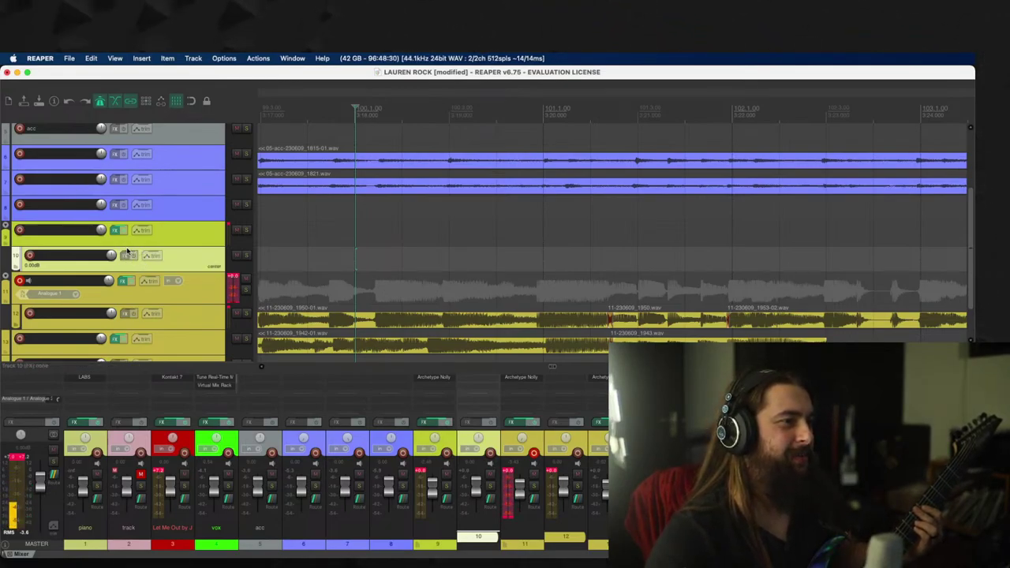
Step: Disarm track 11, arm track 14 for recording, and add the VST3 Tone King Imperial MKII plug-in to track 14
scroll(158, 339, down, 1)
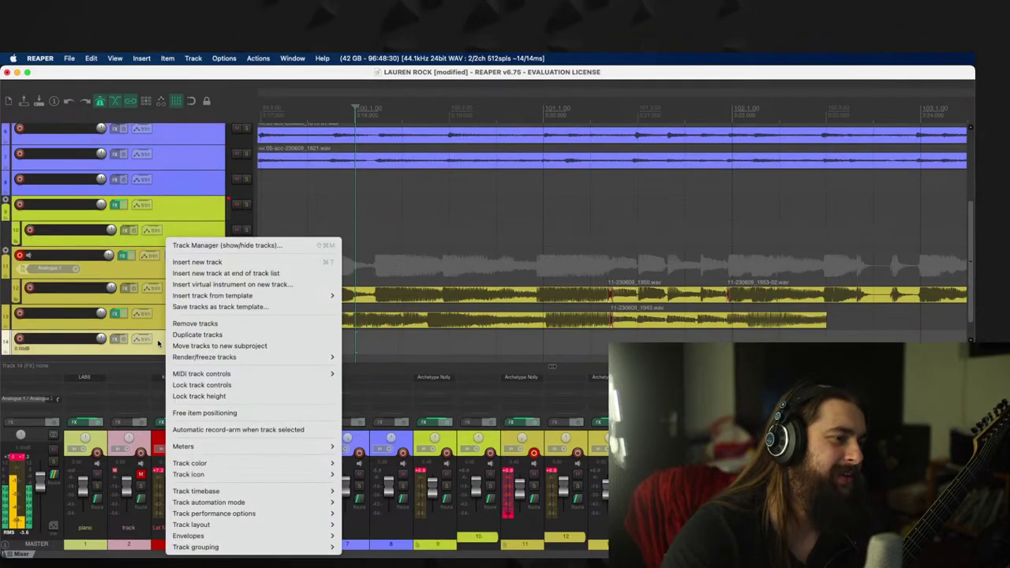
right_click(158, 344)
click(100, 346)
click(30, 337)
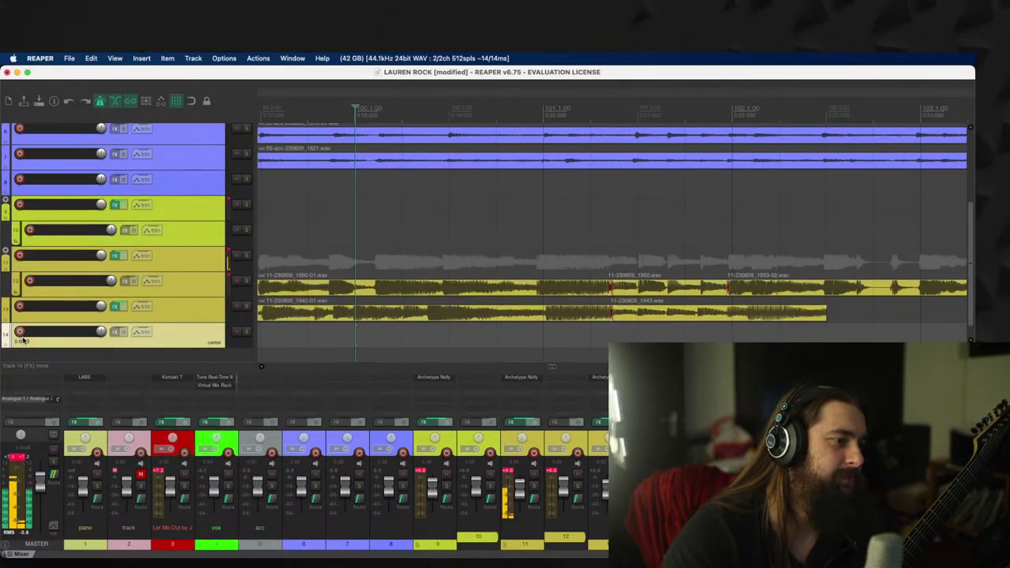
click(121, 333)
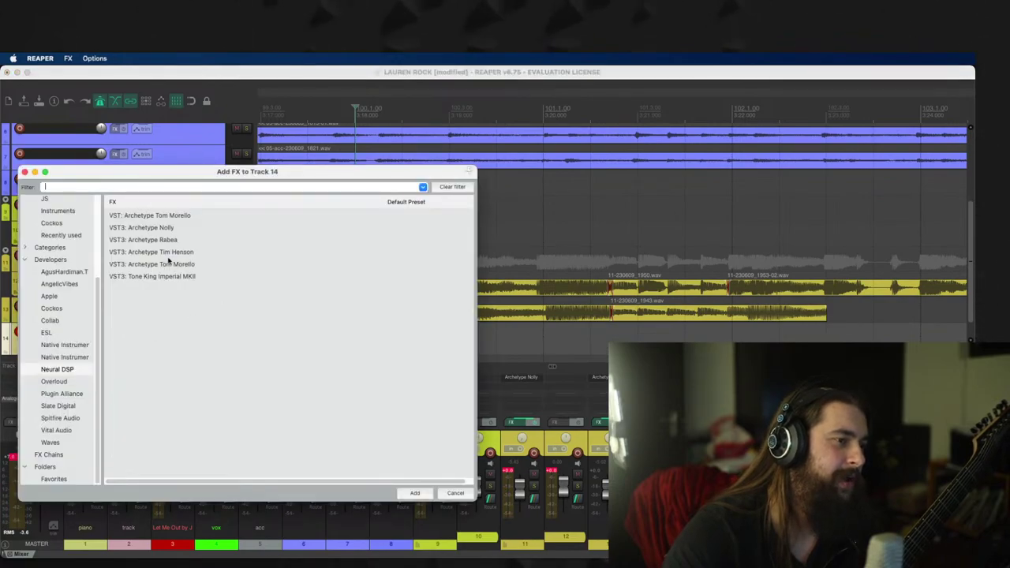
double_click(169, 277)
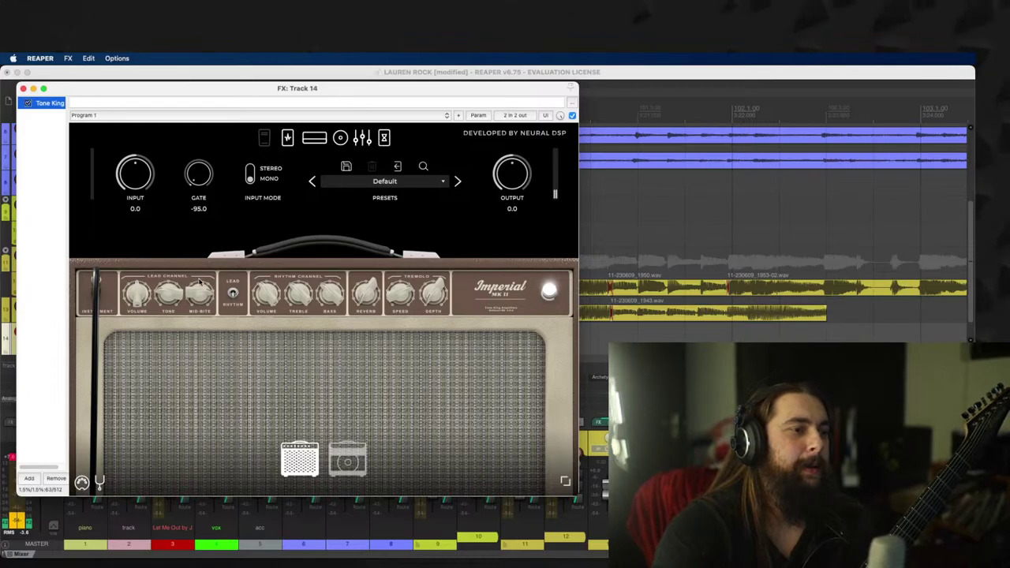
Step: Adjust the Overdrive 2 pedal's drive, engage Overdrive 1 in its place, and show the amp with the plug-in window moved off the track controls
click(227, 290)
click(288, 138)
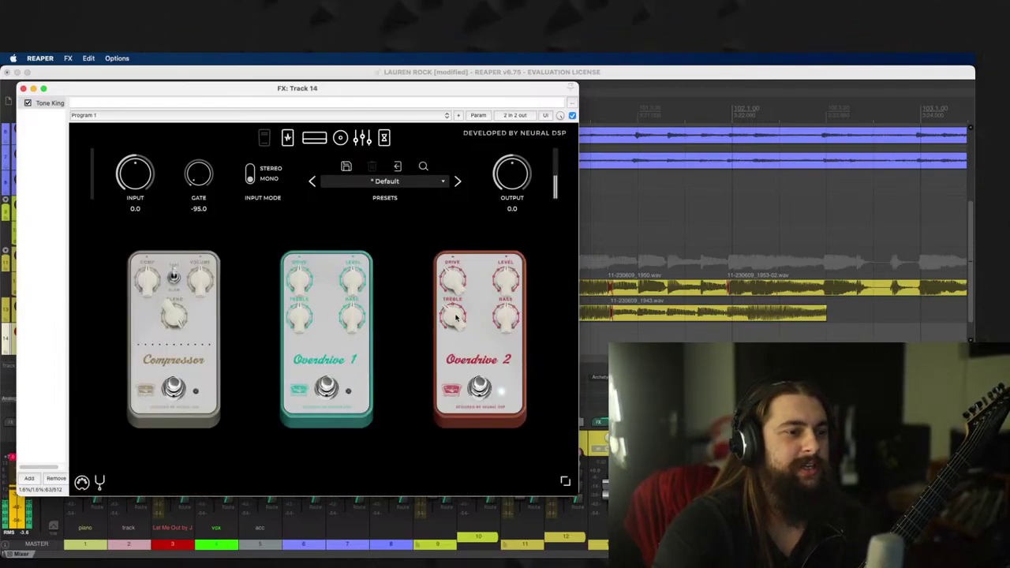
drag(454, 282, 454, 341)
click(301, 388)
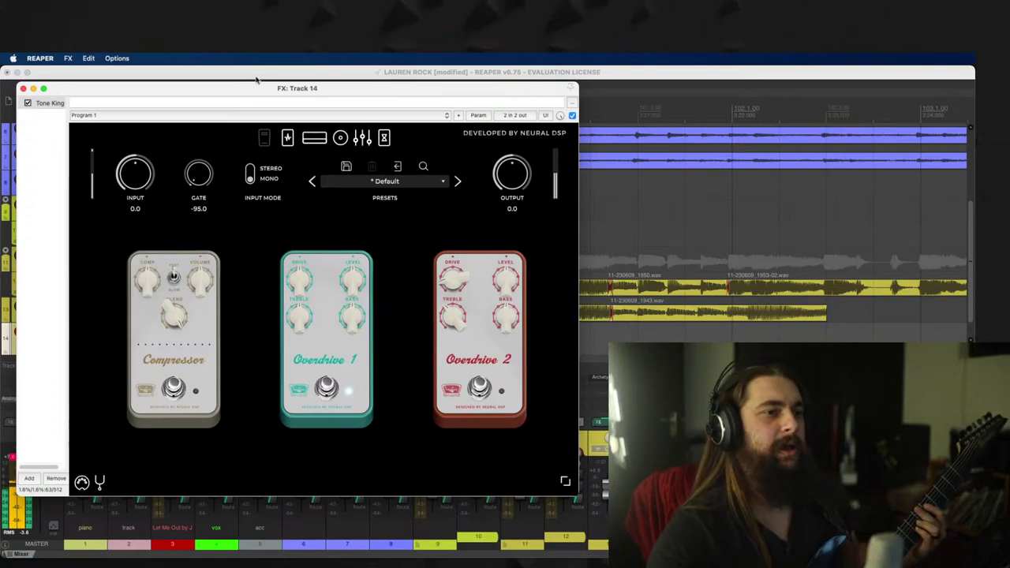
click(337, 138)
click(315, 140)
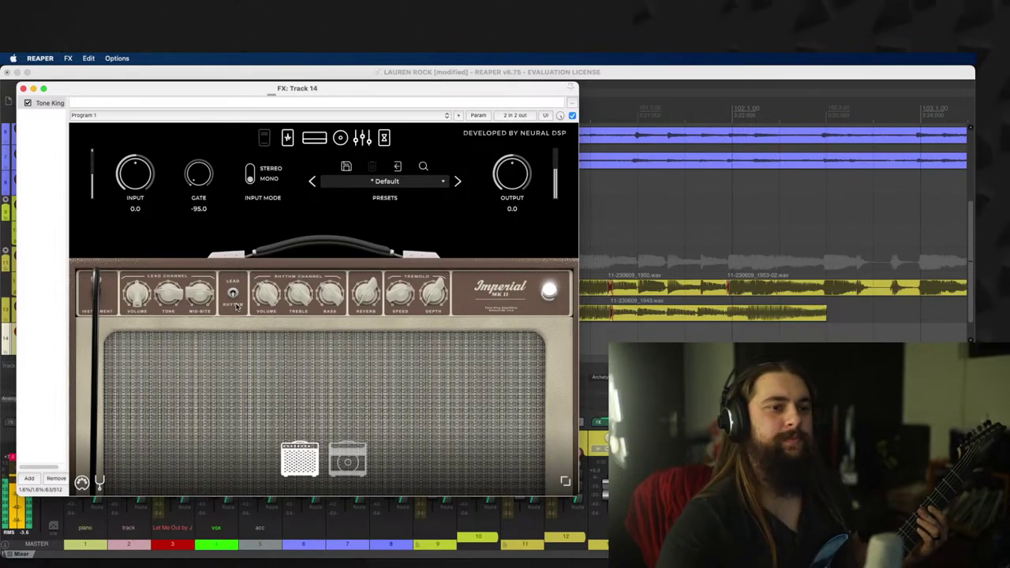
drag(236, 88, 349, 103)
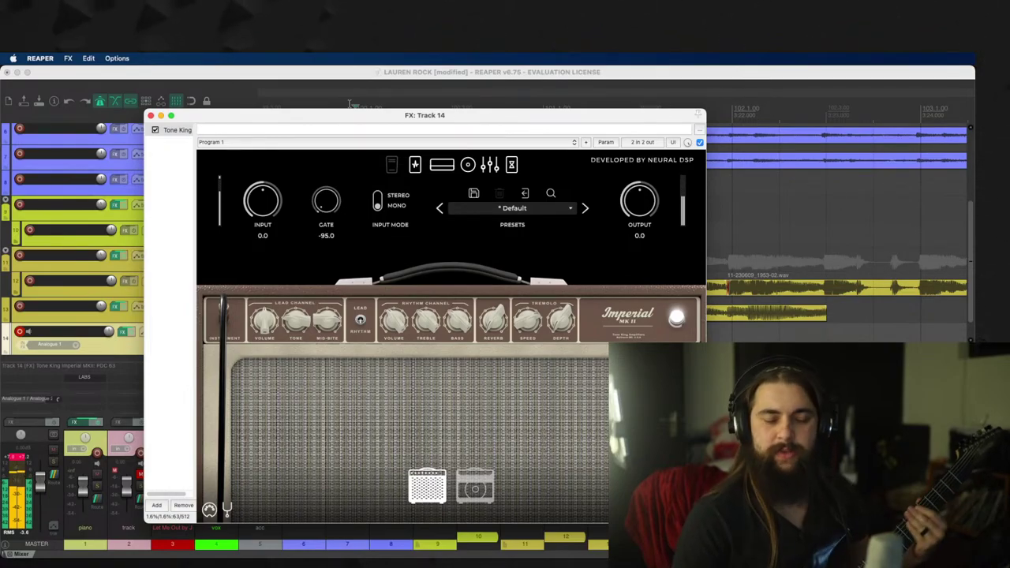
Step: Close the Tone King plug-in window and disarm track 14
click(150, 115)
click(19, 332)
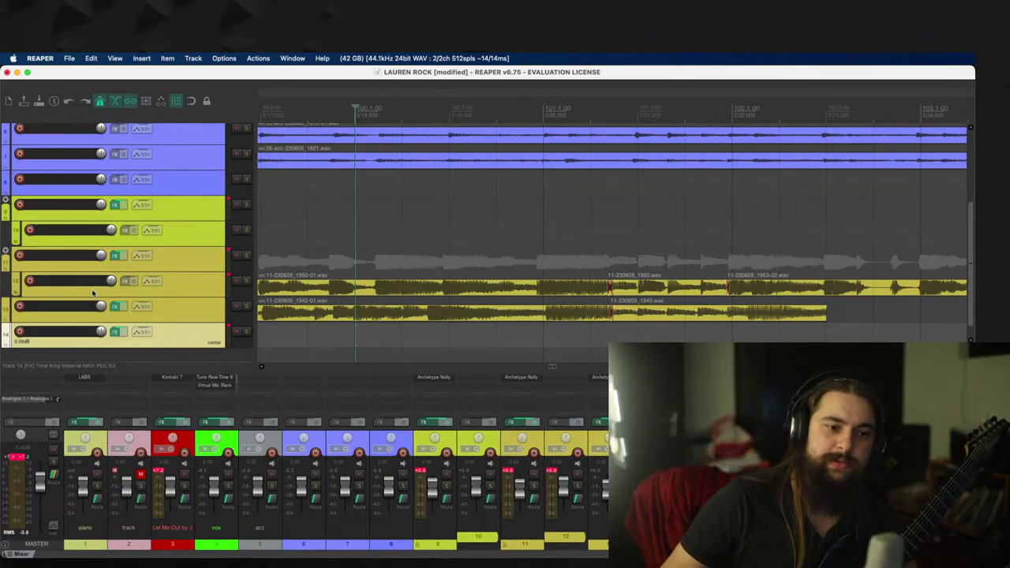
key(super+Tab)
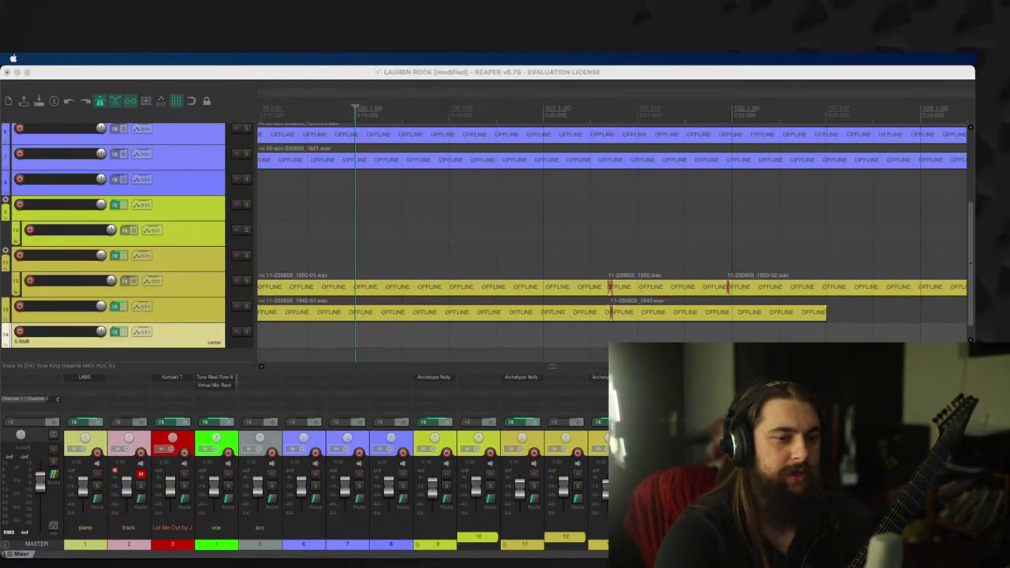
click(601, 498)
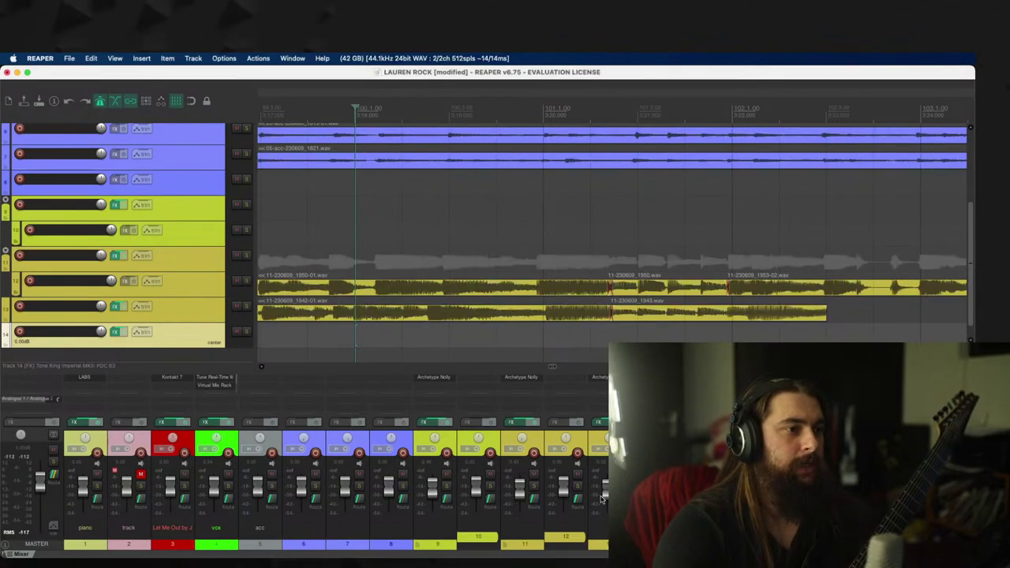
Step: Play back the doubled guitar parts from bar 102, checking the take on track 12 against the one on track 13
scroll(606, 269, down, 5)
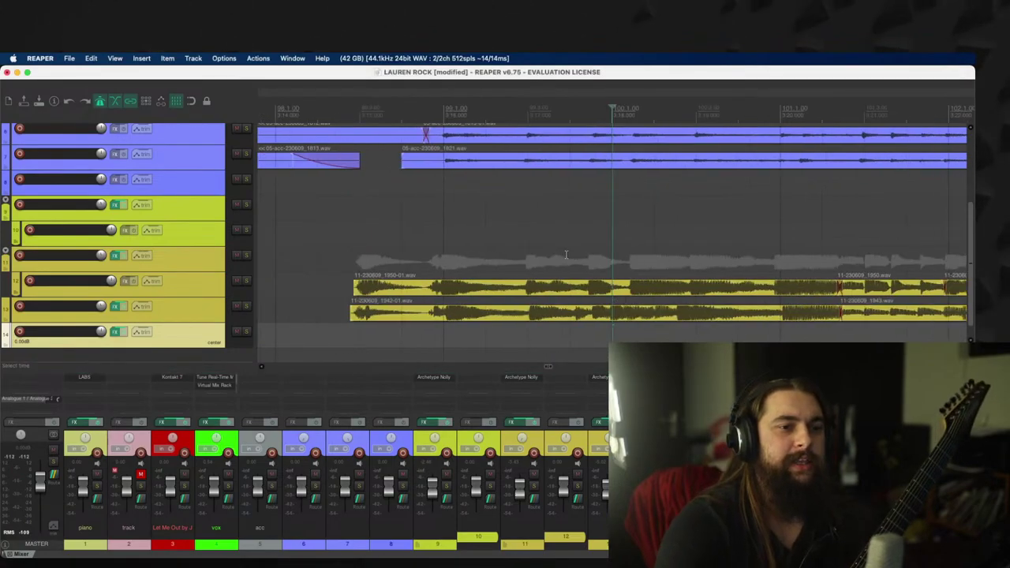
click(752, 231)
scroll(754, 242, down, 1)
scroll(637, 244, down, 1)
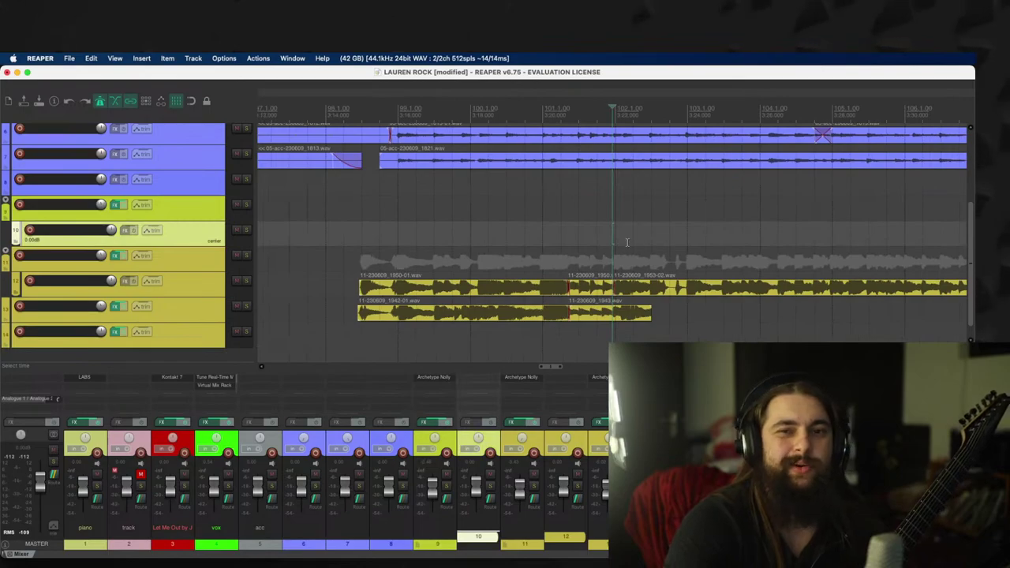
scroll(631, 248, down, 1)
click(634, 253)
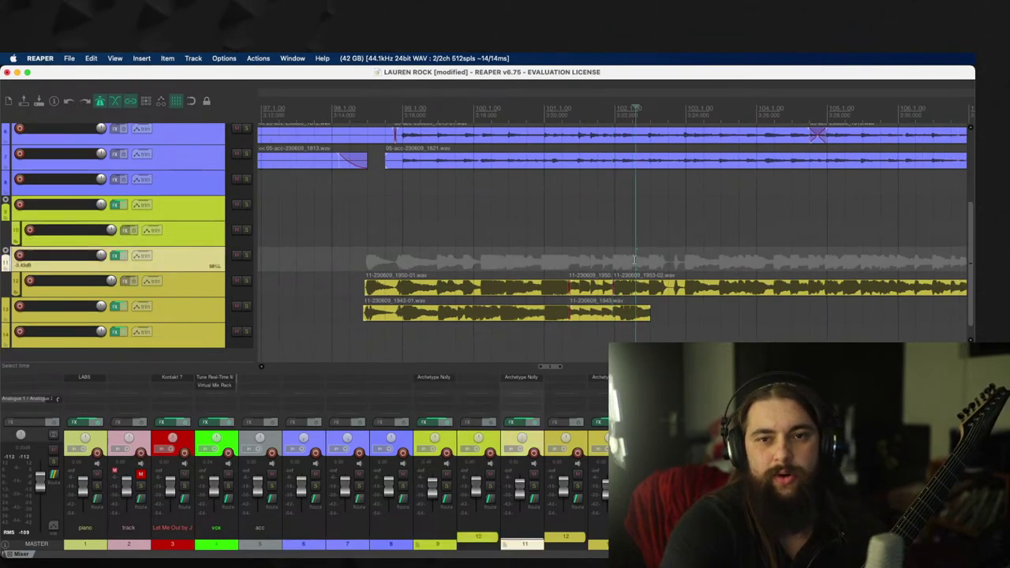
key(space)
scroll(631, 256, down, 2)
scroll(629, 263, up, 3)
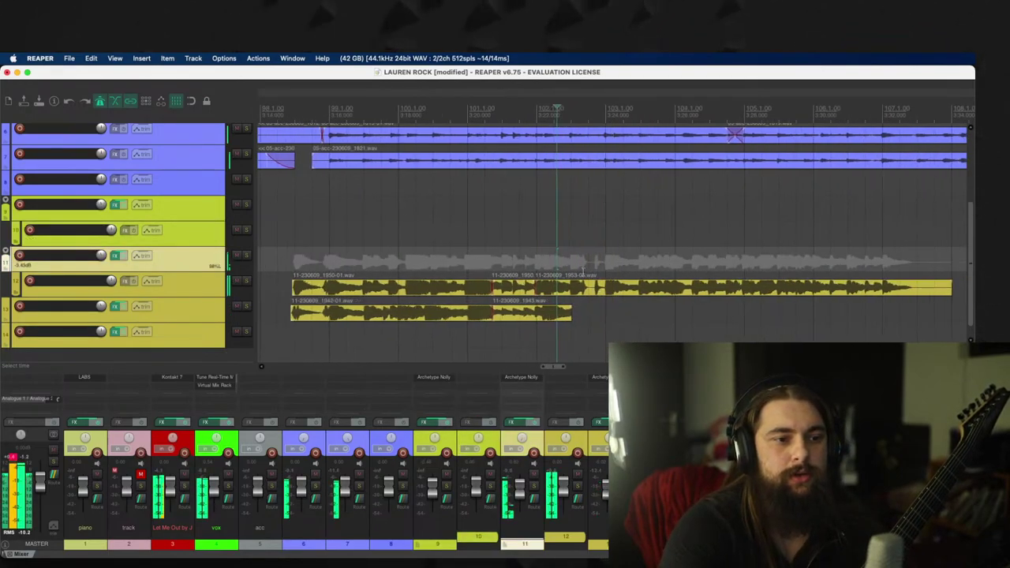
scroll(560, 247, up, 4)
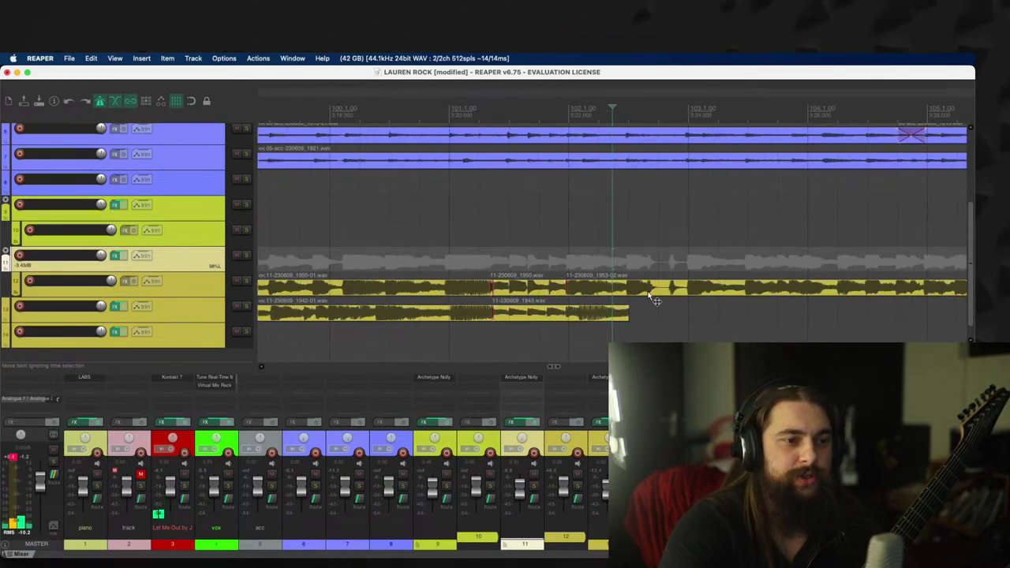
click(649, 298)
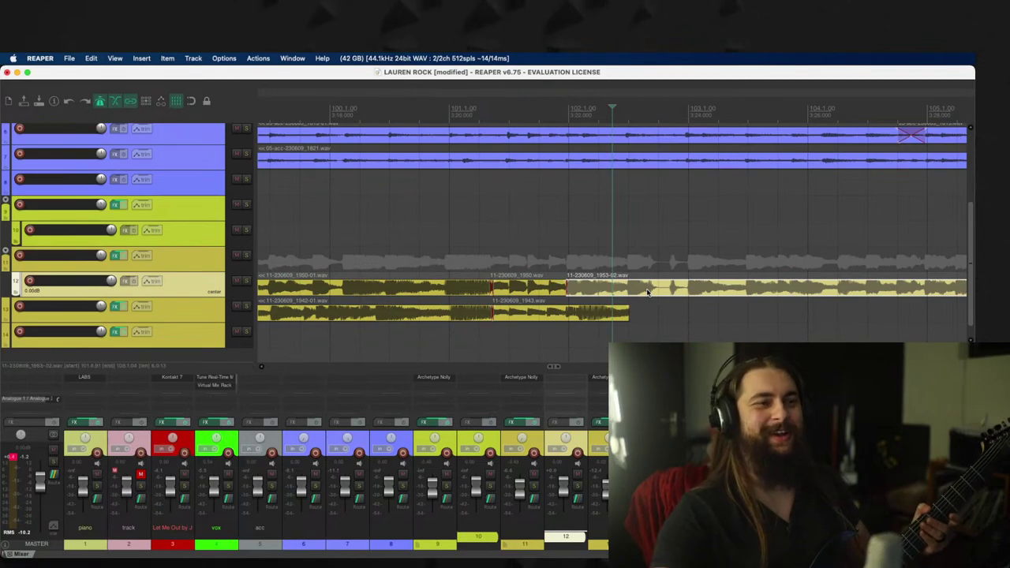
Step: Set the edit cursor near the middle of bar 99 and arm track 11 for recording
click(384, 262)
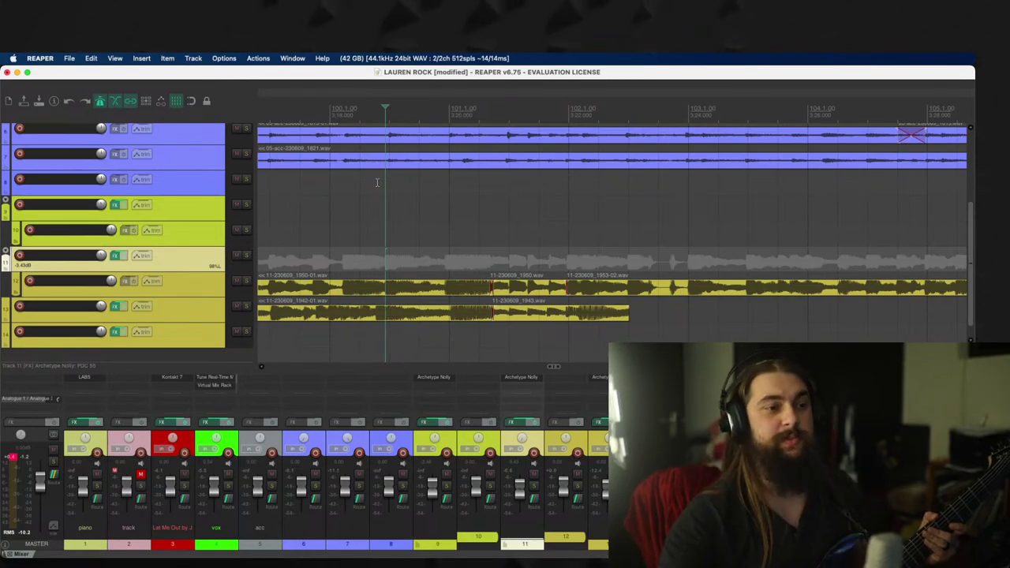
click(258, 211)
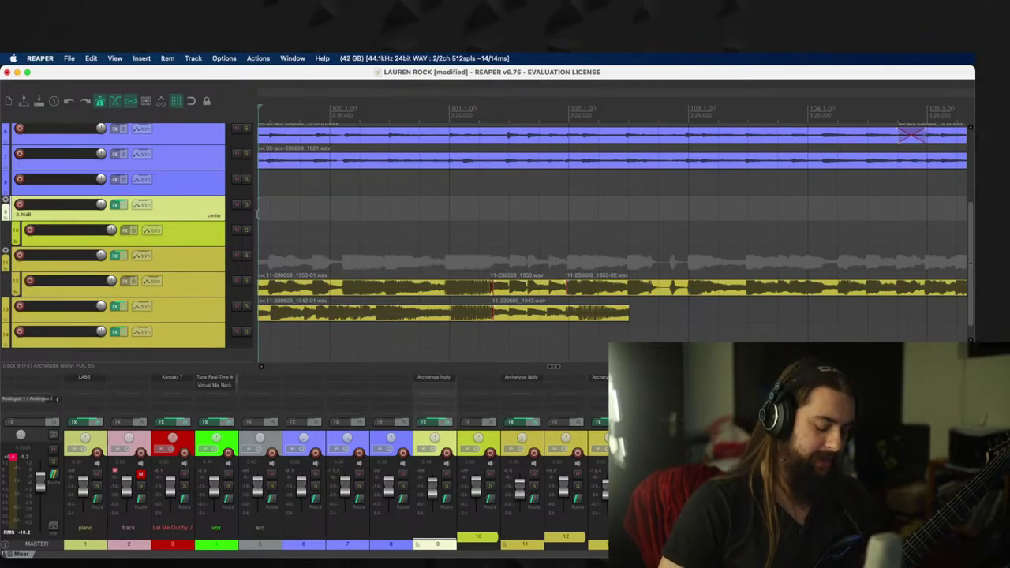
click(20, 255)
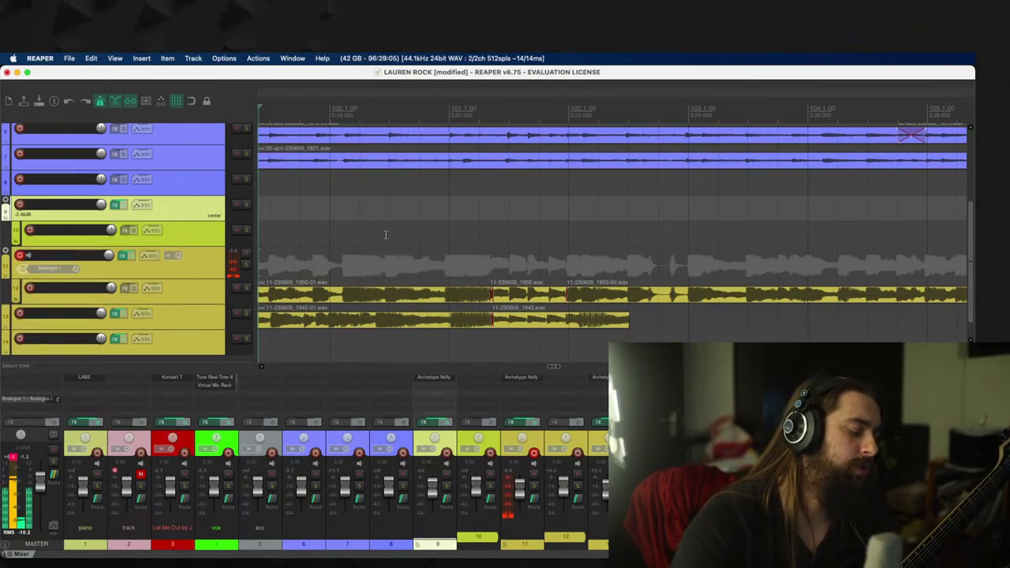
Step: Record a guitar take on track 11 up to about bar 106 and move it onto track 13, trimmed to start midway through bar 102
key(ctrl+r)
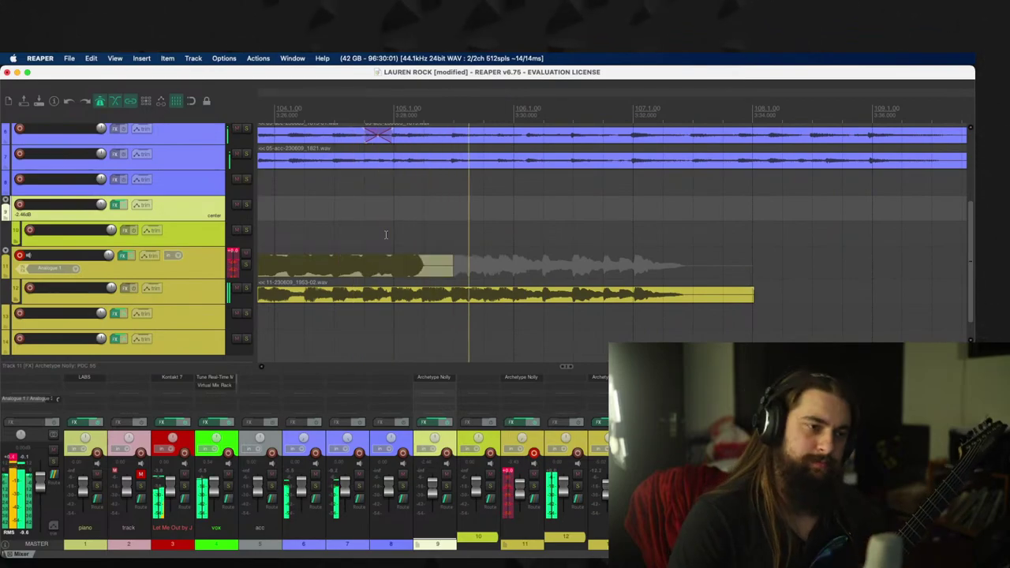
key(space)
key(Return)
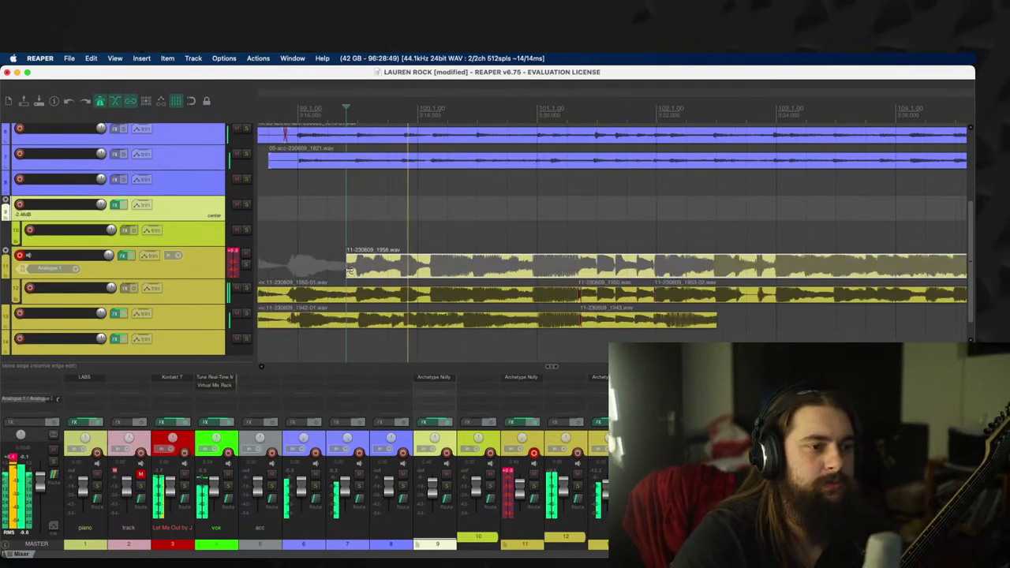
drag(347, 264, 734, 322)
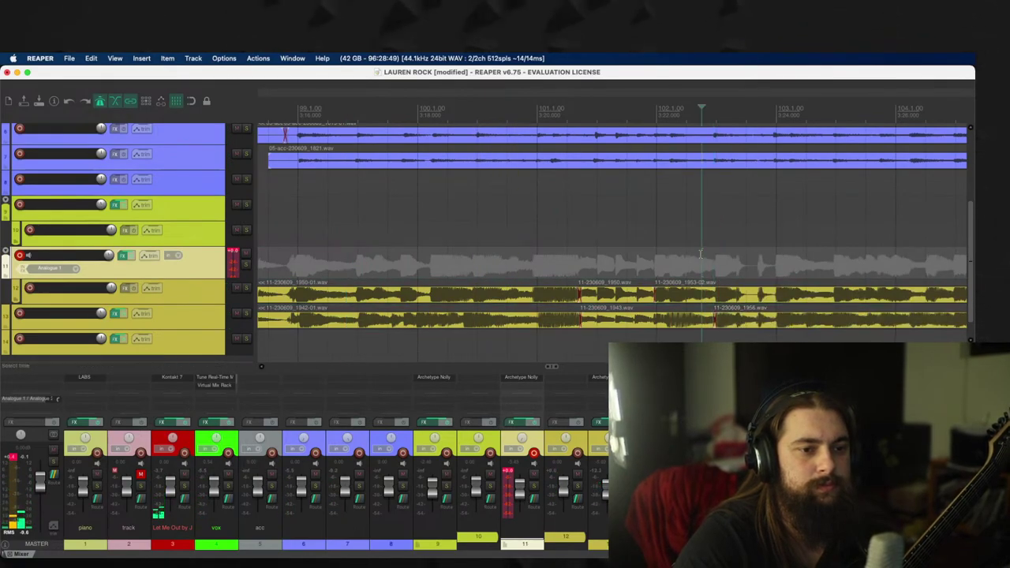
Step: Play back the new edit on track 13 midway through bar 102 and delete the added take from that track
scroll(712, 234, down, 4)
scroll(712, 234, up, 4)
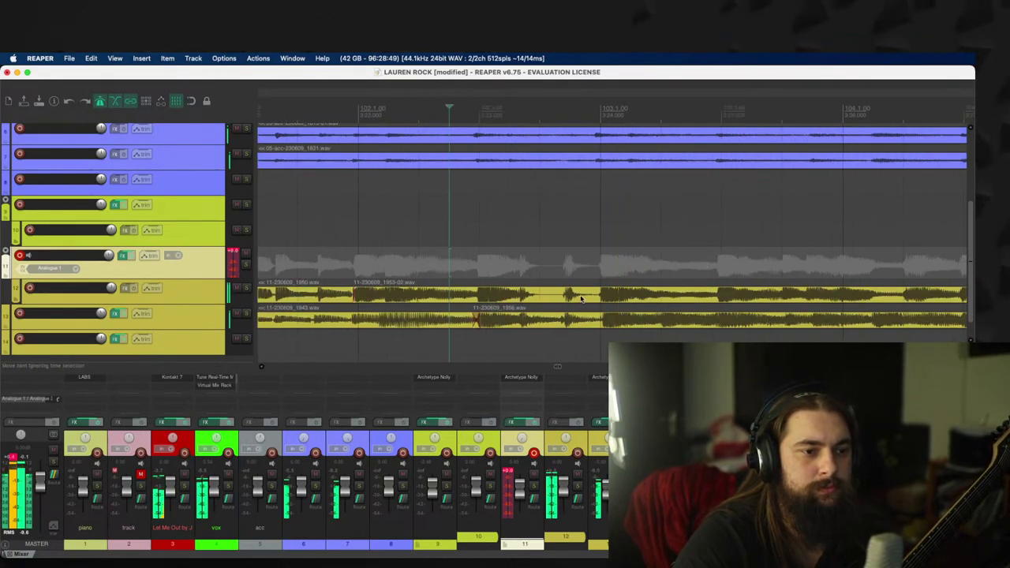
click(578, 324)
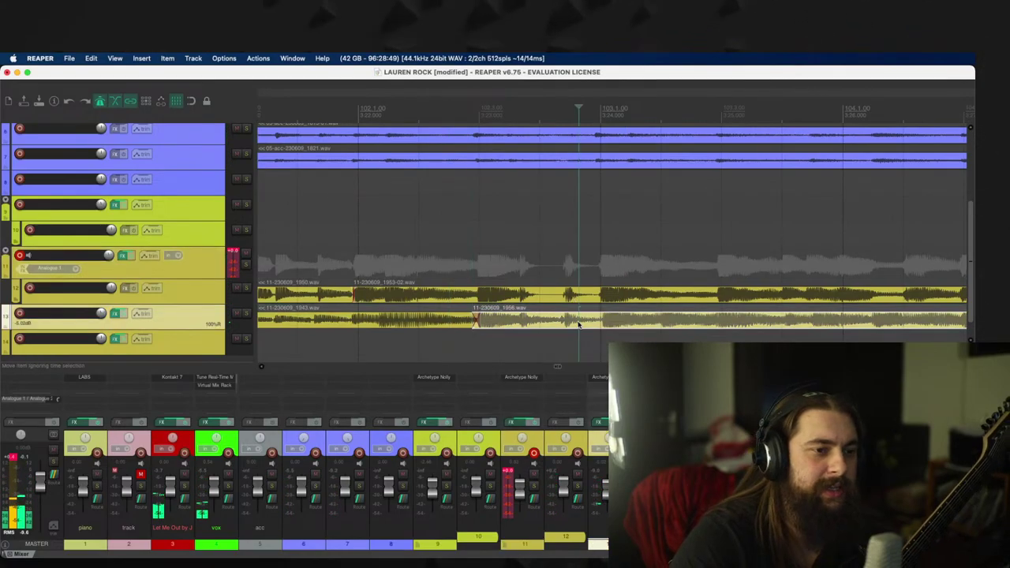
key(Delete)
Step: Split the track 12 take midway through bar 102, extend the second part's start slightly earlier, and move that part onto track 13
click(489, 259)
click(438, 262)
key(space)
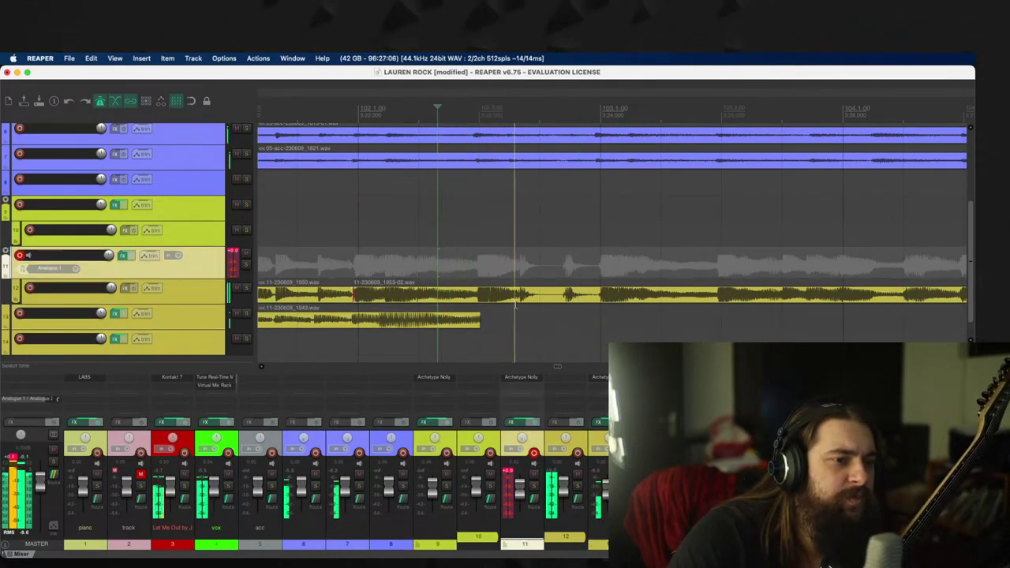
click(475, 297)
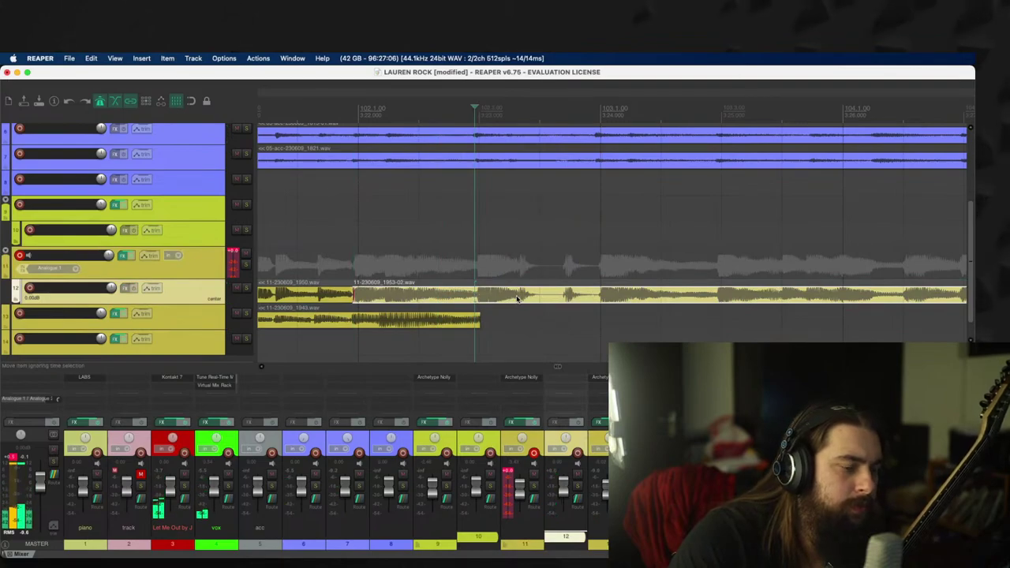
key(s)
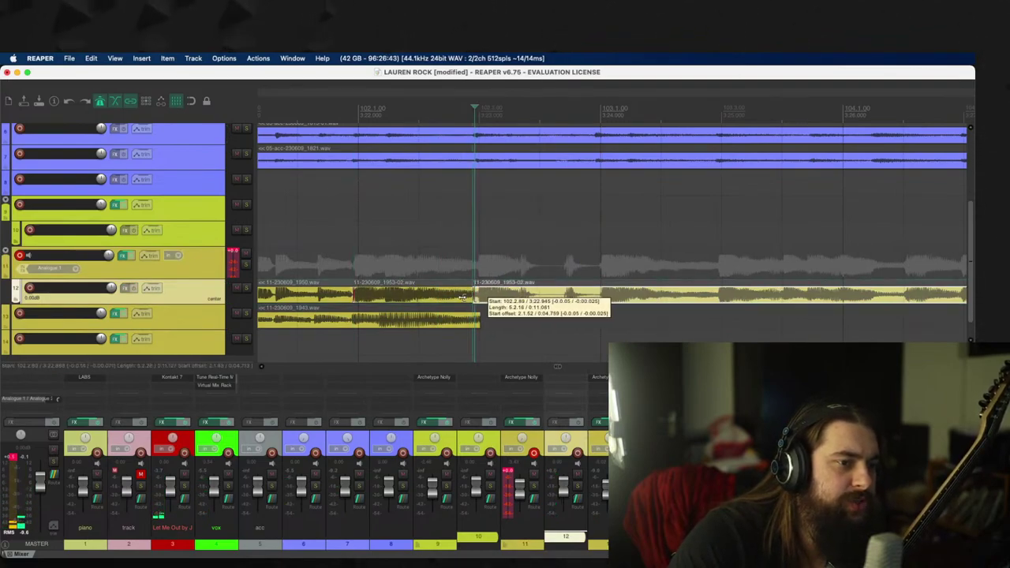
drag(464, 296, 462, 297)
Step: Record a new take on track 11 from early in bar 101 to about bar 107, and move it onto track 12 trimmed to start midway through bar 102
click(280, 244)
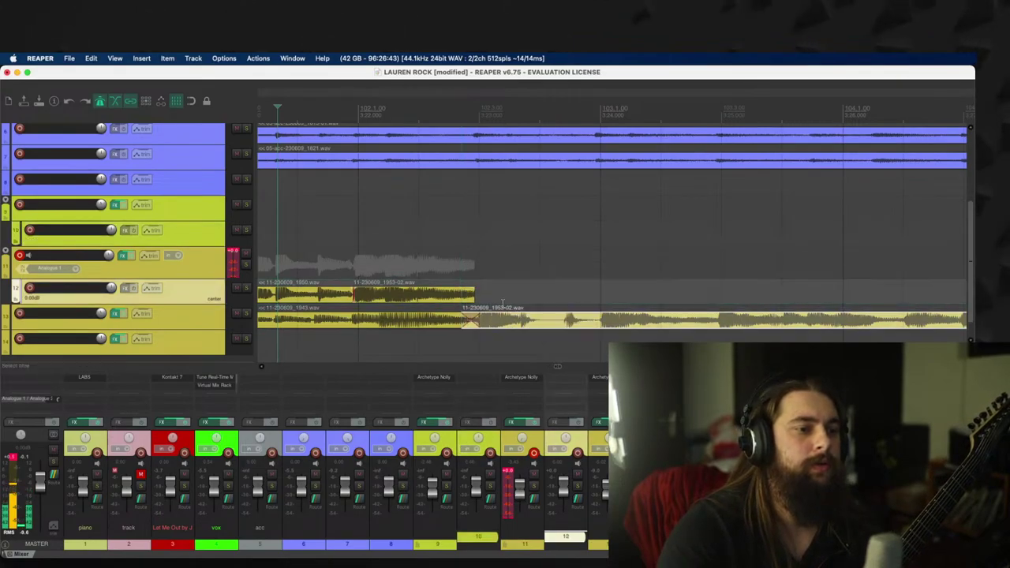
scroll(508, 295, left, 3)
click(494, 268)
key(super+r)
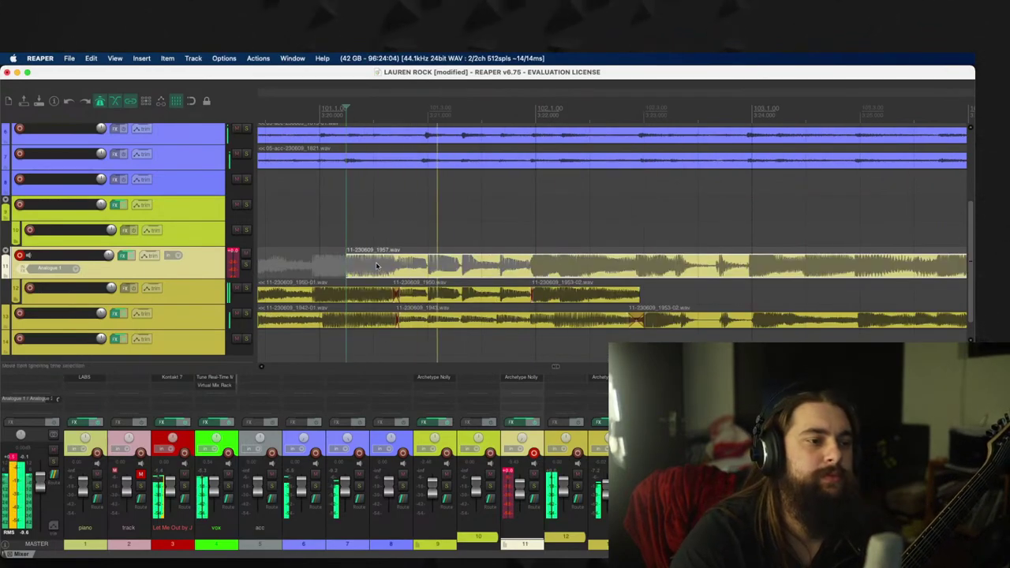
drag(347, 272, 655, 294)
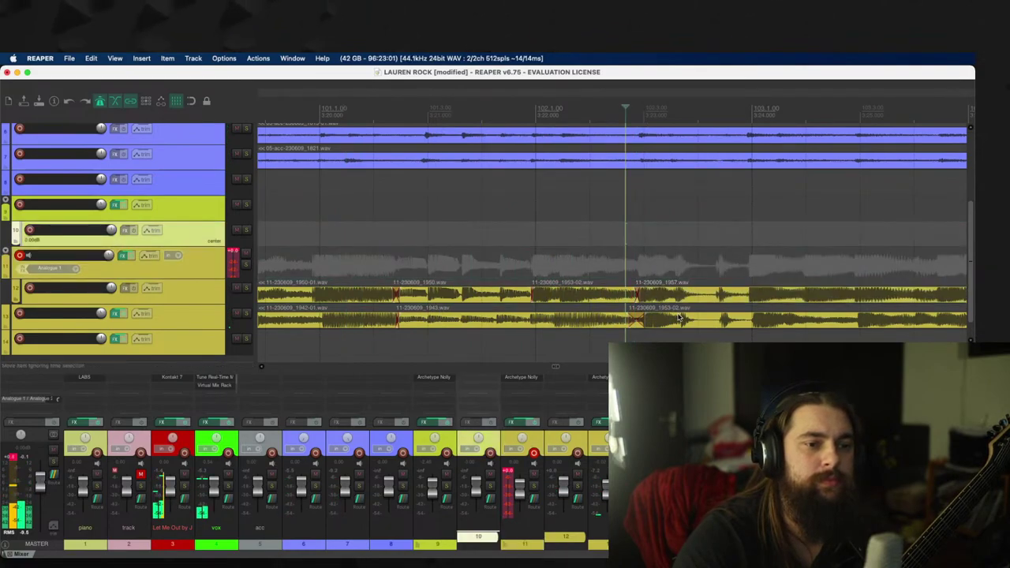
Step: Split the take on track 13 late in bar 102, nudge its later part, and play back through the edit
scroll(655, 317, down, 3)
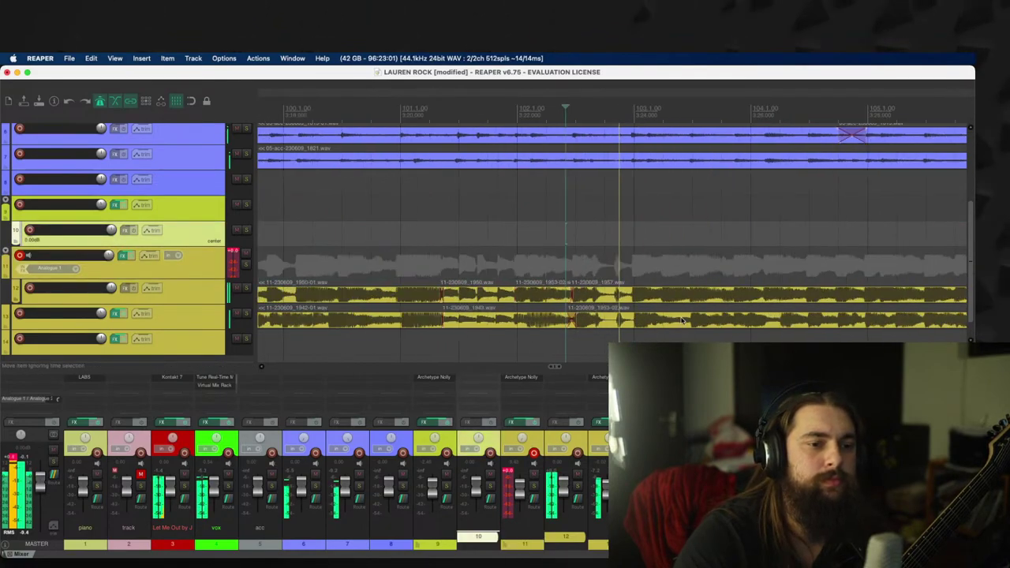
click(557, 324)
scroll(559, 324, up, 1)
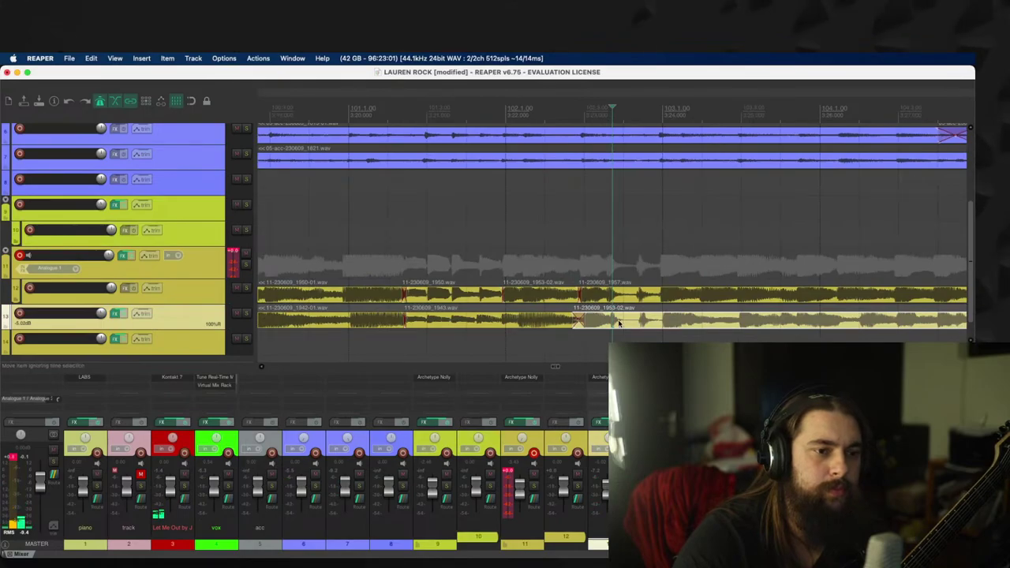
drag(618, 323, 621, 332)
scroll(621, 330, up, 5)
scroll(622, 332, down, 1)
key(space)
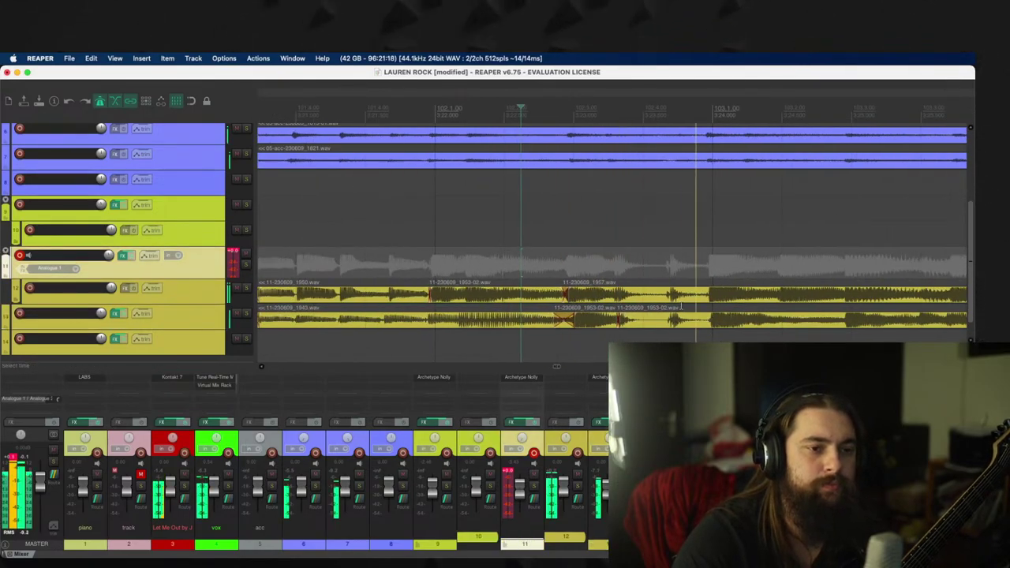
Step: Trim the ends of the guitar takes on tracks 12 and 13 back to bar 107
scroll(680, 306, down, 10)
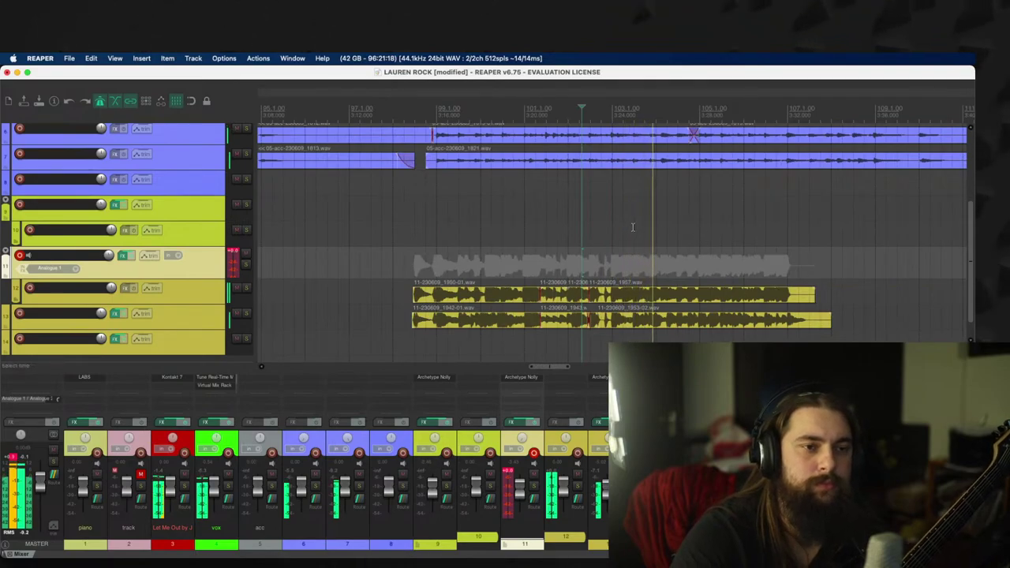
scroll(725, 232, right, 1)
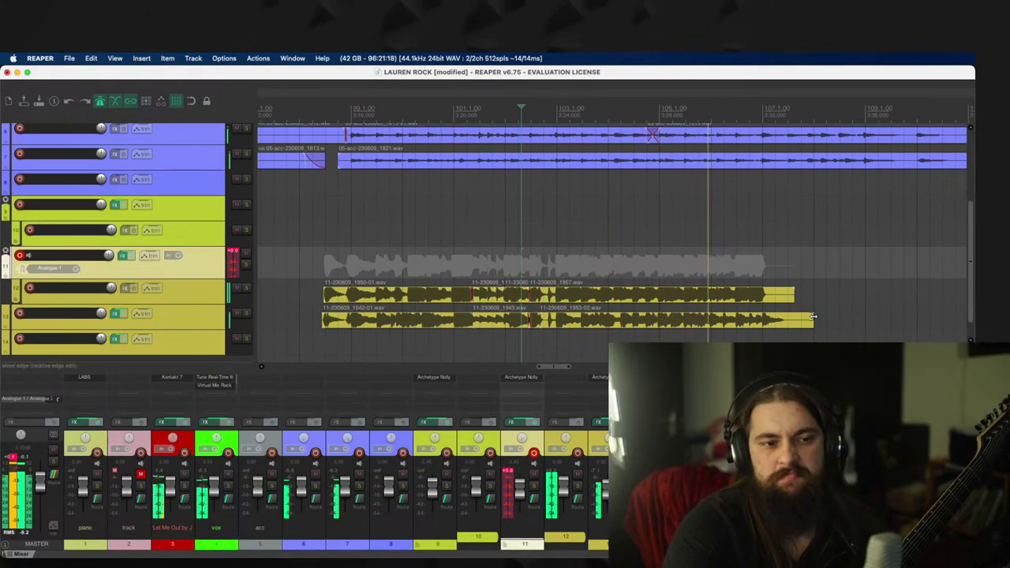
drag(813, 317, 758, 323)
drag(794, 295, 760, 299)
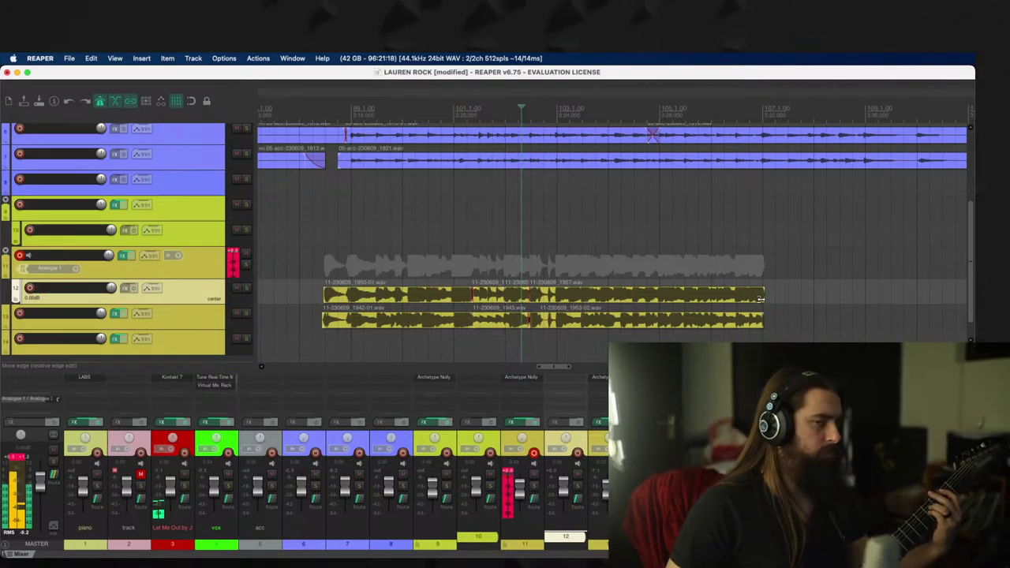
Step: Try four short guitar takes on track 11 from late in bar 105, discarding each one
click(705, 220)
key(super+r)
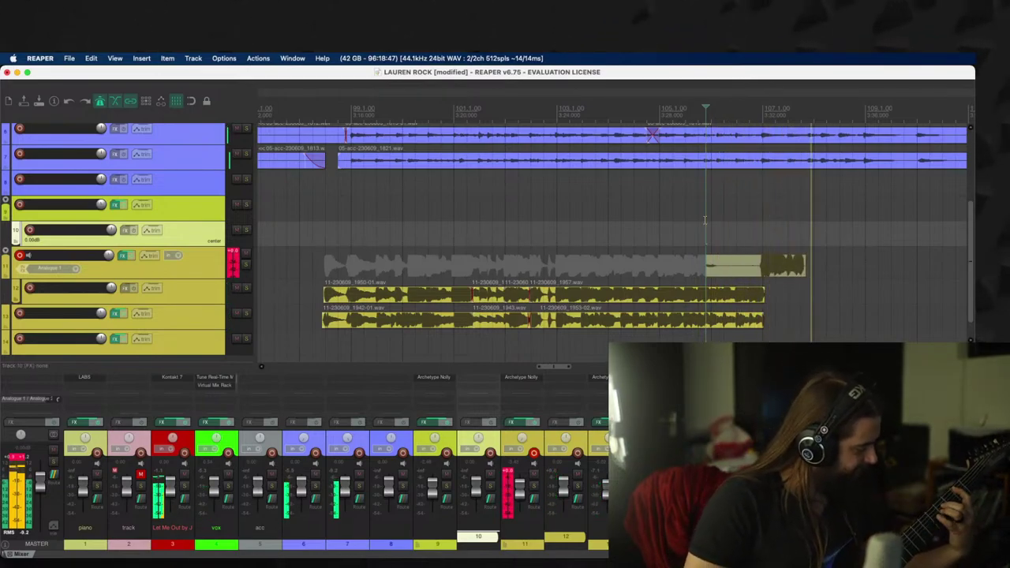
key(space)
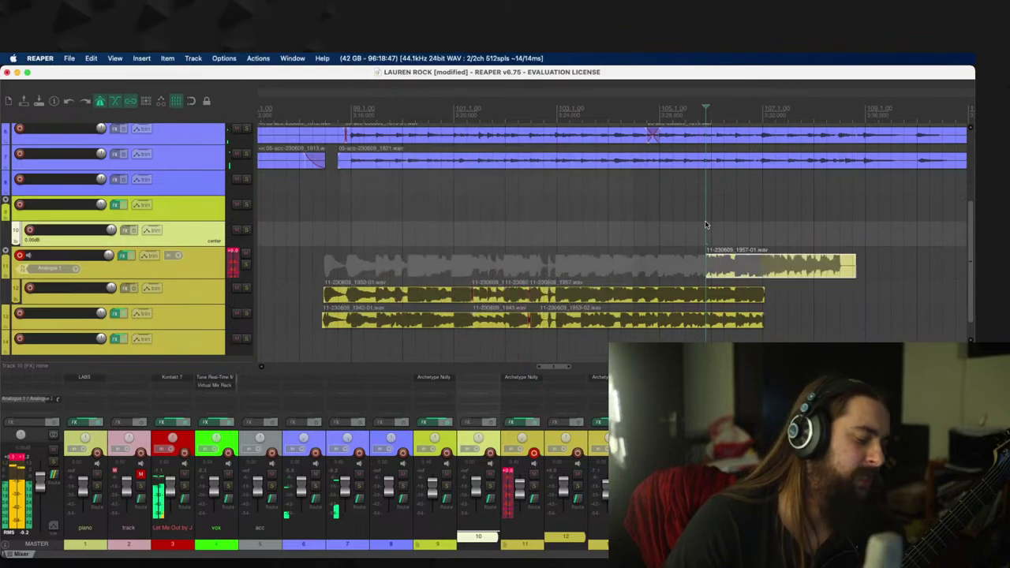
key(super+r)
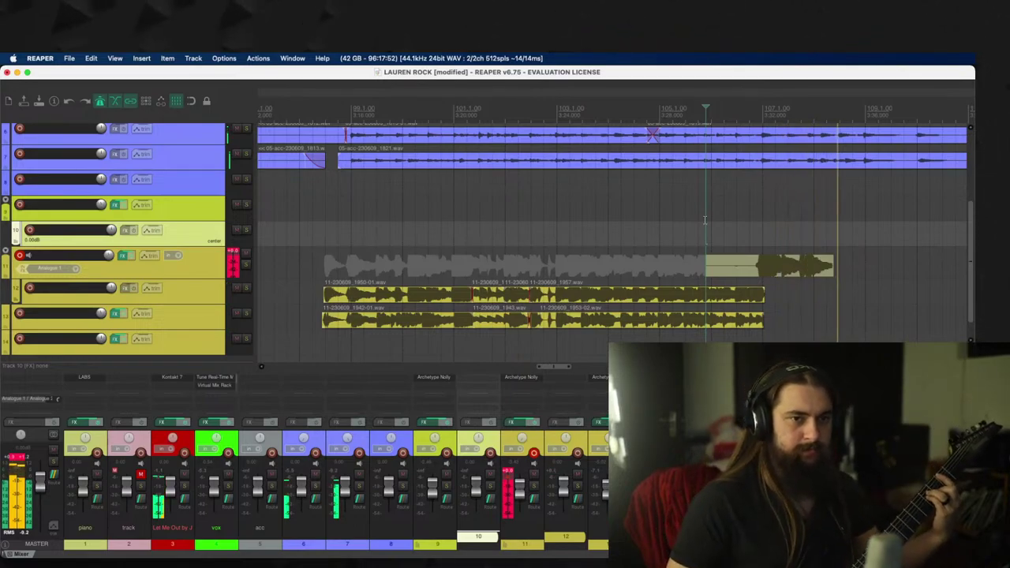
key(super+BackSpace)
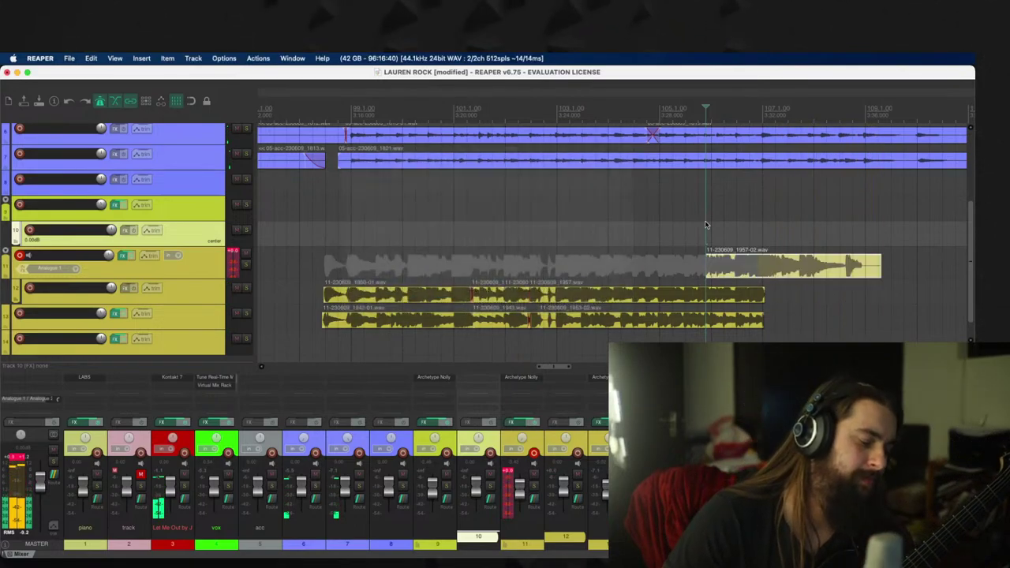
key(super+r)
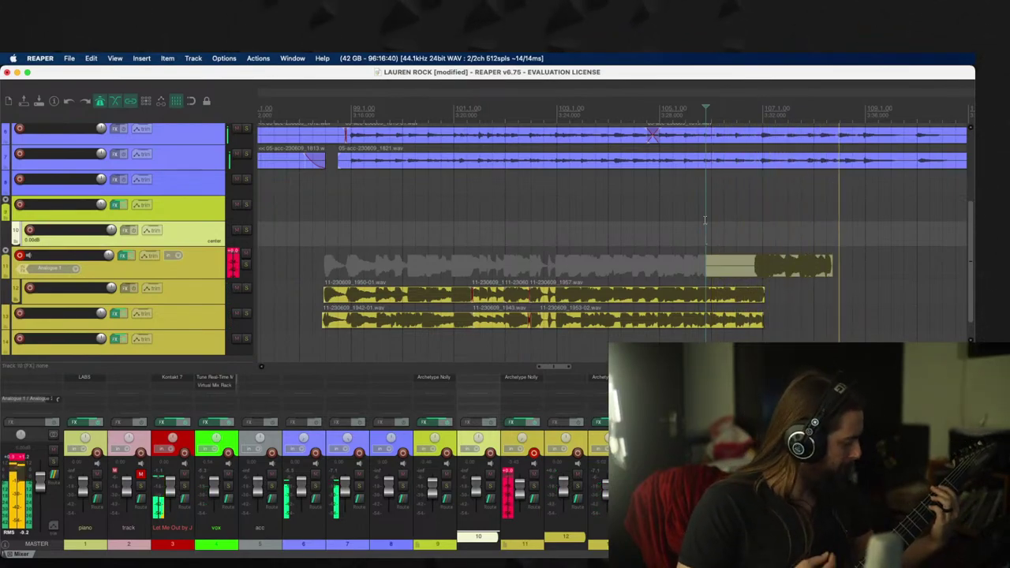
key(space)
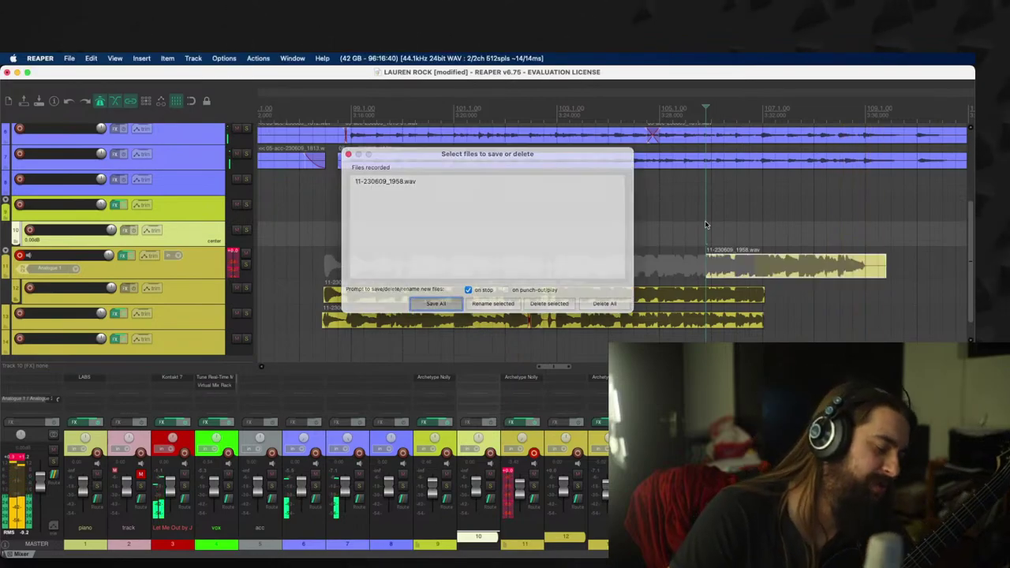
key(Escape)
key(ctrl+r)
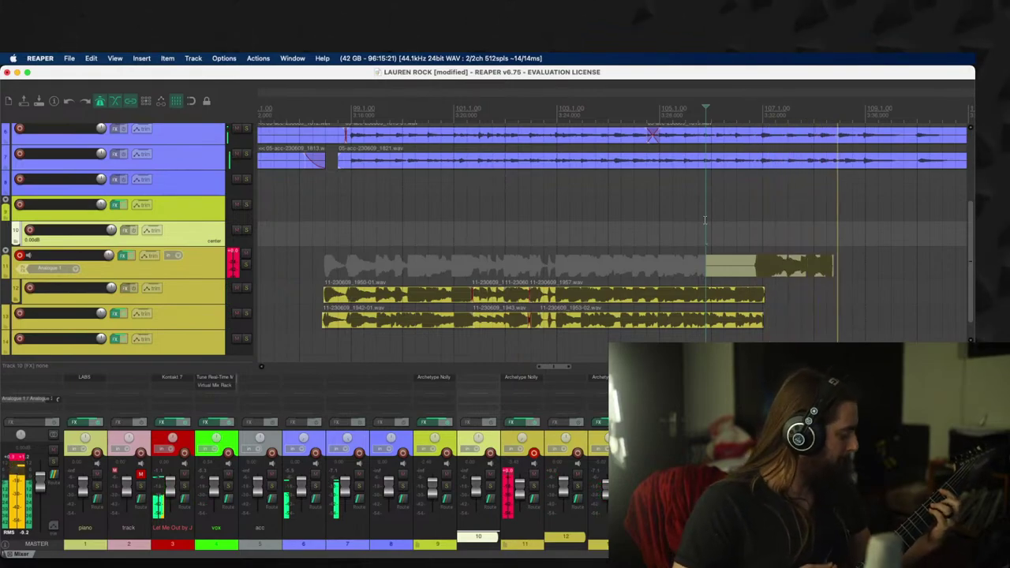
key(space)
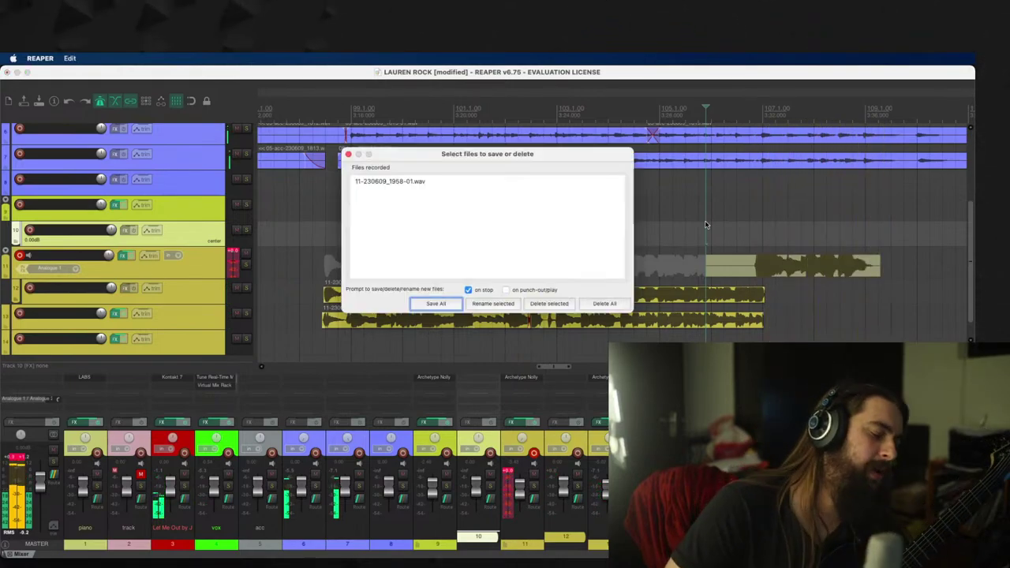
key(Escape)
Step: Try a longer take on track 11 from late in bar 105 past bar 117, play it back, and delete it
key(super+r)
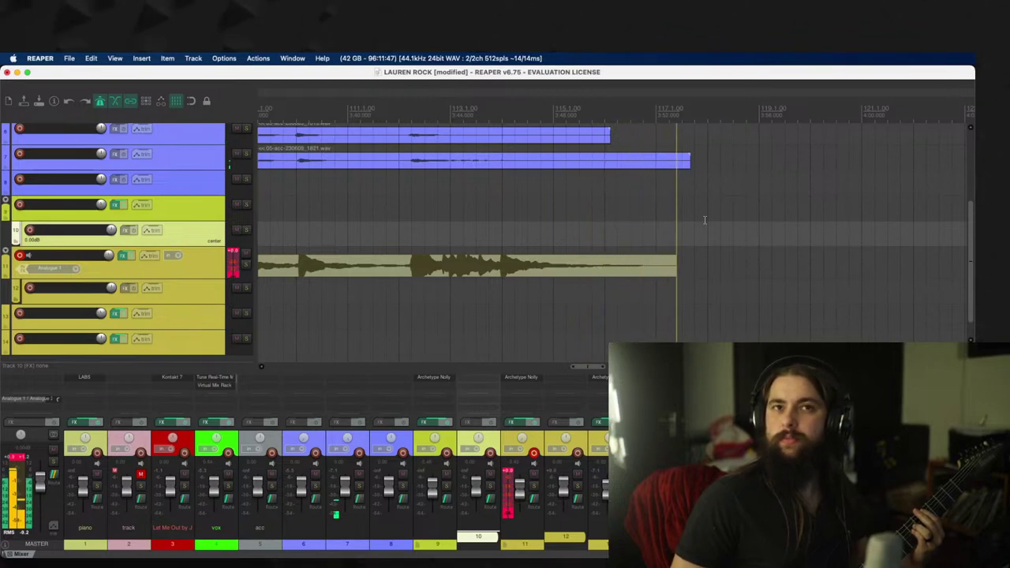
key(space)
click(497, 302)
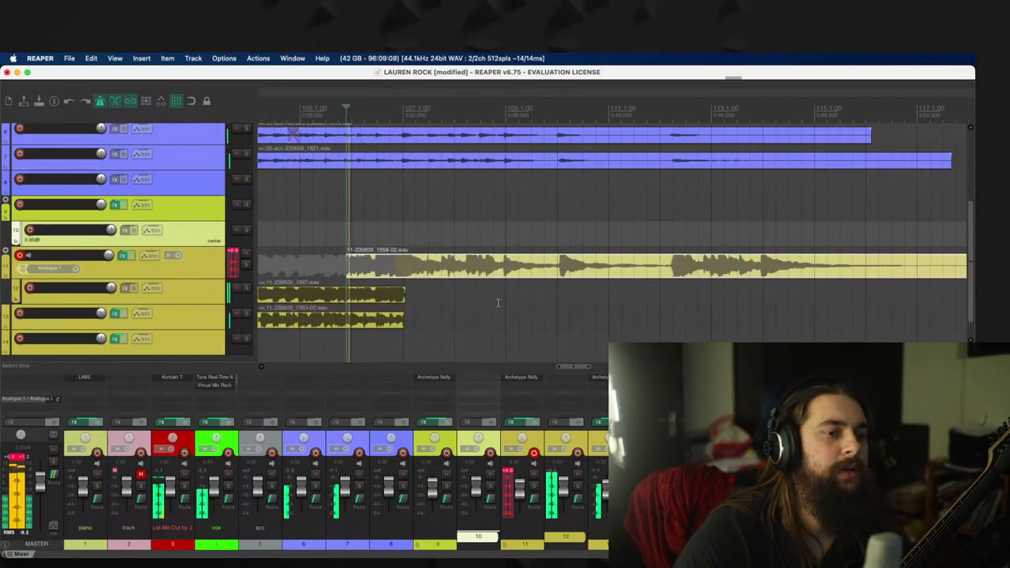
key(space)
click(403, 269)
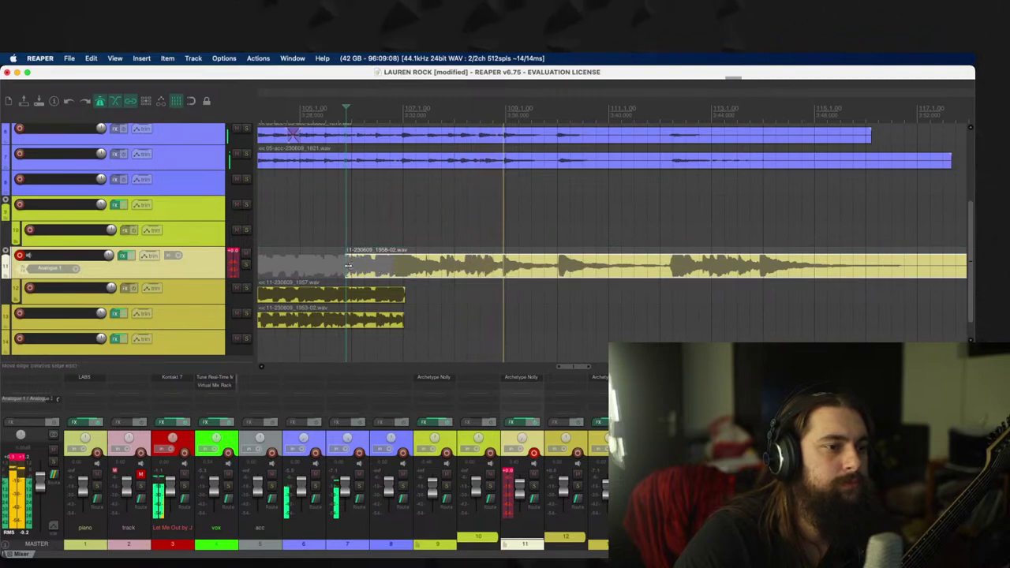
drag(309, 266, 298, 267)
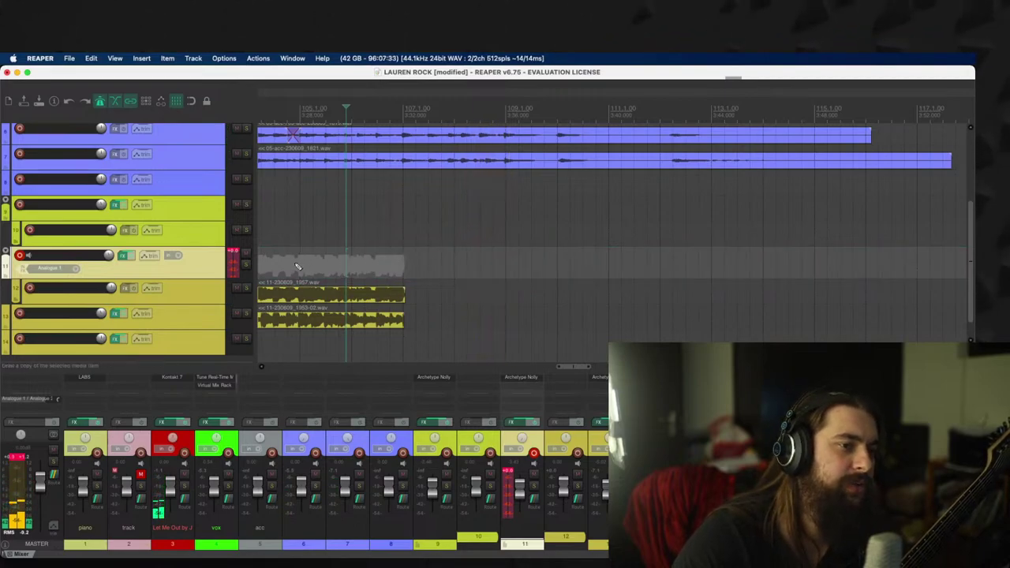
Step: Record a new guitar take on track 11 from late in bar 104 to about bar 117 and keep it
key(super+r)
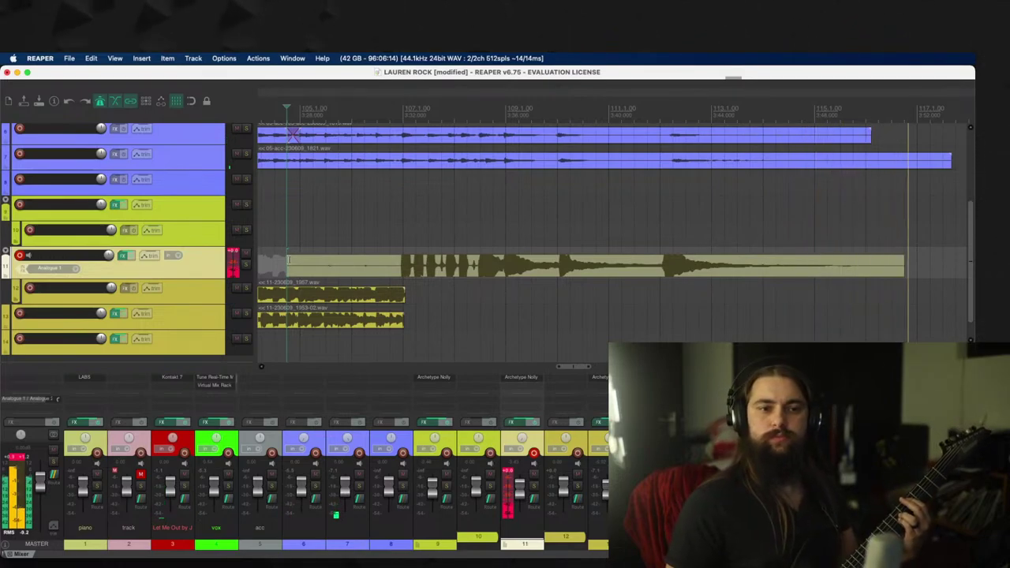
key(space)
key(Return)
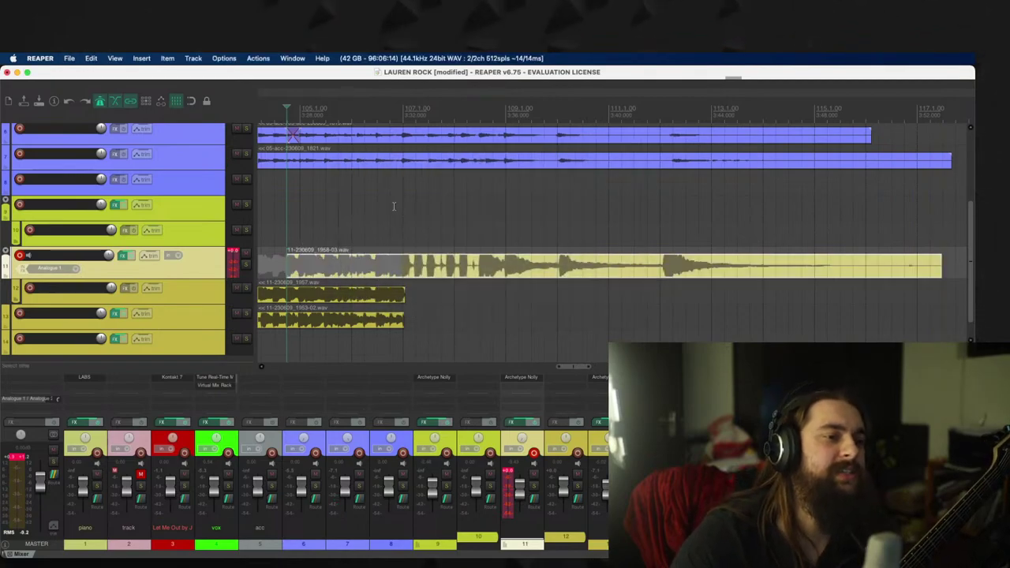
Step: Trim the start of the new take to about bar 107 and move it onto track 13 after the existing take
click(394, 207)
scroll(611, 236, up, 5)
scroll(612, 236, down, 1)
click(732, 272)
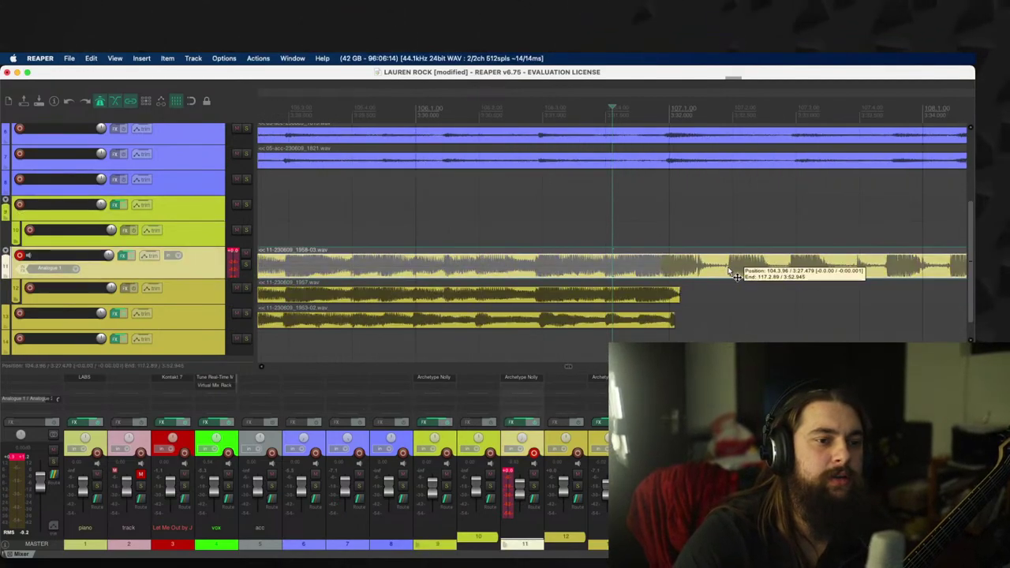
scroll(710, 272, down, 3)
drag(732, 272, 656, 269)
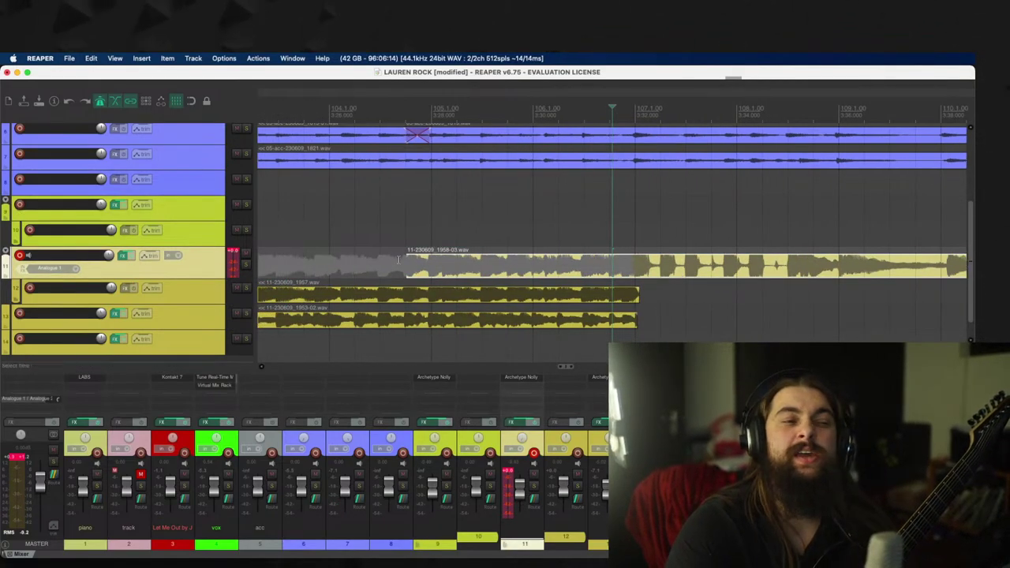
drag(409, 270, 644, 308)
Step: Record a doubling take on track 11 from late in bar 103, move it onto track 12, and trim its end to about bar 111
click(316, 240)
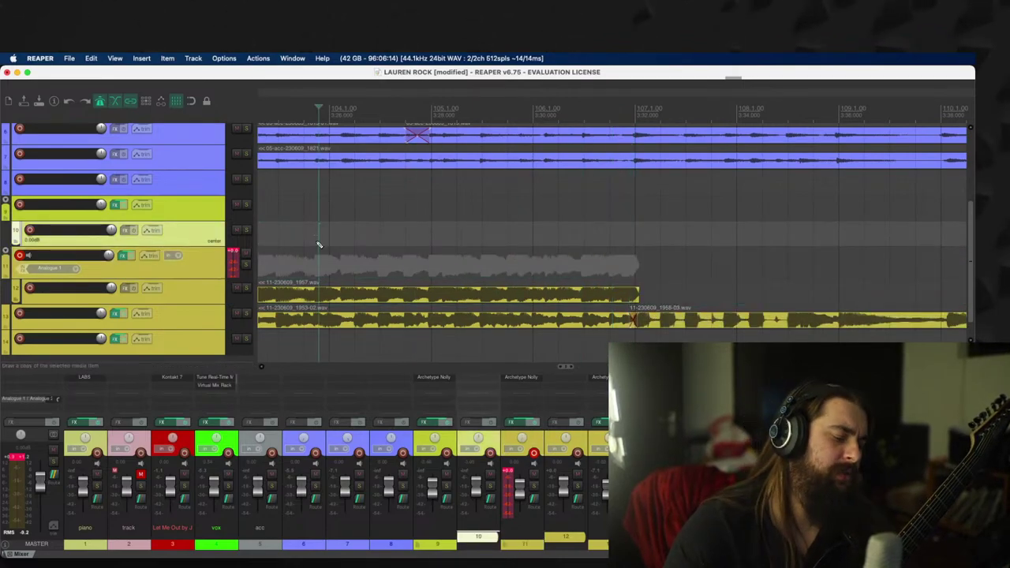
key(space)
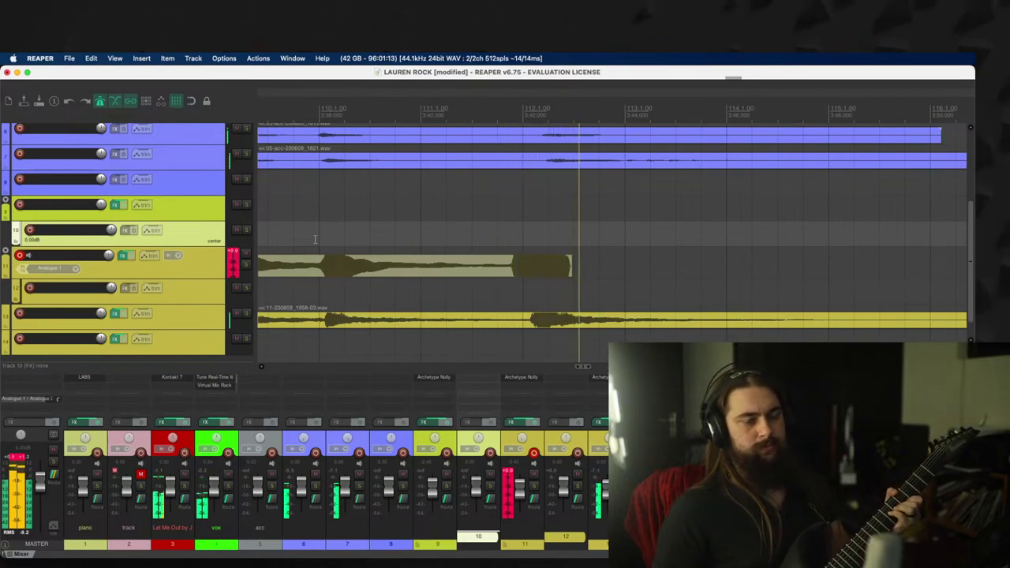
key(space)
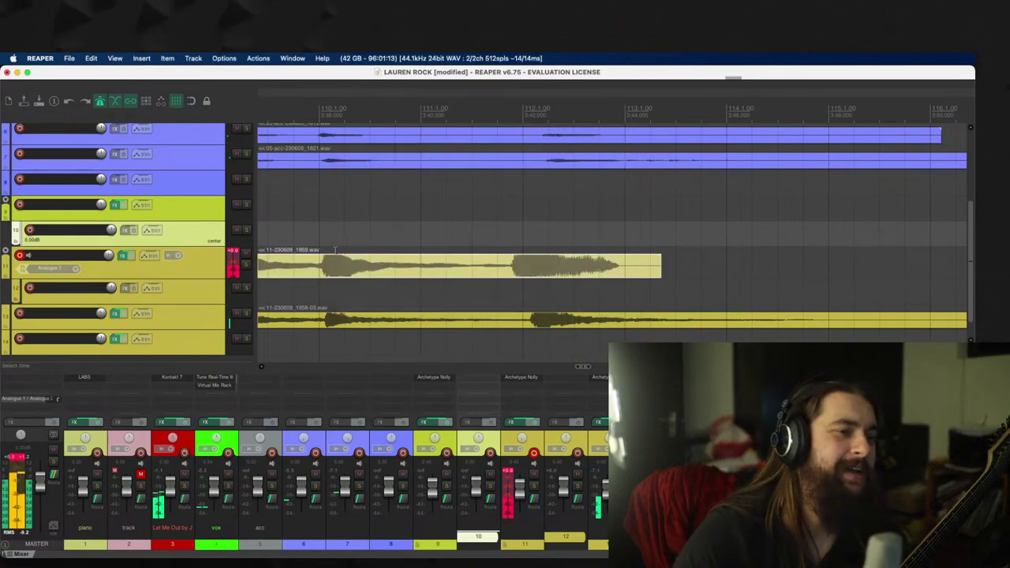
drag(569, 270, 588, 304)
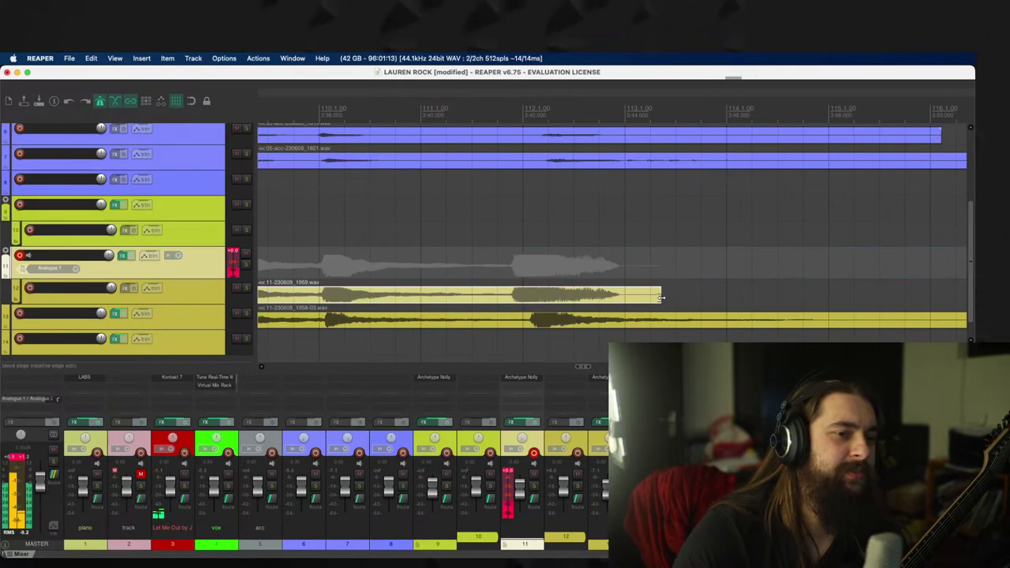
drag(661, 298, 433, 297)
Step: Record a take on track 11 from midway through bar 109 past bar 117, and crossfade it in on track 12 from late in bar 110
click(273, 243)
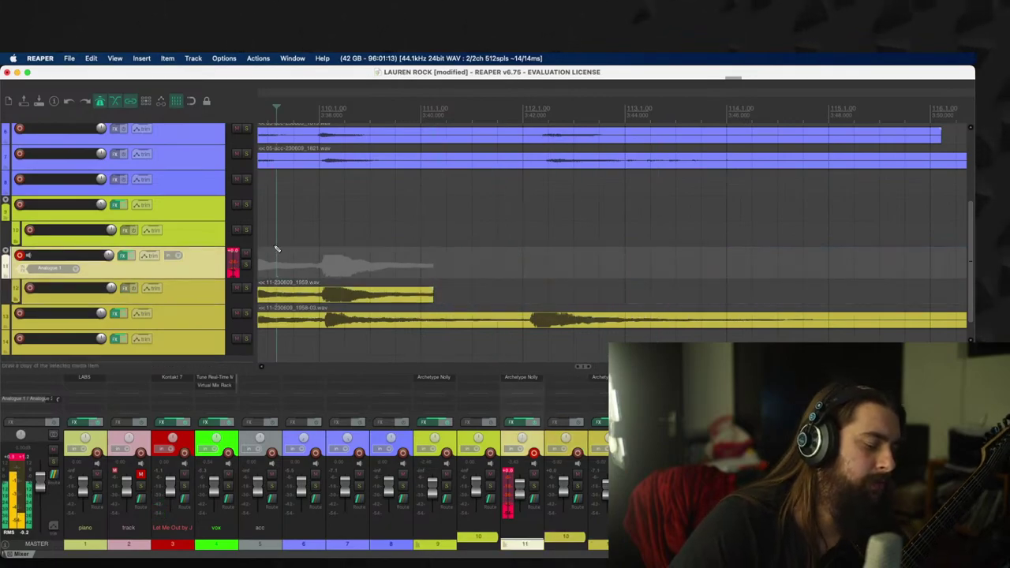
key(super+r)
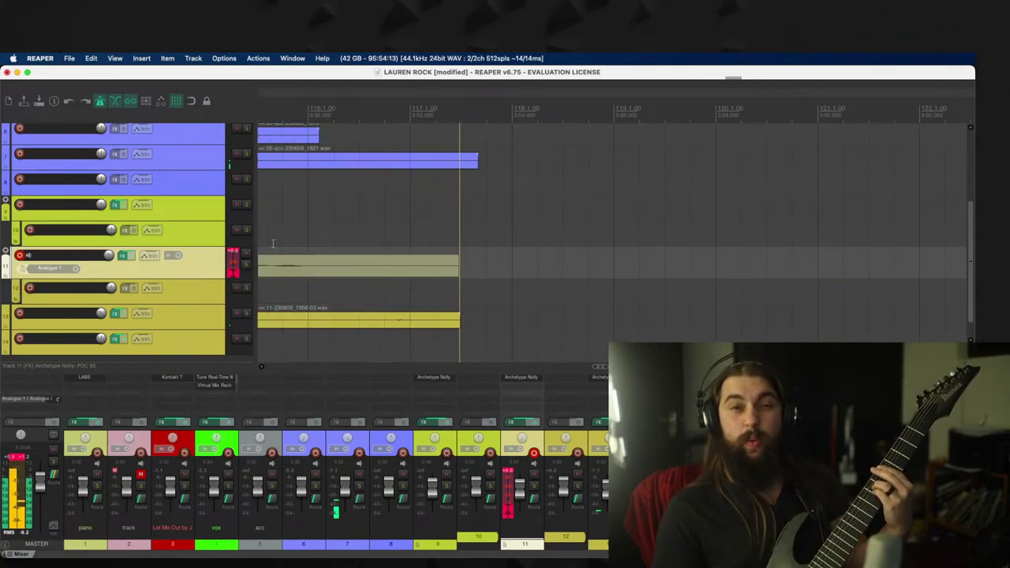
key(space)
key(Return)
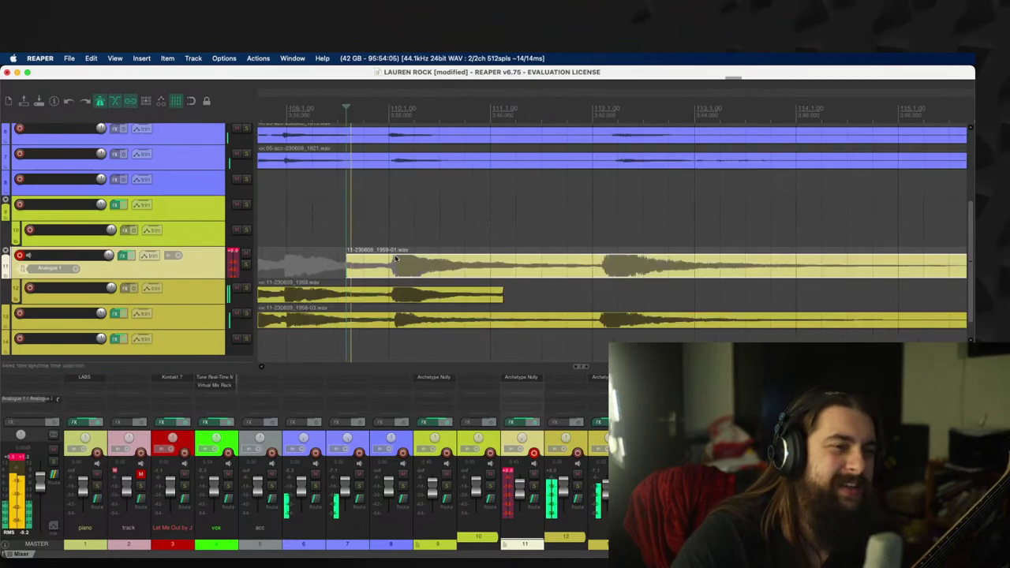
drag(342, 260, 472, 264)
drag(505, 295, 584, 297)
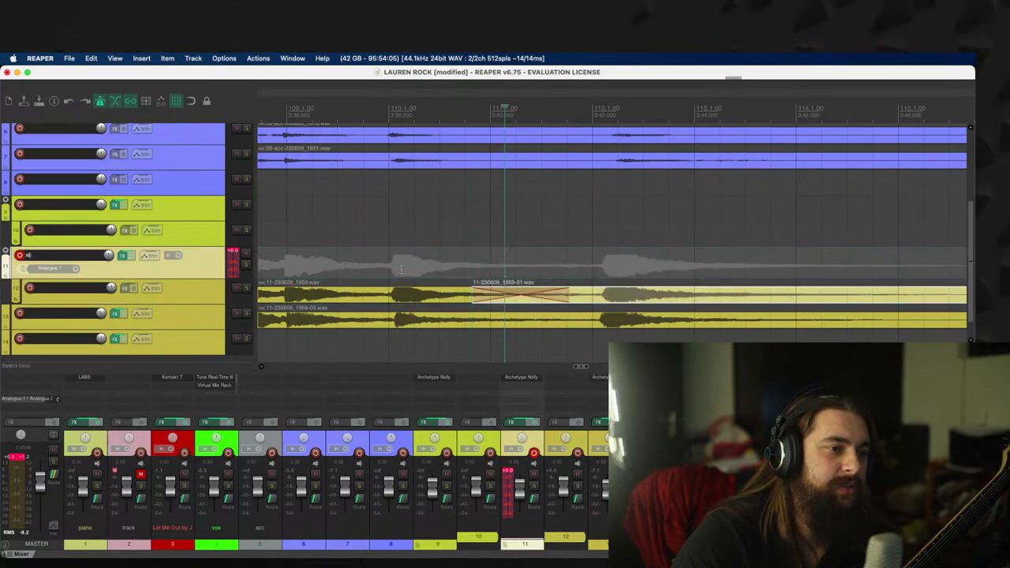
Step: Trim the start of the overlapping take on track 12 to bar 107, leaving only a short crossfade
scroll(404, 270, down, 2)
scroll(376, 282, down, 2)
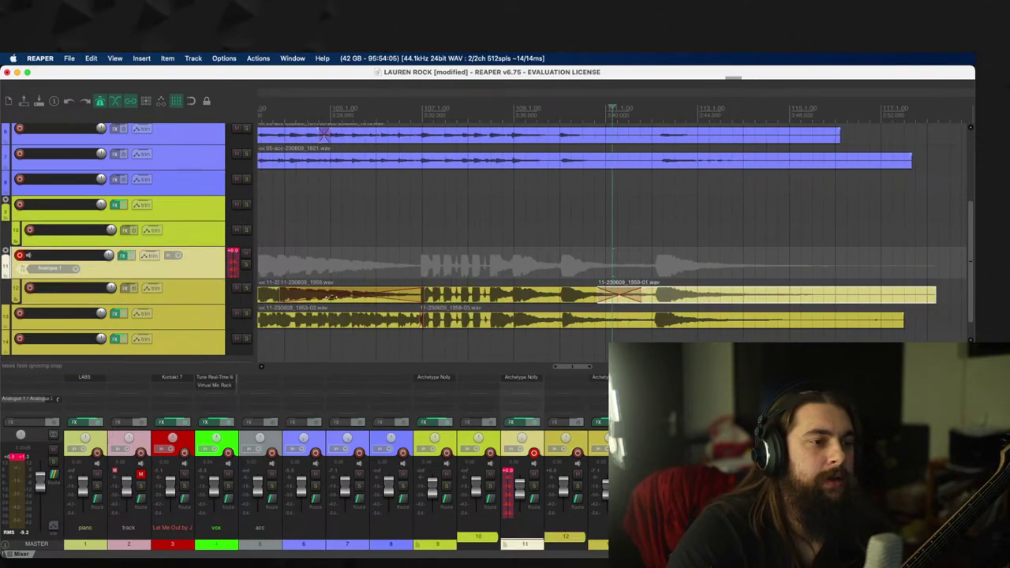
click(281, 297)
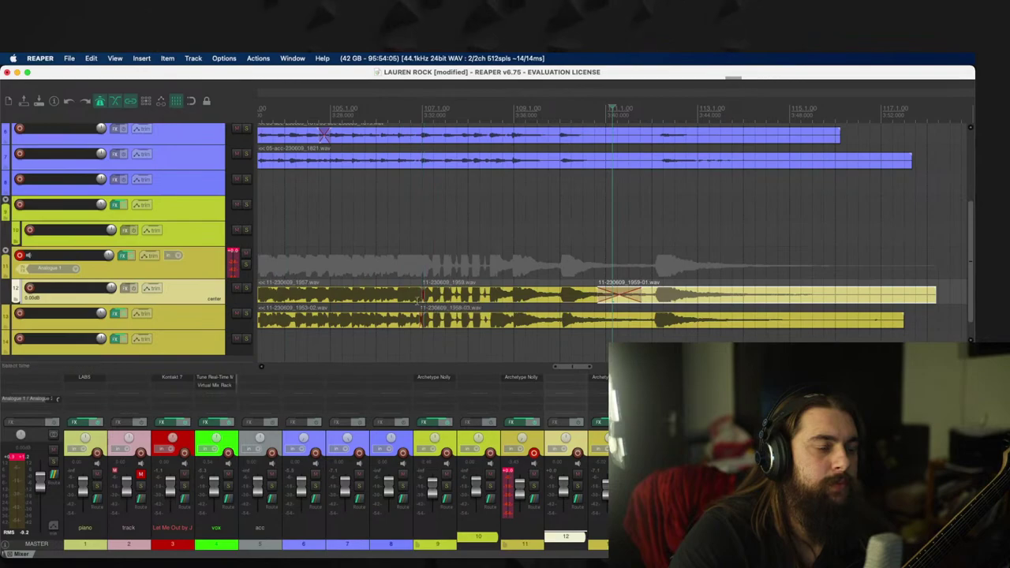
scroll(398, 295, down, 2)
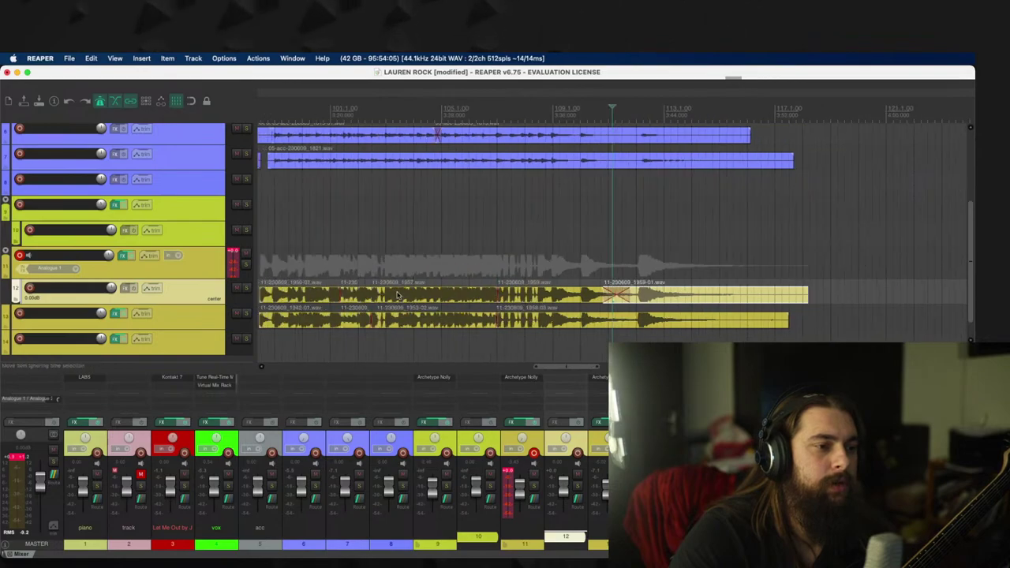
Step: Arm track 9 for recording and play back the doubled guitars from the start of their section in bar 98
click(20, 205)
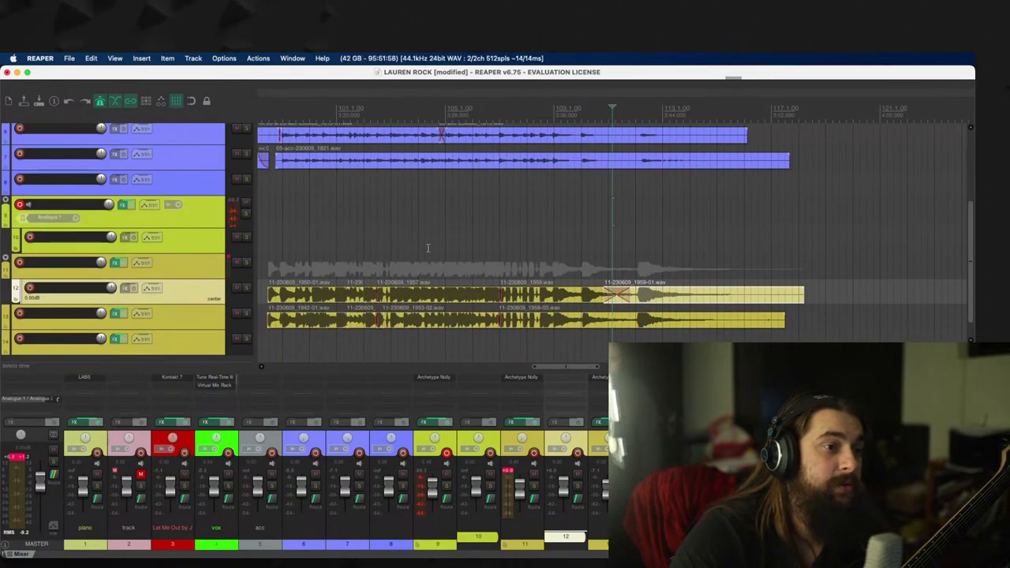
click(267, 253)
key(space)
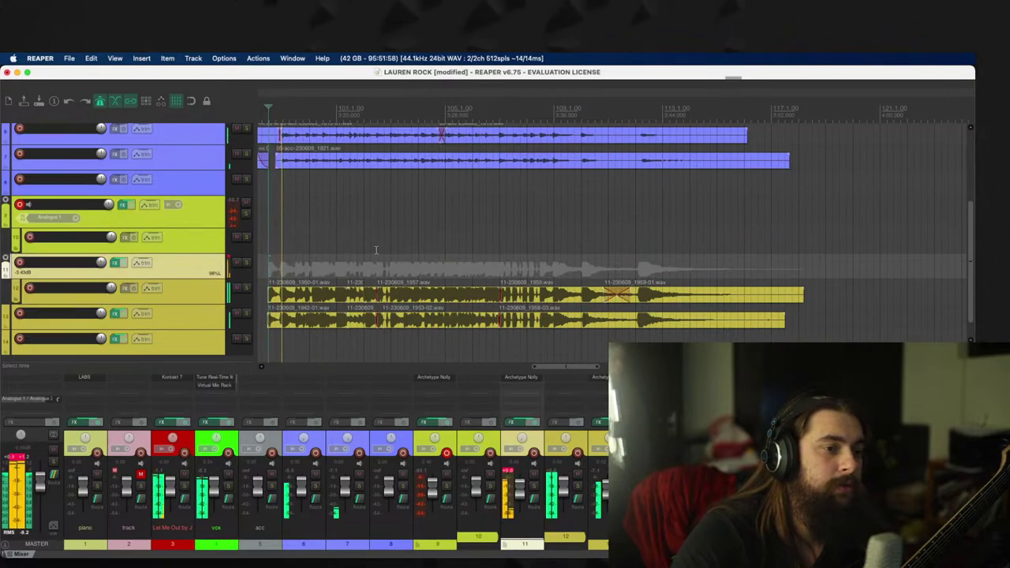
scroll(368, 240, down, 5)
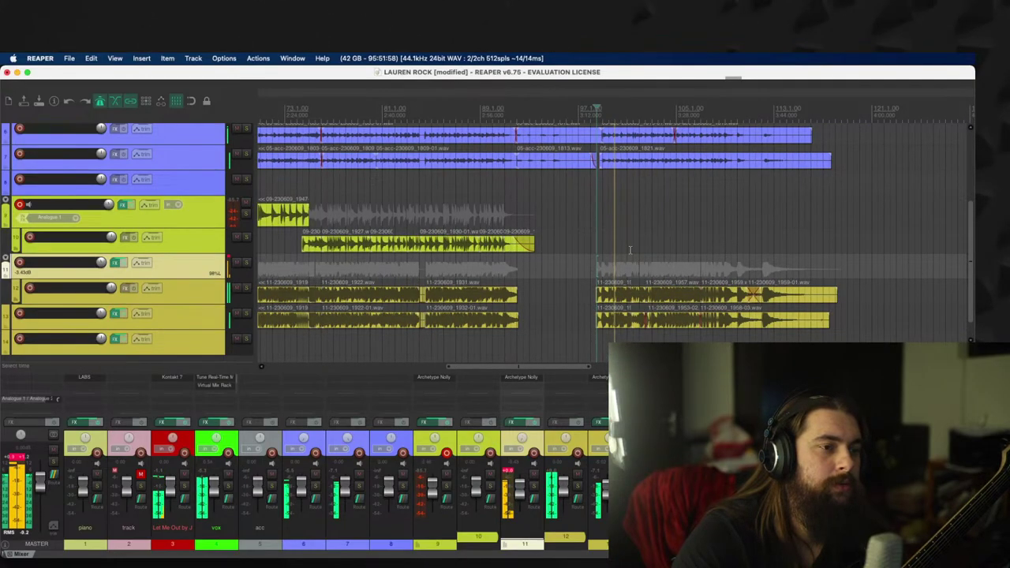
scroll(630, 245, up, 5)
Step: Try two guitar takes on track 9 from bar 97, discarding both
click(511, 241)
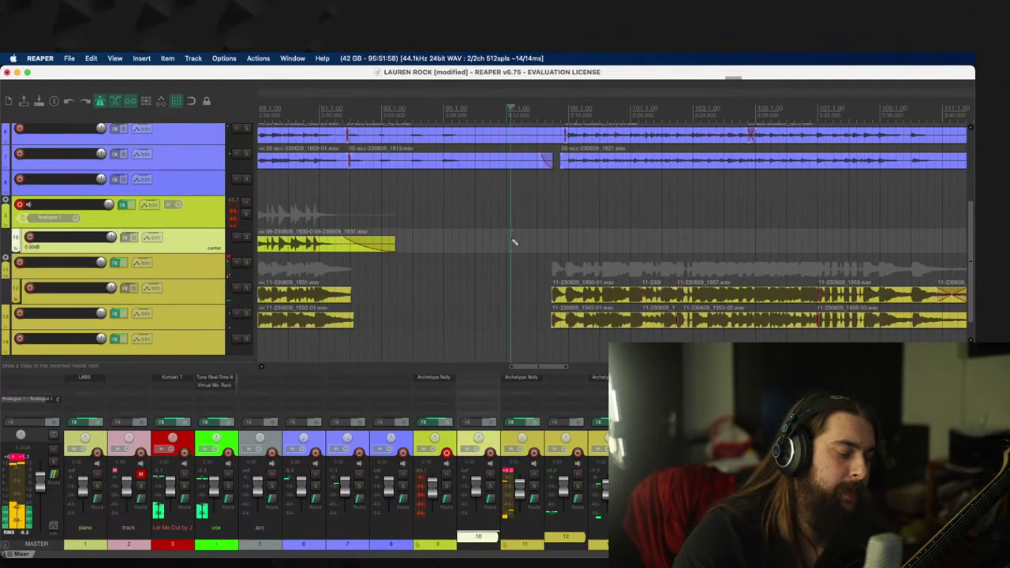
key(super+r)
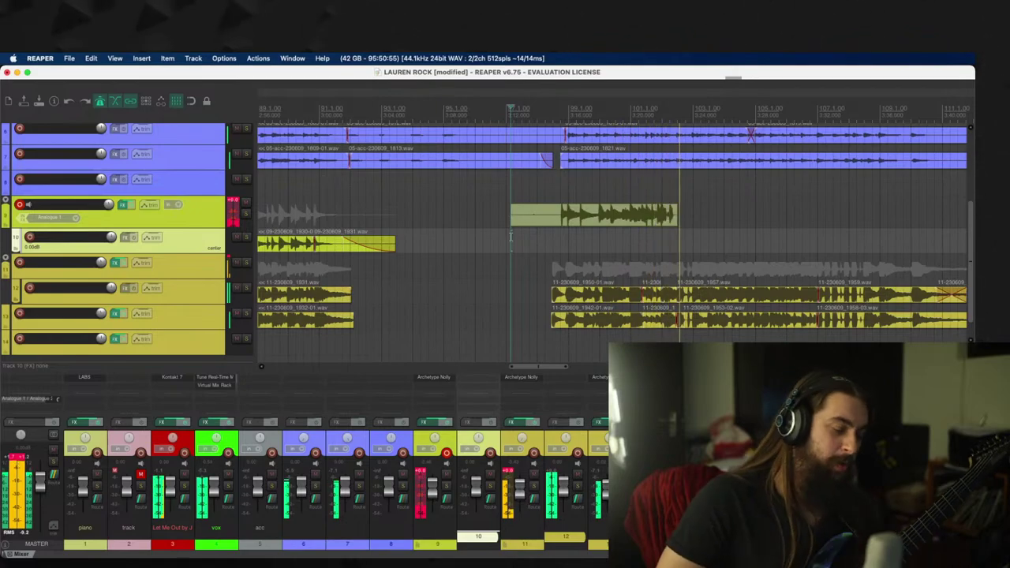
key(space)
key(d)
key(ctrl+r)
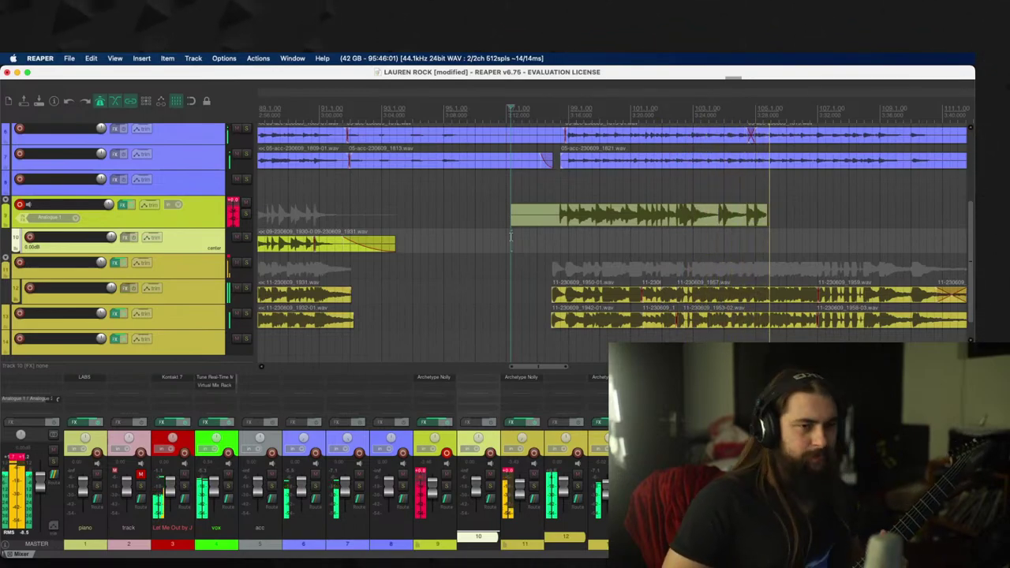
key(space)
key(Return)
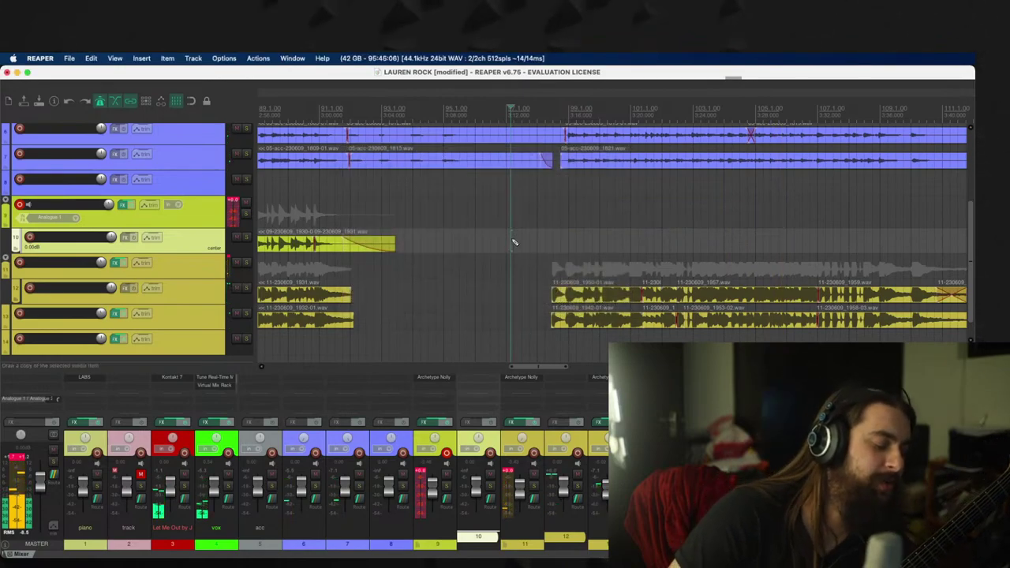
Step: Record a guitar take on track 9 from bar 97 past bar 111, save it, and move it to track 10
key(super+r)
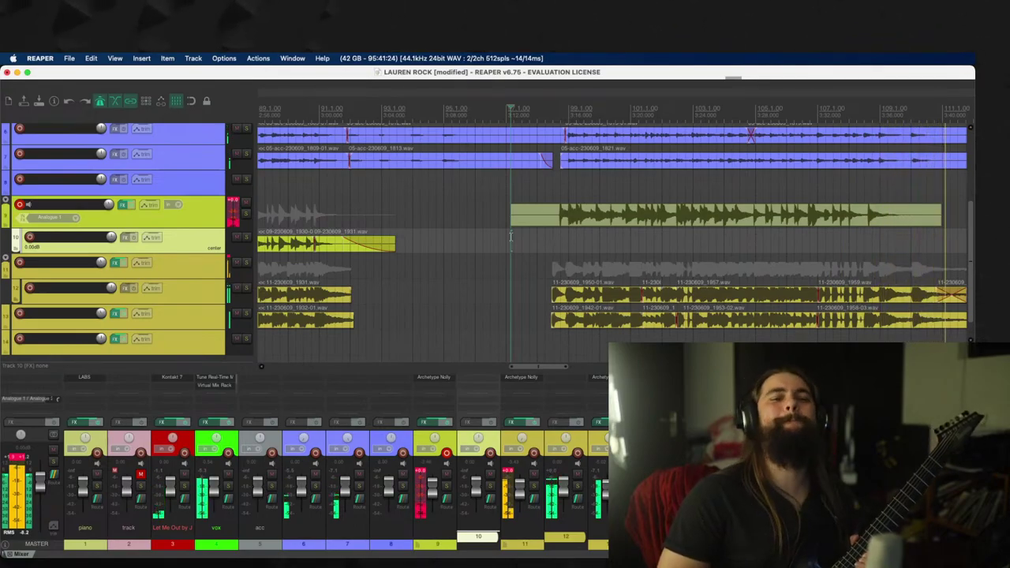
key(space)
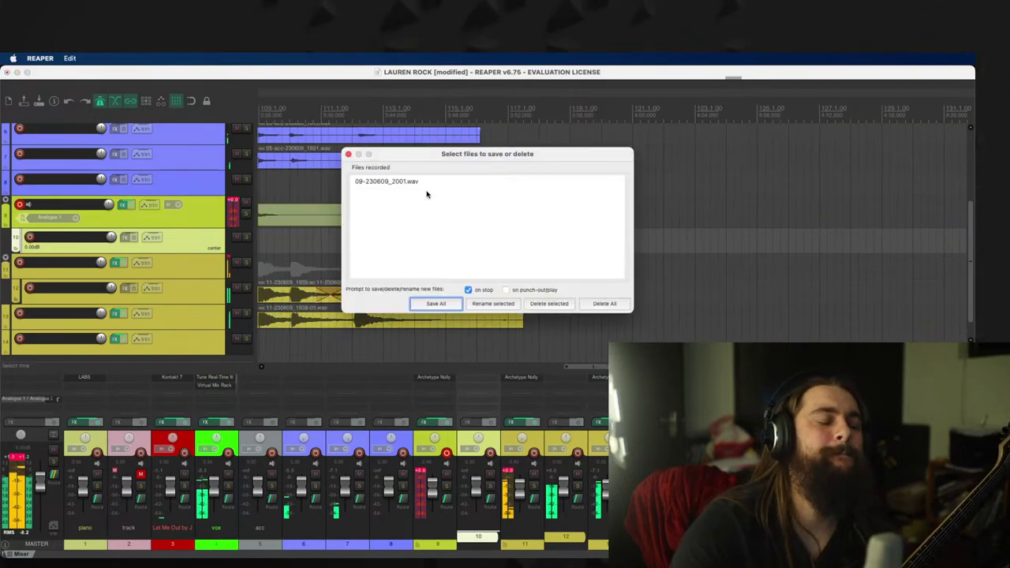
key(Return)
click(411, 221)
scroll(572, 231, up, 5)
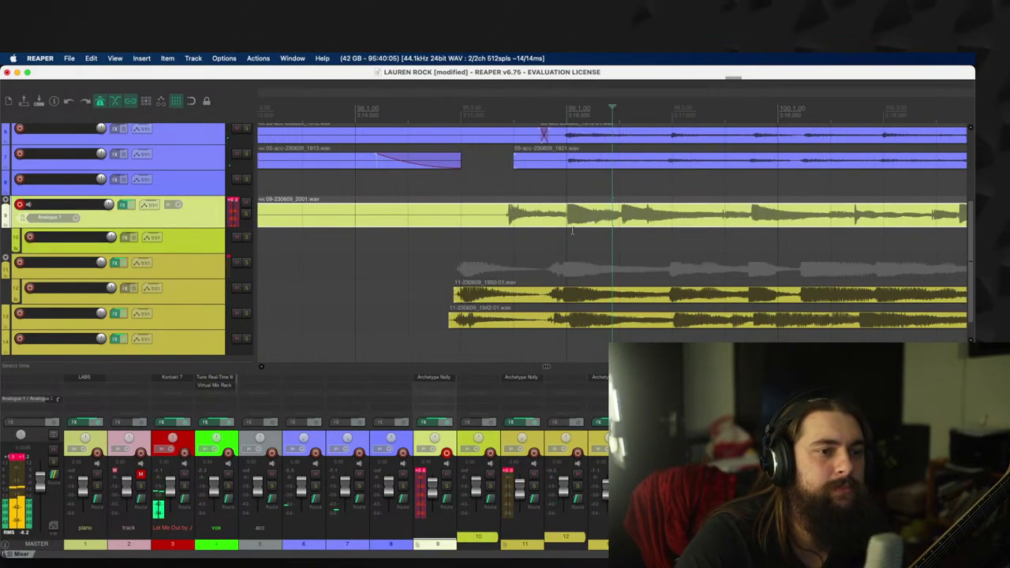
drag(588, 222, 568, 231)
Step: Play back the new guitar take on track 10 from midway through bar 98 to check it against the doubled guitars
key(space)
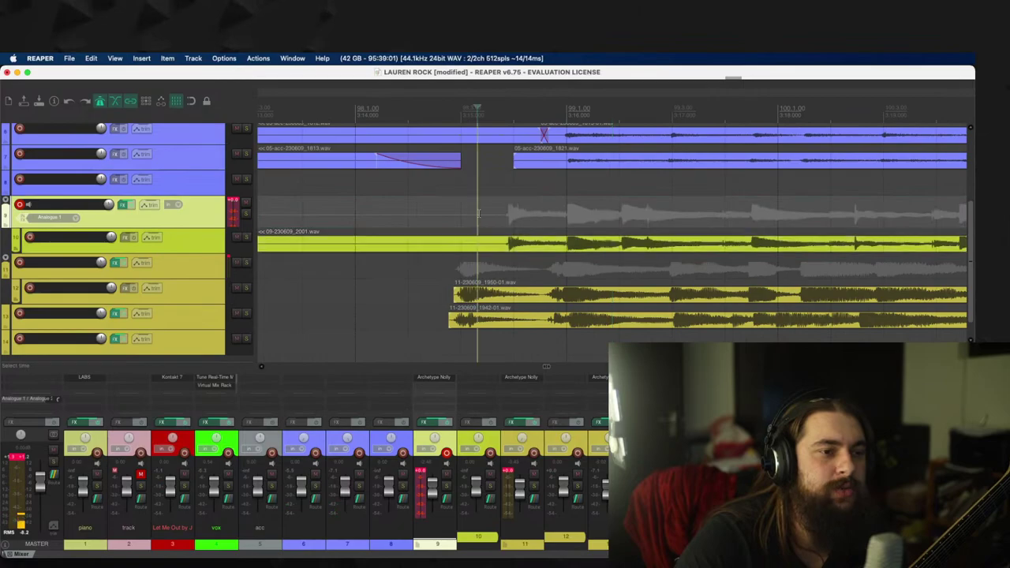
scroll(571, 232, down, 1)
scroll(722, 236, down, 1)
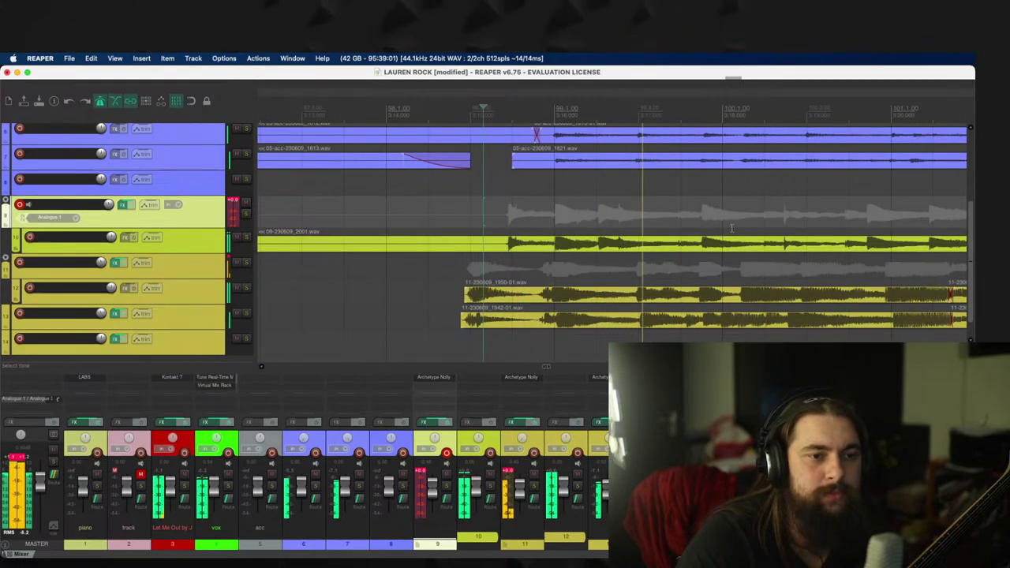
scroll(730, 233, down, 2)
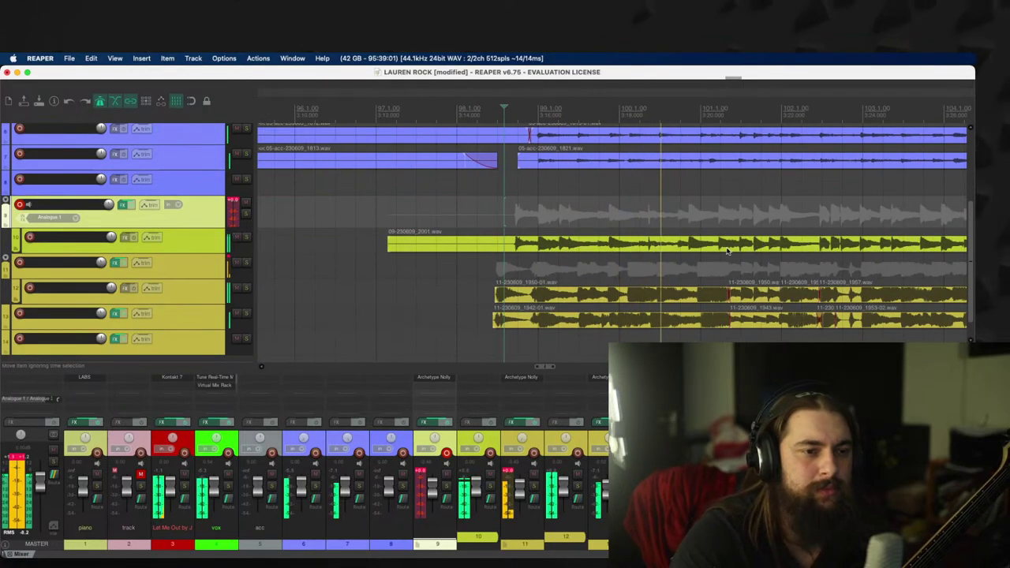
scroll(710, 247, up, 1)
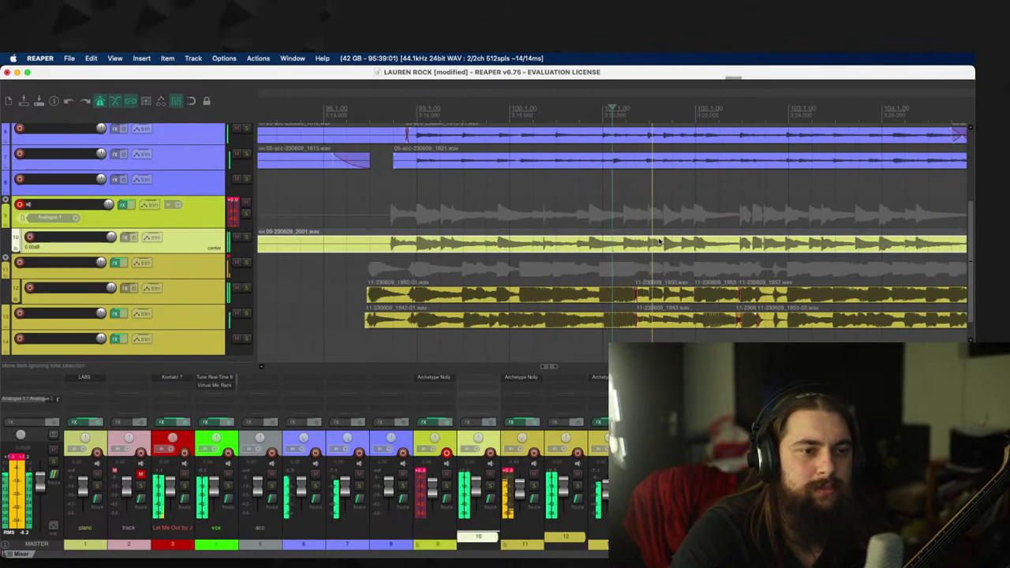
scroll(659, 241, up, 1)
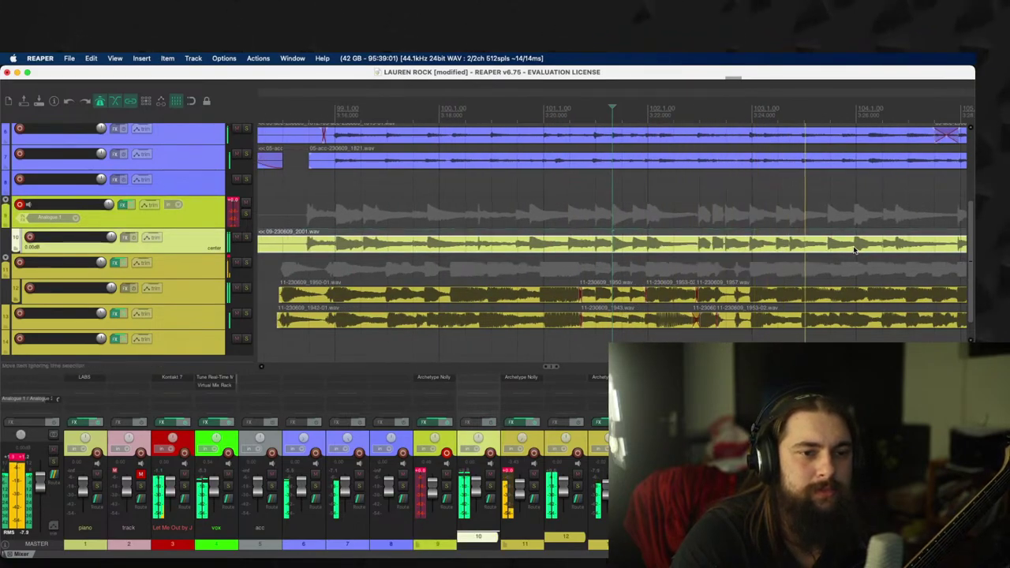
scroll(854, 250, down, 1)
Step: Record a short replacement take on track 9 from midway through bar 102 past bar 104, and save it
click(685, 219)
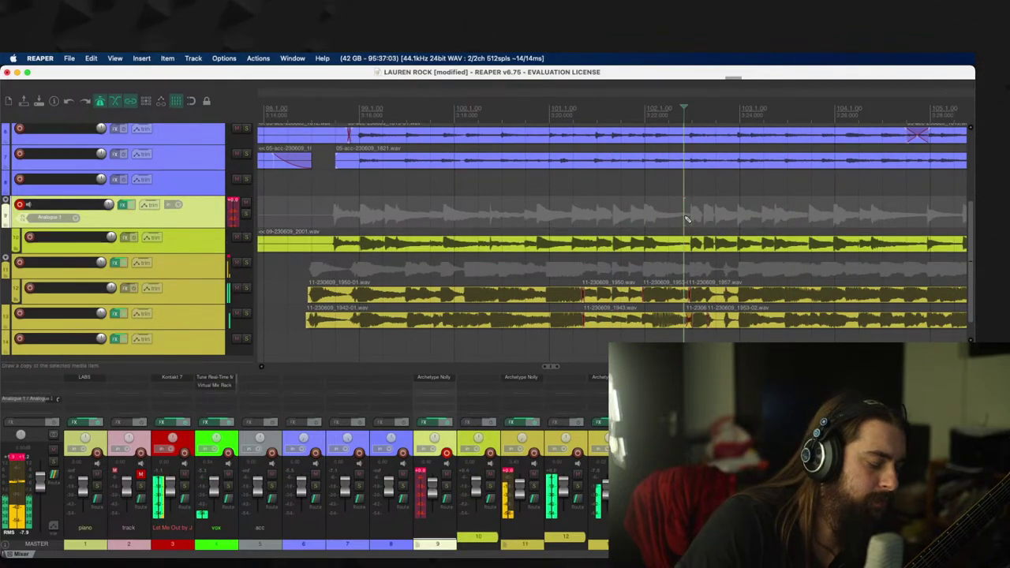
key(super+r)
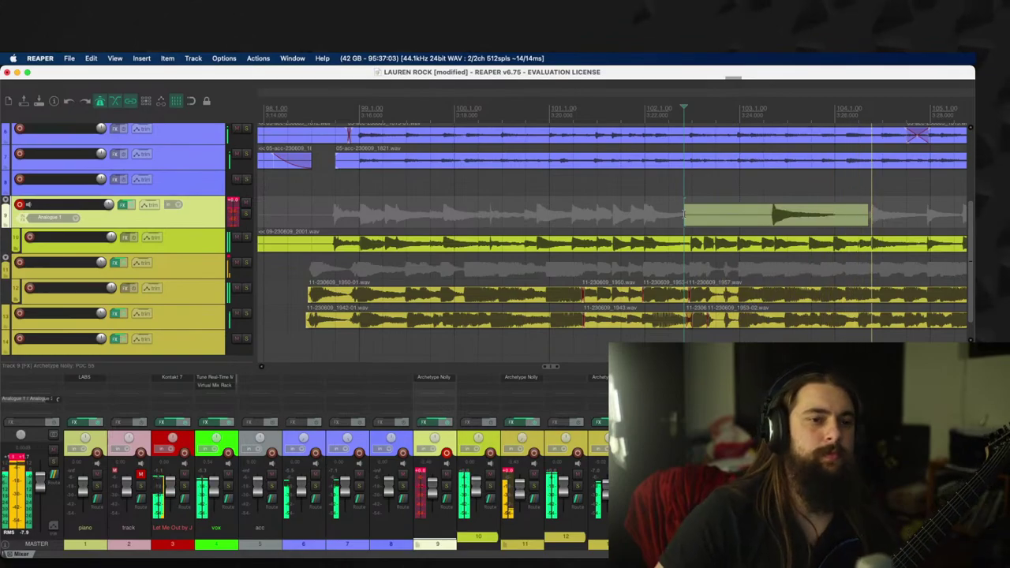
key(space)
key(Return)
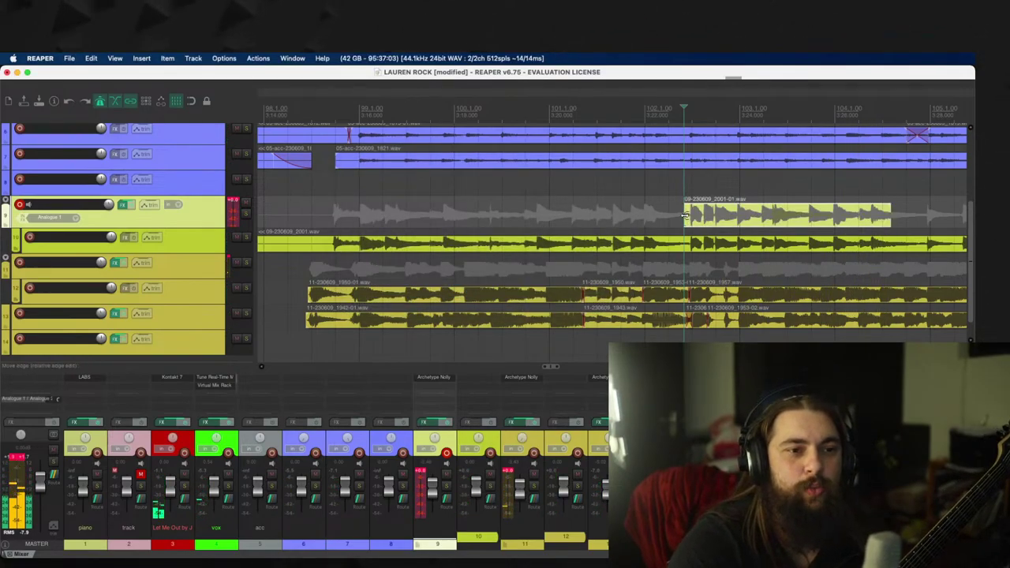
Step: Trim the replacement to the stretch from early in bar 103 to bar 104, and crossfade it into the split take on track 10
drag(685, 215, 834, 252)
click(776, 245)
key(s)
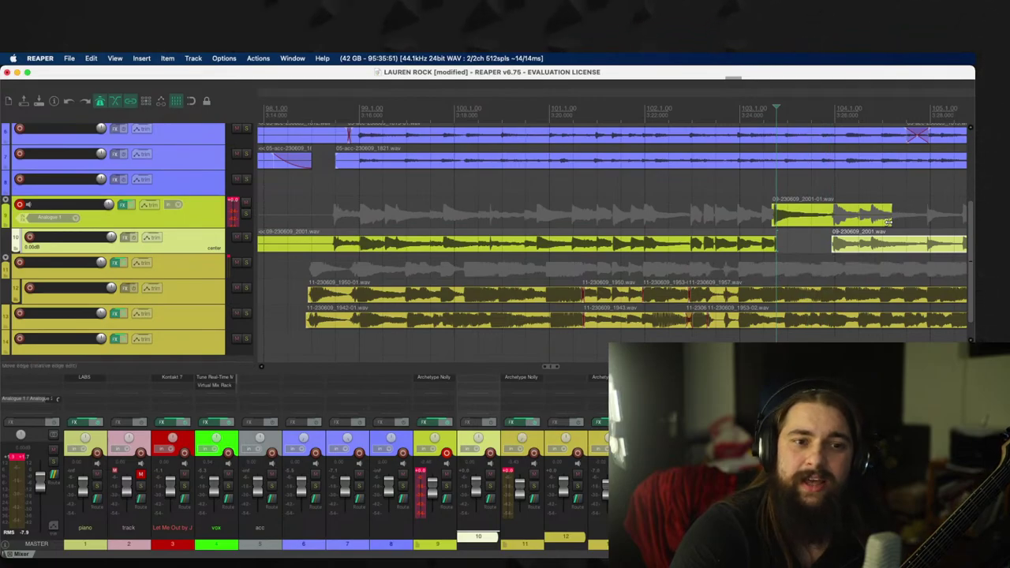
drag(889, 221, 820, 247)
Step: Play back the track 10 guitar from bar 102 to check the inserted replacement and the bars following it
key(space)
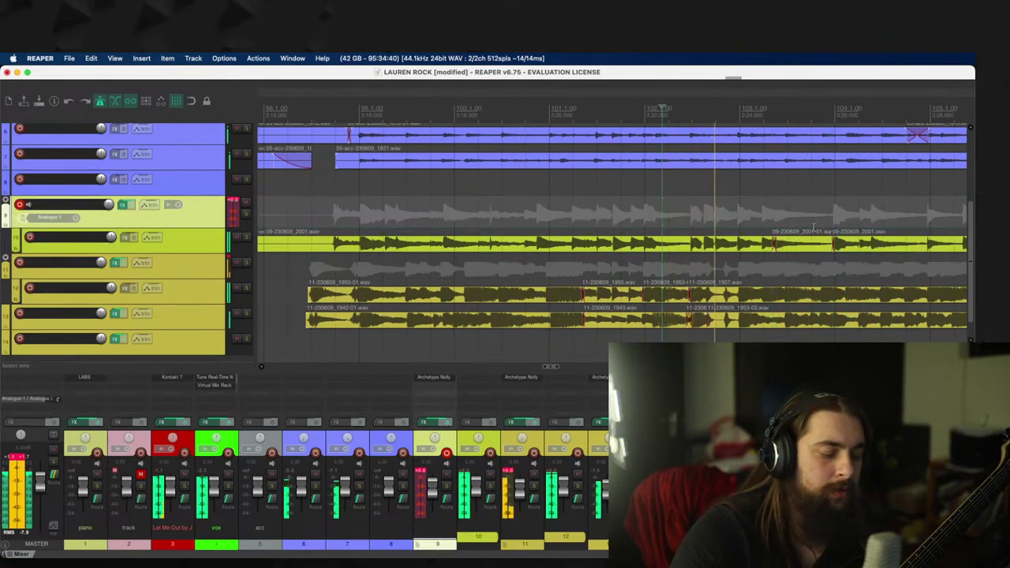
scroll(821, 233, down, 1)
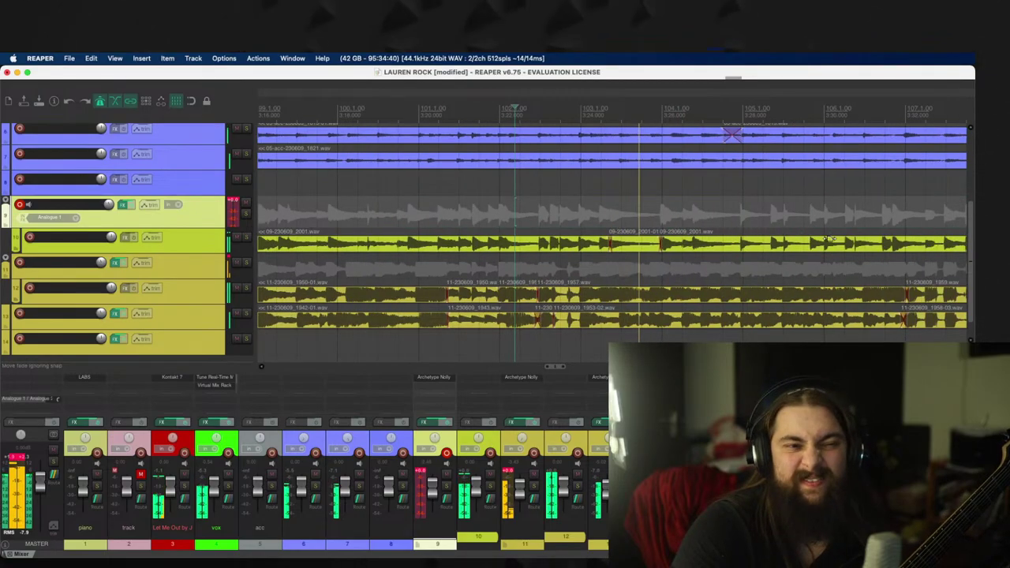
scroll(828, 239, up, 3)
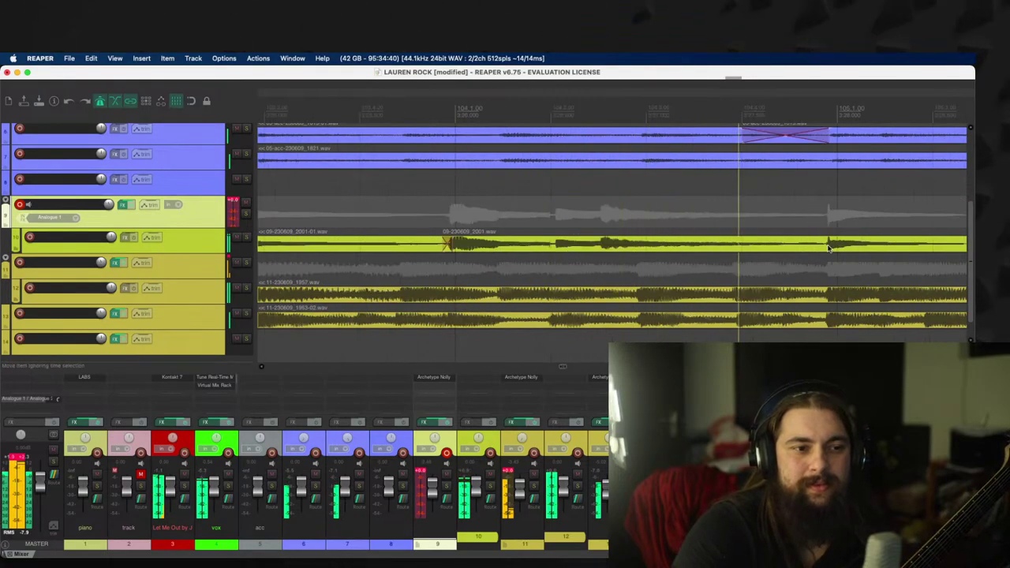
scroll(764, 262, down, 2)
scroll(763, 262, down, 1)
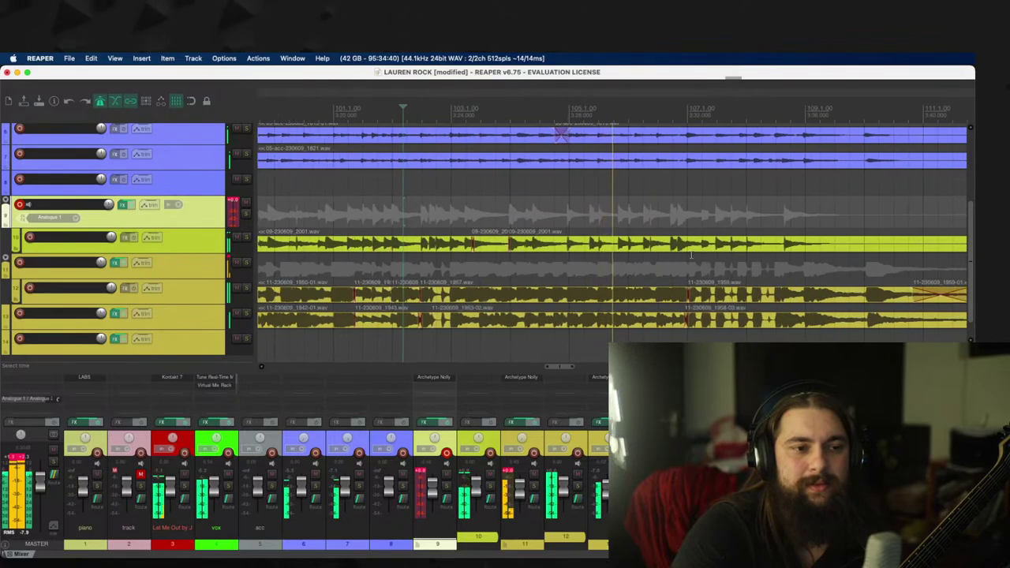
Step: Split the track 10 take late in bar 104 and nudge the part following the split slightly
click(483, 243)
key(s)
scroll(568, 241, left, 2)
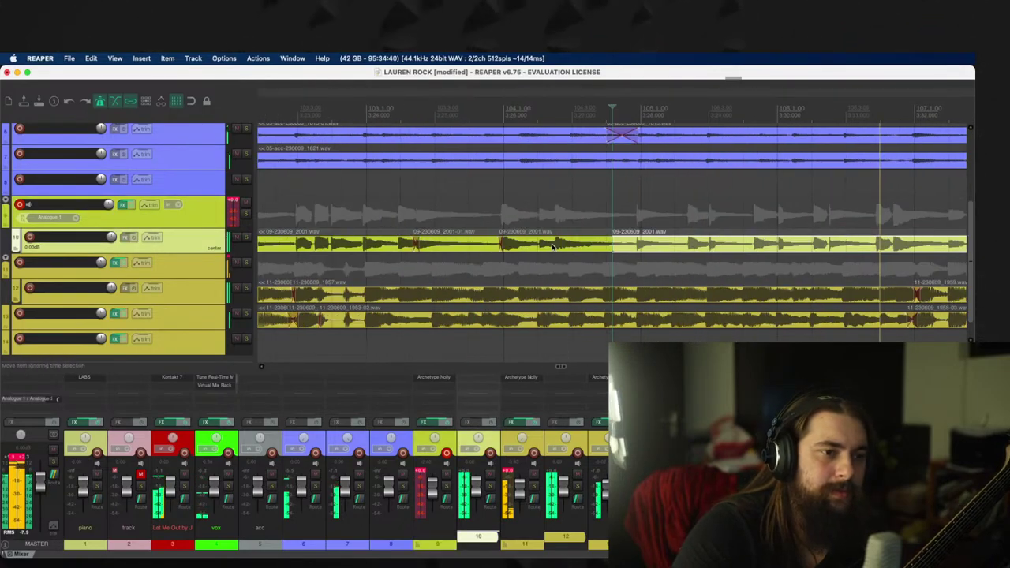
drag(666, 247, 632, 244)
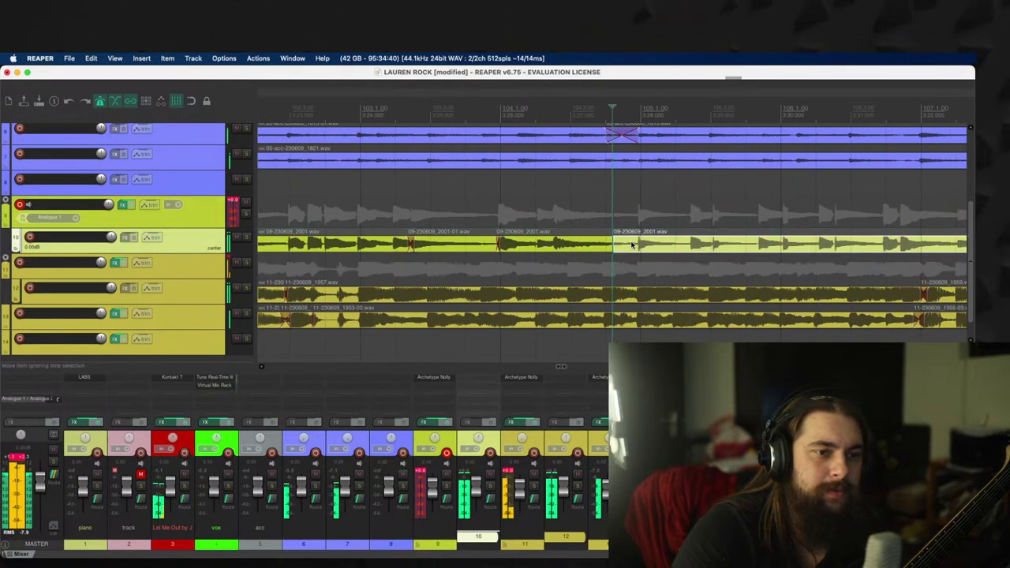
Step: Trim the end of the track 10 take to late in bar 111, with a fade-out starting late in bar 109
scroll(749, 236, down, 2)
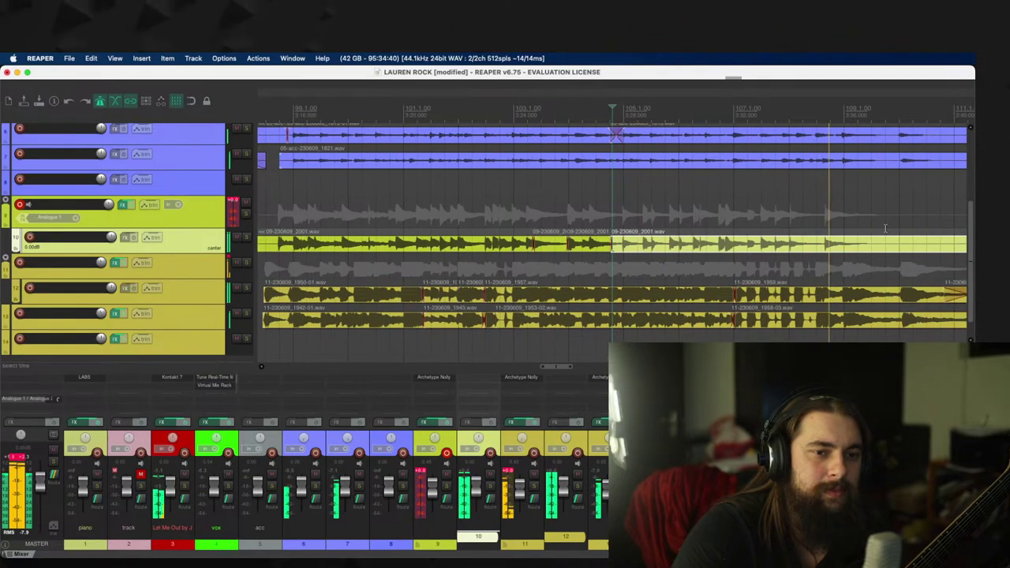
scroll(903, 242, down, 1)
drag(947, 237, 859, 249)
scroll(860, 249, down, 1)
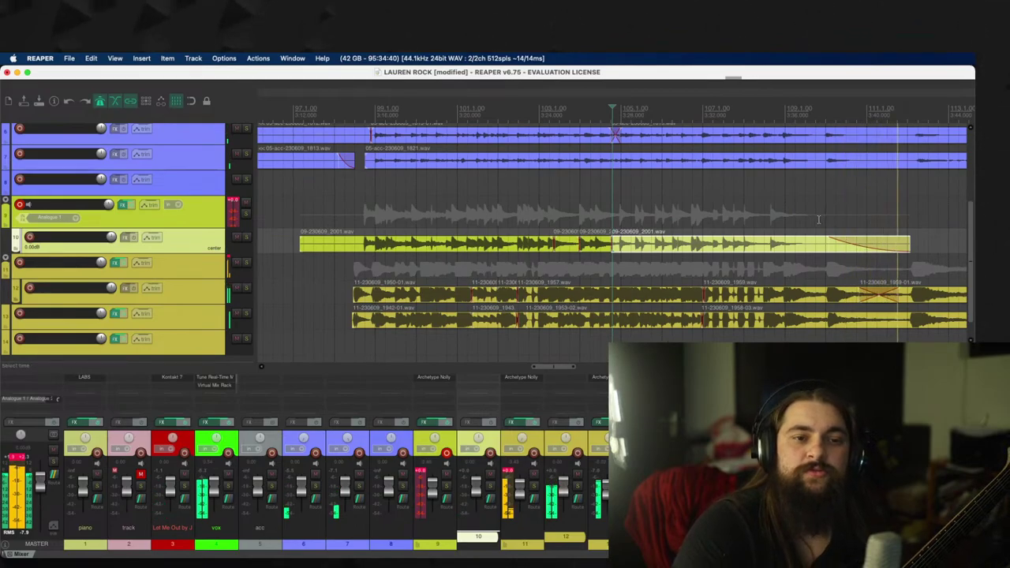
Step: Try a guitar take on track 9 from bar 109, and discard the recording
click(788, 215)
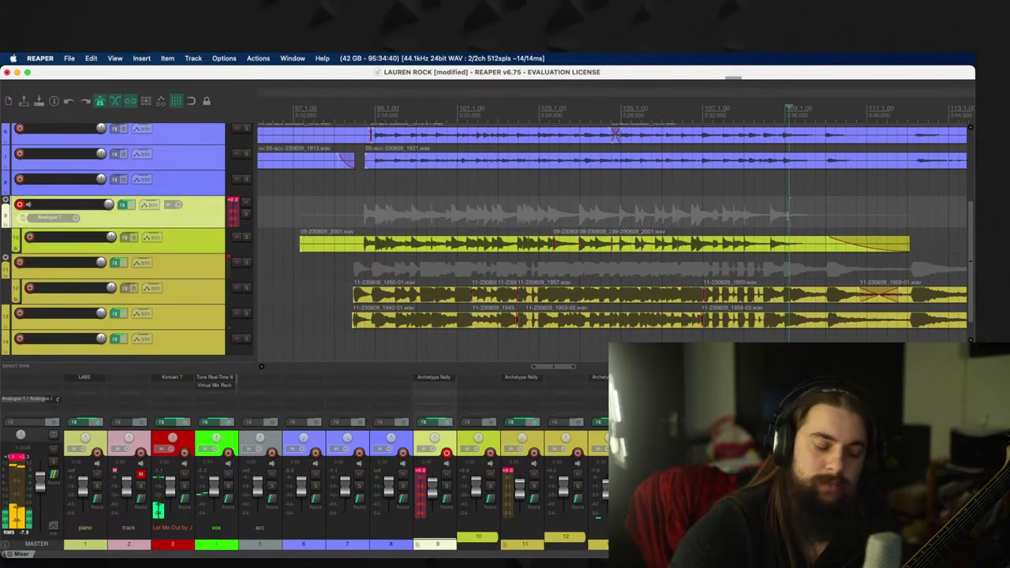
key(super+r)
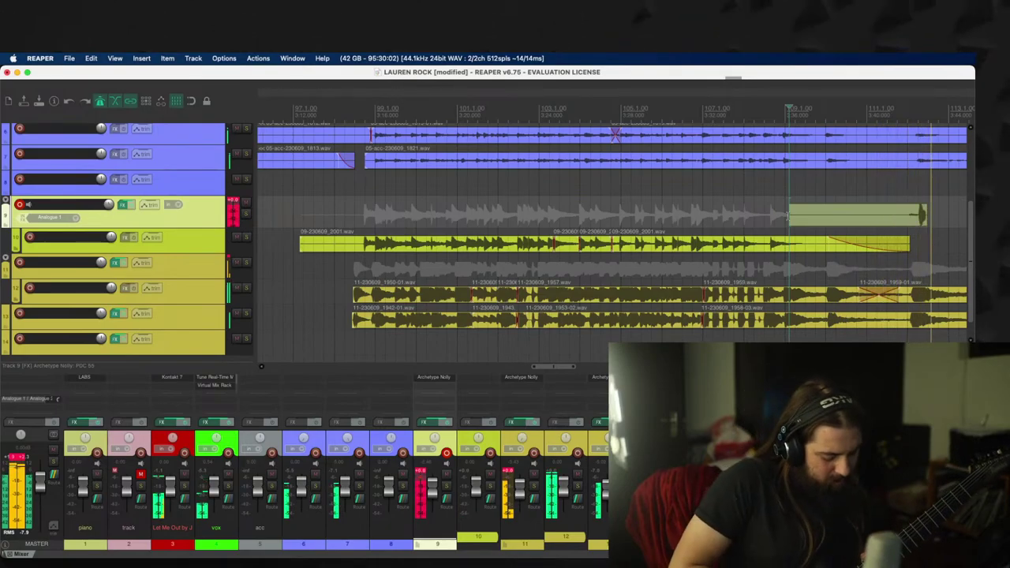
key(space)
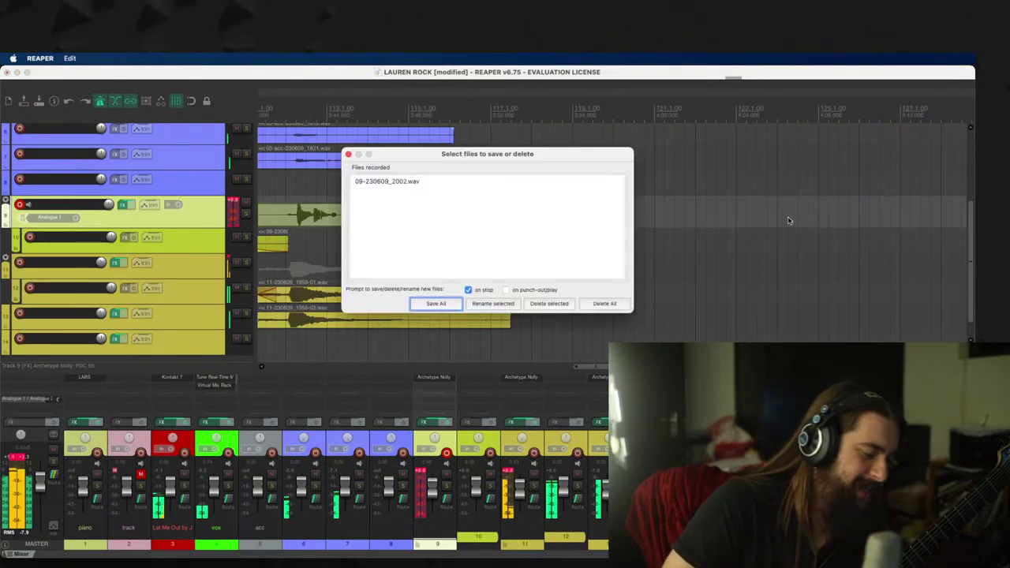
key(Delete)
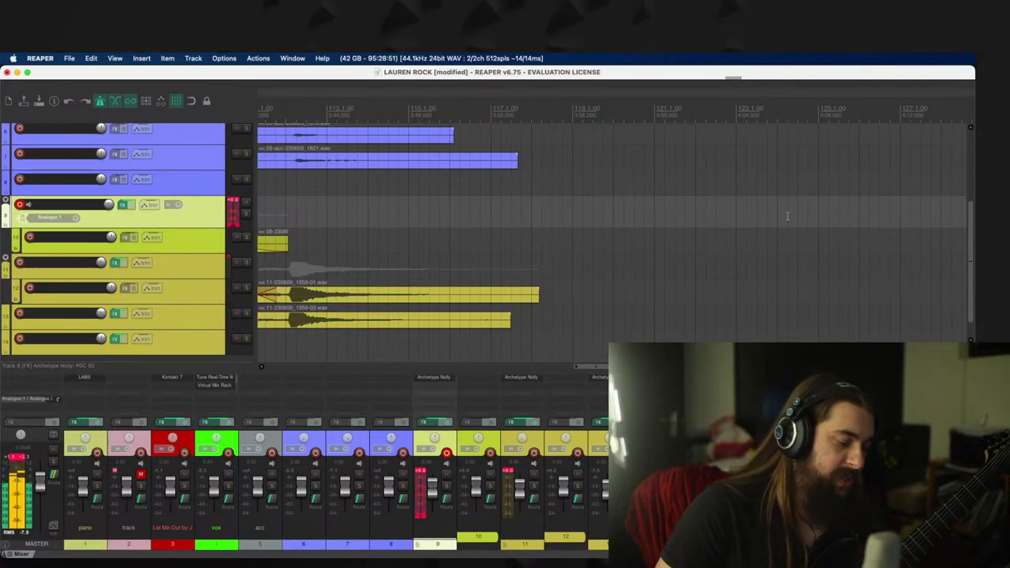
Step: Record a guitar take on track 9 from bar 109, discarding the first attempt and keeping the second
key(space)
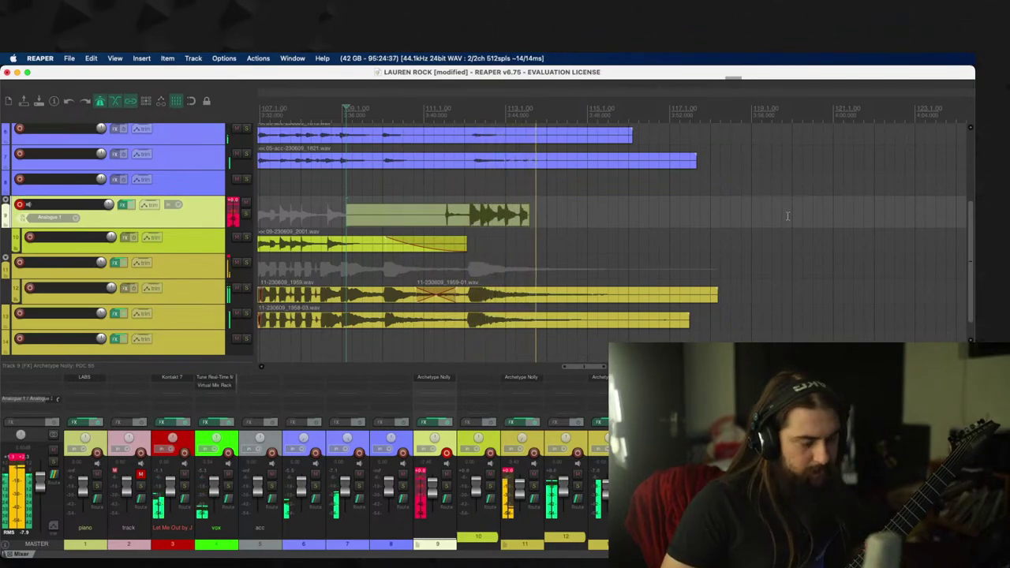
key(super+BackSpace)
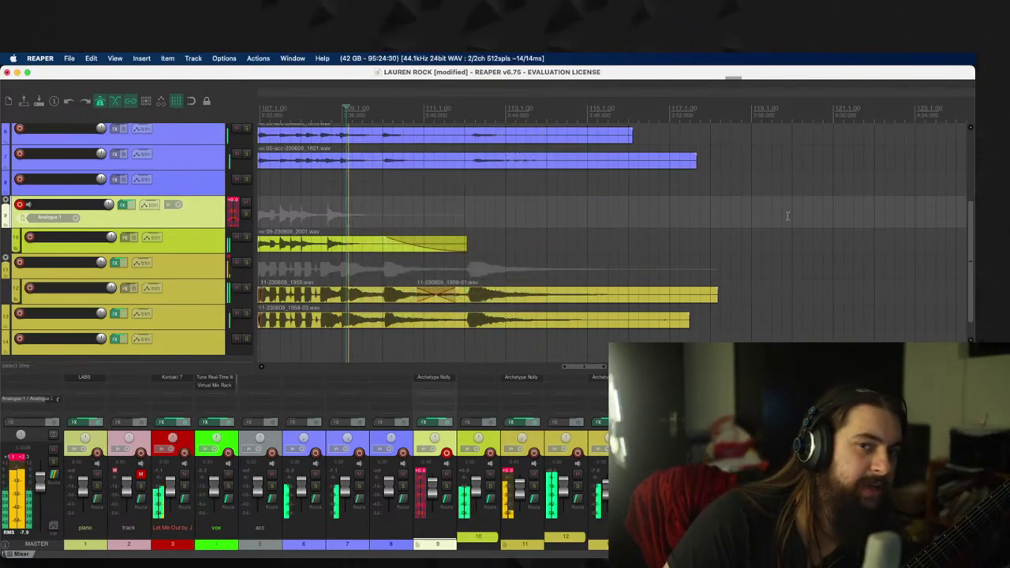
key(super+r)
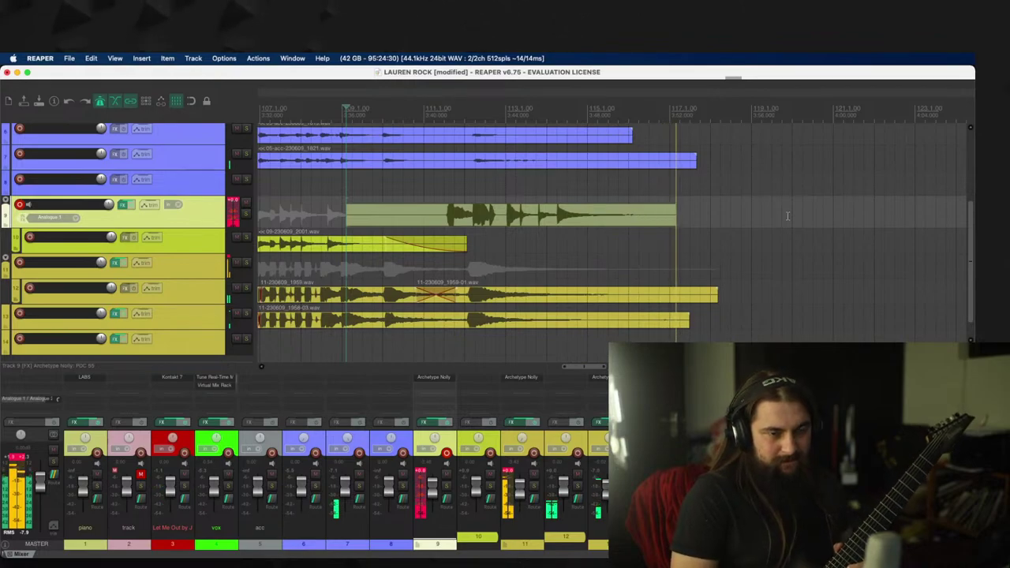
key(space)
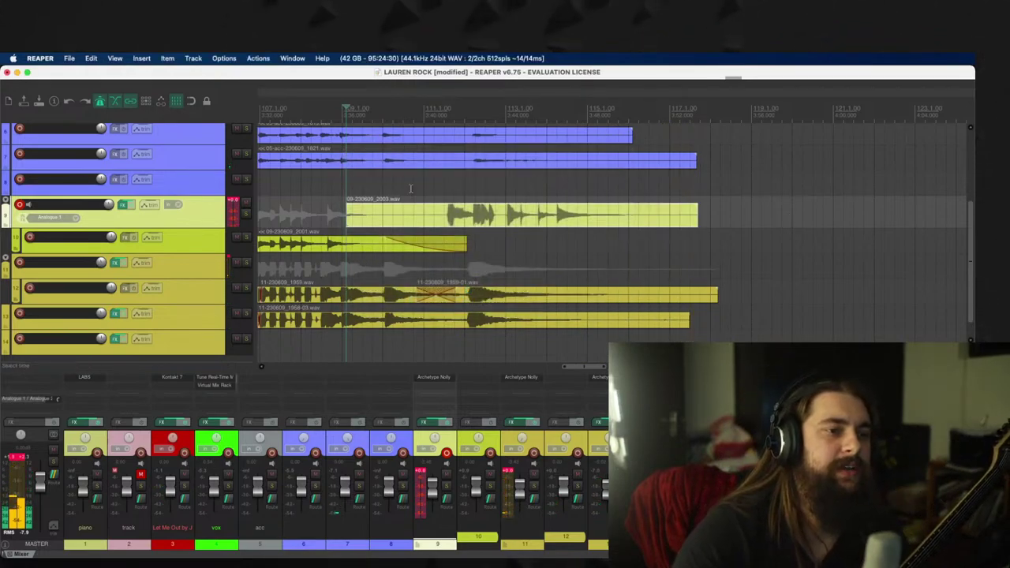
Step: Trim the empty start of the new take up to its first note and move the clip onto track 10
click(410, 188)
key(space)
drag(346, 221, 446, 220)
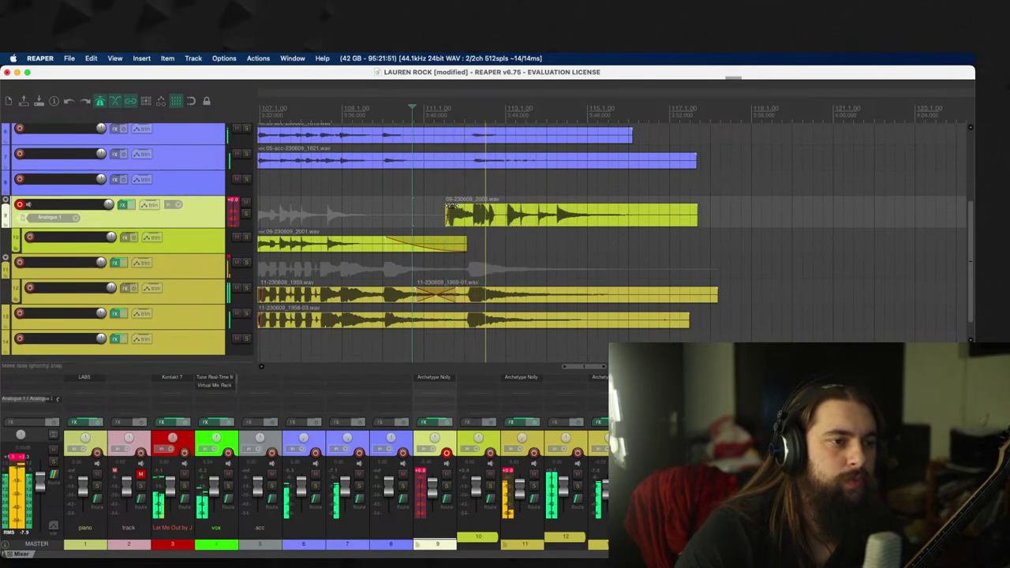
scroll(483, 221, up, 3)
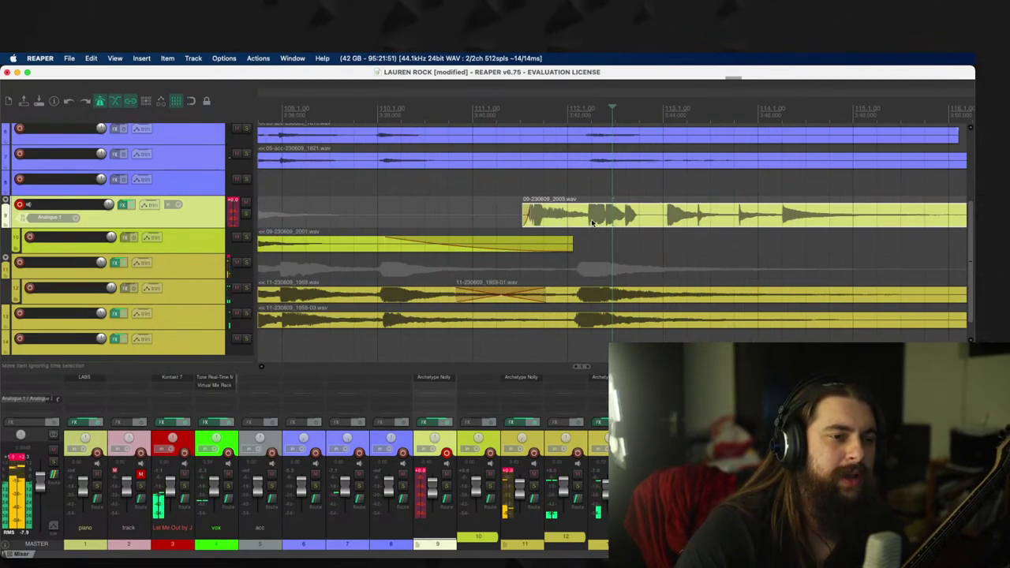
mouse_move(609, 223)
mouse_down()
mouse_move(619, 224)
mouse_move(605, 236)
mouse_up()
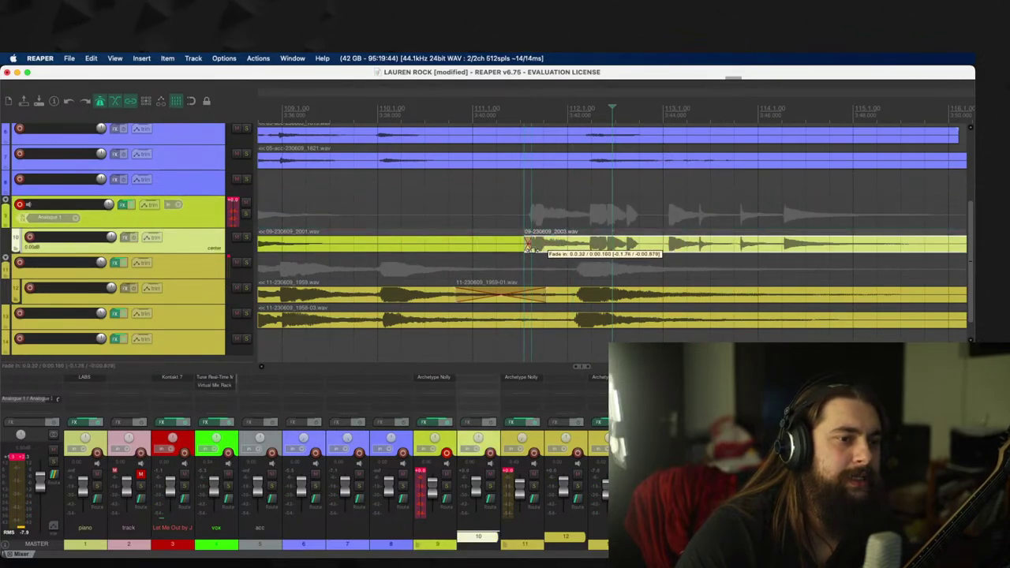
Step: Play back the join on track 10 and pull in the earlier clip so its fade-out ends where the new clip begins
click(398, 206)
key(space)
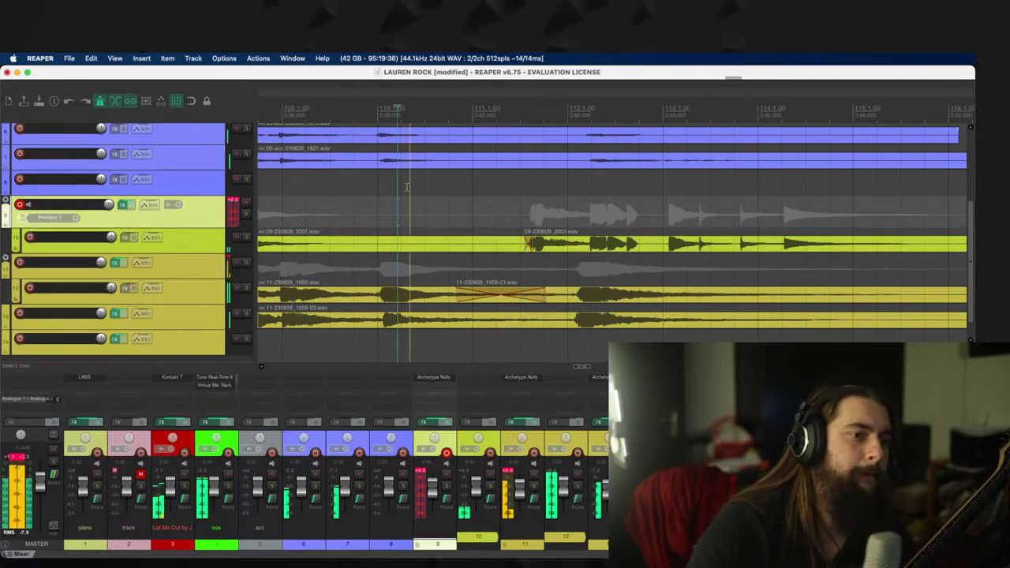
drag(530, 242, 553, 235)
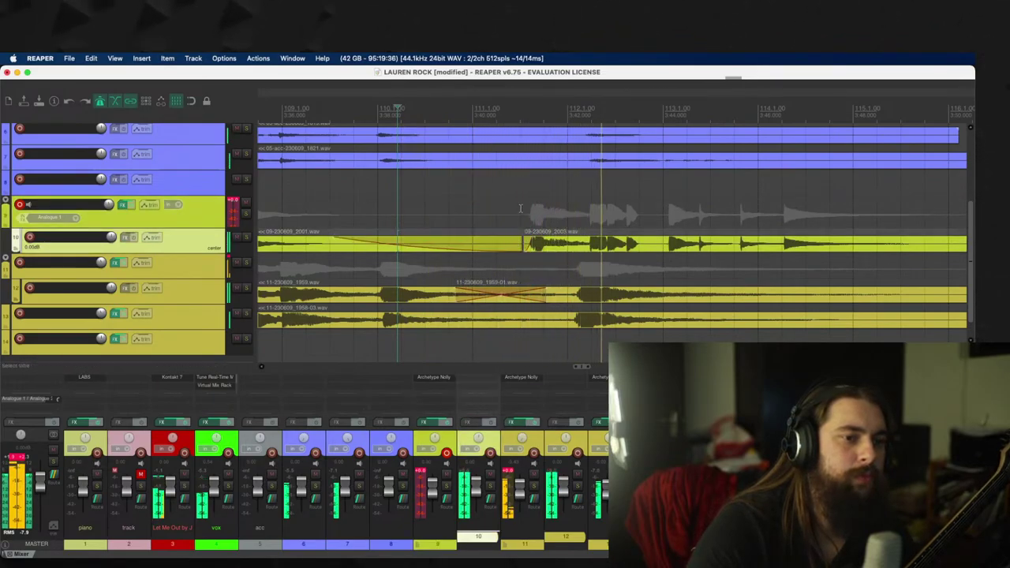
Step: Record a retake of the held note on track 9 from just after bar 111, restarting after a rejected attempt
click(513, 207)
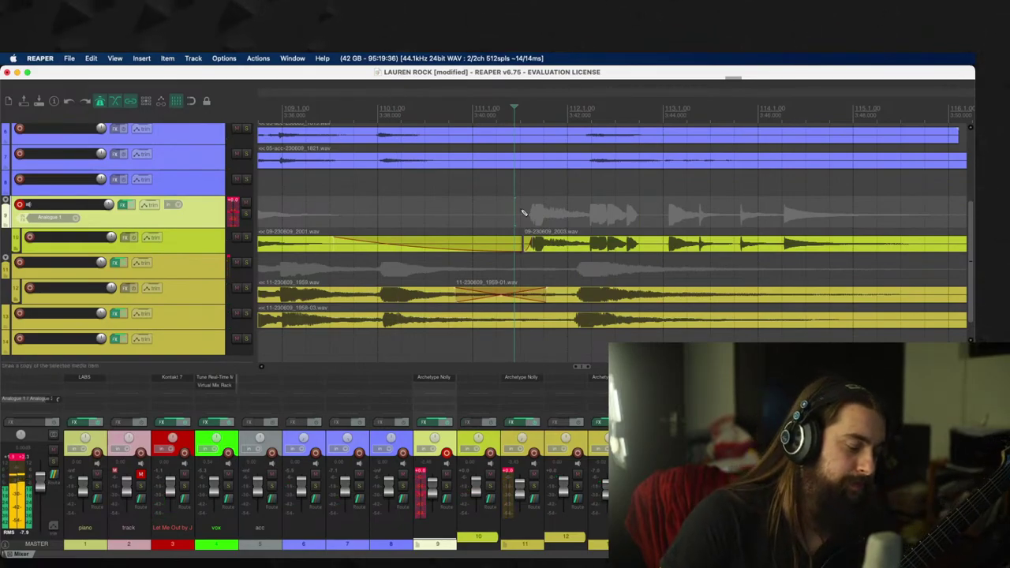
key(super+r)
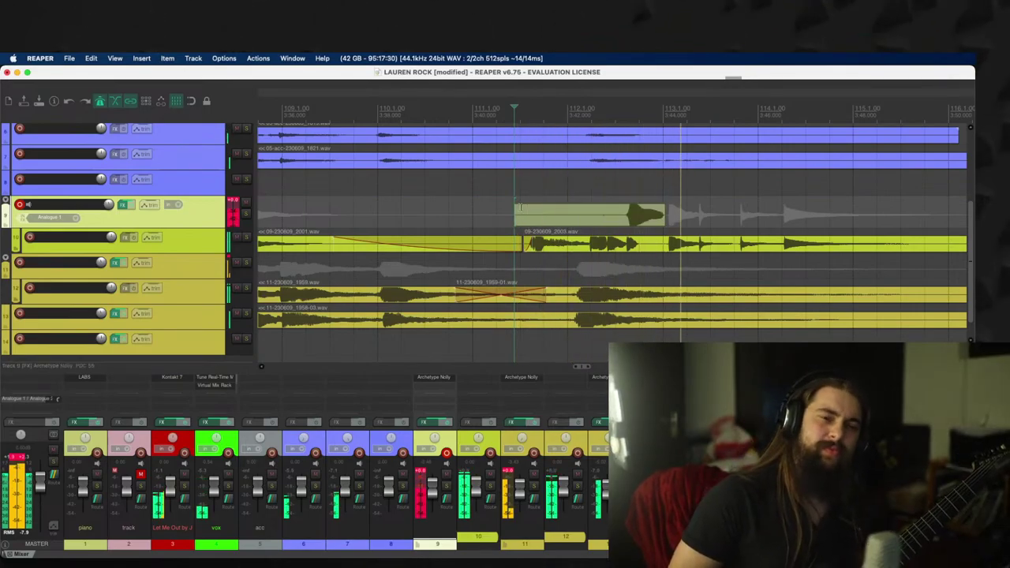
key(super+r)
key(super+r)
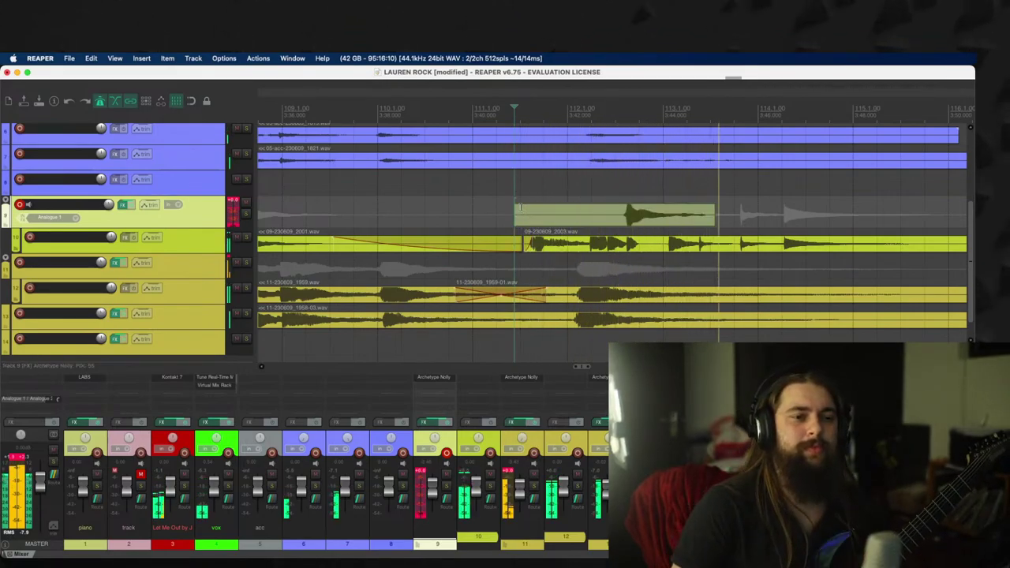
key(super+r)
key(Return)
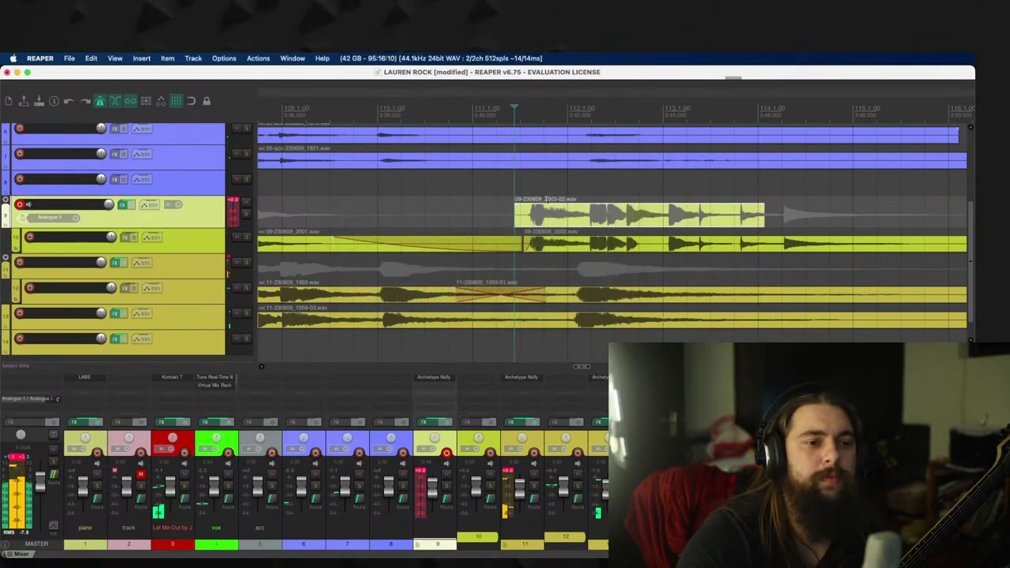
Step: Replace the held note between bars 112 and 113 on track 10 with the trimmed retake and play back the result
click(624, 246)
key(s)
drag(626, 245, 668, 247)
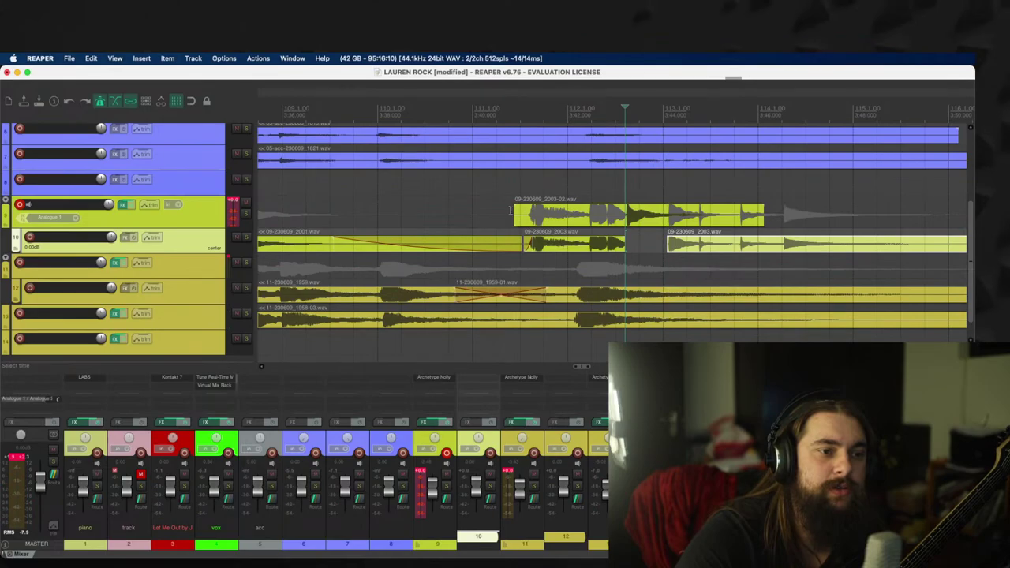
drag(510, 210, 640, 250)
drag(761, 246, 669, 247)
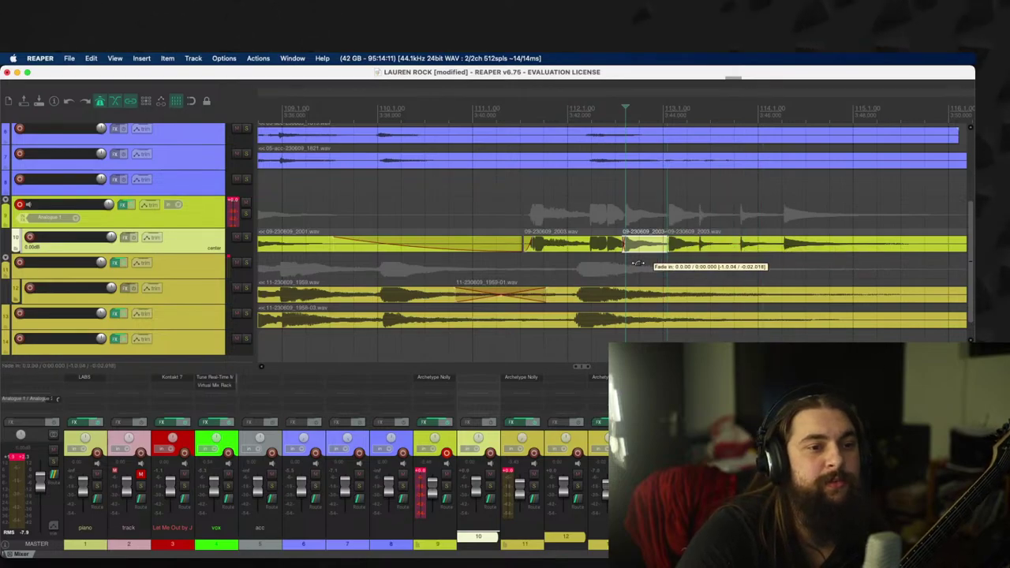
click(495, 192)
key(space)
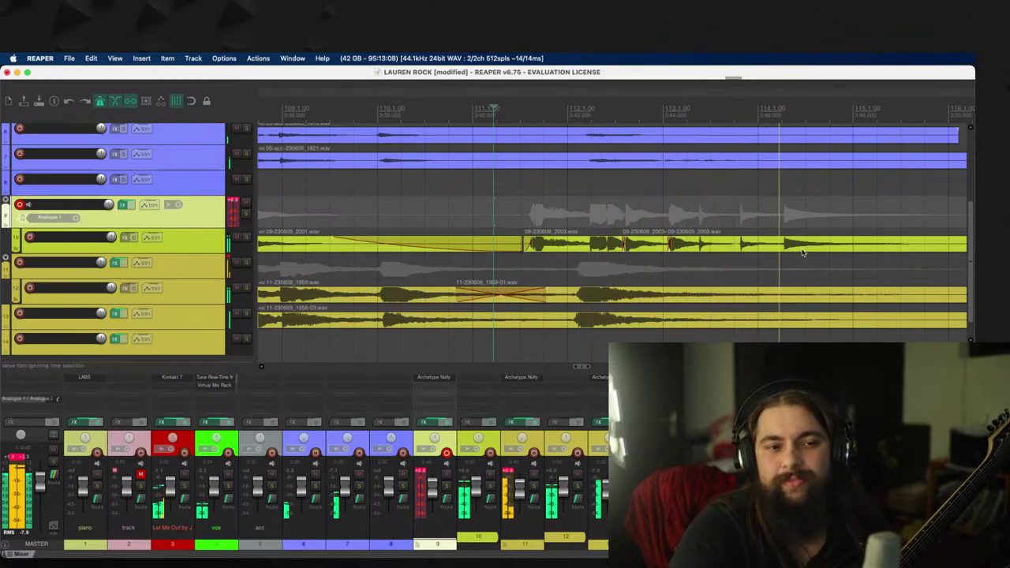
Step: Add long fade-outs to the final clips on tracks 10, 12 and 13
scroll(801, 252, down, 3)
drag(720, 235, 656, 240)
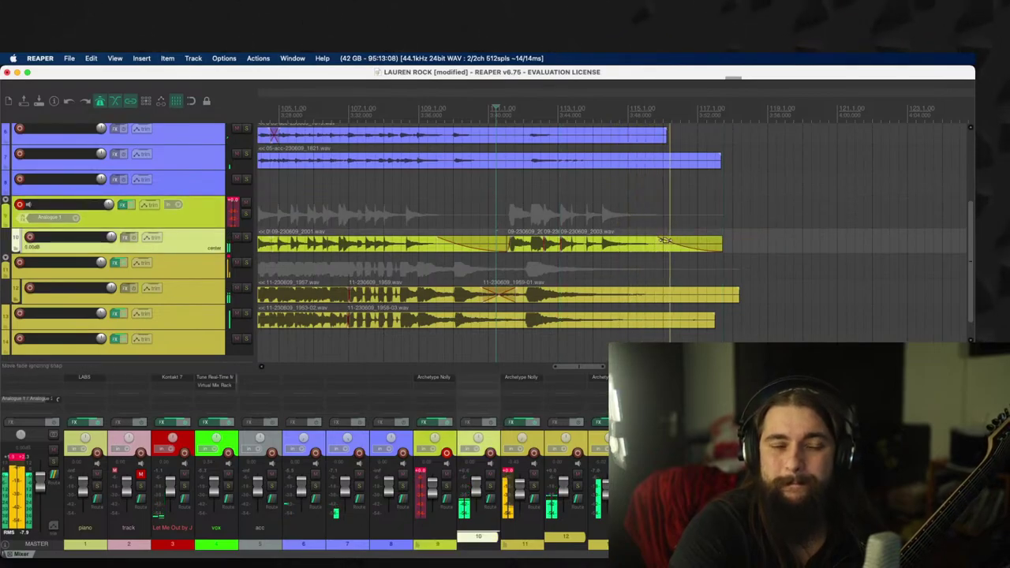
drag(715, 319, 600, 315)
drag(737, 290, 589, 301)
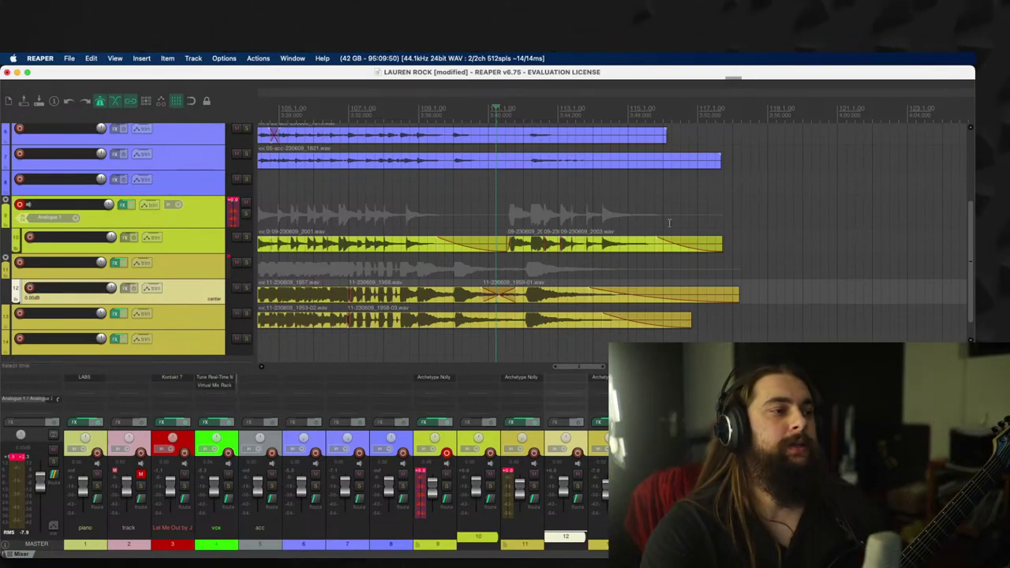
Step: Record single sustained notes on track 9 from bar 118, starting over once after a short first take
scroll(601, 210, up, 3)
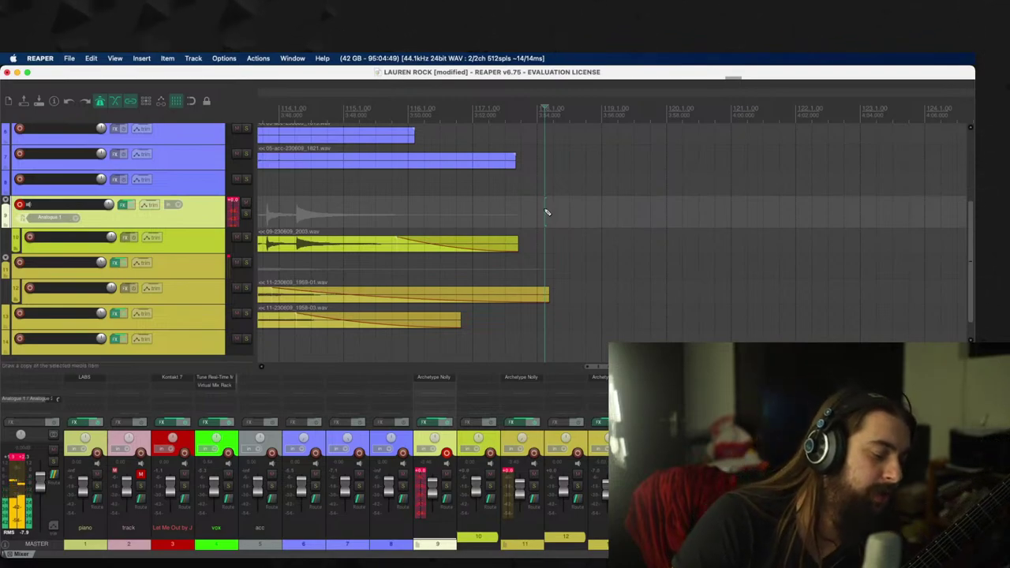
key(super+r)
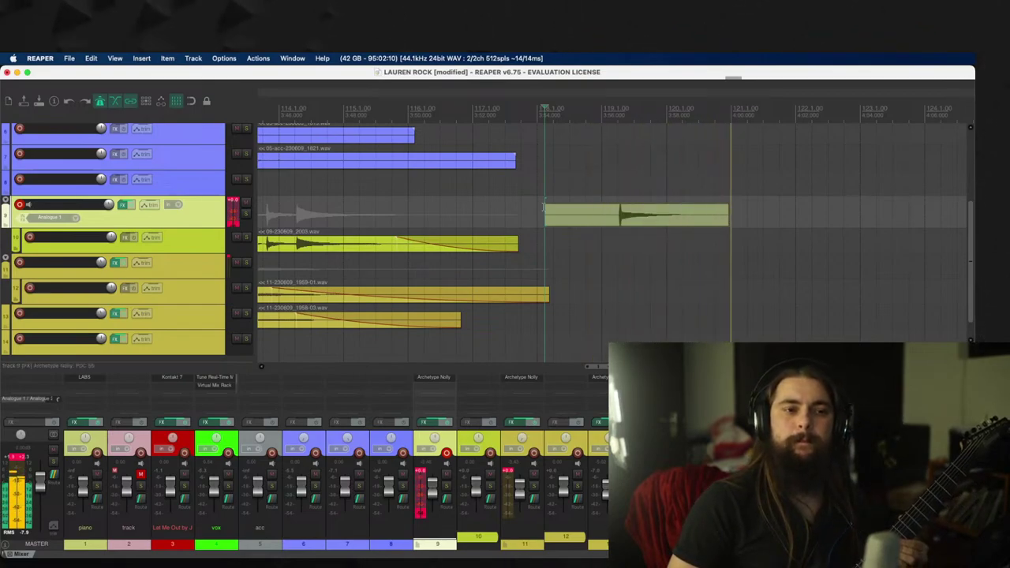
key(space)
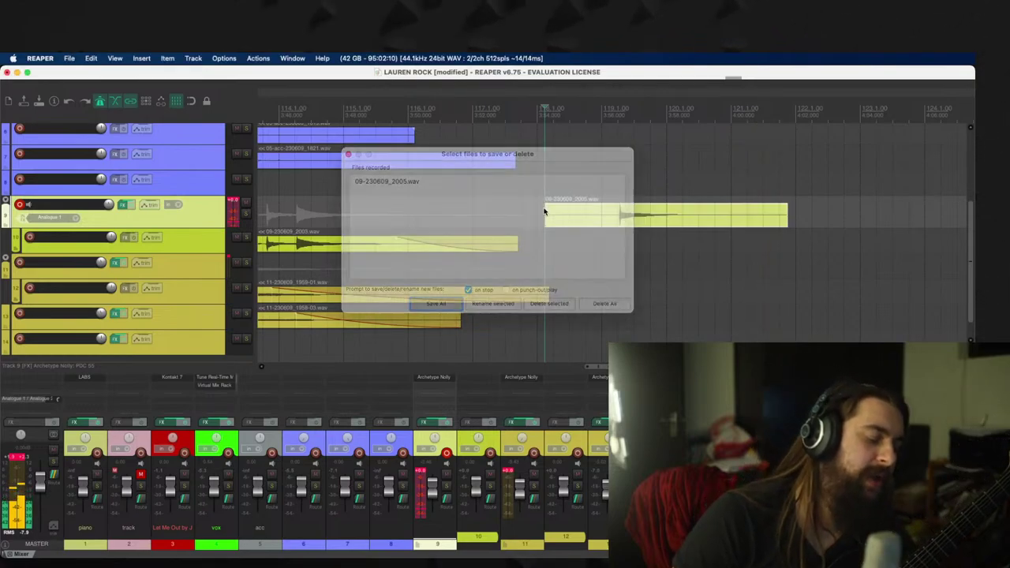
key(Escape)
key(super+r)
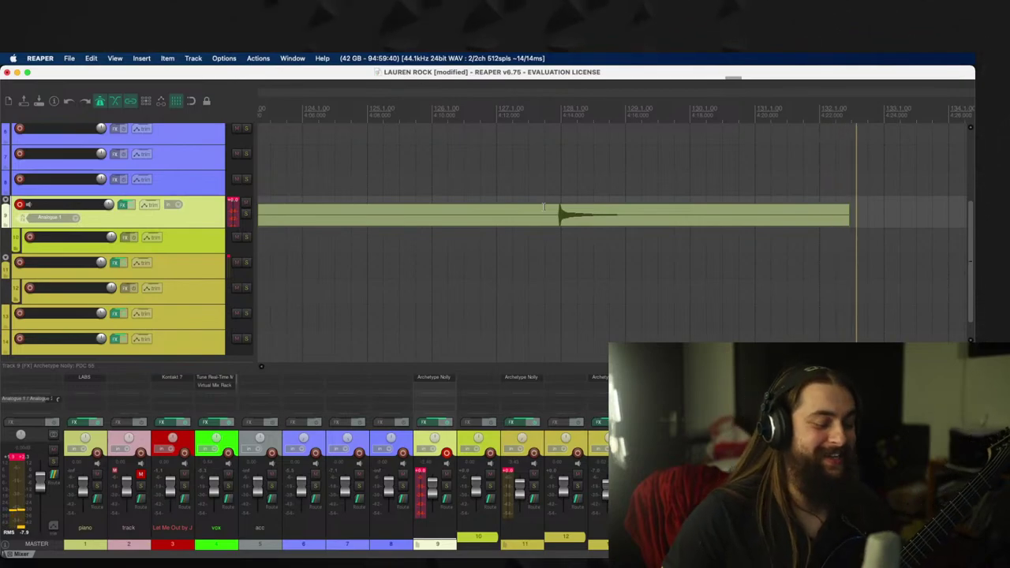
key(space)
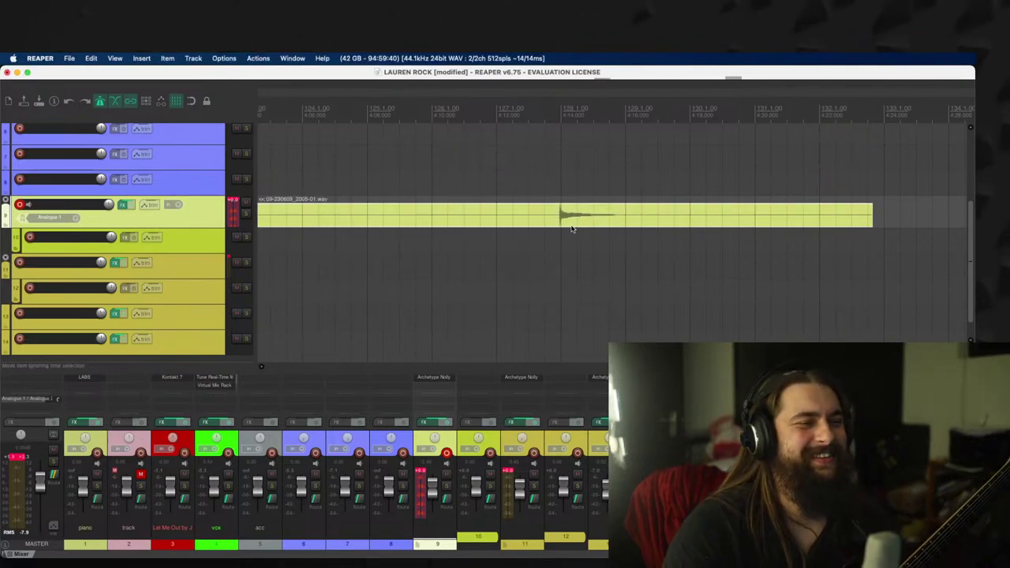
Step: Split the recording before its last note, trim the leading silence, and arrange the two single-note clips end to end from about bar 117
key(s)
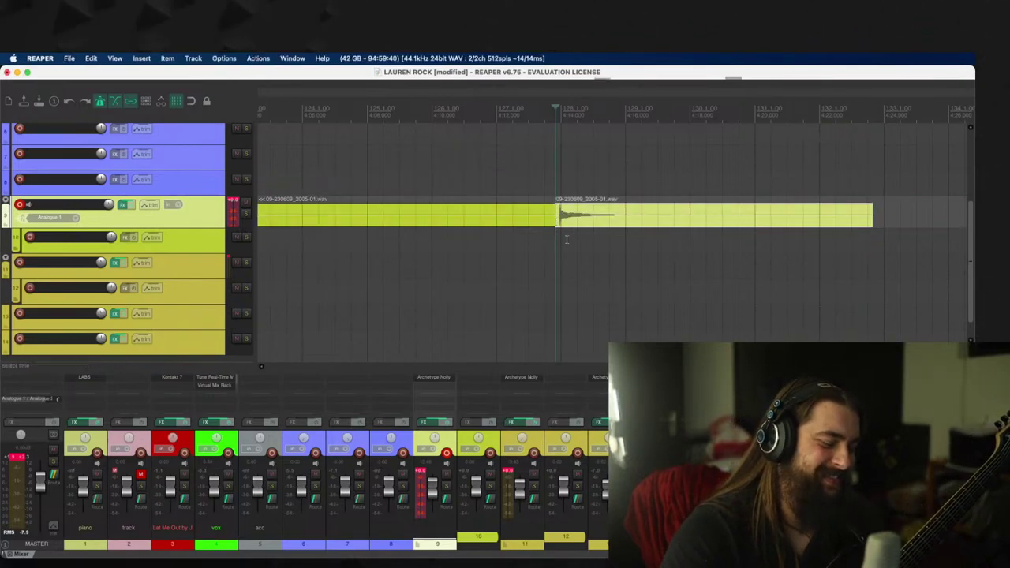
scroll(600, 223, down, 3)
drag(280, 219, 349, 218)
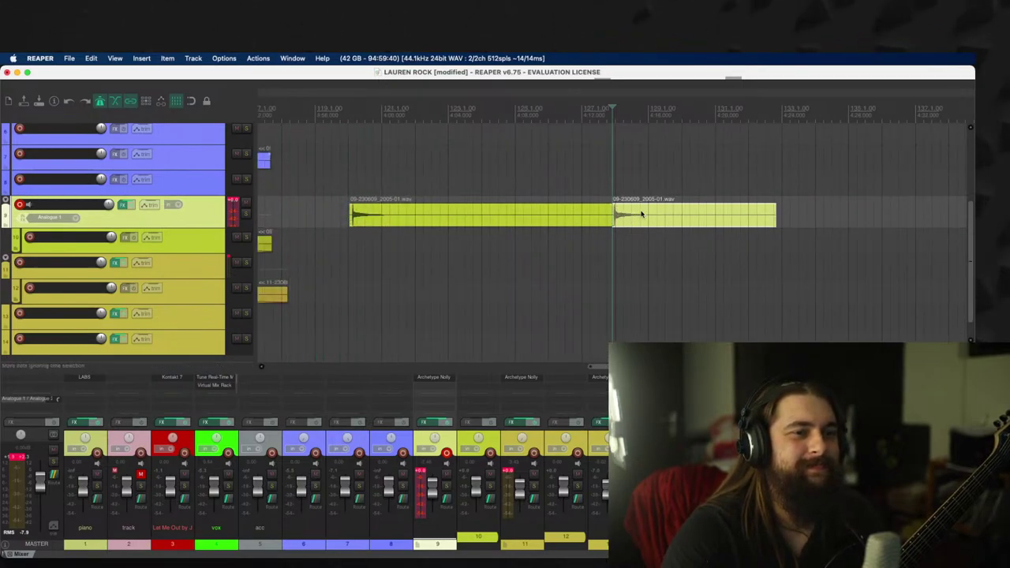
drag(641, 213, 282, 205)
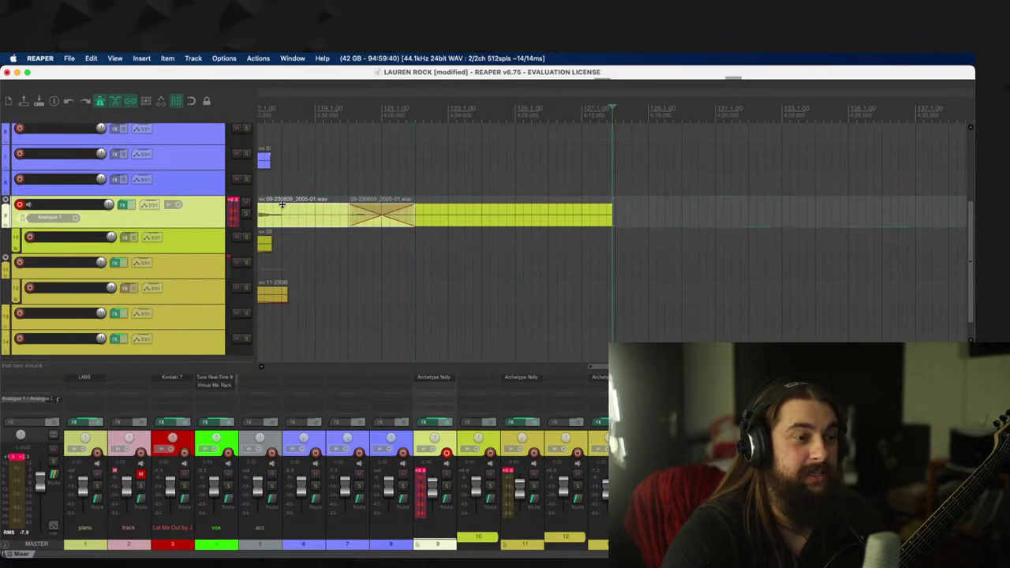
drag(520, 208, 568, 216)
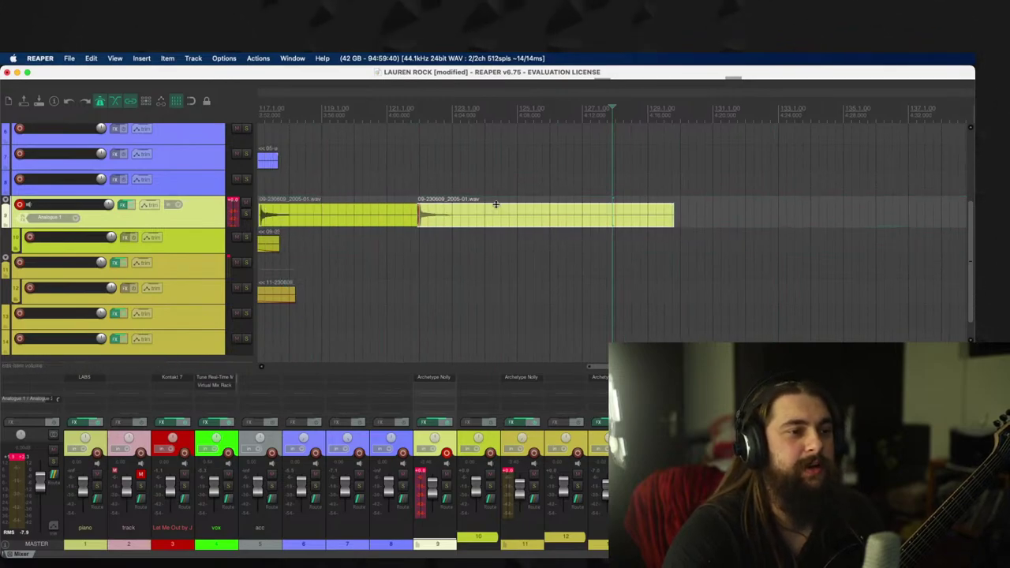
Step: Record a third sustained note on track 9 just after the two existing single-note clips
scroll(569, 217, down, 3)
click(648, 185)
scroll(648, 185, up, 3)
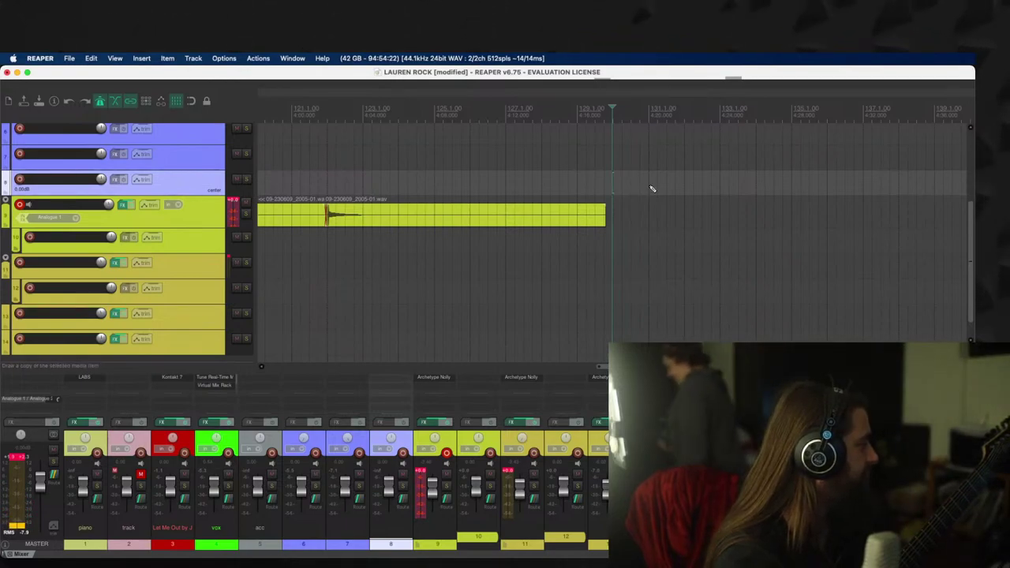
key(super+r)
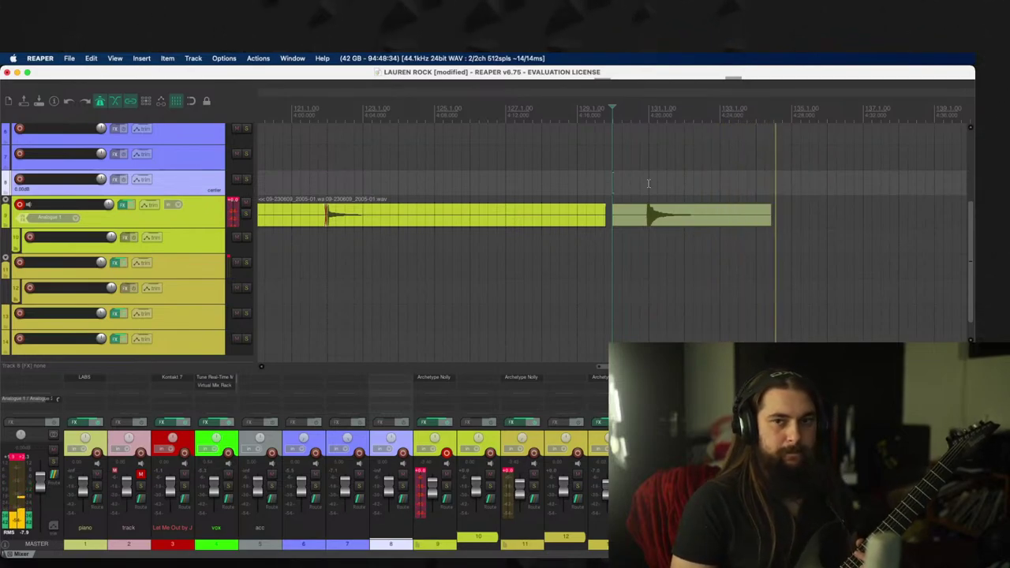
key(space)
Step: Select the three sustained-note clips on track 9 and reverse them as new takes
scroll(336, 95, down, 1)
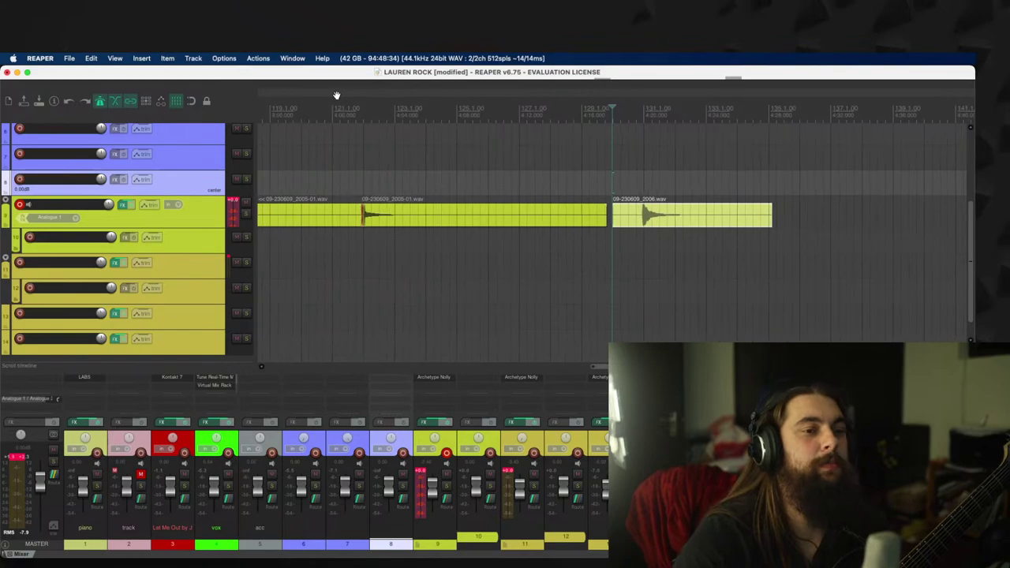
scroll(530, 224, down, 3)
scroll(530, 224, up, 2)
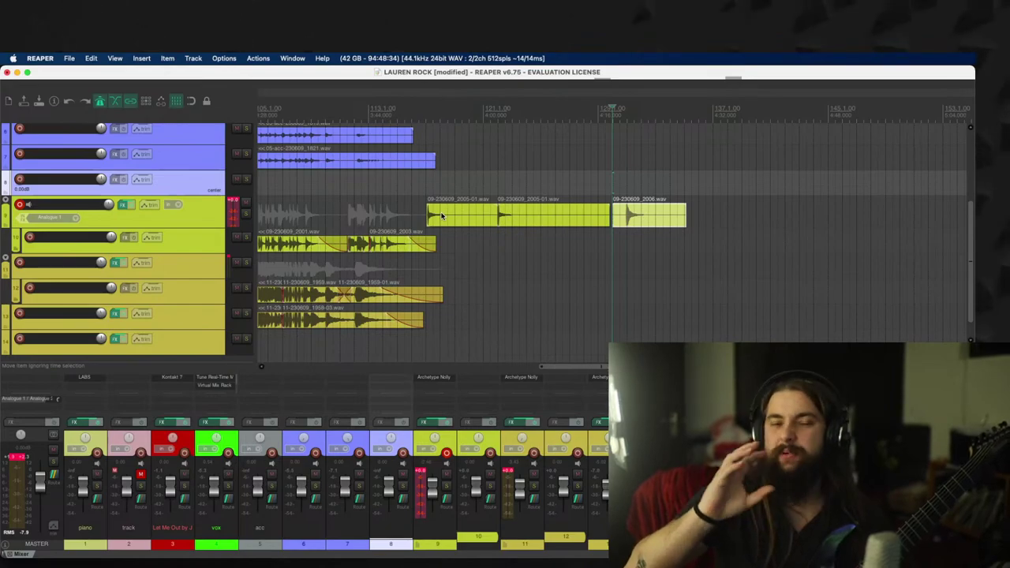
click(442, 215)
scroll(437, 208, left, 5)
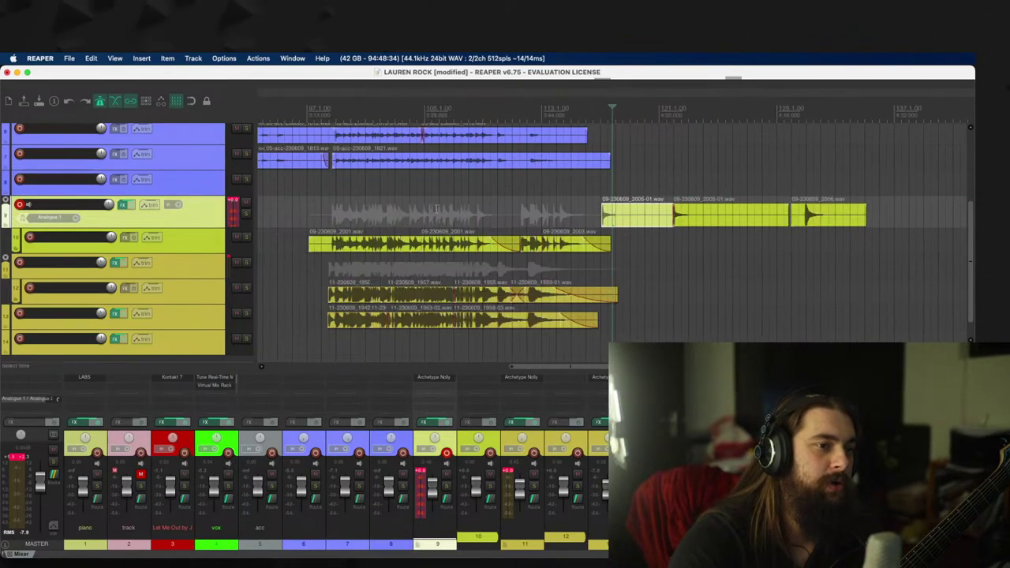
drag(844, 237, 728, 140)
right_click(726, 139)
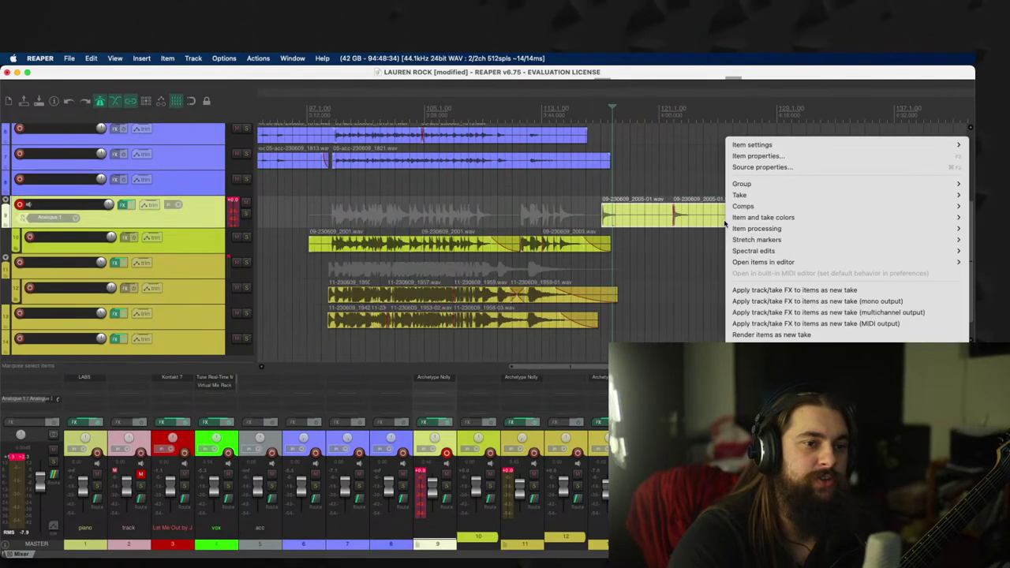
click(830, 336)
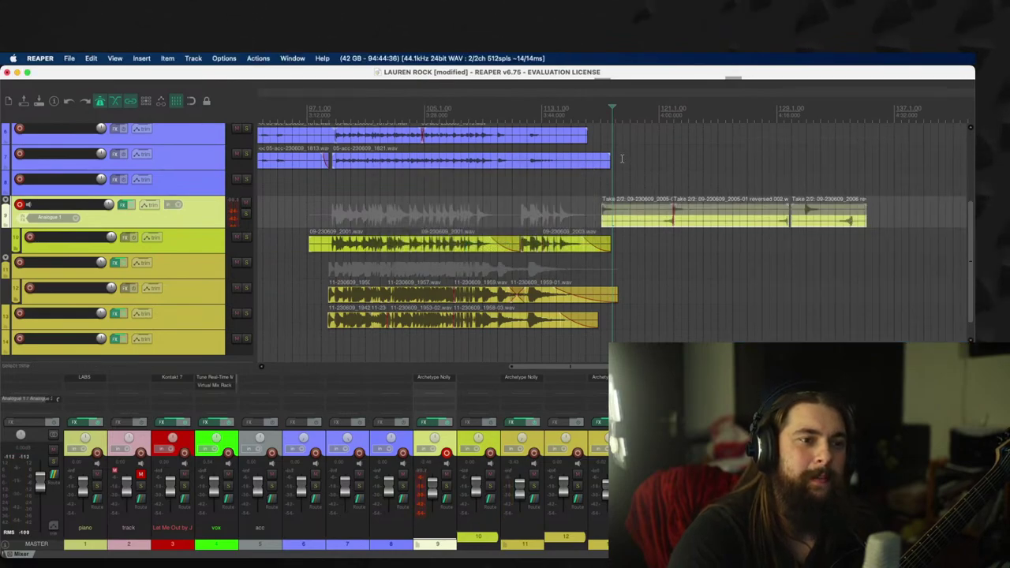
Step: Move the reversed clips on track 9 earlier to start around bar 114, give the first a long fade-in, and play it back
scroll(538, 221, up, 3)
drag(761, 221, 647, 224)
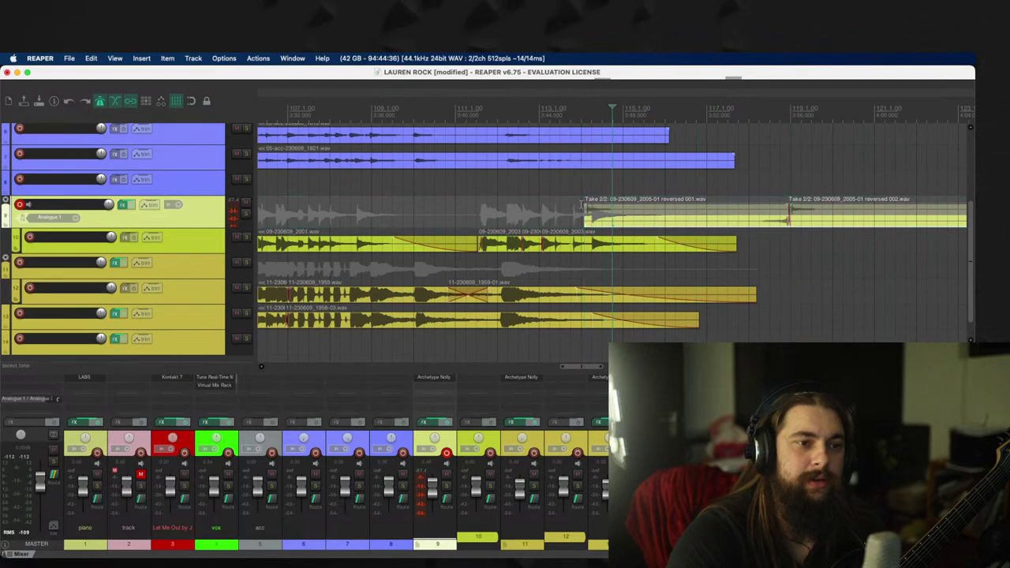
drag(585, 205, 687, 207)
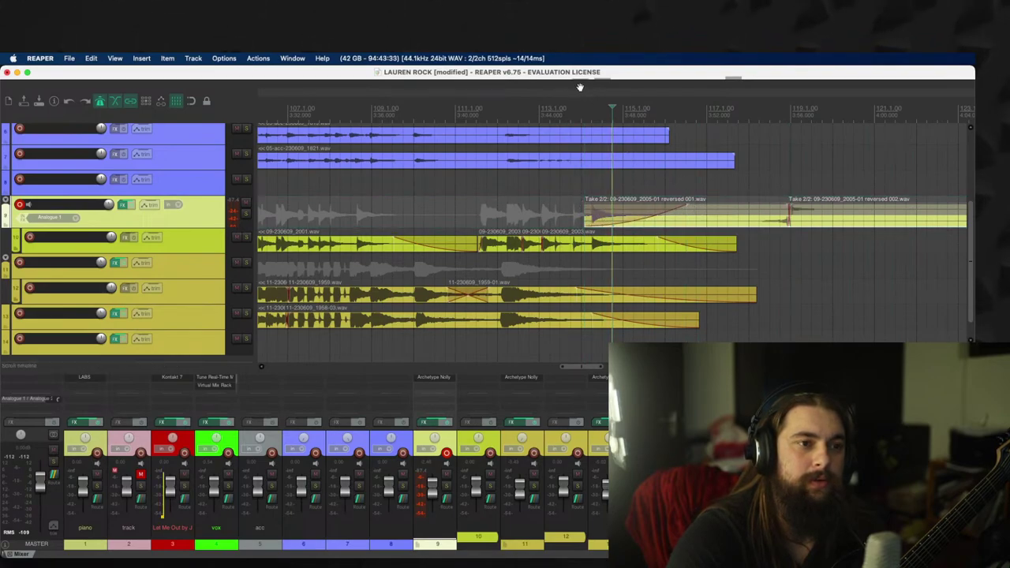
key(space)
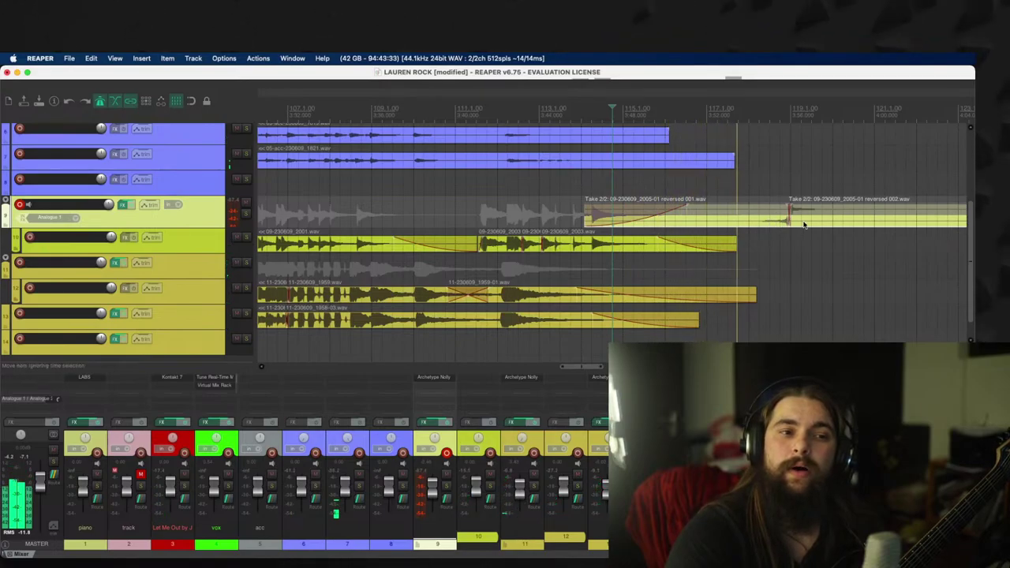
Step: Move the second reversed clip onto track 11, ending around bar 119, and shape it with a long fade-in
scroll(803, 224, right, 3)
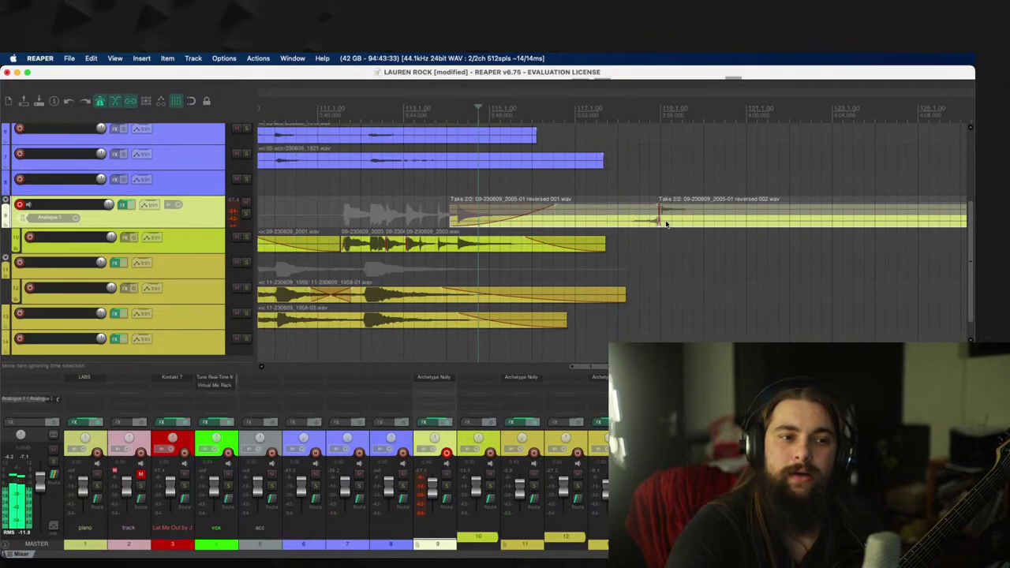
scroll(695, 225, down, 3)
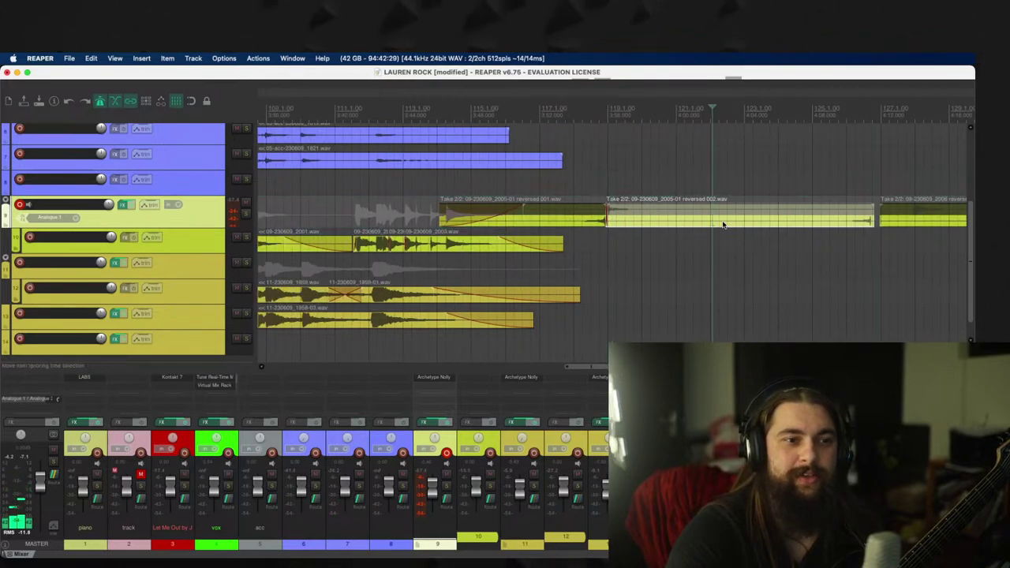
drag(722, 225, 453, 274)
click(456, 181)
key(space)
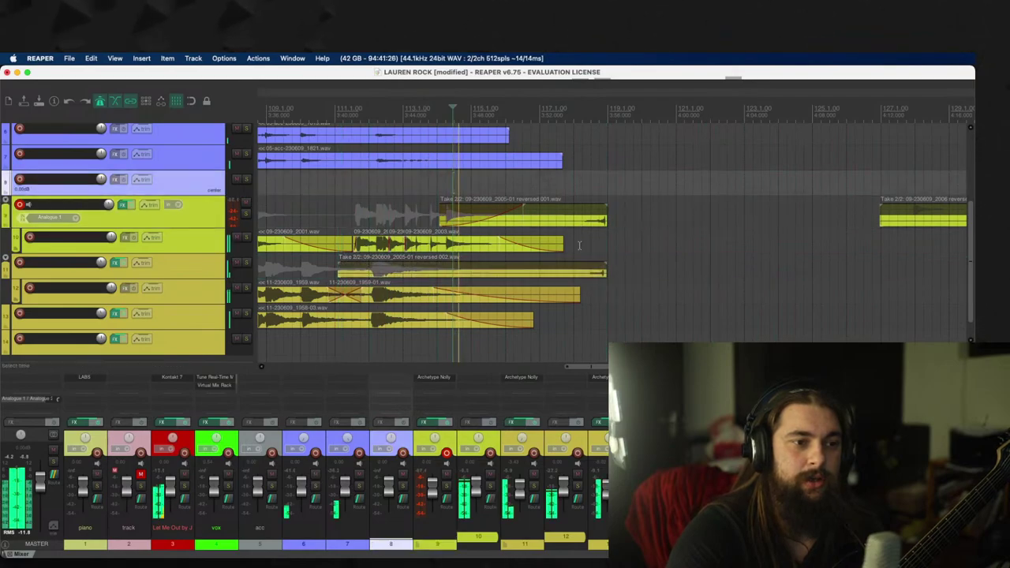
click(341, 271)
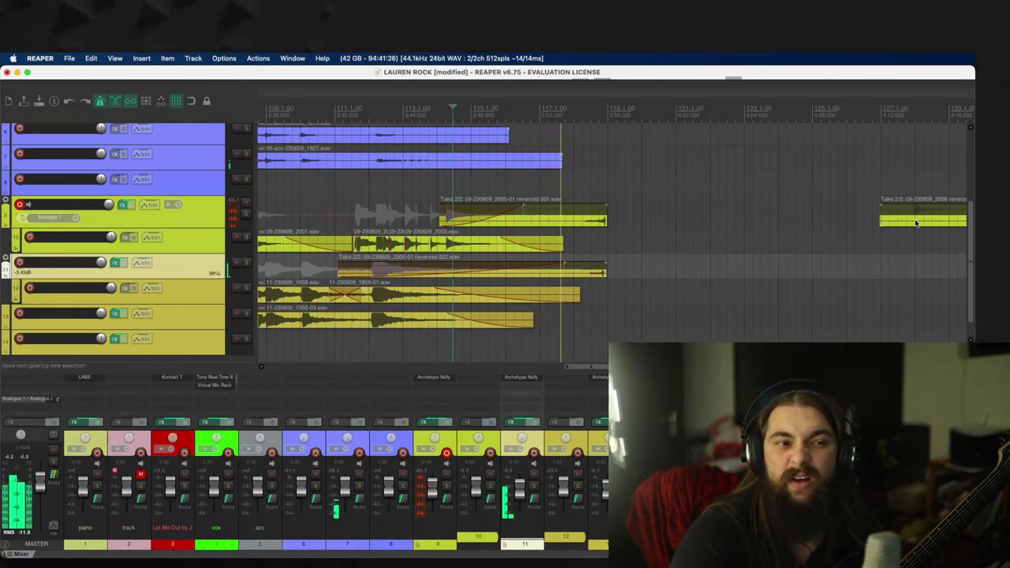
Step: Move the third reversed clip onto track 14 from about bar 114 and replace that track's Tone King plug-in with Archetype
drag(915, 223, 484, 340)
click(115, 339)
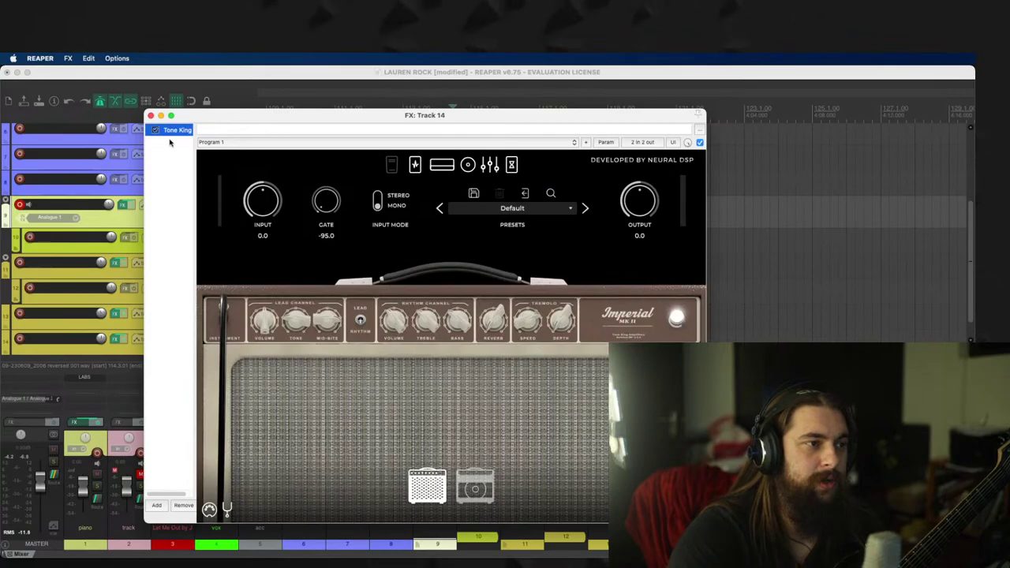
key(Delete)
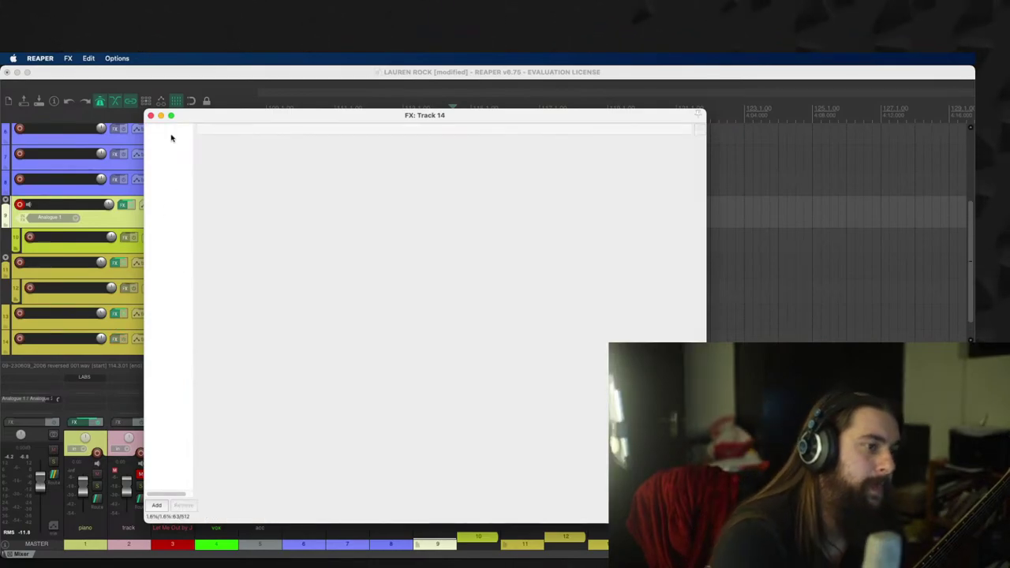
click(115, 339)
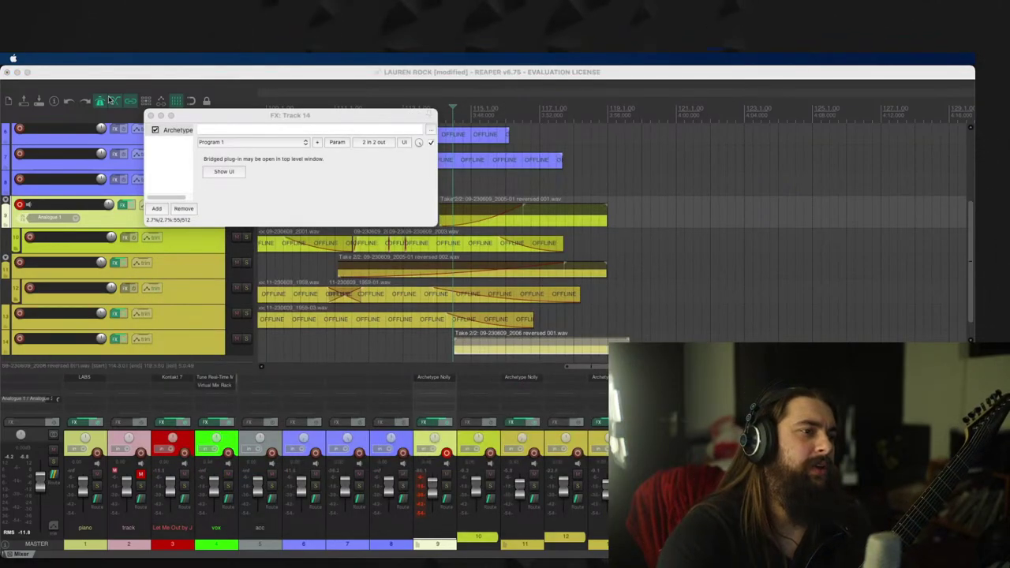
click(150, 116)
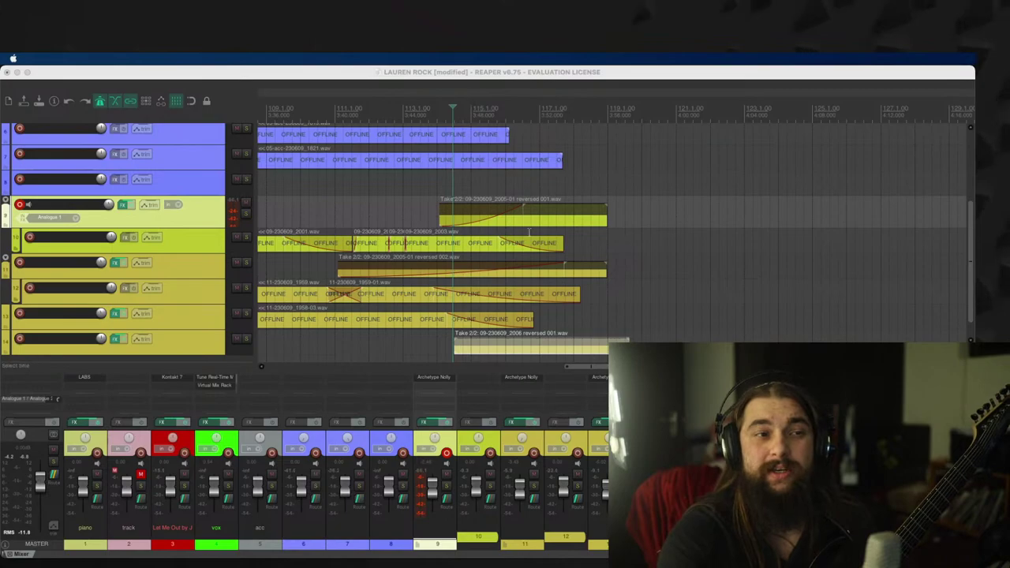
Step: Play back the ending and add a long fade-in to the reversed clip on track 14
click(469, 168)
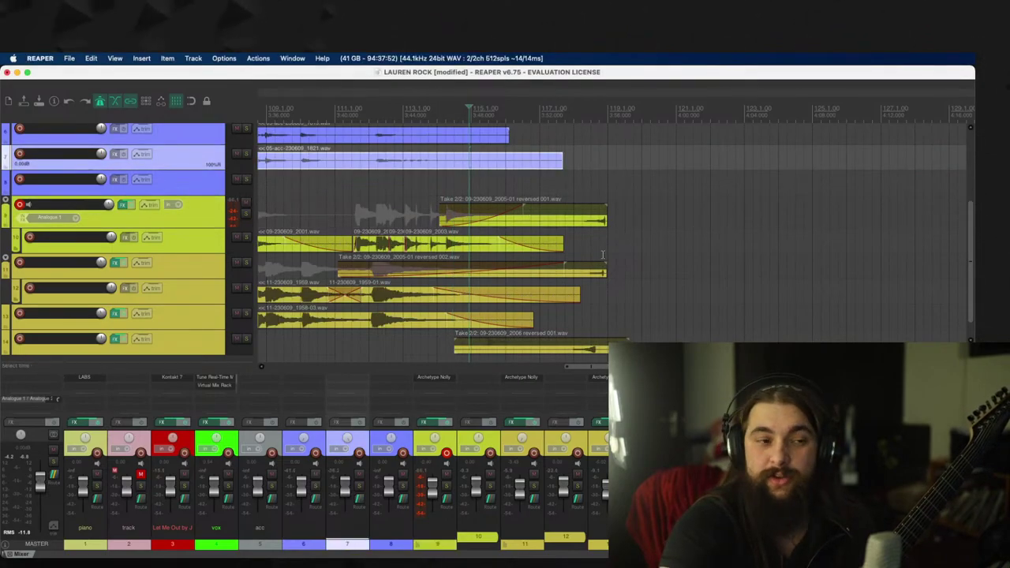
scroll(623, 292, left, 2)
key(space)
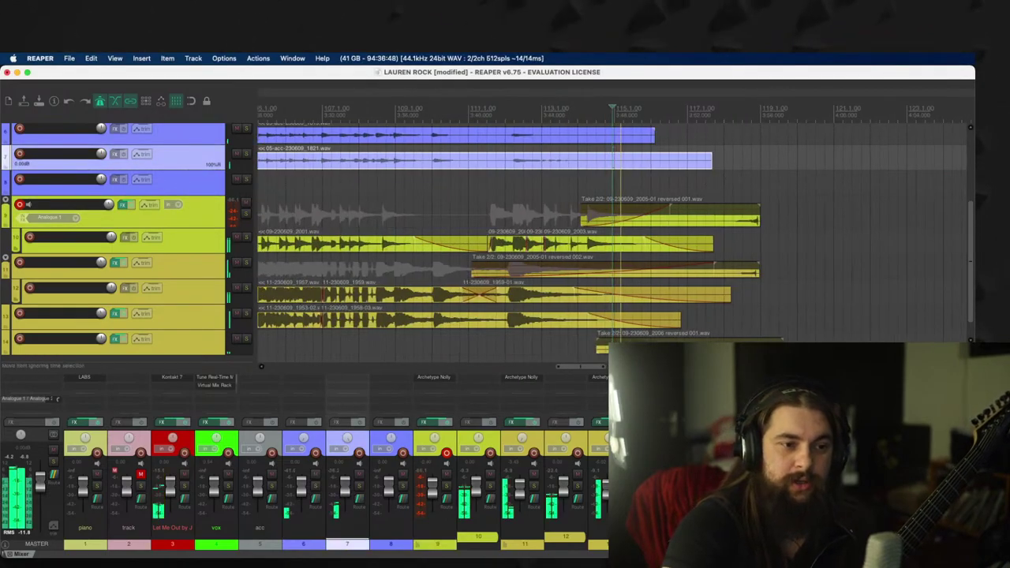
click(596, 339)
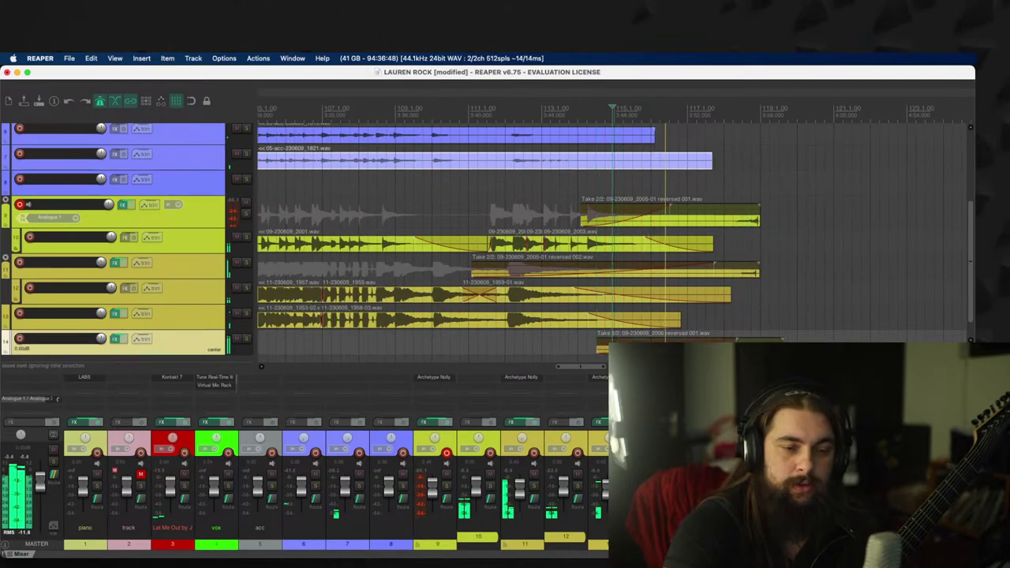
Step: Set the track 14 clip's end just past bar 119 and fade it out from about bar 118
drag(781, 340, 751, 339)
scroll(566, 360, up, 5)
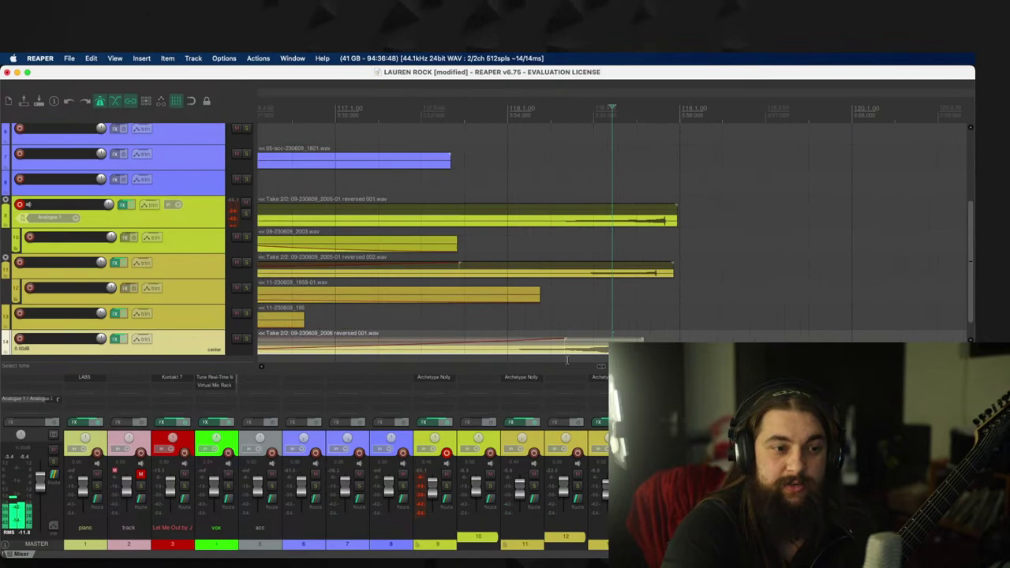
drag(643, 339, 687, 339)
drag(580, 347, 546, 352)
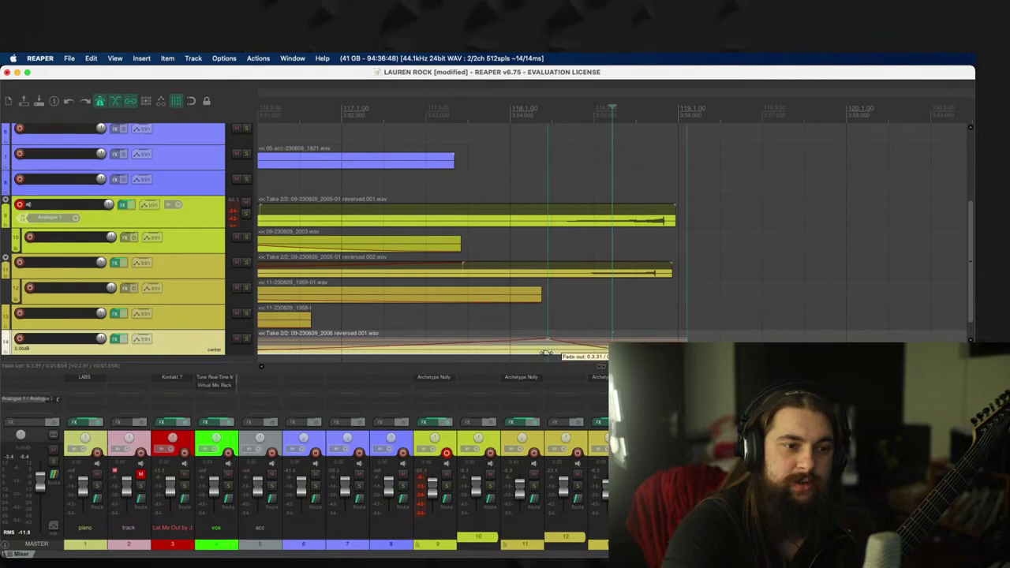
scroll(552, 347, down, 5)
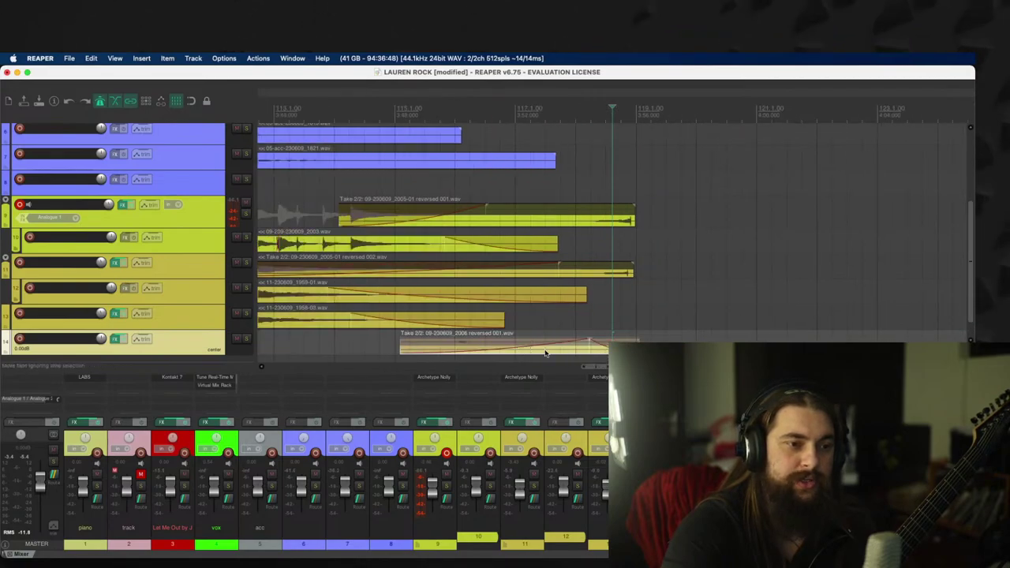
Step: Add overlapping copies of the swells on tracks 14 and 11, shortening and fading out the track 11 swell before copying it
click(544, 352)
key(ctrl+v)
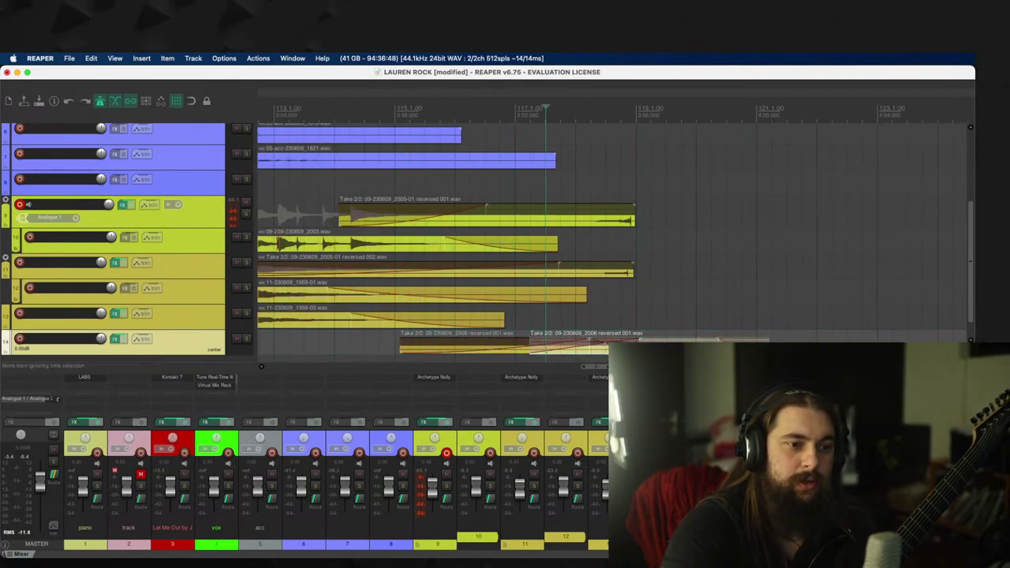
drag(633, 268, 607, 266)
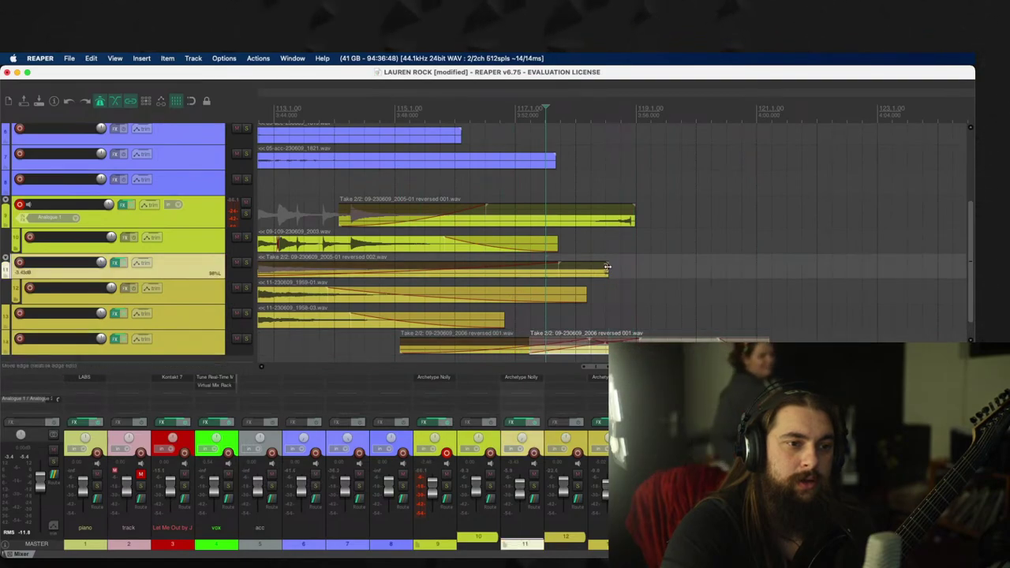
click(407, 270)
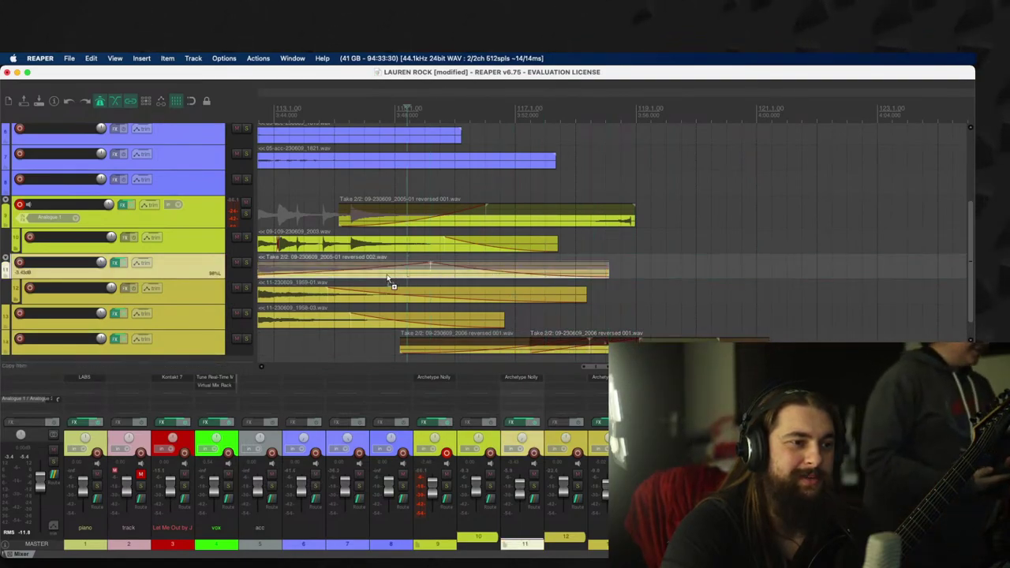
drag(387, 278, 659, 276)
Step: Shorten and fade out the track 9 swell, place copies on tracks 9 and 10, and play back the layers from about bar 113
drag(634, 221, 581, 218)
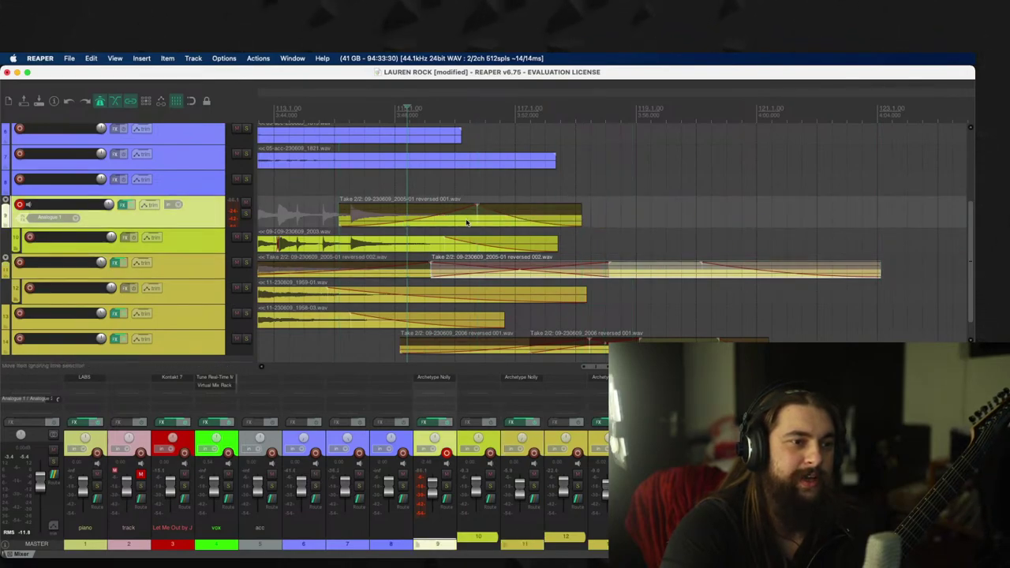
drag(466, 218, 600, 230)
drag(627, 240, 692, 251)
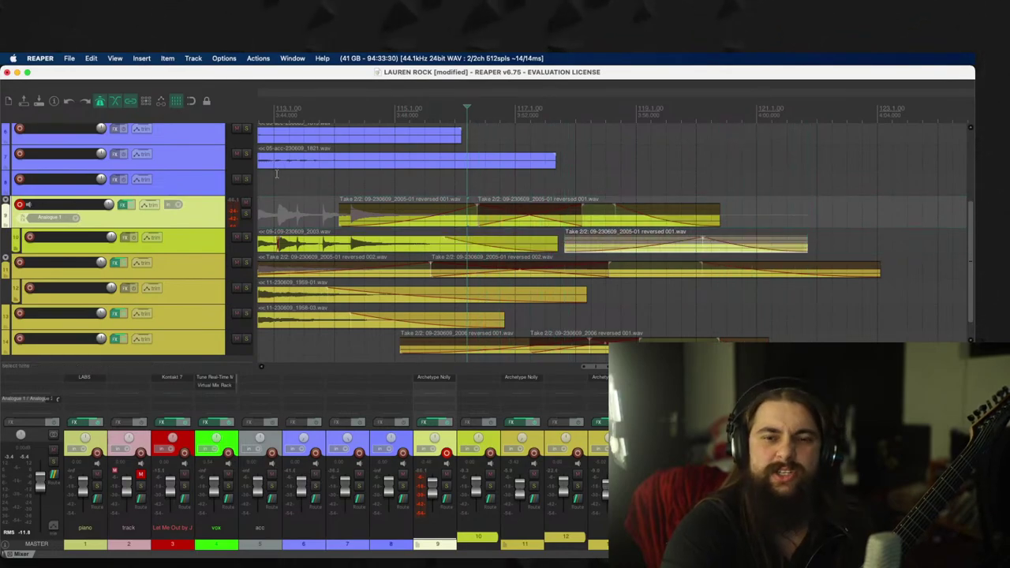
click(304, 178)
key(space)
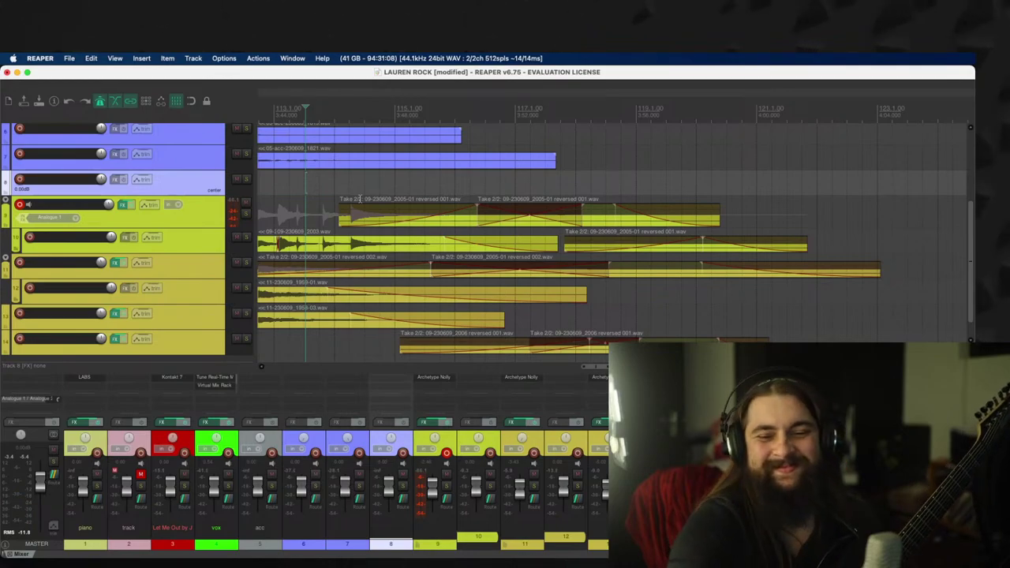
key(space)
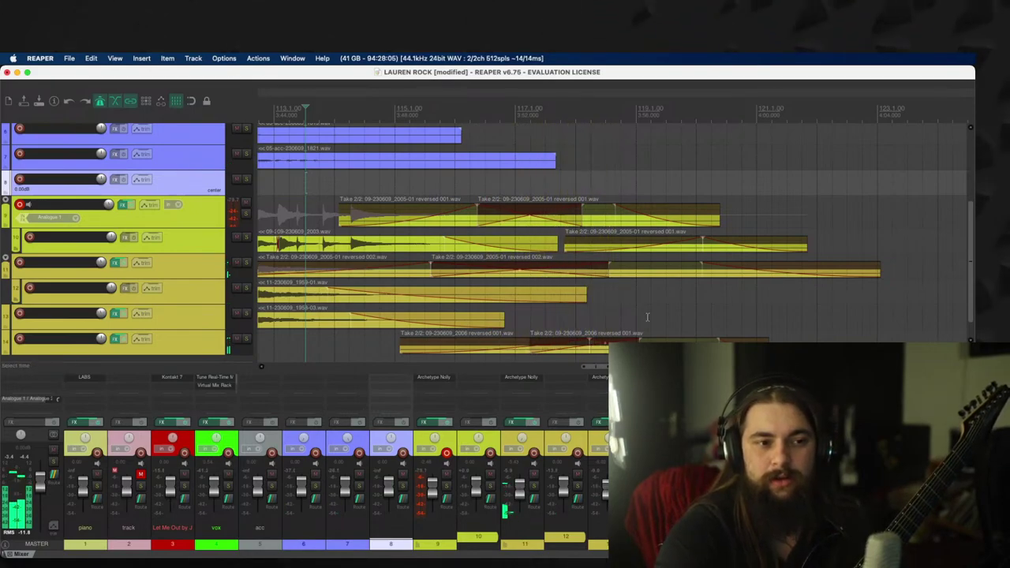
Step: Shorten the second track 14 swell and move it onto track 13, starting just after bar 117
scroll(602, 296, up, 3)
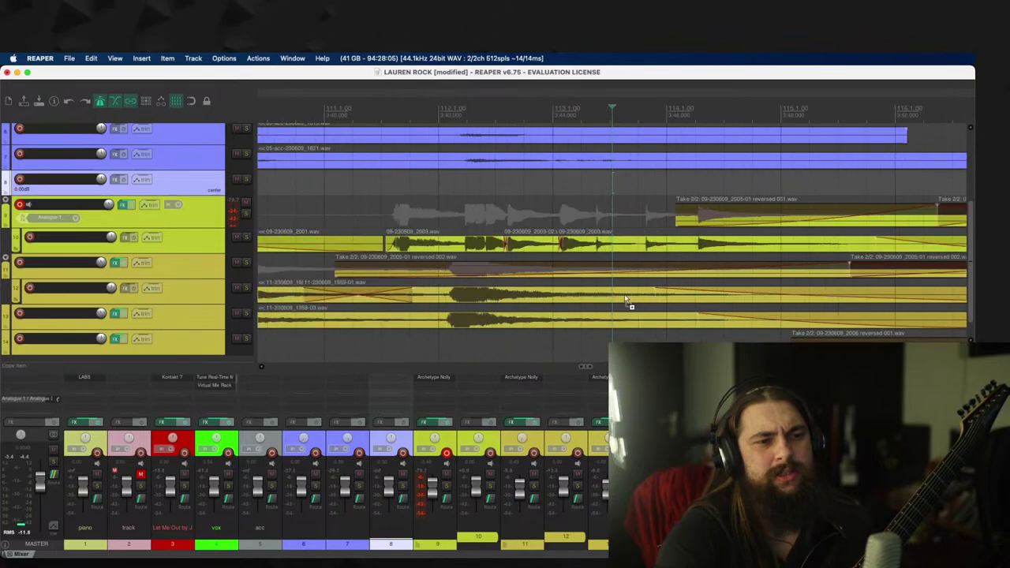
scroll(627, 301, down, 3)
scroll(734, 207, down, 4)
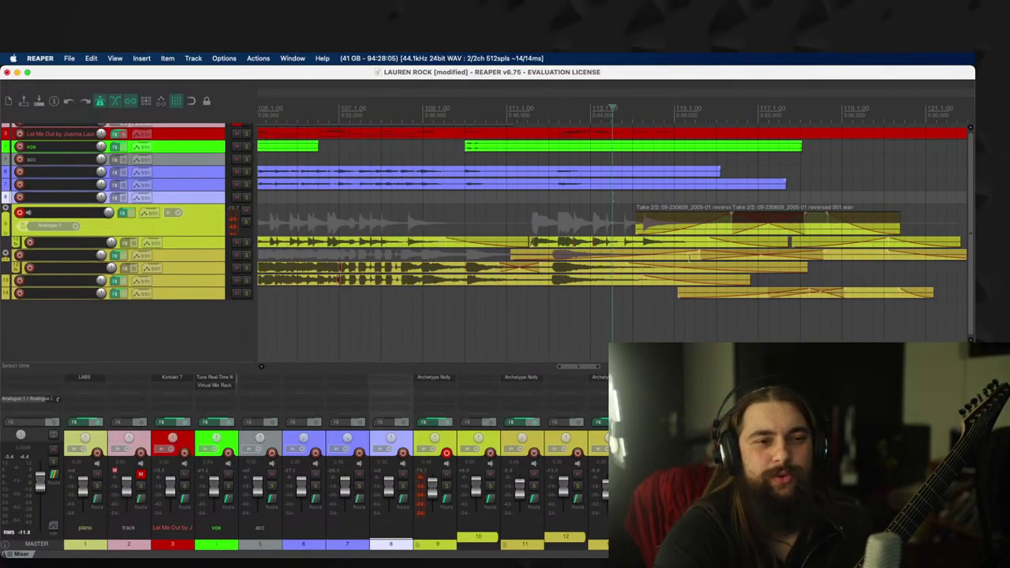
click(735, 205)
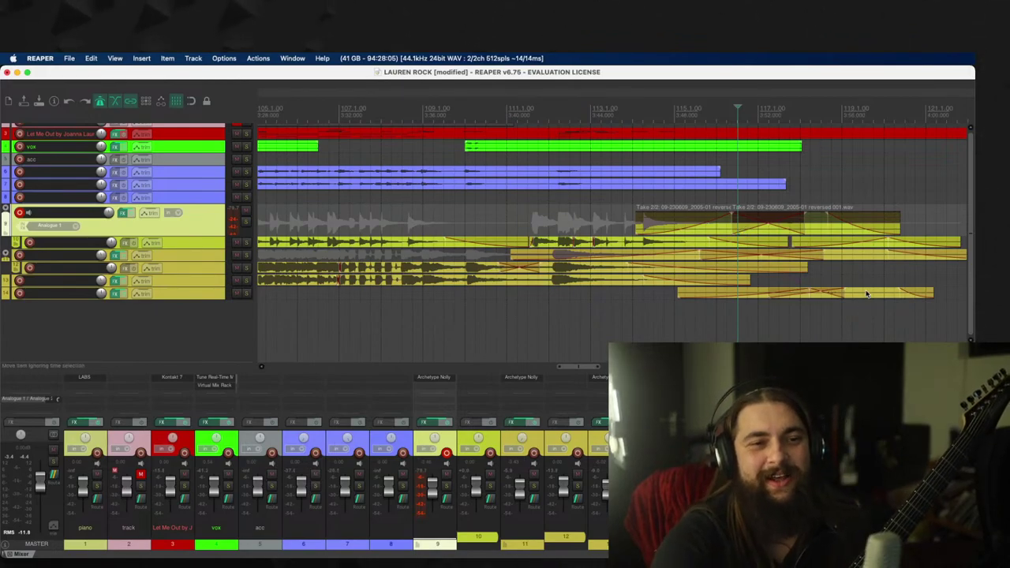
scroll(866, 293, right, 5)
drag(866, 294, 735, 293)
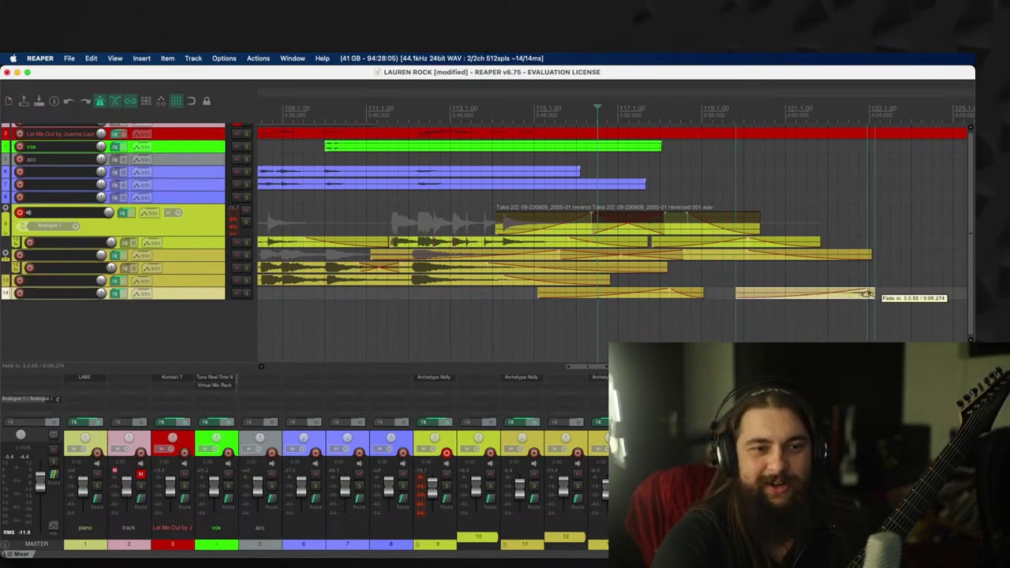
drag(871, 292, 725, 280)
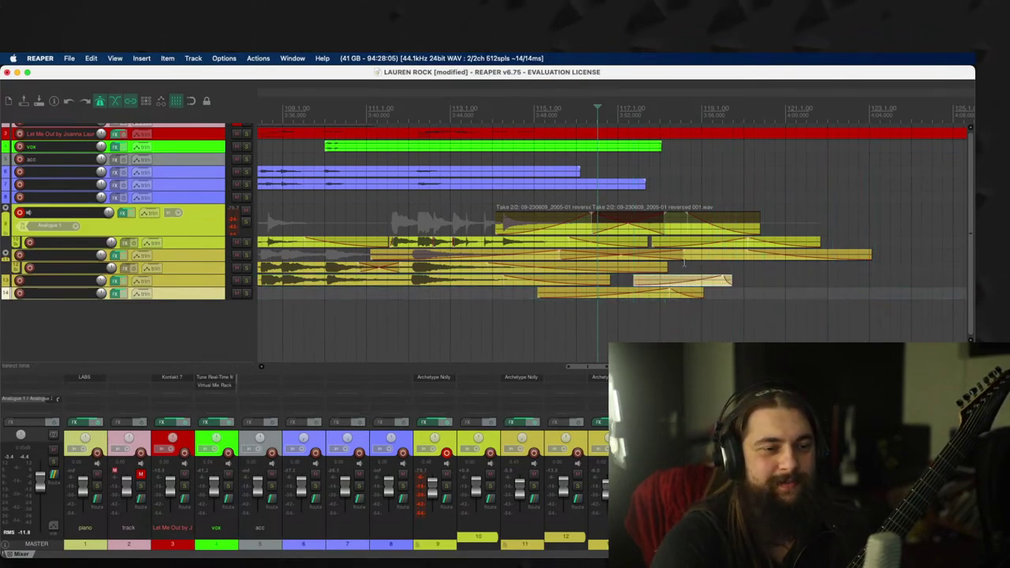
Step: Play back the layers, shift the two track 9 swells slightly earlier, and move track 11's second swell onto track 12 from about bar 119
click(527, 196)
key(space)
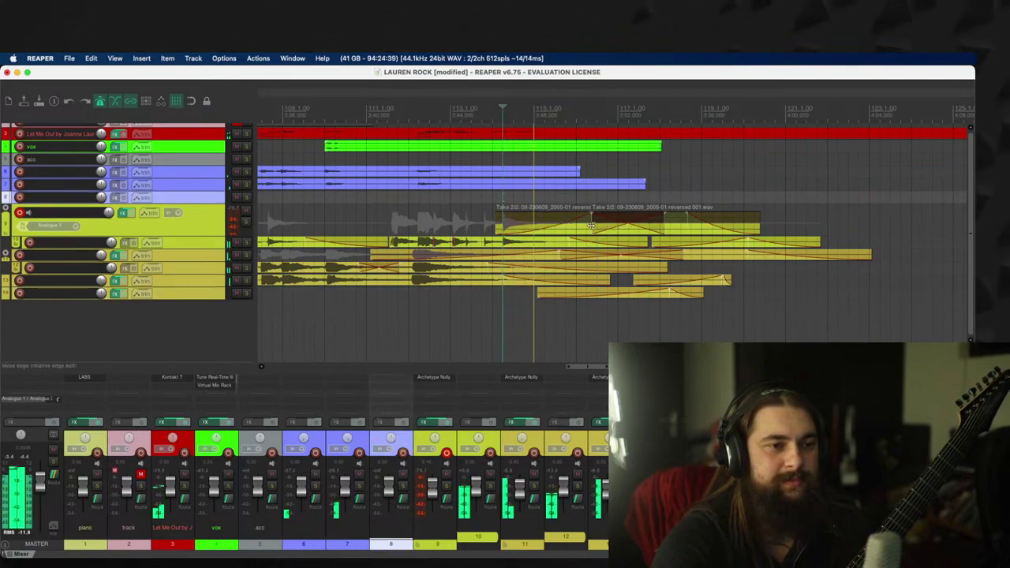
drag(590, 225, 629, 229)
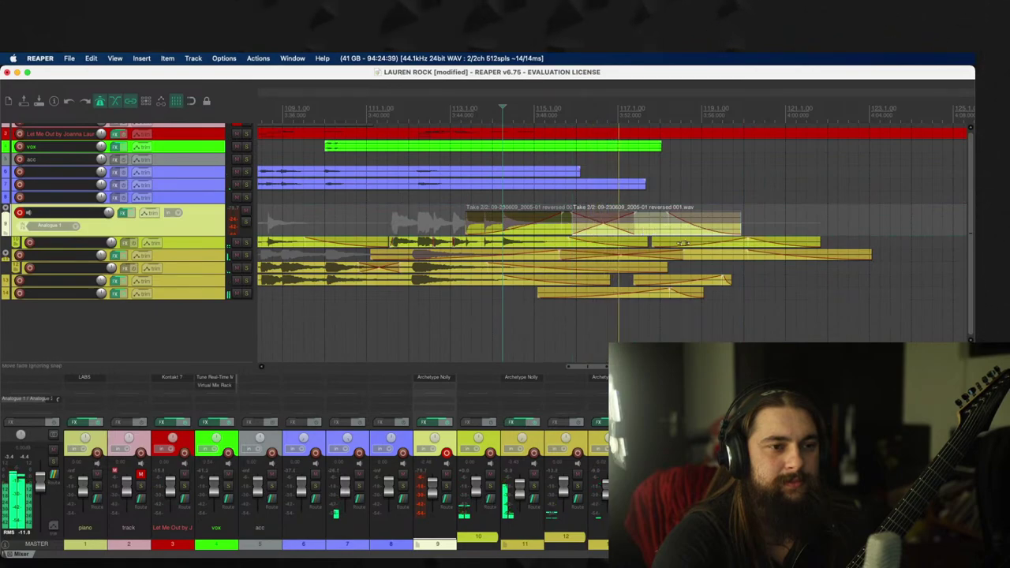
drag(714, 254, 734, 267)
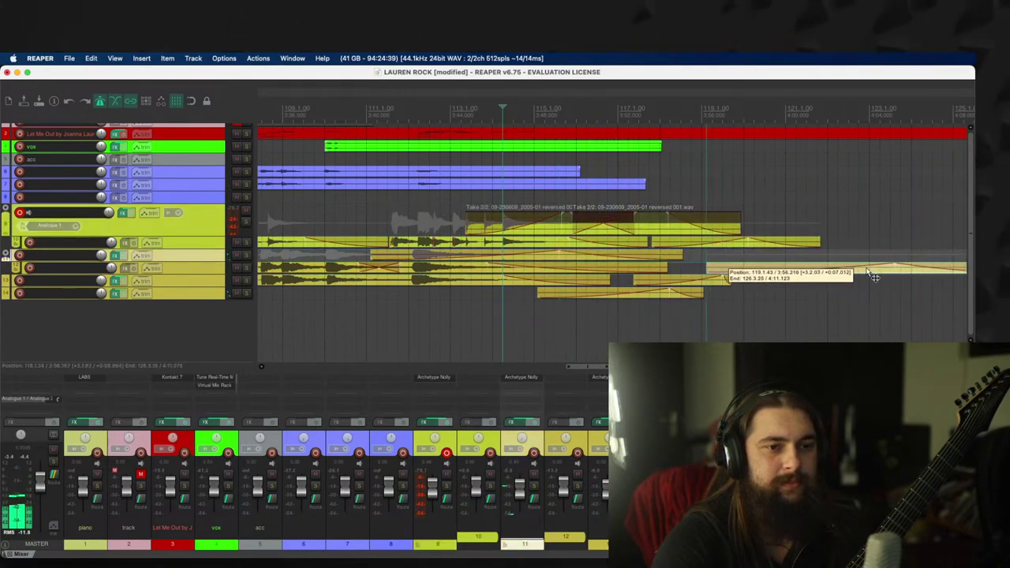
Step: Delete the swell on track 14 and the second swell on track 13, playing the ending back between the deletions
click(840, 249)
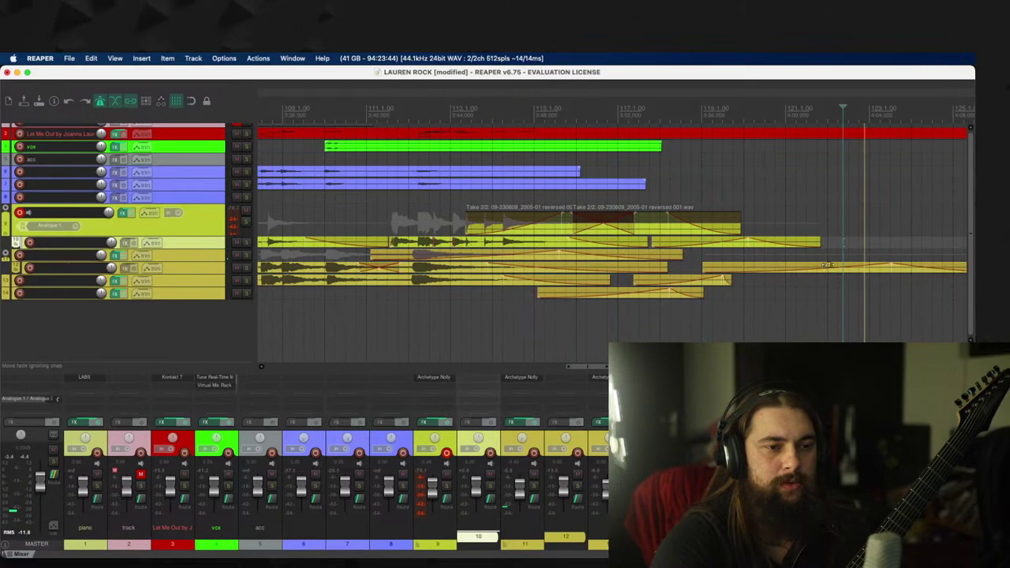
click(873, 266)
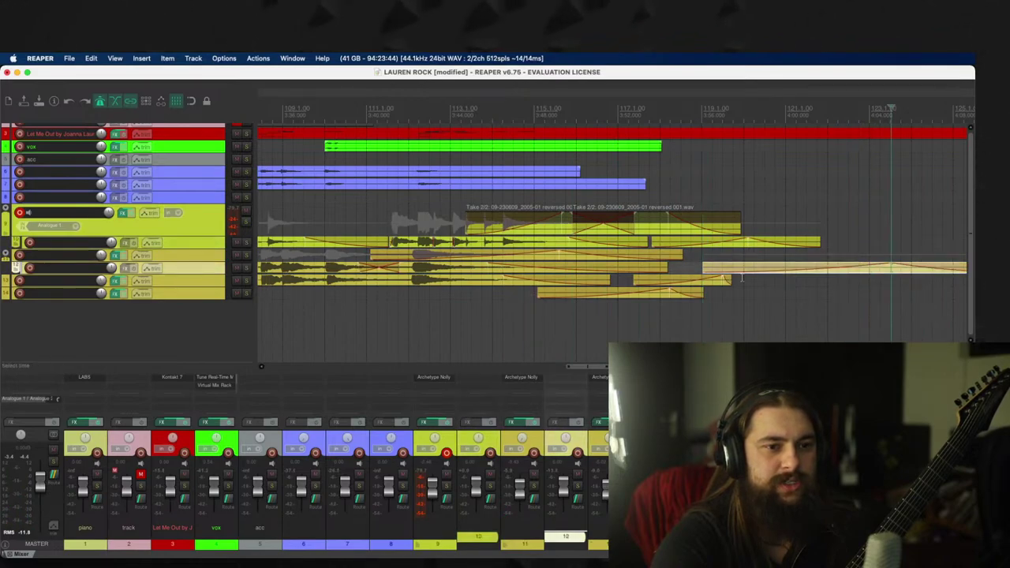
click(645, 295)
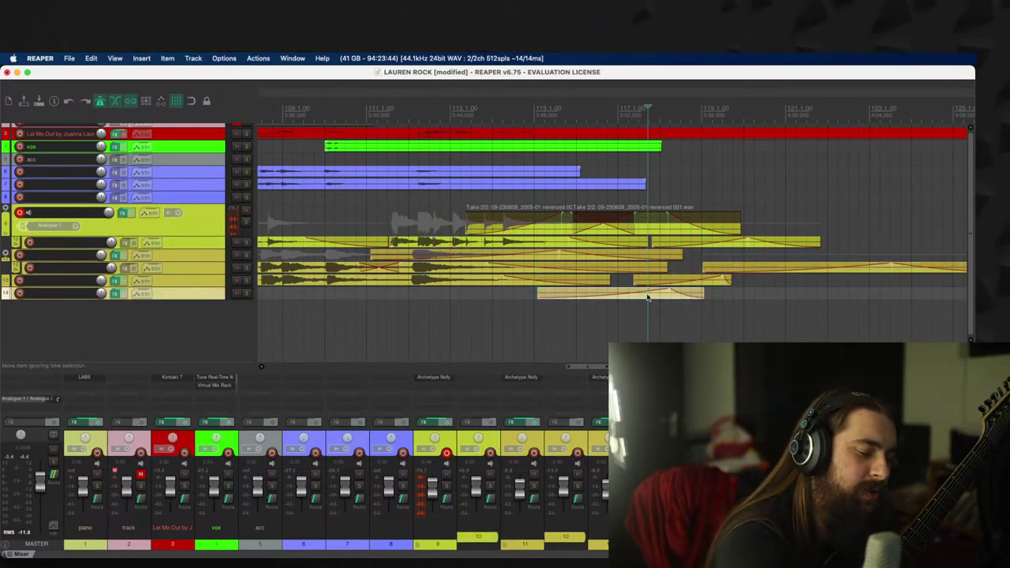
key(Delete)
key(space)
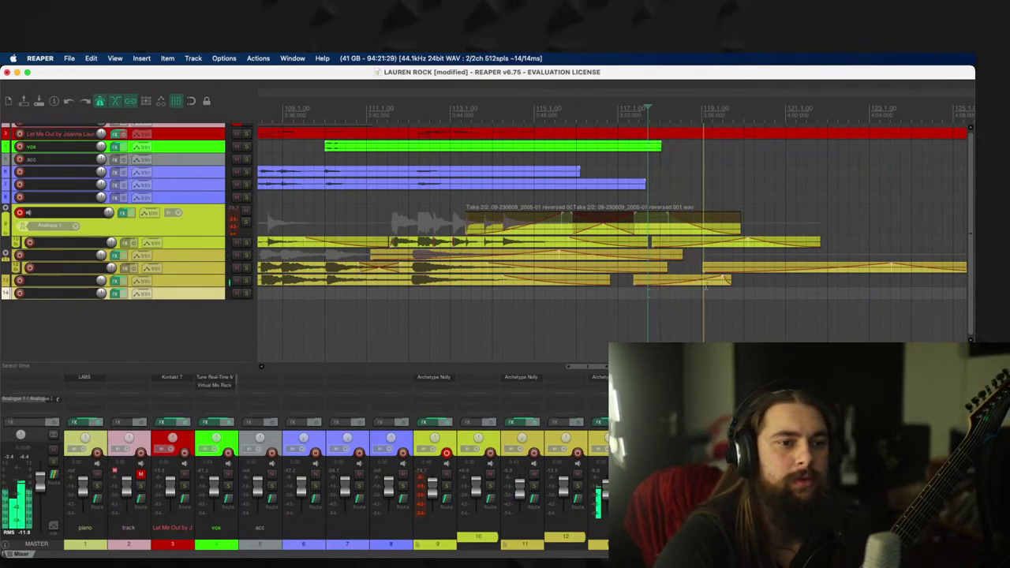
click(712, 284)
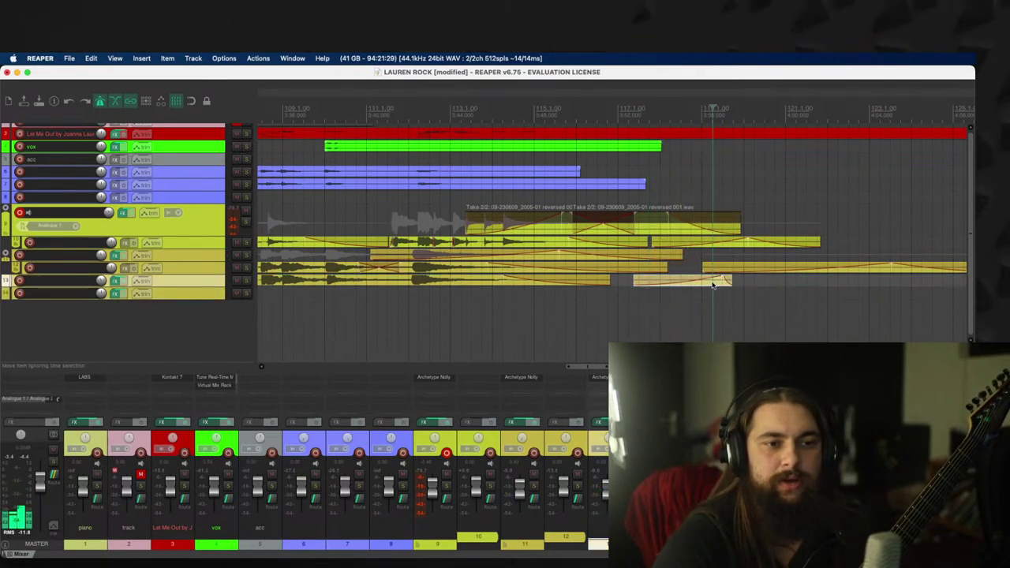
key(Delete)
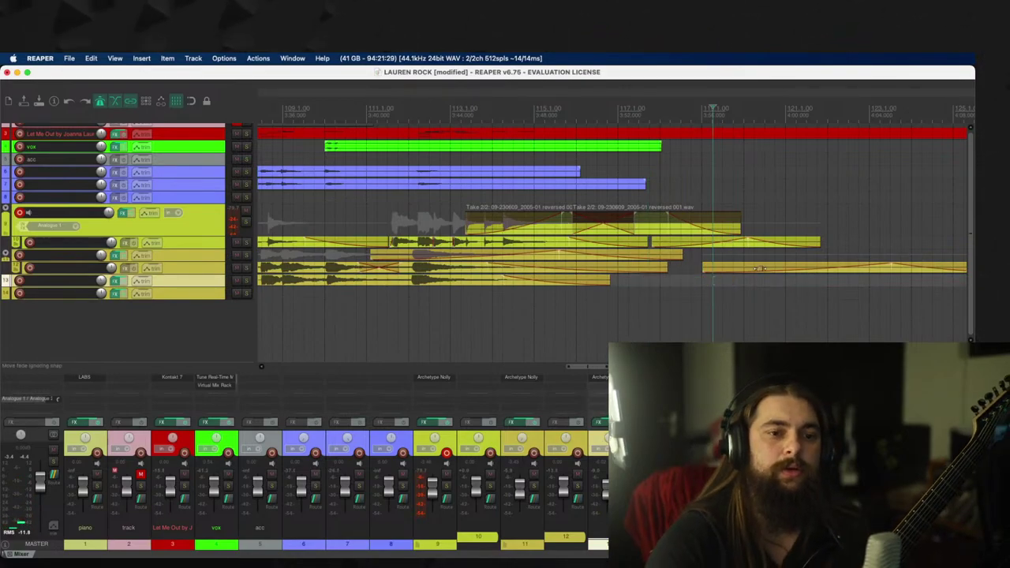
Step: Shorten the track 12 swell's fade-in, move the swell onto track 13 from about bar 117, and play back the ending
click(813, 266)
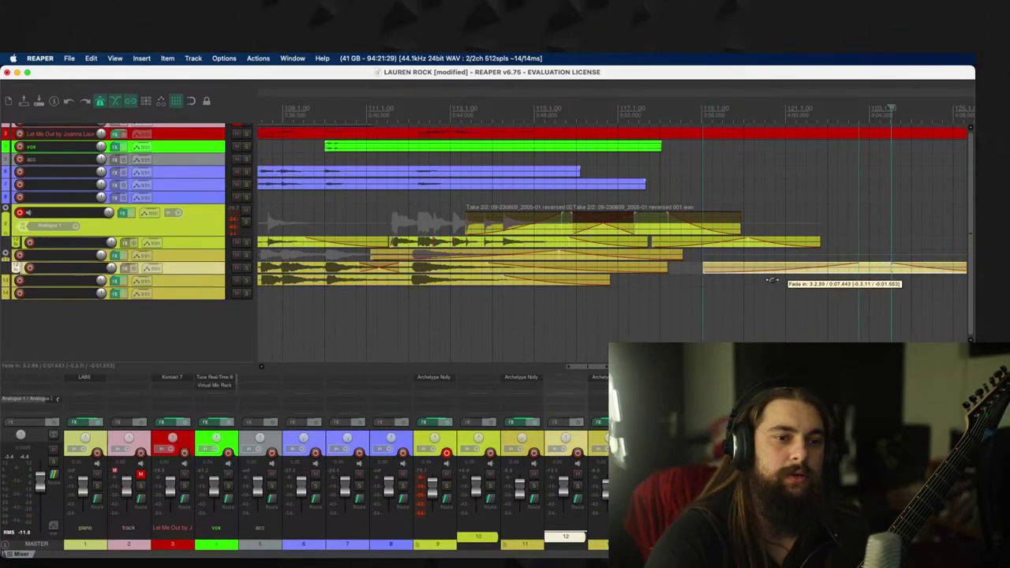
drag(731, 267, 645, 281)
key(space)
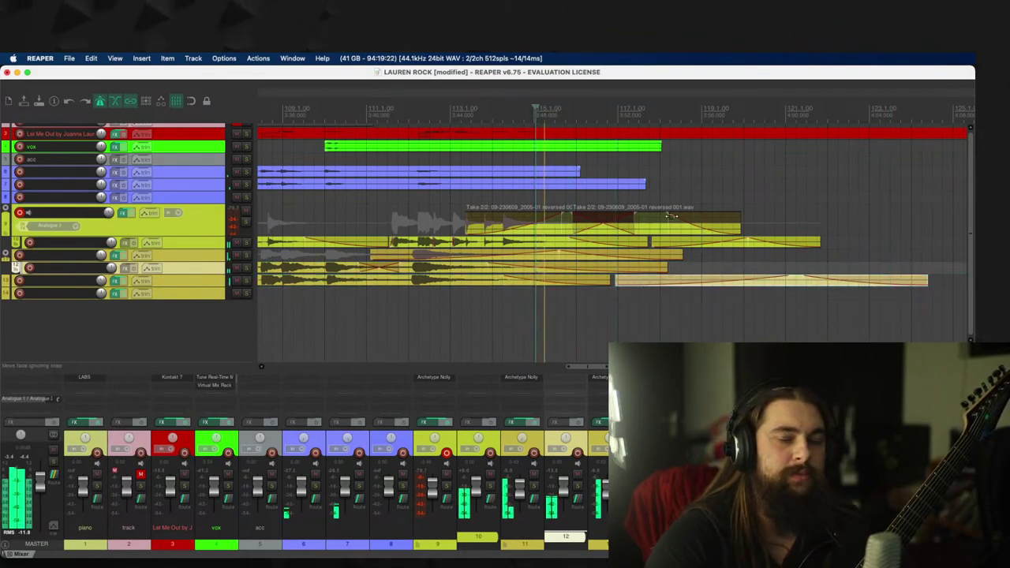
scroll(727, 241, left, 3)
scroll(728, 240, up, 1)
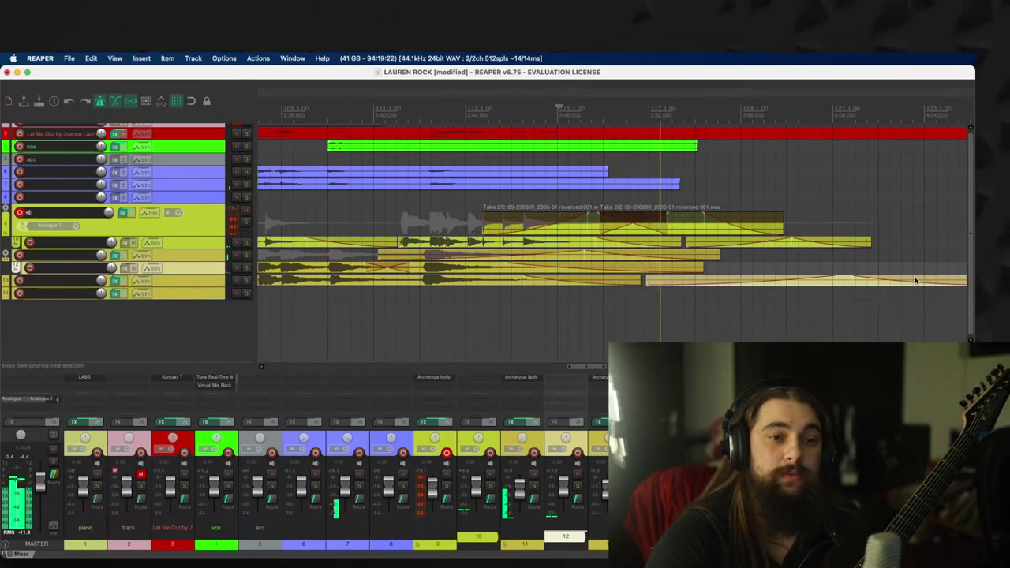
scroll(916, 280, right, 3)
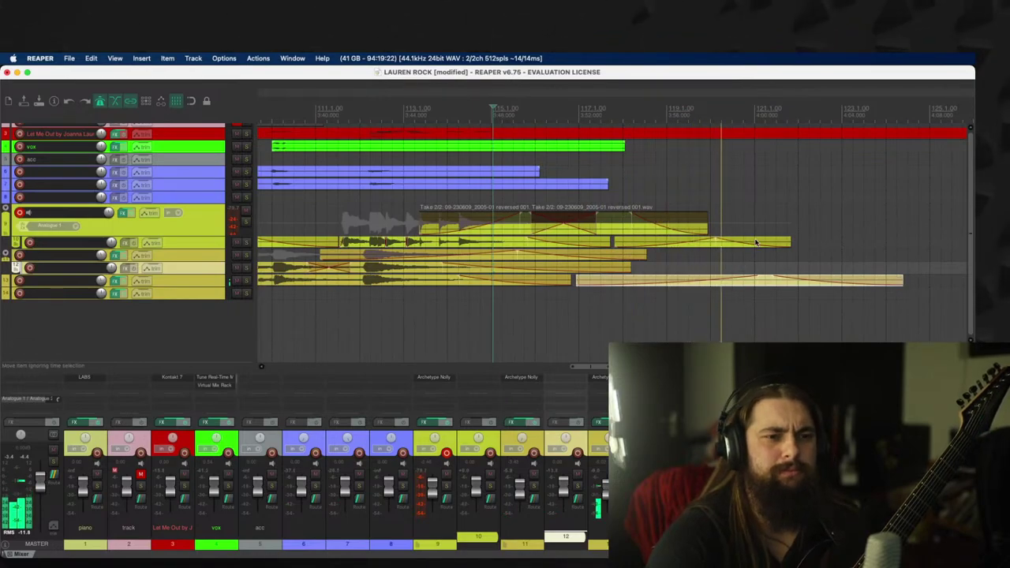
Step: Solo tracks 10 and 13 in turn to check how their closing swells sound on their own
click(246, 243)
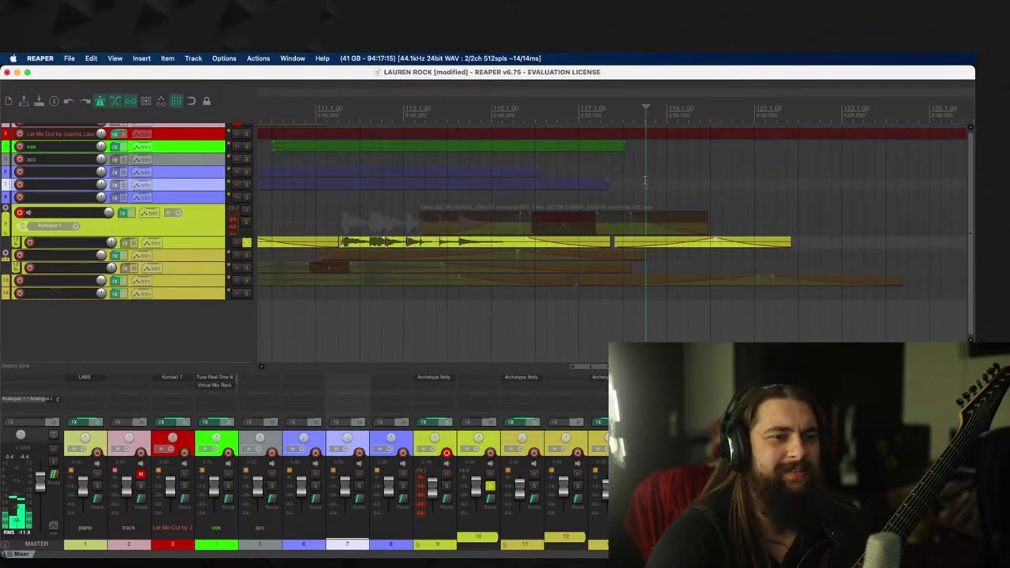
click(247, 243)
key(space)
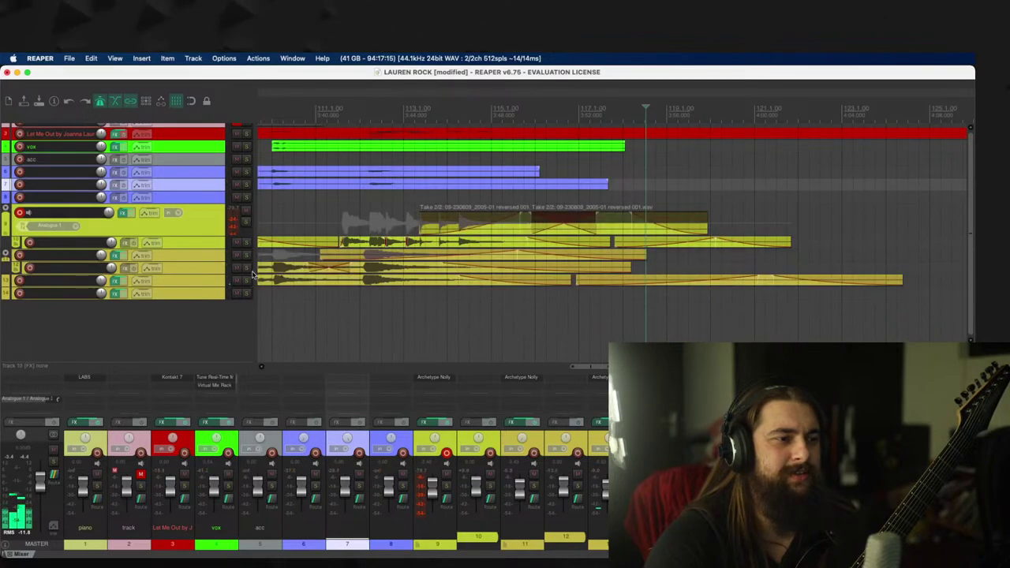
click(247, 280)
scroll(680, 288, down, 1)
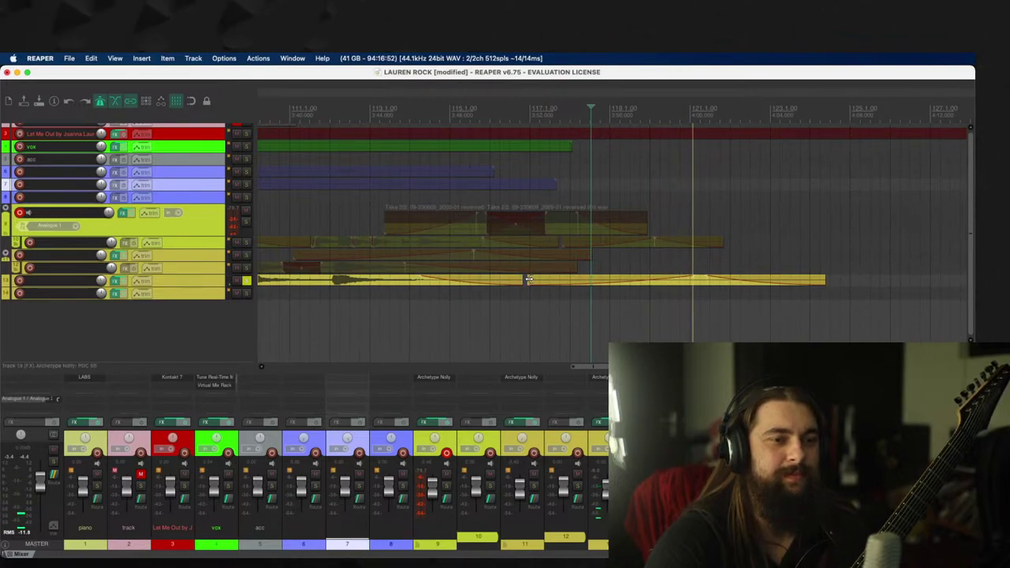
Step: Shorten track 13's second swell to end at about bar 118, unsolo the track, and play back the full mix
click(804, 283)
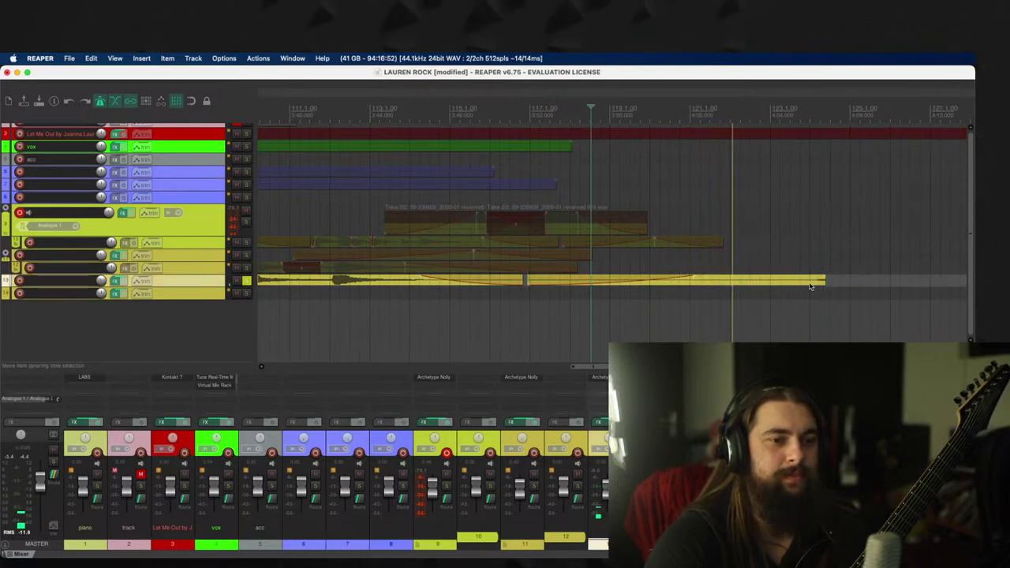
drag(527, 284, 549, 284)
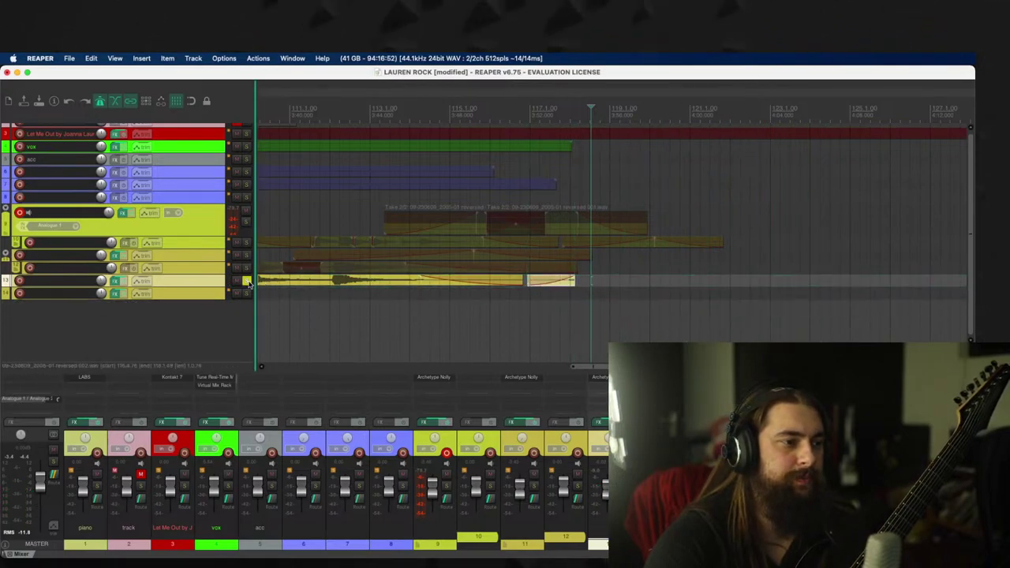
key(space)
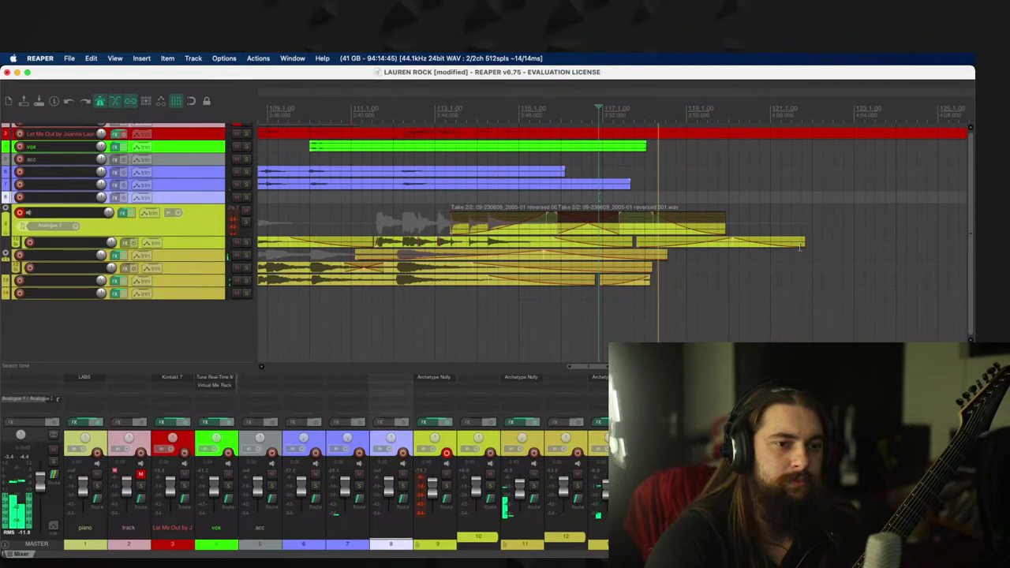
Step: Shorten track 10's second swell to about bar 120, fade out track 13's second swell from its middle, and play back the ending
drag(802, 242, 773, 243)
drag(697, 239, 736, 245)
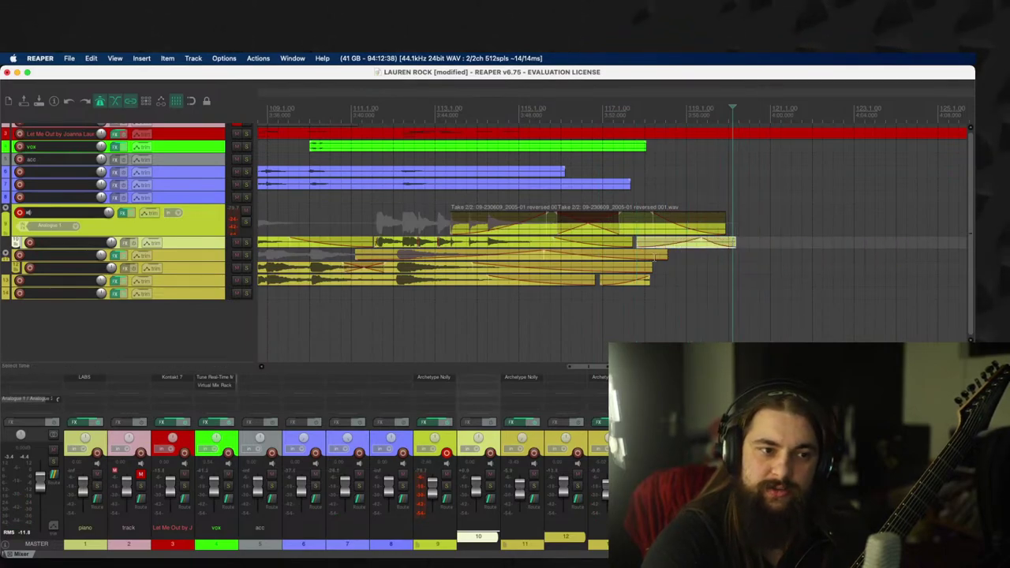
drag(651, 277, 623, 279)
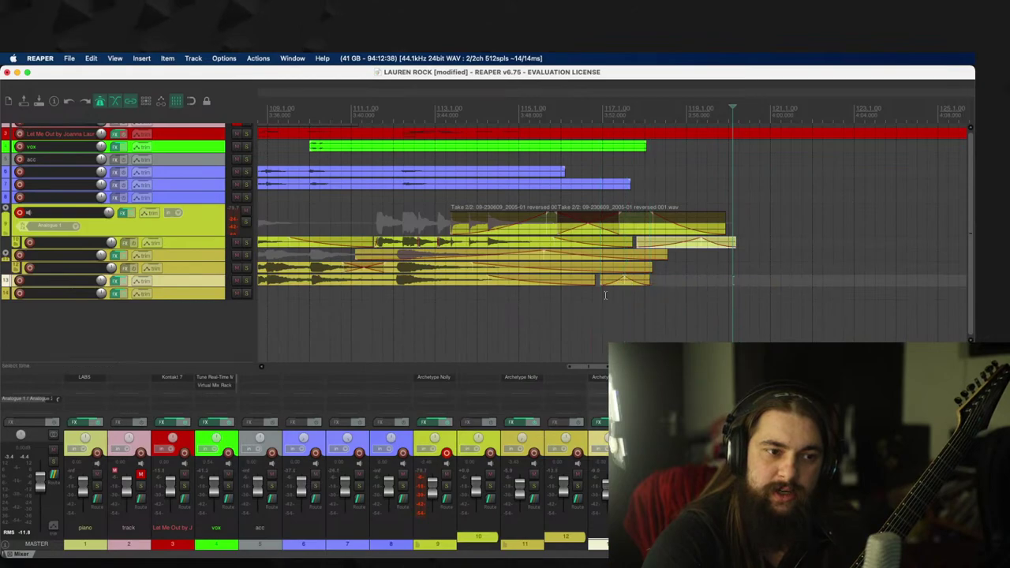
click(477, 306)
key(space)
scroll(552, 300, up, 3)
scroll(710, 284, down, 2)
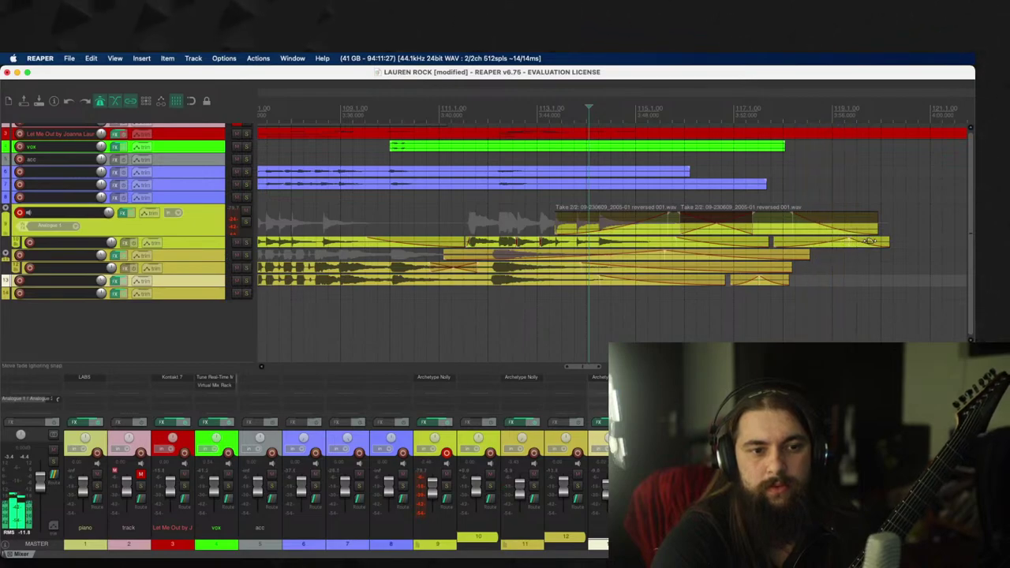
Step: Delete track 10's second swell, shorten the last track 9 swell to end between bars 118 and 119, and play back
click(866, 241)
key(Delete)
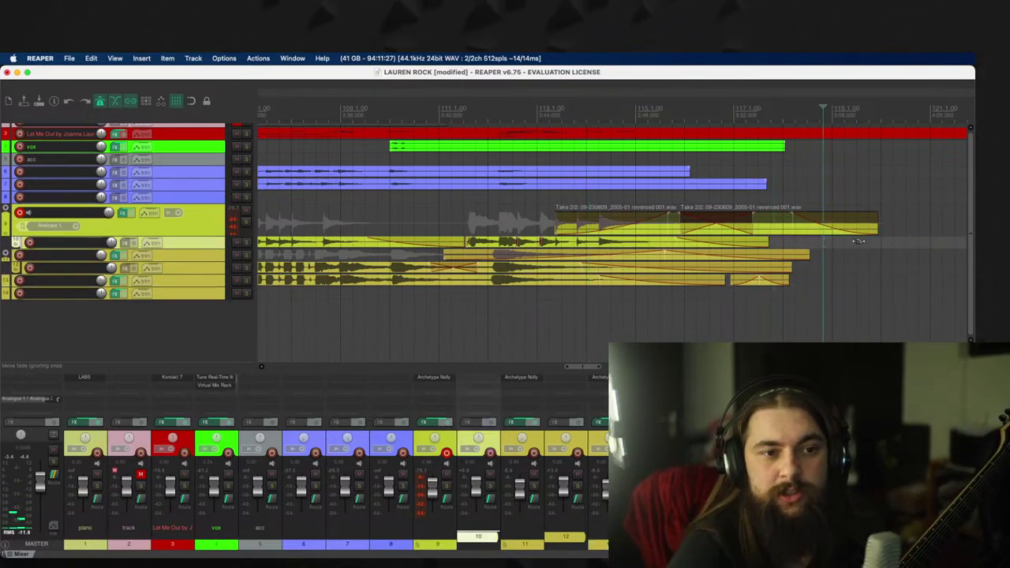
drag(878, 230, 825, 230)
key(space)
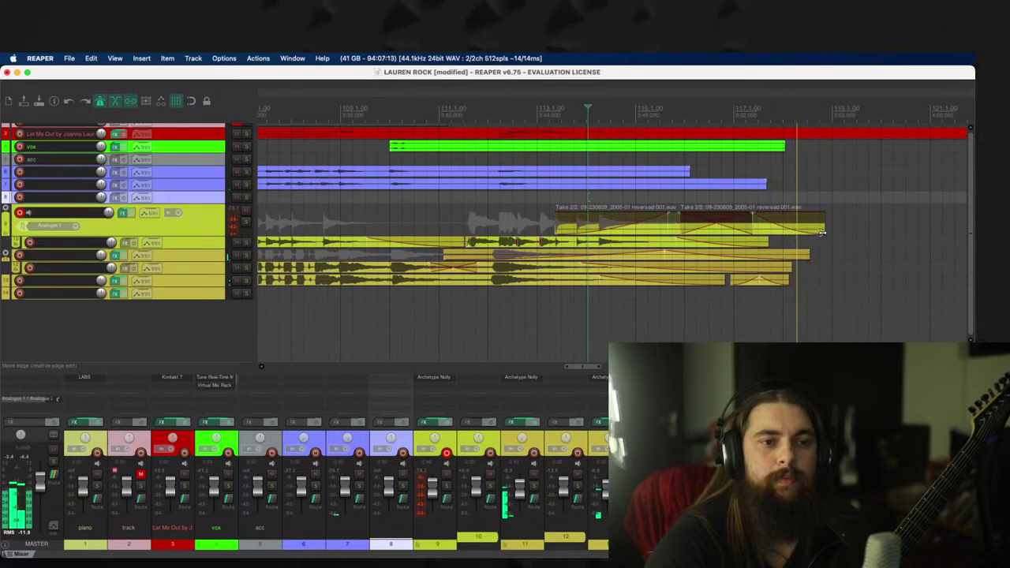
Step: Move the short track 13 swell onto track 10 from about bar 117 and play back the ending
drag(787, 281, 748, 245)
key(space)
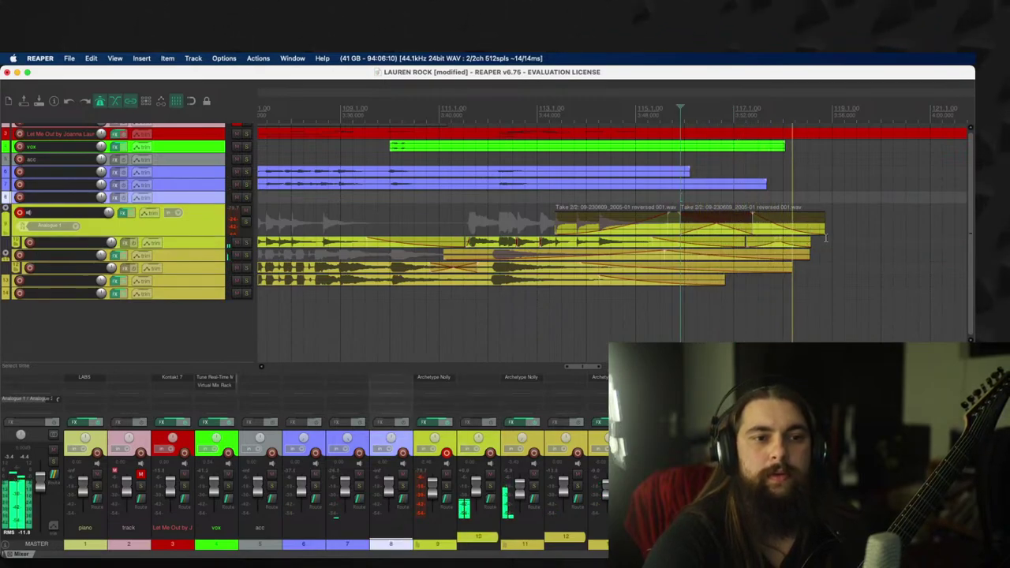
scroll(826, 238, right, 5)
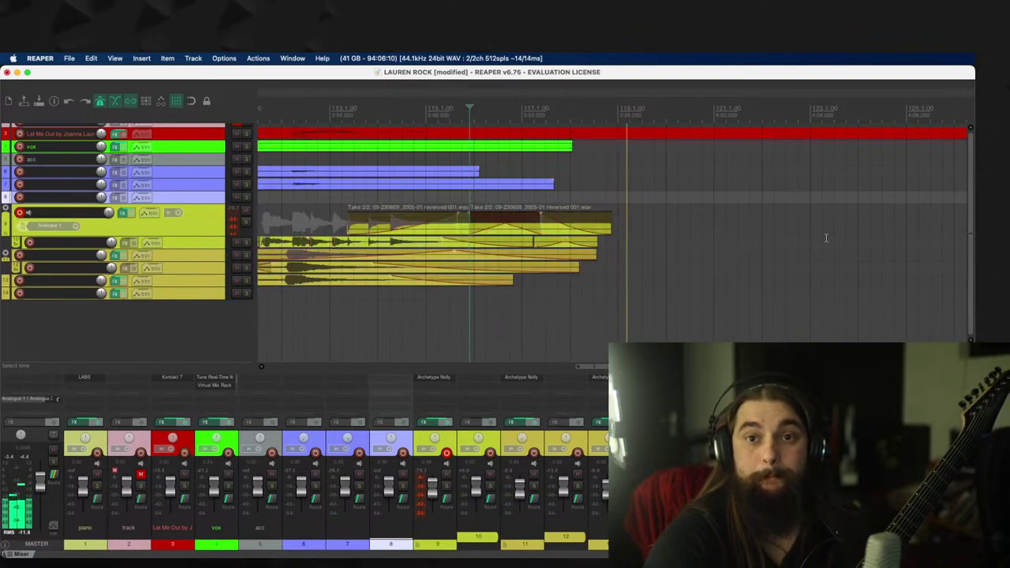
Step: Trim the empty start of the track 10 clip near bar 97 so it begins at about bar 98
scroll(826, 238, down, 4)
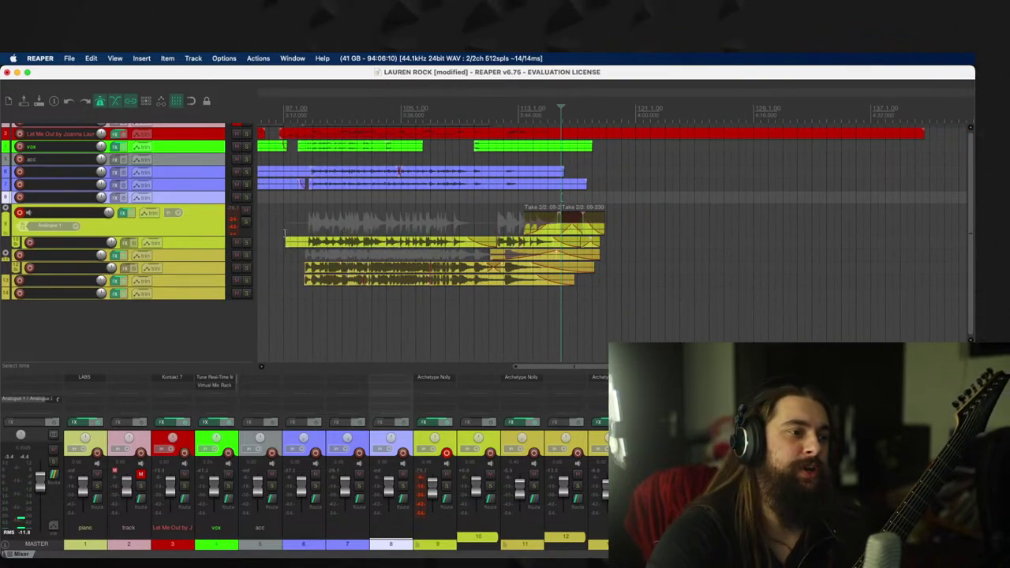
drag(287, 239, 306, 241)
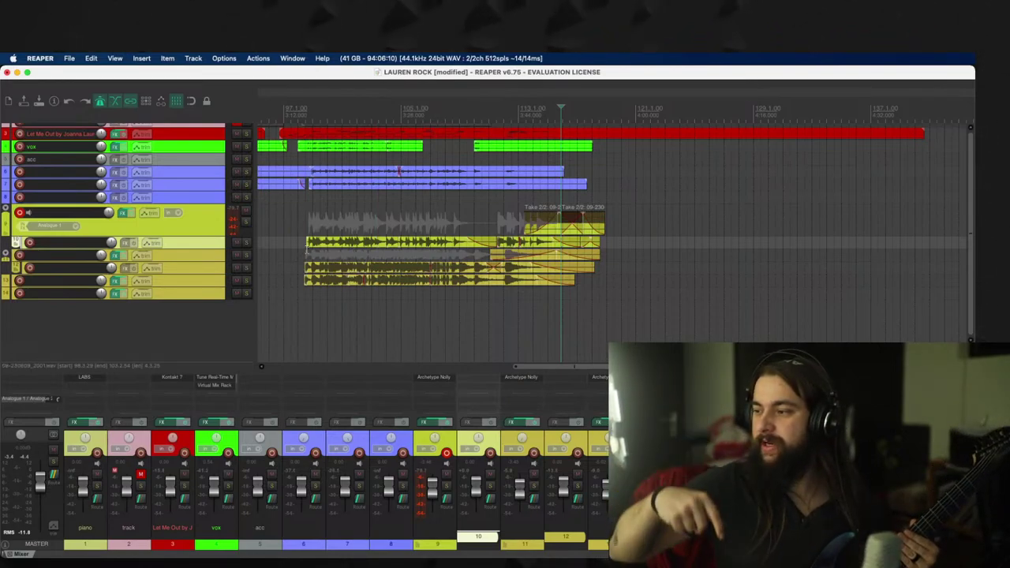
scroll(304, 213, down, 10)
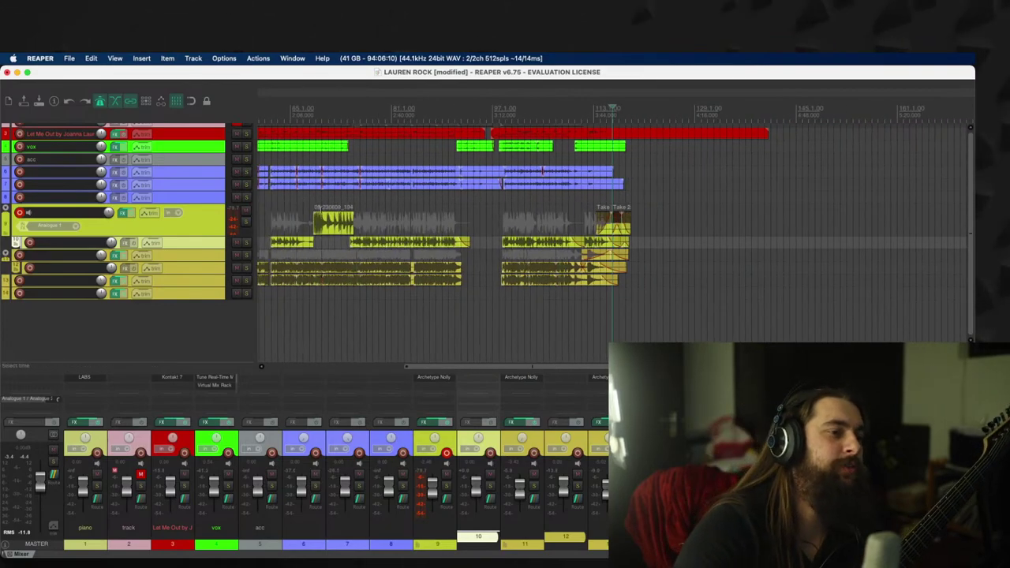
Step: Play back the song from about bar 9, where the lead guitar enters, and save the project
click(275, 219)
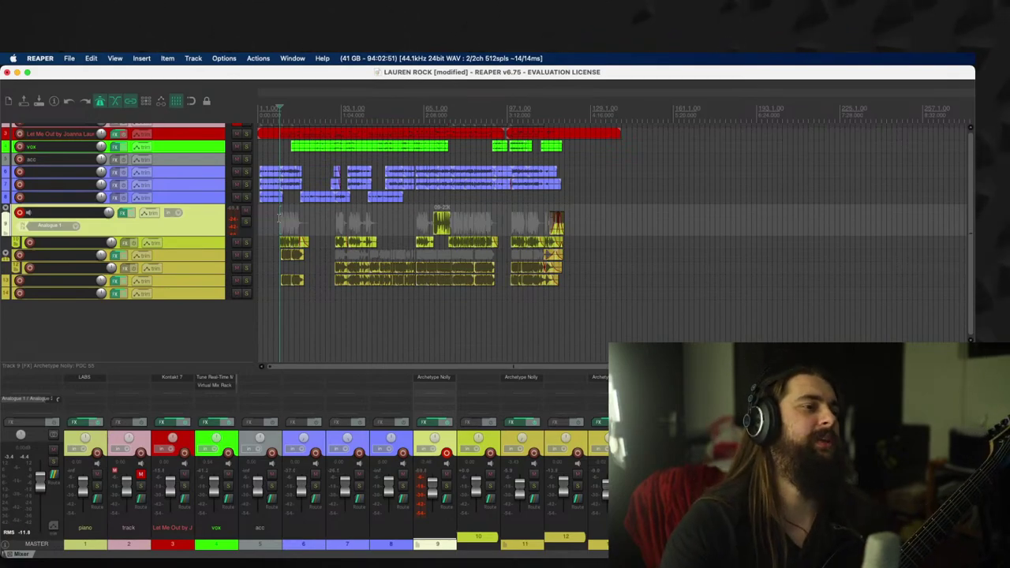
scroll(557, 229, up, 10)
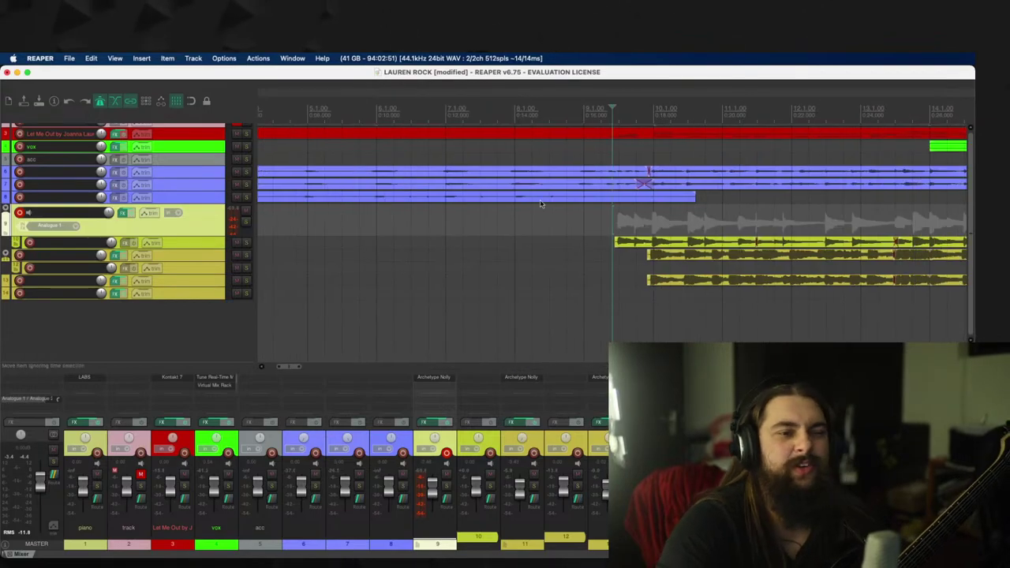
key(space)
scroll(556, 229, down, 5)
scroll(552, 223, up, 2)
scroll(546, 217, down, 1)
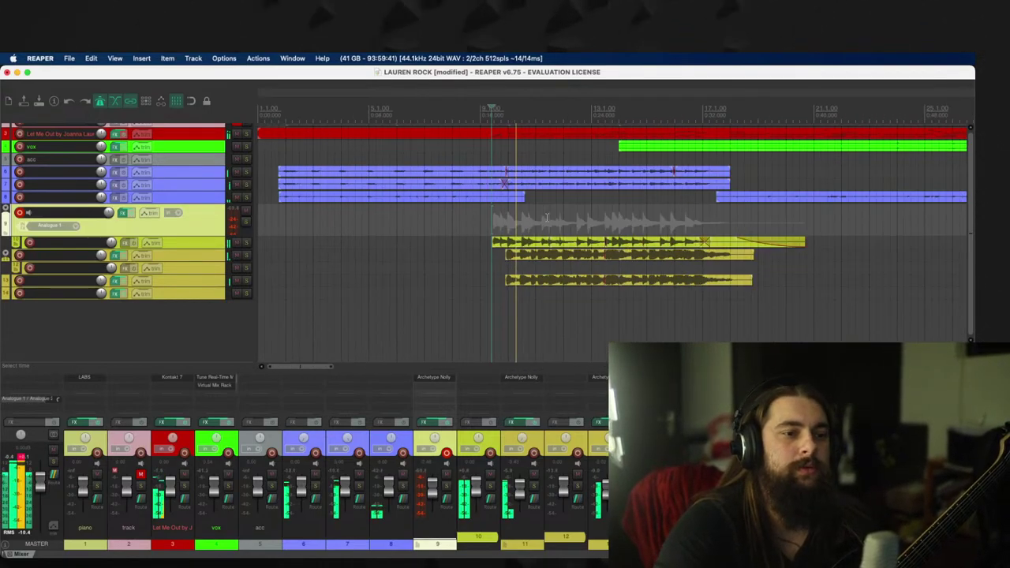
key(super+s)
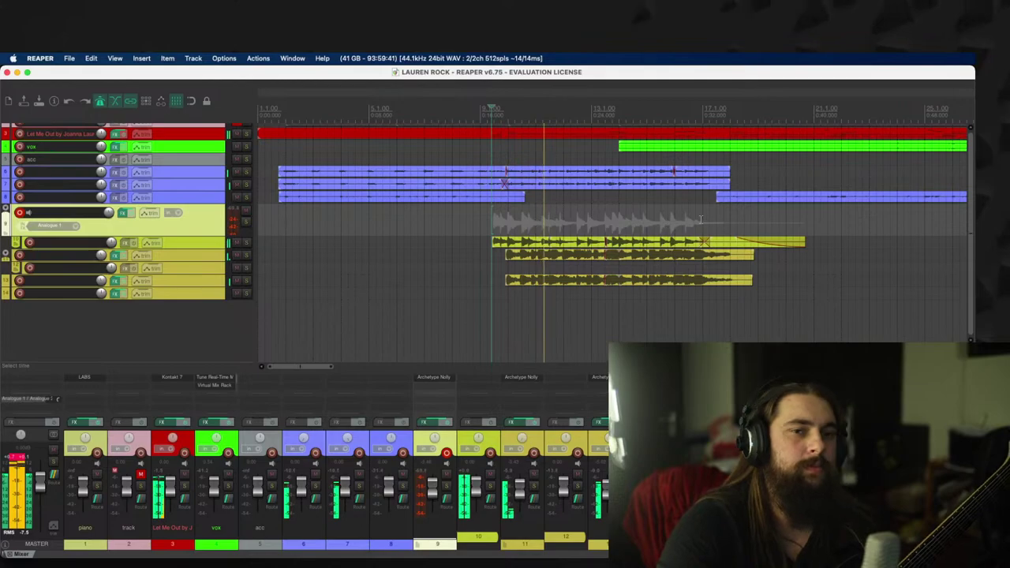
Step: Play back the song from its beginning and disarm track 9 for recording
scroll(686, 224, down, 2)
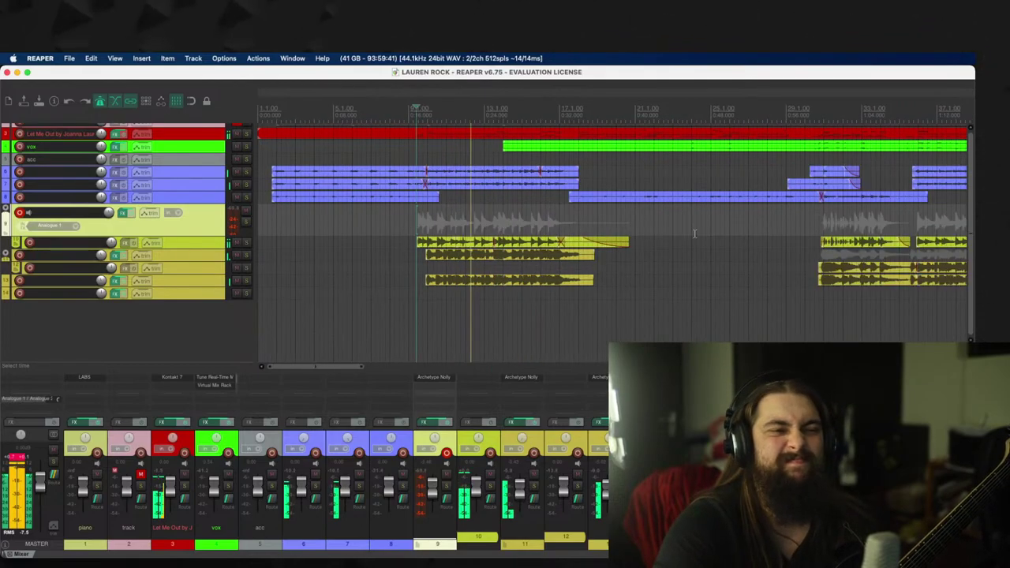
scroll(679, 227, up, 1)
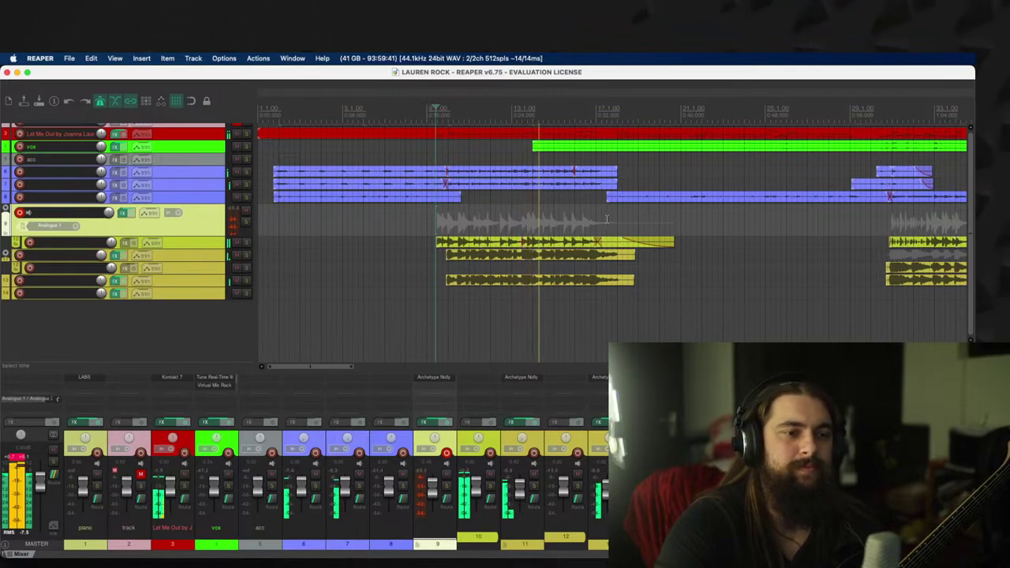
key(space)
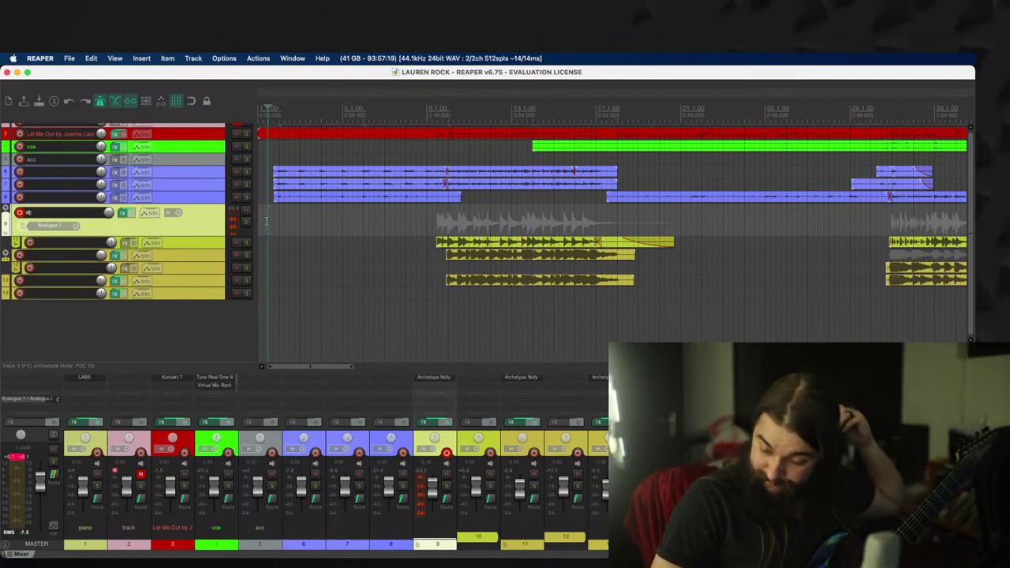
key(space)
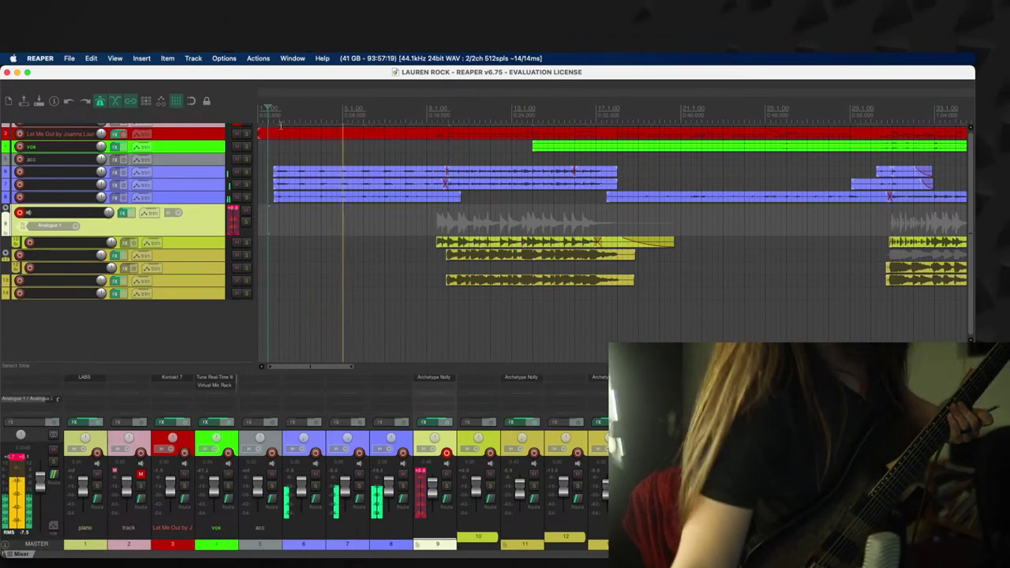
click(16, 216)
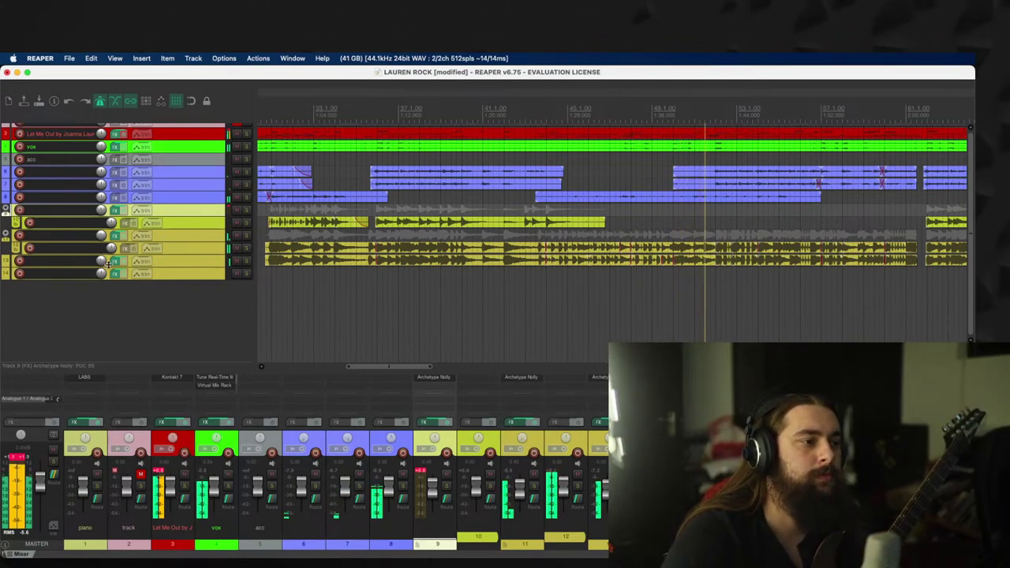
Step: Play back the song from about bar 51 to bar 65, checking the guitar tracks 9, 11 and 13
click(211, 236)
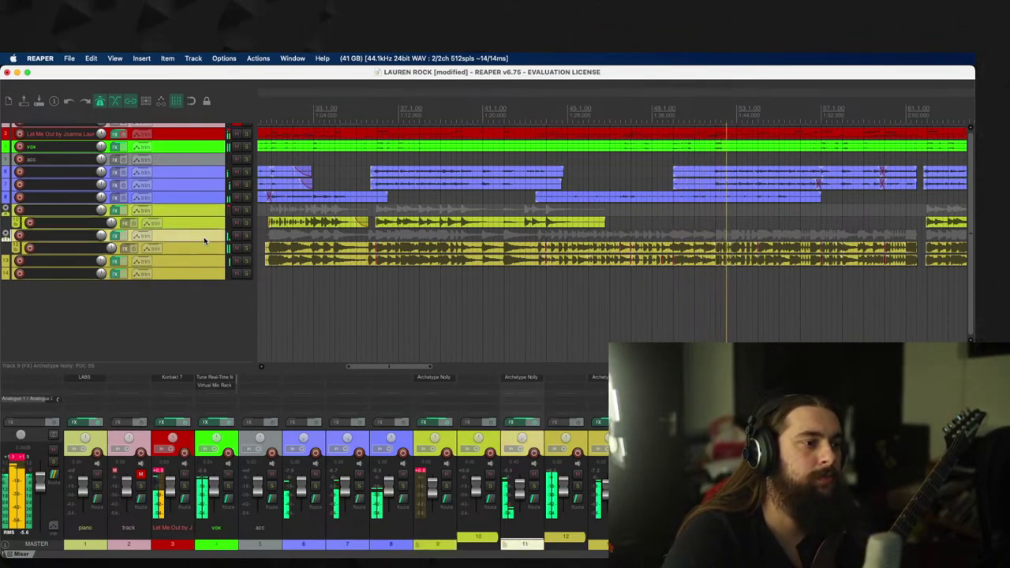
click(201, 260)
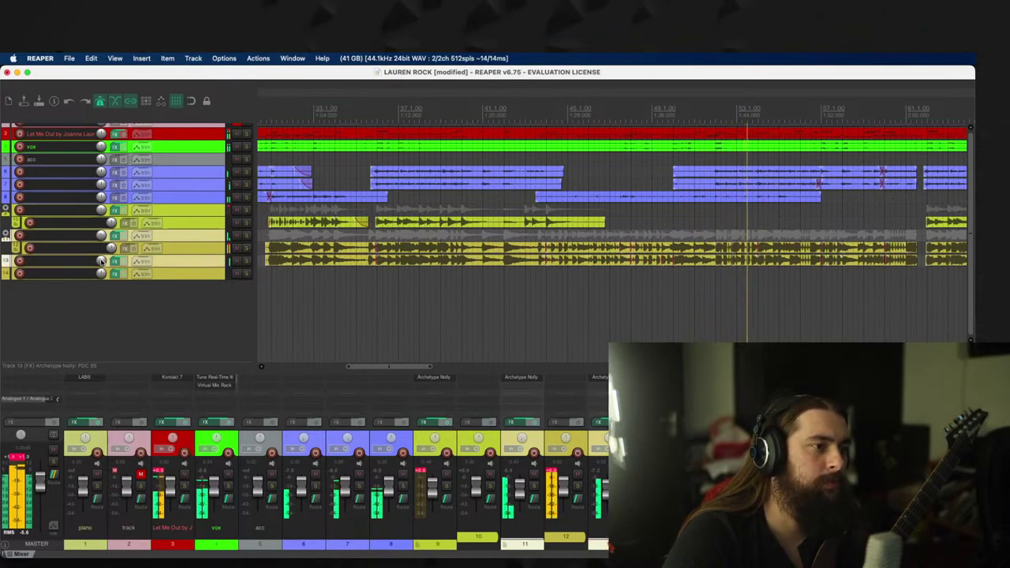
click(212, 207)
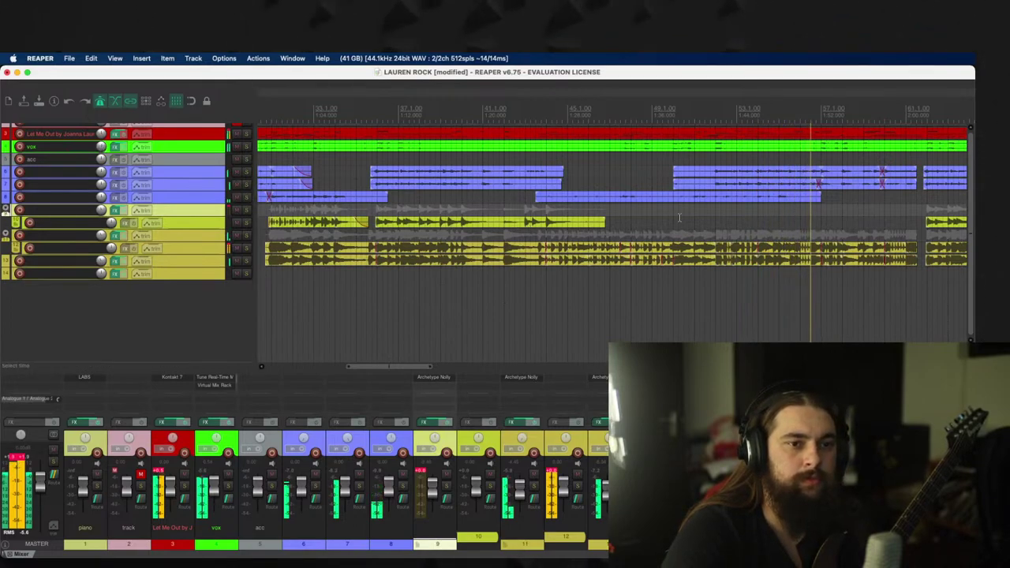
scroll(849, 209, up, 5)
scroll(806, 223, down, 4)
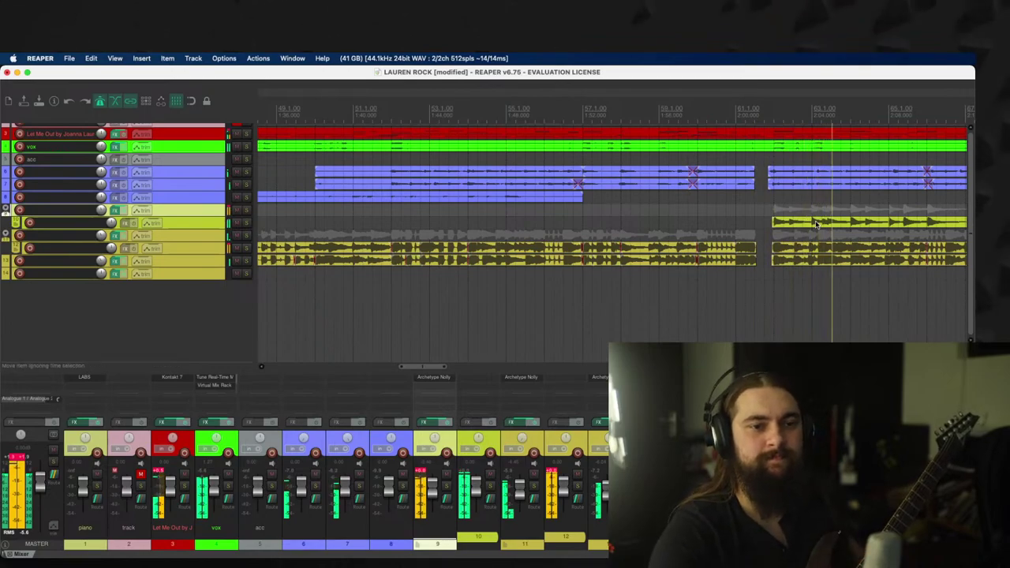
scroll(441, 236, down, 3)
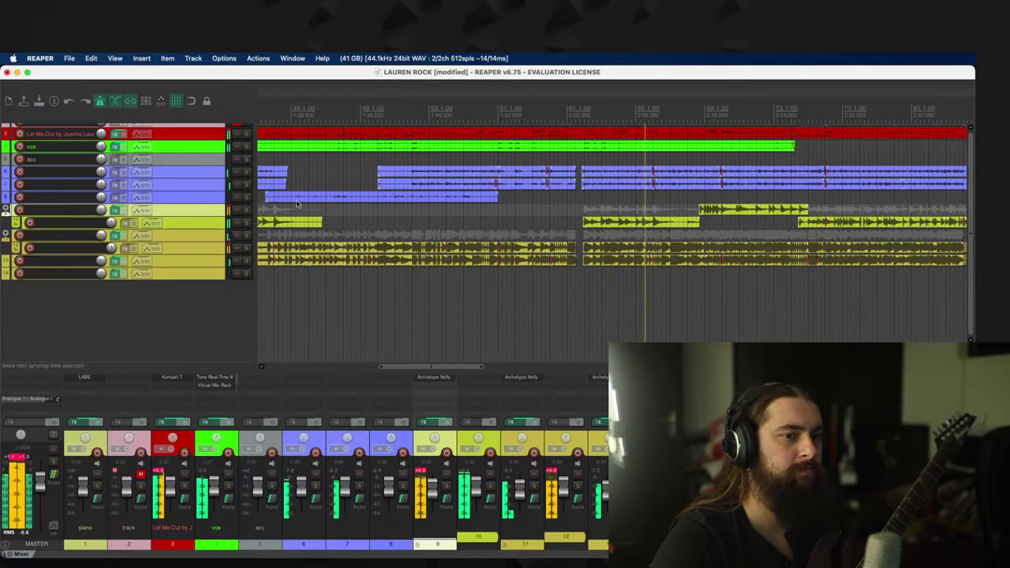
Step: Nudge the track 10 lead clip ending near bar 68 slightly earlier and shift the following track 9 clip to about 68.3.67
scroll(654, 224, up, 5)
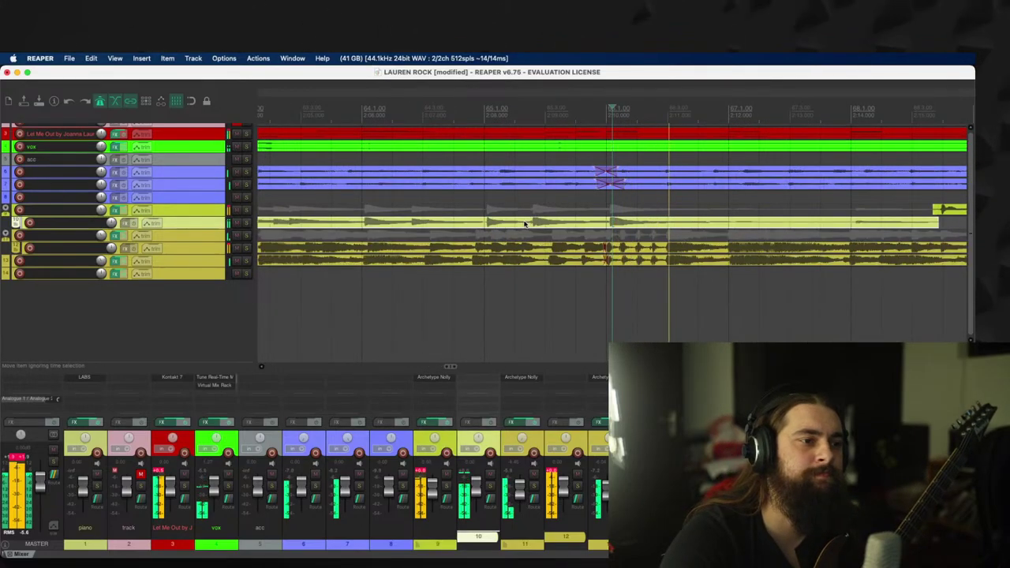
drag(529, 232, 518, 225)
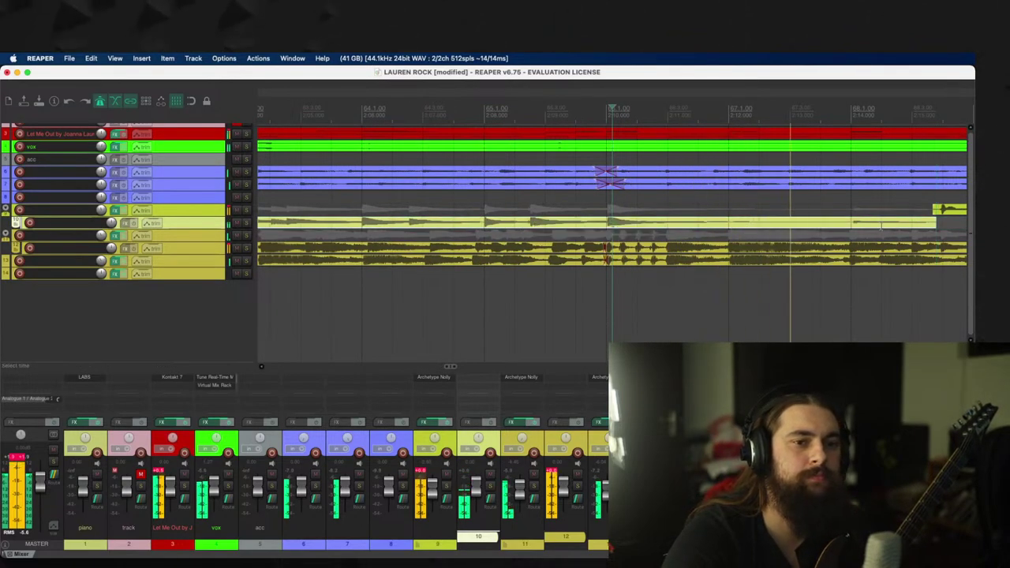
scroll(907, 224, down, 3)
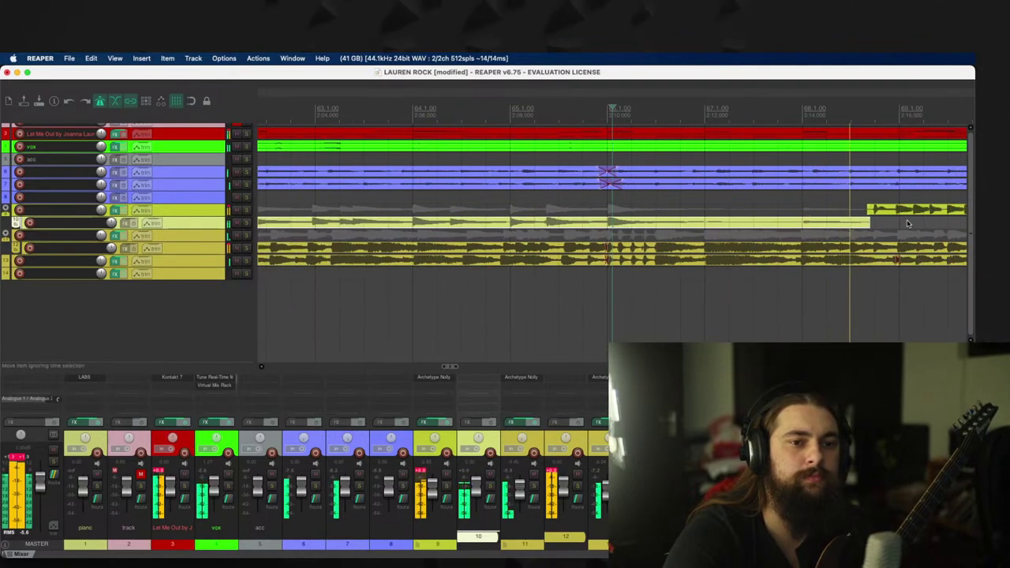
scroll(891, 213, up, 3)
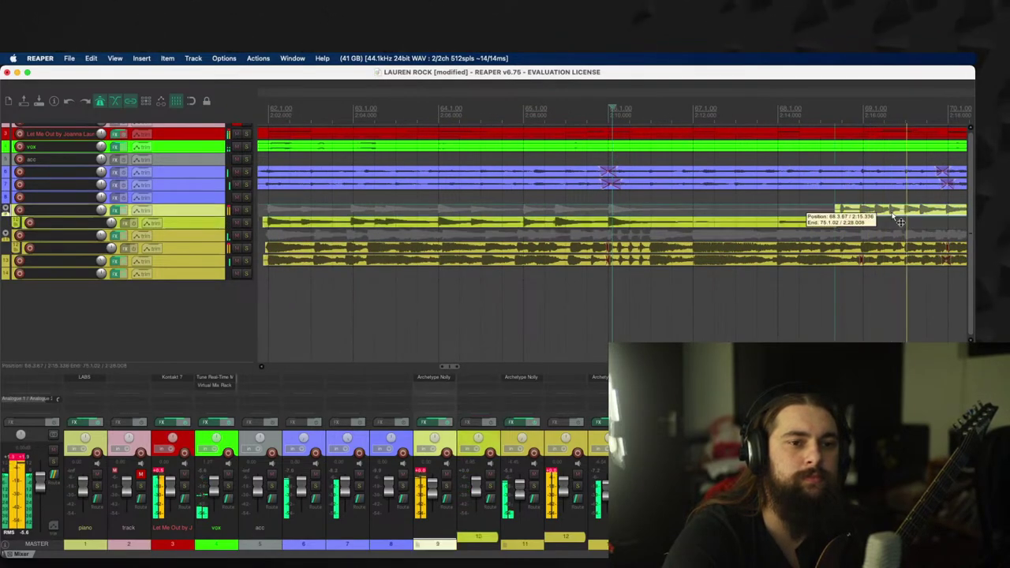
drag(592, 218, 604, 221)
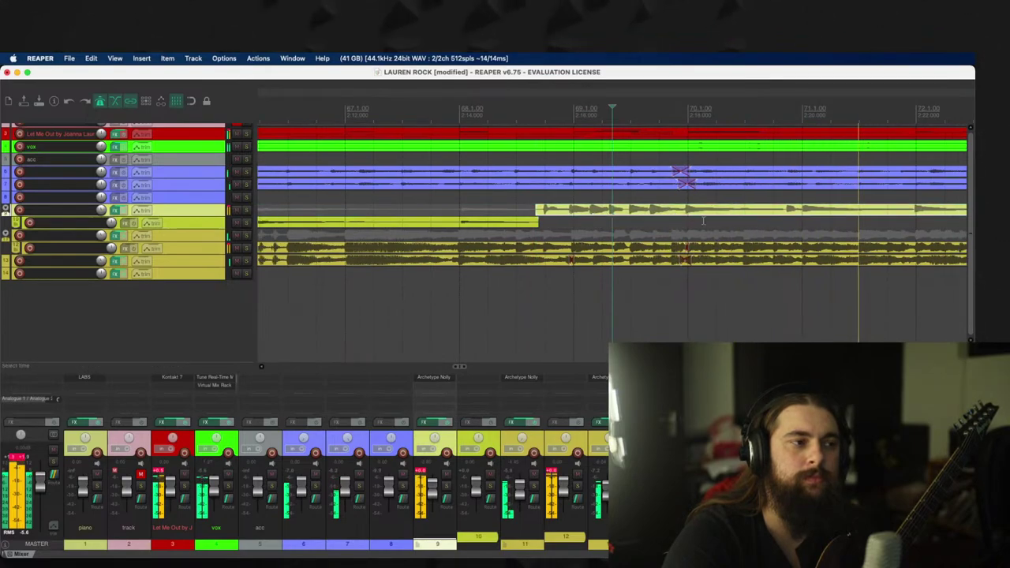
Step: Play back the lead guitar handover between tracks 9 and 10 around bars 72 to 75
scroll(755, 222, down, 2)
scroll(812, 219, down, 2)
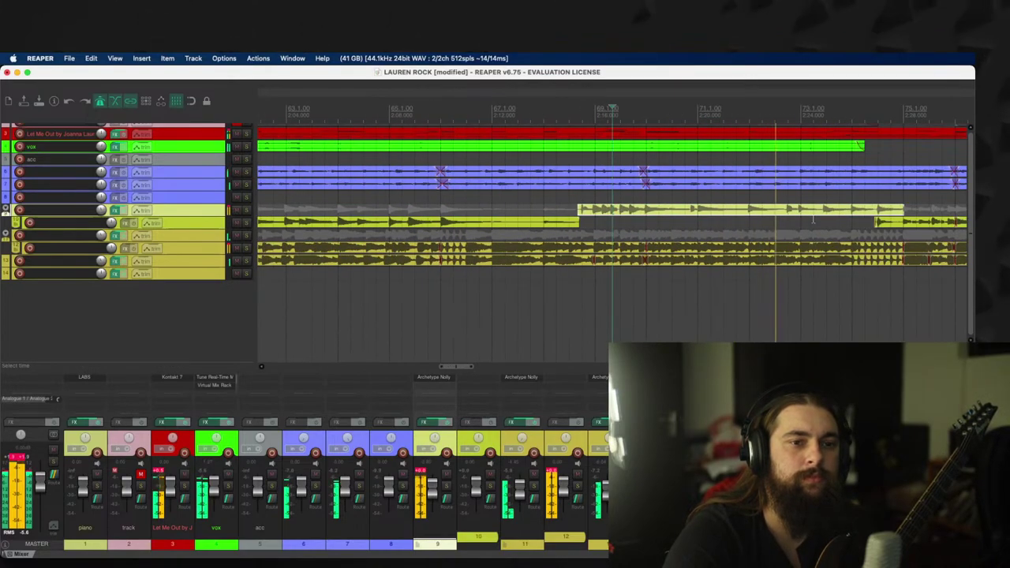
scroll(830, 213, up, 6)
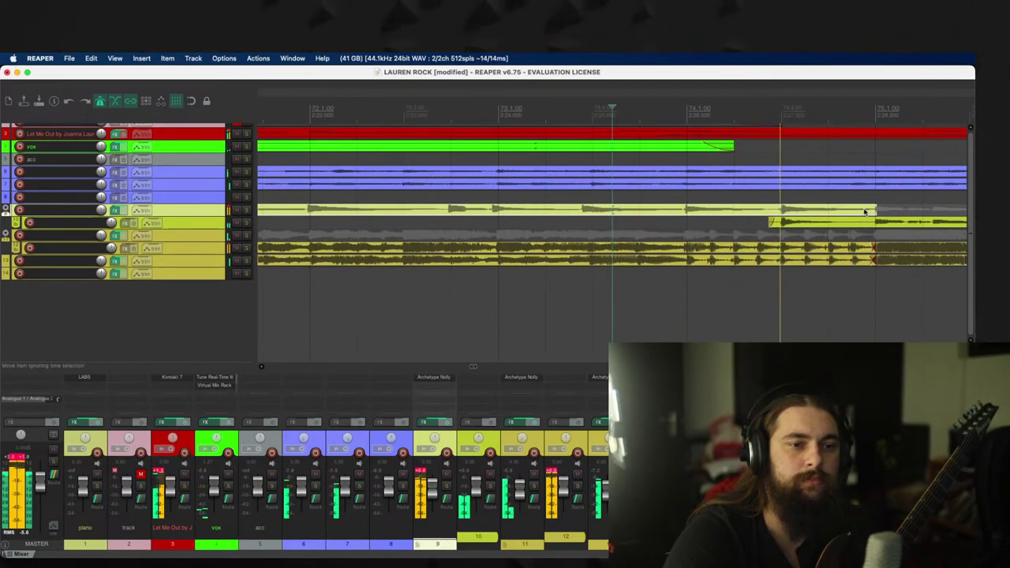
scroll(849, 210, down, 3)
scroll(849, 217, down, 1)
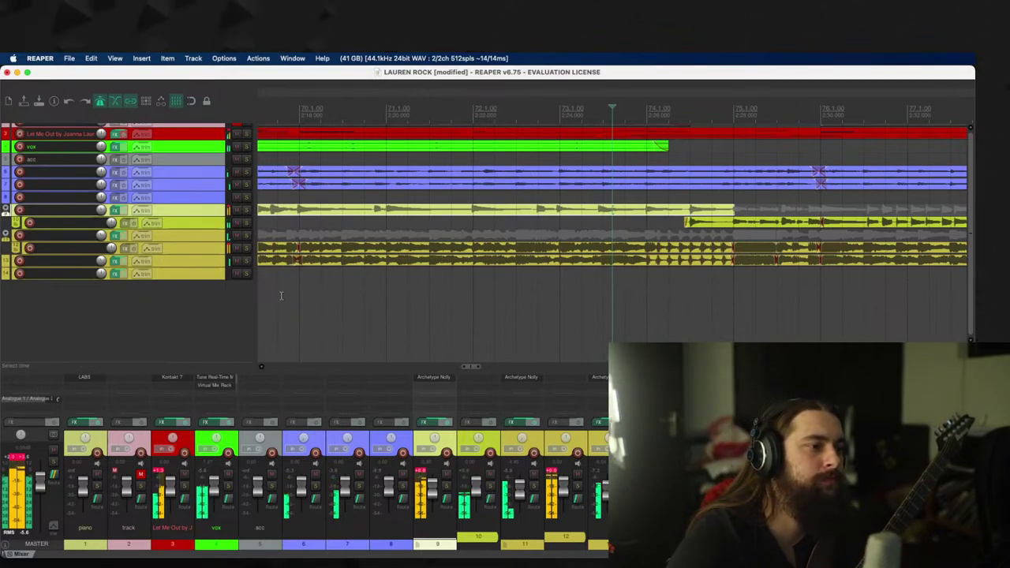
Step: Insert a new track, place it below all the others as track 15 and arm it for recording
right_click(187, 287)
click(199, 291)
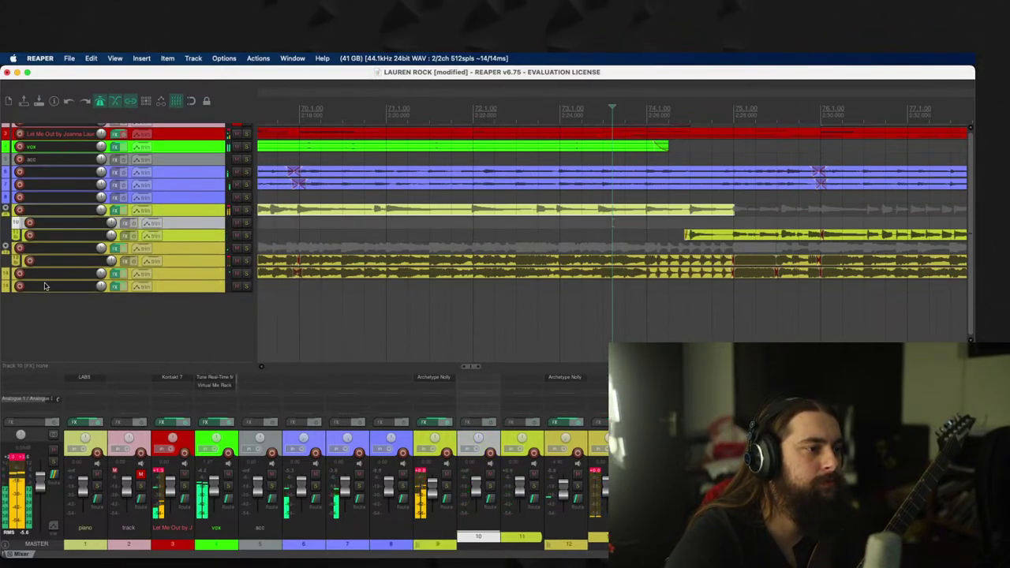
drag(181, 229, 32, 288)
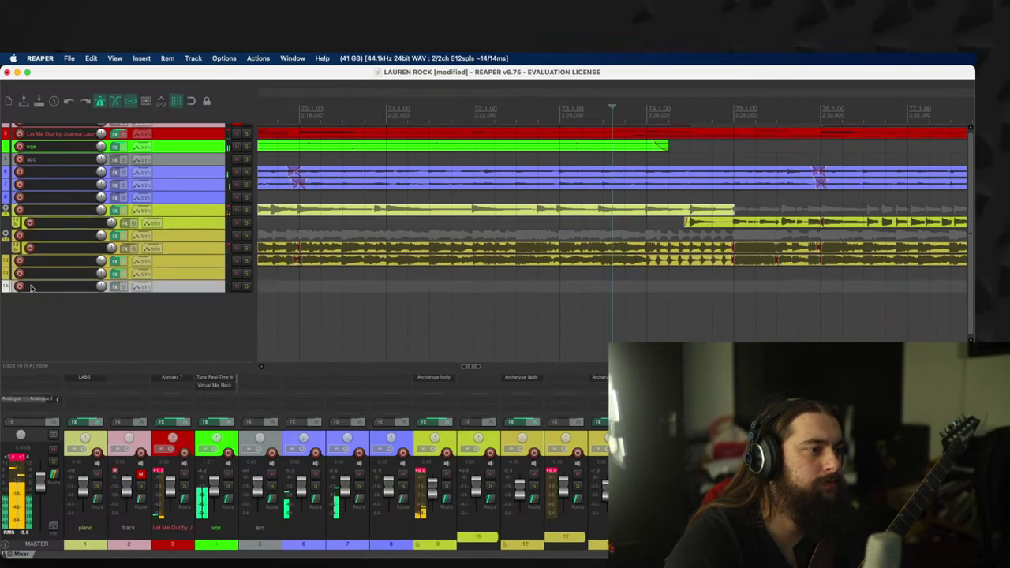
click(20, 287)
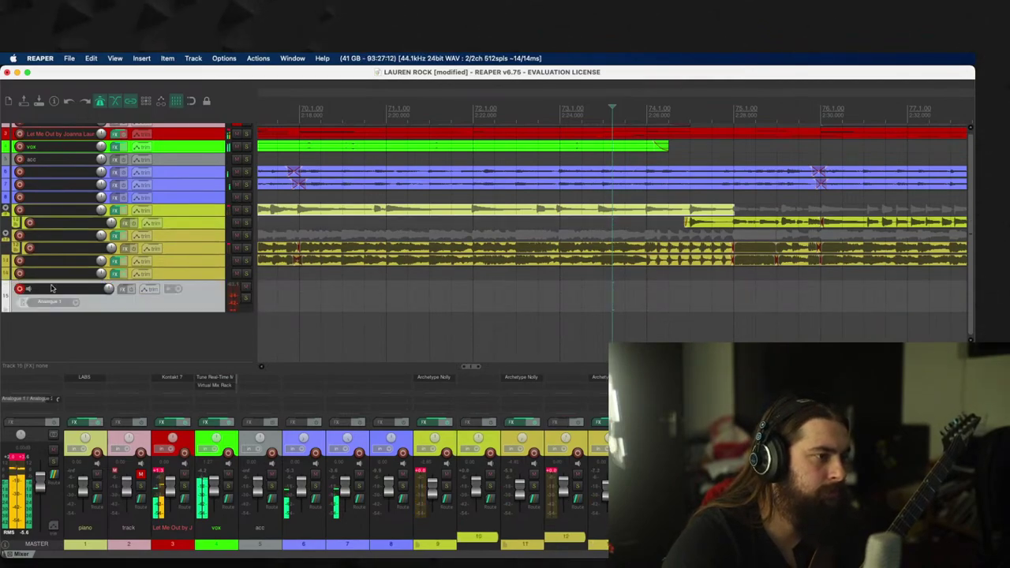
Step: Add the Neural DSP Tone King Imperial MKII amp plugin to track 15 and close its window
click(122, 290)
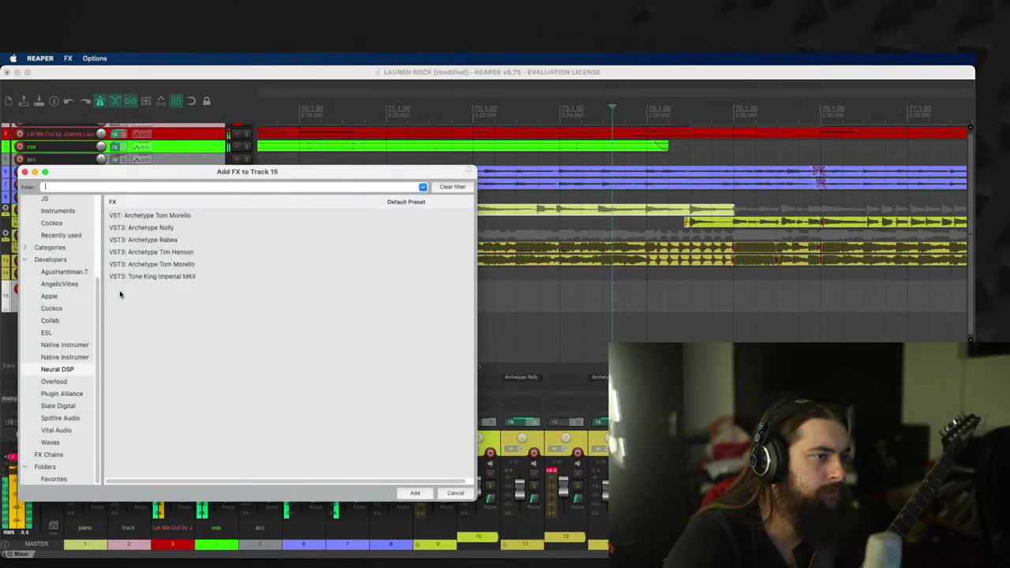
double_click(166, 277)
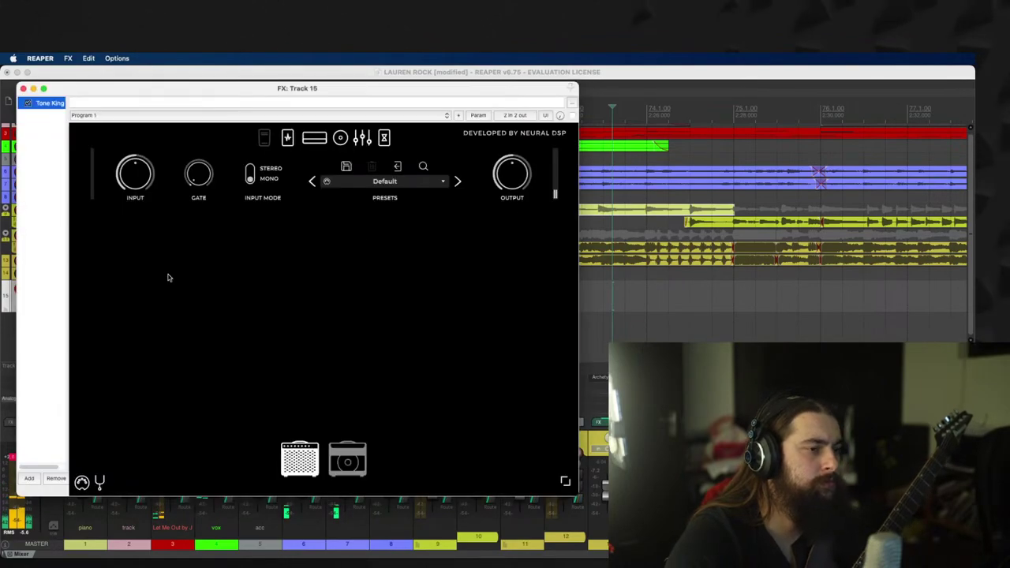
click(24, 89)
Step: Play on to the final section and nudge the track 10 lead clip that starts just before bar 105 to tighten its timing
scroll(523, 298, down, 3)
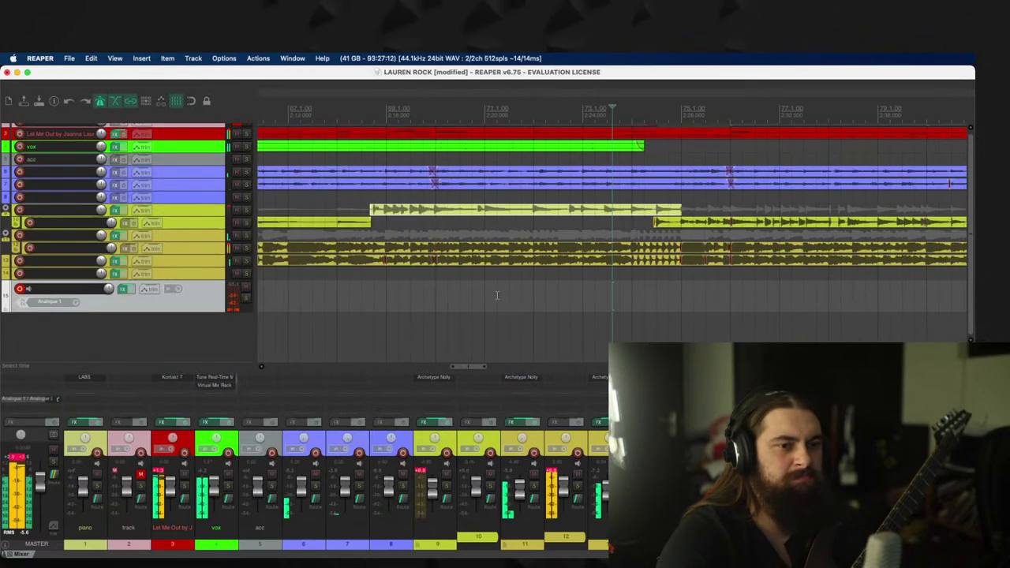
scroll(522, 298, down, 3)
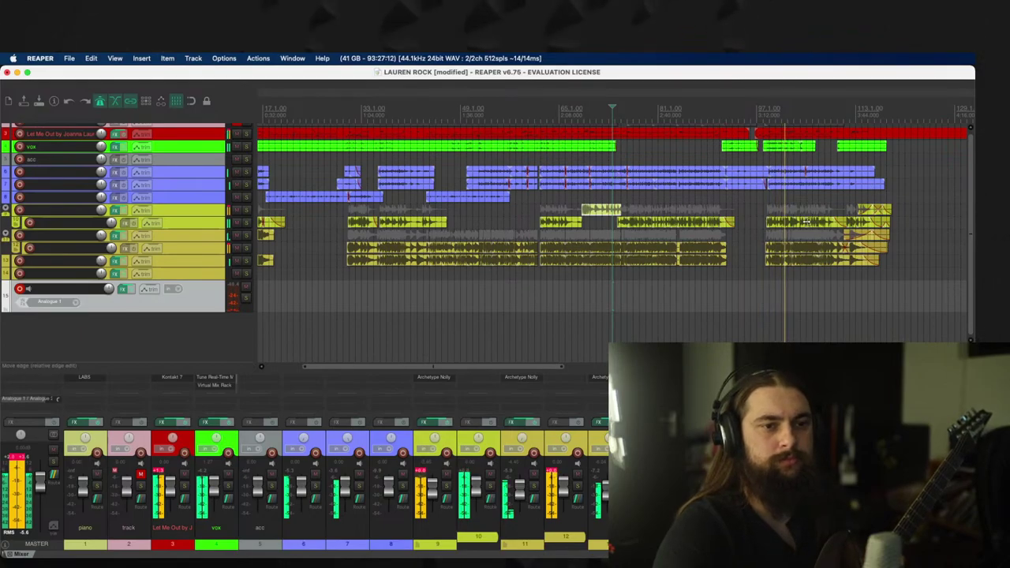
scroll(806, 222, right, 5)
scroll(806, 222, up, 5)
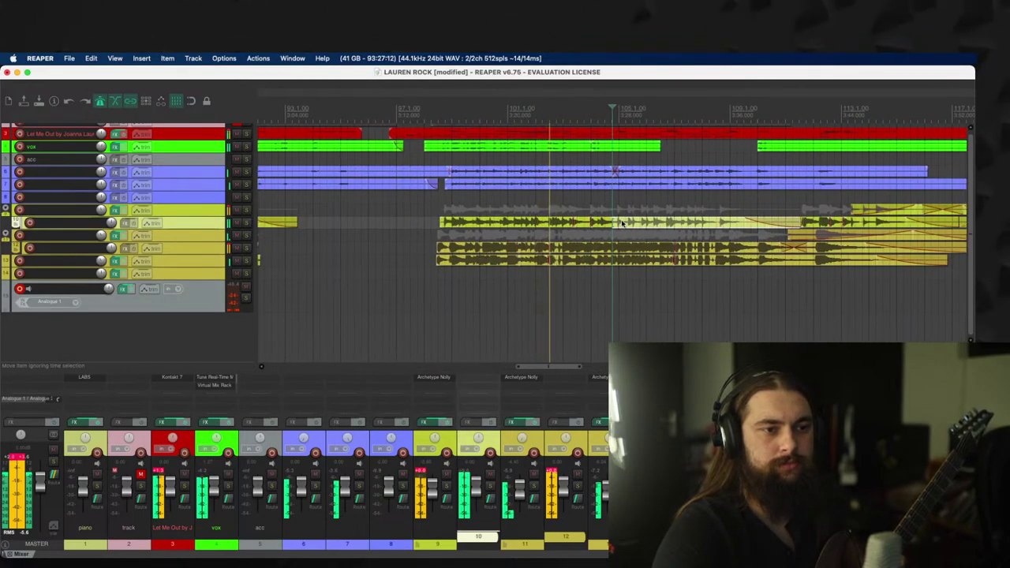
scroll(622, 223, up, 1)
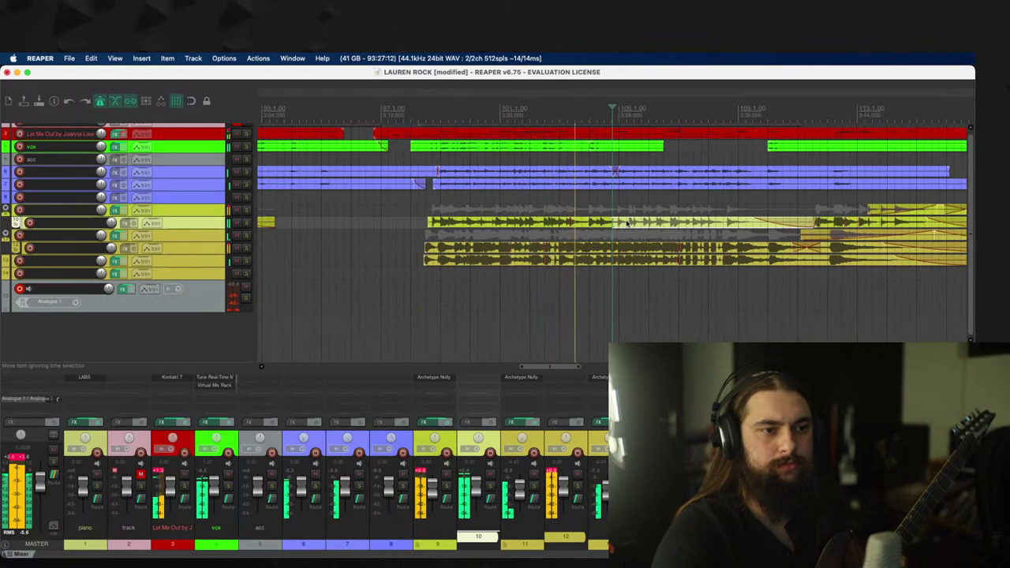
scroll(624, 226, up, 4)
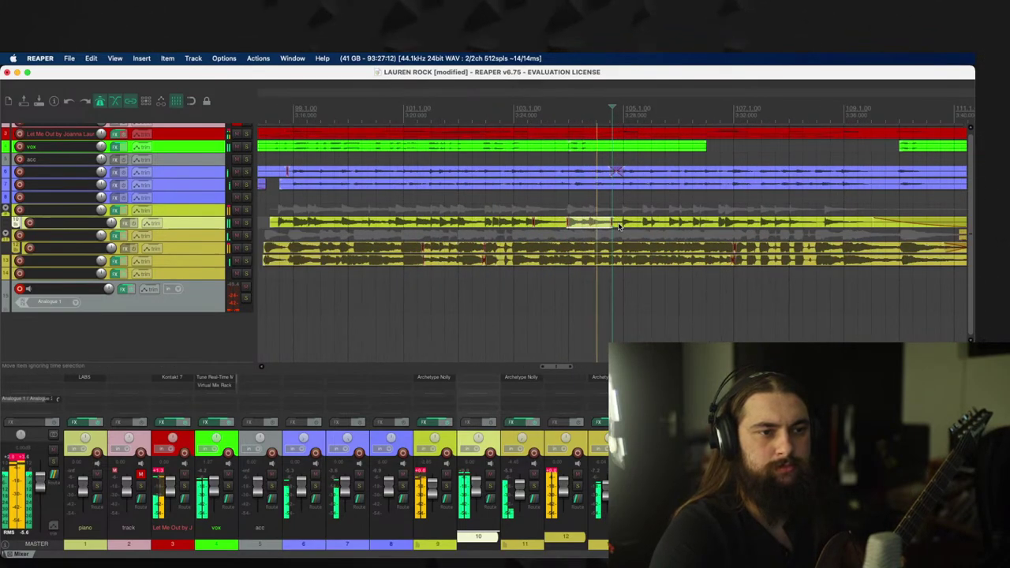
scroll(631, 224, up, 2)
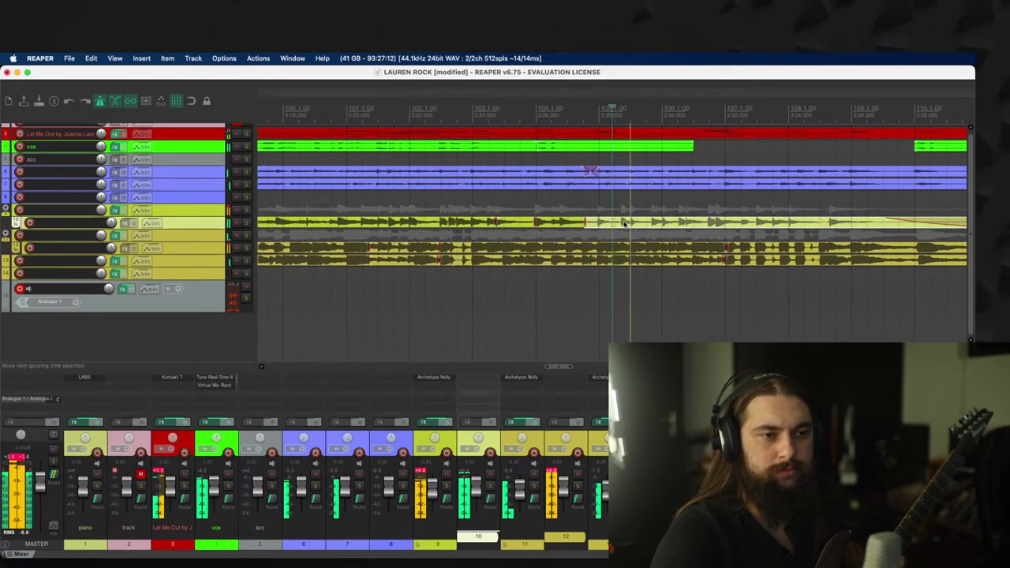
scroll(623, 225, up, 4)
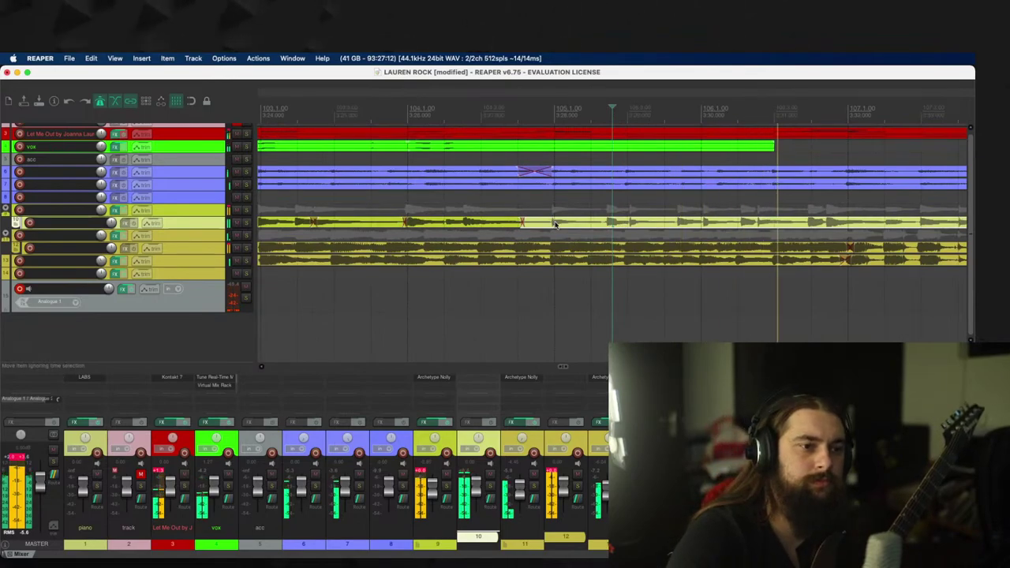
drag(556, 223, 565, 230)
scroll(565, 229, down, 4)
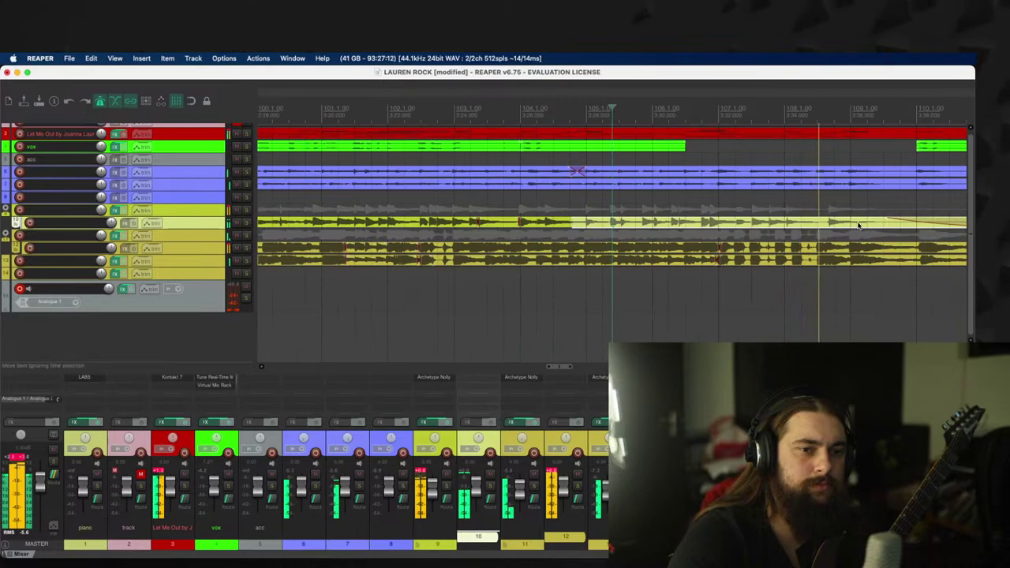
Step: Play back the closing section from about bar 109 to the end of the guitar parts
scroll(877, 224, down, 2)
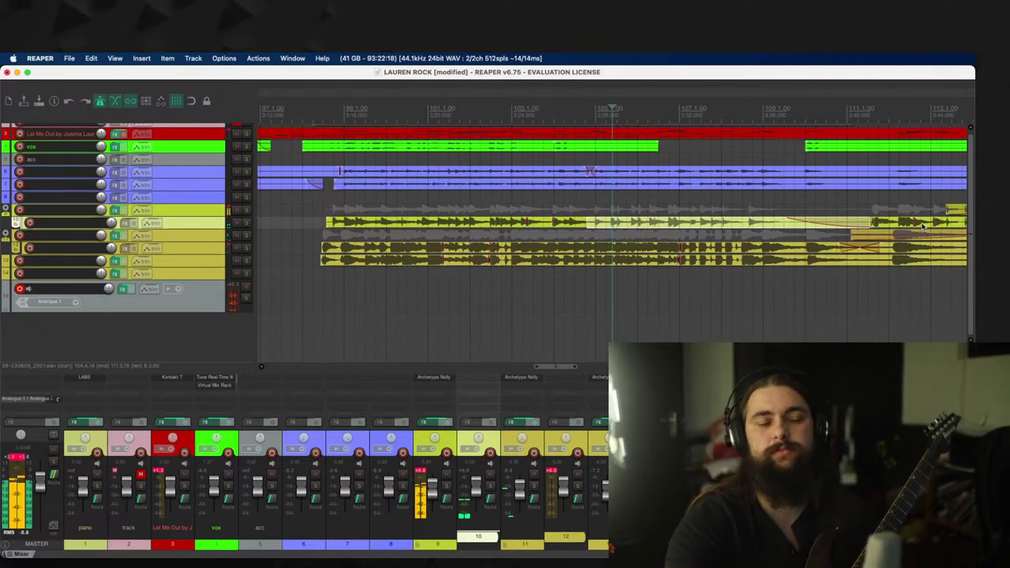
scroll(802, 208, down, 5)
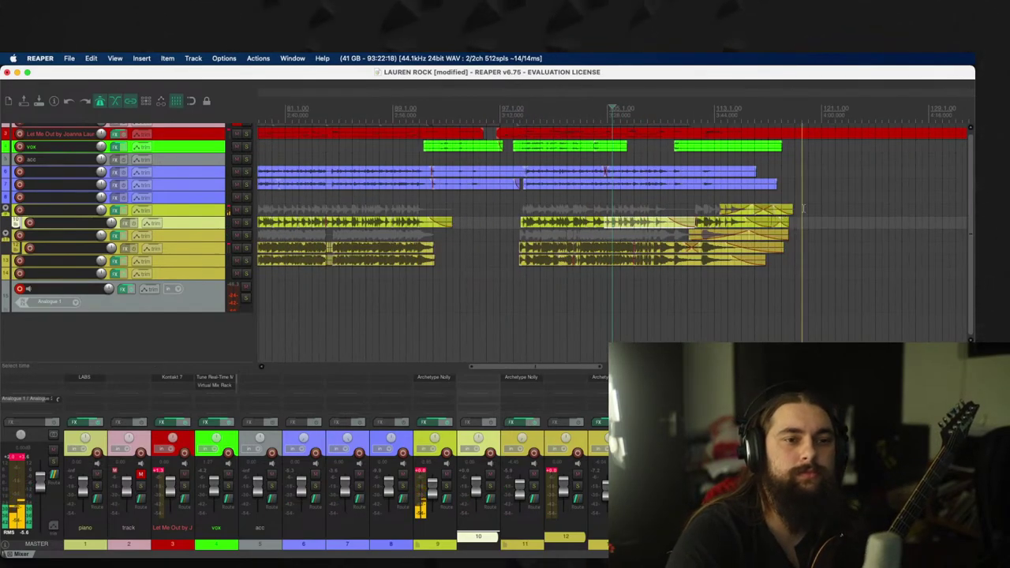
scroll(806, 207, down, 6)
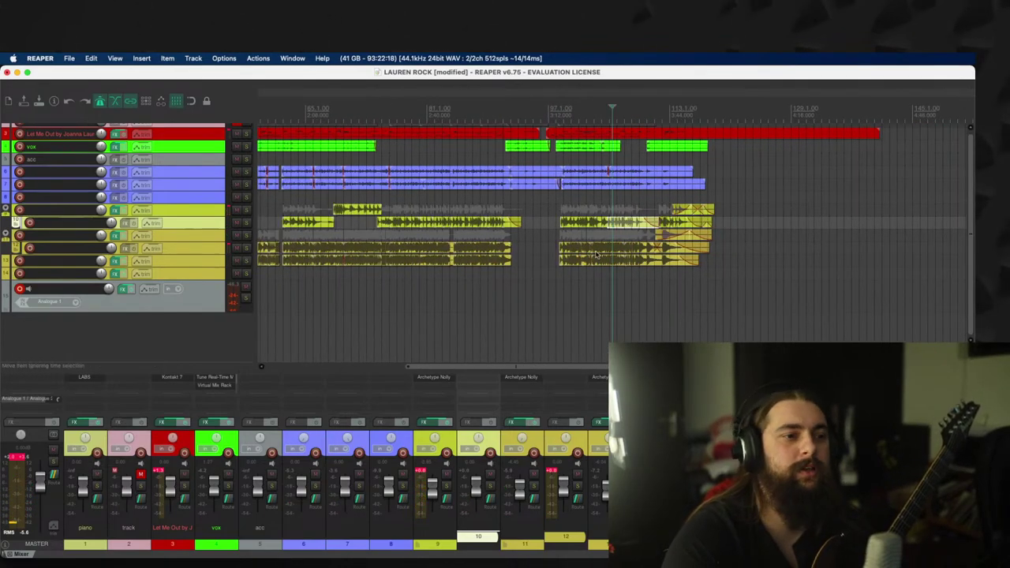
Step: Go back to the start of the song and check the guitar's tuning with the Tone King tuner on track 15
scroll(593, 283, up, 8)
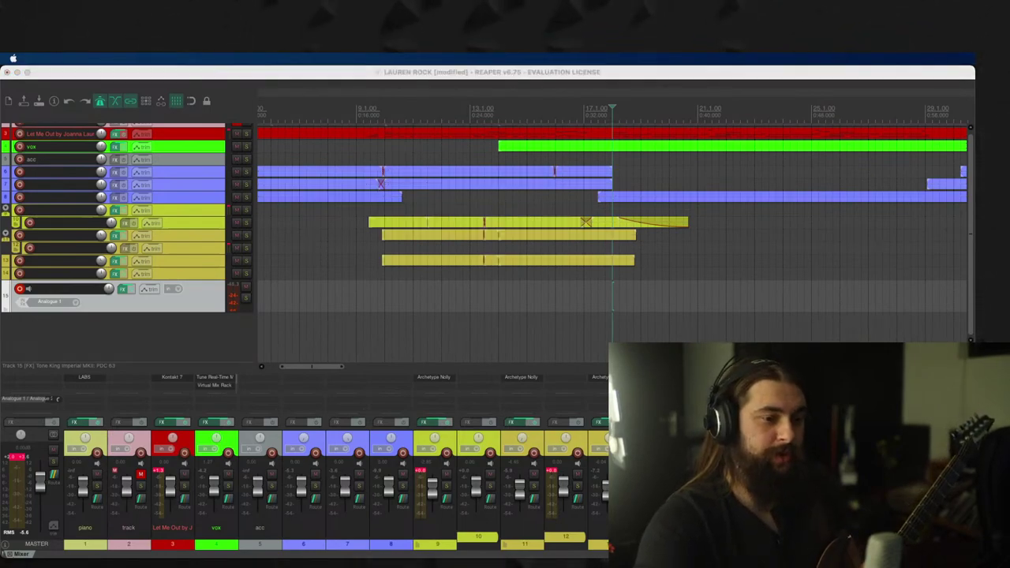
scroll(372, 314, down, 6)
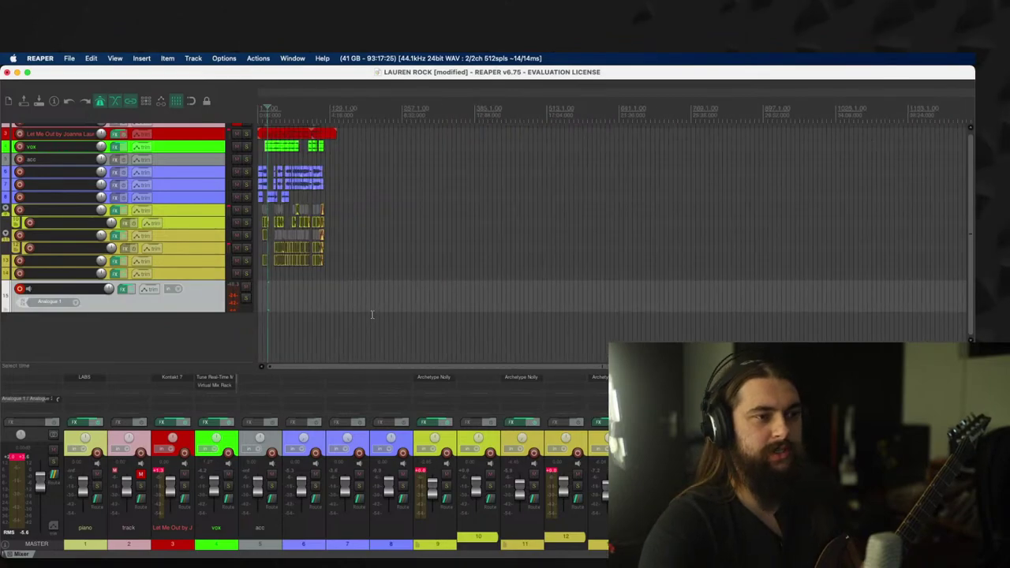
scroll(264, 285, up, 6)
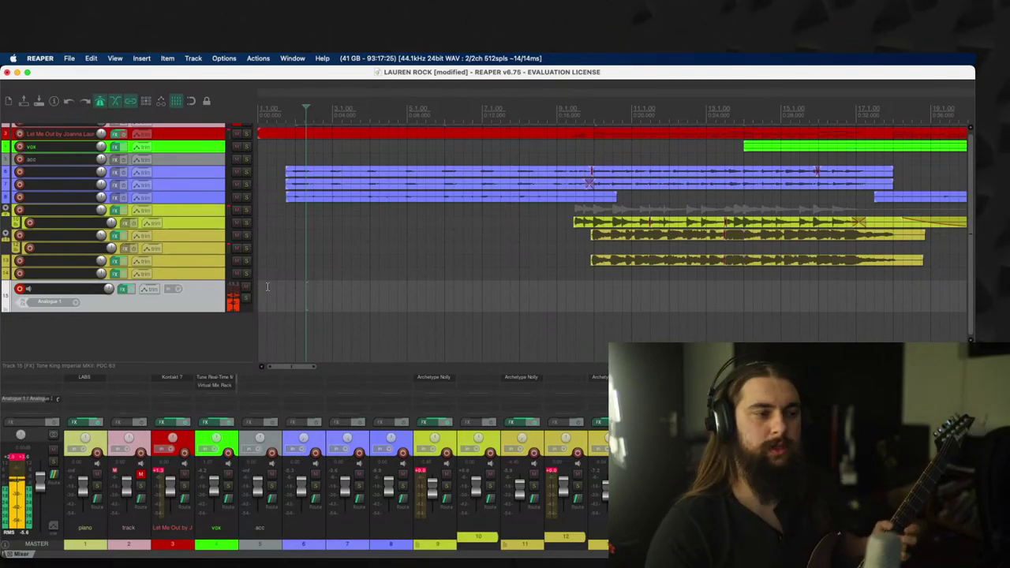
click(124, 290)
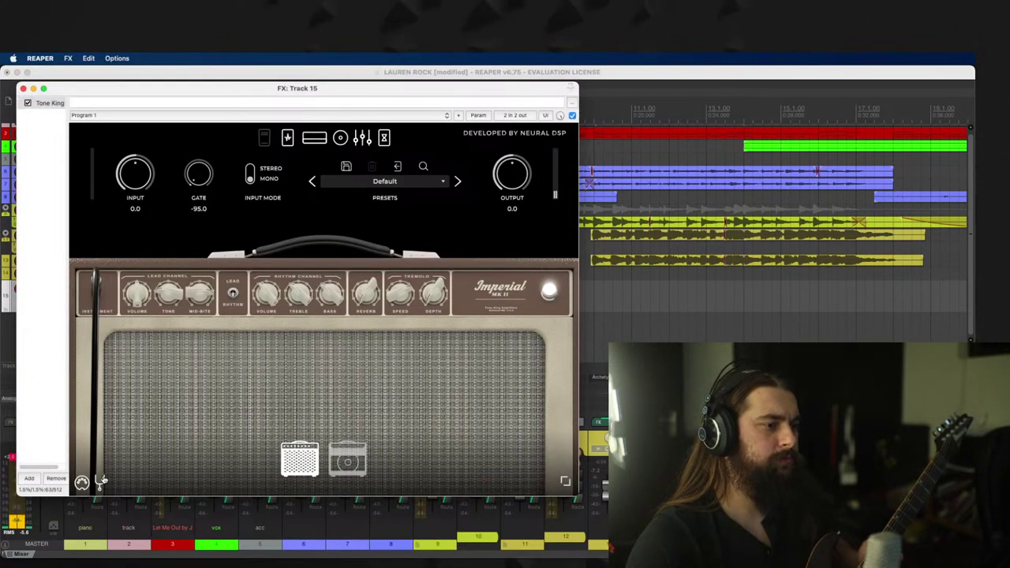
click(102, 479)
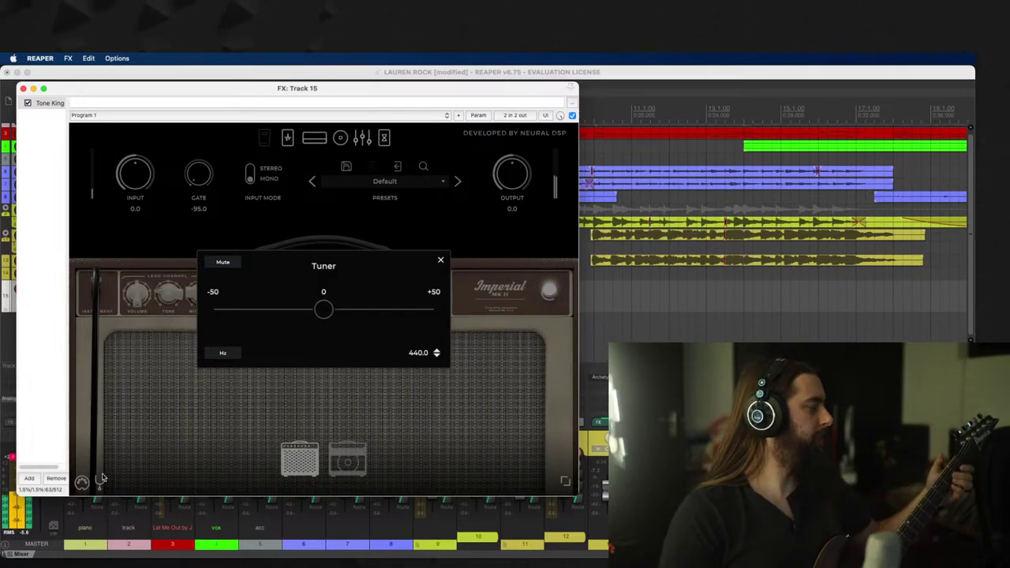
click(441, 260)
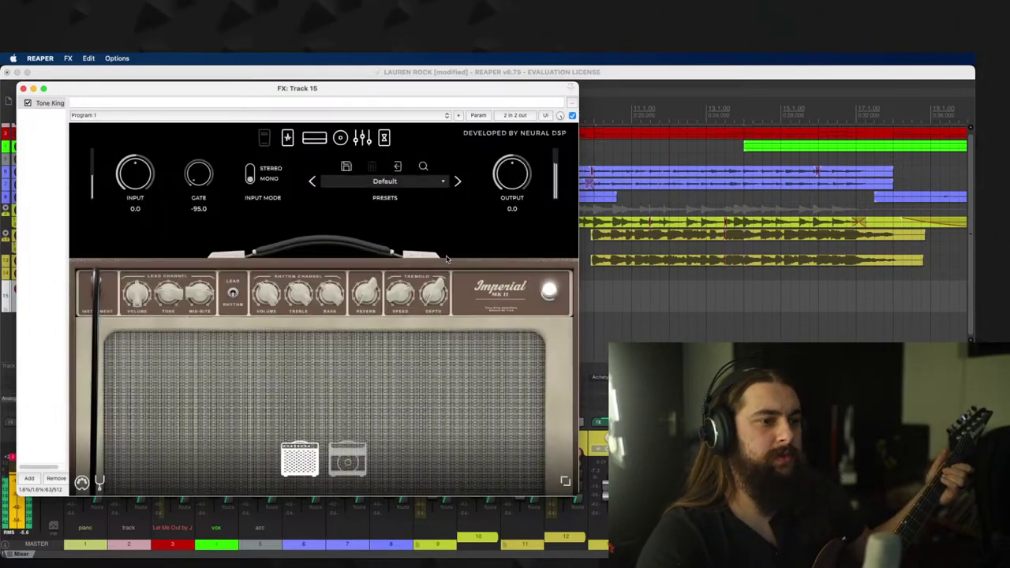
Step: Close the track 15 amp plugin window and move the edit cursor back to the start of the song
click(23, 89)
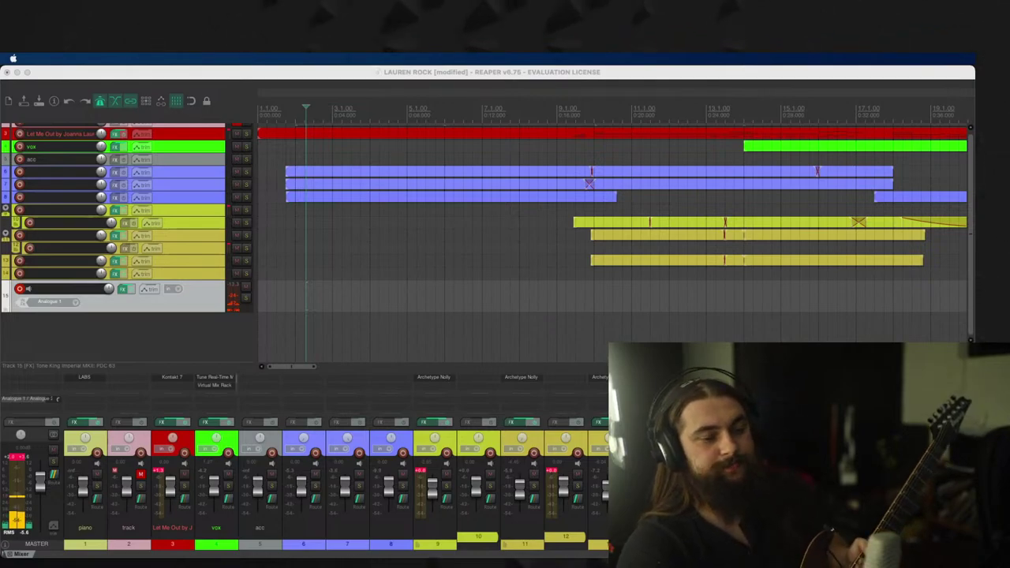
click(335, 291)
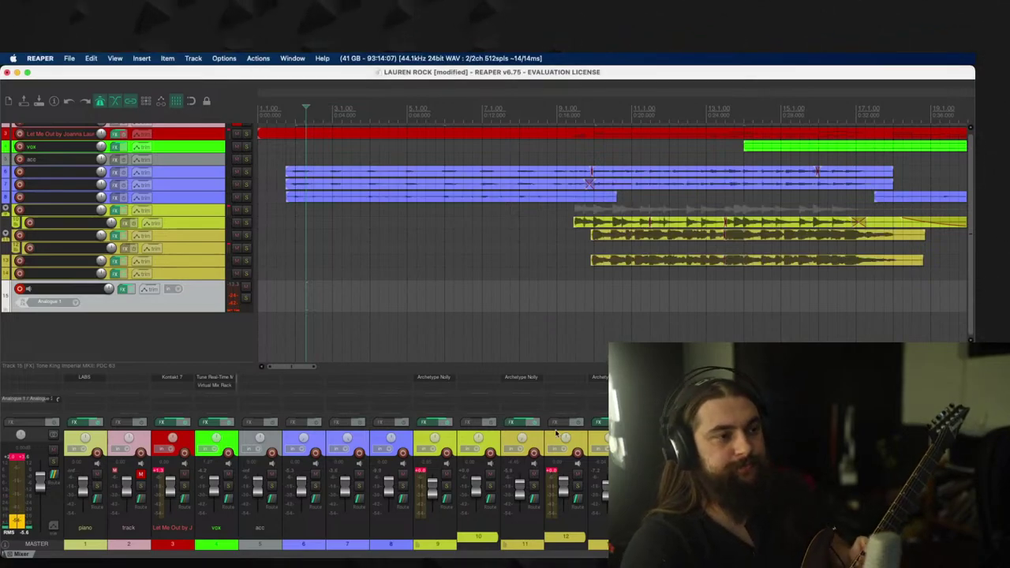
click(258, 296)
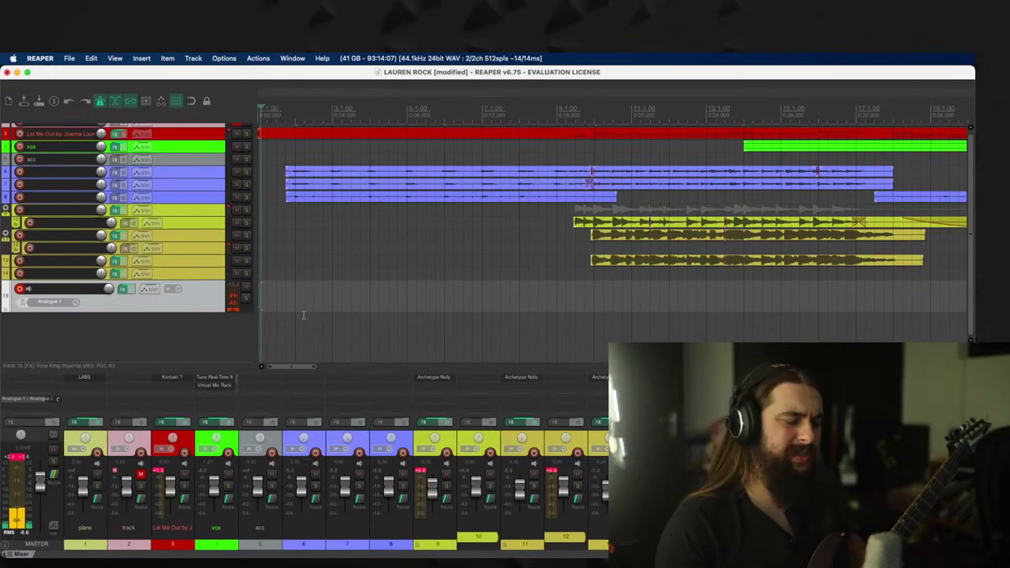
scroll(195, 297, up, 1)
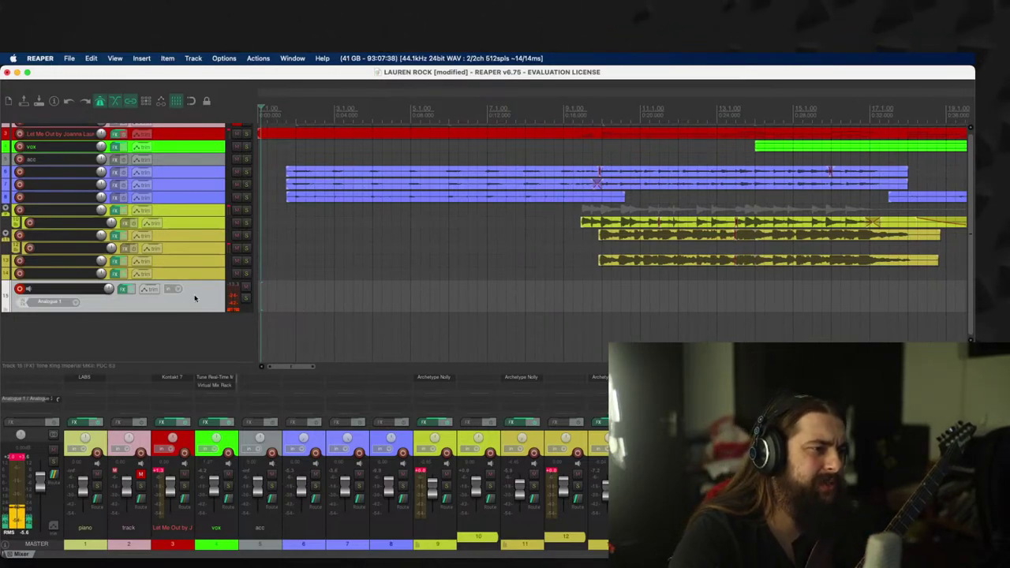
Step: Audition the wowza user preset in track 15's Tone King amp, replace it with the Mayer-ish artist preset and close the window
click(122, 289)
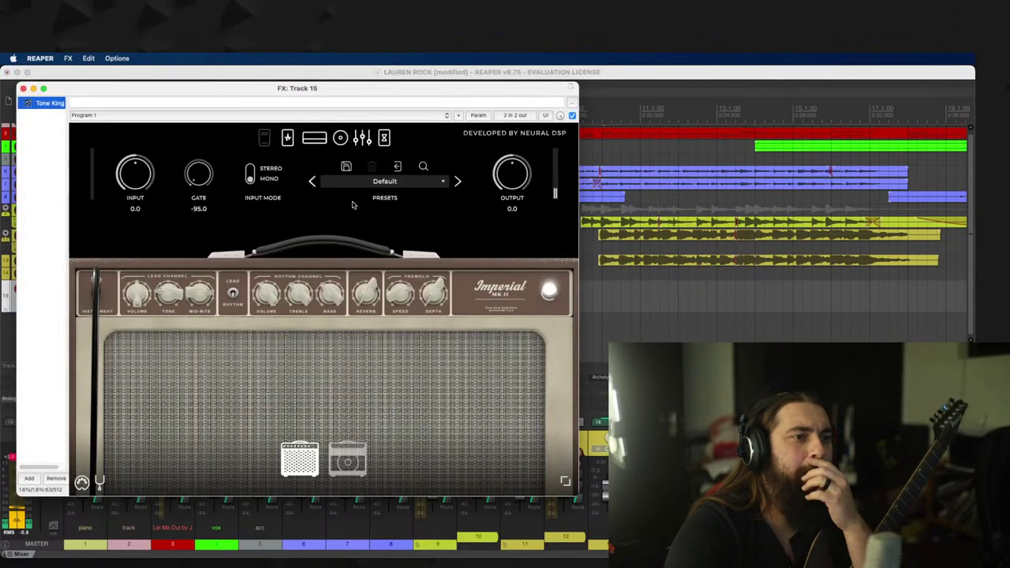
click(384, 181)
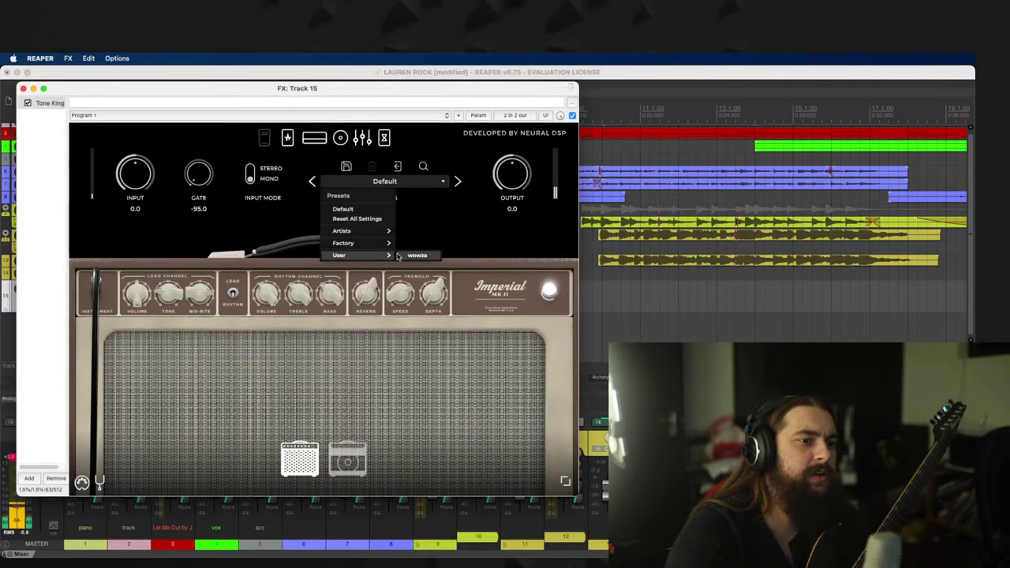
click(404, 255)
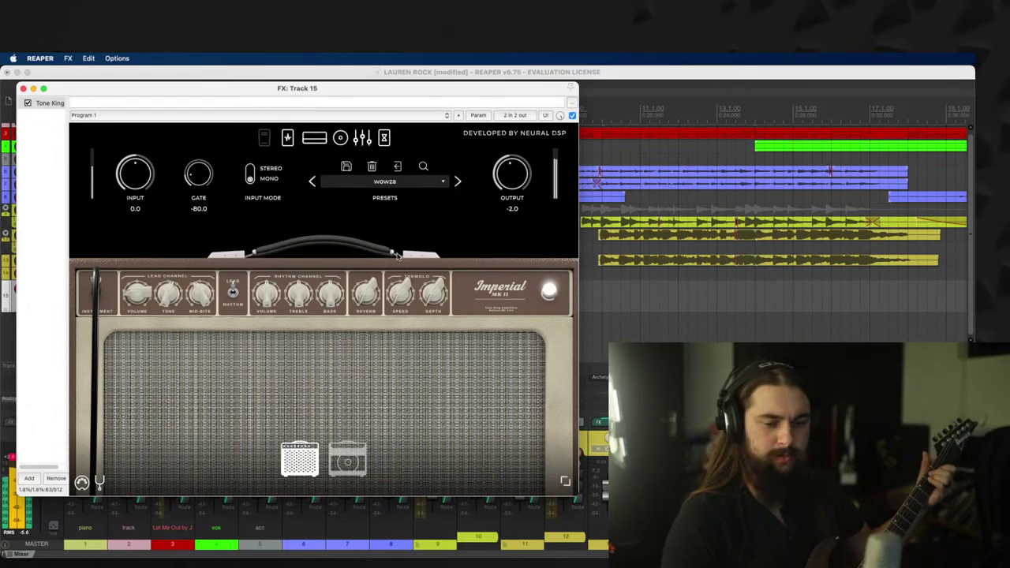
click(384, 180)
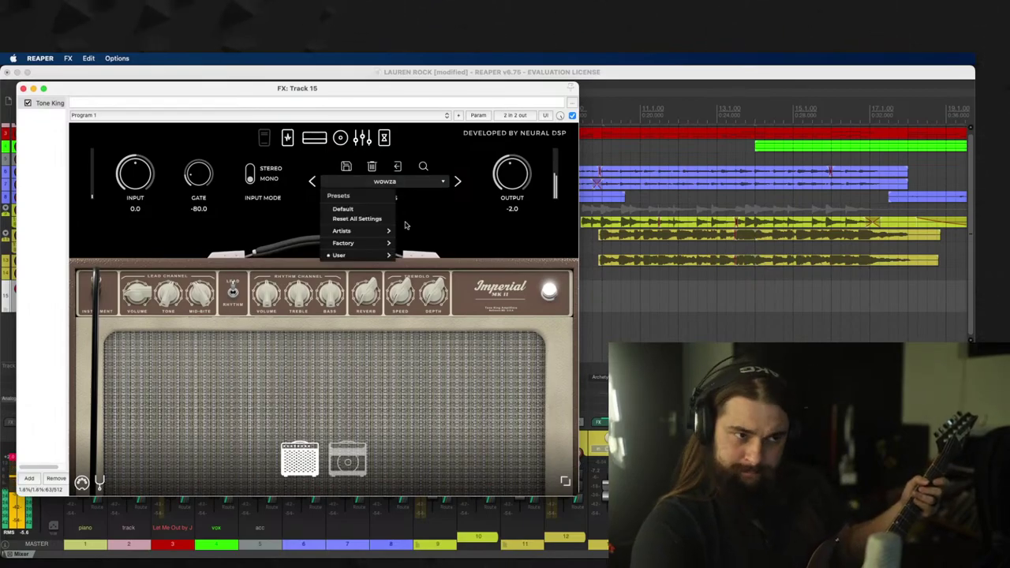
mouse_move(384, 234)
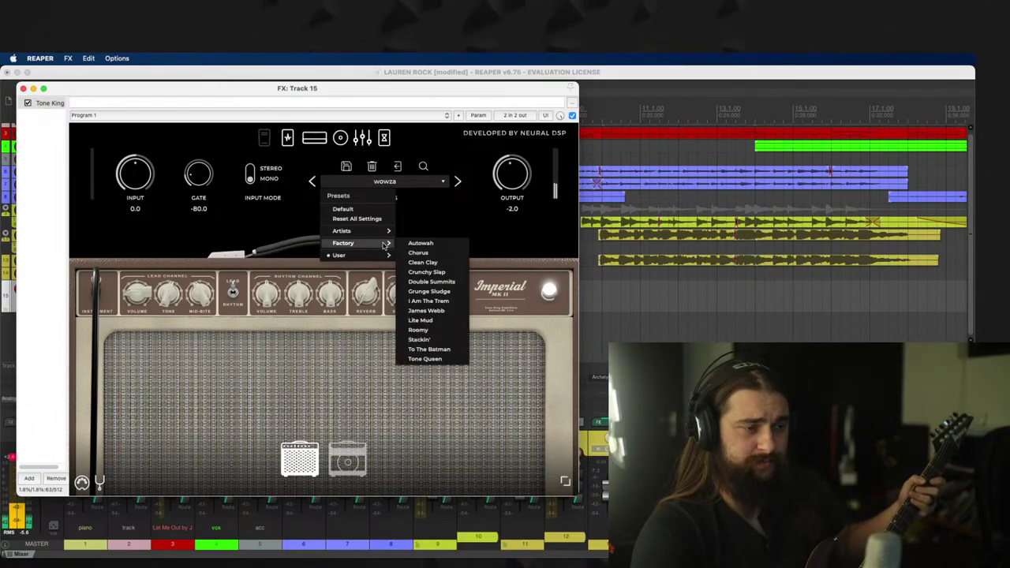
mouse_move(471, 293)
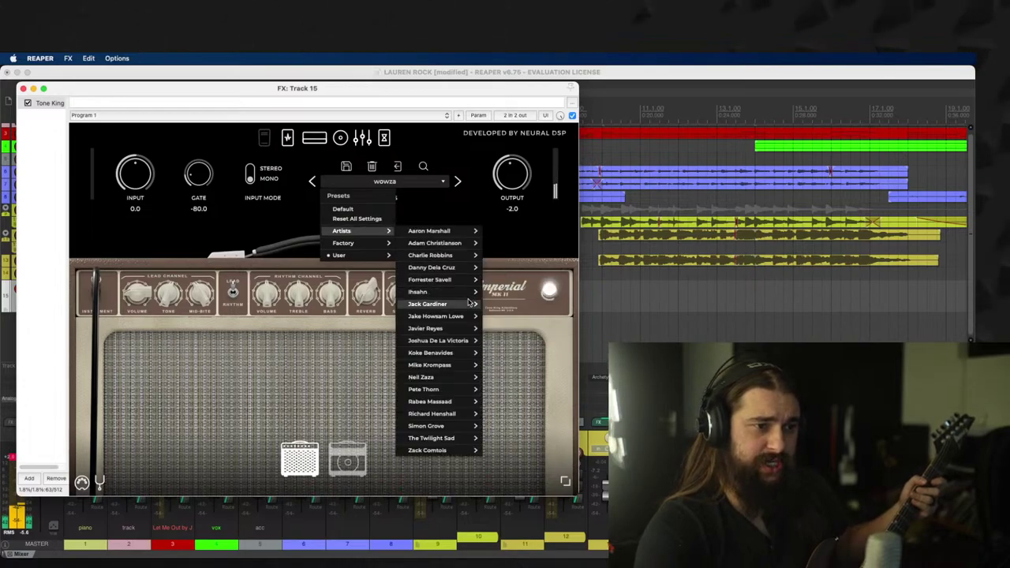
click(535, 353)
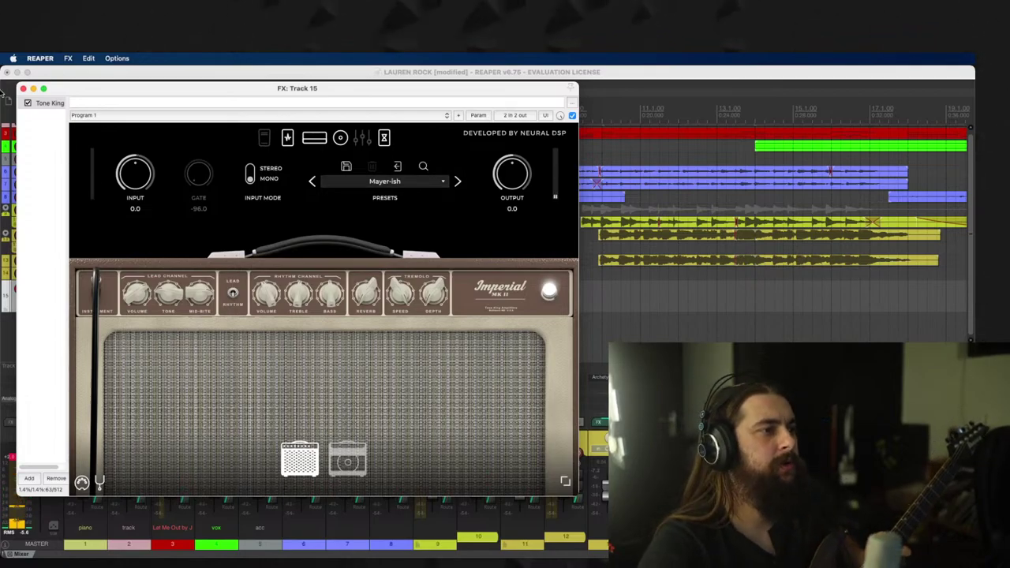
click(24, 89)
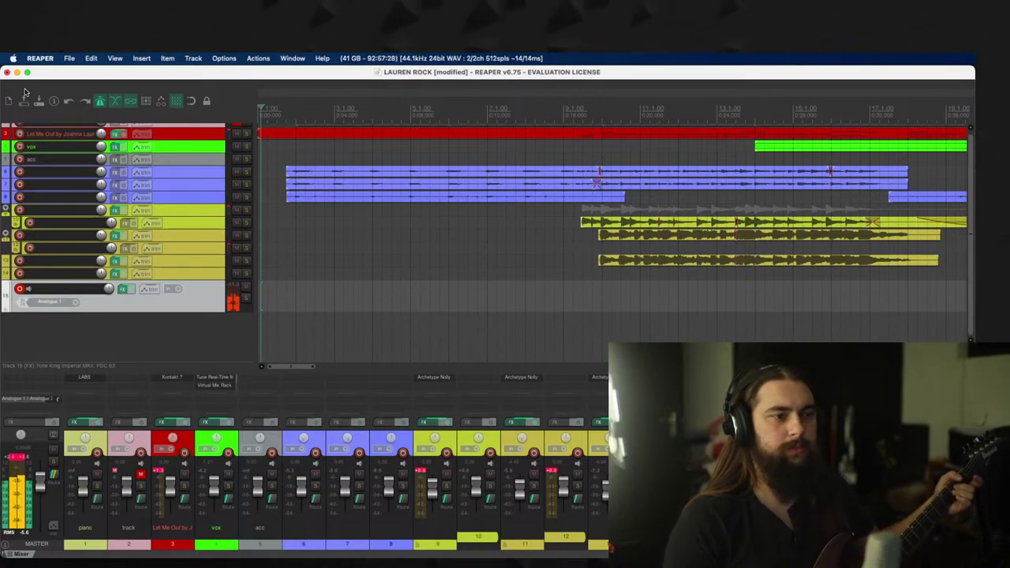
Step: Look through the wah, drive, chorus, delay and reverb pedals of track 15's Mayer-ish preset while playing the guitar
click(123, 288)
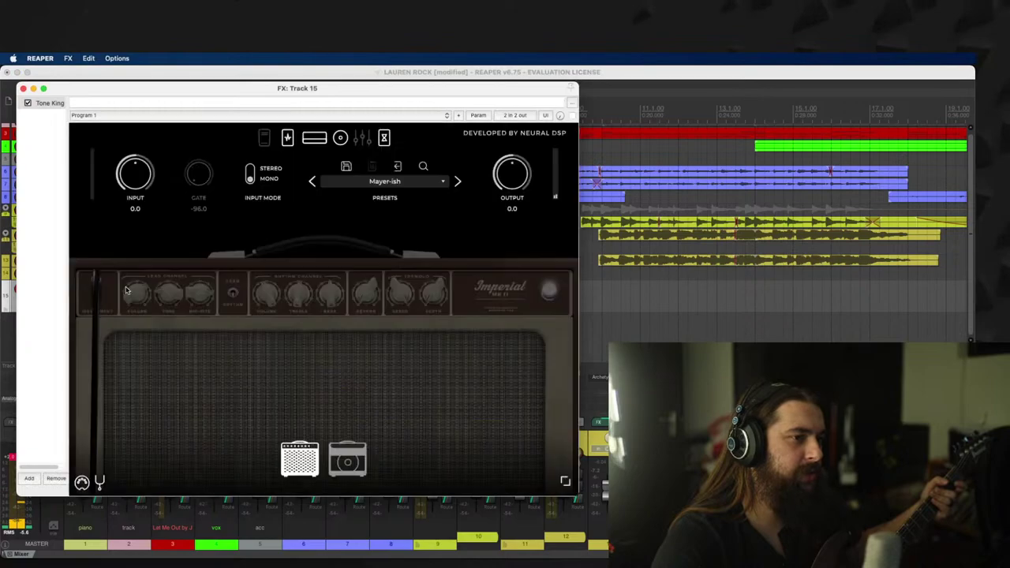
click(287, 139)
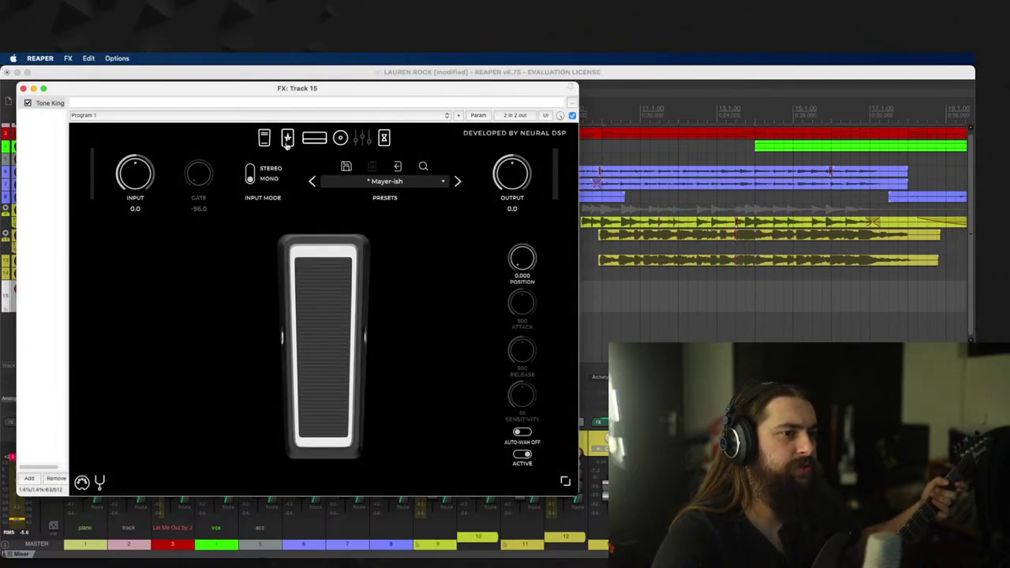
click(287, 139)
click(289, 139)
click(290, 138)
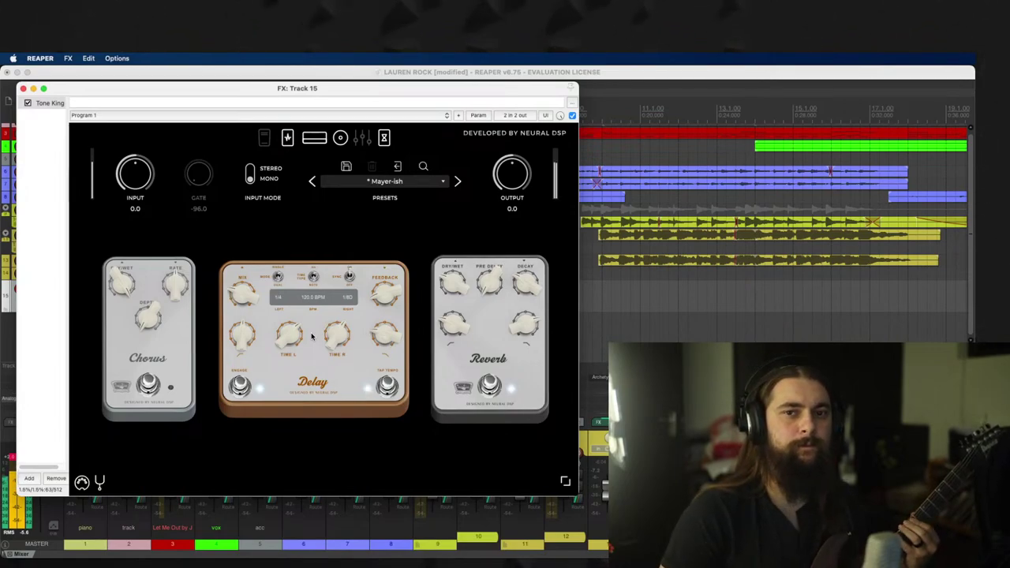
click(23, 88)
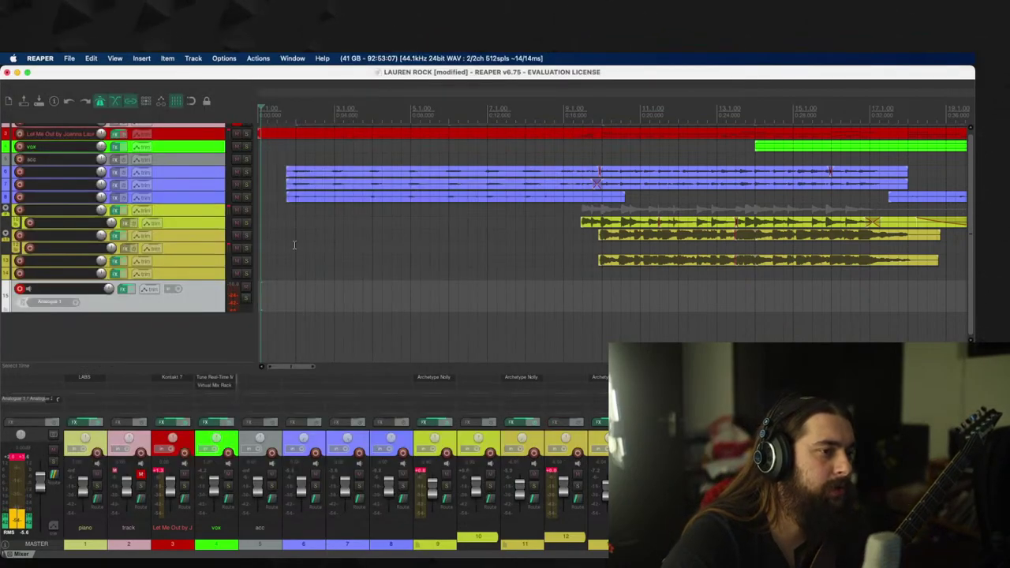
key(super+r)
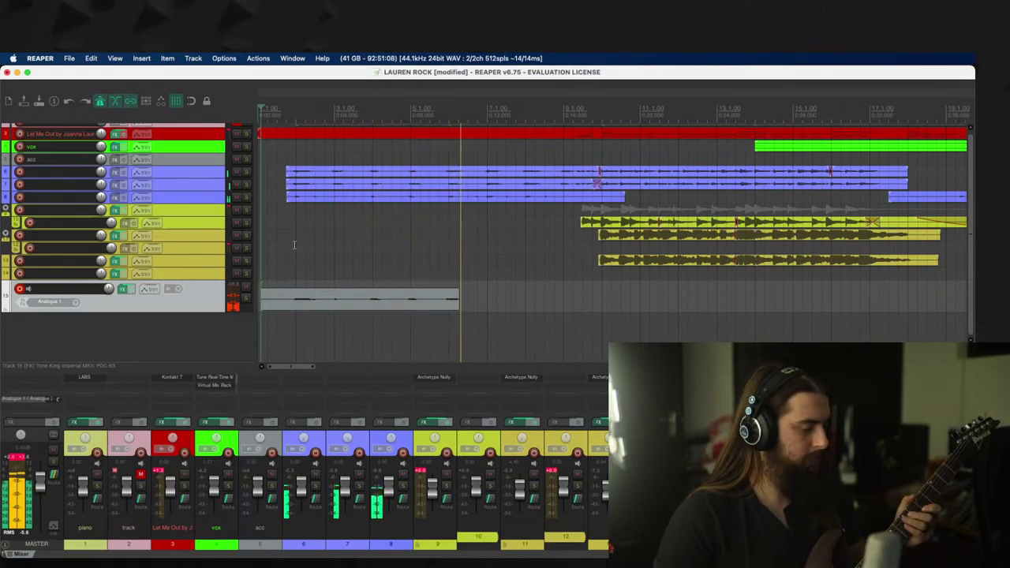
key(space)
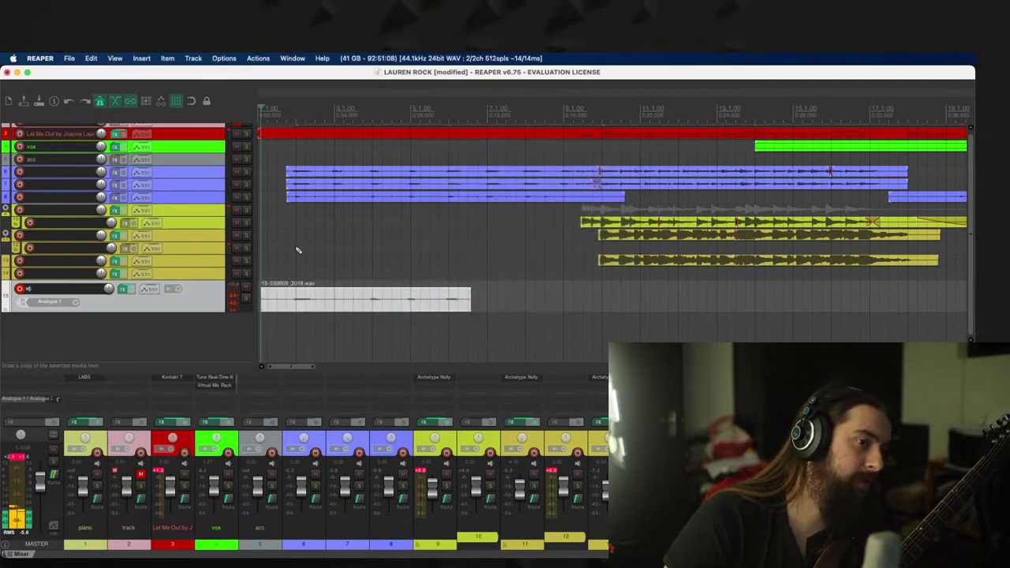
key(Delete)
key(super+r)
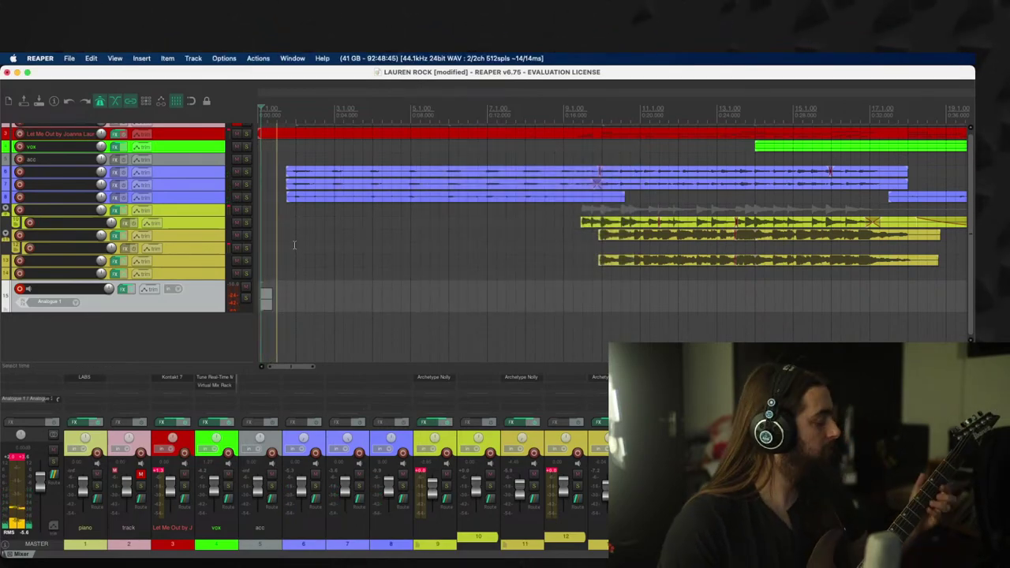
key(space)
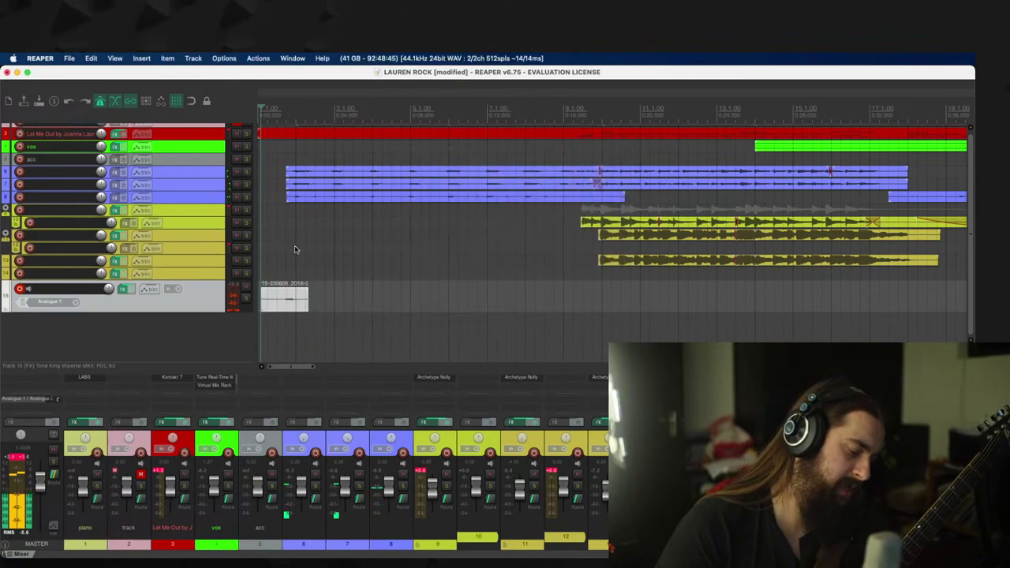
key(Delete)
Step: Record a clean guitar take on track 15 from the song start to about bar 11 and play it back
key(super+r)
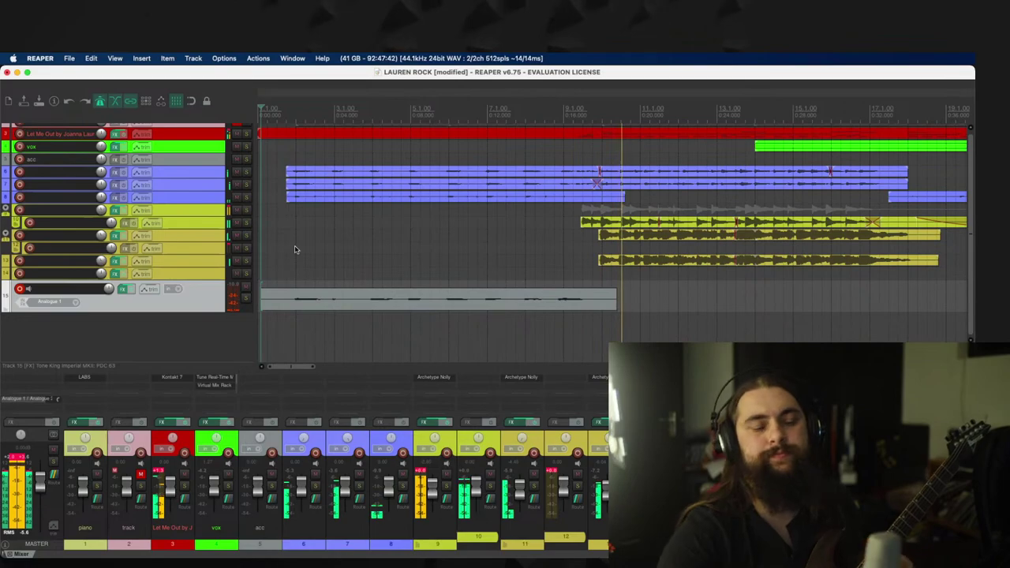
key(space)
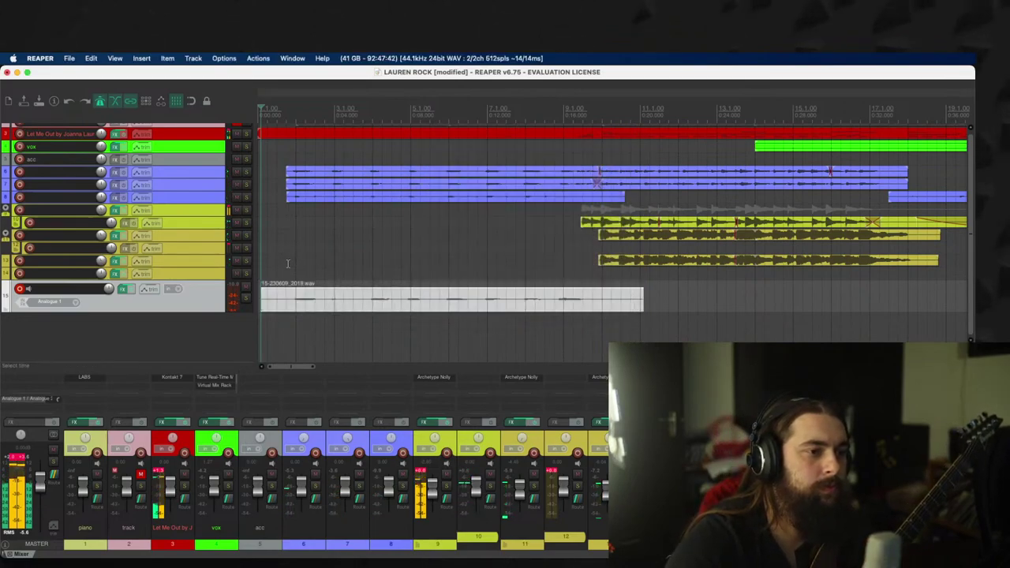
click(288, 264)
key(space)
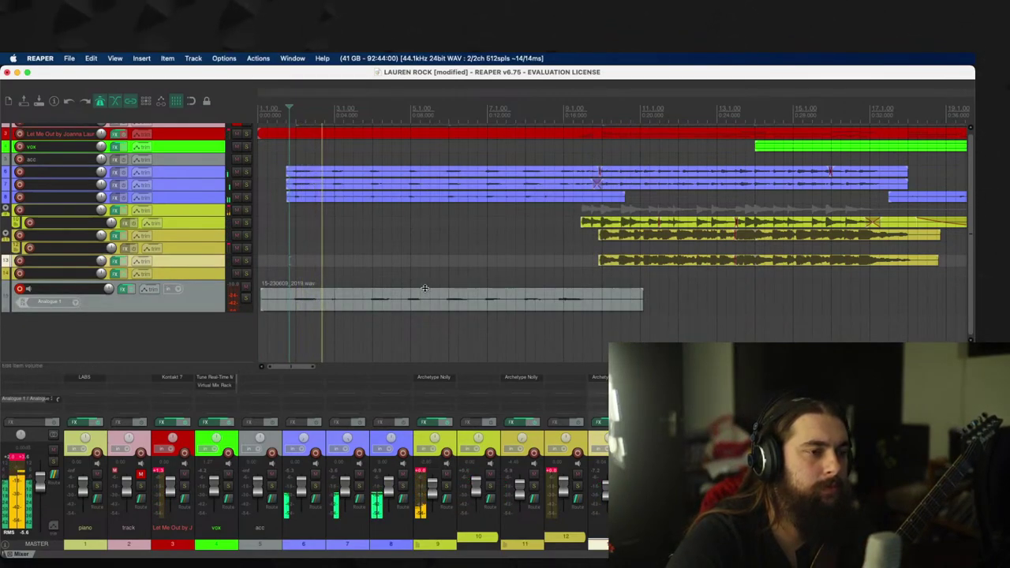
scroll(399, 289, down, 1)
click(379, 301)
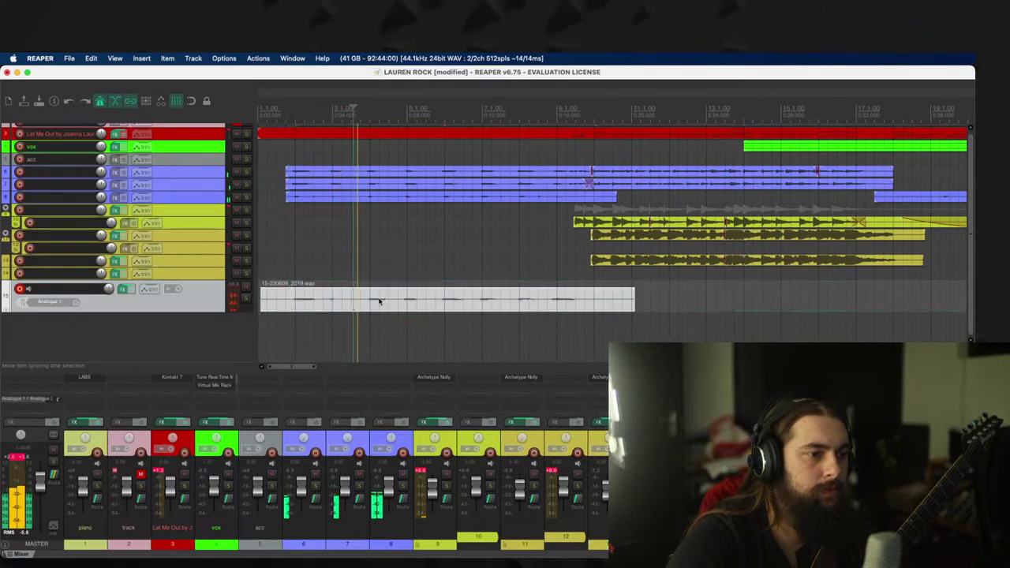
scroll(381, 303, up, 1)
scroll(385, 305, up, 1)
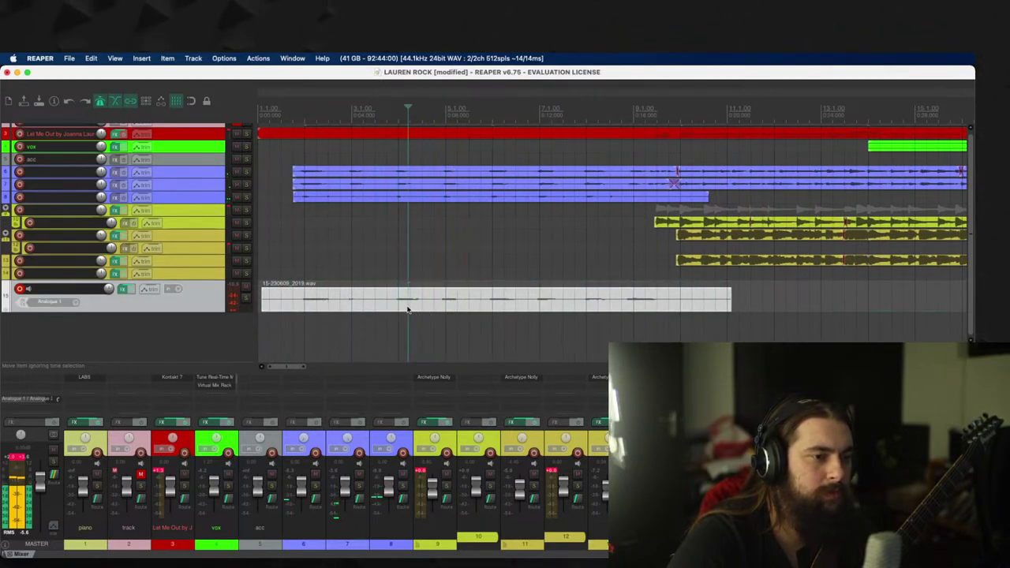
scroll(407, 308, up, 1)
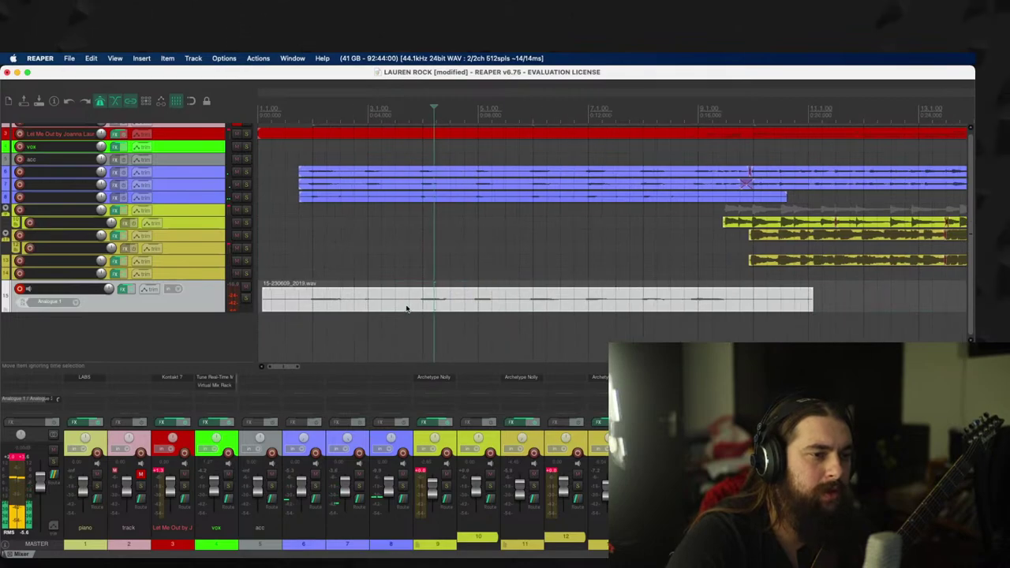
Step: Add track 16 below track 15 and give it the same Tone King amp effect
right_click(211, 298)
click(237, 265)
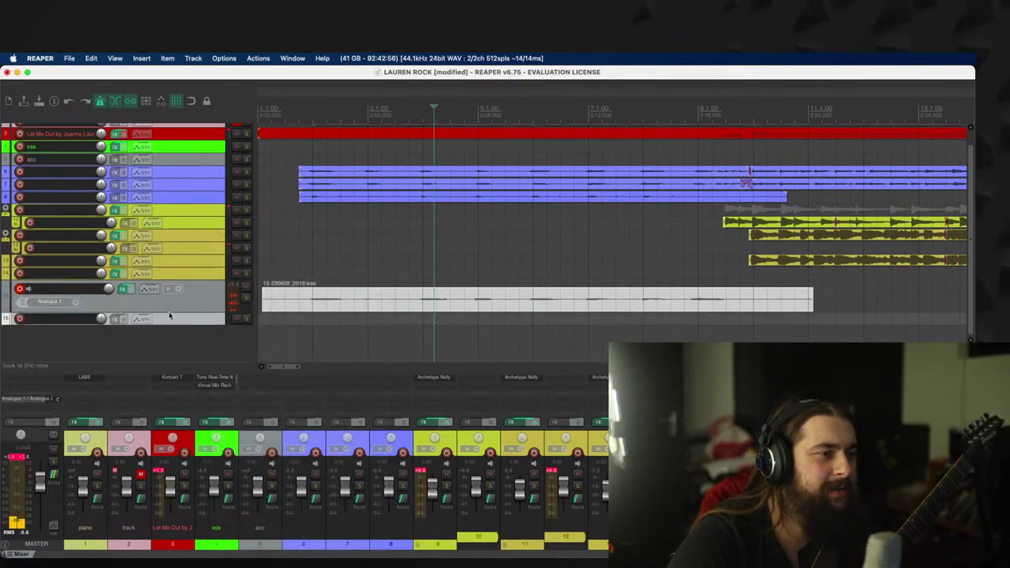
click(124, 290)
click(23, 88)
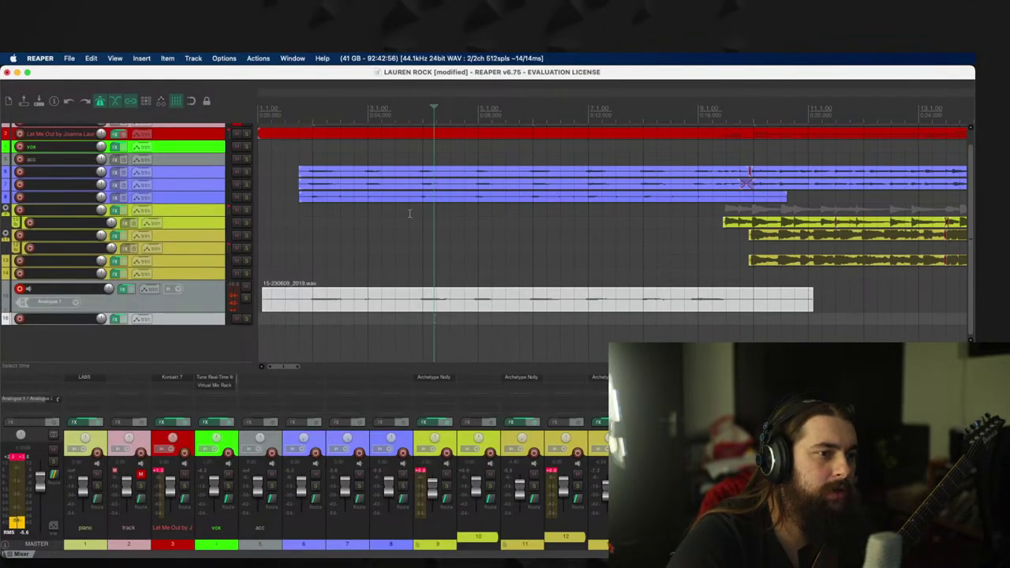
Step: Move the first clean take down to track 16 and record a second take on track 15 from mid bar 2 to about bar 11
drag(431, 302, 436, 318)
click(341, 295)
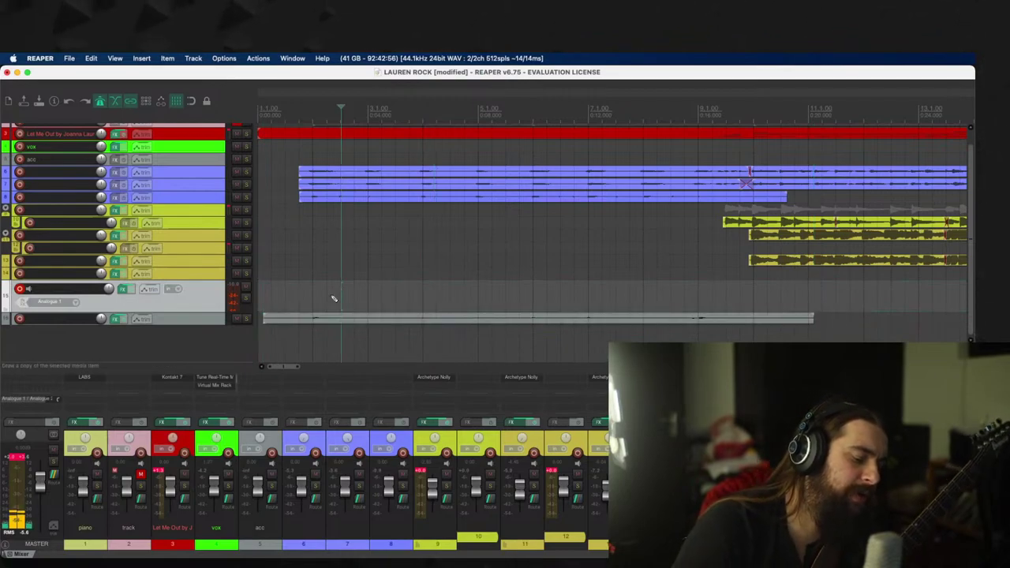
key(super+r)
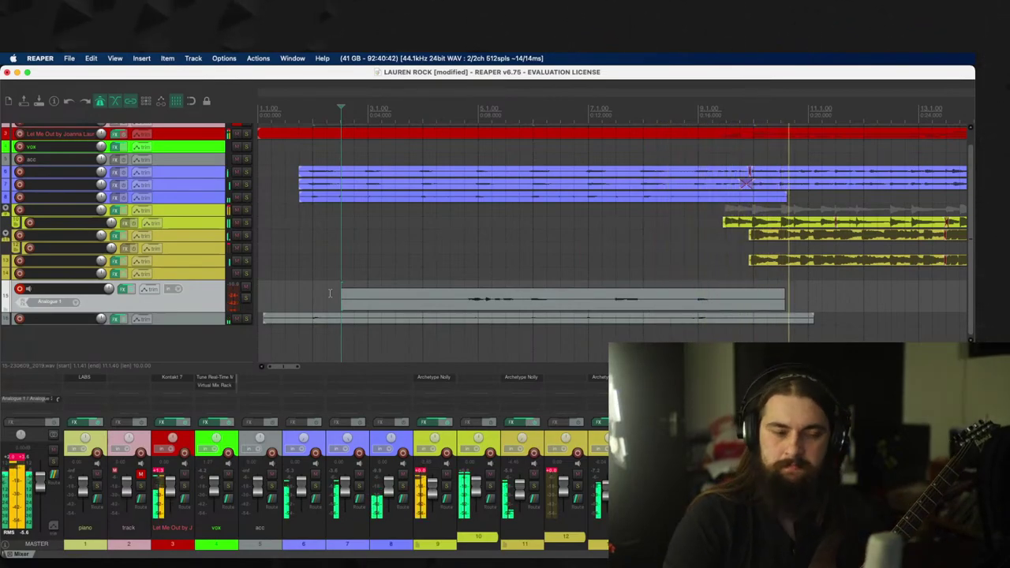
key(space)
key(Return)
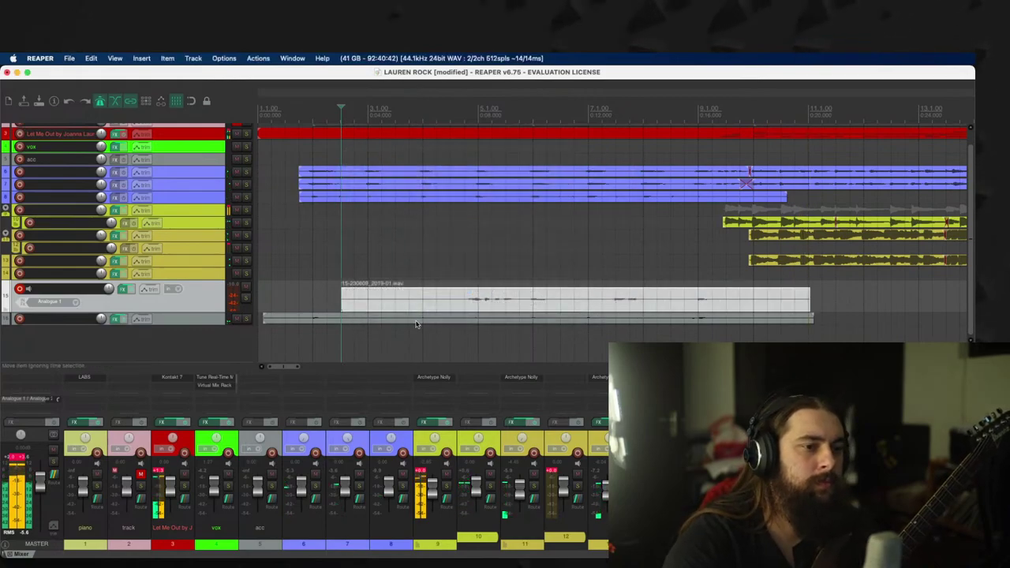
Step: Swap the two clean guitar takes so the first sits on track 15 and the second on track 16
click(471, 298)
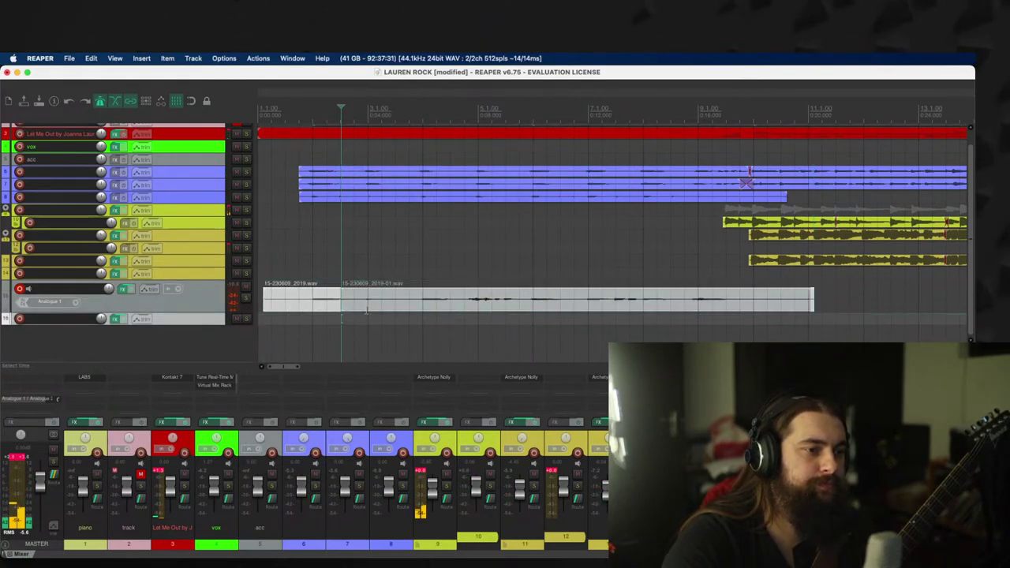
key(s)
click(396, 312)
drag(395, 315, 396, 324)
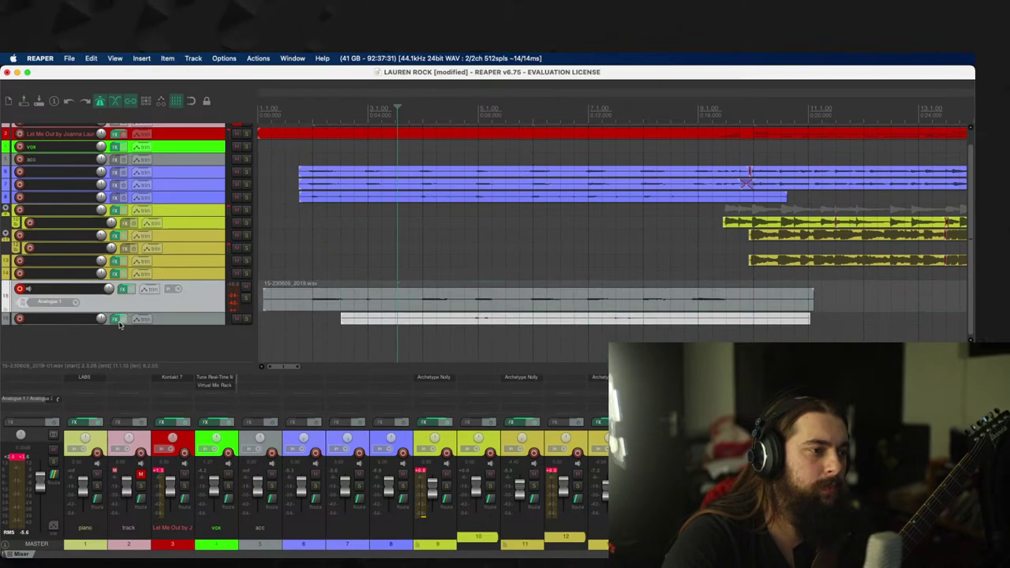
Step: Check the compressor and overdrive pedals in track 16's Tone King amp and close its window
click(116, 320)
click(283, 135)
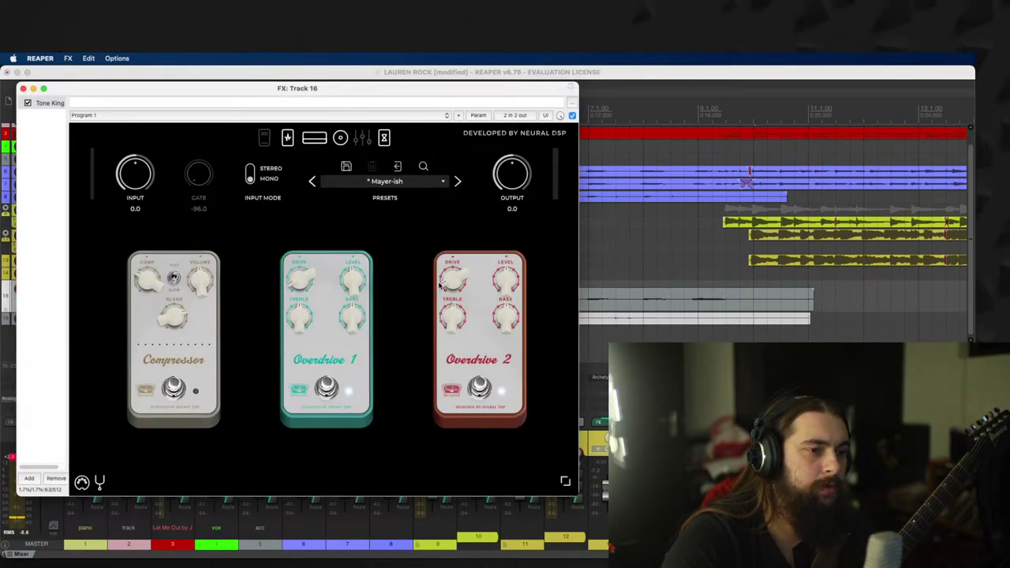
click(24, 89)
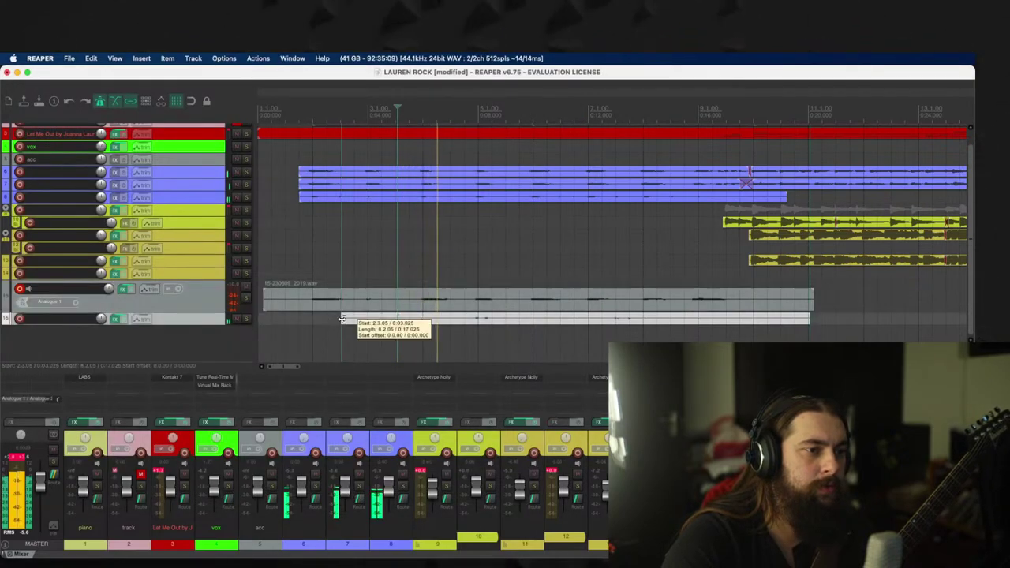
Step: Trim the start of the clean guitar take on track 16 to shortly before bar 5
drag(341, 318, 464, 318)
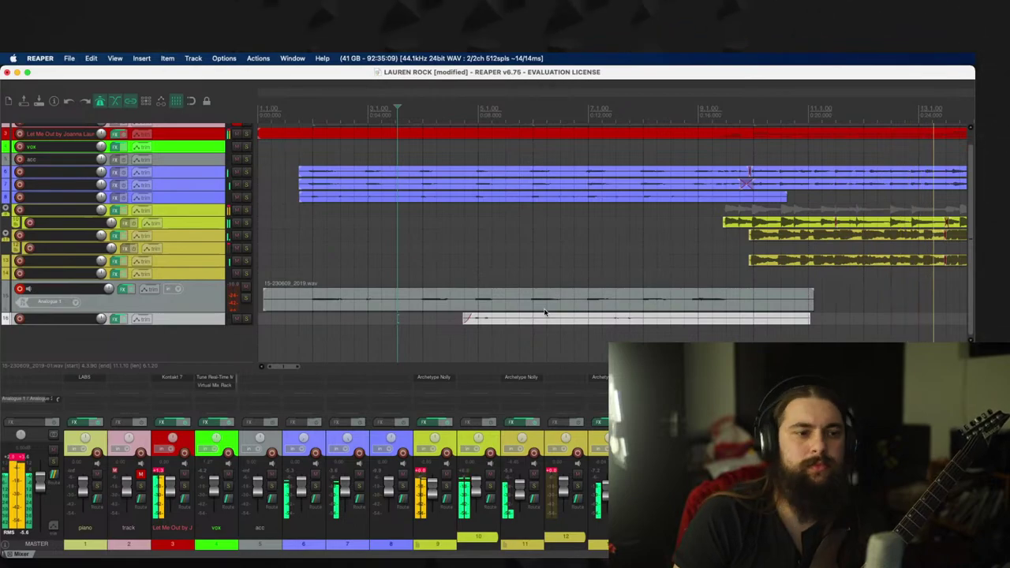
scroll(541, 280, down, 3)
scroll(544, 280, down, 3)
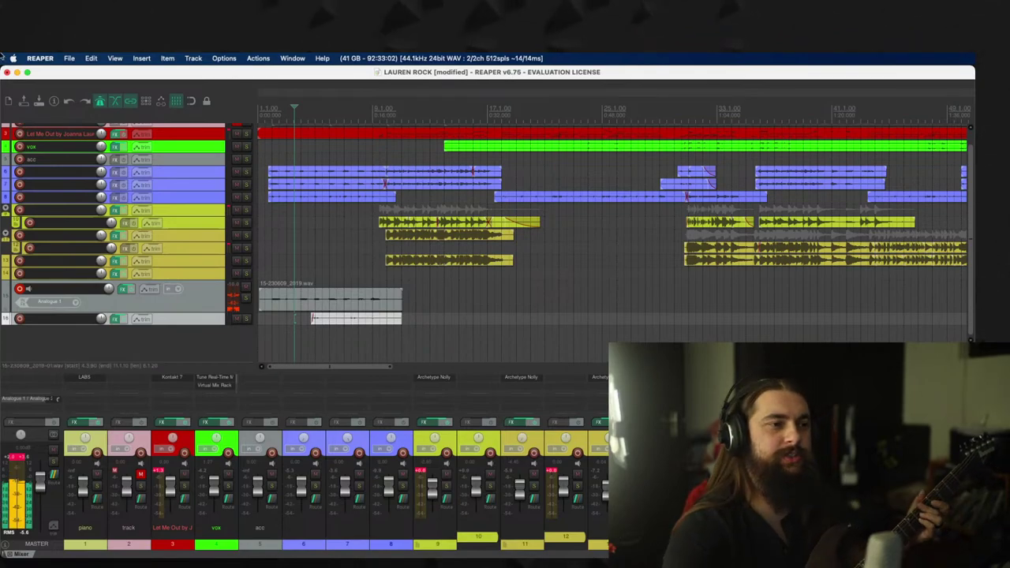
Step: Solo tracks 6 and 7, play them from about bar 9, and clear both solos
scroll(57, 208, up, 1)
click(247, 193)
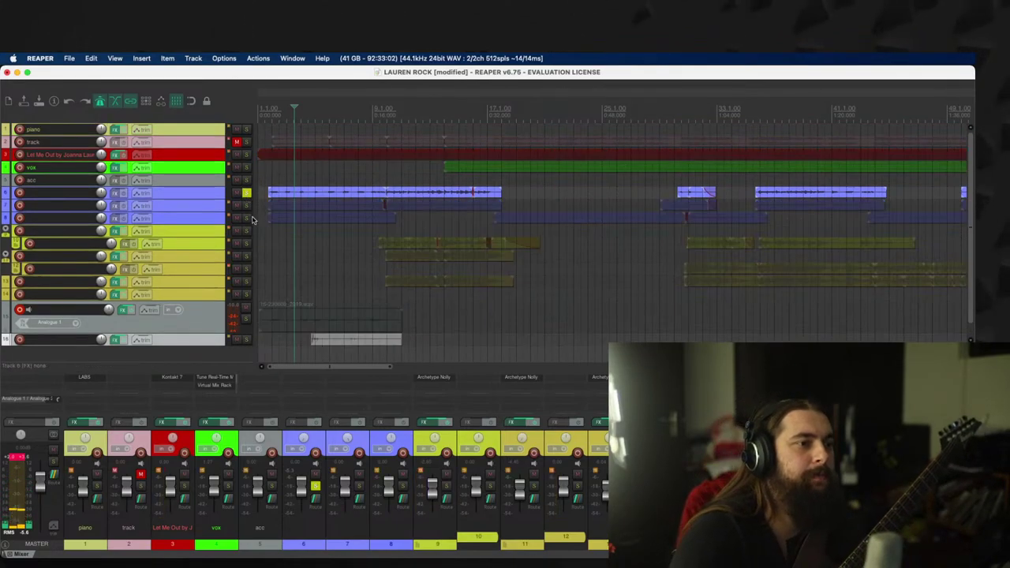
click(247, 205)
click(378, 178)
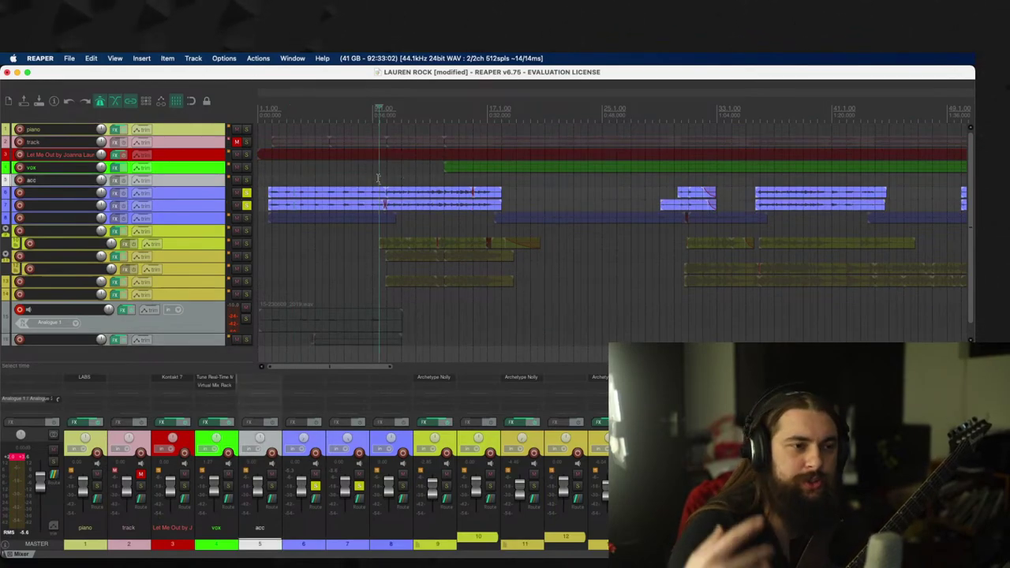
key(space)
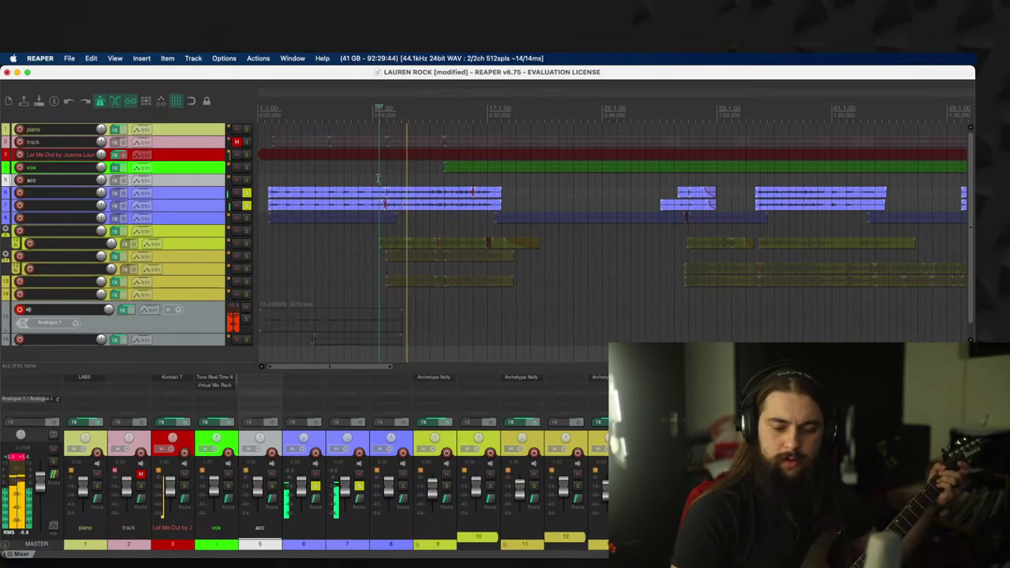
click(245, 193)
click(246, 206)
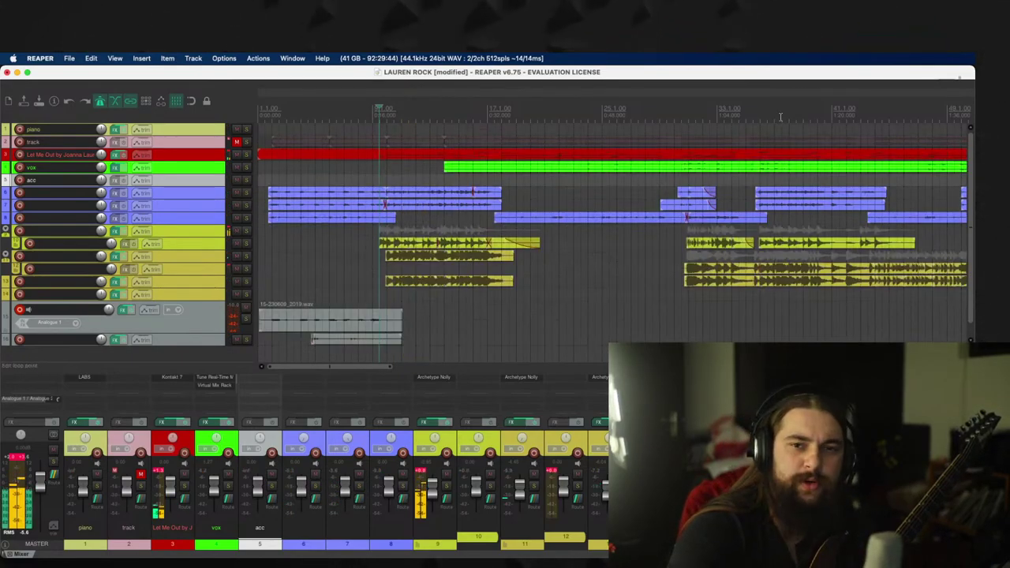
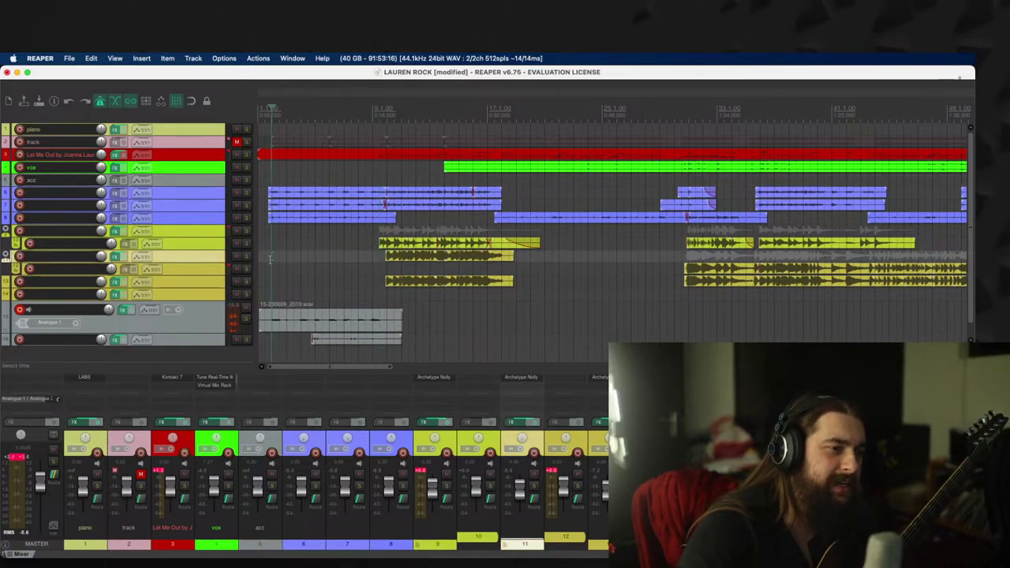
Step: Play the arrangement from the start with the new clean guitars, and listen again from mid bar 16
key(space)
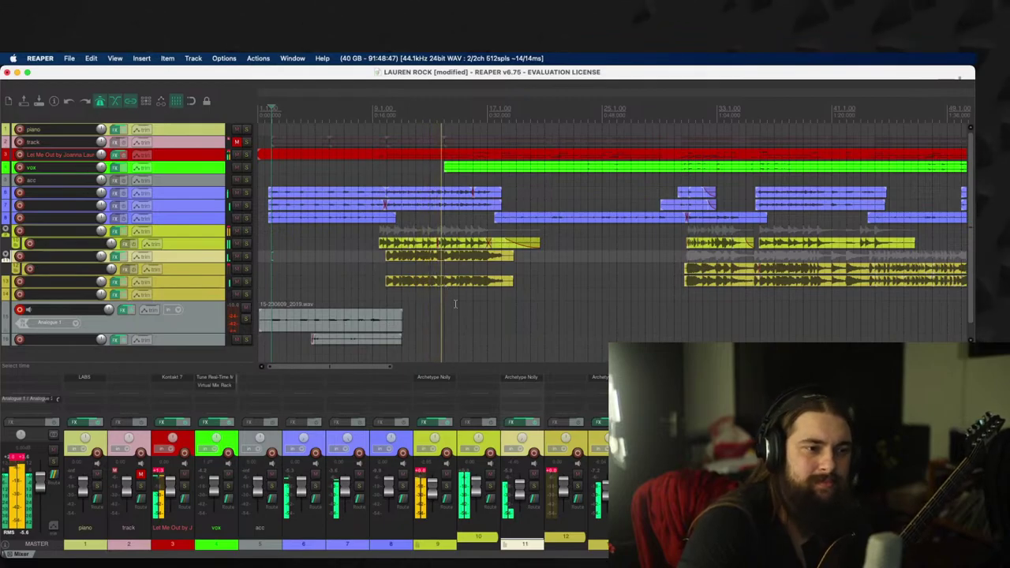
click(482, 300)
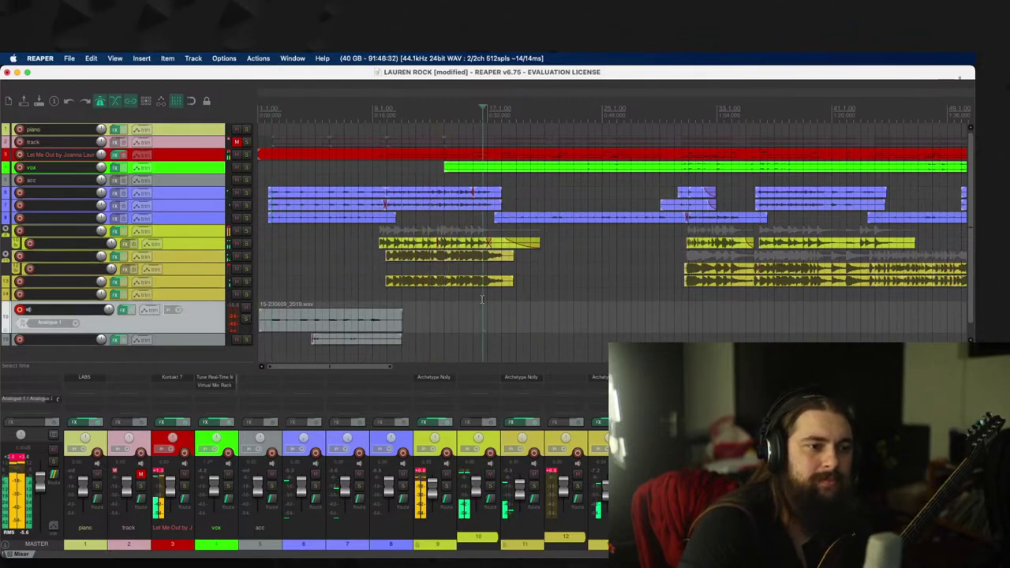
scroll(481, 300, up, 5)
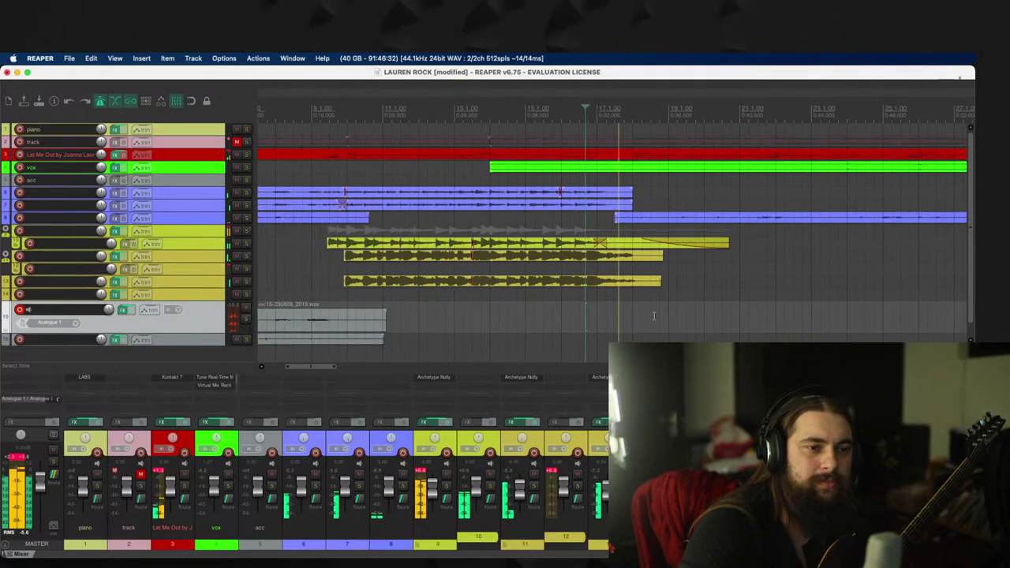
scroll(653, 316, down, 5)
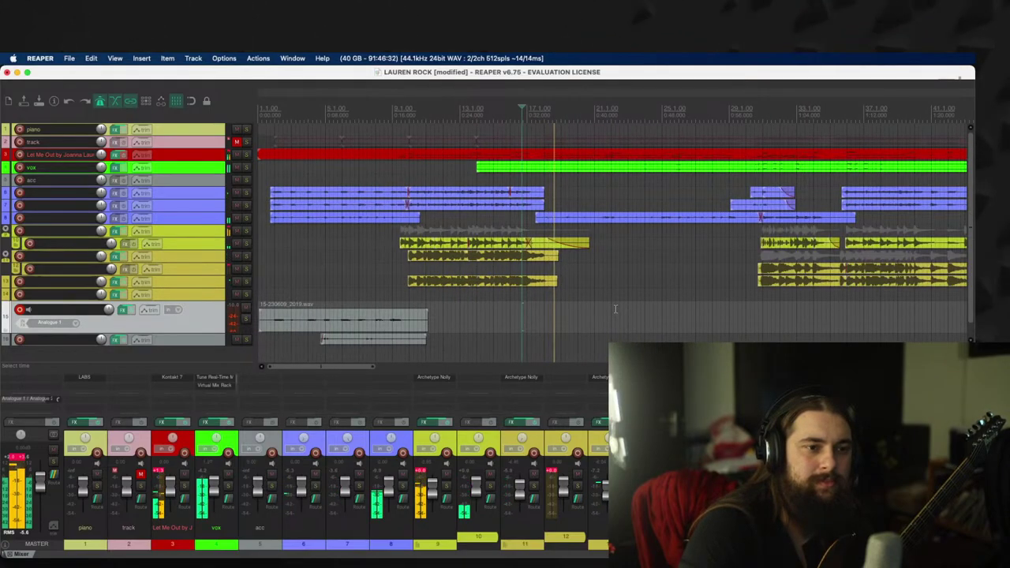
key(space)
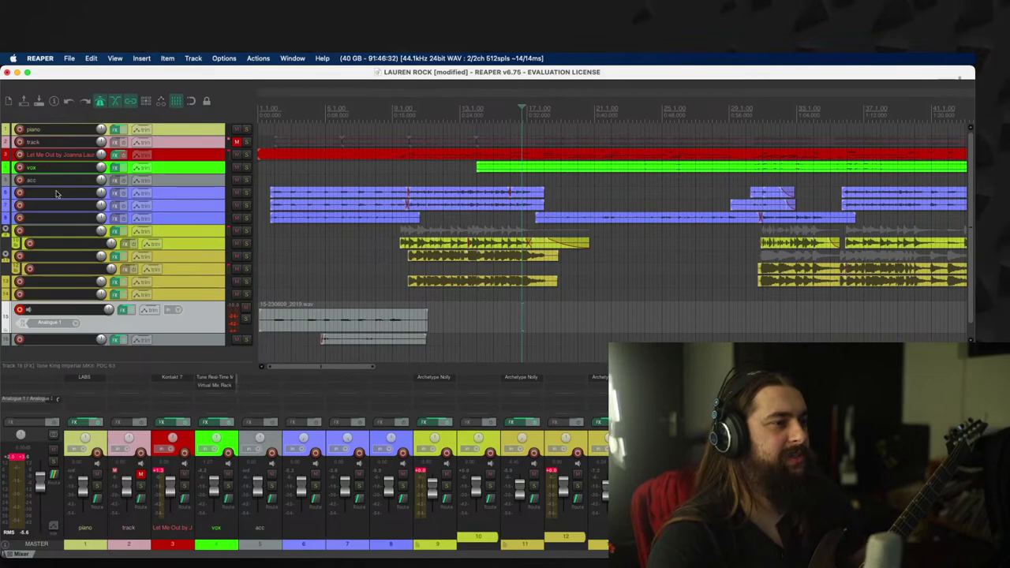
Step: Play from about bar 11 with tracks 6 and 7 soloed, clear their solos and stop playback
click(201, 232)
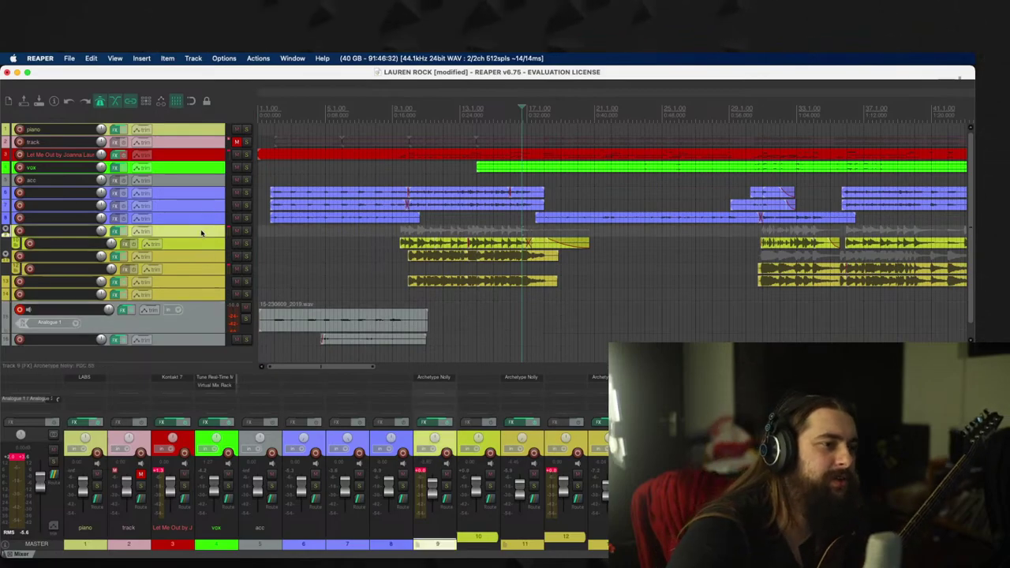
shift+click(204, 294)
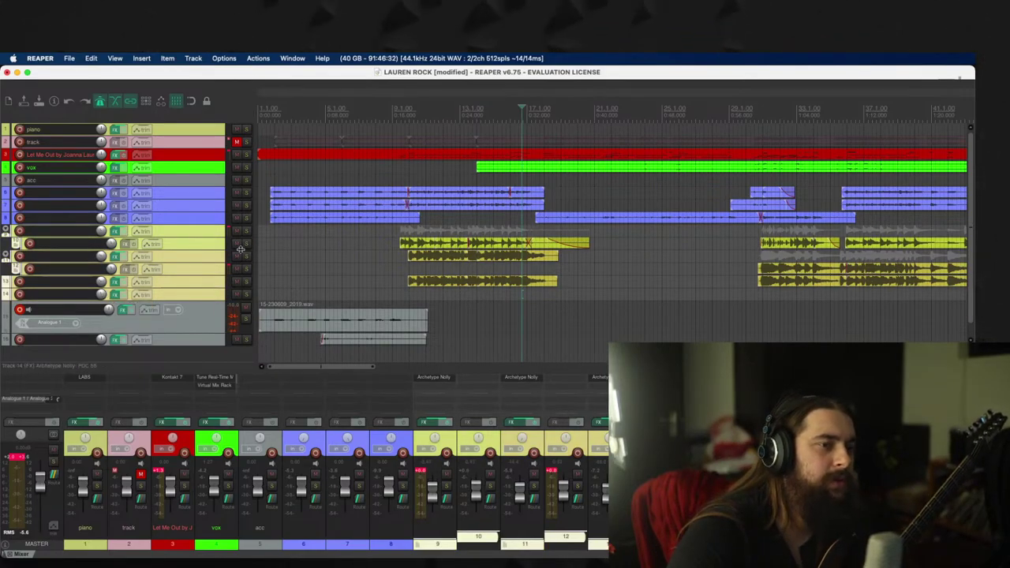
click(429, 176)
click(246, 192)
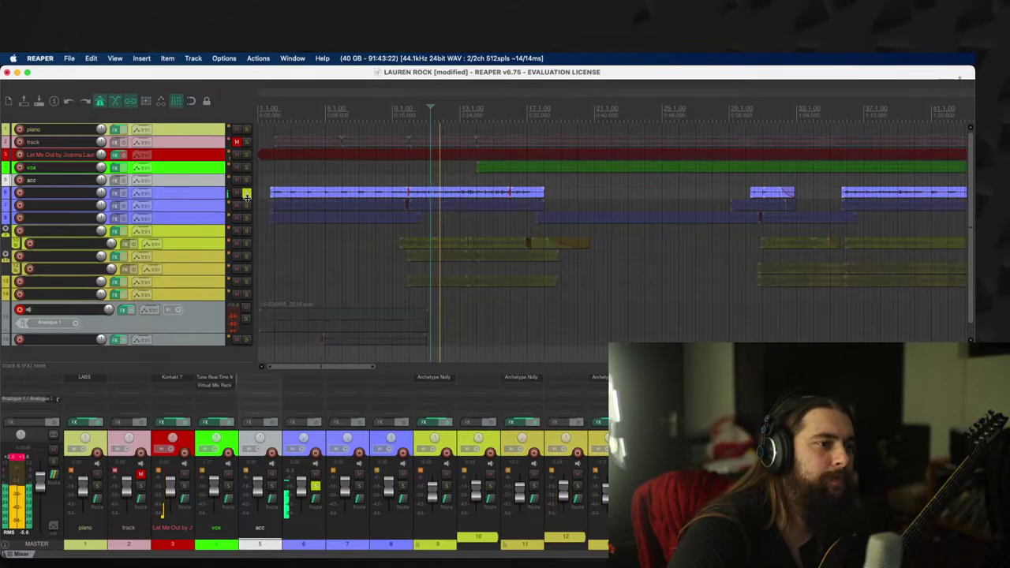
click(246, 206)
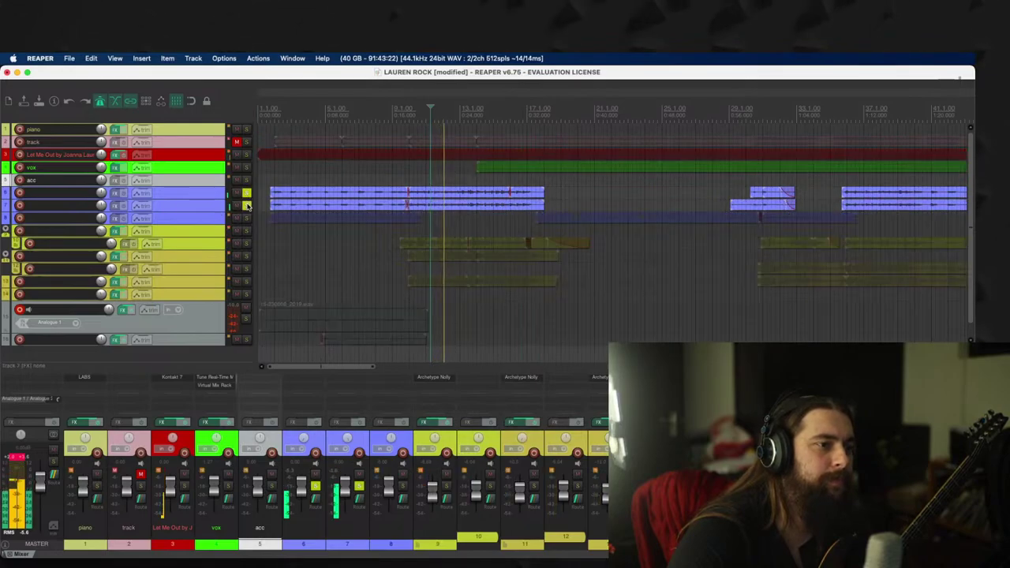
click(167, 197)
shift+click(126, 209)
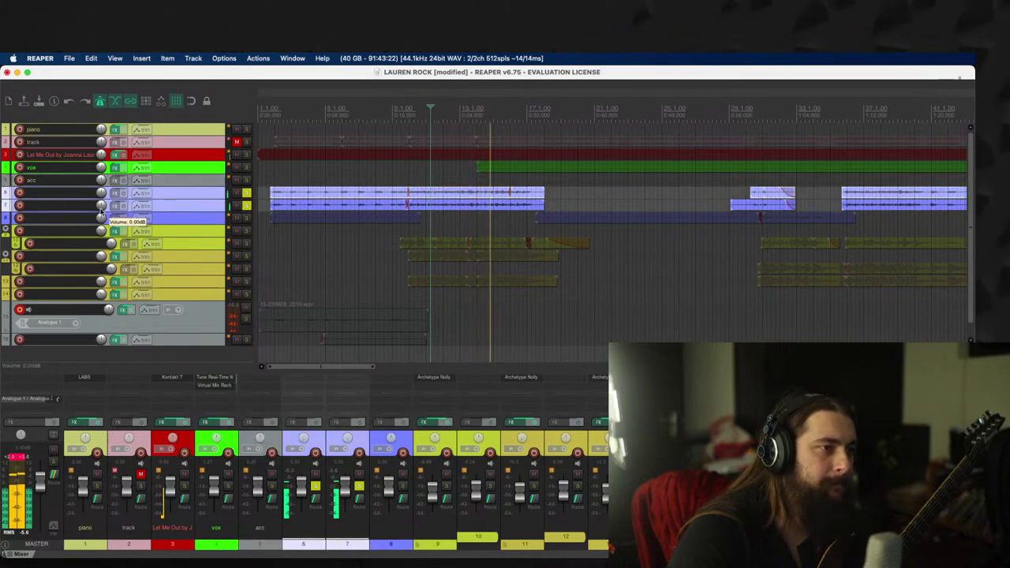
click(246, 192)
scroll(480, 207, down, 1)
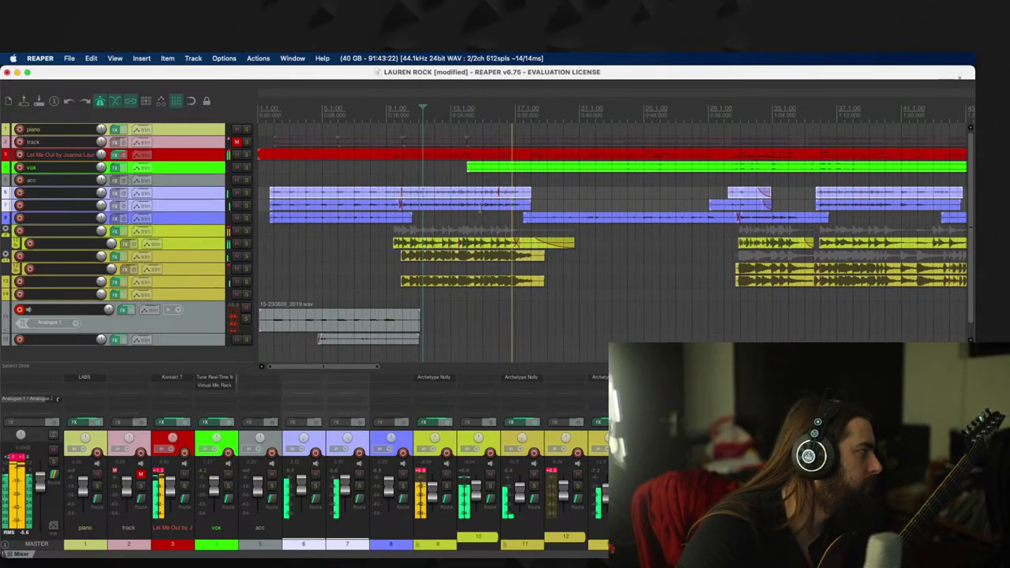
key(space)
click(183, 209)
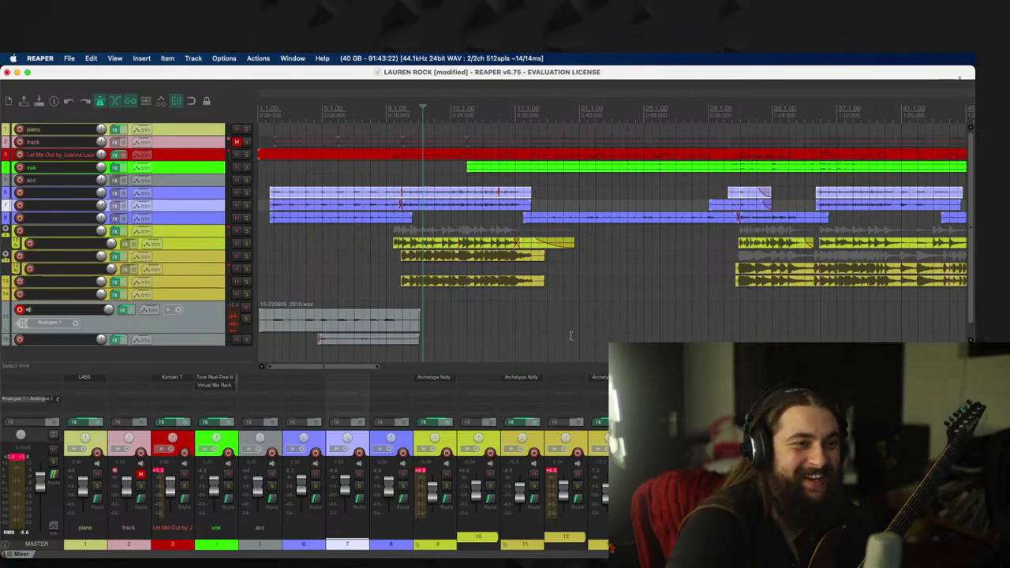
Step: Play the passage just after bar 17 to judge where the next clean guitar part should enter
scroll(570, 336, down, 5)
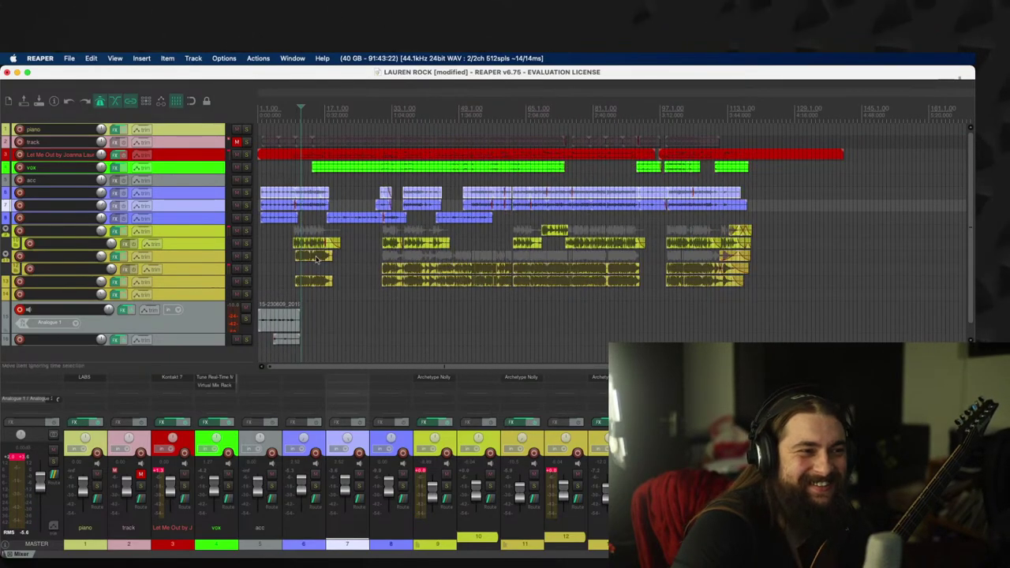
click(214, 171)
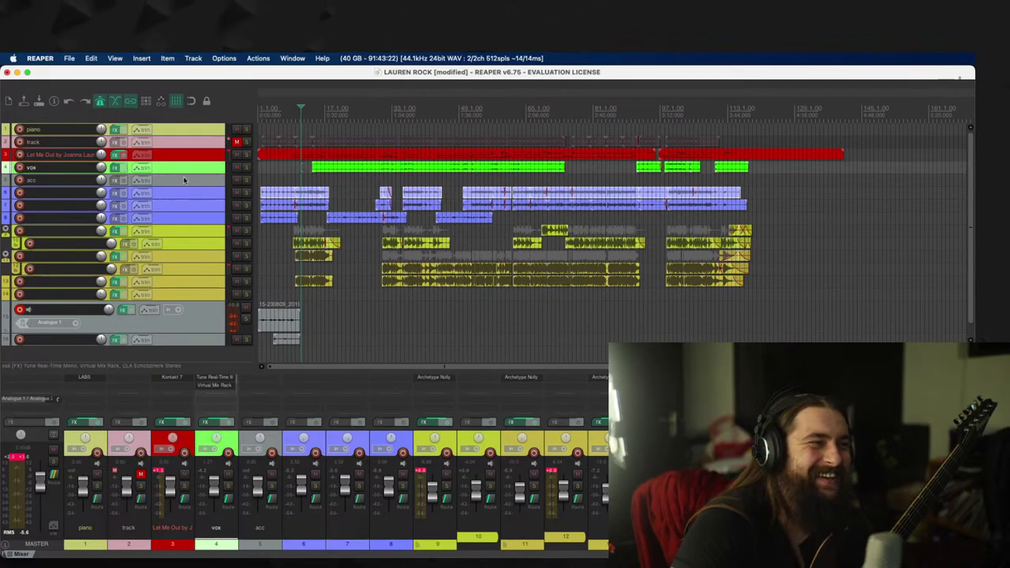
scroll(347, 175, up, 3)
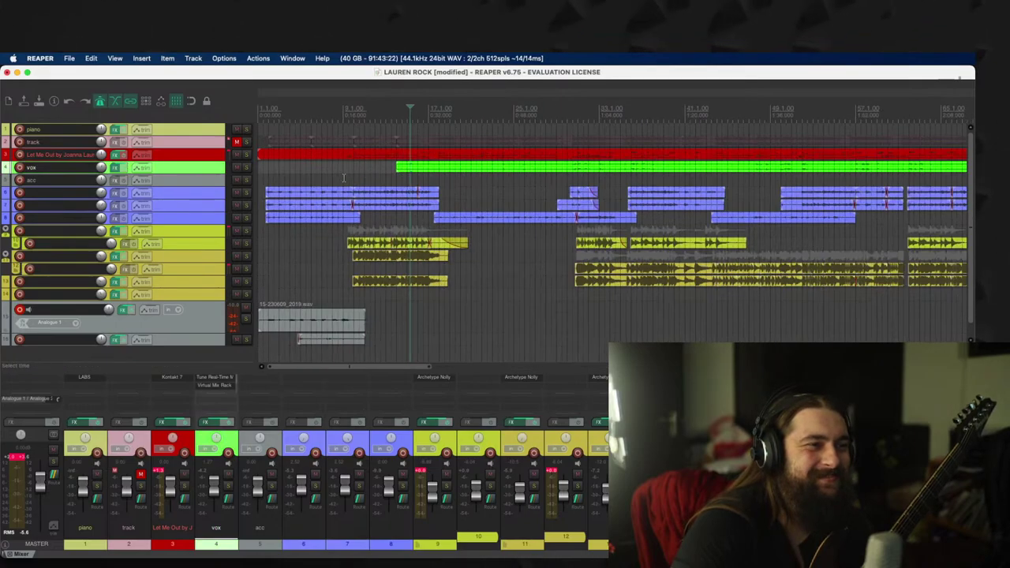
click(430, 180)
scroll(429, 179, up, 1)
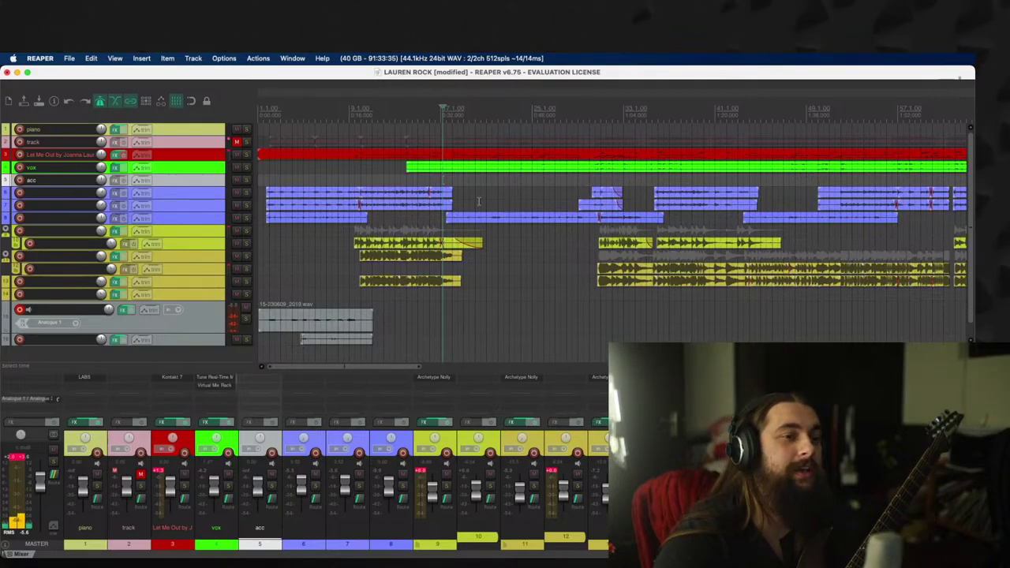
scroll(478, 205, up, 3)
click(628, 290)
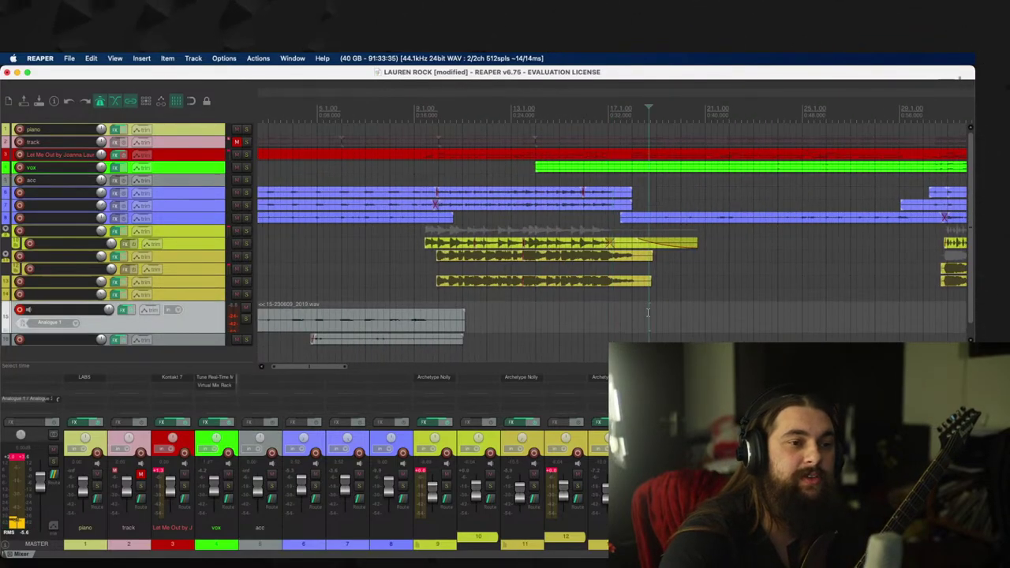
key(space)
scroll(566, 314, up, 3)
click(541, 312)
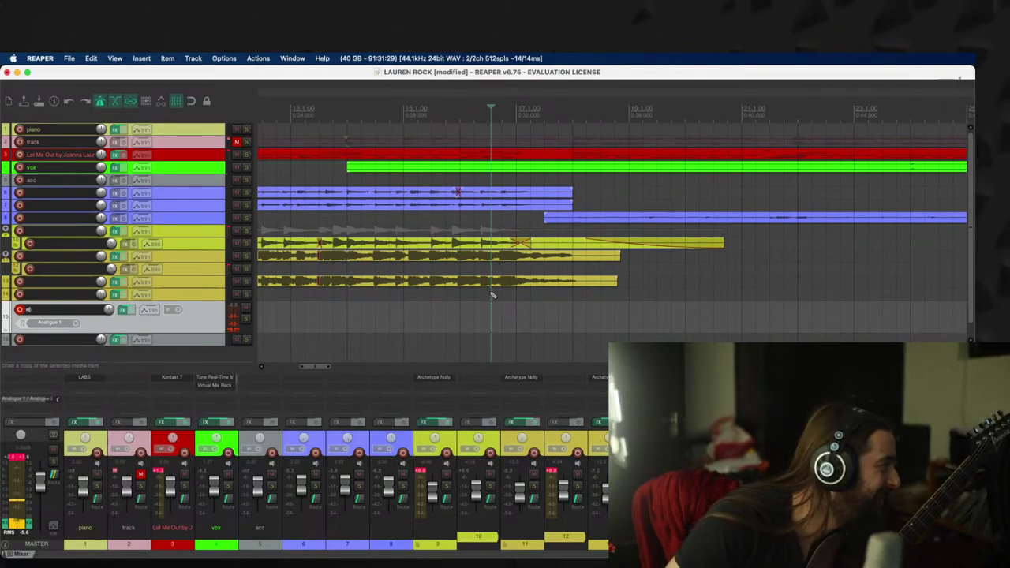
key(ctrl+r)
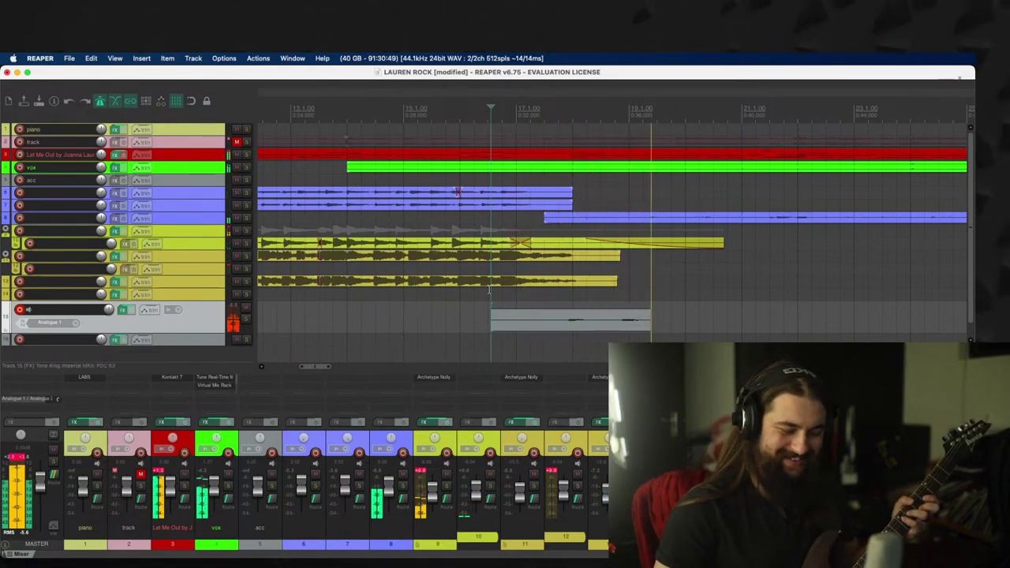
key(space)
Step: Record a clean guitar take on track 15 from mid bar 16 to about bar 26
click(490, 294)
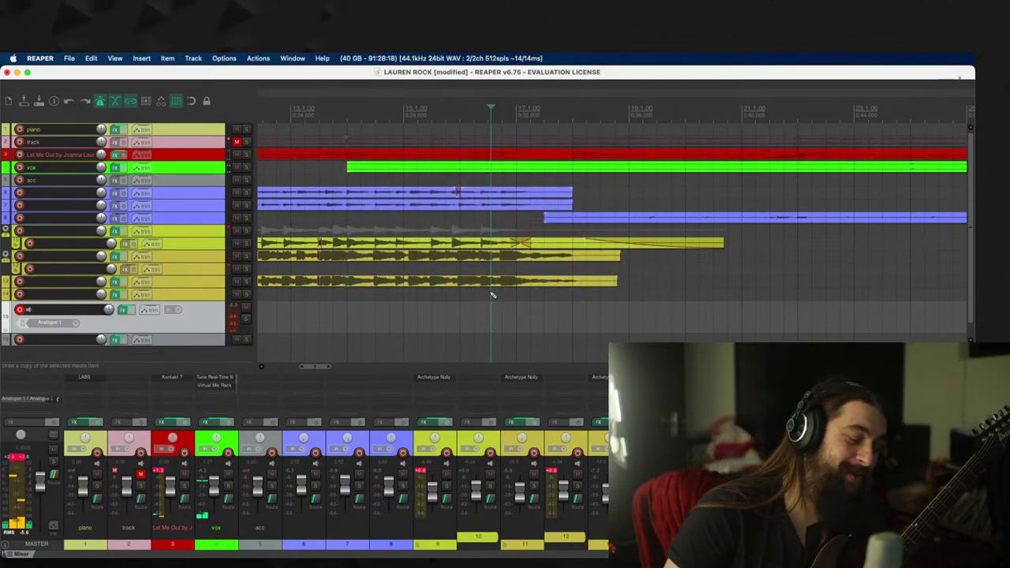
key(super+r)
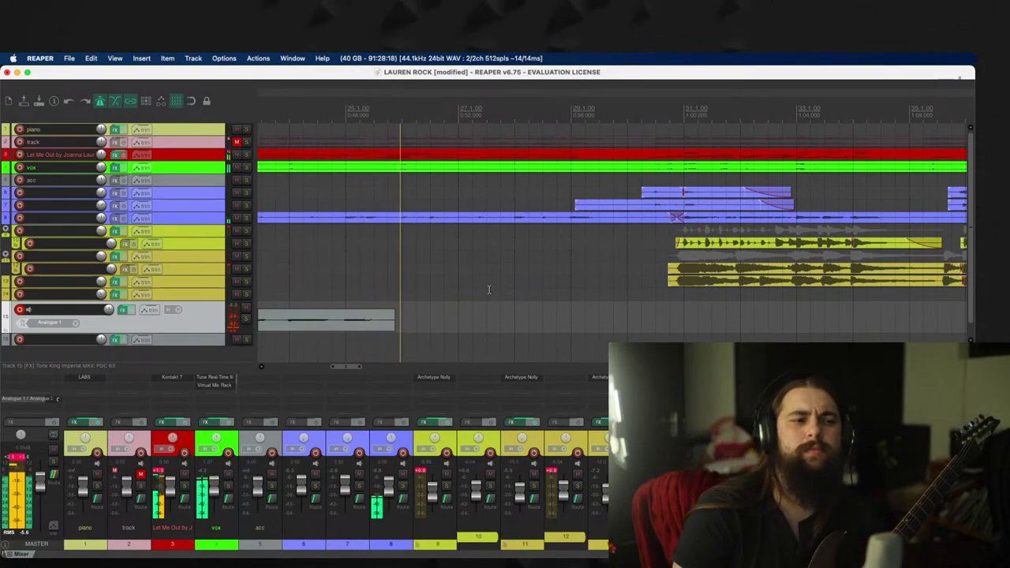
key(space)
Step: Play track 8 soloed from mid bar 24, stop playback and clear the solo
click(306, 186)
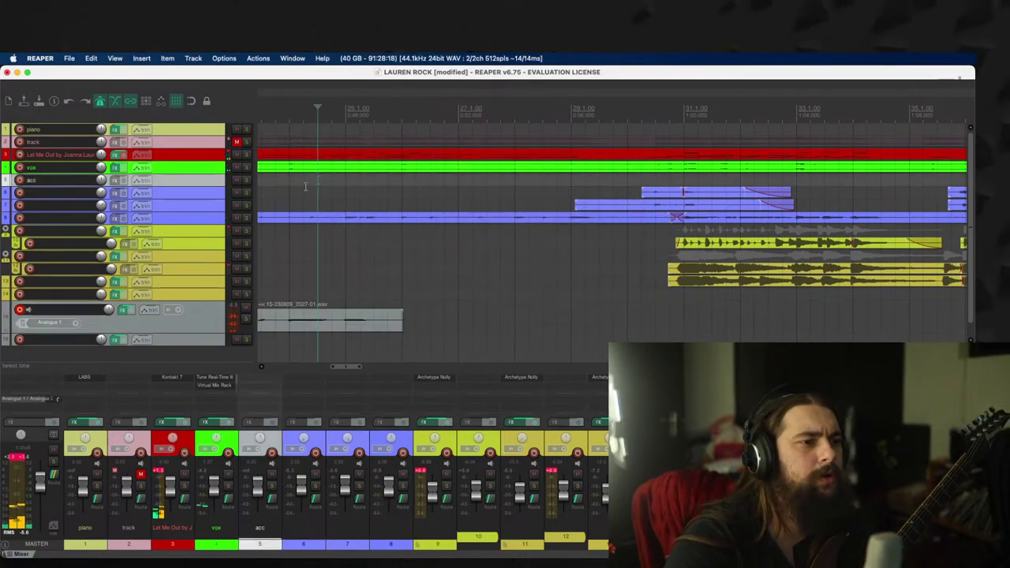
key(space)
click(245, 218)
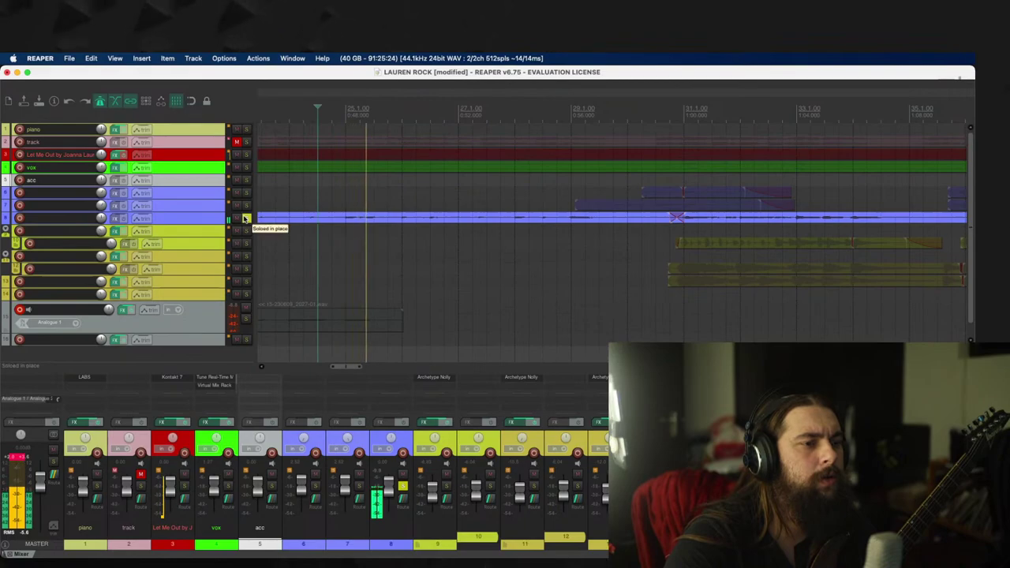
key(space)
click(245, 218)
Step: Trim the end of track 15's new take to just before bar 25 and play over the cut
drag(402, 320, 344, 324)
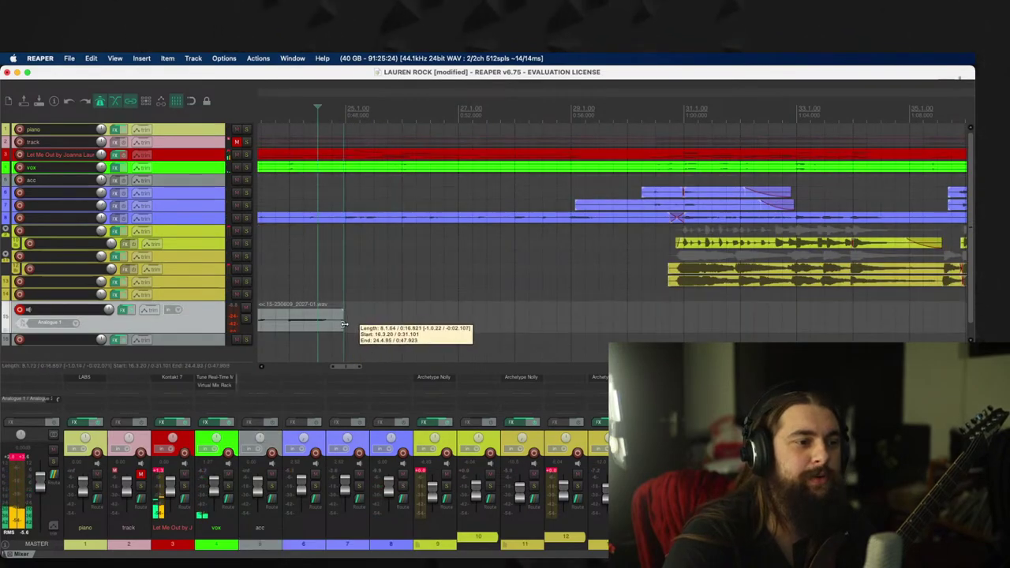
key(space)
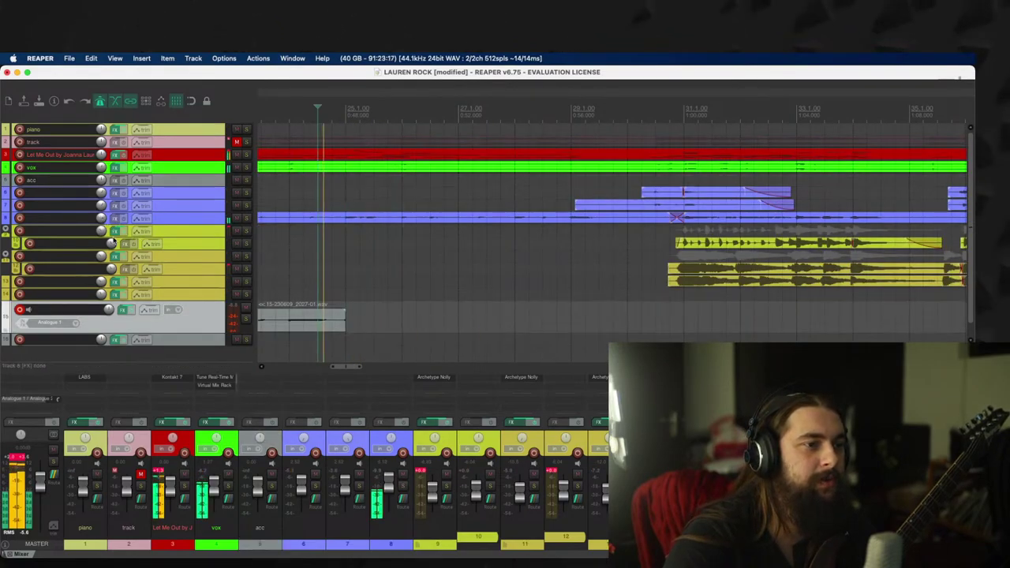
scroll(591, 281, down, 2)
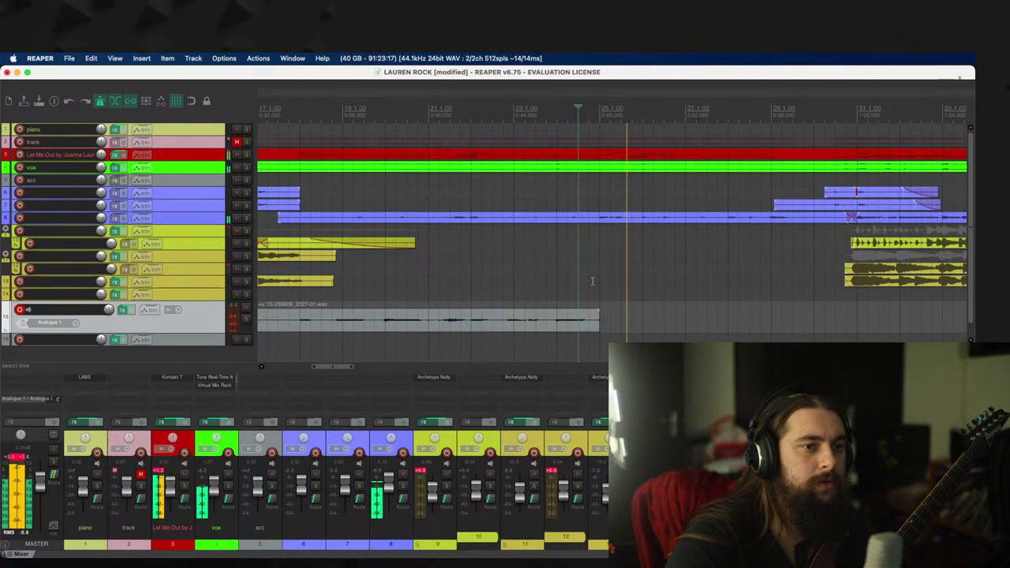
key(space)
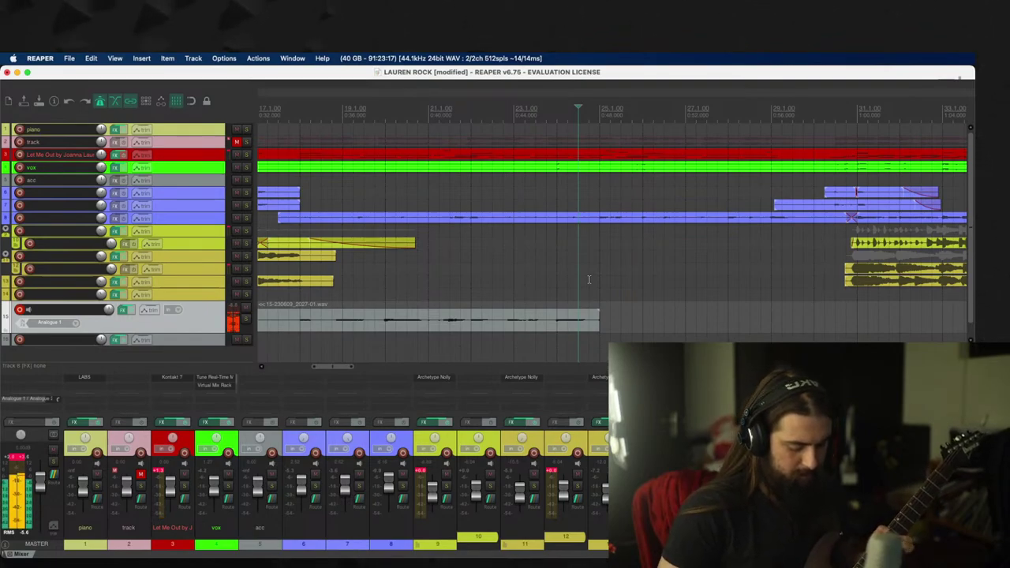
Step: Try recording a clean guitar continuation on track 15 from early bar 23 and discard the take
click(525, 284)
key(space)
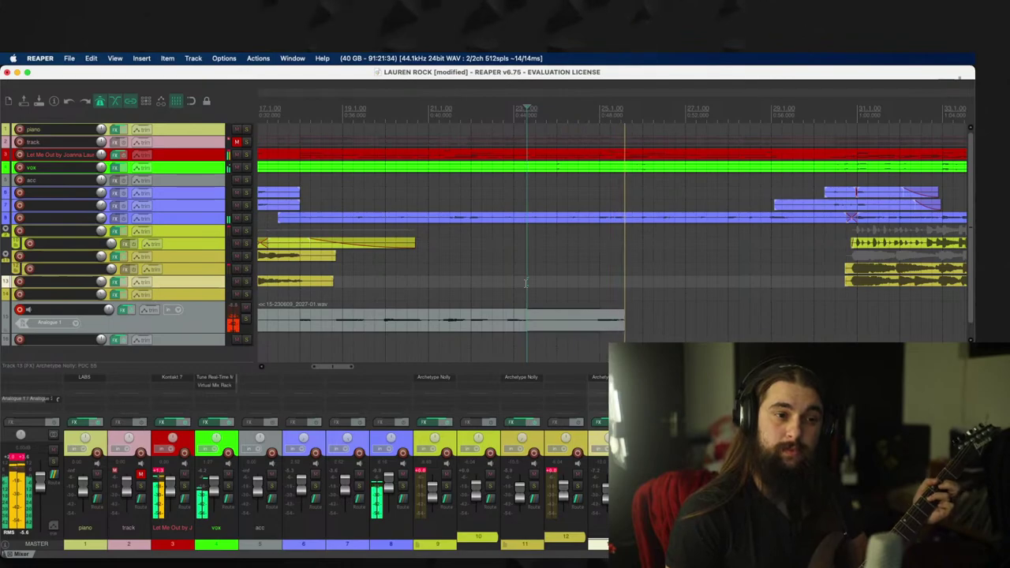
key(space)
key(Return)
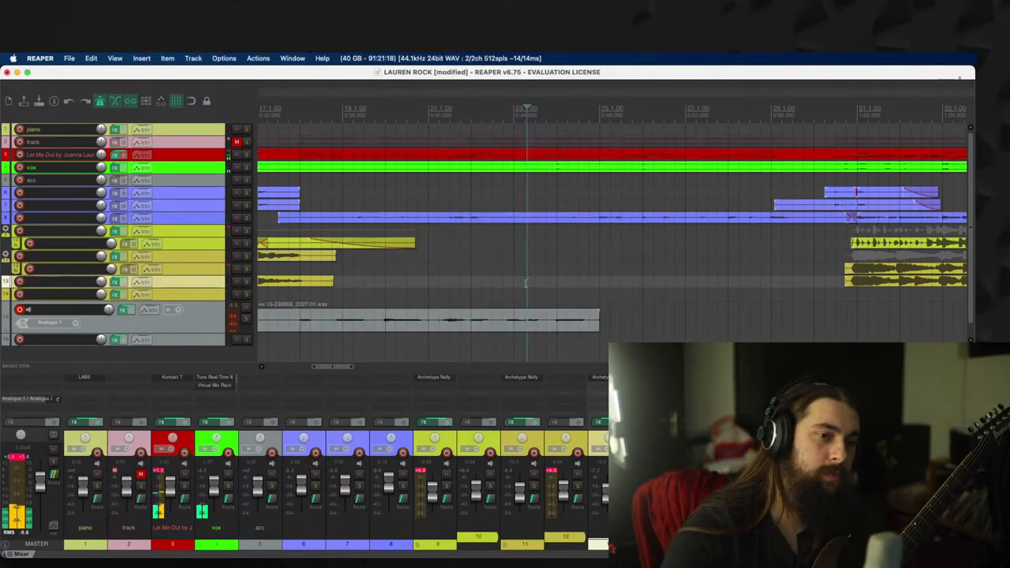
Step: Move the previous take to track 16, record a continuation on track 15 from bar 23, and join it to the previous take just before bar 25
drag(552, 315, 551, 335)
click(521, 316)
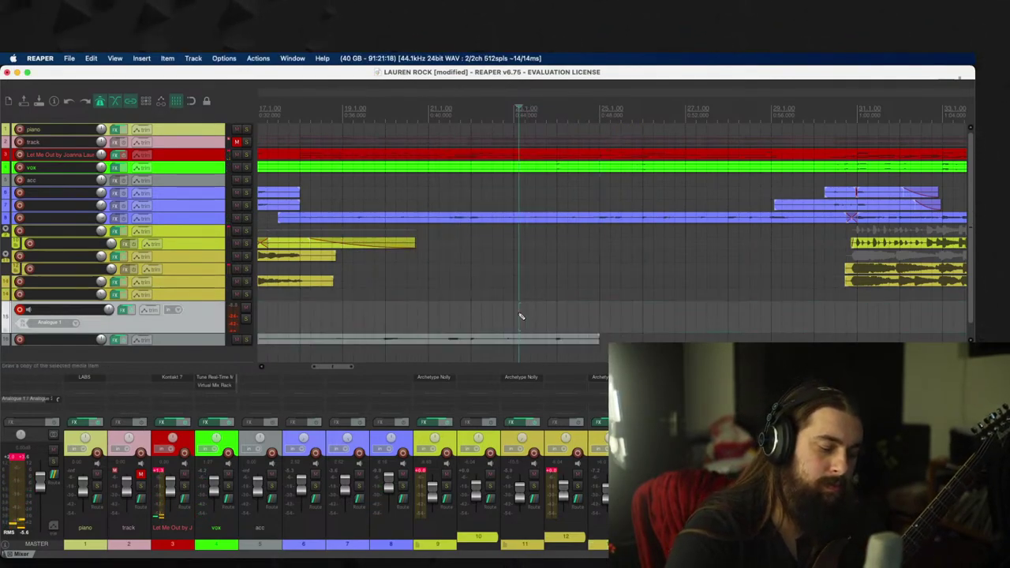
key(space)
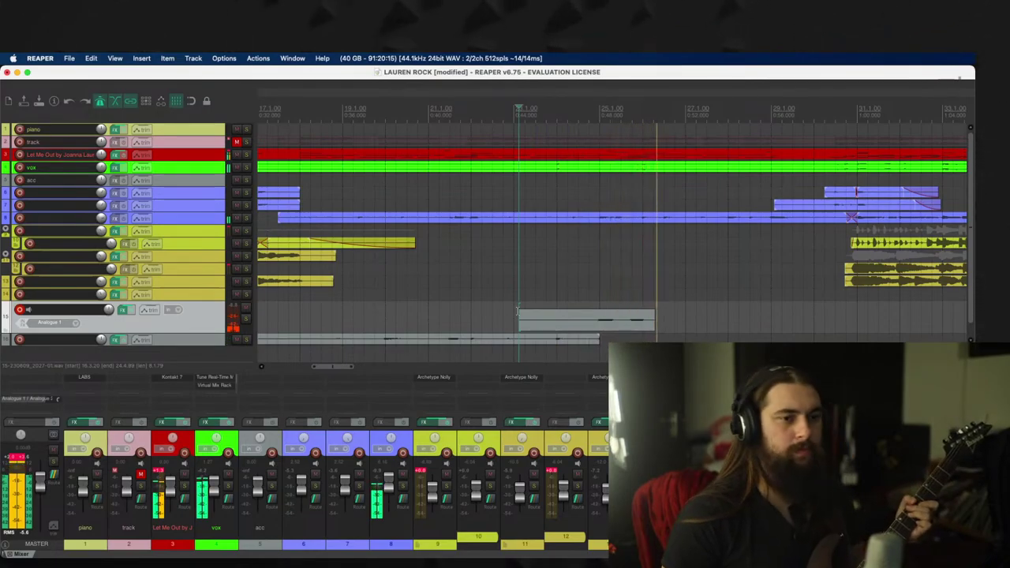
key(space)
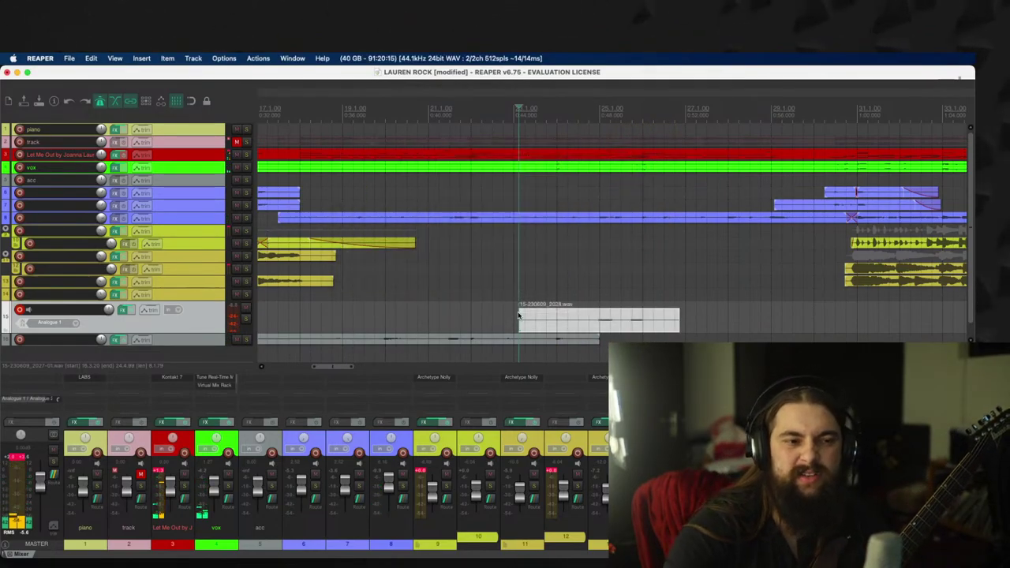
drag(596, 332, 597, 338)
Step: Try recording the next guitar phrase on track 15 from just before bar 24 and discard the take
click(554, 310)
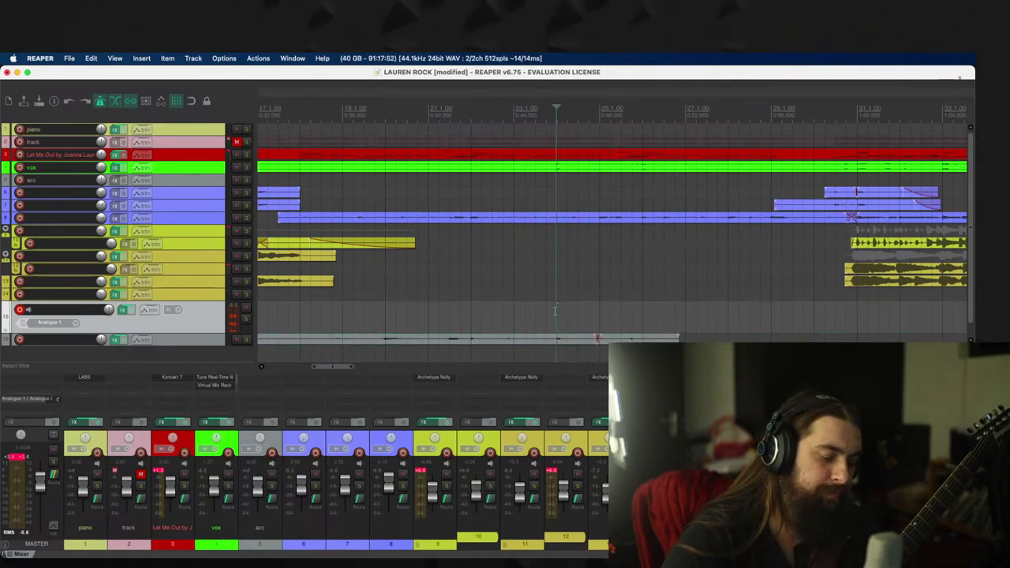
key(super+r)
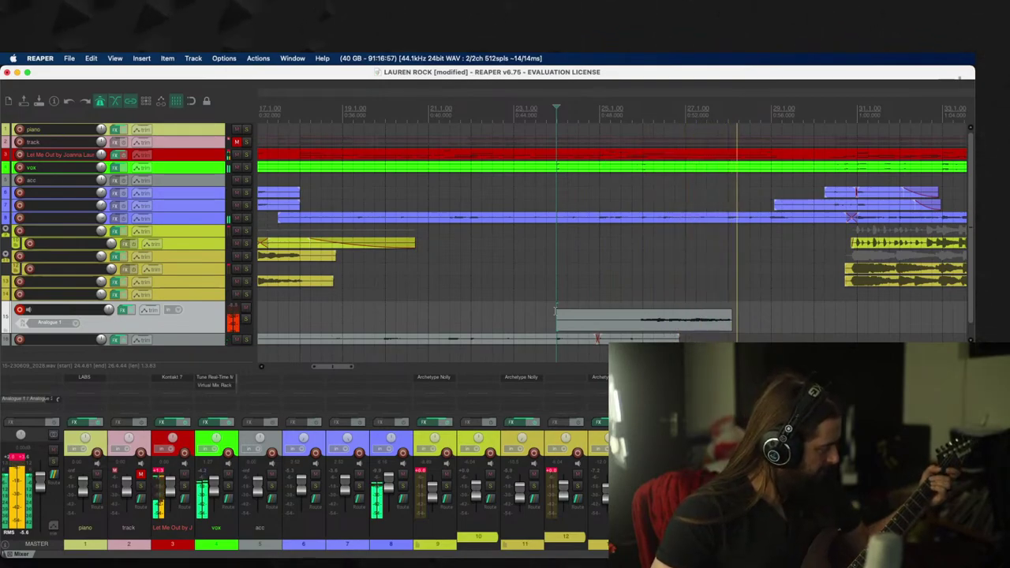
key(space)
key(Delete)
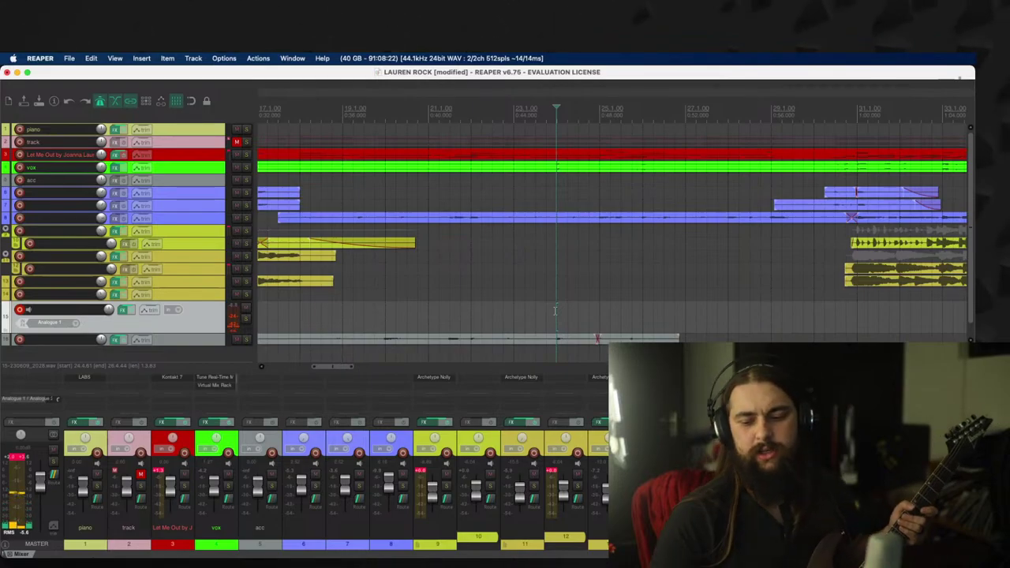
key(super+Tab)
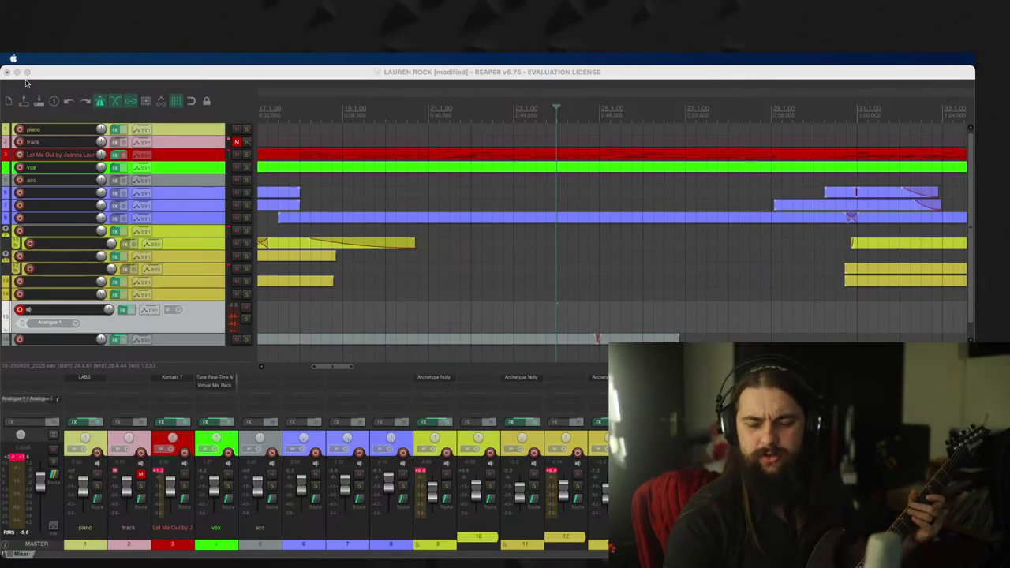
click(463, 296)
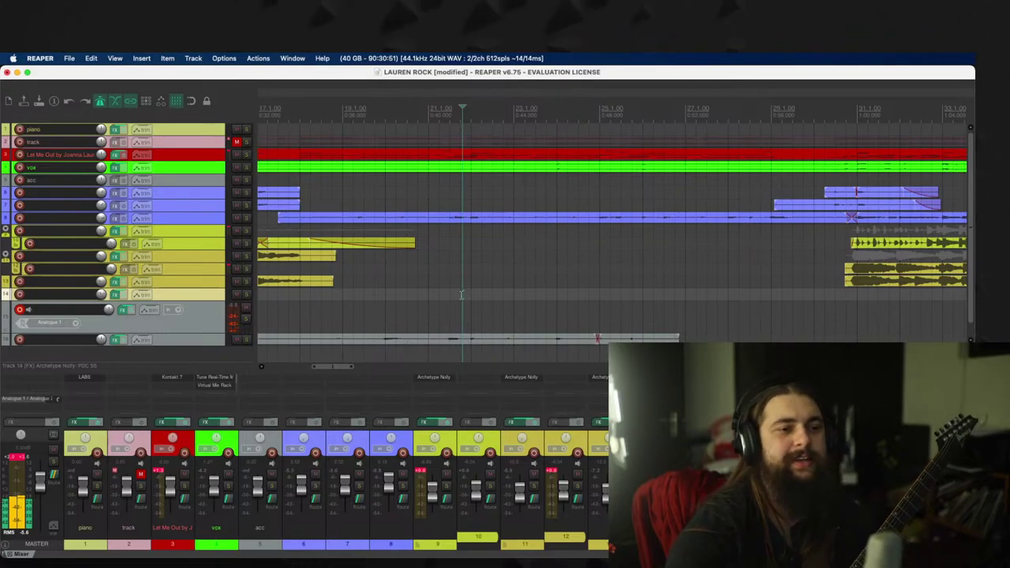
Step: Record the next clean guitar phrase on track 15 from late bar 23 to about mid bar 31, redoing the first attempt and saving the second
click(542, 308)
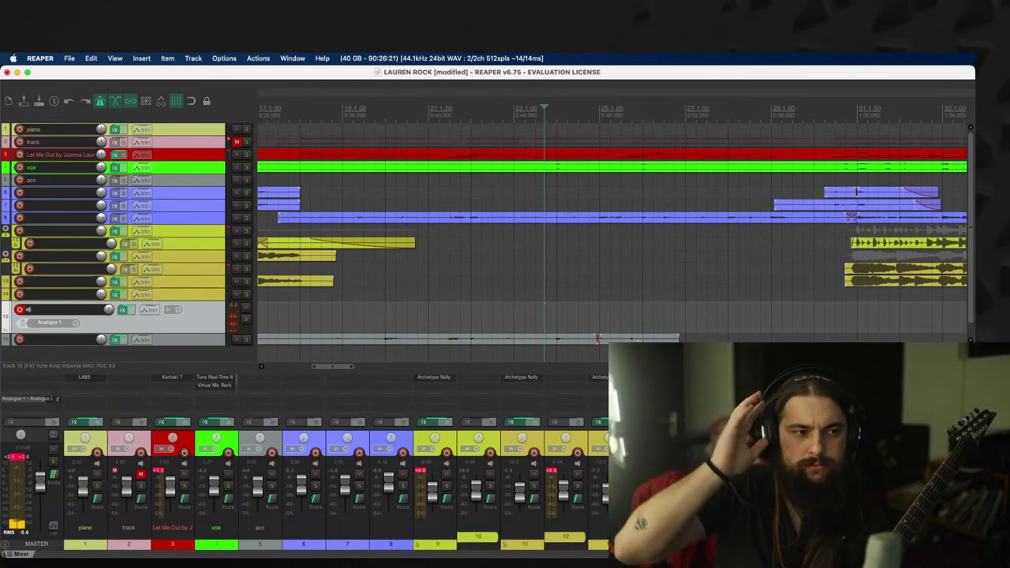
key(space)
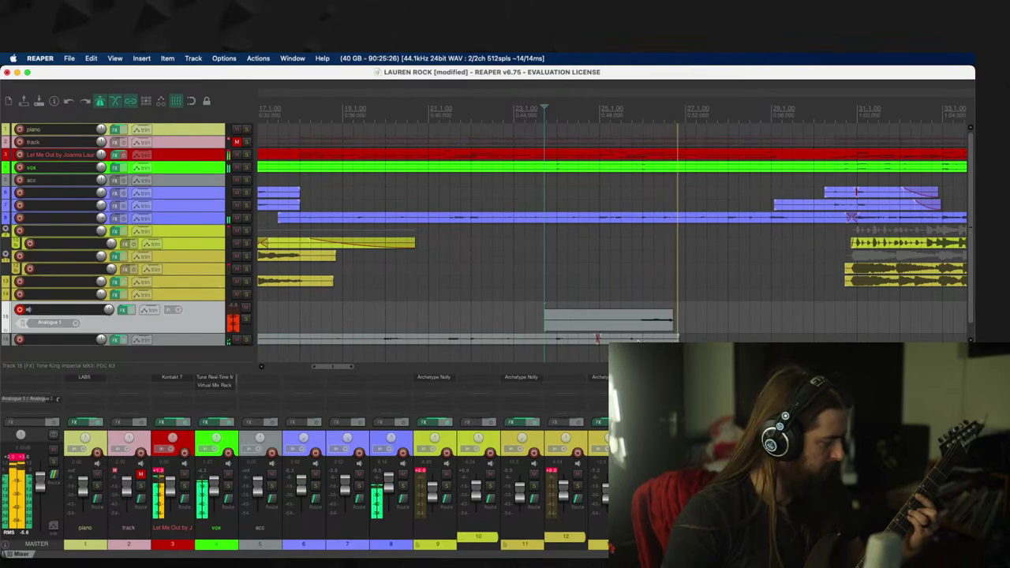
key(space)
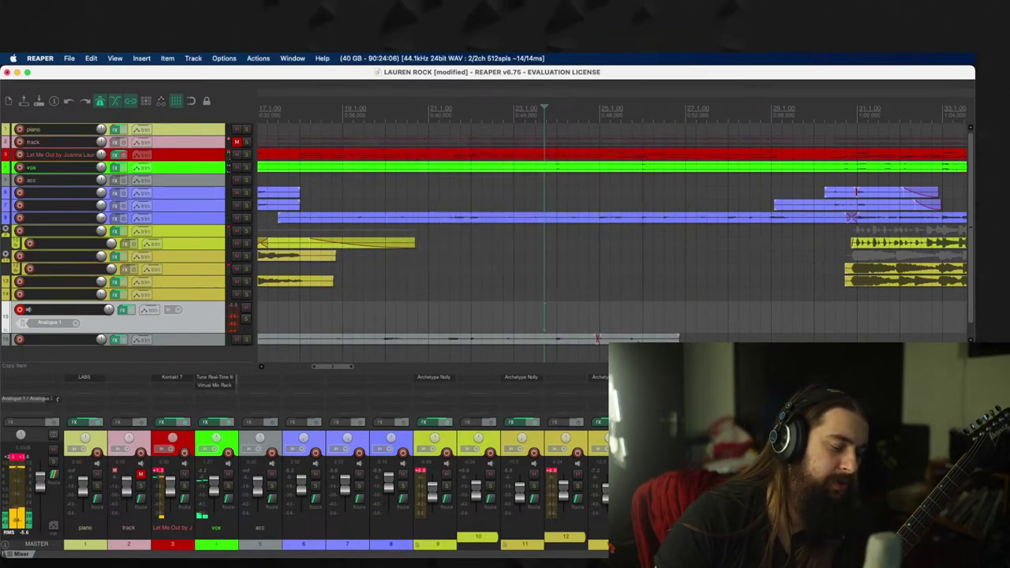
key(super+r)
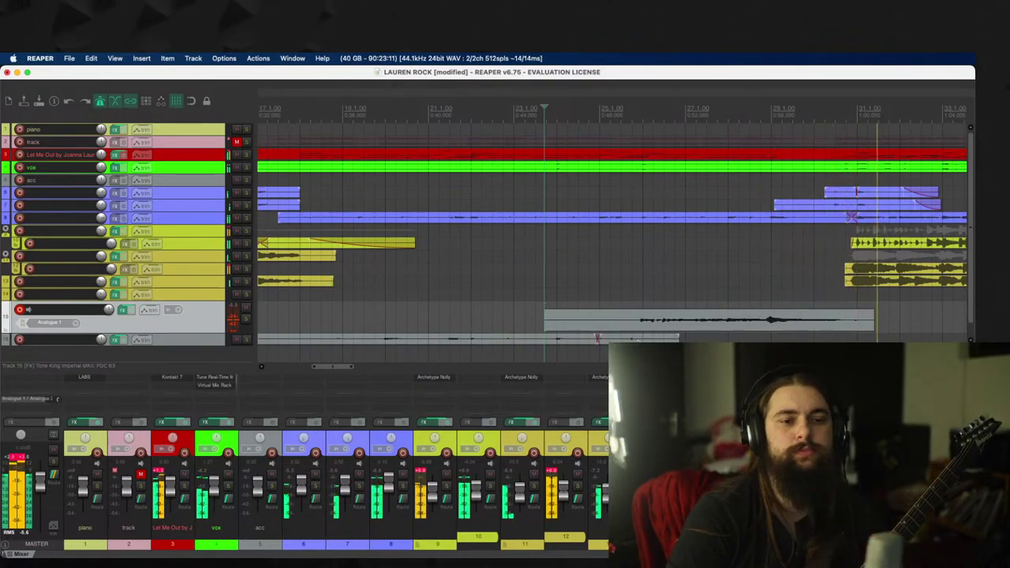
key(space)
key(Return)
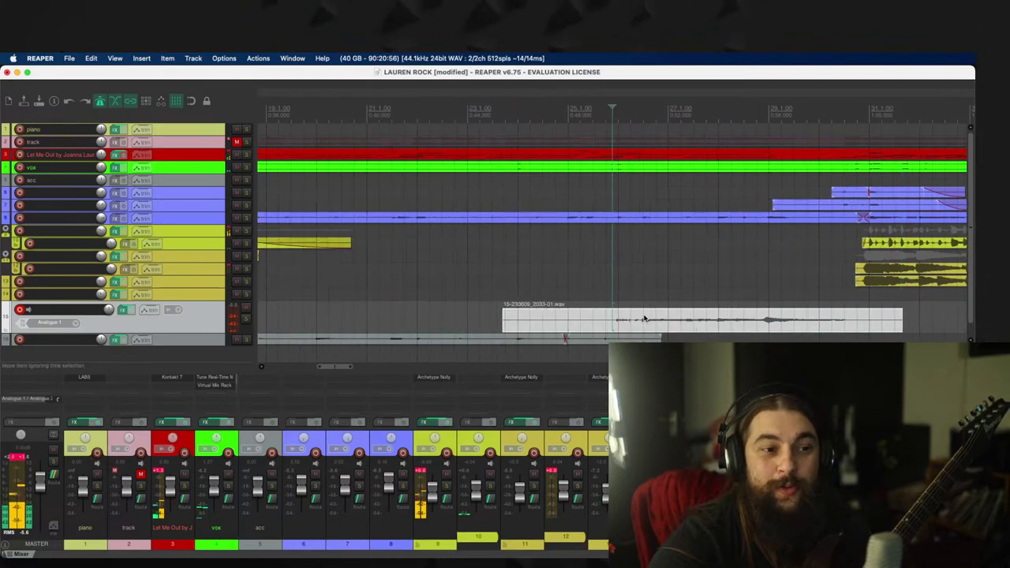
Step: Trim the earlier part to bar 26 and join it with the new take on track 15, crossfading them there
scroll(643, 317, up, 3)
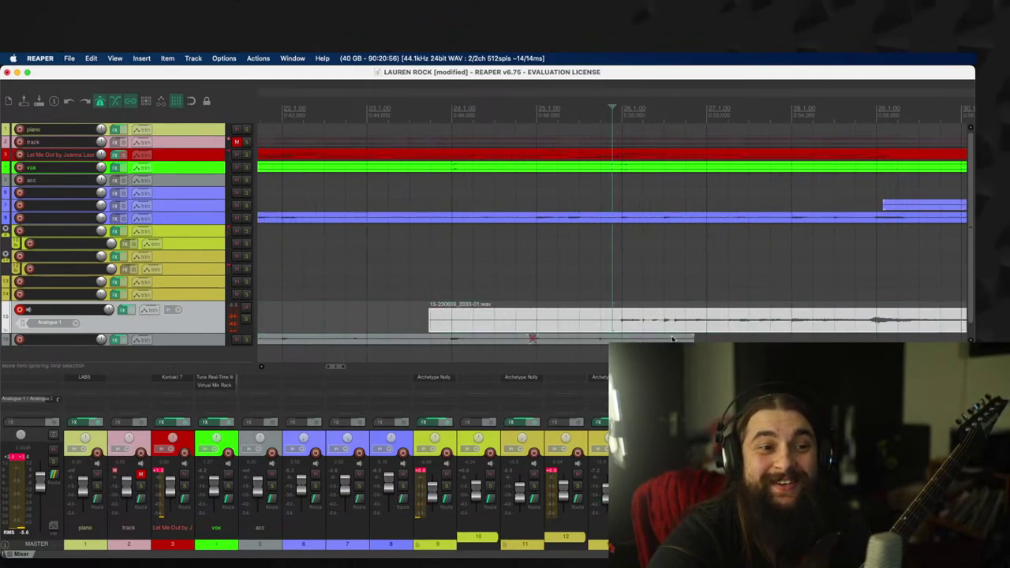
drag(672, 338, 582, 333)
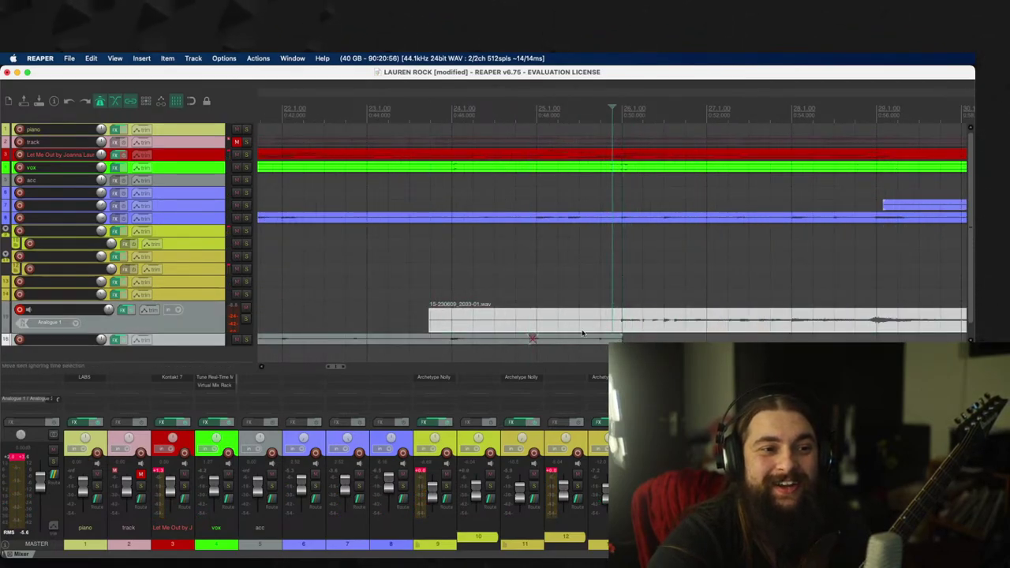
drag(430, 323, 260, 330)
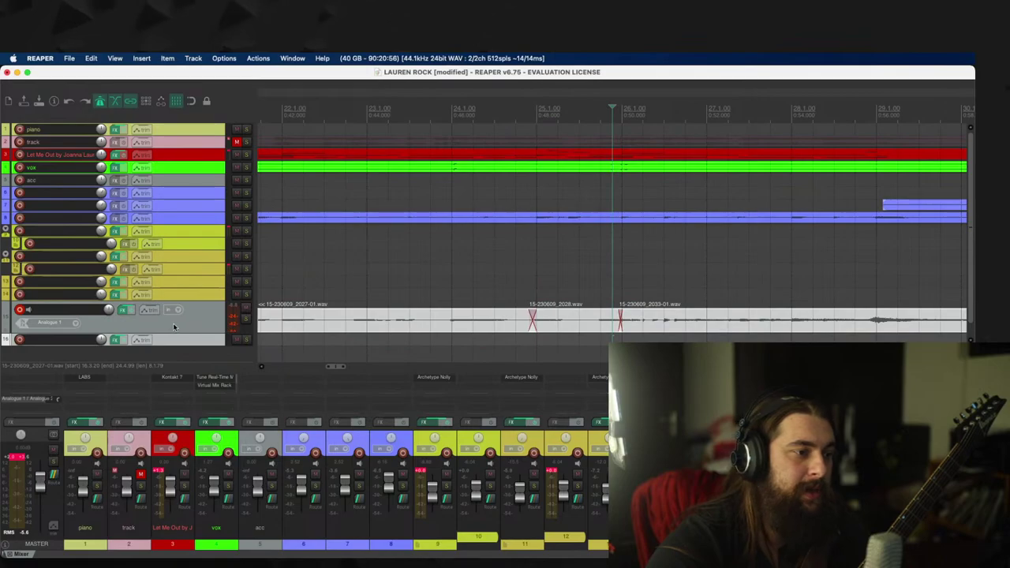
Step: Play the joined guitar part from early bar 22 and arm track 16 for recording
click(323, 315)
key(space)
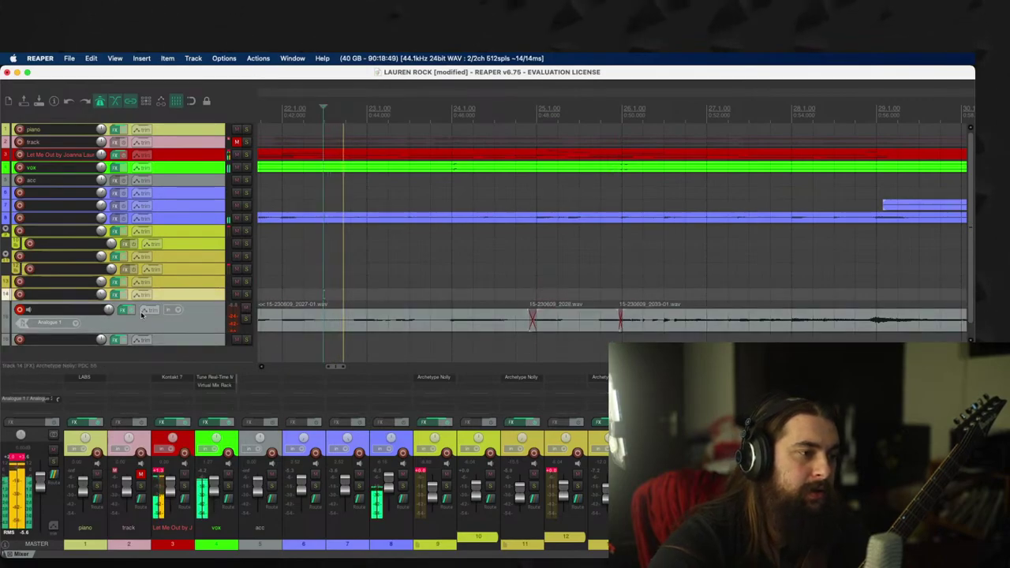
click(19, 340)
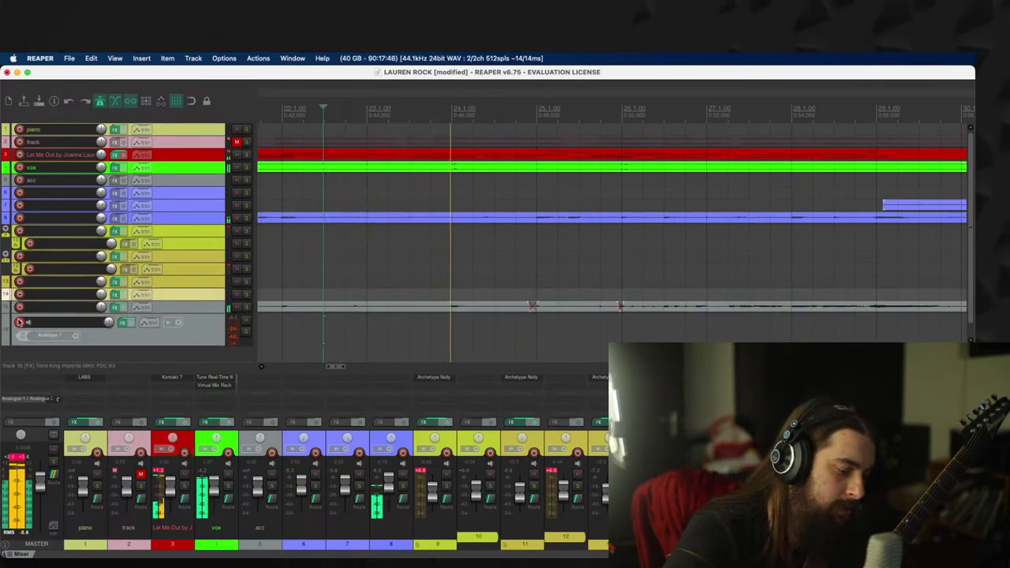
Step: Try several takes of the second clean guitar part on track 16 around bars 22 to 26, discarding each one
key(super+r)
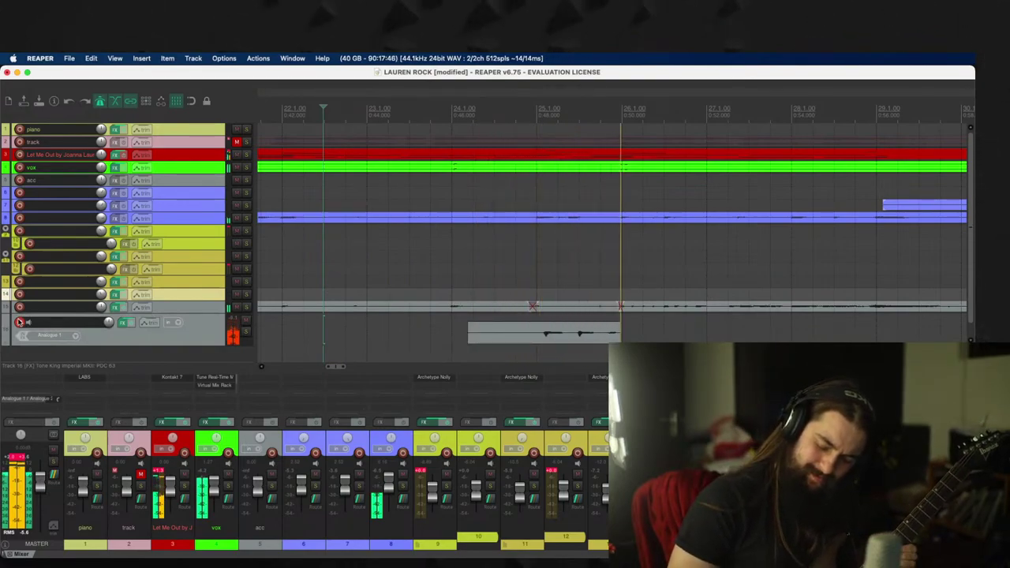
key(space)
key(Escape)
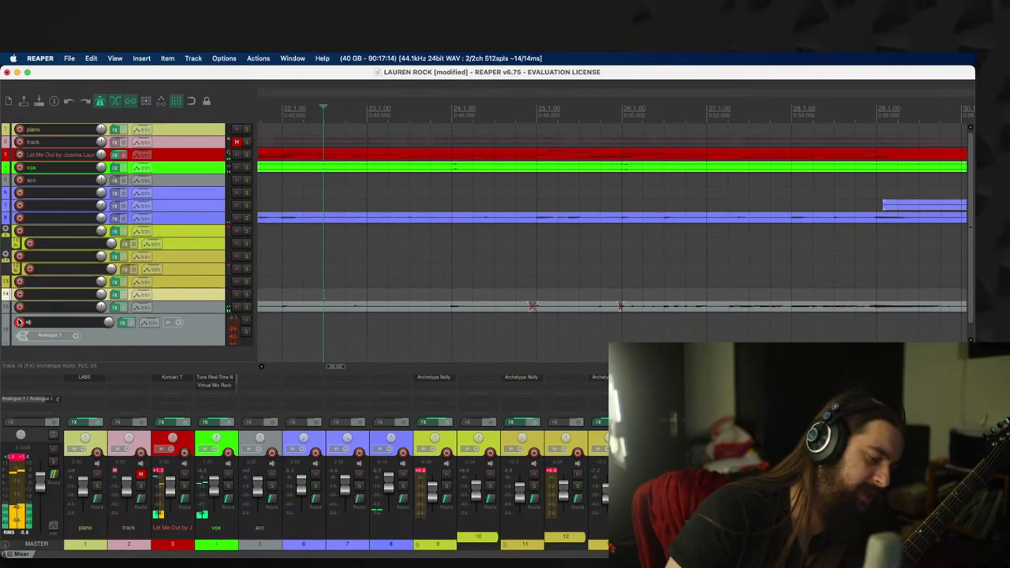
key(super+r)
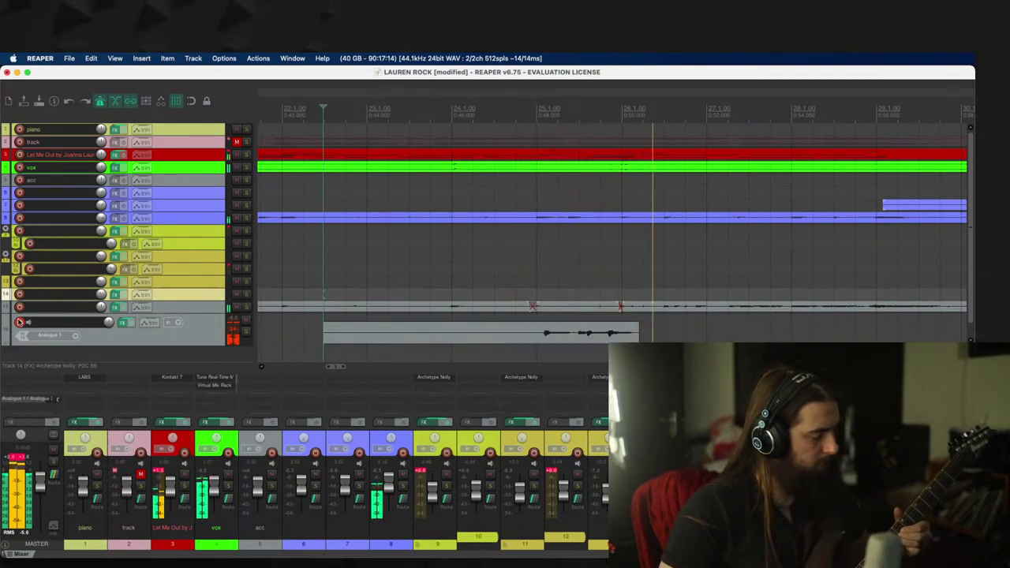
key(space)
key(Escape)
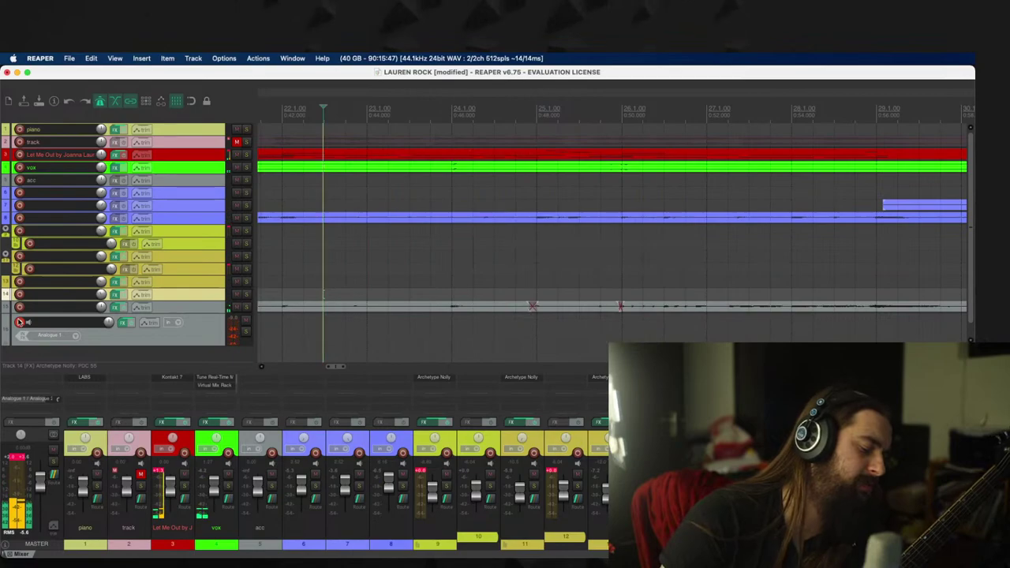
key(super+r)
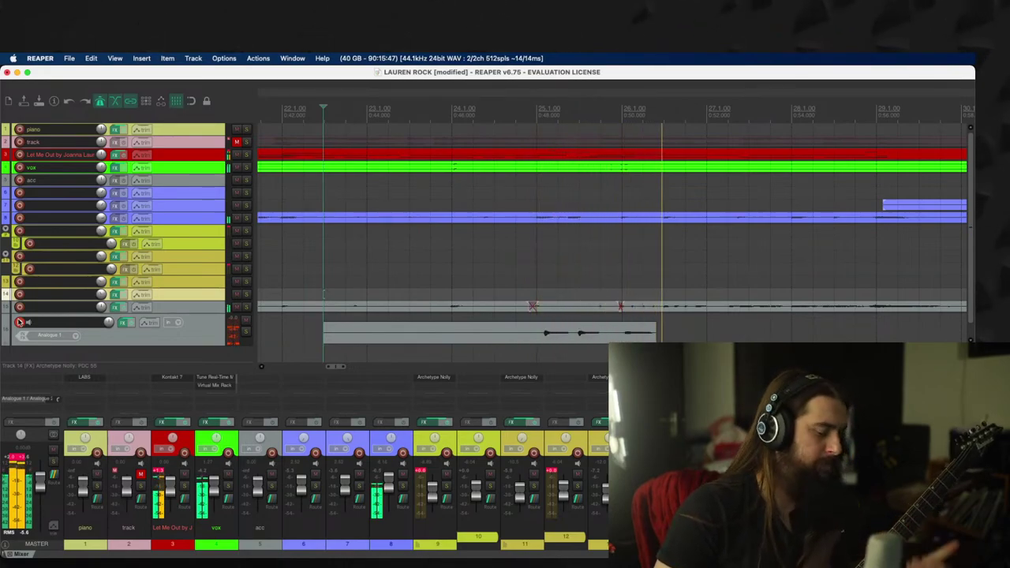
key(space)
key(Escape)
key(ctrl+r)
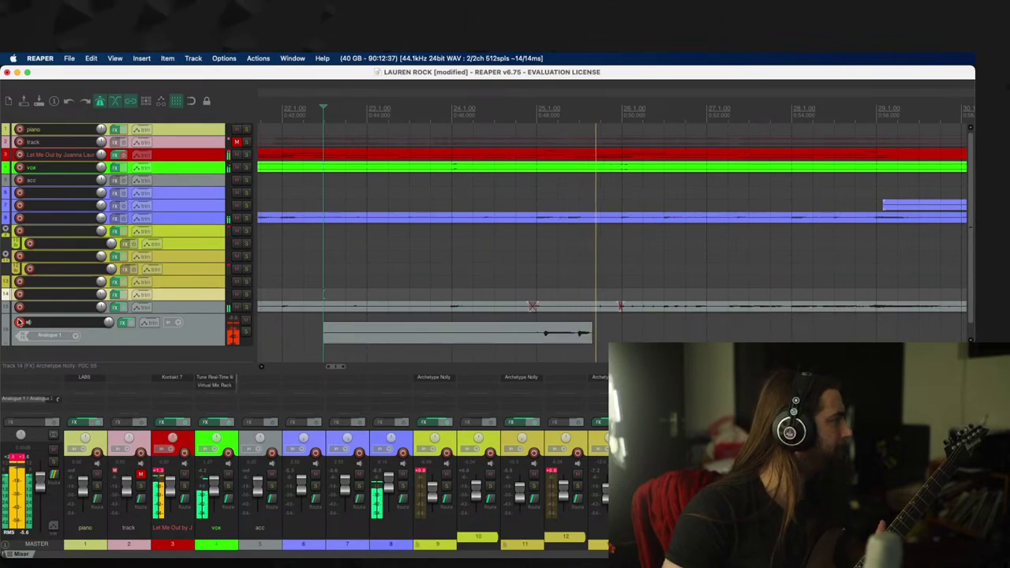
key(space)
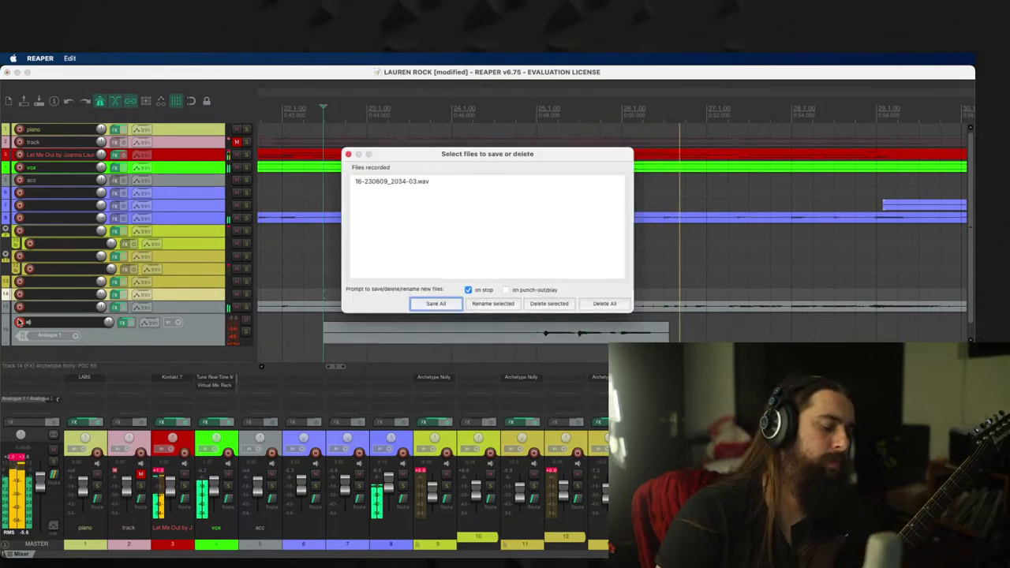
key(ctrl+r)
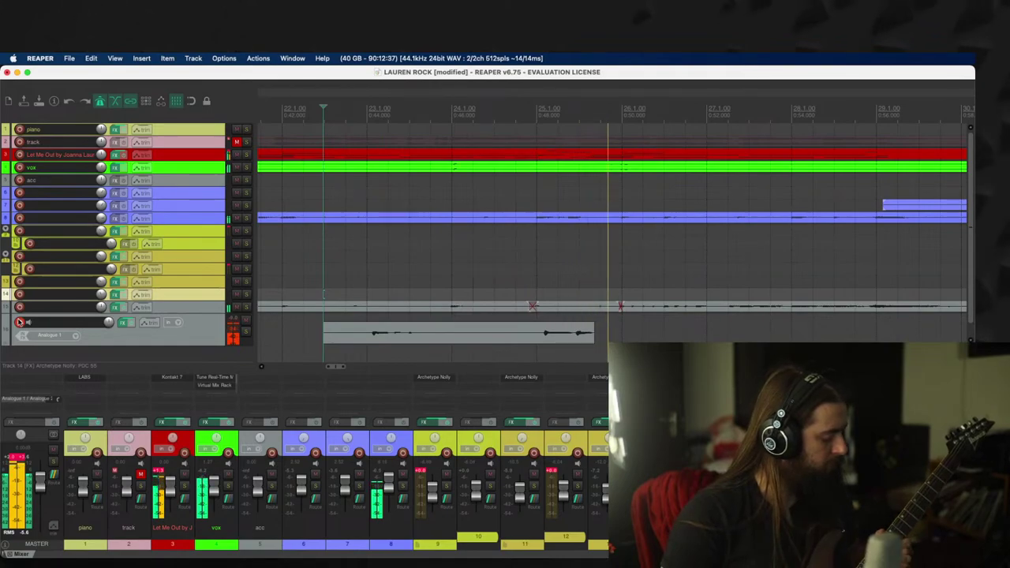
key(space)
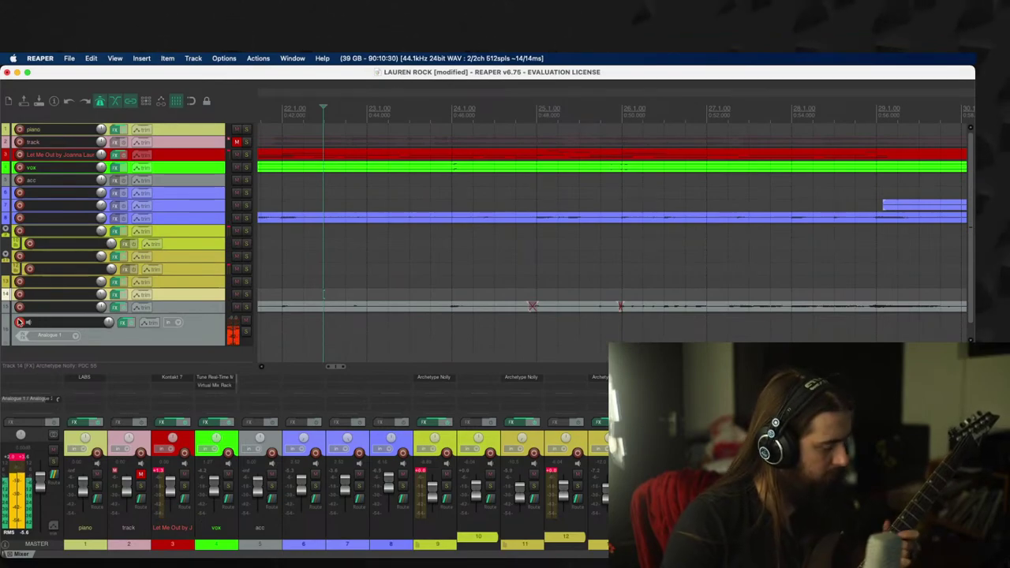
Step: Record the second clean guitar part on track 16 from early bar 22 to about mid bar 33 and save the take
key(ctrl+r)
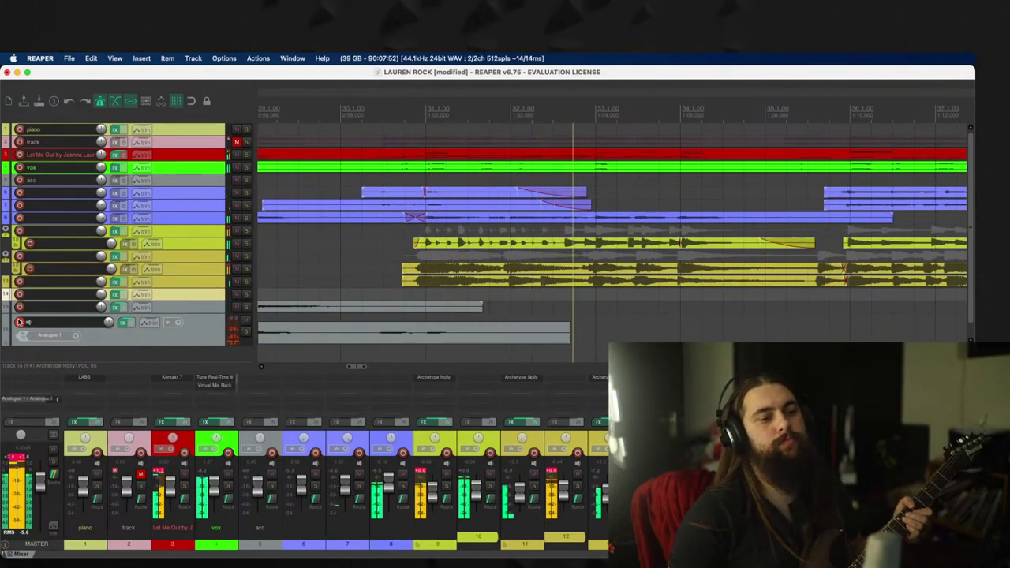
key(space)
key(Return)
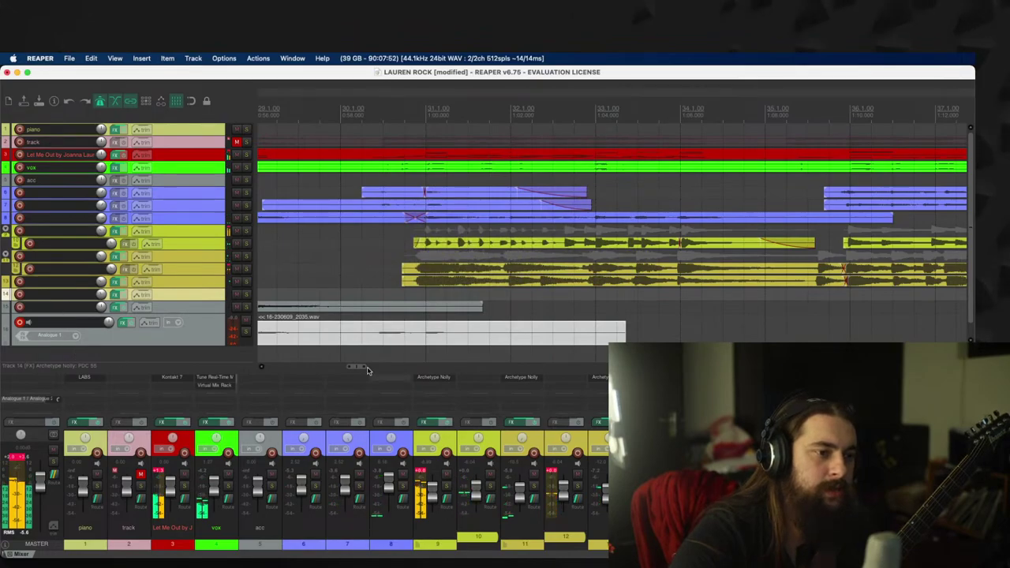
Step: Move track 16's new take down to track 17, play the section around bar 30, and undo the move
drag(367, 332, 369, 353)
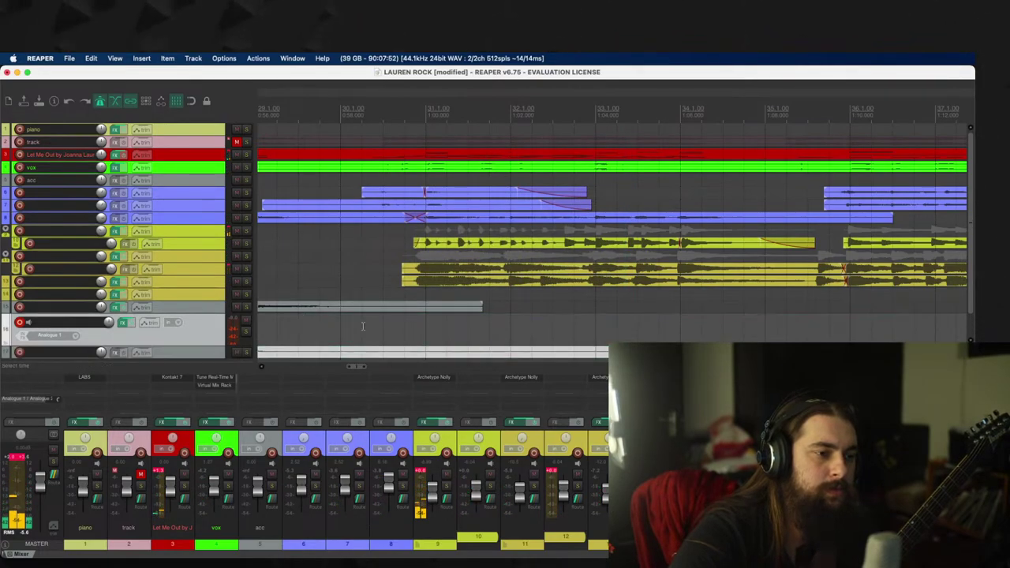
key(space)
scroll(474, 324, down, 2)
scroll(553, 324, down, 2)
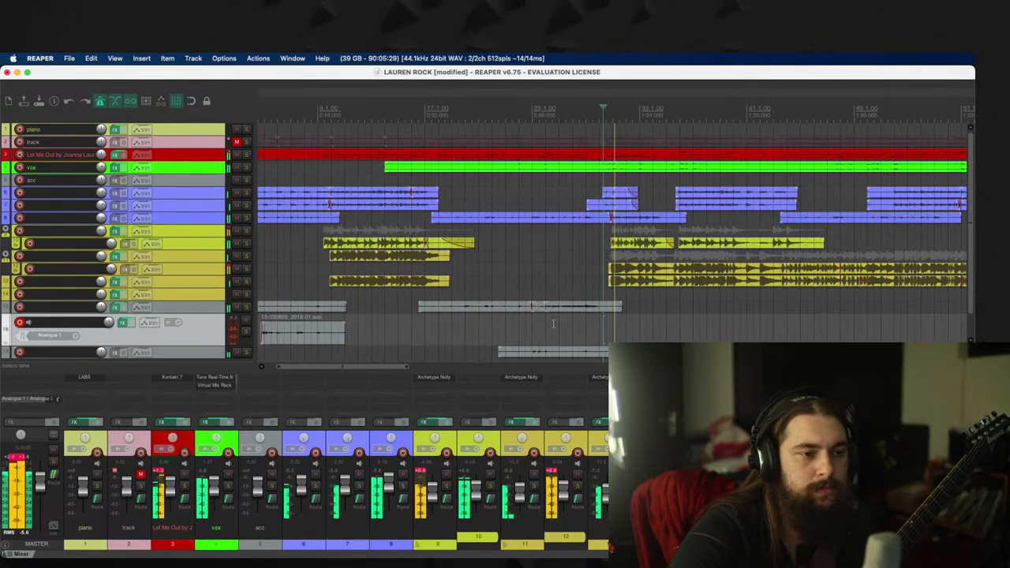
key(ctrl+z)
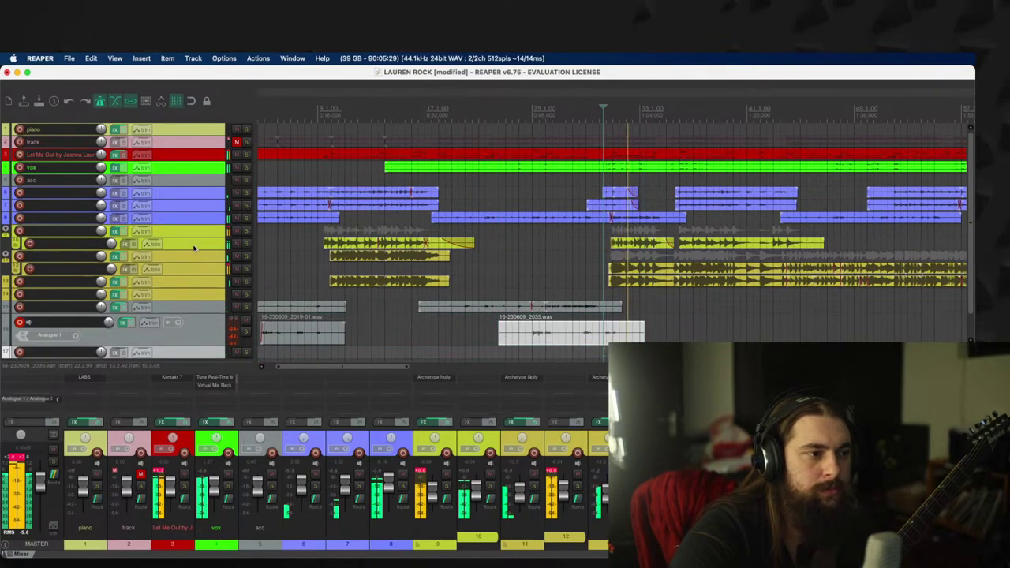
mouse_move(112, 244)
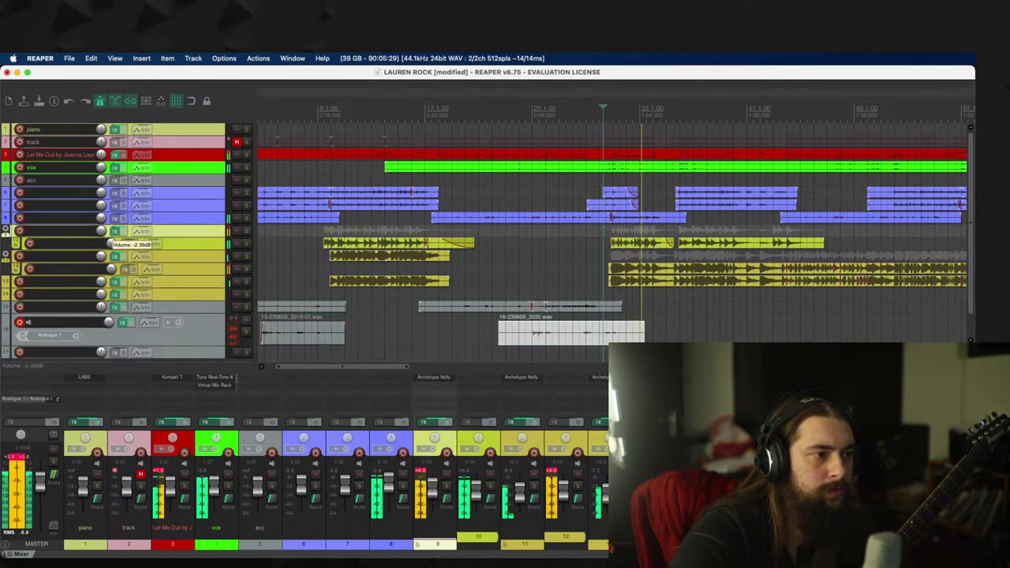
Step: Trim the end of track 8's clip near bar 36 back to about the middle of bar 35
scroll(112, 244, down, 2)
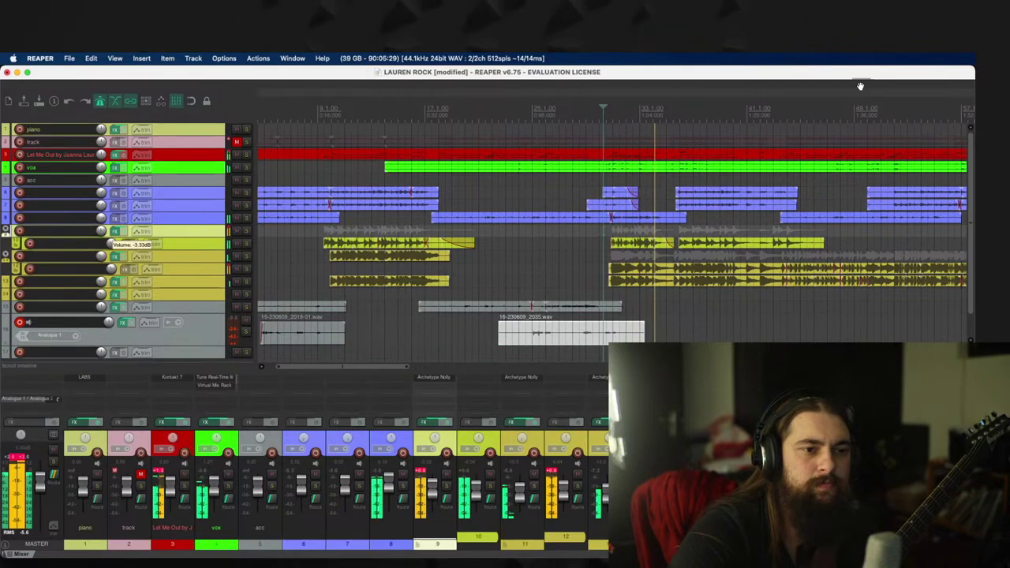
click(683, 218)
scroll(681, 219, up, 5)
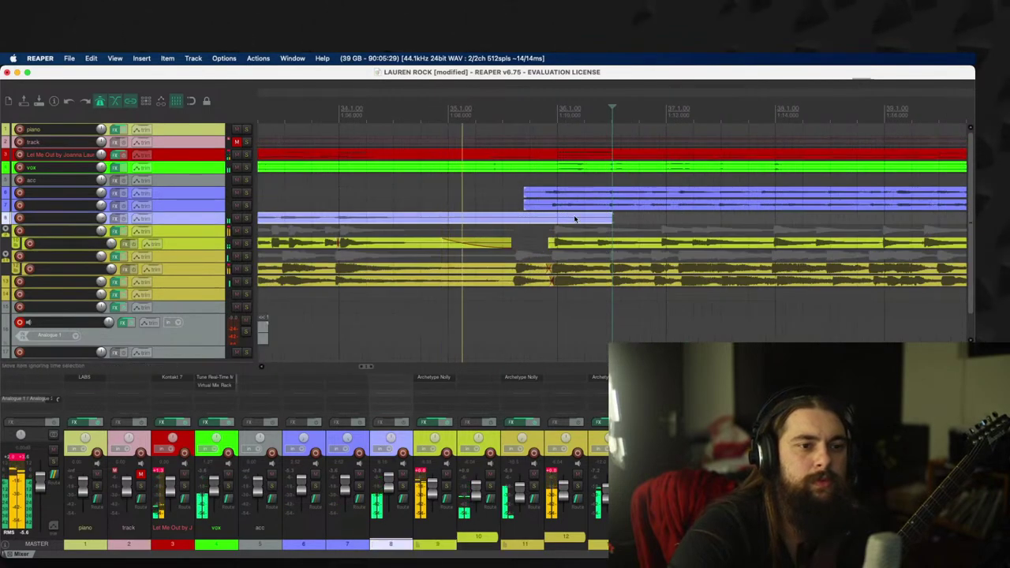
drag(611, 218, 506, 221)
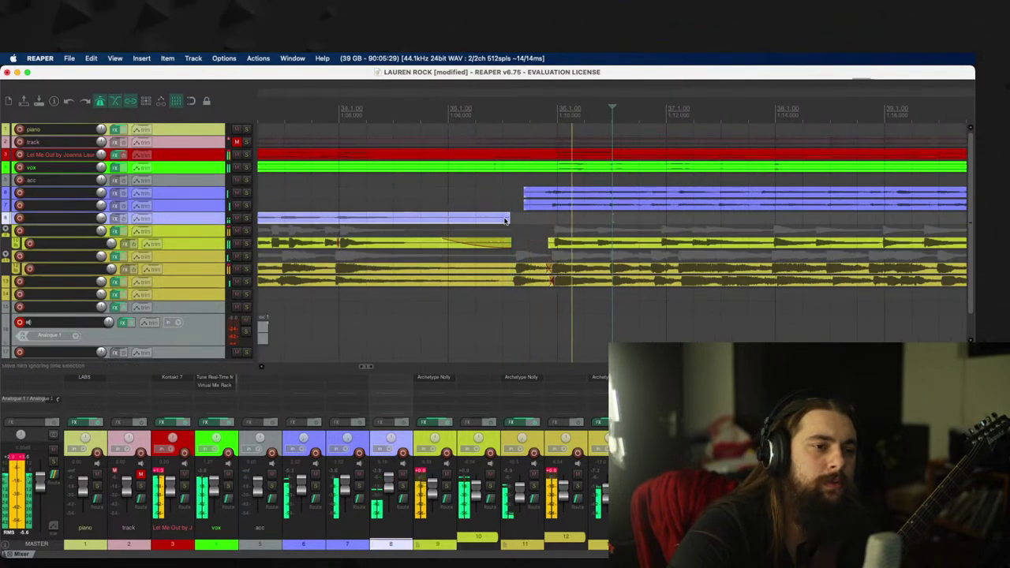
Step: Listen to the arrangement between about bars 37 and 52 and examine the guitar tracks there
scroll(827, 246, down, 5)
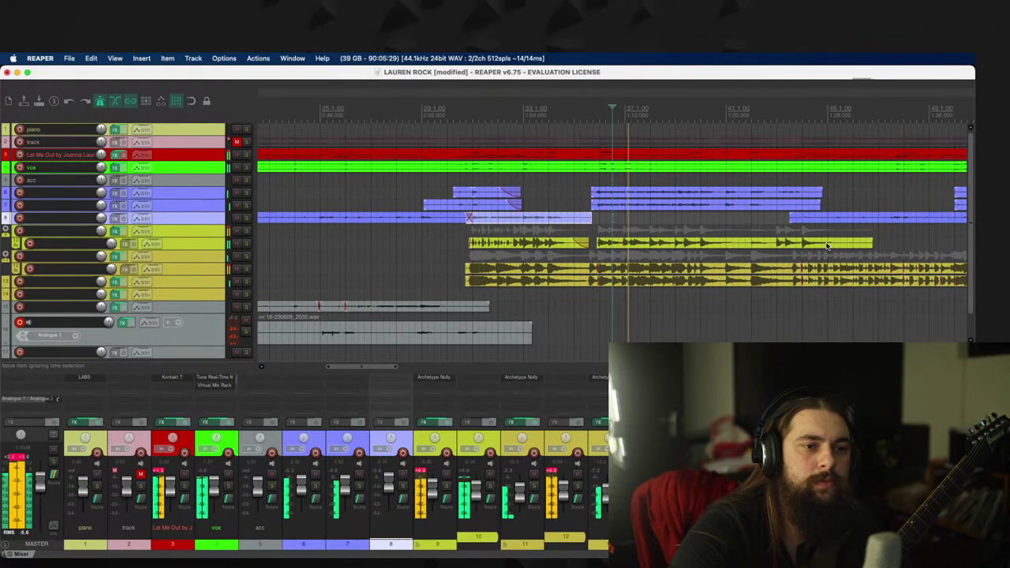
scroll(773, 251, down, 3)
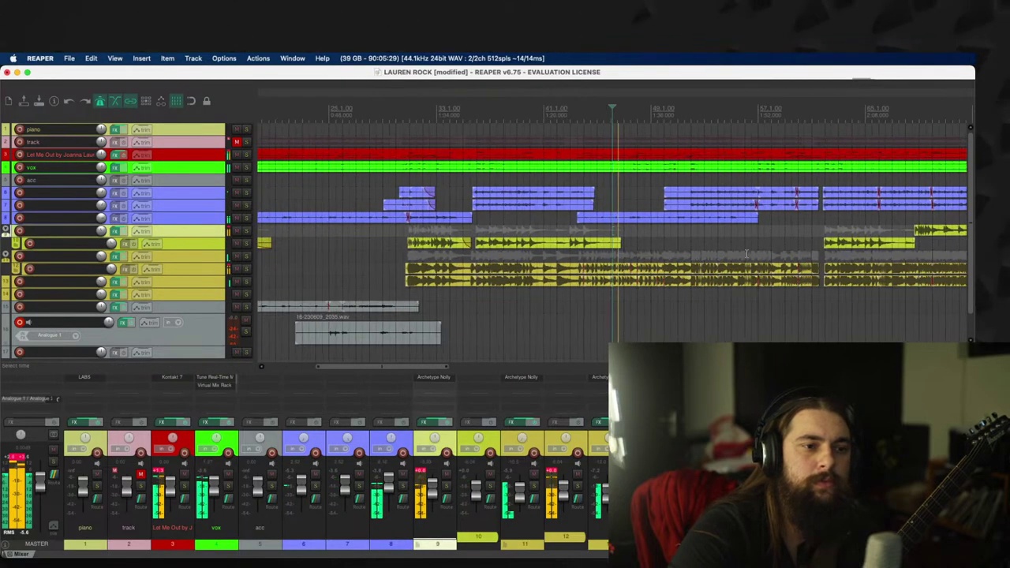
scroll(746, 253, up, 6)
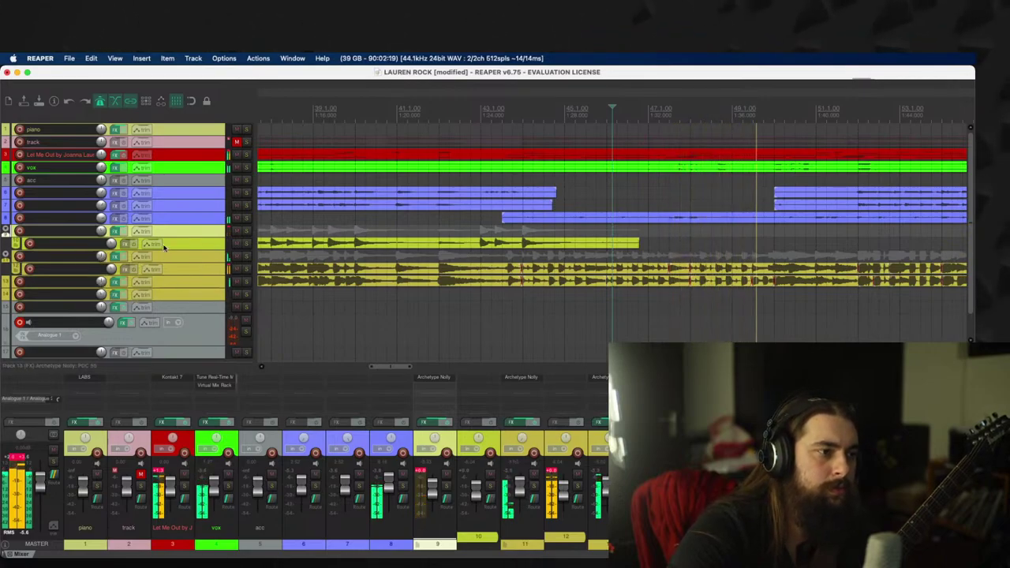
mouse_move(101, 306)
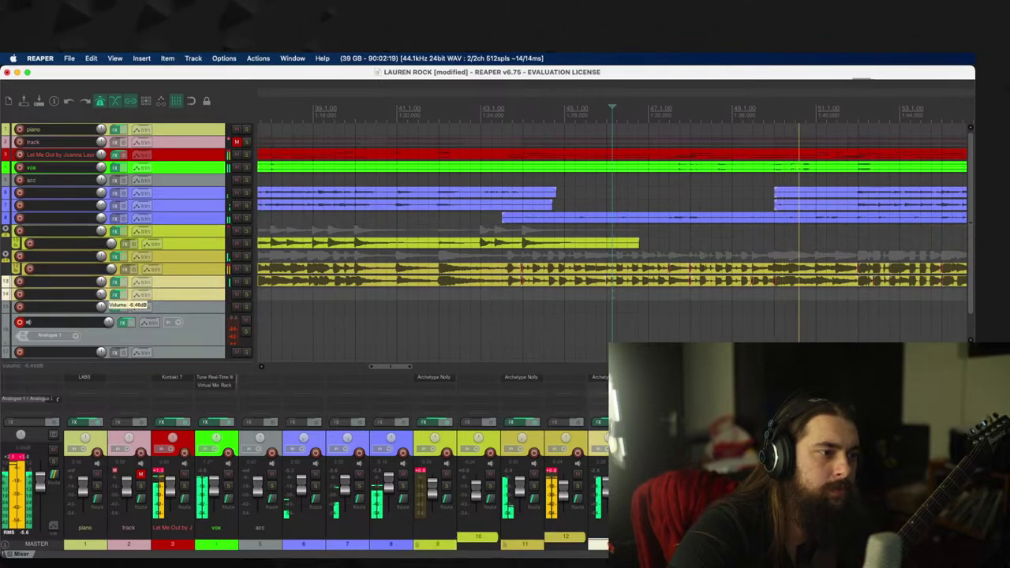
scroll(718, 285, down, 3)
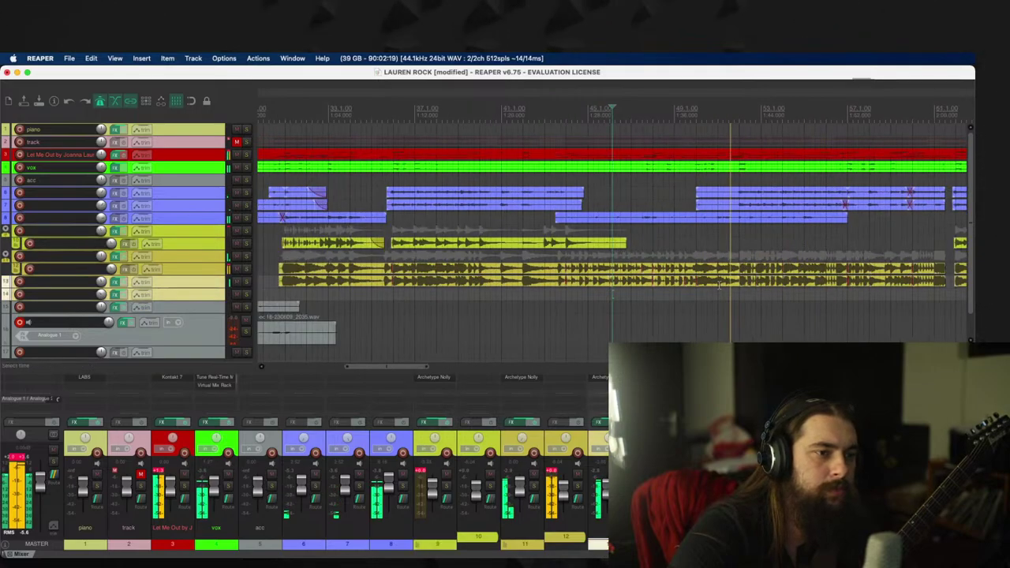
scroll(719, 284, down, 1)
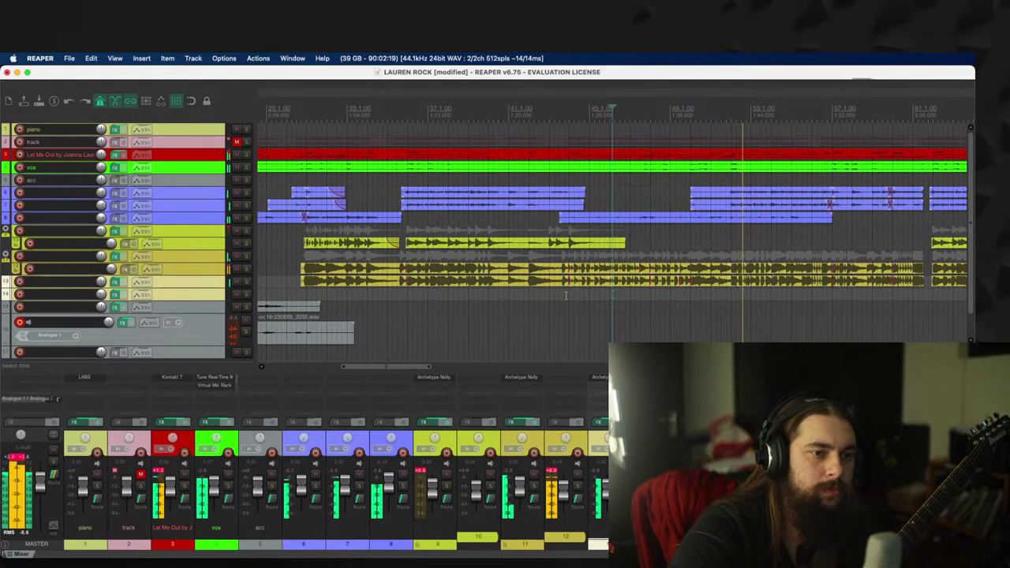
scroll(189, 323, down, 1)
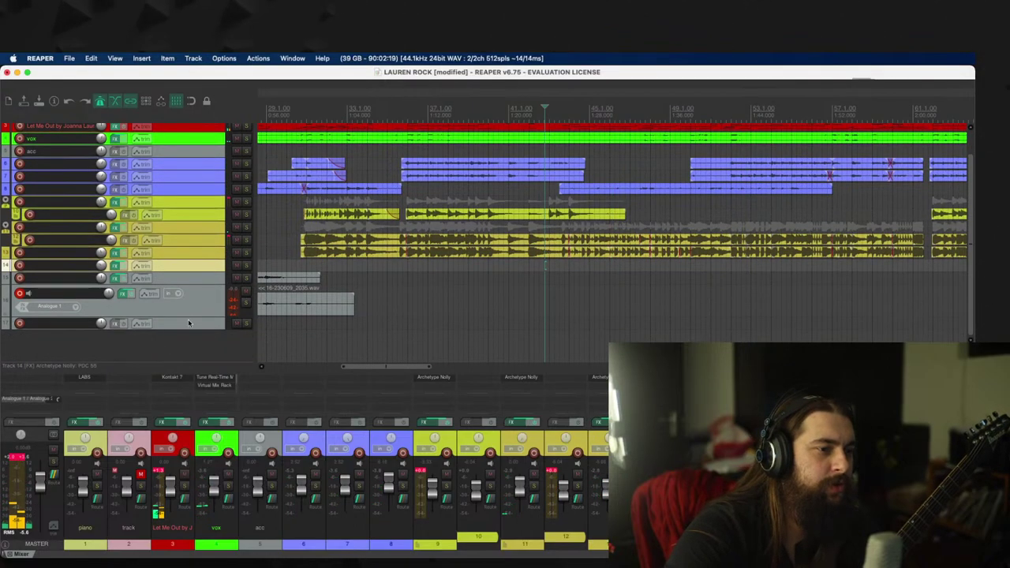
Step: Insert a new track below track 16, disarm track 16 and arm the new track 17 for recording
right_click(196, 296)
click(237, 260)
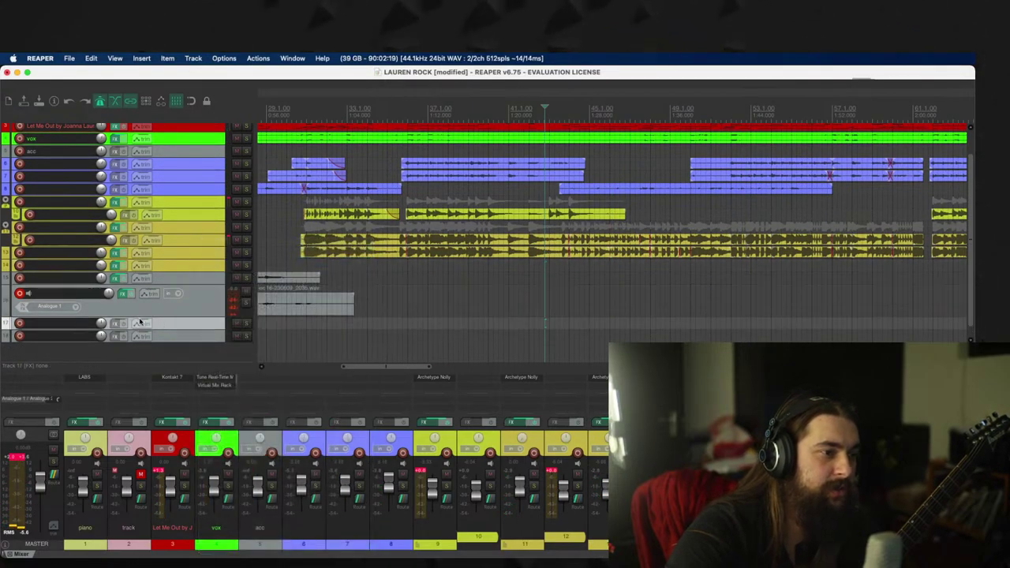
click(17, 327)
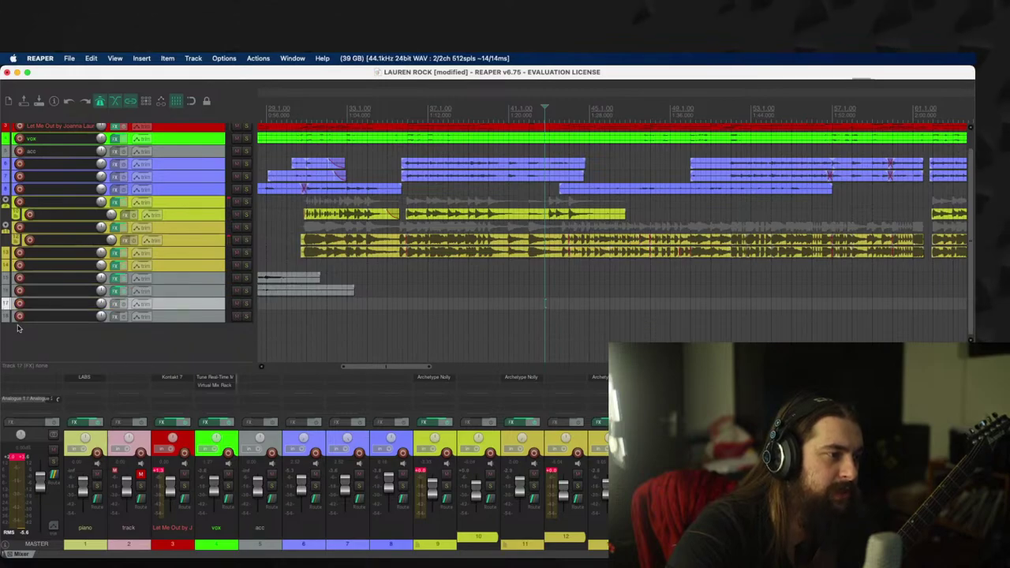
click(19, 302)
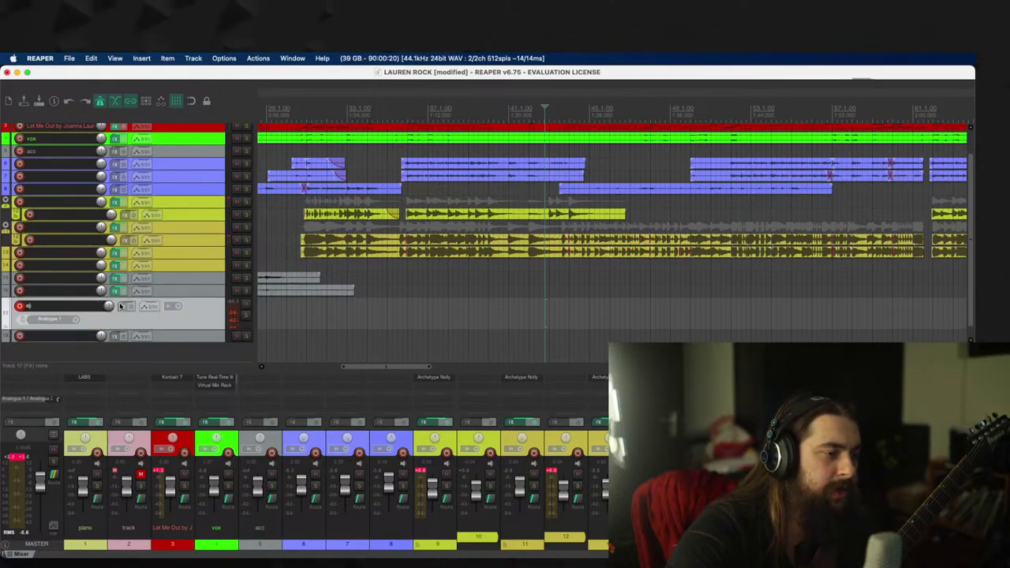
Step: Set up Tone King on track 17 with the Mayer-ish preset, switch on Overdrive 2, and check the time effects
click(120, 305)
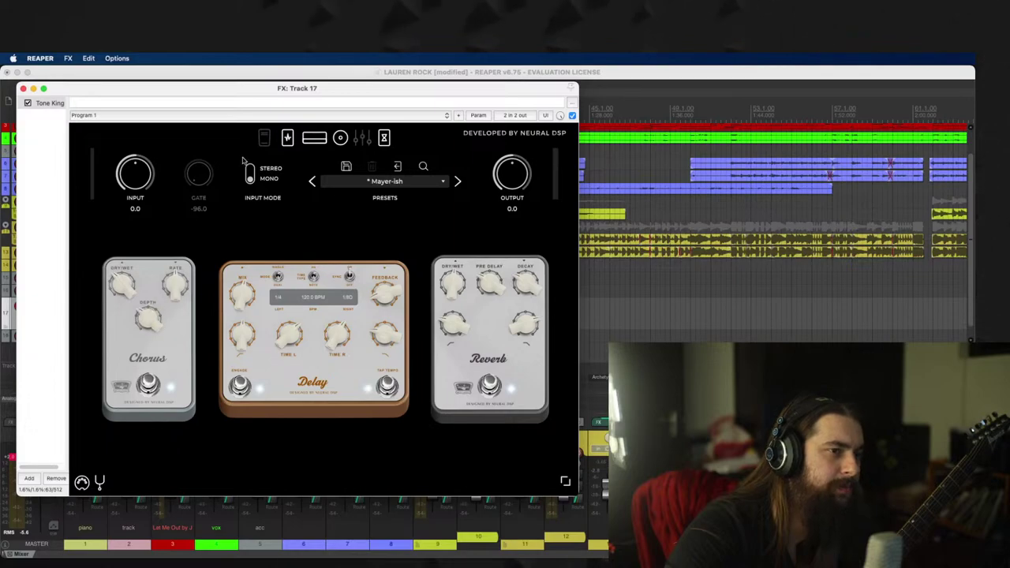
click(287, 137)
click(478, 390)
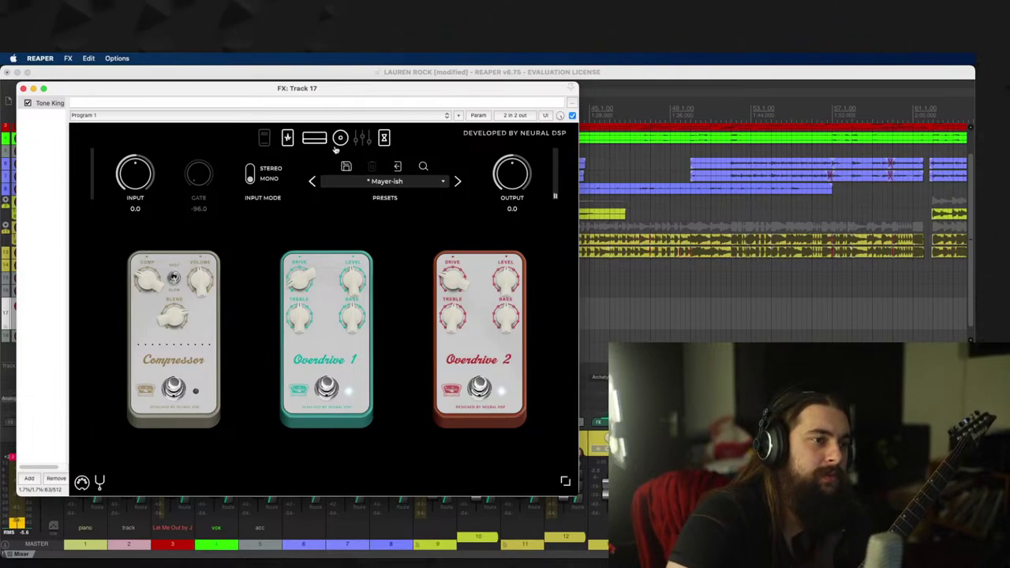
click(361, 137)
click(383, 138)
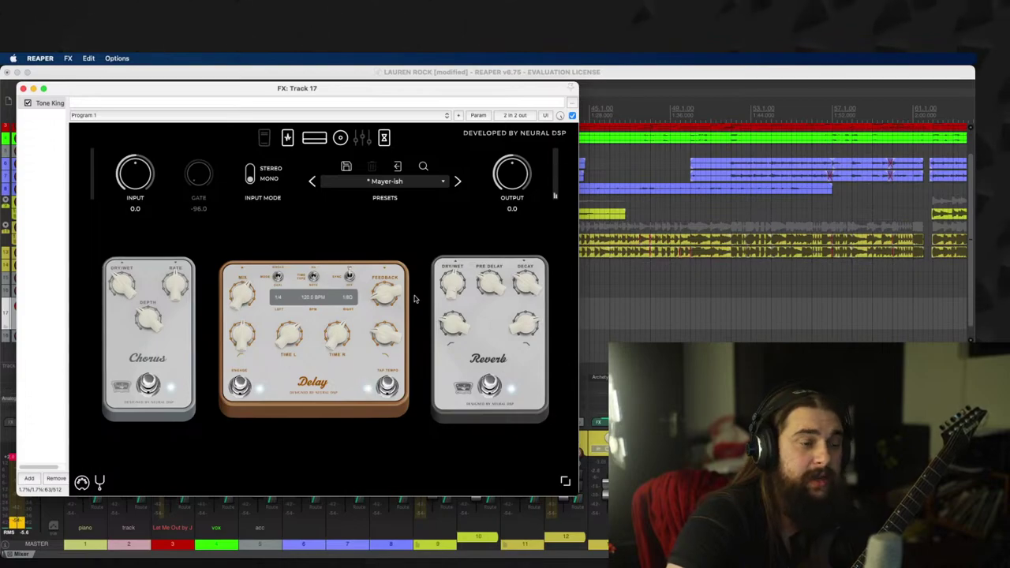
Step: Try to add Archetype Tim Henson after Tone King on track 17 and close the effects window
double_click(19, 109)
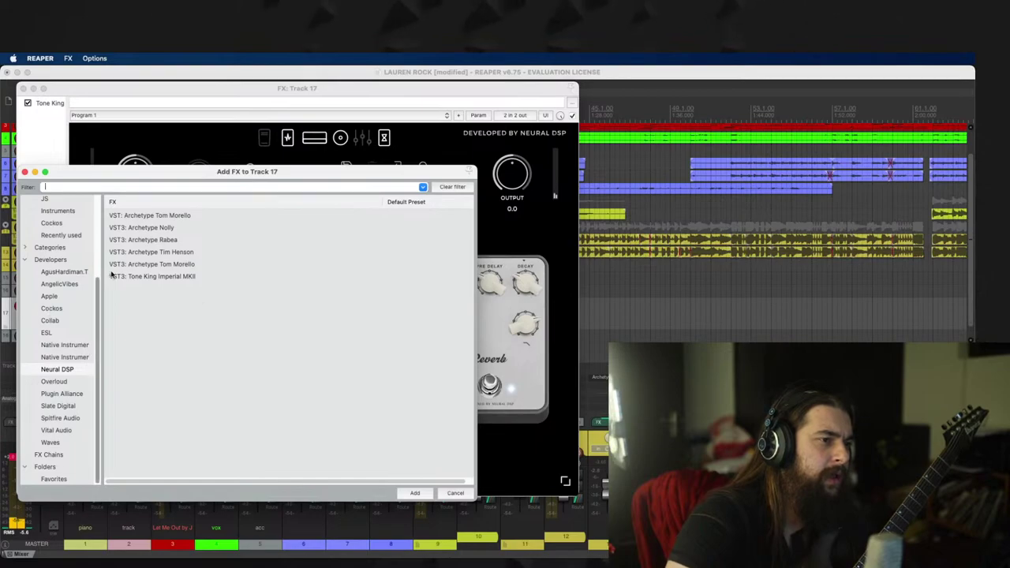
click(173, 254)
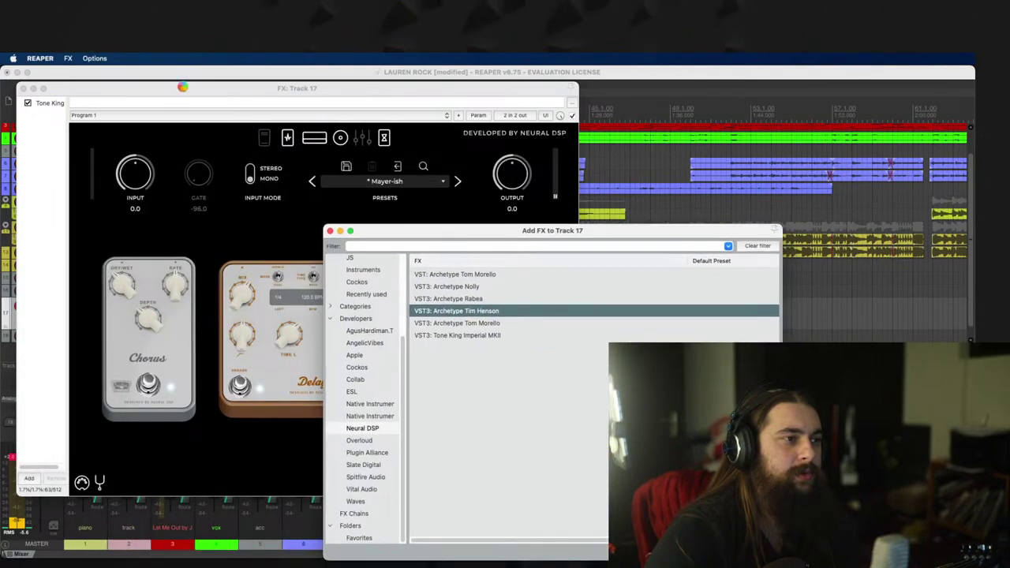
drag(125, 89, 172, 144)
drag(652, 231, 355, 181)
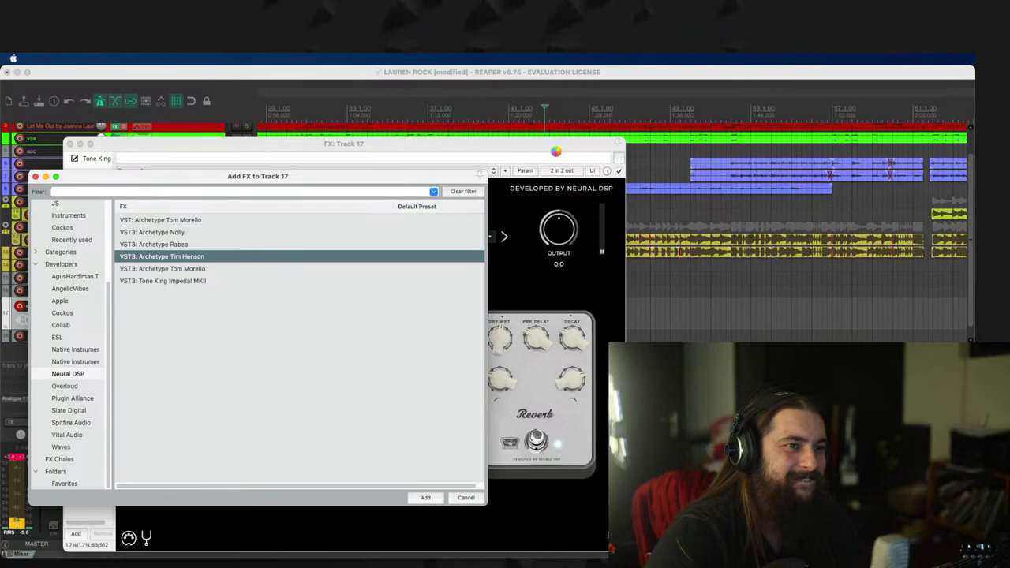
key(Escape)
drag(556, 144, 514, 130)
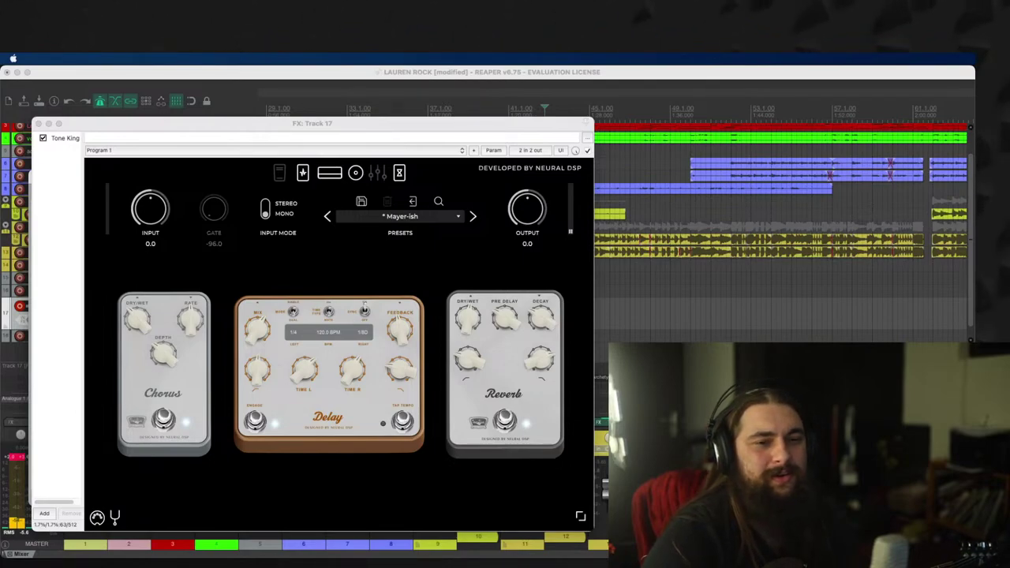
click(42, 124)
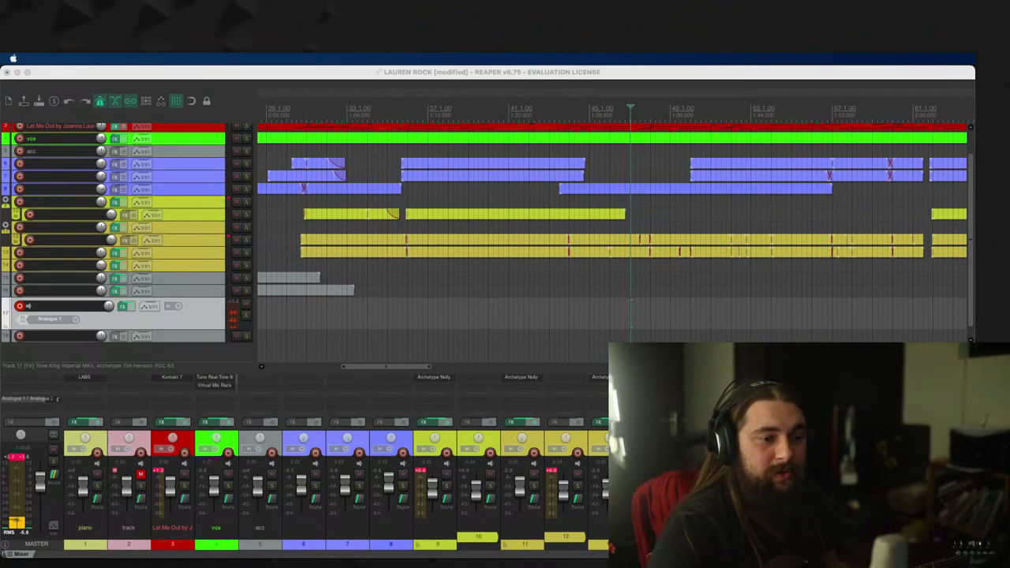
Step: Play the song briefly from early bar 37 and save the project
click(432, 276)
key(space)
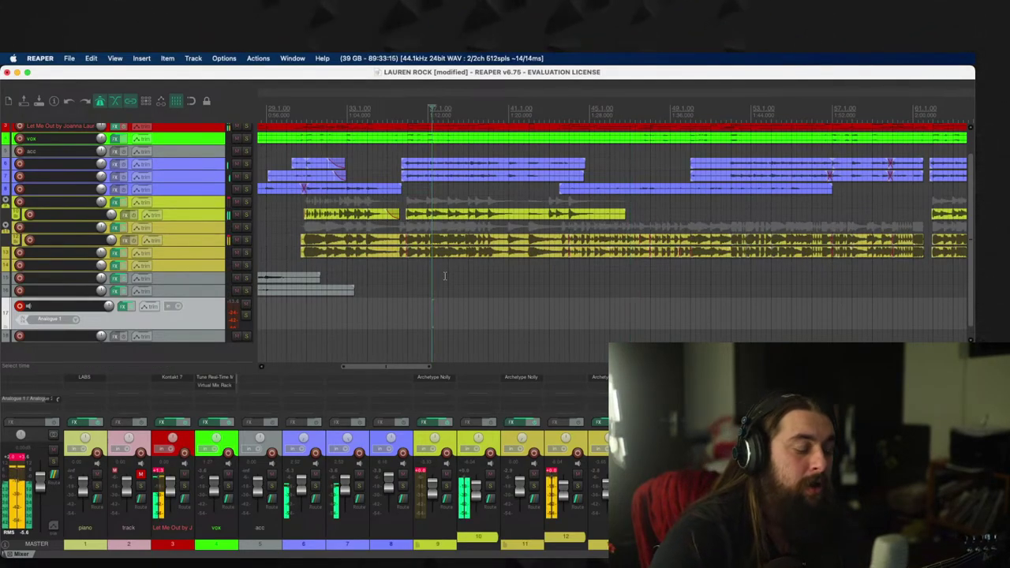
key(space)
key(super+s)
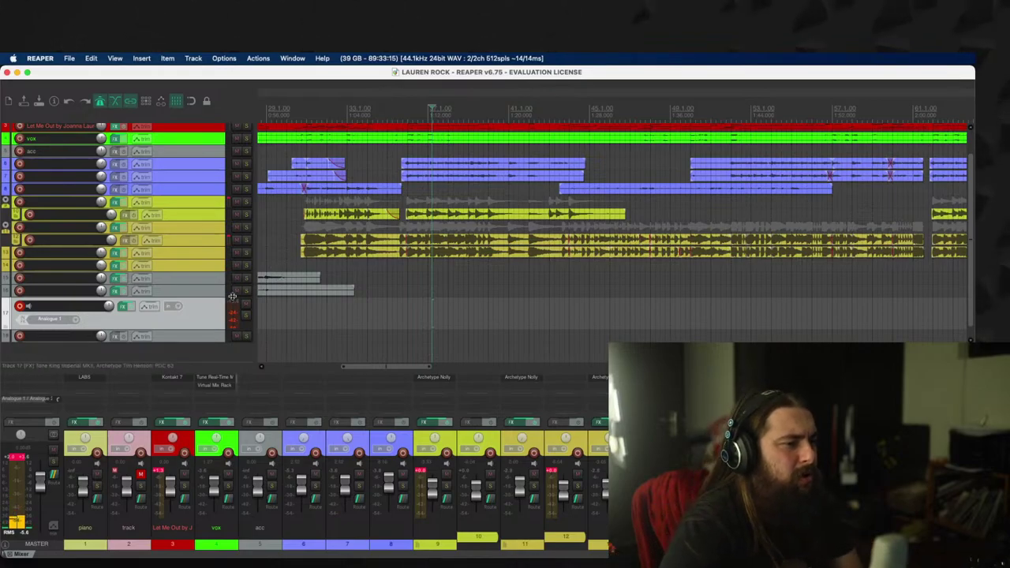
Step: Remove the Archetype plug-in from track 17's effects chain and bypass Tone King
scroll(209, 321, down, 1)
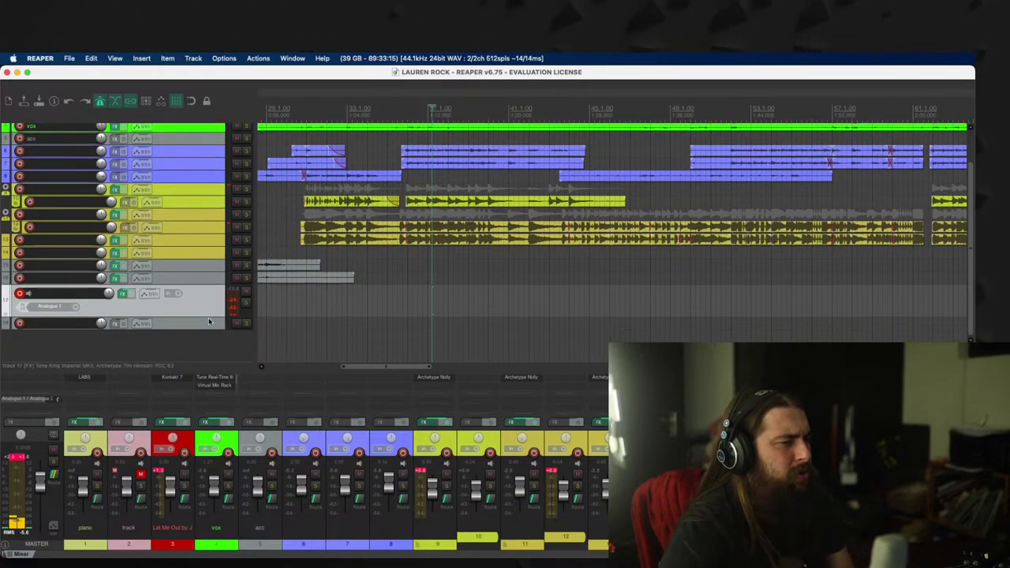
click(123, 294)
right_click(51, 118)
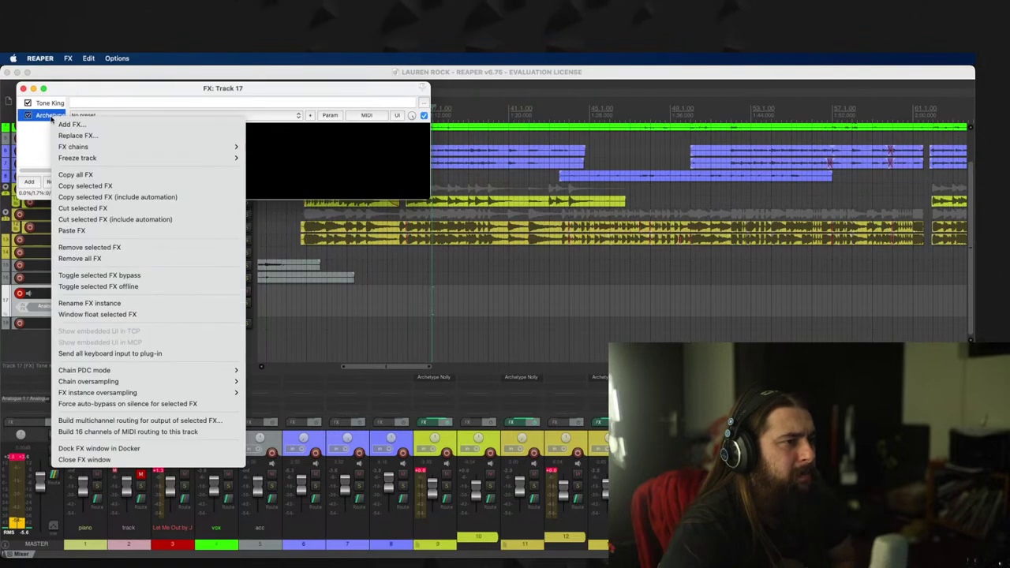
mouse_move(106, 149)
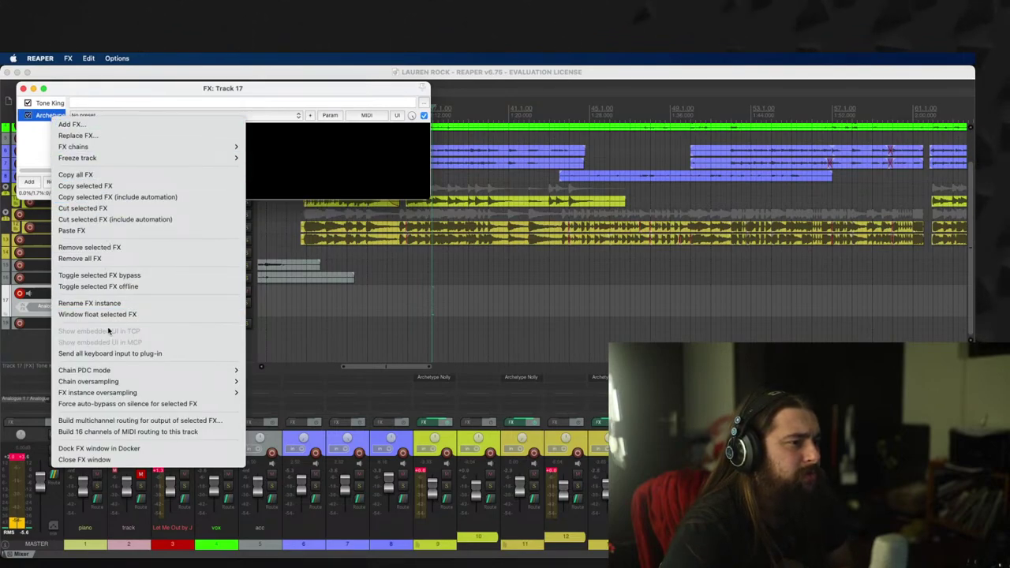
click(130, 248)
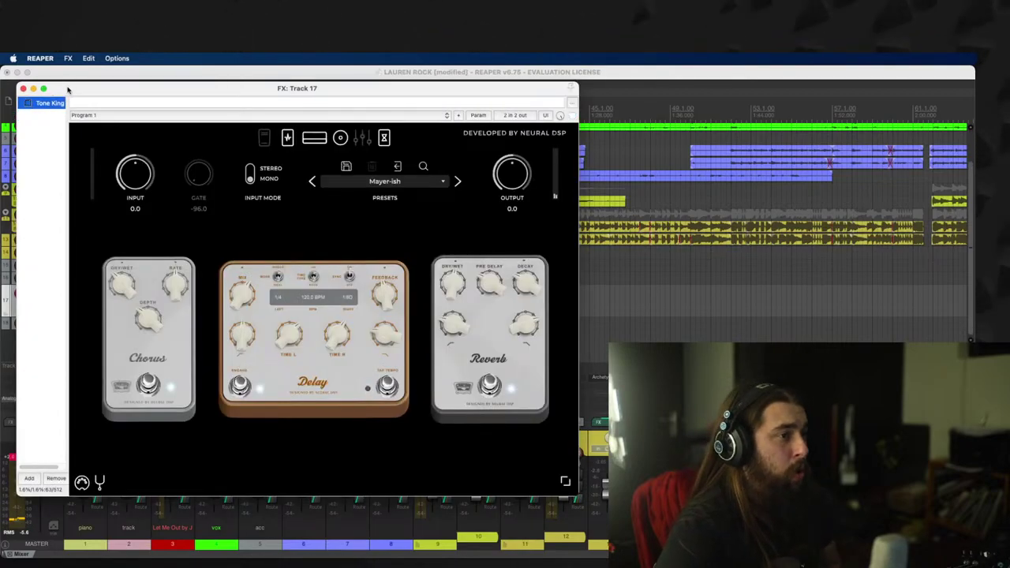
Step: Add Archetype Tim Henson to track 17's effects chain, place the edit cursor in early bar 39 and save the project
drag(68, 90, 134, 126)
double_click(115, 171)
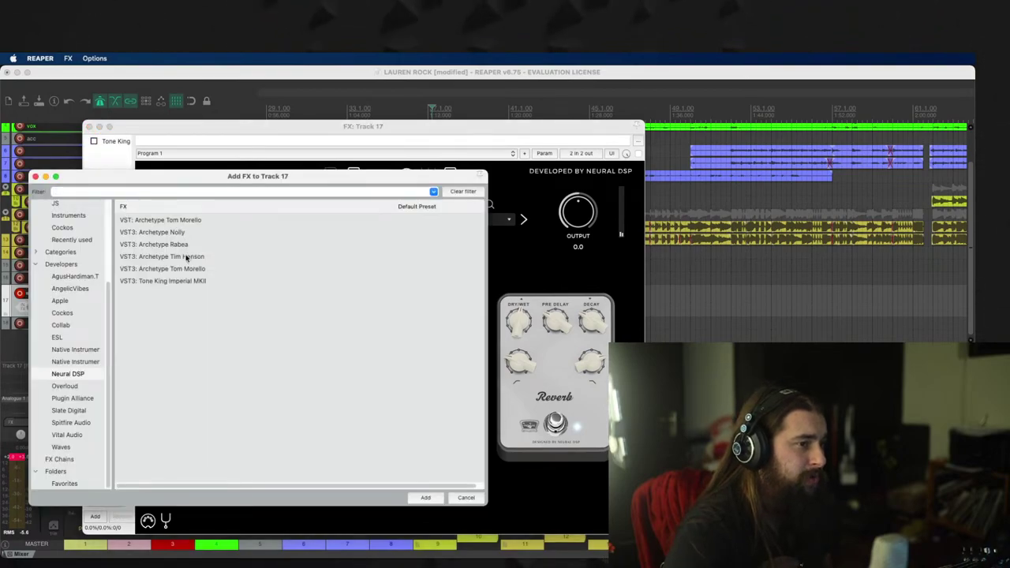
click(186, 257)
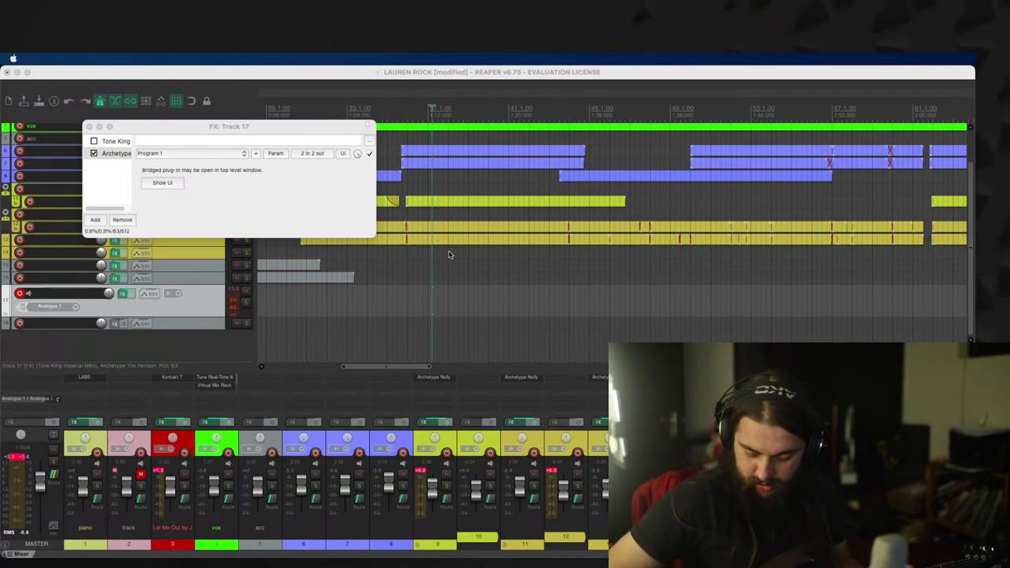
click(473, 99)
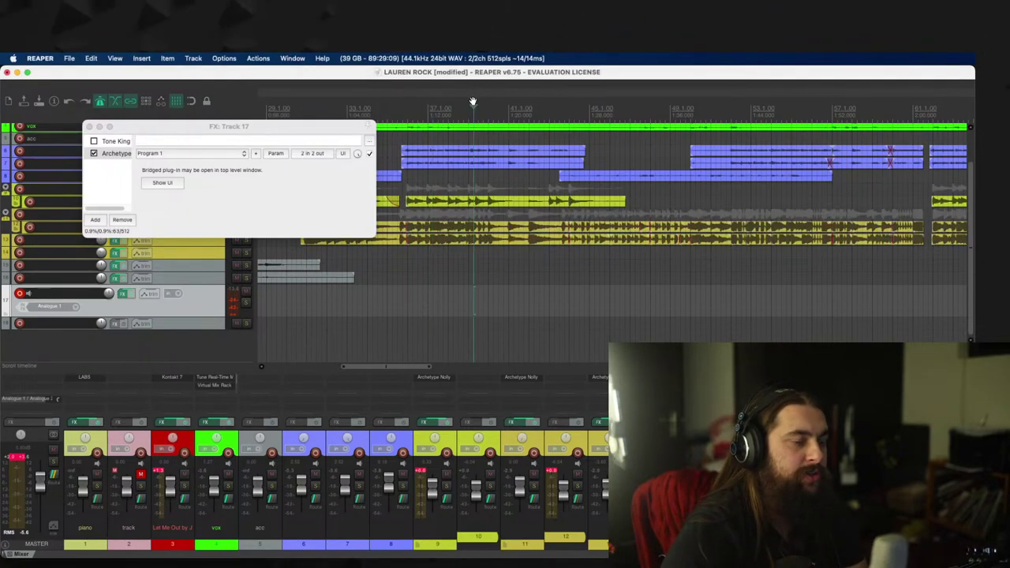
key(super+s)
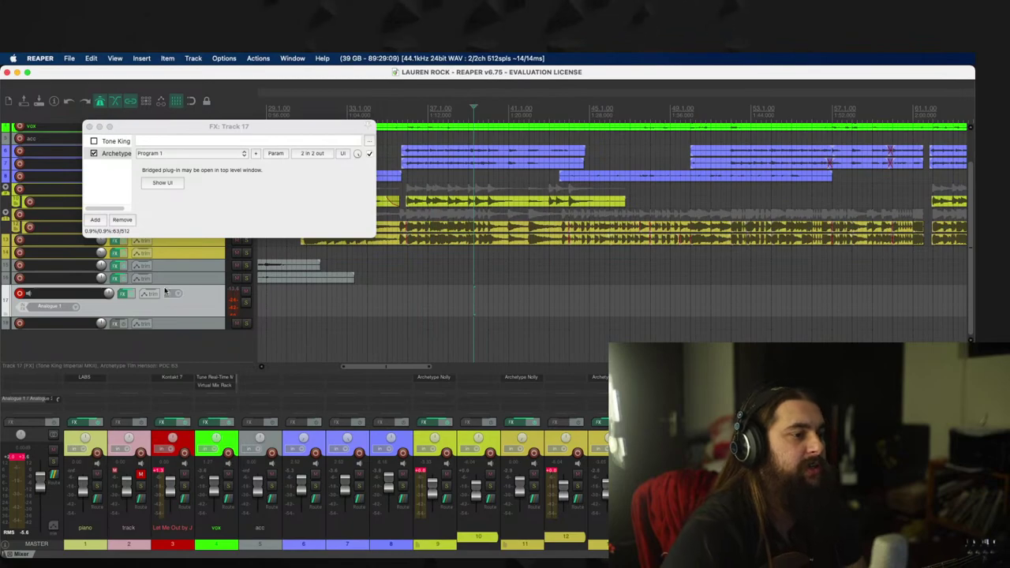
Step: Enable Tone King alongside Archetype on track 17, try Archetype first in the chain, and move it back after Tone King
click(93, 146)
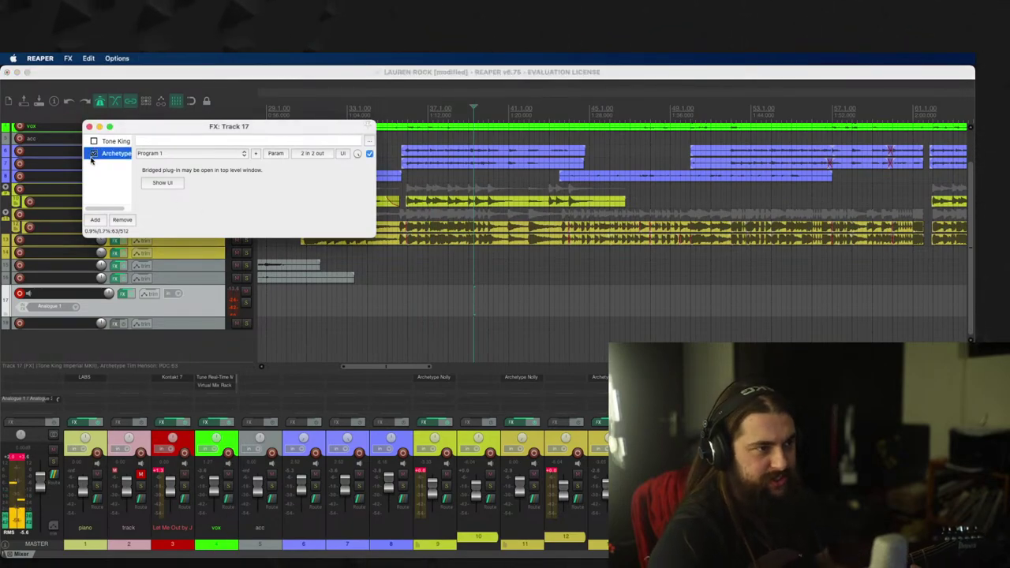
click(93, 154)
click(94, 141)
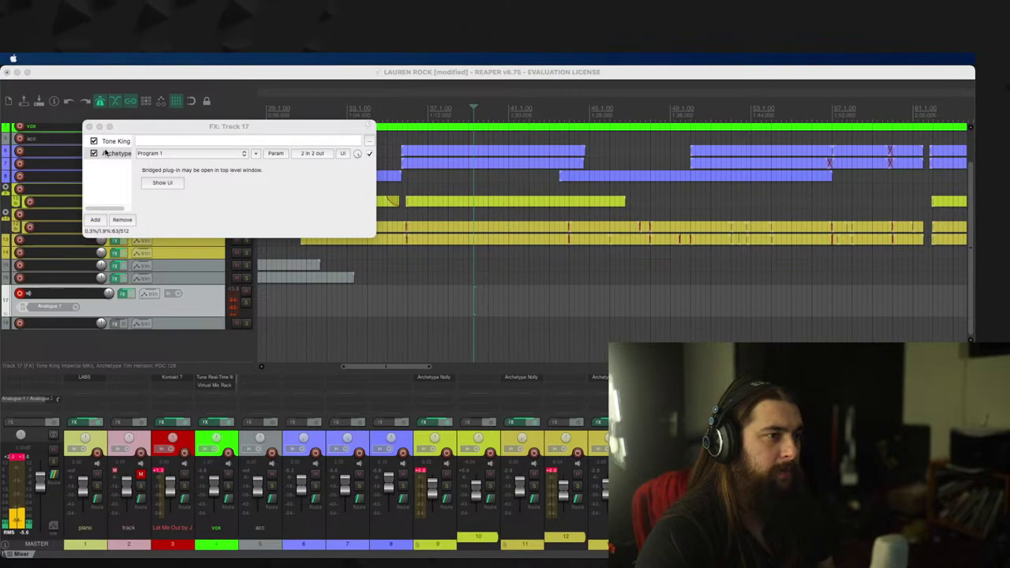
drag(108, 145, 115, 141)
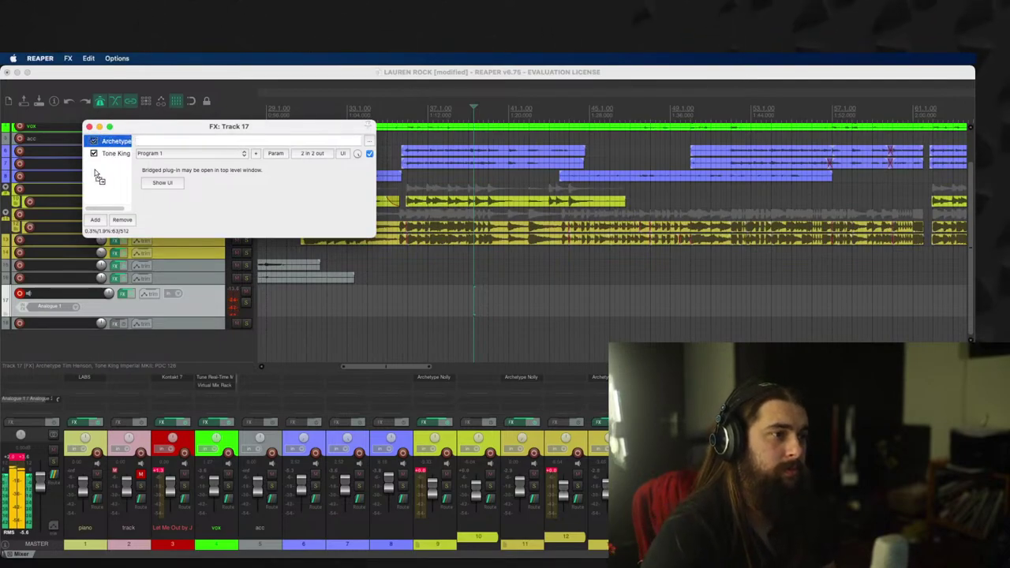
drag(97, 179, 95, 172)
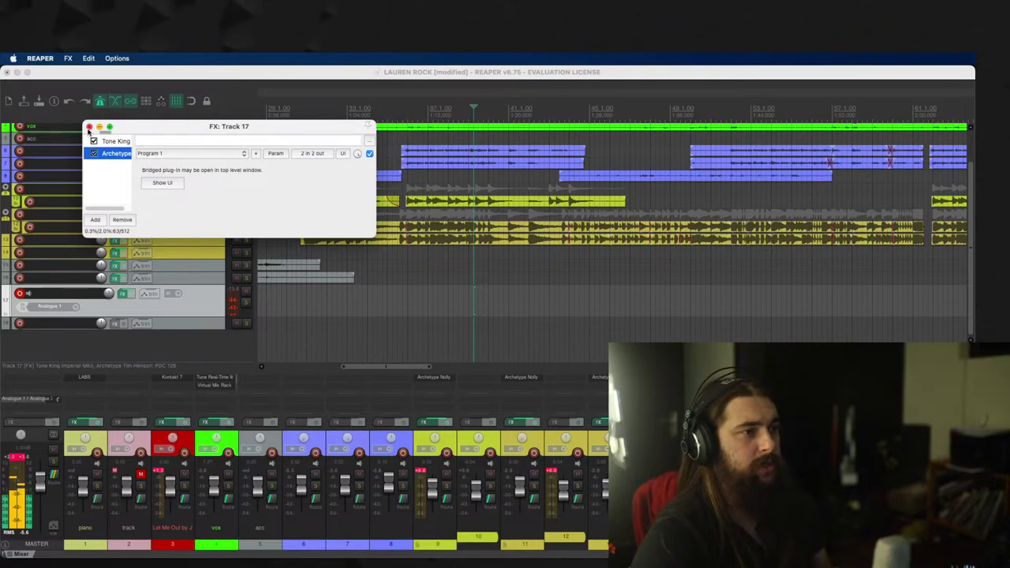
Step: Record a short trial take on track 17 from late bar 42 and delete it
click(89, 127)
click(546, 272)
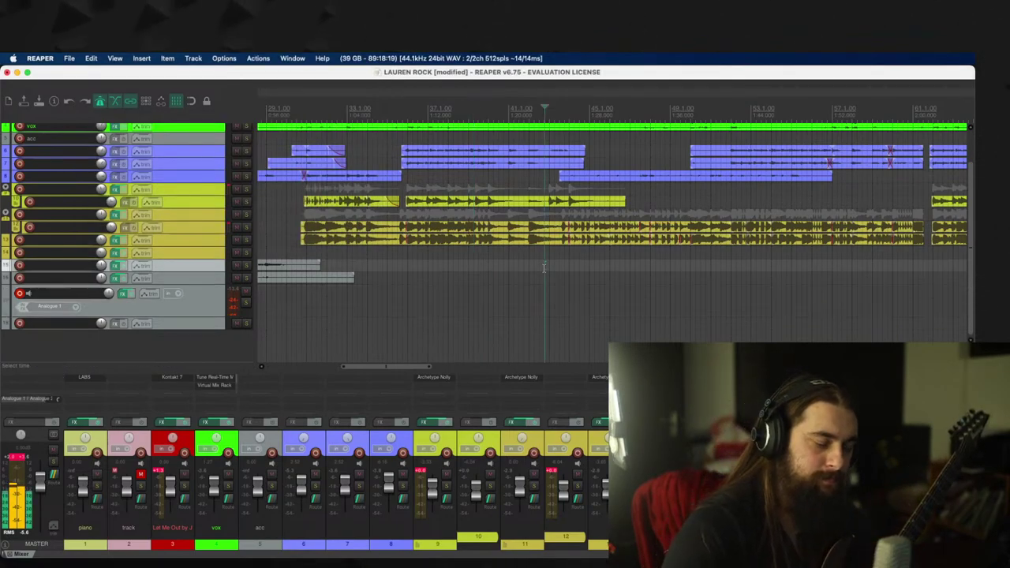
key(super+r)
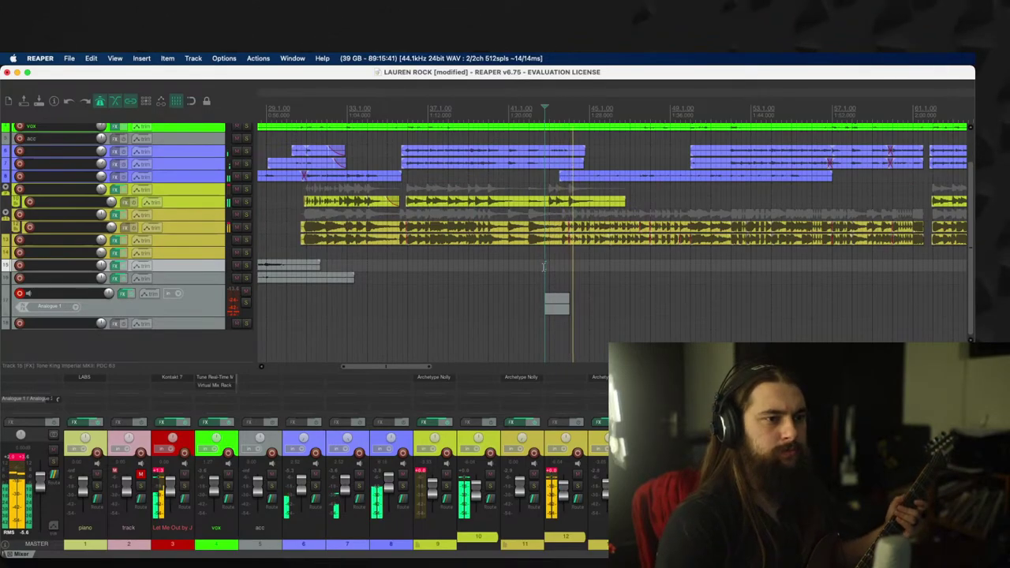
key(space)
key(Return)
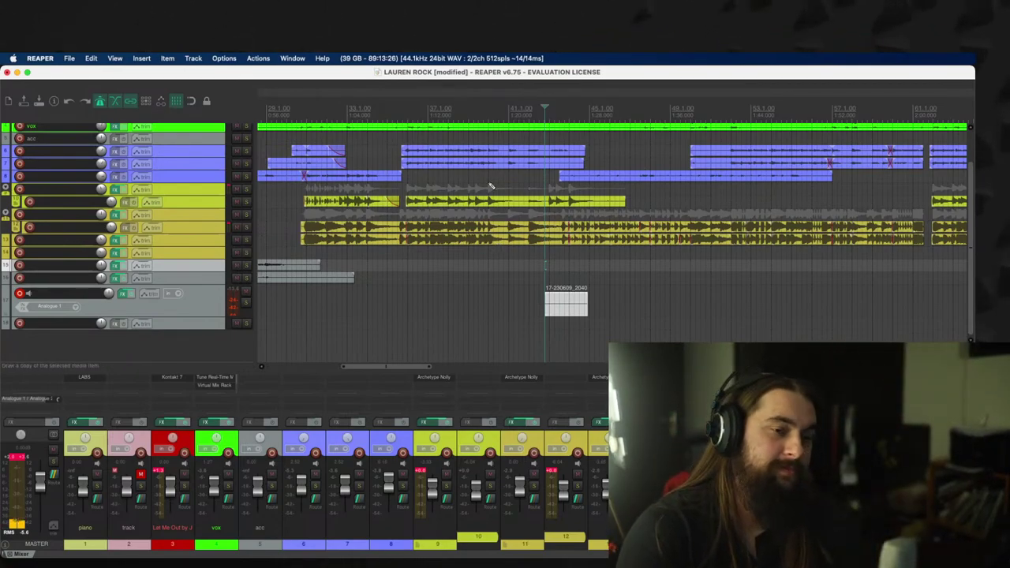
key(Delete)
scroll(355, 221, up, 2)
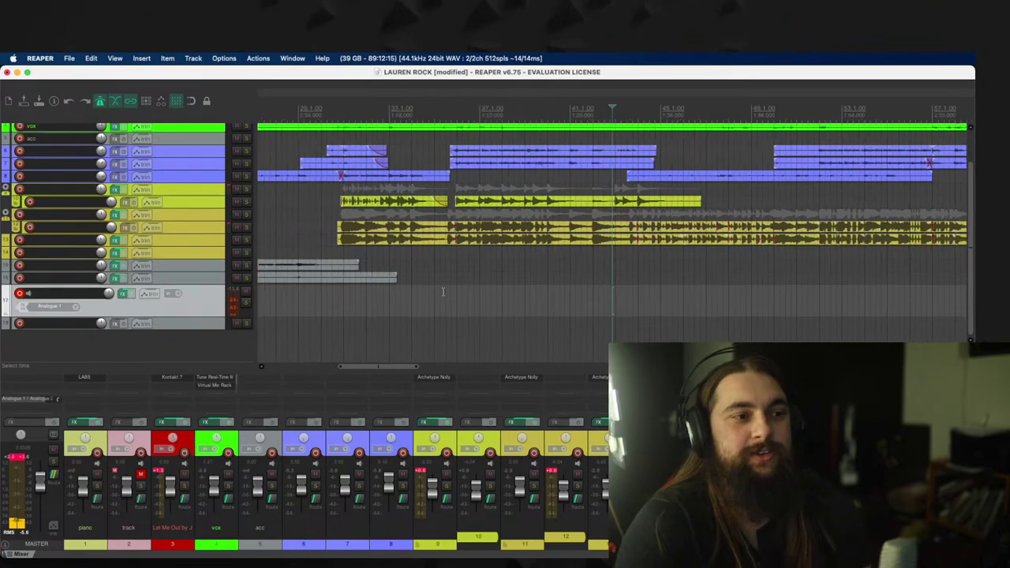
Step: Play the song from about bar 31 and briefly solo track 12
click(229, 243)
click(343, 247)
key(space)
scroll(344, 247, down, 3)
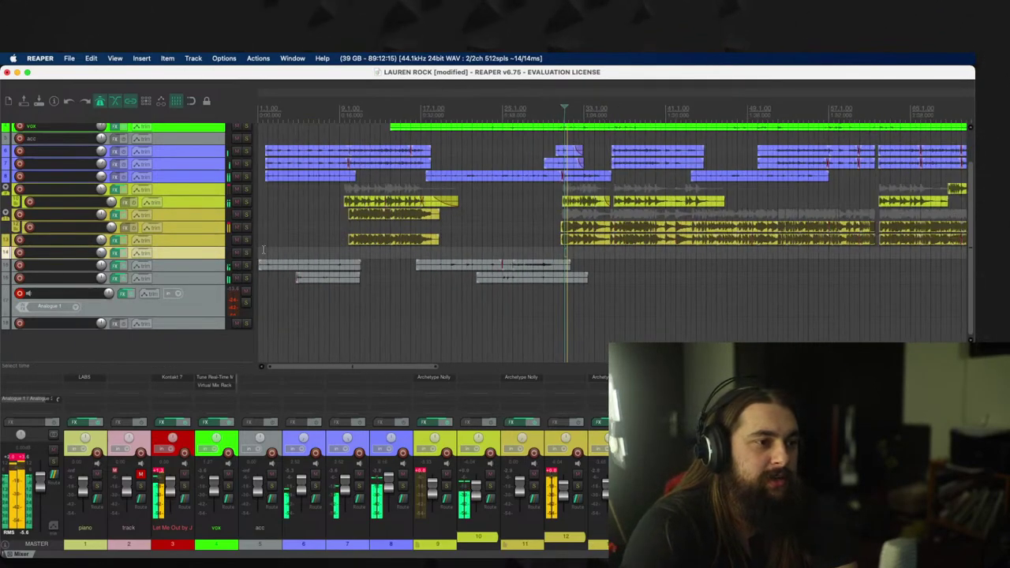
click(247, 227)
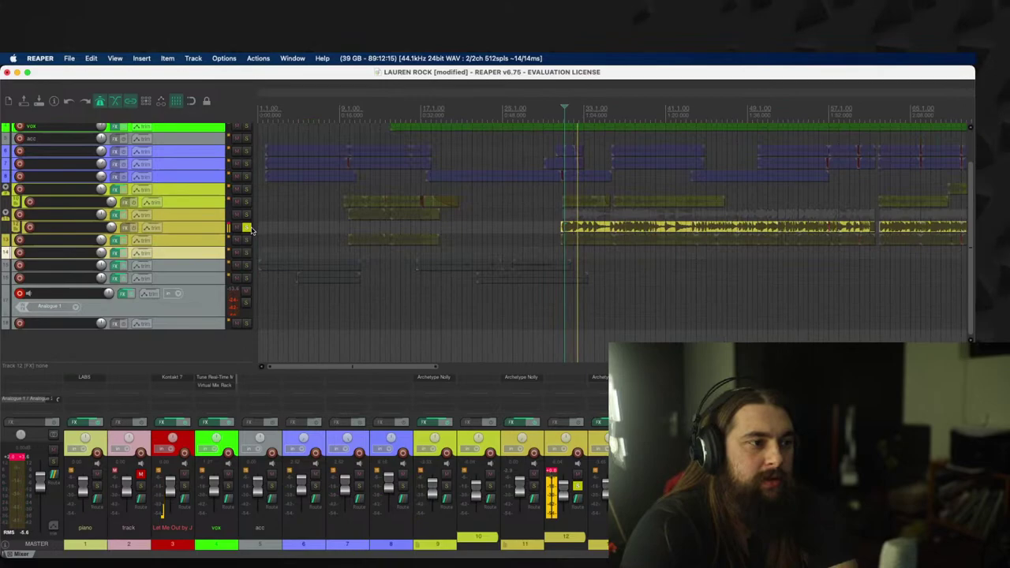
click(247, 227)
key(space)
Step: Check the effects chains of tracks 11 and 17
click(114, 214)
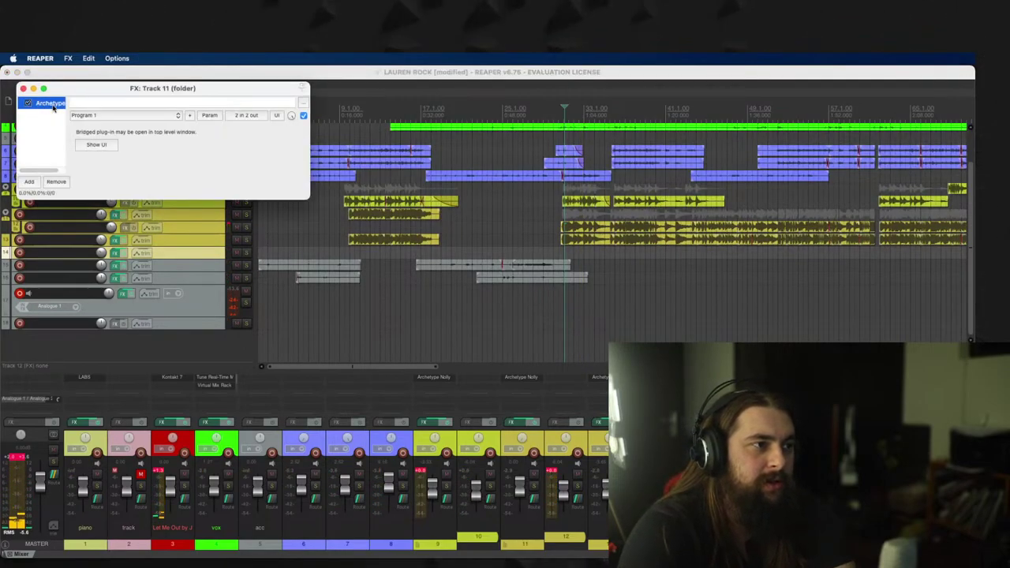
click(23, 89)
scroll(297, 188, down, 3)
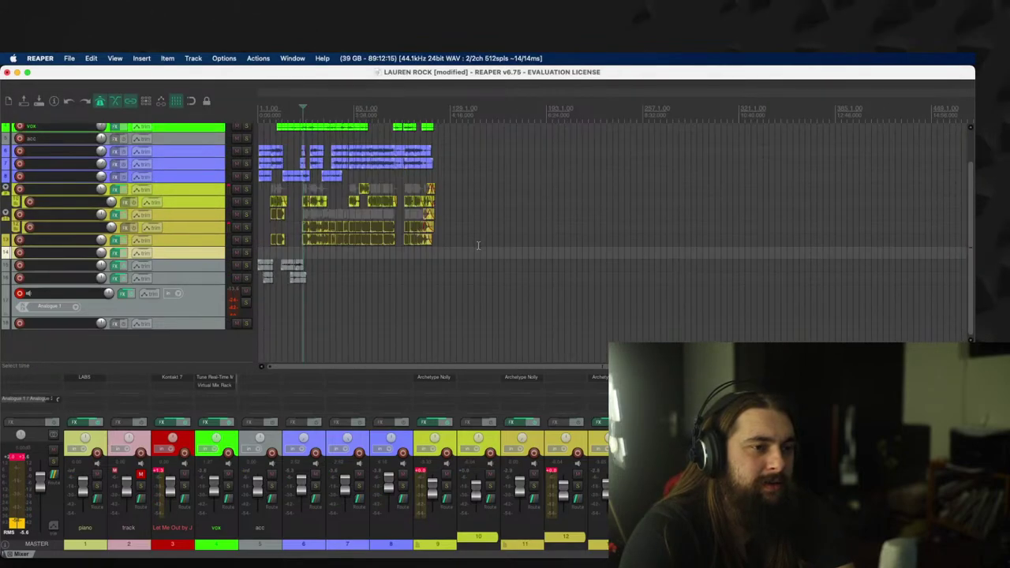
click(297, 187)
scroll(297, 188, up, 3)
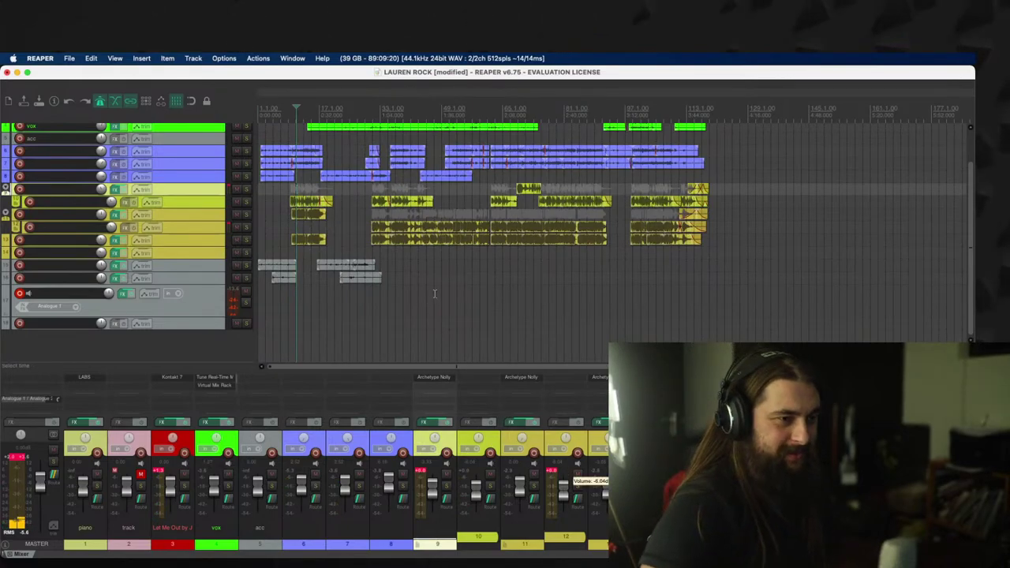
click(124, 294)
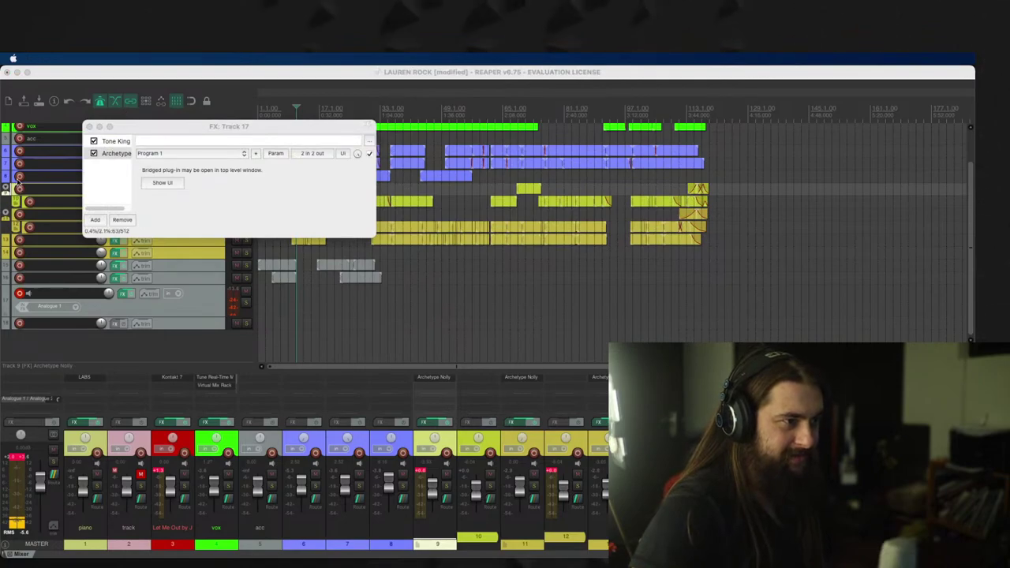
click(89, 126)
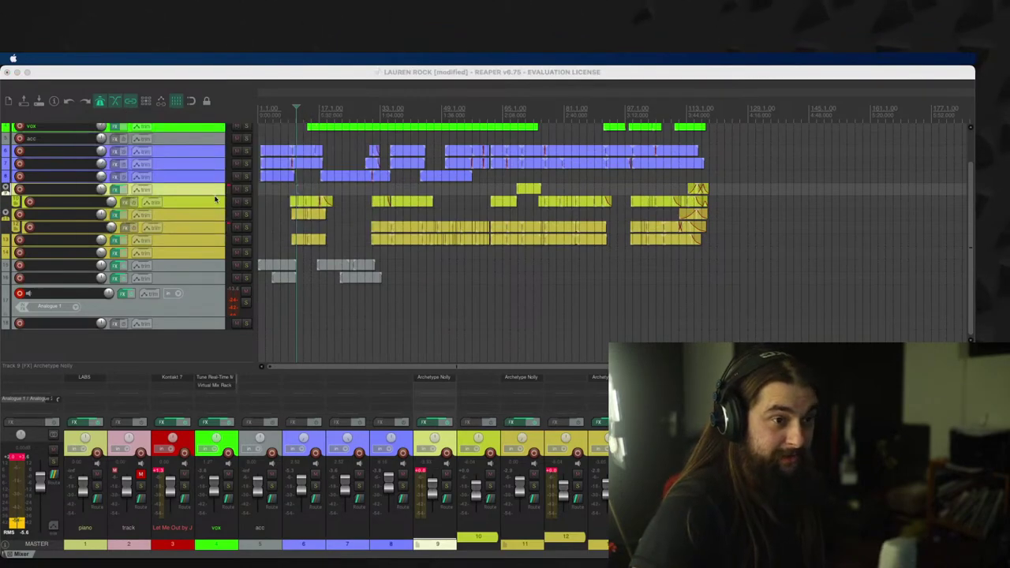
Step: Open track 9's effects chain and widen its plug-in list so the full names can be read
click(313, 218)
scroll(314, 221, up, 5)
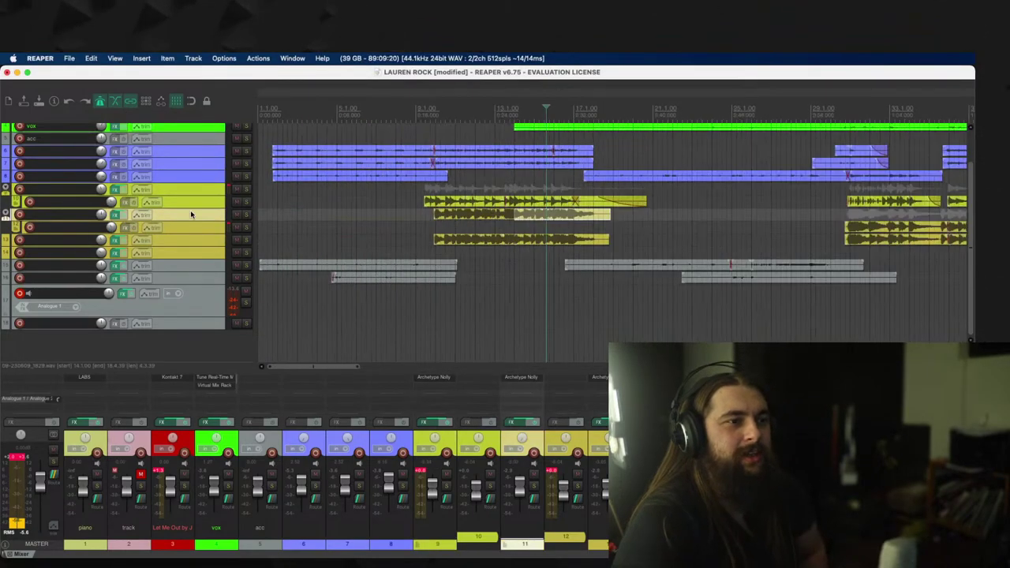
click(142, 189)
click(114, 189)
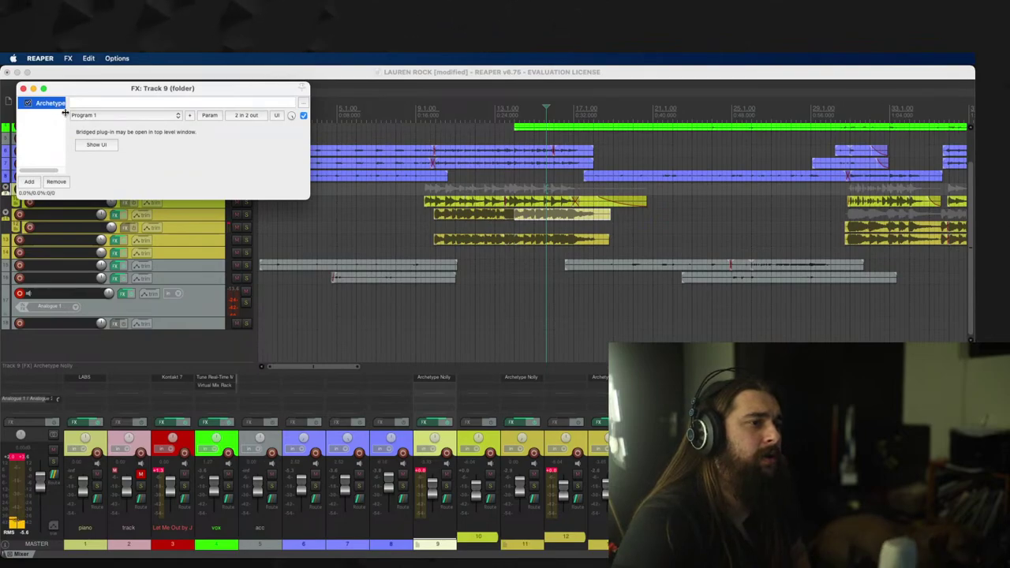
drag(65, 112, 113, 114)
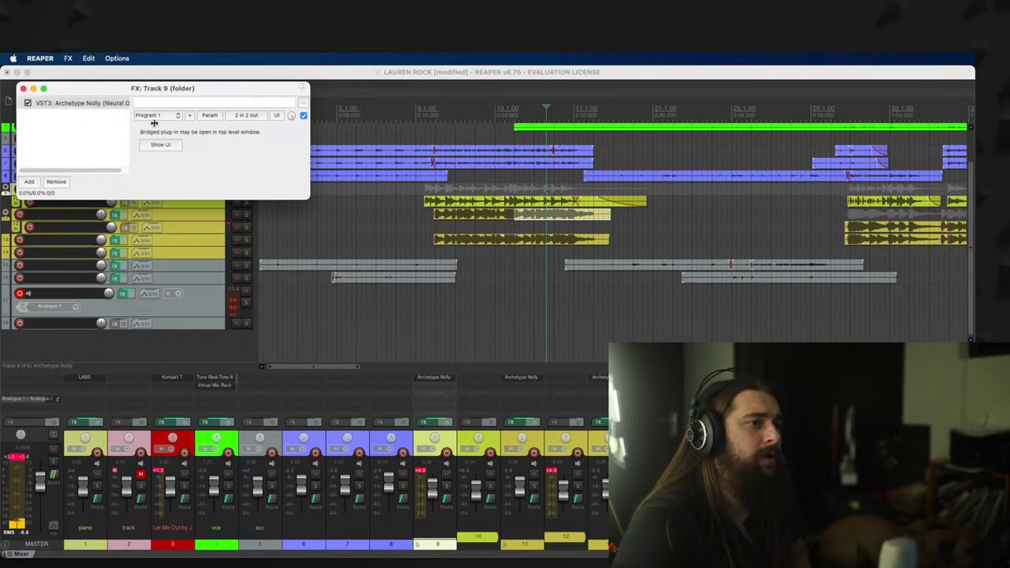
Step: Replace the Archetype Nolly plug-in on track 9 with a fresh VST3 Archetype Nolly instance
click(75, 103)
right_click(77, 105)
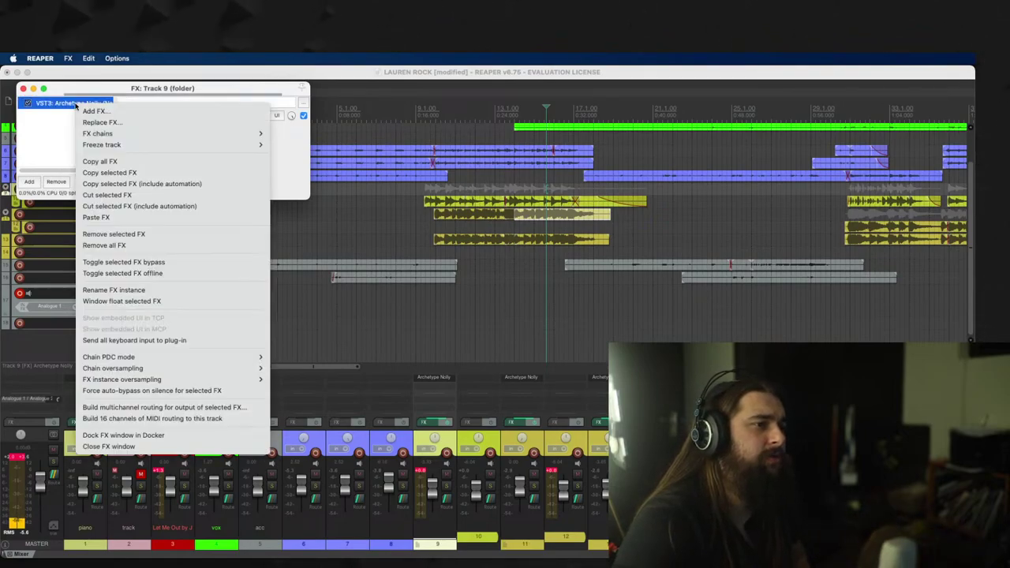
click(143, 124)
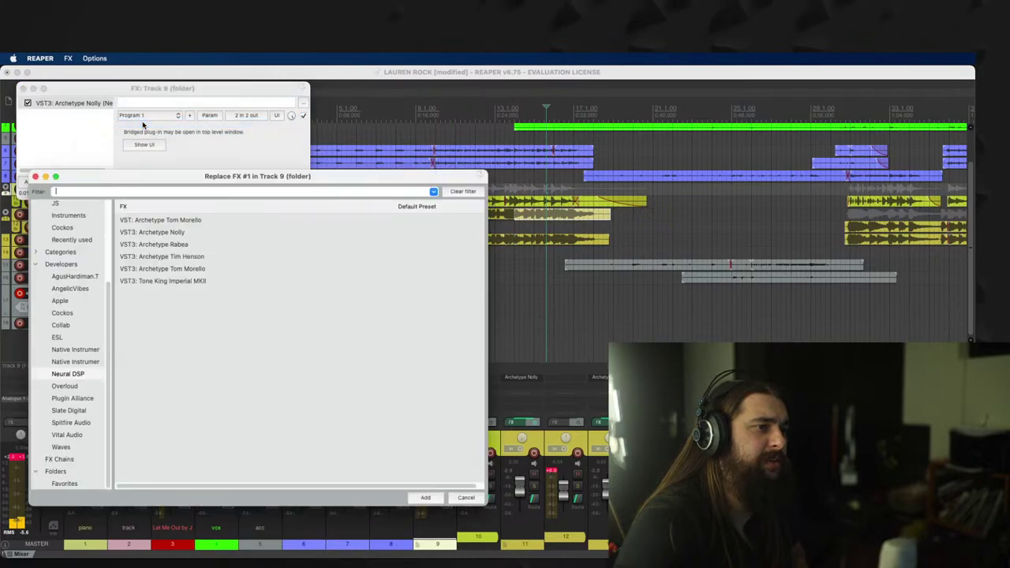
click(191, 232)
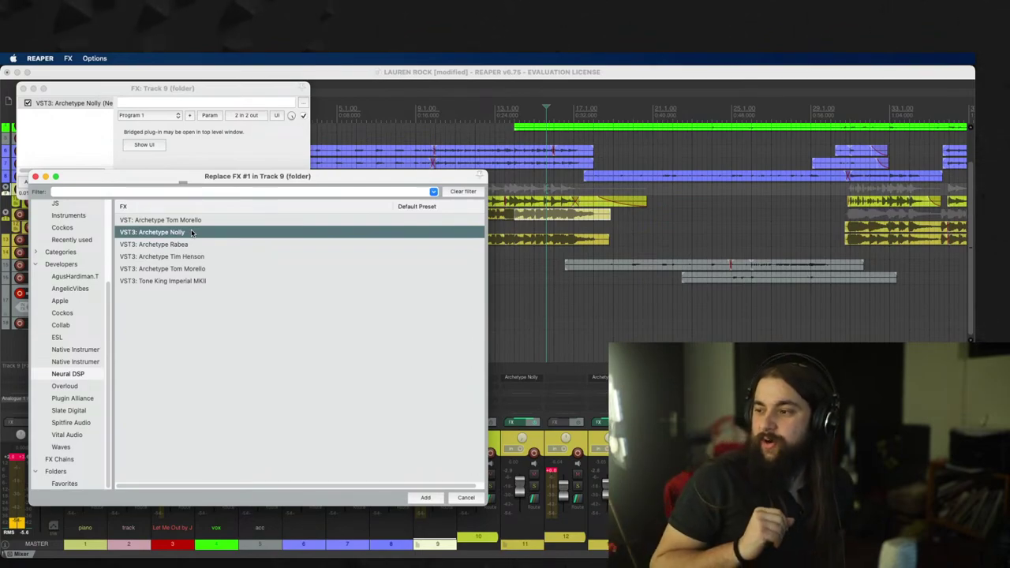
double_click(134, 233)
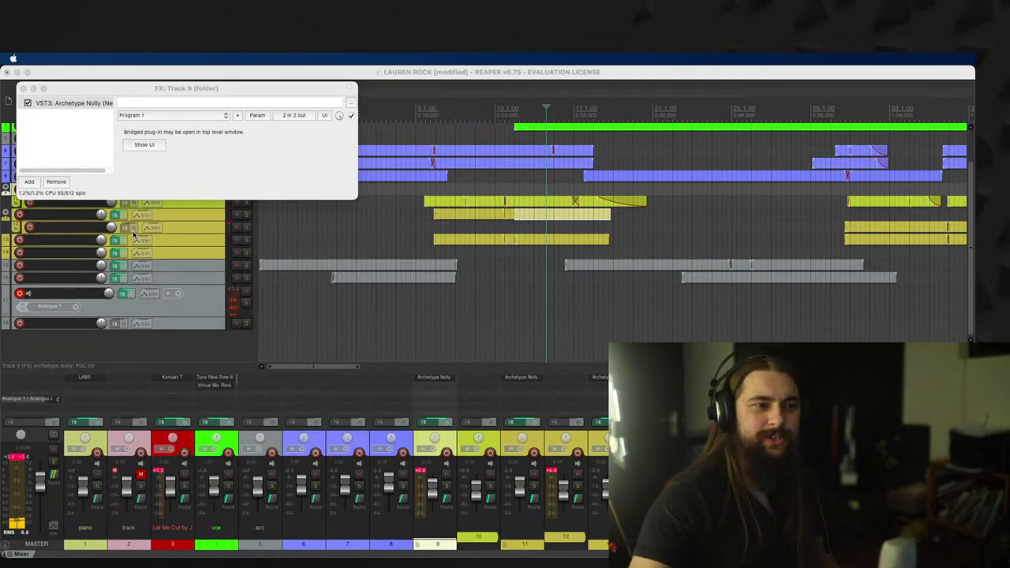
click(144, 94)
drag(145, 94, 150, 255)
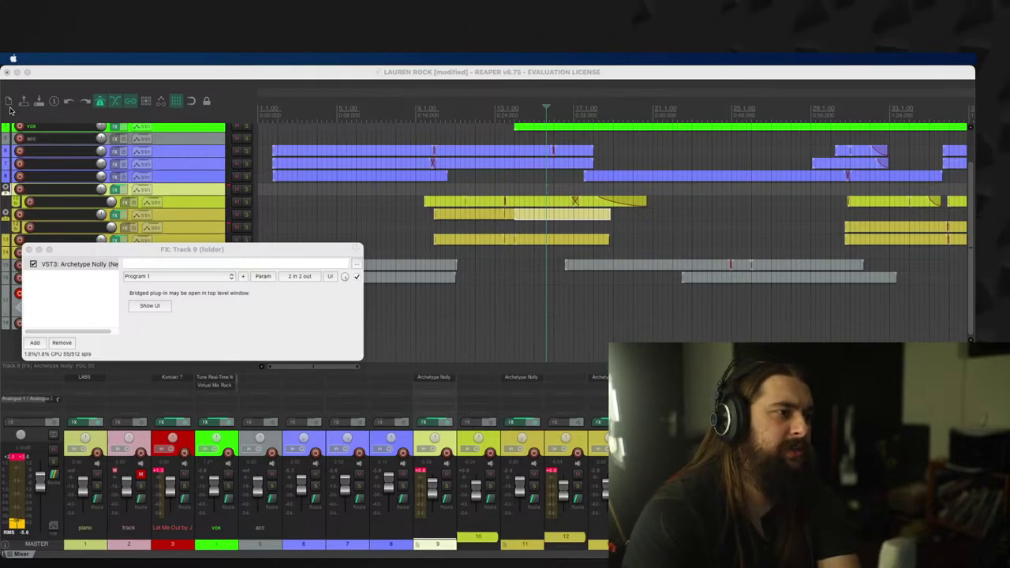
click(28, 250)
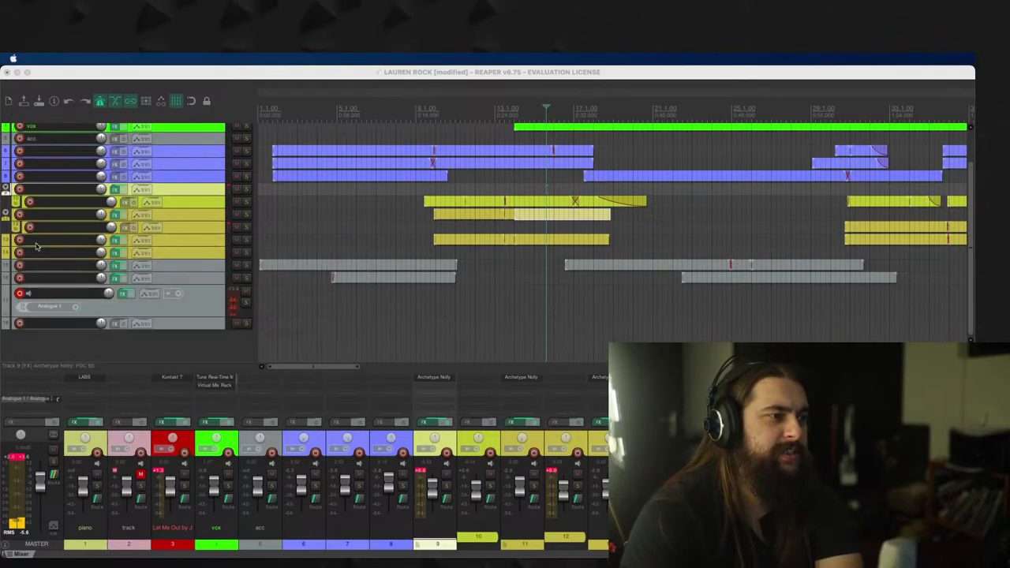
Step: Audition track 9 in solo from late bar 10 and again from bar 9, checking its effects chain, and end the solo
click(246, 189)
click(453, 198)
key(space)
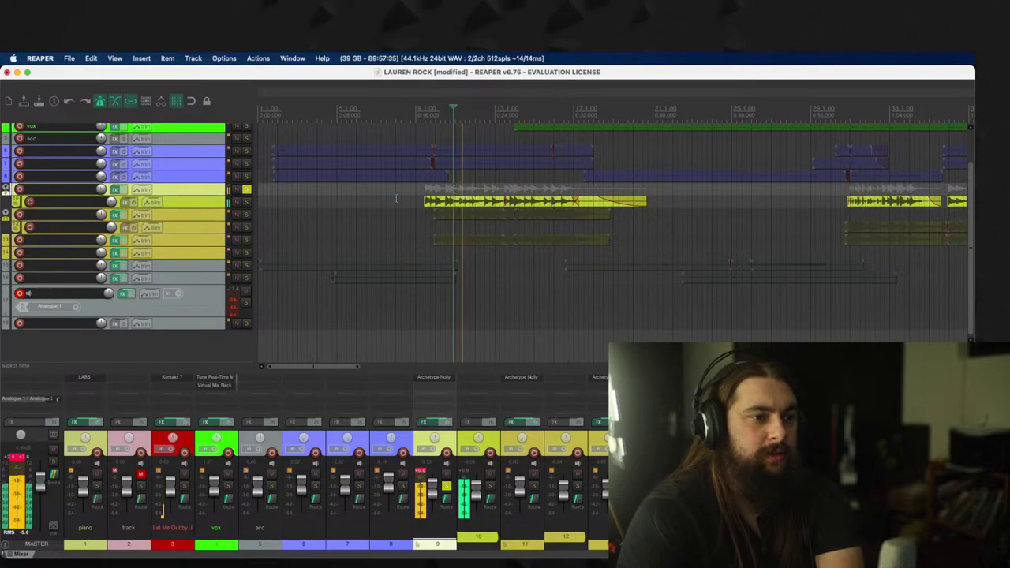
click(116, 190)
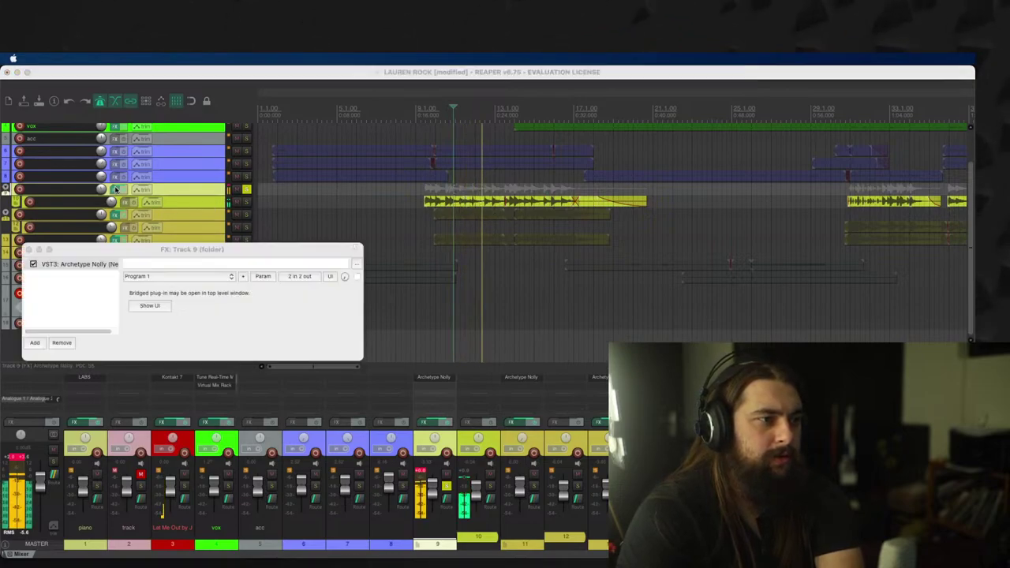
click(28, 251)
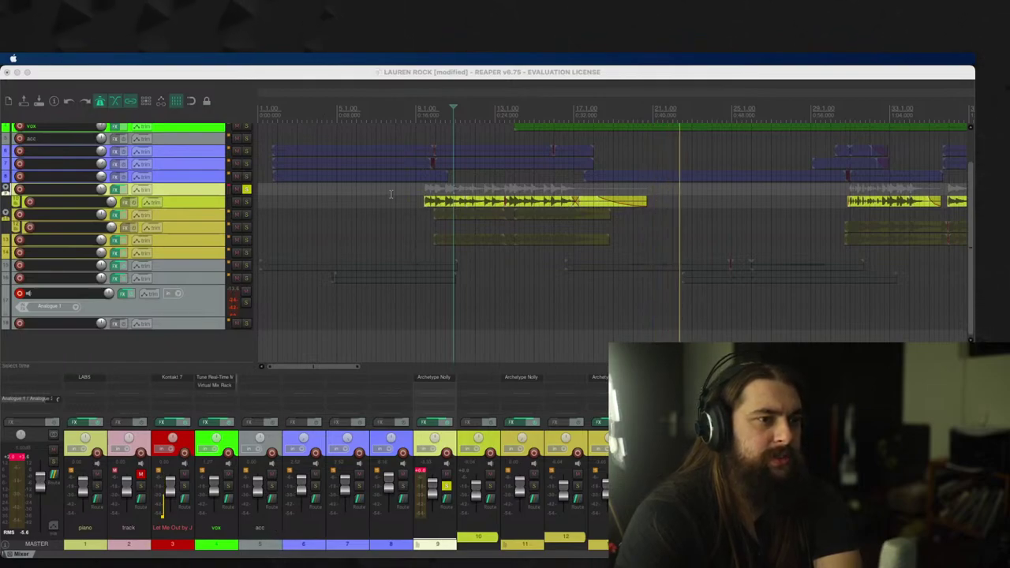
click(421, 256)
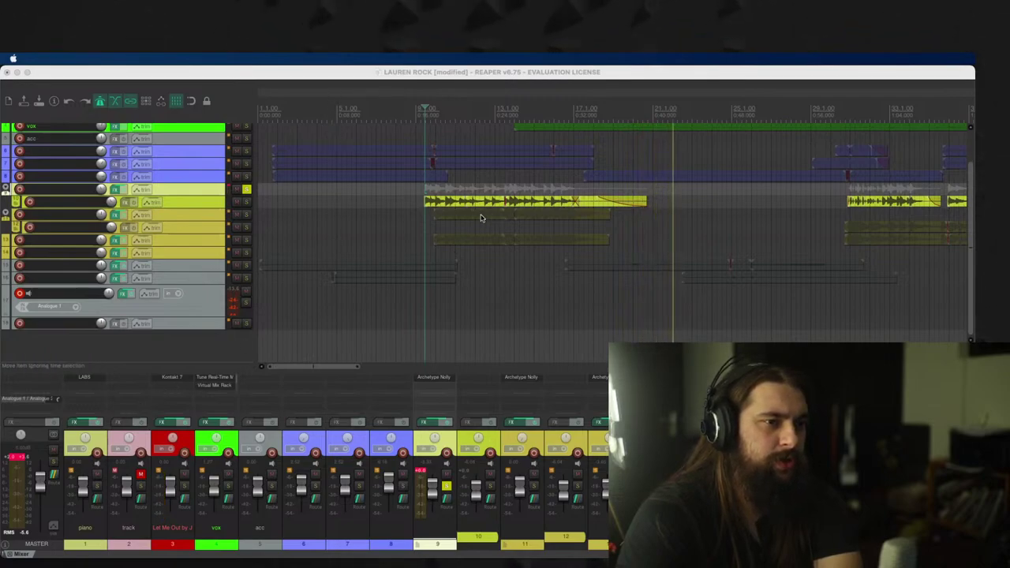
click(426, 189)
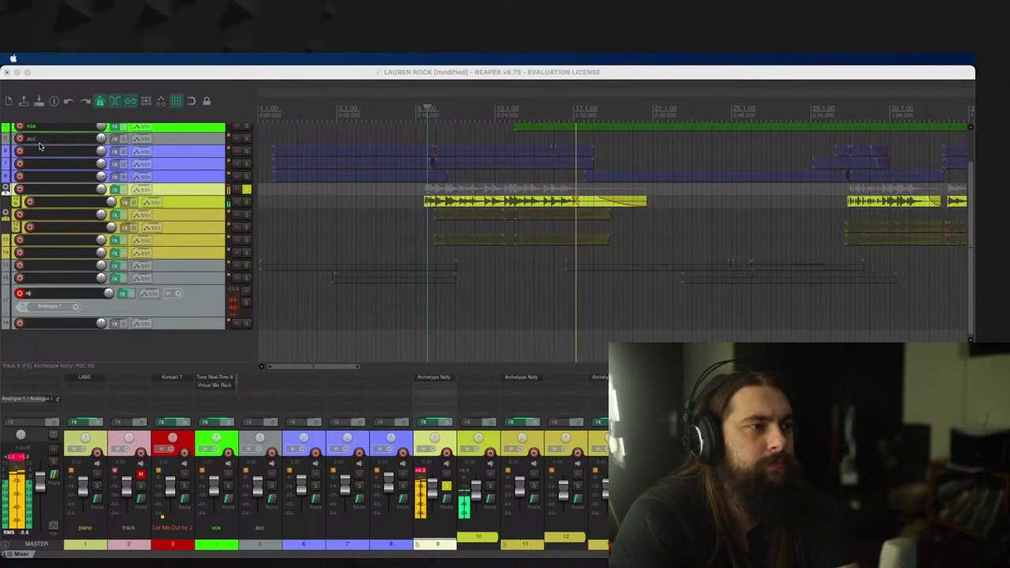
click(467, 203)
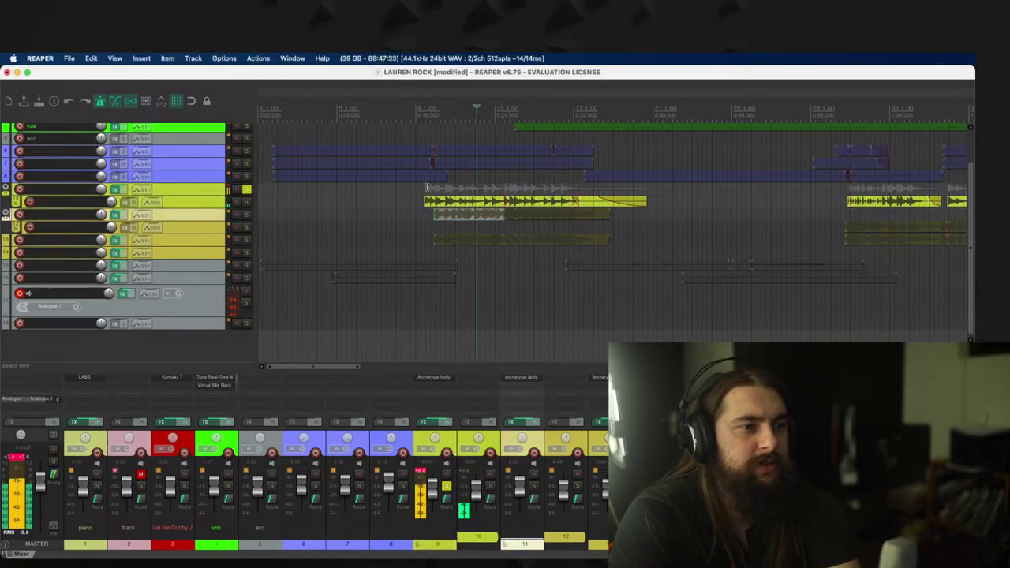
click(246, 191)
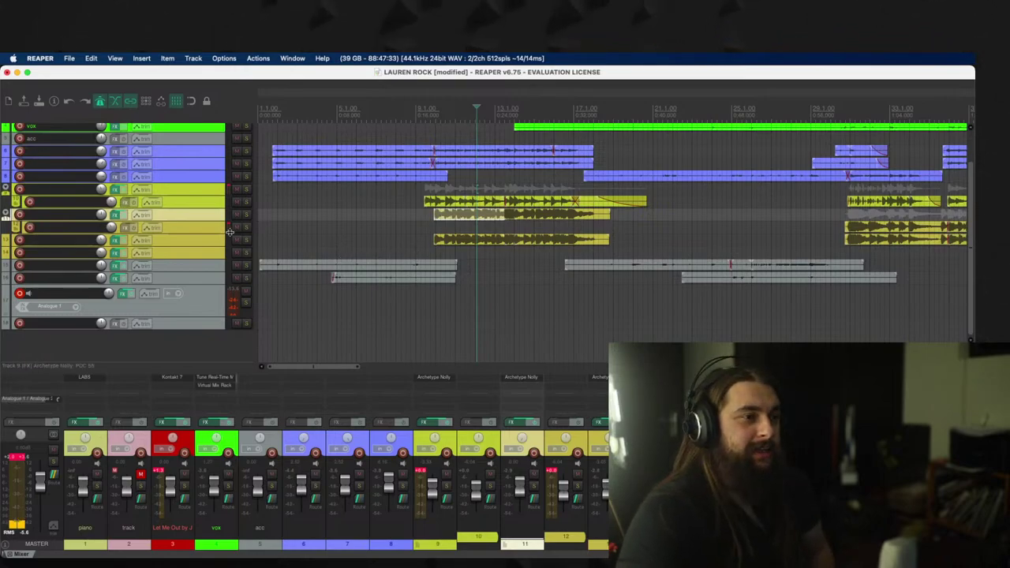
Step: Remove Archetype Nolly from track 11's effects chain and add a fresh VST3 Archetype Nolly instance
click(112, 215)
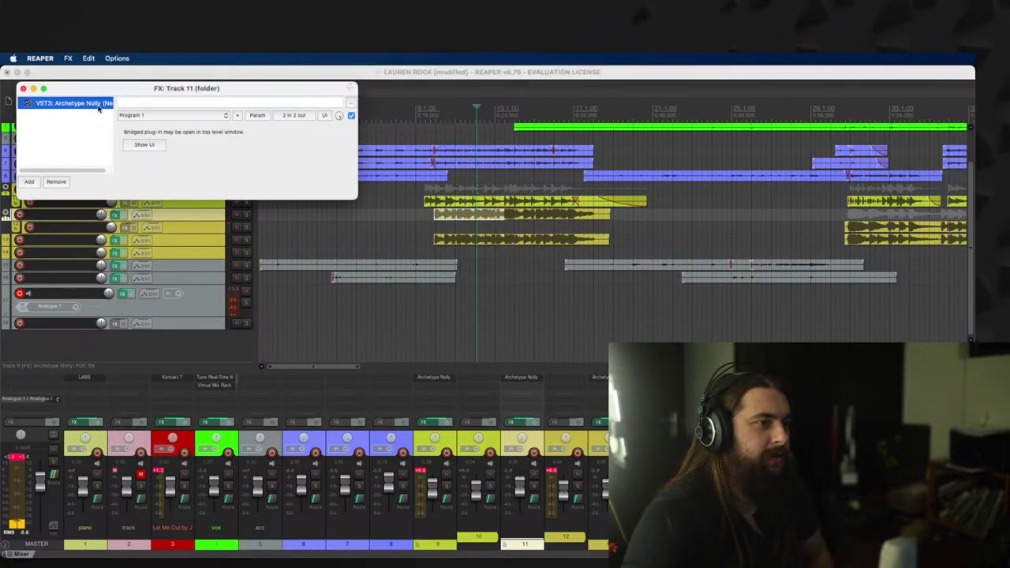
double_click(62, 127)
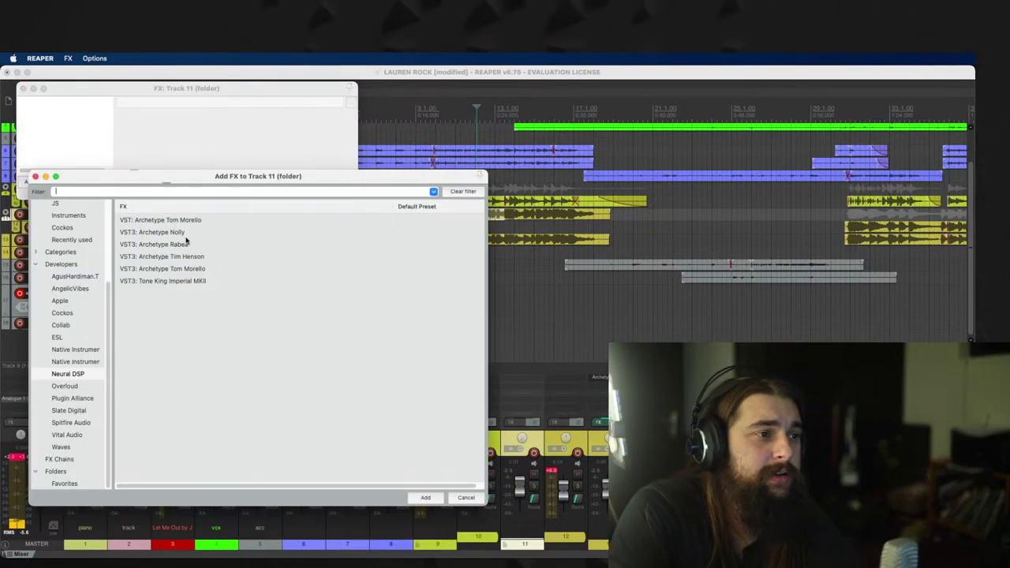
click(186, 233)
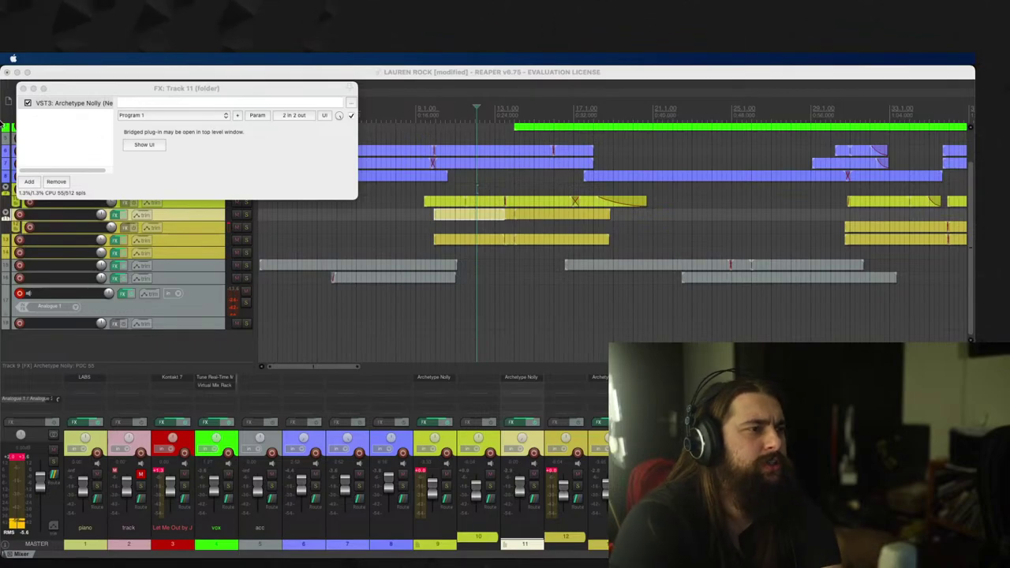
click(21, 88)
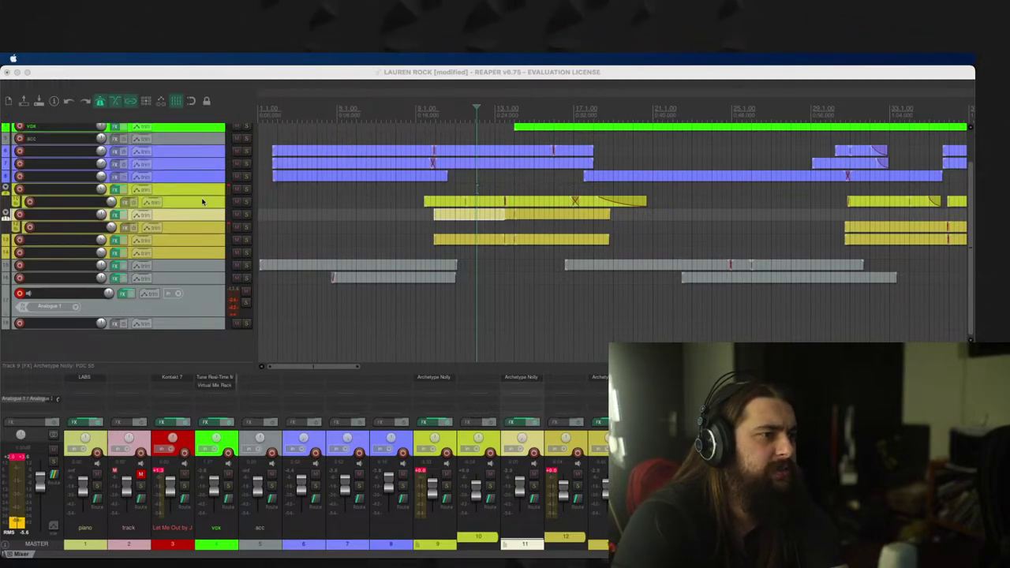
Step: Audition track 11 in solo, replaying from early bar 10 with its effects chain open, and end the solo
click(246, 215)
key(space)
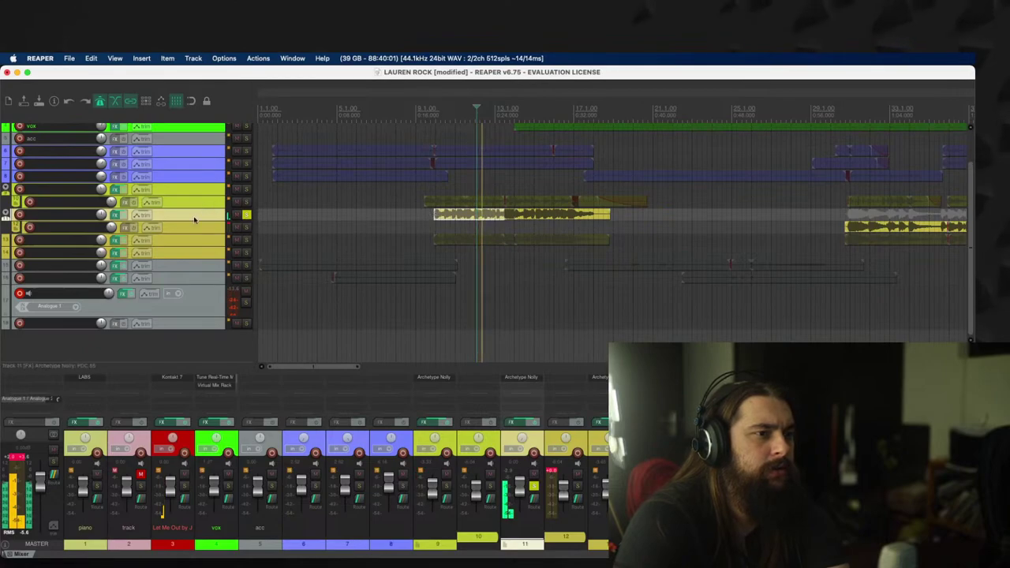
key(space)
click(115, 215)
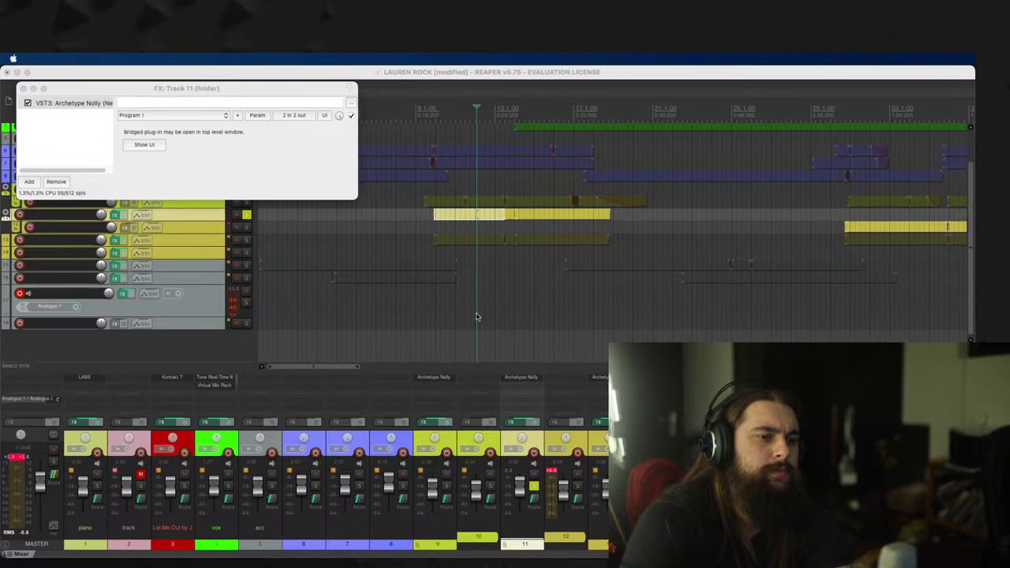
click(438, 180)
key(space)
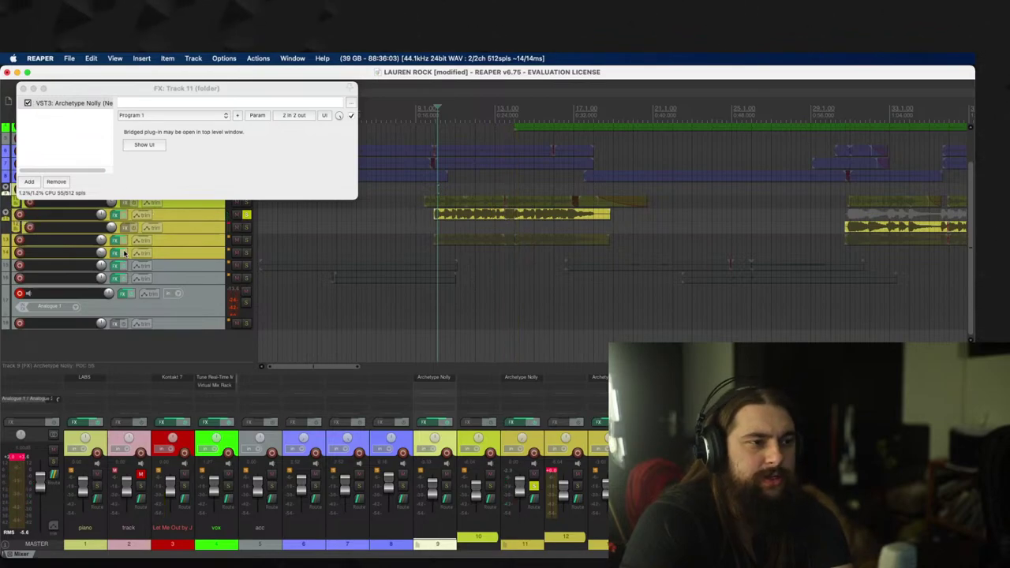
click(246, 214)
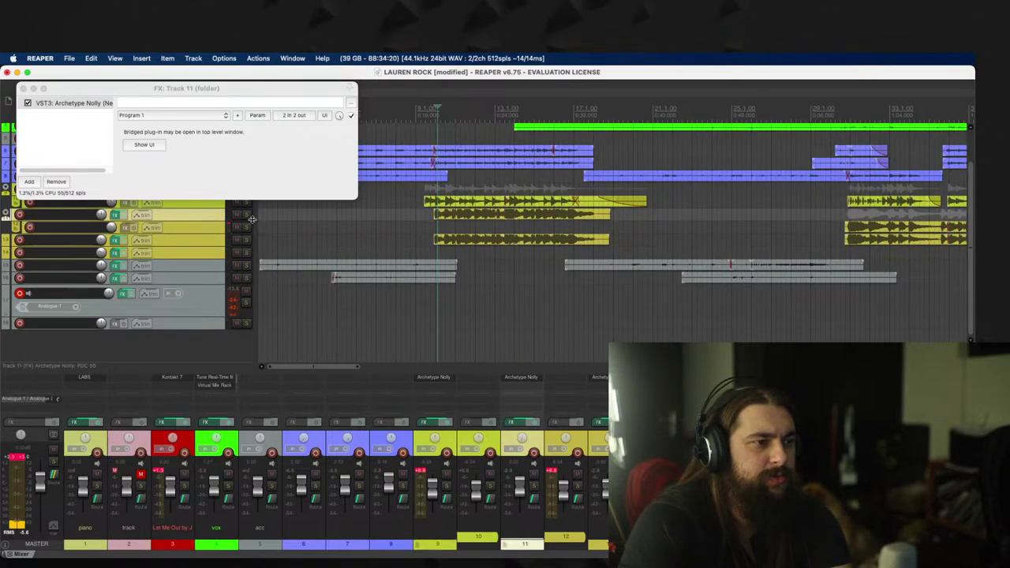
Step: Replace the Archetype Nolly plug-in on track 13 with a fresh VST3 Archetype Nolly instance
click(115, 239)
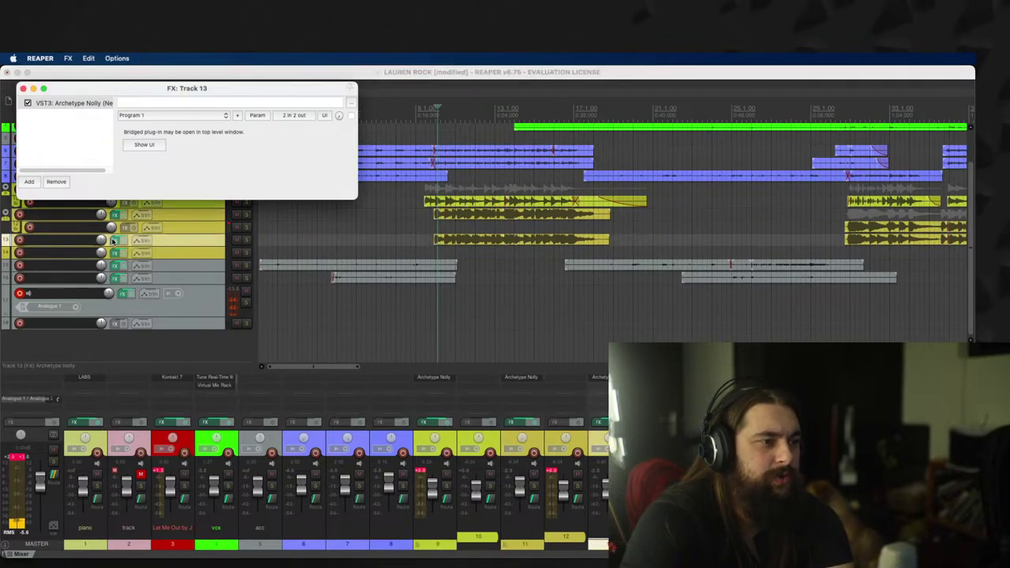
right_click(93, 108)
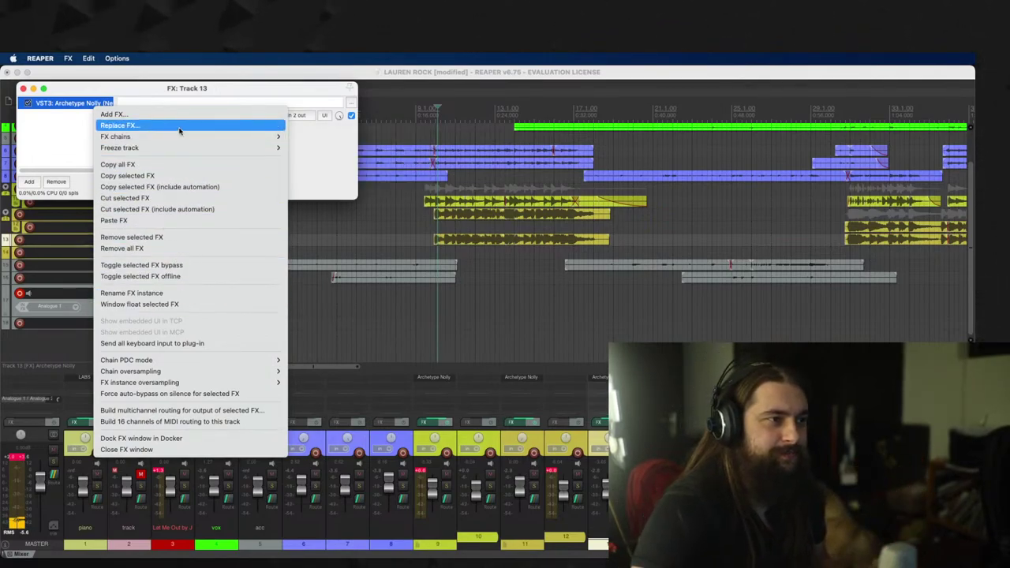
click(158, 124)
click(179, 233)
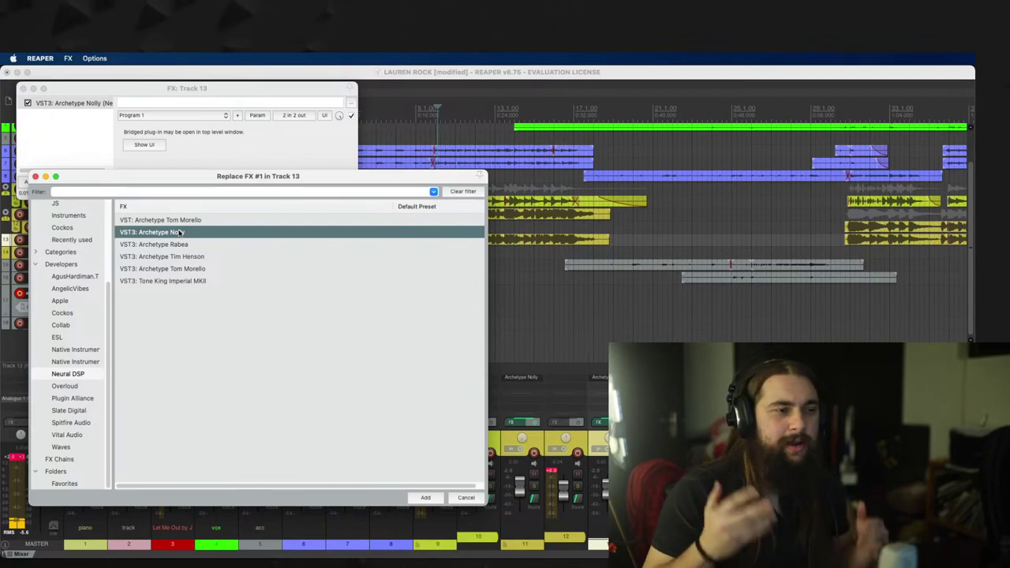
double_click(179, 231)
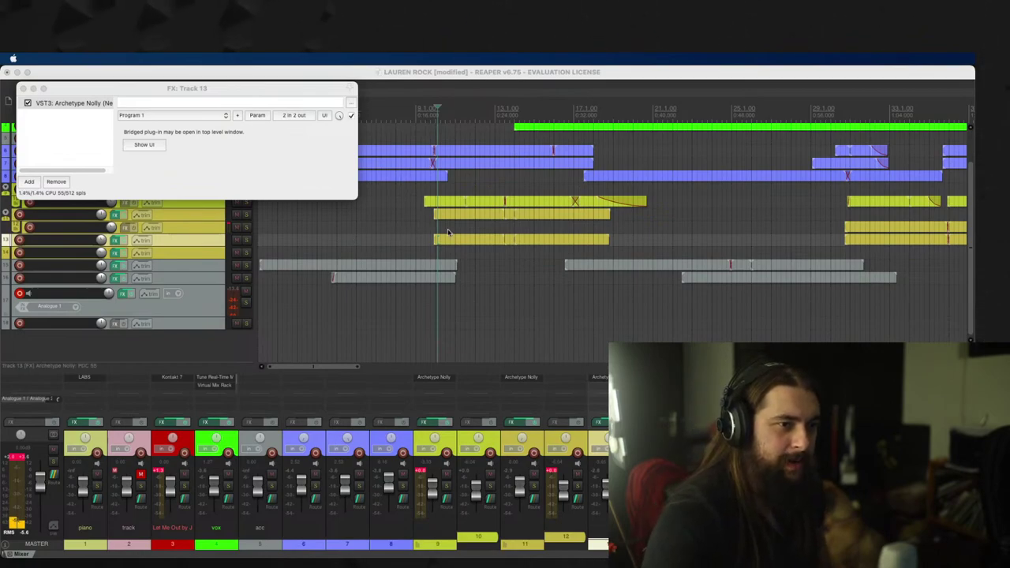
Step: Close the effects windows of tracks 13 and 11 and save the project
click(22, 87)
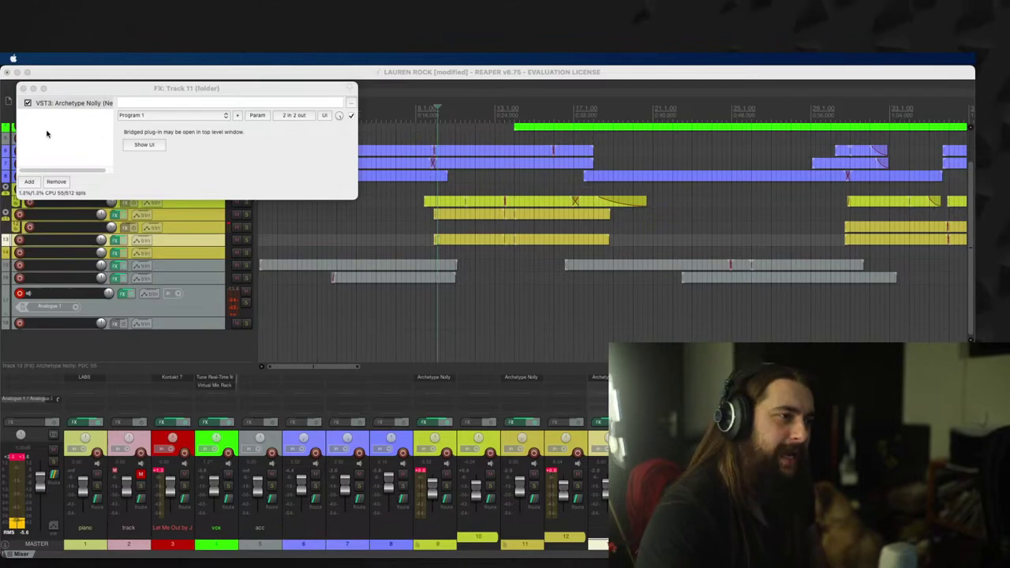
click(24, 88)
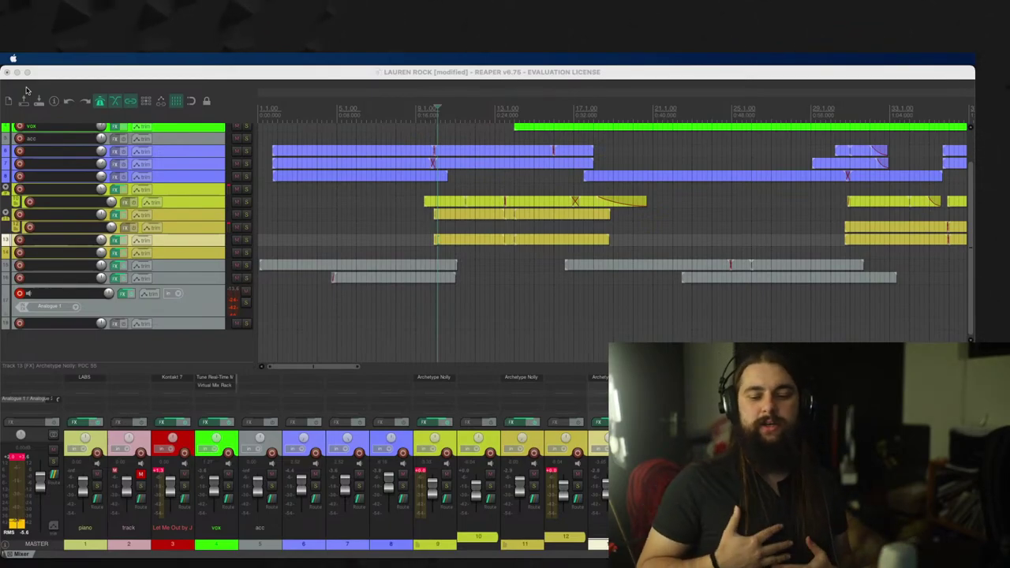
click(402, 226)
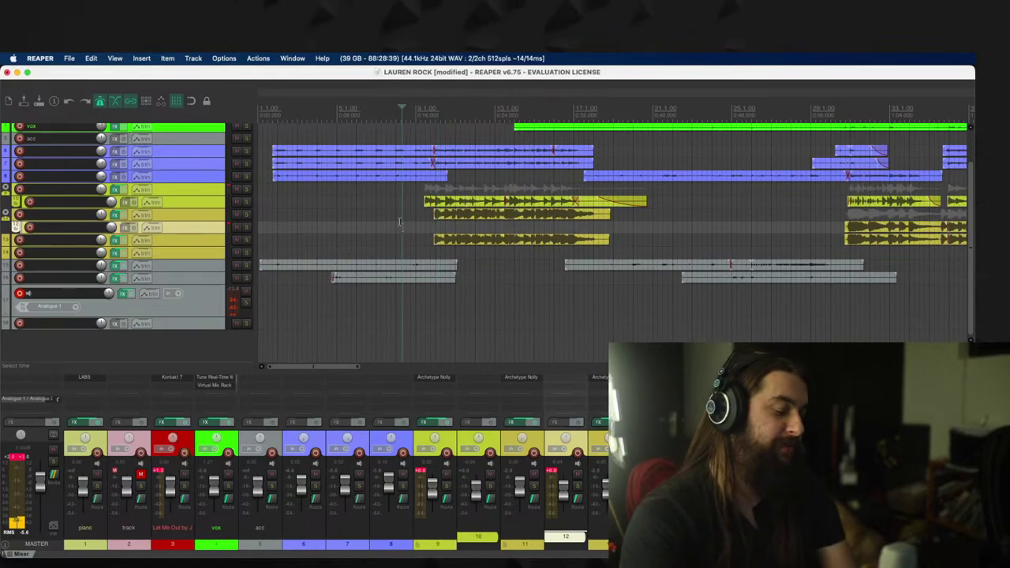
key(super+s)
Step: Solo the vox track and audition it from about bar 25
scroll(725, 223, down, 3)
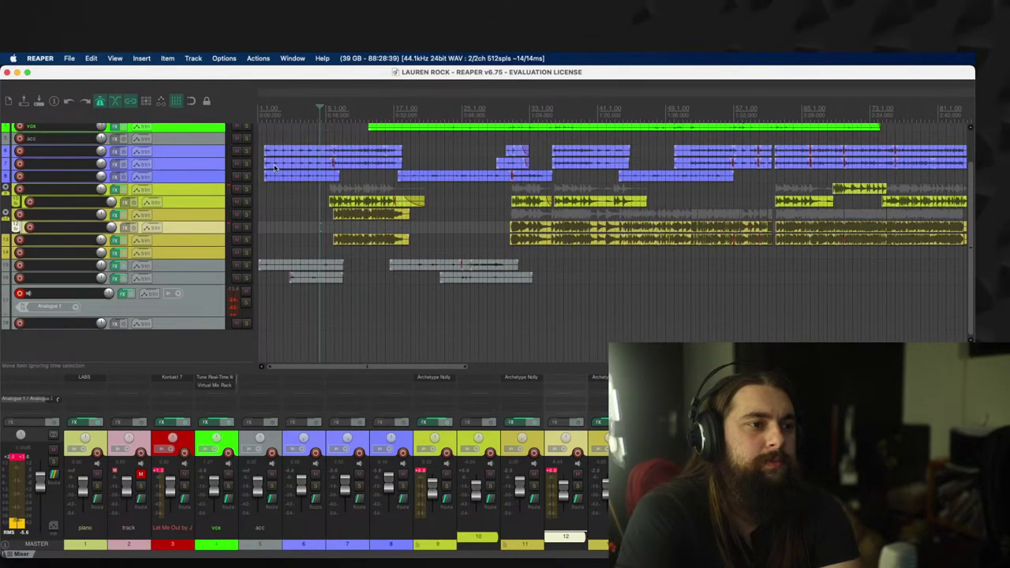
scroll(194, 183, up, 3)
click(246, 167)
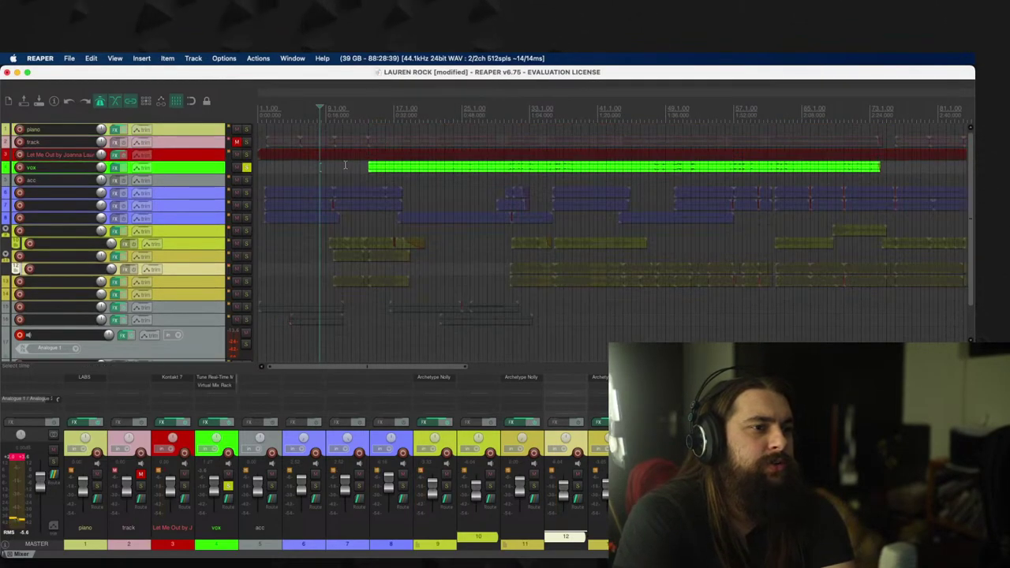
click(463, 183)
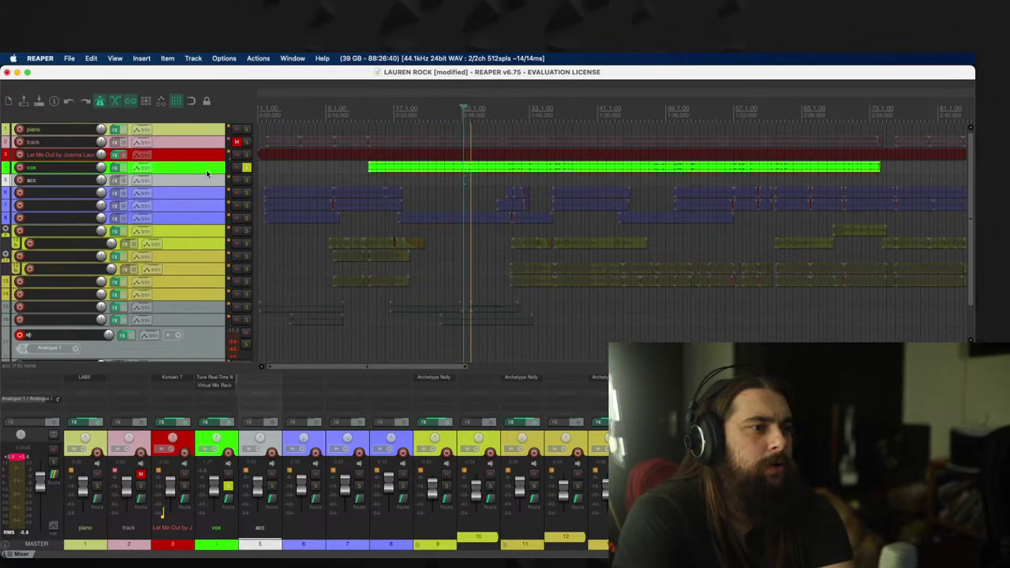
Step: Remove Waves Tune Real-Time and CLA EchoSphere from the vox effects chain, keeping only Virtual Mix Rack
click(116, 169)
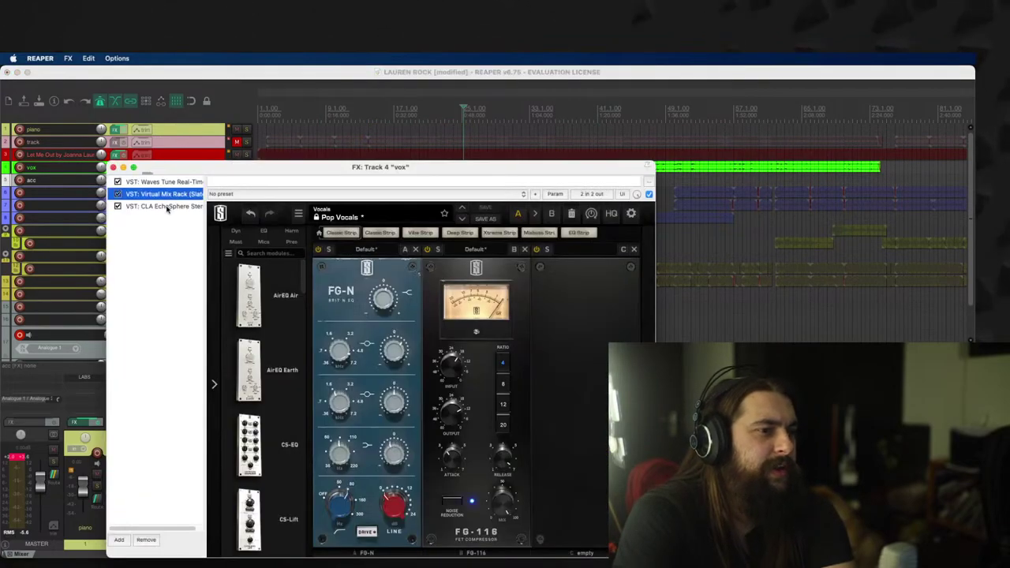
click(146, 206)
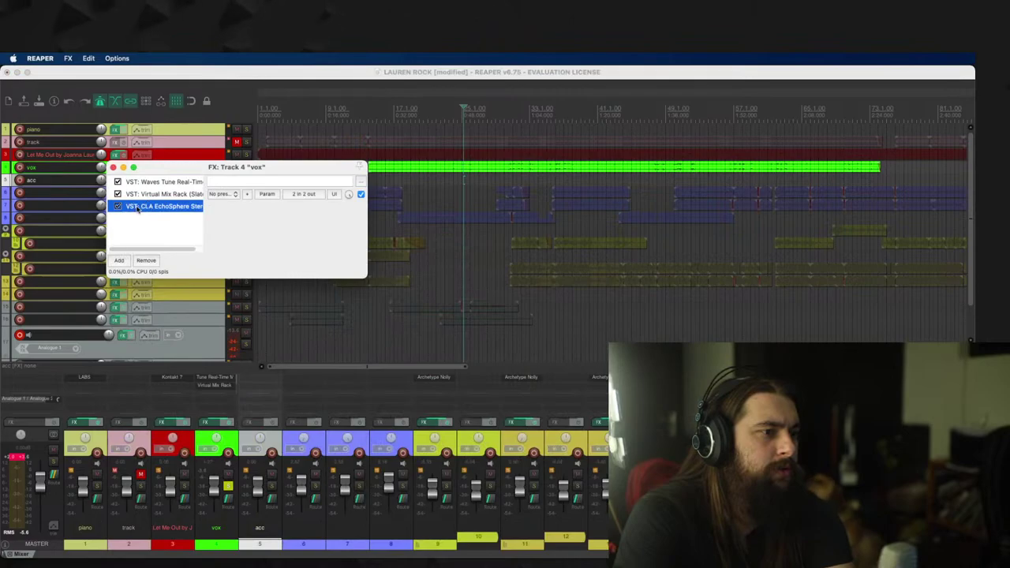
key(Up)
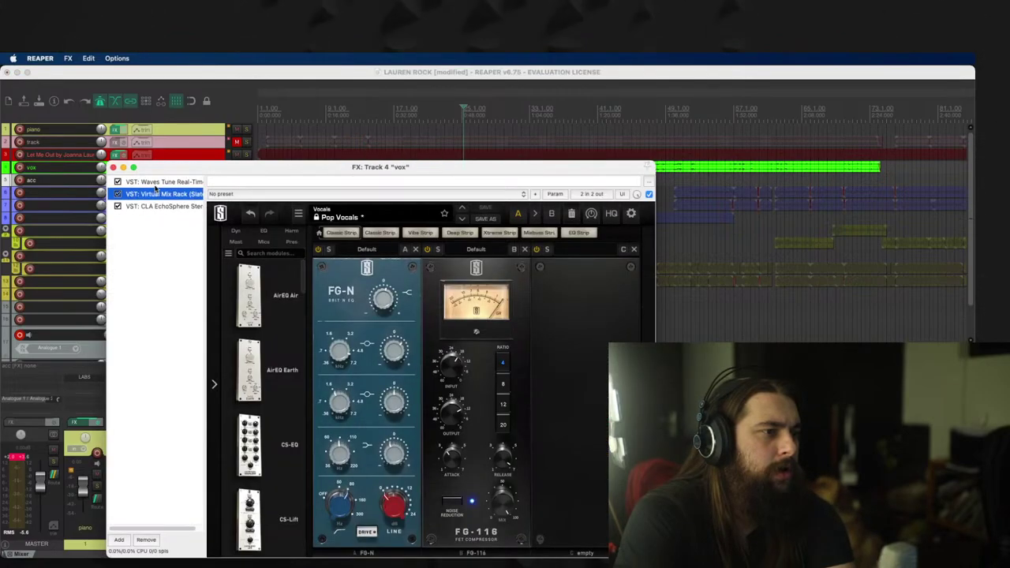
key(Up)
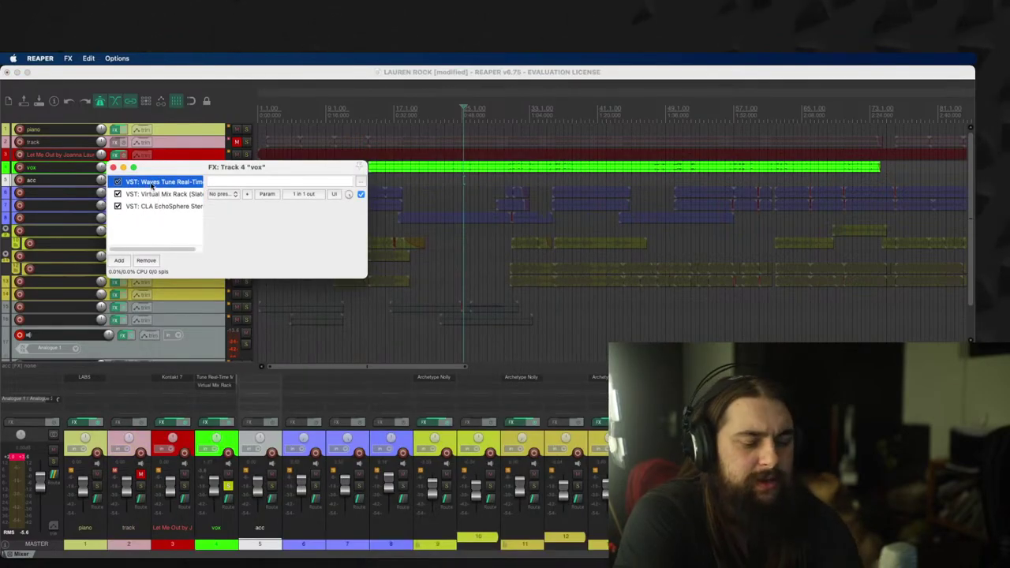
key(Delete)
click(157, 196)
key(Delete)
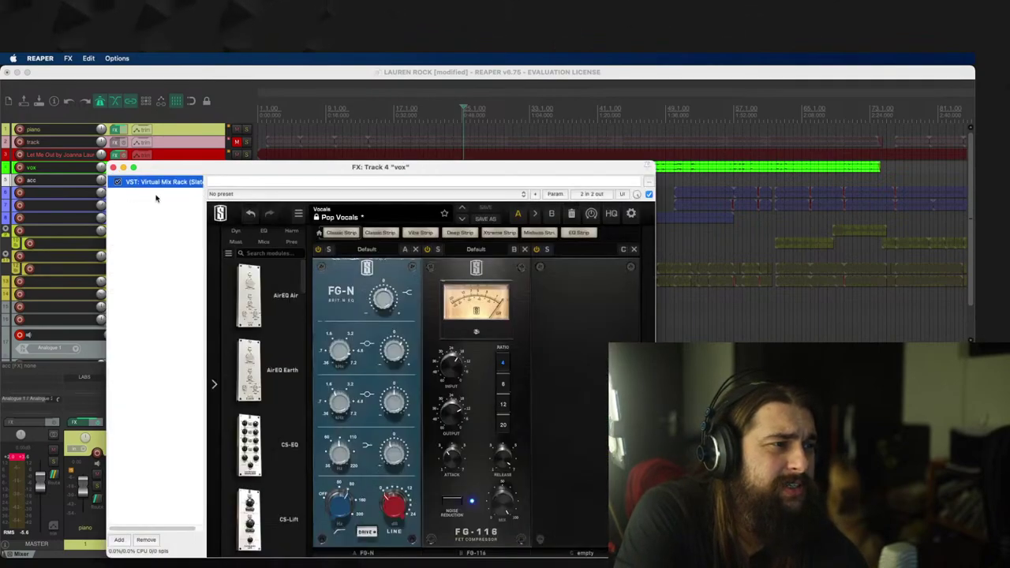
click(156, 199)
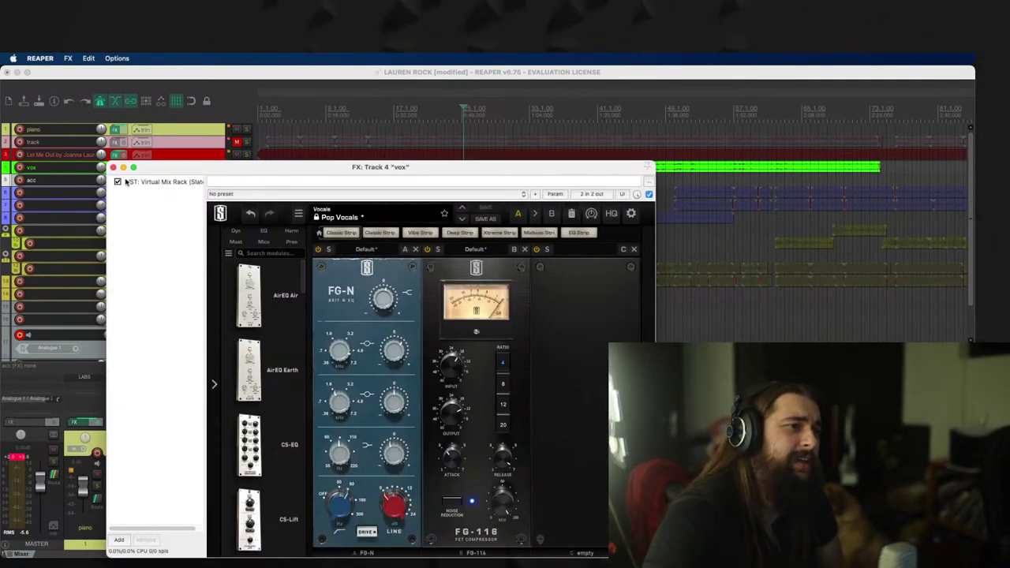
click(124, 182)
click(115, 168)
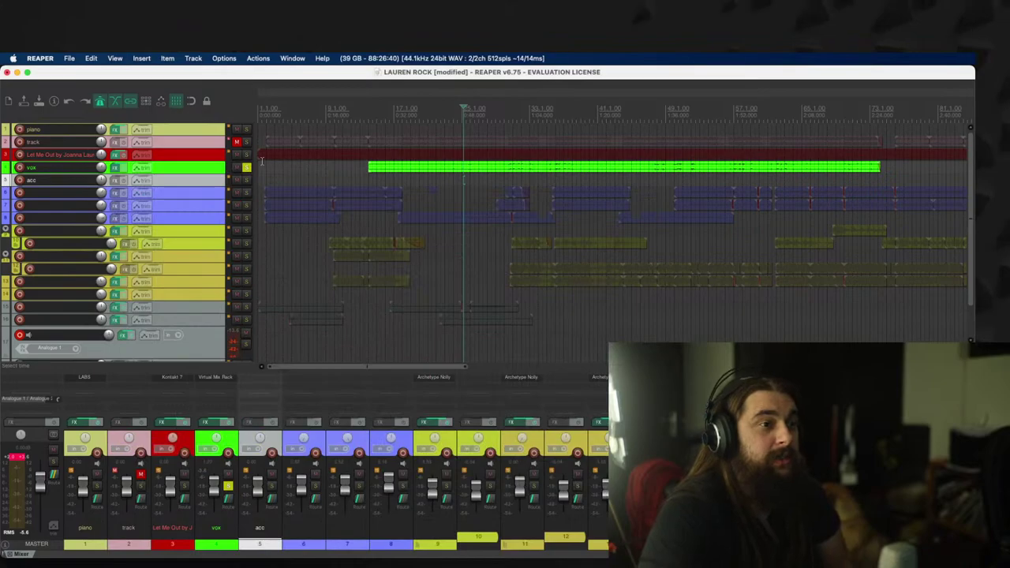
Step: Audition the vox from about bar 26, switch the solo to track 3 and check its Kontakt 7 drum kit
key(space)
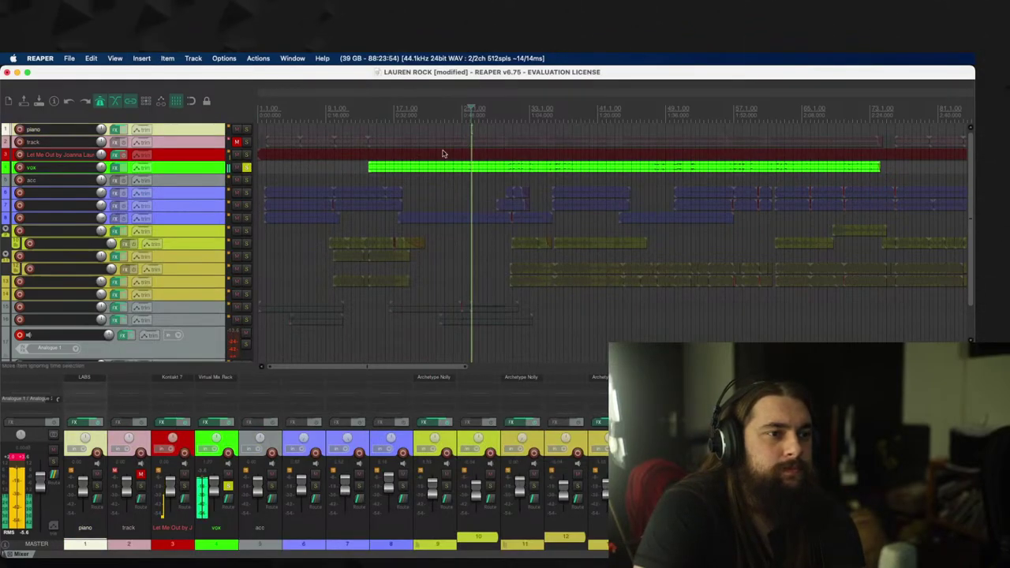
click(246, 167)
click(246, 155)
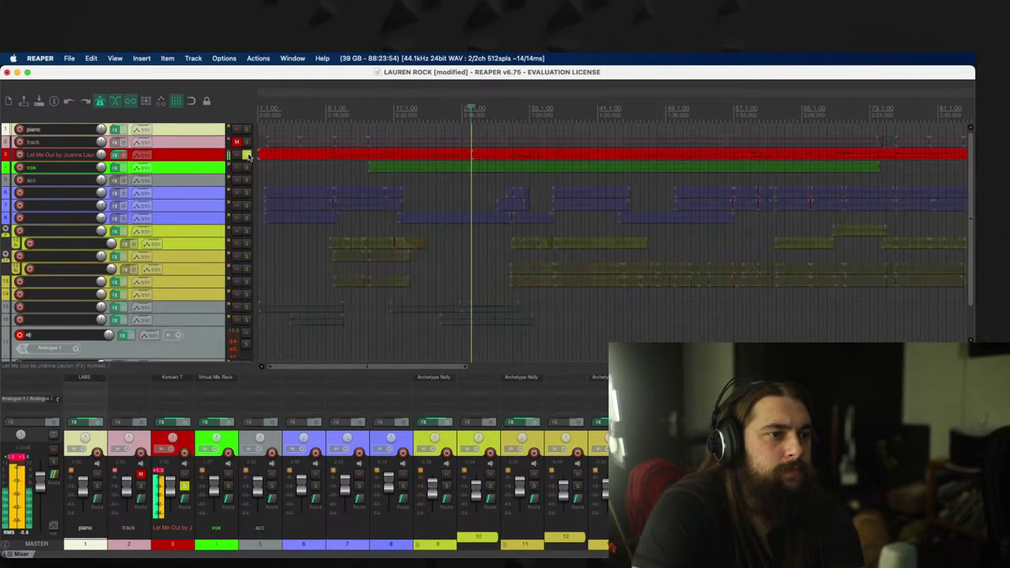
click(117, 155)
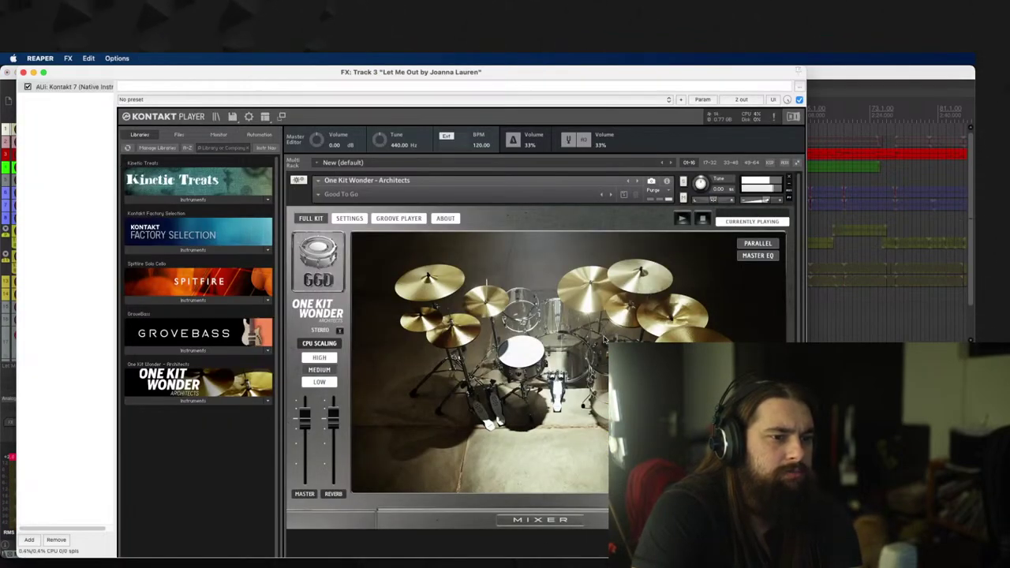
click(23, 72)
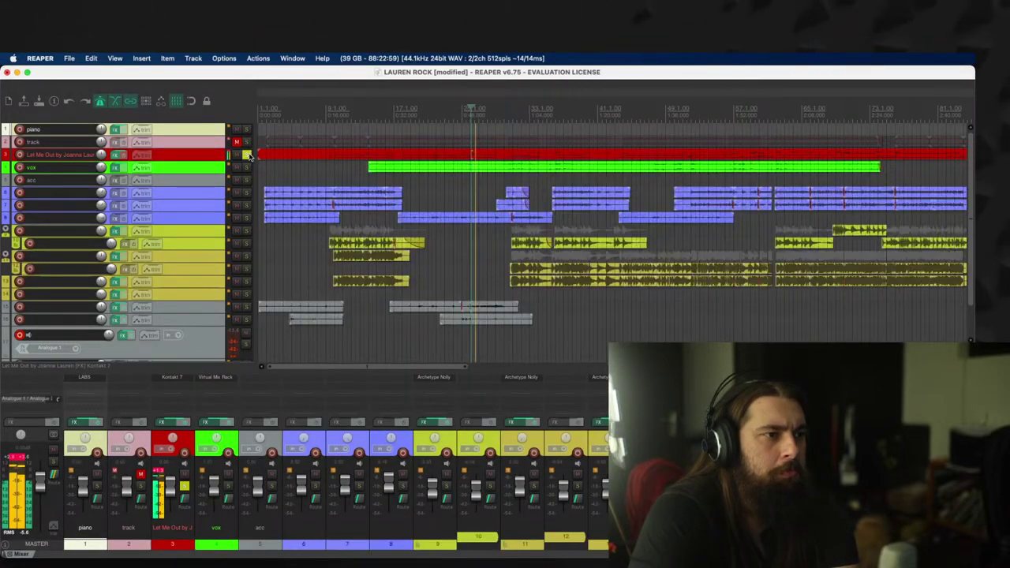
Step: Add the Waves CLA EchoSphere Stereo plug-in after Virtual Mix Rack on the vox track
click(115, 167)
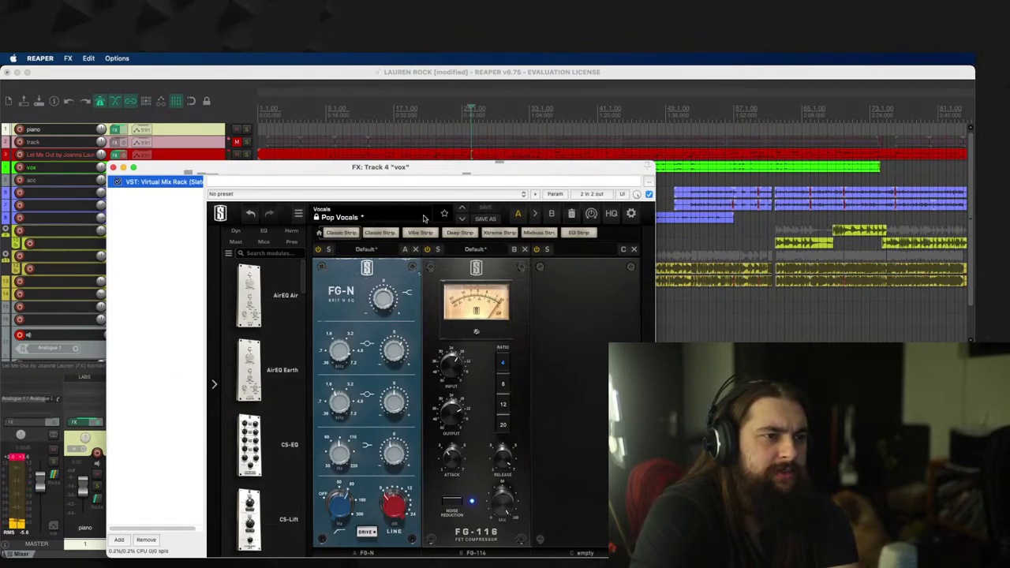
click(460, 368)
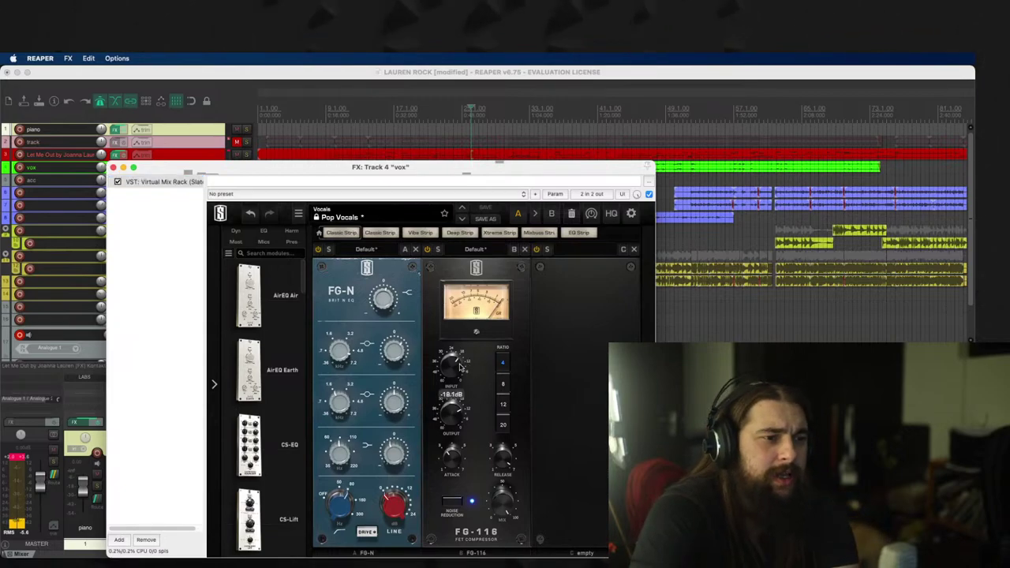
double_click(146, 211)
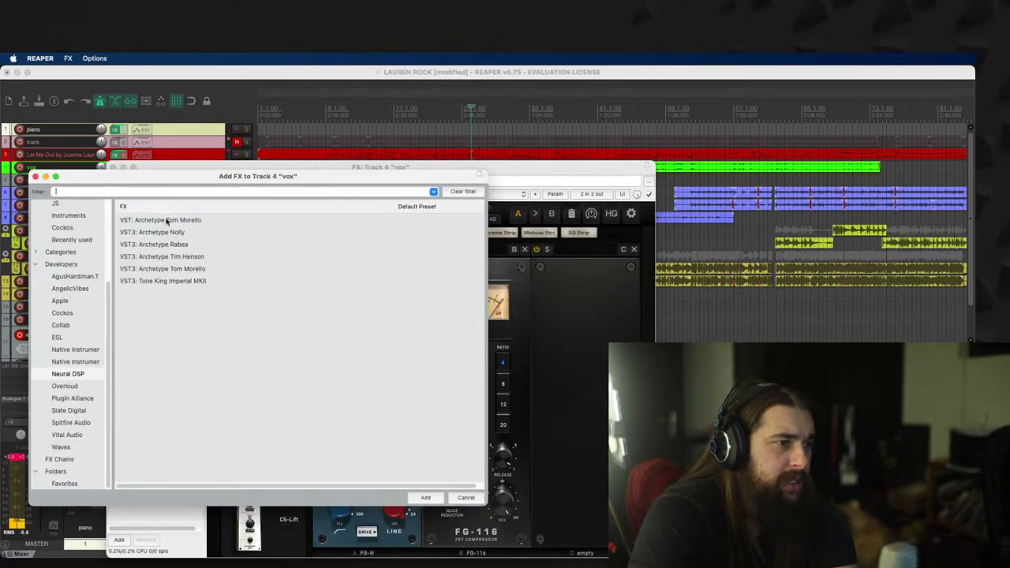
click(62, 228)
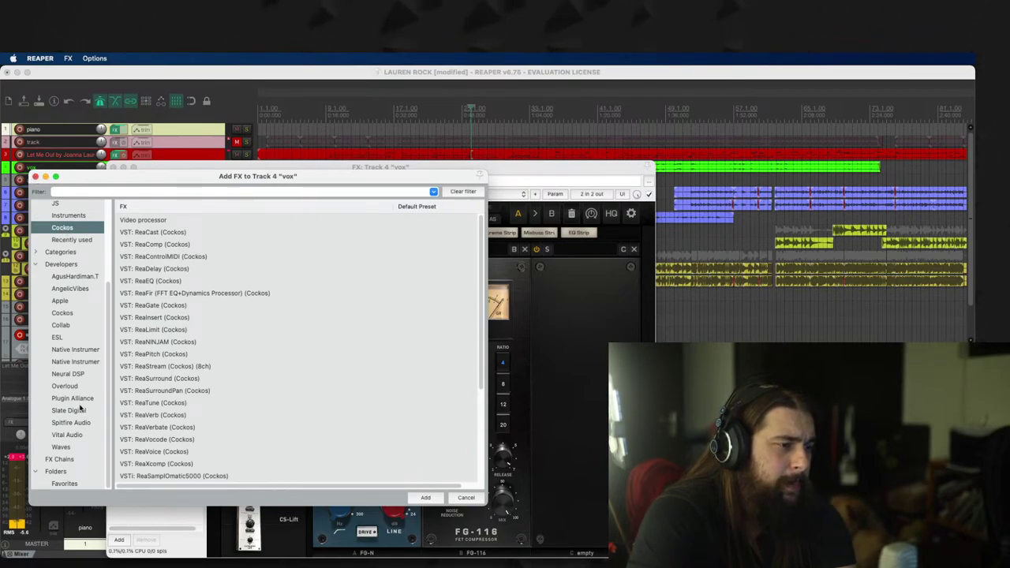
click(61, 447)
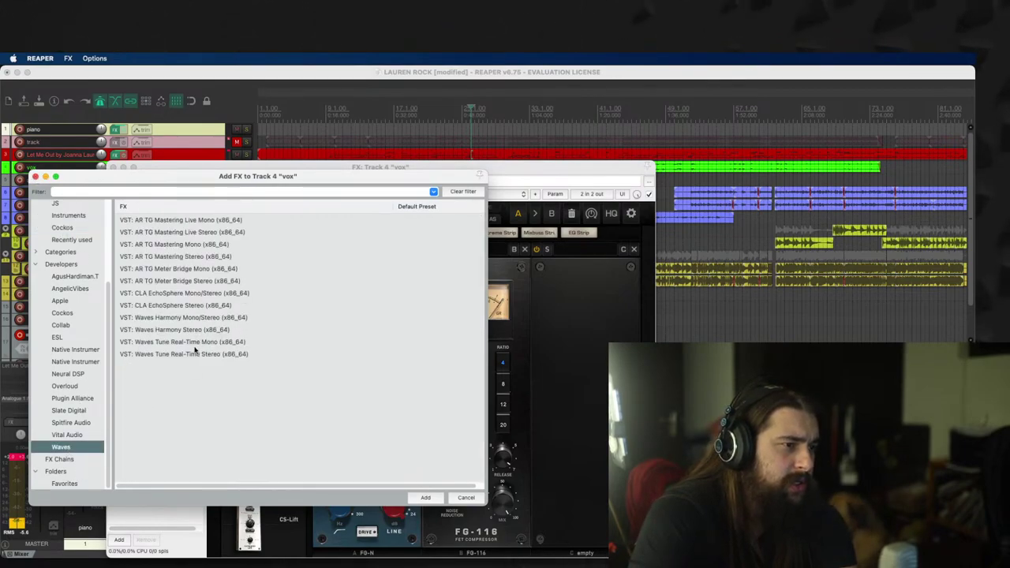
double_click(169, 306)
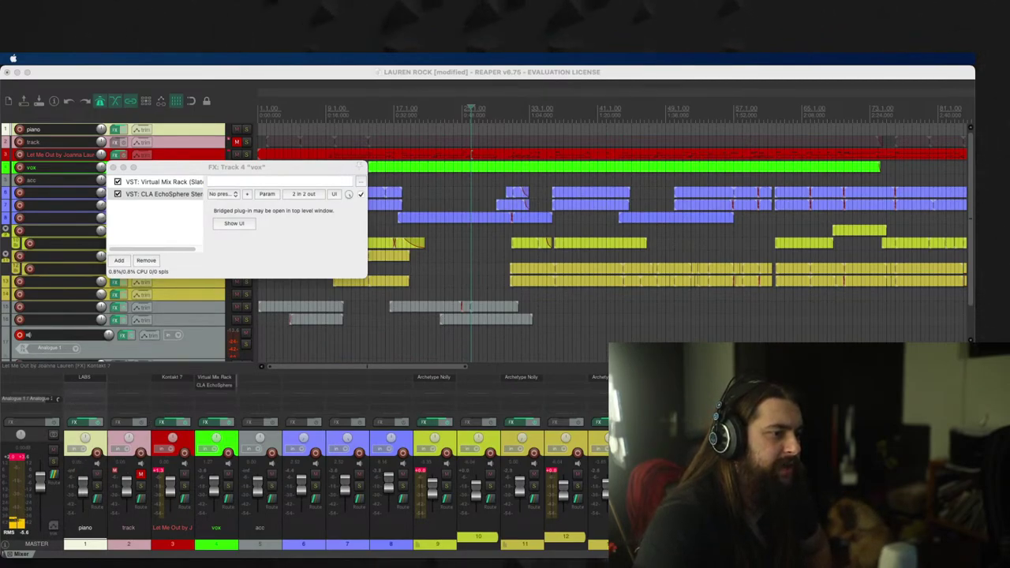
Step: Audition the vox with its new EchoSphere effect, alone and in the full mix, and close its effects window
click(414, 169)
key(space)
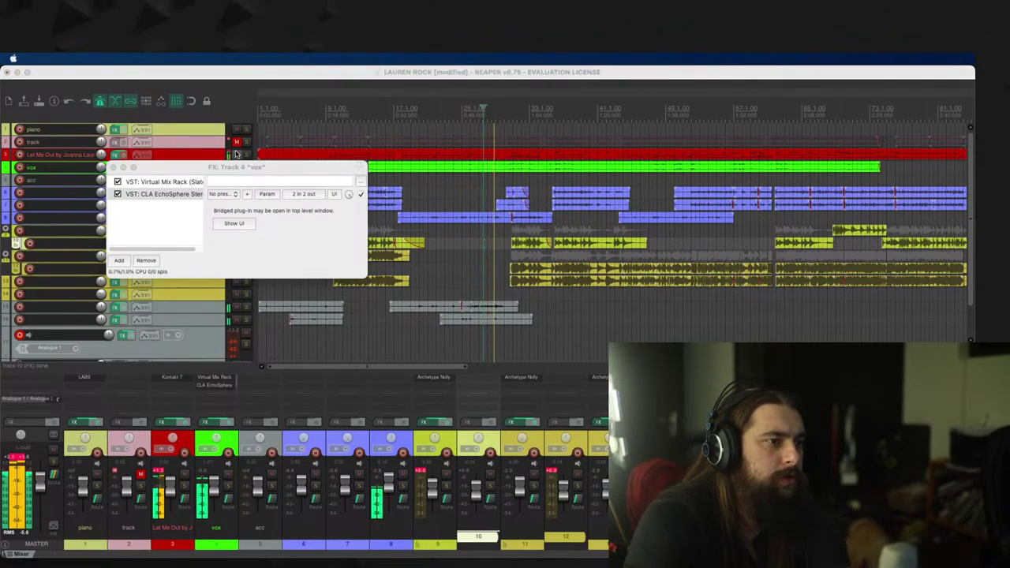
click(522, 170)
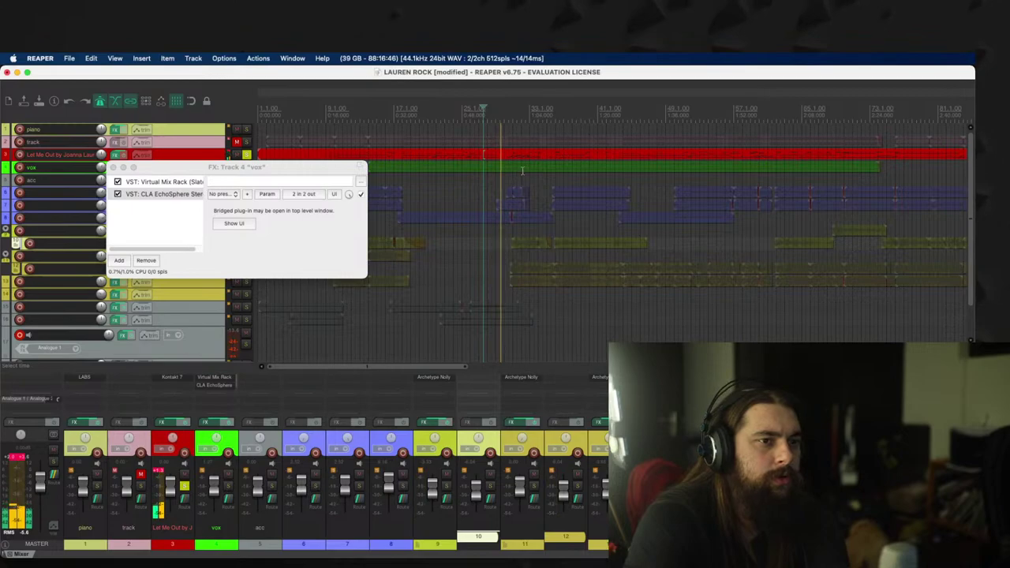
drag(246, 167, 251, 179)
click(251, 167)
double_click(251, 167)
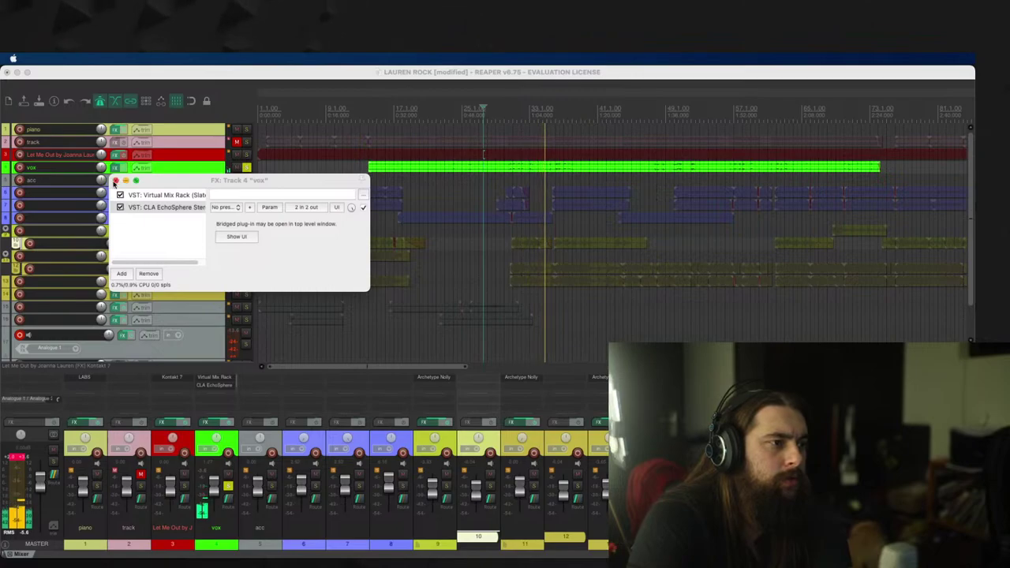
key(Escape)
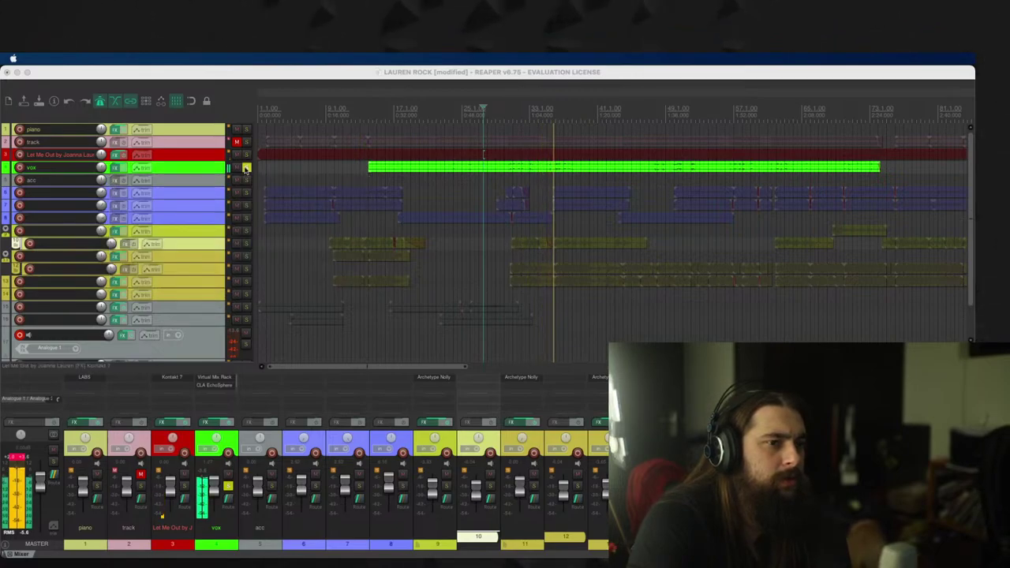
click(383, 172)
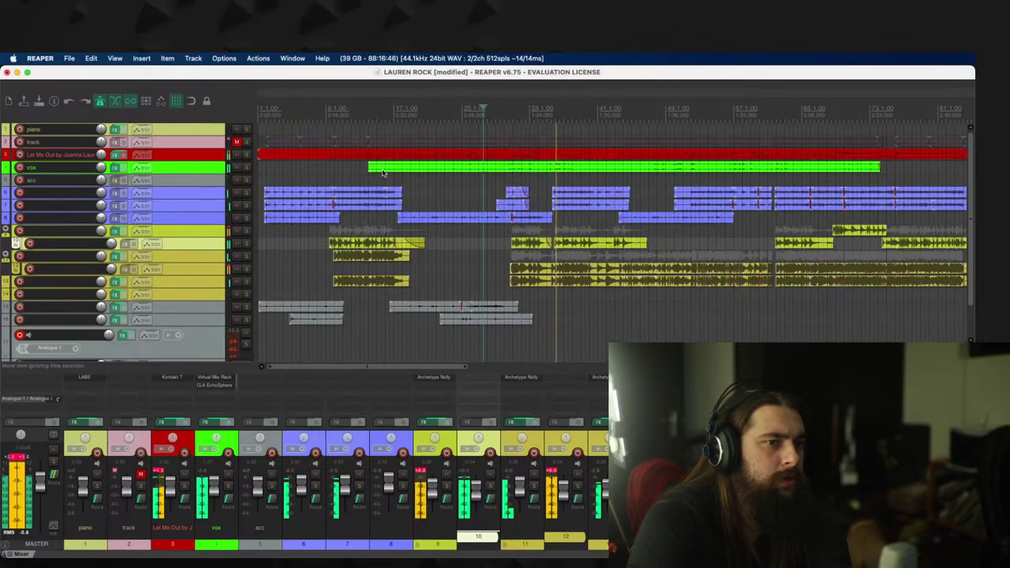
Step: Solo track 15 from the project start and check the Mayer-ish preset in its Tone King Imperial plug-in
click(246, 192)
click(247, 192)
scroll(223, 276, down, 2)
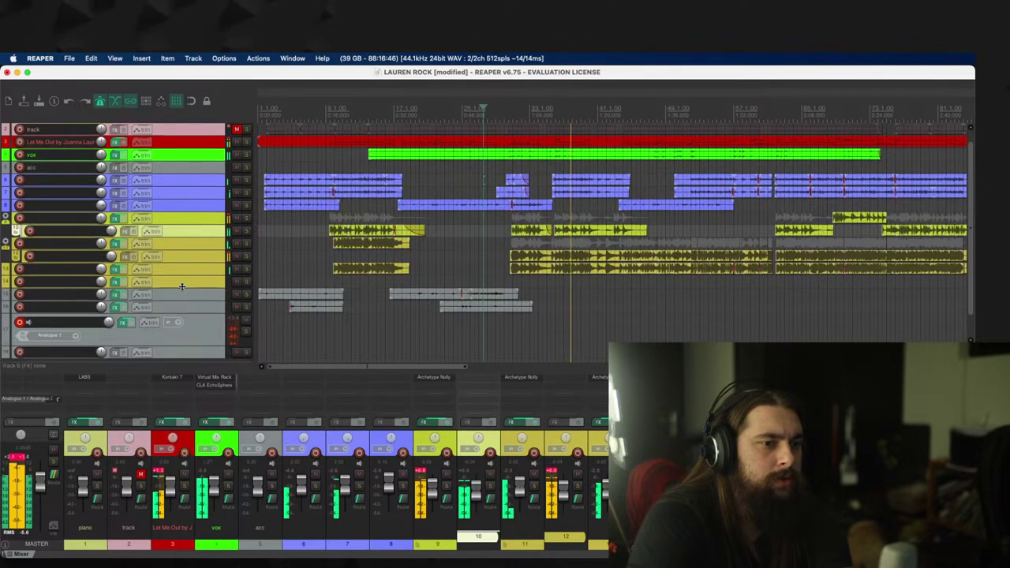
click(247, 281)
key(Home)
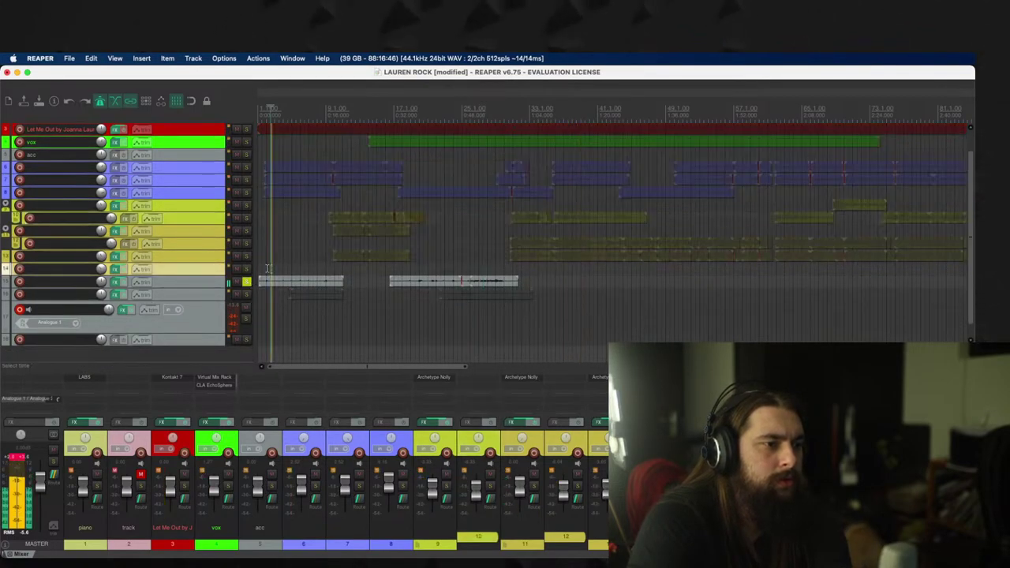
click(116, 281)
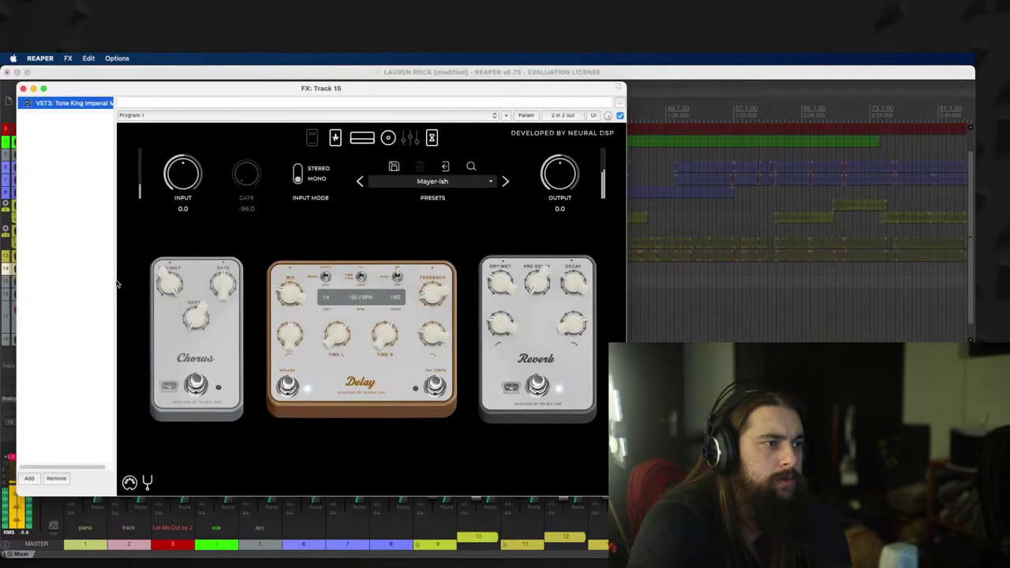
click(23, 88)
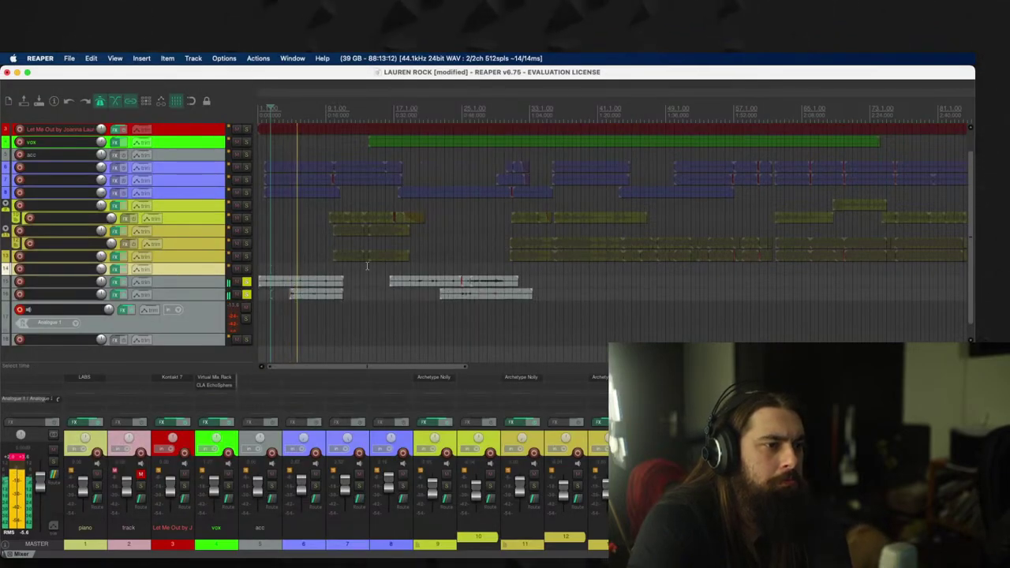
Step: Audition tracks 15 and 16 from about bar 24, return to the full mix, stop playback and save the project
click(461, 265)
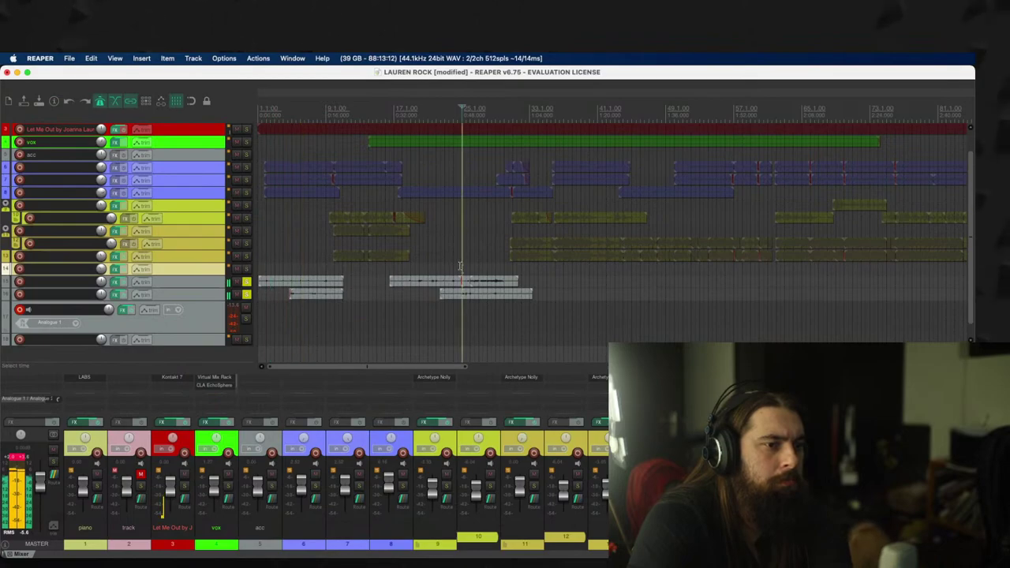
click(246, 295)
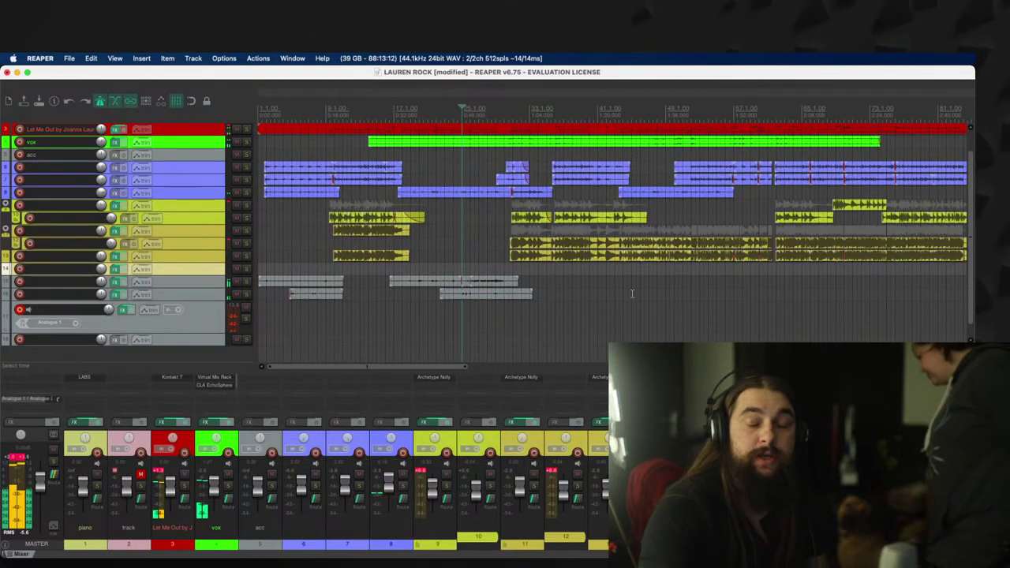
key(space)
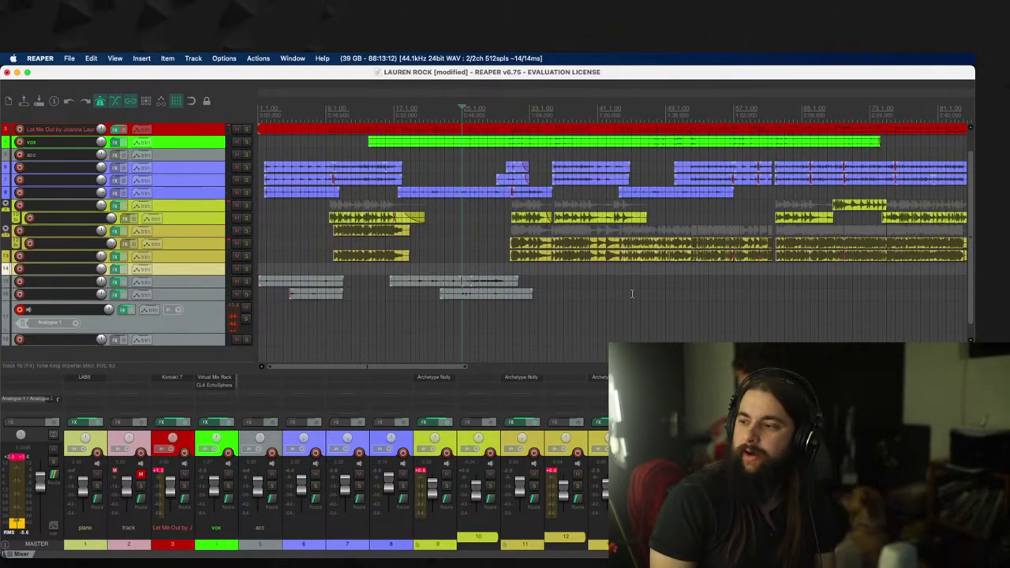
key(super+s)
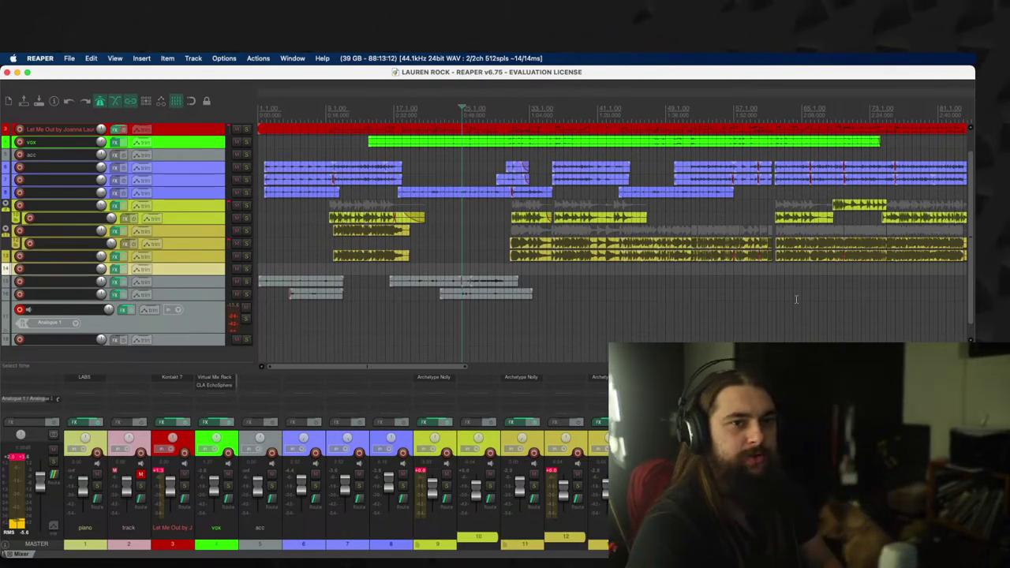
Step: Listen to the full mix from about bar 36 and check the effects chain on track 17
click(562, 278)
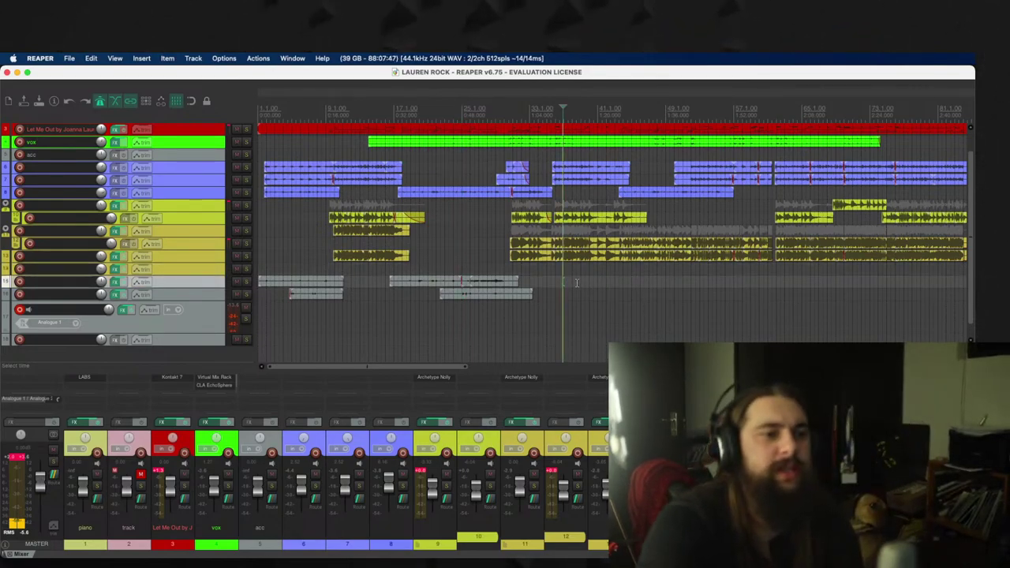
key(space)
scroll(645, 296, up, 2)
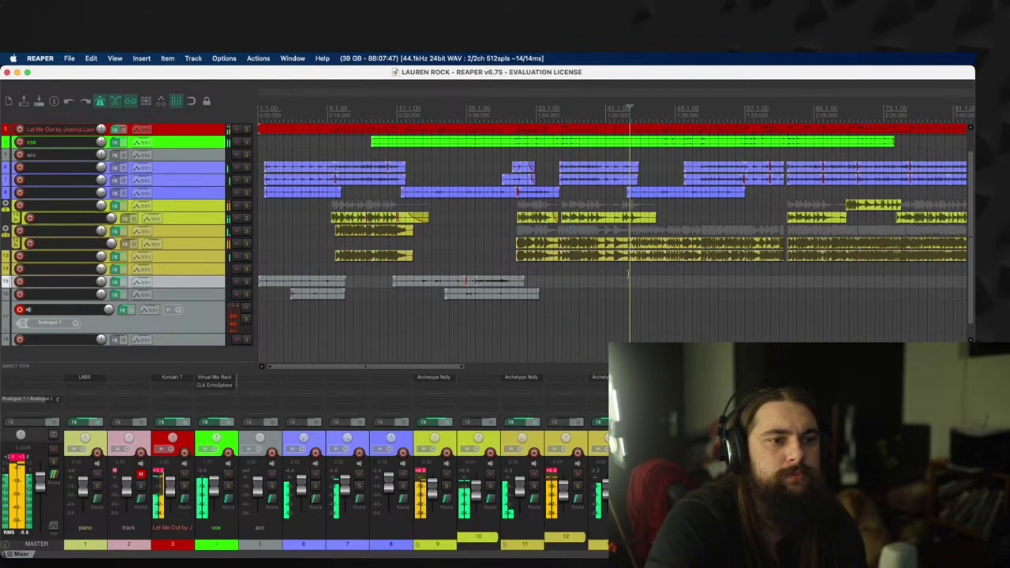
scroll(643, 284, down, 2)
scroll(643, 284, up, 1)
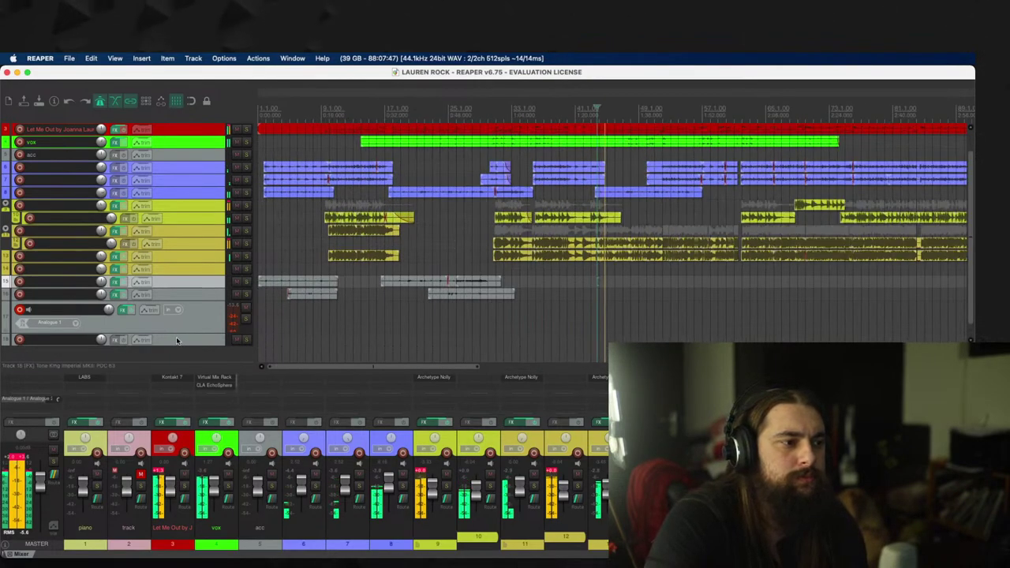
click(182, 322)
click(123, 309)
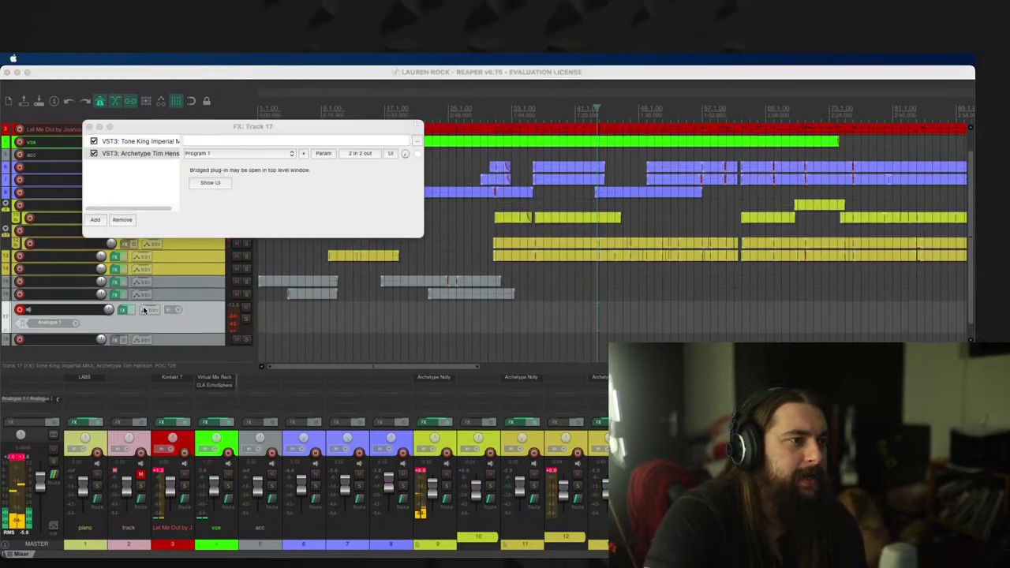
click(88, 126)
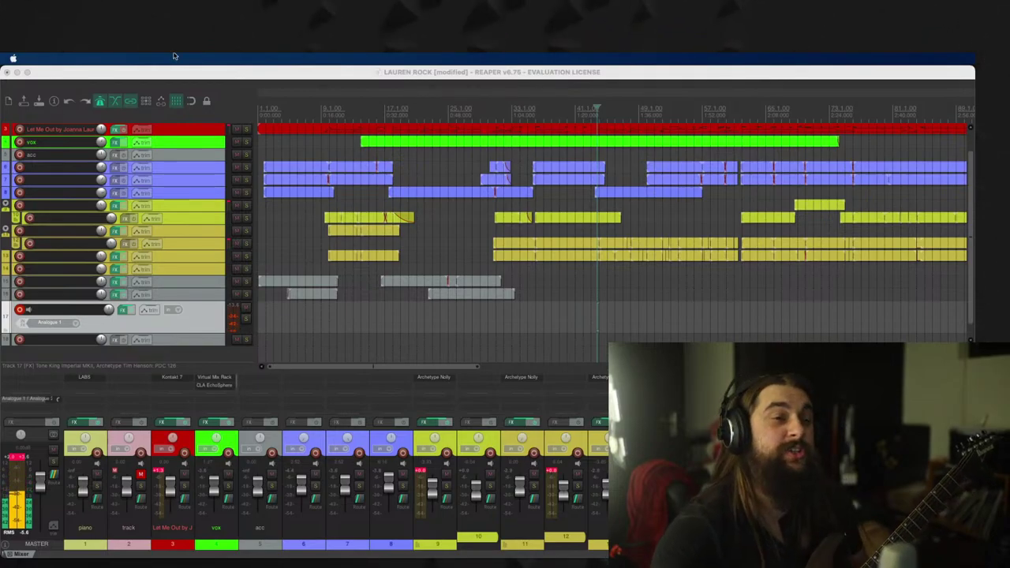
Step: Try recording a guitar take on track 17 from about bar 40
click(599, 272)
scroll(599, 271, up, 1)
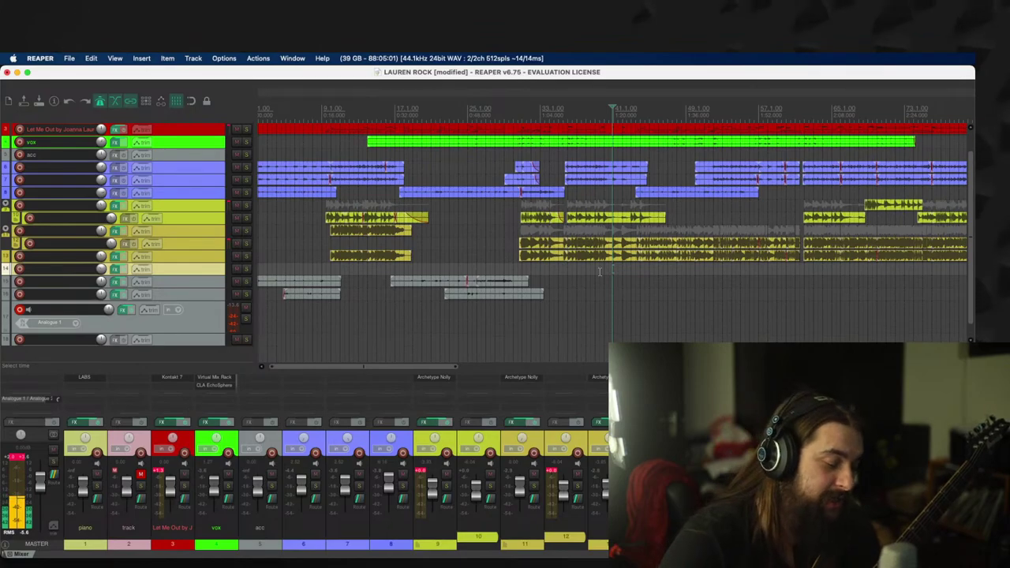
key(space)
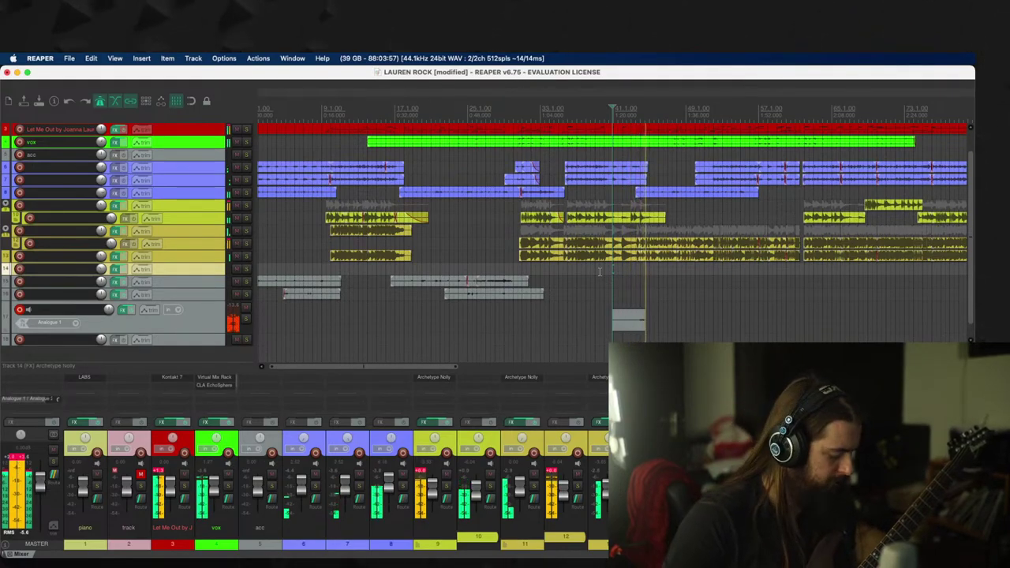
key(space)
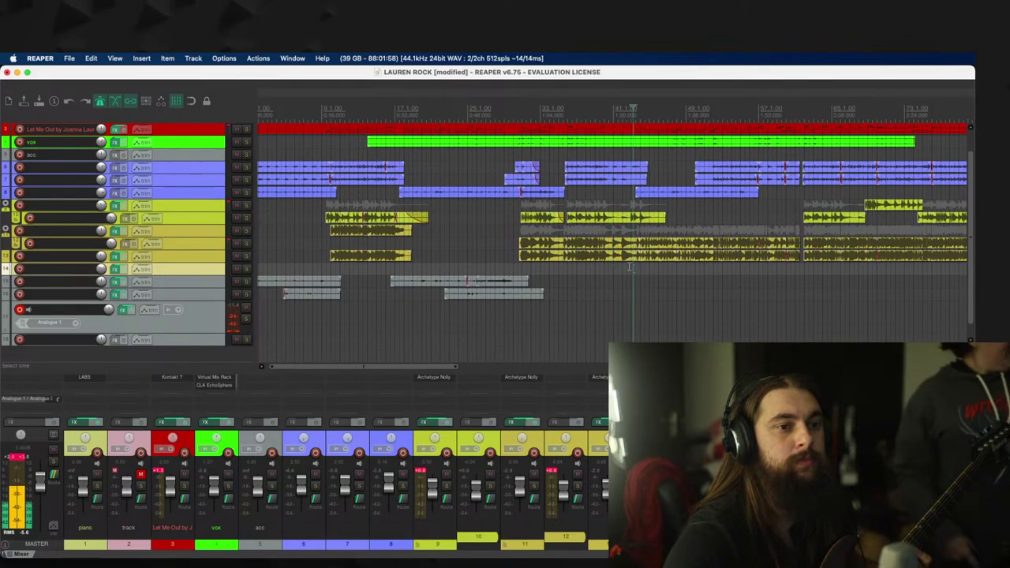
Step: Record another guitar take on track 17 from about bar 43, save its file and delete the take
scroll(628, 267, up, 3)
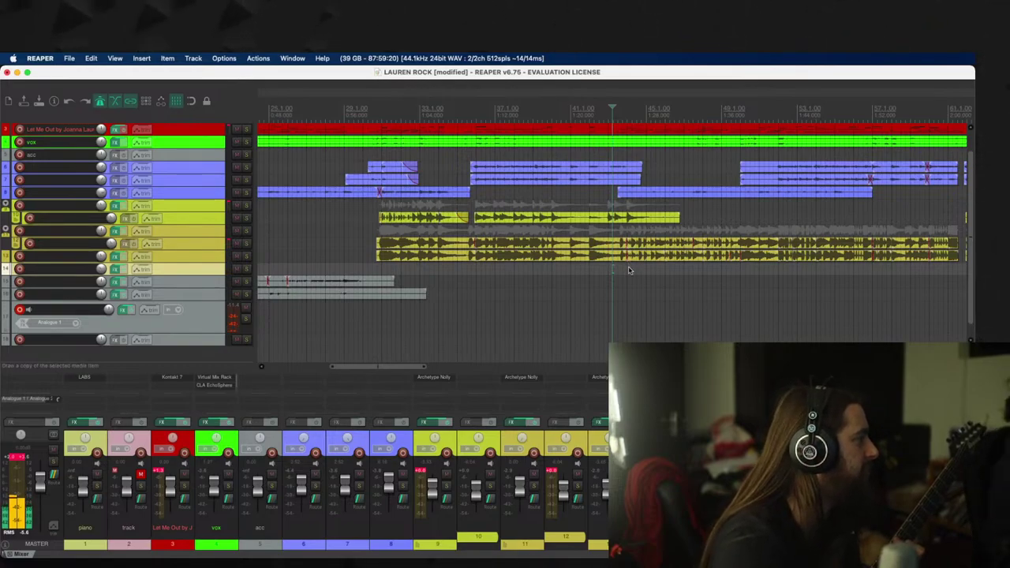
key(super+r)
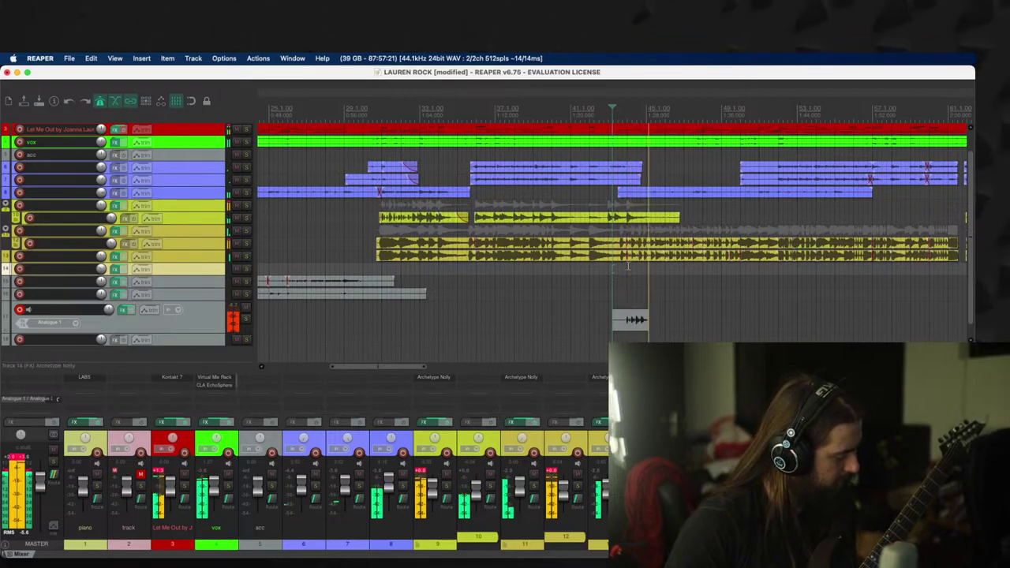
key(space)
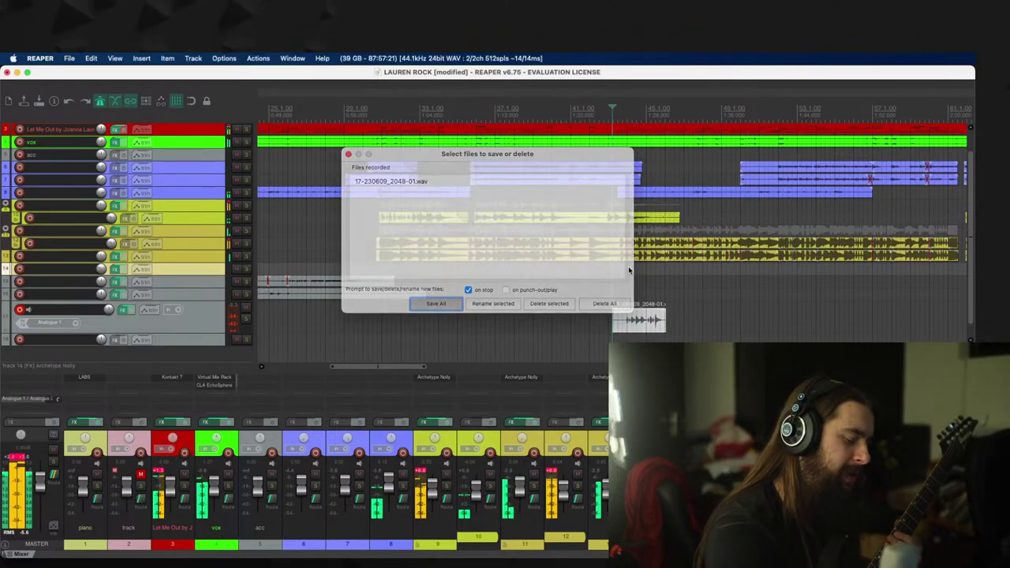
key(Return)
key(Delete)
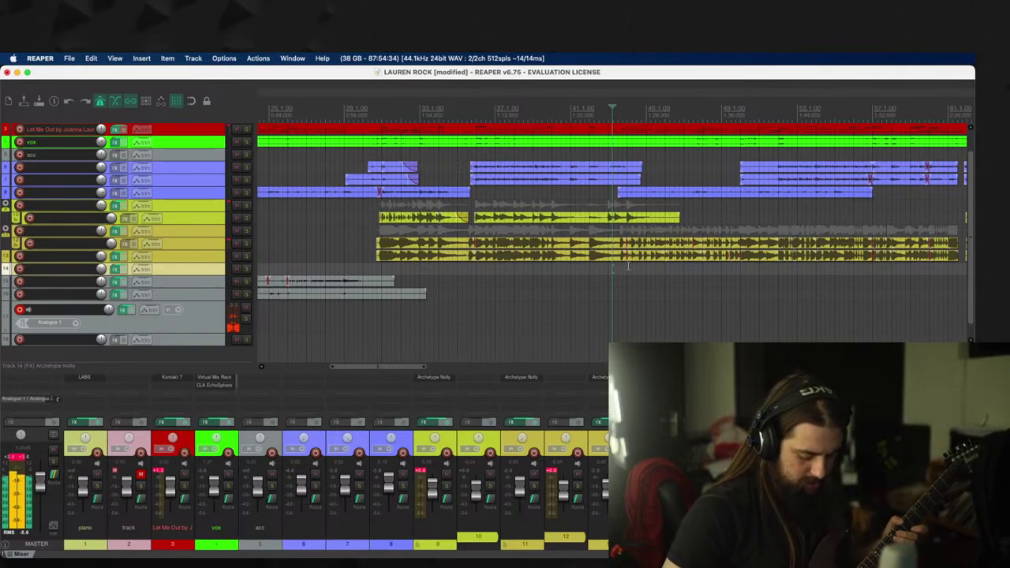
Step: Check the guitar's tuning with the tuner in track 17's Tone King Imperial plug-in, and close the effects window
click(120, 312)
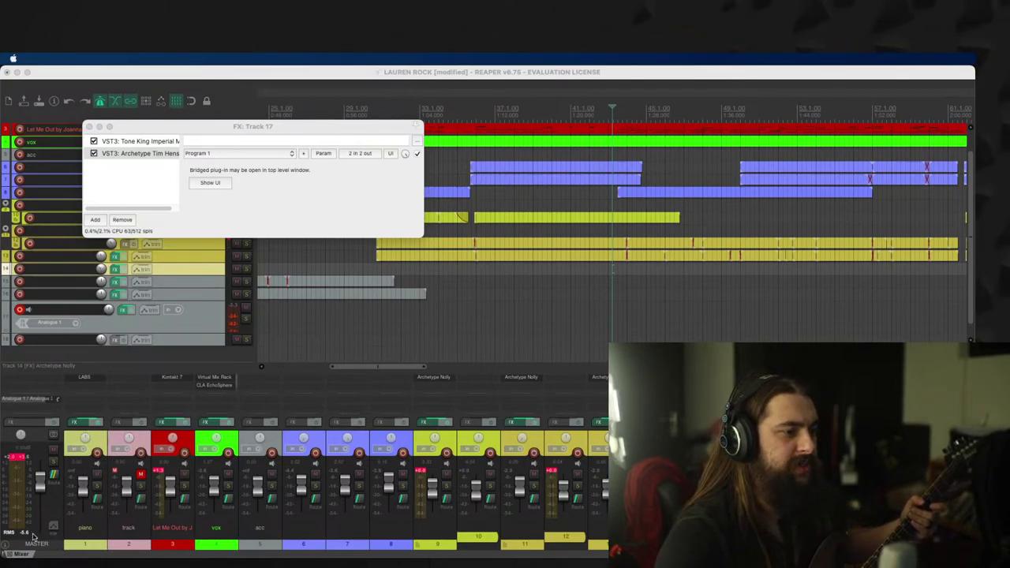
click(118, 142)
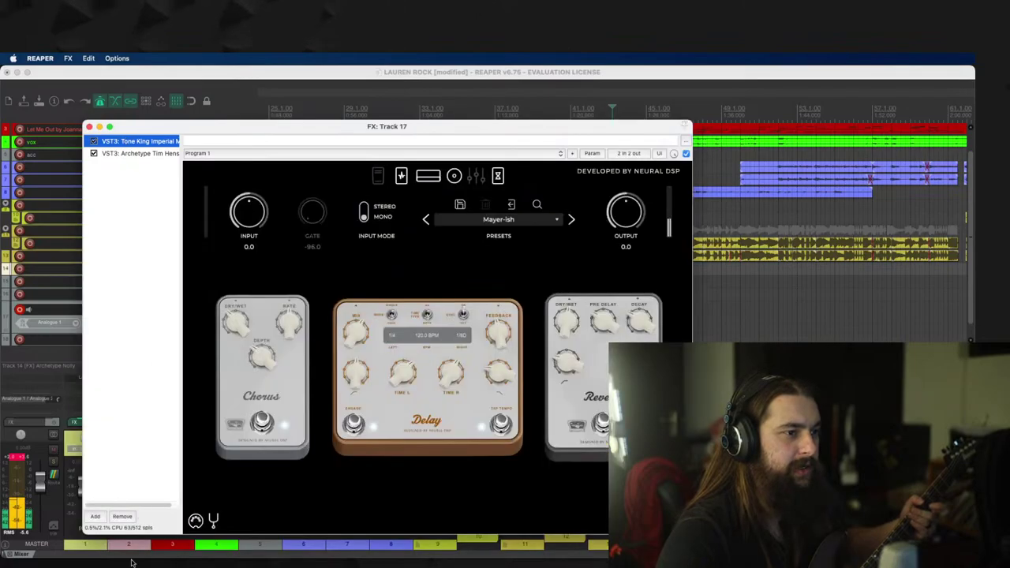
click(213, 521)
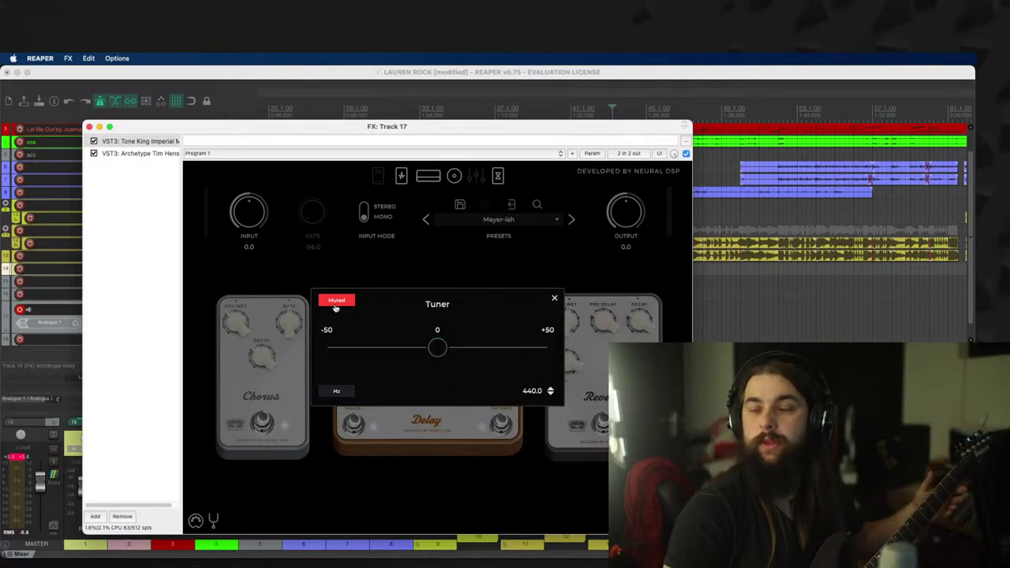
click(553, 297)
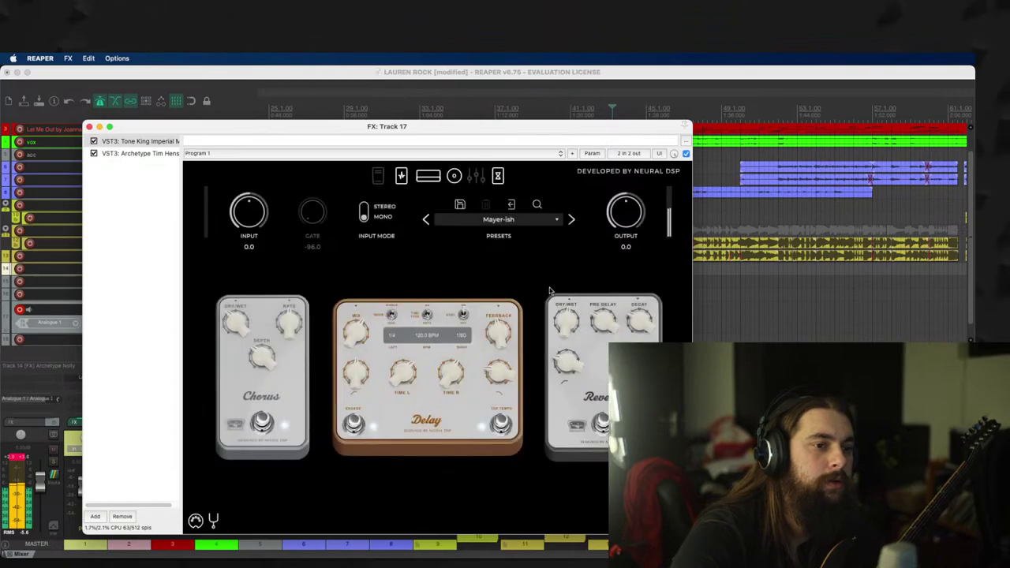
click(89, 127)
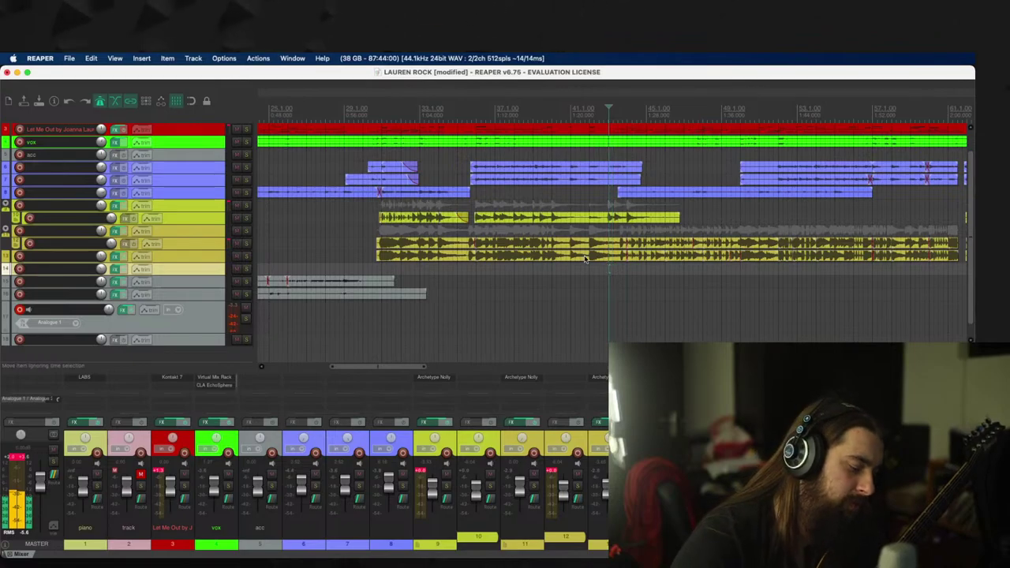
Step: Record a guitar take on track 17 from about bar 42 to about bar 58 and save the recorded file
key(space)
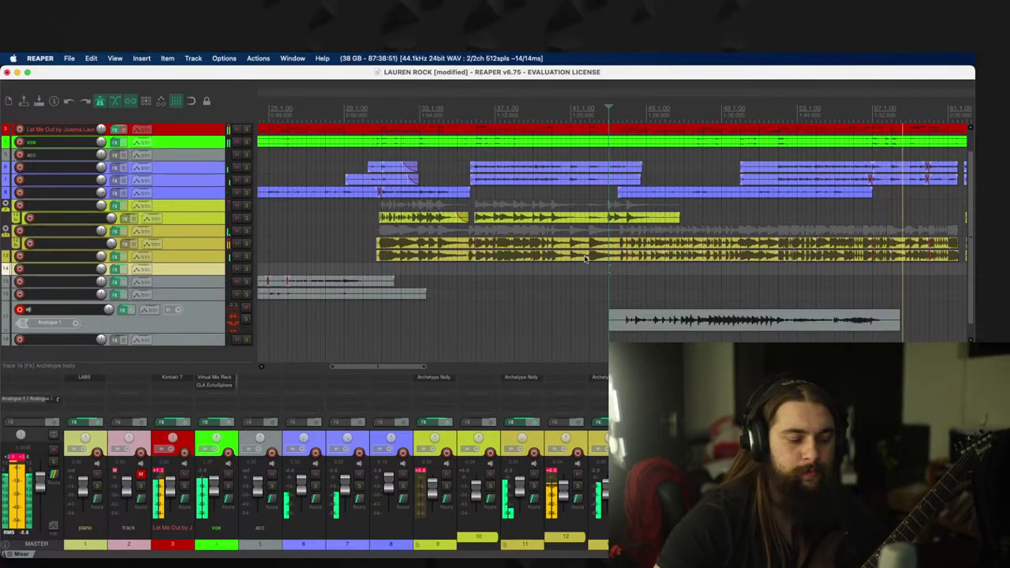
key(space)
key(Return)
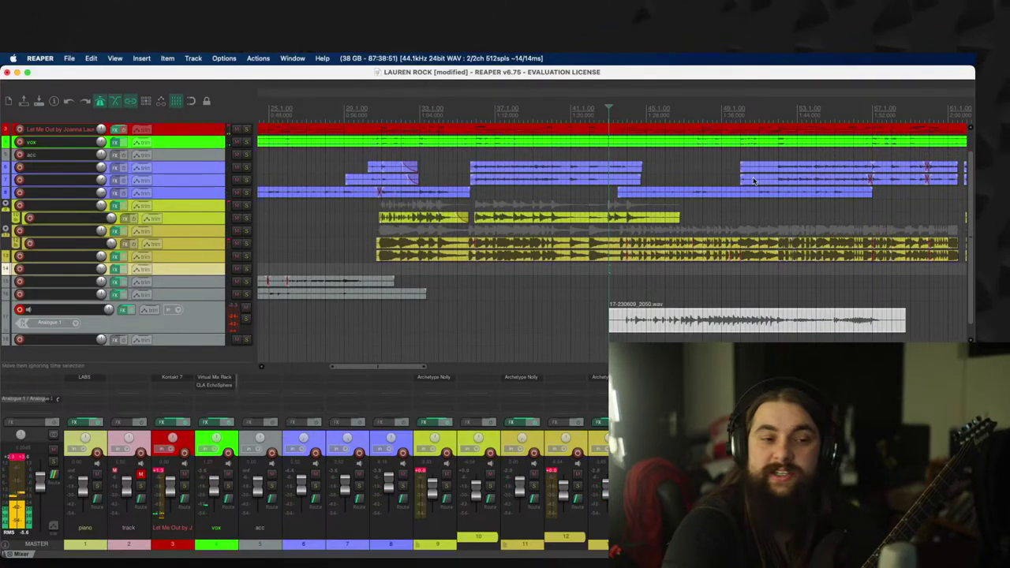
Step: Move the new take on track 17 to start at about bar 43, and check the track's Tone King Imperial settings
scroll(675, 329, up, 5)
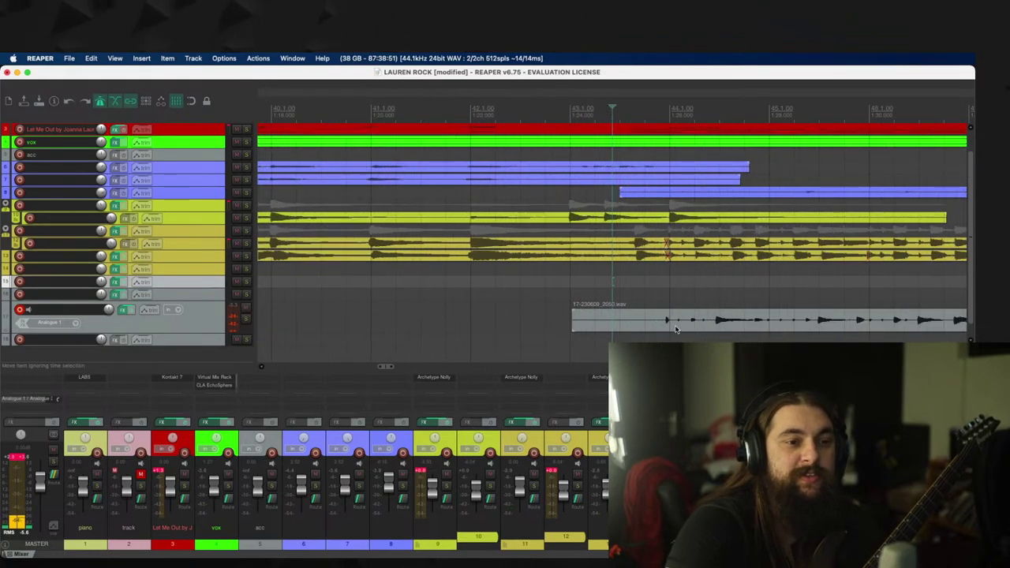
drag(675, 329, 699, 338)
click(277, 311)
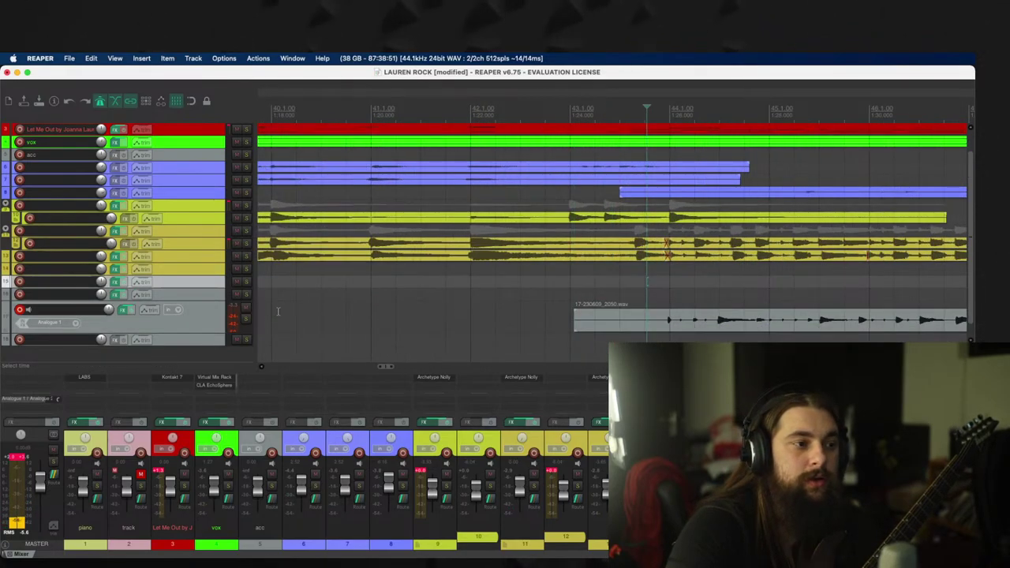
click(123, 310)
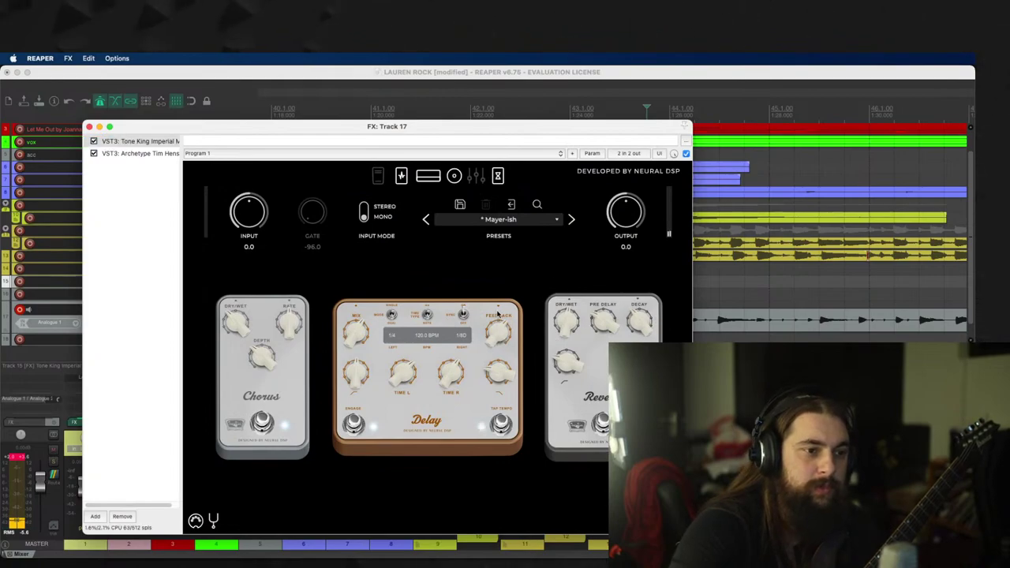
click(89, 128)
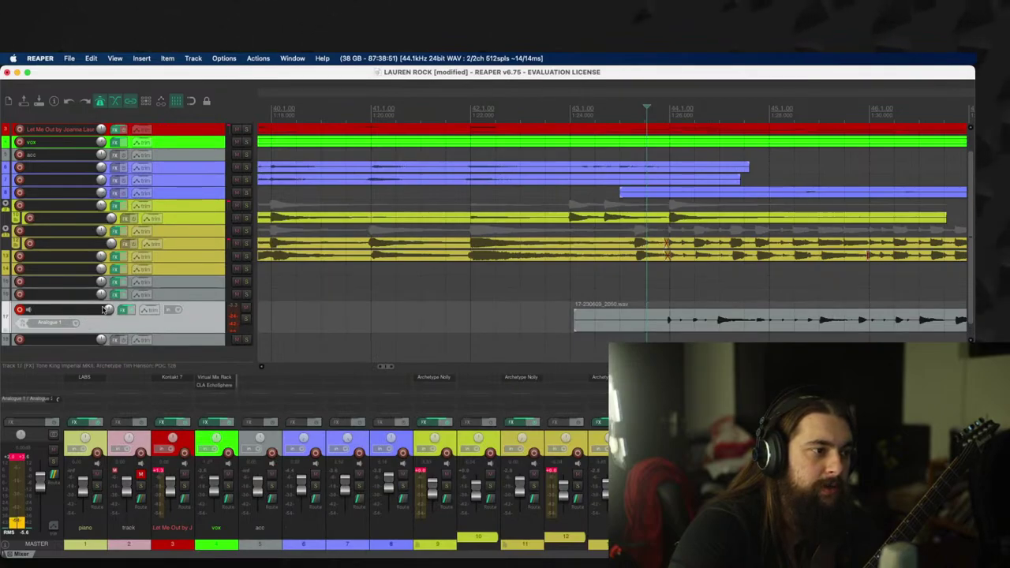
Step: Play the new take in the full mix, nudge its start to about 43.1.17, and select track 13
key(space)
scroll(580, 298, down, 2)
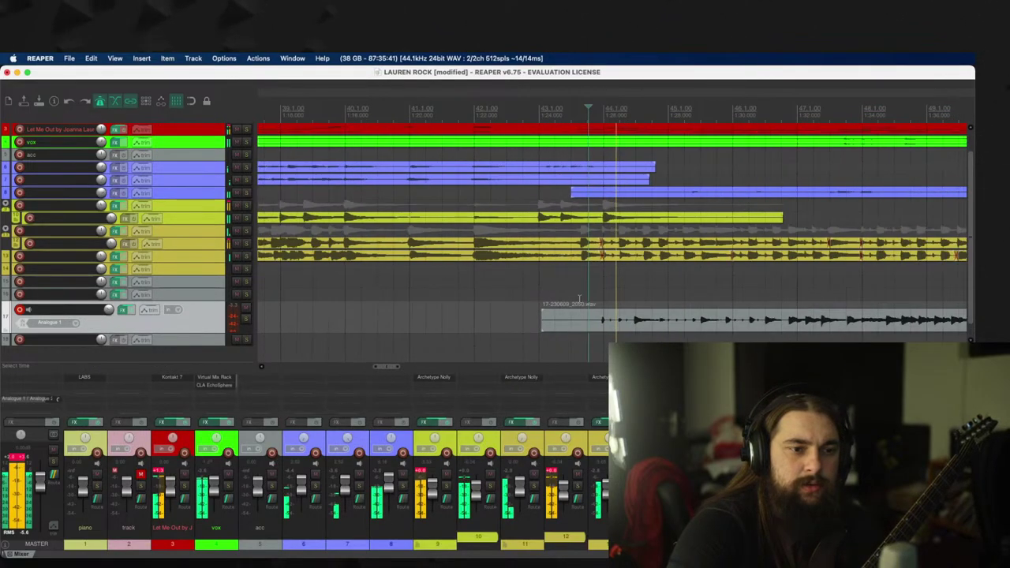
scroll(580, 298, up, 1)
drag(667, 324, 677, 328)
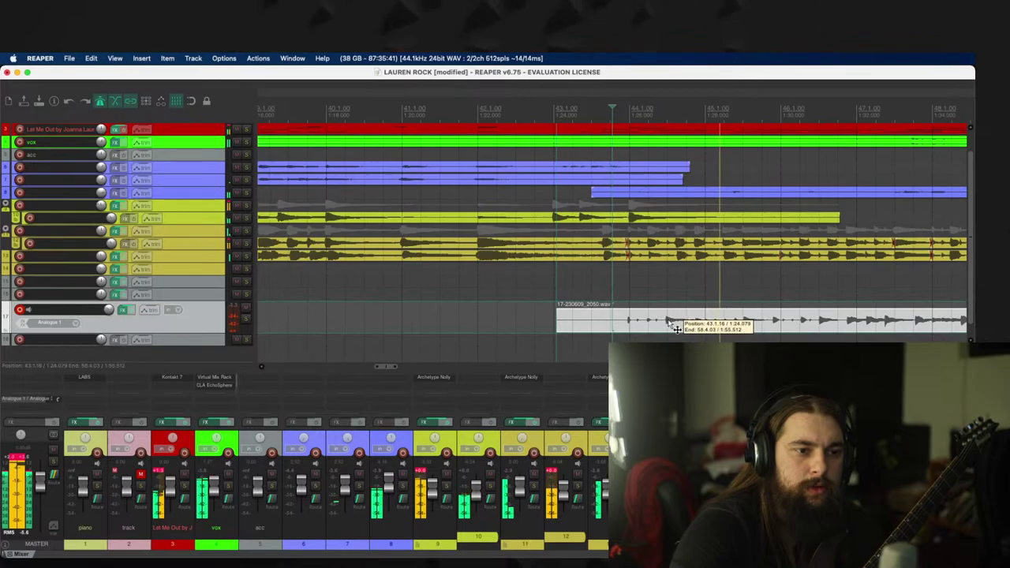
scroll(479, 285, down, 2)
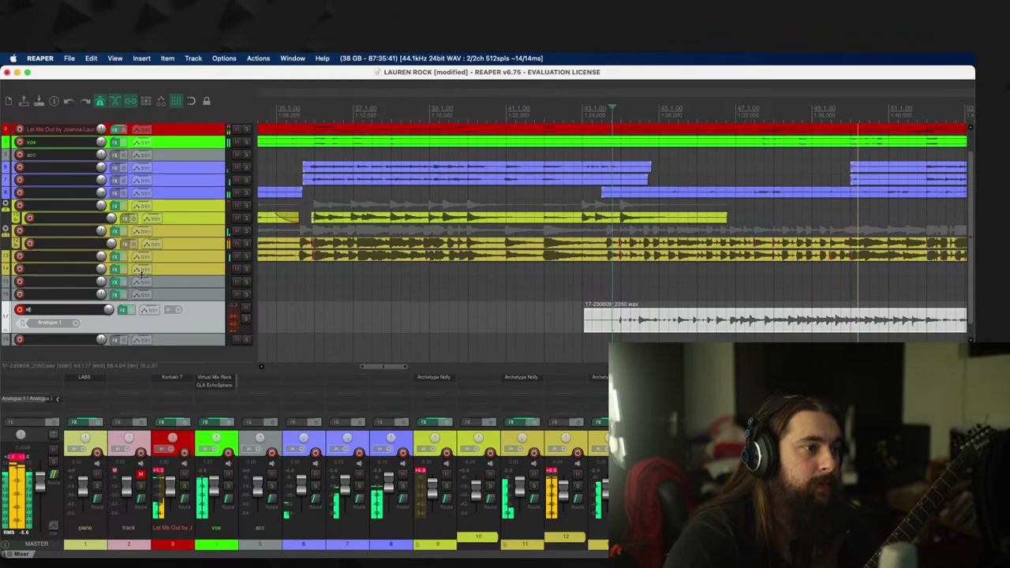
click(164, 258)
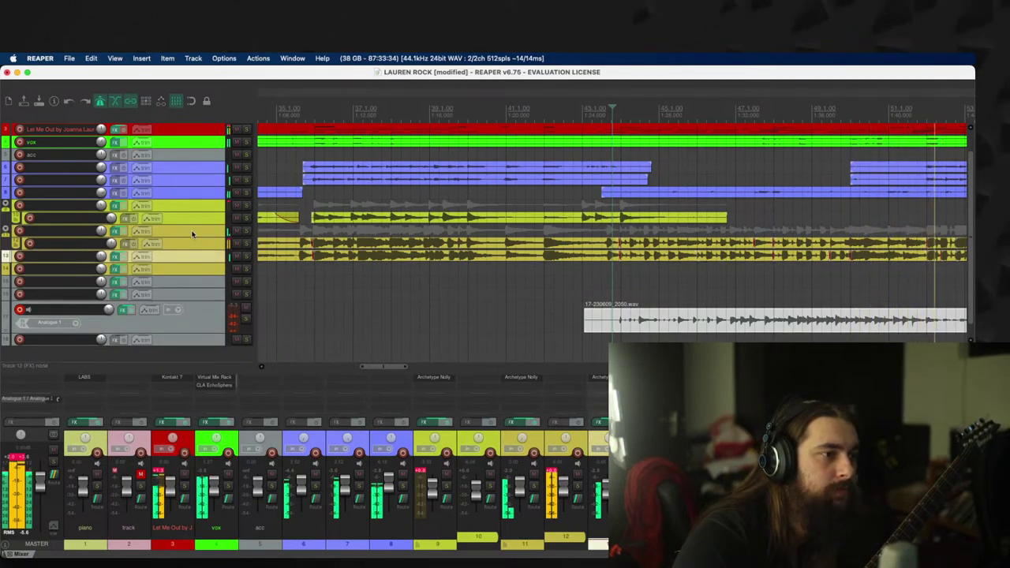
Step: Select track 11 together with track 13 and adjust their volume, with track 13 at -7.56 dB
click(192, 234)
mouse_move(102, 268)
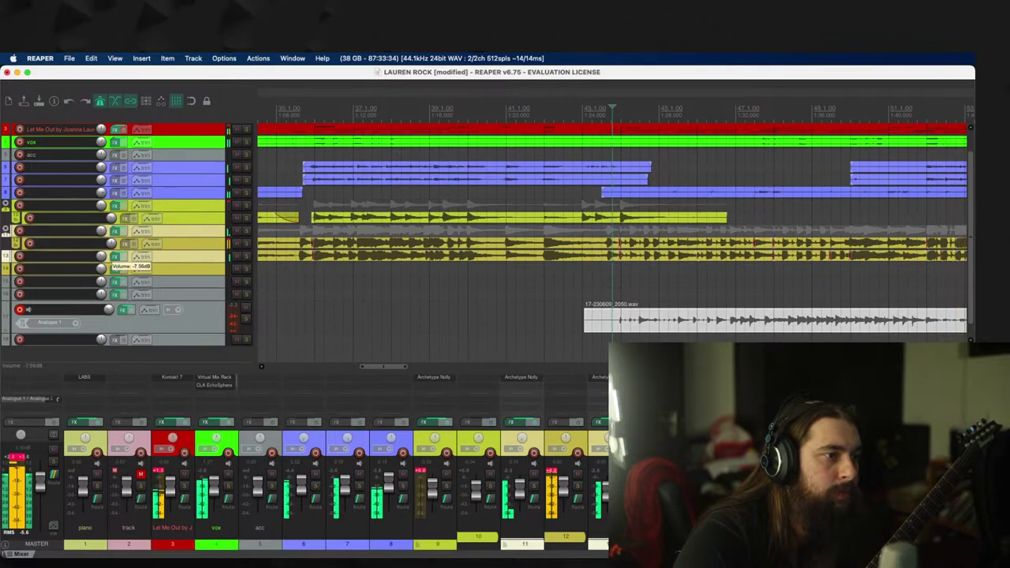
scroll(552, 276, down, 5)
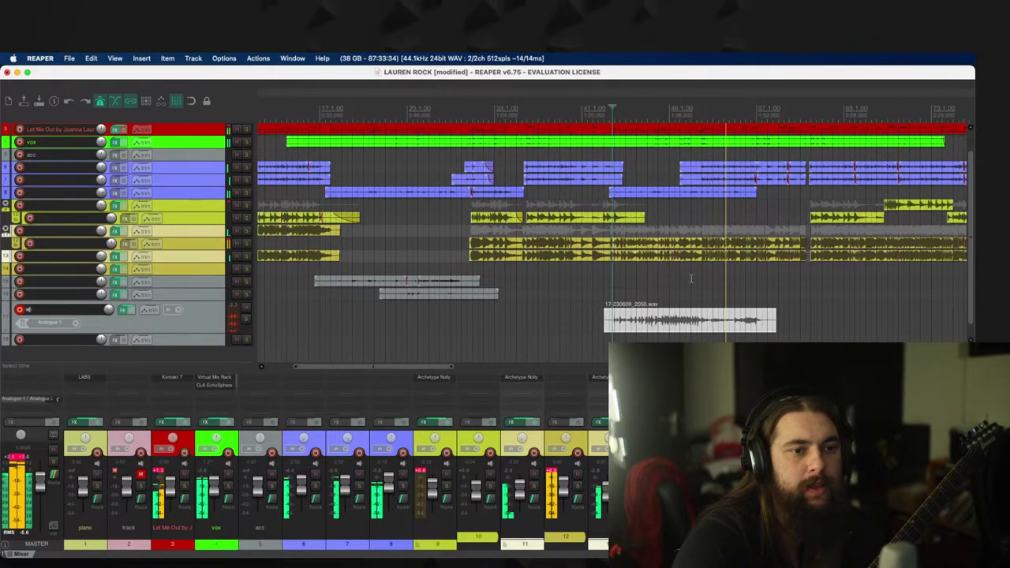
Step: Play from about bar 57 and fade out the end of track 17's take starting at about bar 57
click(755, 280)
scroll(755, 280, up, 5)
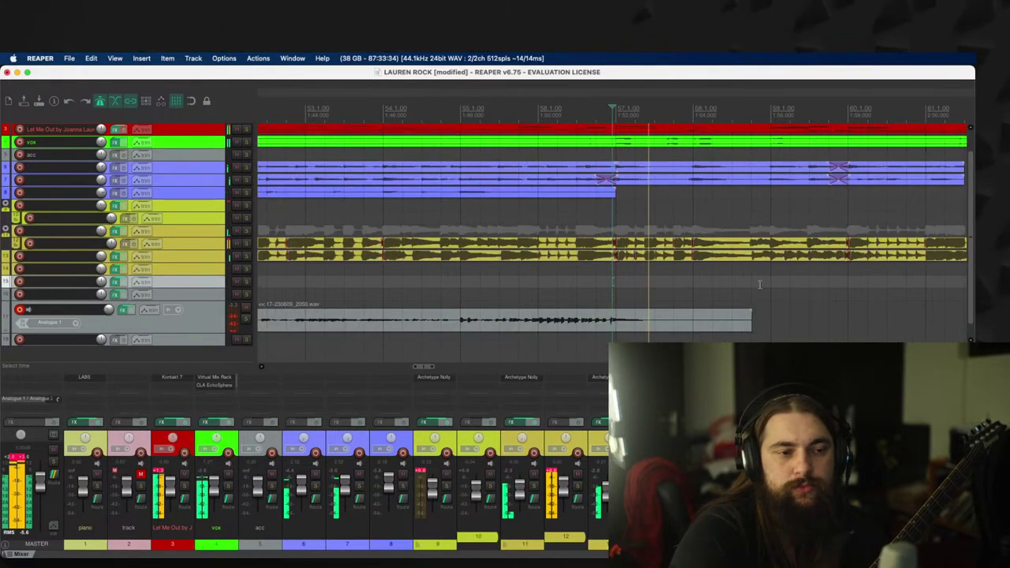
drag(752, 312, 608, 312)
scroll(739, 279, down, 2)
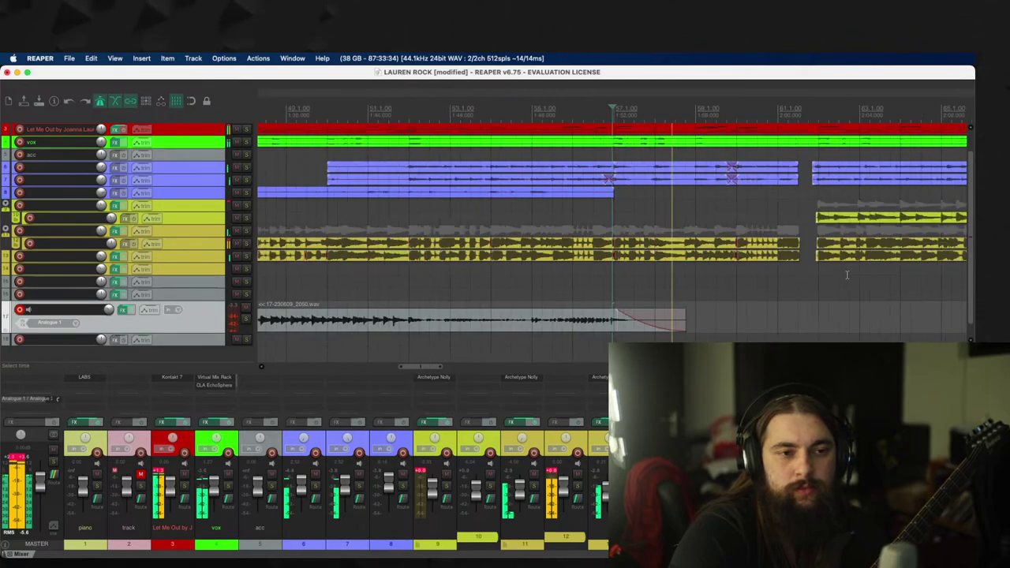
Step: Play the arrangement onward from about bar 60 and save the project
scroll(738, 279, down, 3)
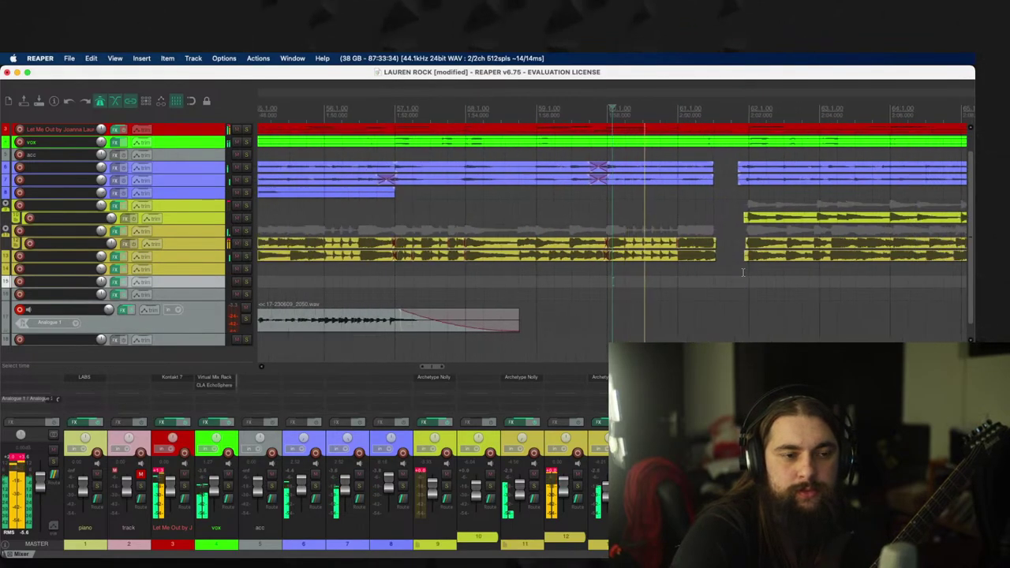
scroll(686, 284, down, 4)
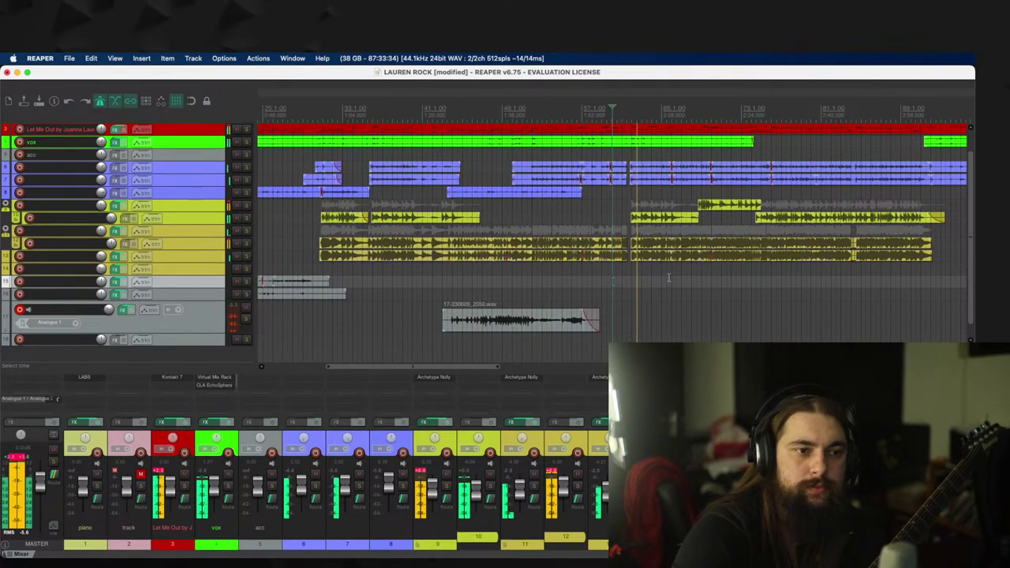
scroll(650, 286, up, 1)
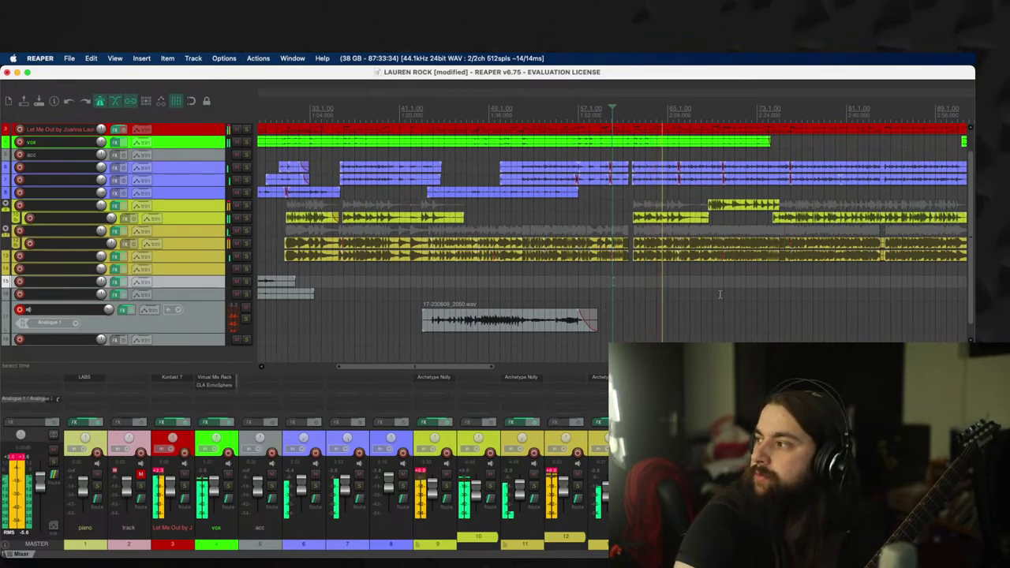
key(super+s)
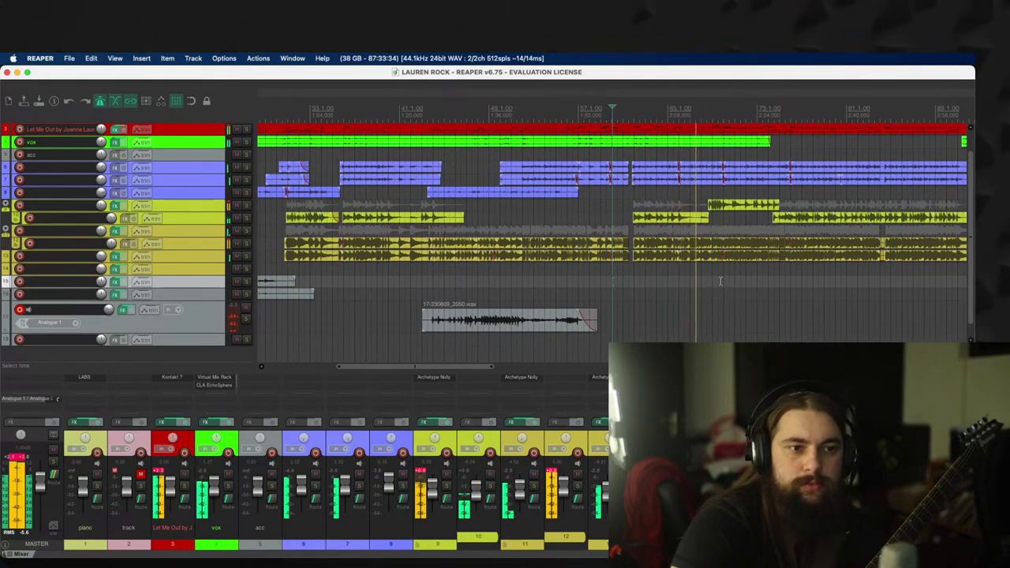
Step: Play the arrangement from the end of track 10's clip at about bar 68, listening past bar 73
click(709, 220)
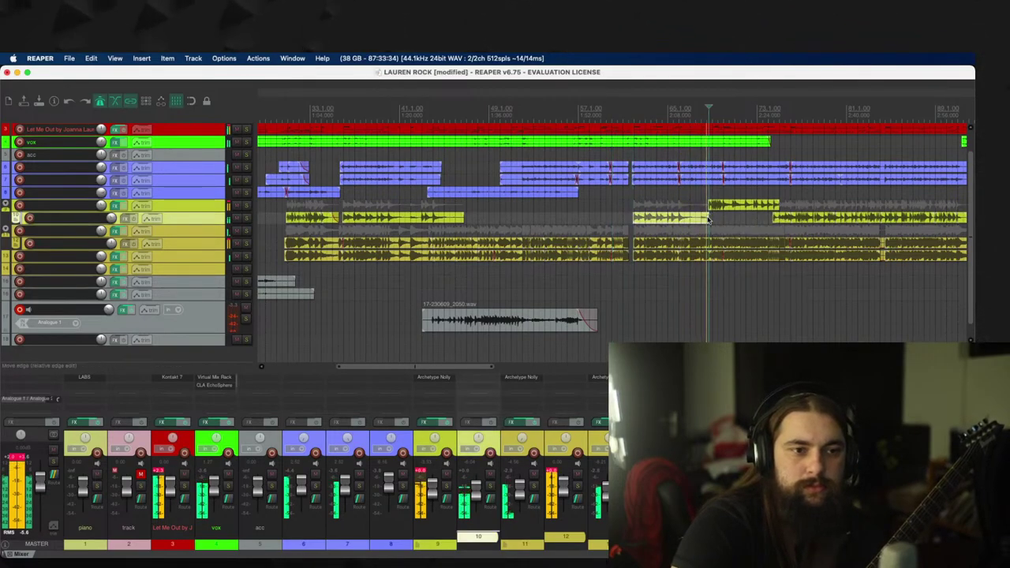
scroll(708, 220, up, 4)
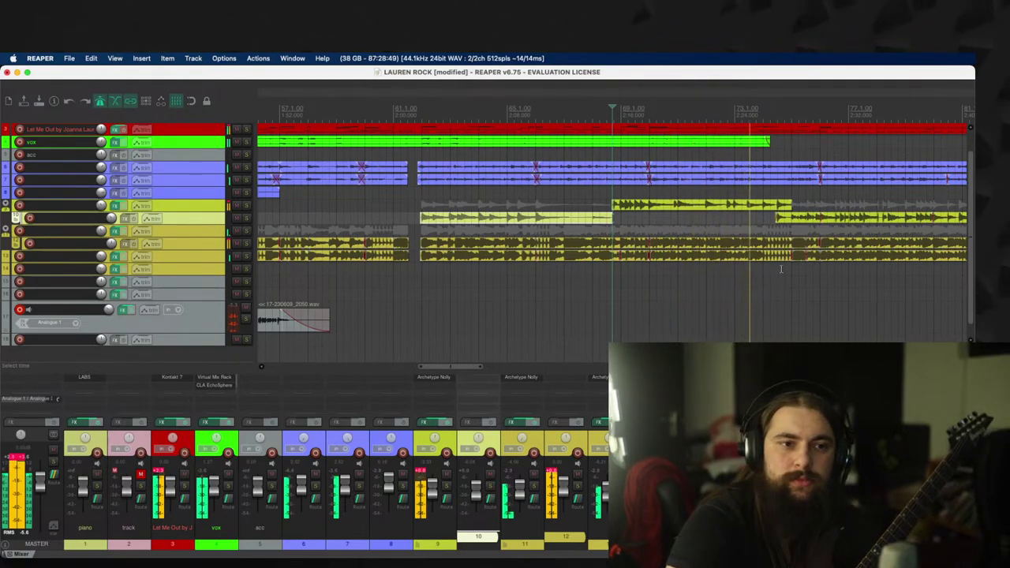
scroll(777, 271, down, 2)
scroll(782, 267, down, 3)
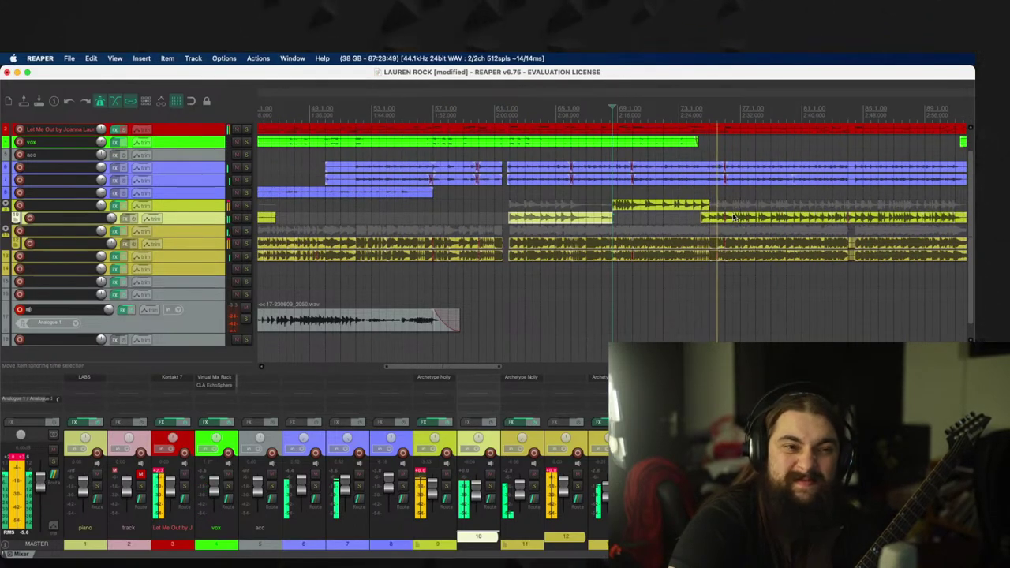
Step: Split out the track 10 phrases at about bars 80–81 and 83, and shift the first to start at about 79.4.80
scroll(680, 207, up, 3)
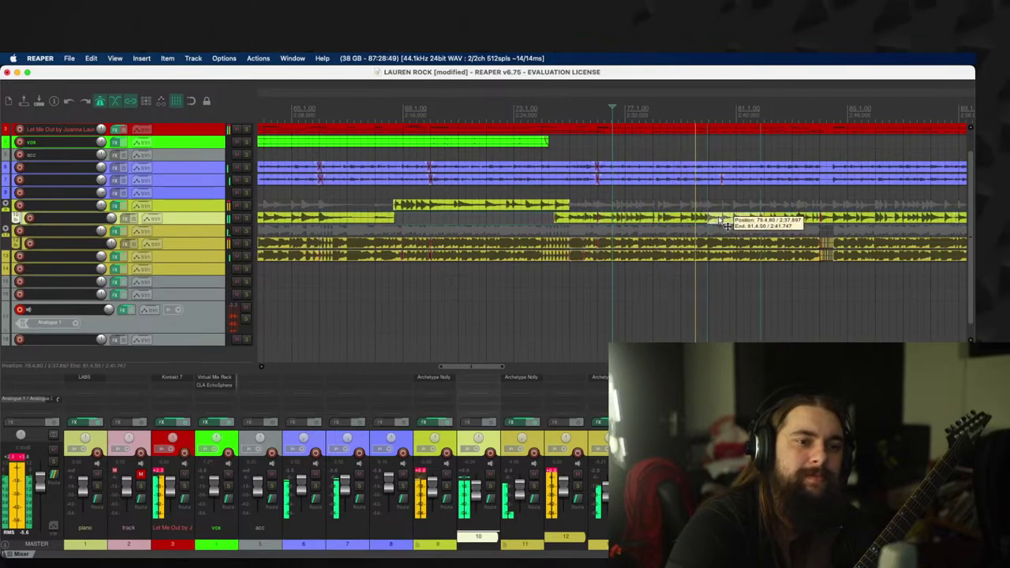
scroll(714, 218, up, 3)
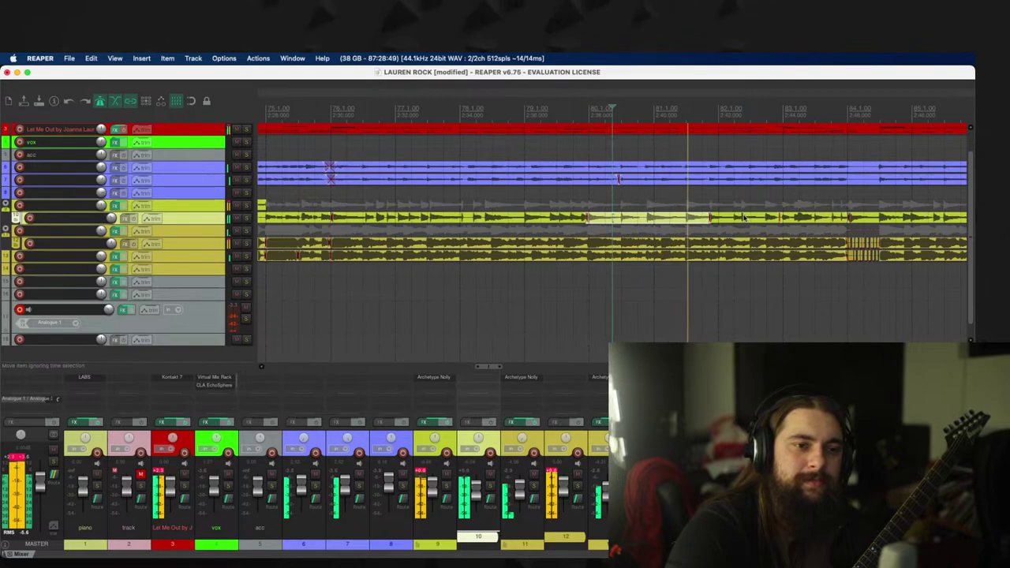
scroll(754, 219, down, 3)
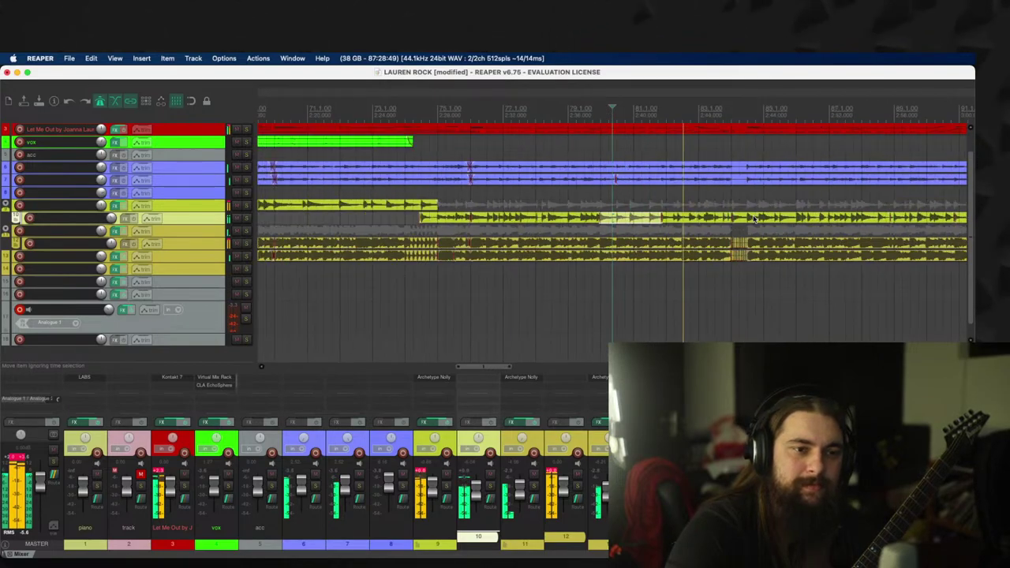
scroll(719, 218, up, 1)
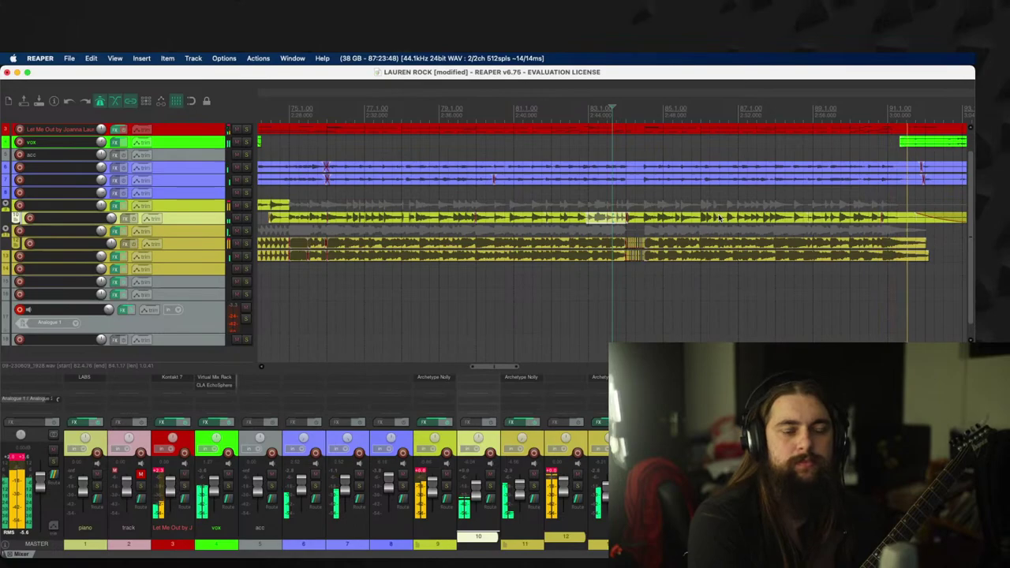
Step: Arm track 15 for recording and place the edit cursor at about bar 91
scroll(801, 205, down, 4)
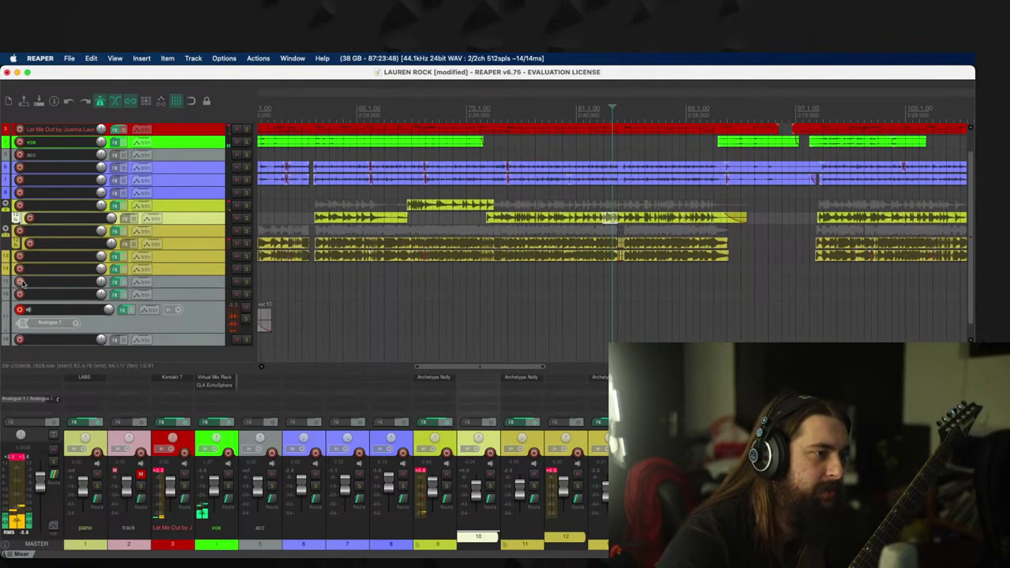
drag(22, 282, 667, 302)
scroll(716, 274, up, 4)
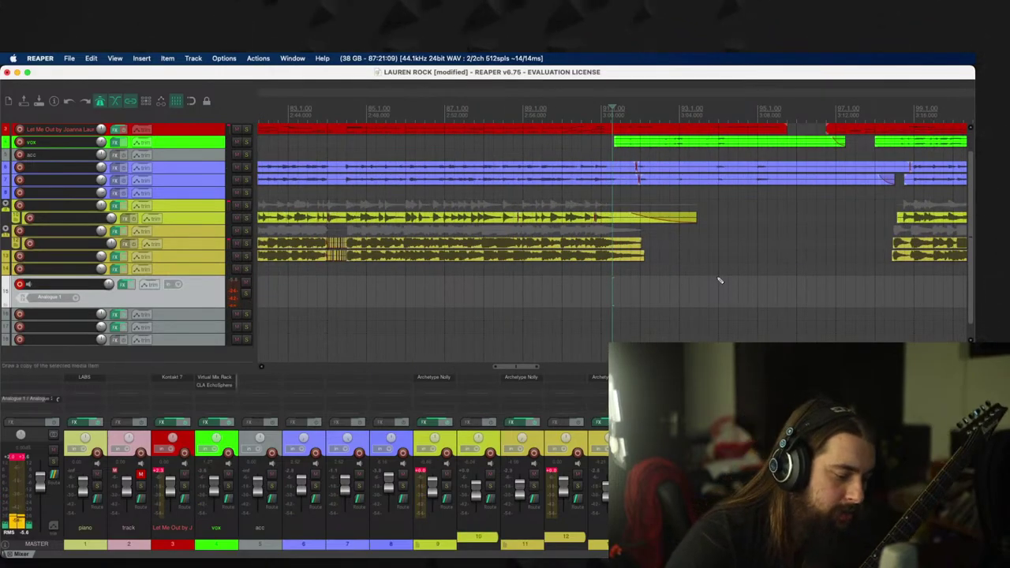
key(super+r)
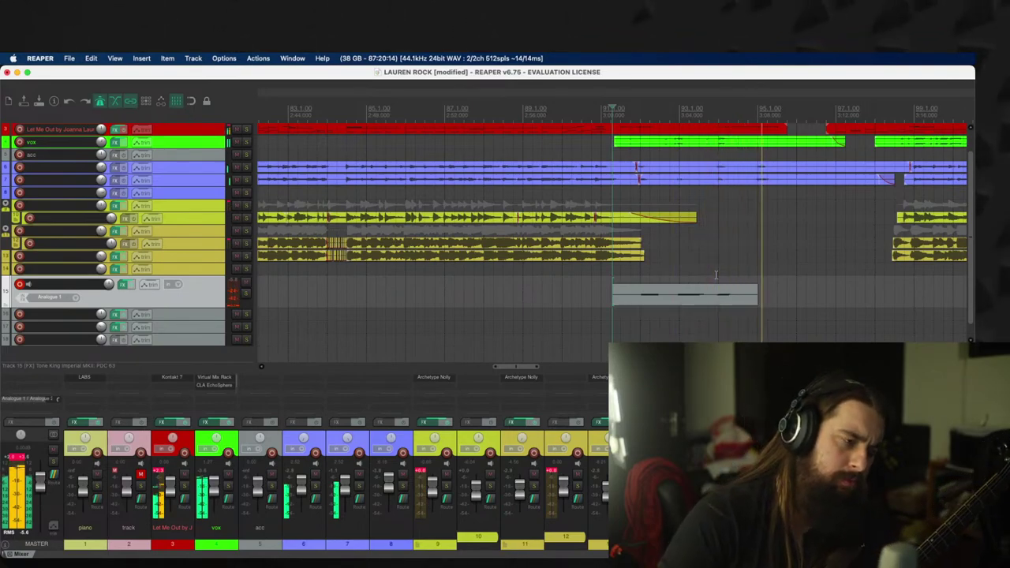
key(space)
key(Return)
key(Delete)
Step: Record a guitar take on track 15 from about bar 91 to just before bar 98, and move it to track 16
key(ctrl+r)
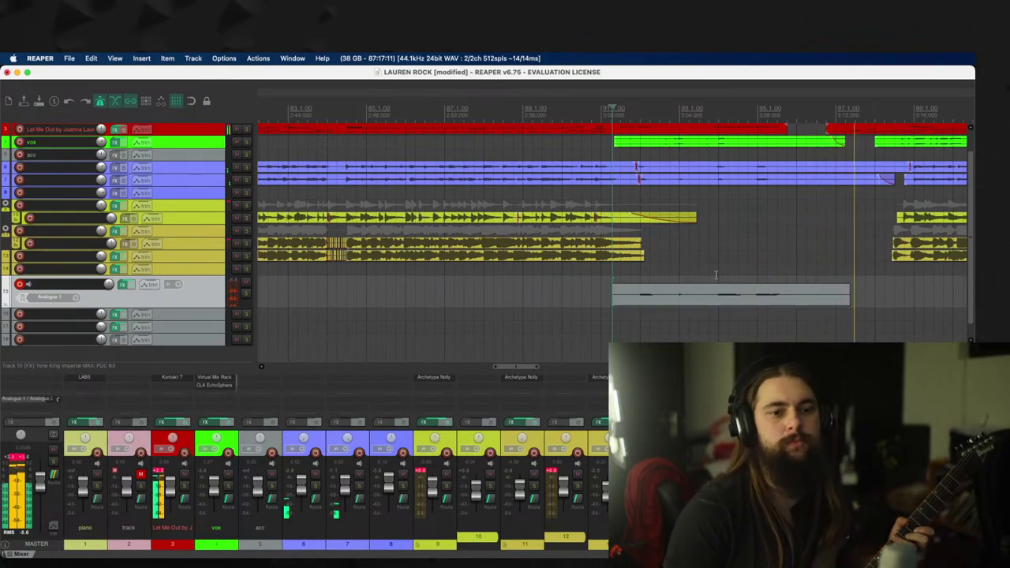
key(space)
drag(714, 293, 713, 313)
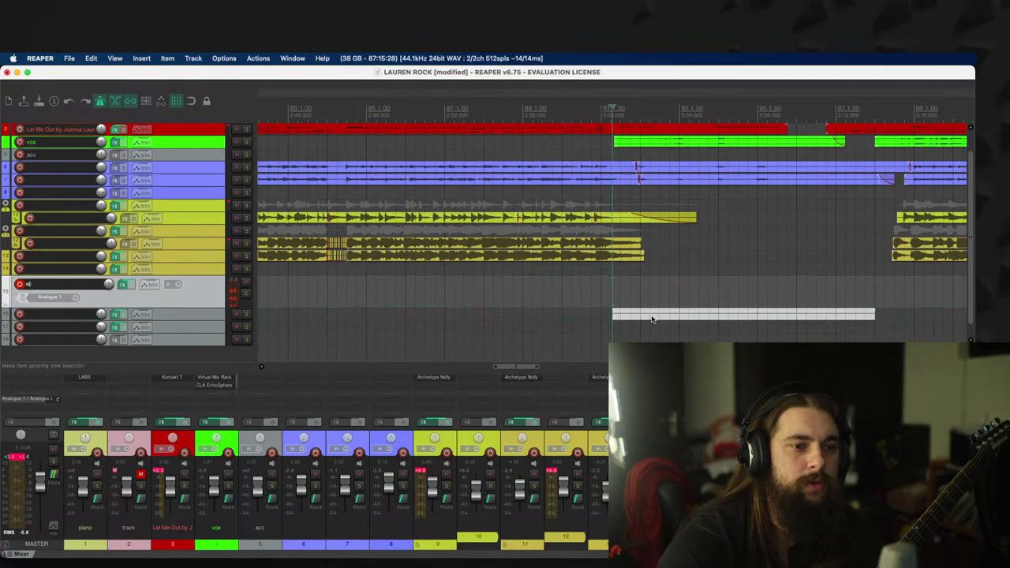
Step: Try the recorded take that starts near bar 91 on track 17 and play it back
drag(652, 319, 654, 327)
click(654, 289)
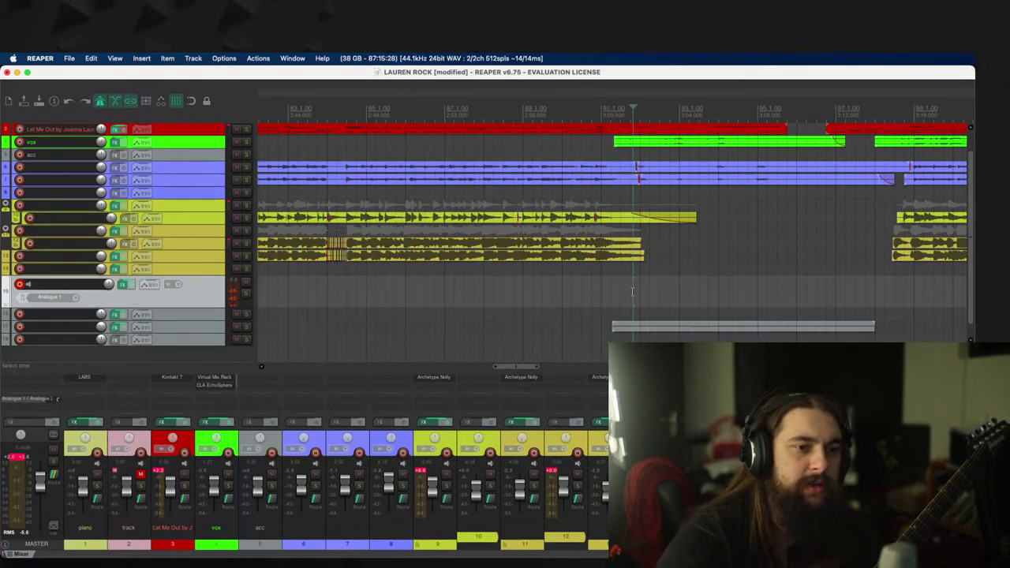
key(space)
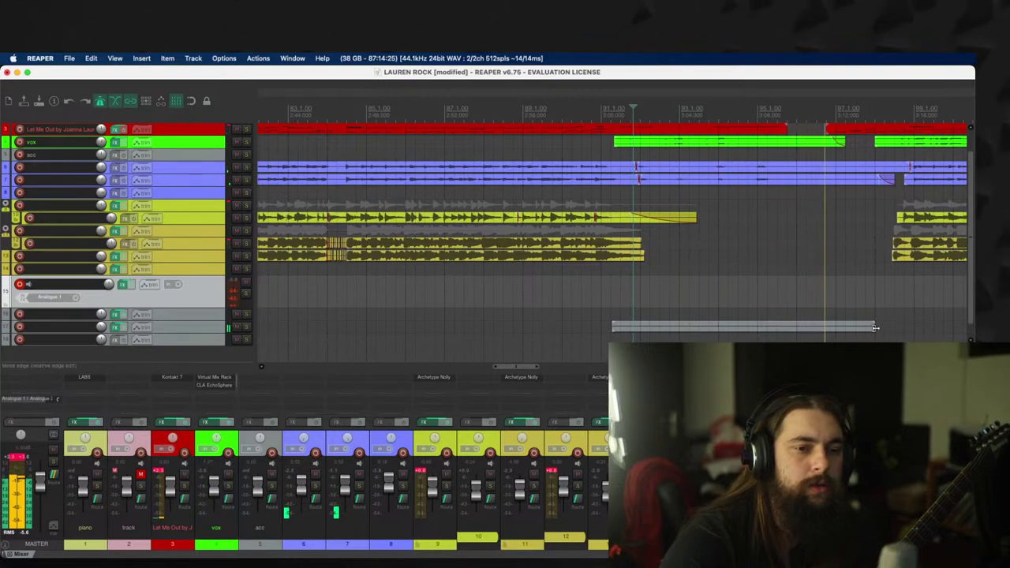
Step: Move the recorded take near bar 91 onto track 15 and play the section that follows it
scroll(868, 328, up, 3)
click(567, 331)
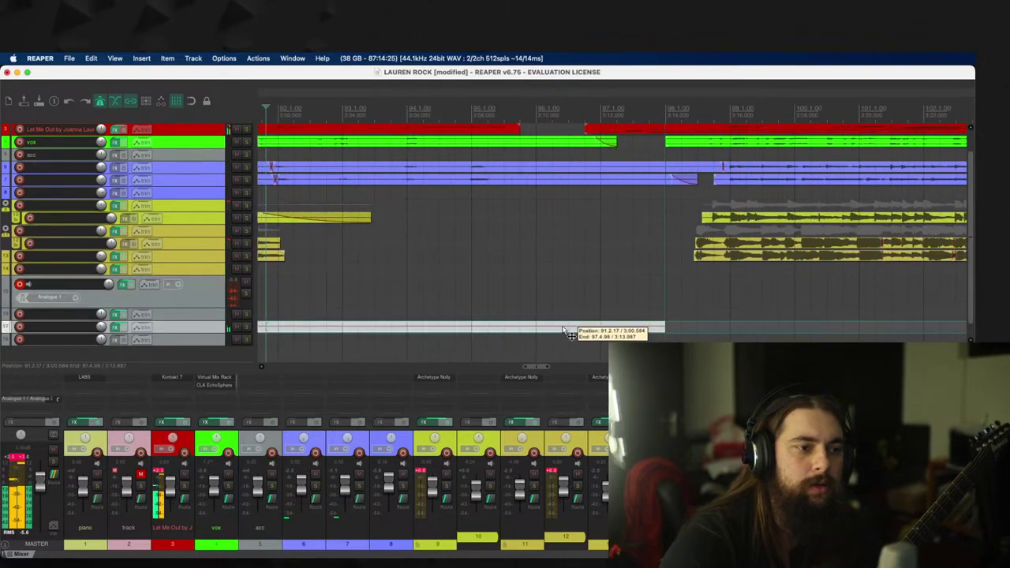
drag(564, 331, 563, 296)
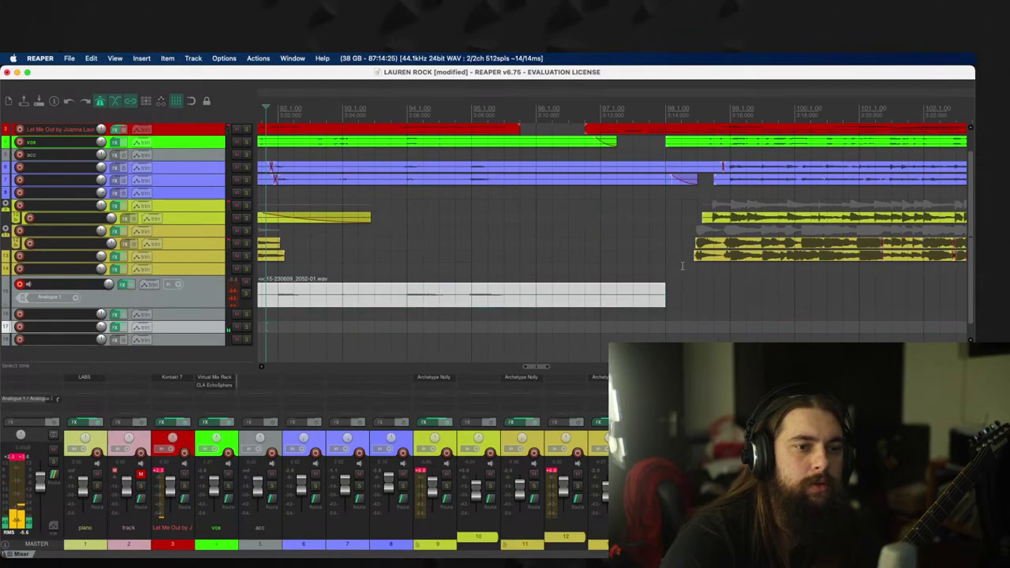
scroll(678, 272, down, 6)
key(space)
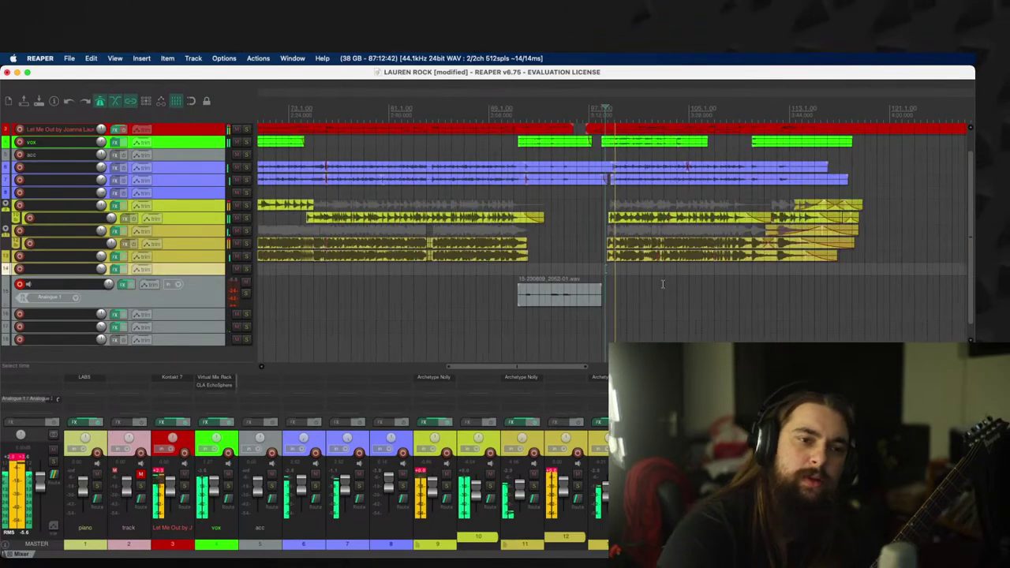
scroll(663, 284, up, 2)
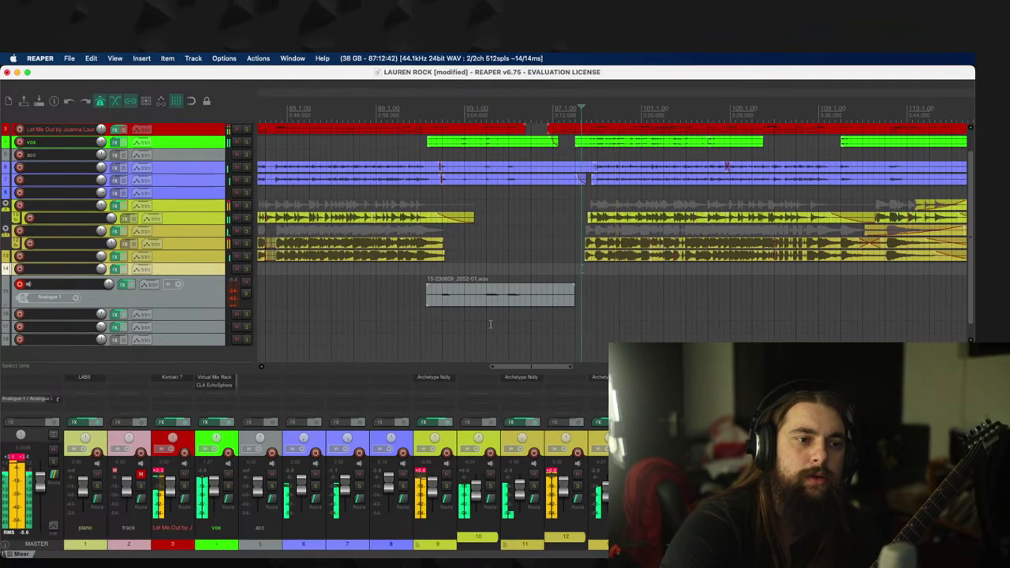
Step: Arm track 17 for recording and record a guitar take from about bar 97 to the end of the song's final section
click(20, 327)
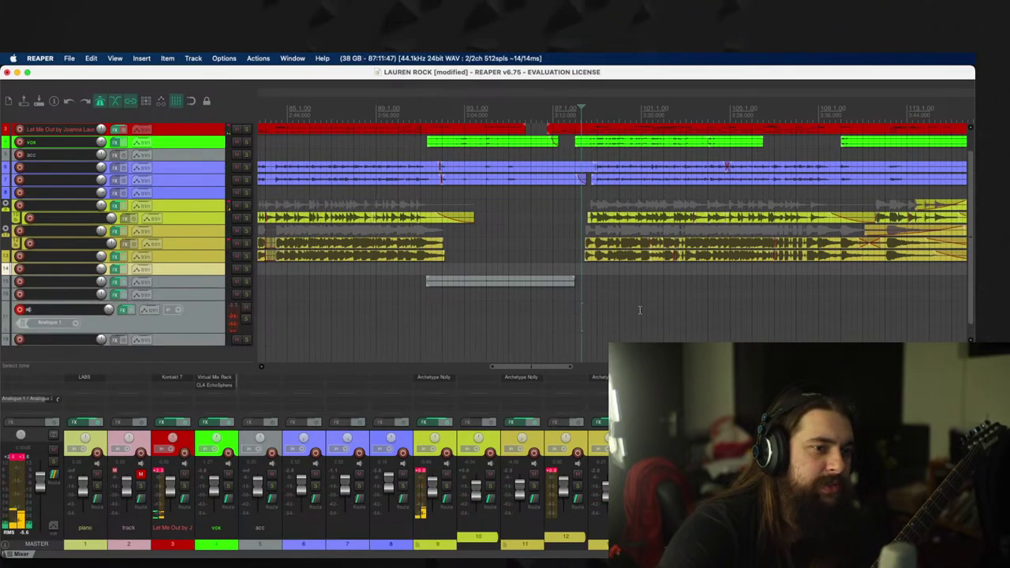
click(556, 301)
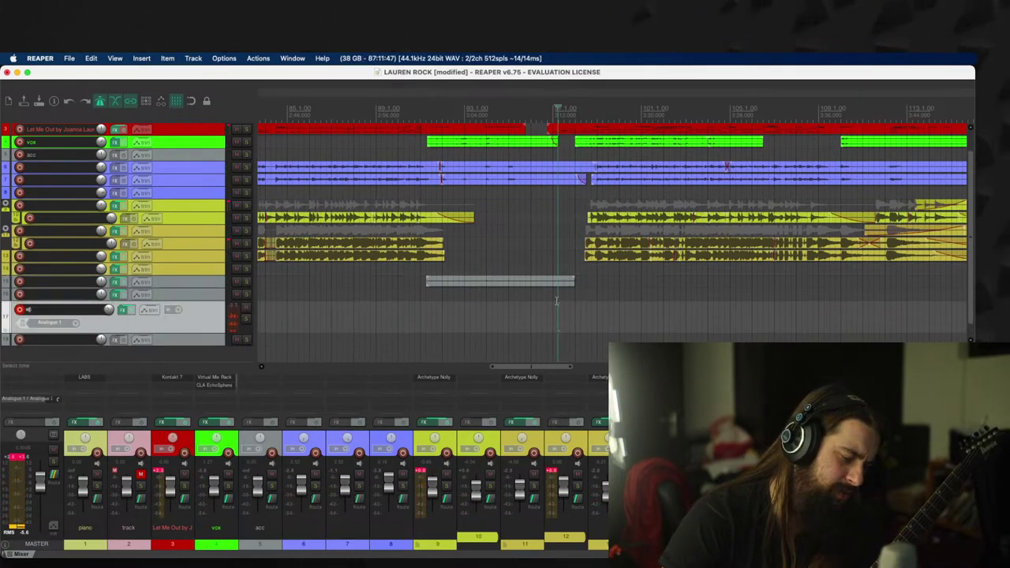
key(ctrl+r)
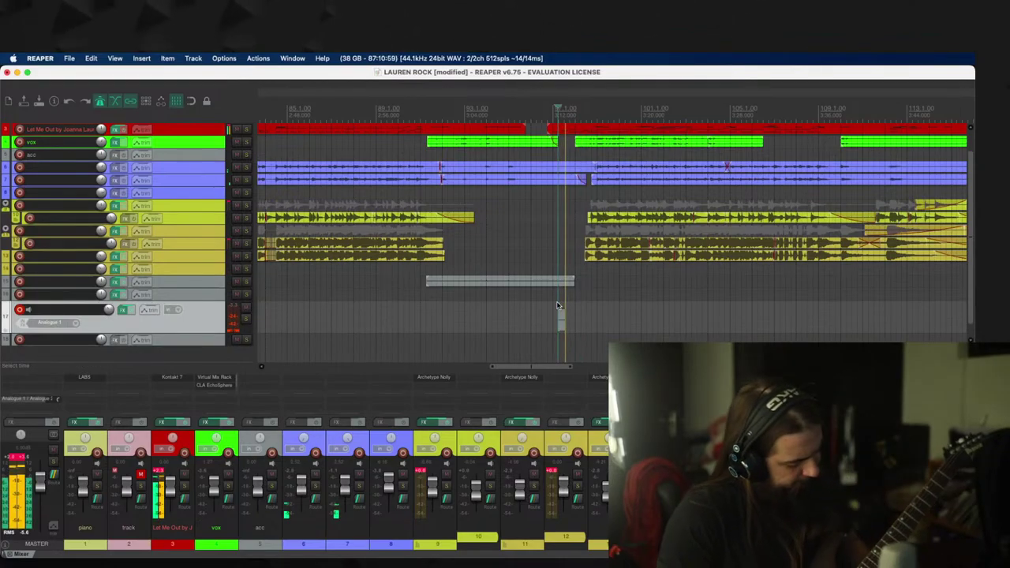
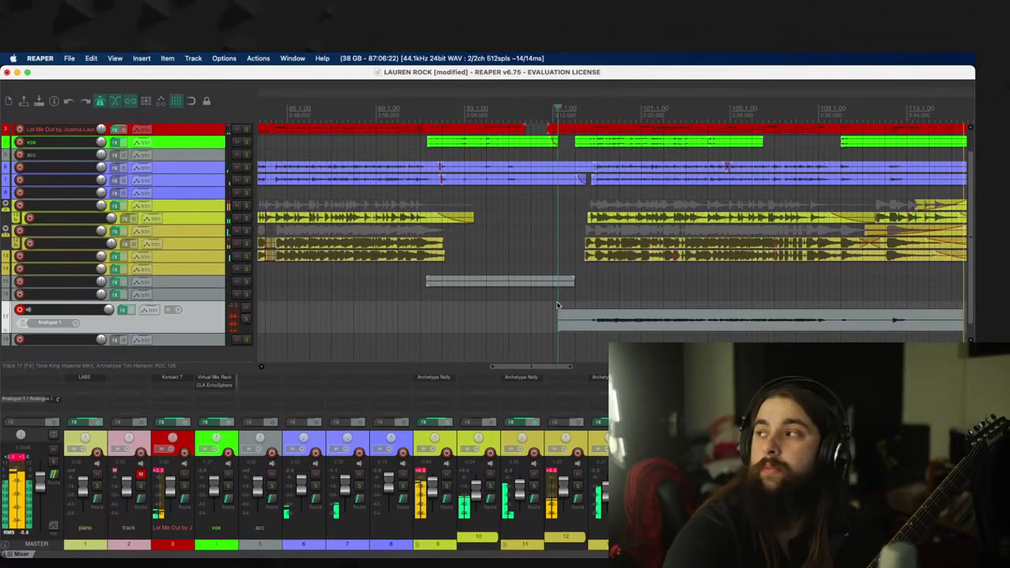
key(space)
key(Return)
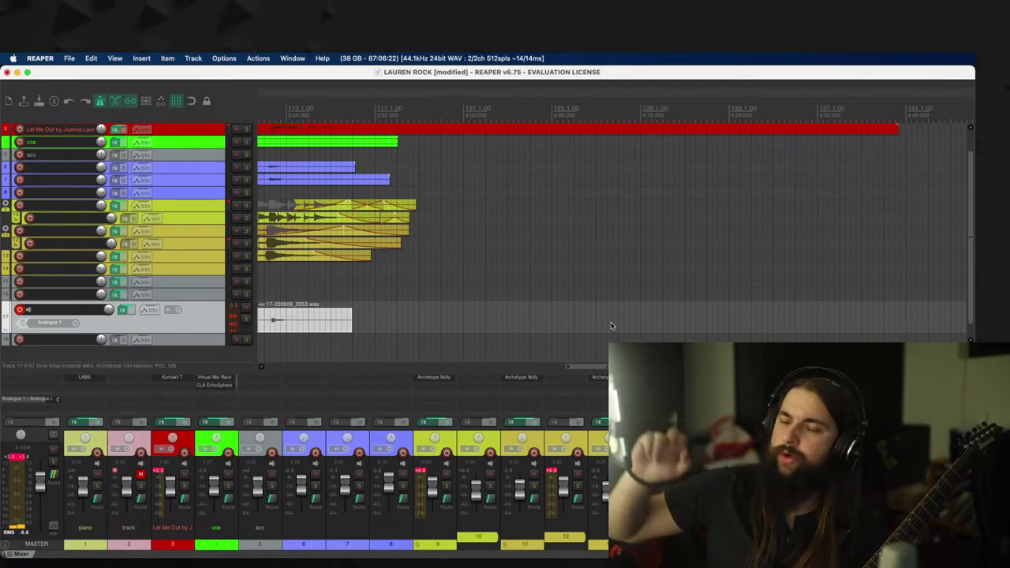
Step: Solo track 17, trim the silent start of the new take and give it a fade-in of about 0.64 s
key(space)
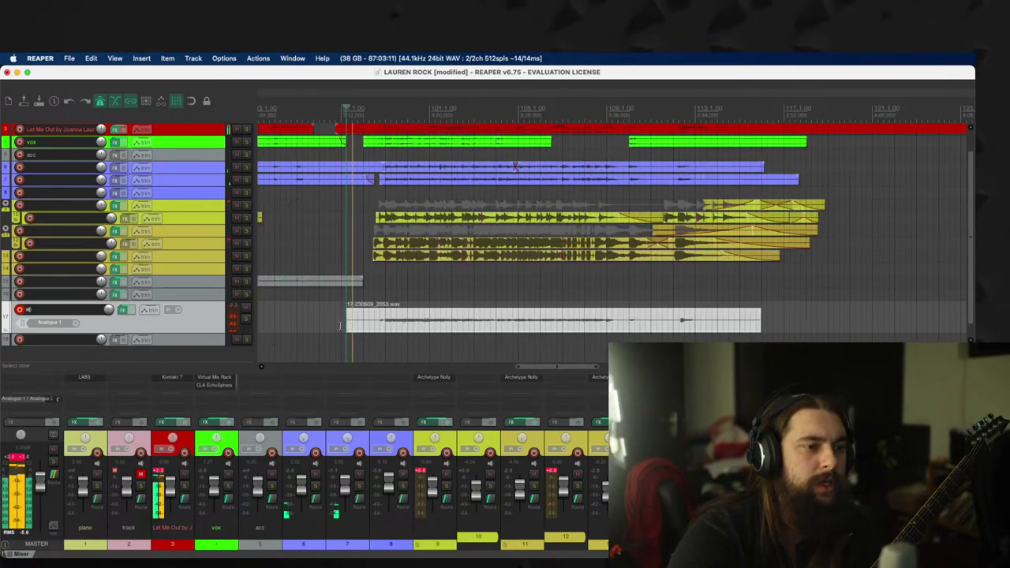
click(246, 315)
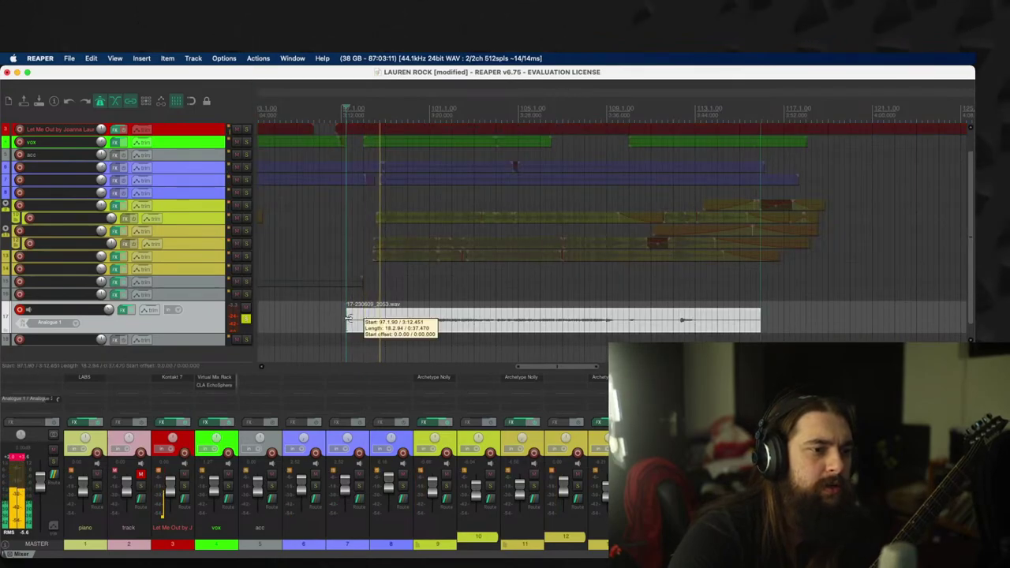
drag(348, 318, 382, 313)
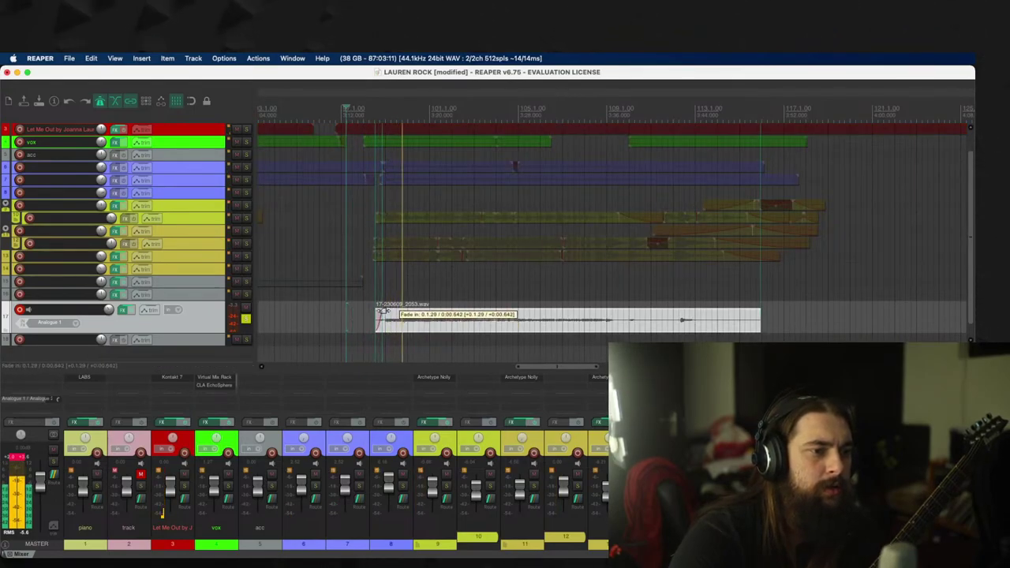
scroll(489, 339, up, 3)
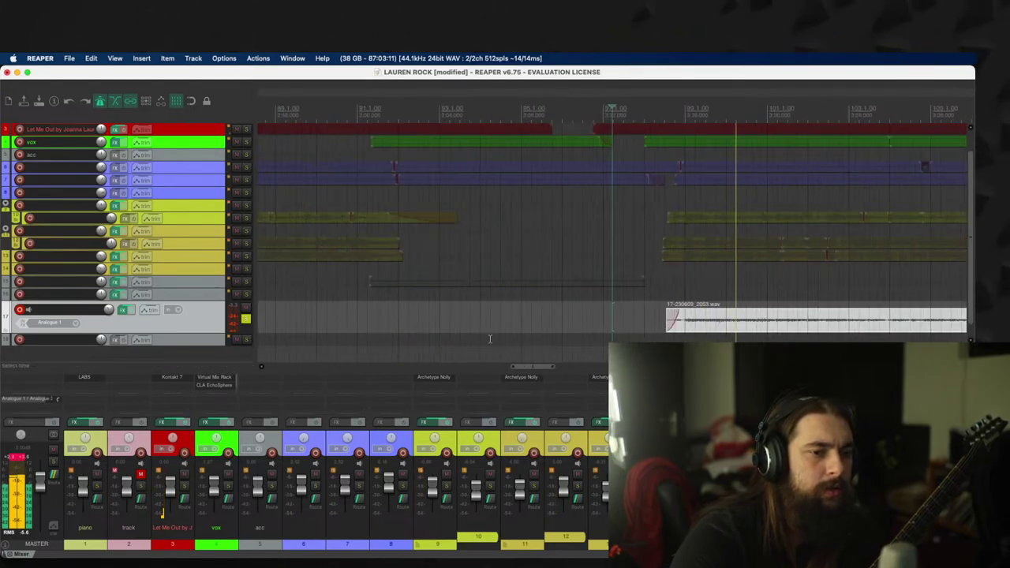
Step: Adjust the reverb decay in track 17's Tone King Imperial plug-in and switch to its Archetype Tim Henson plug-in
click(123, 310)
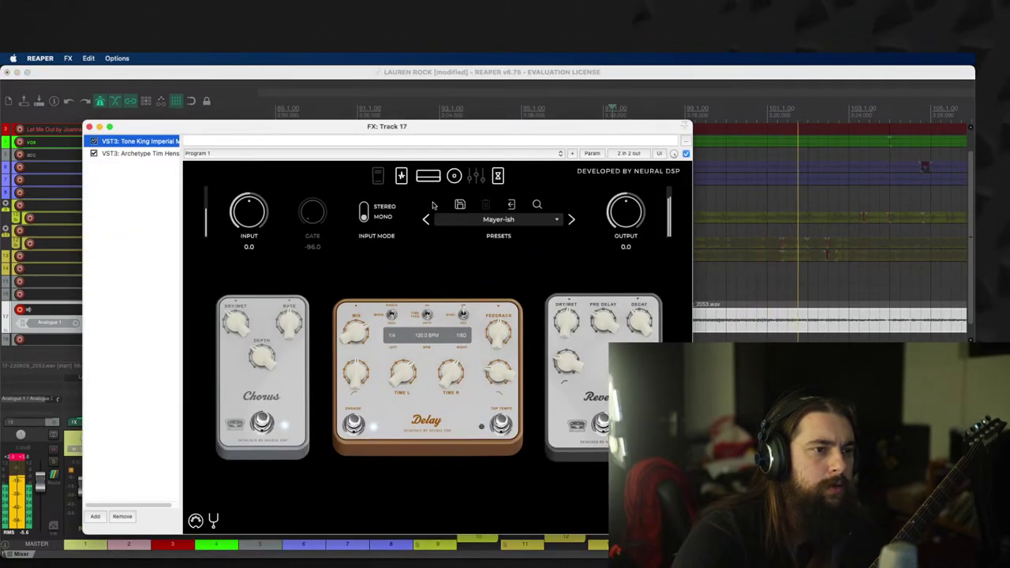
drag(640, 319, 645, 323)
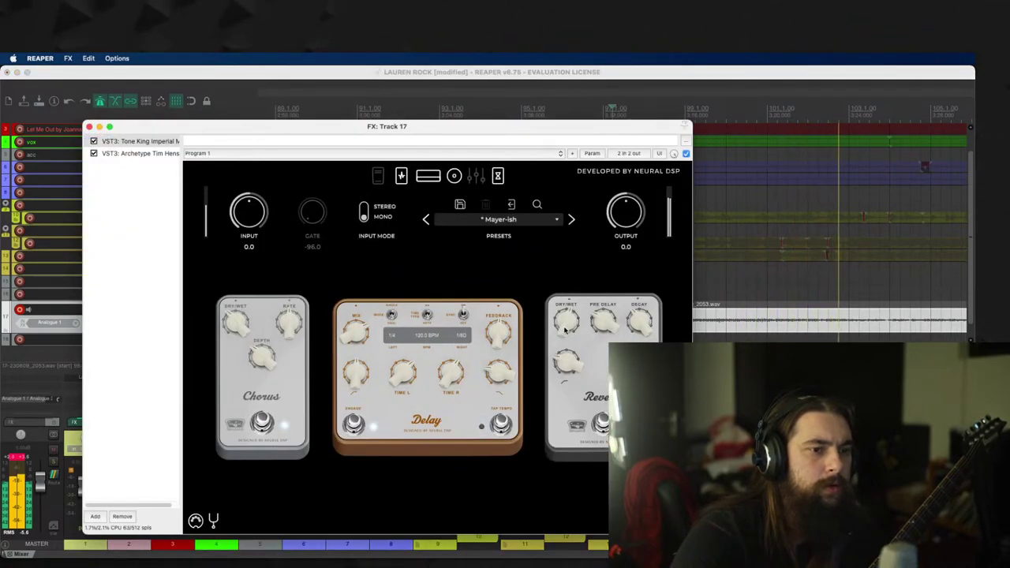
click(130, 153)
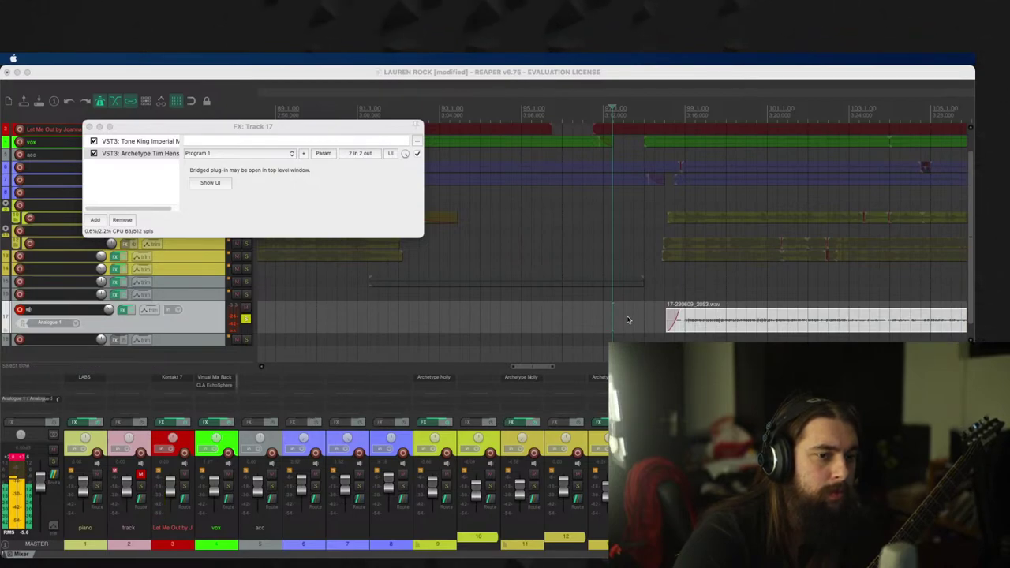
Step: Audition the soloed take from its start, close the effects window and unsolo track 17
click(670, 320)
key(space)
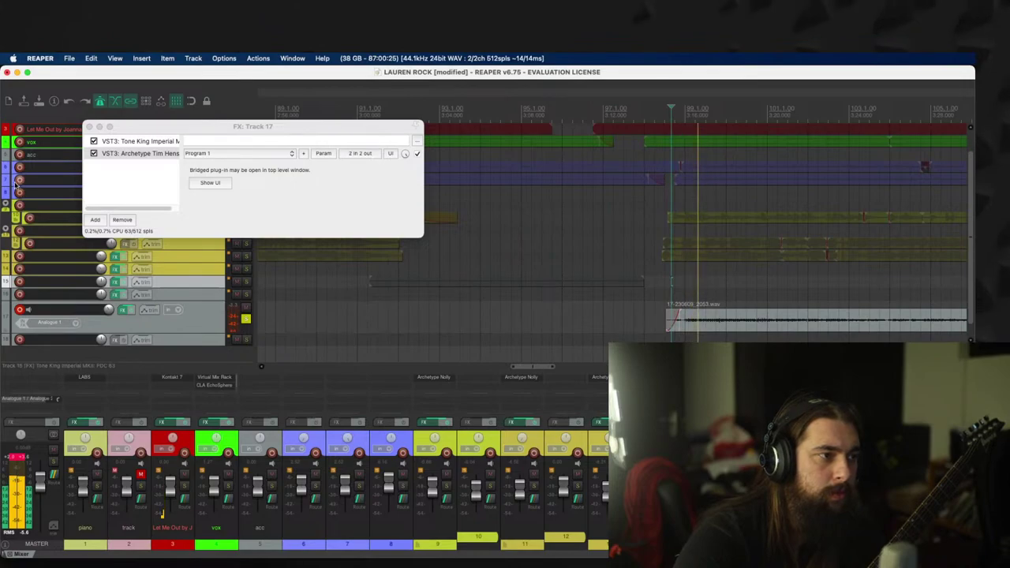
click(89, 127)
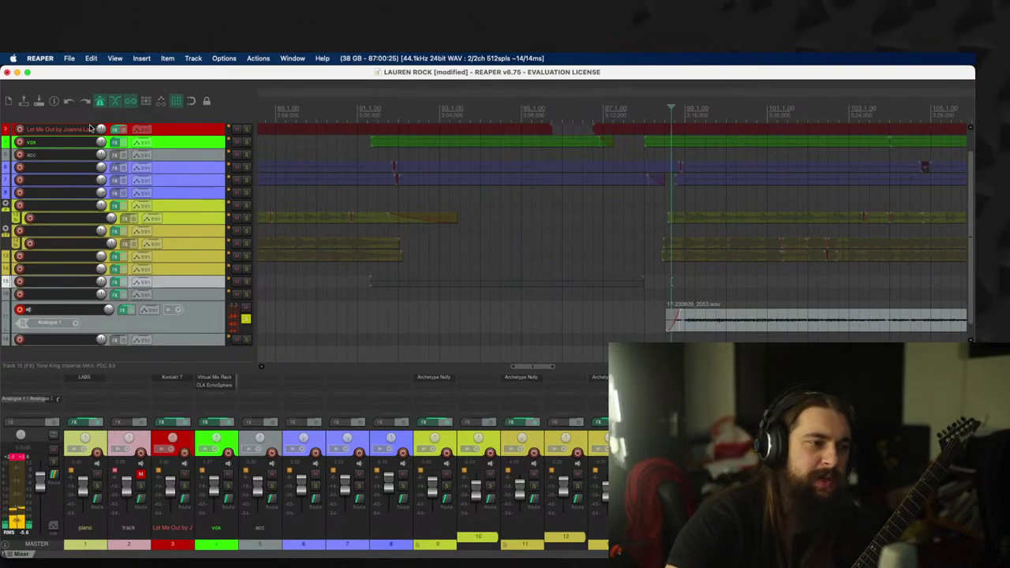
click(246, 319)
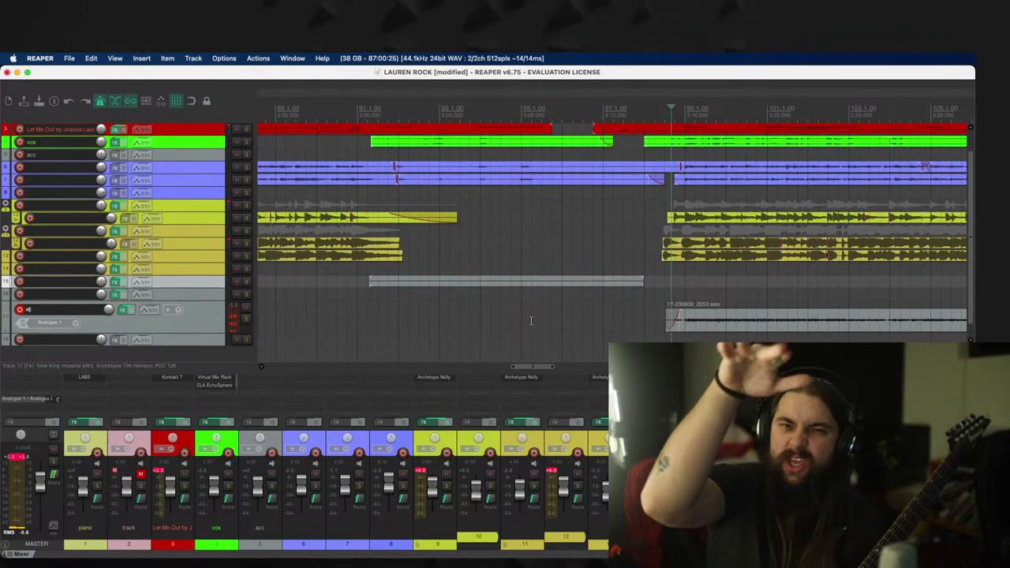
Step: Play the full mix through the final section and the earlier sections from about bar 17, reviewing how the guitar parts fit
key(space)
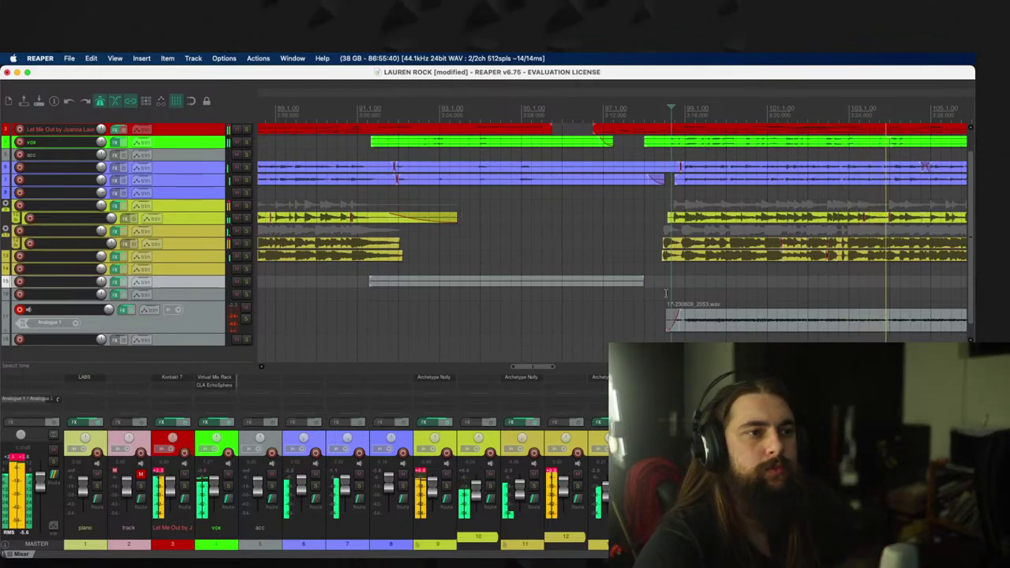
scroll(660, 316, down, 3)
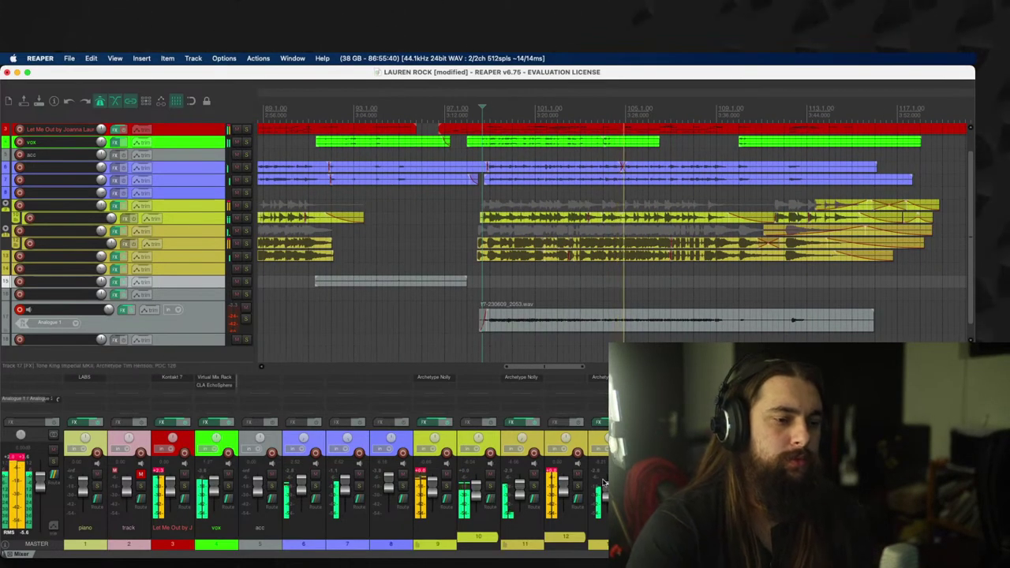
scroll(256, 271, down, 10)
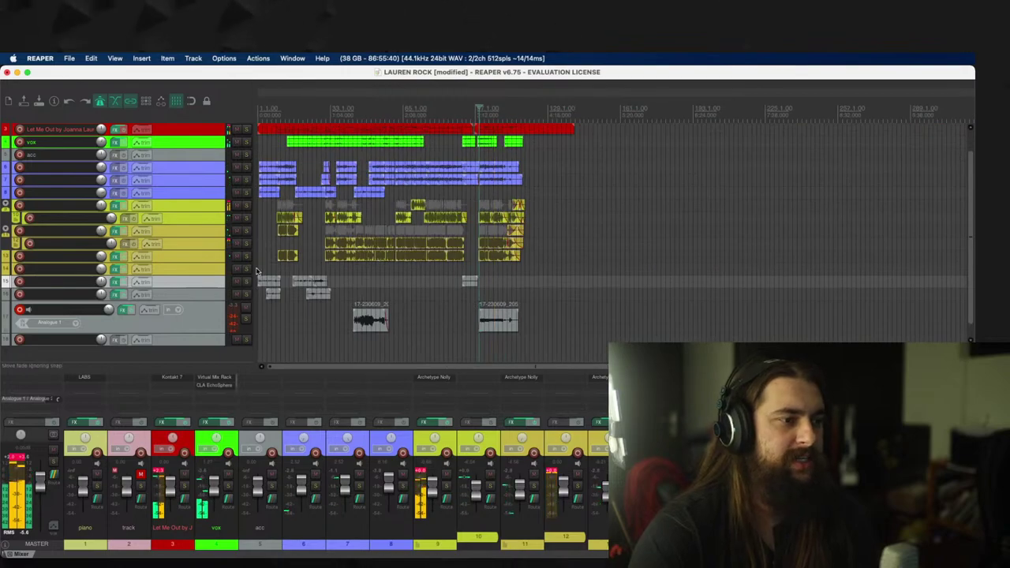
scroll(258, 268, up, 7)
scroll(260, 268, up, 5)
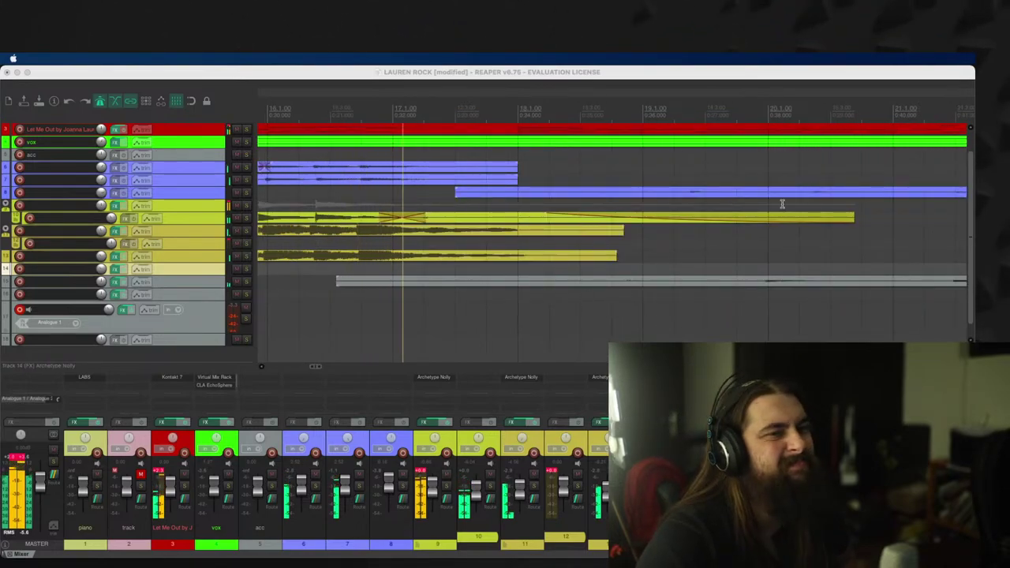
click(429, 102)
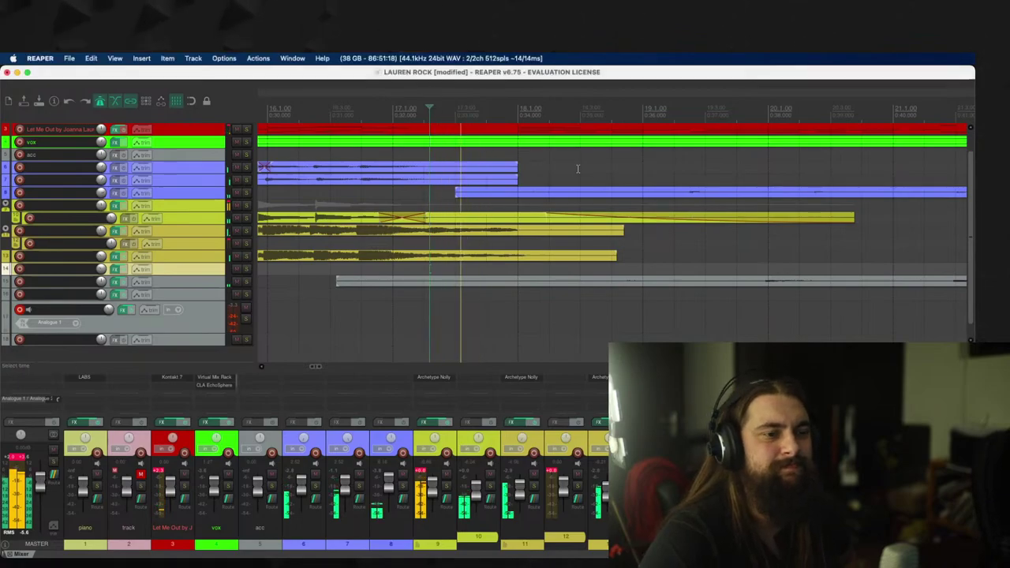
scroll(577, 168, down, 4)
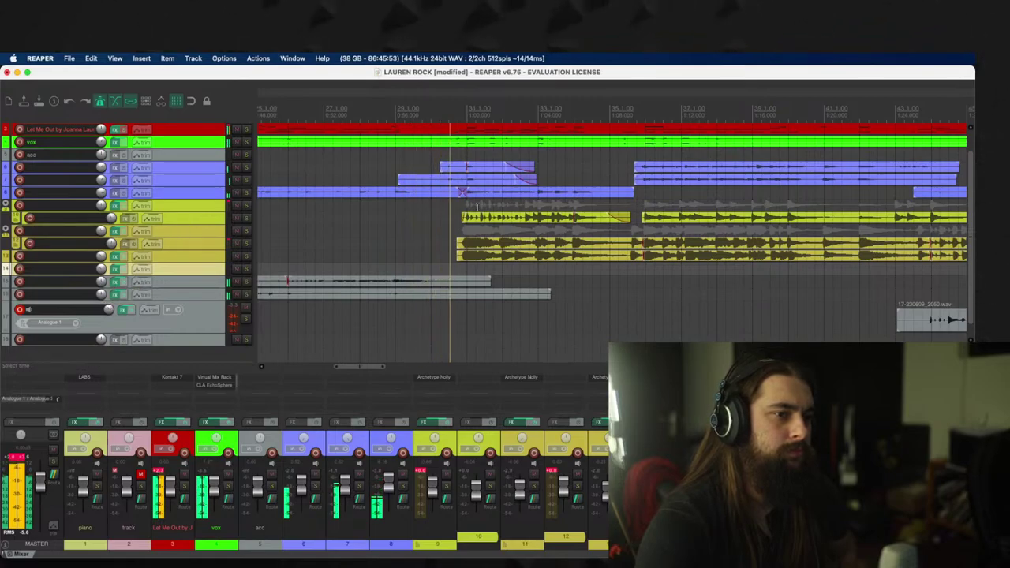
click(462, 254)
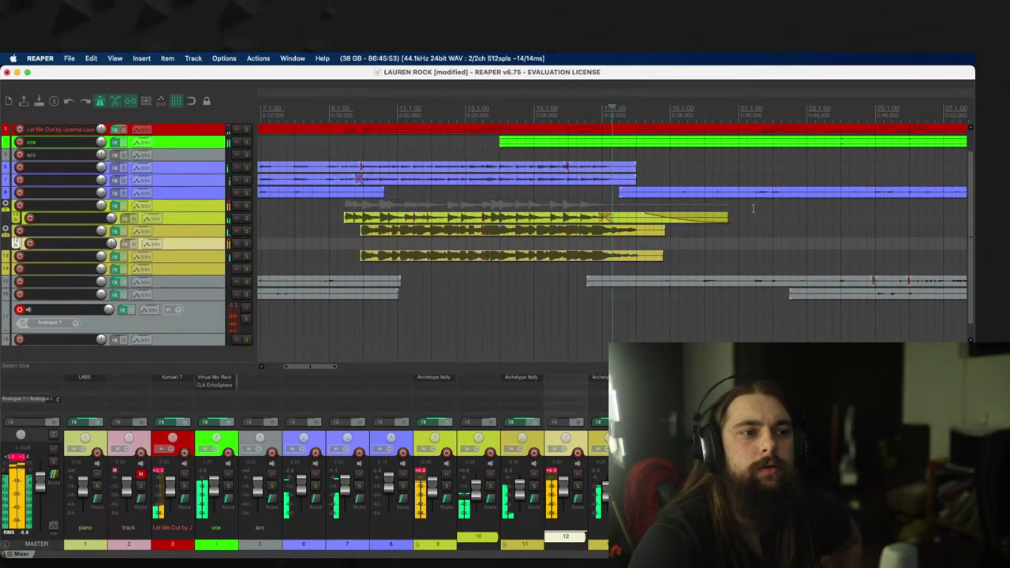
scroll(527, 168, down, 5)
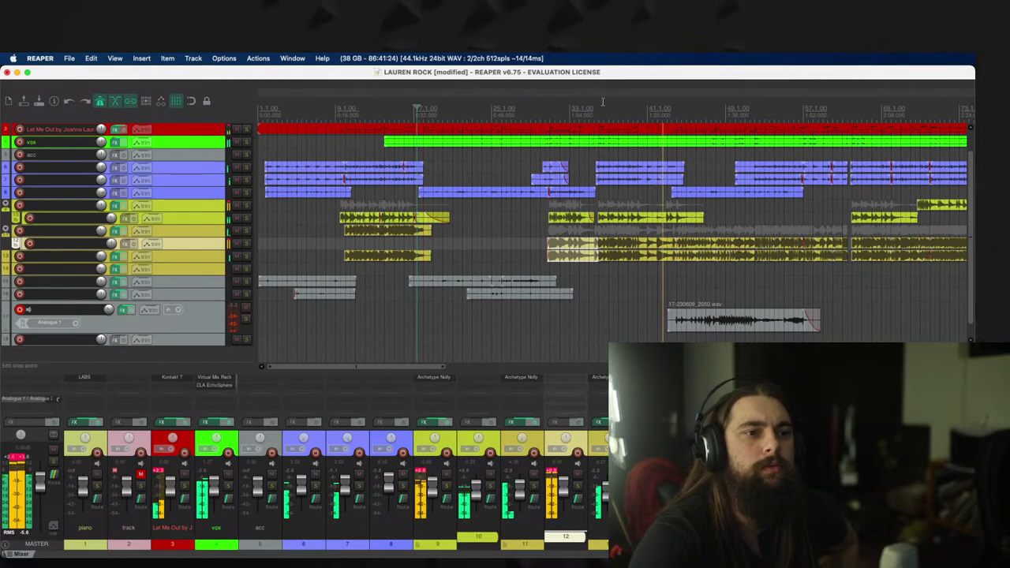
scroll(632, 111, up, 5)
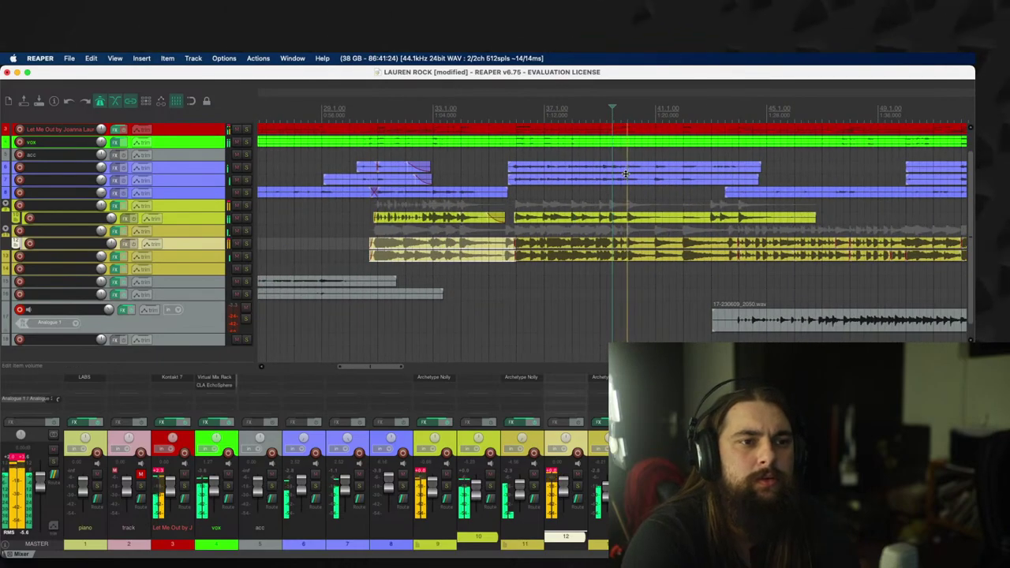
Step: Open the MIDI item on track 3, check its C1 and A#3 notes at bar 40 and play back the passage
double_click(627, 131)
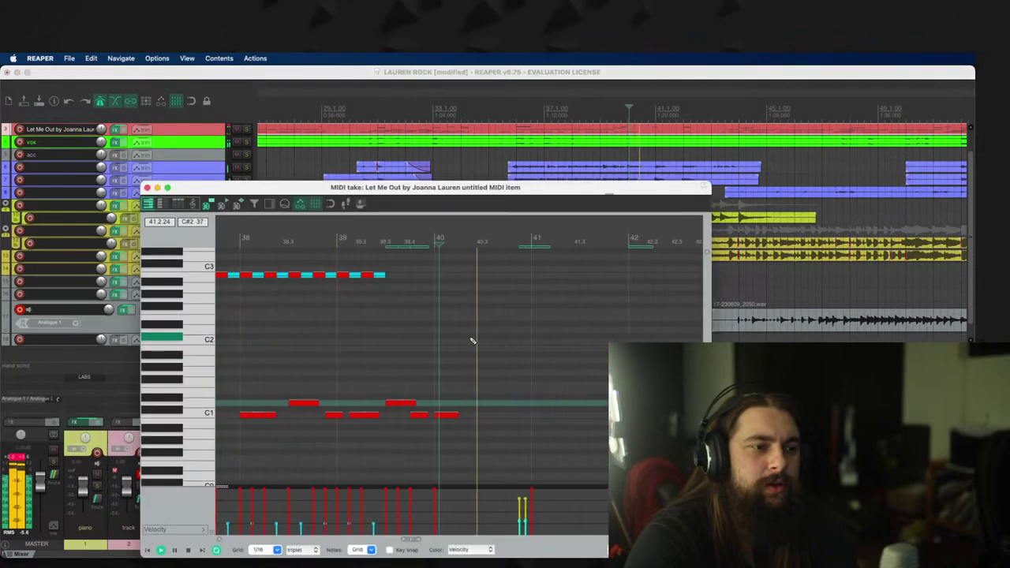
click(447, 416)
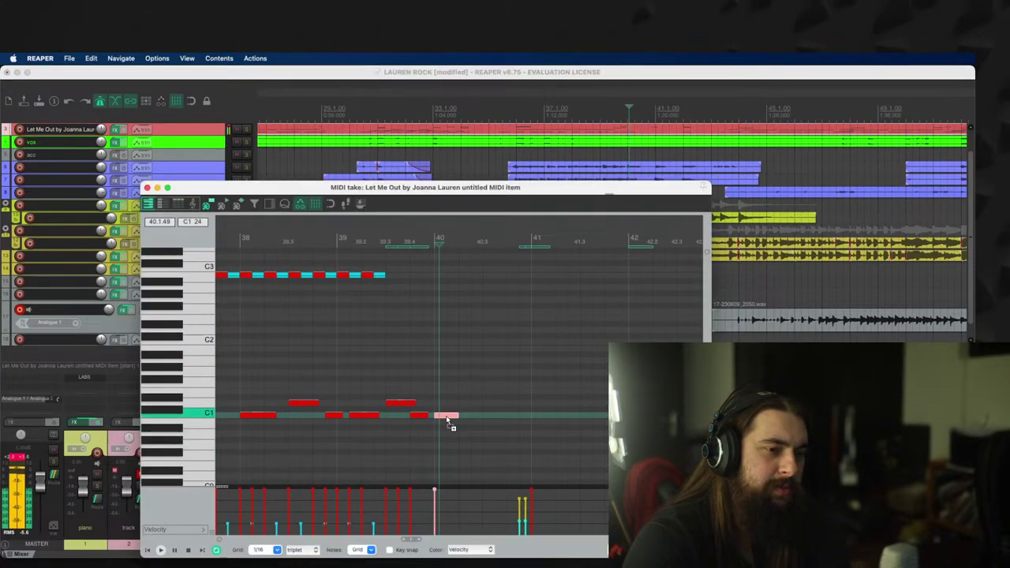
drag(447, 422, 451, 288)
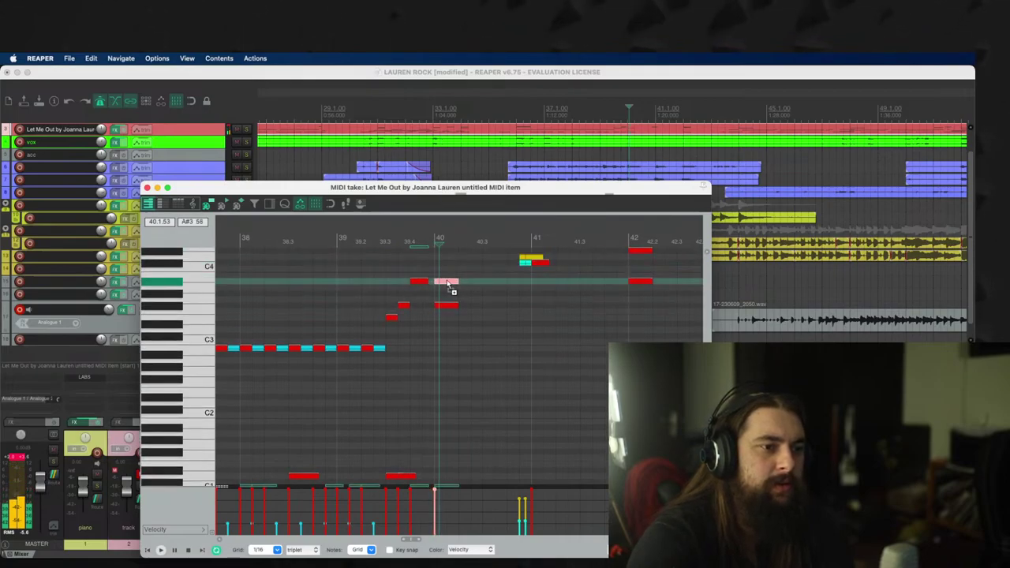
click(387, 237)
key(space)
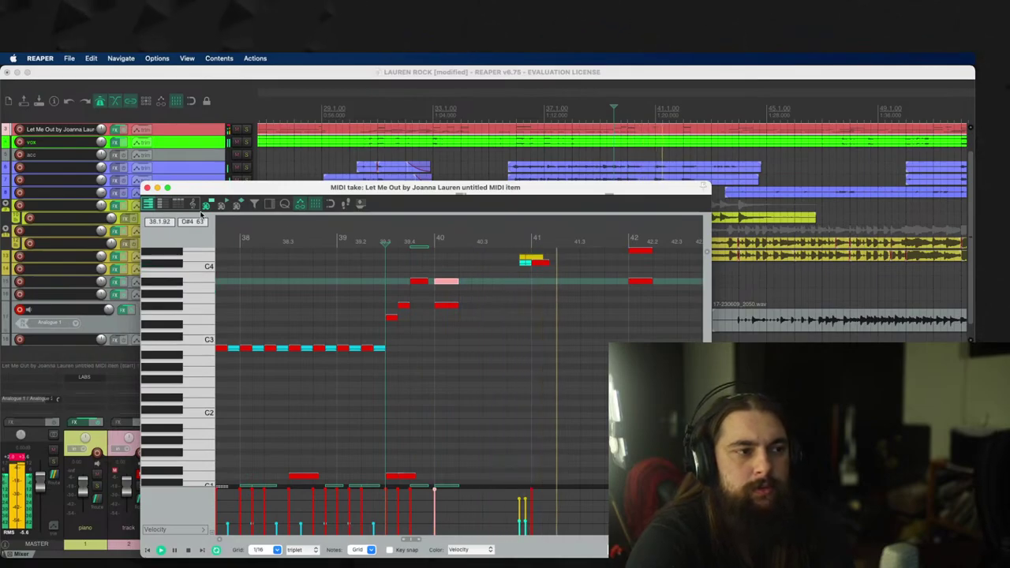
key(Escape)
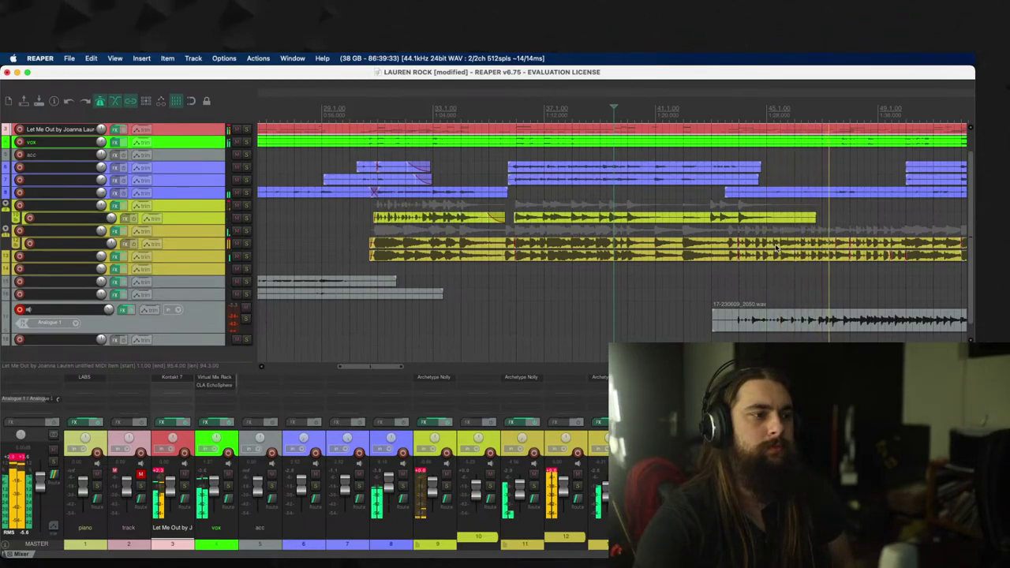
Step: Play the full mix from about bar 45 to bar 81, following how the guitar parts sit in each section
mouse_move(109, 310)
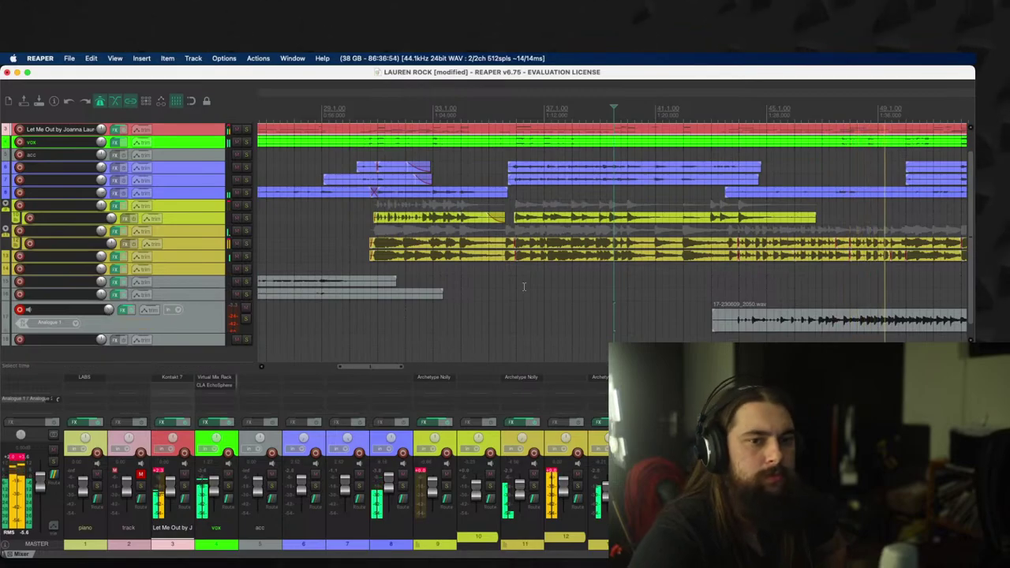
scroll(891, 277, right, 5)
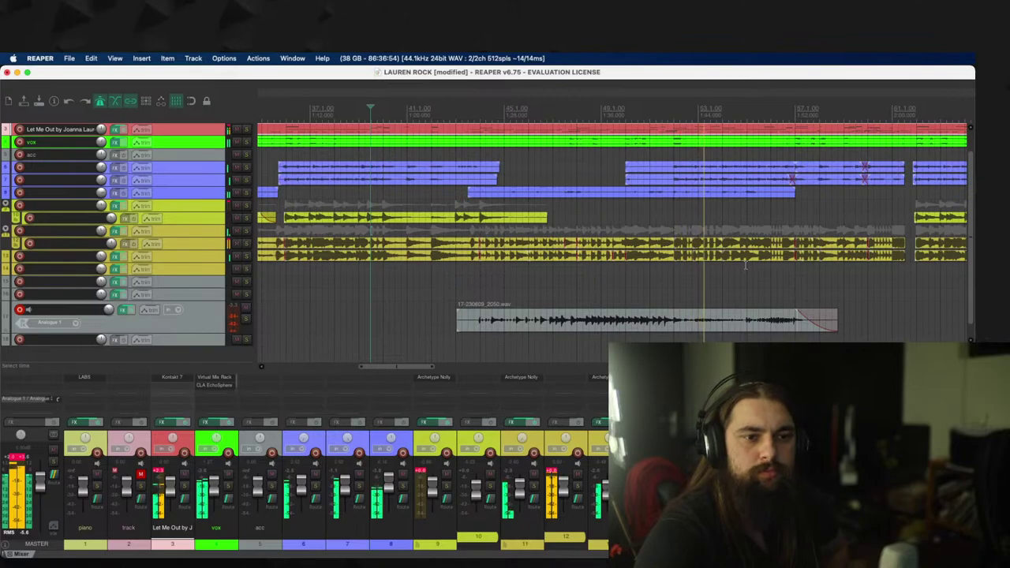
scroll(744, 266, up, 4)
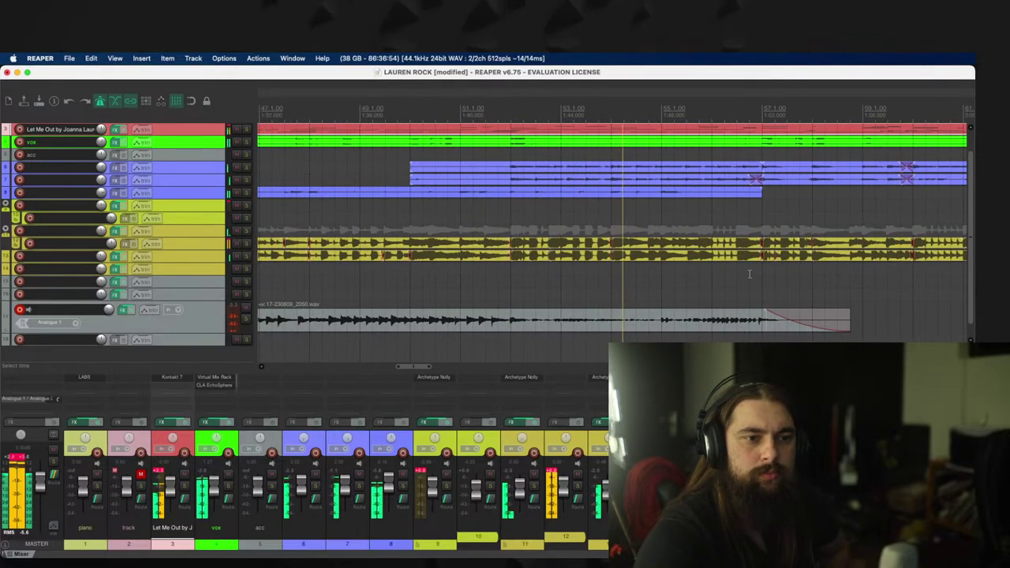
scroll(750, 273, down, 1)
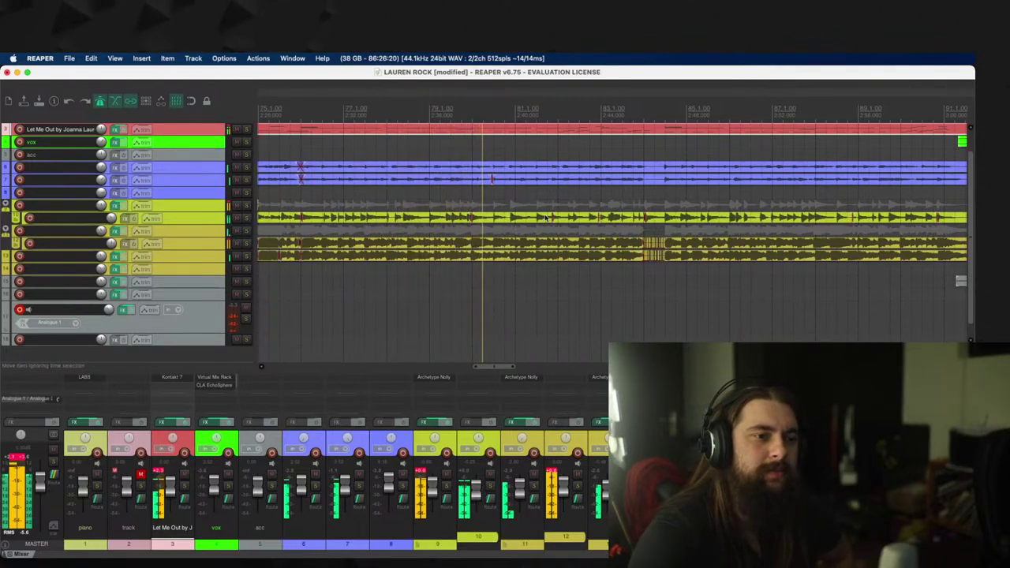
scroll(544, 209, up, 1)
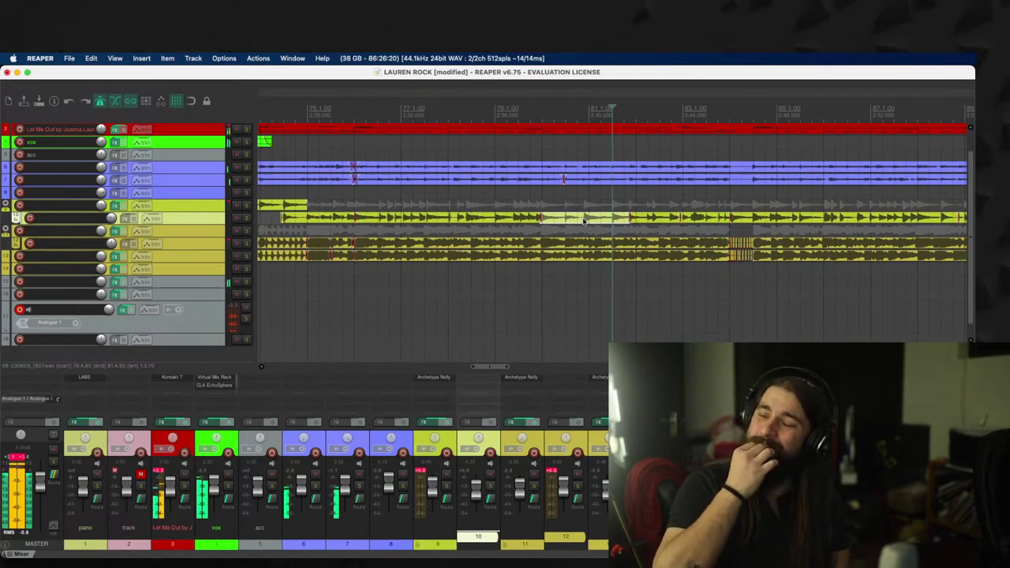
Step: Play the rest of the arrangement past bar 113 to the song's end, reviewing the guitars against the vocals and drums
scroll(635, 262, down, 6)
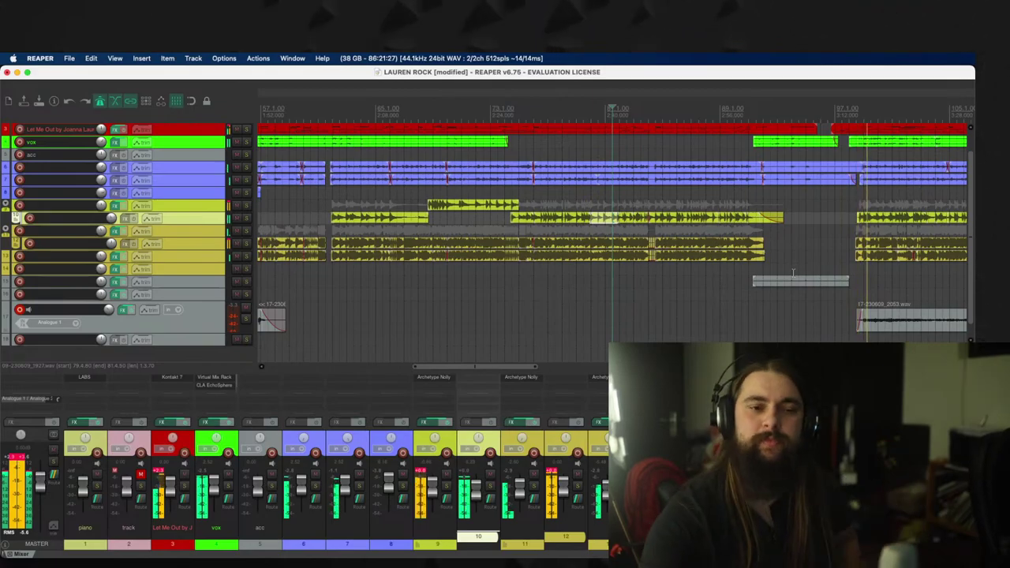
scroll(876, 292, down, 3)
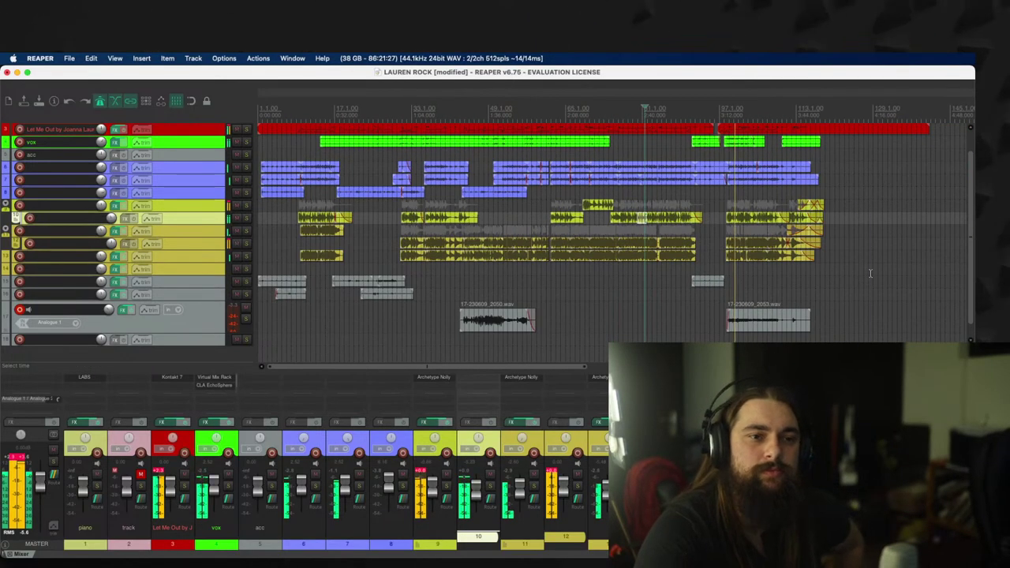
scroll(848, 225, up, 2)
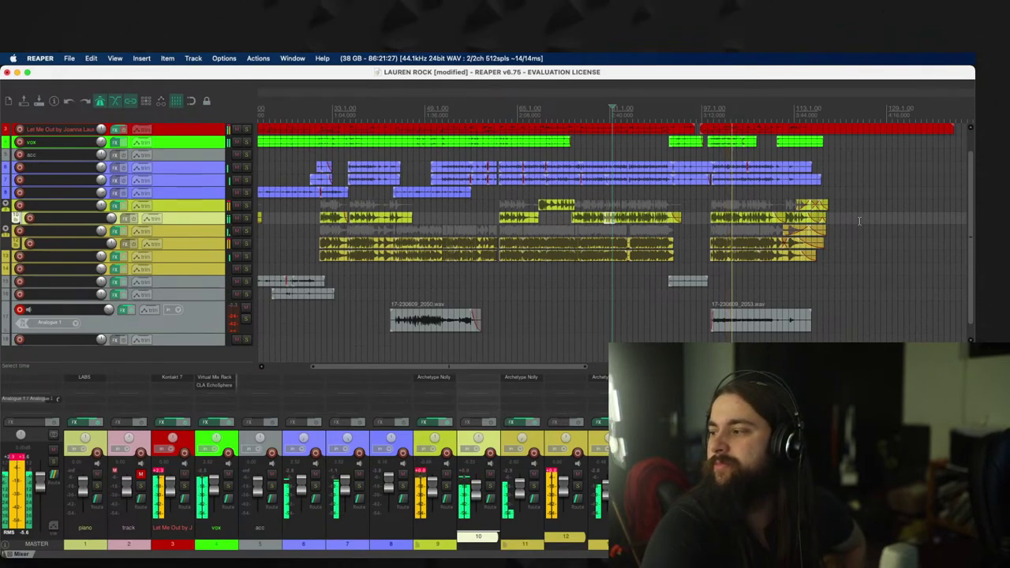
scroll(828, 209, up, 1)
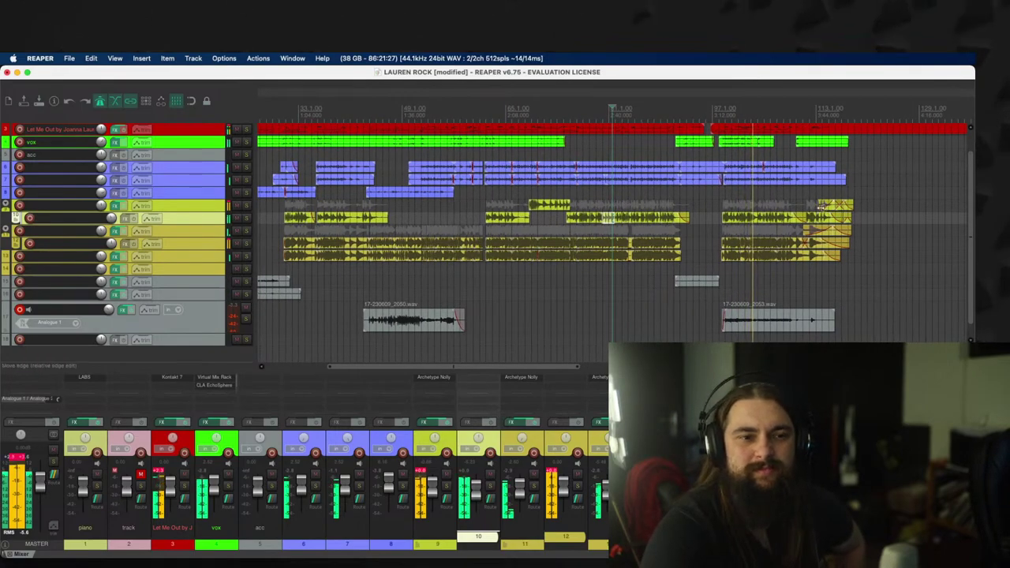
scroll(821, 207, up, 2)
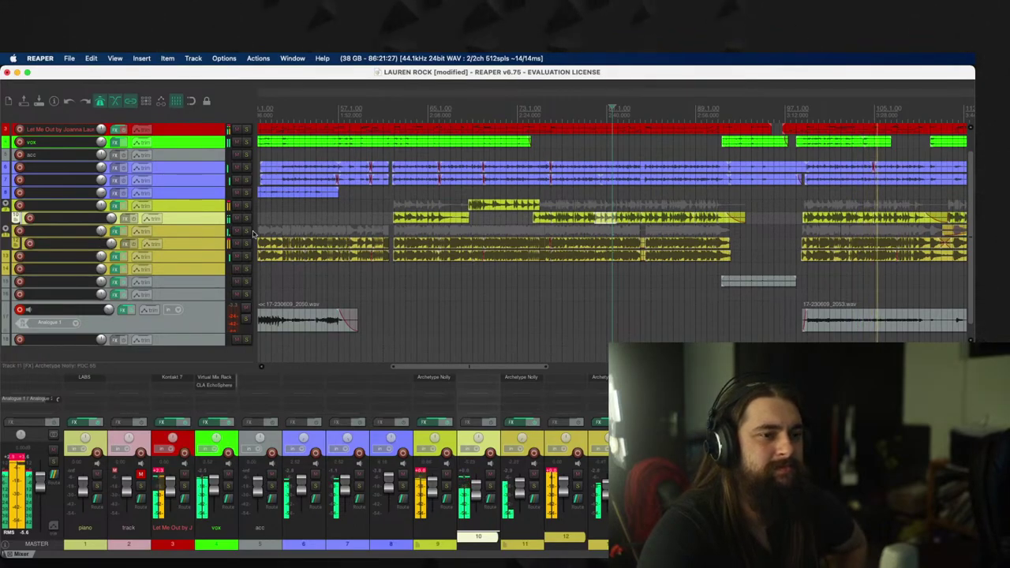
scroll(956, 266, down, 1)
scroll(937, 257, down, 1)
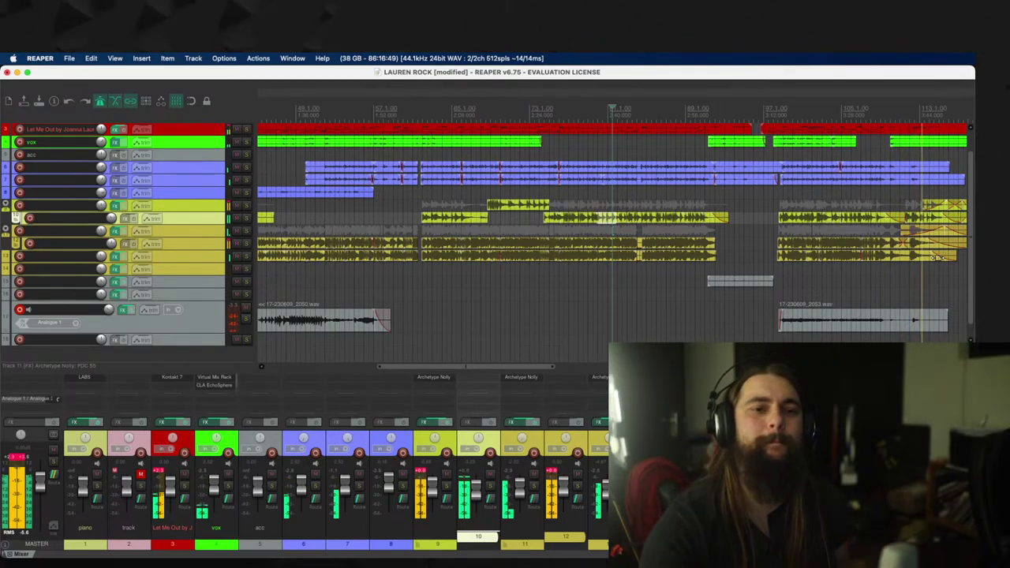
scroll(884, 182, down, 2)
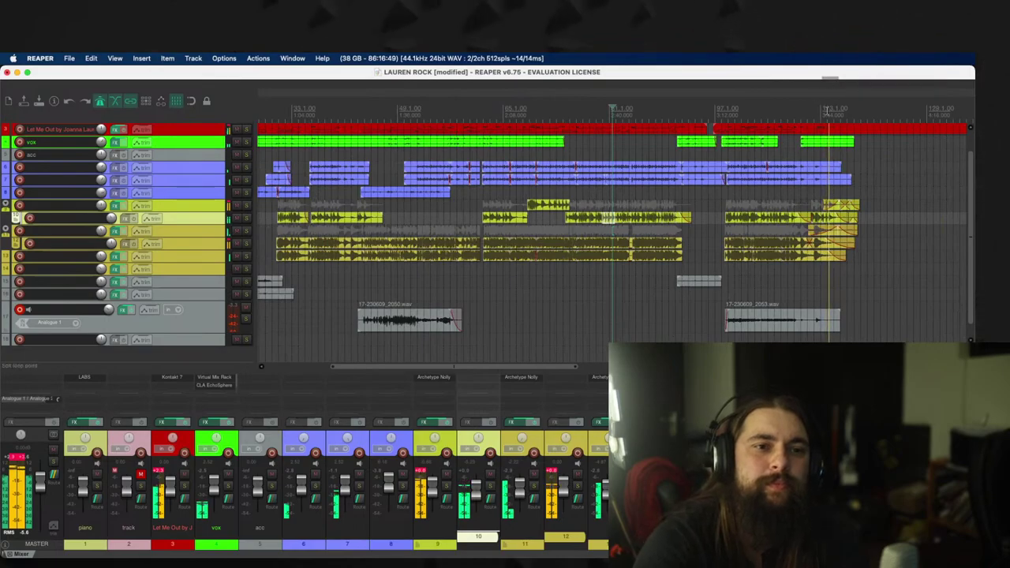
scroll(829, 112, up, 1)
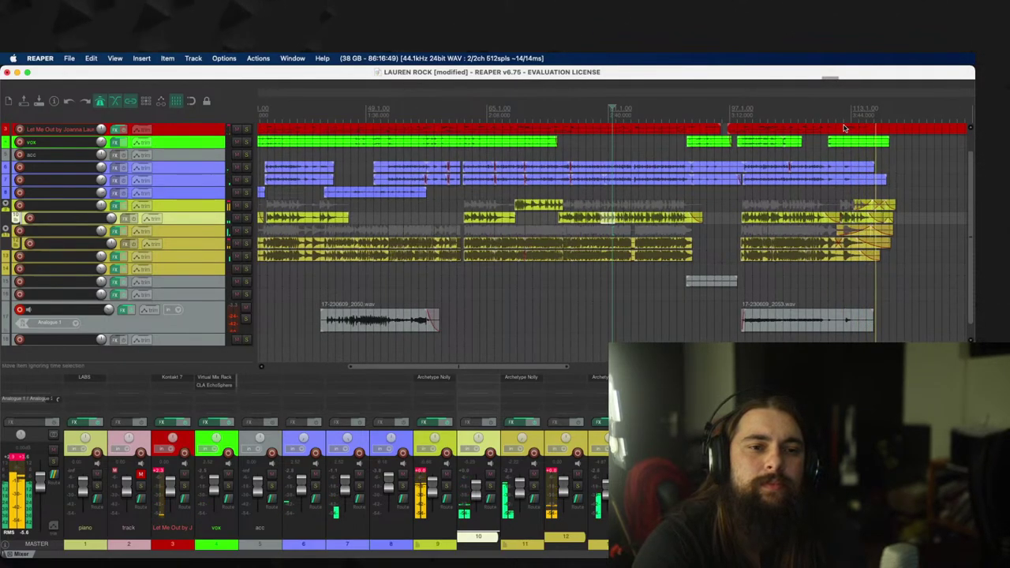
scroll(845, 122, up, 1)
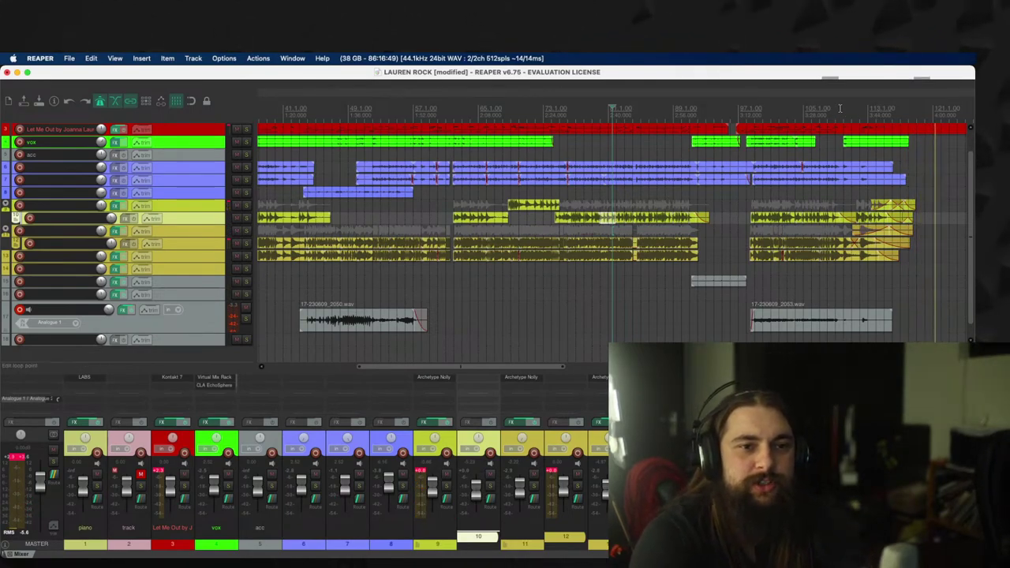
Step: Open track 3's MIDI item at bar 110 and play back the passage leading into bar 112
scroll(851, 111, up, 5)
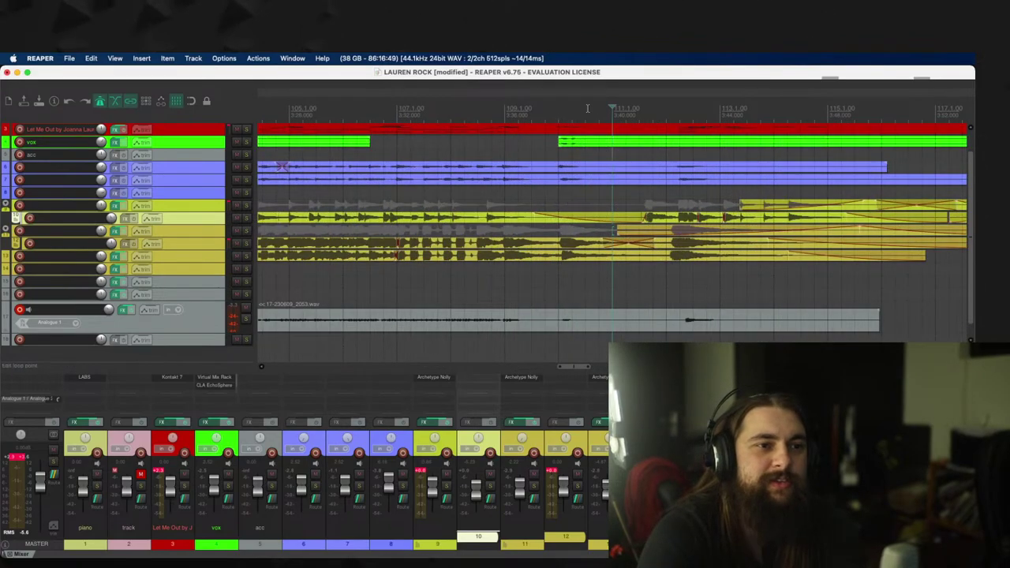
double_click(562, 128)
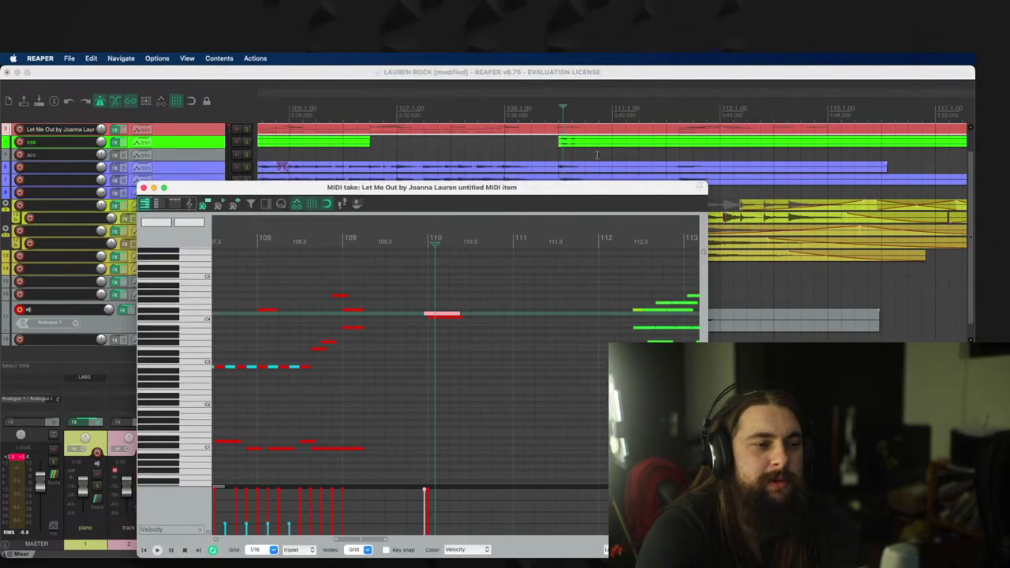
key(space)
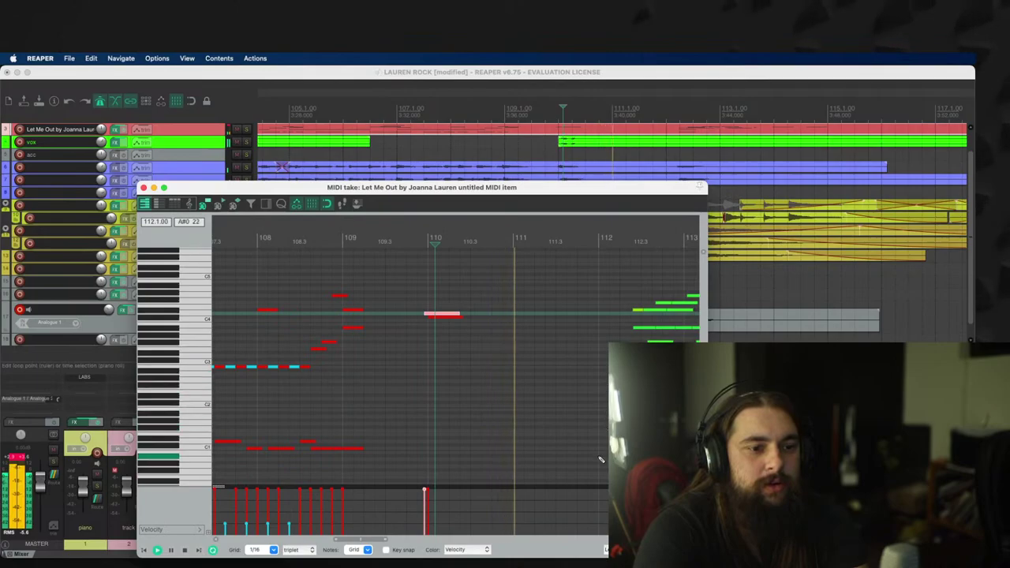
scroll(603, 473, down, 1)
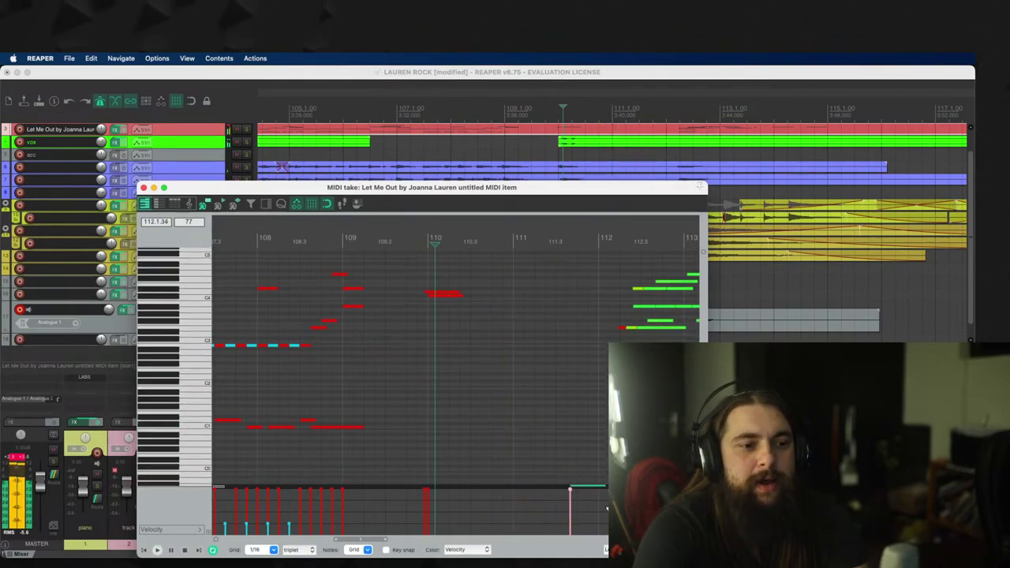
Step: Place a D1 note around 111.4 with a slightly later copy beside it and play back the passage
drag(607, 508, 598, 318)
scroll(510, 418, up, 3)
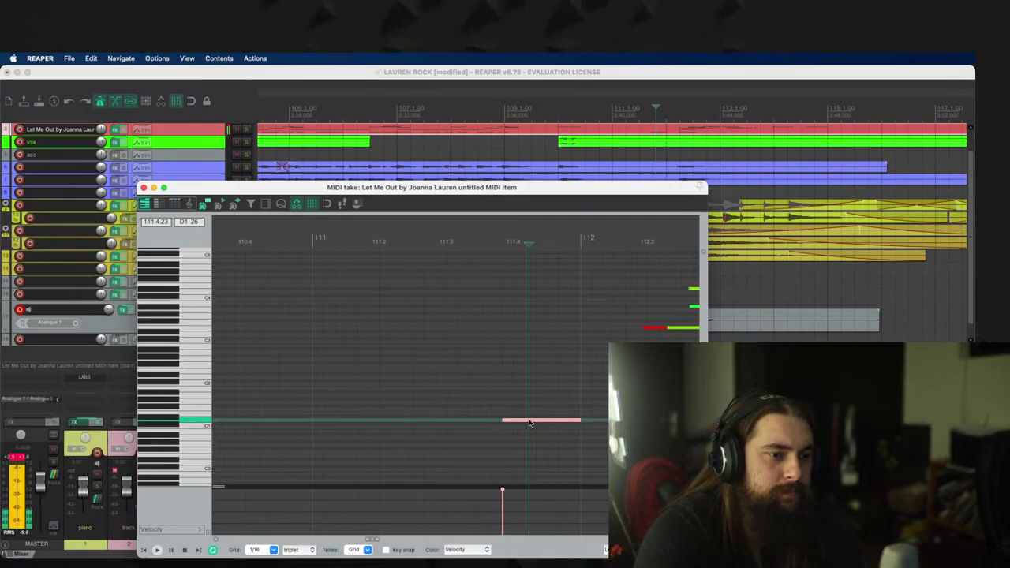
drag(533, 424, 538, 425)
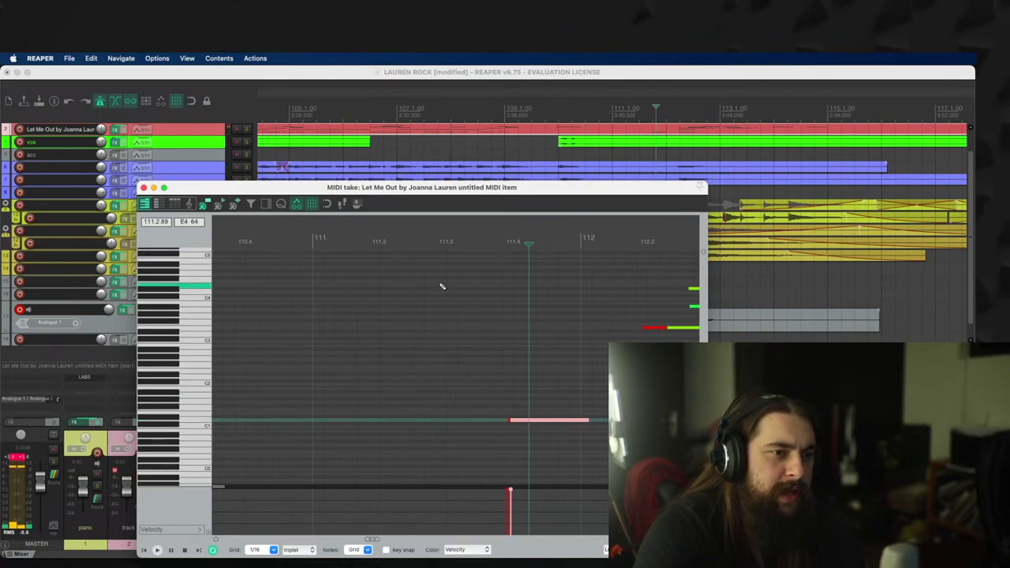
key(space)
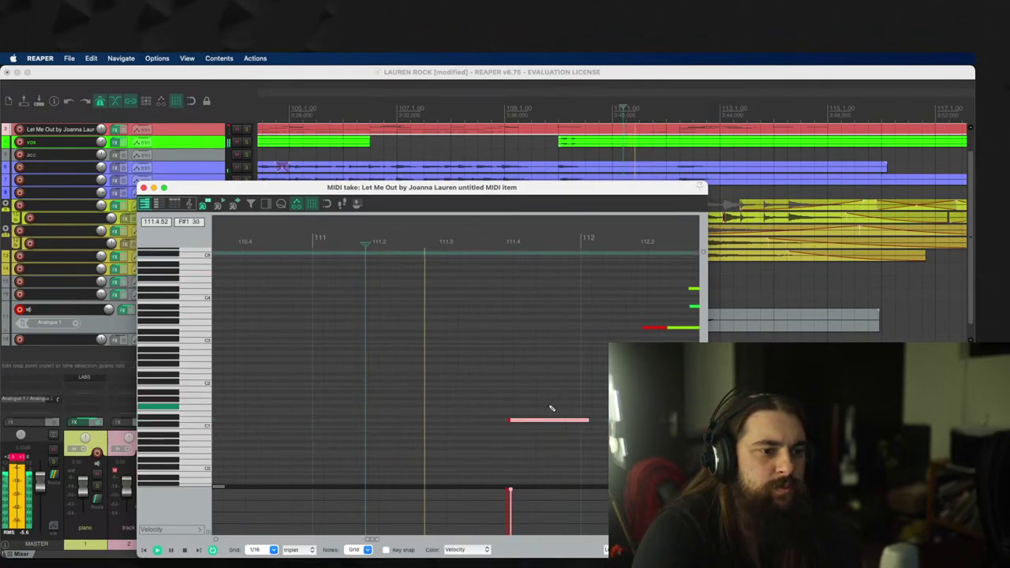
key(space)
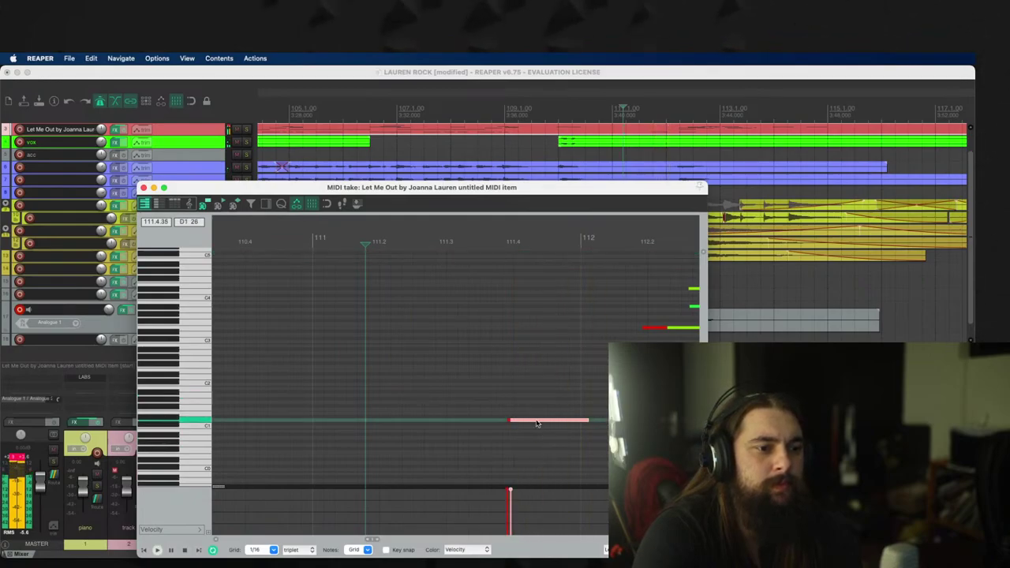
Step: Add a C1 note and a higher note just before bar 112 and play the fill through to bar 115
drag(536, 424, 578, 348)
click(409, 241)
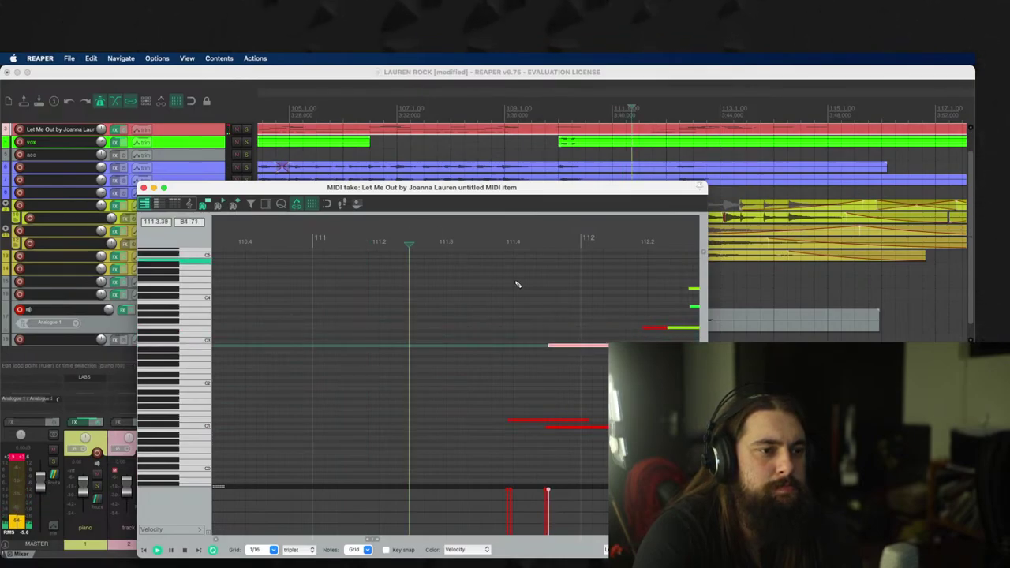
key(space)
scroll(600, 340, down, 5)
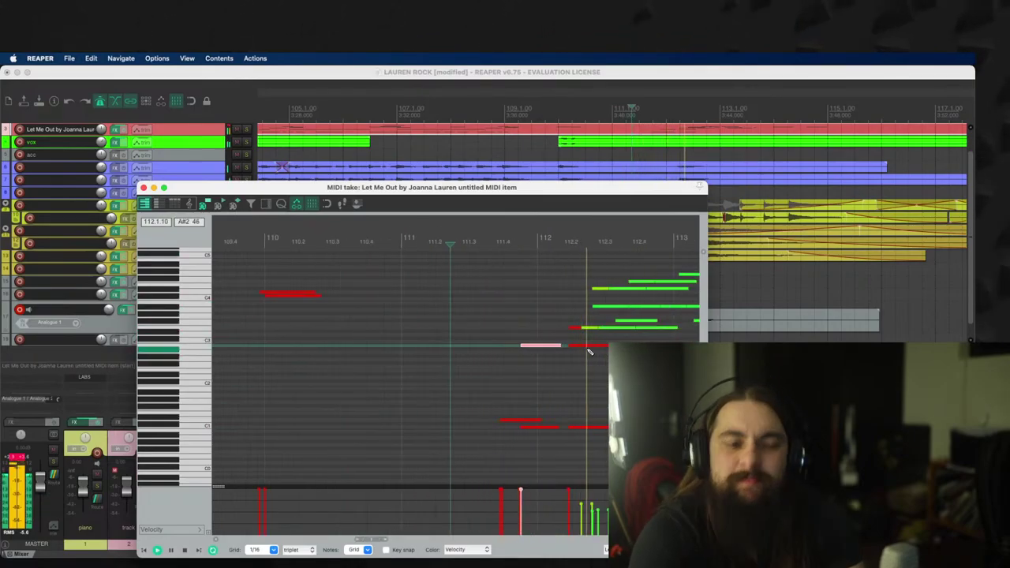
scroll(597, 335, down, 3)
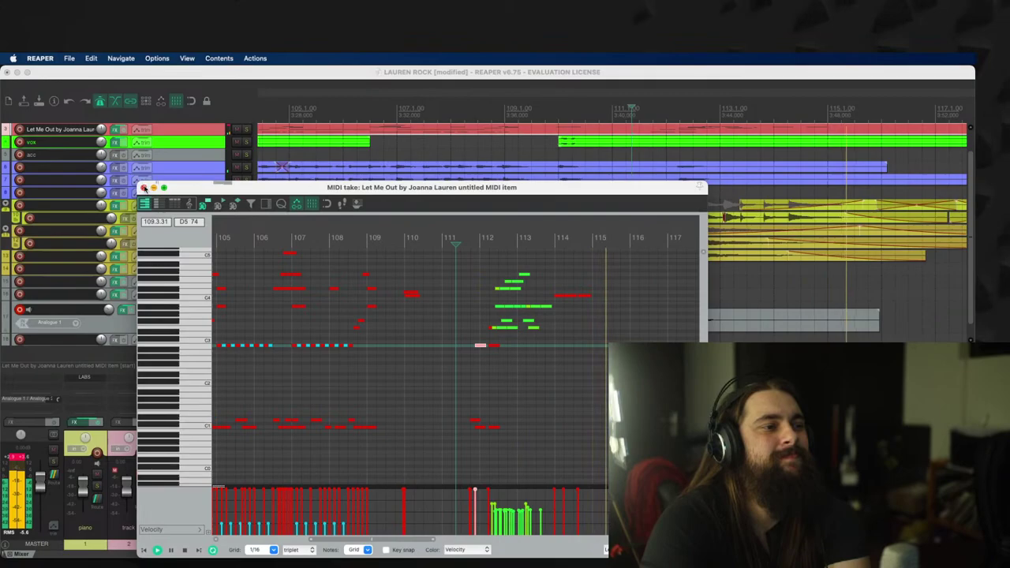
Step: Close the MIDI editor, adjust the crossfade and end of track 9's final guitar items around bars 115 to 118, and audition the ending
click(875, 209)
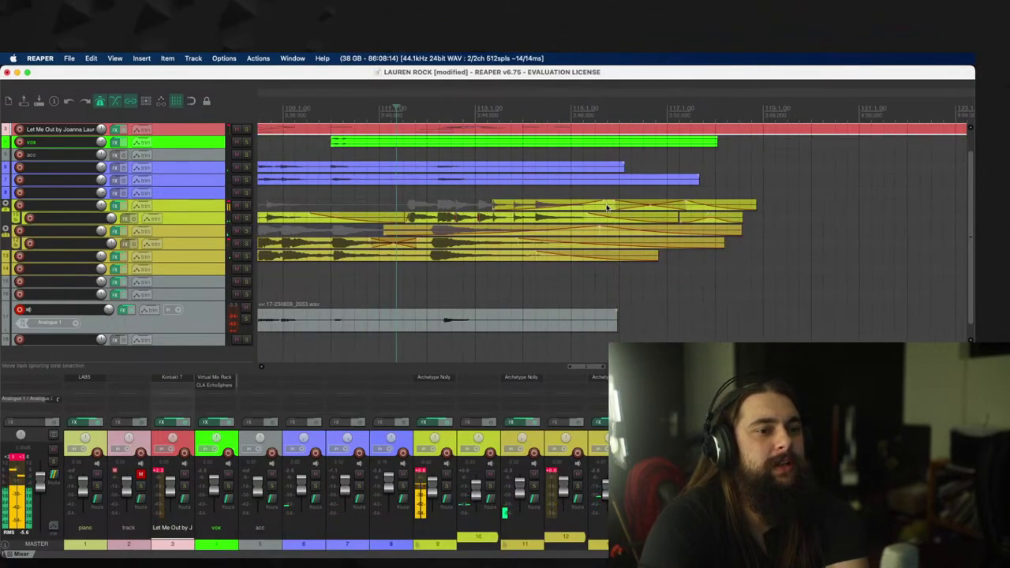
drag(607, 207, 613, 209)
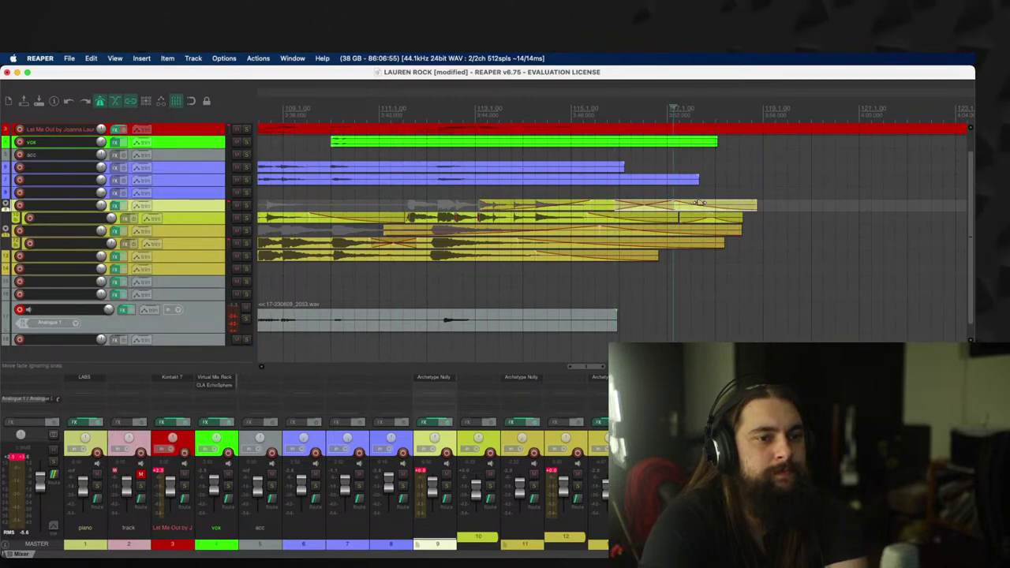
drag(699, 202, 726, 206)
click(557, 191)
key(space)
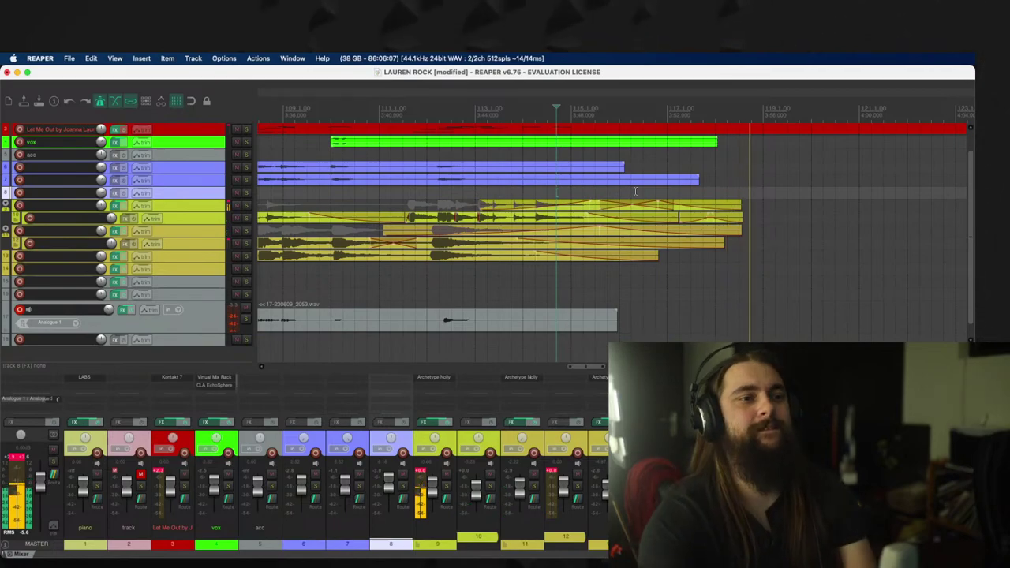
Step: Disarm track 17 and arm track 18 for recording
scroll(643, 245, down, 5)
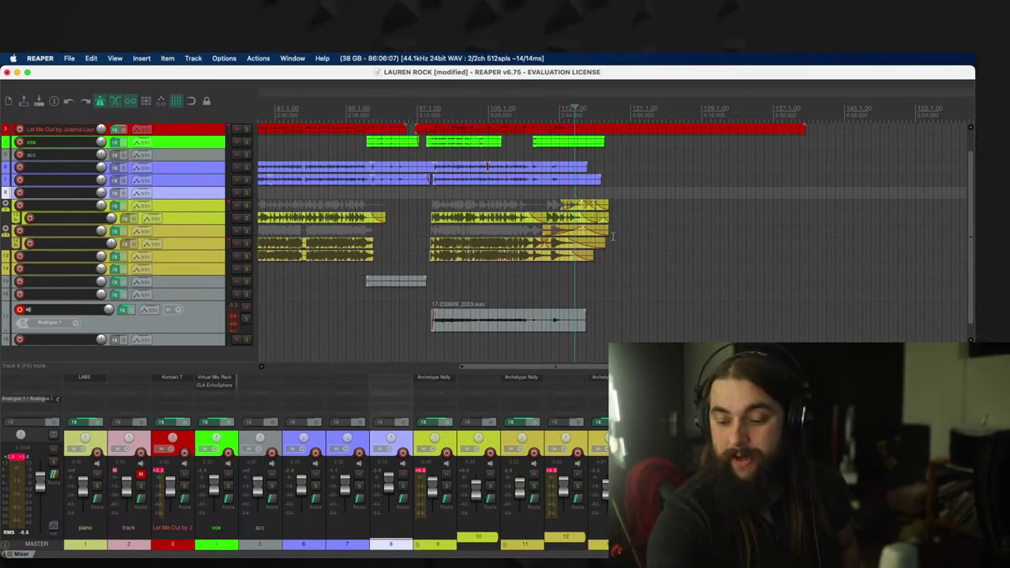
scroll(612, 236, down, 10)
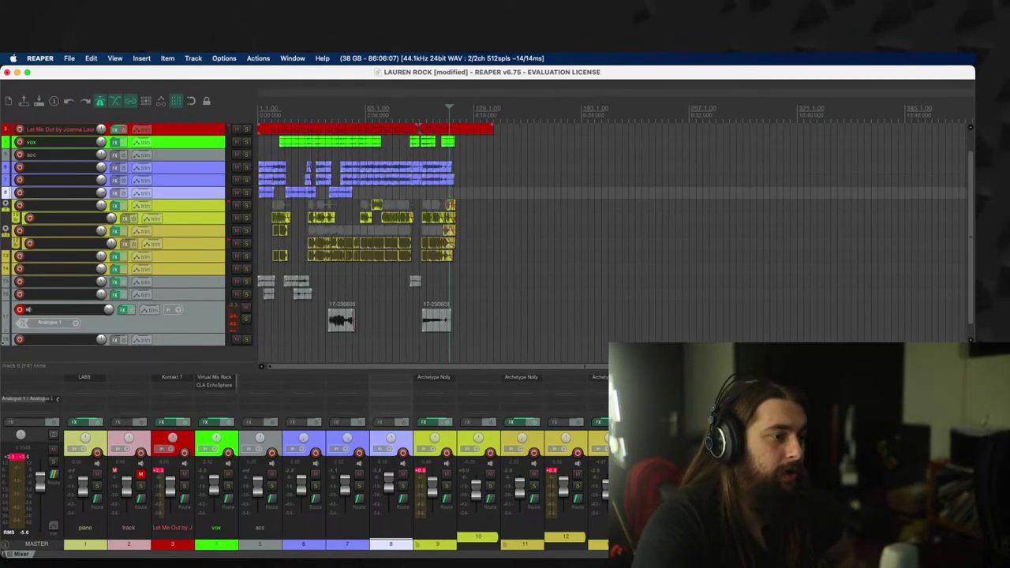
click(20, 339)
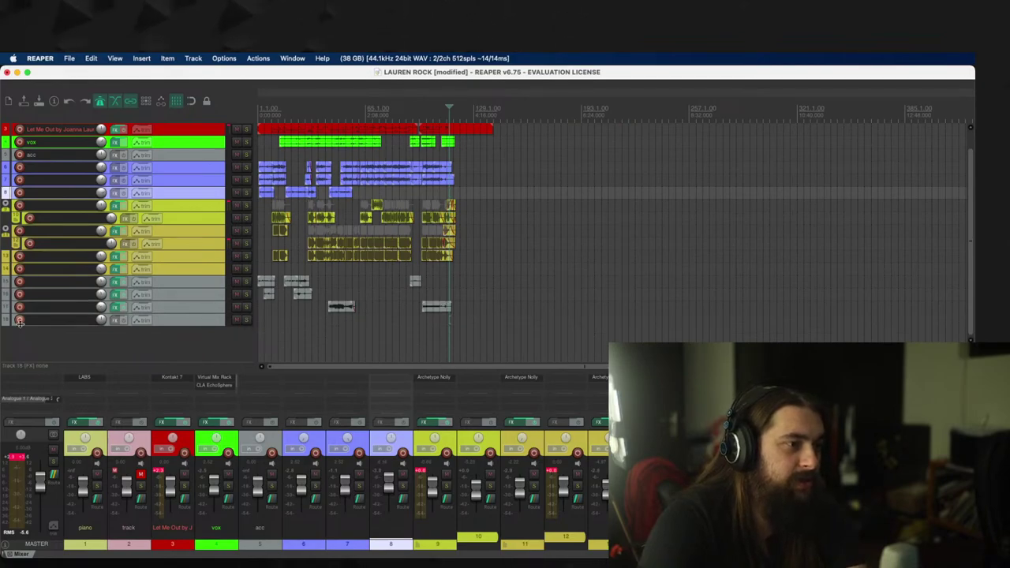
click(20, 320)
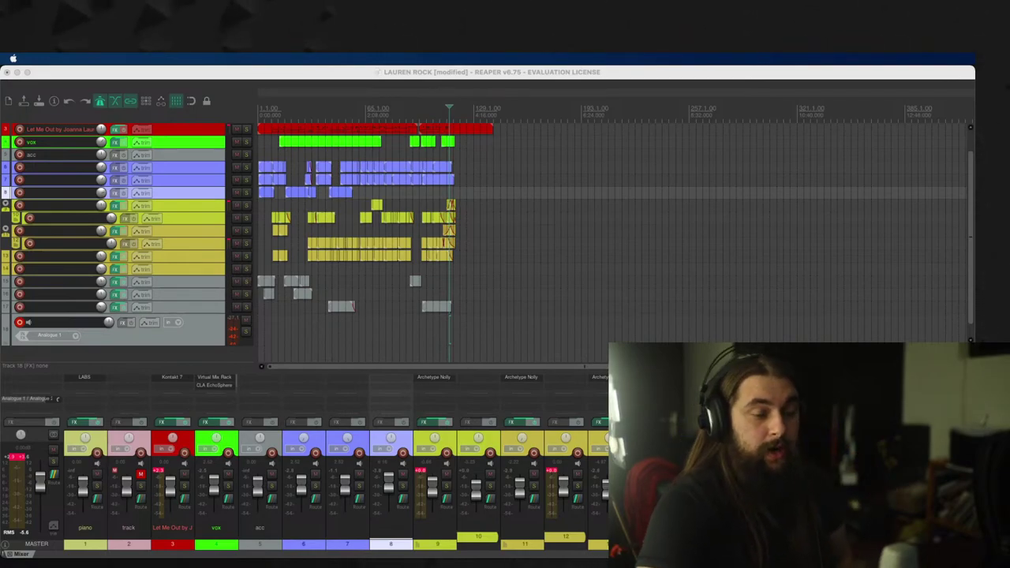
Step: Browse the plugins by developer for track 18 and add Overloud's TH-U Slate amp simulator
key(super+Tab)
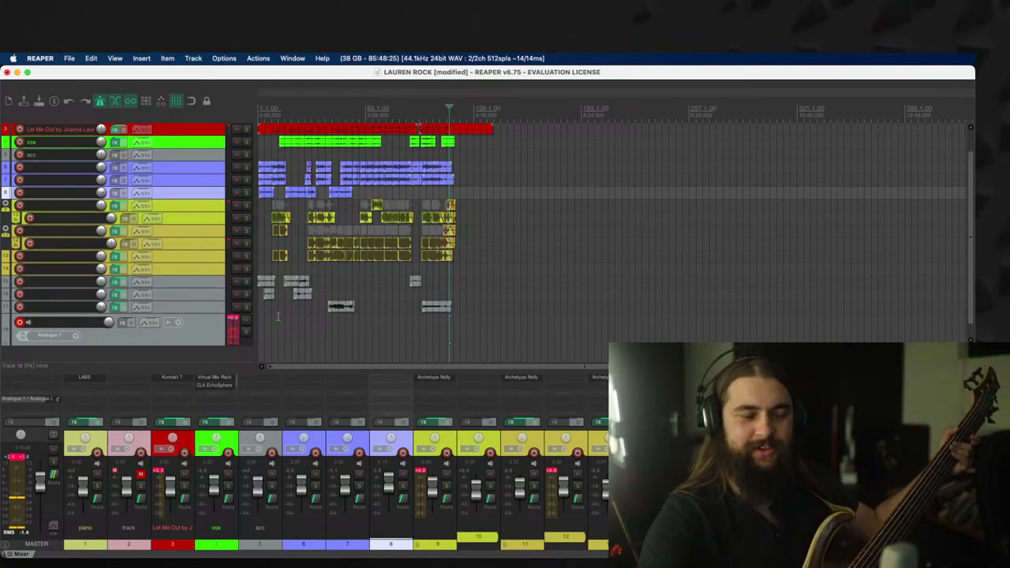
scroll(264, 327, up, 4)
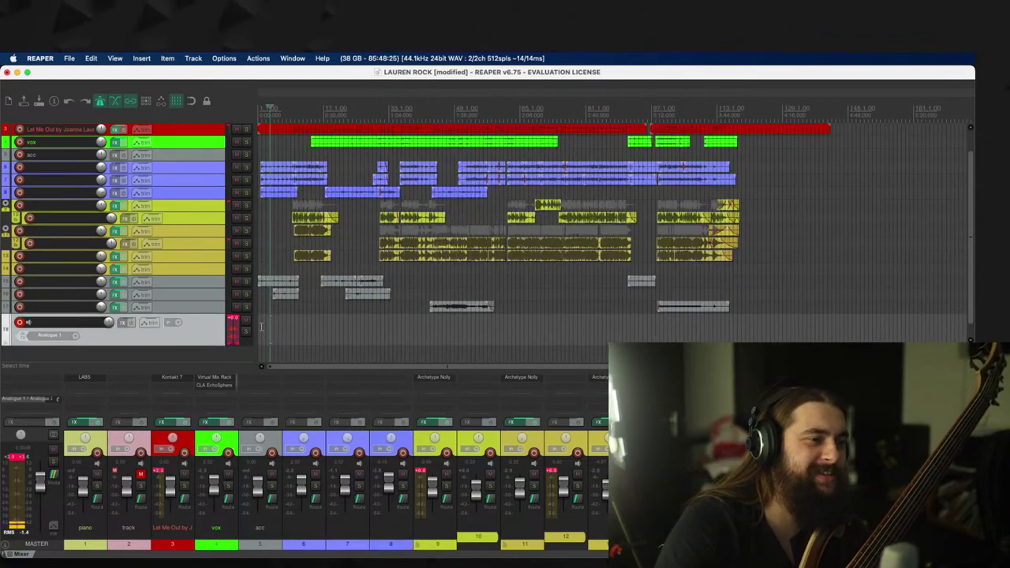
click(123, 322)
scroll(78, 229, up, 3)
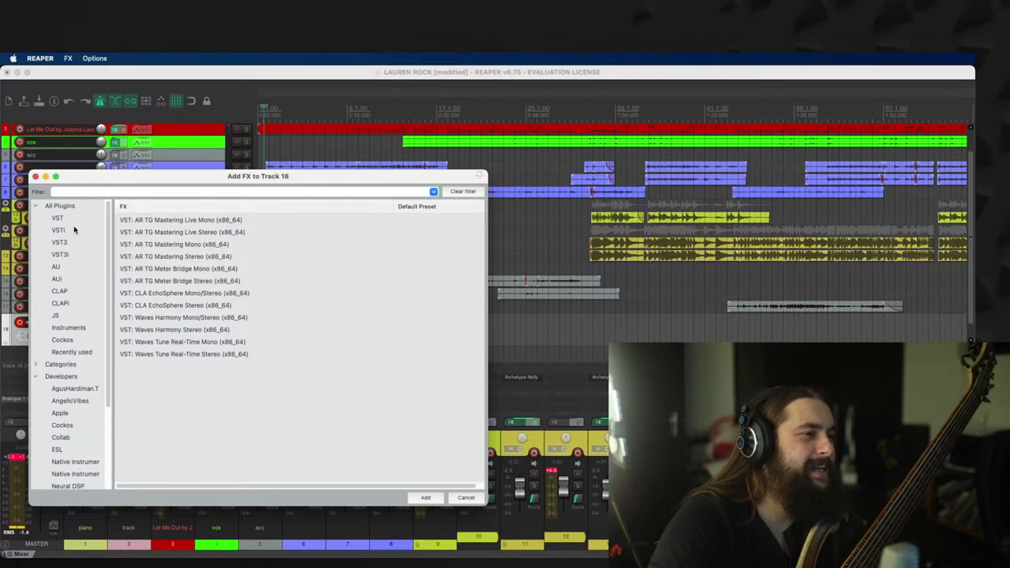
scroll(68, 426, down, 5)
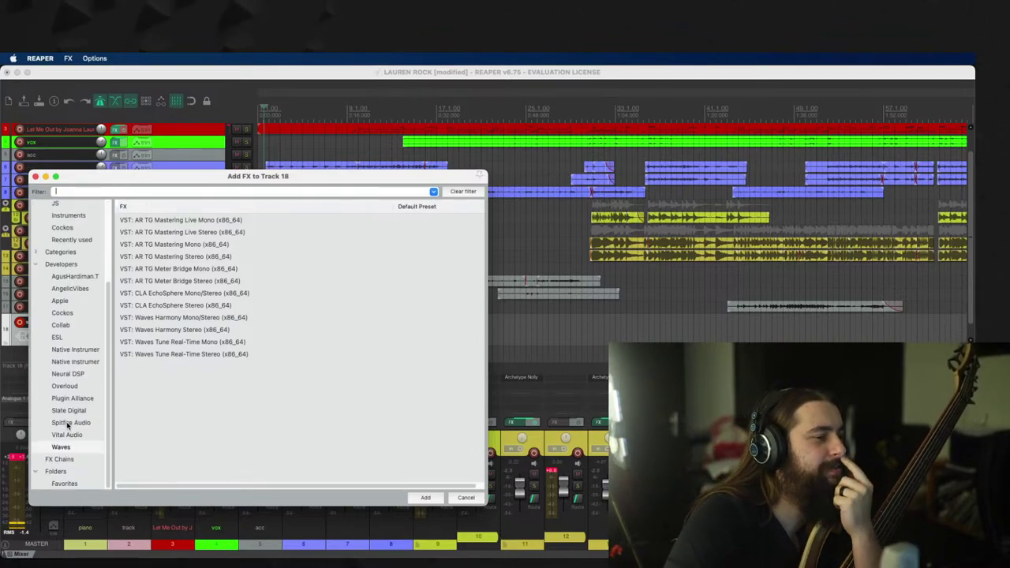
click(70, 398)
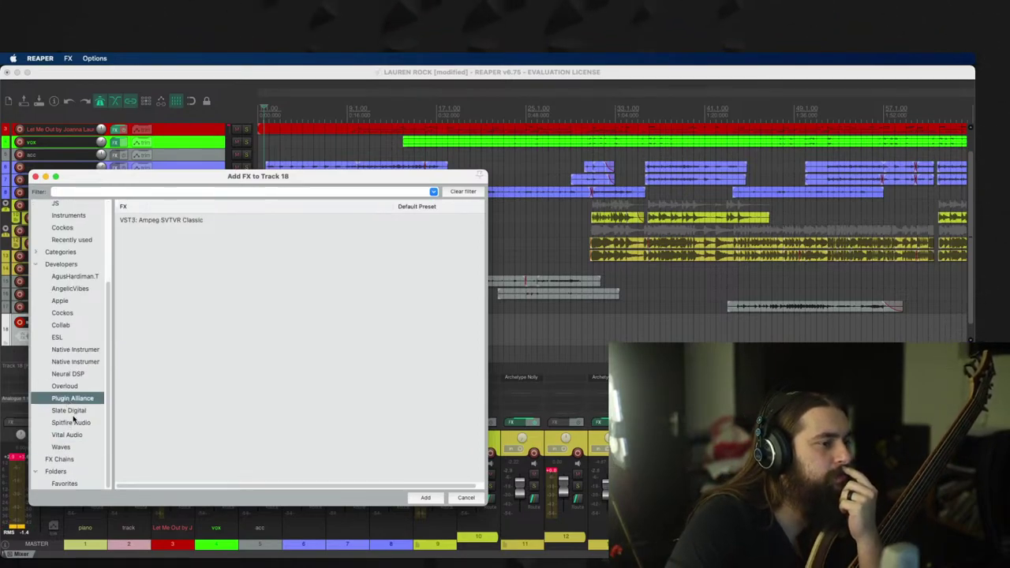
click(74, 411)
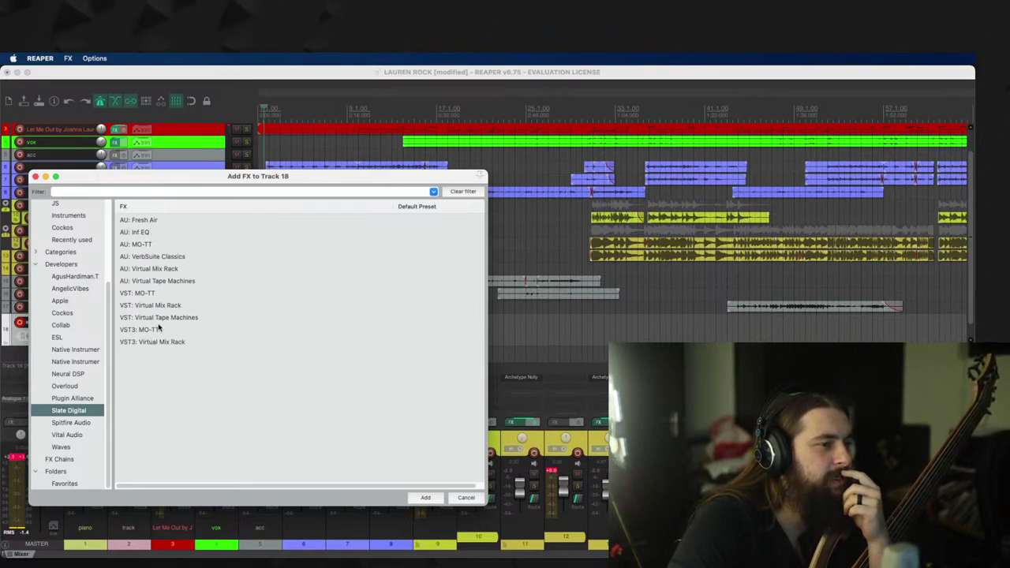
click(73, 398)
click(65, 385)
click(158, 220)
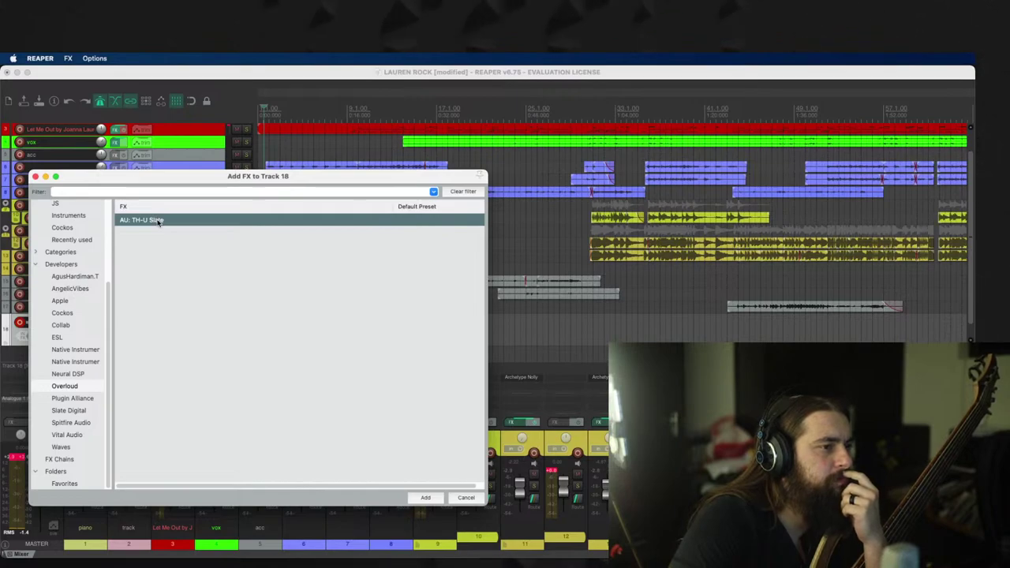
double_click(158, 220)
Step: Audition presets in TH-U Slate's Bass bank, settle on Bread and butter bass, and close the effect window
click(161, 236)
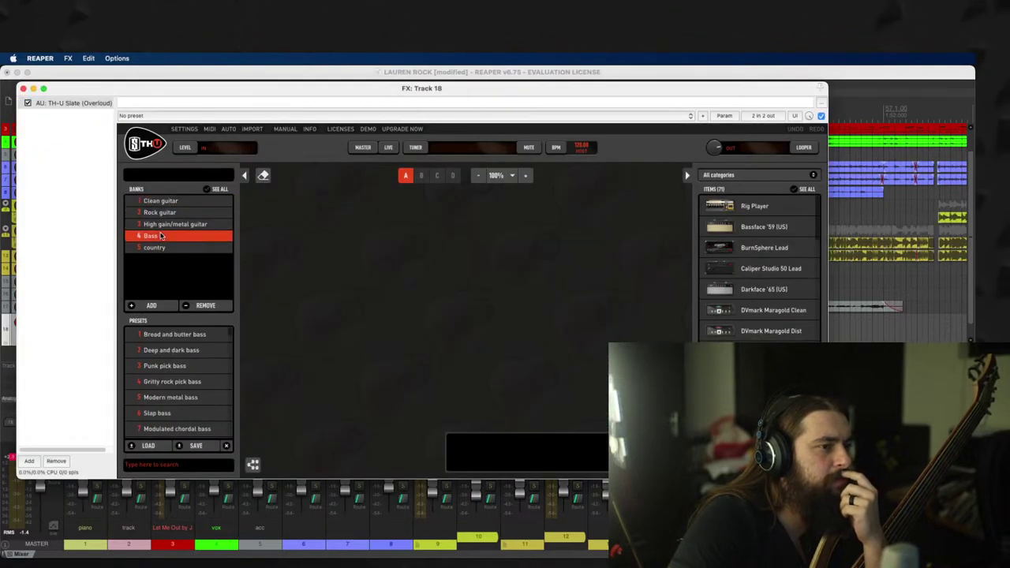
click(171, 350)
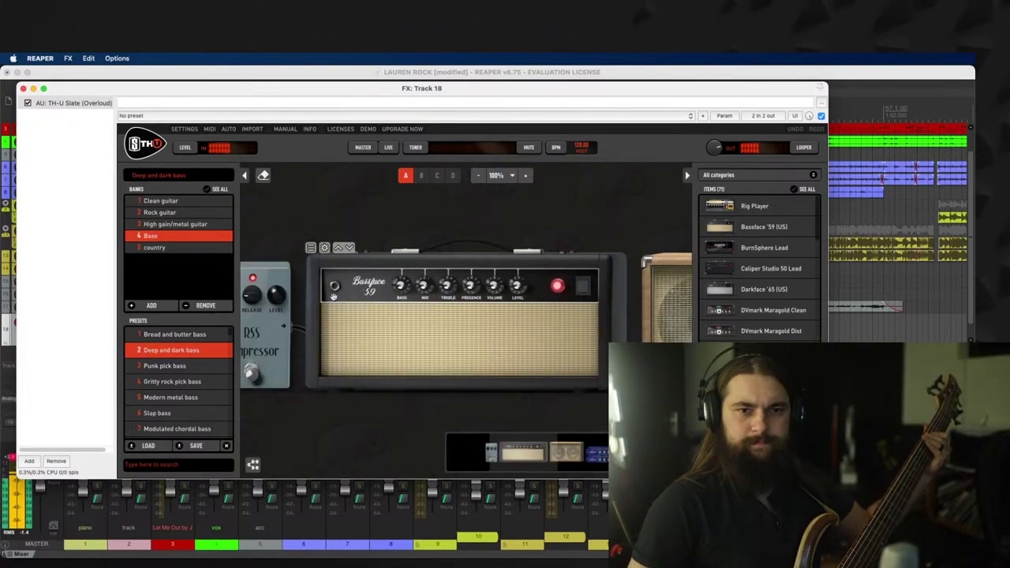
click(202, 336)
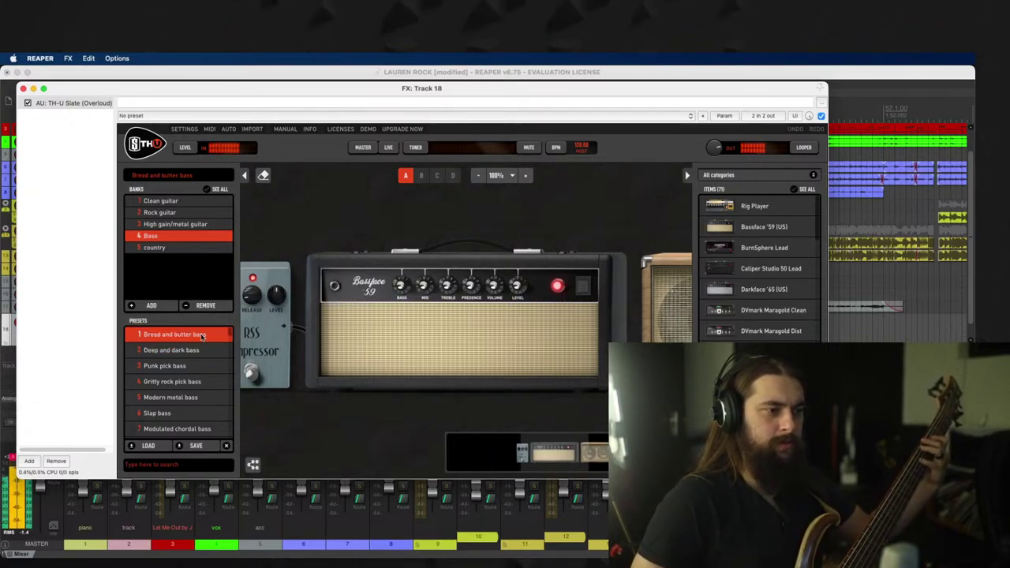
click(176, 380)
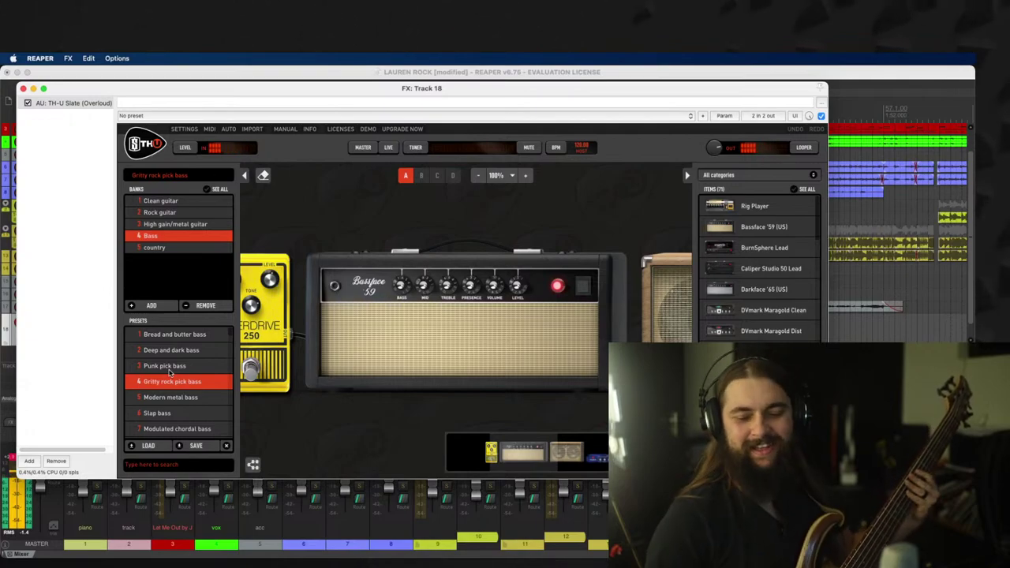
click(170, 334)
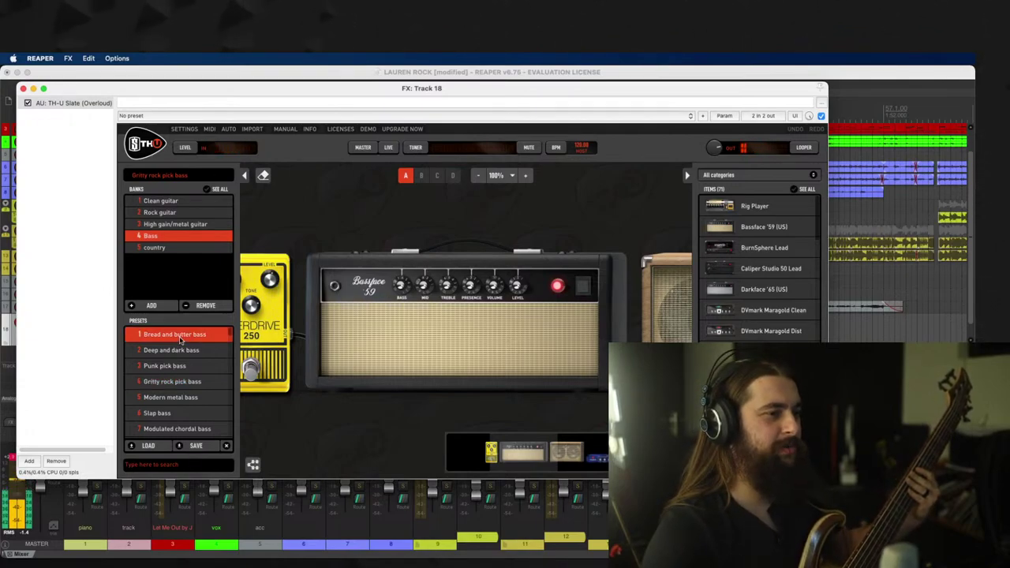
click(22, 88)
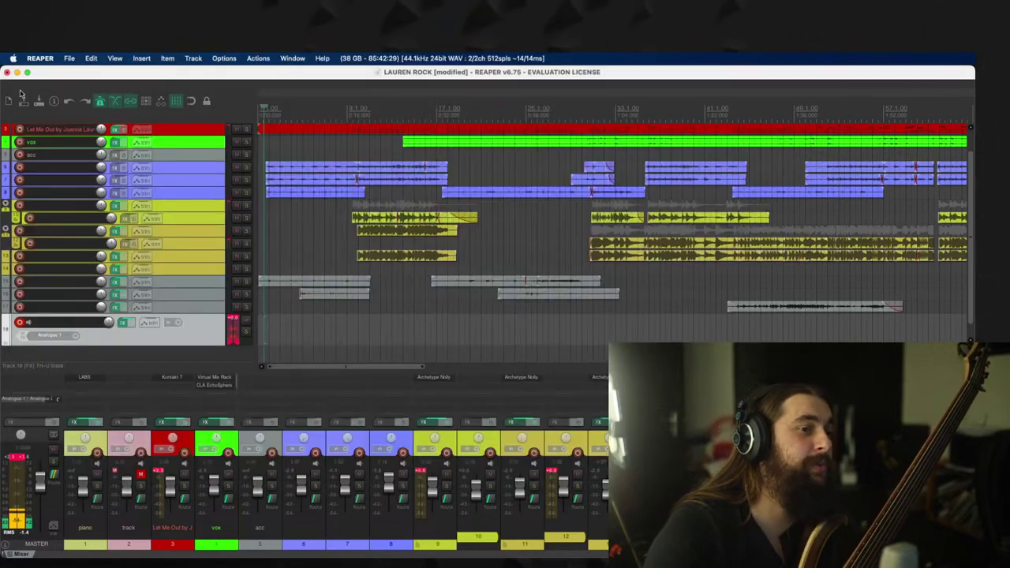
Step: Place the edit cursor at the start of the project, ready for recording bass on track 18
scroll(338, 281, down, 2)
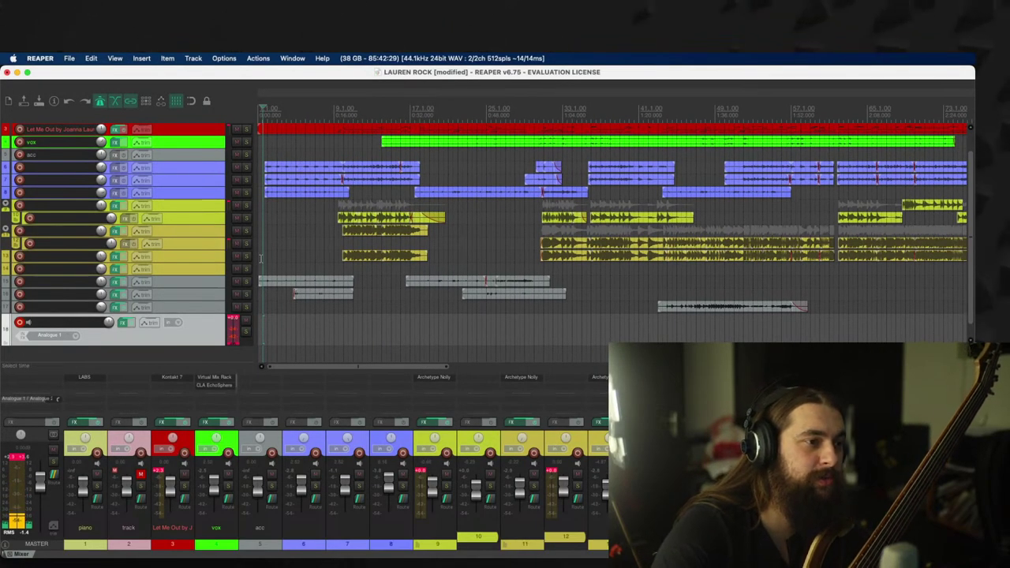
scroll(261, 257, up, 4)
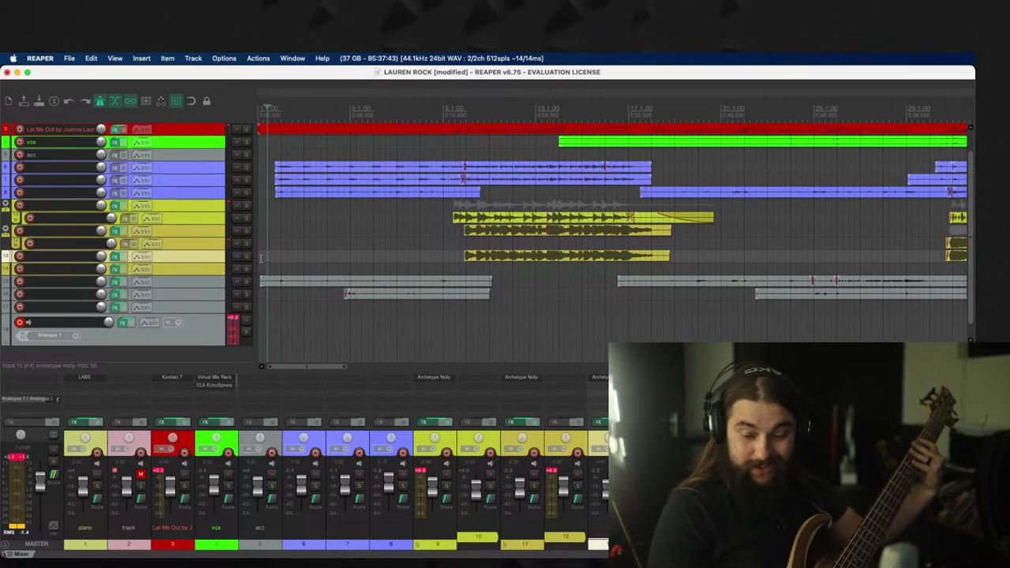
click(262, 248)
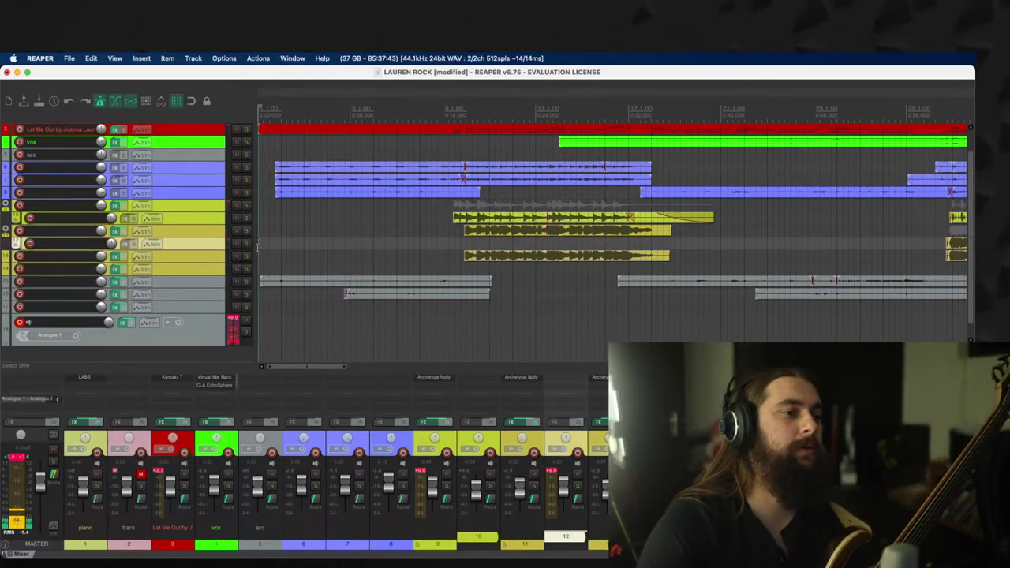
scroll(261, 248, up, 5)
click(260, 251)
scroll(260, 252, down, 3)
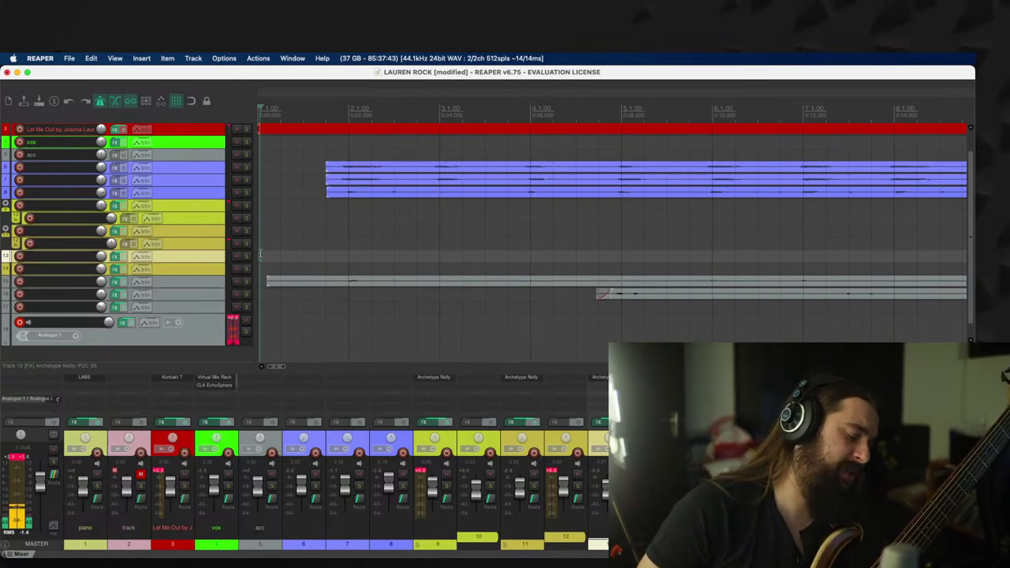
key(ctrl+r)
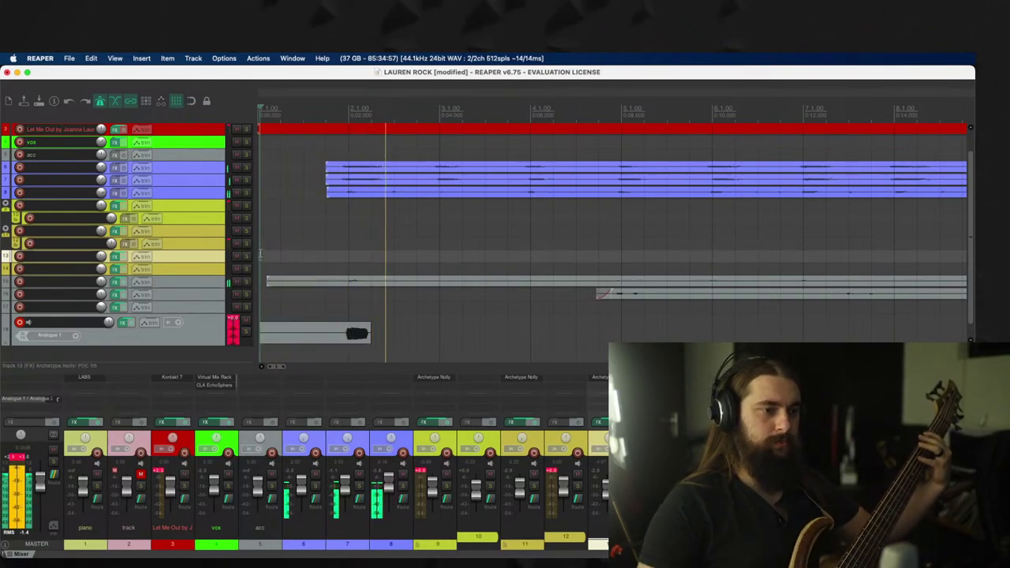
key(ctrl+r)
key(ctrl+z)
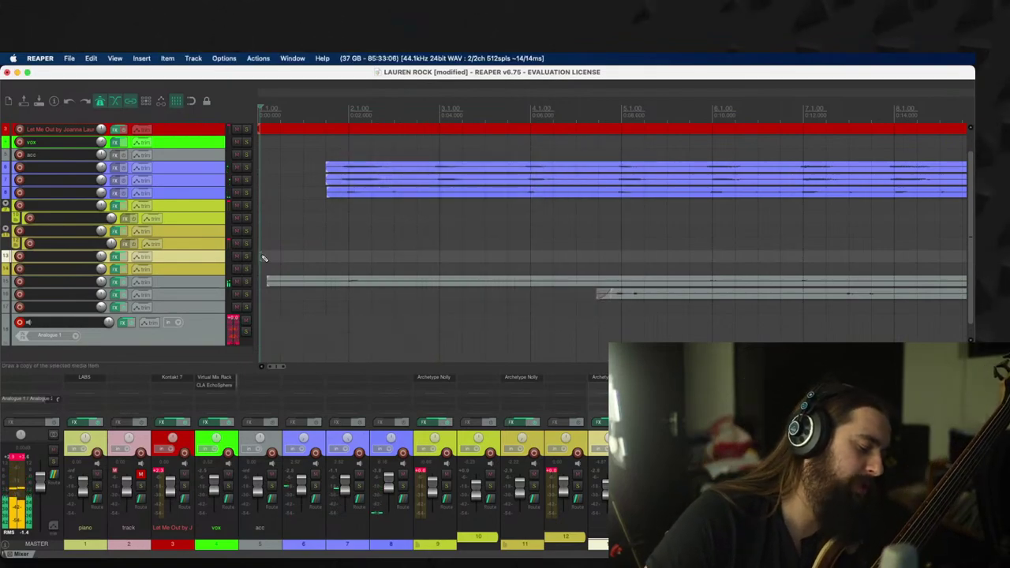
key(ctrl+r)
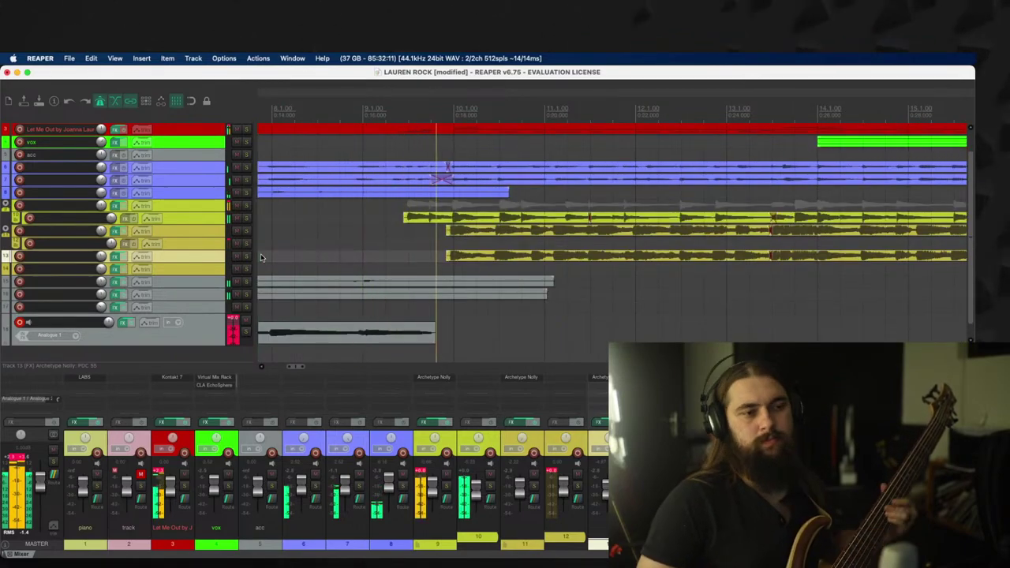
key(space)
key(Return)
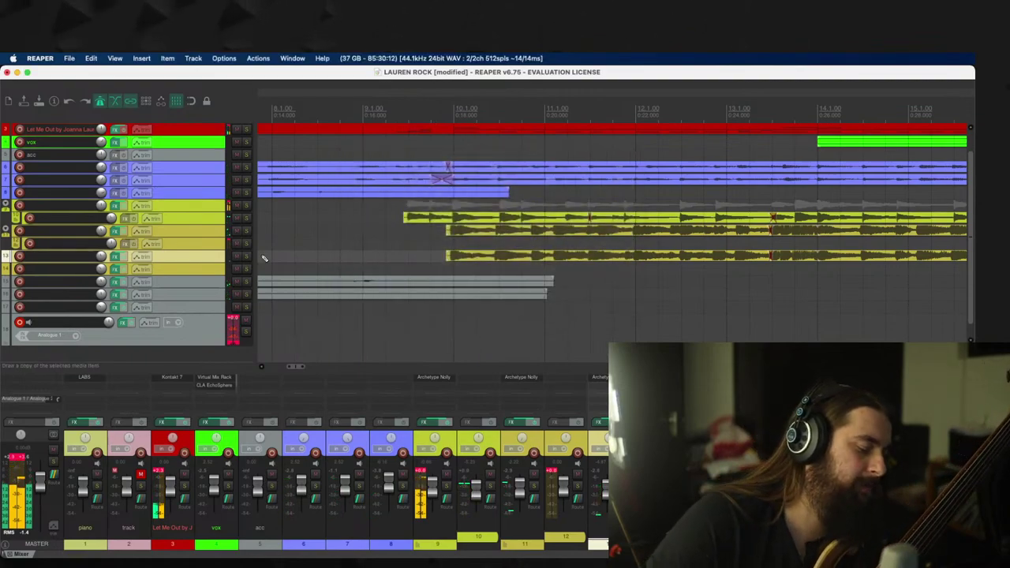
key(Home)
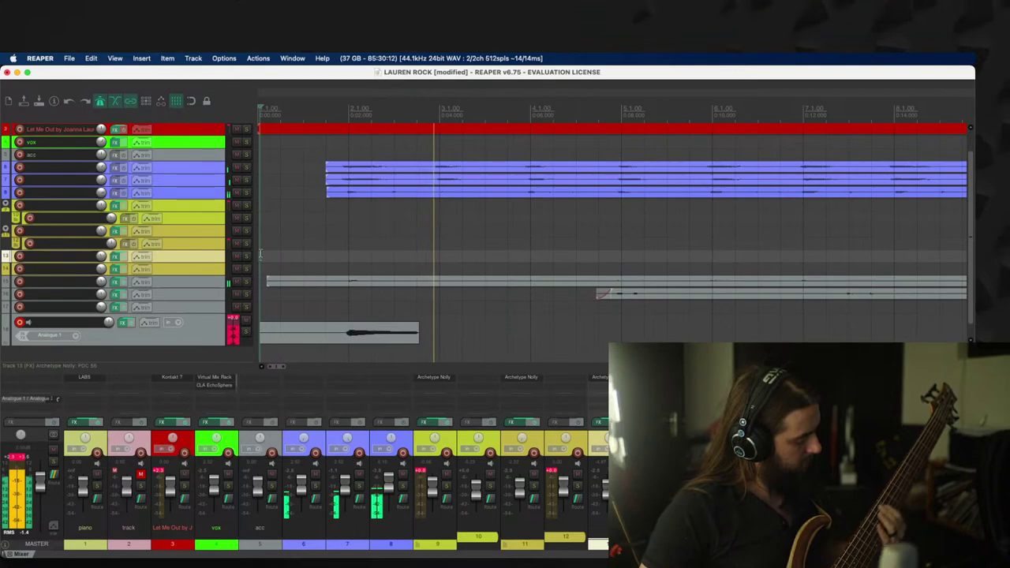
key(space)
key(Delete)
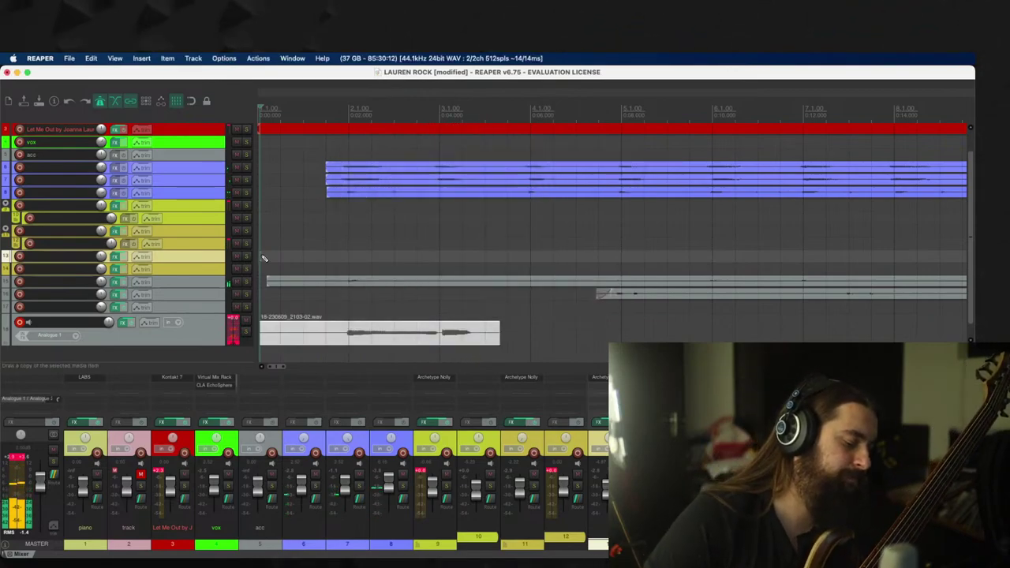
Step: Record the opening bass notes on track 18 from the start to about bar 10.4 and move the take onto a child track beneath it
key(ctrl+r)
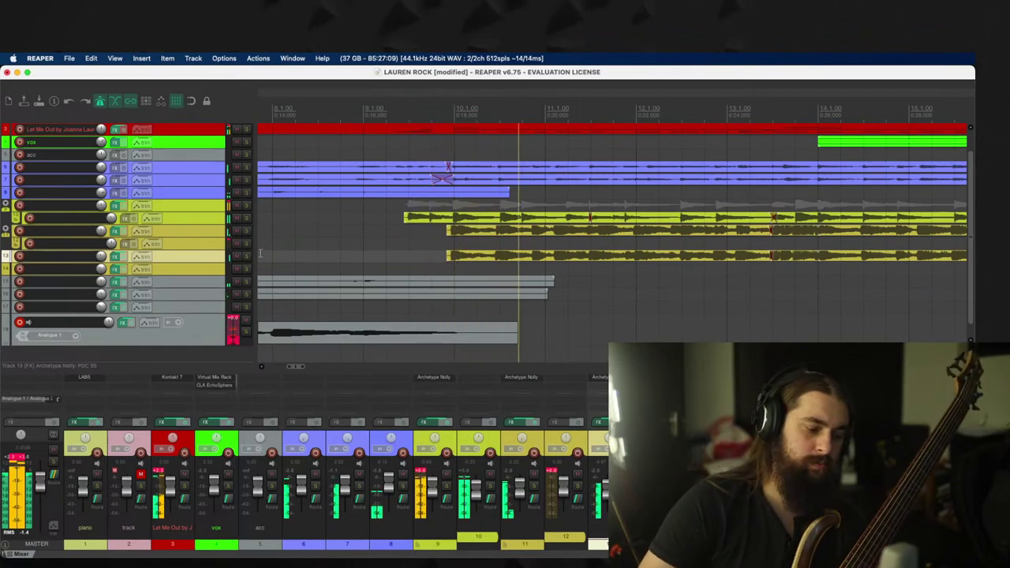
key(space)
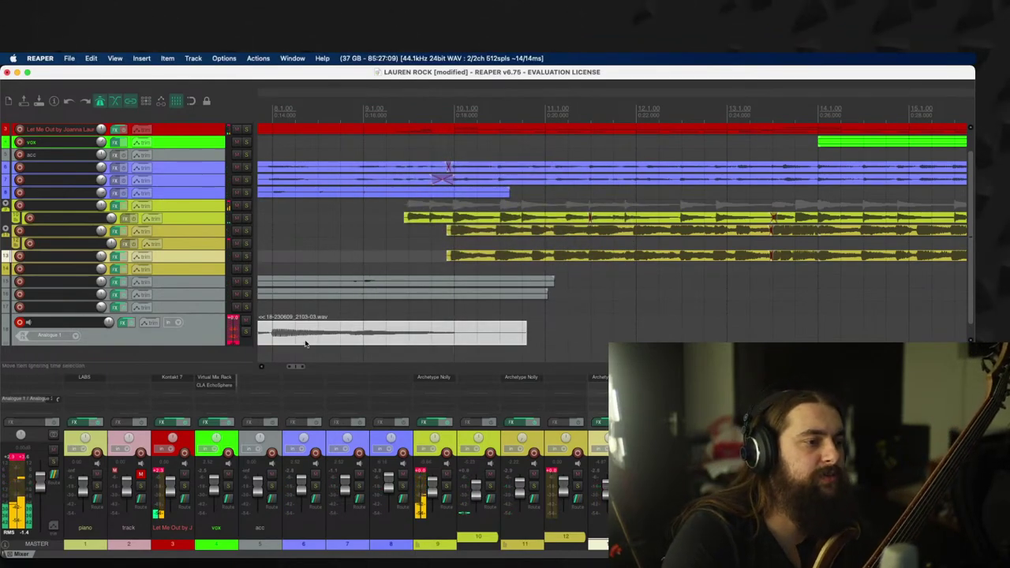
drag(306, 344, 309, 355)
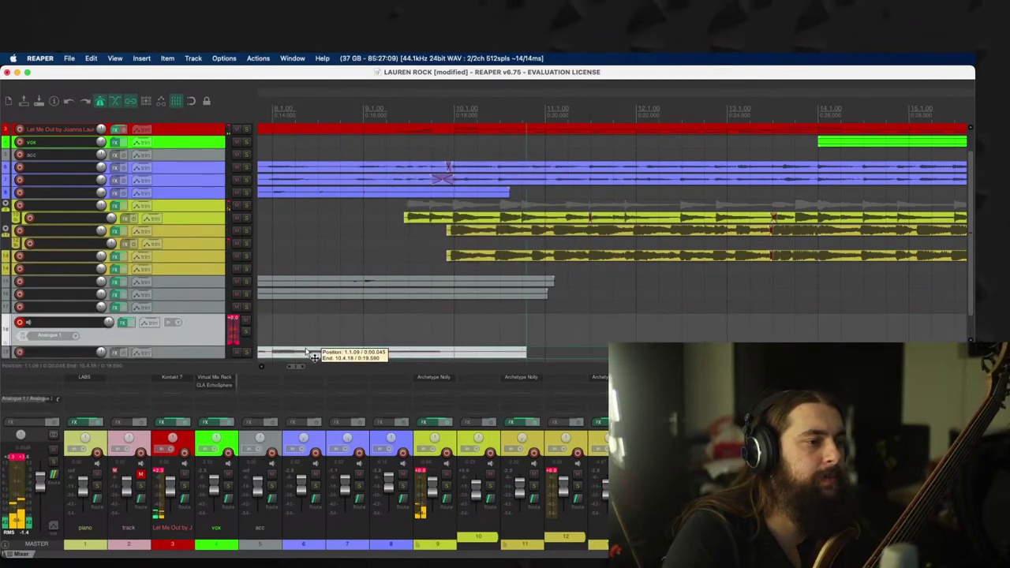
click(189, 331)
Step: Play back the bass take, trim its end to about bar 9.3, and place the edit cursor just after bar 8
key(space)
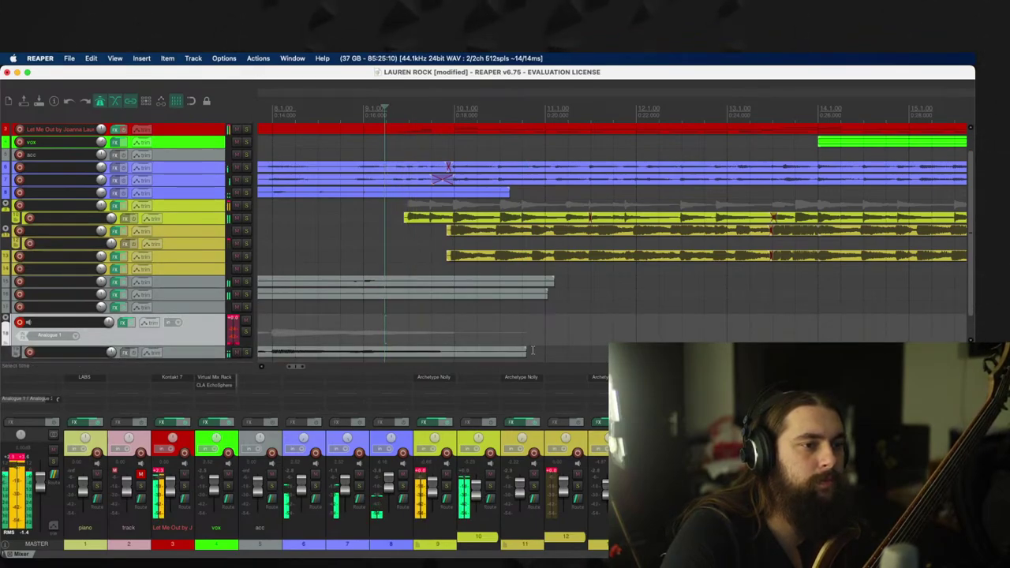
drag(532, 350, 412, 360)
click(296, 310)
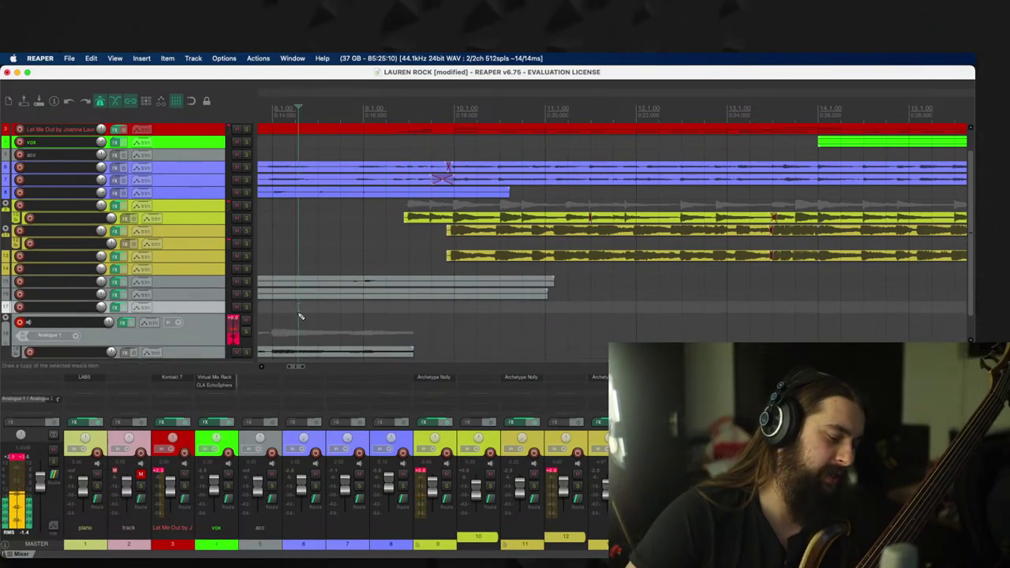
key(ctrl+r)
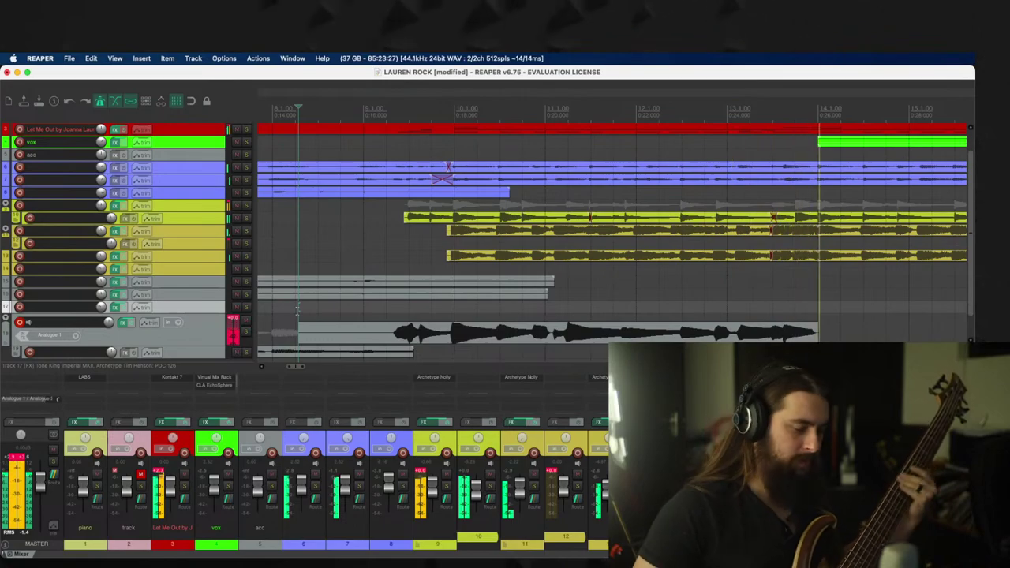
key(space)
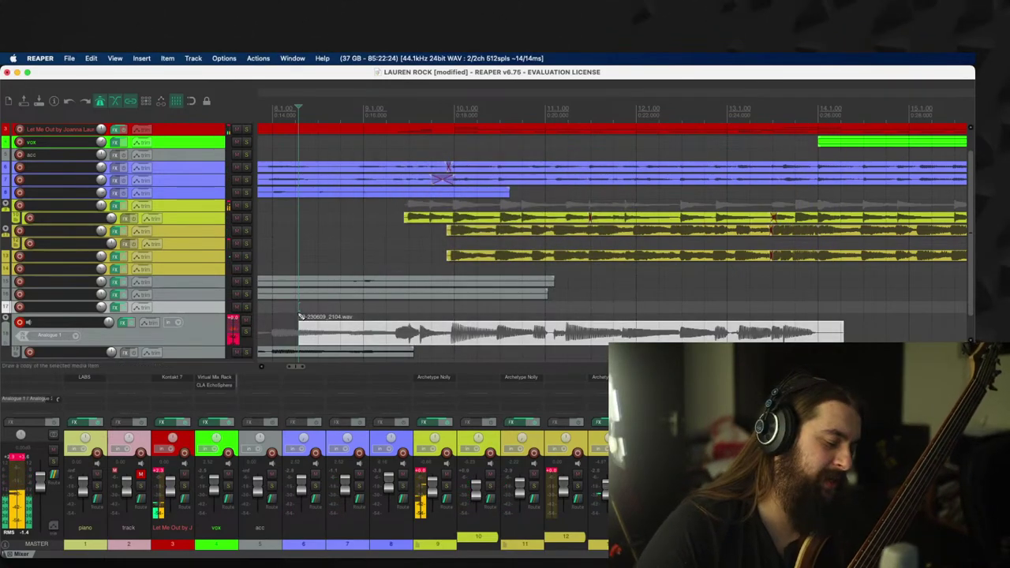
key(ctrl+z)
Step: Record the following bass passage on track 18 from just after bar 8 to nearly bar 15 and keep the recorded file
key(ctrl+r)
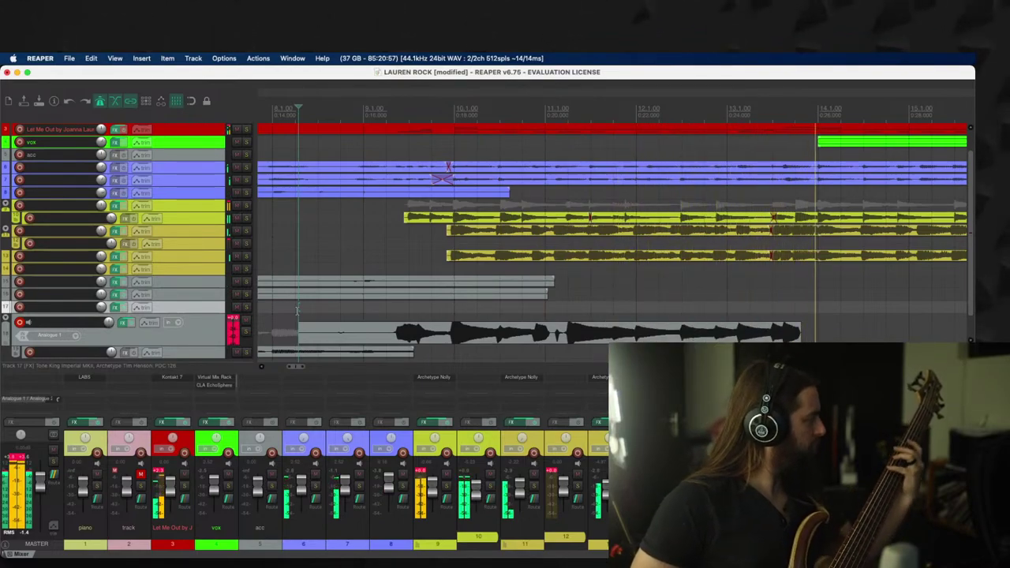
key(space)
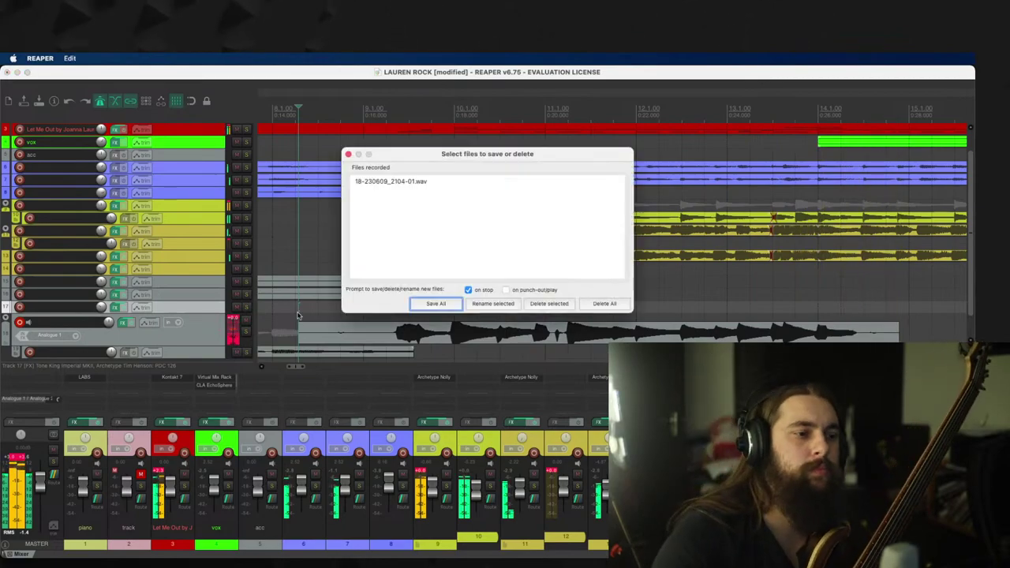
click(433, 305)
Step: Join the new take to the first one around bar 9.2 on the child track, trim its end to about bar 14, and audition bars 12 to 13
drag(299, 337, 411, 352)
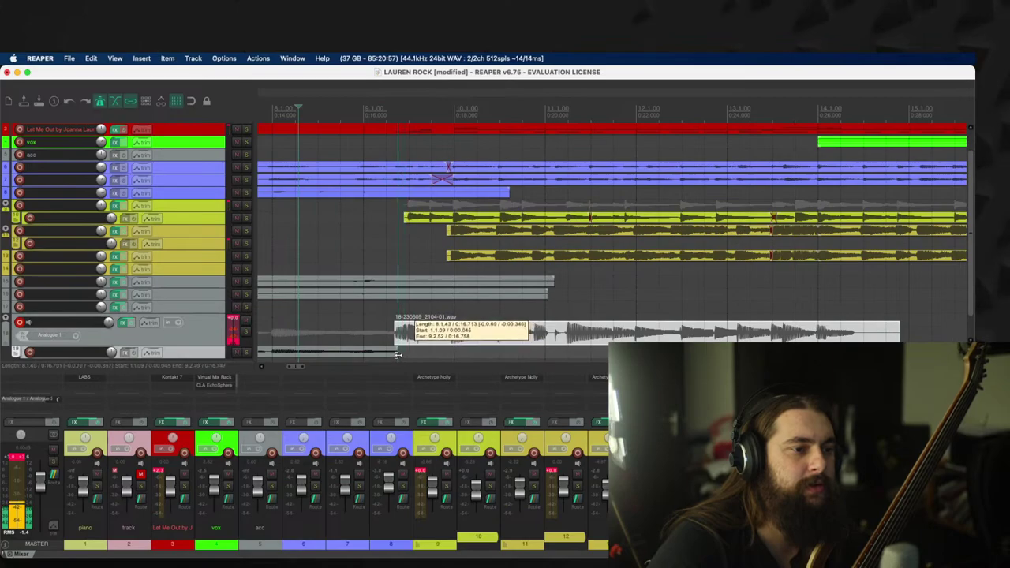
click(686, 308)
key(space)
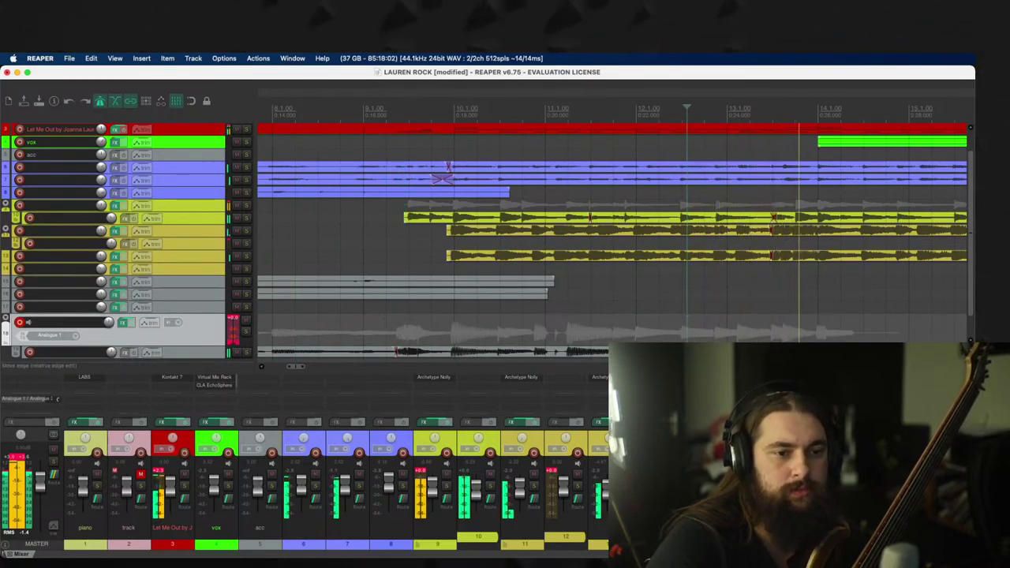
drag(965, 332, 821, 332)
key(space)
click(672, 325)
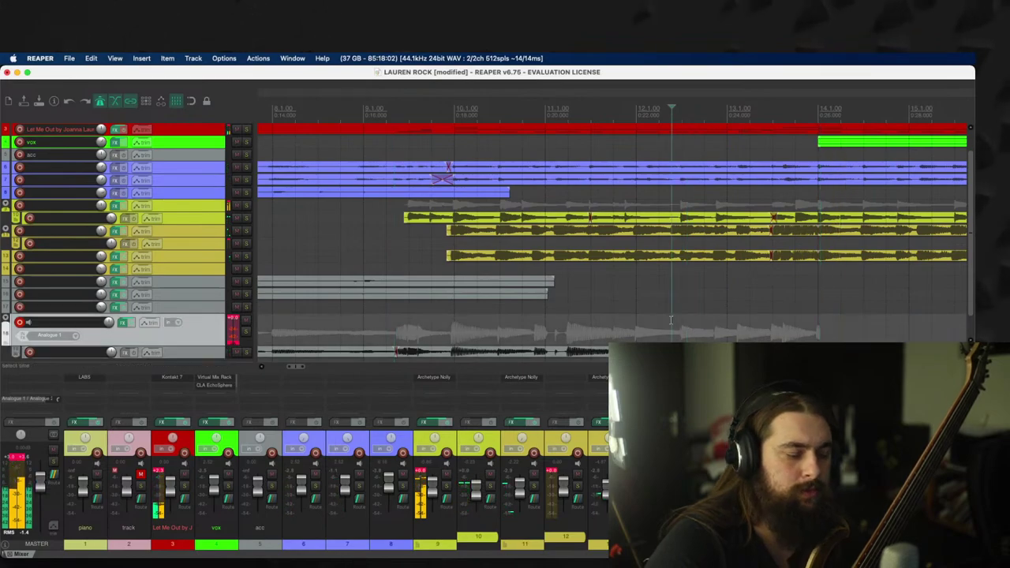
Step: Record the next bass passage on track 18 from about the middle of bar 12 to bar 18.4 and keep the recorded file
key(ctrl+r)
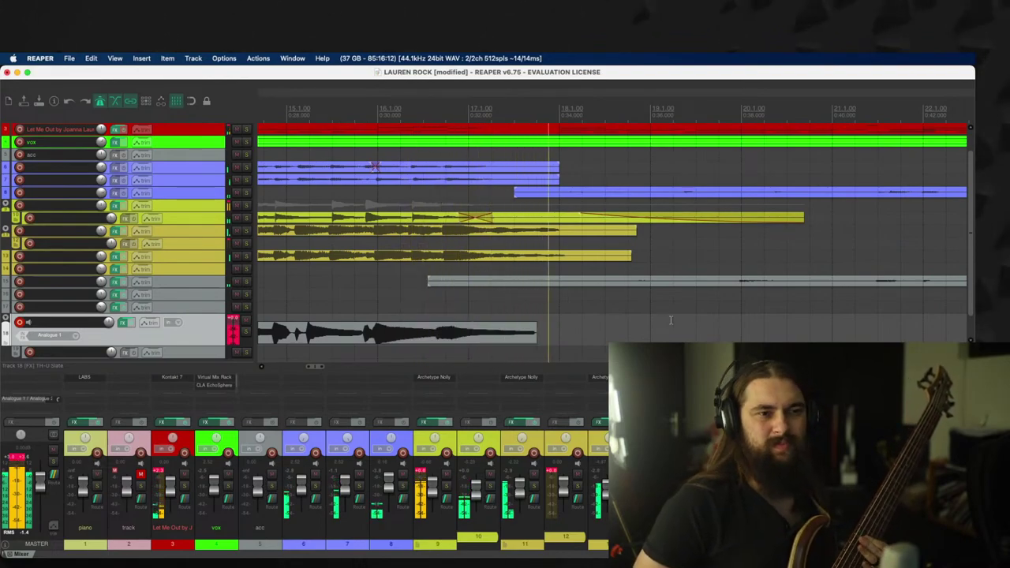
key(space)
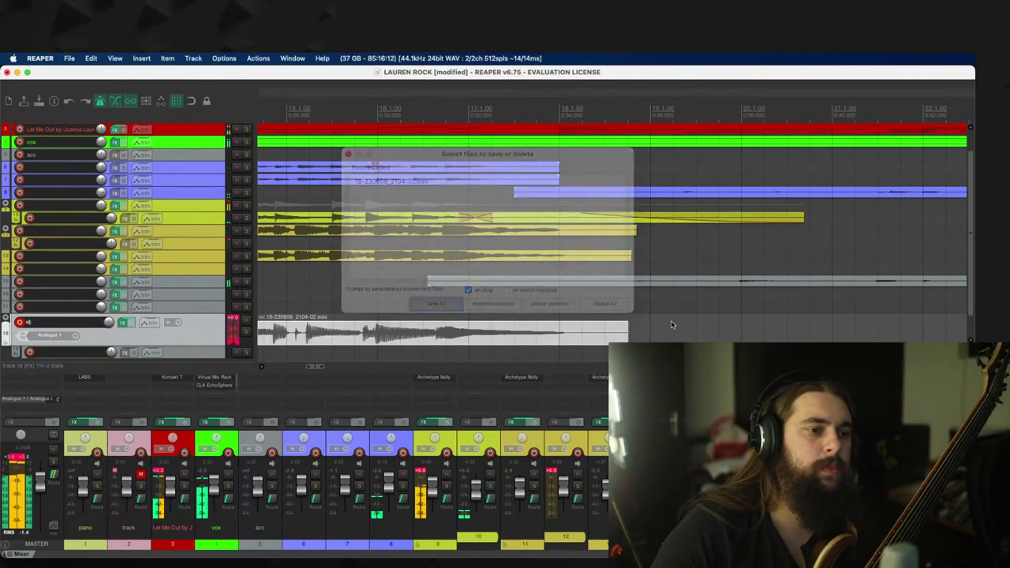
key(Return)
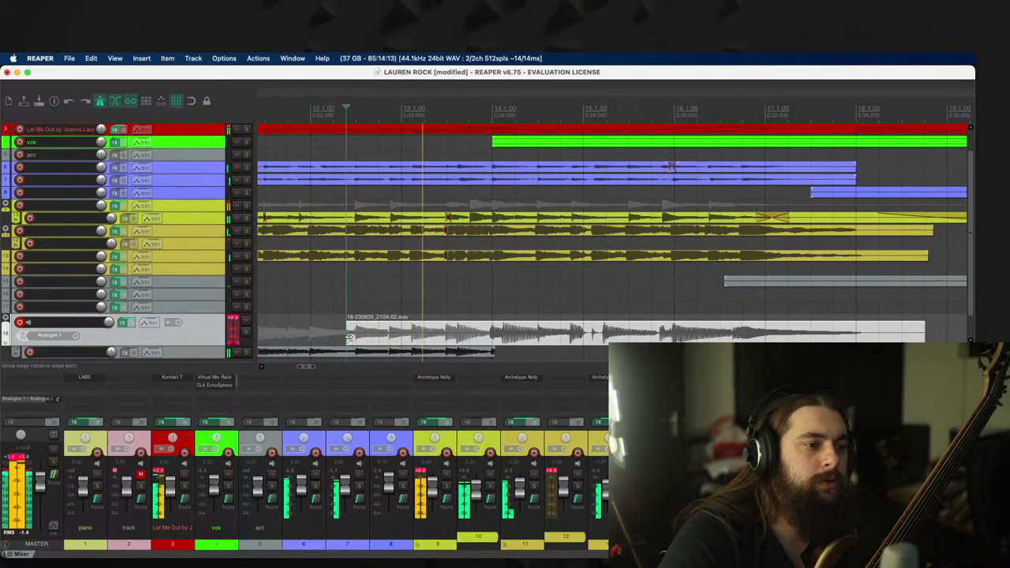
Step: Trim the new take's start to join the existing bass at bar 14 on the child track, audition it, and place the edit cursor just after bar 17
drag(352, 337, 492, 341)
key(space)
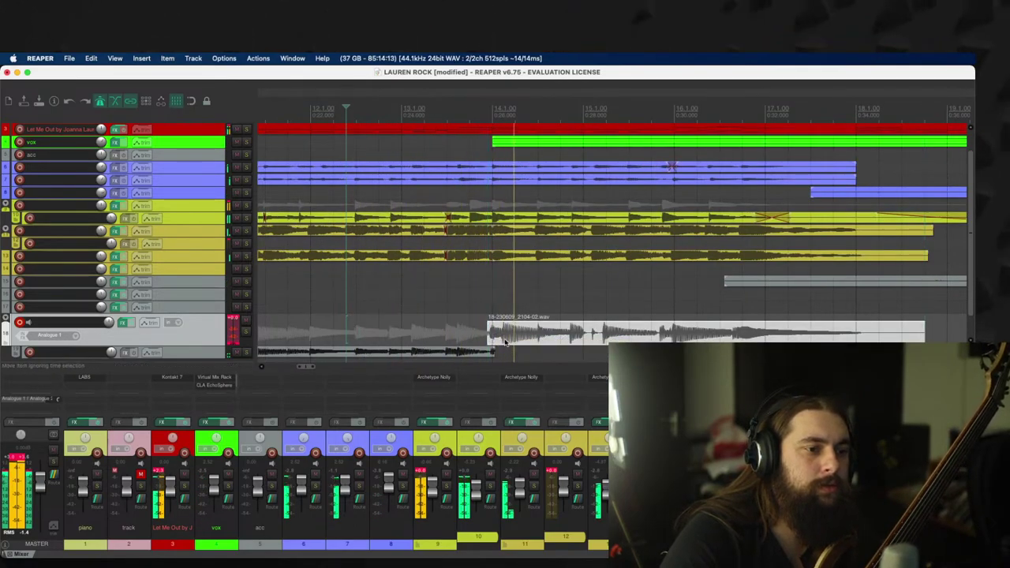
scroll(887, 315, down, 3)
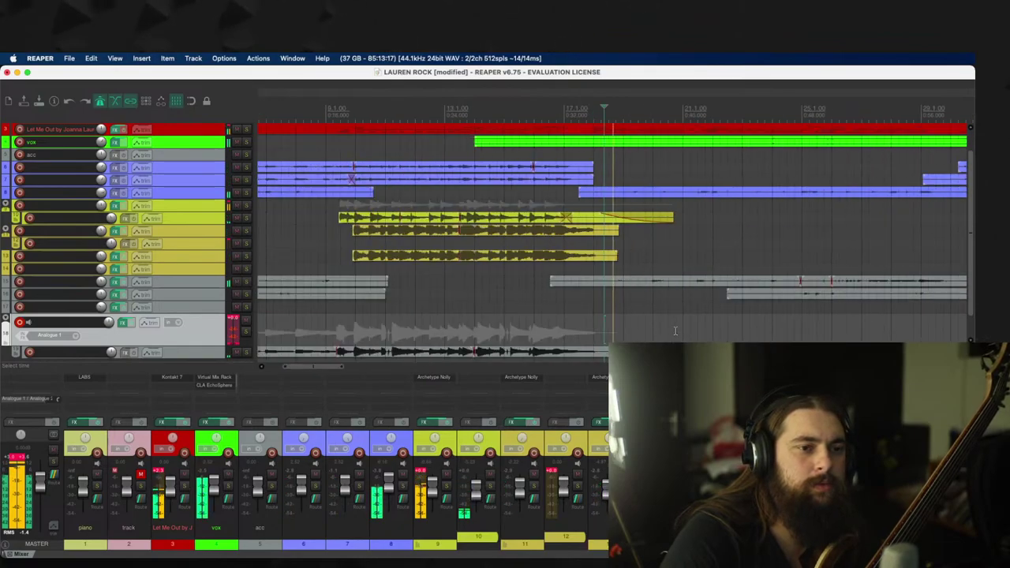
scroll(684, 335, up, 1)
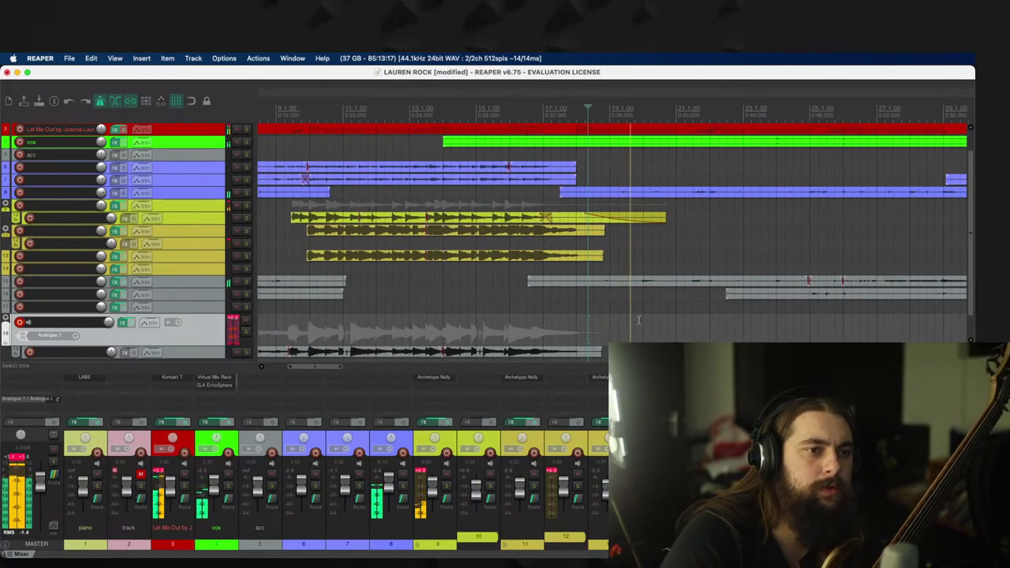
click(561, 316)
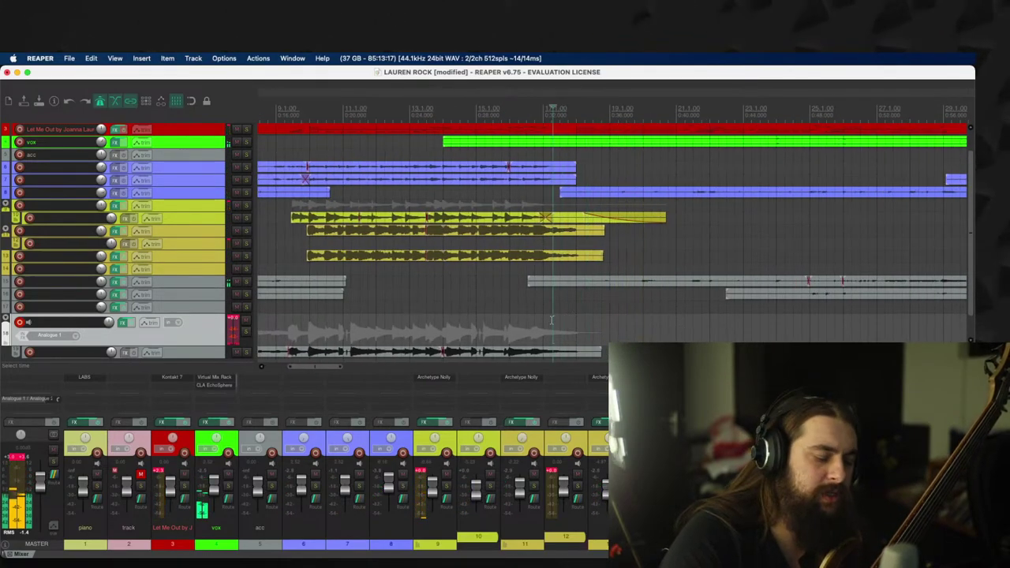
key(super+r)
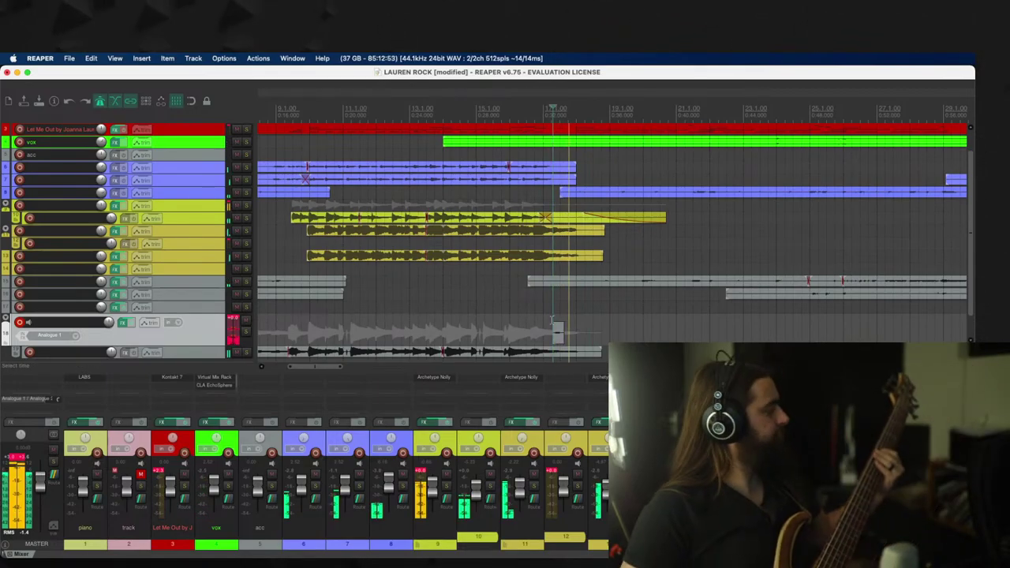
key(super+BackSpace)
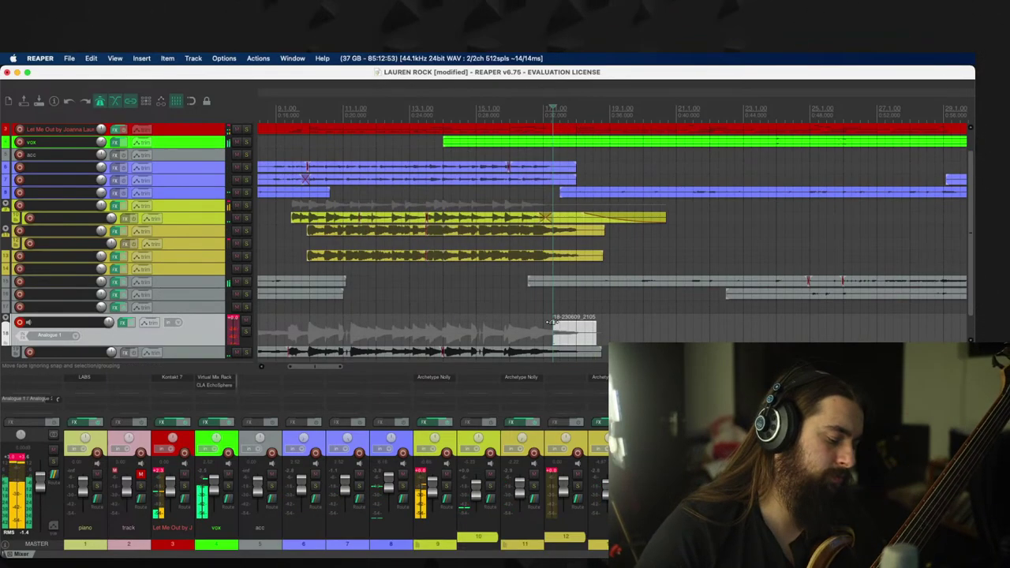
key(super+r)
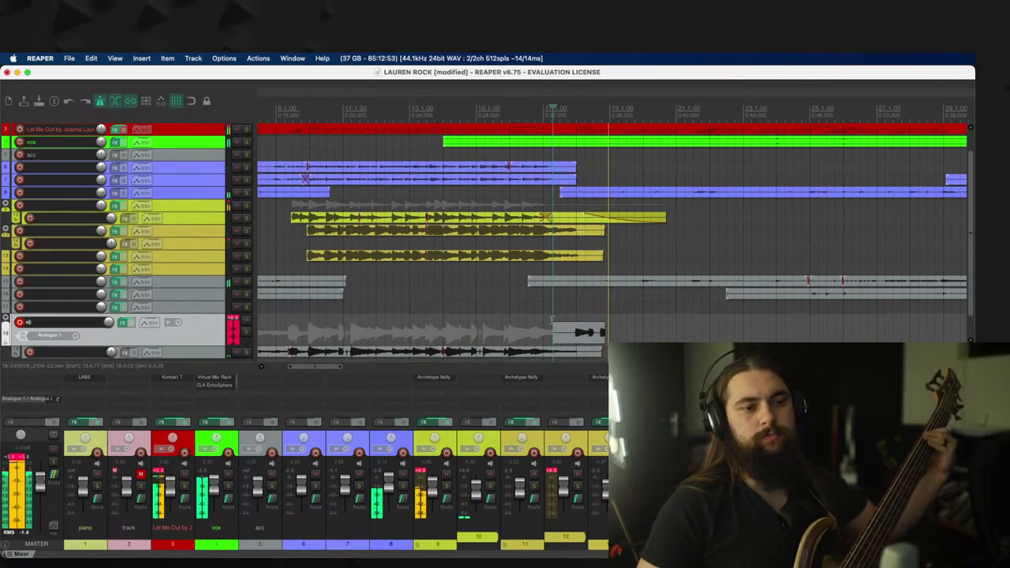
key(super+BackSpace)
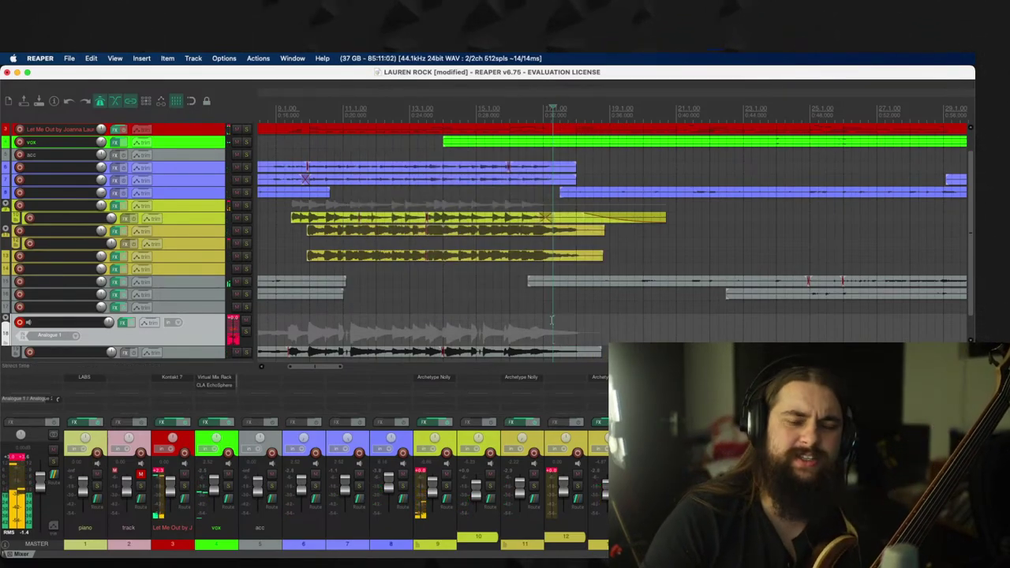
Step: Trim the end of the bass part on the child track to about bar 18 and place the edit cursor just before bar 16
drag(598, 353, 583, 354)
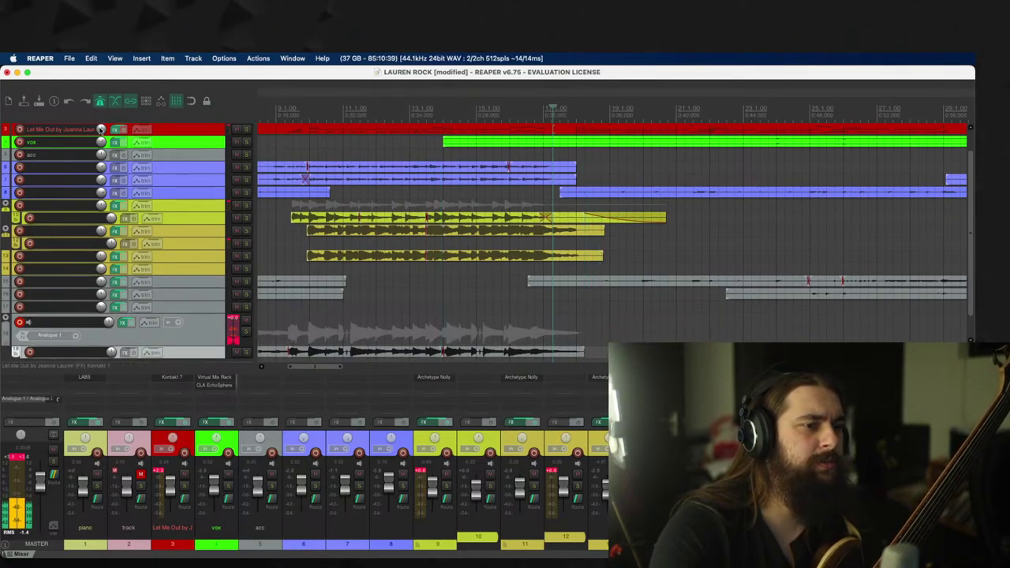
click(505, 328)
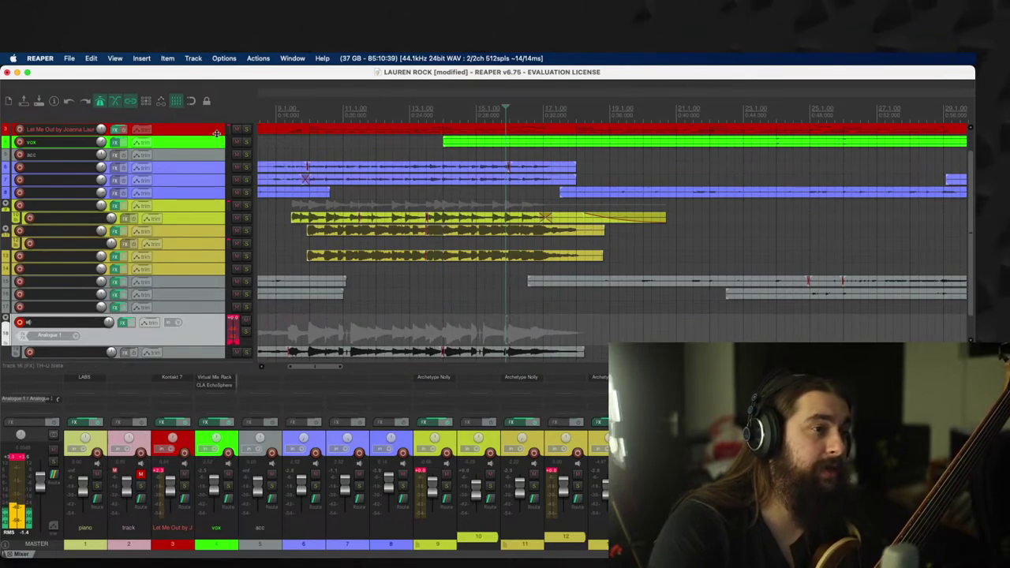
Step: Lower the volume of track 3 through the bass child track together, with track 18 at about -1.3 dB, and place the edit cursor around bar 15.4
scroll(209, 270, down, 2)
click(200, 323)
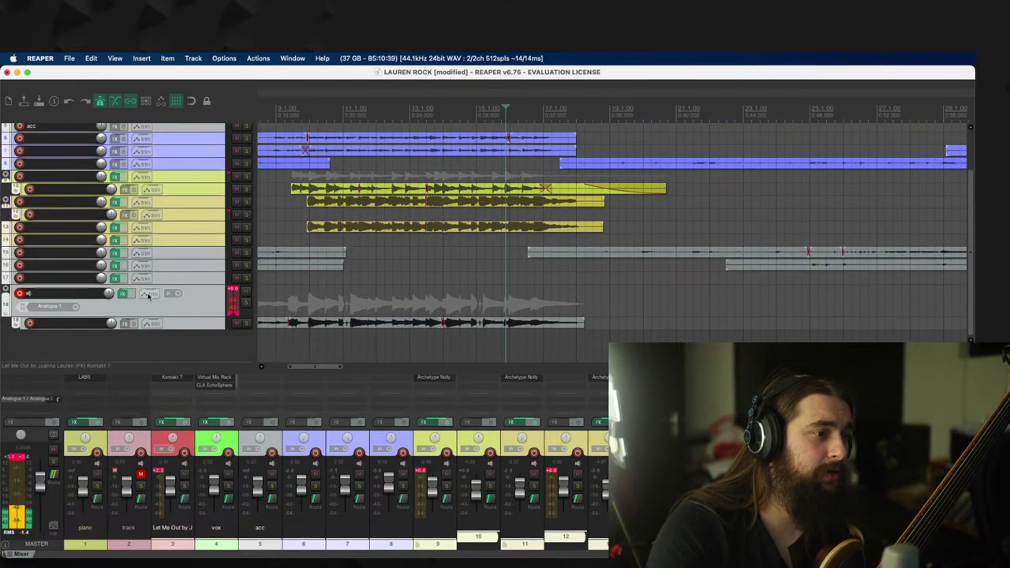
mouse_move(111, 295)
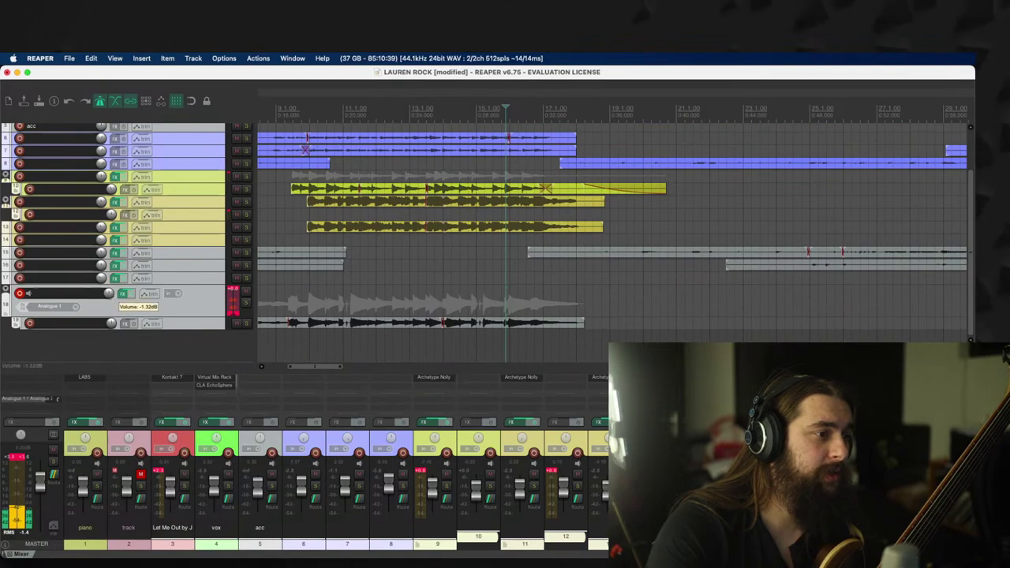
click(501, 298)
key(super+r)
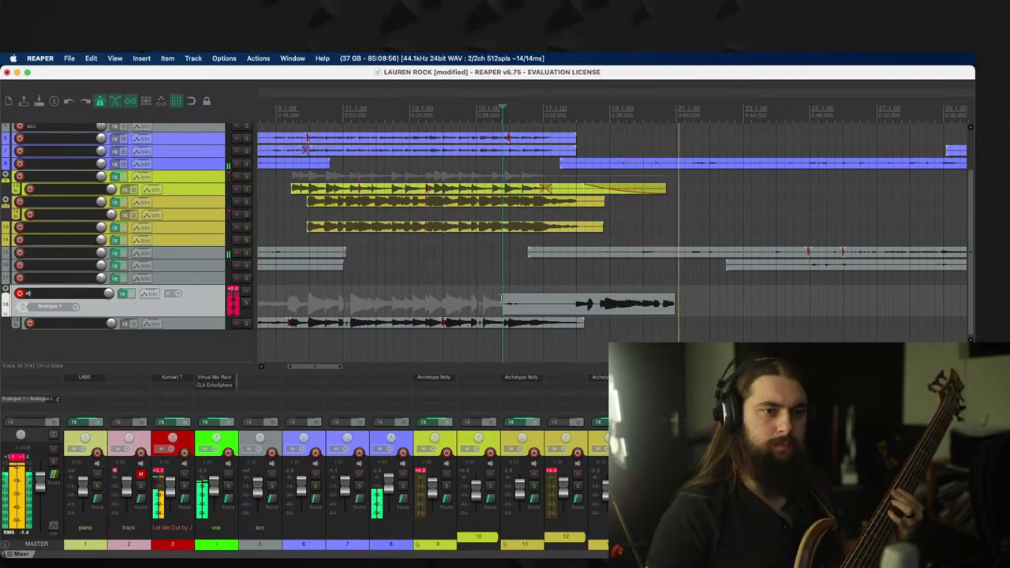
key(space)
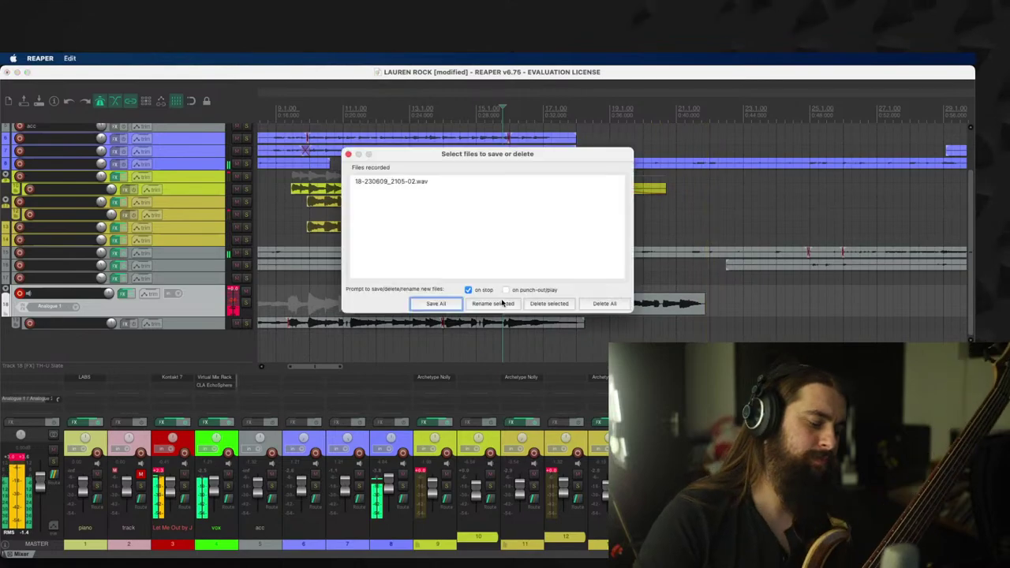
click(502, 300)
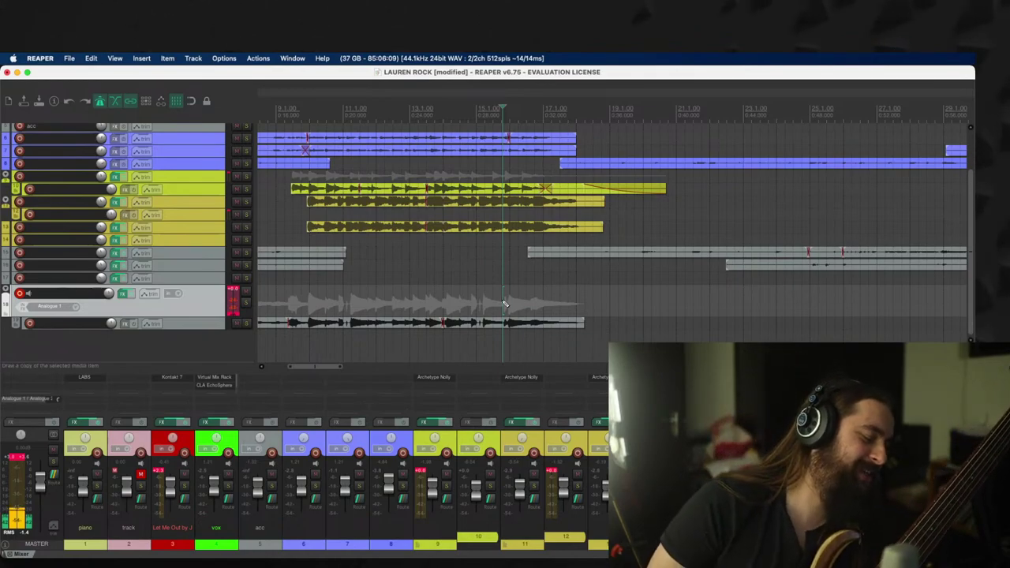
Step: Record the following bass passage on track 18 from about bar 15.4 to bar 21.3 and keep the recorded file
key(super+r)
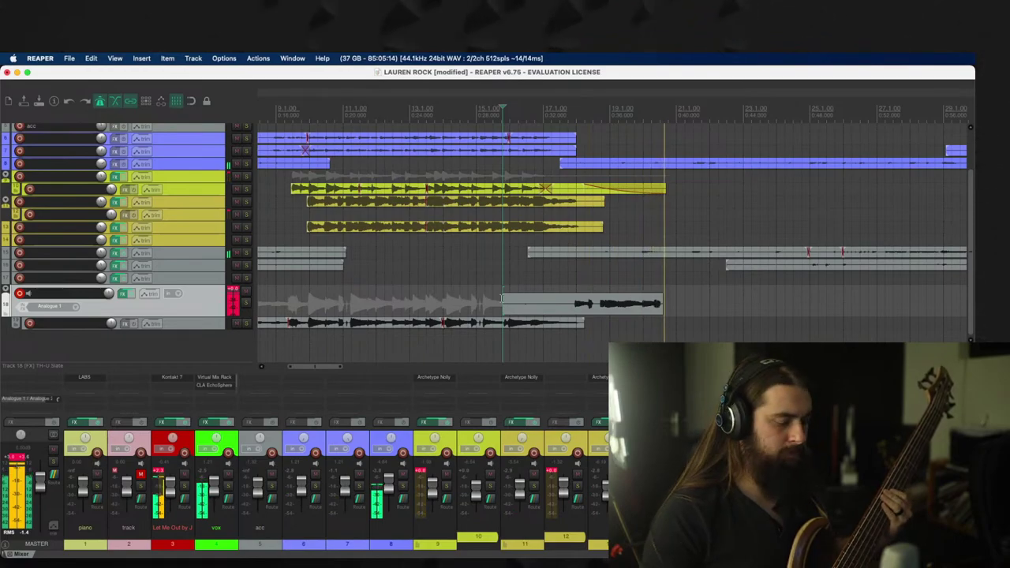
key(space)
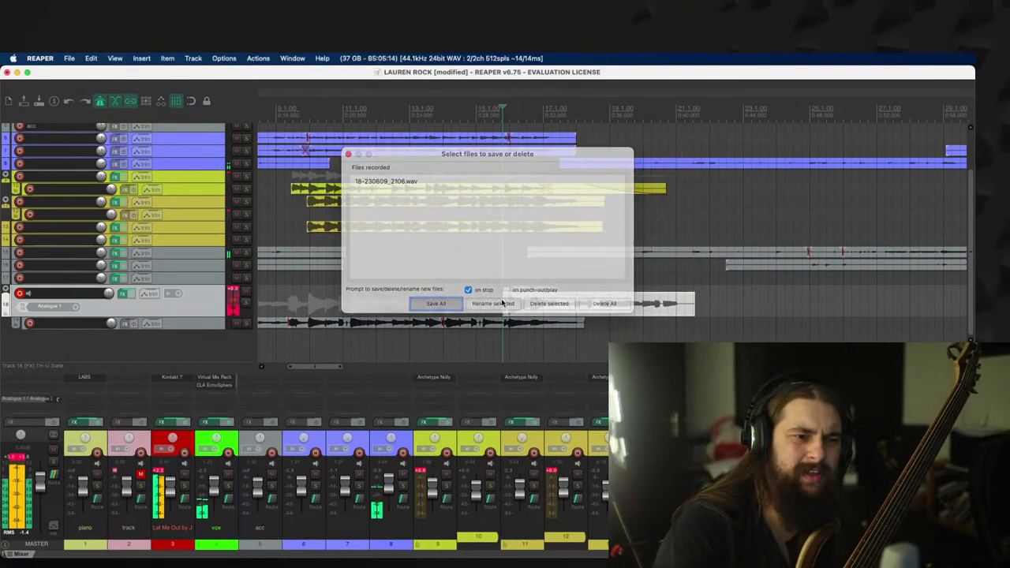
key(Return)
Step: Join the new take to the existing bass around bar 18 on the child track and audition it from about bar 19
drag(502, 306, 593, 323)
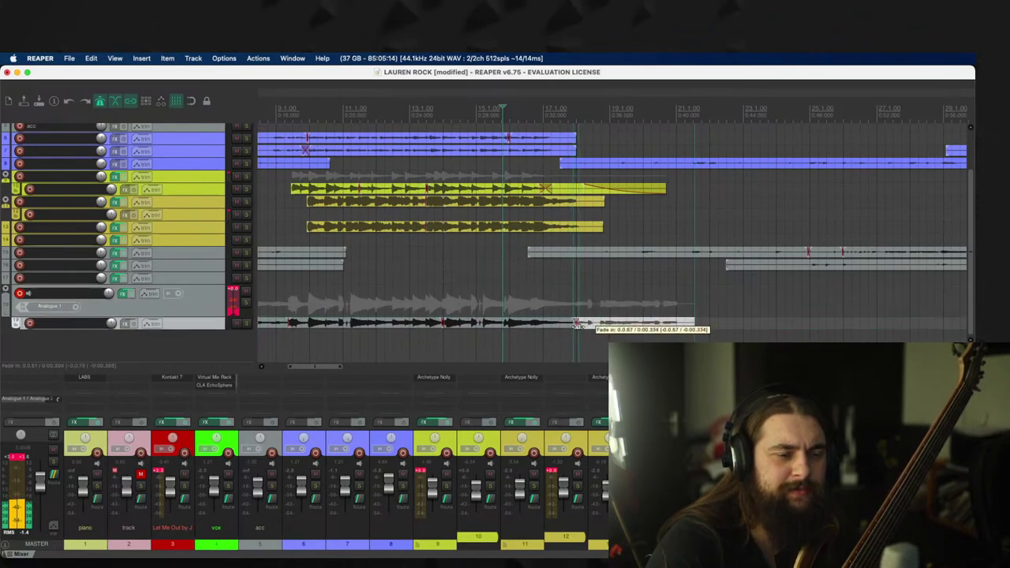
click(639, 322)
key(space)
scroll(643, 322, up, 3)
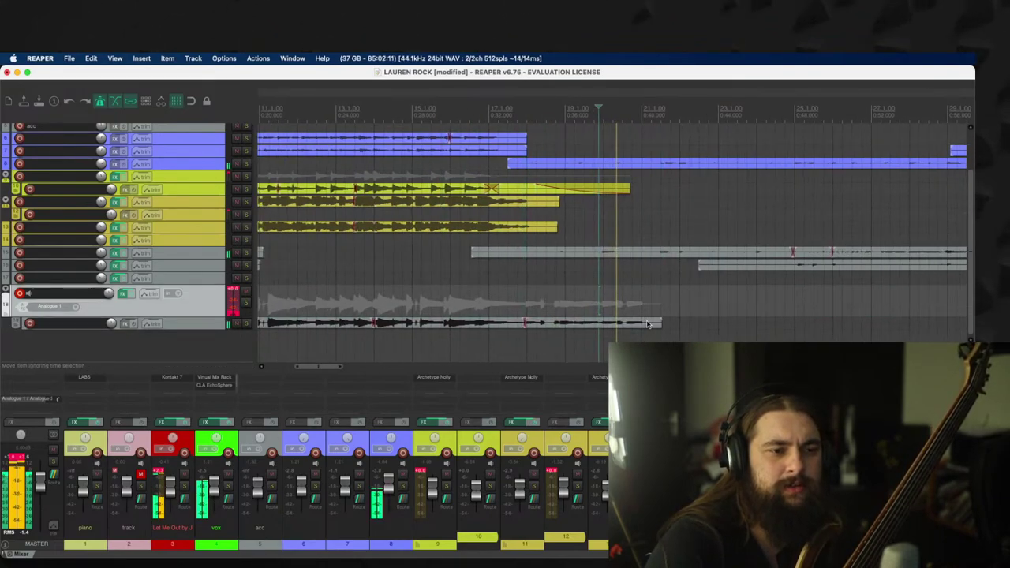
key(space)
Step: Trim the end of the bass part on the child track to about bar 20.3 and play back the trimmed ending
drag(657, 322, 606, 325)
scroll(631, 322, up, 2)
key(space)
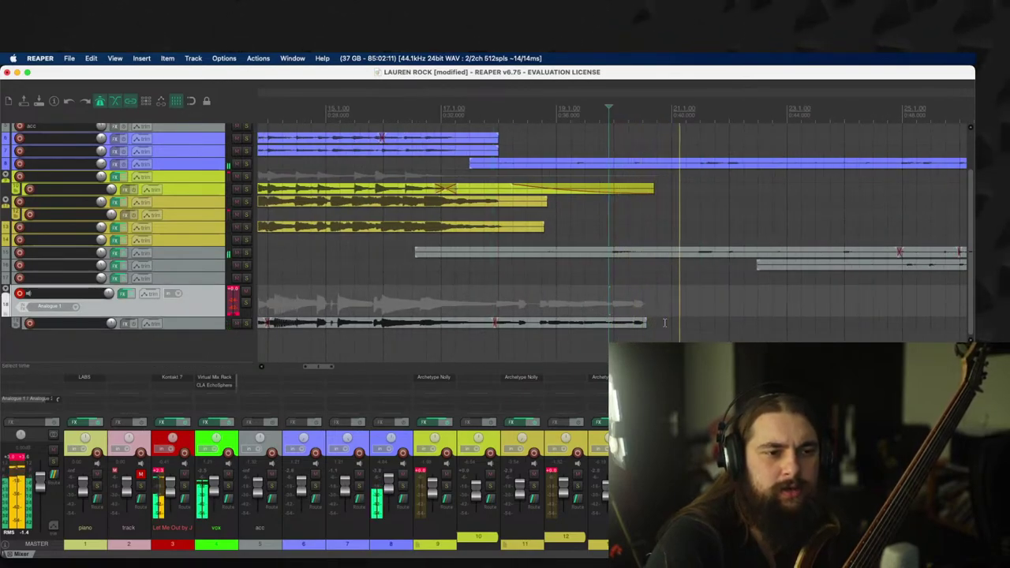
key(space)
key(super+r)
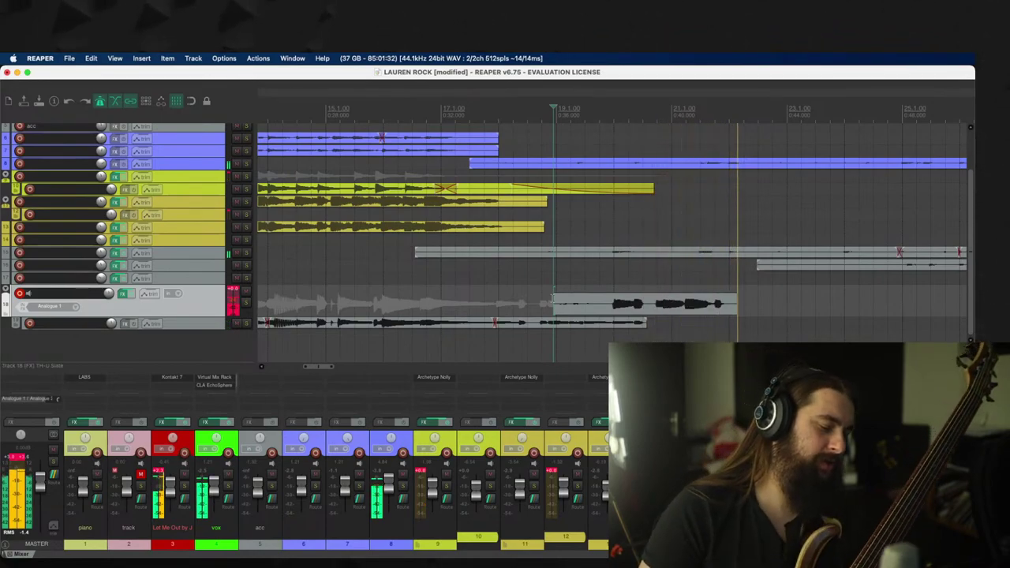
key(super+BackSpace)
key(super+r)
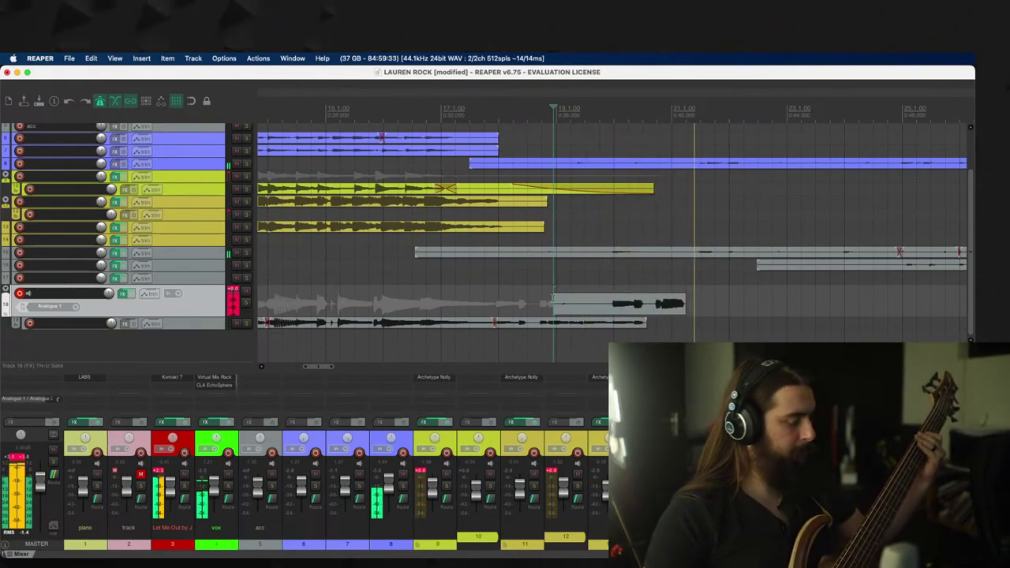
key(space)
key(super+z)
Step: Record the next bass phrase on track 18 from just before bar 19 to about bar 22.3 and keep the recorded file
key(super+r)
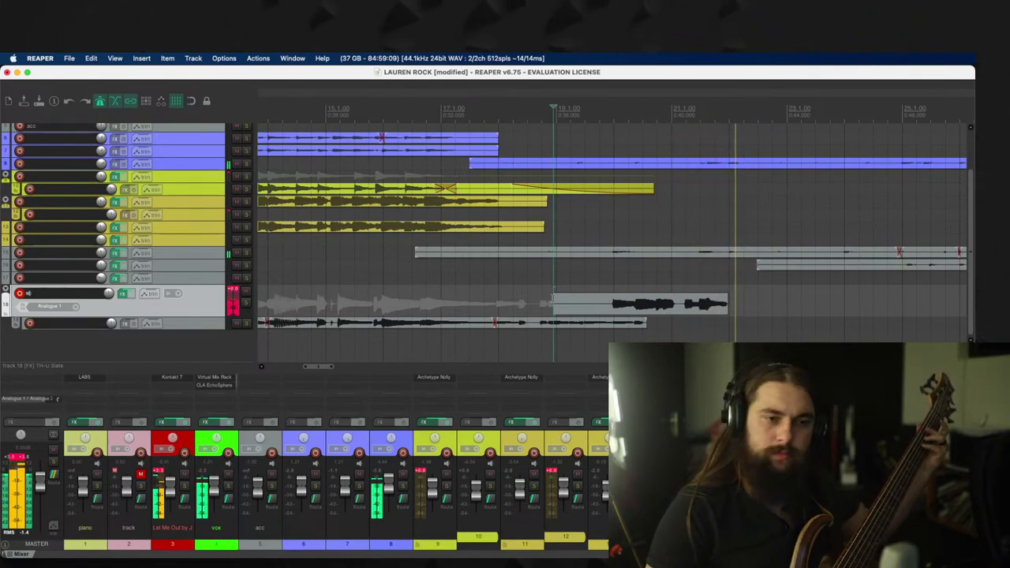
key(space)
key(Return)
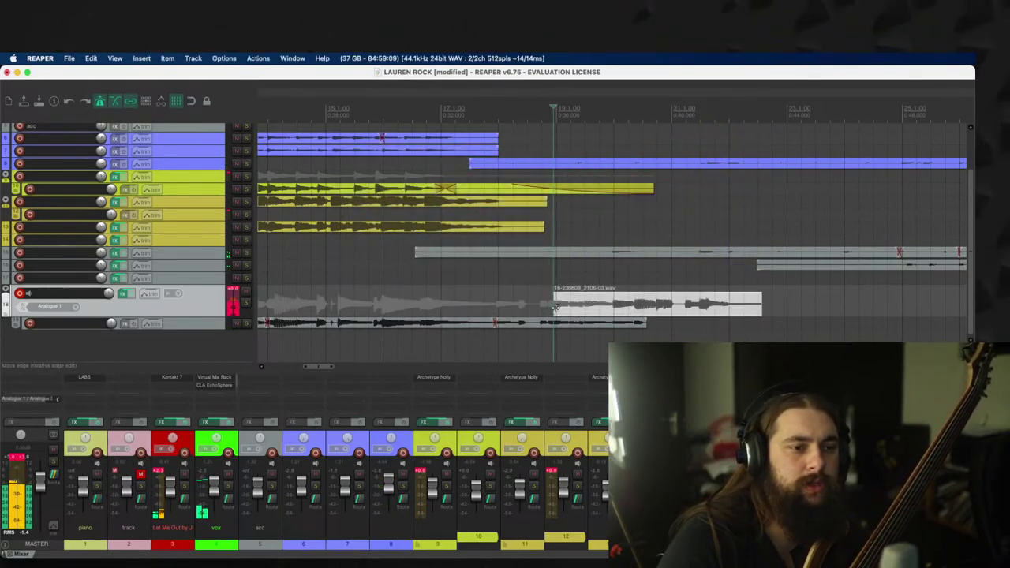
Step: Join the new take to the existing bass just before bar 20 on the child track with a short crossfade and audition the join
drag(608, 306, 629, 322)
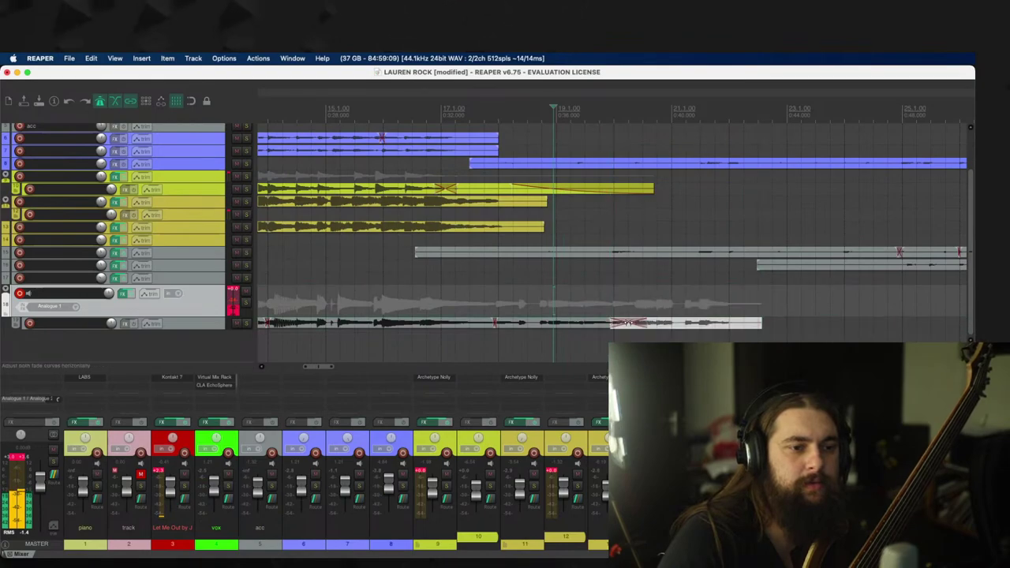
click(602, 335)
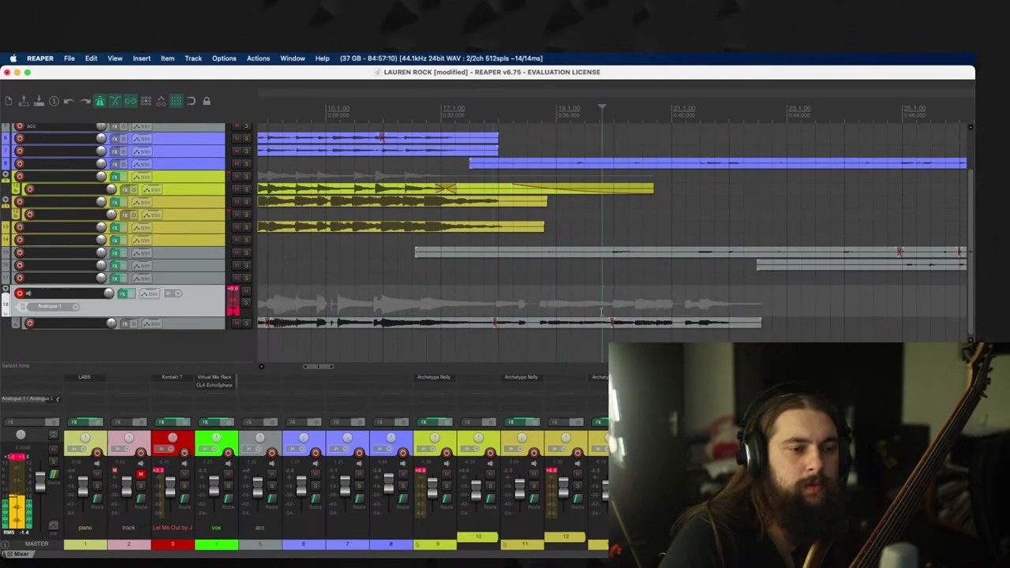
key(space)
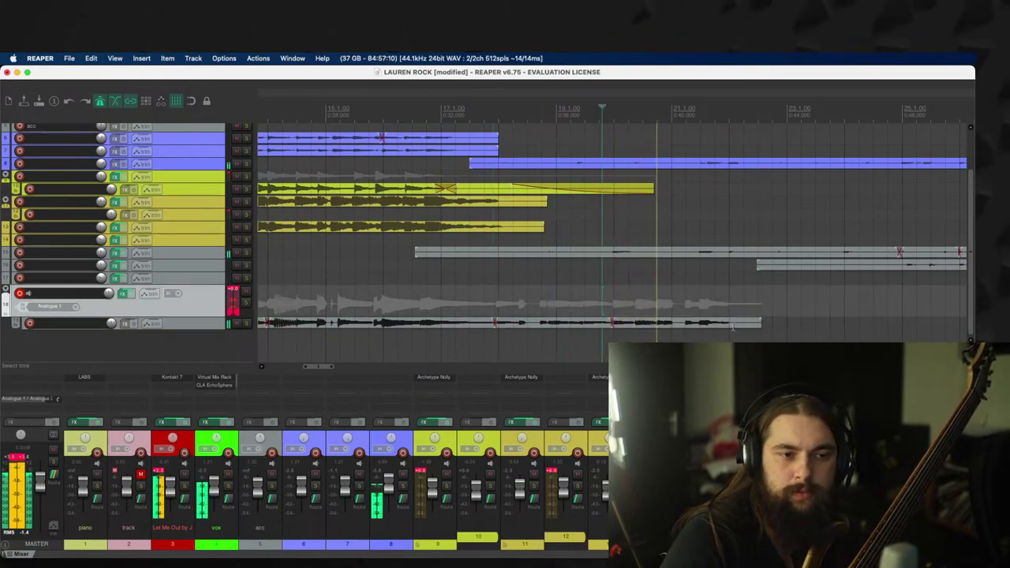
Step: Trim the end of the bass part on the child track to about bar 20.4 and place the edit cursor around bar 19.4
drag(756, 322, 654, 317)
scroll(655, 316, up, 2)
scroll(655, 316, up, 1)
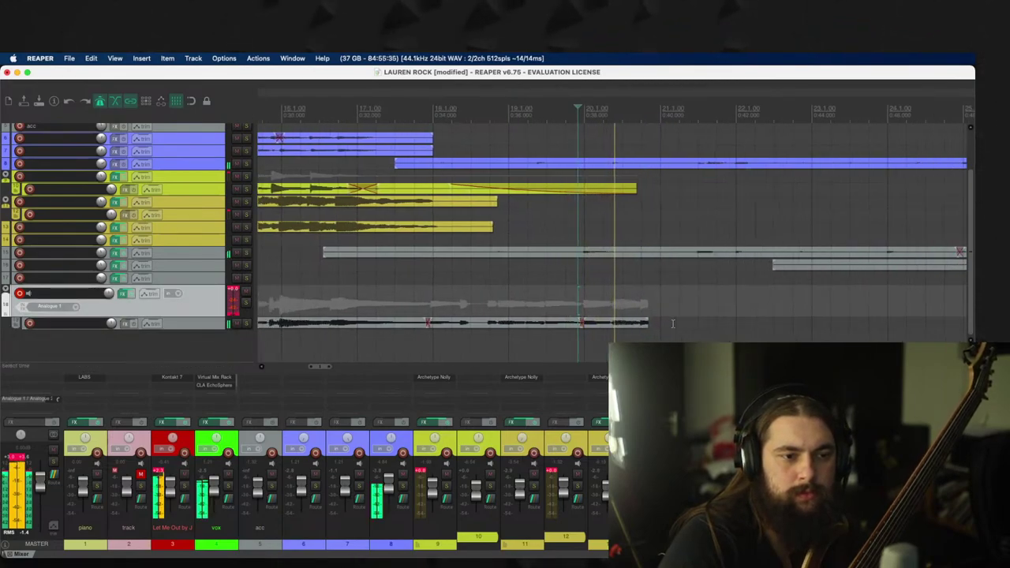
key(space)
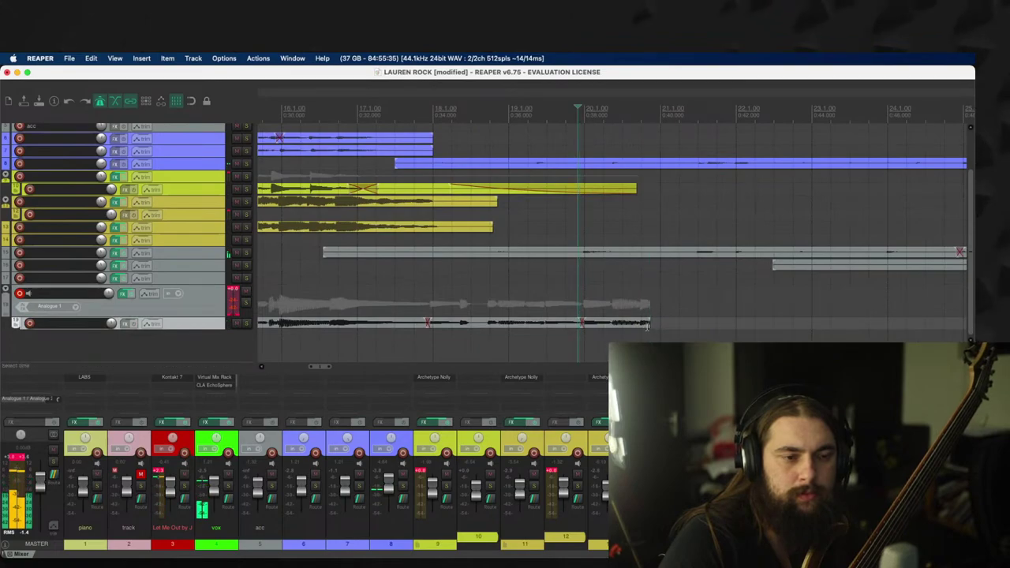
click(568, 301)
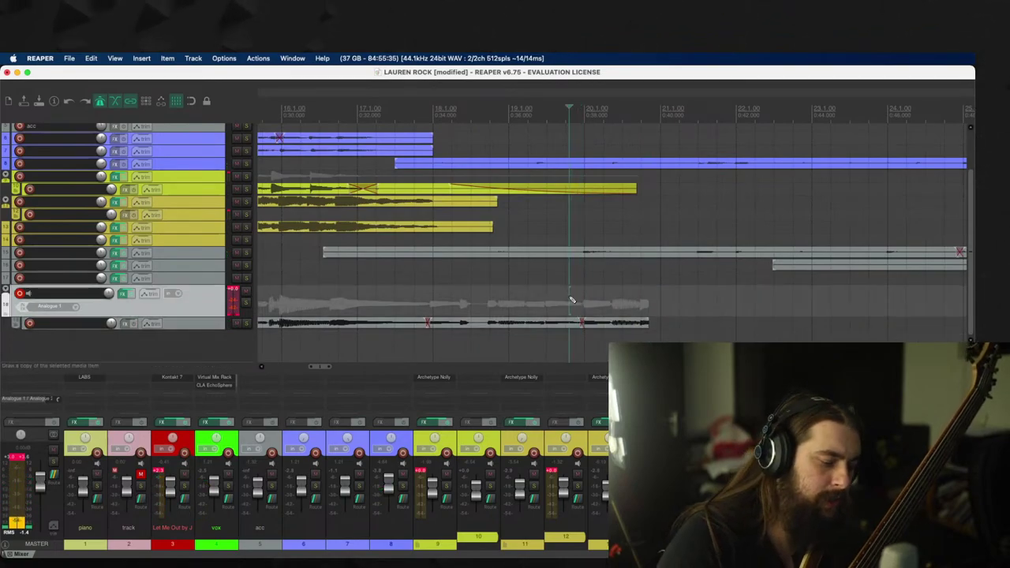
key(super+r)
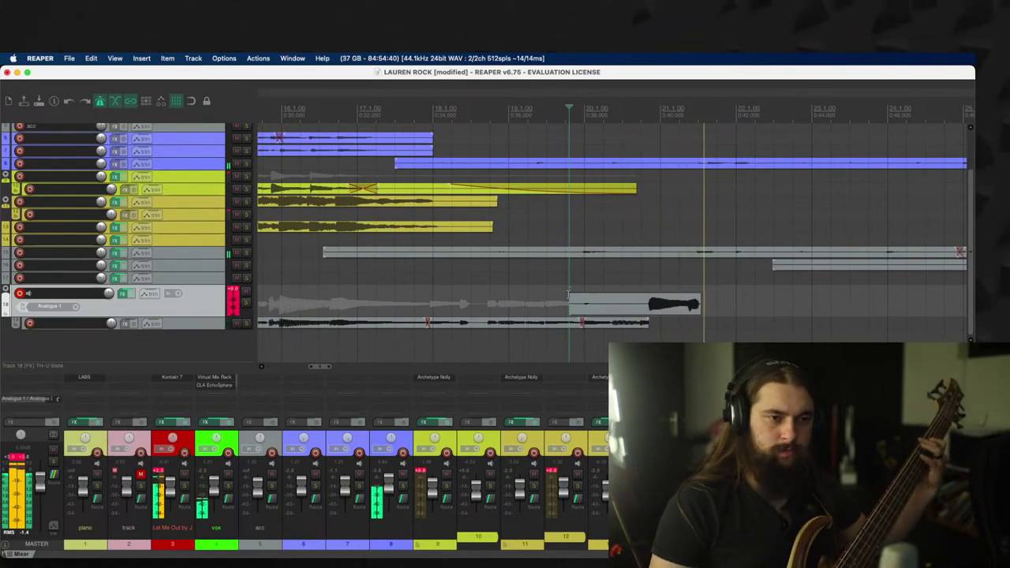
key(space)
click(568, 297)
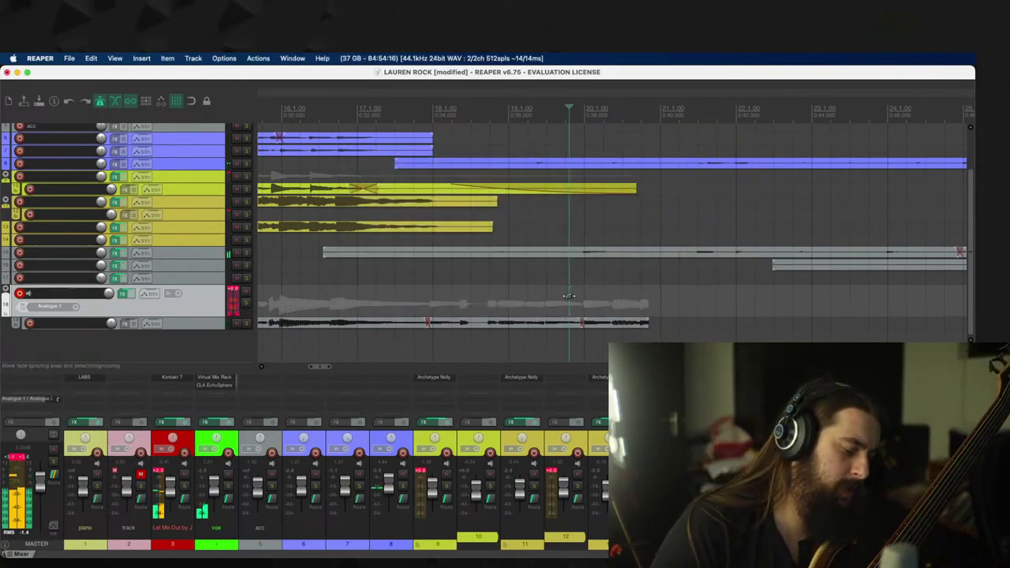
Step: Try two takes of the next bass phrase on track 18 from about bar 19.4 and discard them
key(super+r)
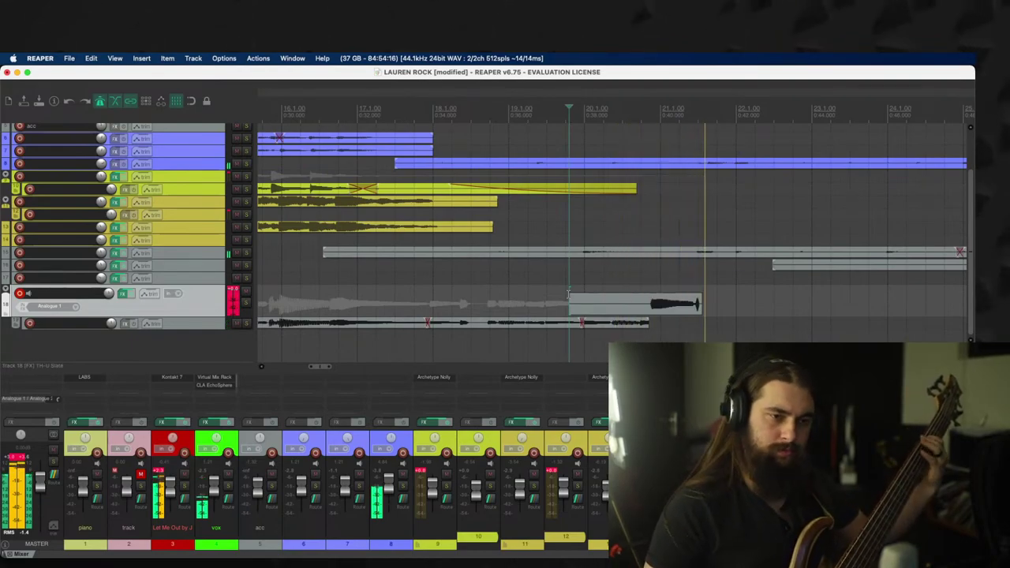
key(space)
click(568, 296)
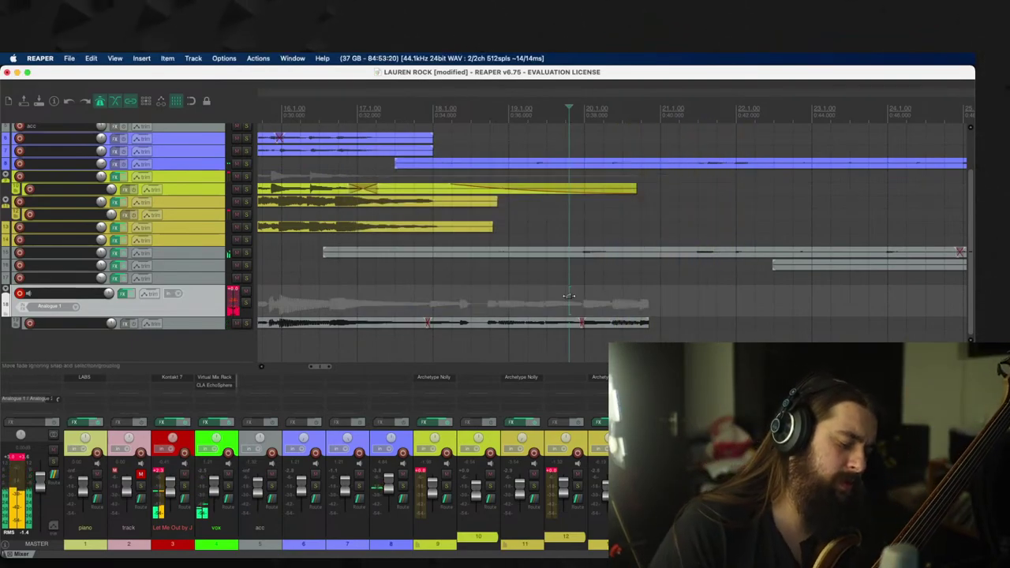
key(super+r)
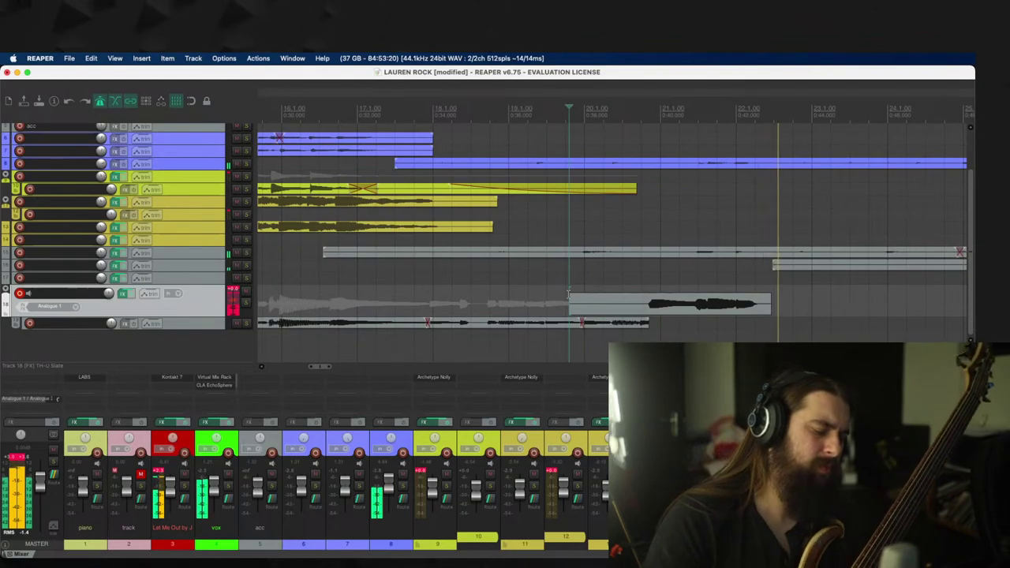
key(super+BackSpace)
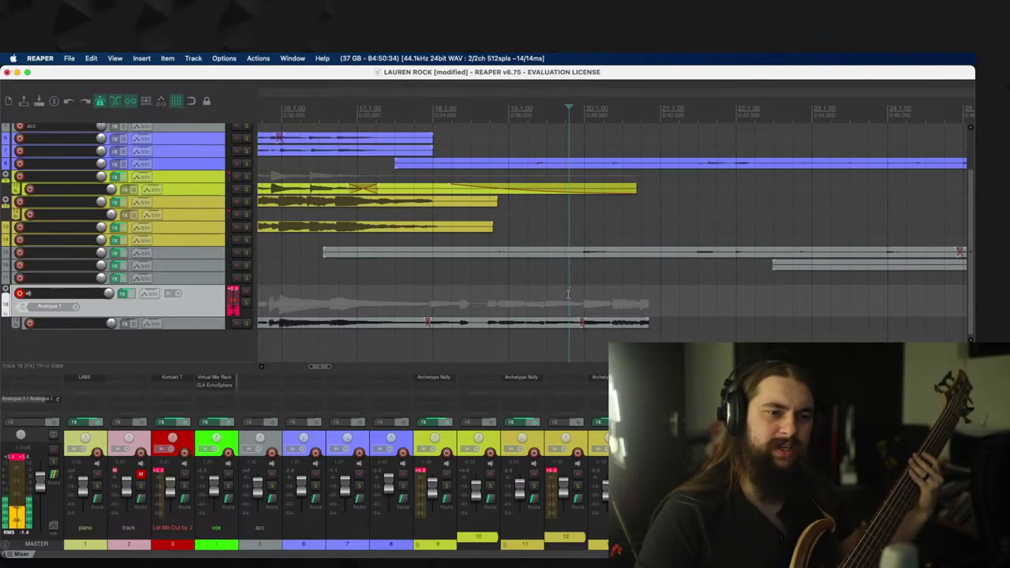
Step: Record the bass phrase on track 18 from about bar 19.4 to 22.3 and join it to the child track at about bar 20.4
key(super+r)
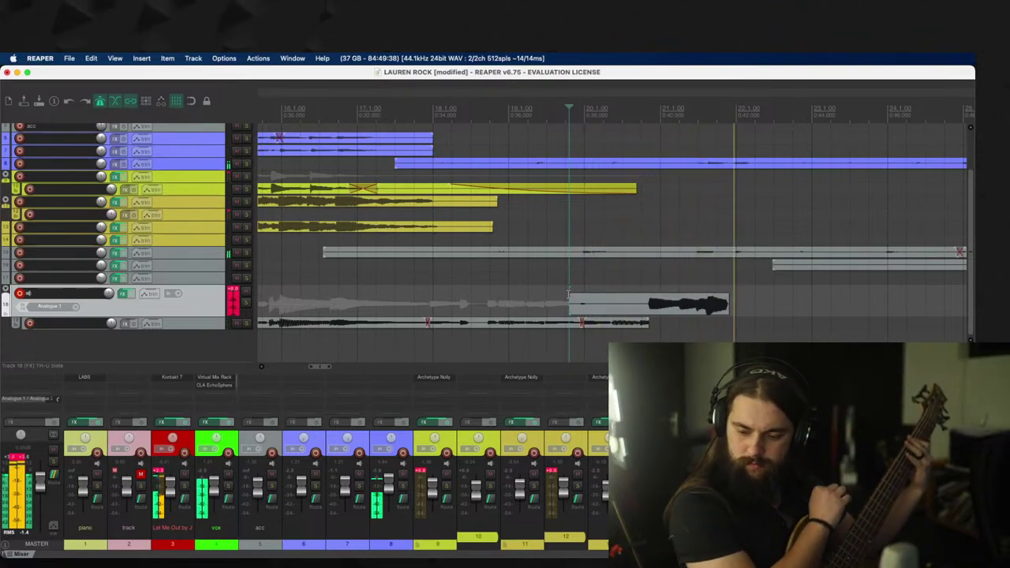
key(space)
key(Return)
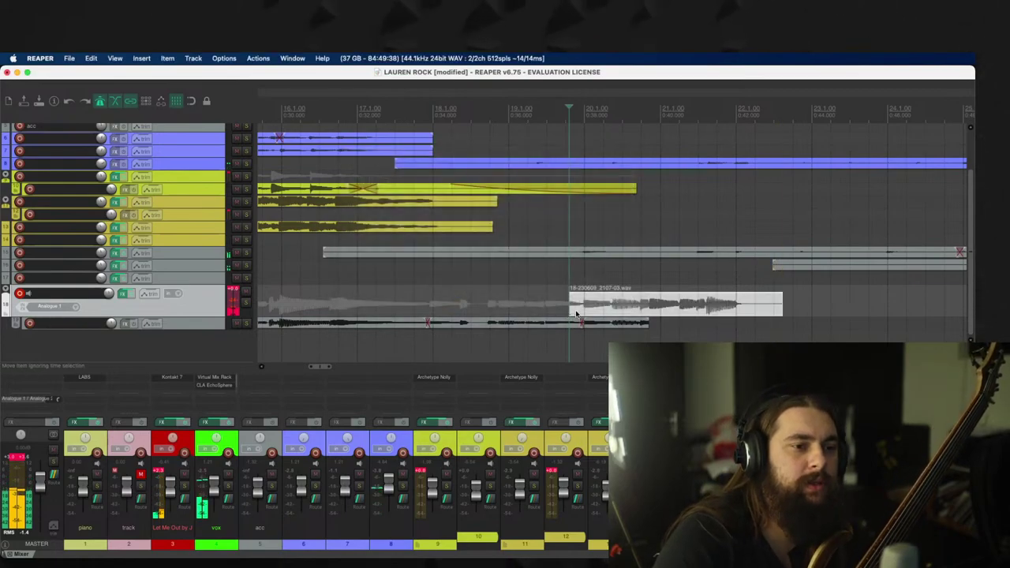
drag(569, 307, 653, 318)
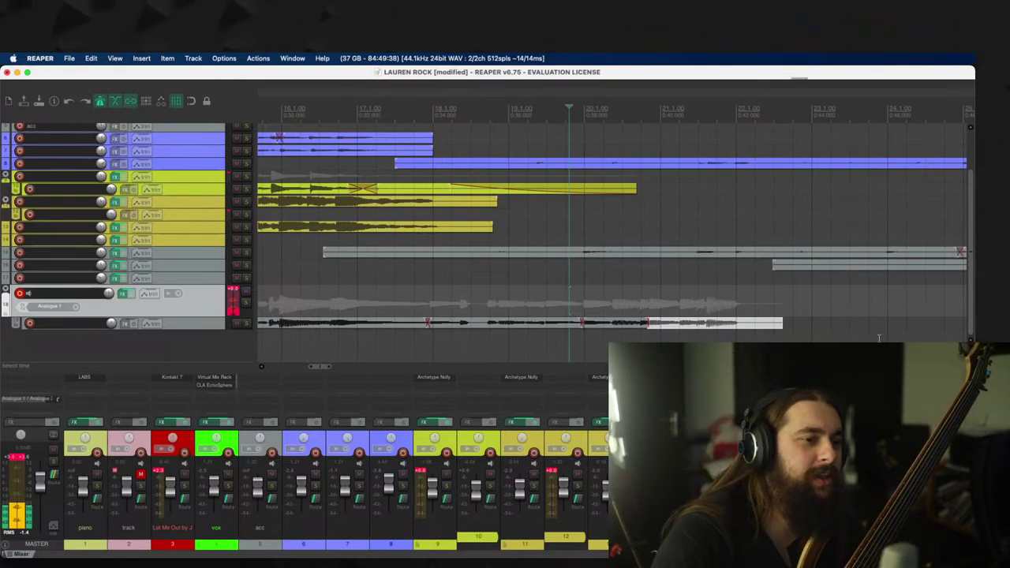
Step: Delete the child track's bass items after bar 18, extend the remaining item to just past bar 18 and play back its ending
drag(759, 324, 444, 325)
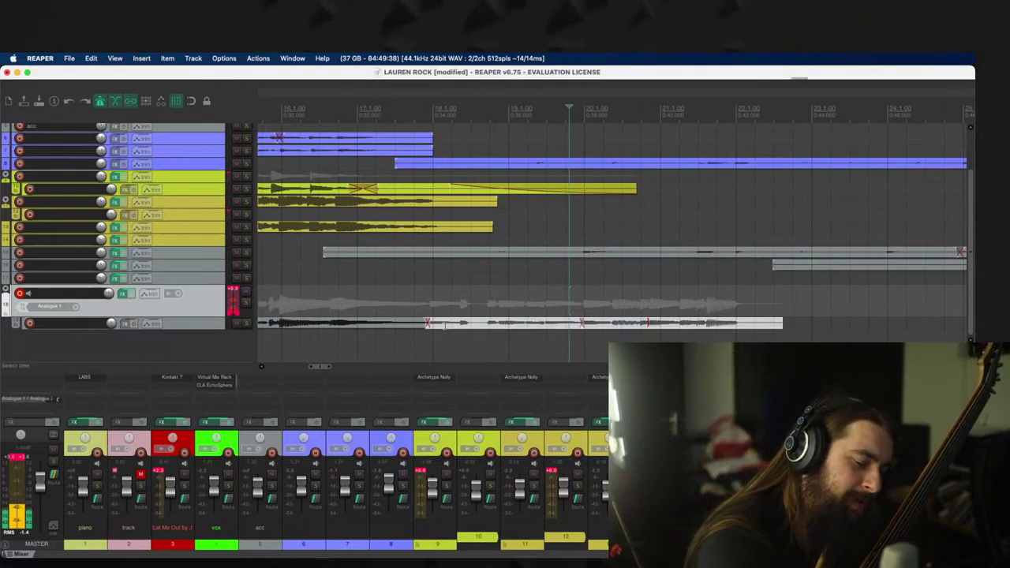
key(Delete)
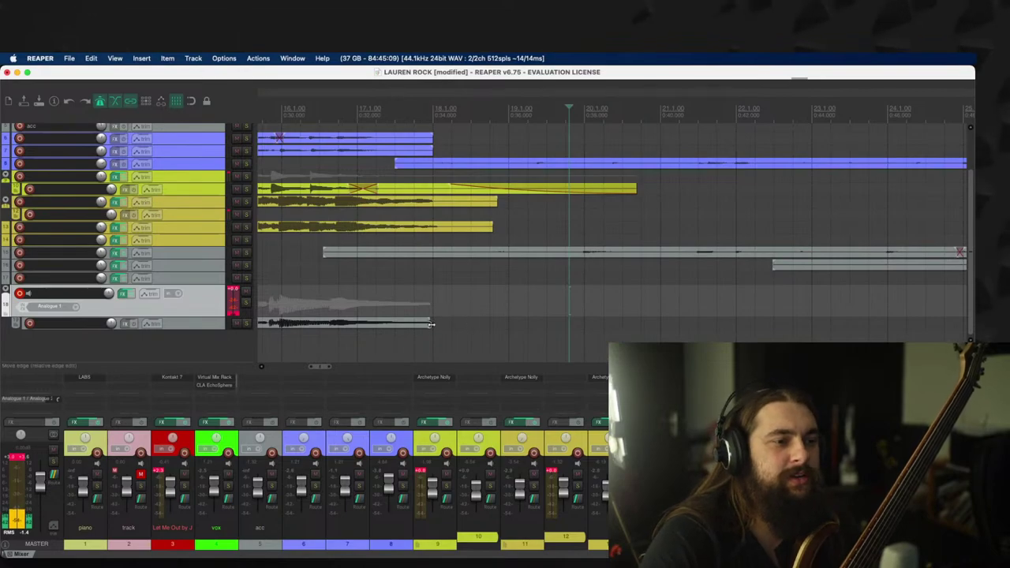
drag(430, 323, 437, 322)
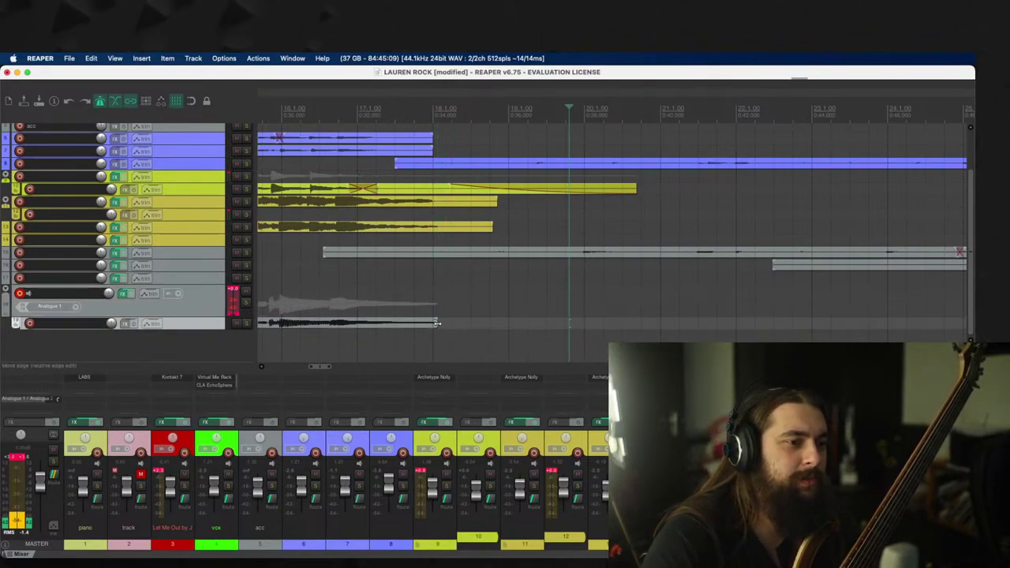
click(371, 340)
key(space)
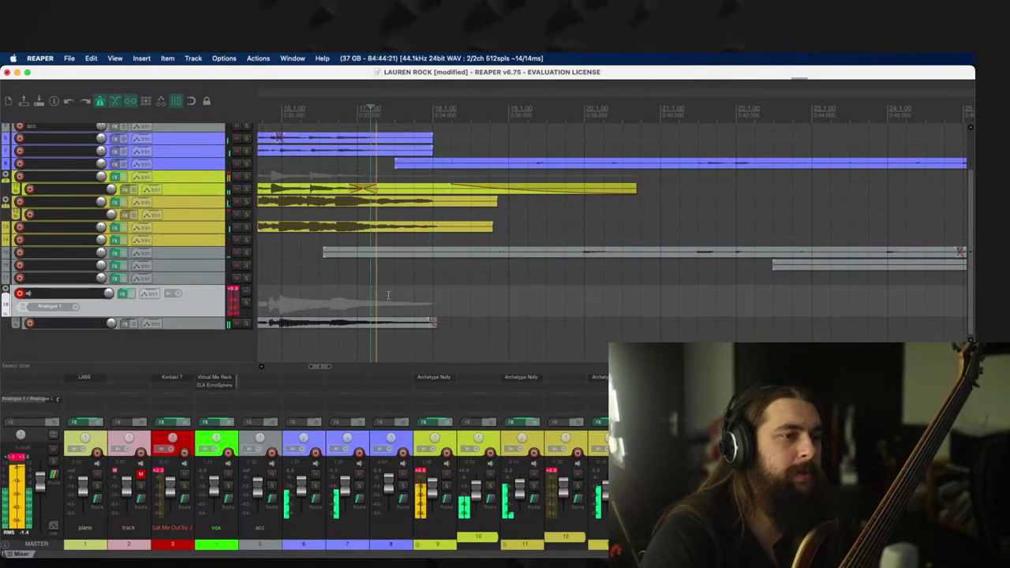
Step: Record the bass phrase again on track 18 from about bar 20.2 to about bar 25.4, discarding a short false start
scroll(584, 332, down, 3)
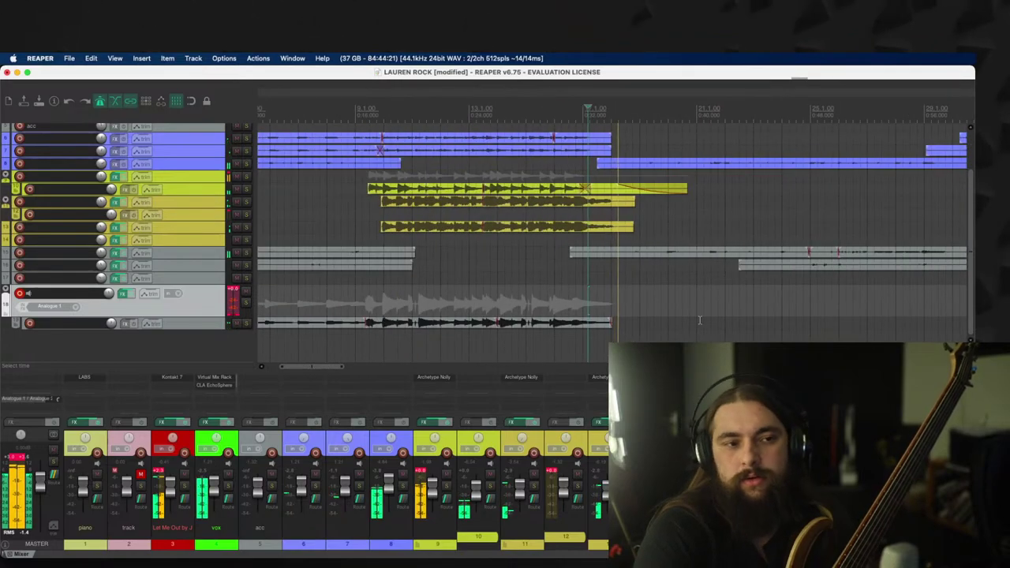
scroll(718, 312, down, 1)
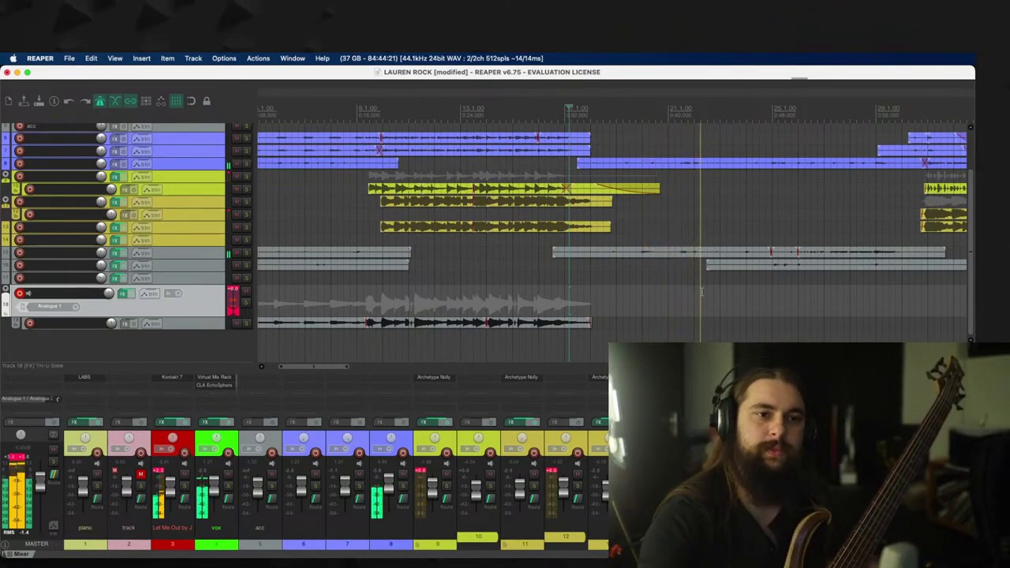
click(650, 299)
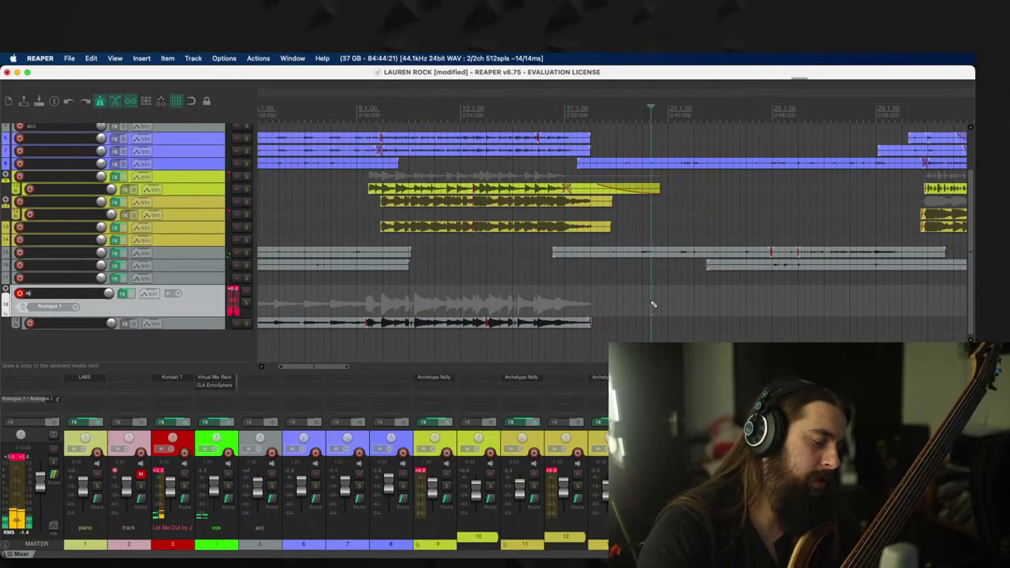
key(super+r)
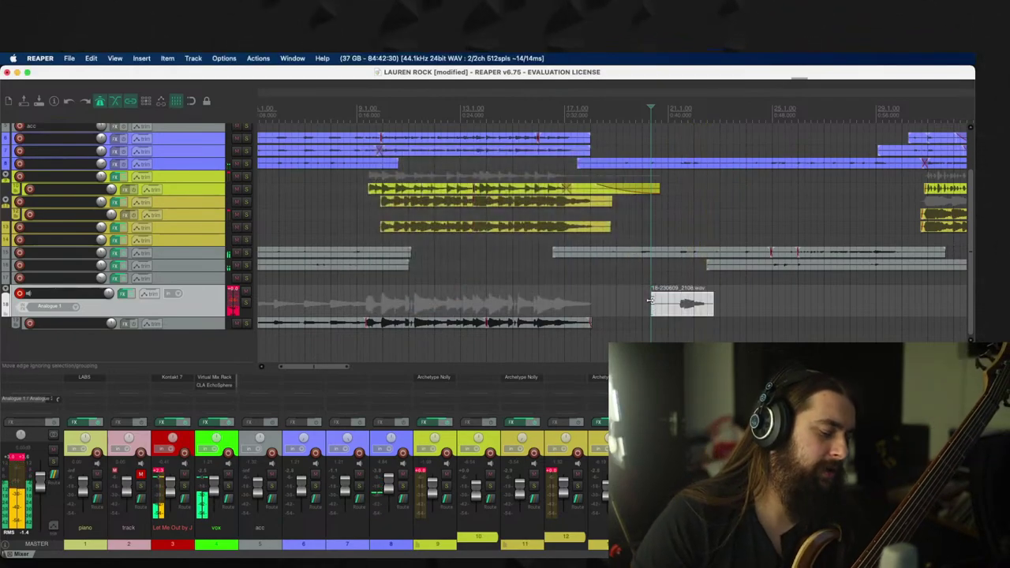
key(super+BackSpace)
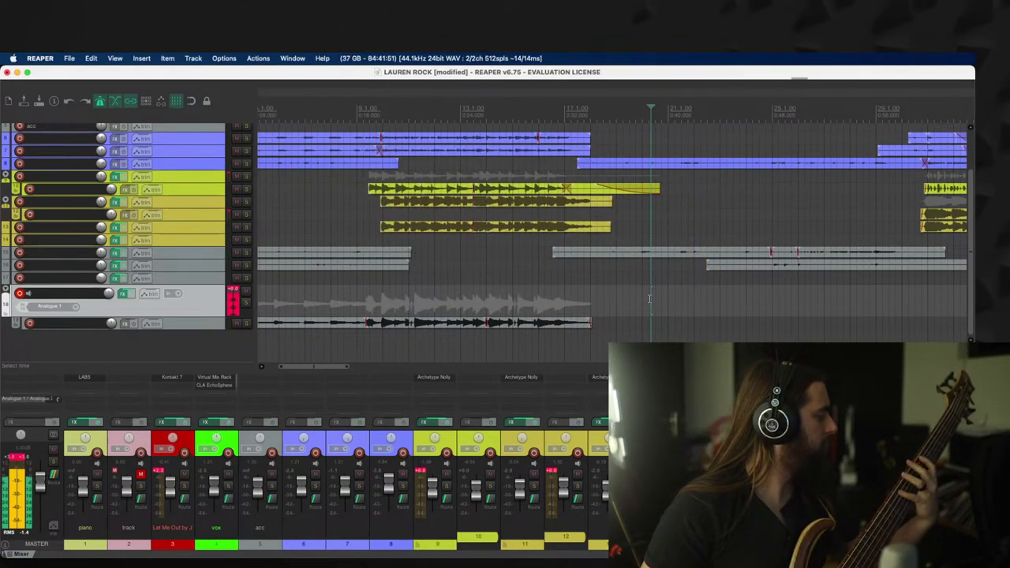
key(super+r)
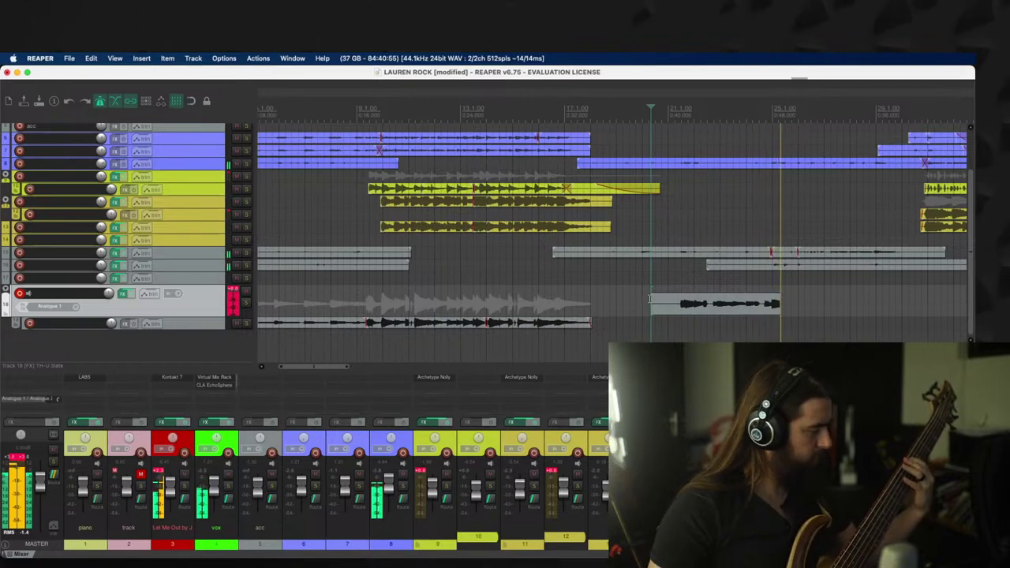
key(space)
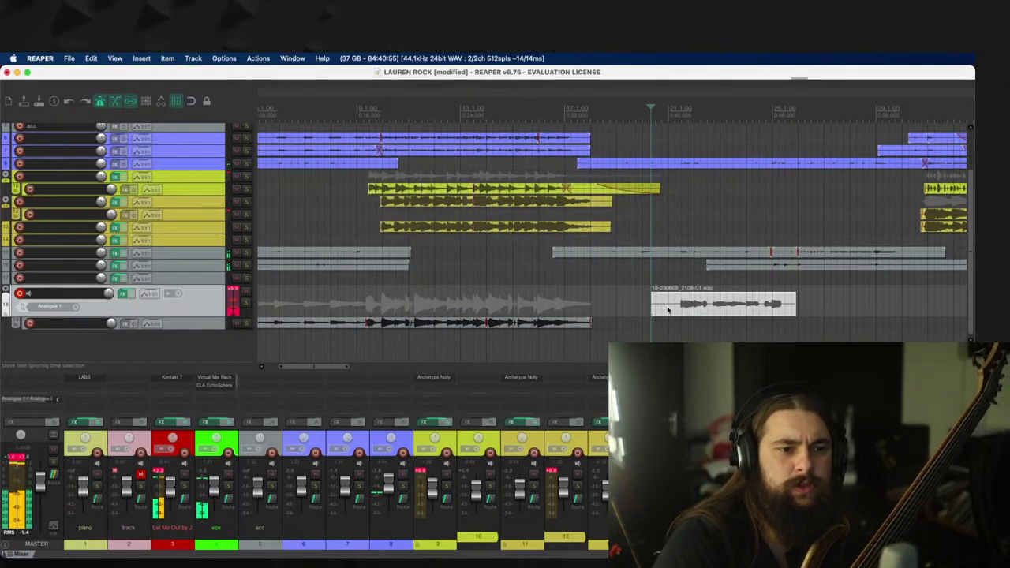
Step: Place the new take on the child track, trimmed from about bar 21.2 to bar 25, and set the edit cursor around bar 23.3
drag(650, 306, 693, 324)
key(space)
scroll(693, 323, up, 3)
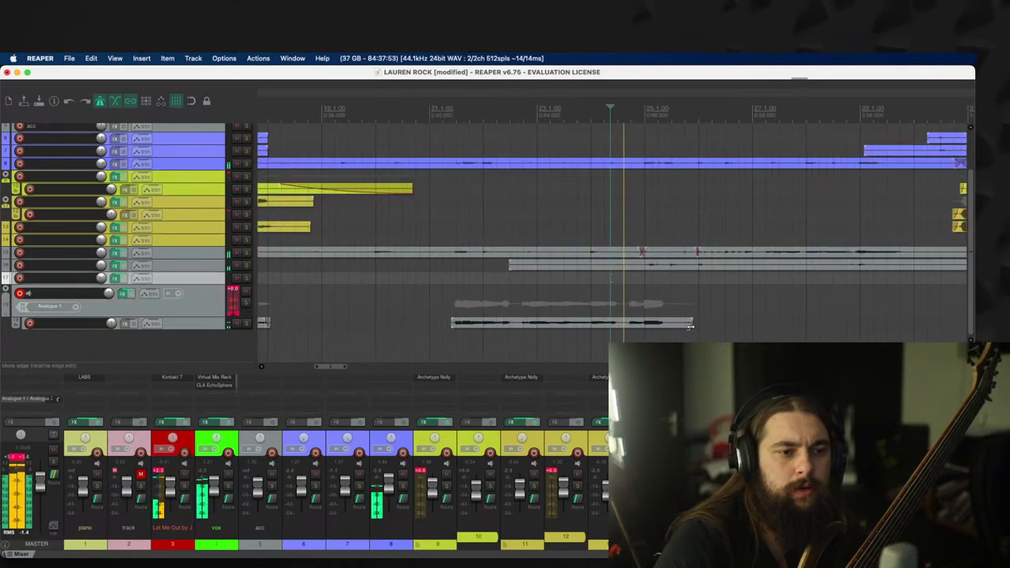
drag(689, 323, 633, 323)
click(550, 310)
Step: Try several takes of the following bass phrase on track 18 from about bar 23.3 and discard each of them
key(space)
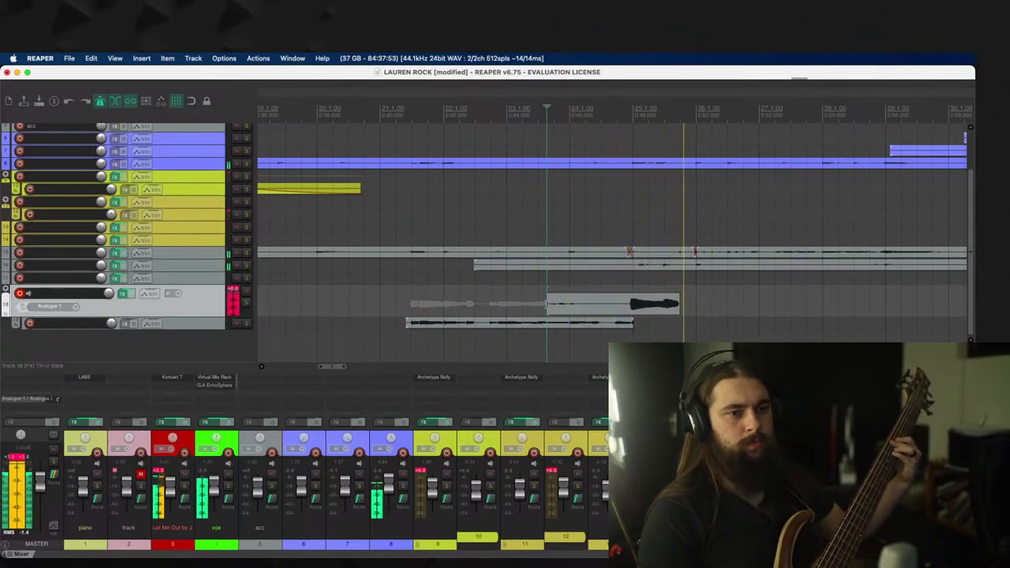
key(space)
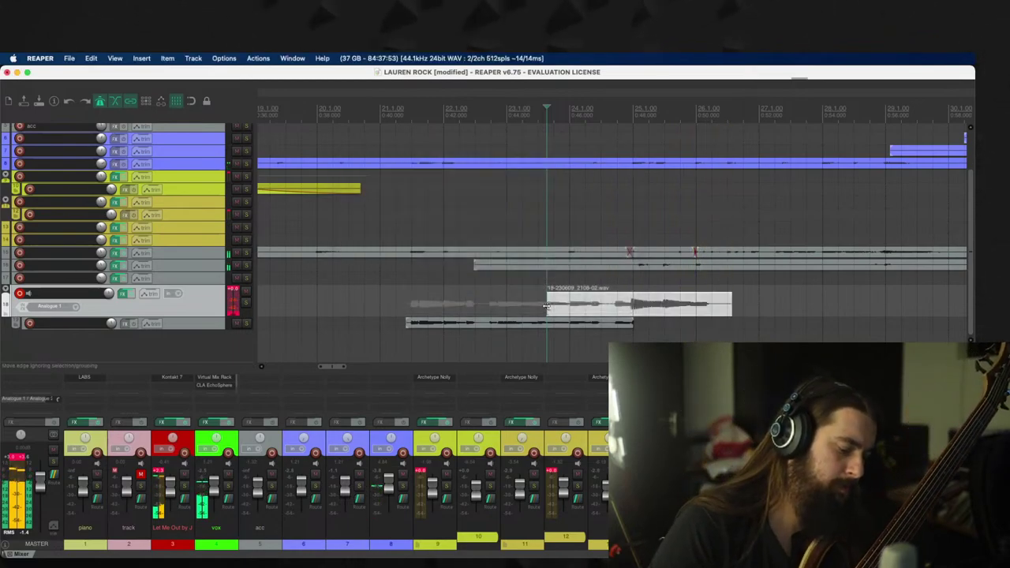
key(ctrl+z)
key(ctrl+r)
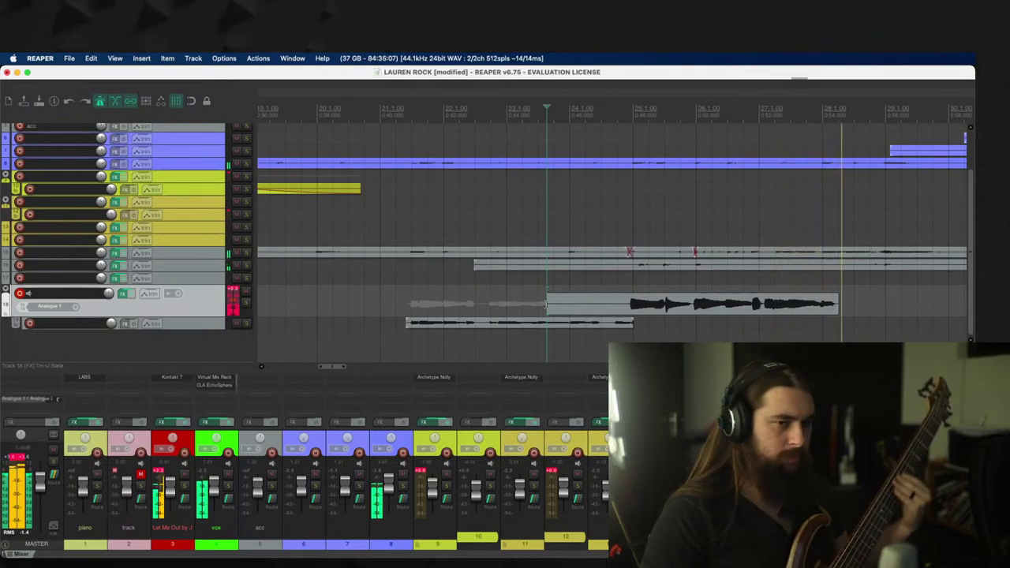
key(space)
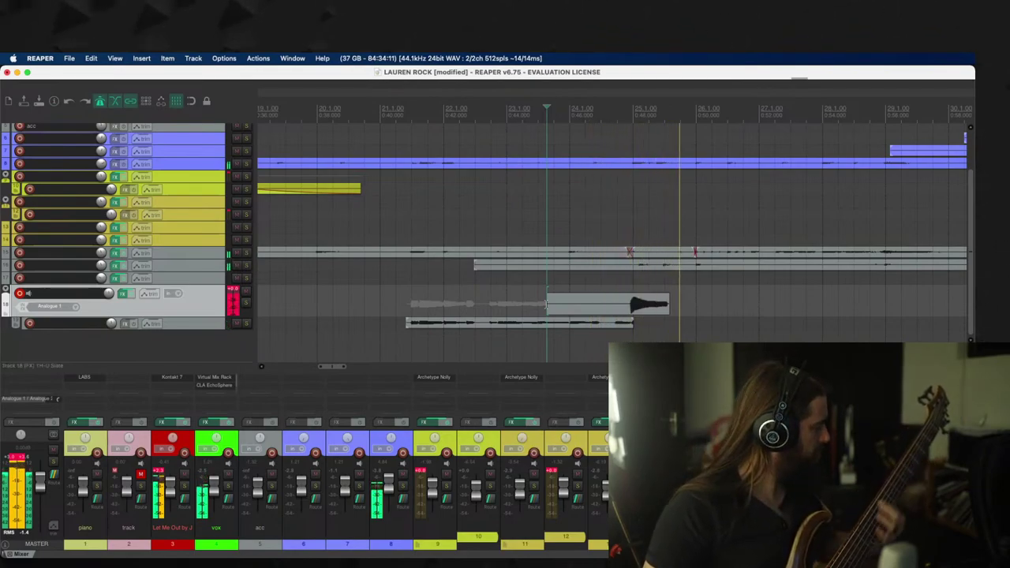
key(space)
click(550, 304)
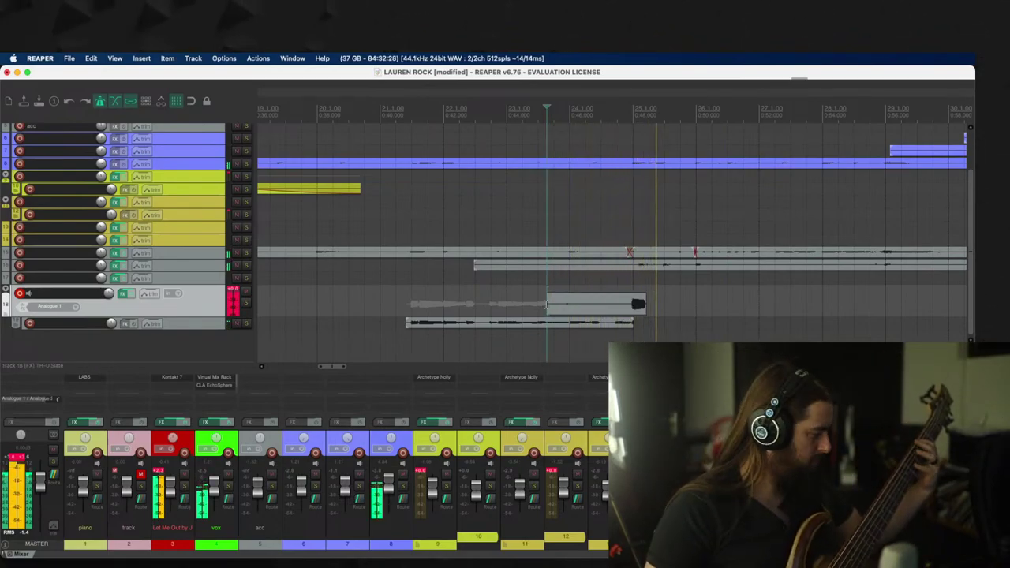
key(space)
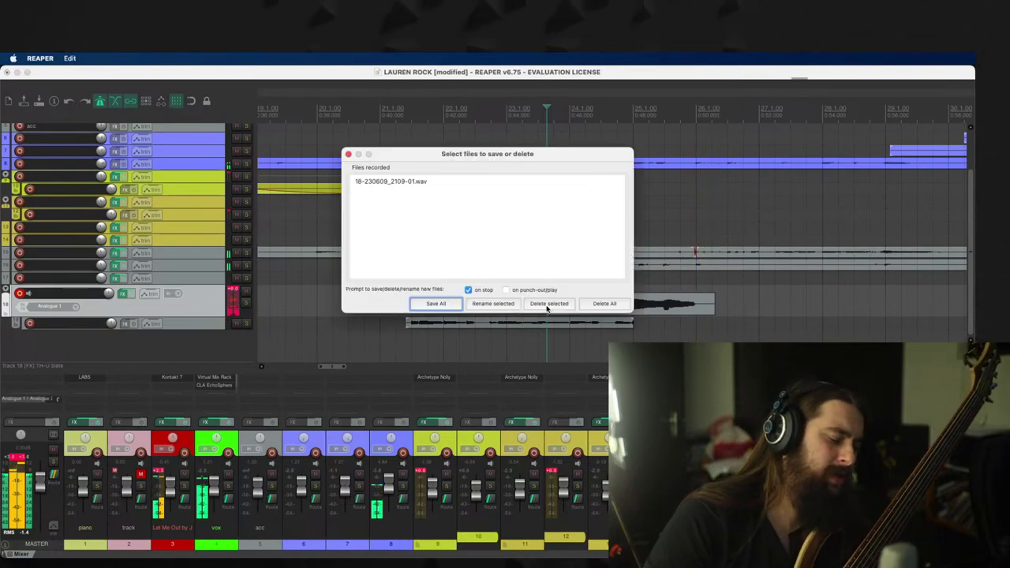
click(546, 303)
key(super+r)
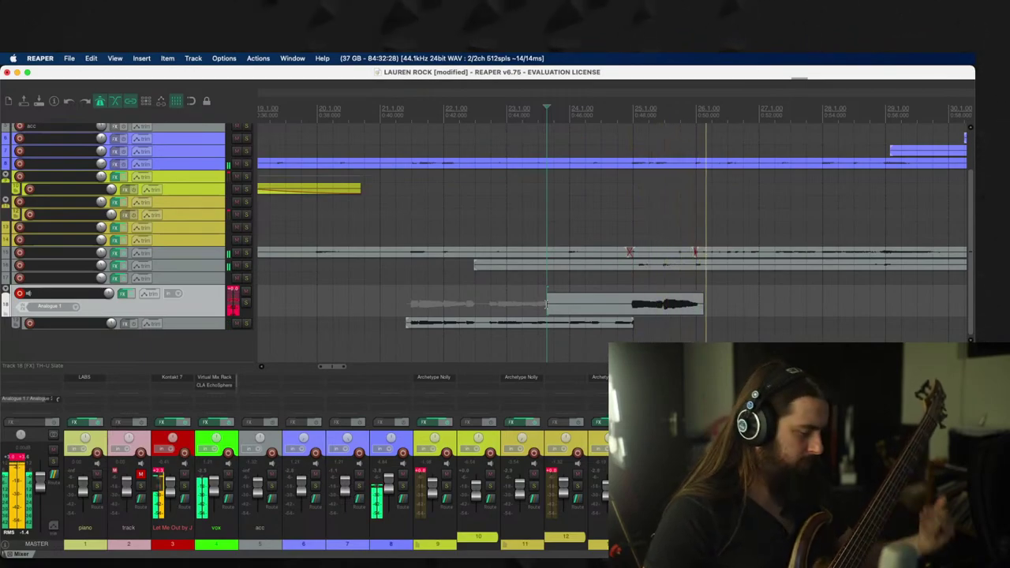
key(space)
key(Return)
key(Delete)
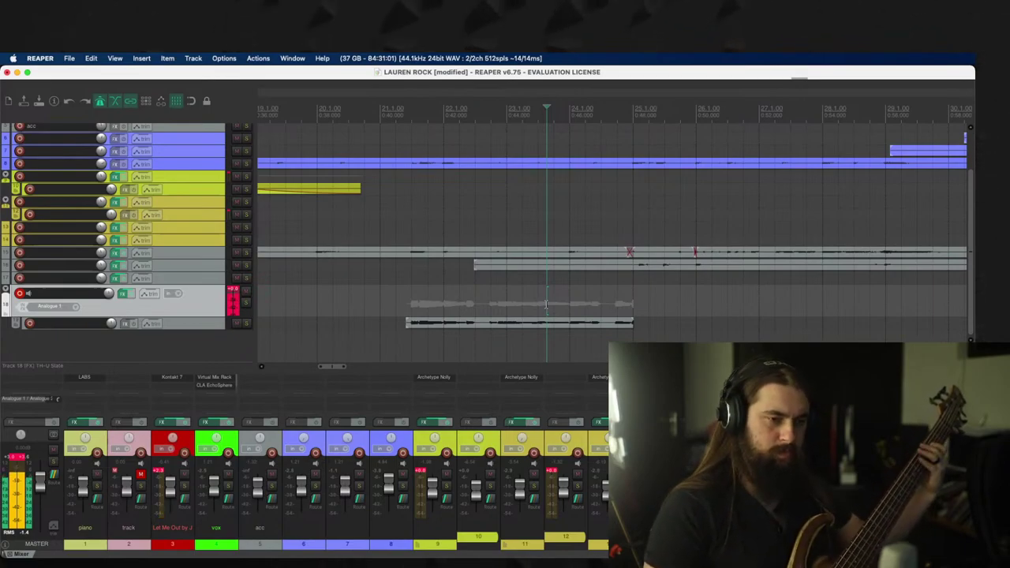
Step: Record the bass phrase on track 18 from about bar 23.3 to 28.3, keep the file and join it to the child track at bar 25
key(super+r)
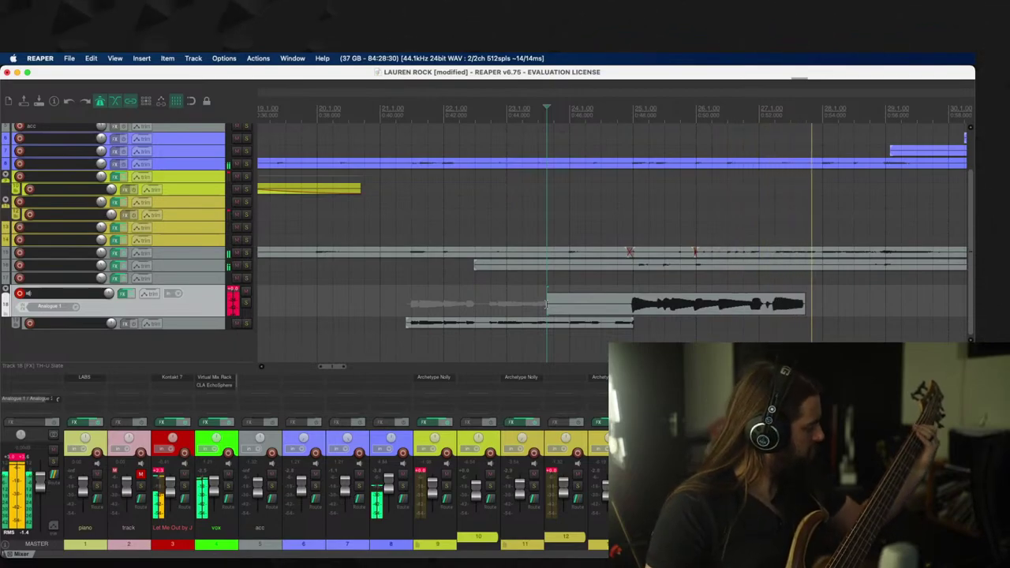
key(space)
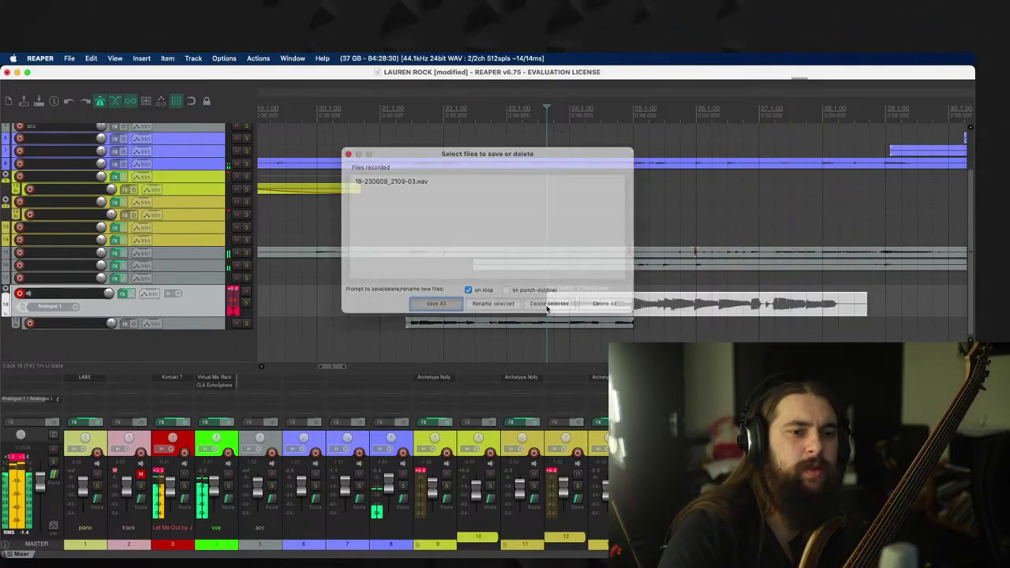
key(Return)
drag(547, 317, 632, 320)
Step: Play back the new take from about bar 26.3 and trim its end on the child track to bar 28
click(740, 301)
key(space)
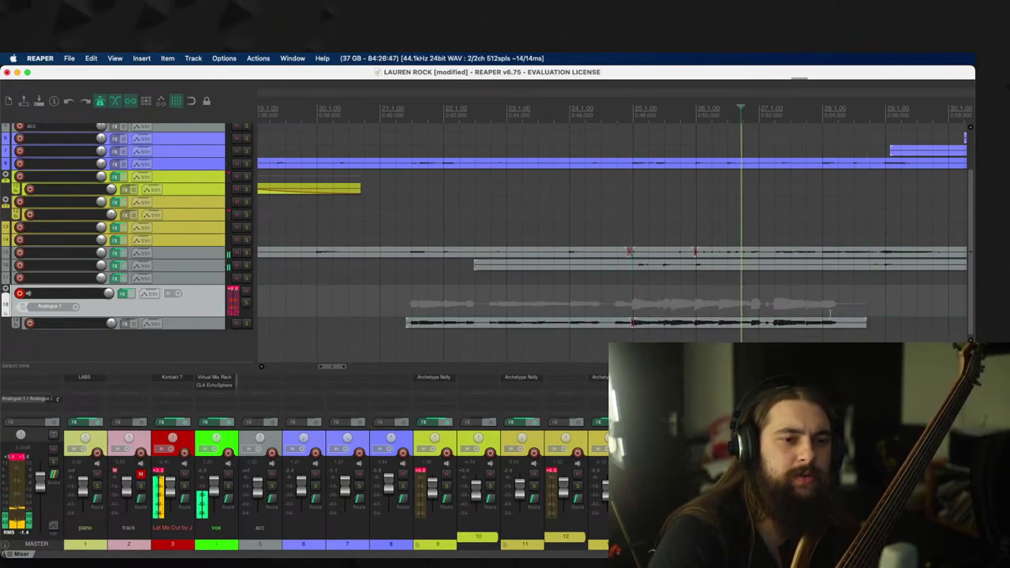
scroll(730, 316, up, 2)
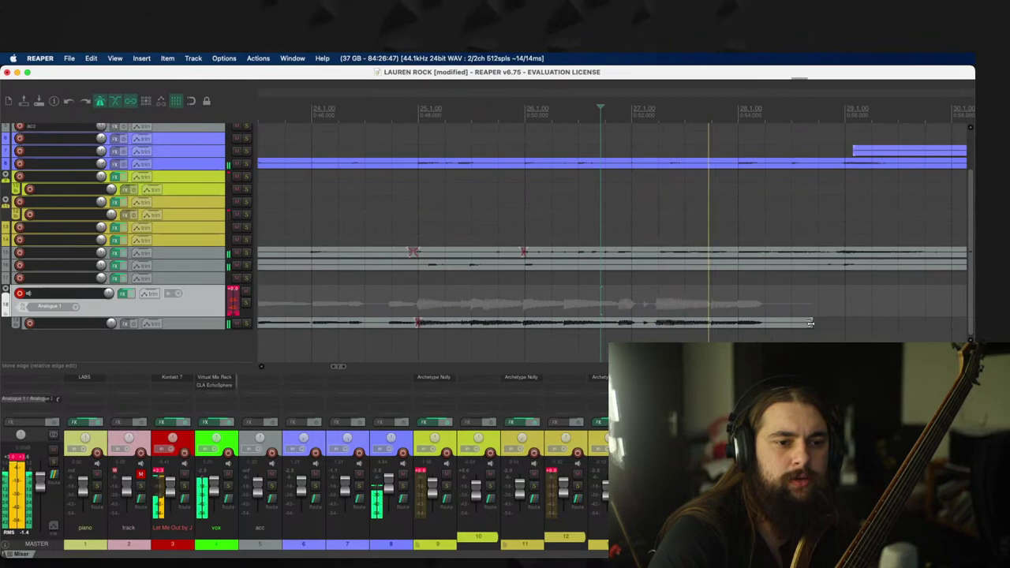
drag(796, 326, 736, 322)
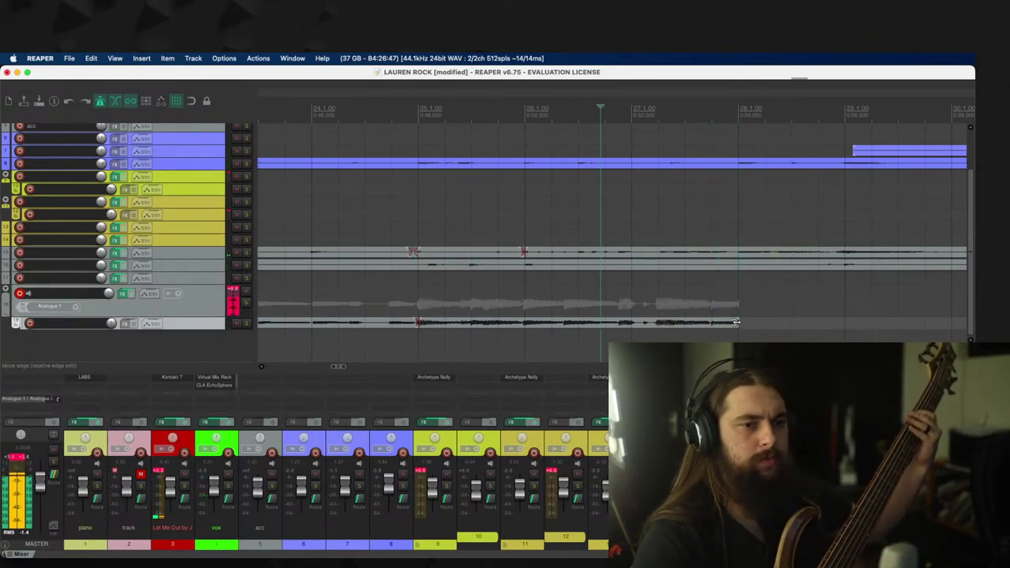
Step: Try a take of the next bass phrase on track 18 from about bar 26.3, trim its start, and discard it
click(584, 292)
key(ctrl+r)
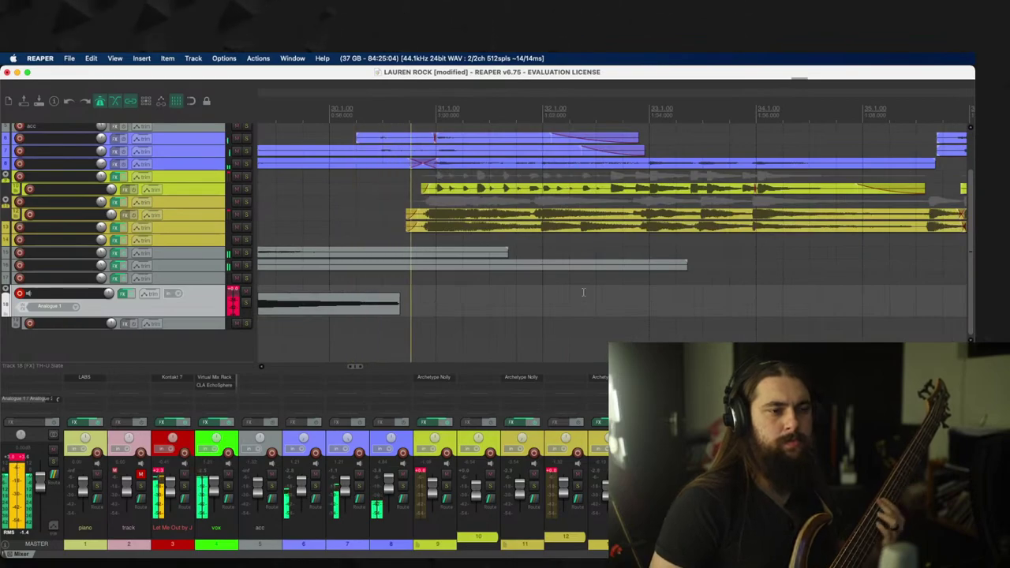
key(space)
key(Return)
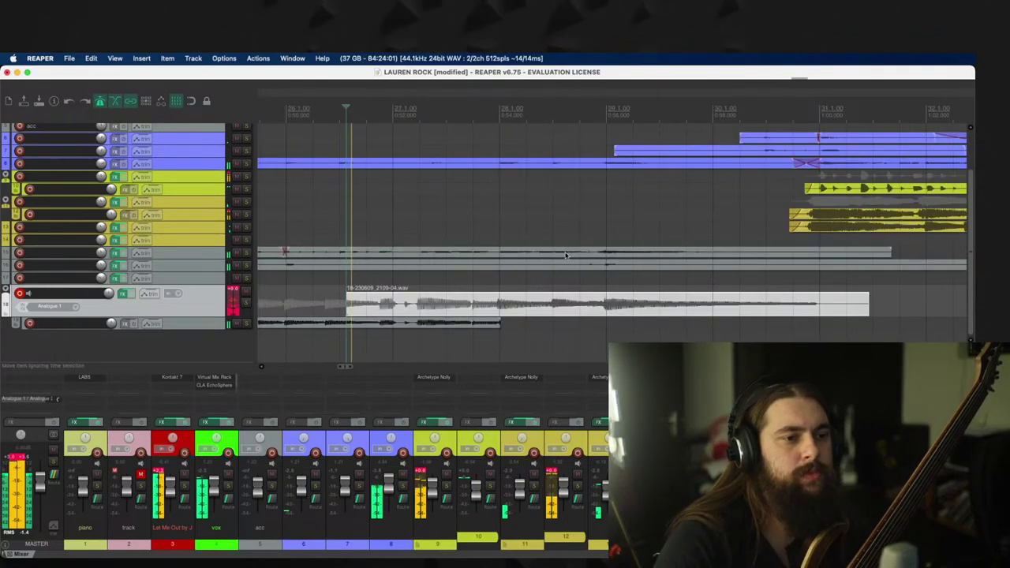
key(space)
drag(349, 307, 465, 310)
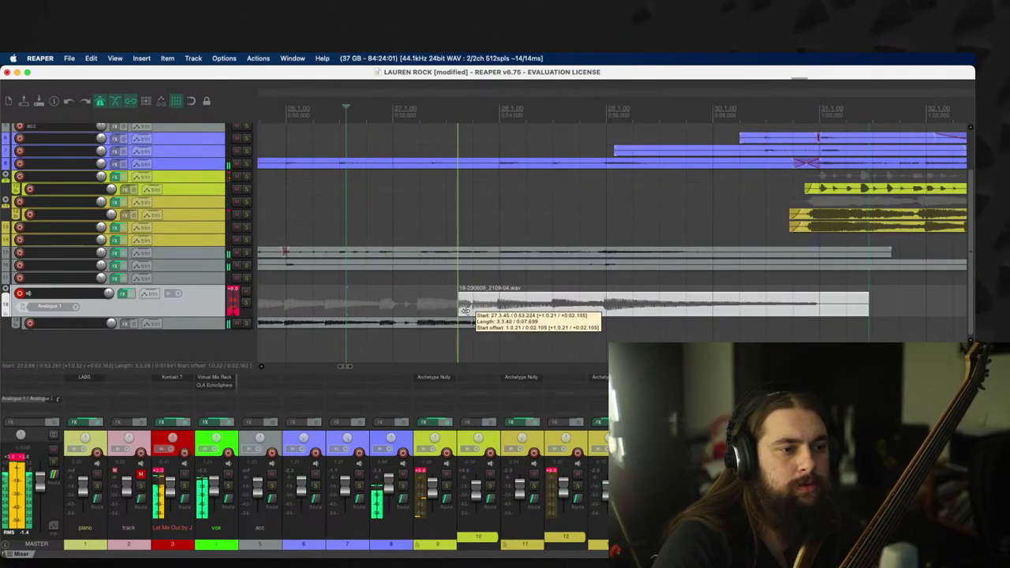
key(super+z)
key(super+z)
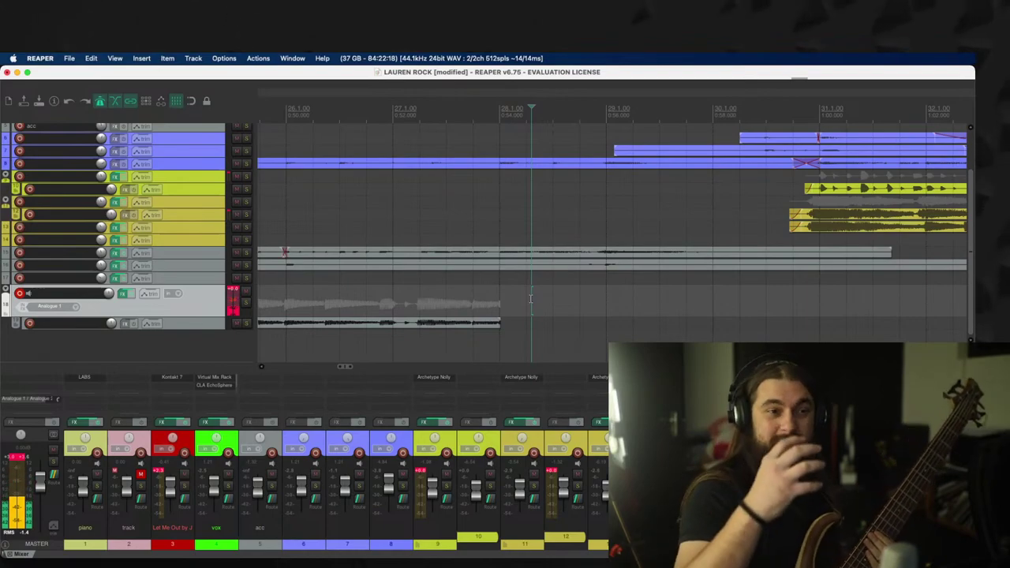
Step: Delete the child-track item spanning bars 25 to 28 and set the edit cursor around bar 23.3 on track 18
scroll(291, 292, down, 1)
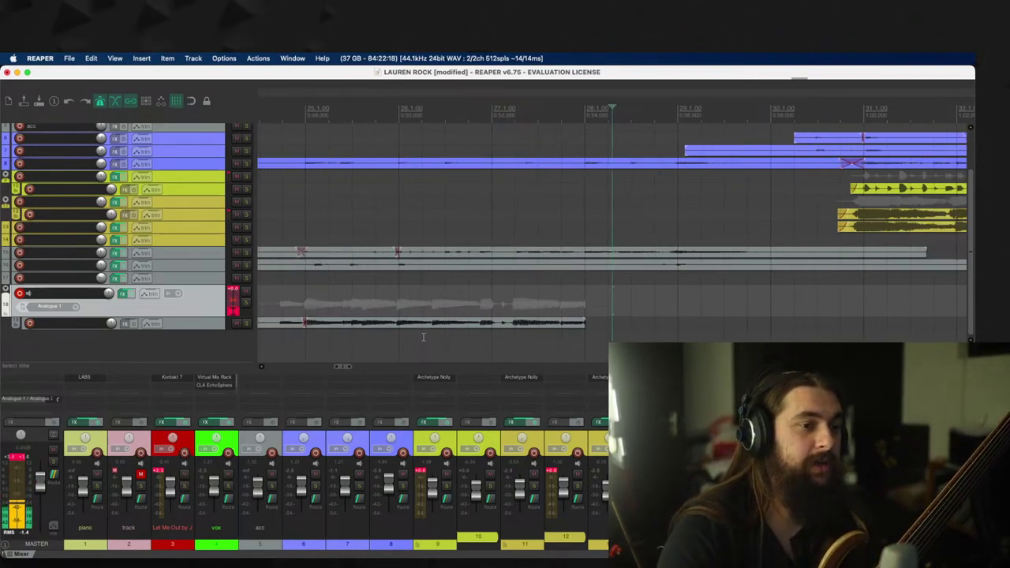
click(405, 323)
key(Delete)
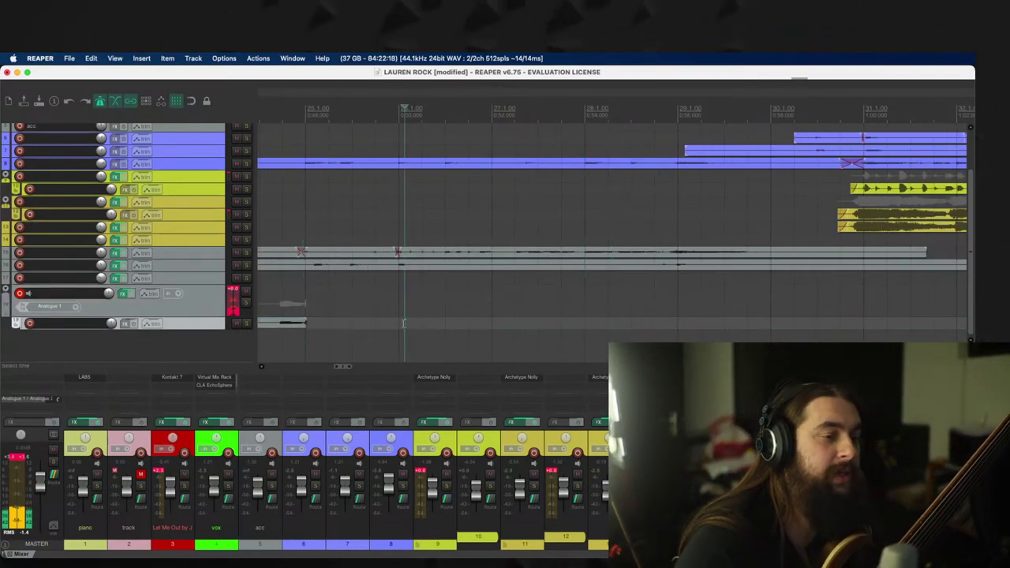
scroll(397, 304, down, 1)
click(402, 286)
Step: Try a take of the bass phrase on track 18 from about bar 23.3 and discard it
key(ctrl+r)
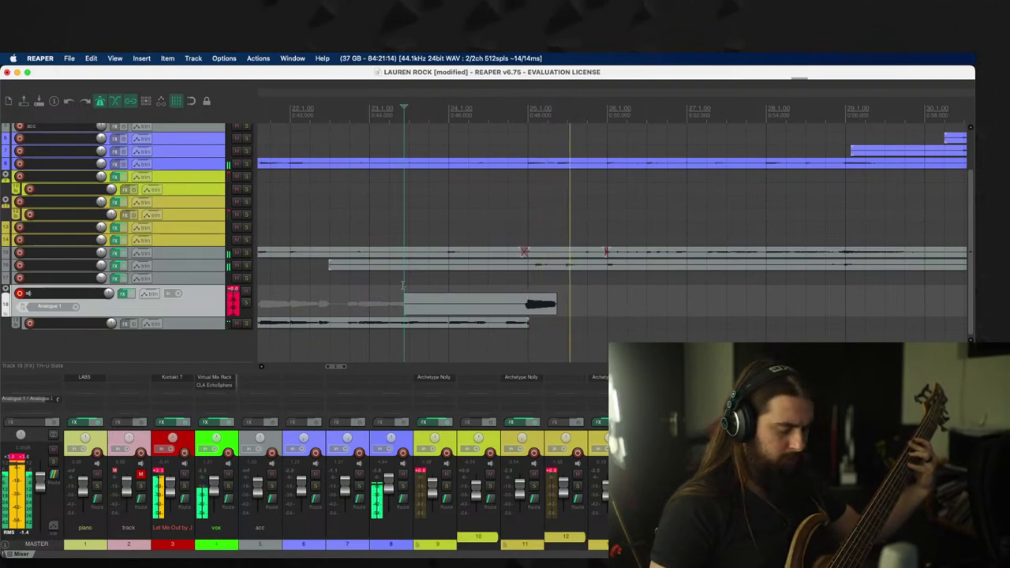
key(space)
key(Delete)
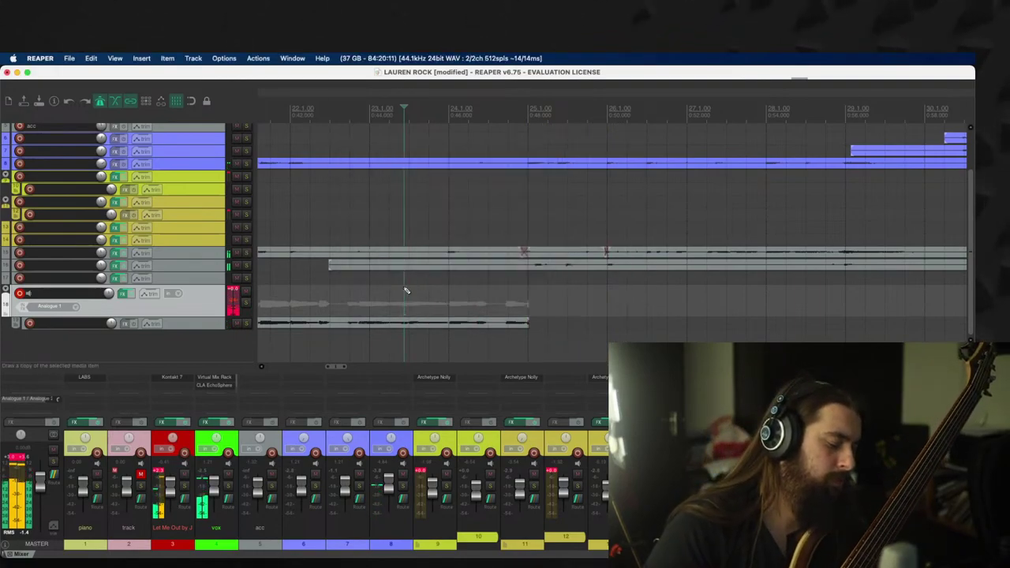
Step: Record the bass phrase on track 18 from about bar 23.3 to 31.2, keep the file and move it onto the child track
key(super+r)
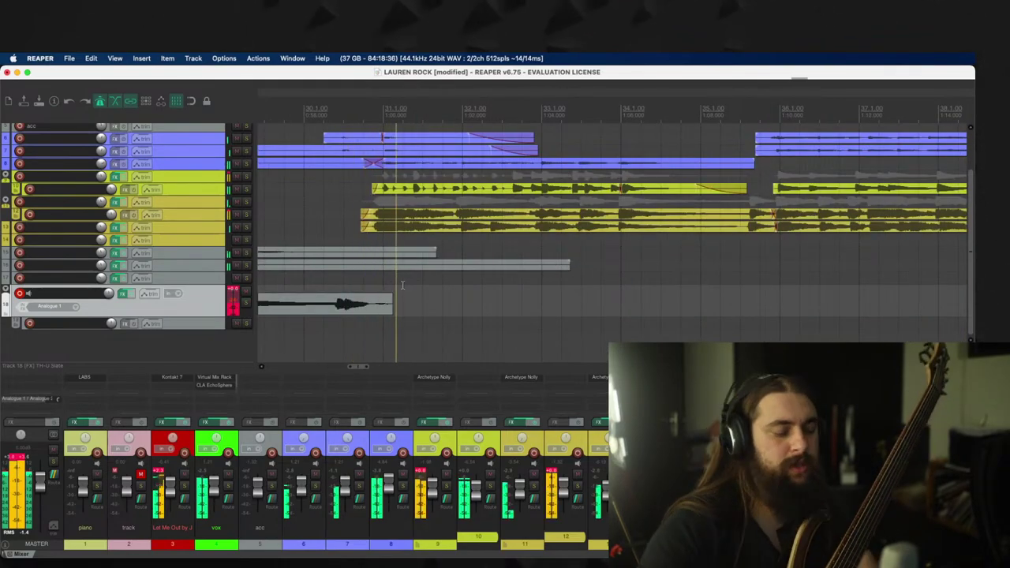
key(space)
key(Return)
drag(304, 304, 340, 322)
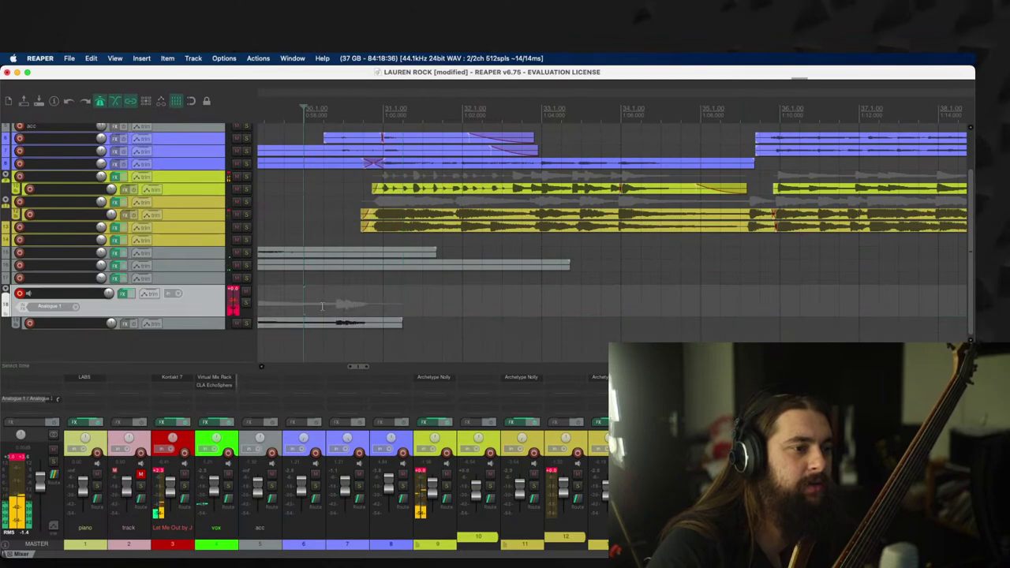
Step: Play back from about bar 30, trim the take's end on the child track to about bar 30.3, and set the edit cursor around bar 28.3
key(space)
drag(402, 323, 342, 325)
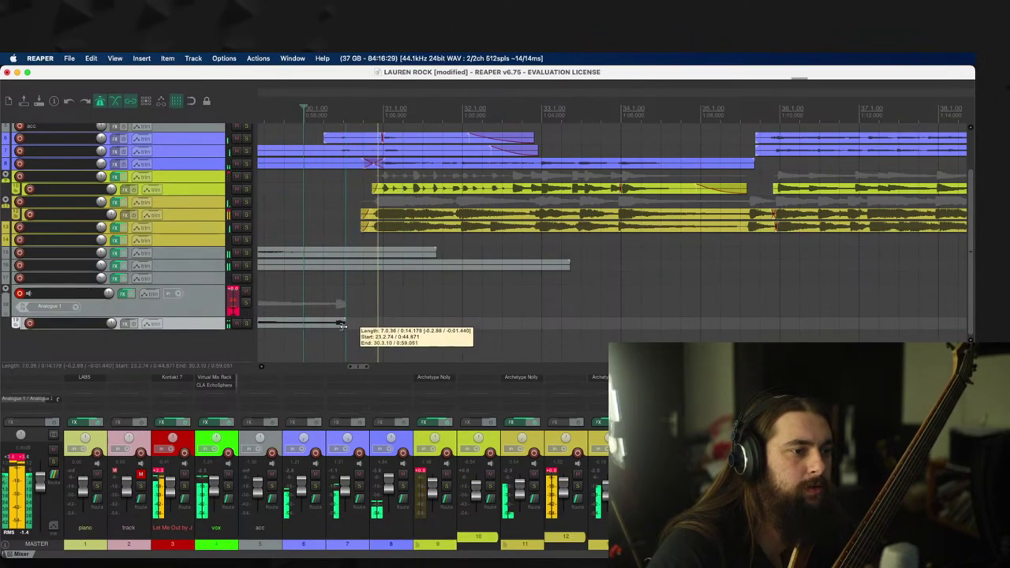
key(space)
scroll(271, 300, left, 5)
click(506, 294)
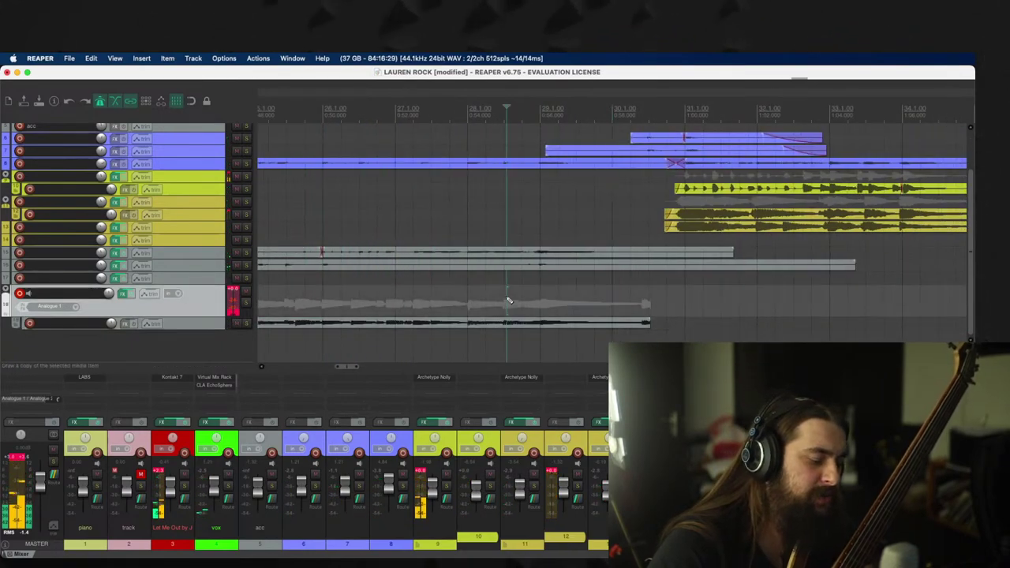
Step: Try a take of the following phrase on track 18 from about bar 28.3 and discard it
key(space)
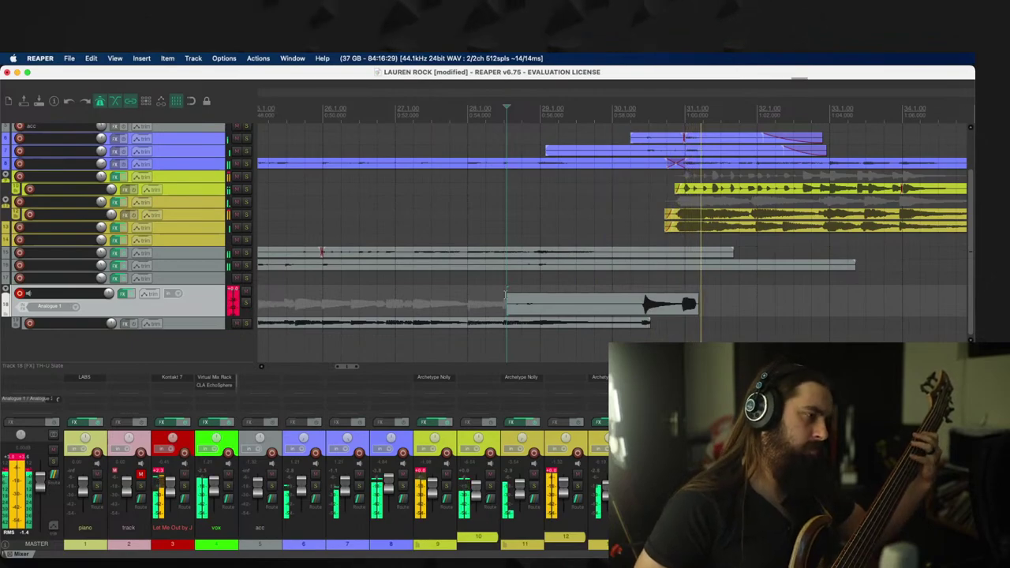
key(space)
click(506, 300)
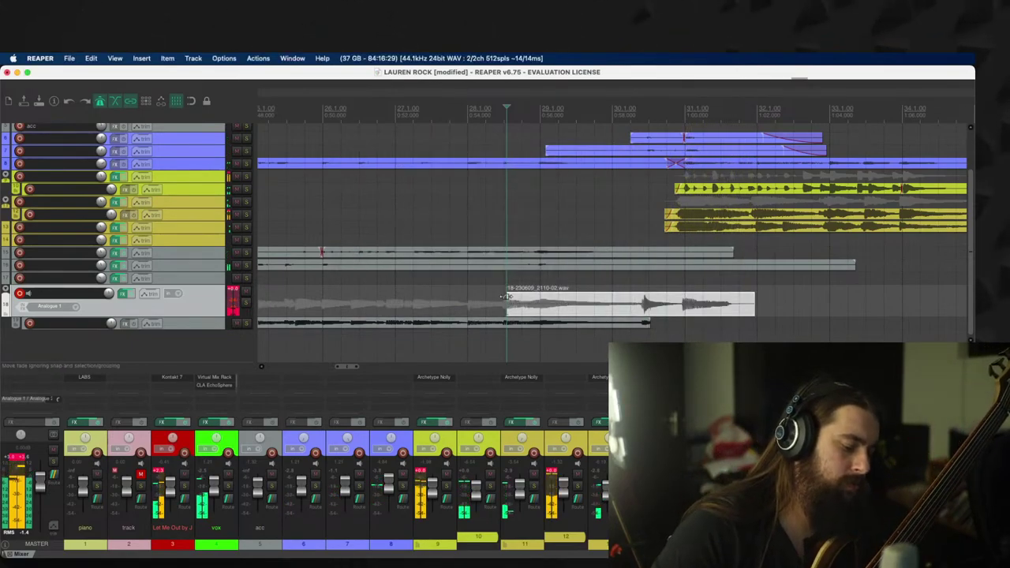
Step: Record the phrase on track 18 from about bar 28.3 to 33, keep the file and join it to the child track around bar 30.2
key(super+r)
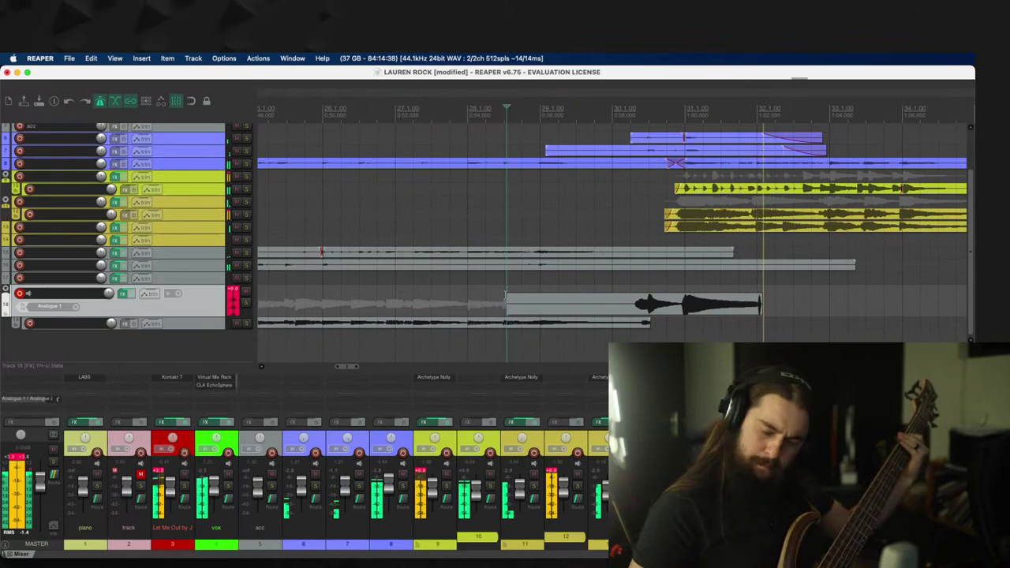
key(space)
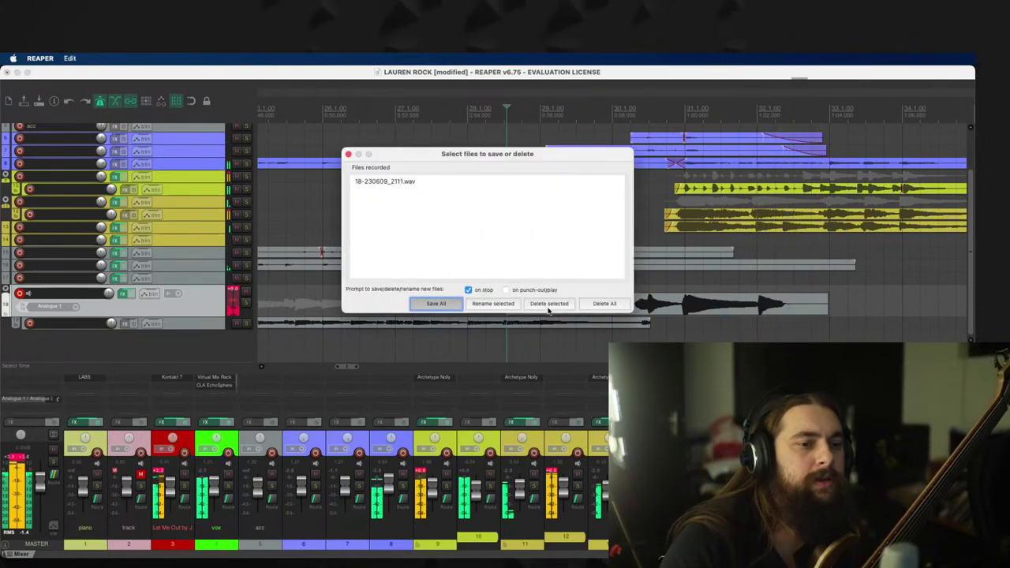
key(Return)
drag(508, 306, 654, 326)
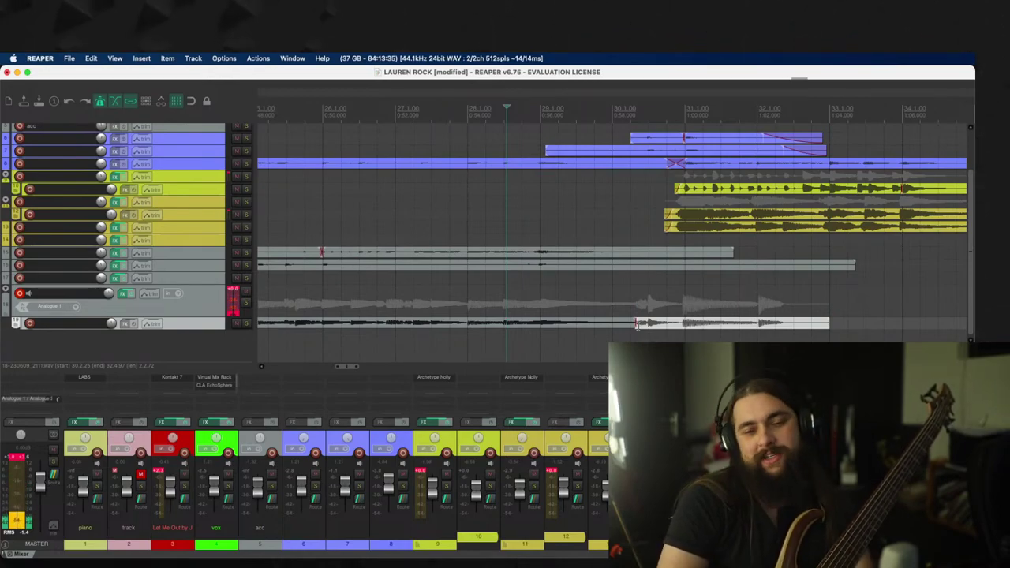
Step: Trim the new take's end on the child track to bar 32 and play back the passage from about bar 30.4
click(650, 305)
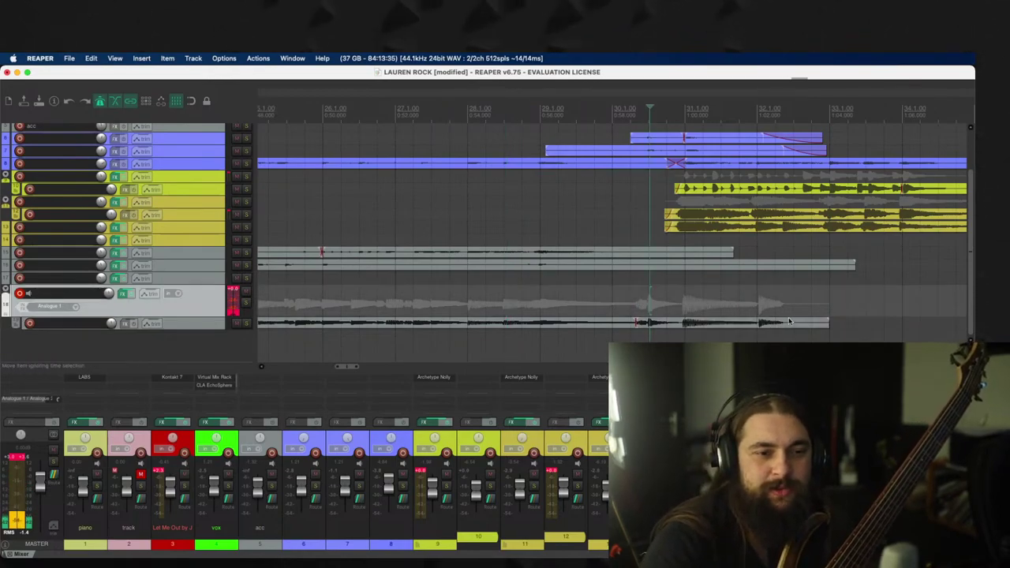
drag(827, 323, 759, 323)
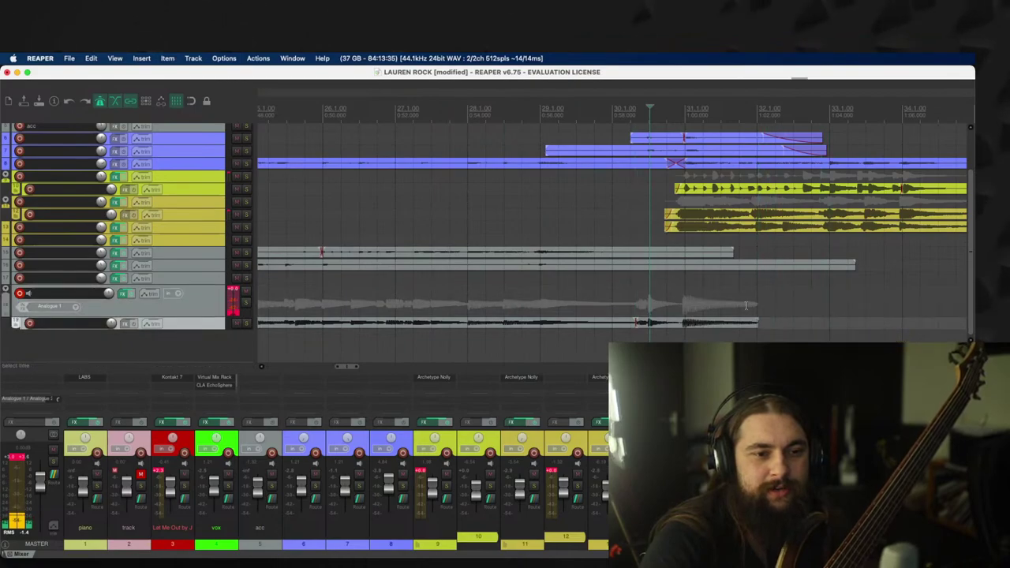
key(space)
scroll(702, 302, up, 1)
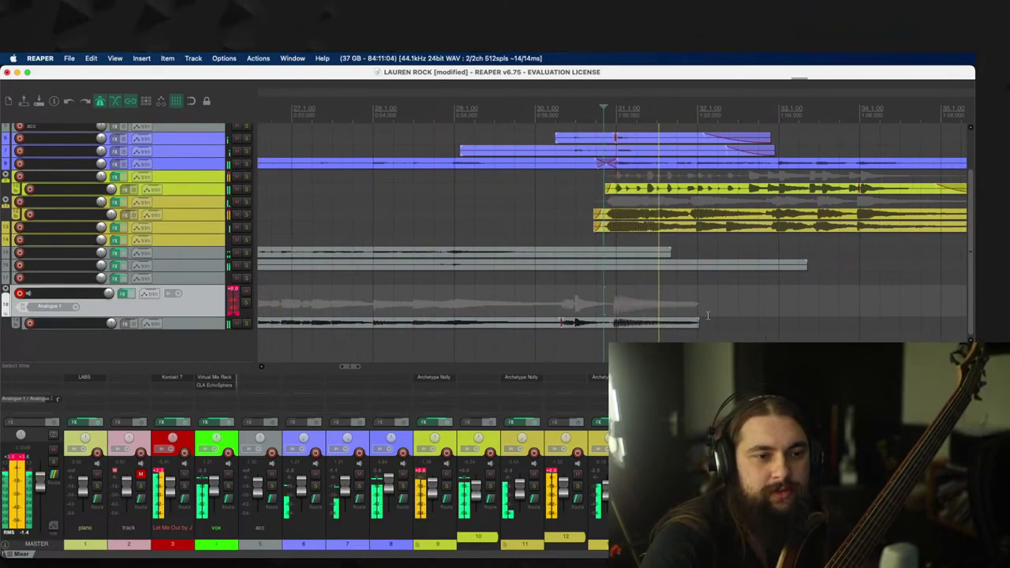
scroll(690, 309, up, 2)
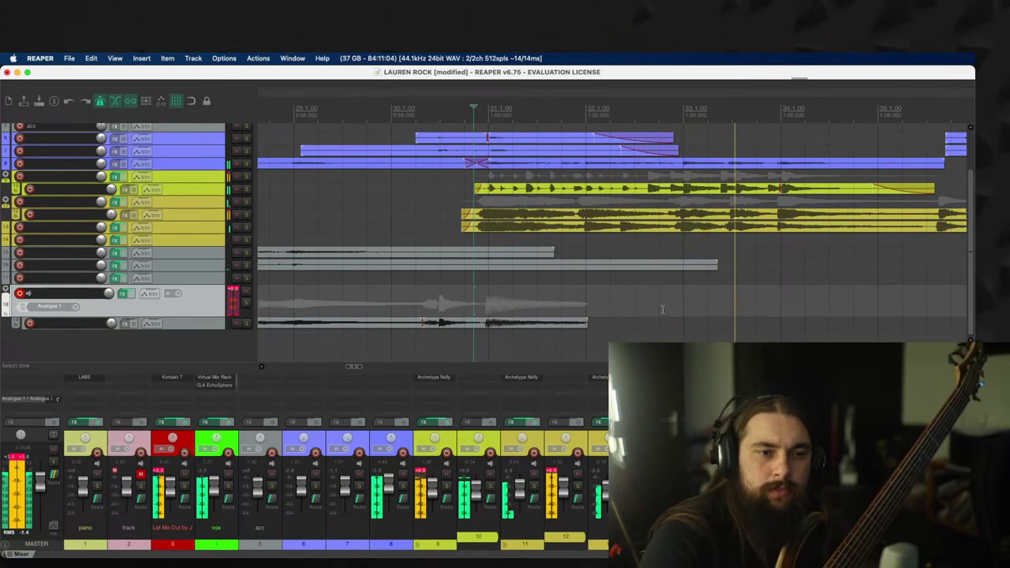
Step: Record the next bass phrase on track 18 from about bar 30.4 to 36.3, keep the file and join it to the child track at bar 32
click(475, 298)
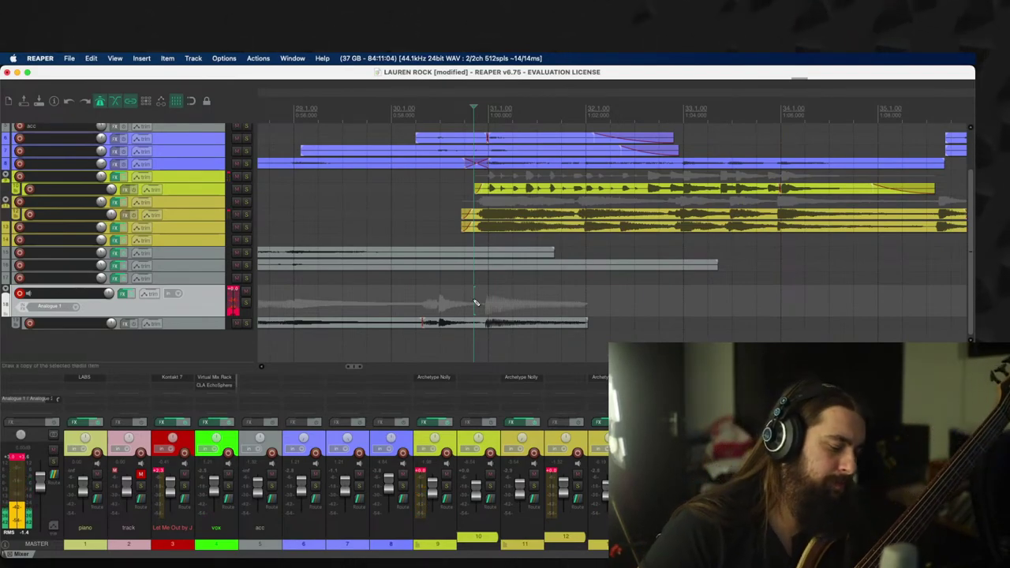
key(super+r)
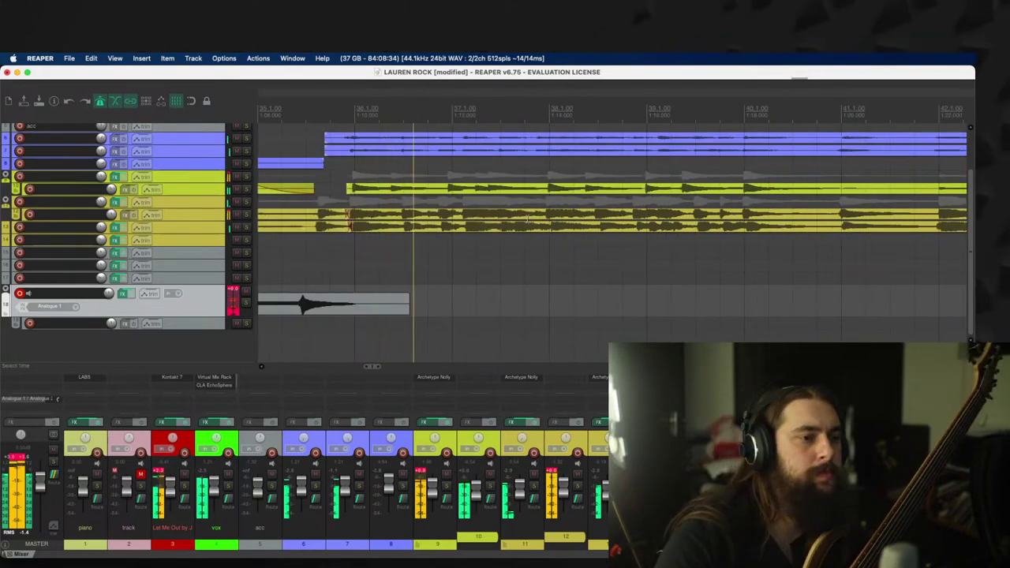
key(space)
drag(360, 314, 455, 308)
drag(660, 308, 659, 325)
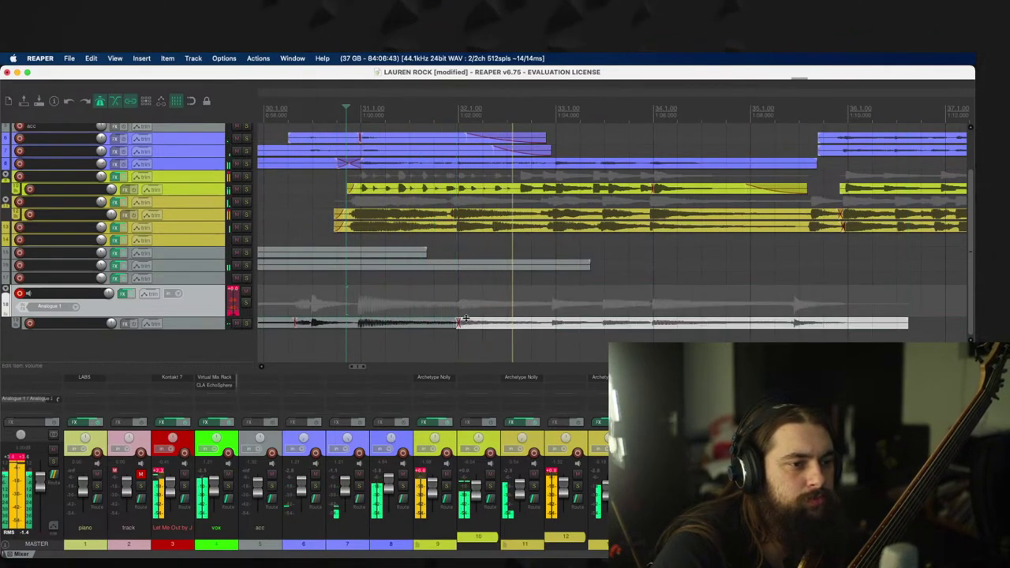
Step: Split the new take around bar 32.4, shift its later part slightly later with a crossfade, and trim its end to about bar 36
click(532, 330)
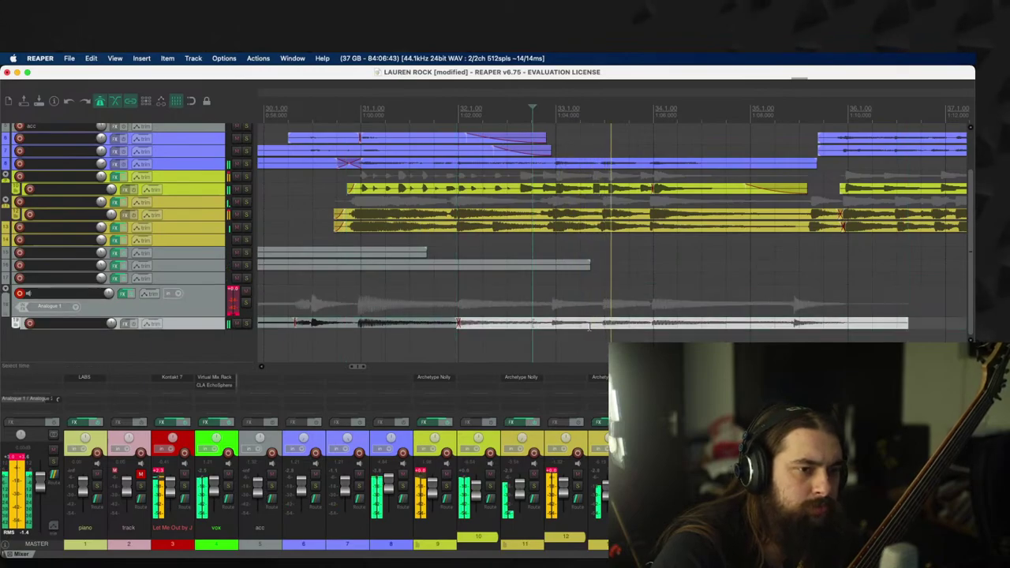
drag(590, 326, 528, 323)
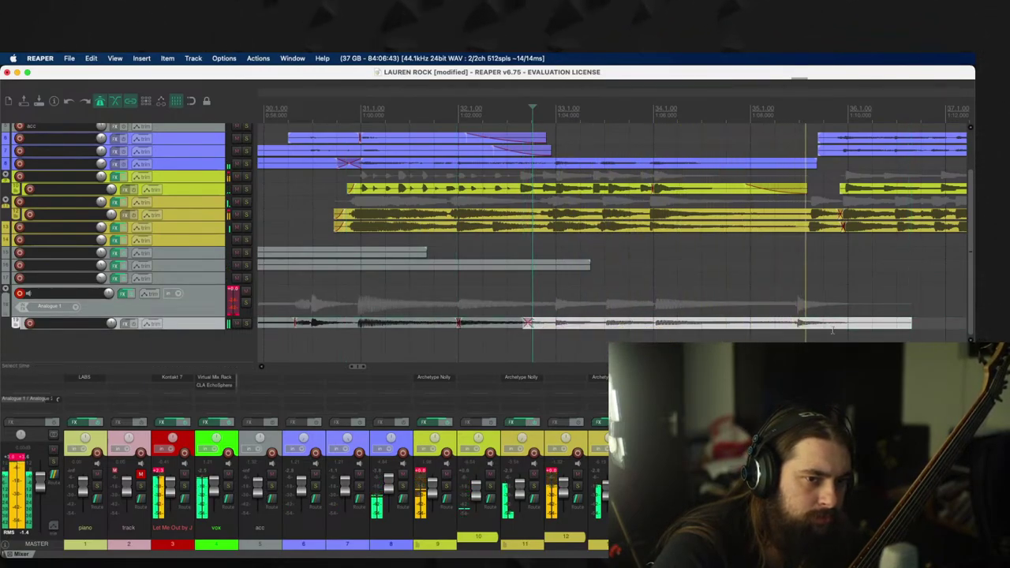
drag(909, 325, 853, 325)
Step: Shorten the take's end on the child track to about bar 35.3 and set the edit cursor around bar 34.2 on track 18
scroll(770, 288, up, 2)
scroll(696, 305, up, 1)
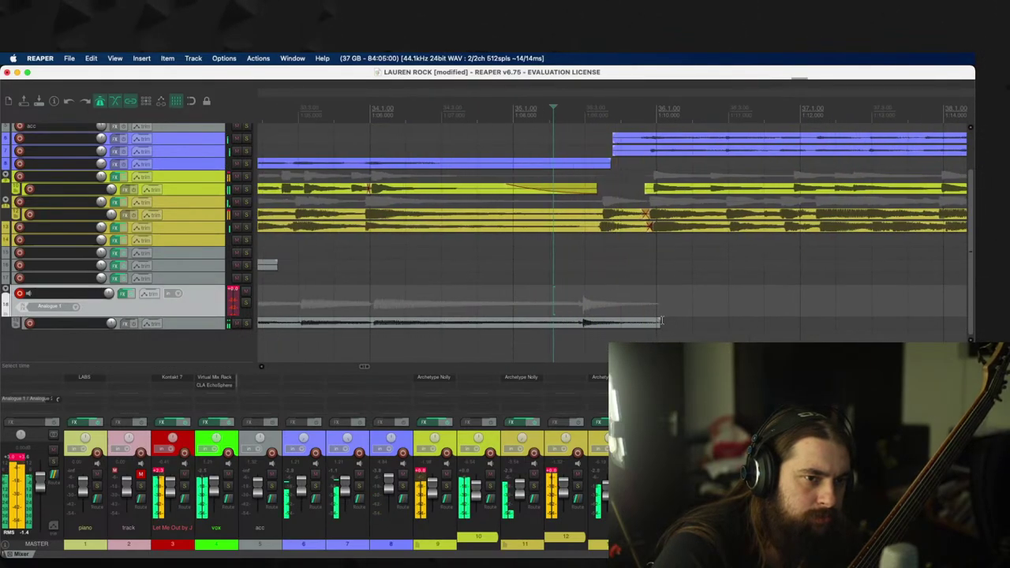
drag(661, 321, 583, 322)
click(407, 284)
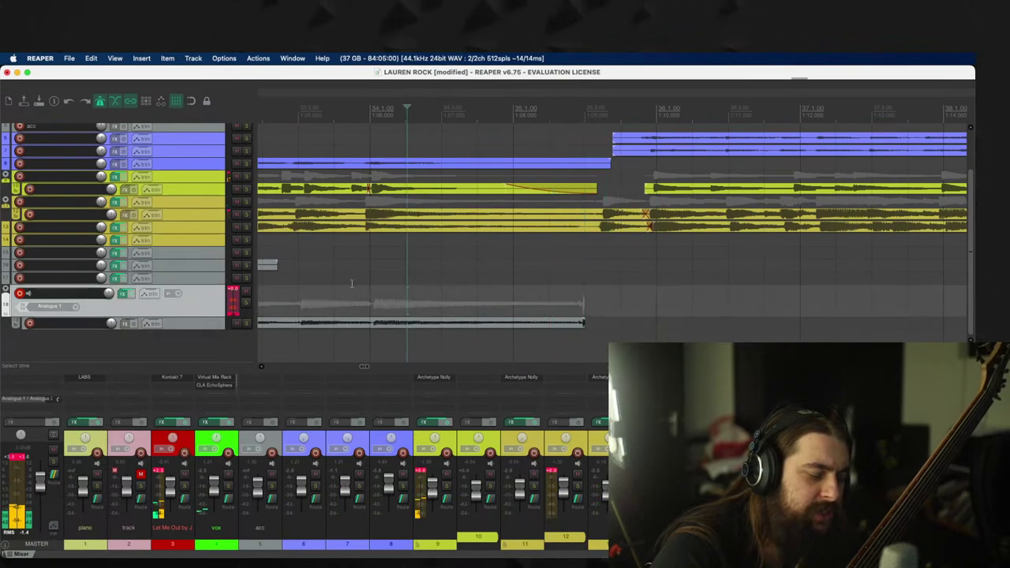
Step: Try a take of the closing fill on track 18 from about bar 34.2 and discard it
key(super+r)
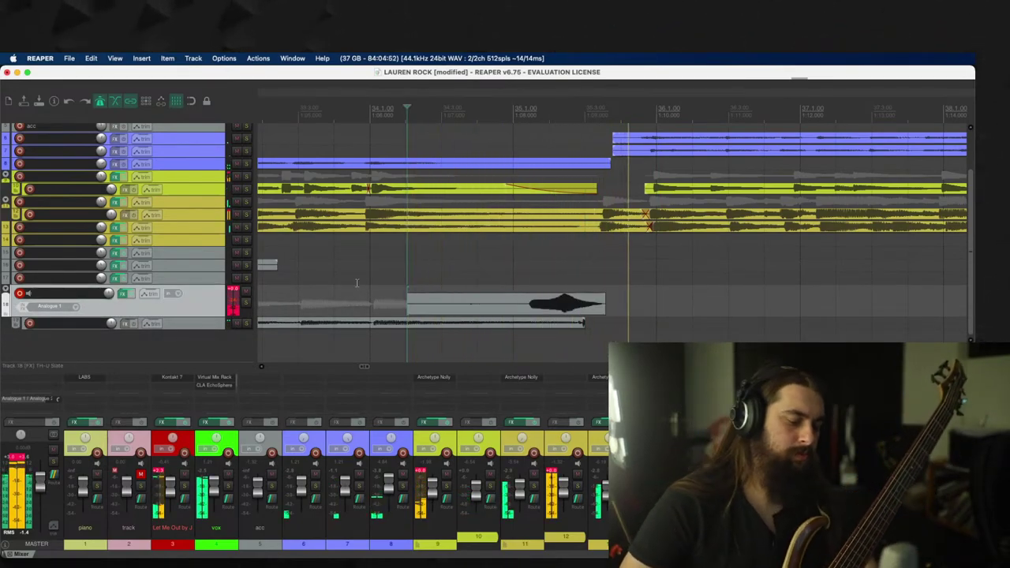
key(space)
key(super+z)
Step: Record the fill on track 18 from about bar 34.2 to 36.4, keep the file and join it to the shortened child-track item around bar 35.2
key(super+r)
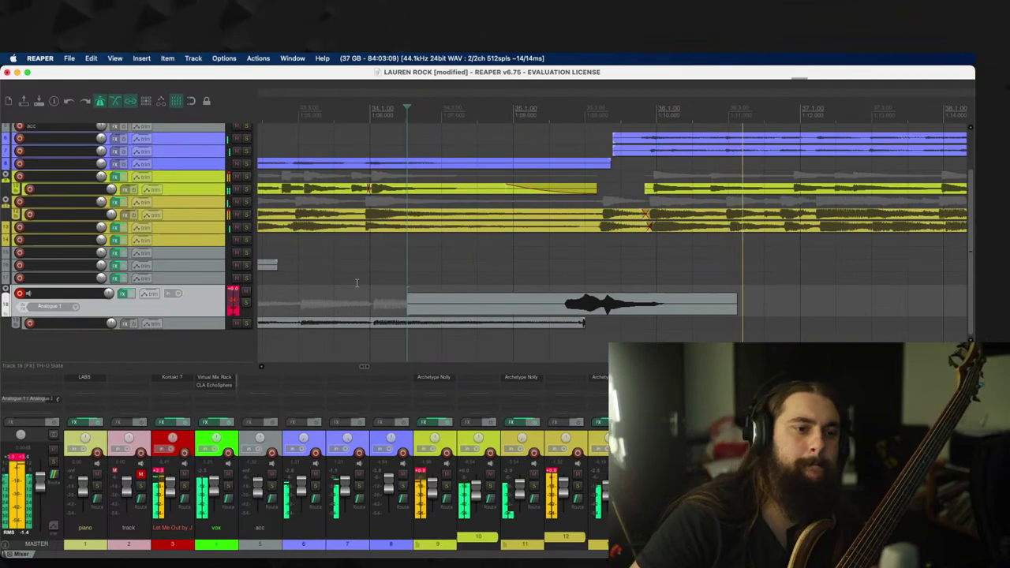
key(space)
key(Return)
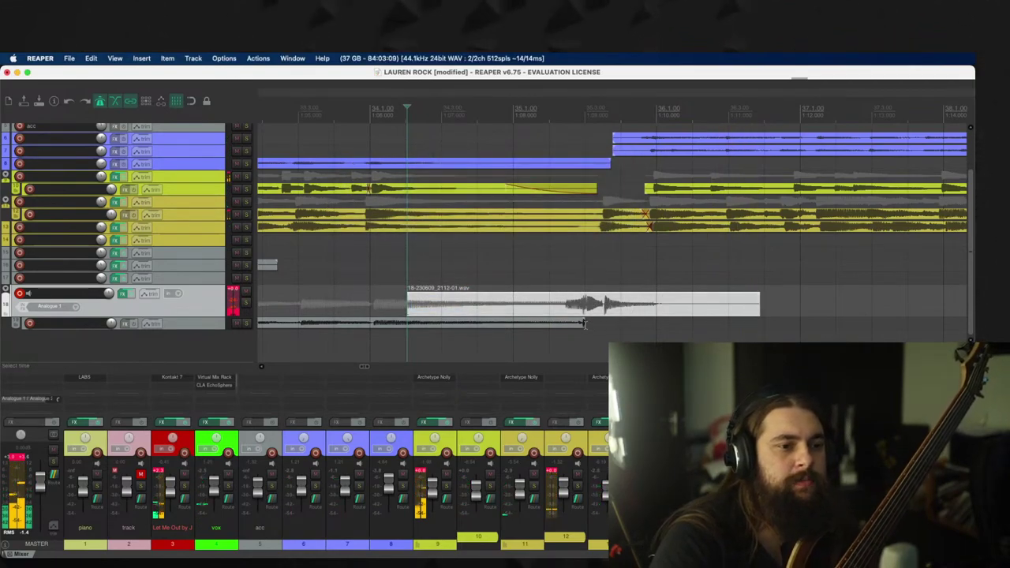
drag(584, 323, 568, 323)
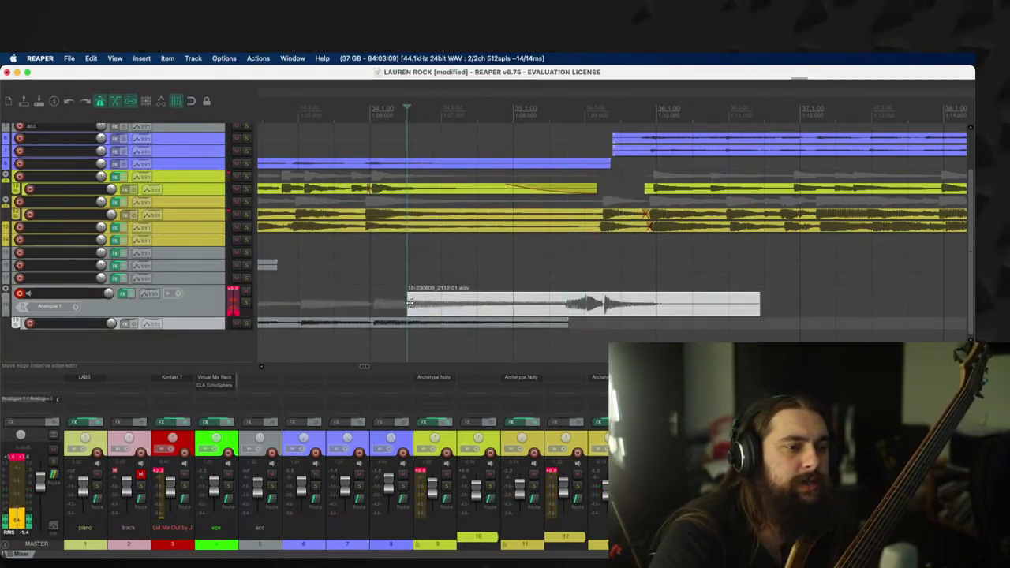
drag(409, 303, 590, 314)
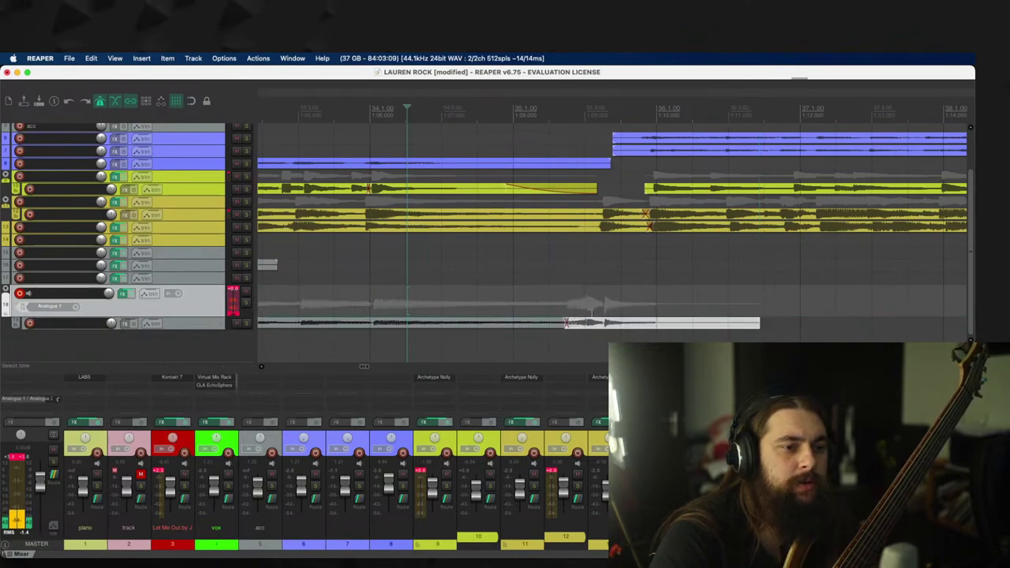
Step: Play back the joined fill from about bar 35.1 and trim its end on the child track to about bar 36.1
click(525, 277)
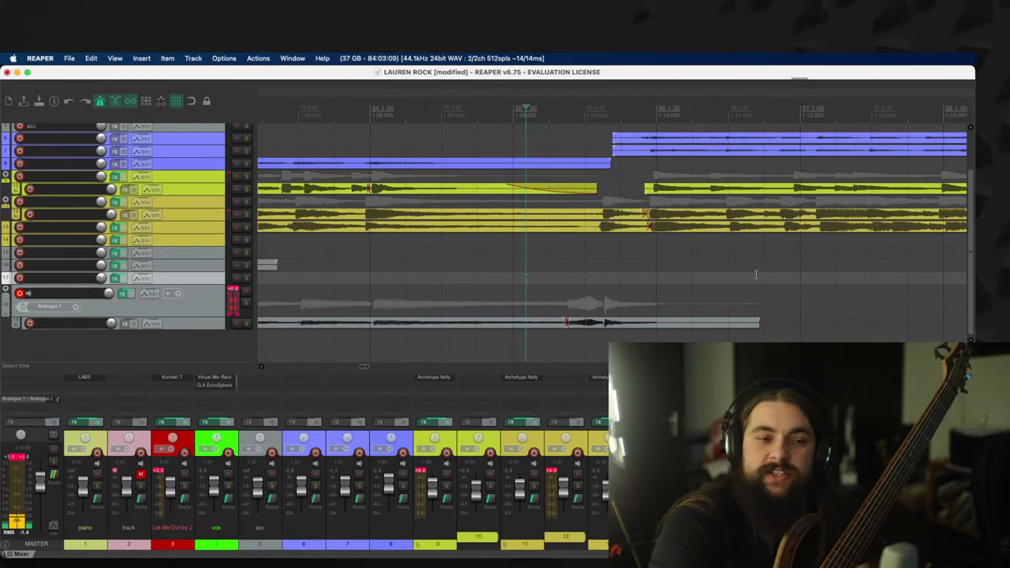
key(space)
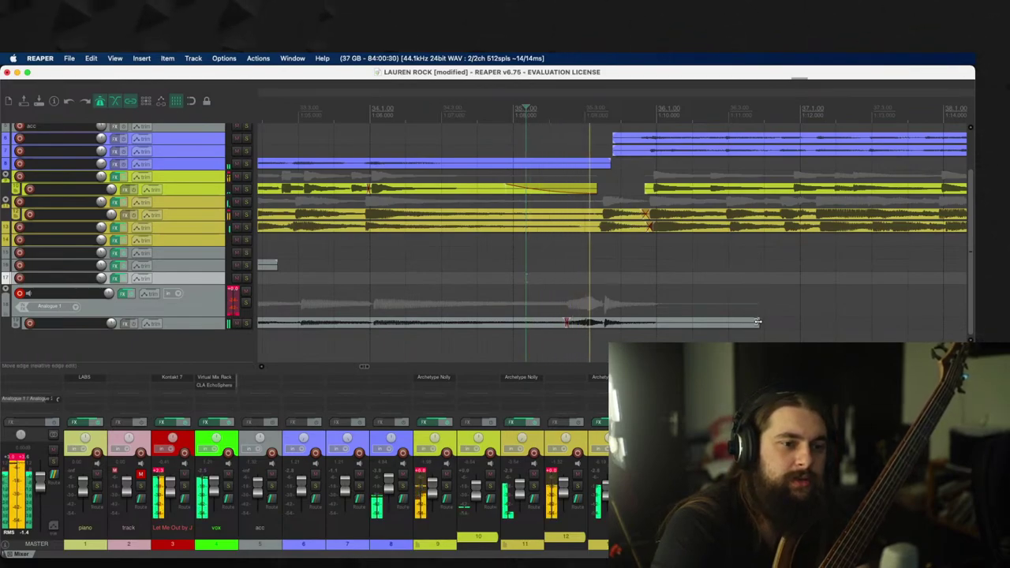
key(space)
drag(757, 322, 657, 322)
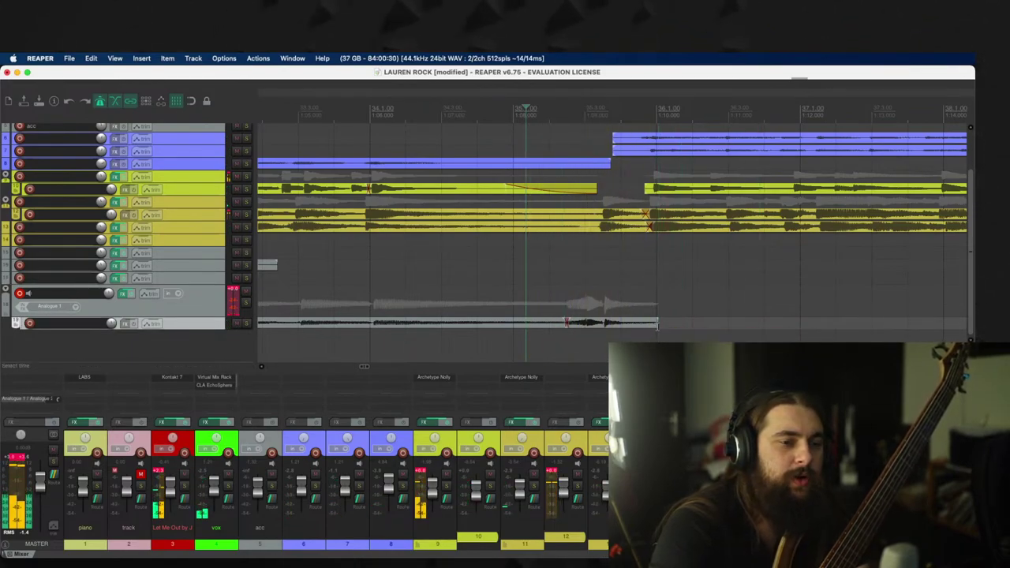
Step: Record the next section on track 18 from about bar 34.1 to 44.4 and join it to the child-track item just before bar 36
click(377, 300)
key(super+r)
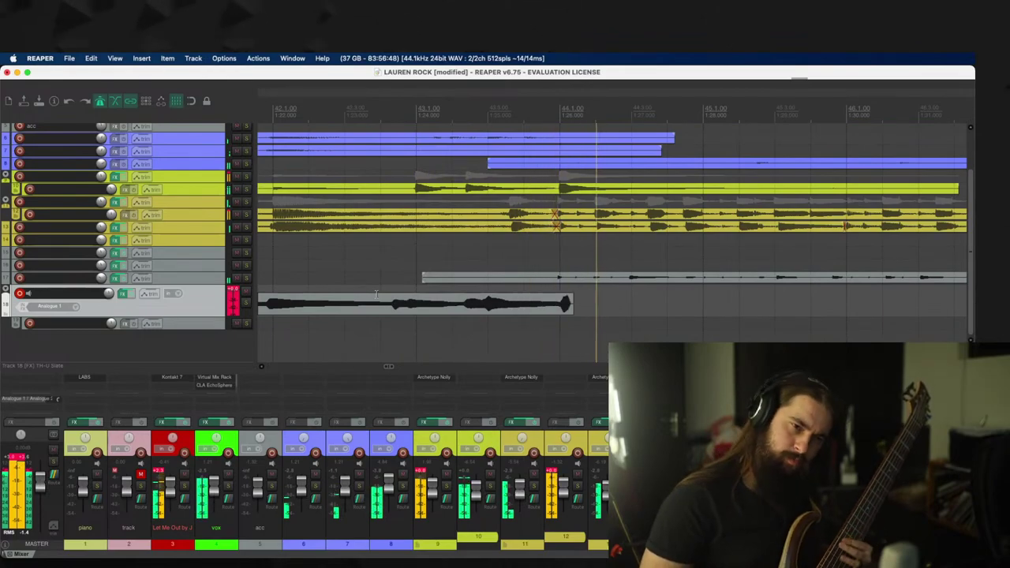
key(space)
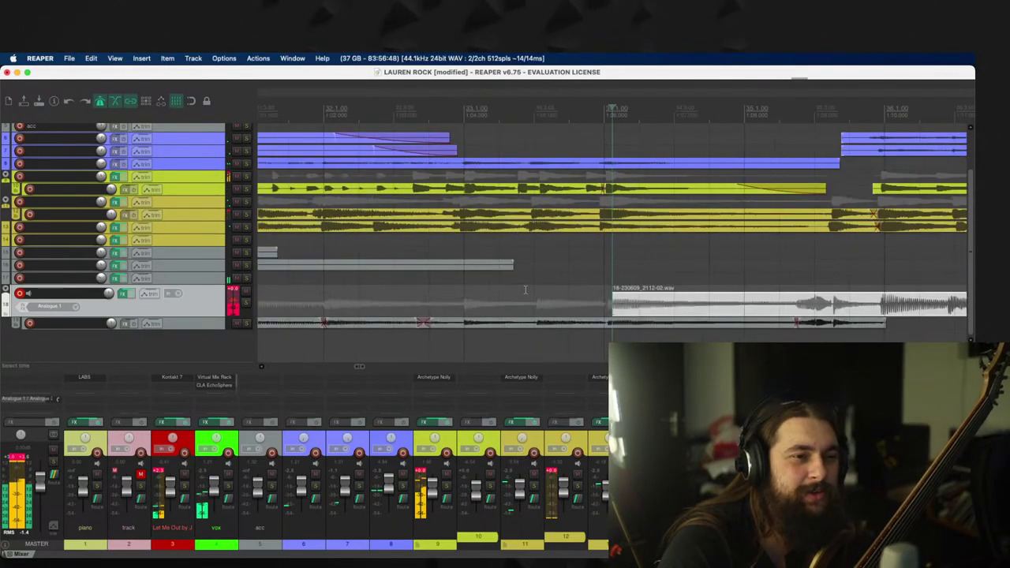
drag(609, 306, 905, 322)
Step: Play back the new take on the child track and trim its end to about bar 43.3
key(space)
scroll(833, 272, right, 1)
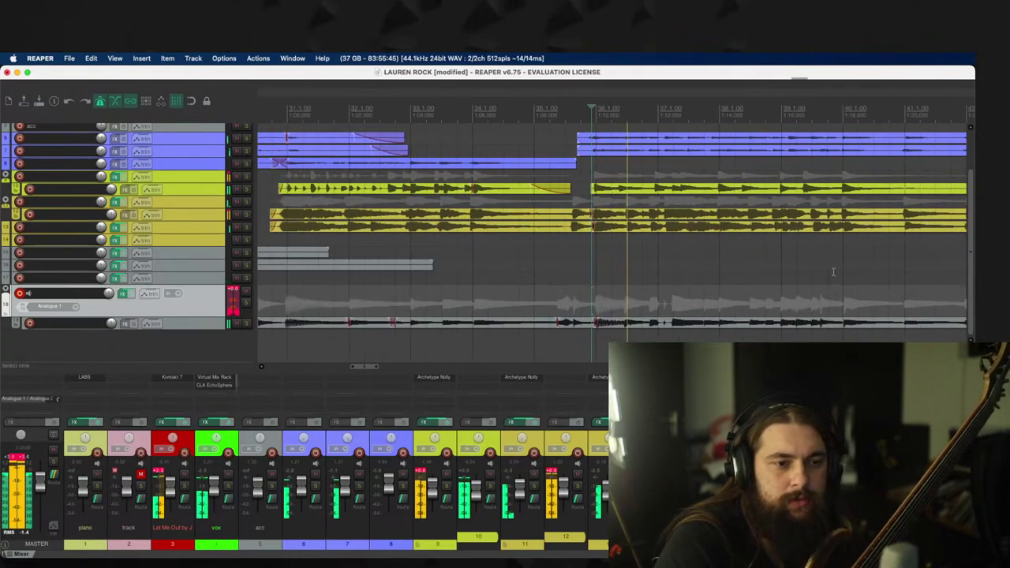
scroll(839, 273, down, 2)
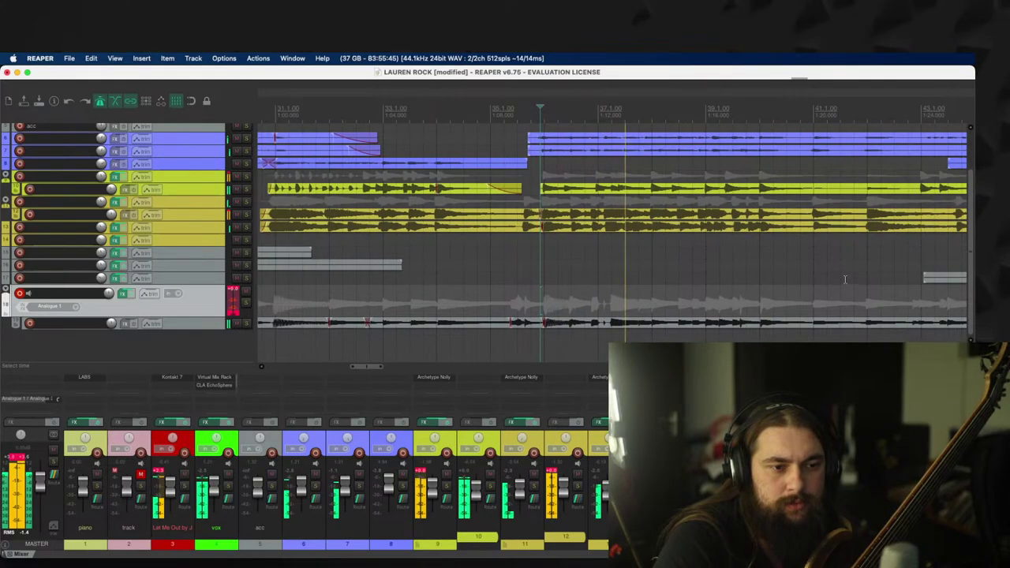
scroll(842, 278, down, 1)
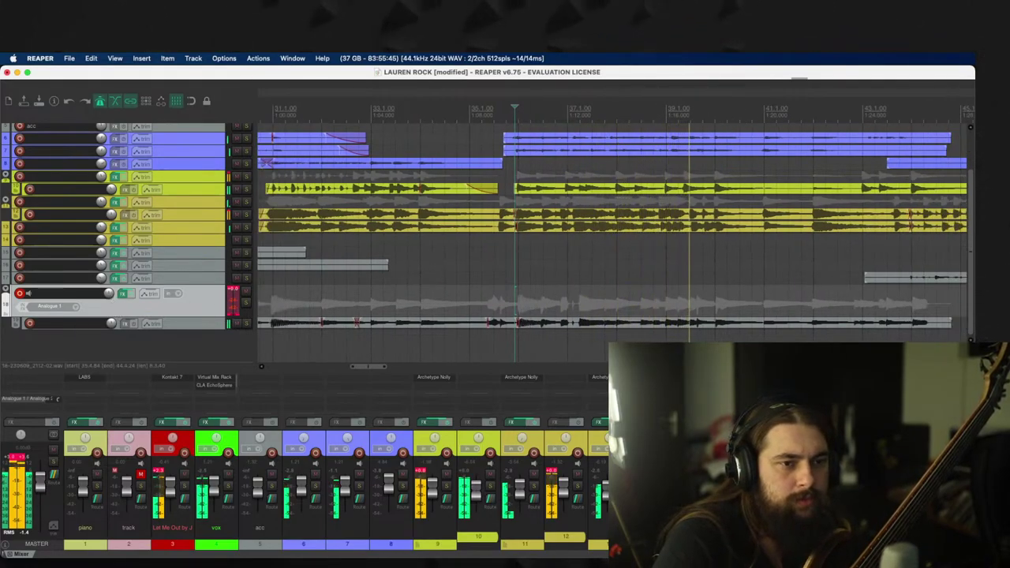
scroll(726, 327, down, 2)
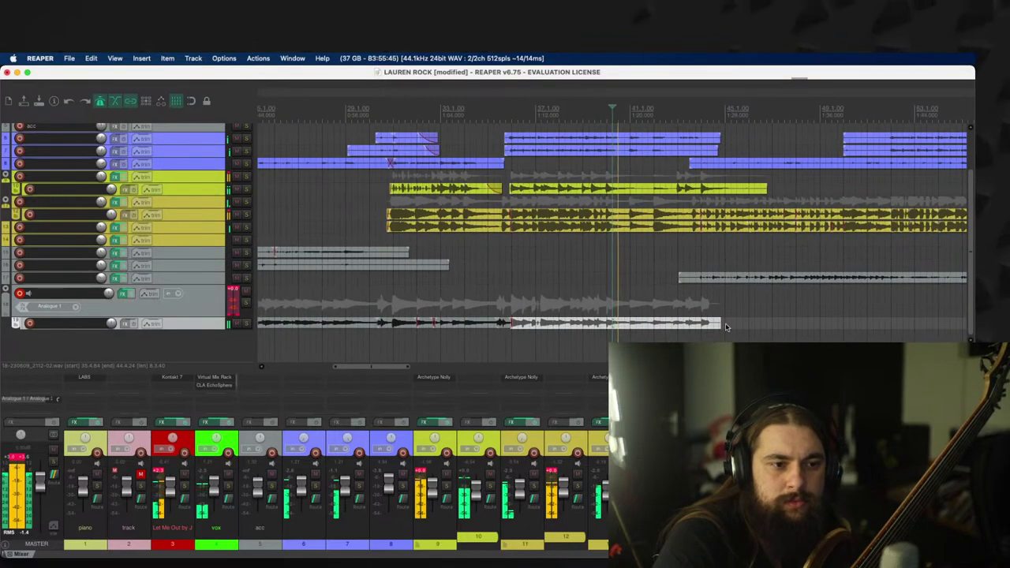
scroll(726, 327, up, 3)
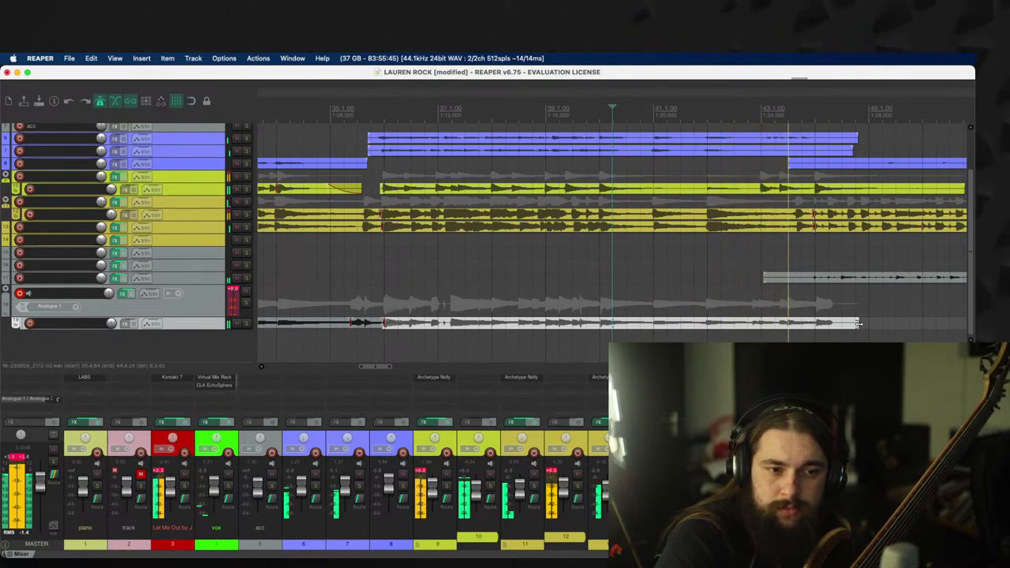
key(space)
drag(859, 323, 793, 324)
scroll(709, 311, up, 3)
key(space)
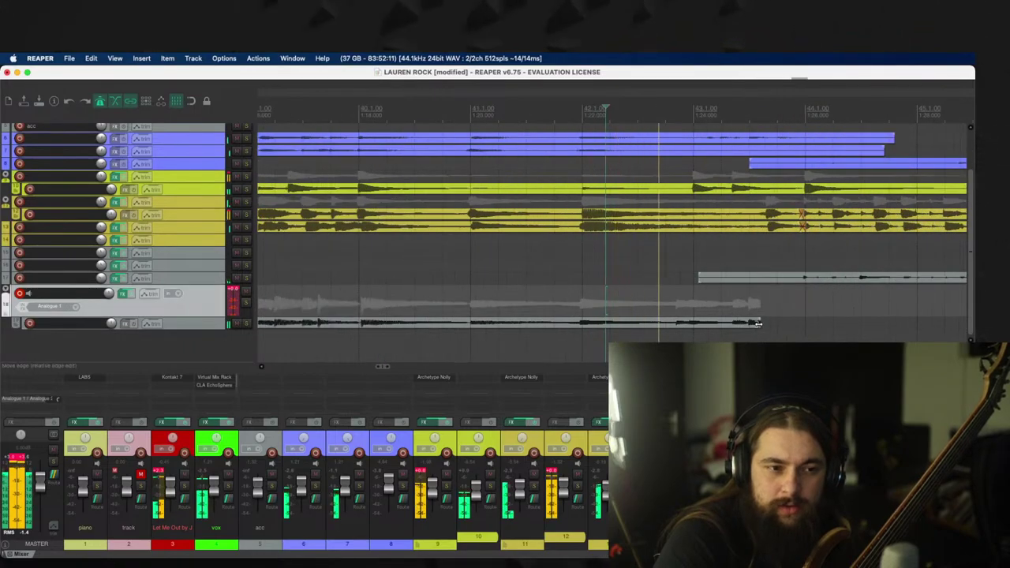
drag(757, 323, 750, 324)
Step: Record a replacement ending on track 18 from about bar 41.3 to 44.3 and join it to the child-track item around bar 43.3
click(627, 301)
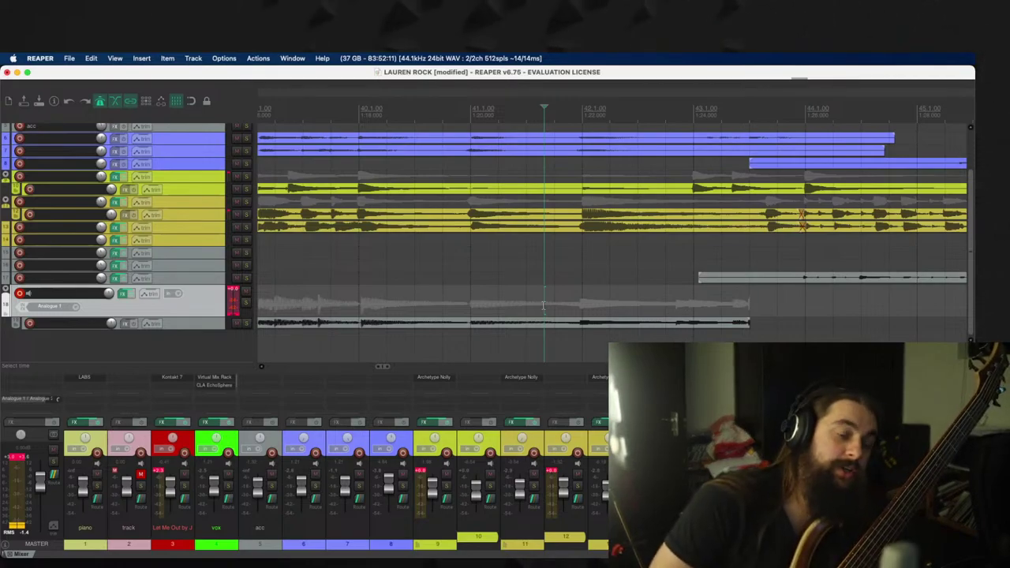
key(super+r)
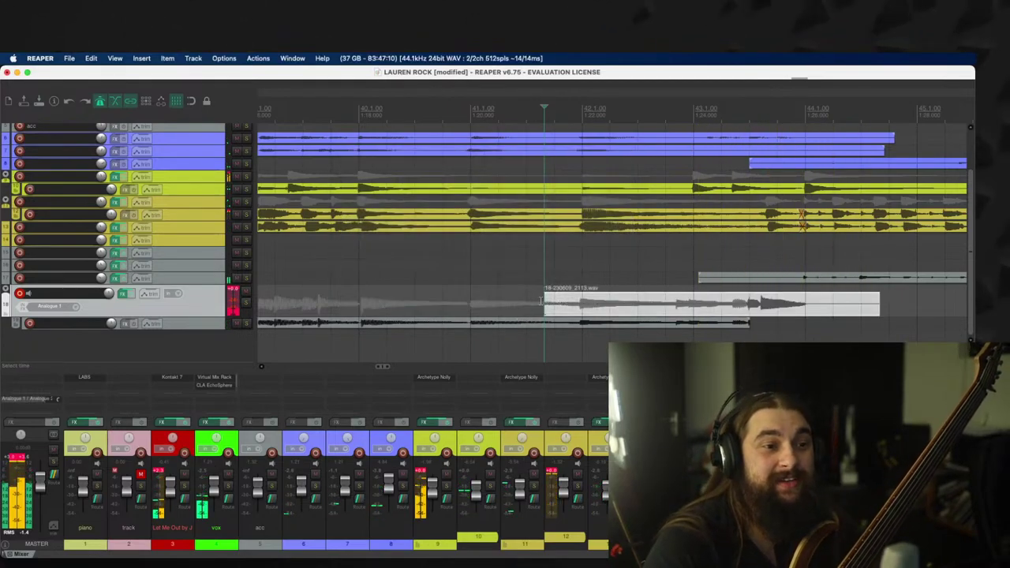
drag(543, 307, 770, 322)
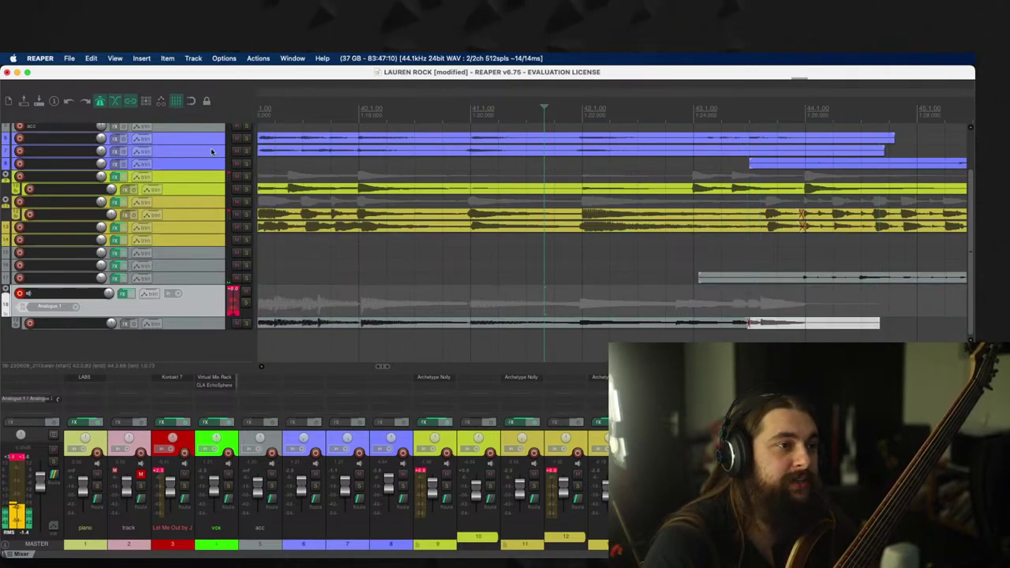
Step: Check the bass edit in solo with track 3 from about bar 40.2, and set the edit cursor around bar 42.4 on track 18
scroll(212, 151, up, 2)
click(244, 128)
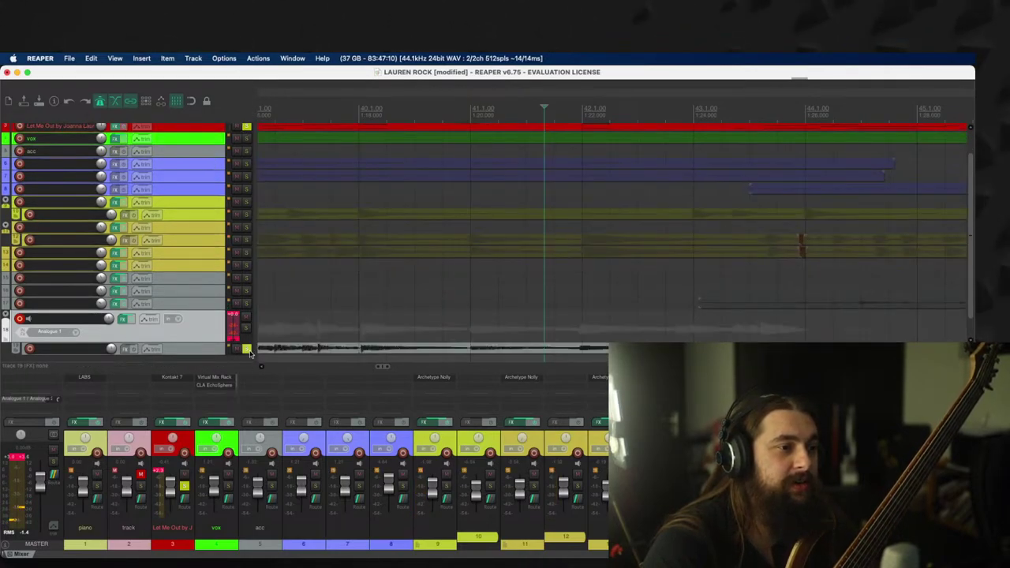
click(406, 308)
key(space)
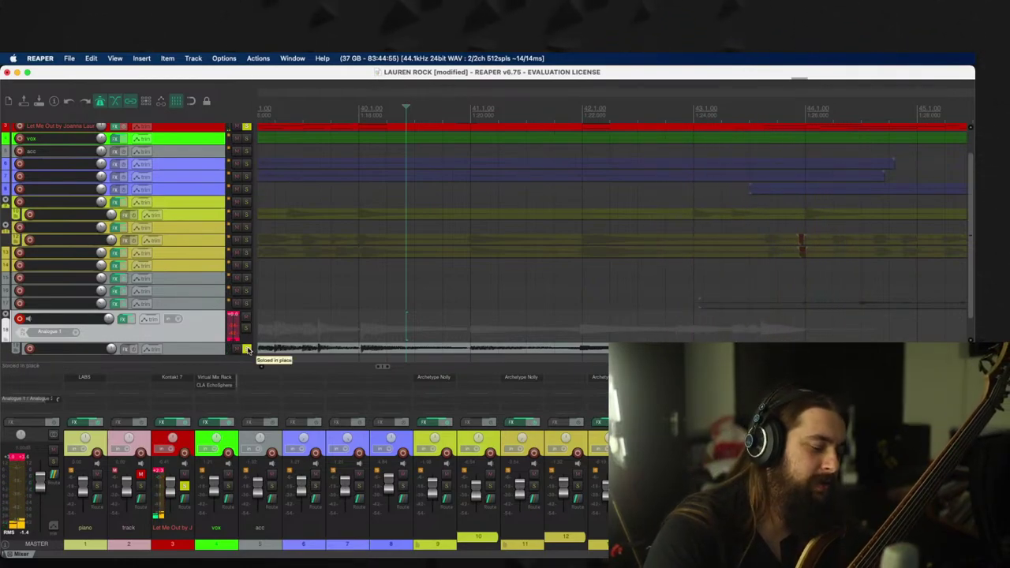
click(247, 349)
click(665, 333)
Step: Try several takes of the next section on track 18 from about bar 42.4 and discard them
key(ctrl+r)
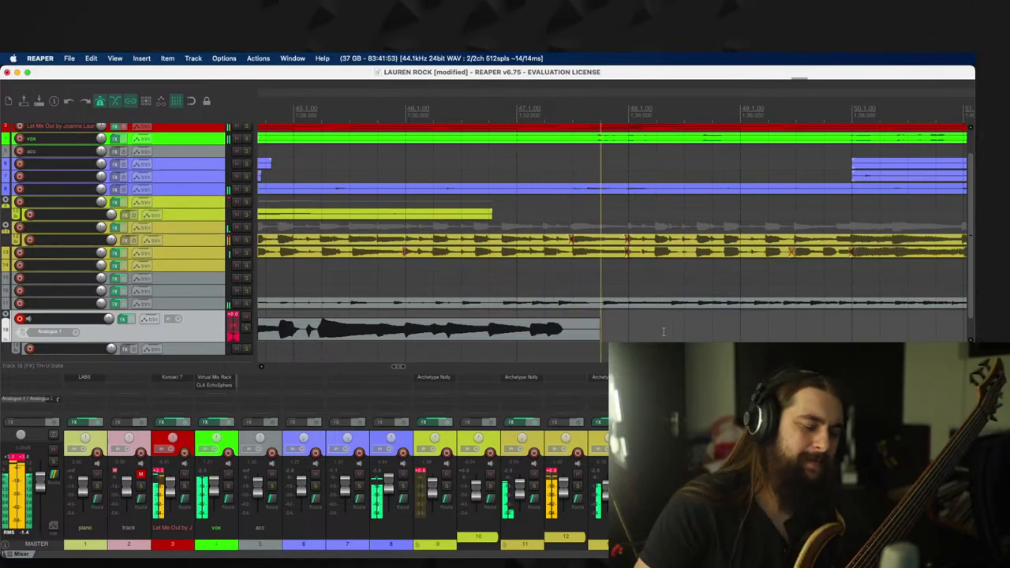
key(space)
key(super+z)
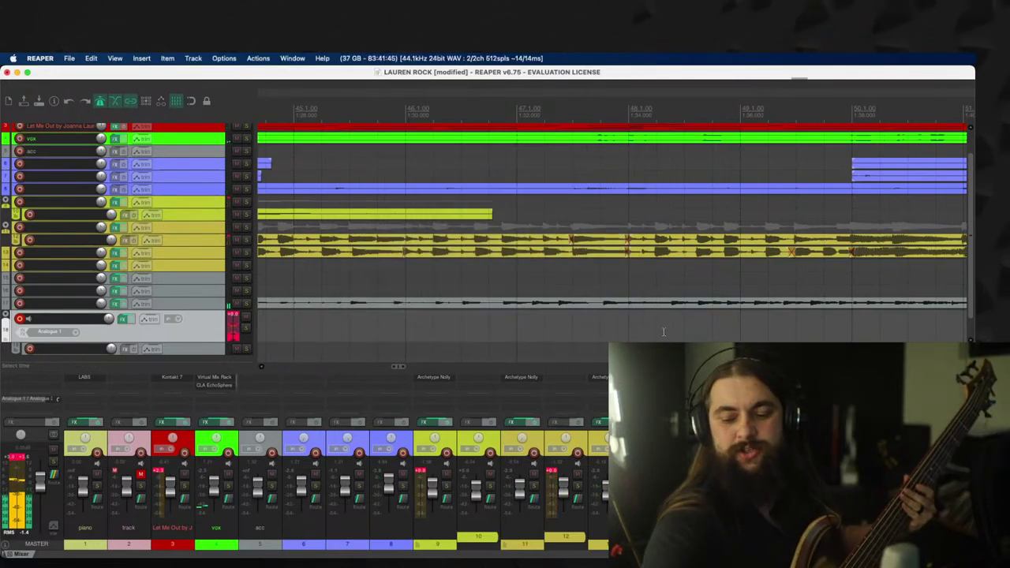
key(space)
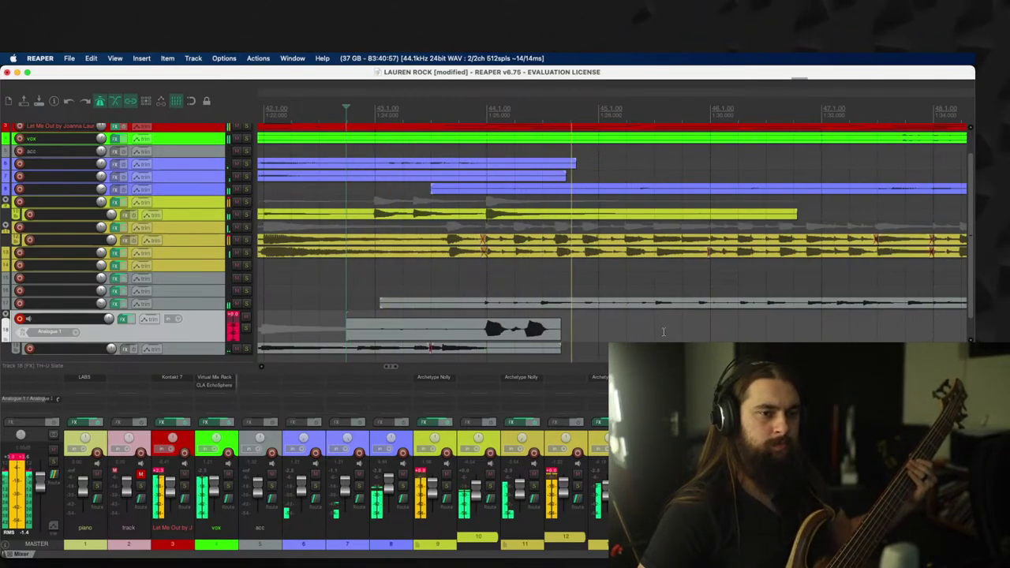
key(space)
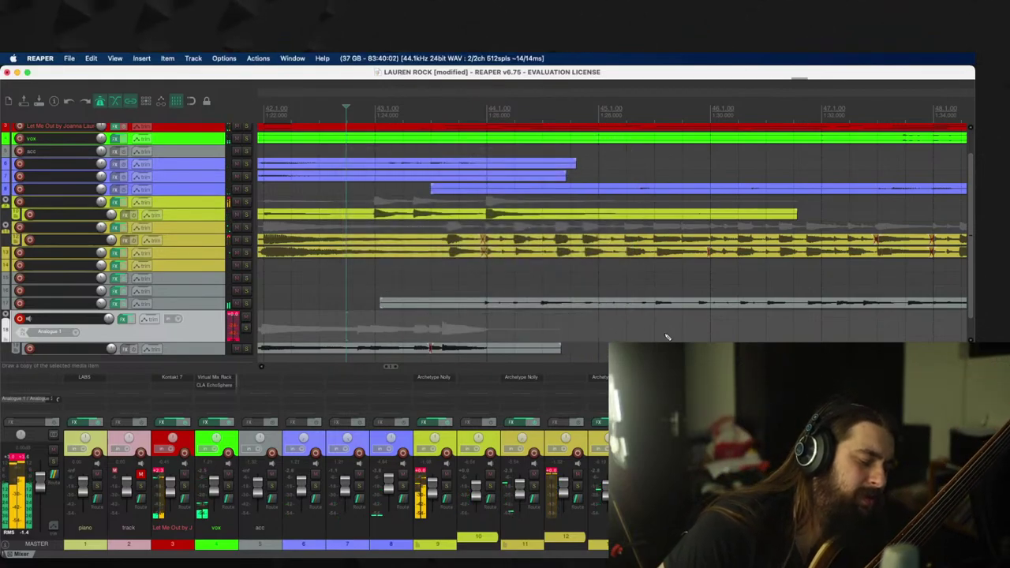
key(ctrl+r)
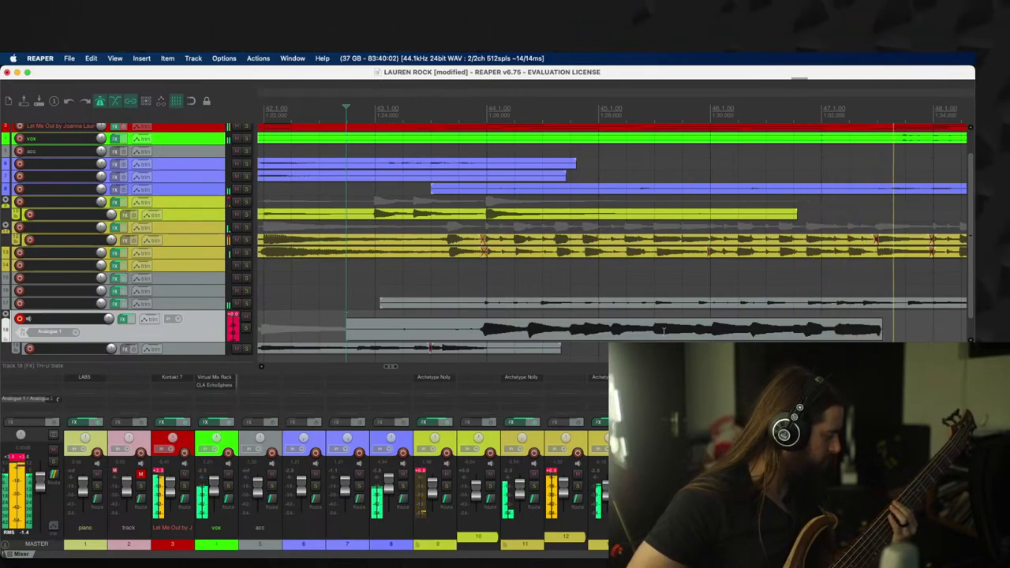
key(space)
key(Escape)
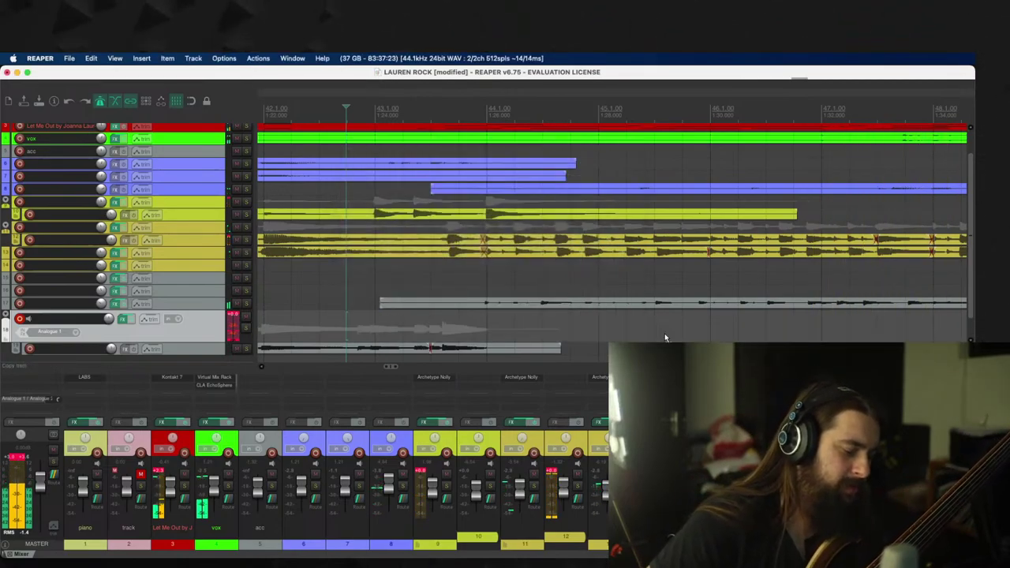
Step: Record from about bar 42.4 on track 18, put the take on the child track trimmed to bar 50.1, and set the edit cursor around bar 48.2
key(super+r)
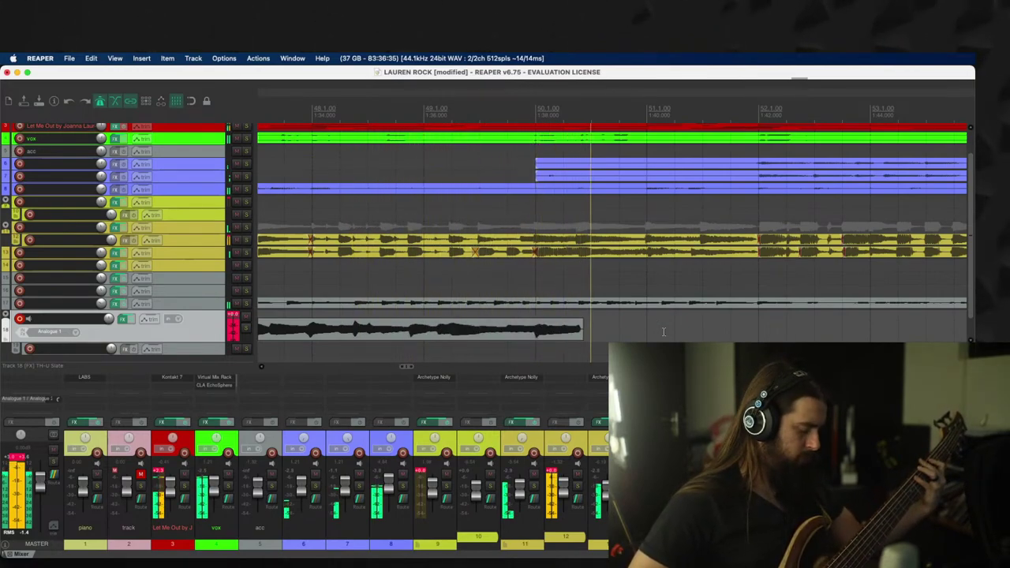
key(space)
key(Return)
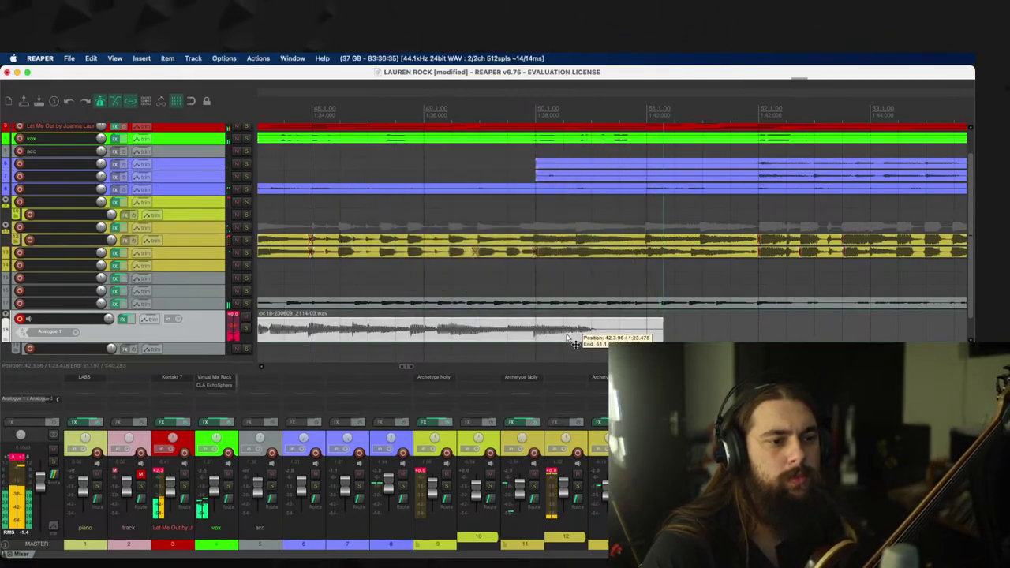
drag(570, 349, 536, 332)
key(space)
click(355, 331)
Step: Discard a first take from about bar 48.2, record it again to about bar 54.4, and place it on the child track trimmed to bar 54.1
key(super+r)
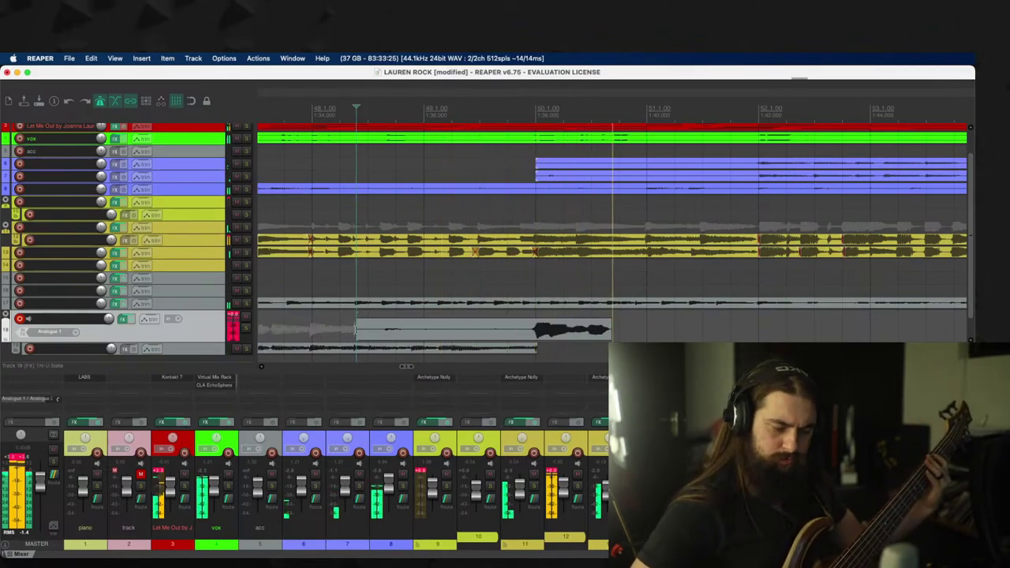
key(super+Delete)
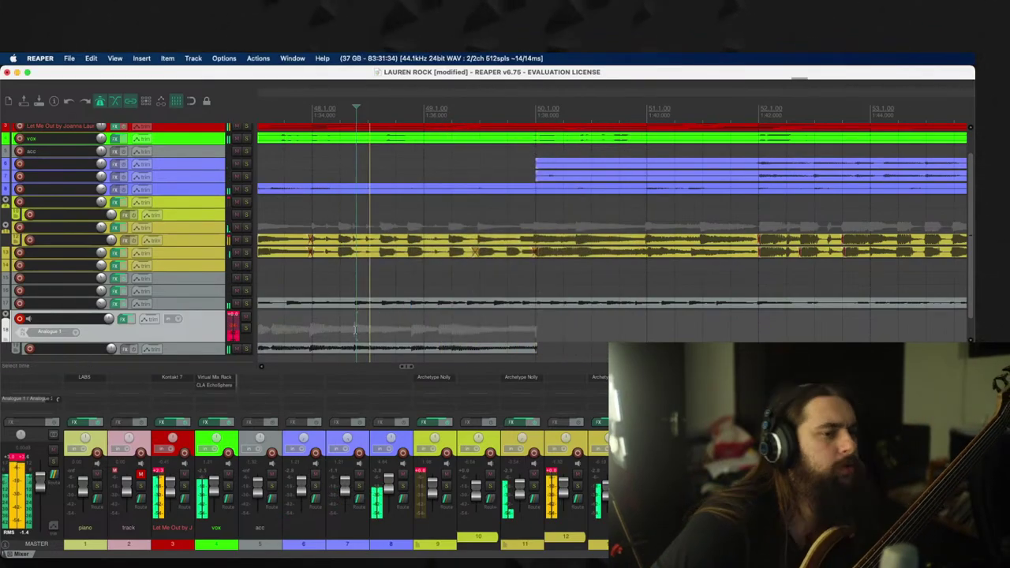
key(super+r)
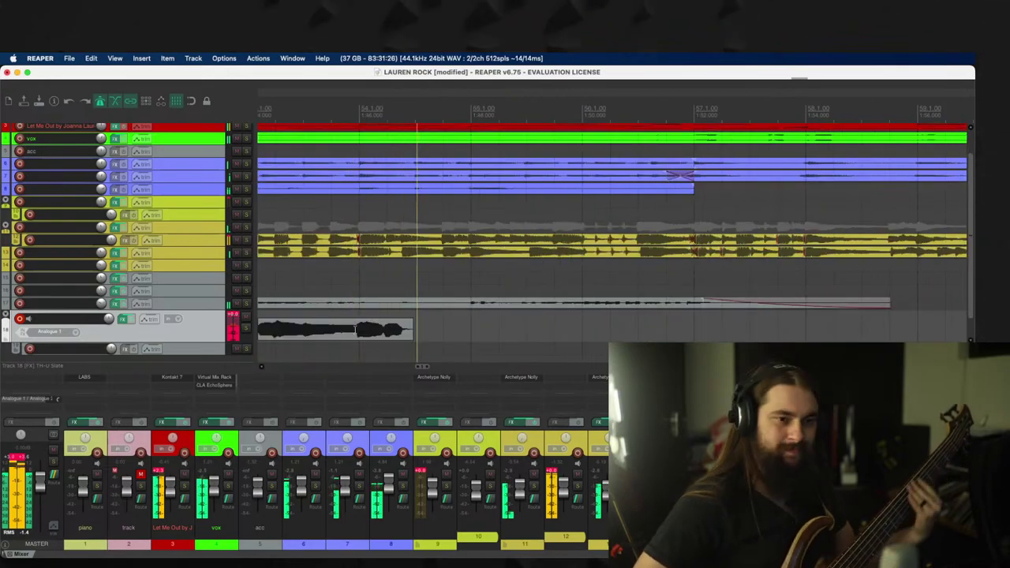
key(space)
key(Return)
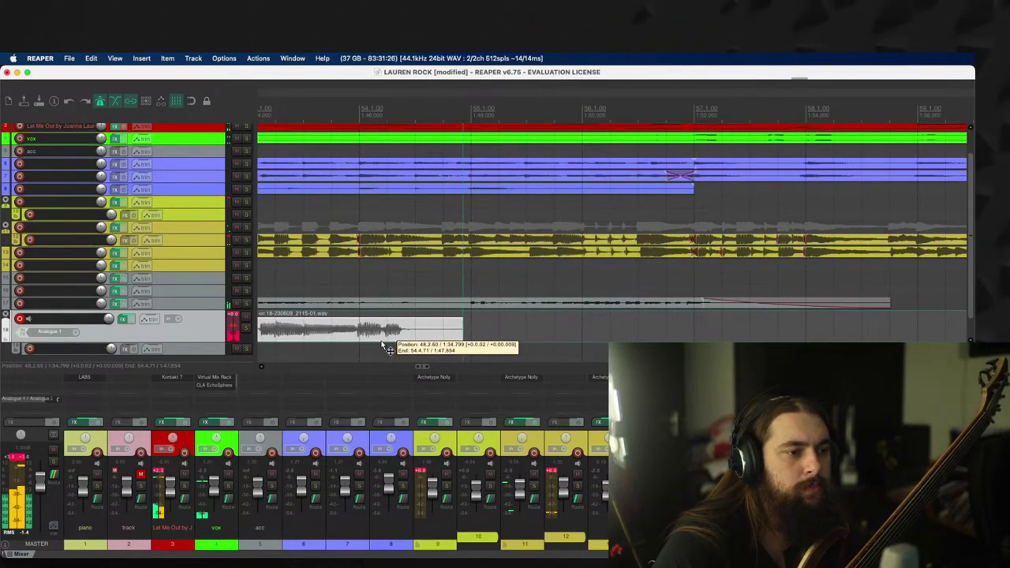
drag(382, 343, 382, 346)
drag(464, 347, 362, 347)
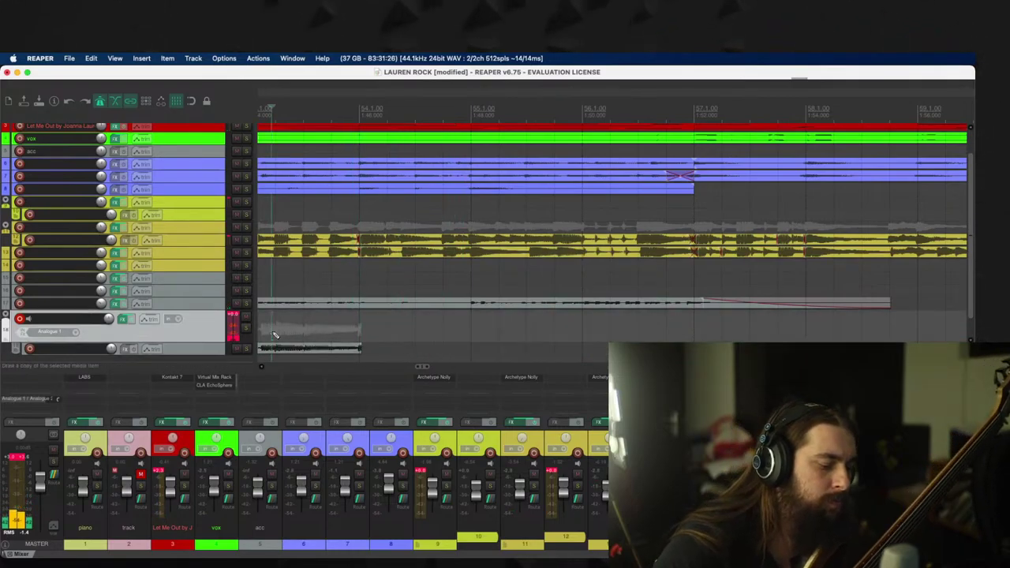
Step: Record the following section on track 18 from about bar 53.2 to 57.3 and join it to the child-track item just before bar 54.1
key(super+r)
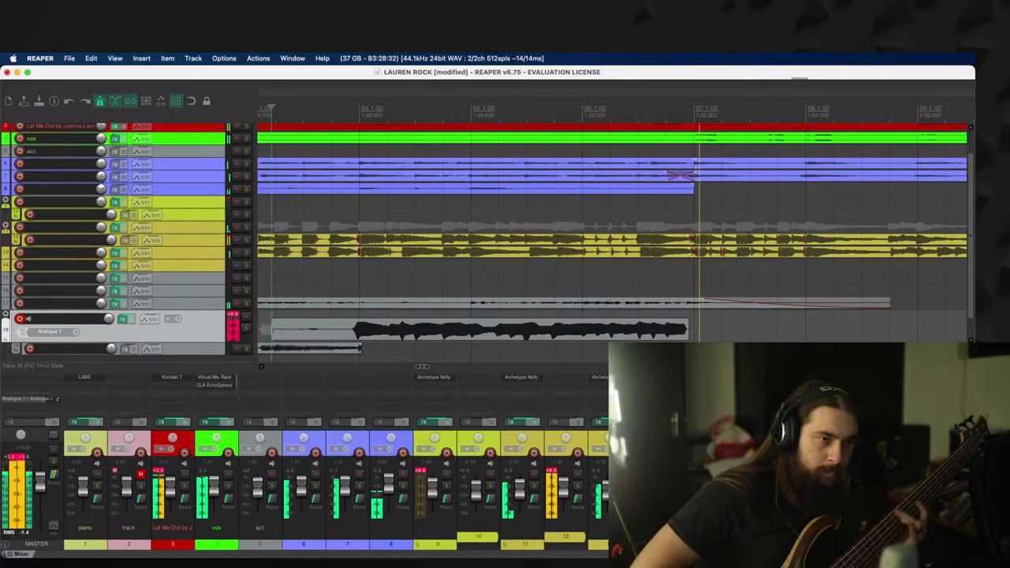
key(space)
key(Return)
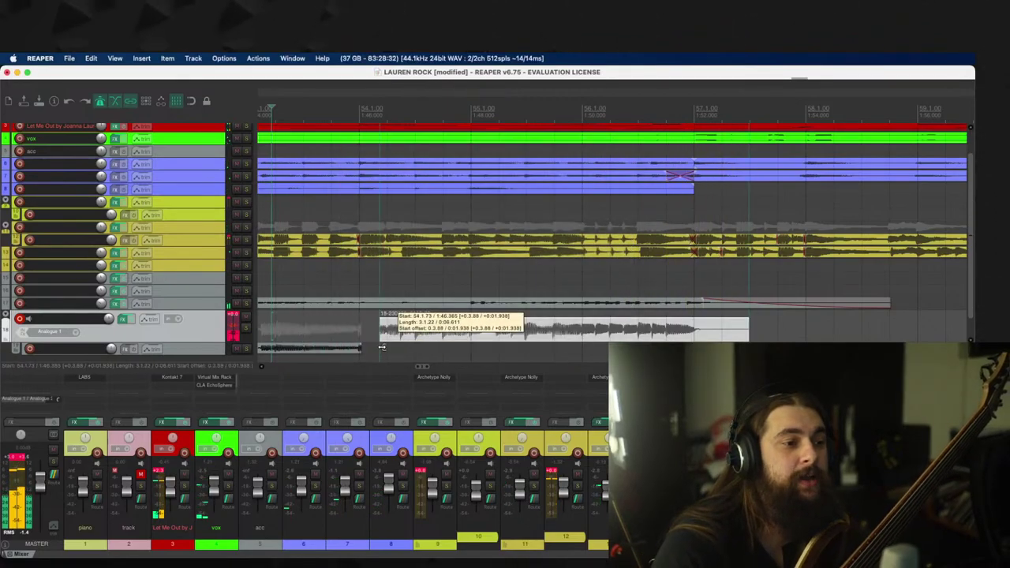
drag(355, 336, 394, 350)
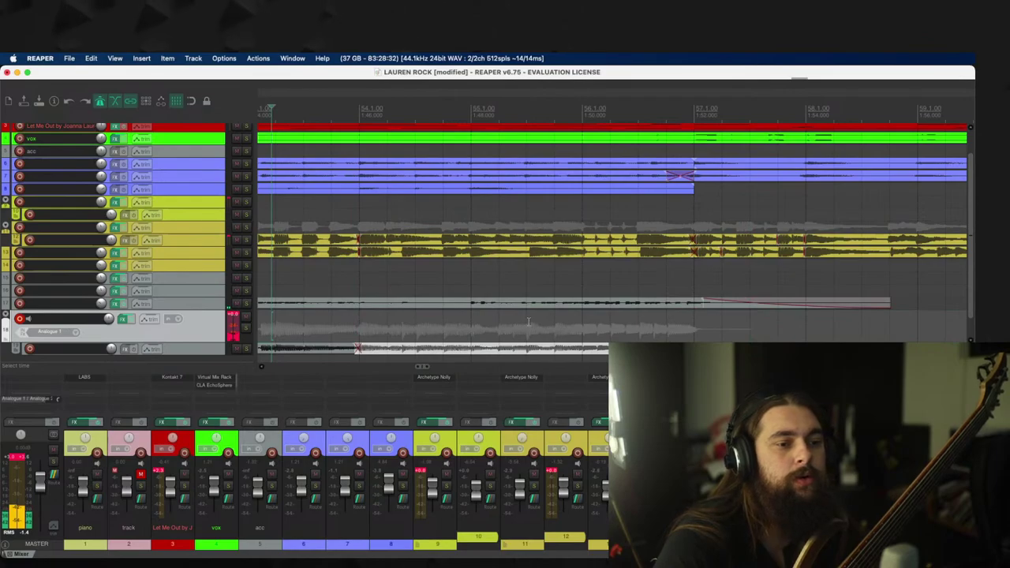
Step: Play back the take from about bar 55.4, shorten its end to about bar 56.3, and set the edit cursor around bar 55.2 on track 18
click(570, 316)
key(space)
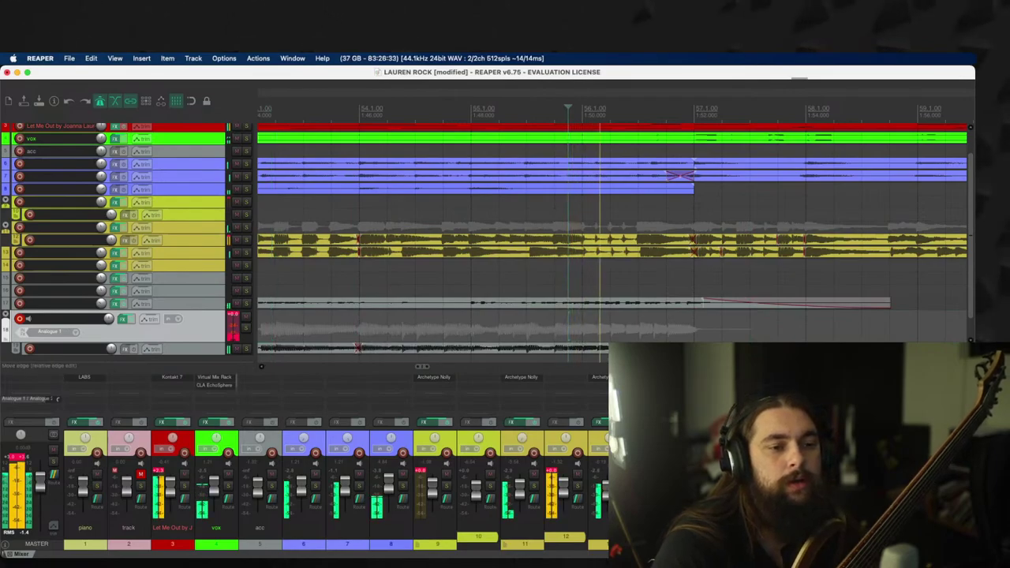
key(space)
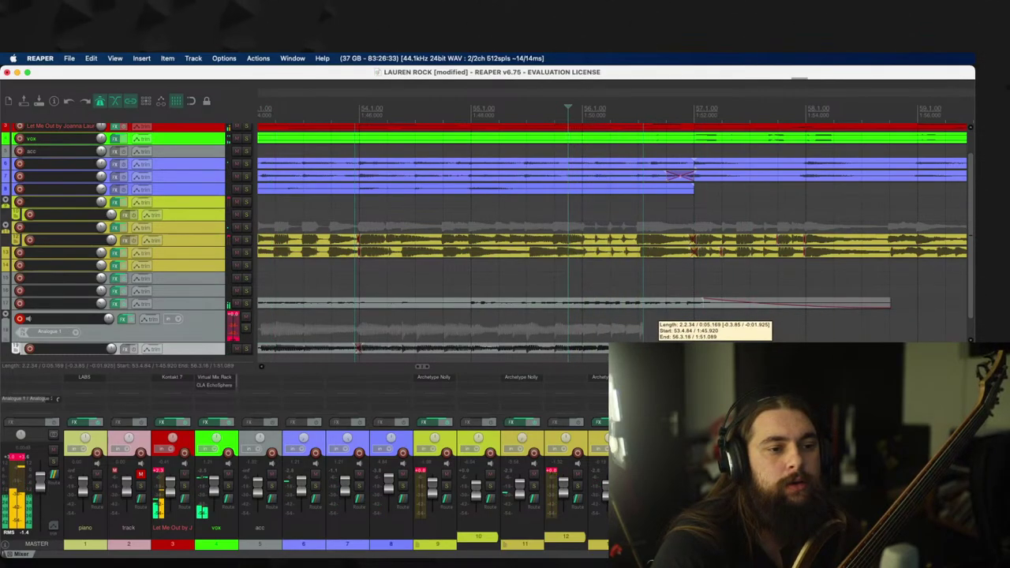
click(508, 317)
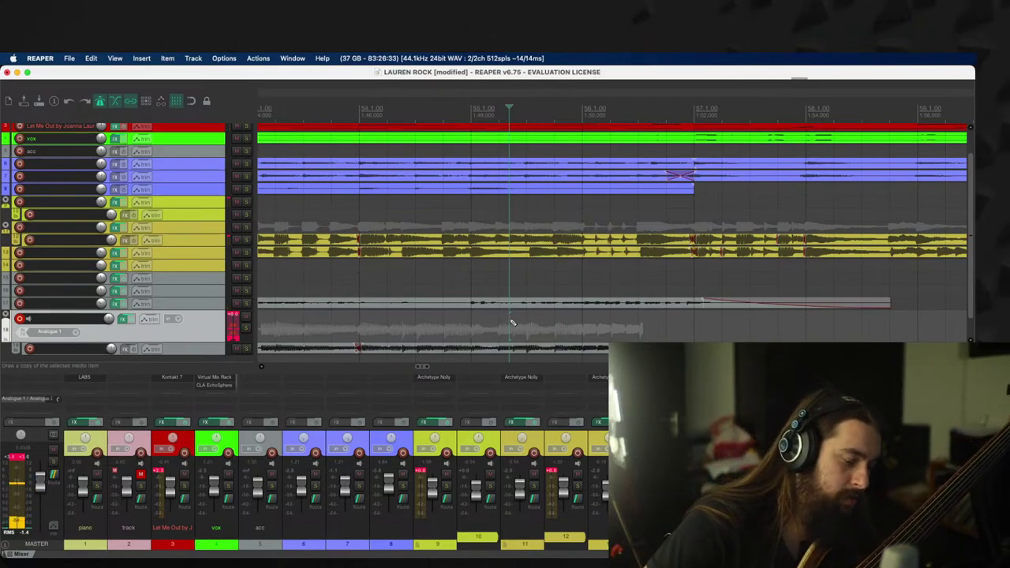
Step: Record from about bar 55.2 on track 18, put the take on the child track from about bar 56.2 trimmed to bar 57.1, and play it back
key(ctrl+r)
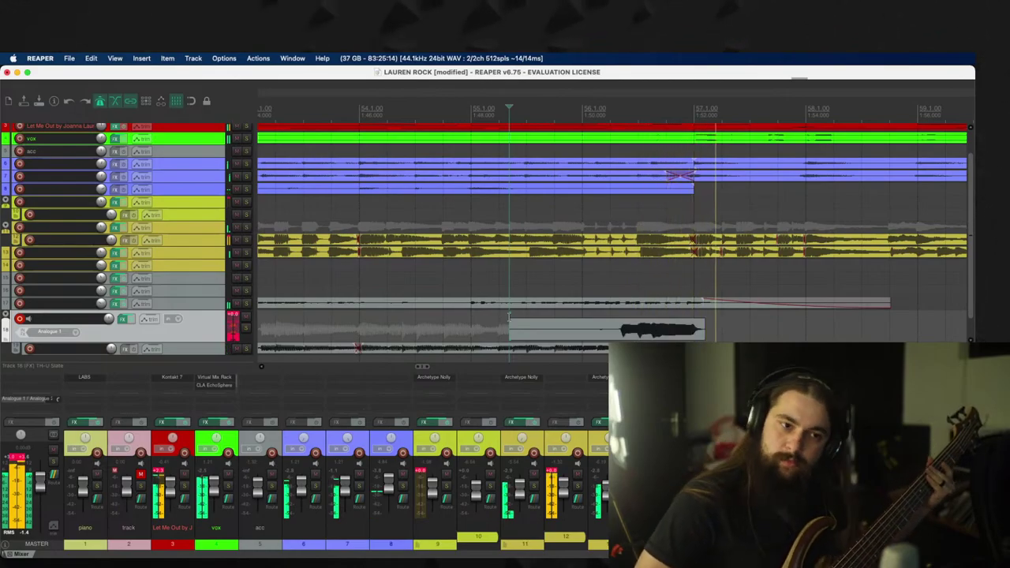
key(space)
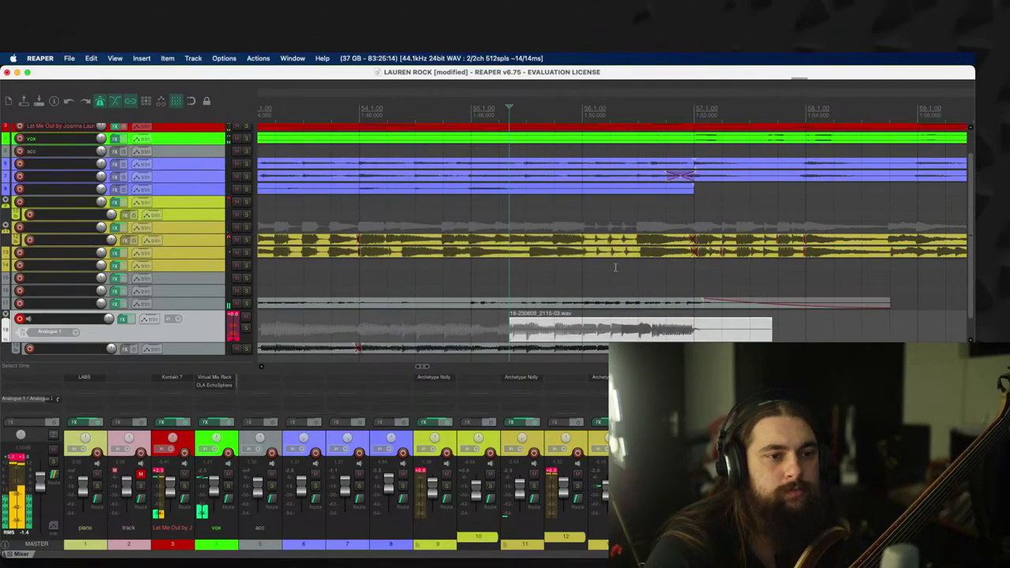
drag(507, 335, 629, 338)
key(Delete)
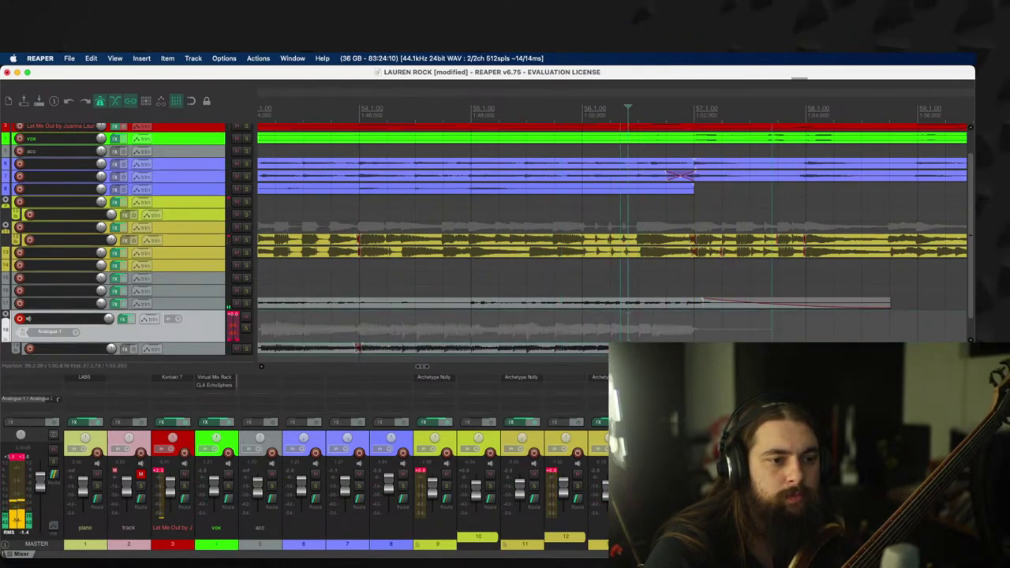
key(space)
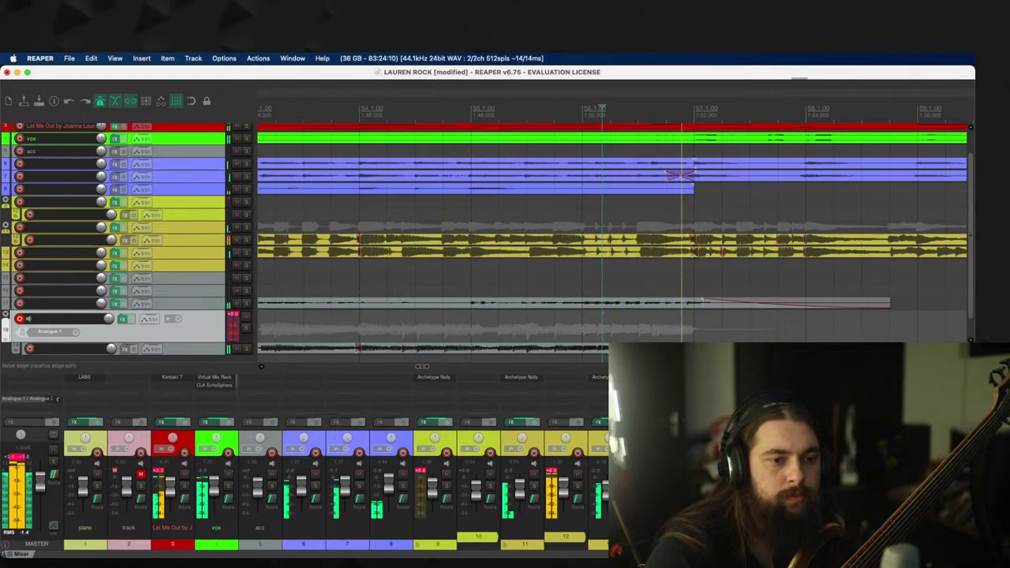
click(509, 330)
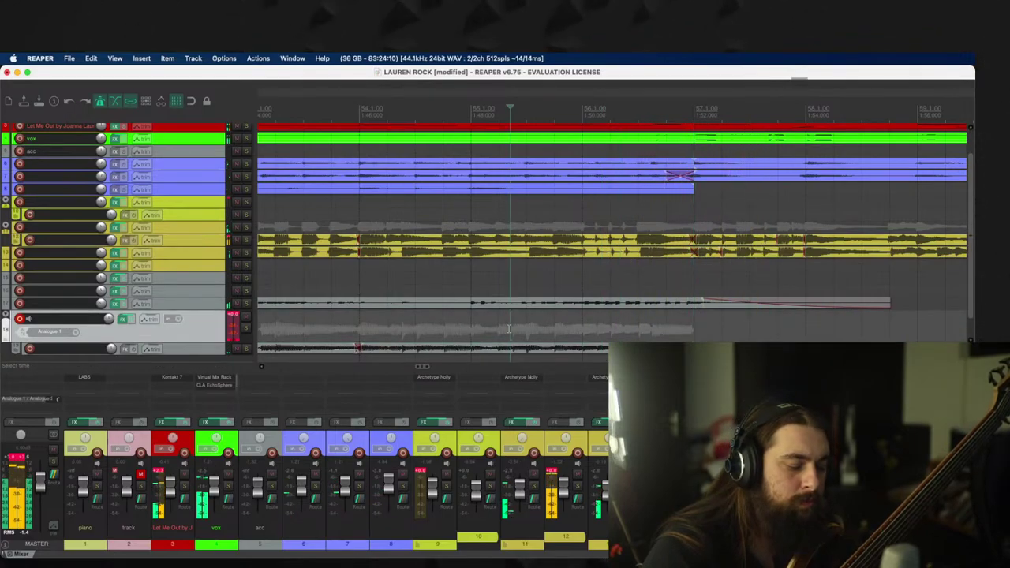
key(super+r)
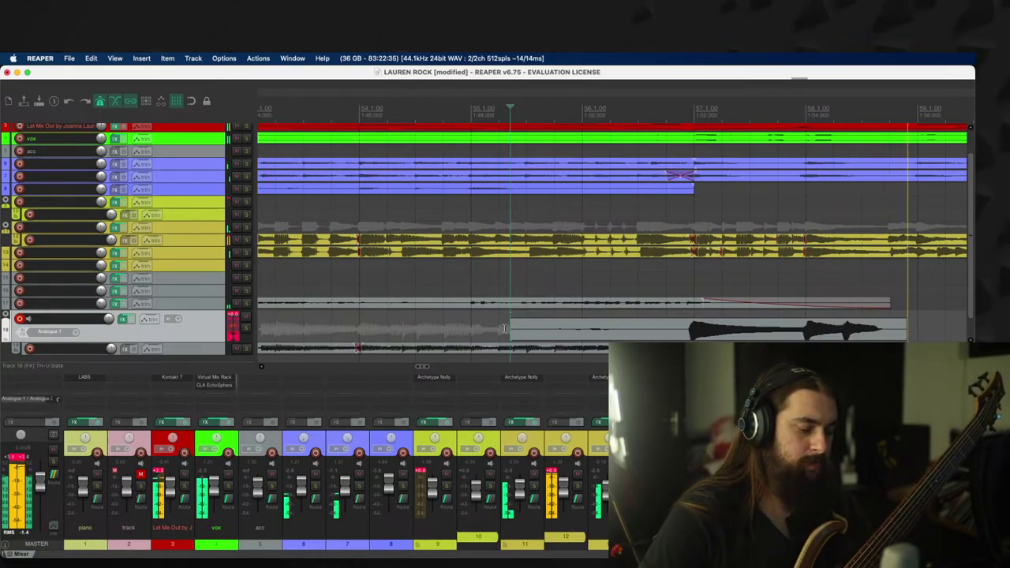
key(super+Delete)
key(super+r)
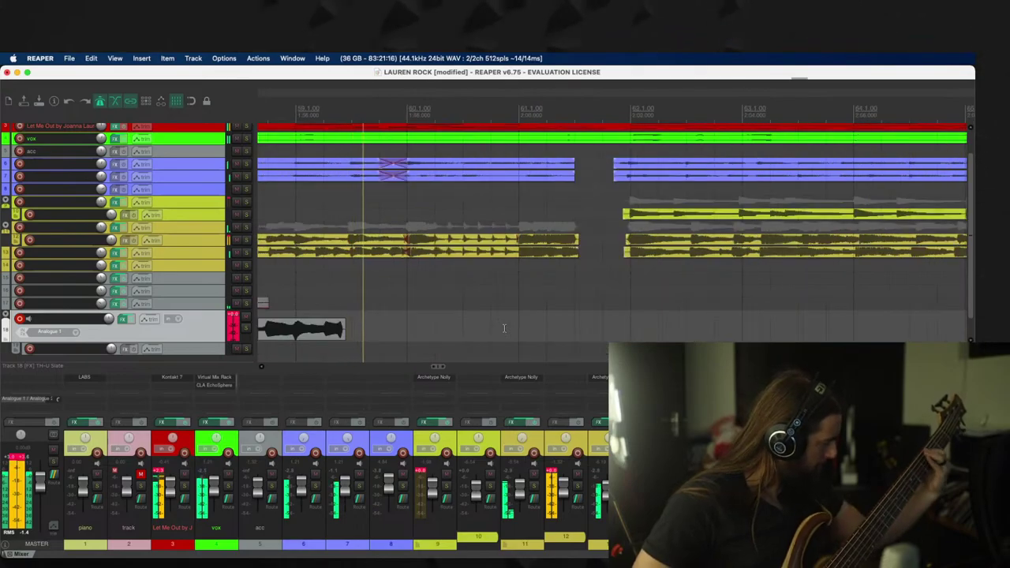
key(space)
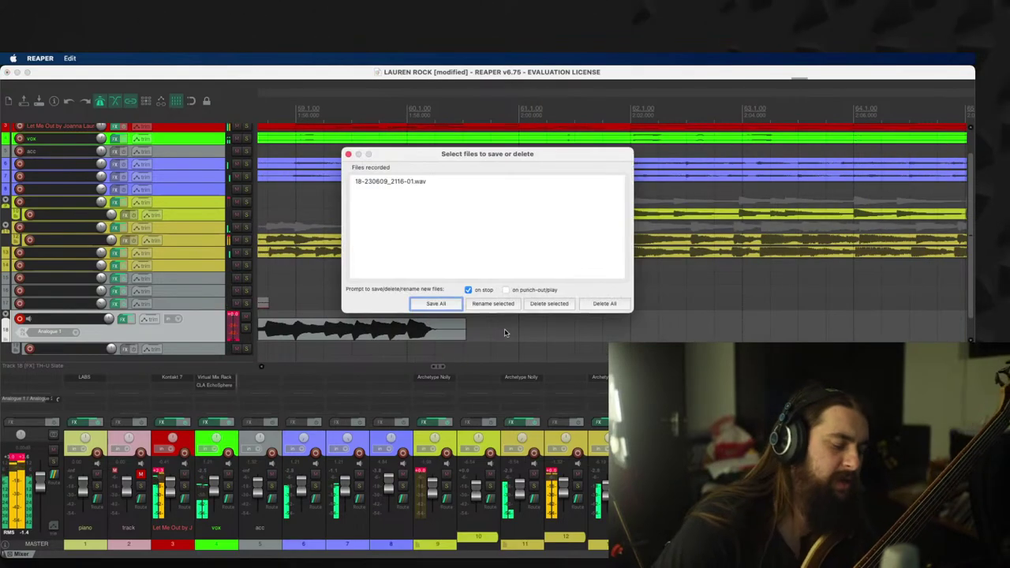
key(Escape)
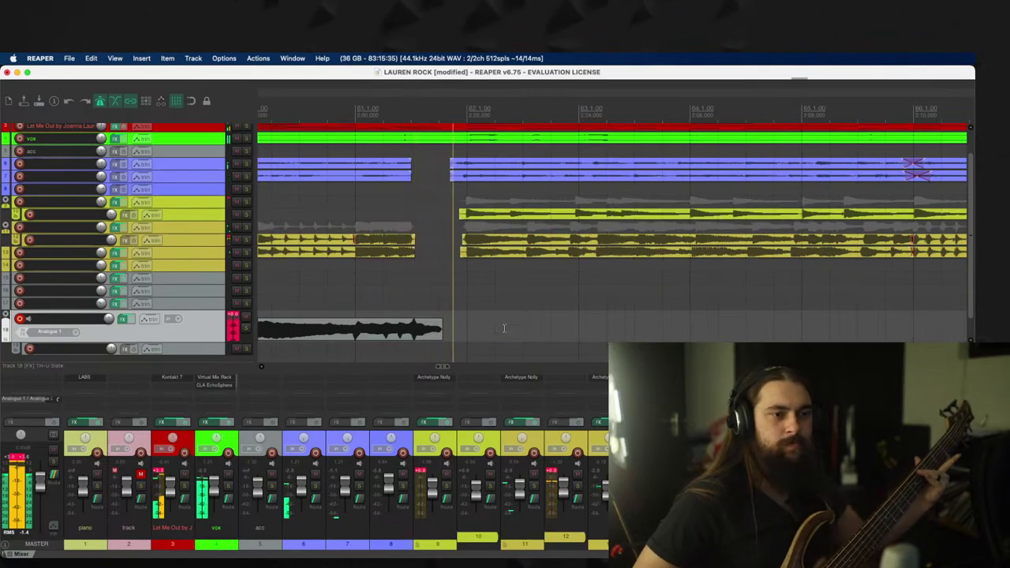
Step: Keep a track 18 take recorded from about bar 55.2 to 61.4 and place it on the child track from about bar 56.4 to 61.3
key(space)
key(Return)
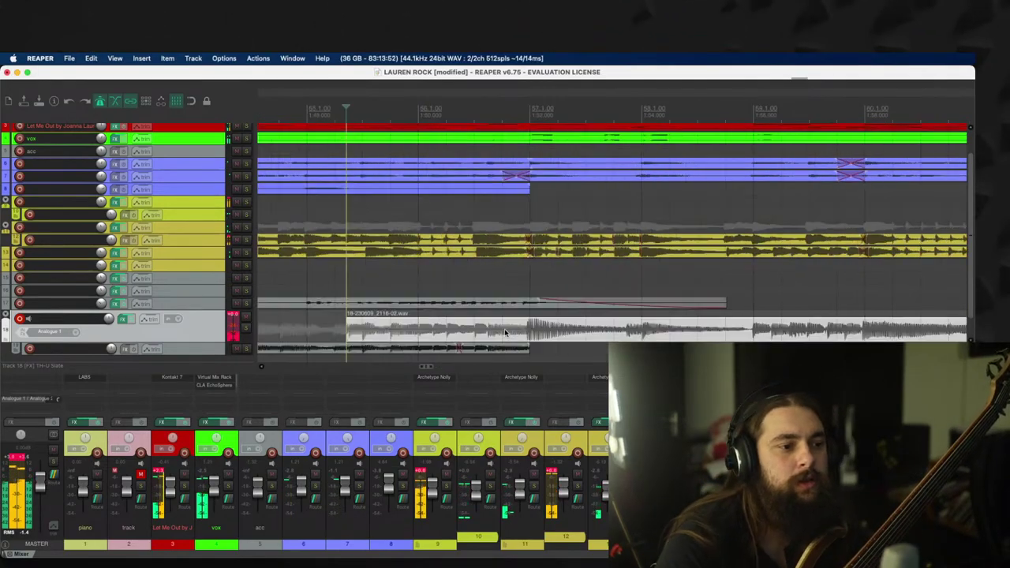
drag(355, 335, 526, 352)
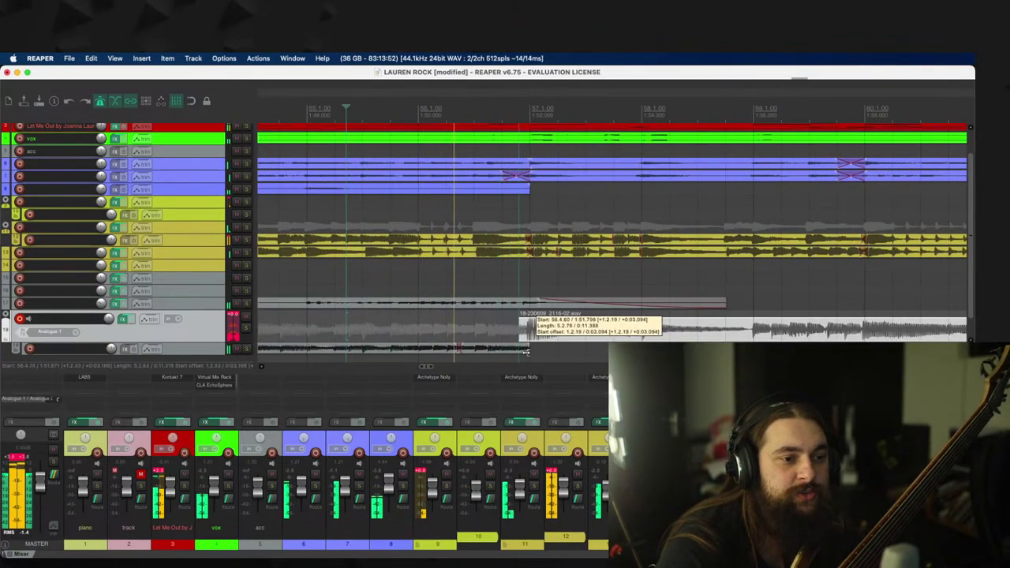
scroll(806, 318, down, 4)
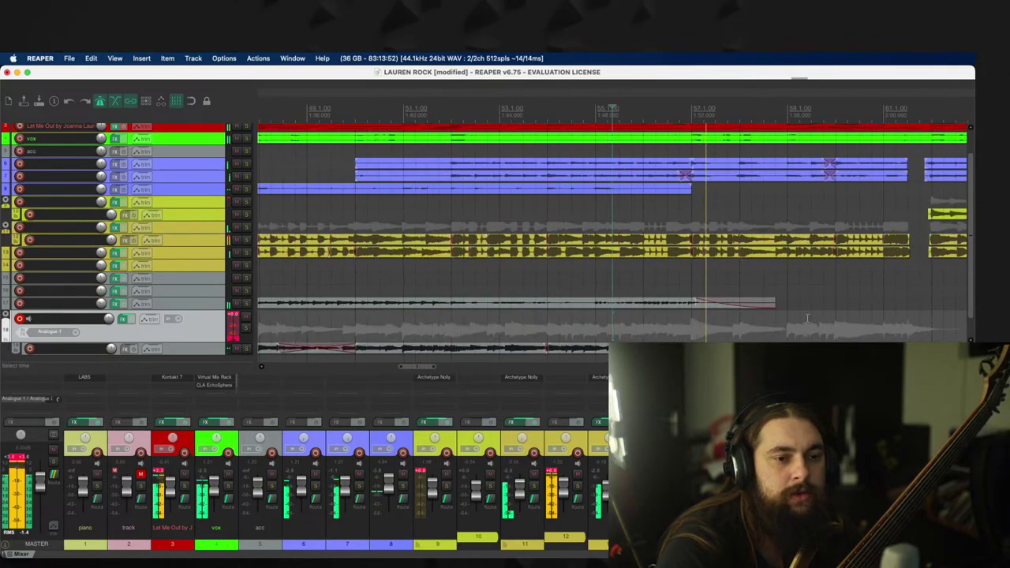
scroll(788, 310, up, 3)
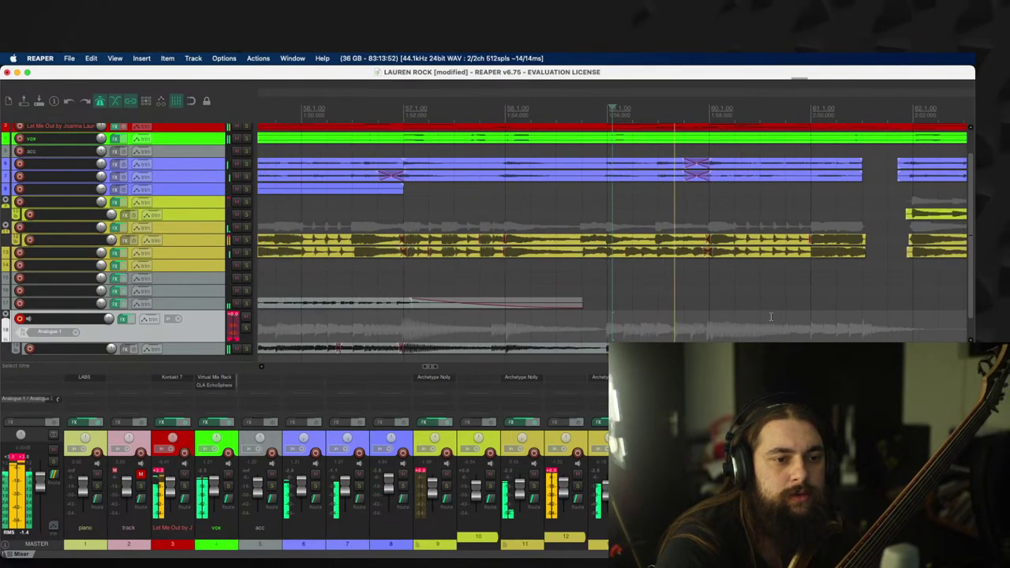
scroll(791, 330, down, 1)
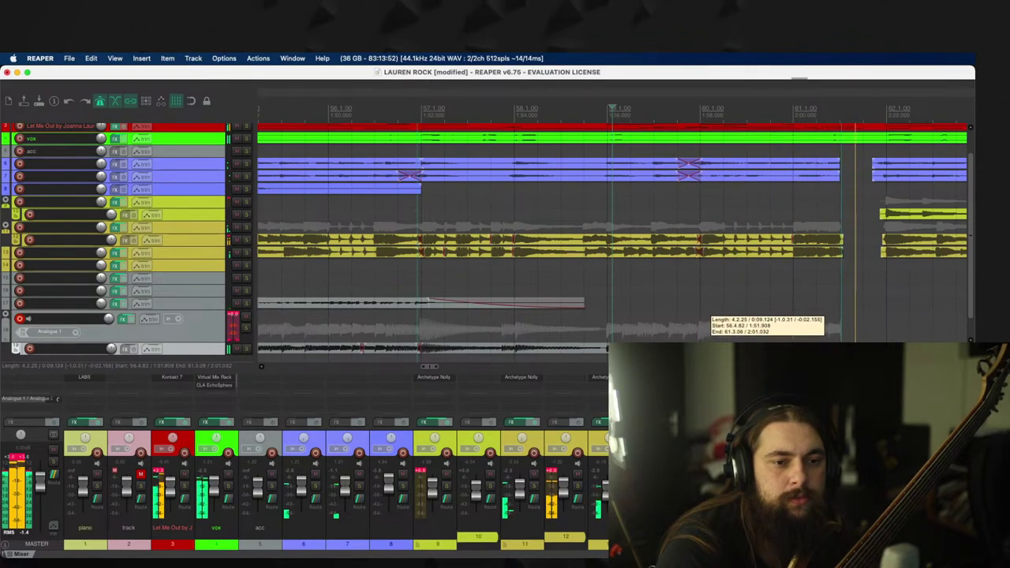
scroll(833, 332, up, 3)
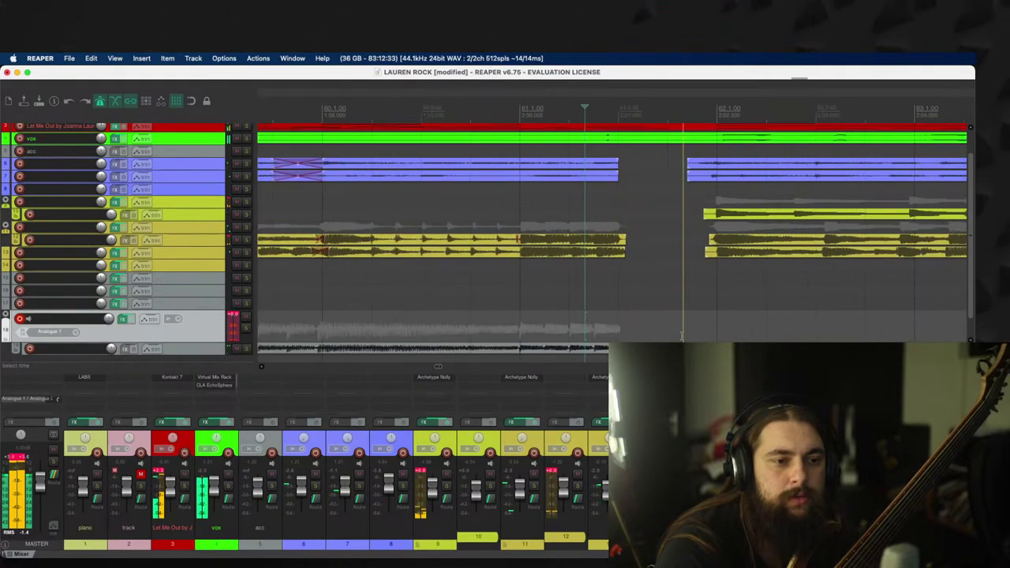
key(space)
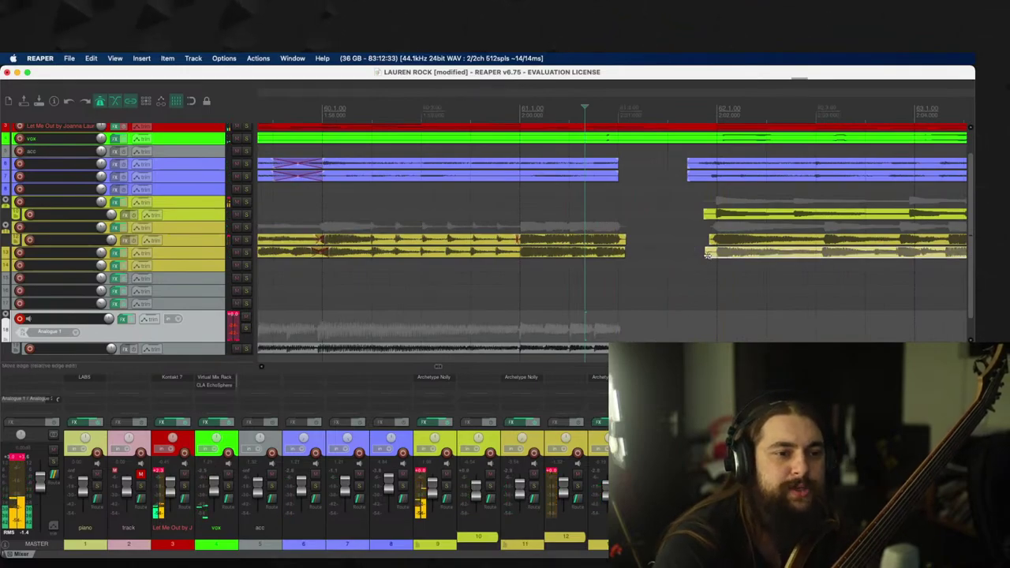
Step: Discard a first take from bar 61.1 on track 18, record it again to about bar 70.1, and place it on the child track trimmed to bar 69.1
drag(710, 252, 711, 252)
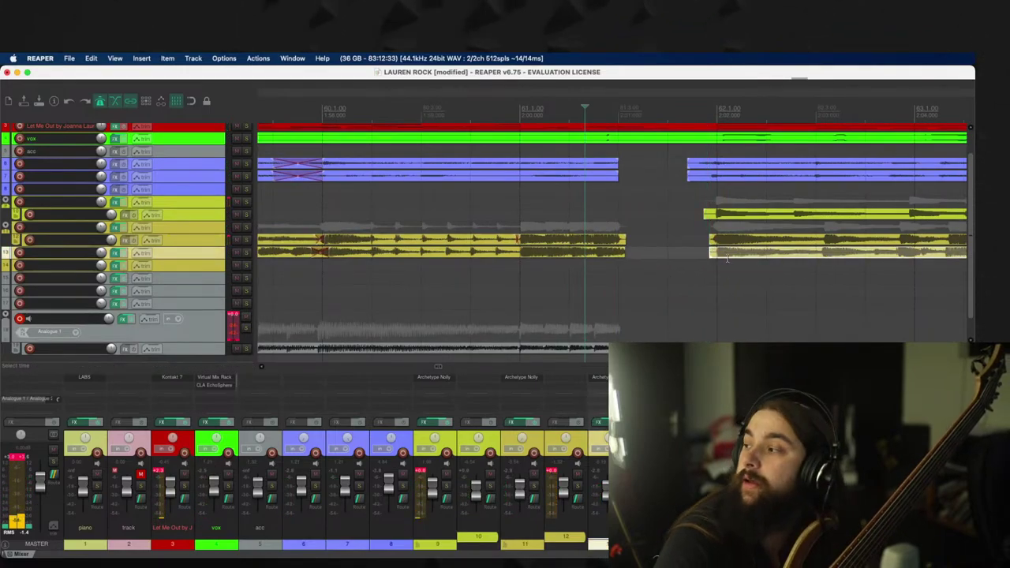
click(518, 288)
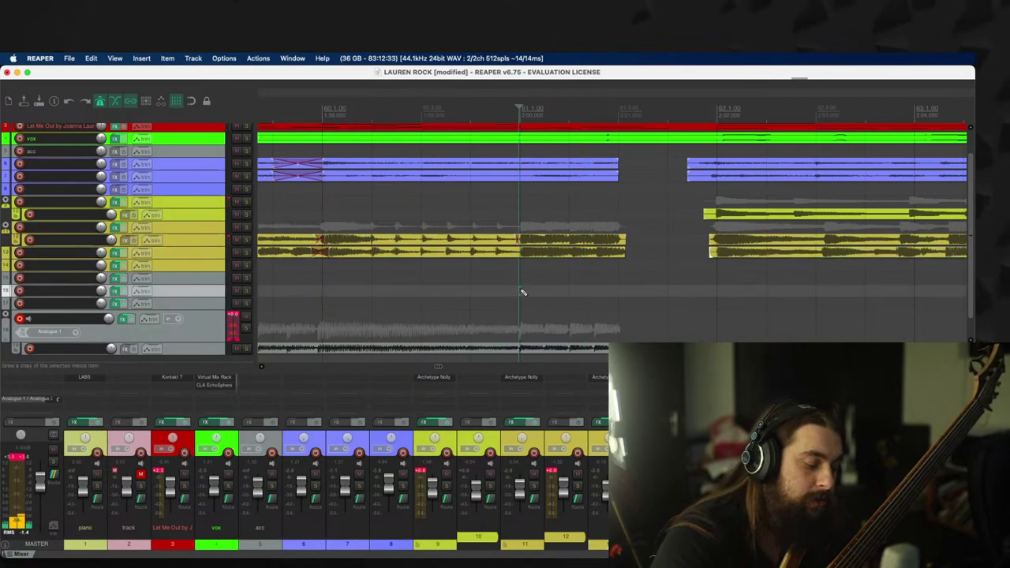
key(super+r)
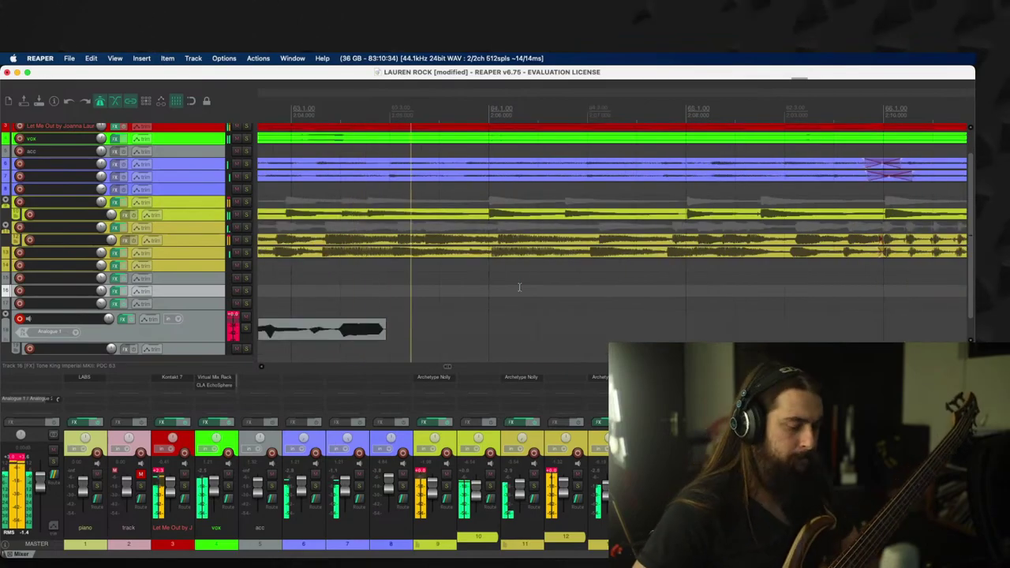
key(space)
key(Return)
key(super+r)
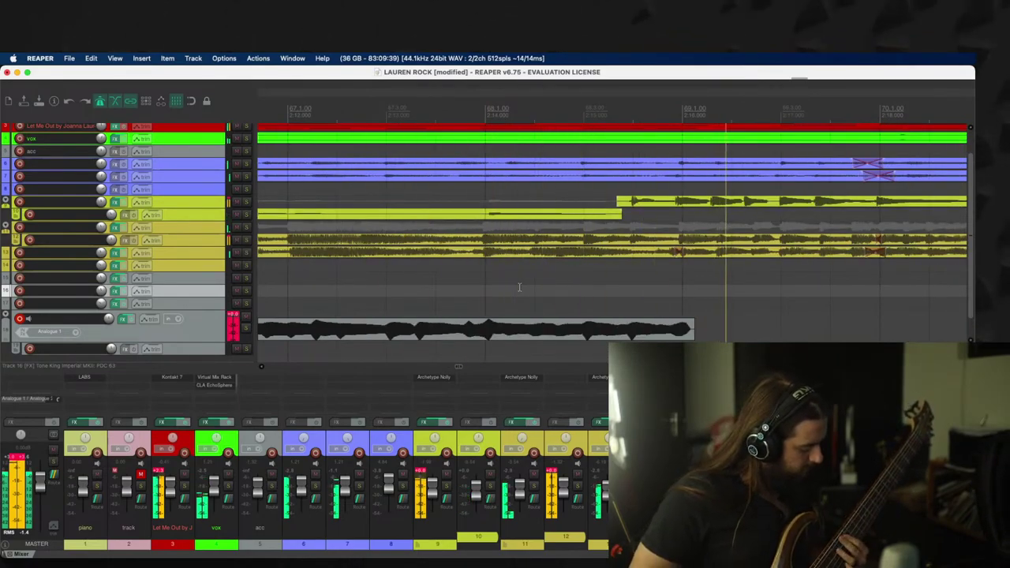
key(space)
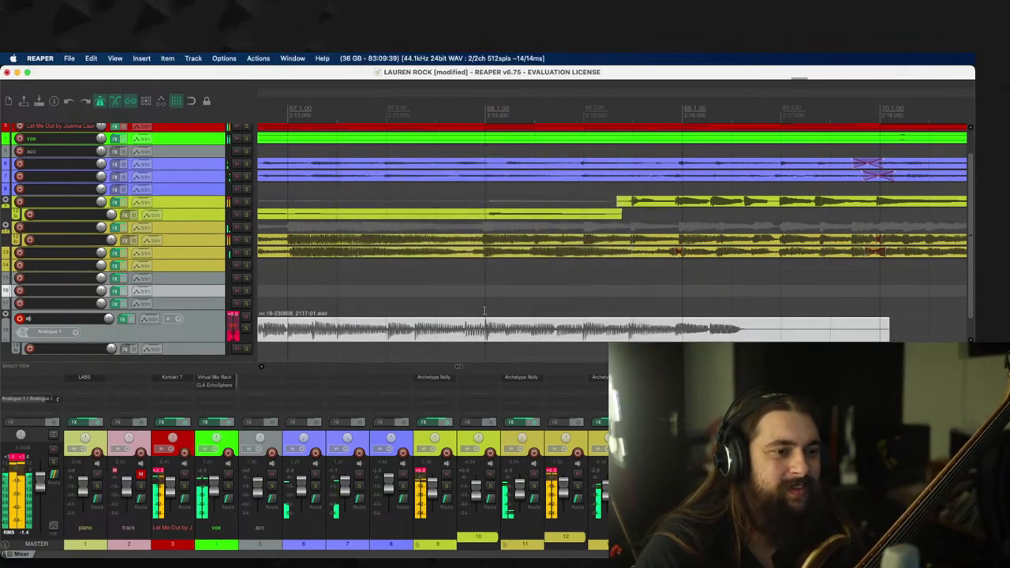
click(477, 349)
key(space)
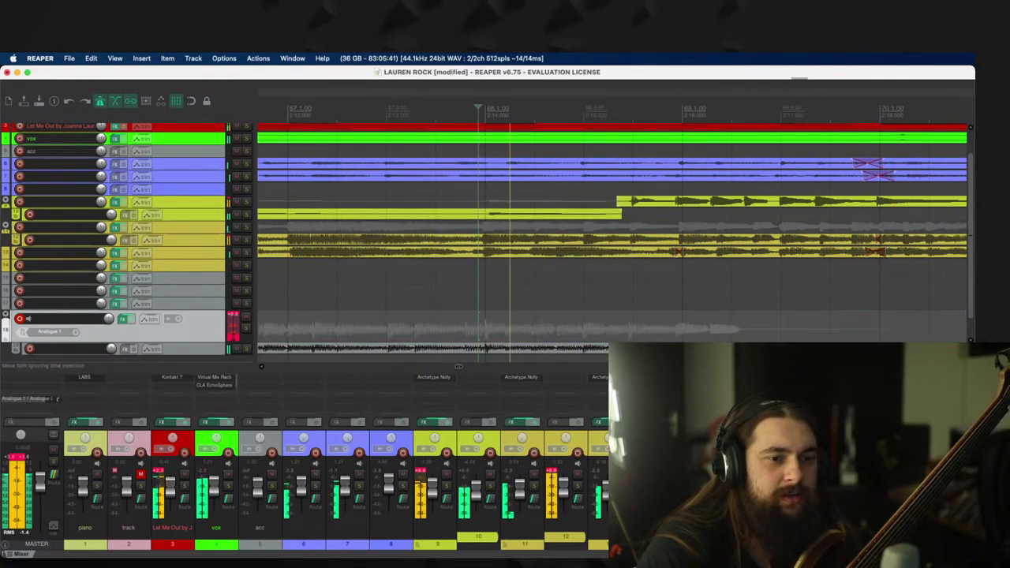
drag(737, 330, 680, 329)
Step: Discard a first take from about bar 68.1 on track 18 and record it again to about bar 70.3
click(500, 315)
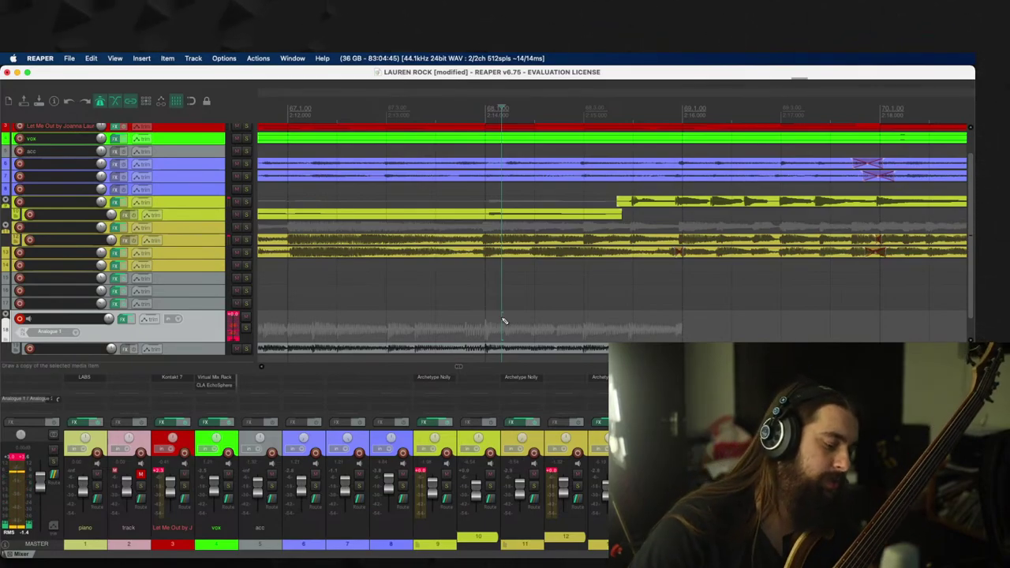
key(ctrl+r)
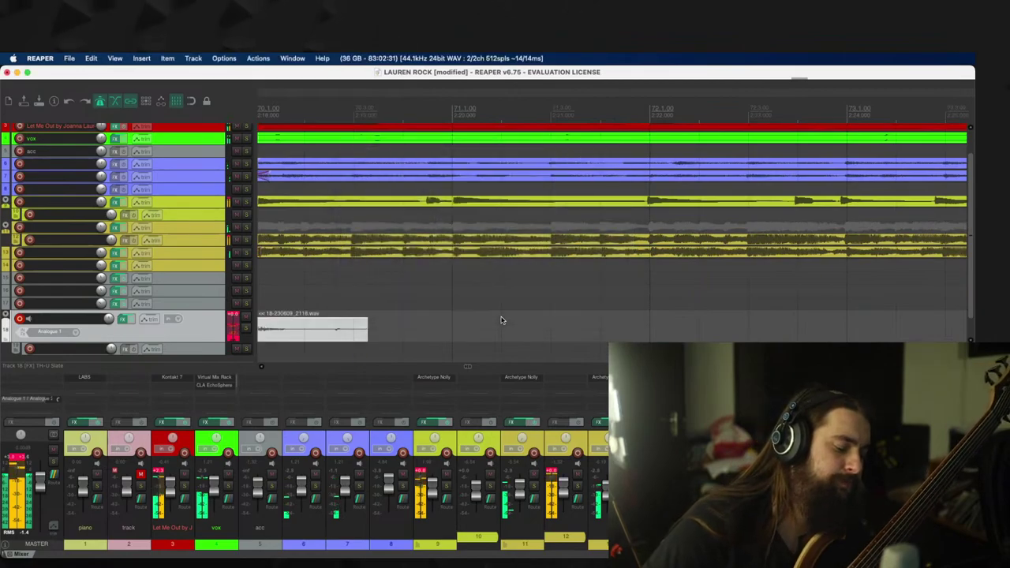
key(ctrl+Delete)
key(ctrl+r)
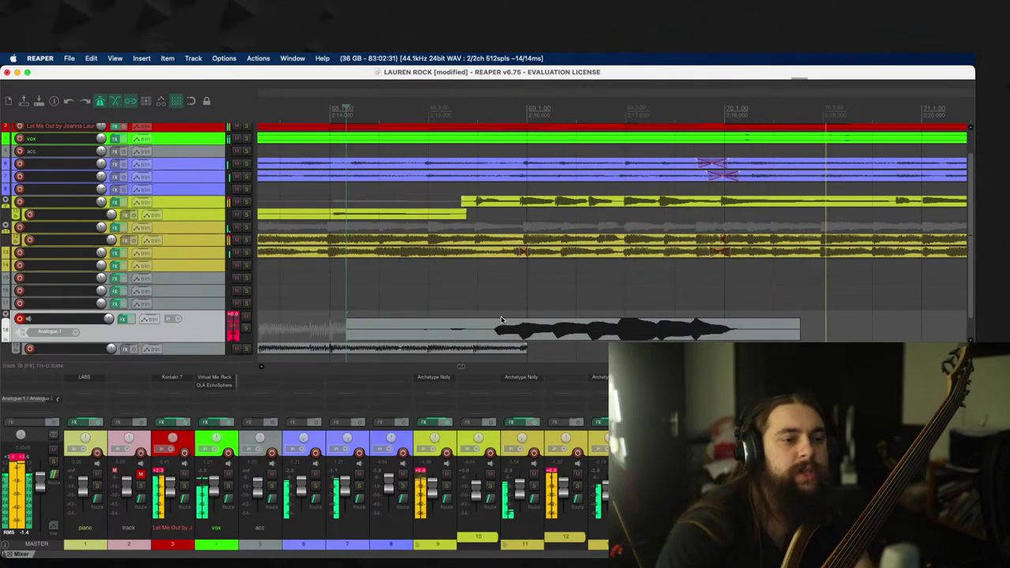
key(space)
key(Return)
Step: Join the new take to the child-track item around bar 68.4, play back the join, and trim the take's end to bar 70.1
drag(562, 328, 566, 326)
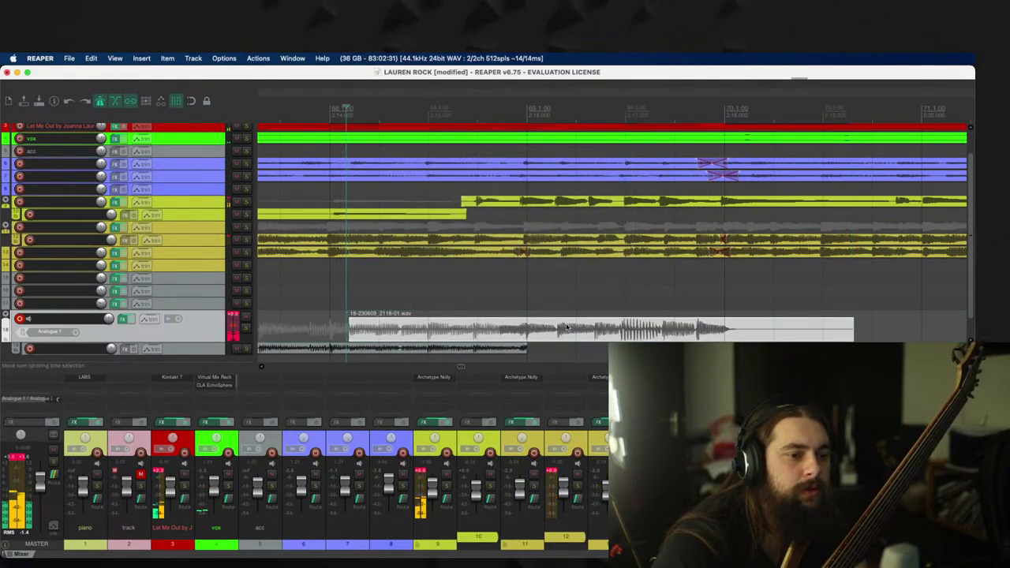
drag(347, 328, 530, 351)
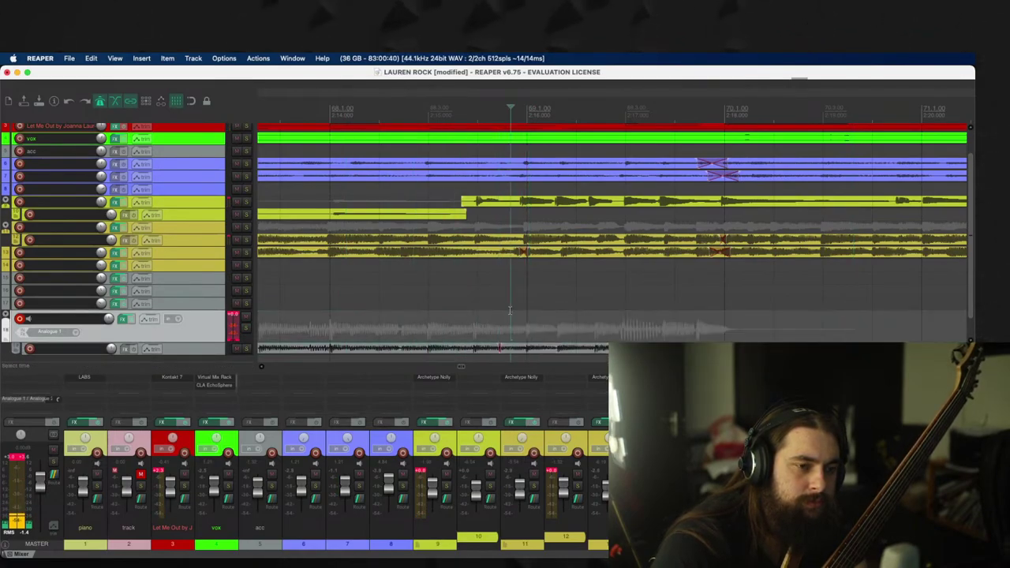
key(space)
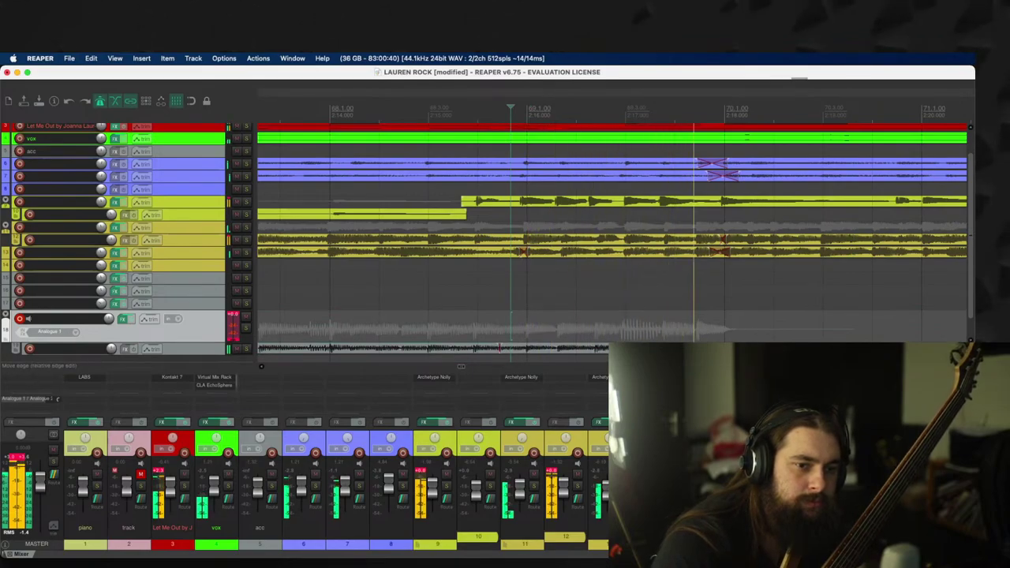
drag(853, 330, 727, 330)
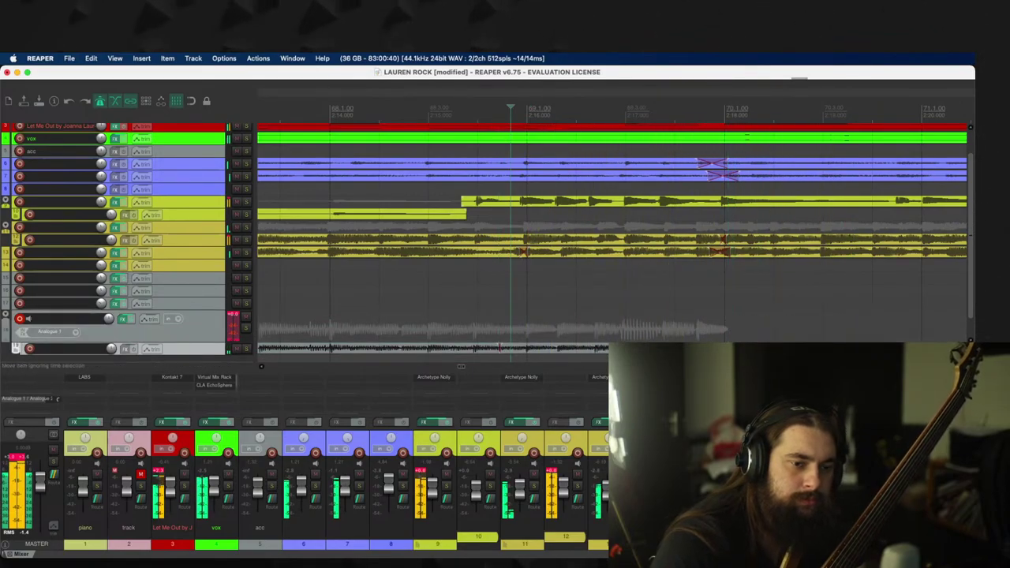
Step: Record from about bar 68.4 to 77.2 on track 18 and place the take on the child track trimmed to bar 76.1
click(479, 312)
key(ctrl+r)
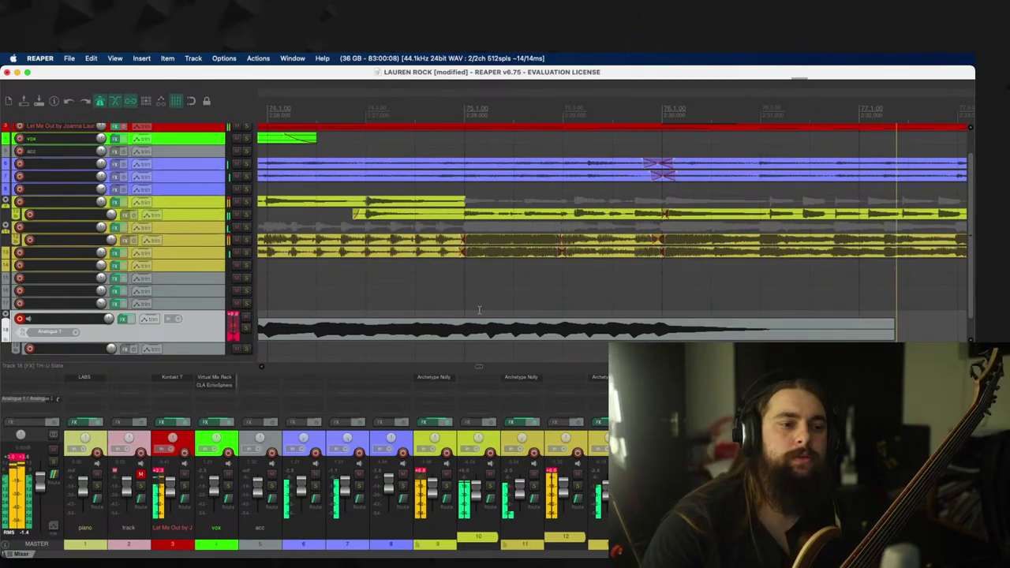
key(space)
key(Return)
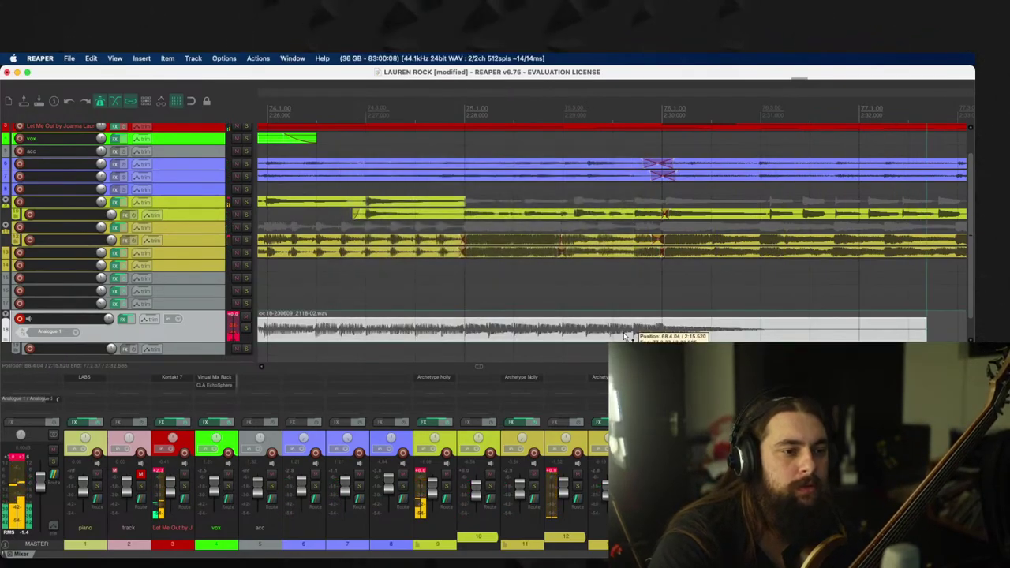
drag(654, 336, 654, 349)
drag(926, 332, 739, 339)
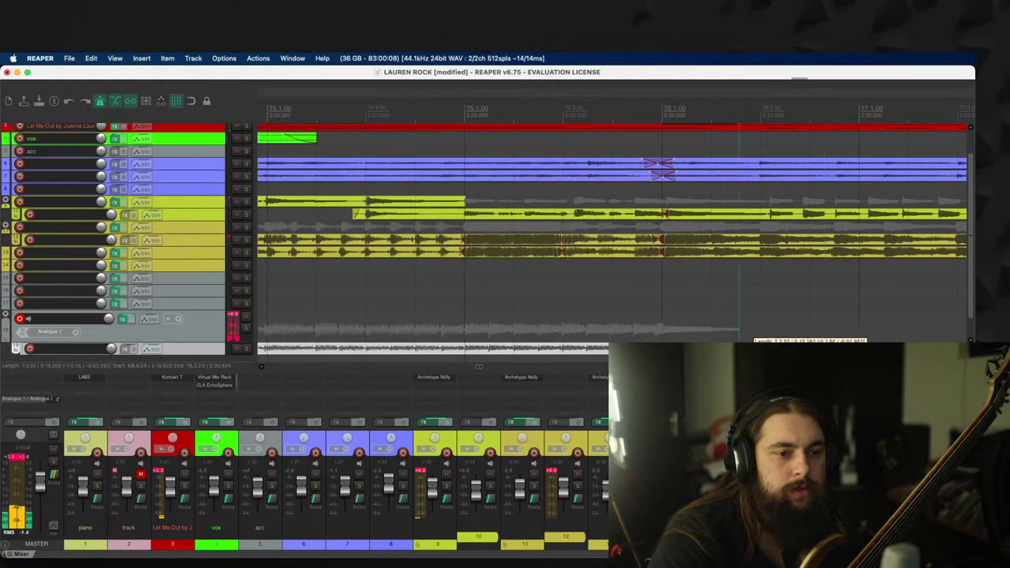
Step: Record a take on track 18 from about bar 74.3 to bar 85.3 and save its file
click(380, 317)
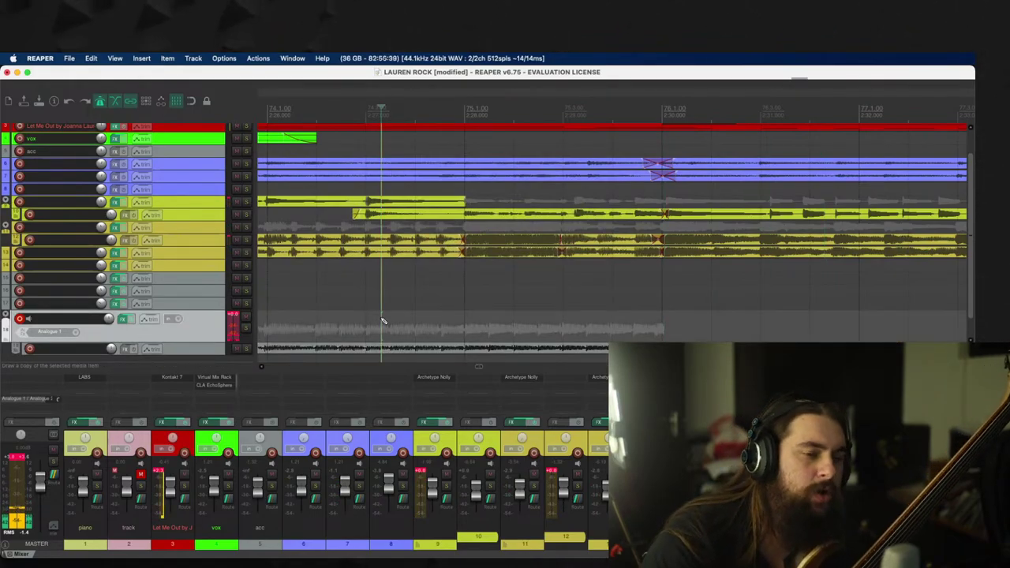
key(space)
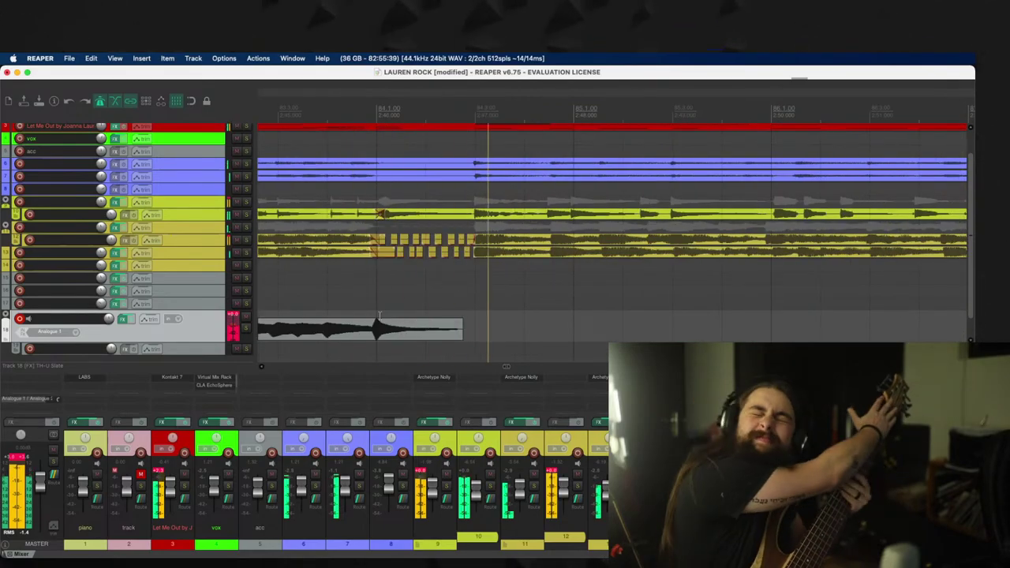
key(space)
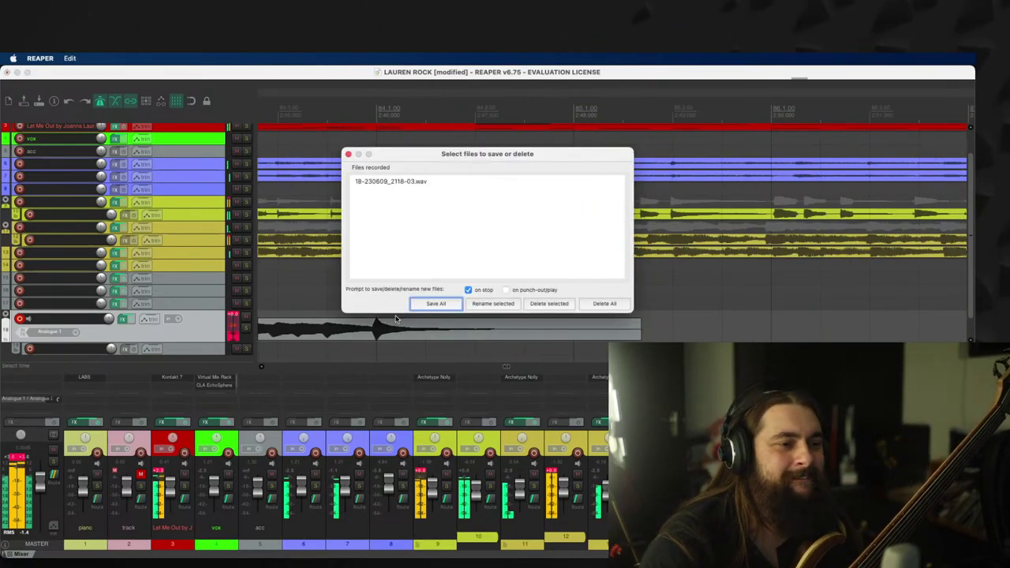
key(Return)
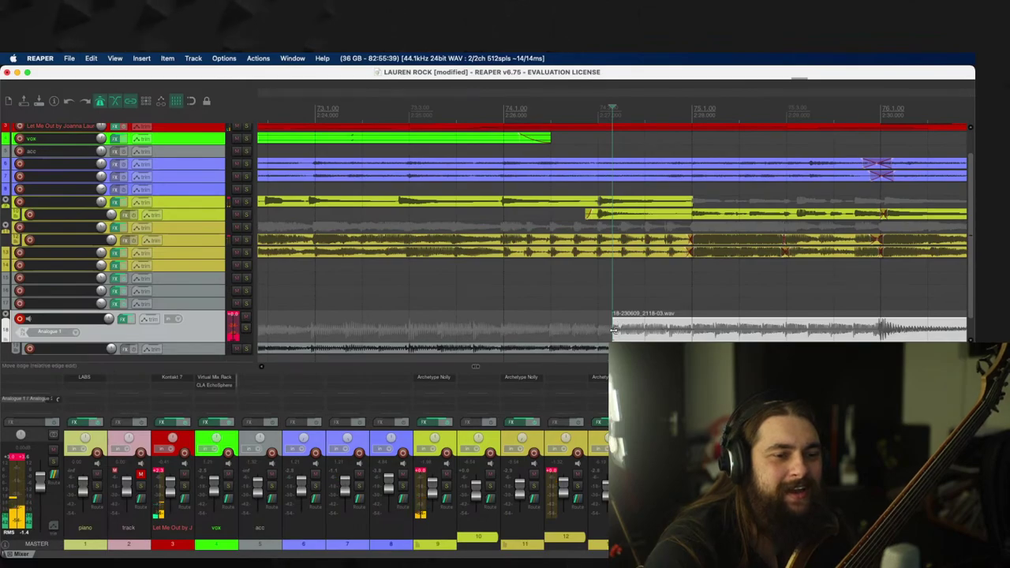
Step: Trim the take's start to bar 75.4.91, place it on the child track, and play back the join
drag(615, 330, 915, 337)
click(824, 335)
key(space)
scroll(859, 336, down, 3)
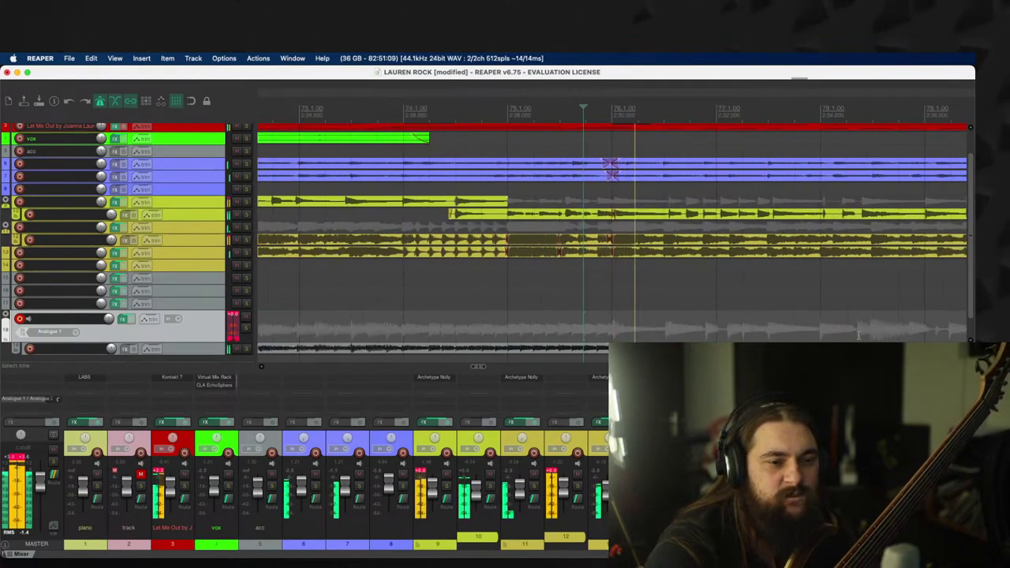
scroll(735, 322, down, 3)
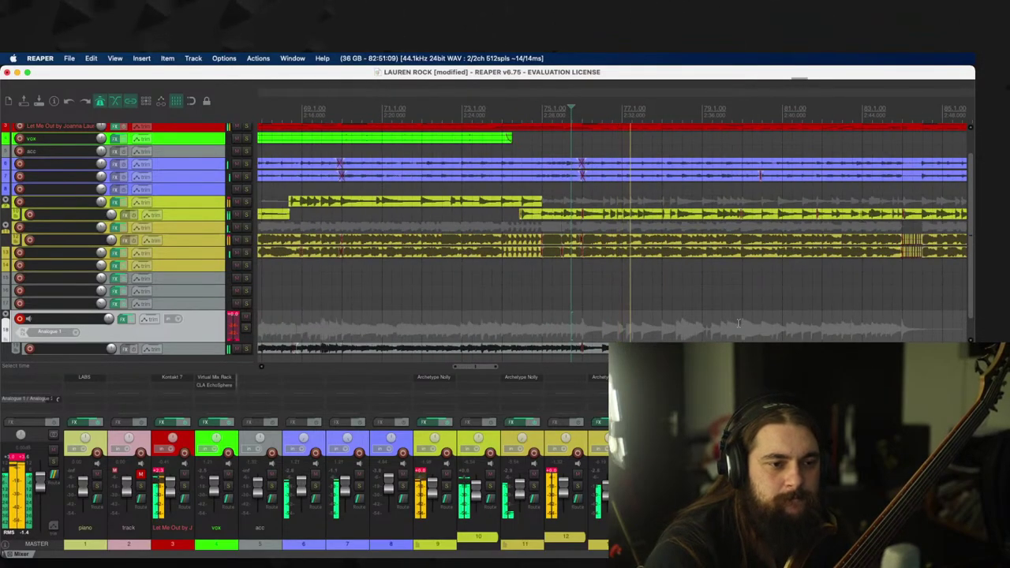
scroll(621, 322, right, 2)
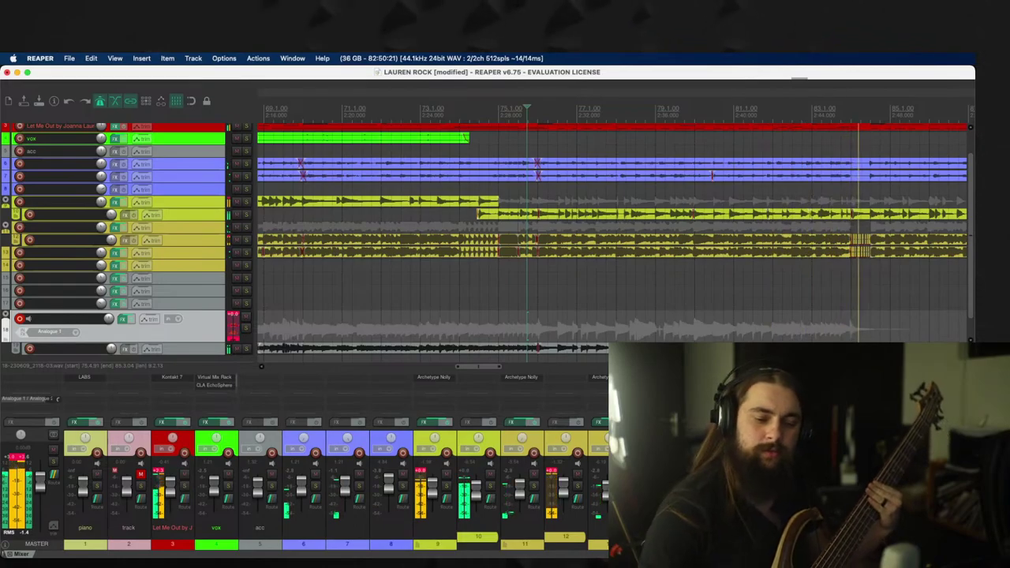
Step: Discard two takes from bar 83.1 on track 18 and record the section again to about bar 93.1
click(813, 313)
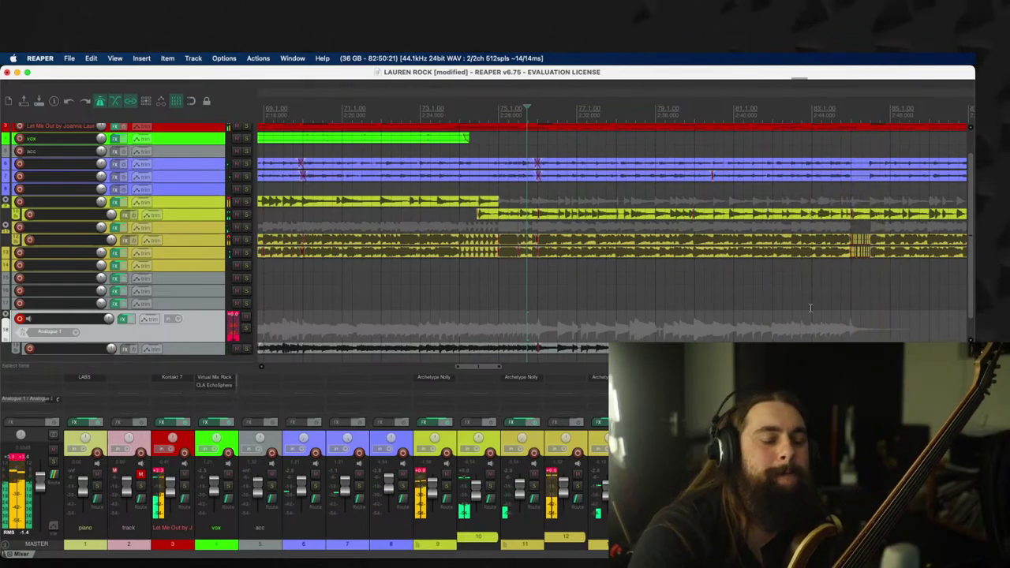
key(super+r)
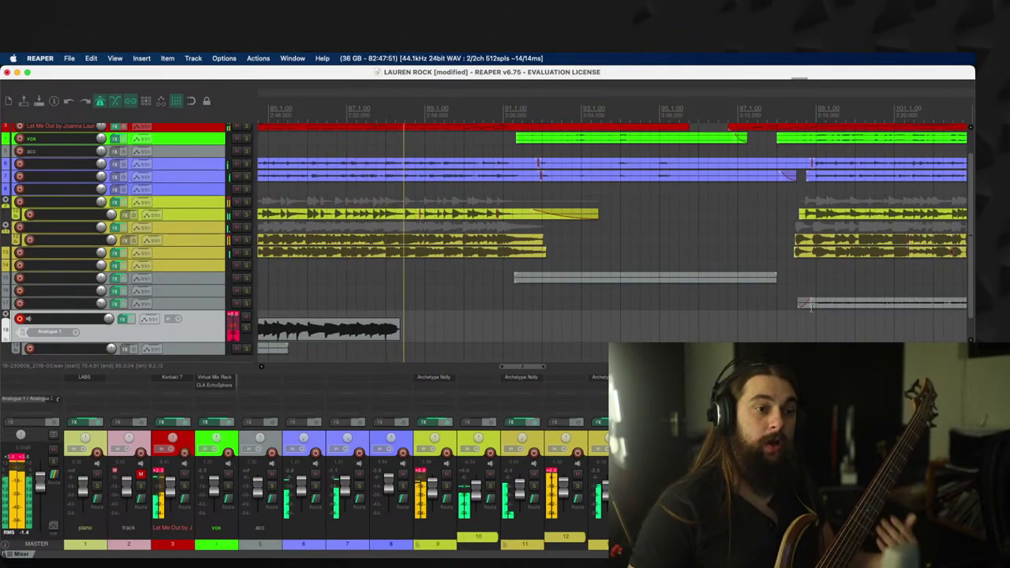
key(space)
key(super+z)
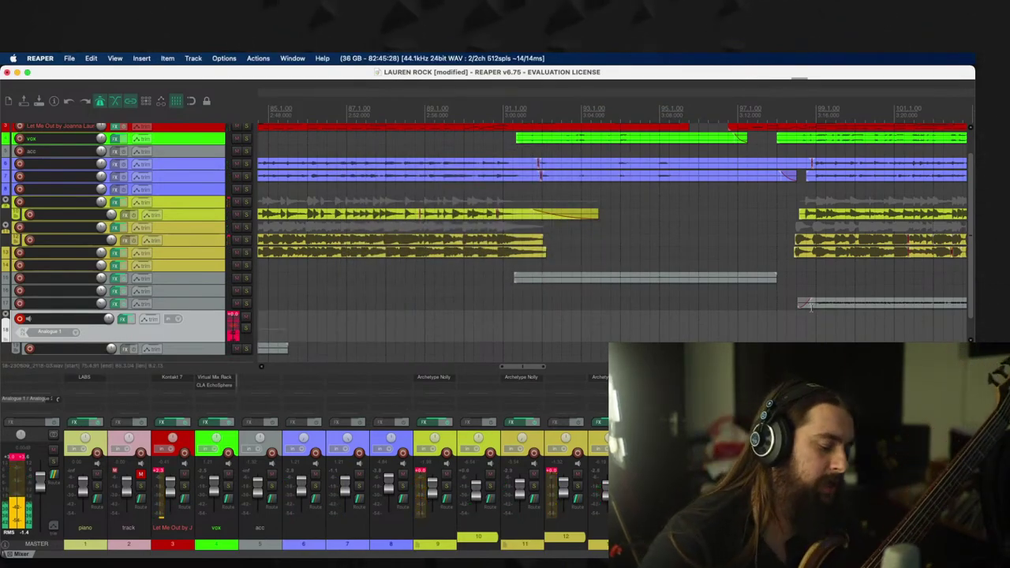
key(super+r)
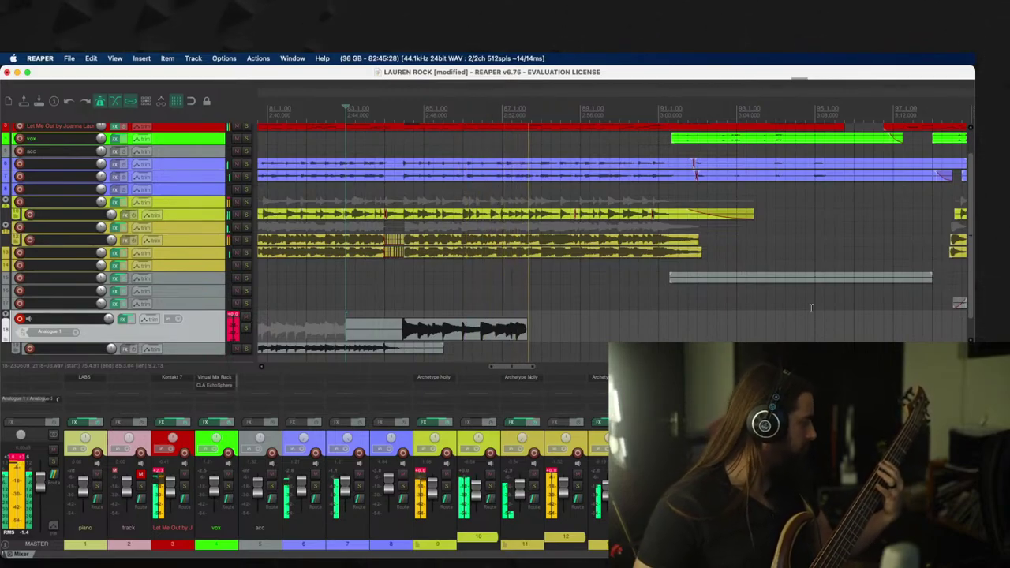
key(super+BackSpace)
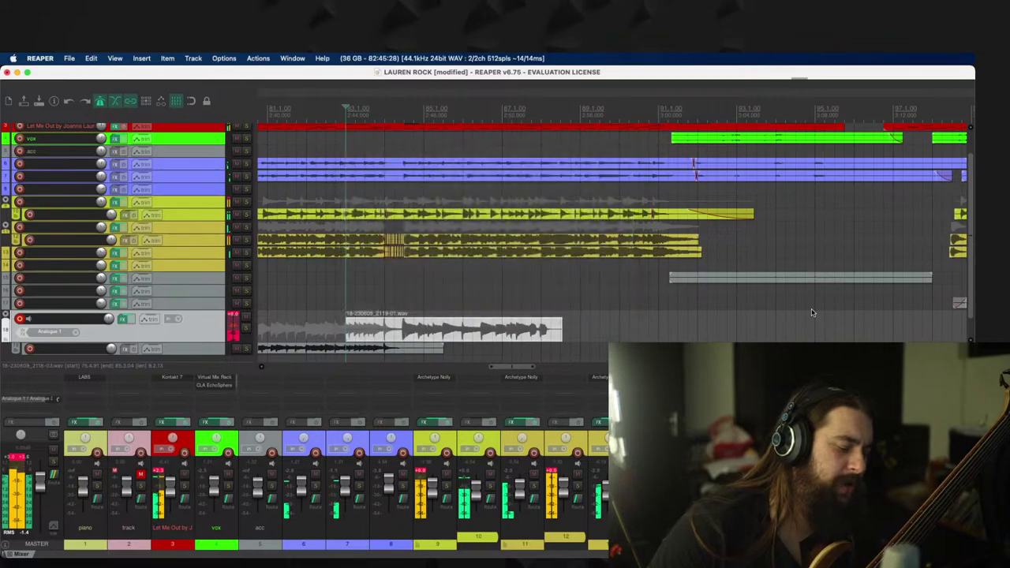
key(super+r)
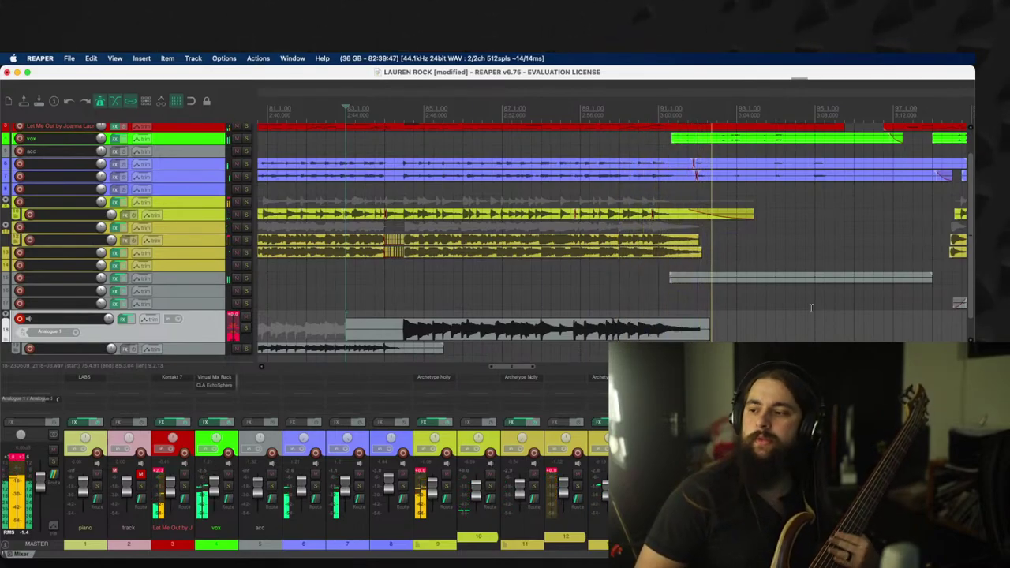
key(space)
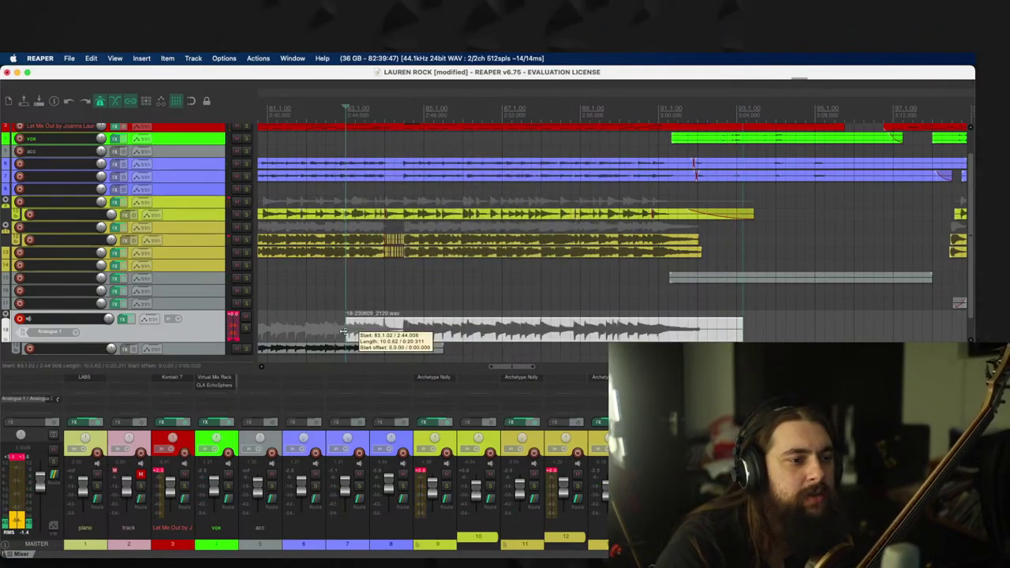
Step: Place the new take on the child track starting at about bar 84.3, and trim its end to about bar 90.4 during playback
drag(342, 332, 473, 338)
click(621, 316)
key(space)
scroll(621, 316, up, 4)
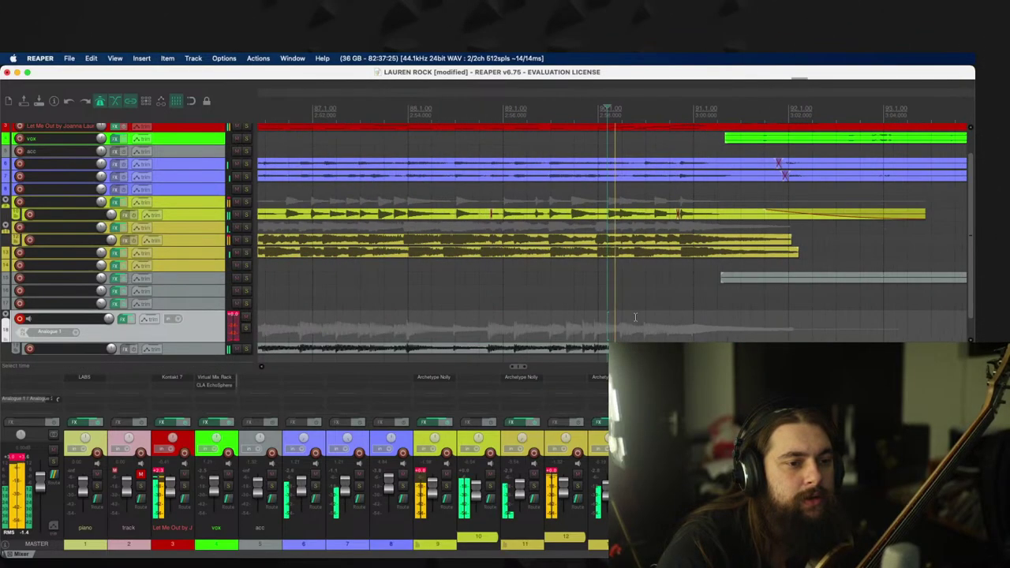
scroll(706, 318, down, 1)
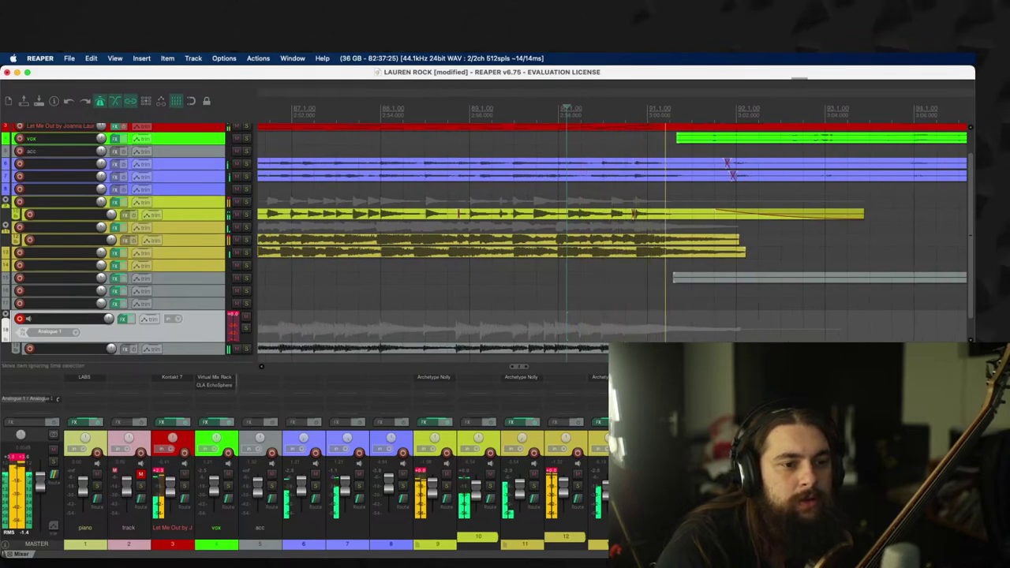
drag(739, 328, 639, 323)
key(space)
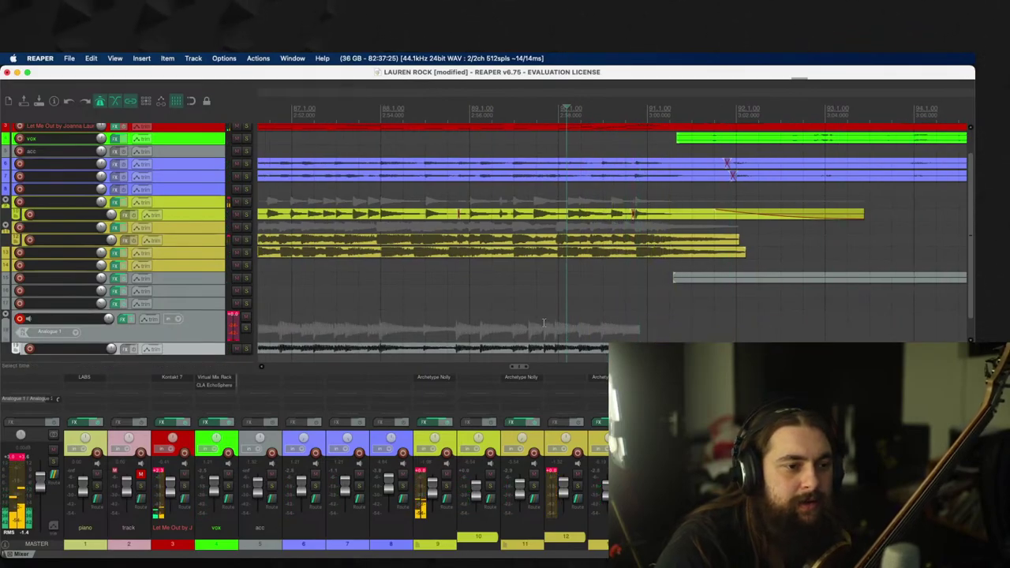
Step: Record from about bar 89.4 to 92.4 on track 18 and place the take on the child track starting at about bar 90.3
click(538, 320)
key(space)
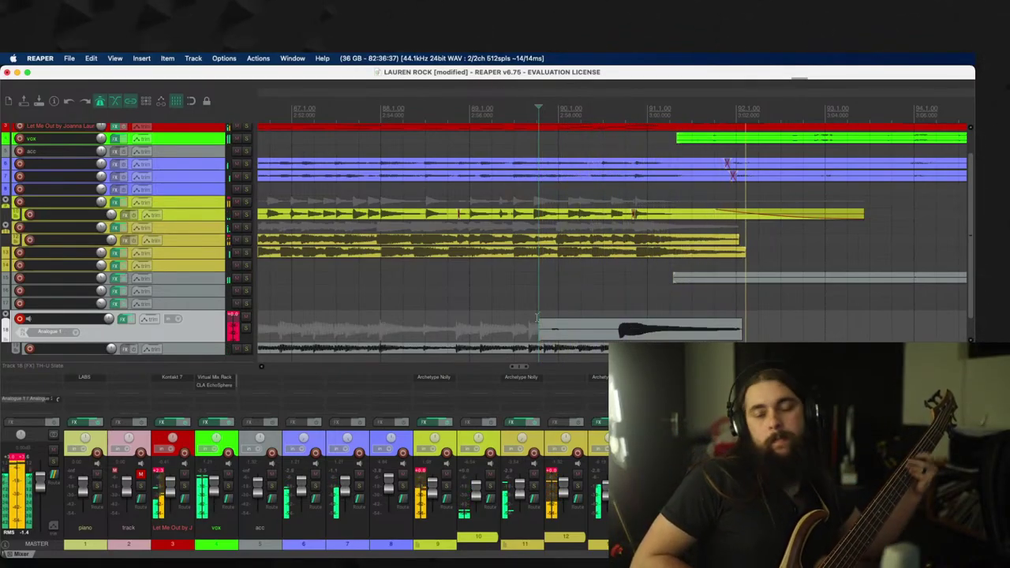
key(space)
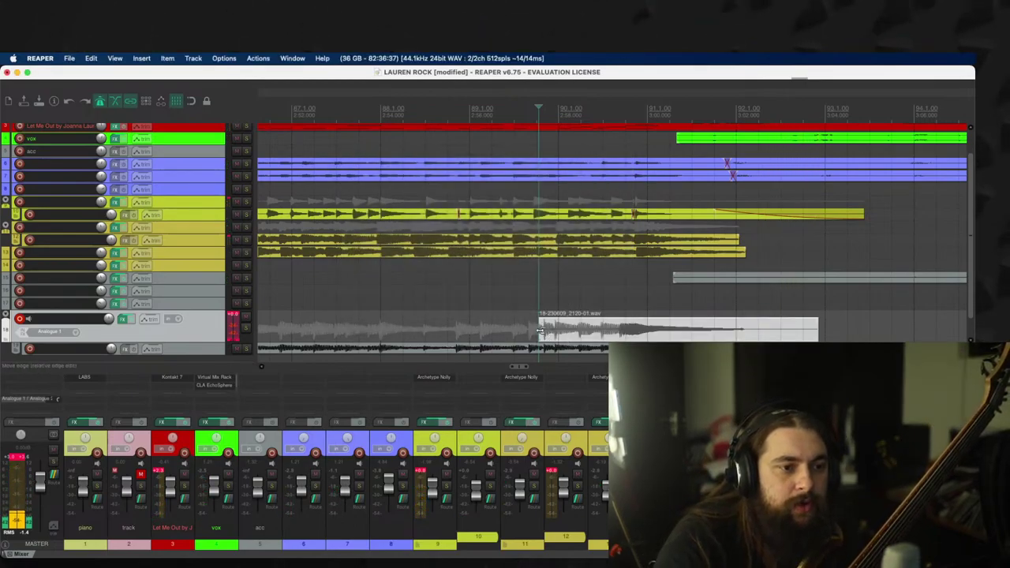
drag(541, 332, 620, 337)
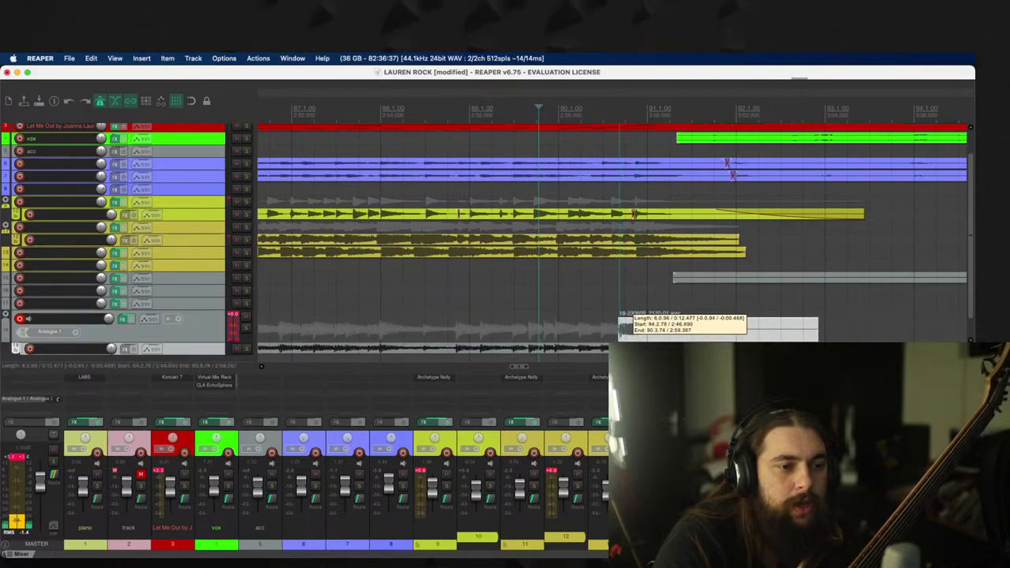
Step: Play back the join around bar 90.3 and trim the final take's end to about bar 92.1
click(561, 306)
click(562, 306)
key(space)
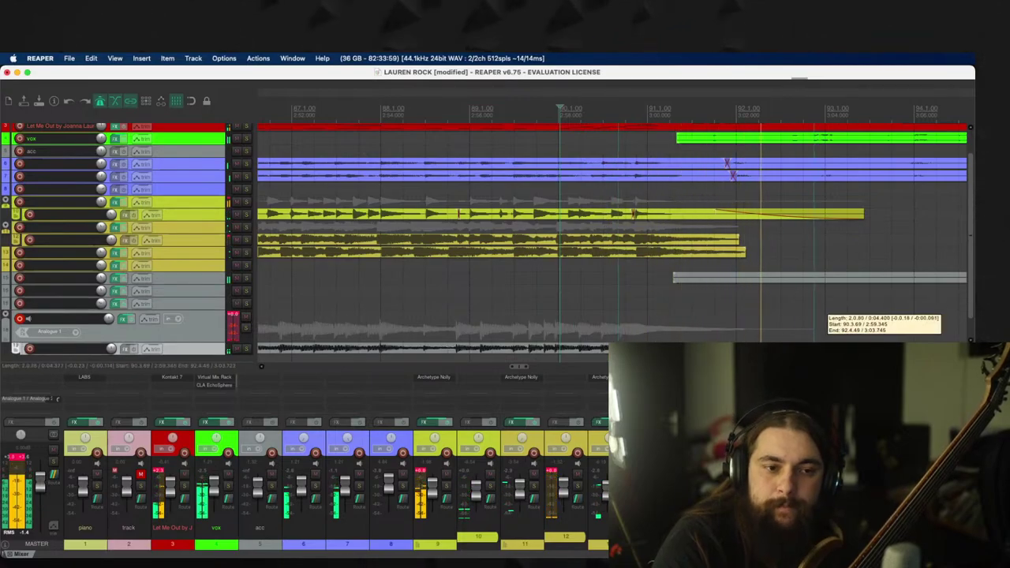
scroll(786, 341, down, 2)
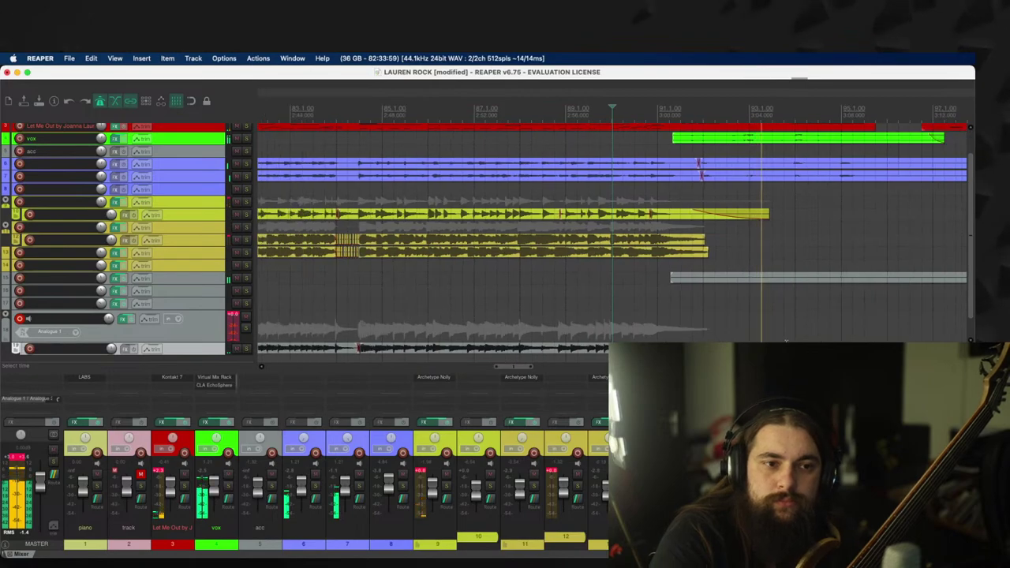
scroll(786, 341, down, 2)
scroll(796, 332, down, 1)
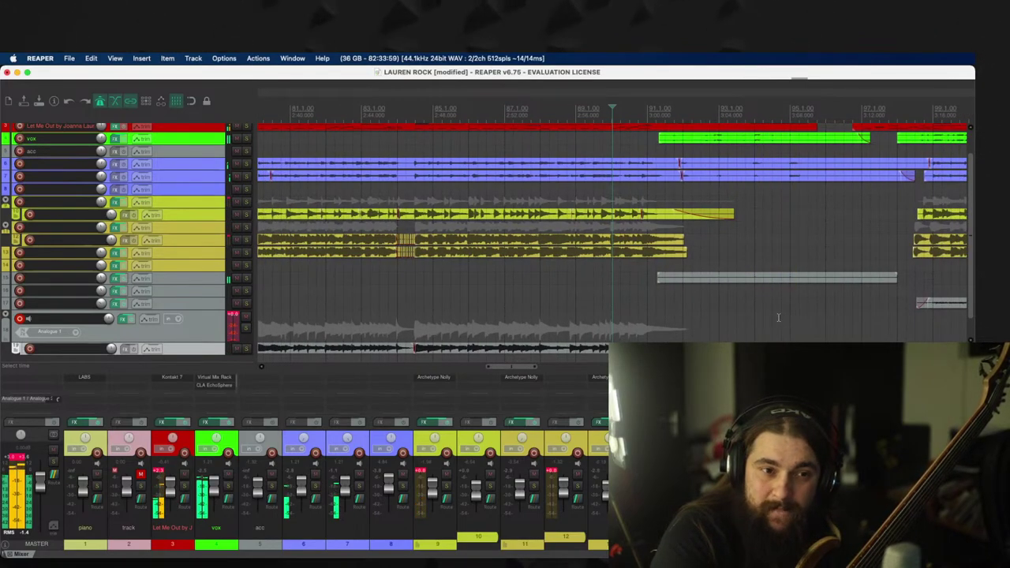
Step: Record from about bar 92.3 to 97.4 on track 18 and place the take on the child track starting at about bar 93.4
scroll(745, 317, up, 2)
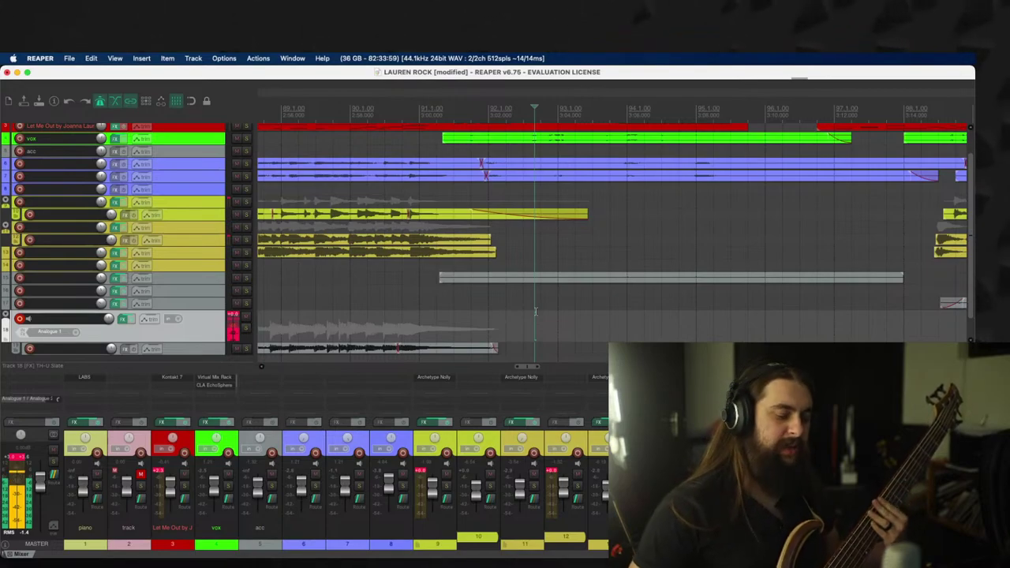
key(space)
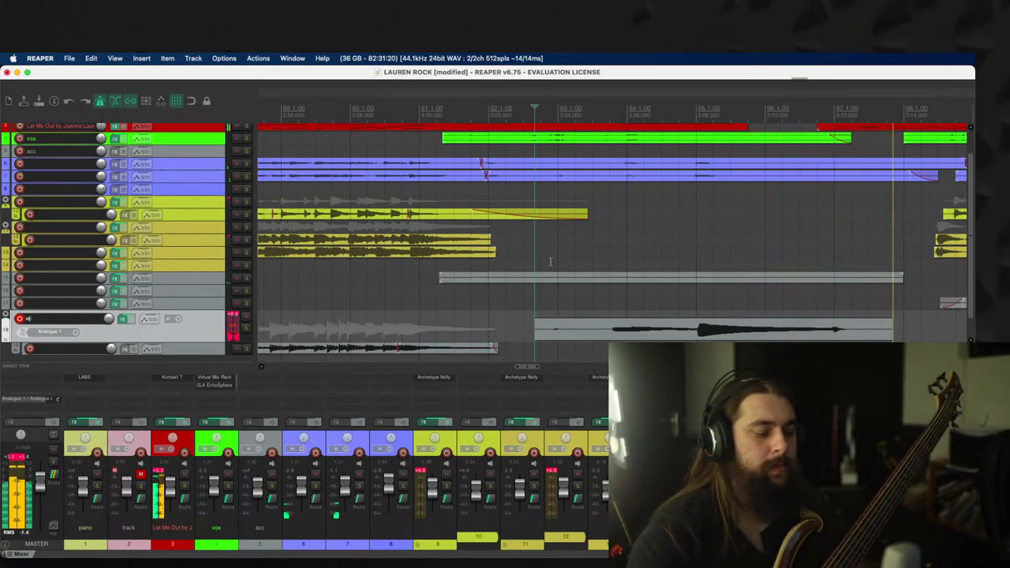
key(space)
key(Return)
drag(540, 339, 609, 348)
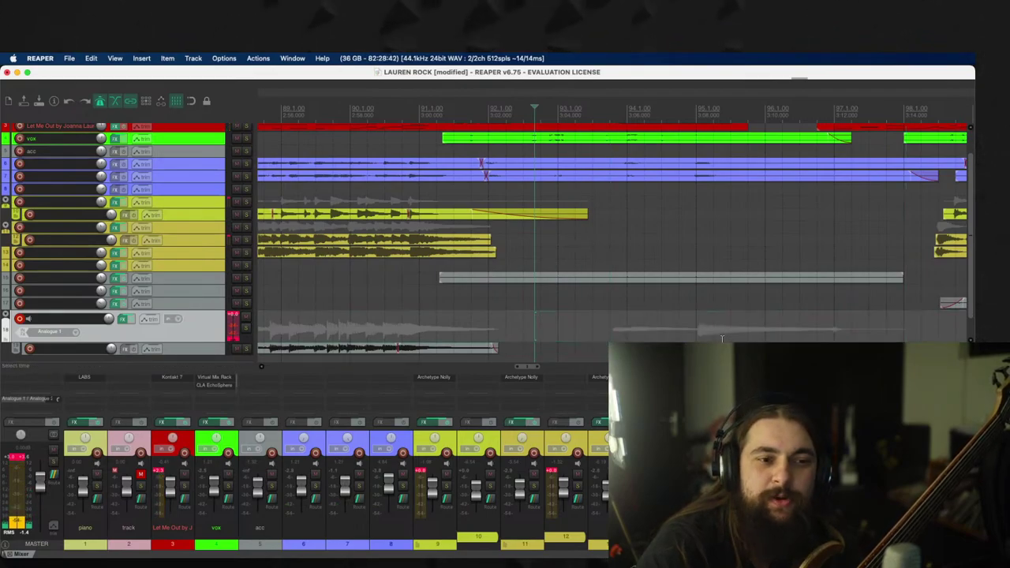
Step: Play back the new child-track item from about bar 94.1 and trim its end to about bar 97.1
click(685, 308)
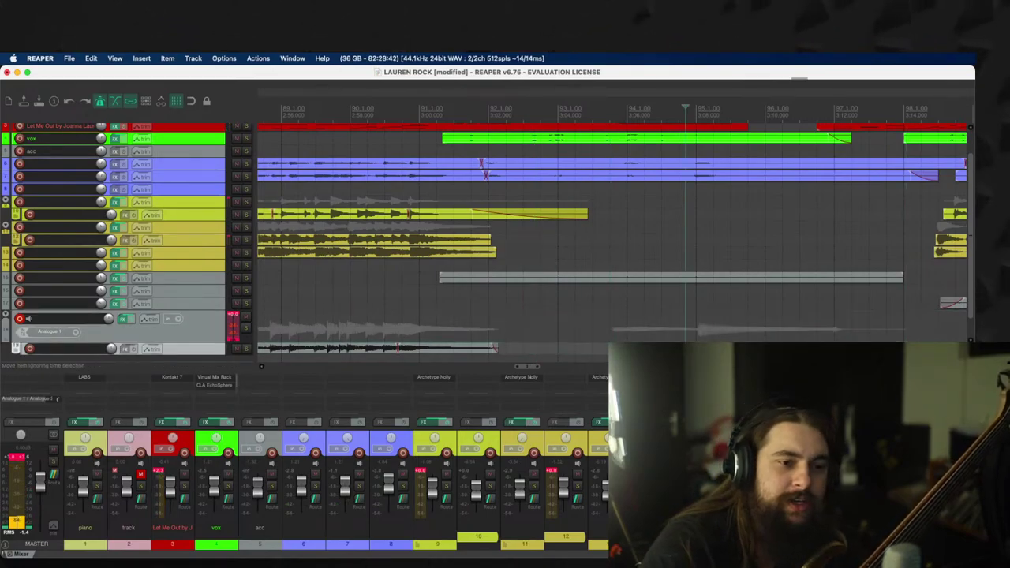
click(736, 330)
key(space)
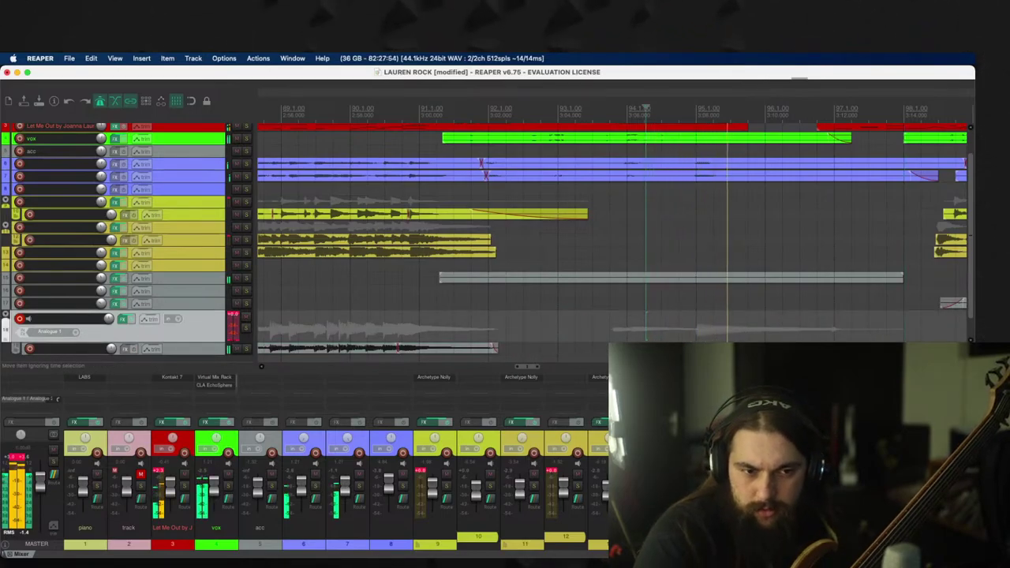
drag(684, 317, 831, 318)
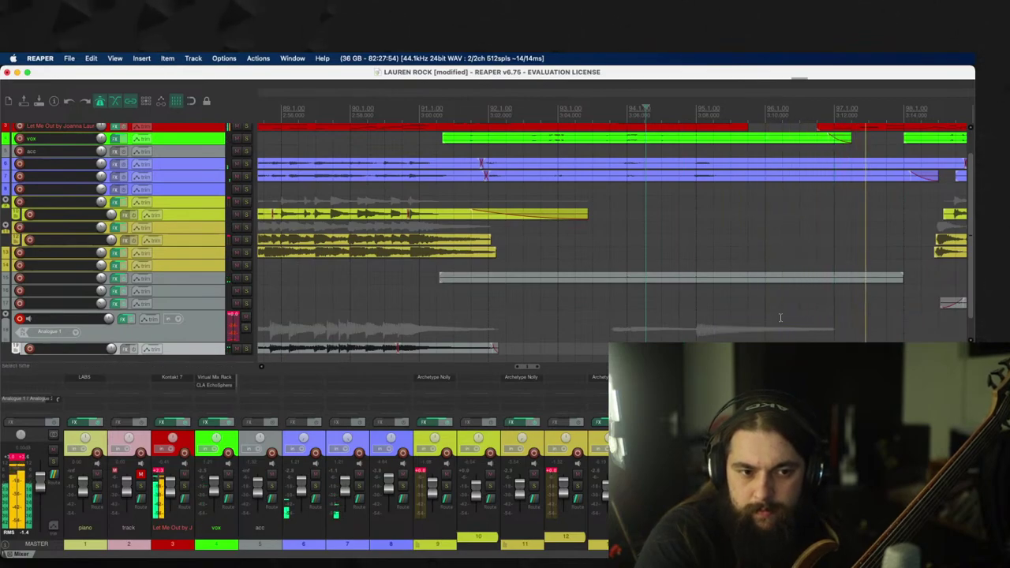
scroll(833, 329, up, 3)
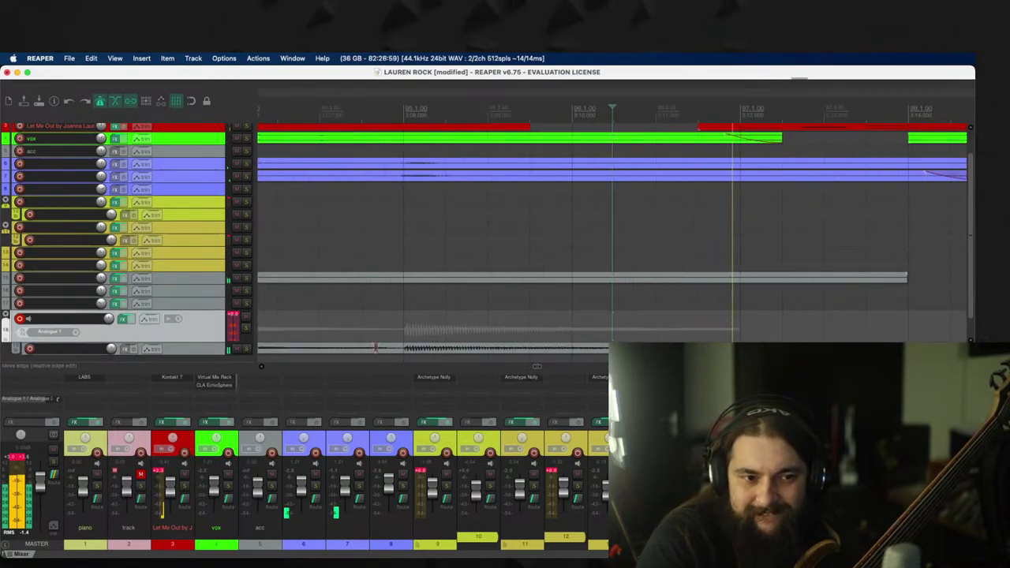
Step: Record another take of the sustained note on track 18 from about bar 95.1 to 97.4 and save it
click(412, 322)
key(space)
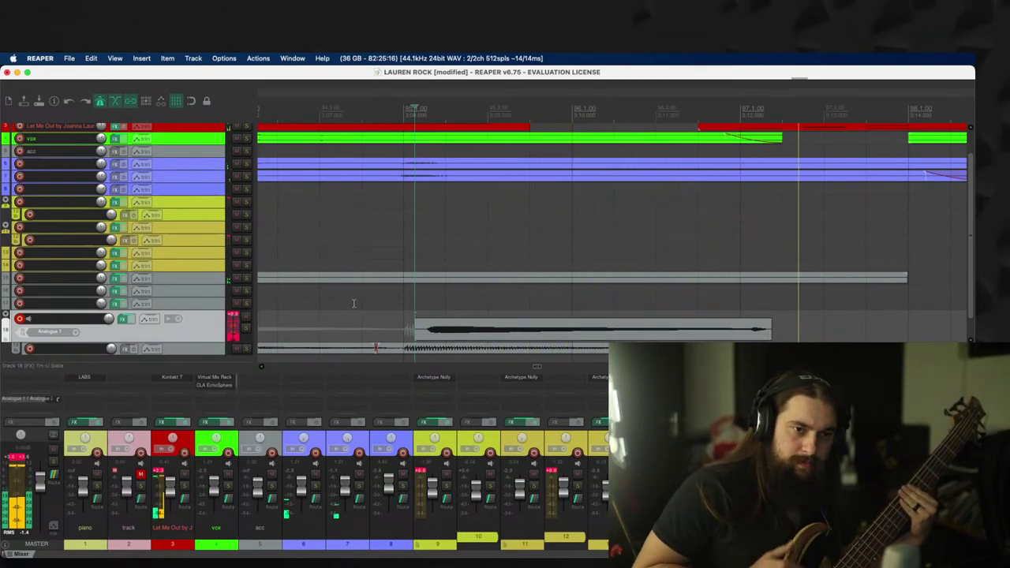
key(space)
key(Return)
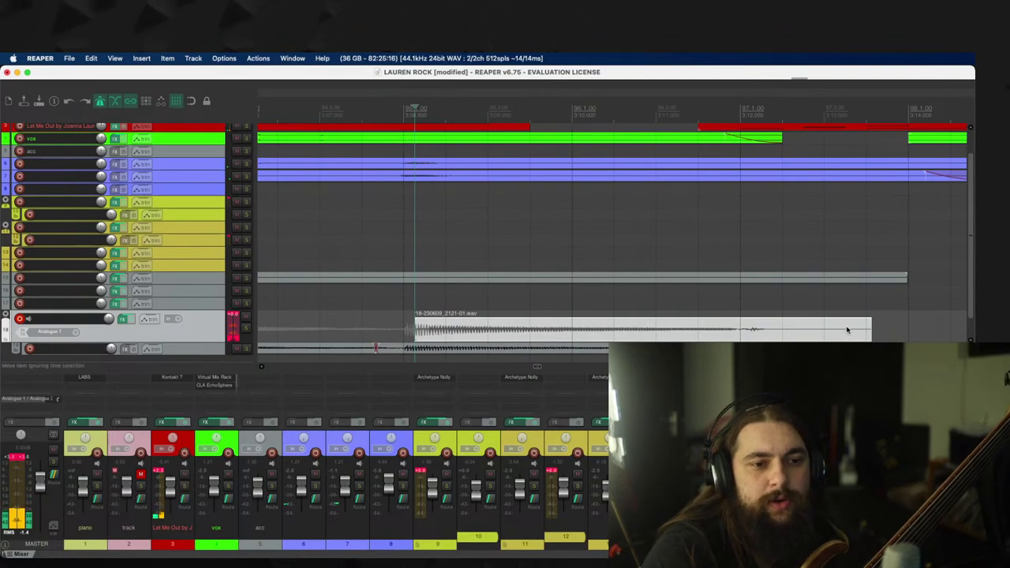
Step: Trim the sustained-note take to about bars 96.3 to 97.1 on the child track and play back the join from about bar 96.2
drag(869, 328, 735, 339)
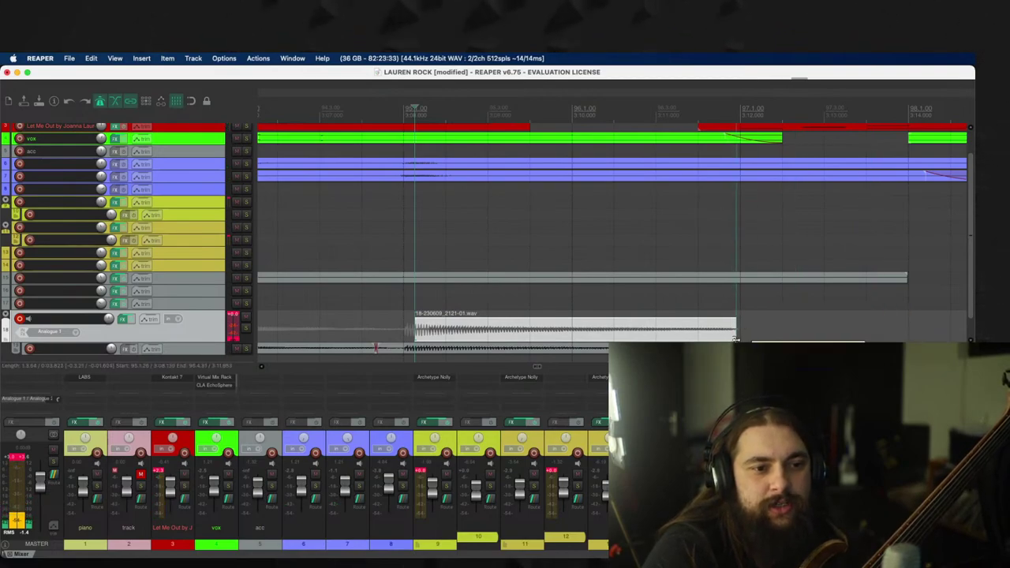
drag(553, 329, 557, 329)
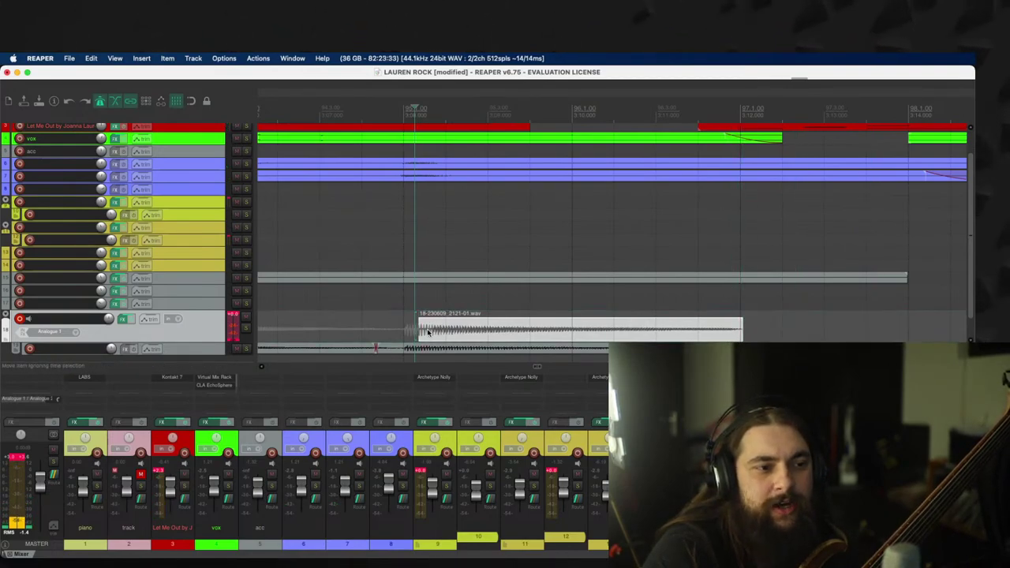
drag(422, 332, 677, 335)
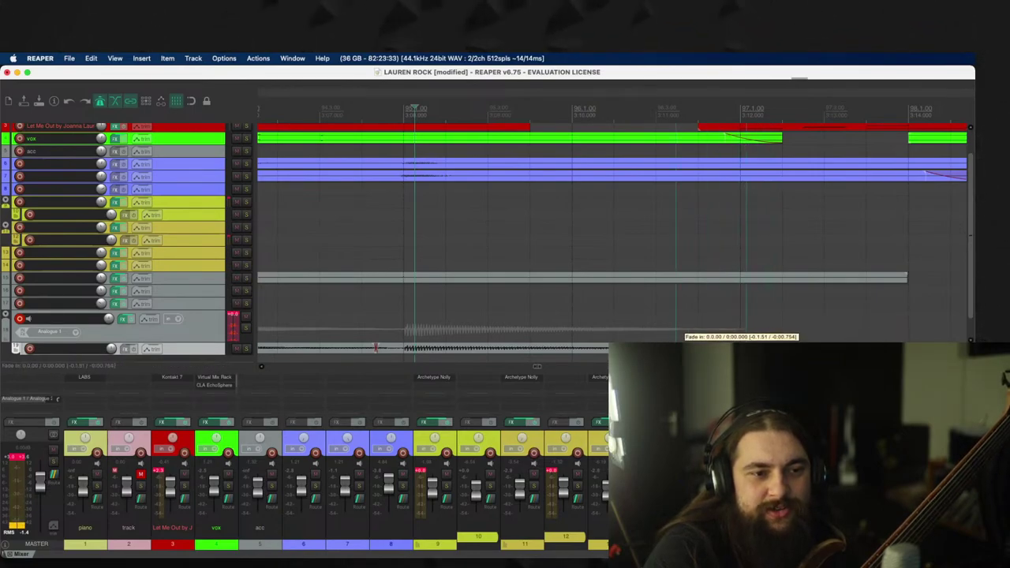
drag(745, 331, 745, 331)
click(637, 303)
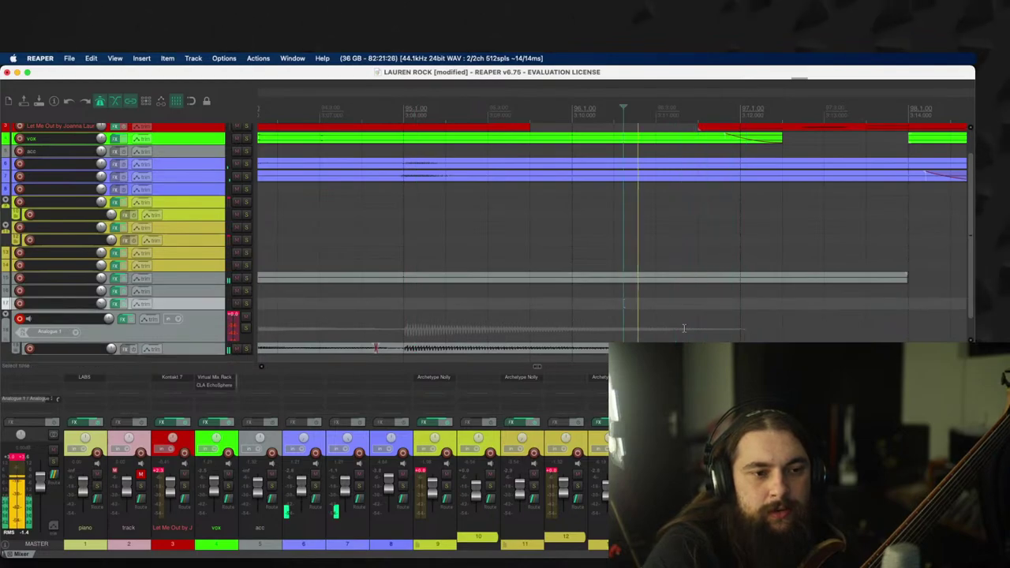
Step: Record the next bass section on track 18 from about bar 96.2 to 113 and save the take
scroll(788, 311, down, 2)
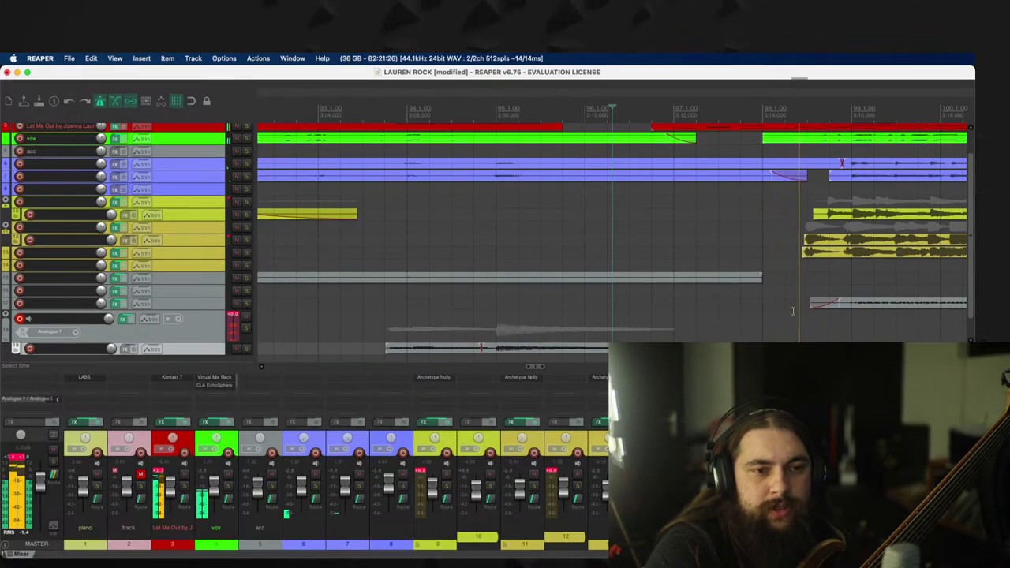
click(604, 310)
key(super+r)
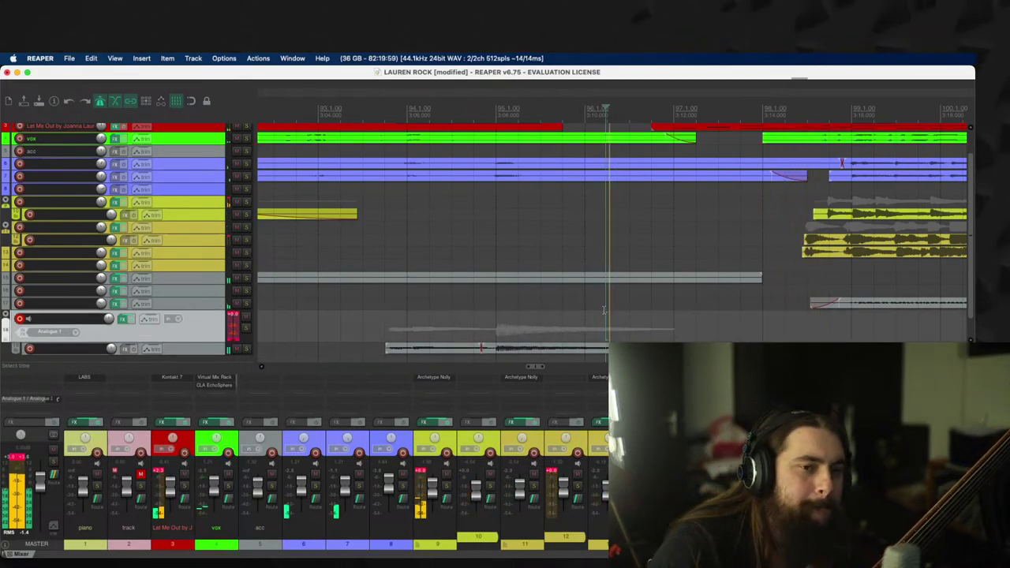
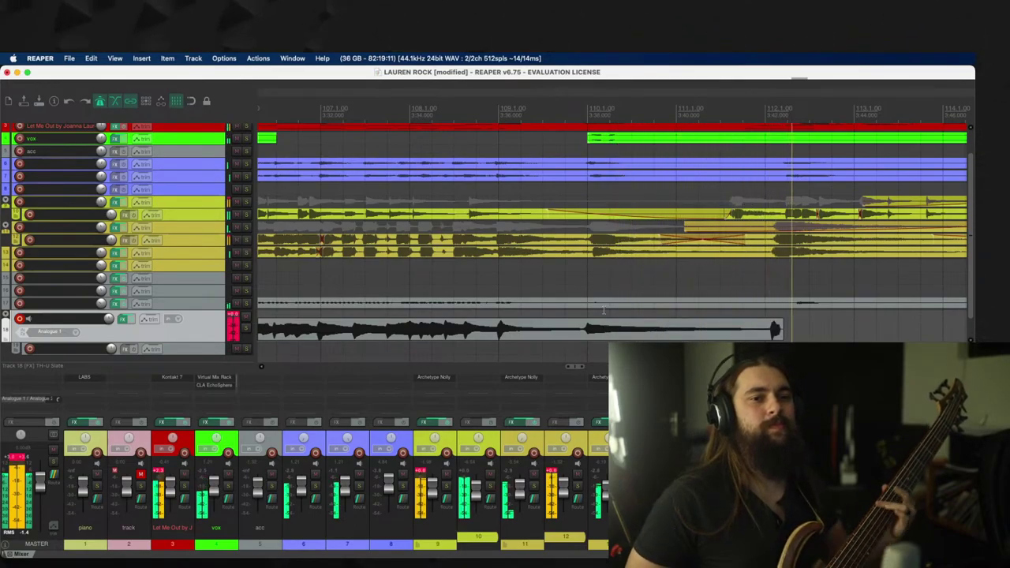
key(space)
key(Return)
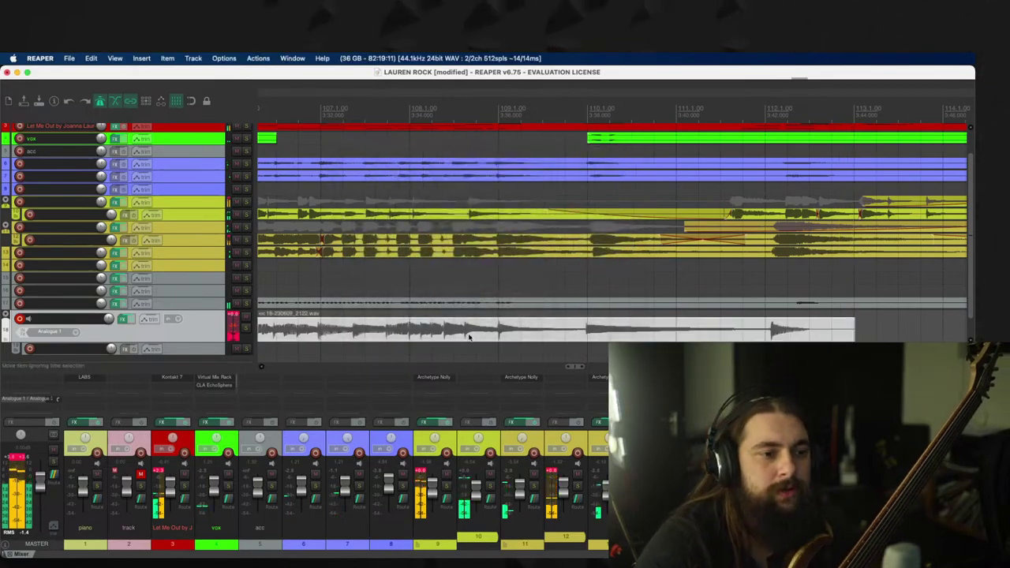
Step: Place the take on the child track with its end trimmed to about bar 109.1, and set the edit cursor to about bar 107.2
key(space)
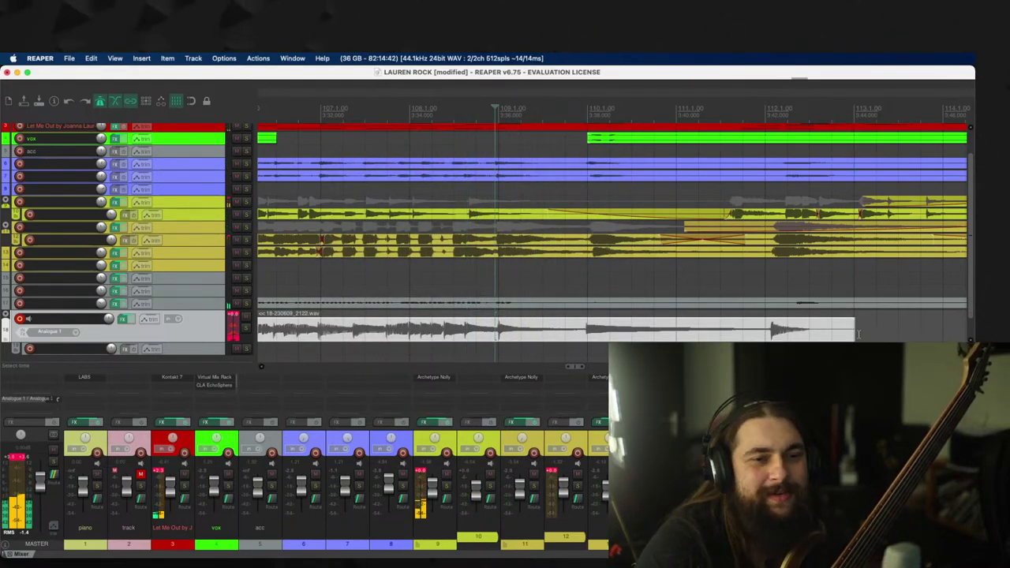
drag(855, 332, 497, 356)
click(339, 335)
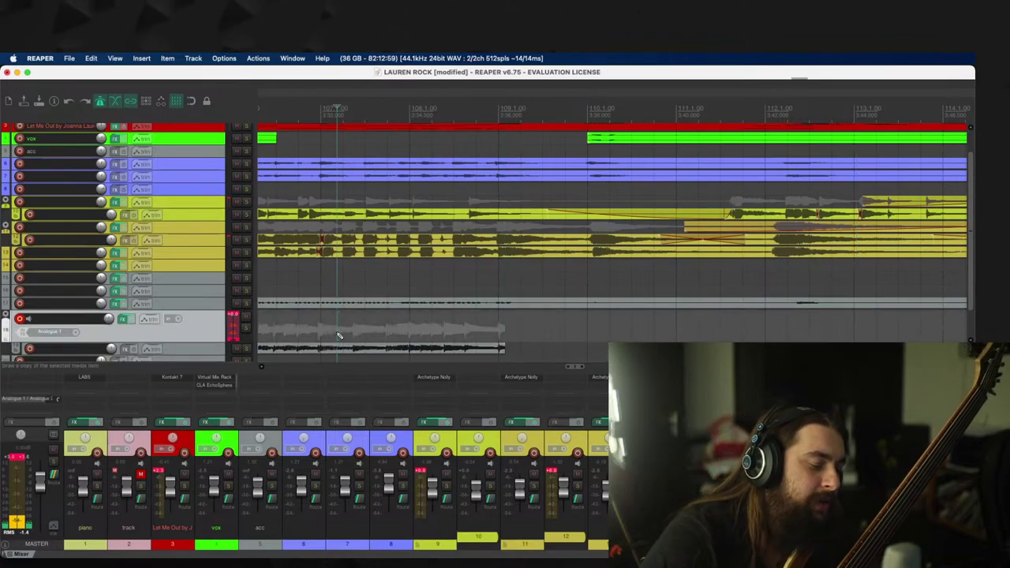
key(super+r)
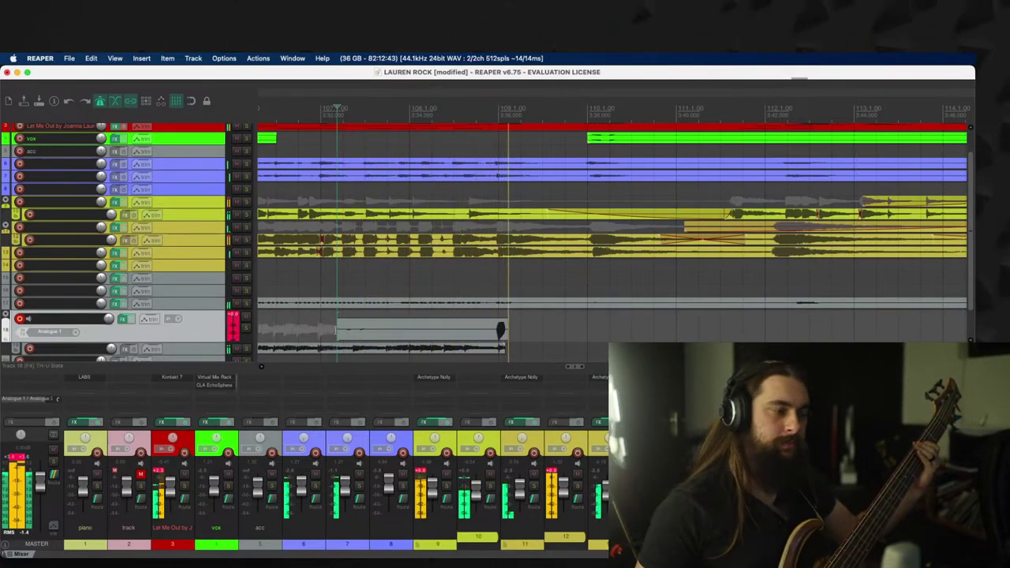
key(space)
key(Return)
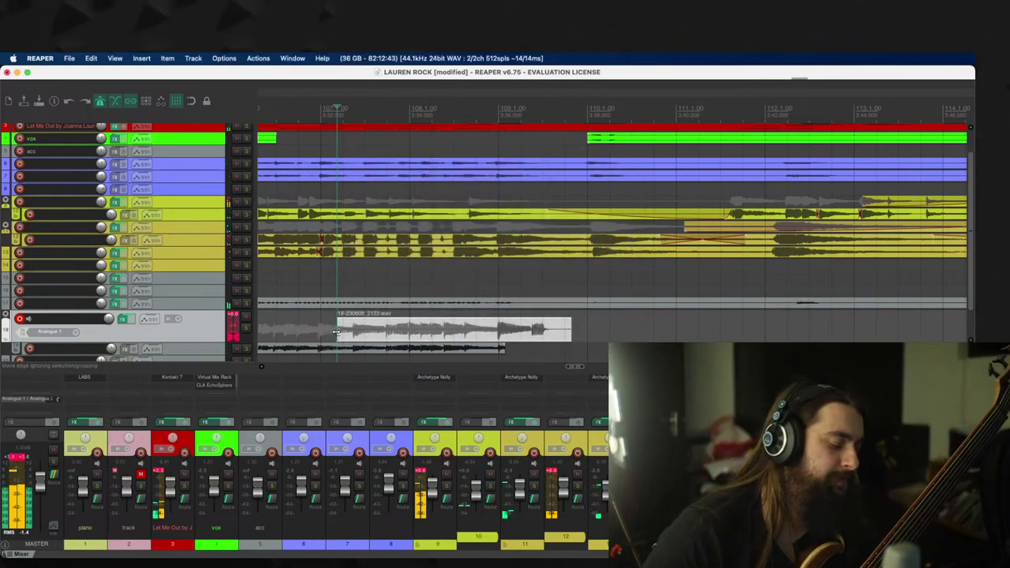
key(super+z)
Step: Record from about bar 107.2 to 112.3 on track 18 and place the take on the child track starting at about bar 109.1
key(super+r)
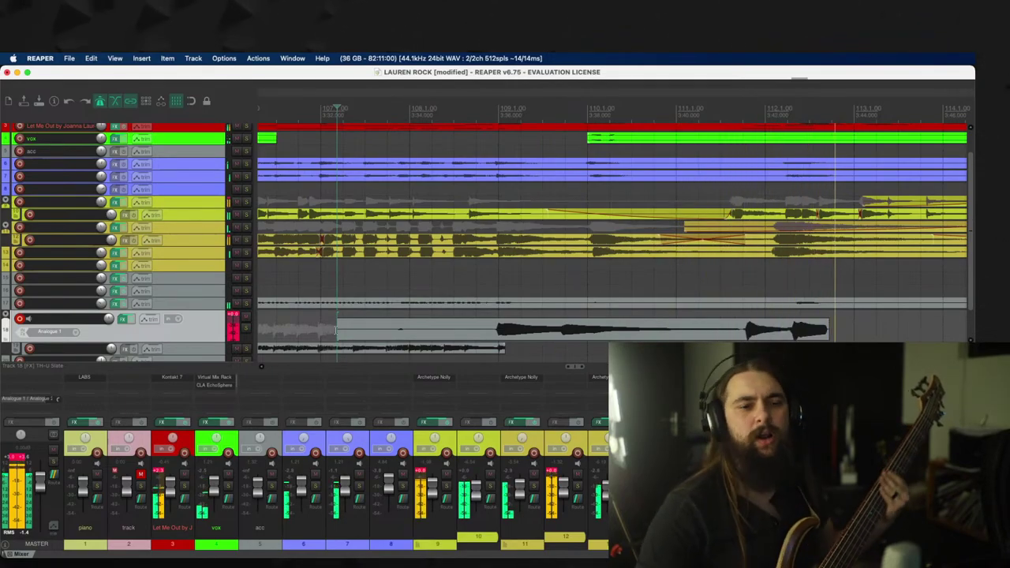
key(space)
drag(336, 331, 499, 348)
Step: Play back the new child-track item from about bar 111.2 and trim its end to about bar 111.4
click(708, 324)
key(space)
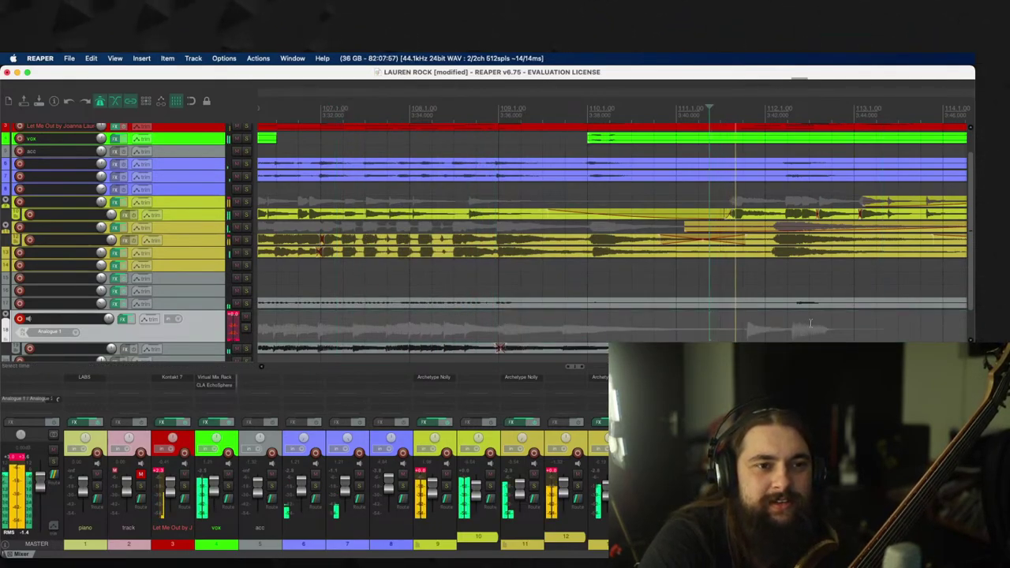
key(space)
drag(822, 331, 743, 323)
Step: Add a marker at about bar 111.4 and set the edit cursor to about bar 110.3
scroll(743, 324, up, 5)
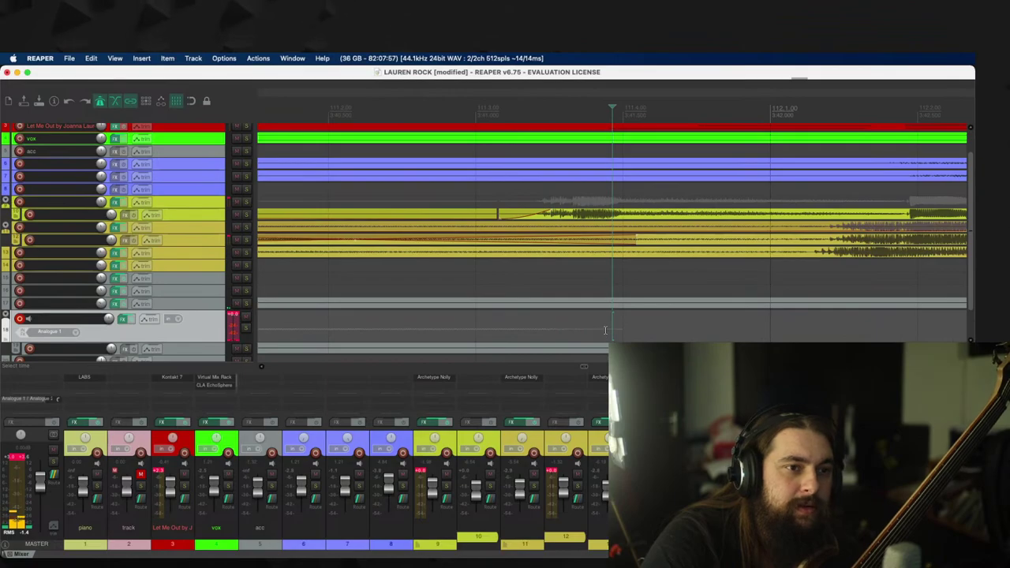
scroll(607, 328, down, 4)
click(354, 326)
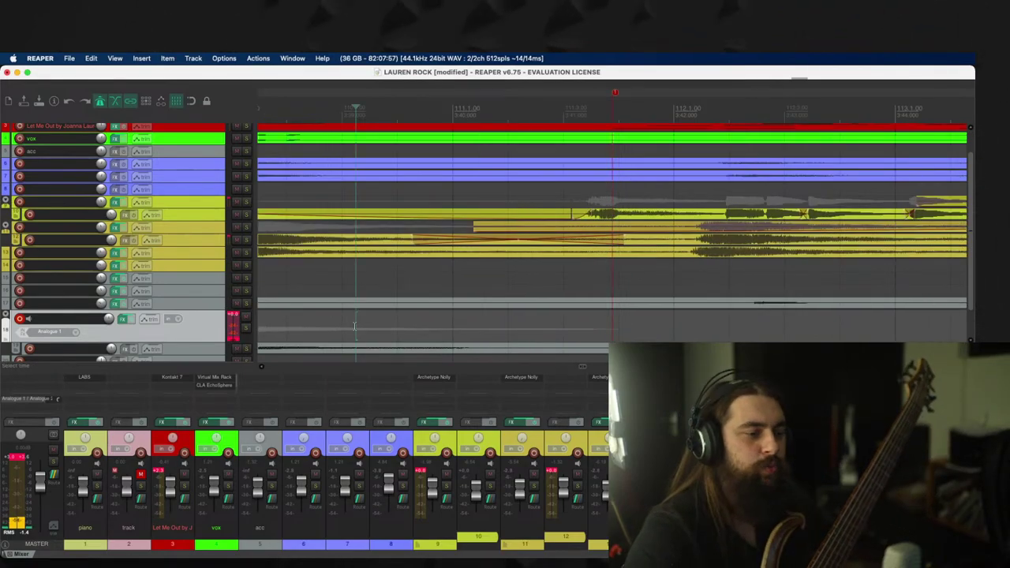
Step: Record from about bar 110.3 to 113.1 on track 18 and place the take on the child track starting at the marker
key(super+r)
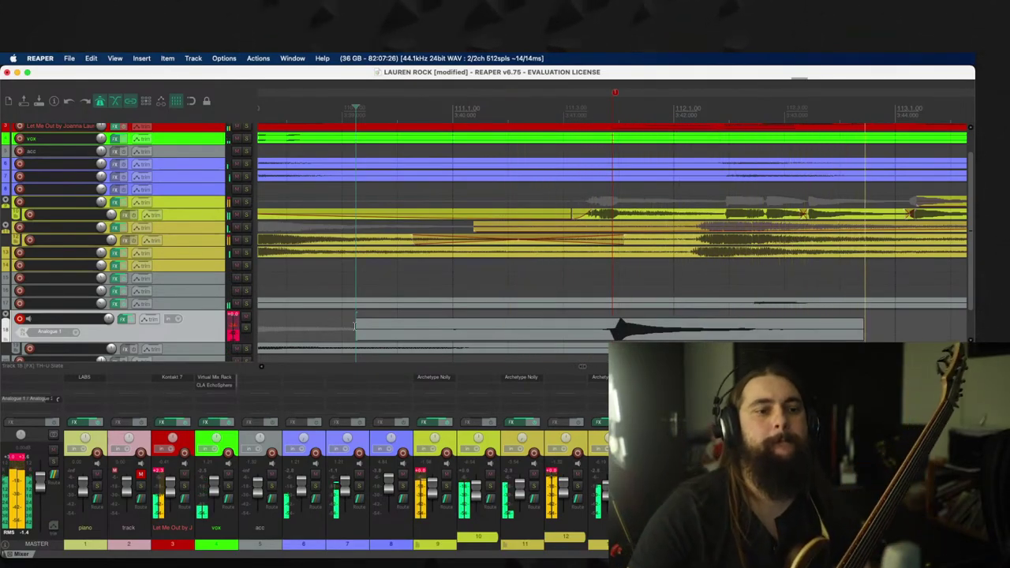
key(space)
key(Return)
drag(353, 332, 614, 332)
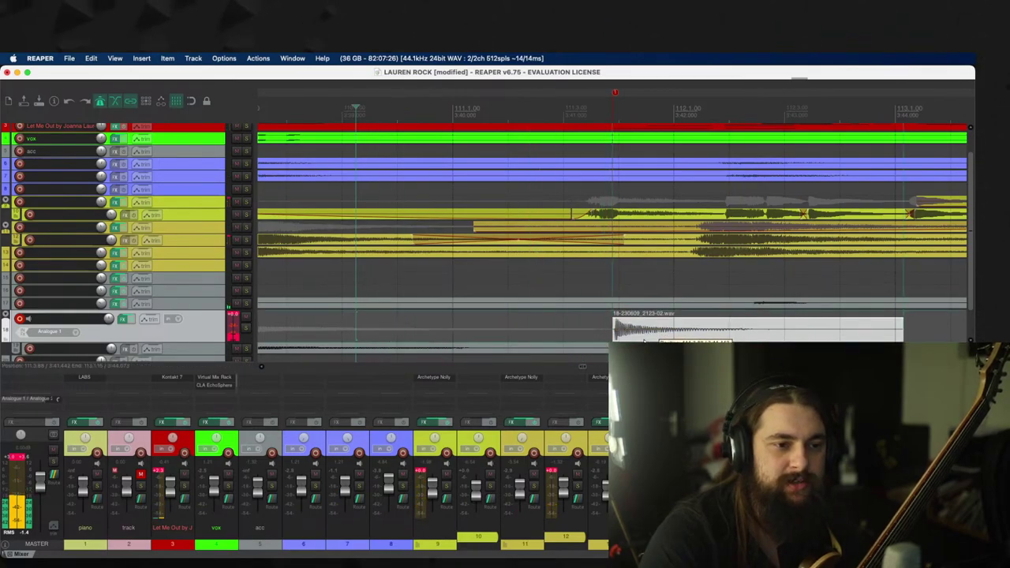
click(641, 337)
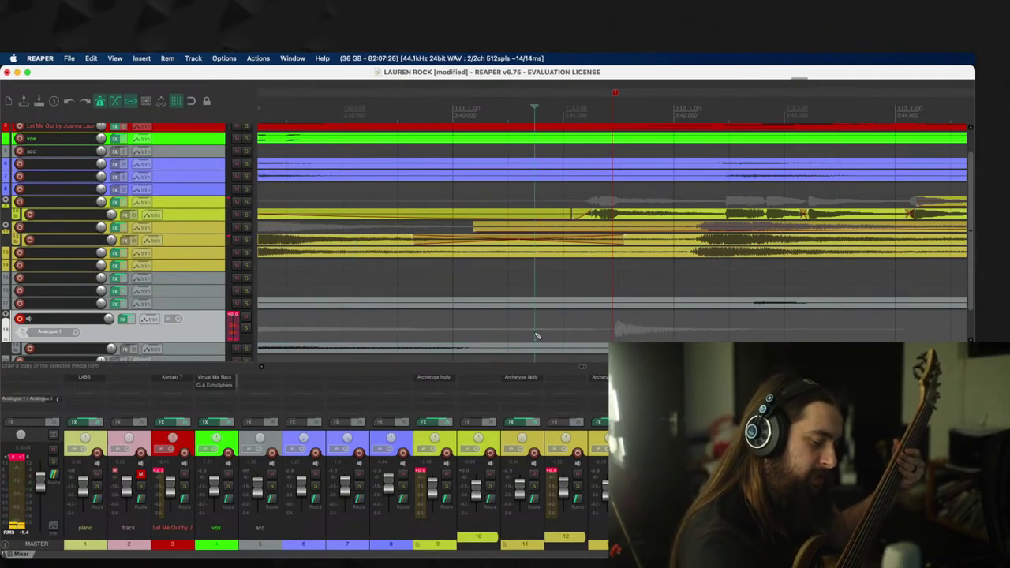
Step: Record the ending on track 18 from about bar 111.2 to 119.2, and trim the take's end to about bar 119 with a fade-out
key(super+r)
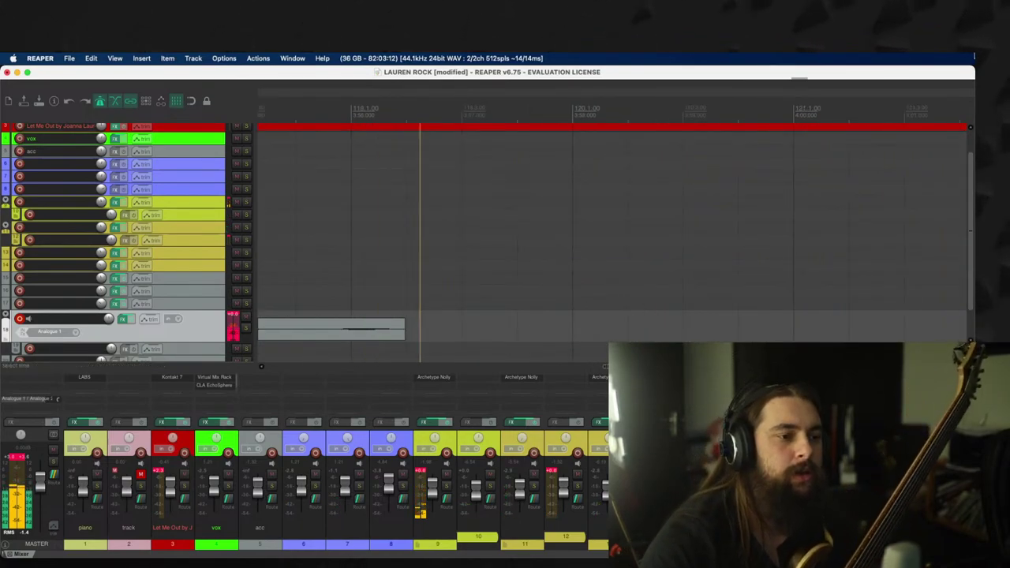
key(space)
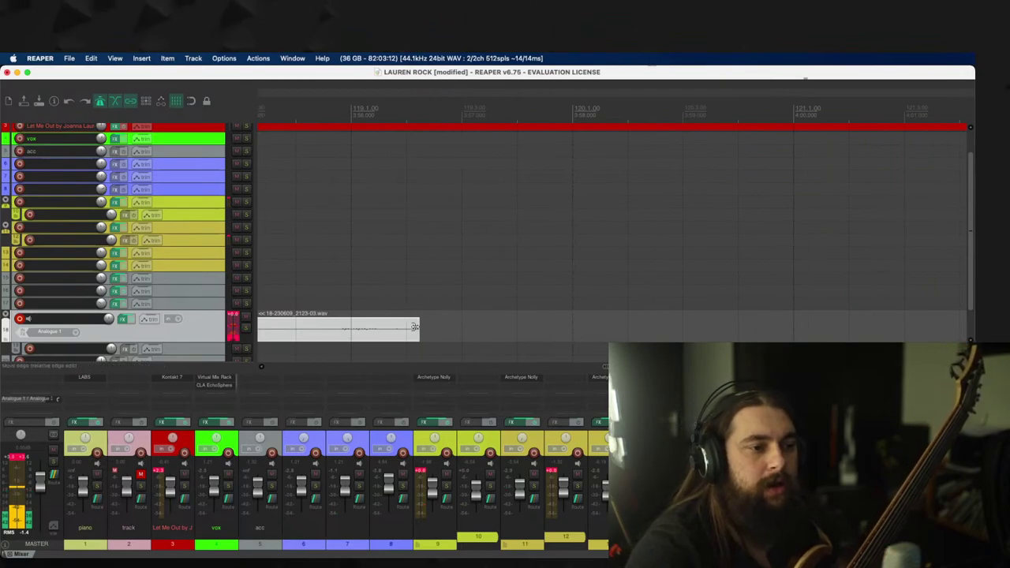
drag(414, 326, 340, 323)
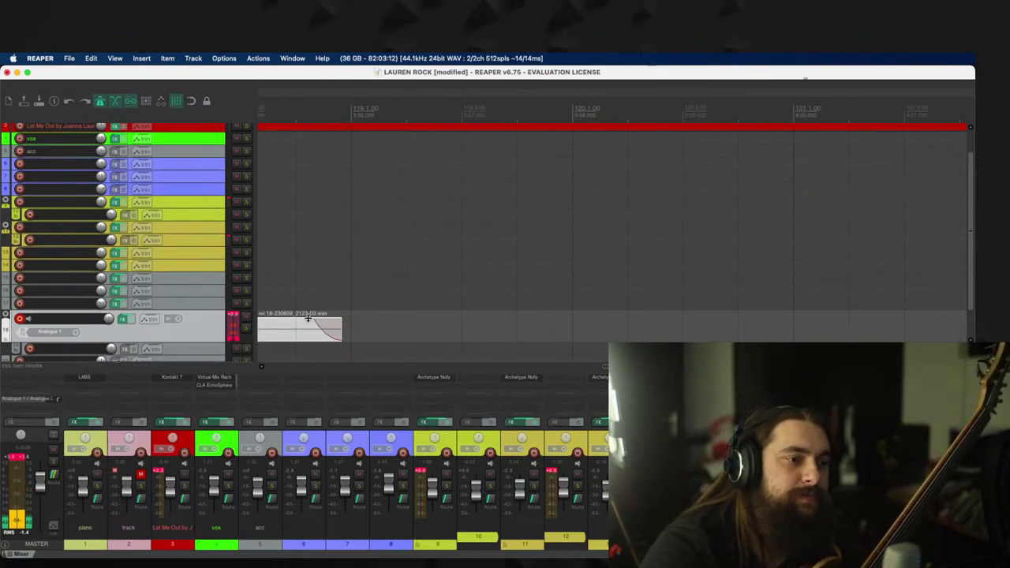
Step: Trim the ending take's start to about bar 112.2 and move it onto the child track, auditioning the join from about bar 111.4
scroll(340, 321, down, 5)
scroll(619, 331, up, 6)
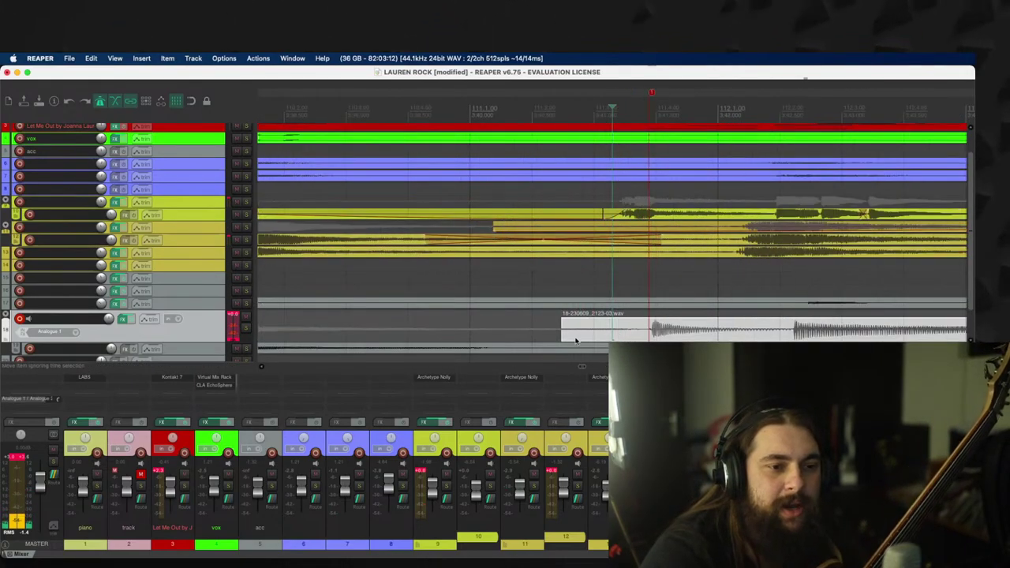
drag(555, 331, 783, 332)
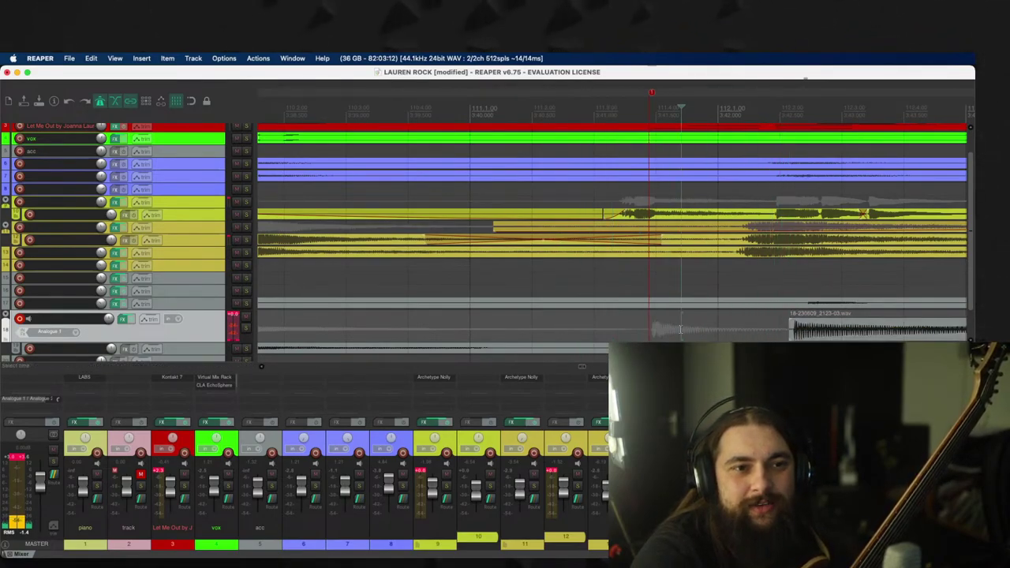
key(space)
click(808, 334)
drag(808, 334, 793, 334)
scroll(836, 335, down, 4)
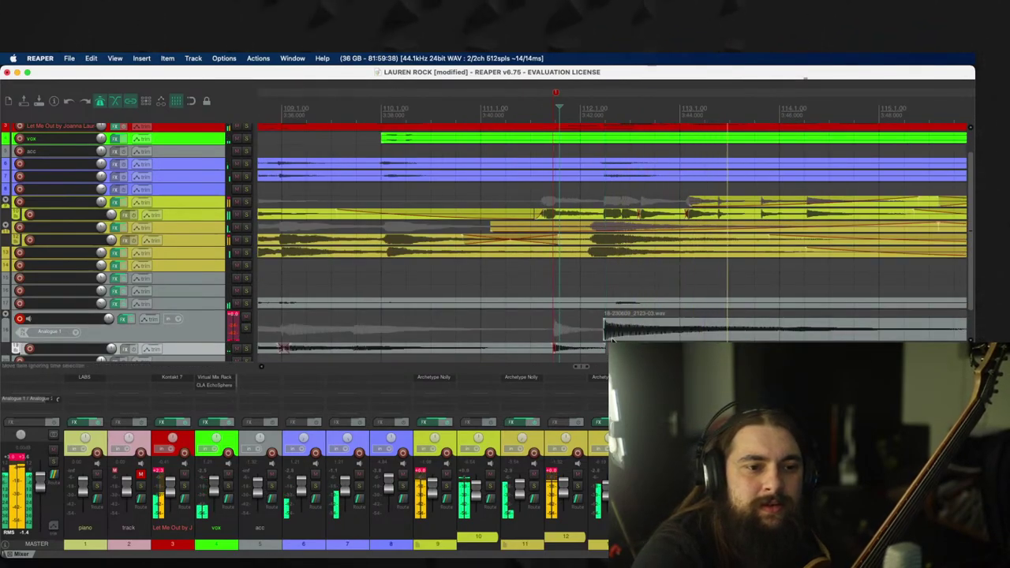
drag(742, 328, 743, 348)
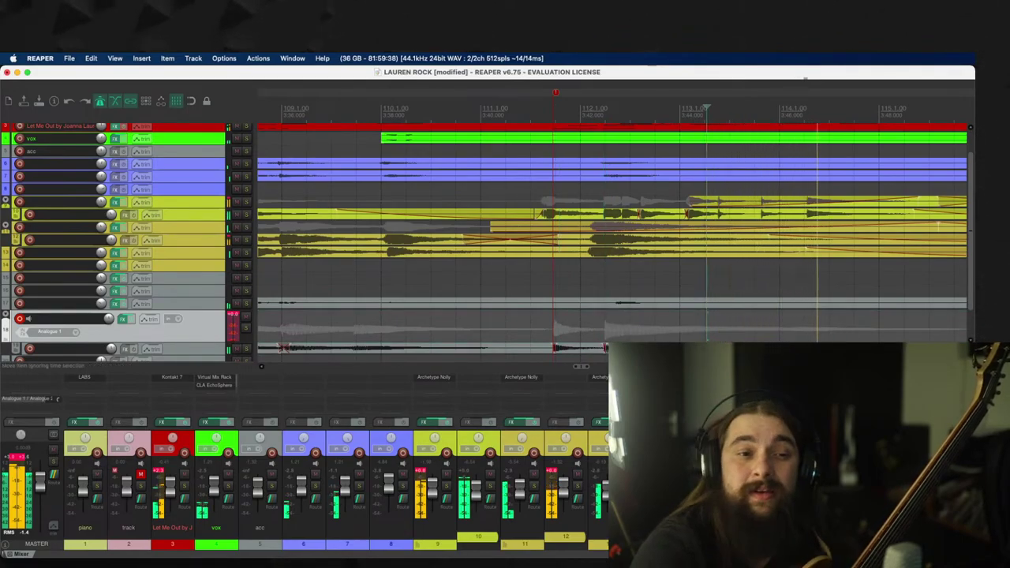
Step: Play back the song's ending from about bar 113.2 past the last items and stop playback
scroll(612, 237, down, 6)
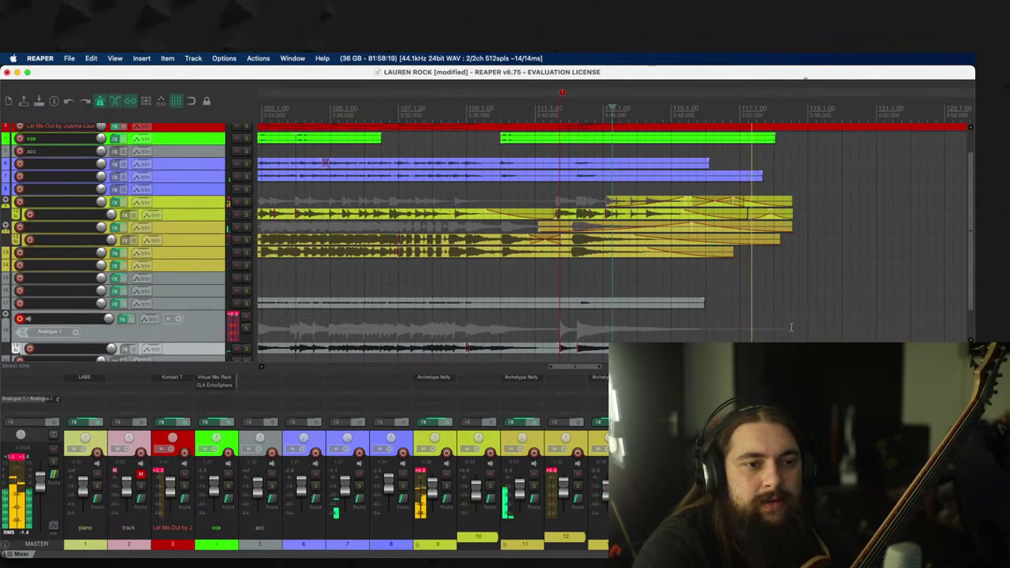
scroll(790, 327, down, 4)
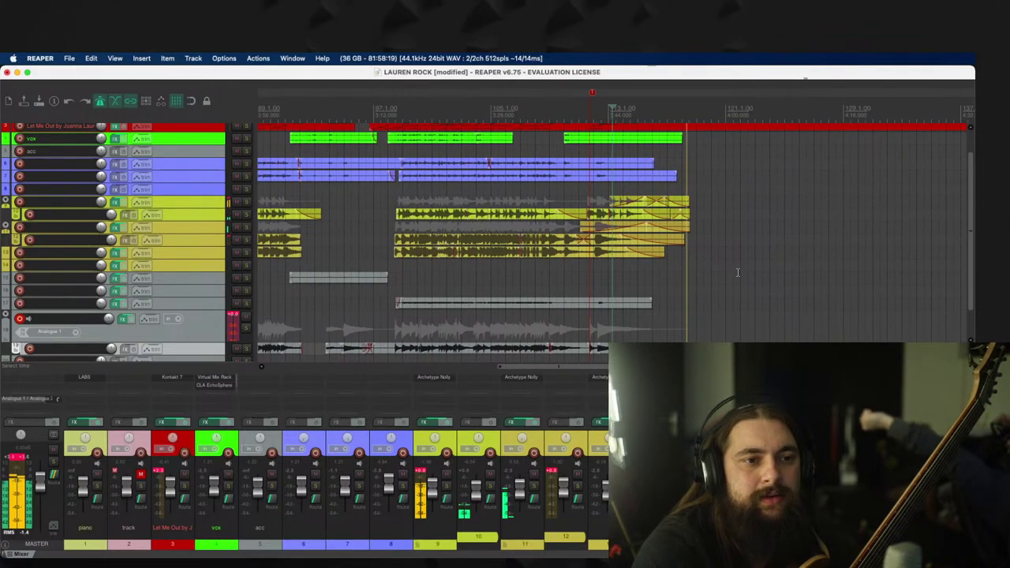
key(space)
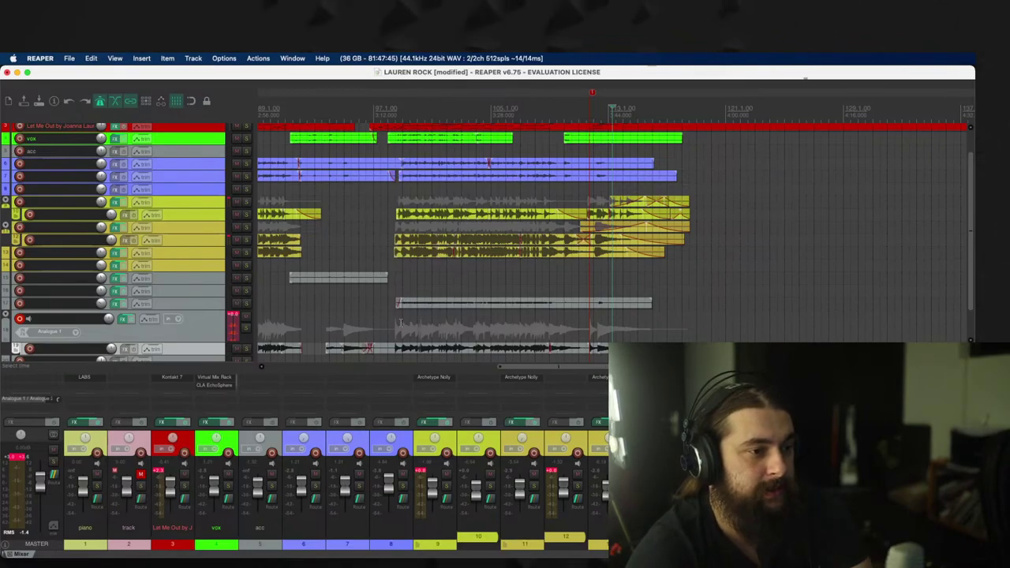
Step: Trim the start of the child-track item overlapping the sustained note at bar 96.2 to about bar 98.3
scroll(366, 347, up, 5)
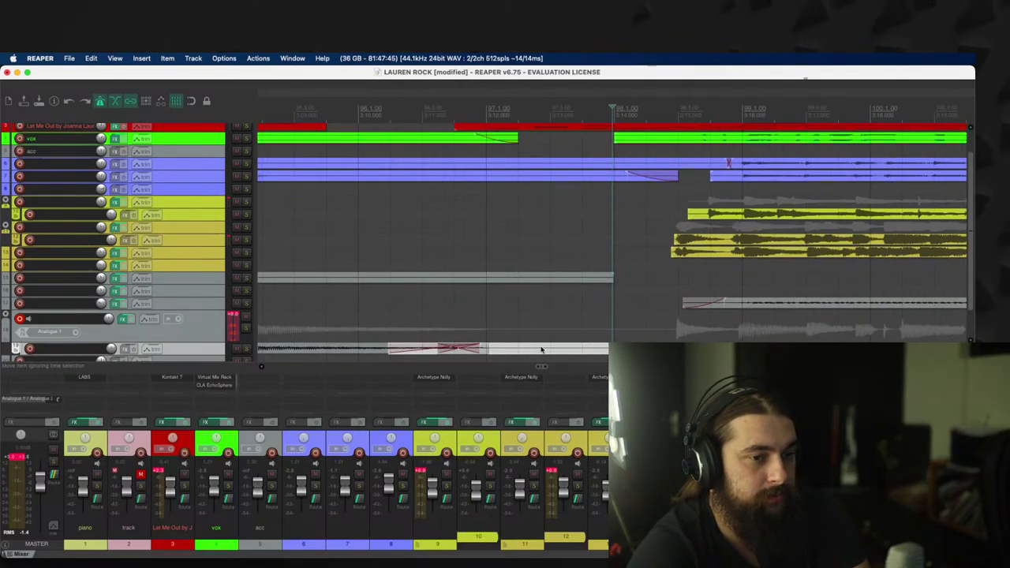
click(419, 339)
drag(386, 331, 670, 331)
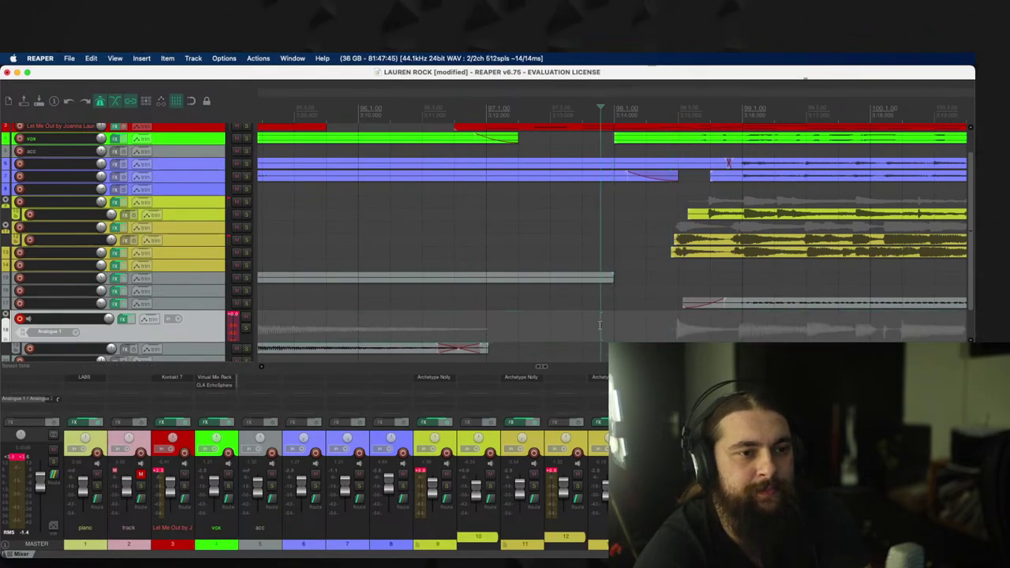
Step: Play back the final section from about bar 97.4 and check the edited bass takes through the ending
key(space)
scroll(713, 333, down, 4)
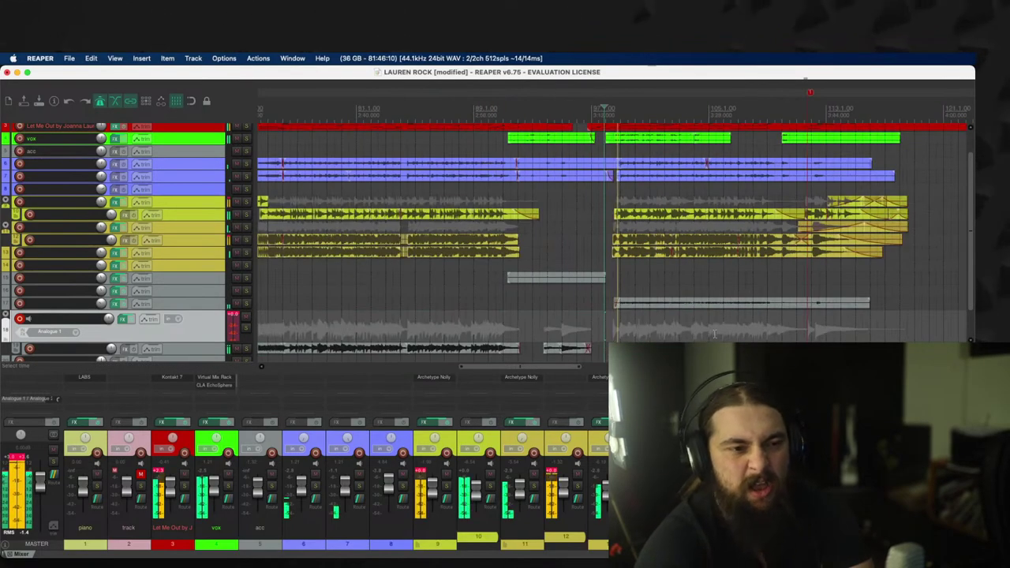
scroll(714, 333, down, 4)
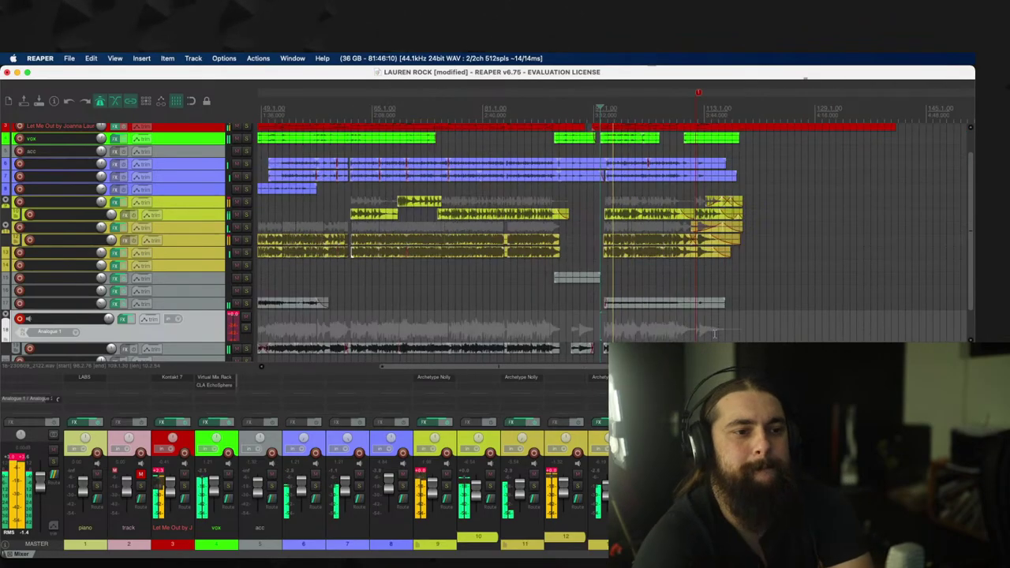
scroll(714, 334, down, 3)
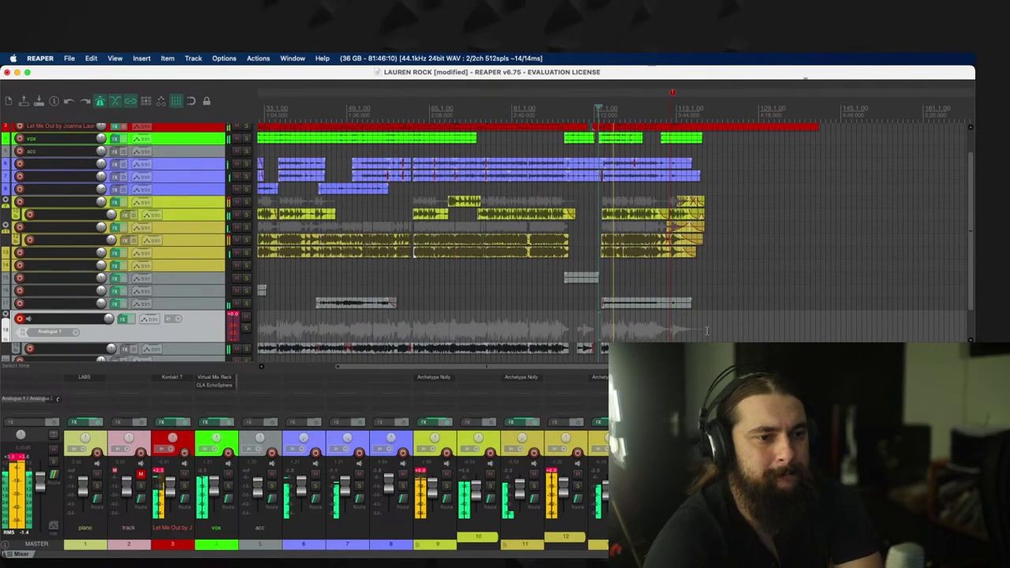
scroll(706, 330, up, 5)
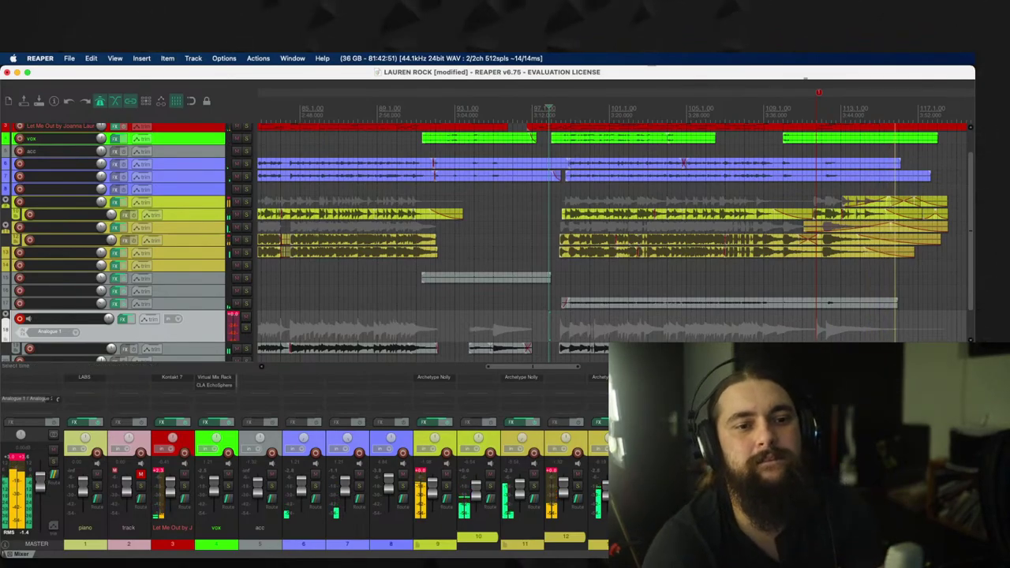
Step: Trim the start of the child-track item overlapping the section's end at bar 61 to just before bar 62.1
scroll(527, 323, down, 3)
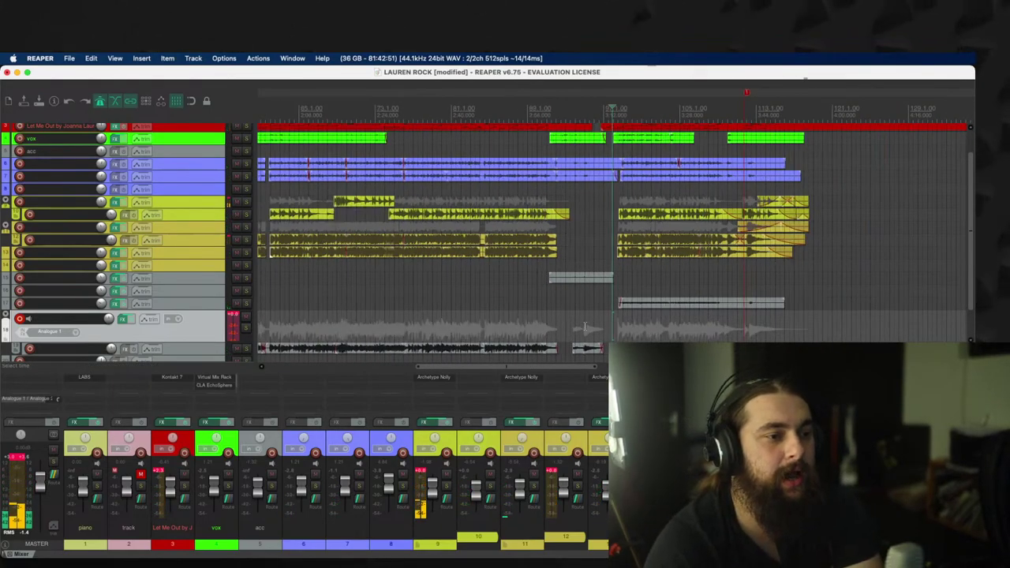
scroll(425, 334, down, 1)
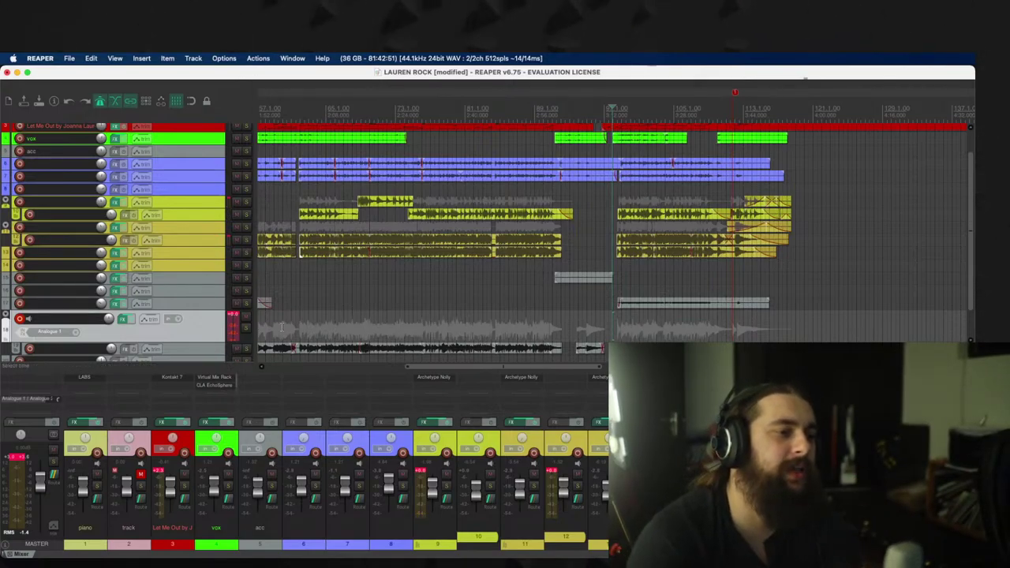
scroll(296, 321, up, 5)
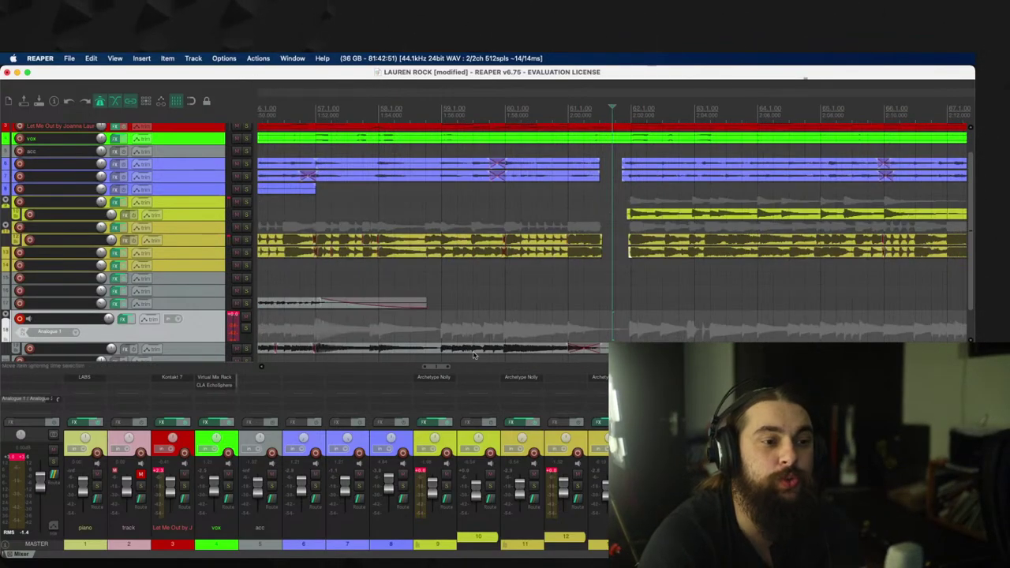
click(570, 347)
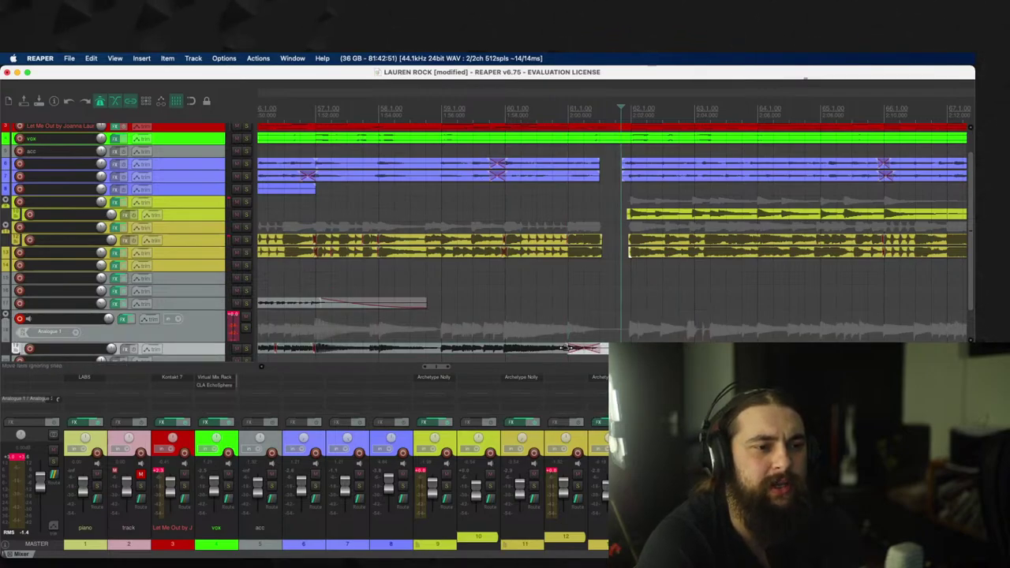
drag(570, 347, 628, 347)
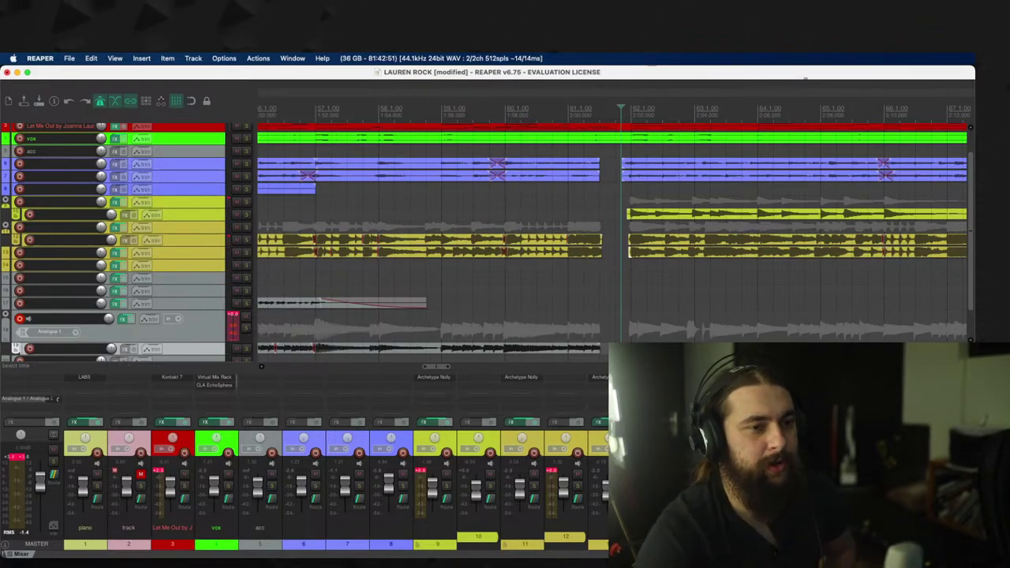
Step: Trim the start of the child track's first item to just before bar 2.1
scroll(560, 334, down, 10)
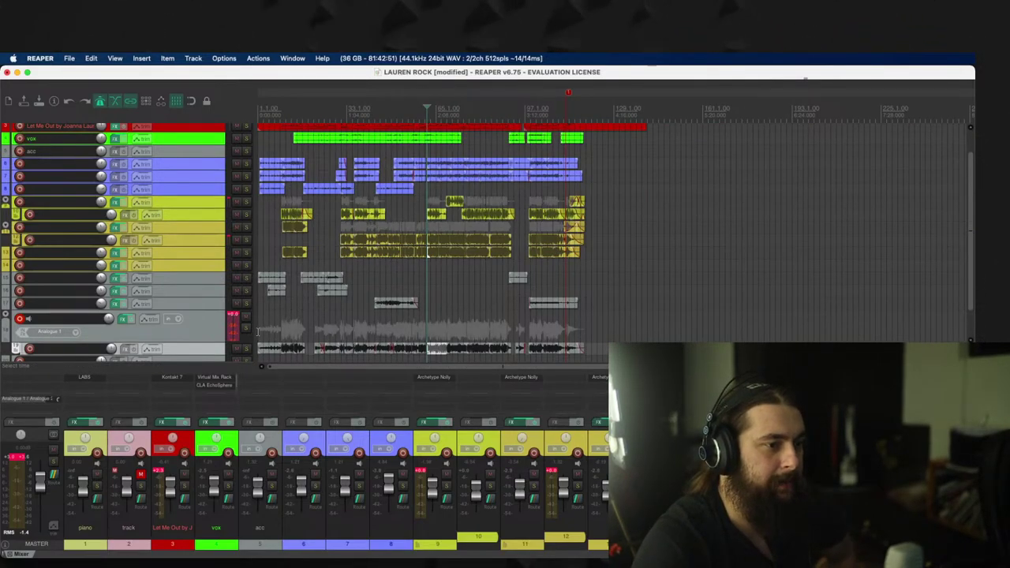
scroll(258, 331, up, 12)
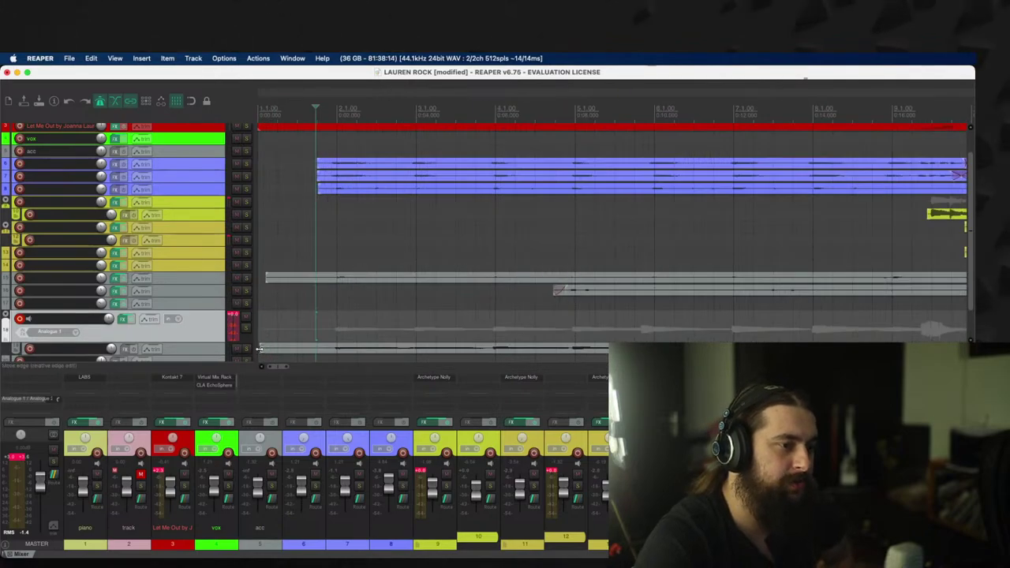
drag(259, 348, 333, 347)
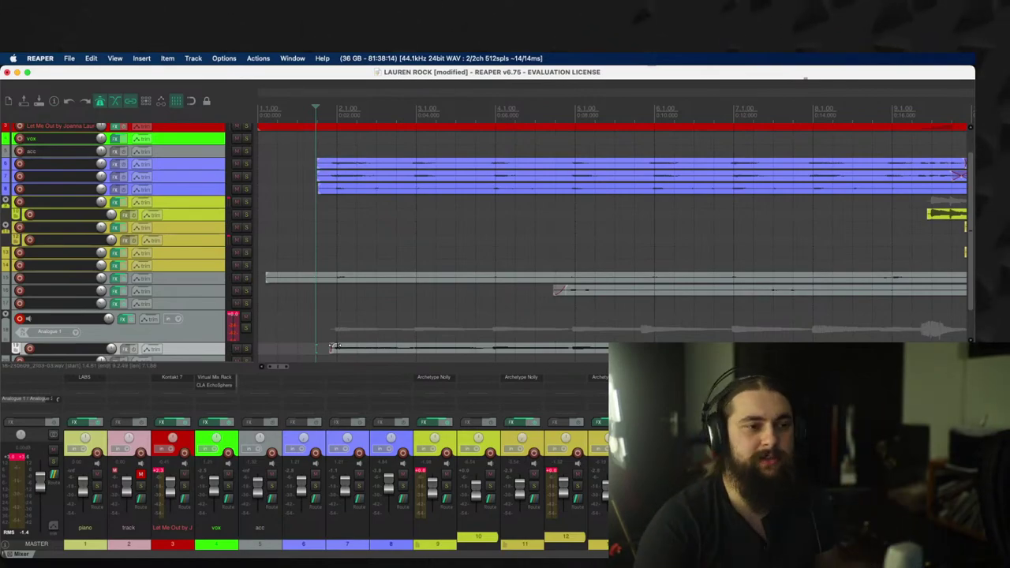
scroll(333, 337, down, 5)
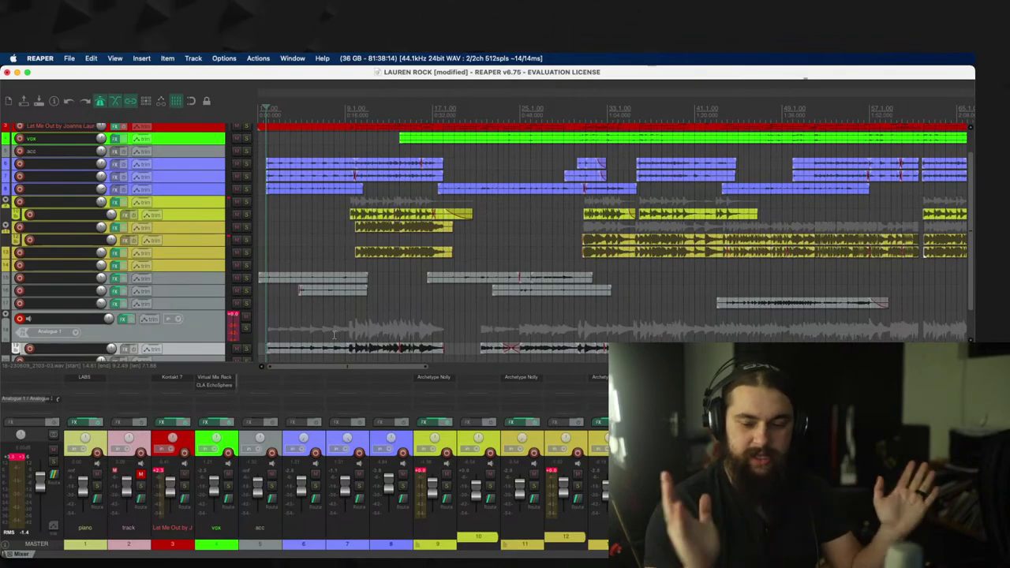
Step: Open the effect browser for the master track and list the plug-ins made by Waves
scroll(194, 228, up, 2)
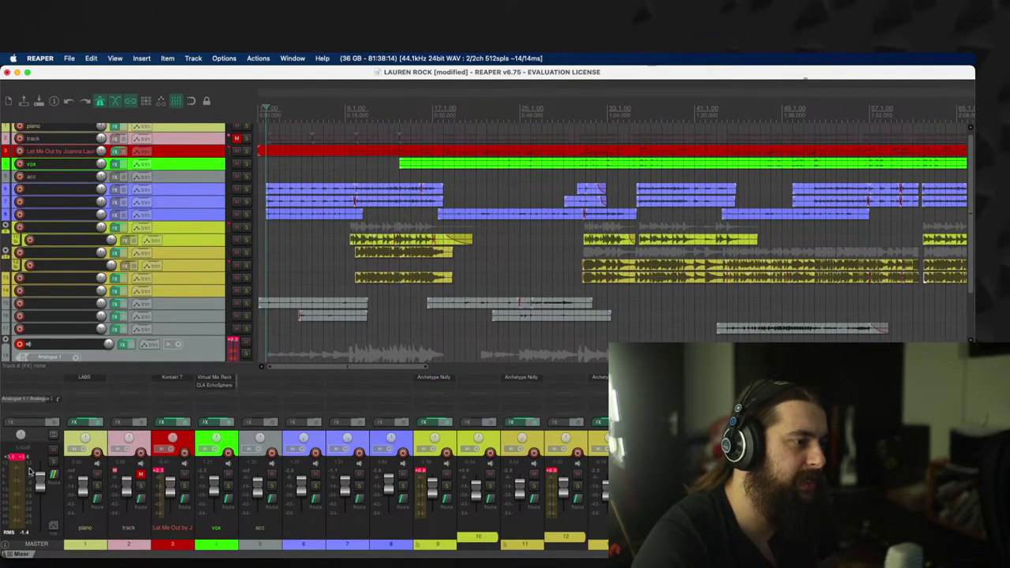
double_click(37, 421)
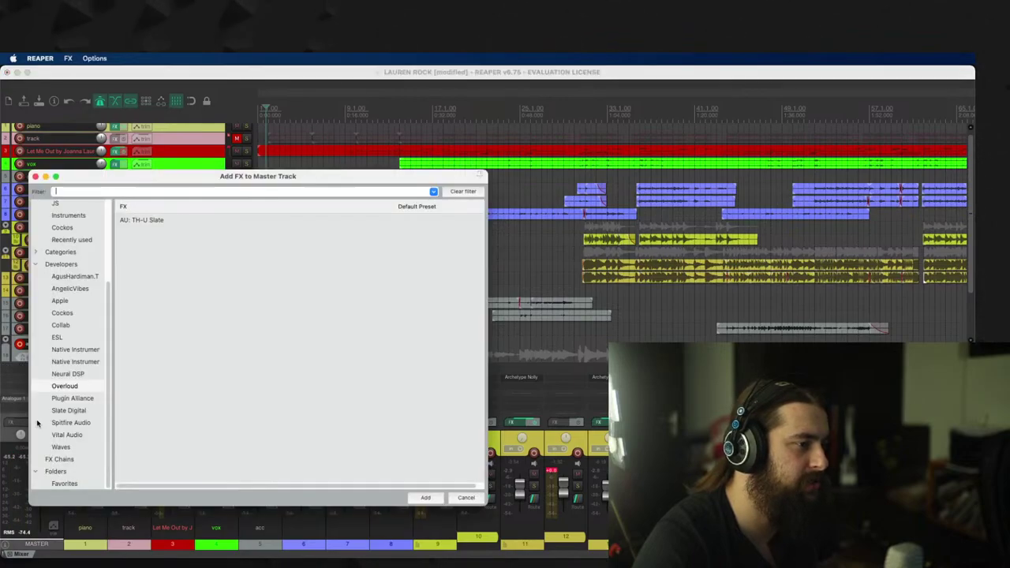
scroll(78, 263, up, 5)
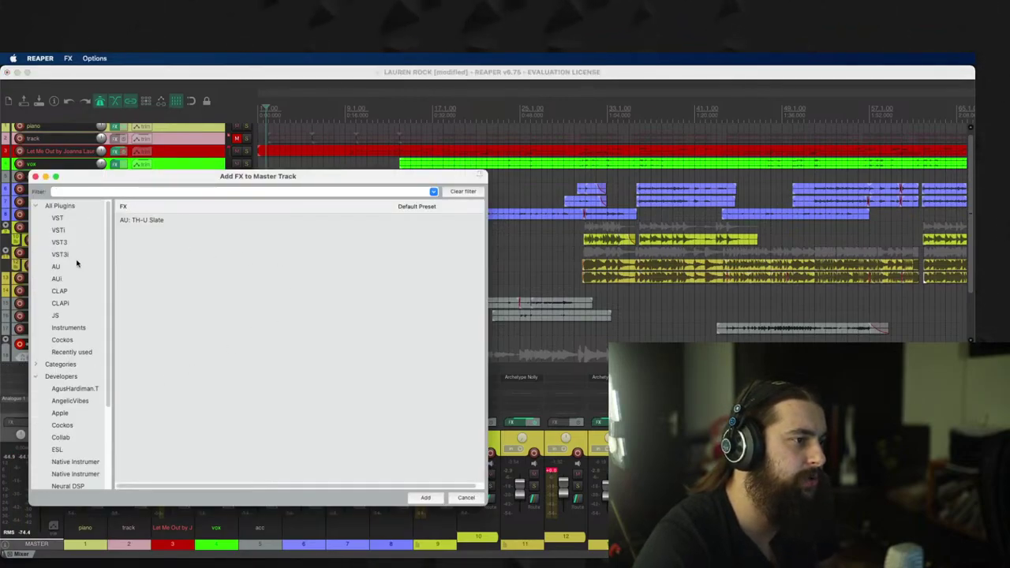
click(61, 243)
click(62, 231)
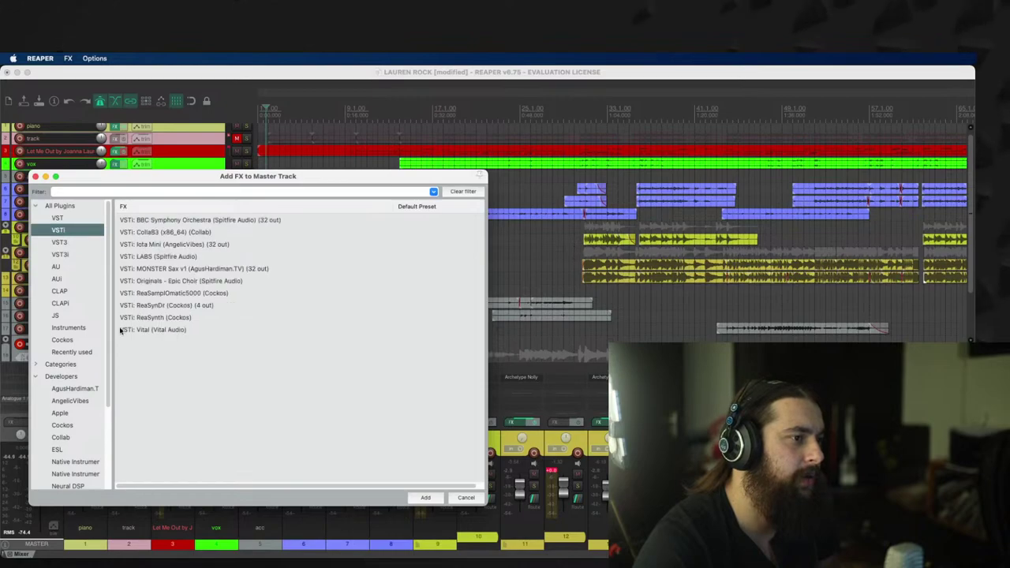
click(75, 255)
click(63, 291)
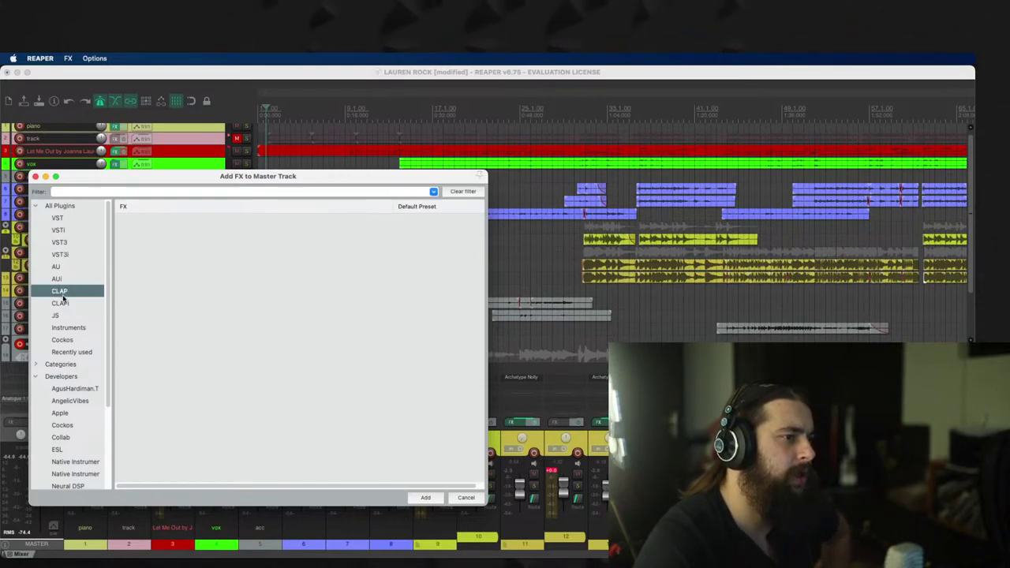
click(64, 306)
scroll(70, 353, down, 5)
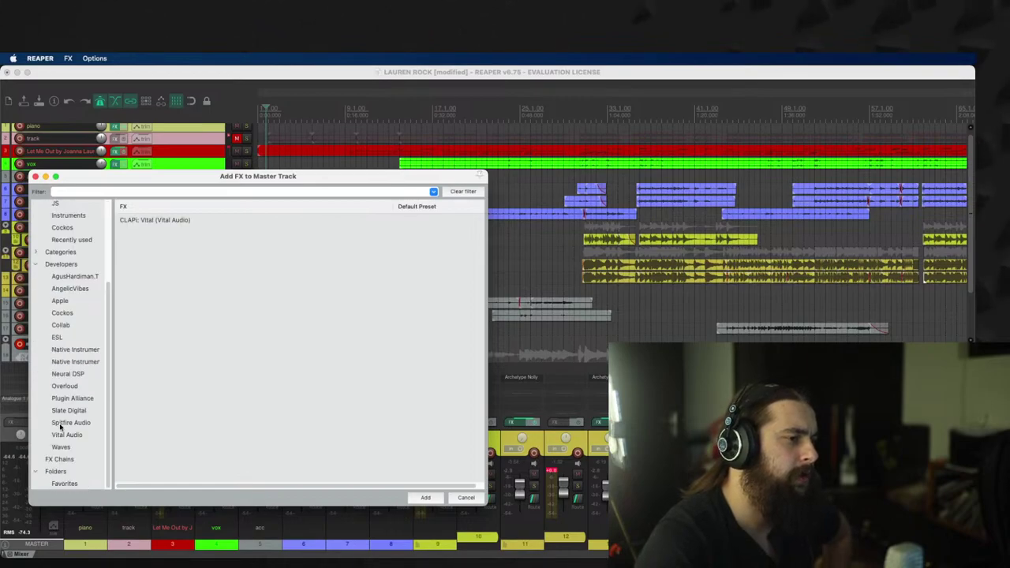
click(62, 447)
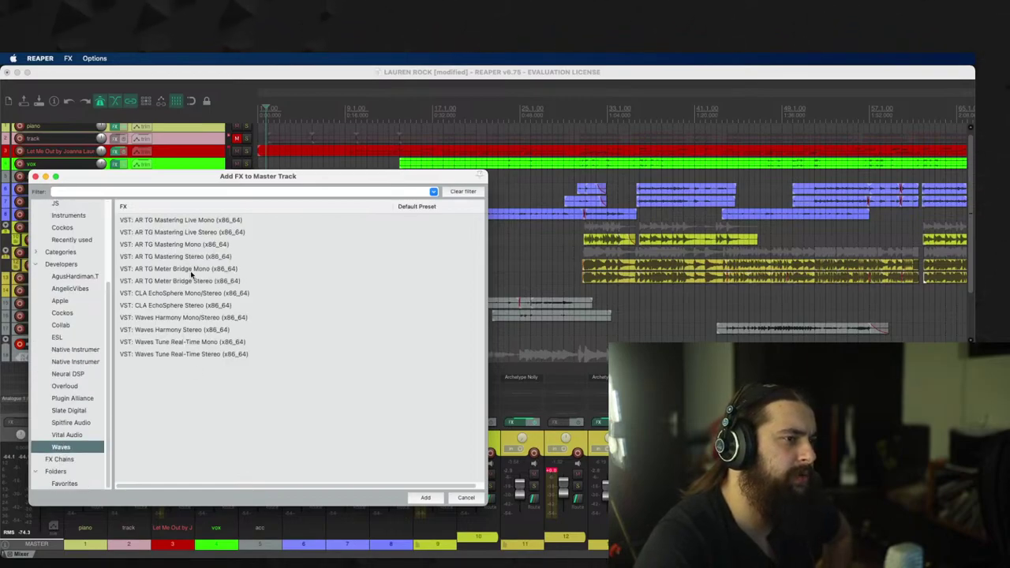
Step: Add the AR TG Mastering Live Stereo plug-in to the master track and close its effects window
click(194, 233)
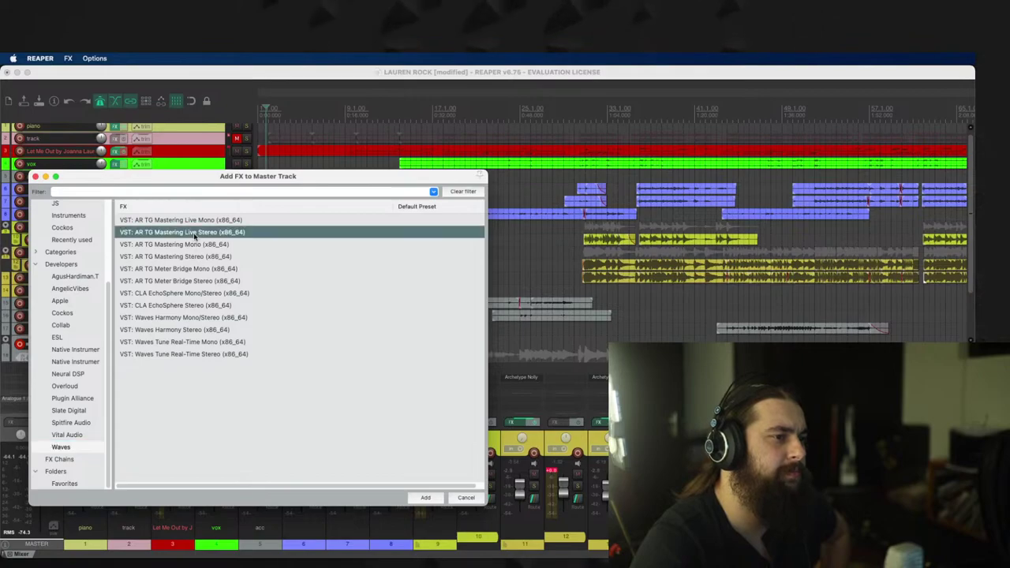
double_click(194, 233)
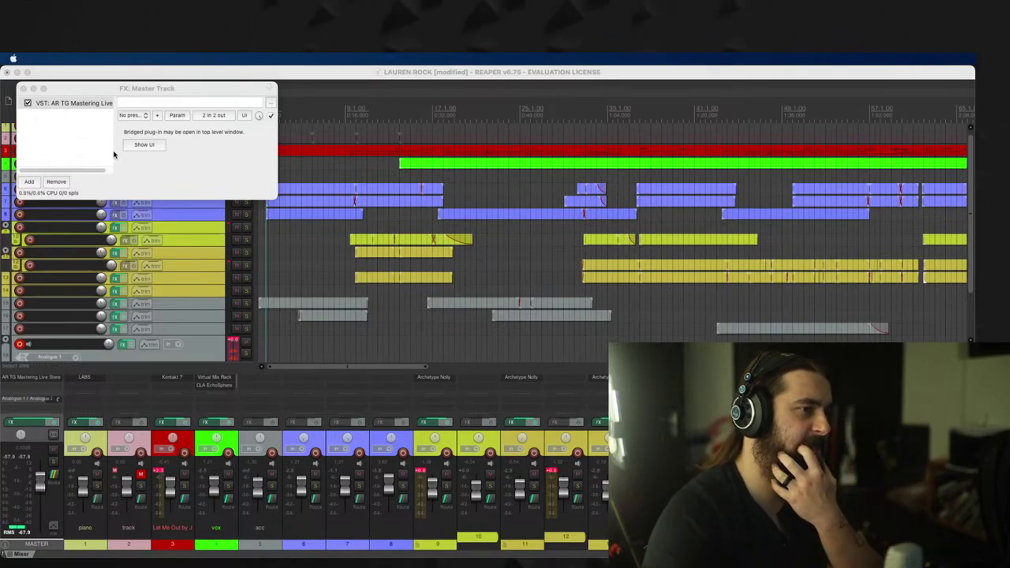
click(23, 88)
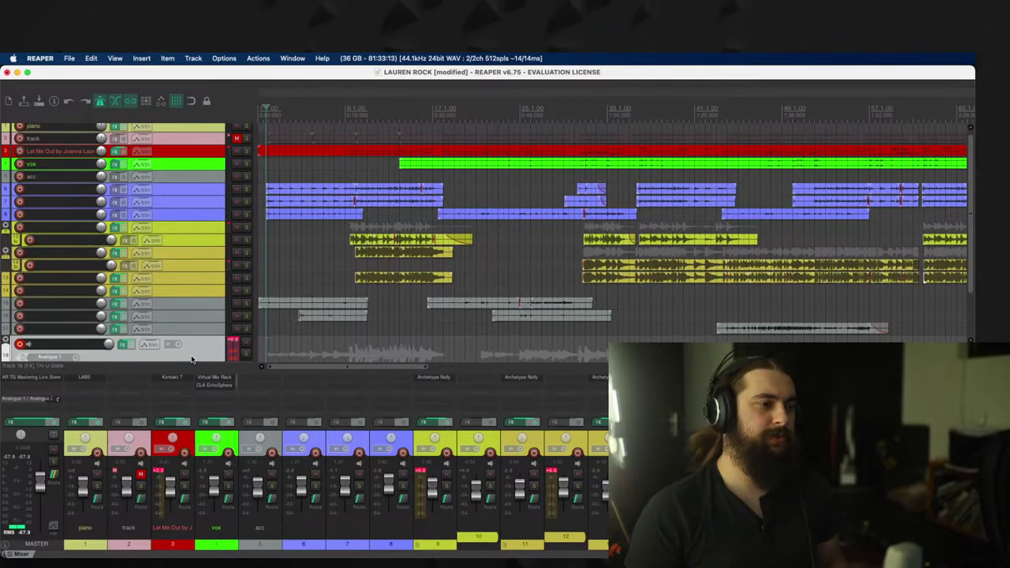
Step: Trim the start of track 15's first item to just before bar 2.1 while the song plays from the beginning
scroll(188, 345, down, 3)
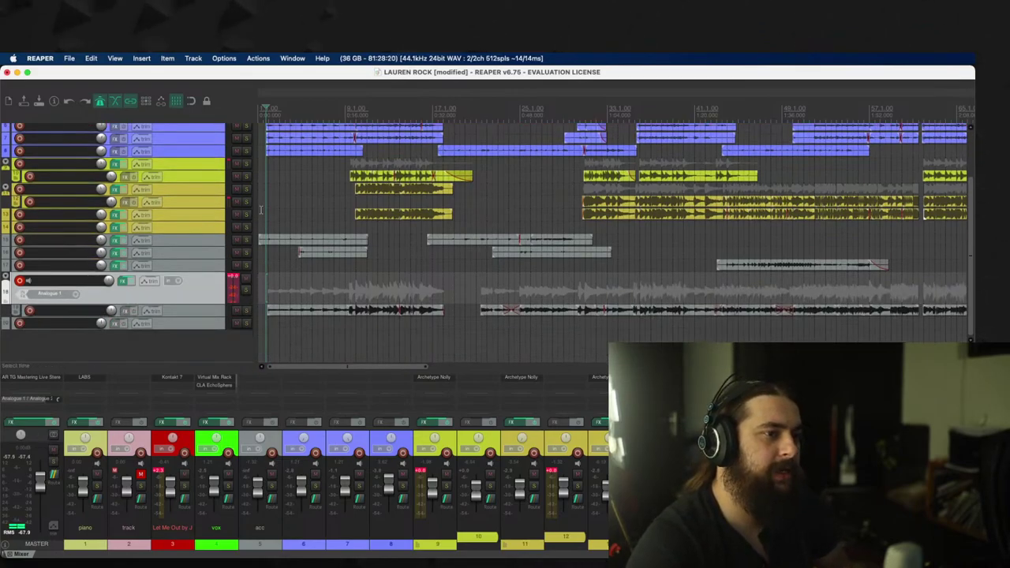
scroll(260, 209, up, 5)
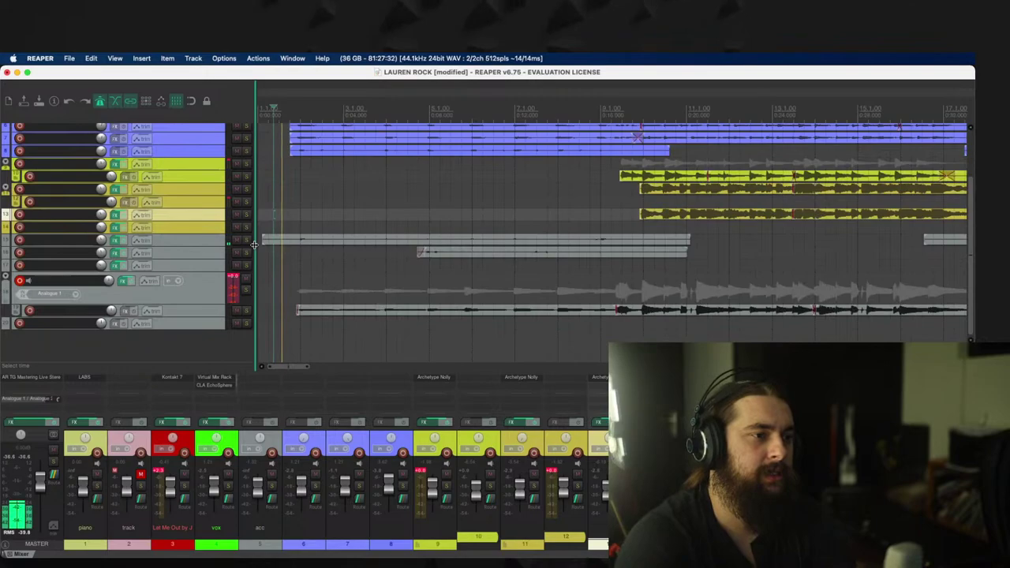
drag(263, 240, 296, 240)
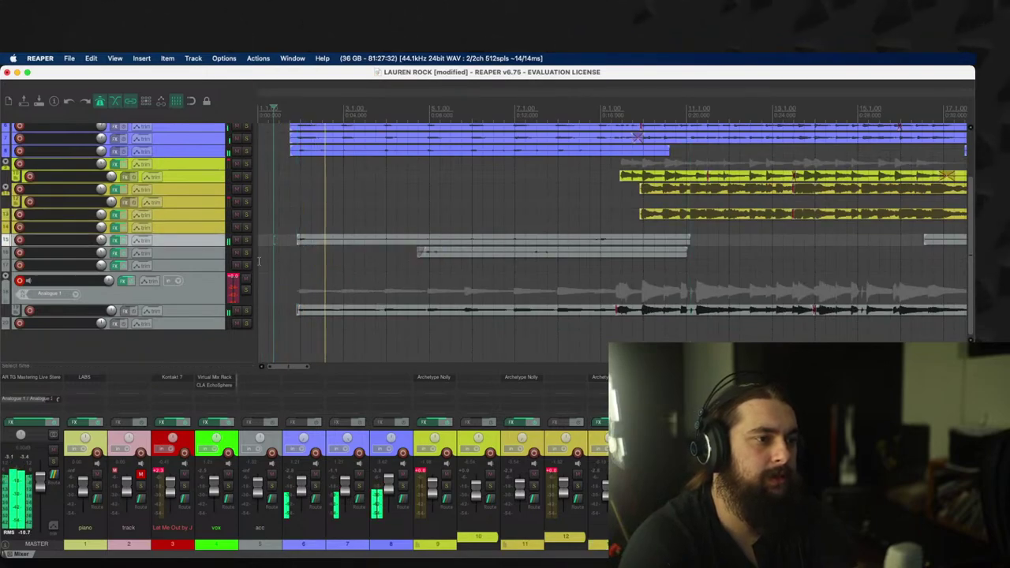
Step: Set track 15's volume to -4.82 dB and track 18's volume to about -2.08 dB during playback
scroll(190, 263, up, 3)
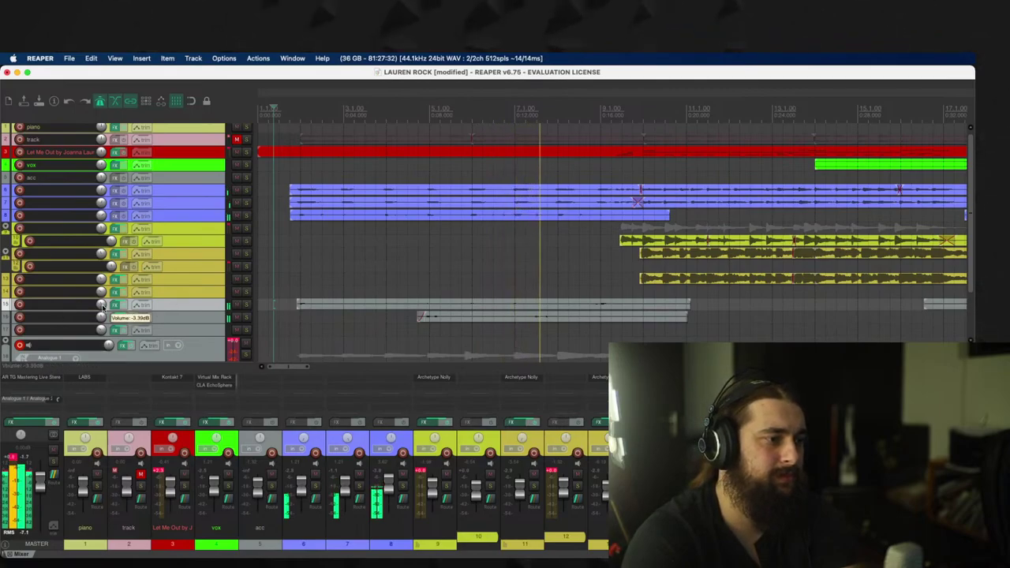
mouse_move(101, 317)
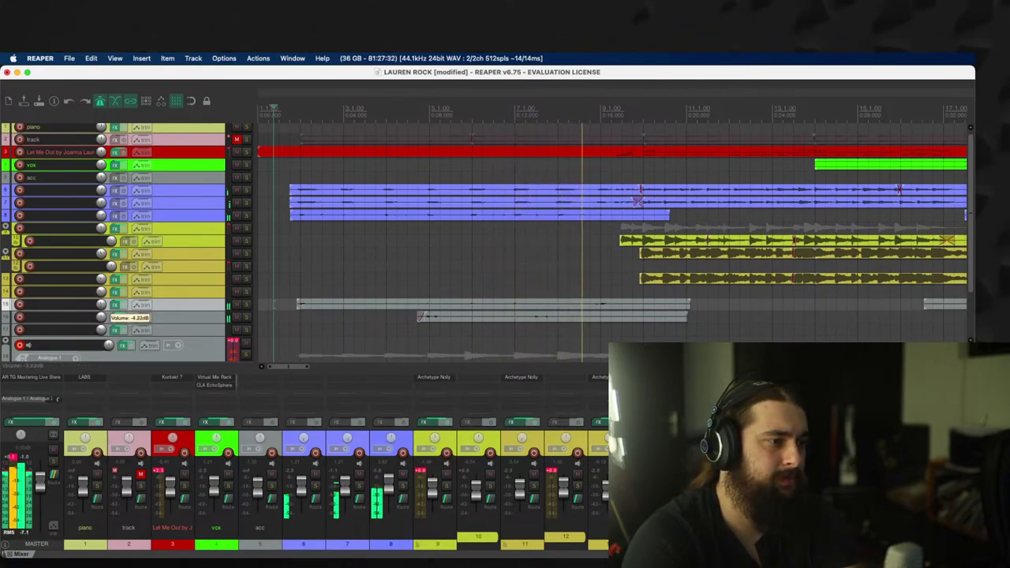
scroll(101, 317, down, 2)
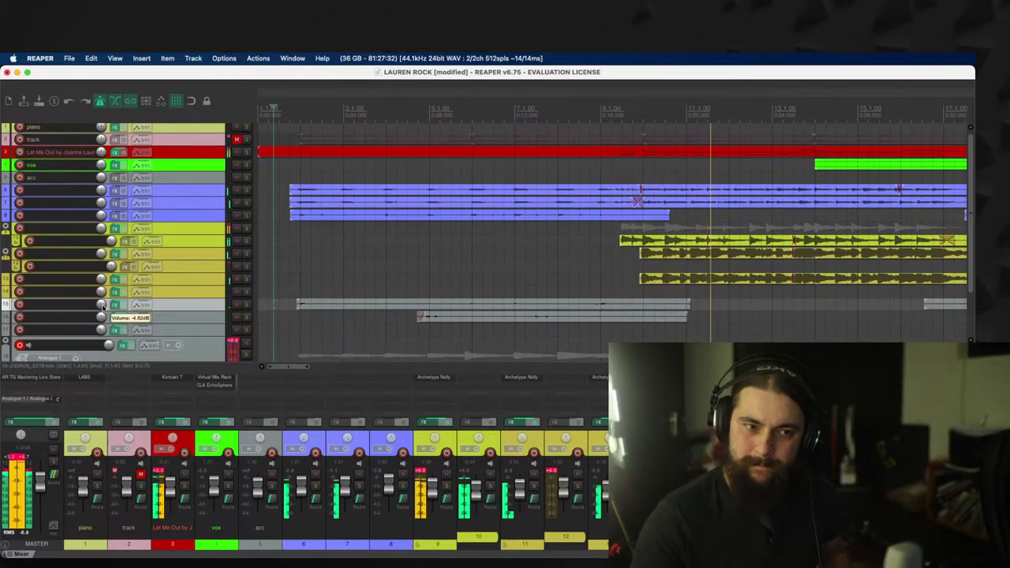
scroll(107, 304, down, 3)
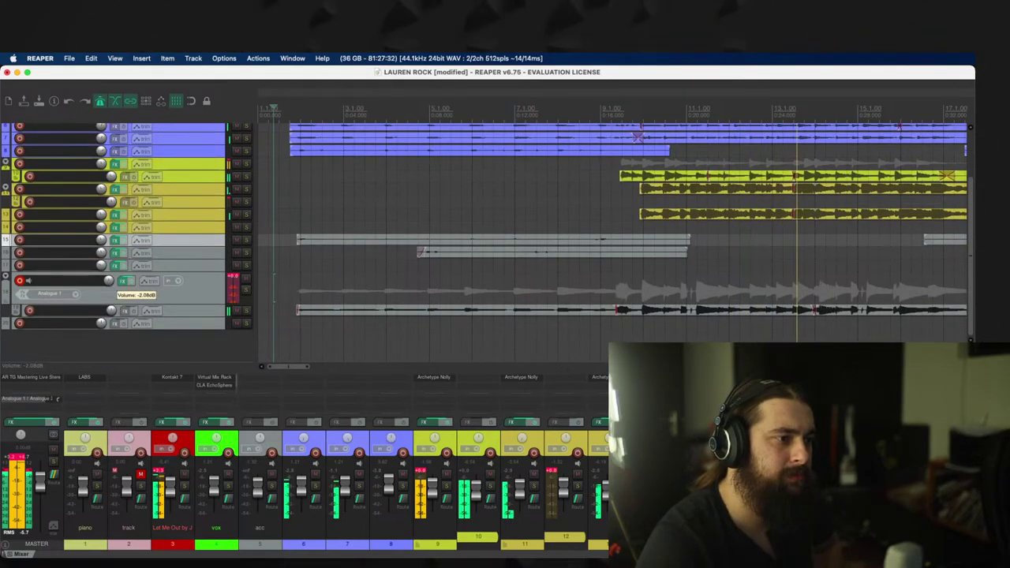
Step: Add ReaEQ after TH-U Slate on track 18, cut band 2 by about 10.5 dB around 387 Hz, and adjust its bandwidth
click(121, 282)
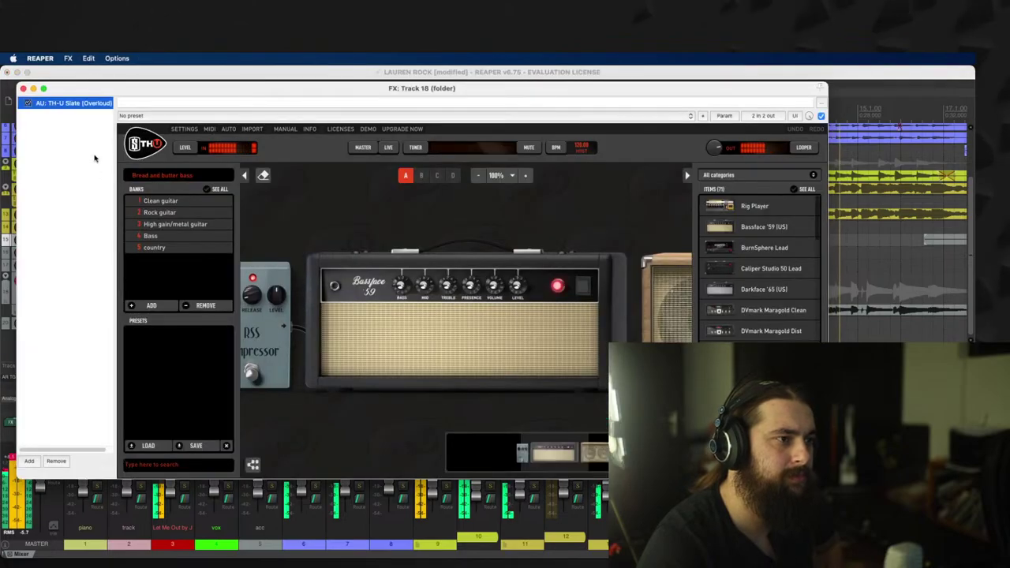
click(23, 459)
scroll(71, 331, up, 10)
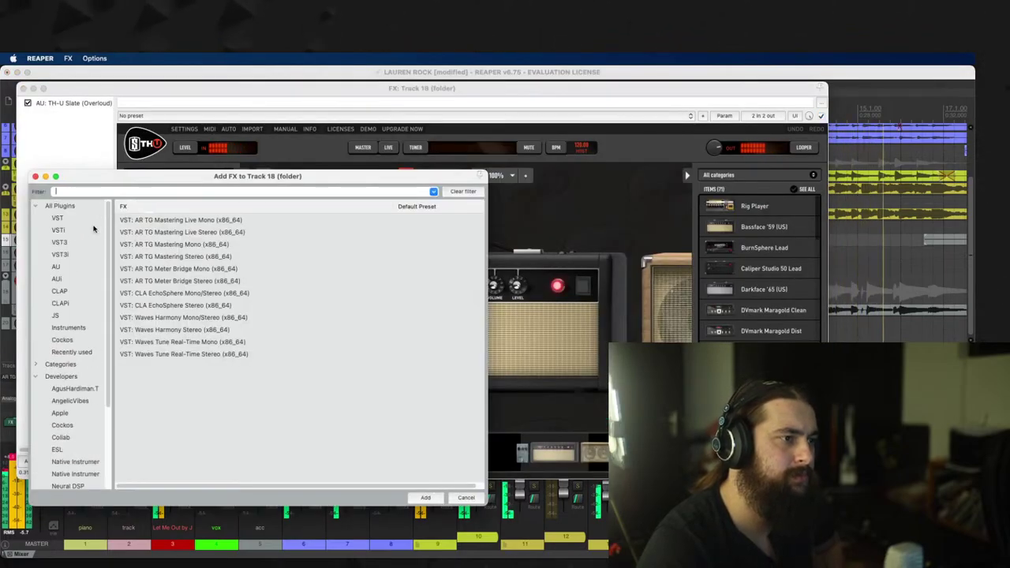
click(58, 218)
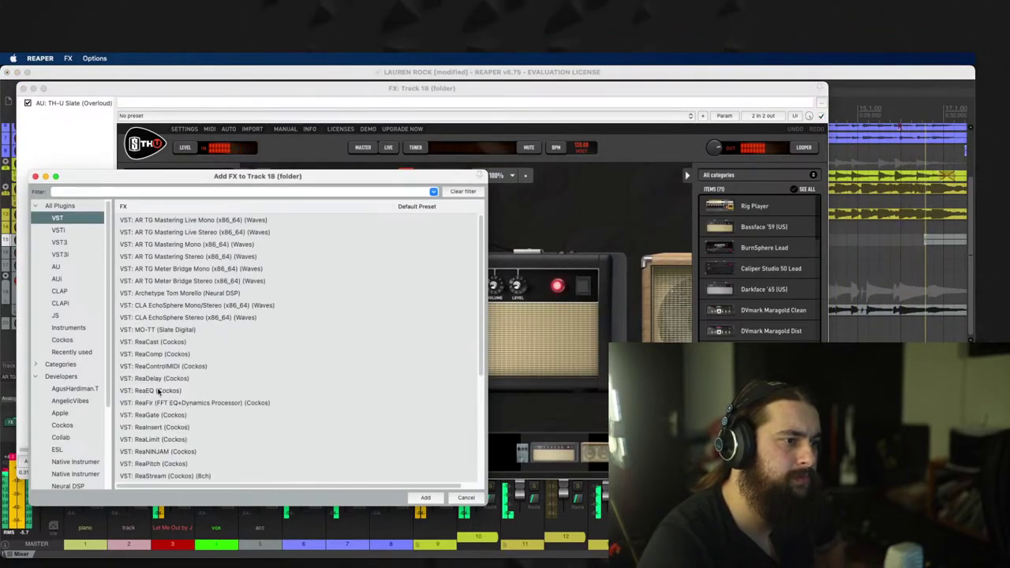
double_click(185, 389)
drag(195, 167, 213, 194)
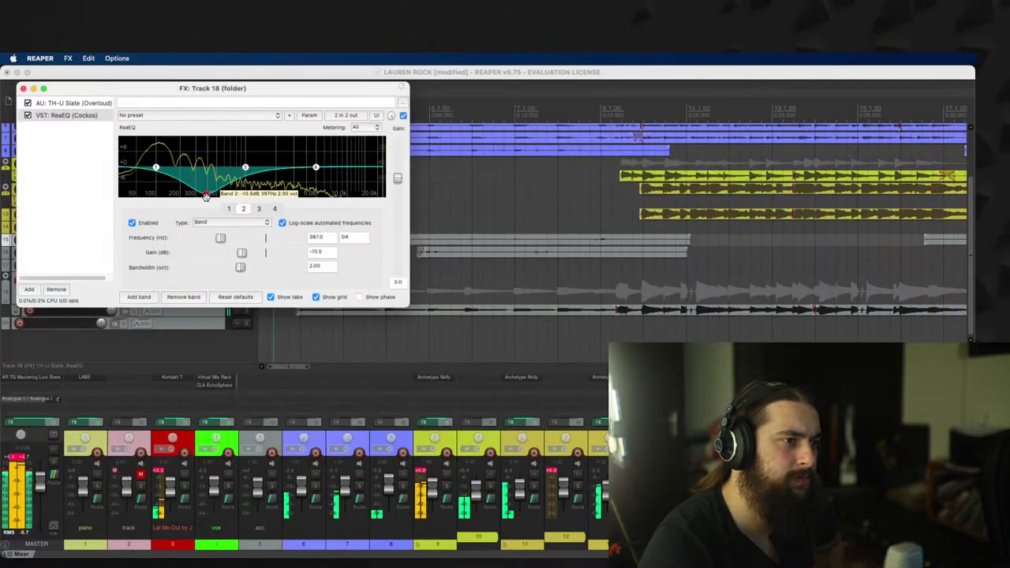
drag(214, 269, 196, 270)
click(22, 89)
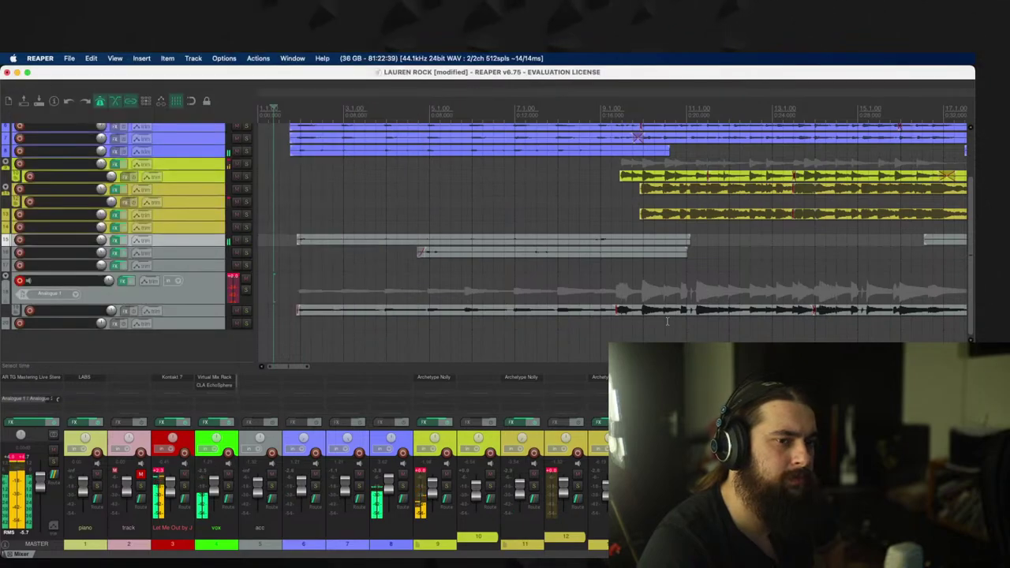
Step: Lower track 18's volume to about -4.62 dB while the song plays
scroll(758, 321, down, 3)
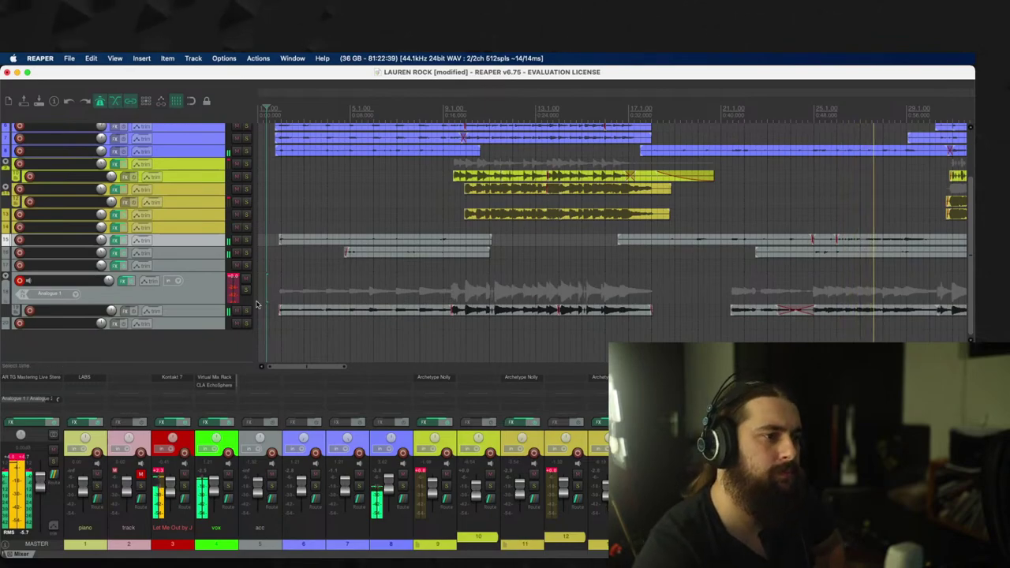
mouse_move(110, 284)
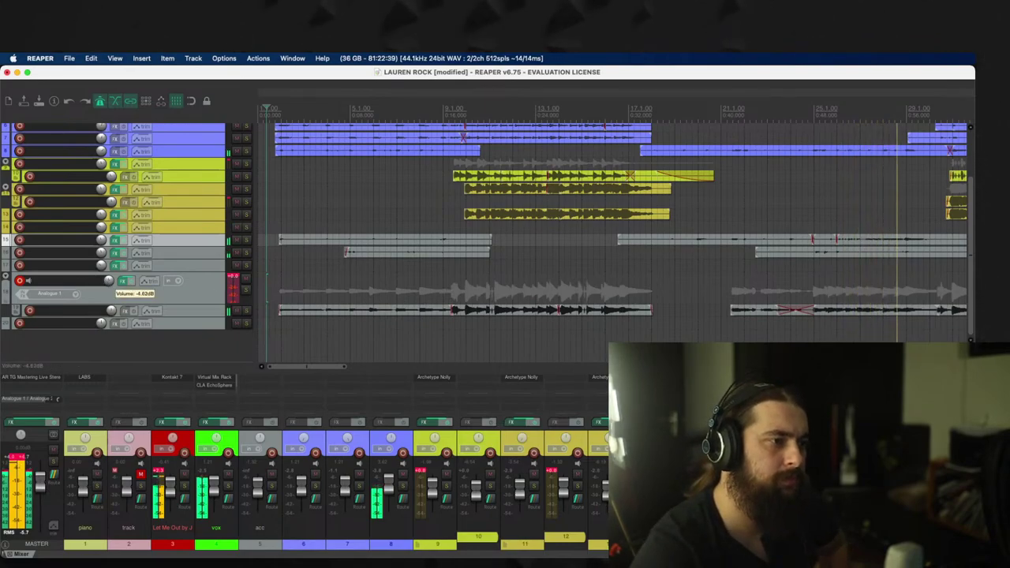
Step: Select tracks 9 through 14 together to balance the guitar group while the song keeps playing
scroll(159, 241, up, 3)
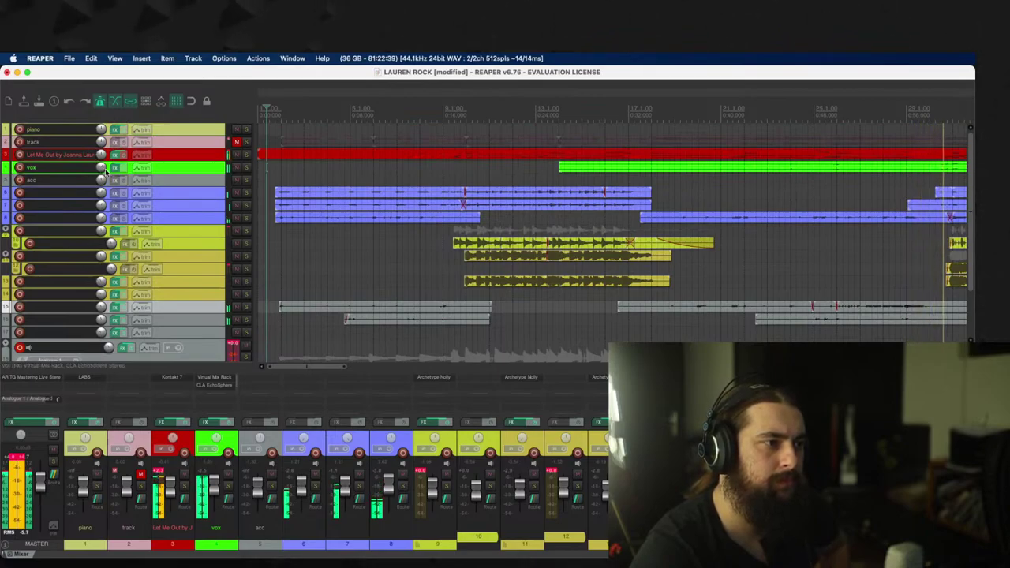
click(195, 230)
shift+click(199, 296)
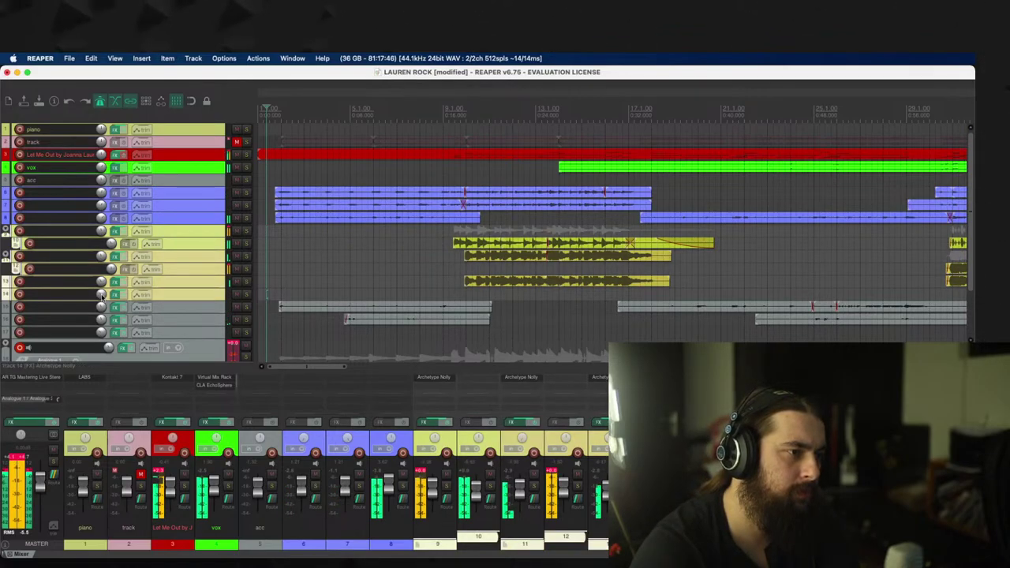
scroll(168, 328, down, 3)
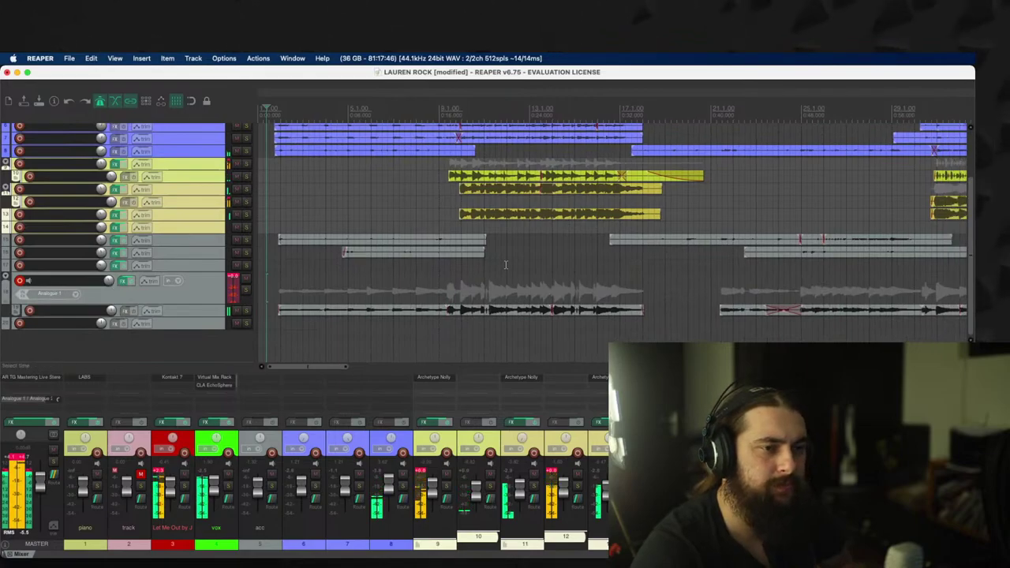
scroll(507, 248, down, 5)
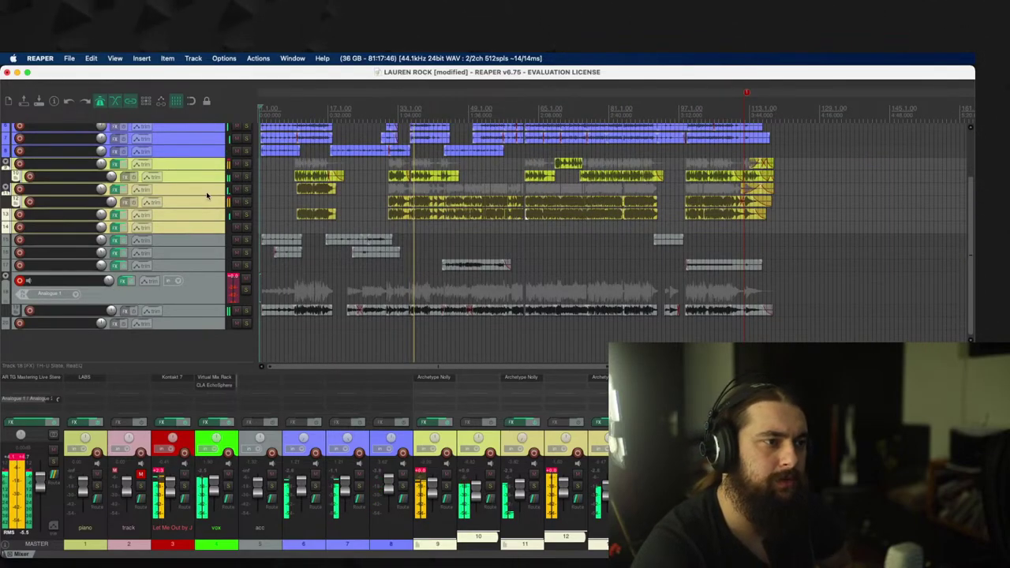
click(83, 168)
mouse_move(101, 164)
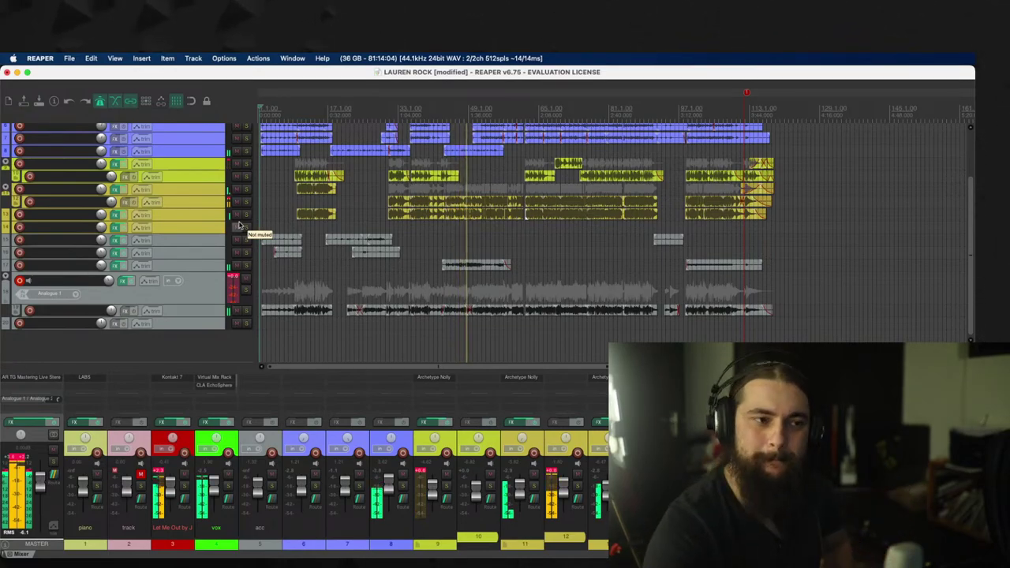
Step: Set track 13's volume to about -6.47 dB and select track 11 during playback
click(178, 228)
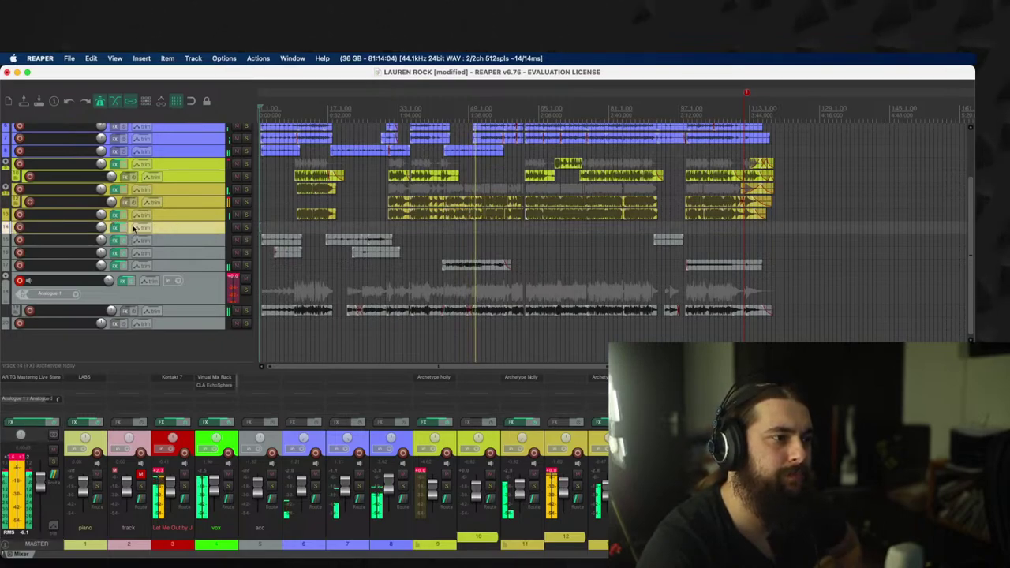
shift+click(173, 215)
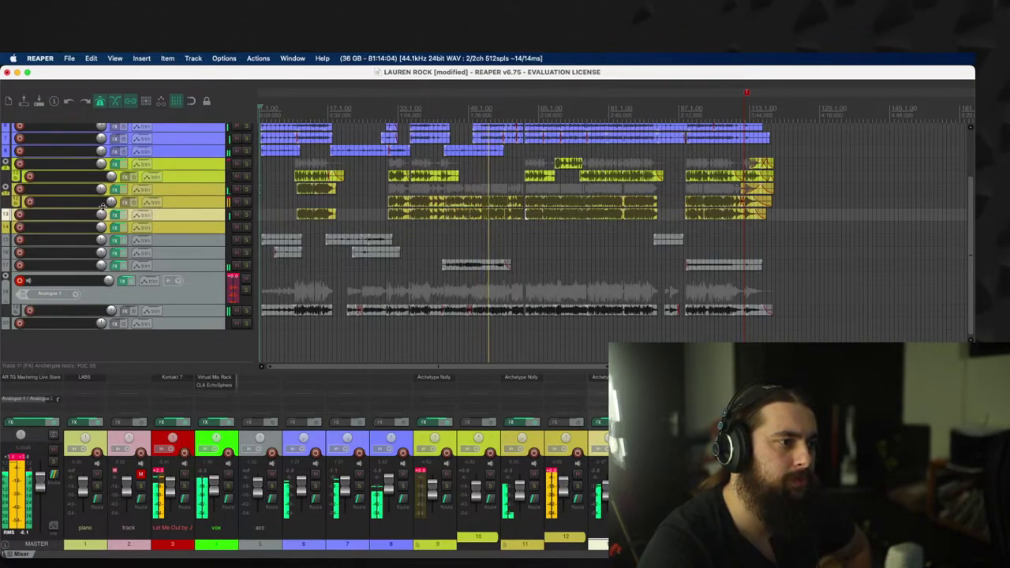
mouse_move(102, 215)
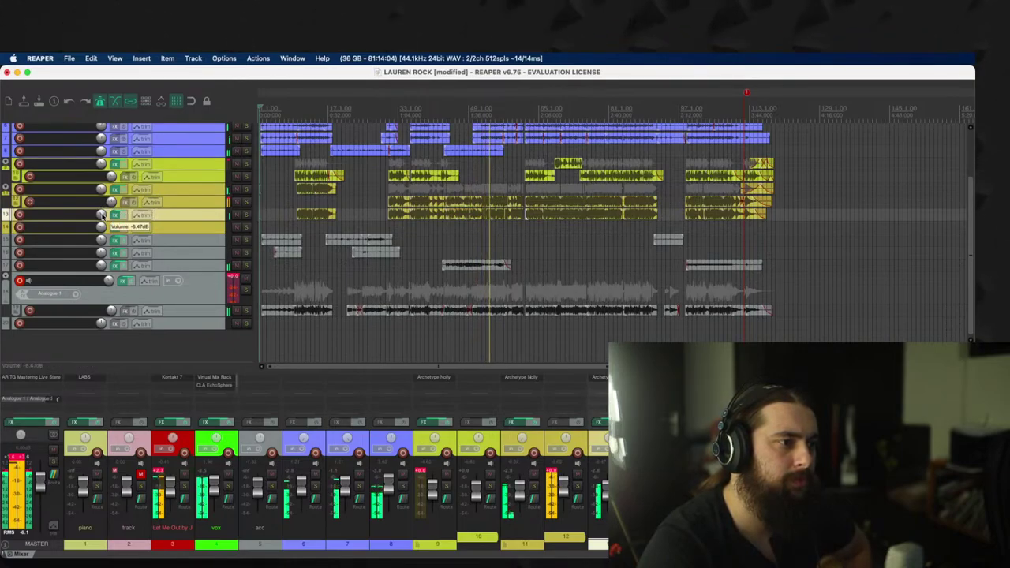
click(189, 194)
scroll(221, 205, up, 3)
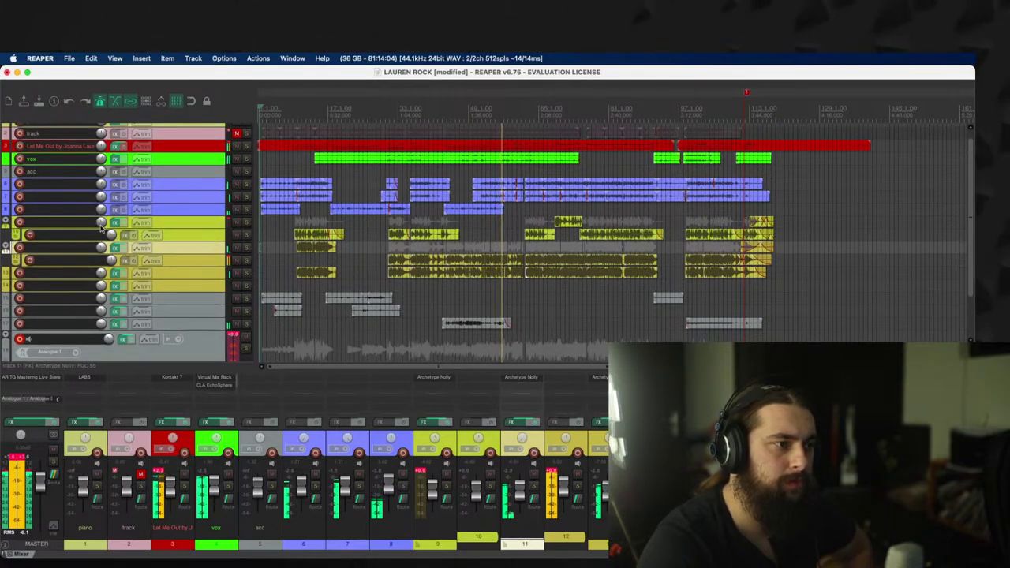
mouse_move(101, 225)
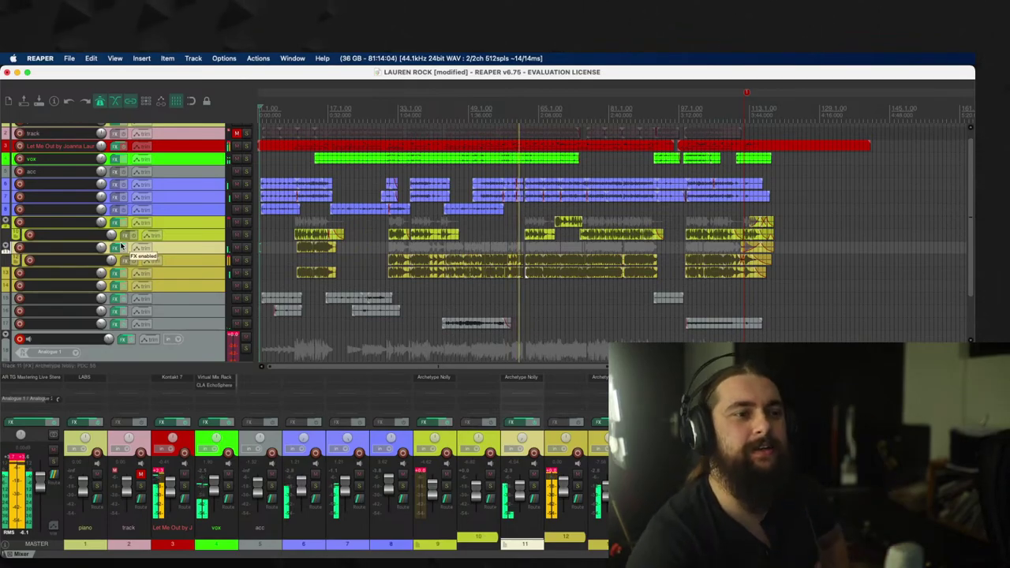
Step: Examine the arrangement around bars 57 to 97 during playback and select track 6's short item near bar 69
scroll(167, 213, up, 1)
scroll(753, 203, up, 3)
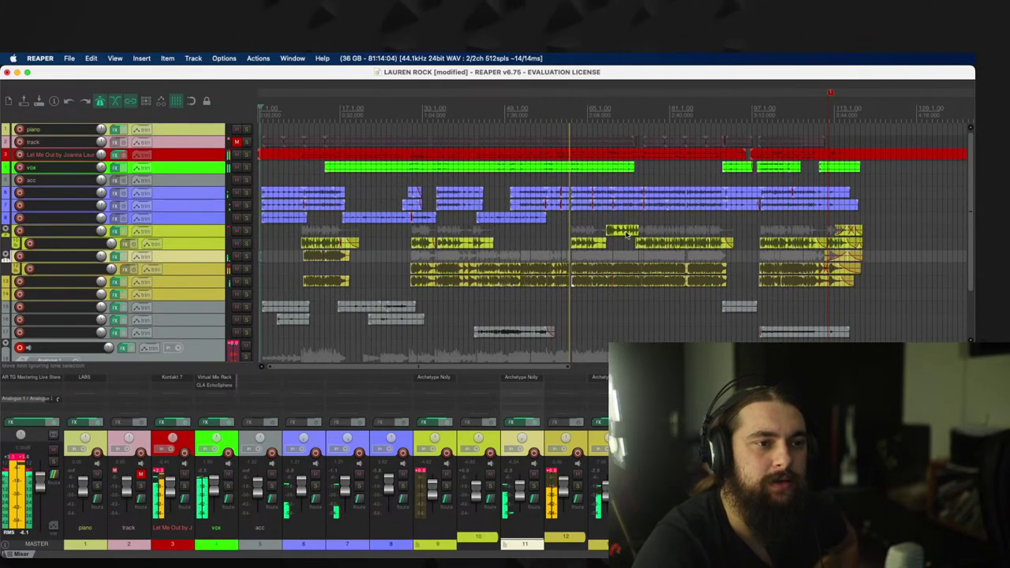
scroll(753, 203, down, 1)
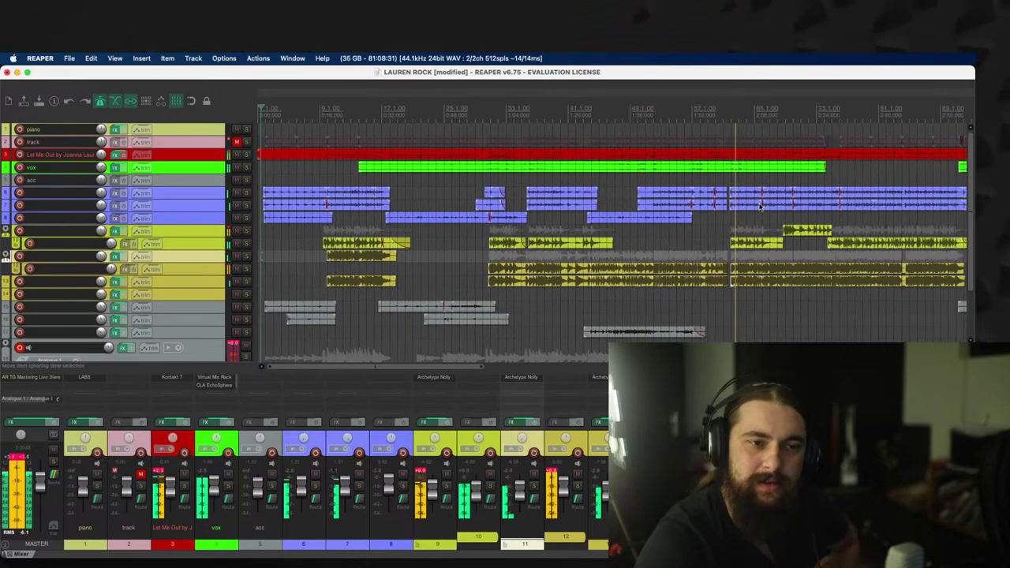
scroll(696, 219, up, 2)
scroll(702, 220, down, 3)
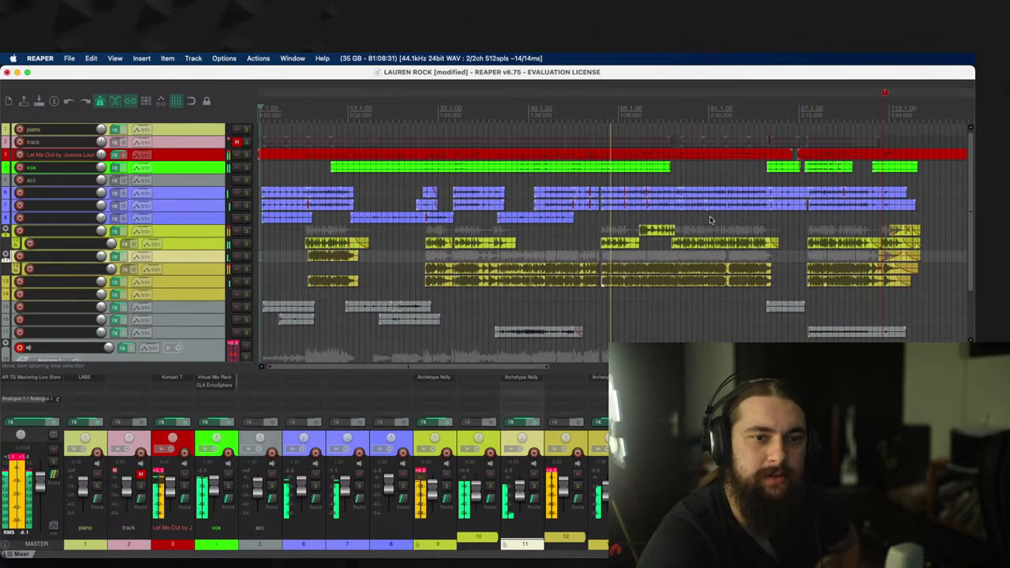
click(674, 199)
scroll(654, 199, up, 8)
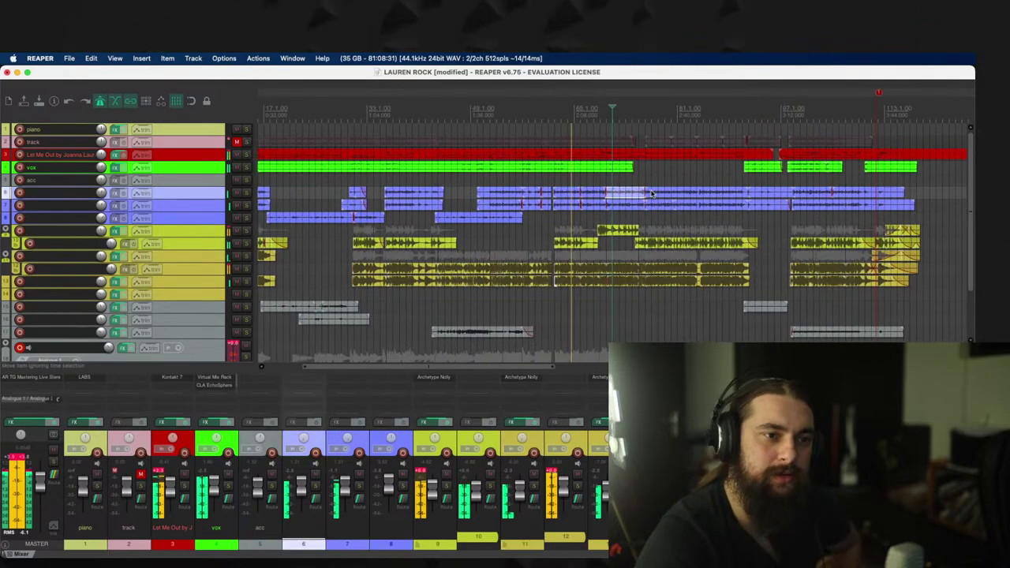
scroll(648, 199, down, 3)
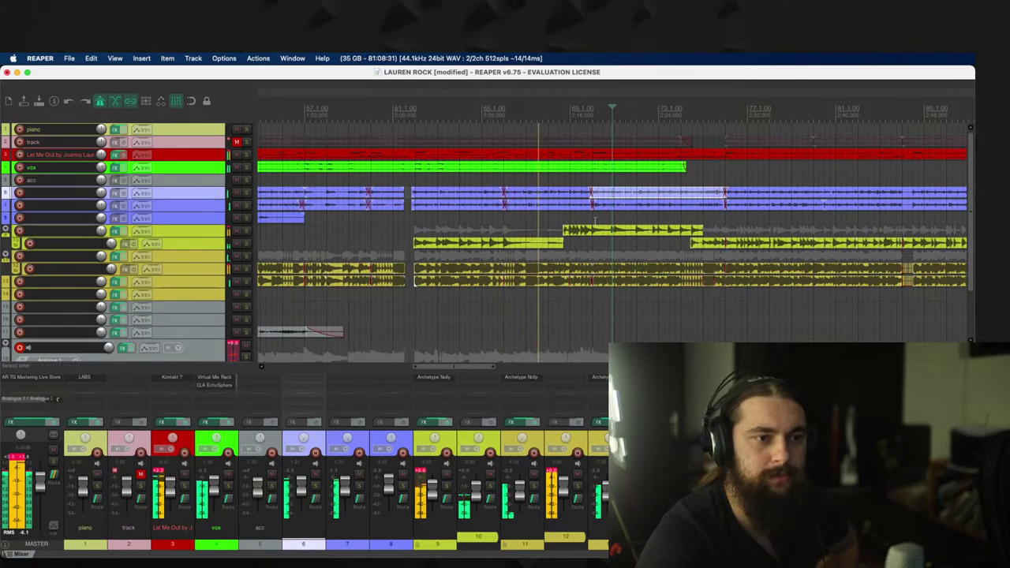
scroll(591, 233, up, 1)
scroll(594, 220, up, 1)
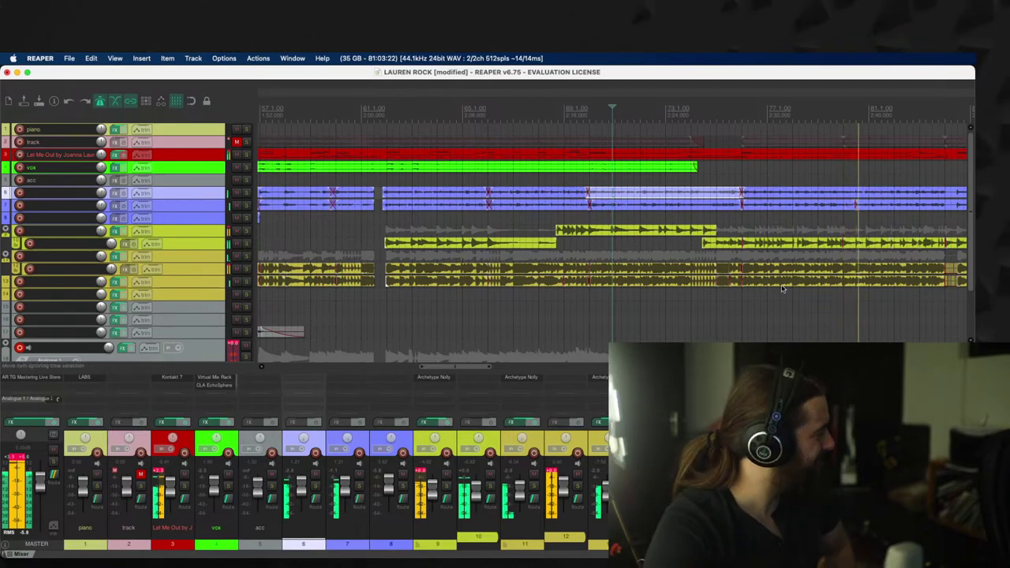
scroll(863, 228, down, 3)
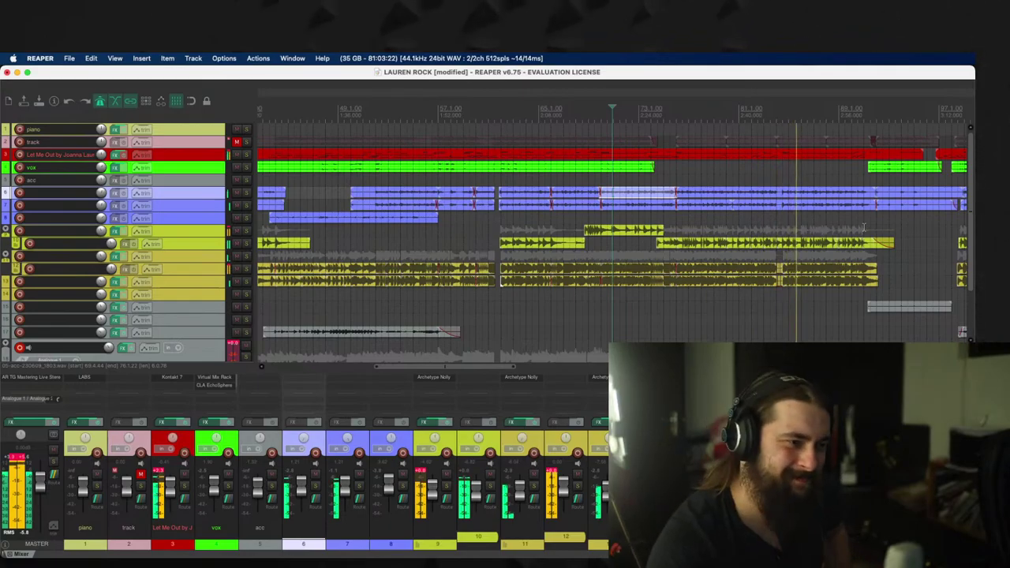
Step: Lower track 18's volume to about -5.43 dB and disarm it from recording during playback
scroll(157, 324, down, 3)
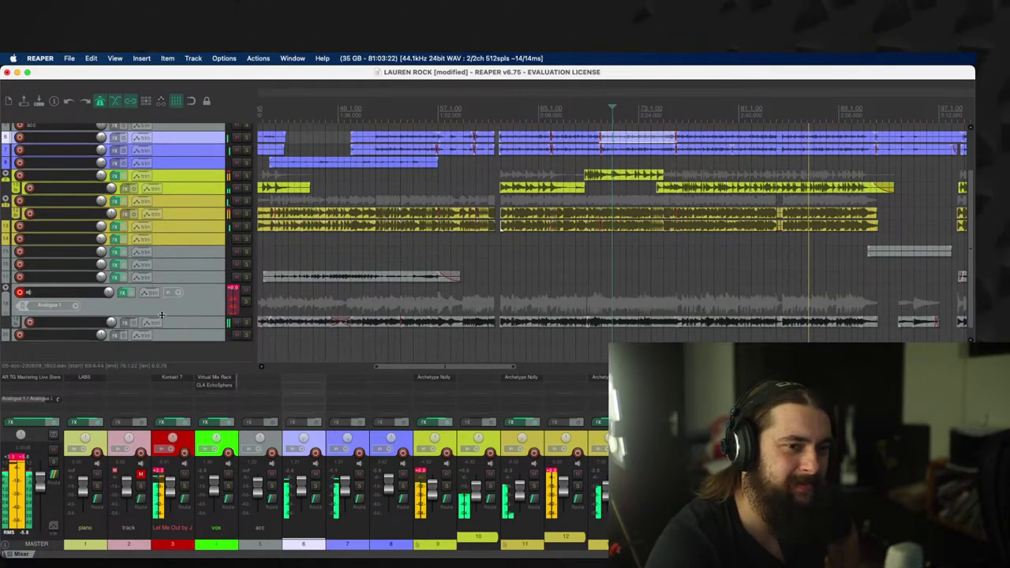
mouse_move(108, 292)
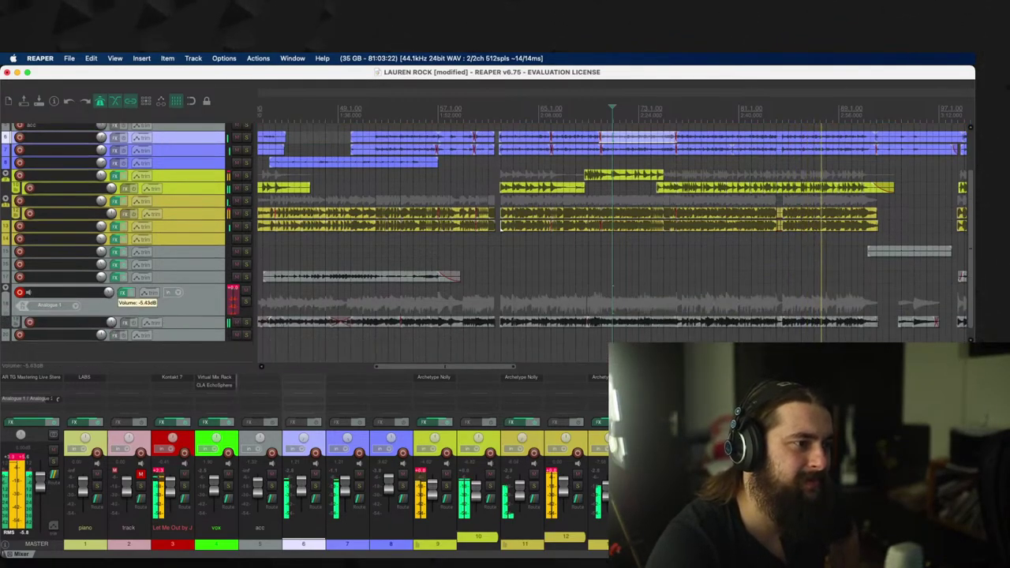
click(20, 290)
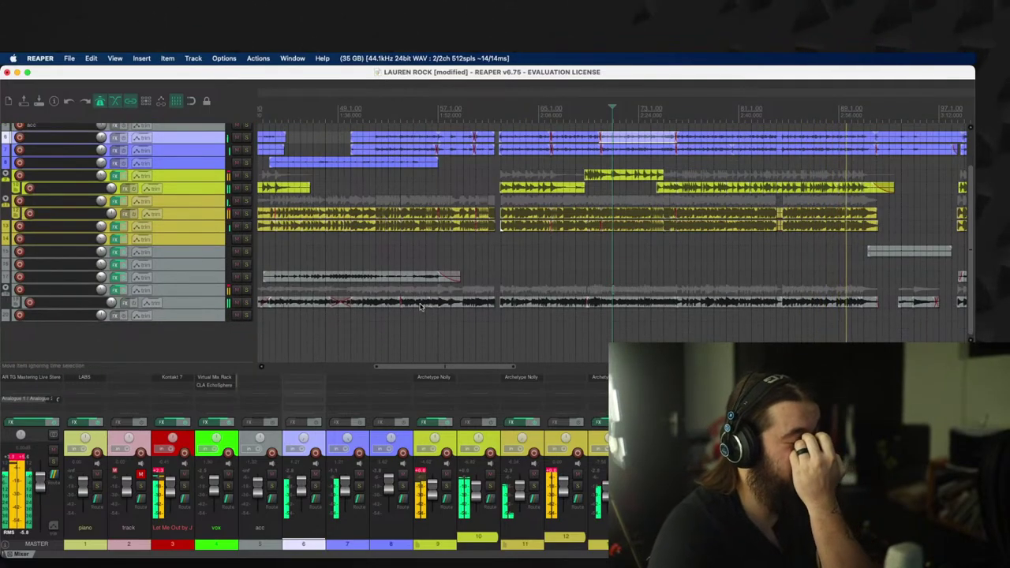
click(45, 471)
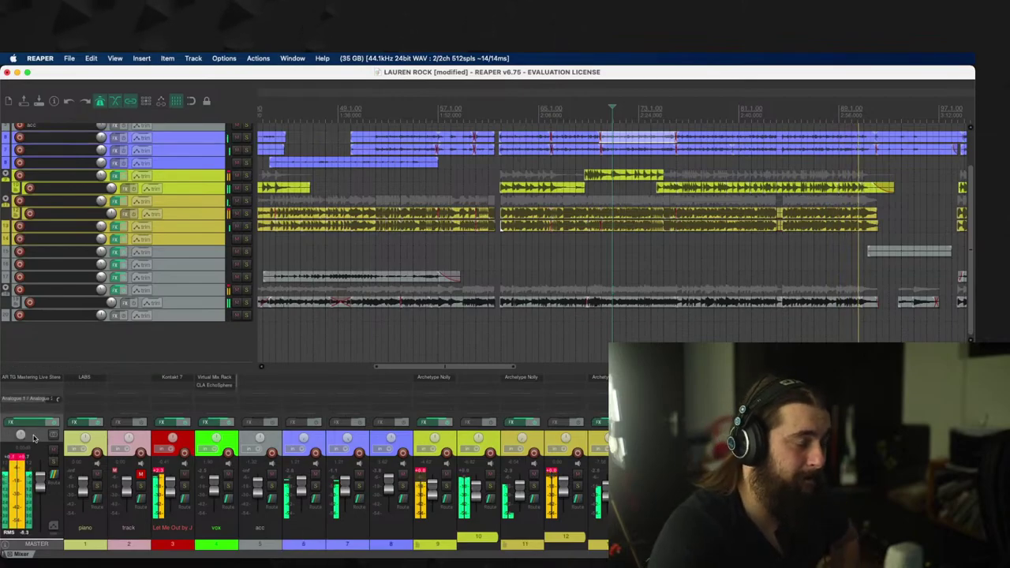
Step: Review the full arrangement across all tracks while the song plays through to its ending after bar 113
scroll(612, 248, down, 1)
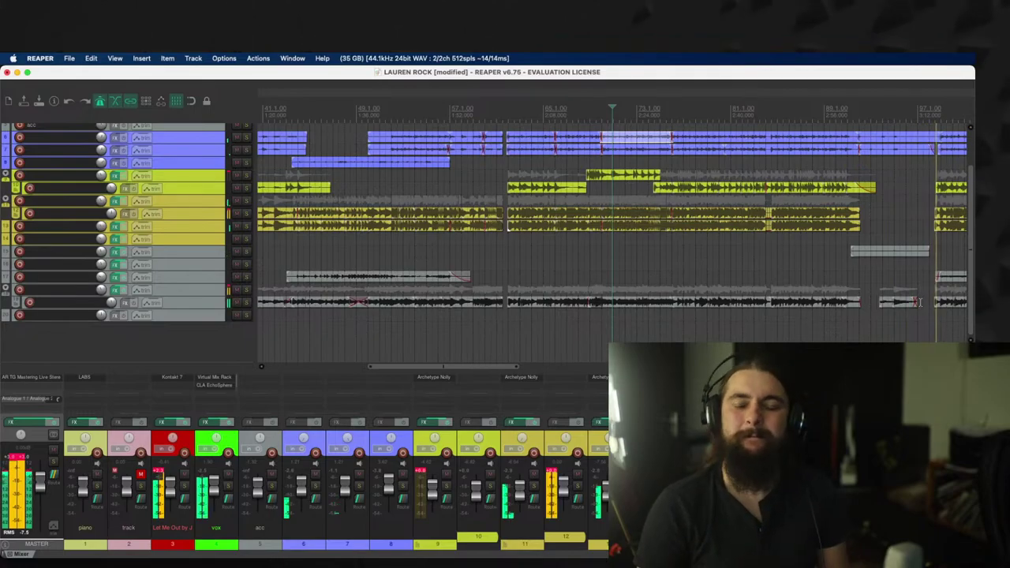
scroll(919, 302, down, 5)
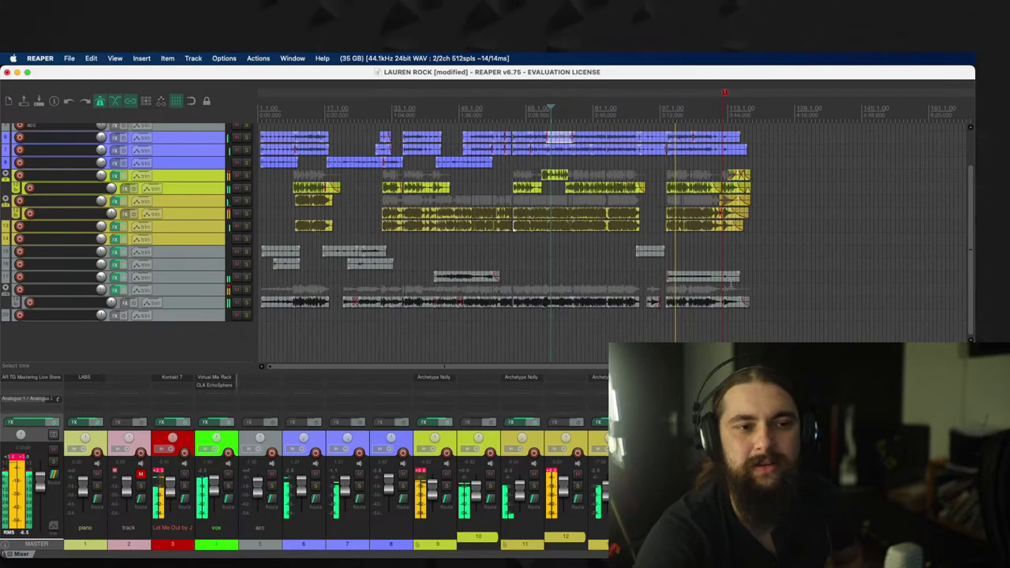
scroll(177, 261, up, 3)
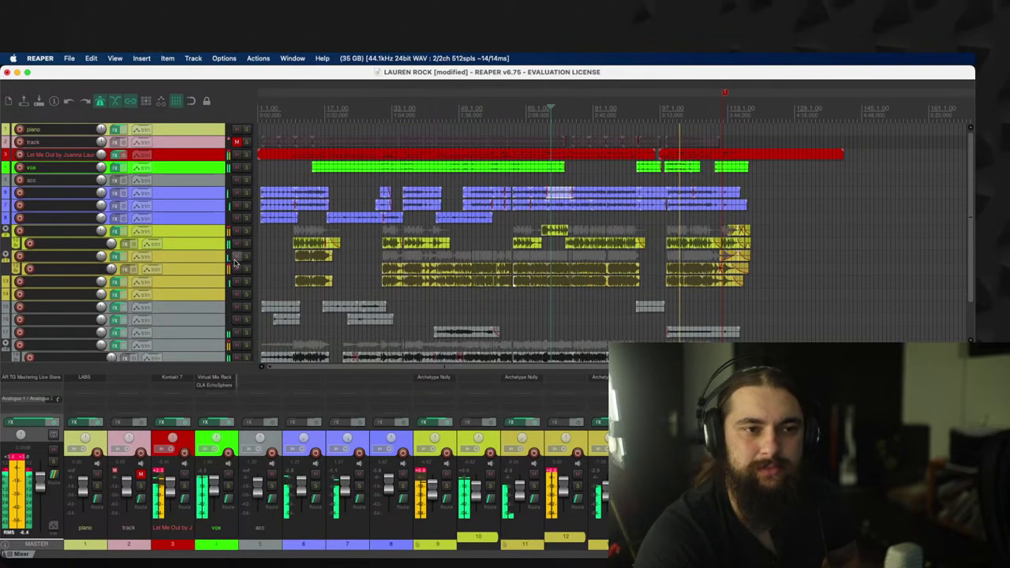
scroll(766, 223, up, 1)
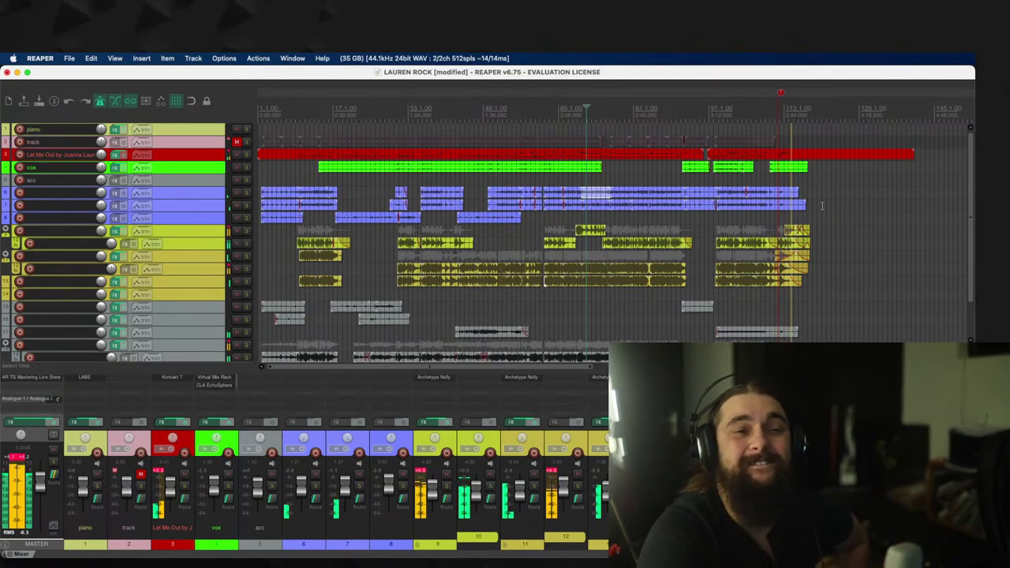
scroll(819, 215, up, 1)
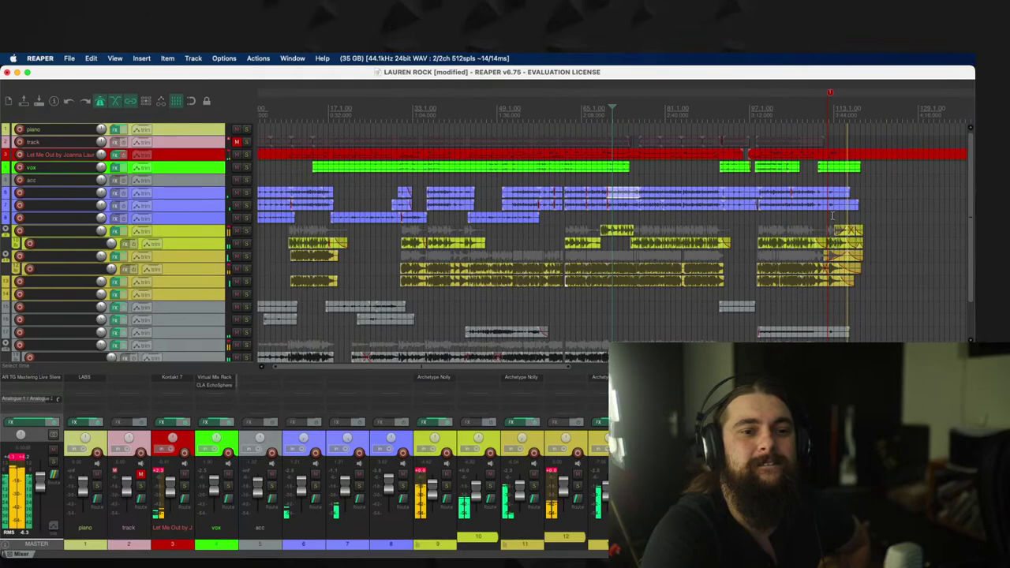
scroll(831, 215, up, 1)
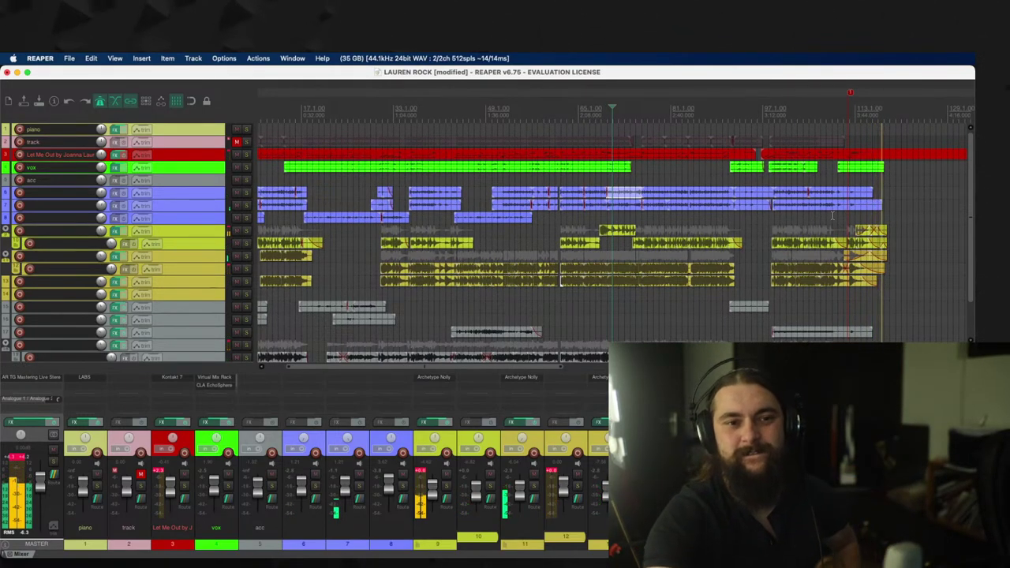
scroll(863, 253, down, 3)
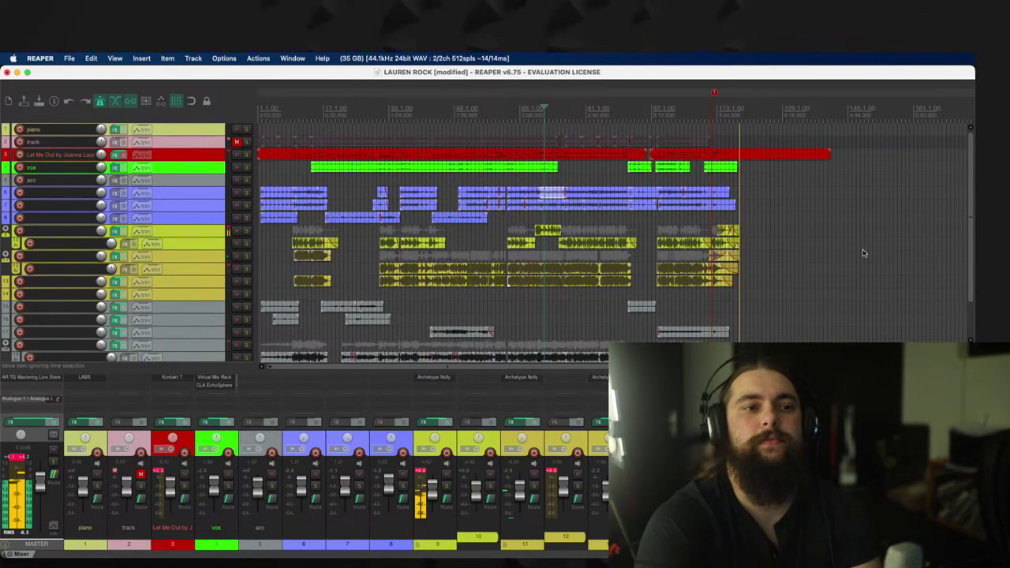